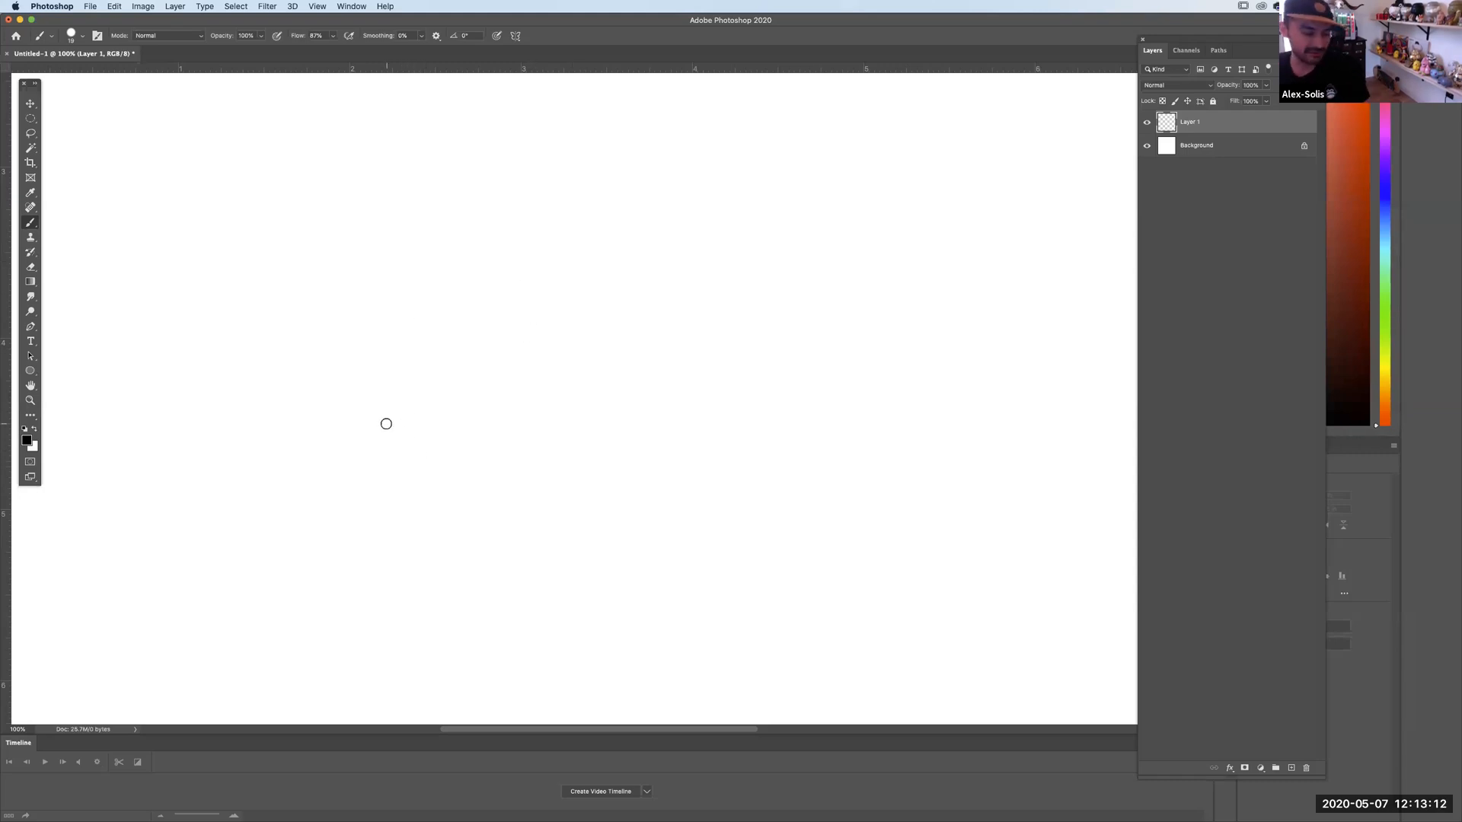
Sketch a large, slightly flattened round fruit body on Layer 1 with loose overlapping black brush strokes.
{"action": "mouse_move", "coordinate": [477, 521]}
{"action": "left_mouse_down"}
{"action": "mouse_move", "coordinate": [388, 382]}
{"action": "mouse_move", "coordinate": [415, 225]}
{"action": "left_mouse_up"}
{"action": "left_click_drag", "start_coordinate": [458, 180], "coordinate": [388, 281]}
{"action": "left_click_drag", "start_coordinate": [533, 168], "coordinate": [415, 248]}
{"action": "mouse_move", "coordinate": [415, 248]}
{"action": "left_mouse_down"}
{"action": "mouse_move", "coordinate": [538, 182]}
{"action": "mouse_move", "coordinate": [689, 179]}
{"action": "left_mouse_up"}
{"action": "left_click_drag", "start_coordinate": [598, 175], "coordinate": [795, 224]}
{"action": "left_click_drag", "start_coordinate": [831, 322], "coordinate": [666, 175]}
{"action": "left_click_drag", "start_coordinate": [609, 601], "coordinate": [829, 288]}
{"action": "left_click_drag", "start_coordinate": [459, 525], "coordinate": [592, 558]}
{"action": "mouse_move", "coordinate": [381, 418]}
{"action": "left_mouse_down"}
{"action": "mouse_move", "coordinate": [398, 466]}
{"action": "mouse_move", "coordinate": [780, 502]}
{"action": "left_mouse_up"}
{"action": "mouse_move", "coordinate": [526, 561]}
{"action": "left_mouse_down"}
{"action": "mouse_move", "coordinate": [826, 335]}
{"action": "mouse_move", "coordinate": [785, 209]}
{"action": "left_mouse_up"}
{"action": "mouse_move", "coordinate": [830, 354]}
{"action": "left_mouse_down"}
{"action": "mouse_move", "coordinate": [624, 537]}
{"action": "mouse_move", "coordinate": [723, 508]}
{"action": "left_mouse_up"}
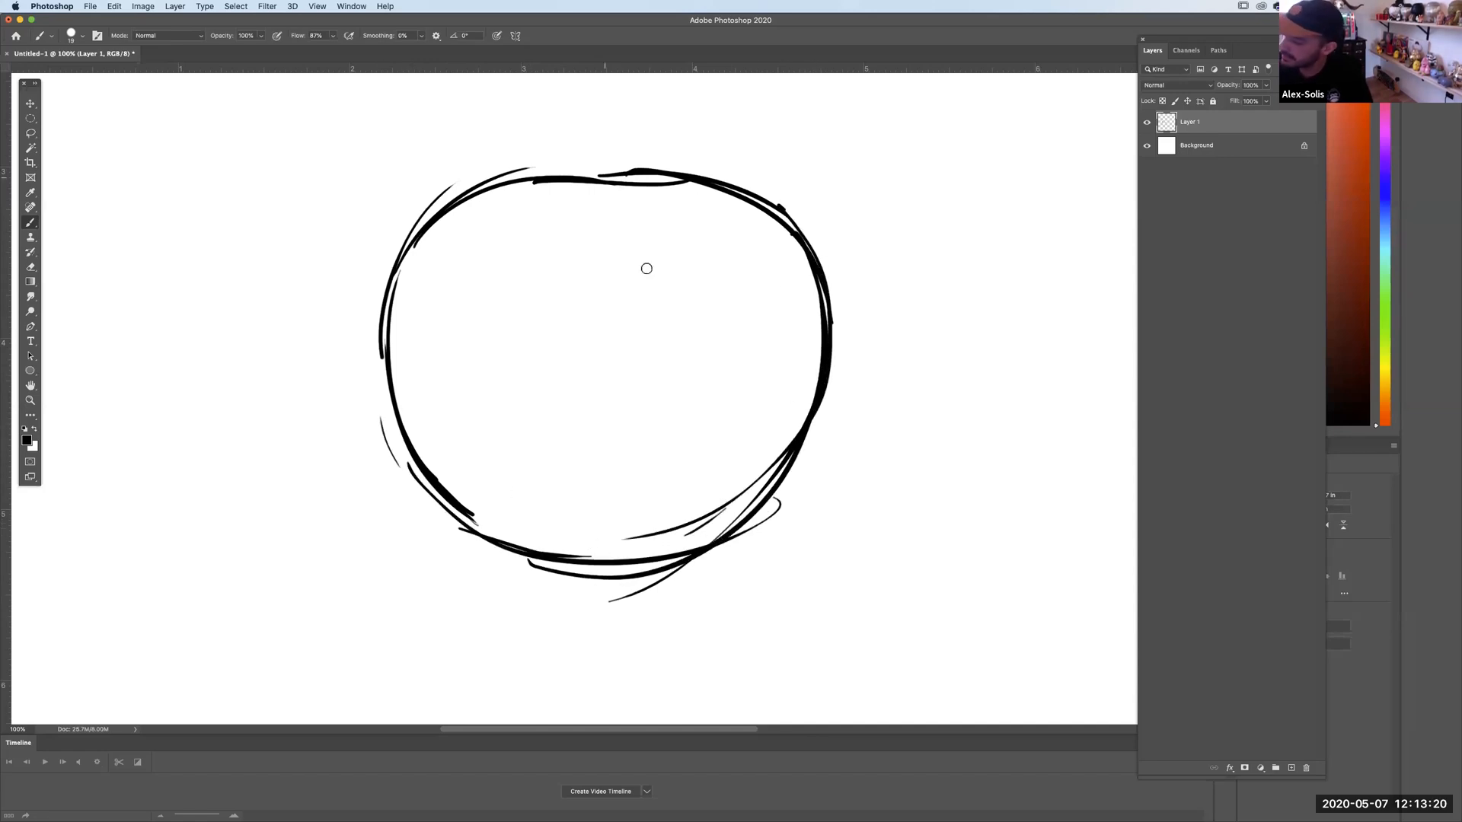
Draw a curved vertical centre line and a curved horizontal eye line across the body as face guides.
{"action": "left_click_drag", "start_coordinate": [605, 183], "coordinate": [613, 571]}
{"action": "left_click_drag", "start_coordinate": [653, 284], "coordinate": [622, 560]}
{"action": "left_click_drag", "start_coordinate": [638, 240], "coordinate": [657, 411]}
{"action": "left_click_drag", "start_coordinate": [480, 409], "coordinate": [833, 345]}
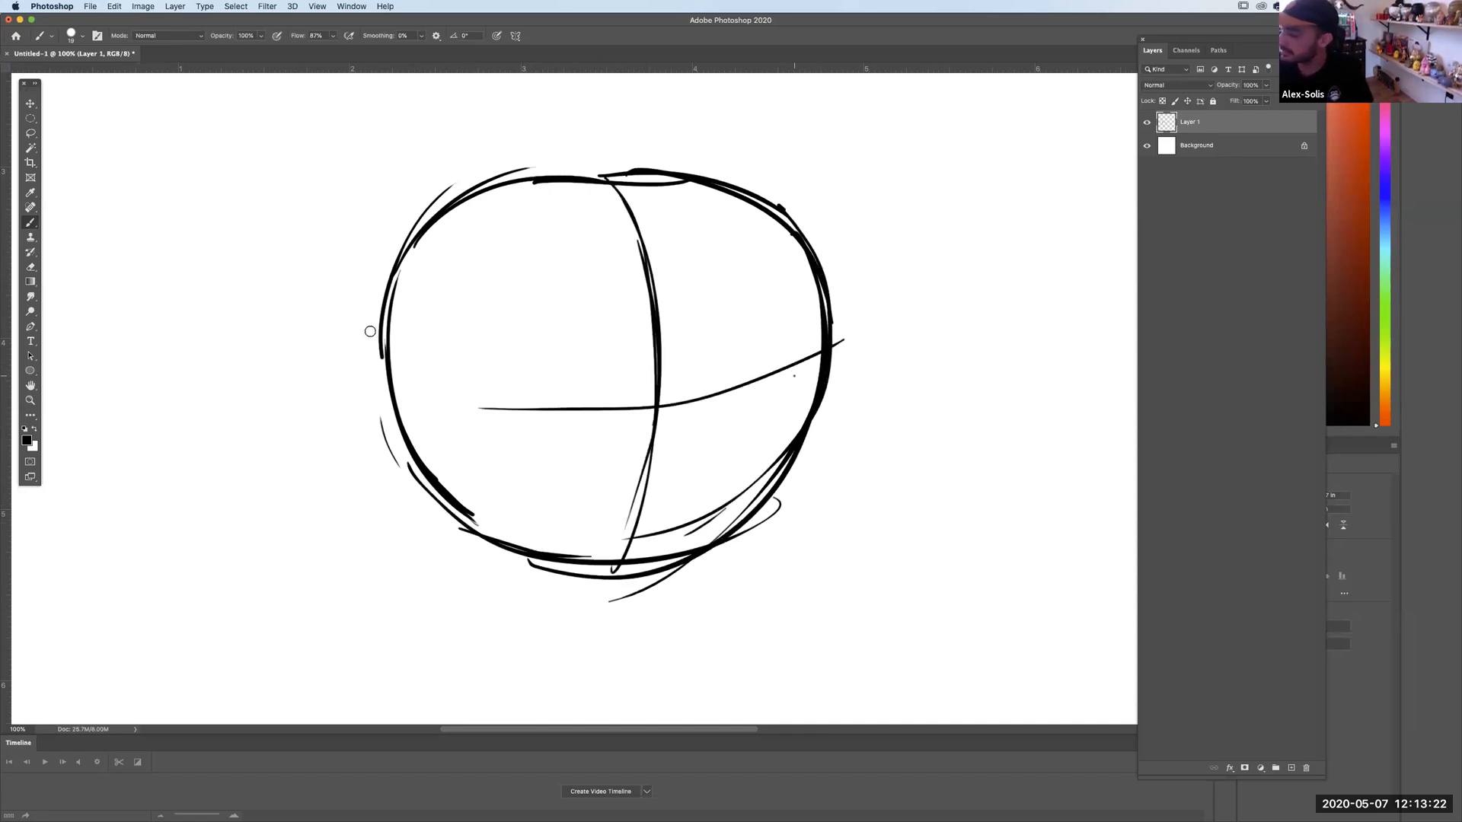
{"action": "left_click_drag", "start_coordinate": [348, 323], "coordinate": [361, 340]}
{"action": "left_click_drag", "start_coordinate": [795, 377], "coordinate": [544, 417]}
{"action": "left_click_drag", "start_coordinate": [777, 387], "coordinate": [431, 393]}
{"action": "left_click_drag", "start_coordinate": [382, 338], "coordinate": [529, 389]}
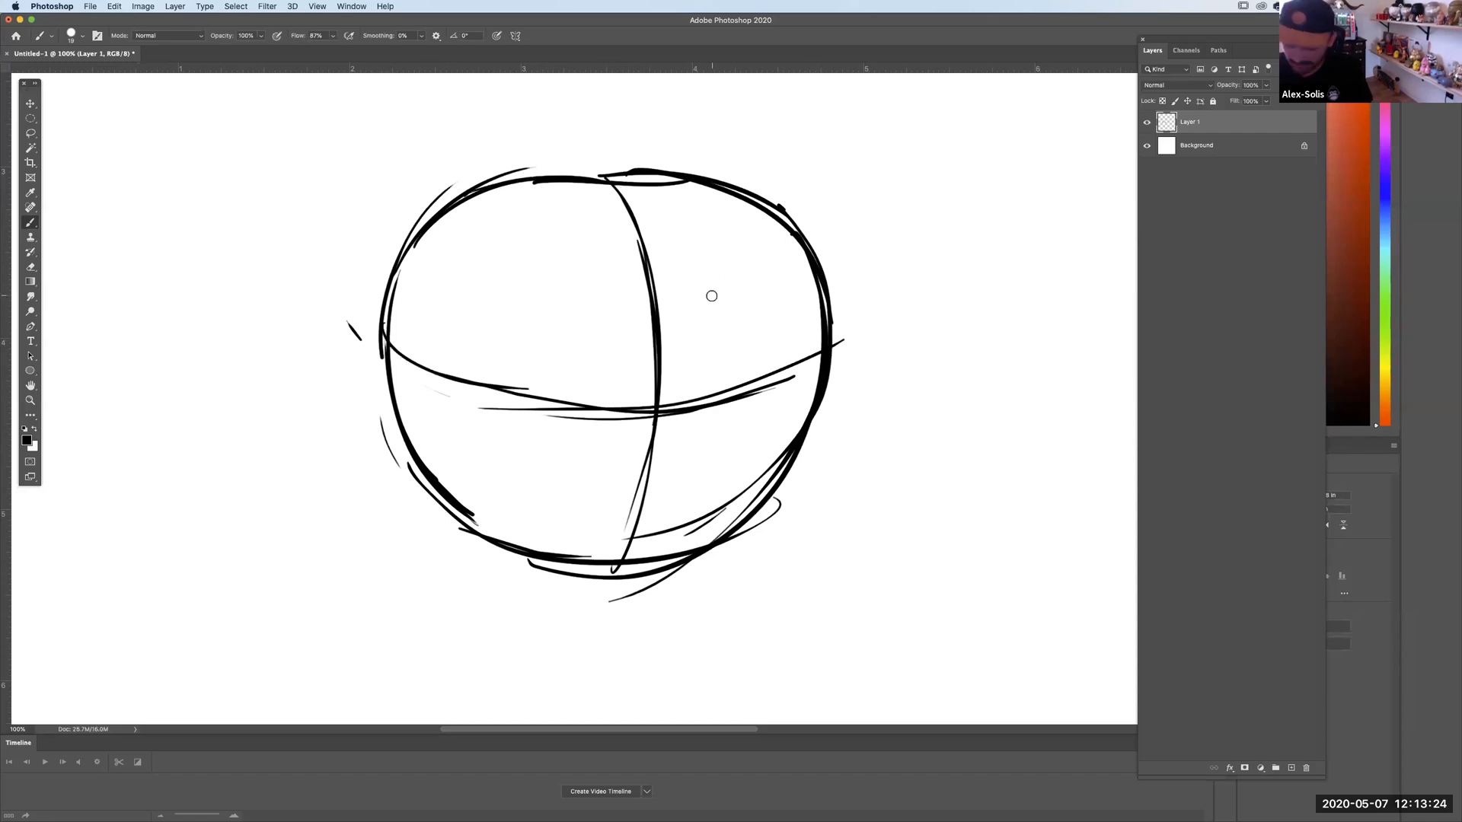
{"action": "mouse_move", "coordinate": [663, 347]}
{"action": "left_mouse_down"}
{"action": "mouse_move", "coordinate": [647, 484]}
{"action": "mouse_move", "coordinate": [649, 422]}
{"action": "left_mouse_up"}
Sketch a short stem at the body's top centre and a large pointed leaf extending from it to the left.
{"action": "mouse_move", "coordinate": [576, 268]}
{"action": "left_mouse_down"}
{"action": "mouse_move", "coordinate": [577, 169]}
{"action": "mouse_move", "coordinate": [600, 145]}
{"action": "mouse_move", "coordinate": [571, 161]}
{"action": "left_mouse_up"}
{"action": "mouse_move", "coordinate": [610, 241]}
{"action": "left_mouse_down"}
{"action": "mouse_move", "coordinate": [598, 154]}
{"action": "mouse_move", "coordinate": [592, 167]}
{"action": "left_mouse_up"}
{"action": "mouse_move", "coordinate": [578, 268]}
{"action": "left_mouse_down"}
{"action": "mouse_move", "coordinate": [601, 264]}
{"action": "mouse_move", "coordinate": [373, 199]}
{"action": "left_mouse_up"}
{"action": "left_click_drag", "start_coordinate": [457, 259], "coordinate": [358, 169]}
{"action": "mouse_move", "coordinate": [357, 158]}
{"action": "left_mouse_down"}
{"action": "mouse_move", "coordinate": [483, 173]}
{"action": "mouse_move", "coordinate": [585, 254]}
{"action": "left_mouse_up"}
{"action": "left_click_drag", "start_coordinate": [461, 188], "coordinate": [555, 252]}
{"action": "left_click_drag", "start_coordinate": [358, 173], "coordinate": [435, 184]}
{"action": "left_click_drag", "start_coordinate": [573, 267], "coordinate": [497, 136]}
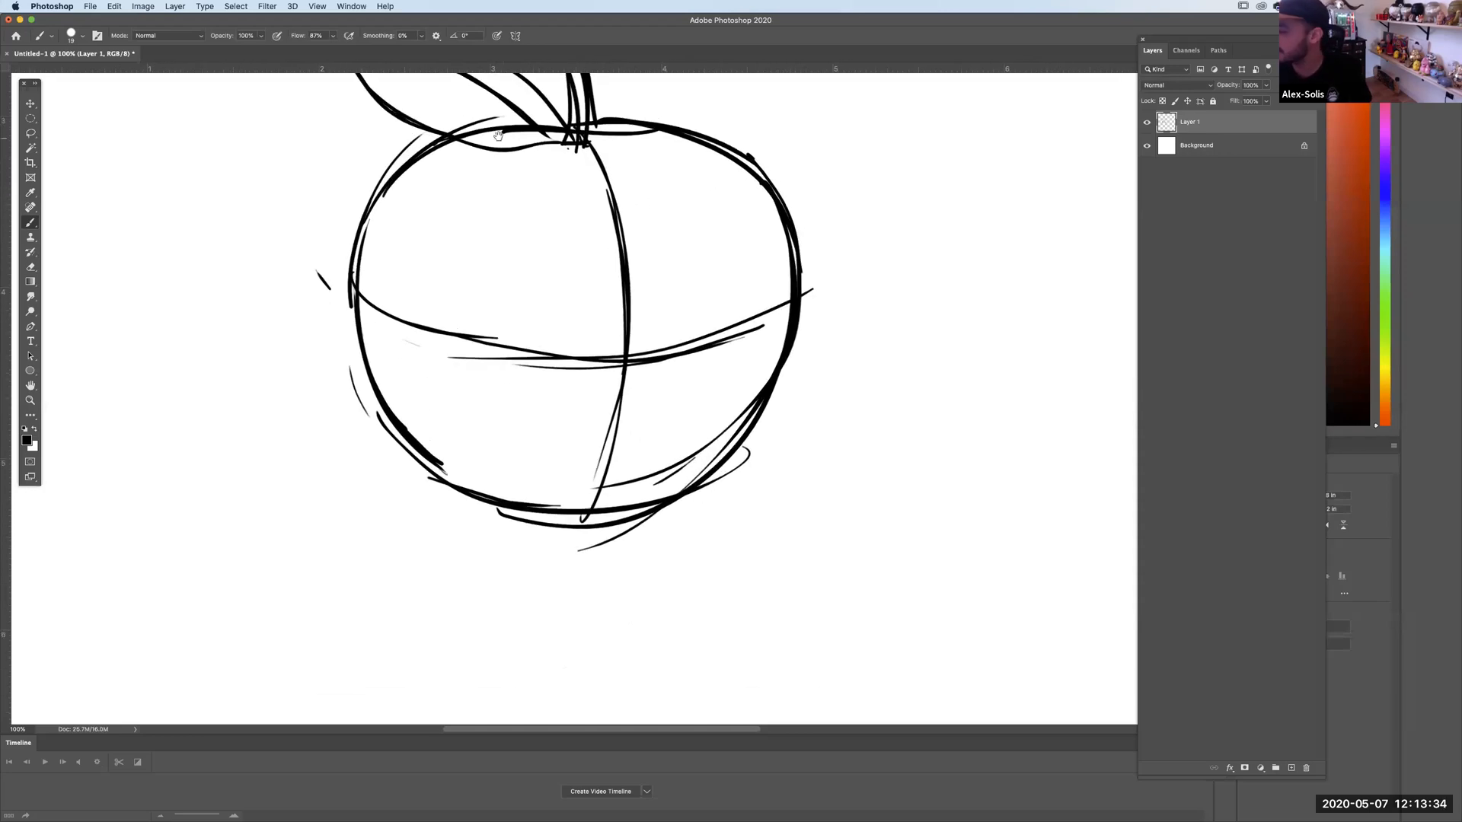
{"action": "scroll", "coordinate": [721, 320], "scroll_direction": "left", "scroll_amount": 2}
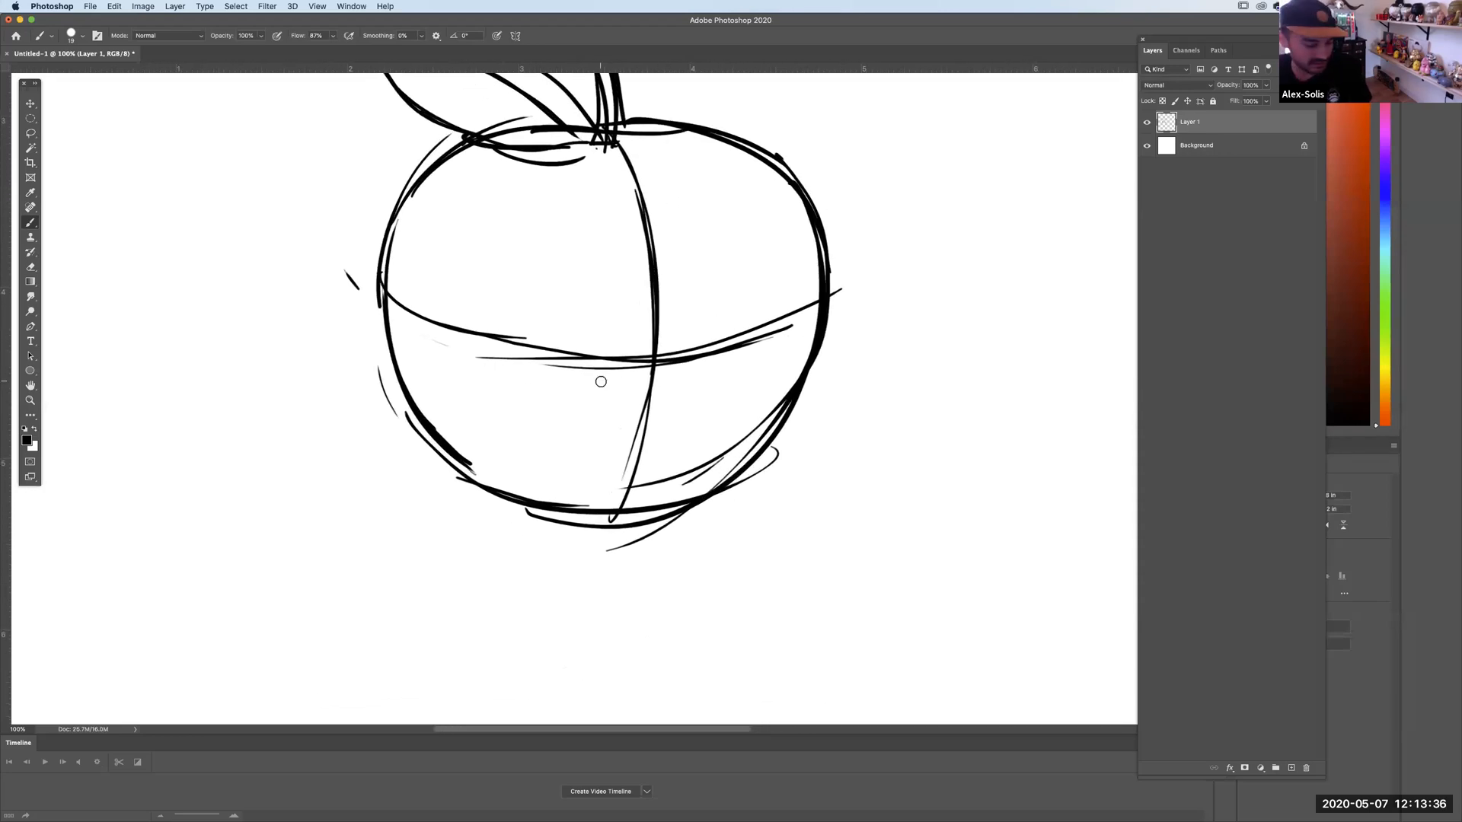
Draw two large round eyes on the horizontal guide, with densely hatched pupils set toward the right side.
{"action": "mouse_move", "coordinate": [564, 388]}
{"action": "left_mouse_down"}
{"action": "mouse_move", "coordinate": [555, 294]}
{"action": "mouse_move", "coordinate": [590, 293]}
{"action": "mouse_move", "coordinate": [609, 335]}
{"action": "mouse_move", "coordinate": [782, 335]}
{"action": "left_mouse_up"}
{"action": "left_click_drag", "start_coordinate": [775, 364], "coordinate": [753, 380]}
{"action": "mouse_move", "coordinate": [689, 294]}
{"action": "left_mouse_down"}
{"action": "mouse_move", "coordinate": [682, 374]}
{"action": "mouse_move", "coordinate": [761, 381]}
{"action": "left_mouse_up"}
{"action": "mouse_move", "coordinate": [564, 292]}
{"action": "left_mouse_down"}
{"action": "mouse_move", "coordinate": [552, 347]}
{"action": "mouse_move", "coordinate": [582, 373]}
{"action": "mouse_move", "coordinate": [609, 350]}
{"action": "left_mouse_up"}
{"action": "mouse_move", "coordinate": [702, 347]}
{"action": "left_mouse_down"}
{"action": "mouse_move", "coordinate": [705, 315]}
{"action": "mouse_move", "coordinate": [732, 298]}
{"action": "mouse_move", "coordinate": [783, 347]}
{"action": "left_mouse_up"}
{"action": "mouse_move", "coordinate": [533, 309]}
{"action": "left_mouse_down"}
{"action": "mouse_move", "coordinate": [602, 304]}
{"action": "mouse_move", "coordinate": [510, 373]}
{"action": "left_mouse_up"}
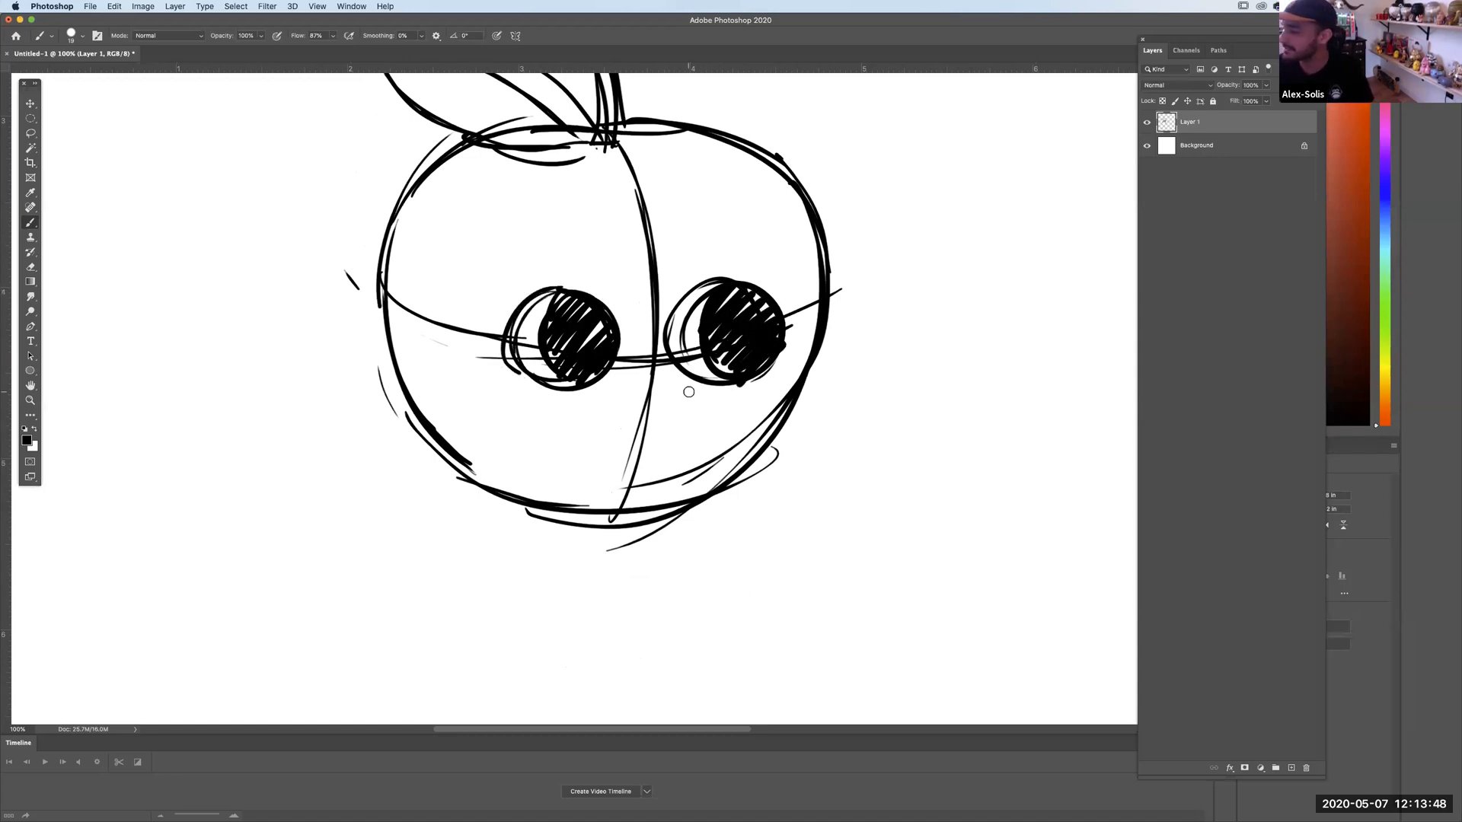
{"action": "left_click_drag", "start_coordinate": [750, 421], "coordinate": [748, 503]}
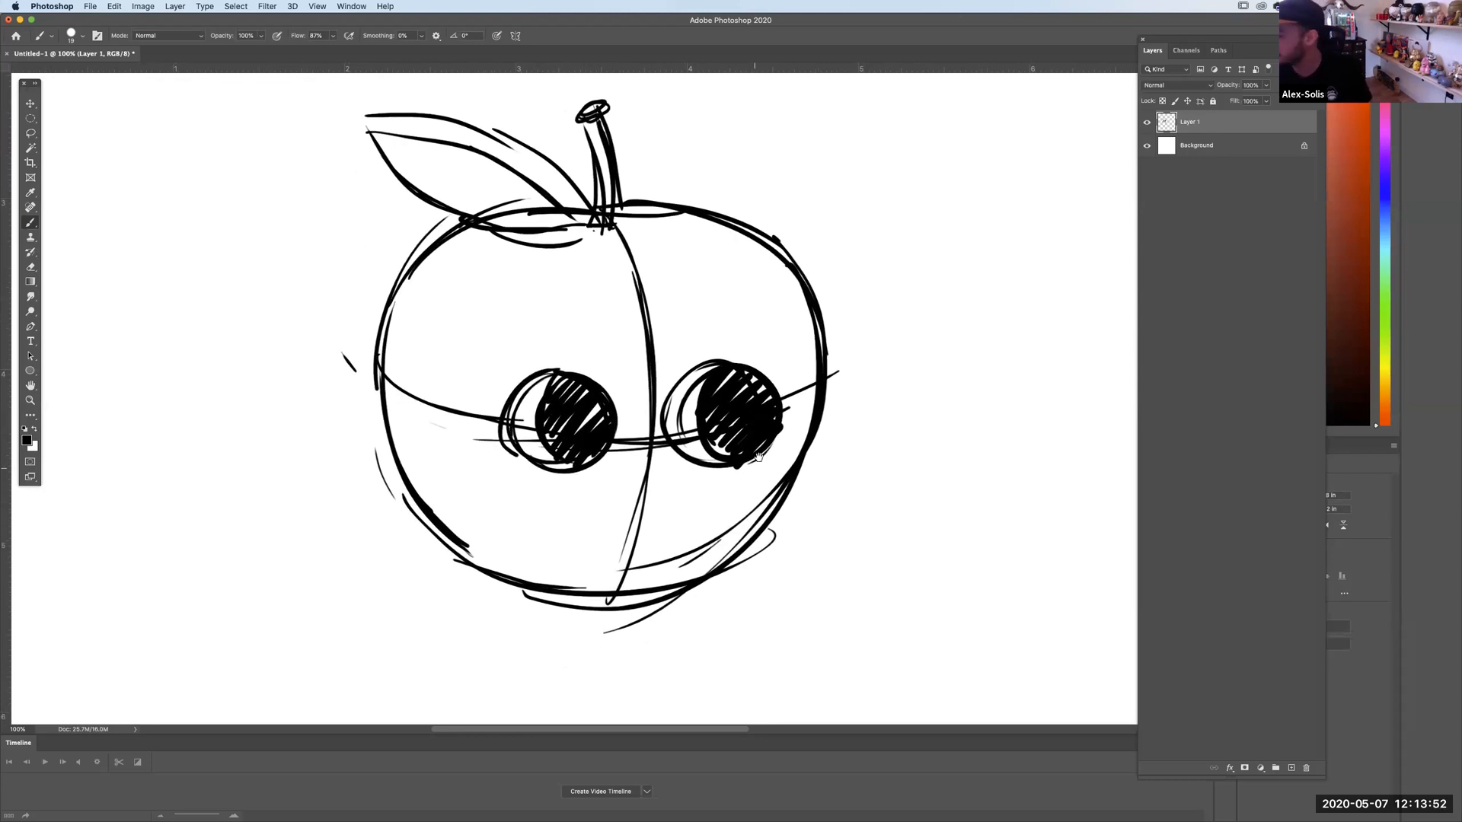
{"action": "left_click_drag", "start_coordinate": [758, 456], "coordinate": [778, 396]}
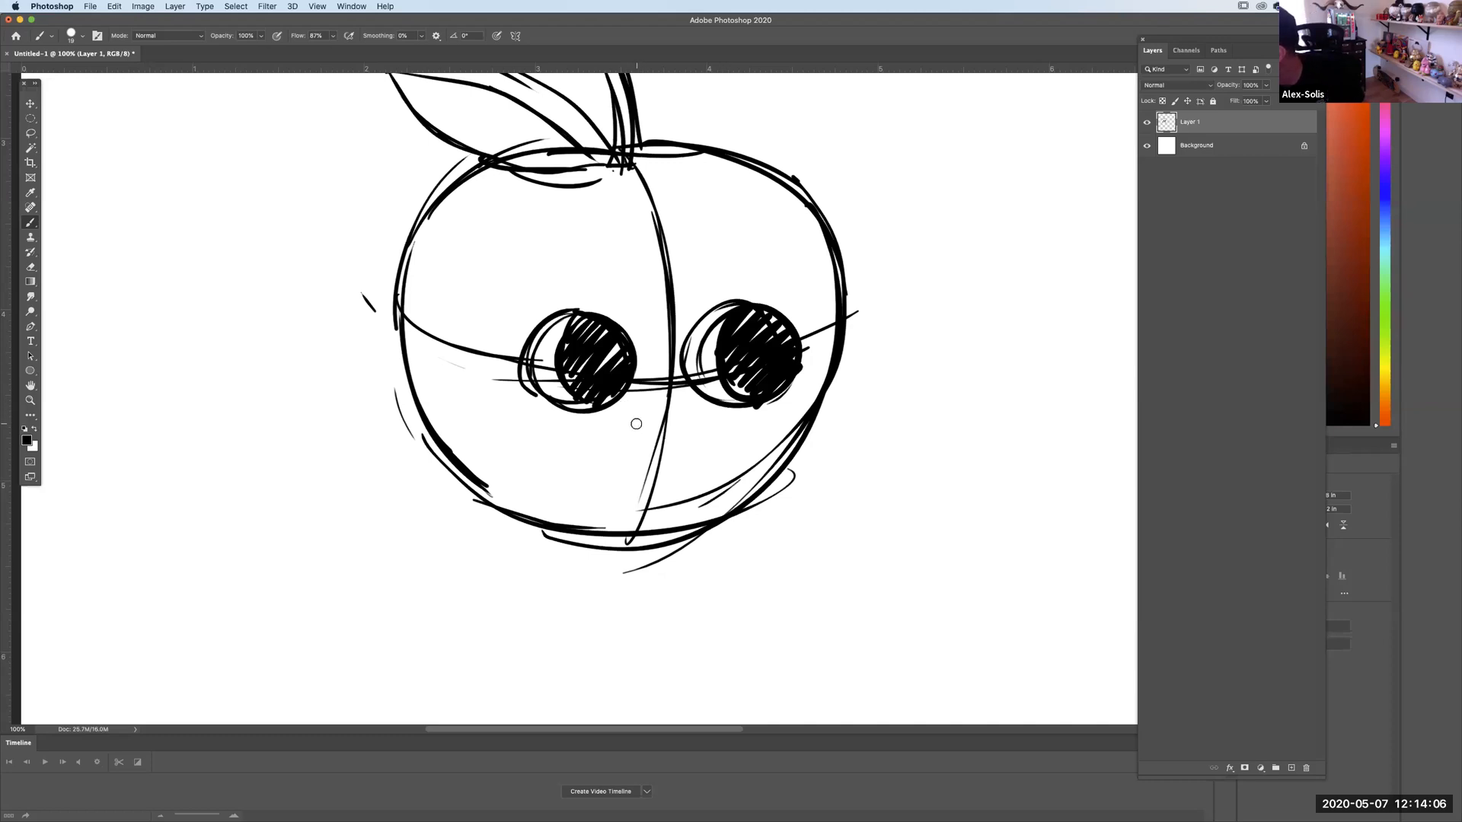
{"action": "left_click_drag", "start_coordinate": [613, 421], "coordinate": [676, 401]}
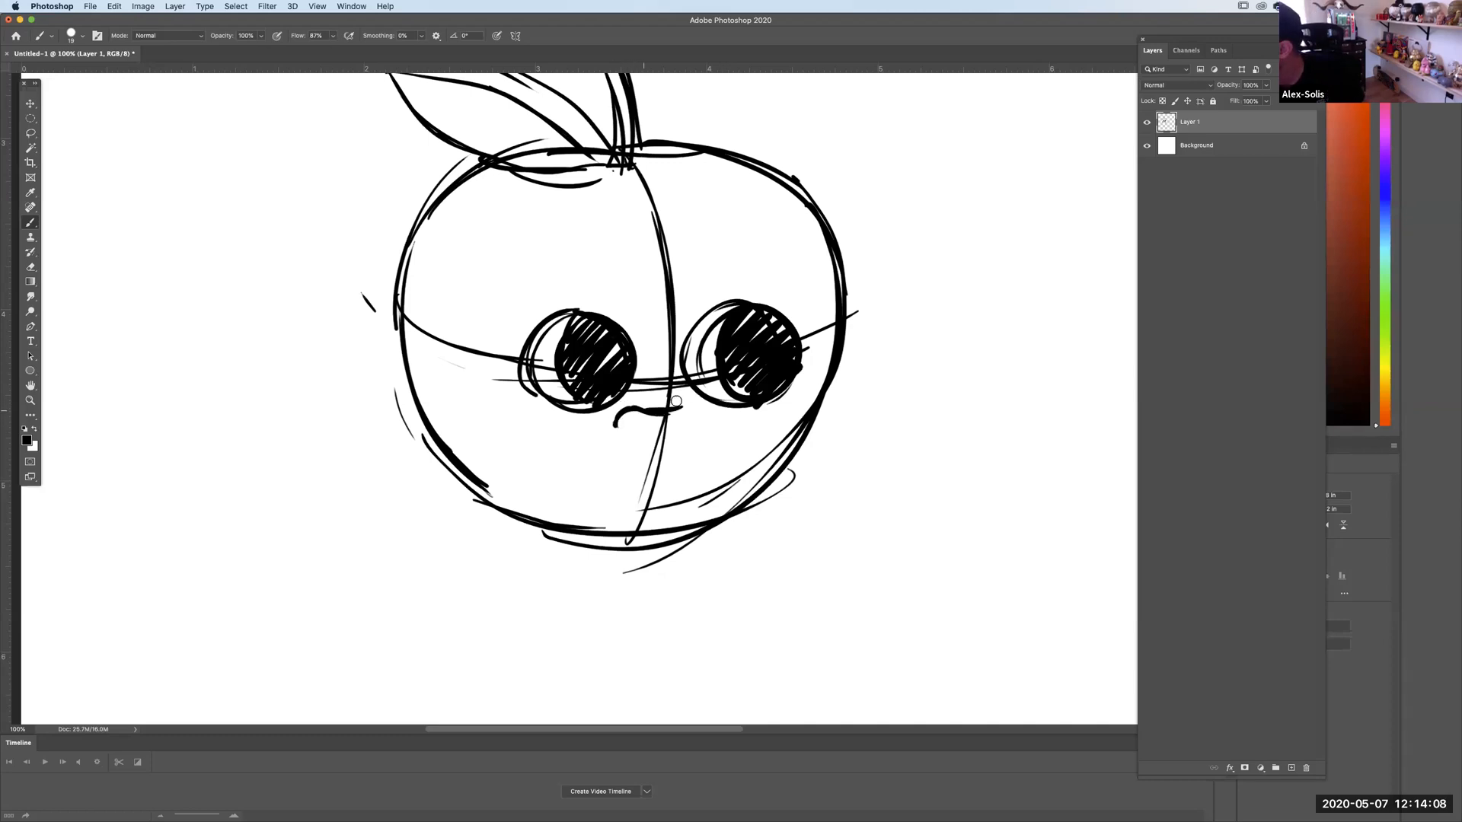
{"action": "key", "text": "super+z"}
{"action": "key", "text": "super+z"}
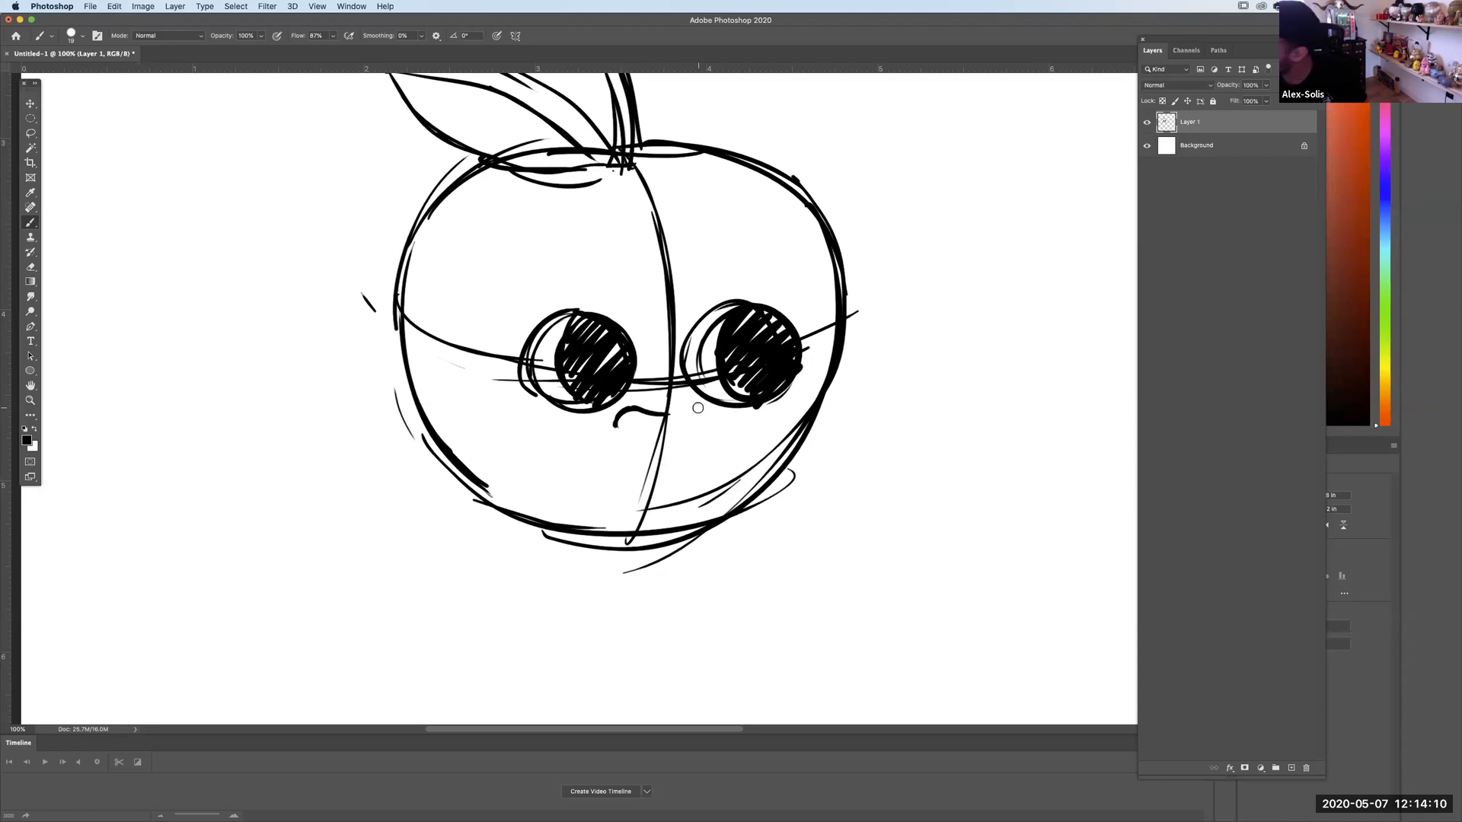
{"action": "key", "text": "super+z"}
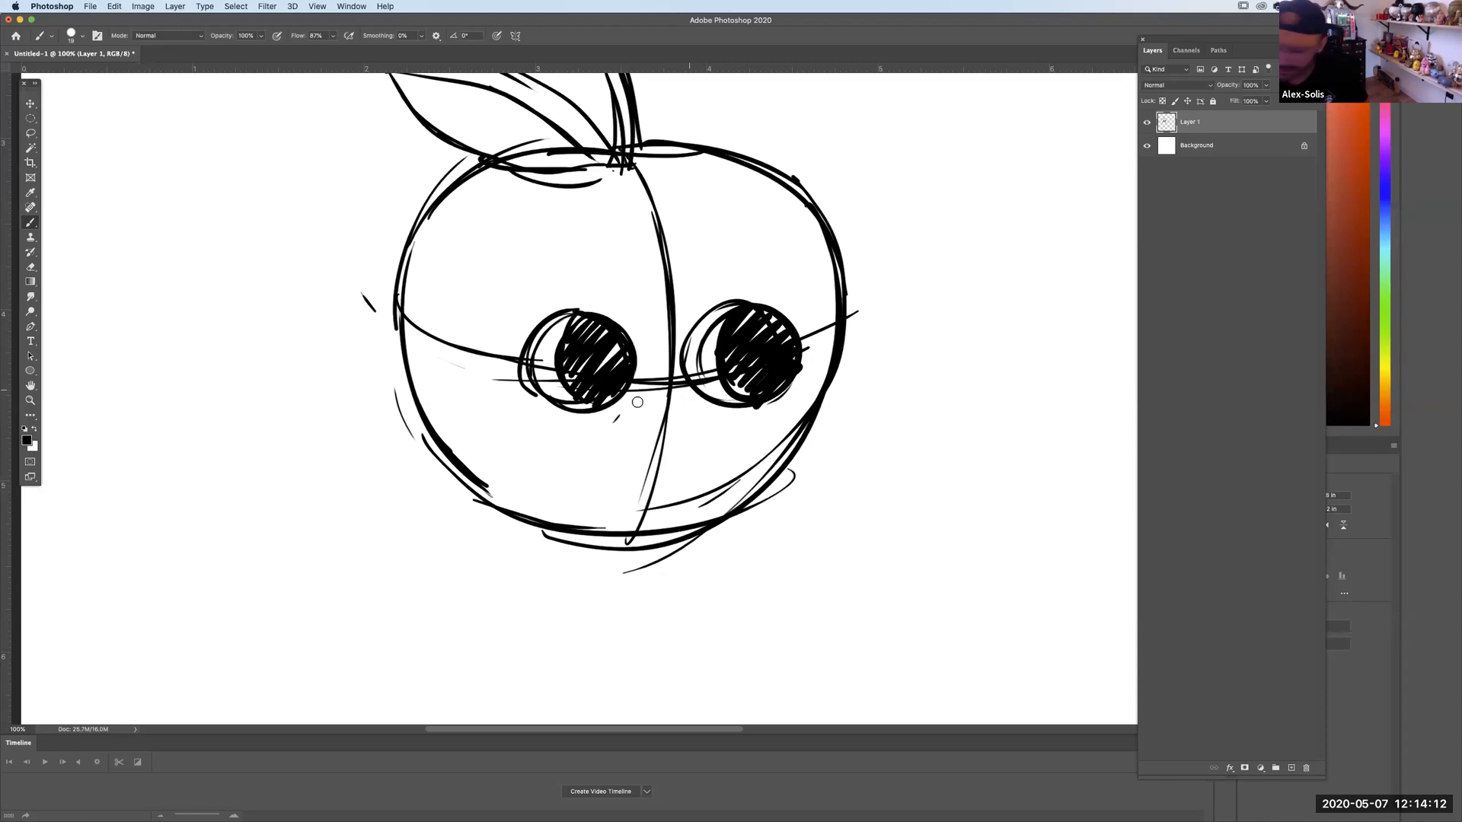
Sketch a small smiling mouth between the eyes and two short legs with shoes under the body.
{"action": "mouse_move", "coordinate": [626, 416]}
{"action": "left_mouse_down"}
{"action": "mouse_move", "coordinate": [649, 431]}
{"action": "mouse_move", "coordinate": [686, 418]}
{"action": "mouse_move", "coordinate": [626, 433]}
{"action": "mouse_move", "coordinate": [560, 495]}
{"action": "left_mouse_up"}
{"action": "key", "text": "super+z"}
{"action": "scroll", "coordinate": [544, 443], "scroll_direction": "down", "scroll_amount": 5}
{"action": "scroll", "coordinate": [544, 444], "scroll_direction": "right", "scroll_amount": 1}
{"action": "left_click_drag", "start_coordinate": [575, 441], "coordinate": [591, 495]}
{"action": "left_click_drag", "start_coordinate": [631, 449], "coordinate": [638, 493]}
{"action": "mouse_move", "coordinate": [641, 451]}
{"action": "left_mouse_down"}
{"action": "mouse_move", "coordinate": [649, 488]}
{"action": "mouse_move", "coordinate": [621, 495]}
{"action": "mouse_move", "coordinate": [646, 499]}
{"action": "left_mouse_up"}
{"action": "mouse_move", "coordinate": [571, 449]}
{"action": "left_mouse_down"}
{"action": "mouse_move", "coordinate": [593, 492]}
{"action": "mouse_move", "coordinate": [582, 510]}
{"action": "mouse_move", "coordinate": [606, 510]}
{"action": "mouse_move", "coordinate": [600, 491]}
{"action": "mouse_move", "coordinate": [626, 479]}
{"action": "mouse_move", "coordinate": [671, 504]}
{"action": "mouse_move", "coordinate": [638, 505]}
{"action": "mouse_move", "coordinate": [677, 506]}
{"action": "left_mouse_up"}
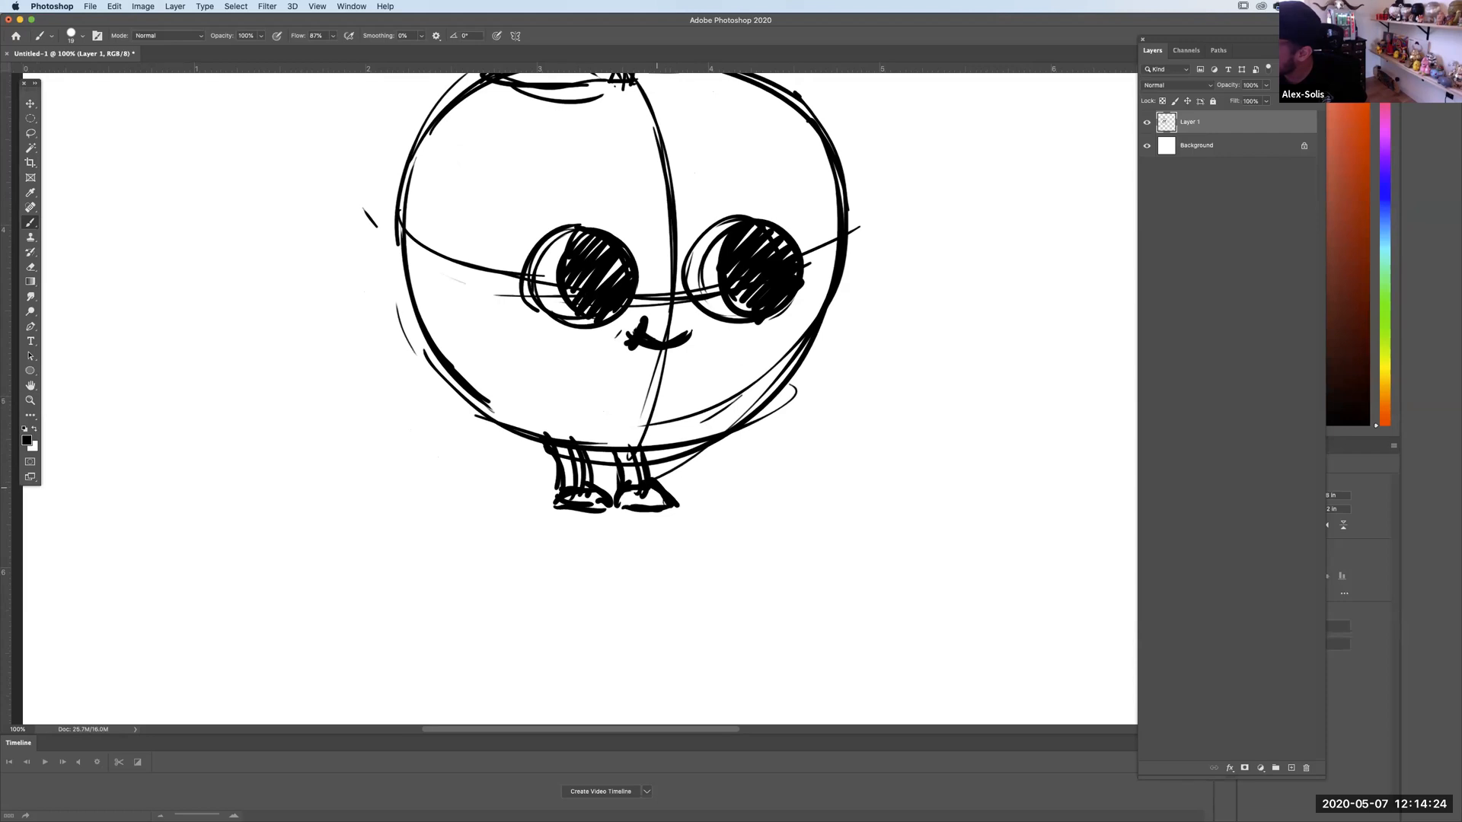
Lasso the two legs beneath the body, delete them, and clear the selection.
{"action": "mouse_move", "coordinate": [719, 559]}
{"action": "left_mouse_down"}
{"action": "mouse_move", "coordinate": [677, 690]}
{"action": "mouse_move", "coordinate": [685, 548]}
{"action": "left_mouse_up"}
{"action": "key", "text": "l"}
{"action": "left_click_drag", "start_coordinate": [599, 440], "coordinate": [659, 466]}
{"action": "key", "text": "Delete"}
{"action": "key", "text": "super+d"}
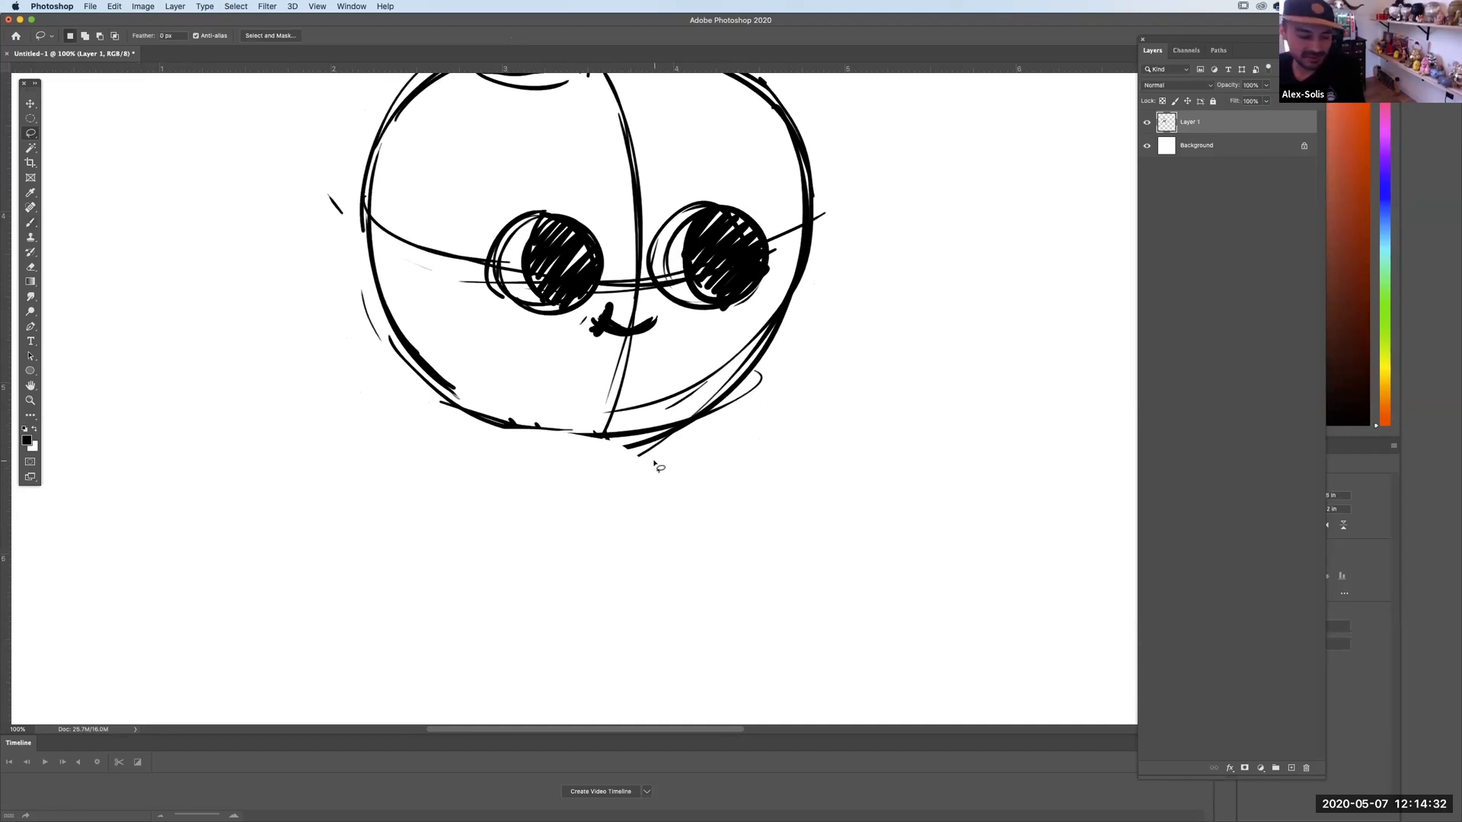
Redraw the body's lower outline with the brush to close the gaps where the legs were removed.
{"action": "key", "text": "b"}
{"action": "mouse_move", "coordinate": [469, 399]}
{"action": "left_mouse_down"}
{"action": "mouse_move", "coordinate": [636, 437]}
{"action": "mouse_move", "coordinate": [545, 437]}
{"action": "mouse_move", "coordinate": [700, 408]}
{"action": "mouse_move", "coordinate": [784, 320]}
{"action": "left_mouse_up"}
{"action": "left_click_drag", "start_coordinate": [629, 431], "coordinate": [521, 438]}
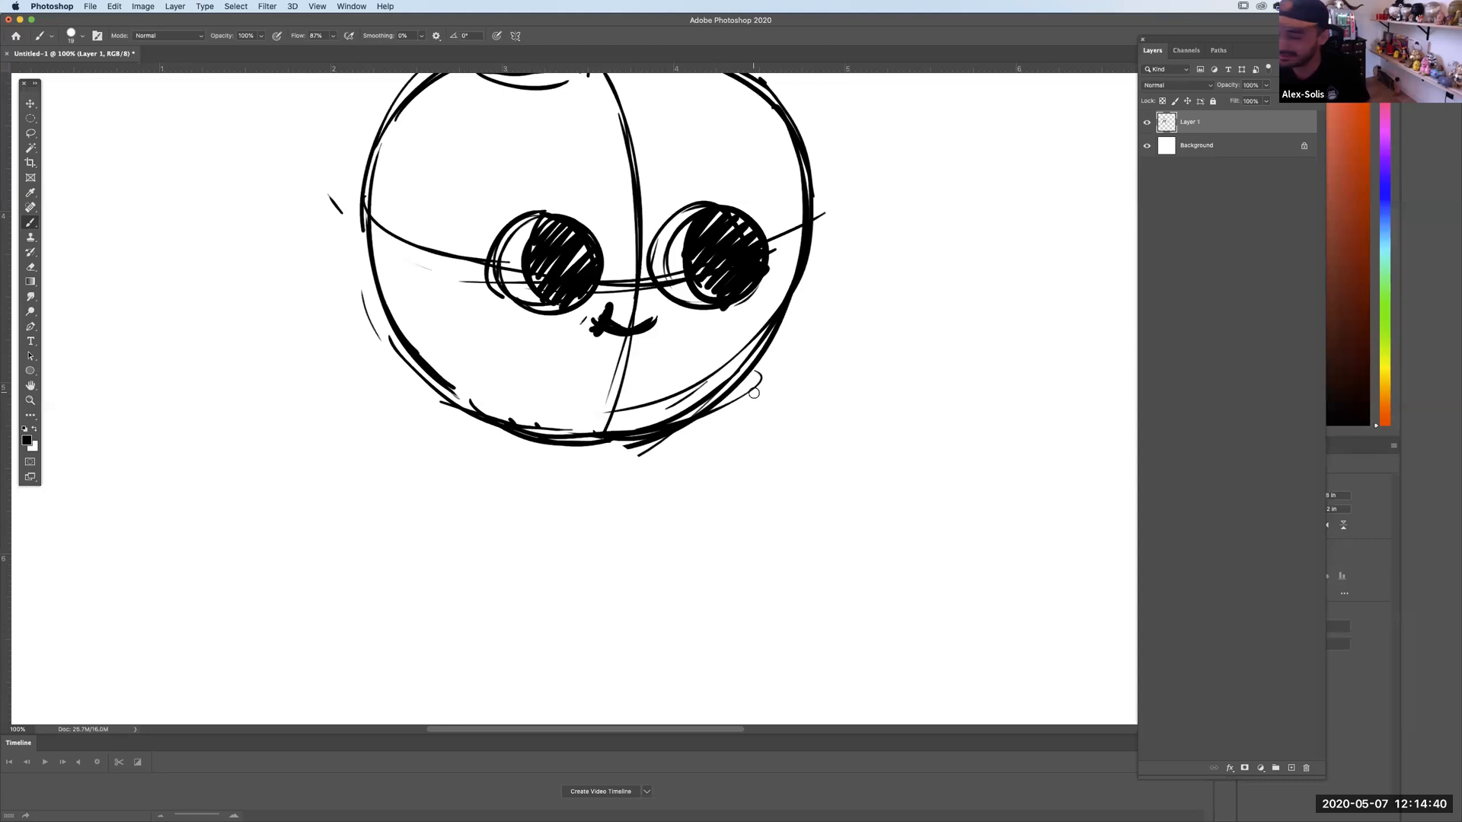
Darken the base of the stem and rework the leaf with a longer tip, thicker edges, veins and hatching.
{"action": "left_click_drag", "start_coordinate": [712, 366], "coordinate": [661, 522]}
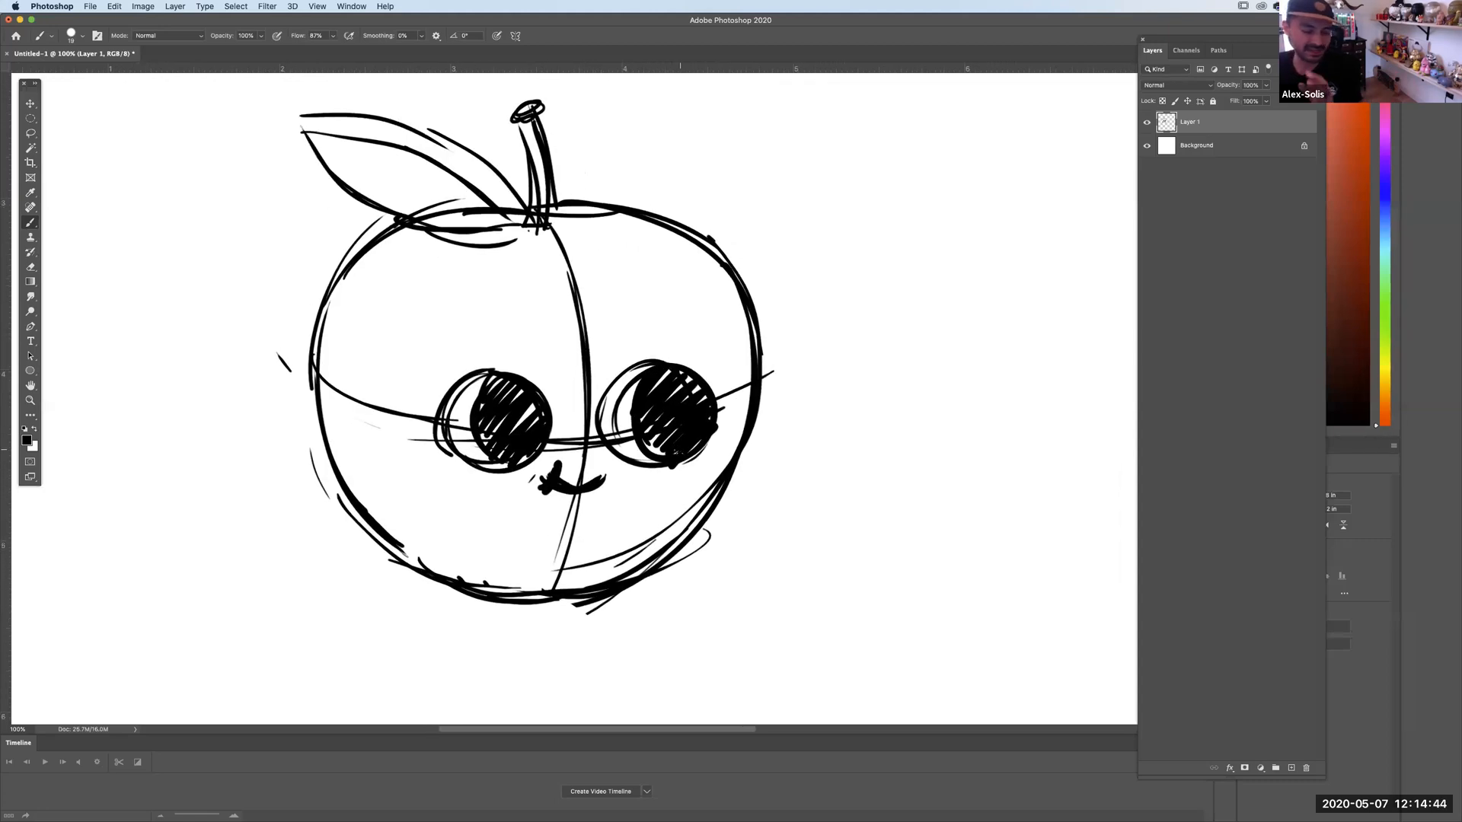
{"action": "left_click_drag", "start_coordinate": [528, 227], "coordinate": [554, 231]}
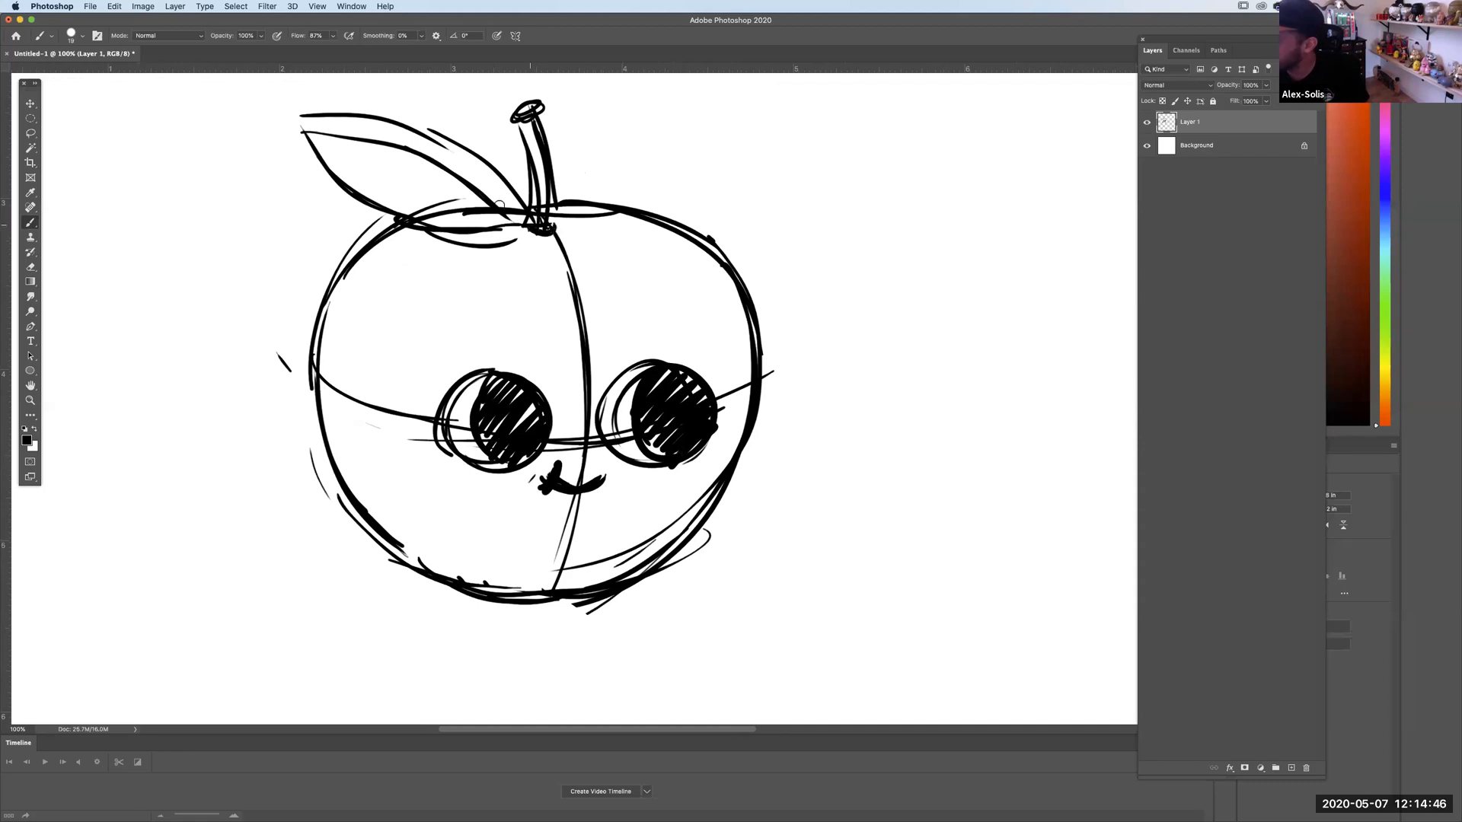
{"action": "mouse_move", "coordinate": [355, 183]}
{"action": "left_mouse_down"}
{"action": "mouse_move", "coordinate": [302, 116]}
{"action": "mouse_move", "coordinate": [278, 109]}
{"action": "mouse_move", "coordinate": [273, 140]}
{"action": "mouse_move", "coordinate": [293, 130]}
{"action": "mouse_move", "coordinate": [320, 163]}
{"action": "mouse_move", "coordinate": [430, 223]}
{"action": "mouse_move", "coordinate": [441, 153]}
{"action": "mouse_move", "coordinate": [456, 199]}
{"action": "mouse_move", "coordinate": [508, 203]}
{"action": "mouse_move", "coordinate": [435, 222]}
{"action": "mouse_move", "coordinate": [478, 142]}
{"action": "mouse_move", "coordinate": [271, 110]}
{"action": "mouse_move", "coordinate": [398, 101]}
{"action": "mouse_move", "coordinate": [457, 126]}
{"action": "left_mouse_up"}
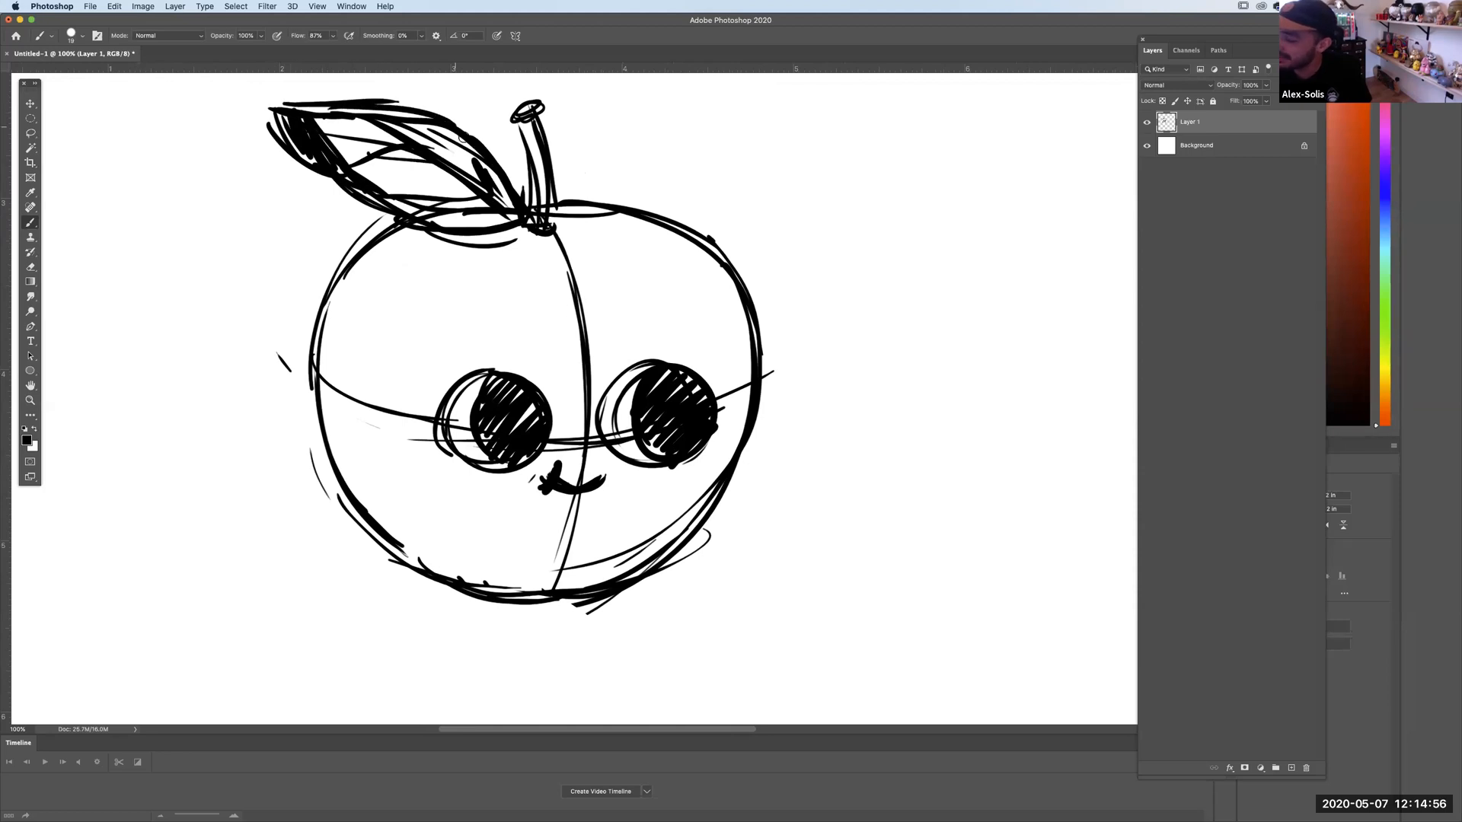
Add a short thick eyebrow above each eye and rework the smiling mouth into a frown.
{"action": "left_click_drag", "start_coordinate": [668, 337], "coordinate": [694, 248]}
{"action": "left_click_drag", "start_coordinate": [492, 249], "coordinate": [544, 249]}
{"action": "left_click_drag", "start_coordinate": [648, 245], "coordinate": [697, 245]}
{"action": "scroll", "coordinate": [747, 324], "scroll_direction": "down", "scroll_amount": 5}
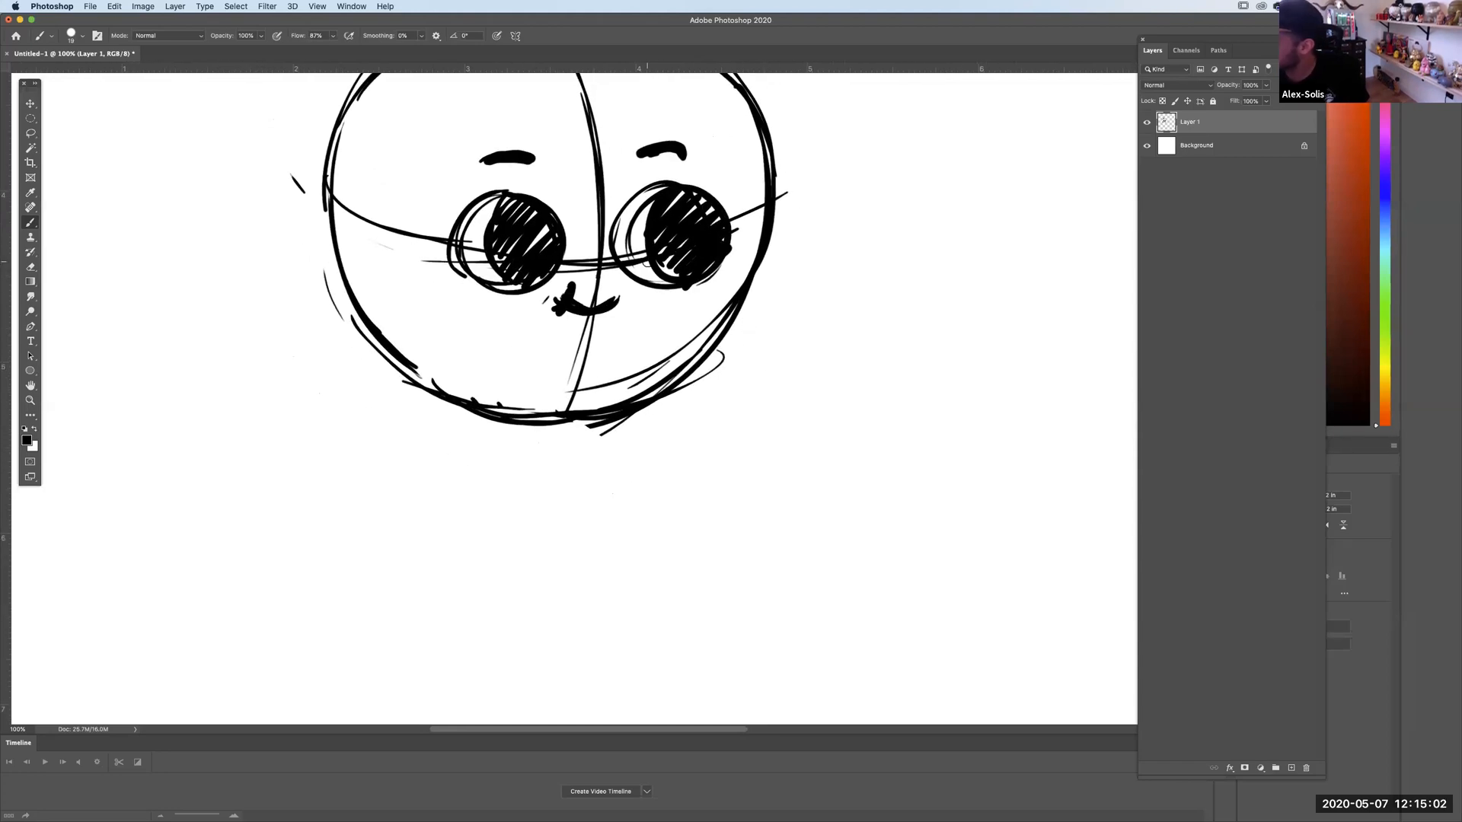
{"action": "mouse_move", "coordinate": [562, 291]}
{"action": "left_mouse_down"}
{"action": "mouse_move", "coordinate": [570, 313]}
{"action": "mouse_move", "coordinate": [609, 307]}
{"action": "mouse_move", "coordinate": [559, 309]}
{"action": "left_mouse_up"}
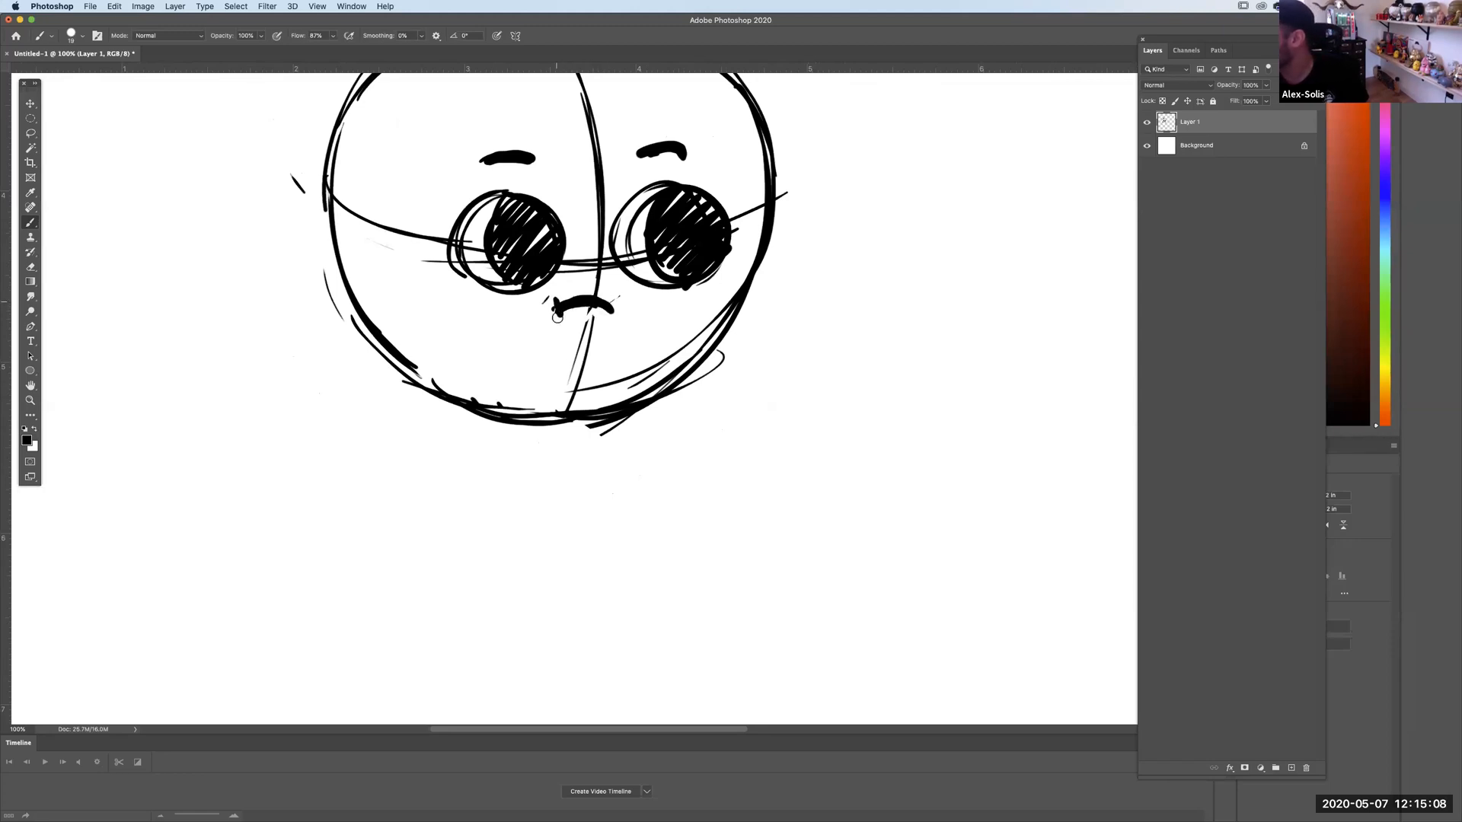
Sketch two short legs under the body, with a shoe on the left one.
{"action": "mouse_move", "coordinate": [503, 421]}
{"action": "left_mouse_down"}
{"action": "mouse_move", "coordinate": [513, 463]}
{"action": "mouse_move", "coordinate": [591, 462]}
{"action": "left_mouse_up"}
{"action": "left_click_drag", "start_coordinate": [508, 424], "coordinate": [528, 454]}
{"action": "left_click_drag", "start_coordinate": [559, 430], "coordinate": [580, 424]}
{"action": "mouse_move", "coordinate": [502, 461]}
{"action": "left_mouse_down"}
{"action": "mouse_move", "coordinate": [533, 463]}
{"action": "mouse_move", "coordinate": [503, 478]}
{"action": "mouse_move", "coordinate": [568, 467]}
{"action": "left_mouse_up"}
Rework the frown into a smaller, higher mouth on the centre line between the eyes.
{"action": "left_click_drag", "start_coordinate": [693, 423], "coordinate": [698, 529]}
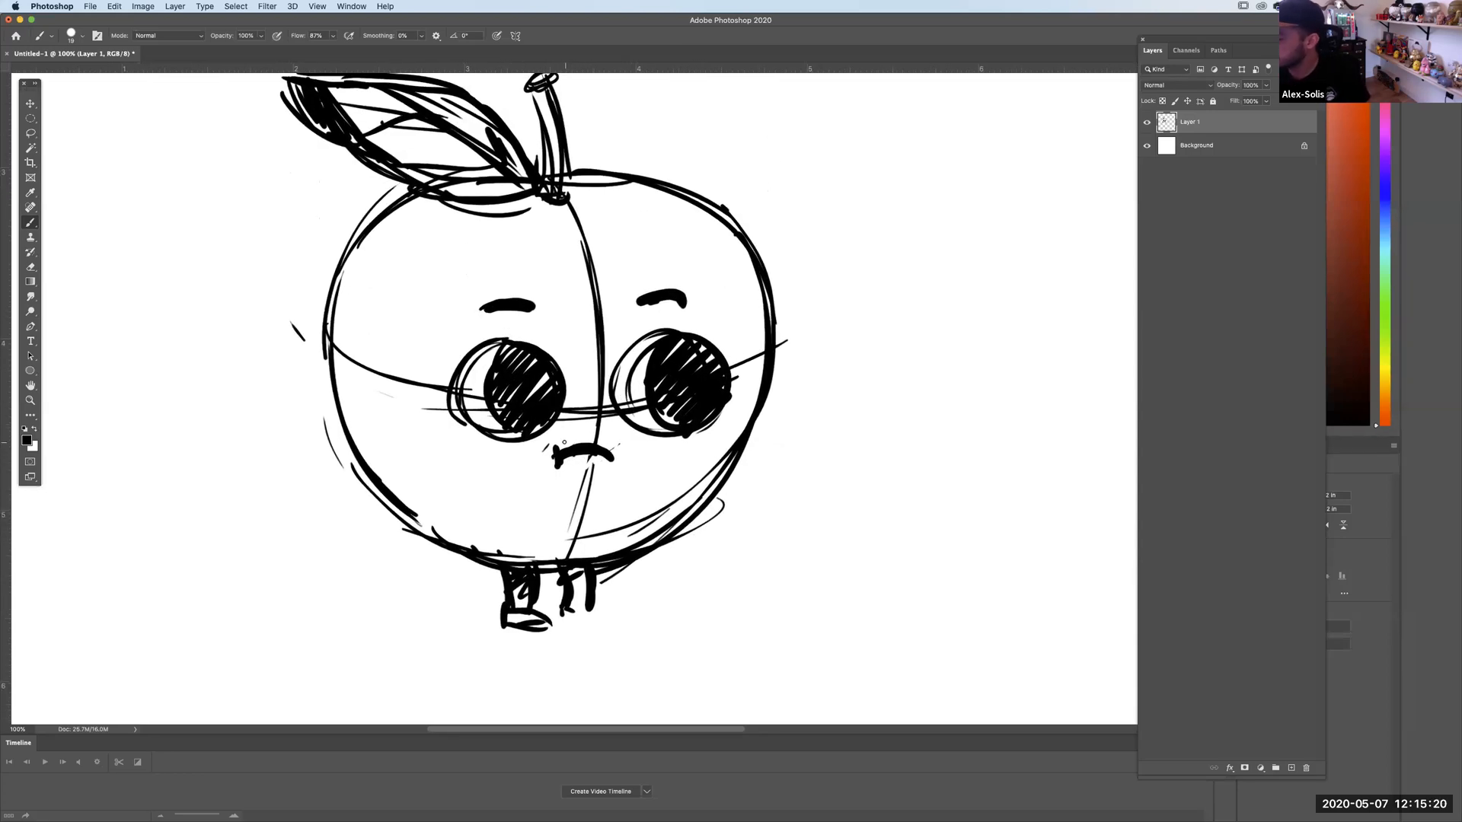
{"action": "mouse_move", "coordinate": [548, 460]}
{"action": "left_mouse_down"}
{"action": "mouse_move", "coordinate": [593, 434]}
{"action": "mouse_move", "coordinate": [577, 427]}
{"action": "mouse_move", "coordinate": [607, 438]}
{"action": "mouse_move", "coordinate": [578, 438]}
{"action": "left_mouse_up"}
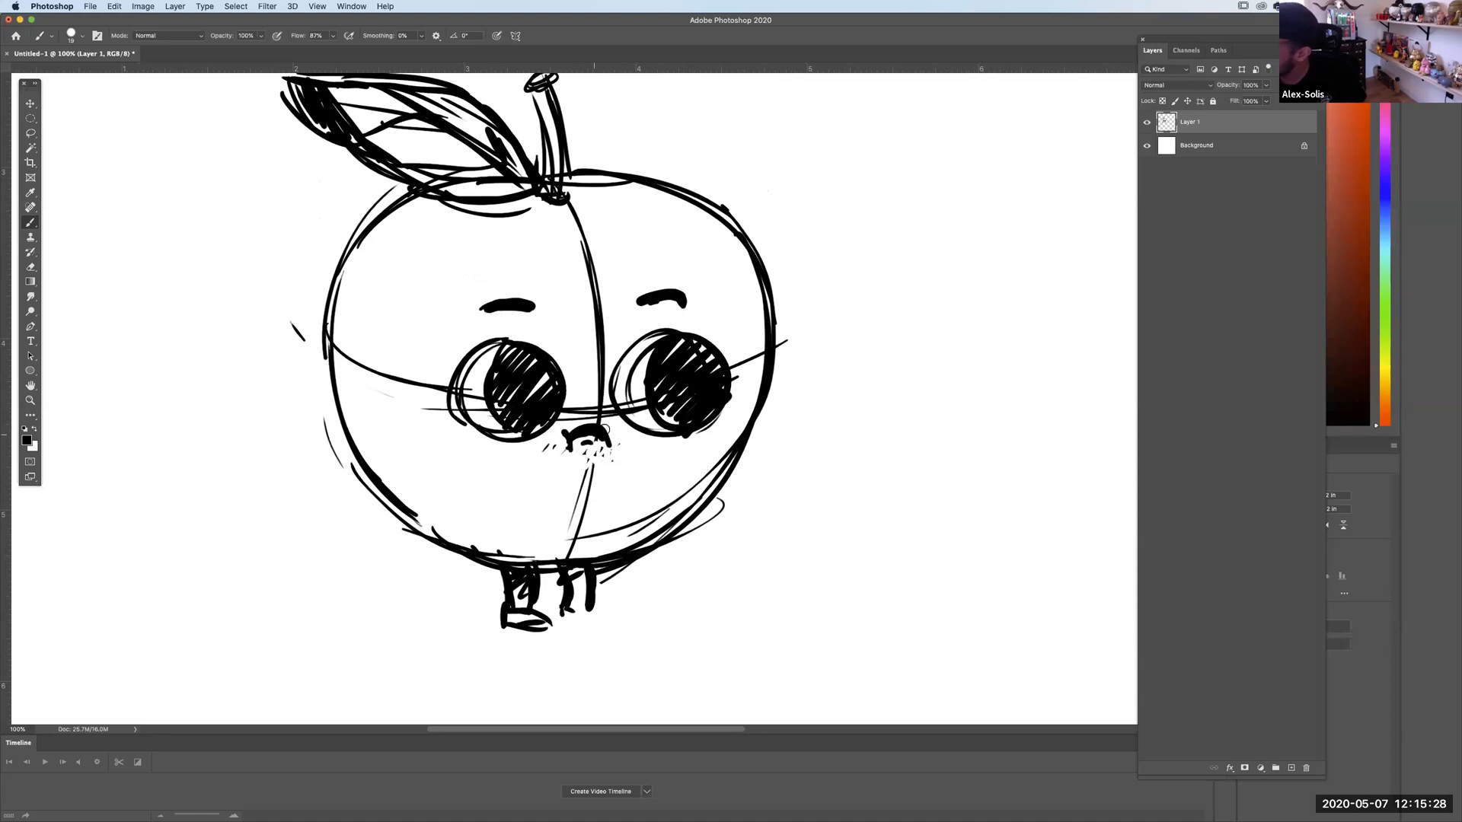
{"action": "left_click_drag", "start_coordinate": [568, 444], "coordinate": [577, 443]}
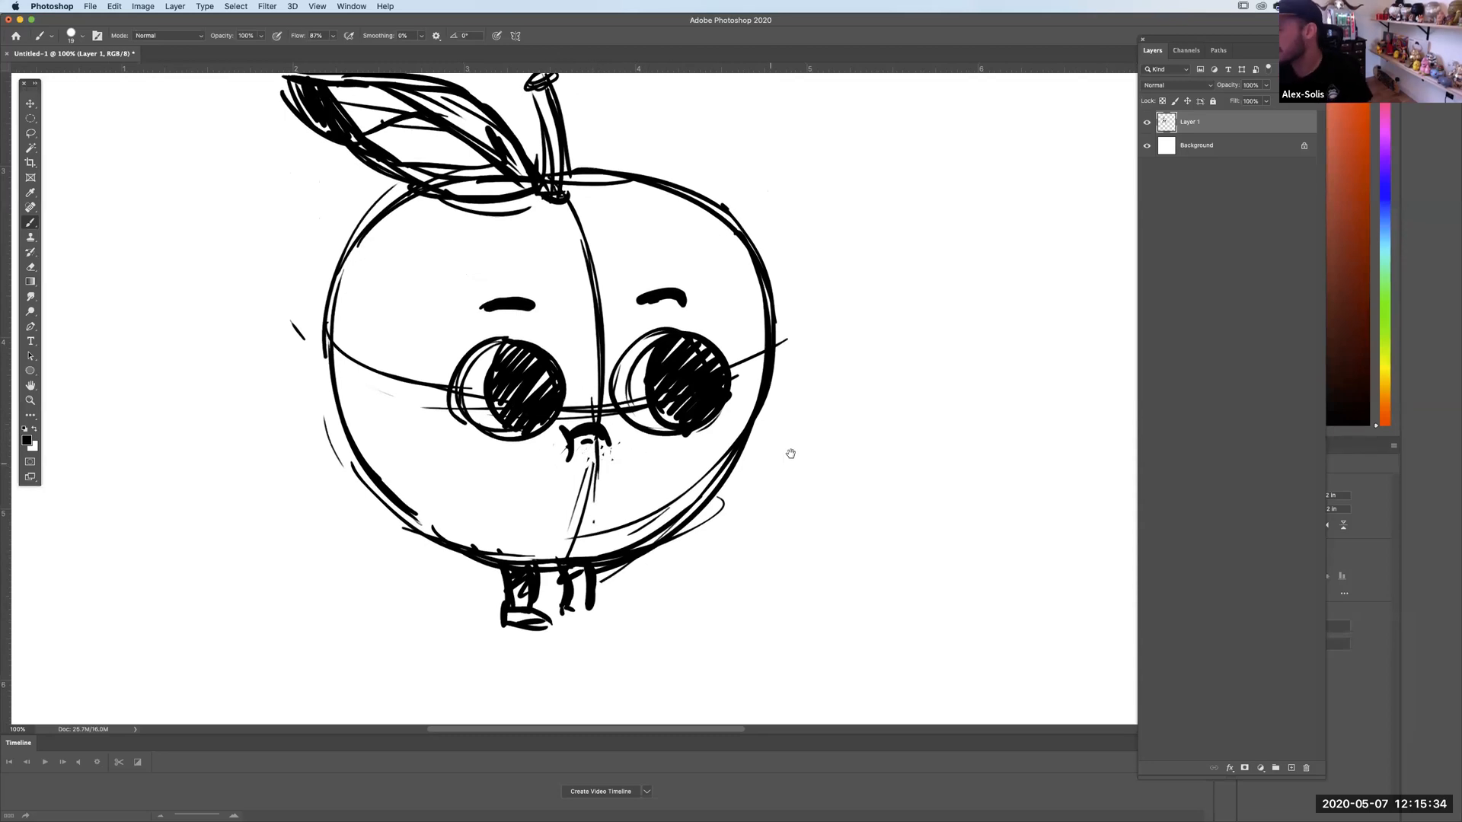
Lasso the rough legs beneath the body, delete them, and clear the selection.
{"action": "scroll", "coordinate": [786, 454], "scroll_direction": "down", "scroll_amount": 2}
{"action": "scroll", "coordinate": [787, 454], "scroll_direction": "left", "scroll_amount": 2}
{"action": "left_click", "coordinate": [31, 133]}
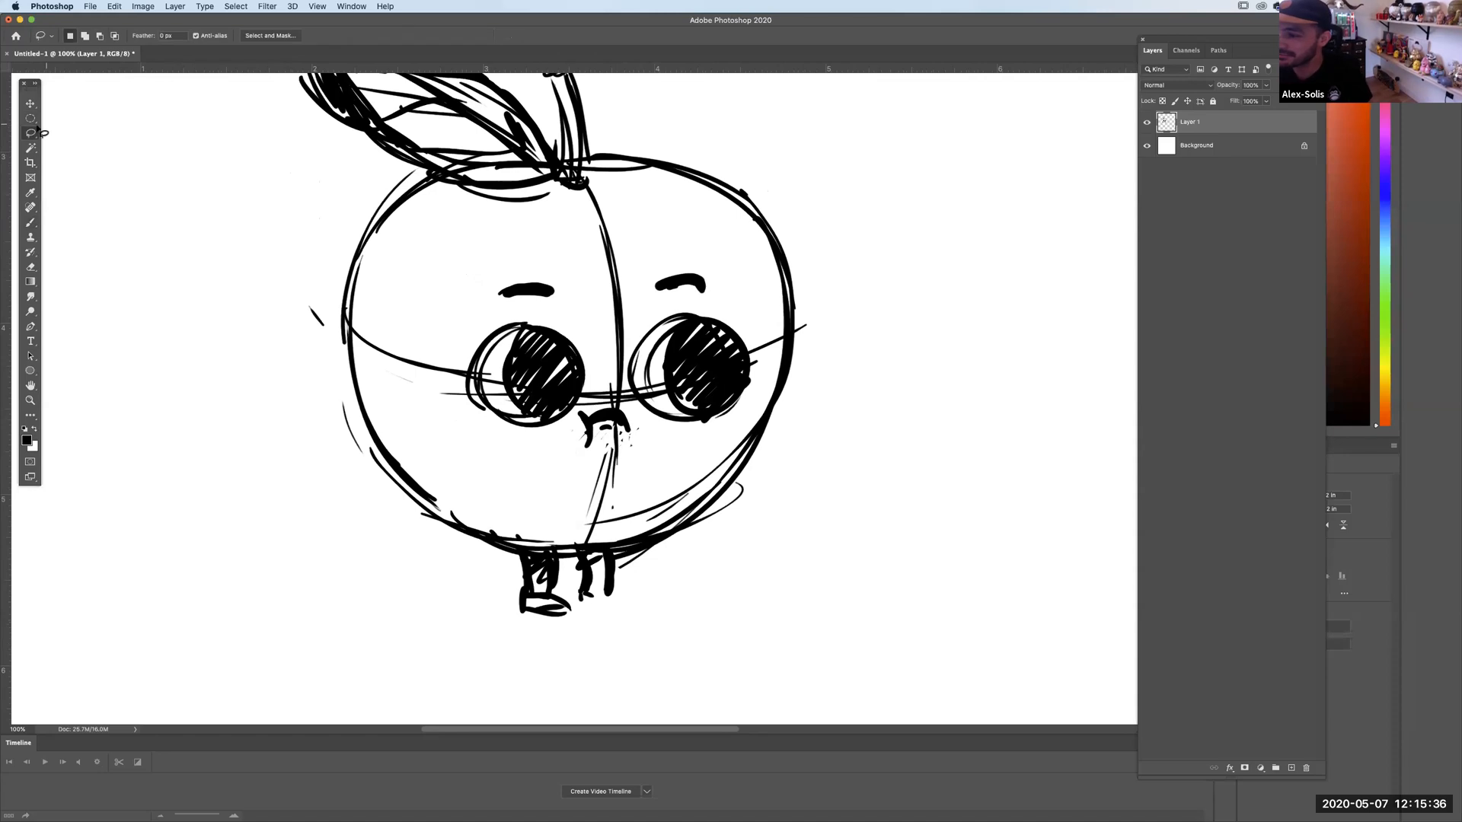
{"action": "left_click_drag", "start_coordinate": [497, 544], "coordinate": [643, 591]}
{"action": "key", "text": "Delete"}
{"action": "key", "text": "super+d"}
Redraw the body's bottom edge and two legs with rounded shoes using the brush, hatching the upper legs as shadow.
{"action": "left_click", "coordinate": [30, 221]}
{"action": "mouse_move", "coordinate": [509, 545]}
{"action": "left_mouse_down"}
{"action": "mouse_move", "coordinate": [533, 600]}
{"action": "mouse_move", "coordinate": [557, 601]}
{"action": "left_mouse_up"}
{"action": "left_click_drag", "start_coordinate": [582, 538], "coordinate": [587, 600]}
{"action": "left_click_drag", "start_coordinate": [610, 553], "coordinate": [609, 608]}
{"action": "left_click_drag", "start_coordinate": [547, 554], "coordinate": [550, 606]}
{"action": "left_click_drag", "start_coordinate": [553, 553], "coordinate": [556, 601]}
{"action": "mouse_move", "coordinate": [525, 551]}
{"action": "left_mouse_down"}
{"action": "mouse_move", "coordinate": [526, 617]}
{"action": "mouse_move", "coordinate": [555, 607]}
{"action": "left_mouse_up"}
{"action": "left_click_drag", "start_coordinate": [572, 598], "coordinate": [612, 603]}
{"action": "mouse_move", "coordinate": [527, 621]}
{"action": "left_mouse_down"}
{"action": "mouse_move", "coordinate": [605, 630]}
{"action": "mouse_move", "coordinate": [647, 615]}
{"action": "mouse_move", "coordinate": [612, 597]}
{"action": "left_mouse_up"}
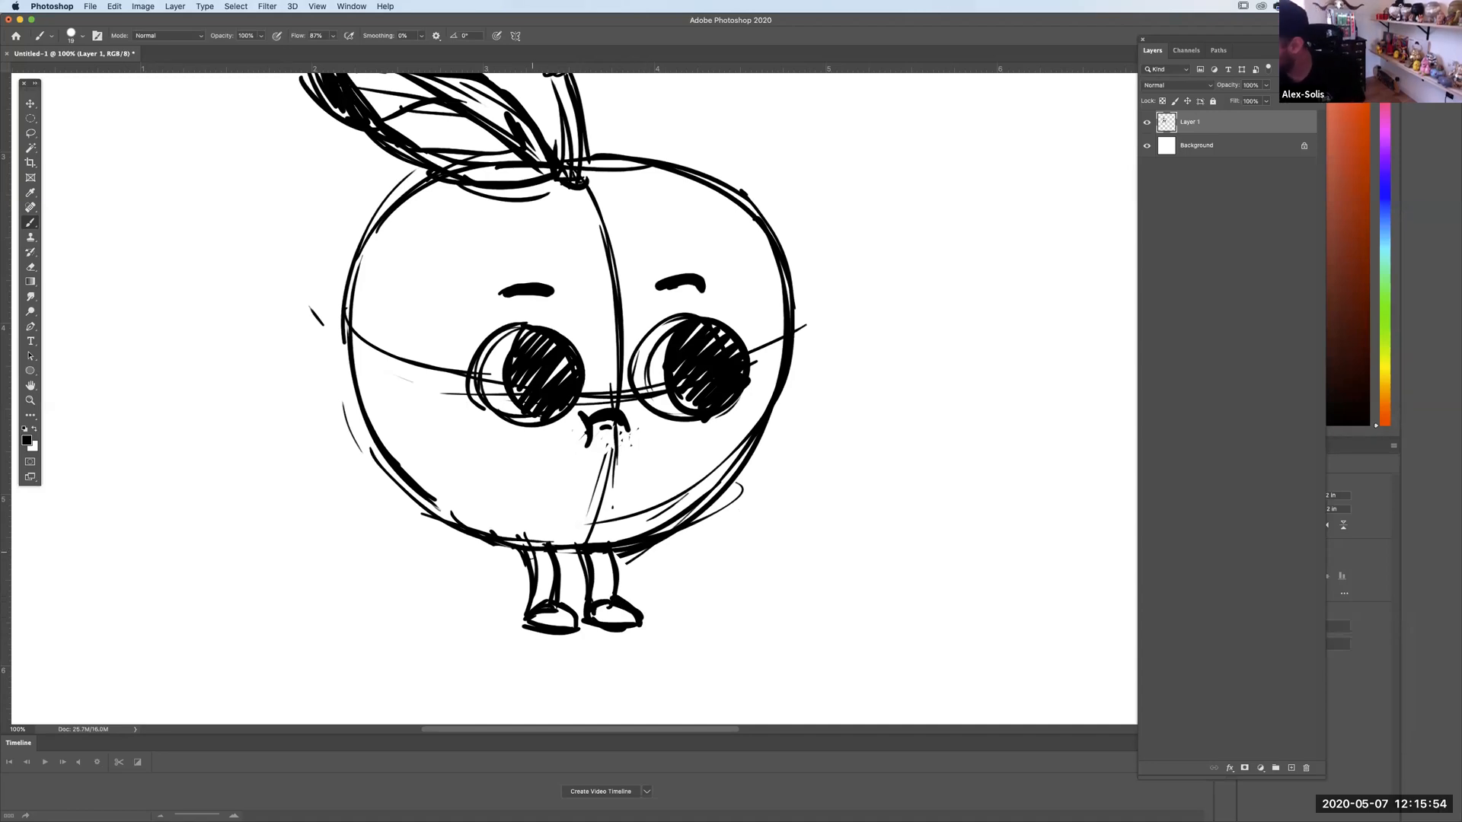
{"action": "left_click_drag", "start_coordinate": [550, 557], "coordinate": [538, 587]}
{"action": "left_click_drag", "start_coordinate": [602, 548], "coordinate": [596, 580]}
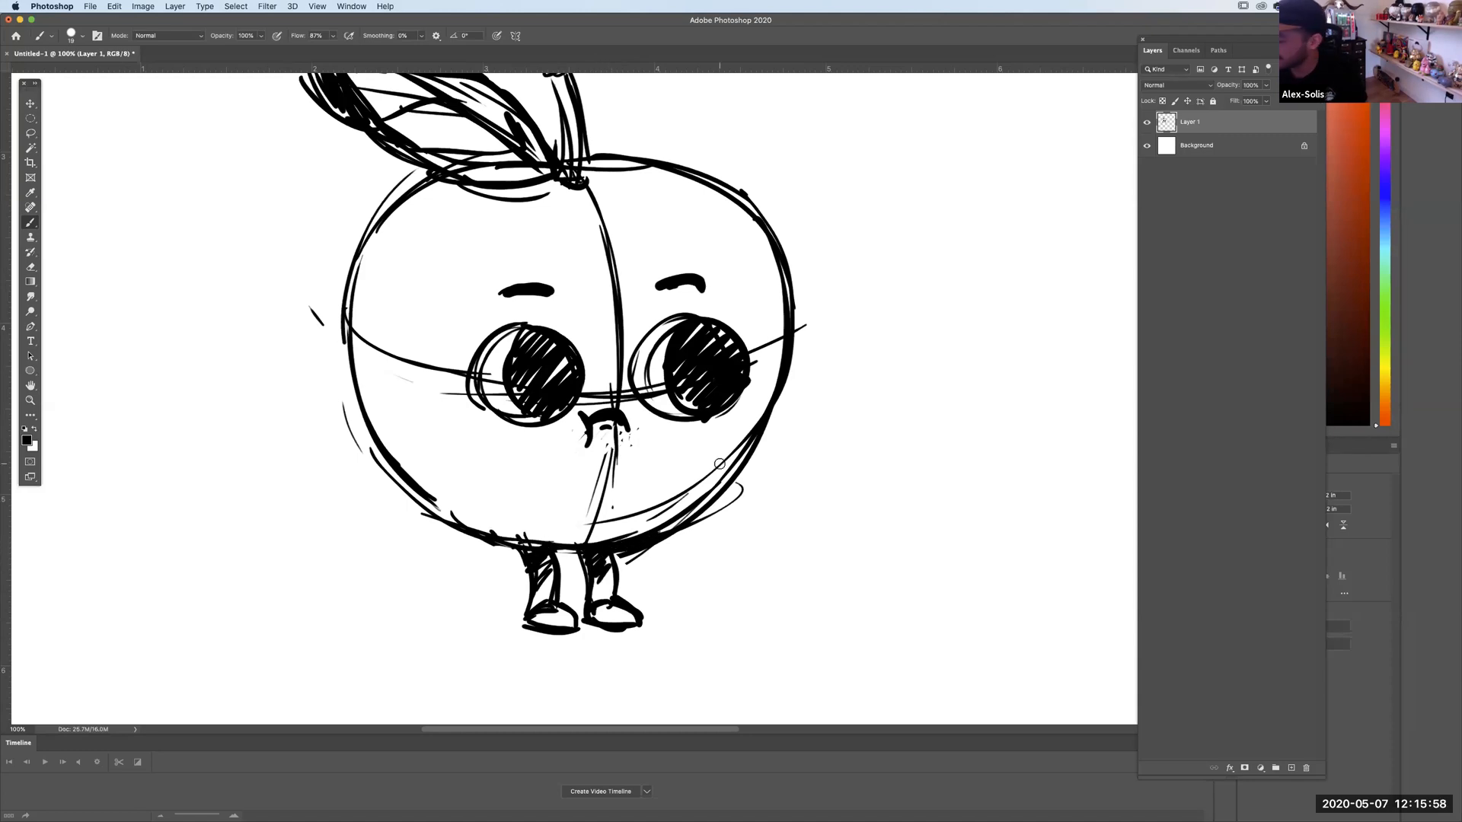
Draw an inner contour line along the body's right side and reinforce the outline near the stem.
{"action": "left_click_drag", "start_coordinate": [769, 411], "coordinate": [742, 195]}
{"action": "mouse_move", "coordinate": [617, 162]}
{"action": "left_mouse_down"}
{"action": "mouse_move", "coordinate": [788, 290]}
{"action": "mouse_move", "coordinate": [632, 150]}
{"action": "left_mouse_up"}
{"action": "left_click_drag", "start_coordinate": [582, 223], "coordinate": [581, 226]}
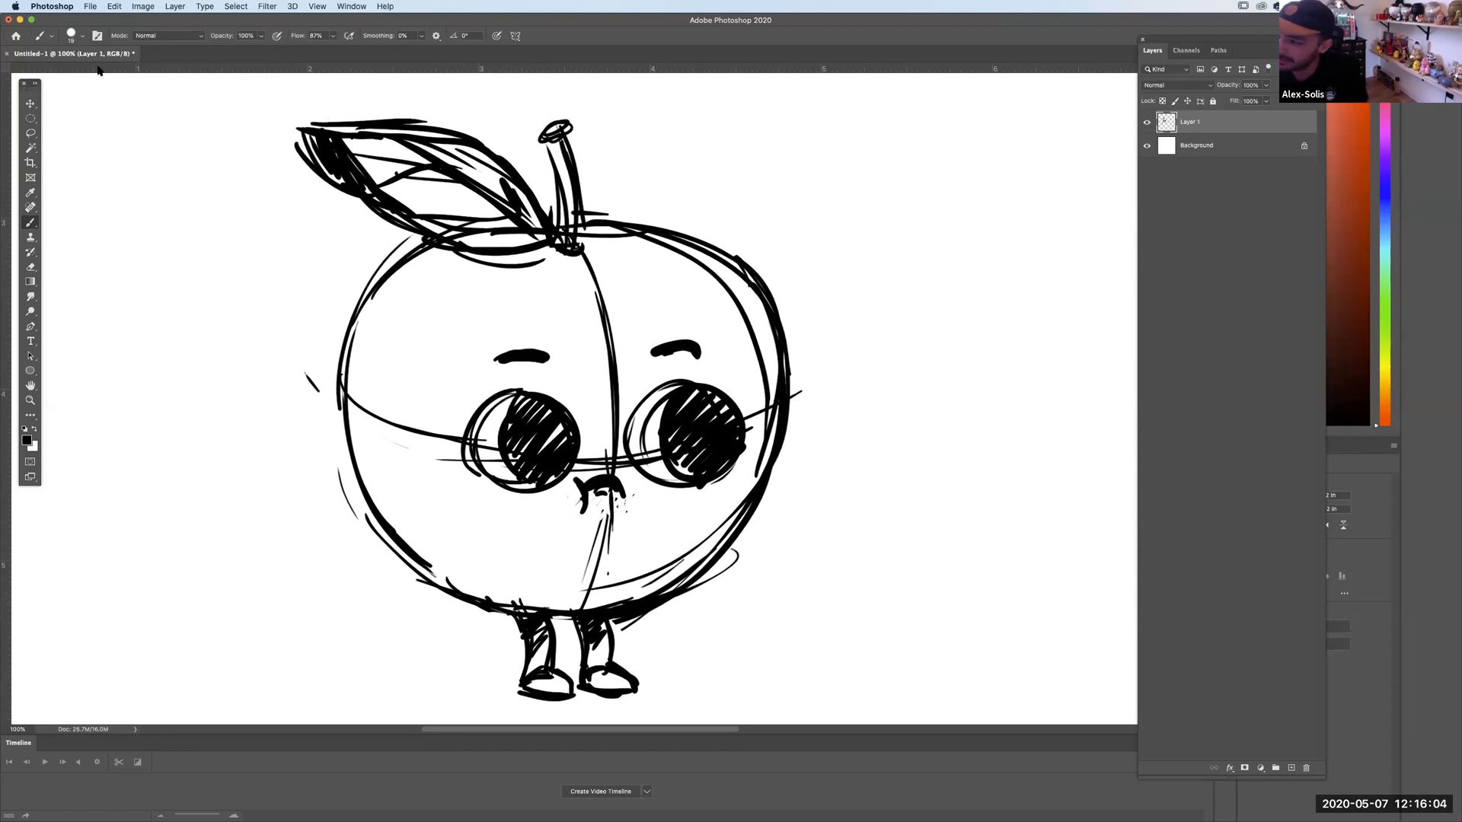
{"action": "left_click", "coordinate": [82, 36]}
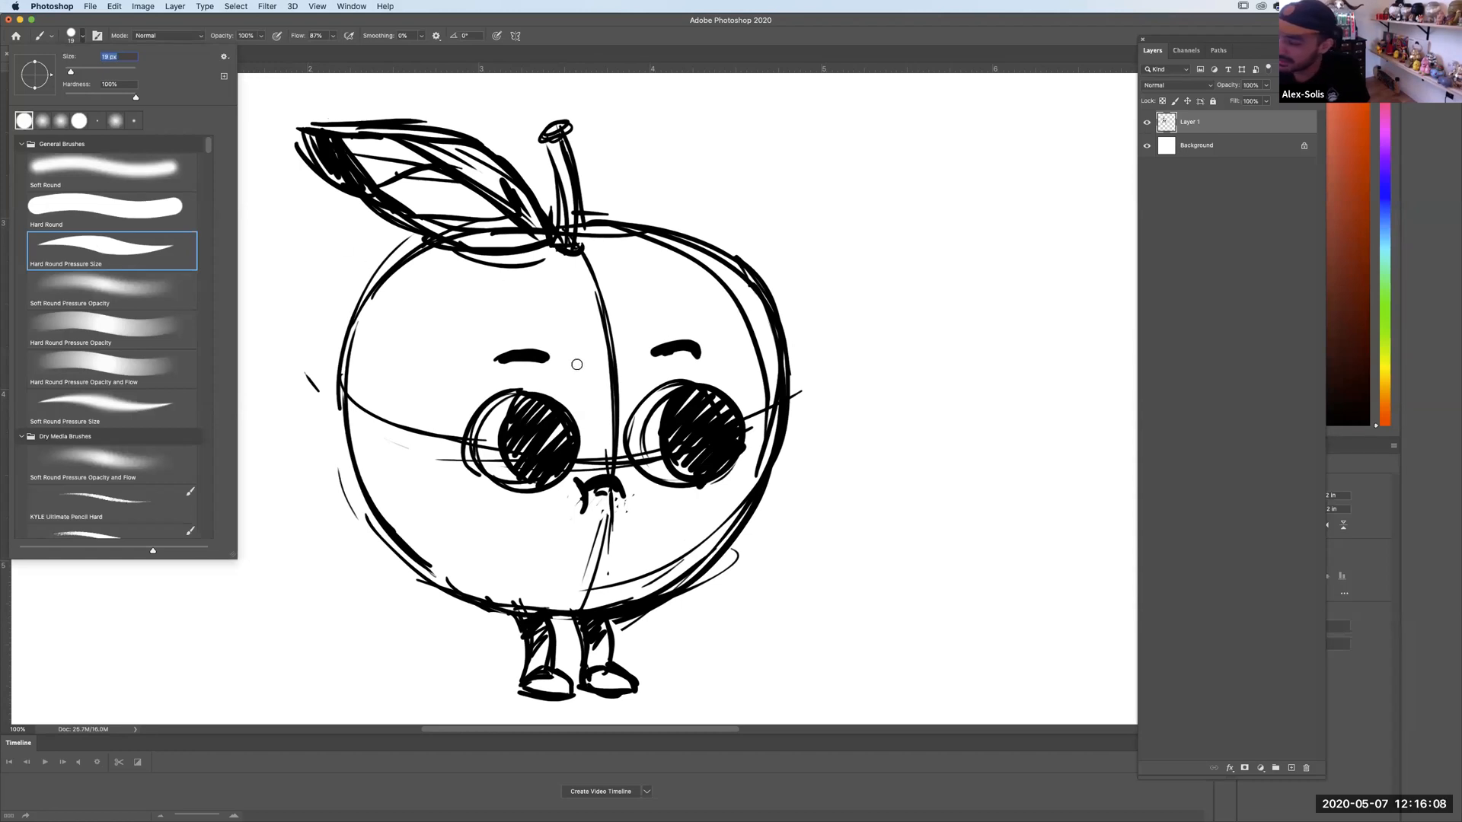
{"action": "left_click", "coordinate": [598, 321]}
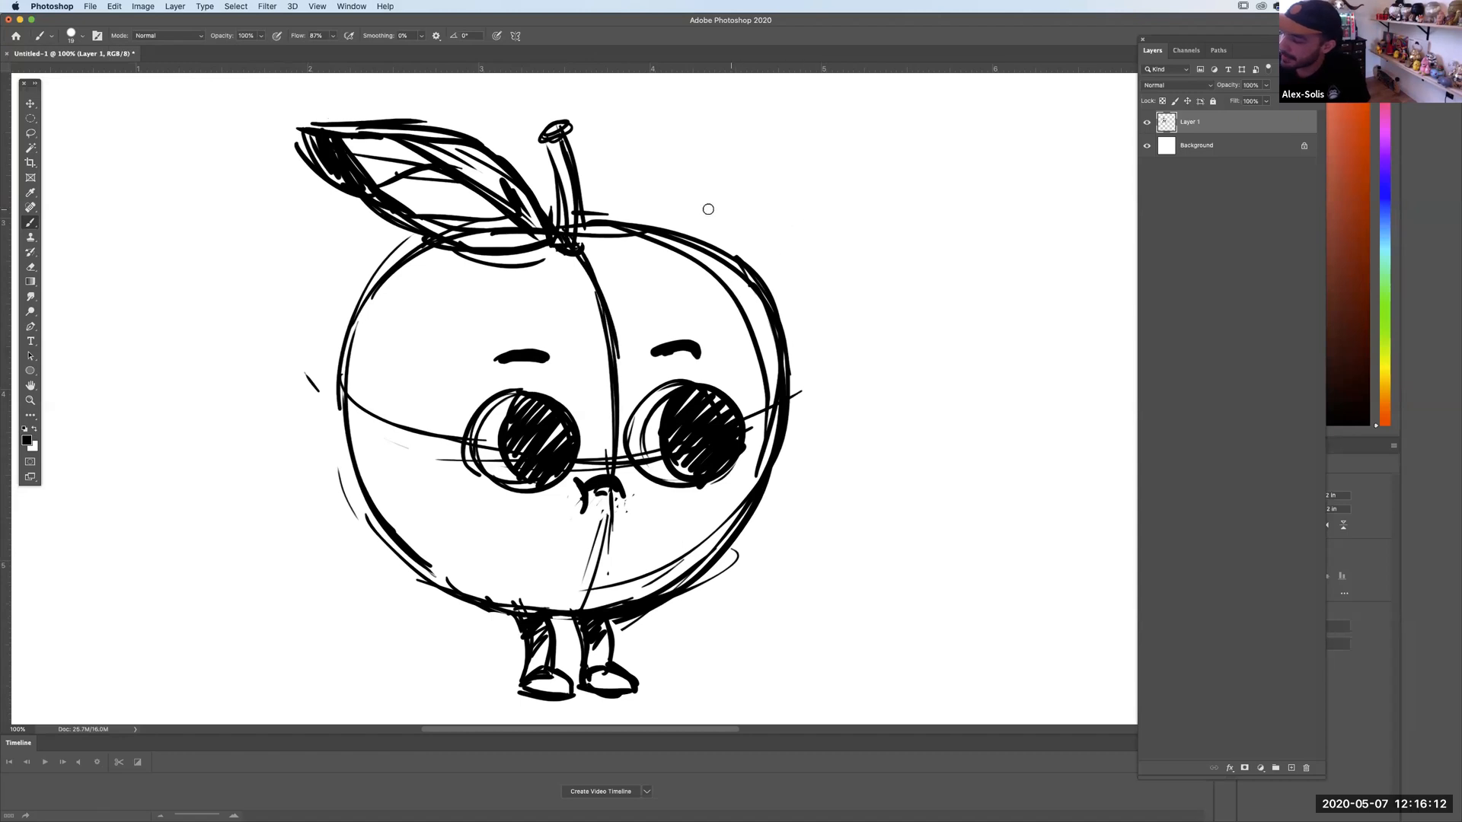
{"action": "mouse_move", "coordinate": [688, 132]}
{"action": "left_mouse_down"}
{"action": "mouse_move", "coordinate": [761, 176]}
{"action": "mouse_move", "coordinate": [873, 313]}
{"action": "mouse_move", "coordinate": [838, 156]}
{"action": "left_mouse_up"}
{"action": "key", "text": "super+z"}
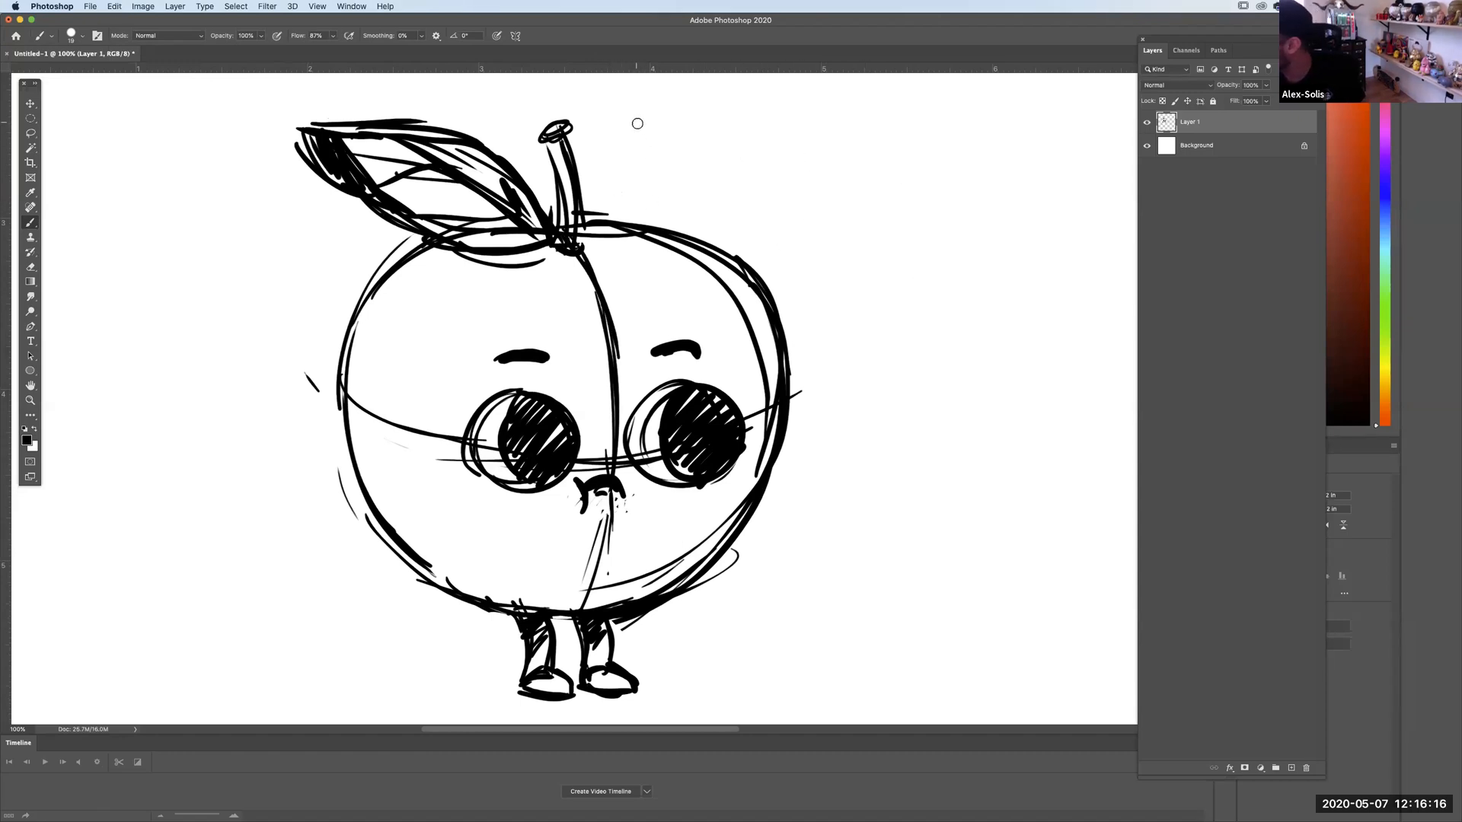
{"action": "mouse_move", "coordinate": [645, 133]}
{"action": "left_mouse_down"}
{"action": "mouse_move", "coordinate": [833, 226]}
{"action": "mouse_move", "coordinate": [895, 288]}
{"action": "mouse_move", "coordinate": [942, 495]}
{"action": "left_mouse_up"}
{"action": "mouse_move", "coordinate": [933, 412]}
{"action": "left_mouse_down"}
{"action": "mouse_move", "coordinate": [946, 331]}
{"action": "mouse_move", "coordinate": [933, 274]}
{"action": "mouse_move", "coordinate": [842, 163]}
{"action": "left_mouse_up"}
{"action": "key", "text": "super+z"}
{"action": "key", "text": "super+z"}
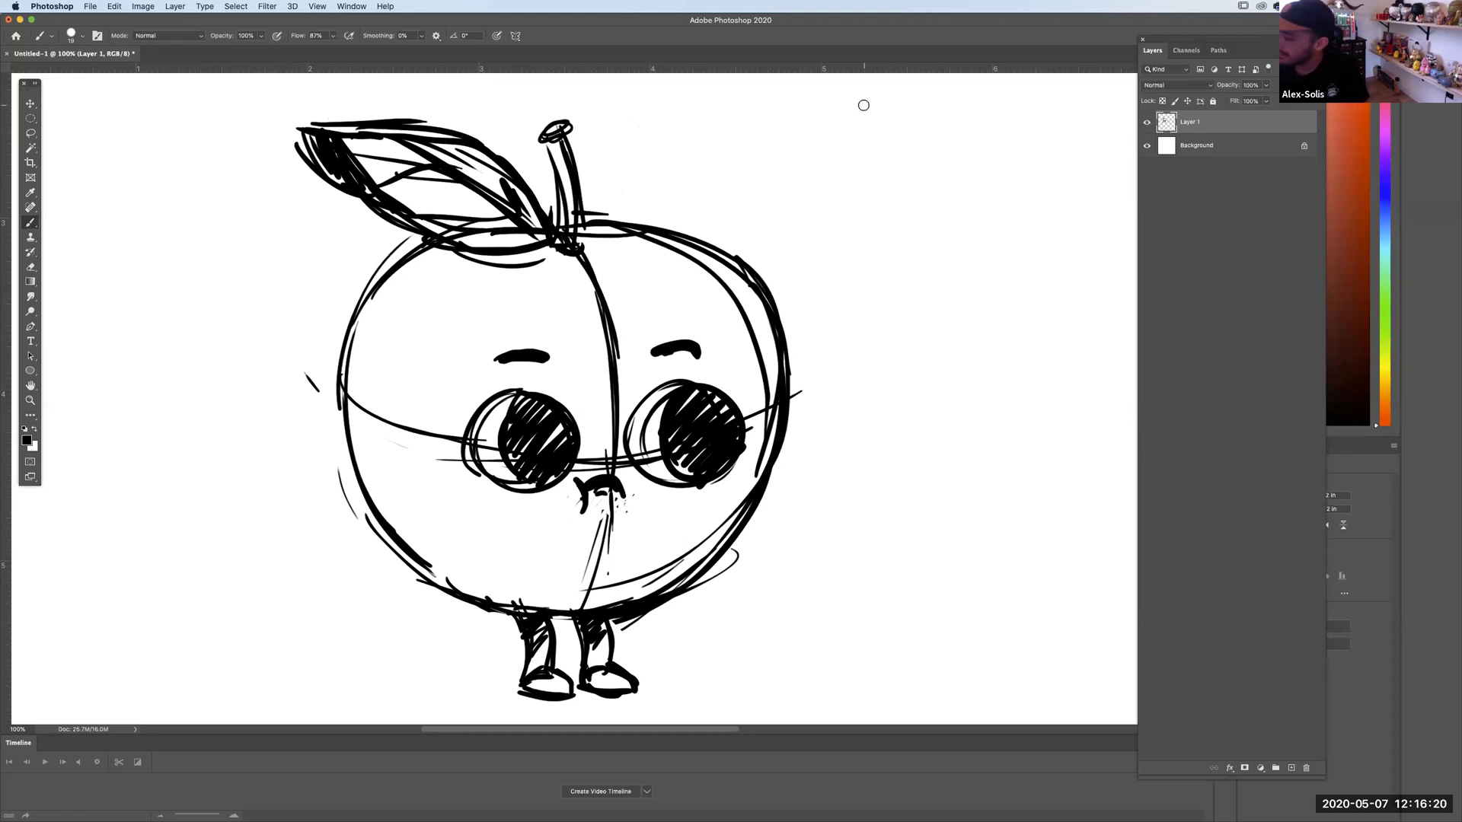
Add shading strokes just inside the body's bottom and right edges.
{"action": "scroll", "coordinate": [763, 226], "scroll_direction": "down", "scroll_amount": 3}
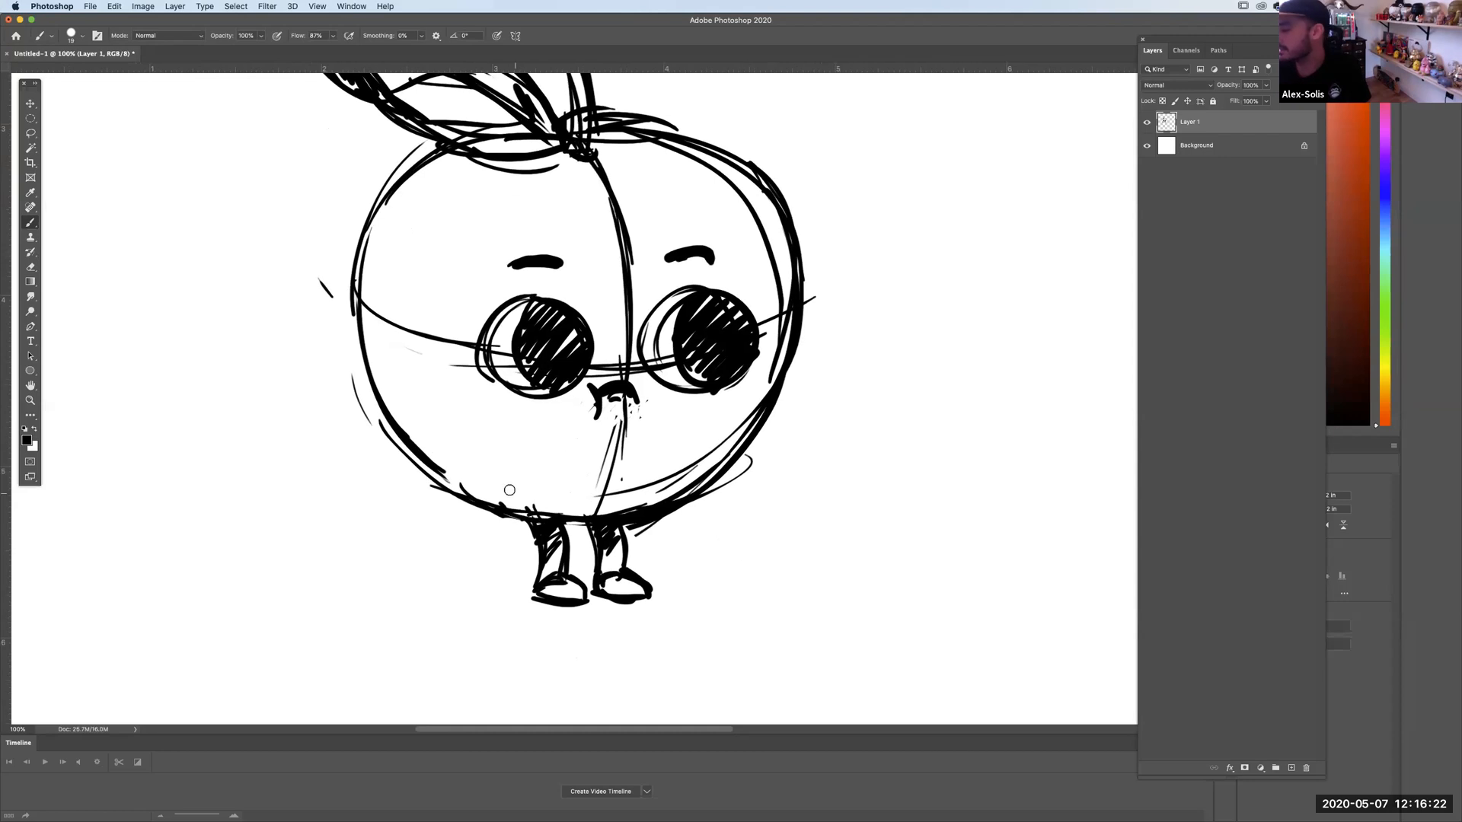
{"action": "left_click_drag", "start_coordinate": [541, 493], "coordinate": [697, 511]}
{"action": "left_click_drag", "start_coordinate": [773, 391], "coordinate": [765, 320]}
{"action": "left_click_drag", "start_coordinate": [772, 256], "coordinate": [787, 300]}
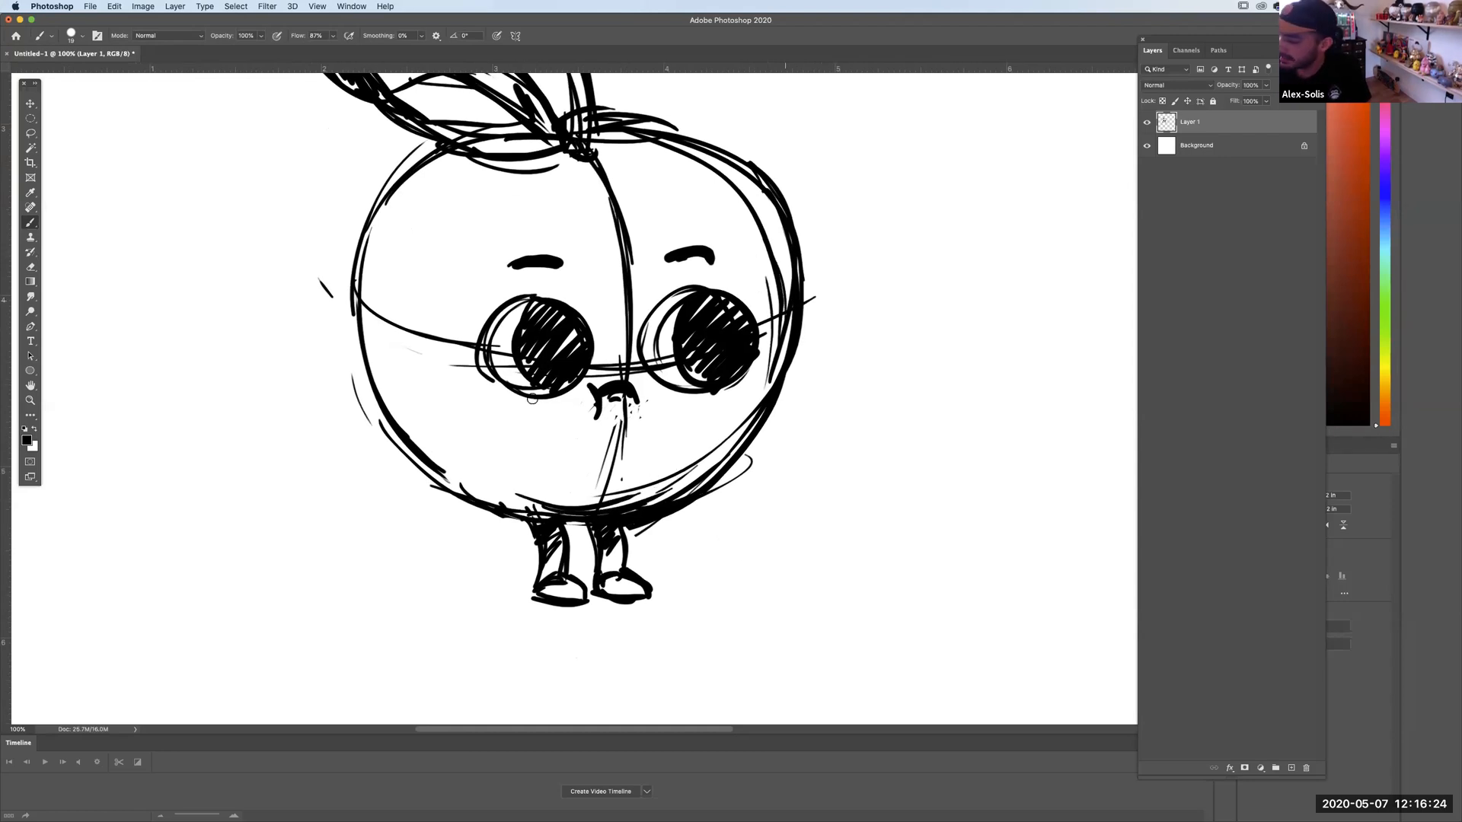
Thicken the body's left outline and the stem, and darken the shadow beneath the leaf.
{"action": "scroll", "coordinate": [457, 381], "scroll_direction": "right", "scroll_amount": 3}
{"action": "scroll", "coordinate": [456, 380], "scroll_direction": "up", "scroll_amount": 2}
{"action": "scroll", "coordinate": [359, 375], "scroll_direction": "right", "scroll_amount": 2}
{"action": "scroll", "coordinate": [359, 374], "scroll_direction": "up", "scroll_amount": 1}
{"action": "left_click_drag", "start_coordinate": [213, 266], "coordinate": [195, 480]}
{"action": "left_click_drag", "start_coordinate": [255, 244], "coordinate": [204, 320]}
{"action": "mouse_move", "coordinate": [385, 253]}
{"action": "left_mouse_down"}
{"action": "mouse_move", "coordinate": [292, 240]}
{"action": "mouse_move", "coordinate": [374, 244]}
{"action": "mouse_move", "coordinate": [384, 115]}
{"action": "left_mouse_up"}
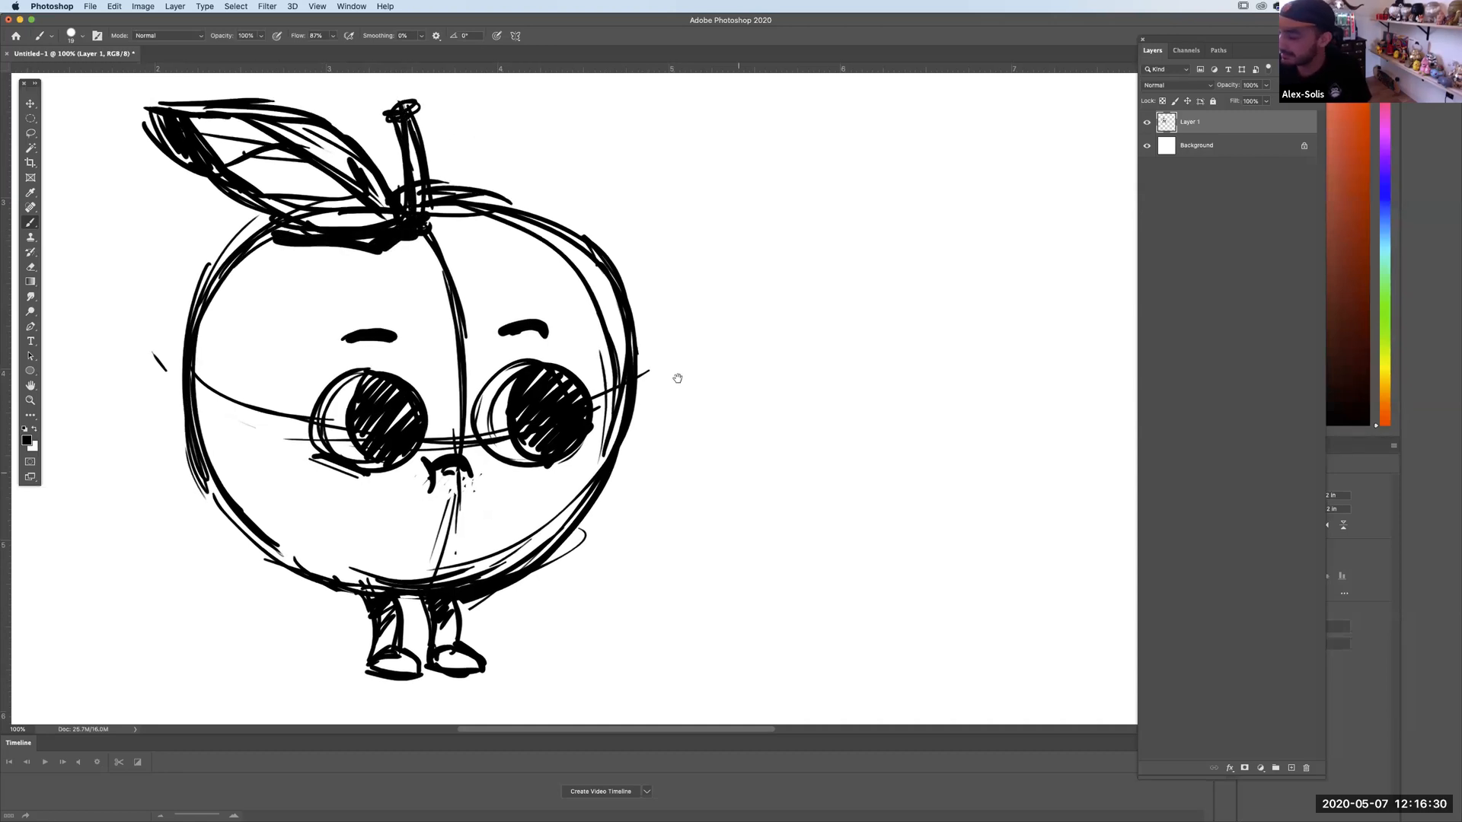
Sketch a flat trapezoidal slab in perspective on the ground to the right of the character's feet.
{"action": "scroll", "coordinate": [669, 391], "scroll_direction": "down", "scroll_amount": 3}
{"action": "scroll", "coordinate": [669, 391], "scroll_direction": "right", "scroll_amount": 2}
{"action": "mouse_move", "coordinate": [656, 544]}
{"action": "left_mouse_down"}
{"action": "mouse_move", "coordinate": [626, 541]}
{"action": "mouse_move", "coordinate": [823, 528]}
{"action": "mouse_move", "coordinate": [586, 517]}
{"action": "mouse_move", "coordinate": [792, 522]}
{"action": "left_mouse_up"}
{"action": "mouse_move", "coordinate": [554, 520]}
{"action": "left_mouse_down"}
{"action": "mouse_move", "coordinate": [485, 582]}
{"action": "mouse_move", "coordinate": [765, 605]}
{"action": "left_mouse_up"}
{"action": "left_click_drag", "start_coordinate": [534, 602], "coordinate": [861, 625]}
{"action": "mouse_move", "coordinate": [795, 524]}
{"action": "left_mouse_down"}
{"action": "mouse_move", "coordinate": [868, 571]}
{"action": "mouse_move", "coordinate": [890, 594]}
{"action": "left_mouse_up"}
{"action": "left_click_drag", "start_coordinate": [827, 552], "coordinate": [879, 620]}
{"action": "left_click_drag", "start_coordinate": [477, 610], "coordinate": [851, 587]}
{"action": "left_click_drag", "start_coordinate": [653, 625], "coordinate": [807, 604]}
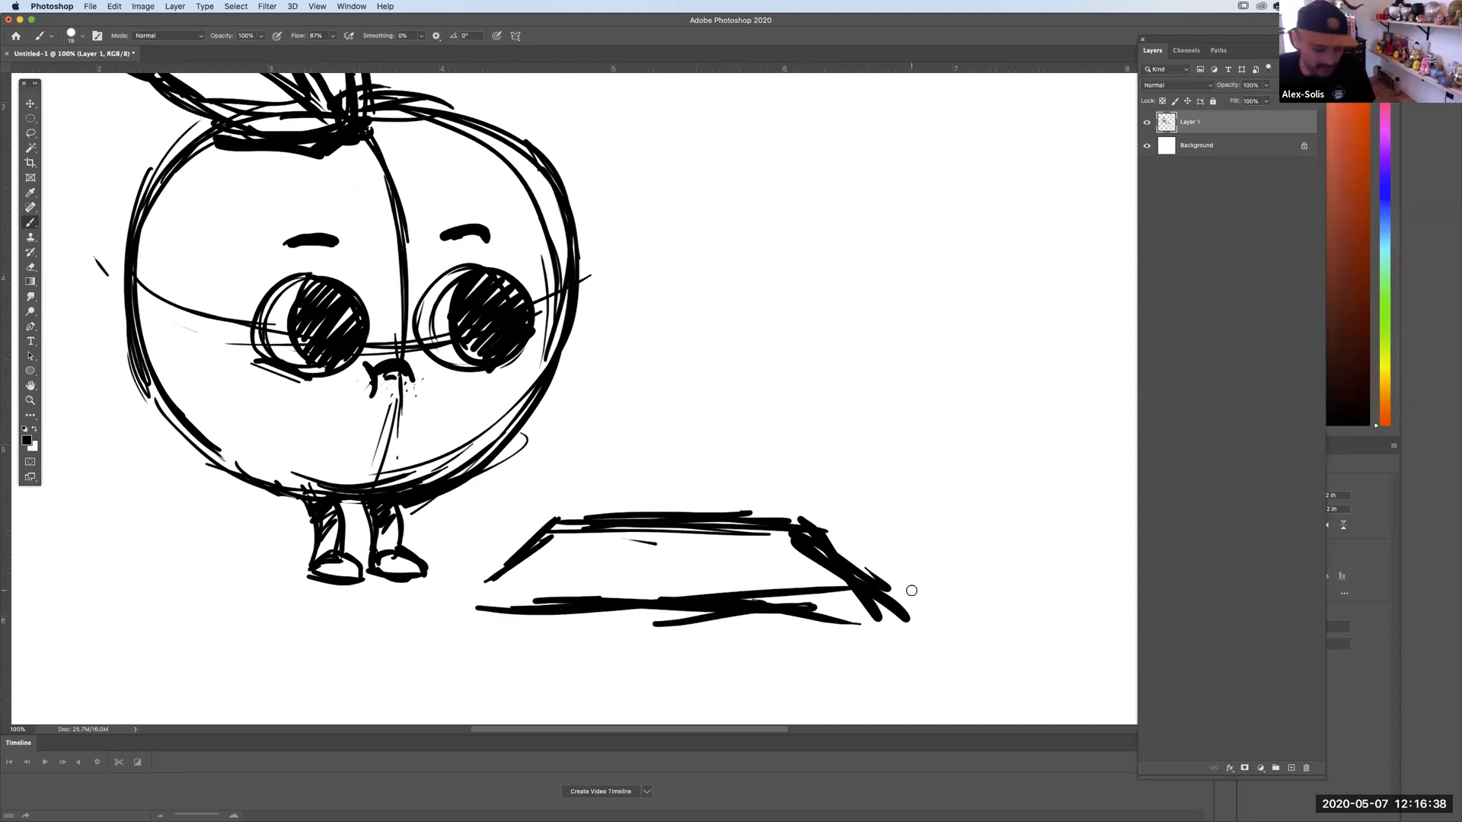
Sketch a wavy worm body crawling across the slab, with overlapping coils, a curled tail end and a raised neck.
{"action": "mouse_move", "coordinate": [502, 491]}
{"action": "left_mouse_down"}
{"action": "mouse_move", "coordinate": [606, 555]}
{"action": "mouse_move", "coordinate": [679, 493]}
{"action": "mouse_move", "coordinate": [663, 511]}
{"action": "mouse_move", "coordinate": [692, 543]}
{"action": "mouse_move", "coordinate": [766, 548]}
{"action": "mouse_move", "coordinate": [801, 470]}
{"action": "left_mouse_up"}
{"action": "mouse_move", "coordinate": [505, 525]}
{"action": "left_mouse_down"}
{"action": "mouse_move", "coordinate": [560, 526]}
{"action": "mouse_move", "coordinate": [620, 450]}
{"action": "mouse_move", "coordinate": [708, 509]}
{"action": "mouse_move", "coordinate": [742, 562]}
{"action": "left_mouse_up"}
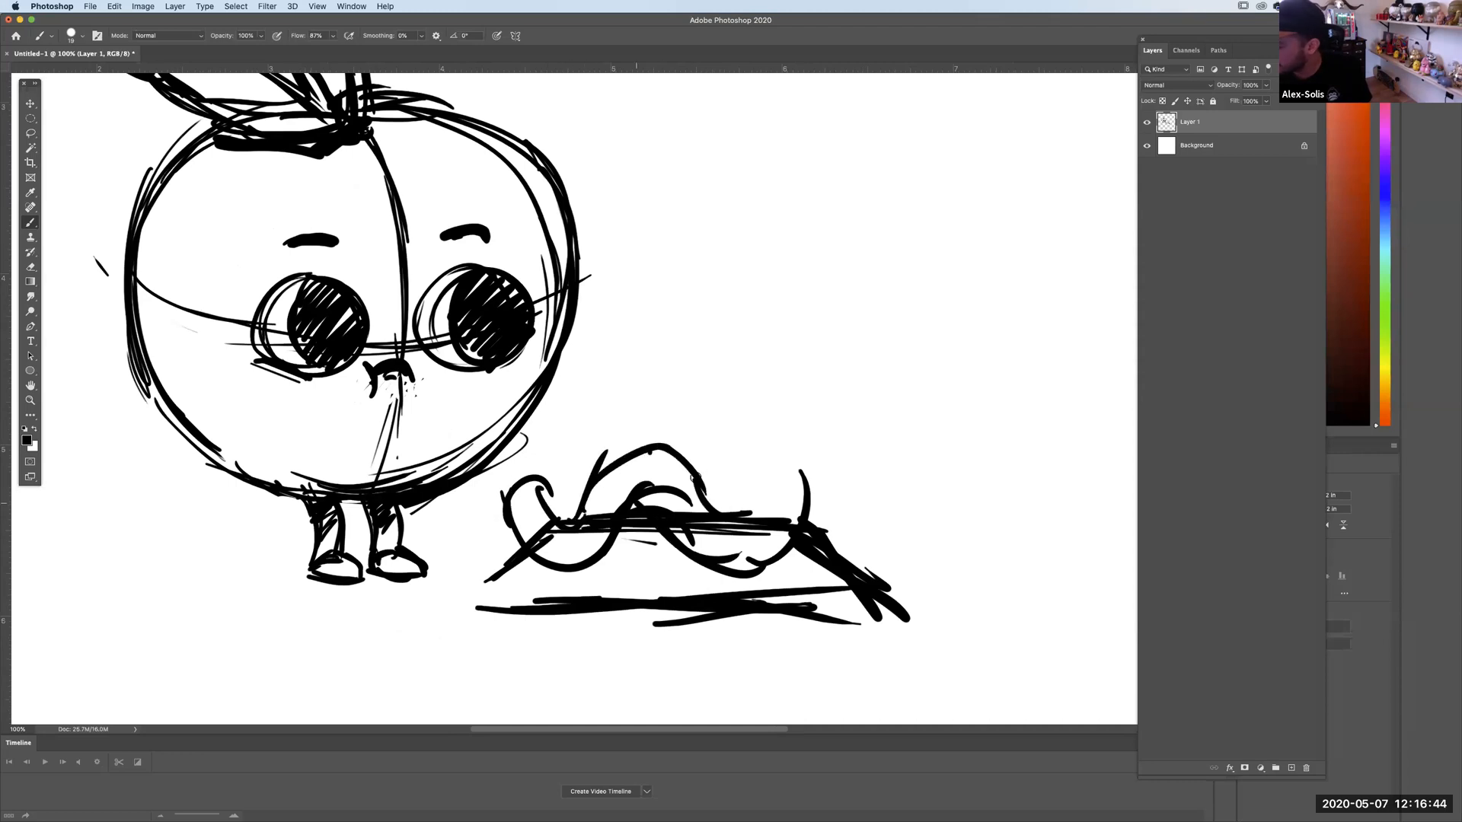
{"action": "mouse_move", "coordinate": [747, 457]}
{"action": "left_mouse_down"}
{"action": "mouse_move", "coordinate": [789, 436]}
{"action": "mouse_move", "coordinate": [804, 517]}
{"action": "left_mouse_up"}
{"action": "left_click_drag", "start_coordinate": [612, 473], "coordinate": [600, 511]}
{"action": "mouse_move", "coordinate": [690, 450]}
{"action": "left_mouse_down"}
{"action": "mouse_move", "coordinate": [664, 509]}
{"action": "mouse_move", "coordinate": [597, 470]}
{"action": "mouse_move", "coordinate": [637, 449]}
{"action": "left_mouse_up"}
{"action": "left_click_drag", "start_coordinate": [668, 451], "coordinate": [677, 461]}
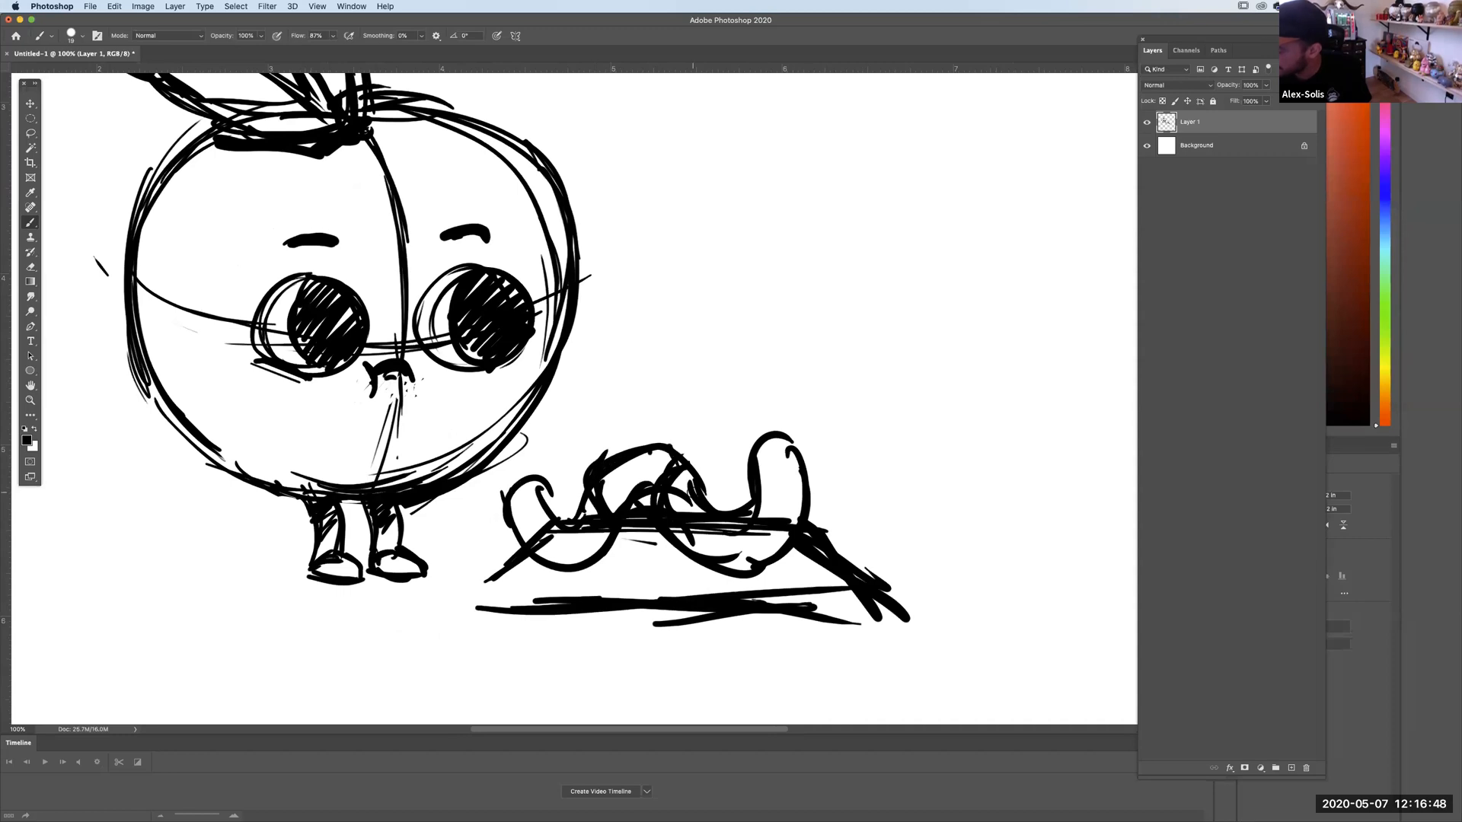
{"action": "left_click_drag", "start_coordinate": [546, 542], "coordinate": [530, 510]}
{"action": "left_click_drag", "start_coordinate": [695, 522], "coordinate": [750, 552]}
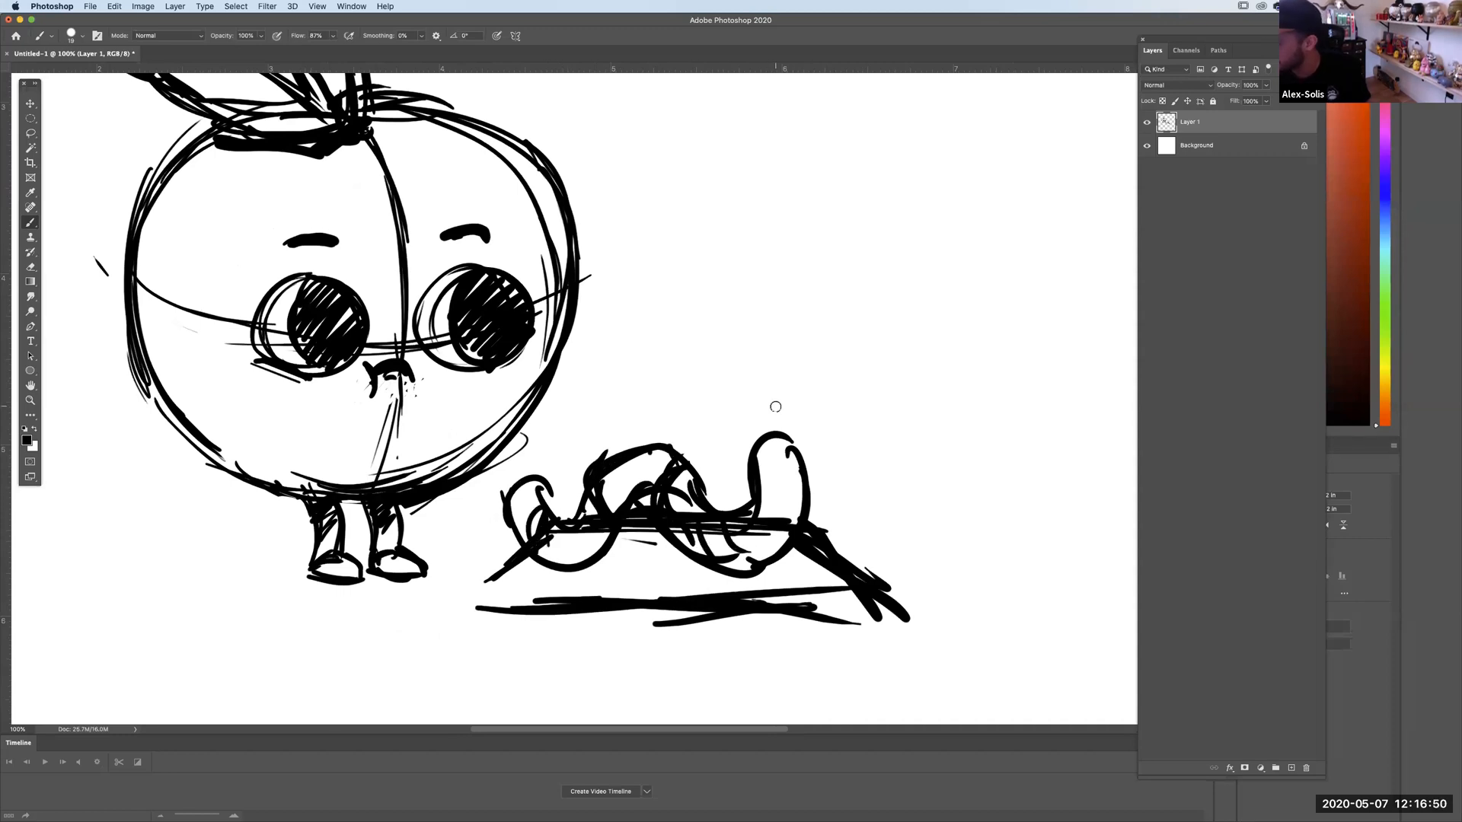
{"action": "mouse_move", "coordinate": [539, 484]}
{"action": "left_mouse_down"}
{"action": "mouse_move", "coordinate": [558, 518]}
{"action": "mouse_move", "coordinate": [509, 525]}
{"action": "left_mouse_up"}
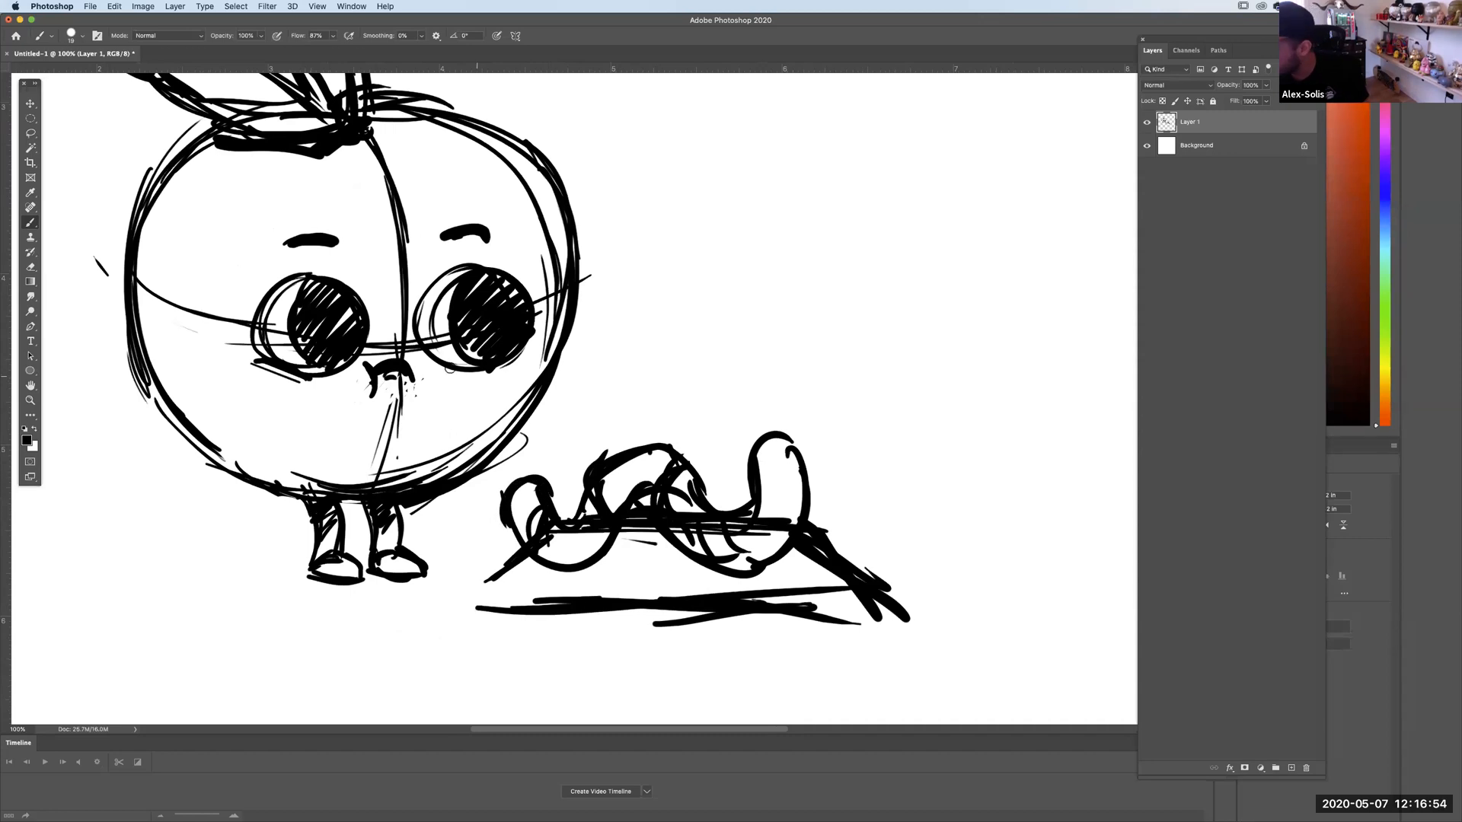
{"action": "mouse_move", "coordinate": [754, 475]}
{"action": "left_mouse_down"}
{"action": "mouse_move", "coordinate": [763, 436]}
{"action": "mouse_move", "coordinate": [816, 476]}
{"action": "mouse_move", "coordinate": [698, 414]}
{"action": "mouse_move", "coordinate": [720, 435]}
{"action": "mouse_move", "coordinate": [780, 430]}
{"action": "mouse_move", "coordinate": [771, 393]}
{"action": "mouse_move", "coordinate": [825, 432]}
{"action": "mouse_move", "coordinate": [801, 457]}
{"action": "mouse_move", "coordinate": [807, 390]}
{"action": "left_mouse_up"}
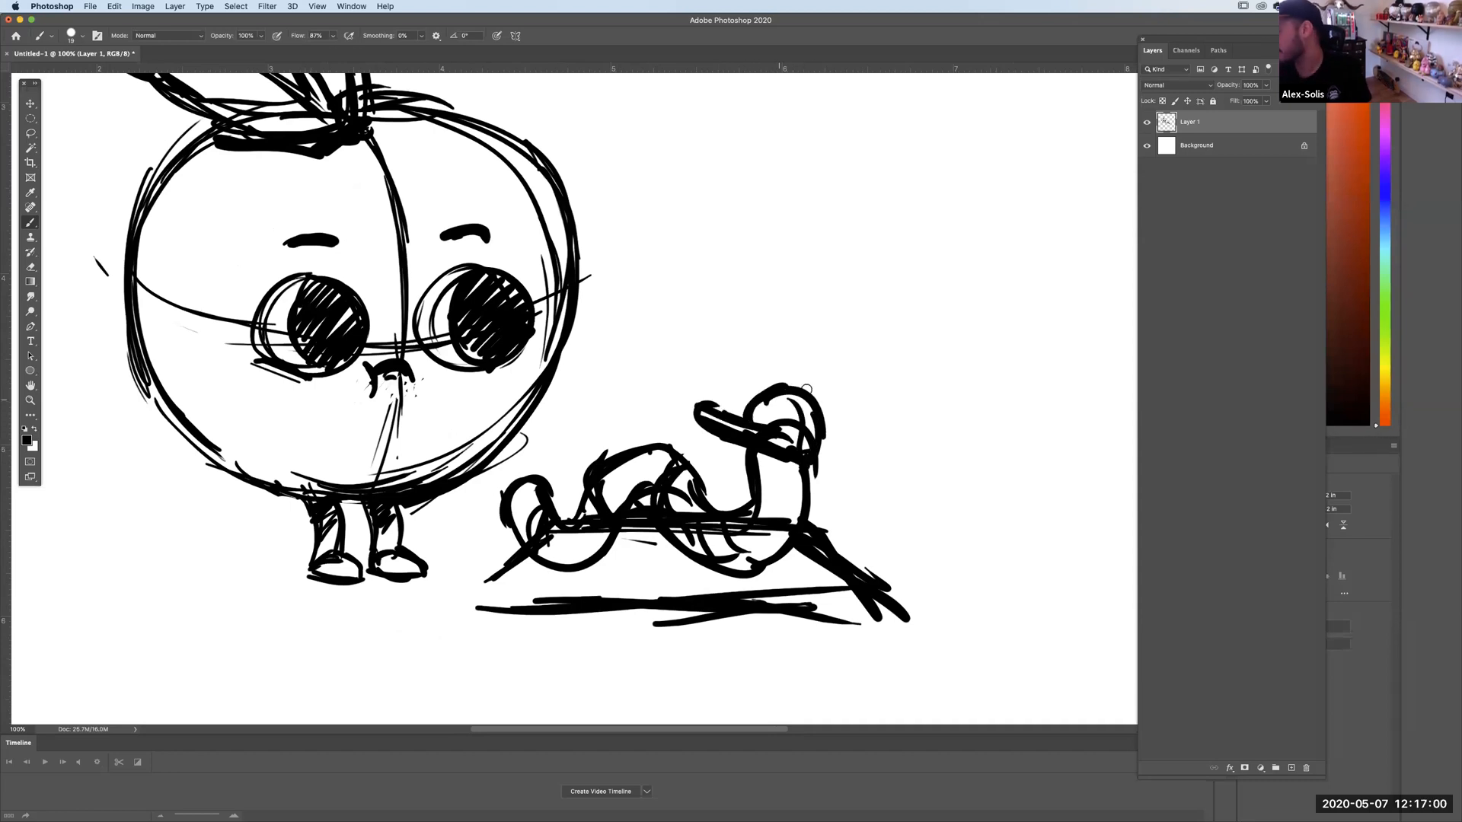
{"action": "key", "text": "super+z"}
{"action": "key", "text": "super+z"}
{"action": "key", "text": "super+z"}
{"action": "key", "text": "super+z"}
{"action": "key", "text": "super+z"}
{"action": "key", "text": "super+z"}
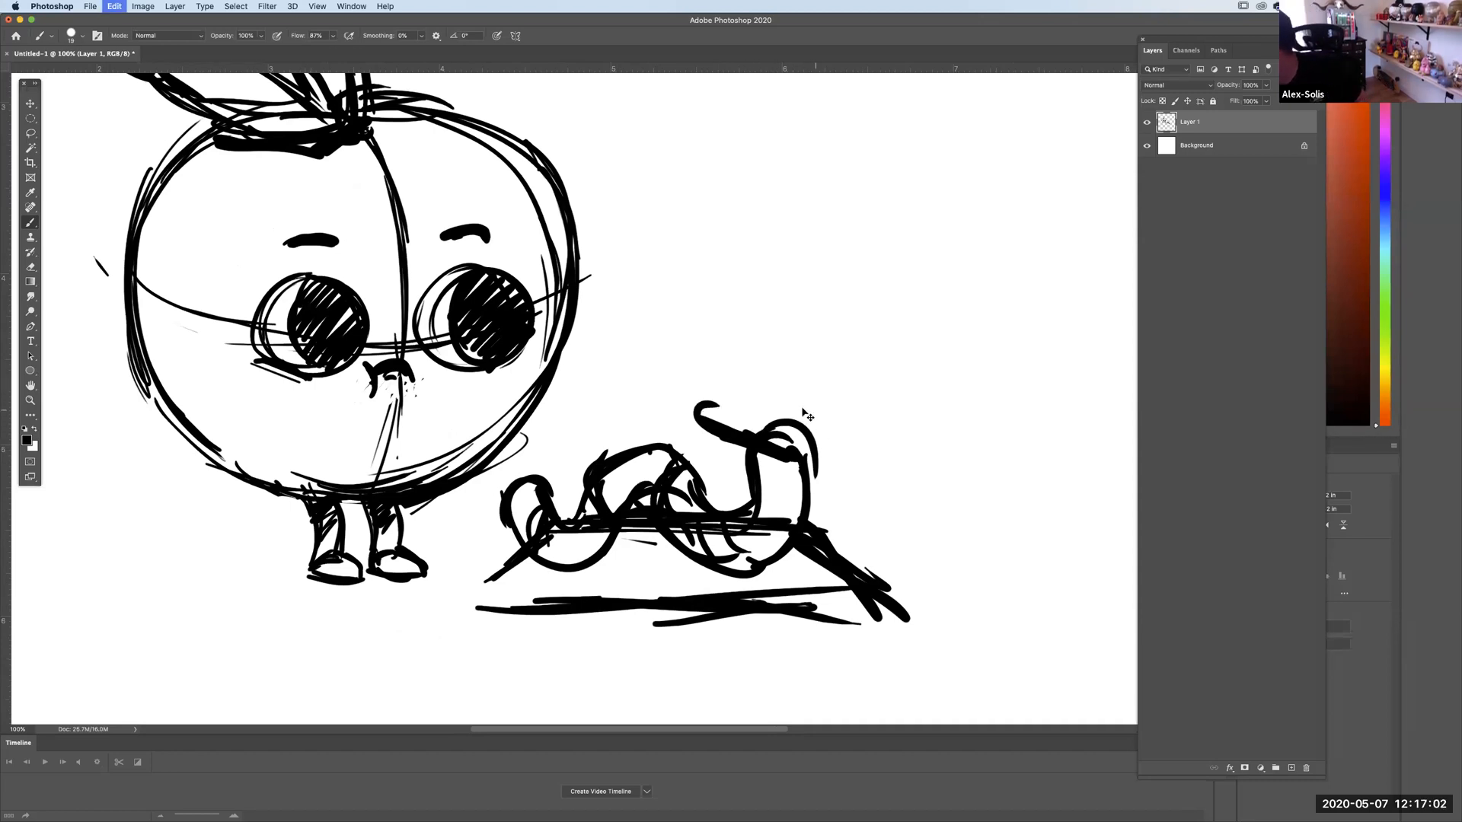
{"action": "mouse_move", "coordinate": [756, 431]}
{"action": "left_mouse_down"}
{"action": "mouse_move", "coordinate": [770, 396]}
{"action": "mouse_move", "coordinate": [822, 448]}
{"action": "mouse_move", "coordinate": [721, 436]}
{"action": "mouse_move", "coordinate": [771, 466]}
{"action": "mouse_move", "coordinate": [800, 469]}
{"action": "mouse_move", "coordinate": [807, 454]}
{"action": "left_mouse_up"}
{"action": "key", "text": "super+z"}
{"action": "key", "text": "super+z"}
{"action": "key", "text": "super+z"}
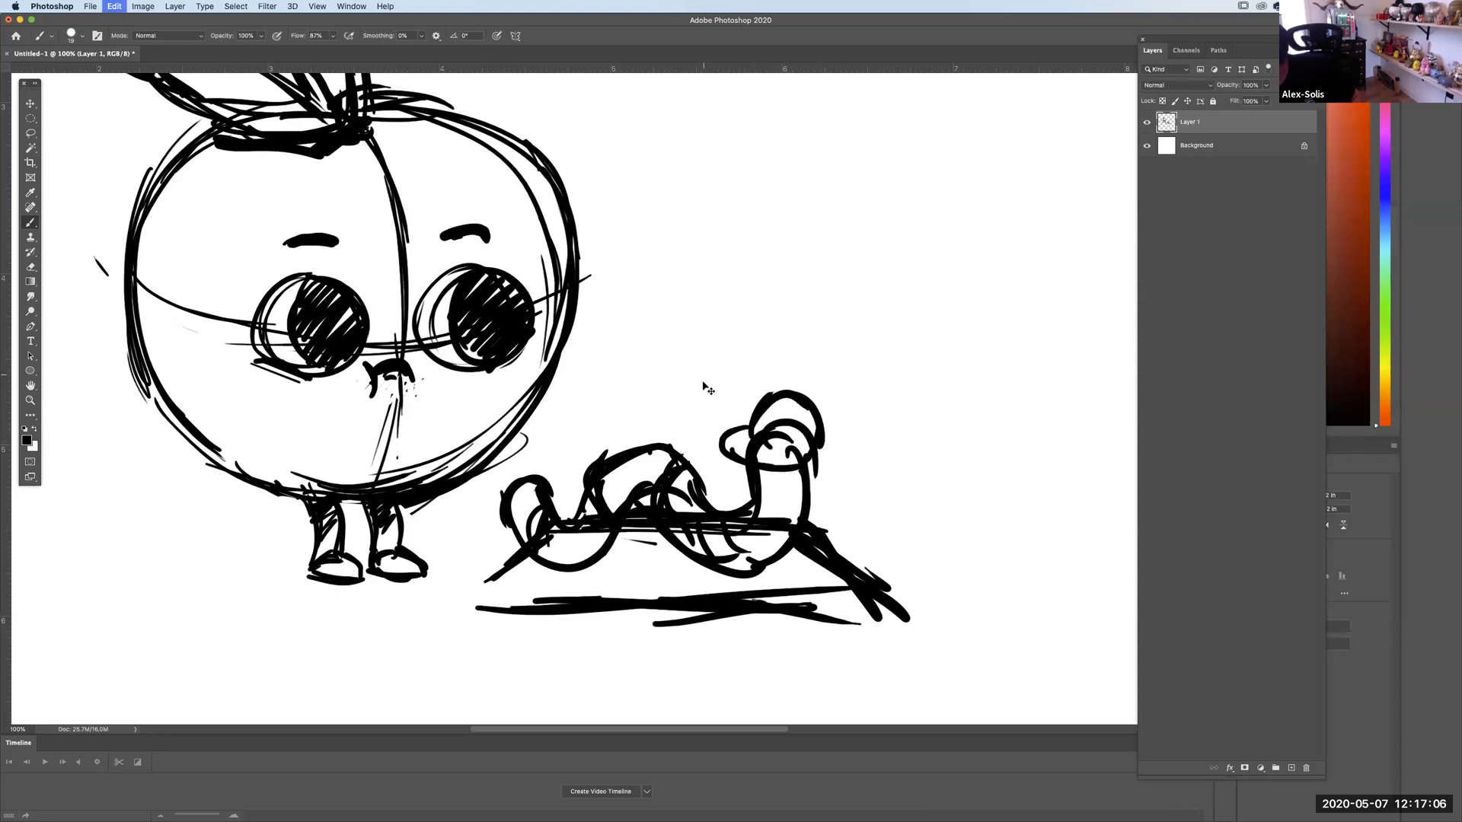
{"action": "key", "text": "super+z"}
Draw a cap with a forward brim and thick dark band on the worm's head, and close the slab's near edge.
{"action": "mouse_move", "coordinate": [749, 404]}
{"action": "left_mouse_down"}
{"action": "mouse_move", "coordinate": [723, 446]}
{"action": "mouse_move", "coordinate": [785, 419]}
{"action": "left_mouse_up"}
{"action": "left_click_drag", "start_coordinate": [769, 440], "coordinate": [809, 457]}
{"action": "mouse_move", "coordinate": [780, 408]}
{"action": "left_mouse_down"}
{"action": "mouse_move", "coordinate": [825, 465]}
{"action": "mouse_move", "coordinate": [818, 478]}
{"action": "left_mouse_up"}
{"action": "mouse_move", "coordinate": [958, 519]}
{"action": "left_mouse_down"}
{"action": "mouse_move", "coordinate": [1012, 491]}
{"action": "mouse_move", "coordinate": [957, 423]}
{"action": "left_mouse_up"}
{"action": "scroll", "coordinate": [957, 423], "scroll_direction": "down", "scroll_amount": 3}
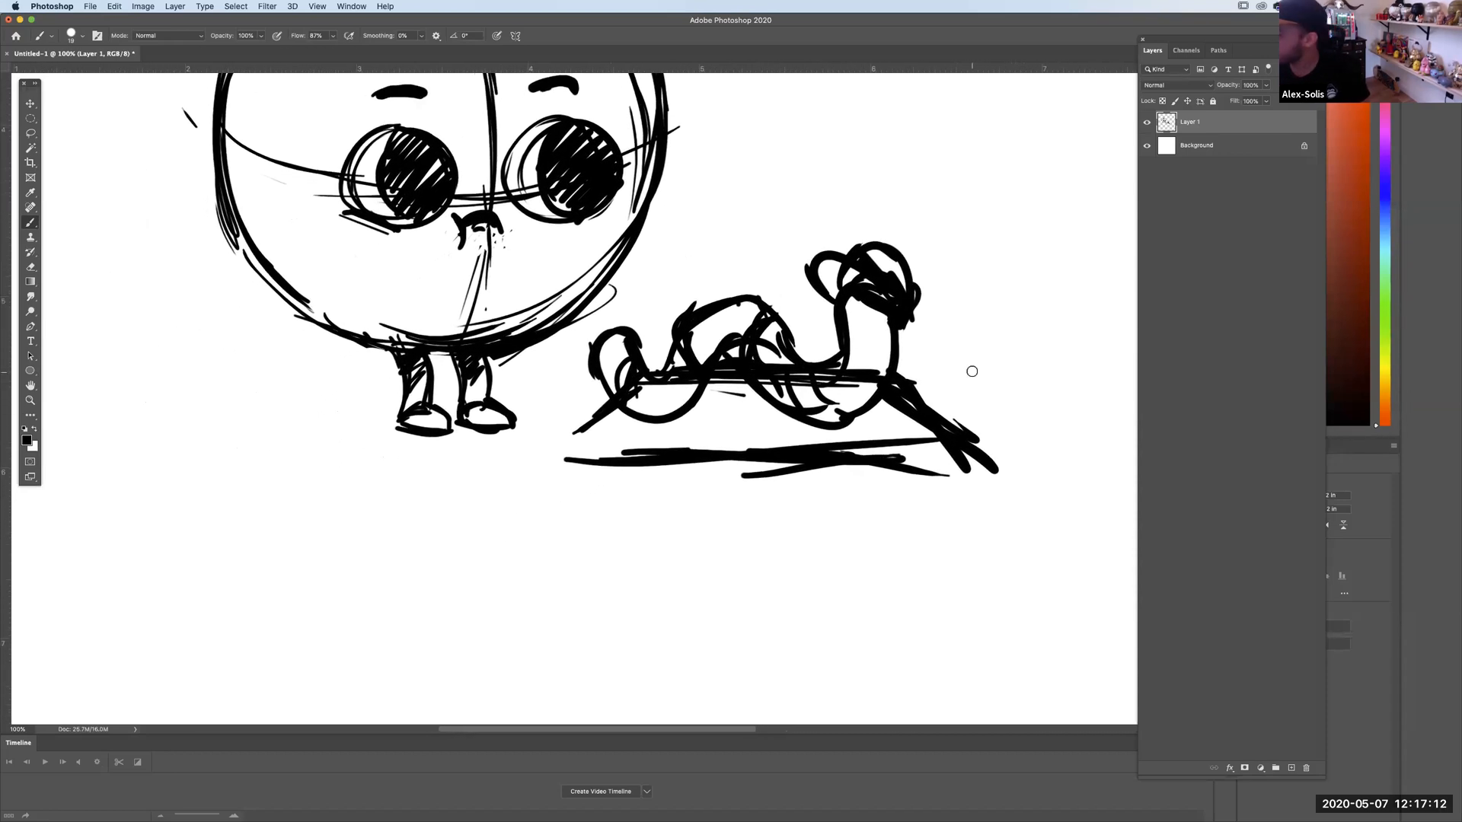
{"action": "mouse_move", "coordinate": [663, 436]}
{"action": "left_mouse_down"}
{"action": "mouse_move", "coordinate": [774, 527]}
{"action": "mouse_move", "coordinate": [668, 545]}
{"action": "mouse_move", "coordinate": [731, 546]}
{"action": "left_mouse_up"}
Select only the fruit character with a freehand outline, shift it slightly away from the slab, and deselect.
{"action": "key", "text": "super+minus"}
{"action": "key", "text": "super+minus"}
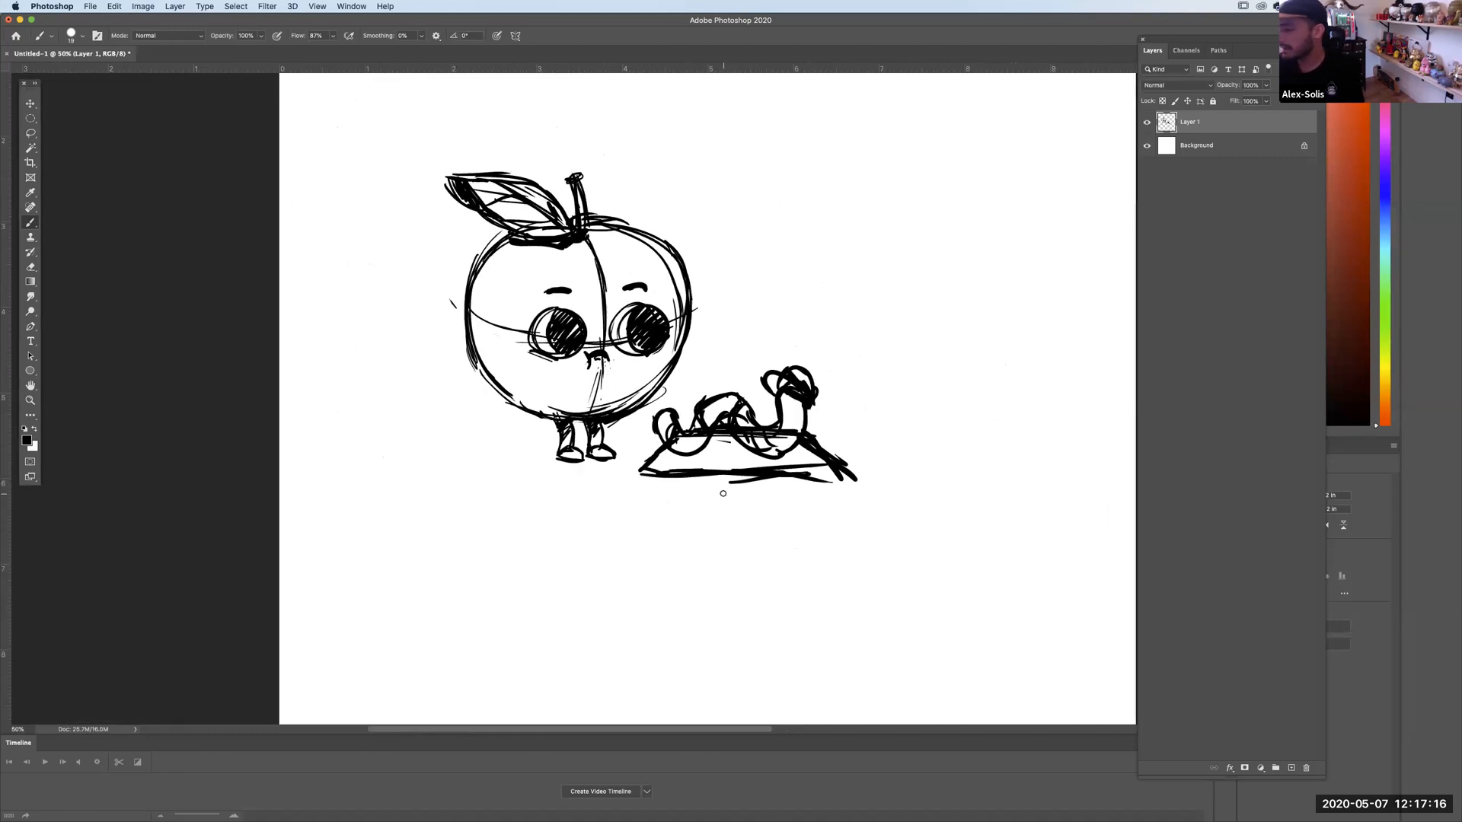
{"action": "key", "text": "l"}
{"action": "mouse_move", "coordinate": [523, 129]}
{"action": "left_mouse_down"}
{"action": "mouse_move", "coordinate": [408, 428]}
{"action": "mouse_move", "coordinate": [630, 442]}
{"action": "mouse_move", "coordinate": [714, 301]}
{"action": "mouse_move", "coordinate": [466, 128]}
{"action": "left_mouse_up"}
{"action": "key", "text": "v"}
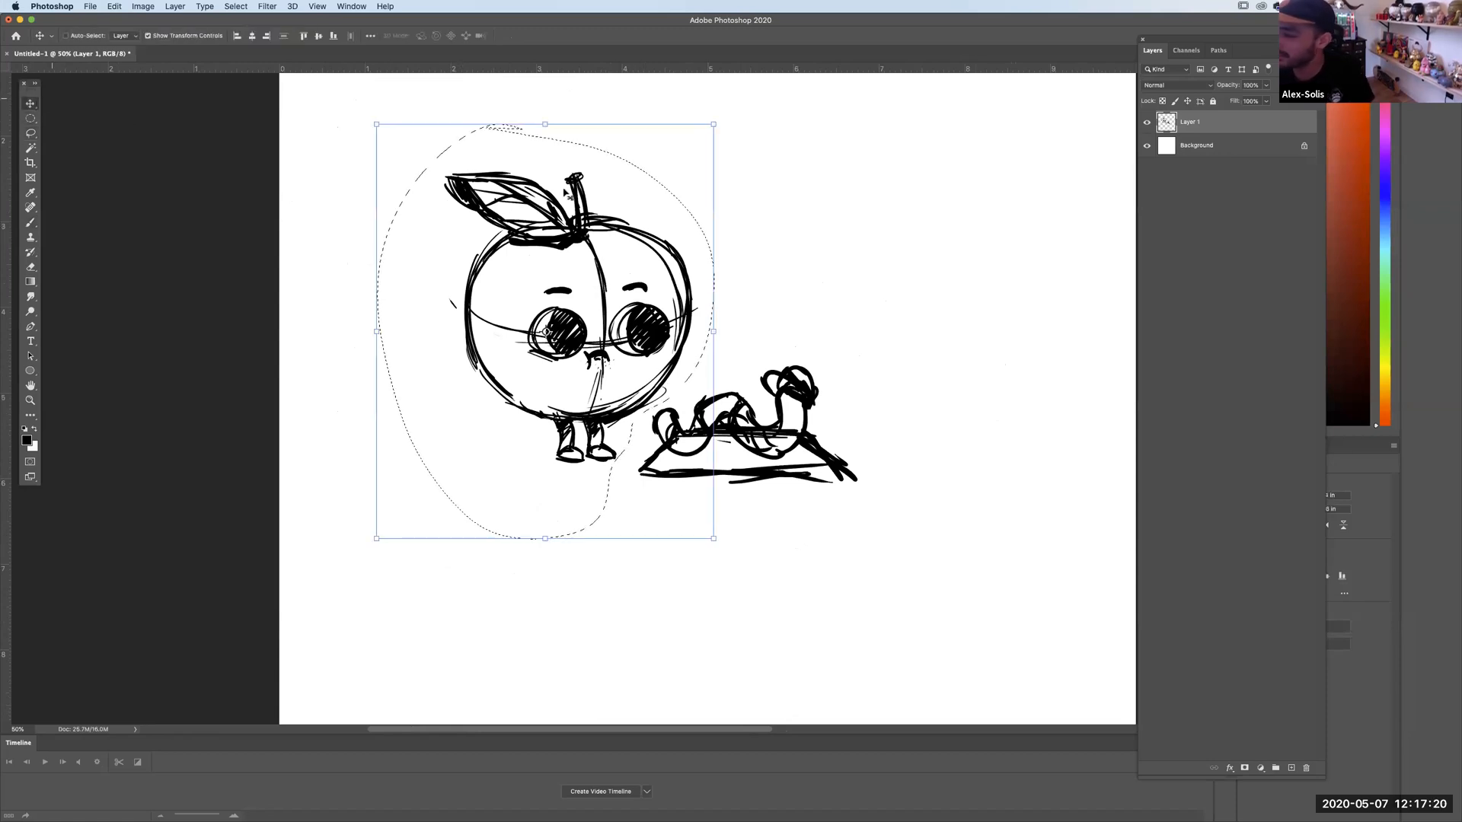
{"action": "left_click_drag", "start_coordinate": [672, 282], "coordinate": [665, 295]}
{"action": "key", "text": "super+d"}
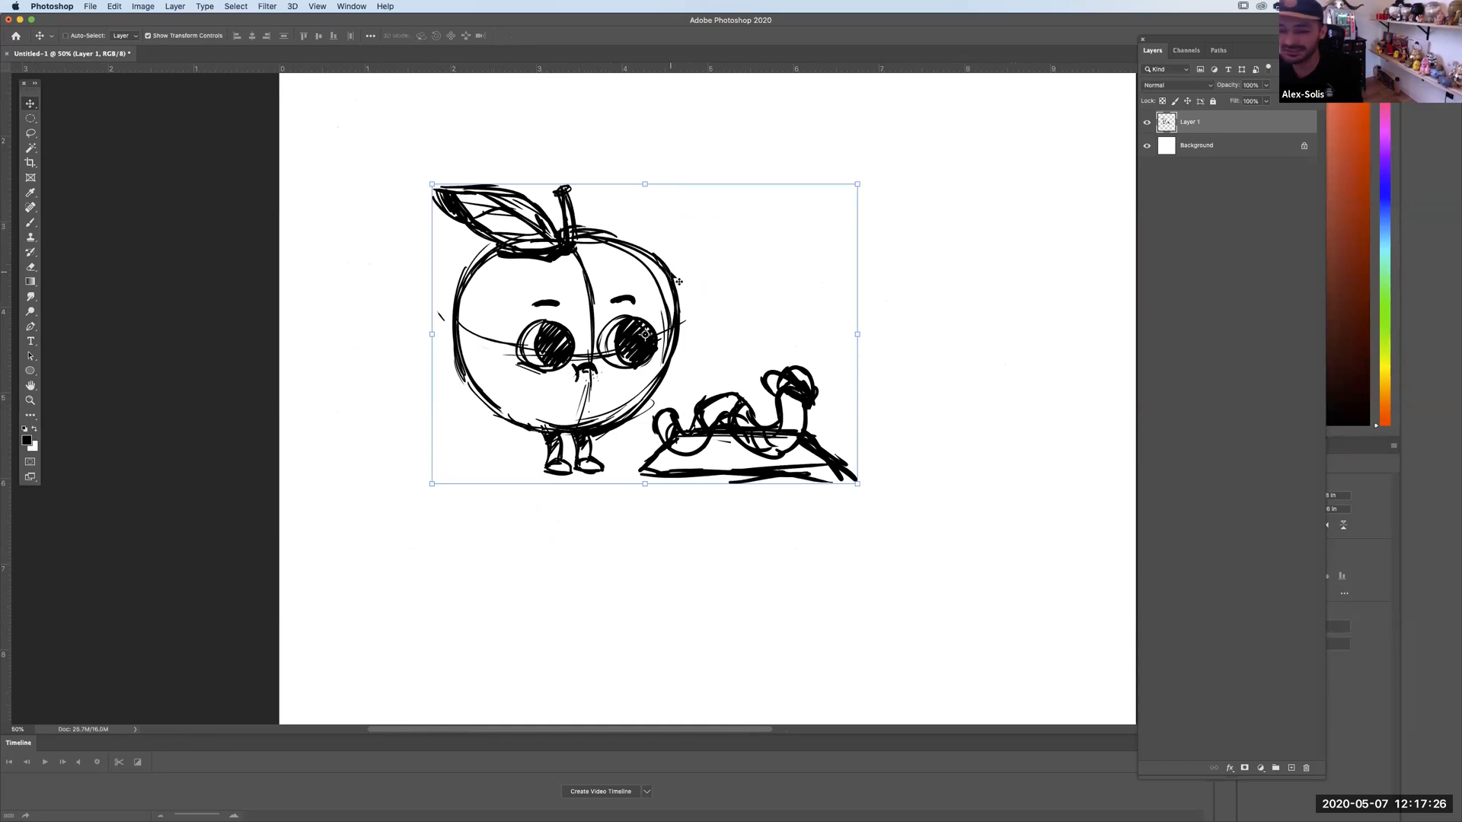
Sketch a small boxy object with a flat-topped chimney shape between the fruit's lower right side and the worm.
{"action": "key", "text": "b"}
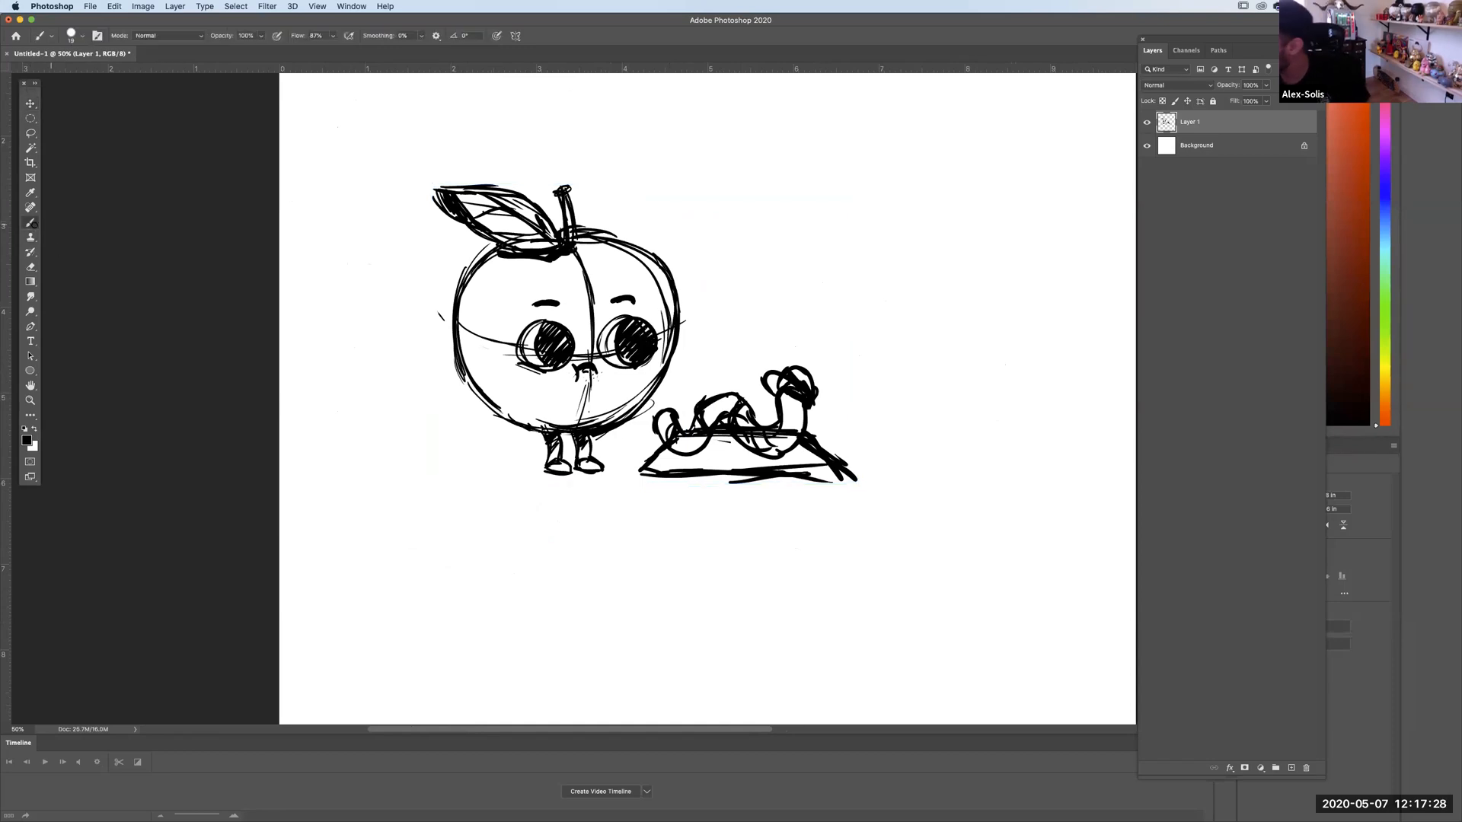
{"action": "mouse_move", "coordinate": [617, 441]}
{"action": "left_mouse_down"}
{"action": "mouse_move", "coordinate": [658, 443]}
{"action": "mouse_move", "coordinate": [680, 396]}
{"action": "mouse_move", "coordinate": [699, 389]}
{"action": "mouse_move", "coordinate": [644, 430]}
{"action": "left_mouse_up"}
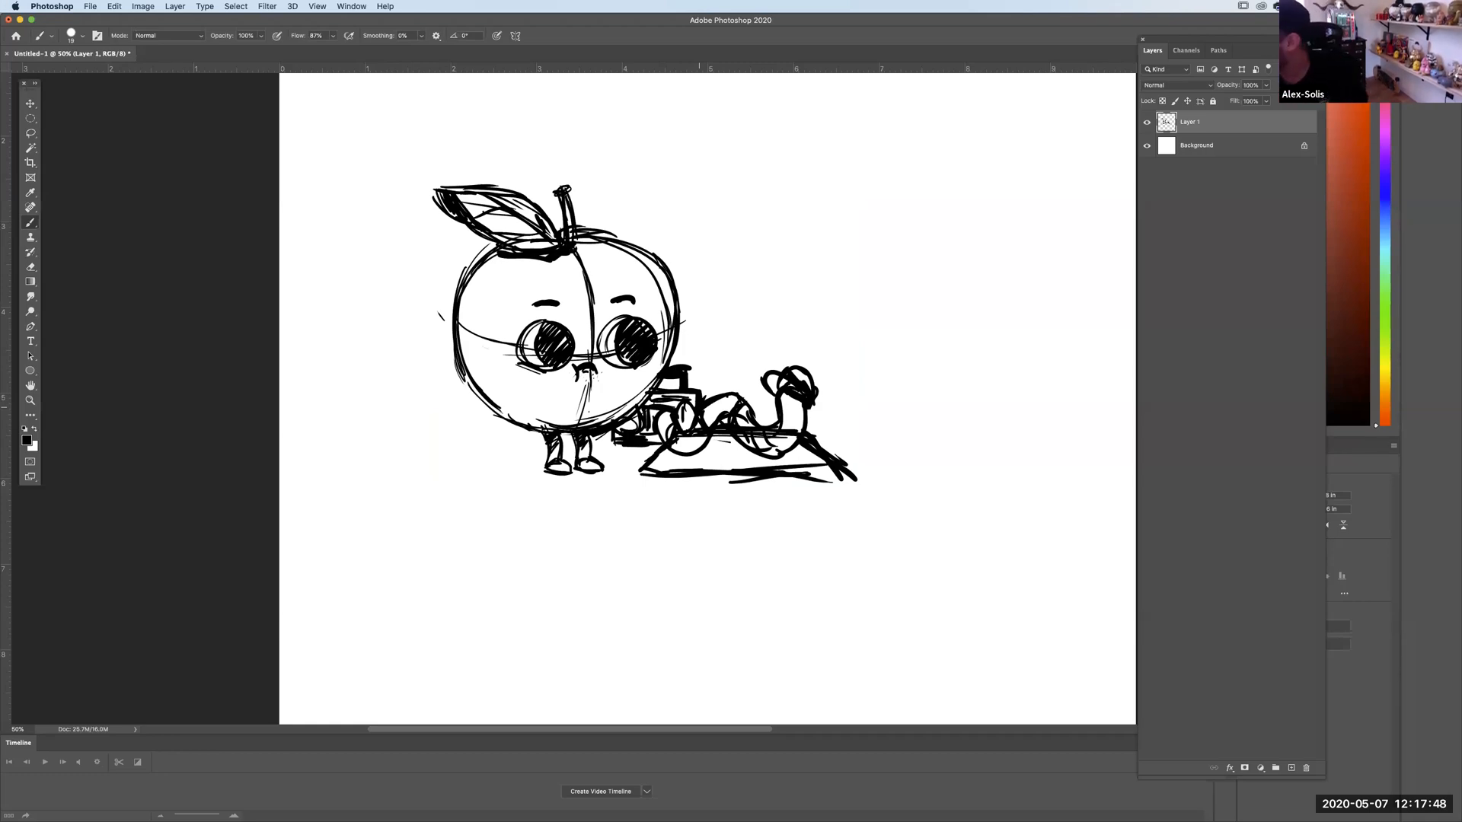
Scale up the whole sketch and reposition it so it fills the middle of the canvas.
{"action": "left_click", "coordinate": [30, 104]}
{"action": "key", "text": "super+minus"}
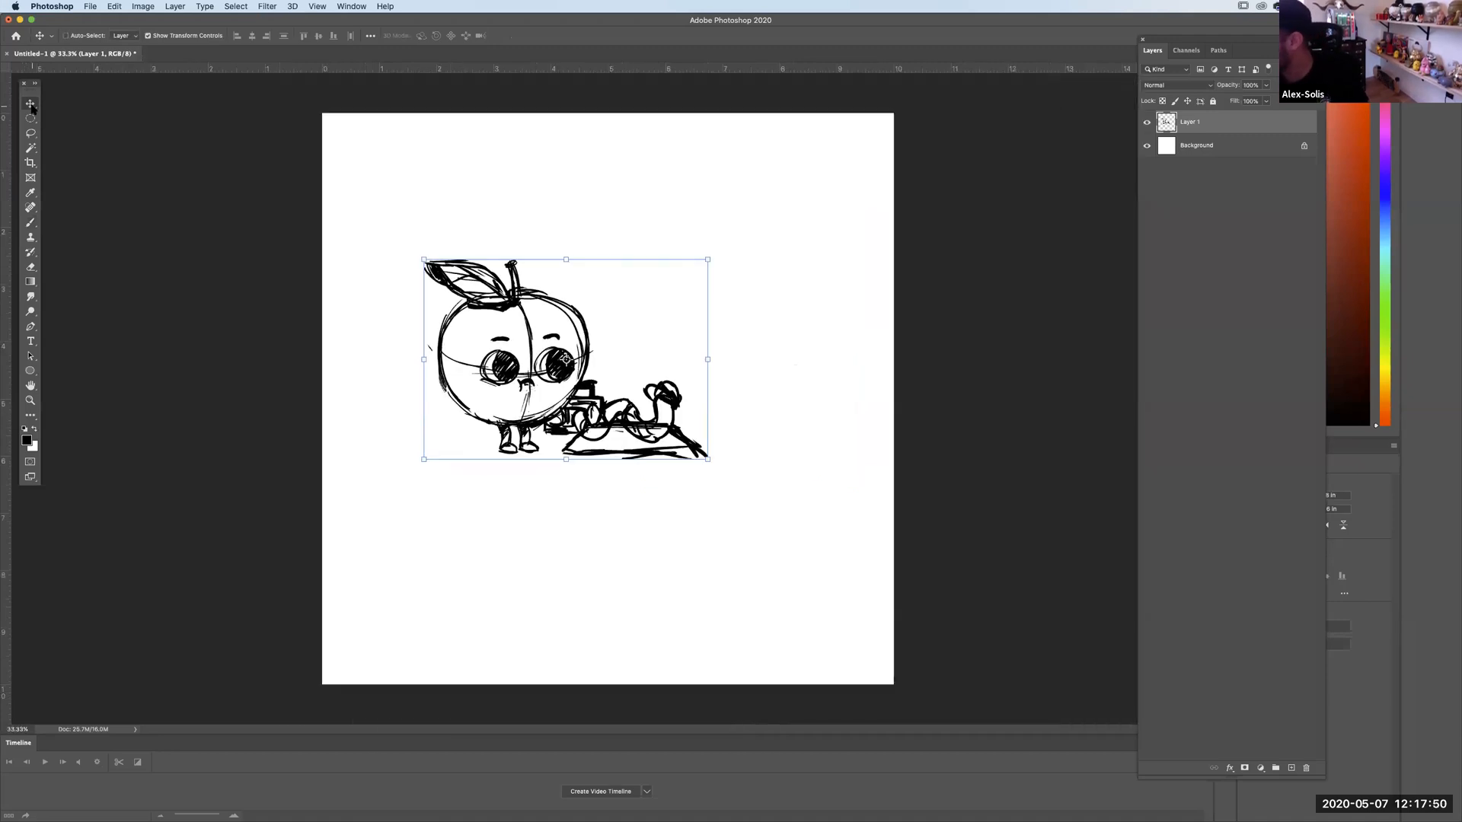
{"action": "mouse_move", "coordinate": [710, 259]}
{"action": "left_mouse_down"}
{"action": "mouse_move", "coordinate": [735, 286]}
{"action": "mouse_move", "coordinate": [839, 213]}
{"action": "left_mouse_up"}
{"action": "left_click_drag", "start_coordinate": [448, 489], "coordinate": [391, 516]}
{"action": "left_click_drag", "start_coordinate": [670, 475], "coordinate": [675, 505]}
{"action": "key", "text": "Return"}
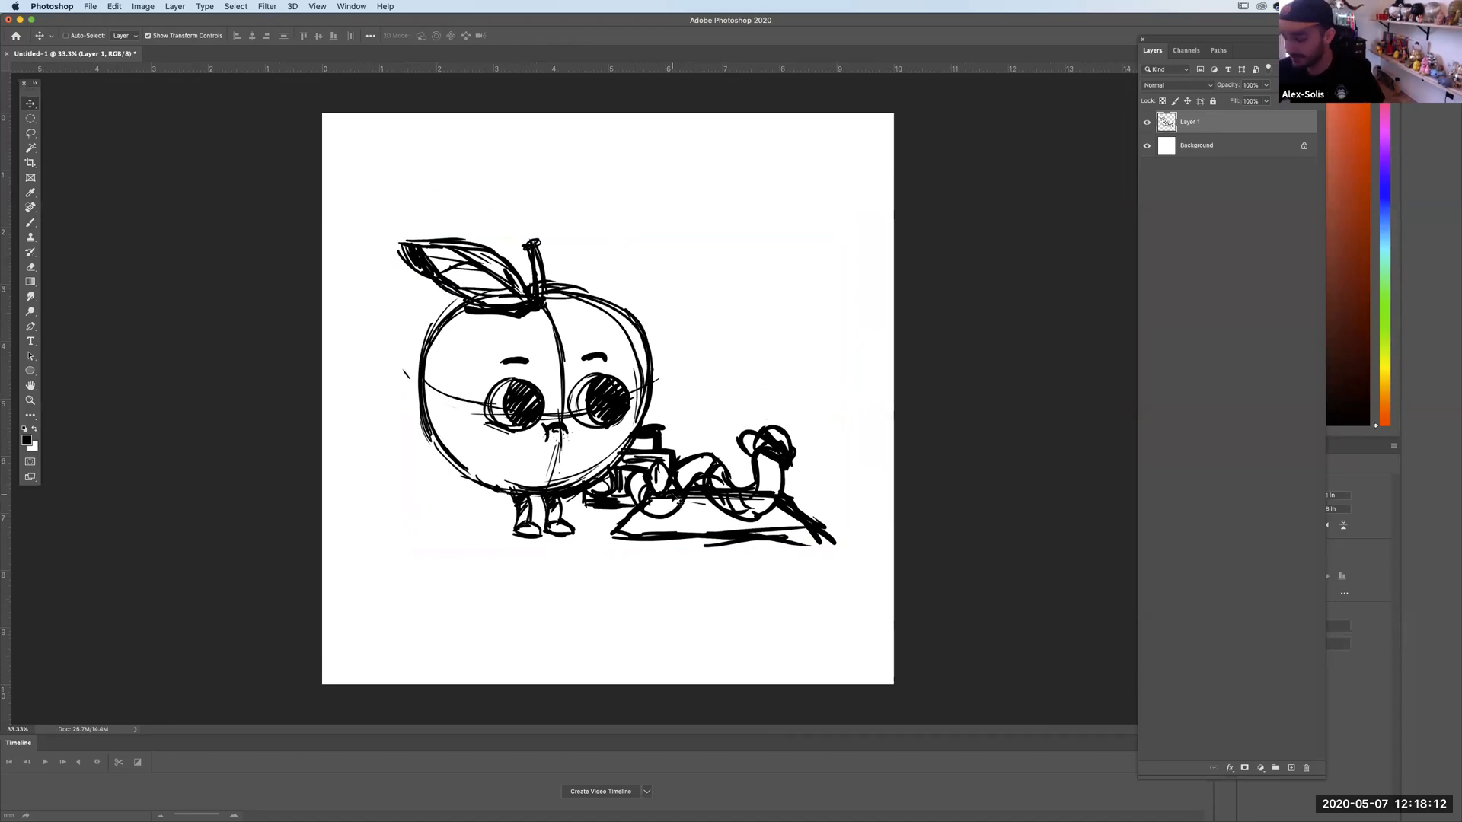
Fill in and thicken the fruit's stem with dark brush strokes.
{"action": "key", "text": "super+equal"}
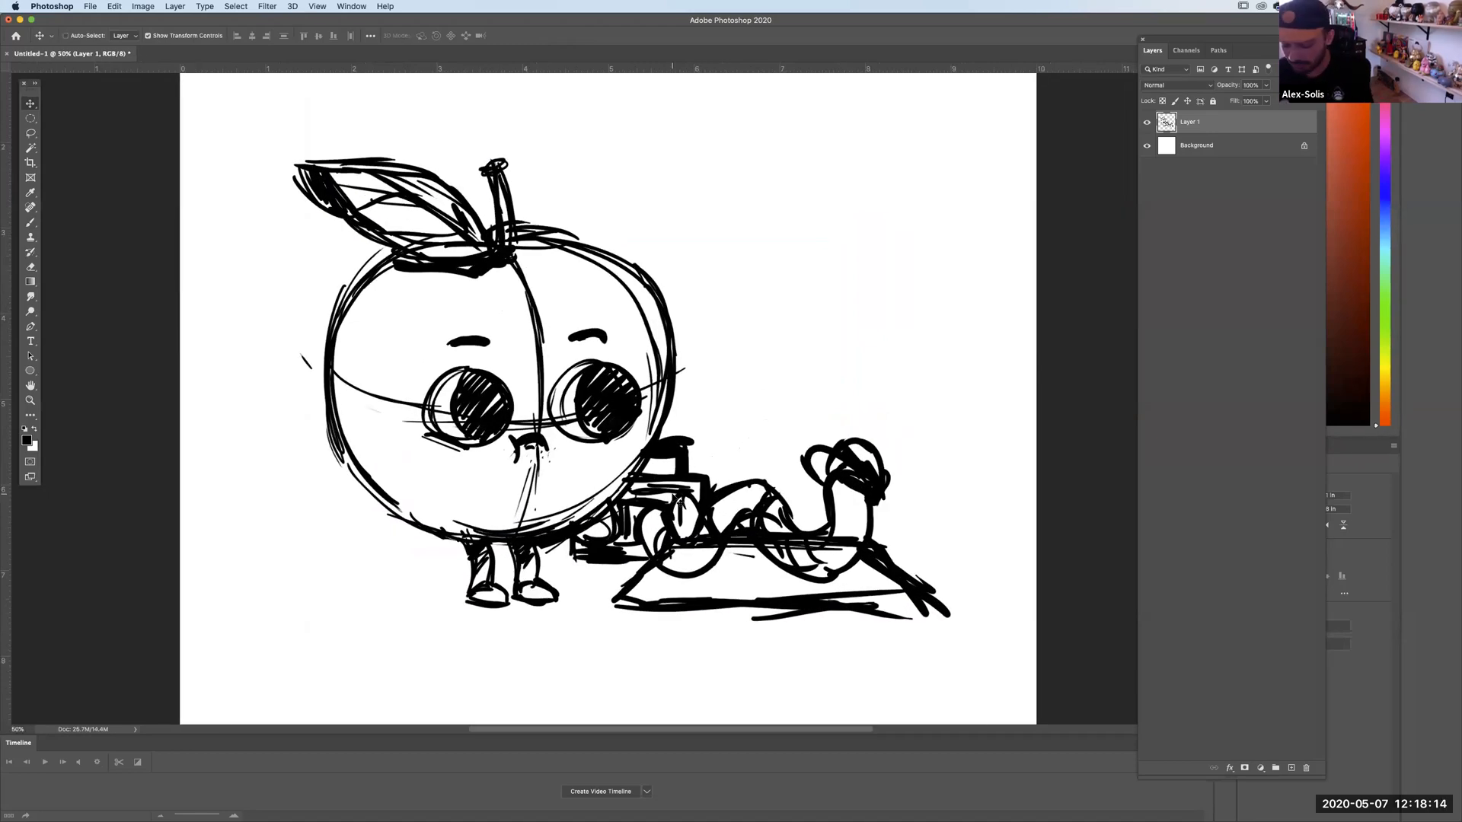
{"action": "key", "text": "super+equal"}
{"action": "key", "text": "super+minus"}
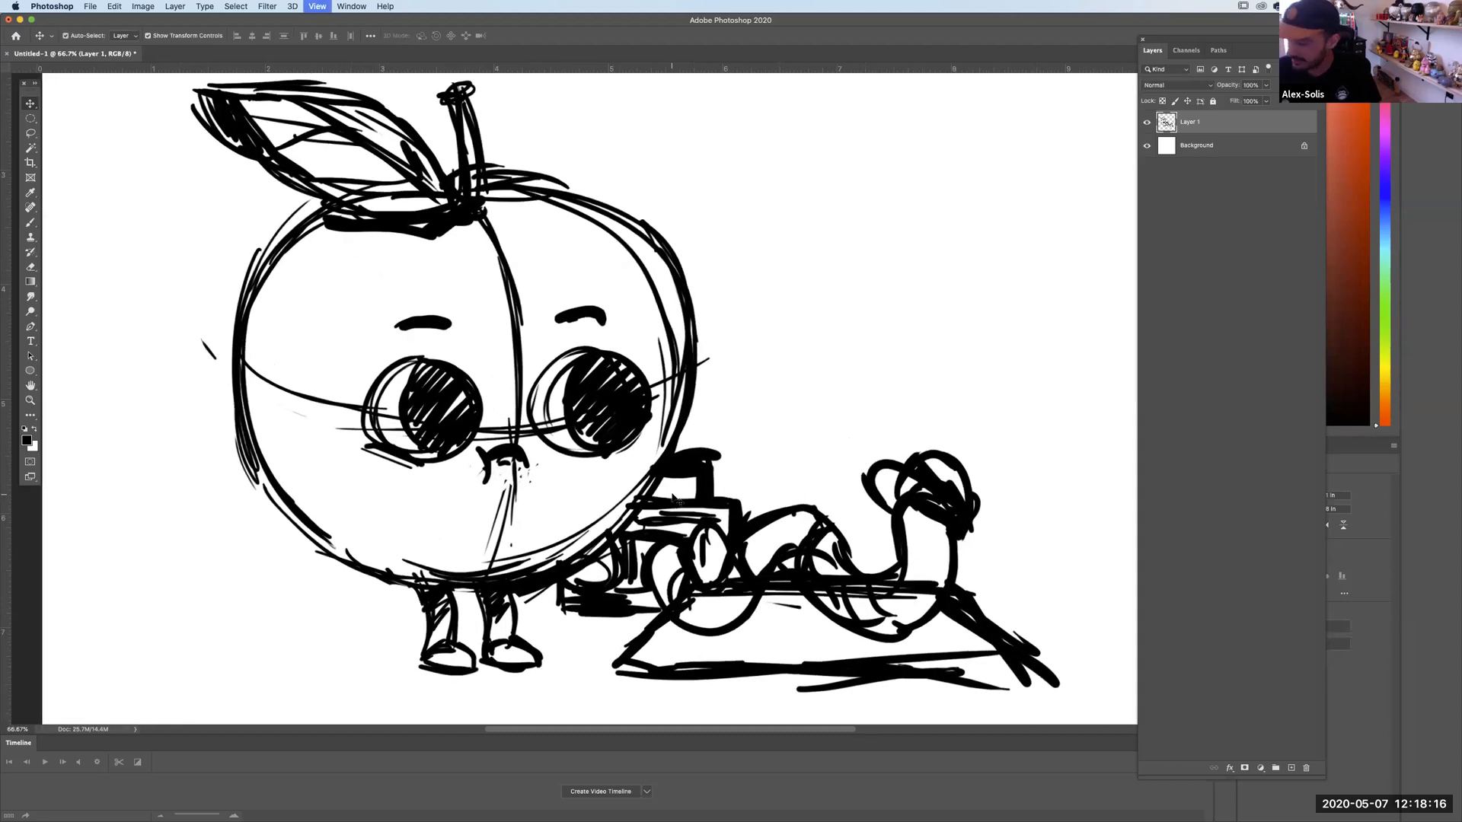
{"action": "key", "text": "b"}
{"action": "mouse_move", "coordinate": [478, 184]}
{"action": "left_mouse_down"}
{"action": "mouse_move", "coordinate": [509, 161]}
{"action": "mouse_move", "coordinate": [509, 245]}
{"action": "left_mouse_up"}
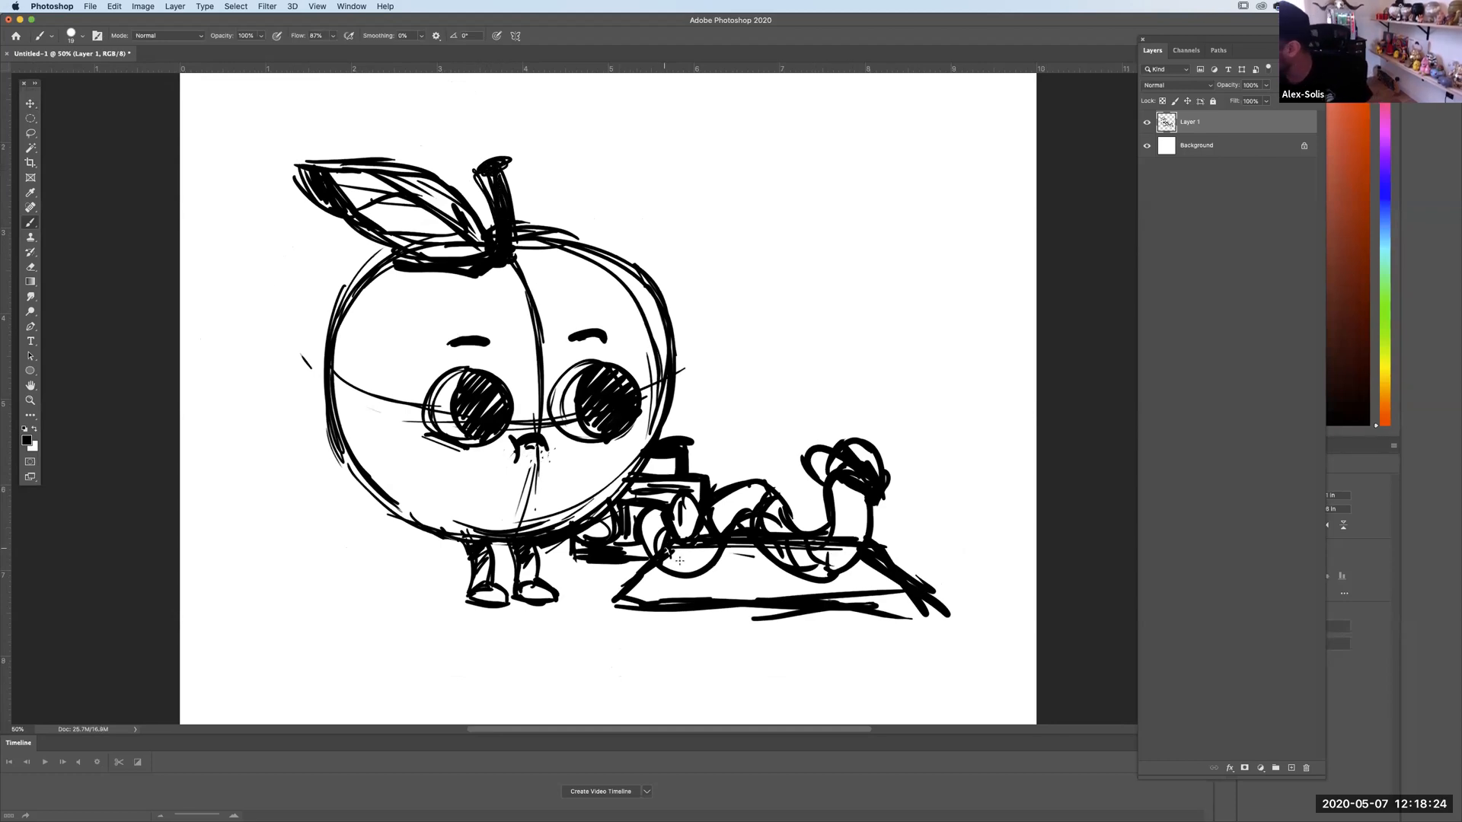
Set the eraser to 60 px and erase the slab and construction lines crossing the worm's body.
{"action": "left_click", "coordinate": [82, 35]}
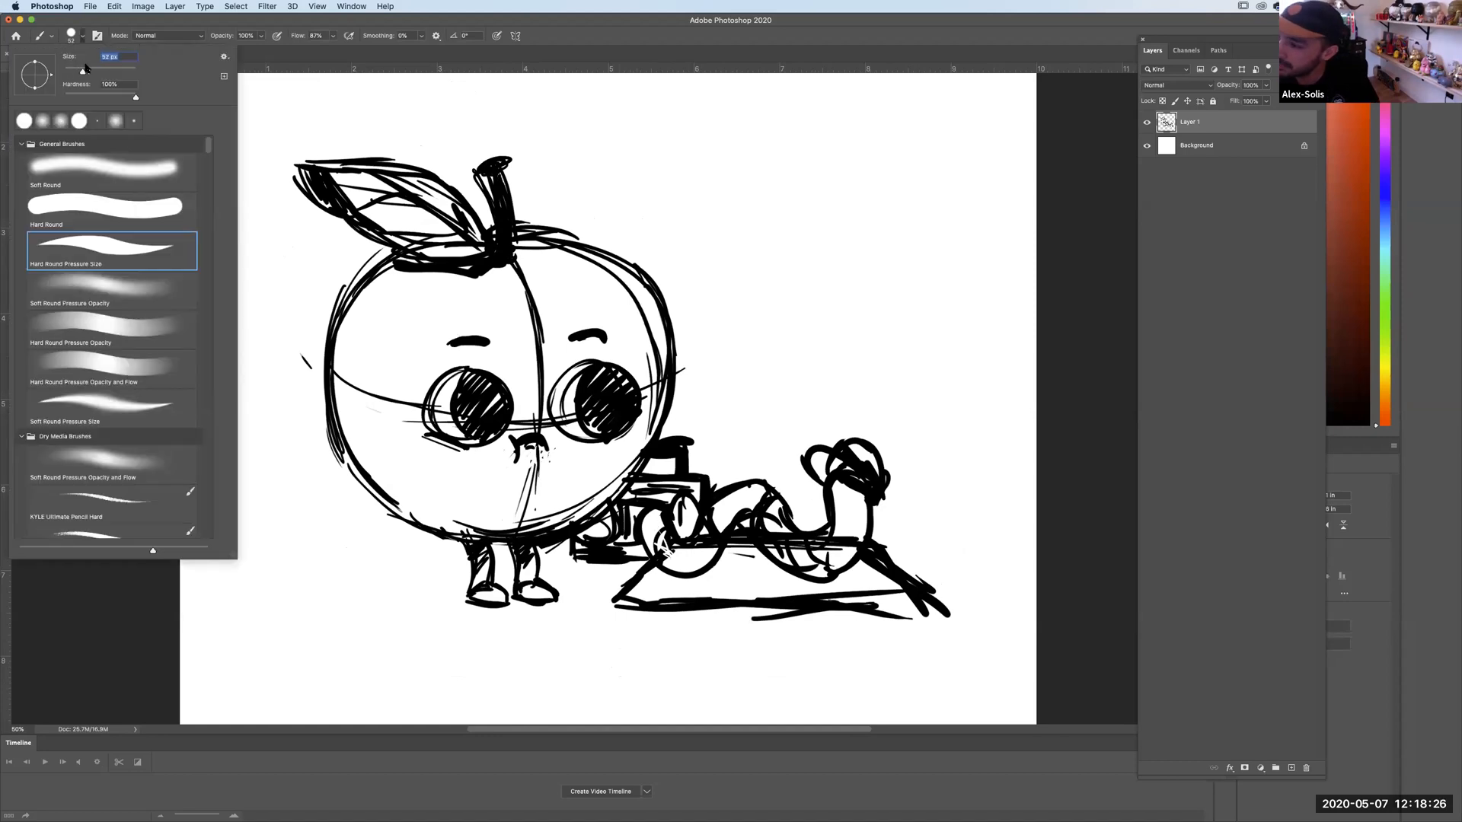
{"action": "key", "text": "Return"}
{"action": "left_click", "coordinate": [31, 266]}
{"action": "left_click", "coordinate": [83, 36]}
{"action": "type", "text": "60"}
{"action": "key", "text": "Return"}
{"action": "mouse_move", "coordinate": [671, 556]}
{"action": "left_mouse_down"}
{"action": "mouse_move", "coordinate": [740, 508]}
{"action": "mouse_move", "coordinate": [809, 552]}
{"action": "mouse_move", "coordinate": [852, 539]}
{"action": "mouse_move", "coordinate": [759, 514]}
{"action": "mouse_move", "coordinate": [713, 519]}
{"action": "mouse_move", "coordinate": [699, 546]}
{"action": "mouse_move", "coordinate": [742, 506]}
{"action": "mouse_move", "coordinate": [823, 563]}
{"action": "mouse_move", "coordinate": [837, 531]}
{"action": "mouse_move", "coordinate": [809, 555]}
{"action": "mouse_move", "coordinate": [839, 537]}
{"action": "left_mouse_up"}
Set the brush to 23 px and redraw the worm's lower contours and the slab lines beneath its coils.
{"action": "left_click", "coordinate": [33, 221]}
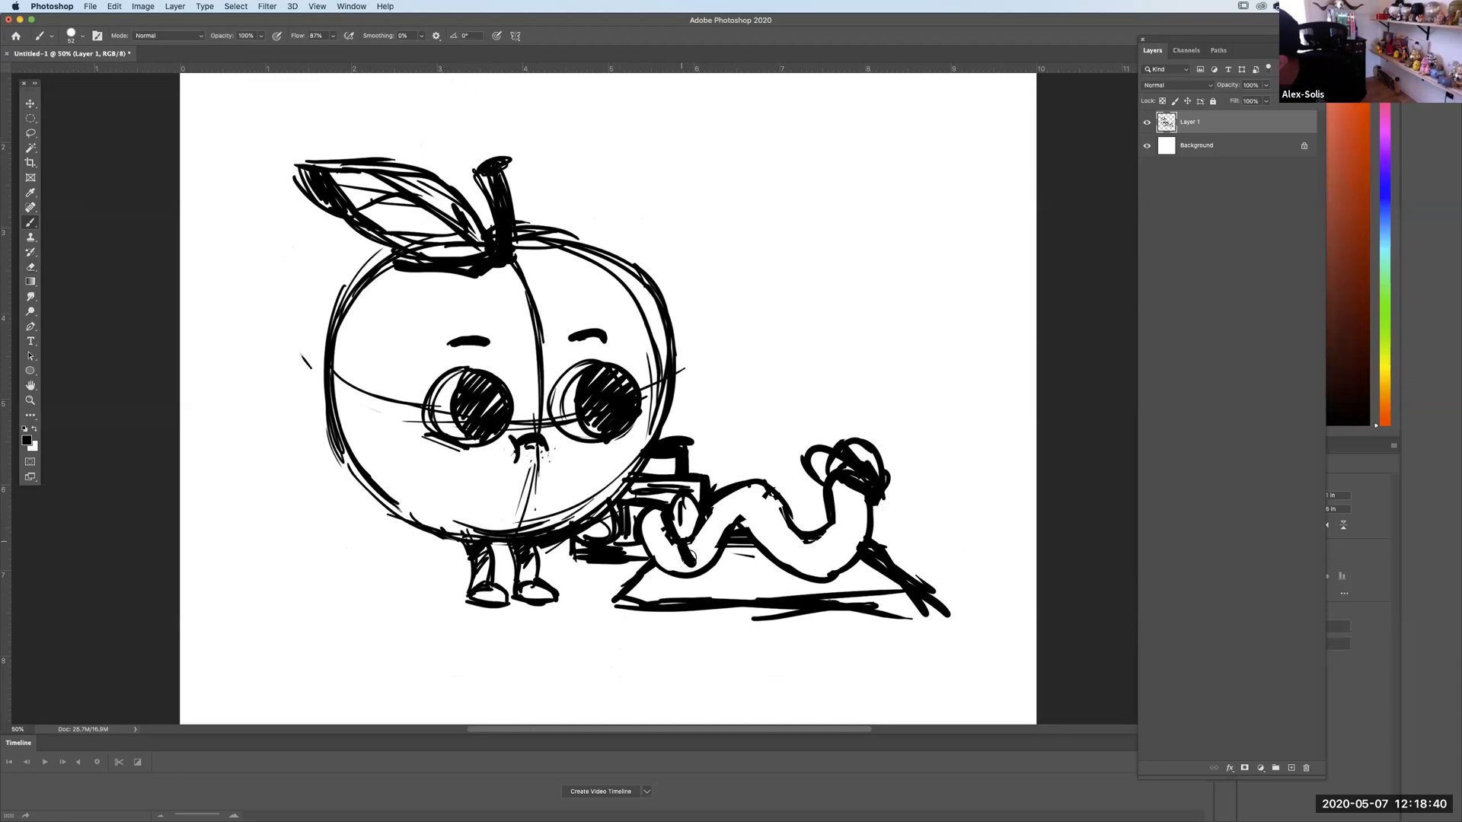
{"action": "left_click", "coordinate": [82, 36]}
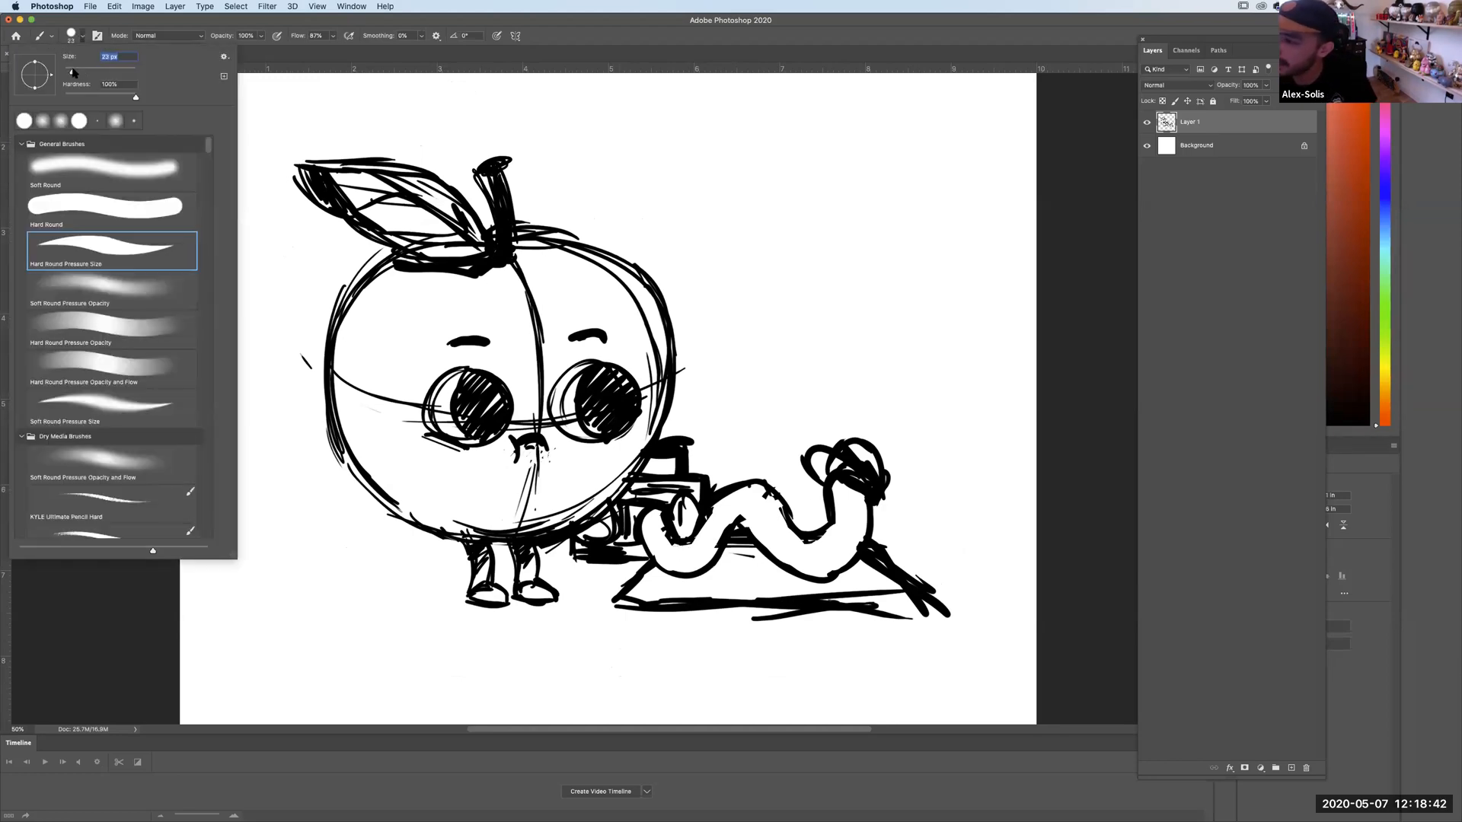
{"action": "left_click", "coordinate": [690, 570]}
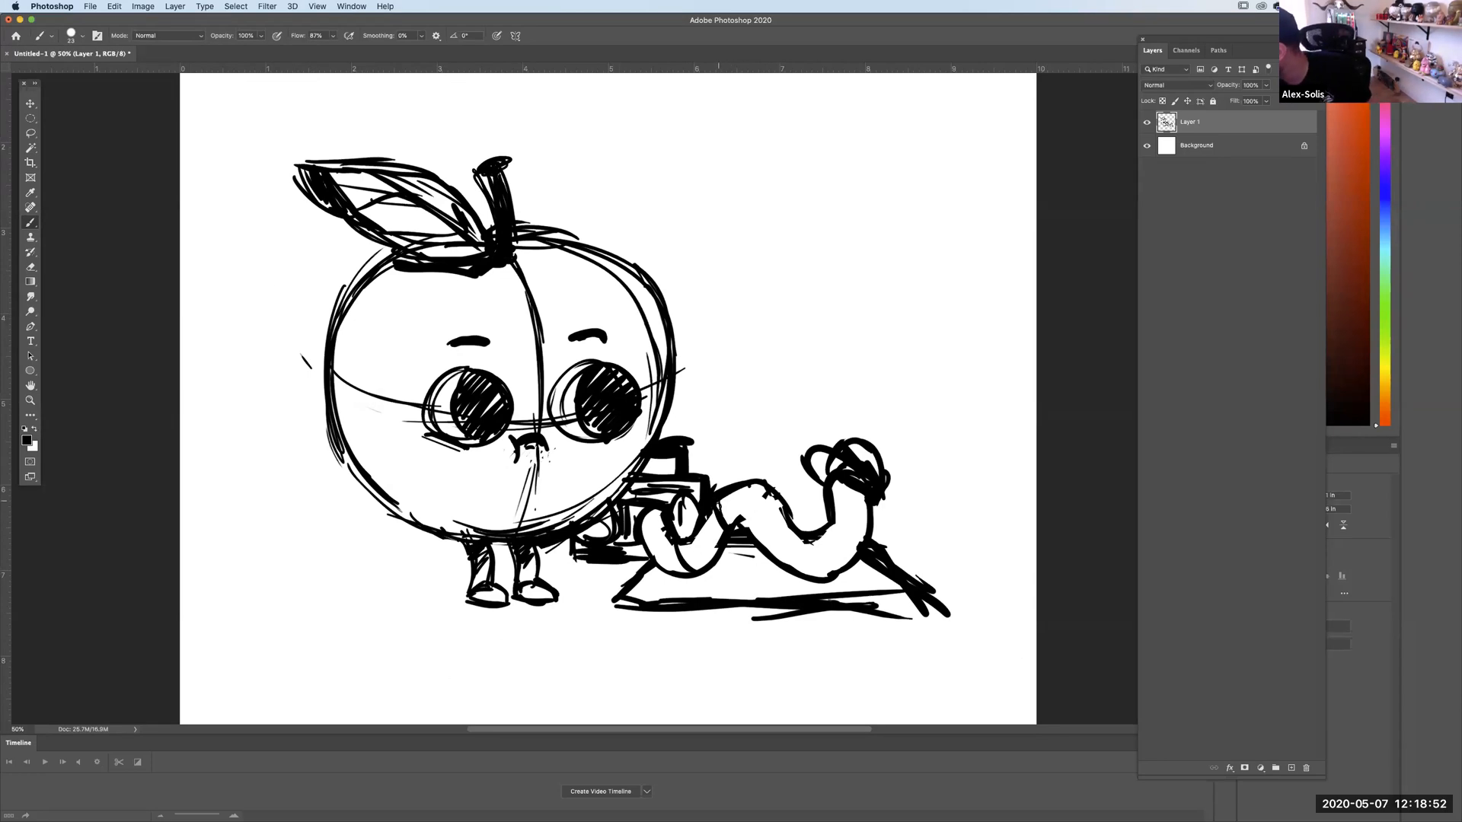
{"action": "mouse_move", "coordinate": [708, 575]}
{"action": "left_mouse_down"}
{"action": "mouse_move", "coordinate": [758, 538]}
{"action": "mouse_move", "coordinate": [723, 570]}
{"action": "mouse_move", "coordinate": [777, 565]}
{"action": "mouse_move", "coordinate": [696, 583]}
{"action": "mouse_move", "coordinate": [834, 571]}
{"action": "mouse_move", "coordinate": [876, 584]}
{"action": "mouse_move", "coordinate": [655, 577]}
{"action": "mouse_move", "coordinate": [738, 582]}
{"action": "left_mouse_up"}
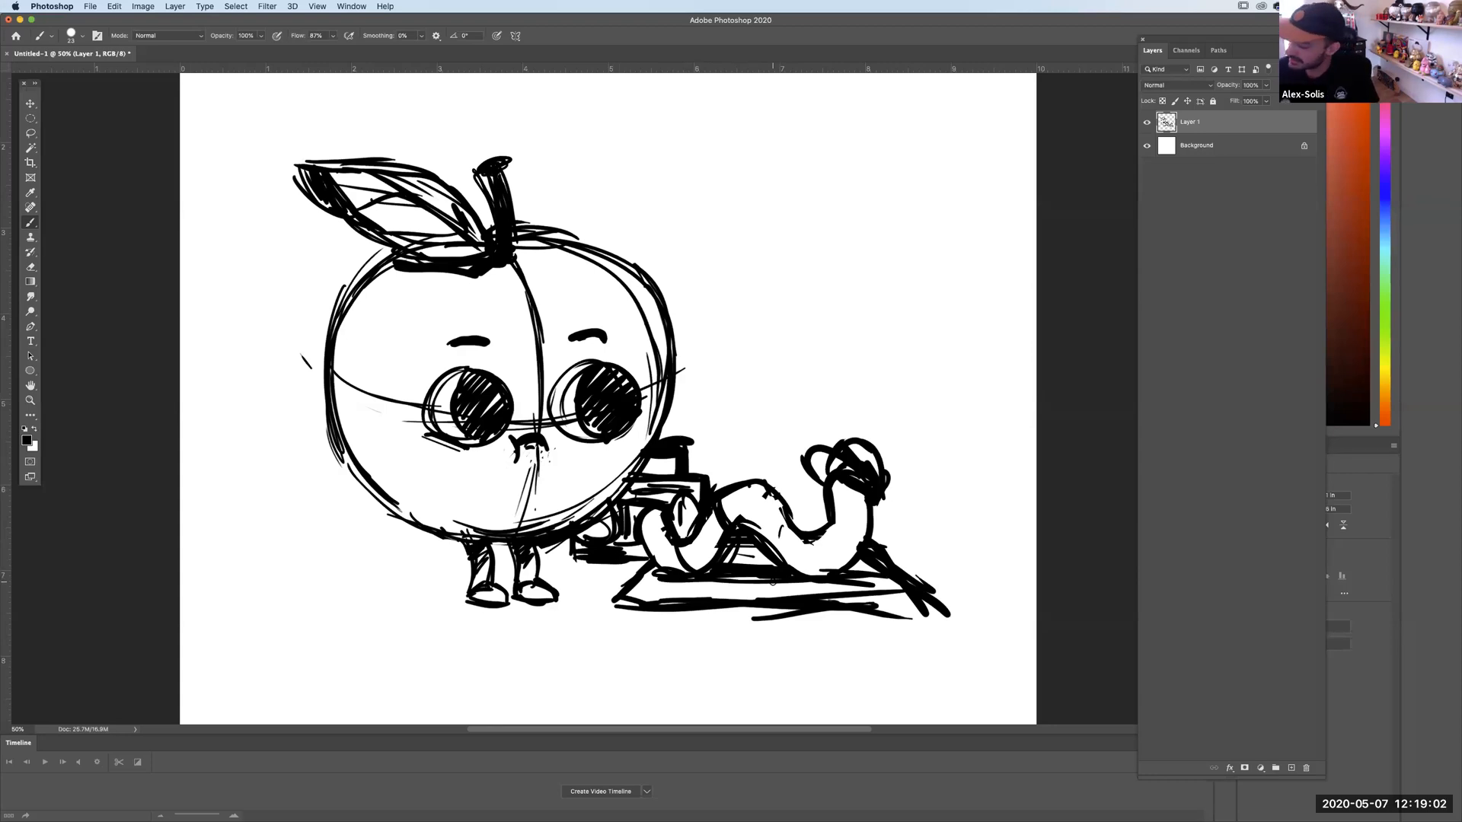
{"action": "key", "text": "super+equal"}
{"action": "key", "text": "super+equal"}
{"action": "key", "text": "super+equal"}
{"action": "key", "text": "super+equal"}
{"action": "key", "text": "super+equal"}
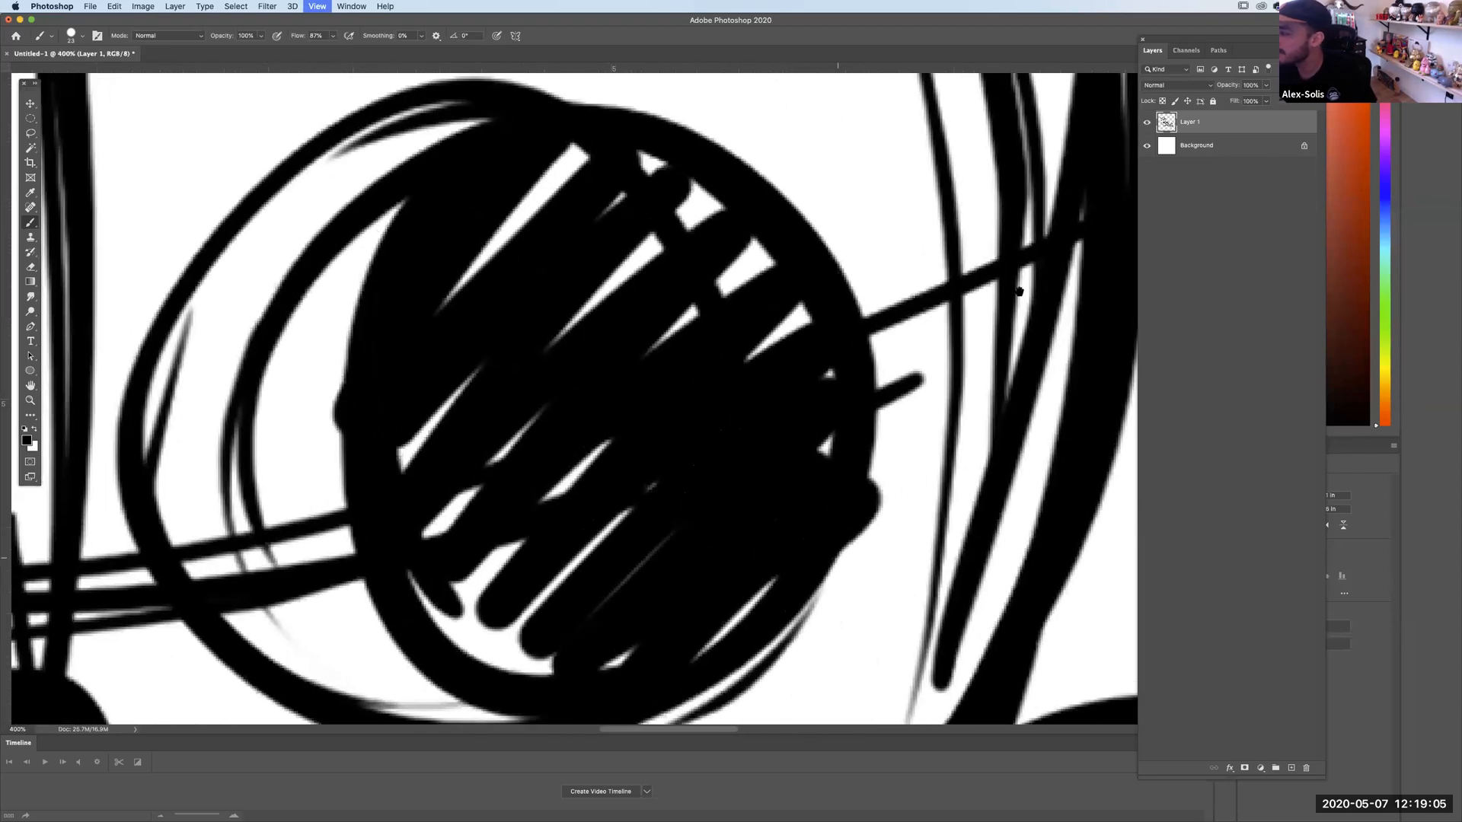
{"action": "left_click_drag", "start_coordinate": [1019, 292], "coordinate": [552, 418]}
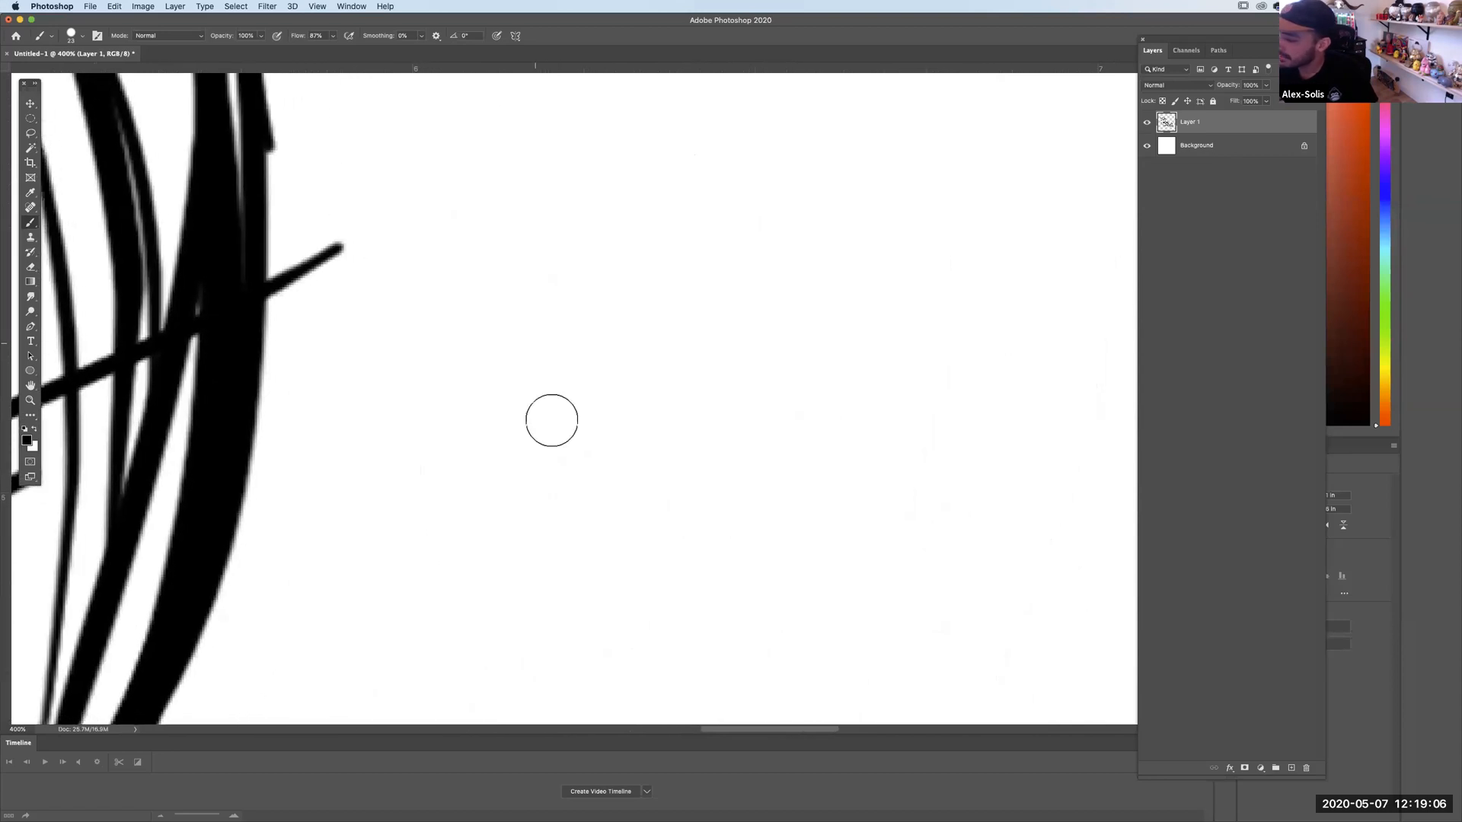
{"action": "mouse_move", "coordinate": [400, 644]}
{"action": "left_mouse_down"}
{"action": "mouse_move", "coordinate": [364, 435]}
{"action": "mouse_move", "coordinate": [884, 418]}
{"action": "left_mouse_up"}
{"action": "key", "text": "super+z"}
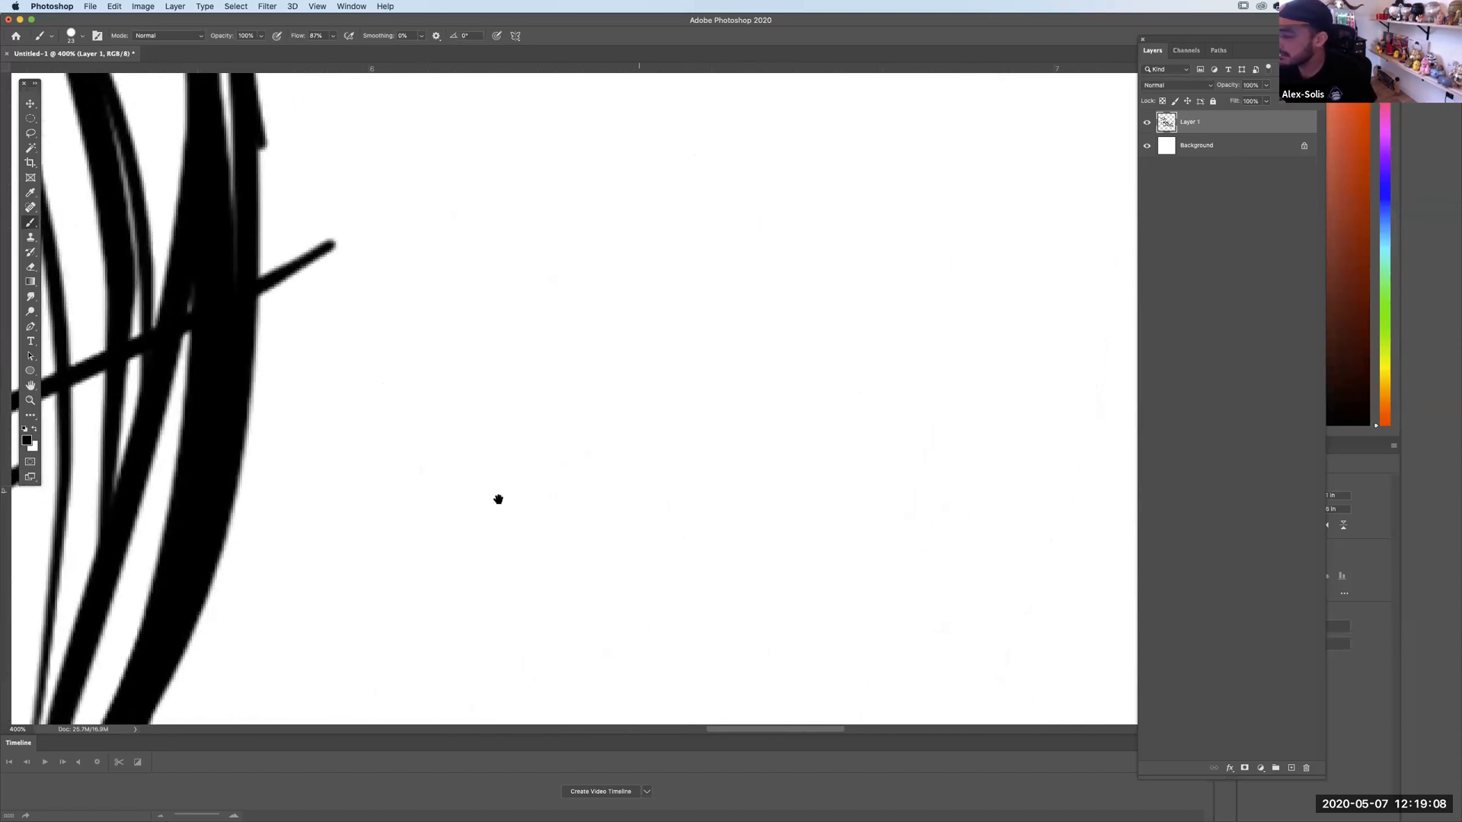
{"action": "scroll", "coordinate": [500, 499], "scroll_direction": "right", "scroll_amount": 5}
{"action": "mouse_move", "coordinate": [114, 601]}
{"action": "left_mouse_down"}
{"action": "mouse_move", "coordinate": [642, 421]}
{"action": "mouse_move", "coordinate": [670, 317]}
{"action": "mouse_move", "coordinate": [331, 613]}
{"action": "left_mouse_up"}
{"action": "key", "text": "super+minus"}
{"action": "key", "text": "super+minus"}
{"action": "key", "text": "super+minus"}
{"action": "key", "text": "super+minus"}
{"action": "key", "text": "super+minus"}
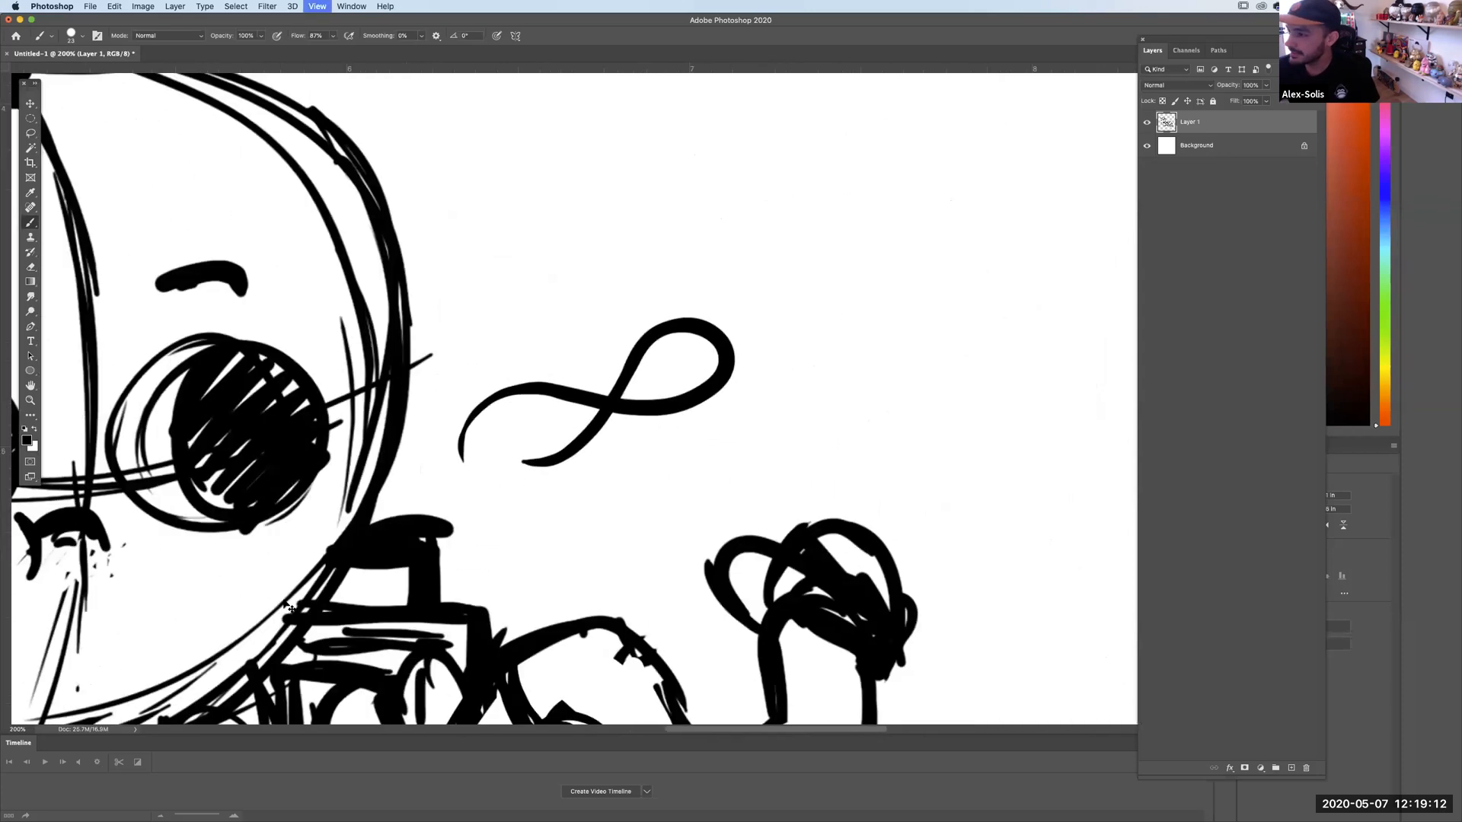
{"action": "key", "text": "super+minus"}
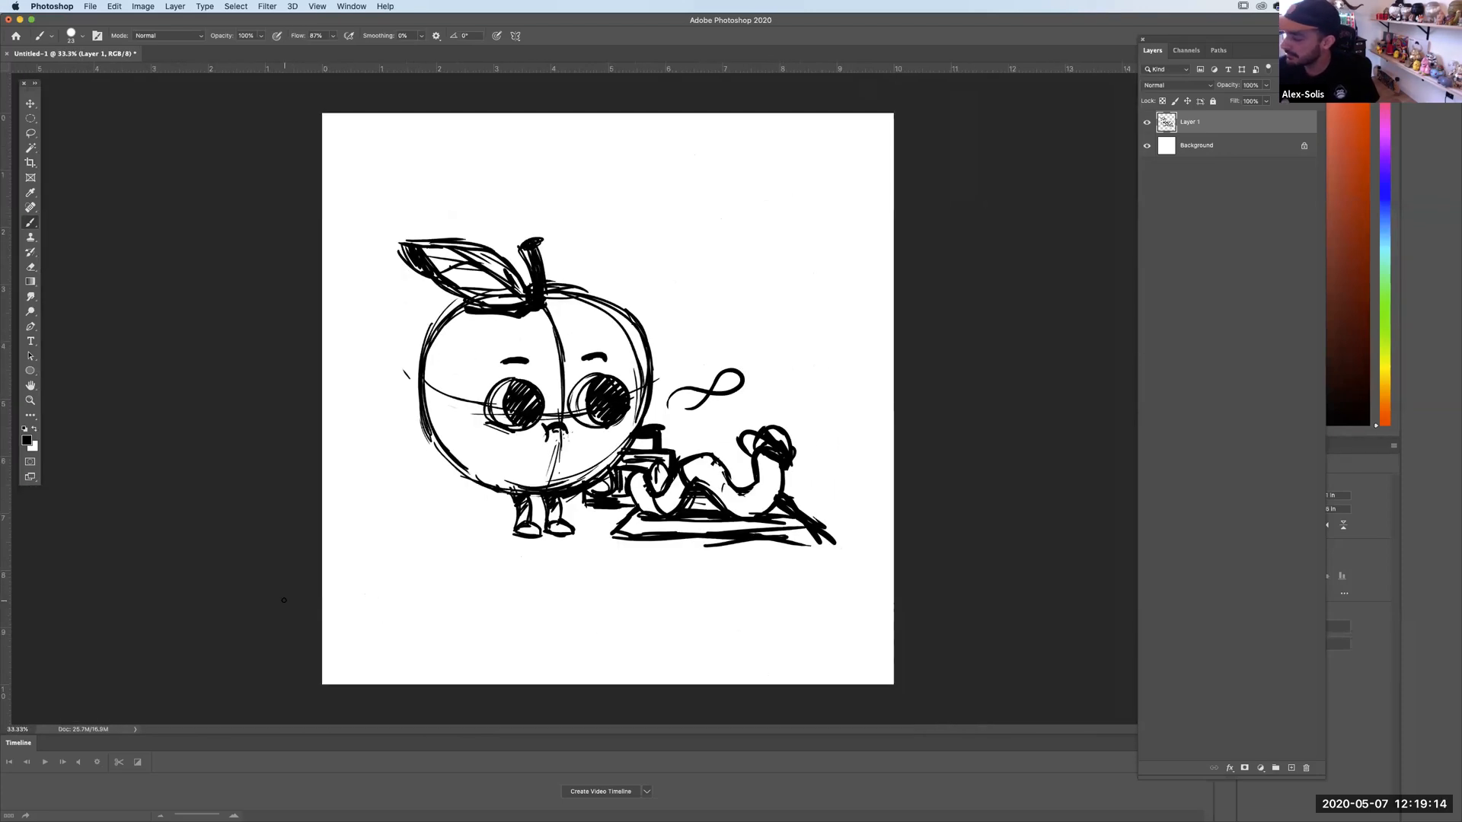
{"action": "key", "text": "super+z"}
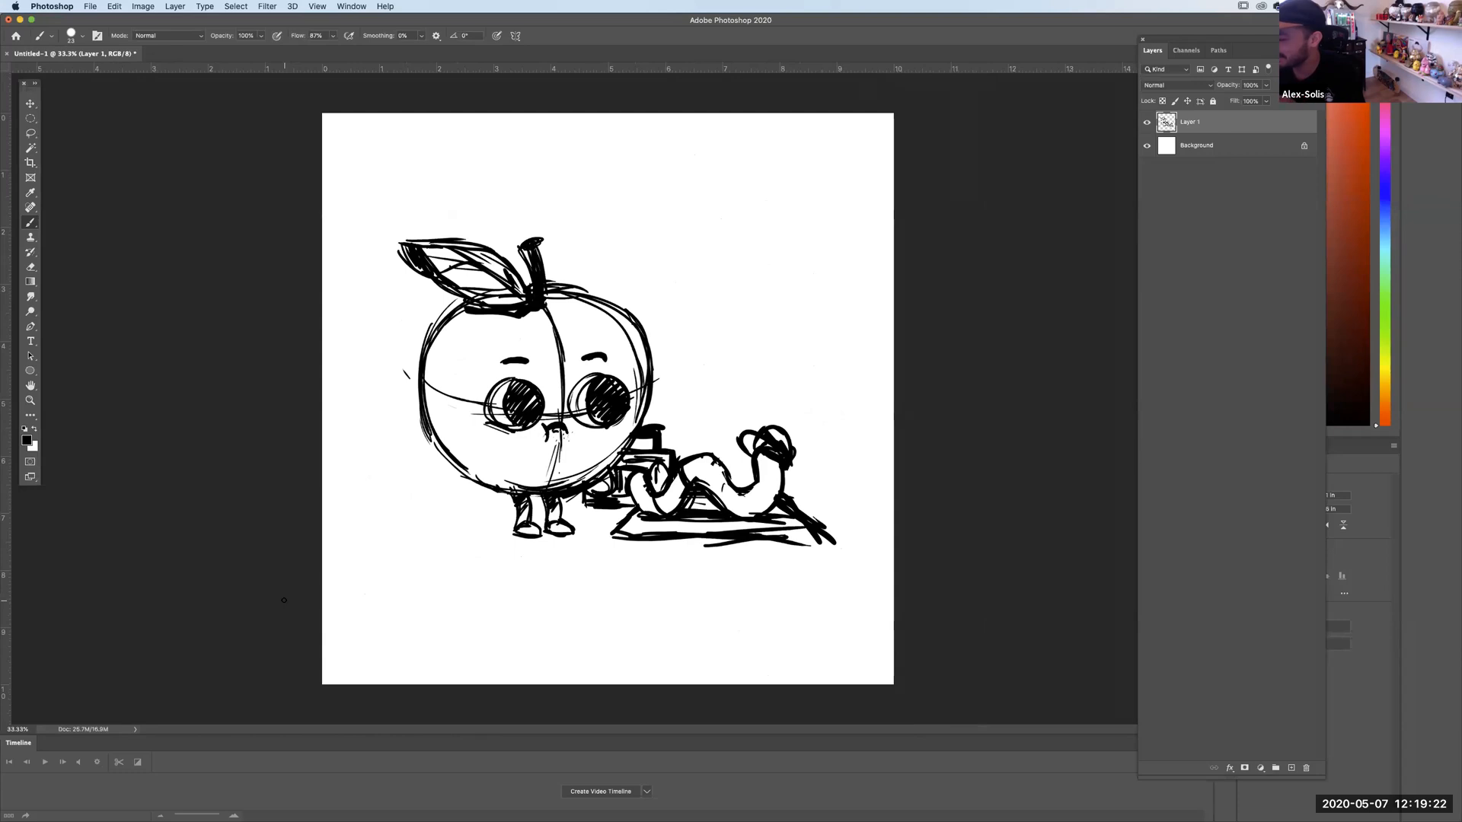
Define where the worm's coils overlap and thicken the outline of its cap brim.
{"action": "key", "text": "super+equal"}
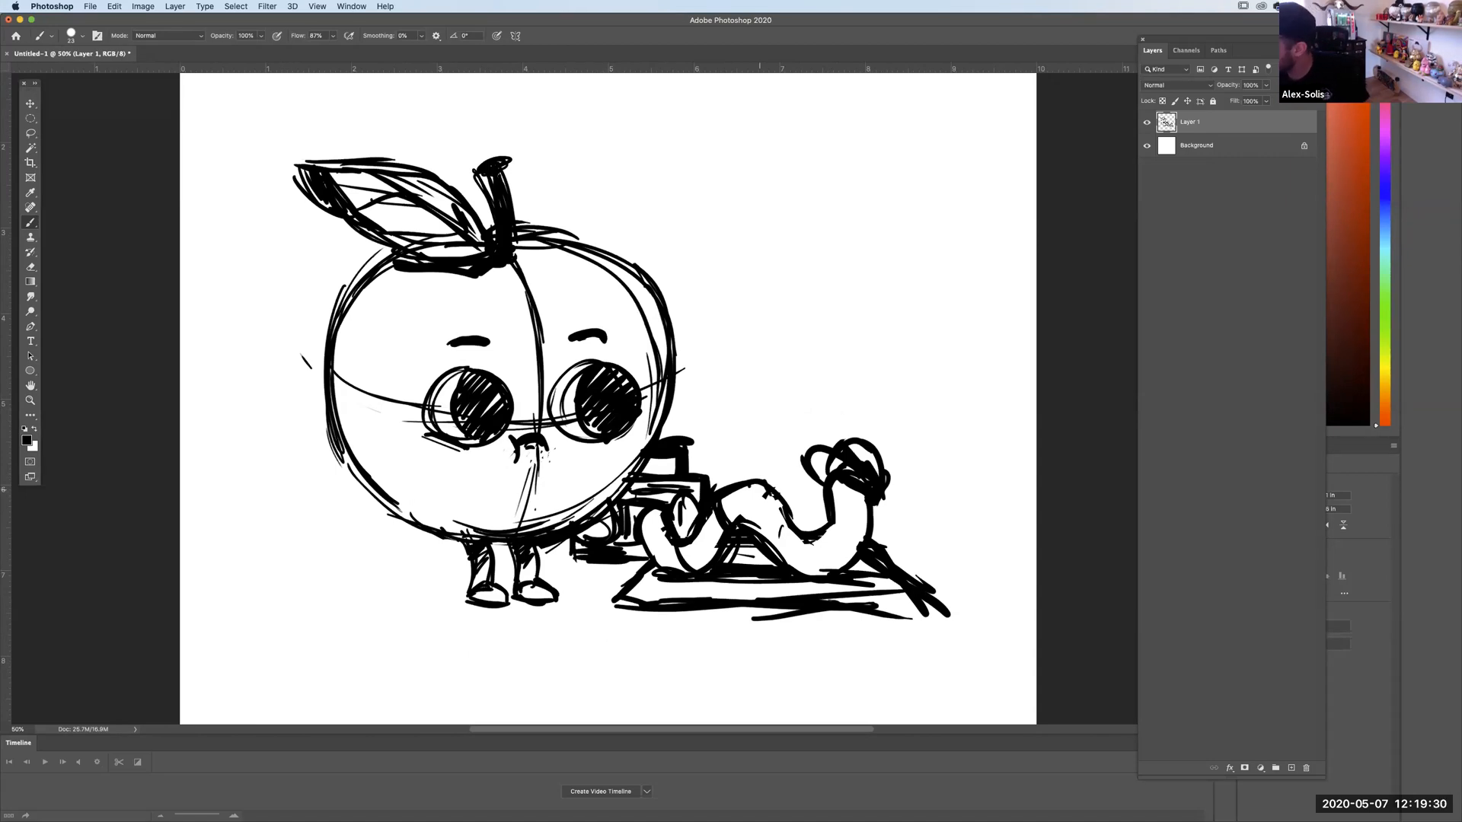
{"action": "left_click_drag", "start_coordinate": [785, 528], "coordinate": [778, 554]}
{"action": "left_click_drag", "start_coordinate": [677, 557], "coordinate": [711, 554]}
{"action": "left_click_drag", "start_coordinate": [783, 517], "coordinate": [789, 542]}
{"action": "mouse_move", "coordinate": [823, 479]}
{"action": "left_mouse_down"}
{"action": "mouse_move", "coordinate": [814, 446]}
{"action": "mouse_move", "coordinate": [852, 474]}
{"action": "mouse_move", "coordinate": [836, 458]}
{"action": "left_mouse_up"}
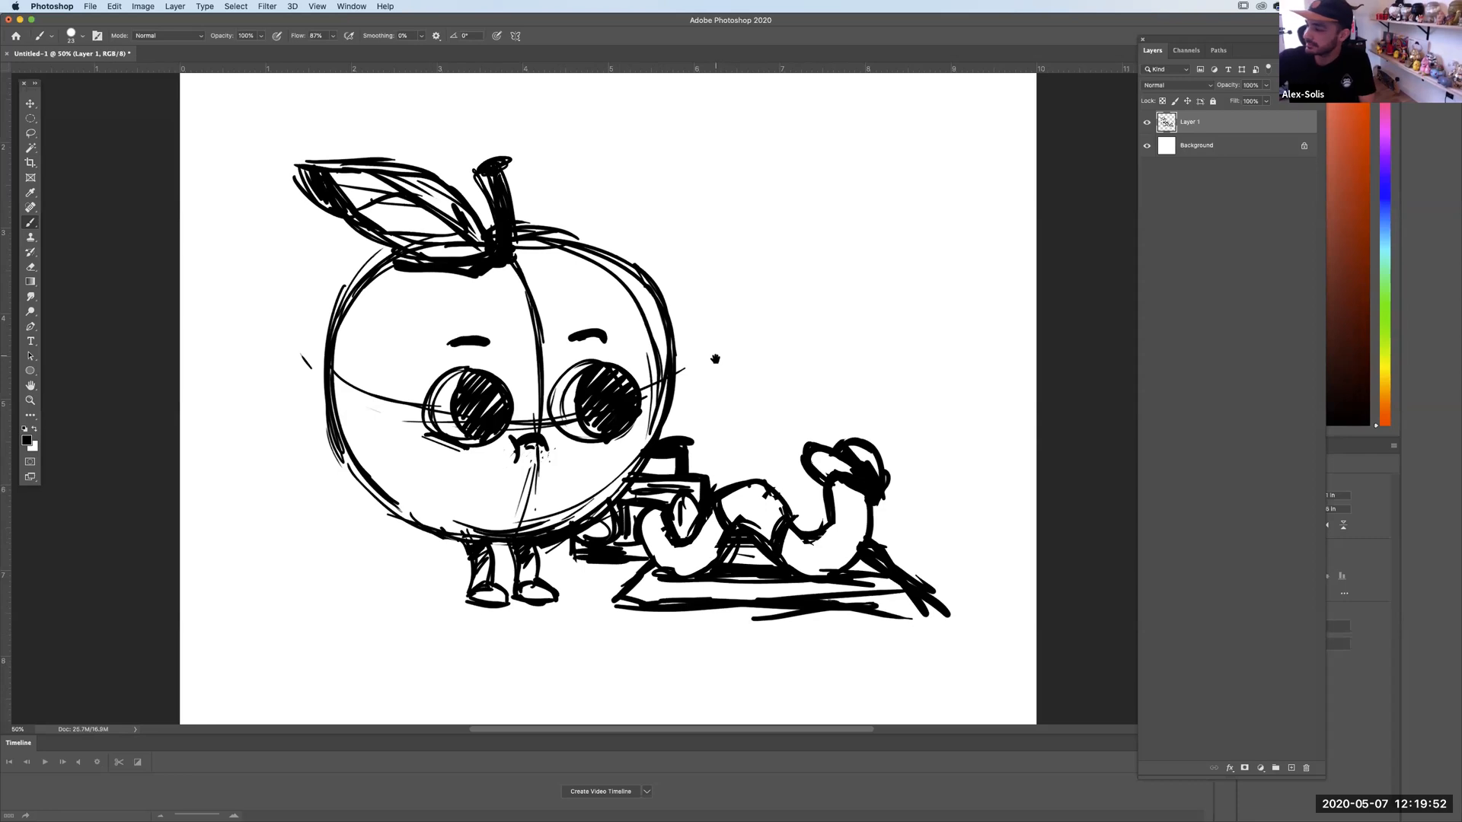
{"action": "scroll", "coordinate": [711, 278], "scroll_direction": "left", "scroll_amount": 3}
{"action": "scroll", "coordinate": [712, 277], "scroll_direction": "down", "scroll_amount": 2}
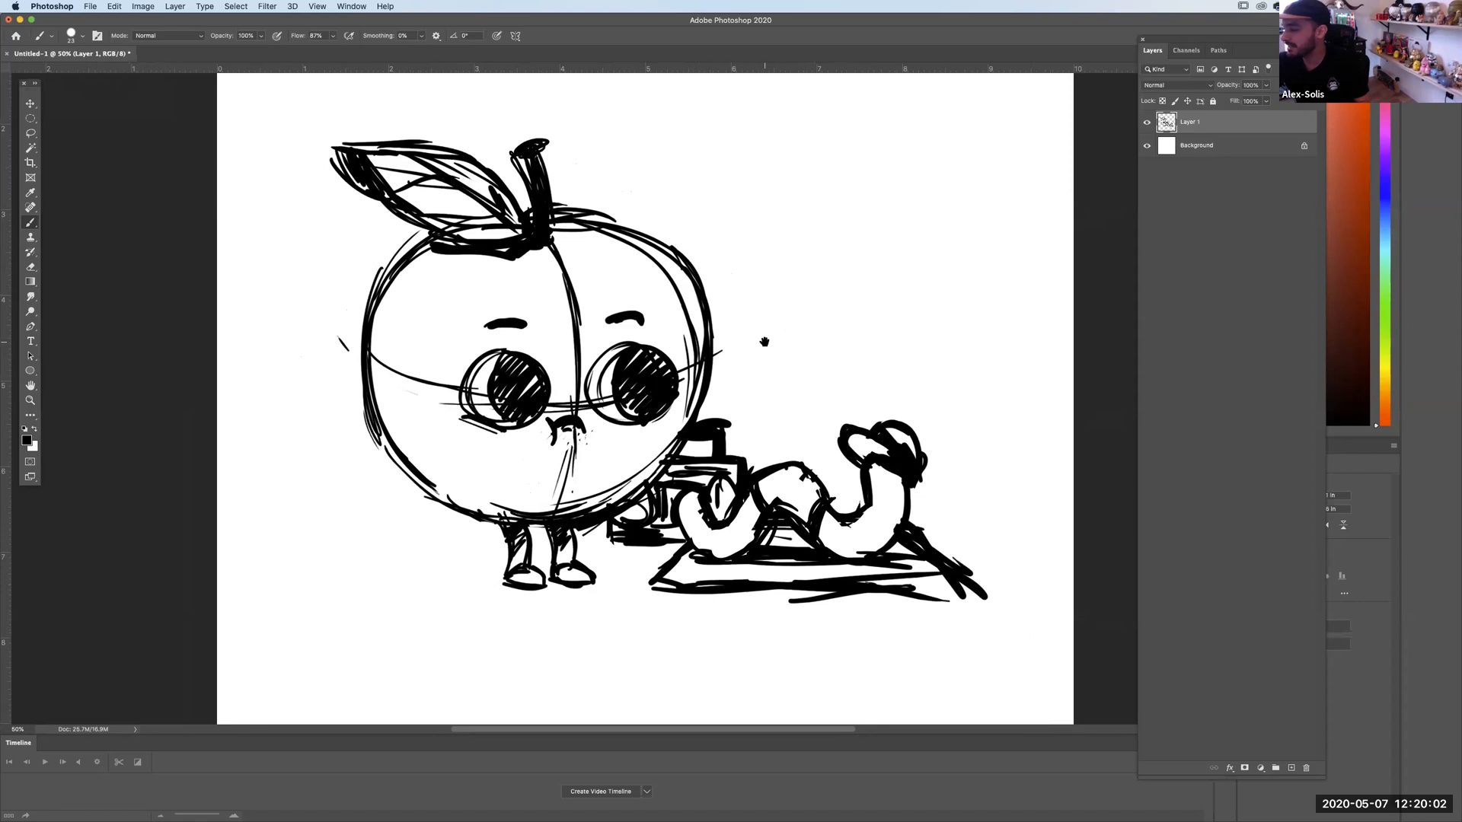
{"action": "scroll", "coordinate": [764, 342], "scroll_direction": "down", "scroll_amount": 5}
{"action": "scroll", "coordinate": [571, 516], "scroll_direction": "up", "scroll_amount": 5}
{"action": "scroll", "coordinate": [871, 339], "scroll_direction": "left", "scroll_amount": 2}
{"action": "scroll", "coordinate": [867, 340], "scroll_direction": "right", "scroll_amount": 1}
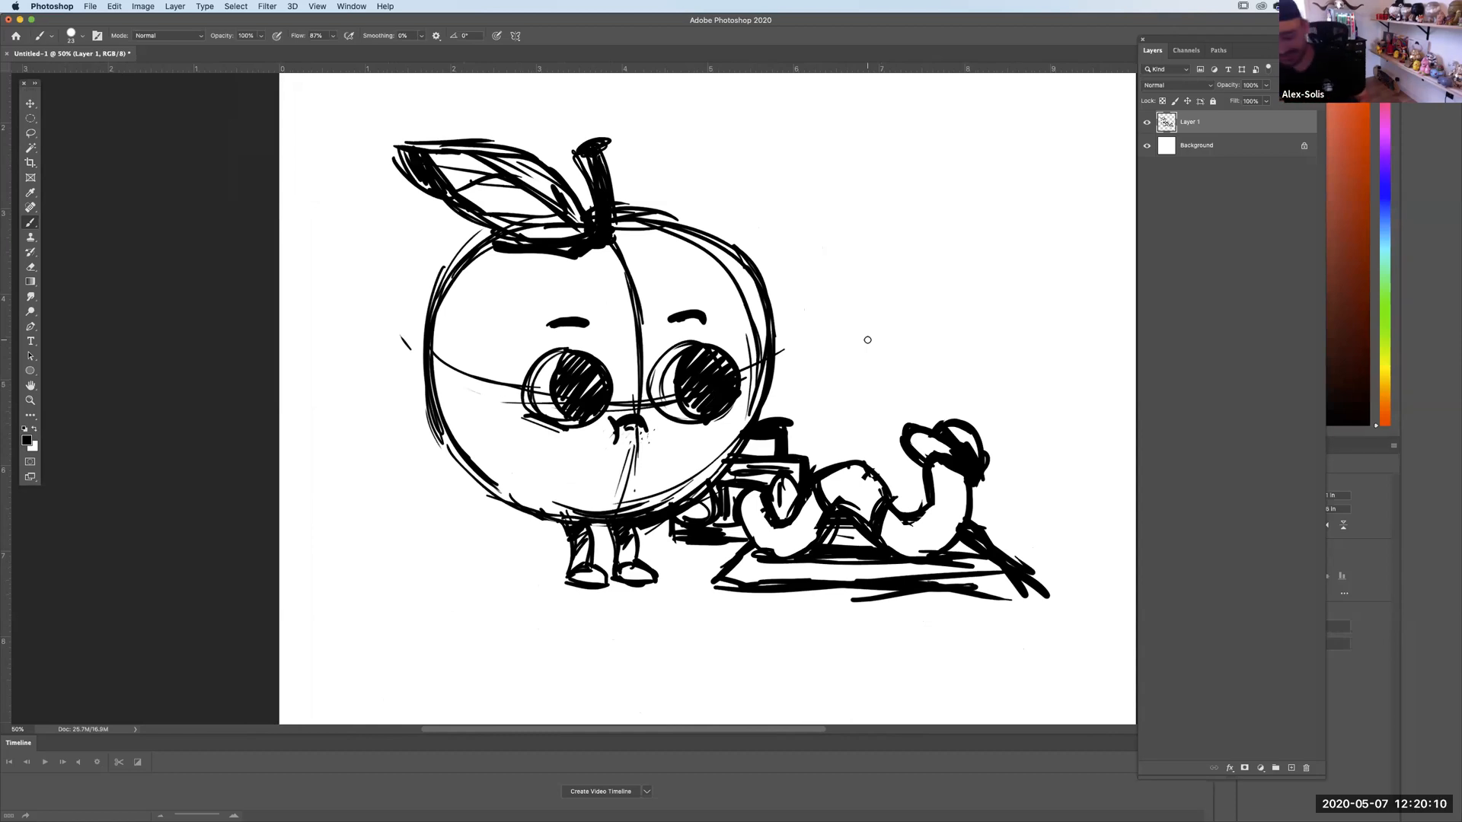
{"action": "scroll", "coordinate": [930, 368], "scroll_direction": "right", "scroll_amount": 6}
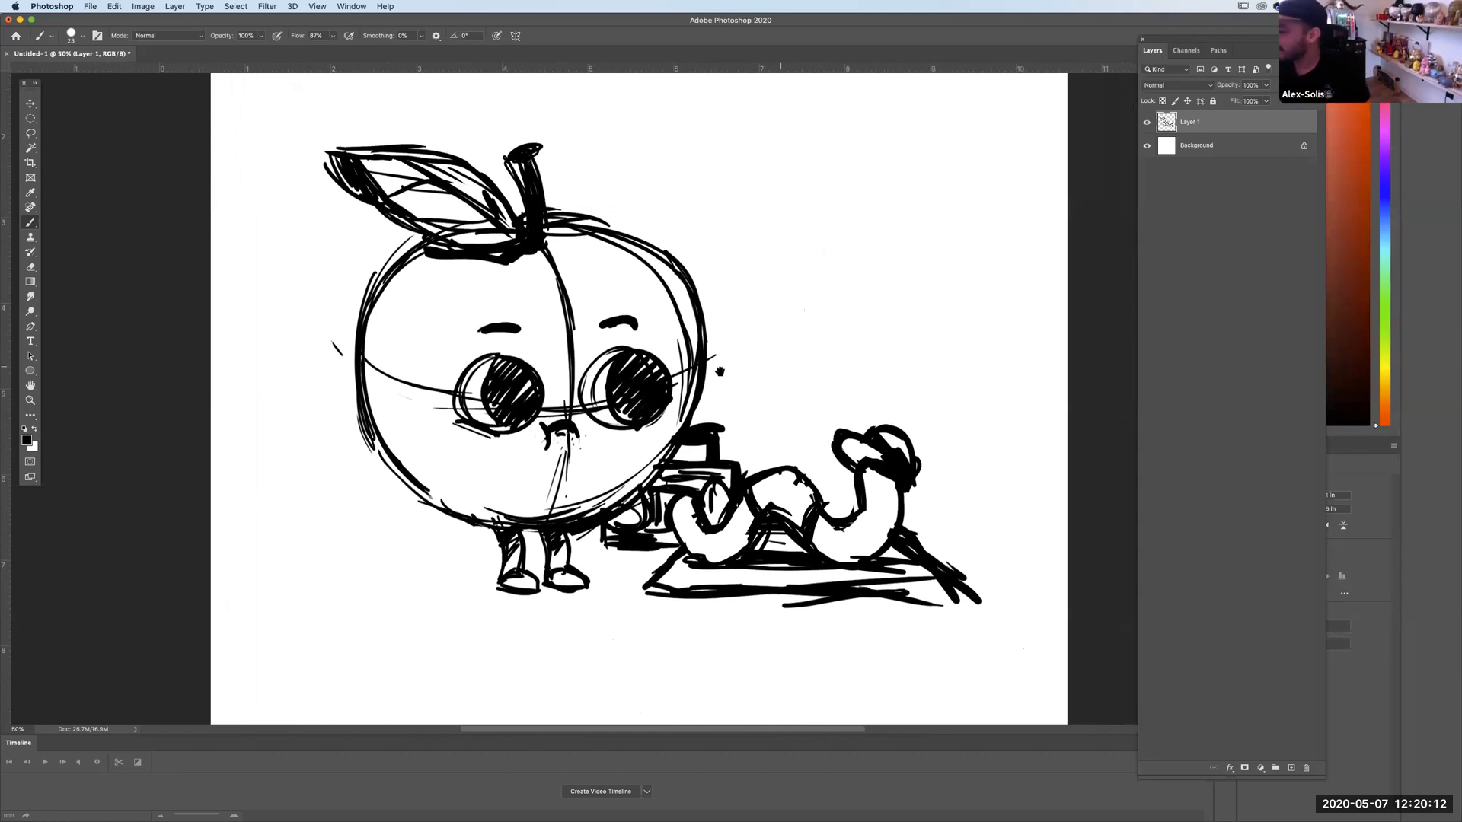
{"action": "scroll", "coordinate": [773, 358], "scroll_direction": "left", "scroll_amount": 1}
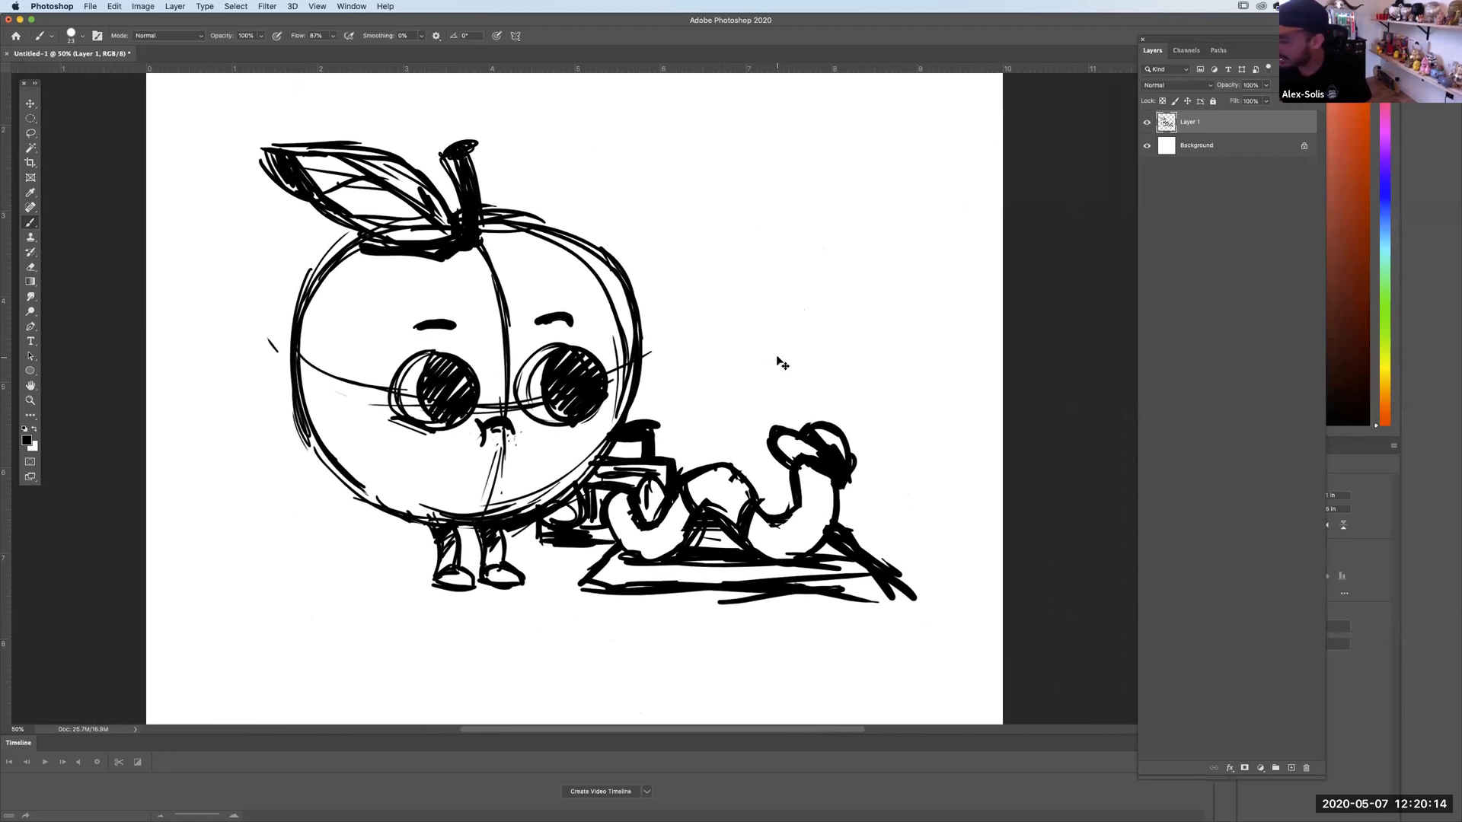
Examine the overall composition of the fruit, worm and boxy object at several zoom levels.
{"action": "key", "text": "super+equal"}
{"action": "scroll", "coordinate": [757, 319], "scroll_direction": "up", "scroll_amount": 3}
{"action": "scroll", "coordinate": [757, 320], "scroll_direction": "left", "scroll_amount": 2}
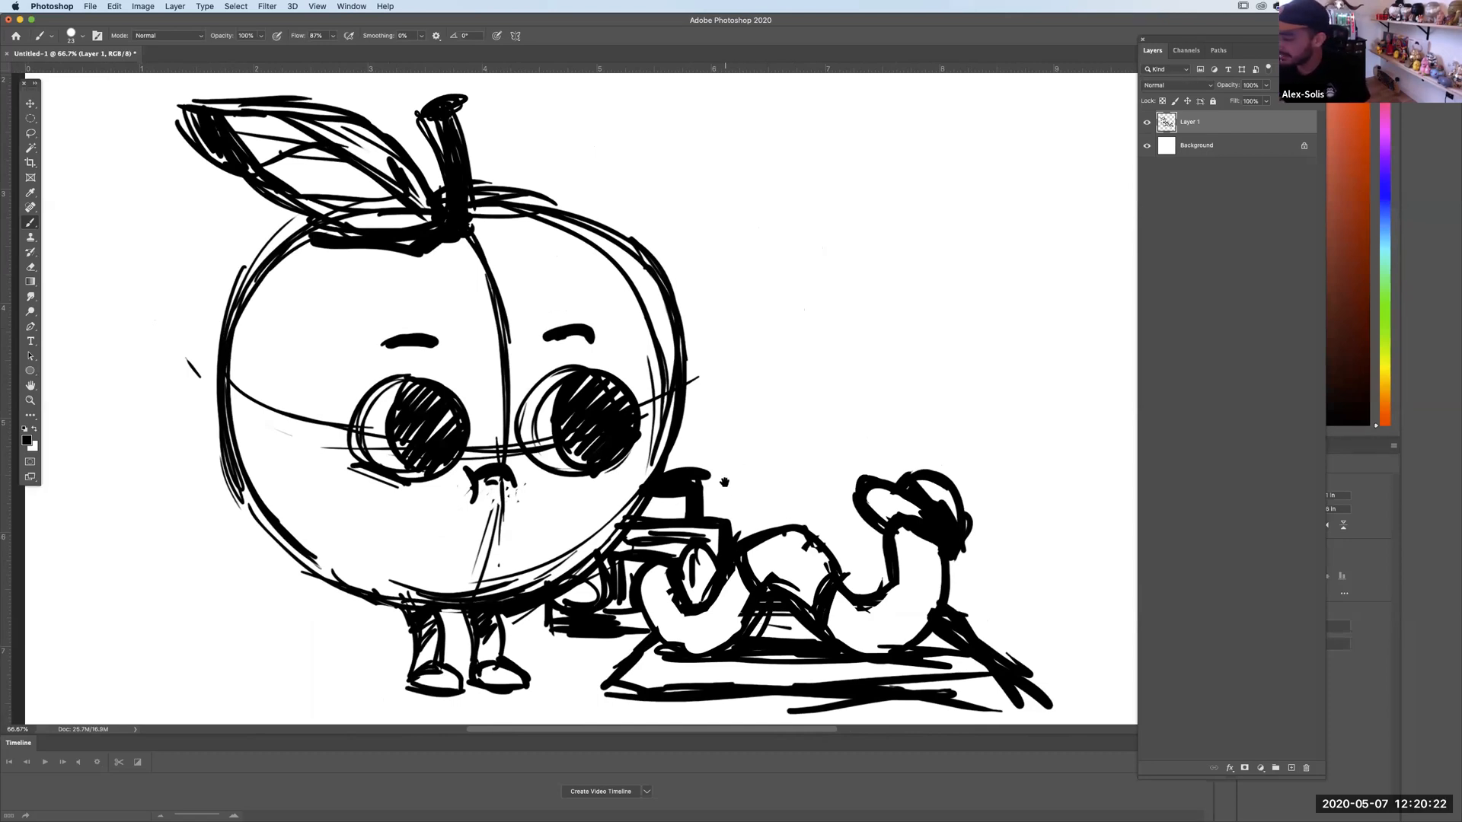
{"action": "scroll", "coordinate": [704, 460], "scroll_direction": "down", "scroll_amount": 7}
{"action": "scroll", "coordinate": [705, 460], "scroll_direction": "left", "scroll_amount": 6}
{"action": "scroll", "coordinate": [727, 411], "scroll_direction": "up", "scroll_amount": 4}
{"action": "scroll", "coordinate": [728, 410], "scroll_direction": "right", "scroll_amount": 5}
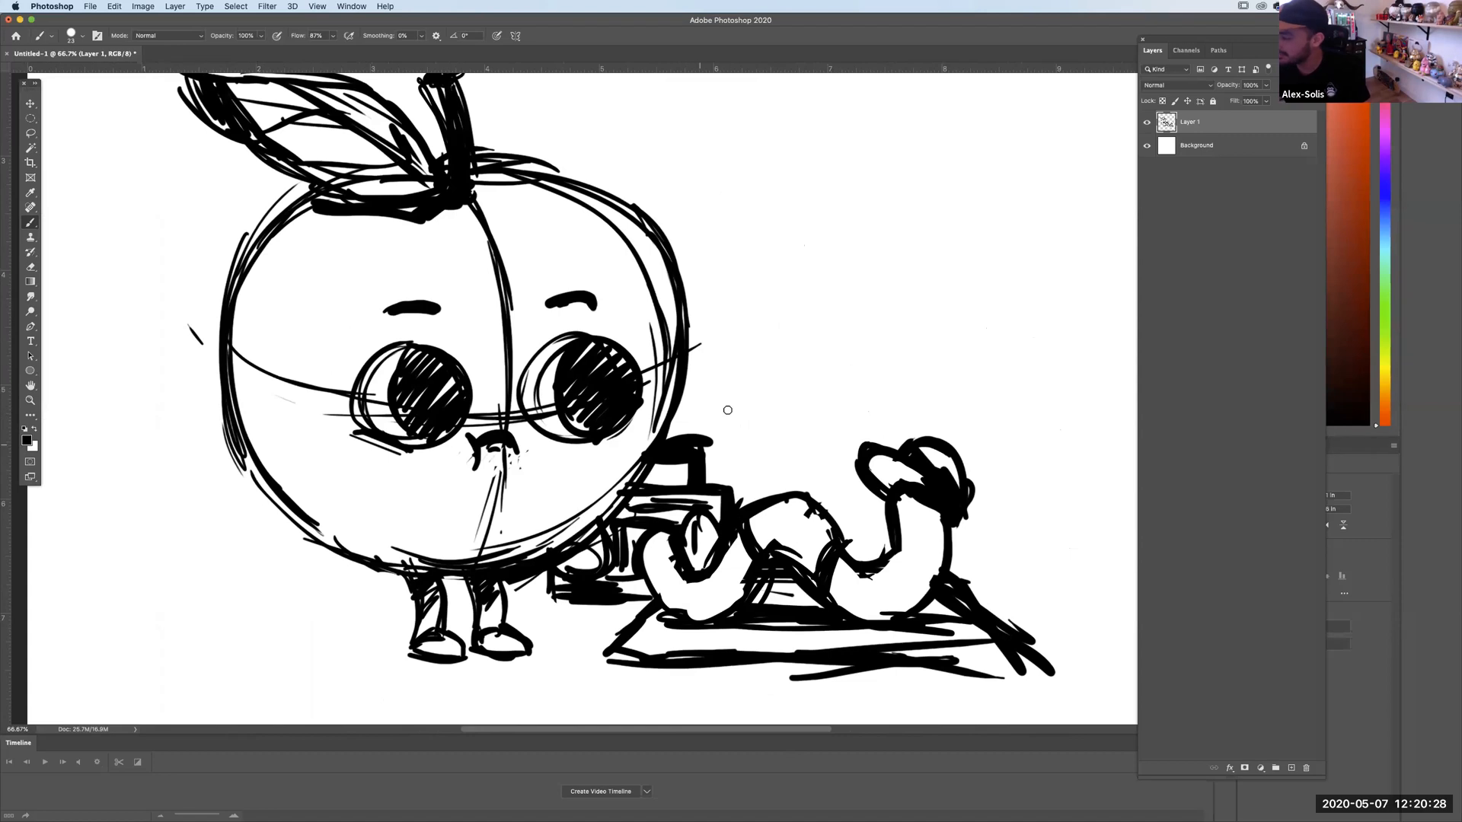
{"action": "left_click_drag", "start_coordinate": [814, 373], "coordinate": [872, 328]}
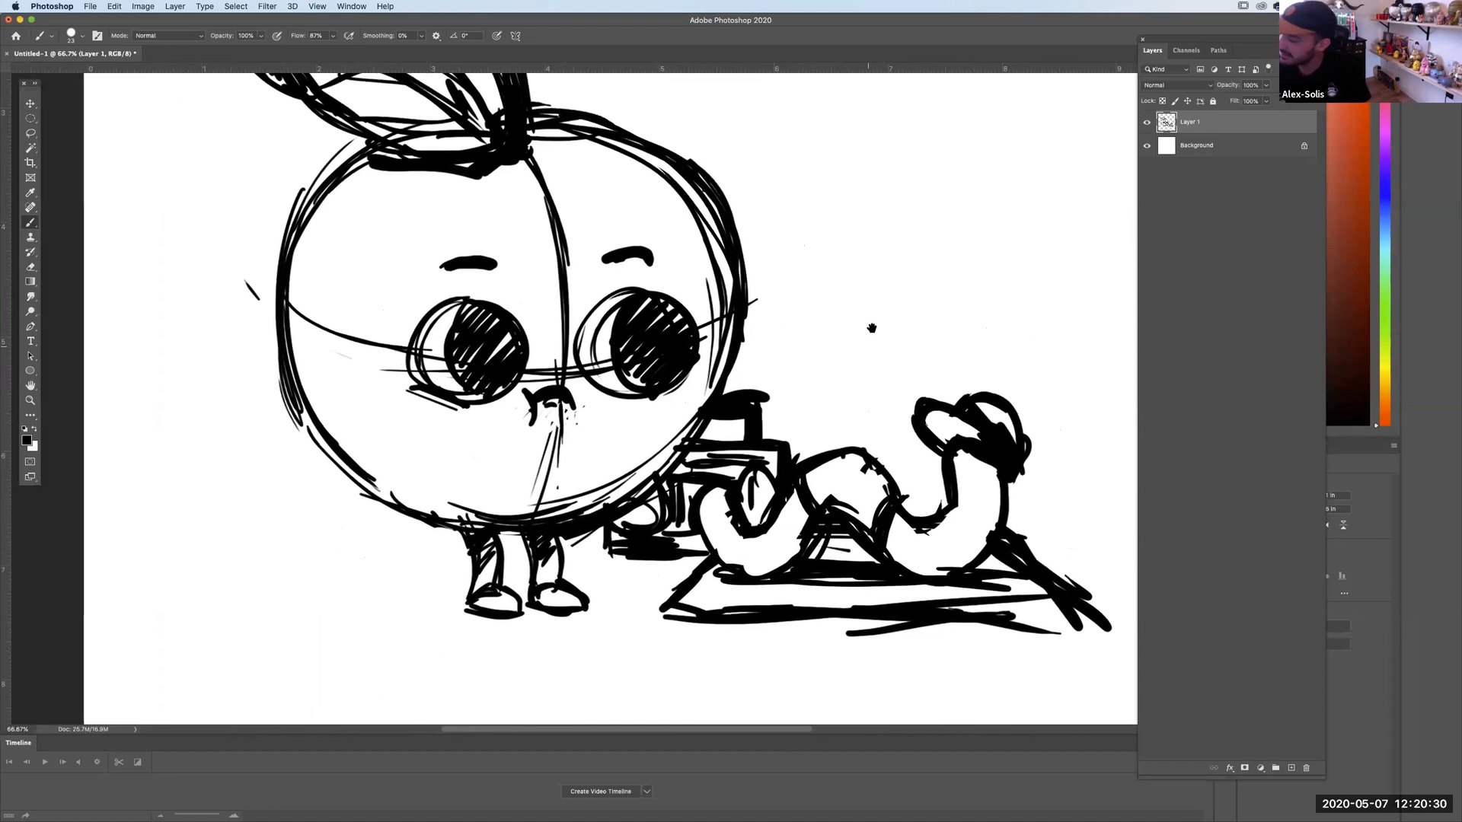
{"action": "key", "text": "super+minus"}
{"action": "key", "text": "super+minus"}
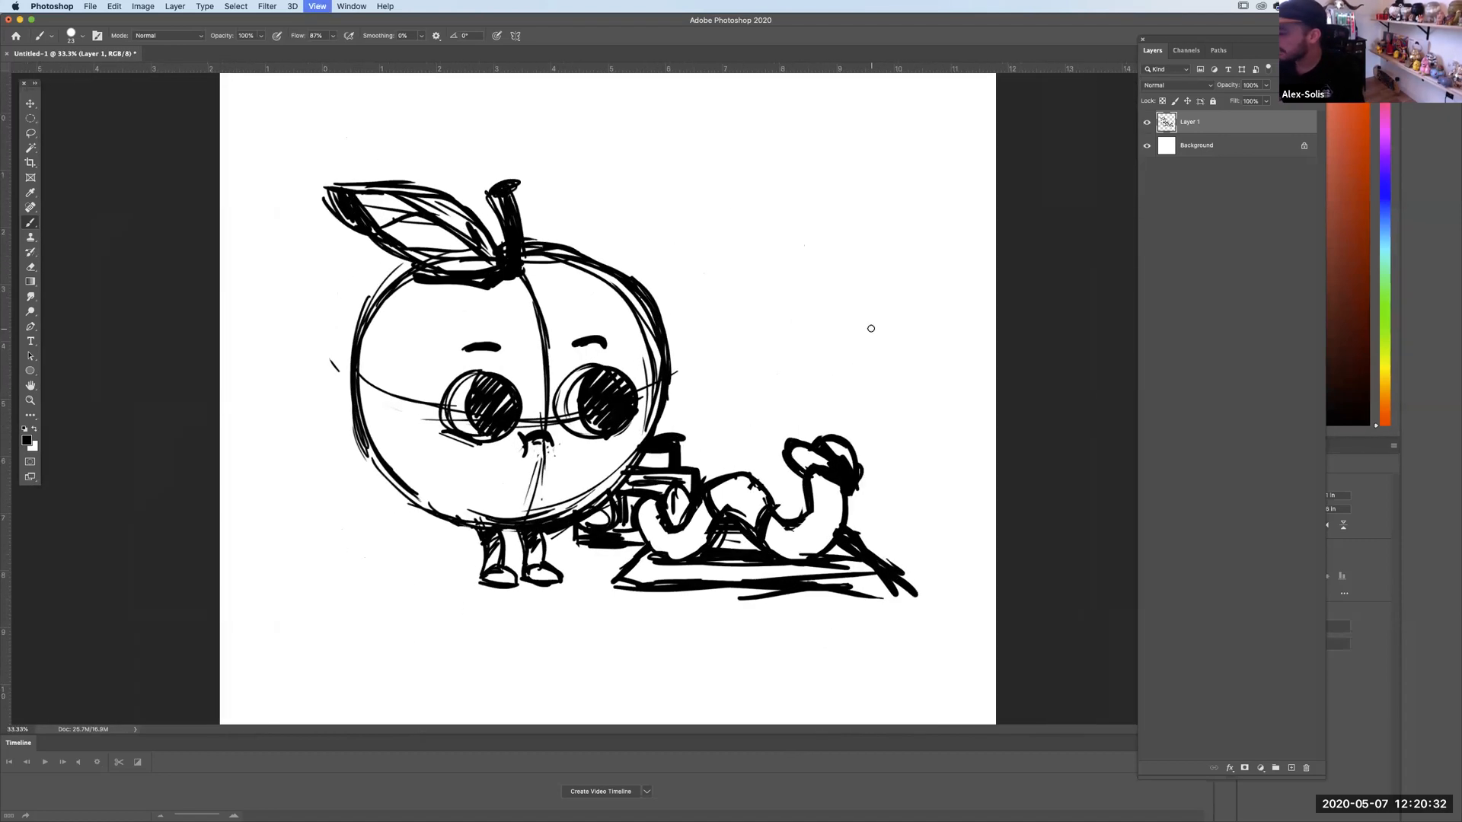
{"action": "key", "text": "super+plus"}
{"action": "left_click", "coordinate": [31, 134]}
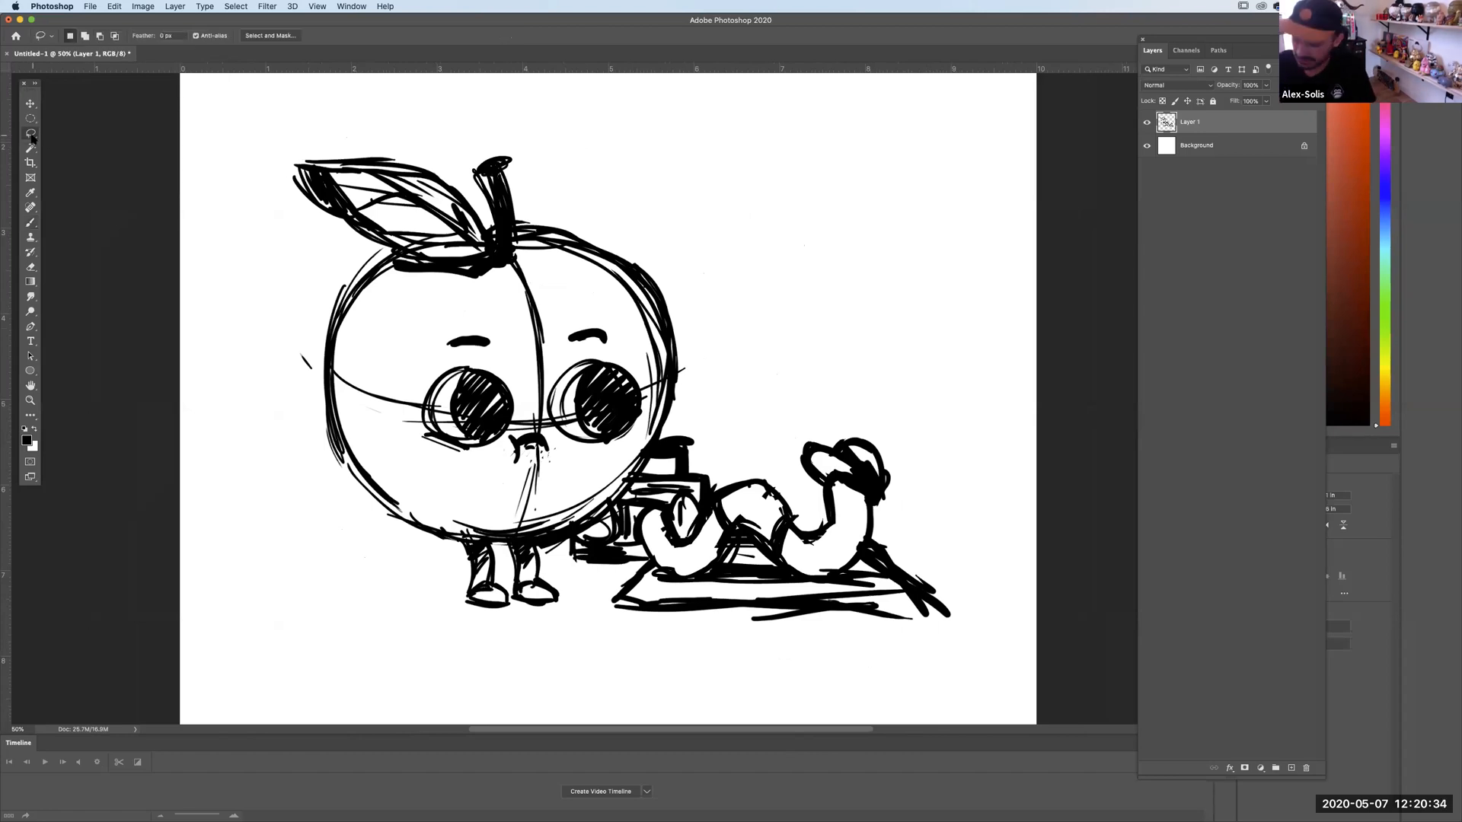
{"action": "key", "text": "super+minus"}
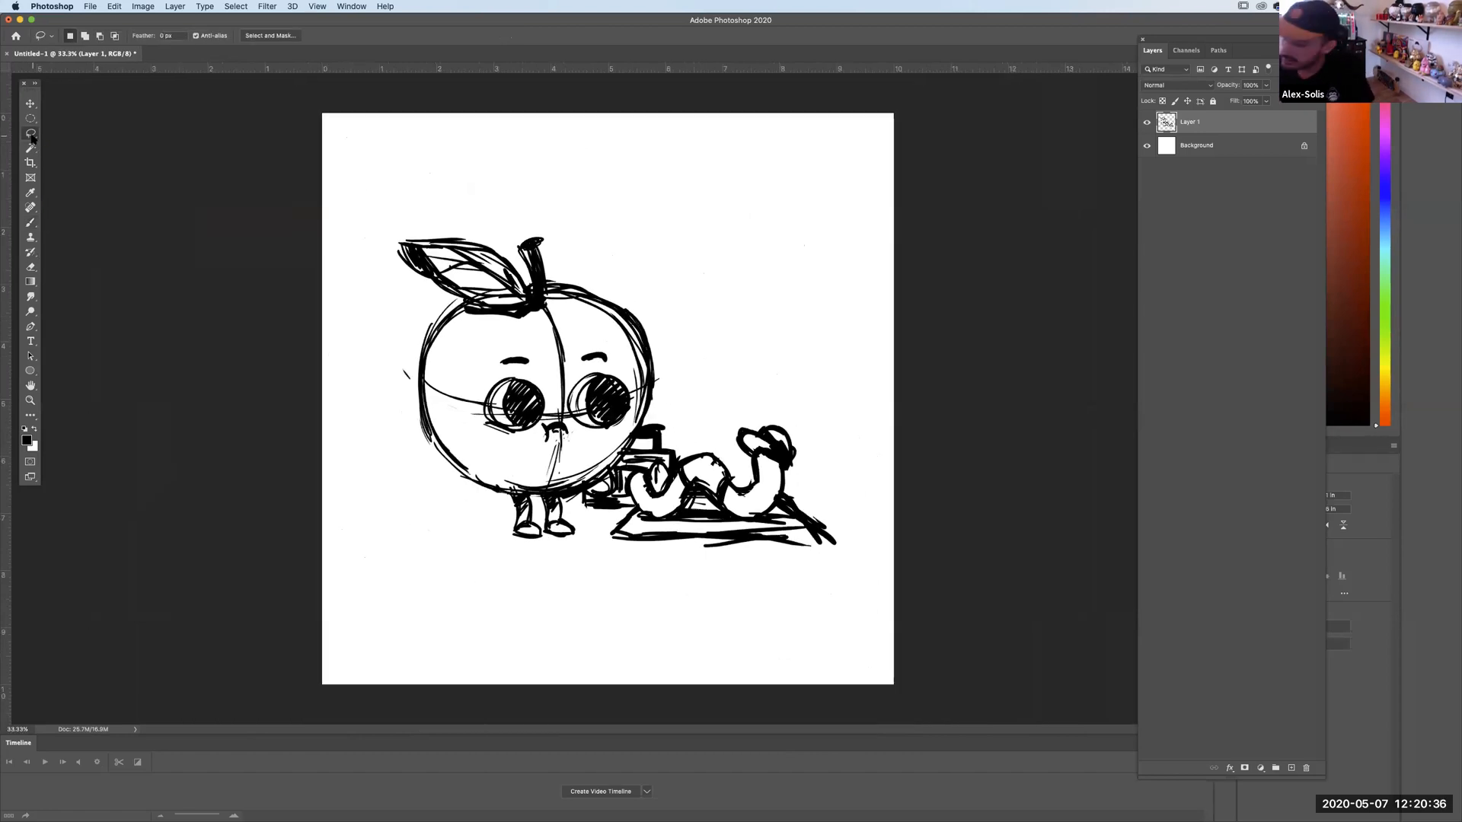
{"action": "mouse_move", "coordinate": [489, 376]}
{"action": "left_mouse_down"}
{"action": "mouse_move", "coordinate": [532, 440]}
{"action": "mouse_move", "coordinate": [594, 443]}
{"action": "mouse_move", "coordinate": [629, 380]}
{"action": "mouse_move", "coordinate": [491, 373]}
{"action": "left_mouse_up"}
{"action": "key", "text": "super+t"}
{"action": "left_click_drag", "start_coordinate": [632, 366], "coordinate": [597, 399]}
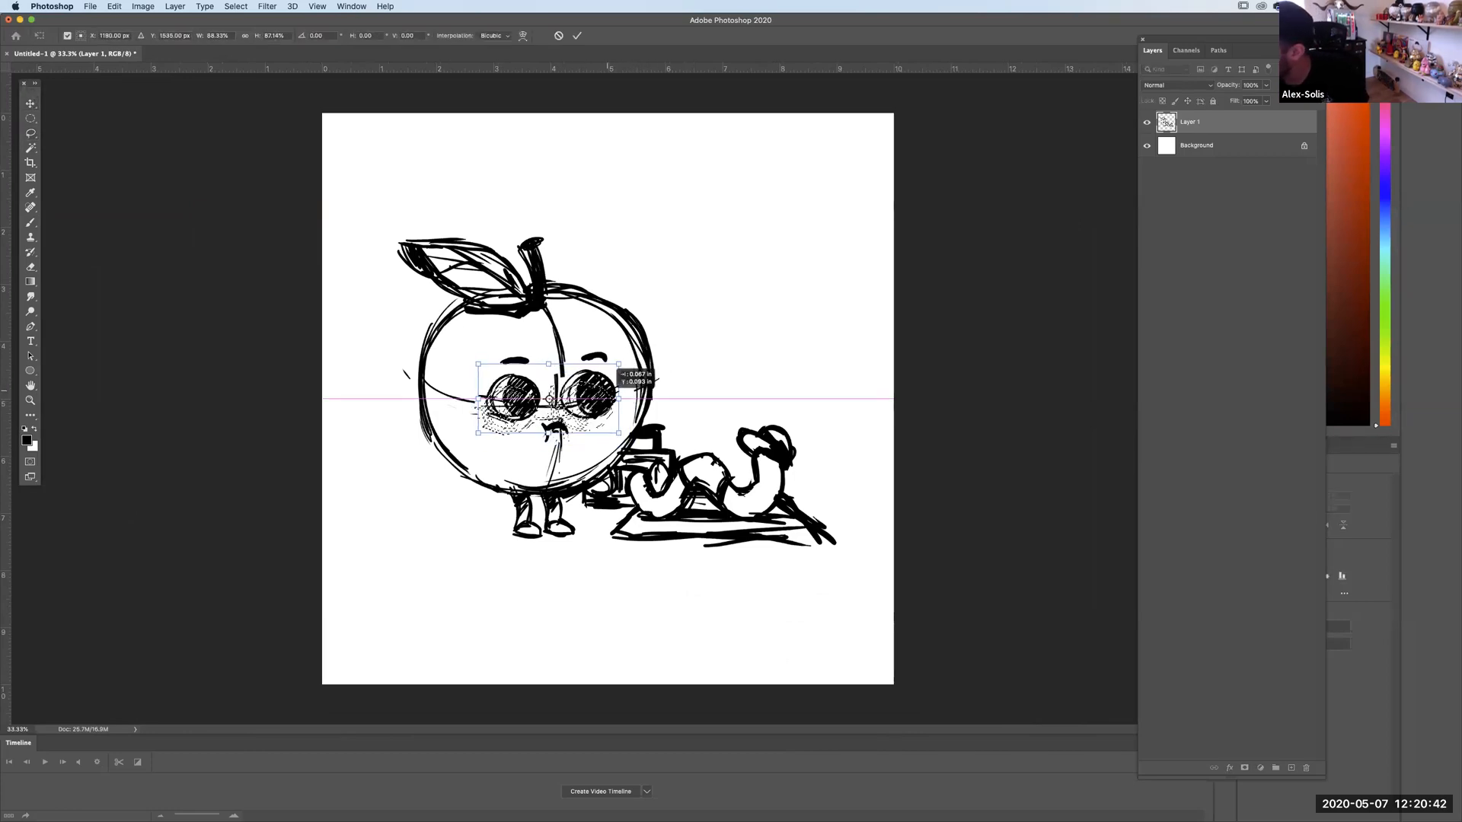
{"action": "key", "text": "Escape"}
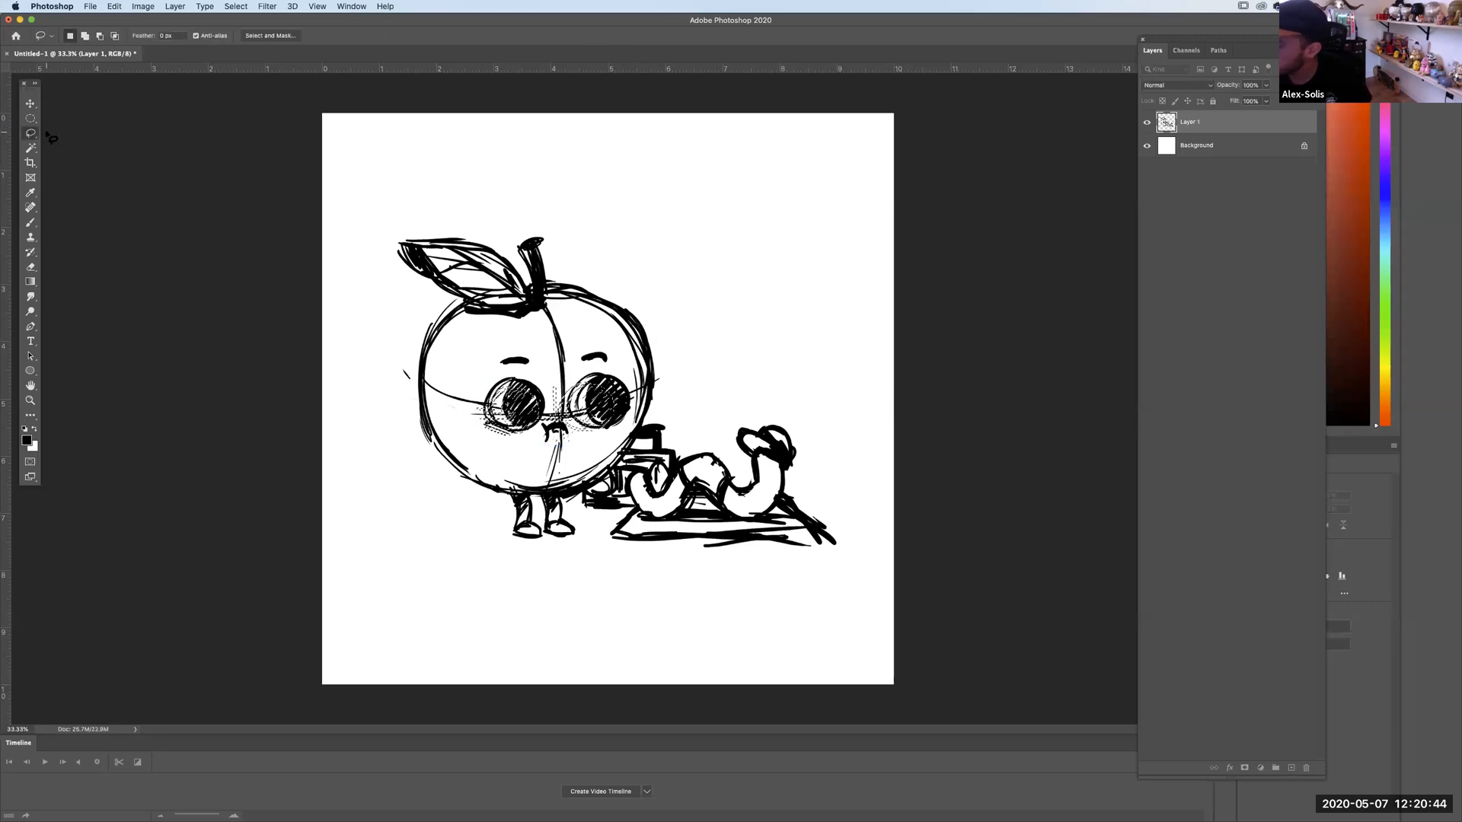
Lasso each eye separately, shift it slightly lower on the fruit's face, and deselect.
{"action": "mouse_move", "coordinate": [586, 371]}
{"action": "left_mouse_down"}
{"action": "mouse_move", "coordinate": [557, 386]}
{"action": "mouse_move", "coordinate": [585, 367]}
{"action": "mouse_move", "coordinate": [613, 396]}
{"action": "mouse_move", "coordinate": [600, 406]}
{"action": "left_mouse_up"}
{"action": "key", "text": "v"}
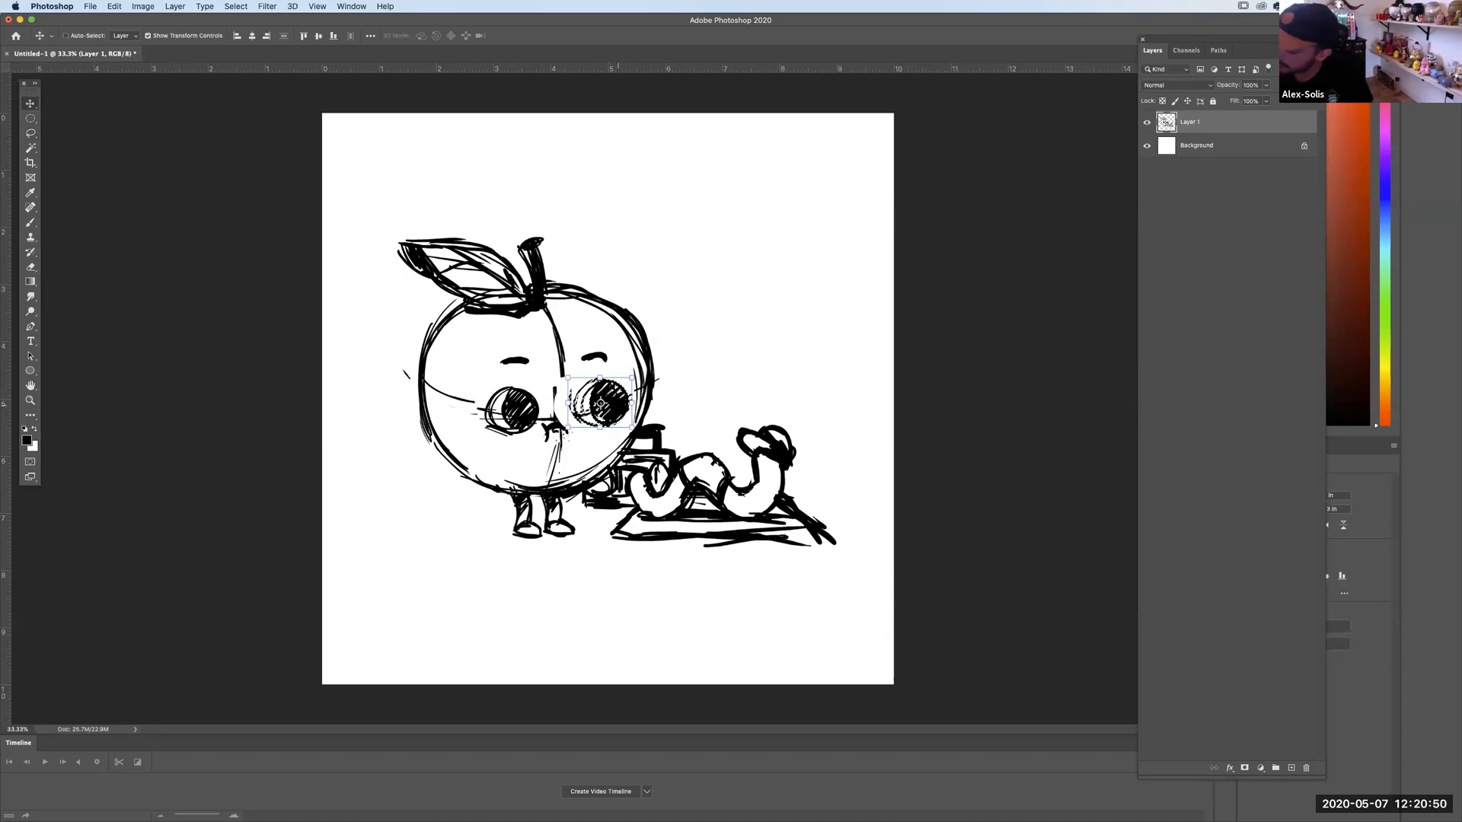
{"action": "key", "text": "ctrl+d"}
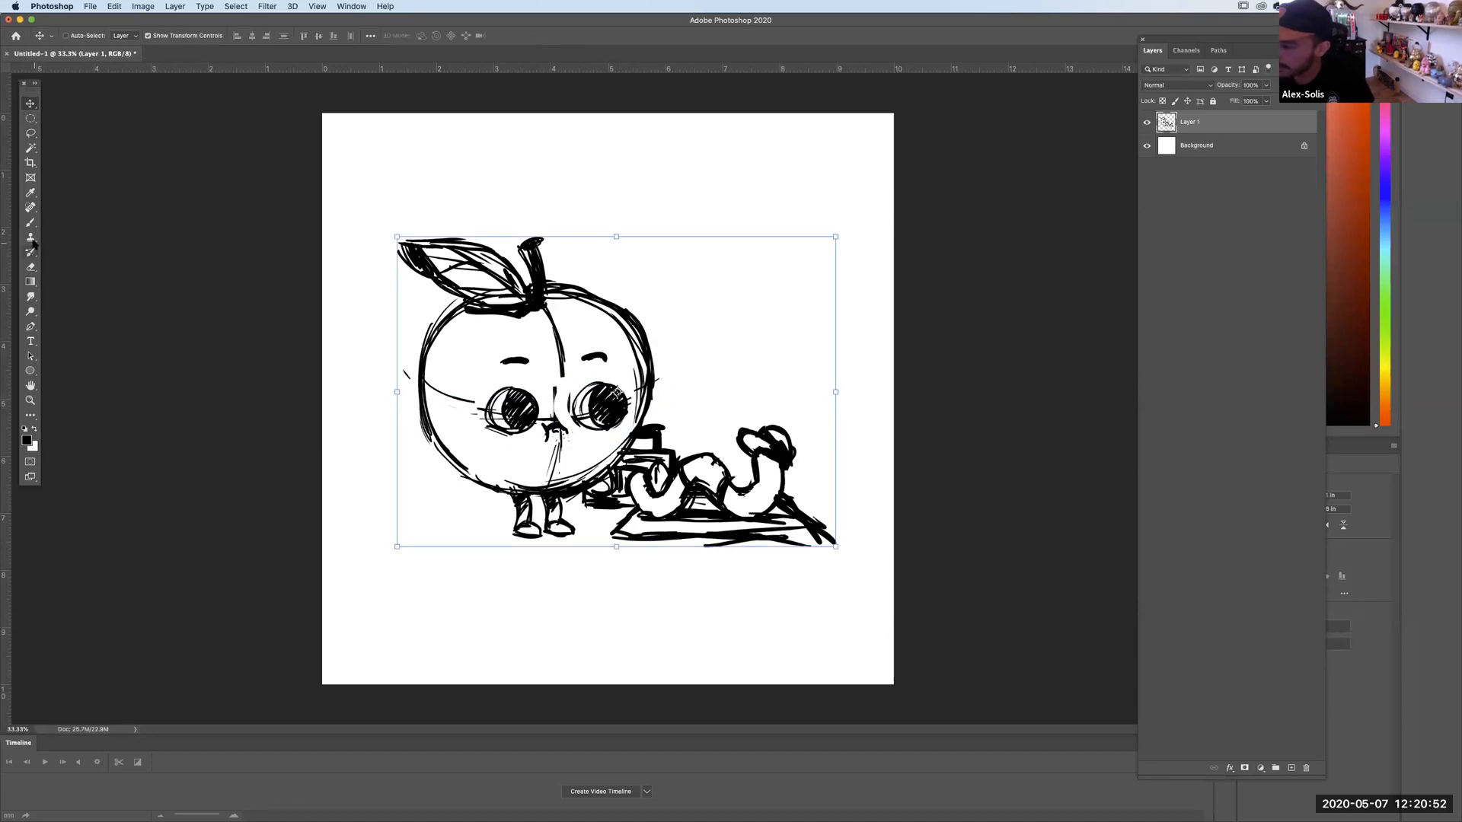
Erase the old mouth and redraw a small curved frown slightly lower between the fruit's eyes.
{"action": "left_click", "coordinate": [31, 267]}
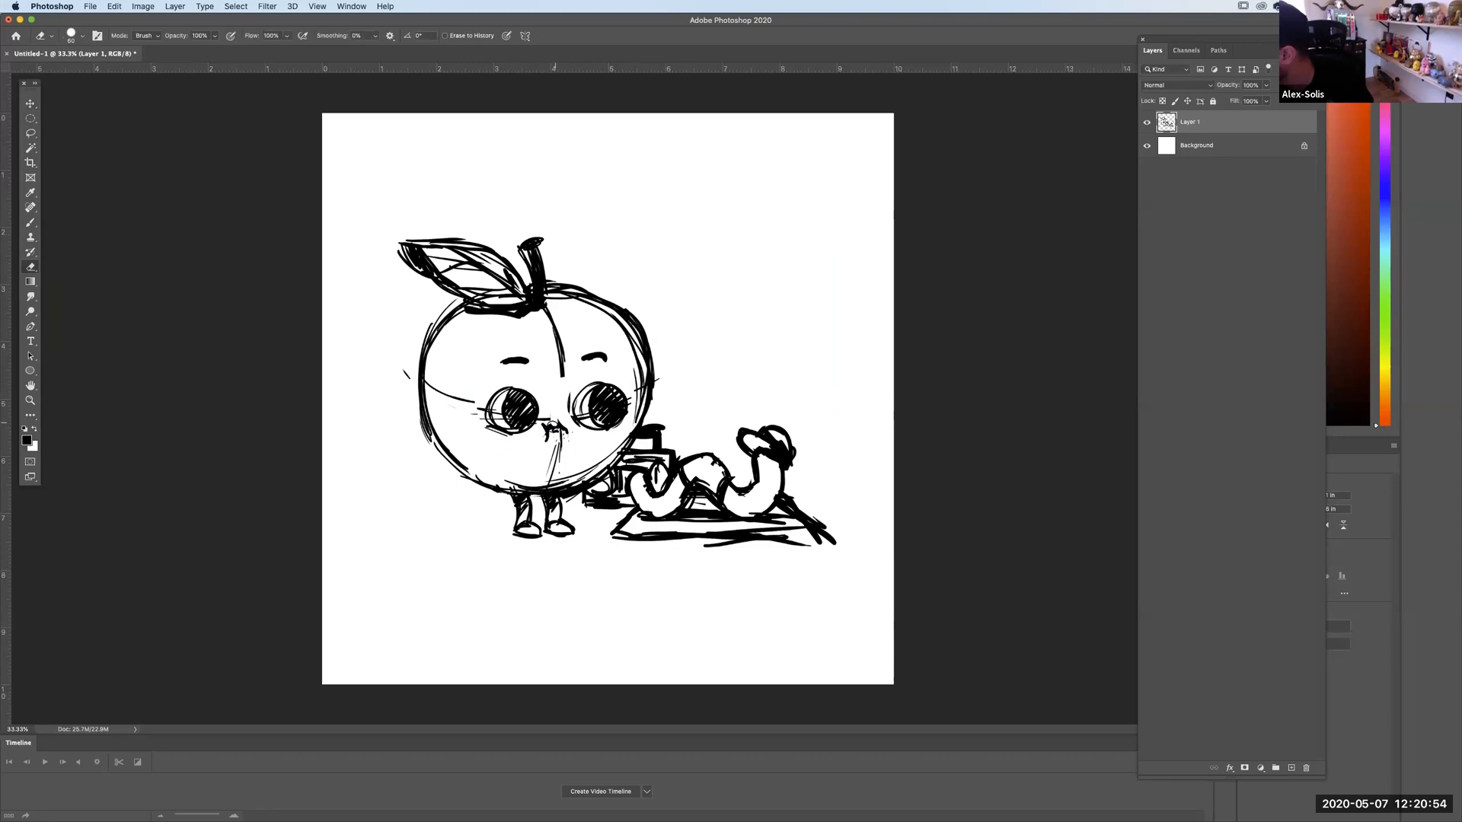
{"action": "key", "text": "b"}
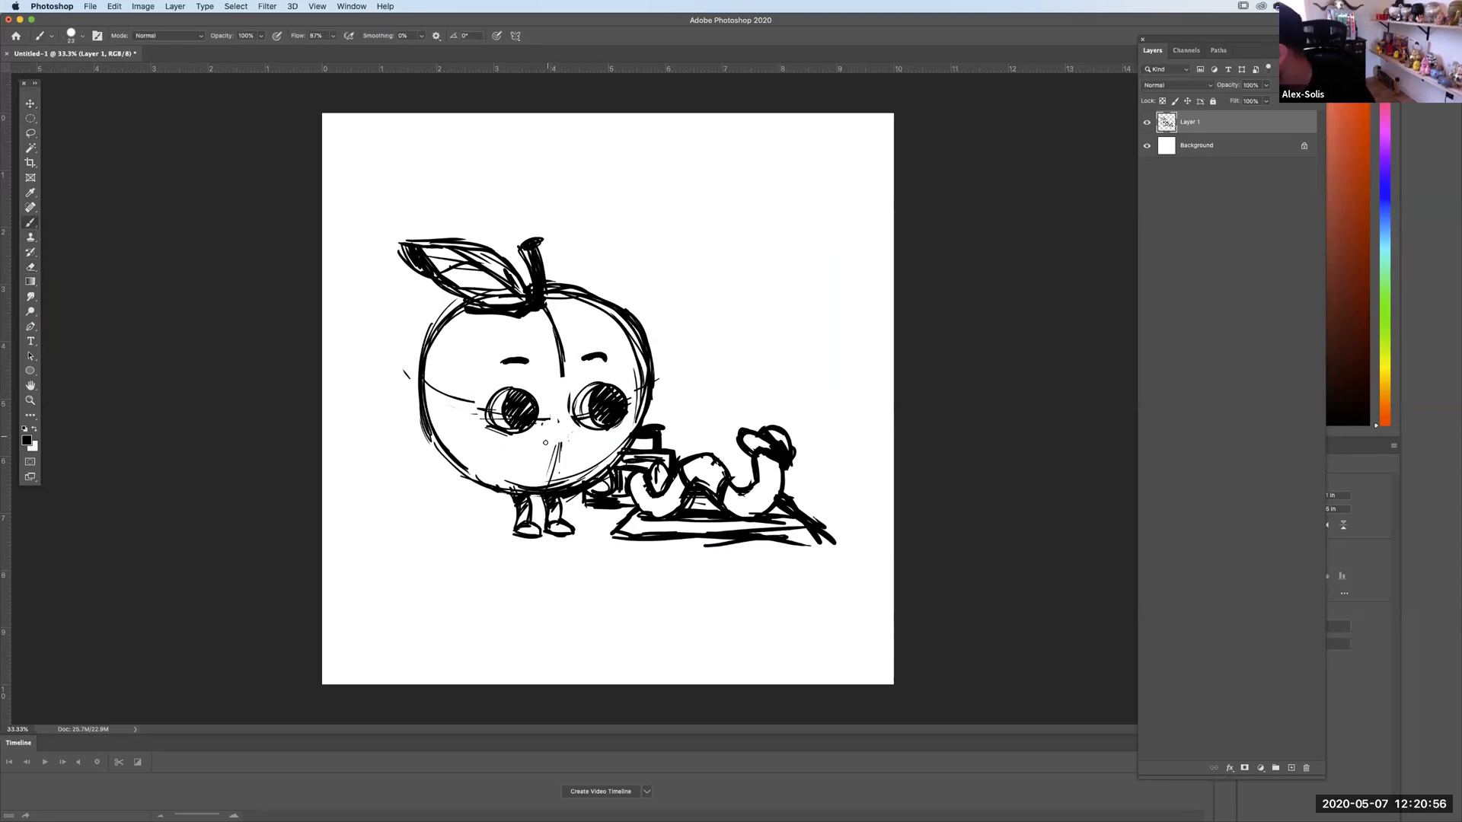
{"action": "left_click_drag", "start_coordinate": [546, 447], "coordinate": [570, 450]}
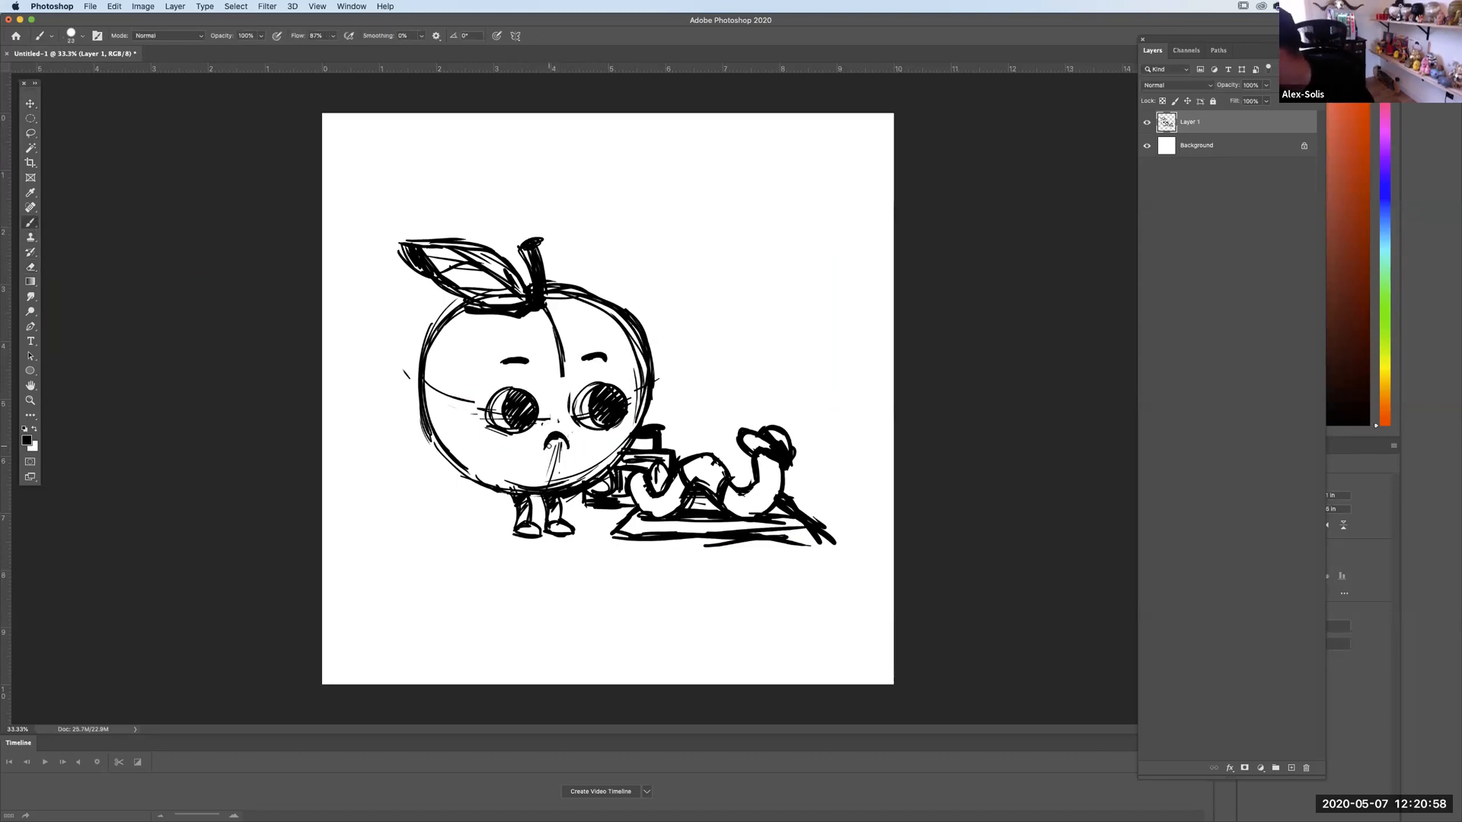
Fill both of the fruit's pupils with dark brush strokes, leaving a light rim on the left of each eye.
{"action": "left_click_drag", "start_coordinate": [504, 402], "coordinate": [533, 420]}
{"action": "mouse_move", "coordinate": [601, 381]}
{"action": "left_mouse_down"}
{"action": "mouse_move", "coordinate": [606, 415]}
{"action": "mouse_move", "coordinate": [601, 397]}
{"action": "left_mouse_up"}
{"action": "mouse_move", "coordinate": [512, 397]}
{"action": "left_mouse_down"}
{"action": "mouse_move", "coordinate": [507, 415]}
{"action": "mouse_move", "coordinate": [525, 404]}
{"action": "mouse_move", "coordinate": [529, 424]}
{"action": "mouse_move", "coordinate": [609, 392]}
{"action": "mouse_move", "coordinate": [601, 412]}
{"action": "mouse_move", "coordinate": [621, 421]}
{"action": "left_mouse_up"}
Add three short accent marks beside the fruit's upper right side and small segment lines on the worm's body.
{"action": "left_click_drag", "start_coordinate": [660, 333], "coordinate": [673, 352]}
{"action": "left_click_drag", "start_coordinate": [665, 361], "coordinate": [676, 365]}
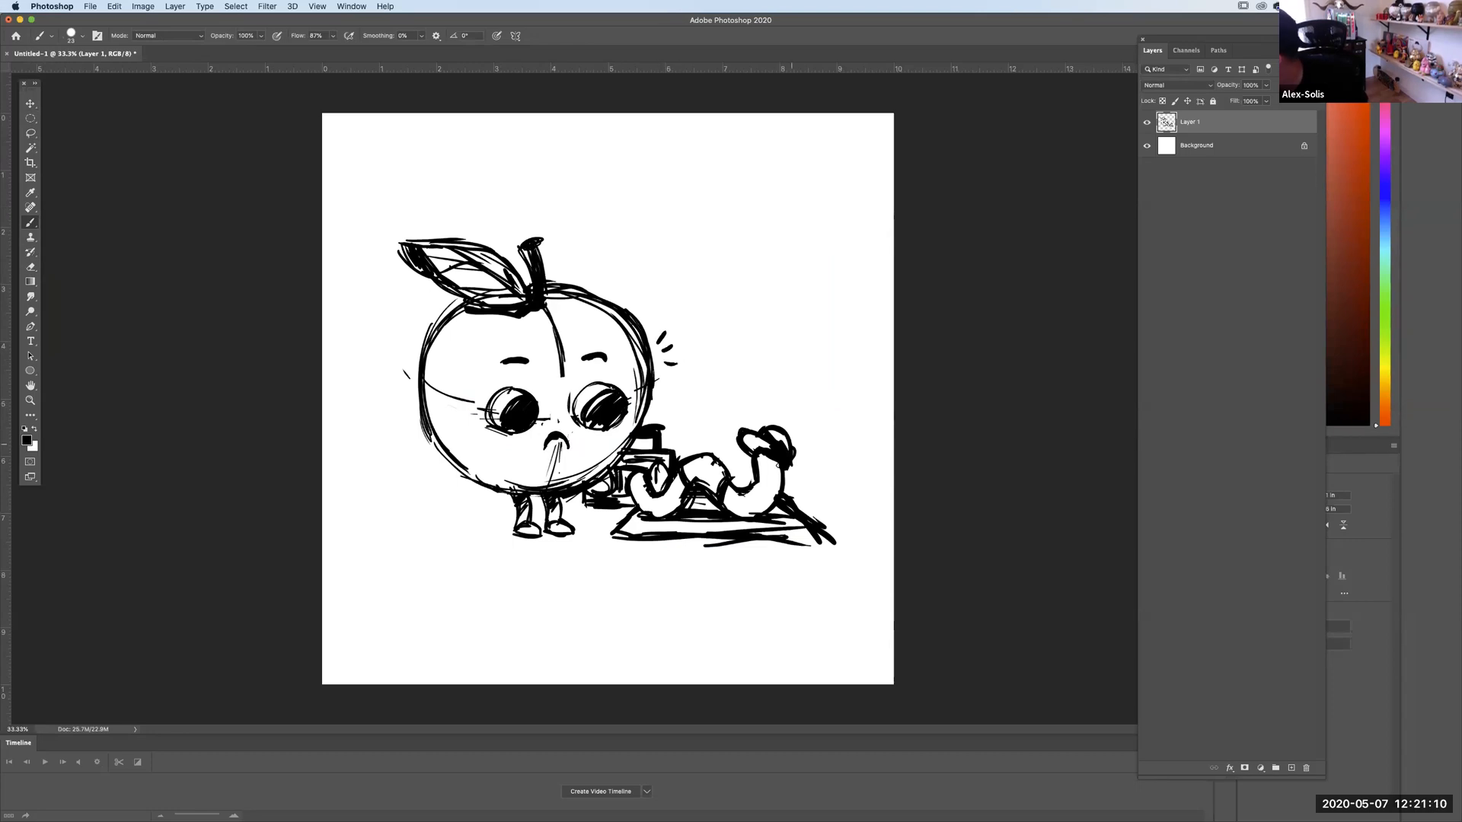
{"action": "left_click_drag", "start_coordinate": [759, 481], "coordinate": [755, 502]}
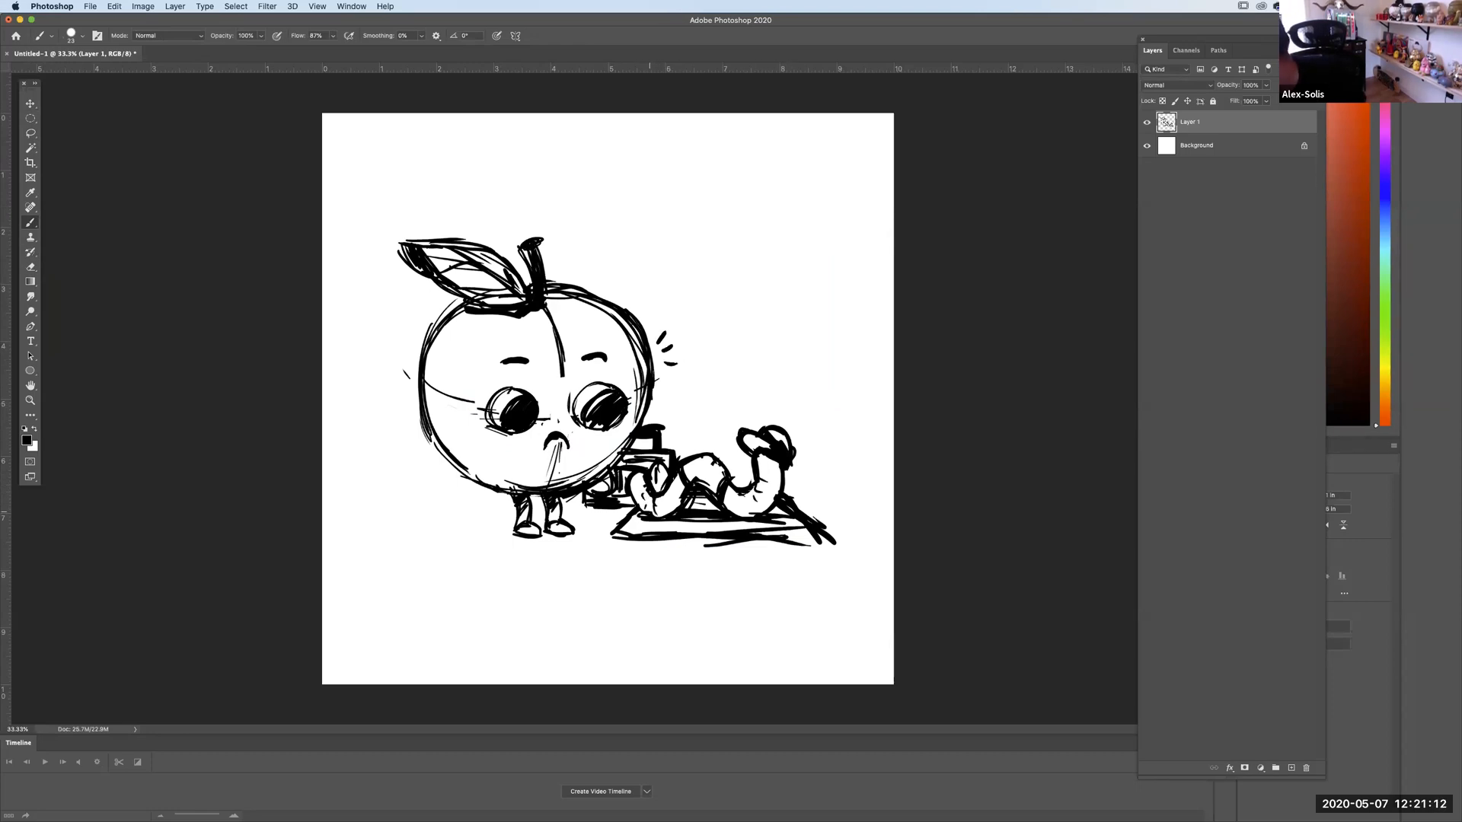
Lasso the fruit character, move it slightly left away from the worm, and deselect.
{"action": "left_click", "coordinate": [30, 133]}
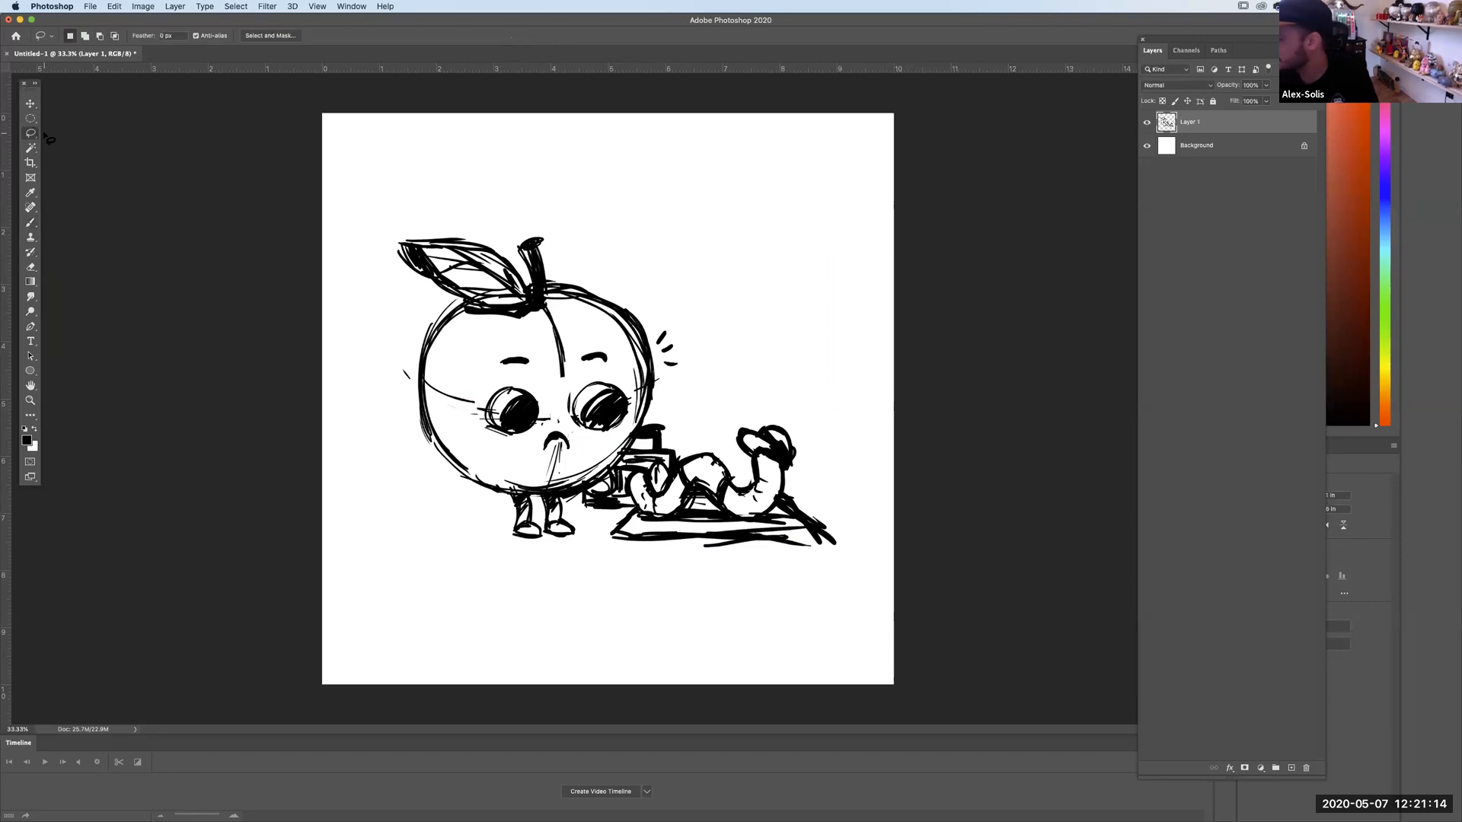
{"action": "mouse_move", "coordinate": [668, 374]}
{"action": "left_mouse_down"}
{"action": "mouse_move", "coordinate": [567, 554]}
{"action": "mouse_move", "coordinate": [533, 156]}
{"action": "mouse_move", "coordinate": [671, 367]}
{"action": "left_mouse_up"}
{"action": "key", "text": "v"}
{"action": "left_click_drag", "start_coordinate": [600, 319], "coordinate": [583, 316]}
{"action": "key", "text": "ctrl+d"}
Complete the exposed roof and front wheel of the toy truck and sketch ground lines beneath the characters.
{"action": "key", "text": "b"}
{"action": "left_click_drag", "start_coordinate": [588, 472], "coordinate": [585, 496]}
{"action": "mouse_move", "coordinate": [649, 454]}
{"action": "left_mouse_down"}
{"action": "mouse_move", "coordinate": [594, 454]}
{"action": "mouse_move", "coordinate": [613, 494]}
{"action": "mouse_move", "coordinate": [551, 533]}
{"action": "mouse_move", "coordinate": [602, 521]}
{"action": "mouse_move", "coordinate": [517, 527]}
{"action": "mouse_move", "coordinate": [738, 555]}
{"action": "left_mouse_up"}
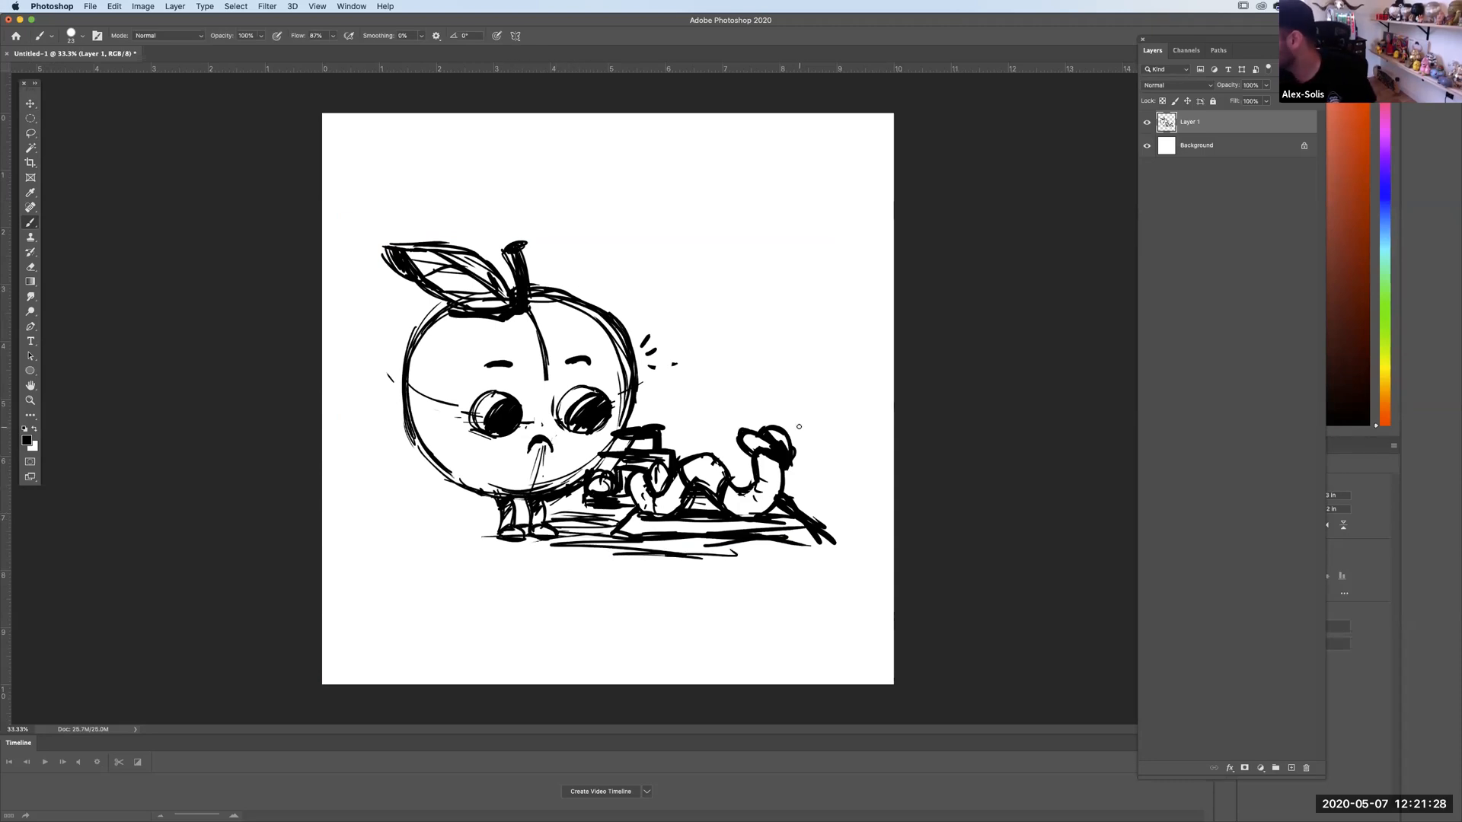
Redraw the worm's head with a smaller rounded, billed cap and darken the slab beneath its segmented body.
{"action": "mouse_move", "coordinate": [760, 425]}
{"action": "left_mouse_down"}
{"action": "mouse_move", "coordinate": [786, 464]}
{"action": "mouse_move", "coordinate": [794, 451]}
{"action": "mouse_move", "coordinate": [768, 449]}
{"action": "mouse_move", "coordinate": [774, 466]}
{"action": "mouse_move", "coordinate": [735, 457]}
{"action": "mouse_move", "coordinate": [767, 456]}
{"action": "mouse_move", "coordinate": [756, 443]}
{"action": "mouse_move", "coordinate": [770, 440]}
{"action": "mouse_move", "coordinate": [784, 472]}
{"action": "left_mouse_up"}
{"action": "key", "text": "bracketleft"}
{"action": "key", "text": "super+z"}
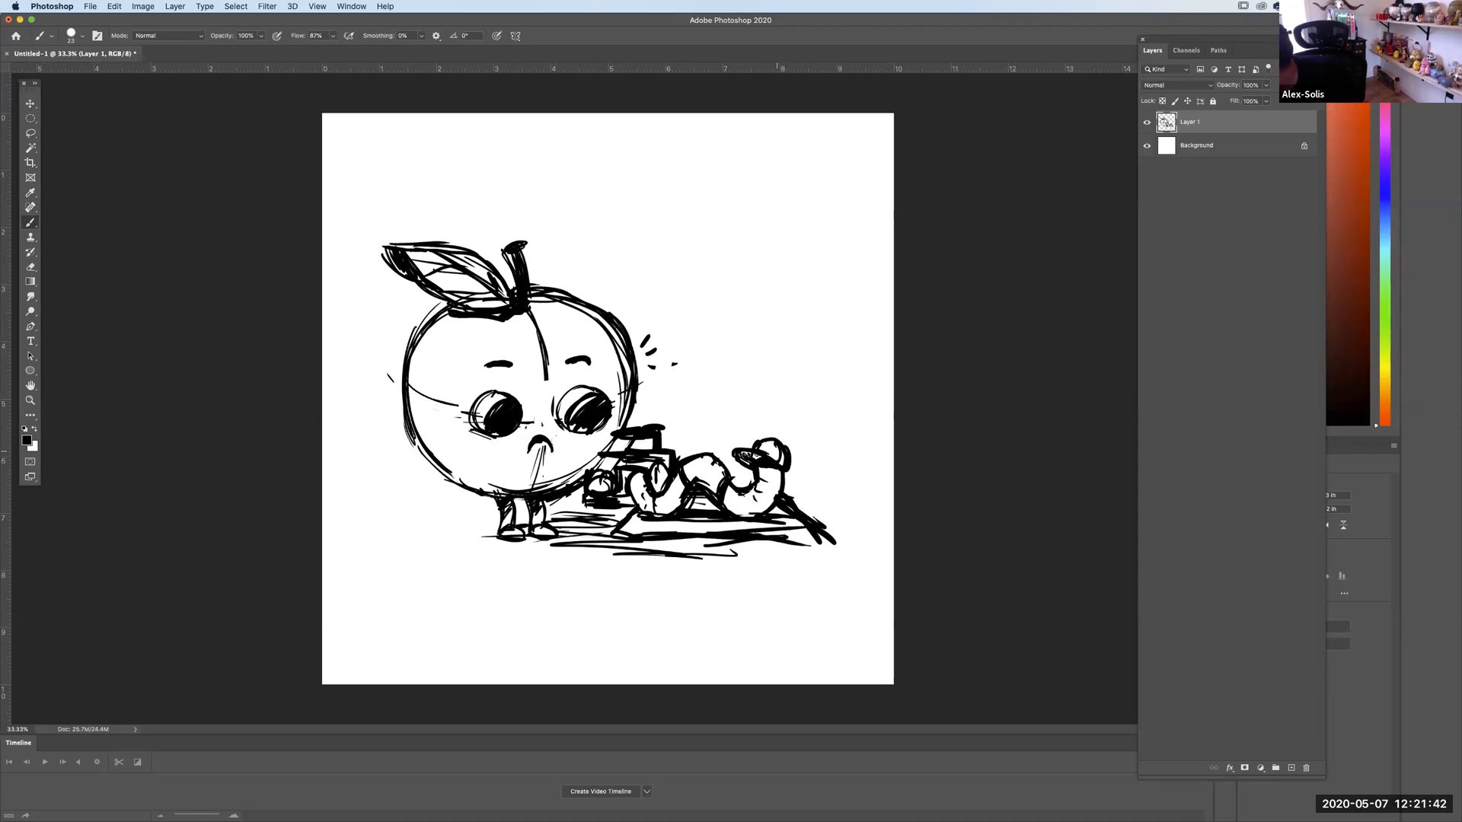
{"action": "mouse_move", "coordinate": [781, 451]}
{"action": "left_mouse_down"}
{"action": "mouse_move", "coordinate": [768, 523]}
{"action": "mouse_move", "coordinate": [674, 523]}
{"action": "mouse_move", "coordinate": [765, 527]}
{"action": "mouse_move", "coordinate": [731, 524]}
{"action": "left_mouse_up"}
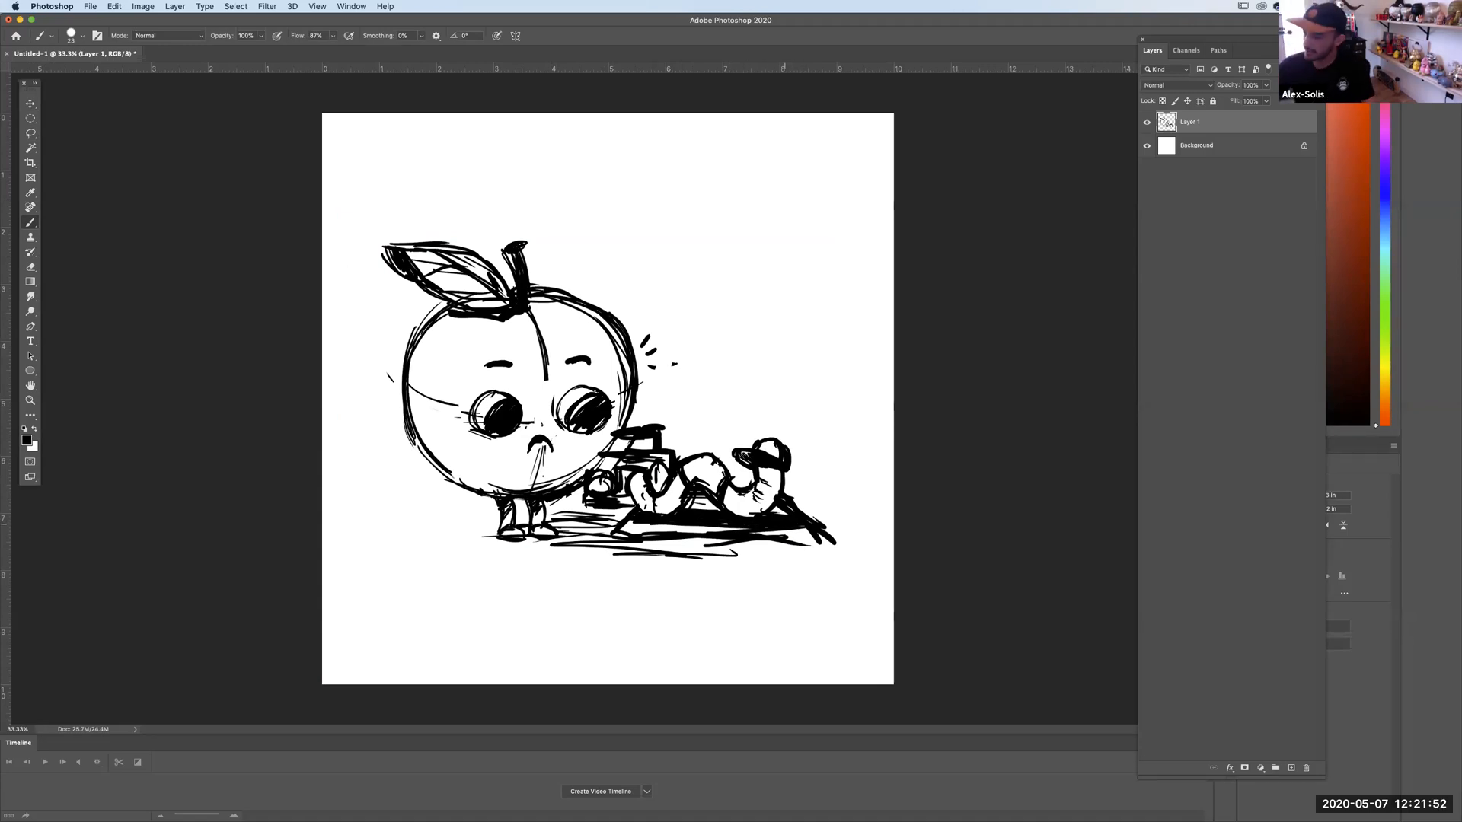
Thicken the shadow under the fruit's leaf and reinforce the fruit's lower right outline beside the truck.
{"action": "key", "text": "super+equal"}
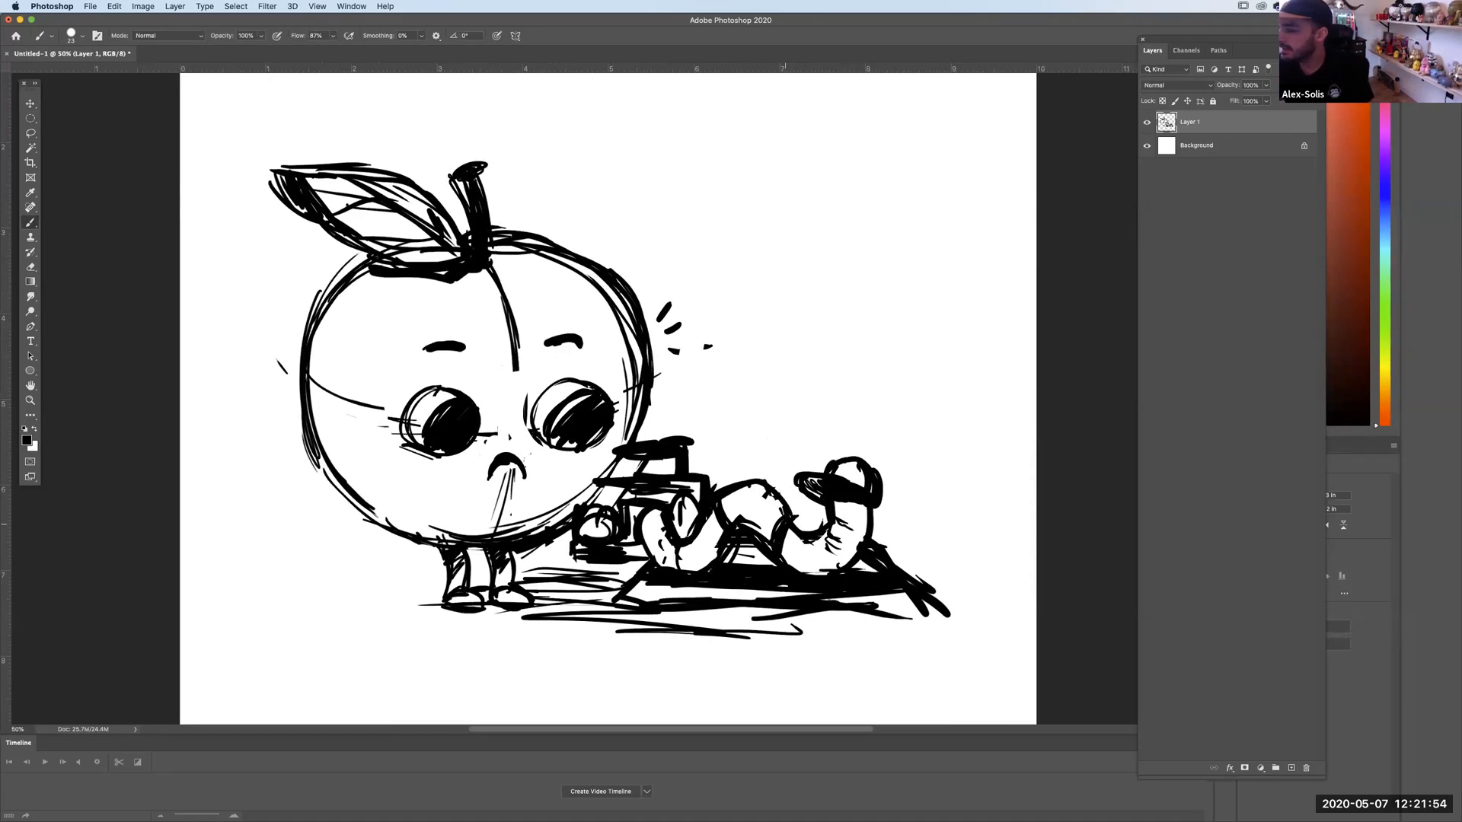
{"action": "scroll", "coordinate": [754, 520], "scroll_direction": "left", "scroll_amount": 2}
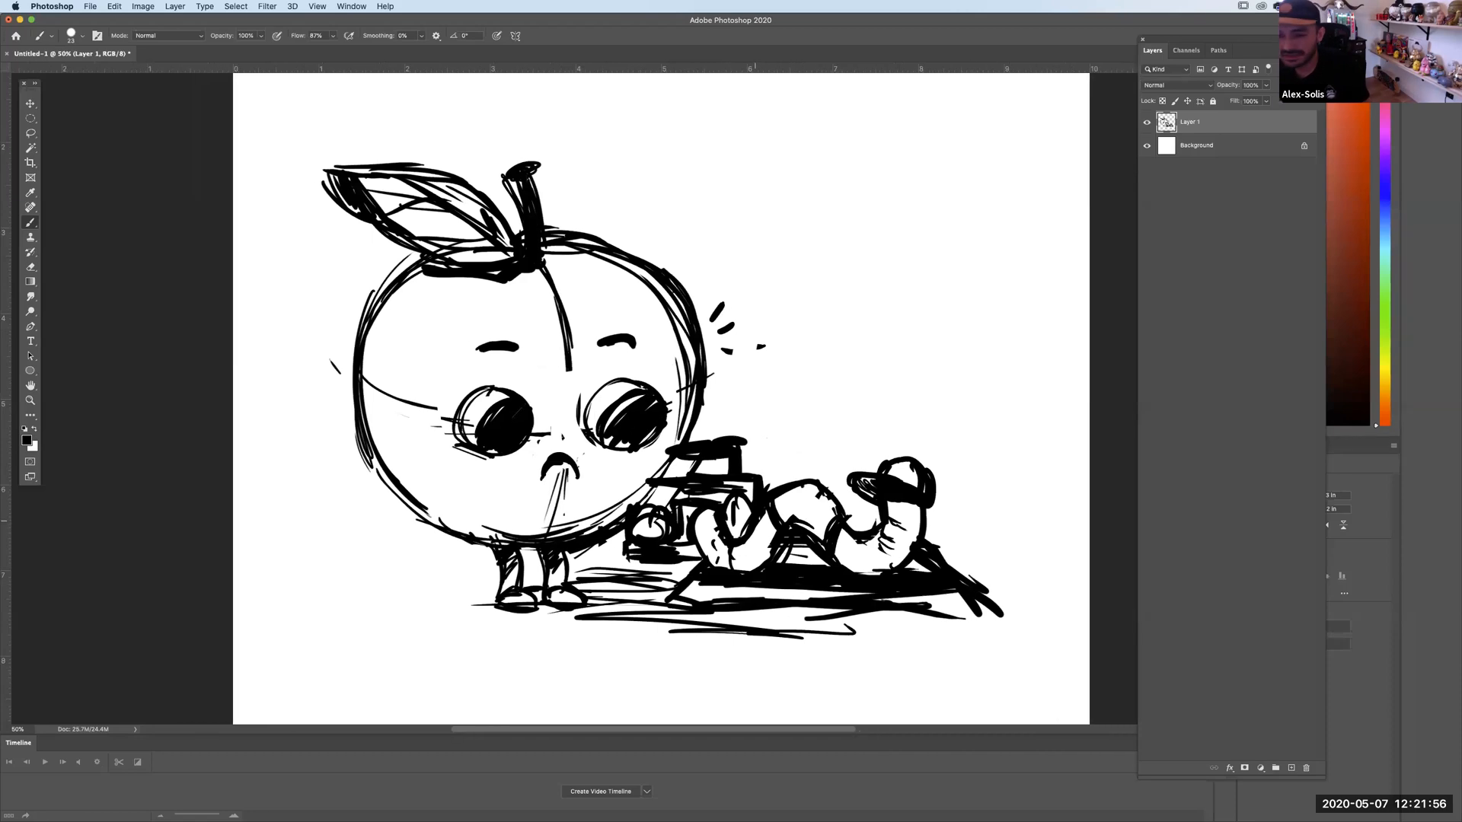
{"action": "scroll", "coordinate": [754, 521], "scroll_direction": "right", "scroll_amount": 2}
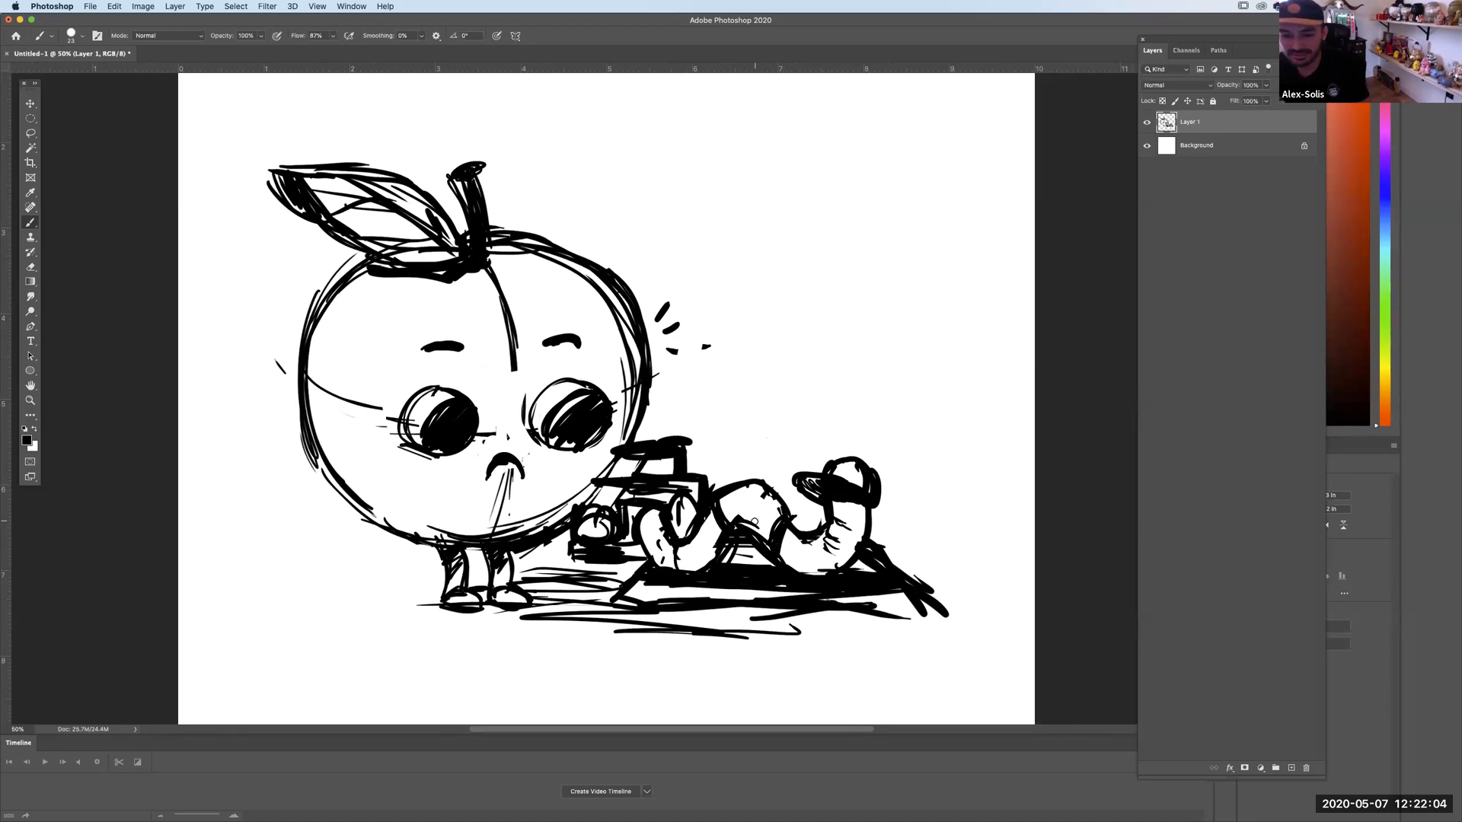
{"action": "mouse_move", "coordinate": [357, 274]}
{"action": "left_mouse_down"}
{"action": "mouse_move", "coordinate": [467, 268]}
{"action": "mouse_move", "coordinate": [355, 264]}
{"action": "mouse_move", "coordinate": [394, 254]}
{"action": "left_mouse_up"}
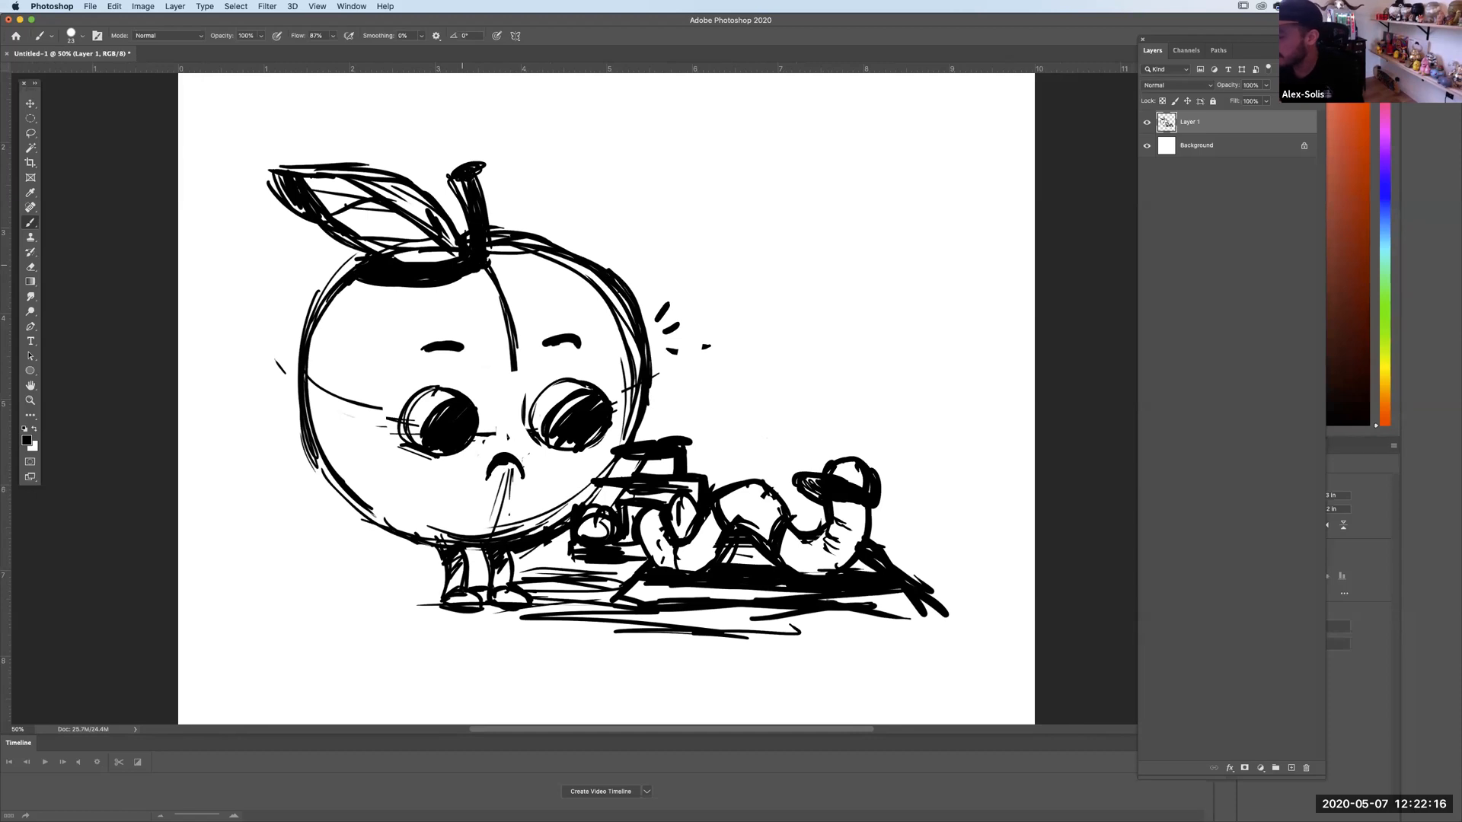
{"action": "left_click_drag", "start_coordinate": [603, 474], "coordinate": [575, 507]}
{"action": "left_click_drag", "start_coordinate": [636, 411], "coordinate": [565, 519]}
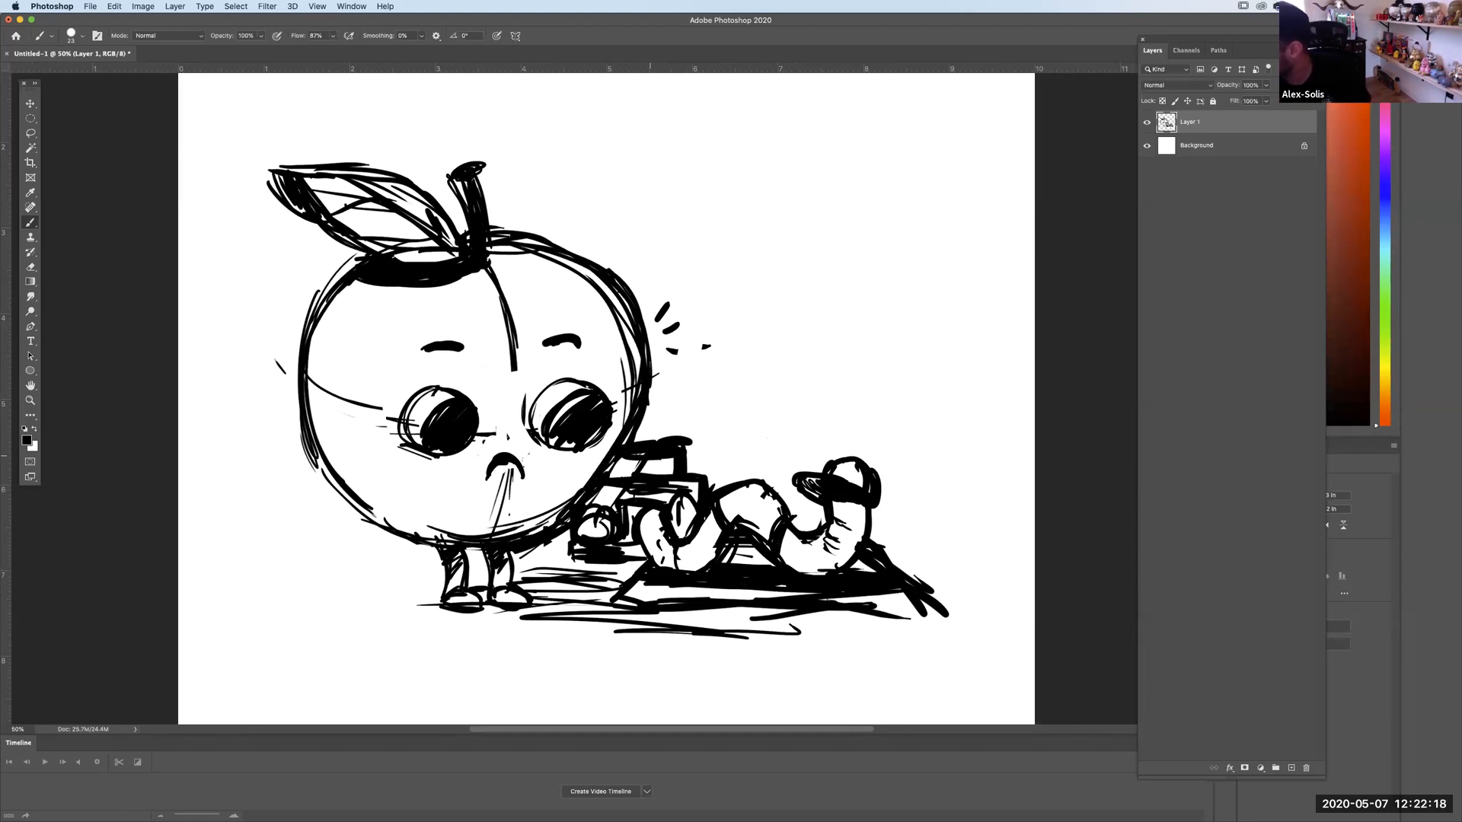
Shade the toy truck's roof, body and wheels with heavy black strokes.
{"action": "left_click_drag", "start_coordinate": [636, 438], "coordinate": [695, 435]}
{"action": "mouse_move", "coordinate": [716, 465]}
{"action": "left_mouse_down"}
{"action": "mouse_move", "coordinate": [674, 463]}
{"action": "mouse_move", "coordinate": [721, 462]}
{"action": "mouse_move", "coordinate": [702, 474]}
{"action": "mouse_move", "coordinate": [715, 492]}
{"action": "mouse_move", "coordinate": [718, 469]}
{"action": "left_mouse_up"}
{"action": "key", "text": "super+z"}
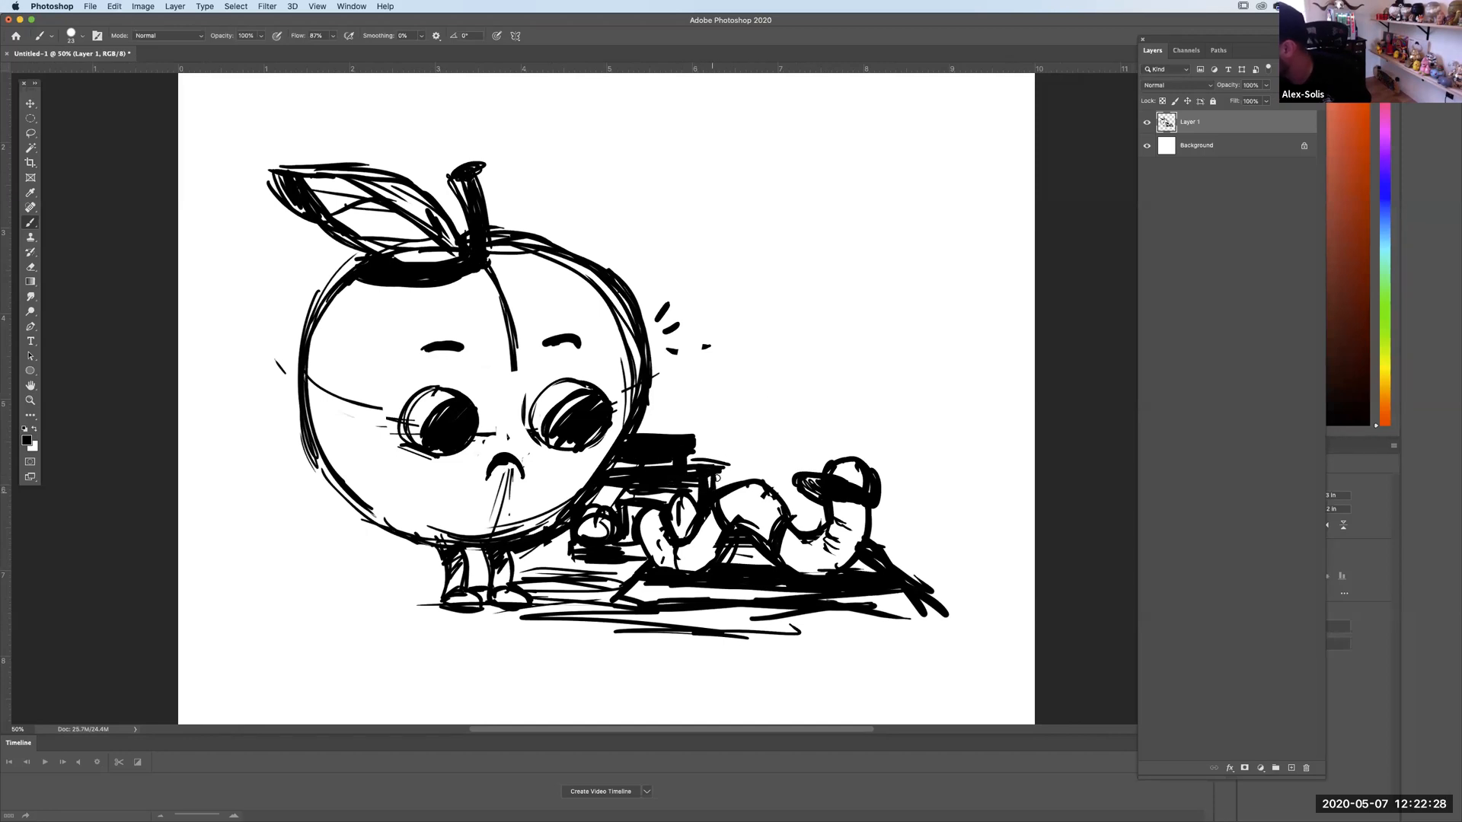
{"action": "mouse_move", "coordinate": [601, 499]}
{"action": "left_mouse_down"}
{"action": "mouse_move", "coordinate": [605, 526]}
{"action": "mouse_move", "coordinate": [582, 537]}
{"action": "mouse_move", "coordinate": [673, 527]}
{"action": "mouse_move", "coordinate": [689, 502]}
{"action": "mouse_move", "coordinate": [613, 554]}
{"action": "mouse_move", "coordinate": [614, 594]}
{"action": "mouse_move", "coordinate": [664, 598]}
{"action": "left_mouse_up"}
Rework the slab's front edge, undoing unwanted strokes and thickening the line toward its right corner.
{"action": "left_click_drag", "start_coordinate": [823, 614], "coordinate": [737, 608]}
{"action": "mouse_move", "coordinate": [753, 599]}
{"action": "left_mouse_down"}
{"action": "mouse_move", "coordinate": [716, 600]}
{"action": "mouse_move", "coordinate": [775, 600]}
{"action": "mouse_move", "coordinate": [656, 604]}
{"action": "left_mouse_up"}
{"action": "key", "text": "super+z"}
{"action": "key", "text": "super+z"}
{"action": "key", "text": "super+z"}
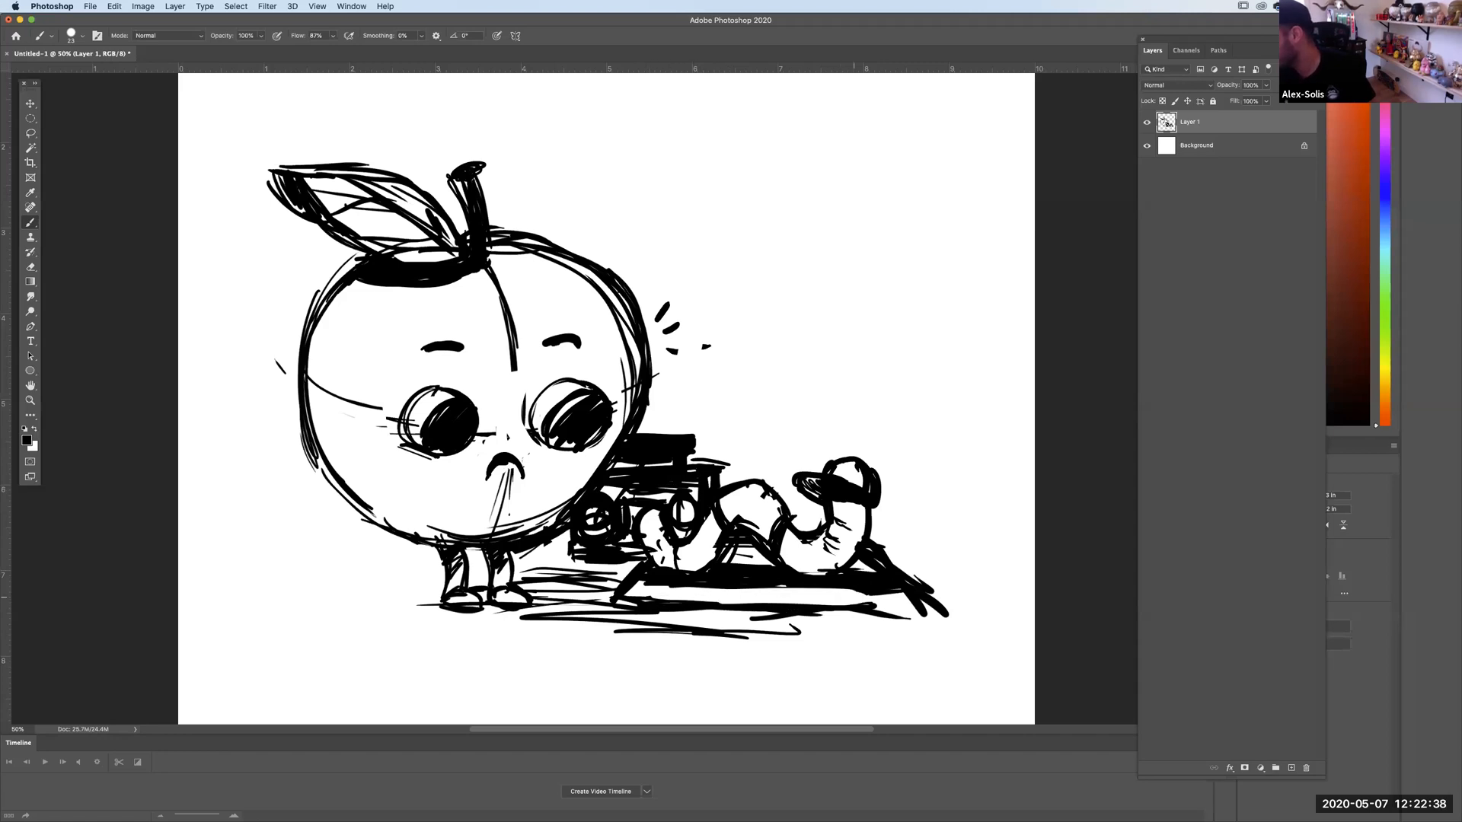
{"action": "left_click_drag", "start_coordinate": [720, 602], "coordinate": [919, 613]}
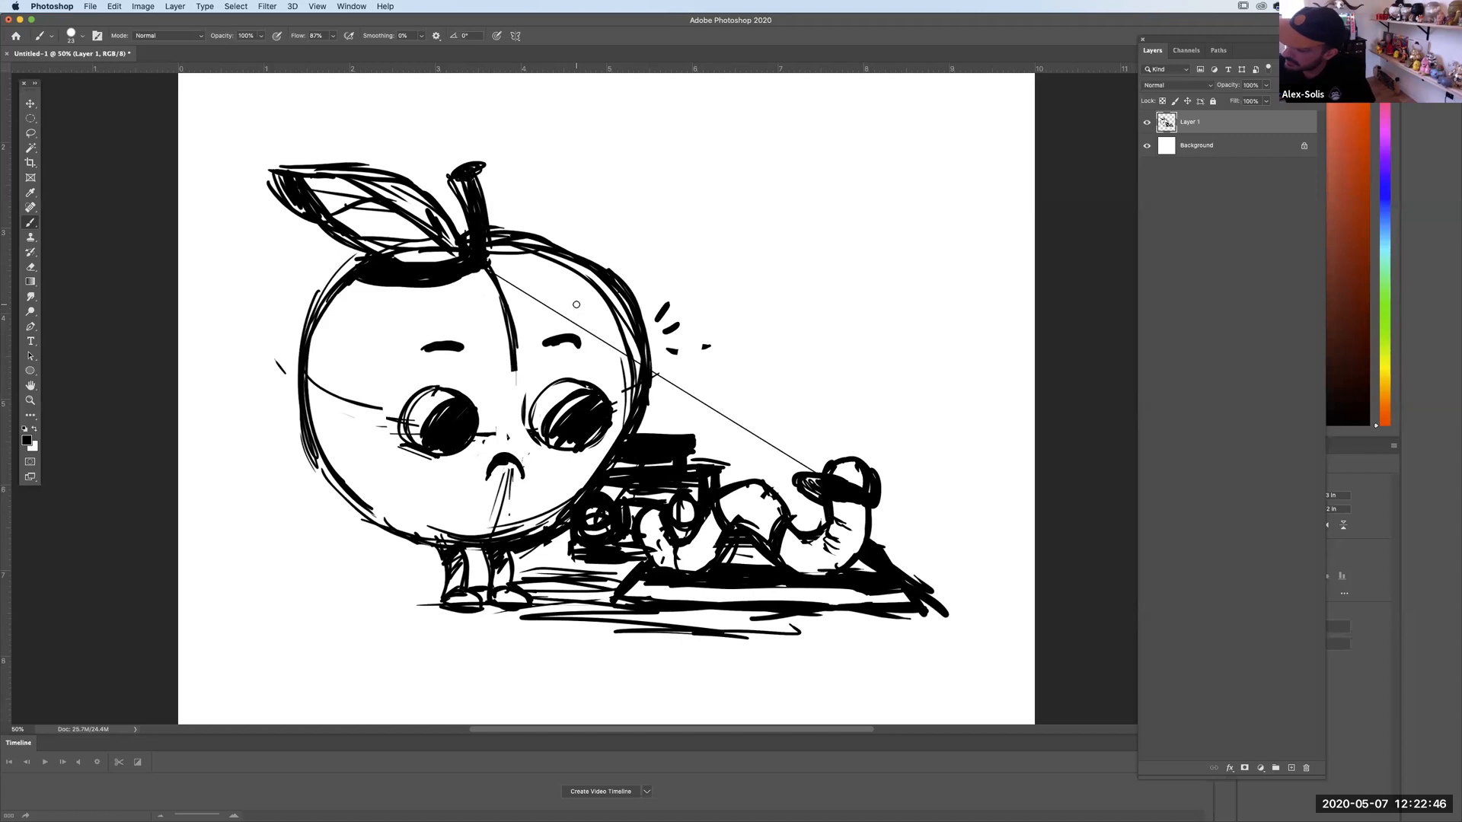
Redraw the fruit's vertical centre line and eye guideline, and move the lassoed frown up between the eyes.
{"action": "mouse_move", "coordinate": [494, 262]}
{"action": "left_mouse_down"}
{"action": "mouse_move", "coordinate": [508, 454]}
{"action": "mouse_move", "coordinate": [521, 441]}
{"action": "mouse_move", "coordinate": [487, 533]}
{"action": "left_mouse_up"}
{"action": "left_click_drag", "start_coordinate": [357, 406], "coordinate": [542, 442]}
{"action": "left_click", "coordinate": [30, 133]}
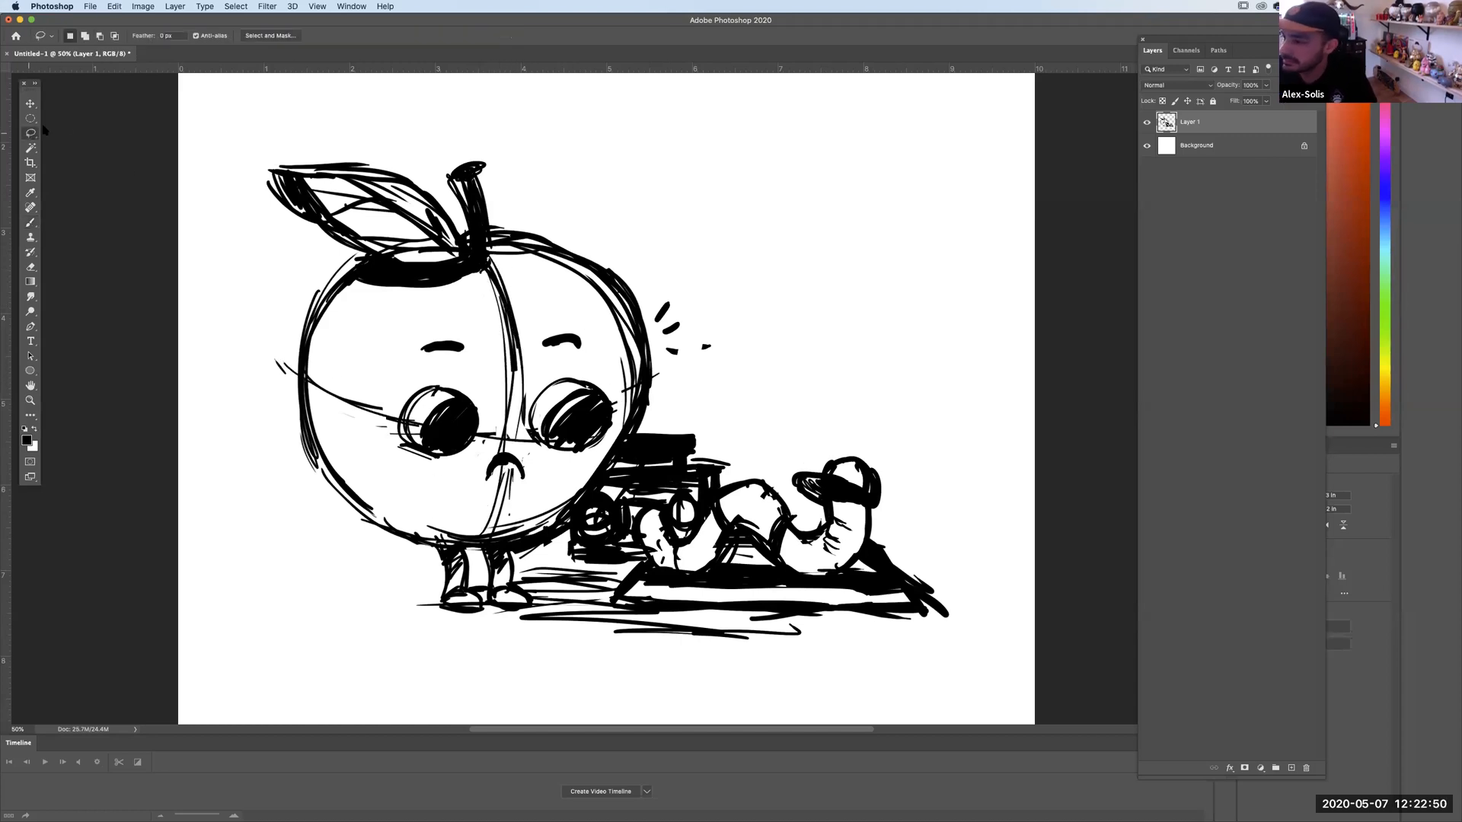
{"action": "mouse_move", "coordinate": [524, 449]}
{"action": "left_mouse_down"}
{"action": "mouse_move", "coordinate": [537, 463]}
{"action": "mouse_move", "coordinate": [516, 432]}
{"action": "mouse_move", "coordinate": [529, 475]}
{"action": "mouse_move", "coordinate": [529, 458]}
{"action": "left_mouse_up"}
{"action": "key", "text": "v"}
{"action": "key", "text": "ctrl+d"}
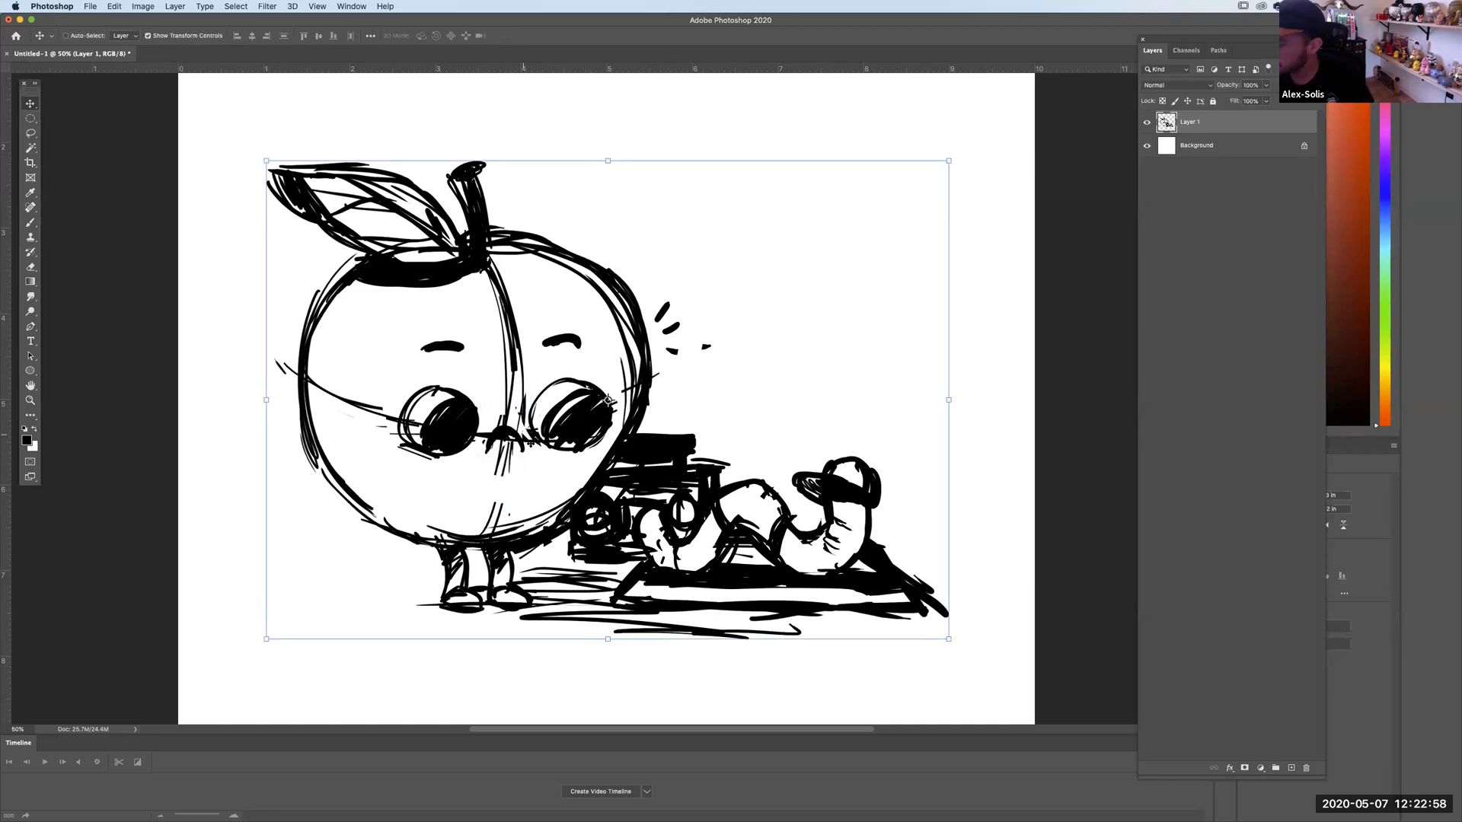
Try drawing a teardrop beneath the fruit's left eye and undo it.
{"action": "left_click", "coordinate": [30, 222]}
{"action": "mouse_move", "coordinate": [424, 457]}
{"action": "left_mouse_down"}
{"action": "mouse_move", "coordinate": [430, 483]}
{"action": "mouse_move", "coordinate": [440, 459]}
{"action": "left_mouse_up"}
{"action": "key", "text": "super+z"}
{"action": "key", "text": "super+z"}
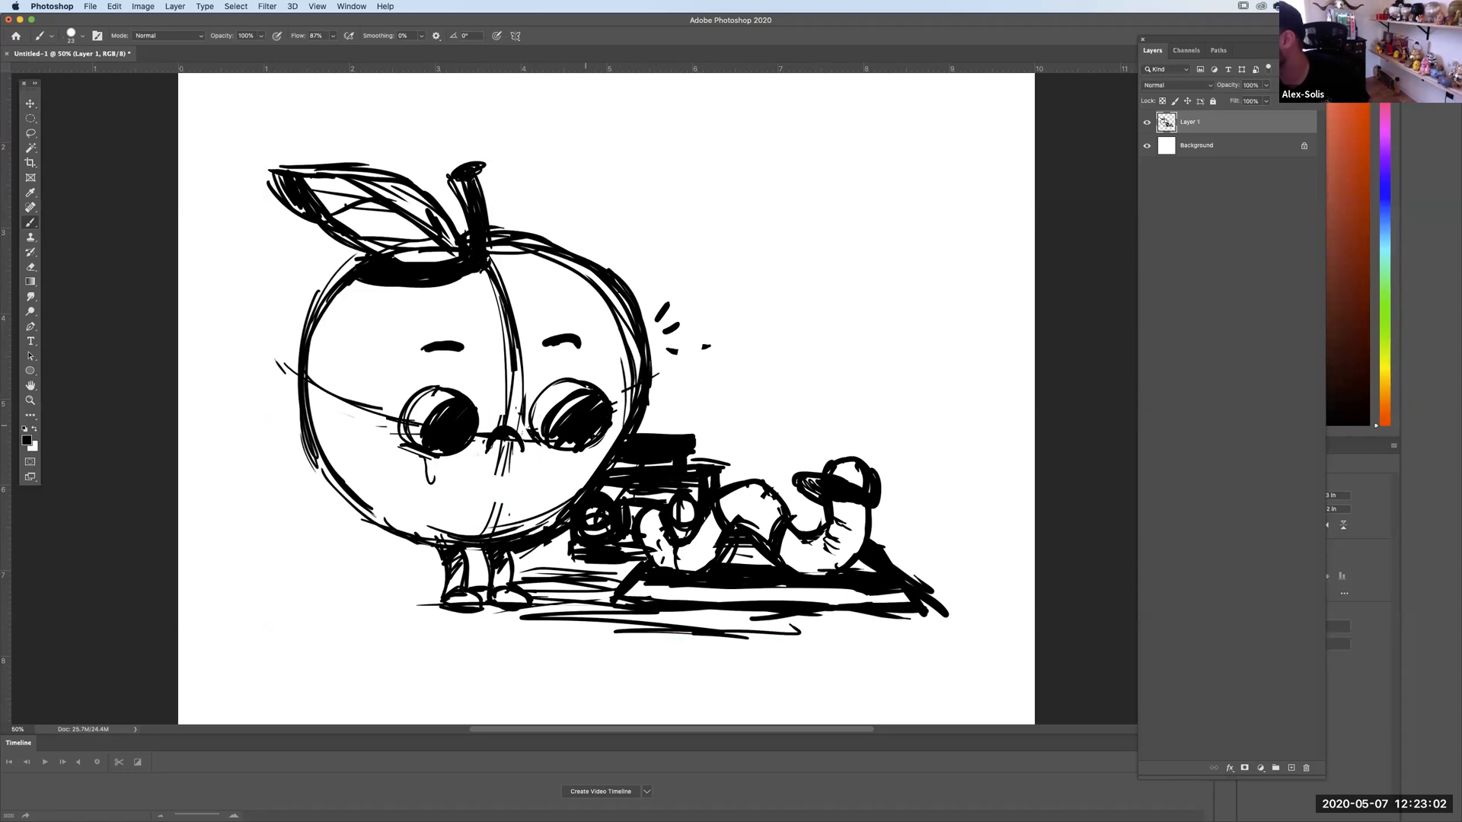
{"action": "key", "text": "super+z"}
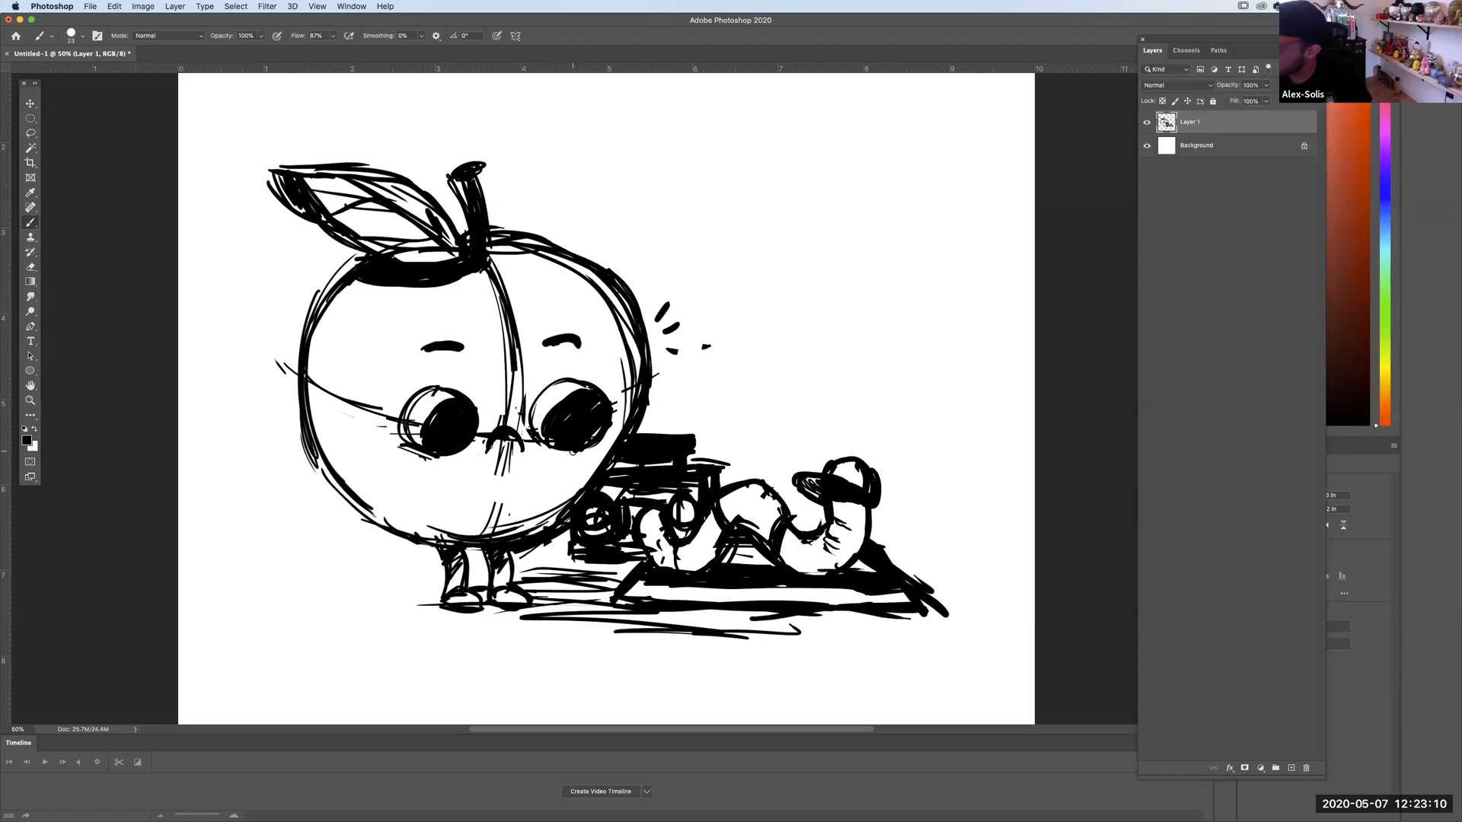
Shade the fruit's right leg and darken the lower edge of its right eye.
{"action": "left_click_drag", "start_coordinate": [496, 567], "coordinate": [507, 582]}
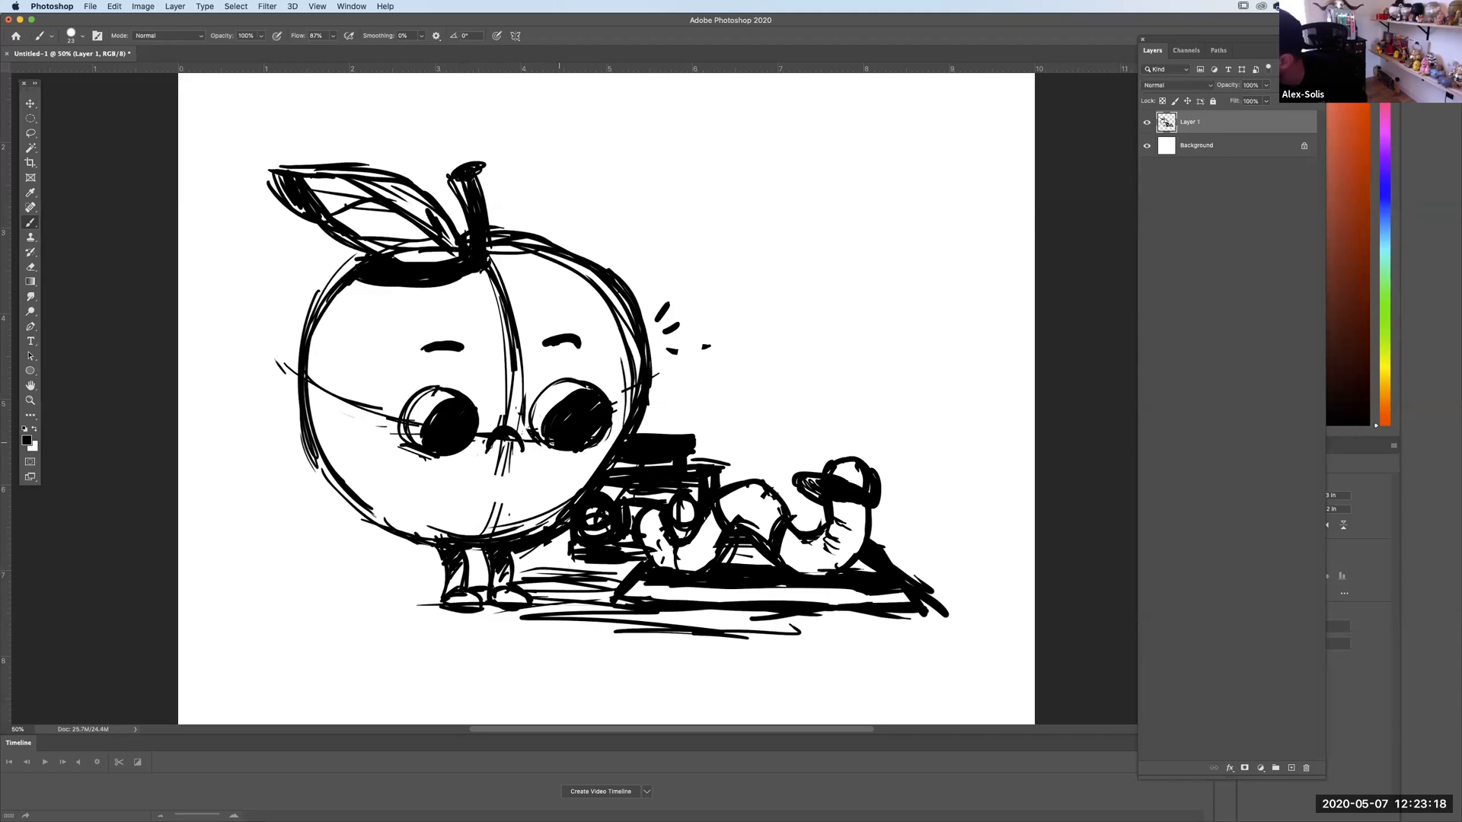
{"action": "left_click_drag", "start_coordinate": [582, 447], "coordinate": [609, 432]}
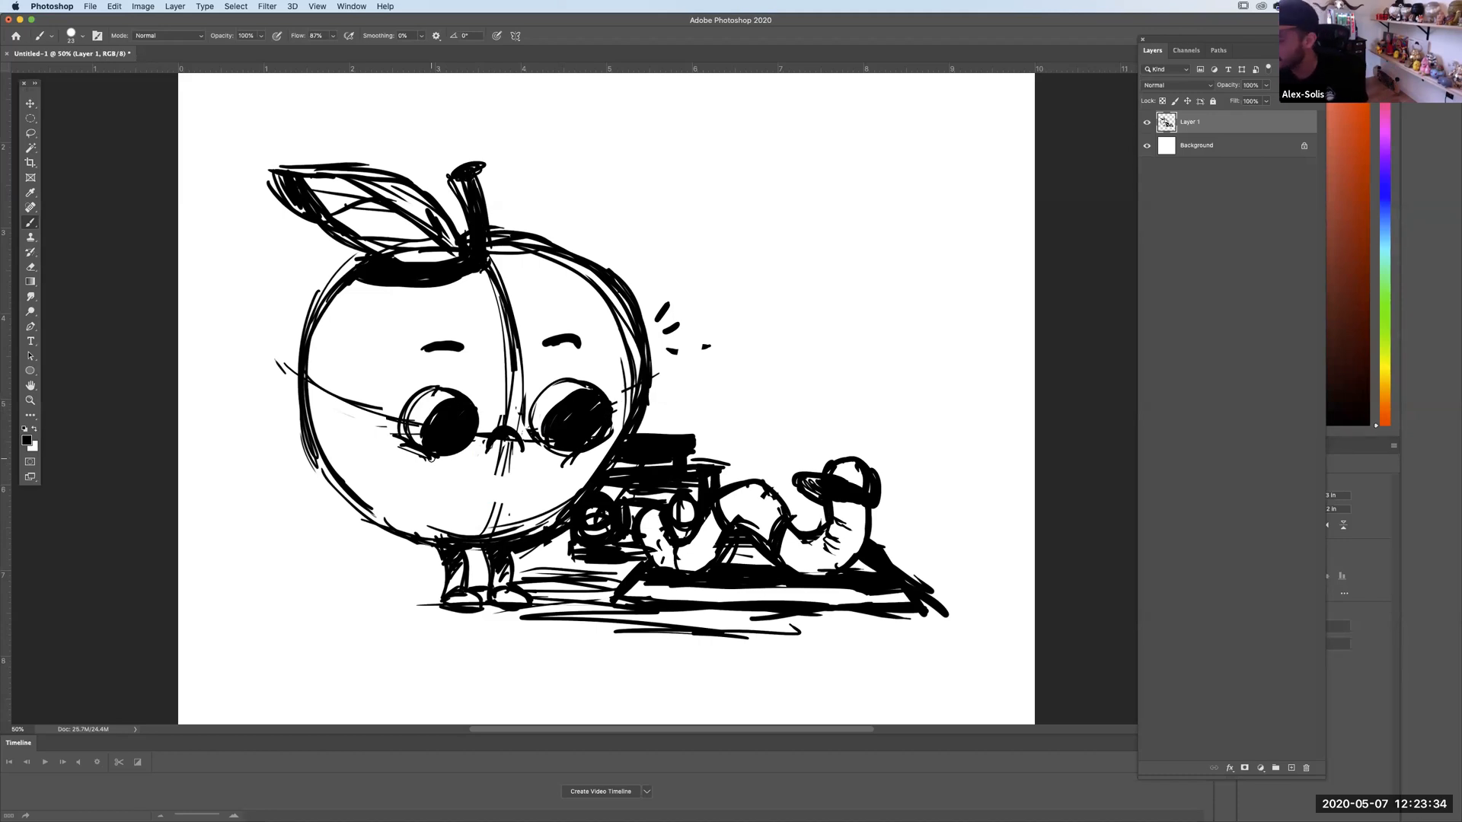
Thicken the fruit's vertical centre crease from the stem through the mouth to the bottom of the body.
{"action": "left_click_drag", "start_coordinate": [505, 266], "coordinate": [491, 301]}
{"action": "left_click_drag", "start_coordinate": [516, 389], "coordinate": [503, 471]}
{"action": "left_click_drag", "start_coordinate": [510, 365], "coordinate": [495, 503]}
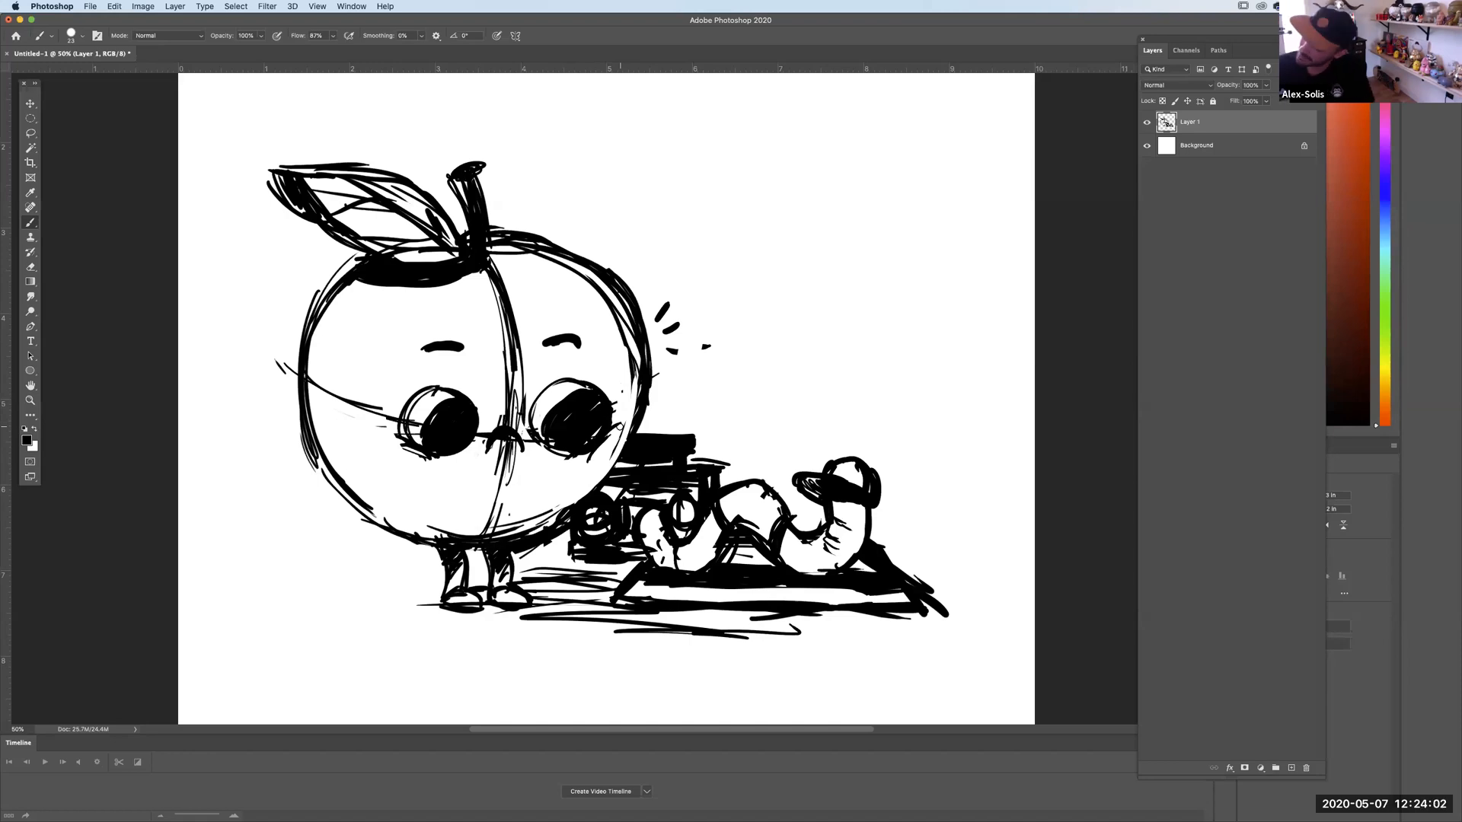
Sketch a scribbled ground shadow around and beneath the fruit's feet.
{"action": "left_click_drag", "start_coordinate": [515, 626], "coordinate": [428, 616]}
{"action": "mouse_move", "coordinate": [443, 598]}
{"action": "left_mouse_down"}
{"action": "mouse_move", "coordinate": [411, 597]}
{"action": "mouse_move", "coordinate": [470, 618]}
{"action": "mouse_move", "coordinate": [446, 602]}
{"action": "left_mouse_up"}
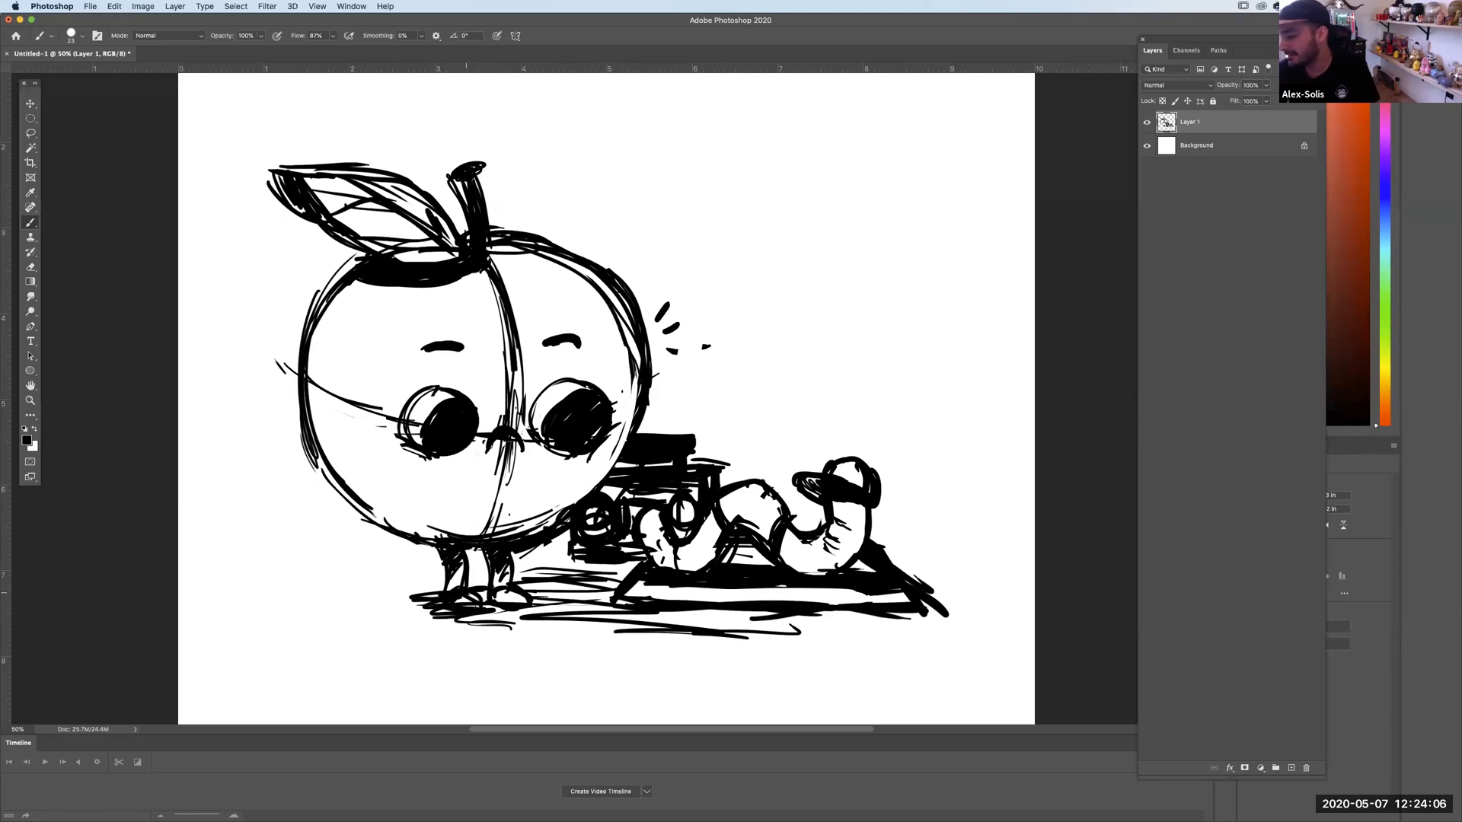
Outline rounded shoes at the ends of the fruit's two legs.
{"action": "left_click_drag", "start_coordinate": [503, 594], "coordinate": [517, 594]}
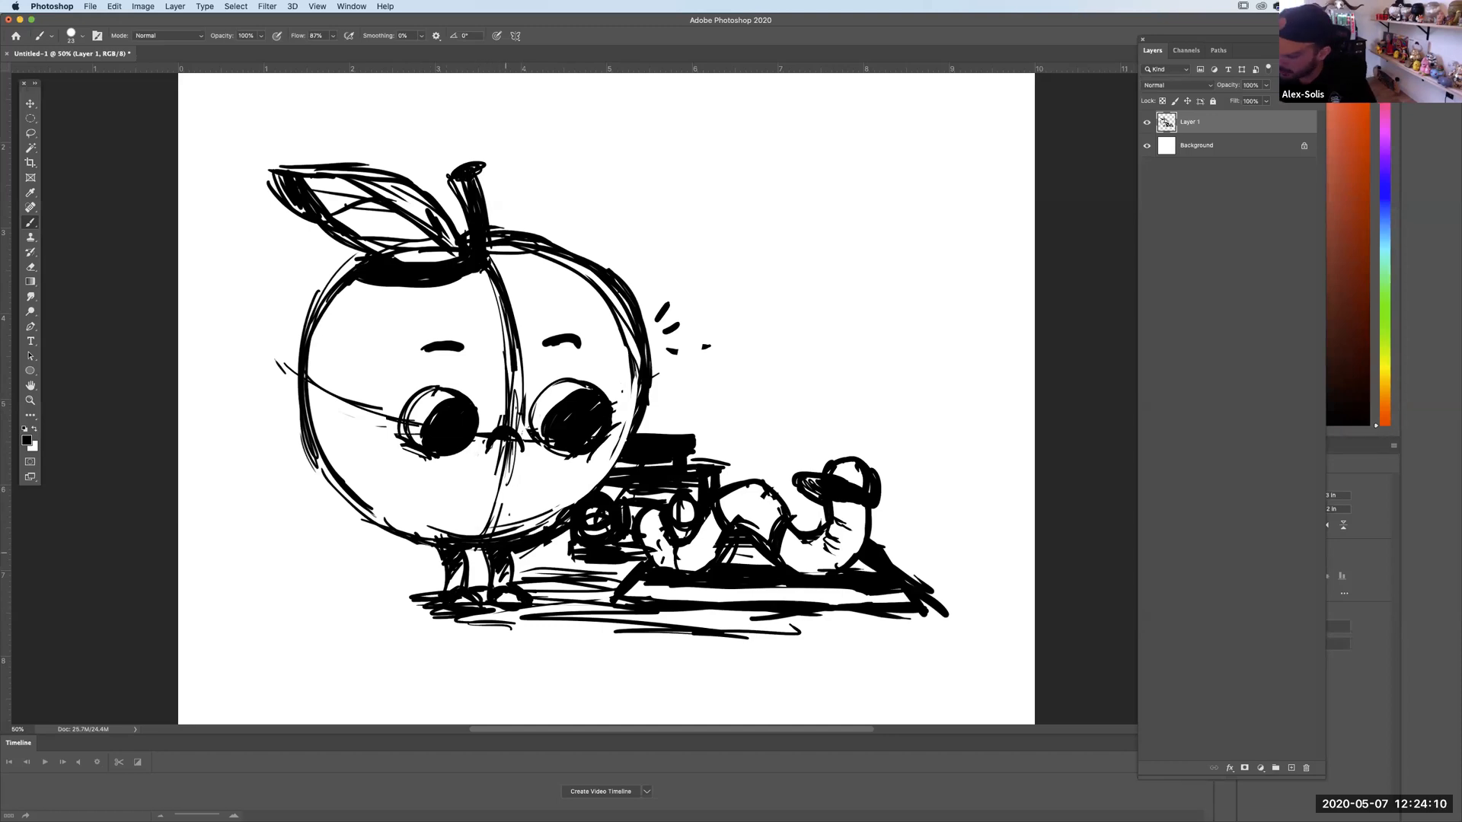
{"action": "left_click_drag", "start_coordinate": [464, 604], "coordinate": [526, 603]}
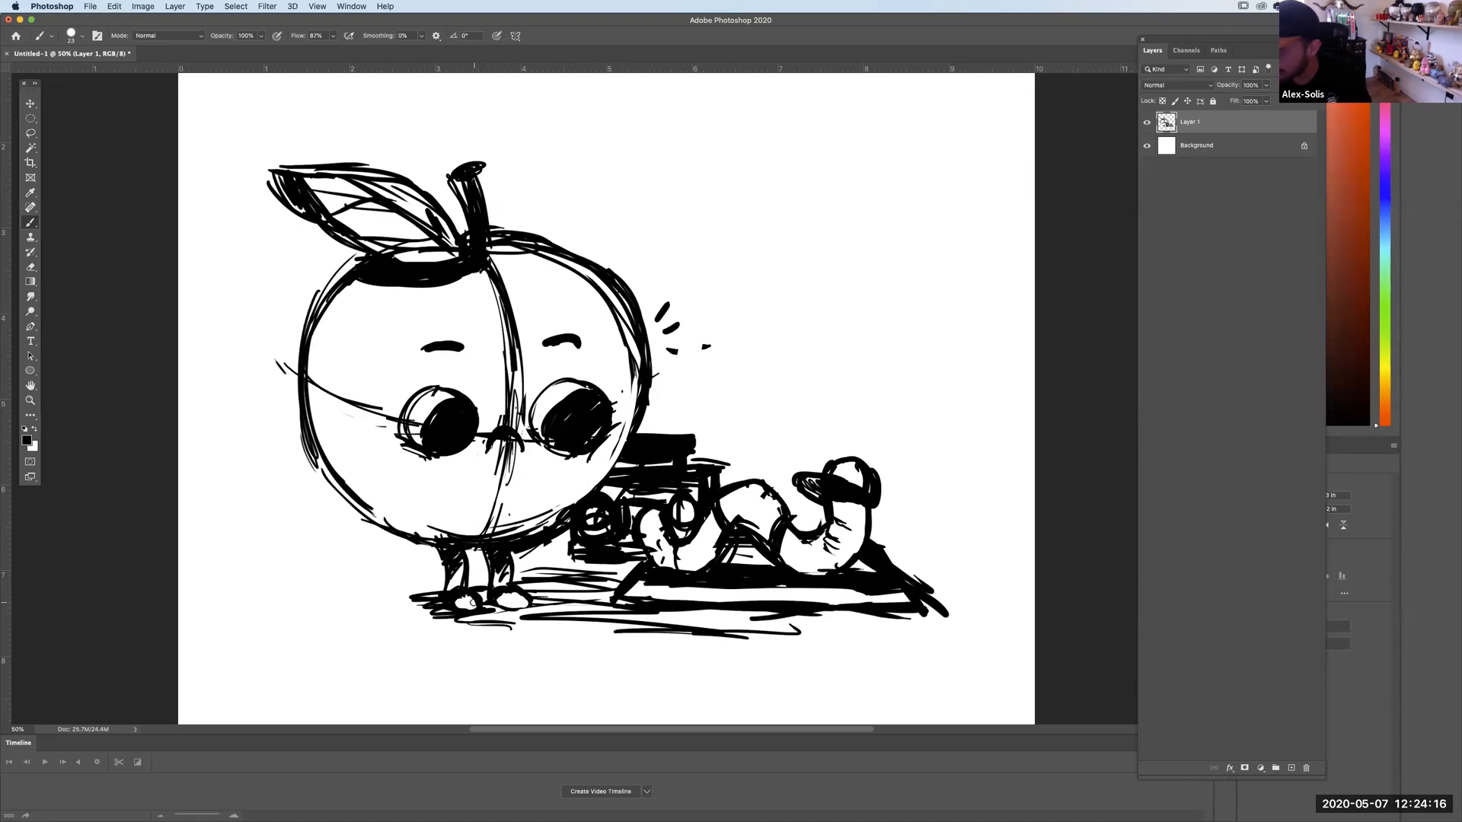
{"action": "left_click_drag", "start_coordinate": [488, 609], "coordinate": [522, 608]}
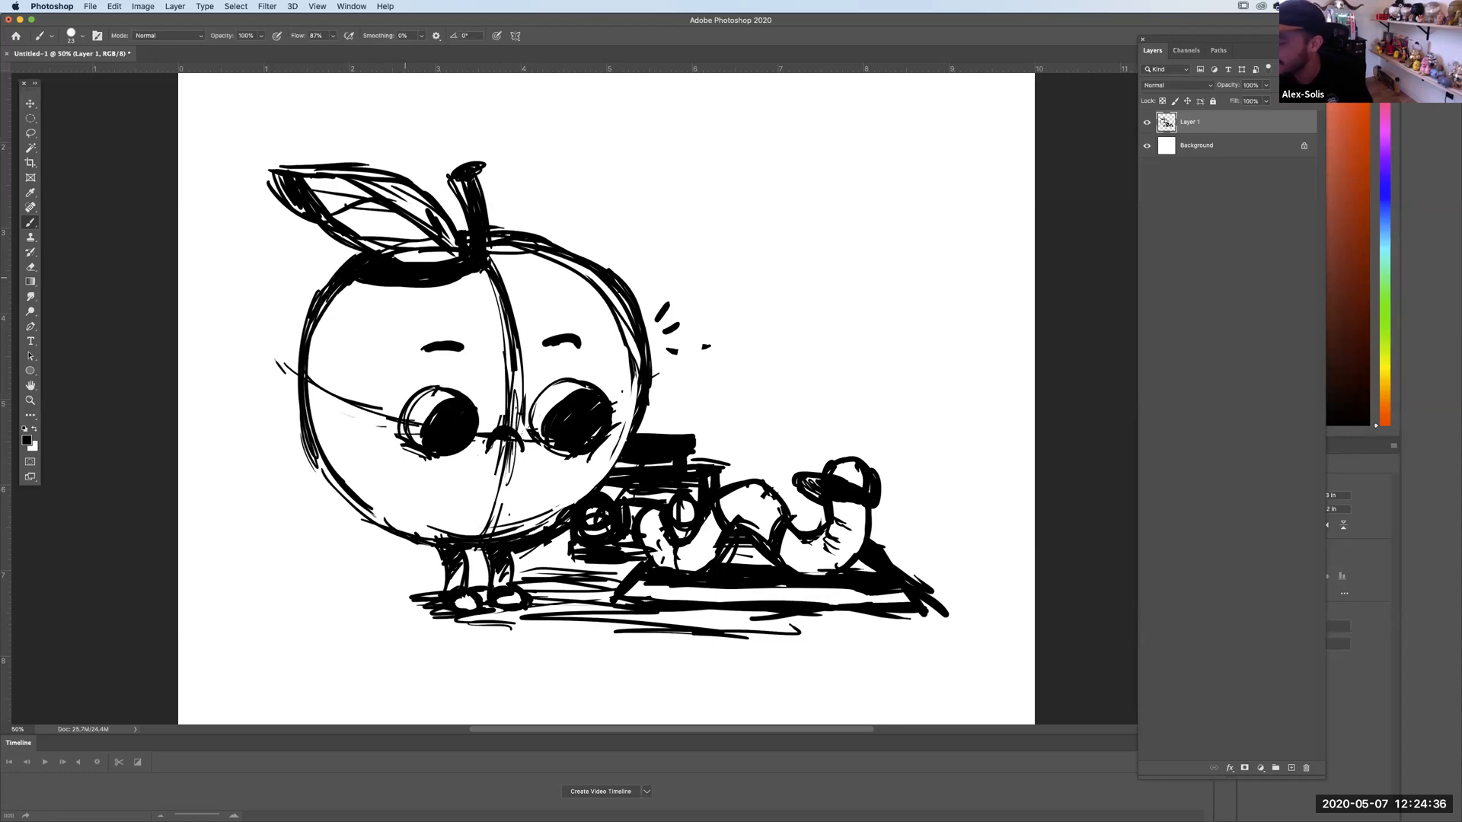
Darken the hollow below the stem, fill in the stem and add curved contour lines to the fruit's body.
{"action": "mouse_move", "coordinate": [347, 284]}
{"action": "left_mouse_down"}
{"action": "mouse_move", "coordinate": [425, 293]}
{"action": "mouse_move", "coordinate": [482, 268]}
{"action": "left_mouse_up"}
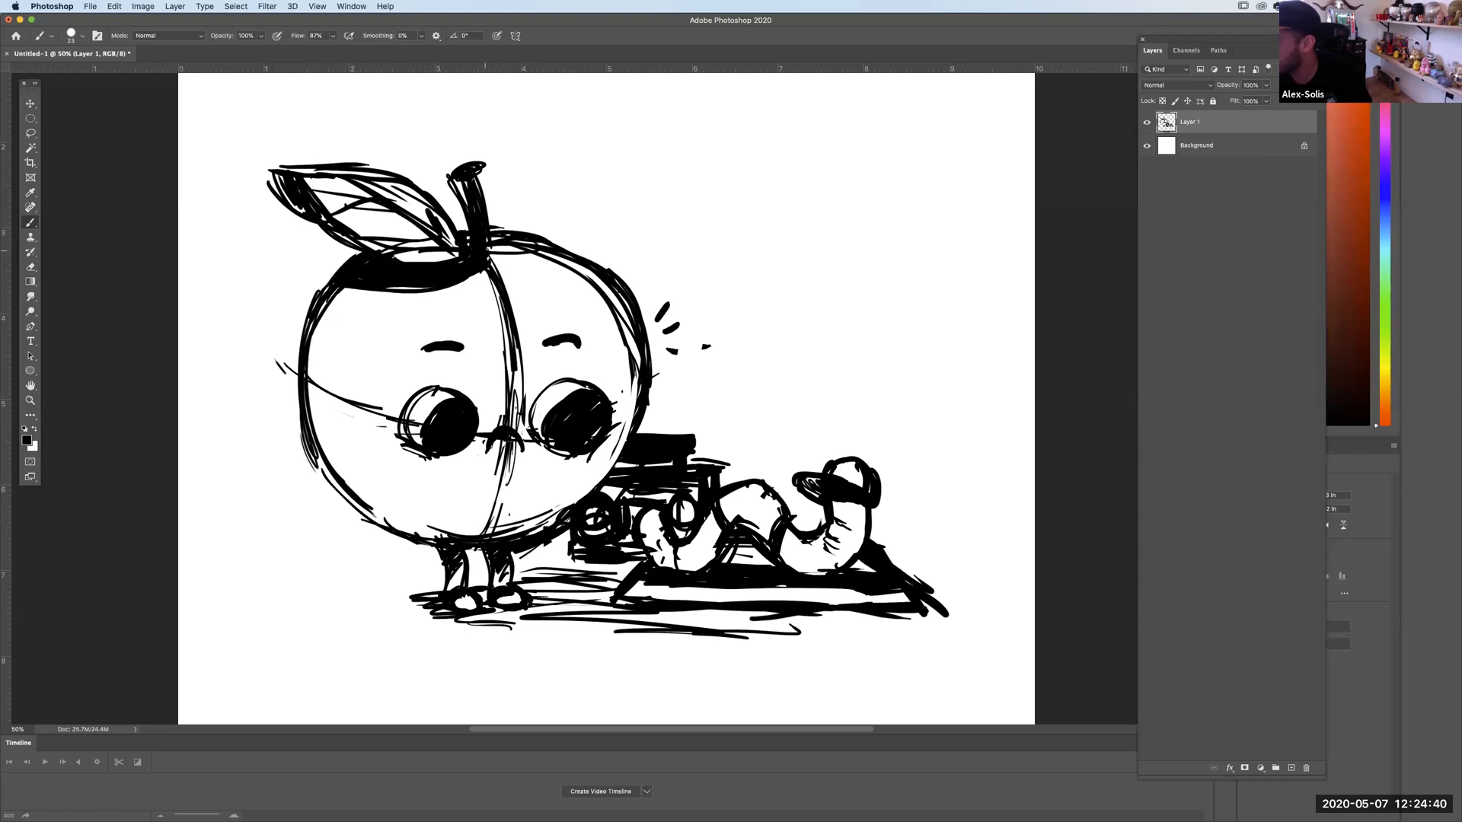
{"action": "key", "text": "super+minus"}
{"action": "key", "text": "super+plus"}
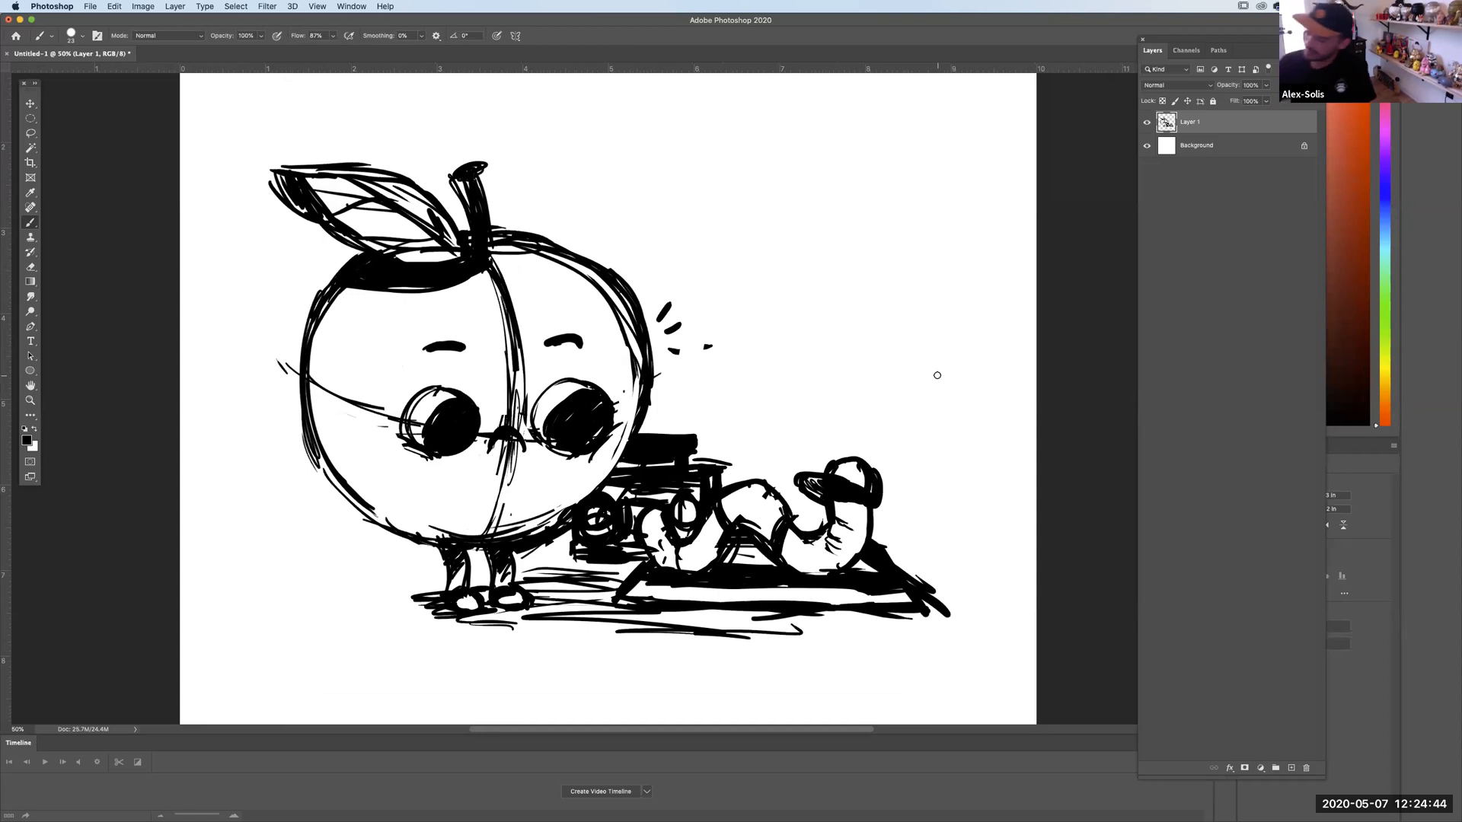
{"action": "left_click_drag", "start_coordinate": [333, 488], "coordinate": [348, 289]}
{"action": "left_click_drag", "start_coordinate": [609, 325], "coordinate": [613, 396]}
{"action": "left_click_drag", "start_coordinate": [518, 222], "coordinate": [593, 249]}
{"action": "left_click_drag", "start_coordinate": [479, 169], "coordinate": [480, 225]}
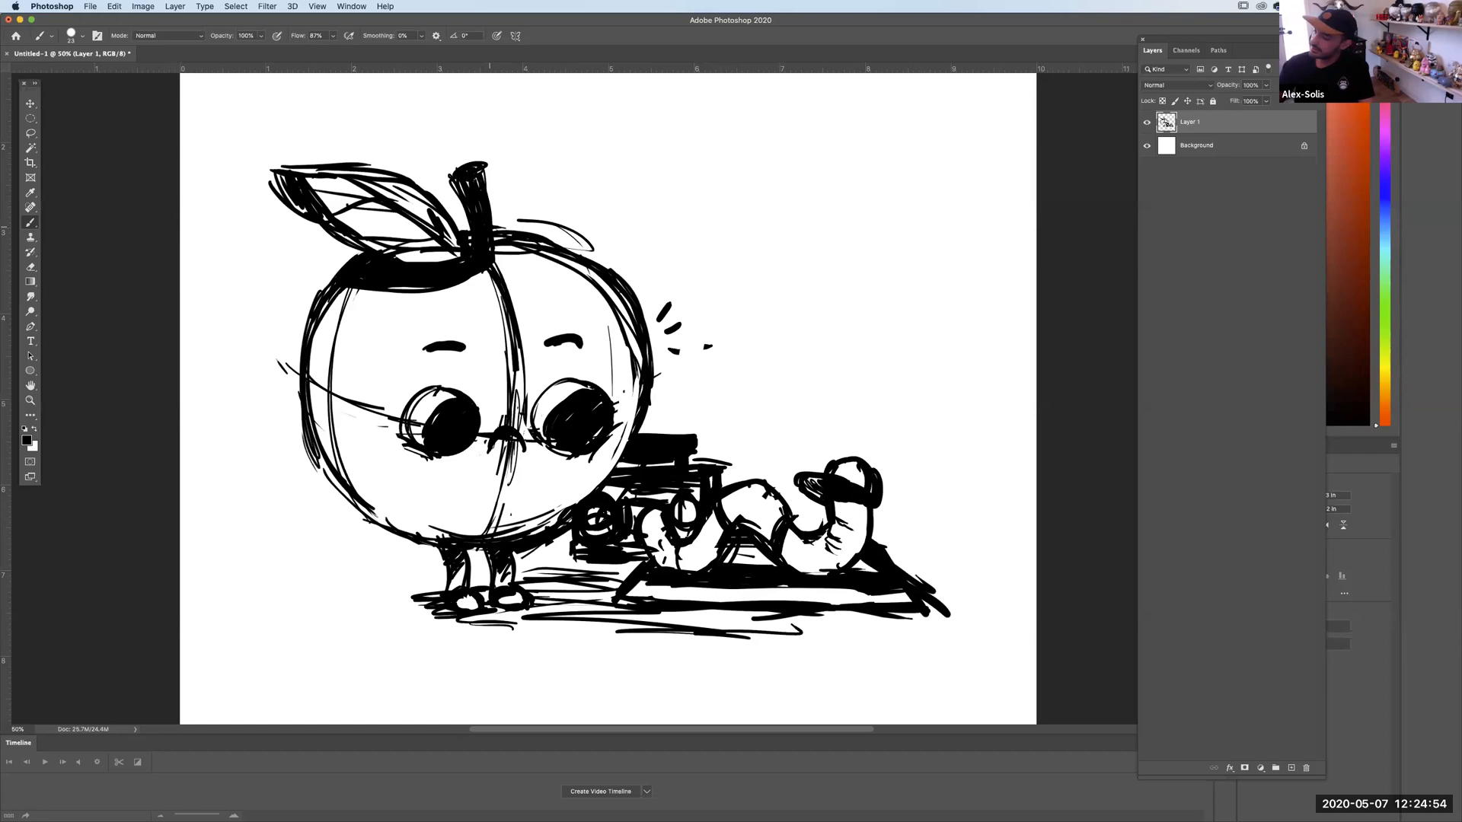
Lower the opacity of the first sketch layer to a light grey guide and add a new layer above it.
{"action": "left_click", "coordinate": [1266, 85]}
{"action": "left_click_drag", "start_coordinate": [1227, 101], "coordinate": [1222, 101]}
{"action": "left_click", "coordinate": [1291, 767]}
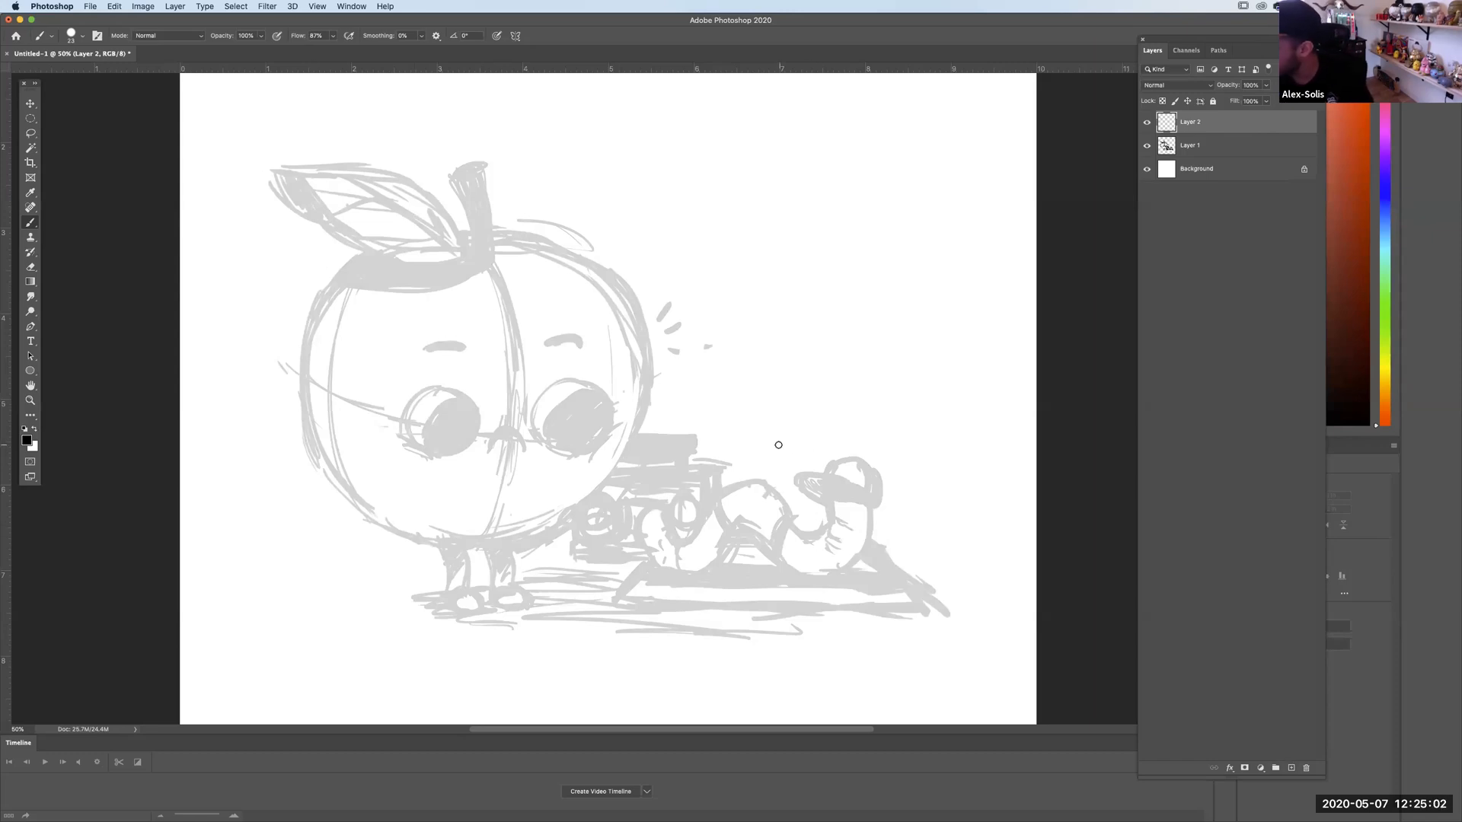
Draw drooping closed eyes, a teardrop beneath the left eye and a frowning mouth on the fruit.
{"action": "mouse_move", "coordinate": [437, 396]}
{"action": "left_mouse_down"}
{"action": "mouse_move", "coordinate": [454, 449]}
{"action": "mouse_move", "coordinate": [473, 403]}
{"action": "mouse_move", "coordinate": [427, 437]}
{"action": "mouse_move", "coordinate": [411, 428]}
{"action": "mouse_move", "coordinate": [480, 425]}
{"action": "mouse_move", "coordinate": [419, 436]}
{"action": "left_mouse_up"}
{"action": "key", "text": "super+z"}
{"action": "key", "text": "super+z"}
{"action": "mouse_move", "coordinate": [532, 412]}
{"action": "left_mouse_down"}
{"action": "mouse_move", "coordinate": [584, 434]}
{"action": "mouse_move", "coordinate": [613, 420]}
{"action": "left_mouse_up"}
{"action": "mouse_move", "coordinate": [416, 439]}
{"action": "left_mouse_down"}
{"action": "mouse_move", "coordinate": [418, 451]}
{"action": "mouse_move", "coordinate": [531, 452]}
{"action": "left_mouse_up"}
Outline the fruit's round body with its stem and a pointed leaf over the grey guide.
{"action": "left_click_drag", "start_coordinate": [356, 280], "coordinate": [323, 297]}
{"action": "left_click_drag", "start_coordinate": [392, 249], "coordinate": [303, 327]}
{"action": "mouse_move", "coordinate": [343, 268]}
{"action": "left_mouse_down"}
{"action": "mouse_move", "coordinate": [320, 473]}
{"action": "mouse_move", "coordinate": [425, 531]}
{"action": "mouse_move", "coordinate": [585, 506]}
{"action": "mouse_move", "coordinate": [642, 423]}
{"action": "mouse_move", "coordinate": [616, 299]}
{"action": "left_mouse_up"}
{"action": "left_click_drag", "start_coordinate": [486, 236], "coordinate": [567, 260]}
{"action": "mouse_move", "coordinate": [526, 234]}
{"action": "left_mouse_down"}
{"action": "mouse_move", "coordinate": [598, 273]}
{"action": "mouse_move", "coordinate": [654, 366]}
{"action": "left_mouse_up"}
{"action": "mouse_move", "coordinate": [476, 253]}
{"action": "left_mouse_down"}
{"action": "mouse_move", "coordinate": [450, 177]}
{"action": "mouse_move", "coordinate": [474, 171]}
{"action": "mouse_move", "coordinate": [466, 257]}
{"action": "mouse_move", "coordinate": [346, 232]}
{"action": "mouse_move", "coordinate": [294, 172]}
{"action": "mouse_move", "coordinate": [438, 208]}
{"action": "mouse_move", "coordinate": [480, 257]}
{"action": "left_mouse_up"}
{"action": "mouse_move", "coordinate": [278, 177]}
{"action": "left_mouse_down"}
{"action": "mouse_move", "coordinate": [395, 196]}
{"action": "mouse_move", "coordinate": [478, 258]}
{"action": "left_mouse_up"}
Draw flat thick eyebrows above the closed eyes and two legs with shoes under the body.
{"action": "mouse_move", "coordinate": [425, 368]}
{"action": "left_mouse_down"}
{"action": "mouse_move", "coordinate": [472, 371]}
{"action": "mouse_move", "coordinate": [457, 366]}
{"action": "left_mouse_up"}
{"action": "left_click_drag", "start_coordinate": [549, 369], "coordinate": [596, 371]}
{"action": "left_click_drag", "start_coordinate": [434, 533], "coordinate": [450, 598]}
{"action": "mouse_move", "coordinate": [461, 544]}
{"action": "left_mouse_down"}
{"action": "mouse_move", "coordinate": [467, 595]}
{"action": "mouse_move", "coordinate": [439, 598]}
{"action": "mouse_move", "coordinate": [484, 609]}
{"action": "mouse_move", "coordinate": [492, 584]}
{"action": "mouse_move", "coordinate": [522, 586]}
{"action": "mouse_move", "coordinate": [529, 605]}
{"action": "mouse_move", "coordinate": [518, 538]}
{"action": "left_mouse_up"}
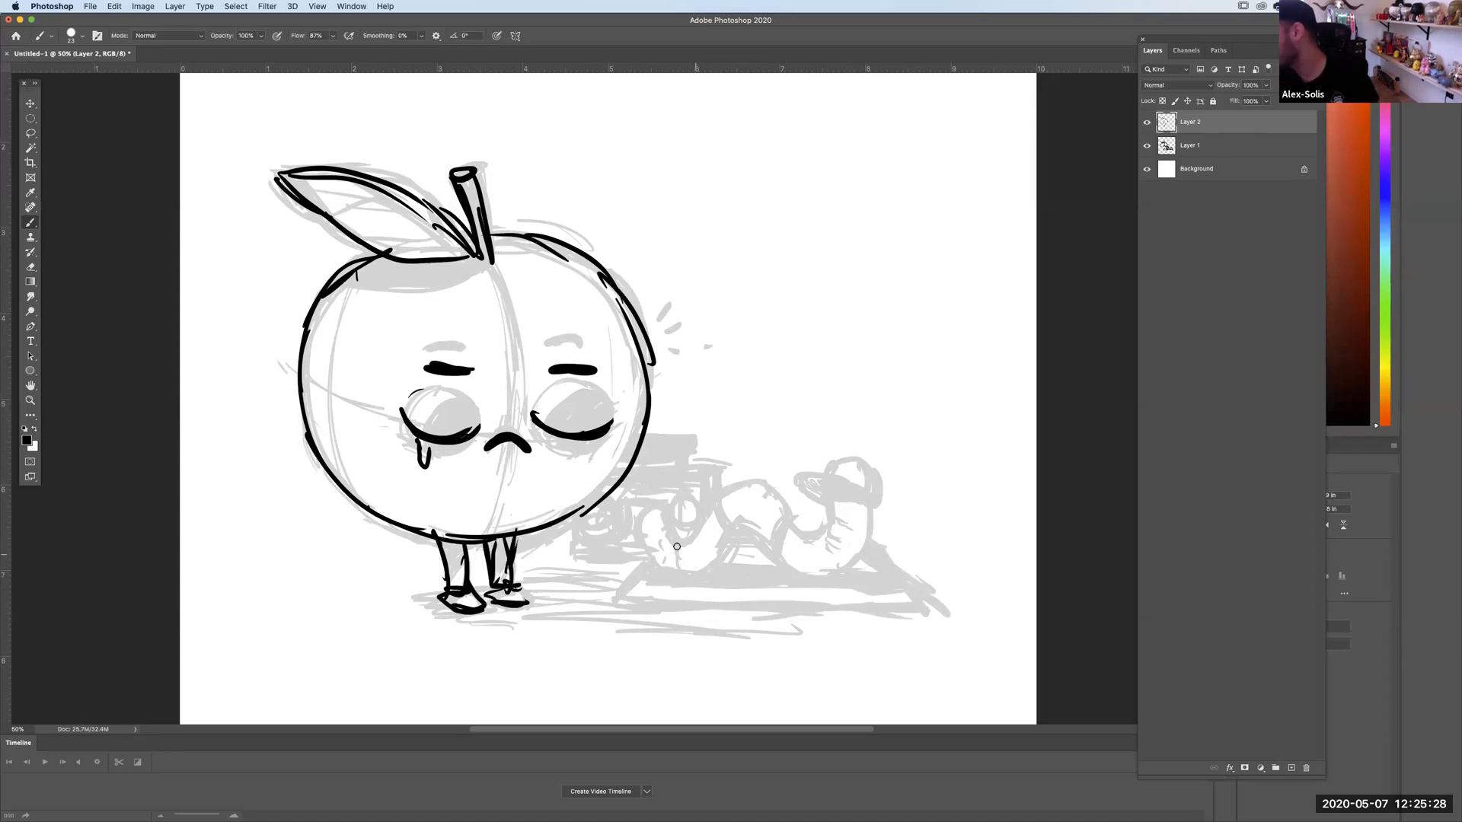
{"action": "mouse_move", "coordinate": [695, 527]}
{"action": "left_mouse_down"}
{"action": "mouse_move", "coordinate": [713, 500]}
{"action": "mouse_move", "coordinate": [796, 533]}
{"action": "left_mouse_up"}
{"action": "left_click_drag", "start_coordinate": [735, 487], "coordinate": [687, 547]}
{"action": "mouse_move", "coordinate": [653, 510]}
{"action": "left_mouse_down"}
{"action": "mouse_move", "coordinate": [713, 559]}
{"action": "mouse_move", "coordinate": [739, 521]}
{"action": "mouse_move", "coordinate": [808, 575]}
{"action": "left_mouse_up"}
{"action": "mouse_move", "coordinate": [790, 571]}
{"action": "left_mouse_down"}
{"action": "mouse_move", "coordinate": [844, 565]}
{"action": "mouse_move", "coordinate": [832, 503]}
{"action": "mouse_move", "coordinate": [868, 512]}
{"action": "mouse_move", "coordinate": [837, 577]}
{"action": "left_mouse_up"}
{"action": "key", "text": "super+z"}
{"action": "key", "text": "super+z"}
{"action": "key", "text": "super+z"}
{"action": "key", "text": "super+z"}
{"action": "key", "text": "super+z"}
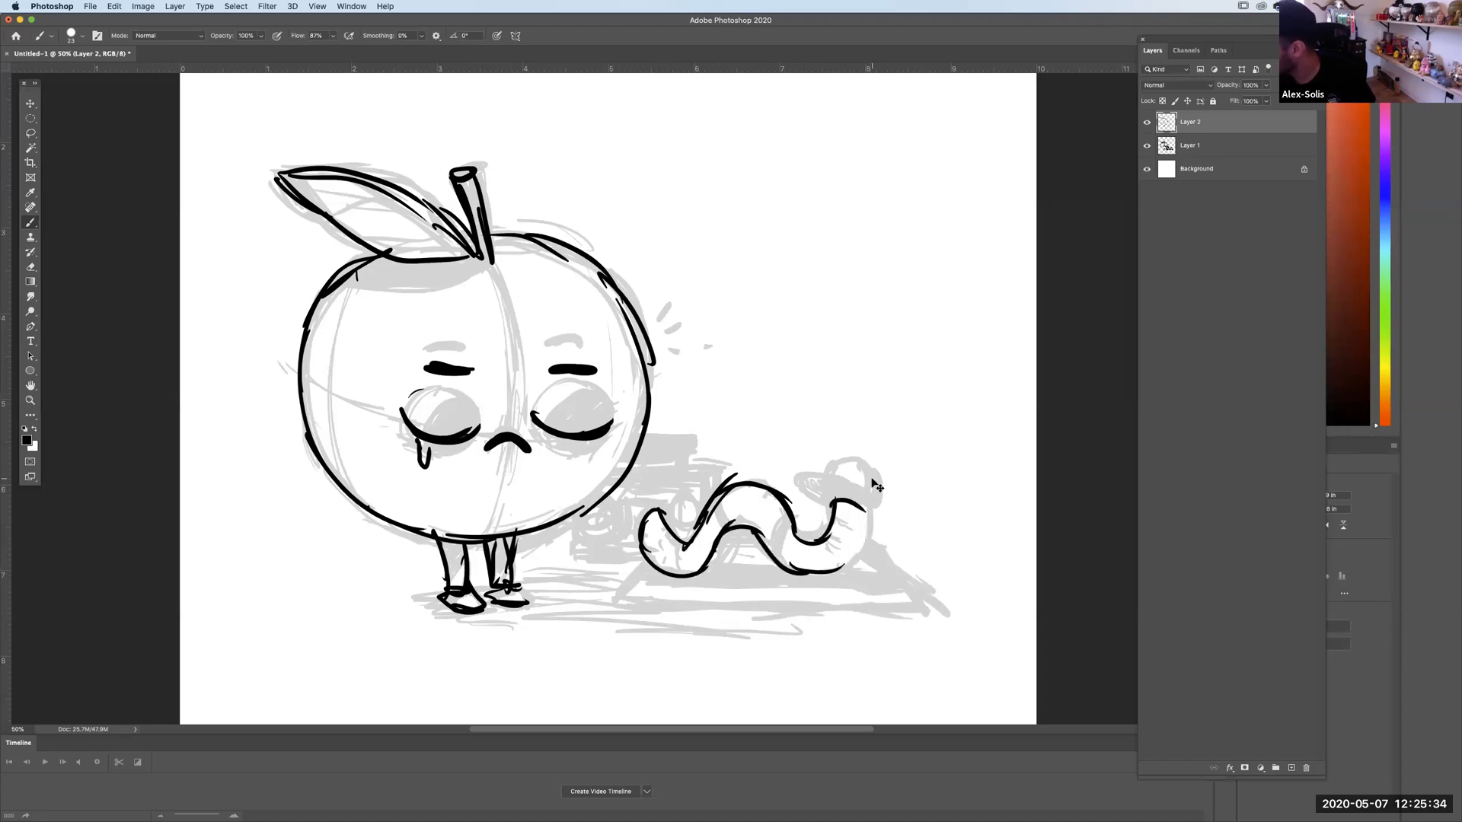
{"action": "key", "text": "super+z"}
{"action": "key", "text": "super+z"}
{"action": "key", "text": "super+z"}
{"action": "key", "text": "super+z"}
{"action": "key", "text": "super+z"}
{"action": "key", "text": "super+z"}
{"action": "key", "text": "super+z"}
{"action": "key", "text": "super+z"}
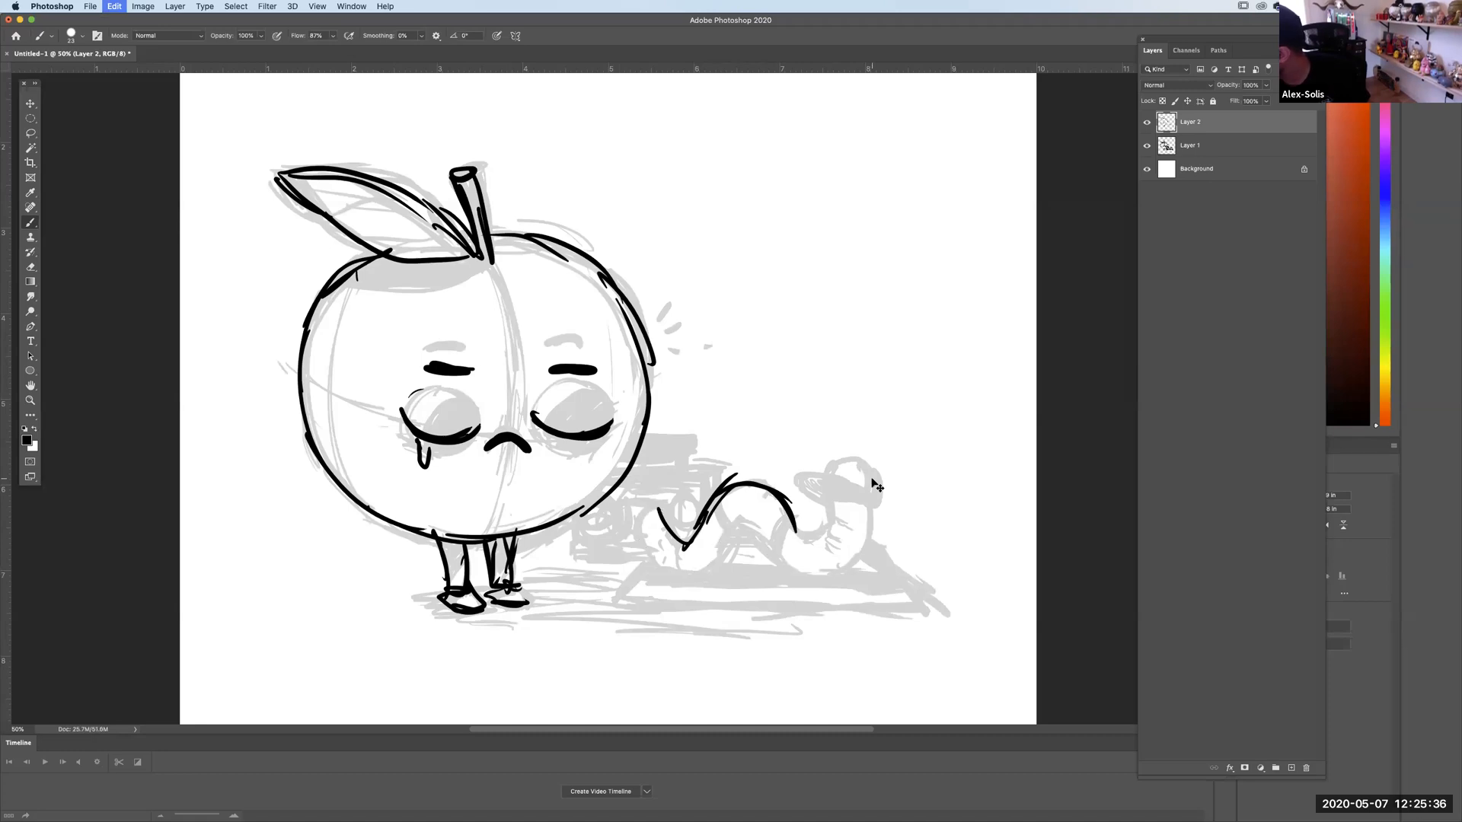
{"action": "key", "text": "super+z"}
{"action": "key", "text": "super+shift+z"}
Draw an upright coiled worm wearing a cap and start the boombox outline between it and the fruit.
{"action": "mouse_move", "coordinate": [728, 547]}
{"action": "left_mouse_down"}
{"action": "mouse_move", "coordinate": [753, 587]}
{"action": "mouse_move", "coordinate": [796, 592]}
{"action": "mouse_move", "coordinate": [807, 562]}
{"action": "mouse_move", "coordinate": [765, 561]}
{"action": "mouse_move", "coordinate": [804, 526]}
{"action": "mouse_move", "coordinate": [773, 508]}
{"action": "mouse_move", "coordinate": [765, 563]}
{"action": "mouse_move", "coordinate": [792, 529]}
{"action": "mouse_move", "coordinate": [725, 556]}
{"action": "left_mouse_up"}
{"action": "mouse_move", "coordinate": [795, 522]}
{"action": "left_mouse_down"}
{"action": "mouse_move", "coordinate": [752, 441]}
{"action": "mouse_move", "coordinate": [814, 466]}
{"action": "mouse_move", "coordinate": [813, 522]}
{"action": "left_mouse_up"}
{"action": "mouse_move", "coordinate": [792, 443]}
{"action": "left_mouse_down"}
{"action": "mouse_move", "coordinate": [750, 438]}
{"action": "mouse_move", "coordinate": [723, 411]}
{"action": "mouse_move", "coordinate": [797, 430]}
{"action": "mouse_move", "coordinate": [776, 428]}
{"action": "mouse_move", "coordinate": [773, 388]}
{"action": "mouse_move", "coordinate": [811, 418]}
{"action": "mouse_move", "coordinate": [798, 444]}
{"action": "left_mouse_up"}
{"action": "mouse_move", "coordinate": [582, 512]}
{"action": "left_mouse_down"}
{"action": "mouse_move", "coordinate": [663, 554]}
{"action": "mouse_move", "coordinate": [702, 554]}
{"action": "left_mouse_up"}
{"action": "mouse_move", "coordinate": [618, 466]}
{"action": "left_mouse_down"}
{"action": "mouse_move", "coordinate": [699, 474]}
{"action": "mouse_move", "coordinate": [709, 542]}
{"action": "mouse_move", "coordinate": [646, 546]}
{"action": "mouse_move", "coordinate": [616, 600]}
{"action": "left_mouse_up"}
Outline the flat slab beneath the coiled worm with slanted sides and a thick front edge.
{"action": "left_click_drag", "start_coordinate": [616, 602], "coordinate": [825, 612]}
{"action": "left_click_drag", "start_coordinate": [658, 605], "coordinate": [726, 598]}
{"action": "left_click_drag", "start_coordinate": [609, 602], "coordinate": [897, 609]}
{"action": "mouse_move", "coordinate": [851, 552]}
{"action": "left_mouse_down"}
{"action": "mouse_move", "coordinate": [871, 548]}
{"action": "mouse_move", "coordinate": [786, 549]}
{"action": "mouse_move", "coordinate": [841, 567]}
{"action": "mouse_move", "coordinate": [788, 584]}
{"action": "left_mouse_up"}
{"action": "mouse_move", "coordinate": [758, 552]}
{"action": "left_mouse_down"}
{"action": "mouse_move", "coordinate": [764, 564]}
{"action": "mouse_move", "coordinate": [838, 537]}
{"action": "mouse_move", "coordinate": [925, 606]}
{"action": "left_mouse_up"}
{"action": "left_click_drag", "start_coordinate": [858, 551], "coordinate": [937, 609]}
{"action": "left_click_drag", "start_coordinate": [838, 606], "coordinate": [873, 595]}
Add two round speakers and a handle to the boombox beside the fruit and hatch the speakers.
{"action": "mouse_move", "coordinate": [601, 508]}
{"action": "left_mouse_down"}
{"action": "mouse_move", "coordinate": [587, 533]}
{"action": "mouse_move", "coordinate": [670, 537]}
{"action": "left_mouse_up"}
{"action": "mouse_move", "coordinate": [625, 498]}
{"action": "left_mouse_down"}
{"action": "mouse_move", "coordinate": [625, 536]}
{"action": "mouse_move", "coordinate": [659, 538]}
{"action": "left_mouse_up"}
{"action": "left_click_drag", "start_coordinate": [629, 504], "coordinate": [661, 521]}
{"action": "left_click_drag", "start_coordinate": [679, 450], "coordinate": [690, 472]}
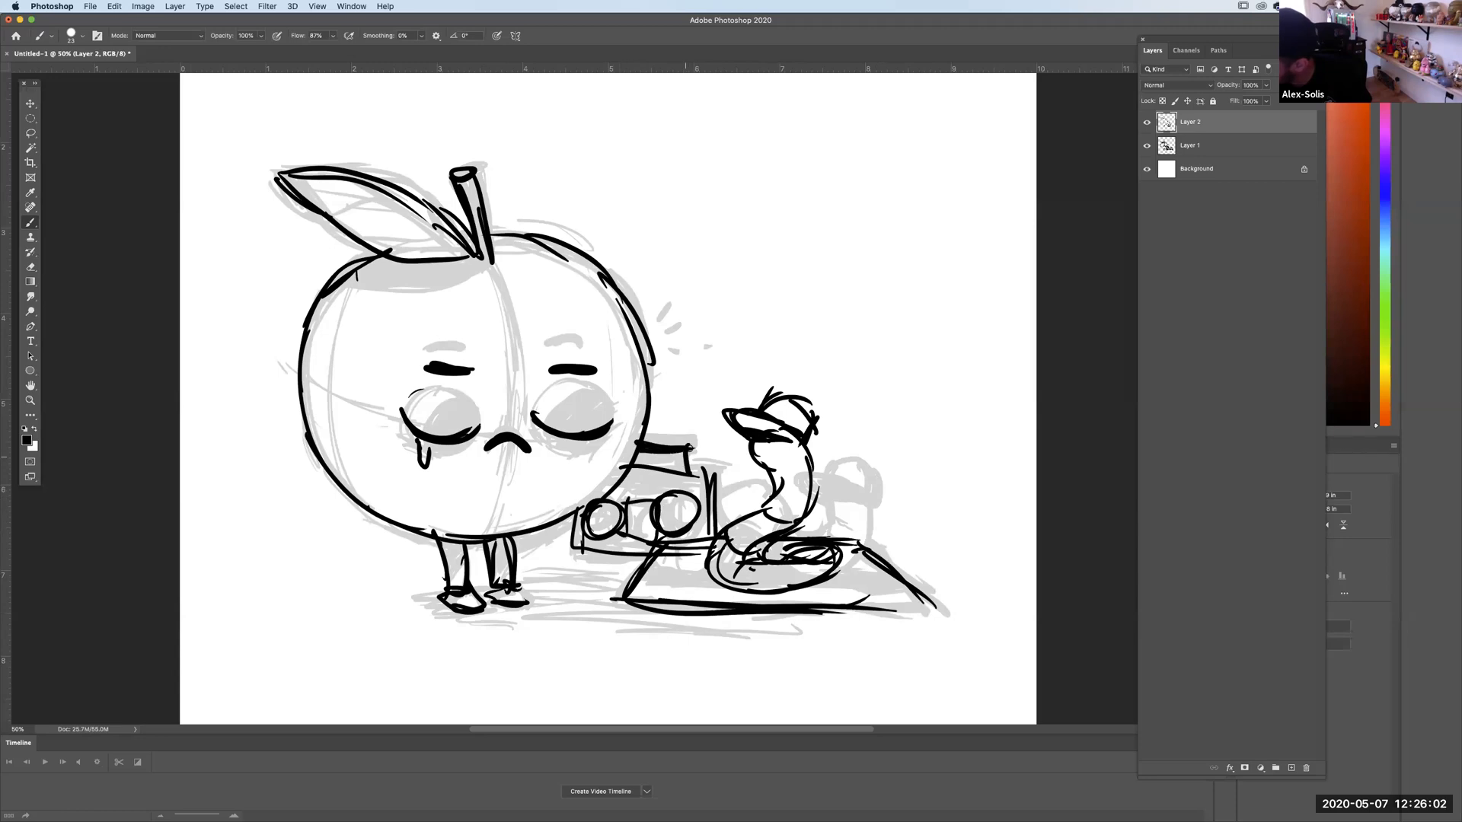
{"action": "left_click_drag", "start_coordinate": [590, 507], "coordinate": [624, 535]}
{"action": "mouse_move", "coordinate": [694, 500]}
{"action": "left_mouse_down"}
{"action": "mouse_move", "coordinate": [676, 528]}
{"action": "mouse_move", "coordinate": [691, 528]}
{"action": "left_mouse_up"}
Scribble the ground shadow below the fruit and slab and add short emphasis strokes in front of the worm's cap.
{"action": "mouse_move", "coordinate": [624, 601]}
{"action": "left_mouse_down"}
{"action": "mouse_move", "coordinate": [511, 594]}
{"action": "mouse_move", "coordinate": [614, 592]}
{"action": "left_mouse_up"}
{"action": "left_click_drag", "start_coordinate": [495, 609], "coordinate": [667, 619]}
{"action": "left_click_drag", "start_coordinate": [566, 620], "coordinate": [766, 624]}
{"action": "left_click_drag", "start_coordinate": [505, 629], "coordinate": [834, 615]}
{"action": "mouse_move", "coordinate": [708, 412]}
{"action": "left_mouse_down"}
{"action": "mouse_move", "coordinate": [694, 415]}
{"action": "mouse_move", "coordinate": [696, 394]}
{"action": "left_mouse_up"}
{"action": "left_click_drag", "start_coordinate": [716, 373], "coordinate": [723, 389]}
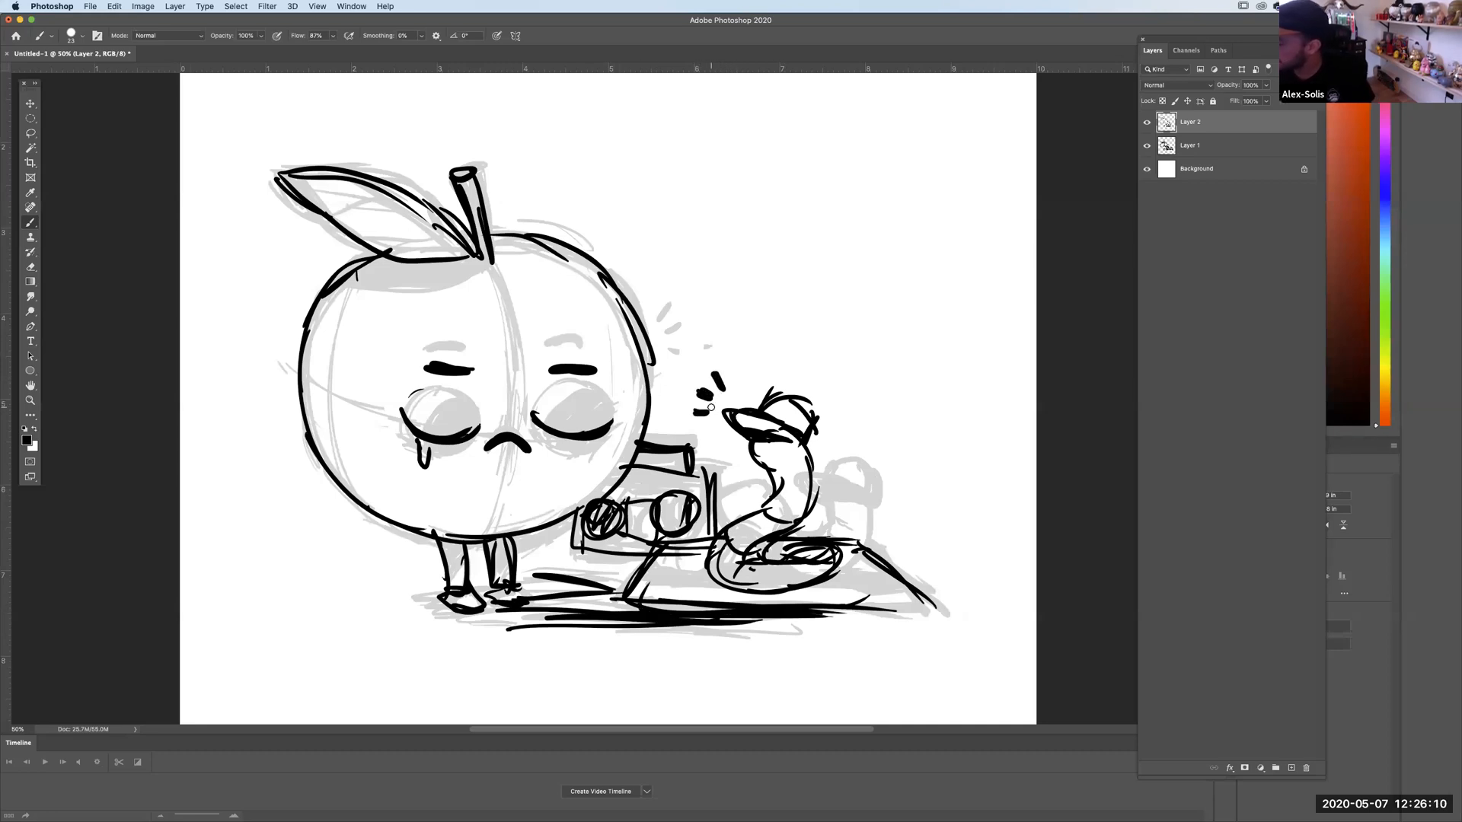
Add vertical and horizontal contour lines and the central crease to the fruit's body.
{"action": "mouse_move", "coordinate": [381, 259]}
{"action": "left_mouse_down"}
{"action": "mouse_move", "coordinate": [332, 438]}
{"action": "mouse_move", "coordinate": [335, 488]}
{"action": "left_mouse_up"}
{"action": "mouse_move", "coordinate": [304, 373]}
{"action": "left_mouse_down"}
{"action": "mouse_move", "coordinate": [320, 394]}
{"action": "mouse_move", "coordinate": [594, 430]}
{"action": "mouse_move", "coordinate": [646, 397]}
{"action": "left_mouse_up"}
{"action": "mouse_move", "coordinate": [485, 247]}
{"action": "left_mouse_down"}
{"action": "mouse_move", "coordinate": [500, 484]}
{"action": "mouse_move", "coordinate": [514, 365]}
{"action": "mouse_move", "coordinate": [488, 515]}
{"action": "left_mouse_up"}
{"action": "mouse_move", "coordinate": [486, 268]}
{"action": "left_mouse_down"}
{"action": "mouse_move", "coordinate": [507, 485]}
{"action": "mouse_move", "coordinate": [502, 401]}
{"action": "left_mouse_up"}
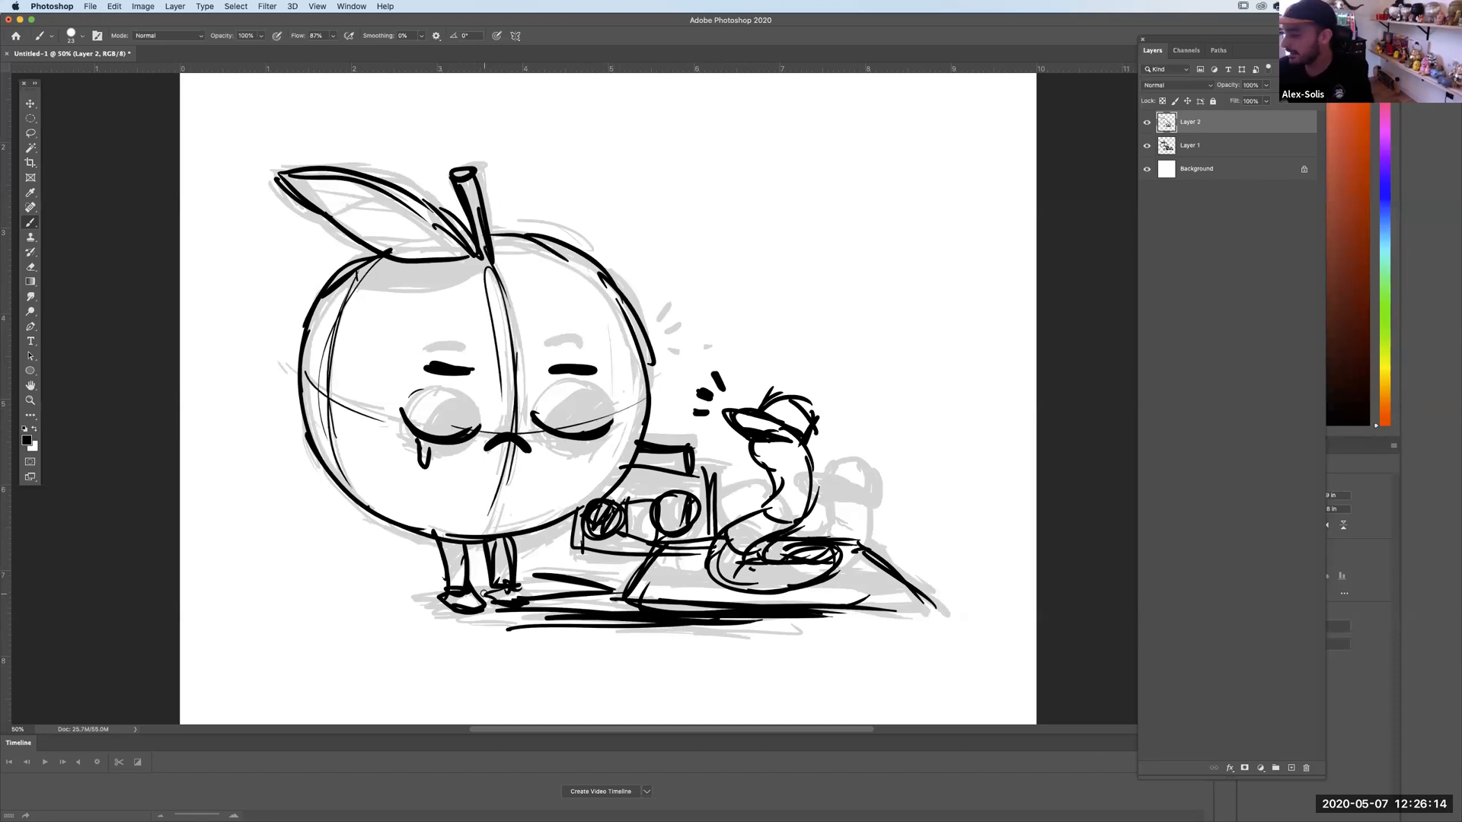
Shade the fruit's right leg and shoe, darken the hollow below the stem and shade the worm's body.
{"action": "left_click_drag", "start_coordinate": [491, 478], "coordinate": [490, 596]}
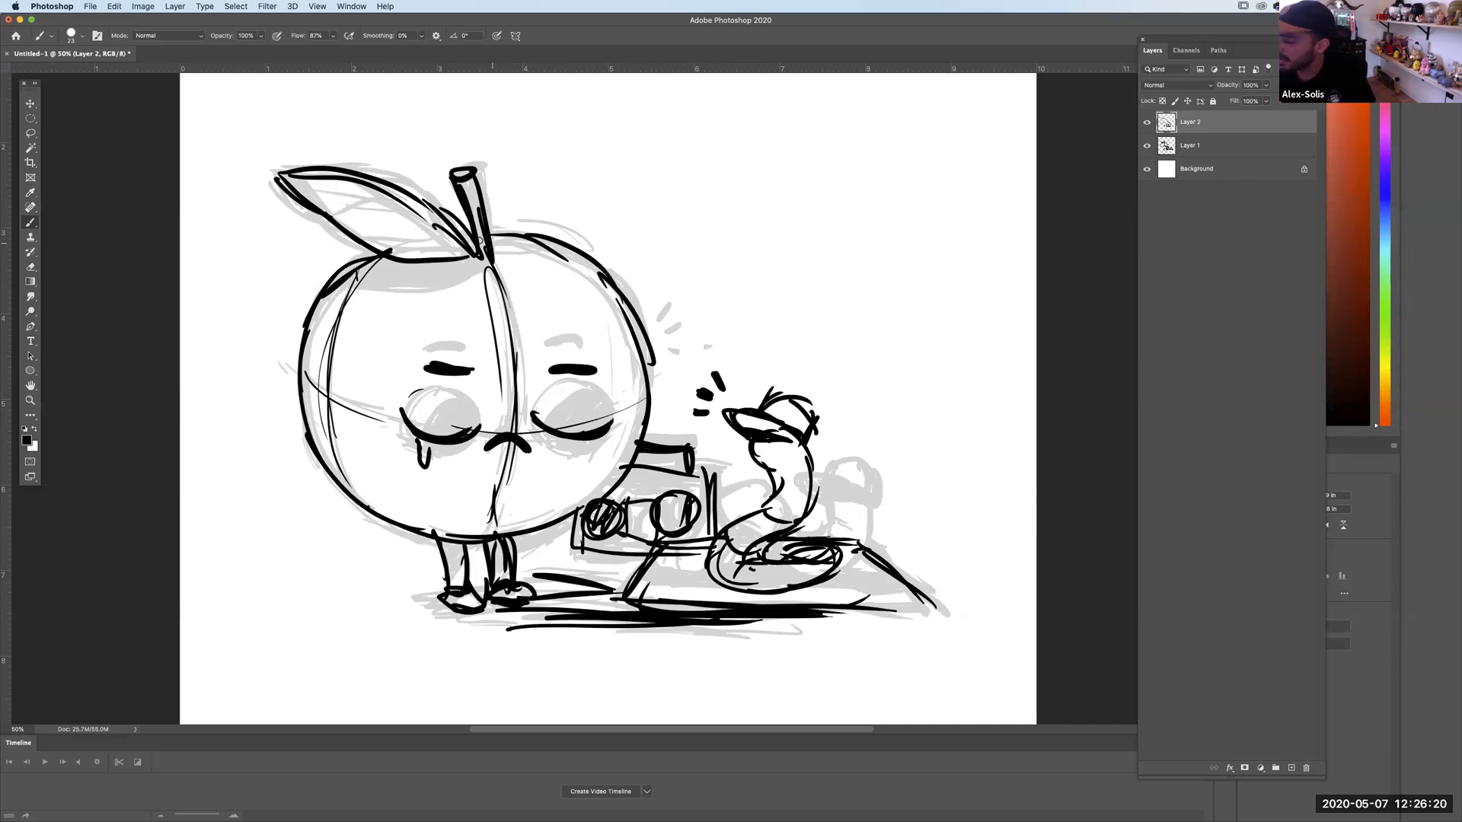
{"action": "mouse_move", "coordinate": [354, 280]}
{"action": "left_mouse_down"}
{"action": "mouse_move", "coordinate": [478, 259]}
{"action": "mouse_move", "coordinate": [369, 265]}
{"action": "mouse_move", "coordinate": [445, 272]}
{"action": "left_mouse_up"}
{"action": "mouse_move", "coordinate": [754, 560]}
{"action": "left_mouse_down"}
{"action": "mouse_move", "coordinate": [791, 456]}
{"action": "mouse_move", "coordinate": [739, 546]}
{"action": "left_mouse_up"}
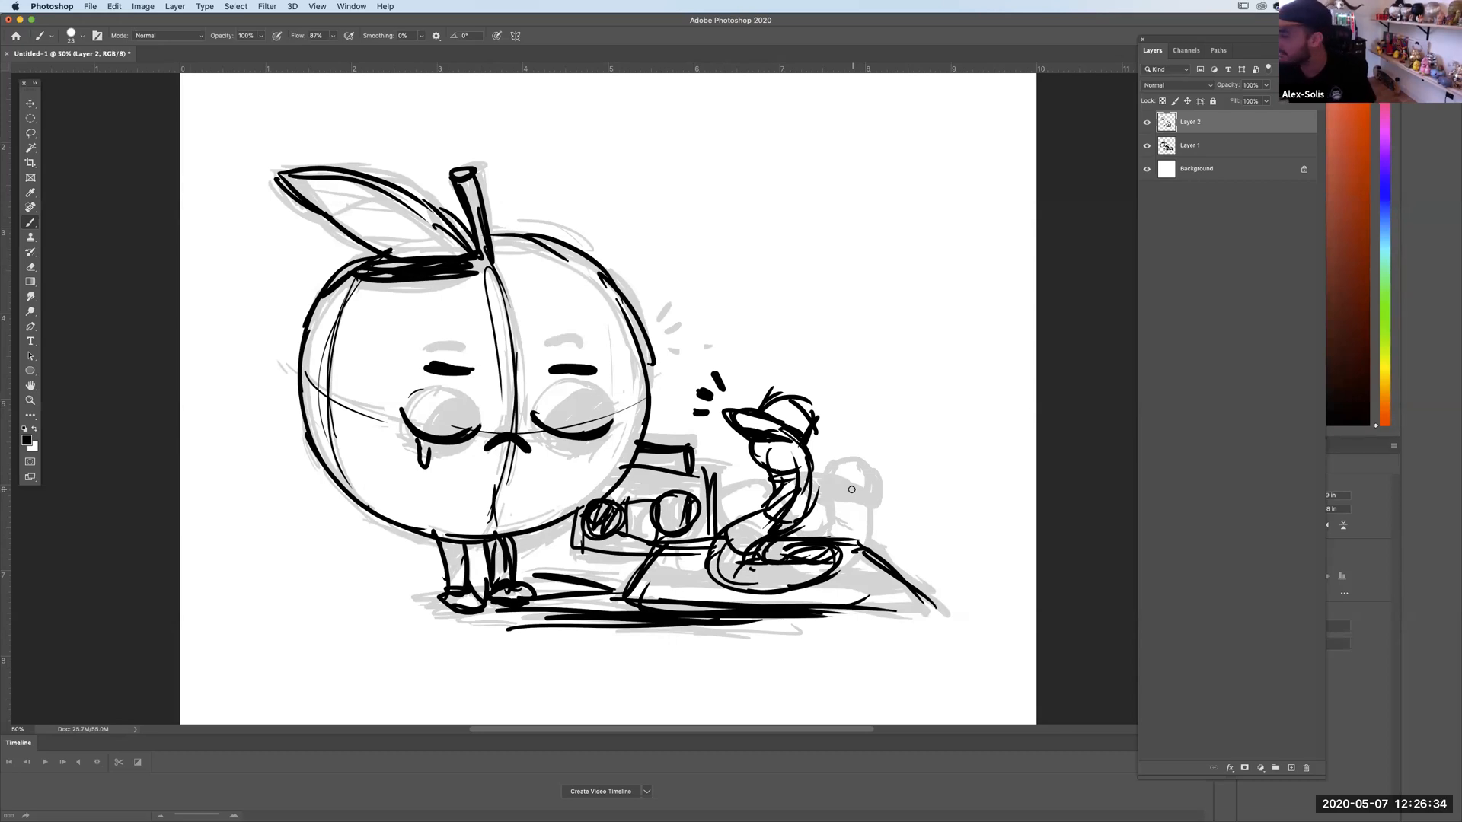
Hide the first sketch layer and label the second sketch with a circled 2 near its upper right.
{"action": "left_click", "coordinate": [1147, 146]}
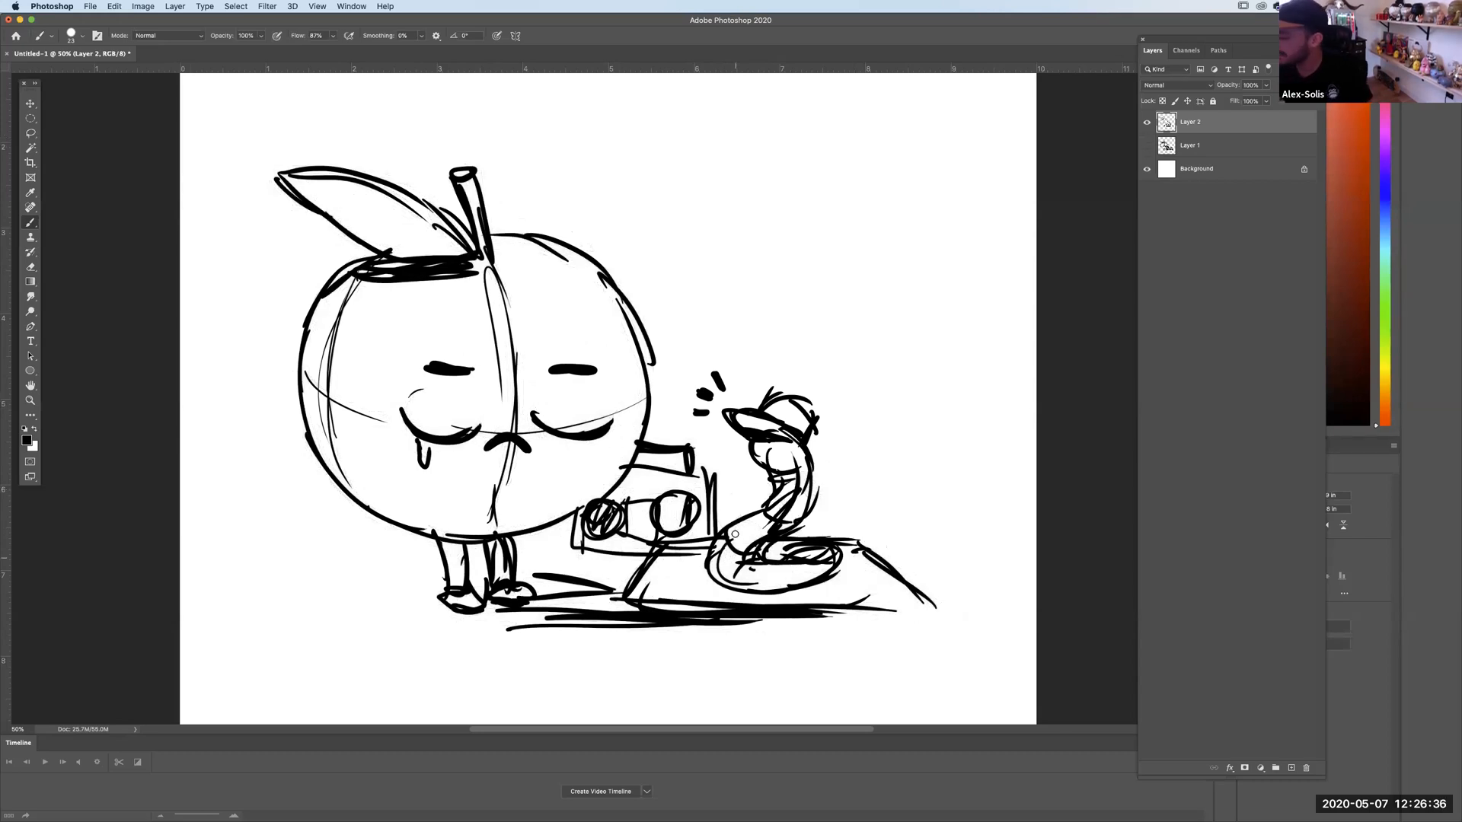
{"action": "left_click_drag", "start_coordinate": [804, 196], "coordinate": [851, 240]}
{"action": "mouse_move", "coordinate": [860, 183]}
{"action": "left_mouse_down"}
{"action": "mouse_move", "coordinate": [887, 223]}
{"action": "mouse_move", "coordinate": [854, 172]}
{"action": "mouse_move", "coordinate": [805, 242]}
{"action": "left_mouse_up"}
Show only the first sketch over the background and label it with a circled 1.
{"action": "left_click", "coordinate": [1147, 122]}
{"action": "left_click", "coordinate": [1147, 146]}
{"action": "left_click", "coordinate": [1166, 145]}
{"action": "mouse_move", "coordinate": [821, 168]}
{"action": "left_mouse_down"}
{"action": "mouse_move", "coordinate": [761, 251]}
{"action": "mouse_move", "coordinate": [769, 263]}
{"action": "left_mouse_up"}
Switch back to the second sketch, lower its layer's opacity and add a new layer for a third sketch.
{"action": "left_click", "coordinate": [1147, 145]}
{"action": "left_click", "coordinate": [1146, 122]}
{"action": "left_click", "coordinate": [1189, 122]}
{"action": "left_click_drag", "start_coordinate": [1266, 84], "coordinate": [1227, 100]}
{"action": "left_click", "coordinate": [1291, 767]}
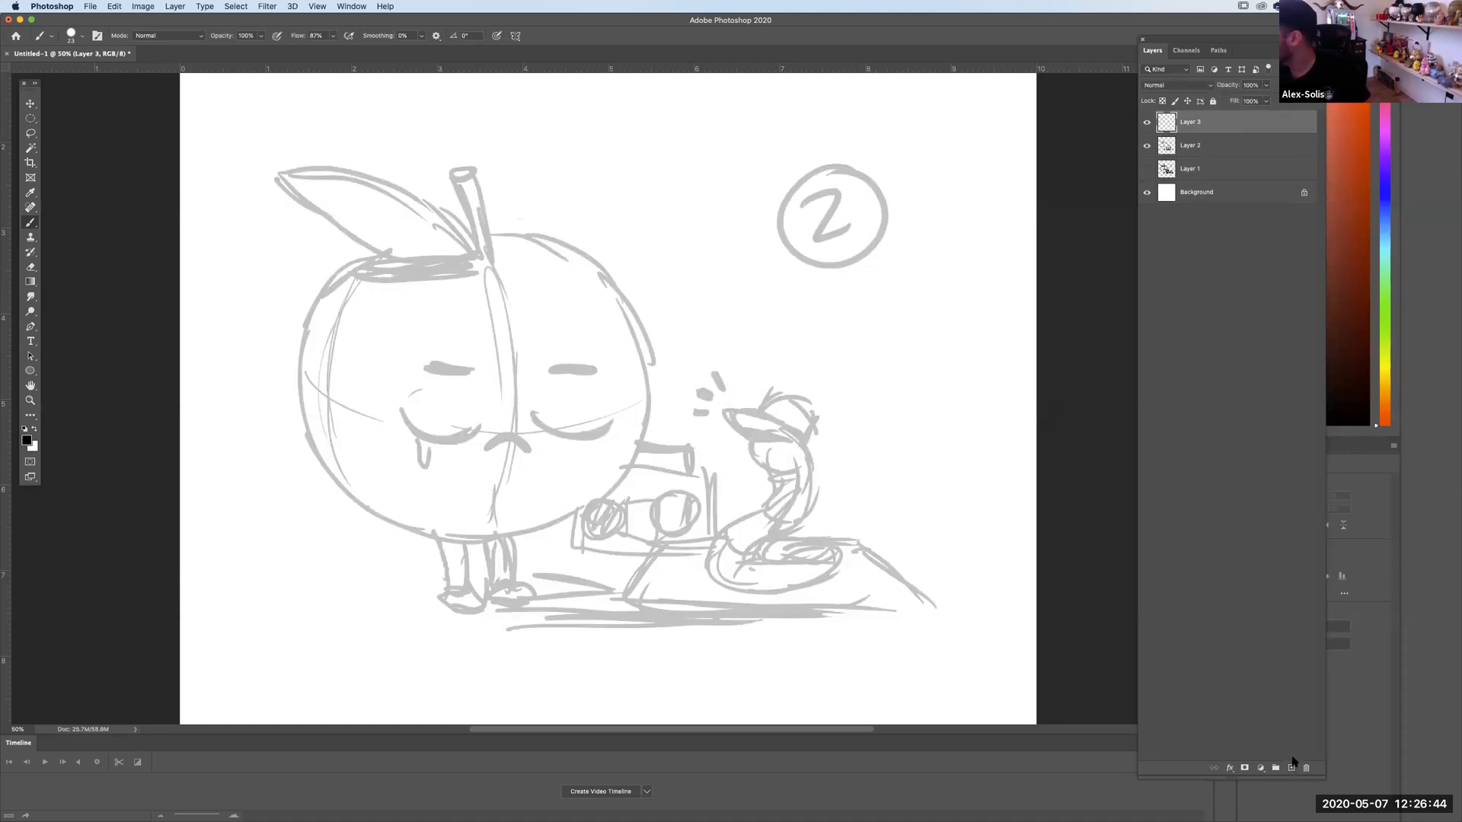
Outline a new fruit on the new layer with leaf, stem, round body and a large round left eye.
{"action": "mouse_move", "coordinate": [462, 261]}
{"action": "left_mouse_down"}
{"action": "mouse_move", "coordinate": [310, 216]}
{"action": "mouse_move", "coordinate": [317, 226]}
{"action": "mouse_move", "coordinate": [288, 183]}
{"action": "mouse_move", "coordinate": [376, 167]}
{"action": "mouse_move", "coordinate": [466, 257]}
{"action": "left_mouse_up"}
{"action": "mouse_move", "coordinate": [292, 198]}
{"action": "left_mouse_down"}
{"action": "mouse_move", "coordinate": [253, 163]}
{"action": "mouse_move", "coordinate": [311, 182]}
{"action": "left_mouse_up"}
{"action": "mouse_move", "coordinate": [471, 268]}
{"action": "left_mouse_down"}
{"action": "mouse_move", "coordinate": [446, 152]}
{"action": "mouse_move", "coordinate": [403, 250]}
{"action": "mouse_move", "coordinate": [335, 266]}
{"action": "left_mouse_up"}
{"action": "mouse_move", "coordinate": [295, 329]}
{"action": "left_mouse_down"}
{"action": "mouse_move", "coordinate": [341, 270]}
{"action": "mouse_move", "coordinate": [396, 529]}
{"action": "mouse_move", "coordinate": [562, 527]}
{"action": "mouse_move", "coordinate": [636, 323]}
{"action": "left_mouse_up"}
{"action": "left_click_drag", "start_coordinate": [482, 225], "coordinate": [632, 327]}
{"action": "mouse_move", "coordinate": [625, 324]}
{"action": "left_mouse_down"}
{"action": "mouse_move", "coordinate": [643, 396]}
{"action": "mouse_move", "coordinate": [625, 441]}
{"action": "left_mouse_up"}
{"action": "left_click_drag", "start_coordinate": [431, 364], "coordinate": [462, 429]}
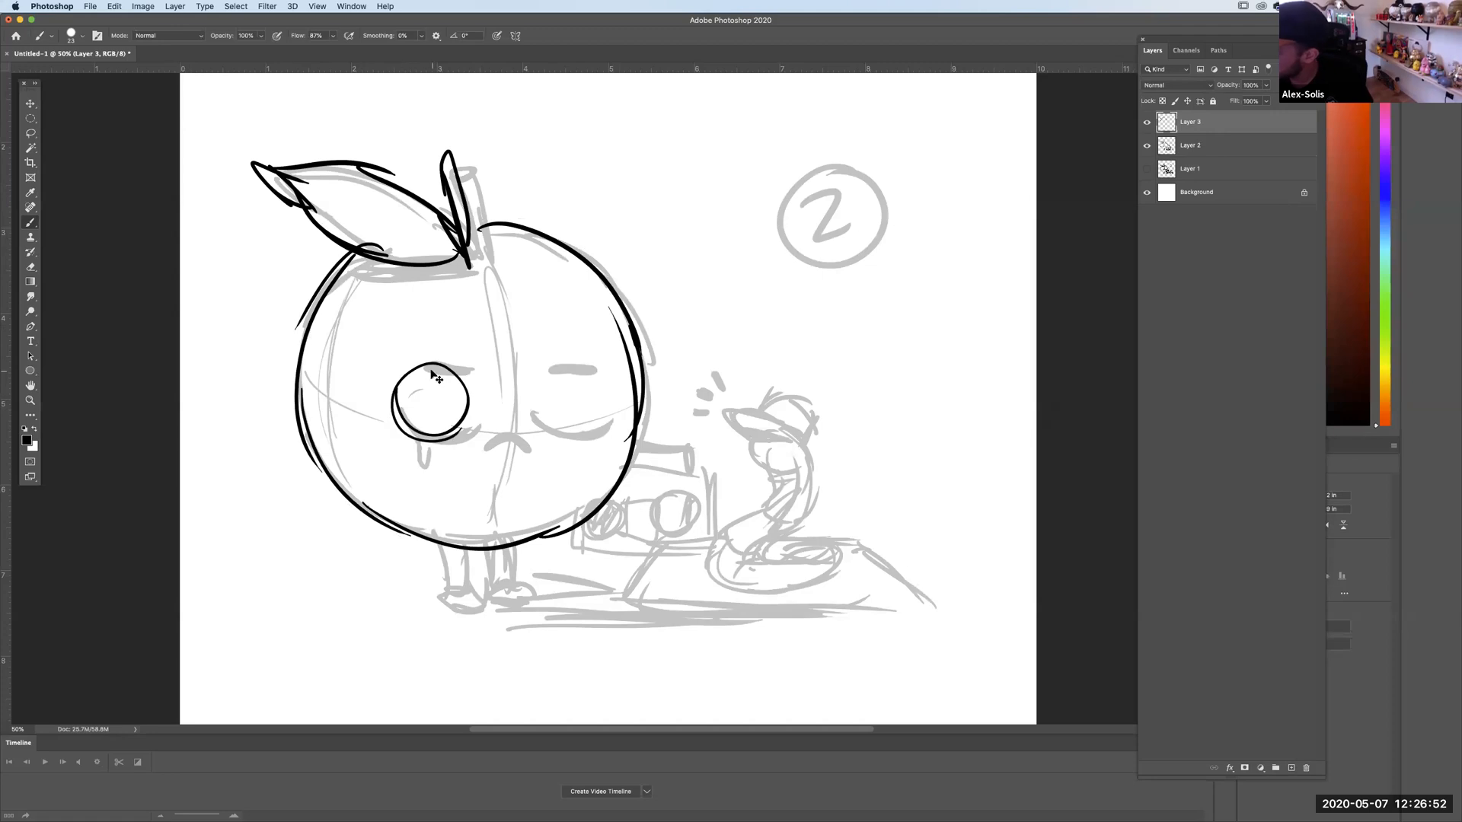
Compare the two earlier sketches and keep sketch 1 as the visible guide with sketch 2 hidden.
{"action": "left_click", "coordinate": [1147, 145]}
{"action": "left_click", "coordinate": [1147, 169]}
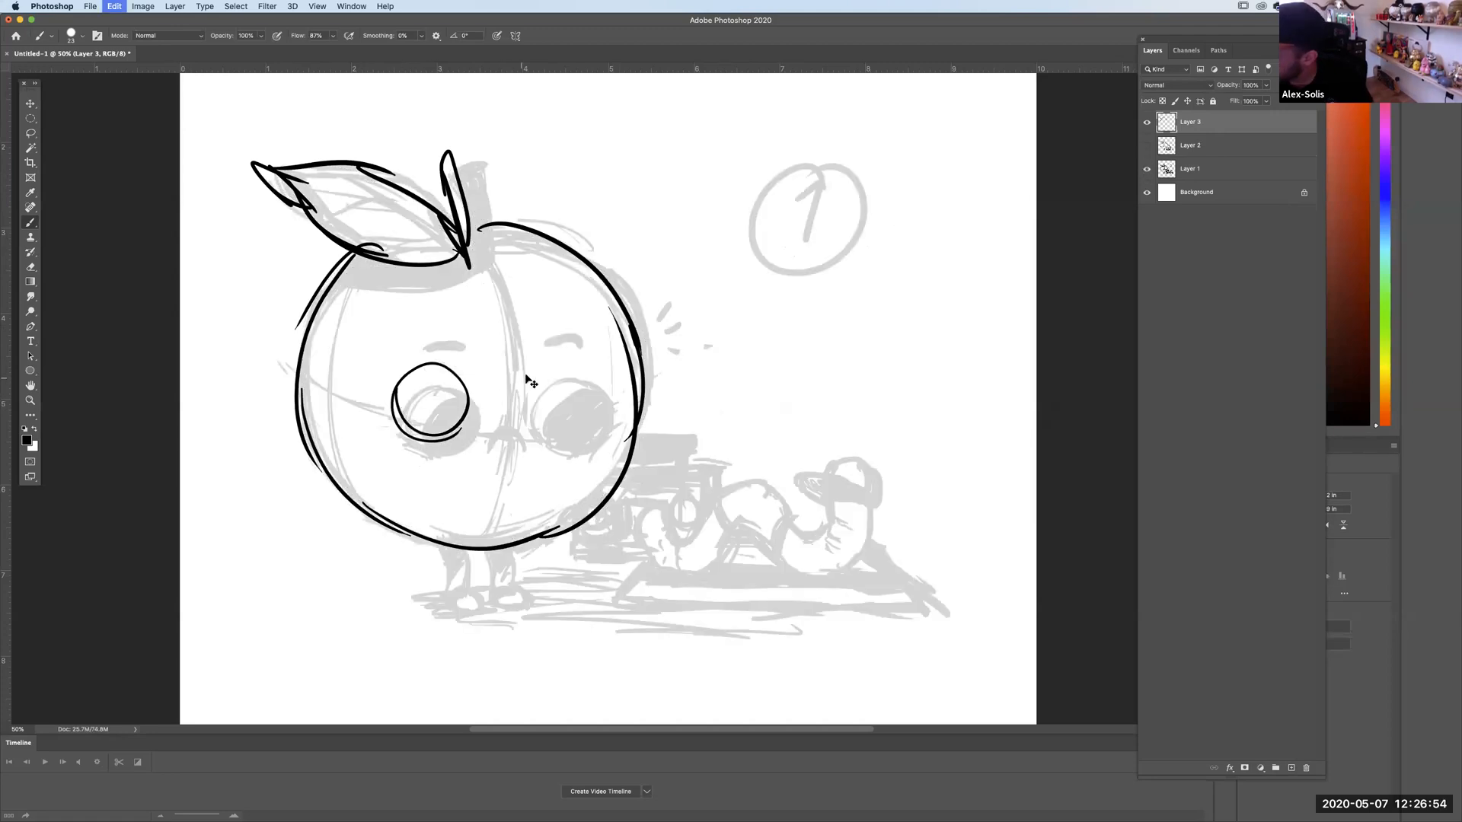
{"action": "left_click", "coordinate": [1146, 168]}
{"action": "left_click", "coordinate": [1147, 145]}
{"action": "left_click", "coordinate": [1146, 145]}
{"action": "left_click", "coordinate": [1147, 169]}
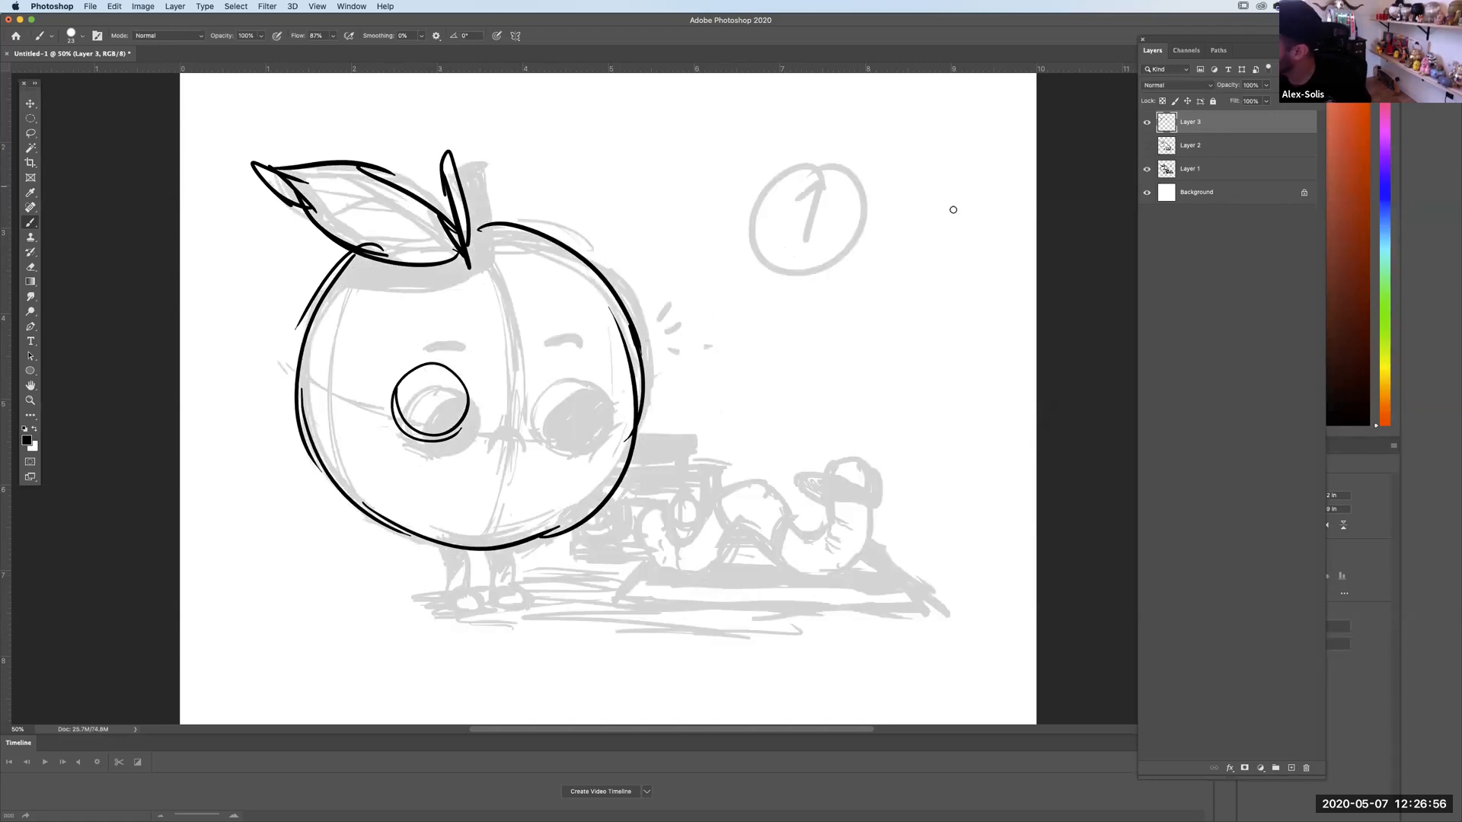
Draw the round right eye, an open toothy smile and raised eyebrows, and hatch dark pupils in both eyes.
{"action": "mouse_move", "coordinate": [540, 374]}
{"action": "left_mouse_down"}
{"action": "mouse_move", "coordinate": [579, 436]}
{"action": "mouse_move", "coordinate": [598, 366]}
{"action": "left_mouse_up"}
{"action": "mouse_move", "coordinate": [513, 424]}
{"action": "left_mouse_down"}
{"action": "mouse_move", "coordinate": [472, 437]}
{"action": "mouse_move", "coordinate": [526, 449]}
{"action": "mouse_move", "coordinate": [507, 421]}
{"action": "mouse_move", "coordinate": [485, 448]}
{"action": "left_mouse_up"}
{"action": "left_click_drag", "start_coordinate": [496, 437], "coordinate": [500, 453]}
{"action": "mouse_move", "coordinate": [502, 429]}
{"action": "left_mouse_down"}
{"action": "mouse_move", "coordinate": [505, 453]}
{"action": "mouse_move", "coordinate": [519, 431]}
{"action": "left_mouse_up"}
{"action": "left_click_drag", "start_coordinate": [412, 346], "coordinate": [565, 328]}
{"action": "mouse_move", "coordinate": [440, 368]}
{"action": "left_mouse_down"}
{"action": "mouse_move", "coordinate": [414, 396]}
{"action": "mouse_move", "coordinate": [431, 423]}
{"action": "mouse_move", "coordinate": [453, 377]}
{"action": "mouse_move", "coordinate": [466, 381]}
{"action": "left_mouse_up"}
{"action": "mouse_move", "coordinate": [558, 404]}
{"action": "left_mouse_down"}
{"action": "mouse_move", "coordinate": [579, 373]}
{"action": "mouse_move", "coordinate": [601, 434]}
{"action": "left_mouse_up"}
Add legs with shoes to the smiling fruit and thicken its right eyebrow, stem and leaf outlines.
{"action": "mouse_move", "coordinate": [440, 544]}
{"action": "left_mouse_down"}
{"action": "mouse_move", "coordinate": [441, 601]}
{"action": "mouse_move", "coordinate": [466, 595]}
{"action": "mouse_move", "coordinate": [459, 548]}
{"action": "mouse_move", "coordinate": [519, 607]}
{"action": "mouse_move", "coordinate": [511, 546]}
{"action": "mouse_move", "coordinate": [456, 564]}
{"action": "left_mouse_up"}
{"action": "left_click_drag", "start_coordinate": [529, 323], "coordinate": [563, 329]}
{"action": "mouse_move", "coordinate": [351, 262]}
{"action": "left_mouse_down"}
{"action": "mouse_move", "coordinate": [462, 268]}
{"action": "mouse_move", "coordinate": [431, 257]}
{"action": "left_mouse_up"}
{"action": "mouse_move", "coordinate": [447, 166]}
{"action": "left_mouse_down"}
{"action": "mouse_move", "coordinate": [455, 152]}
{"action": "mouse_move", "coordinate": [467, 247]}
{"action": "left_mouse_up"}
{"action": "left_click_drag", "start_coordinate": [402, 185], "coordinate": [451, 217]}
{"action": "left_click_drag", "start_coordinate": [298, 169], "coordinate": [437, 231]}
{"action": "left_click_drag", "start_coordinate": [348, 173], "coordinate": [449, 241]}
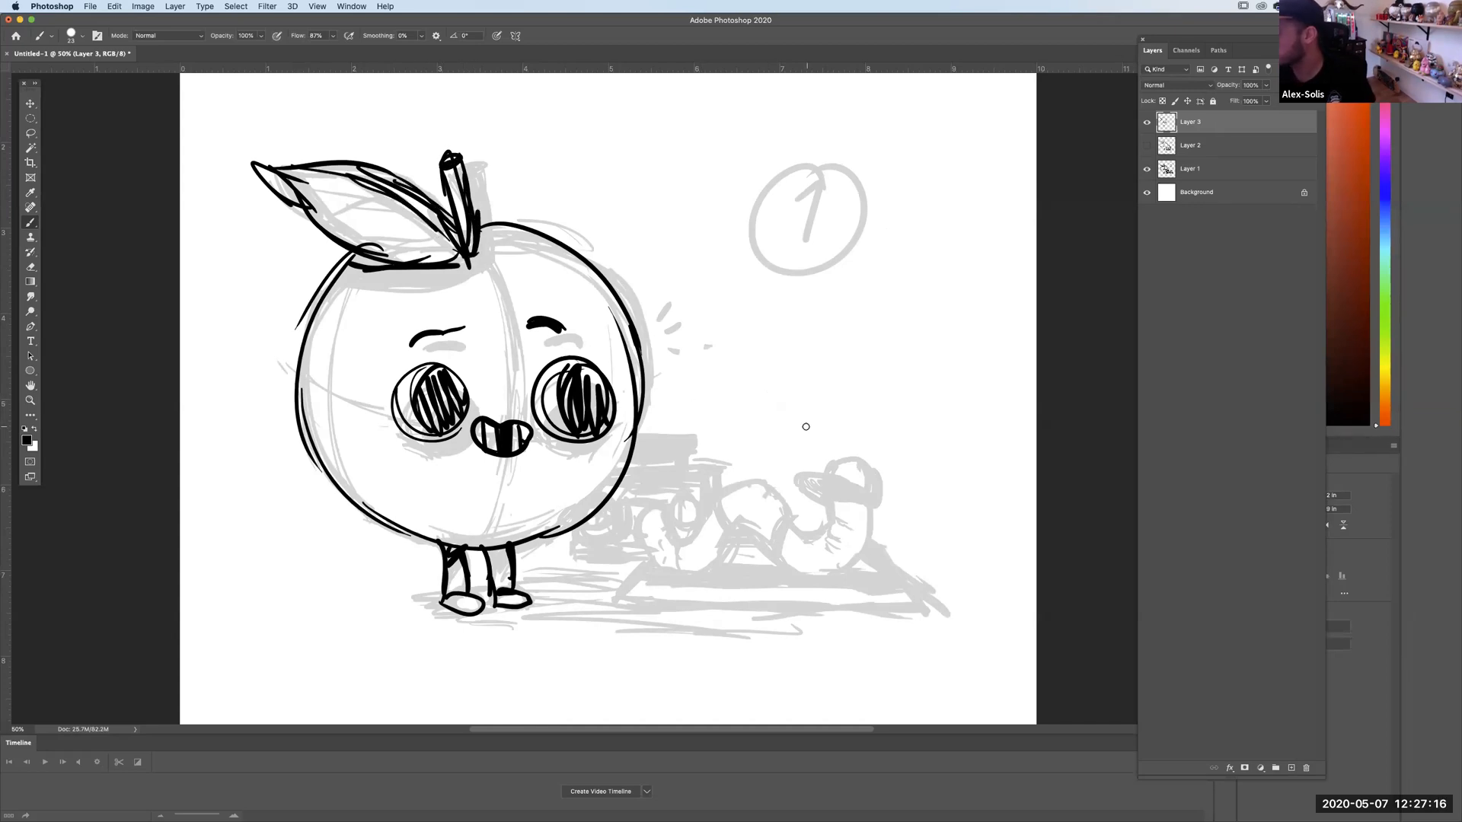
Move the smiling fruit sketch right so it stands over the guide's slab, and return to the brush.
{"action": "key", "text": "v"}
{"action": "left_click_drag", "start_coordinate": [554, 448], "coordinate": [842, 425]}
{"action": "key", "text": "b"}
Outline a flat mat beneath the fruit's feet and add a small arm and a thicker right body edge.
{"action": "mouse_move", "coordinate": [727, 565]}
{"action": "left_mouse_down"}
{"action": "mouse_move", "coordinate": [650, 562]}
{"action": "mouse_move", "coordinate": [616, 611]}
{"action": "mouse_move", "coordinate": [874, 609]}
{"action": "left_mouse_up"}
{"action": "mouse_move", "coordinate": [809, 563]}
{"action": "left_mouse_down"}
{"action": "mouse_move", "coordinate": [883, 567]}
{"action": "mouse_move", "coordinate": [925, 602]}
{"action": "mouse_move", "coordinate": [818, 613]}
{"action": "left_mouse_up"}
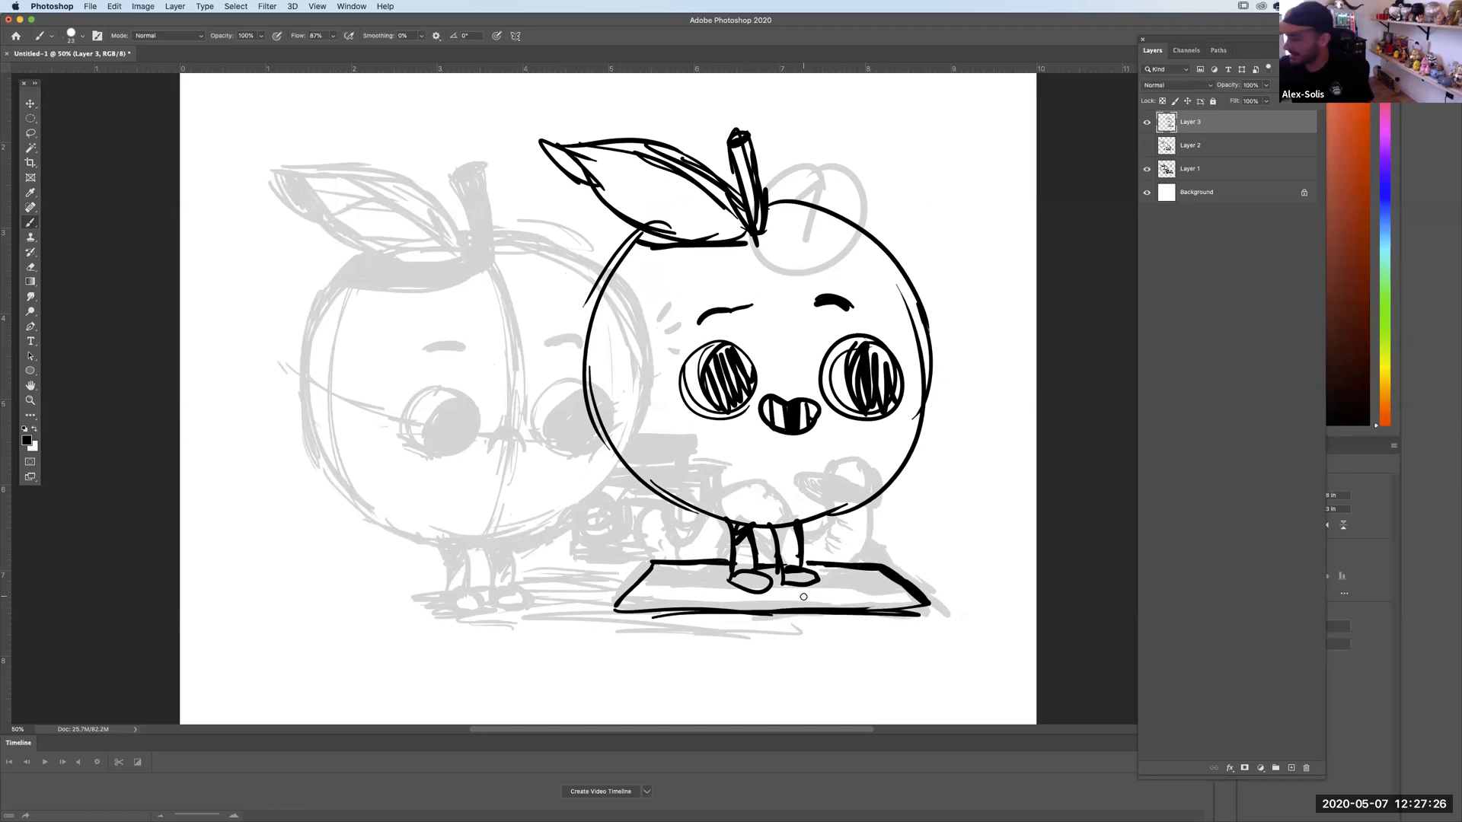
{"action": "left_click_drag", "start_coordinate": [611, 362], "coordinate": [613, 413]}
{"action": "left_click_drag", "start_coordinate": [916, 422], "coordinate": [906, 297]}
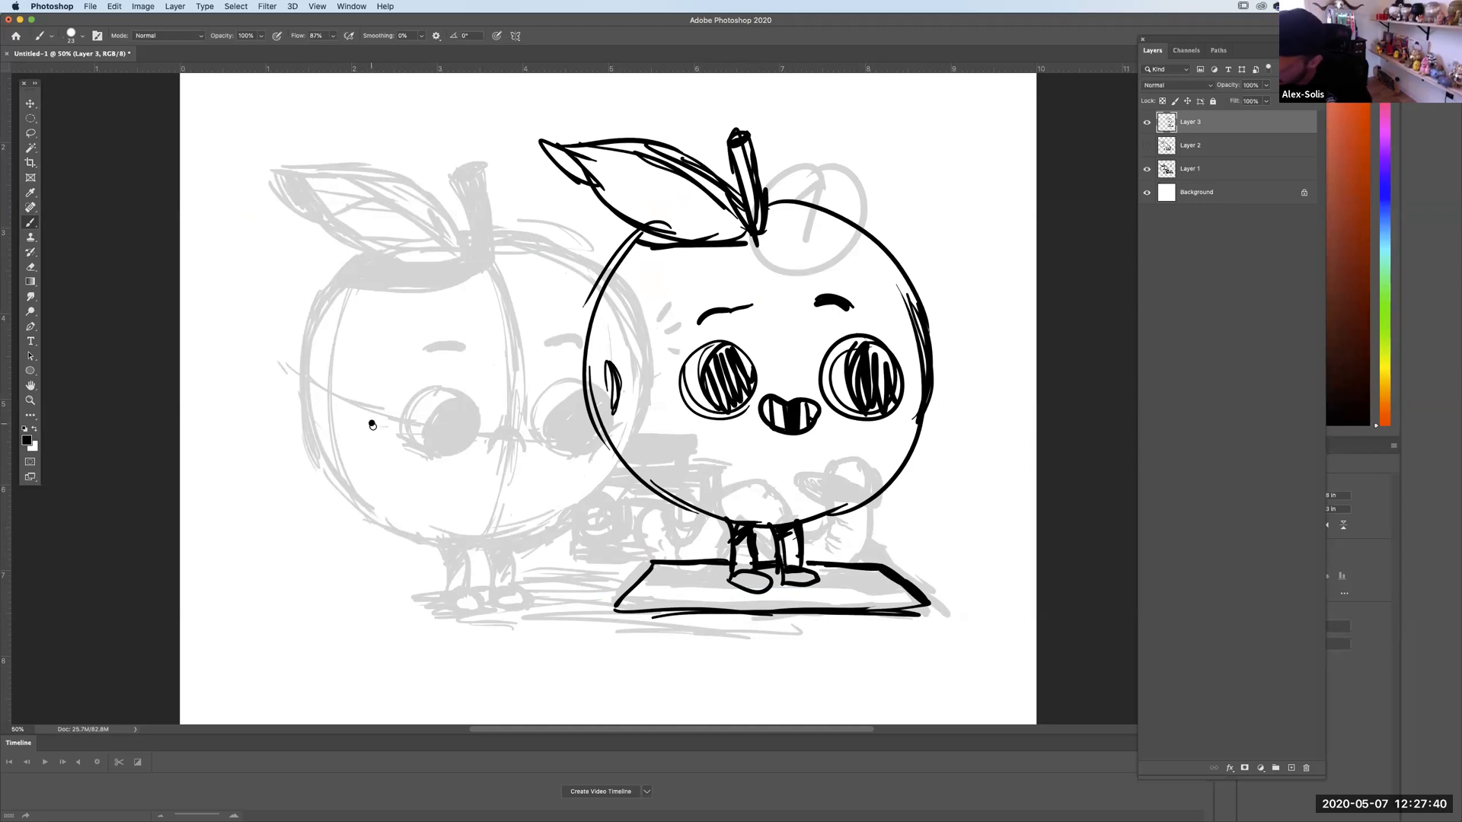
{"action": "left_click_drag", "start_coordinate": [328, 297], "coordinate": [294, 480]}
{"action": "left_click_drag", "start_coordinate": [394, 206], "coordinate": [347, 466]}
{"action": "left_click_drag", "start_coordinate": [378, 312], "coordinate": [405, 253]}
{"action": "left_click_drag", "start_coordinate": [428, 232], "coordinate": [356, 564]}
{"action": "left_click_drag", "start_coordinate": [401, 528], "coordinate": [439, 414]}
{"action": "key", "text": "super+z"}
{"action": "key", "text": "super+z"}
{"action": "key", "text": "super+z"}
{"action": "key", "text": "super+z"}
{"action": "left_click_drag", "start_coordinate": [317, 533], "coordinate": [334, 249]}
{"action": "left_click_drag", "start_coordinate": [374, 217], "coordinate": [328, 499]}
{"action": "mouse_move", "coordinate": [430, 252]}
{"action": "left_mouse_down"}
{"action": "mouse_move", "coordinate": [344, 488]}
{"action": "mouse_move", "coordinate": [453, 347]}
{"action": "left_mouse_up"}
{"action": "key", "text": "super+z"}
{"action": "key", "text": "super+z"}
{"action": "key", "text": "super+z"}
{"action": "key", "text": "super+z"}
{"action": "key", "text": "super+z"}
{"action": "key", "text": "super+z"}
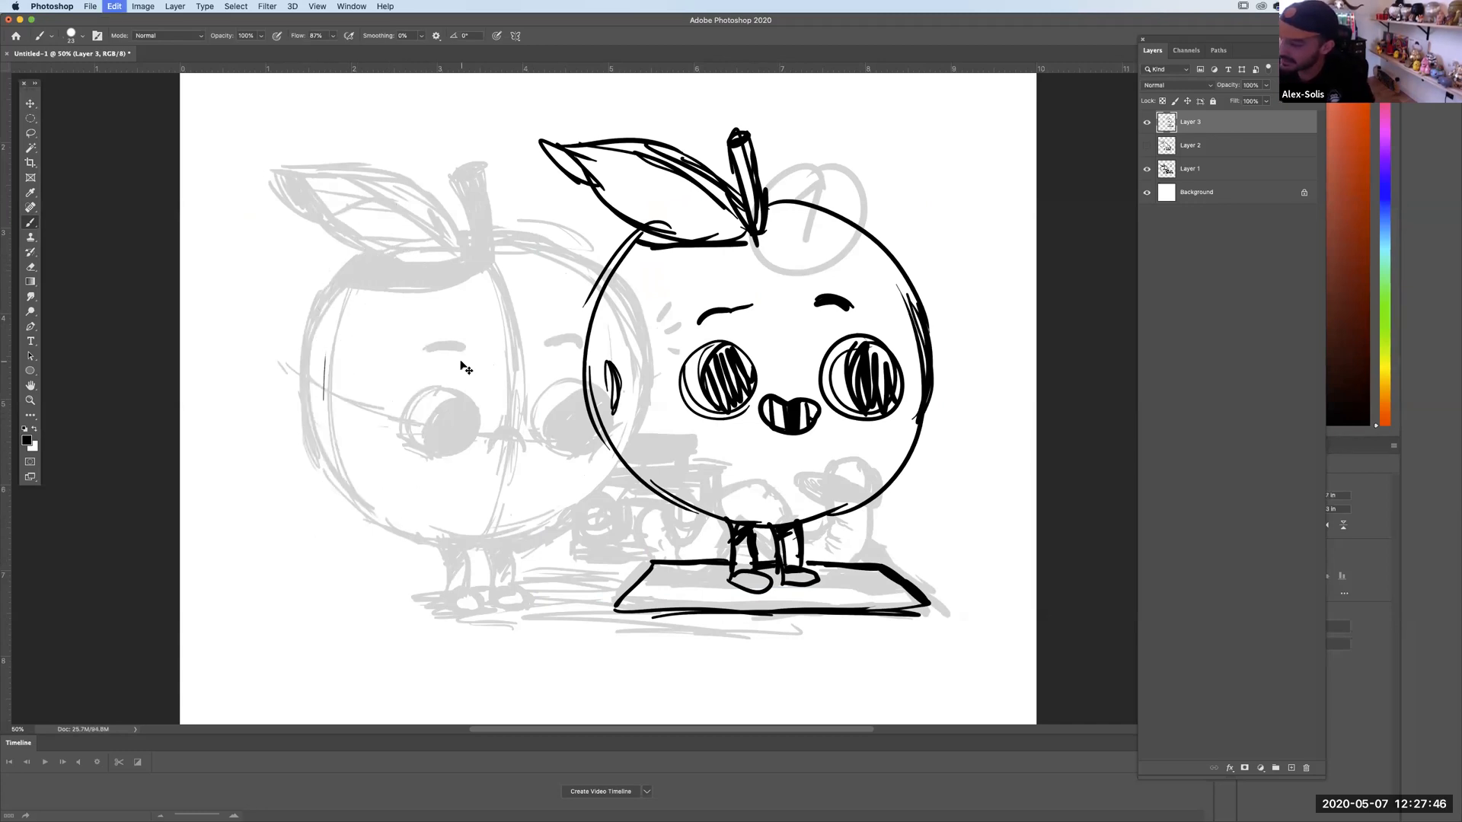
Draw a boombox with two round speakers, a central panel and a top handle beside the smiling fruit's legs.
{"action": "key", "text": "v"}
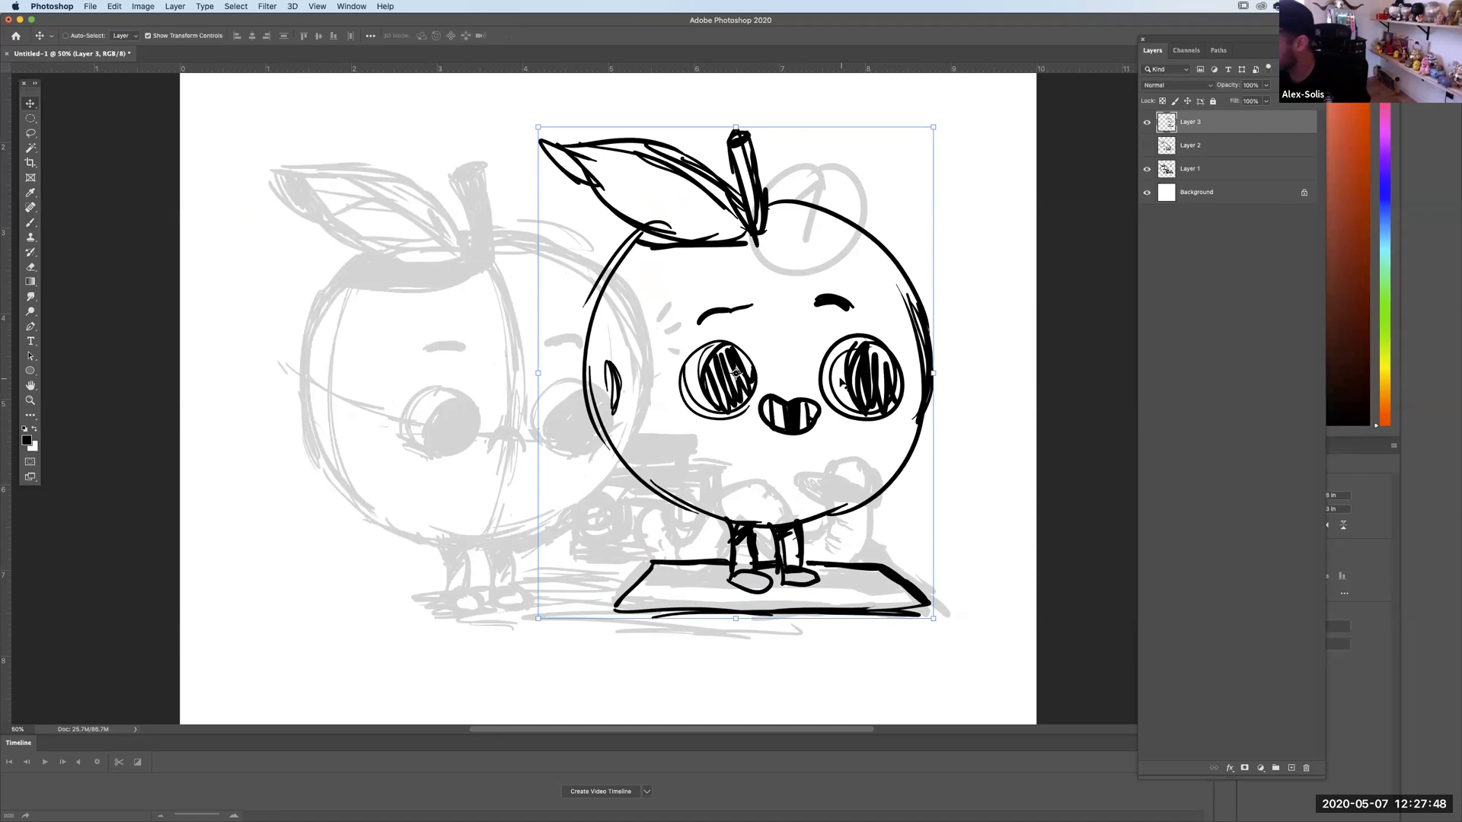
{"action": "left_click", "coordinate": [30, 223]}
{"action": "mouse_move", "coordinate": [578, 476]}
{"action": "left_mouse_down"}
{"action": "mouse_move", "coordinate": [579, 558]}
{"action": "mouse_move", "coordinate": [578, 546]}
{"action": "mouse_move", "coordinate": [699, 560]}
{"action": "mouse_move", "coordinate": [635, 471]}
{"action": "left_mouse_up"}
{"action": "left_click_drag", "start_coordinate": [710, 514], "coordinate": [708, 551]}
{"action": "mouse_move", "coordinate": [613, 496]}
{"action": "left_mouse_down"}
{"action": "mouse_move", "coordinate": [686, 511]}
{"action": "mouse_move", "coordinate": [684, 533]}
{"action": "left_mouse_up"}
{"action": "mouse_move", "coordinate": [628, 497]}
{"action": "left_mouse_down"}
{"action": "mouse_move", "coordinate": [627, 537]}
{"action": "mouse_move", "coordinate": [662, 536]}
{"action": "mouse_move", "coordinate": [631, 507]}
{"action": "mouse_move", "coordinate": [638, 478]}
{"action": "mouse_move", "coordinate": [588, 460]}
{"action": "left_mouse_up"}
{"action": "left_click_drag", "start_coordinate": [597, 461], "coordinate": [607, 444]}
Draw a small tilted cap with a rounded crown and dark brim on the fruit's upper right side.
{"action": "left_click_drag", "start_coordinate": [818, 215], "coordinate": [880, 227]}
{"action": "mouse_move", "coordinate": [861, 222]}
{"action": "left_mouse_down"}
{"action": "mouse_move", "coordinate": [798, 200]}
{"action": "mouse_move", "coordinate": [815, 203]}
{"action": "left_mouse_up"}
{"action": "mouse_move", "coordinate": [811, 207]}
{"action": "left_mouse_down"}
{"action": "mouse_move", "coordinate": [854, 230]}
{"action": "mouse_move", "coordinate": [872, 222]}
{"action": "mouse_move", "coordinate": [853, 238]}
{"action": "left_mouse_up"}
{"action": "mouse_move", "coordinate": [817, 230]}
{"action": "left_mouse_down"}
{"action": "mouse_move", "coordinate": [897, 236]}
{"action": "mouse_move", "coordinate": [842, 233]}
{"action": "left_mouse_up"}
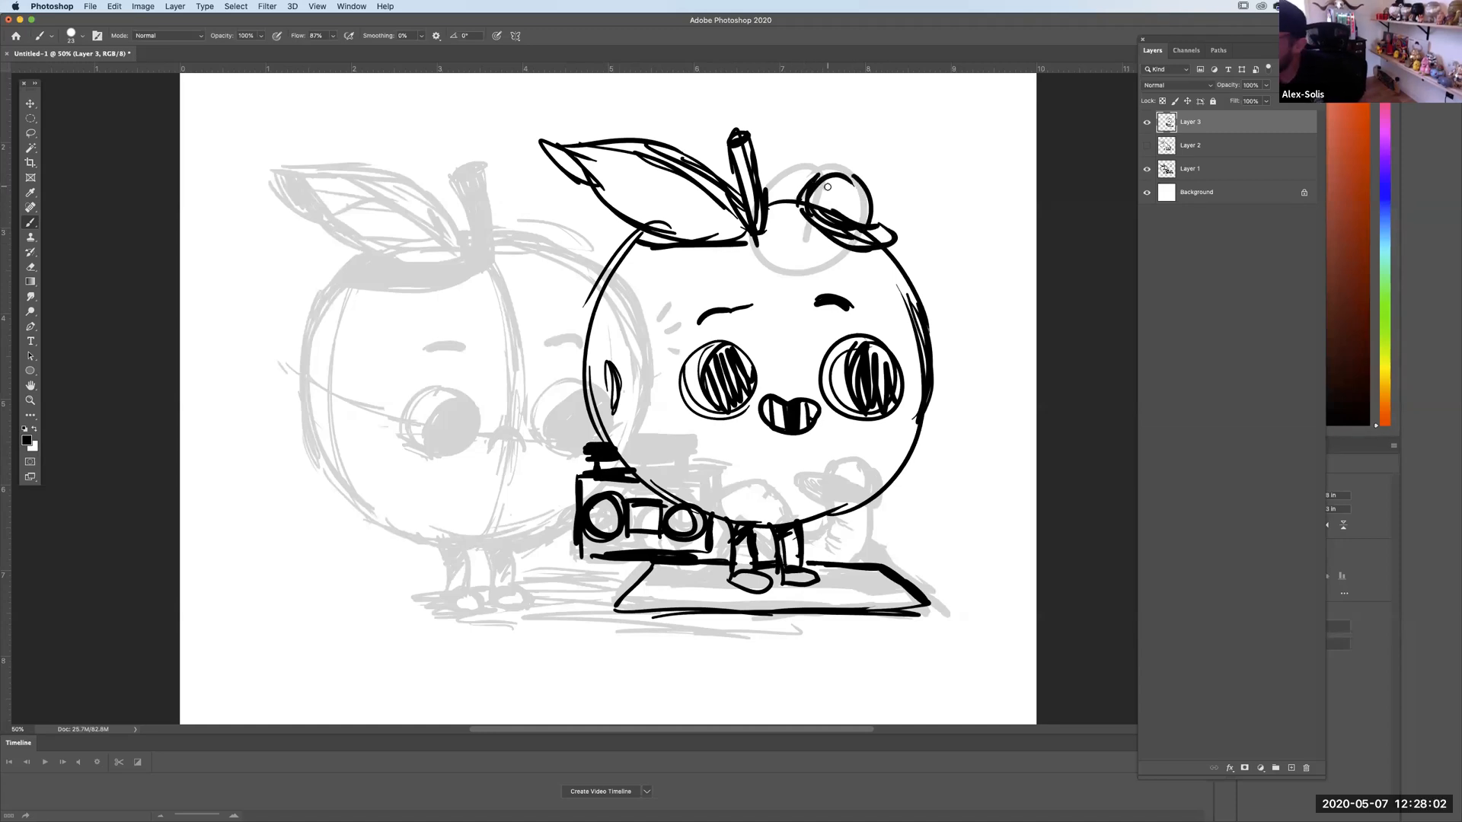
Move the whole smiling fruit sketch left to the middle of the canvas and return to the brush.
{"action": "key", "text": "v"}
{"action": "left_click_drag", "start_coordinate": [892, 450], "coordinate": [722, 445]}
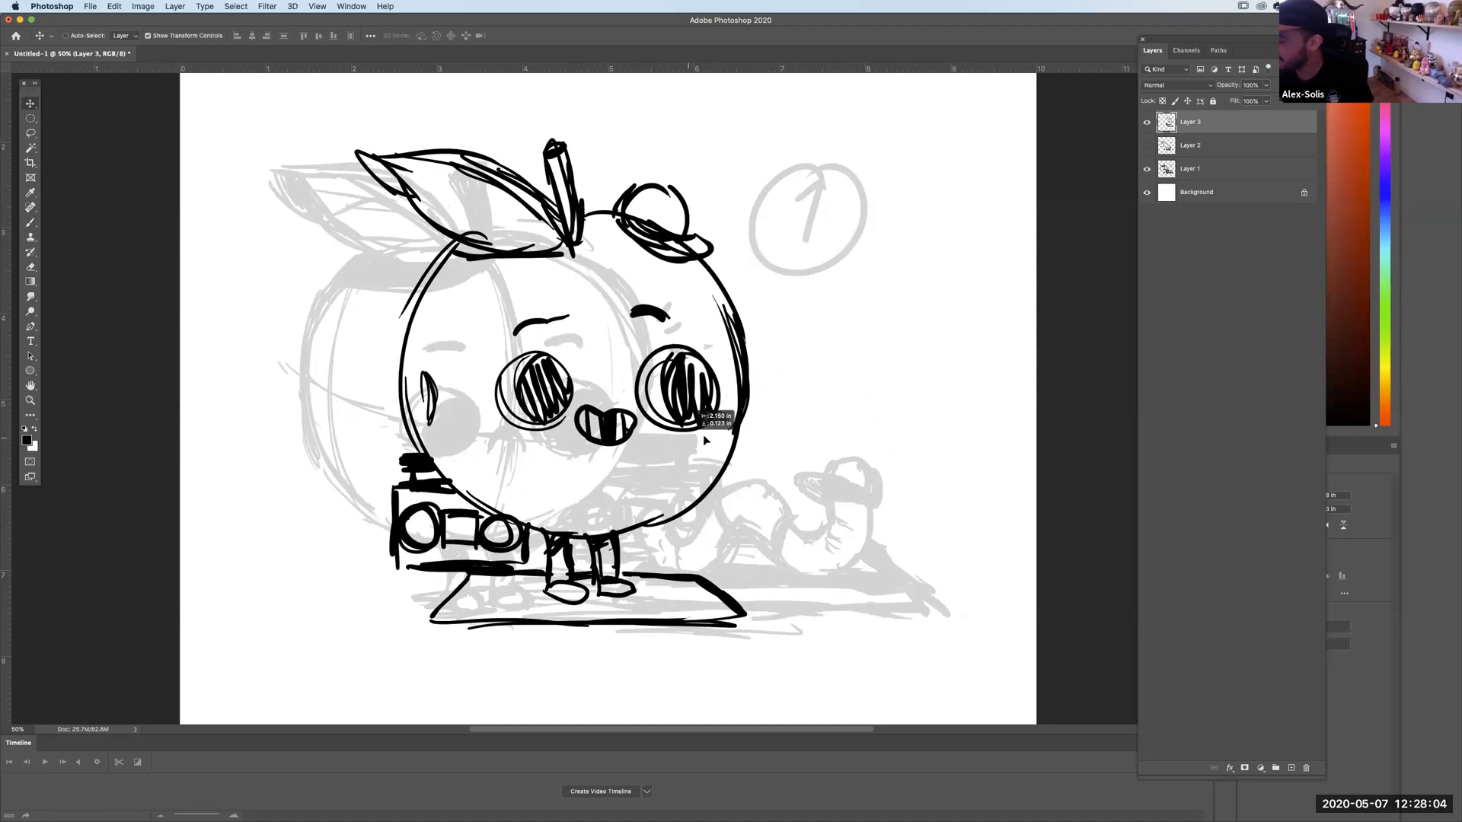
{"action": "left_click", "coordinate": [30, 224]}
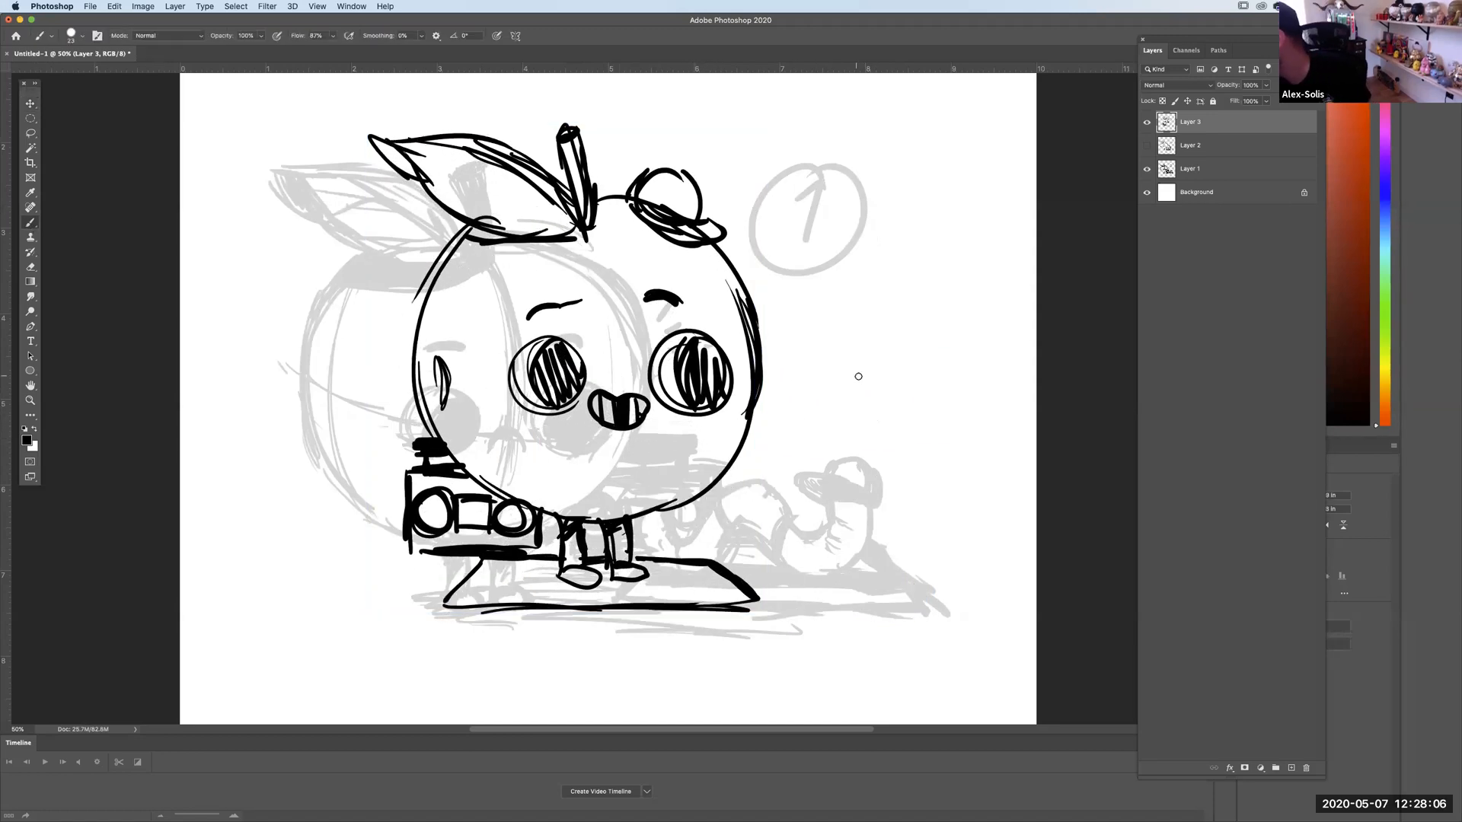
Draw two wavy arms reaching outward from the fruit's sides, with a band line across the left sleeve.
{"action": "mouse_move", "coordinate": [430, 356]}
{"action": "left_mouse_down"}
{"action": "mouse_move", "coordinate": [377, 388]}
{"action": "mouse_move", "coordinate": [298, 370]}
{"action": "mouse_move", "coordinate": [339, 404]}
{"action": "mouse_move", "coordinate": [396, 417]}
{"action": "mouse_move", "coordinate": [434, 404]}
{"action": "left_mouse_up"}
{"action": "mouse_move", "coordinate": [762, 384]}
{"action": "left_mouse_down"}
{"action": "mouse_move", "coordinate": [879, 345]}
{"action": "mouse_move", "coordinate": [875, 380]}
{"action": "mouse_move", "coordinate": [799, 403]}
{"action": "mouse_move", "coordinate": [784, 384]}
{"action": "left_mouse_up"}
{"action": "key", "text": "super+z"}
{"action": "key", "text": "super+z"}
{"action": "key", "text": "super+z"}
{"action": "key", "text": "super+z"}
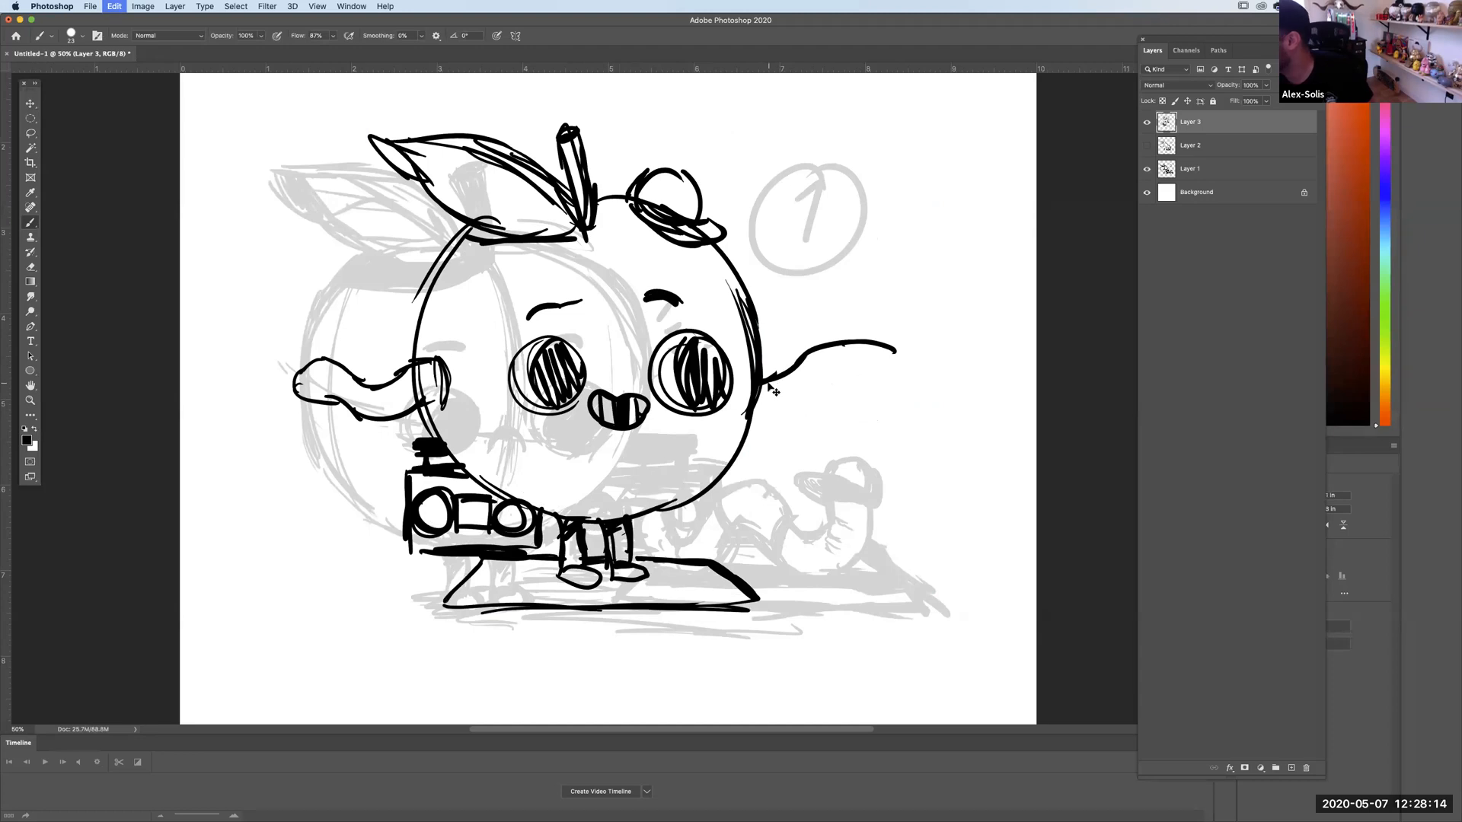
{"action": "mouse_move", "coordinate": [768, 414]}
{"action": "left_mouse_down"}
{"action": "mouse_move", "coordinate": [856, 359]}
{"action": "mouse_move", "coordinate": [791, 395]}
{"action": "left_mouse_up"}
{"action": "left_click_drag", "start_coordinate": [378, 387], "coordinate": [385, 415]}
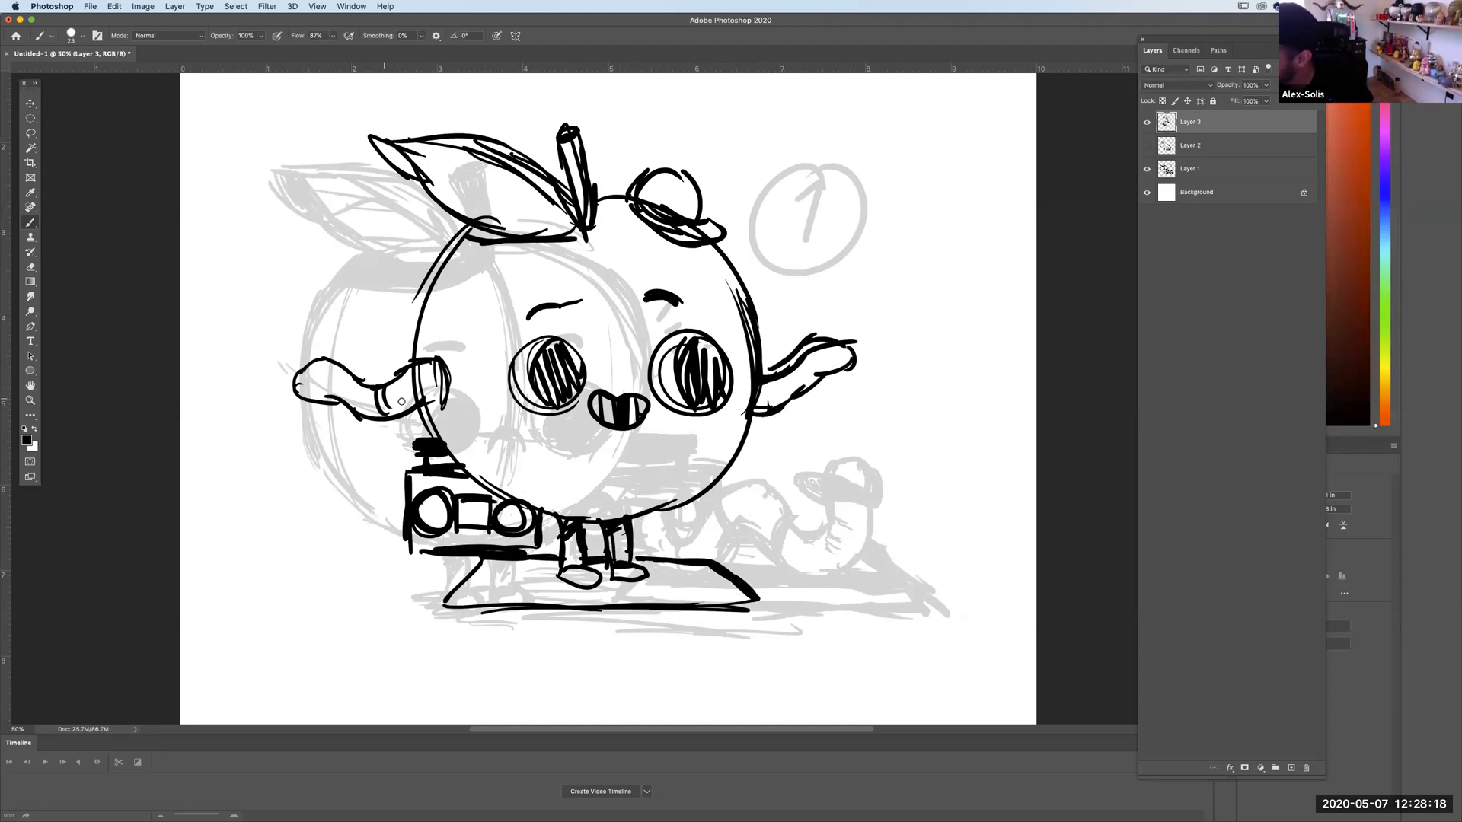
Shorten both arms, round off their ends and darken the underside where the left arm joins the body.
{"action": "left_click_drag", "start_coordinate": [424, 356], "coordinate": [417, 389]}
{"action": "mouse_move", "coordinate": [306, 368]}
{"action": "left_mouse_down"}
{"action": "mouse_move", "coordinate": [320, 398]}
{"action": "mouse_move", "coordinate": [324, 359]}
{"action": "mouse_move", "coordinate": [339, 367]}
{"action": "left_mouse_up"}
{"action": "mouse_move", "coordinate": [837, 320]}
{"action": "left_mouse_down"}
{"action": "mouse_move", "coordinate": [838, 335]}
{"action": "mouse_move", "coordinate": [788, 356]}
{"action": "mouse_move", "coordinate": [838, 351]}
{"action": "left_mouse_up"}
{"action": "mouse_move", "coordinate": [346, 405]}
{"action": "left_mouse_down"}
{"action": "mouse_move", "coordinate": [332, 397]}
{"action": "mouse_move", "coordinate": [363, 380]}
{"action": "left_mouse_up"}
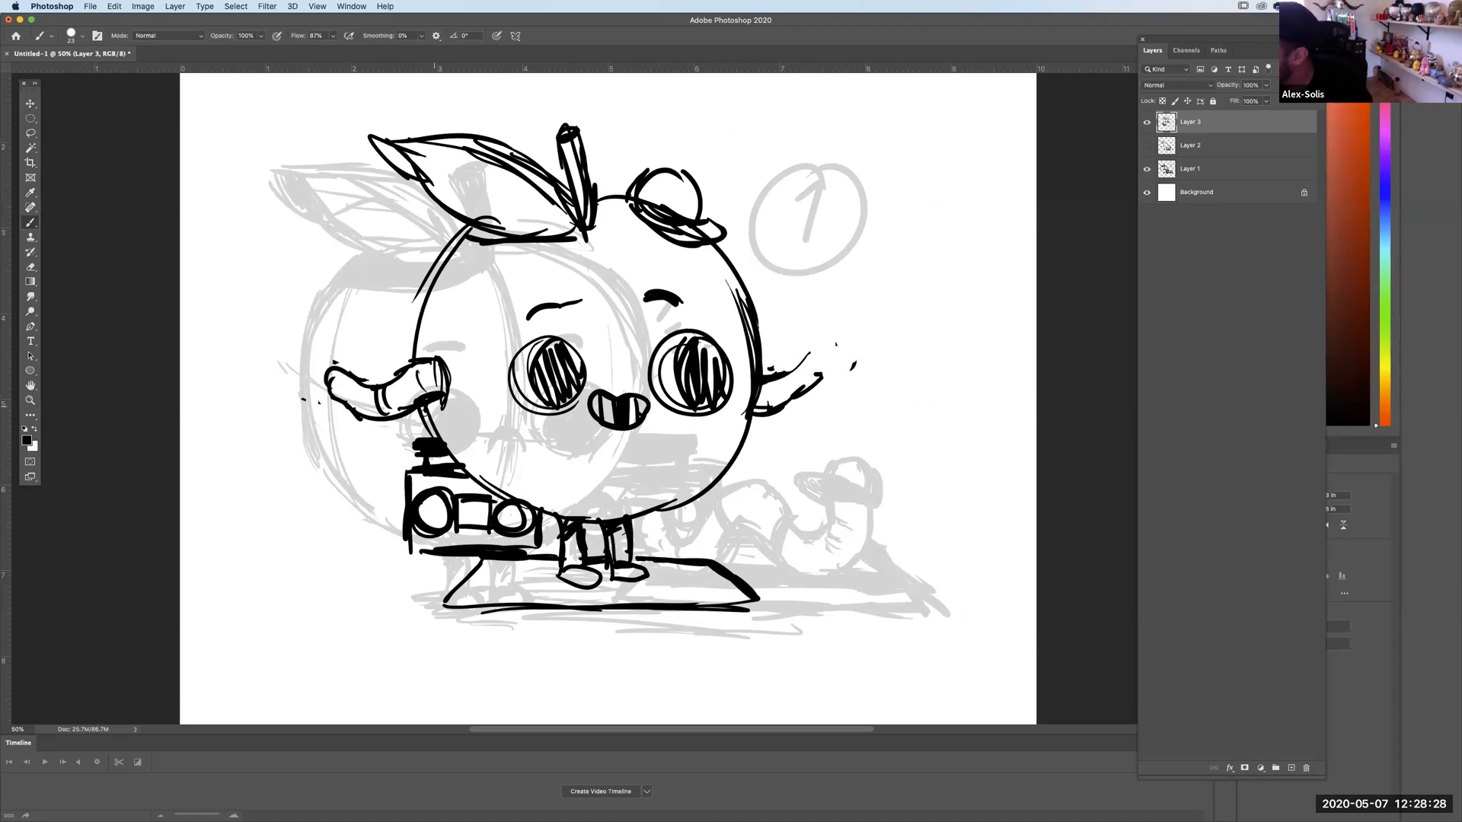
{"action": "mouse_move", "coordinate": [761, 373]}
{"action": "left_mouse_down"}
{"action": "mouse_move", "coordinate": [832, 352]}
{"action": "mouse_move", "coordinate": [784, 407]}
{"action": "left_mouse_up"}
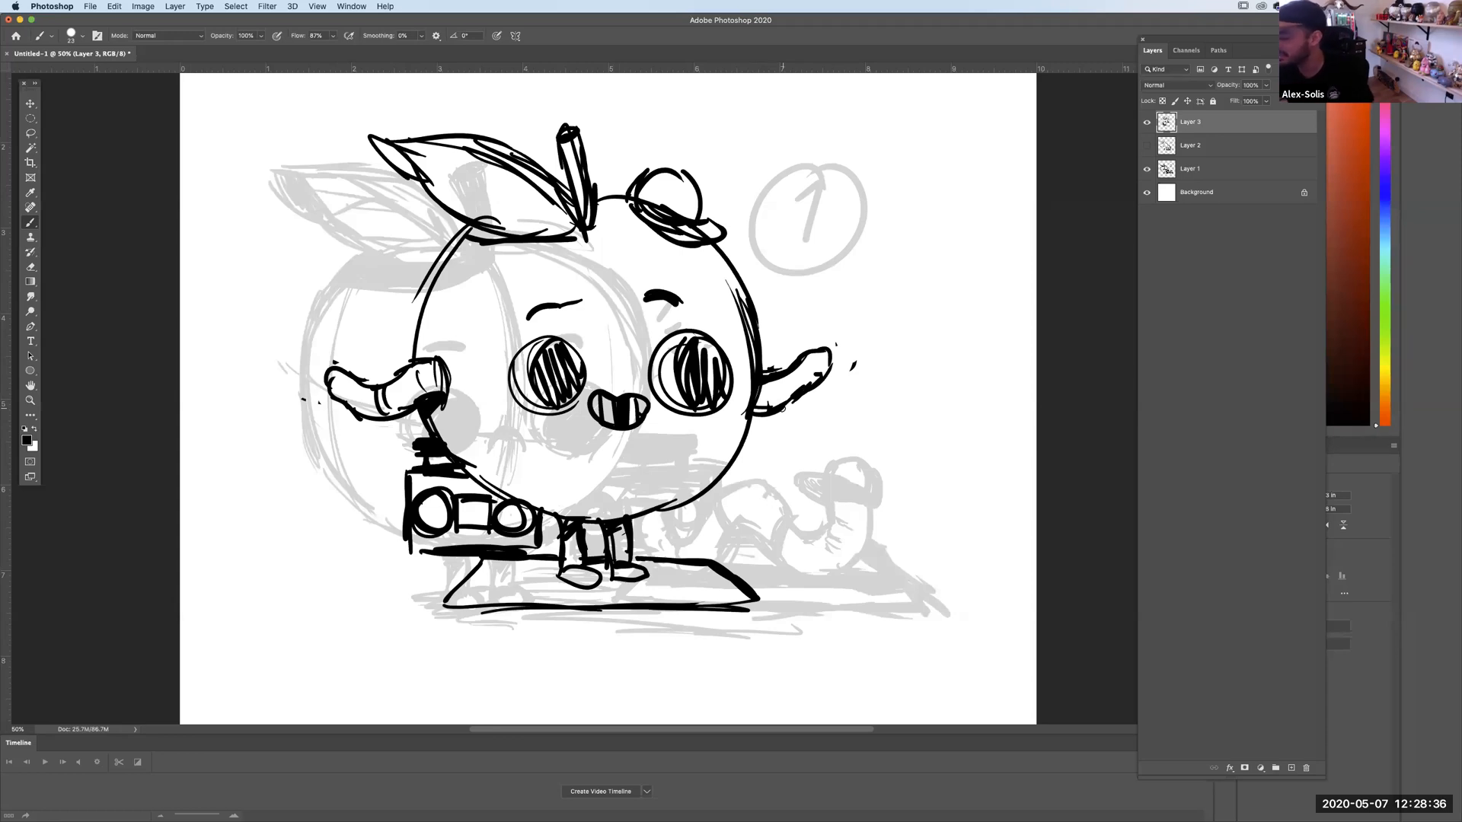
Erase both eyebrows and redraw them as short, slightly curved dashes above the eyes.
{"action": "key", "text": "e"}
{"action": "mouse_move", "coordinate": [553, 304]}
{"action": "left_mouse_down"}
{"action": "mouse_move", "coordinate": [538, 310]}
{"action": "mouse_move", "coordinate": [580, 302]}
{"action": "left_mouse_up"}
{"action": "left_click_drag", "start_coordinate": [652, 297], "coordinate": [679, 302]}
{"action": "key", "text": "b"}
{"action": "left_click_drag", "start_coordinate": [549, 312], "coordinate": [531, 311]}
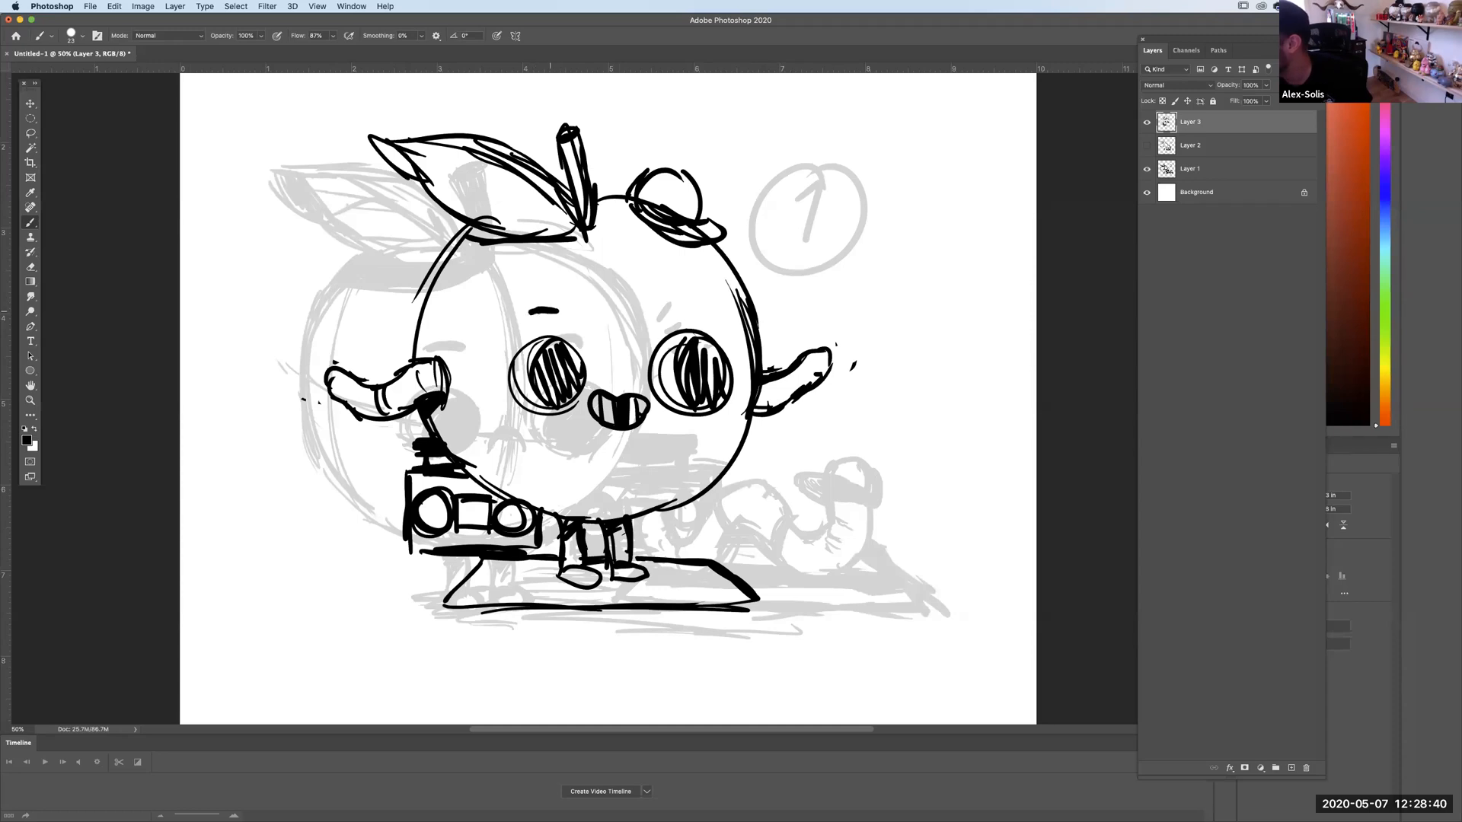
{"action": "left_click_drag", "start_coordinate": [656, 310], "coordinate": [683, 308]}
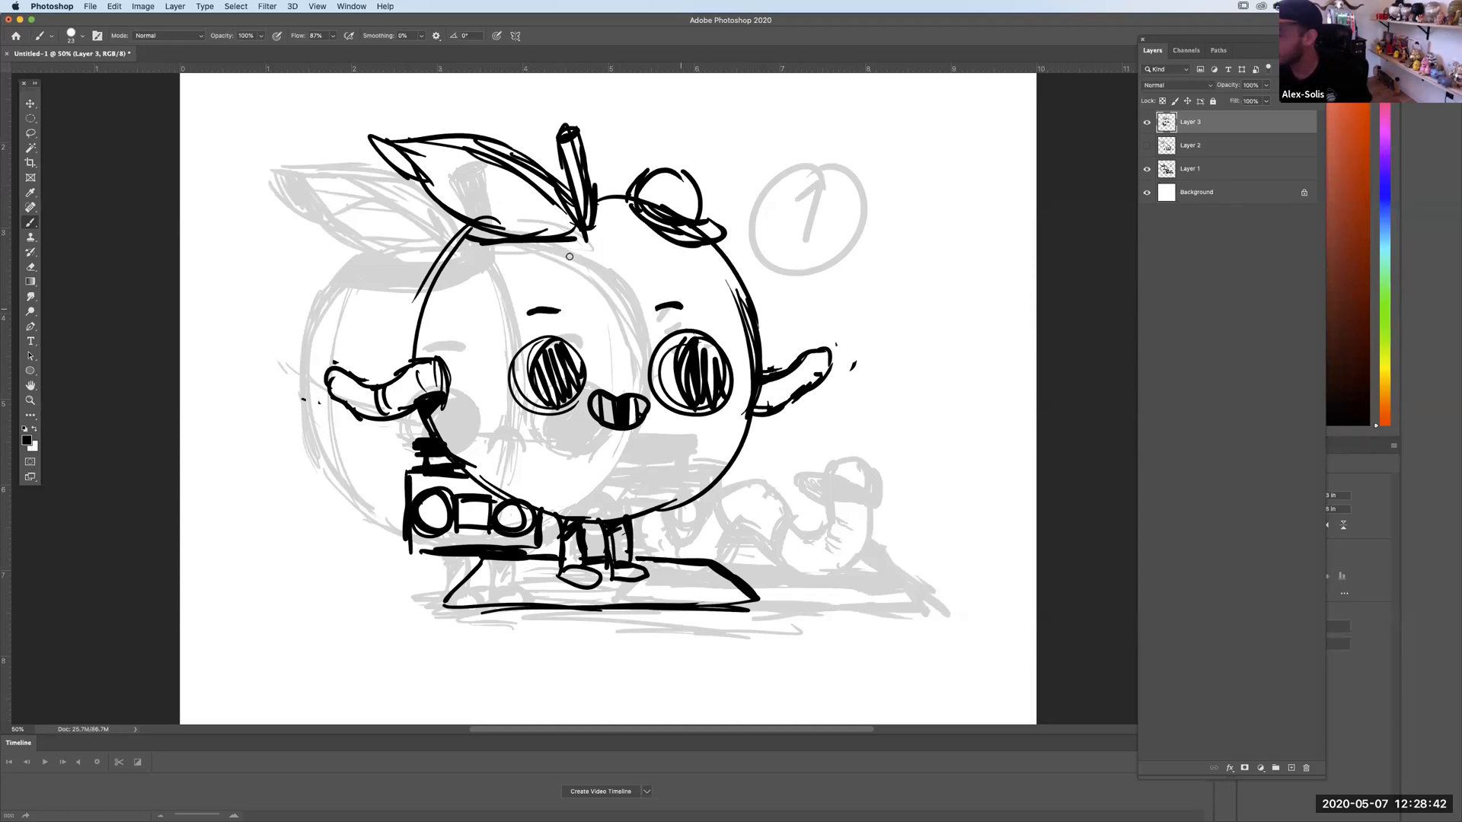
Add inner fold lines and a dark shadow under the leaf, plus a cuff line on the right arm.
{"action": "left_click_drag", "start_coordinate": [470, 246], "coordinate": [554, 243]}
{"action": "left_click_drag", "start_coordinate": [509, 241], "coordinate": [572, 228]}
{"action": "left_click_drag", "start_coordinate": [495, 165], "coordinate": [419, 199]}
{"action": "left_click_drag", "start_coordinate": [489, 223], "coordinate": [548, 204]}
{"action": "left_click_drag", "start_coordinate": [511, 164], "coordinate": [568, 224]}
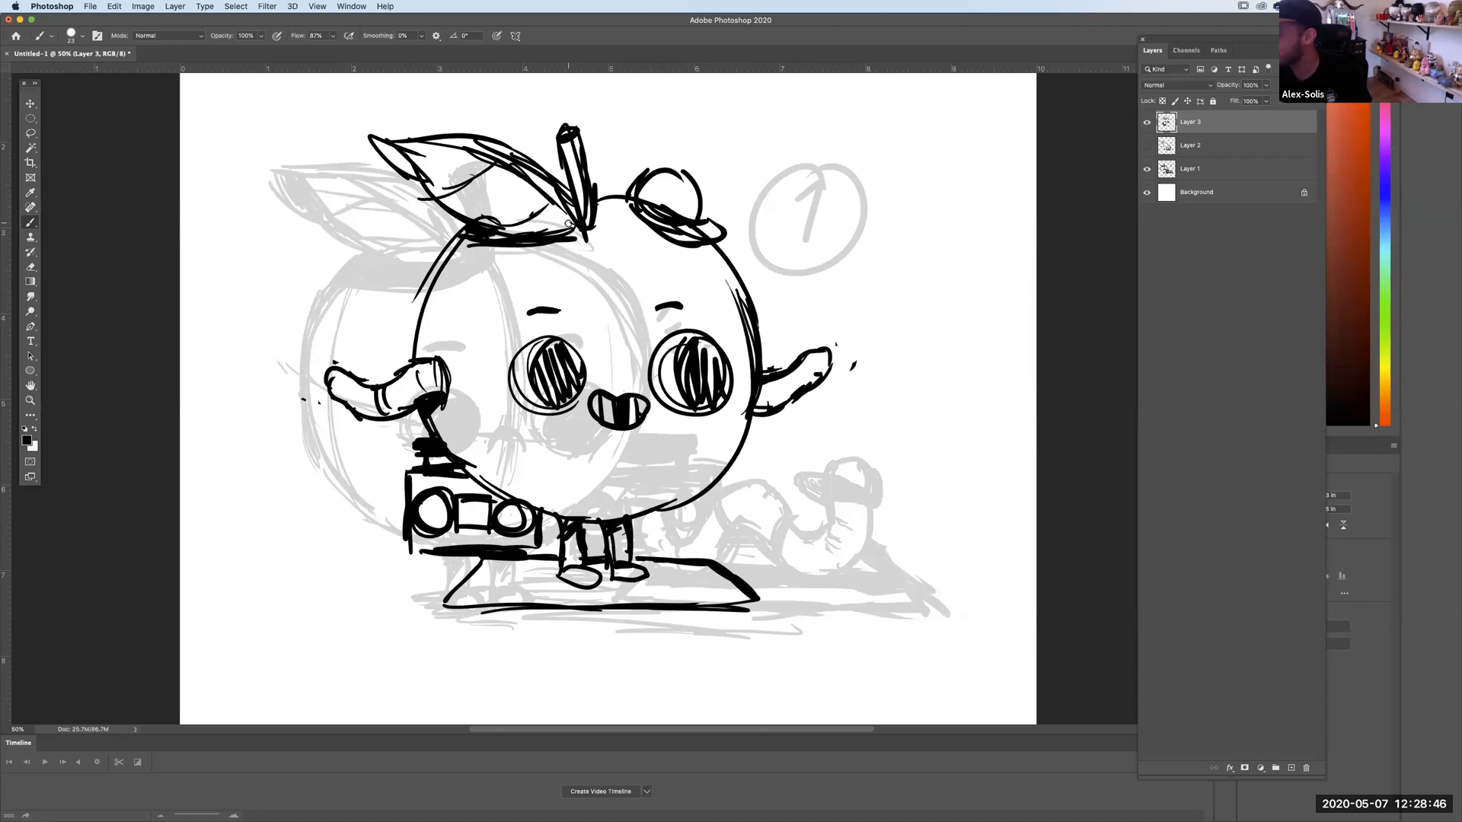
{"action": "left_click_drag", "start_coordinate": [772, 403], "coordinate": [778, 379]}
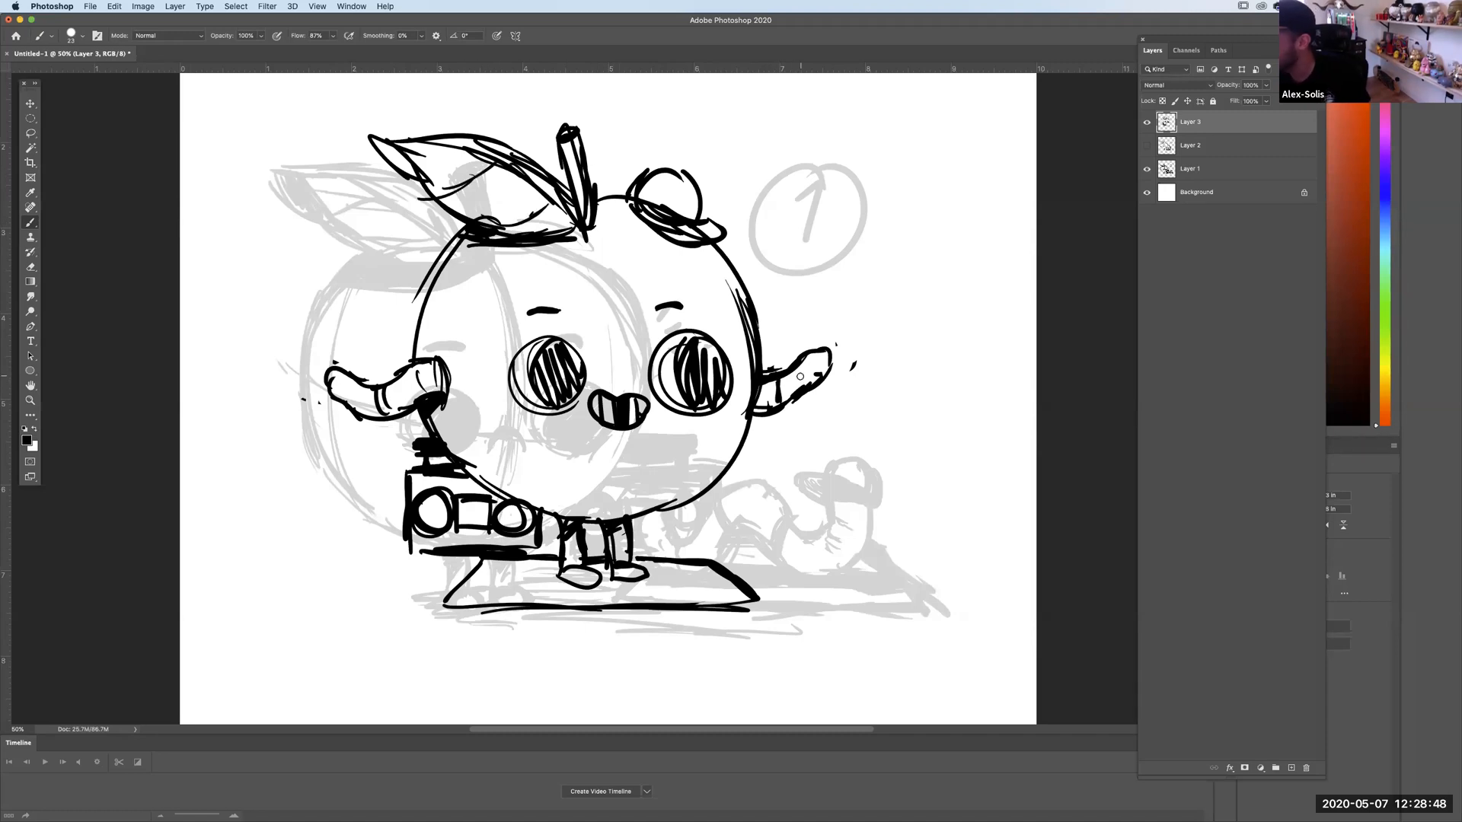
Thicken the fruit's lower-left outline and scribble a dark contact shadow beneath both feet.
{"action": "left_click_drag", "start_coordinate": [473, 477], "coordinate": [532, 502]}
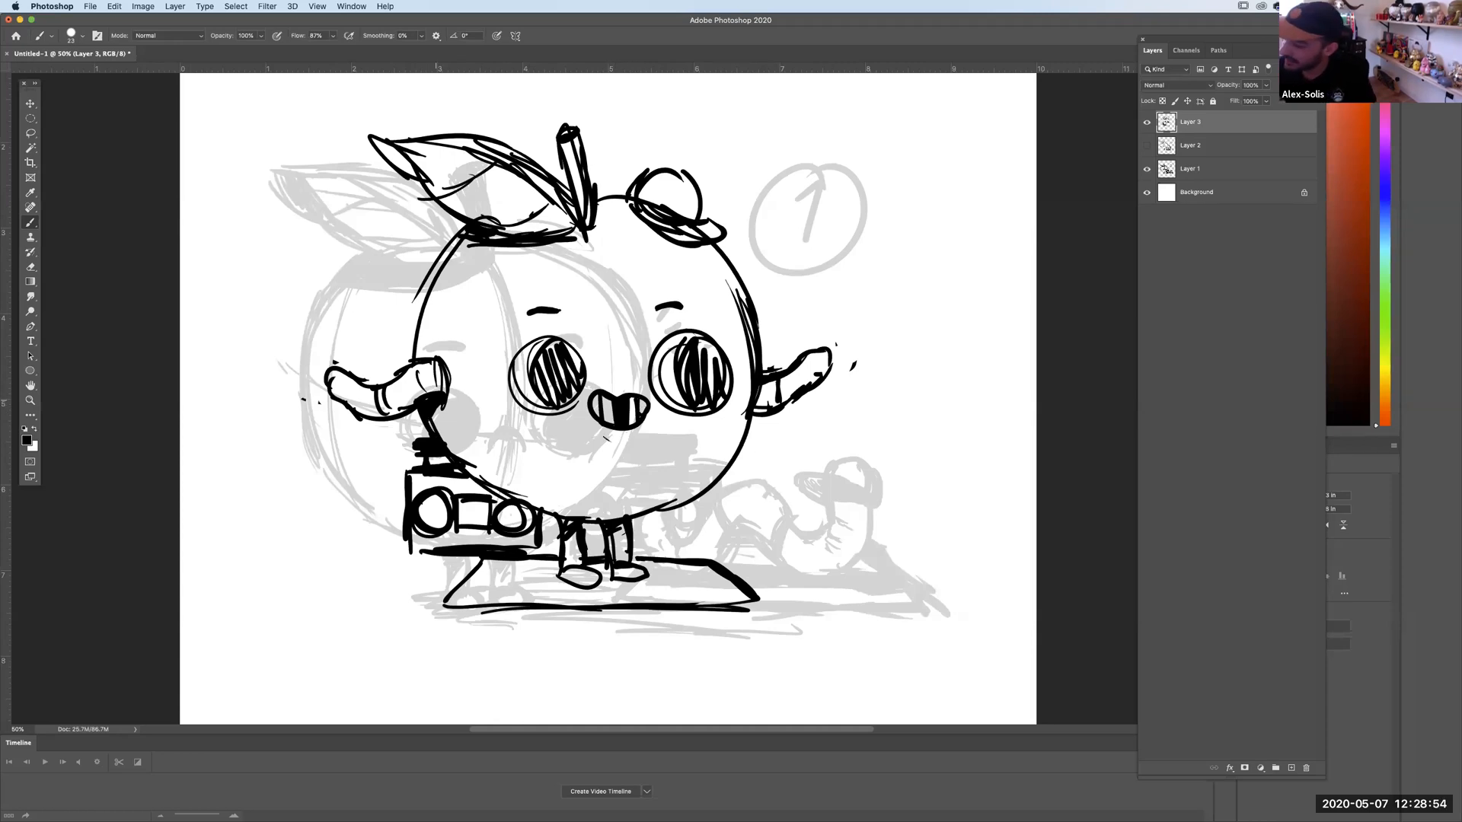
{"action": "left_click_drag", "start_coordinate": [468, 468], "coordinate": [573, 510]}
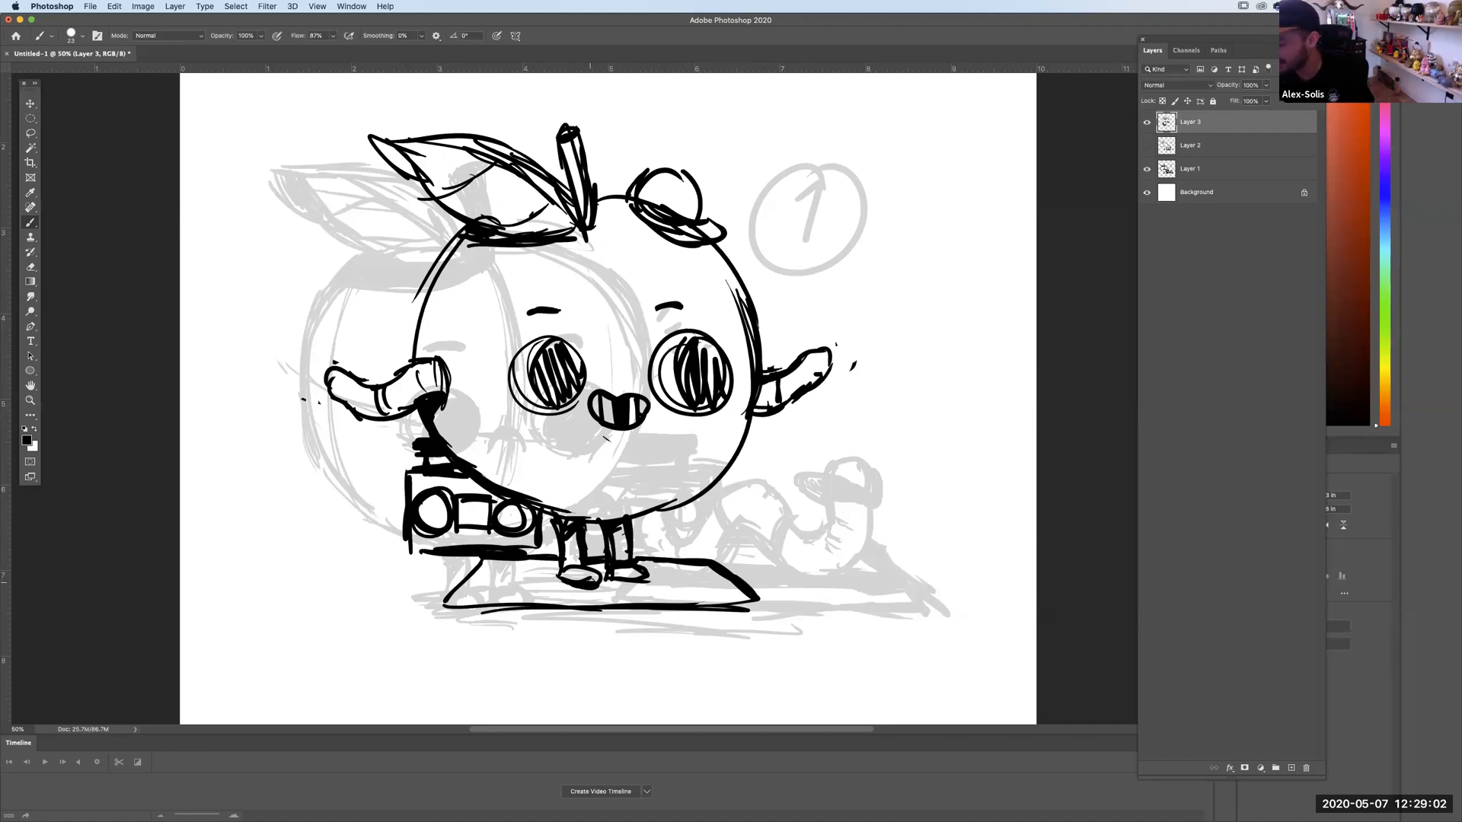
{"action": "left_click_drag", "start_coordinate": [629, 583], "coordinate": [622, 588]}
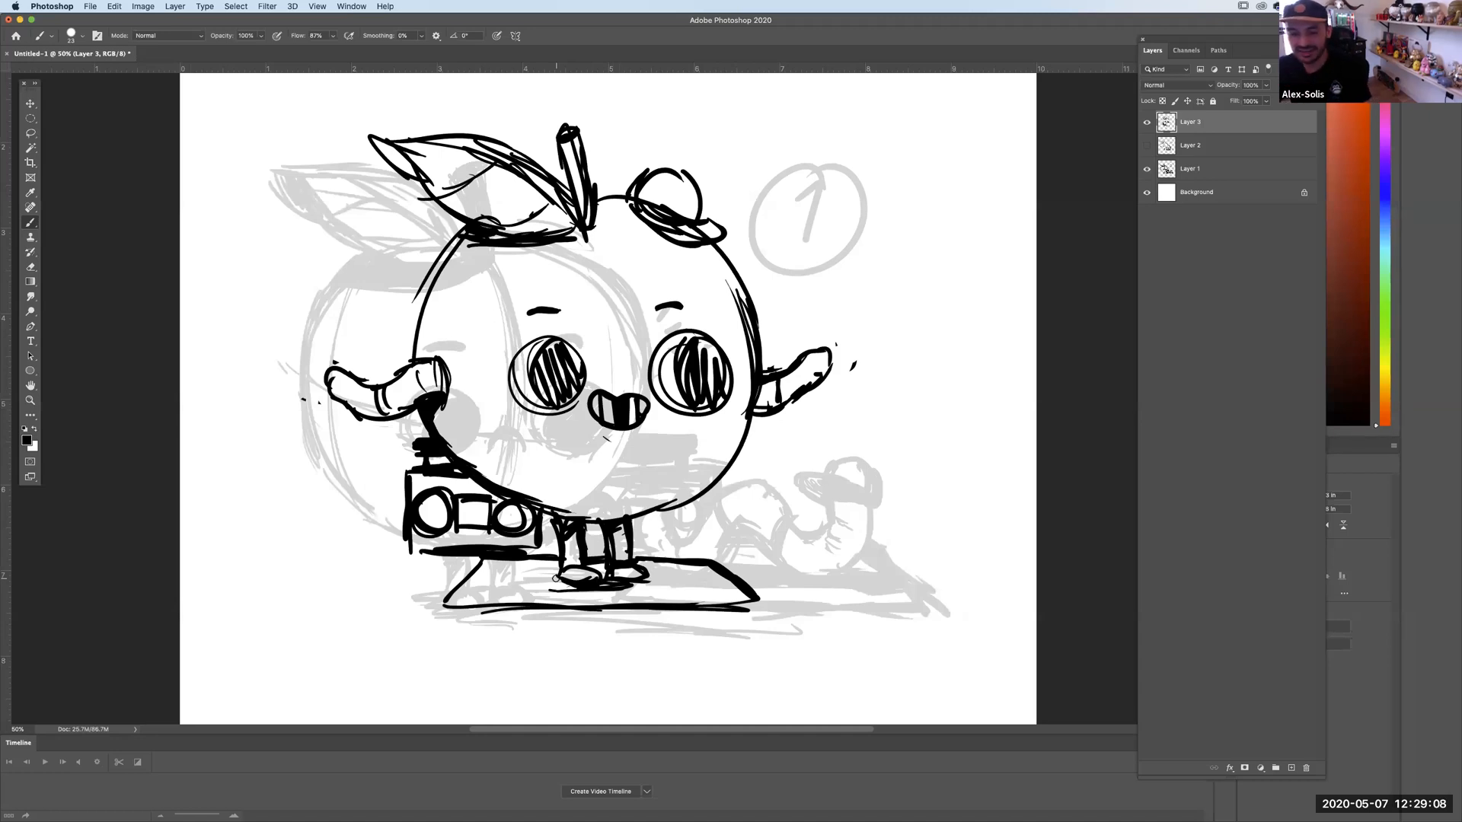
{"action": "mouse_move", "coordinate": [555, 581]}
{"action": "left_mouse_down"}
{"action": "mouse_move", "coordinate": [531, 577]}
{"action": "mouse_move", "coordinate": [576, 587]}
{"action": "left_mouse_up"}
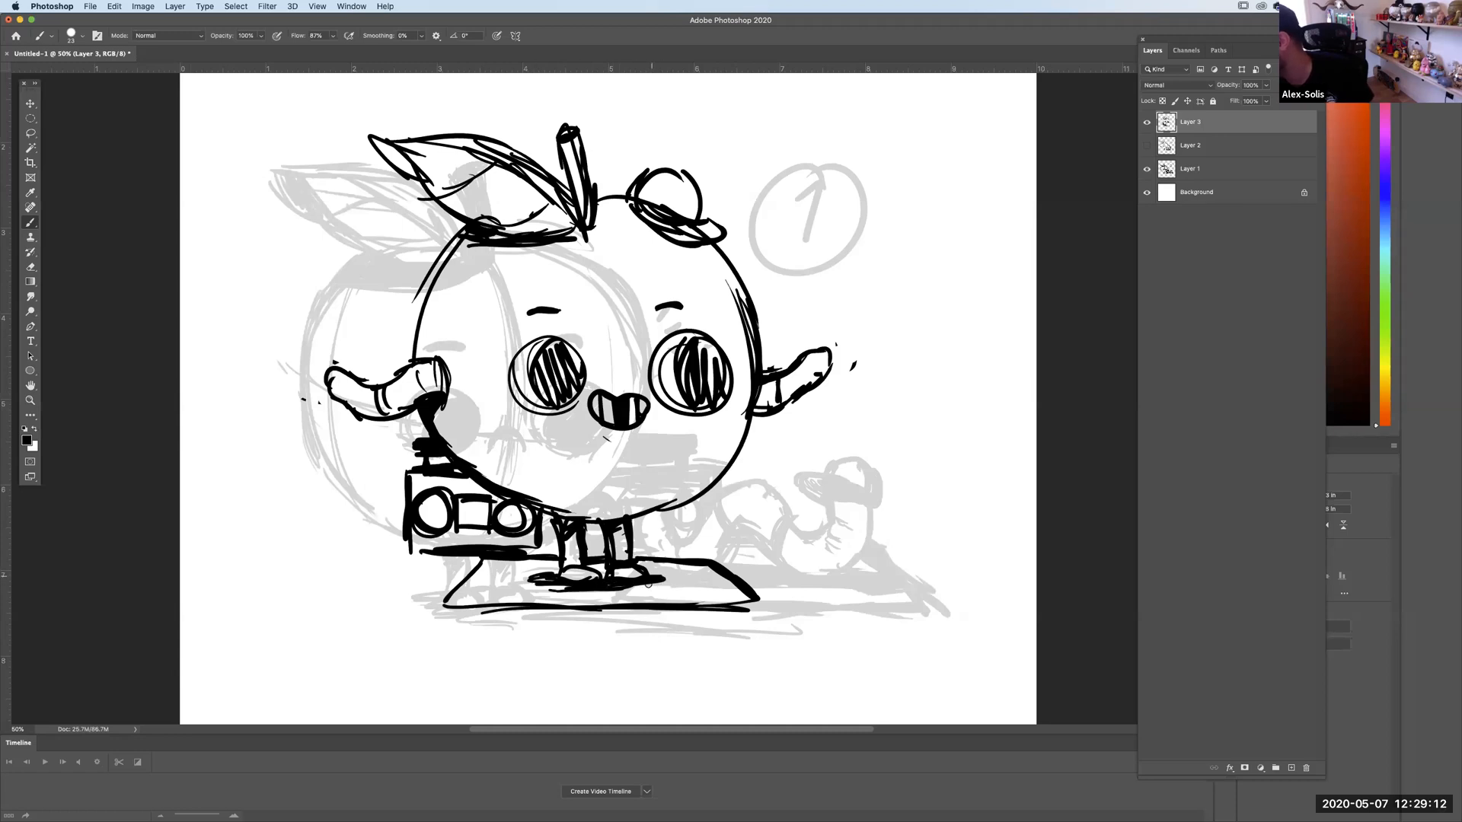
Move the smiling fruit sketch slightly down and label it with a circled number 3 at the upper right.
{"action": "left_click", "coordinate": [31, 103]}
{"action": "left_click_drag", "start_coordinate": [728, 344], "coordinate": [728, 352]}
{"action": "left_click", "coordinate": [31, 222]}
{"action": "mouse_move", "coordinate": [813, 159]}
{"action": "left_mouse_down"}
{"action": "mouse_move", "coordinate": [857, 158]}
{"action": "mouse_move", "coordinate": [819, 186]}
{"action": "mouse_move", "coordinate": [853, 175]}
{"action": "mouse_move", "coordinate": [823, 125]}
{"action": "left_mouse_up"}
{"action": "key", "text": "super+z"}
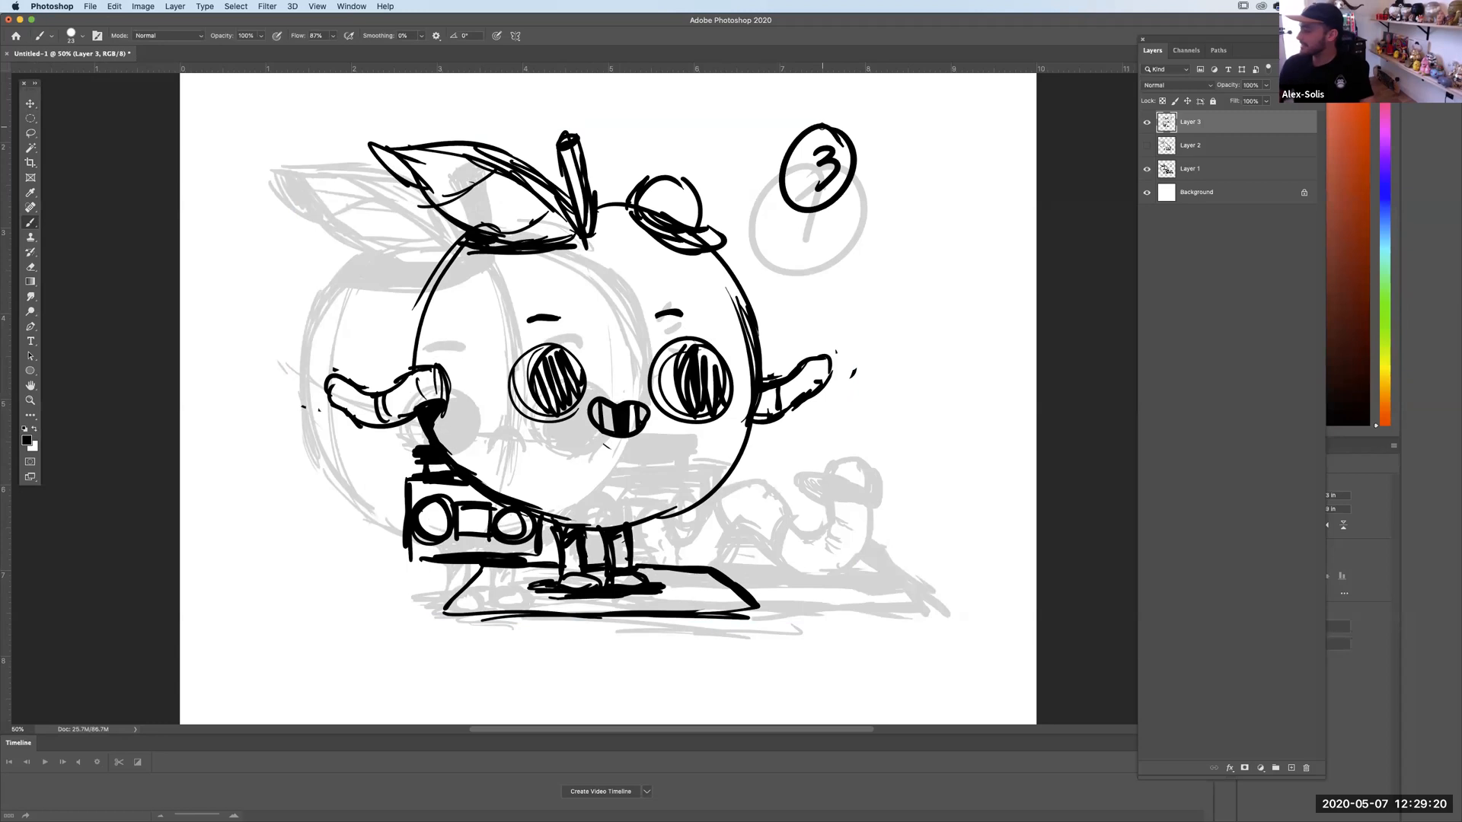
Show only the Layer 1 sketch above the background and restore its fill to 100%.
{"action": "left_click", "coordinate": [1147, 169]}
{"action": "left_click", "coordinate": [1146, 169]}
{"action": "left_click_drag", "start_coordinate": [1308, 105], "coordinate": [1391, 108]}
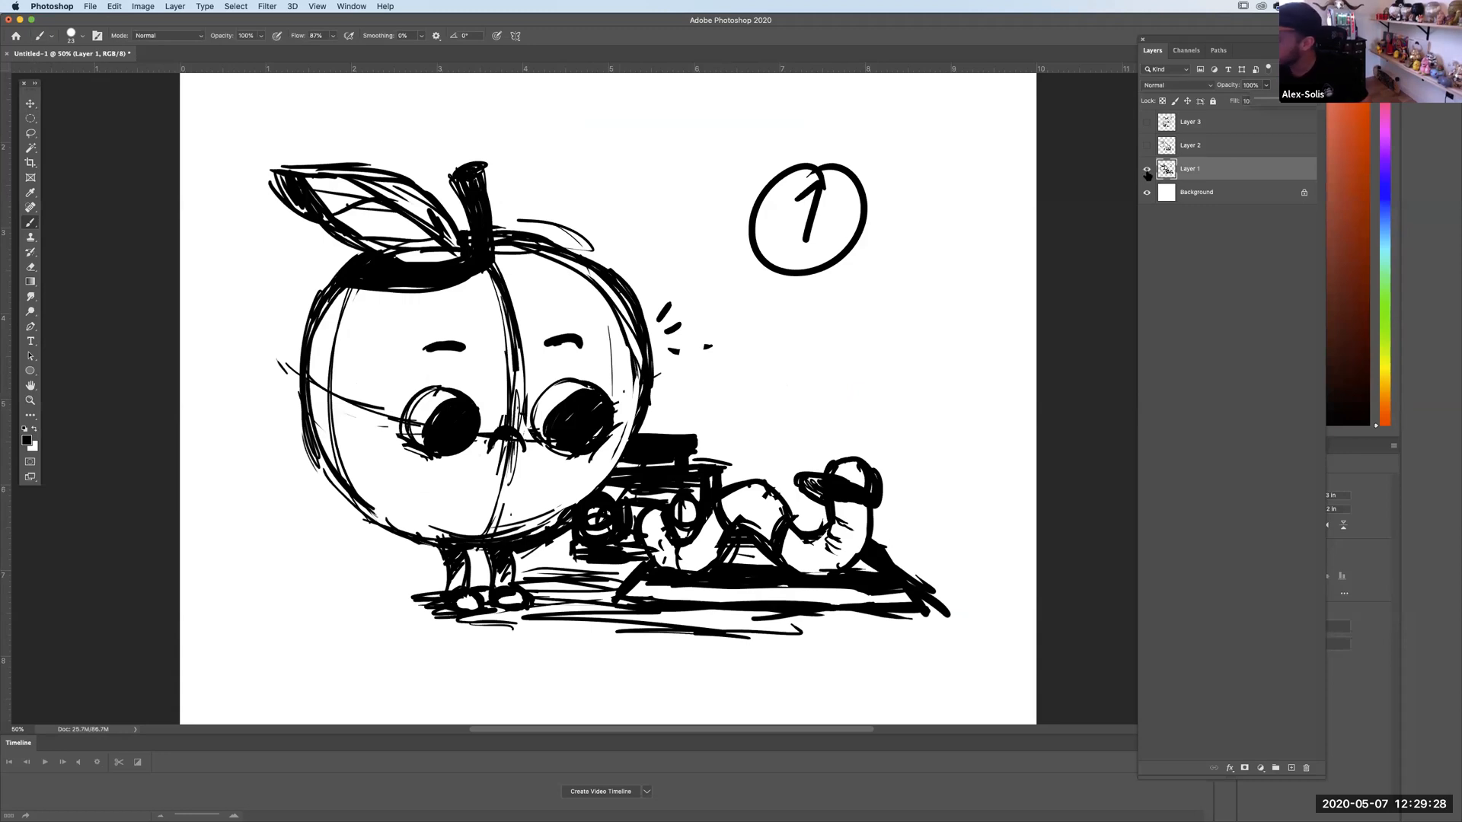
Review the Layer 2 sketch on its own, followed by the Layer 3 sketch on its own.
{"action": "left_click", "coordinate": [1146, 169]}
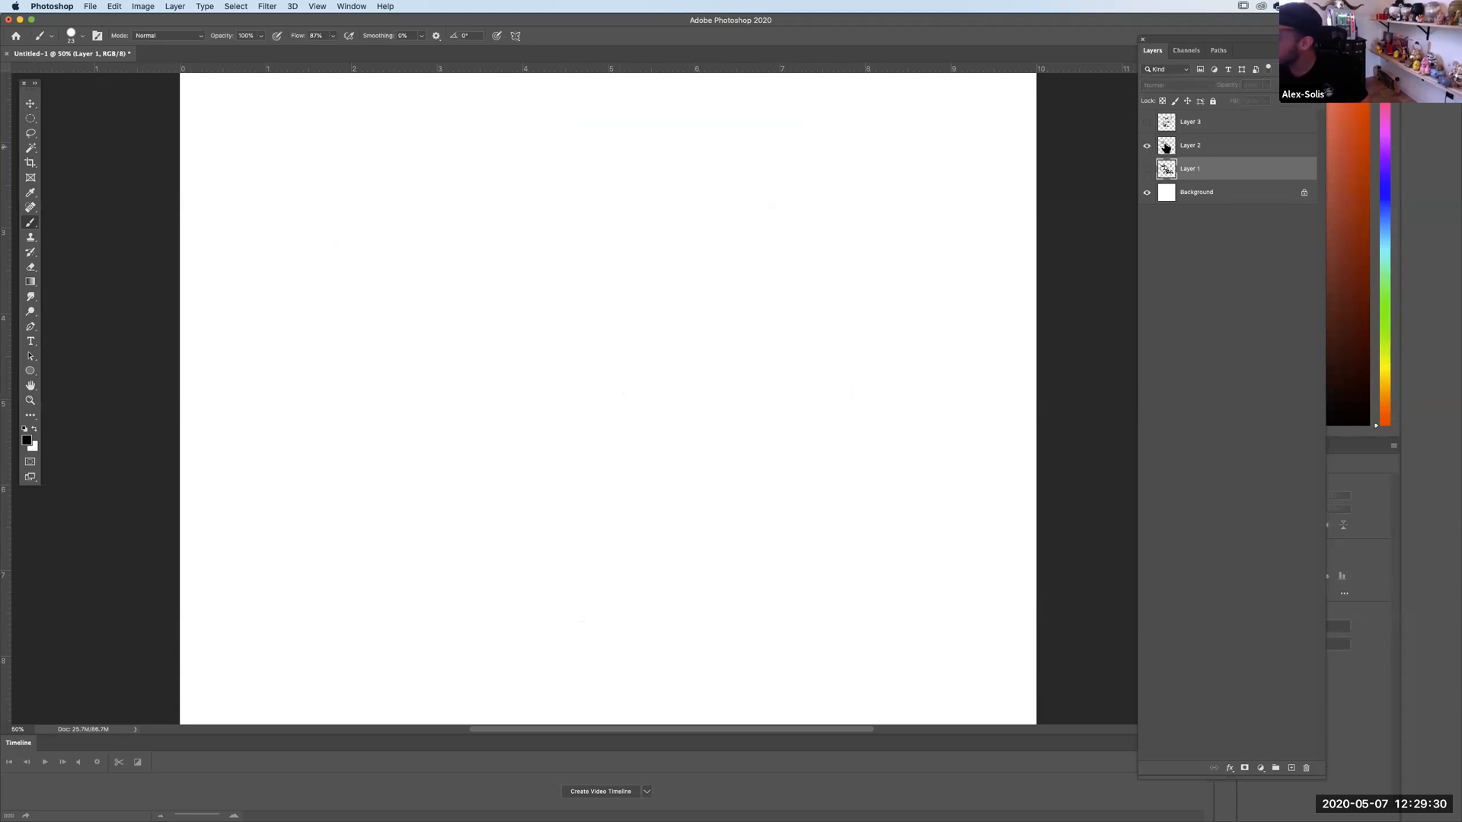
{"action": "left_click", "coordinate": [1146, 145]}
{"action": "left_click", "coordinate": [1218, 145]}
{"action": "left_click", "coordinate": [1266, 101]}
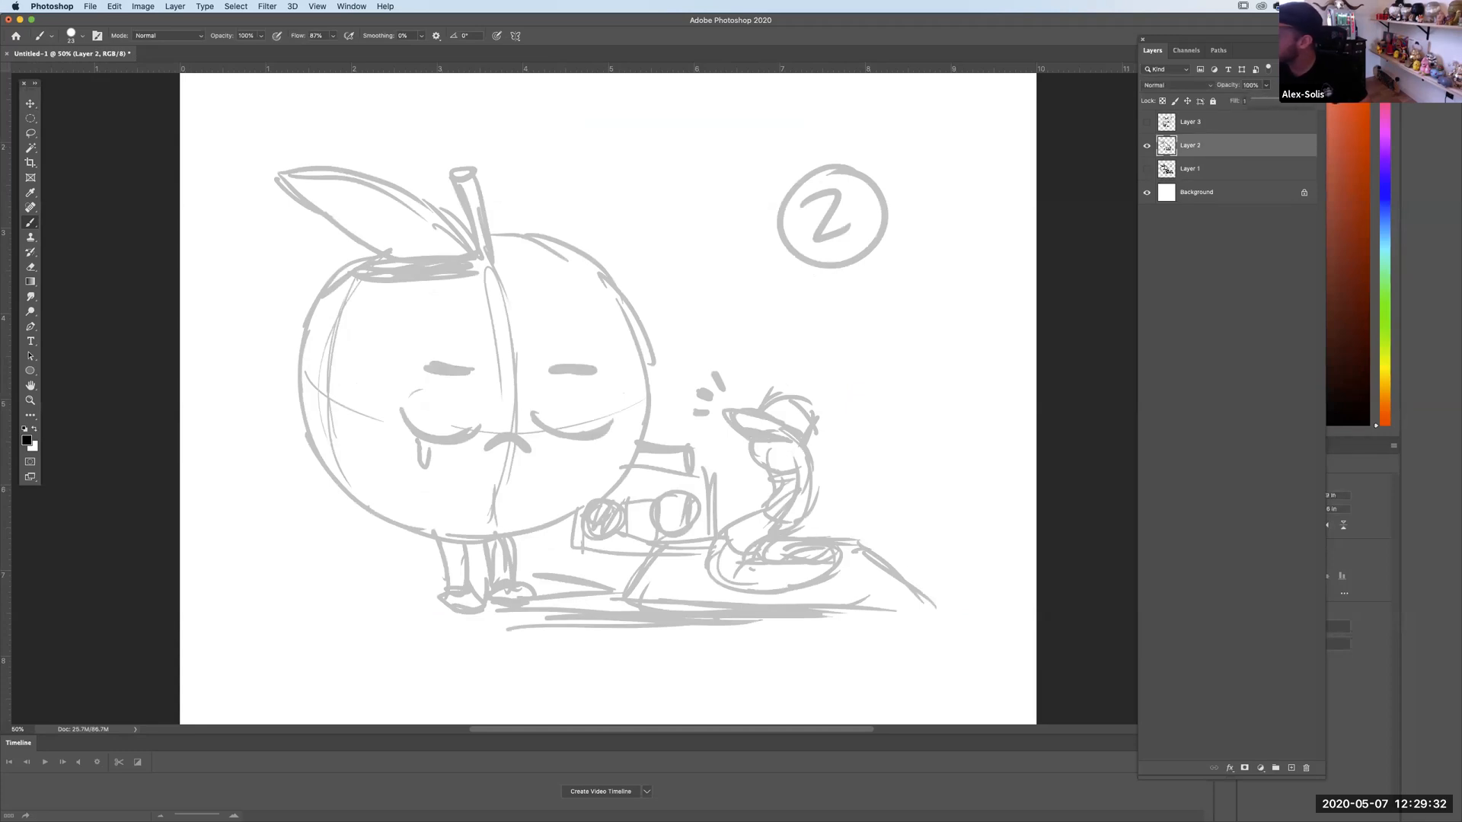
{"action": "left_click", "coordinate": [1148, 145]}
{"action": "left_click", "coordinate": [1147, 123]}
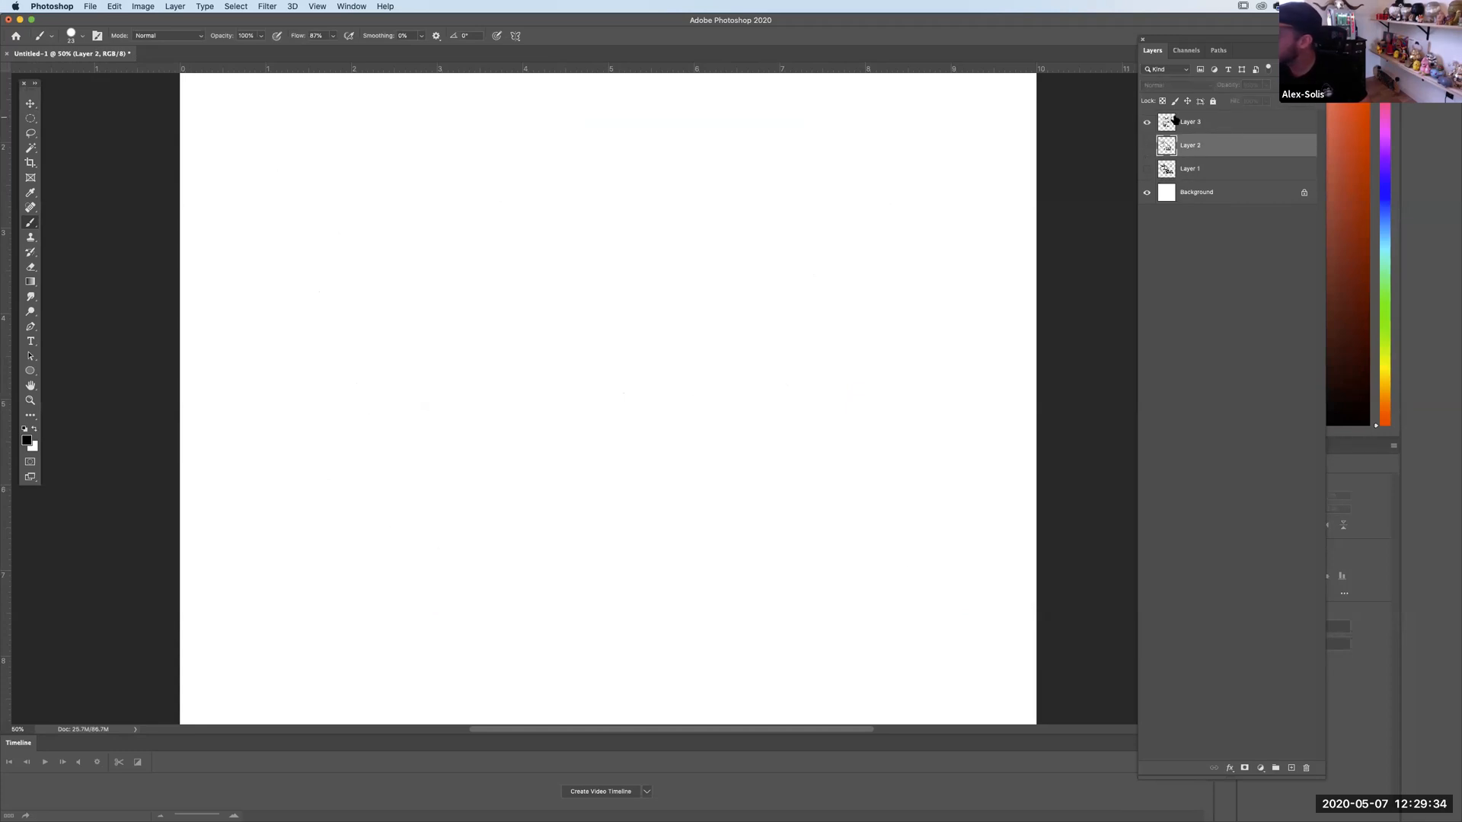
{"action": "left_click", "coordinate": [1176, 121]}
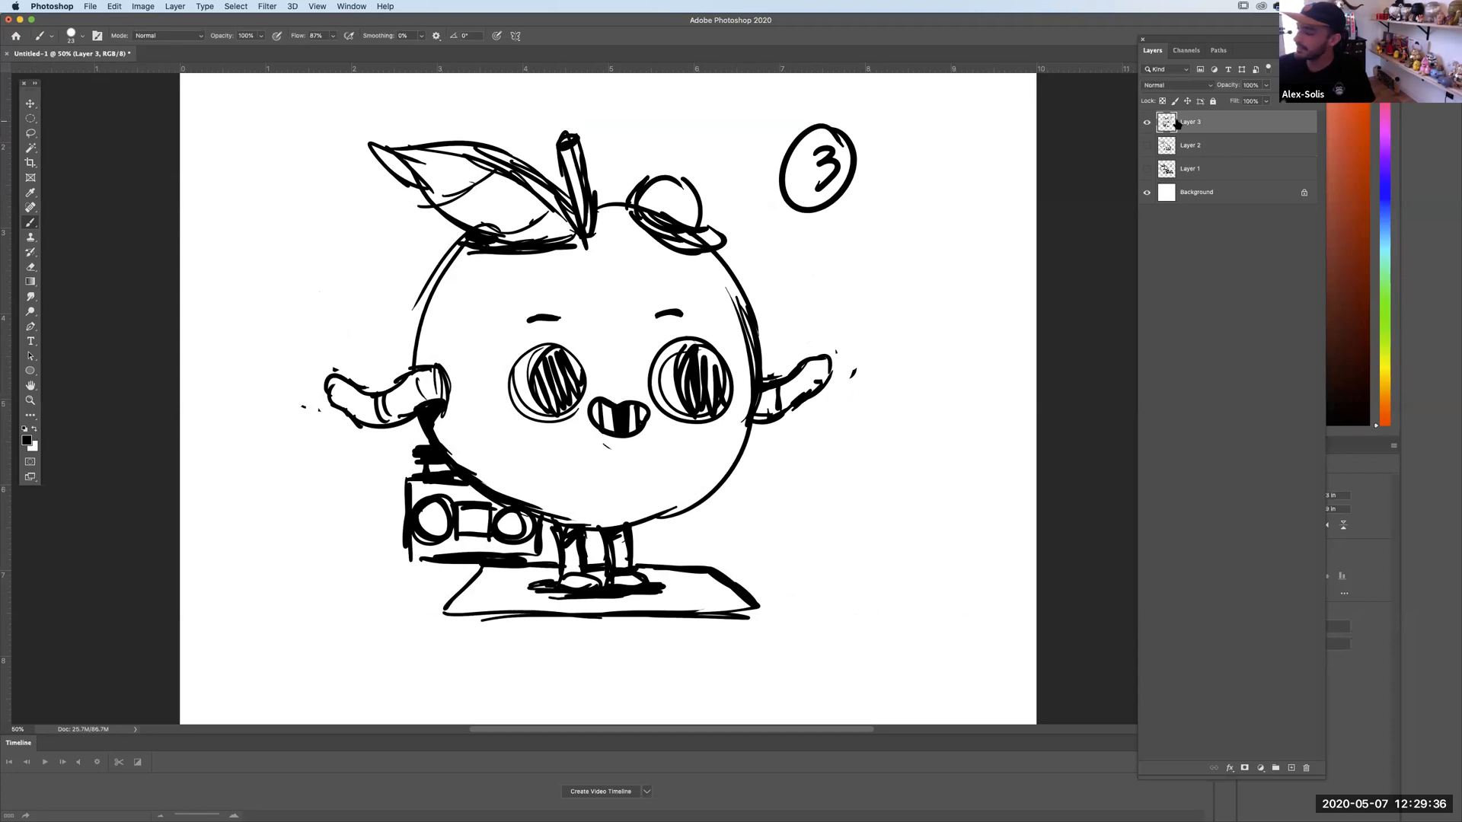
Move the Layer 3 sketch slightly right on the canvas.
{"action": "key", "text": "v"}
{"action": "left_click_drag", "start_coordinate": [574, 369], "coordinate": [586, 371]}
{"action": "key", "text": "super+minus"}
{"action": "key", "text": "super+plus"}
{"action": "key", "text": "super+minus"}
{"action": "key", "text": "super+plus"}
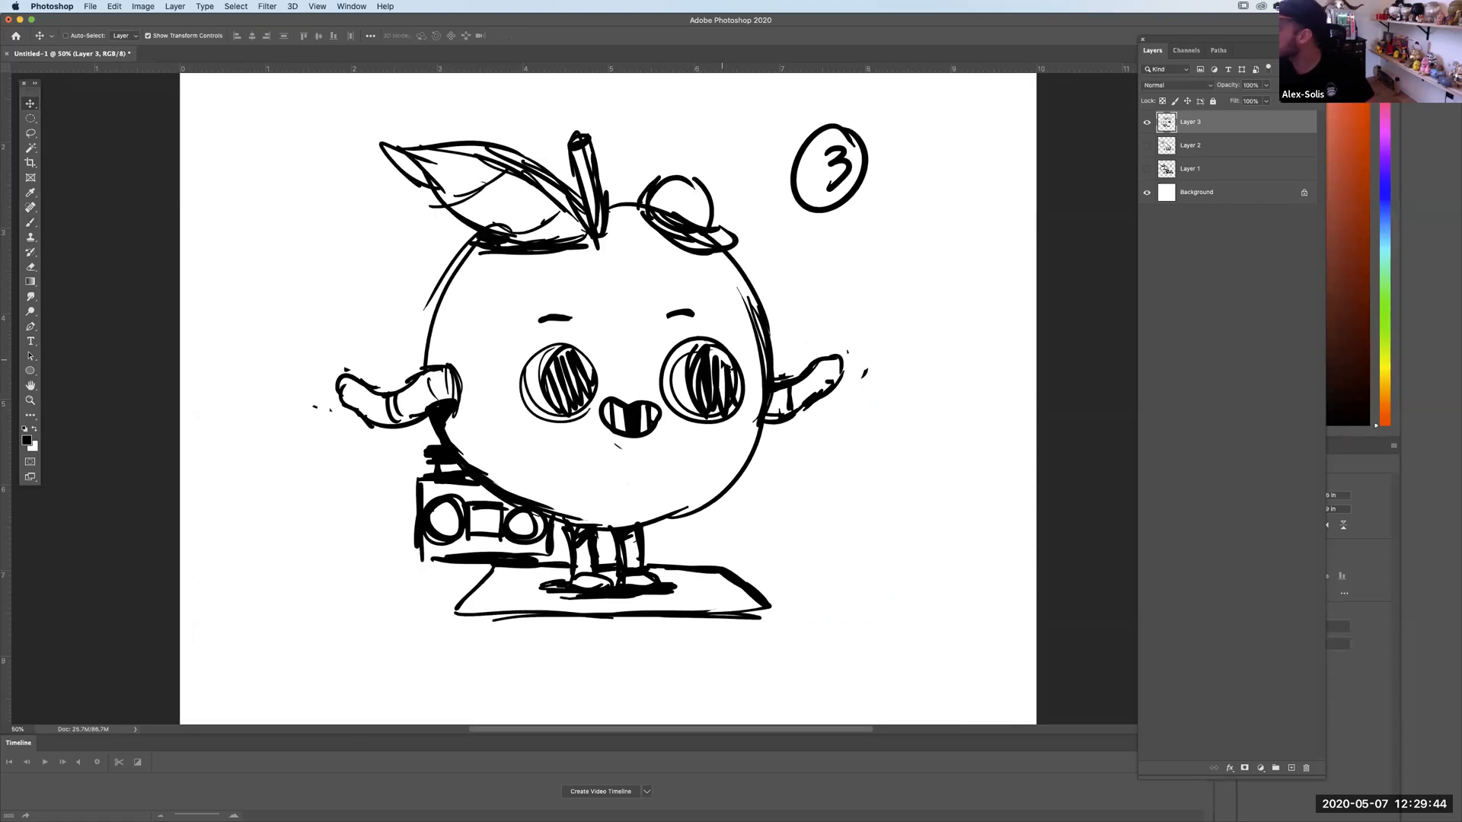
Hide Layer 3, then show and select Layer 1 as the concept to refine.
{"action": "left_click", "coordinate": [1147, 122]}
{"action": "left_click", "coordinate": [1146, 169]}
{"action": "left_click", "coordinate": [1196, 172]}
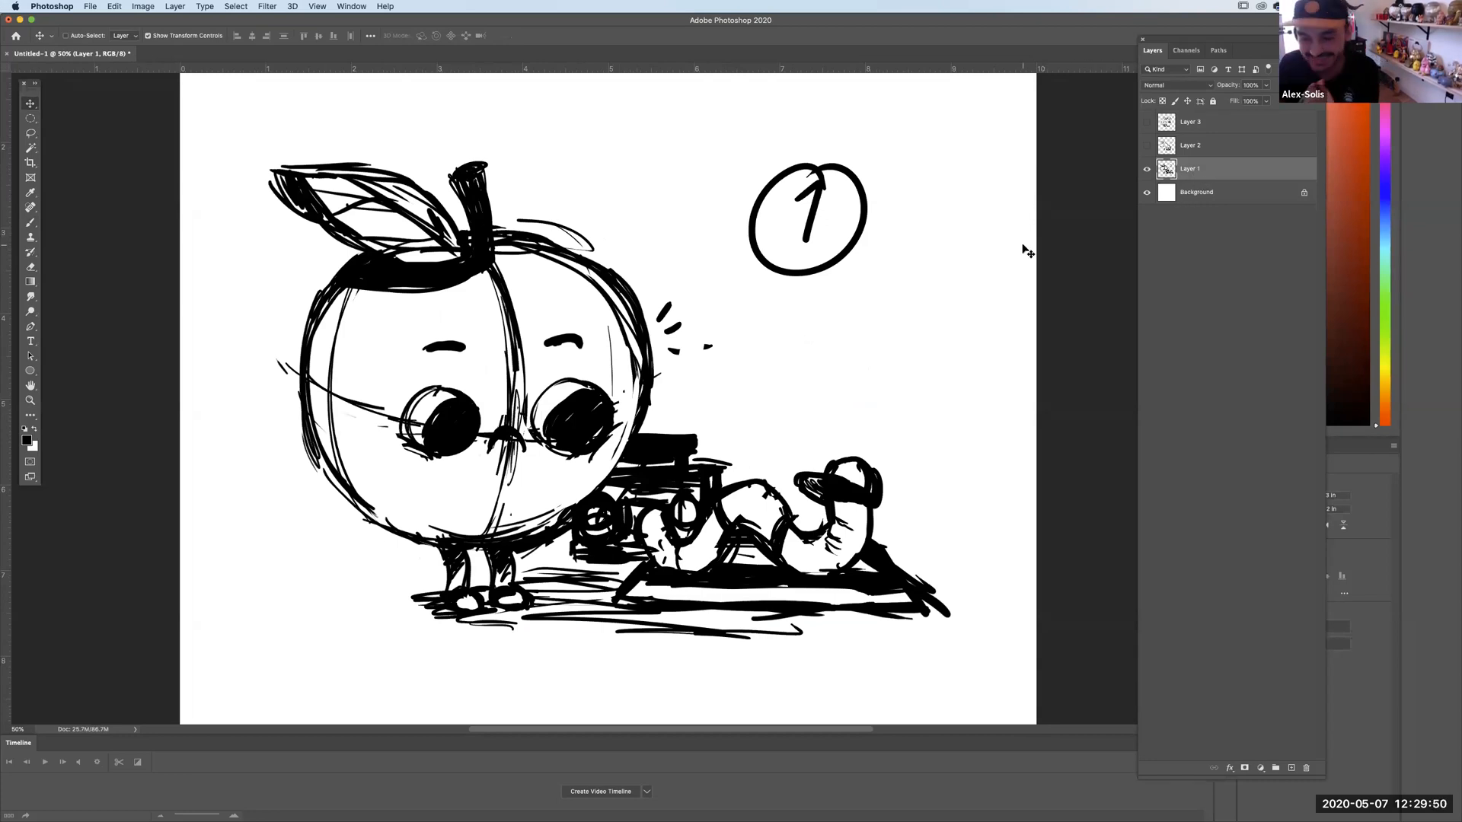
{"action": "scroll", "coordinate": [784, 296], "scroll_direction": "left", "scroll_amount": 2}
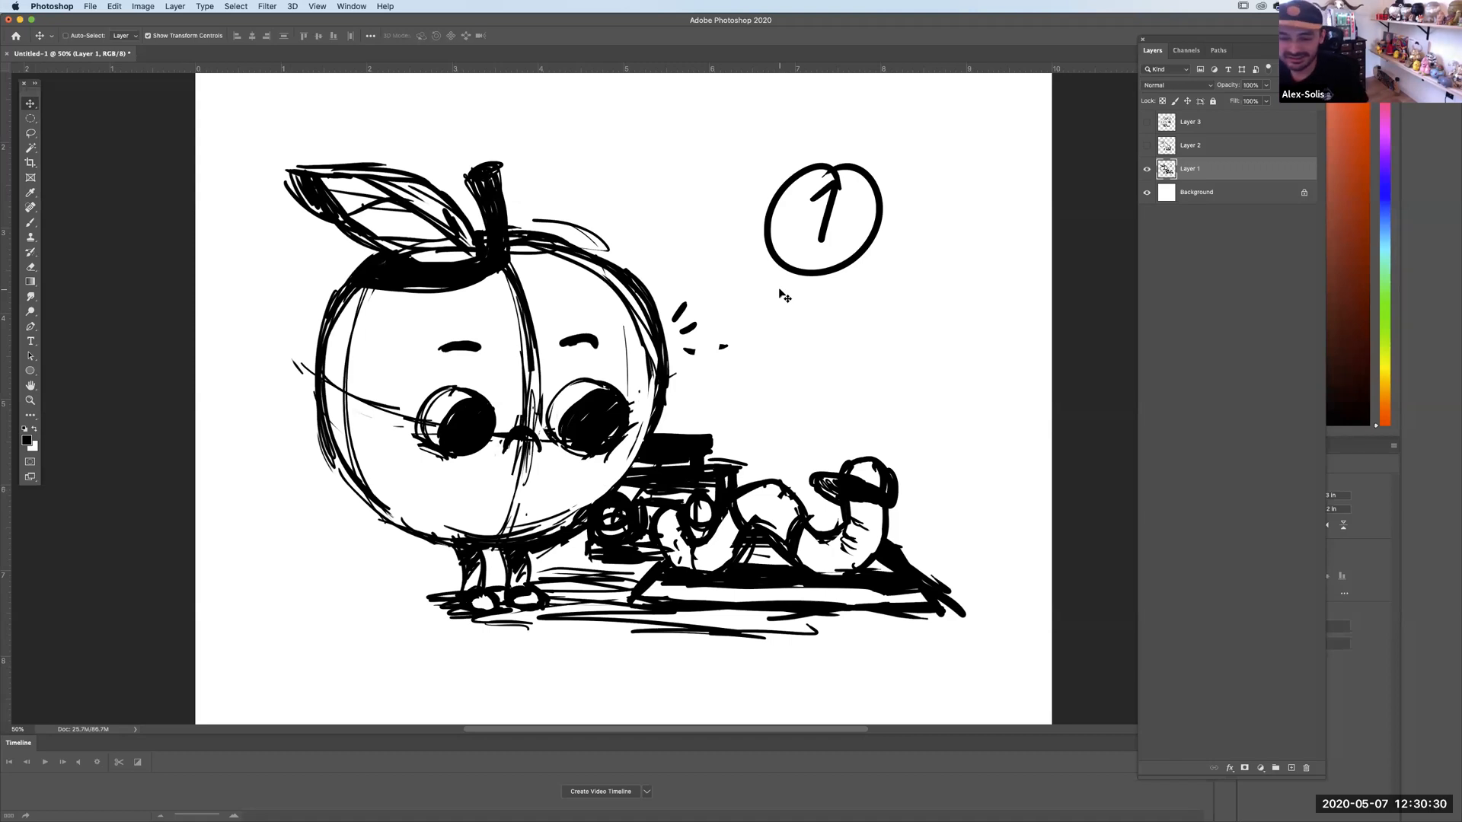
Apply a light blue Color Overlay in Normal mode at 100% opacity to Layer 1.
{"action": "left_click", "coordinate": [1230, 768]}
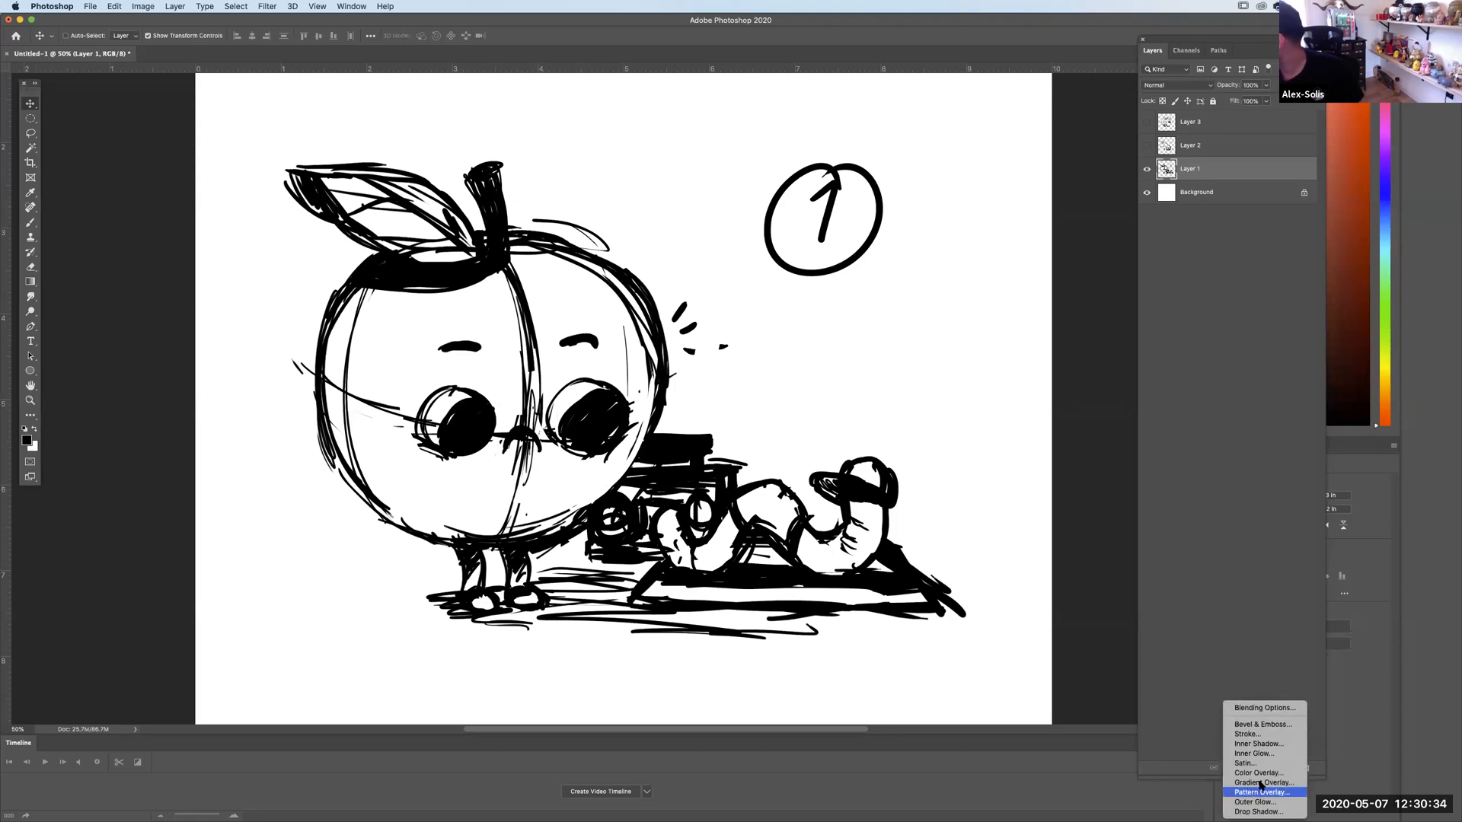
{"action": "left_click", "coordinate": [1254, 775]}
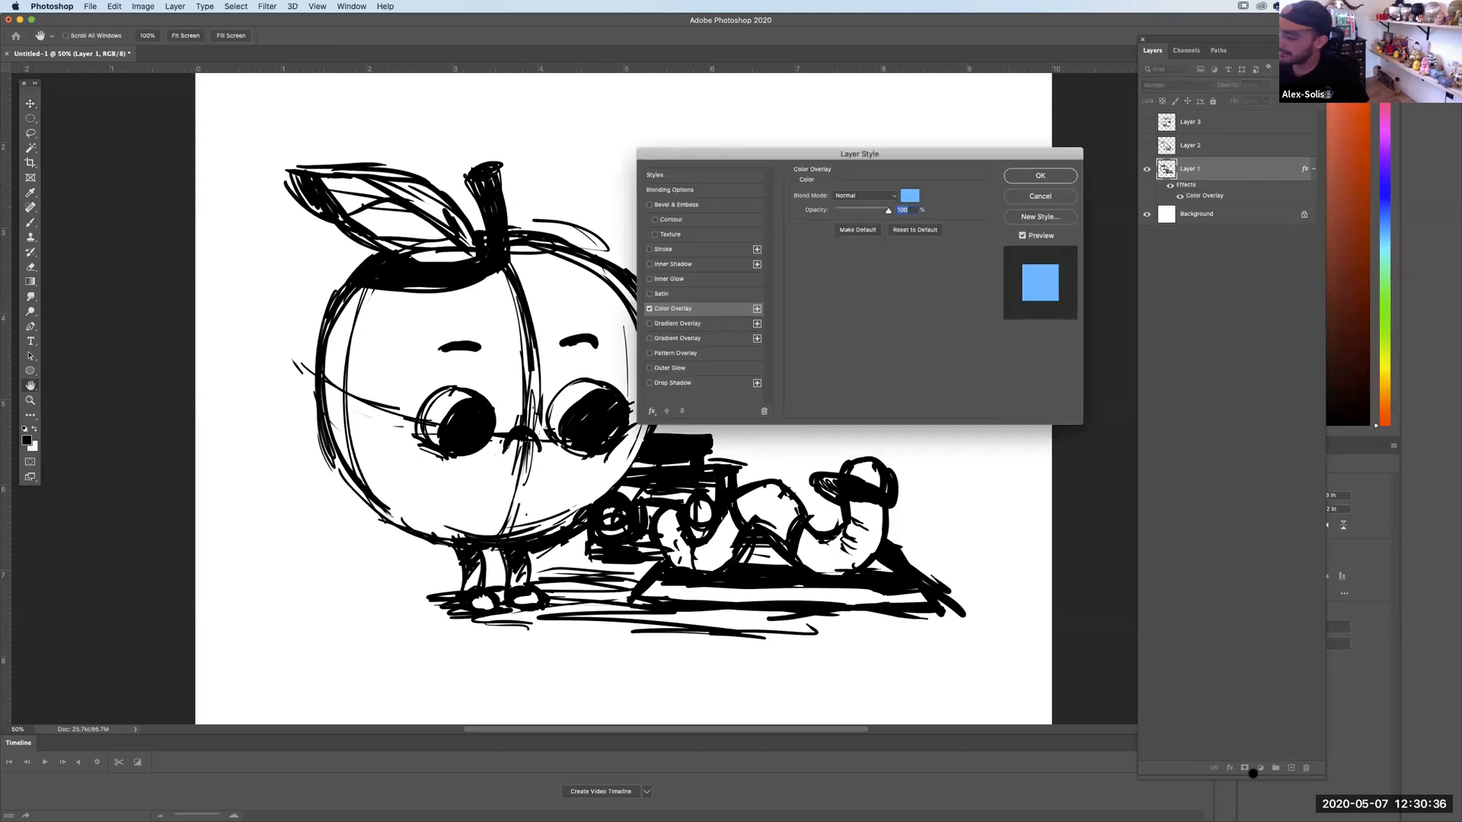
{"action": "left_click_drag", "start_coordinate": [960, 154], "coordinate": [842, 452]}
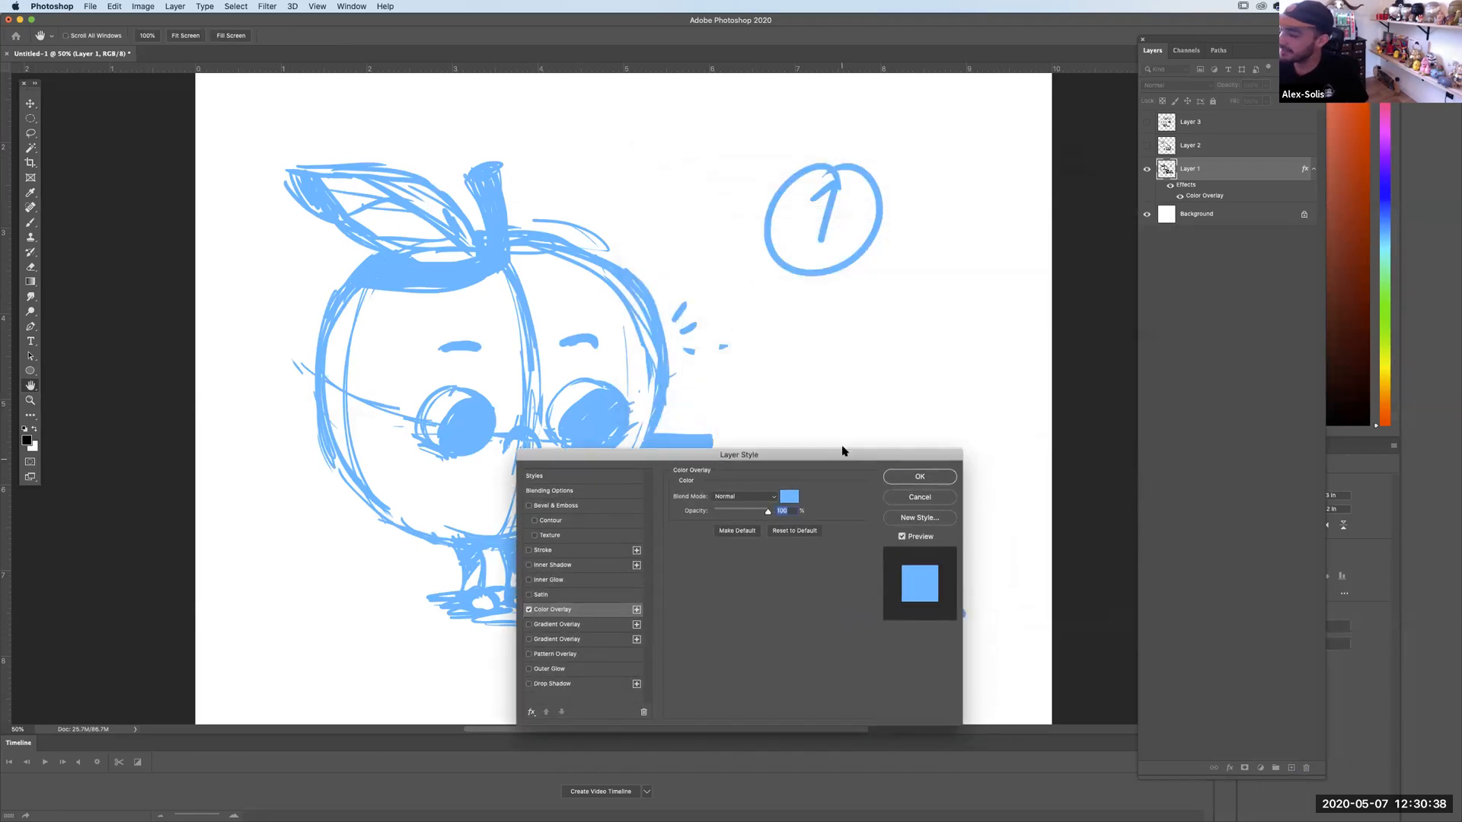
{"action": "left_click_drag", "start_coordinate": [740, 511], "coordinate": [796, 511]}
{"action": "left_click", "coordinate": [917, 477]}
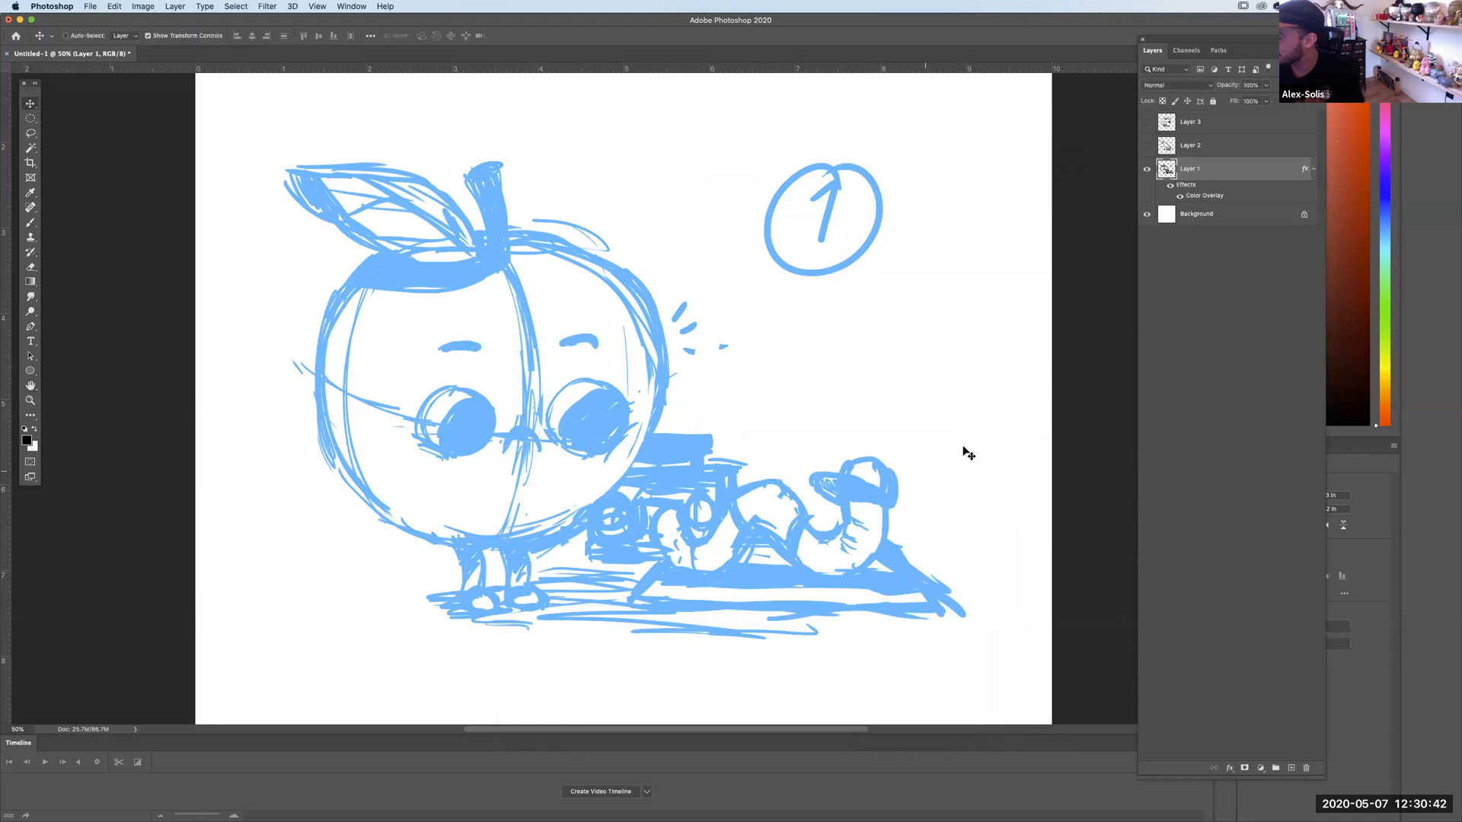
Lower the opacity of Layer 1 to 32% for use as a tracing guide.
{"action": "left_click", "coordinate": [1266, 84]}
{"action": "left_click_drag", "start_coordinate": [1224, 101], "coordinate": [1228, 100]}
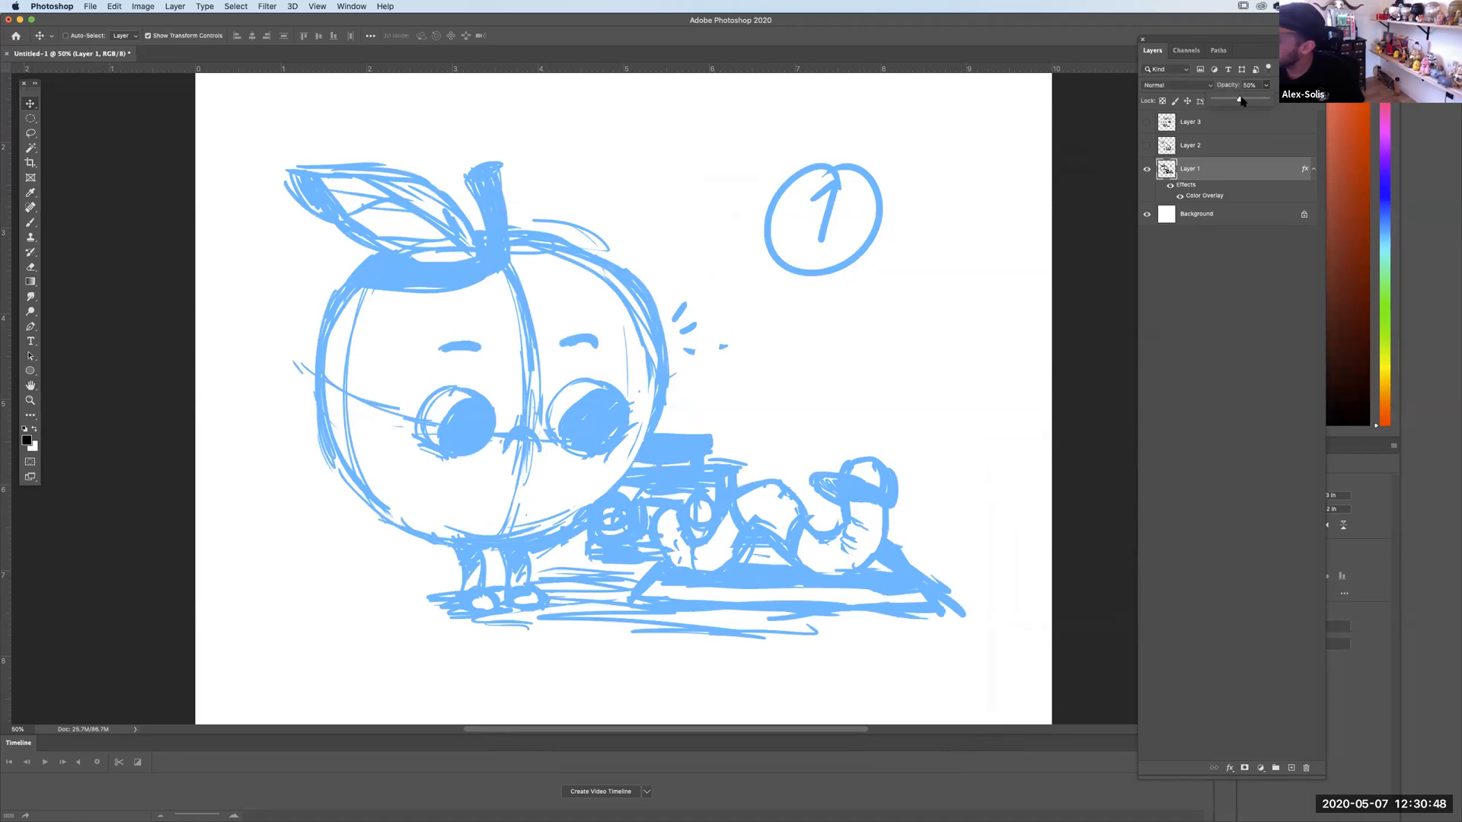
{"action": "left_click_drag", "start_coordinate": [1231, 103], "coordinate": [1230, 105]}
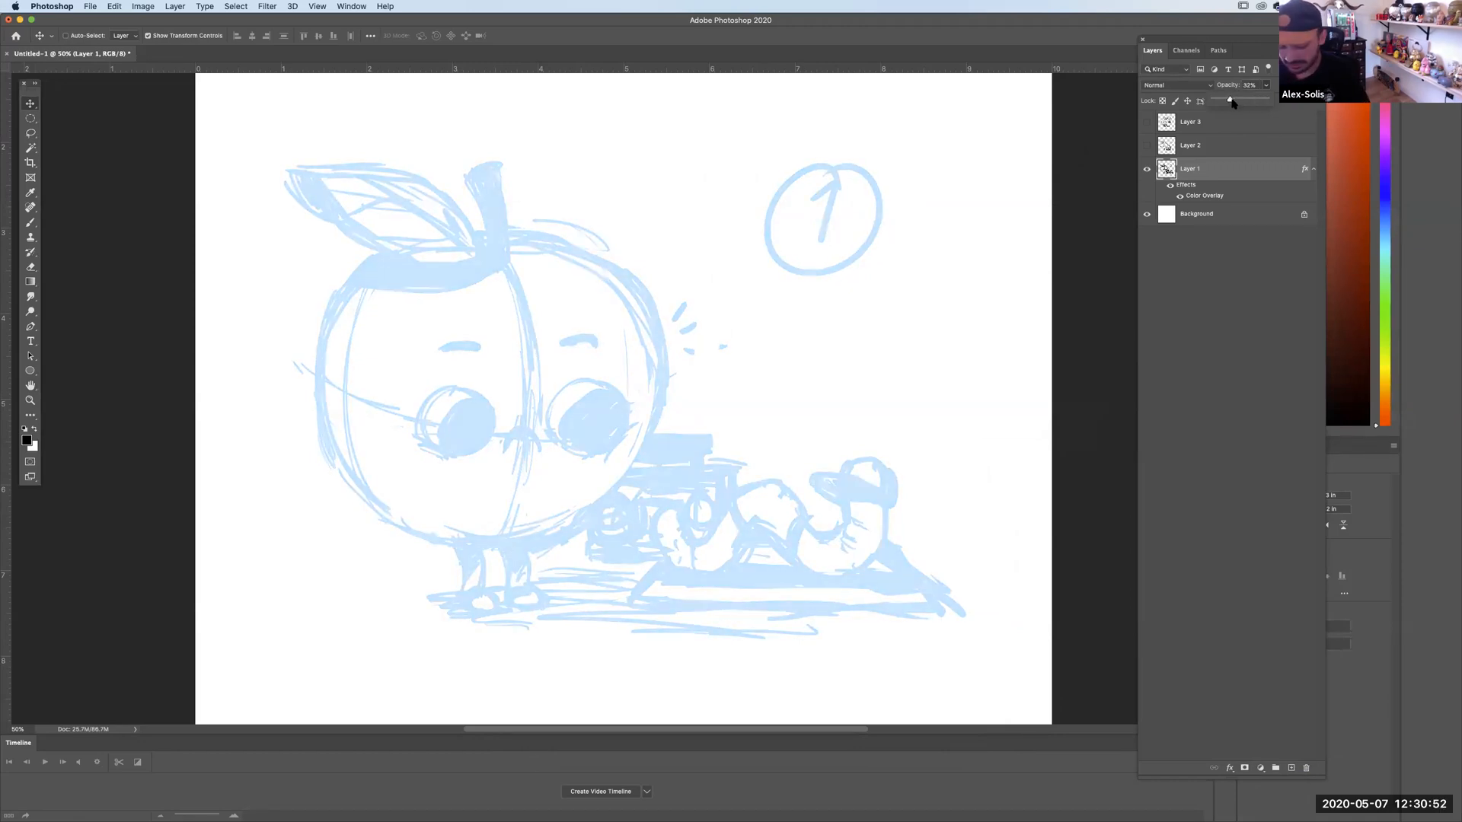
Set the brush size to 17 px and add a new empty layer directly above Layer 1 for inking.
{"action": "key", "text": "super+equal"}
{"action": "key", "text": "super+equal"}
{"action": "key", "text": "super+equal"}
{"action": "key", "text": "super+equal"}
{"action": "key", "text": "super+equal"}
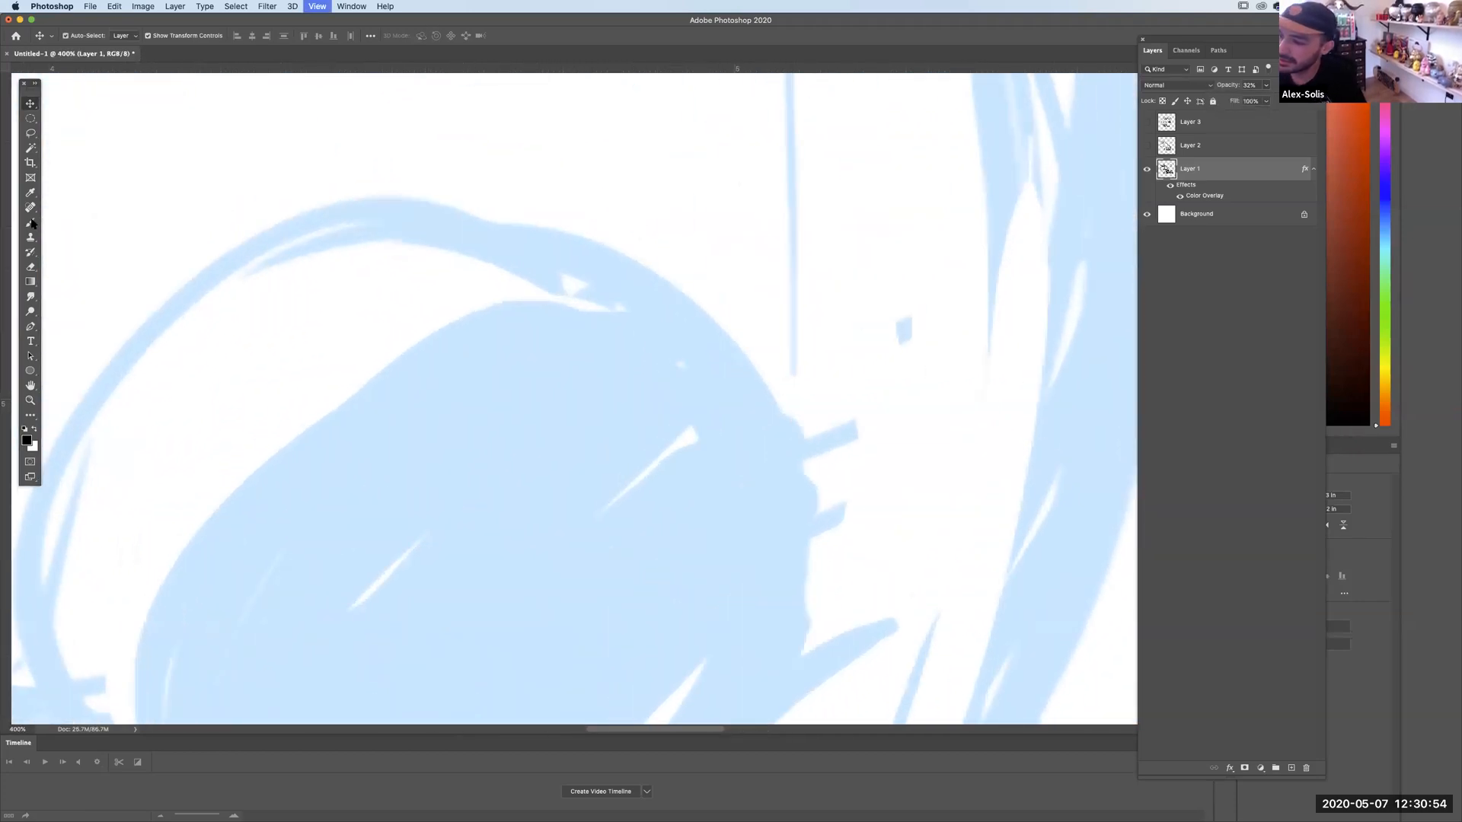
{"action": "left_click", "coordinate": [32, 223]}
{"action": "scroll", "coordinate": [353, 495], "scroll_direction": "left", "scroll_amount": 10}
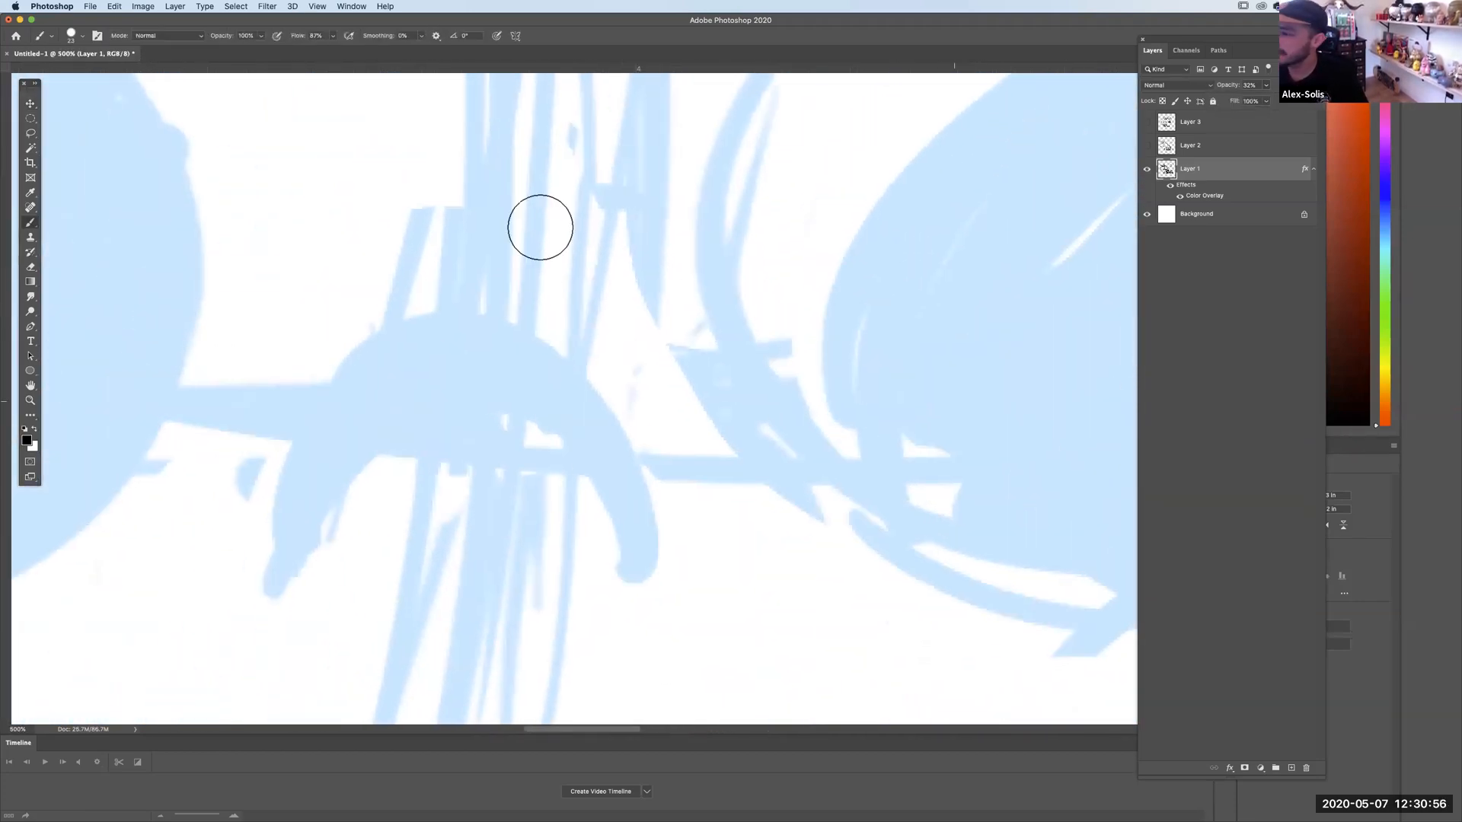
{"action": "scroll", "coordinate": [539, 227], "scroll_direction": "left", "scroll_amount": 3}
{"action": "left_click", "coordinate": [79, 36]}
{"action": "type", "text": "17"}
{"action": "left_click", "coordinate": [523, 343]}
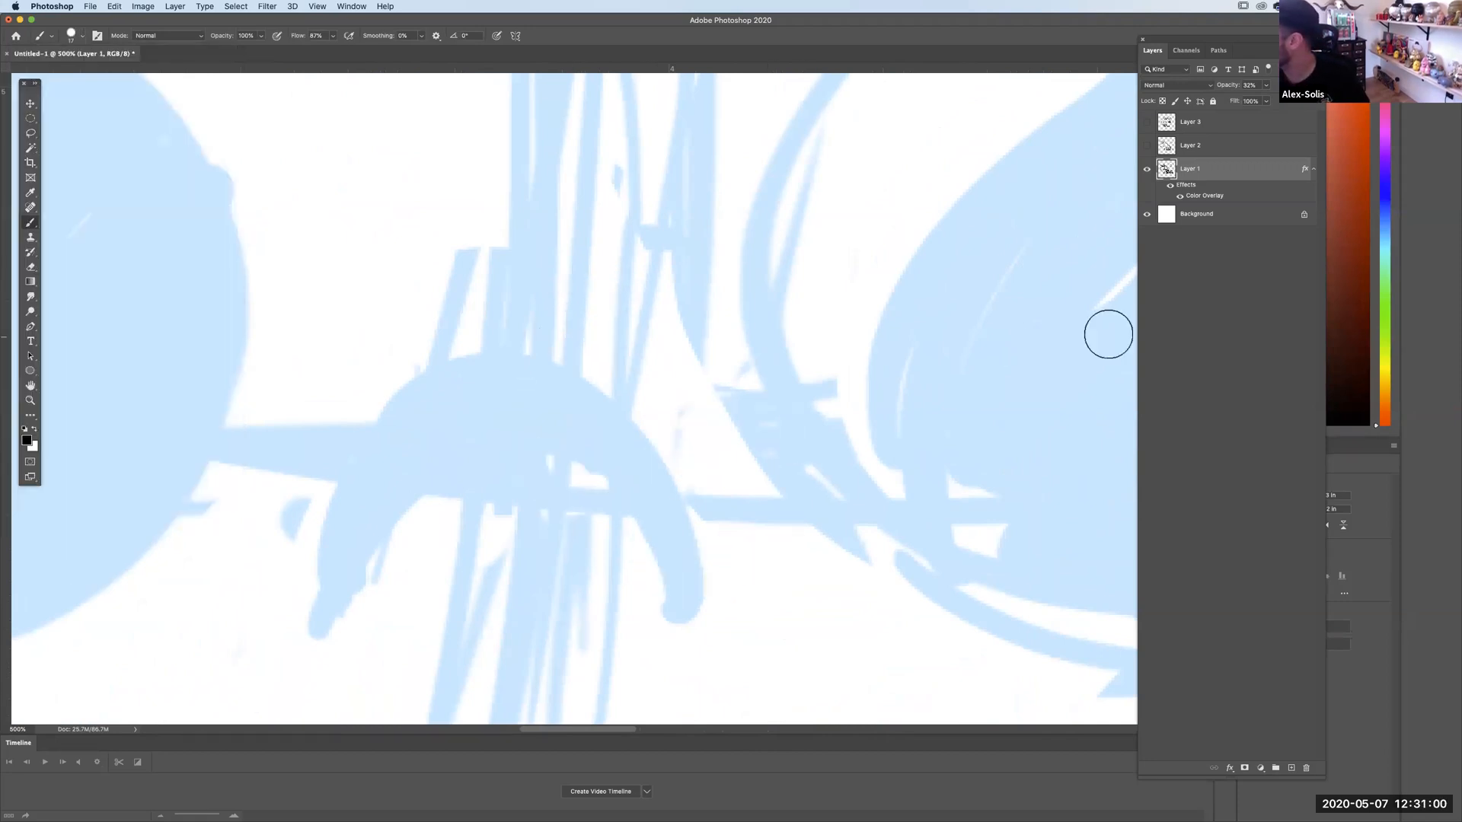
{"action": "left_click", "coordinate": [1292, 768]}
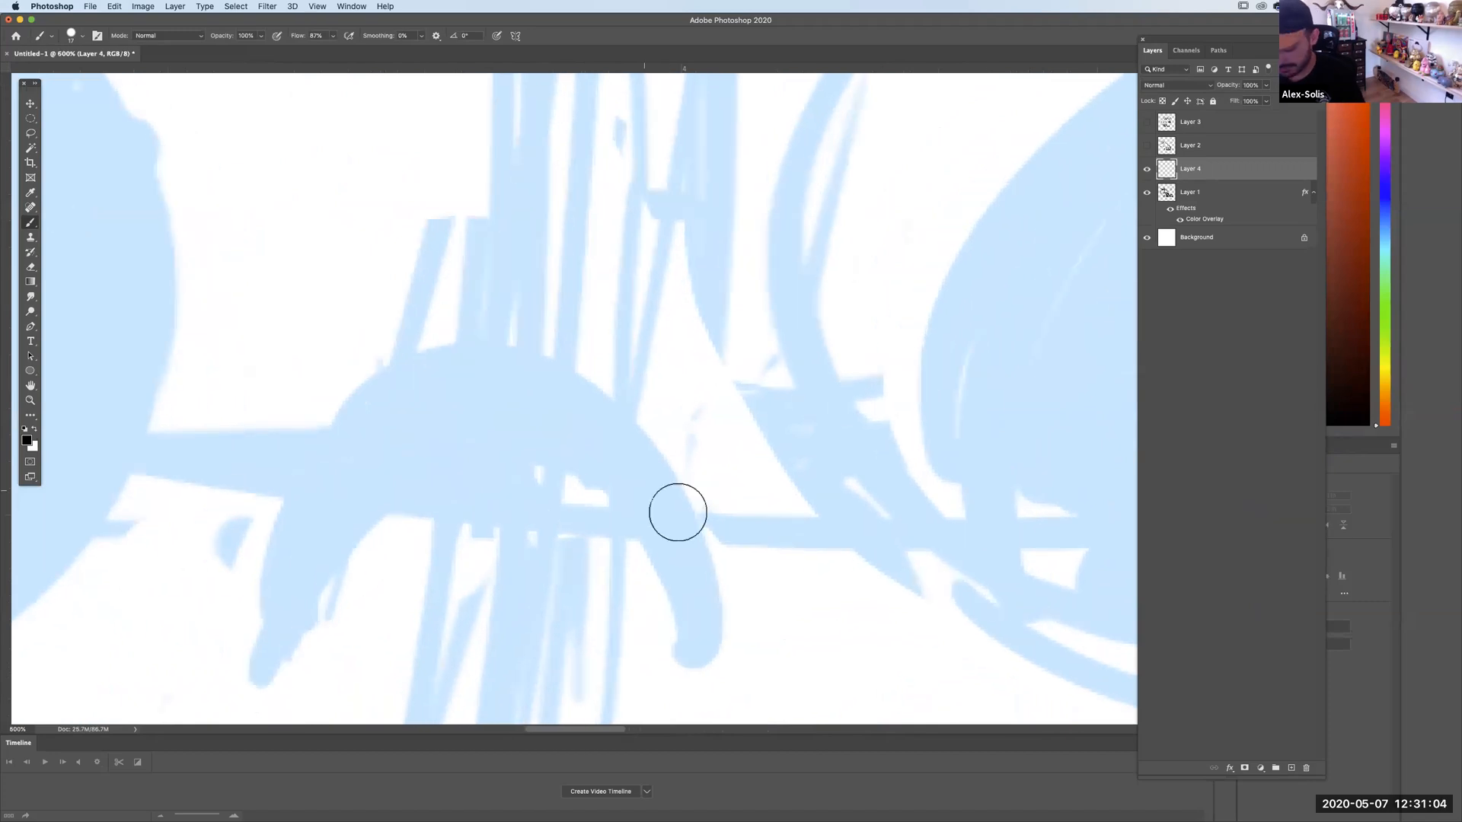
Ink the fruit's mouth as a thick black downturned arch over the blue sketch.
{"action": "scroll", "coordinate": [675, 509], "scroll_direction": "down", "scroll_amount": 2}
{"action": "key", "text": "super+equal"}
{"action": "mouse_move", "coordinate": [816, 421]}
{"action": "left_mouse_down"}
{"action": "mouse_move", "coordinate": [756, 228]}
{"action": "mouse_move", "coordinate": [659, 158]}
{"action": "mouse_move", "coordinate": [476, 205]}
{"action": "mouse_move", "coordinate": [404, 352]}
{"action": "mouse_move", "coordinate": [395, 418]}
{"action": "left_mouse_up"}
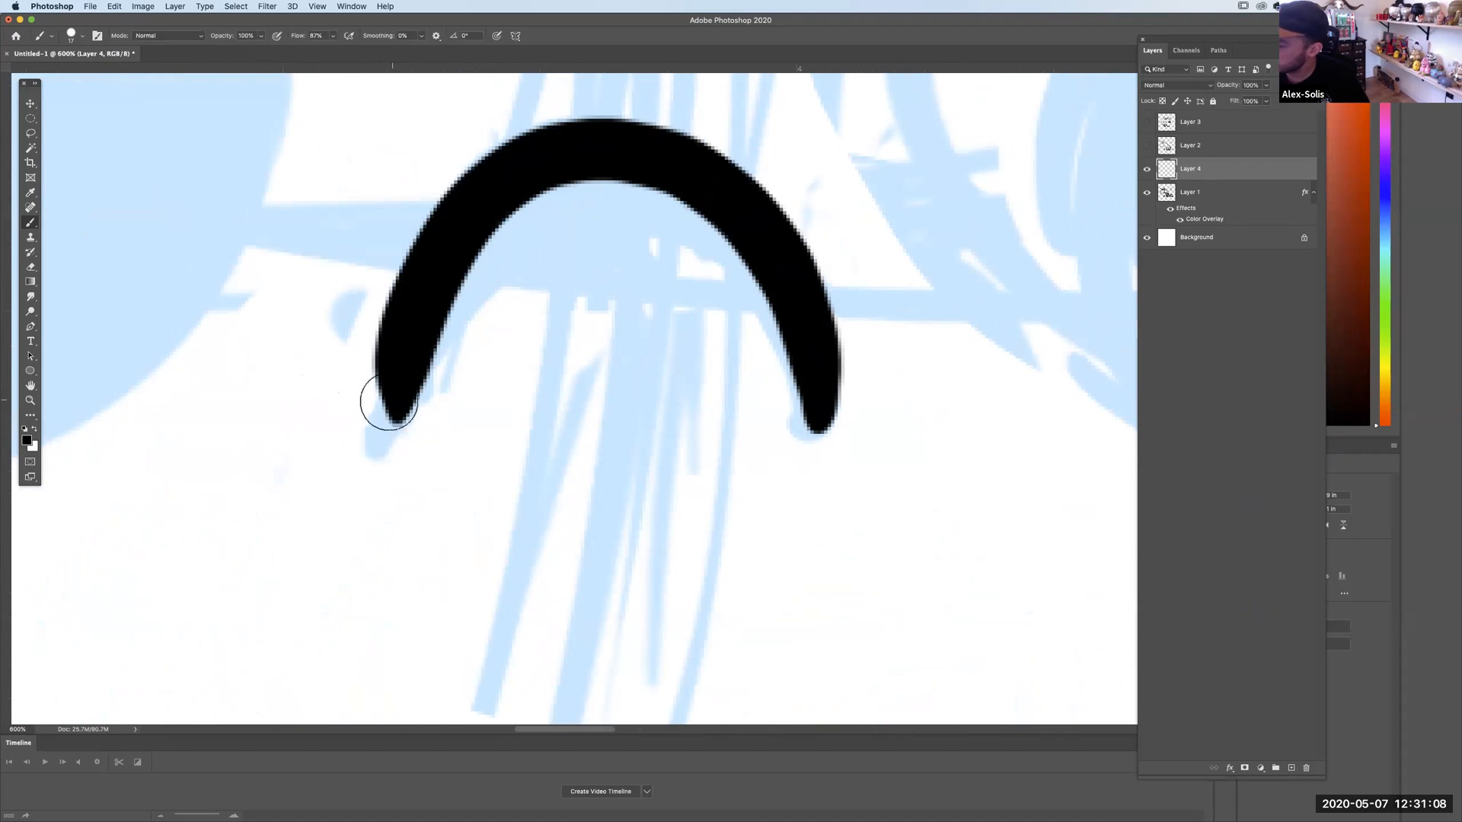
{"action": "left_click_drag", "start_coordinate": [678, 354], "coordinate": [990, 485]}
{"action": "key", "text": "super+minus"}
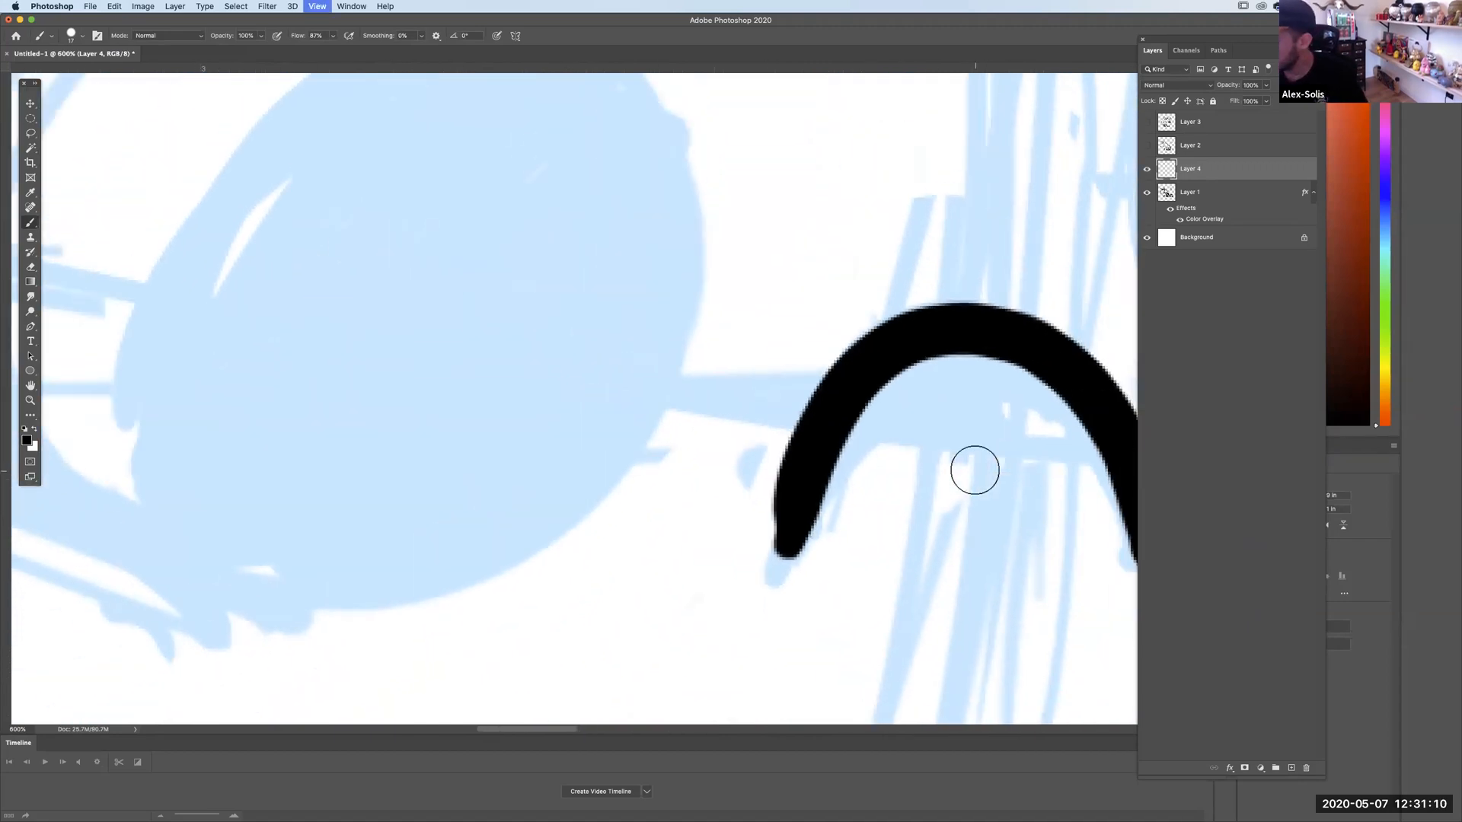
{"action": "key", "text": "super+minus"}
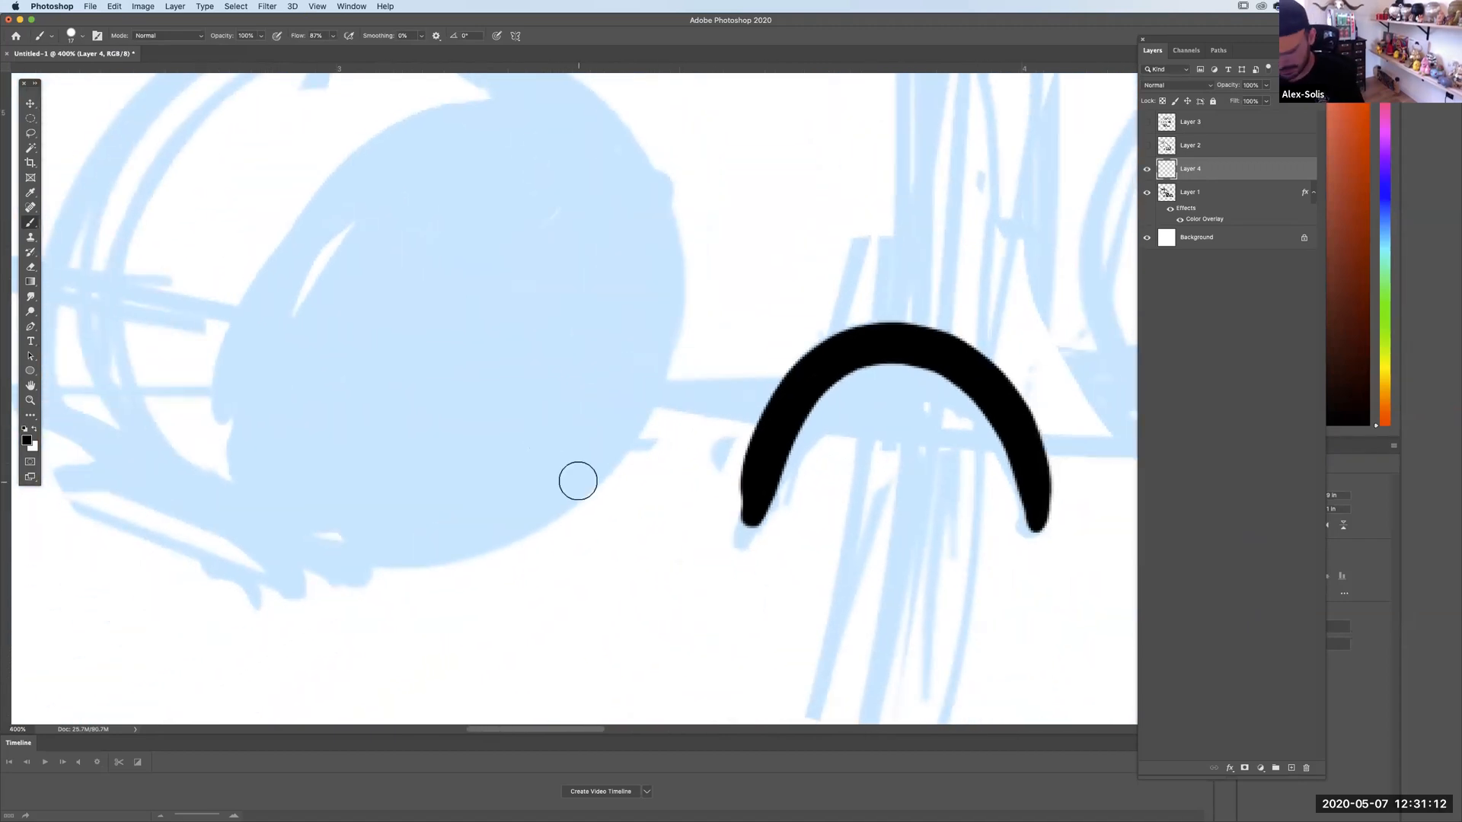
{"action": "key", "text": "super+minus"}
{"action": "left_click_drag", "start_coordinate": [724, 397], "coordinate": [904, 389]}
{"action": "mouse_move", "coordinate": [834, 326]}
{"action": "left_mouse_down"}
{"action": "mouse_move", "coordinate": [495, 134]}
{"action": "mouse_move", "coordinate": [437, 487]}
{"action": "left_mouse_up"}
{"action": "key", "text": "super+z"}
{"action": "mouse_move", "coordinate": [562, 534]}
{"action": "left_mouse_down"}
{"action": "mouse_move", "coordinate": [626, 532]}
{"action": "mouse_move", "coordinate": [368, 437]}
{"action": "mouse_move", "coordinate": [480, 465]}
{"action": "mouse_move", "coordinate": [595, 596]}
{"action": "left_mouse_up"}
{"action": "key", "text": "super+z"}
{"action": "key", "text": "super+z"}
{"action": "mouse_move", "coordinate": [362, 436]}
{"action": "left_mouse_down"}
{"action": "mouse_move", "coordinate": [418, 432]}
{"action": "mouse_move", "coordinate": [562, 518]}
{"action": "mouse_move", "coordinate": [610, 600]}
{"action": "left_mouse_up"}
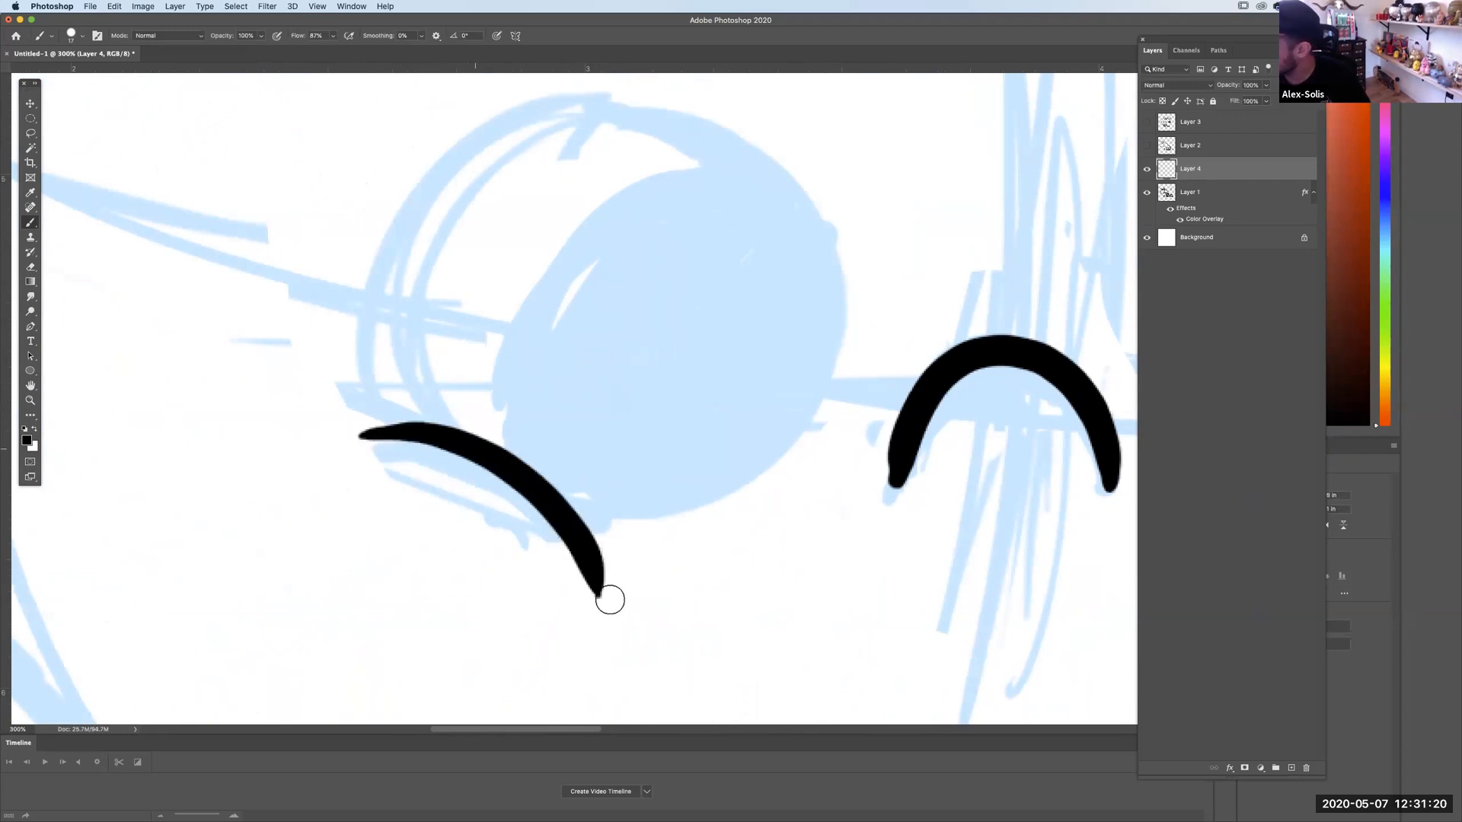
{"action": "mouse_move", "coordinate": [577, 520]}
{"action": "left_mouse_down"}
{"action": "mouse_move", "coordinate": [825, 290]}
{"action": "mouse_move", "coordinate": [575, 93]}
{"action": "mouse_move", "coordinate": [411, 228]}
{"action": "mouse_move", "coordinate": [722, 506]}
{"action": "mouse_move", "coordinate": [790, 248]}
{"action": "mouse_move", "coordinate": [548, 109]}
{"action": "mouse_move", "coordinate": [389, 354]}
{"action": "left_mouse_up"}
{"action": "key", "text": "super+z"}
{"action": "key", "text": "super+z"}
{"action": "key", "text": "super+z"}
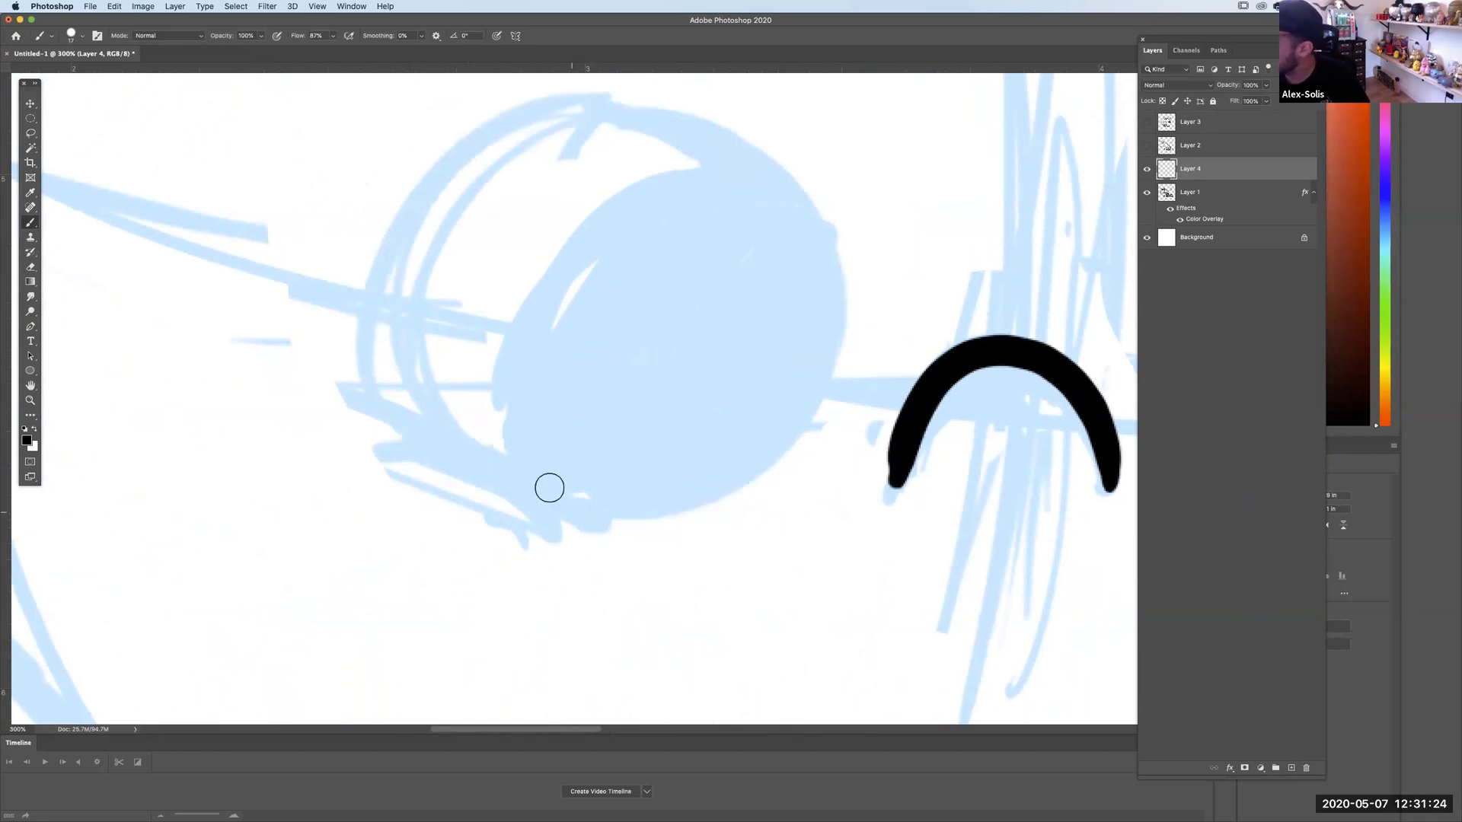
Ink the fruit's left eye with a tapered cheek curve beneath it, a thick round outline and the inner pupil edge.
{"action": "mouse_move", "coordinate": [364, 423]}
{"action": "left_mouse_down"}
{"action": "mouse_move", "coordinate": [408, 429]}
{"action": "mouse_move", "coordinate": [564, 520]}
{"action": "mouse_move", "coordinate": [606, 582]}
{"action": "left_mouse_up"}
{"action": "mouse_move", "coordinate": [561, 498]}
{"action": "left_mouse_down"}
{"action": "mouse_move", "coordinate": [758, 477]}
{"action": "mouse_move", "coordinate": [828, 293]}
{"action": "mouse_move", "coordinate": [709, 122]}
{"action": "mouse_move", "coordinate": [482, 148]}
{"action": "mouse_move", "coordinate": [413, 416]}
{"action": "mouse_move", "coordinate": [444, 450]}
{"action": "left_mouse_up"}
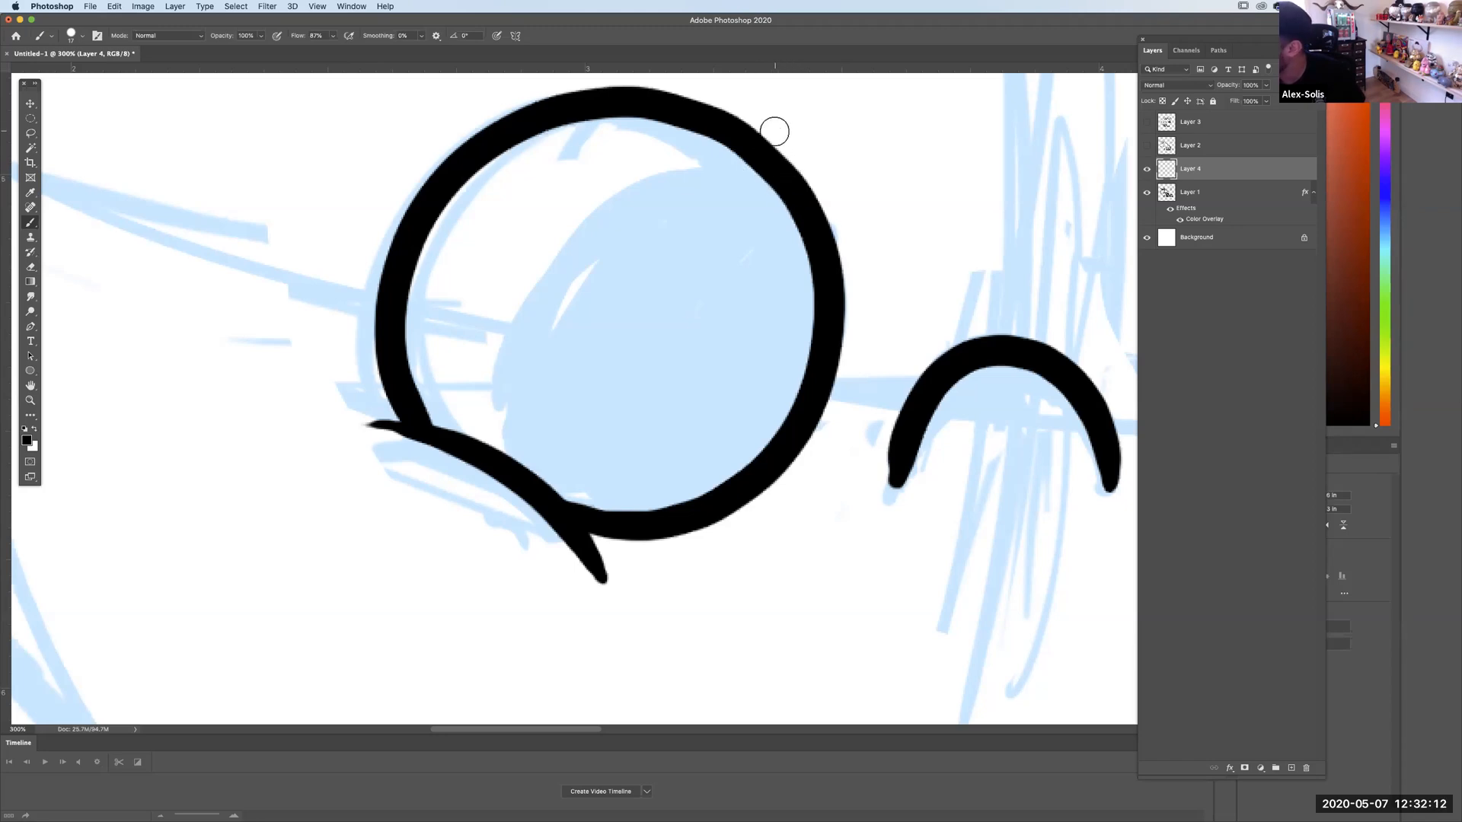
{"action": "mouse_move", "coordinate": [772, 190]}
{"action": "left_mouse_down"}
{"action": "mouse_move", "coordinate": [553, 254]}
{"action": "mouse_move", "coordinate": [519, 493]}
{"action": "mouse_move", "coordinate": [547, 266]}
{"action": "mouse_move", "coordinate": [814, 161]}
{"action": "mouse_move", "coordinate": [698, 166]}
{"action": "mouse_move", "coordinate": [540, 463]}
{"action": "mouse_move", "coordinate": [538, 283]}
{"action": "mouse_move", "coordinate": [775, 183]}
{"action": "left_mouse_up"}
{"action": "key", "text": "super+z"}
{"action": "key", "text": "super+z"}
{"action": "key", "text": "super+z"}
Select the left eye's pupil area with the Magic Wand, fill it with black and deselect.
{"action": "left_click", "coordinate": [31, 148]}
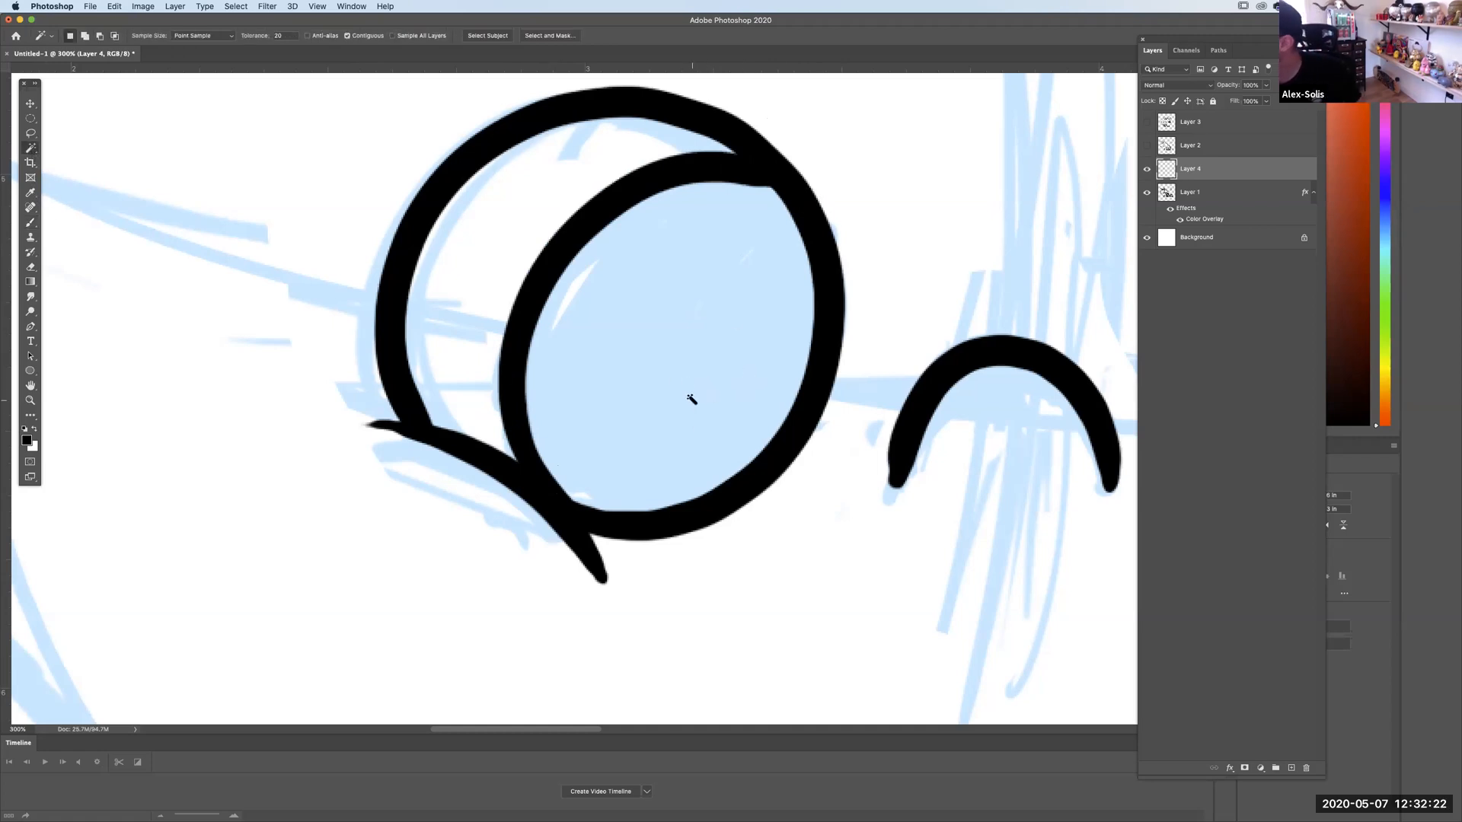
{"action": "left_click", "coordinate": [680, 355]}
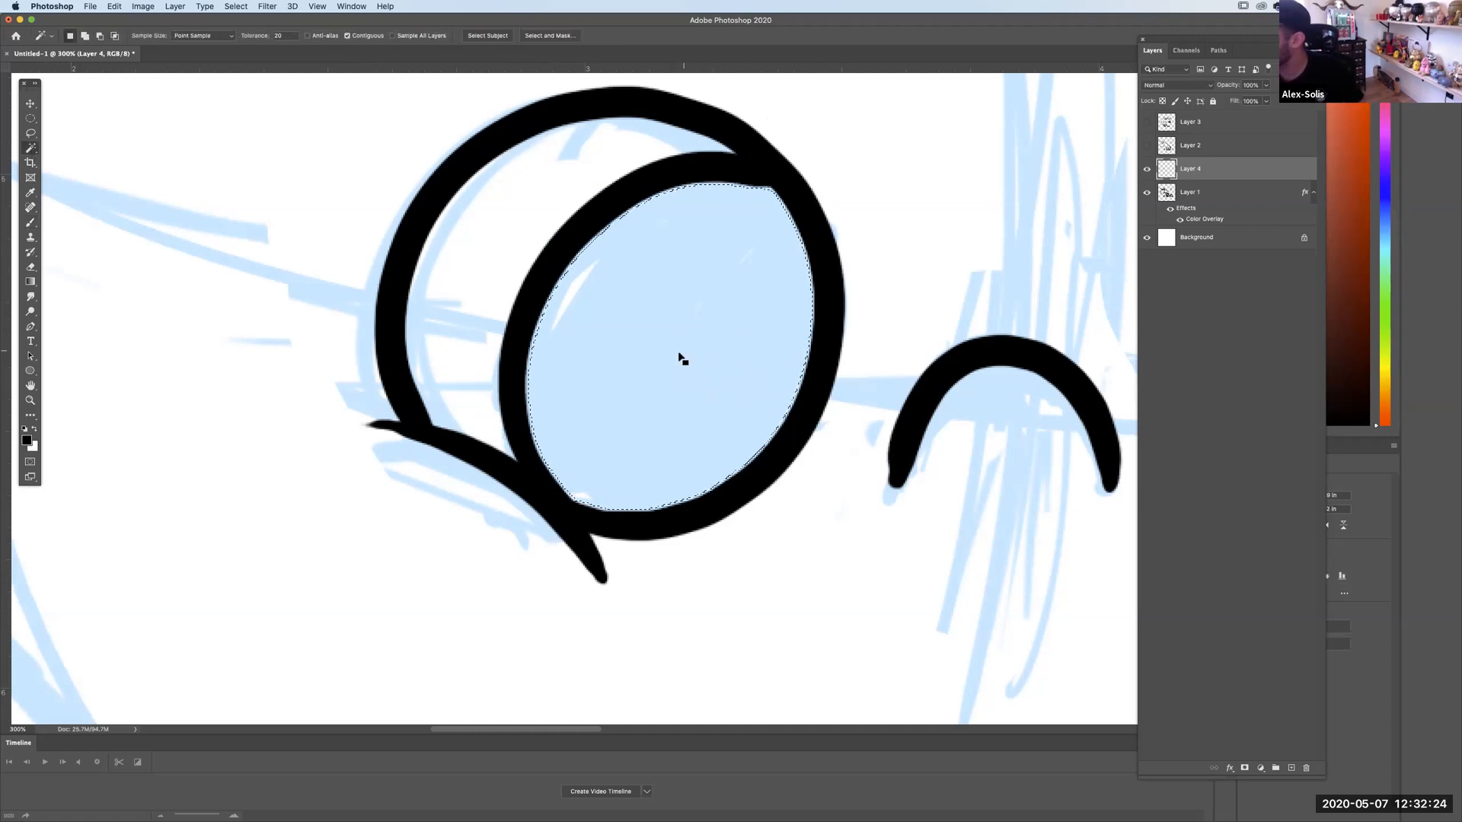
{"action": "key", "text": "alt+BackSpace"}
{"action": "key", "text": "super+d"}
Brush three short rounded lashes onto the upper-left edge of the left eye.
{"action": "key", "text": "b"}
{"action": "mouse_move", "coordinate": [749, 525]}
{"action": "left_mouse_down"}
{"action": "mouse_move", "coordinate": [719, 533]}
{"action": "mouse_move", "coordinate": [627, 628]}
{"action": "left_mouse_up"}
{"action": "mouse_move", "coordinate": [377, 233]}
{"action": "left_mouse_down"}
{"action": "mouse_move", "coordinate": [342, 216]}
{"action": "mouse_move", "coordinate": [417, 166]}
{"action": "left_mouse_up"}
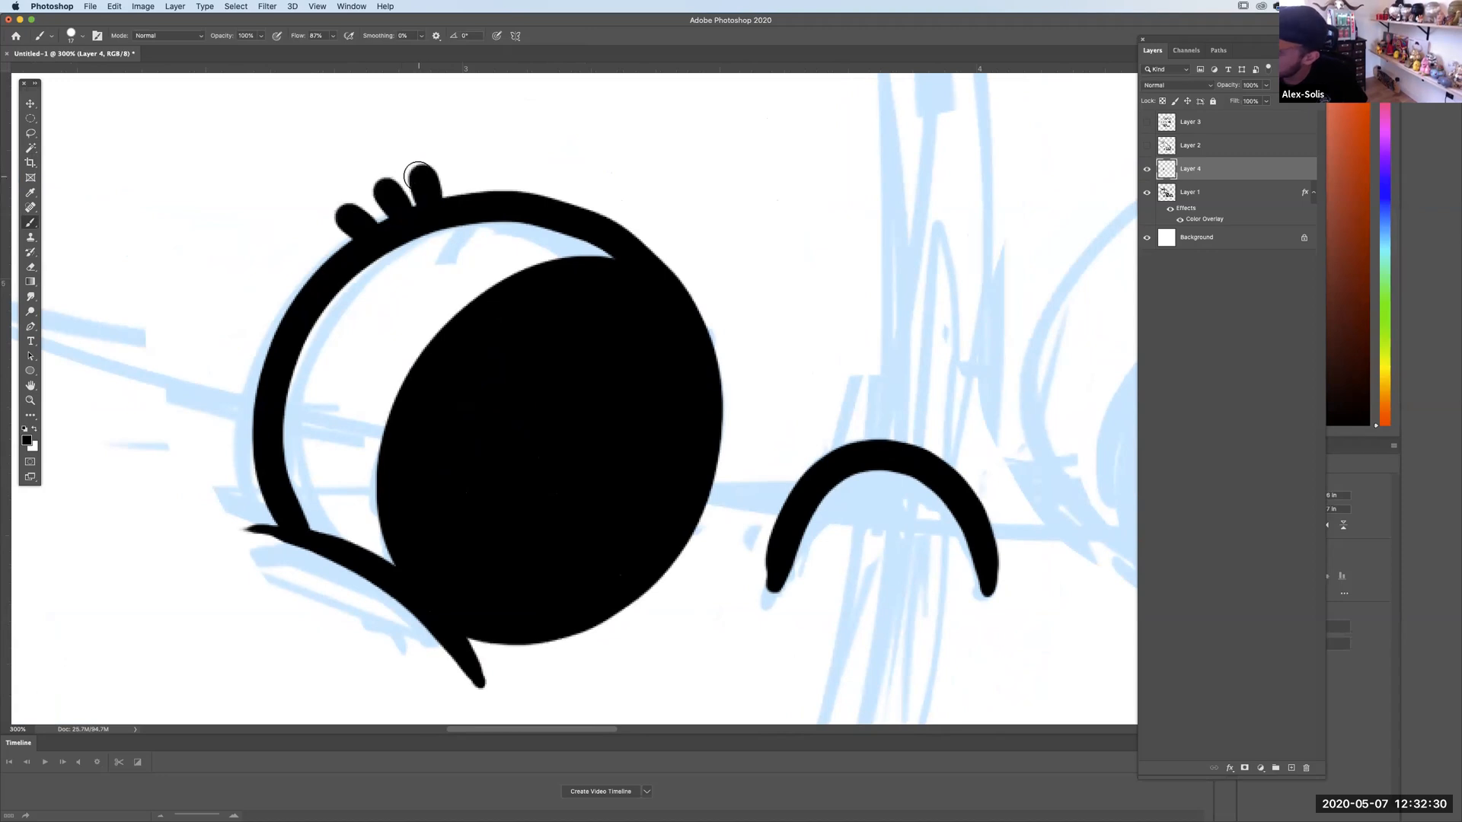
{"action": "scroll", "coordinate": [825, 398], "scroll_direction": "right", "scroll_amount": 5}
{"action": "key", "text": "super+minus"}
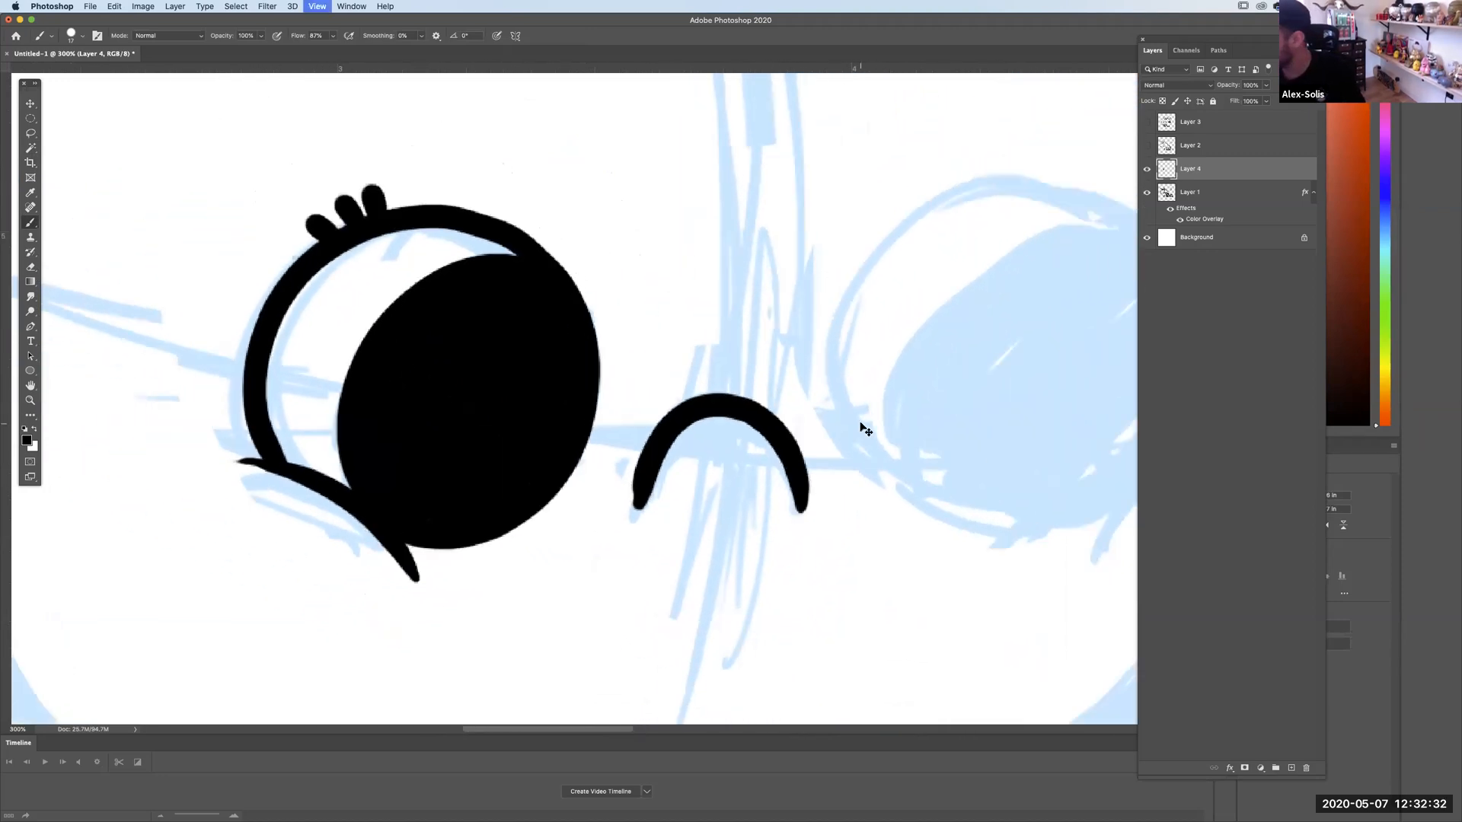
{"action": "scroll", "coordinate": [799, 443], "scroll_direction": "right", "scroll_amount": 4}
{"action": "scroll", "coordinate": [799, 444], "scroll_direction": "down", "scroll_amount": 2}
{"action": "left_click_drag", "start_coordinate": [842, 482], "coordinate": [1007, 398]}
{"action": "key", "text": "super+z"}
{"action": "mouse_move", "coordinate": [838, 484]}
{"action": "left_mouse_down"}
{"action": "mouse_move", "coordinate": [925, 408]}
{"action": "mouse_move", "coordinate": [1026, 377]}
{"action": "left_mouse_up"}
{"action": "key", "text": "super+z"}
{"action": "mouse_move", "coordinate": [837, 485]}
{"action": "left_mouse_down"}
{"action": "mouse_move", "coordinate": [1018, 392]}
{"action": "mouse_move", "coordinate": [989, 371]}
{"action": "mouse_move", "coordinate": [685, 297]}
{"action": "mouse_move", "coordinate": [898, 447]}
{"action": "mouse_move", "coordinate": [697, 349]}
{"action": "mouse_move", "coordinate": [1007, 354]}
{"action": "mouse_move", "coordinate": [982, 385]}
{"action": "mouse_move", "coordinate": [942, 181]}
{"action": "left_mouse_up"}
{"action": "key", "text": "super+z"}
{"action": "key", "text": "super+z"}
{"action": "key", "text": "super+z"}
{"action": "key", "text": "super+z"}
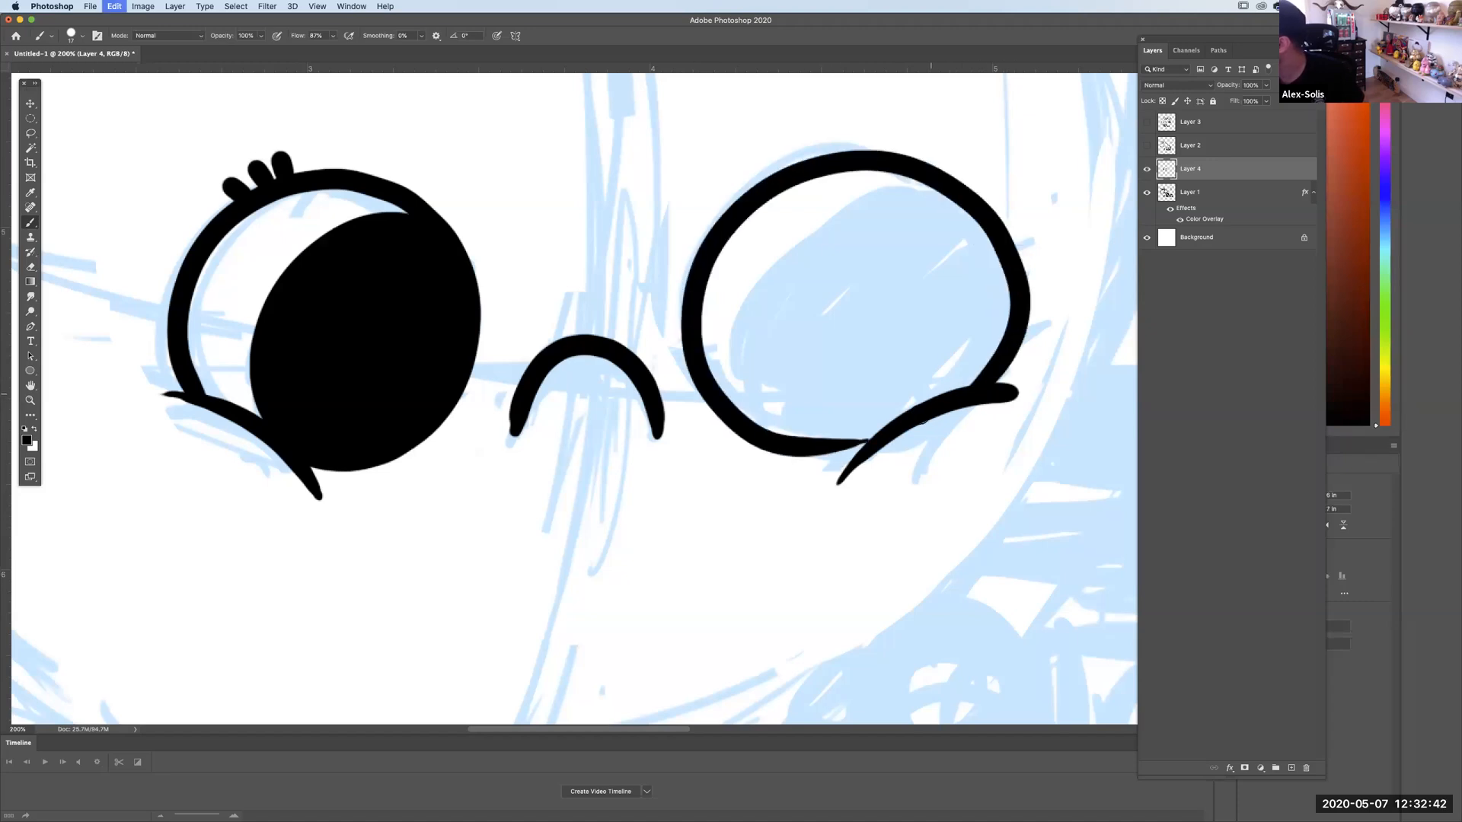
{"action": "key", "text": "super+z"}
{"action": "left_click_drag", "start_coordinate": [796, 453], "coordinate": [806, 157]}
{"action": "key", "text": "super+z"}
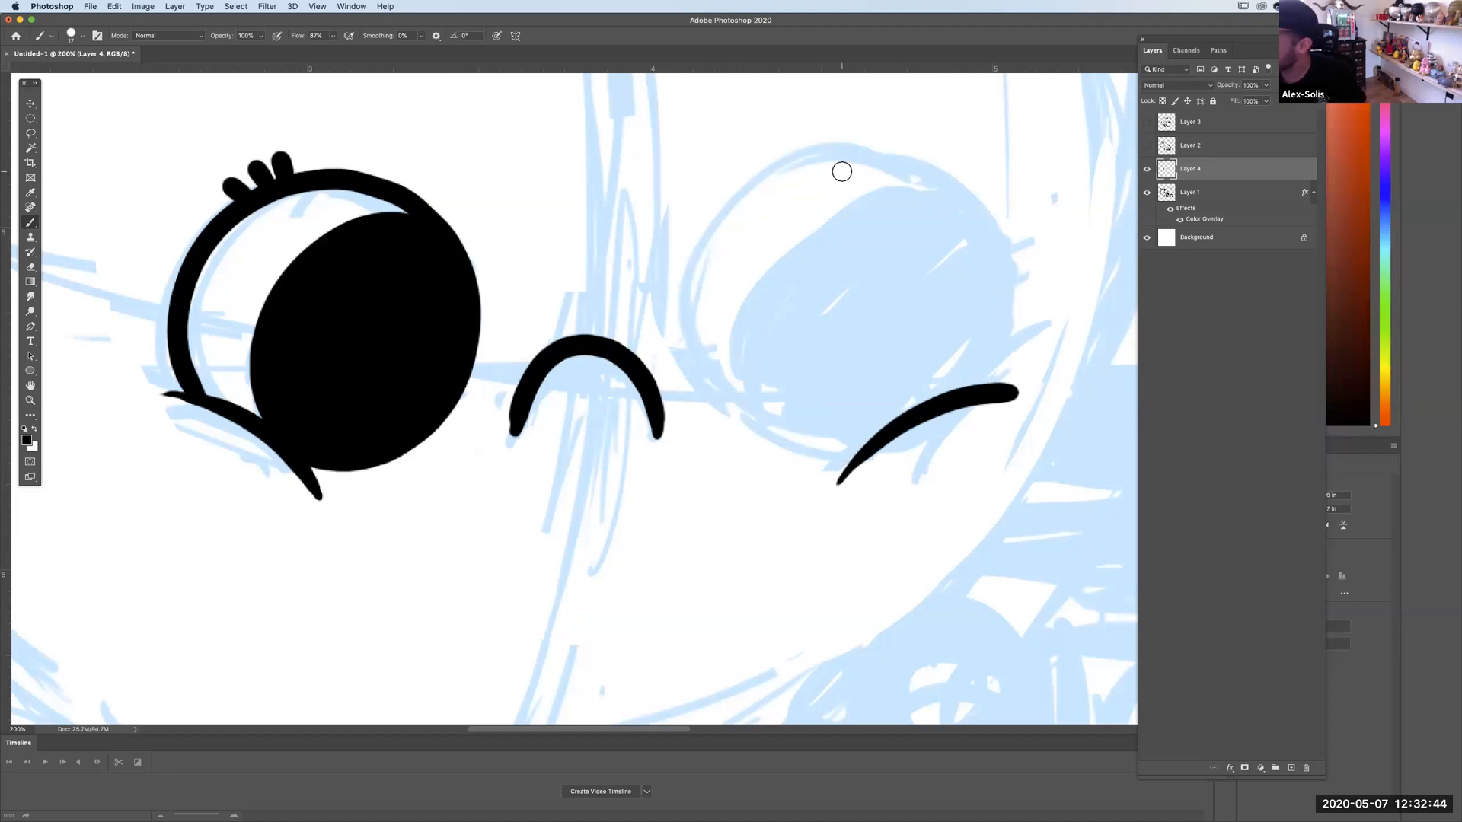
{"action": "key", "text": "super+z"}
Lasso the inked left eye, place a horizontally flipped copy over the right eye's sketch and deselect.
{"action": "left_click", "coordinate": [31, 131]}
{"action": "mouse_move", "coordinate": [134, 152]}
{"action": "left_mouse_down"}
{"action": "mouse_move", "coordinate": [381, 544]}
{"action": "mouse_move", "coordinate": [459, 435]}
{"action": "mouse_move", "coordinate": [398, 153]}
{"action": "mouse_move", "coordinate": [135, 143]}
{"action": "left_mouse_up"}
{"action": "key", "text": "v"}
{"action": "left_click_drag", "start_coordinate": [476, 248], "coordinate": [1029, 257]}
{"action": "key", "text": "super+t"}
{"action": "right_click", "coordinate": [918, 340]}
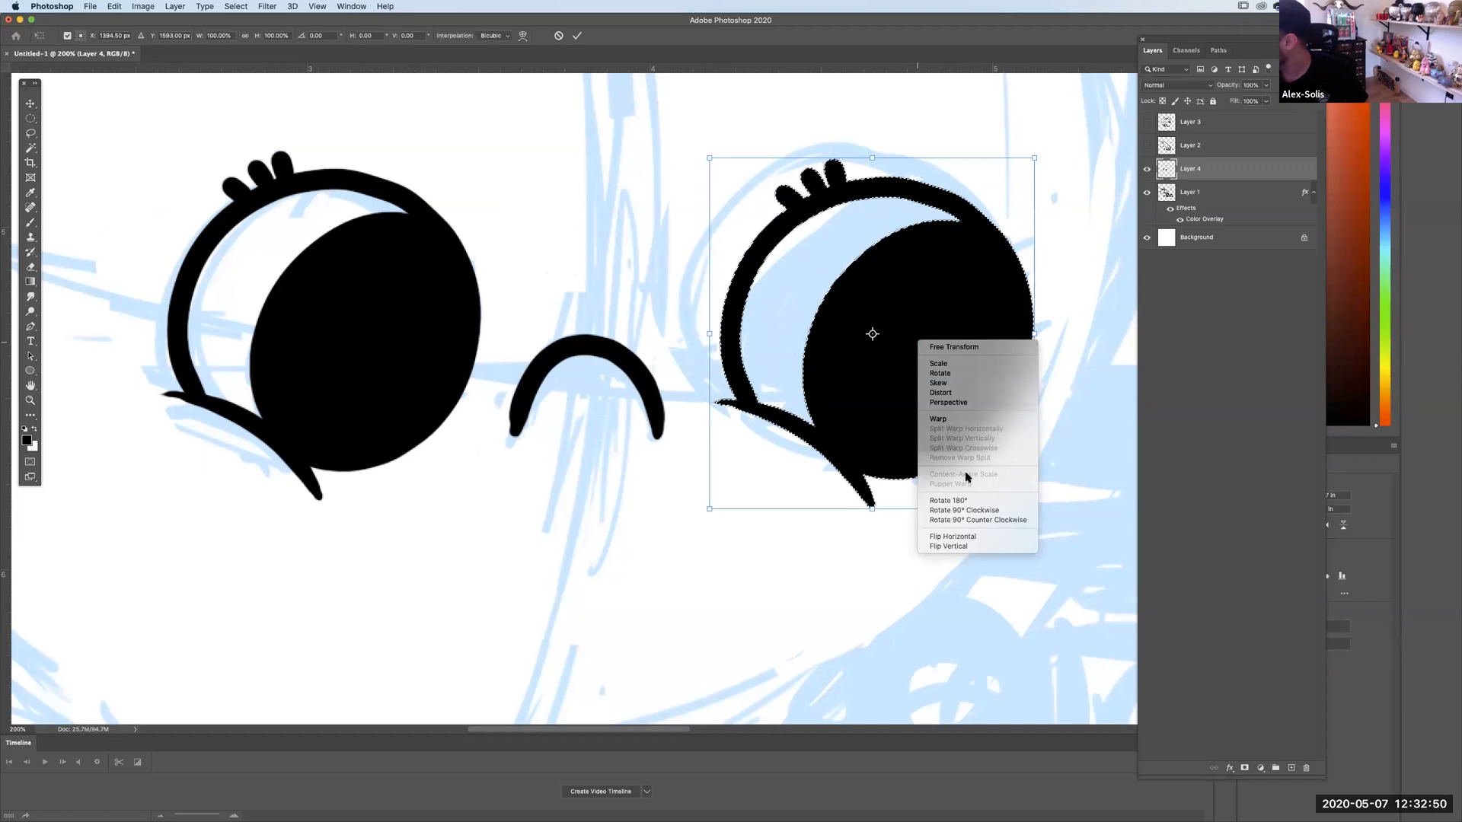
{"action": "left_click", "coordinate": [963, 536]}
{"action": "mouse_move", "coordinate": [956, 376]}
{"action": "left_mouse_down"}
{"action": "mouse_move", "coordinate": [926, 357]}
{"action": "mouse_move", "coordinate": [948, 359]}
{"action": "left_mouse_up"}
{"action": "left_click", "coordinate": [30, 133]}
{"action": "left_click", "coordinate": [50, 154]}
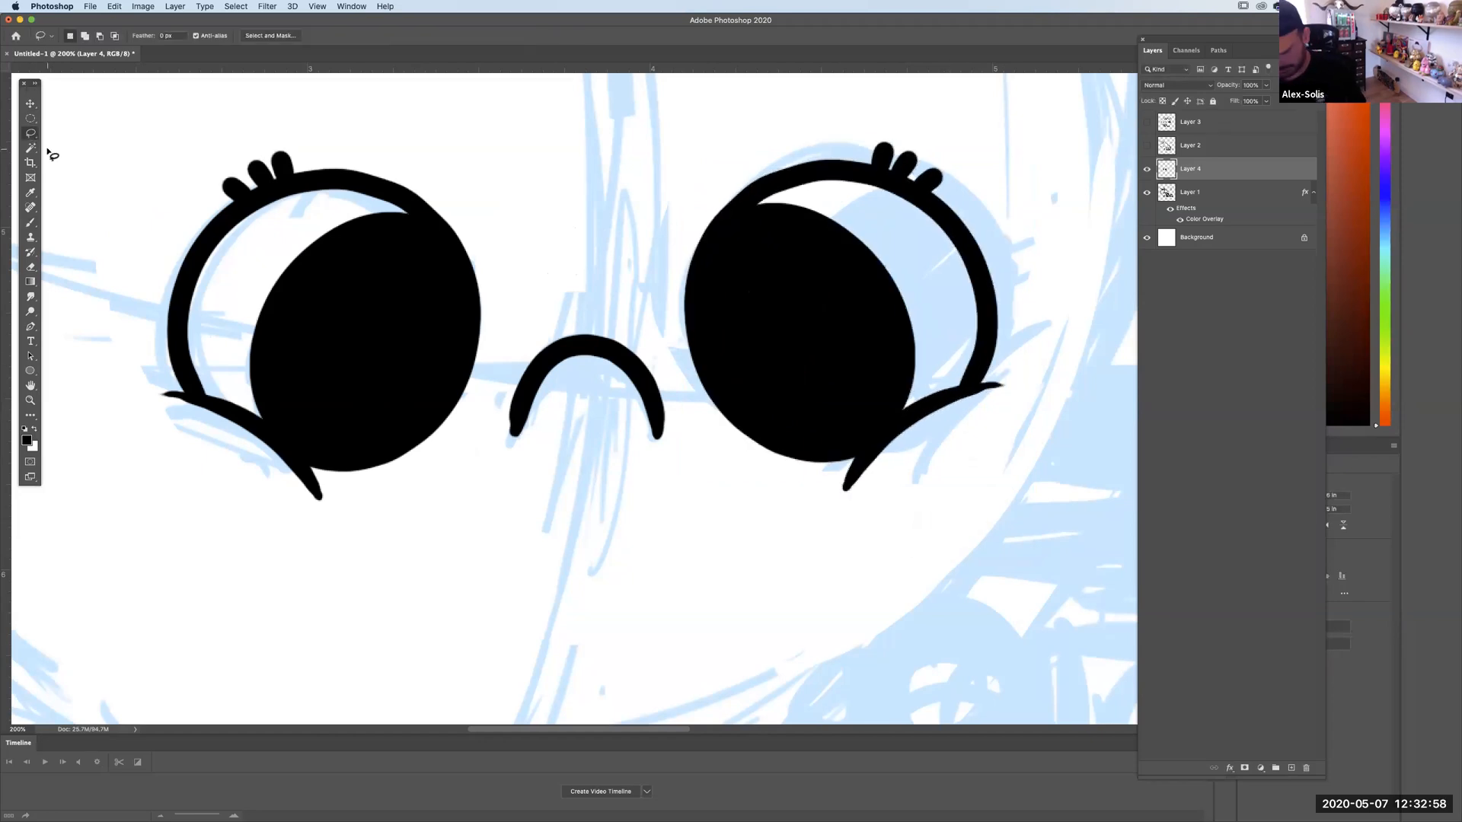
Erase the black pupil from the copied right eye, leaving its round outline, lashes and cheek curve.
{"action": "key", "text": "super+equal"}
{"action": "left_click", "coordinate": [32, 265]}
{"action": "scroll", "coordinate": [571, 380], "scroll_direction": "right", "scroll_amount": 5}
{"action": "left_click", "coordinate": [76, 35]}
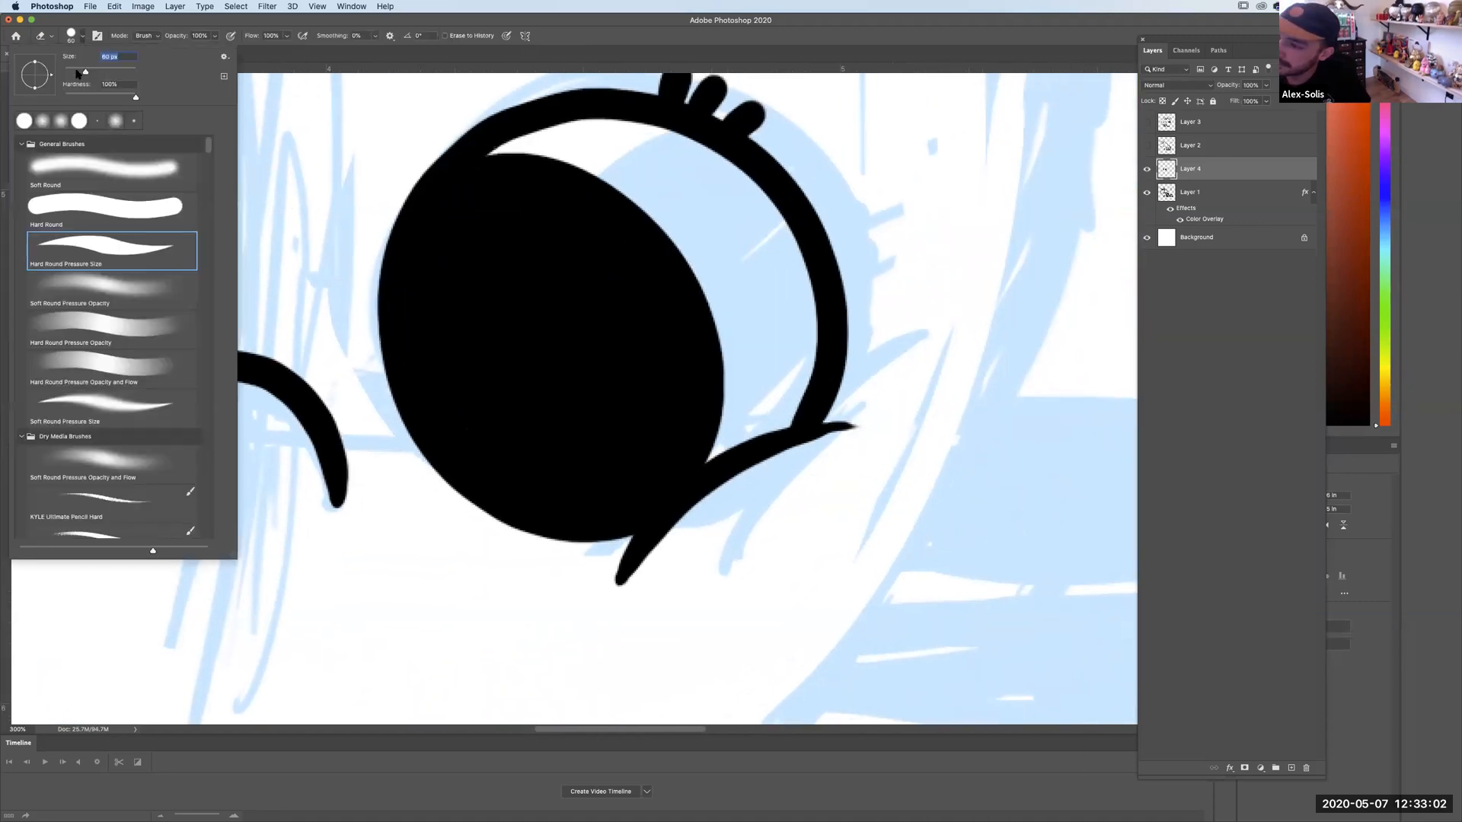
{"action": "key", "text": "Return"}
{"action": "mouse_move", "coordinate": [533, 161]}
{"action": "left_mouse_down"}
{"action": "mouse_move", "coordinate": [441, 249]}
{"action": "mouse_move", "coordinate": [434, 340]}
{"action": "mouse_move", "coordinate": [454, 400]}
{"action": "mouse_move", "coordinate": [521, 470]}
{"action": "mouse_move", "coordinate": [642, 494]}
{"action": "mouse_move", "coordinate": [622, 500]}
{"action": "mouse_move", "coordinate": [734, 419]}
{"action": "mouse_move", "coordinate": [626, 498]}
{"action": "mouse_move", "coordinate": [714, 446]}
{"action": "mouse_move", "coordinate": [632, 492]}
{"action": "mouse_move", "coordinate": [724, 396]}
{"action": "mouse_move", "coordinate": [633, 468]}
{"action": "mouse_move", "coordinate": [627, 501]}
{"action": "mouse_move", "coordinate": [730, 391]}
{"action": "mouse_move", "coordinate": [630, 423]}
{"action": "left_mouse_up"}
{"action": "key", "text": "l"}
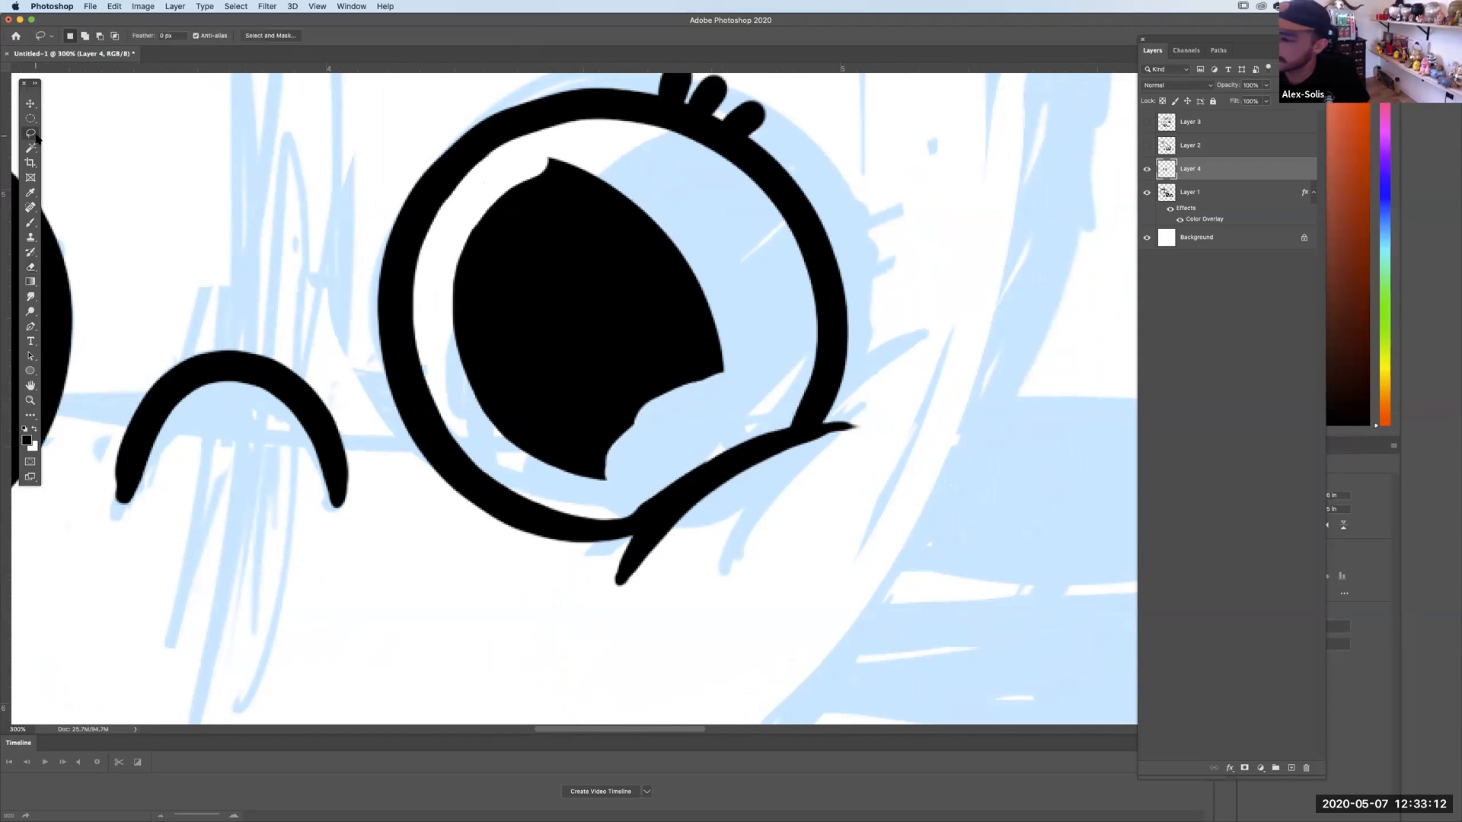
{"action": "mouse_move", "coordinate": [542, 152]}
{"action": "left_mouse_down"}
{"action": "mouse_move", "coordinate": [448, 373]}
{"action": "mouse_move", "coordinate": [560, 479]}
{"action": "mouse_move", "coordinate": [682, 438]}
{"action": "mouse_move", "coordinate": [730, 312]}
{"action": "mouse_move", "coordinate": [607, 155]}
{"action": "mouse_move", "coordinate": [561, 140]}
{"action": "left_mouse_up"}
{"action": "key", "text": "Delete"}
{"action": "key", "text": "ctrl+d"}
Ink a new curved pupil edge inside the right eye, from the lower outline up to the lashes.
{"action": "key", "text": "b"}
{"action": "scroll", "coordinate": [718, 177], "scroll_direction": "left", "scroll_amount": 1}
{"action": "scroll", "coordinate": [913, 368], "scroll_direction": "left", "scroll_amount": 3}
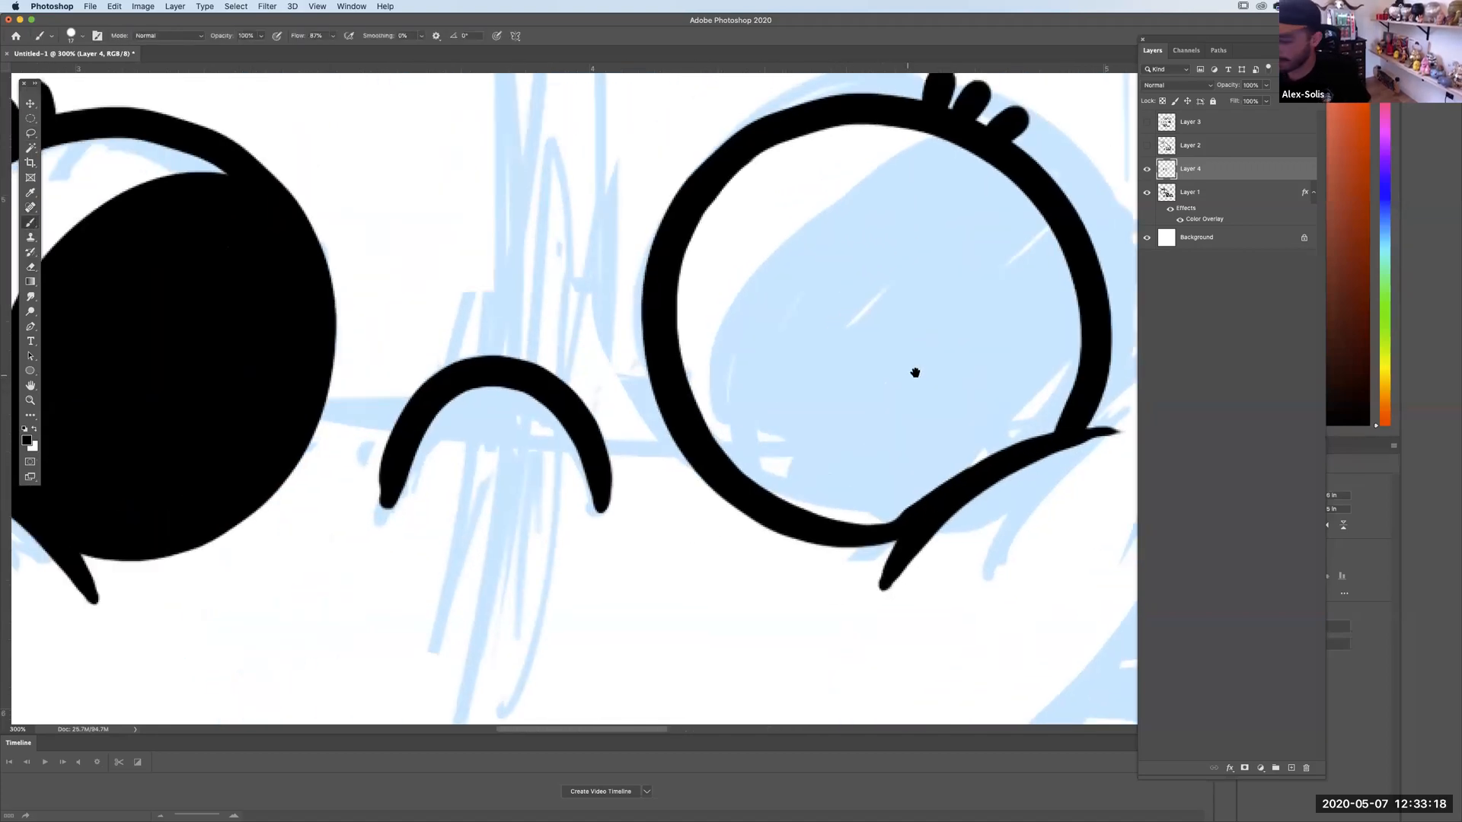
{"action": "scroll", "coordinate": [926, 427], "scroll_direction": "down", "scroll_amount": 2}
{"action": "mouse_move", "coordinate": [735, 468]}
{"action": "left_mouse_down"}
{"action": "mouse_move", "coordinate": [838, 225]}
{"action": "mouse_move", "coordinate": [784, 478]}
{"action": "mouse_move", "coordinate": [714, 436]}
{"action": "mouse_move", "coordinate": [838, 225]}
{"action": "left_mouse_up"}
{"action": "key", "text": "super+z"}
{"action": "key", "text": "super+z"}
{"action": "key", "text": "super+z"}
{"action": "mouse_move", "coordinate": [753, 476]}
{"action": "left_mouse_down"}
{"action": "mouse_move", "coordinate": [697, 407]}
{"action": "mouse_move", "coordinate": [837, 225]}
{"action": "left_mouse_up"}
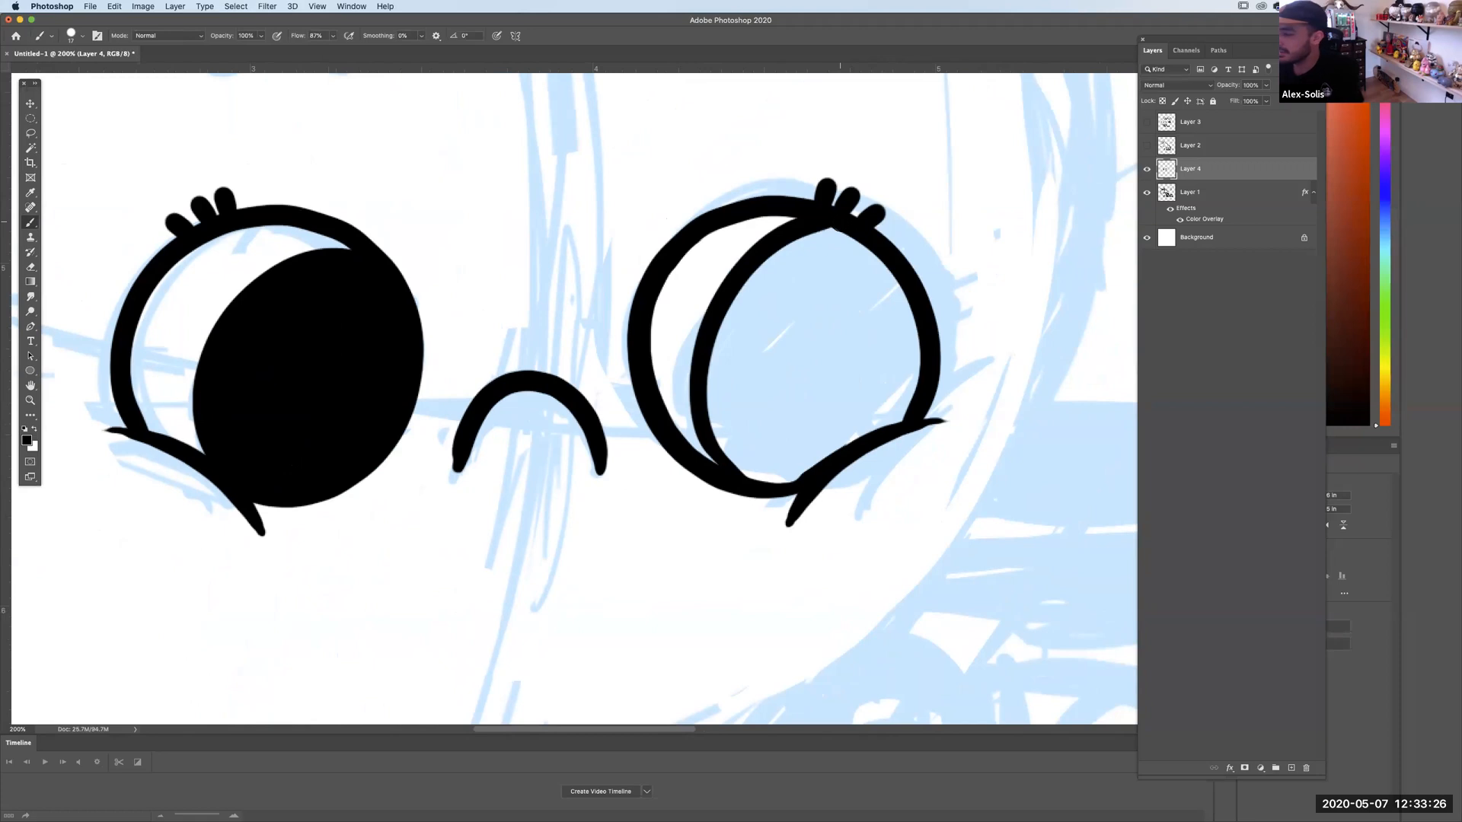
{"action": "key", "text": "super+z"}
{"action": "mouse_move", "coordinate": [750, 475]}
{"action": "left_mouse_down"}
{"action": "mouse_move", "coordinate": [730, 304]}
{"action": "mouse_move", "coordinate": [894, 246]}
{"action": "mouse_move", "coordinate": [749, 287]}
{"action": "mouse_move", "coordinate": [746, 478]}
{"action": "mouse_move", "coordinate": [791, 483]}
{"action": "mouse_move", "coordinate": [744, 477]}
{"action": "mouse_move", "coordinate": [718, 310]}
{"action": "mouse_move", "coordinate": [855, 213]}
{"action": "left_mouse_up"}
{"action": "key", "text": "super+z"}
{"action": "key", "text": "super+z"}
Select the right eye's pupil area with the Magic Wand, fill it with black and deselect.
{"action": "key", "text": "w"}
{"action": "left_click", "coordinate": [832, 392]}
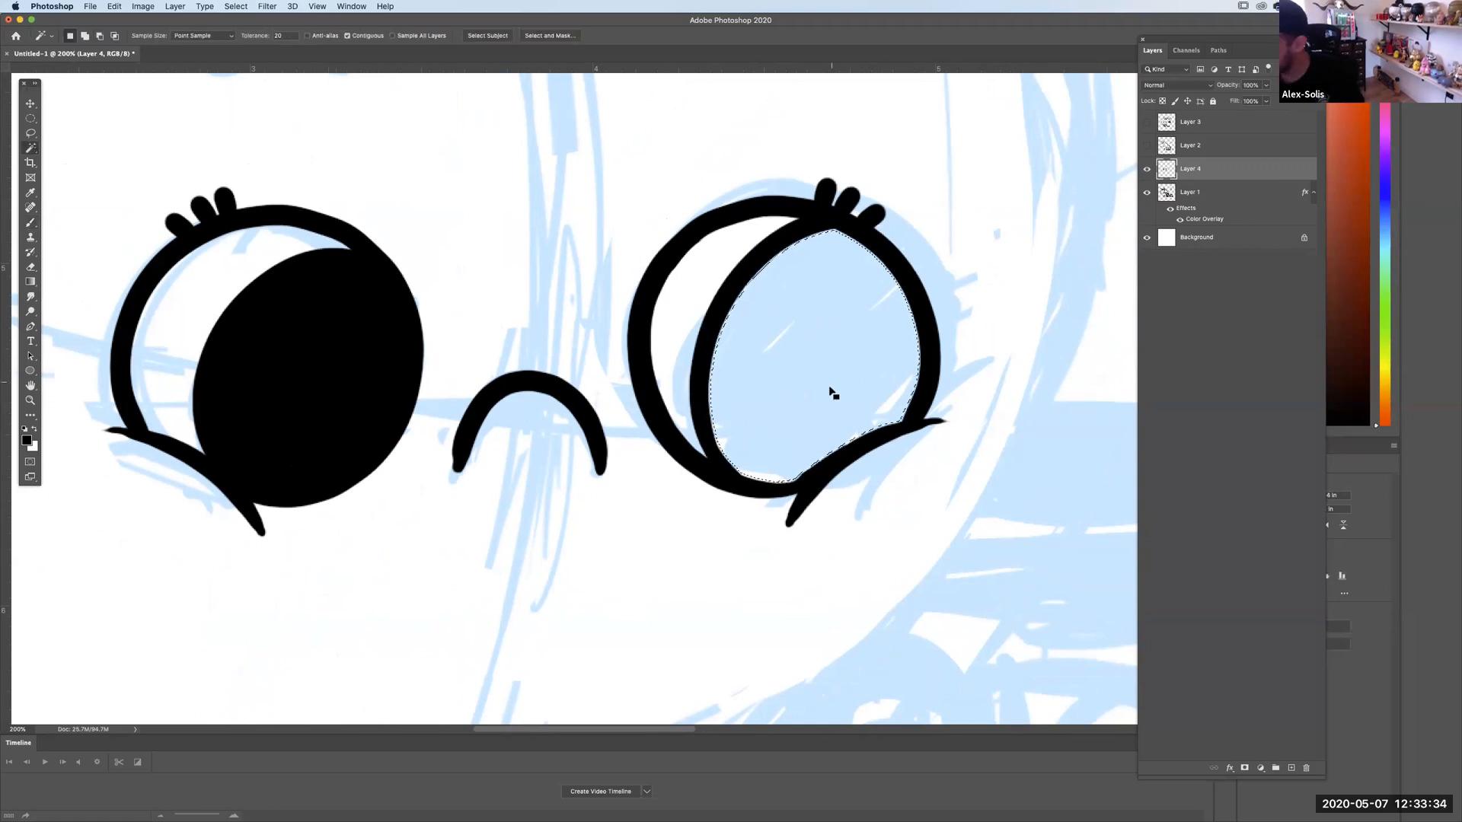
{"action": "key", "text": "alt+BackSpace"}
{"action": "key", "text": "super+d"}
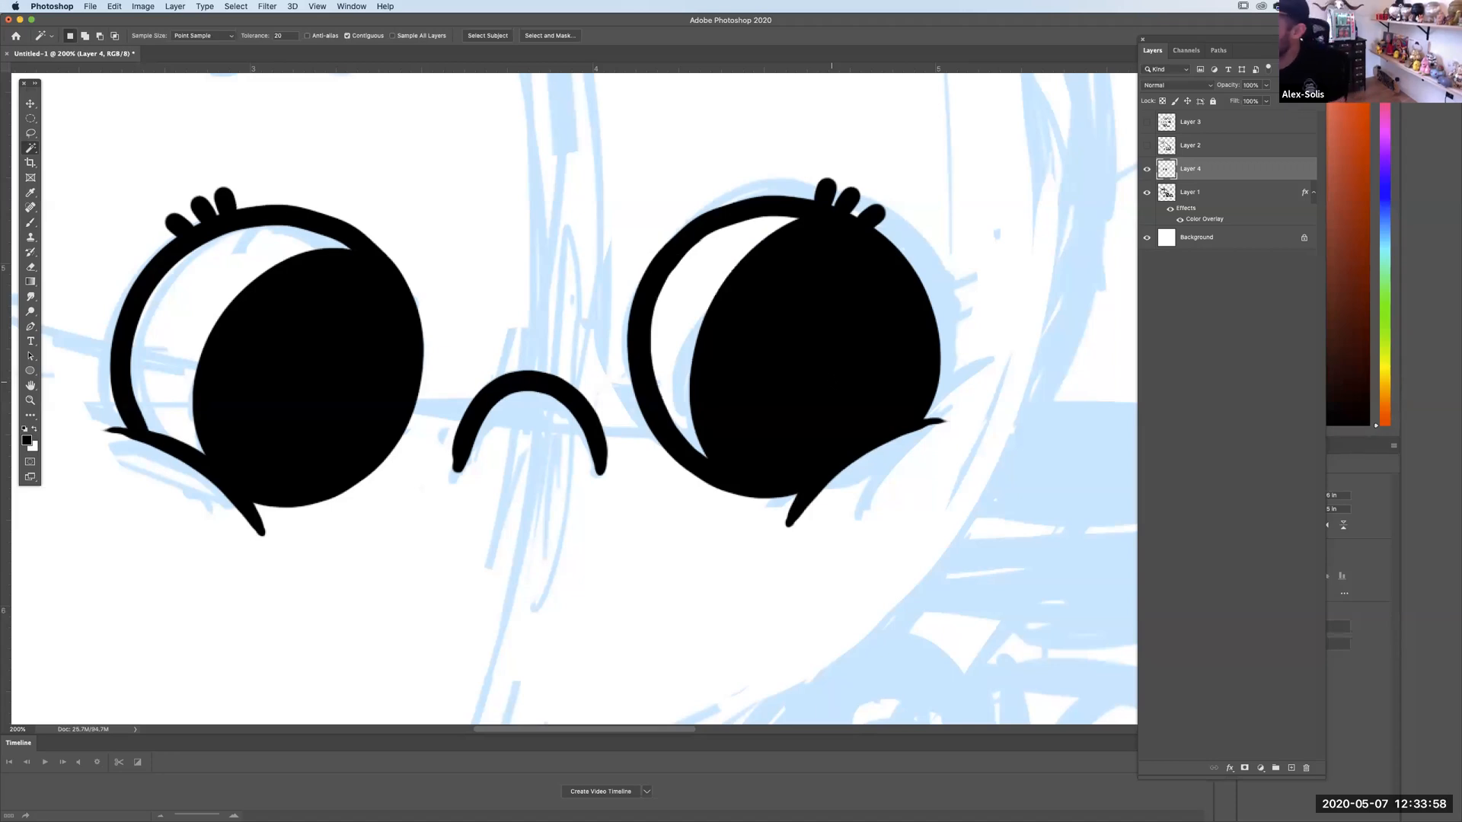
Return to the Brush tool and examine the inked eyes and mouth against the whole fruit sketch.
{"action": "left_click", "coordinate": [33, 223]}
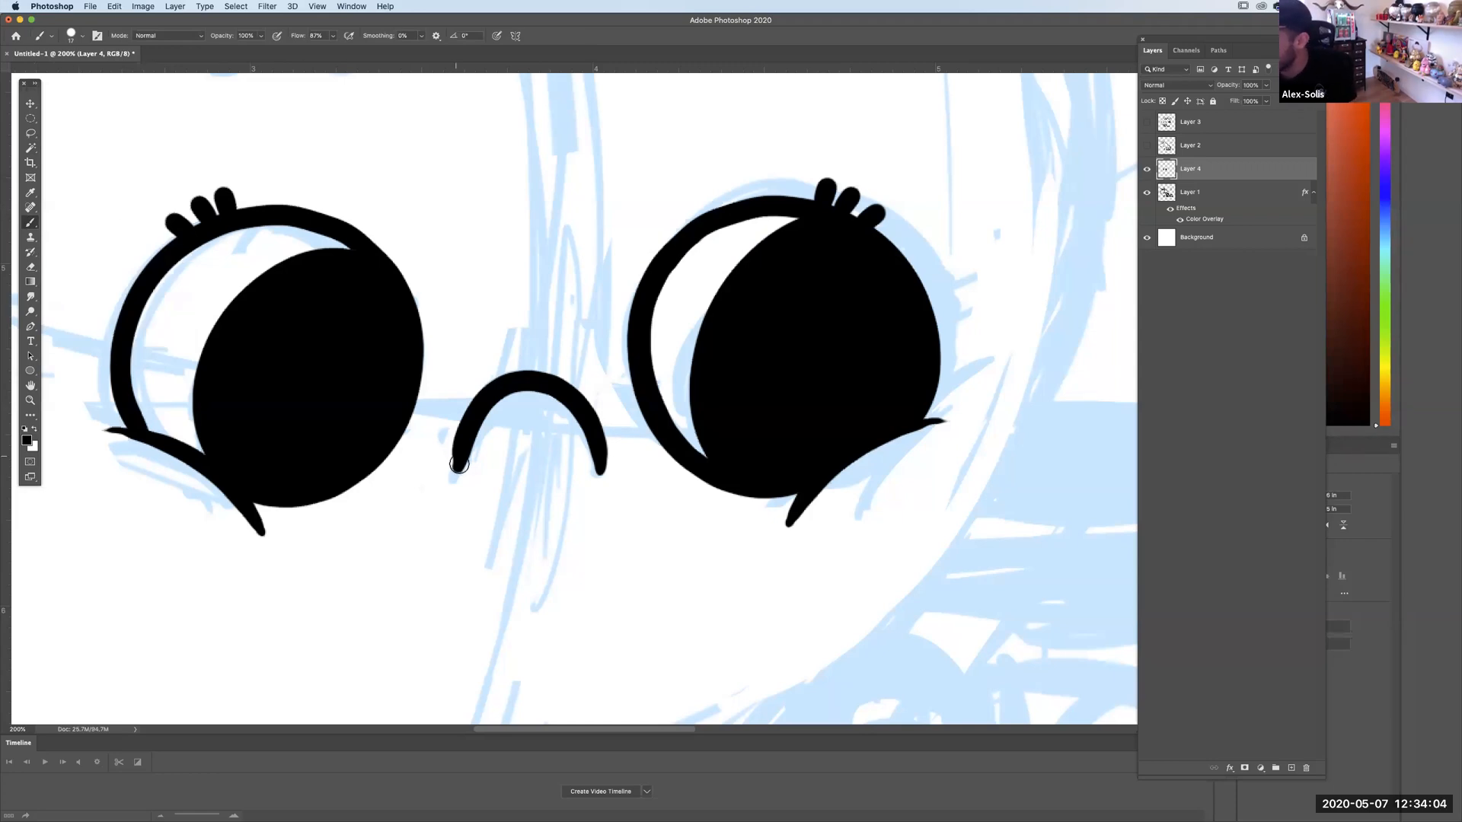
{"action": "key", "text": "super+minus"}
{"action": "key", "text": "super+minus"}
{"action": "key", "text": "super+minus"}
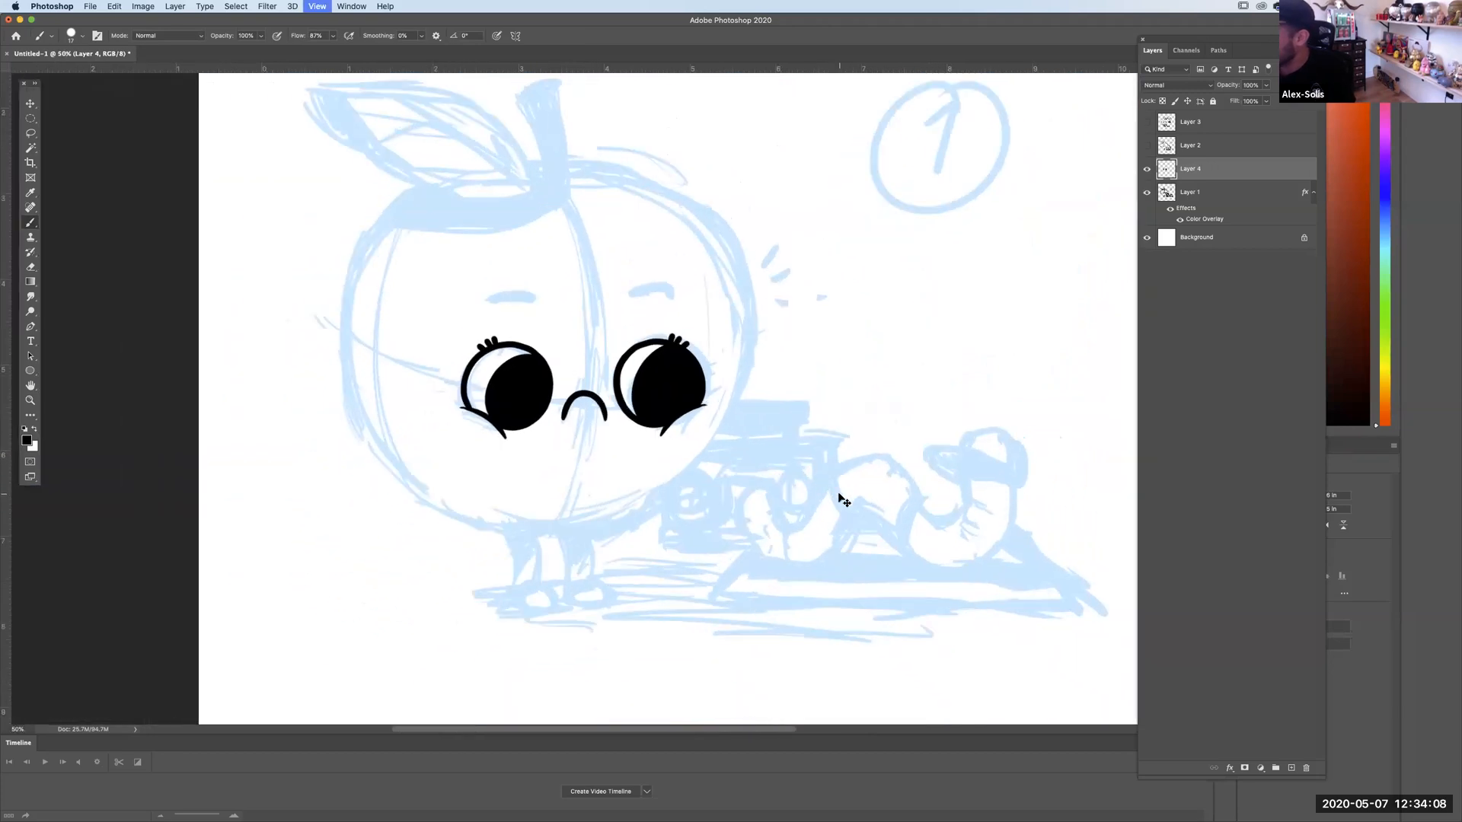
{"action": "key", "text": "super+plus"}
{"action": "key", "text": "super+plus"}
{"action": "key", "text": "super+plus"}
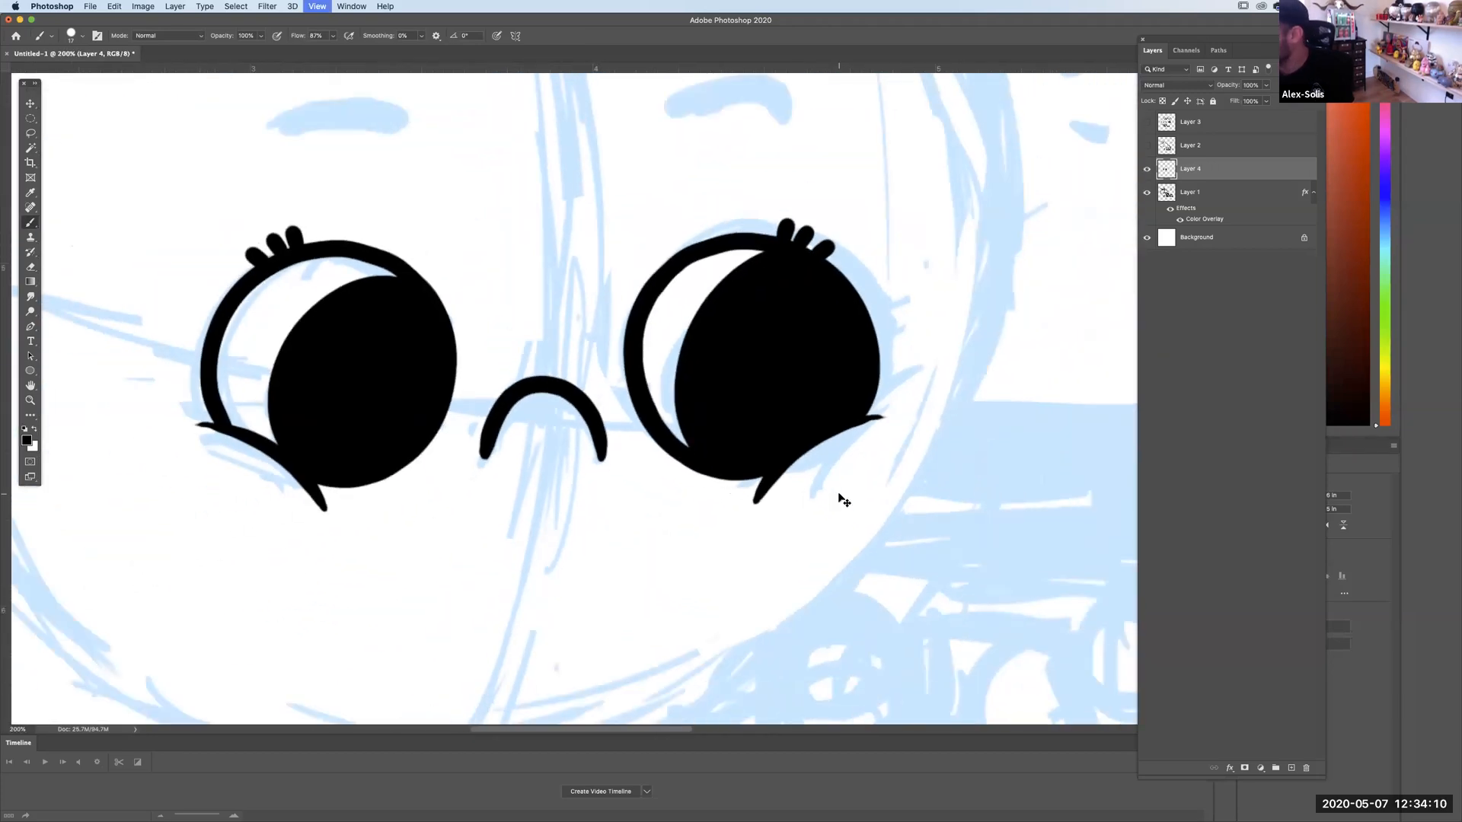
{"action": "key", "text": "super+minus"}
{"action": "key", "text": "super+plus"}
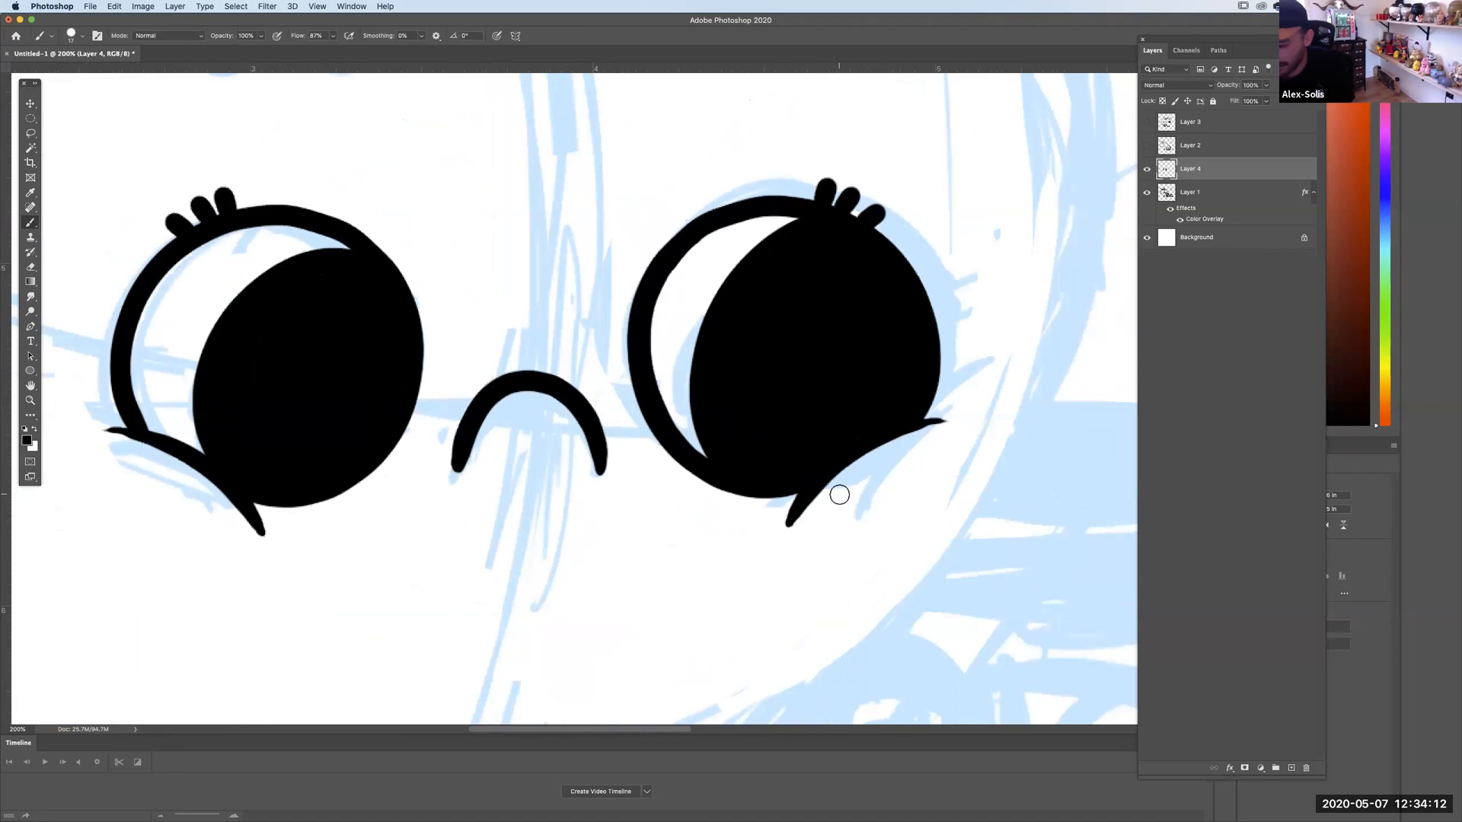
Ink two short, thick arched eyebrows above the eyes, slightly below the blue sketched brows.
{"action": "left_click_drag", "start_coordinate": [686, 294], "coordinate": [854, 402]}
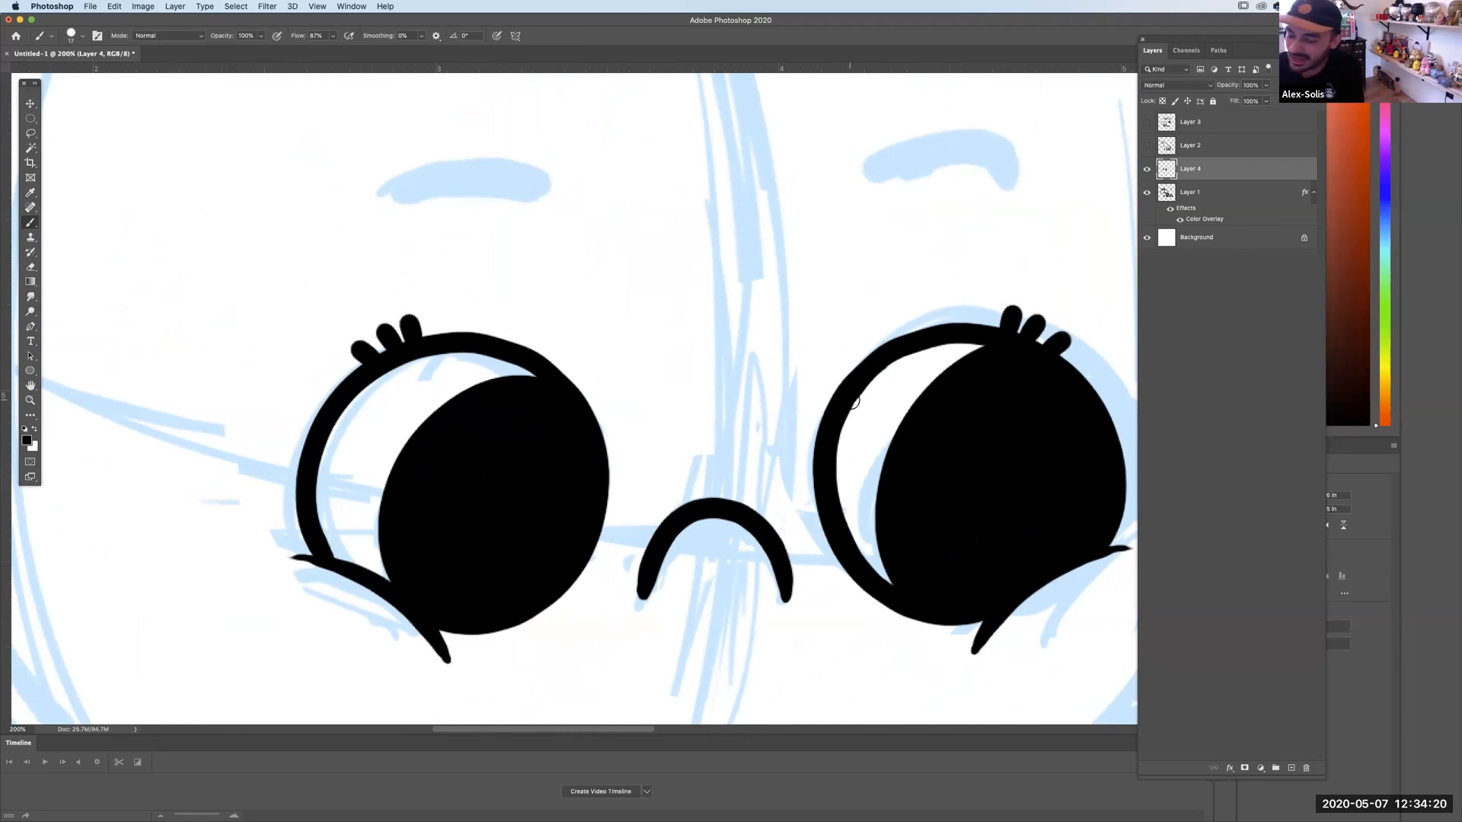
{"action": "mouse_move", "coordinate": [403, 218]}
{"action": "left_mouse_down"}
{"action": "mouse_move", "coordinate": [514, 210]}
{"action": "mouse_move", "coordinate": [411, 199]}
{"action": "left_mouse_up"}
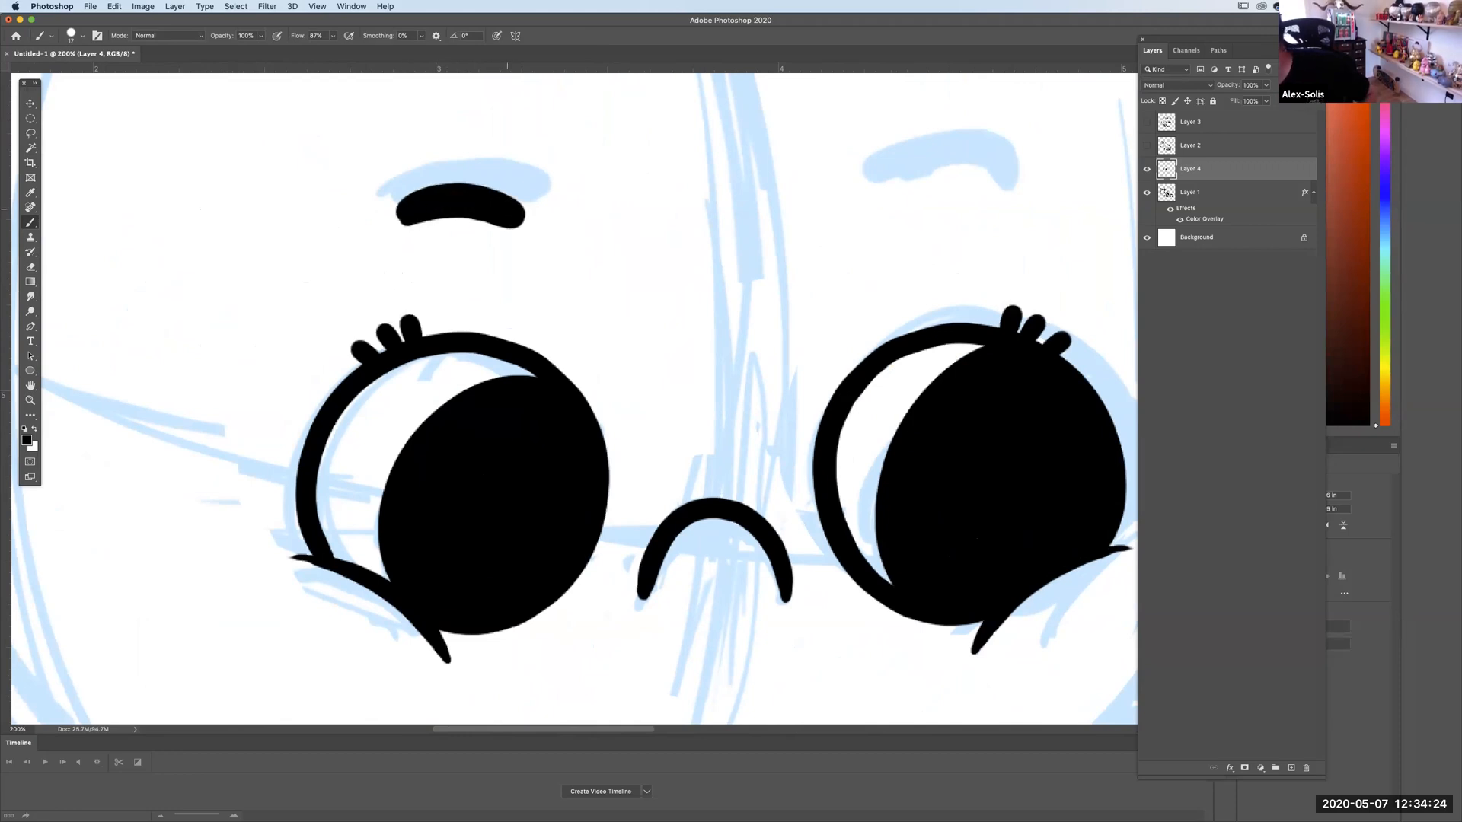
{"action": "mouse_move", "coordinate": [937, 175]}
{"action": "left_mouse_down"}
{"action": "mouse_move", "coordinate": [870, 194]}
{"action": "mouse_move", "coordinate": [978, 183]}
{"action": "left_mouse_up"}
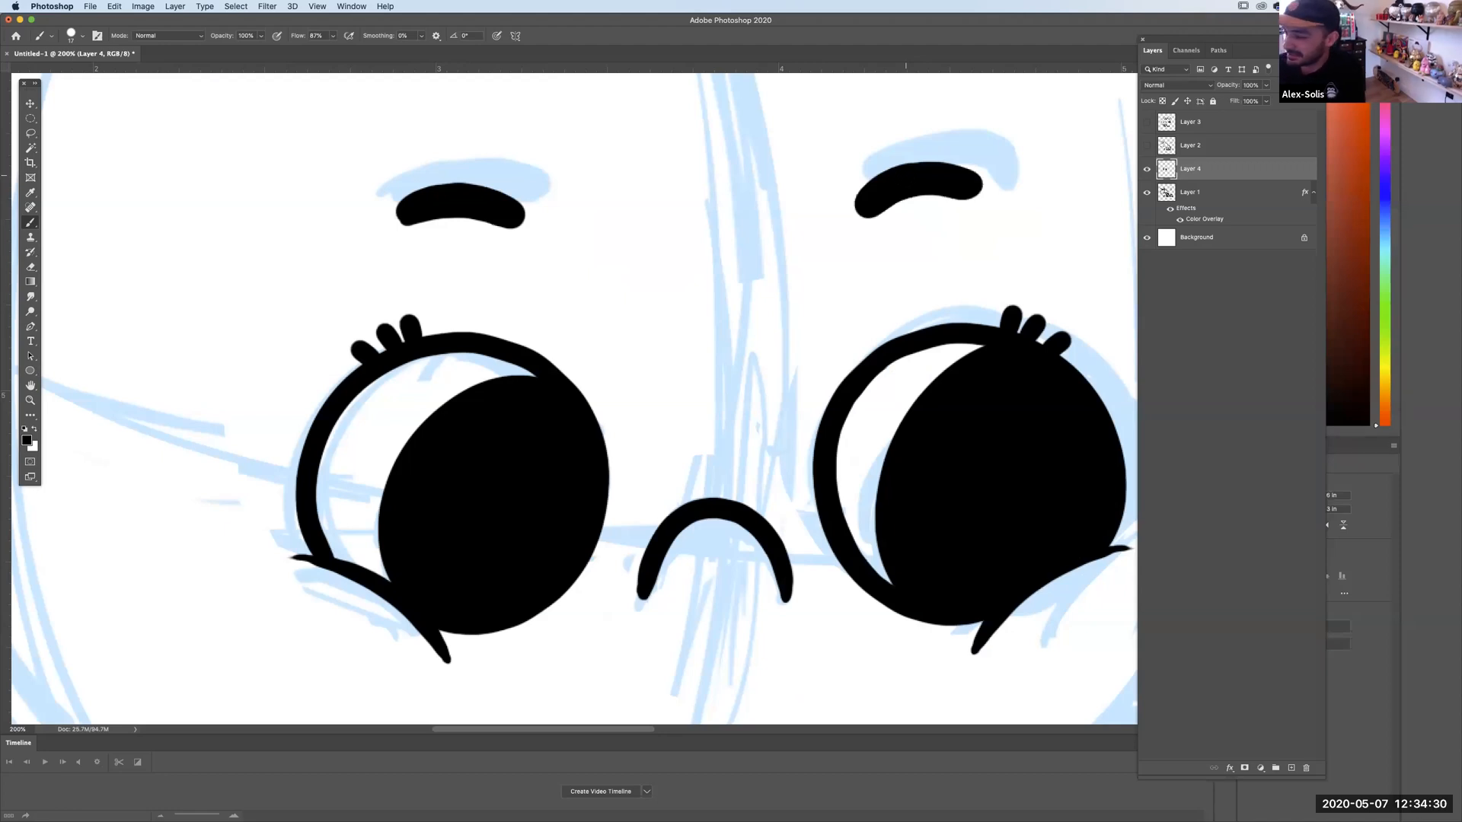
Ink the leaf's outer contour, its central midrib and the folded tip over the blue sketch.
{"action": "key", "text": "super+minus"}
{"action": "key", "text": "super+minus"}
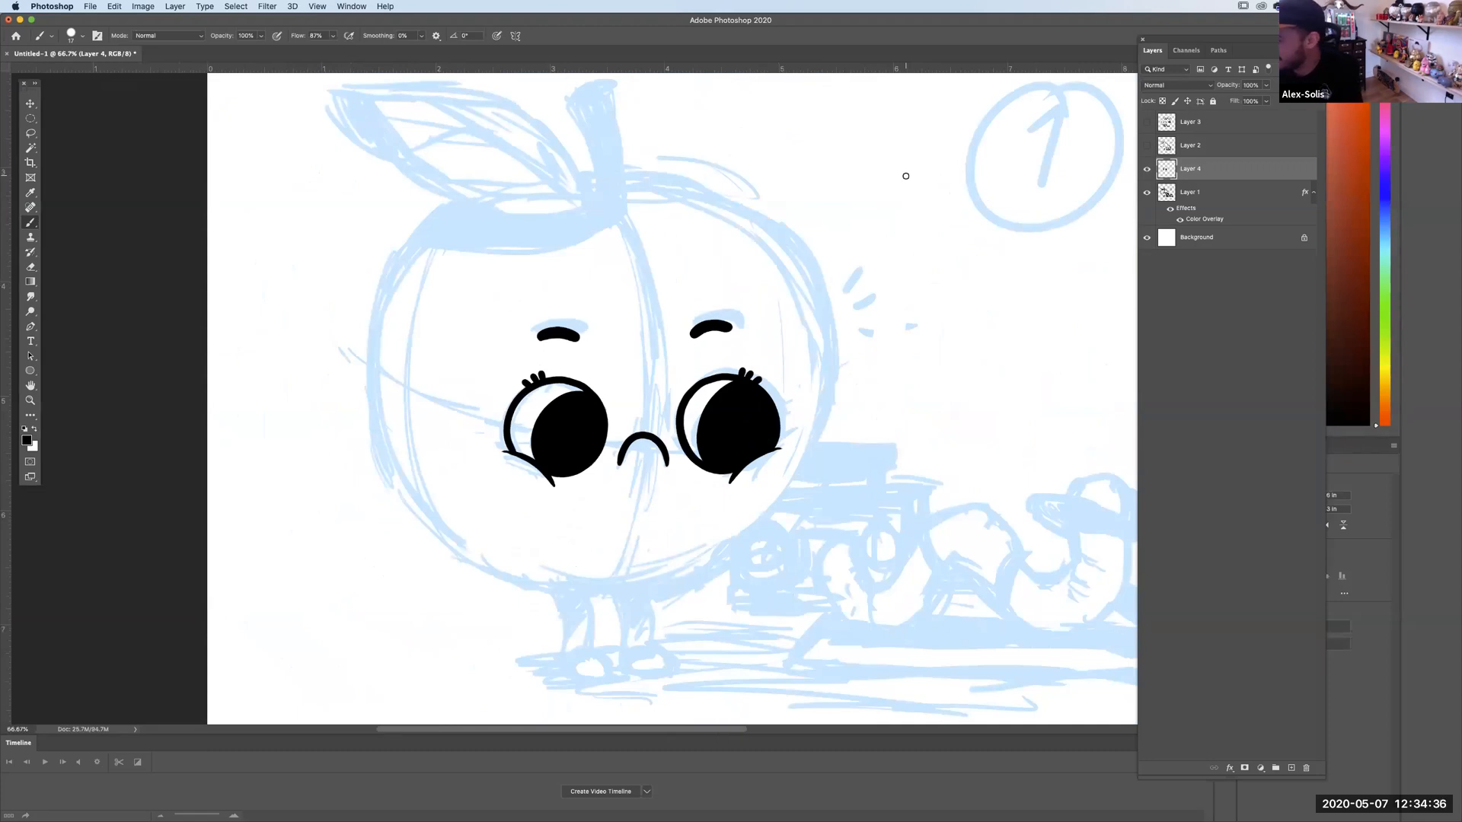
{"action": "key", "text": "super+plus"}
{"action": "key", "text": "super+plus"}
{"action": "mouse_move", "coordinate": [723, 443]}
{"action": "left_mouse_down"}
{"action": "mouse_move", "coordinate": [733, 466]}
{"action": "mouse_move", "coordinate": [816, 505]}
{"action": "mouse_move", "coordinate": [864, 499]}
{"action": "left_mouse_up"}
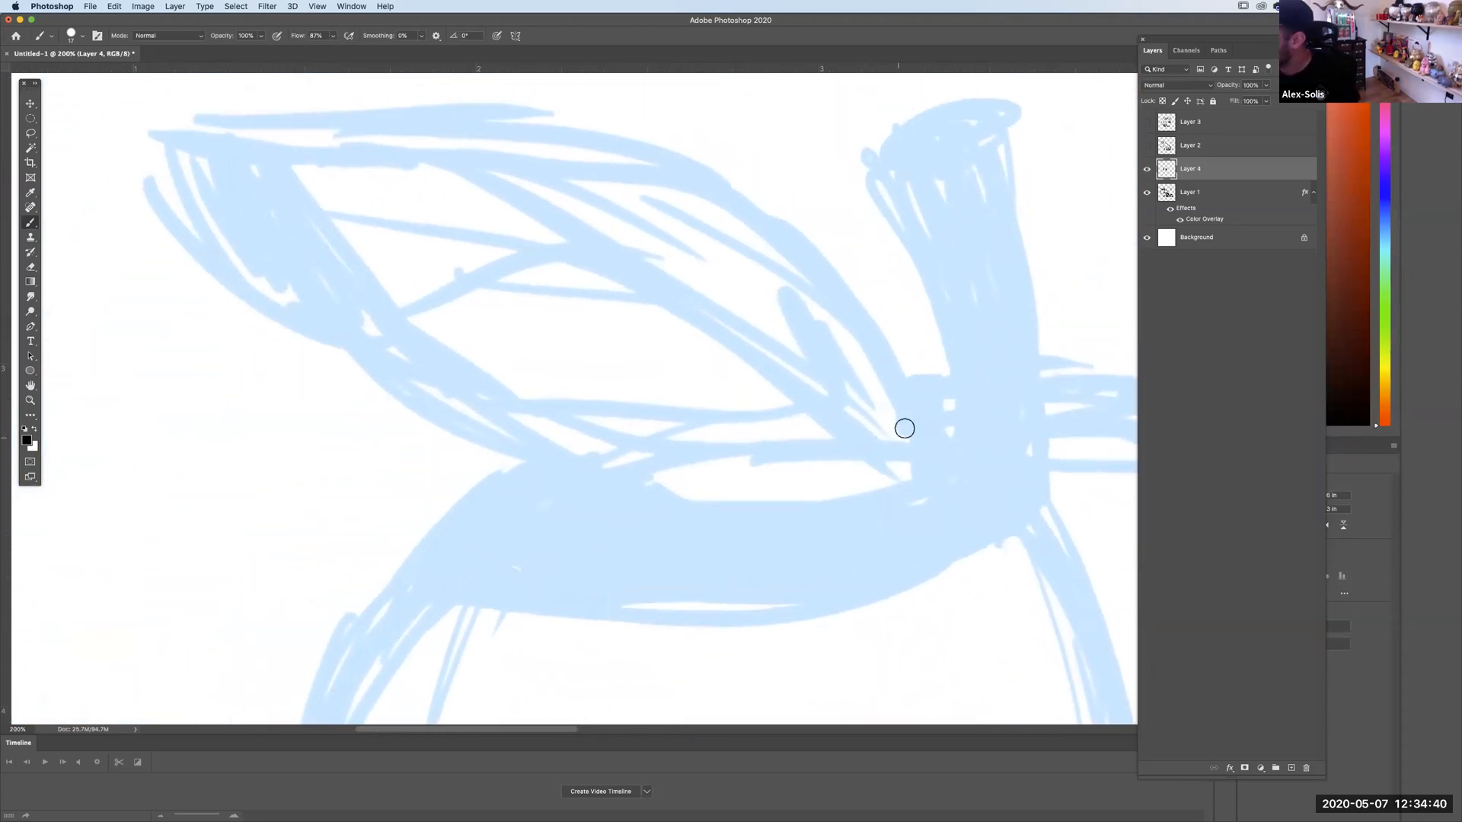
{"action": "mouse_move", "coordinate": [957, 481]}
{"action": "left_mouse_down"}
{"action": "mouse_move", "coordinate": [908, 456]}
{"action": "mouse_move", "coordinate": [914, 439]}
{"action": "mouse_move", "coordinate": [802, 507]}
{"action": "mouse_move", "coordinate": [472, 417]}
{"action": "mouse_move", "coordinate": [188, 116]}
{"action": "mouse_move", "coordinate": [557, 463]}
{"action": "mouse_move", "coordinate": [891, 470]}
{"action": "left_mouse_up"}
{"action": "key", "text": "super+z"}
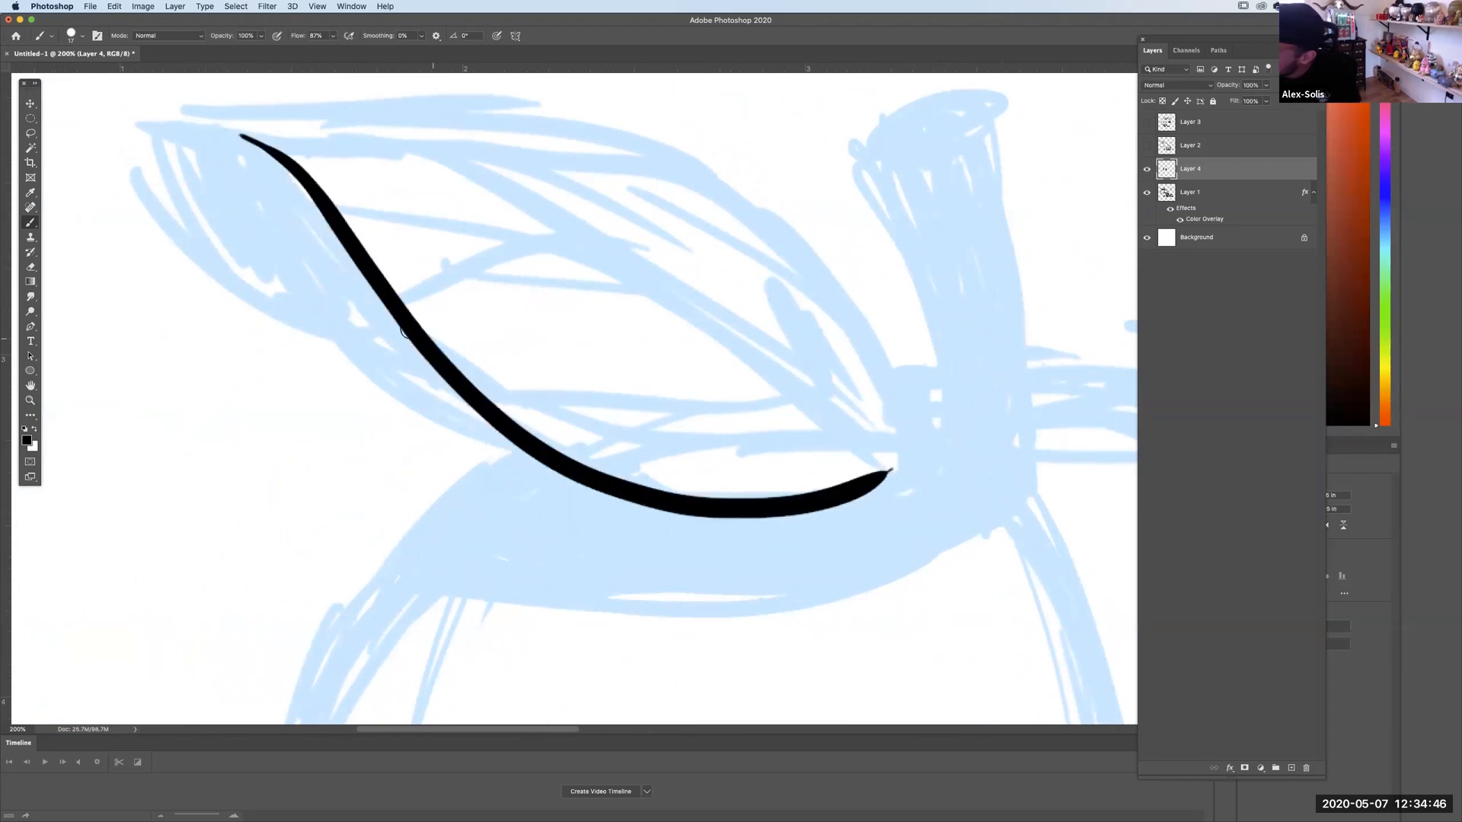
{"action": "mouse_move", "coordinate": [370, 299]}
{"action": "left_mouse_down"}
{"action": "mouse_move", "coordinate": [137, 101]}
{"action": "mouse_move", "coordinate": [411, 117]}
{"action": "mouse_move", "coordinate": [767, 400]}
{"action": "left_mouse_up"}
{"action": "mouse_move", "coordinate": [425, 112]}
{"action": "left_mouse_down"}
{"action": "mouse_move", "coordinate": [555, 117]}
{"action": "mouse_move", "coordinate": [914, 483]}
{"action": "mouse_move", "coordinate": [774, 405]}
{"action": "left_mouse_up"}
{"action": "mouse_move", "coordinate": [172, 112]}
{"action": "left_mouse_down"}
{"action": "mouse_move", "coordinate": [286, 150]}
{"action": "mouse_move", "coordinate": [326, 263]}
{"action": "mouse_move", "coordinate": [313, 217]}
{"action": "left_mouse_up"}
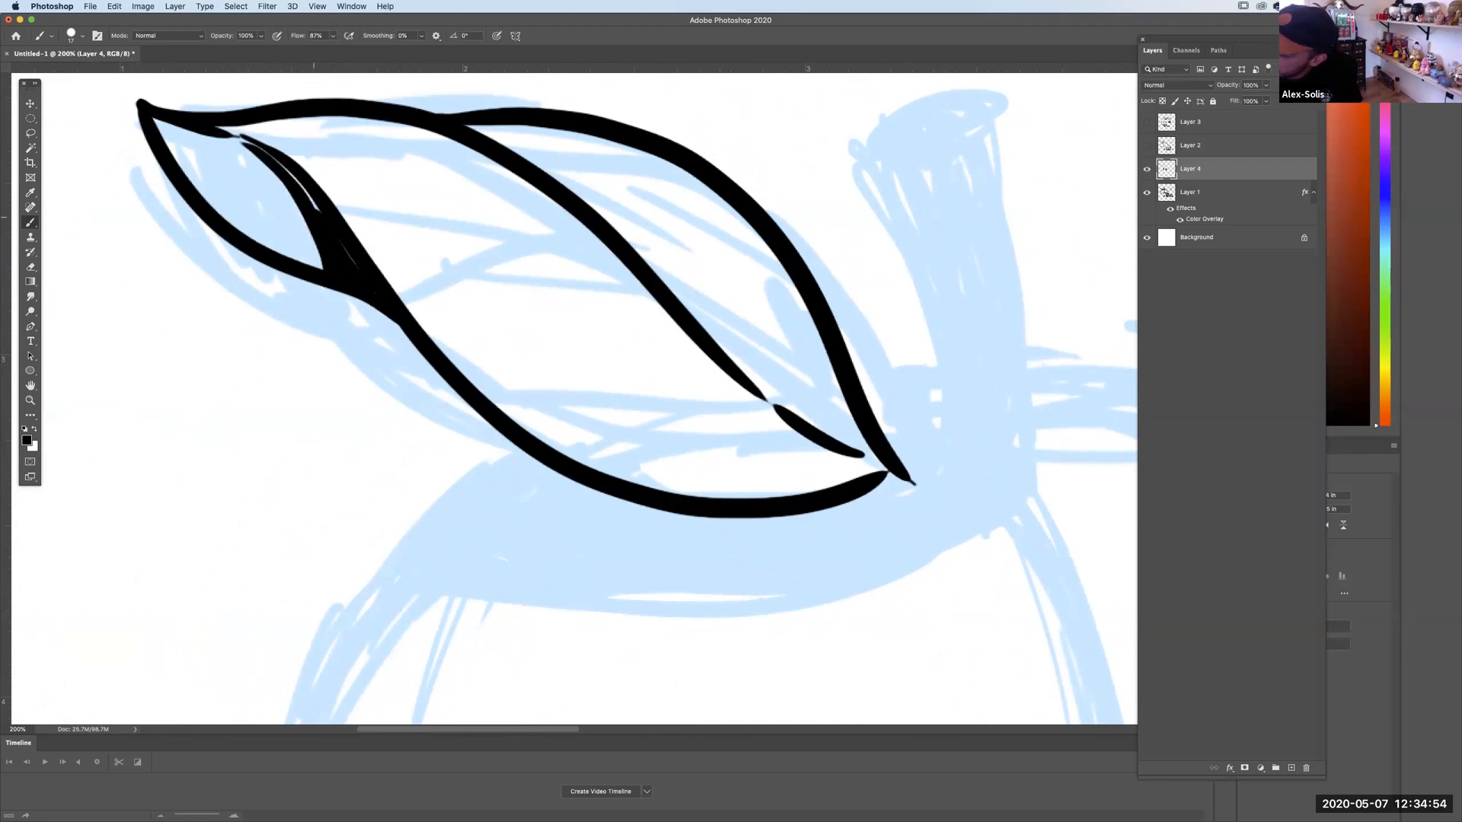
Add tapered side veins along the leaf's midrib and a thin contour line inside its lower edge.
{"action": "left_click_drag", "start_coordinate": [809, 396], "coordinate": [774, 381]}
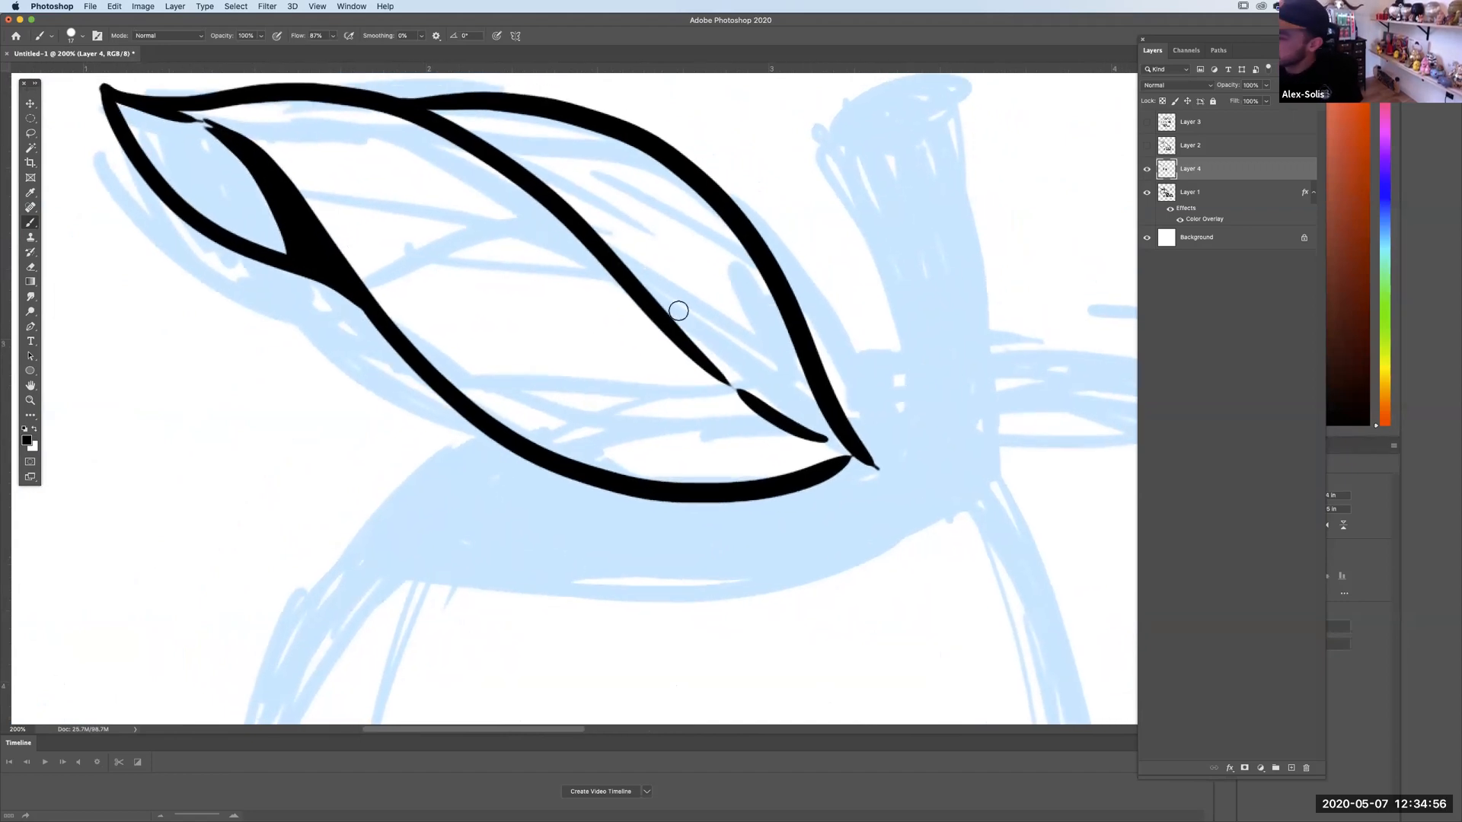
{"action": "left_click_drag", "start_coordinate": [582, 238], "coordinate": [349, 173]}
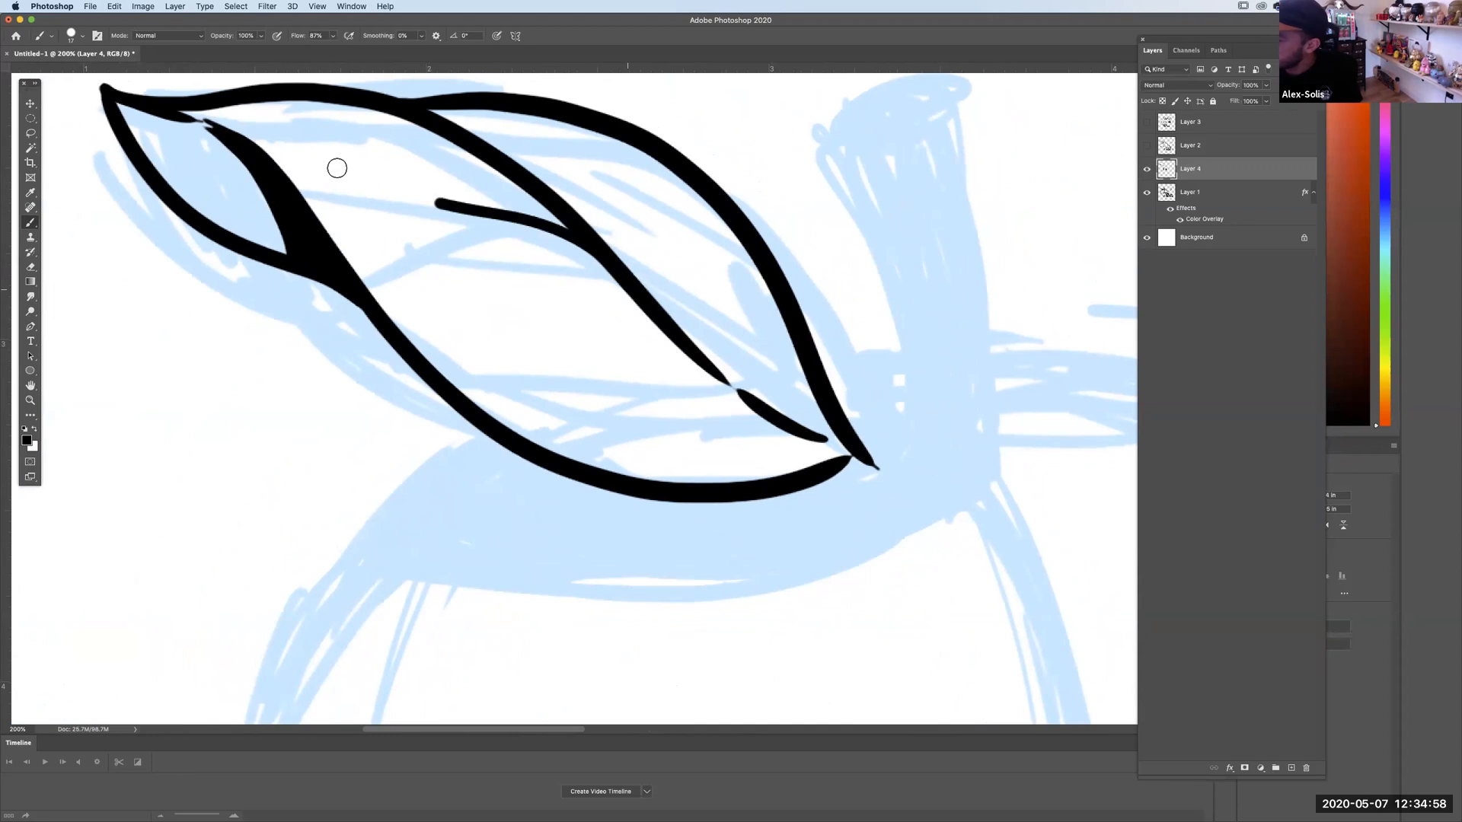
{"action": "left_click_drag", "start_coordinate": [517, 121], "coordinate": [552, 190]}
{"action": "mouse_move", "coordinate": [720, 383]}
{"action": "left_mouse_down"}
{"action": "mouse_move", "coordinate": [677, 354]}
{"action": "mouse_move", "coordinate": [472, 327]}
{"action": "mouse_move", "coordinate": [746, 393]}
{"action": "mouse_move", "coordinate": [674, 245]}
{"action": "left_mouse_up"}
{"action": "key", "text": "super+z"}
{"action": "mouse_move", "coordinate": [245, 118]}
{"action": "left_mouse_down"}
{"action": "mouse_move", "coordinate": [419, 324]}
{"action": "mouse_move", "coordinate": [518, 410]}
{"action": "mouse_move", "coordinate": [750, 456]}
{"action": "left_mouse_up"}
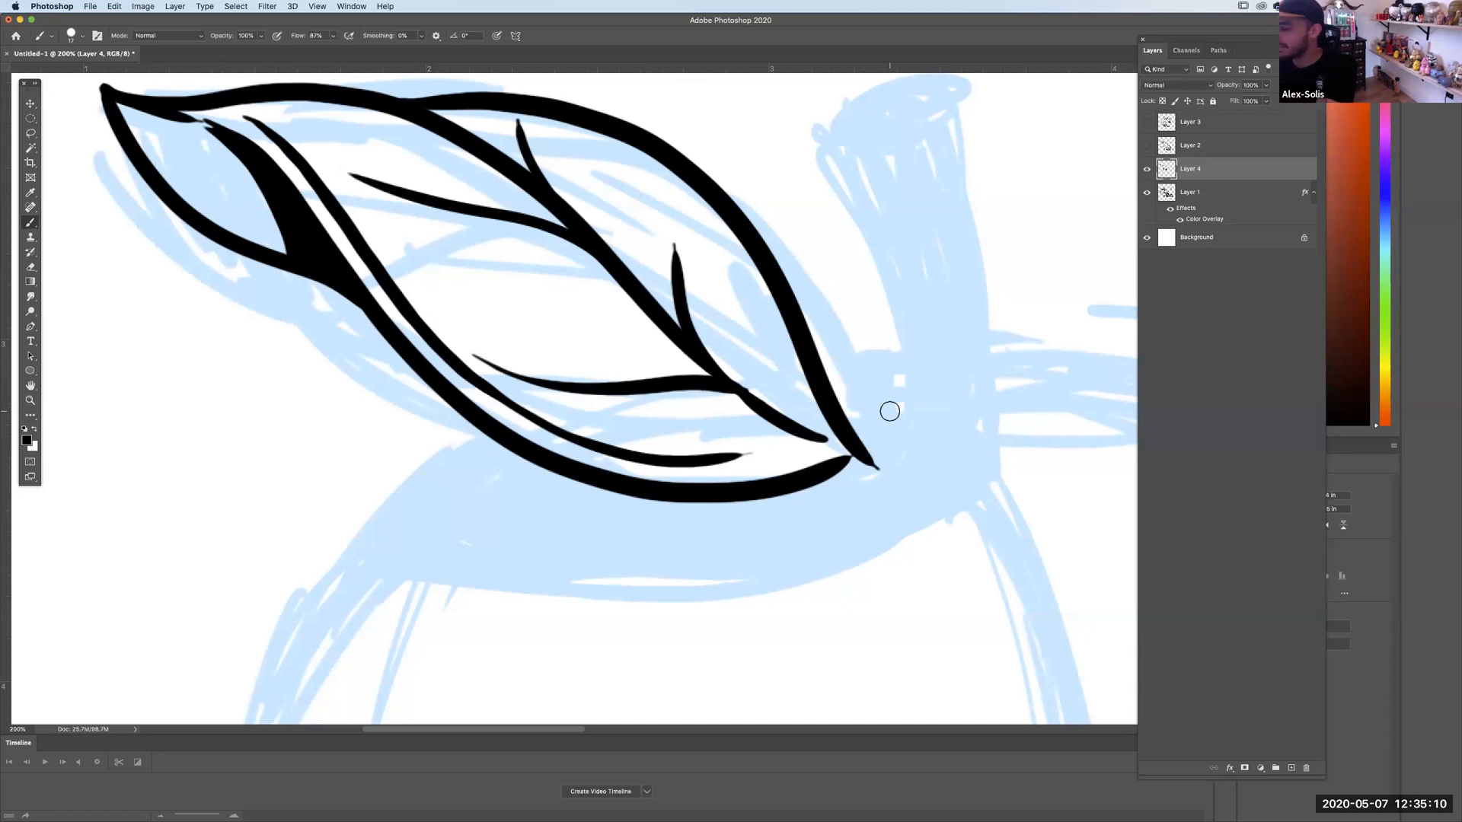
{"action": "left_click_drag", "start_coordinate": [861, 344], "coordinate": [631, 377]}
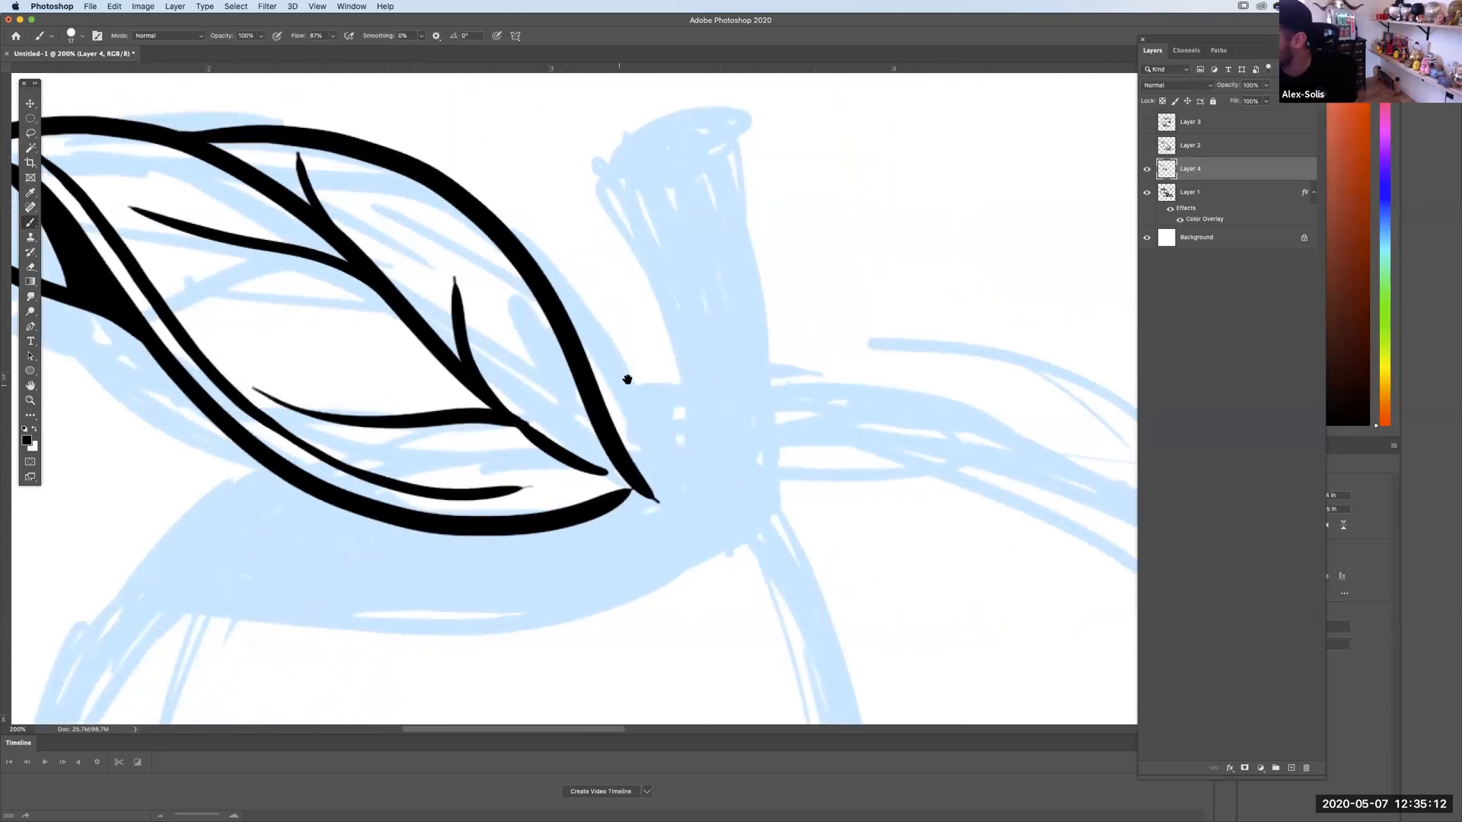
{"action": "left_click_drag", "start_coordinate": [635, 510], "coordinate": [597, 151]}
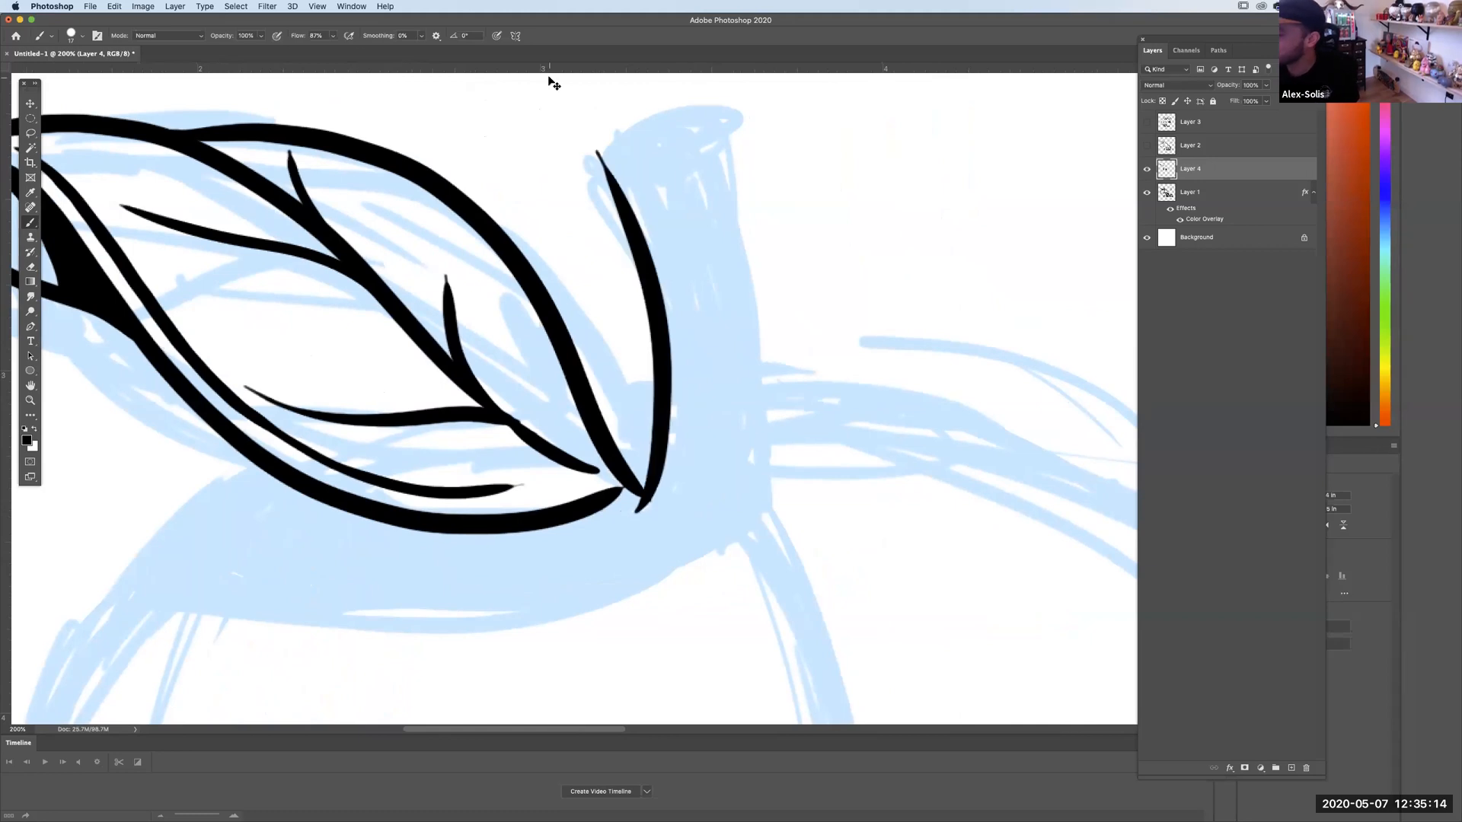
{"action": "key", "text": "super+z"}
{"action": "mouse_move", "coordinate": [604, 151]}
{"action": "left_mouse_down"}
{"action": "mouse_move", "coordinate": [592, 162]}
{"action": "mouse_move", "coordinate": [638, 122]}
{"action": "mouse_move", "coordinate": [598, 179]}
{"action": "mouse_move", "coordinate": [719, 130]}
{"action": "mouse_move", "coordinate": [686, 113]}
{"action": "left_mouse_up"}
{"action": "key", "text": "super+z"}
{"action": "key", "text": "super+z"}
{"action": "key", "text": "super+z"}
Ink the cut end of the stem as a thick, tilted oval over the blue sketch.
{"action": "mouse_move", "coordinate": [592, 176]}
{"action": "left_mouse_down"}
{"action": "mouse_move", "coordinate": [685, 120]}
{"action": "mouse_move", "coordinate": [634, 133]}
{"action": "left_mouse_up"}
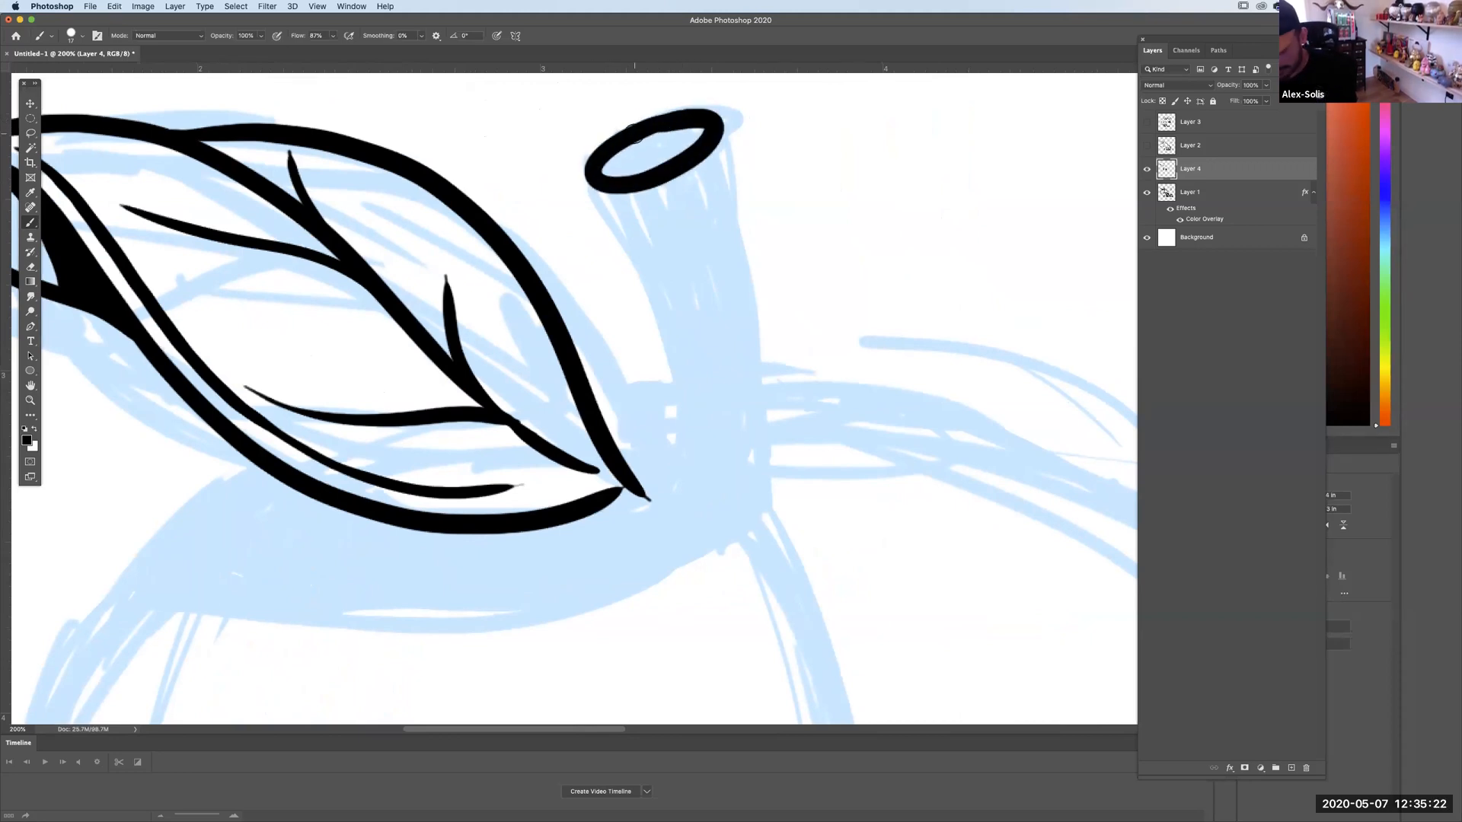
{"action": "key", "text": "super+minus"}
{"action": "key", "text": "super+minus"}
{"action": "key", "text": "super+minus"}
{"action": "key", "text": "super+minus"}
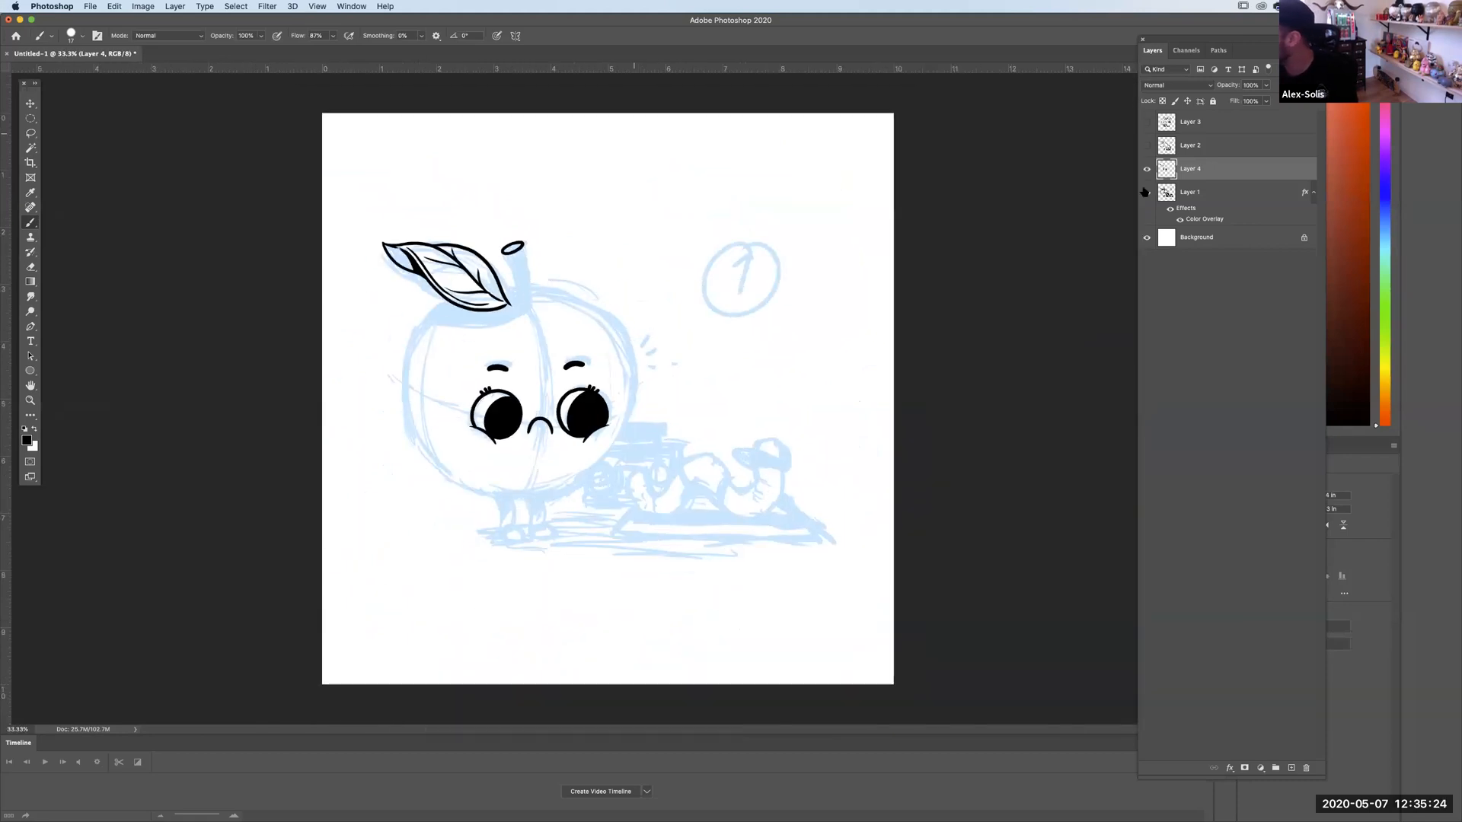
Check the inked leaf, stem end and face with the blue sketch layer hidden, restore the sketch and return to the stem.
{"action": "left_click", "coordinate": [1146, 195]}
{"action": "key", "text": "super+minus"}
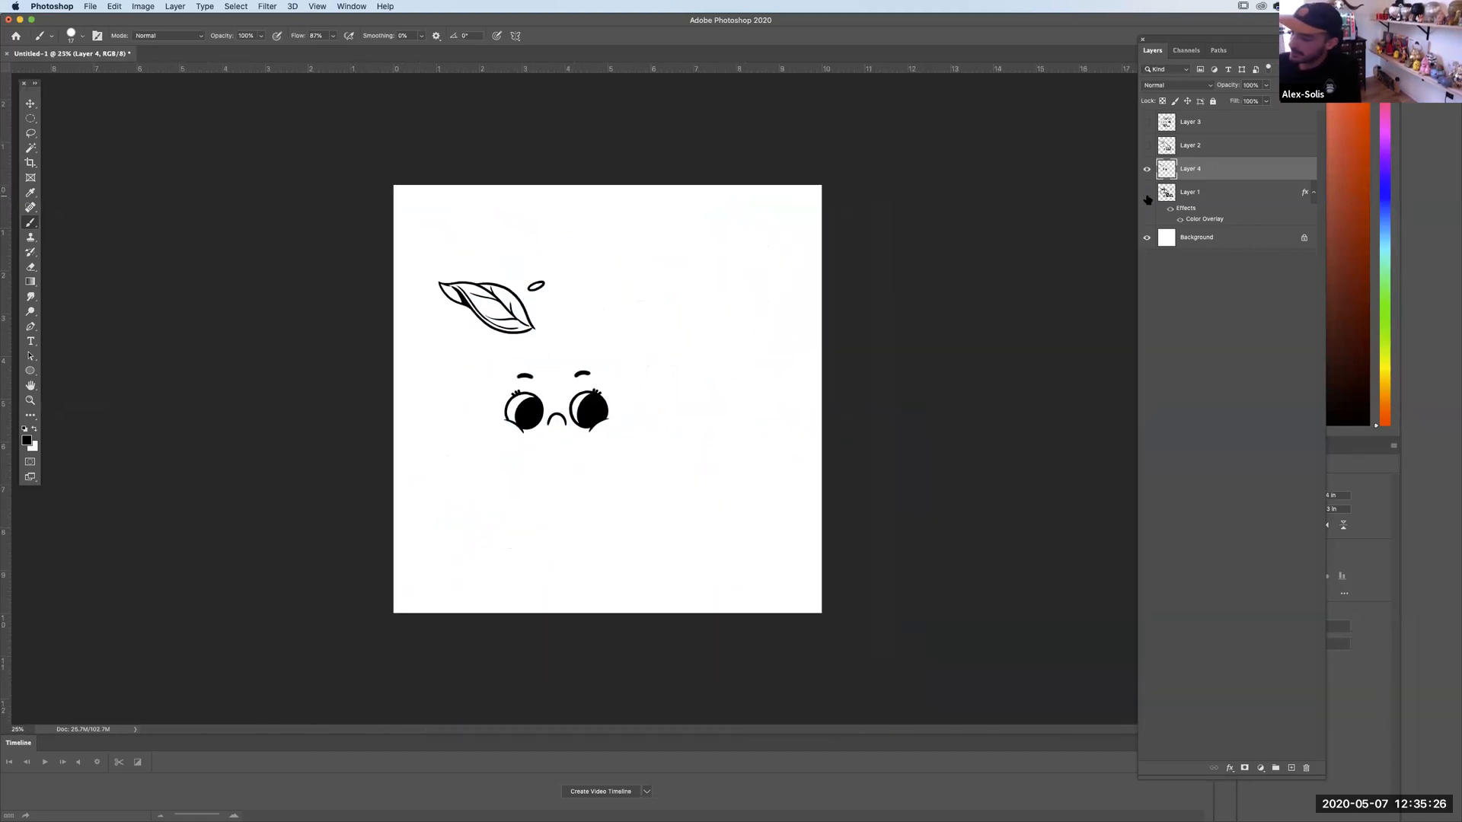
{"action": "left_click", "coordinate": [1146, 194]}
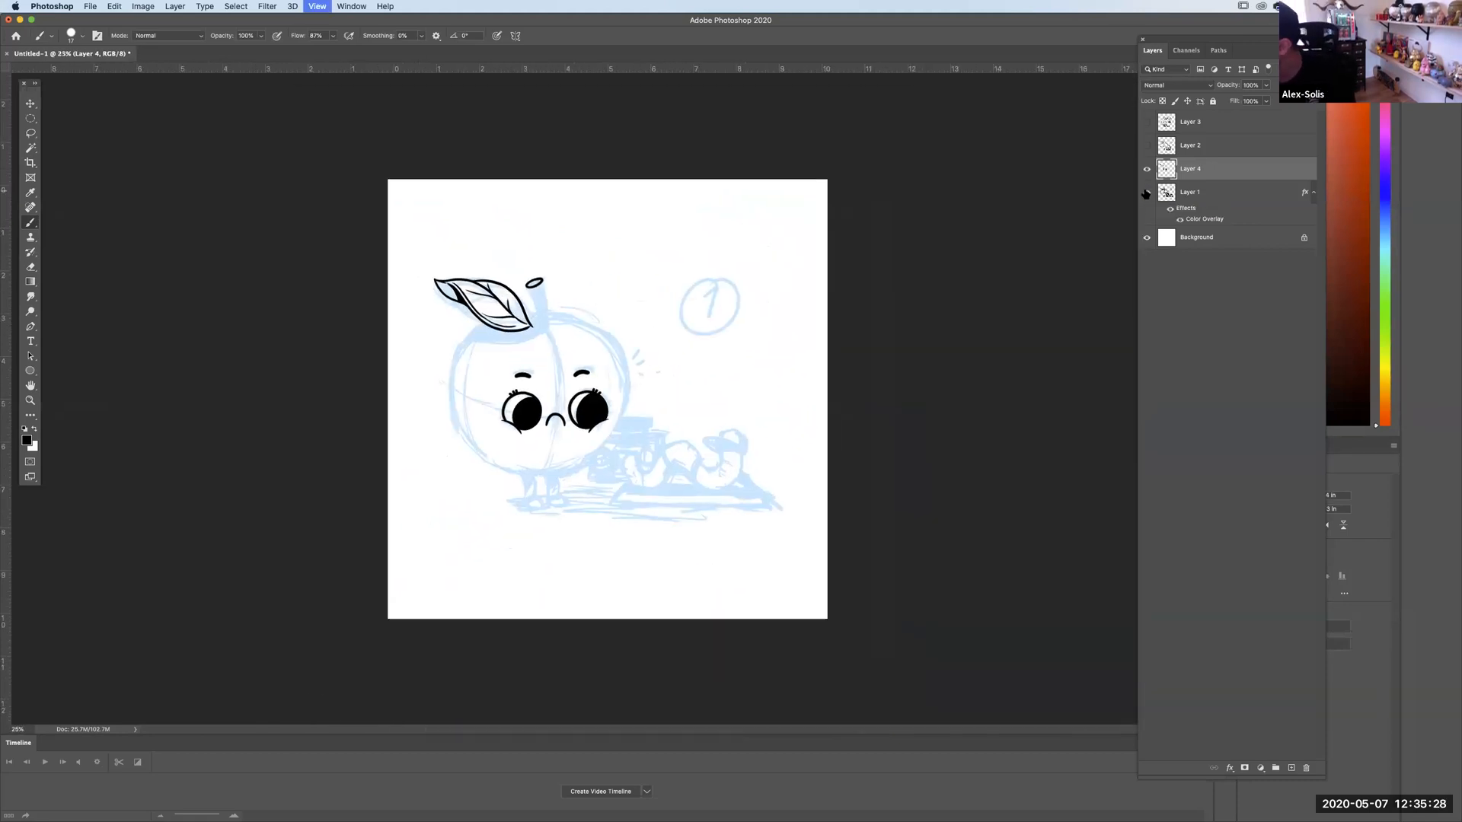
{"action": "key", "text": "super+plus"}
{"action": "key", "text": "super+plus"}
{"action": "key", "text": "super+plus"}
{"action": "key", "text": "super+plus"}
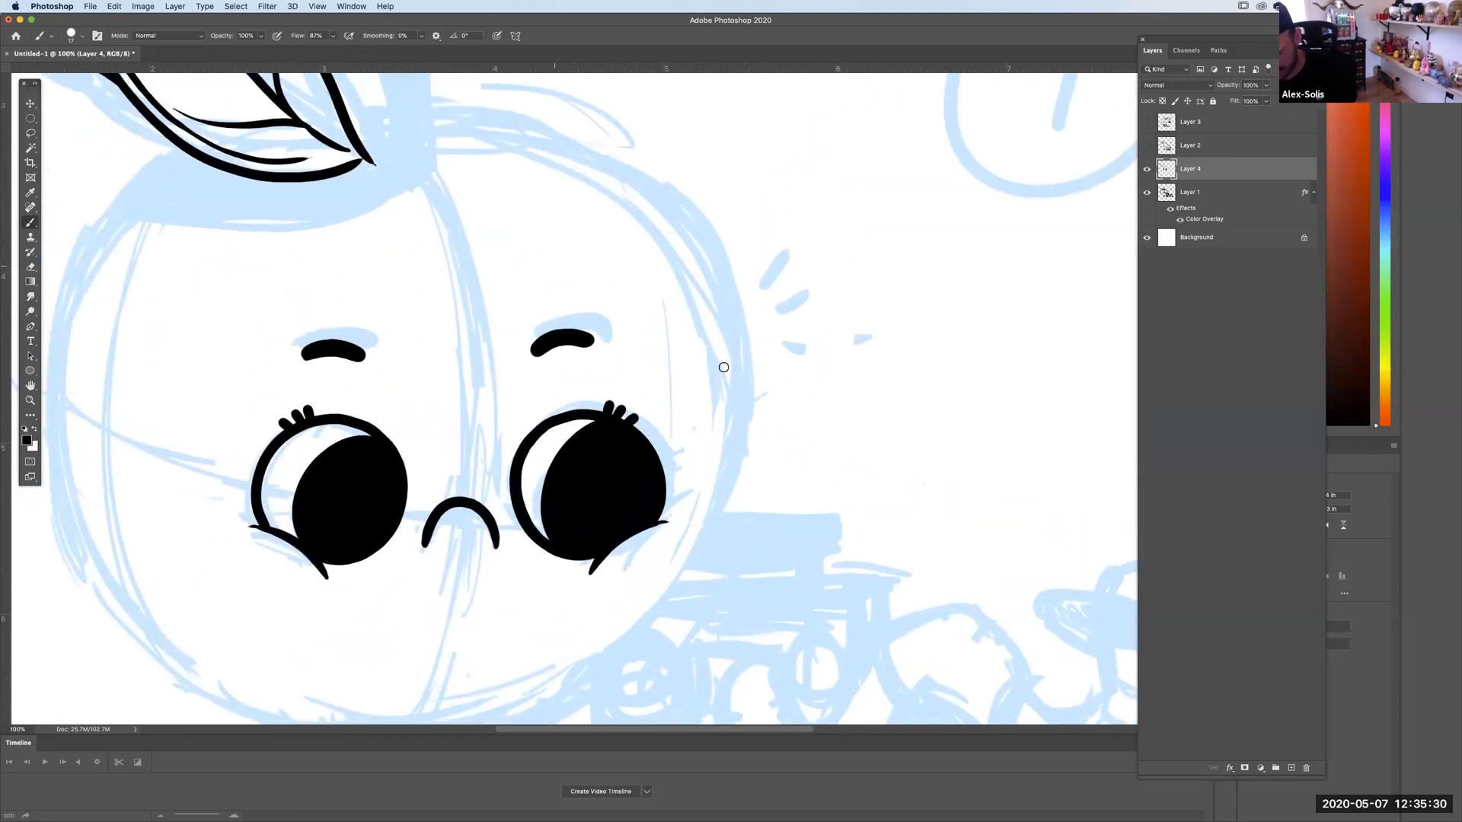
{"action": "key", "text": "super+plus"}
{"action": "scroll", "coordinate": [597, 150], "scroll_direction": "up", "scroll_amount": 5}
{"action": "scroll", "coordinate": [597, 150], "scroll_direction": "left", "scroll_amount": 2}
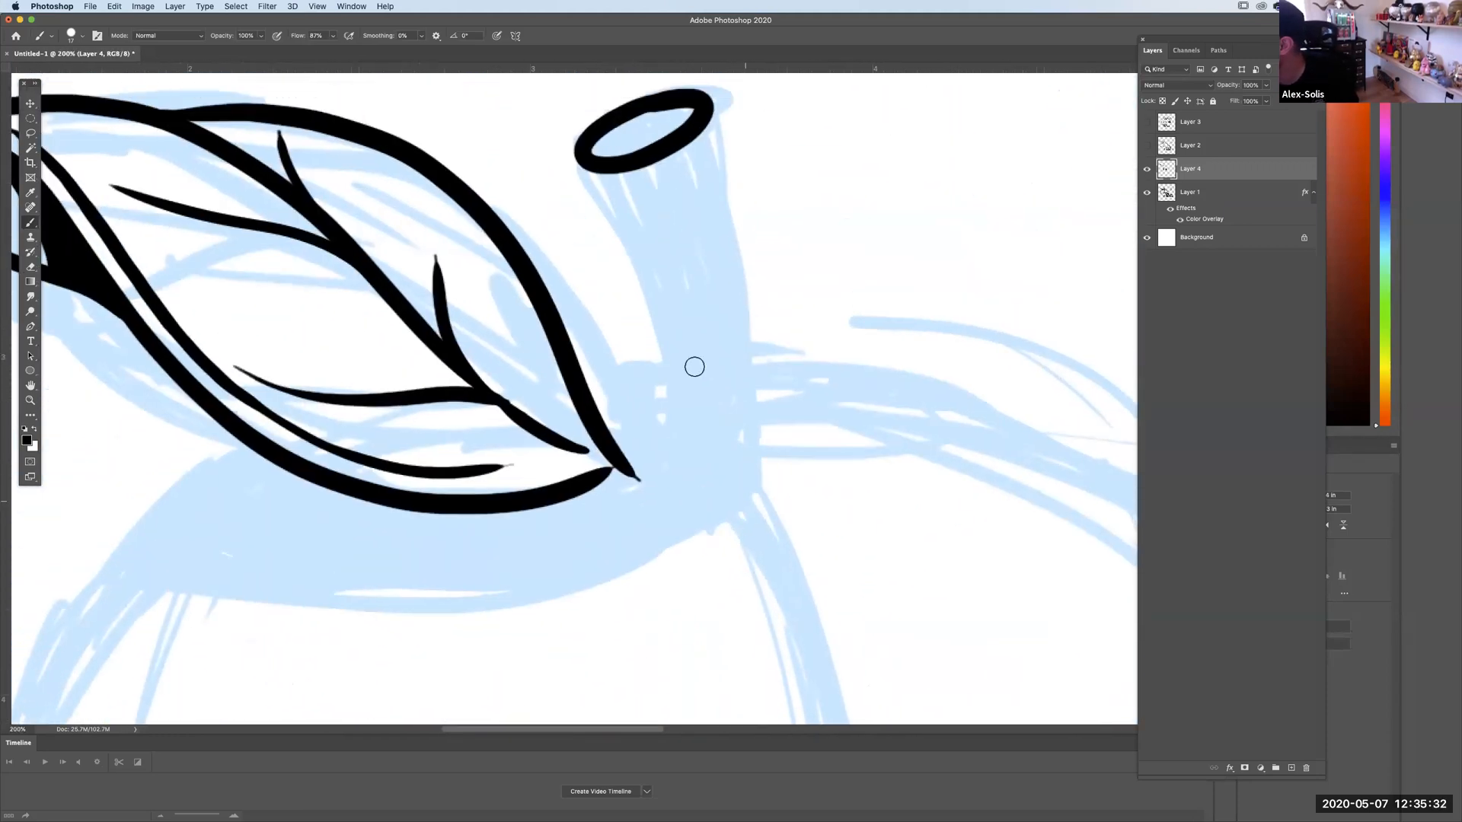
{"action": "mouse_move", "coordinate": [573, 159]}
{"action": "left_mouse_down"}
{"action": "mouse_move", "coordinate": [607, 203]}
{"action": "mouse_move", "coordinate": [669, 372]}
{"action": "mouse_move", "coordinate": [671, 468]}
{"action": "left_mouse_up"}
{"action": "mouse_move", "coordinate": [699, 97]}
{"action": "left_mouse_down"}
{"action": "mouse_move", "coordinate": [740, 242]}
{"action": "mouse_move", "coordinate": [739, 410]}
{"action": "mouse_move", "coordinate": [720, 466]}
{"action": "left_mouse_up"}
{"action": "mouse_move", "coordinate": [805, 493]}
{"action": "left_mouse_down"}
{"action": "mouse_move", "coordinate": [792, 442]}
{"action": "mouse_move", "coordinate": [780, 484]}
{"action": "left_mouse_up"}
{"action": "key", "text": "super+z"}
{"action": "key", "text": "super+z"}
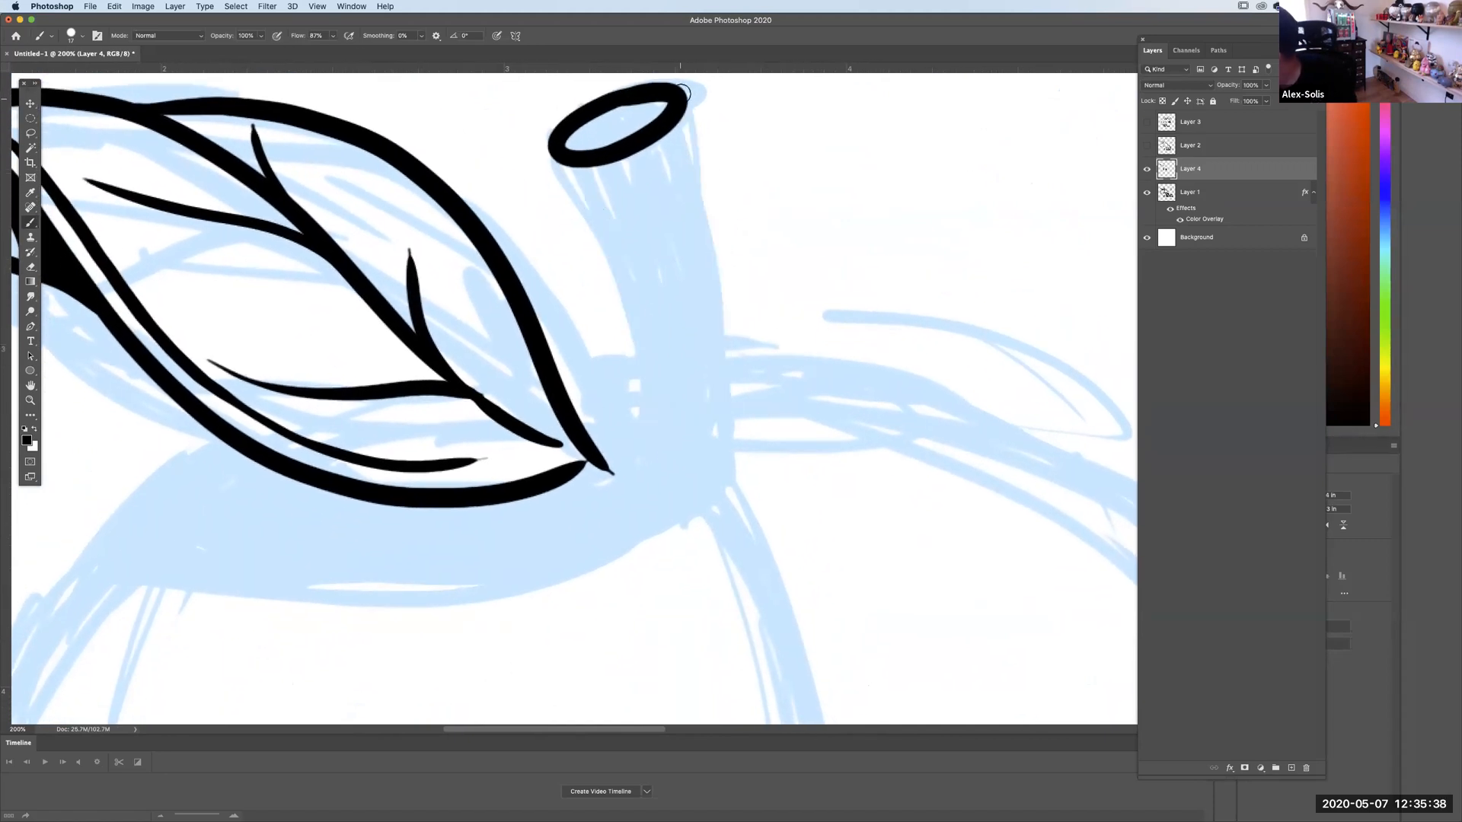
{"action": "key", "text": "super+z"}
{"action": "key", "text": "super+z"}
Ink both sides of the stem, its wavy base and a short curve bridging the gap between leaf and stem.
{"action": "mouse_move", "coordinate": [642, 98]}
{"action": "left_mouse_down"}
{"action": "mouse_move", "coordinate": [582, 118]}
{"action": "mouse_move", "coordinate": [631, 102]}
{"action": "mouse_move", "coordinate": [585, 135]}
{"action": "mouse_move", "coordinate": [648, 457]}
{"action": "left_mouse_up"}
{"action": "left_click_drag", "start_coordinate": [660, 116], "coordinate": [705, 442]}
{"action": "scroll", "coordinate": [806, 317], "scroll_direction": "down", "scroll_amount": 5}
{"action": "left_click_drag", "start_coordinate": [609, 306], "coordinate": [755, 271]}
{"action": "scroll", "coordinate": [837, 252], "scroll_direction": "left", "scroll_amount": 4}
{"action": "scroll", "coordinate": [837, 251], "scroll_direction": "down", "scroll_amount": 1}
{"action": "left_click_drag", "start_coordinate": [710, 156], "coordinate": [789, 146]}
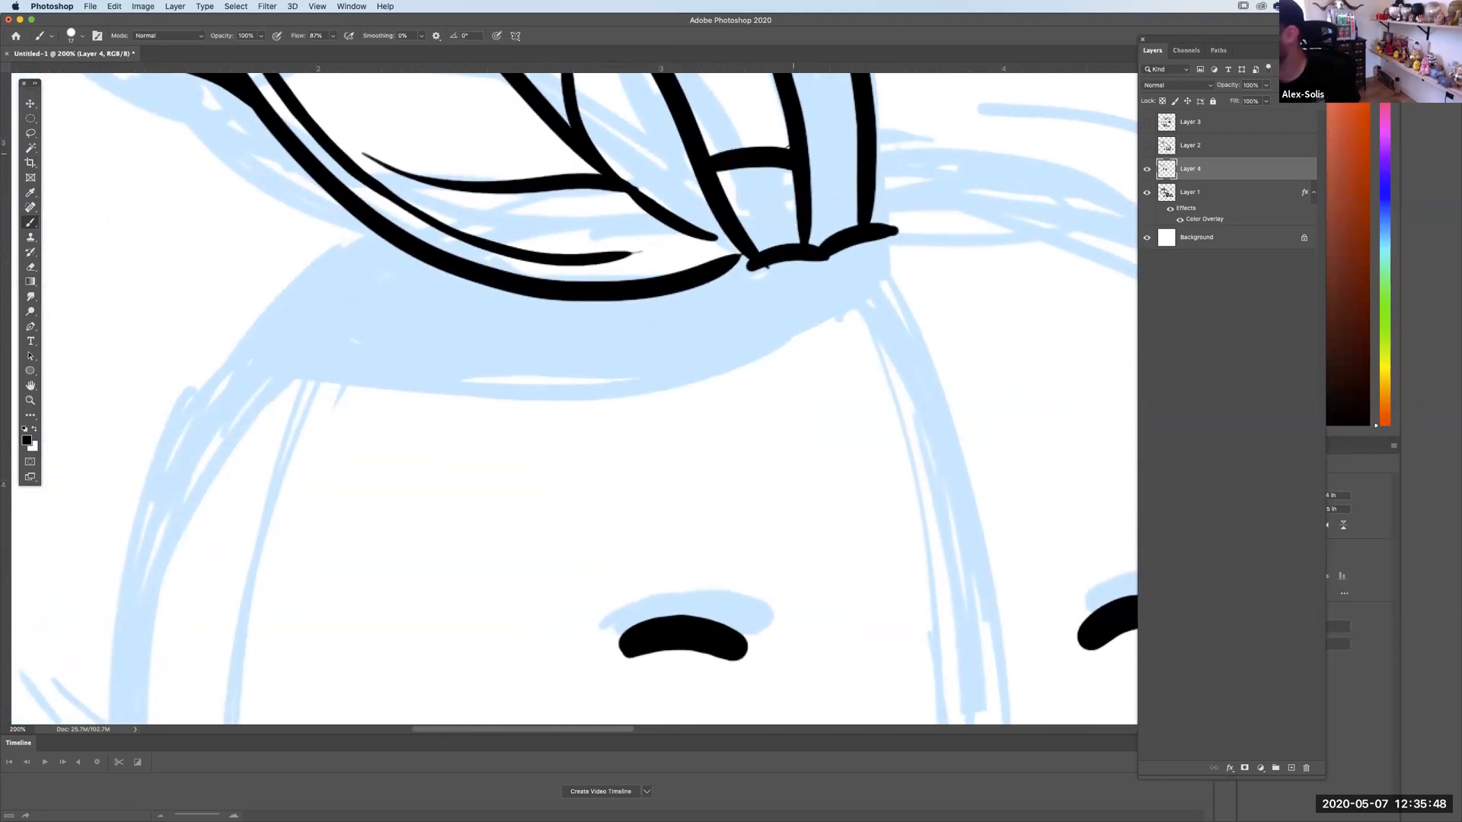
Ink the left contour of the fruit's body in one thick curve from the leaf down to the bottom.
{"action": "left_click_drag", "start_coordinate": [619, 430], "coordinate": [702, 219]}
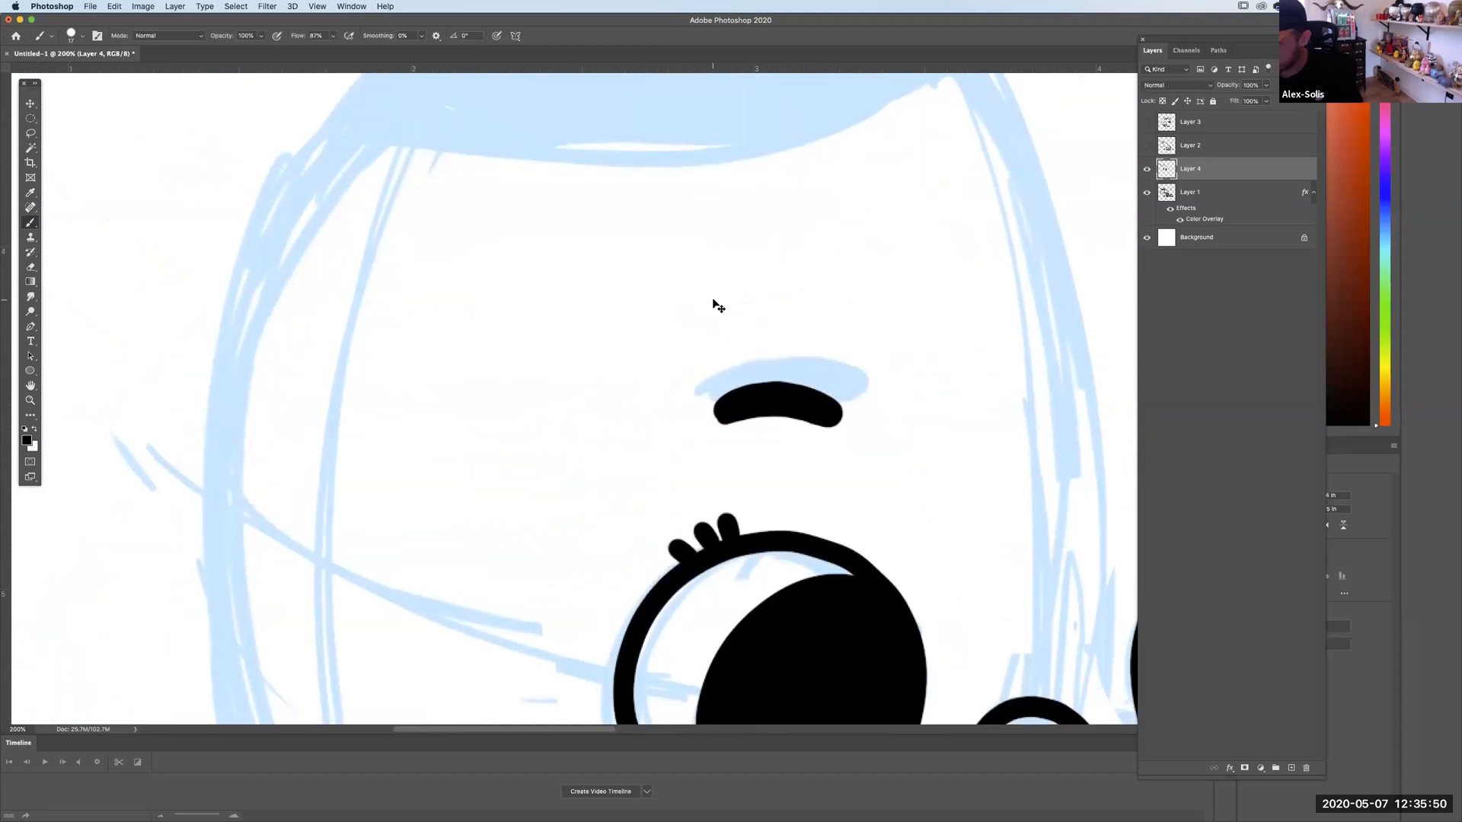
{"action": "key", "text": "super+minus"}
{"action": "left_click_drag", "start_coordinate": [583, 271], "coordinate": [551, 183]}
{"action": "mouse_move", "coordinate": [455, 97]}
{"action": "left_mouse_down"}
{"action": "mouse_move", "coordinate": [335, 424]}
{"action": "mouse_move", "coordinate": [587, 674]}
{"action": "left_mouse_up"}
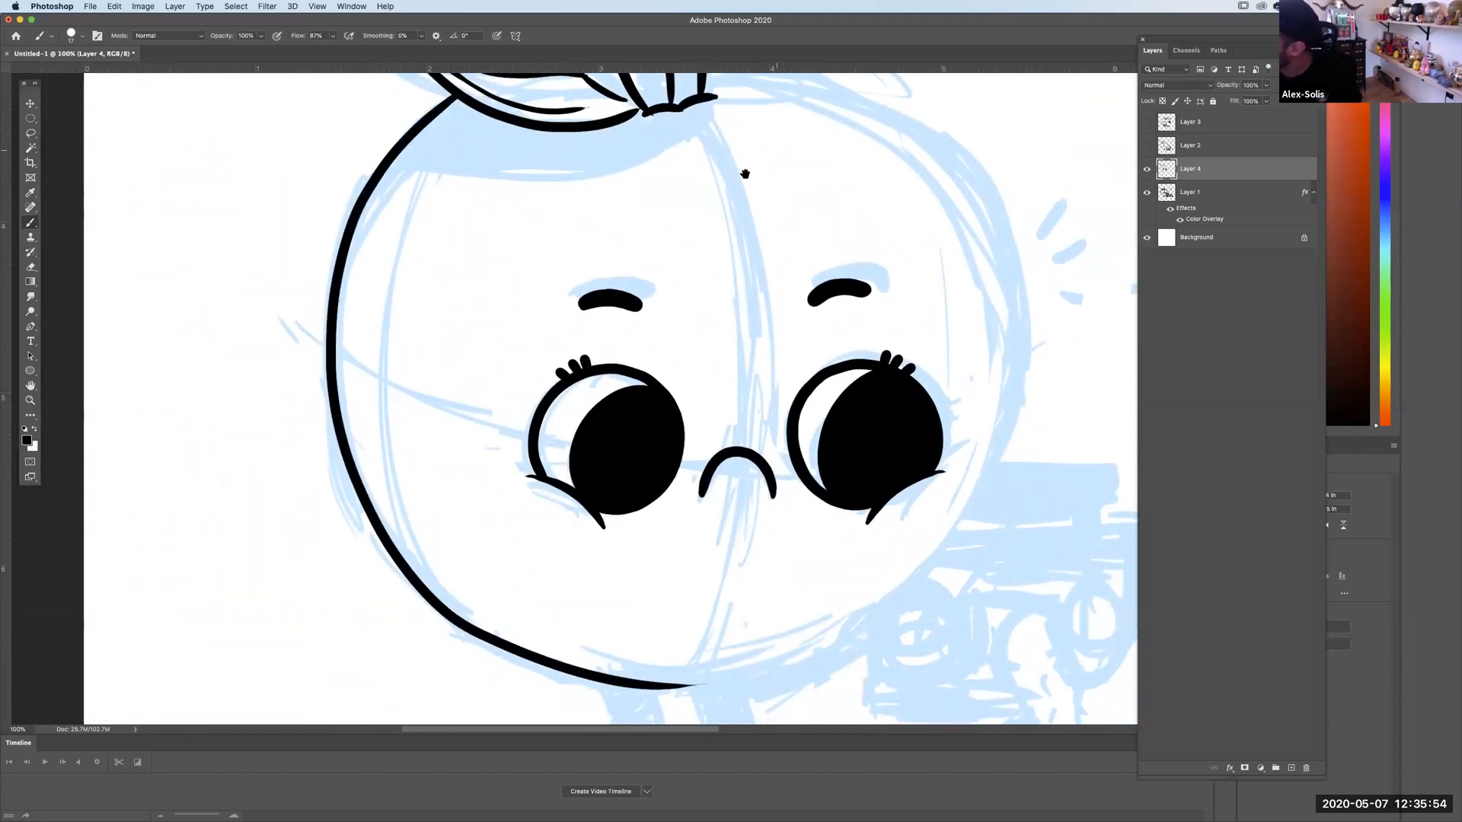
{"action": "left_click_drag", "start_coordinate": [751, 180], "coordinate": [646, 202]}
{"action": "mouse_move", "coordinate": [645, 113]}
{"action": "left_mouse_down"}
{"action": "mouse_move", "coordinate": [838, 221]}
{"action": "mouse_move", "coordinate": [839, 591]}
{"action": "mouse_move", "coordinate": [652, 714]}
{"action": "left_mouse_up"}
{"action": "mouse_move", "coordinate": [855, 413]}
{"action": "left_mouse_down"}
{"action": "mouse_move", "coordinate": [916, 334]}
{"action": "mouse_move", "coordinate": [871, 381]}
{"action": "left_mouse_up"}
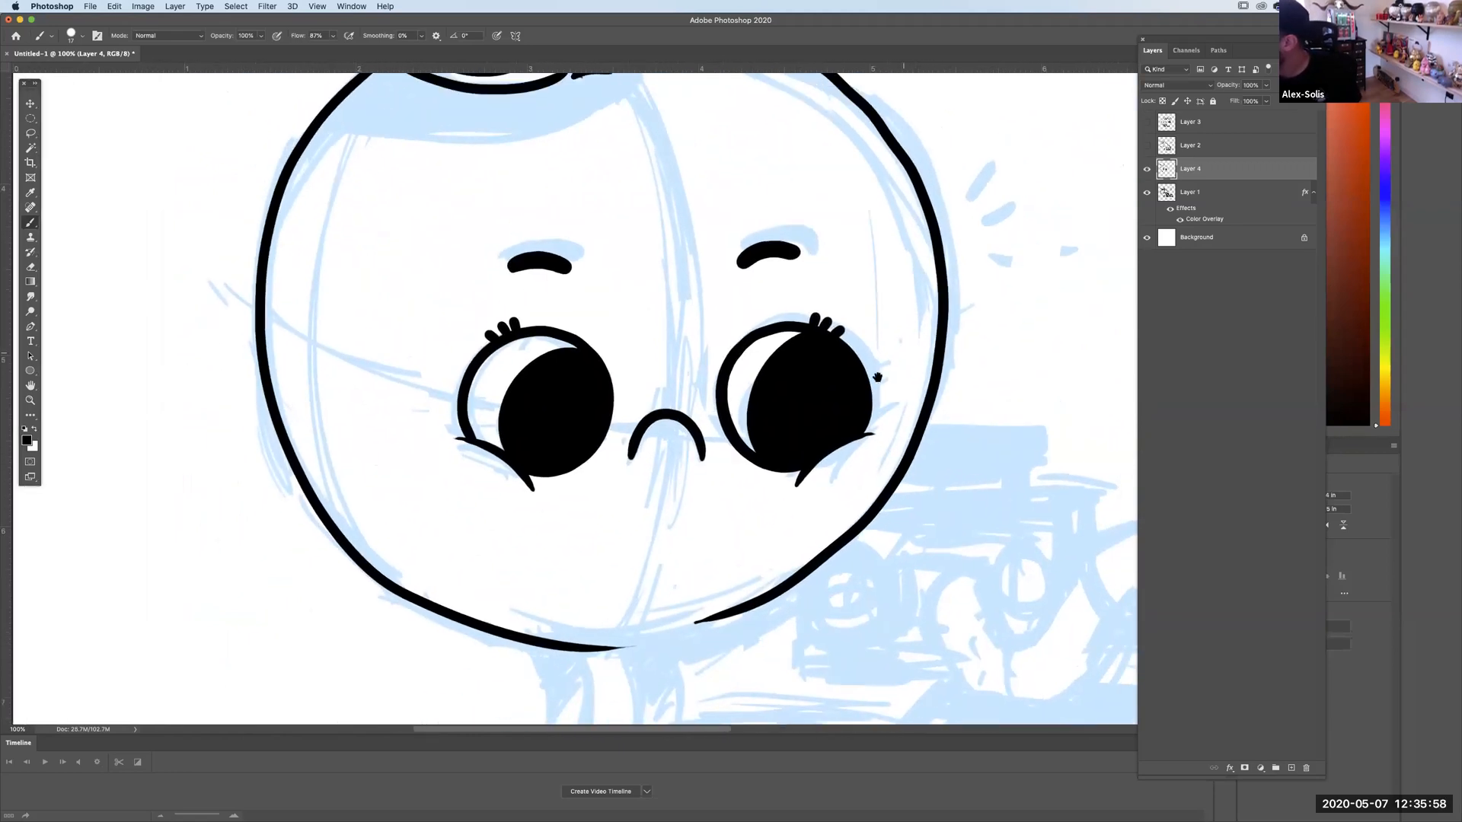
{"action": "left_click_drag", "start_coordinate": [956, 222], "coordinate": [923, 231]}
{"action": "left_click_drag", "start_coordinate": [878, 167], "coordinate": [845, 206]}
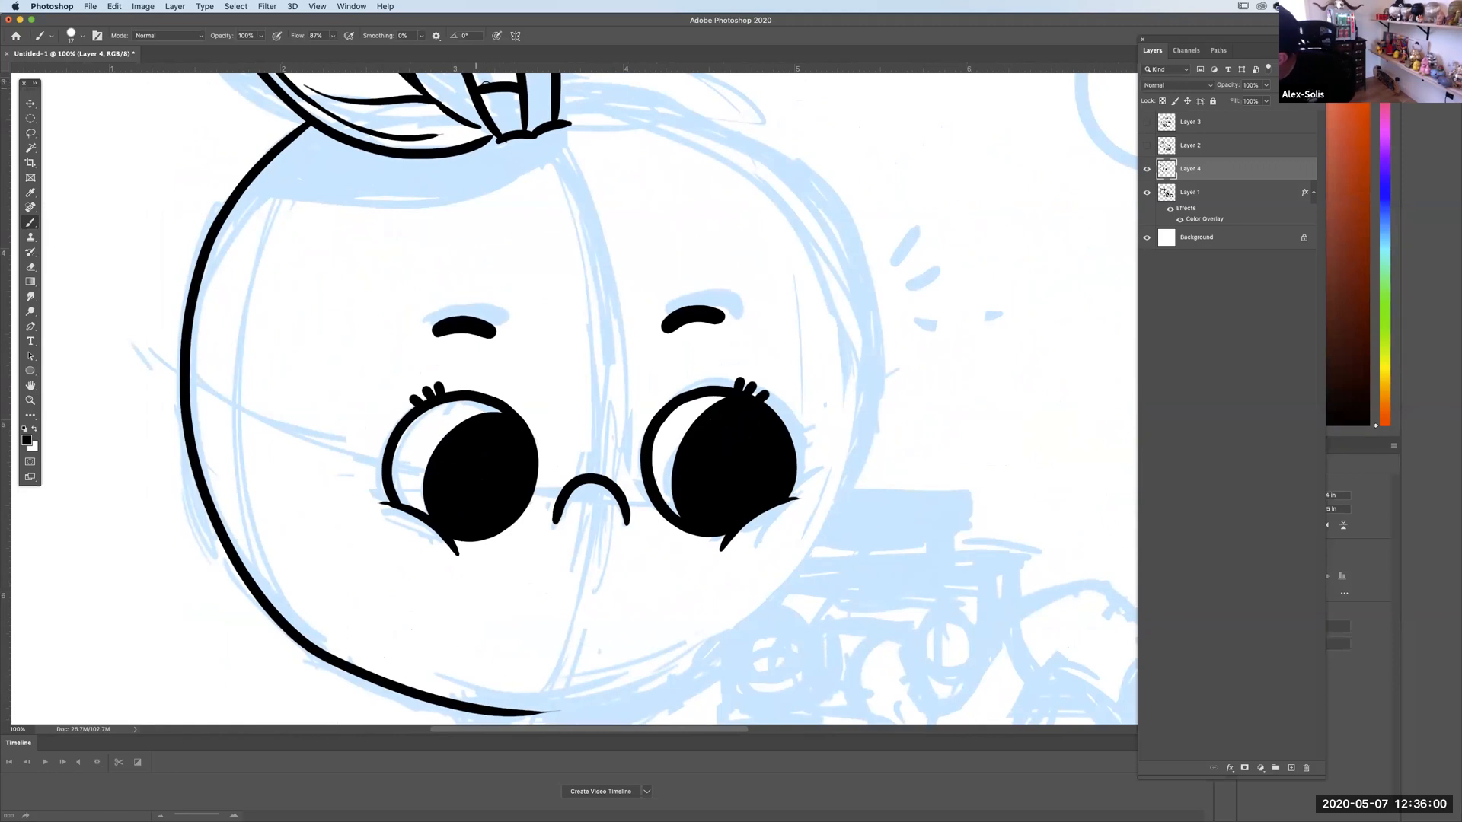
Fill the small gap between the leaf and the stem with solid black.
{"action": "left_click_drag", "start_coordinate": [629, 199], "coordinate": [674, 321]}
{"action": "key", "text": "super+z"}
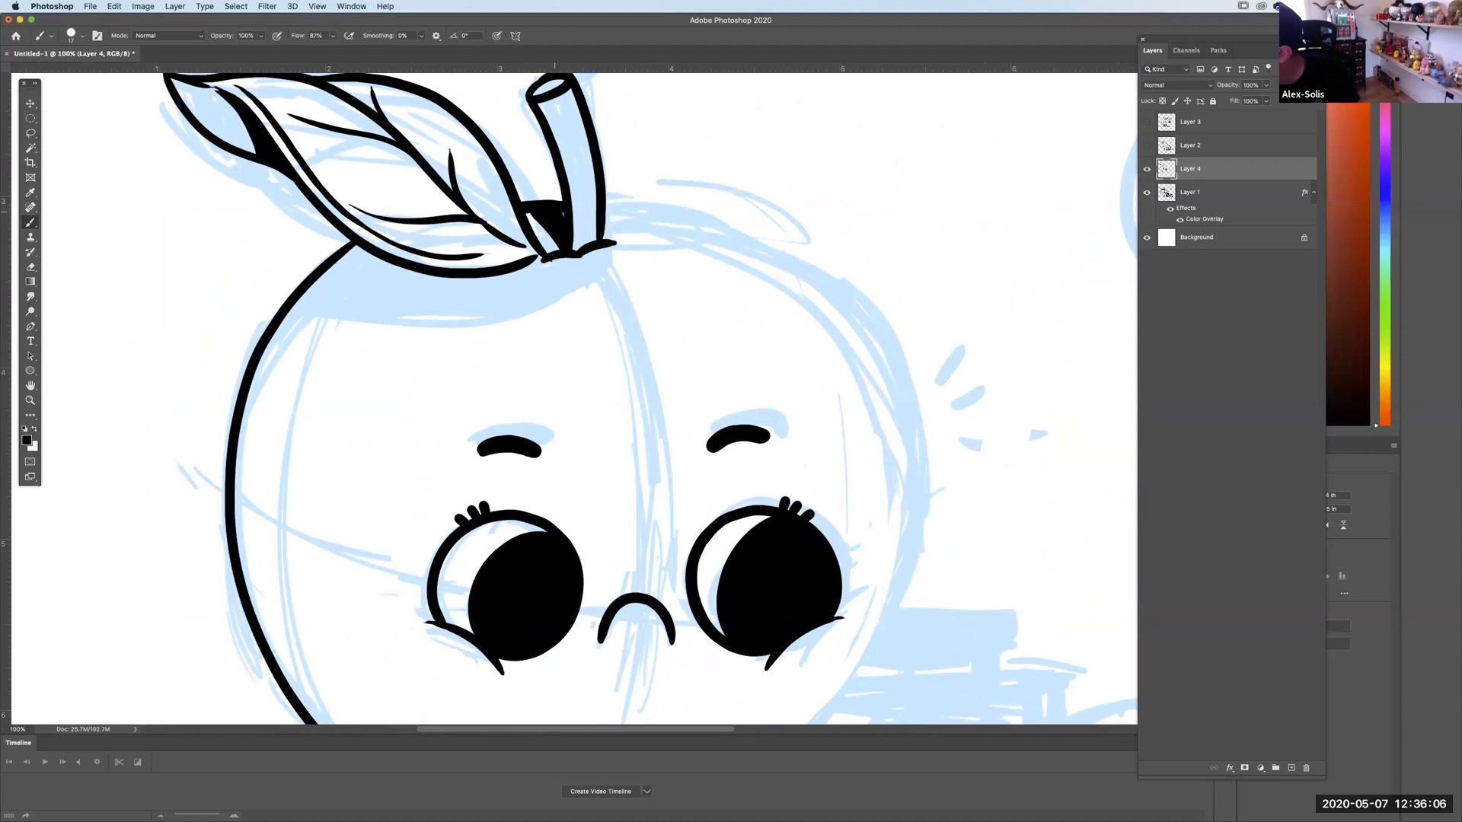
{"action": "mouse_move", "coordinate": [610, 181]}
{"action": "left_mouse_down"}
{"action": "mouse_move", "coordinate": [578, 130]}
{"action": "mouse_move", "coordinate": [518, 138]}
{"action": "left_mouse_up"}
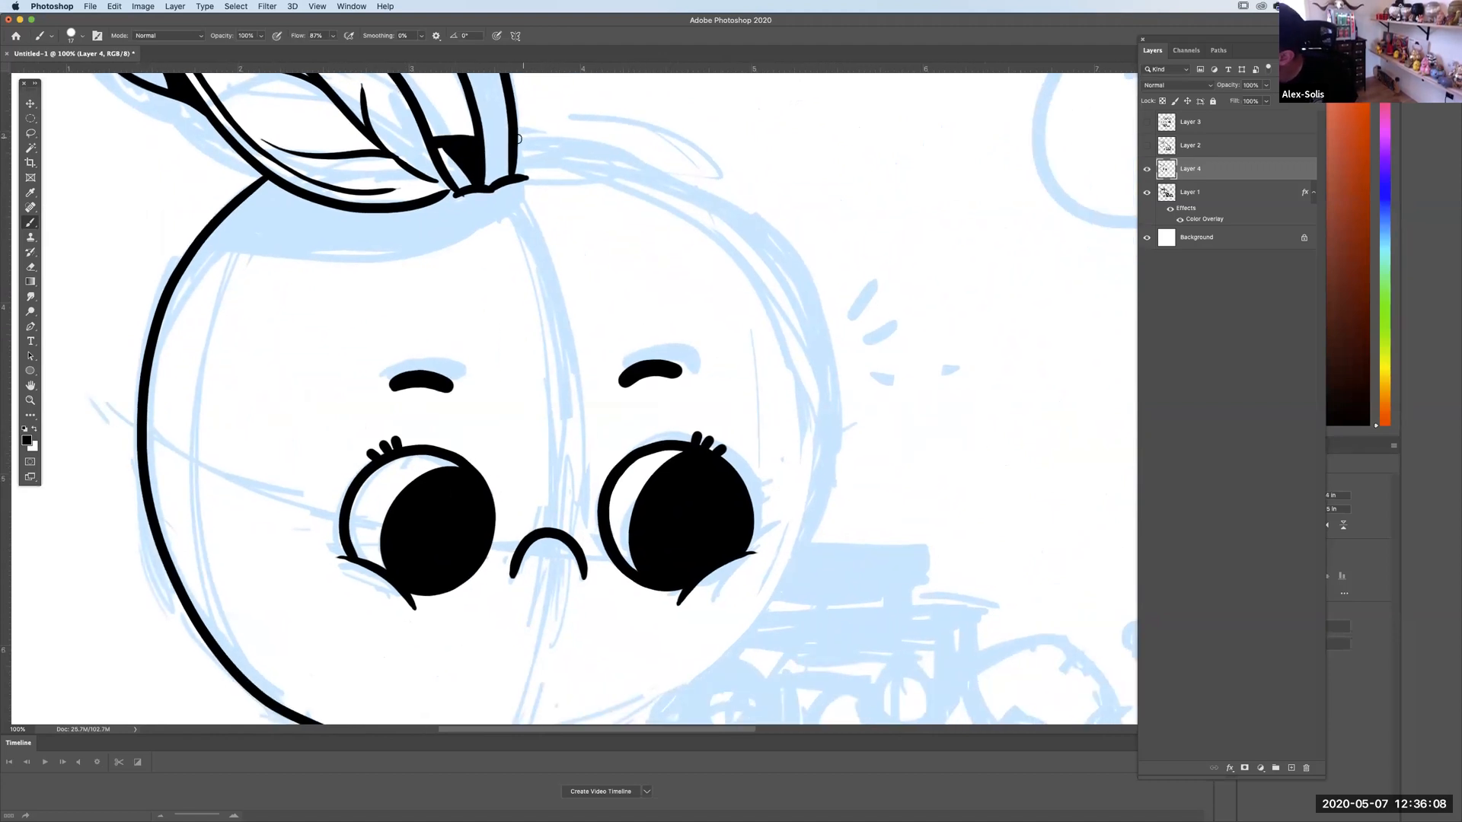
{"action": "key", "text": "super+z"}
{"action": "mouse_move", "coordinate": [542, 140]}
{"action": "left_mouse_down"}
{"action": "mouse_move", "coordinate": [641, 161]}
{"action": "mouse_move", "coordinate": [723, 208]}
{"action": "left_mouse_up"}
{"action": "scroll", "coordinate": [873, 391], "scroll_direction": "down", "scroll_amount": 3}
{"action": "key", "text": "super+z"}
{"action": "left_click_drag", "start_coordinate": [625, 83], "coordinate": [689, 106]}
{"action": "key", "text": "super+z"}
{"action": "scroll", "coordinate": [715, 172], "scroll_direction": "right", "scroll_amount": 3}
{"action": "scroll", "coordinate": [715, 173], "scroll_direction": "up", "scroll_amount": 1}
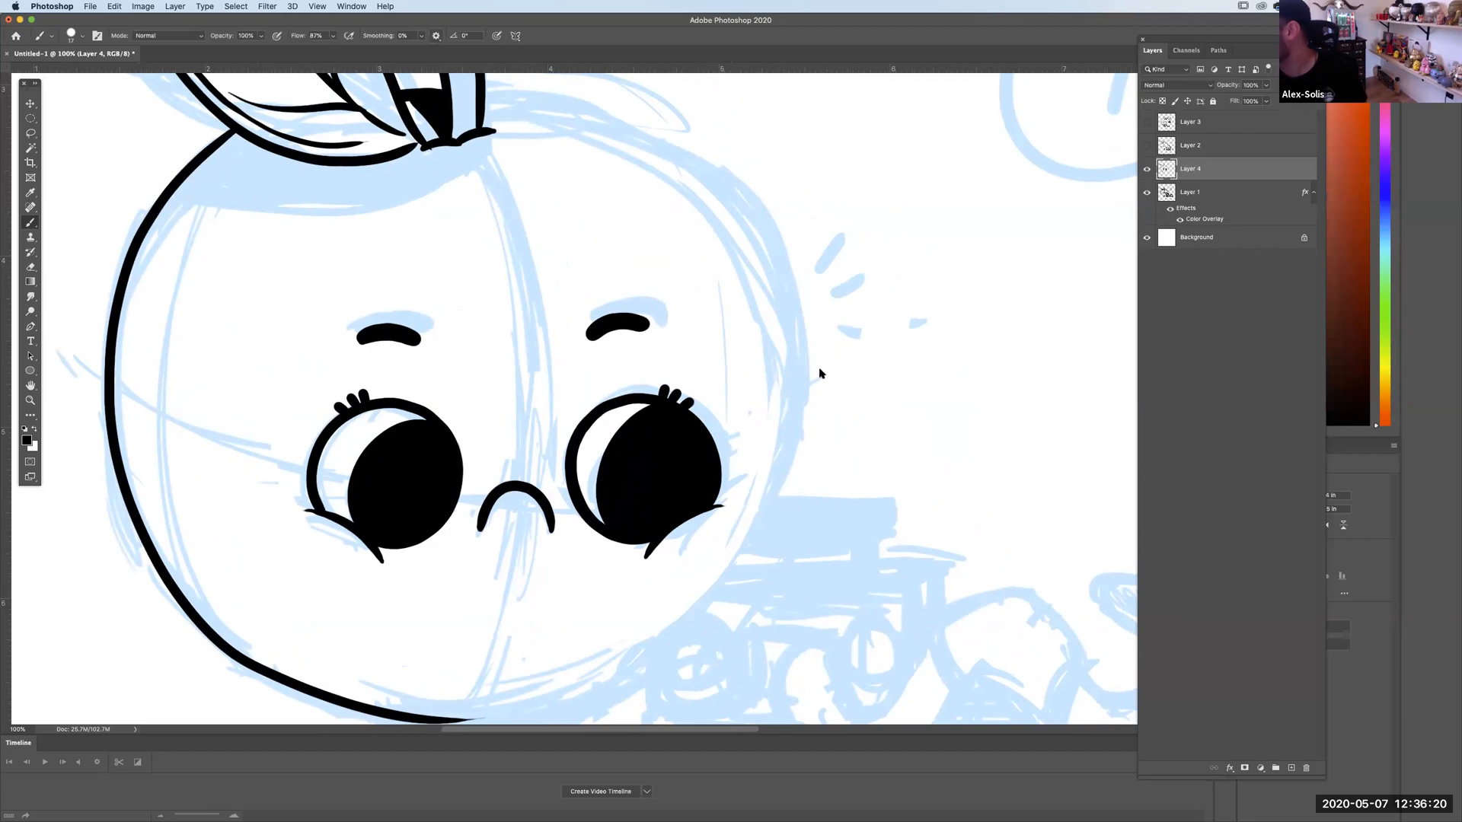
{"action": "scroll", "coordinate": [775, 487], "scroll_direction": "down", "scroll_amount": 2}
{"action": "scroll", "coordinate": [642, 512], "scroll_direction": "right", "scroll_amount": 2}
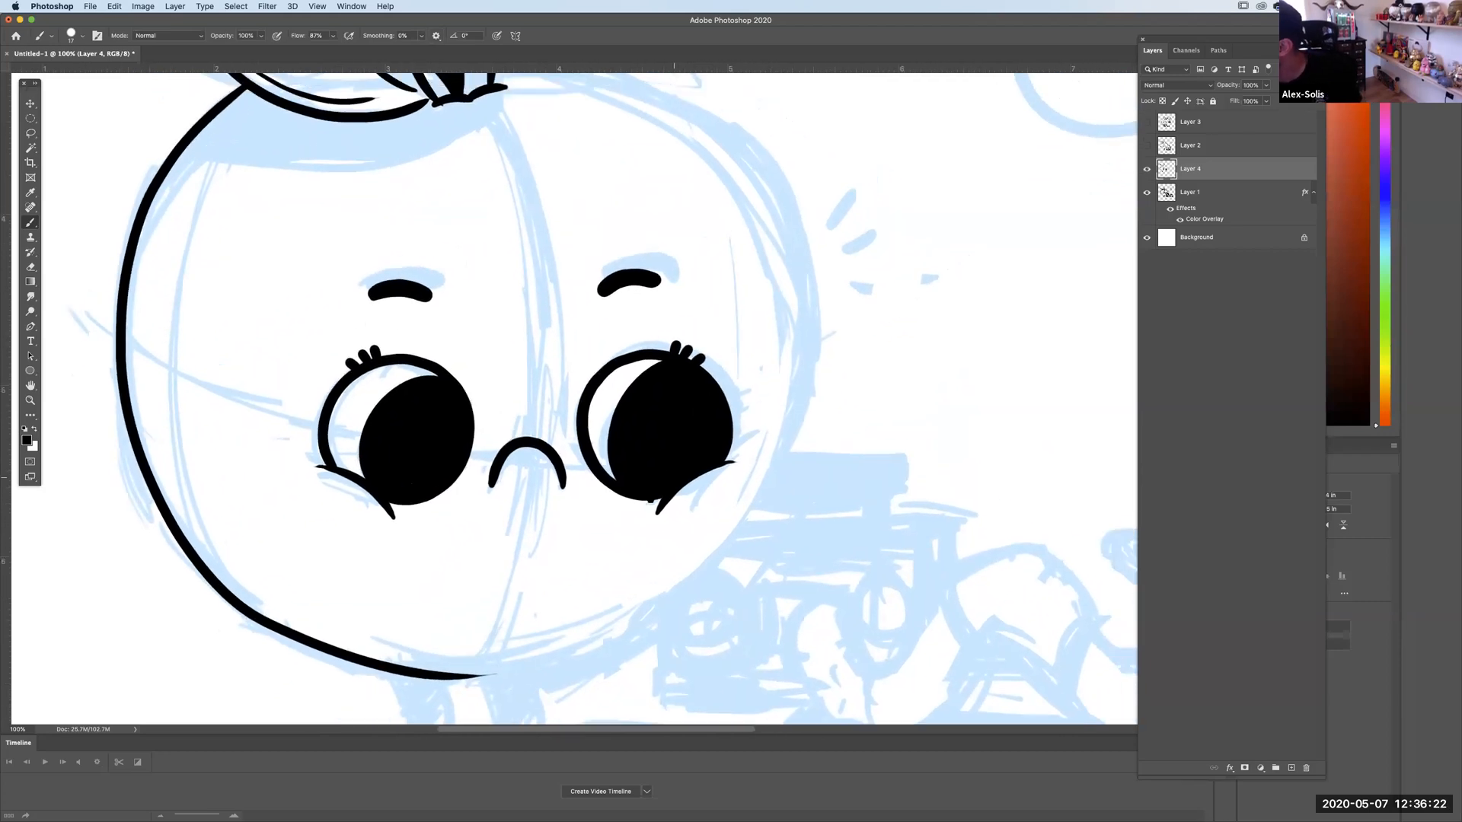
{"action": "scroll", "coordinate": [503, 189], "scroll_direction": "up", "scroll_amount": 2}
{"action": "scroll", "coordinate": [503, 188], "scroll_direction": "right", "scroll_amount": 1}
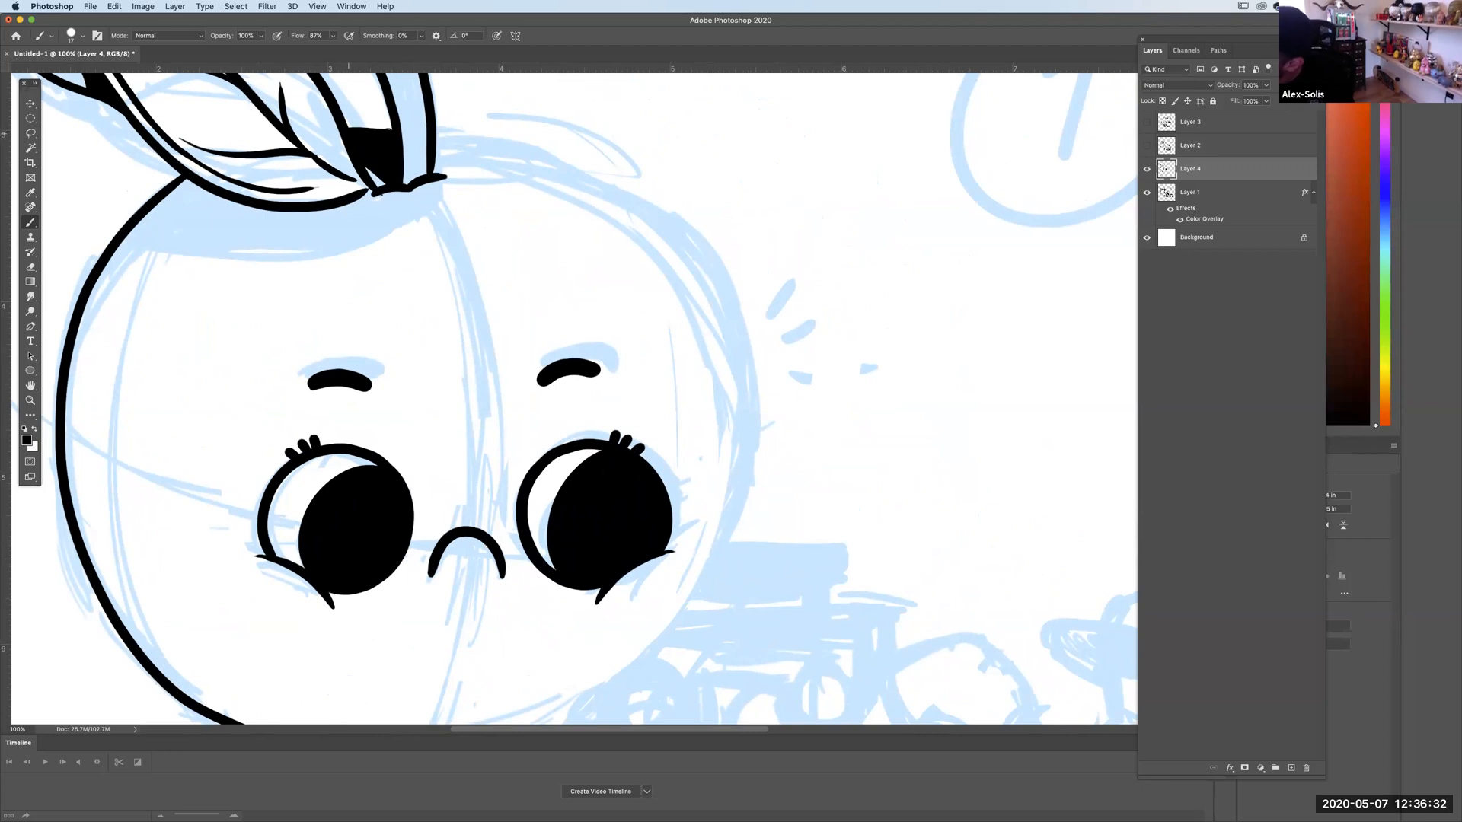
Fill a thin crescent of shadow beneath the leaf with solid black where it meets the fruit's body.
{"action": "scroll", "coordinate": [404, 107], "scroll_direction": "down", "scroll_amount": 2}
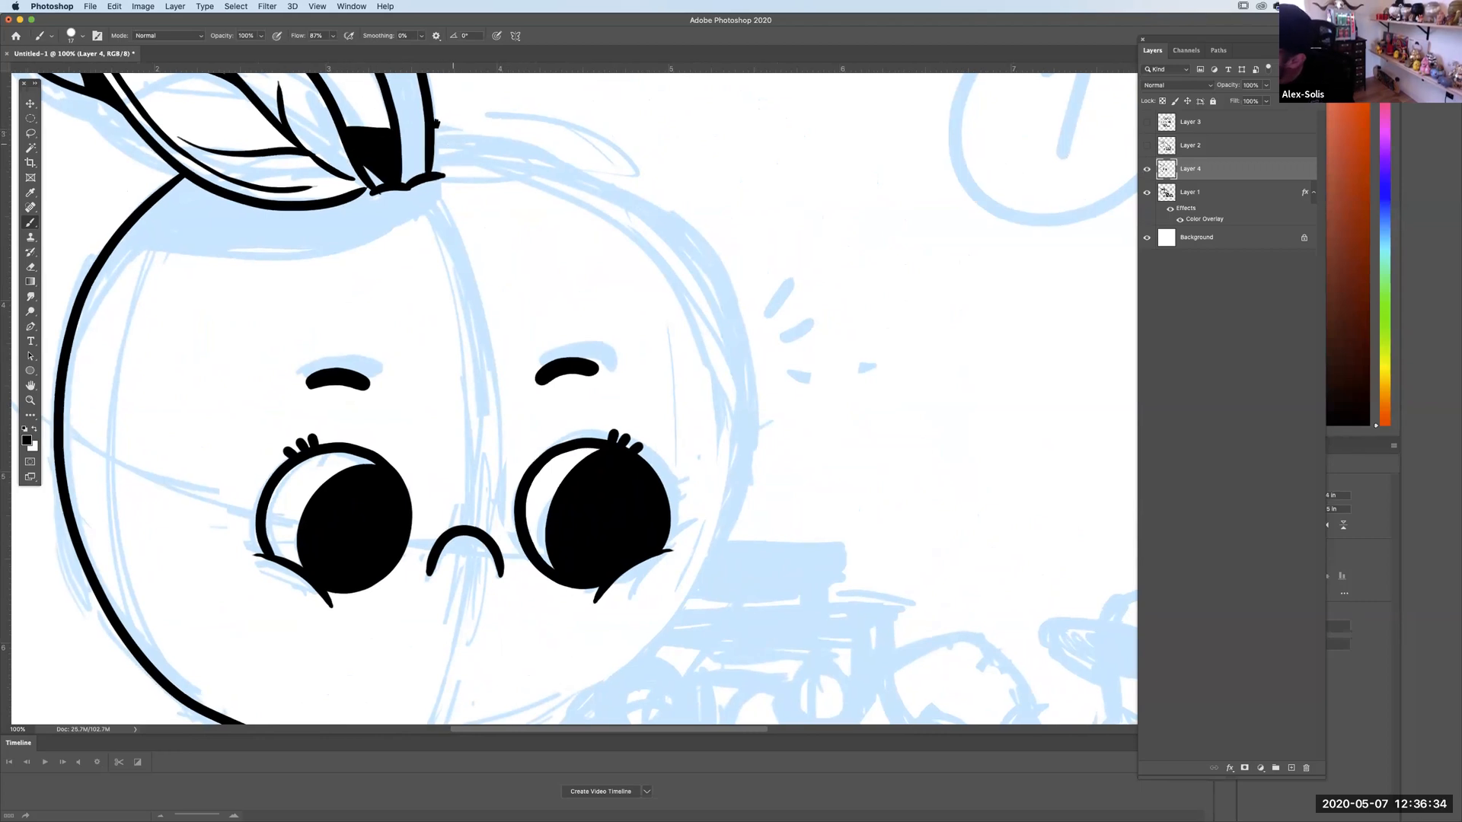
{"action": "mouse_move", "coordinate": [205, 184]}
{"action": "left_mouse_down"}
{"action": "mouse_move", "coordinate": [252, 187]}
{"action": "mouse_move", "coordinate": [165, 172]}
{"action": "left_mouse_up"}
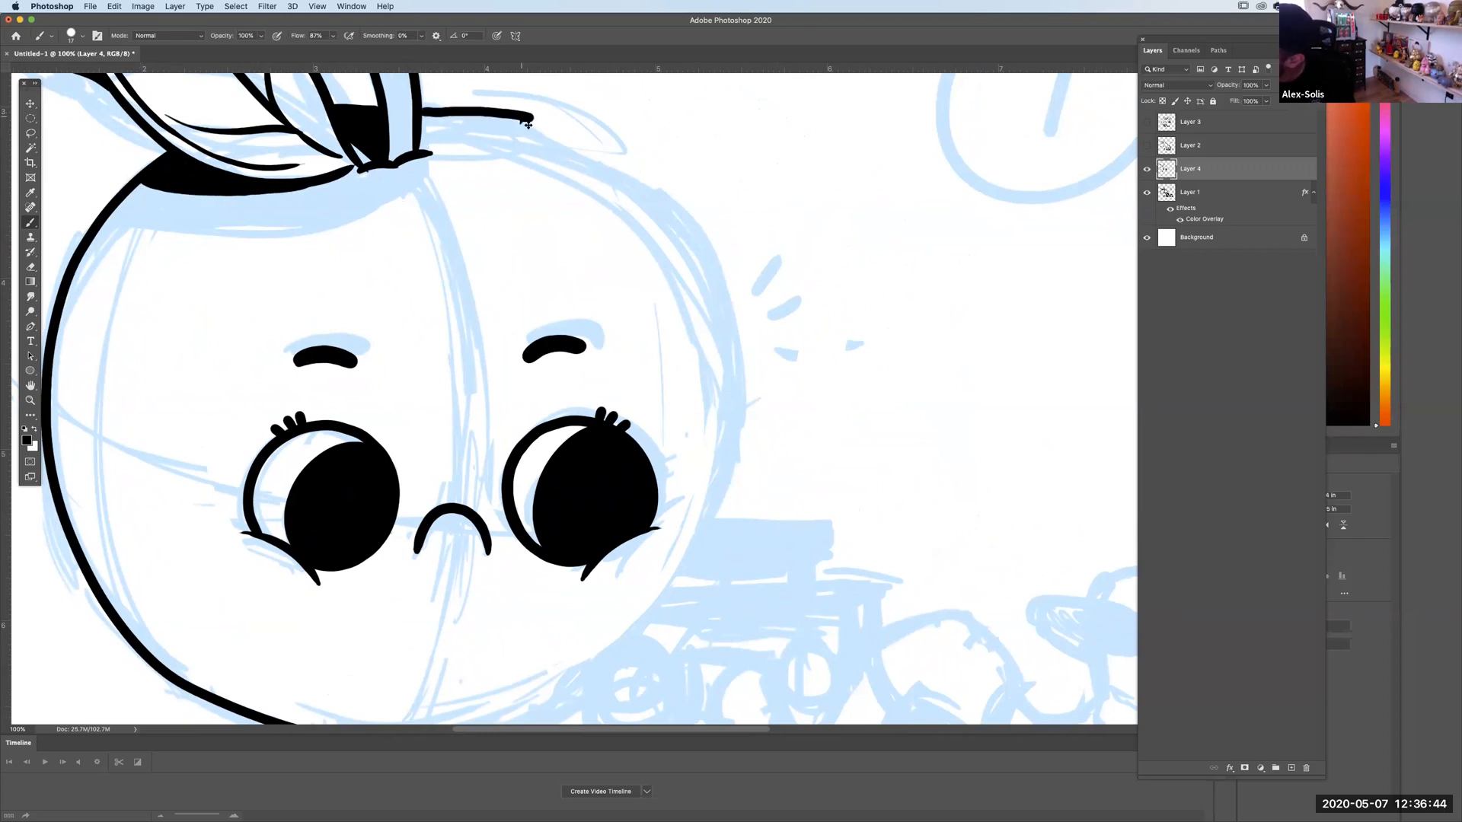
{"action": "mouse_move", "coordinate": [482, 124]}
{"action": "left_mouse_down"}
{"action": "mouse_move", "coordinate": [518, 123]}
{"action": "mouse_move", "coordinate": [525, 140]}
{"action": "left_mouse_up"}
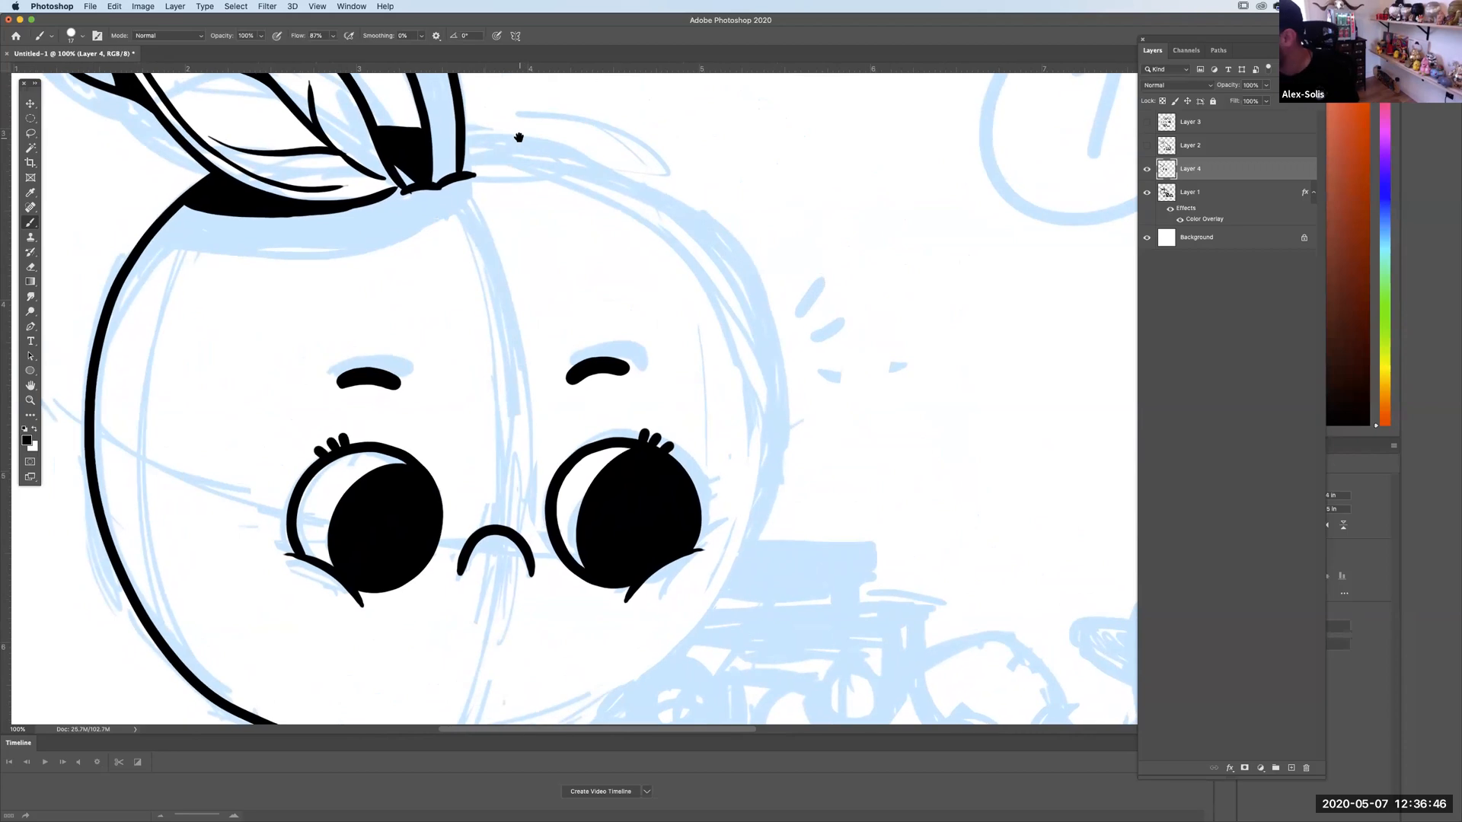
{"action": "scroll", "coordinate": [924, 414], "scroll_direction": "down", "scroll_amount": 4}
{"action": "scroll", "coordinate": [923, 415], "scroll_direction": "left", "scroll_amount": 4}
{"action": "mouse_move", "coordinate": [540, 657]}
{"action": "left_mouse_down"}
{"action": "mouse_move", "coordinate": [824, 481]}
{"action": "mouse_move", "coordinate": [869, 249]}
{"action": "mouse_move", "coordinate": [816, 149]}
{"action": "left_mouse_up"}
{"action": "key", "text": "super+z"}
{"action": "scroll", "coordinate": [847, 329], "scroll_direction": "up", "scroll_amount": 2}
{"action": "scroll", "coordinate": [846, 329], "scroll_direction": "right", "scroll_amount": 3}
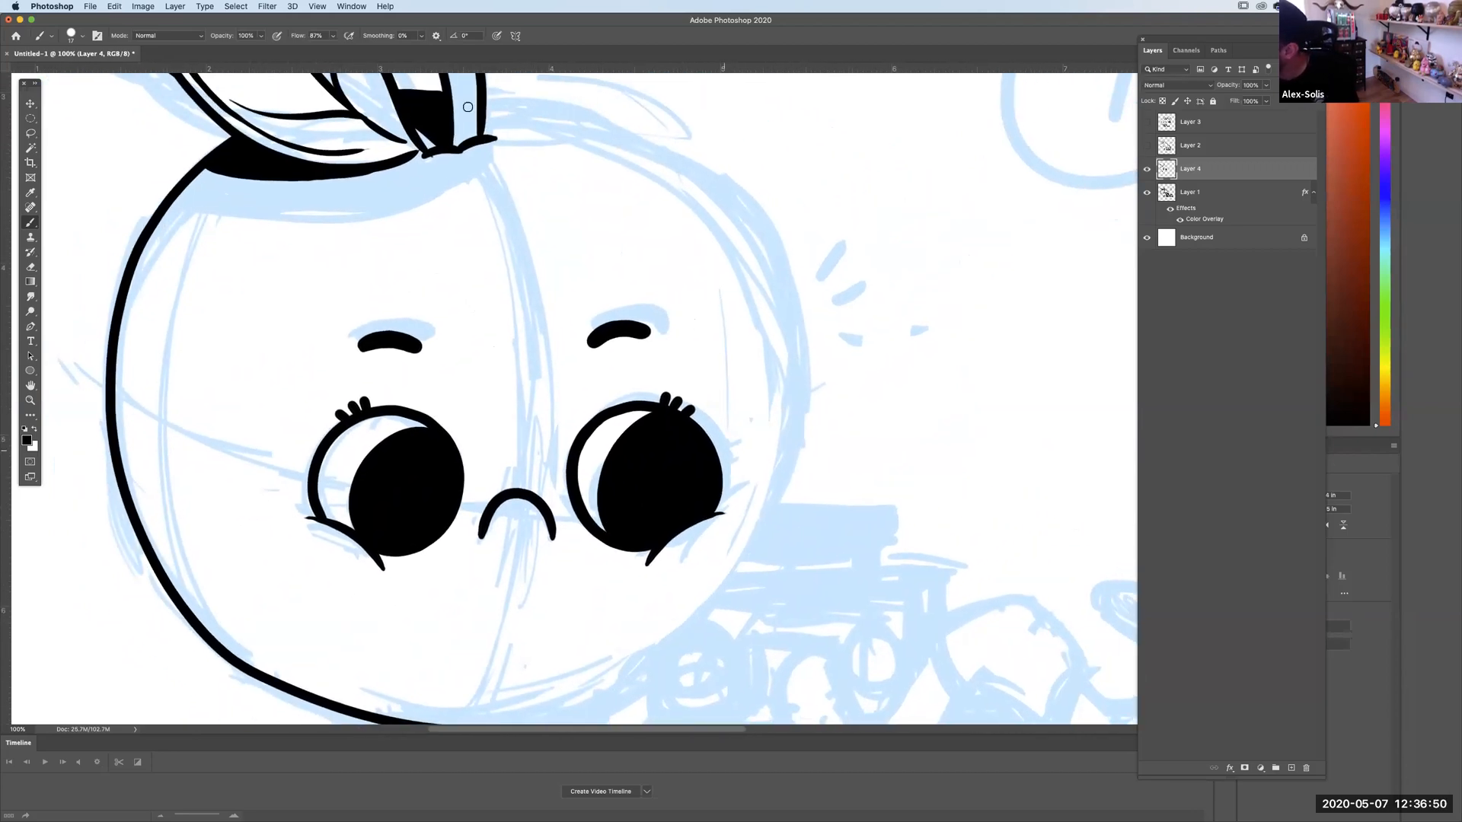
Ink the fruit's right contour from the stem around to the bottom and join it to the left contour.
{"action": "mouse_move", "coordinate": [517, 98]}
{"action": "left_mouse_down"}
{"action": "mouse_move", "coordinate": [633, 126]}
{"action": "mouse_move", "coordinate": [720, 192]}
{"action": "mouse_move", "coordinate": [770, 291]}
{"action": "mouse_move", "coordinate": [790, 419]}
{"action": "mouse_move", "coordinate": [724, 584]}
{"action": "mouse_move", "coordinate": [513, 720]}
{"action": "left_mouse_up"}
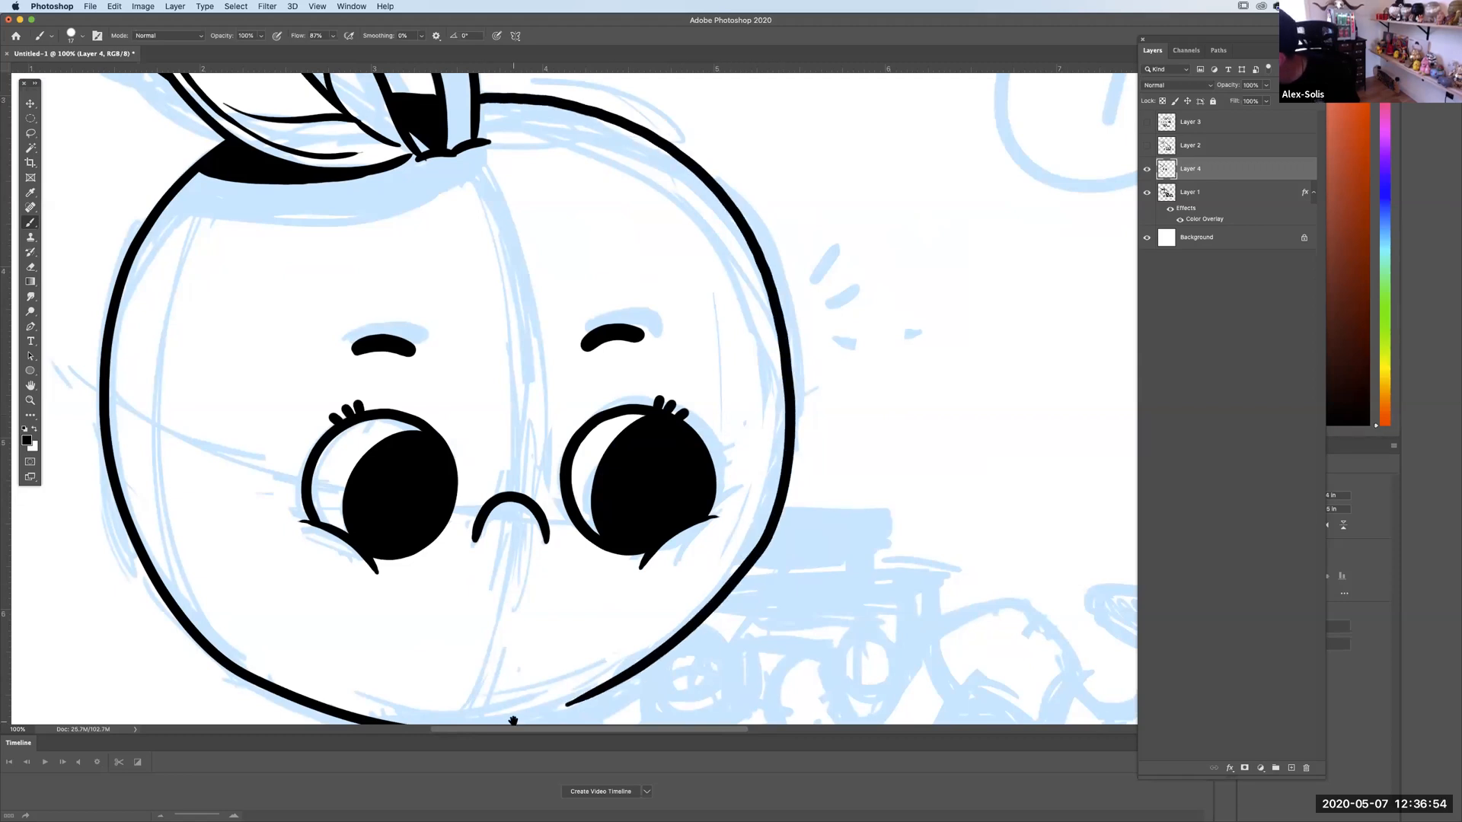
{"action": "scroll", "coordinate": [907, 409], "scroll_direction": "down", "scroll_amount": 5}
{"action": "scroll", "coordinate": [907, 410], "scroll_direction": "left", "scroll_amount": 4}
{"action": "left_click_drag", "start_coordinate": [608, 541], "coordinate": [745, 496]}
{"action": "key", "text": "super+z"}
{"action": "key", "text": "super+plus"}
{"action": "scroll", "coordinate": [830, 457], "scroll_direction": "down", "scroll_amount": 5}
{"action": "left_click_drag", "start_coordinate": [608, 491], "coordinate": [904, 426]}
{"action": "key", "text": "super+z"}
{"action": "left_click_drag", "start_coordinate": [601, 495], "coordinate": [910, 426]}
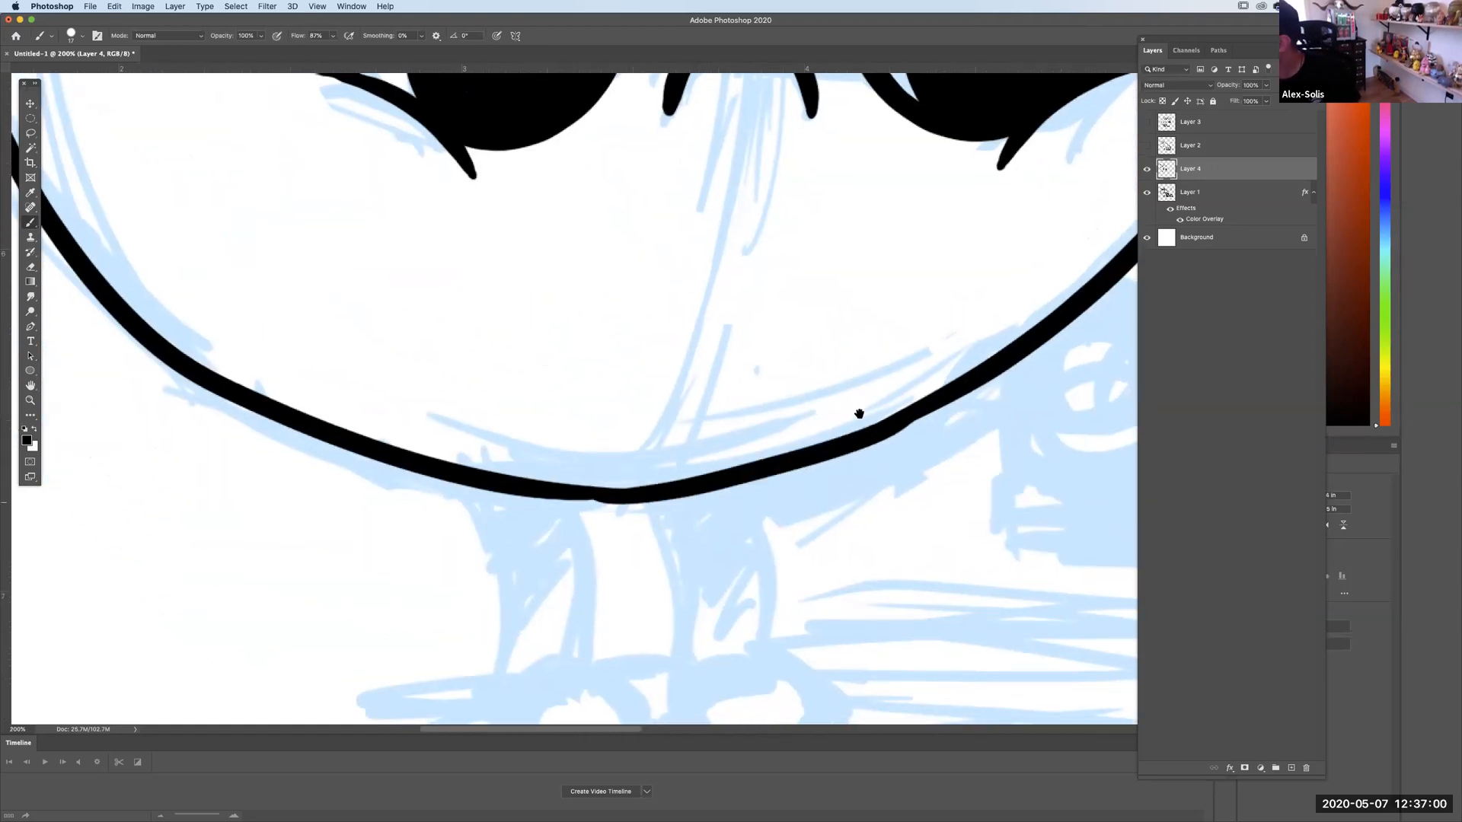
Ink the side lines of the two short legs below the fruit's body over the blue sketch.
{"action": "scroll", "coordinate": [858, 411], "scroll_direction": "down", "scroll_amount": 5}
{"action": "scroll", "coordinate": [761, 381], "scroll_direction": "down", "scroll_amount": 2}
{"action": "key", "text": "super+plus"}
{"action": "mouse_move", "coordinate": [491, 189]}
{"action": "left_mouse_down"}
{"action": "mouse_move", "coordinate": [530, 238]}
{"action": "mouse_move", "coordinate": [544, 502]}
{"action": "left_mouse_up"}
{"action": "mouse_move", "coordinate": [663, 215]}
{"action": "left_mouse_down"}
{"action": "mouse_move", "coordinate": [689, 333]}
{"action": "mouse_move", "coordinate": [683, 464]}
{"action": "left_mouse_up"}
{"action": "scroll", "coordinate": [697, 396], "scroll_direction": "right", "scroll_amount": 5}
{"action": "mouse_move", "coordinate": [588, 195]}
{"action": "left_mouse_down"}
{"action": "mouse_move", "coordinate": [626, 393]}
{"action": "mouse_move", "coordinate": [619, 480]}
{"action": "left_mouse_up"}
{"action": "left_click_drag", "start_coordinate": [722, 202], "coordinate": [756, 437]}
Fill the tops of both legs with solid black as a shadow cast by the body.
{"action": "scroll", "coordinate": [875, 366], "scroll_direction": "left", "scroll_amount": 2}
{"action": "mouse_move", "coordinate": [434, 224]}
{"action": "left_mouse_down"}
{"action": "mouse_move", "coordinate": [397, 191]}
{"action": "mouse_move", "coordinate": [423, 213]}
{"action": "left_mouse_up"}
{"action": "mouse_move", "coordinate": [665, 219]}
{"action": "left_mouse_down"}
{"action": "mouse_move", "coordinate": [757, 183]}
{"action": "mouse_move", "coordinate": [689, 224]}
{"action": "left_mouse_up"}
Ink the heel and a short sock fold at the left leg's ankle.
{"action": "scroll", "coordinate": [670, 183], "scroll_direction": "down", "scroll_amount": 3}
{"action": "scroll", "coordinate": [669, 183], "scroll_direction": "right", "scroll_amount": 2}
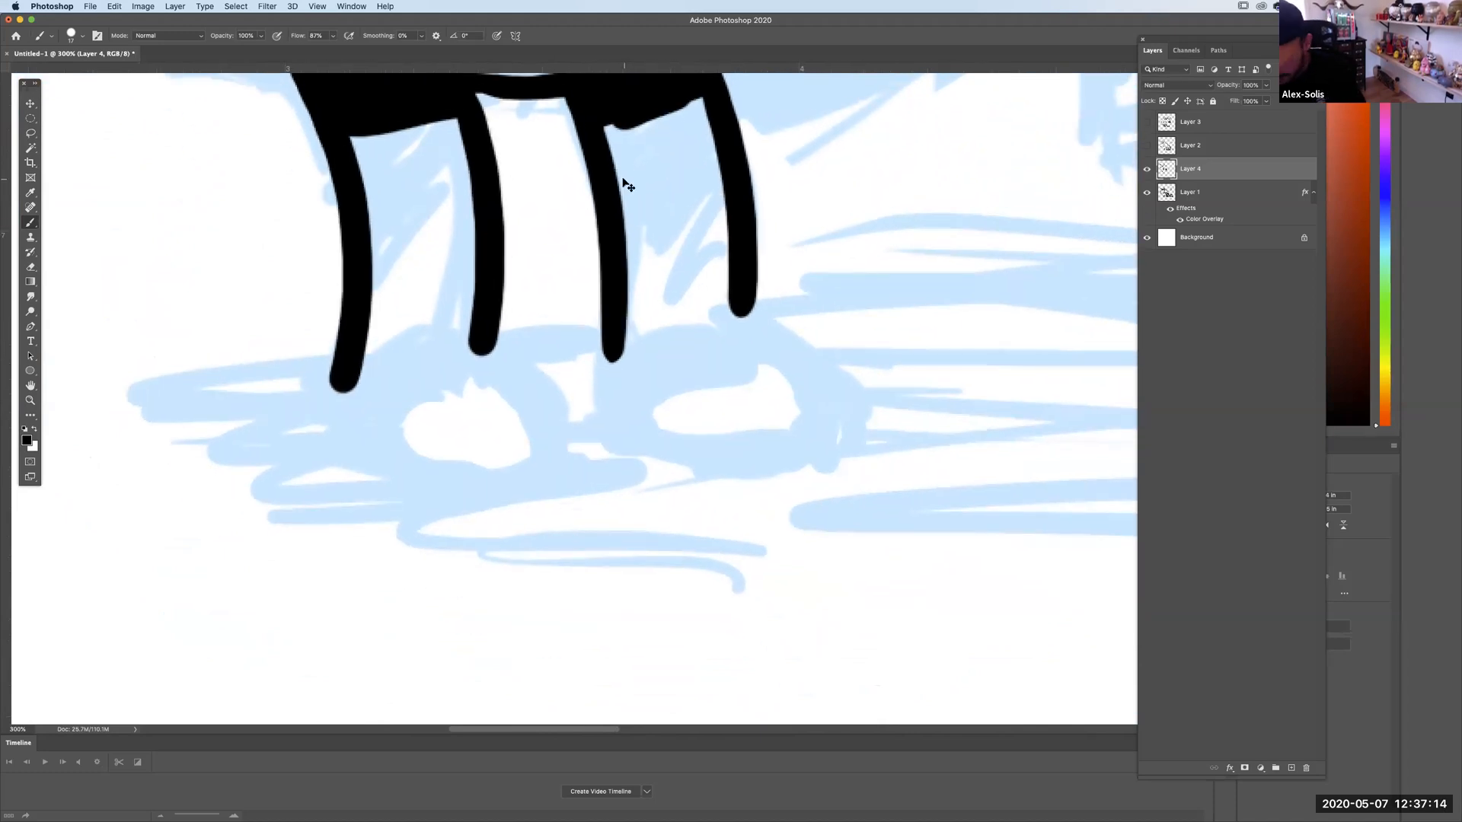
{"action": "key", "text": "super+equal"}
{"action": "mouse_move", "coordinate": [757, 392]}
{"action": "left_mouse_down"}
{"action": "mouse_move", "coordinate": [871, 427]}
{"action": "mouse_move", "coordinate": [945, 356]}
{"action": "left_mouse_up"}
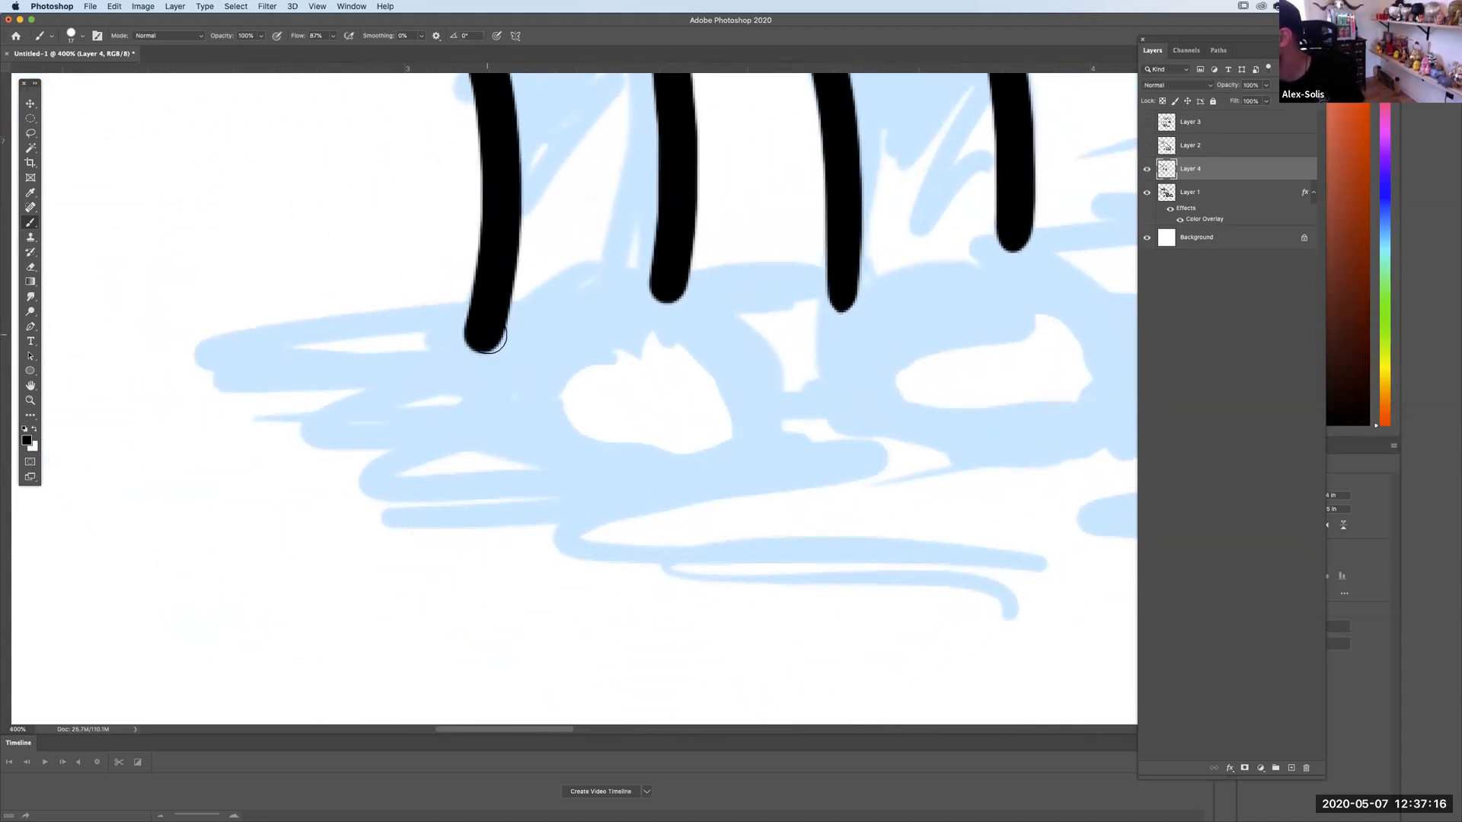
{"action": "left_click_drag", "start_coordinate": [488, 337], "coordinate": [575, 318]}
{"action": "left_click_drag", "start_coordinate": [519, 265], "coordinate": [578, 268]}
{"action": "left_click_drag", "start_coordinate": [489, 344], "coordinate": [477, 400]}
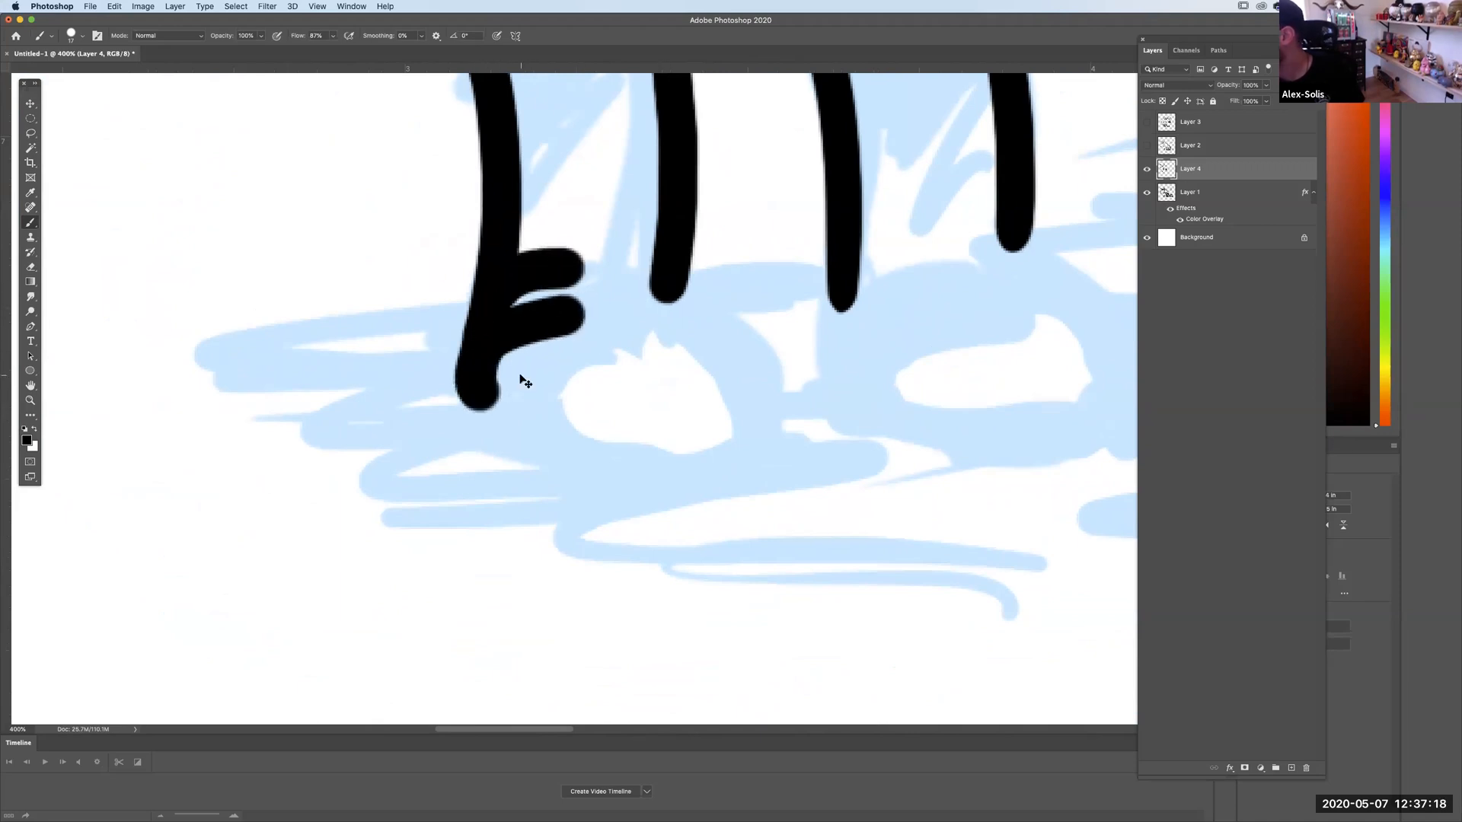
{"action": "key", "text": "super+z"}
{"action": "key", "text": "super+z"}
{"action": "left_click_drag", "start_coordinate": [515, 296], "coordinate": [568, 268]}
{"action": "key", "text": "super+z"}
Complete the left shoe's outline with its top edge, curved sole and rounded toe.
{"action": "left_click_drag", "start_coordinate": [531, 344], "coordinate": [684, 276]}
{"action": "scroll", "coordinate": [533, 343], "scroll_direction": "right", "scroll_amount": 5}
{"action": "mouse_move", "coordinate": [267, 352]}
{"action": "left_mouse_down"}
{"action": "mouse_move", "coordinate": [279, 394]}
{"action": "mouse_move", "coordinate": [399, 427]}
{"action": "mouse_move", "coordinate": [580, 397]}
{"action": "left_mouse_up"}
{"action": "mouse_move", "coordinate": [447, 293]}
{"action": "left_mouse_down"}
{"action": "mouse_move", "coordinate": [510, 310]}
{"action": "mouse_move", "coordinate": [567, 418]}
{"action": "left_mouse_up"}
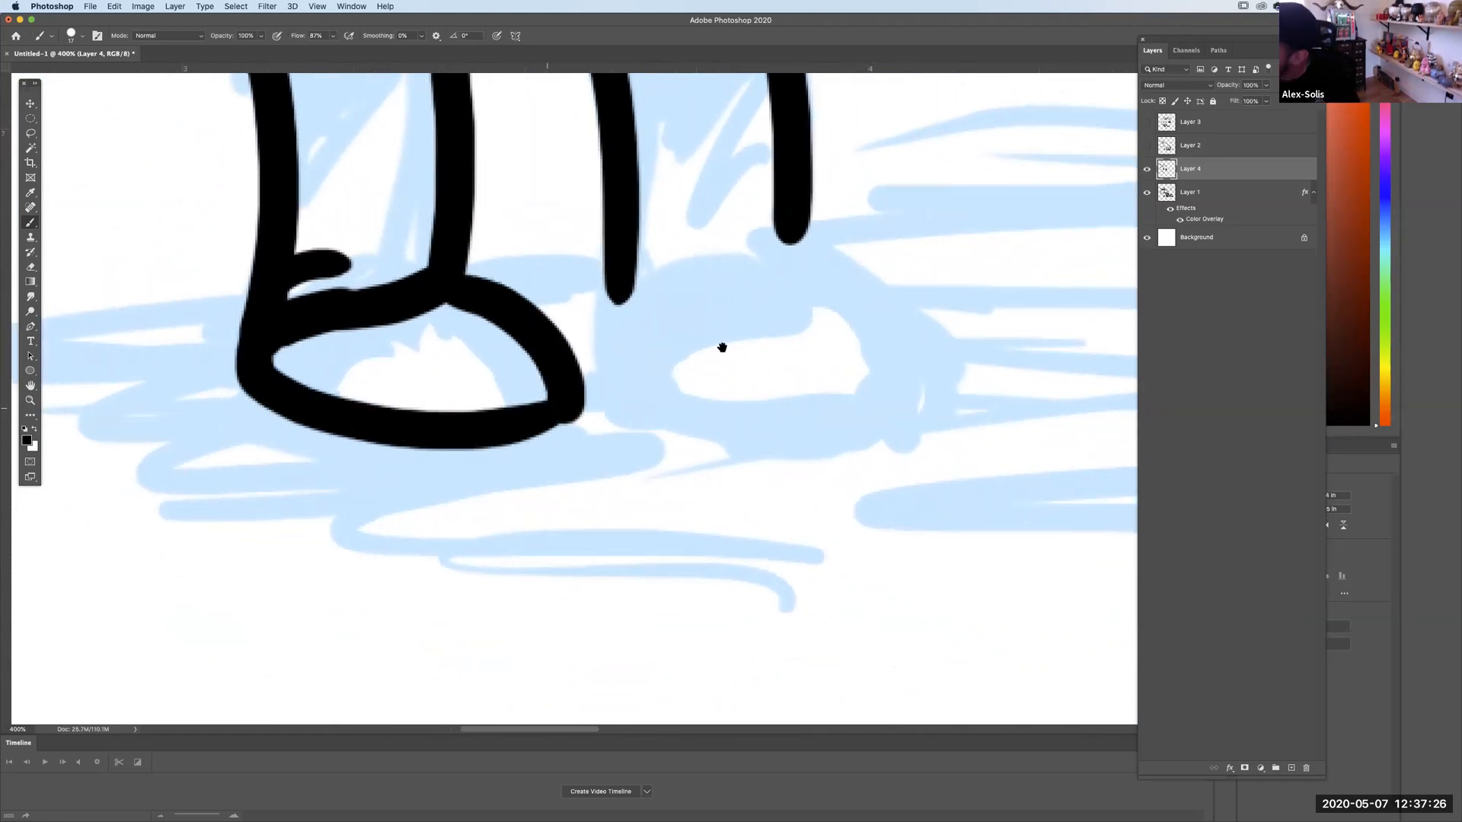
Ink the right leg's shoe with a small ankle fold, heel, flat sole, sloping top edge and rounded toe.
{"action": "left_click_drag", "start_coordinate": [722, 348], "coordinate": [802, 350]}
{"action": "left_click_drag", "start_coordinate": [696, 307], "coordinate": [876, 242]}
{"action": "key", "text": "super+z"}
{"action": "mouse_move", "coordinate": [683, 263]}
{"action": "left_mouse_down"}
{"action": "mouse_move", "coordinate": [695, 343]}
{"action": "mouse_move", "coordinate": [744, 316]}
{"action": "left_mouse_up"}
{"action": "left_click_drag", "start_coordinate": [719, 270], "coordinate": [731, 286]}
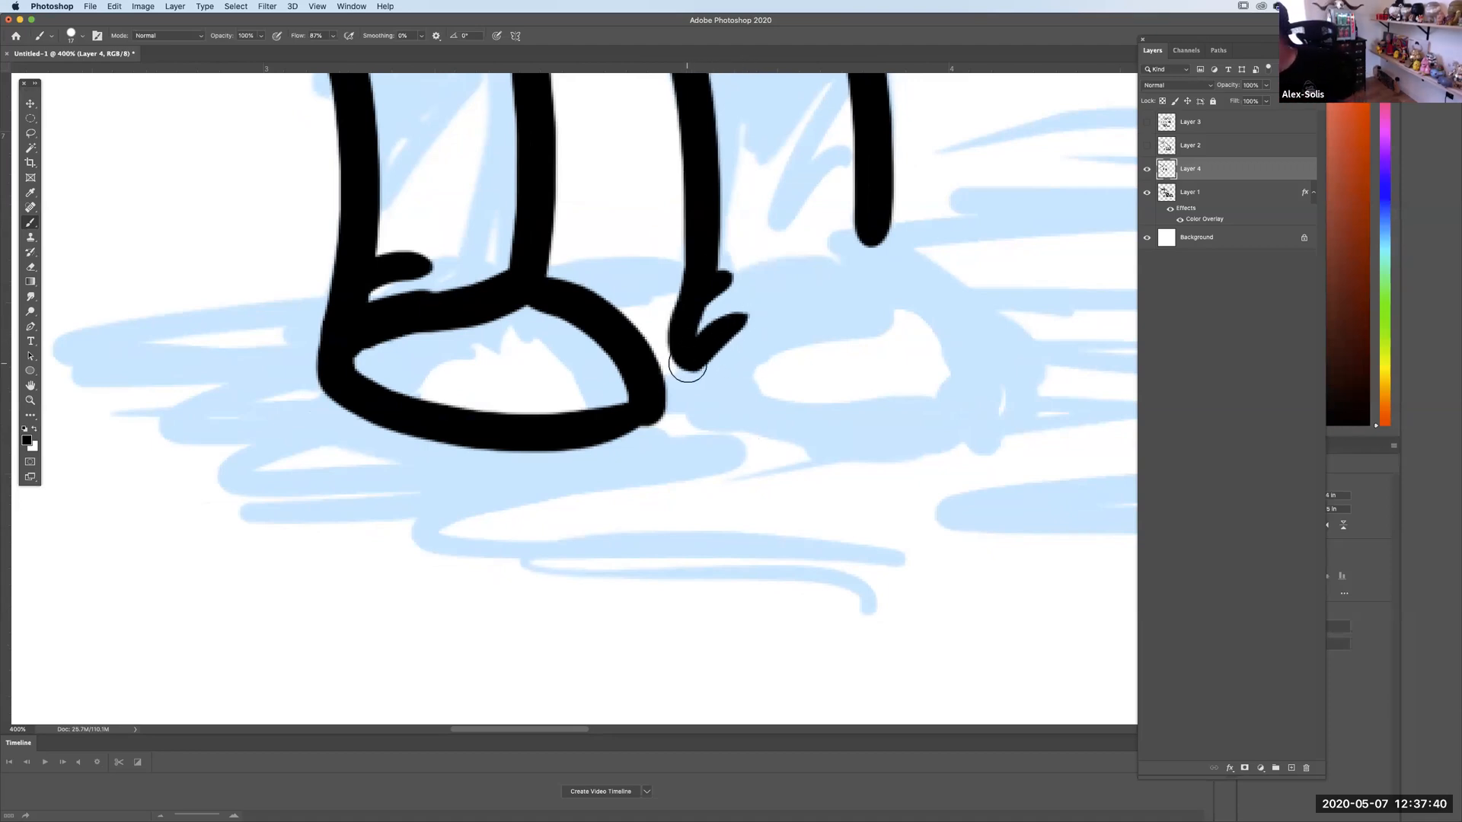
{"action": "mouse_move", "coordinate": [686, 365]}
{"action": "left_mouse_down"}
{"action": "mouse_move", "coordinate": [770, 419]}
{"action": "mouse_move", "coordinate": [983, 415]}
{"action": "left_mouse_up"}
{"action": "left_click_drag", "start_coordinate": [705, 357], "coordinate": [784, 292]}
{"action": "left_click", "coordinate": [873, 249], "text": "shift"}
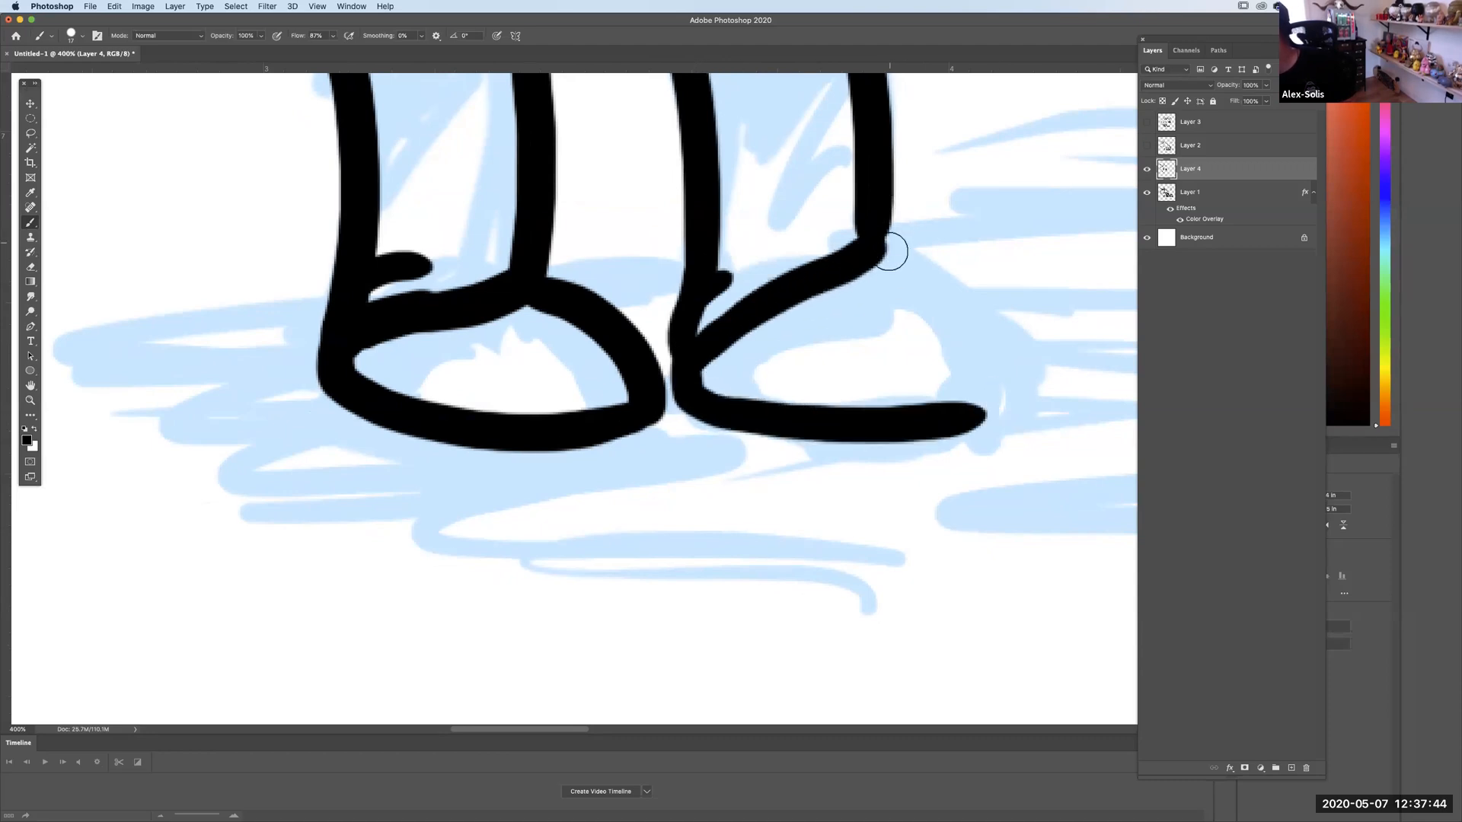
{"action": "left_click_drag", "start_coordinate": [901, 261], "coordinate": [987, 411]}
{"action": "key", "text": "super+z"}
Add curved fold strokes on the right side of both ankles and extend the black leg shadows to a slanted lower edge.
{"action": "scroll", "coordinate": [887, 401], "scroll_direction": "up", "scroll_amount": 5}
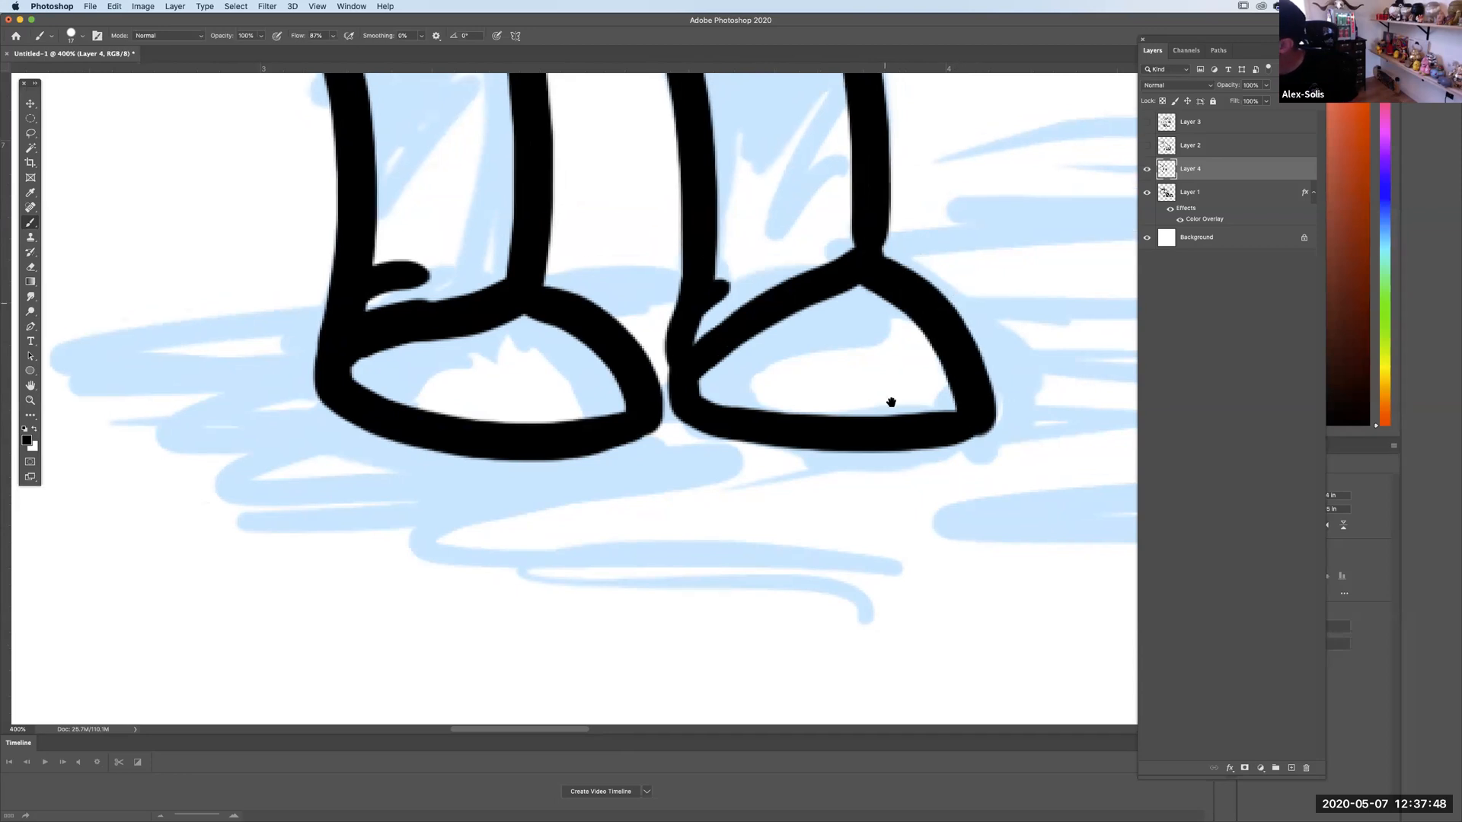
{"action": "left_click_drag", "start_coordinate": [859, 364], "coordinate": [776, 379]}
{"action": "scroll", "coordinate": [757, 398], "scroll_direction": "up", "scroll_amount": 3}
{"action": "scroll", "coordinate": [503, 457], "scroll_direction": "up", "scroll_amount": 2}
{"action": "left_click_drag", "start_coordinate": [538, 451], "coordinate": [476, 478]}
{"action": "mouse_move", "coordinate": [723, 229]}
{"action": "left_mouse_down"}
{"action": "mouse_move", "coordinate": [801, 173]}
{"action": "mouse_move", "coordinate": [762, 206]}
{"action": "left_mouse_up"}
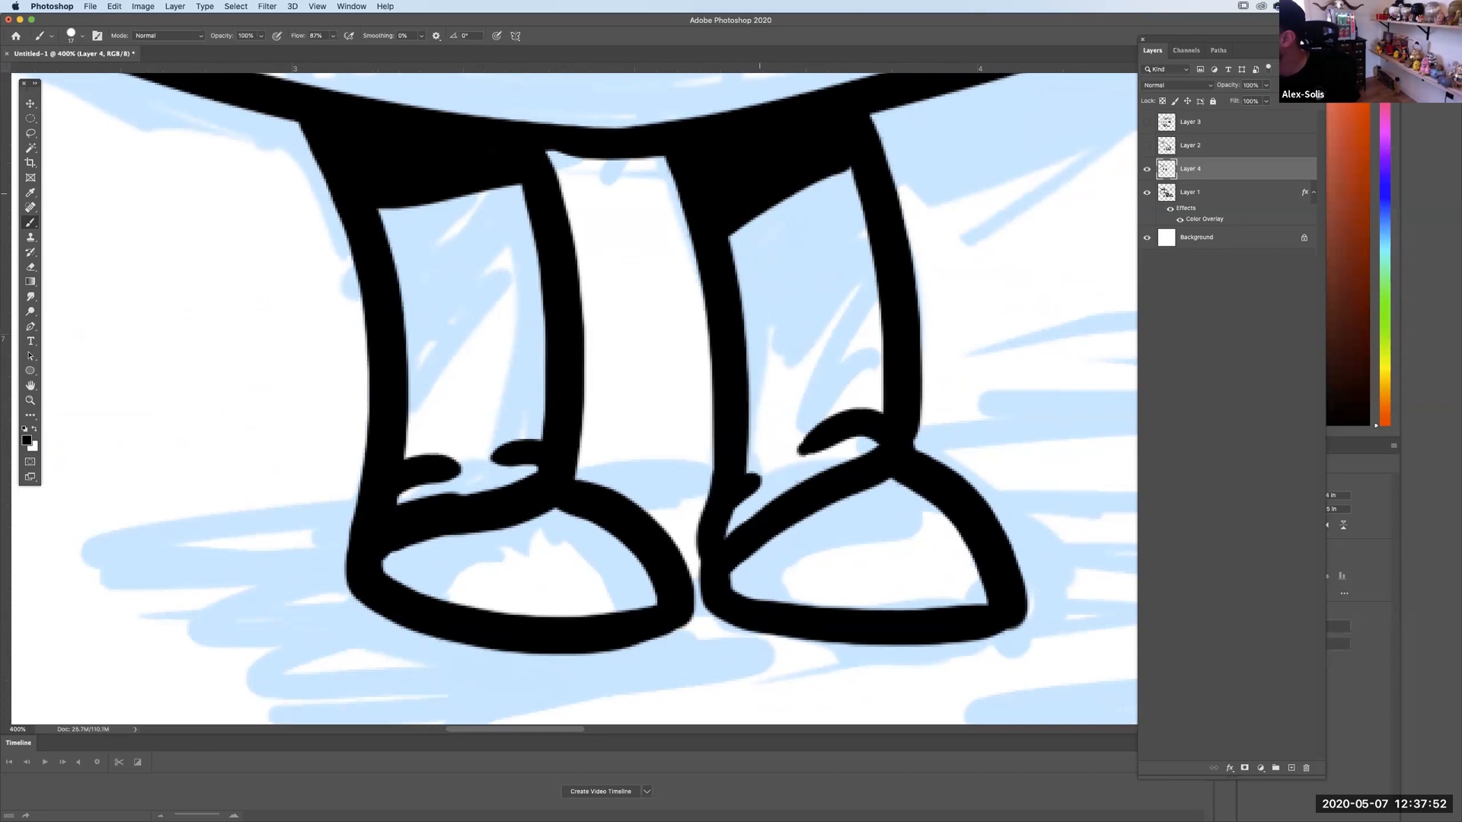
{"action": "left_click_drag", "start_coordinate": [393, 240], "coordinate": [504, 176]}
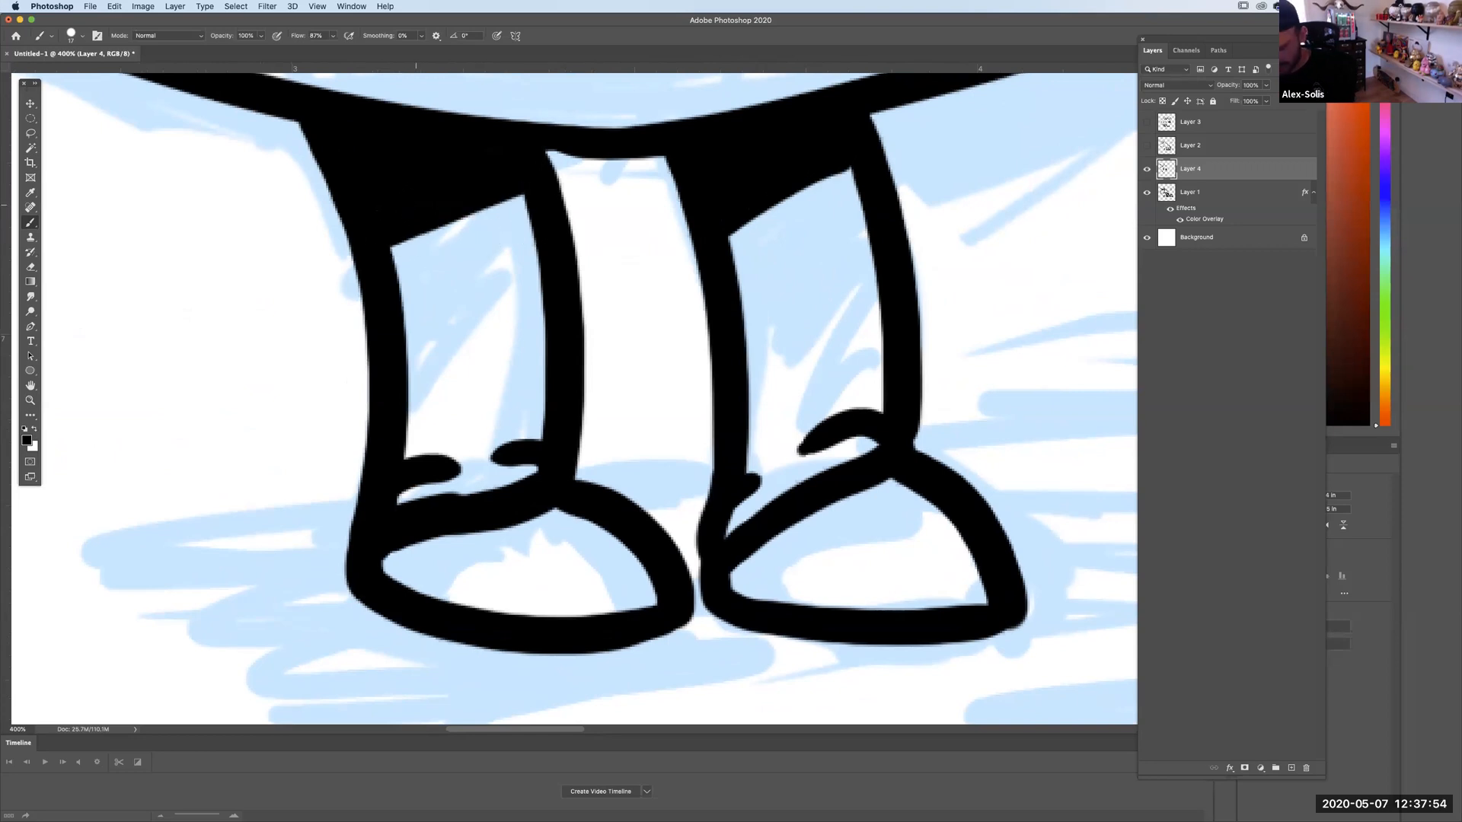
Draw a thin sole line inside each shoe just above its bottom edge.
{"action": "key", "text": "super+minus"}
{"action": "key", "text": "super+minus"}
{"action": "key", "text": "super+minus"}
{"action": "key", "text": "super+minus"}
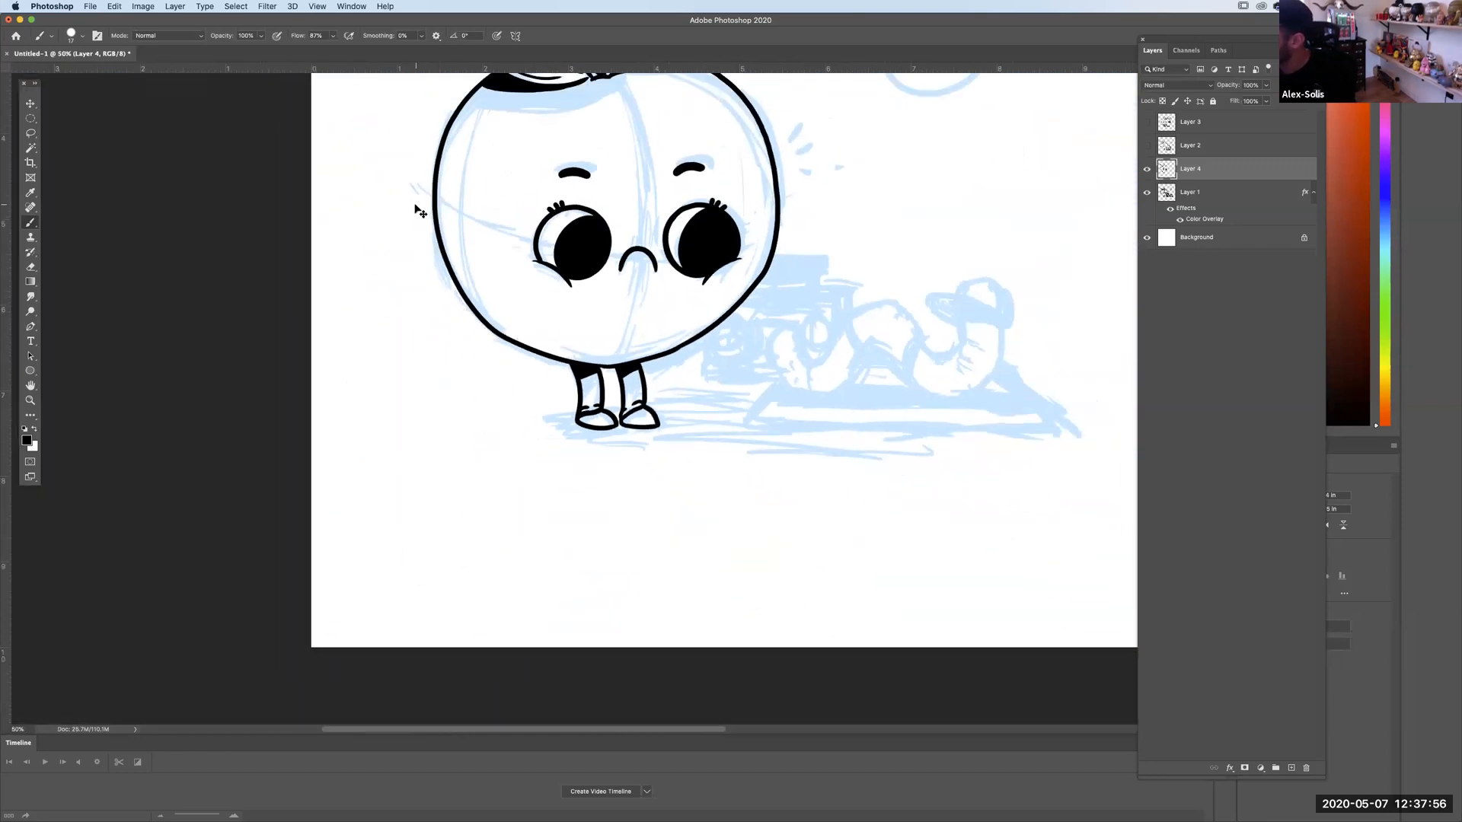
{"action": "key", "text": "super+plus"}
{"action": "key", "text": "super+plus"}
{"action": "left_click_drag", "start_coordinate": [434, 358], "coordinate": [325, 251]}
{"action": "mouse_move", "coordinate": [387, 369]}
{"action": "left_mouse_down"}
{"action": "mouse_move", "coordinate": [524, 389]}
{"action": "mouse_move", "coordinate": [687, 383]}
{"action": "left_mouse_up"}
{"action": "scroll", "coordinate": [783, 369], "scroll_direction": "left", "scroll_amount": 5}
{"action": "scroll", "coordinate": [784, 369], "scroll_direction": "up", "scroll_amount": 2}
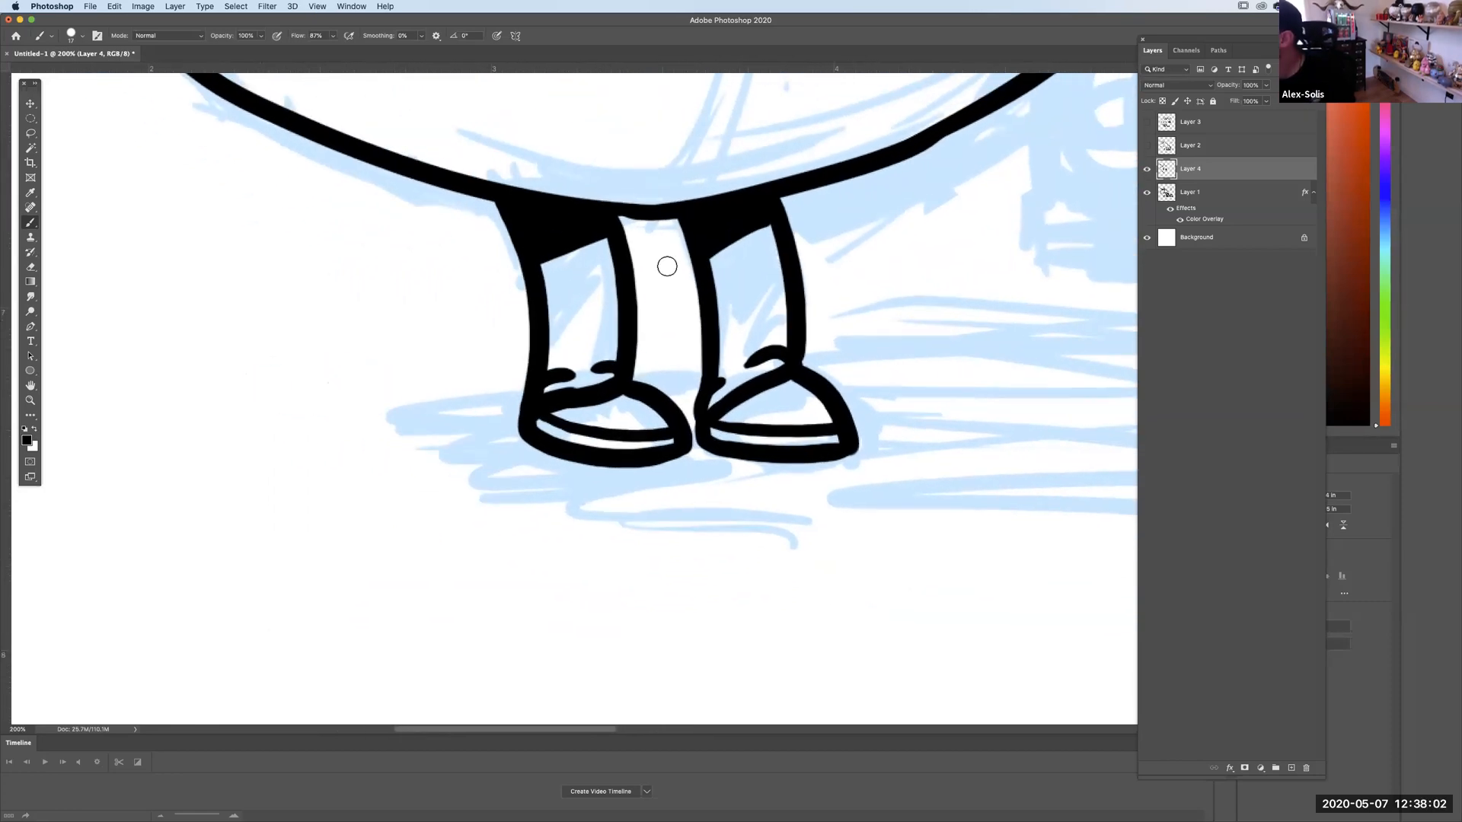
Add a thin vertical contour line inside the left edge of each leg.
{"action": "left_click_drag", "start_coordinate": [557, 299], "coordinate": [569, 342]}
{"action": "left_click_drag", "start_coordinate": [717, 251], "coordinate": [724, 400]}
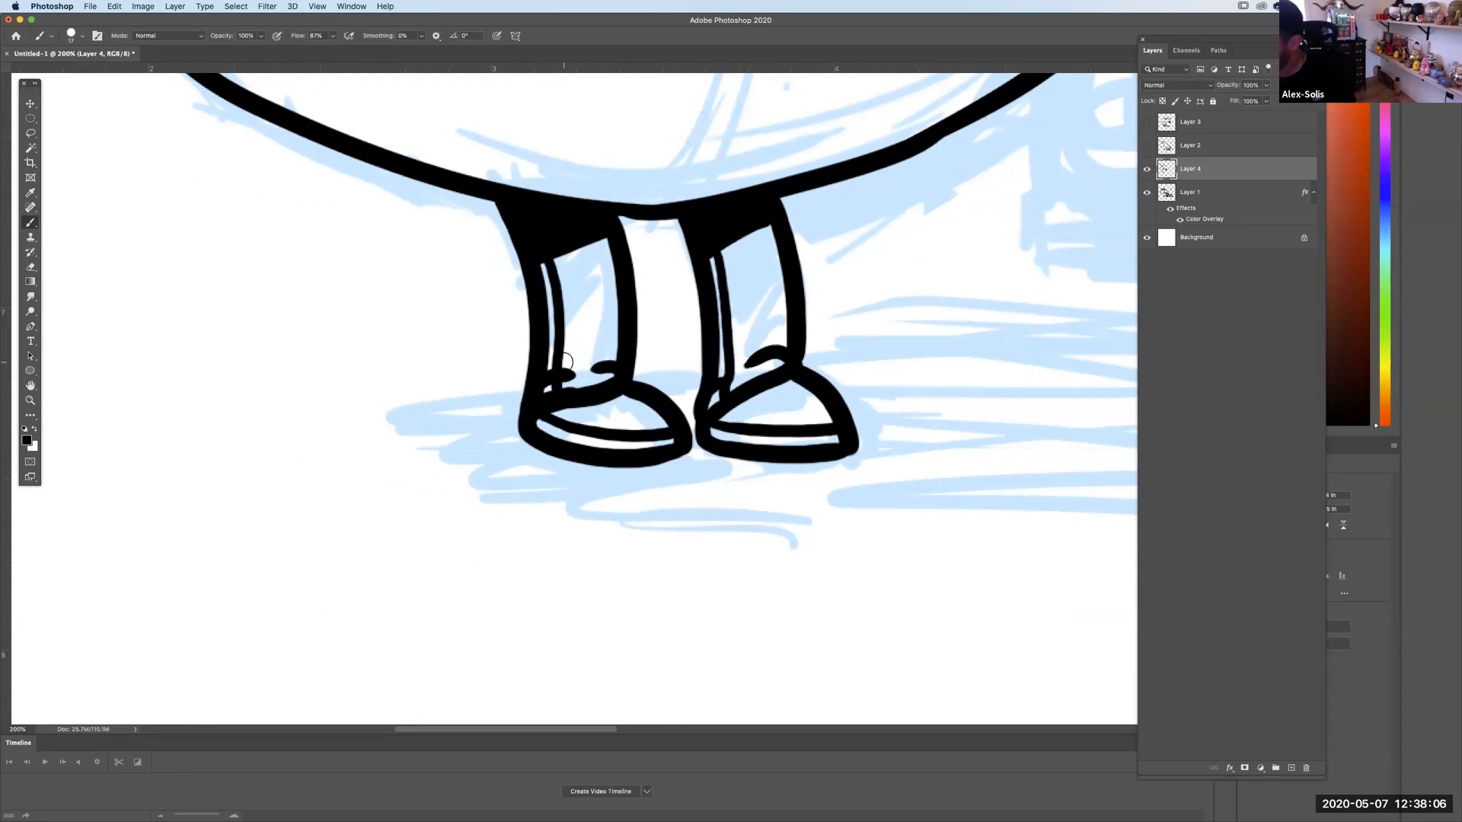
{"action": "scroll", "coordinate": [565, 362], "scroll_direction": "down", "scroll_amount": 5}
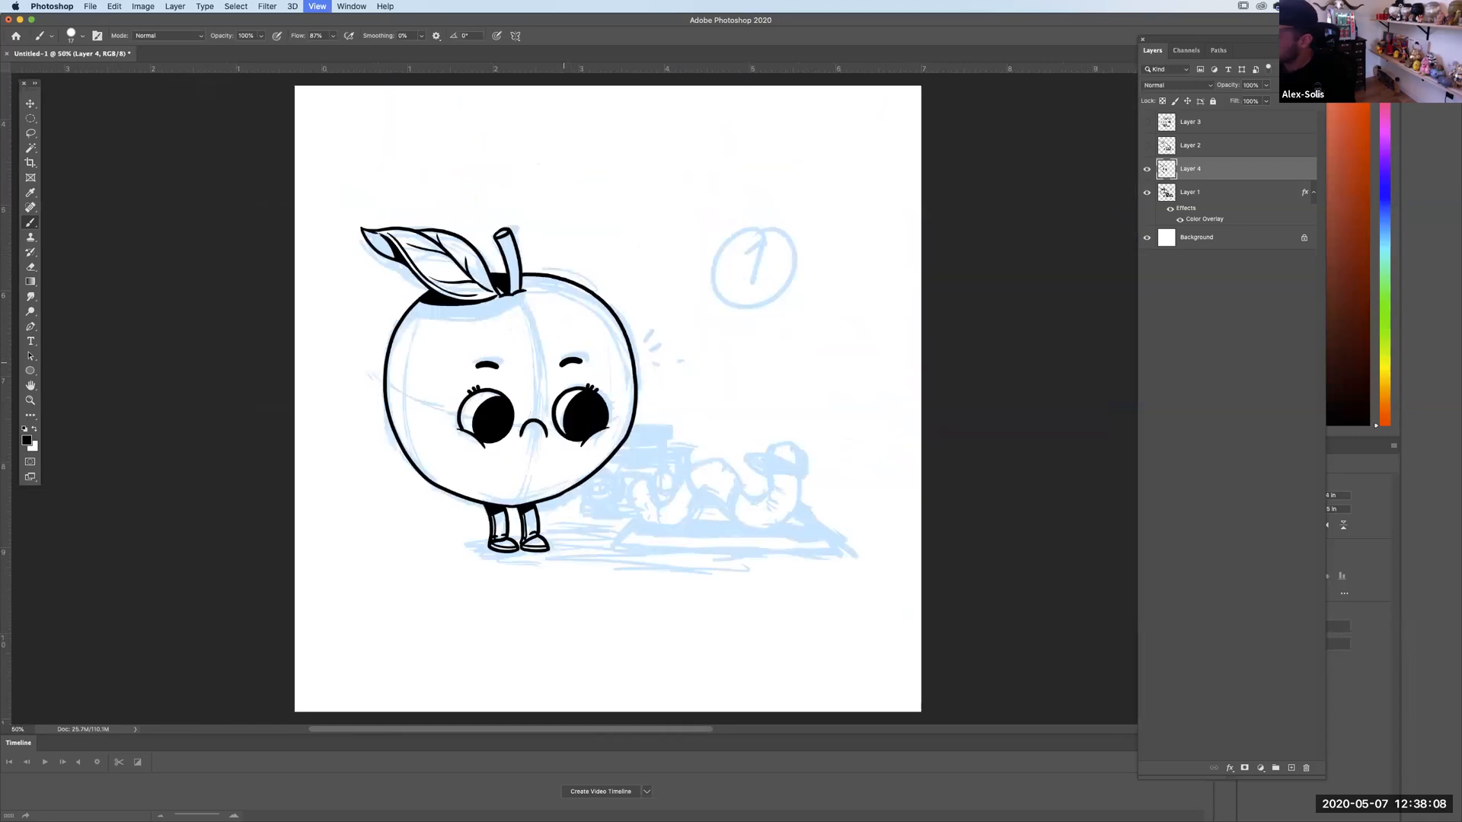
{"action": "scroll", "coordinate": [571, 371], "scroll_direction": "up", "scroll_amount": 5}
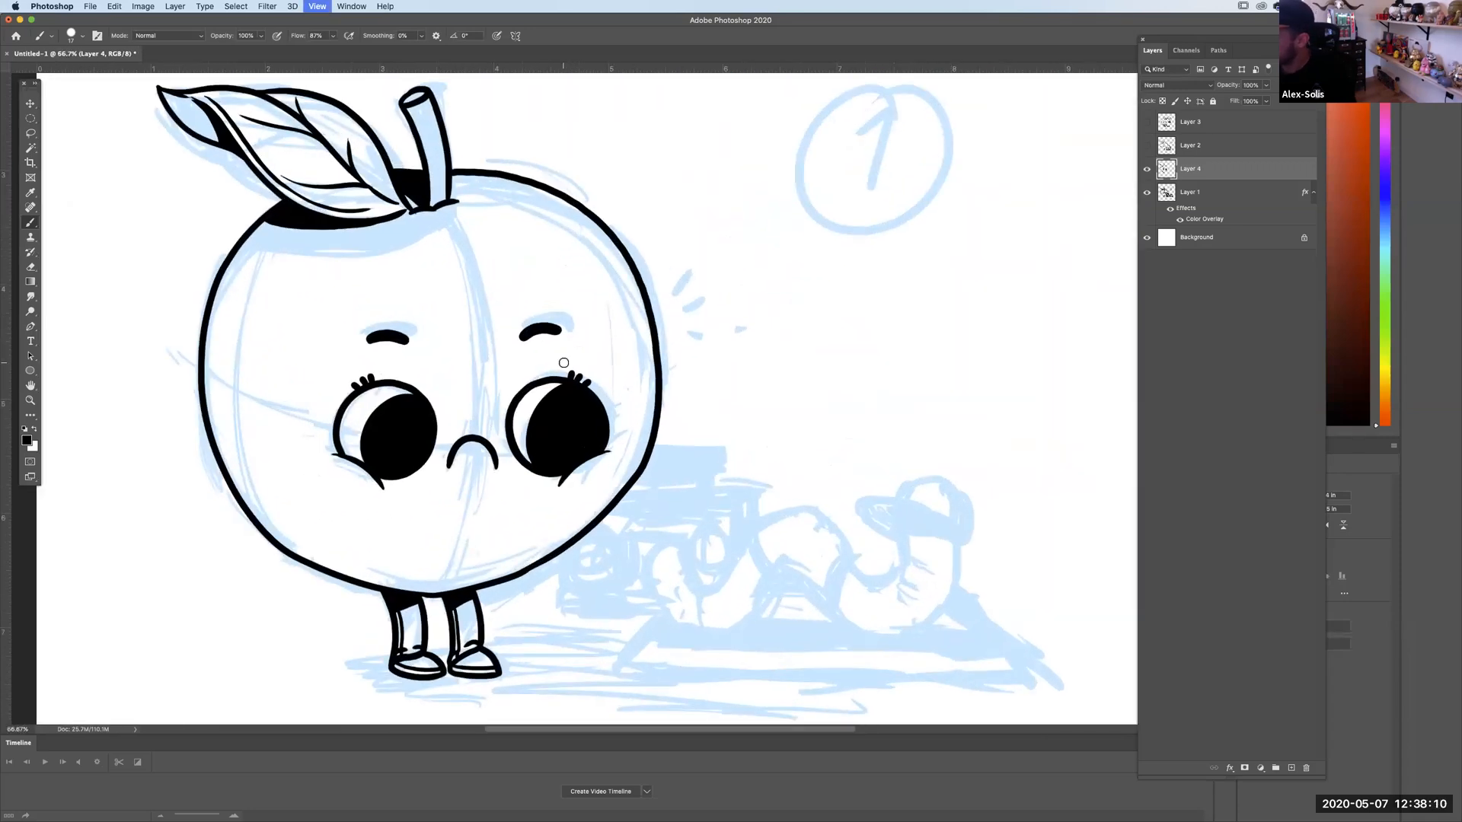
Set the eraser to a size of 17 and erase a round highlight near the upper left of each black pupil.
{"action": "scroll", "coordinate": [938, 305], "scroll_direction": "down", "scroll_amount": 3}
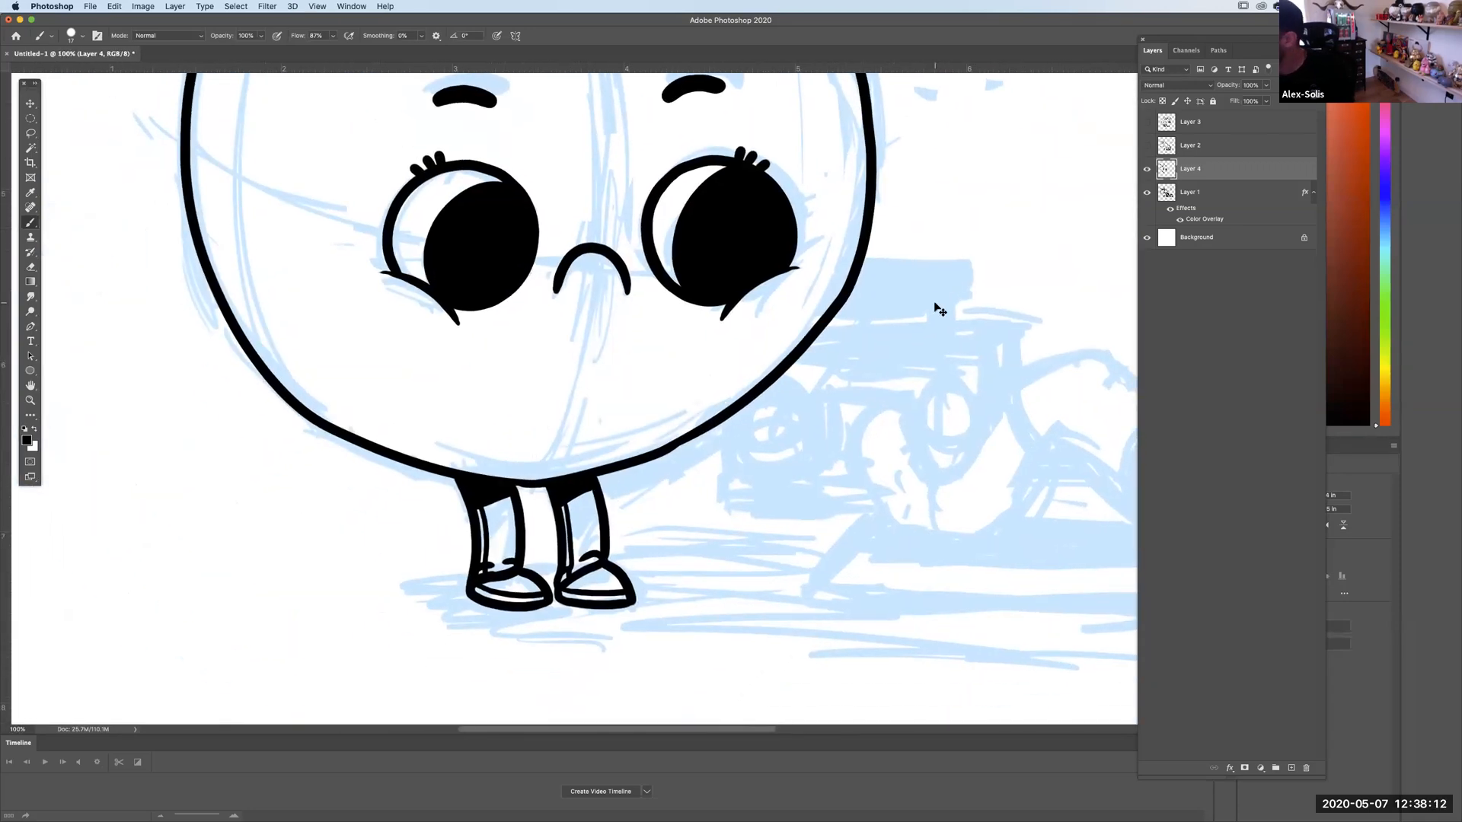
{"action": "key", "text": "super+minus"}
{"action": "scroll", "coordinate": [933, 300], "scroll_direction": "up", "scroll_amount": 6}
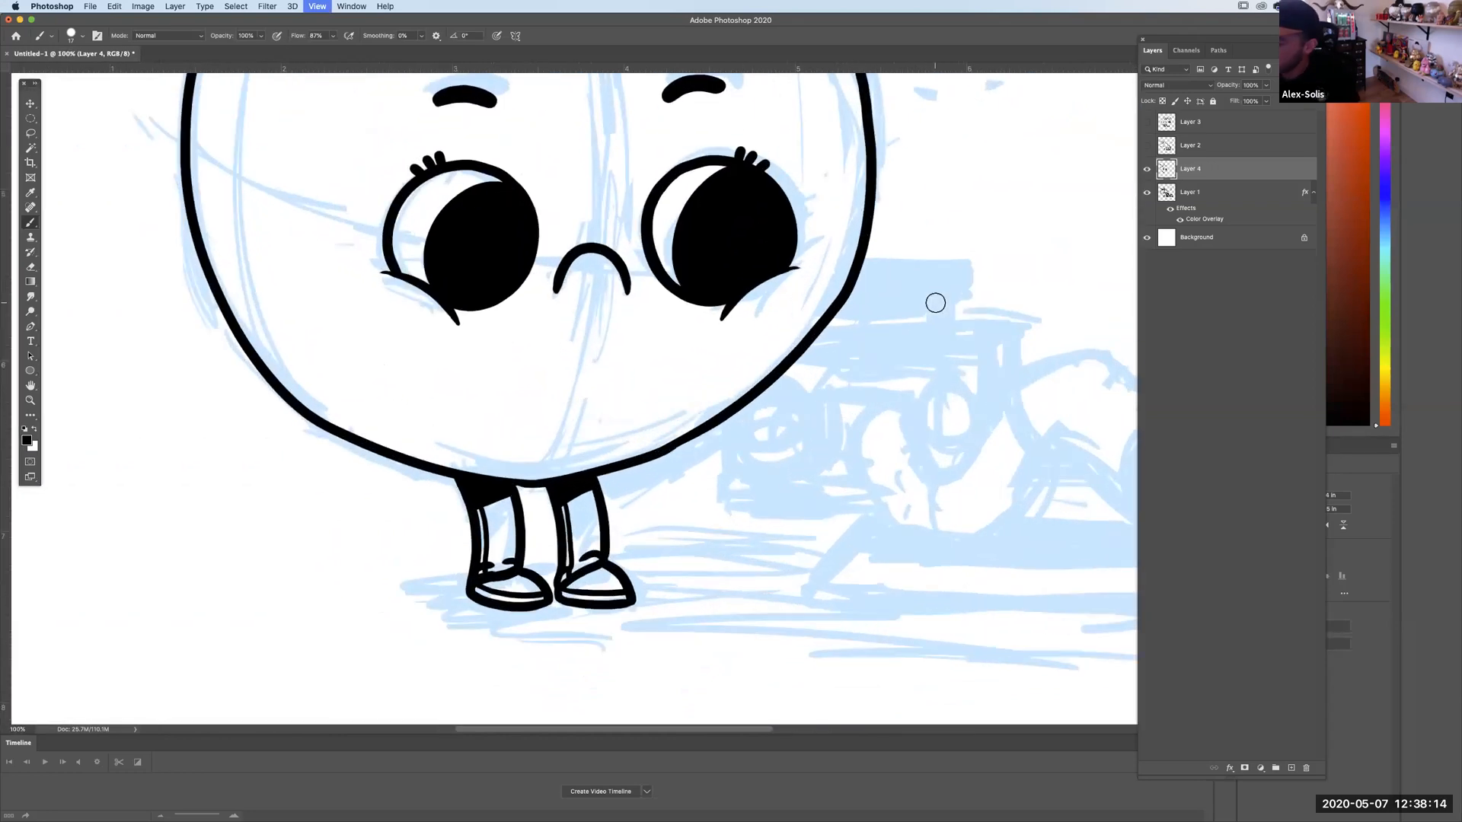
{"action": "key", "text": "e"}
{"action": "mouse_move", "coordinate": [648, 398]}
{"action": "left_mouse_down"}
{"action": "mouse_move", "coordinate": [717, 446]}
{"action": "mouse_move", "coordinate": [730, 560]}
{"action": "left_mouse_up"}
{"action": "left_click", "coordinate": [76, 36]}
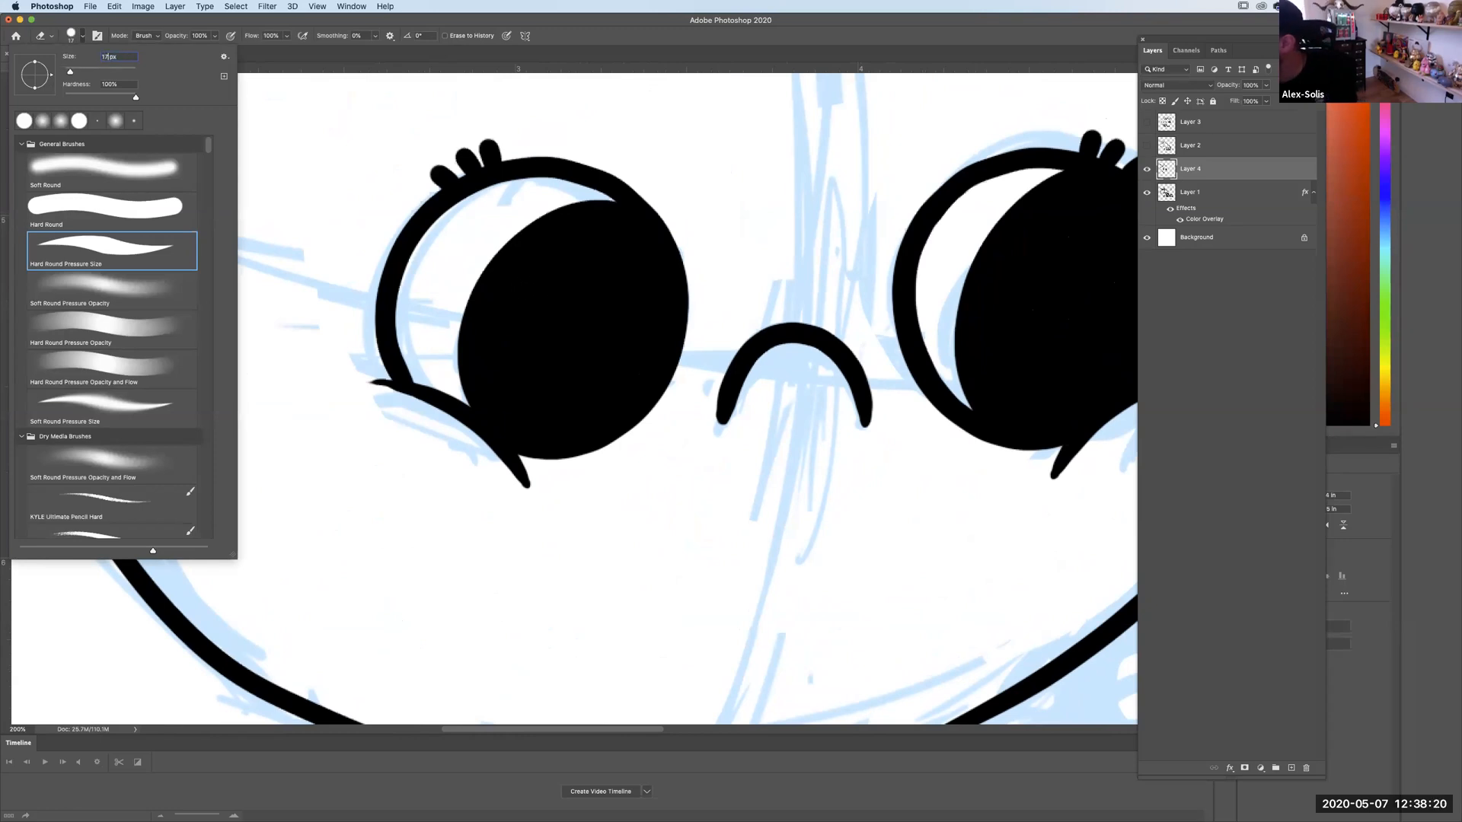
{"action": "type", "text": "17"}
{"action": "key", "text": "Return"}
{"action": "mouse_move", "coordinate": [537, 280]}
{"action": "left_mouse_down"}
{"action": "mouse_move", "coordinate": [517, 290]}
{"action": "mouse_move", "coordinate": [541, 272]}
{"action": "mouse_move", "coordinate": [539, 311]}
{"action": "mouse_move", "coordinate": [538, 281]}
{"action": "left_mouse_up"}
{"action": "left_click_drag", "start_coordinate": [692, 360], "coordinate": [385, 324]}
{"action": "left_click_drag", "start_coordinate": [712, 278], "coordinate": [706, 255]}
Erase a small curved reflection into the lower right of both pupils, redoing the first attempts.
{"action": "mouse_move", "coordinate": [847, 314]}
{"action": "left_mouse_down"}
{"action": "mouse_move", "coordinate": [842, 254]}
{"action": "mouse_move", "coordinate": [977, 279]}
{"action": "left_mouse_up"}
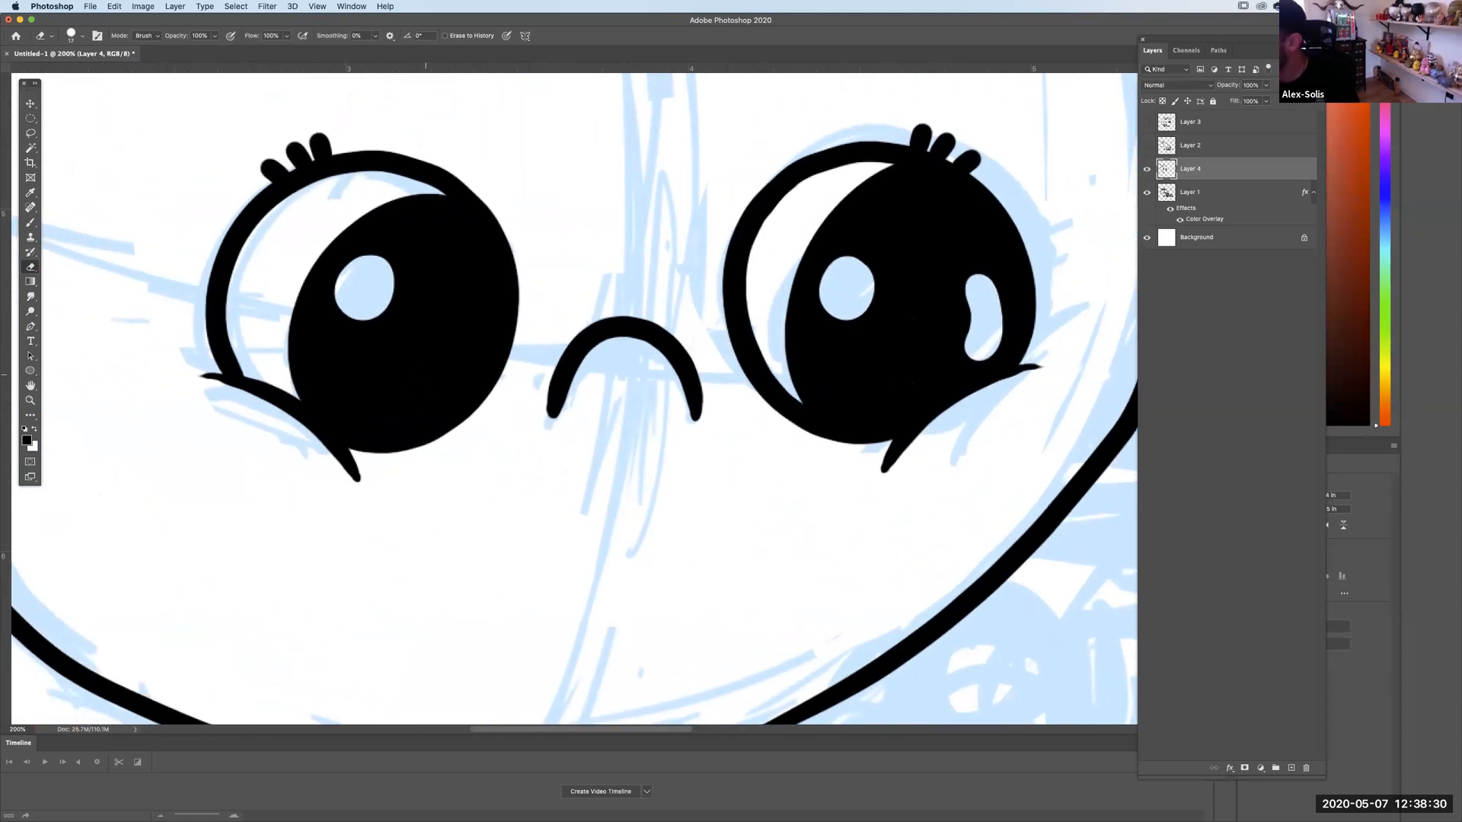
{"action": "left_click_drag", "start_coordinate": [416, 397], "coordinate": [448, 357]}
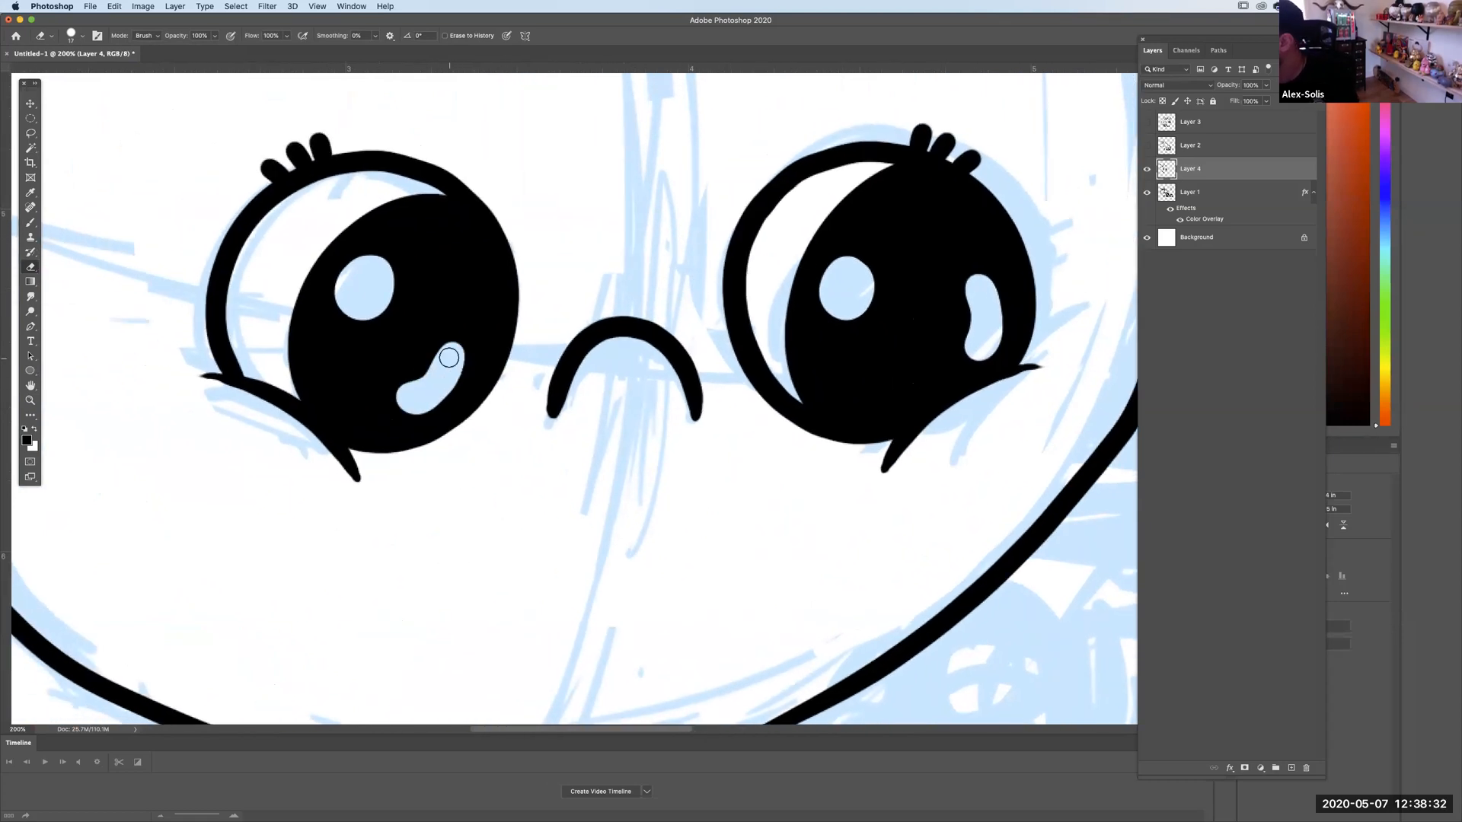
{"action": "key", "text": "super+z"}
{"action": "key", "text": "super+z"}
{"action": "left_click_drag", "start_coordinate": [402, 406], "coordinate": [445, 366]}
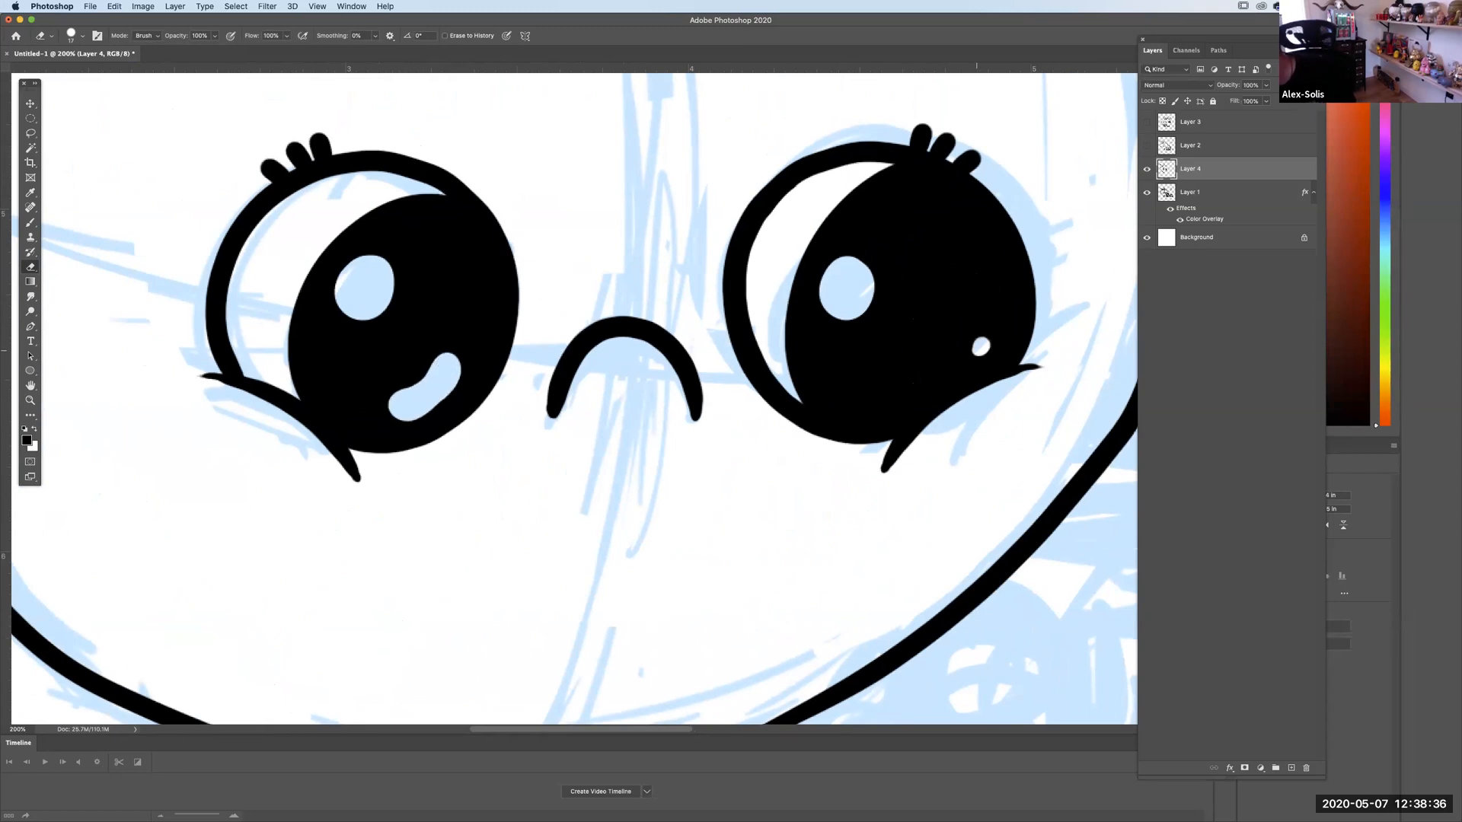
{"action": "left_click_drag", "start_coordinate": [980, 347], "coordinate": [986, 310]}
Lasso the lower-right stretch of the fruit's body outline down to the right leg, delete it and deselect.
{"action": "key", "text": "super+minus"}
{"action": "key", "text": "super+minus"}
{"action": "key", "text": "super+minus"}
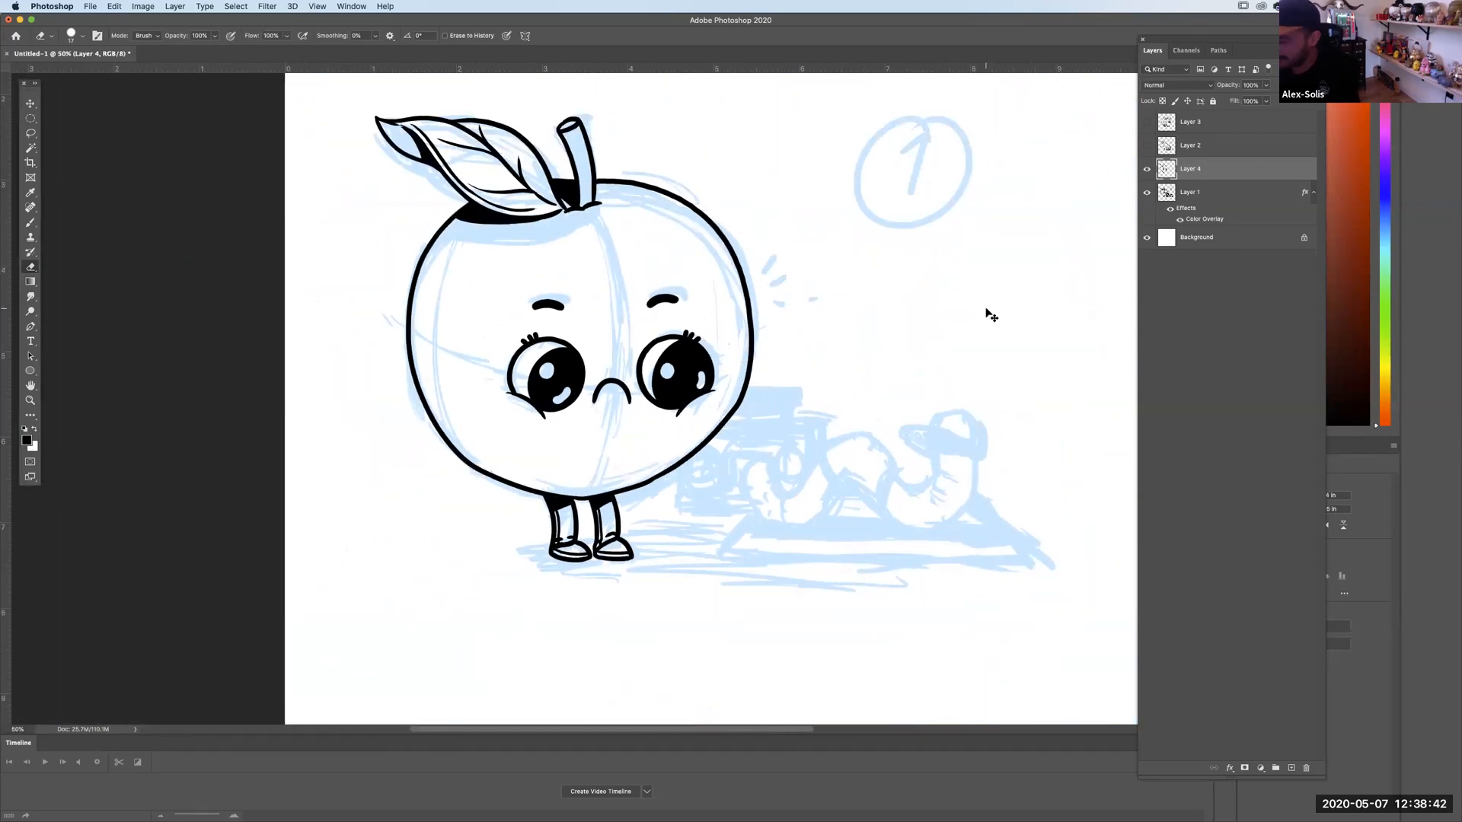
{"action": "key", "text": "super+plus"}
{"action": "key", "text": "super+plus"}
{"action": "key", "text": "super+plus"}
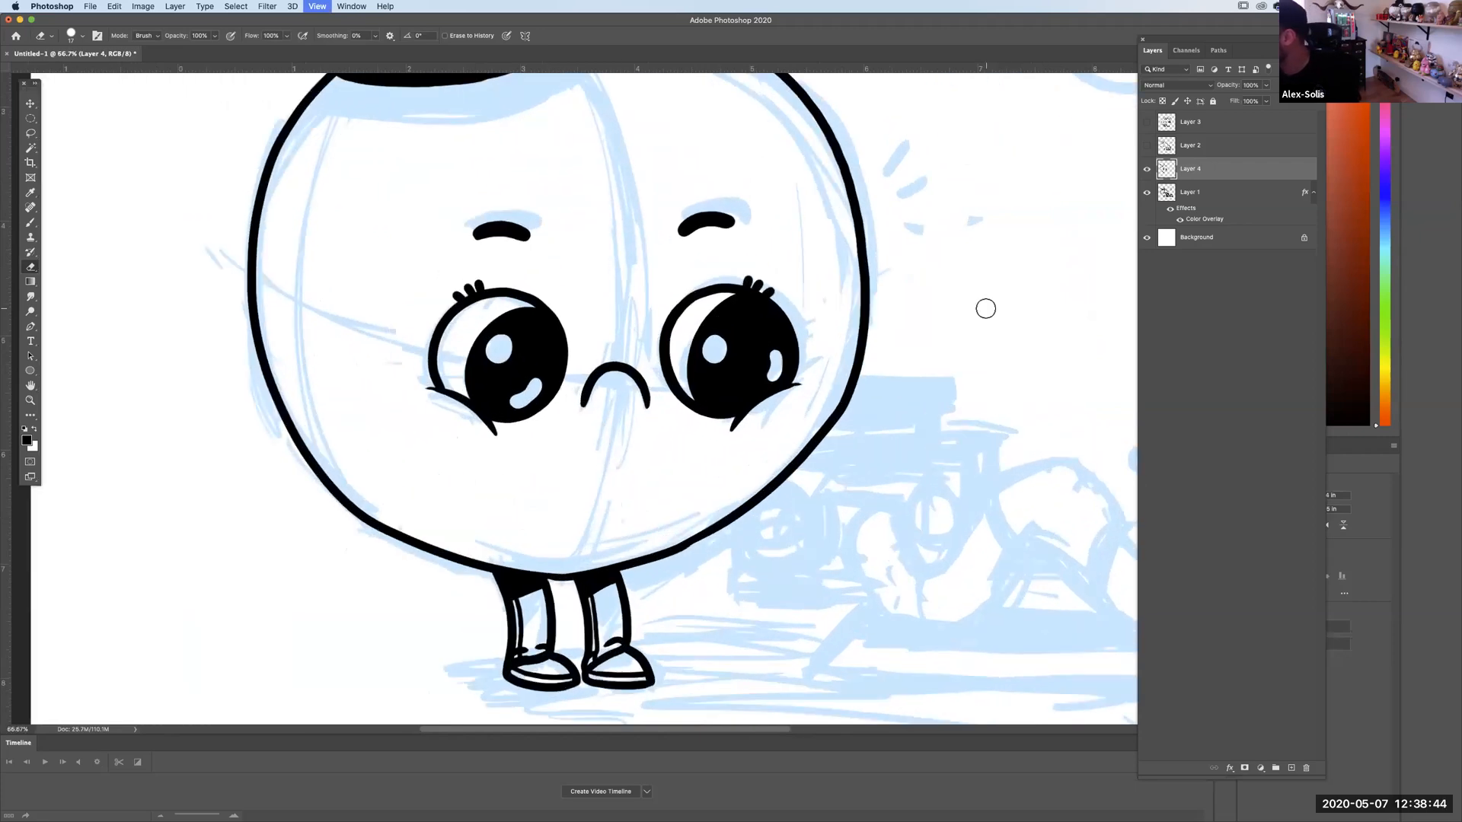
{"action": "key", "text": "super+minus"}
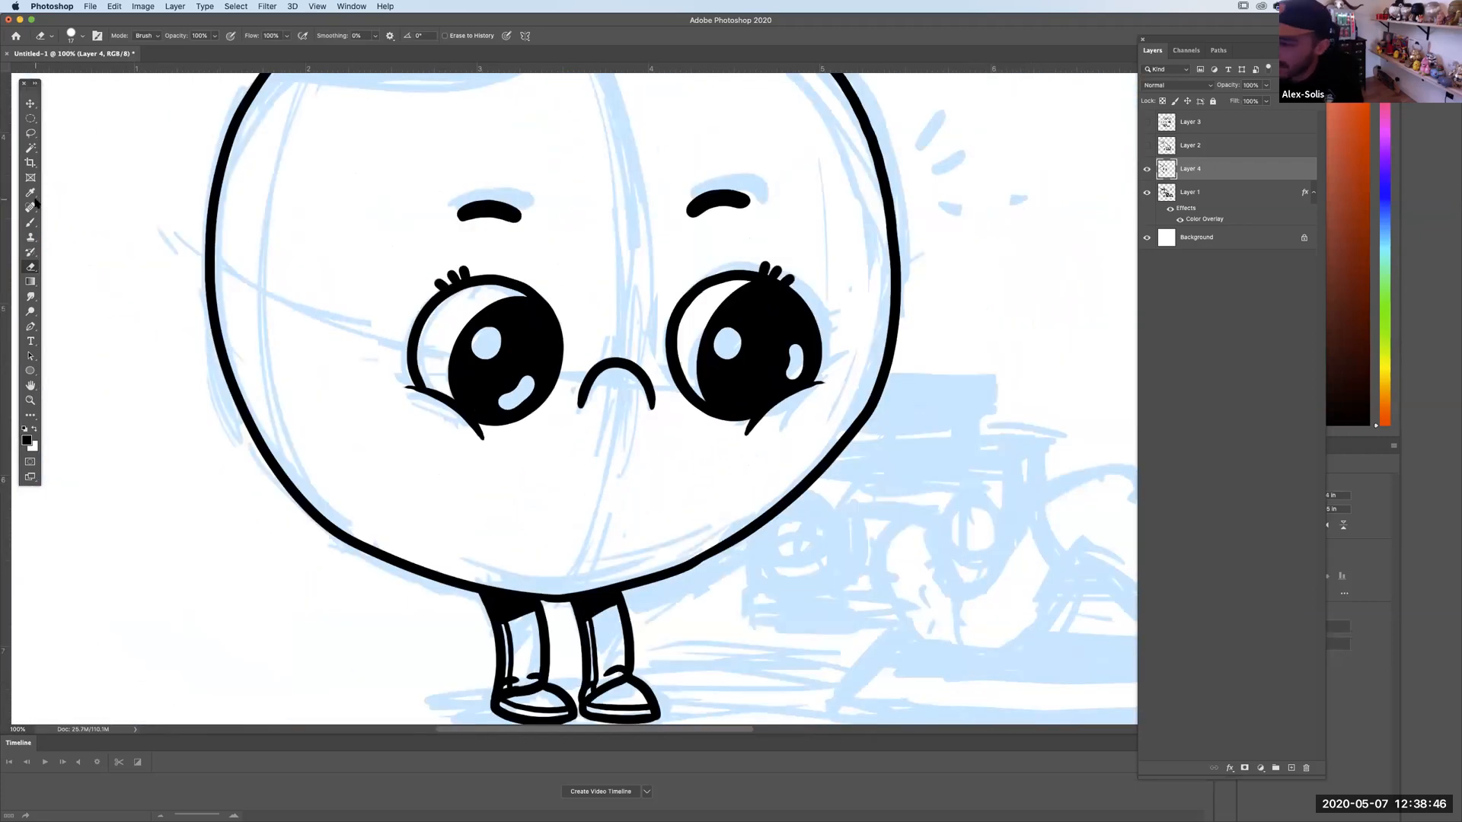
{"action": "left_click", "coordinate": [30, 137]}
{"action": "mouse_move", "coordinate": [900, 385]}
{"action": "left_mouse_down"}
{"action": "mouse_move", "coordinate": [625, 568]}
{"action": "mouse_move", "coordinate": [911, 447]}
{"action": "mouse_move", "coordinate": [913, 389]}
{"action": "left_mouse_up"}
{"action": "key", "text": "Delete"}
{"action": "key", "text": "super+d"}
Redraw the fruit's lower-right outline with the brush as one smooth curve from its side to the top of the right leg.
{"action": "key", "text": "super+equal"}
{"action": "key", "text": "b"}
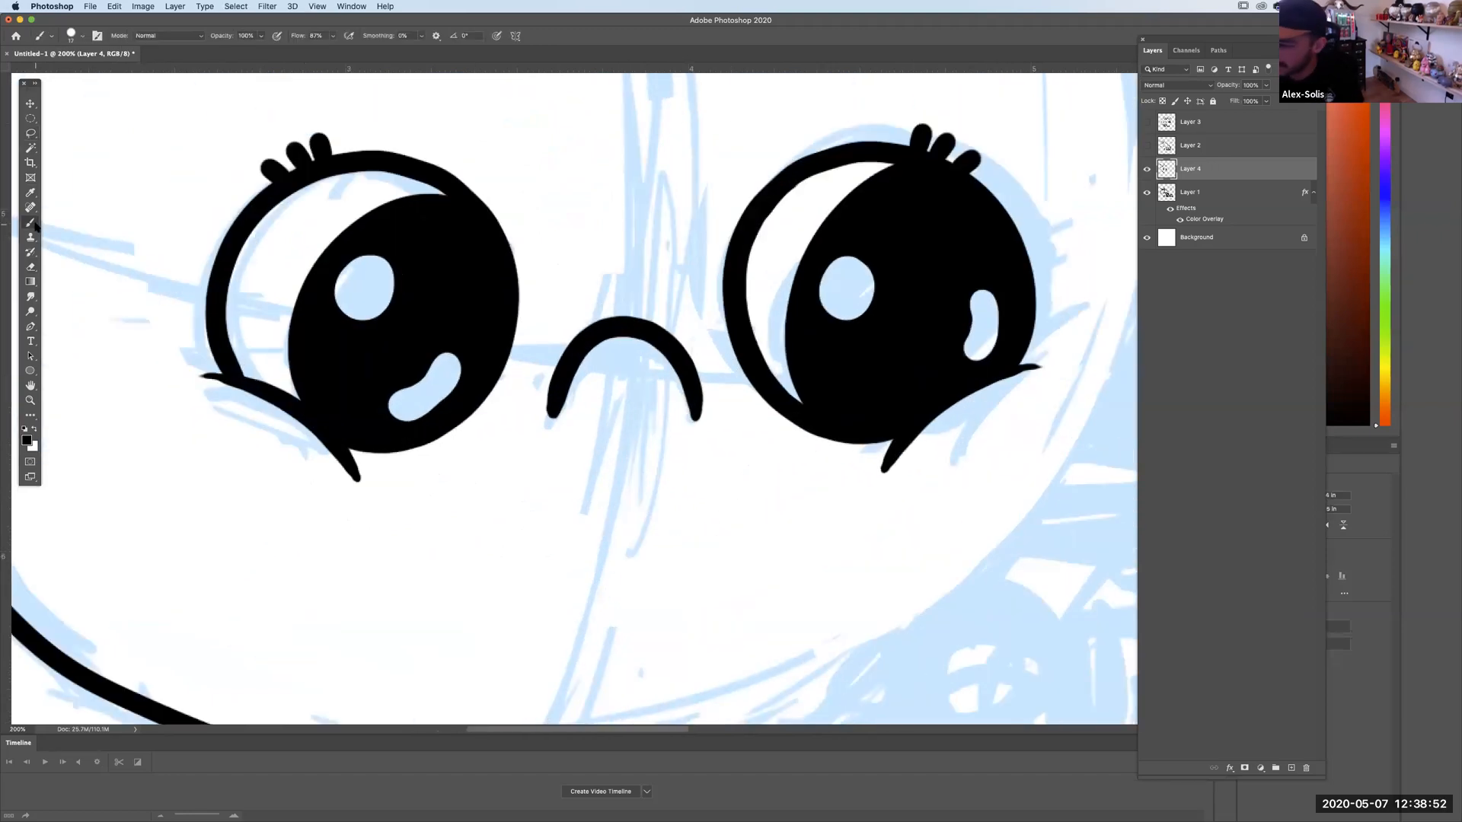
{"action": "scroll", "coordinate": [790, 336], "scroll_direction": "down", "scroll_amount": 5}
{"action": "scroll", "coordinate": [790, 336], "scroll_direction": "right", "scroll_amount": 5}
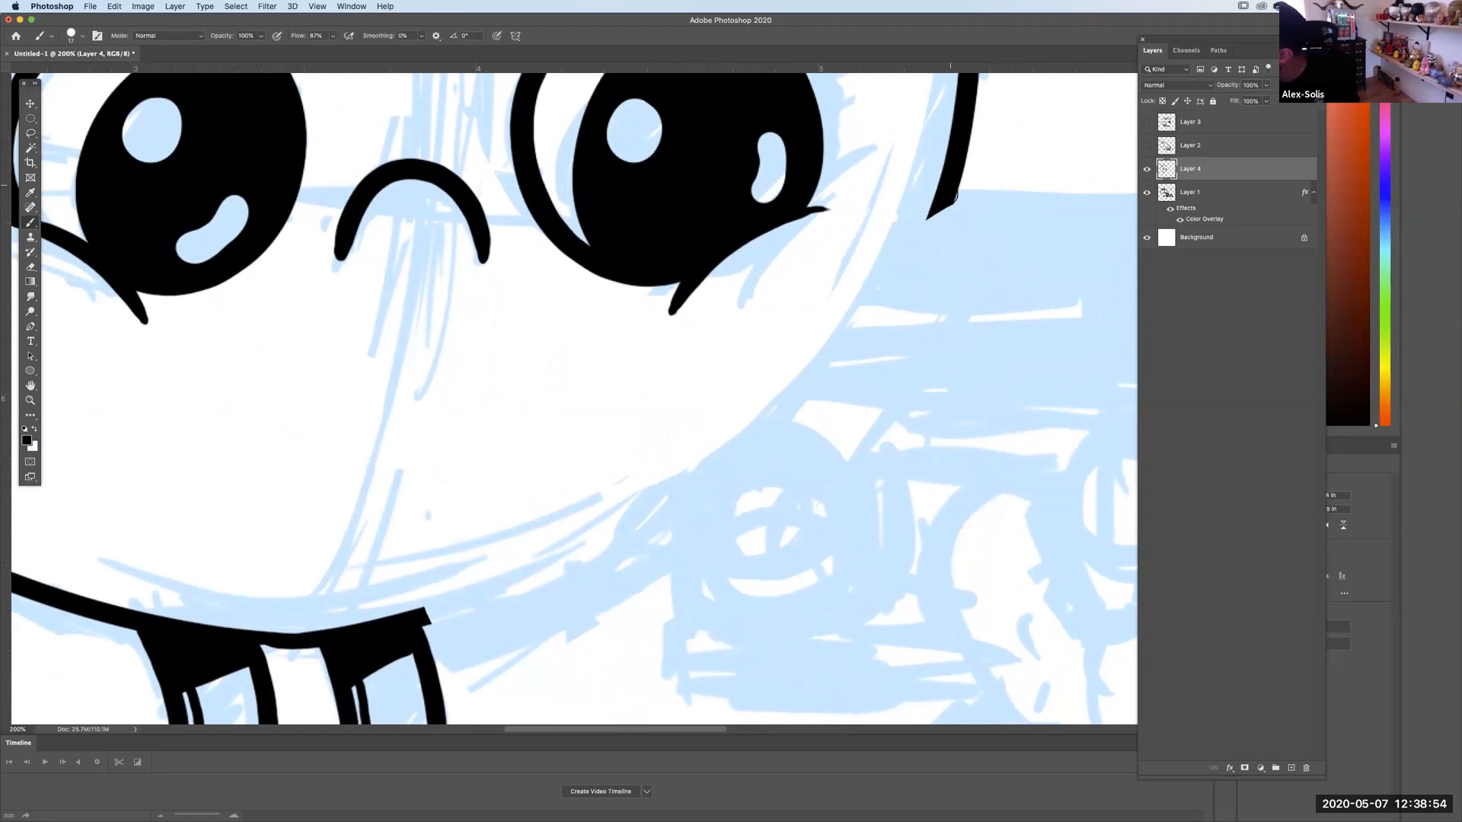
{"action": "key", "text": "super+z"}
{"action": "left_click_drag", "start_coordinate": [935, 219], "coordinate": [826, 379]}
{"action": "key", "text": "super+z"}
{"action": "mouse_move", "coordinate": [956, 187]}
{"action": "left_mouse_down"}
{"action": "mouse_move", "coordinate": [875, 313]}
{"action": "mouse_move", "coordinate": [657, 510]}
{"action": "mouse_move", "coordinate": [409, 611]}
{"action": "left_mouse_up"}
{"action": "key", "text": "super+z"}
{"action": "left_click_drag", "start_coordinate": [925, 232], "coordinate": [909, 254]}
{"action": "key", "text": "super+z"}
{"action": "mouse_move", "coordinate": [945, 203]}
{"action": "left_mouse_down"}
{"action": "mouse_move", "coordinate": [852, 339]}
{"action": "mouse_move", "coordinate": [751, 447]}
{"action": "mouse_move", "coordinate": [620, 539]}
{"action": "mouse_move", "coordinate": [414, 611]}
{"action": "left_mouse_up"}
{"action": "key", "text": "super+z"}
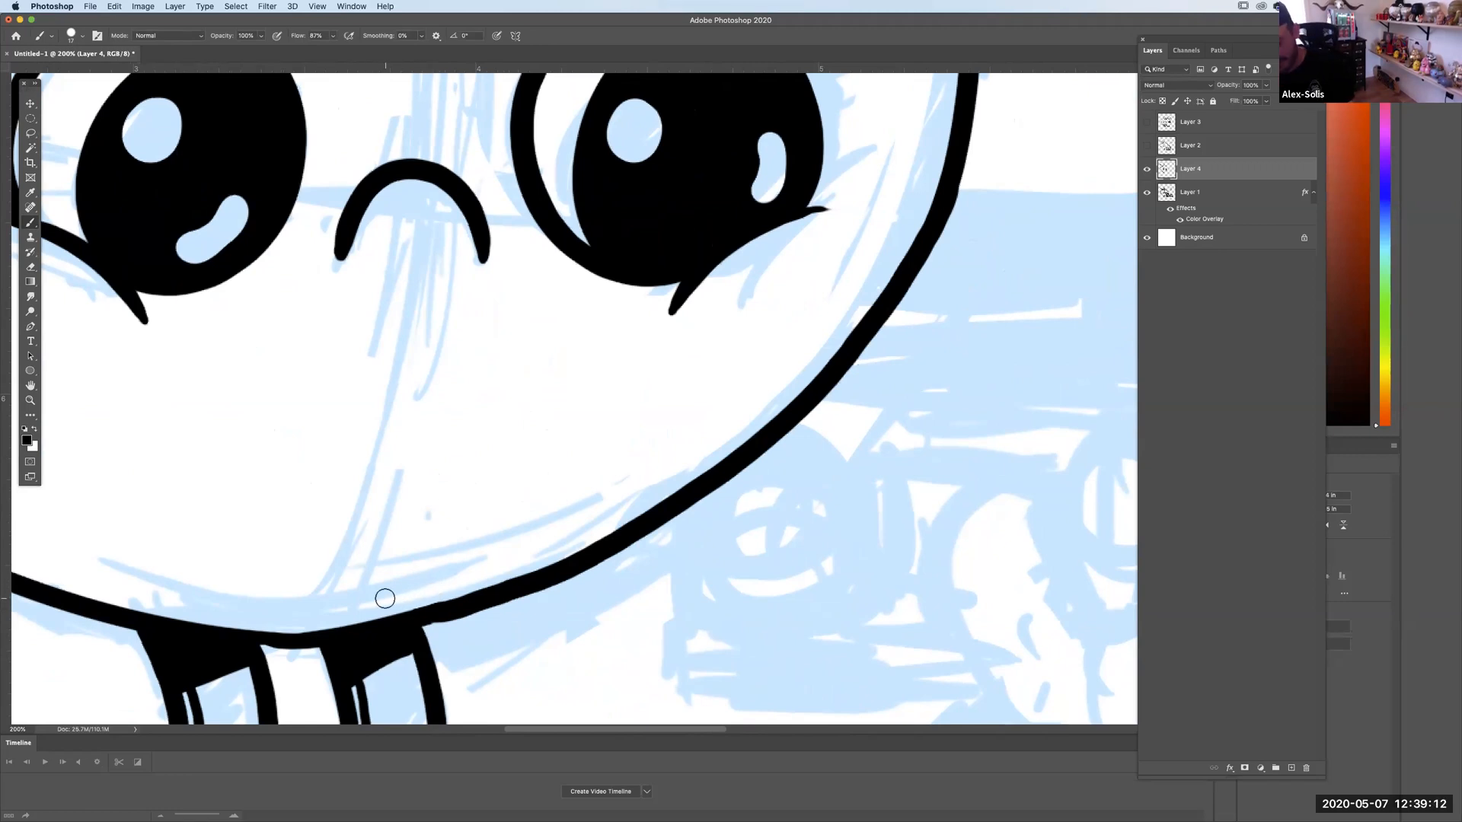
Check the redrawn lower-right body outline up close and against the whole character.
{"action": "key", "text": "super+minus"}
{"action": "key", "text": "super+minus"}
{"action": "key", "text": "super+minus"}
{"action": "key", "text": "super+equal"}
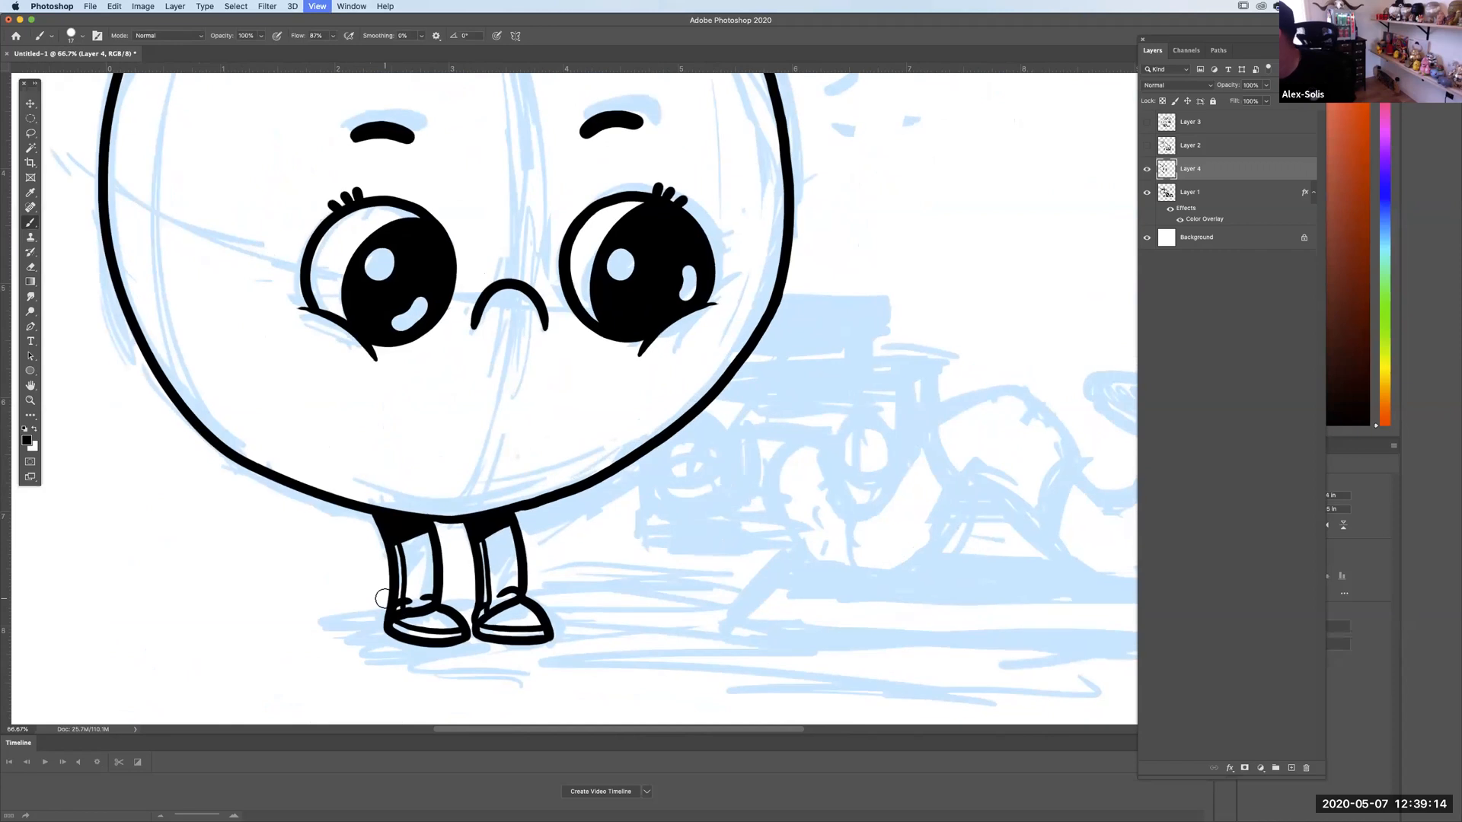
{"action": "key", "text": "super+equal"}
{"action": "key", "text": "super+equal"}
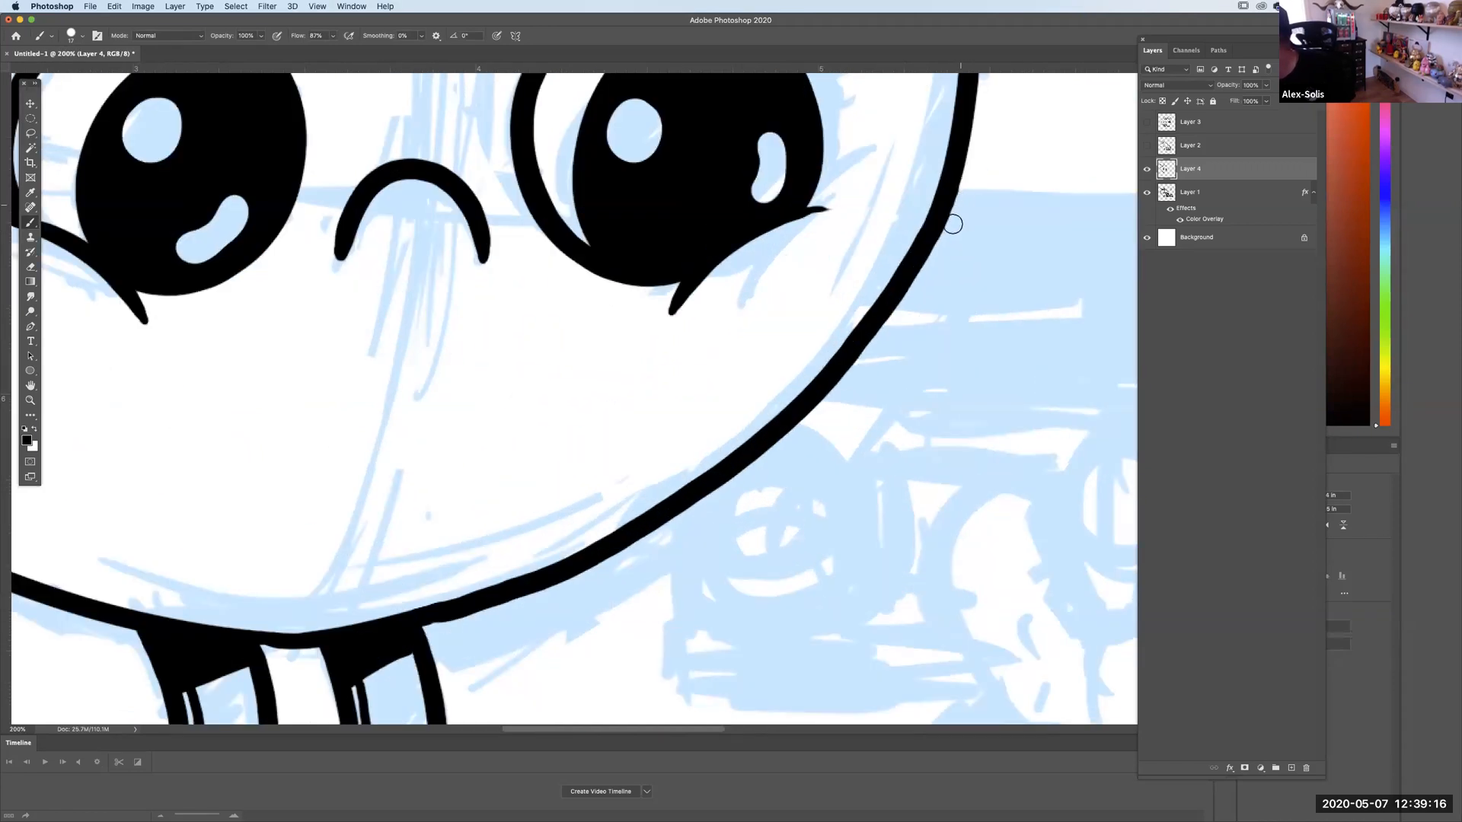
{"action": "key", "text": "super+minus"}
{"action": "key", "text": "super+minus"}
{"action": "key", "text": "super+minus"}
{"action": "key", "text": "super+minus"}
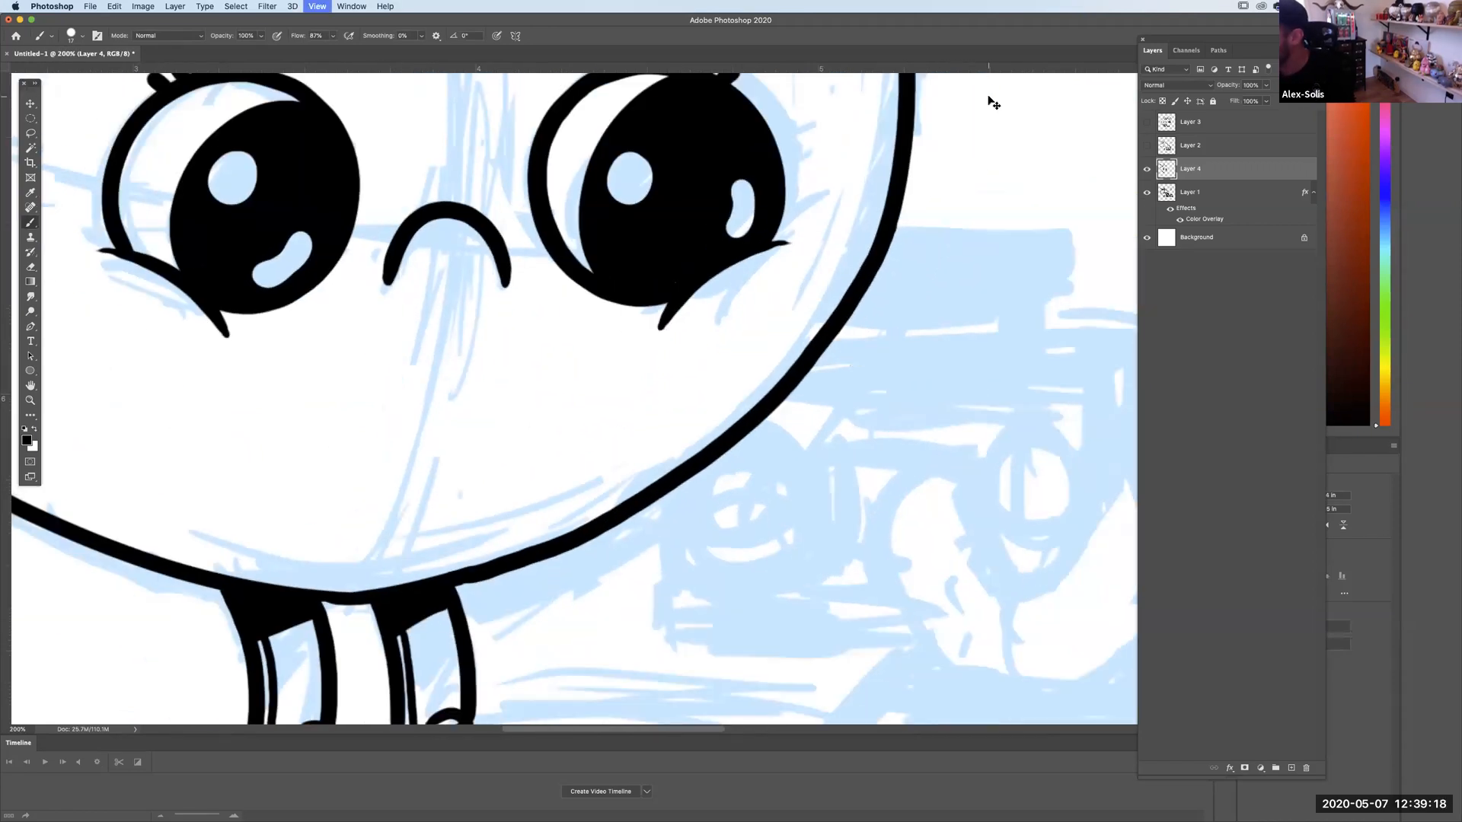
{"action": "left_click_drag", "start_coordinate": [754, 192], "coordinate": [785, 294]}
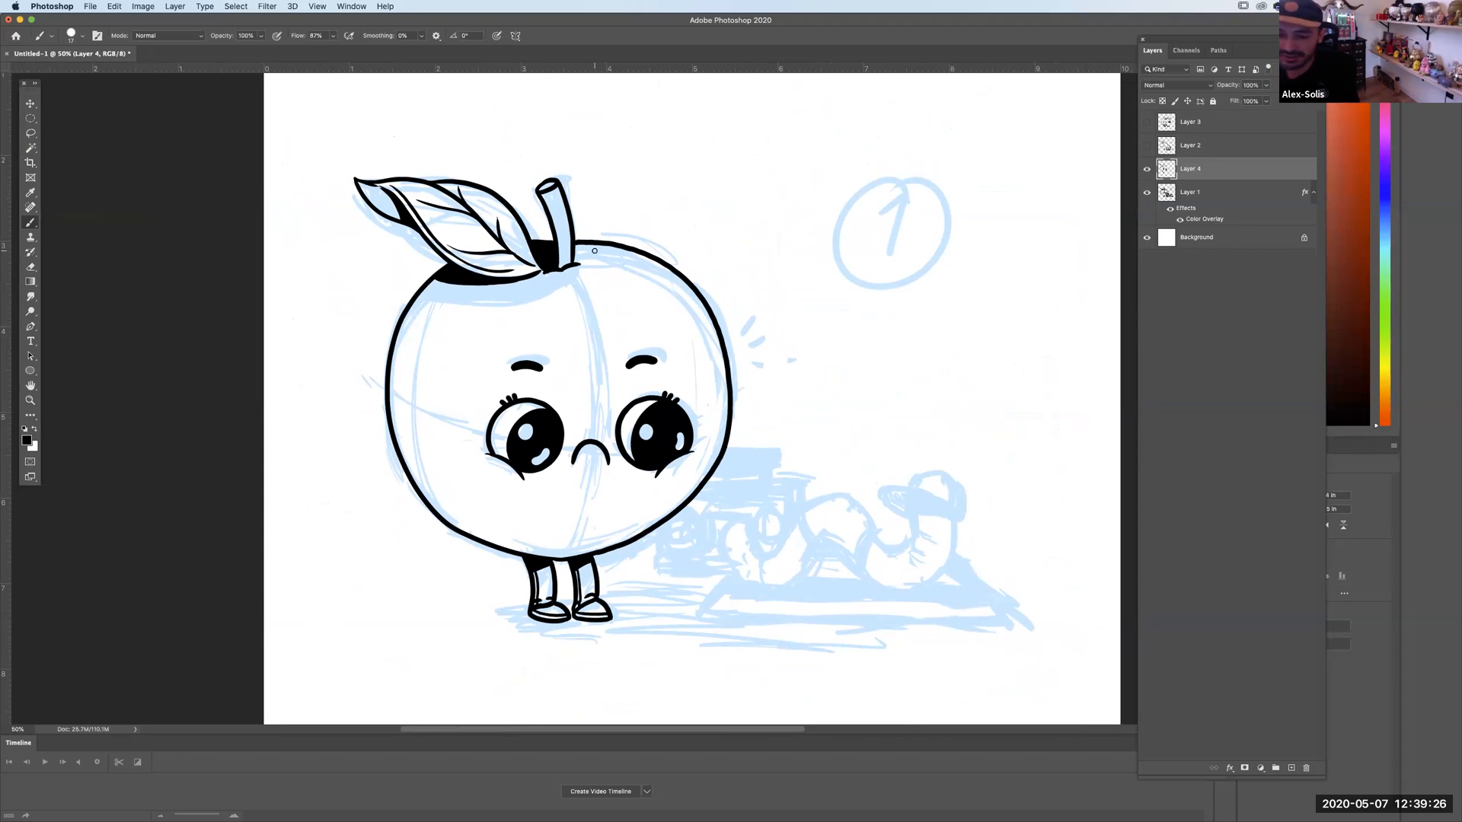
Examine the inked stem, leaf and upper face of the fruit up close.
{"action": "key", "text": "super+plus"}
{"action": "key", "text": "super+plus"}
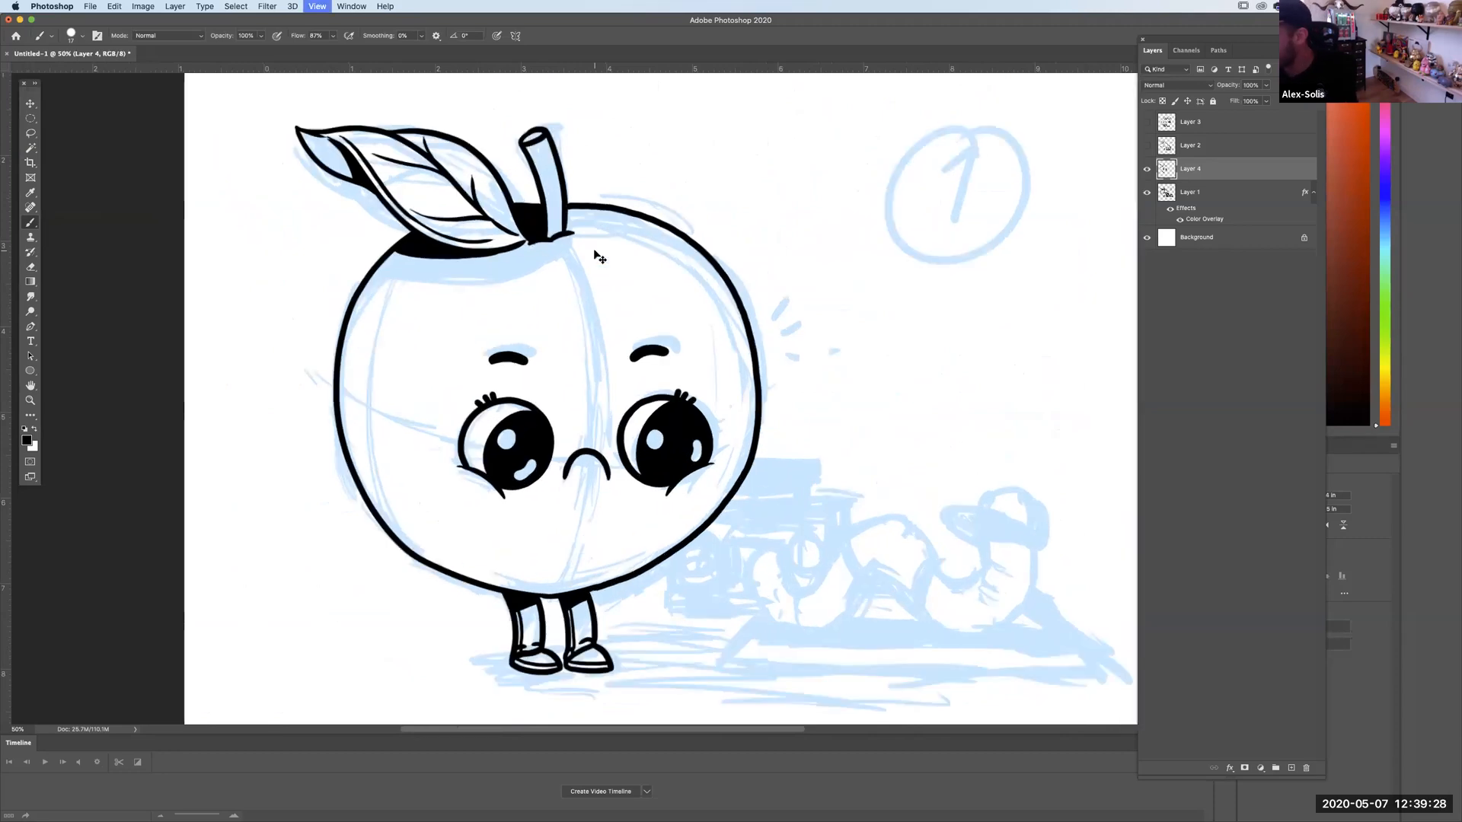
{"action": "left_click_drag", "start_coordinate": [596, 188], "coordinate": [620, 266]}
{"action": "left_click_drag", "start_coordinate": [545, 172], "coordinate": [579, 290]}
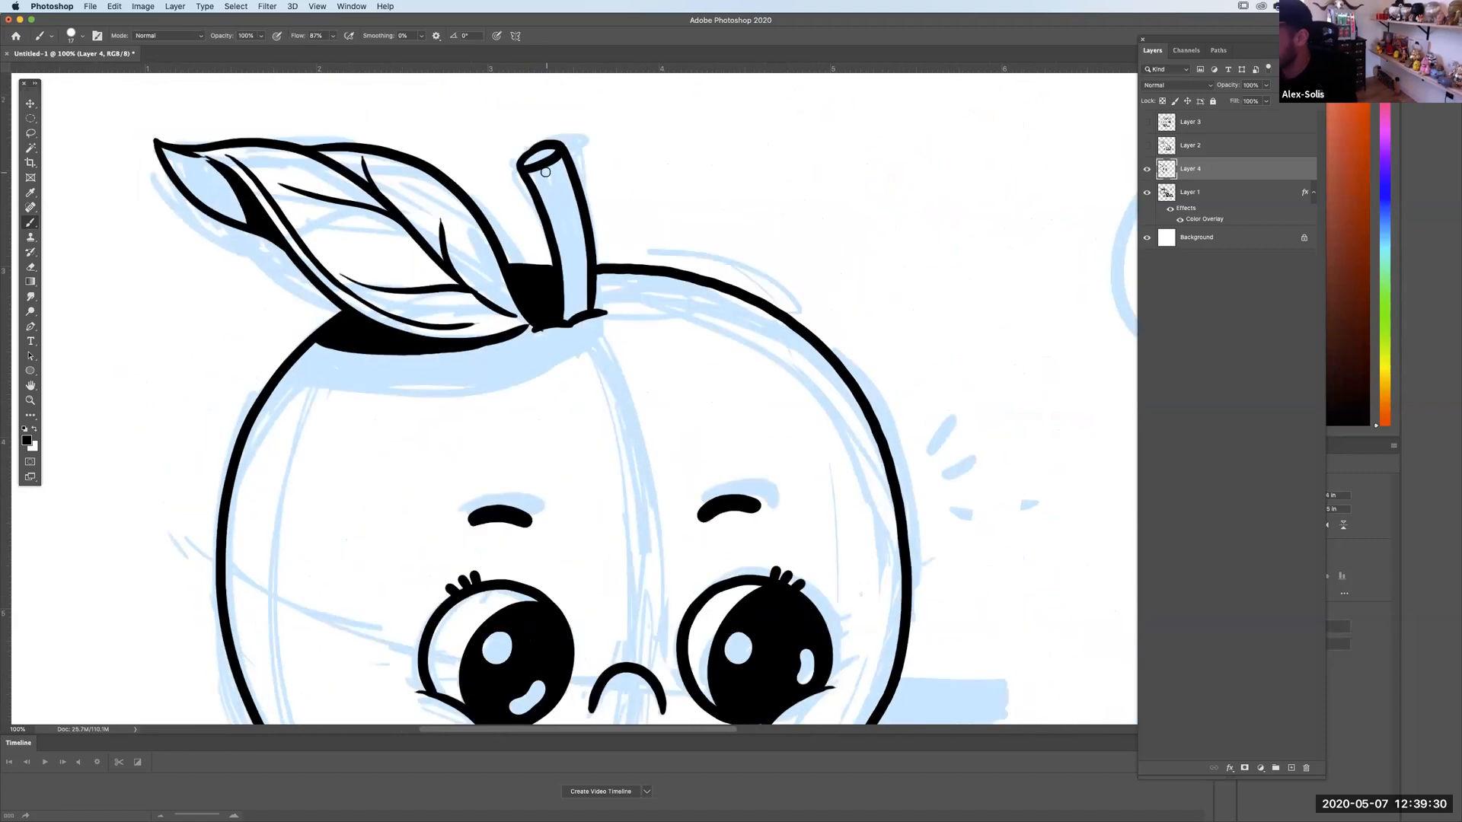
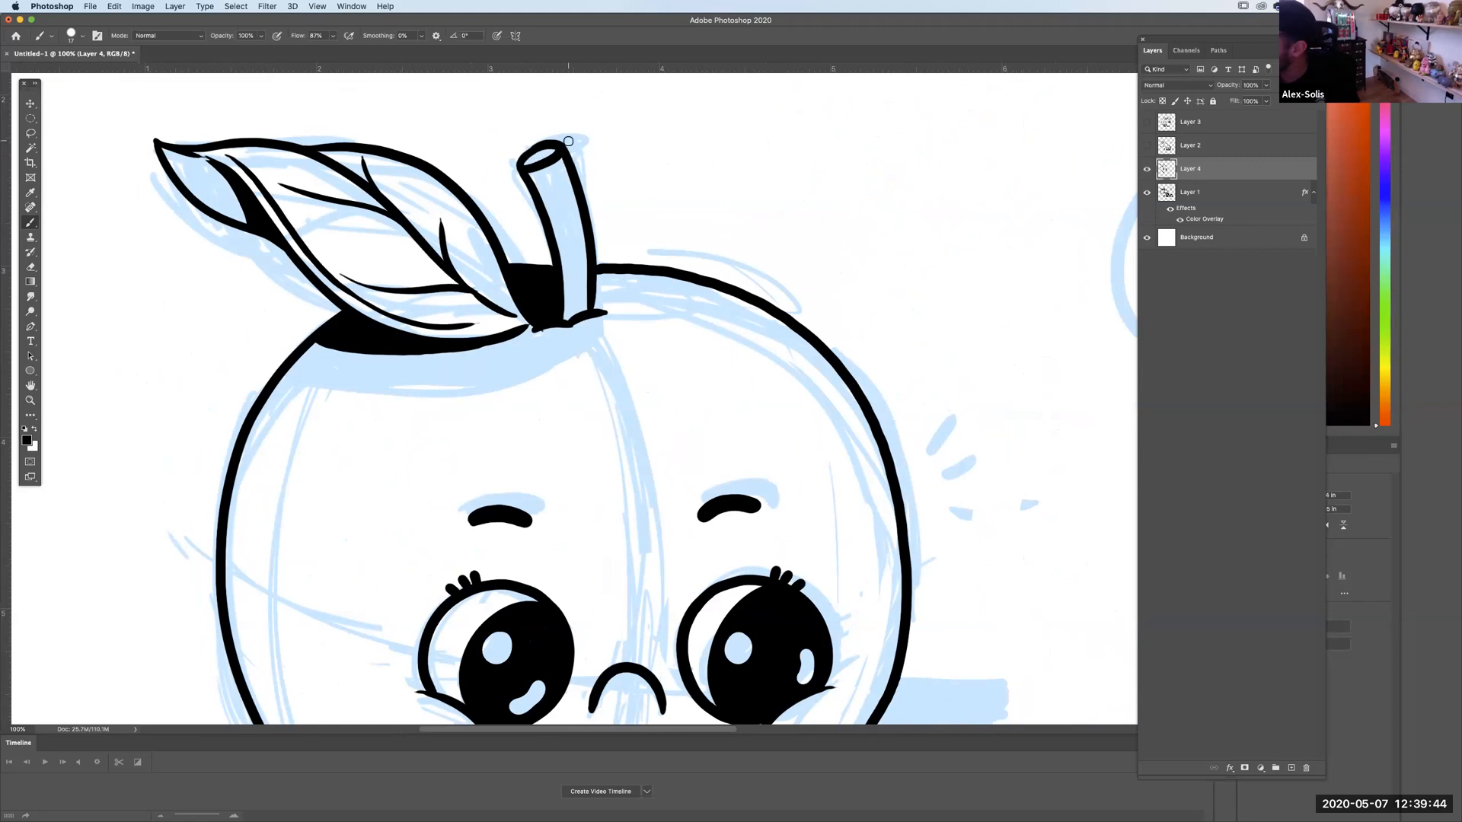
{"action": "scroll", "coordinate": [610, 186], "scroll_direction": "down", "scroll_amount": 2}
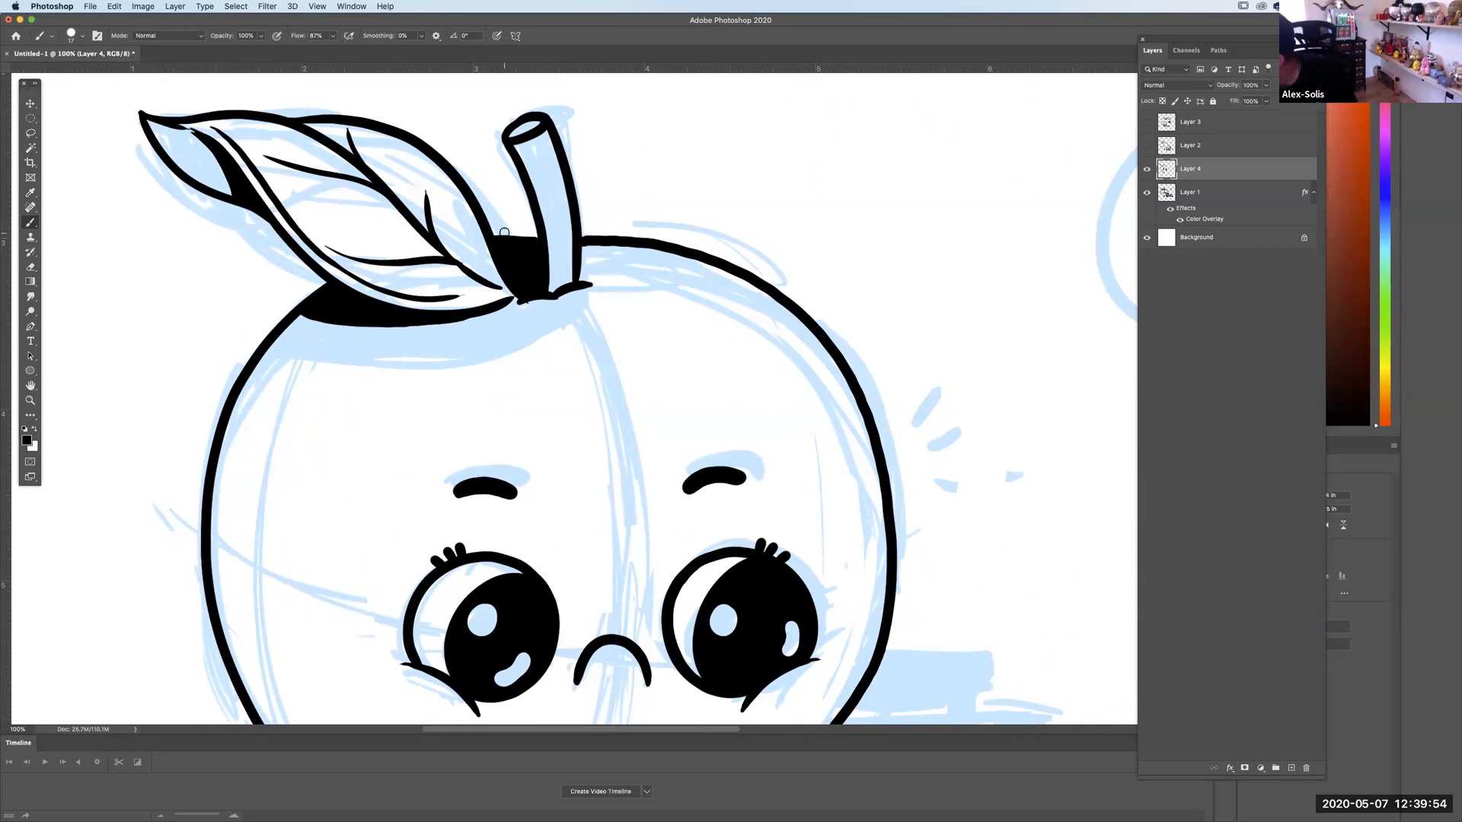
{"action": "left_click_drag", "start_coordinate": [787, 437], "coordinate": [783, 340]}
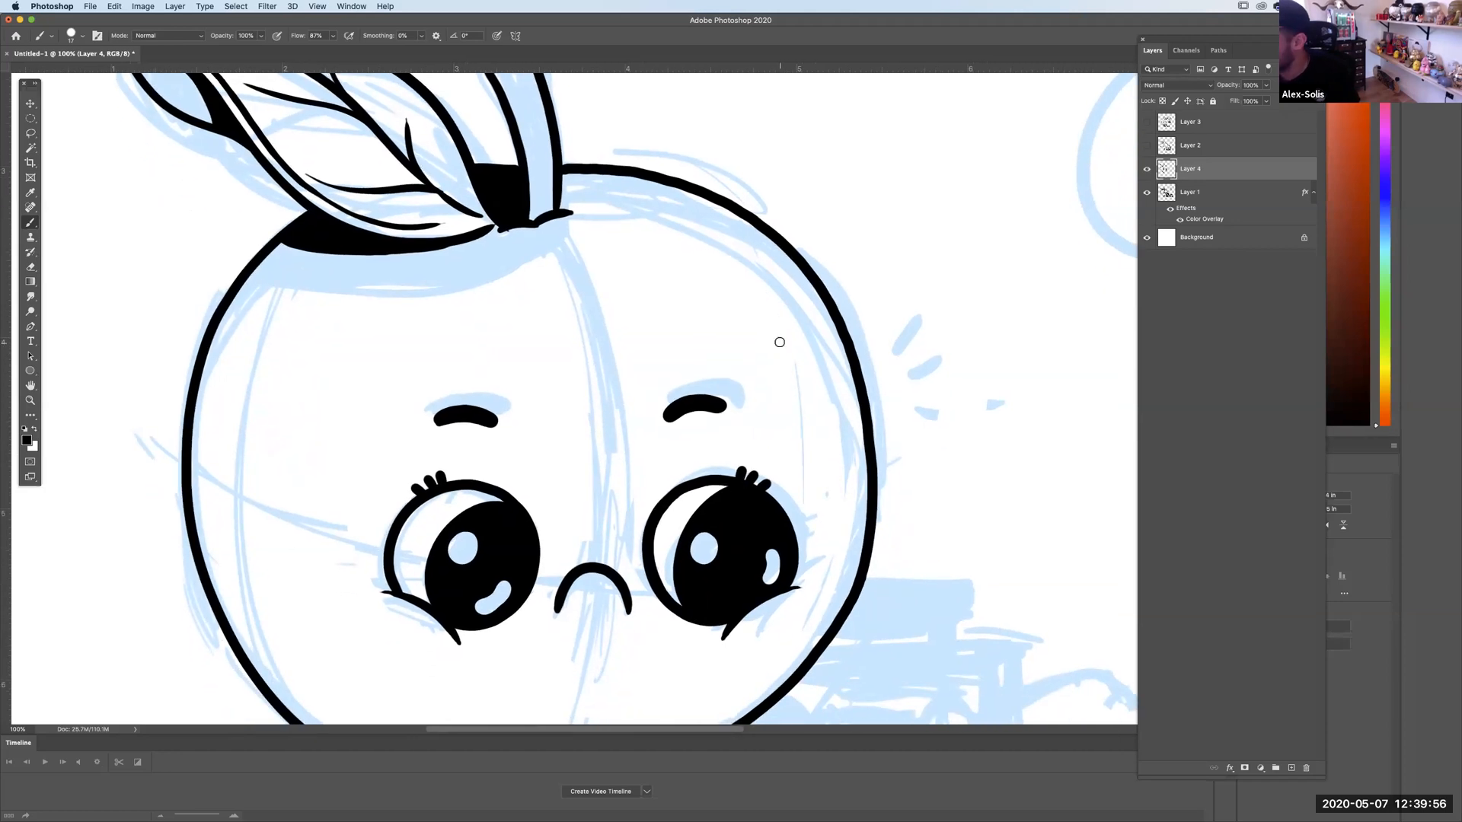
{"action": "mouse_move", "coordinate": [772, 476]}
{"action": "left_mouse_down"}
{"action": "mouse_move", "coordinate": [762, 317]}
{"action": "mouse_move", "coordinate": [728, 235]}
{"action": "mouse_move", "coordinate": [819, 23]}
{"action": "left_mouse_up"}
{"action": "key", "text": "super+plus"}
{"action": "key", "text": "super+plus"}
{"action": "mouse_move", "coordinate": [597, 353]}
{"action": "left_mouse_down"}
{"action": "mouse_move", "coordinate": [633, 325]}
{"action": "mouse_move", "coordinate": [672, 355]}
{"action": "left_mouse_up"}
{"action": "key", "text": "super+z"}
{"action": "key", "text": "super+minus"}
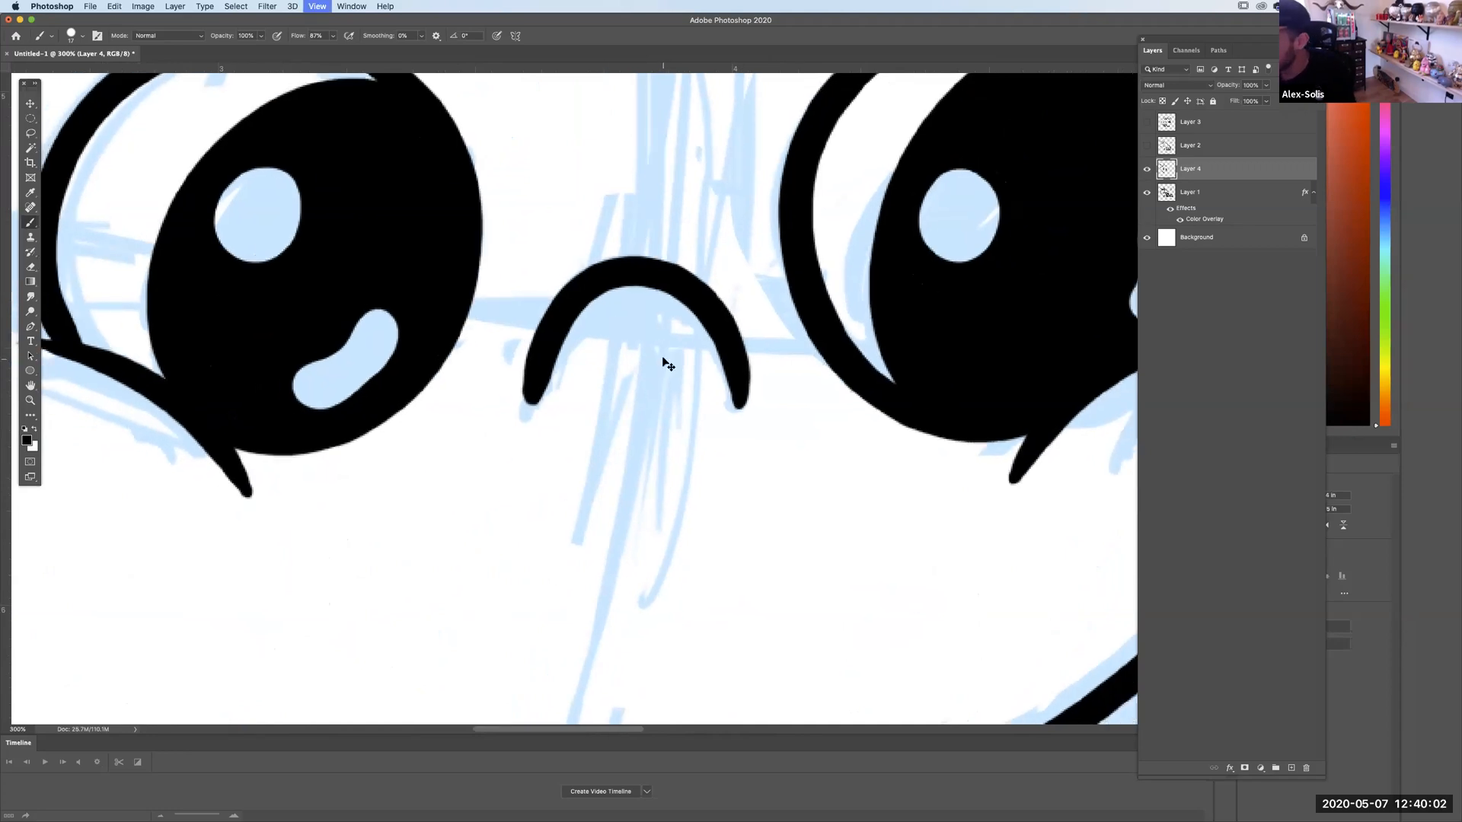
{"action": "key", "text": "super+minus"}
{"action": "key", "text": "super+minus"}
{"action": "key", "text": "super+minus"}
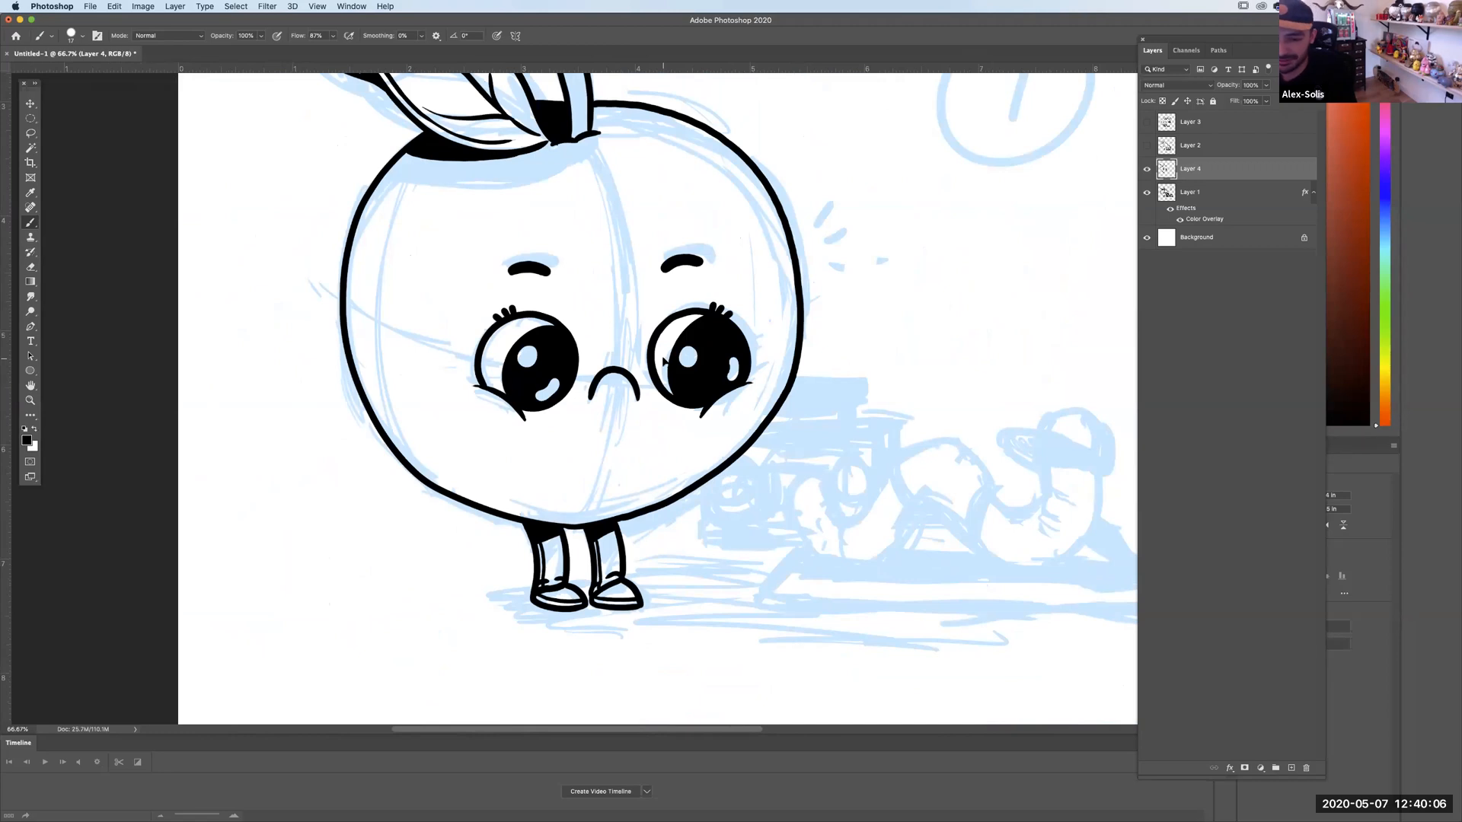
{"action": "key", "text": "super+plus"}
{"action": "key", "text": "super+plus"}
{"action": "scroll", "coordinate": [847, 392], "scroll_direction": "down", "scroll_amount": 10}
{"action": "scroll", "coordinate": [847, 393], "scroll_direction": "right", "scroll_amount": 10}
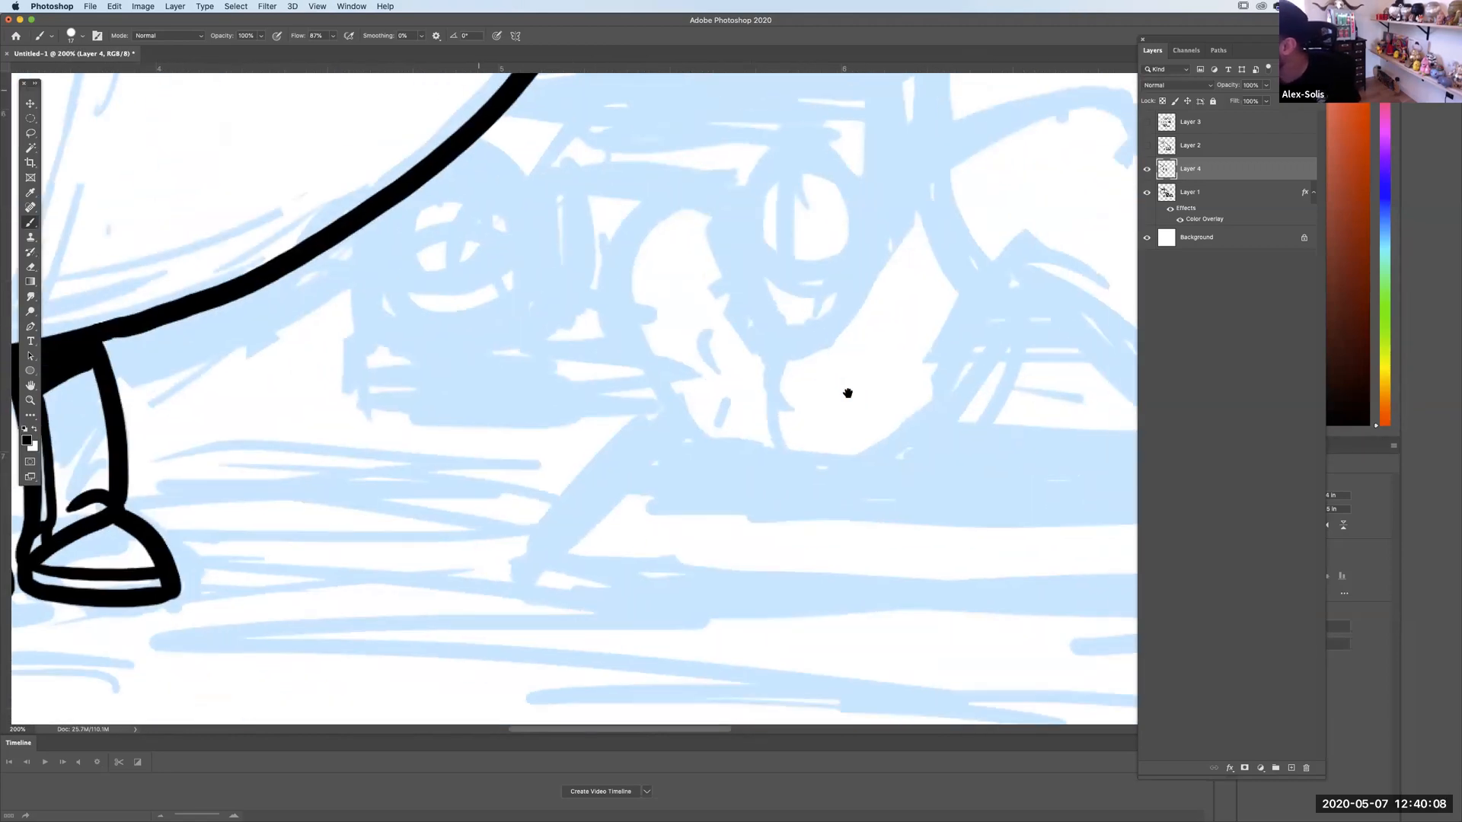
{"action": "scroll", "coordinate": [847, 393], "scroll_direction": "right", "scroll_amount": 10}
{"action": "scroll", "coordinate": [847, 393], "scroll_direction": "up", "scroll_amount": 3}
{"action": "mouse_move", "coordinate": [626, 474]}
{"action": "left_mouse_down"}
{"action": "mouse_move", "coordinate": [727, 357]}
{"action": "mouse_move", "coordinate": [655, 254]}
{"action": "mouse_move", "coordinate": [500, 224]}
{"action": "mouse_move", "coordinate": [460, 373]}
{"action": "left_mouse_up"}
{"action": "key", "text": "super+z"}
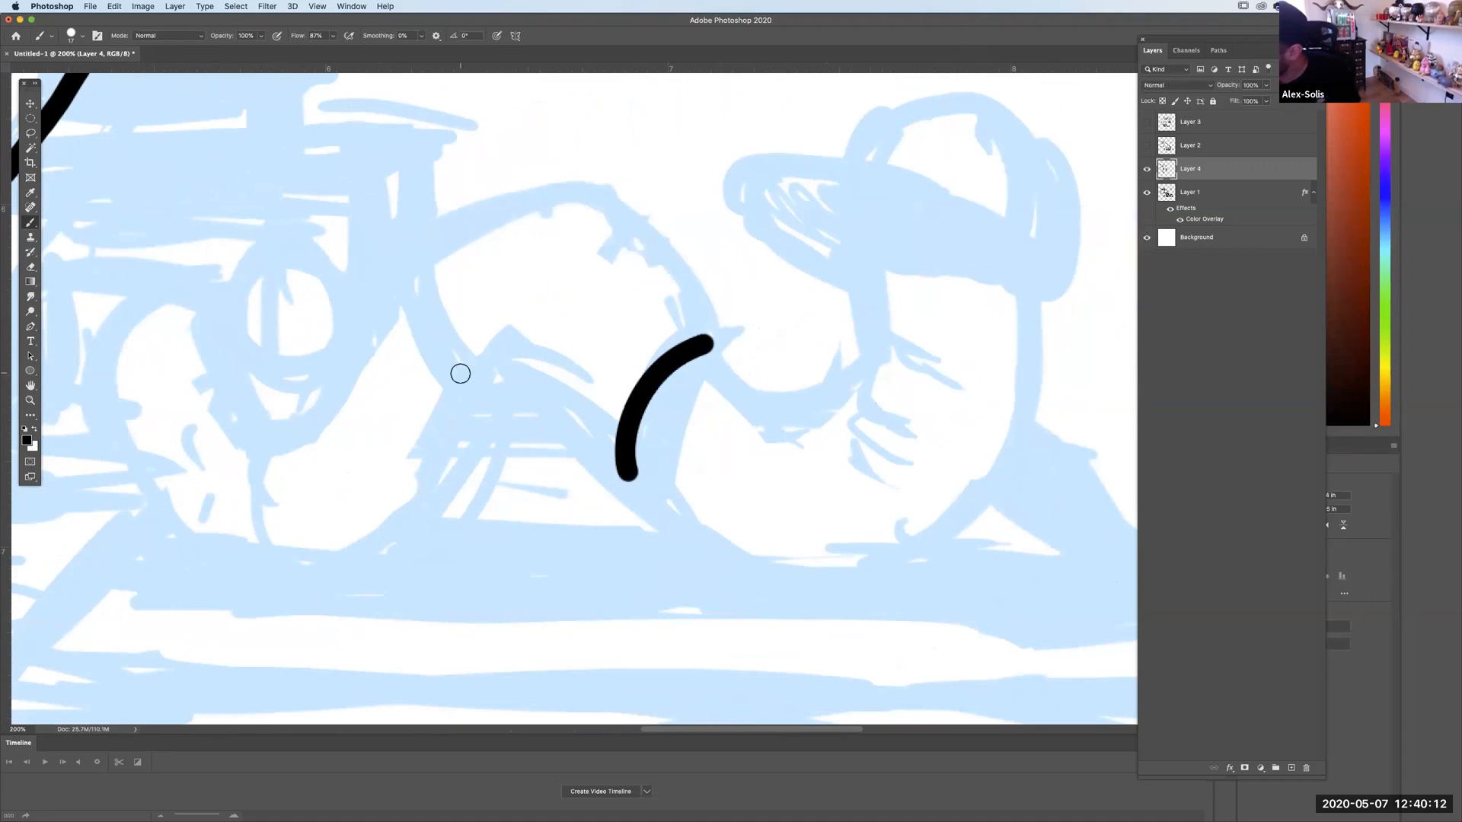
{"action": "key", "text": "super+z"}
Ink the worm's raised front section with a curved neck line and a back line sweeping around into the belly.
{"action": "key", "text": "super+plus"}
{"action": "mouse_move", "coordinate": [959, 492]}
{"action": "left_mouse_down"}
{"action": "mouse_move", "coordinate": [589, 393]}
{"action": "mouse_move", "coordinate": [571, 500]}
{"action": "left_mouse_up"}
{"action": "mouse_move", "coordinate": [358, 577]}
{"action": "left_mouse_down"}
{"action": "mouse_move", "coordinate": [433, 617]}
{"action": "mouse_move", "coordinate": [696, 611]}
{"action": "mouse_move", "coordinate": [859, 394]}
{"action": "mouse_move", "coordinate": [849, 222]}
{"action": "left_mouse_up"}
{"action": "mouse_move", "coordinate": [408, 343]}
{"action": "left_mouse_down"}
{"action": "mouse_move", "coordinate": [601, 396]}
{"action": "mouse_move", "coordinate": [646, 197]}
{"action": "left_mouse_up"}
{"action": "mouse_move", "coordinate": [714, 440]}
{"action": "left_mouse_down"}
{"action": "mouse_move", "coordinate": [694, 510]}
{"action": "mouse_move", "coordinate": [604, 658]}
{"action": "left_mouse_up"}
Ink the worm's cap with a curved lower edge, rounded brim with an inner line, domed crown and seam.
{"action": "left_click_drag", "start_coordinate": [545, 411], "coordinate": [722, 451]}
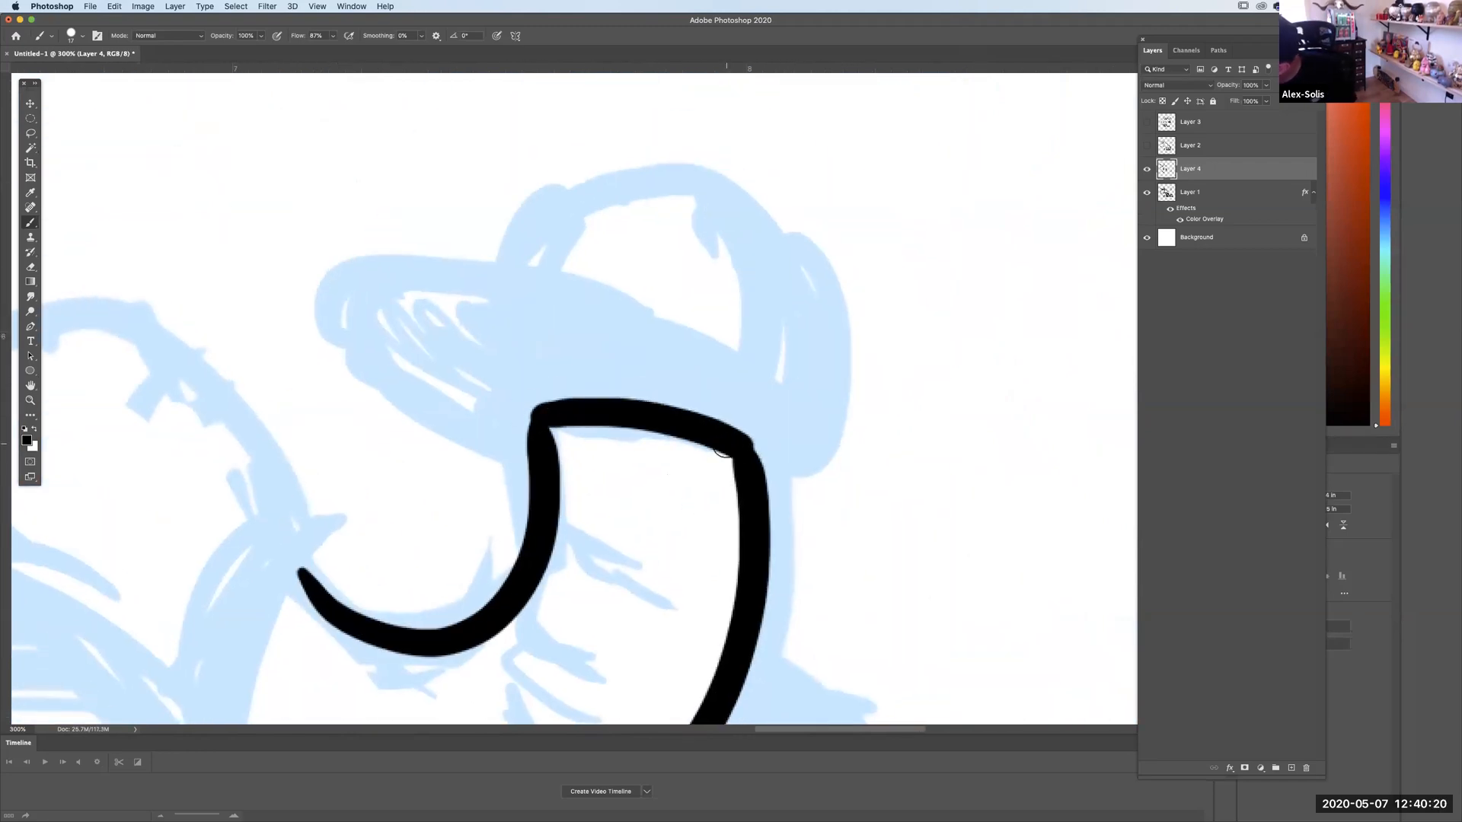
{"action": "mouse_move", "coordinate": [522, 450]}
{"action": "left_mouse_down"}
{"action": "mouse_move", "coordinate": [426, 399]}
{"action": "mouse_move", "coordinate": [405, 348]}
{"action": "mouse_move", "coordinate": [470, 317]}
{"action": "mouse_move", "coordinate": [621, 350]}
{"action": "mouse_move", "coordinate": [709, 387]}
{"action": "mouse_move", "coordinate": [762, 443]}
{"action": "mouse_move", "coordinate": [761, 474]}
{"action": "left_mouse_up"}
{"action": "mouse_move", "coordinate": [530, 309]}
{"action": "left_mouse_down"}
{"action": "mouse_move", "coordinate": [563, 249]}
{"action": "mouse_move", "coordinate": [619, 230]}
{"action": "mouse_move", "coordinate": [703, 238]}
{"action": "mouse_move", "coordinate": [755, 282]}
{"action": "mouse_move", "coordinate": [779, 335]}
{"action": "mouse_move", "coordinate": [765, 467]}
{"action": "mouse_move", "coordinate": [611, 248]}
{"action": "mouse_move", "coordinate": [705, 264]}
{"action": "mouse_move", "coordinate": [775, 373]}
{"action": "mouse_move", "coordinate": [775, 467]}
{"action": "left_mouse_up"}
{"action": "key", "text": "super+z"}
{"action": "key", "text": "super+z"}
{"action": "mouse_move", "coordinate": [428, 341]}
{"action": "left_mouse_down"}
{"action": "mouse_move", "coordinate": [536, 354]}
{"action": "mouse_move", "coordinate": [732, 428]}
{"action": "left_mouse_up"}
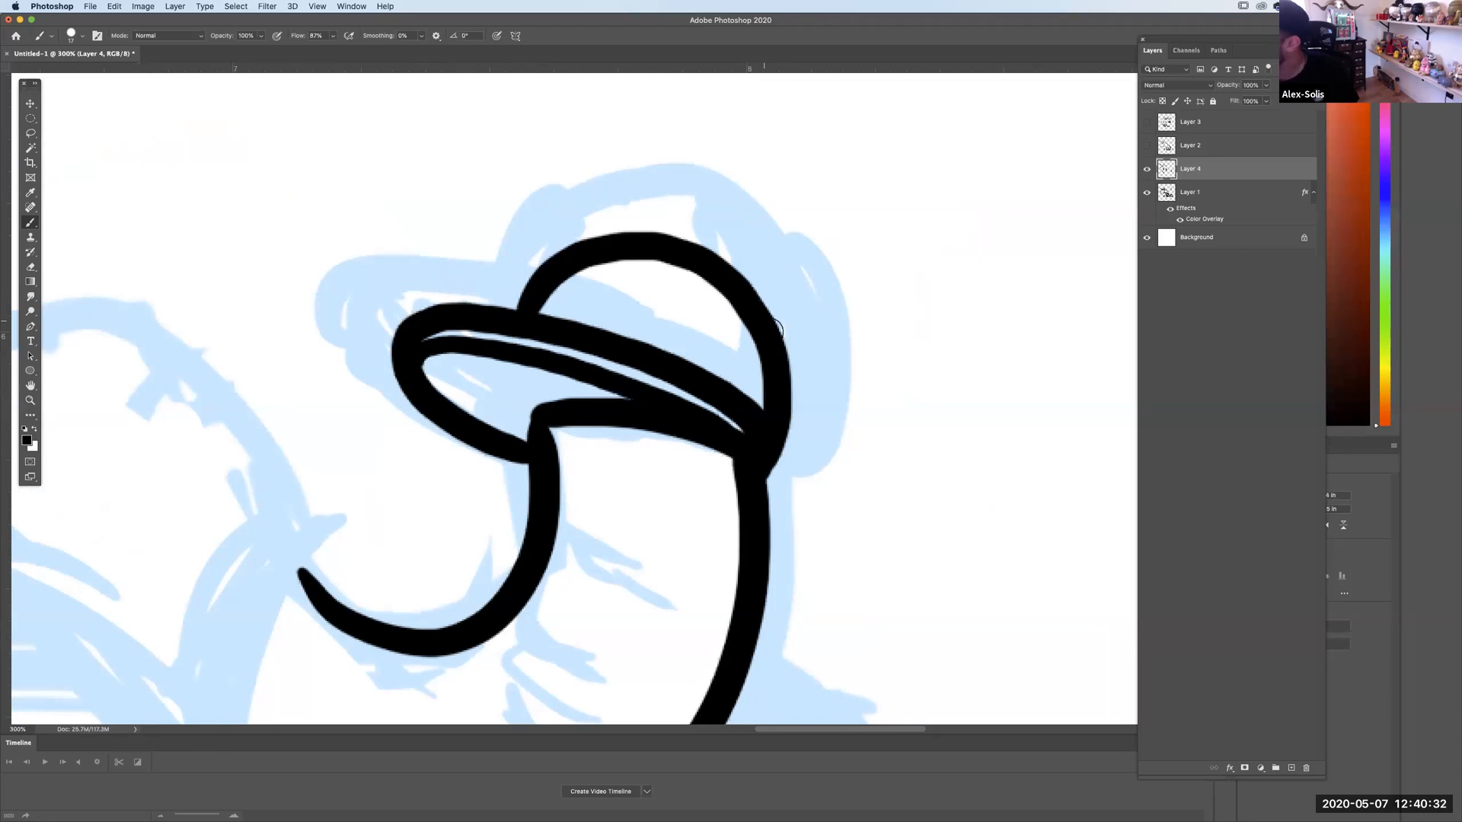
{"action": "mouse_move", "coordinate": [682, 264]}
{"action": "left_mouse_down"}
{"action": "mouse_move", "coordinate": [700, 303]}
{"action": "mouse_move", "coordinate": [688, 353]}
{"action": "left_mouse_up"}
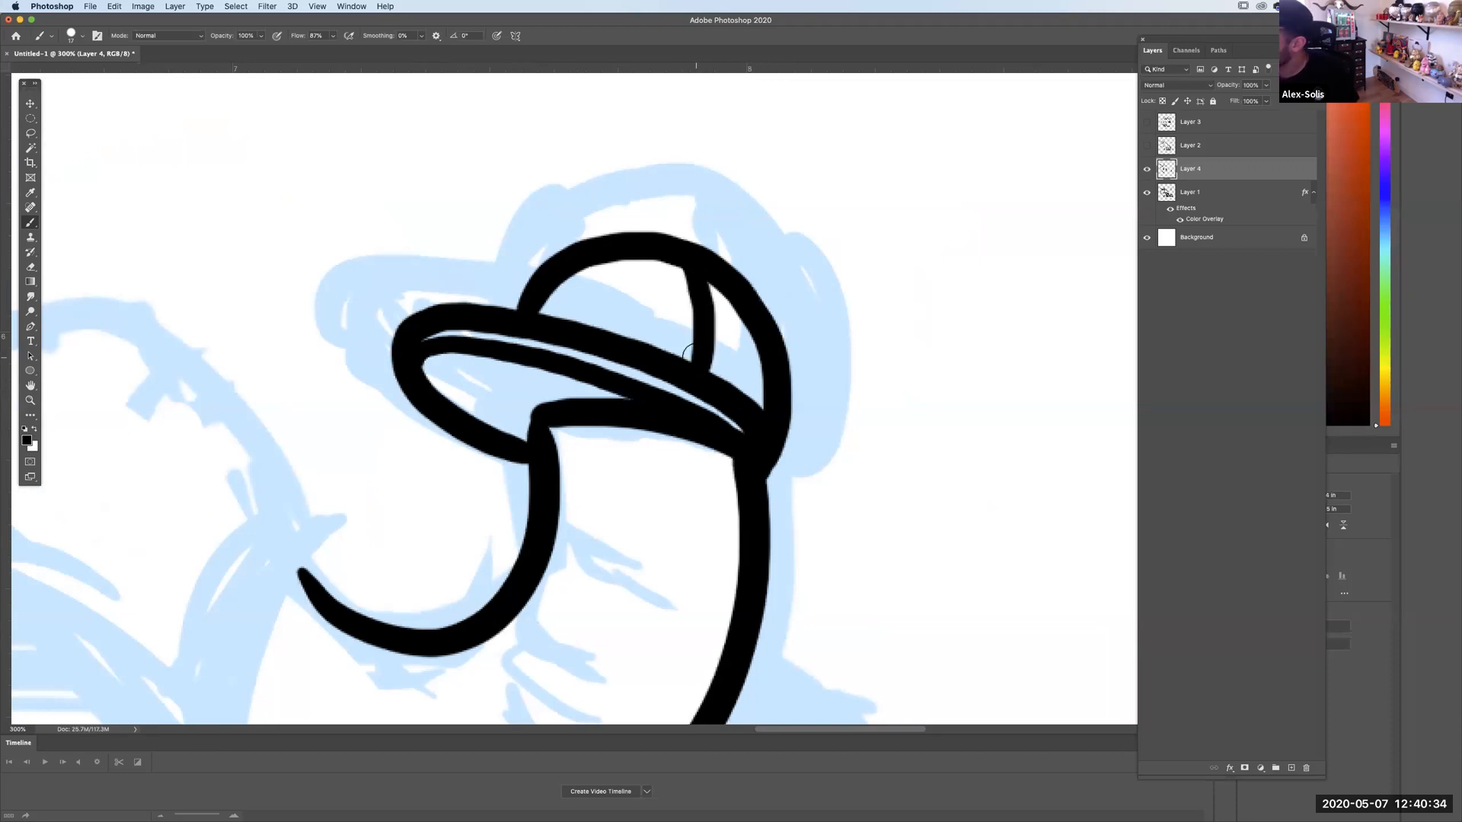
Extend the left end of the worm's belly line and ink a curved body fold joining it to the neck line.
{"action": "scroll", "coordinate": [687, 353], "scroll_direction": "left", "scroll_amount": 10}
{"action": "scroll", "coordinate": [688, 353], "scroll_direction": "down", "scroll_amount": 5}
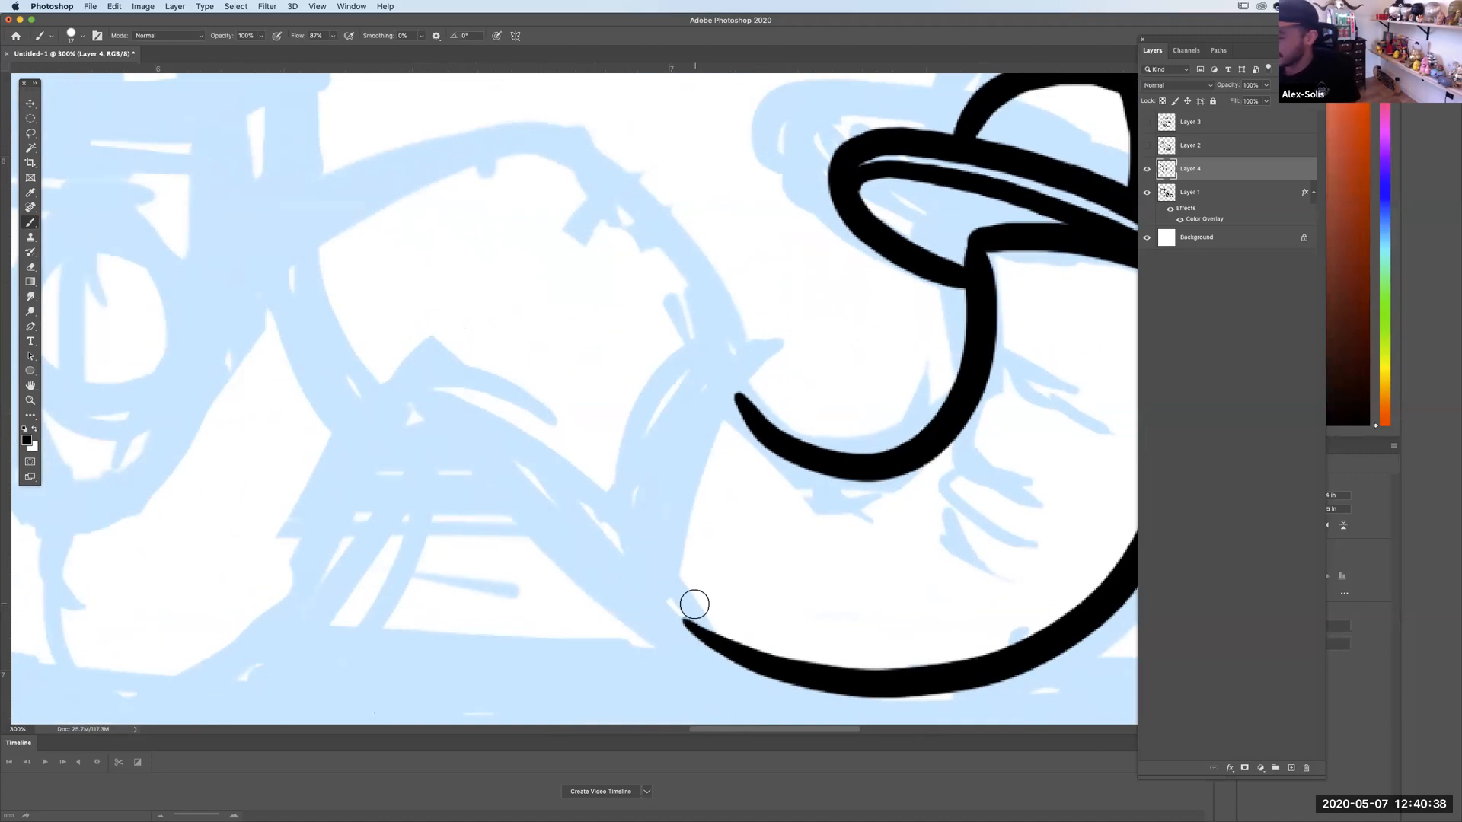
{"action": "mouse_move", "coordinate": [708, 629]}
{"action": "left_mouse_down"}
{"action": "mouse_move", "coordinate": [661, 598]}
{"action": "mouse_move", "coordinate": [762, 653]}
{"action": "left_mouse_up"}
{"action": "key", "text": "super+z"}
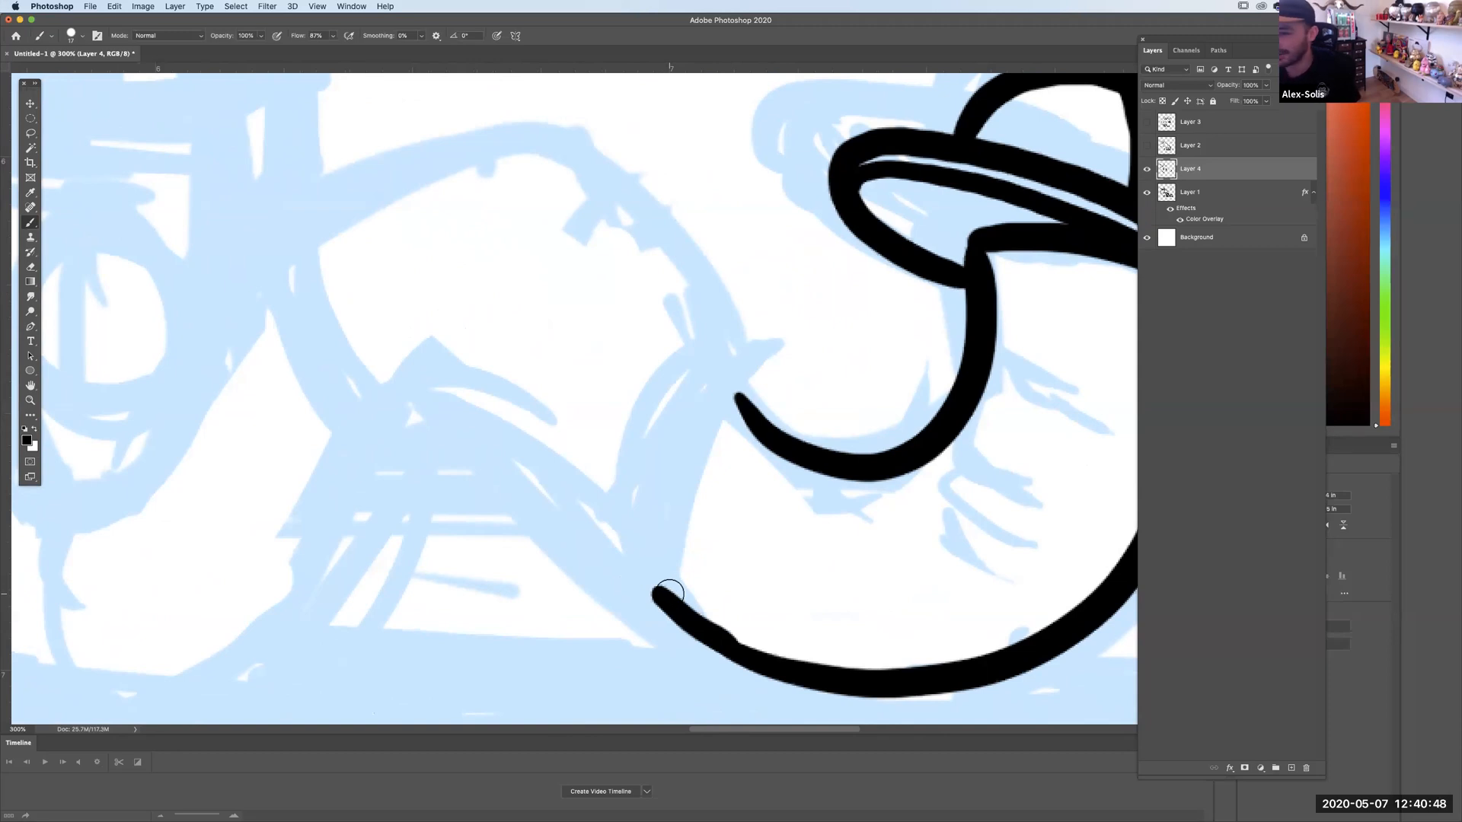
{"action": "key", "text": "super+z"}
{"action": "mouse_move", "coordinate": [655, 589]}
{"action": "left_mouse_down"}
{"action": "mouse_move", "coordinate": [688, 620]}
{"action": "mouse_move", "coordinate": [857, 653]}
{"action": "left_mouse_up"}
{"action": "left_click_drag", "start_coordinate": [656, 594], "coordinate": [736, 396]}
{"action": "key", "text": "super+z"}
{"action": "mouse_move", "coordinate": [649, 592]}
{"action": "left_mouse_down"}
{"action": "mouse_move", "coordinate": [759, 394]}
{"action": "mouse_move", "coordinate": [848, 398]}
{"action": "left_mouse_up"}
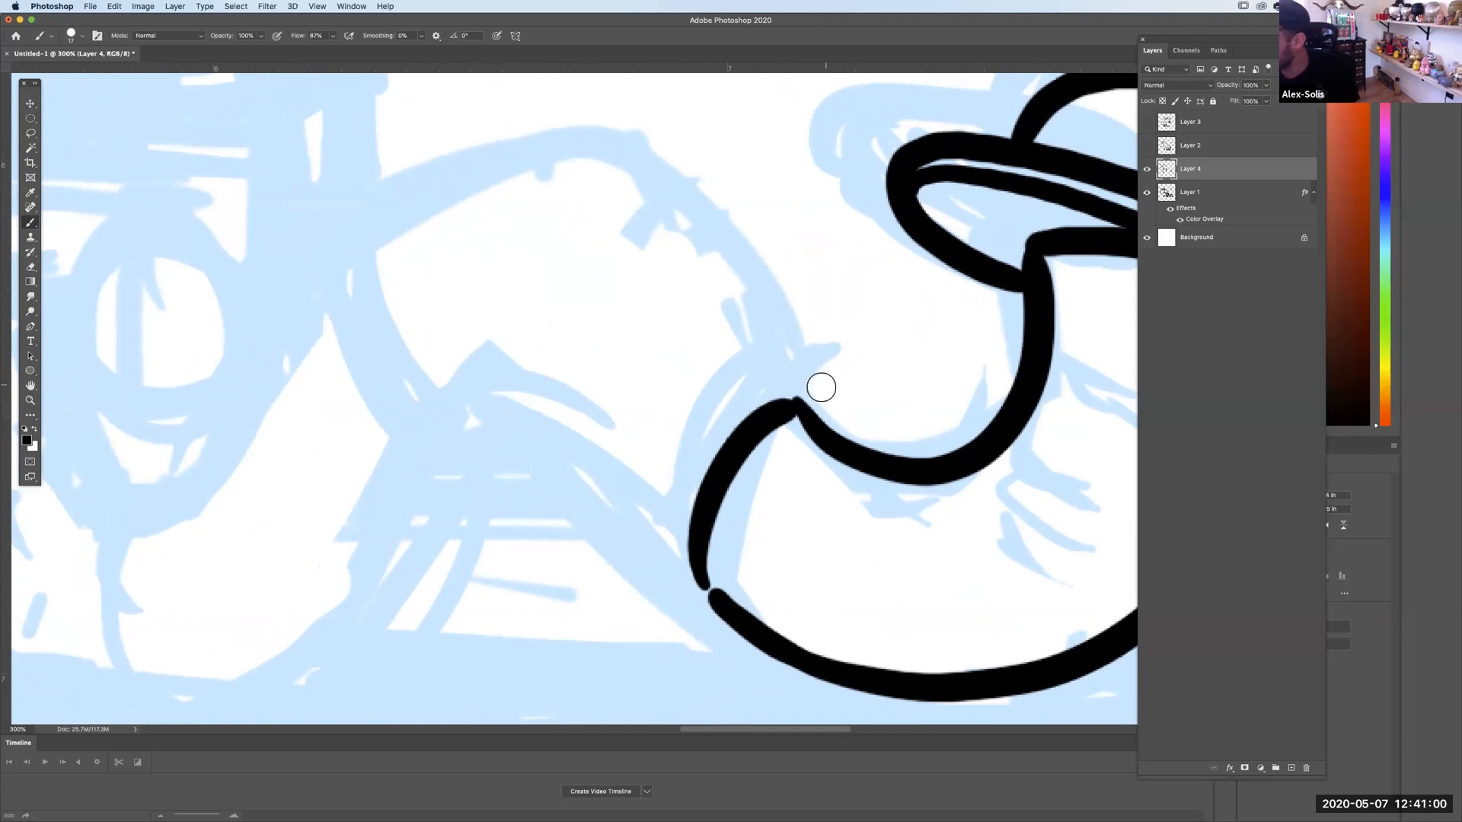
Ink the worm's middle hump with a wavy underside that meets the fold and an arched back line above it.
{"action": "scroll", "coordinate": [820, 386], "scroll_direction": "down", "scroll_amount": 3}
{"action": "mouse_move", "coordinate": [326, 215]}
{"action": "left_mouse_down"}
{"action": "mouse_move", "coordinate": [401, 362]}
{"action": "mouse_move", "coordinate": [465, 311]}
{"action": "mouse_move", "coordinate": [503, 329]}
{"action": "mouse_move", "coordinate": [572, 429]}
{"action": "left_mouse_up"}
{"action": "key", "text": "super+z"}
{"action": "left_click_drag", "start_coordinate": [629, 497], "coordinate": [704, 537]}
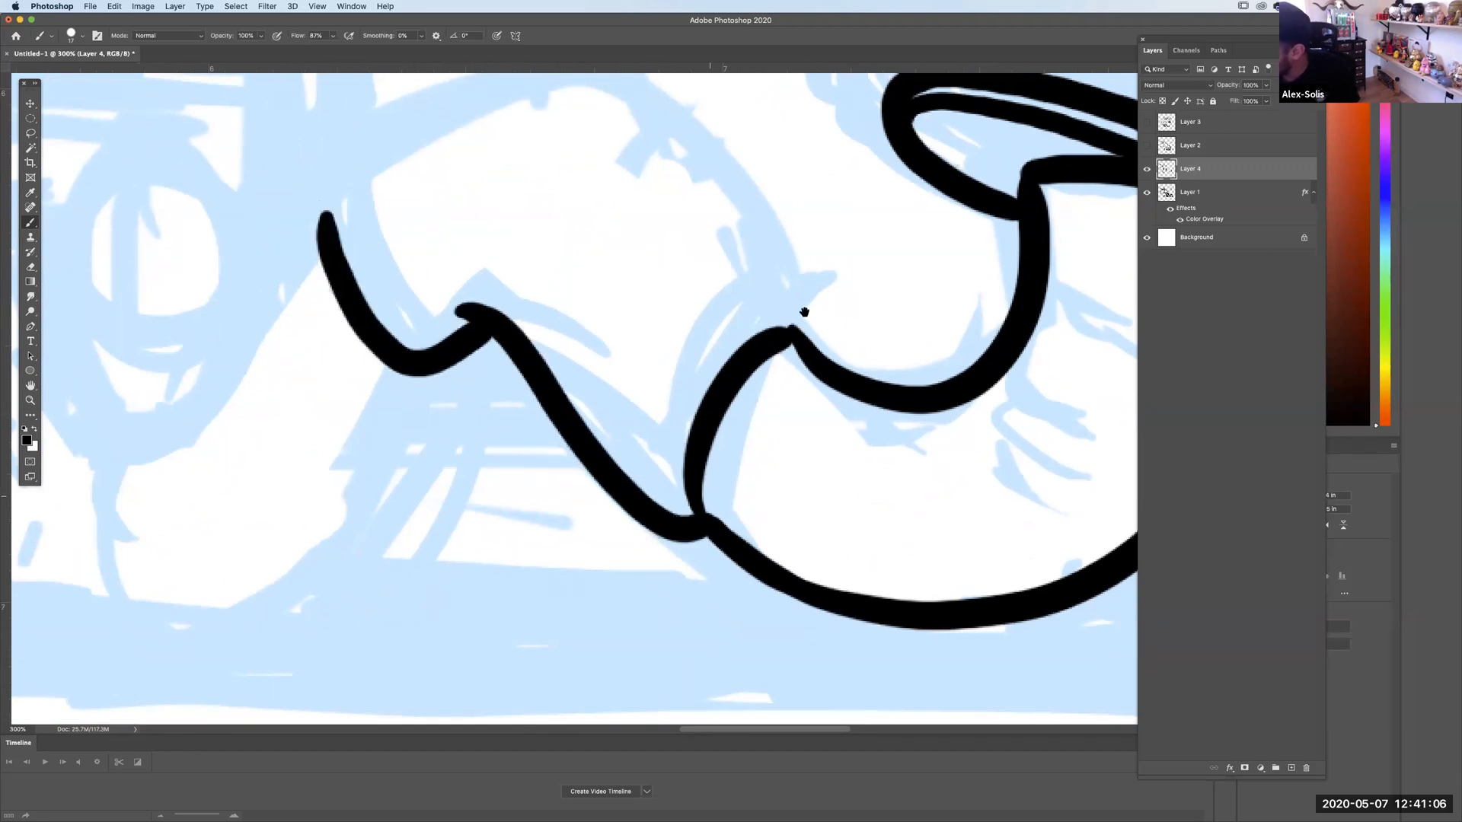
{"action": "scroll", "coordinate": [806, 317], "scroll_direction": "up", "scroll_amount": 2}
{"action": "left_click_drag", "start_coordinate": [824, 383], "coordinate": [834, 373]}
{"action": "left_click_drag", "start_coordinate": [718, 218], "coordinate": [384, 217]}
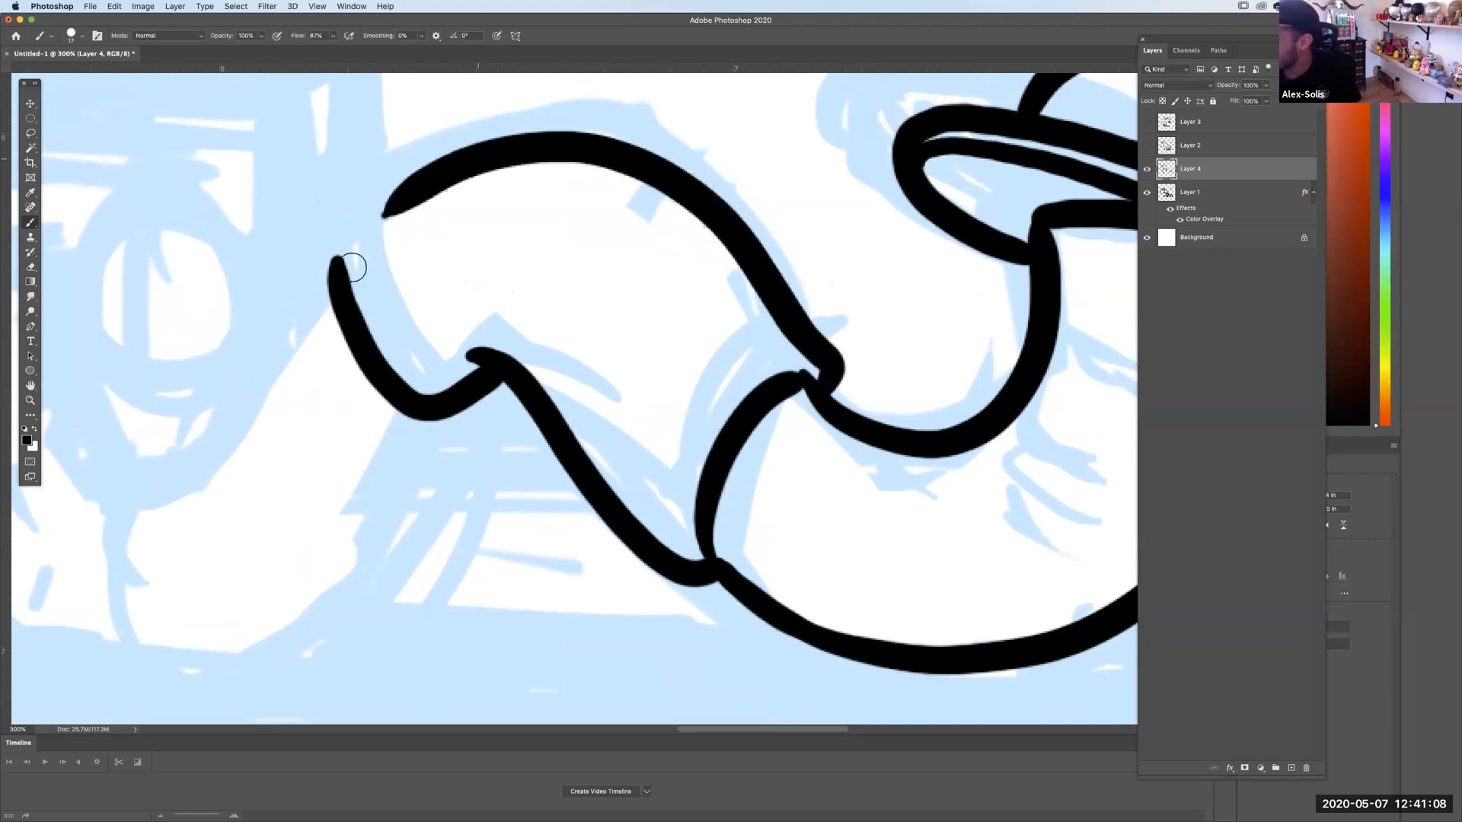
Thicken the worm's fold and the bend under its hump into black shadows, and close the hump's rounded left end.
{"action": "left_click_drag", "start_coordinate": [769, 458], "coordinate": [952, 447]}
{"action": "mouse_move", "coordinate": [705, 330]}
{"action": "left_mouse_down"}
{"action": "mouse_move", "coordinate": [568, 294]}
{"action": "mouse_move", "coordinate": [503, 424]}
{"action": "mouse_move", "coordinate": [505, 463]}
{"action": "left_mouse_up"}
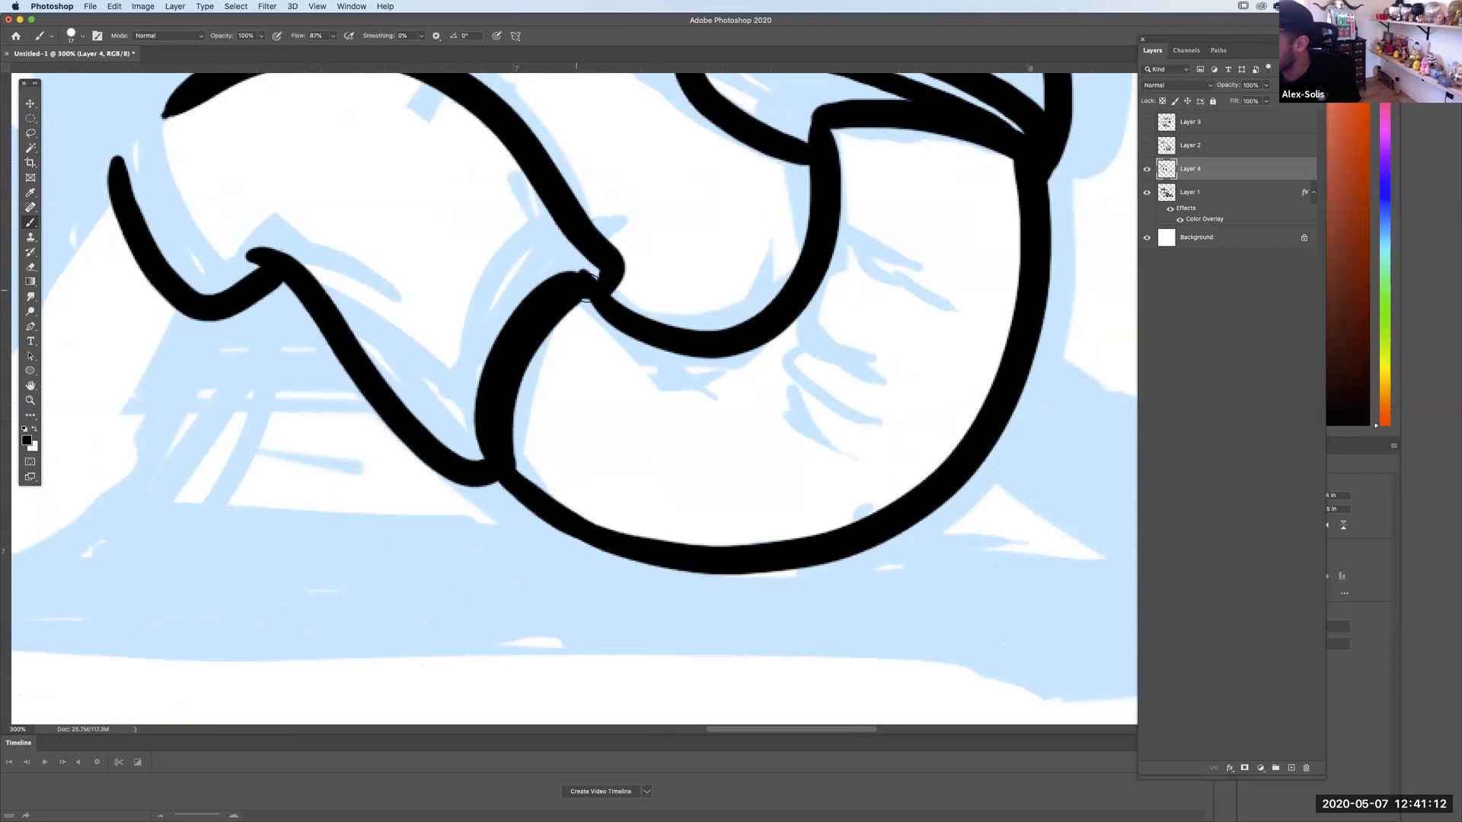
{"action": "mouse_move", "coordinate": [532, 381]}
{"action": "left_mouse_down"}
{"action": "mouse_move", "coordinate": [825, 385]}
{"action": "mouse_move", "coordinate": [891, 407]}
{"action": "left_mouse_up"}
{"action": "mouse_move", "coordinate": [489, 331]}
{"action": "left_mouse_down"}
{"action": "mouse_move", "coordinate": [609, 344]}
{"action": "mouse_move", "coordinate": [613, 324]}
{"action": "left_mouse_up"}
{"action": "left_click_drag", "start_coordinate": [625, 247], "coordinate": [674, 294]}
{"action": "mouse_move", "coordinate": [542, 195]}
{"action": "left_mouse_down"}
{"action": "mouse_move", "coordinate": [494, 255]}
{"action": "mouse_move", "coordinate": [556, 190]}
{"action": "left_mouse_up"}
{"action": "key", "text": "super+z"}
{"action": "left_click_drag", "start_coordinate": [833, 410], "coordinate": [984, 394]}
{"action": "mouse_move", "coordinate": [646, 266]}
{"action": "left_mouse_down"}
{"action": "mouse_move", "coordinate": [476, 470]}
{"action": "mouse_move", "coordinate": [267, 277]}
{"action": "mouse_move", "coordinate": [240, 523]}
{"action": "left_mouse_up"}
{"action": "mouse_move", "coordinate": [335, 615]}
{"action": "left_mouse_down"}
{"action": "mouse_move", "coordinate": [542, 654]}
{"action": "mouse_move", "coordinate": [693, 515]}
{"action": "mouse_move", "coordinate": [776, 411]}
{"action": "left_mouse_up"}
{"action": "key", "text": "super+z"}
{"action": "scroll", "coordinate": [761, 457], "scroll_direction": "right", "scroll_amount": 5}
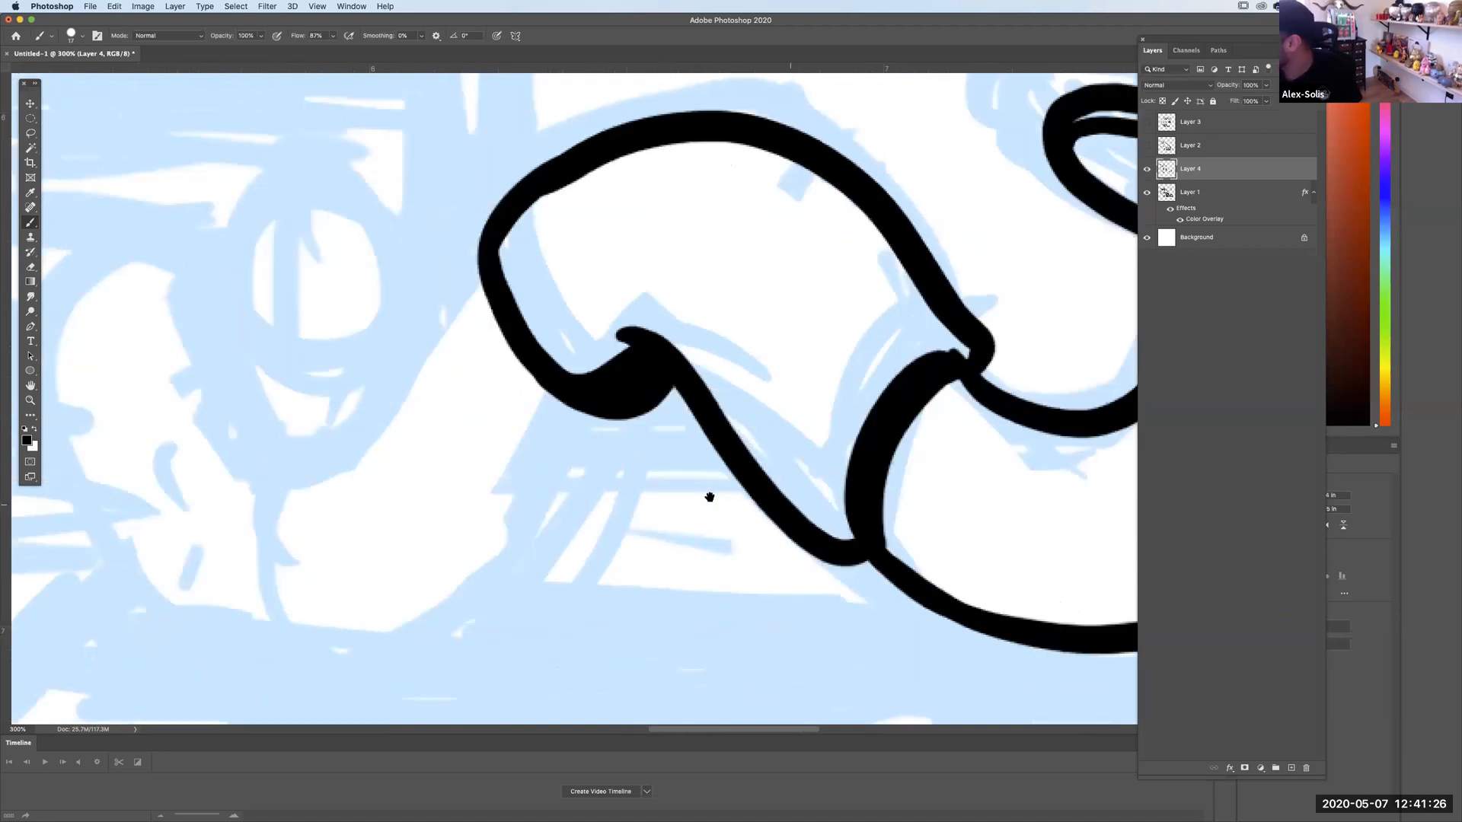
Ink the worm's upturned tail segment as a U-shaped outline joined to the hump, thickening the underside toward the fold.
{"action": "scroll", "coordinate": [820, 411], "scroll_direction": "left", "scroll_amount": 3}
{"action": "mouse_move", "coordinate": [567, 232]}
{"action": "left_mouse_down"}
{"action": "mouse_move", "coordinate": [504, 354]}
{"action": "mouse_move", "coordinate": [402, 438]}
{"action": "left_mouse_up"}
{"action": "mouse_move", "coordinate": [328, 384]}
{"action": "left_mouse_down"}
{"action": "mouse_move", "coordinate": [278, 294]}
{"action": "mouse_move", "coordinate": [145, 377]}
{"action": "mouse_move", "coordinate": [197, 512]}
{"action": "mouse_move", "coordinate": [398, 613]}
{"action": "mouse_move", "coordinate": [593, 518]}
{"action": "mouse_move", "coordinate": [700, 394]}
{"action": "mouse_move", "coordinate": [602, 540]}
{"action": "mouse_move", "coordinate": [405, 628]}
{"action": "mouse_move", "coordinate": [181, 507]}
{"action": "mouse_move", "coordinate": [178, 279]}
{"action": "mouse_move", "coordinate": [437, 434]}
{"action": "mouse_move", "coordinate": [586, 221]}
{"action": "left_mouse_up"}
{"action": "key", "text": "super+z"}
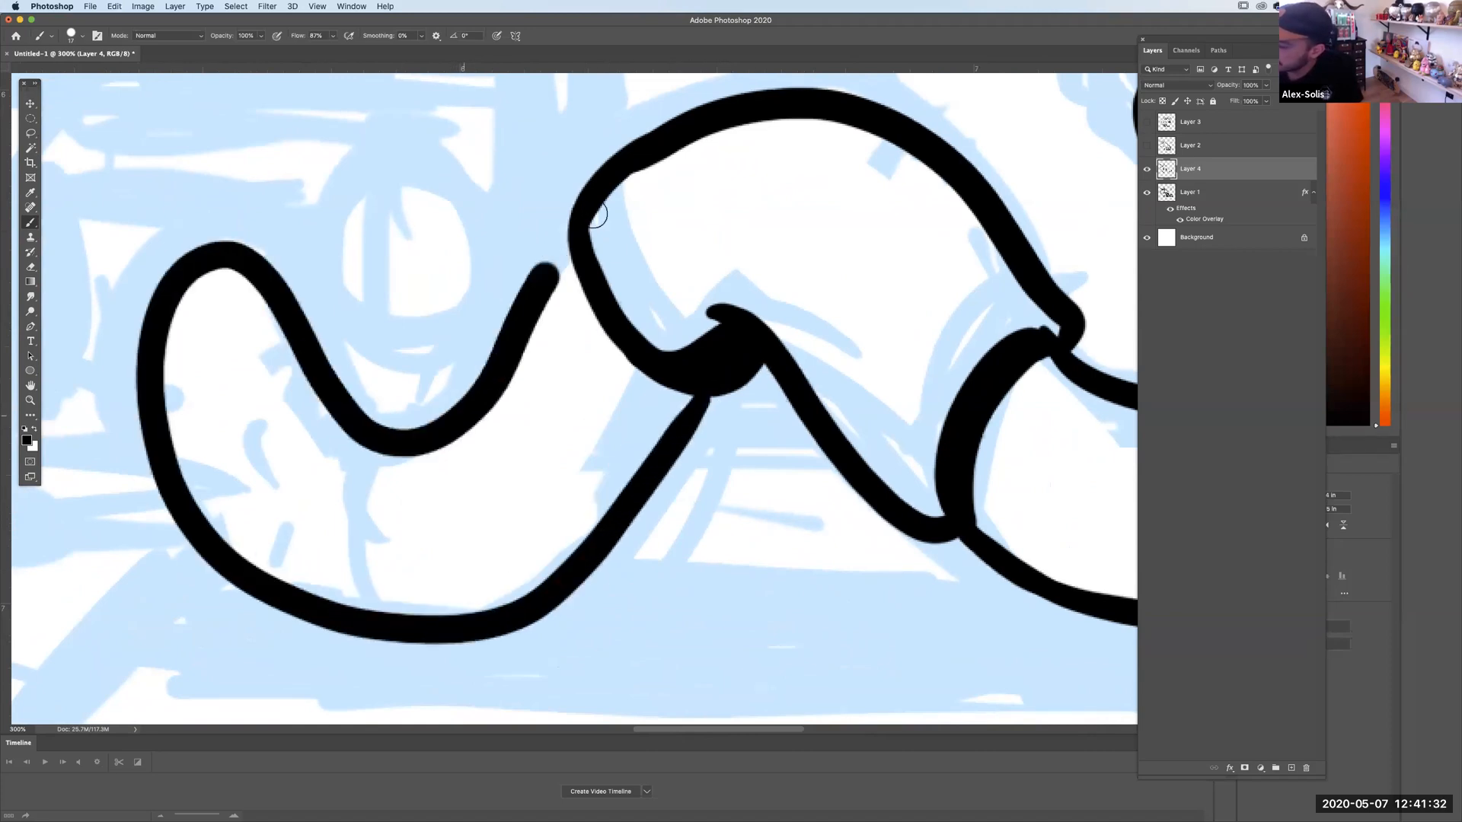
{"action": "mouse_move", "coordinate": [419, 625]}
{"action": "left_mouse_down"}
{"action": "mouse_move", "coordinate": [677, 463]}
{"action": "mouse_move", "coordinate": [699, 422]}
{"action": "left_mouse_up"}
Add two short slanted crease marks in the middle of the worm's hump.
{"action": "left_click_drag", "start_coordinate": [776, 379], "coordinate": [534, 422]}
{"action": "mouse_move", "coordinate": [538, 332]}
{"action": "left_mouse_down"}
{"action": "mouse_move", "coordinate": [554, 306]}
{"action": "mouse_move", "coordinate": [580, 327]}
{"action": "left_mouse_up"}
{"action": "key", "text": "super+minus"}
{"action": "key", "text": "super+minus"}
{"action": "key", "text": "super+minus"}
{"action": "key", "text": "super+minus"}
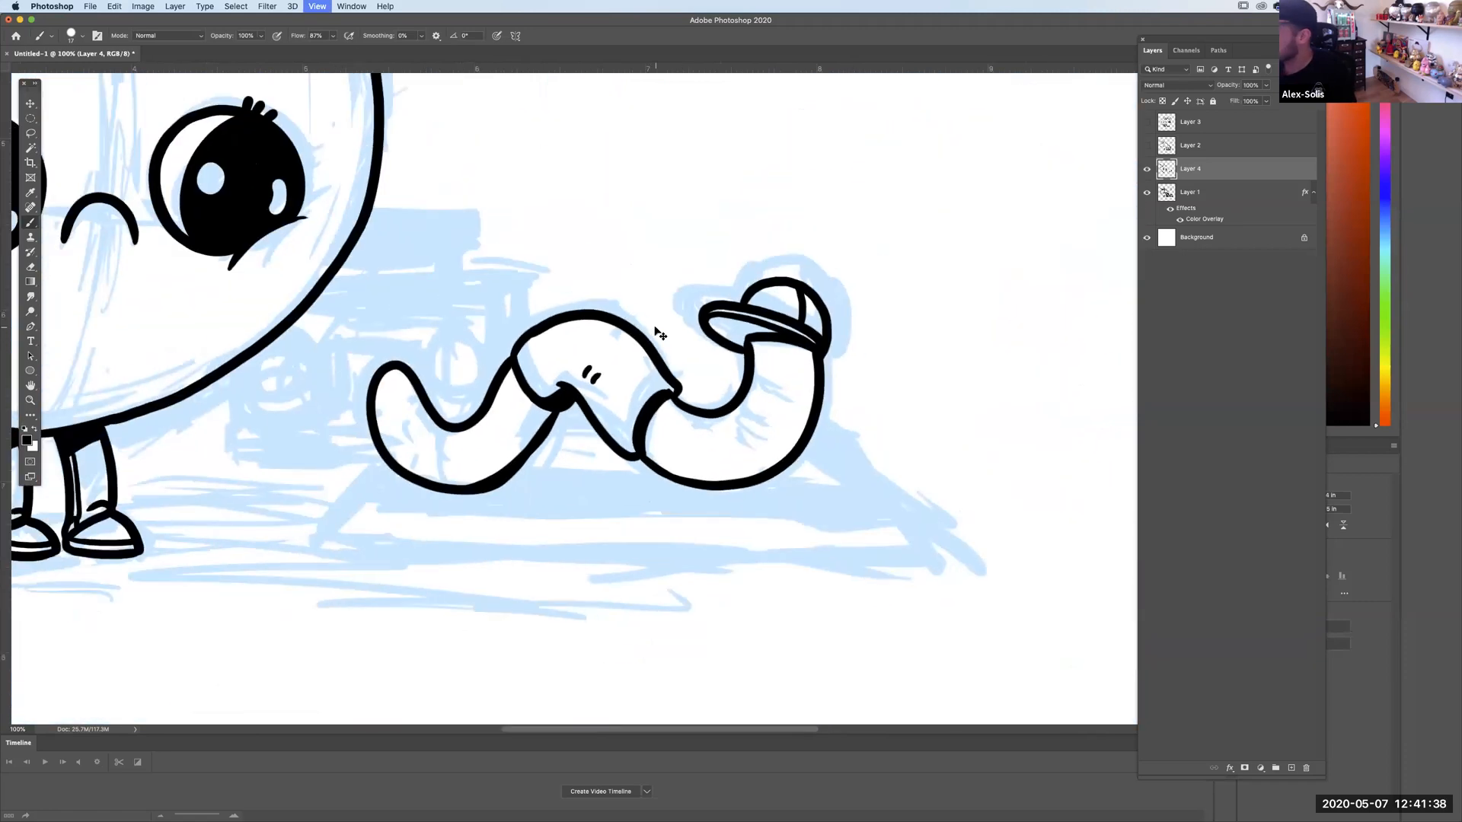
Ink the mat's straight front edge and its slanted right edge rising to the worm's body.
{"action": "key", "text": "super+plus"}
{"action": "left_click_drag", "start_coordinate": [710, 473], "coordinate": [715, 410]}
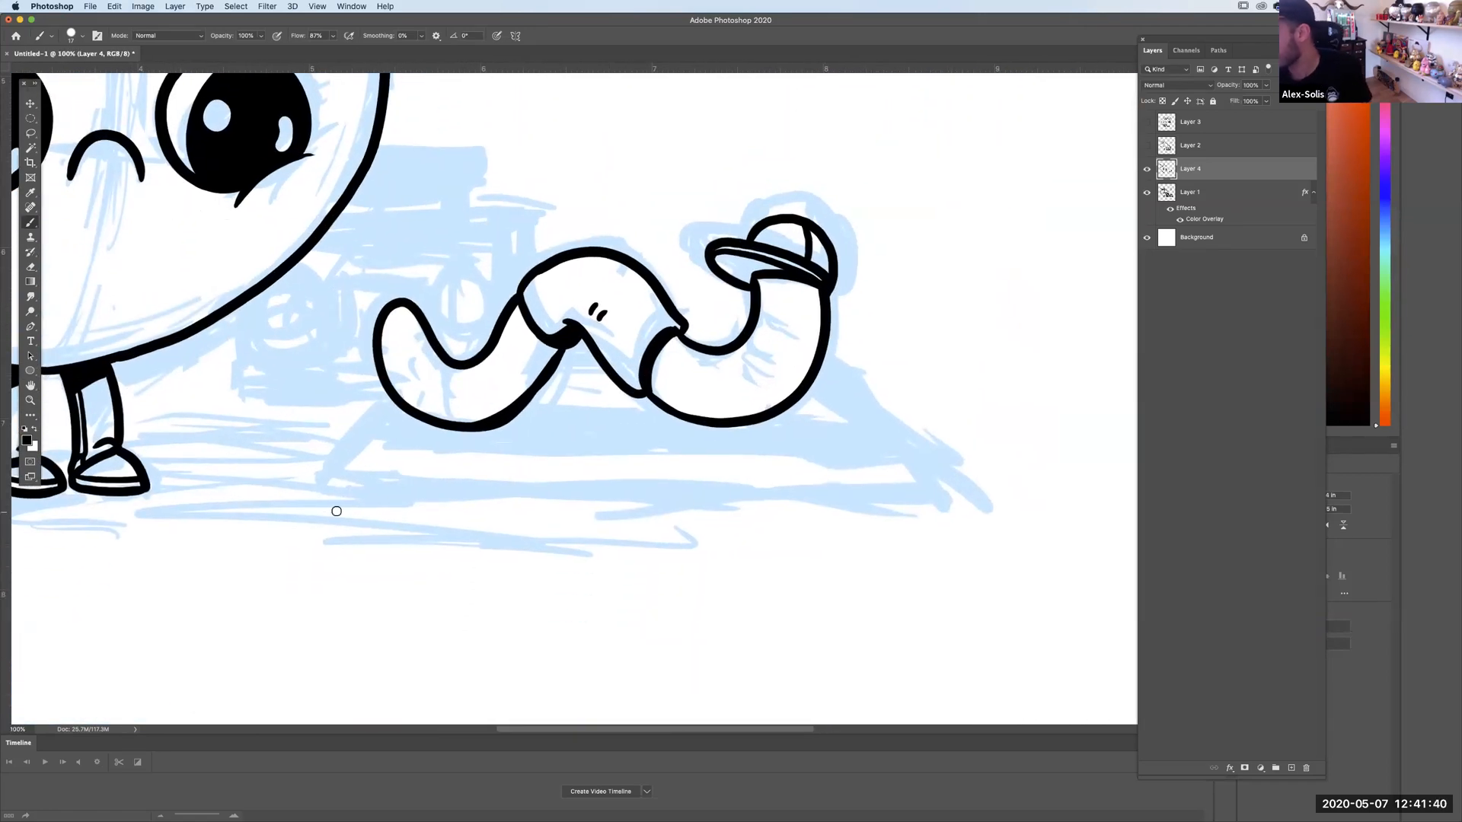
{"action": "left_click_drag", "start_coordinate": [327, 498], "coordinate": [933, 498]}
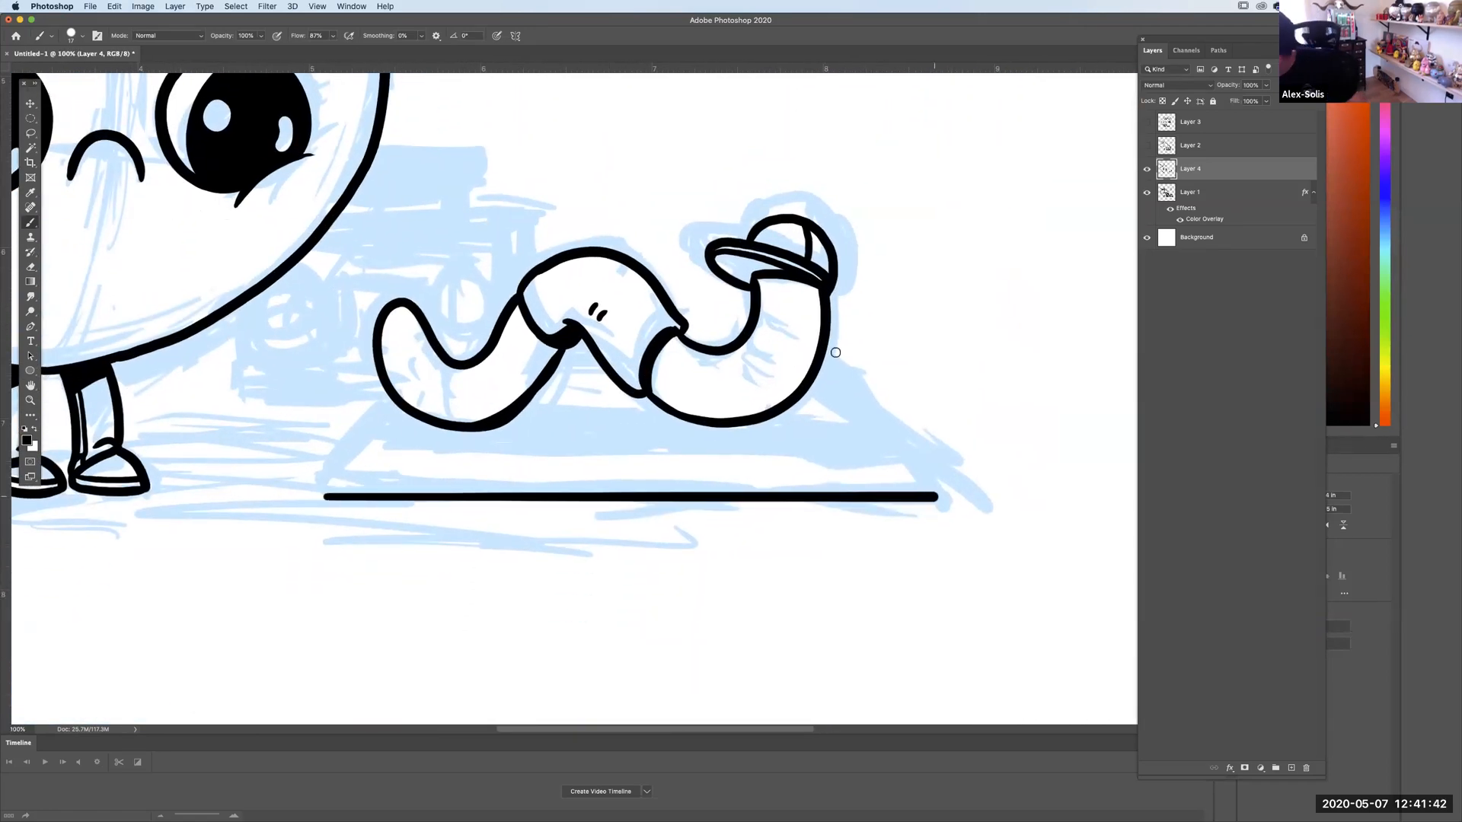
{"action": "left_click_drag", "start_coordinate": [814, 386], "coordinate": [936, 496]}
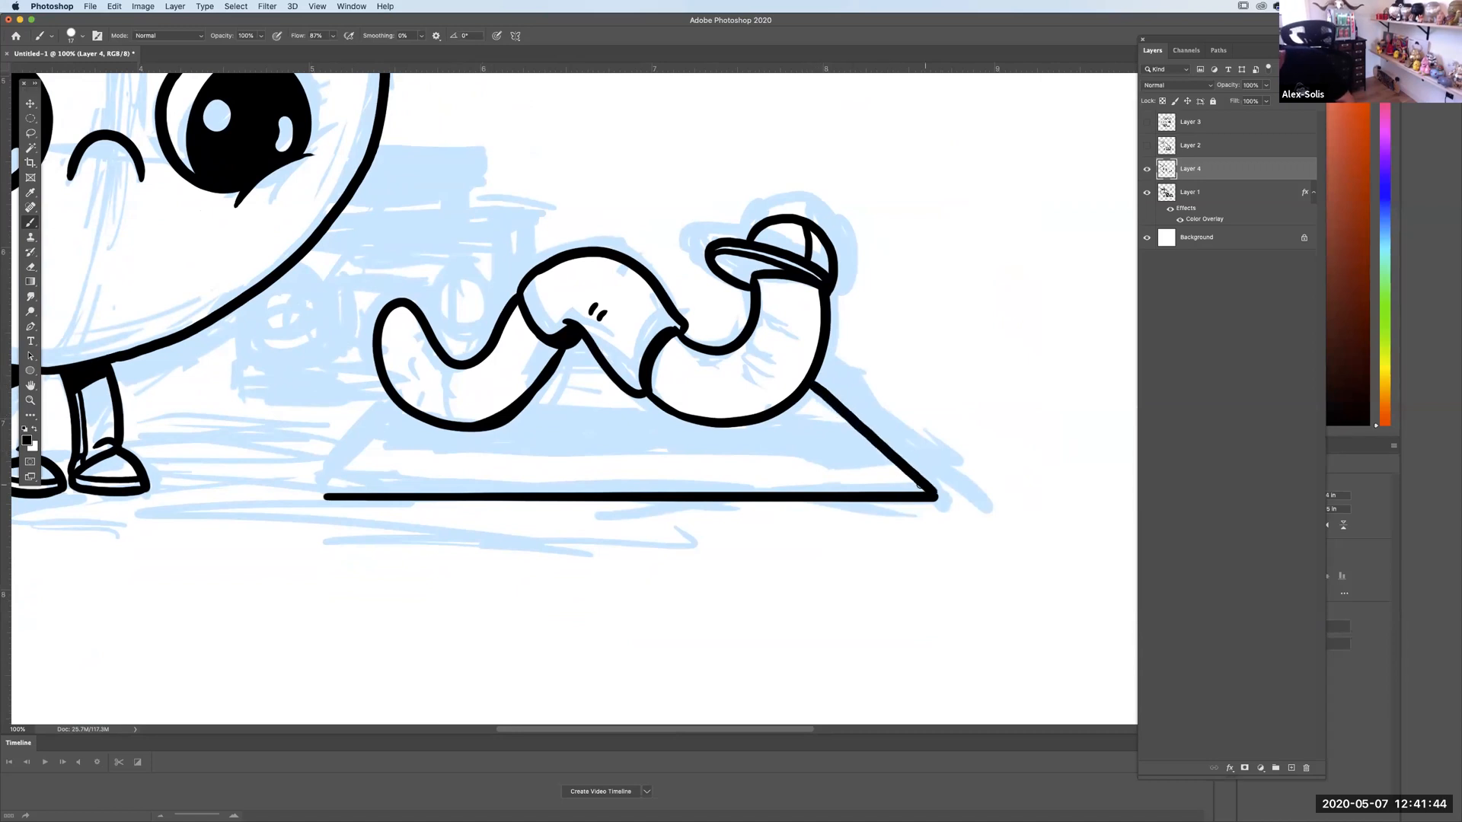
{"action": "key", "text": "super+z"}
{"action": "left_click_drag", "start_coordinate": [815, 387], "coordinate": [935, 497]}
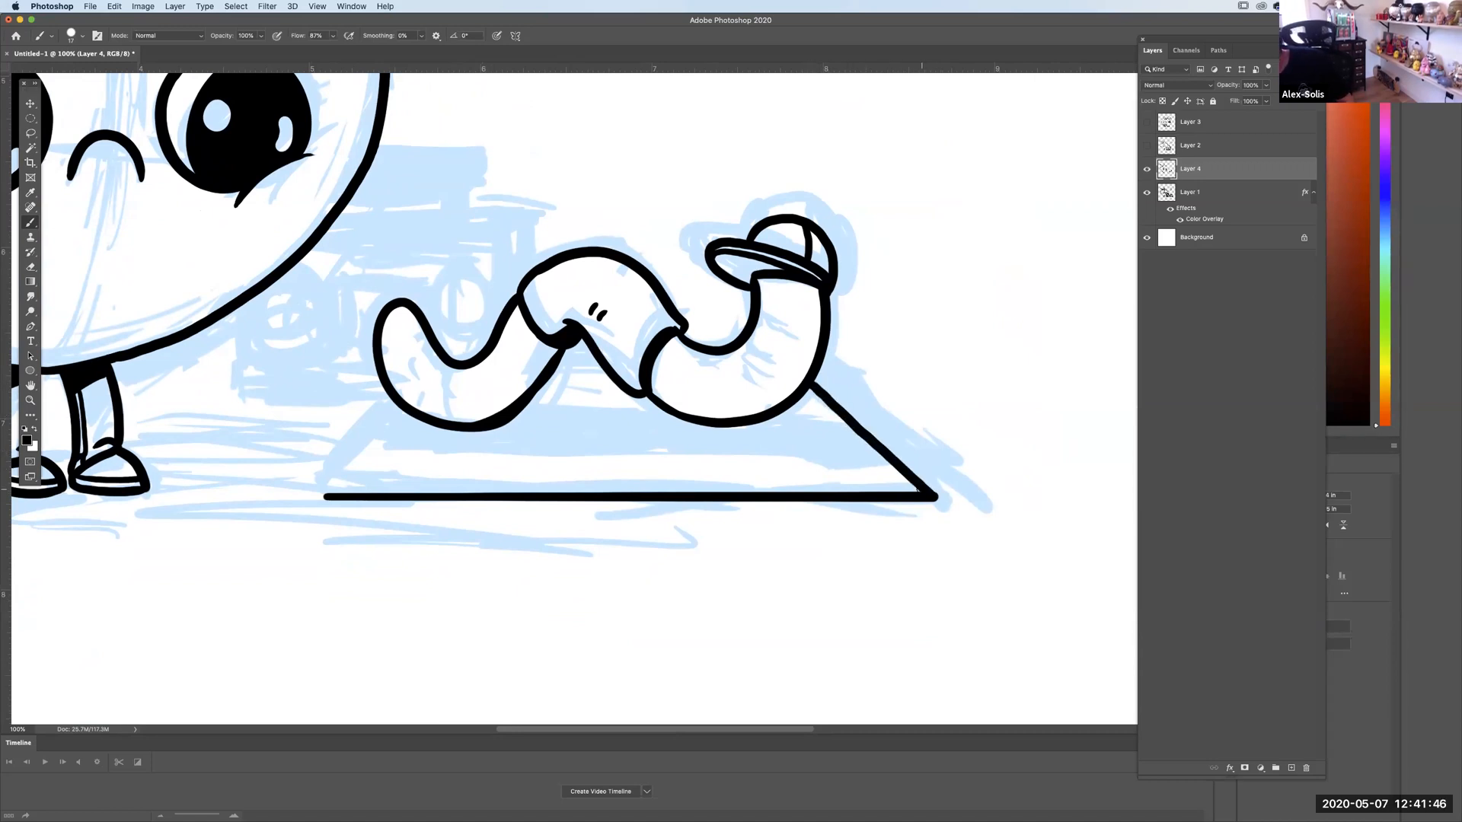
{"action": "key", "text": "super+z"}
{"action": "left_click_drag", "start_coordinate": [817, 391], "coordinate": [938, 494]}
Ink the short piece of the mat's back edge visible in the gap under the worm's hump.
{"action": "scroll", "coordinate": [889, 375], "scroll_direction": "left", "scroll_amount": 5}
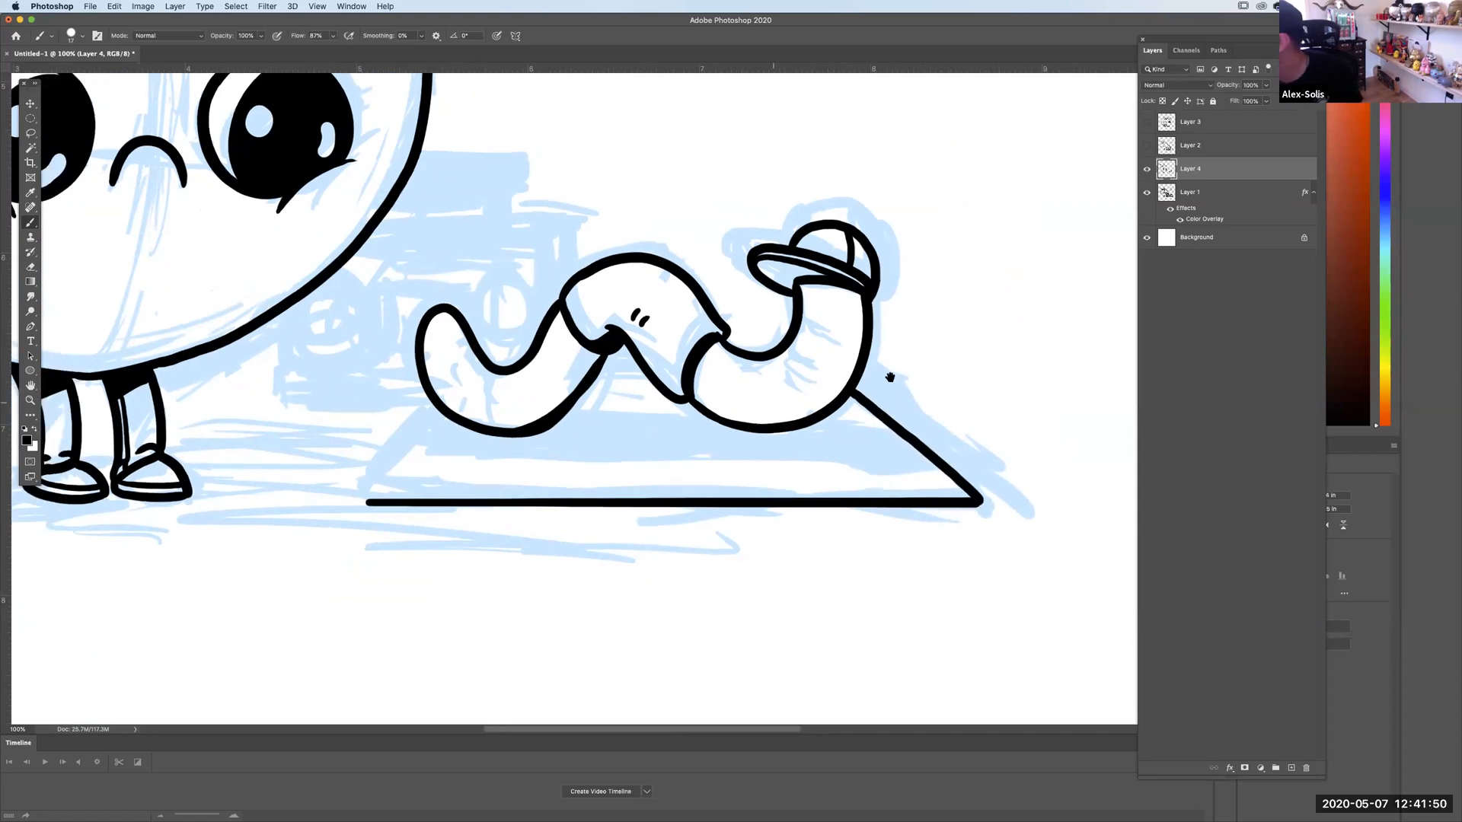
{"action": "left_click", "coordinate": [744, 340], "text": "shift"}
{"action": "key", "text": "super+z"}
{"action": "left_click_drag", "start_coordinate": [746, 335], "coordinate": [771, 336]}
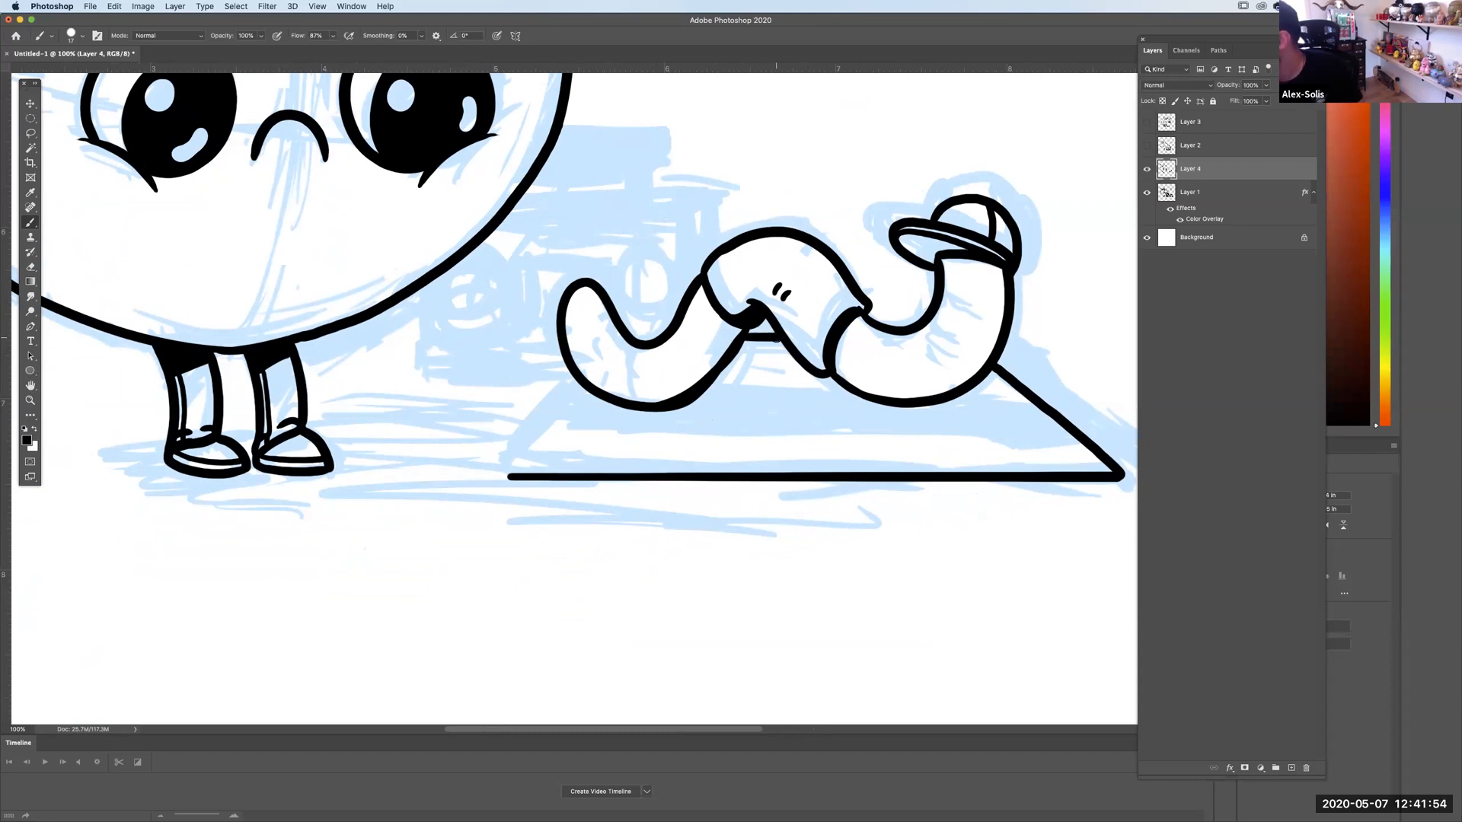
{"action": "scroll", "coordinate": [715, 351], "scroll_direction": "down", "scroll_amount": 2}
{"action": "scroll", "coordinate": [713, 347], "scroll_direction": "right", "scroll_amount": 2}
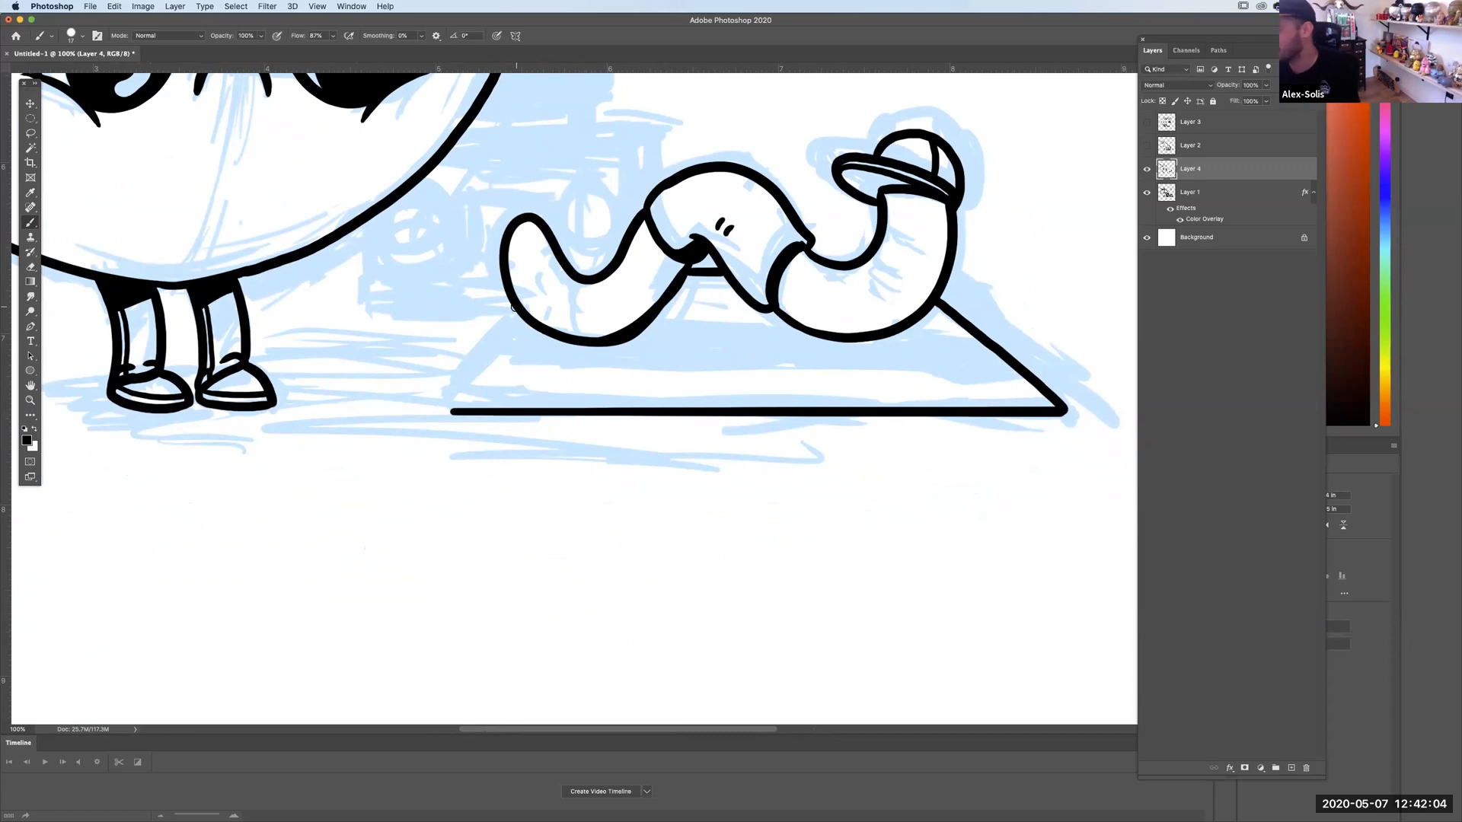
Ink the mat's slanted left edge from the worm's tail down to the front corner.
{"action": "key", "text": "super+equal"}
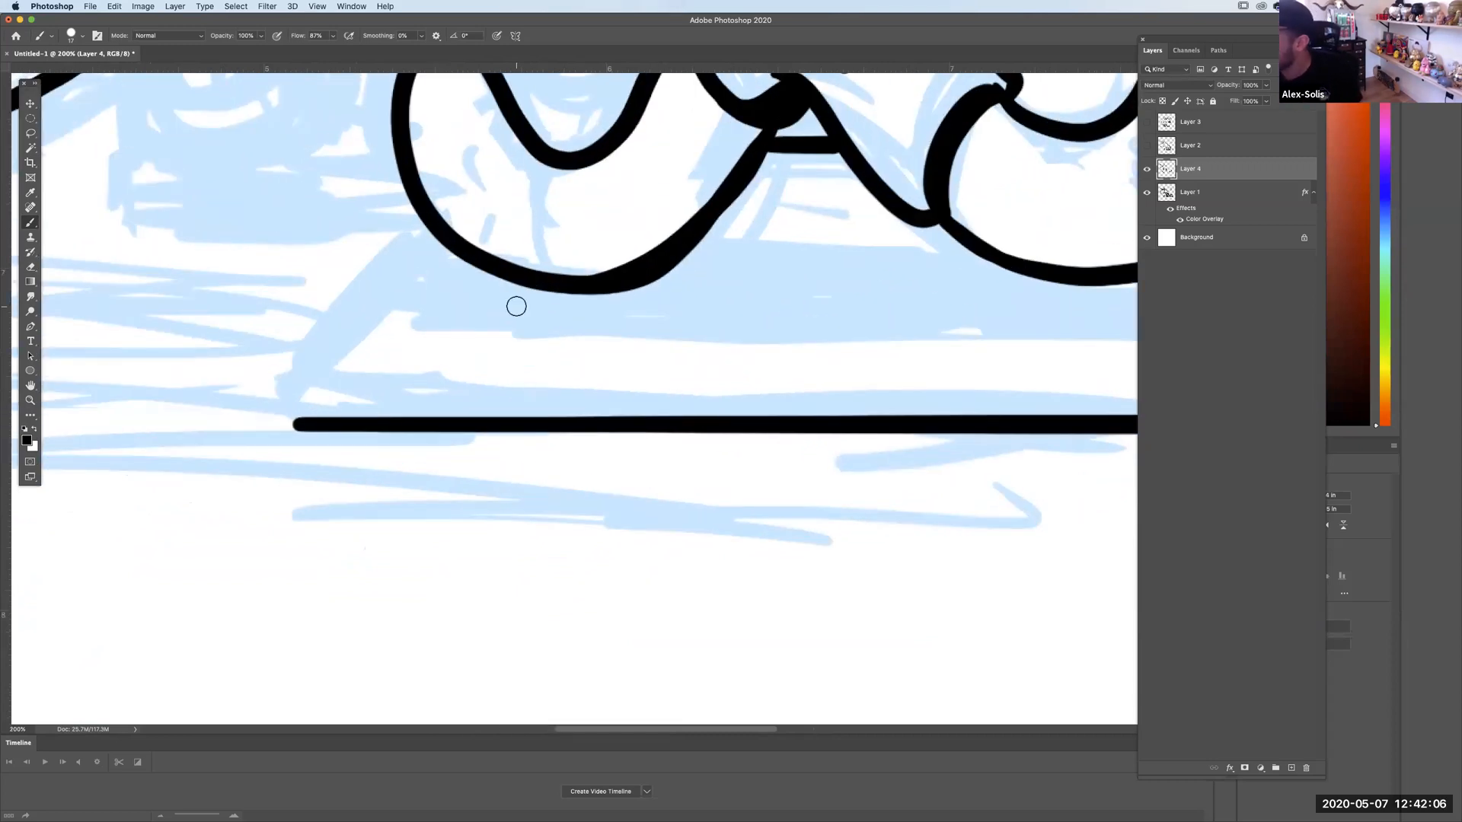
{"action": "mouse_move", "coordinate": [297, 425]}
{"action": "left_mouse_down"}
{"action": "mouse_move", "coordinate": [428, 229]}
{"action": "mouse_move", "coordinate": [298, 428]}
{"action": "left_mouse_up"}
{"action": "key", "text": "super+z"}
{"action": "key", "text": "super+z"}
{"action": "left_click_drag", "start_coordinate": [431, 233], "coordinate": [298, 424]}
{"action": "key", "text": "super+z"}
{"action": "key", "text": "super+z"}
{"action": "left_click_drag", "start_coordinate": [431, 231], "coordinate": [297, 425]}
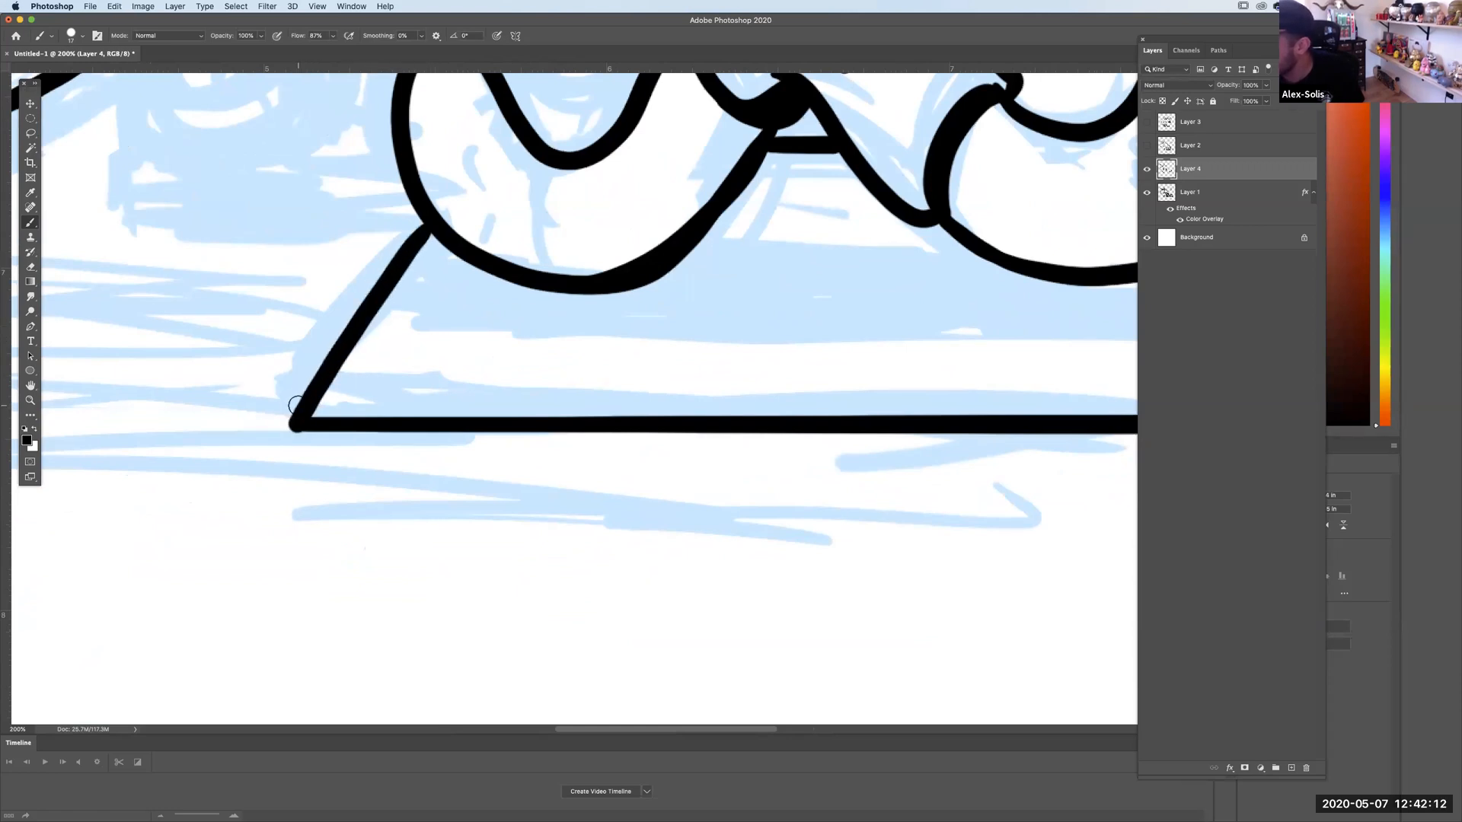
{"action": "key", "text": "super+minus"}
{"action": "key", "text": "super+minus"}
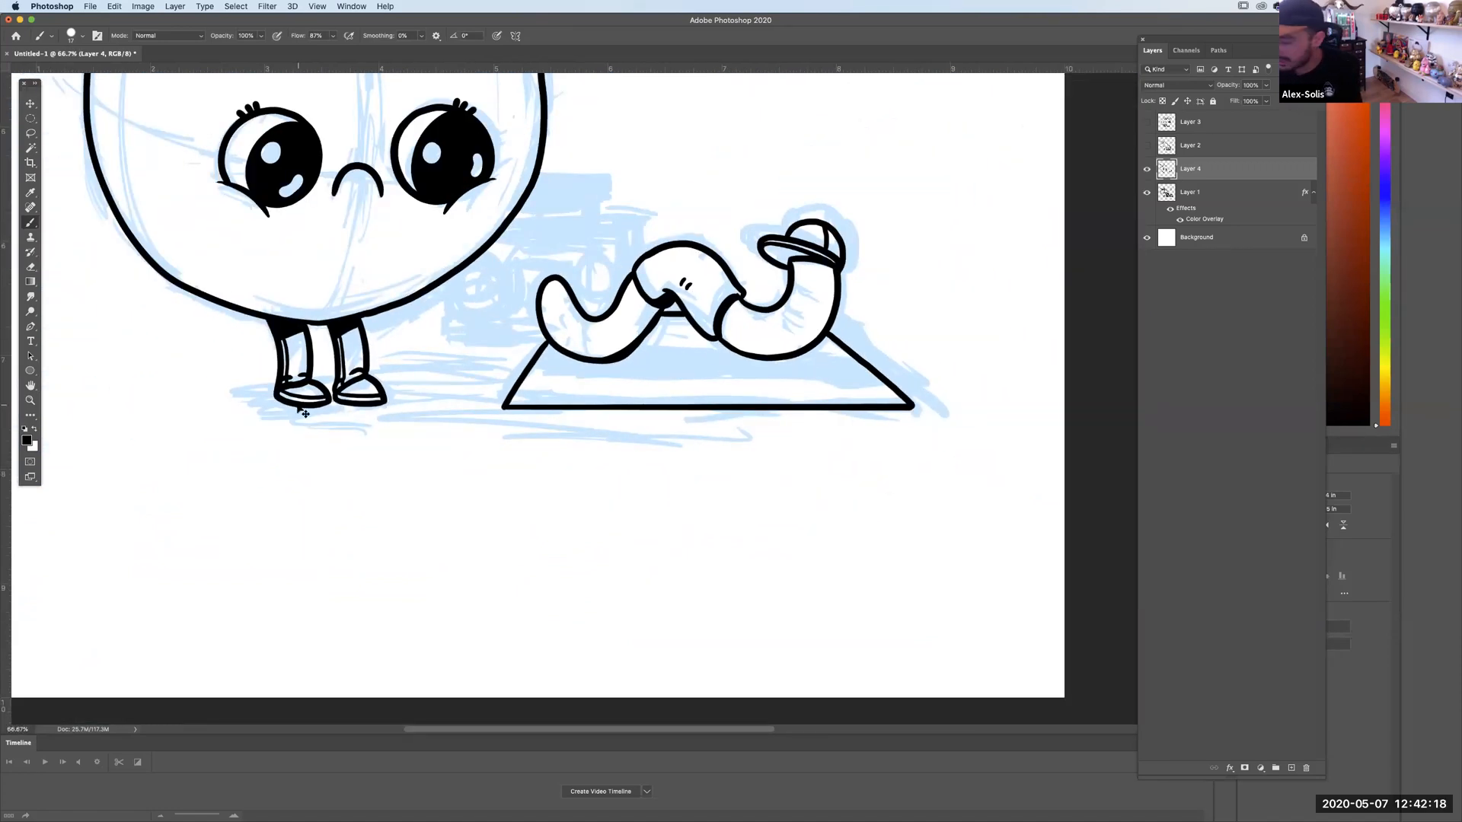
Ink a thick black horizontal shadow on the mat beneath the whole length of the worm.
{"action": "key", "text": "super+plus"}
{"action": "mouse_move", "coordinate": [754, 361]}
{"action": "left_mouse_down"}
{"action": "mouse_move", "coordinate": [597, 363]}
{"action": "mouse_move", "coordinate": [499, 326]}
{"action": "mouse_move", "coordinate": [807, 340]}
{"action": "left_mouse_up"}
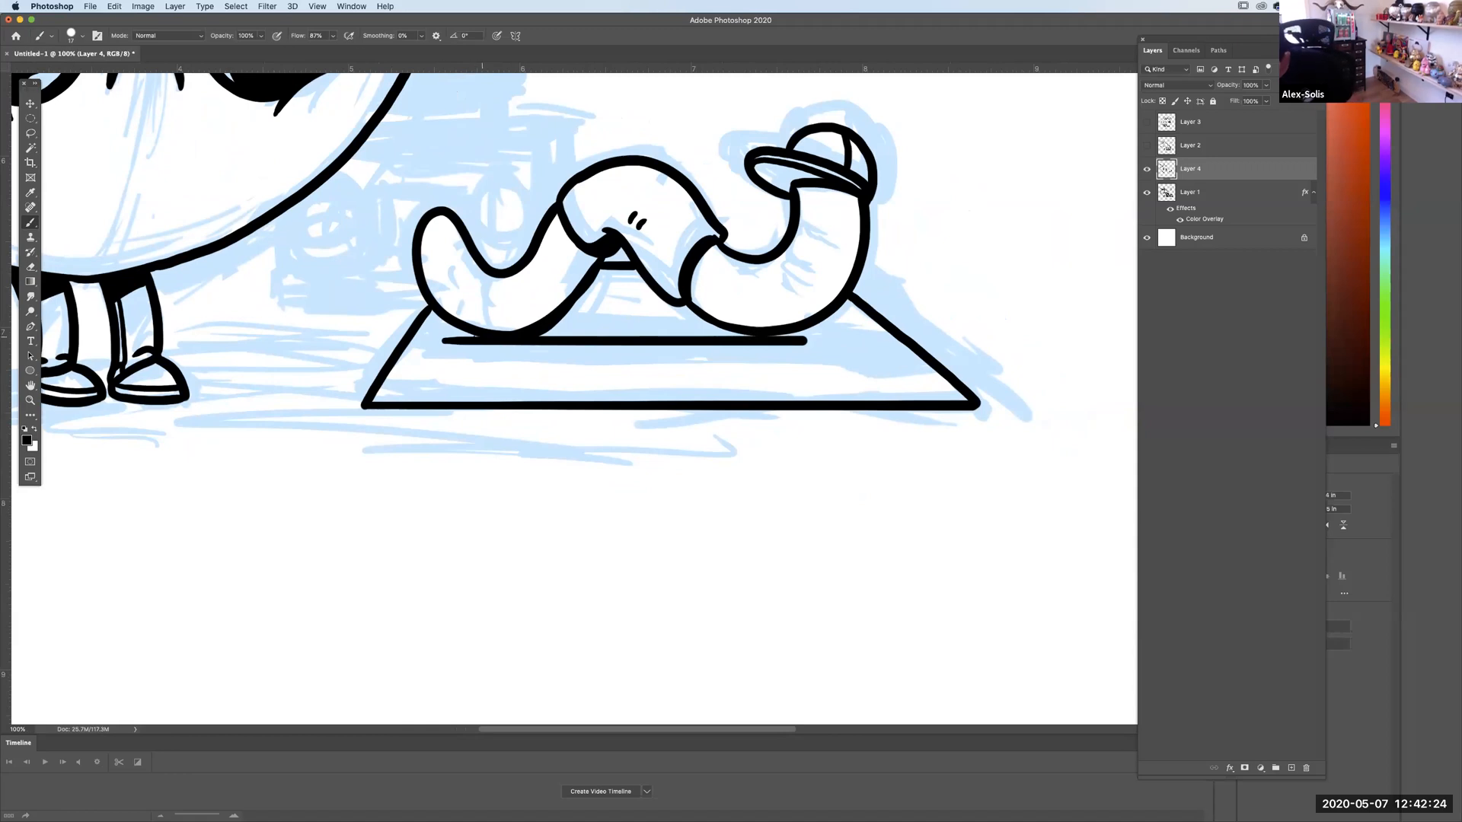
{"action": "left_click_drag", "start_coordinate": [432, 339], "coordinate": [719, 332]}
{"action": "key", "text": "super+z"}
{"action": "left_click_drag", "start_coordinate": [556, 324], "coordinate": [712, 325]}
{"action": "key", "text": "super+z"}
{"action": "mouse_move", "coordinate": [556, 325]}
{"action": "left_mouse_down"}
{"action": "mouse_move", "coordinate": [842, 329]}
{"action": "mouse_move", "coordinate": [835, 340]}
{"action": "left_mouse_up"}
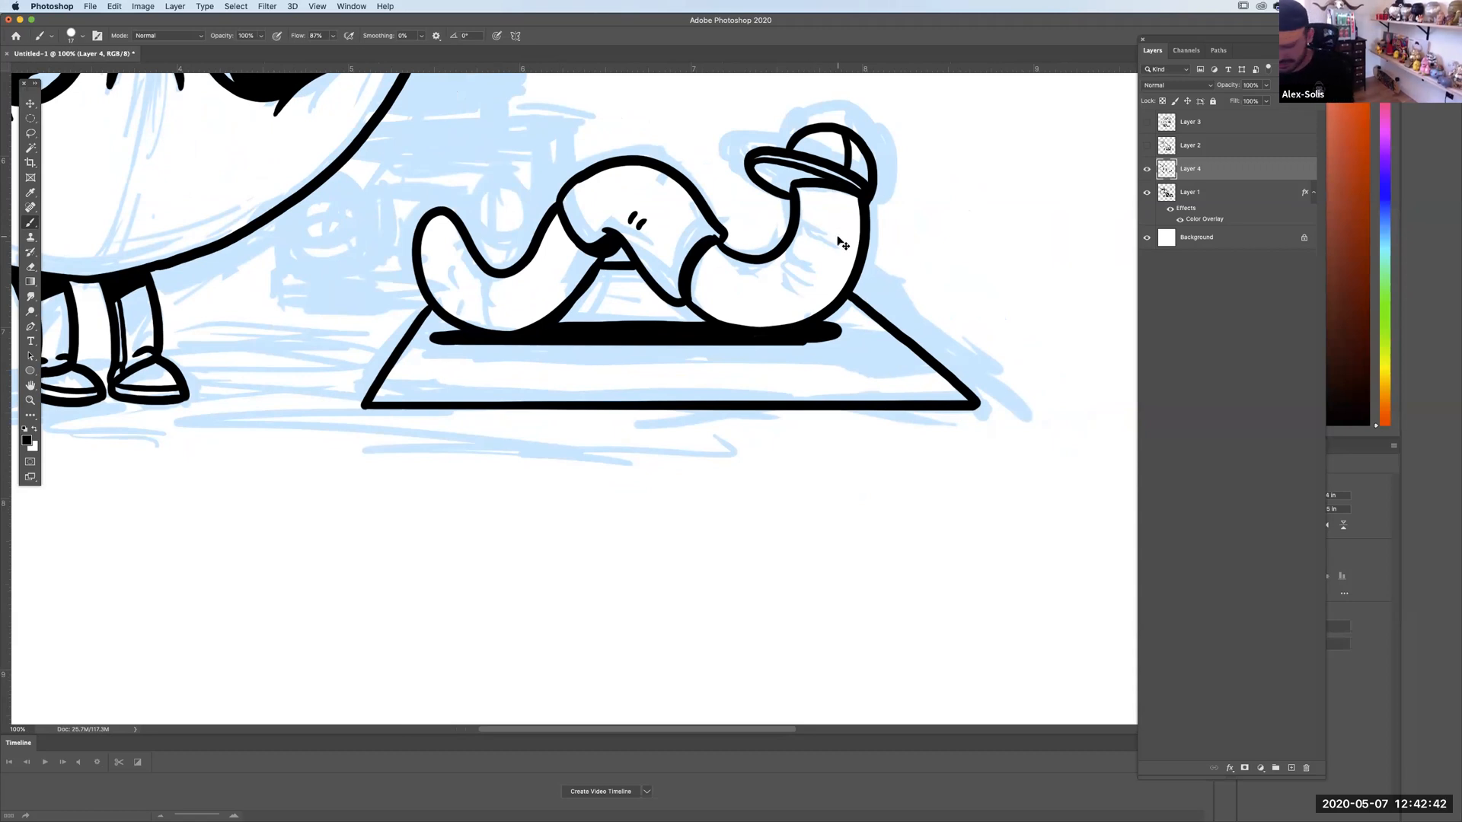
Hide the blue sketch on Layer 1 and review the inked line art alone.
{"action": "key", "text": "super+minus"}
{"action": "key", "text": "super+minus"}
{"action": "key", "text": "super+minus"}
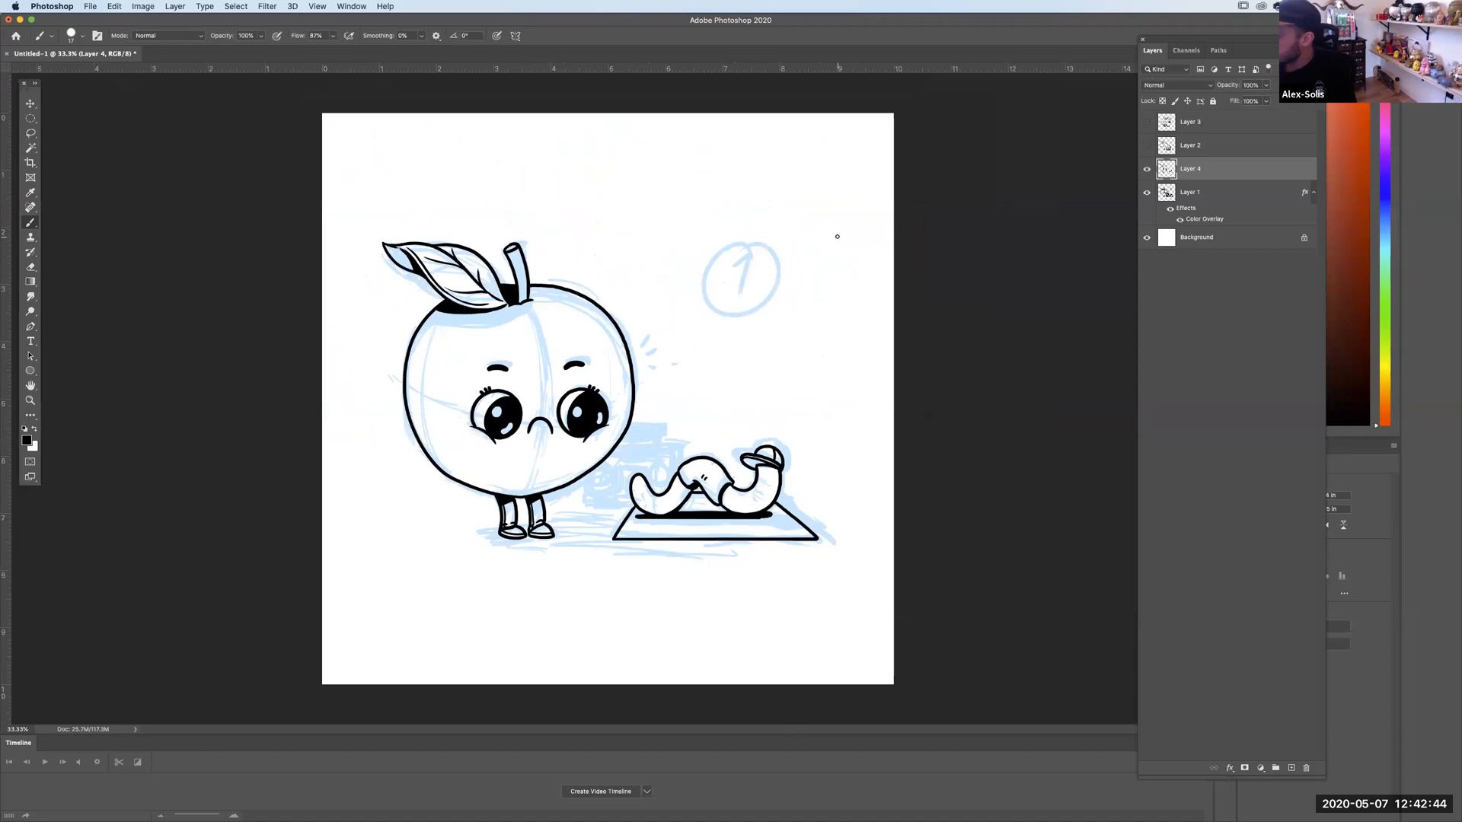
{"action": "left_click", "coordinate": [1148, 195]}
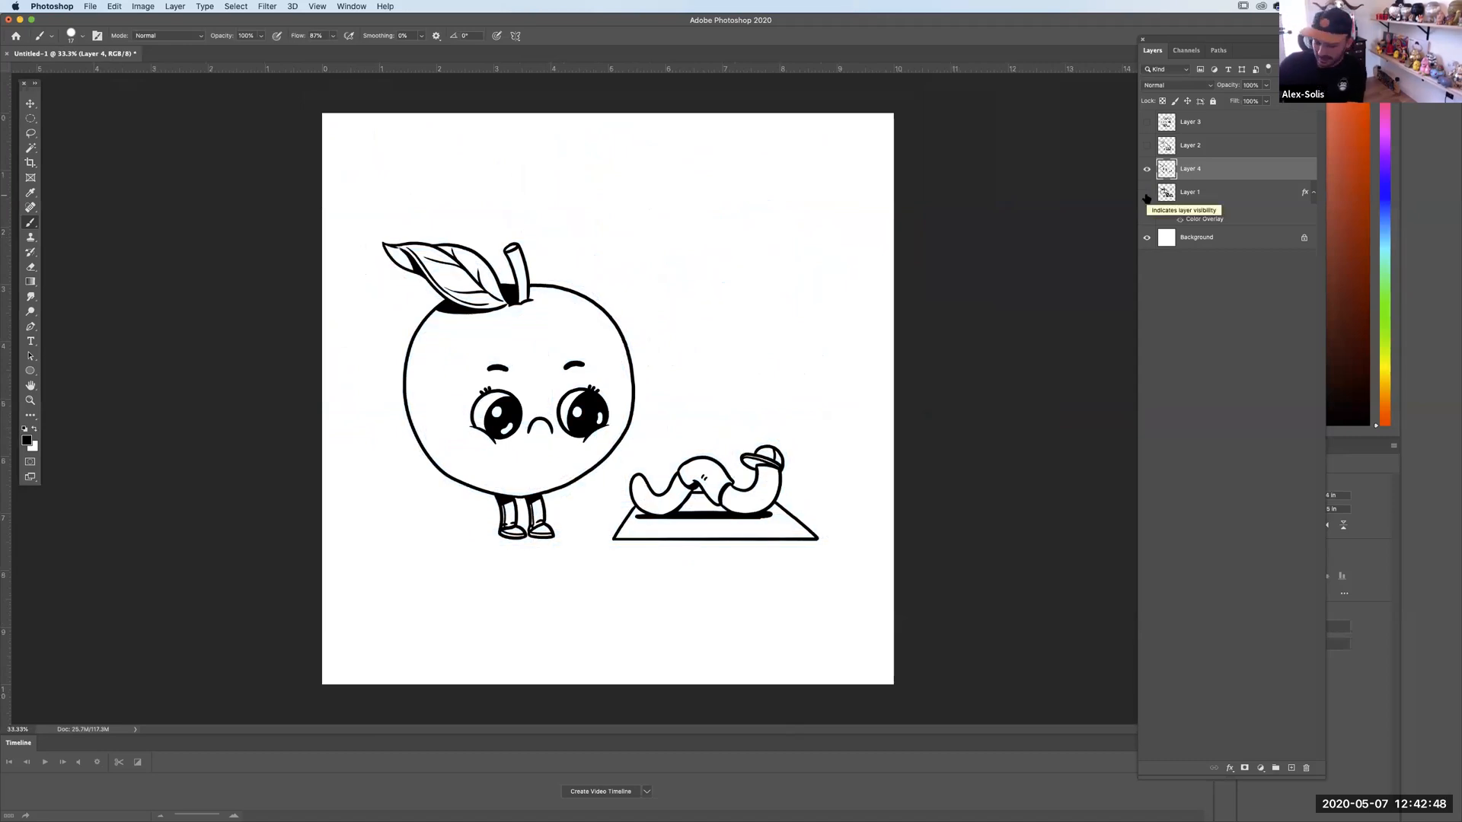
{"action": "key", "text": "super+minus"}
{"action": "key", "text": "super+plus"}
{"action": "key", "text": "super+plus"}
{"action": "key", "text": "super+plus"}
{"action": "key", "text": "super+plus"}
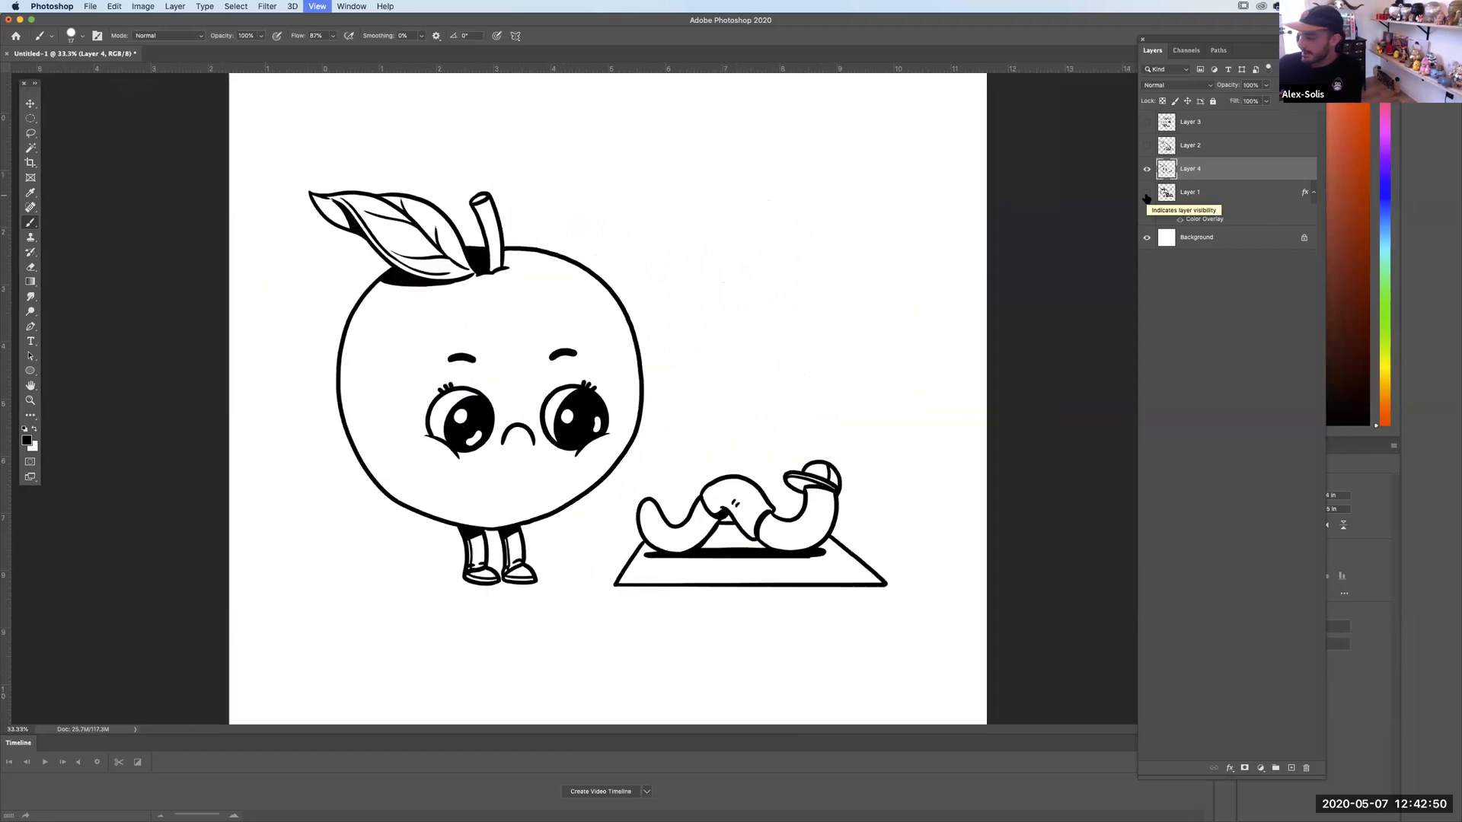
Lasso the fruit's eyes, brows and mouth and scale the face down slightly, keeping it centred on the body.
{"action": "key", "text": "l"}
{"action": "mouse_move", "coordinate": [539, 156]}
{"action": "left_mouse_down"}
{"action": "mouse_move", "coordinate": [666, 545]}
{"action": "mouse_move", "coordinate": [651, 128]}
{"action": "mouse_move", "coordinate": [533, 150]}
{"action": "left_mouse_up"}
{"action": "key", "text": "super+t"}
{"action": "left_click_drag", "start_coordinate": [858, 128], "coordinate": [826, 150]}
{"action": "key", "text": "super+minus"}
{"action": "key", "text": "super+minus"}
{"action": "left_click_drag", "start_coordinate": [674, 352], "coordinate": [700, 368]}
{"action": "key", "text": "Return"}
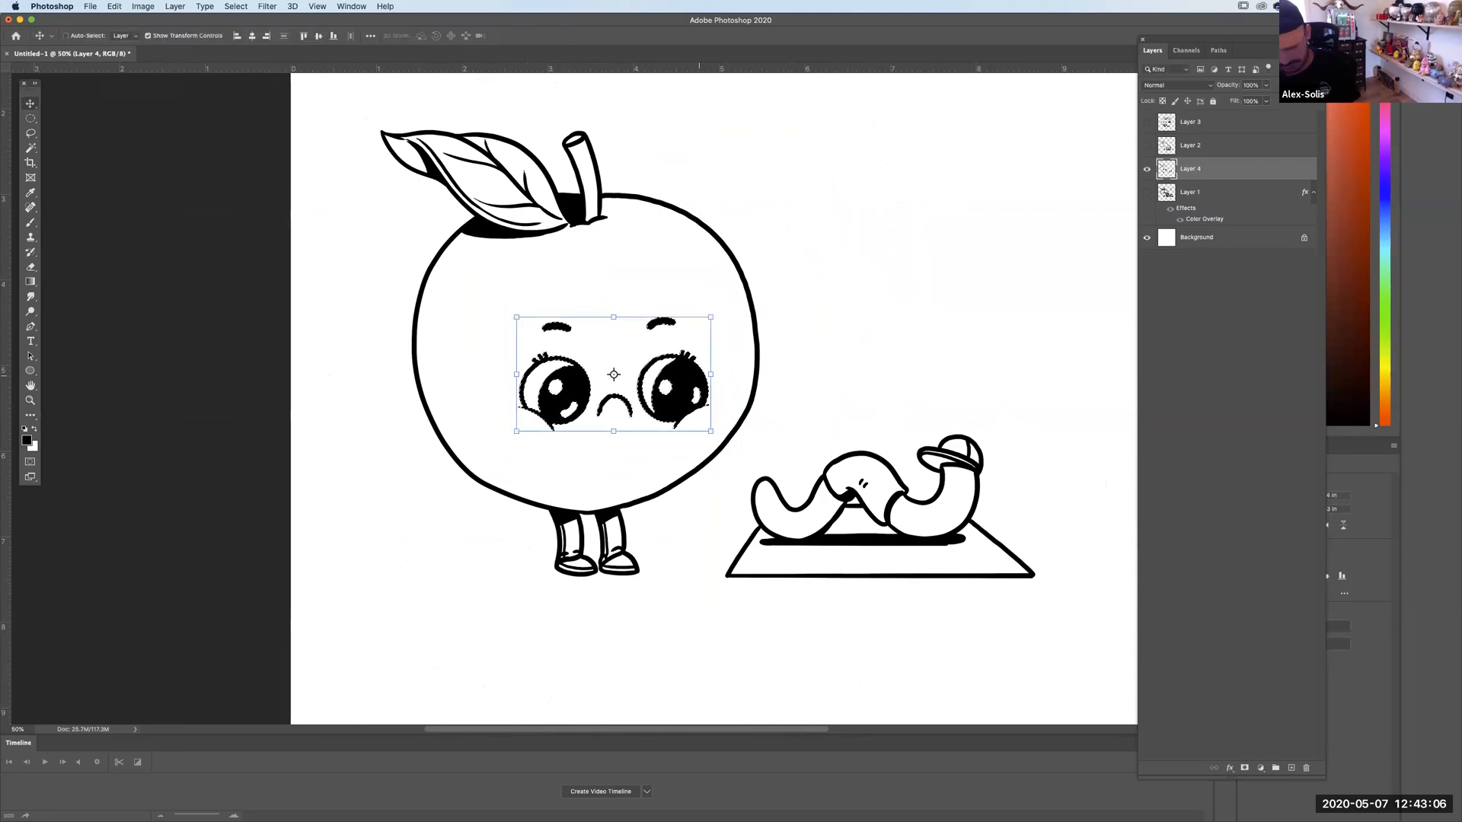
Erase the frowning mouth between the fruit's eyes.
{"action": "key", "text": "super+equal"}
{"action": "key", "text": "super+equal"}
{"action": "key", "text": "super+equal"}
{"action": "left_click", "coordinate": [33, 222]}
{"action": "left_click", "coordinate": [33, 268]}
{"action": "left_click_drag", "start_coordinate": [671, 313], "coordinate": [625, 224]}
{"action": "mouse_move", "coordinate": [497, 411]}
{"action": "left_mouse_down"}
{"action": "mouse_move", "coordinate": [545, 287]}
{"action": "mouse_move", "coordinate": [676, 350]}
{"action": "left_mouse_up"}
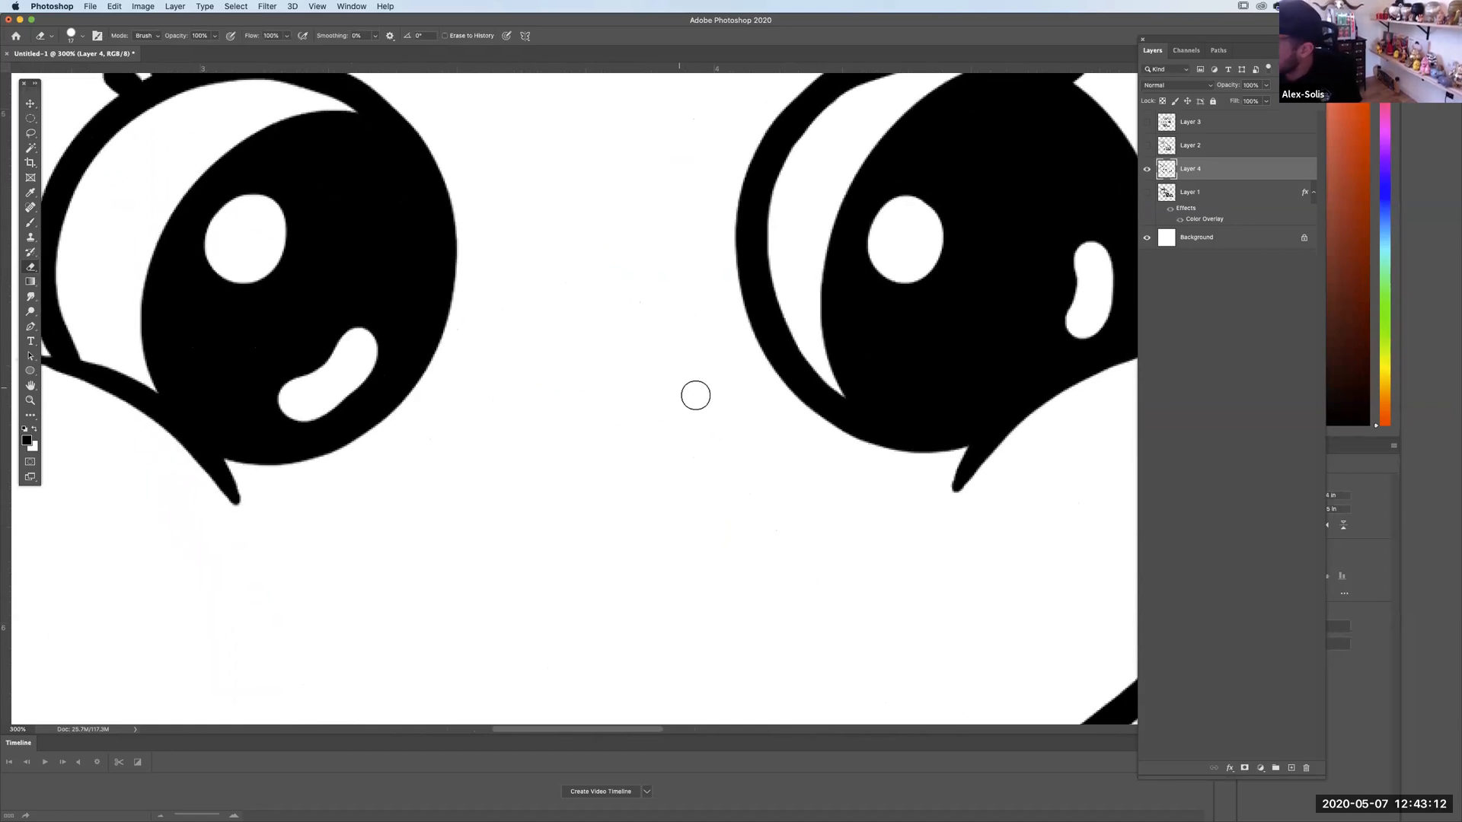
Ink a round open mouth outline below and between the fruit's eyes.
{"action": "left_click", "coordinate": [31, 221]}
{"action": "key", "text": "super+equal"}
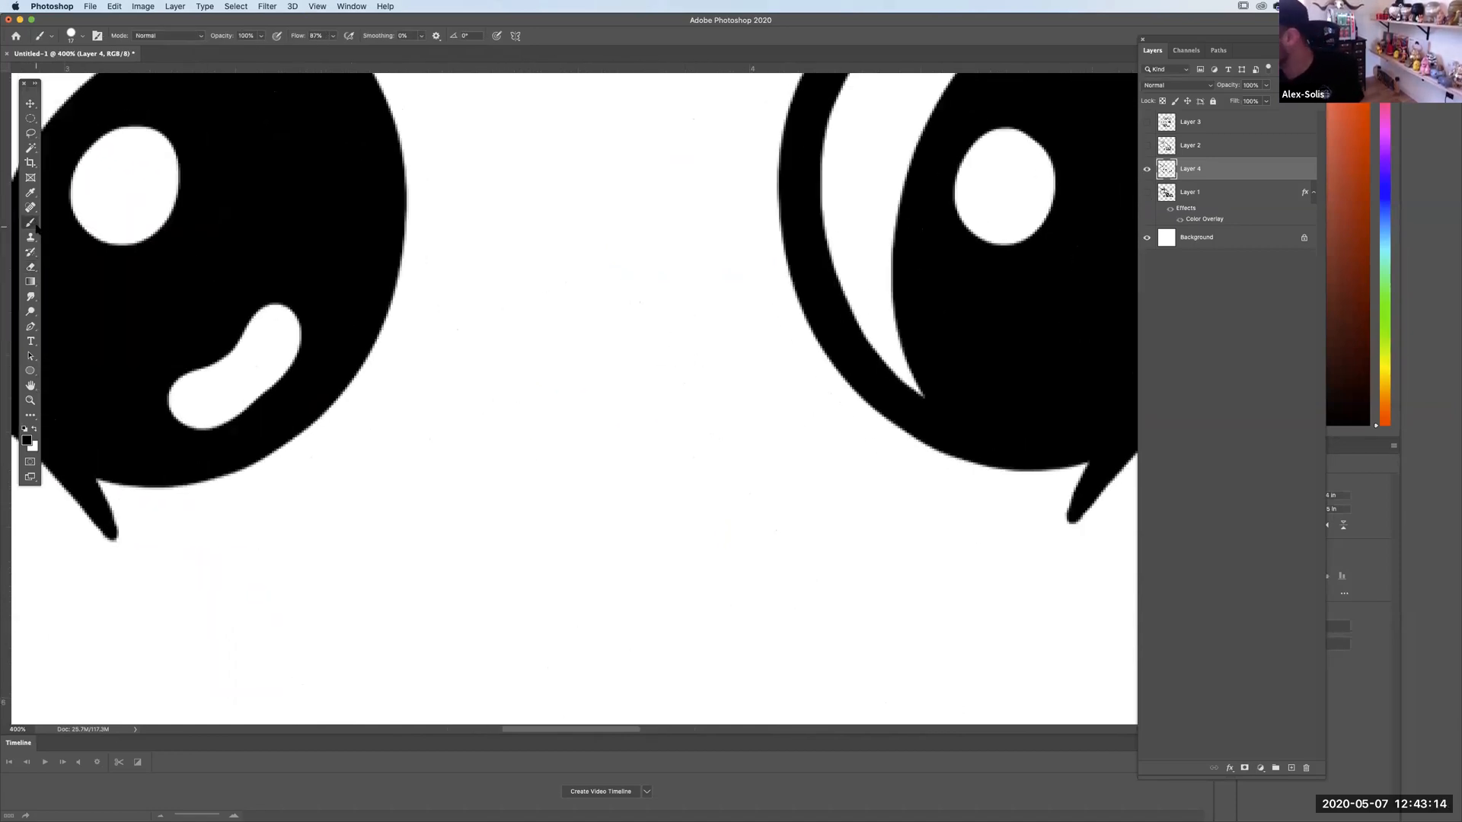
{"action": "scroll", "coordinate": [819, 362], "scroll_direction": "down", "scroll_amount": 2}
{"action": "left_click_drag", "start_coordinate": [733, 348], "coordinate": [477, 329]}
{"action": "key", "text": "super+z"}
{"action": "mouse_move", "coordinate": [764, 349]}
{"action": "left_mouse_down"}
{"action": "mouse_move", "coordinate": [645, 328]}
{"action": "mouse_move", "coordinate": [512, 480]}
{"action": "left_mouse_up"}
{"action": "key", "text": "super+z"}
{"action": "mouse_move", "coordinate": [751, 343]}
{"action": "left_mouse_down"}
{"action": "mouse_move", "coordinate": [541, 467]}
{"action": "mouse_move", "coordinate": [705, 325]}
{"action": "mouse_move", "coordinate": [594, 333]}
{"action": "mouse_move", "coordinate": [746, 364]}
{"action": "mouse_move", "coordinate": [770, 336]}
{"action": "mouse_move", "coordinate": [532, 489]}
{"action": "mouse_move", "coordinate": [639, 284]}
{"action": "left_mouse_up"}
{"action": "key", "text": "super+z"}
{"action": "key", "text": "super+z"}
Draw a curved tongue and two upper teeth inside the mouth, filling the space between them black.
{"action": "left_click_drag", "start_coordinate": [542, 449], "coordinate": [750, 499]}
{"action": "mouse_move", "coordinate": [556, 384]}
{"action": "left_mouse_down"}
{"action": "mouse_move", "coordinate": [617, 343]}
{"action": "mouse_move", "coordinate": [659, 336]}
{"action": "mouse_move", "coordinate": [705, 391]}
{"action": "mouse_move", "coordinate": [762, 397]}
{"action": "left_mouse_up"}
{"action": "key", "text": "super+z"}
{"action": "mouse_move", "coordinate": [549, 384]}
{"action": "left_mouse_down"}
{"action": "mouse_move", "coordinate": [552, 407]}
{"action": "mouse_move", "coordinate": [681, 411]}
{"action": "mouse_move", "coordinate": [754, 438]}
{"action": "mouse_move", "coordinate": [762, 465]}
{"action": "left_mouse_up"}
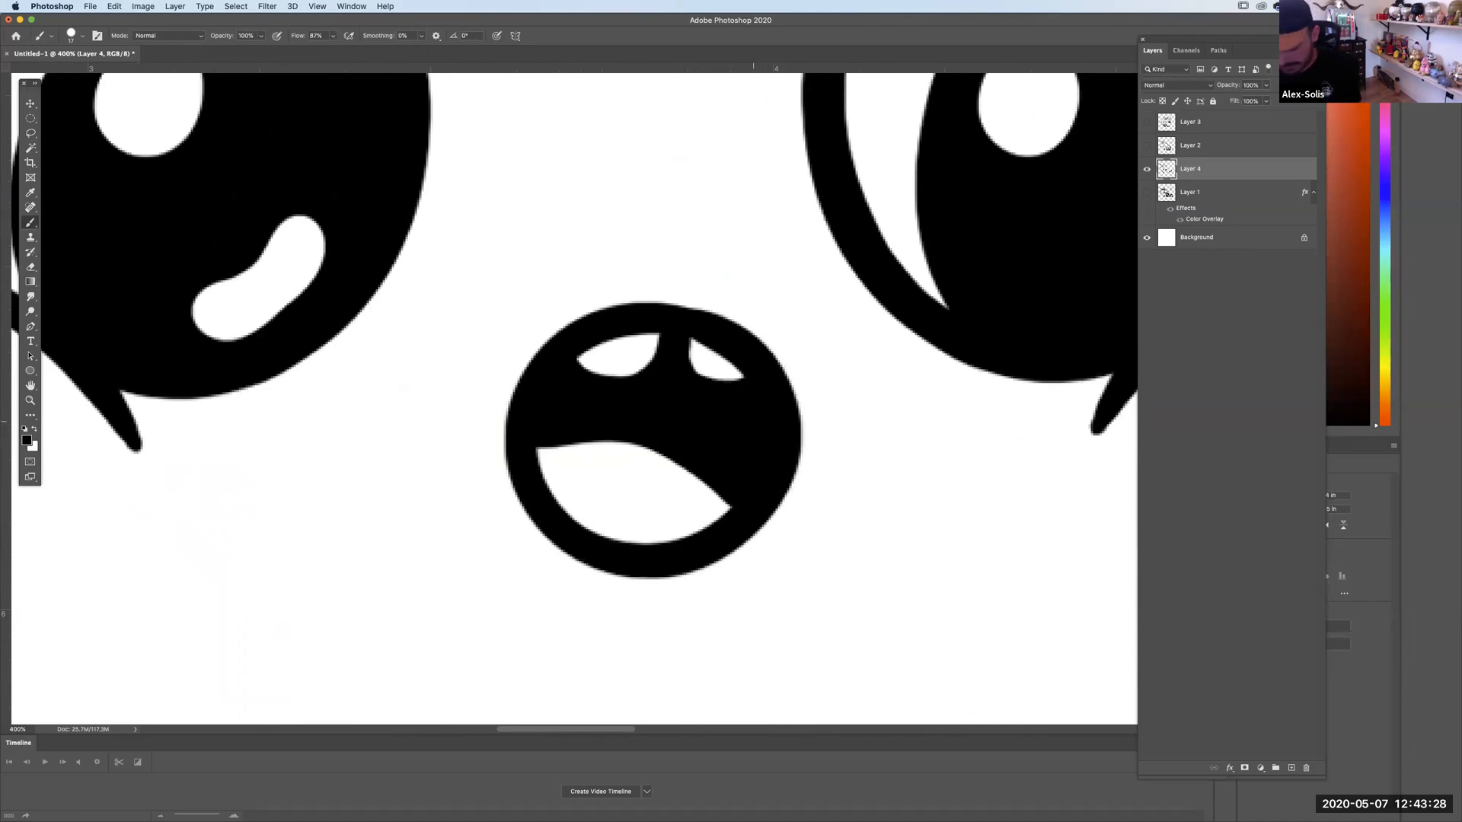
{"action": "key", "text": "super+minus"}
{"action": "key", "text": "super+minus"}
{"action": "key", "text": "super+minus"}
{"action": "key", "text": "super+minus"}
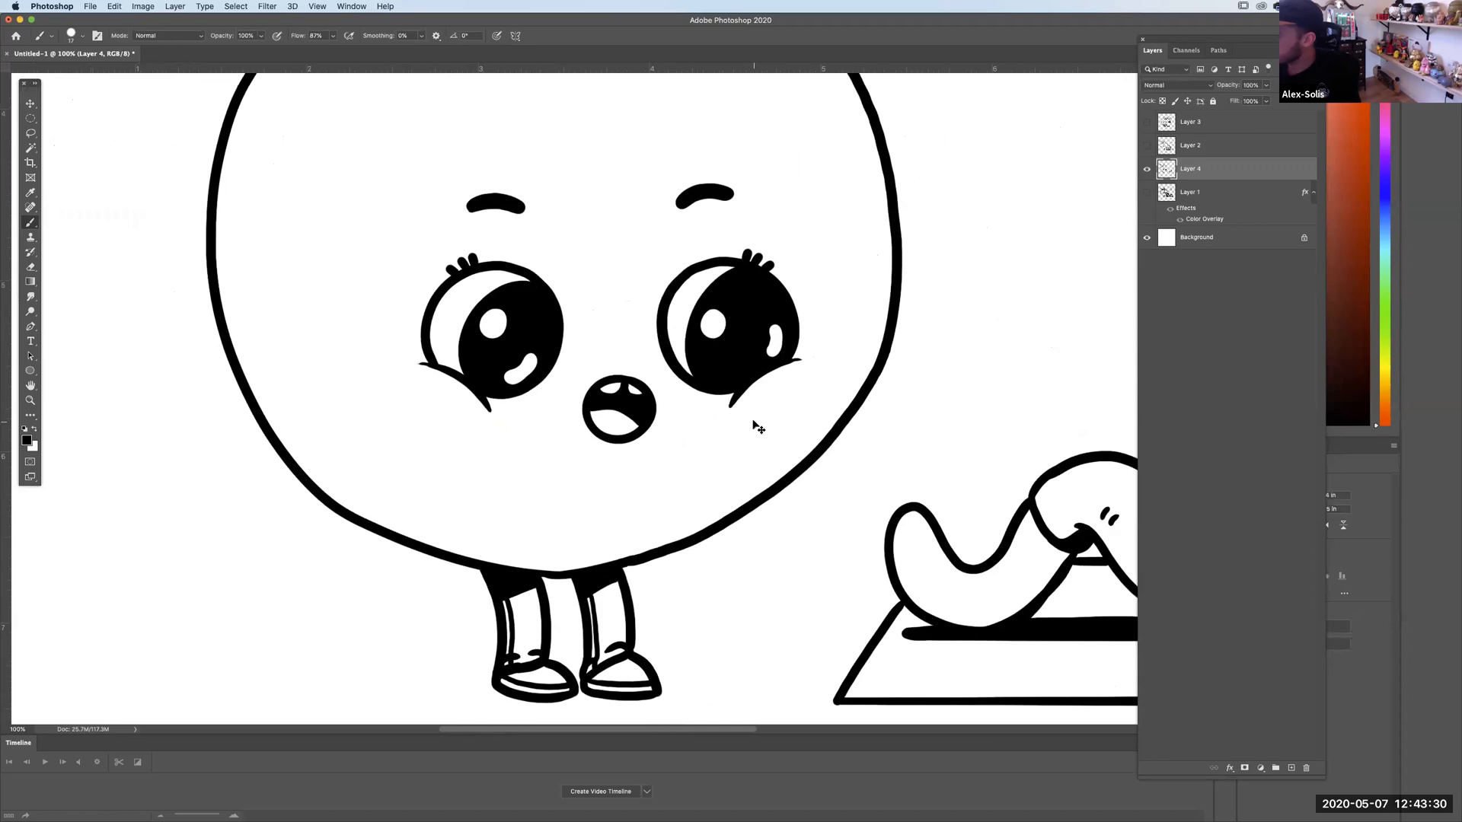
{"action": "key", "text": "super+minus"}
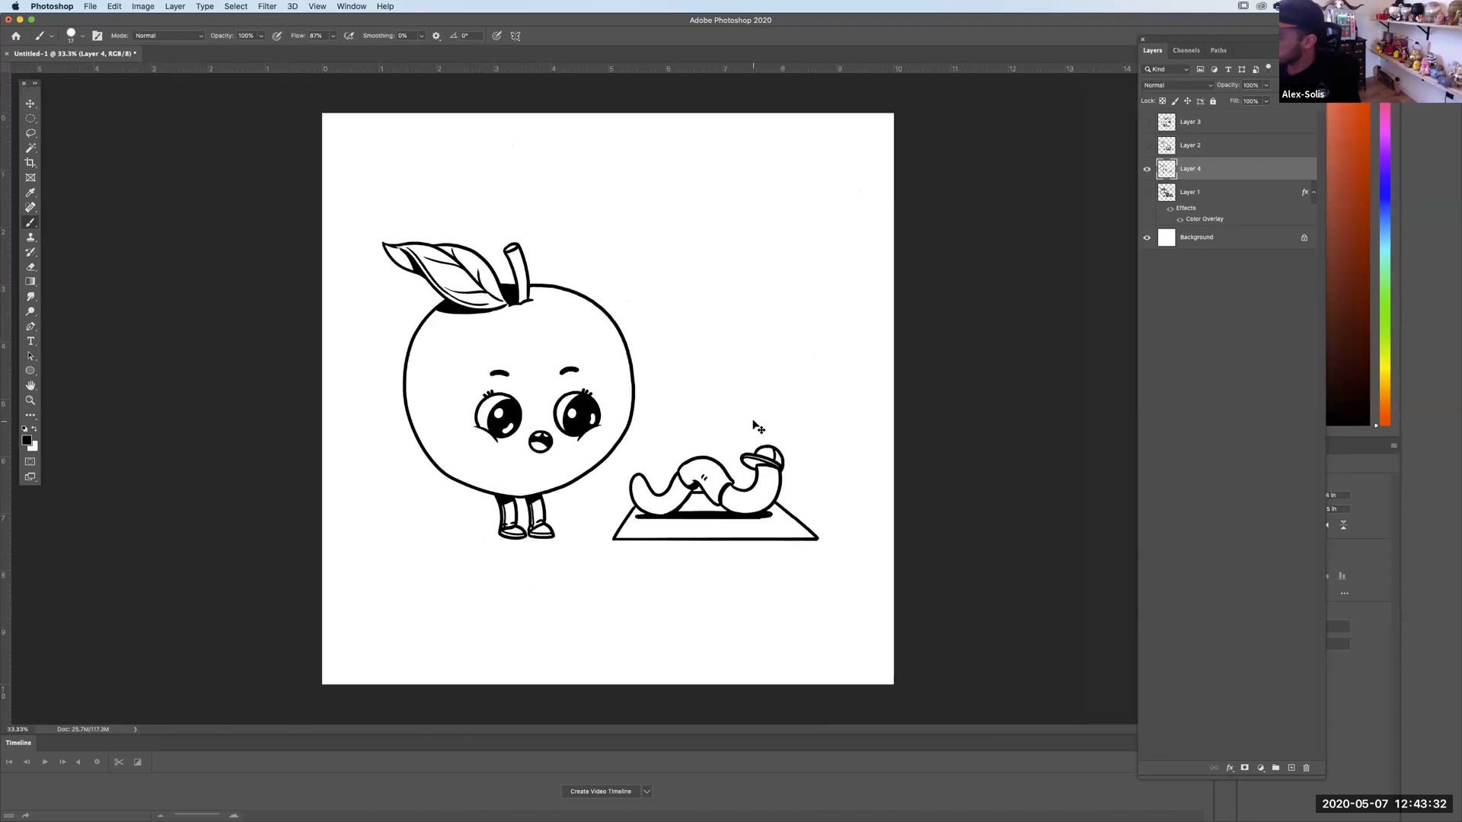
Lasso the mouth, move it up closer between the eyes, and deselect it.
{"action": "key", "text": "super+equal"}
{"action": "left_click", "coordinate": [32, 133]}
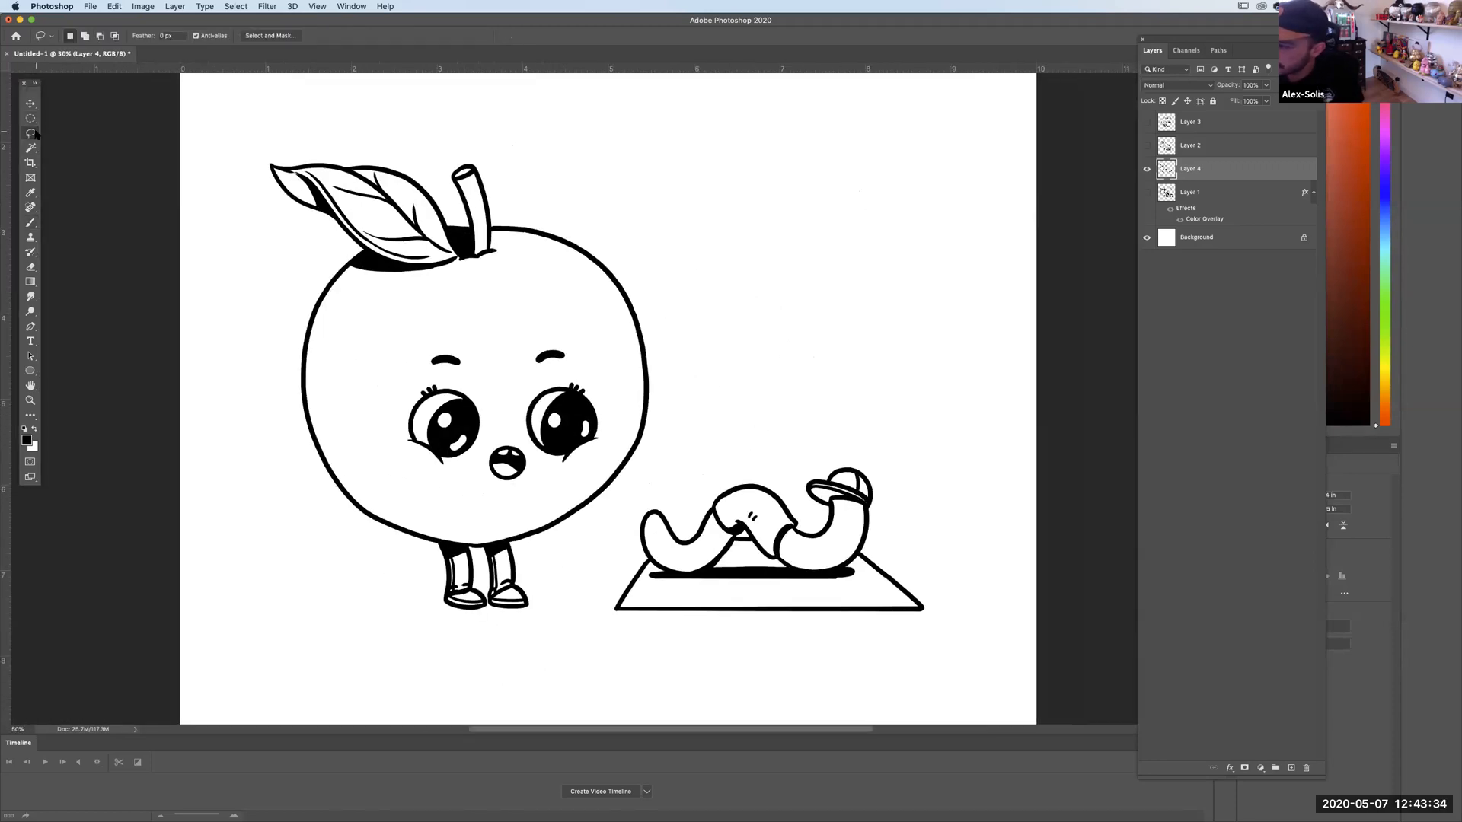
{"action": "key", "text": "v"}
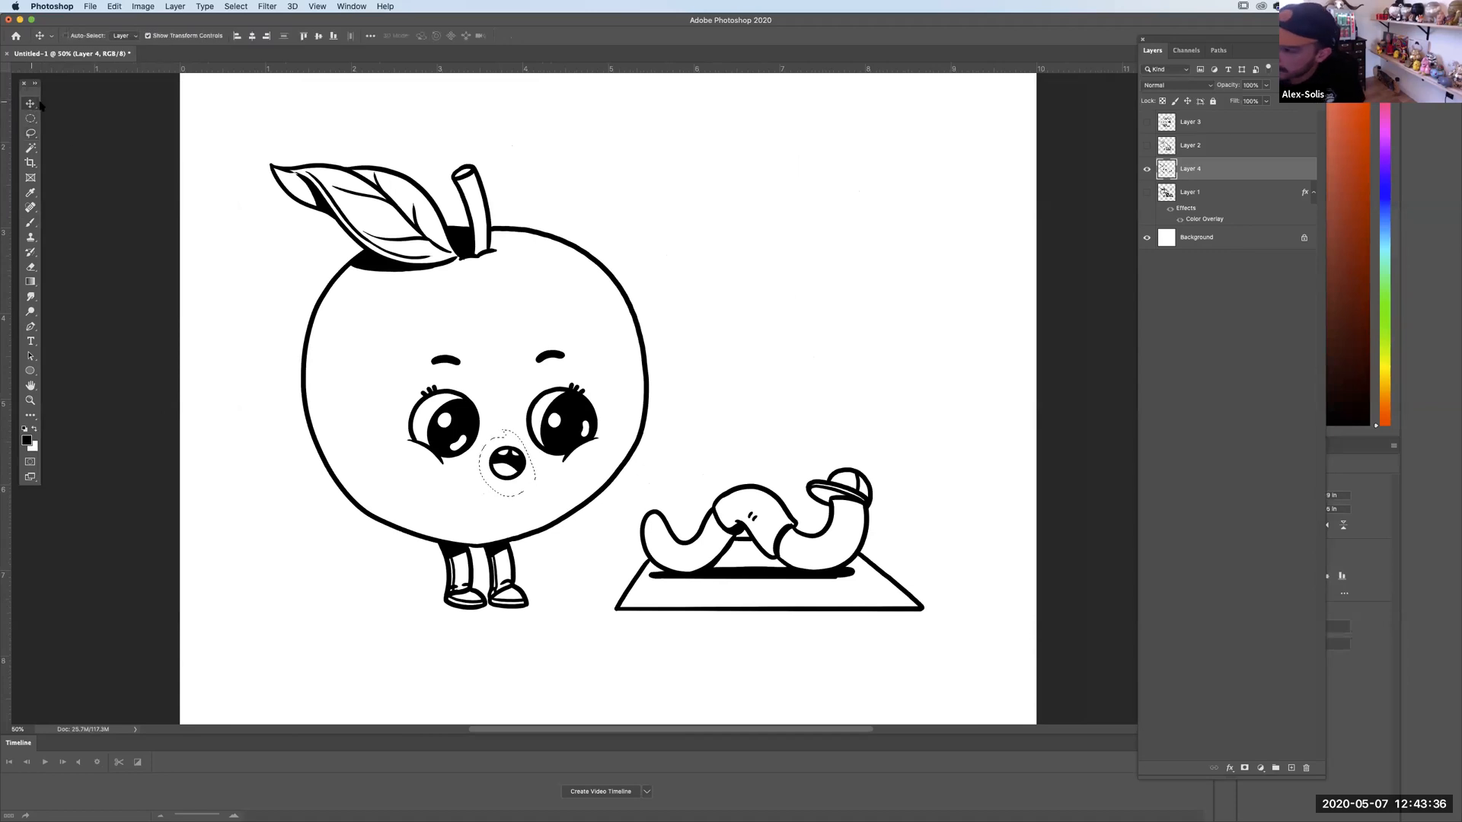
{"action": "left_click_drag", "start_coordinate": [529, 429], "coordinate": [527, 419]}
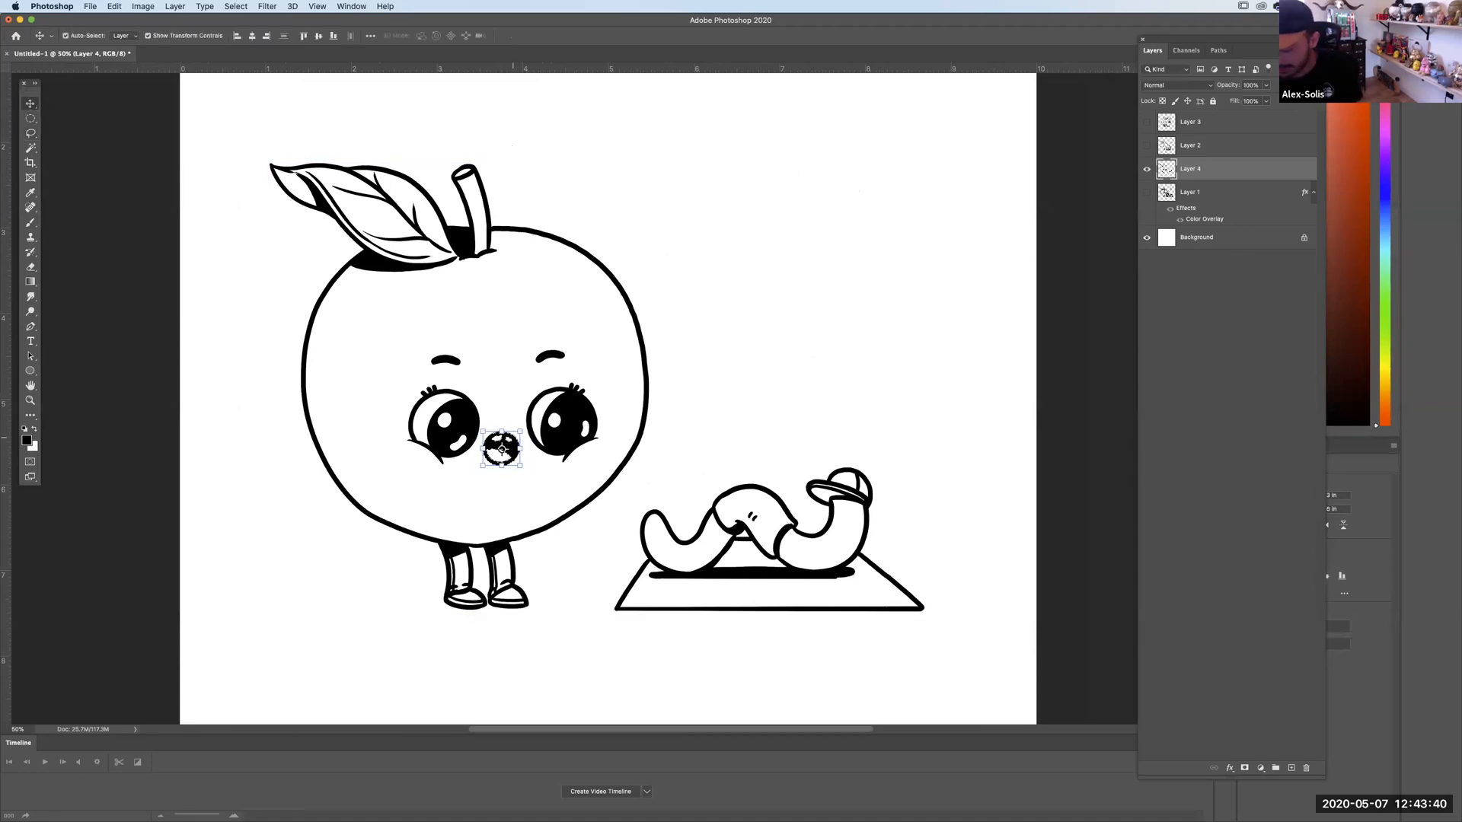
{"action": "scroll", "coordinate": [533, 578], "scroll_direction": "up", "scroll_amount": 5}
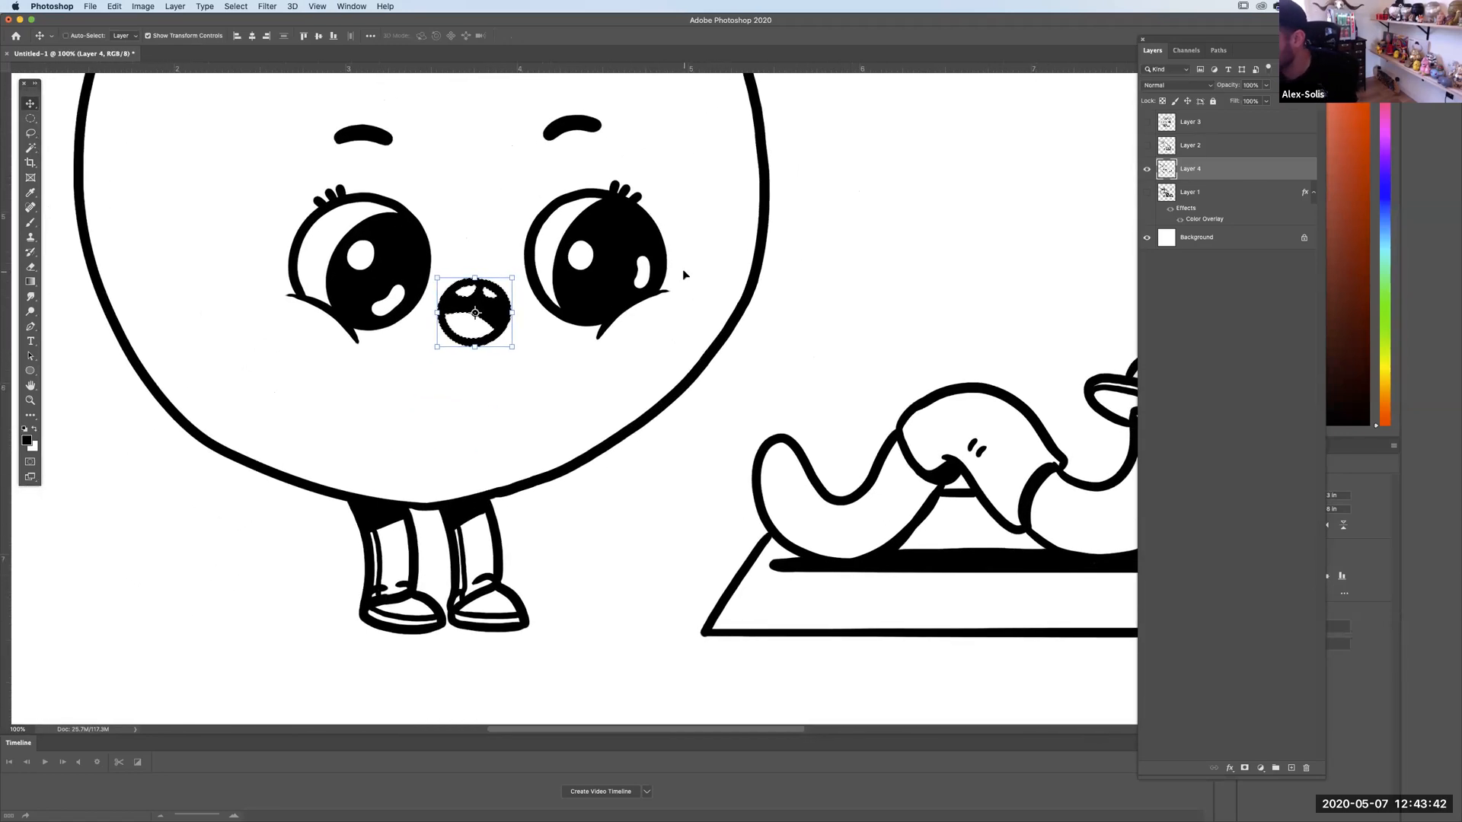
{"action": "left_click_drag", "start_coordinate": [476, 312], "coordinate": [486, 316]}
{"action": "key", "text": "super+d"}
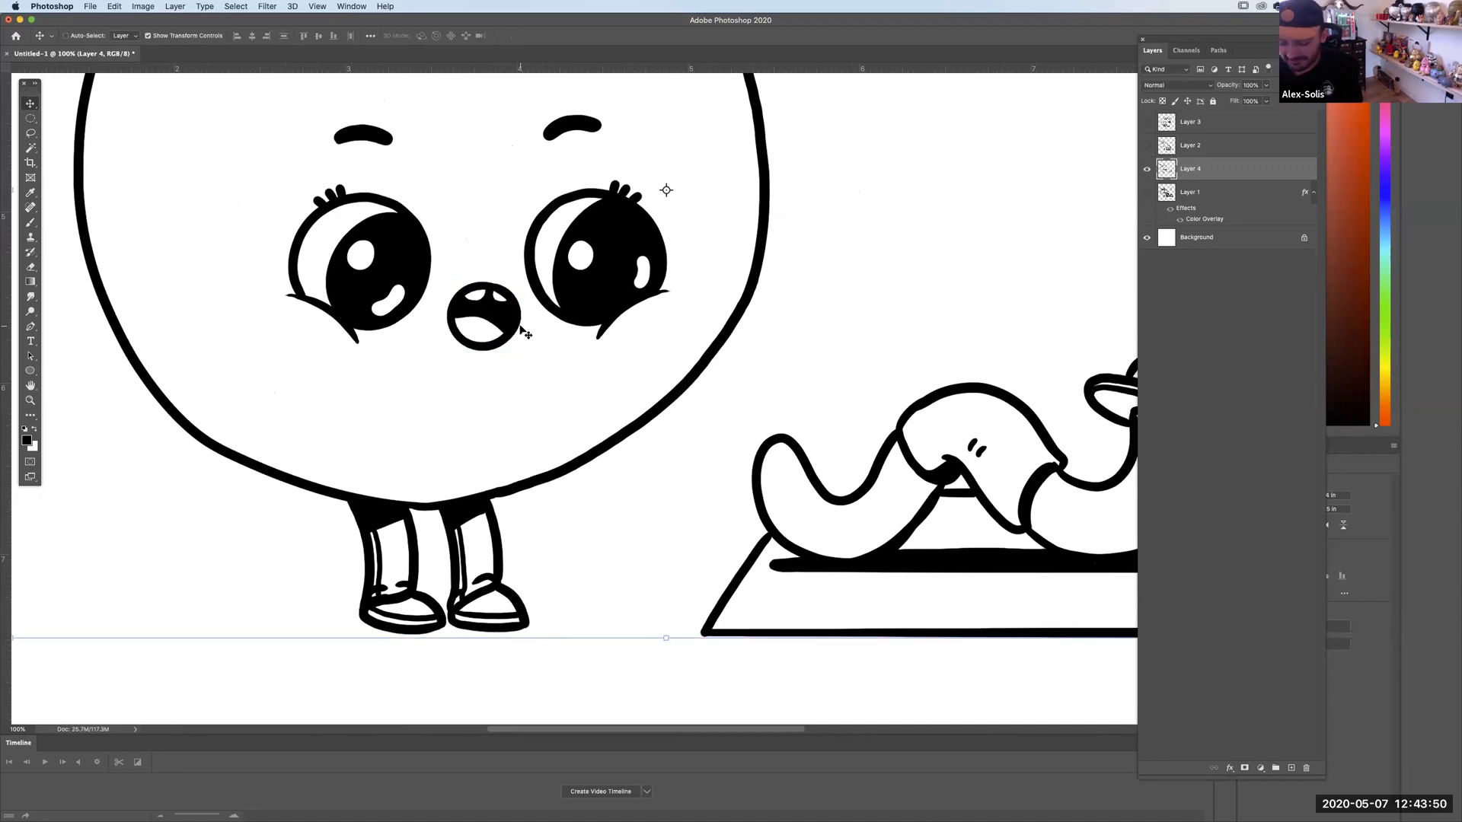
Lasso the worm with its mat, move them left closer to the fruit character, and deselect.
{"action": "key", "text": "super+minus"}
{"action": "key", "text": "super+minus"}
{"action": "key", "text": "super+minus"}
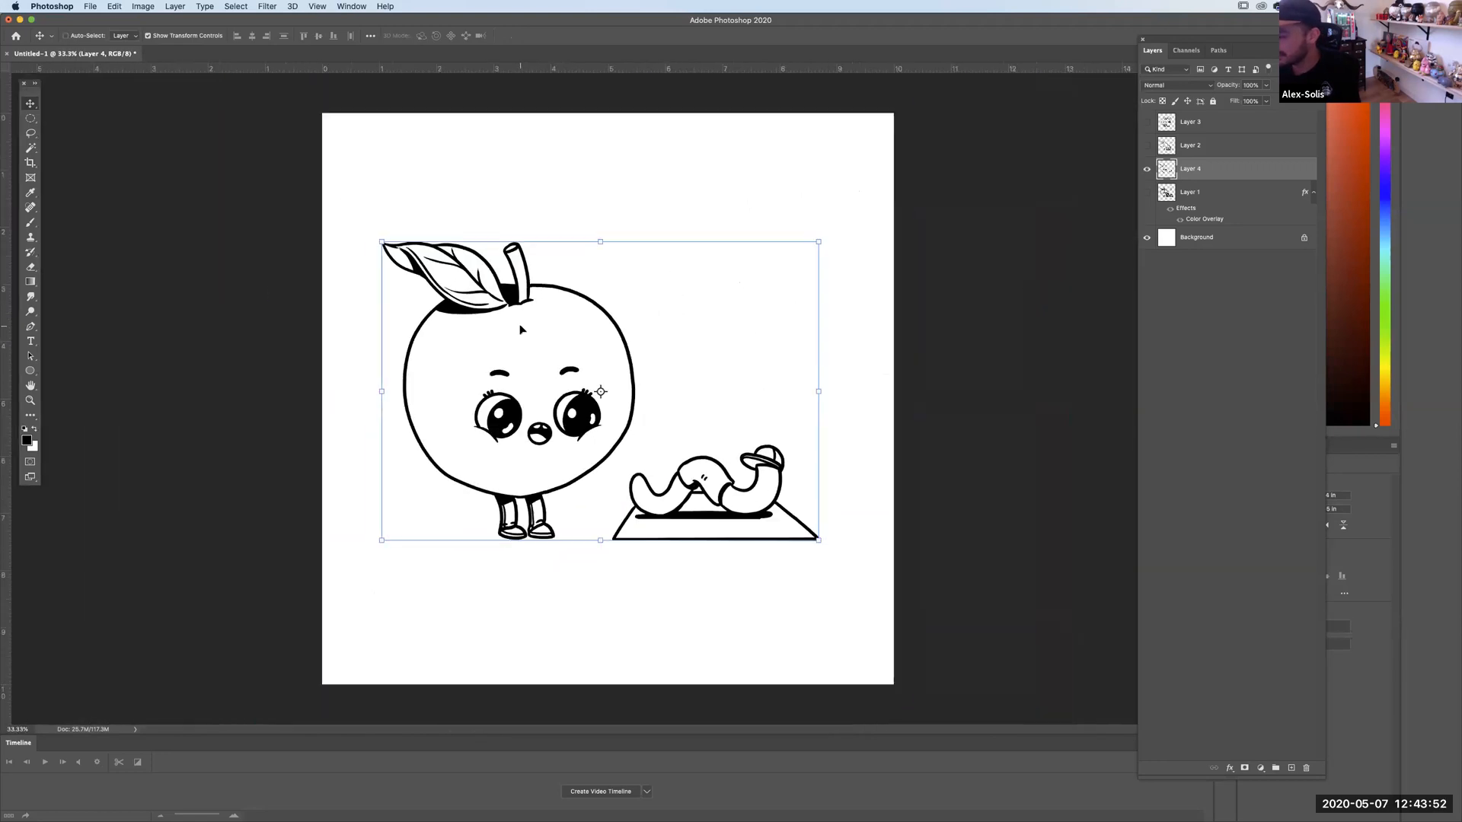
{"action": "left_click", "coordinate": [31, 133]}
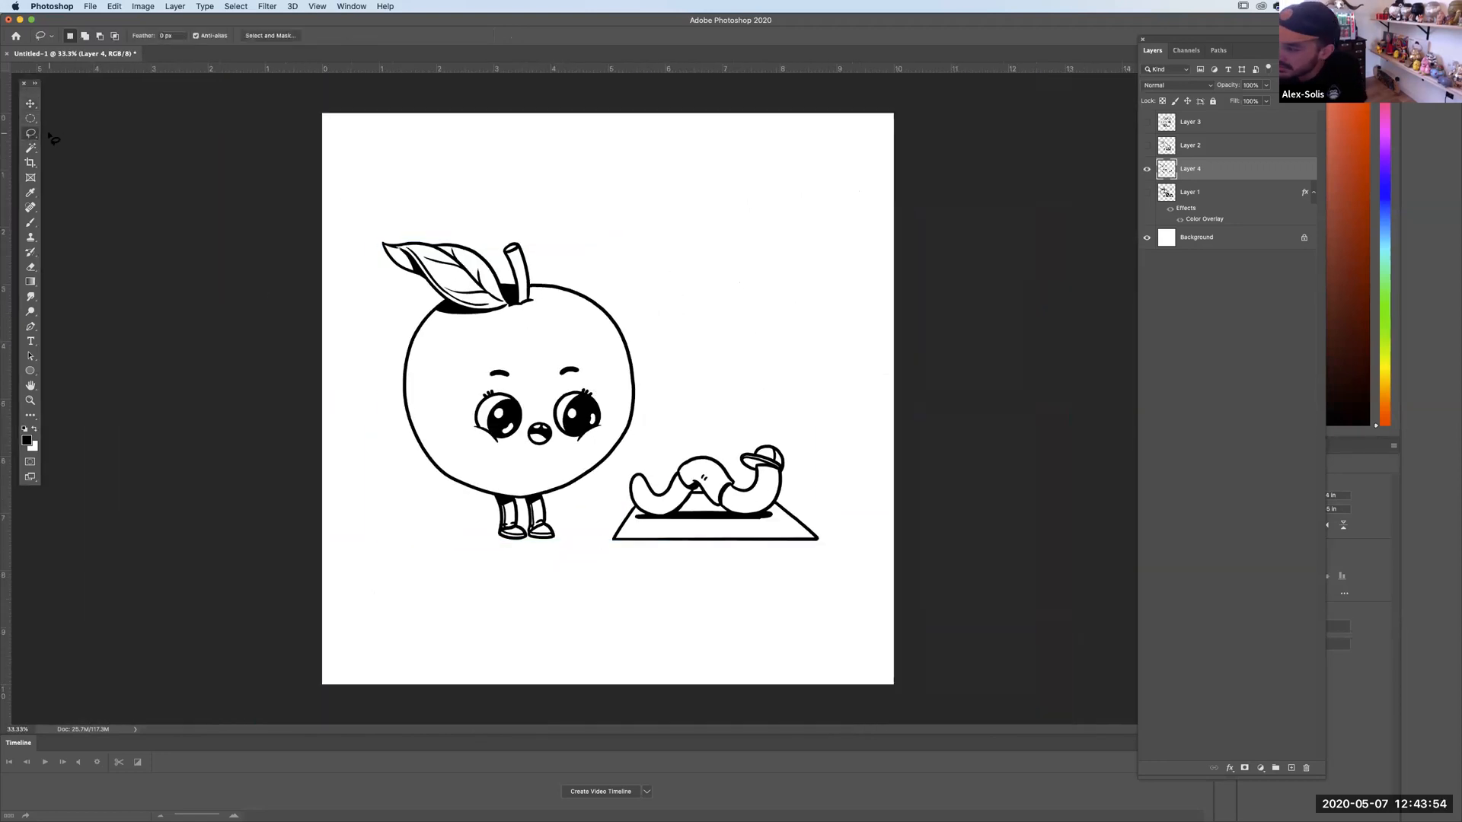
{"action": "mouse_move", "coordinate": [662, 442]}
{"action": "left_mouse_down"}
{"action": "mouse_move", "coordinate": [665, 587]}
{"action": "mouse_move", "coordinate": [671, 395]}
{"action": "mouse_move", "coordinate": [588, 567]}
{"action": "mouse_move", "coordinate": [670, 396]}
{"action": "left_mouse_up"}
{"action": "key", "text": "v"}
{"action": "left_click_drag", "start_coordinate": [774, 482], "coordinate": [758, 486]}
{"action": "key", "text": "ctrl+d"}
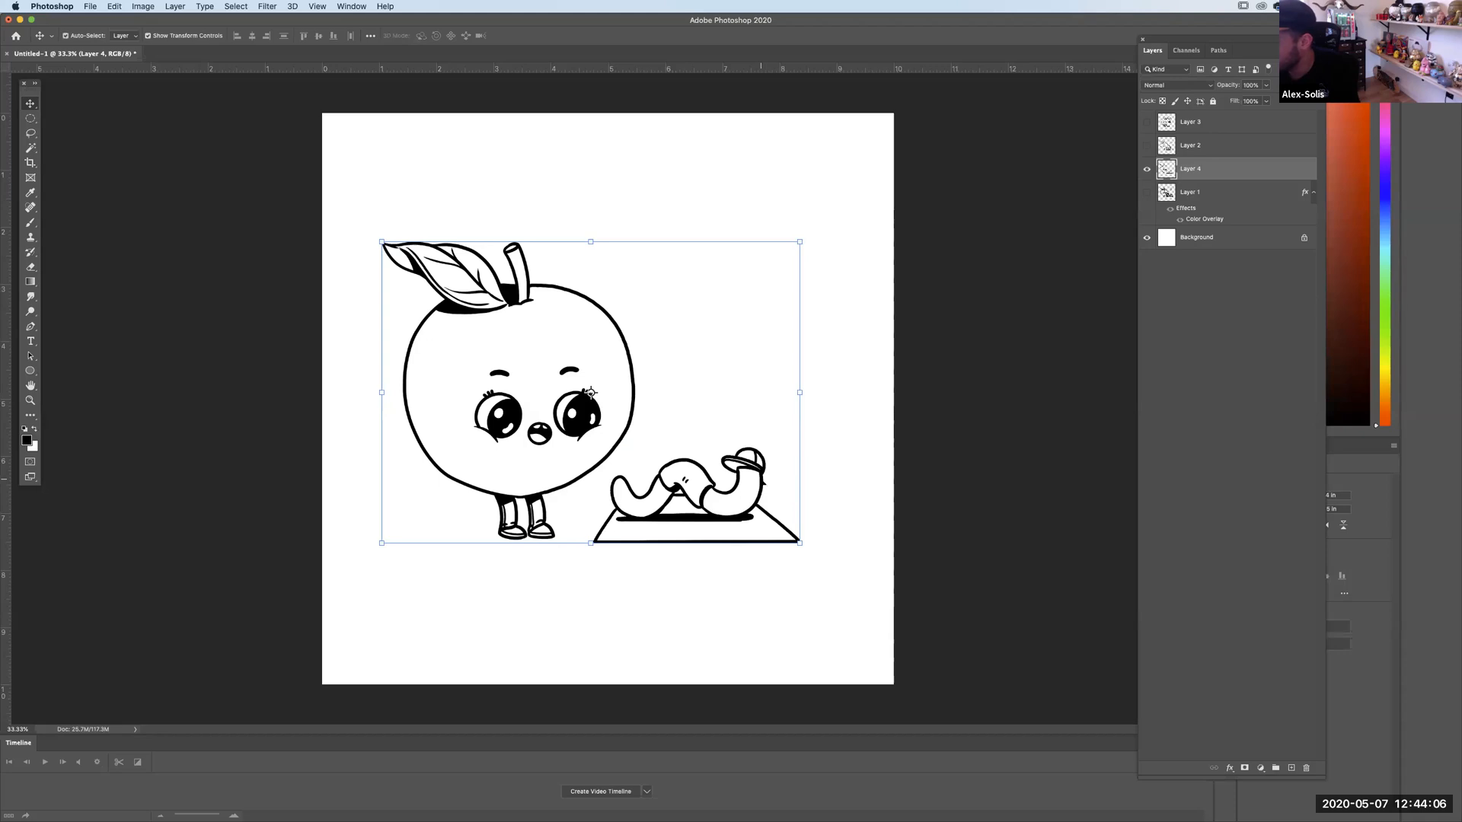
{"action": "key", "text": "ctrl+="}
{"action": "key", "text": "ctrl+="}
{"action": "key", "text": "b"}
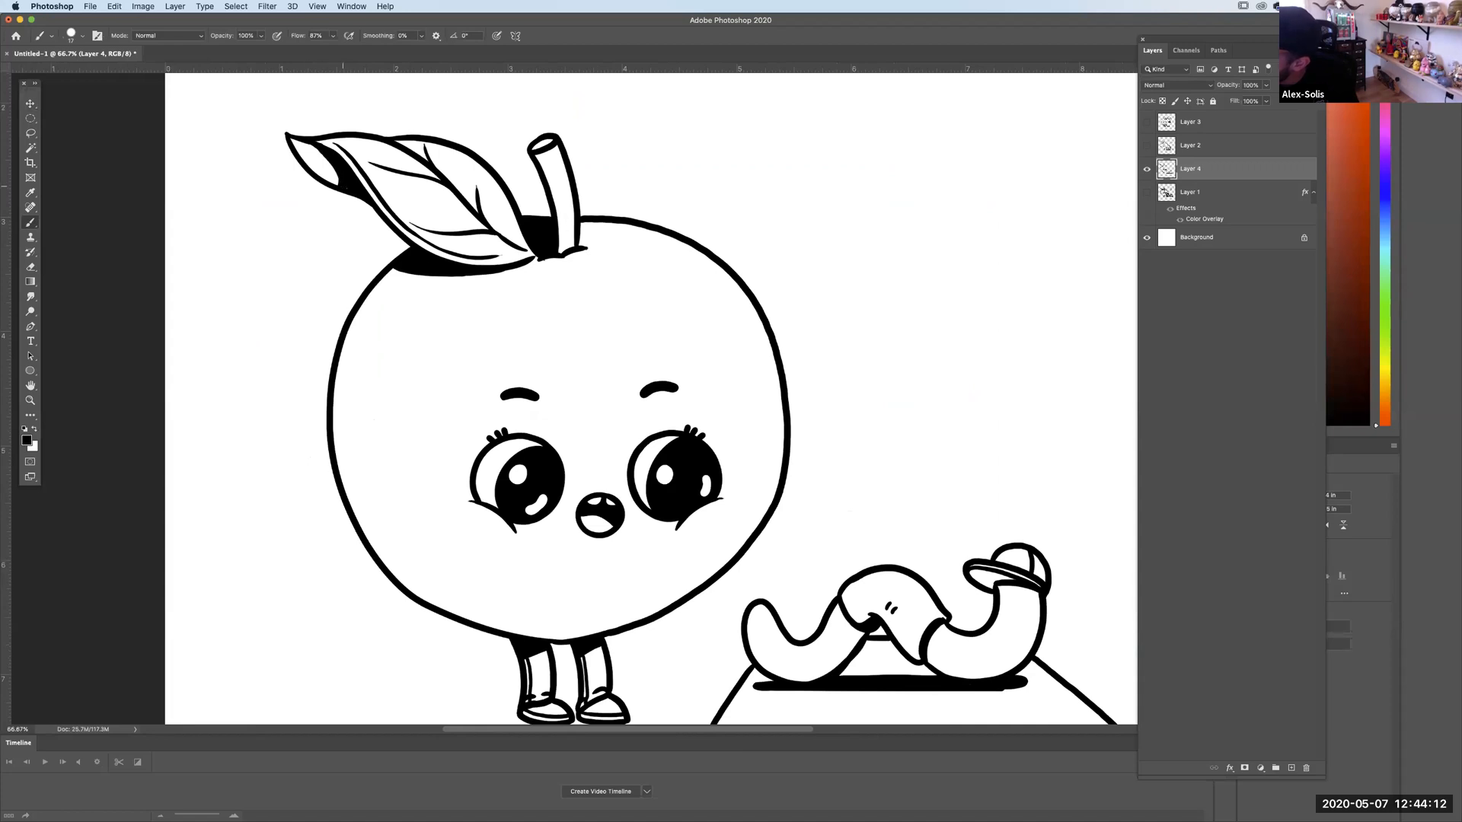
{"action": "left_click_drag", "start_coordinate": [815, 412], "coordinate": [695, 327]}
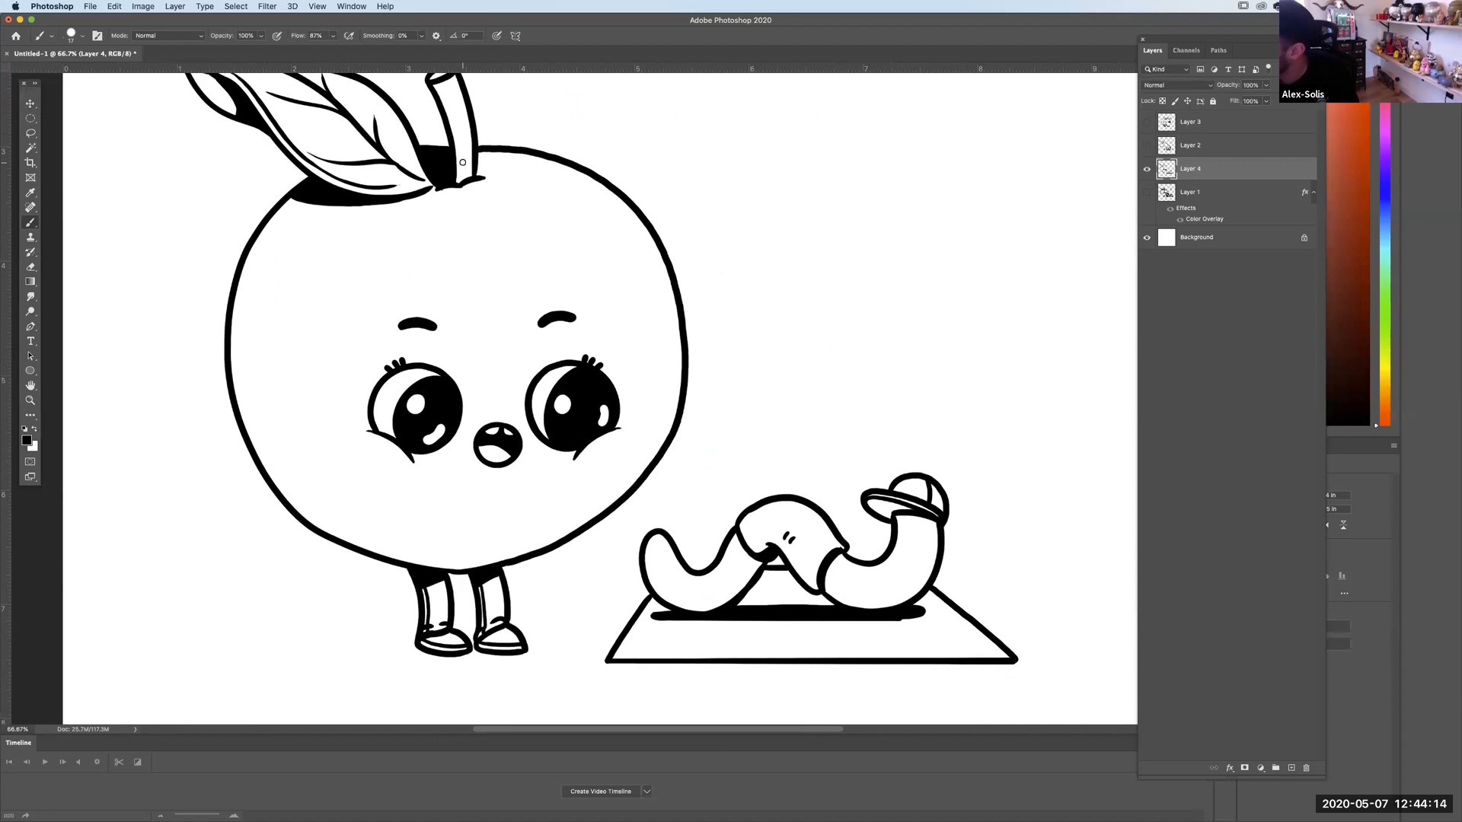
{"action": "left_click_drag", "start_coordinate": [457, 89], "coordinate": [473, 128]}
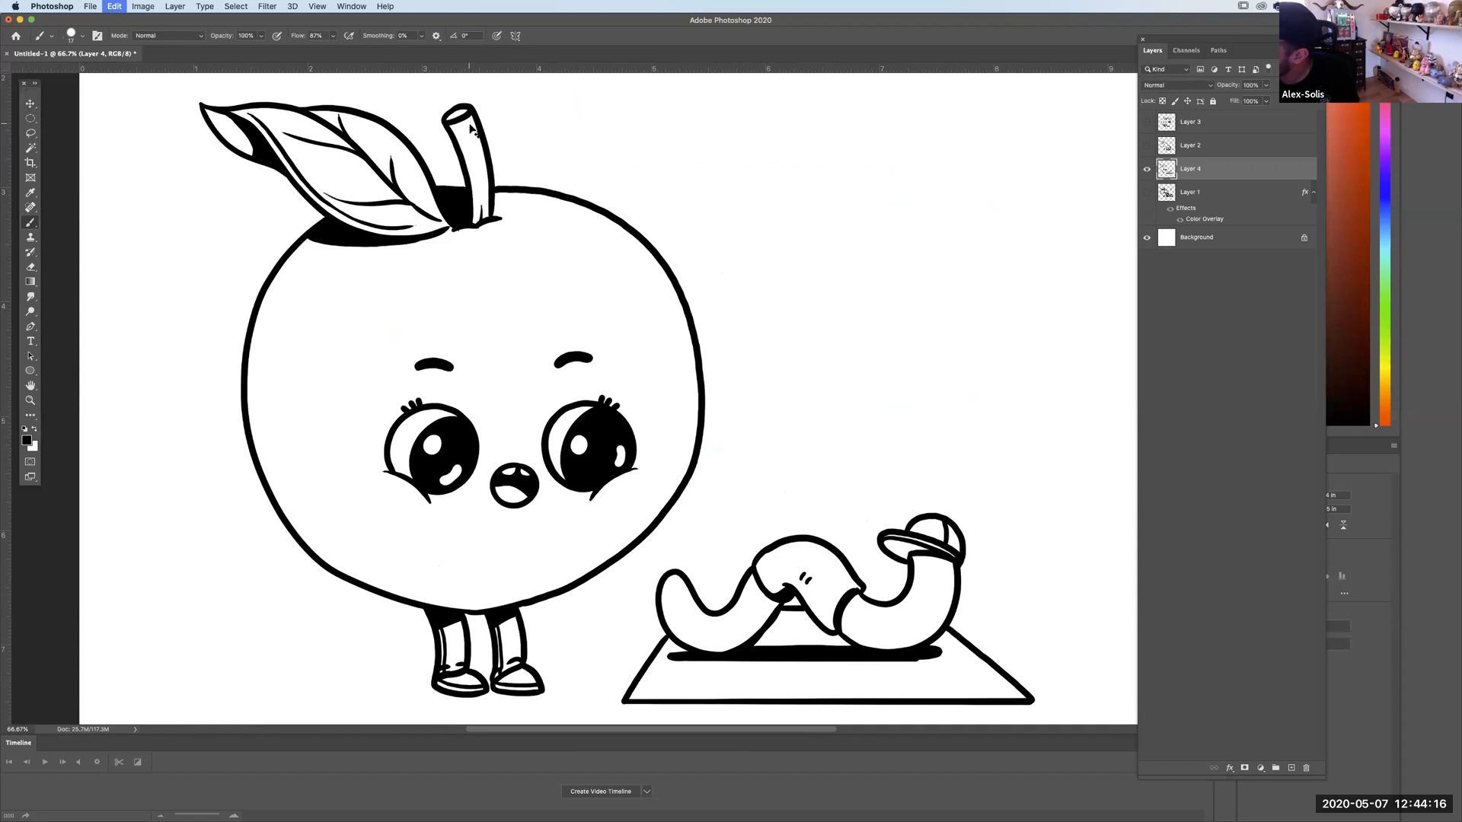
{"action": "left_click_drag", "start_coordinate": [771, 332], "coordinate": [757, 283]}
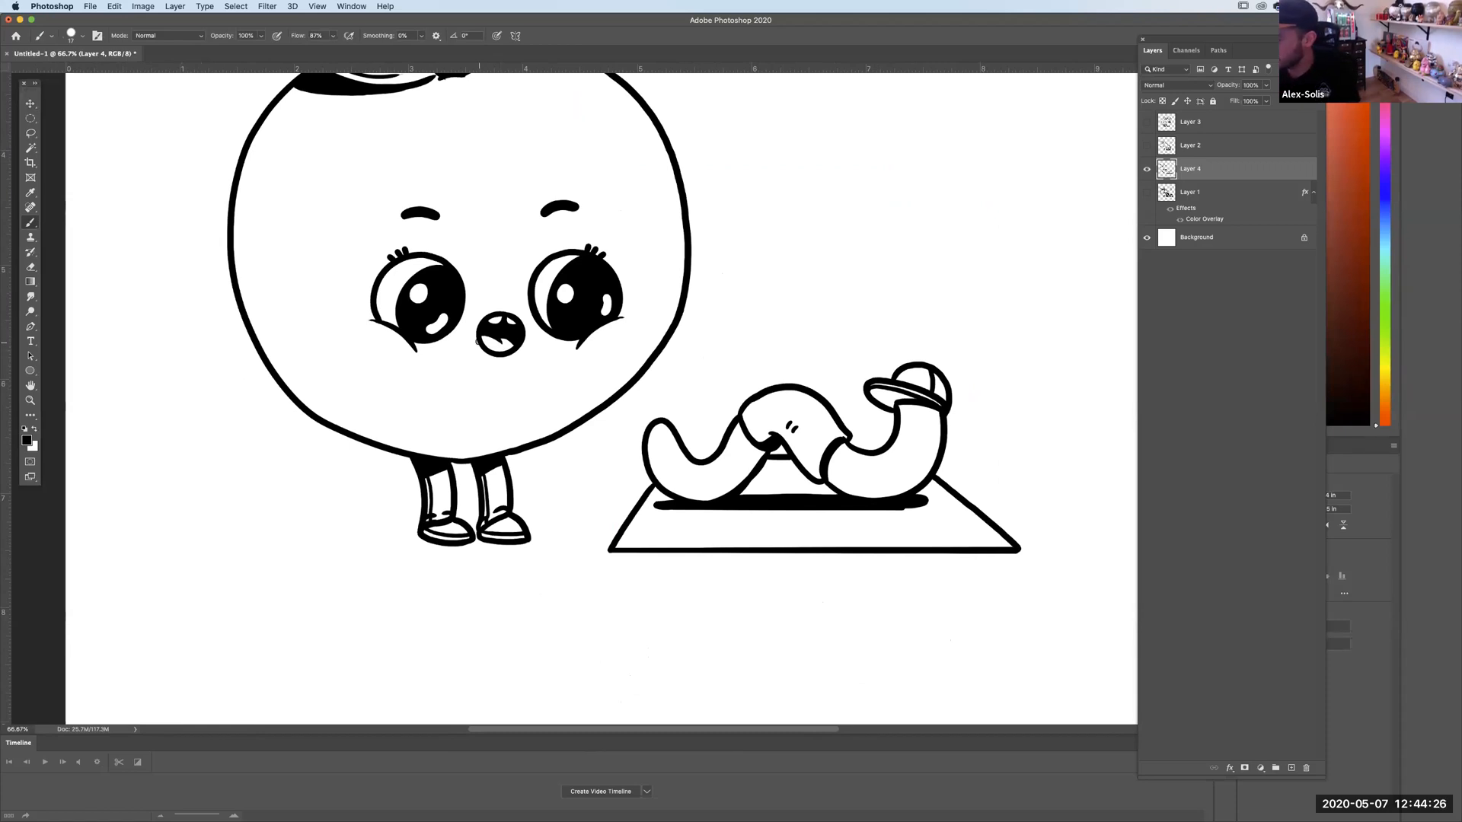
Show the Layer 1 sketch beneath the ink lines and briefly check the Layer 2 sketch for reference.
{"action": "key", "text": "super+minus"}
{"action": "key", "text": "super+minus"}
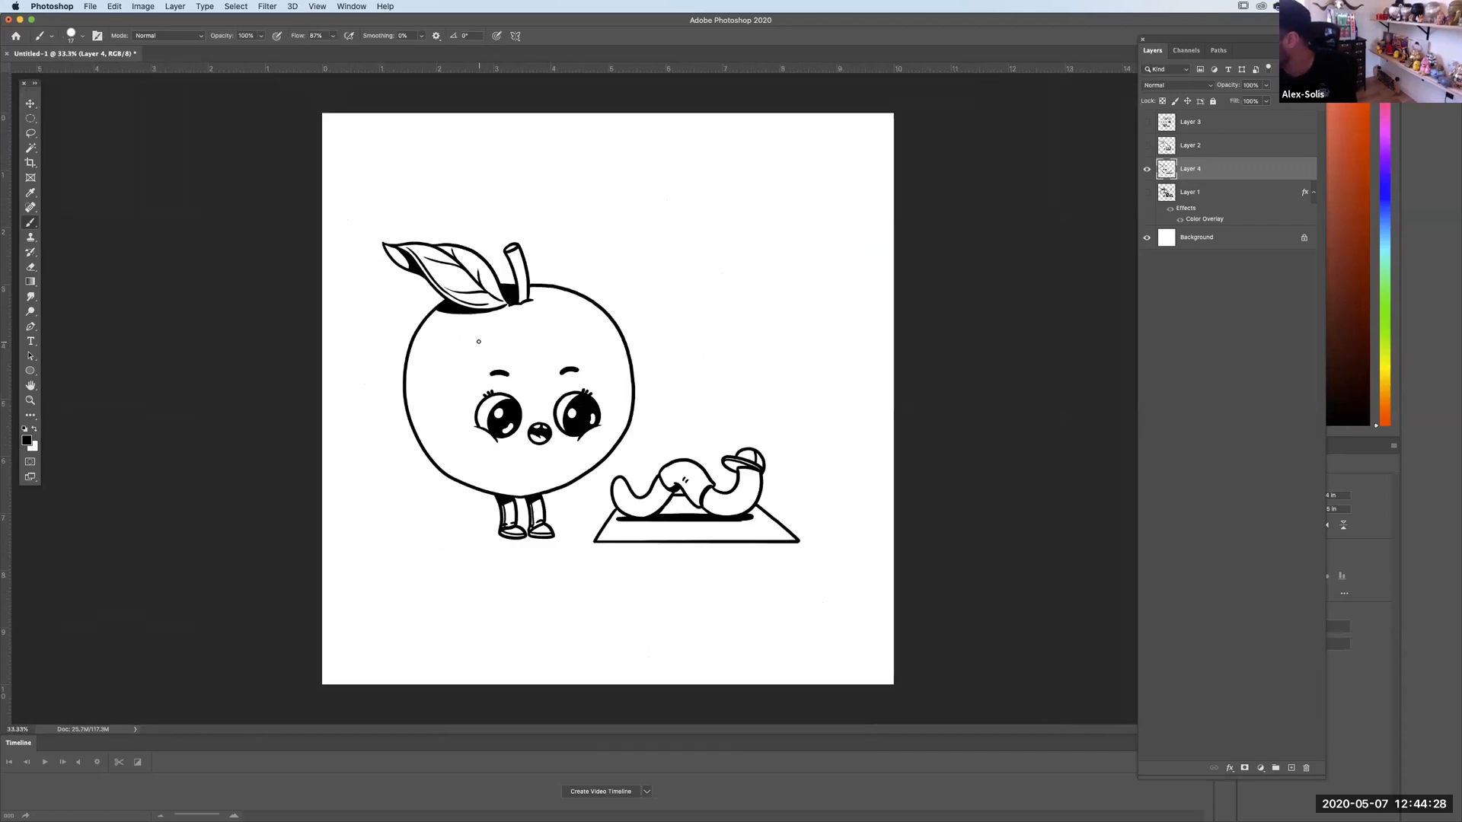
{"action": "left_click", "coordinate": [1148, 193]}
{"action": "key", "text": "super+plus"}
{"action": "key", "text": "super+plus"}
{"action": "key", "text": "super+plus"}
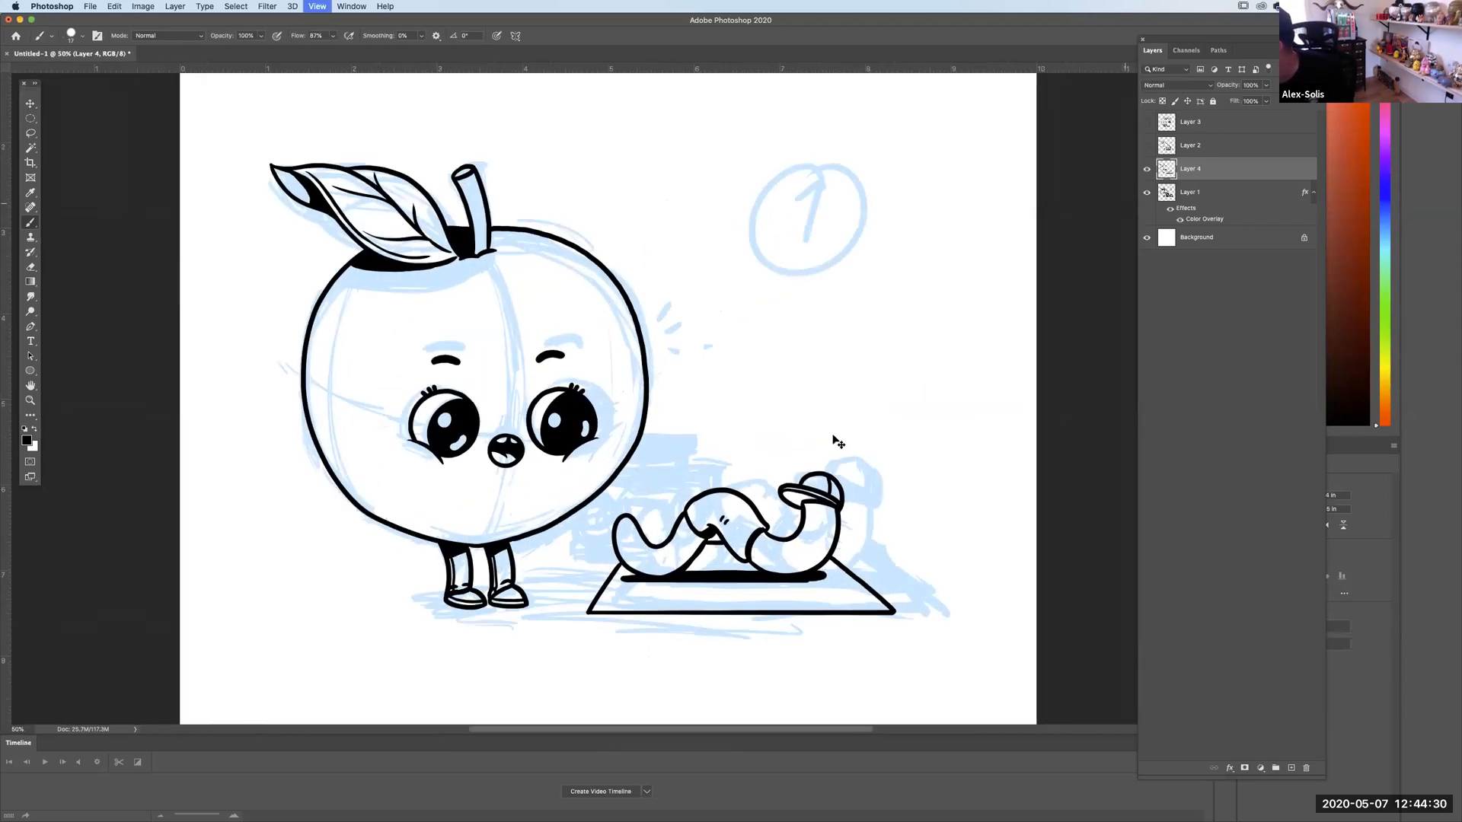
{"action": "scroll", "coordinate": [726, 246], "scroll_direction": "down", "scroll_amount": 5}
{"action": "scroll", "coordinate": [697, 280], "scroll_direction": "right", "scroll_amount": 5}
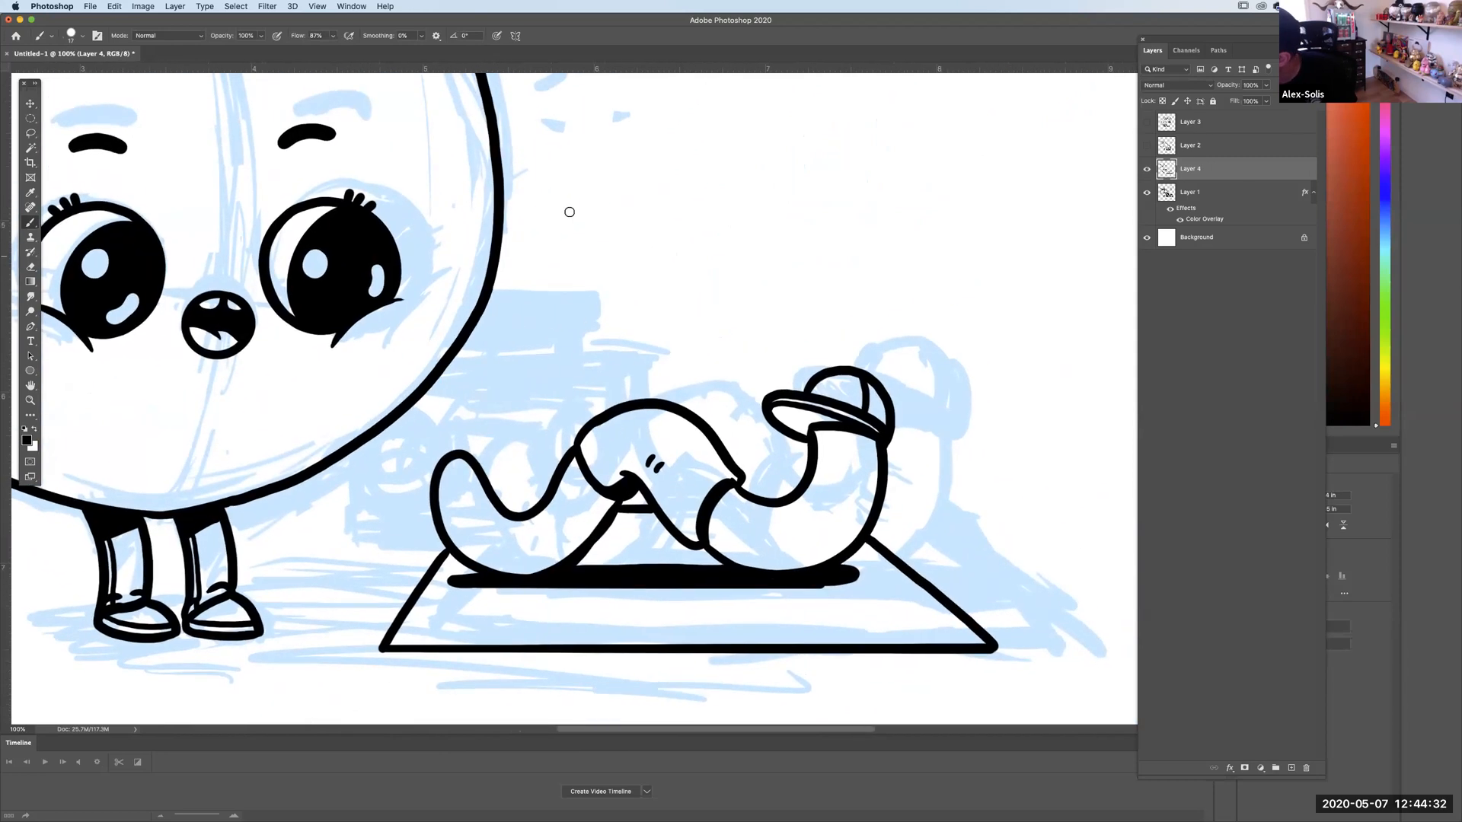
{"action": "left_click", "coordinate": [1148, 145]}
{"action": "left_click", "coordinate": [1147, 145]}
Ink the boombox's front face as a straight-edged rectangle in the empty area above the worm.
{"action": "mouse_move", "coordinate": [538, 204]}
{"action": "left_mouse_down"}
{"action": "mouse_move", "coordinate": [539, 323]}
{"action": "mouse_move", "coordinate": [702, 318]}
{"action": "left_mouse_up"}
{"action": "key", "text": "super+z"}
{"action": "left_click_drag", "start_coordinate": [541, 321], "coordinate": [635, 321]}
{"action": "left_click", "coordinate": [725, 313], "text": "shift"}
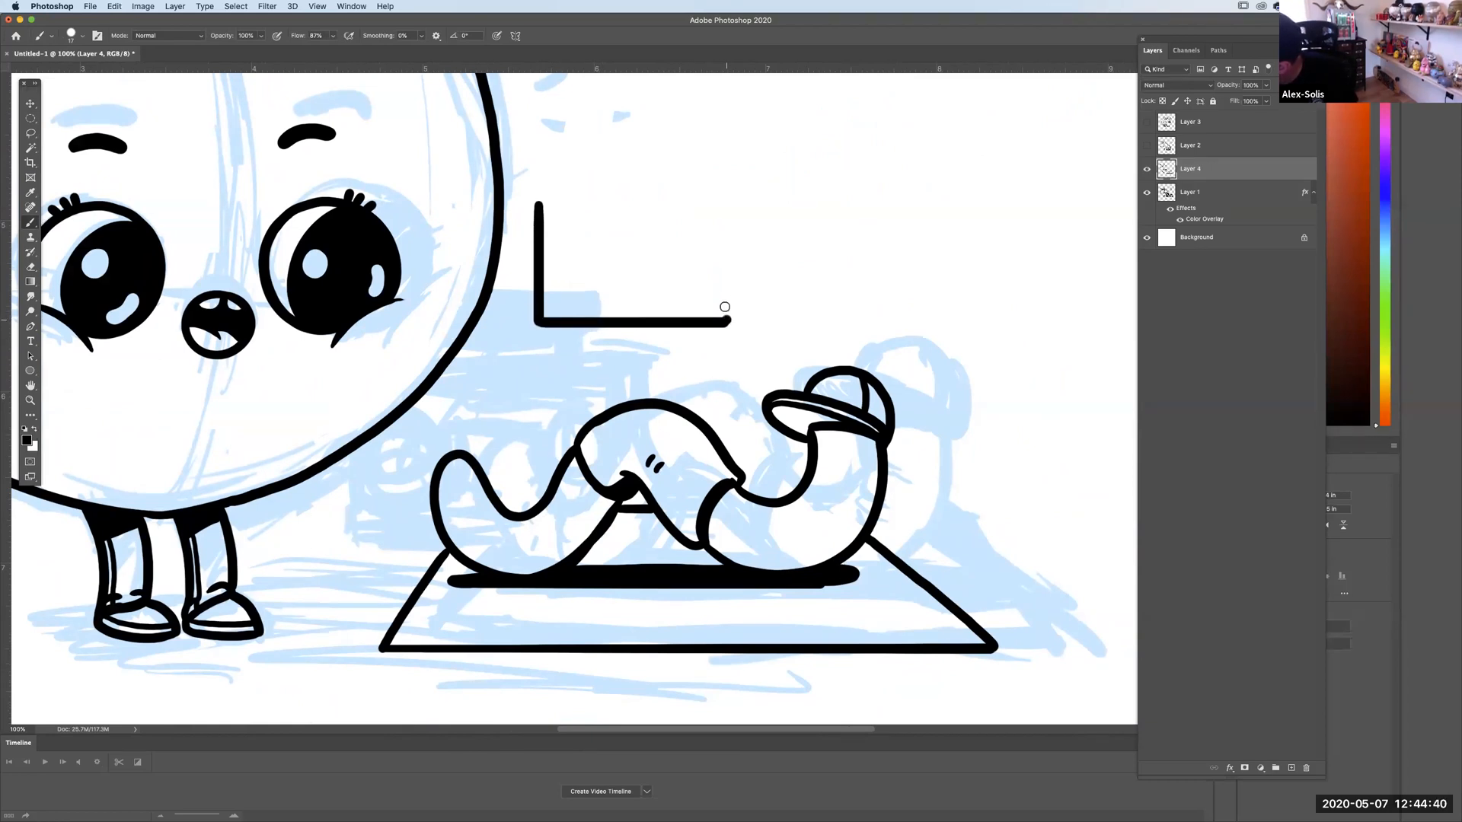
{"action": "left_click_drag", "start_coordinate": [725, 307], "coordinate": [702, 210]}
{"action": "left_click_drag", "start_coordinate": [559, 202], "coordinate": [722, 203]}
{"action": "key", "text": "super+z"}
{"action": "left_click_drag", "start_coordinate": [543, 203], "coordinate": [725, 200]}
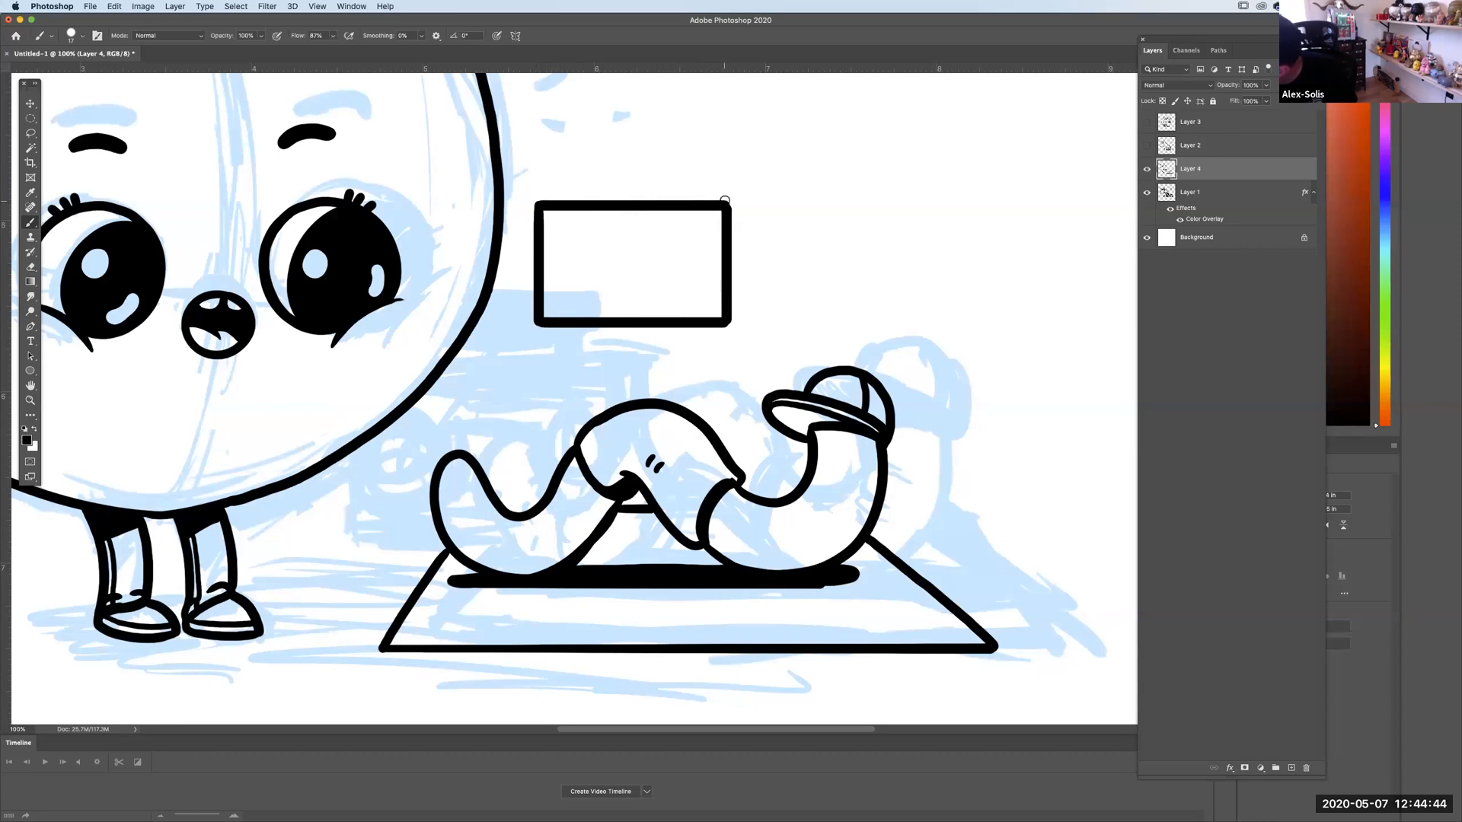
Add a narrow side face and a thin top face to the rectangle, turning the boombox into a three-dimensional box.
{"action": "key", "text": "super+equal"}
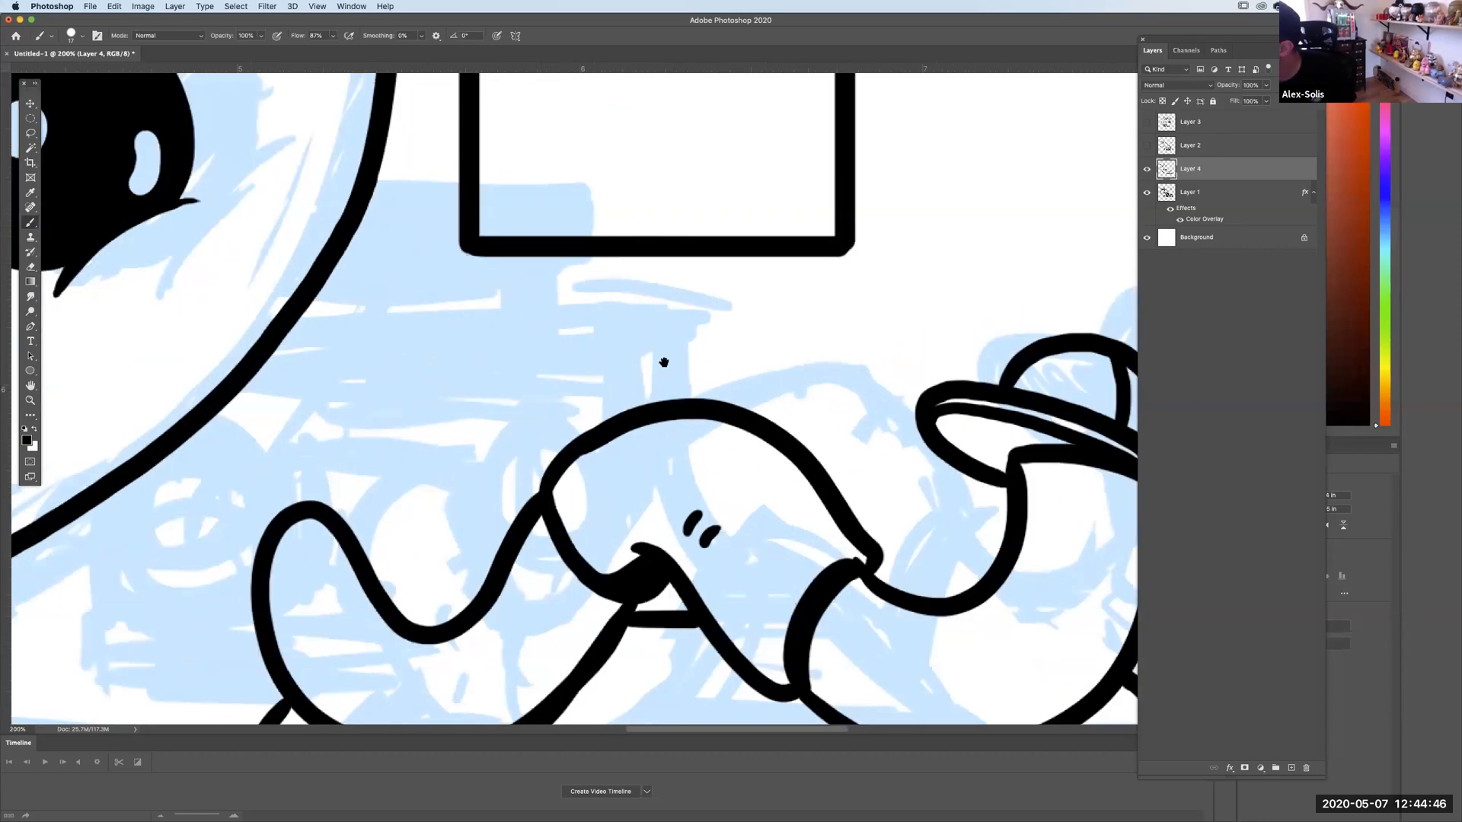
{"action": "scroll", "coordinate": [662, 365], "scroll_direction": "up", "scroll_amount": 5}
{"action": "scroll", "coordinate": [663, 366], "scroll_direction": "left", "scroll_amount": 2}
{"action": "key", "text": "super+z"}
{"action": "left_click_drag", "start_coordinate": [504, 388], "coordinate": [545, 434]}
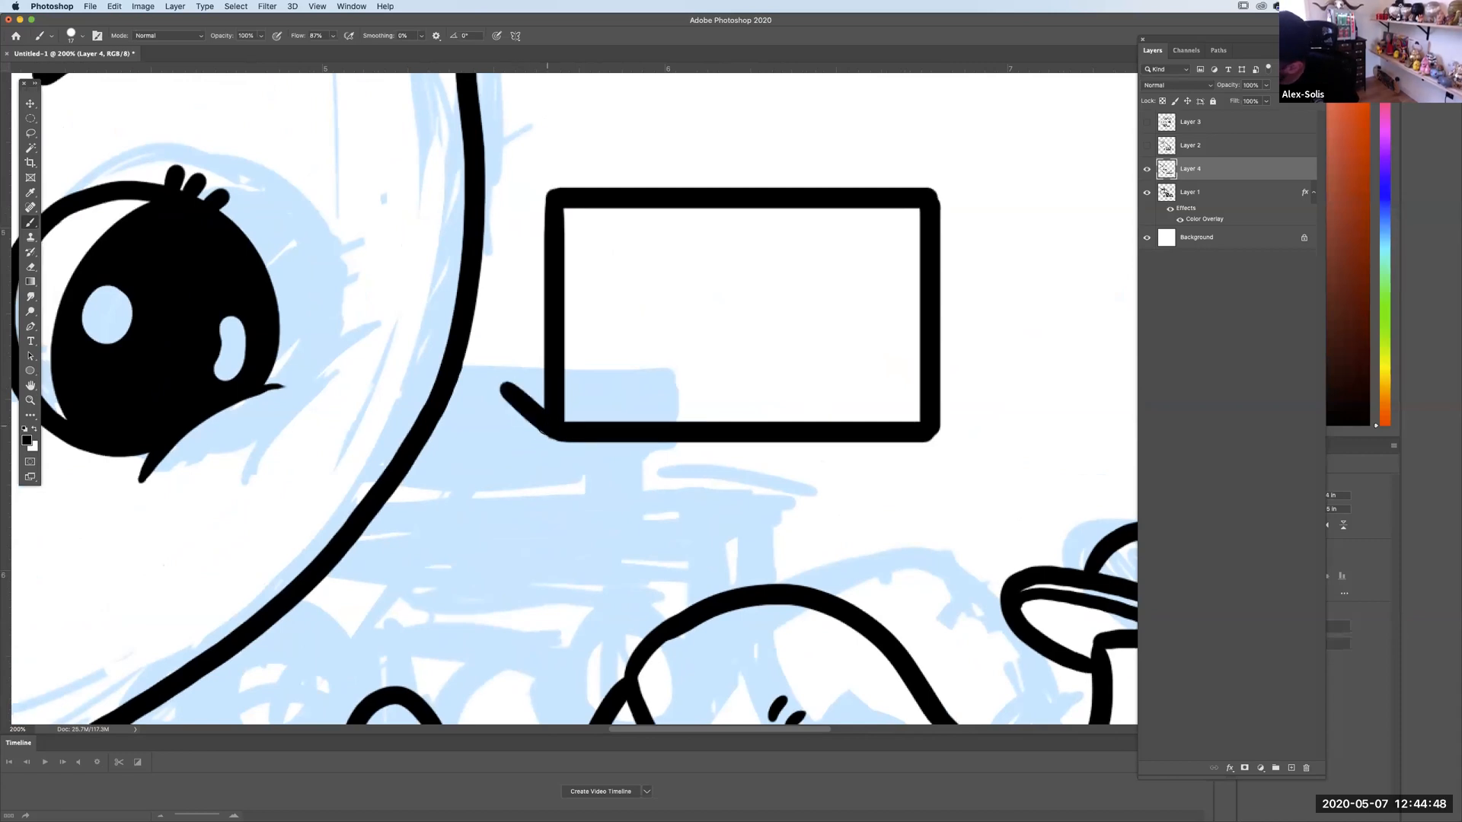
{"action": "left_click_drag", "start_coordinate": [507, 181], "coordinate": [495, 371]}
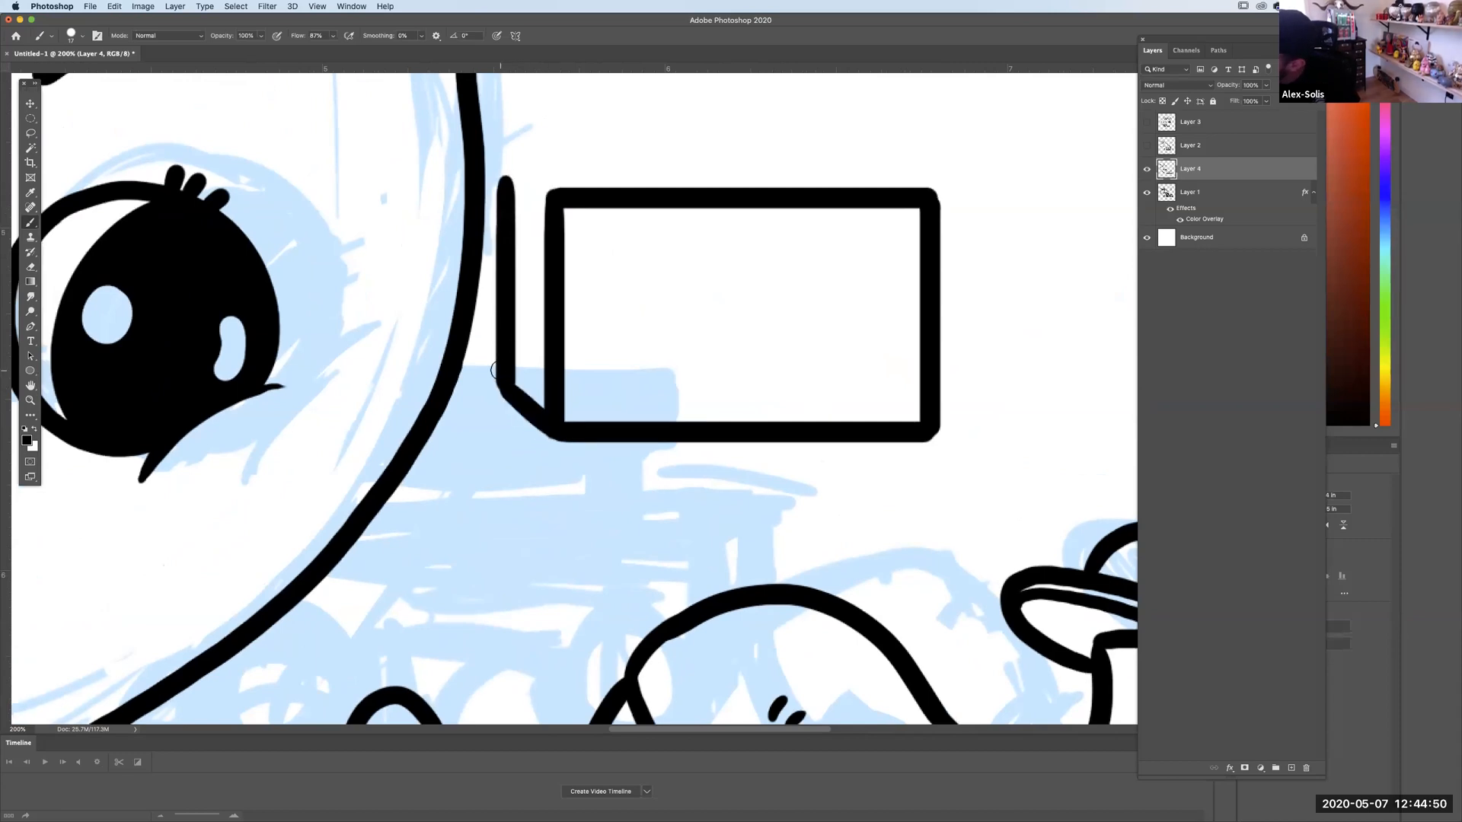
{"action": "mouse_move", "coordinate": [512, 173]}
{"action": "left_mouse_down"}
{"action": "mouse_move", "coordinate": [552, 191]}
{"action": "mouse_move", "coordinate": [856, 203]}
{"action": "mouse_move", "coordinate": [912, 239]}
{"action": "left_mouse_up"}
{"action": "scroll", "coordinate": [845, 379], "scroll_direction": "up", "scroll_amount": 2}
{"action": "key", "text": "super+z"}
{"action": "mouse_move", "coordinate": [495, 219]}
{"action": "left_mouse_down"}
{"action": "mouse_move", "coordinate": [865, 208]}
{"action": "mouse_move", "coordinate": [564, 206]}
{"action": "mouse_move", "coordinate": [860, 204]}
{"action": "left_mouse_up"}
{"action": "key", "text": "super+z"}
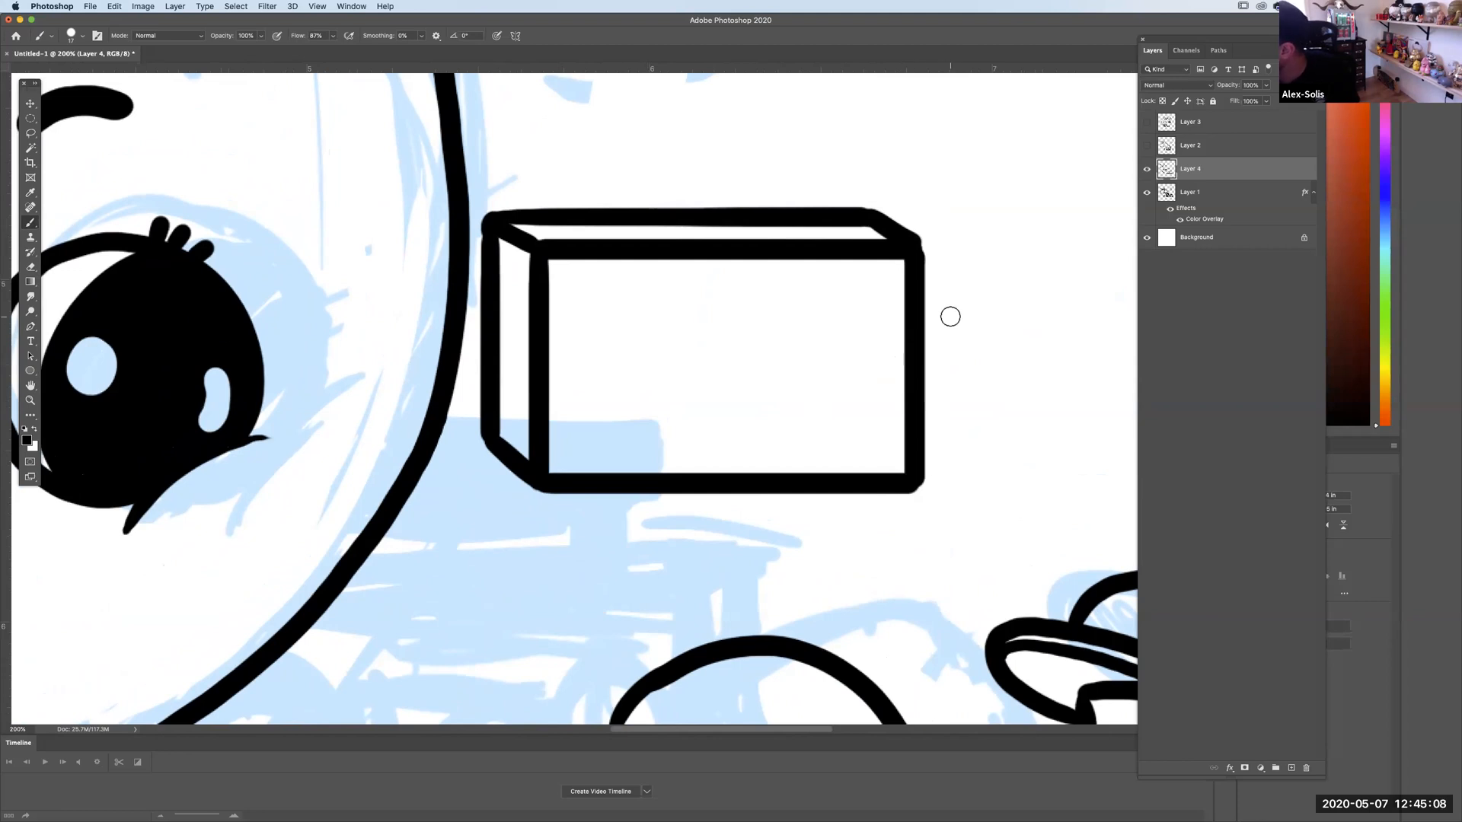
Start a lasso selection around the inked boombox box.
{"action": "key", "text": "l"}
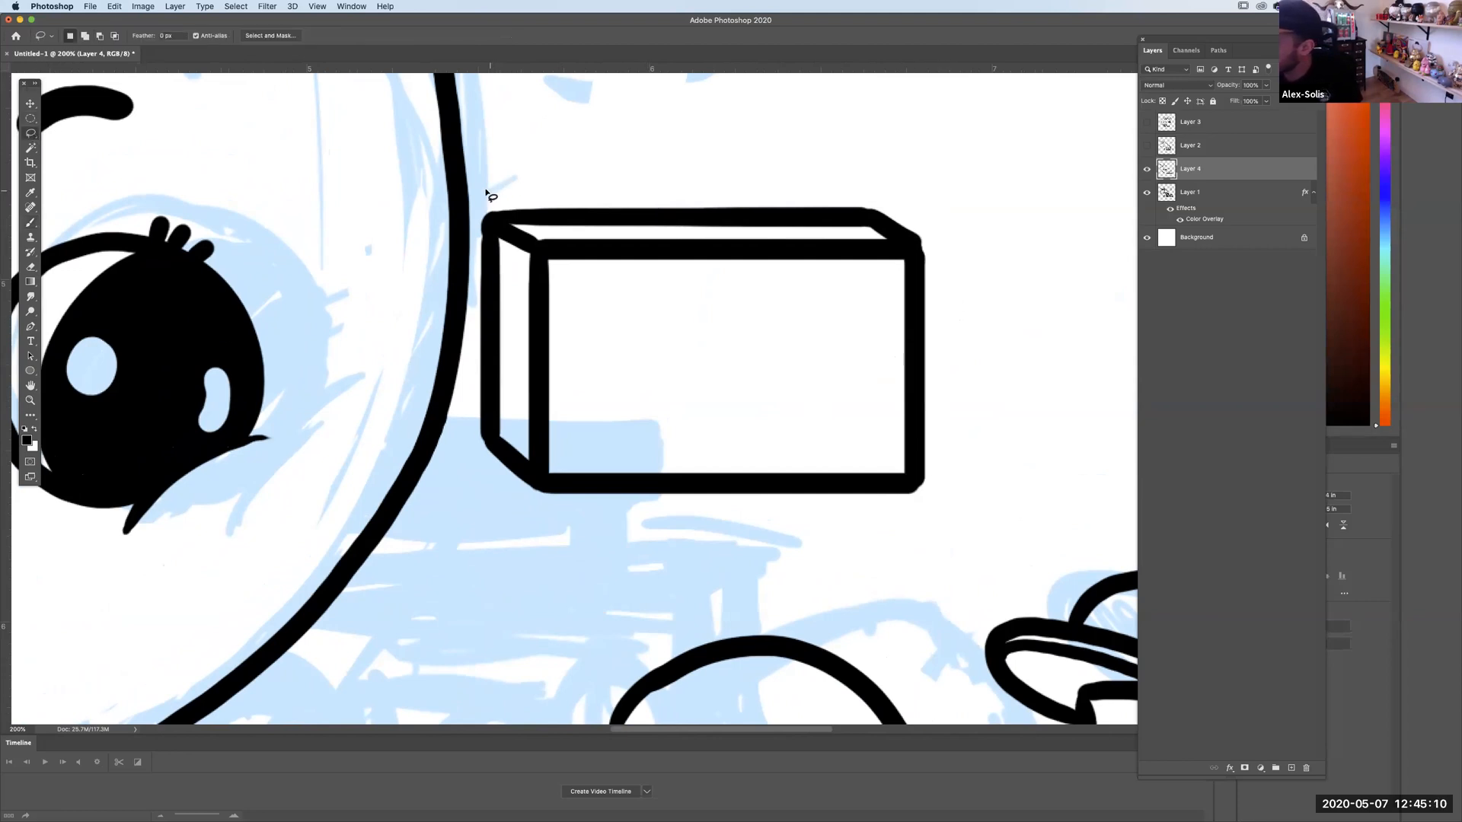
Lasso the boombox outline's front section and stretch it slightly wider and taller.
{"action": "mouse_move", "coordinate": [475, 308]}
{"action": "left_mouse_down"}
{"action": "mouse_move", "coordinate": [547, 541]}
{"action": "mouse_move", "coordinate": [917, 553]}
{"action": "mouse_move", "coordinate": [932, 203]}
{"action": "mouse_move", "coordinate": [517, 169]}
{"action": "left_mouse_up"}
{"action": "left_click", "coordinate": [32, 103]}
{"action": "key", "text": "super+t"}
{"action": "left_click_drag", "start_coordinate": [994, 355], "coordinate": [1020, 352]}
{"action": "left_click", "coordinate": [32, 223]}
{"action": "key", "text": "super+d"}
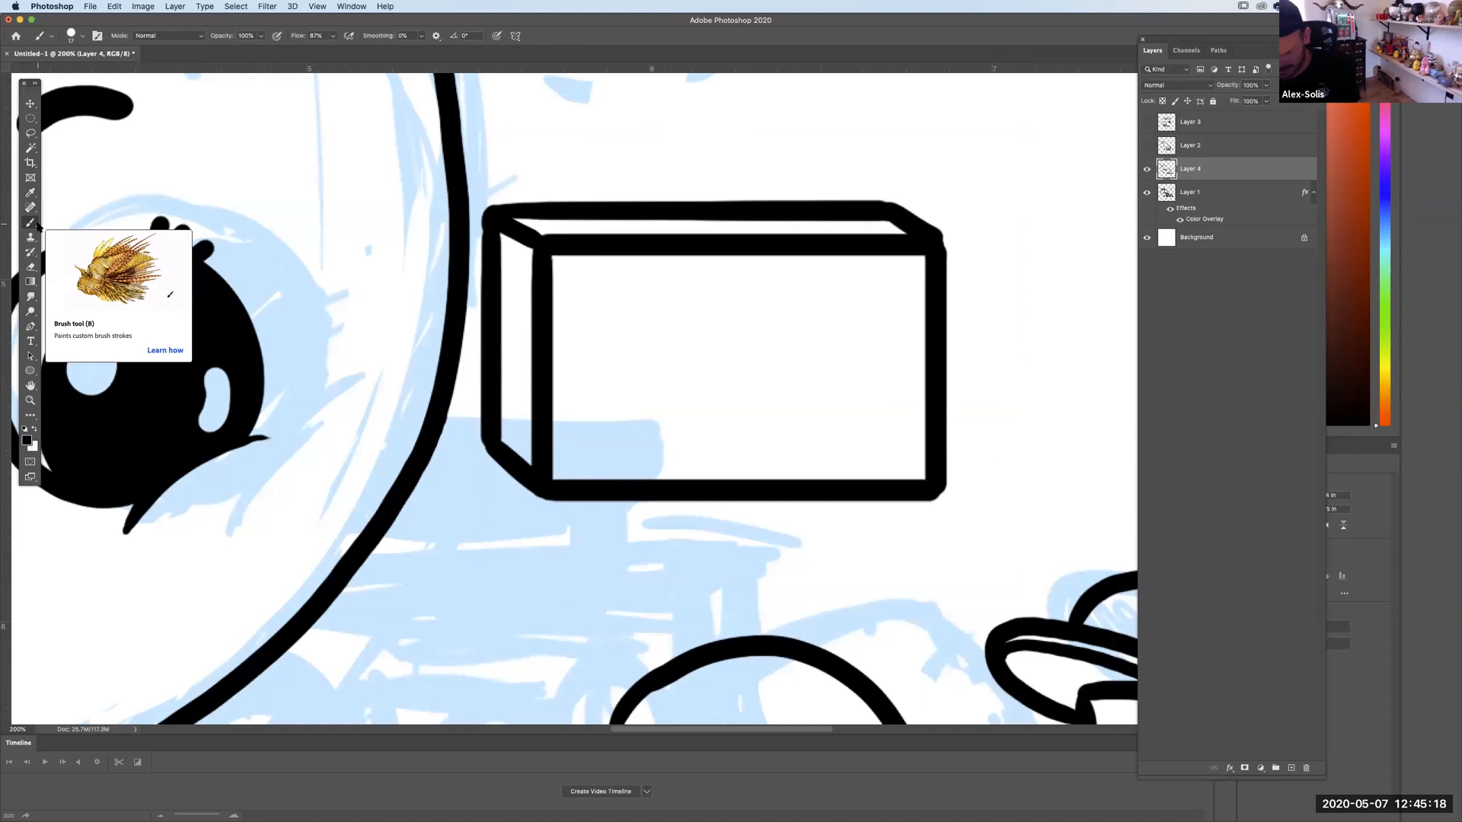
{"action": "key", "text": "super+equal"}
{"action": "left_click_drag", "start_coordinate": [663, 372], "coordinate": [518, 375]}
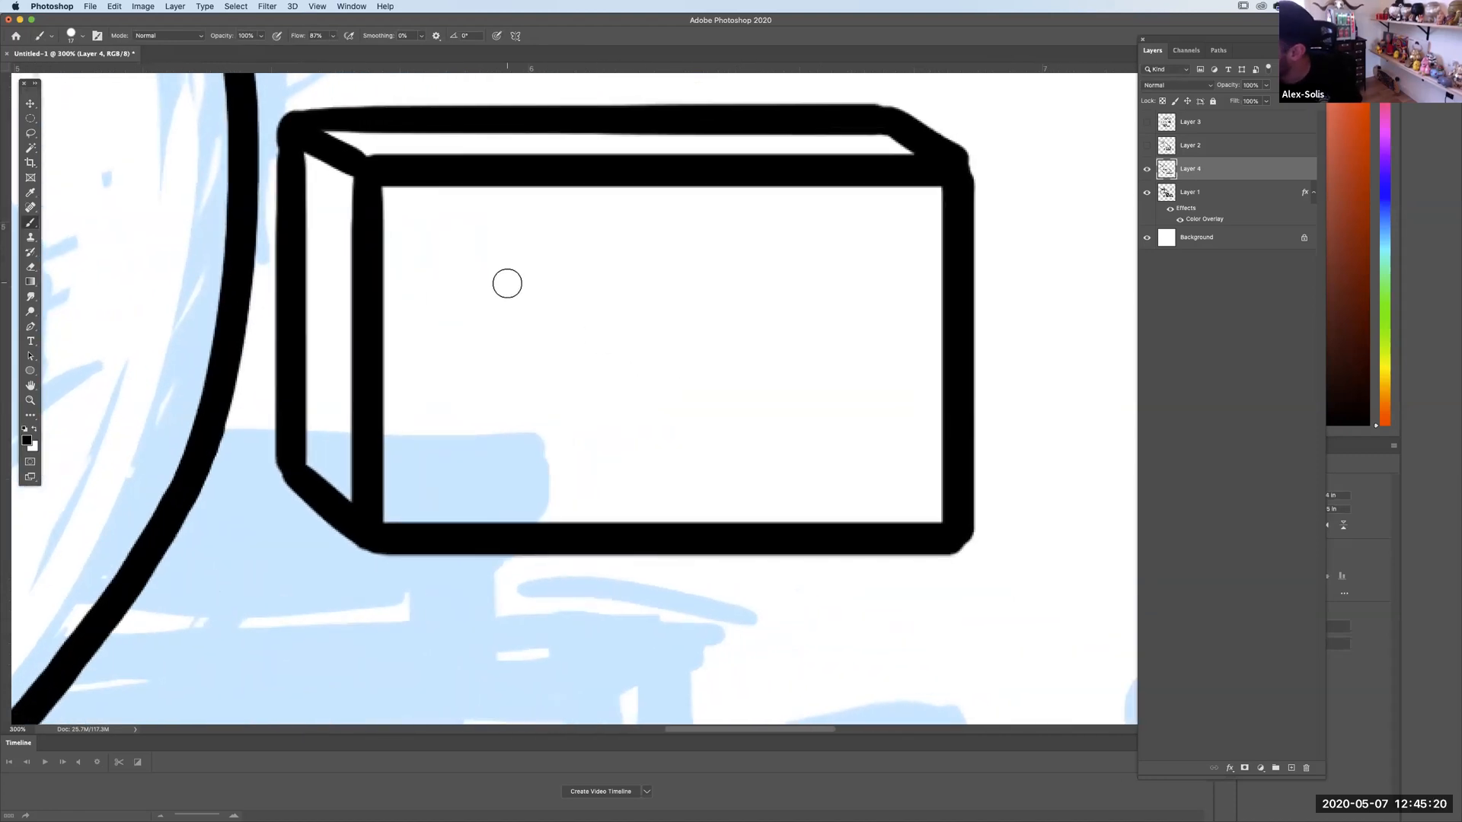
{"action": "left_click_drag", "start_coordinate": [483, 241], "coordinate": [402, 303]}
{"action": "left_click_drag", "start_coordinate": [400, 327], "coordinate": [463, 449]}
{"action": "key", "text": "super+z"}
{"action": "key", "text": "super+z"}
{"action": "mouse_move", "coordinate": [505, 251]}
{"action": "left_mouse_down"}
{"action": "mouse_move", "coordinate": [418, 290]}
{"action": "mouse_move", "coordinate": [532, 445]}
{"action": "mouse_move", "coordinate": [500, 254]}
{"action": "mouse_move", "coordinate": [404, 374]}
{"action": "mouse_move", "coordinate": [587, 371]}
{"action": "mouse_move", "coordinate": [460, 255]}
{"action": "mouse_move", "coordinate": [435, 272]}
{"action": "mouse_move", "coordinate": [488, 446]}
{"action": "mouse_move", "coordinate": [509, 265]}
{"action": "mouse_move", "coordinate": [444, 248]}
{"action": "left_mouse_up"}
{"action": "key", "text": "super+z"}
{"action": "key", "text": "super+z"}
{"action": "key", "text": "super+z"}
{"action": "mouse_move", "coordinate": [877, 268]}
{"action": "left_mouse_down"}
{"action": "mouse_move", "coordinate": [854, 261]}
{"action": "mouse_move", "coordinate": [939, 320]}
{"action": "mouse_move", "coordinate": [910, 263]}
{"action": "left_mouse_up"}
{"action": "key", "text": "super+z"}
{"action": "key", "text": "super+z"}
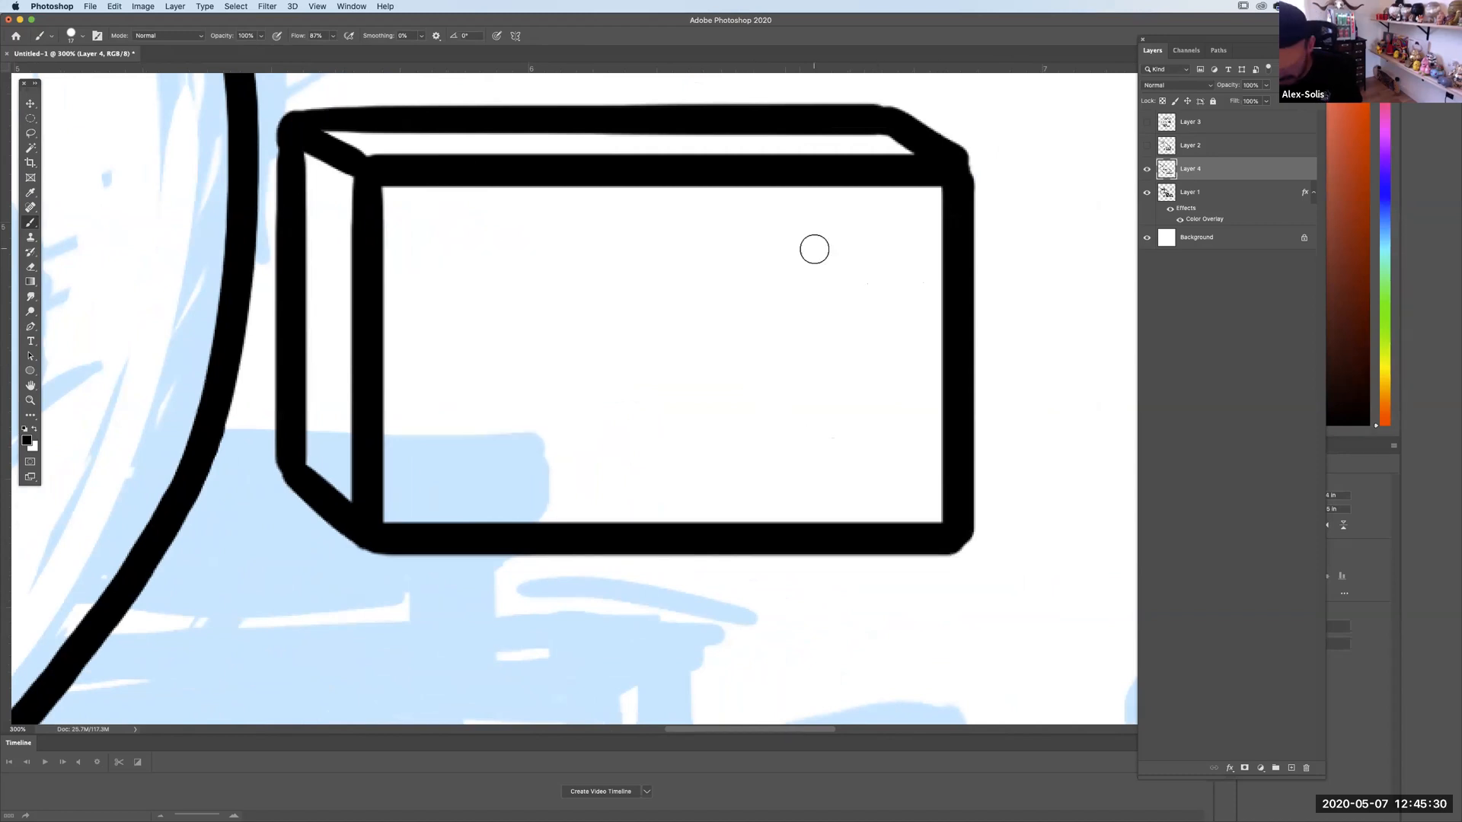
Draw a round speaker on the left part of the boombox's front face and fill it with black.
{"action": "key", "text": "super+equal"}
{"action": "mouse_move", "coordinate": [587, 231]}
{"action": "left_mouse_down"}
{"action": "mouse_move", "coordinate": [456, 389]}
{"action": "mouse_move", "coordinate": [672, 445]}
{"action": "mouse_move", "coordinate": [629, 250]}
{"action": "mouse_move", "coordinate": [530, 253]}
{"action": "mouse_move", "coordinate": [525, 471]}
{"action": "mouse_move", "coordinate": [745, 408]}
{"action": "mouse_move", "coordinate": [576, 231]}
{"action": "mouse_move", "coordinate": [526, 242]}
{"action": "left_mouse_up"}
{"action": "key", "text": "super+z"}
{"action": "key", "text": "w"}
{"action": "left_click", "coordinate": [637, 365]}
{"action": "key", "text": "alt+BackSpace"}
{"action": "key", "text": "super+d"}
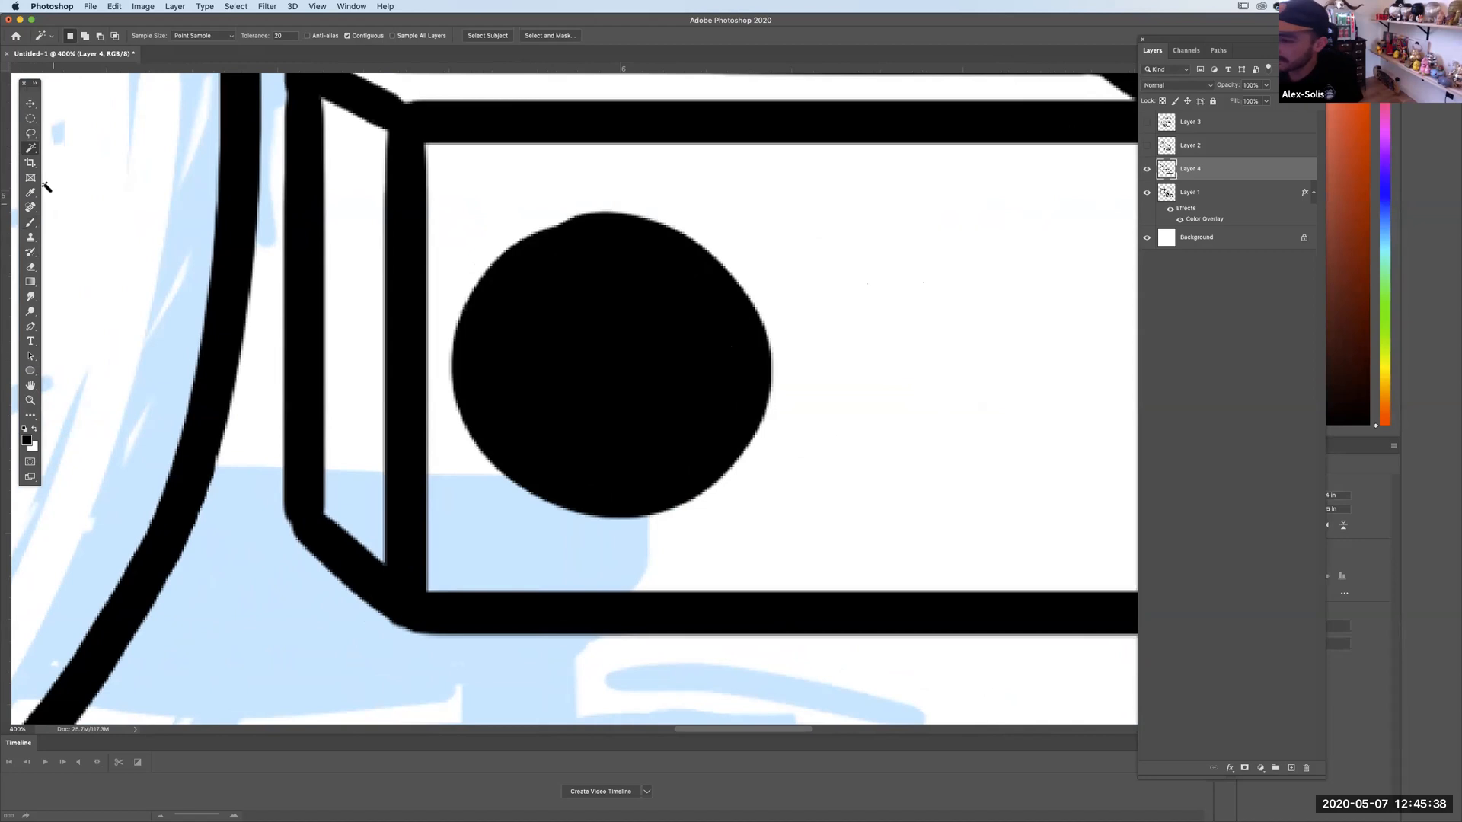
Round out the speaker's uneven edge with black brush strokes and erase a small dot at its center.
{"action": "left_click", "coordinate": [32, 223]}
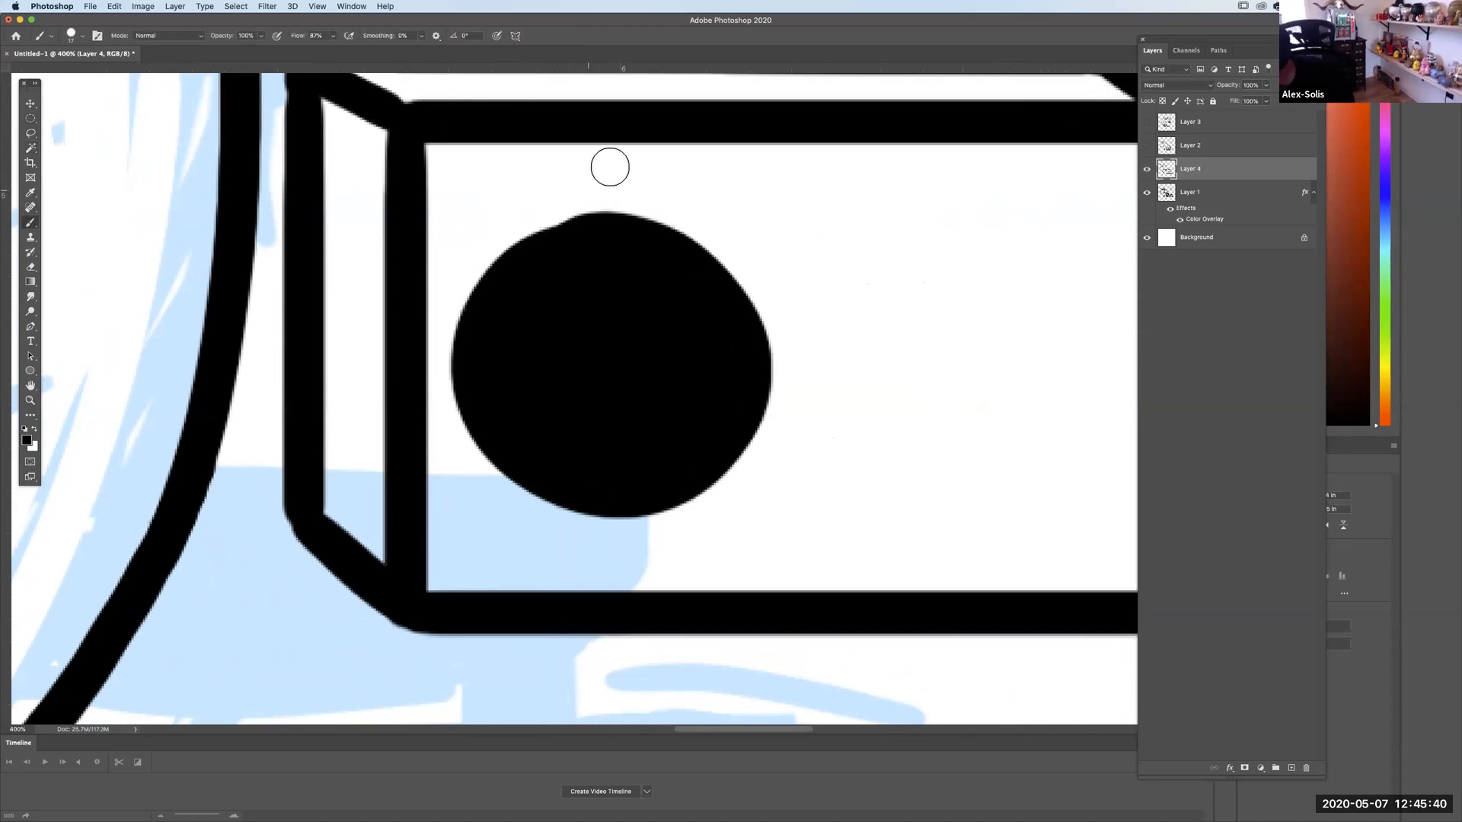
{"action": "mouse_move", "coordinate": [512, 246]}
{"action": "left_mouse_down"}
{"action": "mouse_move", "coordinate": [625, 222]}
{"action": "mouse_move", "coordinate": [512, 248]}
{"action": "mouse_move", "coordinate": [589, 213]}
{"action": "mouse_move", "coordinate": [478, 282]}
{"action": "mouse_move", "coordinate": [560, 217]}
{"action": "left_mouse_up"}
{"action": "key", "text": "super+z"}
{"action": "left_click_drag", "start_coordinate": [493, 263], "coordinate": [462, 313]}
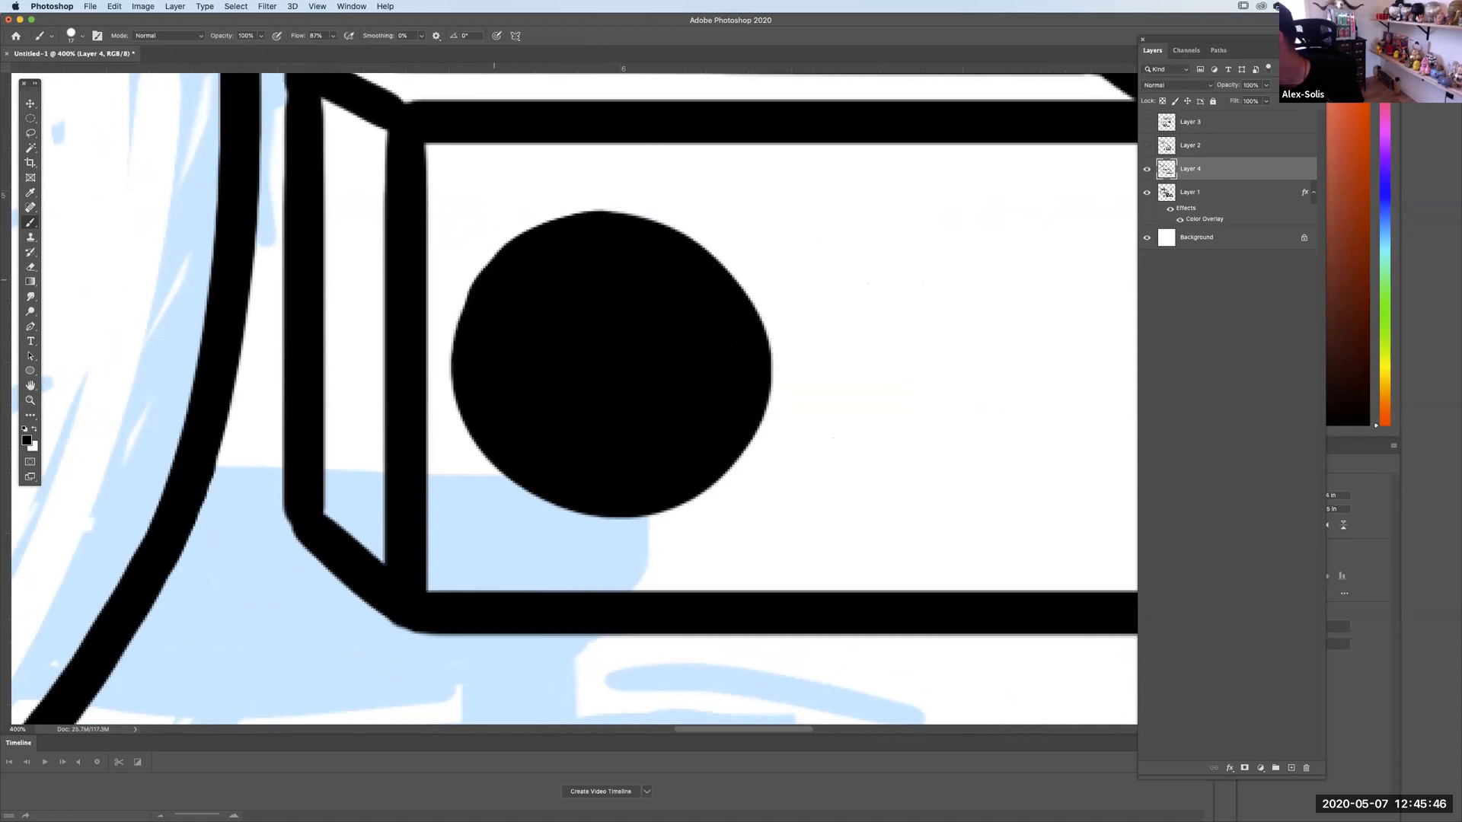
{"action": "mouse_move", "coordinate": [623, 209]}
{"action": "left_mouse_down"}
{"action": "mouse_move", "coordinate": [703, 237]}
{"action": "mouse_move", "coordinate": [747, 282]}
{"action": "mouse_move", "coordinate": [771, 330]}
{"action": "mouse_move", "coordinate": [770, 378]}
{"action": "left_mouse_up"}
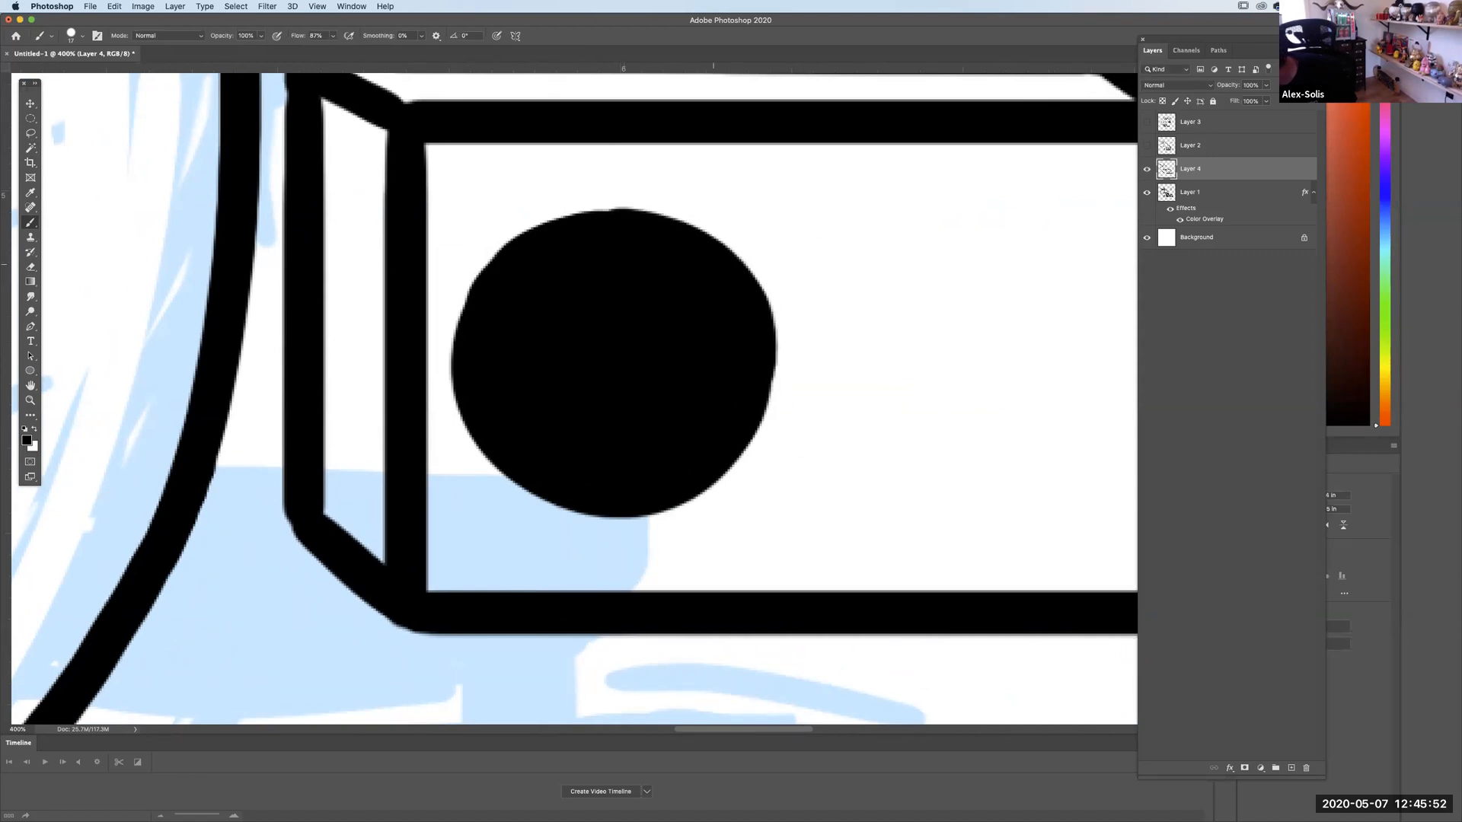
{"action": "mouse_move", "coordinate": [773, 324]}
{"action": "left_mouse_down"}
{"action": "mouse_move", "coordinate": [762, 424]}
{"action": "mouse_move", "coordinate": [731, 477]}
{"action": "mouse_move", "coordinate": [777, 408]}
{"action": "mouse_move", "coordinate": [725, 475]}
{"action": "left_mouse_up"}
{"action": "key", "text": "super+z"}
{"action": "mouse_move", "coordinate": [778, 367]}
{"action": "left_mouse_down"}
{"action": "mouse_move", "coordinate": [761, 433]}
{"action": "mouse_move", "coordinate": [722, 480]}
{"action": "left_mouse_up"}
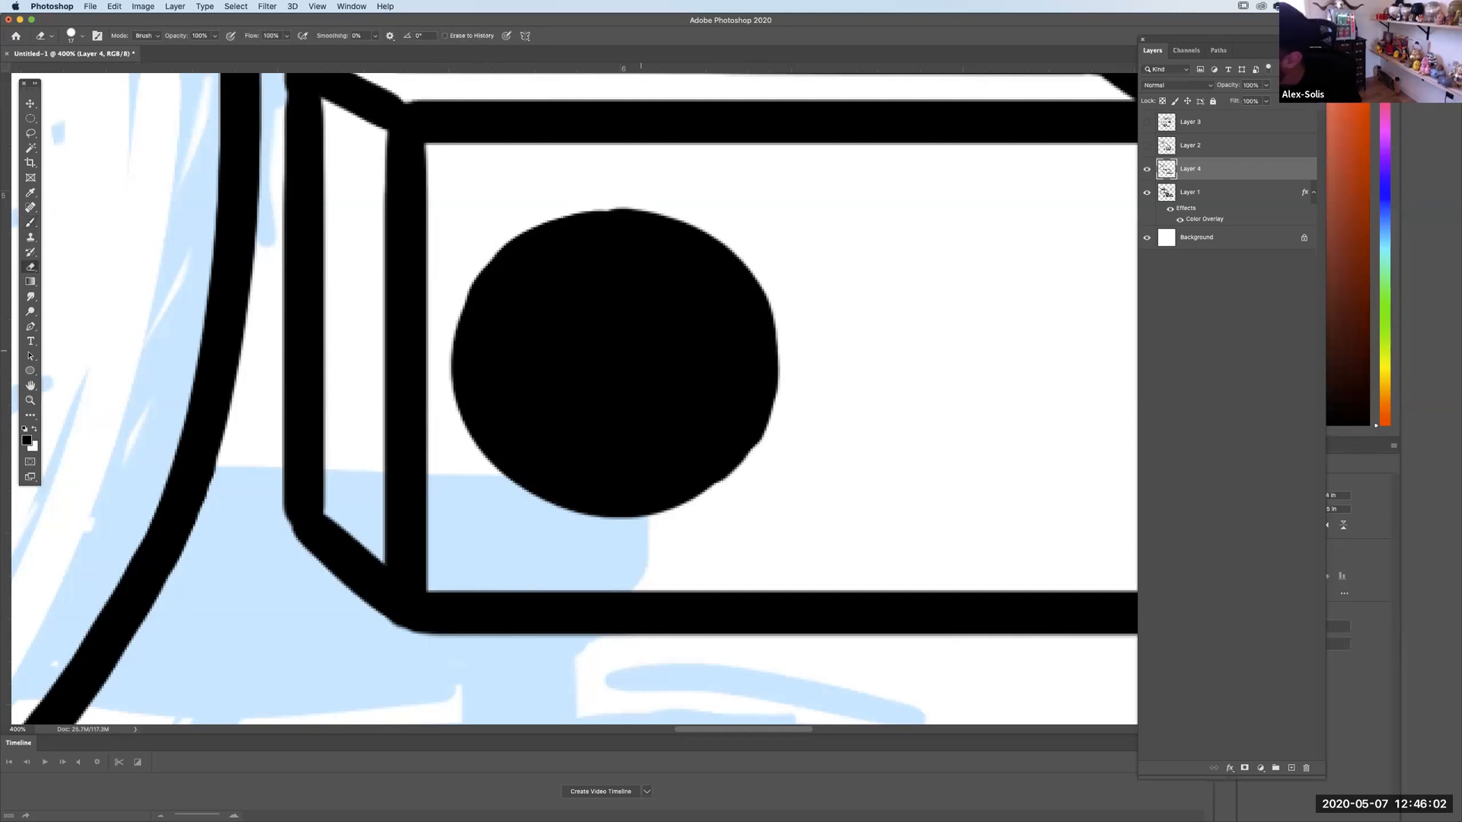
{"action": "left_click", "coordinate": [621, 365]}
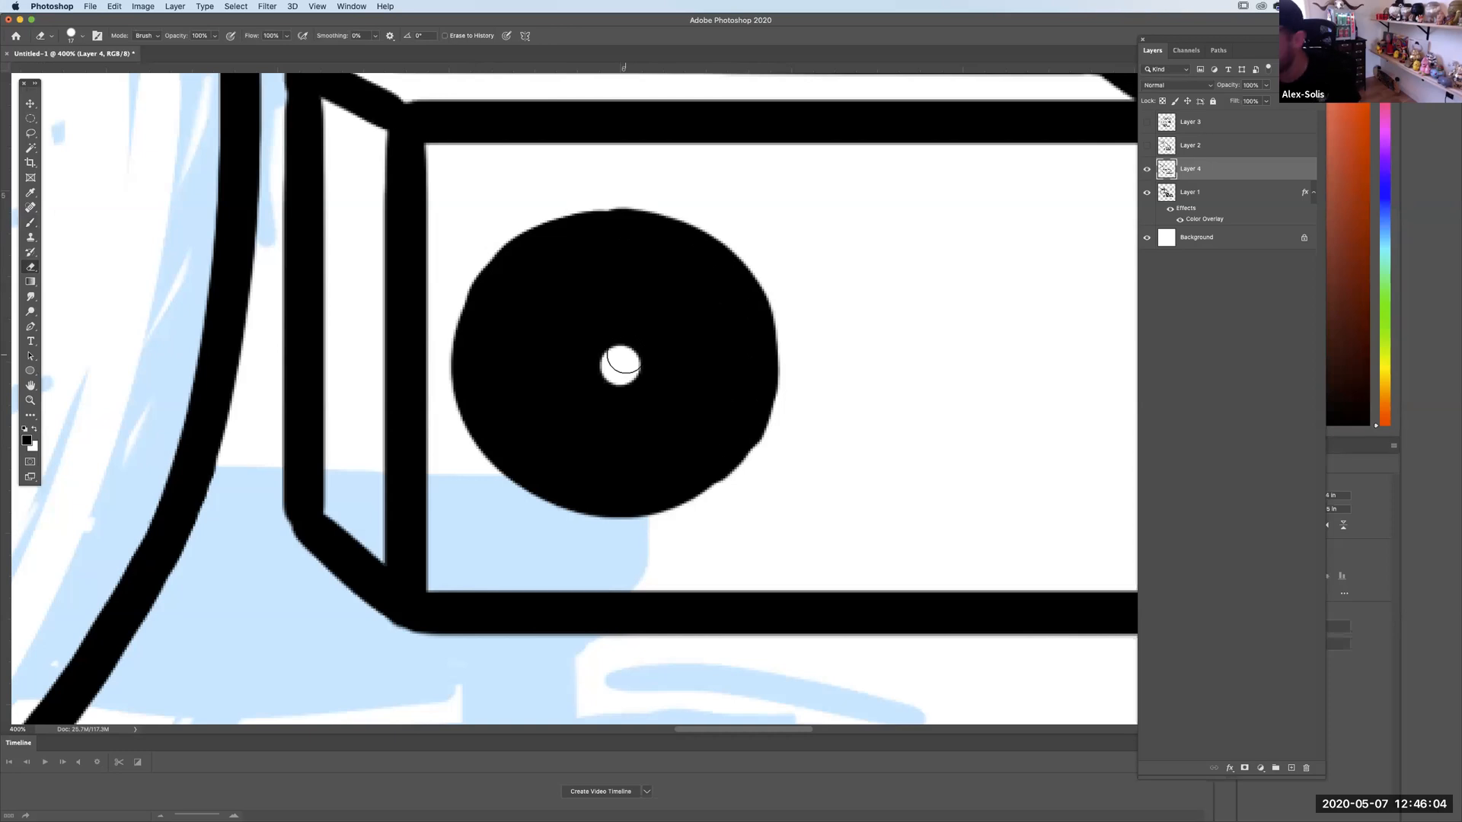
Scale the speaker down to about 83% and place a duplicate on the right part of the front face.
{"action": "key", "text": "super+minus"}
{"action": "key", "text": "super+minus"}
{"action": "left_click", "coordinate": [30, 132]}
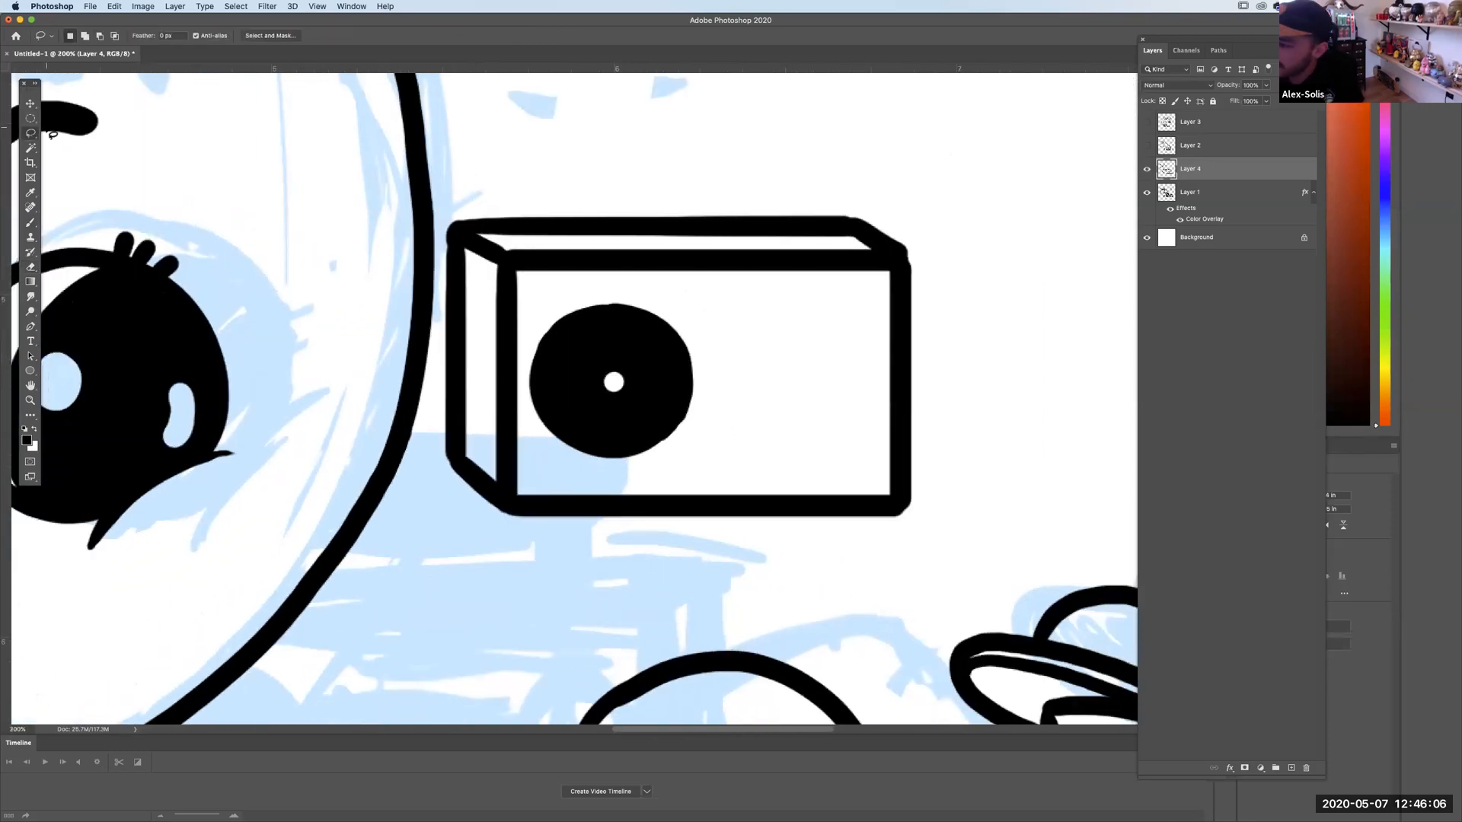
{"action": "mouse_move", "coordinate": [546, 457]}
{"action": "left_mouse_down"}
{"action": "mouse_move", "coordinate": [699, 329]}
{"action": "mouse_move", "coordinate": [522, 284]}
{"action": "left_mouse_up"}
{"action": "key", "text": "v"}
{"action": "left_click_drag", "start_coordinate": [714, 284], "coordinate": [712, 315]}
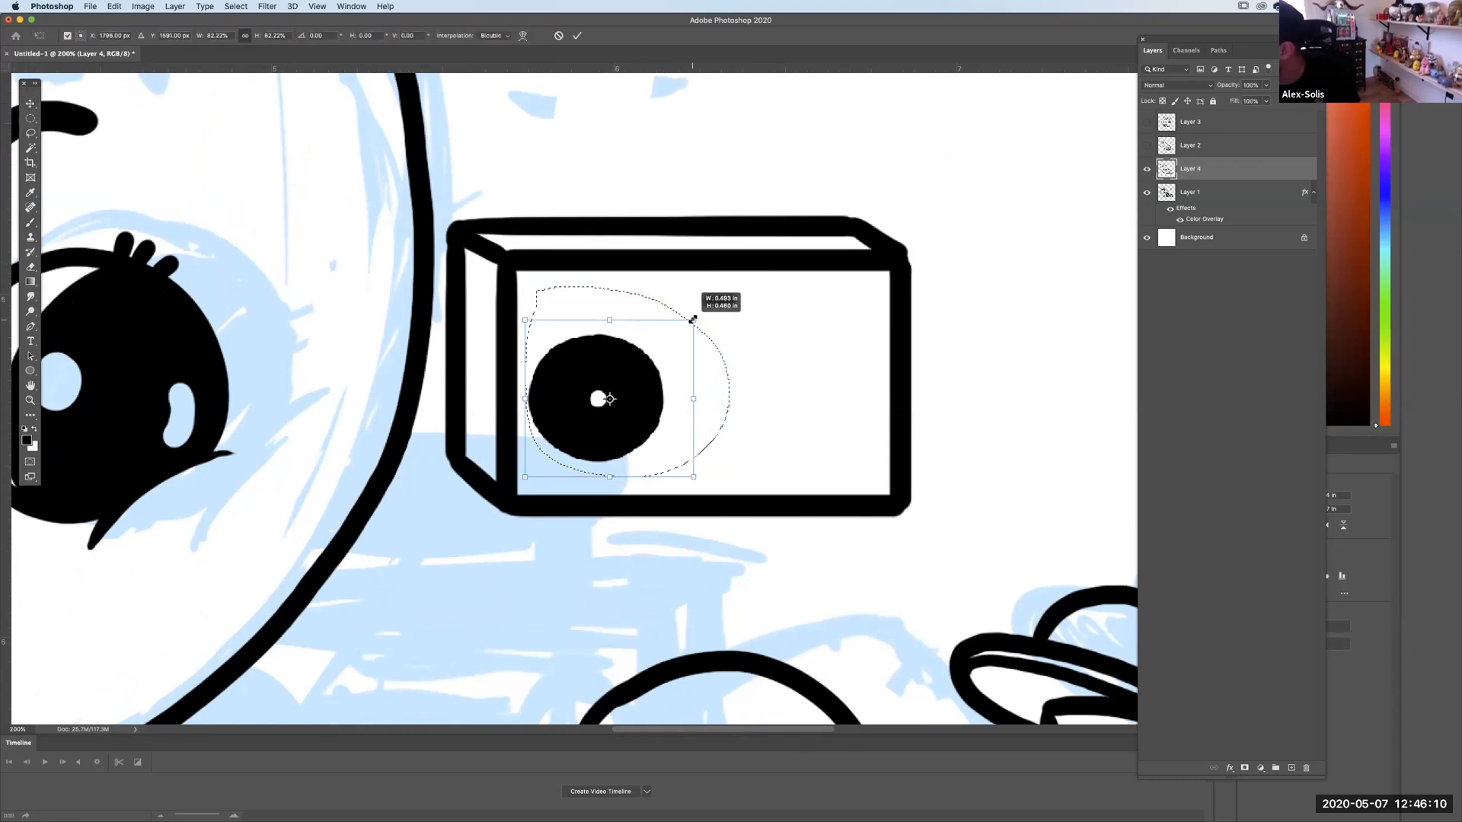
{"action": "left_click_drag", "start_coordinate": [614, 395], "coordinate": [606, 380]}
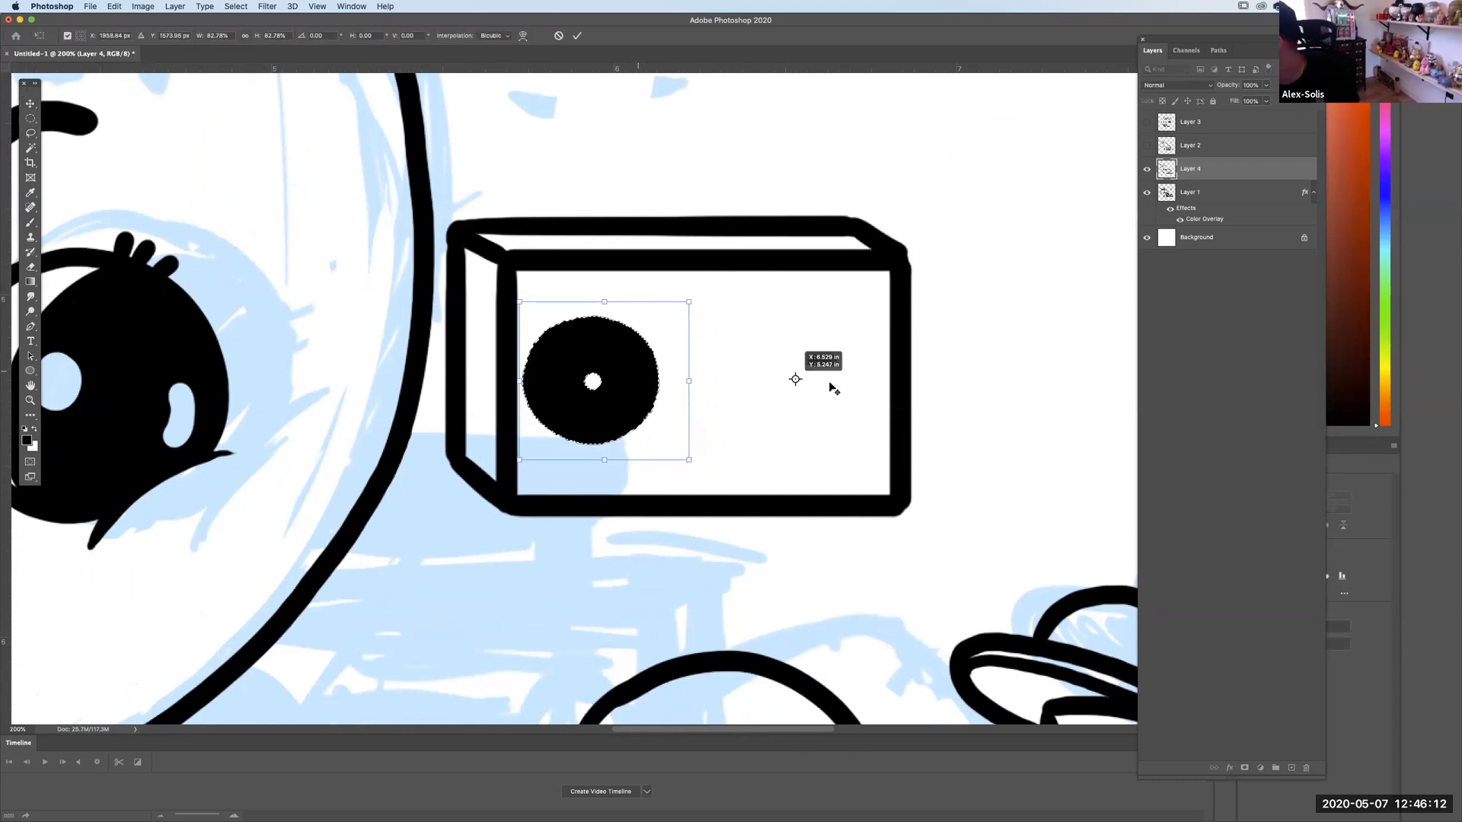
{"action": "key", "text": "Return"}
{"action": "left_click_drag", "start_coordinate": [625, 340], "coordinate": [841, 341]}
{"action": "key", "text": "ctrl+d"}
Paint two short, thick handle posts on top of the boombox and trim their tips at a slant.
{"action": "key", "text": "b"}
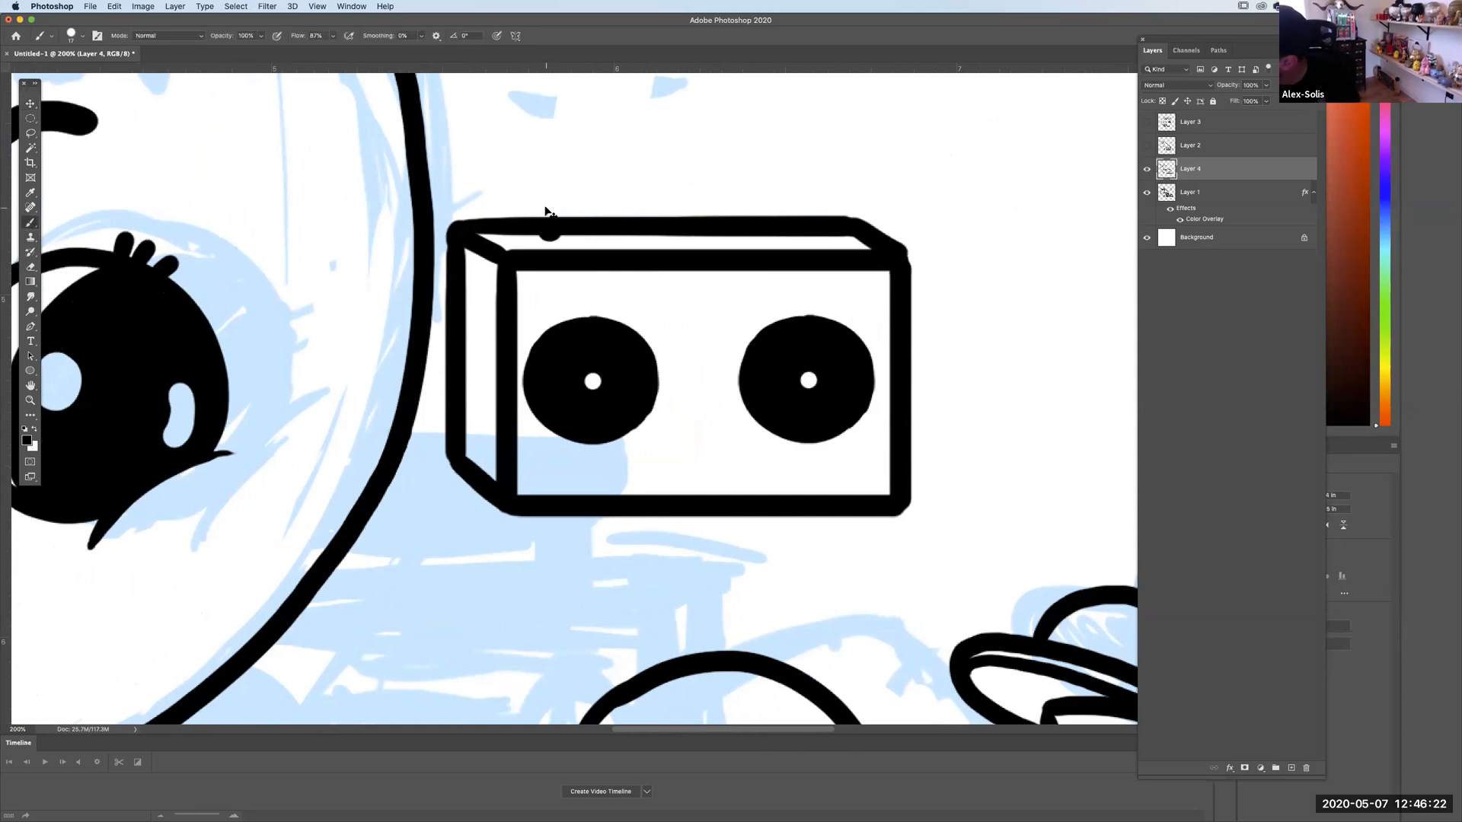
{"action": "mouse_move", "coordinate": [545, 194]}
{"action": "left_mouse_down"}
{"action": "mouse_move", "coordinate": [537, 229]}
{"action": "mouse_move", "coordinate": [537, 186]}
{"action": "left_mouse_up"}
{"action": "key", "text": "super+z"}
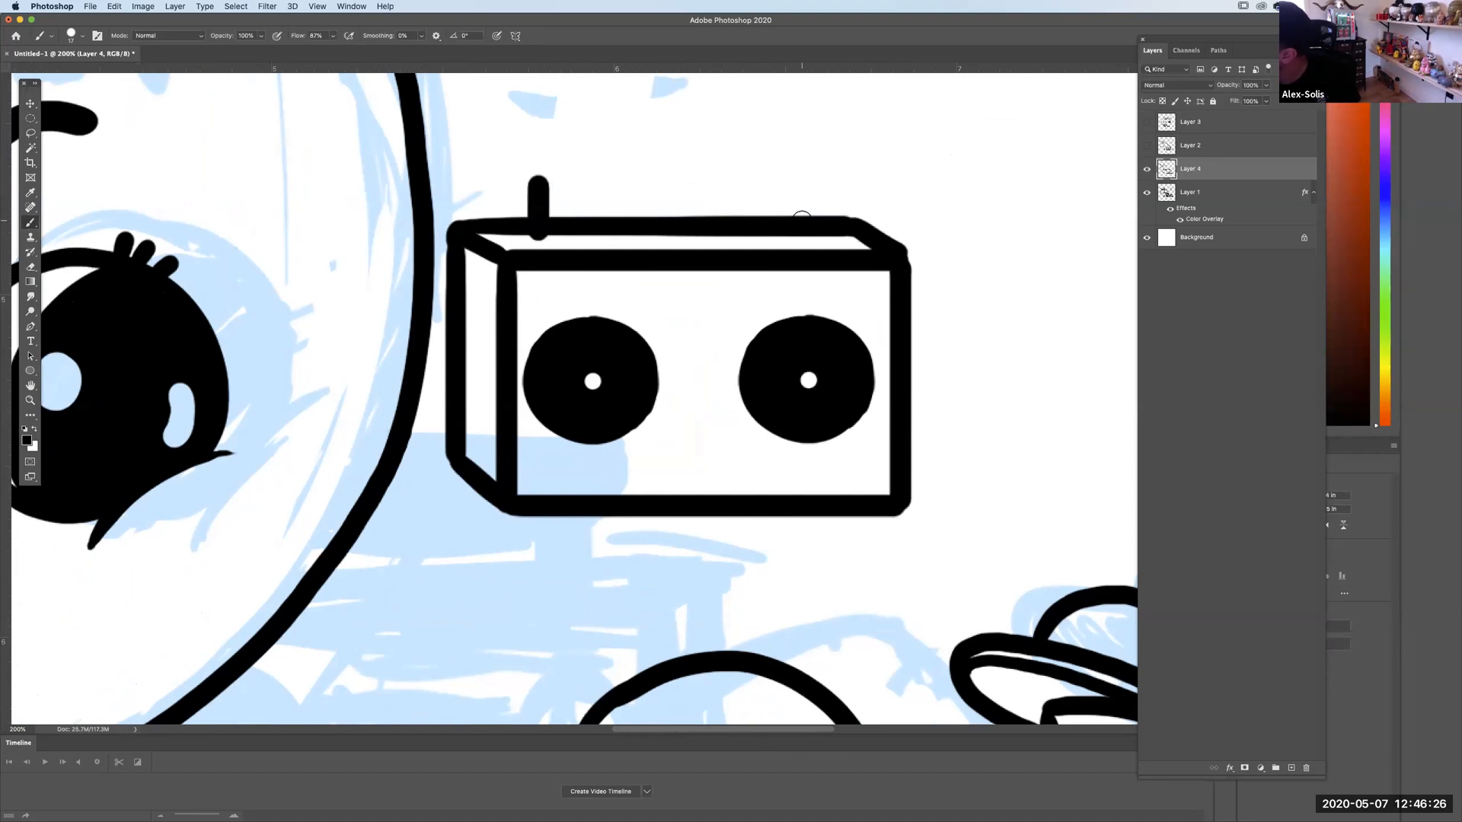
{"action": "left_click_drag", "start_coordinate": [788, 199], "coordinate": [787, 184]}
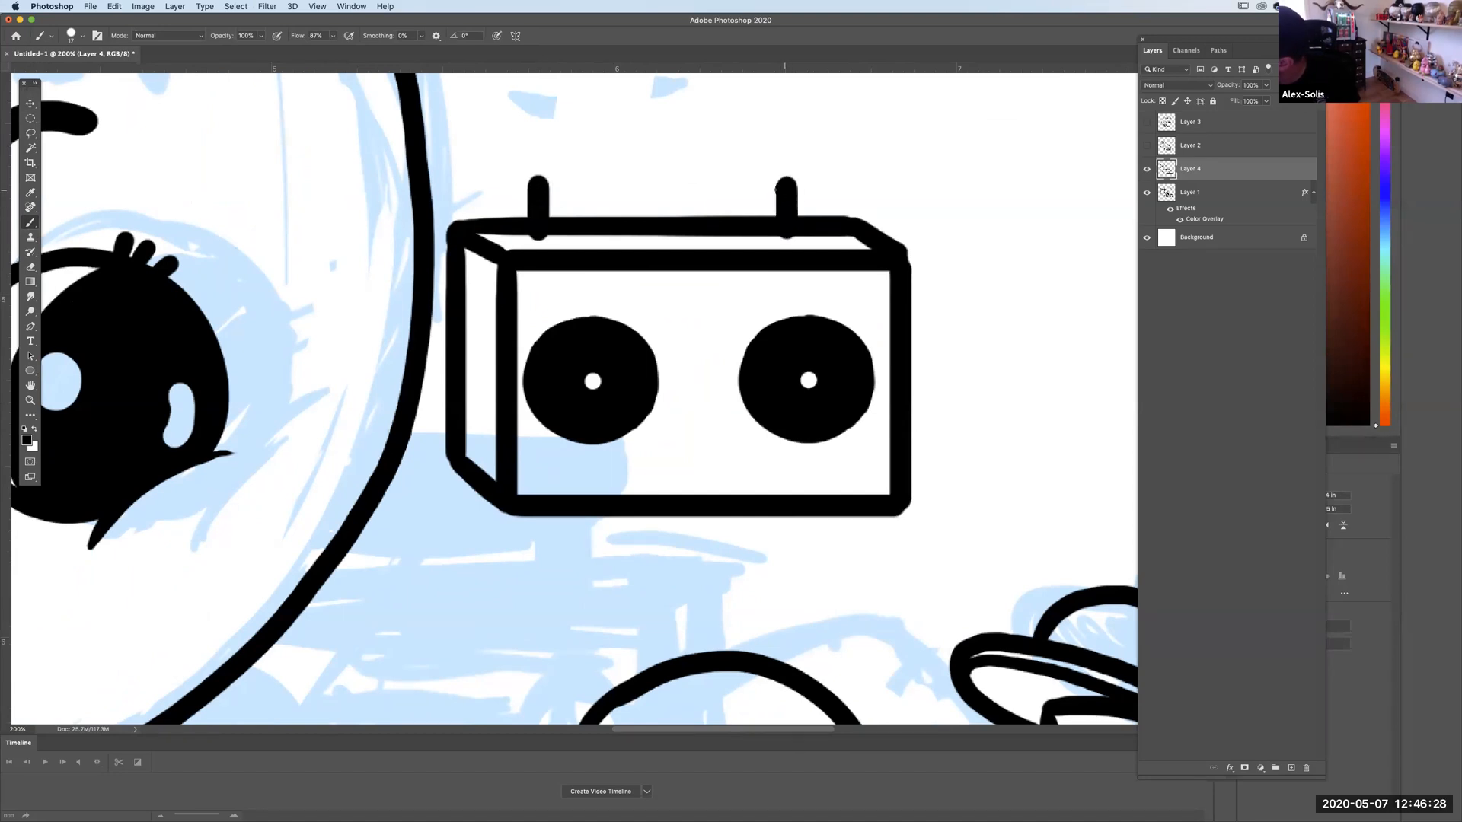
{"action": "key", "text": "super+z"}
{"action": "key", "text": "super+z"}
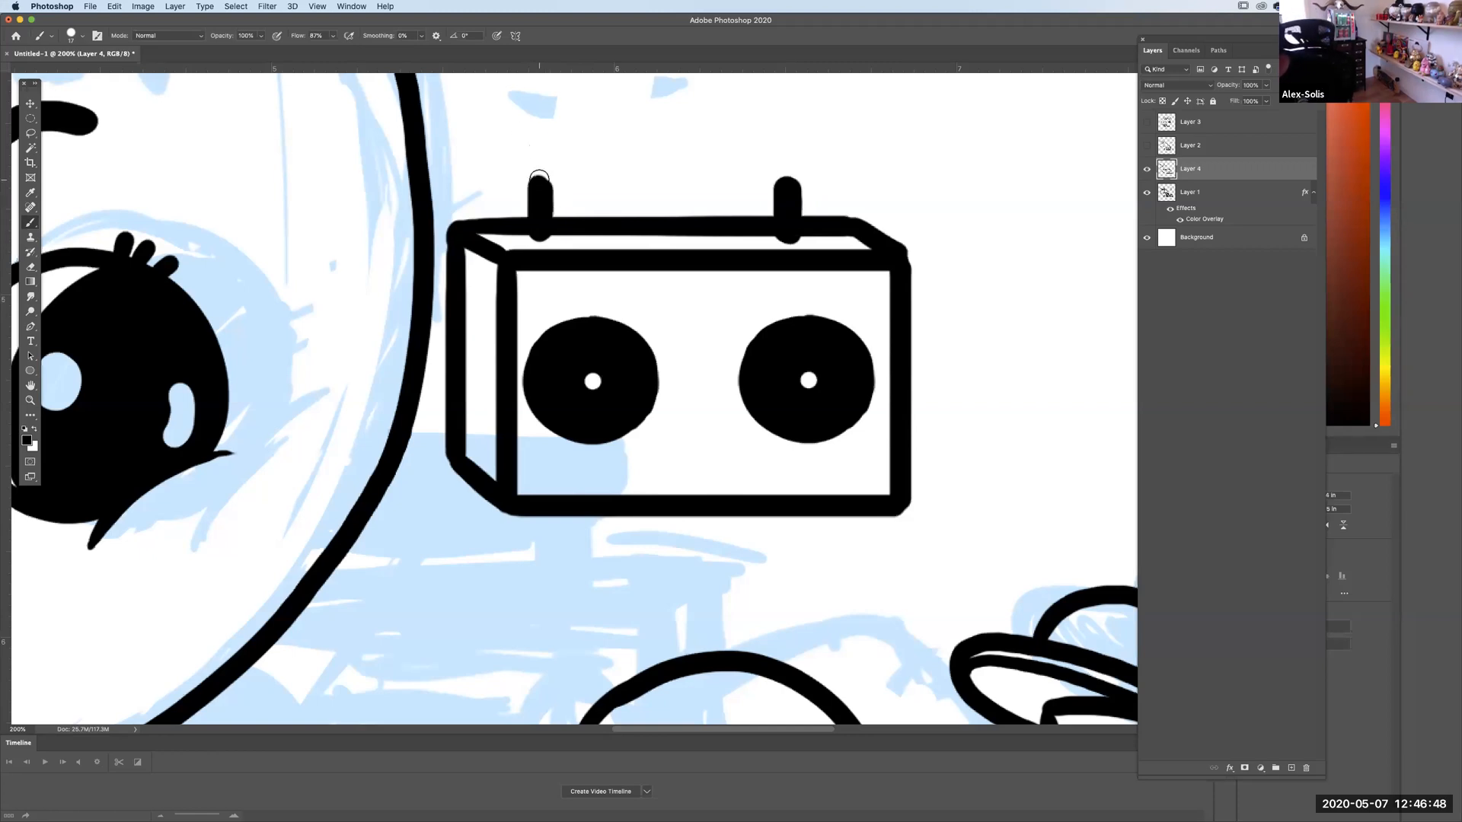
{"action": "left_click_drag", "start_coordinate": [522, 180], "coordinate": [535, 182]}
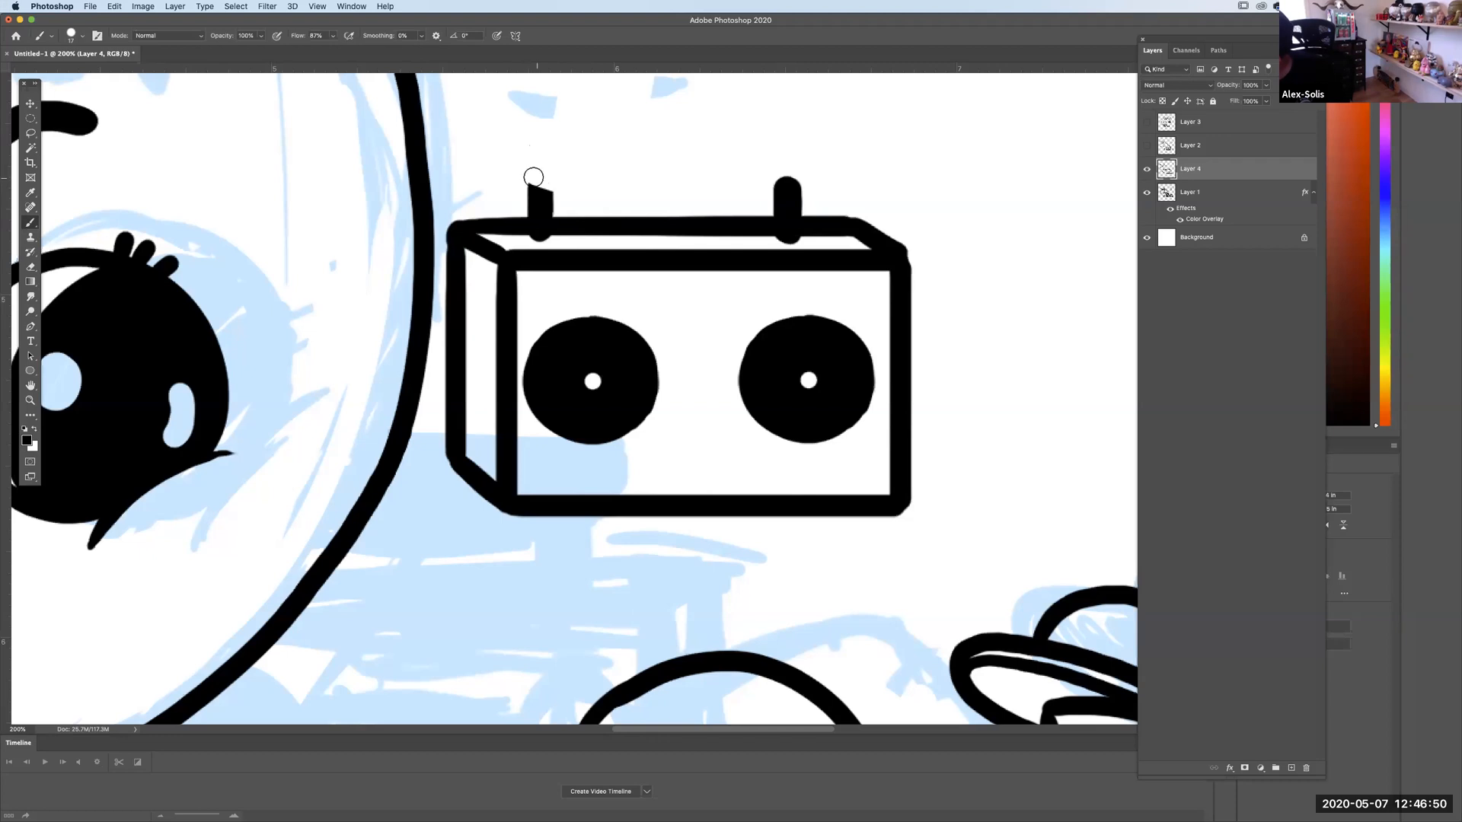
{"action": "left_click_drag", "start_coordinate": [793, 173], "coordinate": [779, 175]}
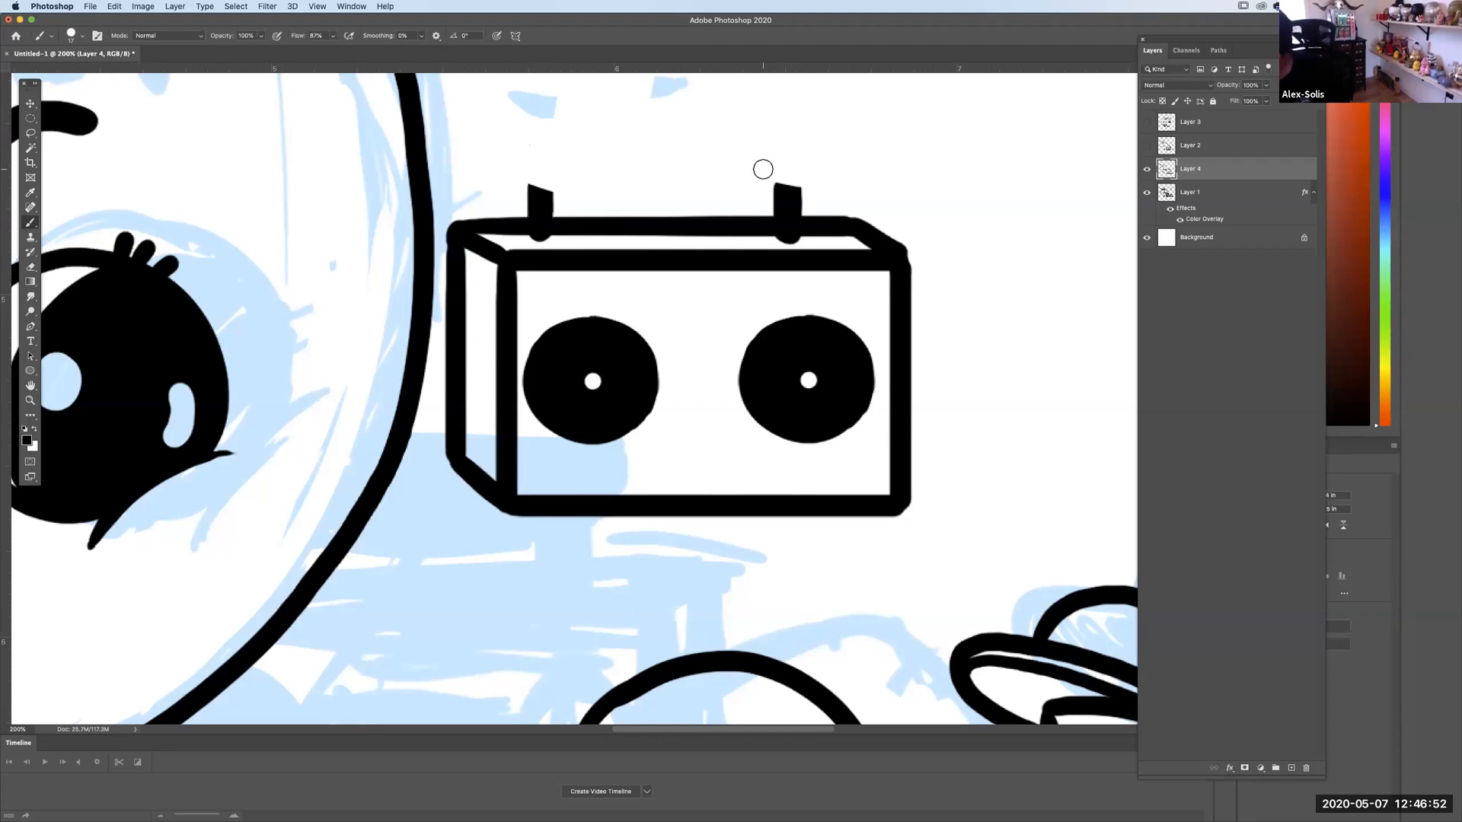
Draw a long horizontal grip with depth across the two posts to complete the boombox handle.
{"action": "mouse_move", "coordinate": [532, 180]}
{"action": "left_mouse_down"}
{"action": "mouse_move", "coordinate": [538, 195]}
{"action": "mouse_move", "coordinate": [528, 165]}
{"action": "mouse_move", "coordinate": [576, 200]}
{"action": "mouse_move", "coordinate": [770, 194]}
{"action": "left_mouse_up"}
{"action": "key", "text": "ctrl+z"}
{"action": "left_click_drag", "start_coordinate": [560, 192], "coordinate": [774, 183]}
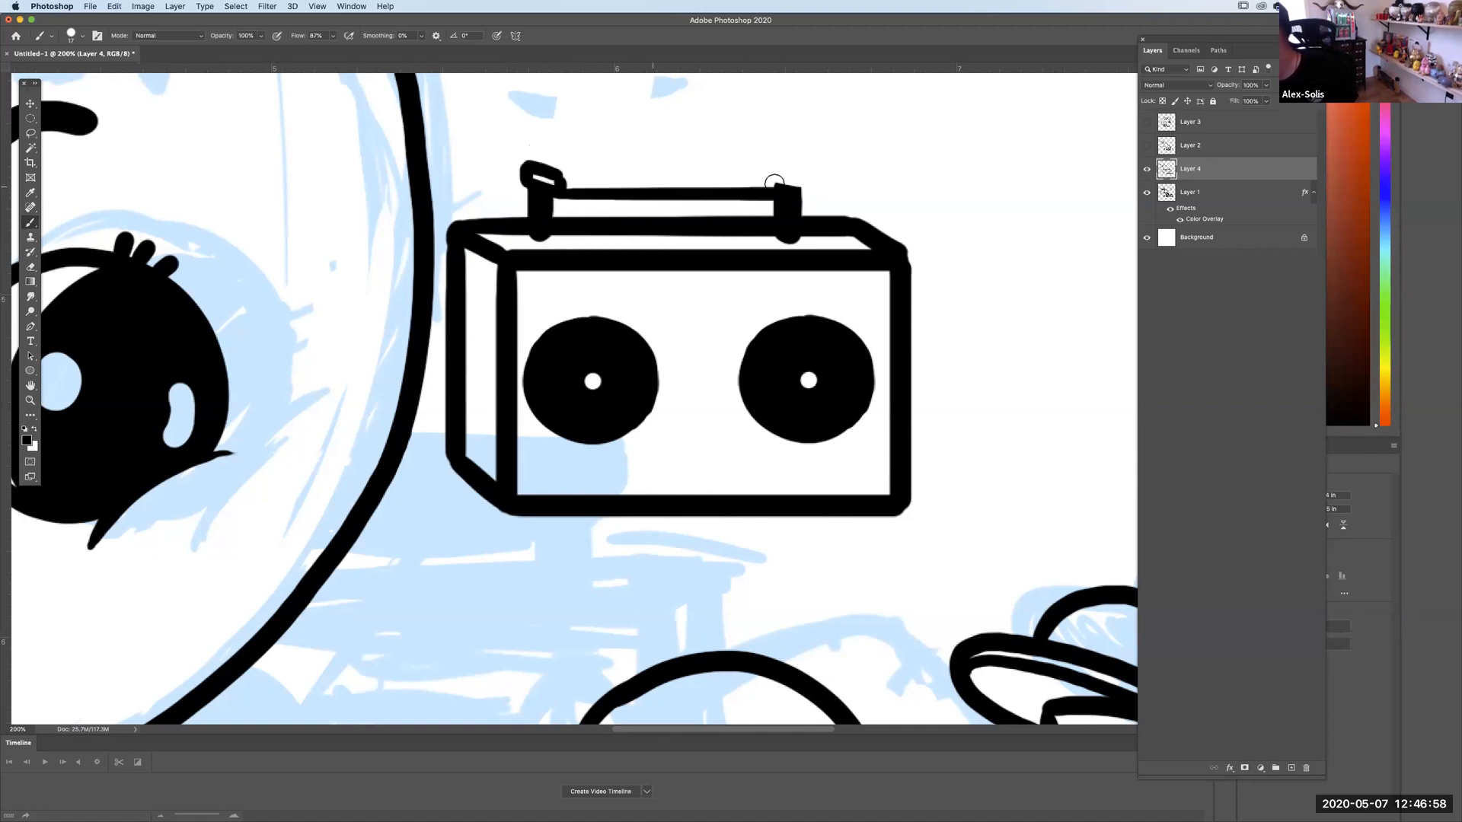
{"action": "key", "text": "ctrl+z"}
{"action": "left_click_drag", "start_coordinate": [564, 176], "coordinate": [805, 183]}
{"action": "left_click_drag", "start_coordinate": [528, 161], "coordinate": [779, 156]}
{"action": "key", "text": "super+z"}
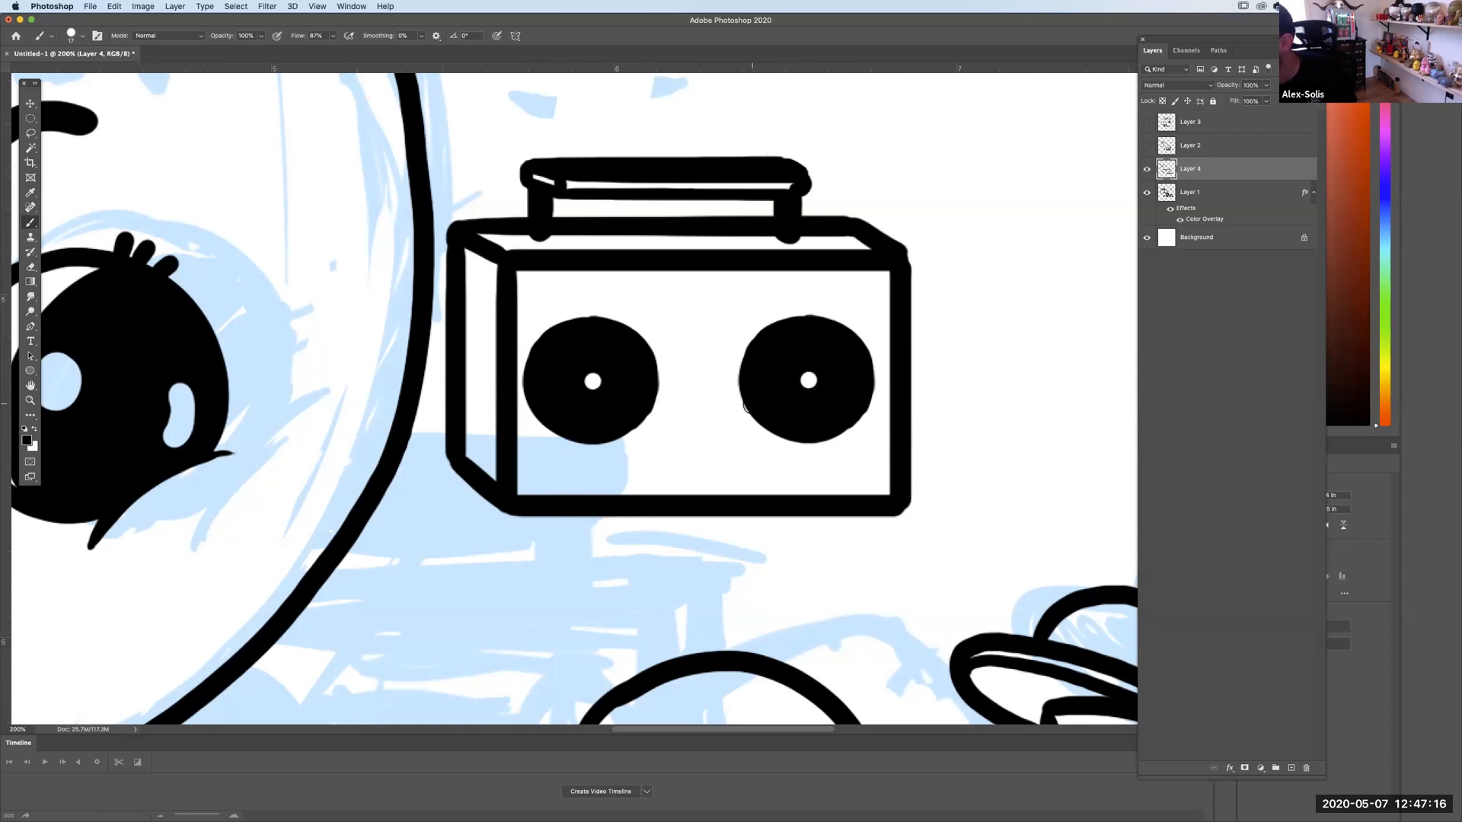
{"action": "key", "text": "super+minus"}
{"action": "key", "text": "super+minus"}
{"action": "key", "text": "super+minus"}
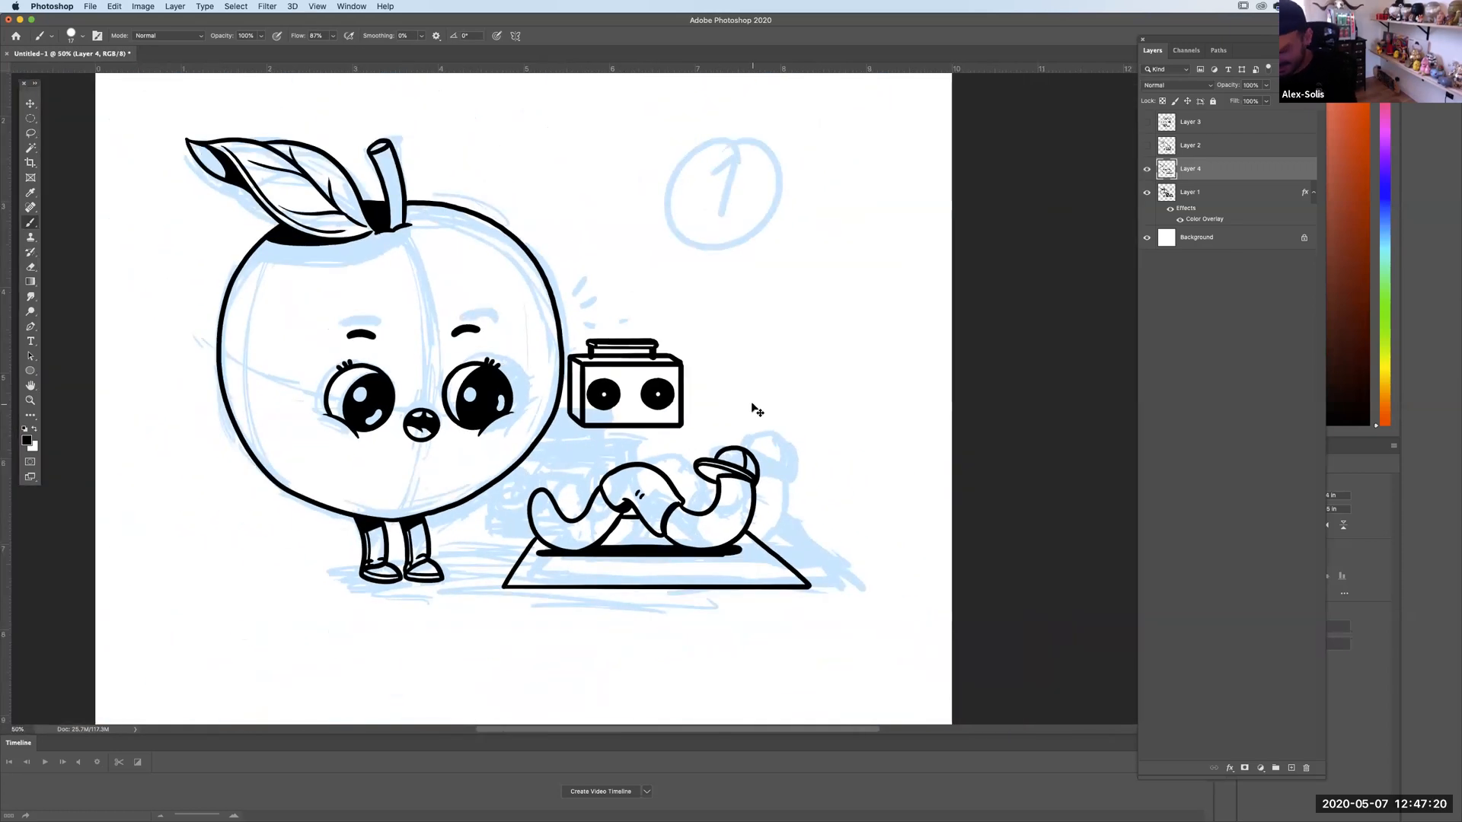
{"action": "scroll", "coordinate": [756, 410], "scroll_direction": "up", "scroll_amount": 5}
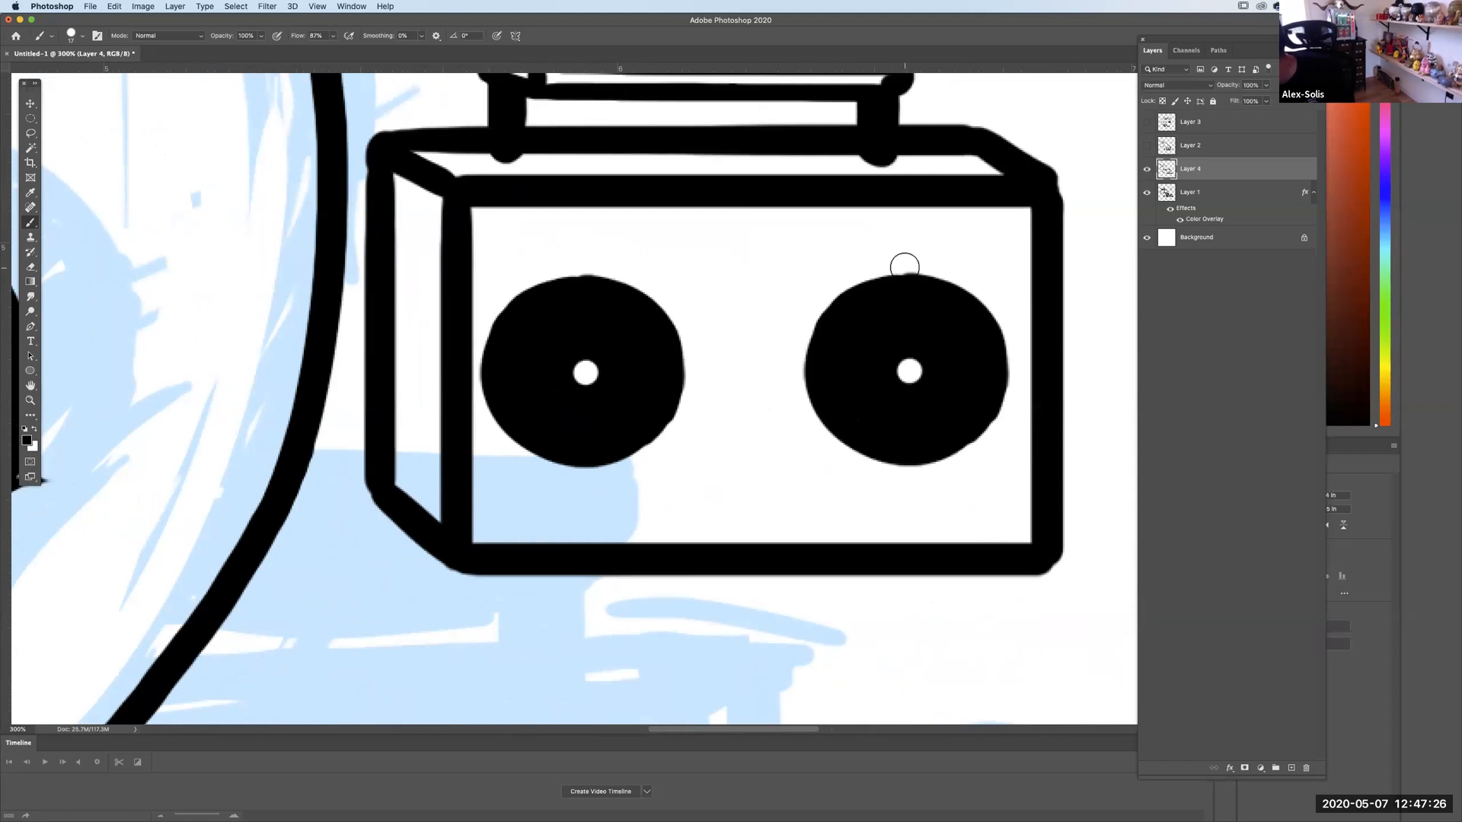
{"action": "left_click_drag", "start_coordinate": [696, 335], "coordinate": [697, 406]}
{"action": "key", "text": "ctrl+z"}
{"action": "left_click_drag", "start_coordinate": [699, 340], "coordinate": [696, 405]}
{"action": "key", "text": "ctrl+z"}
{"action": "mouse_move", "coordinate": [698, 340]}
{"action": "left_mouse_down"}
{"action": "mouse_move", "coordinate": [701, 374]}
{"action": "mouse_move", "coordinate": [721, 374]}
{"action": "mouse_move", "coordinate": [701, 389]}
{"action": "mouse_move", "coordinate": [783, 385]}
{"action": "left_mouse_up"}
{"action": "key", "text": "ctrl+z"}
{"action": "key", "text": "ctrl+z"}
Lasso both speakers and scale them slightly narrower.
{"action": "left_click", "coordinate": [31, 119]}
{"action": "left_click", "coordinate": [32, 134]}
{"action": "mouse_move", "coordinate": [523, 249]}
{"action": "left_mouse_down"}
{"action": "mouse_move", "coordinate": [492, 282]}
{"action": "mouse_move", "coordinate": [487, 323]}
{"action": "left_mouse_up"}
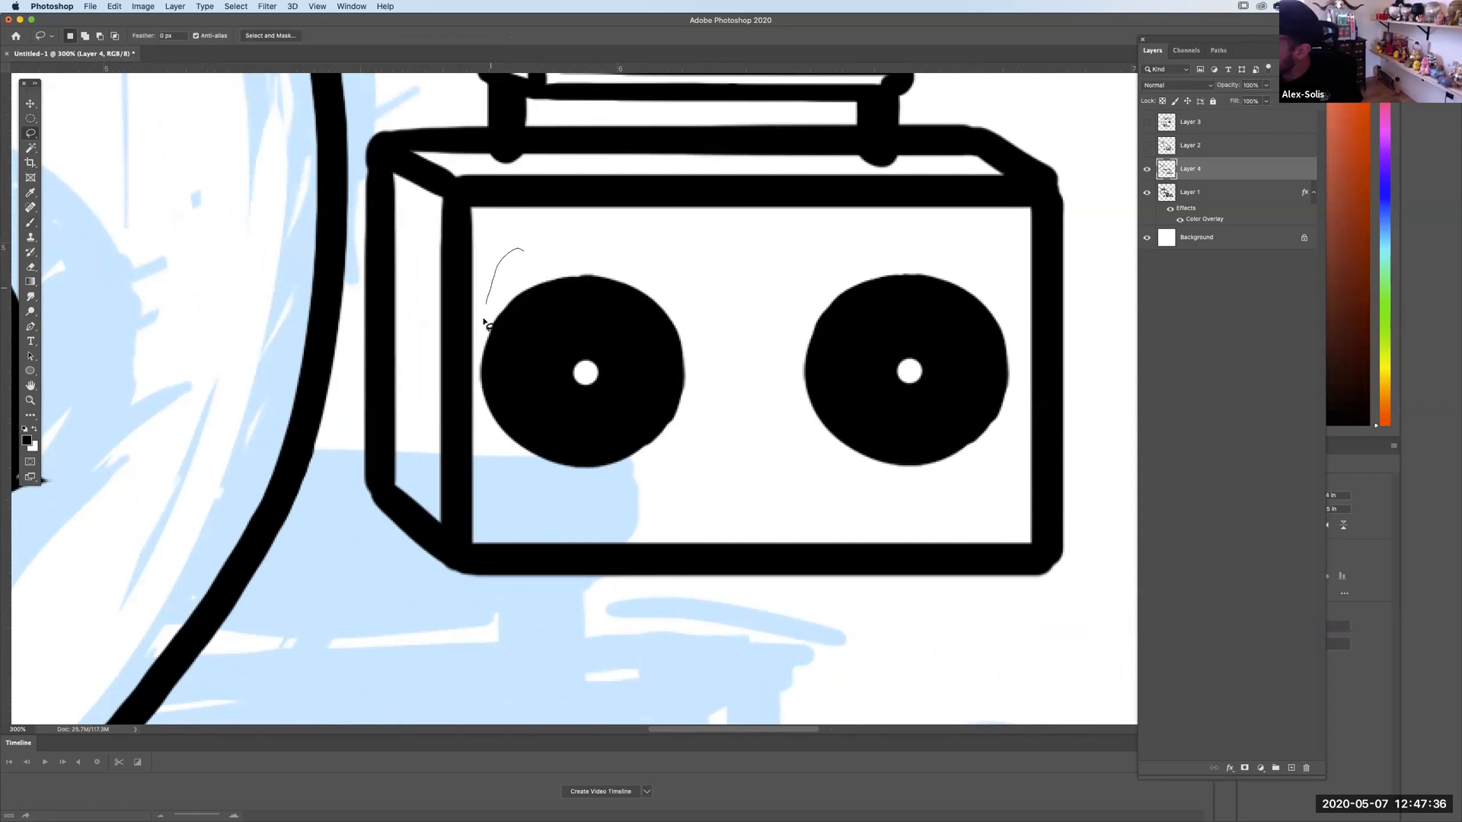
{"action": "mouse_move", "coordinate": [479, 380]}
{"action": "left_mouse_down"}
{"action": "mouse_move", "coordinate": [926, 503]}
{"action": "mouse_move", "coordinate": [978, 472]}
{"action": "mouse_move", "coordinate": [1016, 368]}
{"action": "mouse_move", "coordinate": [878, 230]}
{"action": "mouse_move", "coordinate": [507, 251]}
{"action": "left_mouse_up"}
{"action": "key", "text": "ctrl+t"}
{"action": "mouse_move", "coordinate": [1018, 224]}
{"action": "left_mouse_down"}
{"action": "mouse_move", "coordinate": [938, 268]}
{"action": "mouse_move", "coordinate": [965, 244]}
{"action": "left_mouse_up"}
{"action": "mouse_move", "coordinate": [715, 243]}
{"action": "left_mouse_down"}
{"action": "mouse_move", "coordinate": [716, 225]}
{"action": "mouse_move", "coordinate": [792, 248]}
{"action": "left_mouse_up"}
{"action": "key", "text": "Return"}
{"action": "key", "text": "ctrl+d"}
Move the right speaker closer to the right edge of the boombox's front face.
{"action": "key", "text": "l"}
{"action": "mouse_move", "coordinate": [900, 314]}
{"action": "left_mouse_down", "text": "shift"}
{"action": "mouse_move", "coordinate": [986, 326]}
{"action": "mouse_move", "coordinate": [972, 300]}
{"action": "mouse_move", "coordinate": [918, 317]}
{"action": "mouse_move", "coordinate": [976, 318]}
{"action": "left_mouse_up", "text": "shift"}
{"action": "key", "text": "v"}
{"action": "key", "text": "super+d"}
Set the brush size to 13 px and draw a small rounded rectangle between the two speakers.
{"action": "key", "text": "b"}
{"action": "left_click", "coordinate": [82, 35]}
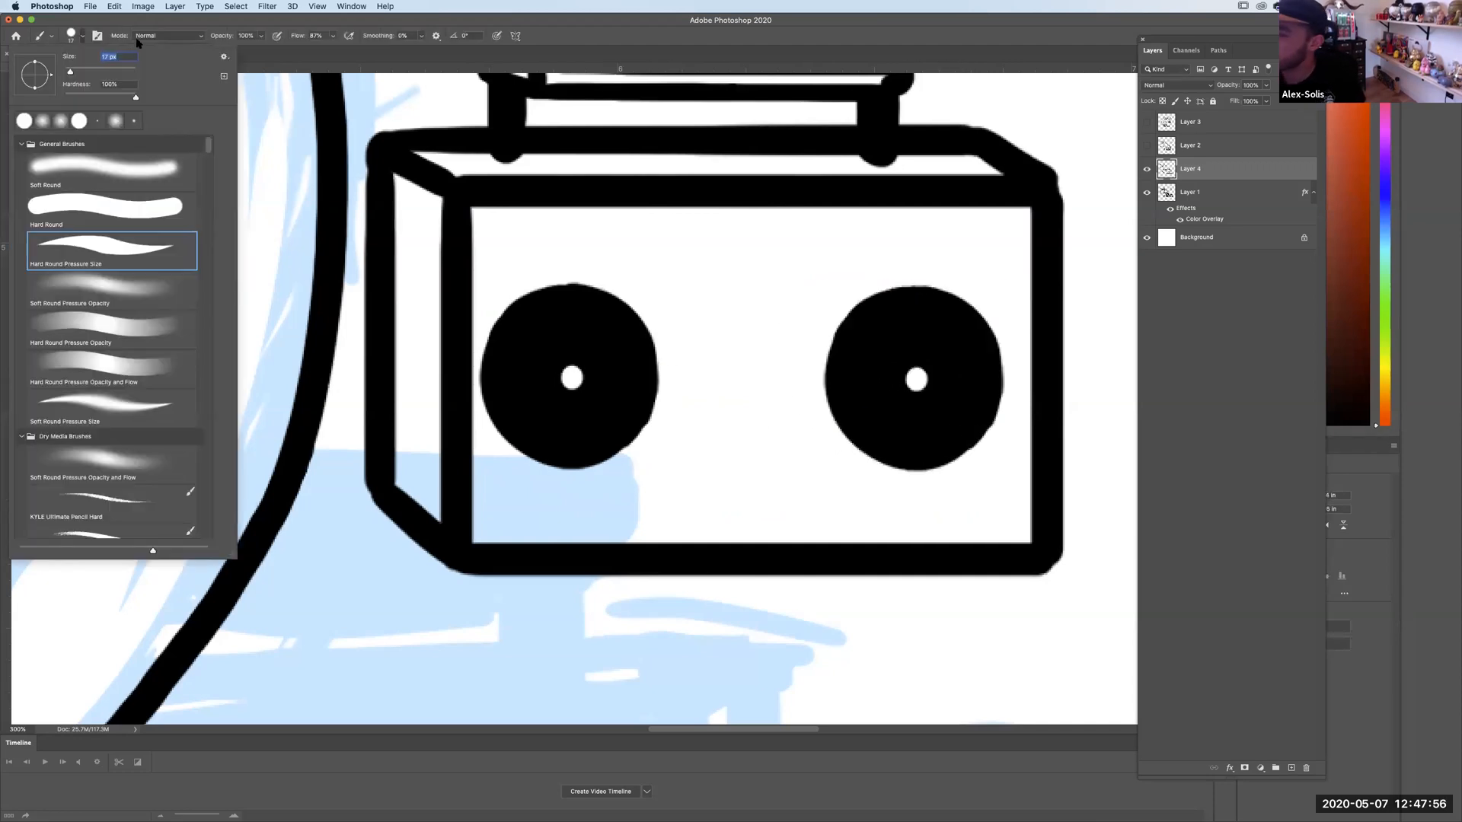
{"action": "type", "text": "13"}
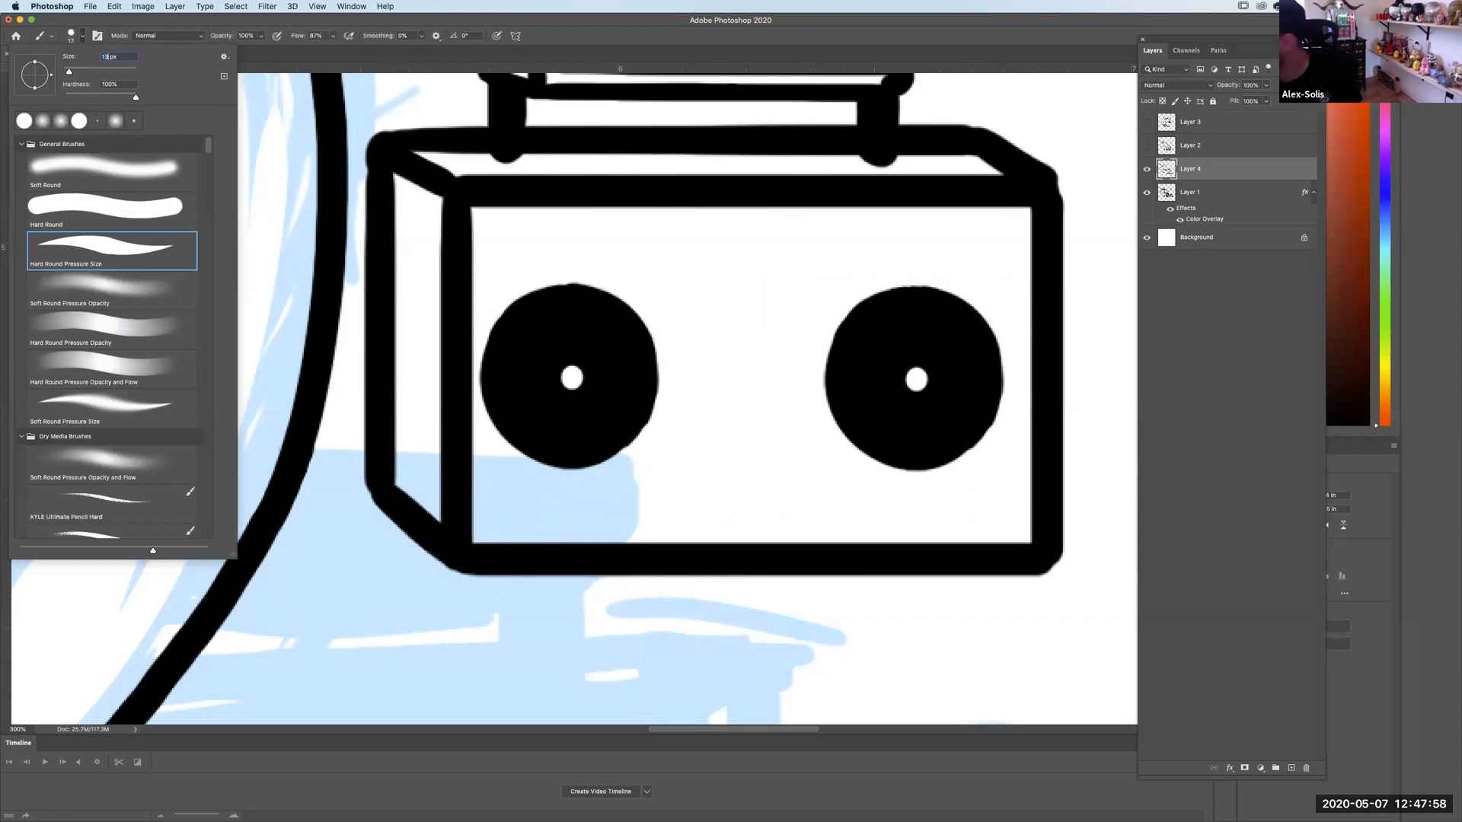
{"action": "mouse_move", "coordinate": [673, 335]}
{"action": "left_mouse_down"}
{"action": "mouse_move", "coordinate": [676, 412]}
{"action": "mouse_move", "coordinate": [698, 401]}
{"action": "mouse_move", "coordinate": [684, 419]}
{"action": "mouse_move", "coordinate": [795, 424]}
{"action": "mouse_move", "coordinate": [812, 333]}
{"action": "left_mouse_up"}
{"action": "left_click_drag", "start_coordinate": [677, 334], "coordinate": [809, 329]}
{"action": "key", "text": "super+z"}
{"action": "left_click_drag", "start_coordinate": [670, 332], "coordinate": [799, 327]}
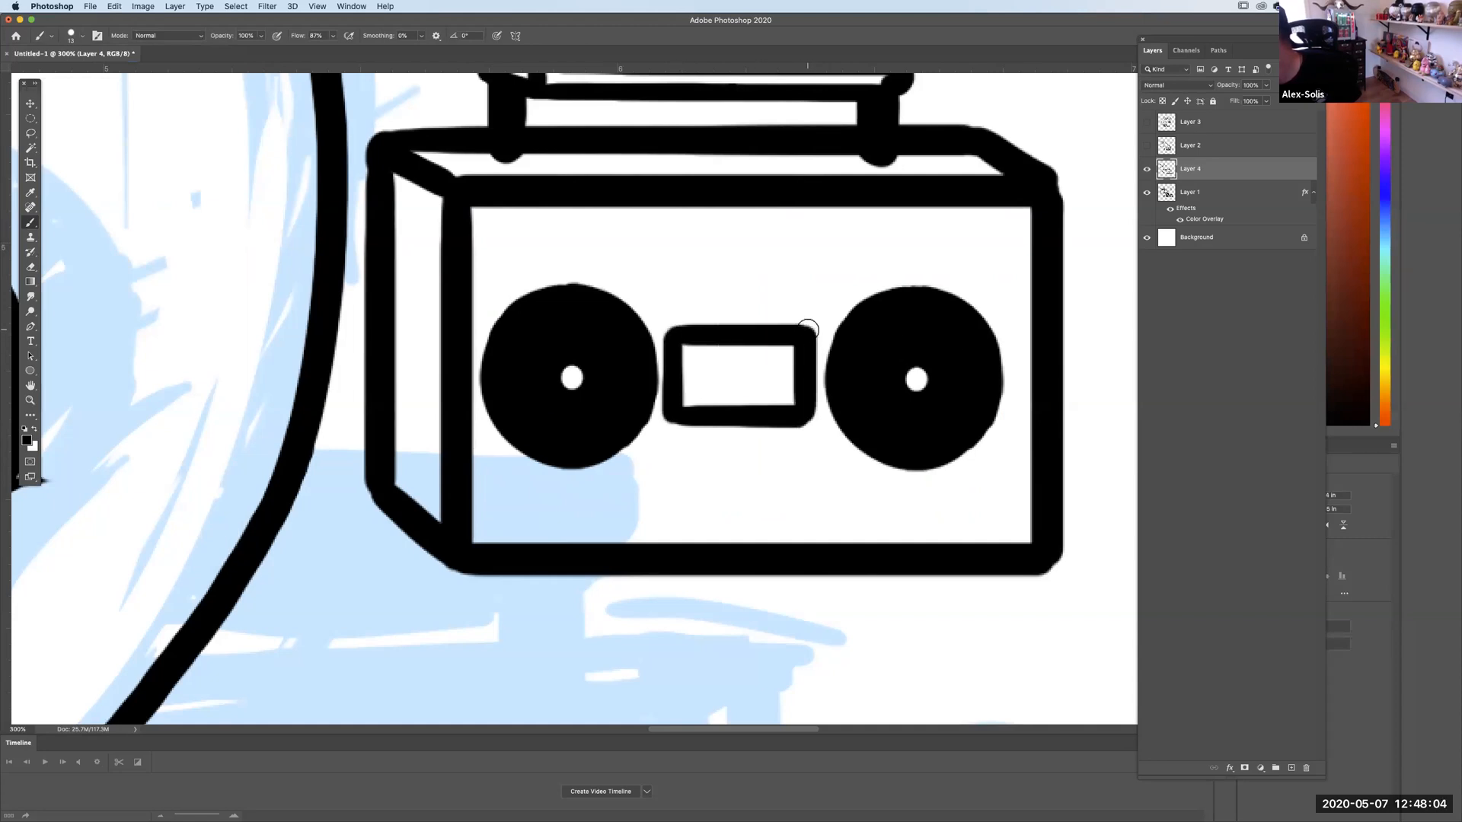
Draw a narrow button strip under the small rectangle, divided into five slots.
{"action": "left_click", "coordinate": [647, 455]}
{"action": "left_click", "coordinate": [823, 456], "text": "shift"}
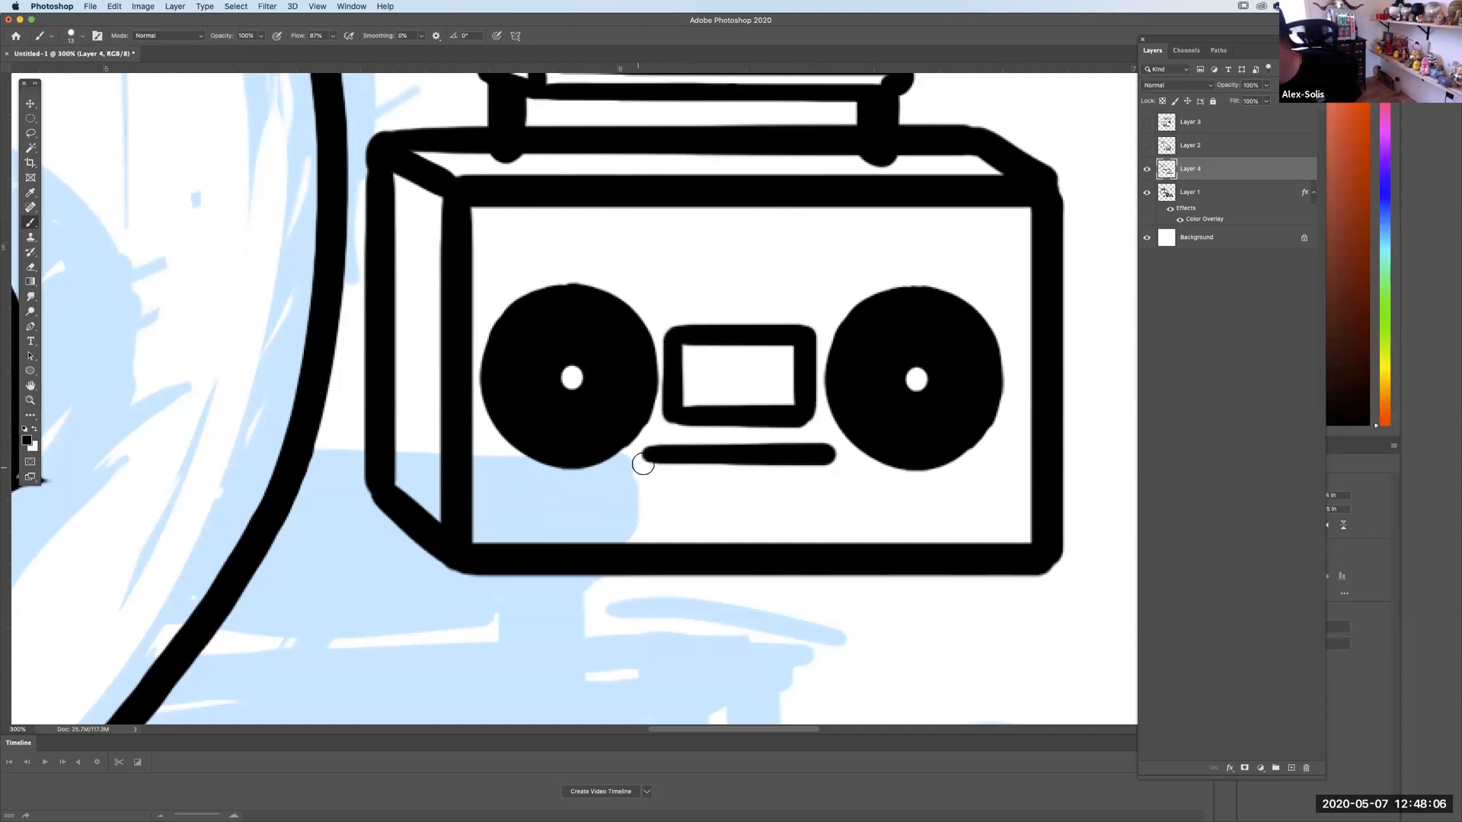
{"action": "mouse_move", "coordinate": [644, 457]}
{"action": "left_mouse_down"}
{"action": "mouse_move", "coordinate": [647, 478]}
{"action": "mouse_move", "coordinate": [821, 484]}
{"action": "mouse_move", "coordinate": [836, 469]}
{"action": "left_mouse_up"}
{"action": "key", "text": "super+z"}
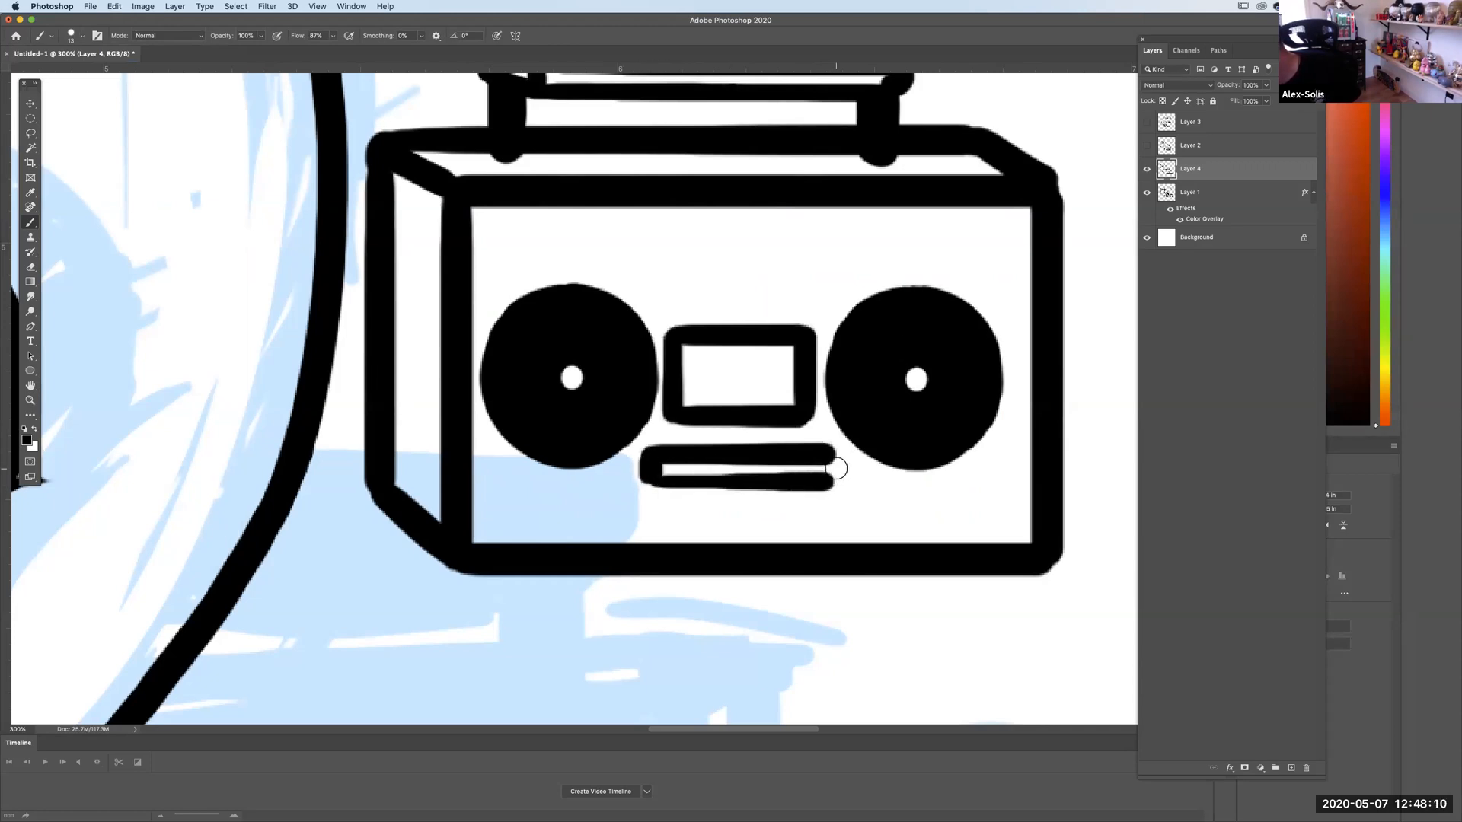
{"action": "key", "text": "super+z"}
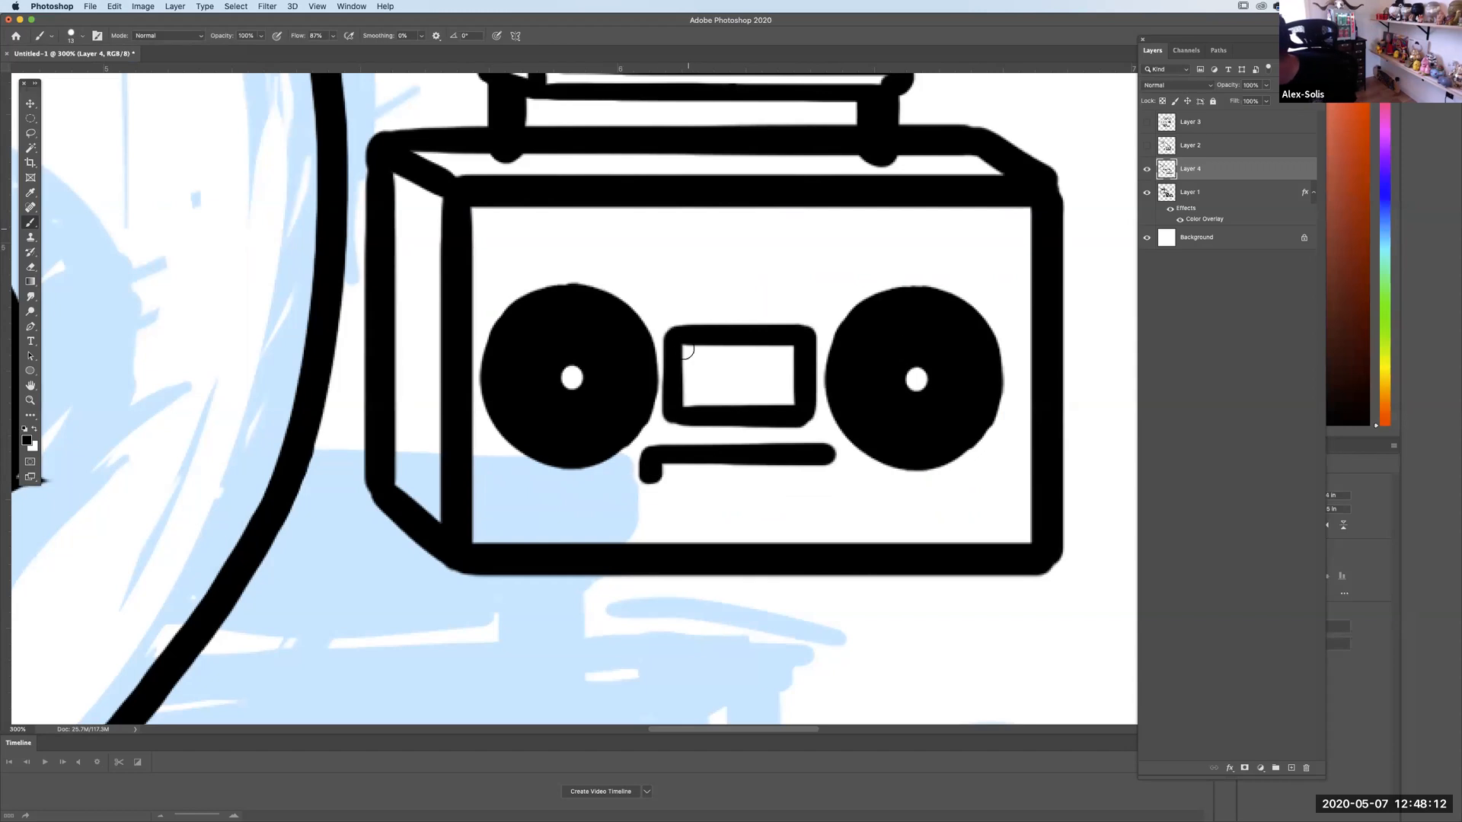
{"action": "key", "text": "super+z"}
{"action": "mouse_move", "coordinate": [645, 457]}
{"action": "left_mouse_down"}
{"action": "mouse_move", "coordinate": [646, 487]}
{"action": "mouse_move", "coordinate": [832, 499]}
{"action": "mouse_move", "coordinate": [843, 462]}
{"action": "left_mouse_up"}
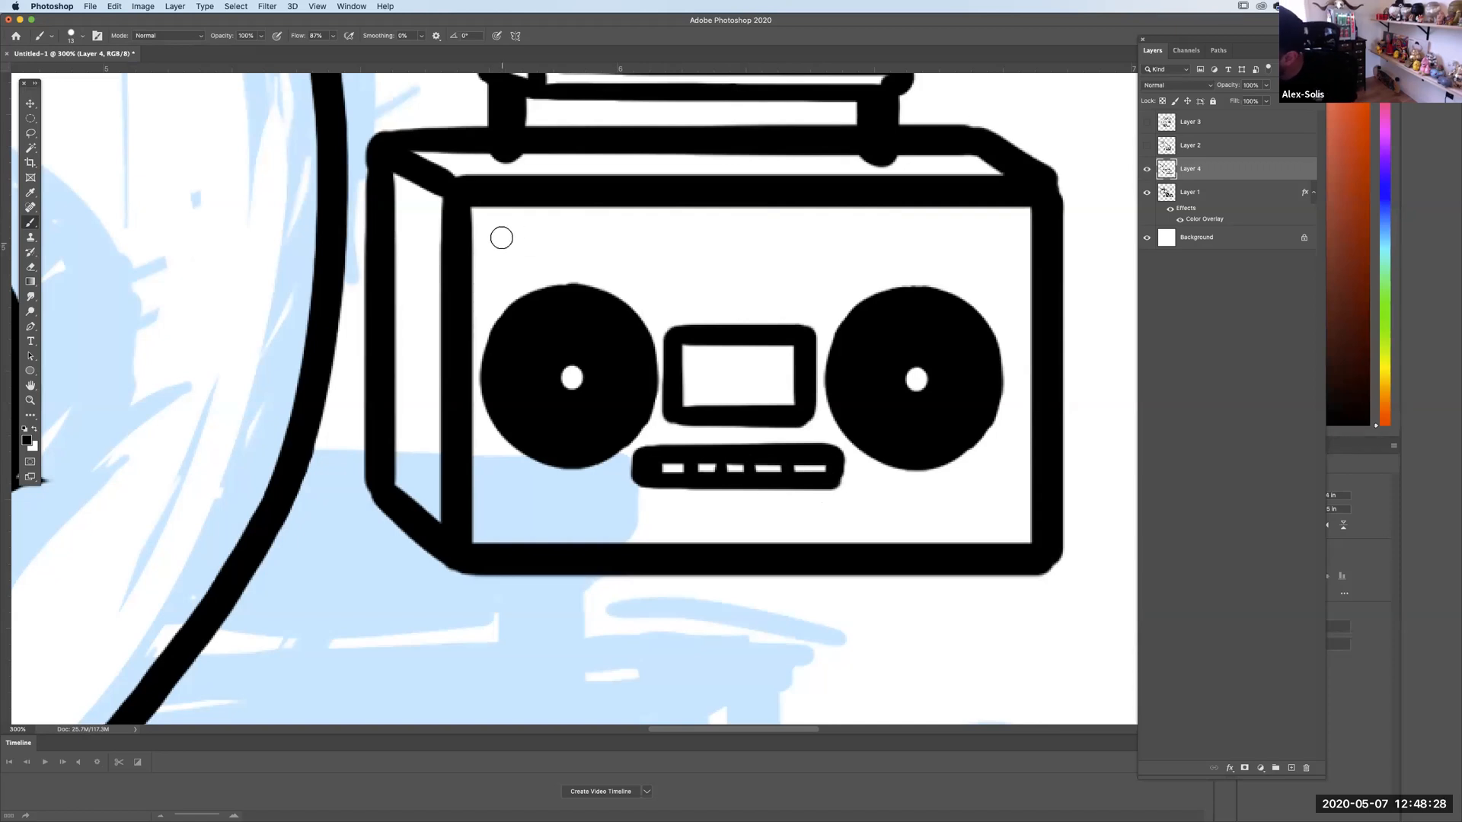
Paint a thick black horizontal bar above the speakers and shift it slightly down on the front face.
{"action": "mouse_move", "coordinate": [496, 230]}
{"action": "left_mouse_down"}
{"action": "mouse_move", "coordinate": [498, 244]}
{"action": "mouse_move", "coordinate": [981, 246]}
{"action": "left_mouse_up"}
{"action": "left_click_drag", "start_coordinate": [501, 226], "coordinate": [978, 227]}
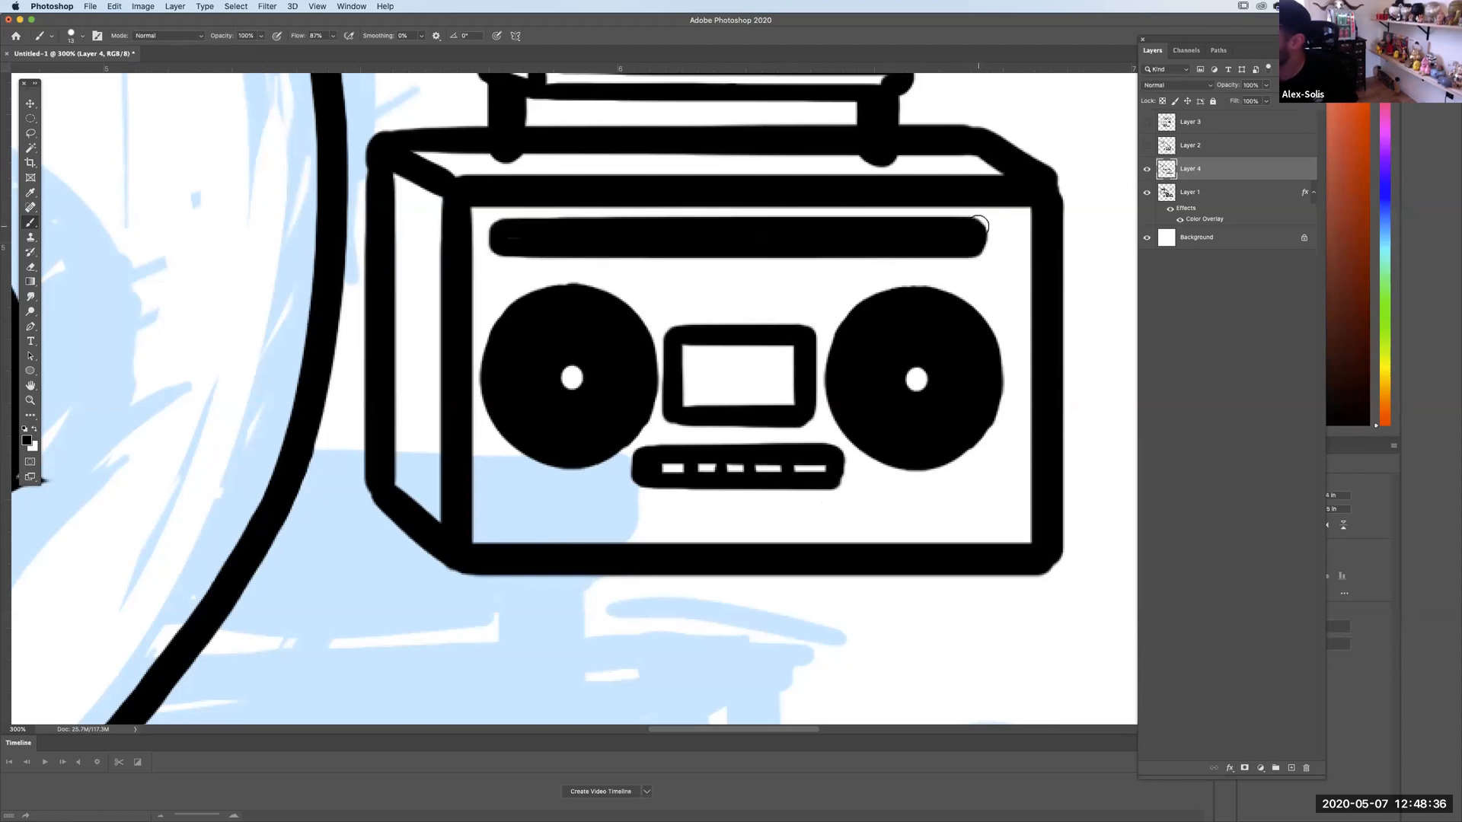
{"action": "key", "text": "l"}
{"action": "mouse_move", "coordinate": [492, 214]}
{"action": "left_mouse_down"}
{"action": "mouse_move", "coordinate": [506, 270]}
{"action": "mouse_move", "coordinate": [982, 274]}
{"action": "left_mouse_up"}
{"action": "mouse_move", "coordinate": [982, 273]}
{"action": "left_mouse_down"}
{"action": "mouse_move", "coordinate": [491, 264]}
{"action": "mouse_move", "coordinate": [561, 212]}
{"action": "left_mouse_up"}
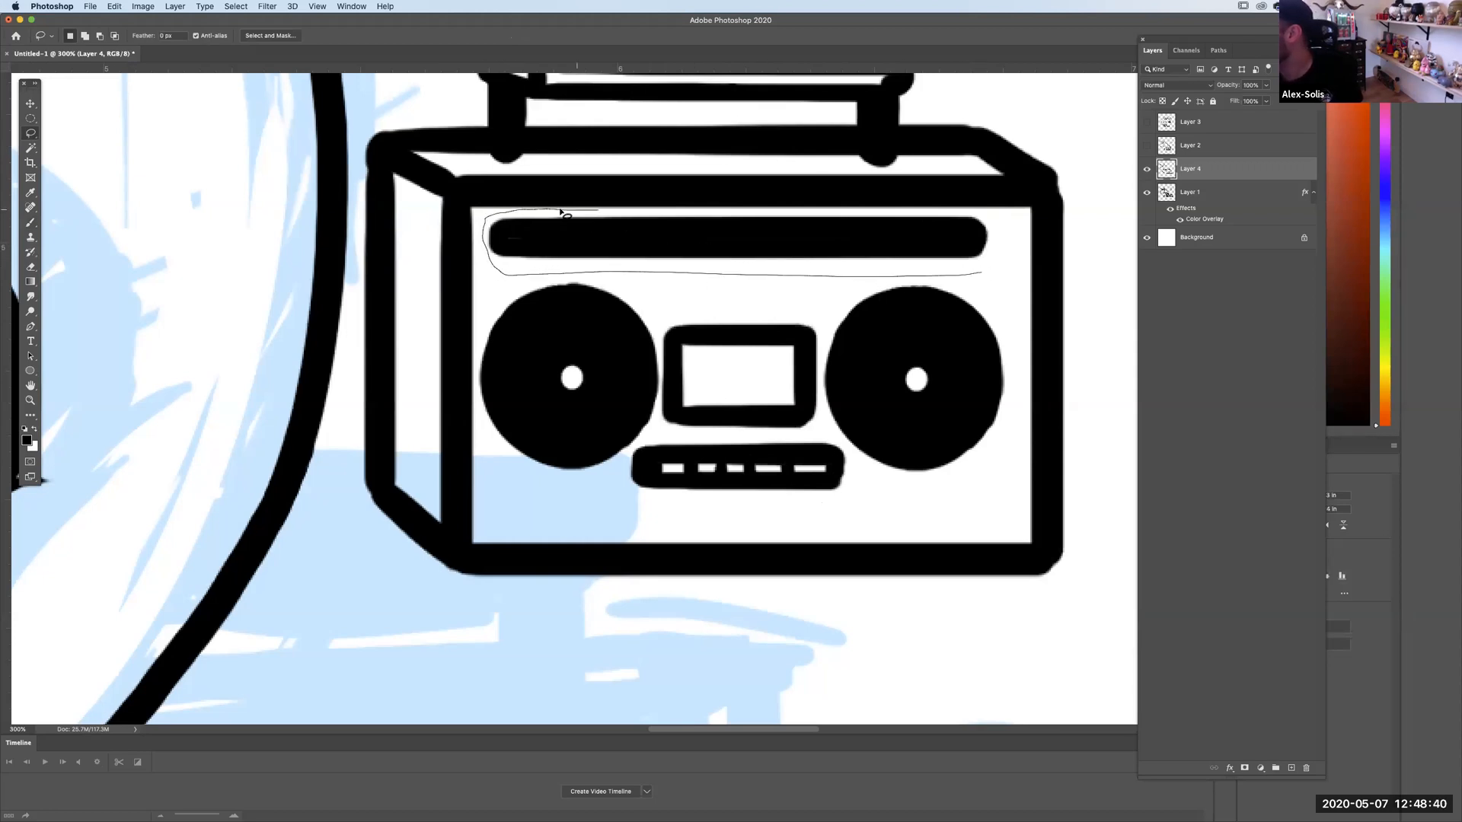
{"action": "mouse_move", "coordinate": [862, 213]}
{"action": "left_mouse_down"}
{"action": "mouse_move", "coordinate": [997, 226]}
{"action": "mouse_move", "coordinate": [982, 262]}
{"action": "left_mouse_up"}
{"action": "key", "text": "v"}
{"action": "left_click_drag", "start_coordinate": [742, 242], "coordinate": [740, 235]}
{"action": "key", "text": "ctrl+d"}
Reduce the eraser size, trim the ends of the black bar and erase the stray line above it.
{"action": "left_click", "coordinate": [31, 267]}
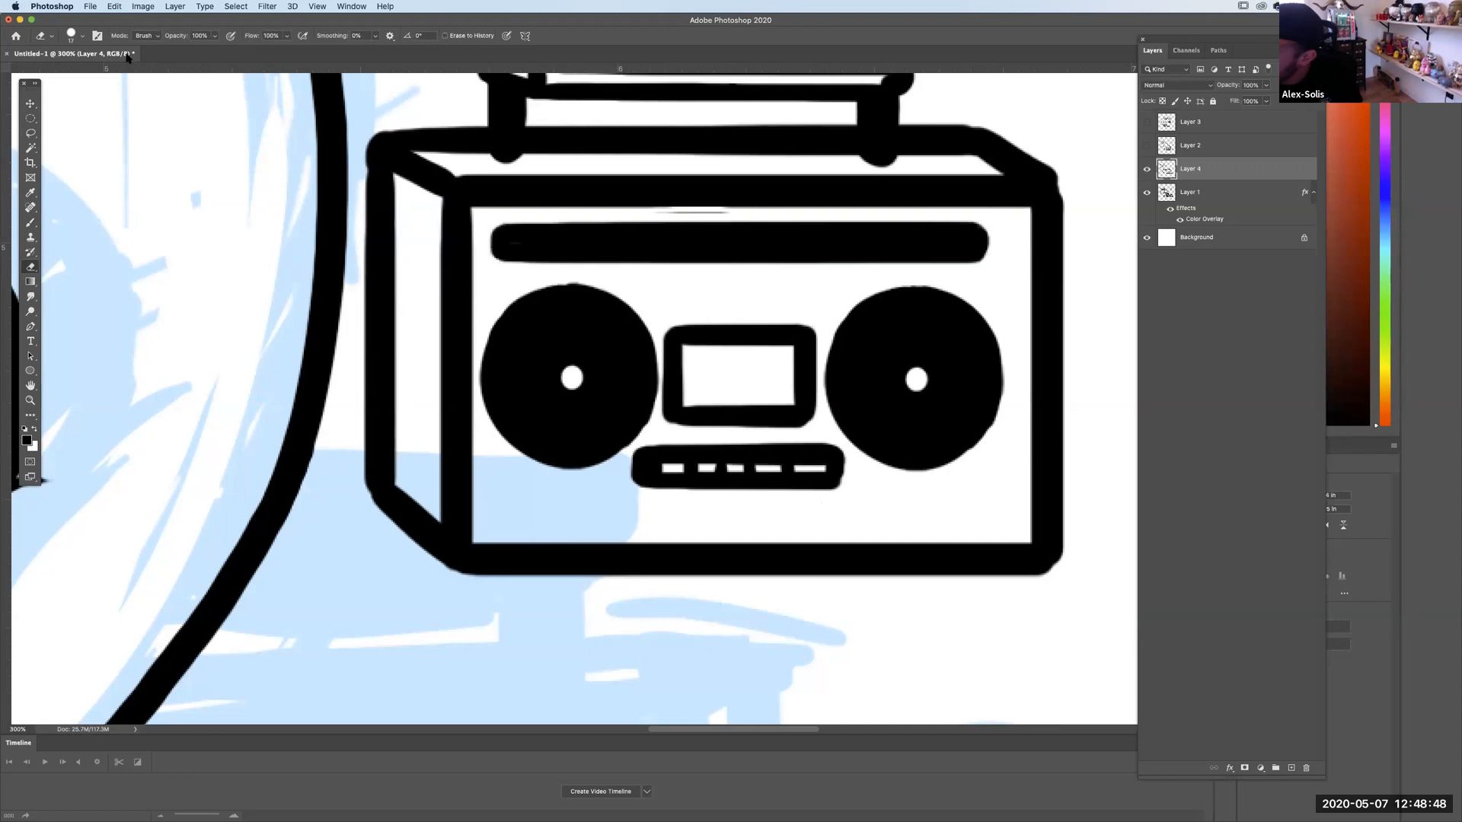
{"action": "left_click", "coordinate": [83, 35]}
{"action": "left_click_drag", "start_coordinate": [71, 72], "coordinate": [68, 73]}
{"action": "left_click_drag", "start_coordinate": [493, 260], "coordinate": [491, 240]}
{"action": "left_click", "coordinate": [991, 245], "text": "shift"}
{"action": "left_click_drag", "start_coordinate": [991, 268], "coordinate": [992, 219]}
{"action": "key", "text": "ctrl+z"}
{"action": "left_click_drag", "start_coordinate": [638, 212], "coordinate": [871, 215]}
{"action": "key", "text": "ctrl+z"}
{"action": "left_click_drag", "start_coordinate": [640, 214], "coordinate": [807, 218]}
Cut the whole boombox out of Layer 4, paste it on its own layer and place that layer directly below Layer 4.
{"action": "key", "text": "ctrl+minus"}
{"action": "key", "text": "ctrl+minus"}
{"action": "key", "text": "ctrl+minus"}
{"action": "key", "text": "ctrl+minus"}
{"action": "key", "text": "v"}
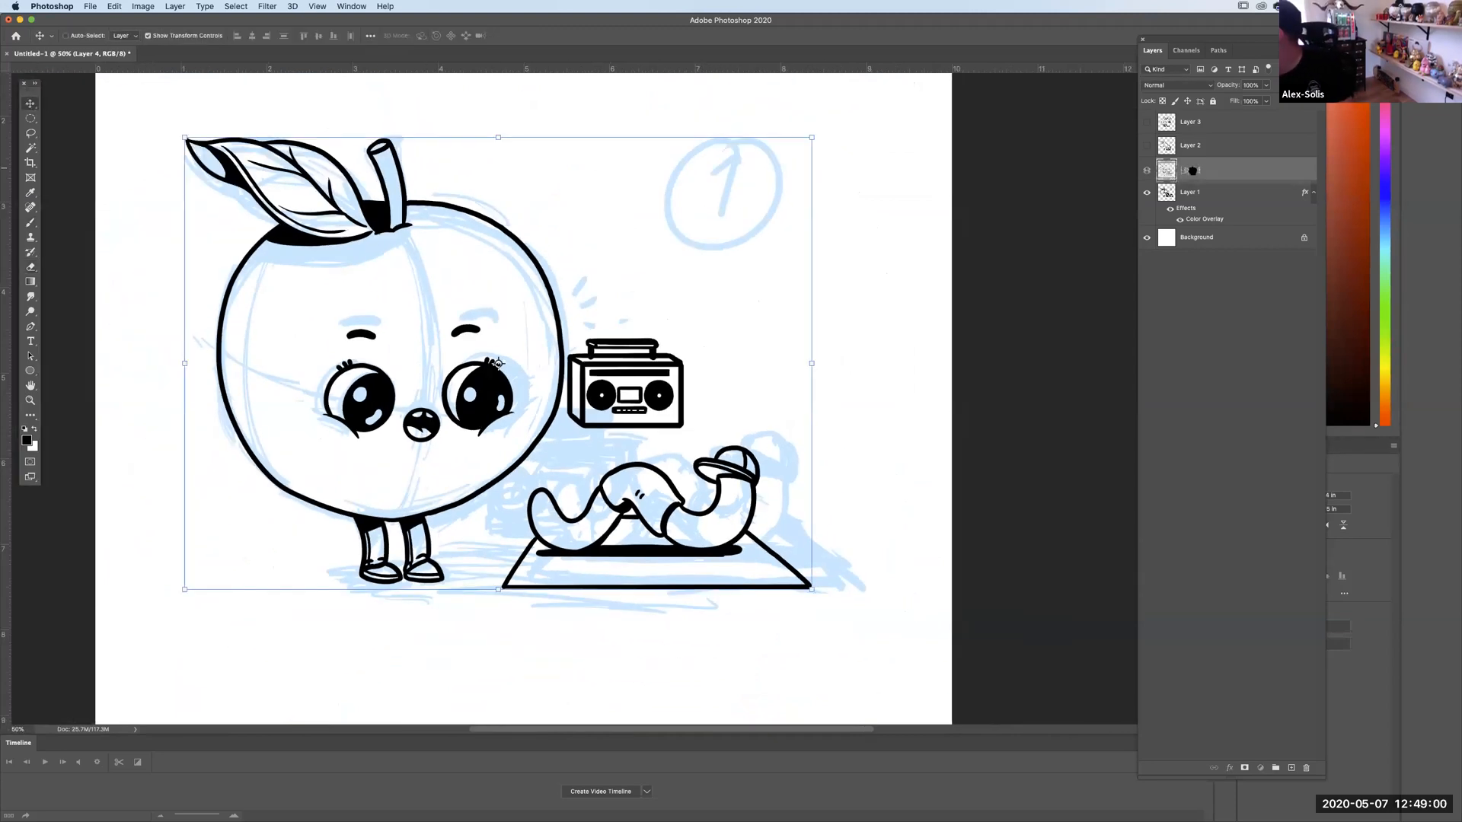
{"action": "key", "text": "l"}
{"action": "mouse_move", "coordinate": [583, 329]}
{"action": "left_mouse_down"}
{"action": "mouse_move", "coordinate": [567, 422]}
{"action": "mouse_move", "coordinate": [630, 455]}
{"action": "mouse_move", "coordinate": [700, 406]}
{"action": "mouse_move", "coordinate": [603, 308]}
{"action": "left_mouse_up"}
{"action": "key", "text": "ctrl+x"}
{"action": "key", "text": "ctrl+v"}
{"action": "left_click_drag", "start_coordinate": [1180, 170], "coordinate": [1184, 198]}
Move the boombox down onto the back of the mat, behind the worm's tail and beside the apple character.
{"action": "key", "text": "v"}
{"action": "mouse_move", "coordinate": [666, 311]}
{"action": "left_mouse_down"}
{"action": "mouse_move", "coordinate": [688, 409]}
{"action": "mouse_move", "coordinate": [670, 400]}
{"action": "mouse_move", "coordinate": [692, 392]}
{"action": "left_mouse_up"}
{"action": "key", "text": "super"}
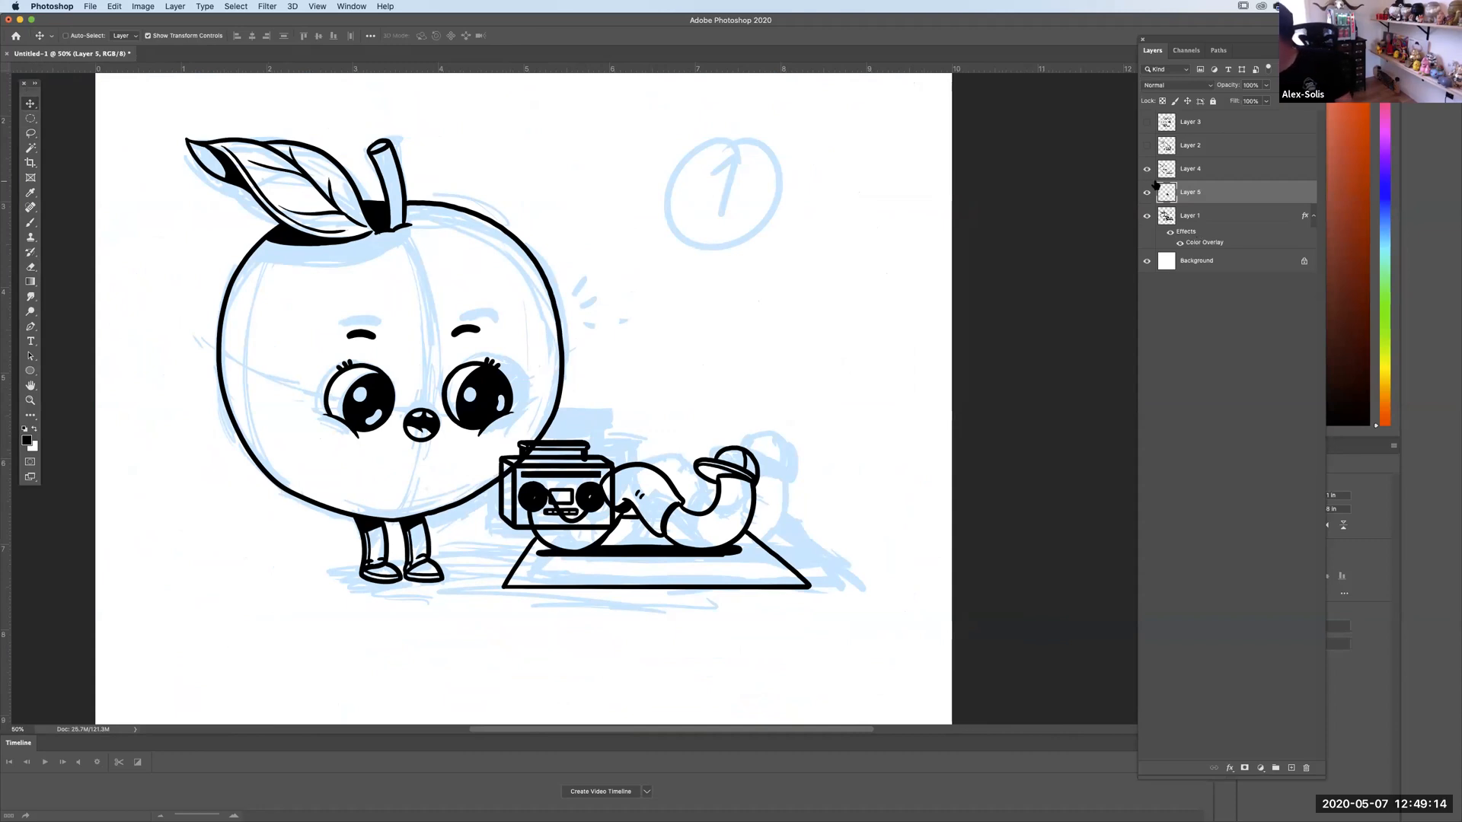
Hide the blue sketch on Layer 1 and the boombox on Layer 5, keeping the Layer 4 line art visible.
{"action": "left_click", "coordinate": [1148, 216]}
{"action": "key", "text": "super+minus"}
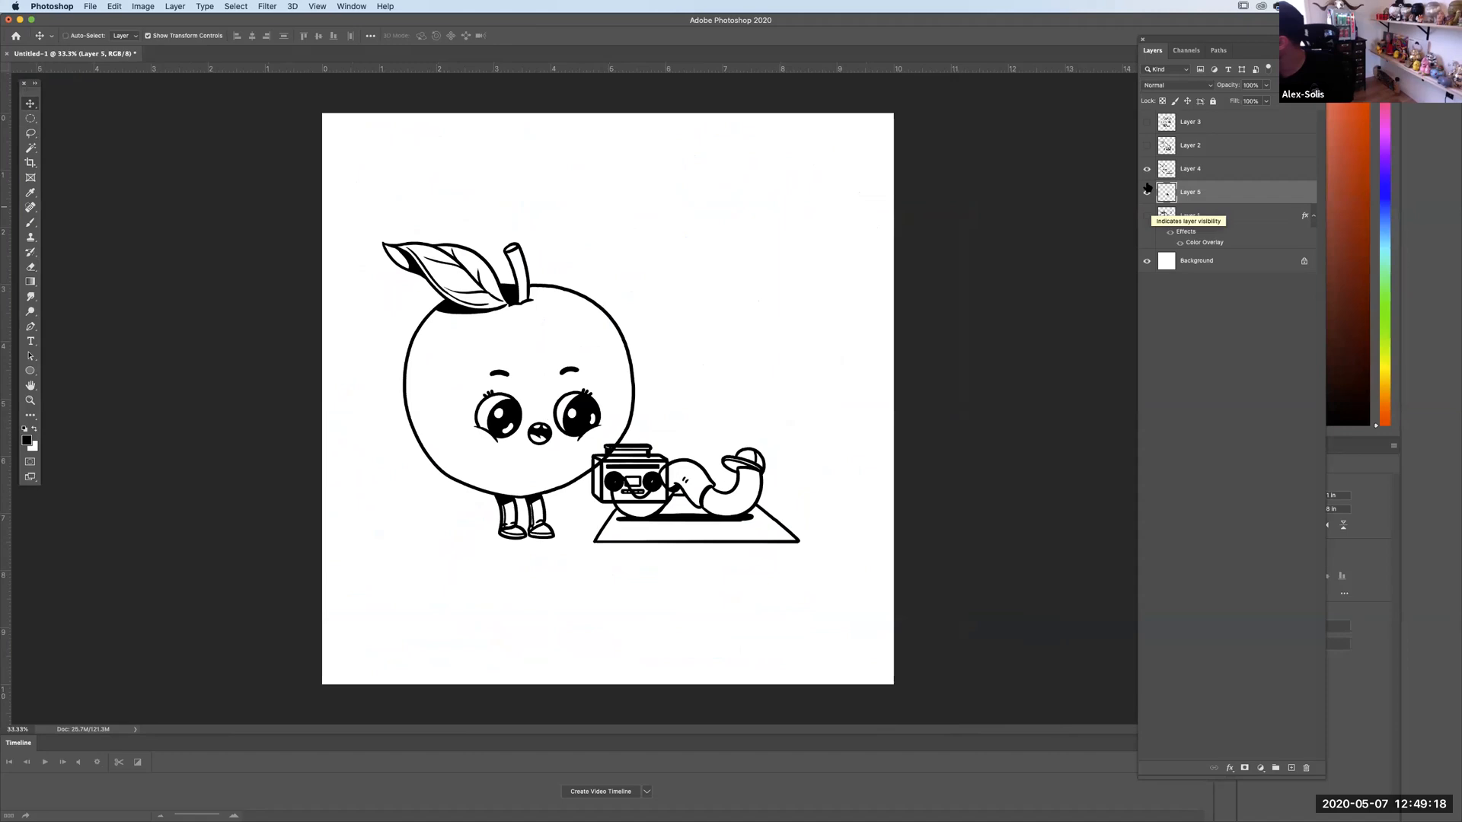
{"action": "left_click", "coordinate": [1147, 168]}
{"action": "left_click", "coordinate": [1148, 169]}
{"action": "left_click", "coordinate": [1147, 192]}
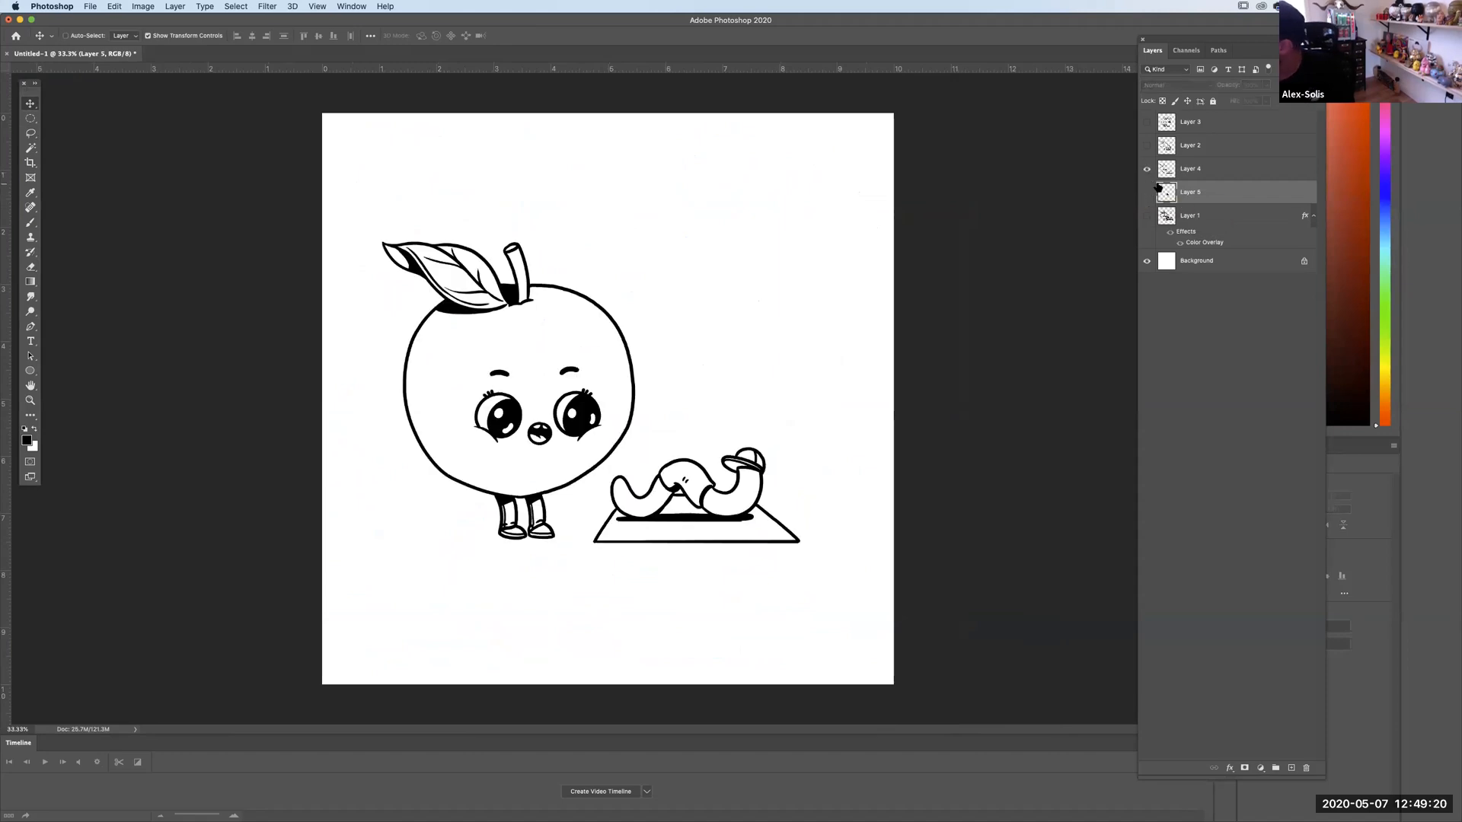
Create a new empty layer for colouring and place it directly below Layer 4.
{"action": "left_click", "coordinate": [1200, 172]}
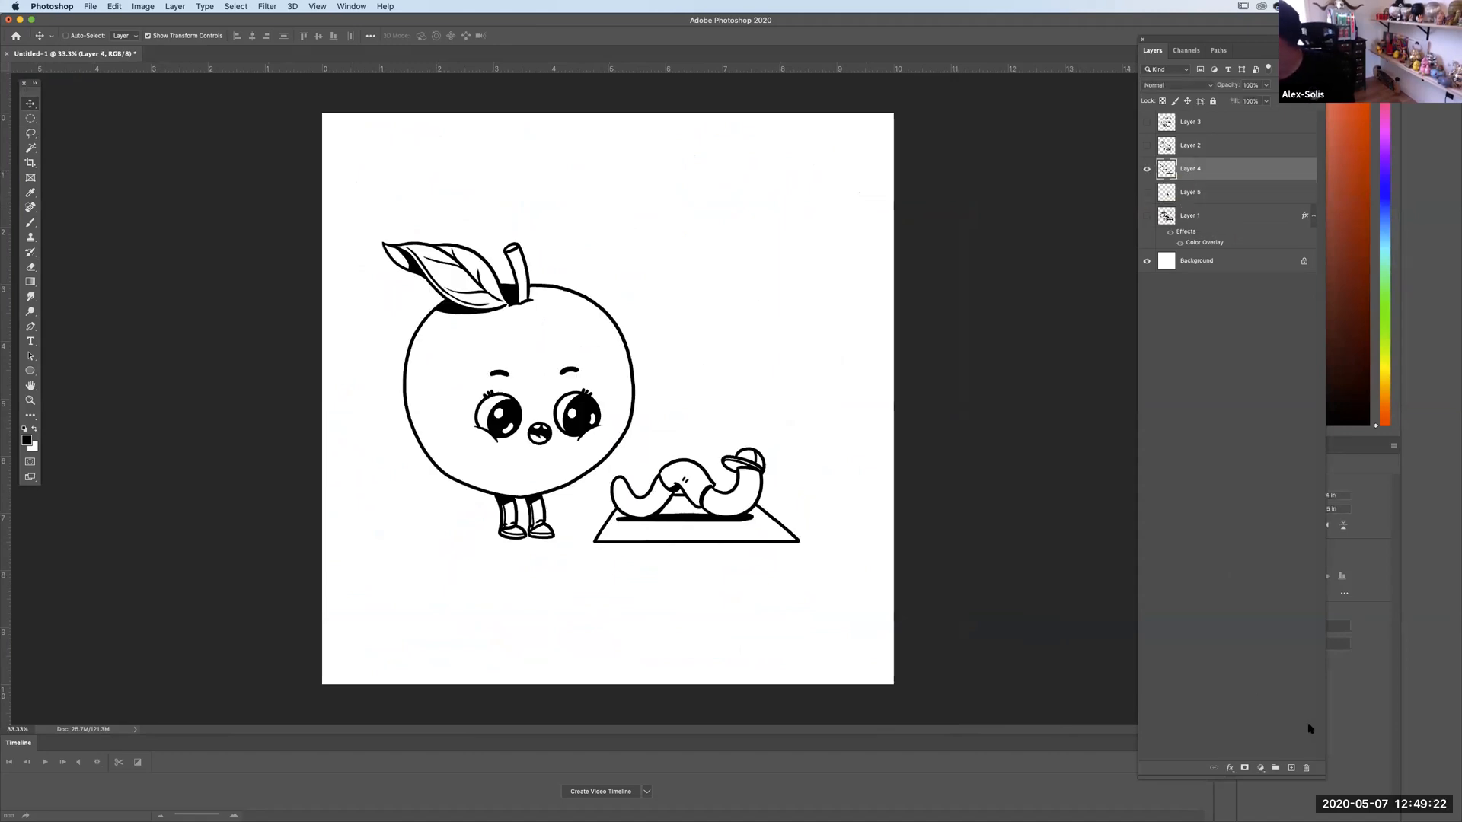
{"action": "left_click", "coordinate": [1290, 769]}
{"action": "left_click_drag", "start_coordinate": [1185, 168], "coordinate": [1188, 200]}
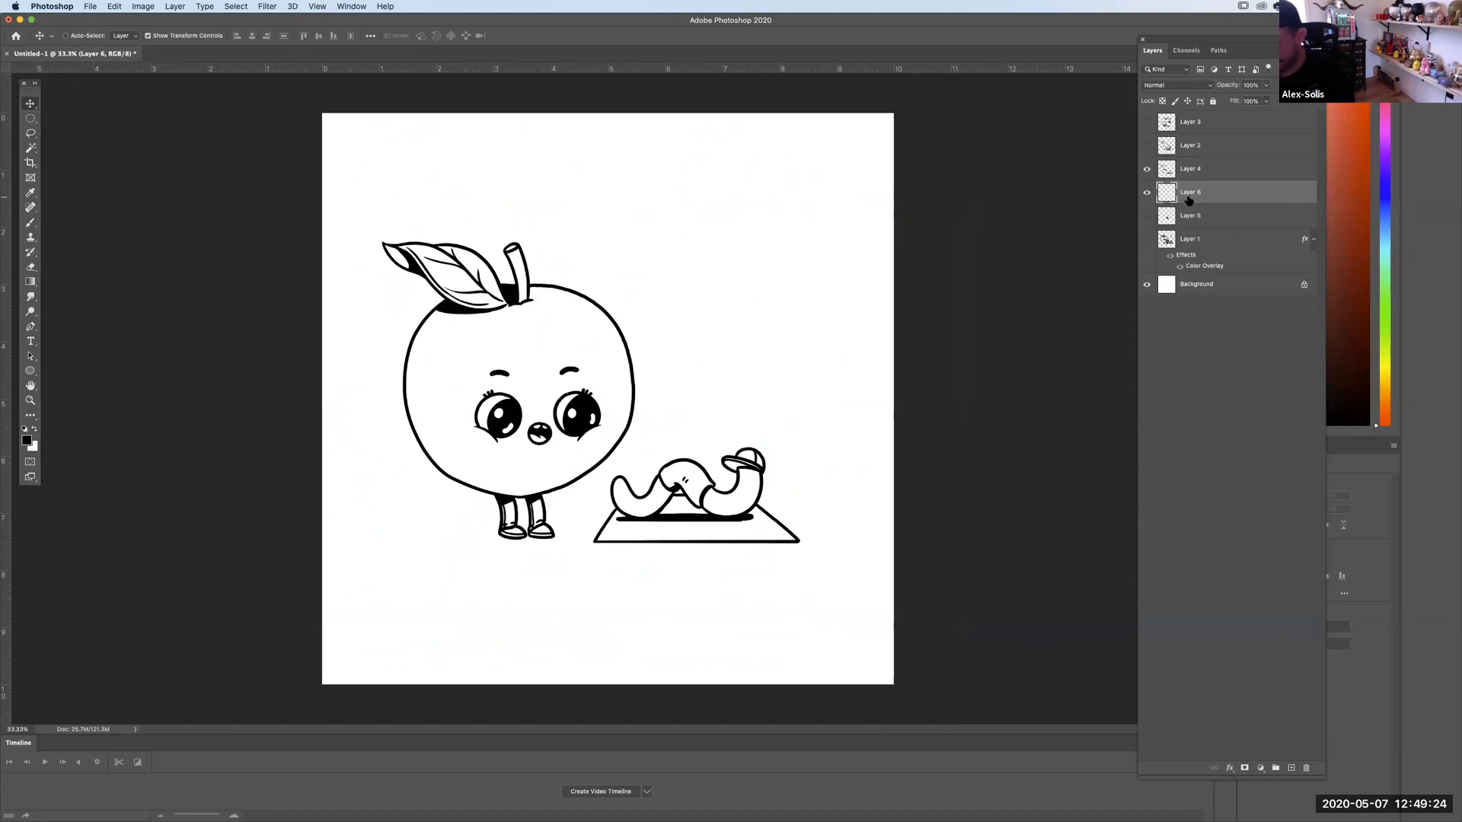
Select the apple's body on the line art and fill it with orange-red #ff2b2b on the new layer.
{"action": "key", "text": "super+equal"}
{"action": "key", "text": "super+equal"}
{"action": "scroll", "coordinate": [251, 374], "scroll_direction": "down", "scroll_amount": 3}
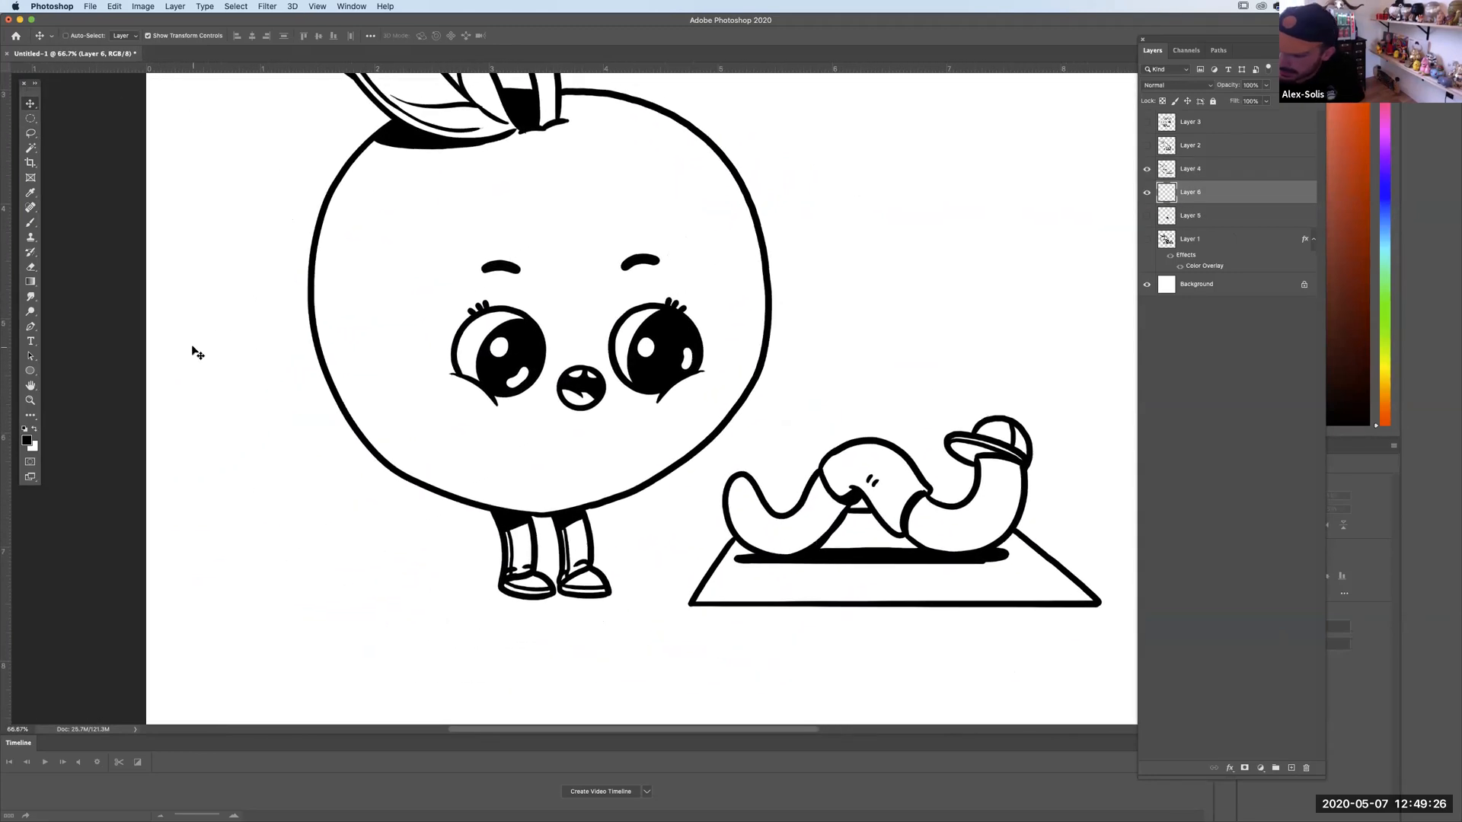
{"action": "left_click_drag", "start_coordinate": [876, 443], "coordinate": [954, 404]}
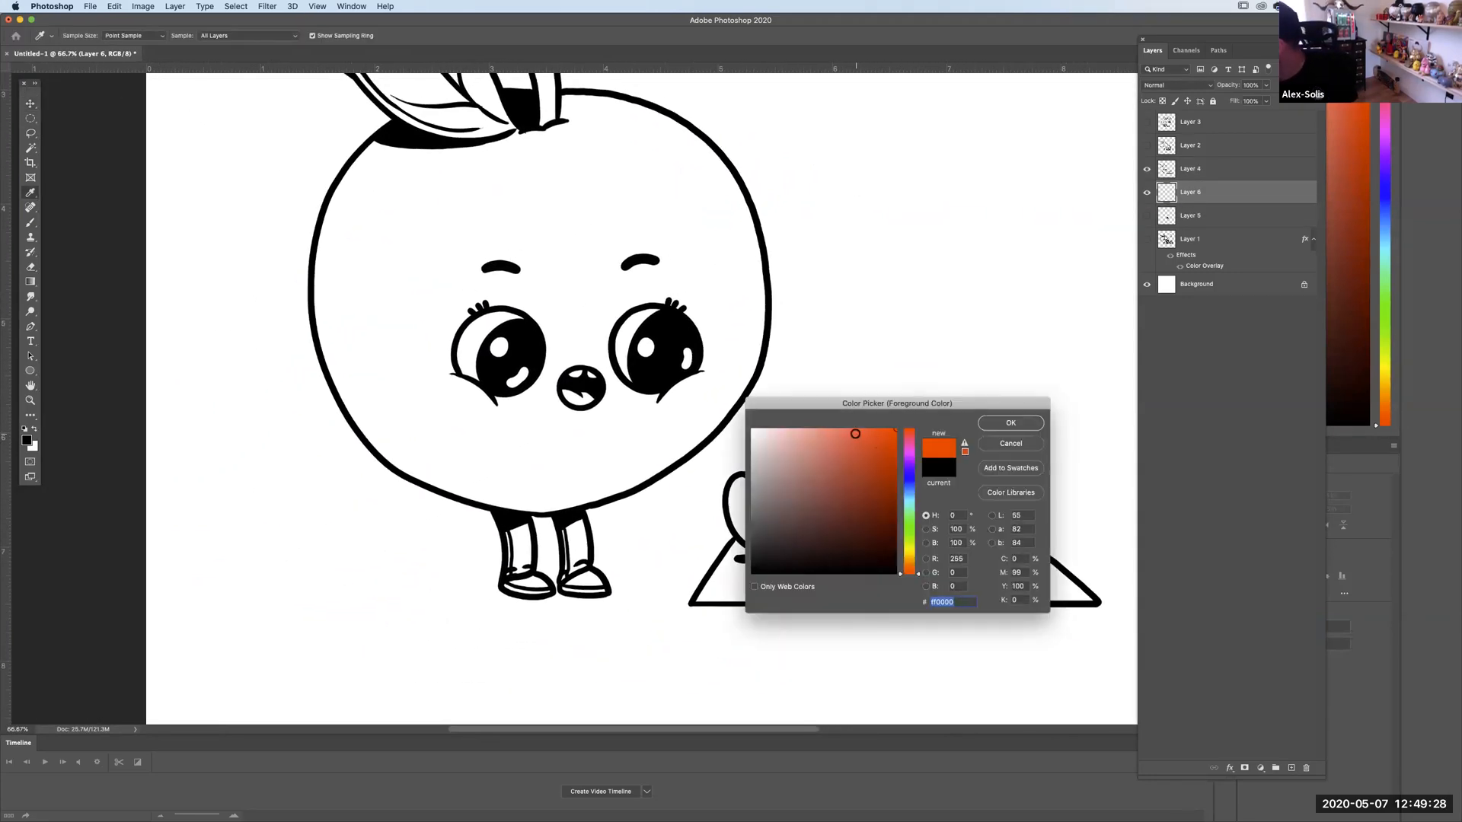
{"action": "left_click", "coordinate": [1011, 424]}
{"action": "left_click", "coordinate": [33, 146]}
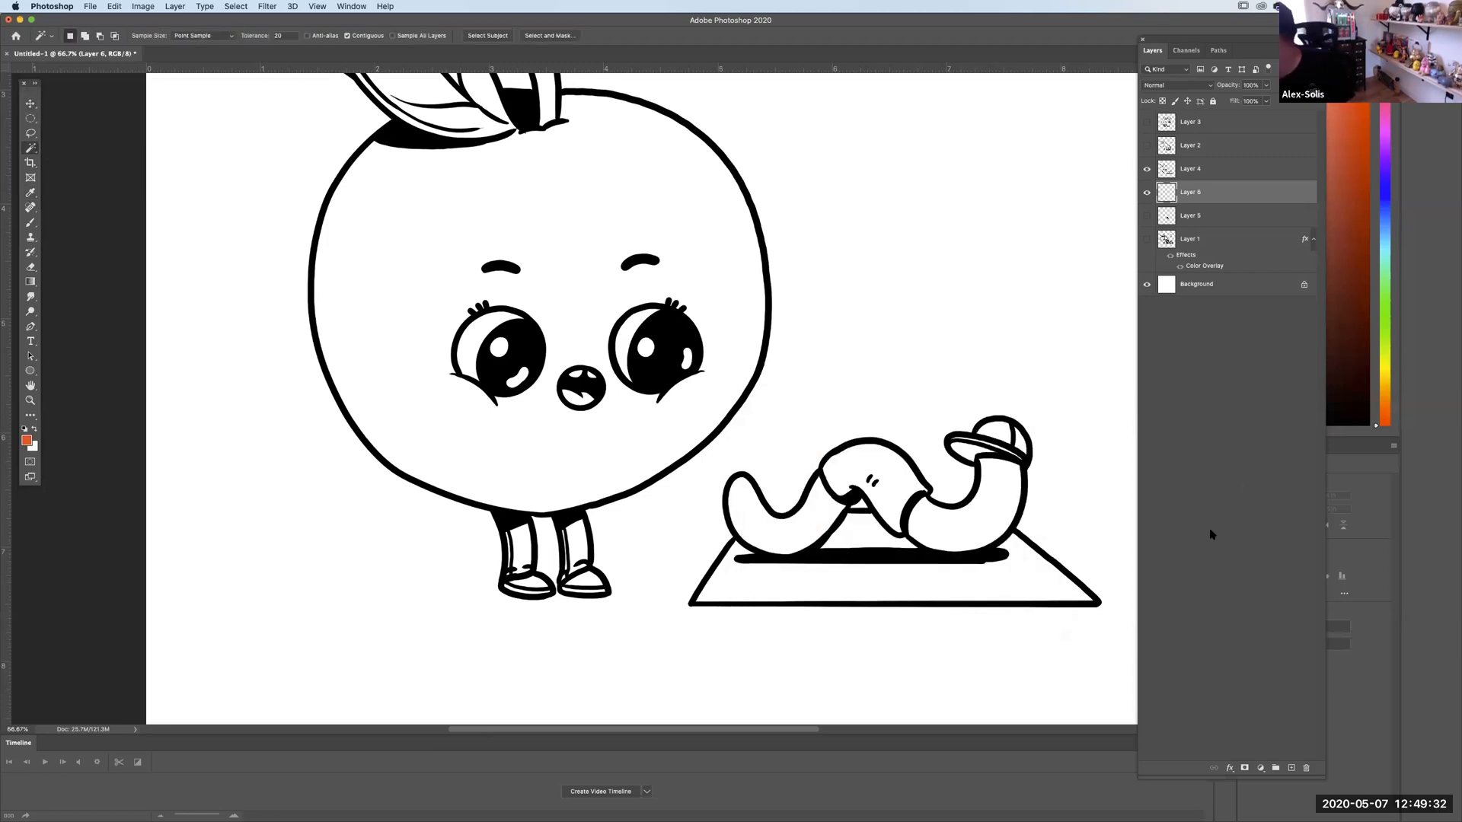
{"action": "left_click", "coordinate": [587, 230]}
{"action": "key", "text": "alt+BackSpace"}
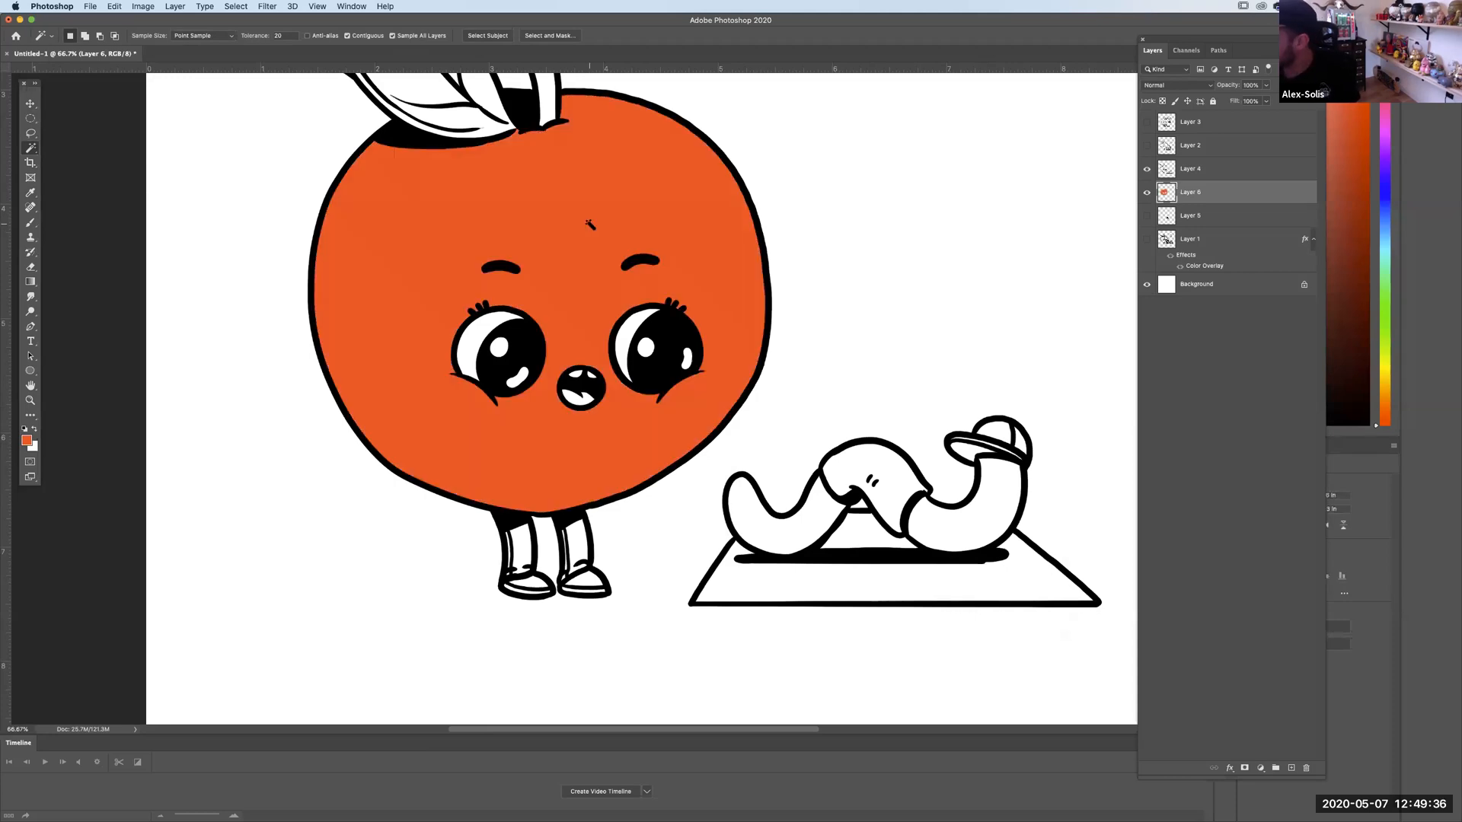
Choose a light blue and paint the apple's trouser legs with a 19 px hard round brush.
{"action": "left_click_drag", "start_coordinate": [884, 407], "coordinate": [848, 330]}
{"action": "left_click", "coordinate": [26, 440]}
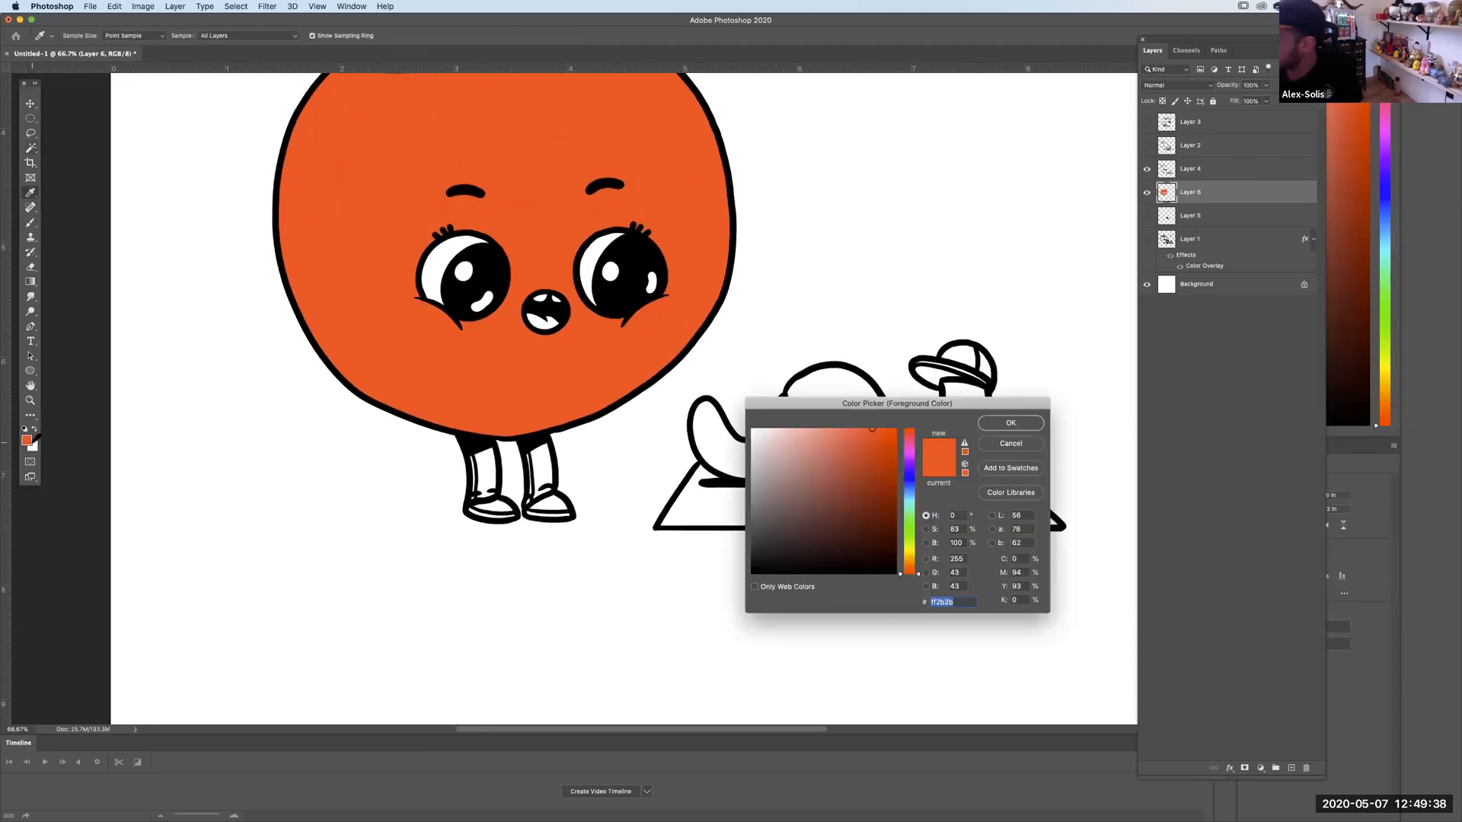
{"action": "left_click", "coordinate": [909, 491]}
{"action": "left_click", "coordinate": [830, 462]}
{"action": "left_click", "coordinate": [814, 446]}
{"action": "left_click", "coordinate": [1011, 422]}
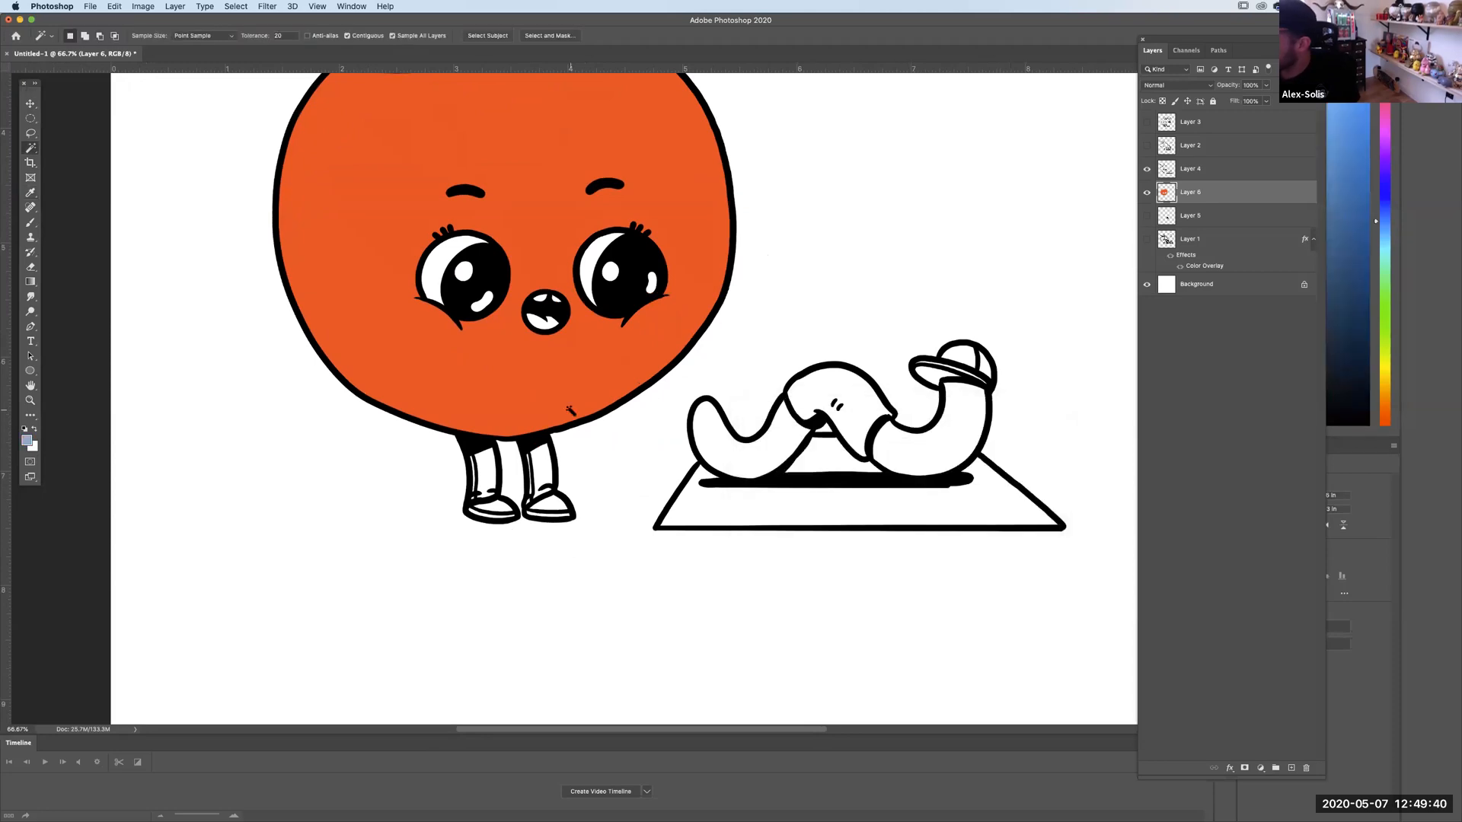
{"action": "left_click", "coordinate": [31, 223]}
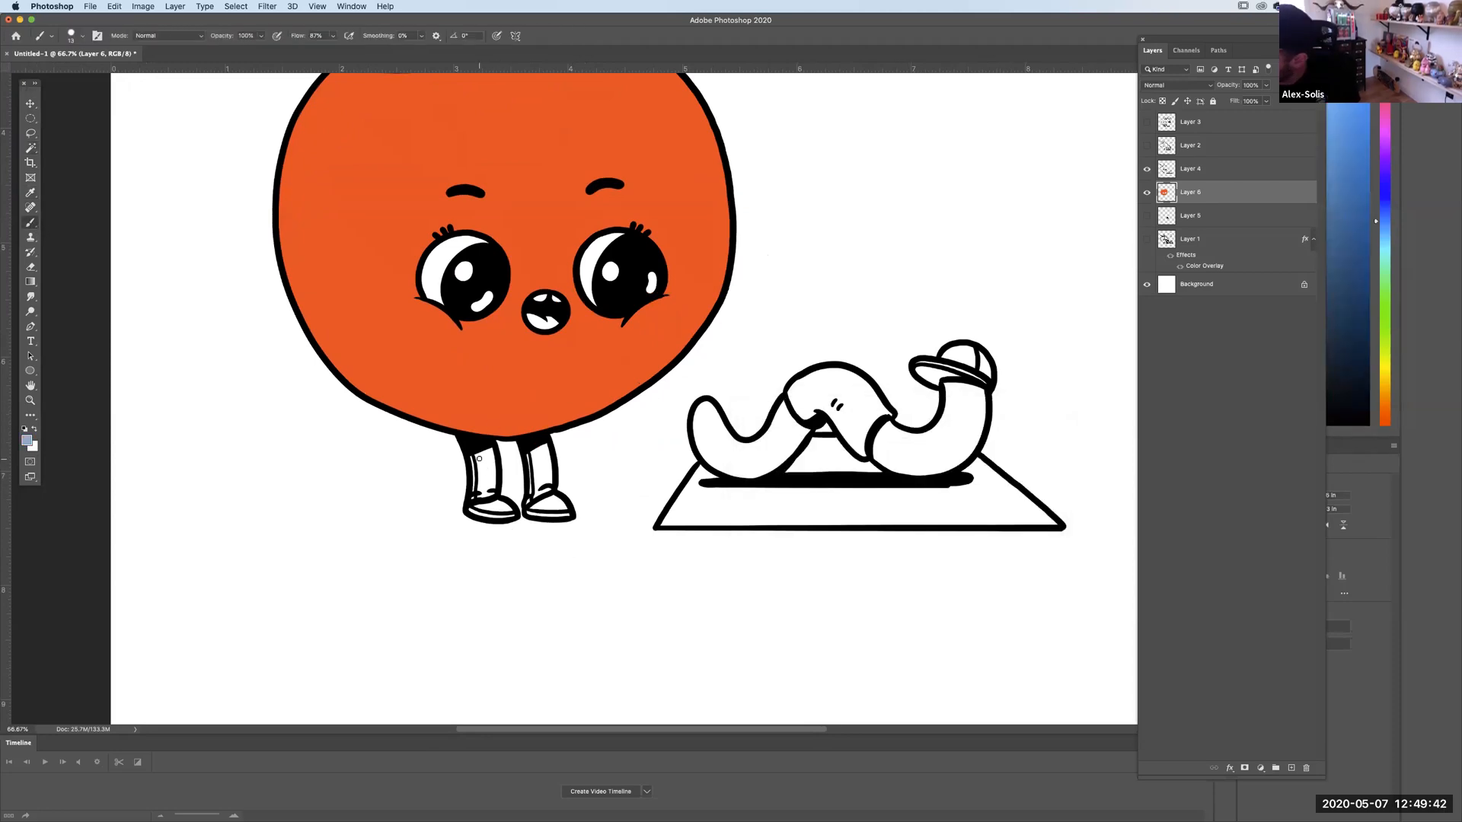
{"action": "left_click", "coordinate": [71, 35]}
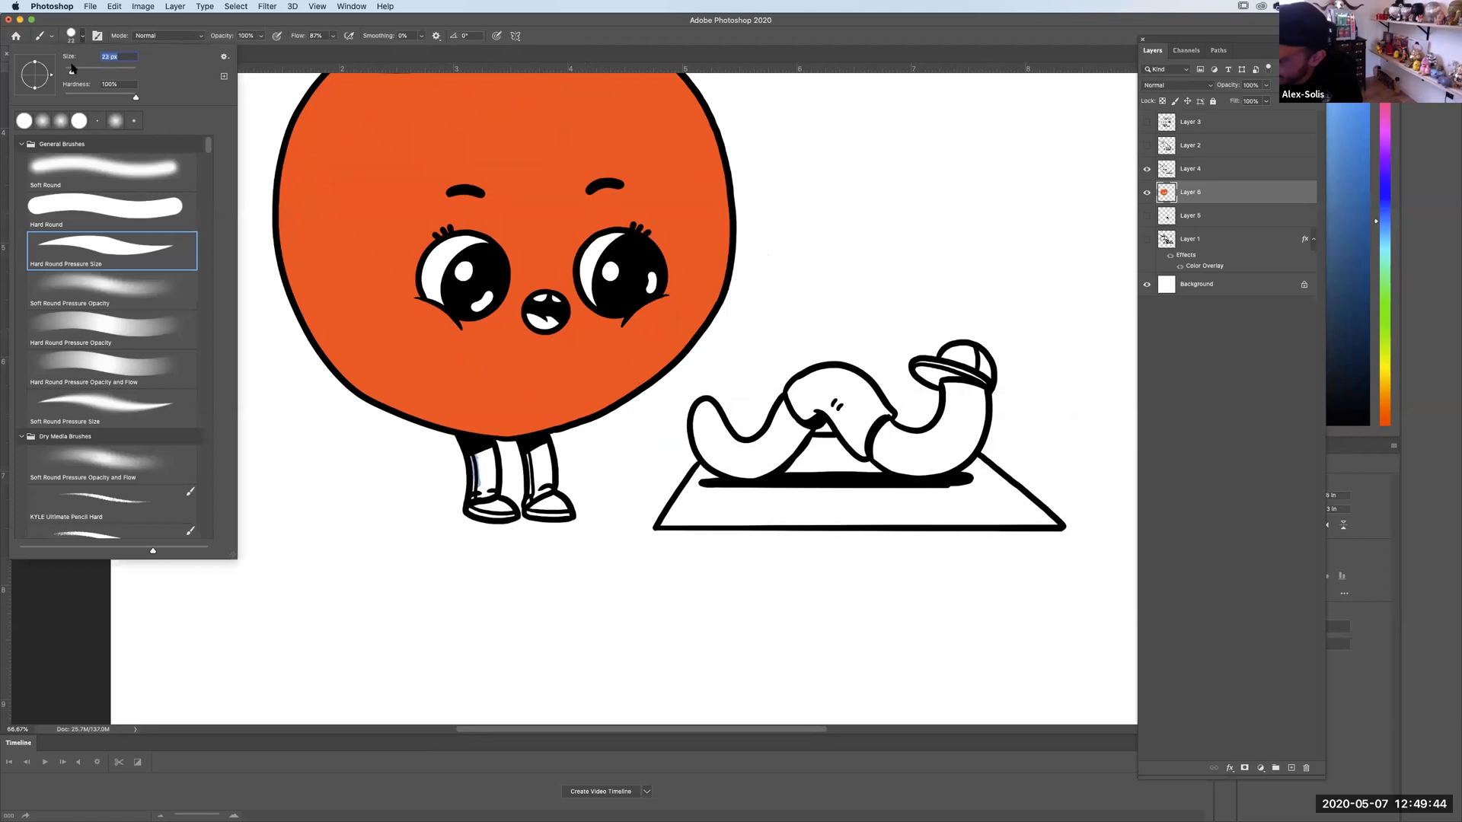
{"action": "left_click_drag", "start_coordinate": [72, 68], "coordinate": [70, 69]}
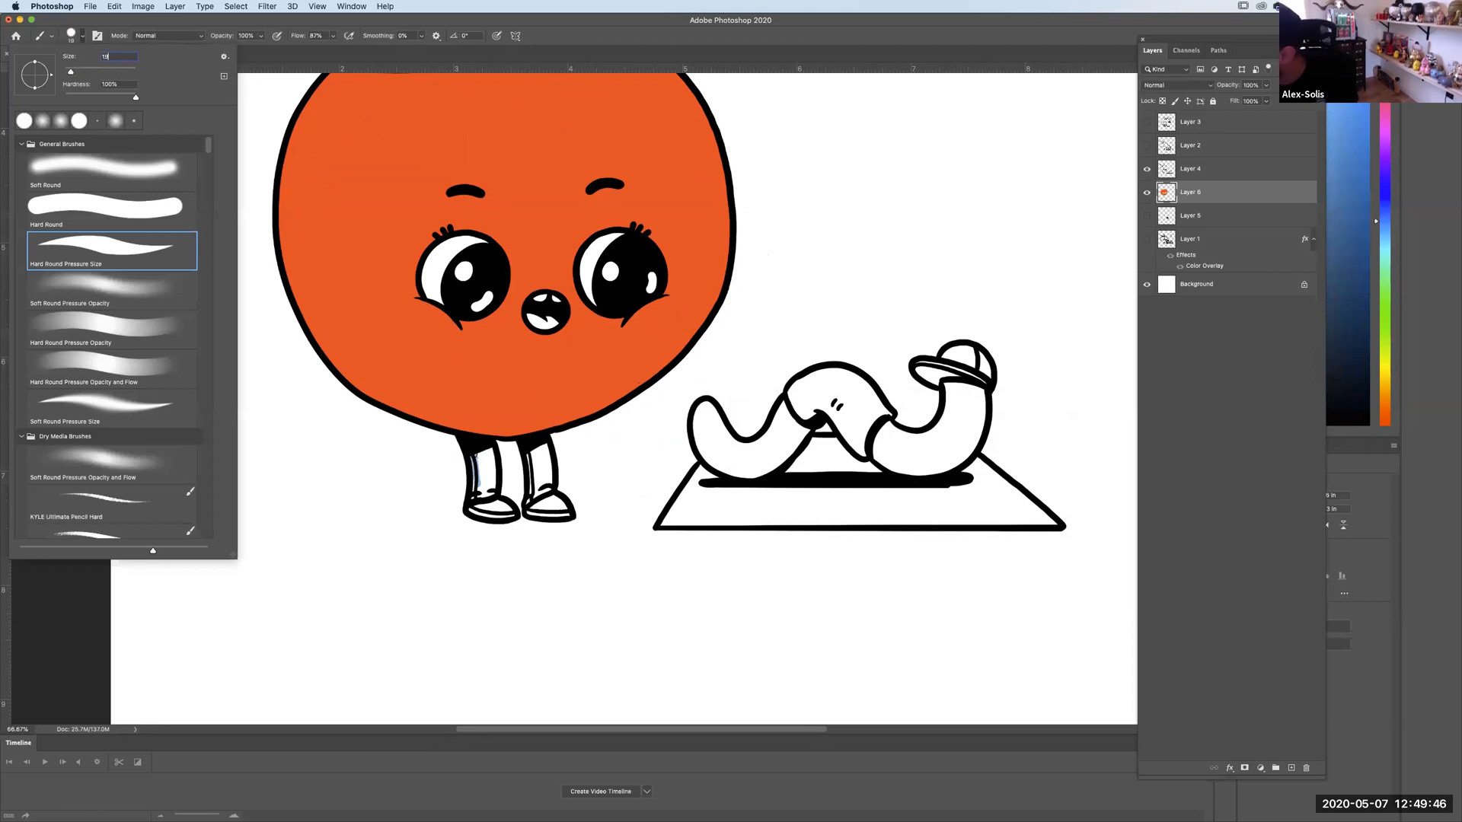
{"action": "key", "text": "Return"}
{"action": "mouse_move", "coordinate": [477, 454]}
{"action": "left_mouse_down"}
{"action": "mouse_move", "coordinate": [488, 489]}
{"action": "mouse_move", "coordinate": [488, 453]}
{"action": "mouse_move", "coordinate": [530, 457]}
{"action": "mouse_move", "coordinate": [544, 493]}
{"action": "mouse_move", "coordinate": [548, 460]}
{"action": "left_mouse_up"}
Choose a yellow-green and fill all sections of the apple's leaf with it.
{"action": "scroll", "coordinate": [856, 424], "scroll_direction": "up", "scroll_amount": 5}
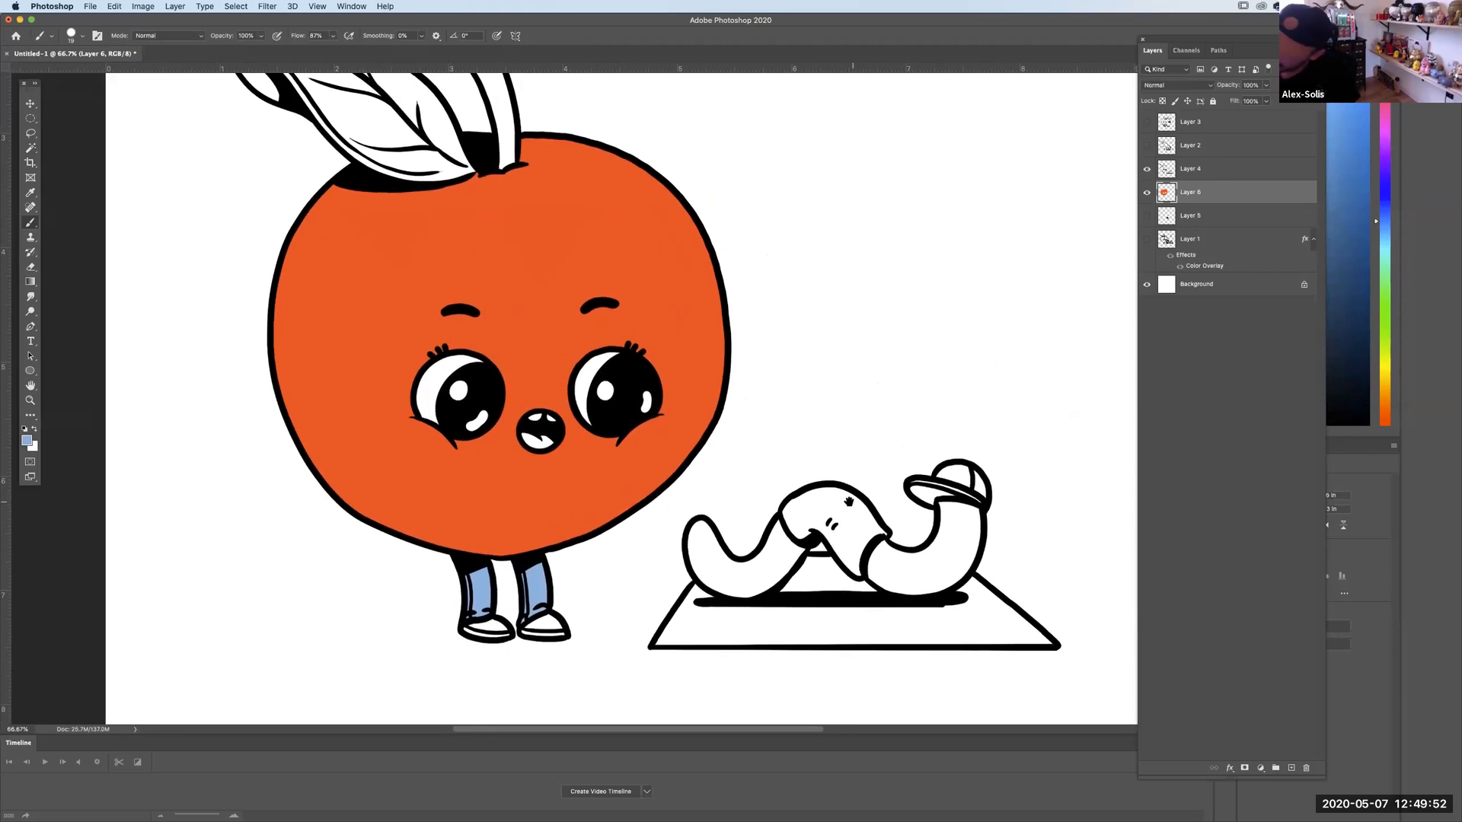
{"action": "left_click", "coordinate": [28, 441]}
{"action": "left_click", "coordinate": [910, 536]}
{"action": "mouse_move", "coordinate": [800, 467]}
{"action": "left_mouse_down"}
{"action": "mouse_move", "coordinate": [895, 462]}
{"action": "mouse_move", "coordinate": [857, 448]}
{"action": "left_mouse_up"}
{"action": "left_click_drag", "start_coordinate": [910, 538], "coordinate": [911, 543]}
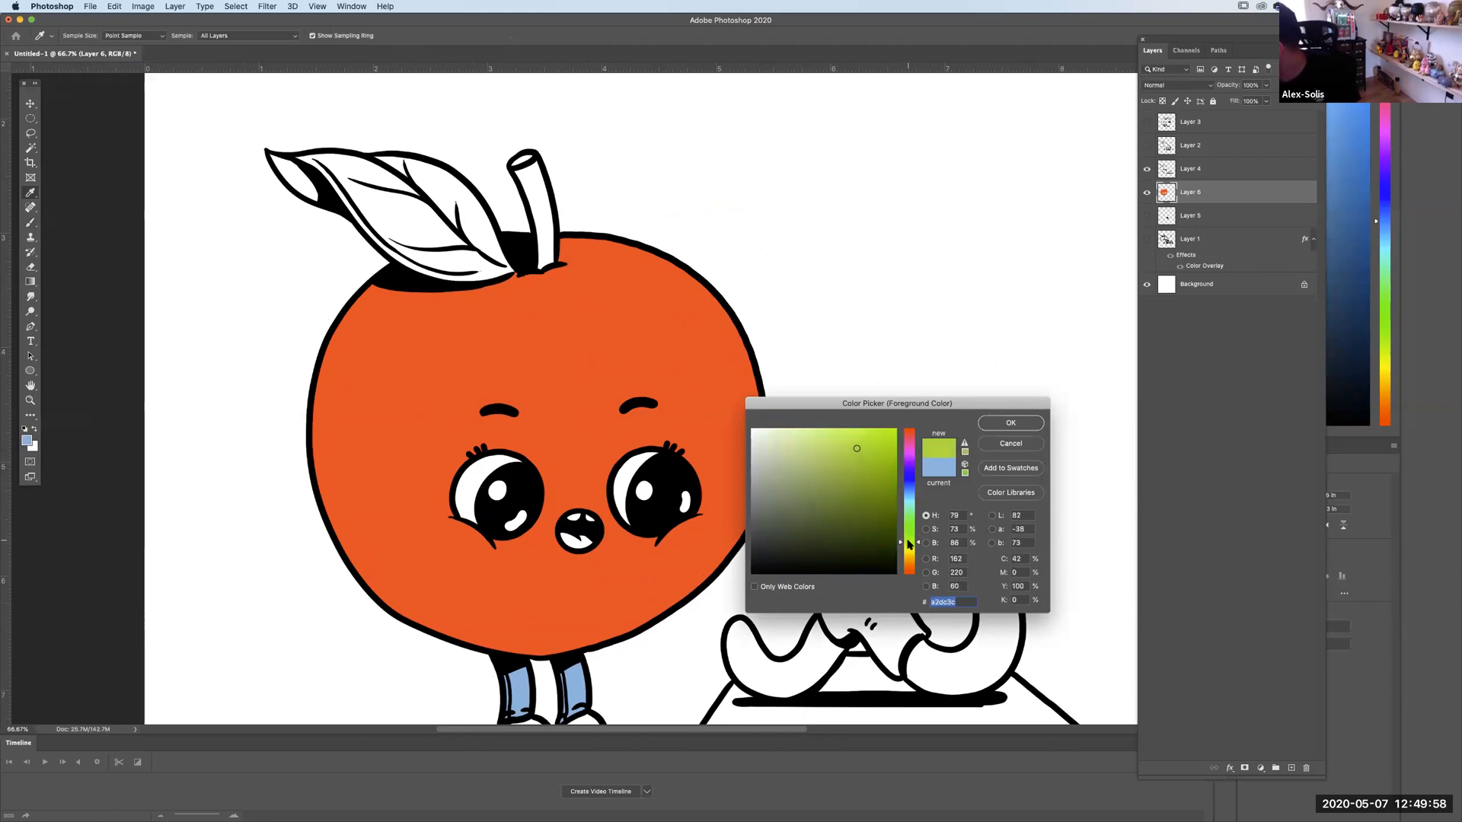
{"action": "left_click", "coordinate": [852, 465]}
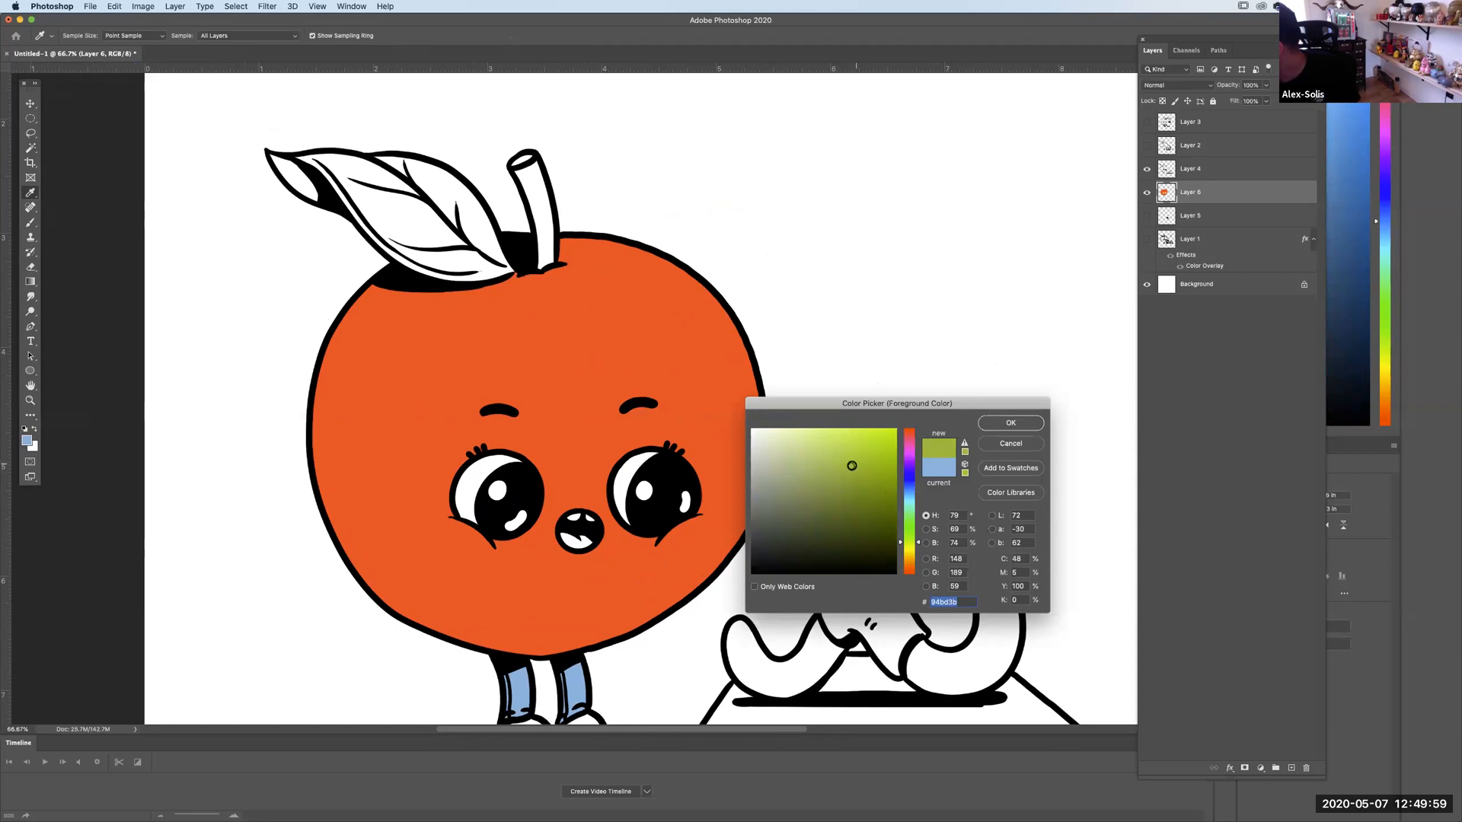
{"action": "left_click", "coordinate": [1010, 423]}
{"action": "key", "text": "w"}
{"action": "left_click", "coordinate": [300, 182]}
{"action": "left_click", "coordinate": [370, 167], "text": "shift"}
{"action": "left_click", "coordinate": [445, 186], "text": "shift"}
{"action": "key", "text": "alt+BackSpace"}
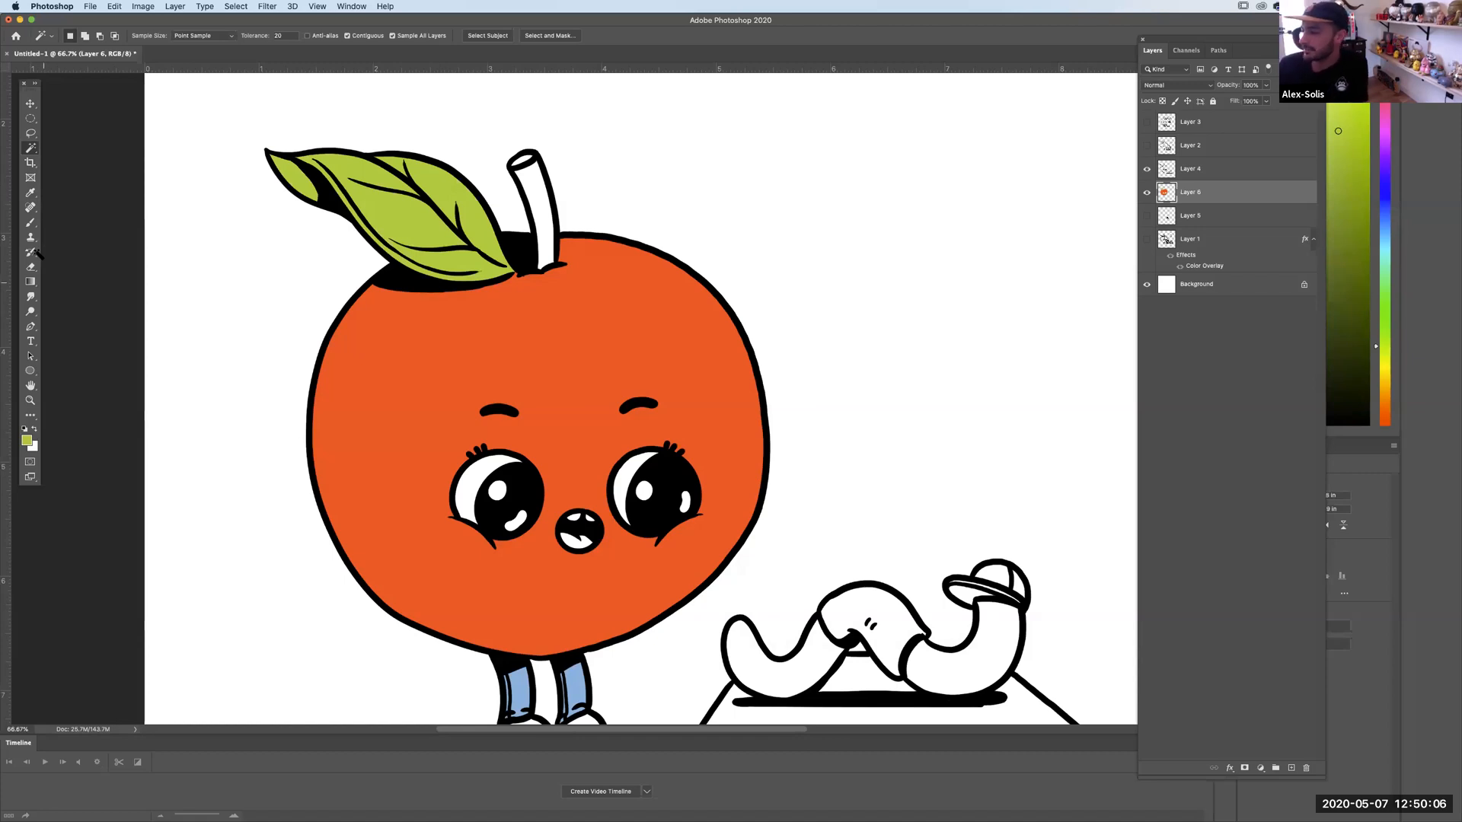
{"action": "left_click", "coordinate": [33, 221]}
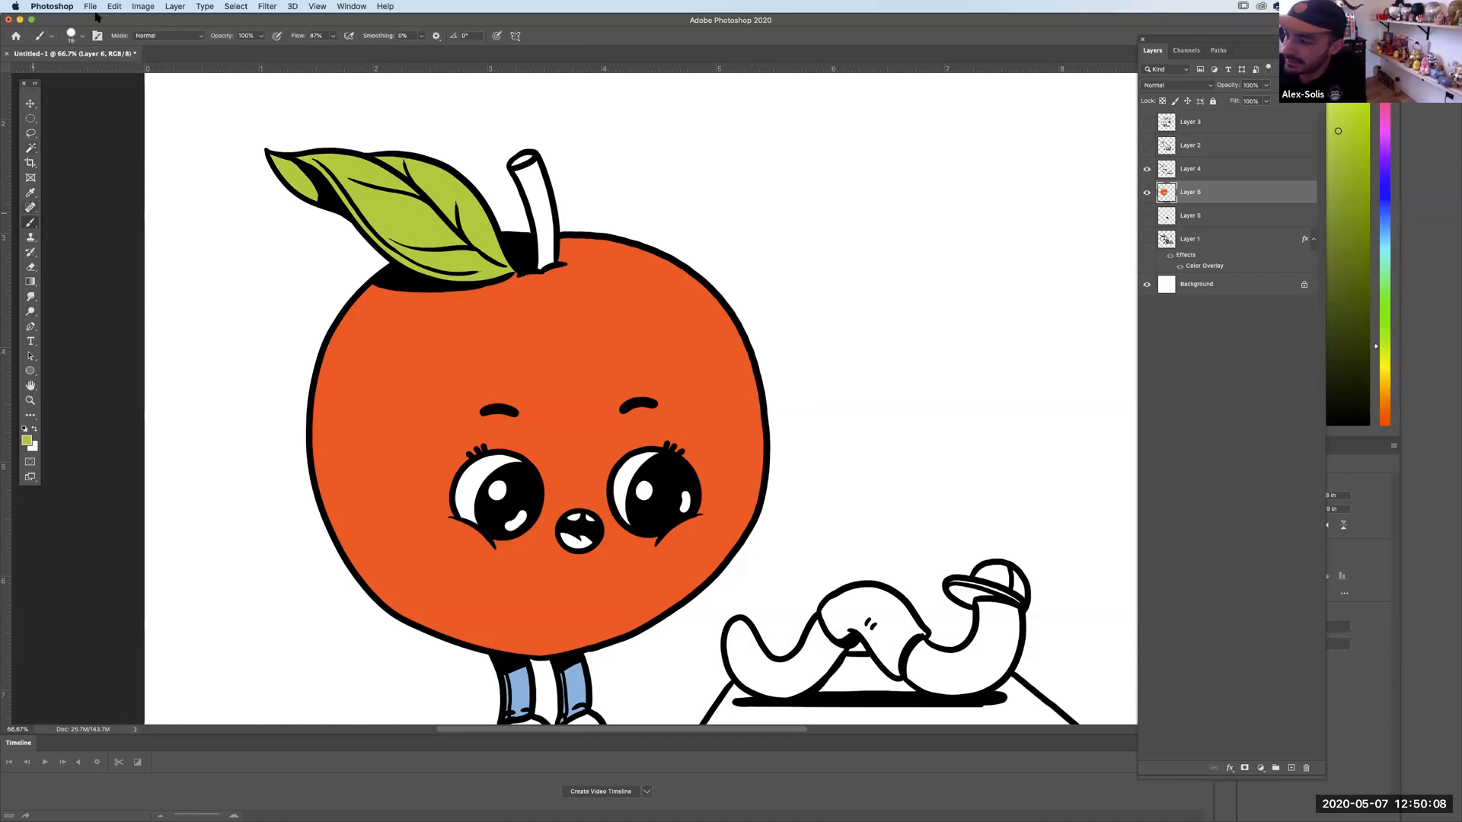
{"action": "left_click", "coordinate": [80, 38]}
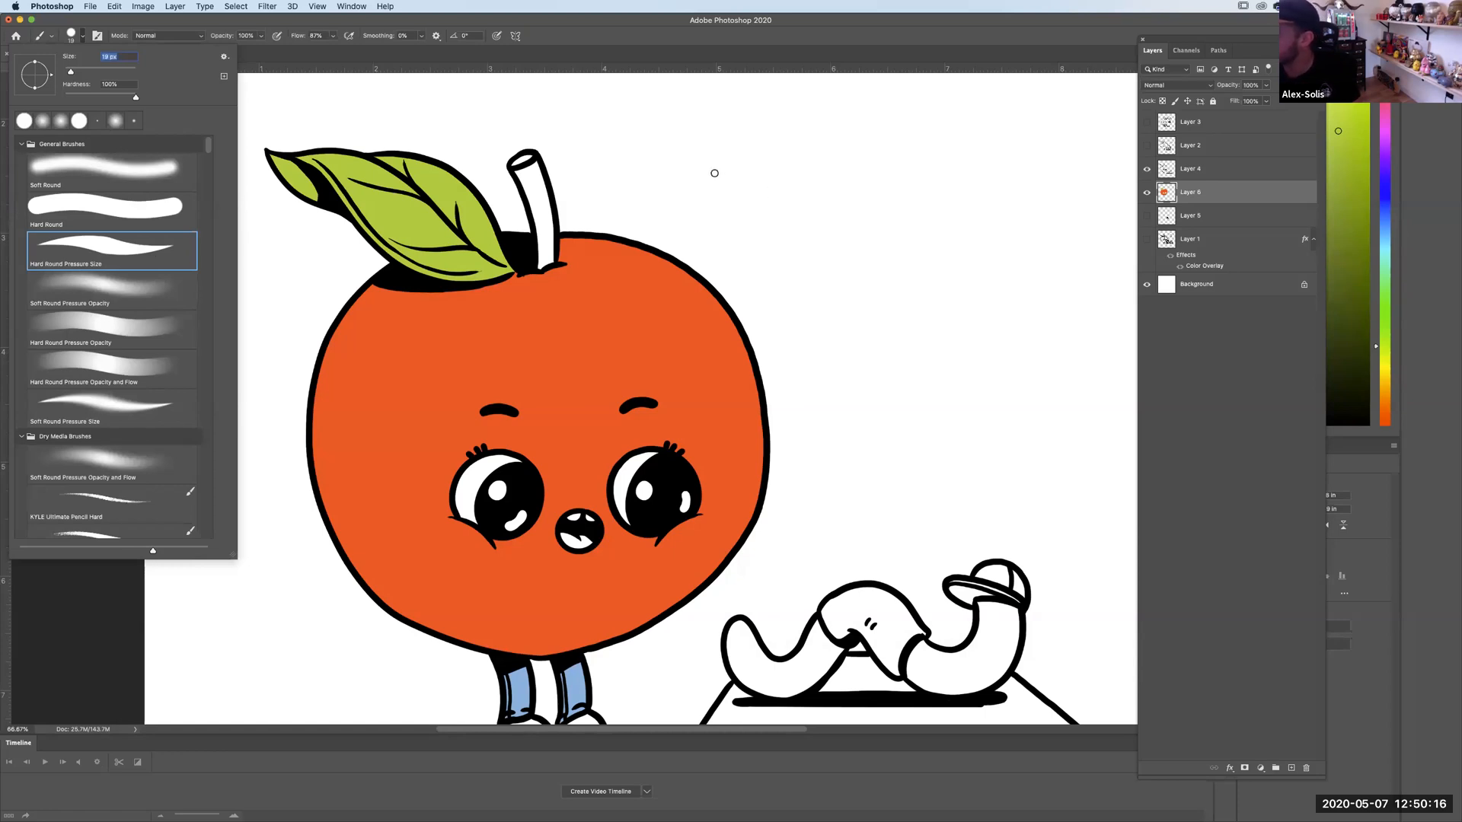
{"action": "mouse_move", "coordinate": [732, 150]}
{"action": "left_mouse_down"}
{"action": "mouse_move", "coordinate": [943, 281]}
{"action": "mouse_move", "coordinate": [888, 154]}
{"action": "left_mouse_up"}
{"action": "key", "text": "super+z"}
{"action": "left_click_drag", "start_coordinate": [666, 141], "coordinate": [977, 407]}
{"action": "key", "text": "super+z"}
{"action": "mouse_move", "coordinate": [688, 146]}
{"action": "left_mouse_down"}
{"action": "mouse_move", "coordinate": [1038, 323]}
{"action": "mouse_move", "coordinate": [1024, 427]}
{"action": "left_mouse_up"}
{"action": "key", "text": "super+z"}
{"action": "mouse_move", "coordinate": [613, 141]}
{"action": "left_mouse_down"}
{"action": "mouse_move", "coordinate": [920, 418]}
{"action": "mouse_move", "coordinate": [935, 210]}
{"action": "left_mouse_up"}
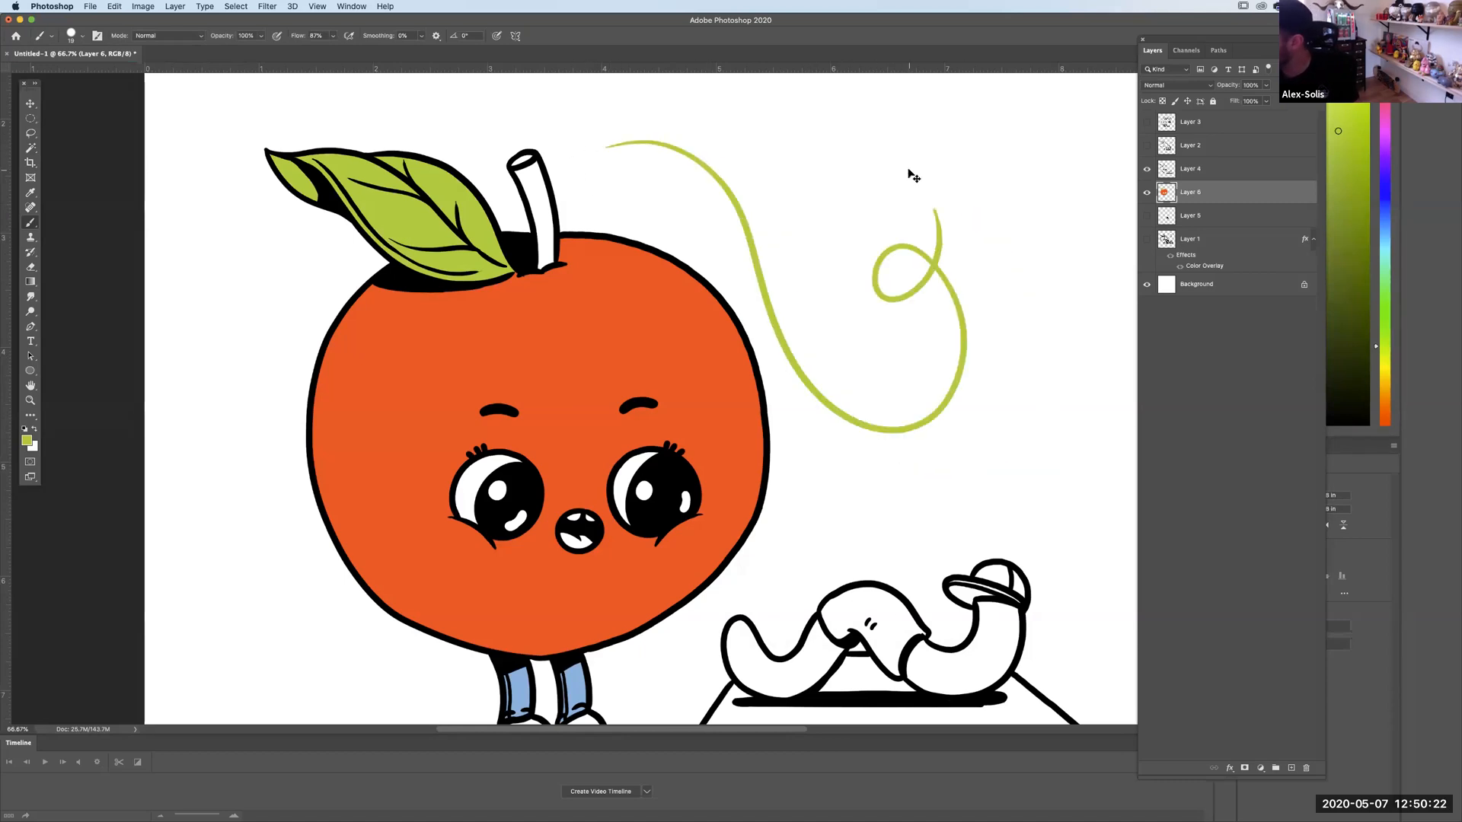
{"action": "key", "text": "super+z"}
{"action": "left_click_drag", "start_coordinate": [667, 161], "coordinate": [718, 220]}
{"action": "key", "text": "super+z"}
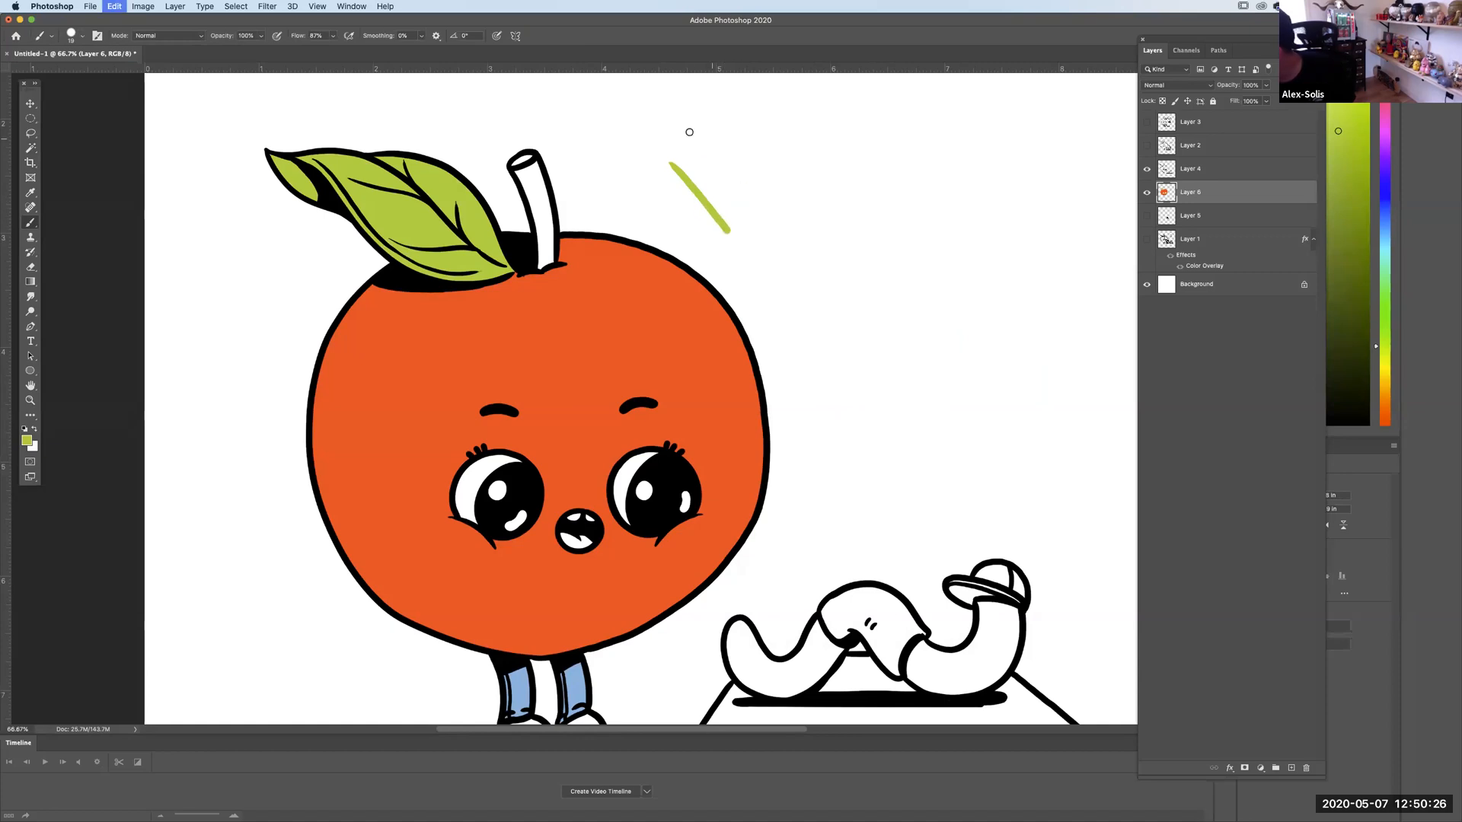
{"action": "left_click", "coordinate": [687, 161]}
{"action": "key", "text": "super+z"}
{"action": "left_click_drag", "start_coordinate": [647, 144], "coordinate": [889, 372]}
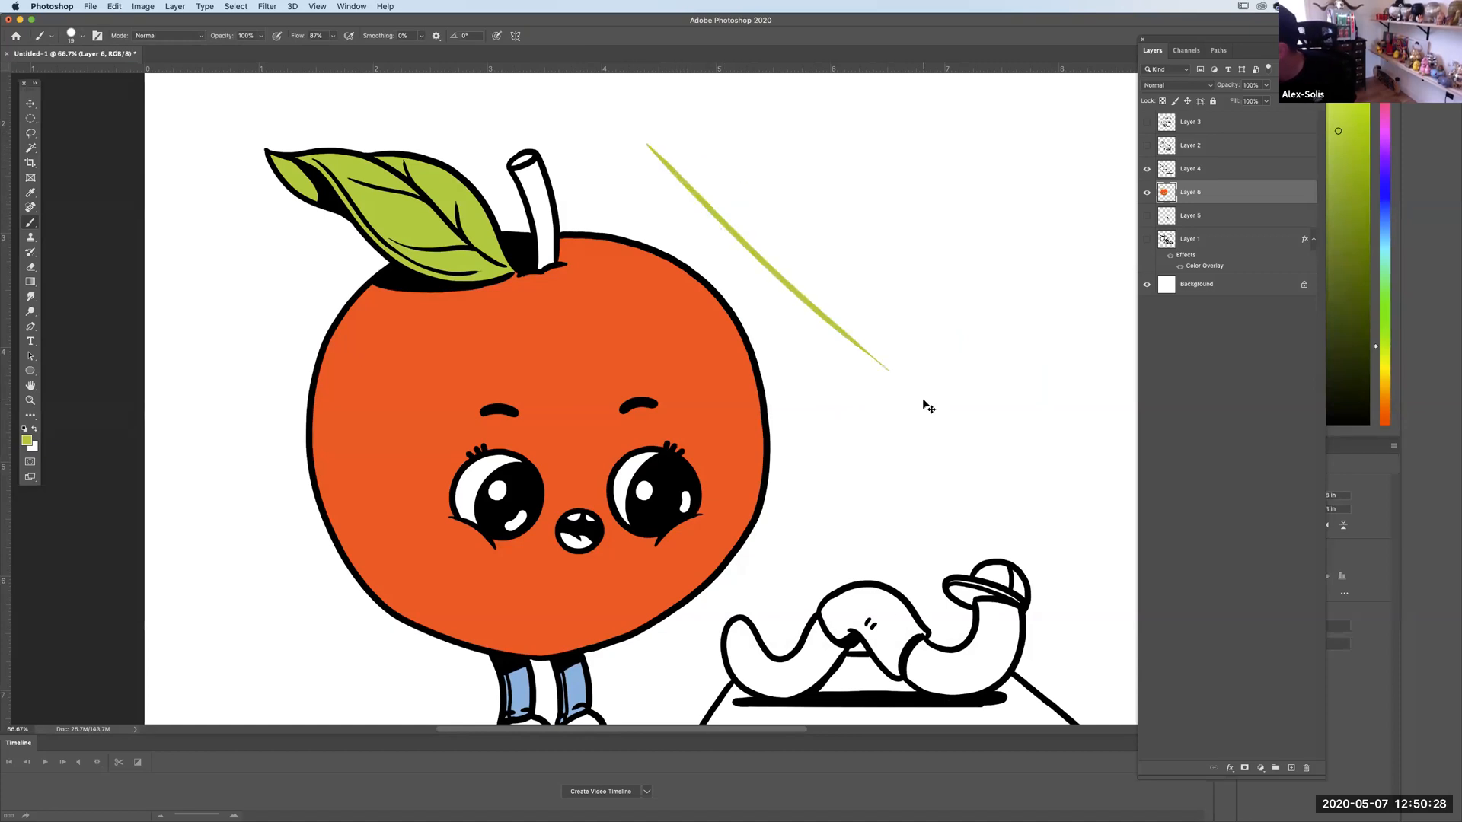
{"action": "key", "text": "super+z"}
Darken the green to an olive tone, fill the apple's stem with it and clear the selection.
{"action": "left_click", "coordinate": [27, 439]}
{"action": "left_click", "coordinate": [818, 505]}
{"action": "left_click", "coordinate": [1011, 422]}
{"action": "left_click", "coordinate": [31, 148]}
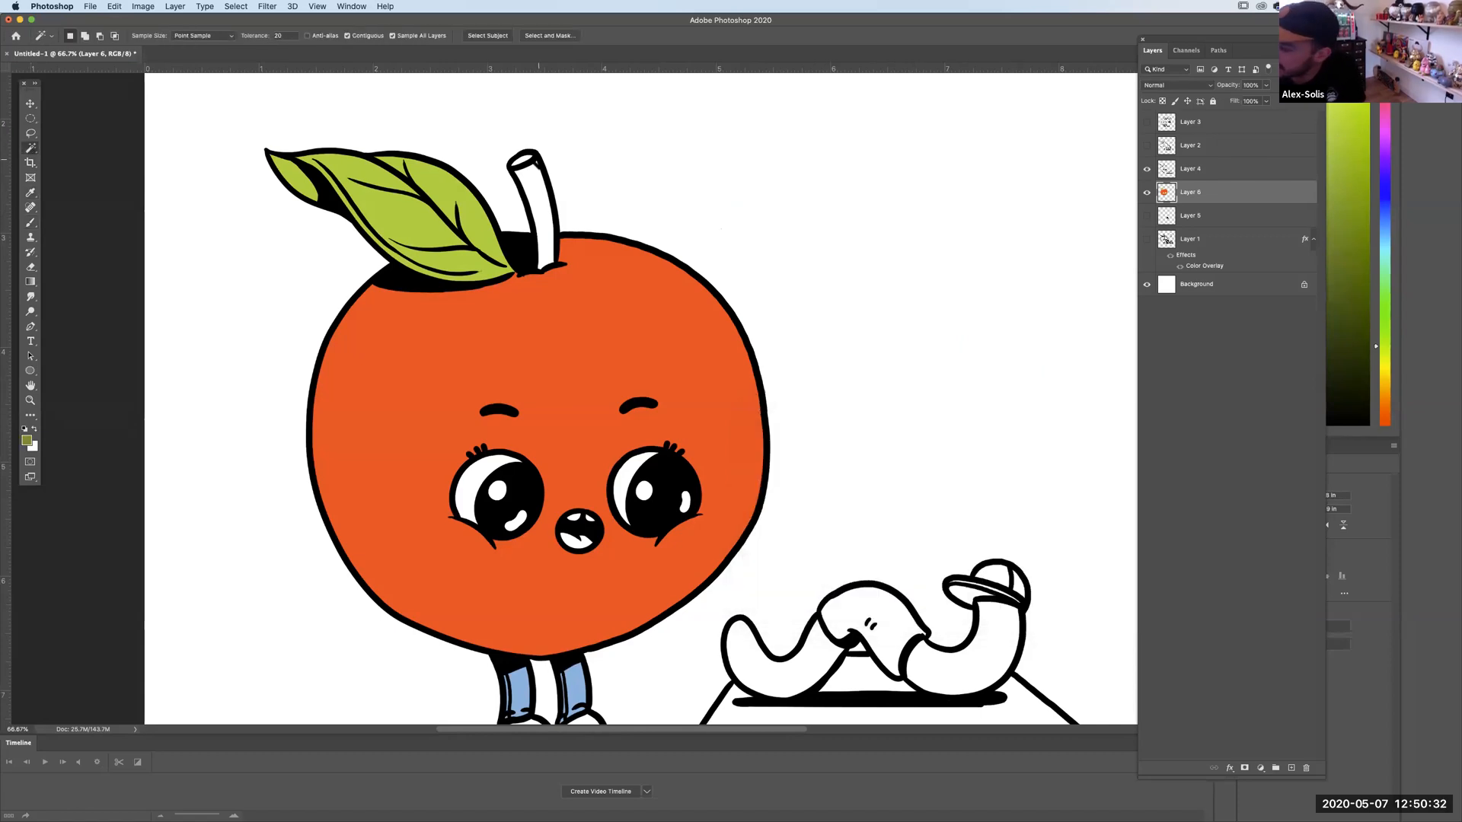
{"action": "left_click", "coordinate": [537, 188]}
{"action": "key", "text": "alt+BackSpace"}
{"action": "key", "text": "super+d"}
Make white the foreground colour and switch to the Brush with its size settings open.
{"action": "left_click_drag", "start_coordinate": [903, 501], "coordinate": [860, 305]}
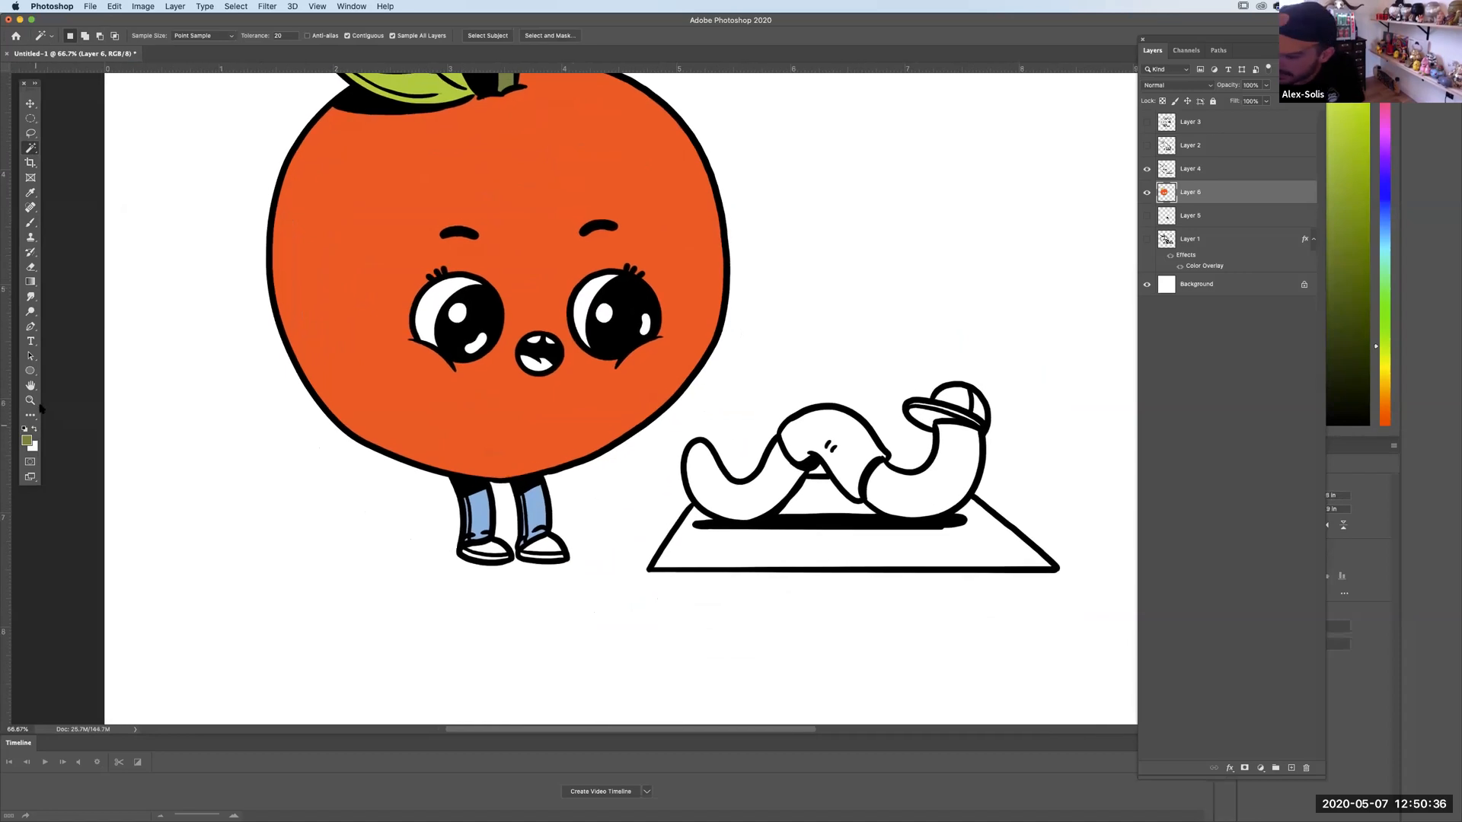
{"action": "key", "text": "x"}
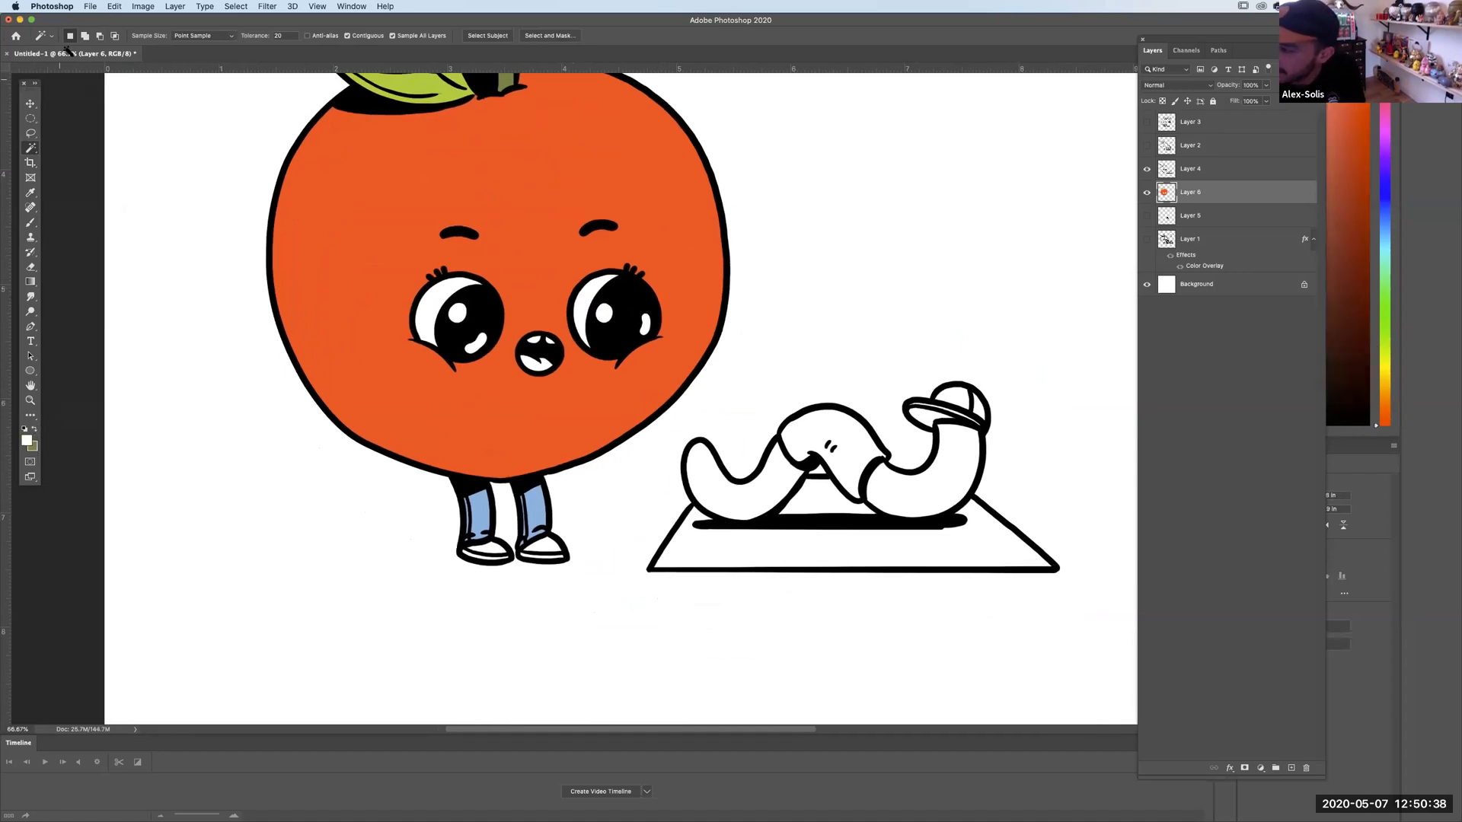
{"action": "left_click", "coordinate": [31, 222]}
{"action": "left_click", "coordinate": [84, 37]}
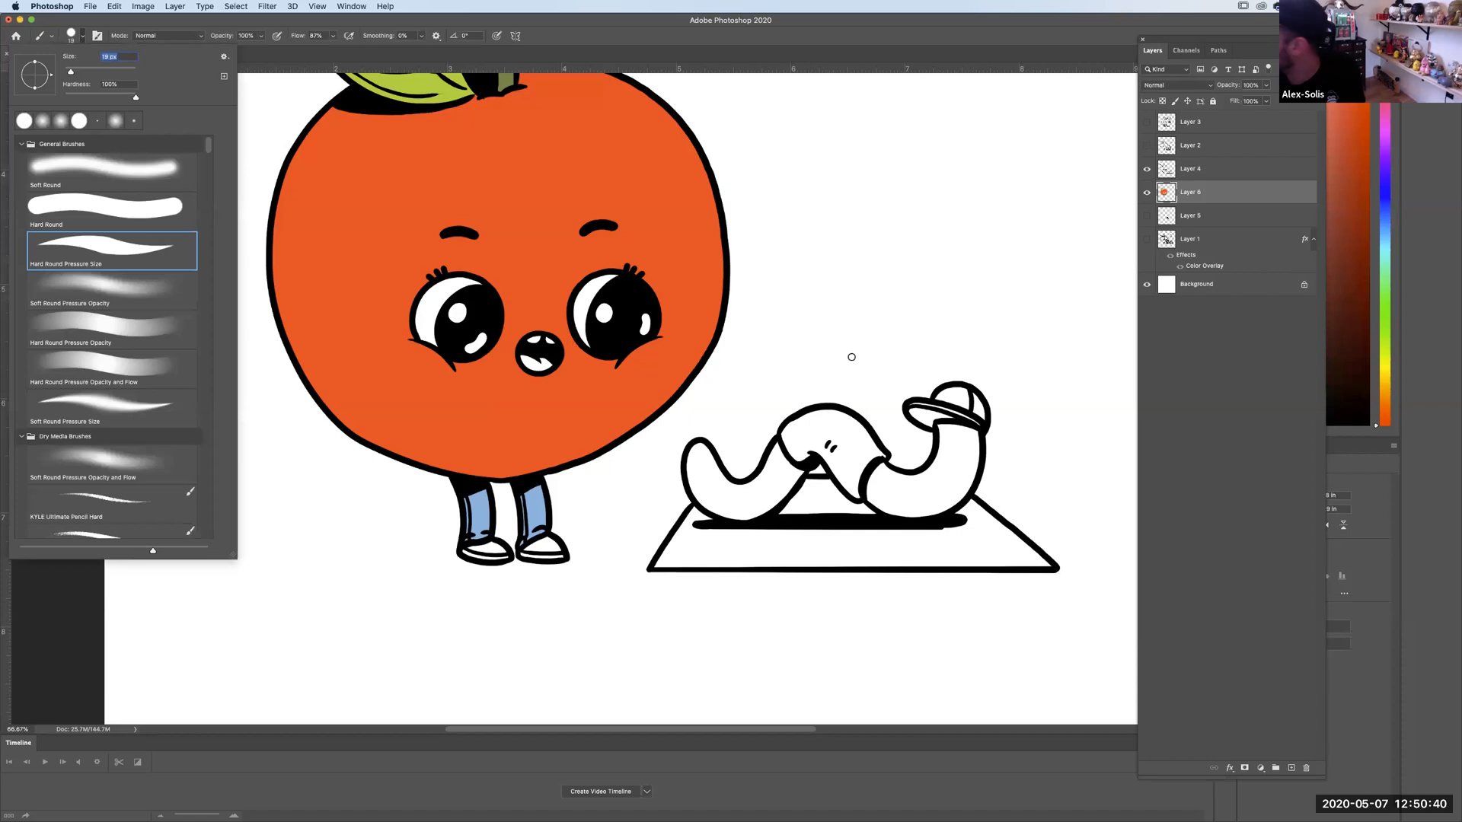
Convert the Background into a layer named bg, add a Color Overlay effect and open its overlay colour for editing.
{"action": "left_click", "coordinate": [1199, 285]}
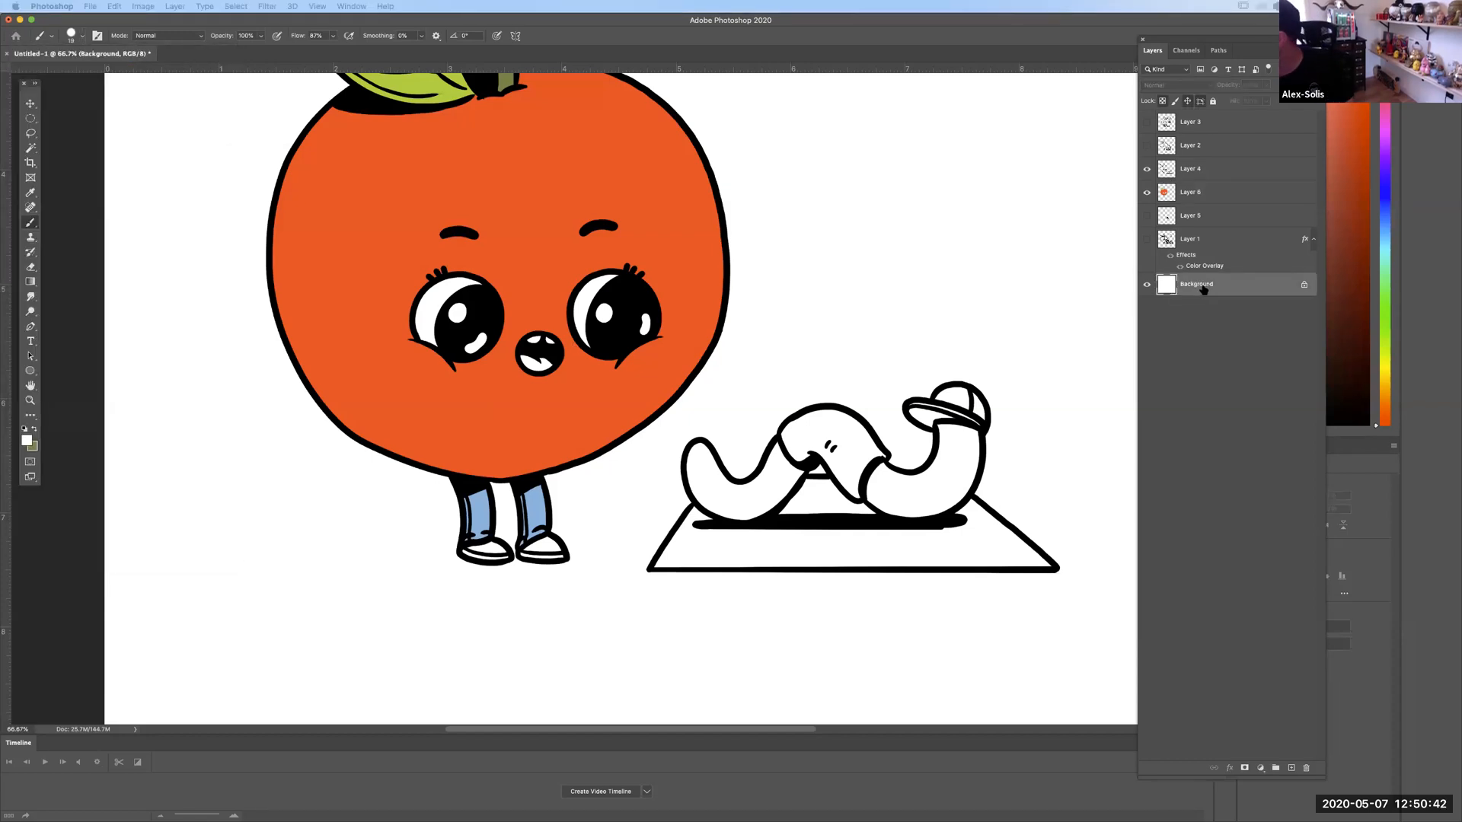
{"action": "key", "text": "Return"}
{"action": "left_click", "coordinate": [1230, 767]}
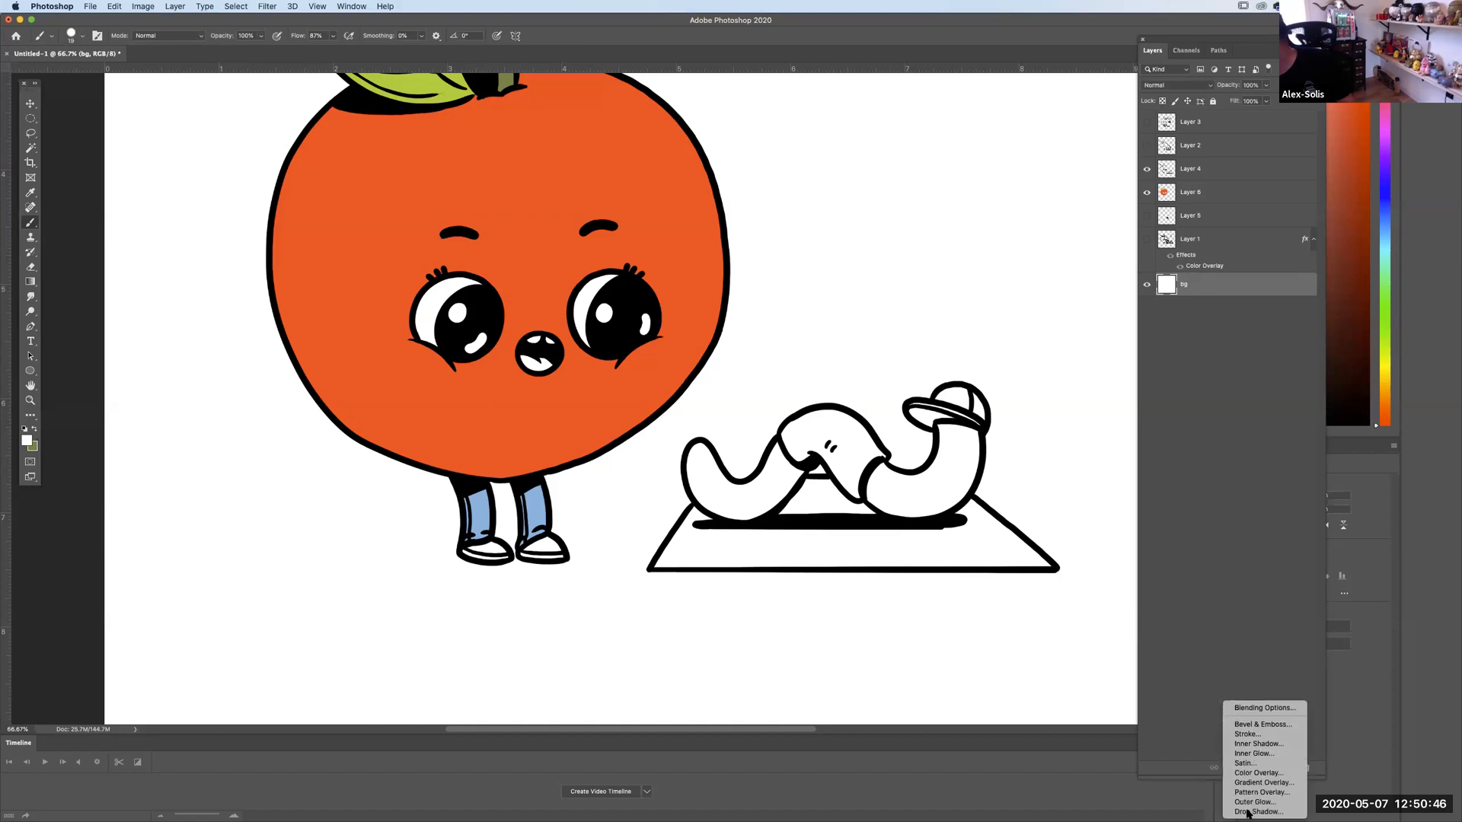
{"action": "left_click", "coordinate": [1261, 744]}
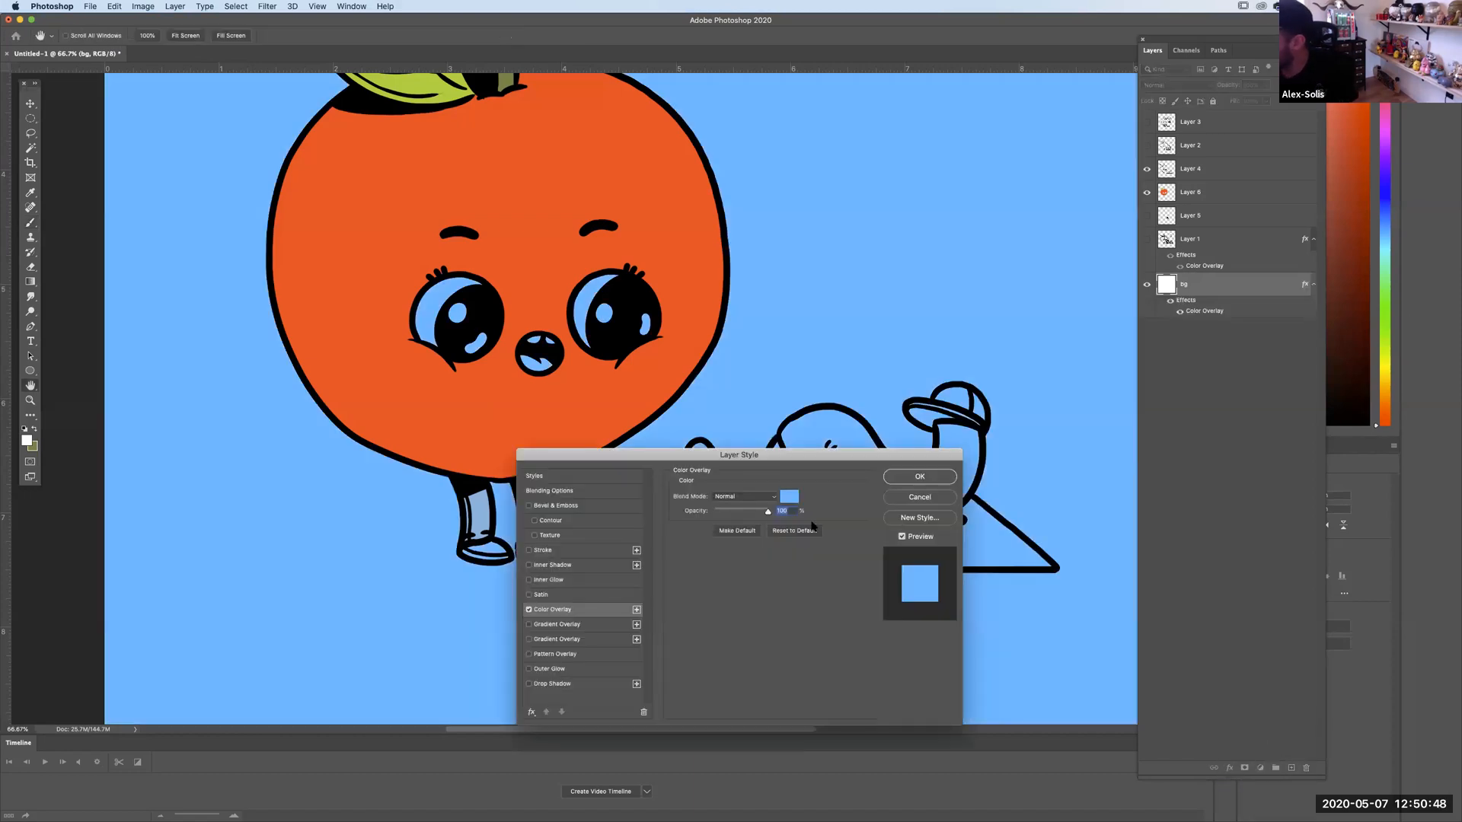
{"action": "left_click", "coordinate": [788, 496]}
Try yellow-orange #ffb137 and other hues as the bg layer's overlay colour.
{"action": "left_click_drag", "start_coordinate": [901, 495], "coordinate": [908, 561]}
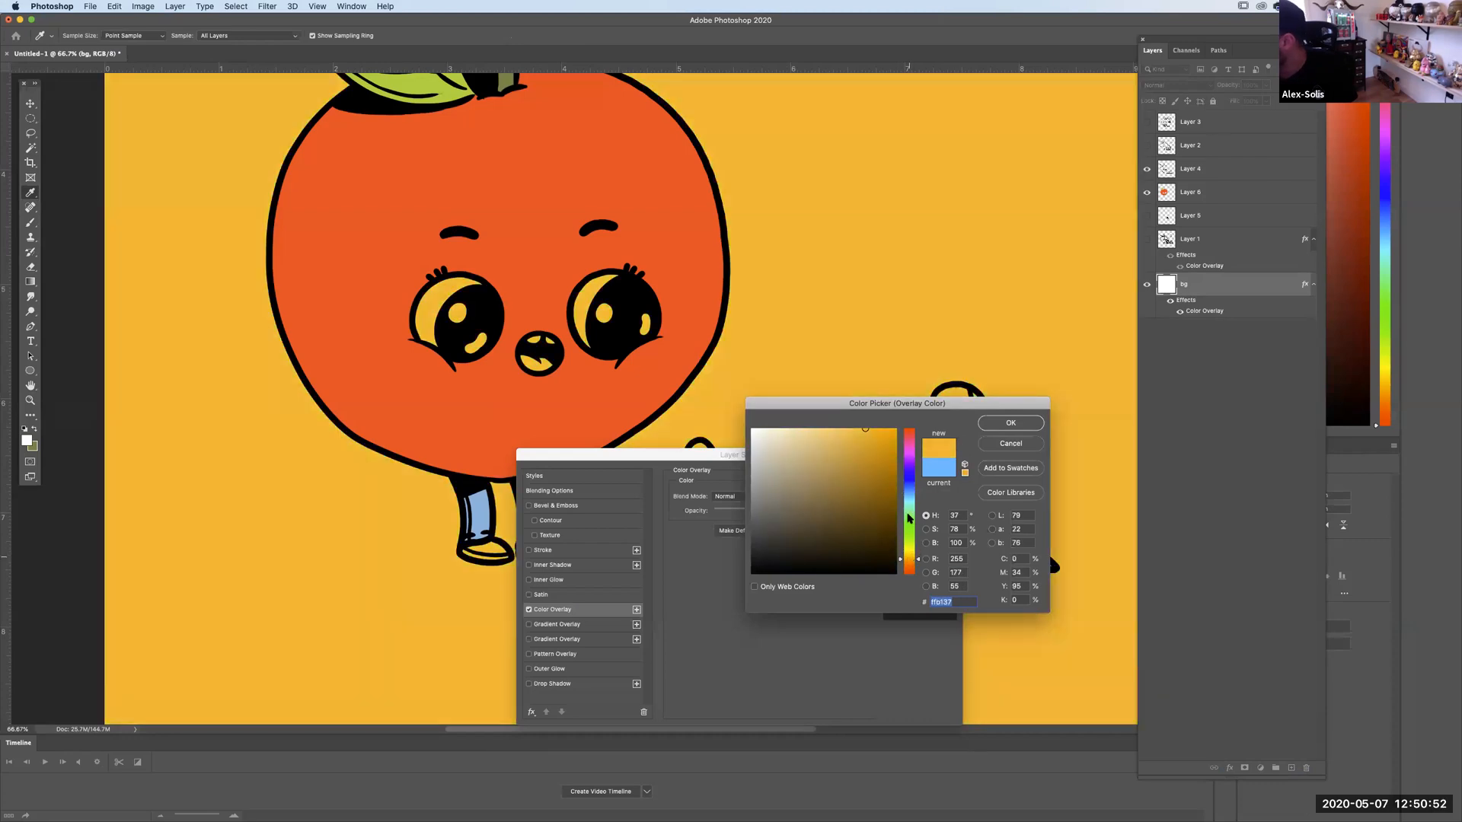
{"action": "left_click", "coordinate": [908, 451]}
{"action": "left_click", "coordinate": [908, 565]}
{"action": "left_click_drag", "start_coordinate": [812, 441], "coordinate": [785, 429]}
{"action": "left_click_drag", "start_coordinate": [913, 564], "coordinate": [913, 545]}
{"action": "left_click", "coordinate": [860, 429]}
Set the bg layer's overlay colour to purple #a656ff, apply the effect and make Layer 6 active again.
{"action": "left_click_drag", "start_coordinate": [907, 428], "coordinate": [905, 479]}
{"action": "left_click", "coordinate": [799, 428]}
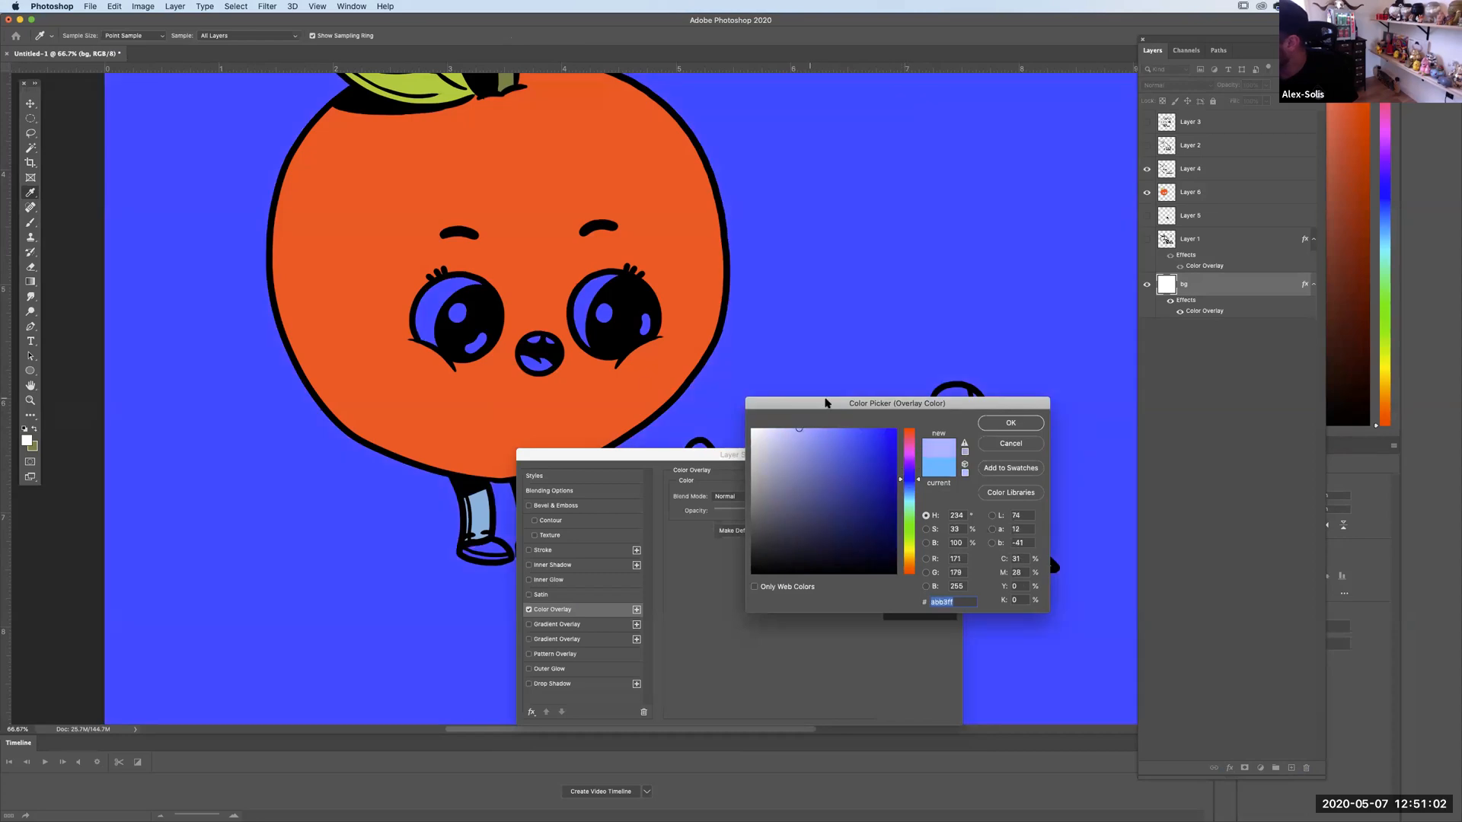
{"action": "left_click", "coordinate": [808, 431]}
{"action": "left_click", "coordinate": [823, 429]}
{"action": "left_click_drag", "start_coordinate": [908, 487], "coordinate": [911, 468]}
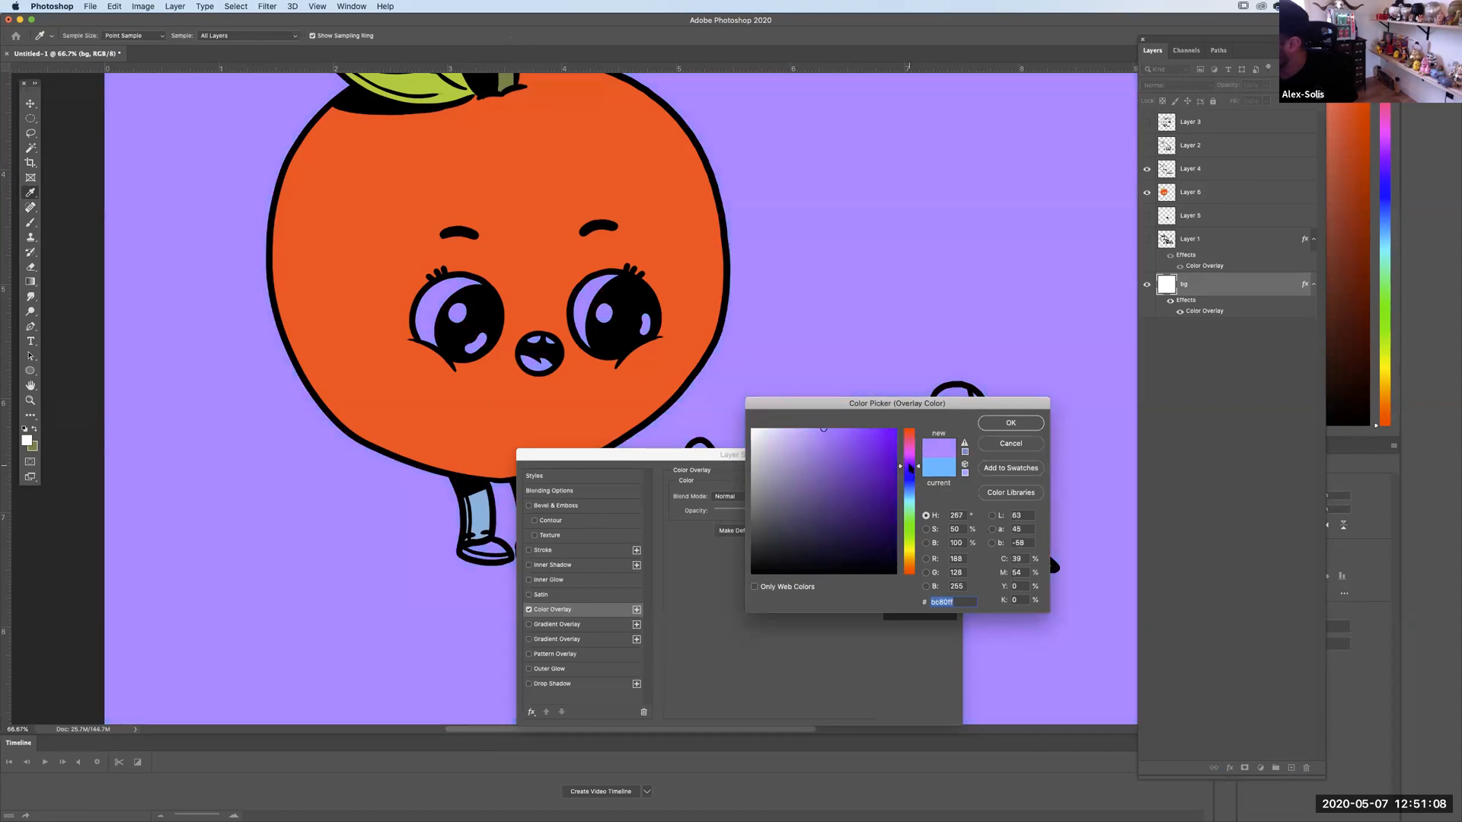
{"action": "left_click_drag", "start_coordinate": [825, 430], "coordinate": [849, 430]}
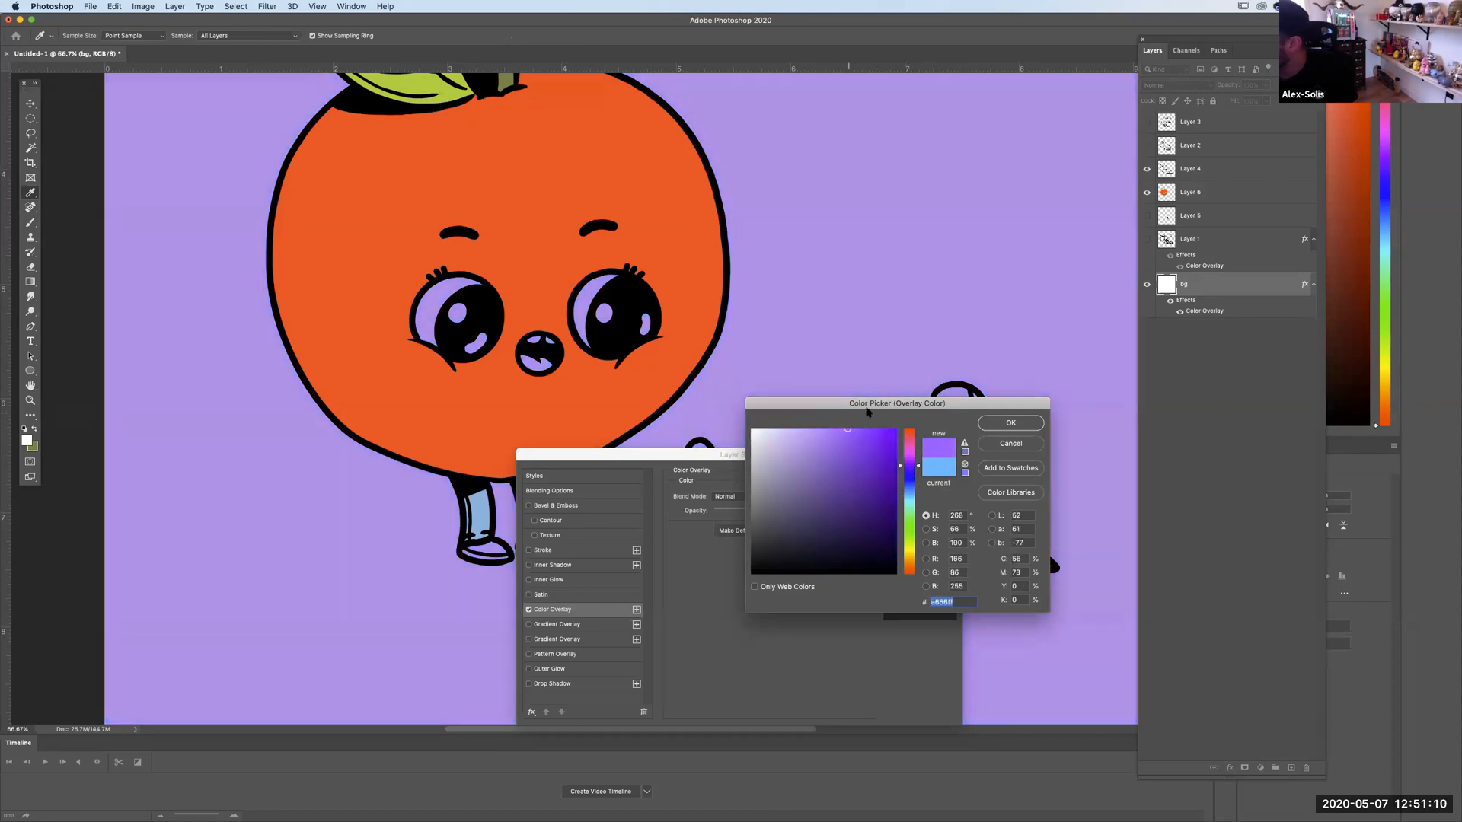
{"action": "left_click", "coordinate": [990, 424]}
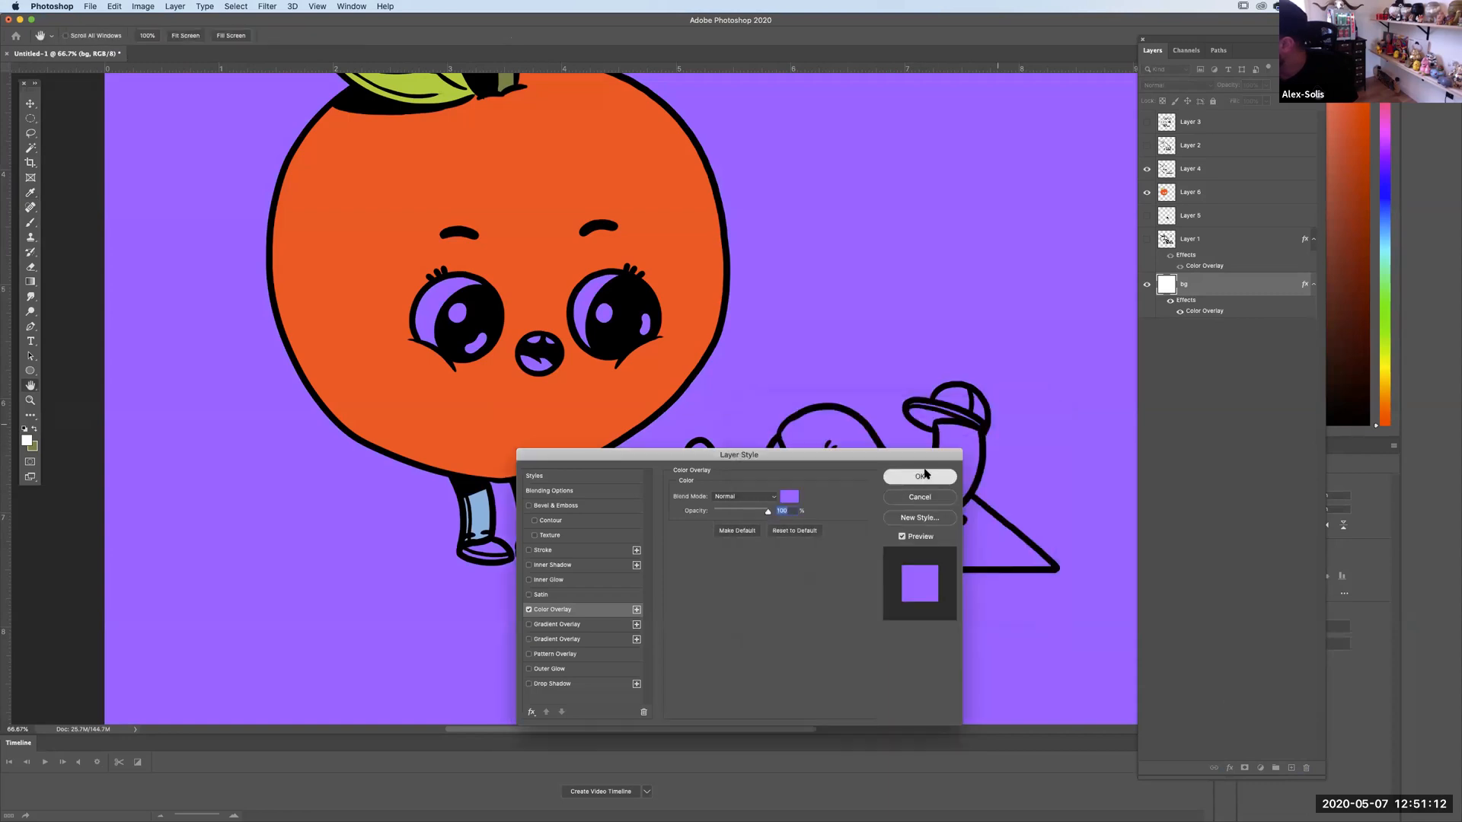
{"action": "left_click", "coordinate": [926, 474]}
{"action": "left_click", "coordinate": [1189, 193]}
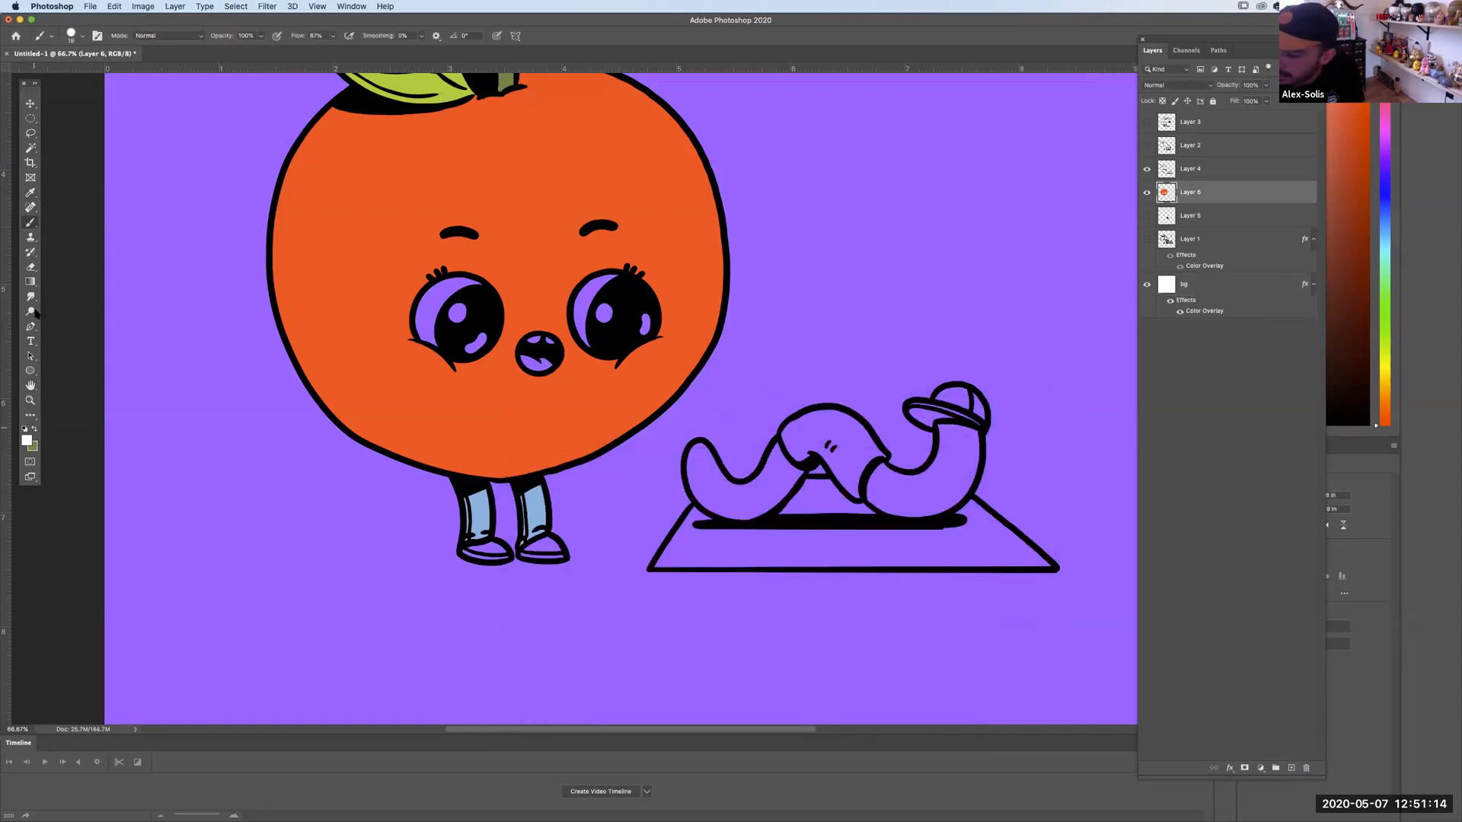
Set the brush size to 22 px and paint white highlights in both of the orange character's eyes.
{"action": "left_click", "coordinate": [82, 36]}
{"action": "left_click_drag", "start_coordinate": [72, 73], "coordinate": [74, 73]}
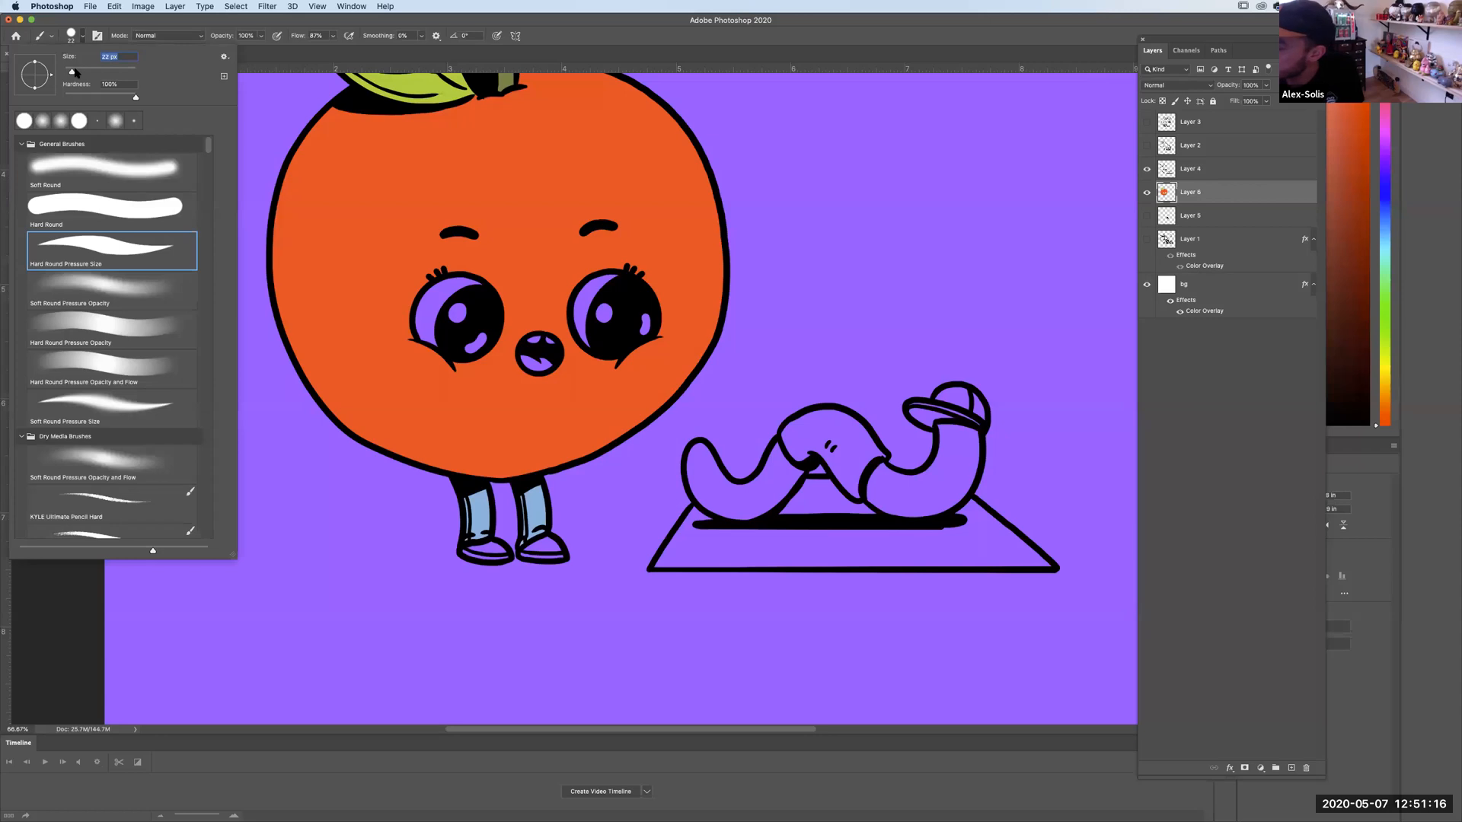
{"action": "left_click", "coordinate": [457, 312]}
{"action": "left_click", "coordinate": [458, 313]}
{"action": "left_click_drag", "start_coordinate": [469, 348], "coordinate": [481, 336]}
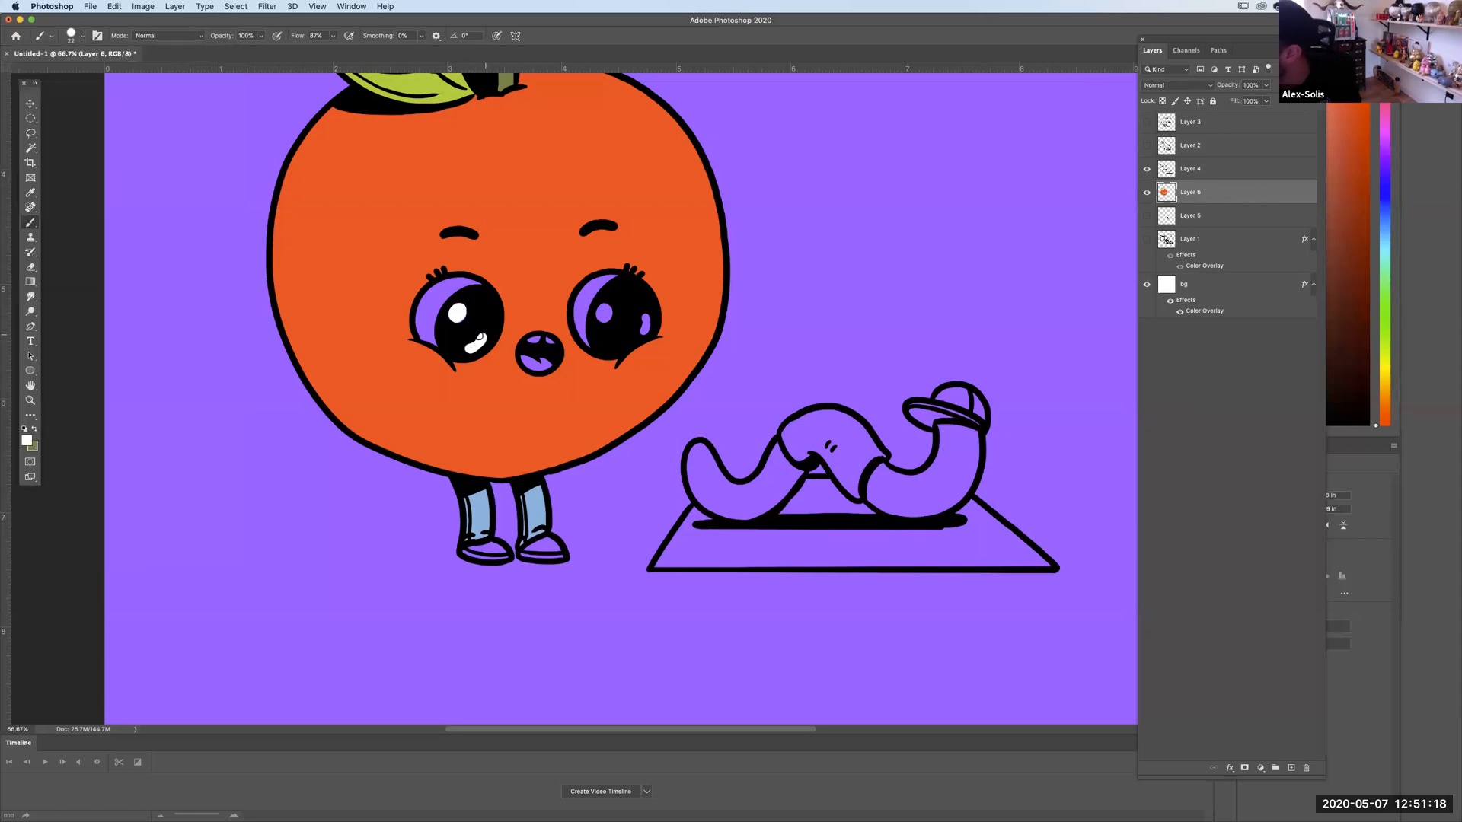
{"action": "left_click", "coordinate": [605, 315]}
{"action": "left_click_drag", "start_coordinate": [644, 331], "coordinate": [645, 319]}
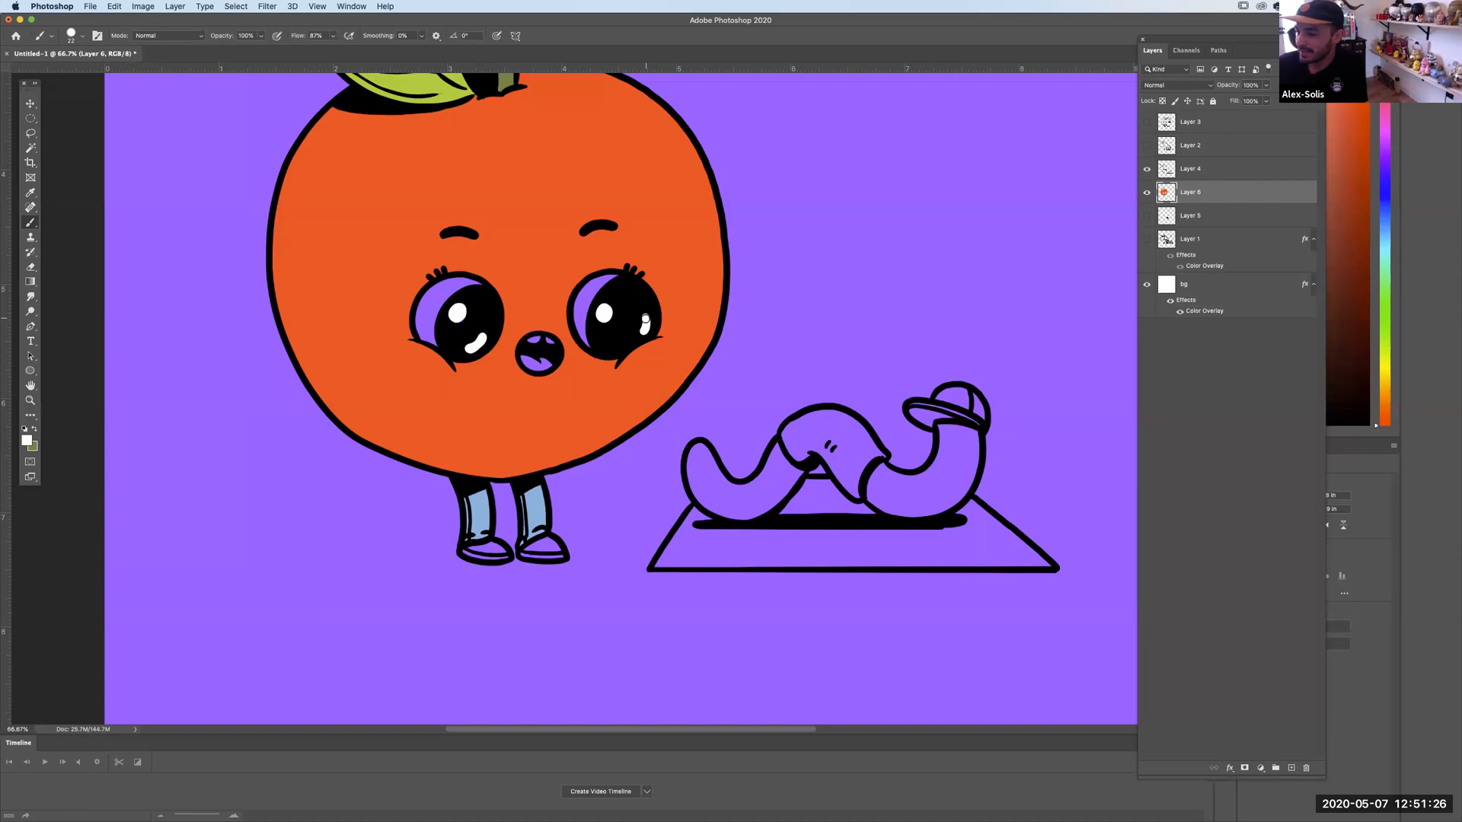
Paint the character's tongue light pink, restore the default colours and paint the teeth white.
{"action": "left_click", "coordinate": [27, 443]}
{"action": "left_click", "coordinate": [773, 433]}
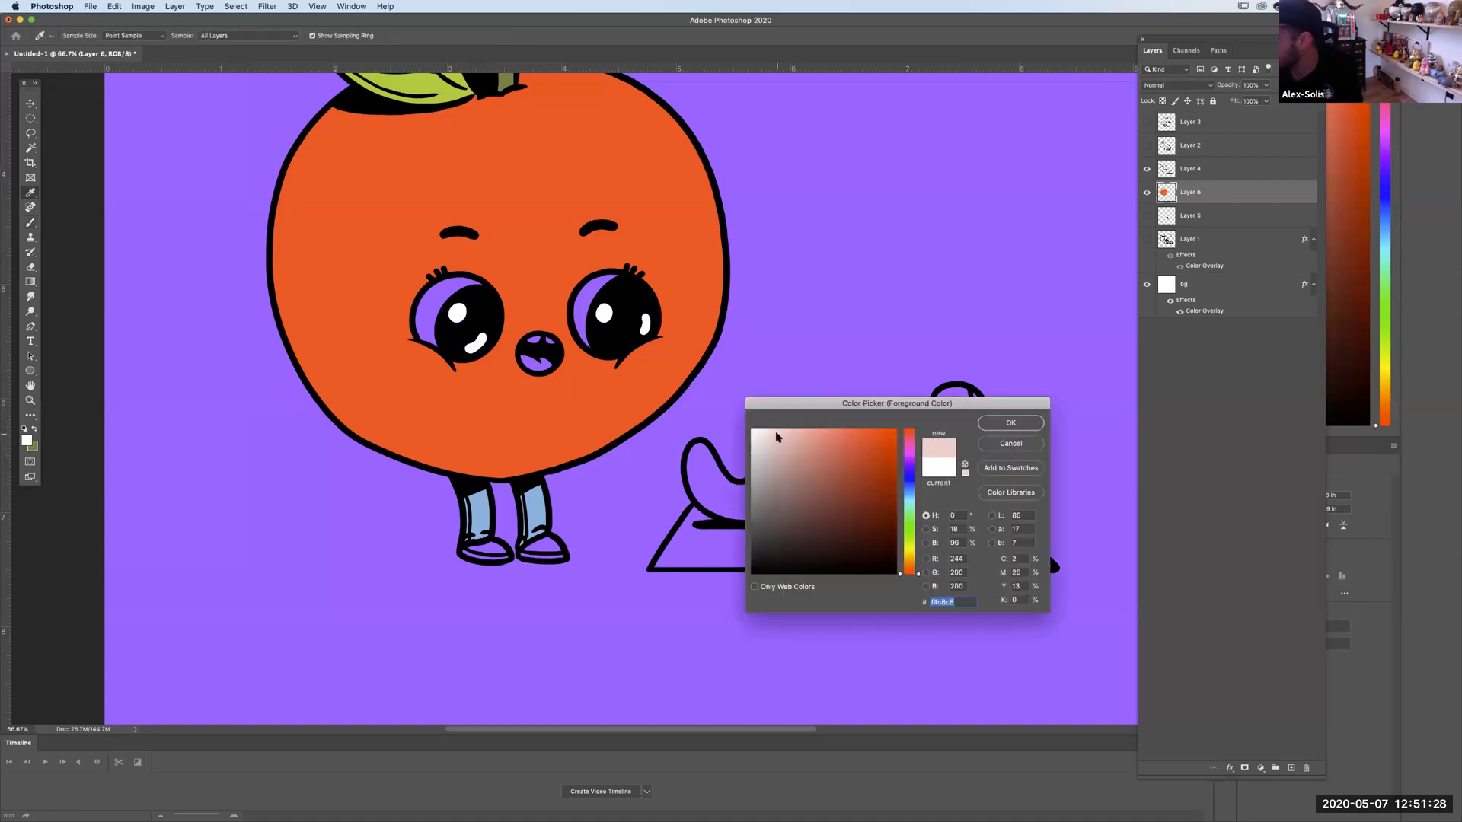
{"action": "left_click", "coordinate": [800, 429]}
{"action": "left_click", "coordinate": [1010, 423]}
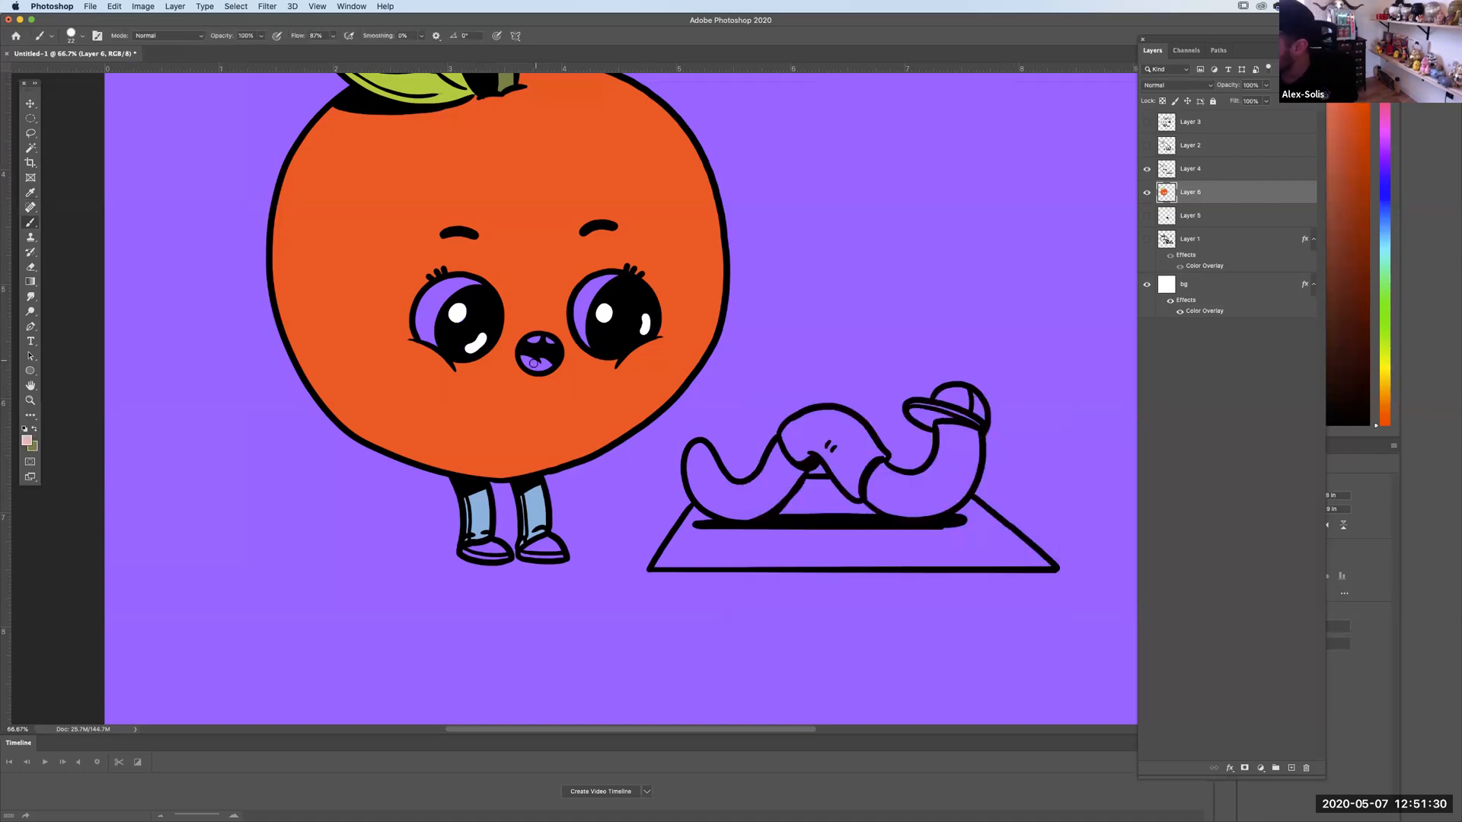
{"action": "left_click_drag", "start_coordinate": [527, 364], "coordinate": [540, 365]}
{"action": "left_click", "coordinate": [25, 429]}
{"action": "left_click", "coordinate": [33, 428]}
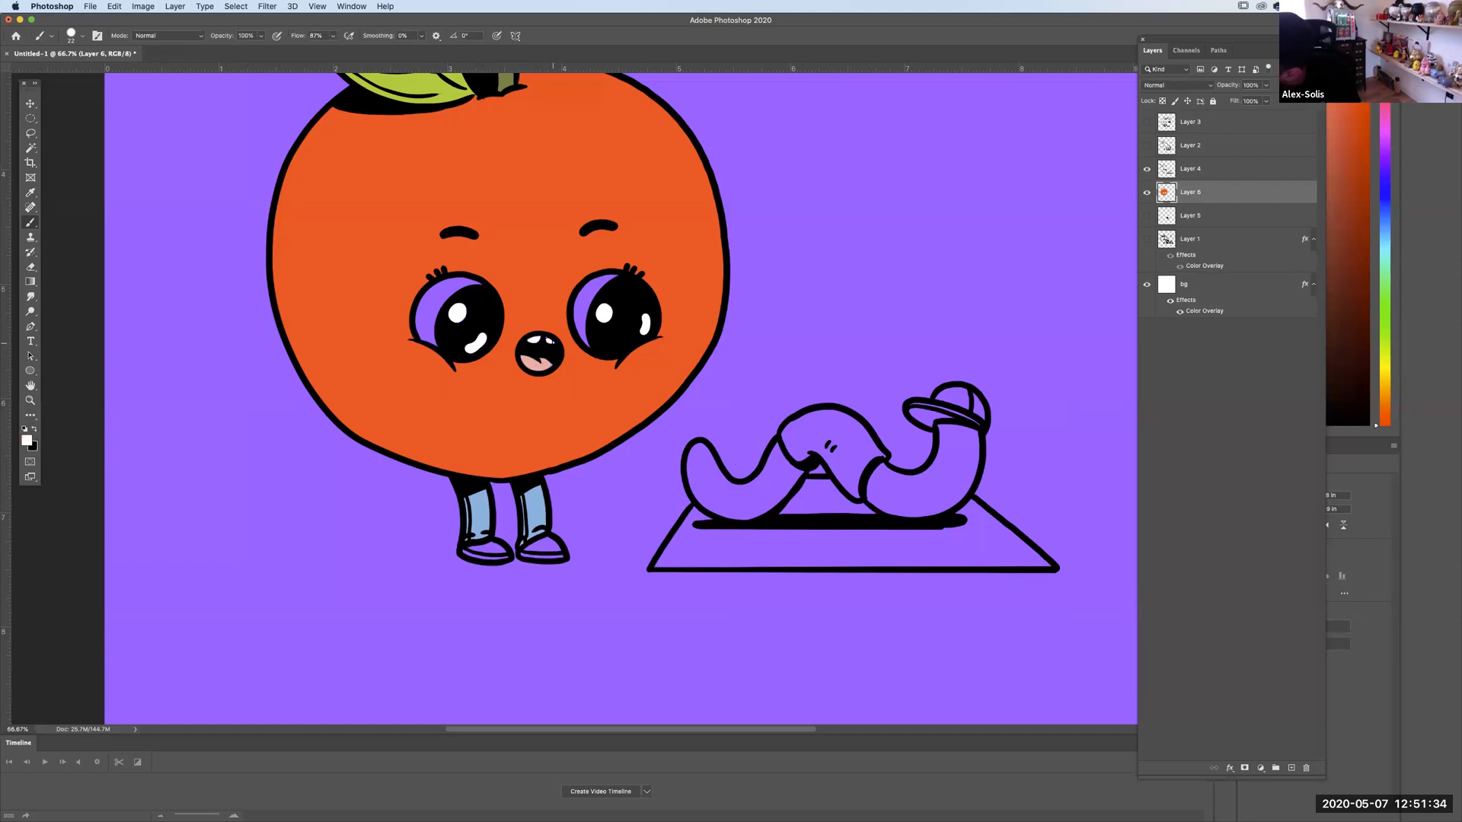
Select the purple areas of both eyes with the Magic Wand, fill them white, deselect and keep Layer 6 active.
{"action": "left_click", "coordinate": [30, 149]}
{"action": "left_click", "coordinate": [428, 306]}
{"action": "left_click", "coordinate": [593, 287], "text": "shift"}
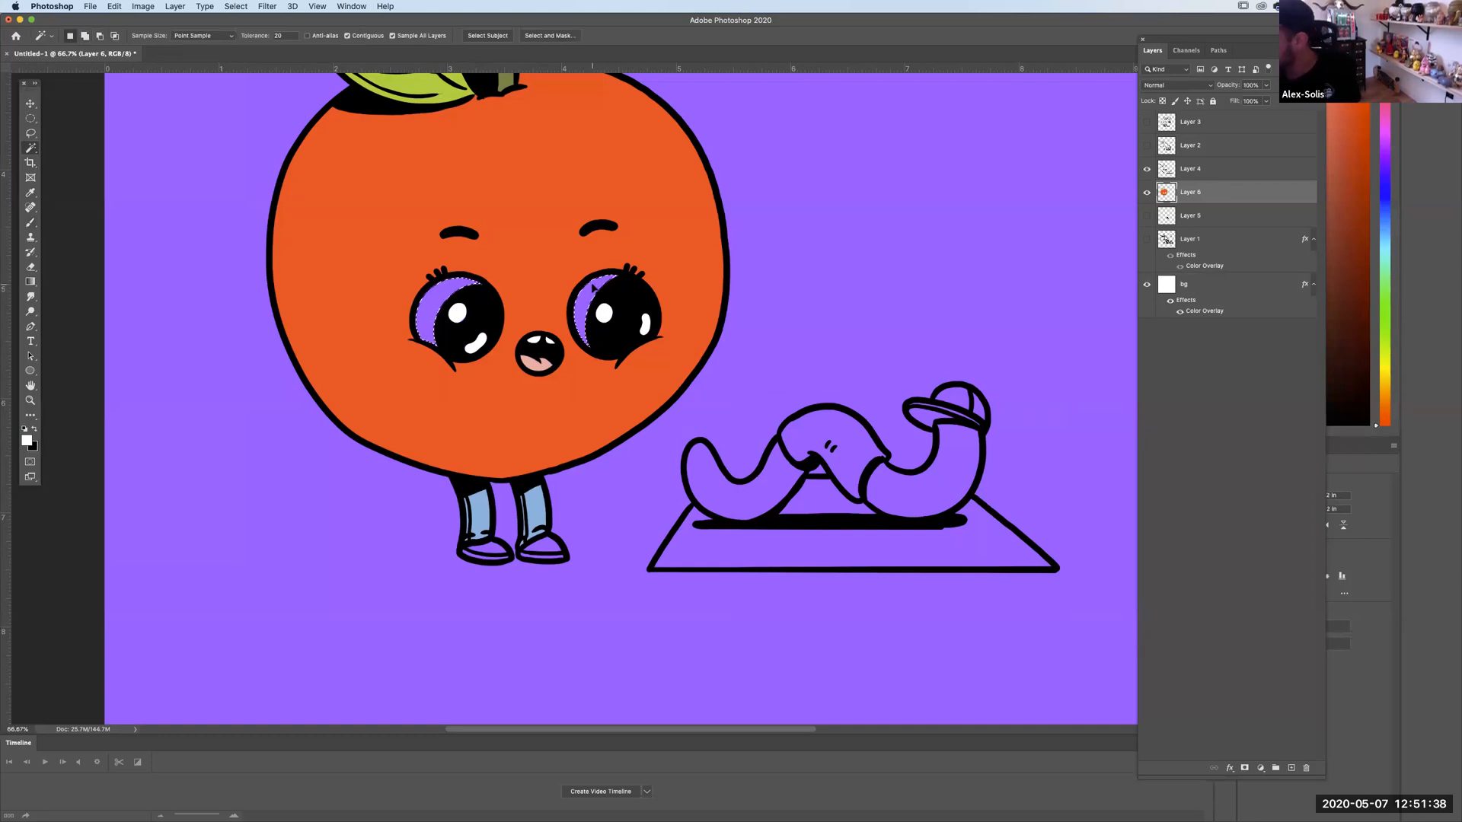
{"action": "key", "text": "F5"}
{"action": "key", "text": "alt+BackSpace"}
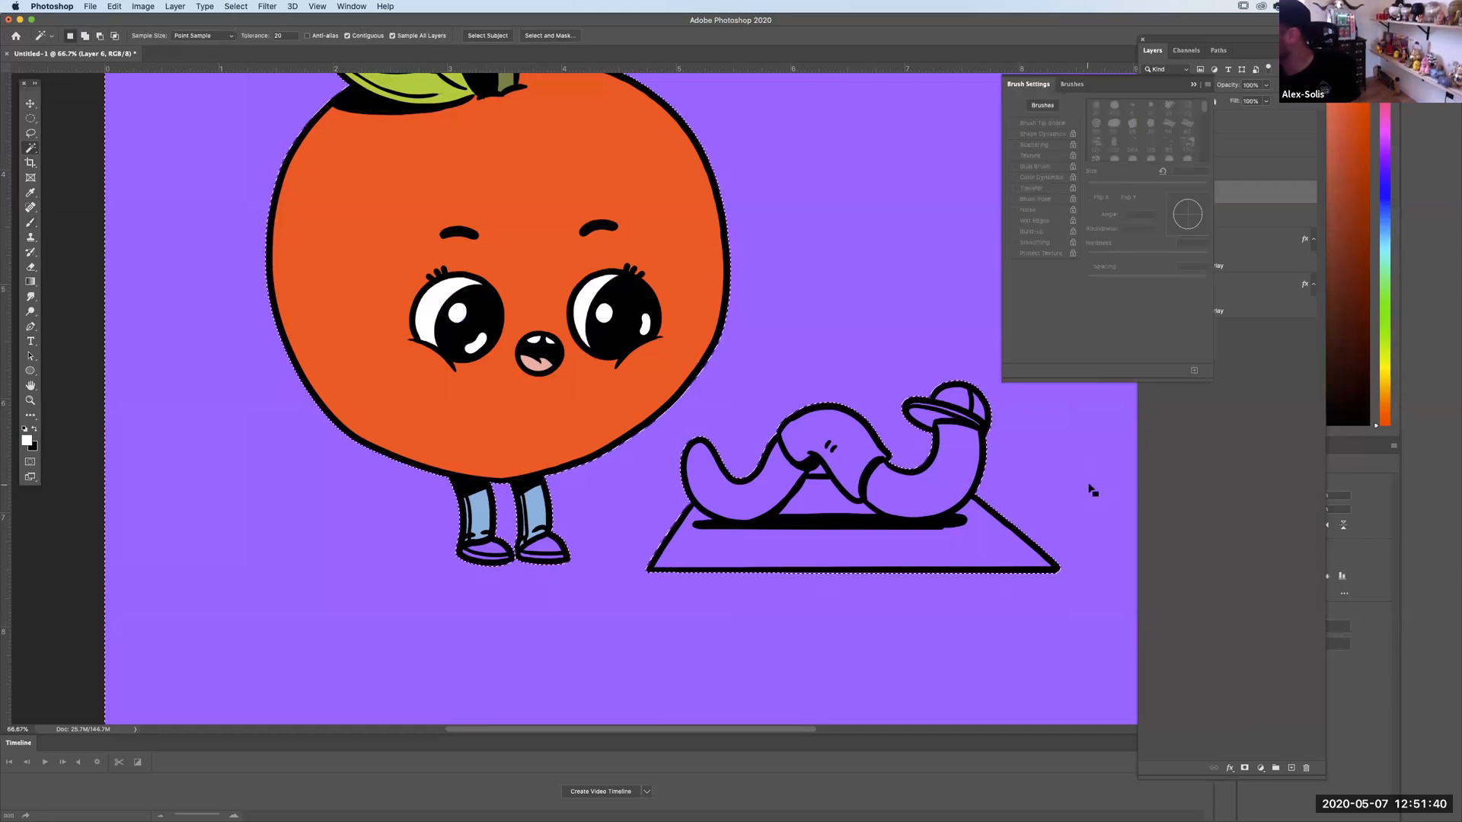
{"action": "left_click", "coordinate": [1213, 453]}
{"action": "key", "text": "F5"}
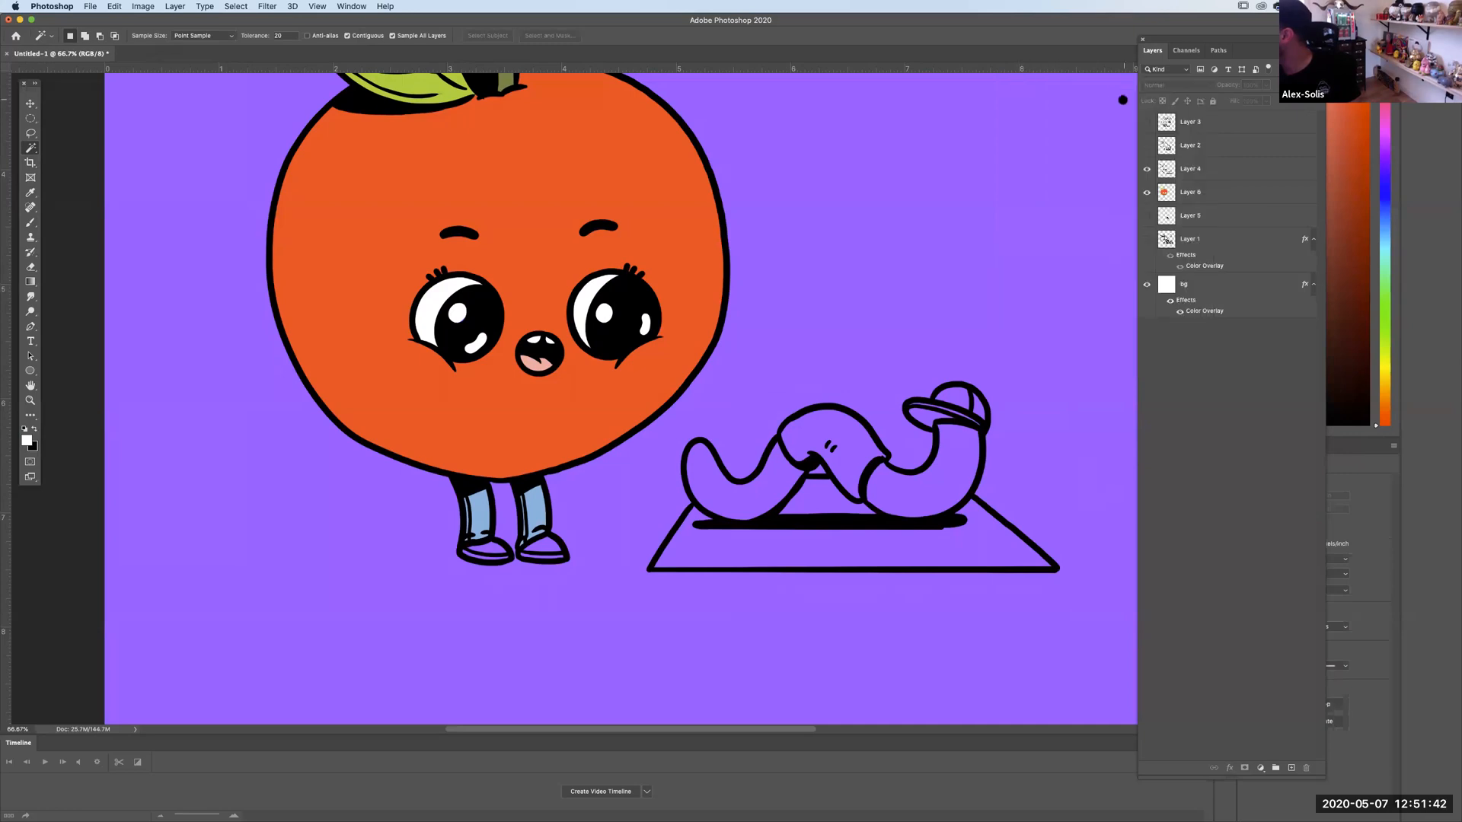
{"action": "left_click", "coordinate": [1171, 190]}
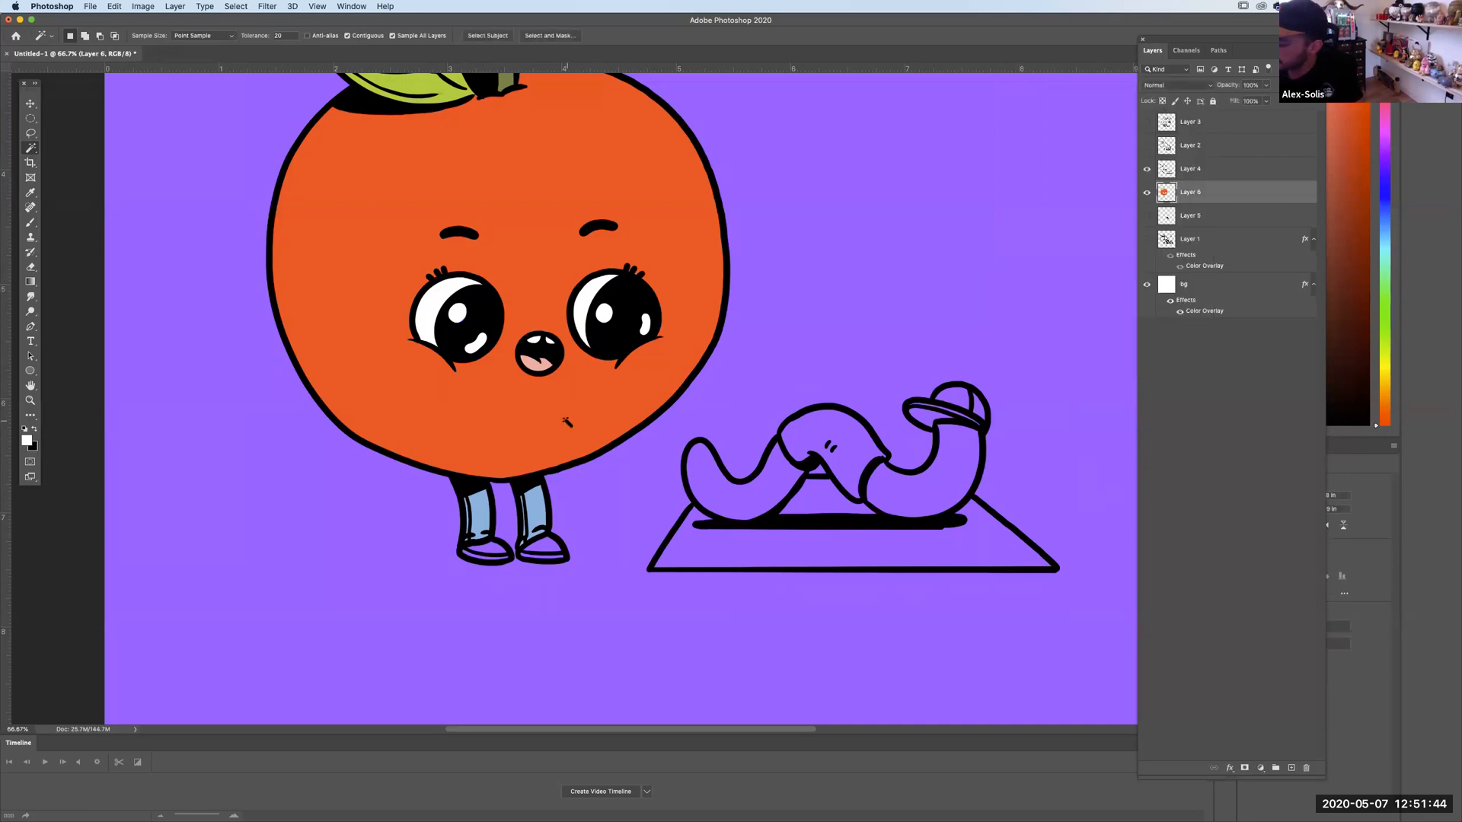
Paint the character's shoes light grey #d5d5d5 with the Brush and their soles white.
{"action": "left_click", "coordinate": [27, 440]}
{"action": "left_click", "coordinate": [769, 458]}
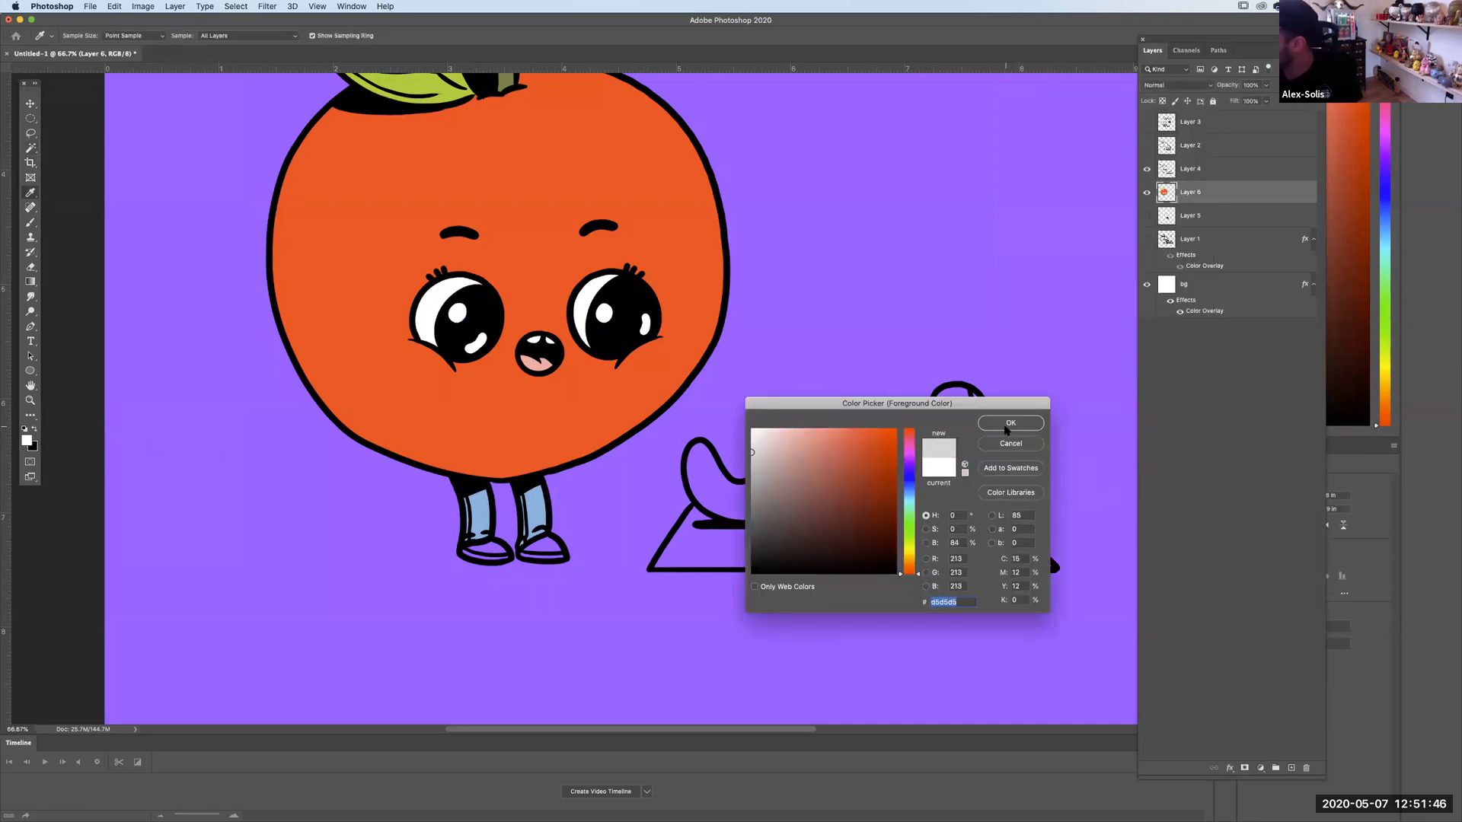
{"action": "left_click", "coordinate": [1010, 424]}
{"action": "left_click", "coordinate": [30, 224]}
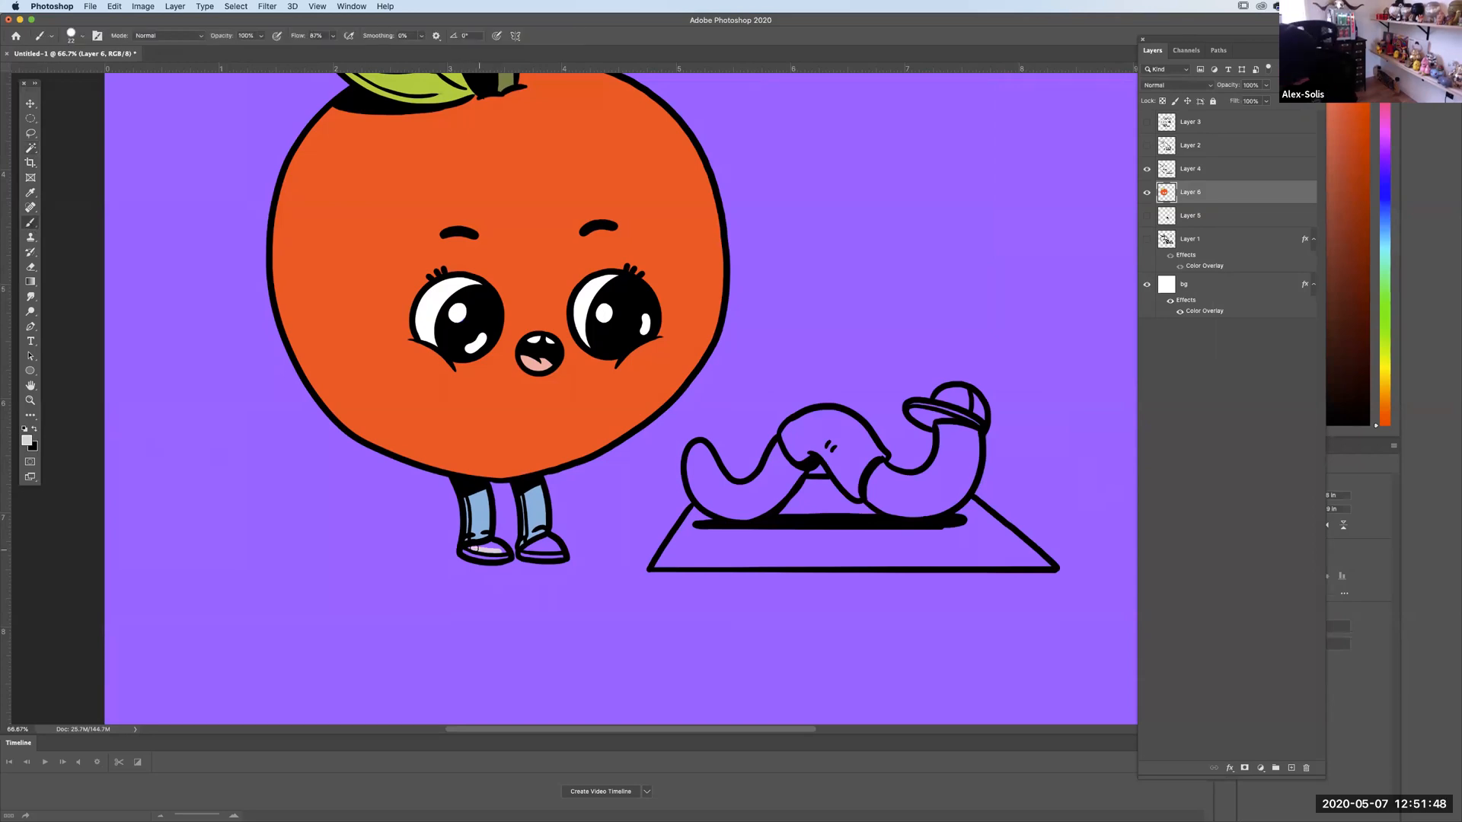
{"action": "left_click_drag", "start_coordinate": [548, 550], "coordinate": [547, 542]}
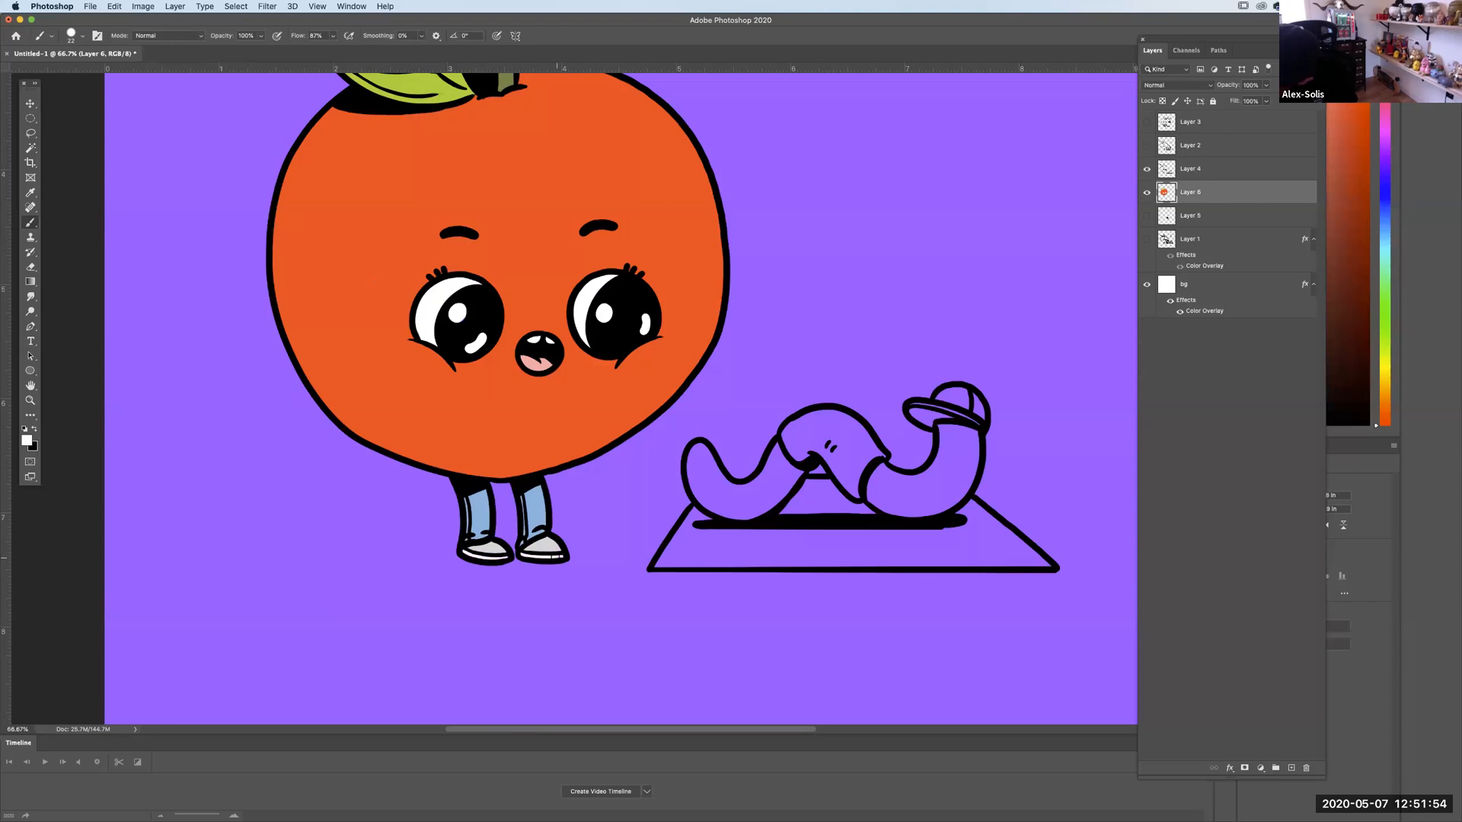
Choose a salmon pink foreground colour, select all the worm's body segments with the Magic Wand and fill them.
{"action": "left_click_drag", "start_coordinate": [846, 415], "coordinate": [828, 466]}
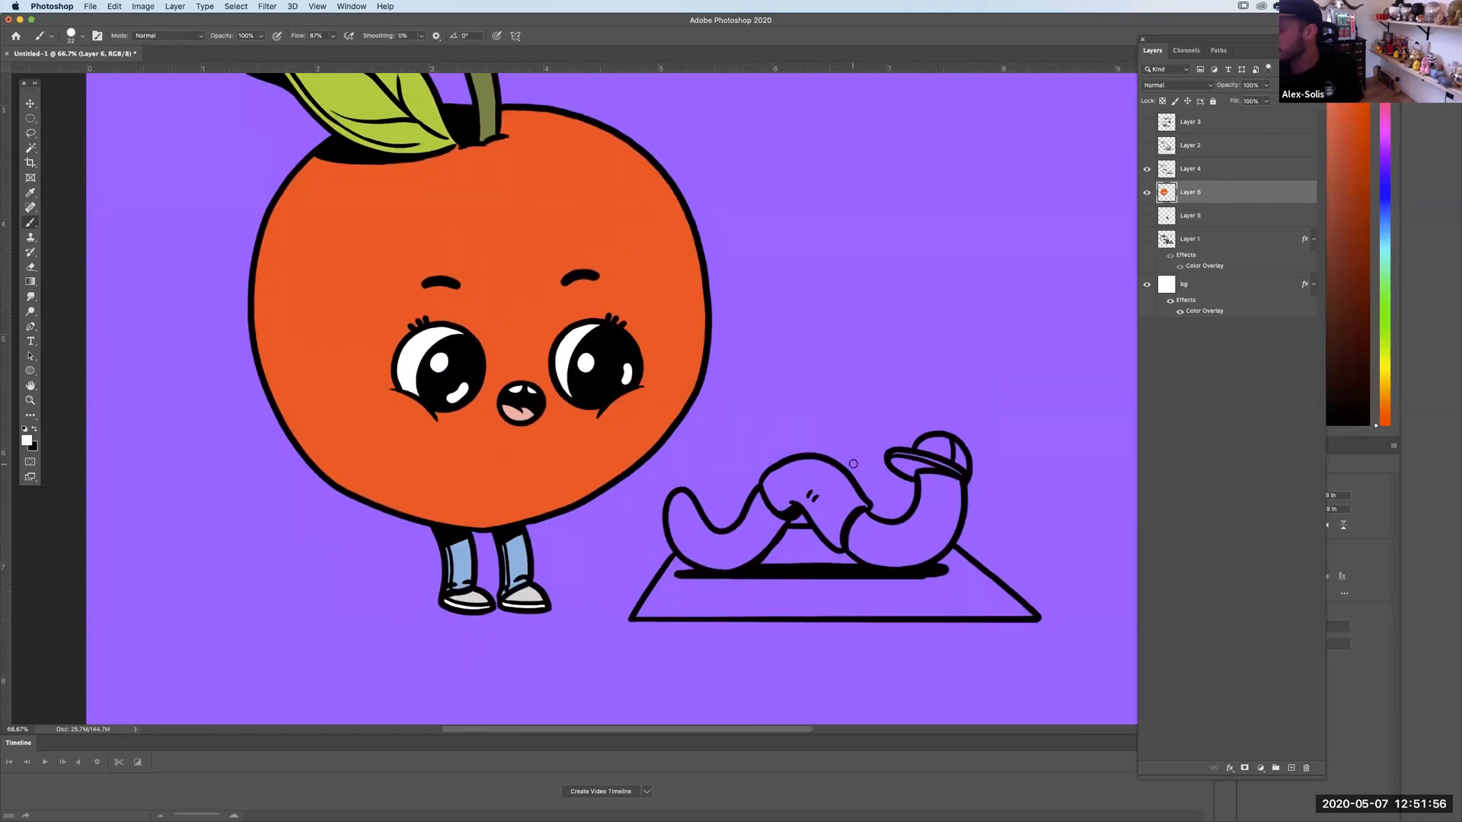
{"action": "left_click", "coordinate": [28, 441]}
{"action": "left_click", "coordinate": [790, 429]}
{"action": "left_click", "coordinate": [997, 424]}
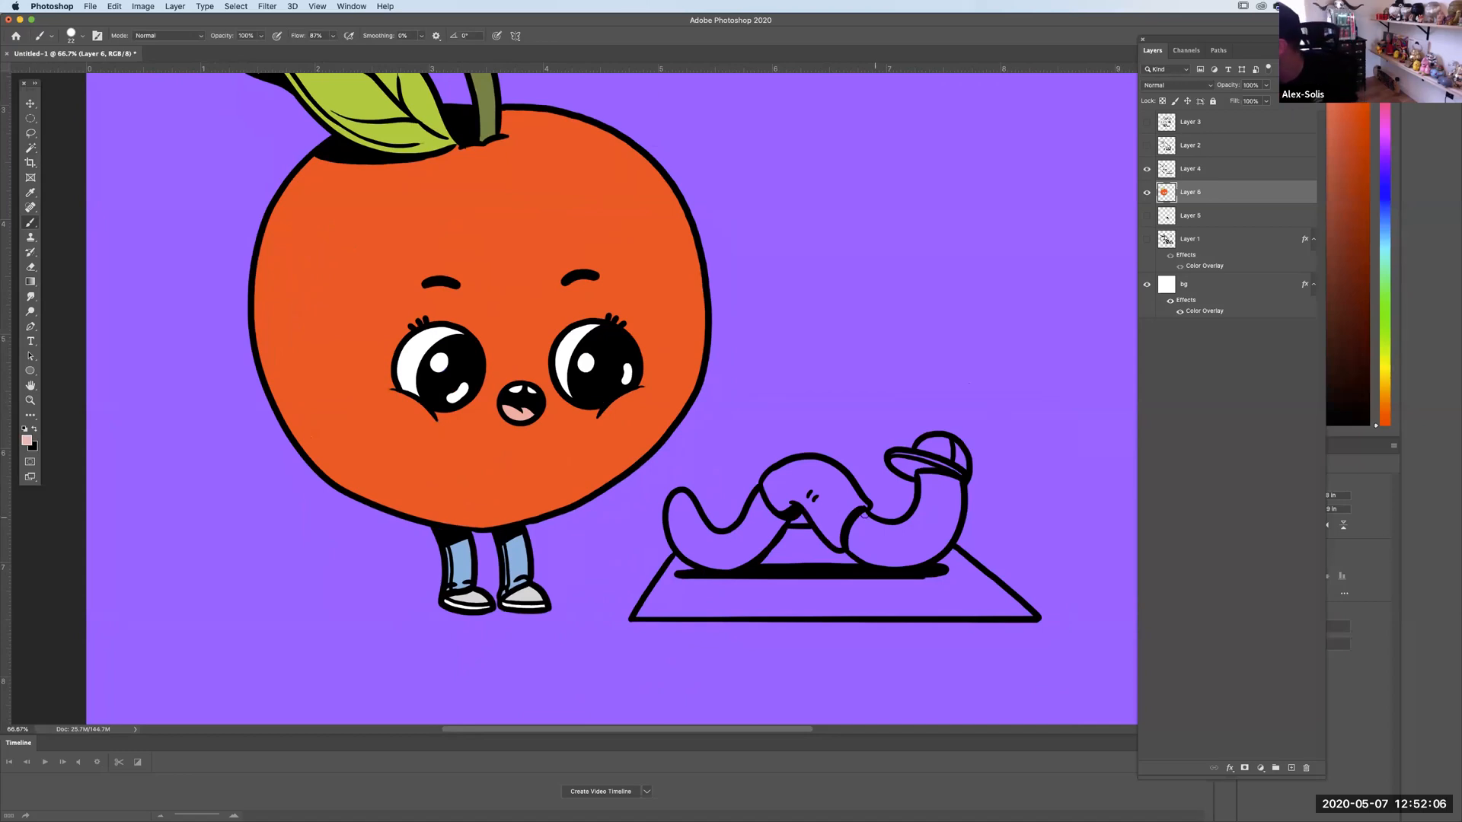
{"action": "left_click", "coordinate": [26, 440]}
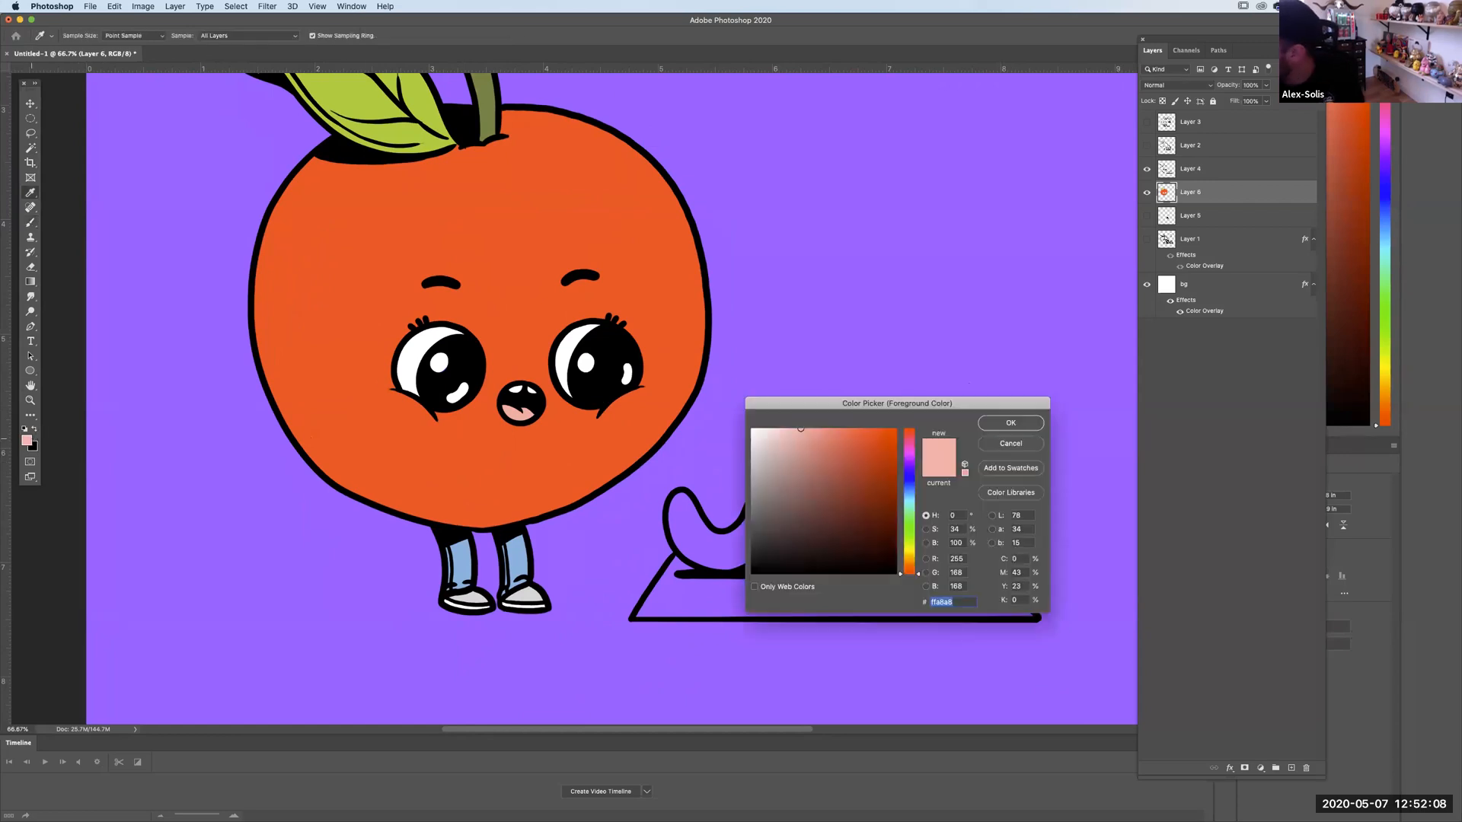
{"action": "key", "text": "Return"}
{"action": "key", "text": "w"}
{"action": "left_click", "coordinate": [765, 517]}
{"action": "left_click", "coordinate": [892, 533], "text": "shift"}
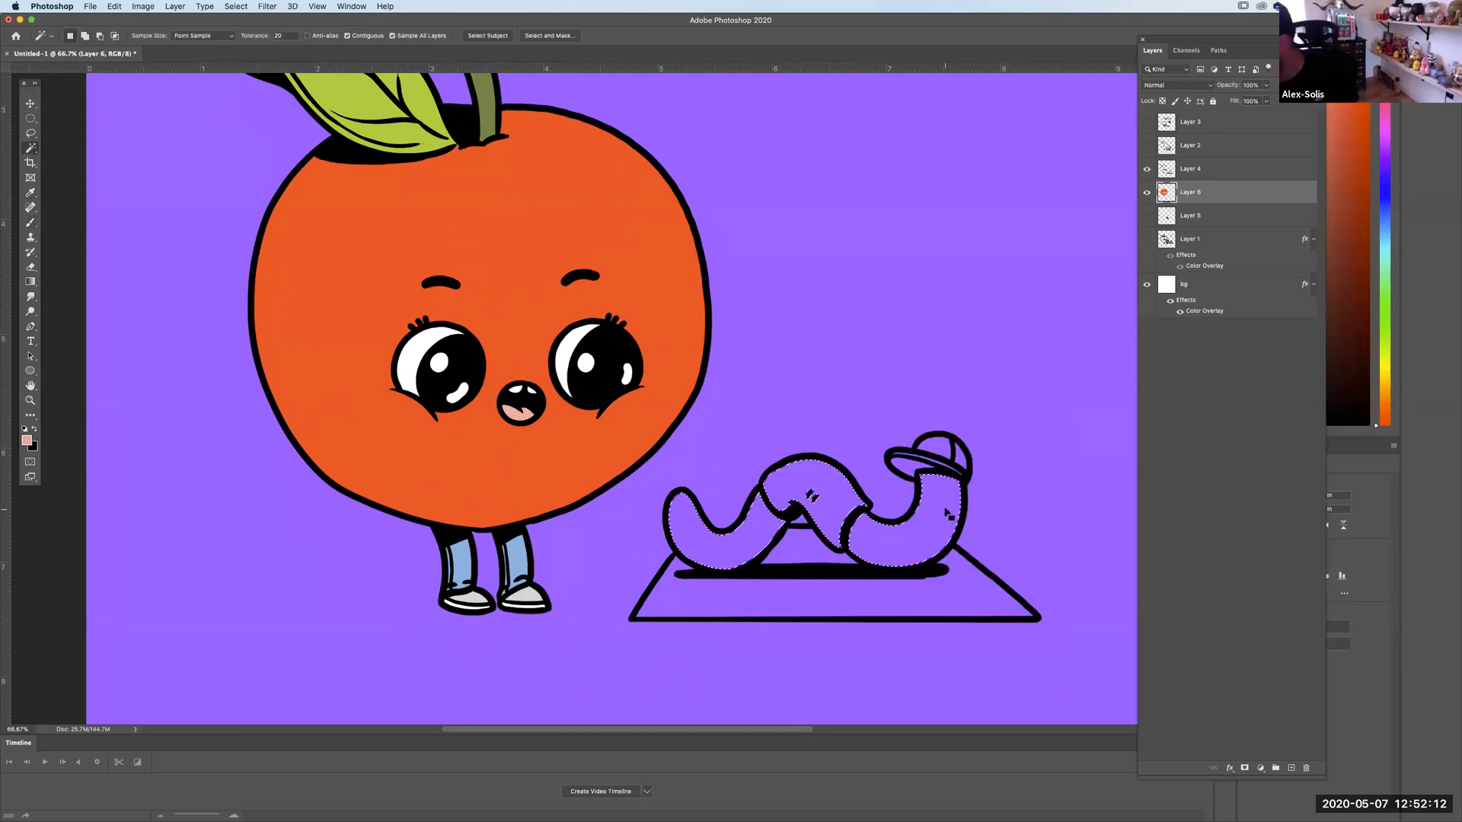
{"action": "key", "text": "alt+BackSpace"}
Select the mat beneath the worm, fill it with brown #ab5c36 and deselect.
{"action": "left_click", "coordinate": [806, 606]}
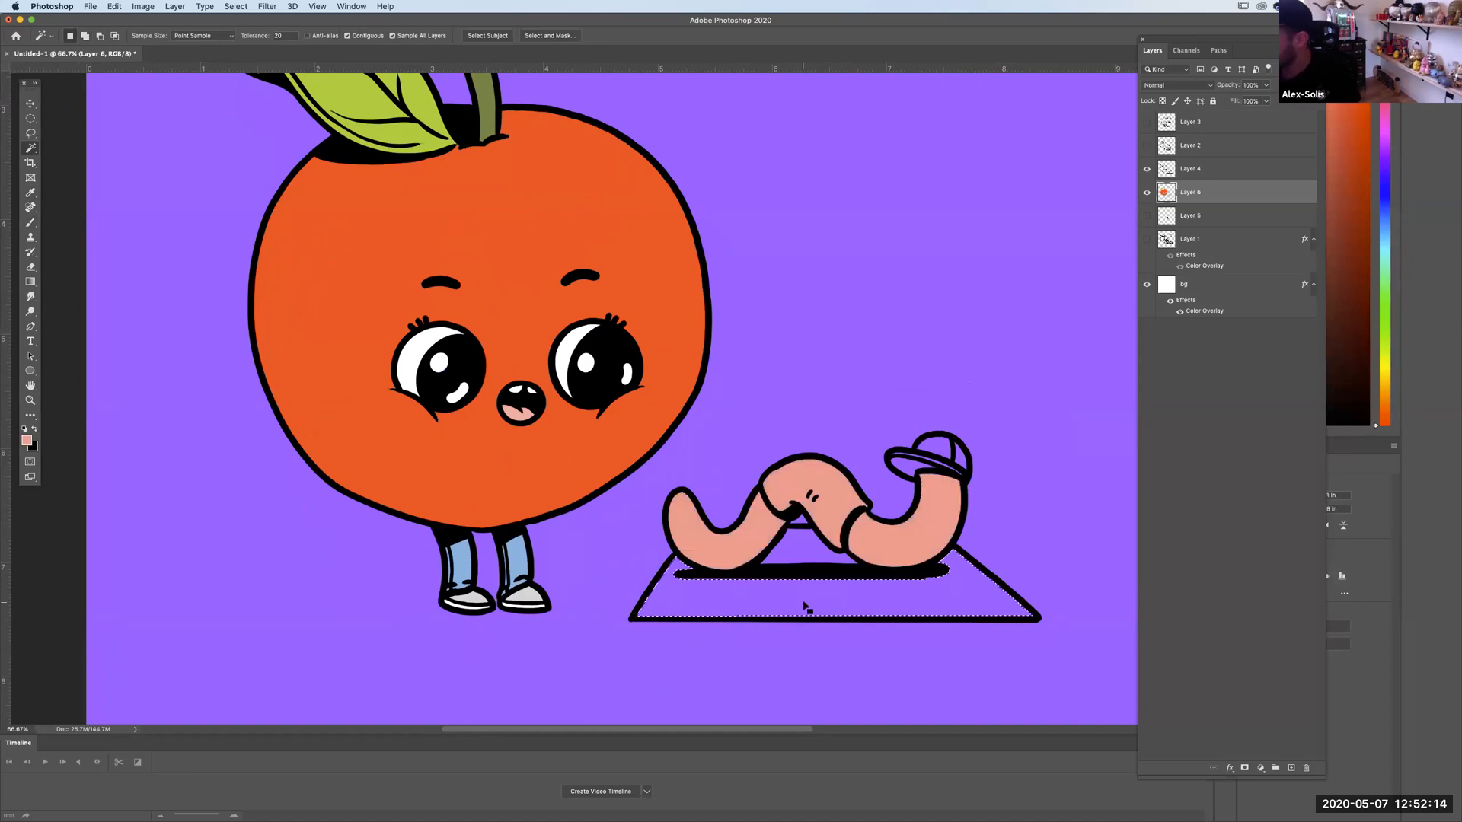
{"action": "left_click", "coordinate": [27, 440]}
{"action": "left_click_drag", "start_coordinate": [798, 484], "coordinate": [807, 494]}
{"action": "left_click_drag", "start_coordinate": [910, 573], "coordinate": [910, 567]}
{"action": "left_click", "coordinate": [877, 468]}
{"action": "left_click", "coordinate": [851, 478]}
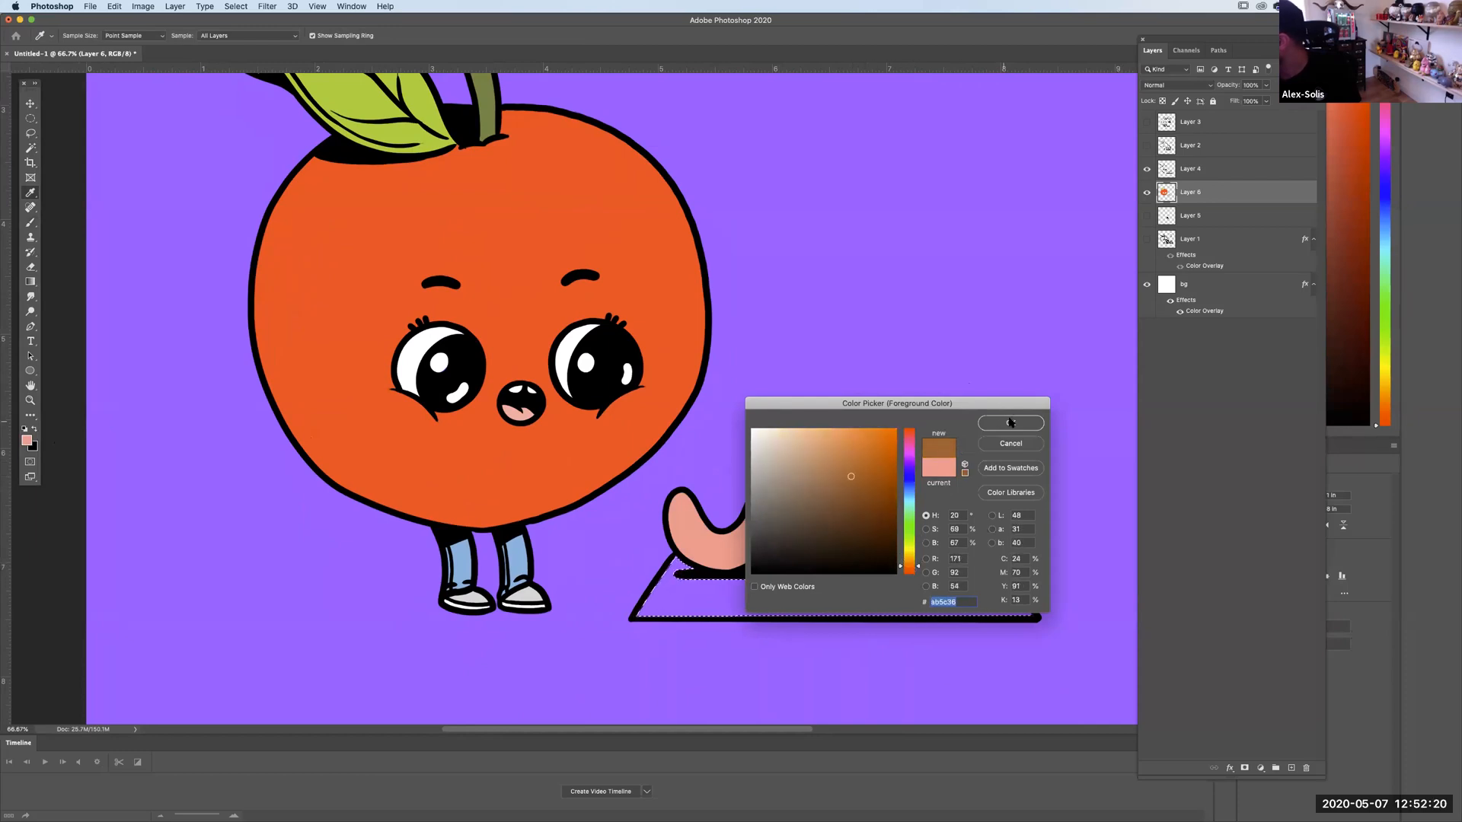
{"action": "key", "text": "Return"}
{"action": "key", "text": "alt+BackSpace"}
{"action": "key", "text": "super+d"}
Paint the crown of the worm's cap light cyan and its brim with a grey sampled near the shoes.
{"action": "key", "text": "w"}
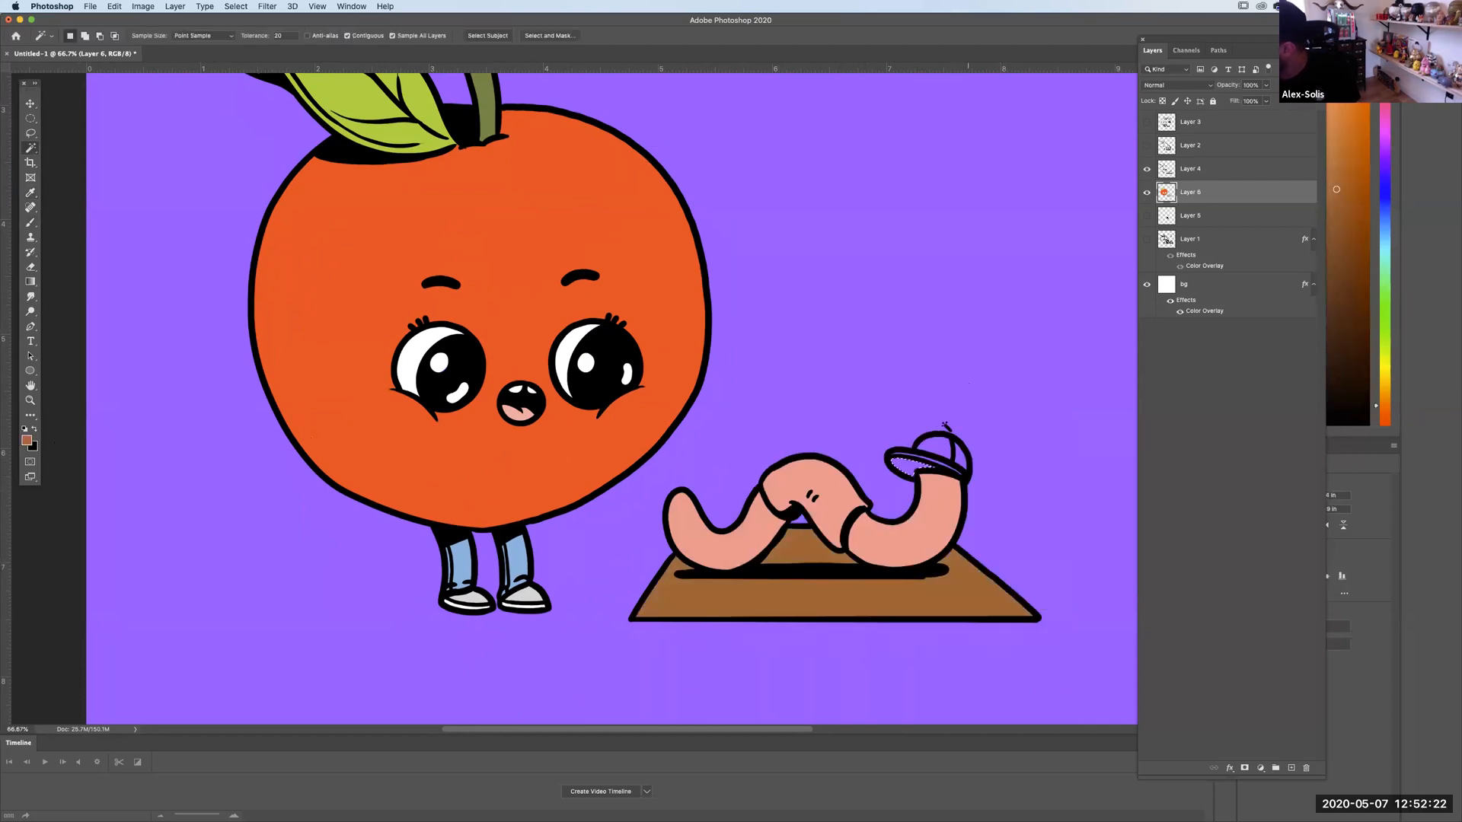
{"action": "left_click", "coordinate": [31, 224]}
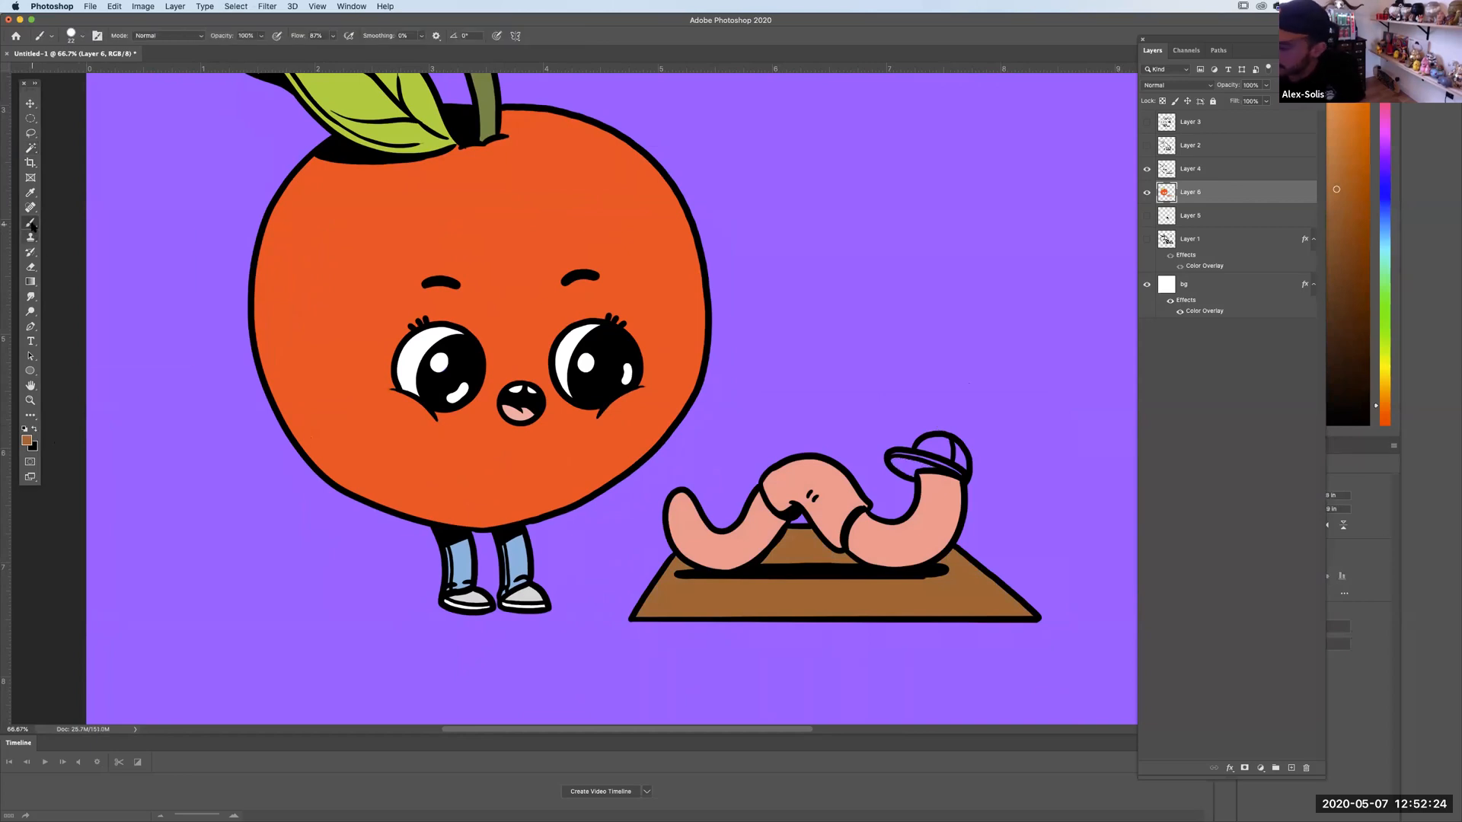
{"action": "left_click", "coordinate": [27, 439]}
{"action": "left_click", "coordinate": [908, 501]}
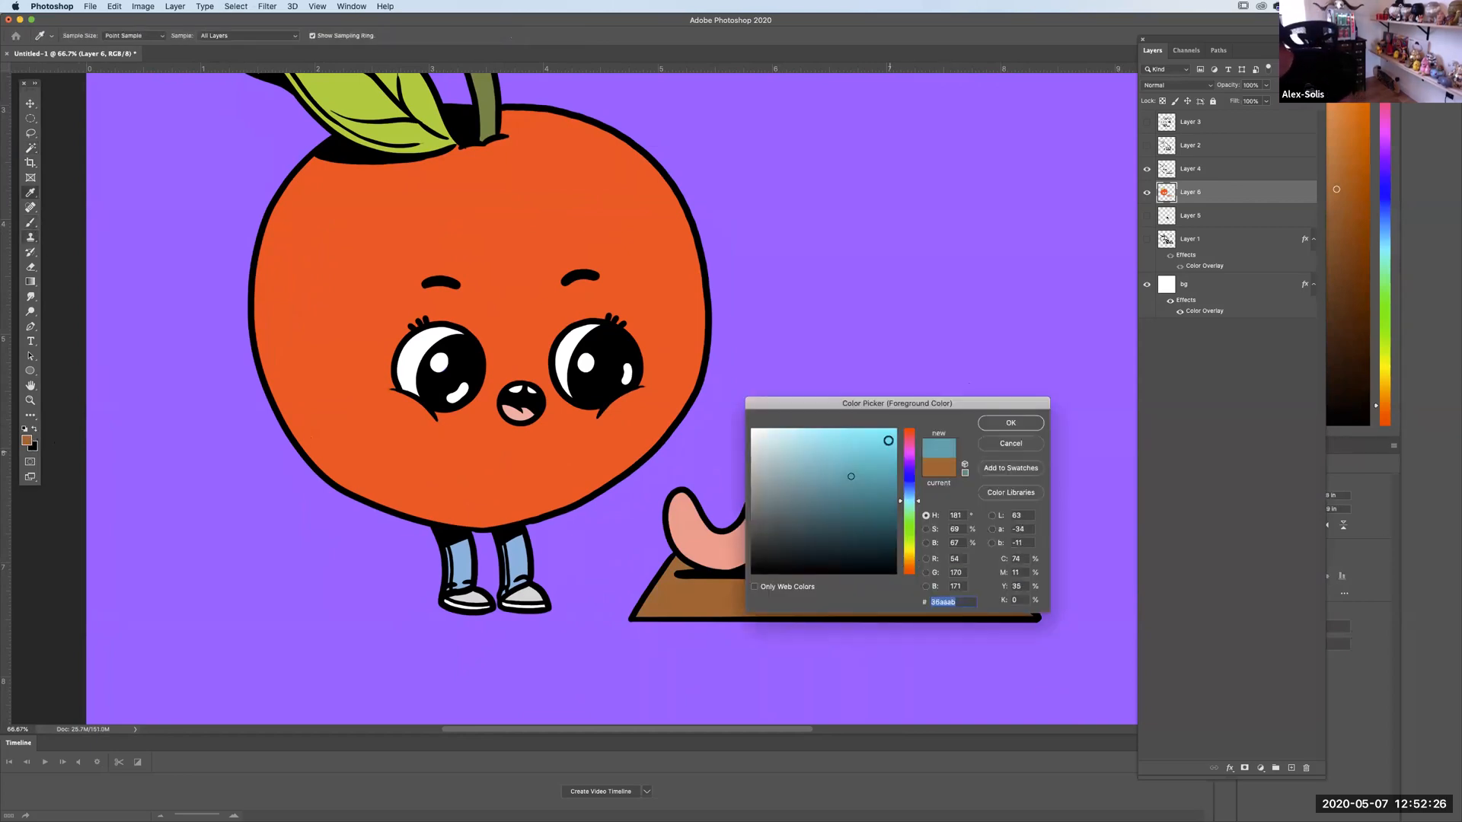
{"action": "left_click", "coordinate": [1006, 421]}
{"action": "left_click_drag", "start_coordinate": [927, 442], "coordinate": [941, 439]}
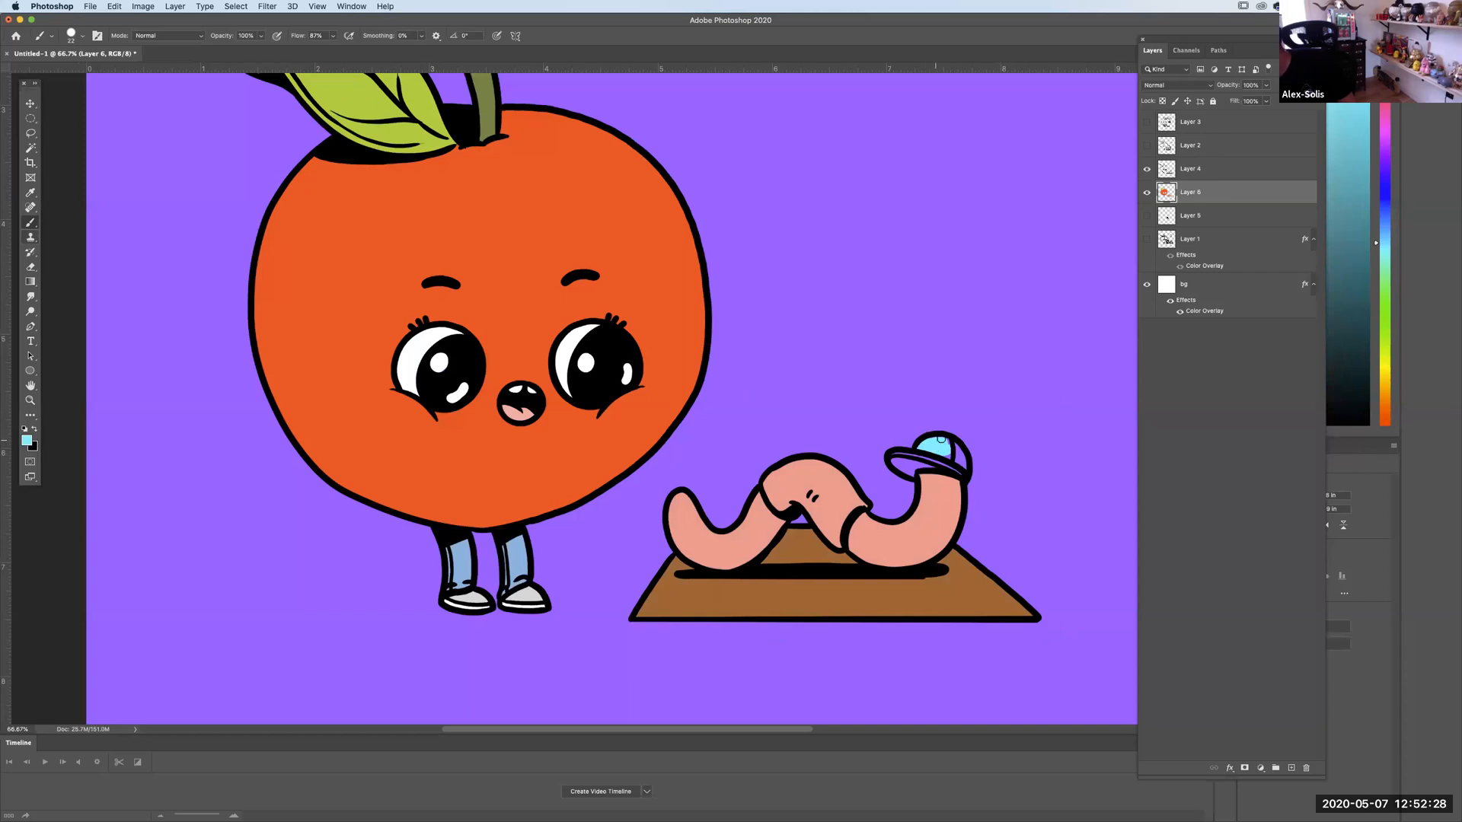
{"action": "left_click", "coordinate": [480, 590], "text": "alt"}
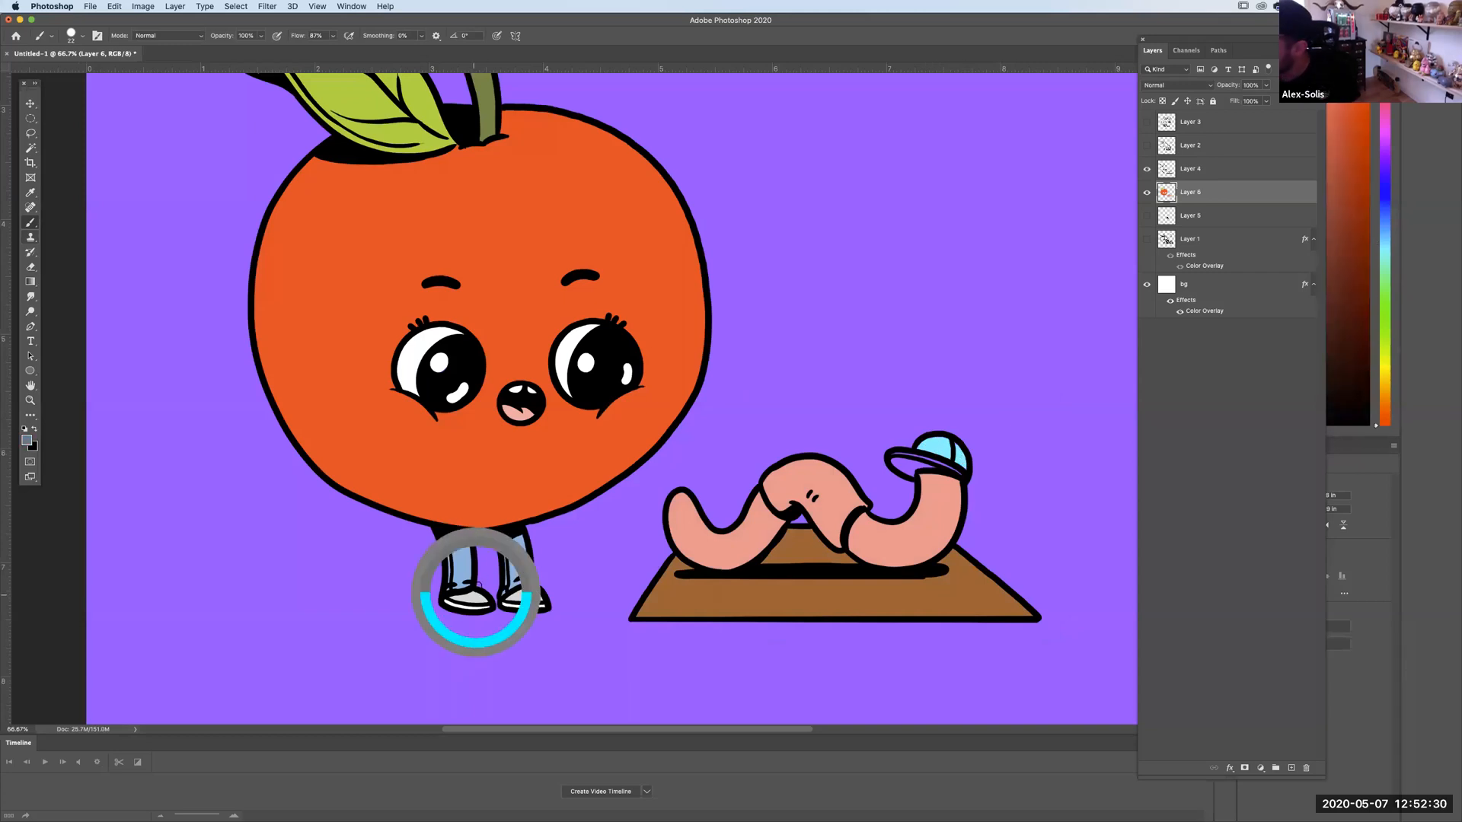
{"action": "left_click_drag", "start_coordinate": [901, 467], "coordinate": [914, 462]}
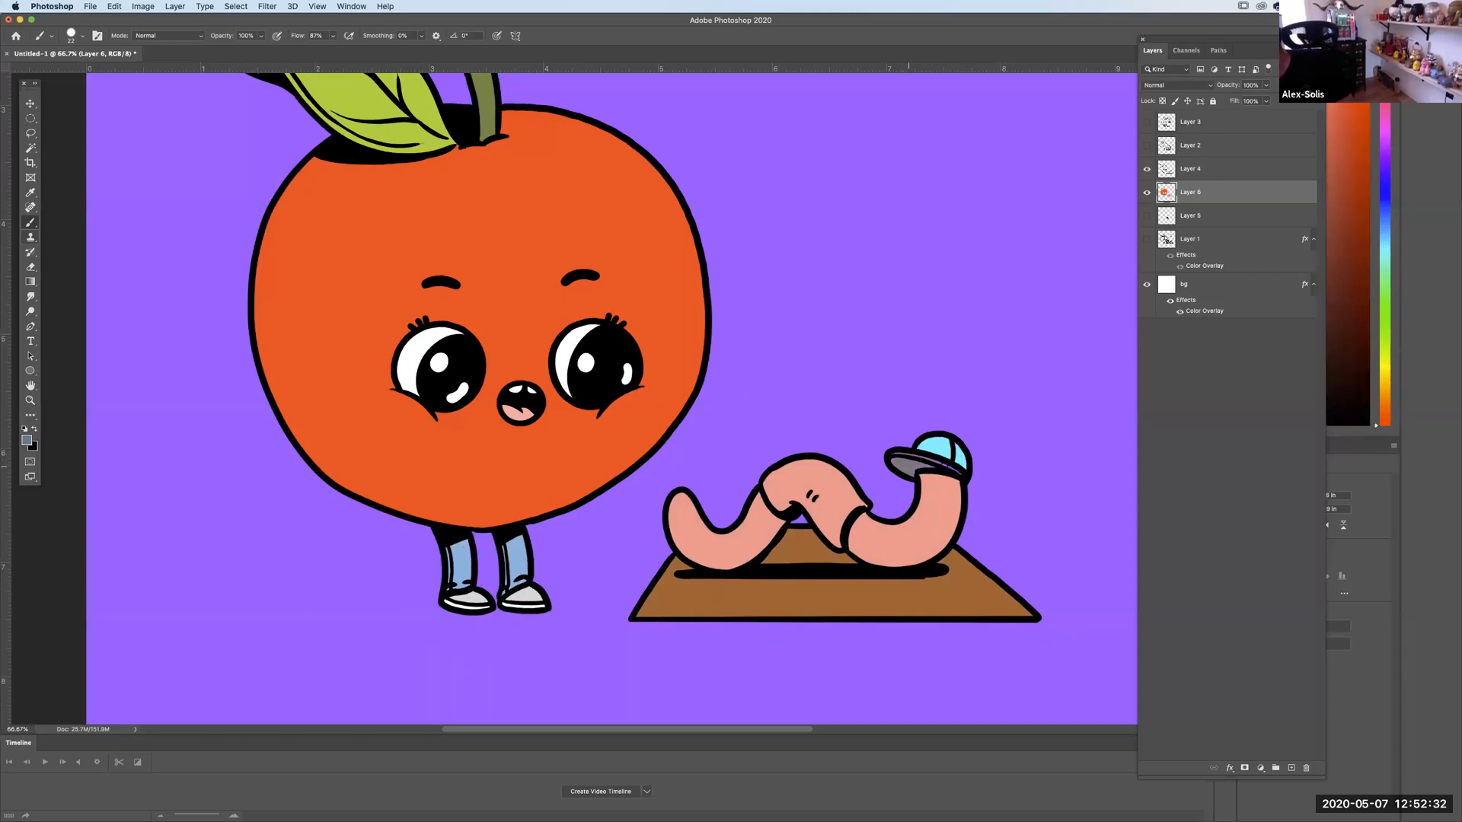
Show the boombox on Layer 5, hide Layers 4 and 6, and add a new layer directly beneath the boombox line art.
{"action": "left_click", "coordinate": [1183, 215]}
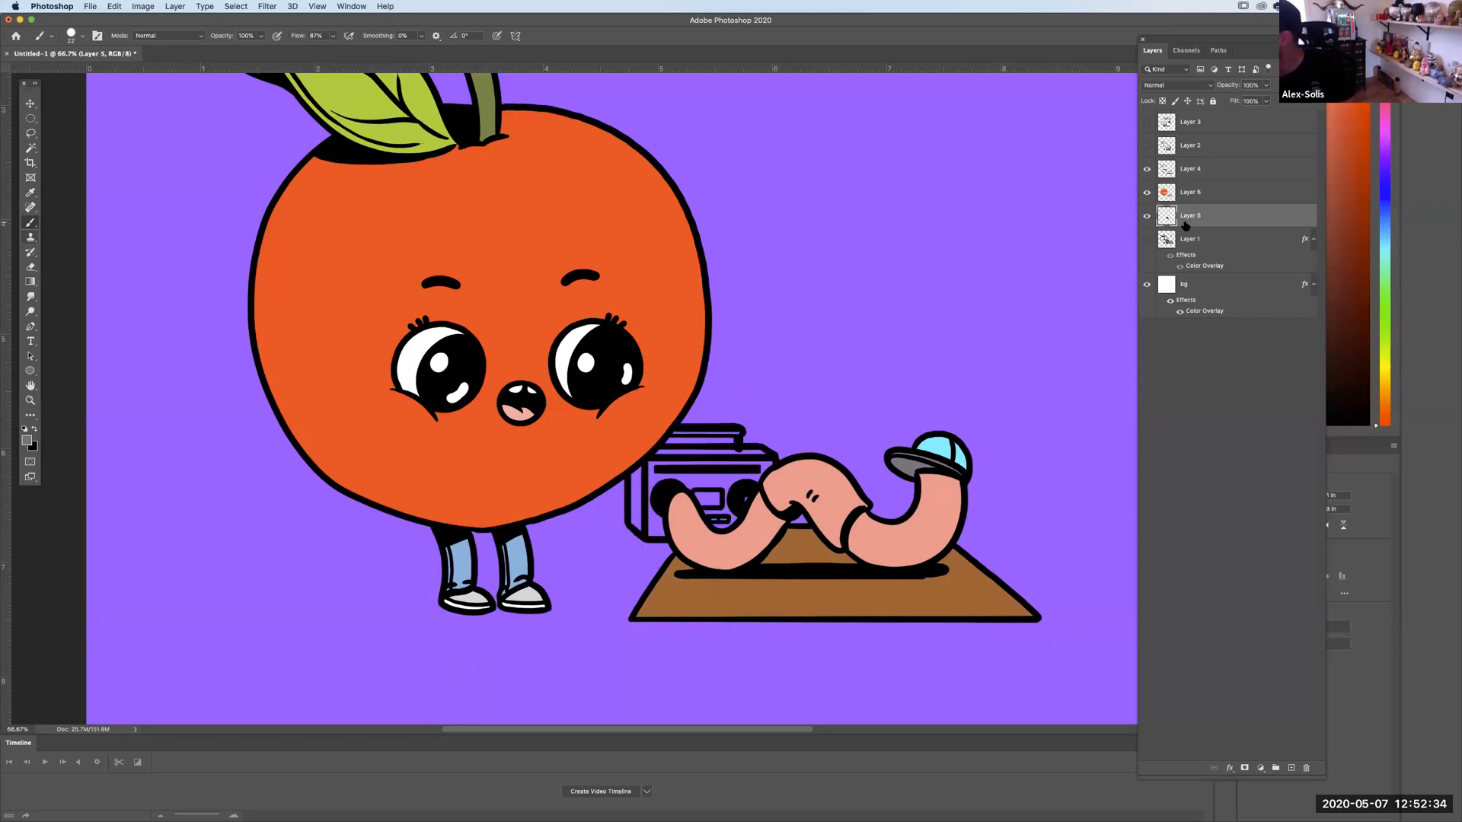
{"action": "left_click", "coordinate": [1147, 192]}
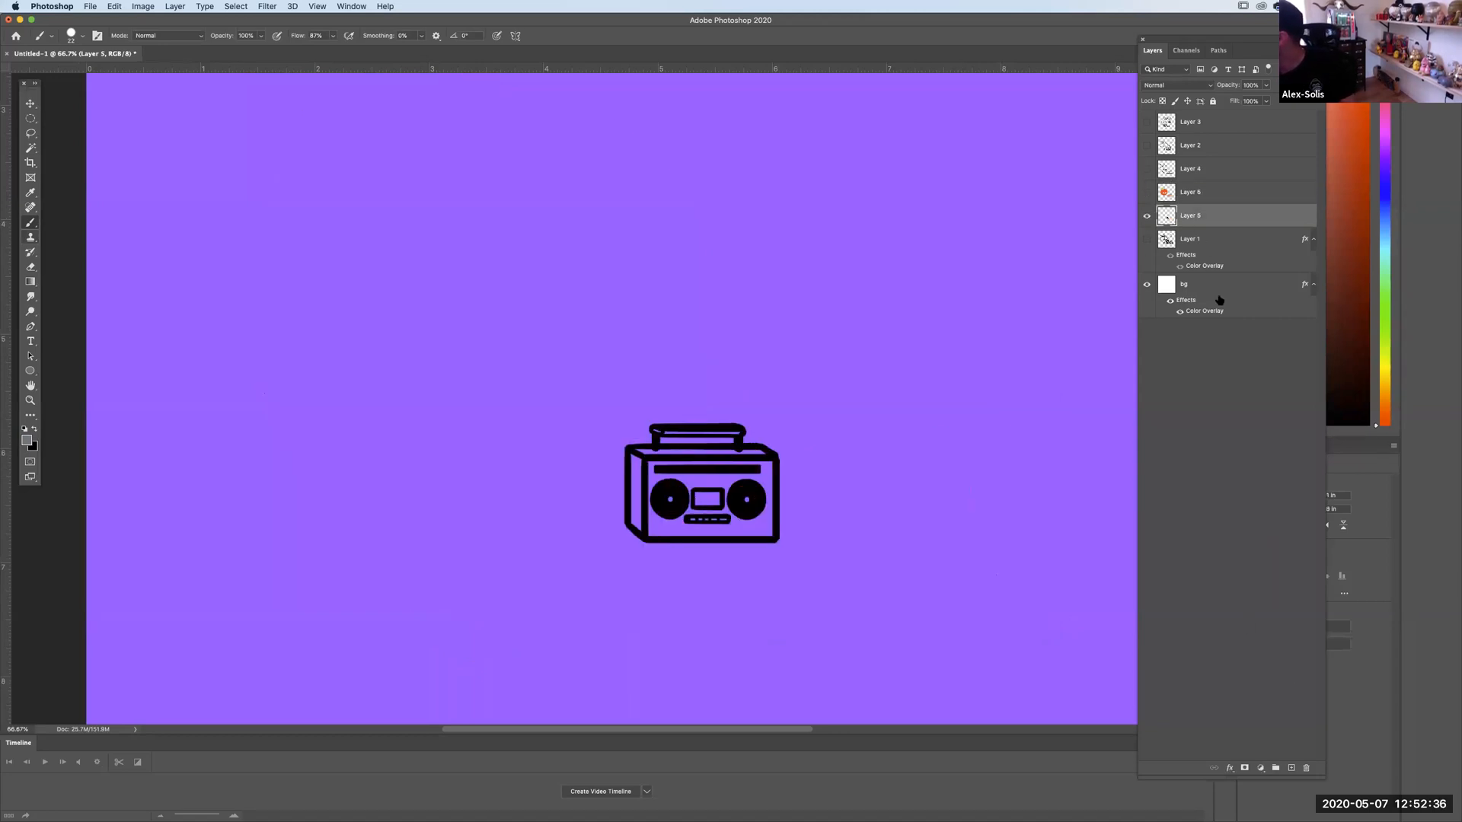
{"action": "left_click", "coordinate": [1200, 241]}
{"action": "left_click", "coordinate": [1292, 767]}
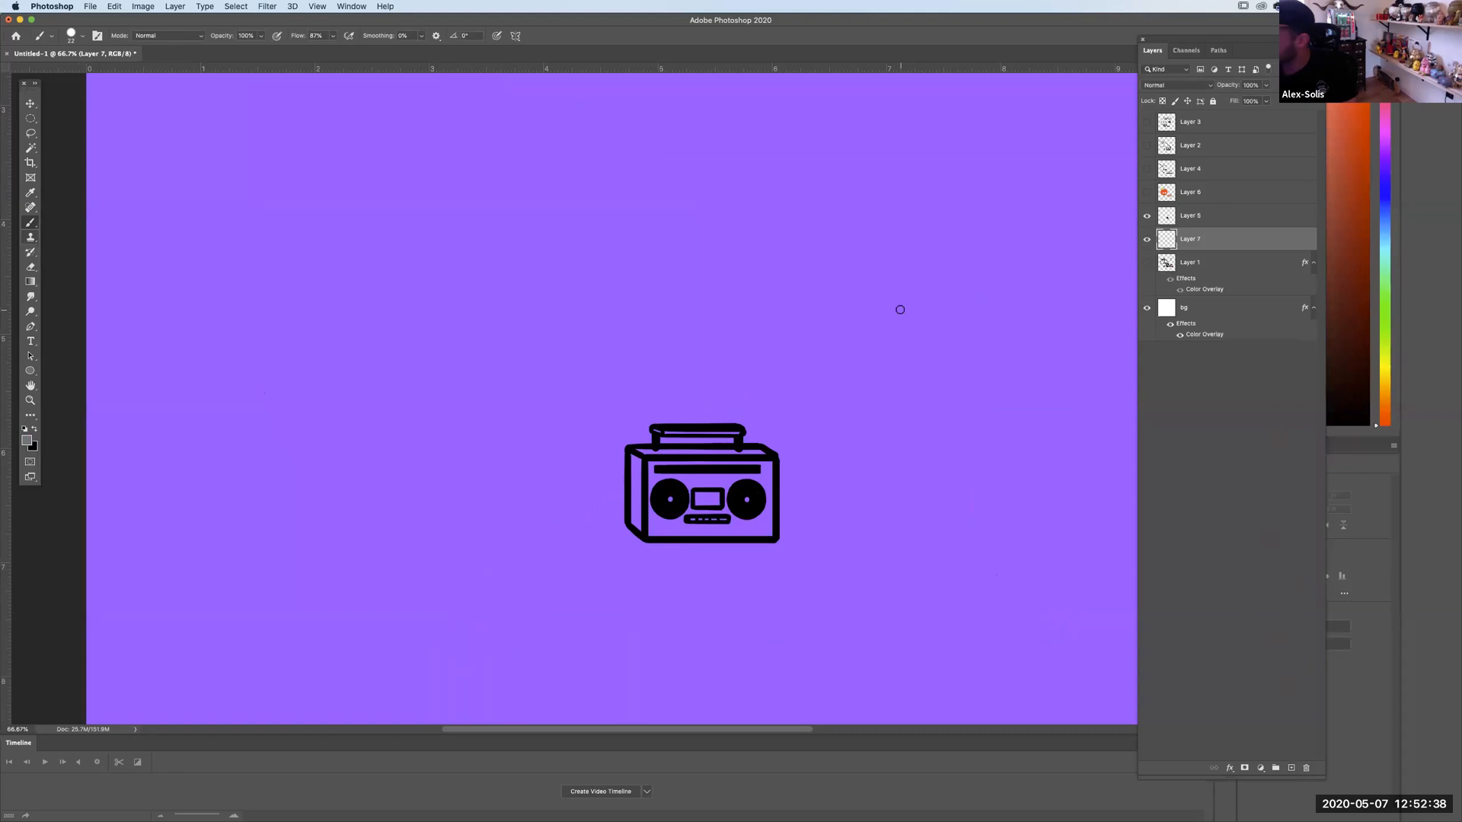
Choose a light grey foreground colour and paint the boombox's top face on the new layer.
{"action": "left_click", "coordinate": [26, 440]}
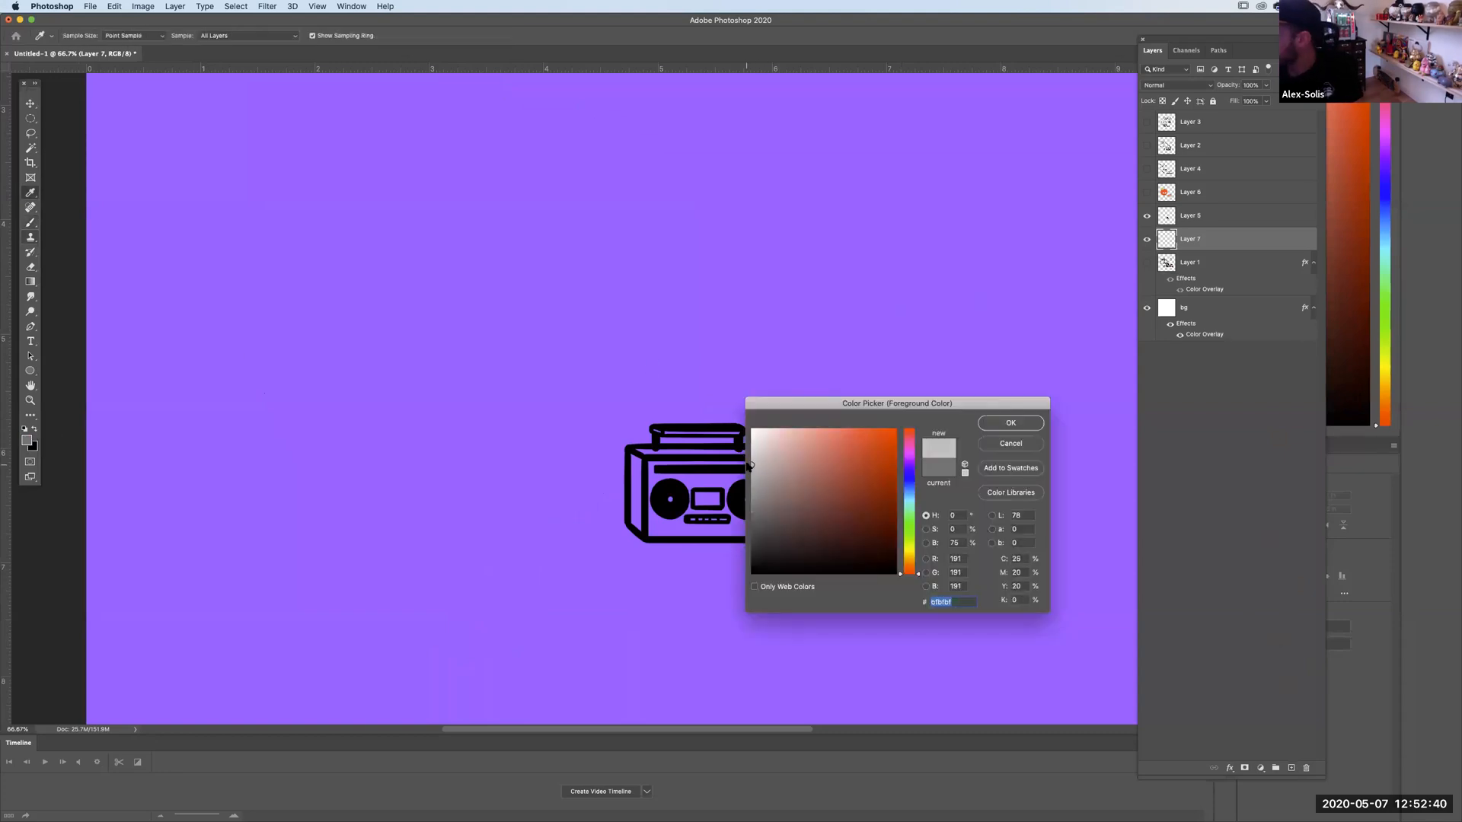
{"action": "left_click", "coordinate": [1010, 422]}
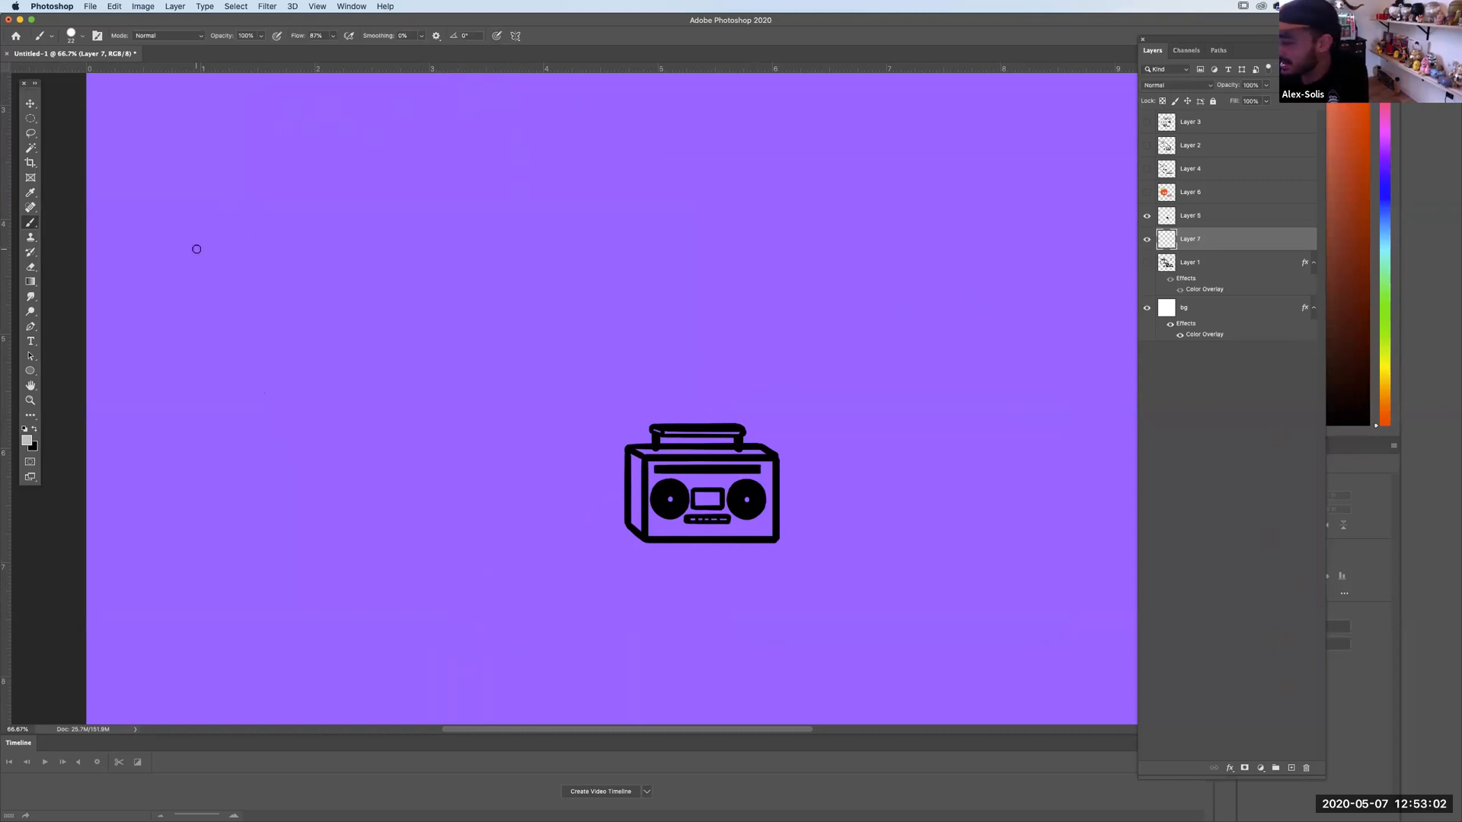
{"action": "key", "text": "super+equal"}
{"action": "key", "text": "super+equal"}
{"action": "scroll", "coordinate": [841, 502], "scroll_direction": "down", "scroll_amount": 10}
{"action": "scroll", "coordinate": [841, 502], "scroll_direction": "right", "scroll_amount": 12}
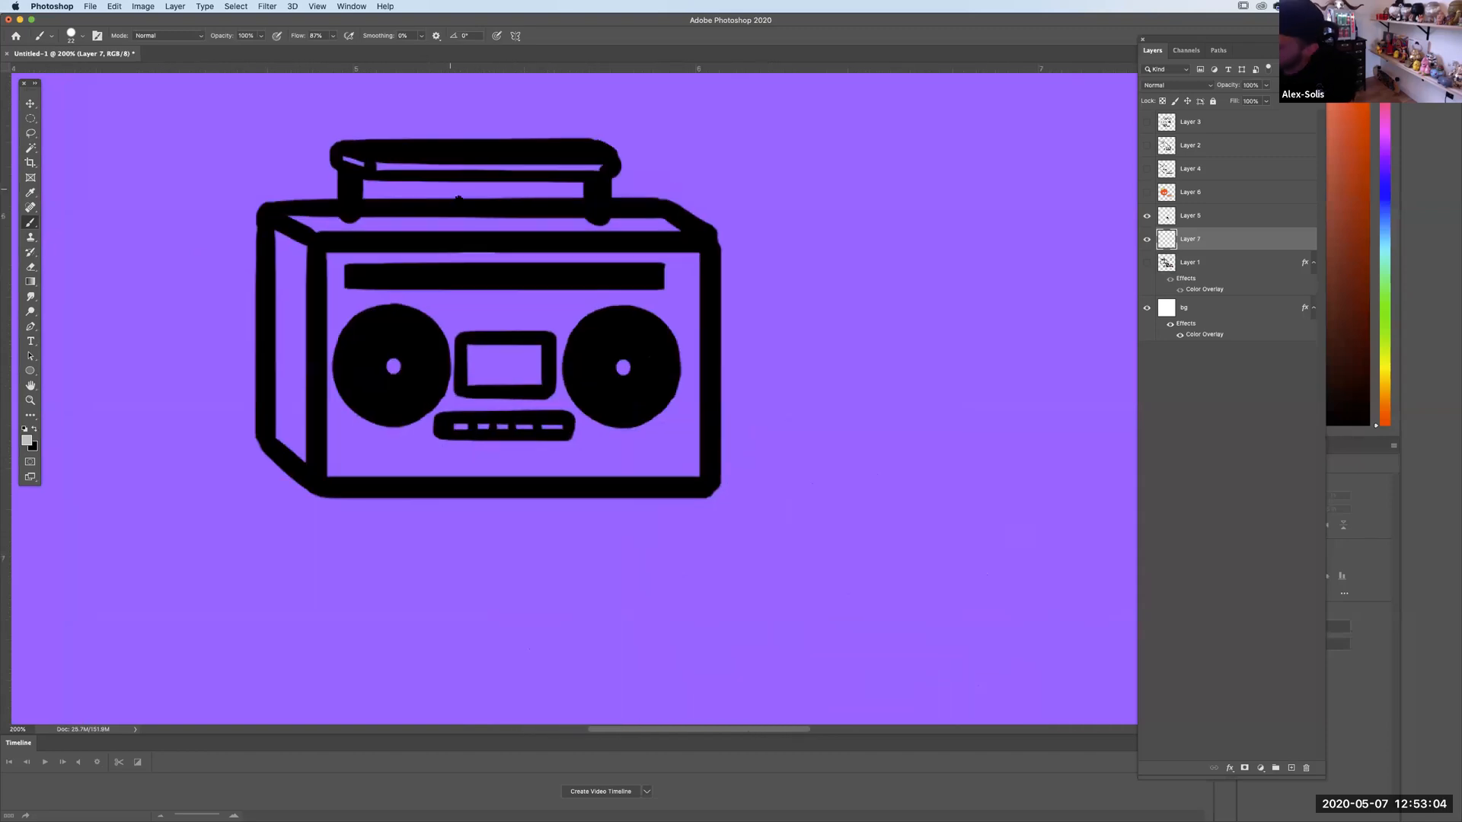
{"action": "left_click_drag", "start_coordinate": [282, 229], "coordinate": [670, 232]}
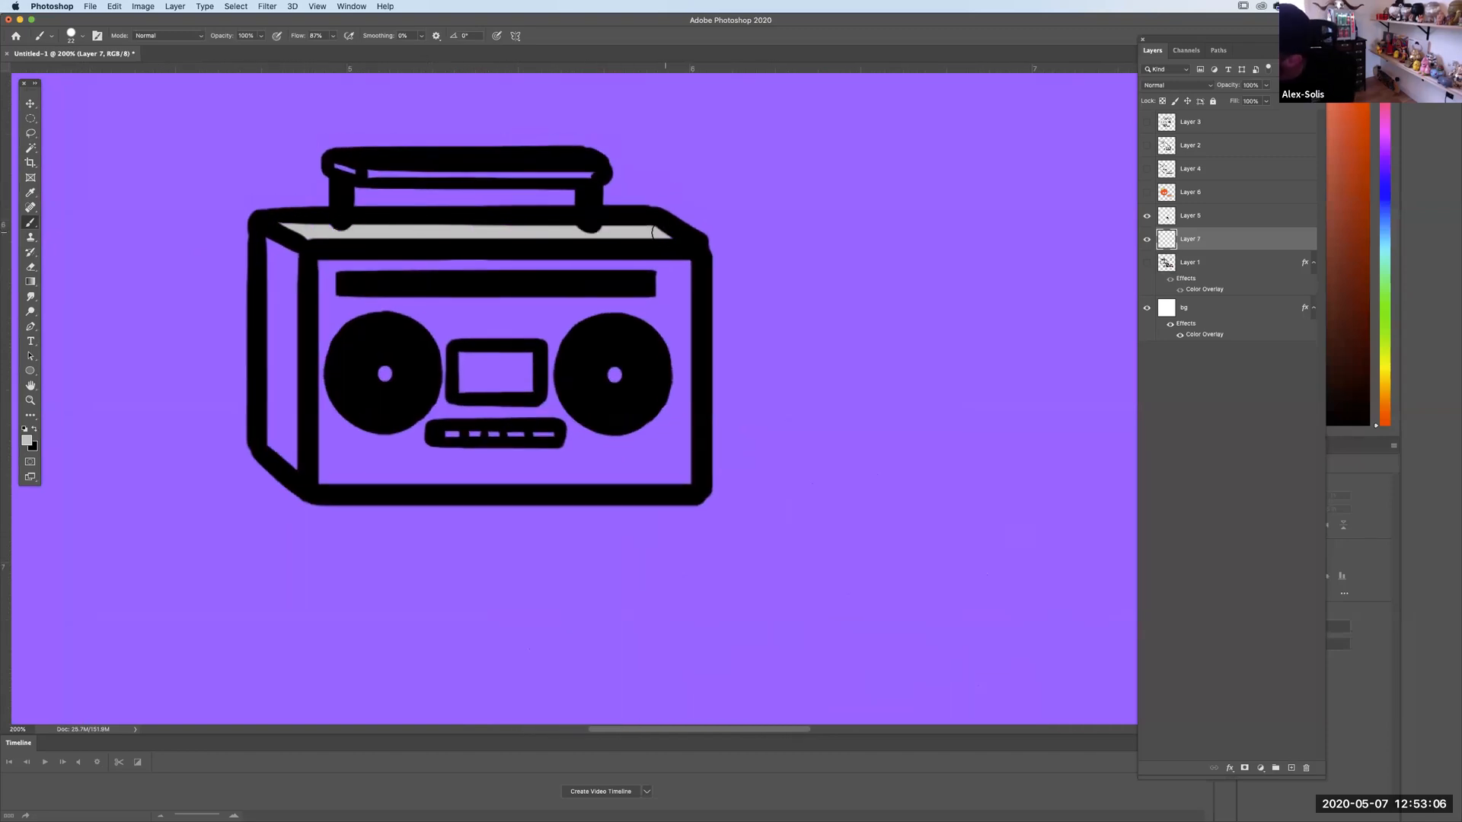
Switch the brush to the Hard Round preset, making test strokes beside the boombox and undoing them.
{"action": "left_click_drag", "start_coordinate": [765, 245], "coordinate": [861, 457]}
{"action": "key", "text": "super+z"}
{"action": "left_click", "coordinate": [82, 36]}
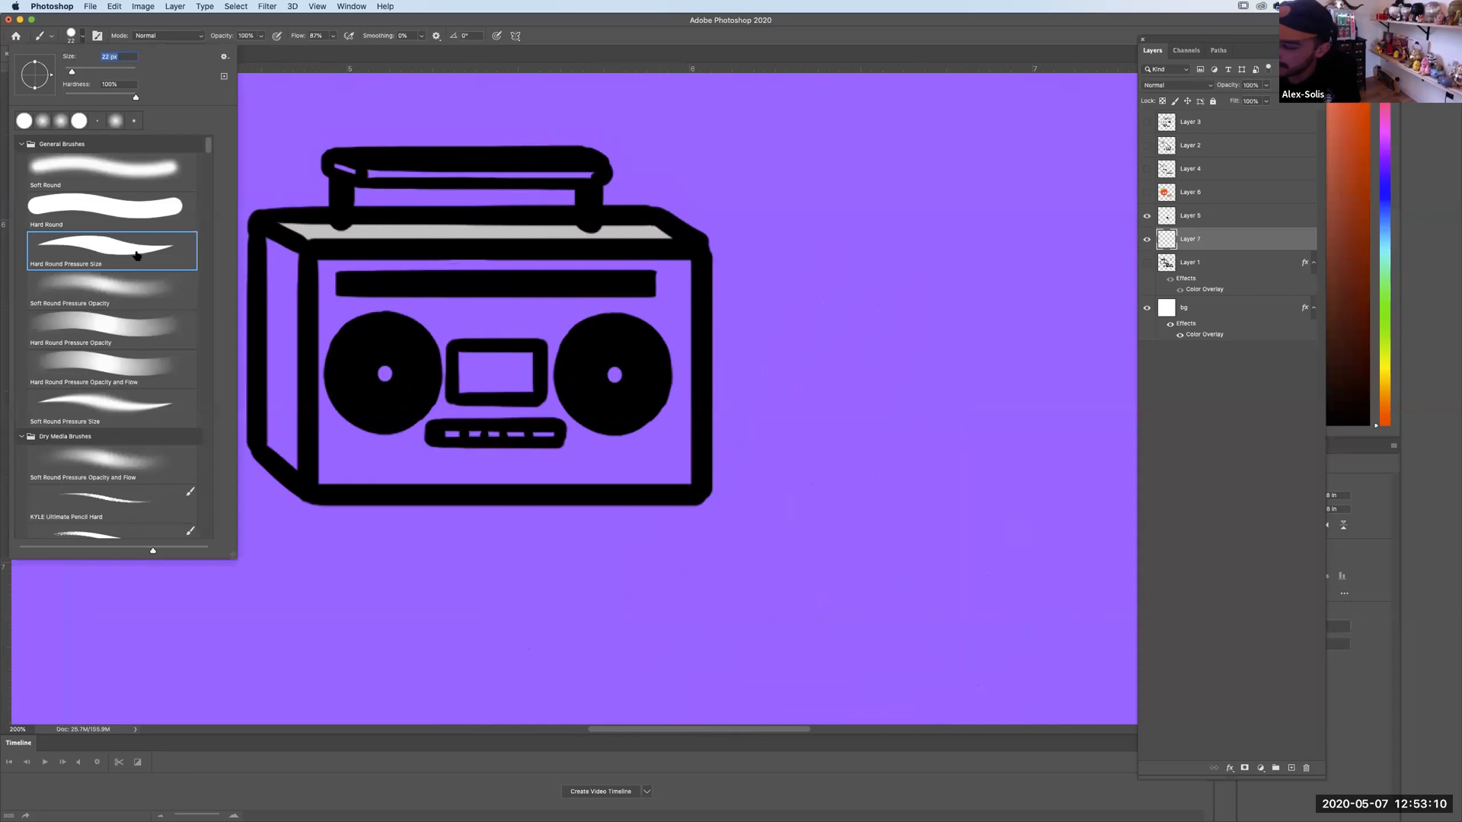
{"action": "left_click", "coordinate": [70, 204]}
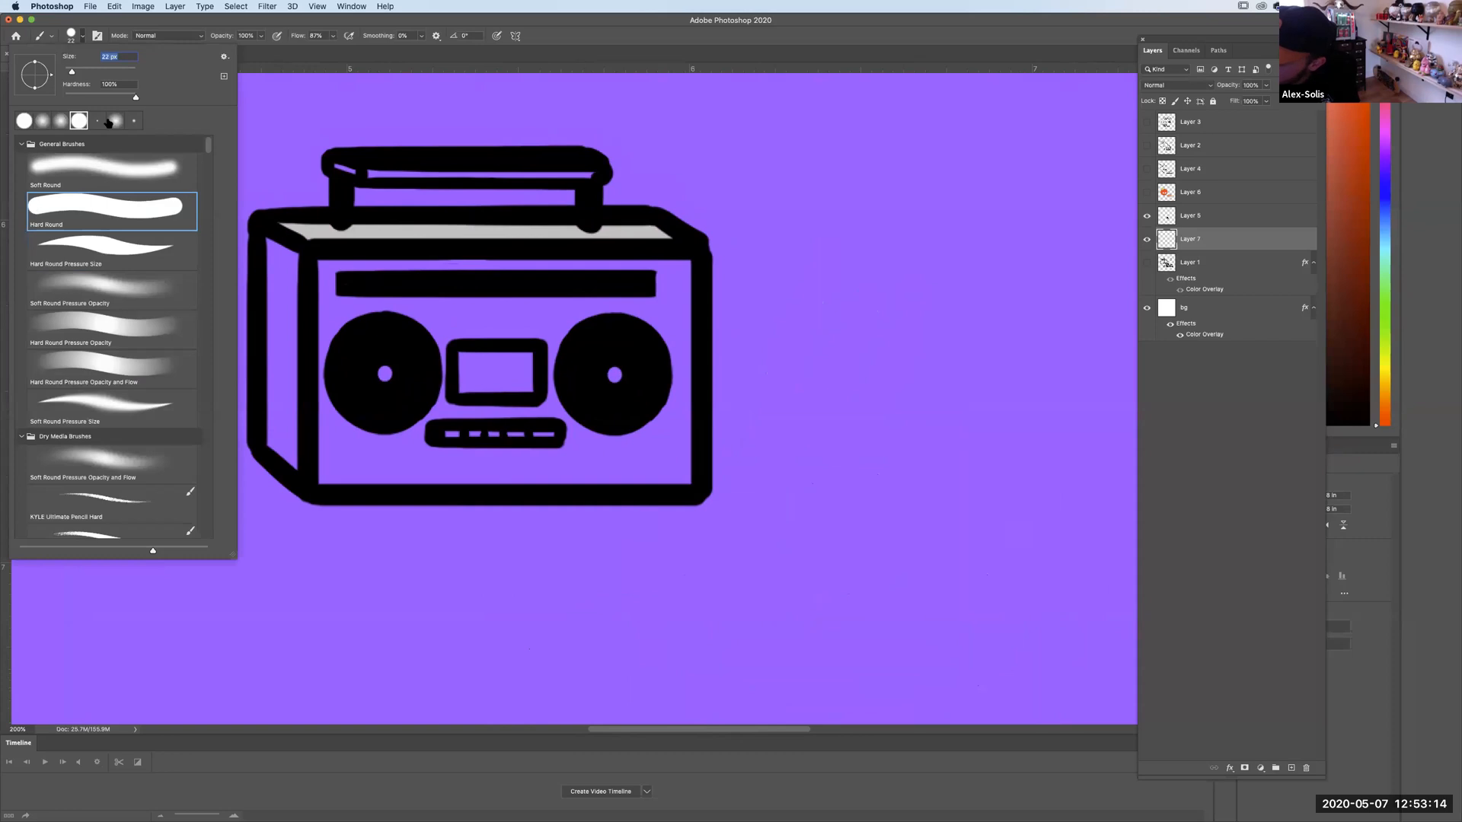
{"action": "mouse_move", "coordinate": [685, 160]}
{"action": "left_mouse_down"}
{"action": "mouse_move", "coordinate": [821, 271]}
{"action": "mouse_move", "coordinate": [819, 199]}
{"action": "mouse_move", "coordinate": [842, 166]}
{"action": "mouse_move", "coordinate": [903, 140]}
{"action": "mouse_move", "coordinate": [962, 153]}
{"action": "left_mouse_up"}
{"action": "key", "text": "ctrl+z"}
{"action": "key", "text": "ctrl+z"}
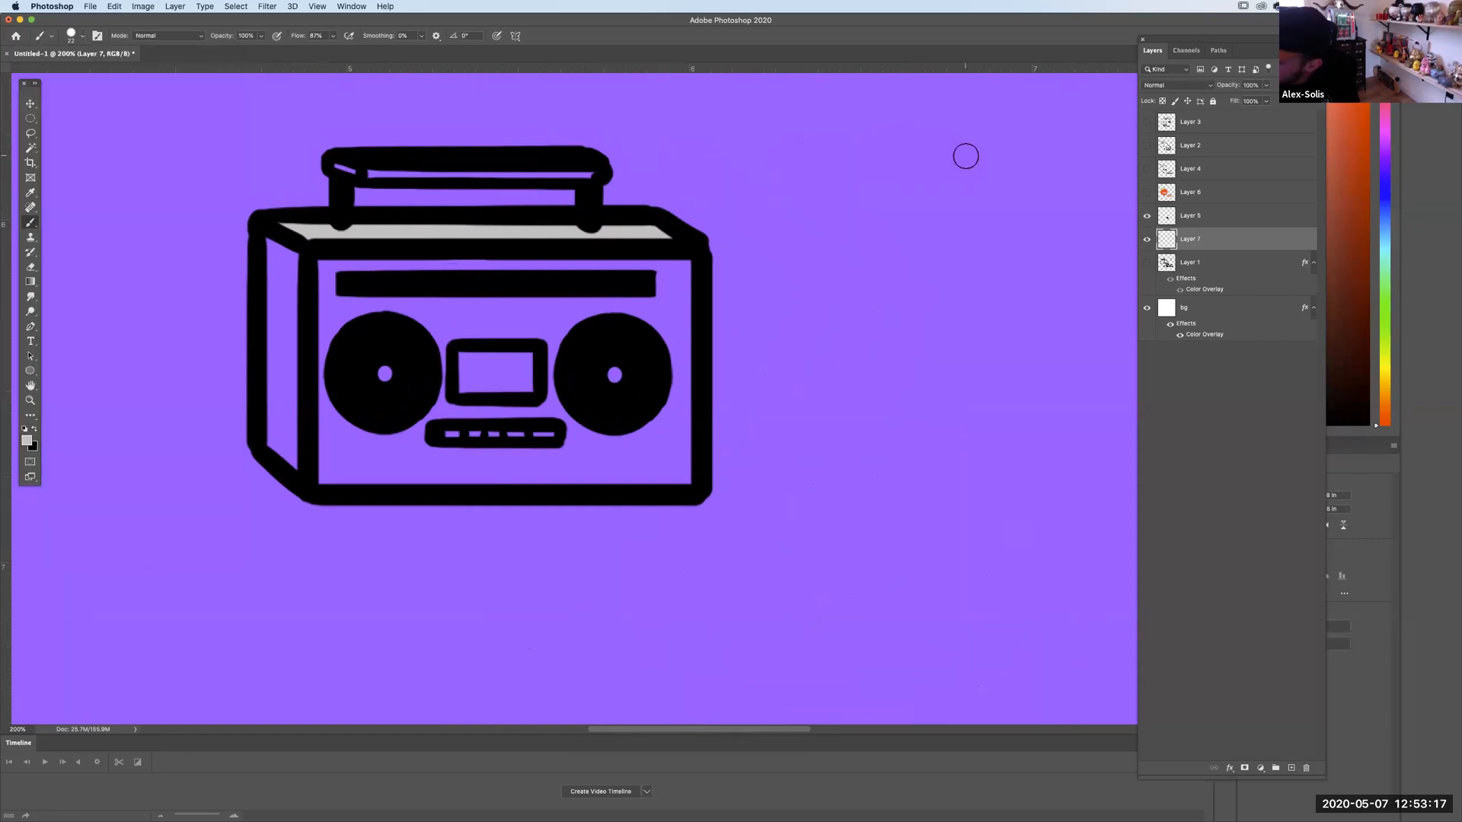
{"action": "left_click", "coordinate": [83, 36]}
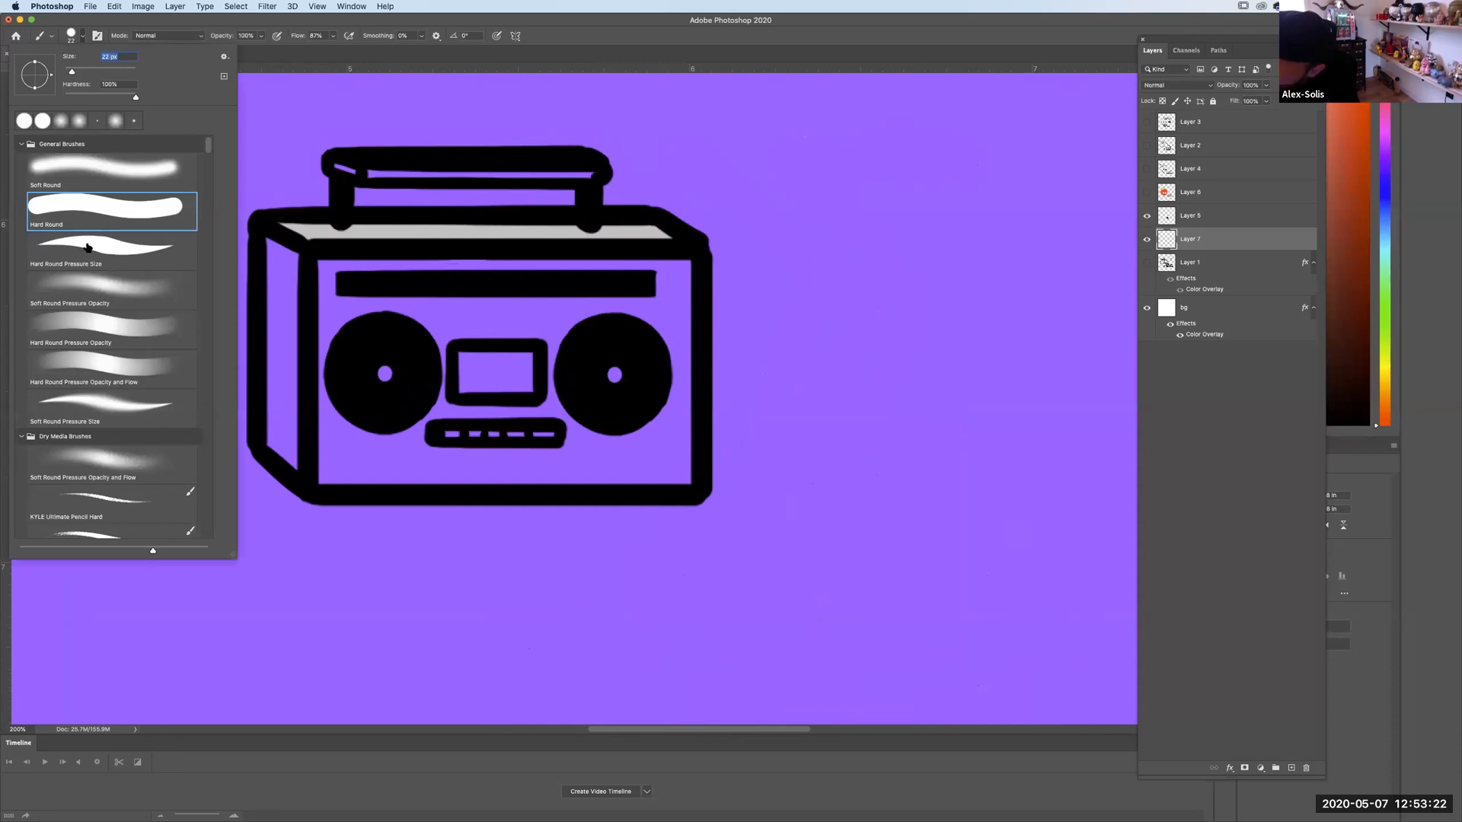
{"action": "mouse_move", "coordinate": [454, 100]}
{"action": "left_mouse_down"}
{"action": "mouse_move", "coordinate": [770, 167]}
{"action": "mouse_move", "coordinate": [814, 279]}
{"action": "mouse_move", "coordinate": [898, 176]}
{"action": "left_mouse_up"}
{"action": "key", "text": "super+z"}
{"action": "mouse_move", "coordinate": [695, 150]}
{"action": "left_mouse_down"}
{"action": "mouse_move", "coordinate": [857, 272]}
{"action": "mouse_move", "coordinate": [946, 157]}
{"action": "left_mouse_up"}
{"action": "key", "text": "super+z"}
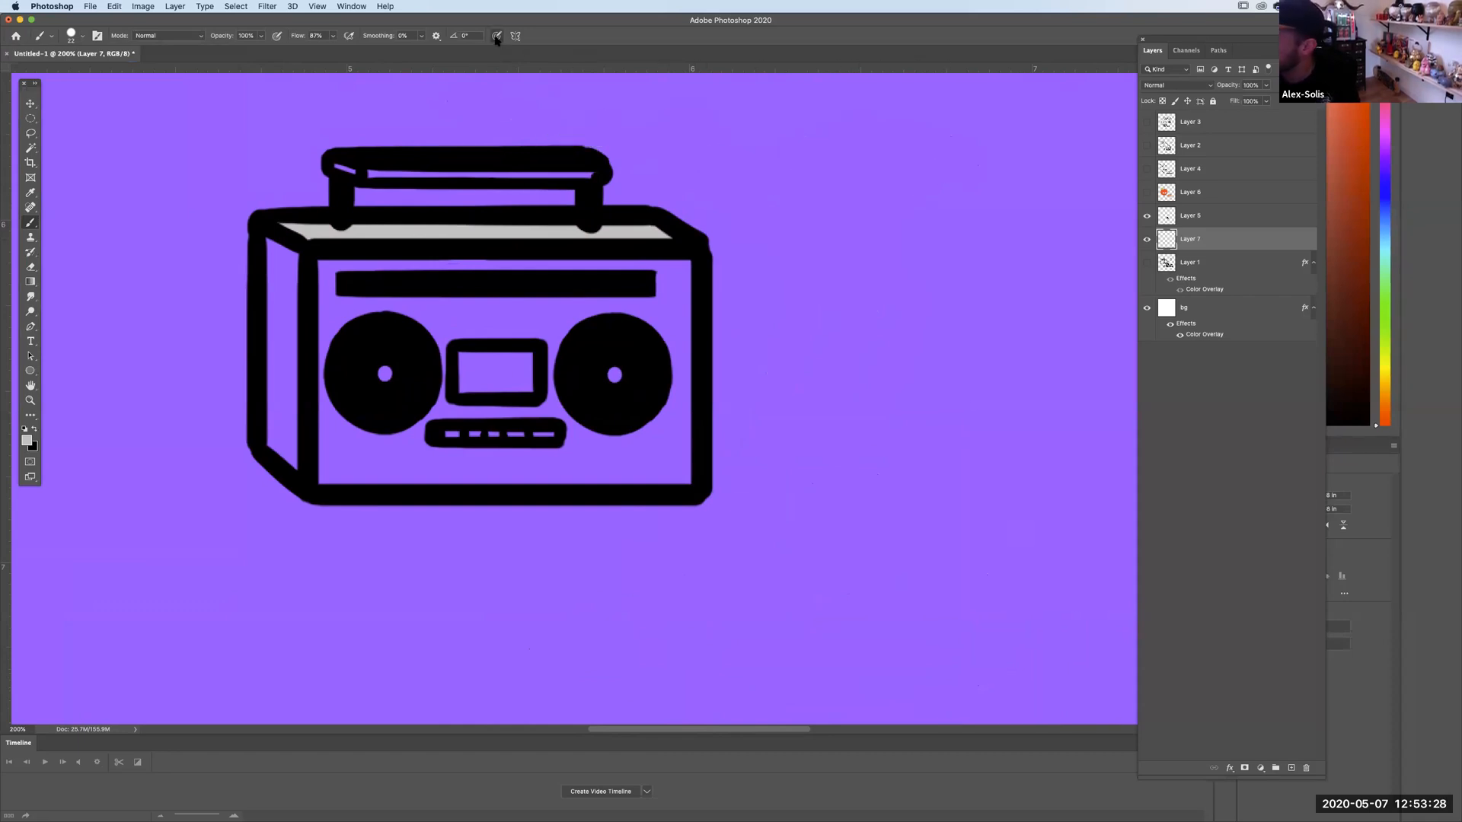
{"action": "left_click_drag", "start_coordinate": [277, 242], "coordinate": [278, 301]}
{"action": "key", "text": "super+z"}
Fill the boombox's side and front faces with light grey and dab the same grey on the speaker centres.
{"action": "left_click", "coordinate": [30, 148]}
{"action": "left_click", "coordinate": [276, 278]}
{"action": "left_click", "coordinate": [575, 467], "text": "shift"}
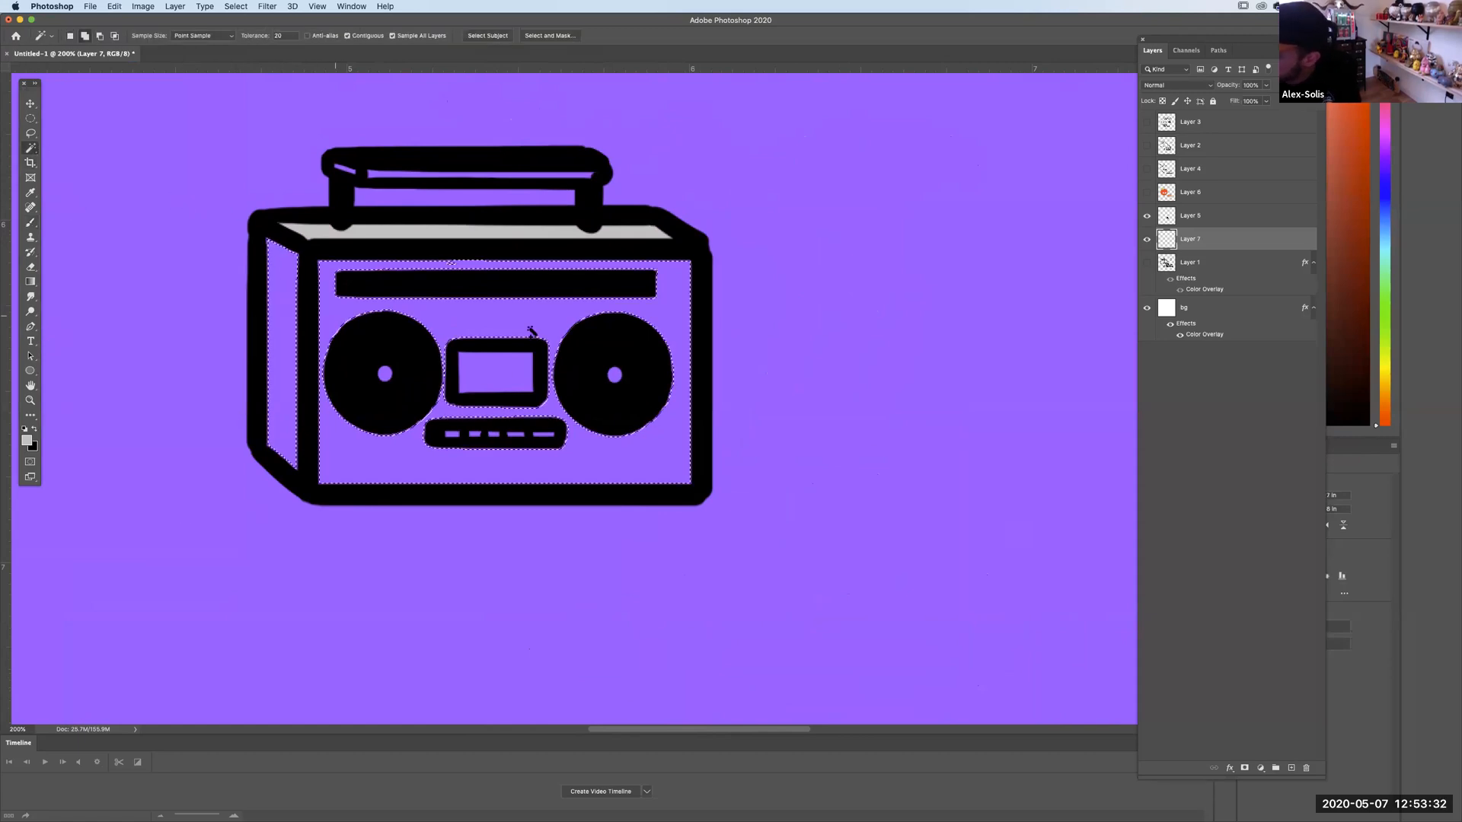
{"action": "key", "text": "alt+BackSpace"}
{"action": "key", "text": "super+d"}
{"action": "key", "text": "b"}
{"action": "left_click", "coordinate": [384, 373]}
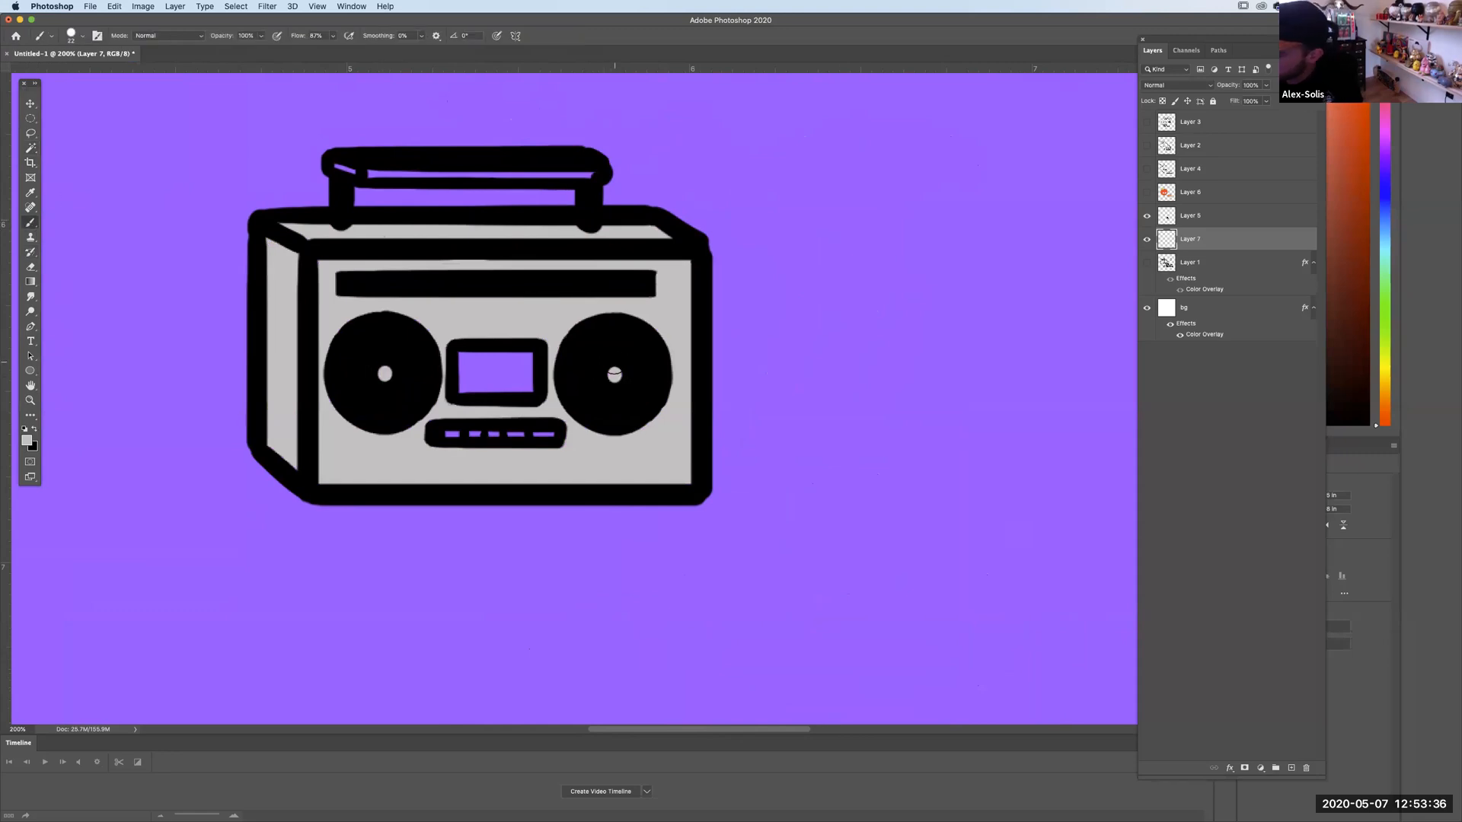
Choose dark grey #585858 and fill the boombox's side, top and front faces and its cassette window with it.
{"action": "left_click", "coordinate": [28, 440]}
{"action": "left_click", "coordinate": [1011, 424]}
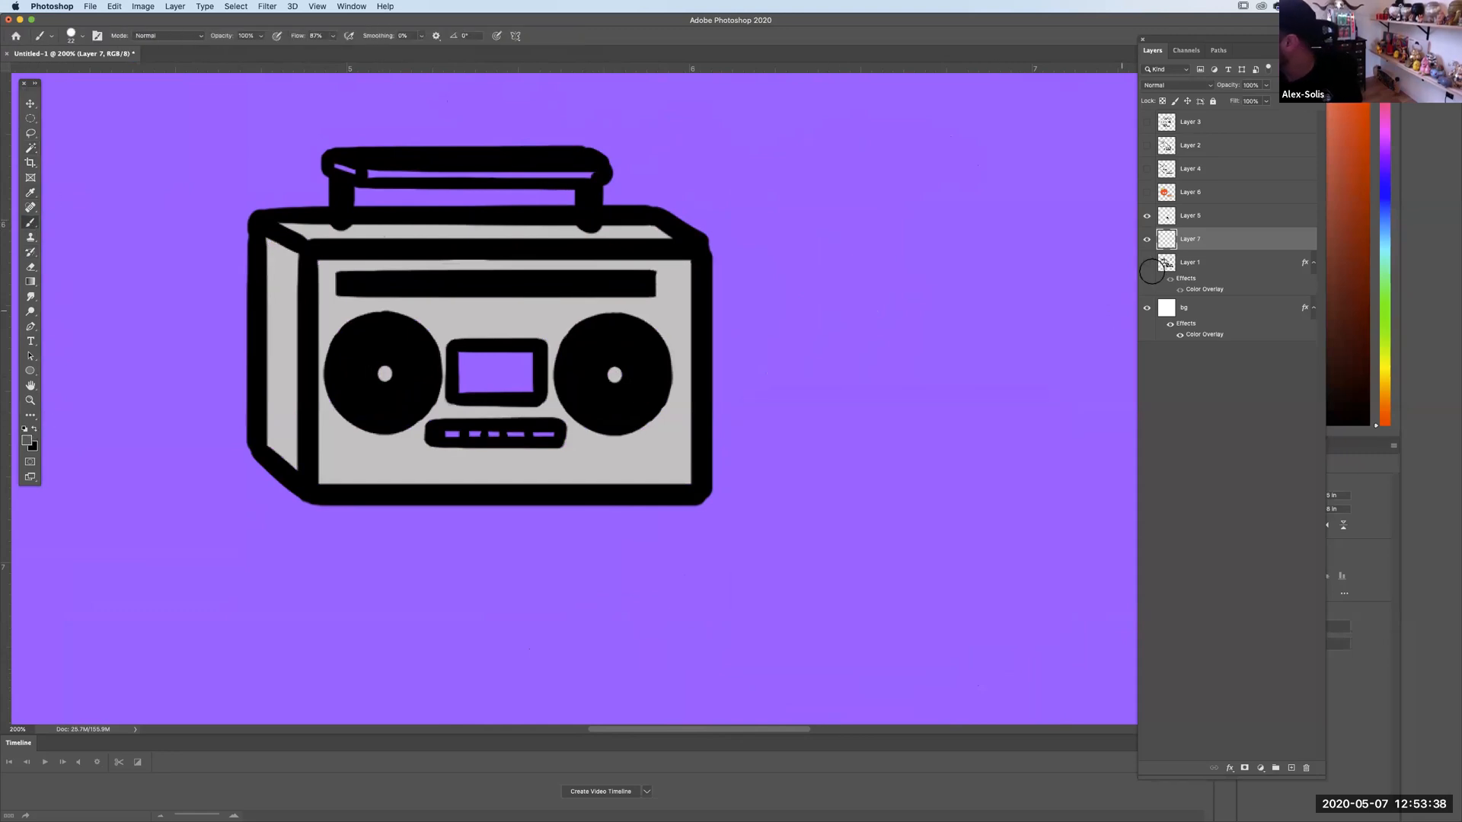
{"action": "left_click_drag", "start_coordinate": [1167, 242], "coordinate": [1168, 243]}
{"action": "key", "text": "super+z"}
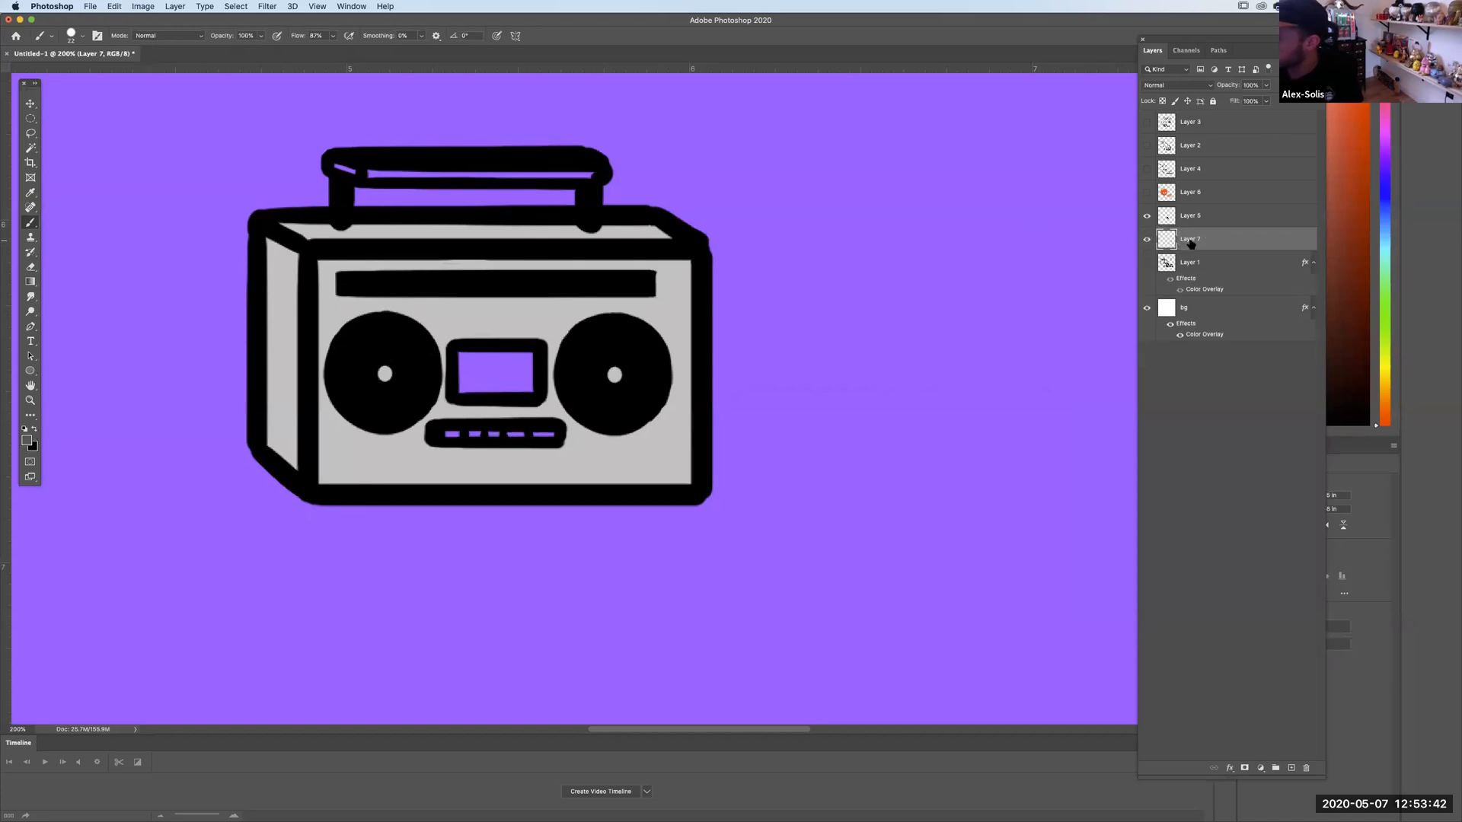
{"action": "mouse_move", "coordinate": [268, 255]}
{"action": "left_mouse_down"}
{"action": "mouse_move", "coordinate": [277, 311]}
{"action": "mouse_move", "coordinate": [285, 256]}
{"action": "mouse_move", "coordinate": [282, 387]}
{"action": "left_mouse_up"}
{"action": "key", "text": "super+z"}
{"action": "key", "text": "w"}
{"action": "left_click", "coordinate": [276, 274]}
{"action": "left_click", "coordinate": [306, 231], "text": "shift"}
{"action": "left_click", "coordinate": [326, 278], "text": "shift"}
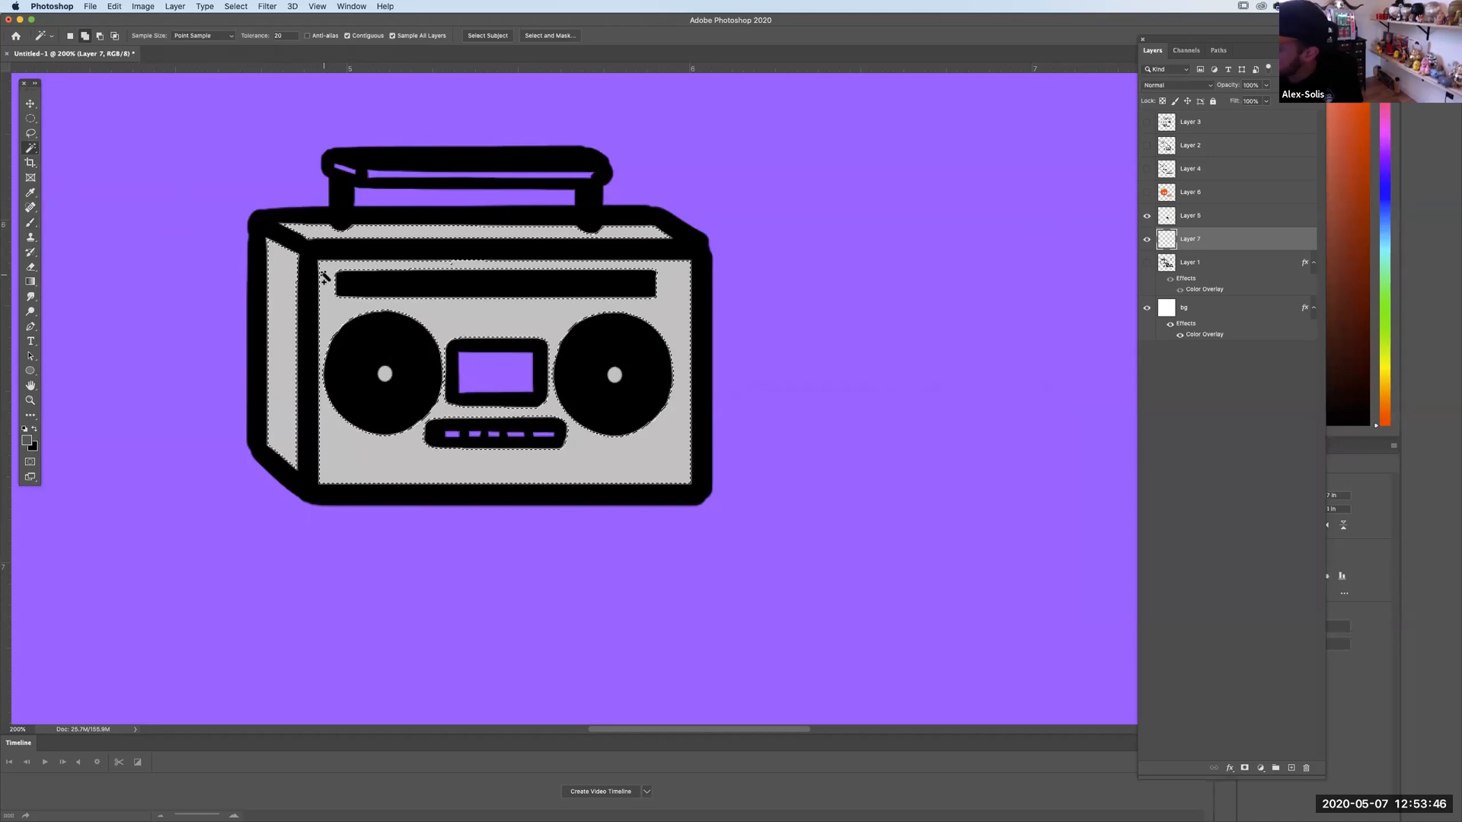
{"action": "left_click", "coordinate": [511, 374], "text": "shift"}
{"action": "key", "text": "alt+BackSpace"}
{"action": "key", "text": "super+d"}
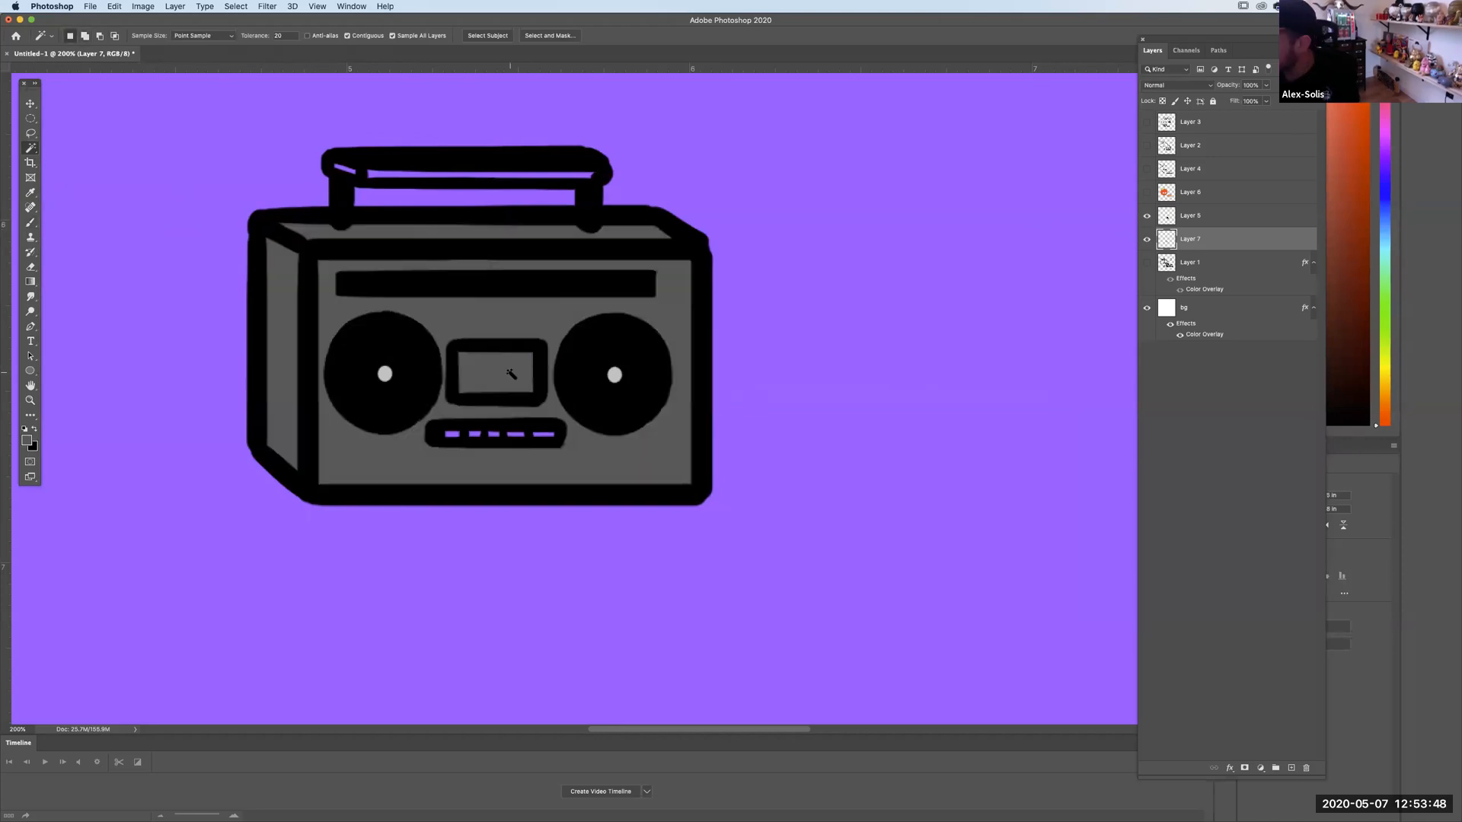
Choose a lighter grey, #a6a6a6, and colour the boombox's row of buttons and cassette window.
{"action": "left_click", "coordinate": [27, 440]}
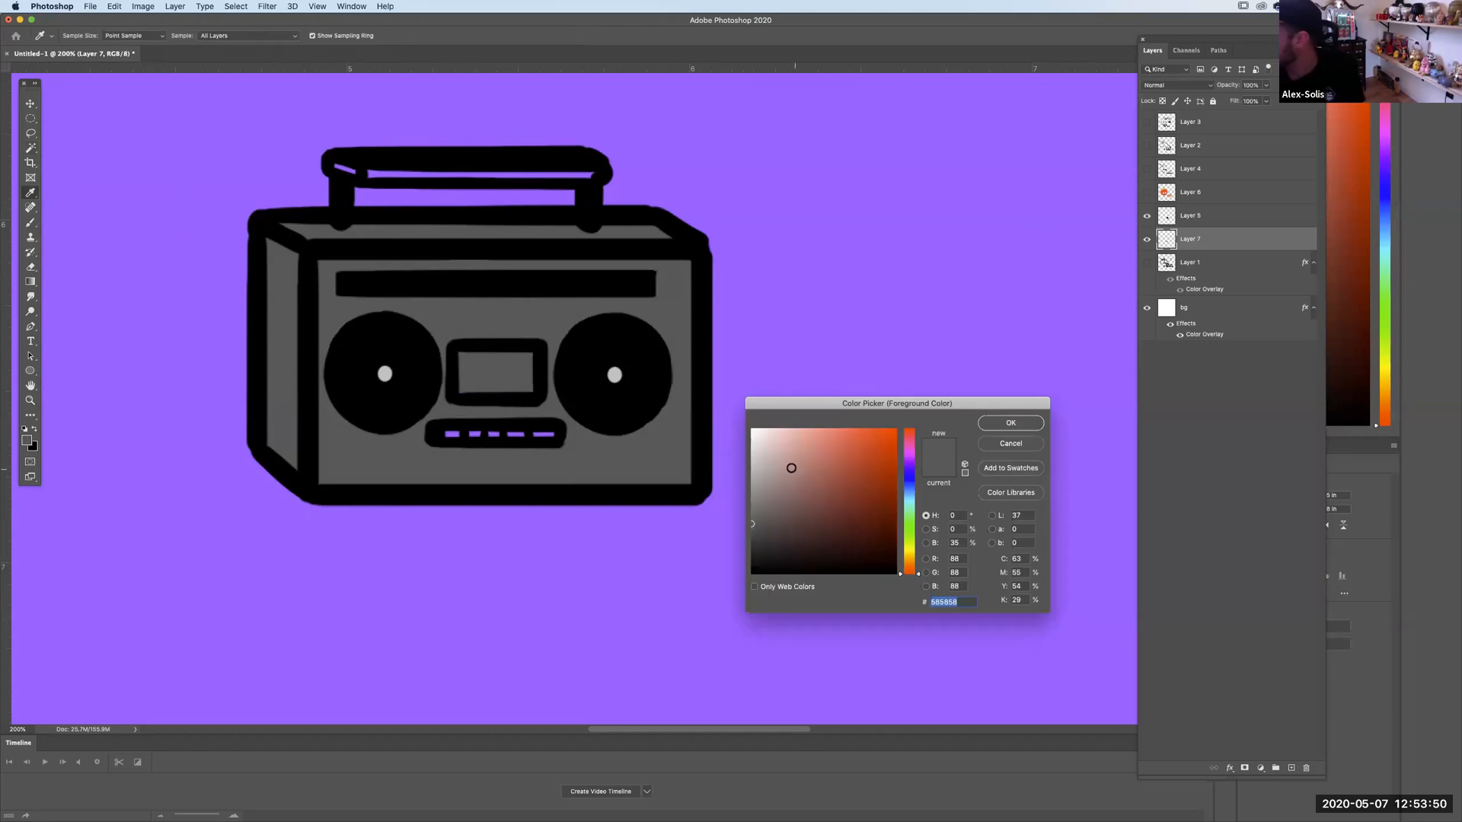
{"action": "left_click", "coordinate": [820, 429]}
{"action": "left_click", "coordinate": [914, 482]}
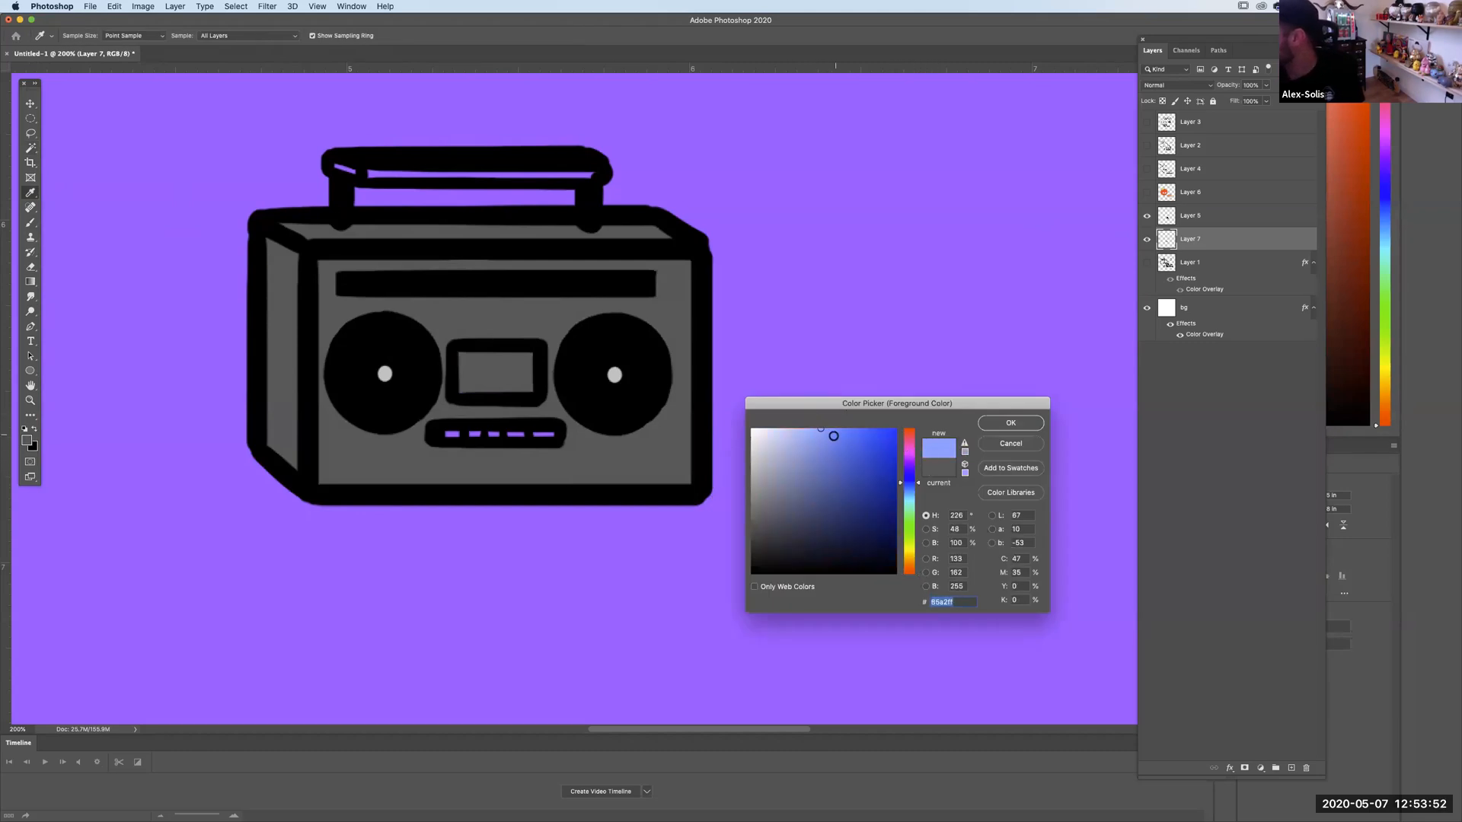
{"action": "key", "text": "Return"}
{"action": "key", "text": "b"}
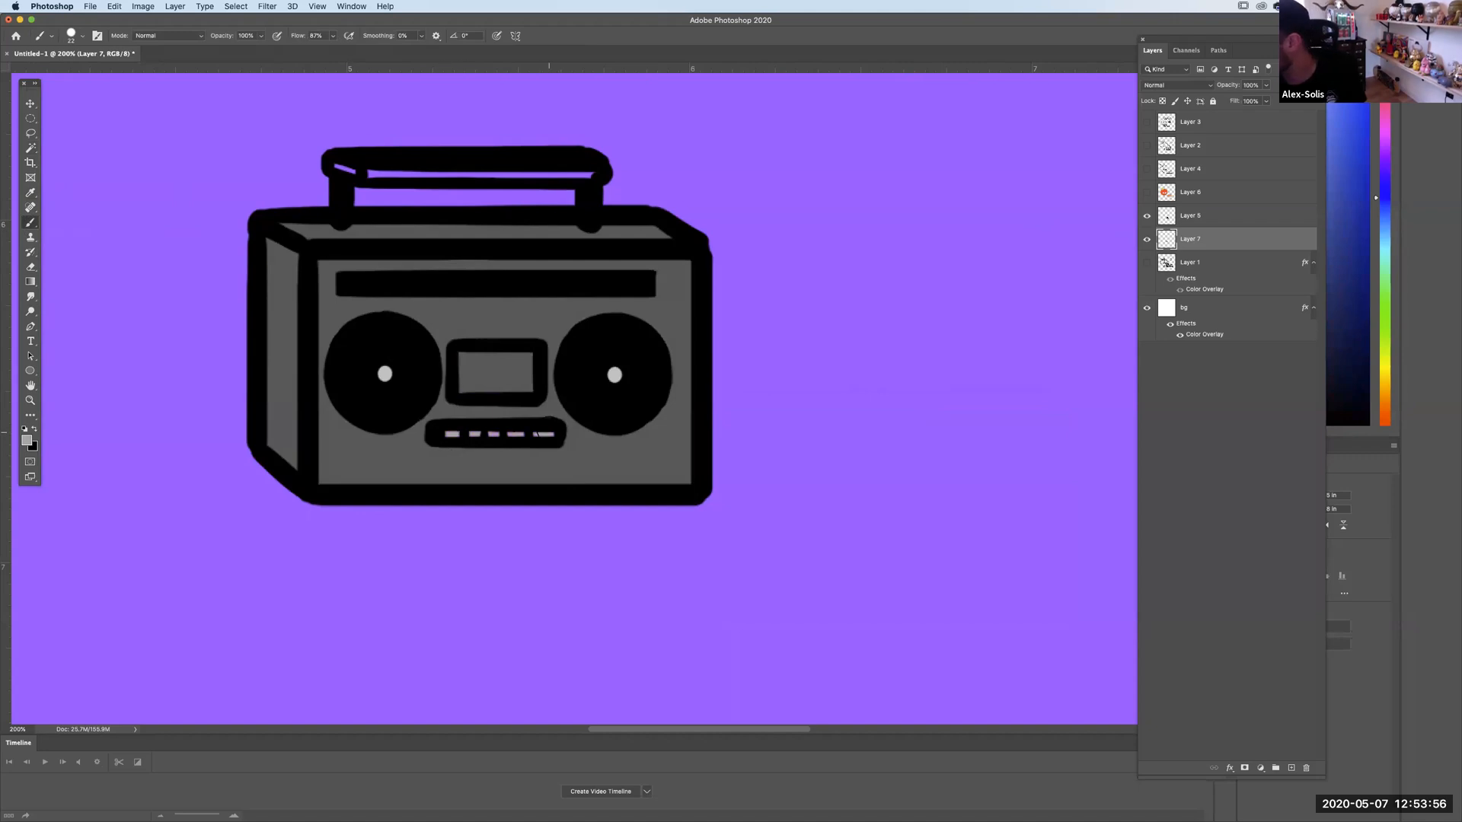
{"action": "left_click", "coordinate": [31, 149]}
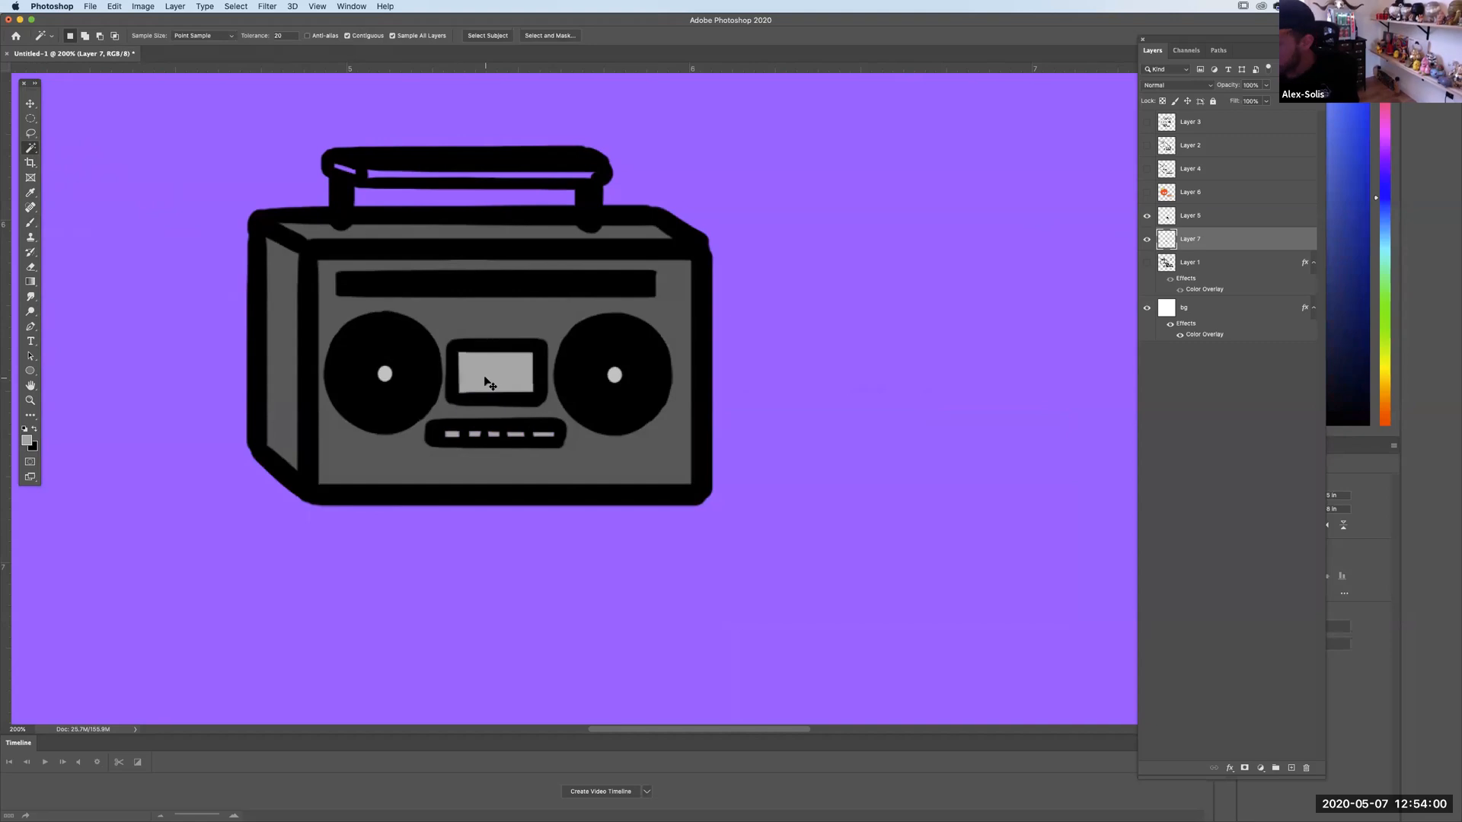
Paint the top bar of the boombox's handle with the same light grey.
{"action": "key", "text": "super+minus"}
{"action": "key", "text": "super+minus"}
{"action": "left_click", "coordinate": [32, 224]}
{"action": "key", "text": "super+plus"}
{"action": "key", "text": "super+plus"}
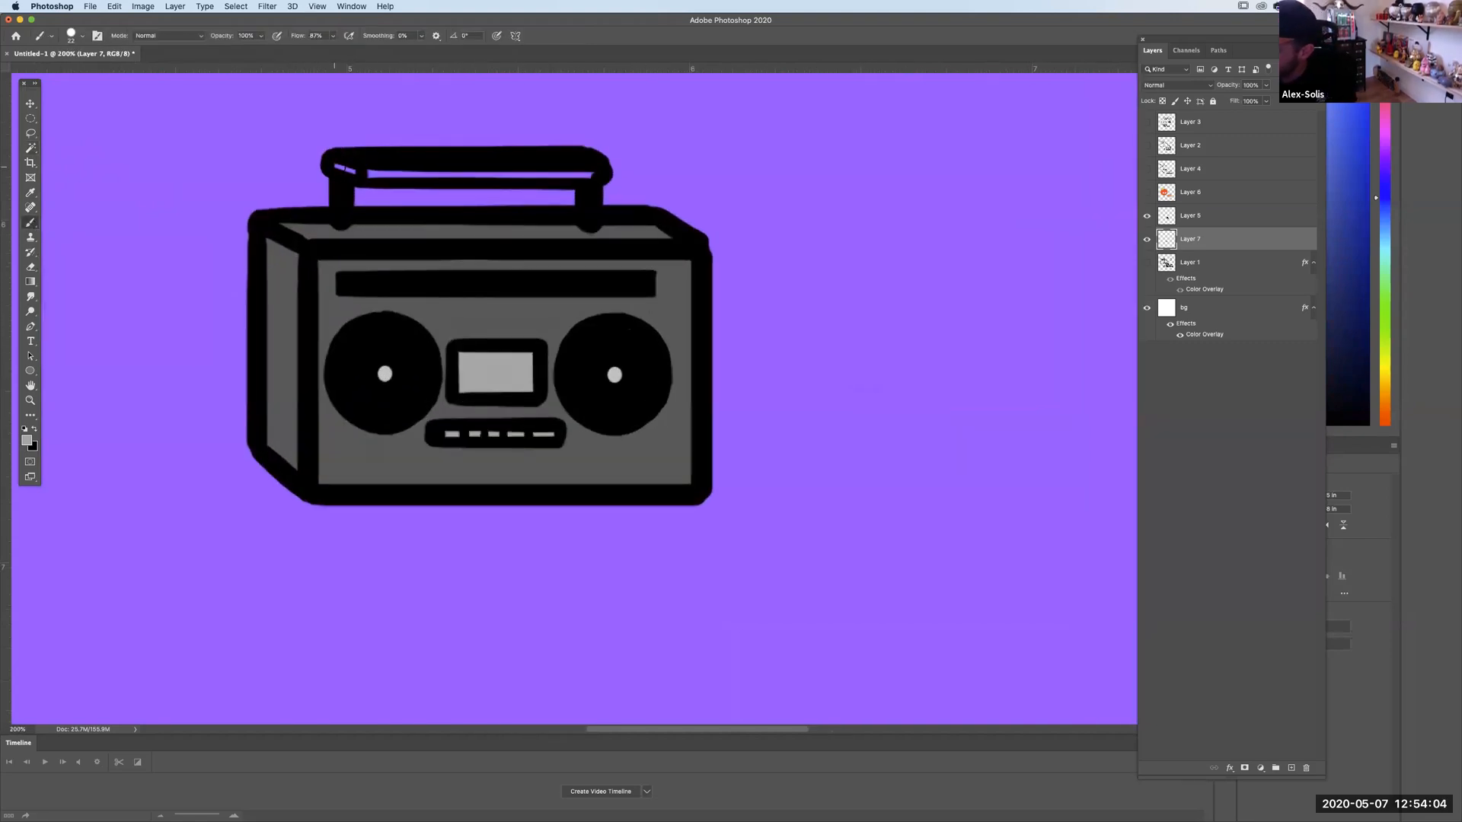
{"action": "left_click_drag", "start_coordinate": [402, 174], "coordinate": [570, 174]}
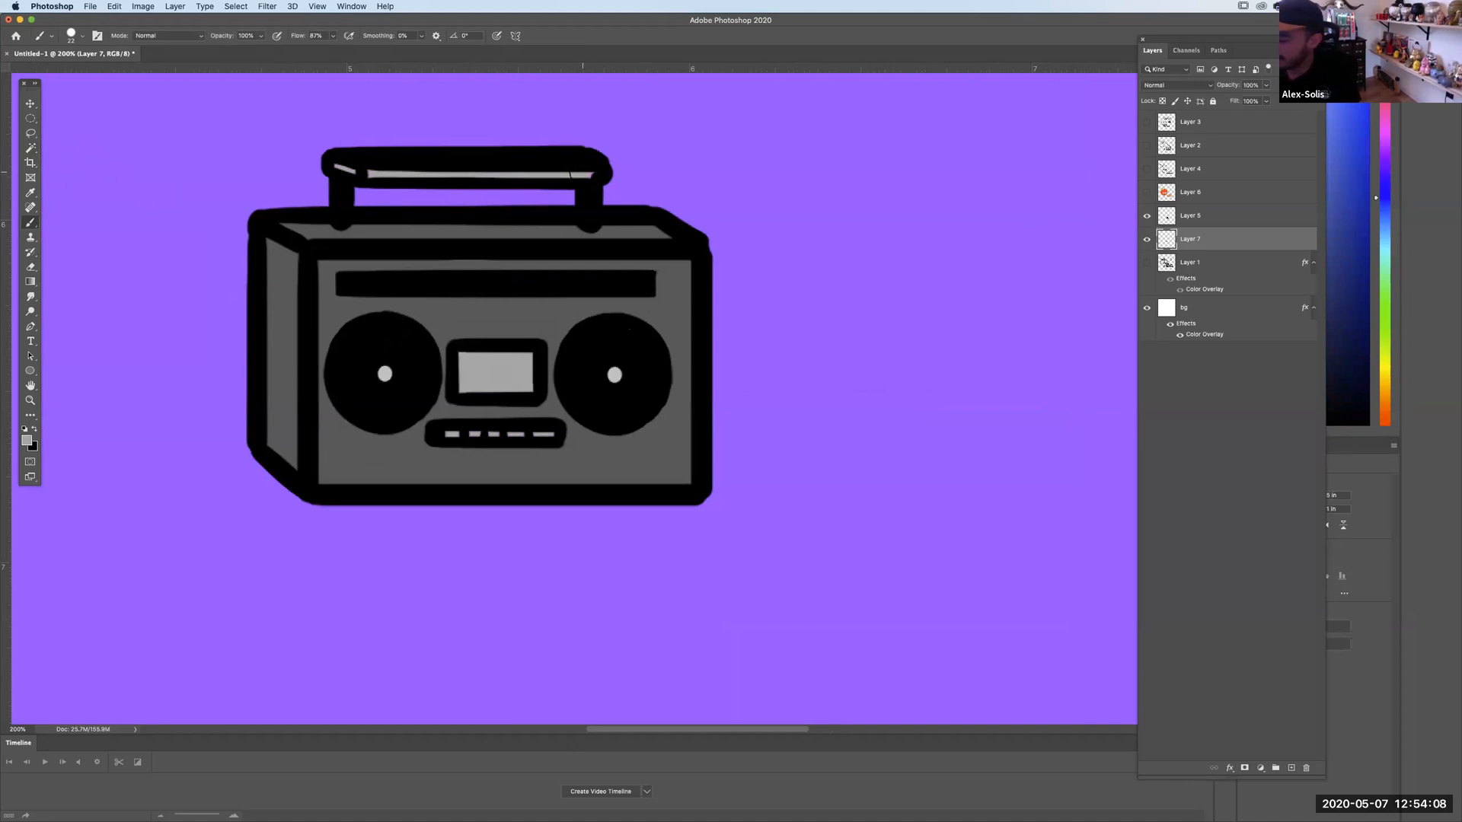
Show Layers 4 and 6 again, check Layers 5 and 6 by toggling their visibility, and select Layer 6.
{"action": "key", "text": "super+minus"}
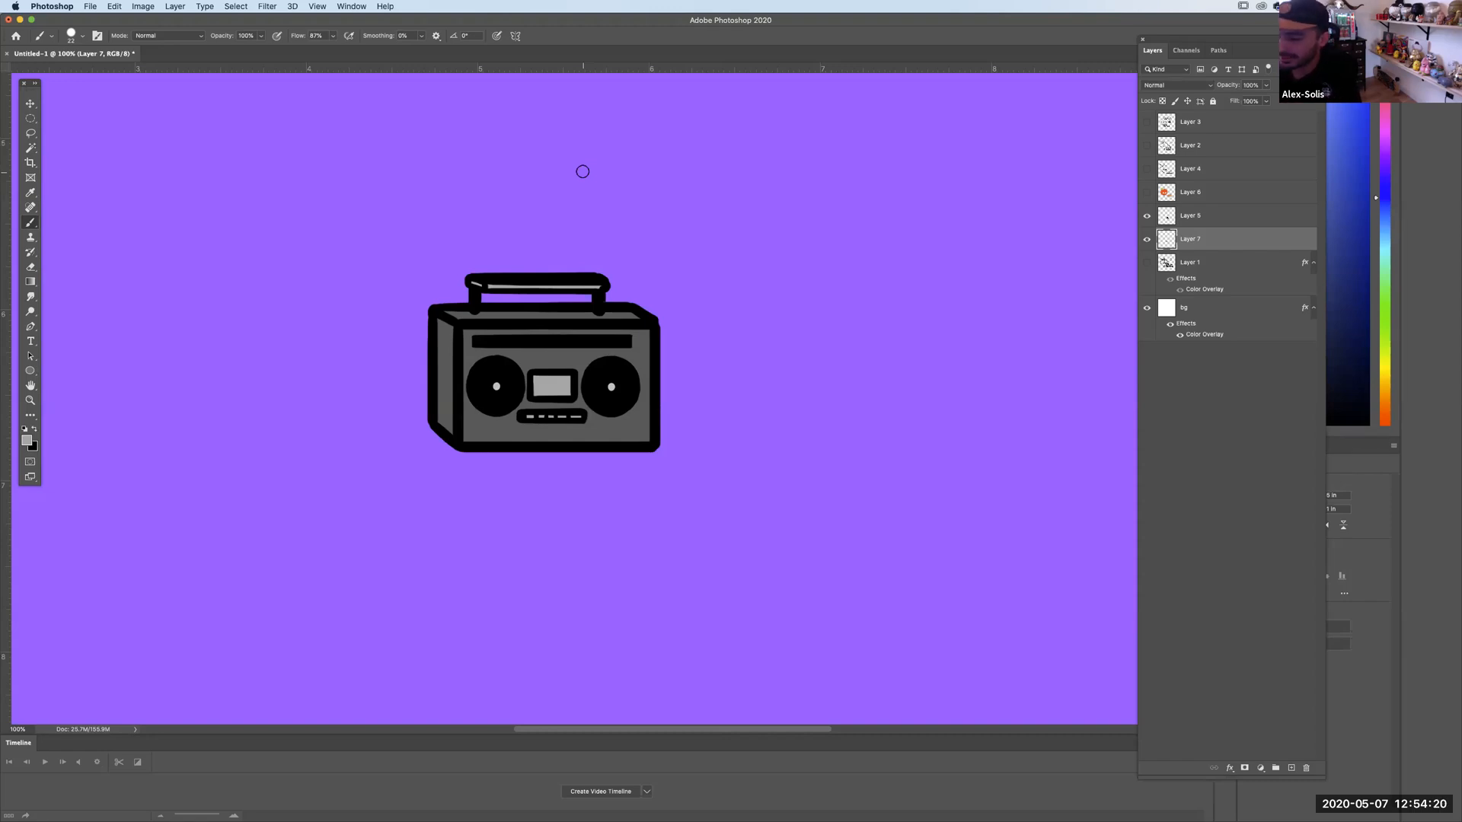
{"action": "key", "text": "super+minus"}
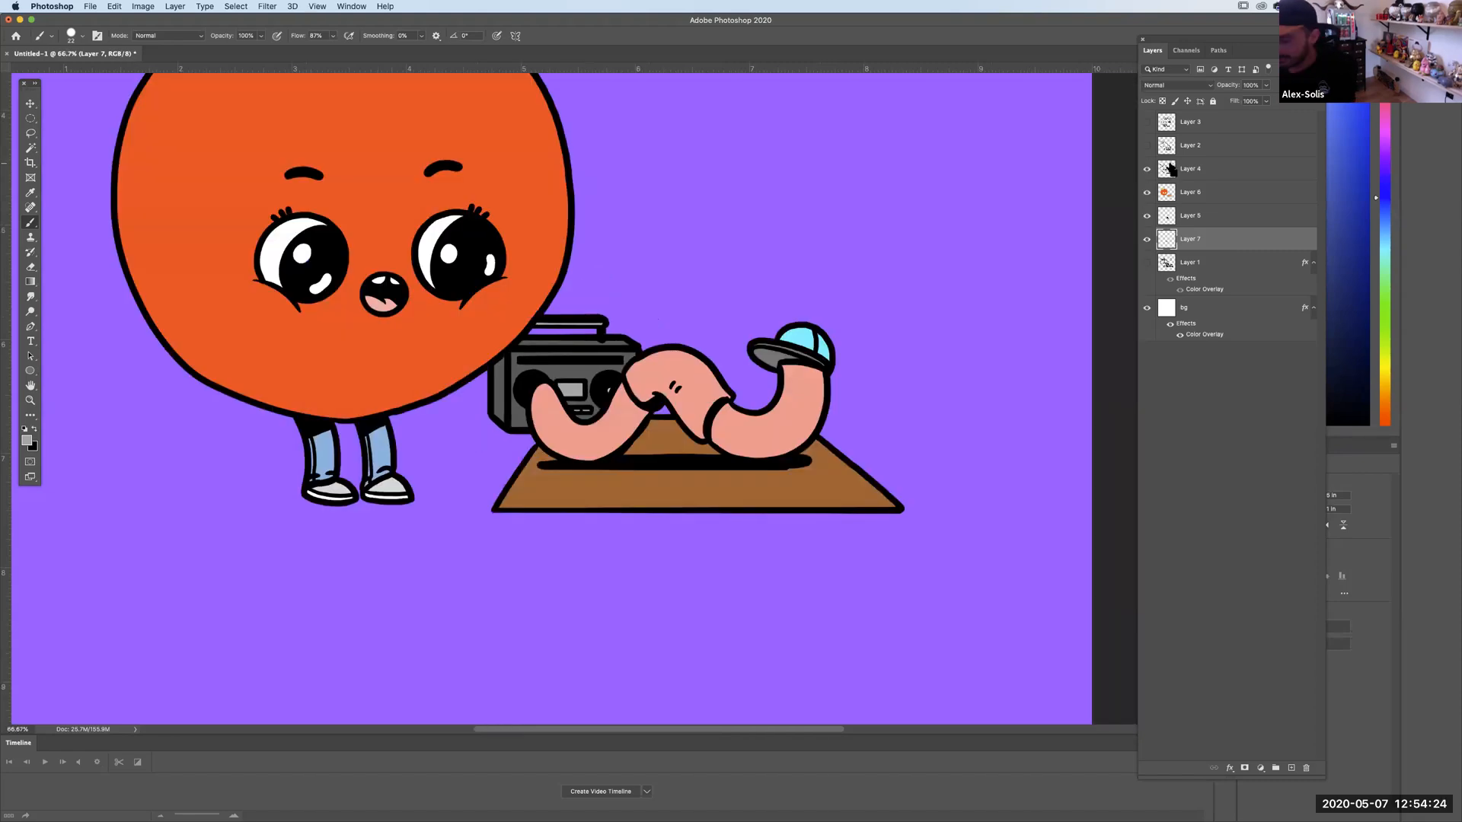
{"action": "key", "text": "super+minus"}
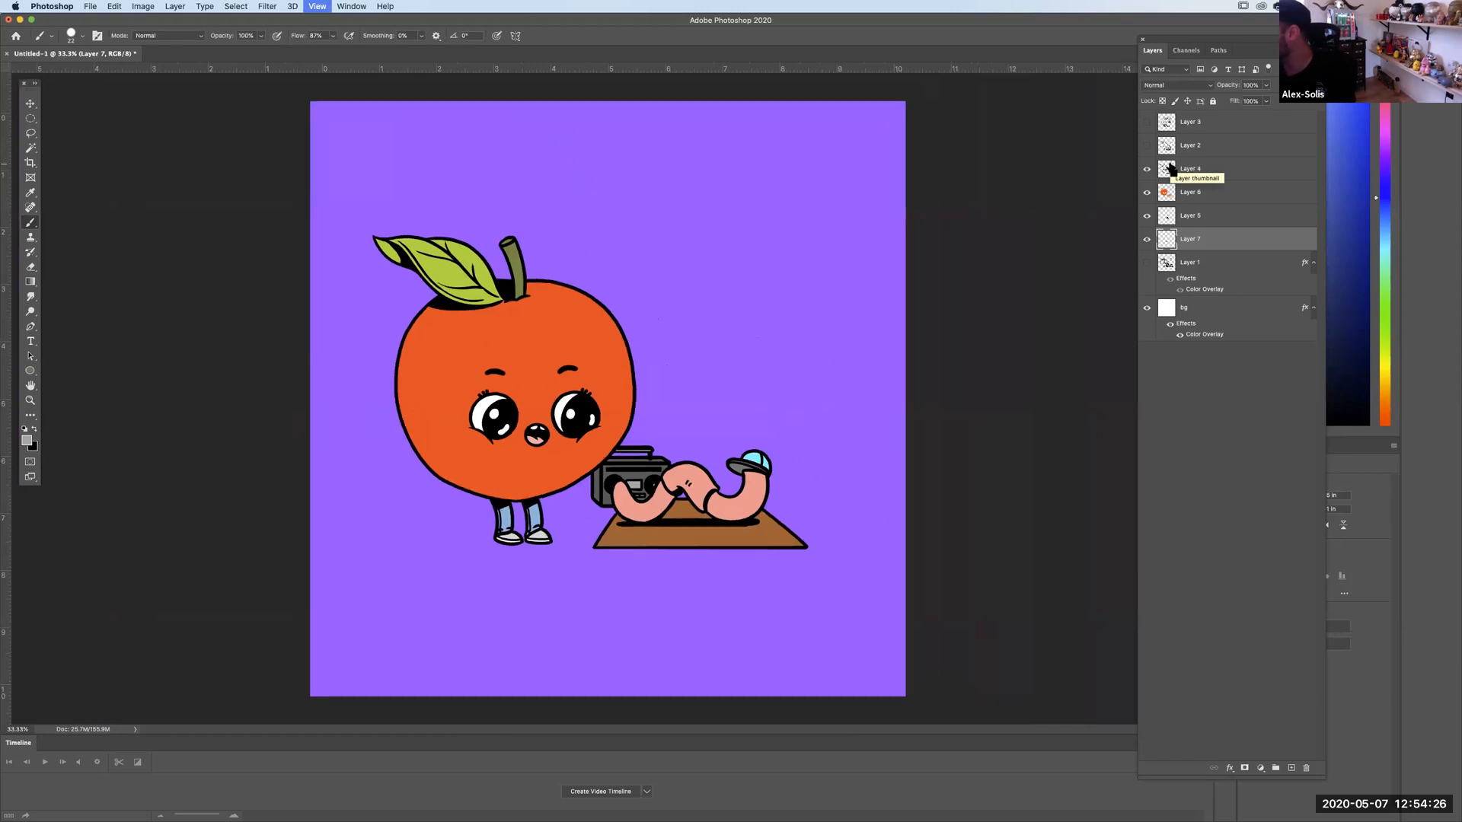
{"action": "left_click", "coordinate": [1146, 217]}
{"action": "left_click", "coordinate": [1147, 217]}
{"action": "left_click", "coordinate": [1147, 192]}
{"action": "left_click", "coordinate": [1147, 192]}
{"action": "left_click", "coordinate": [1183, 190]}
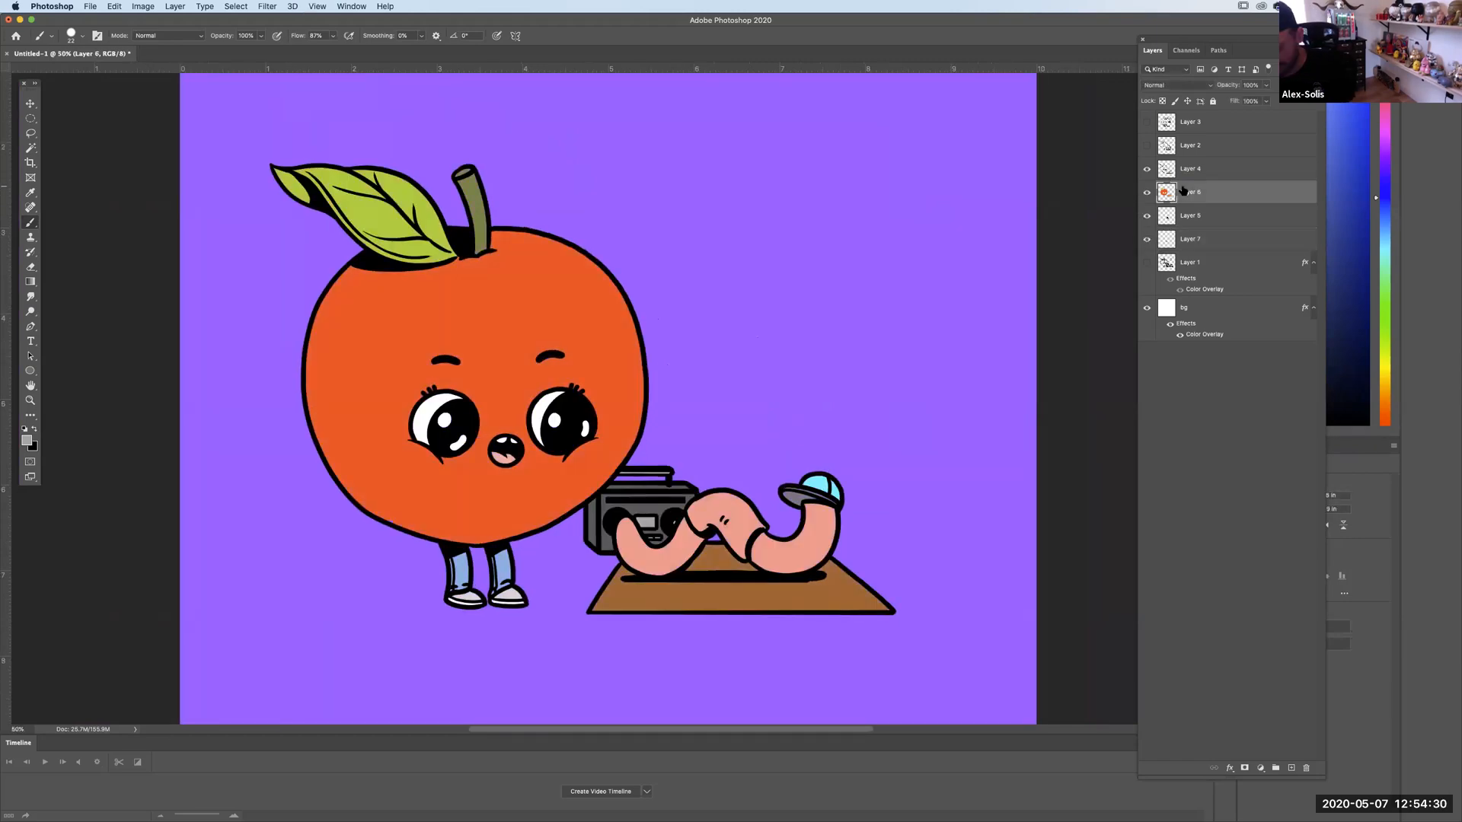
{"action": "key", "text": "super+equal"}
{"action": "key", "text": "super+equal"}
{"action": "left_click", "coordinate": [27, 440]}
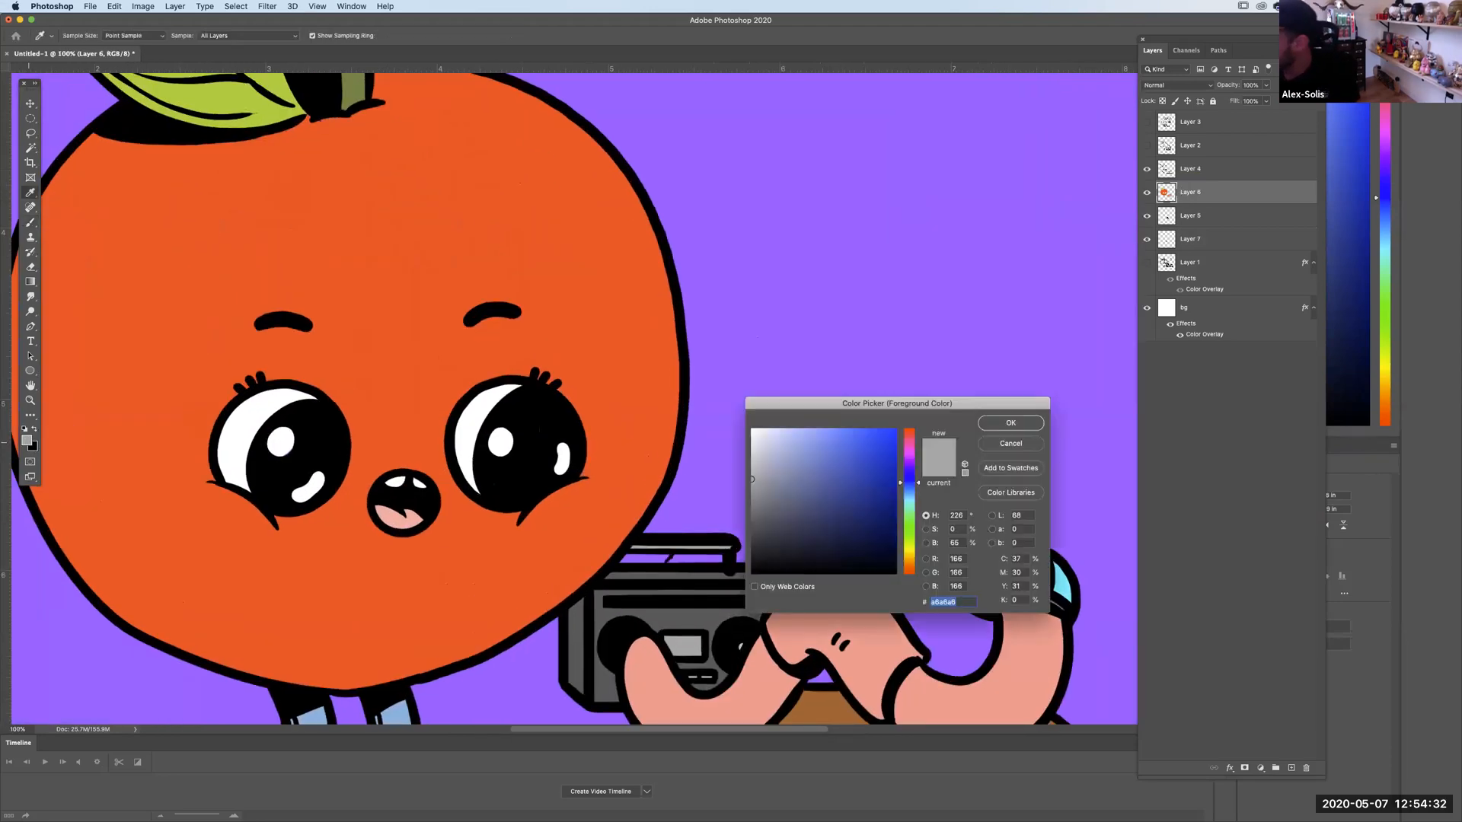
{"action": "left_click_drag", "start_coordinate": [908, 511], "coordinate": [910, 466]}
{"action": "left_click", "coordinate": [814, 431]}
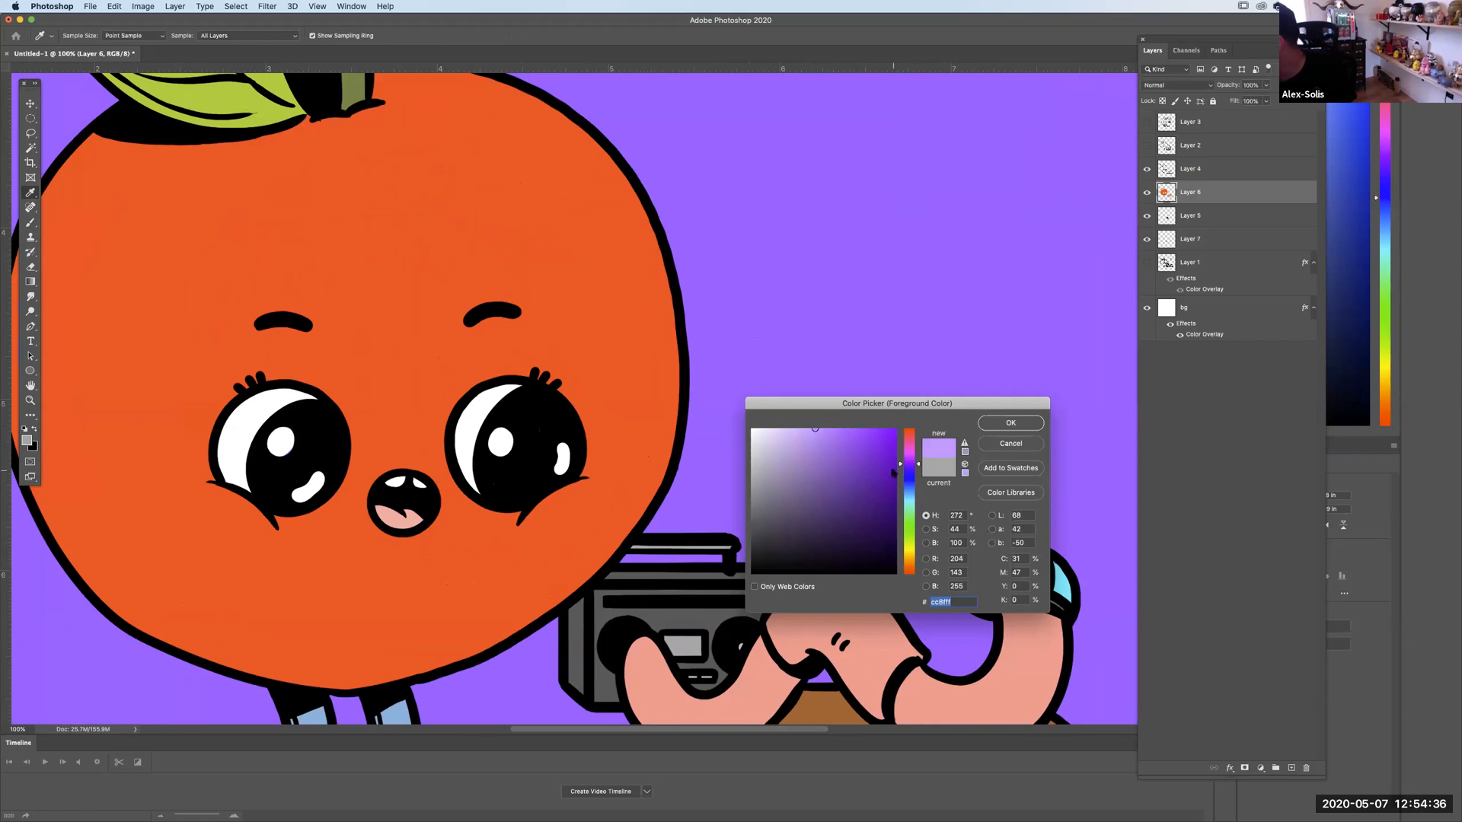
{"action": "left_click", "coordinate": [1010, 425]}
{"action": "key", "text": "b"}
{"action": "key", "text": "super+minus"}
{"action": "key", "text": "super+minus"}
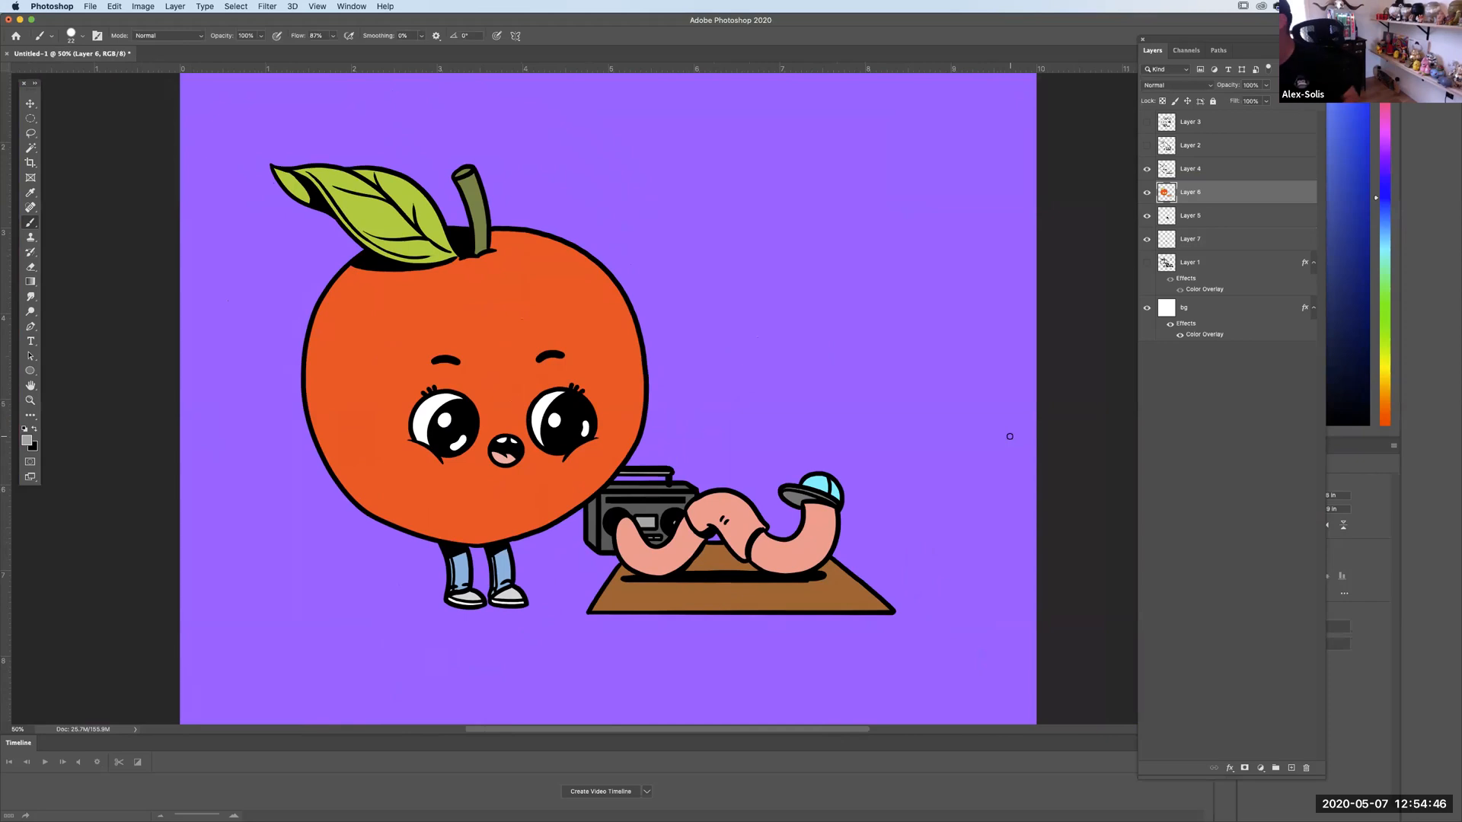
Change the bg layer's Color Overlay to the pale grey #dedae3.
{"action": "key", "text": "super+minus"}
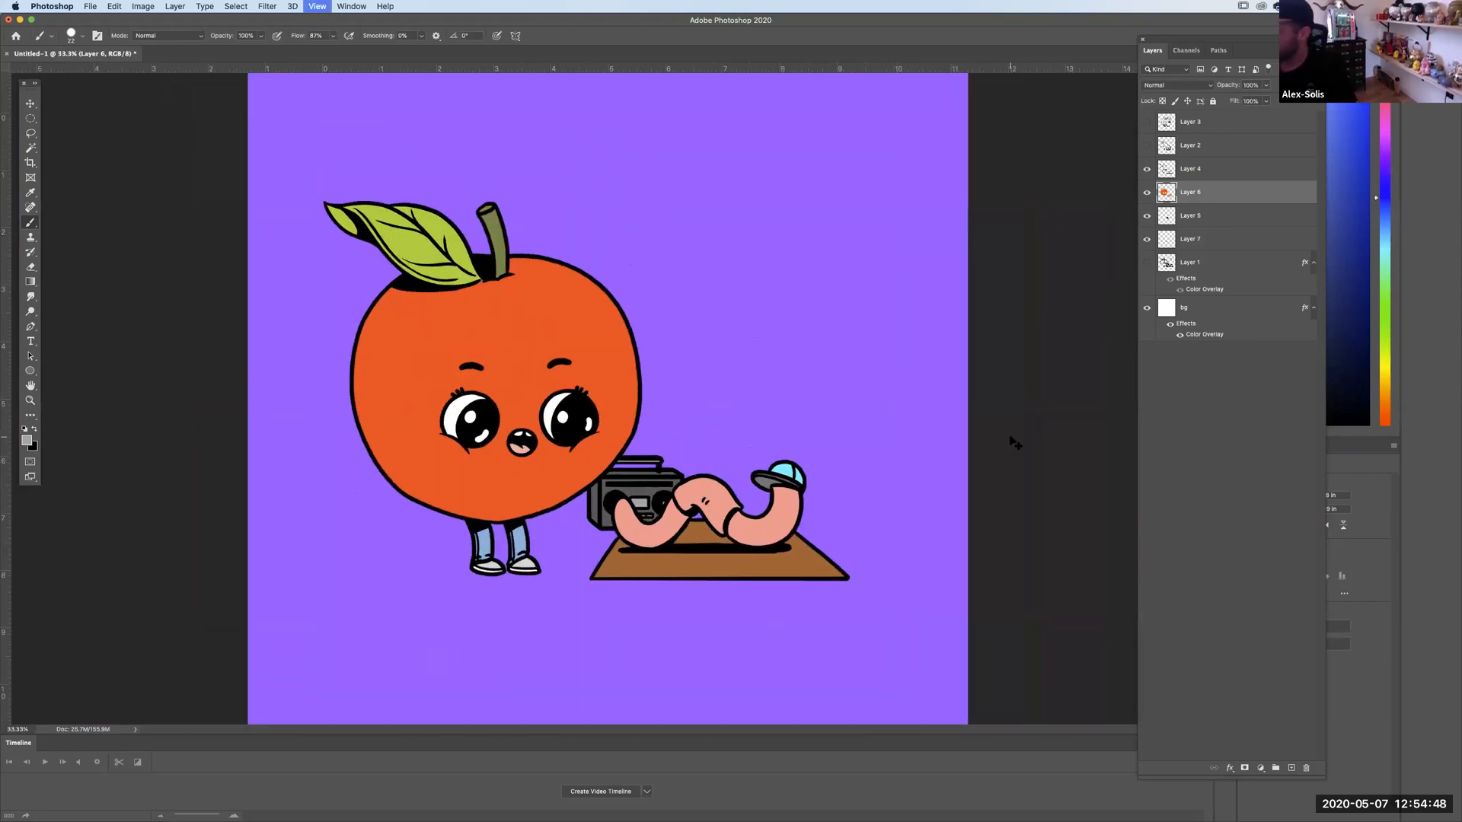
{"action": "left_click", "coordinate": [1206, 333]}
{"action": "double_click", "coordinate": [1206, 333]}
{"action": "left_click", "coordinate": [811, 506]}
{"action": "mouse_move", "coordinate": [776, 468]}
{"action": "left_mouse_down"}
{"action": "mouse_move", "coordinate": [763, 472]}
{"action": "mouse_move", "coordinate": [758, 440]}
{"action": "left_mouse_up"}
{"action": "left_click", "coordinate": [1001, 421]}
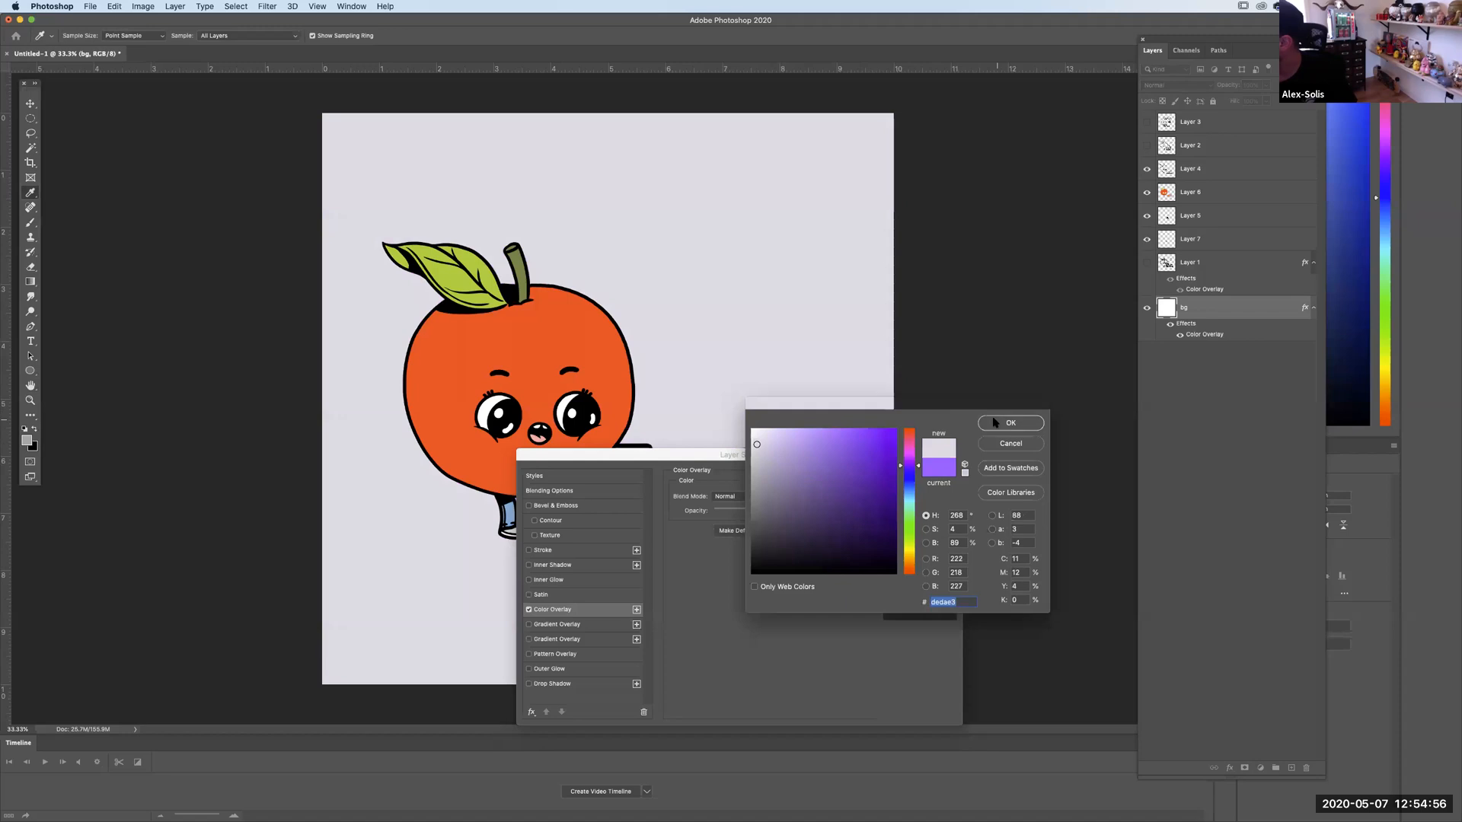
{"action": "left_click", "coordinate": [919, 475]}
Group Layers 4, 6, 5 and 7 and name the group 1.
{"action": "left_click", "coordinate": [1192, 191]}
{"action": "left_click", "coordinate": [1190, 168], "text": "shift"}
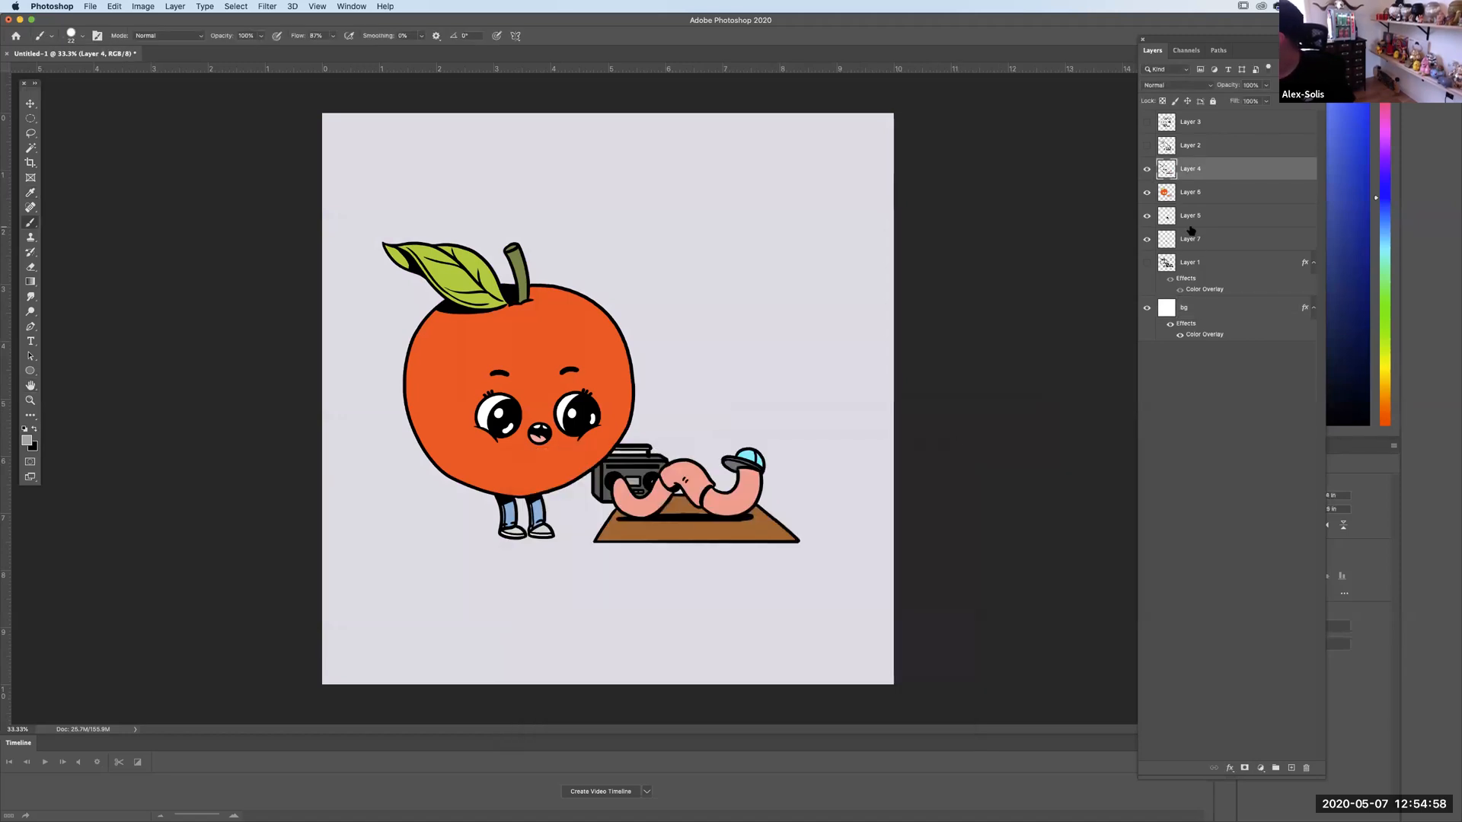
{"action": "left_click", "coordinate": [1191, 239], "text": "shift"}
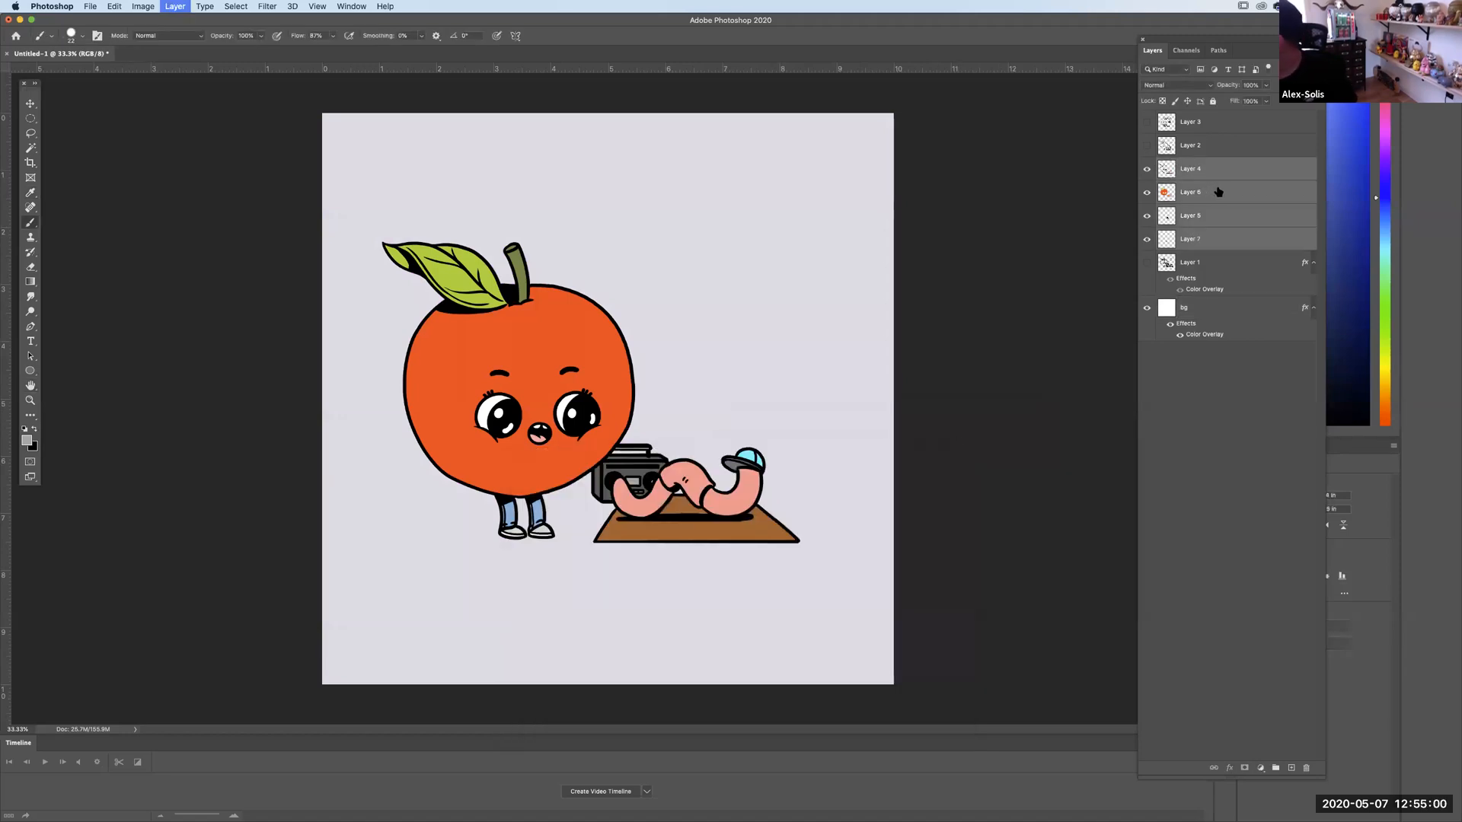
{"action": "key", "text": "super+g"}
{"action": "double_click", "coordinate": [1190, 164]}
{"action": "type", "text": "1"}
{"action": "key", "text": "Return"}
Expand group 1, add a new layer directly above Layer 6, and reset the colours to black and white.
{"action": "left_click", "coordinate": [1160, 165]}
{"action": "left_click", "coordinate": [1199, 187]}
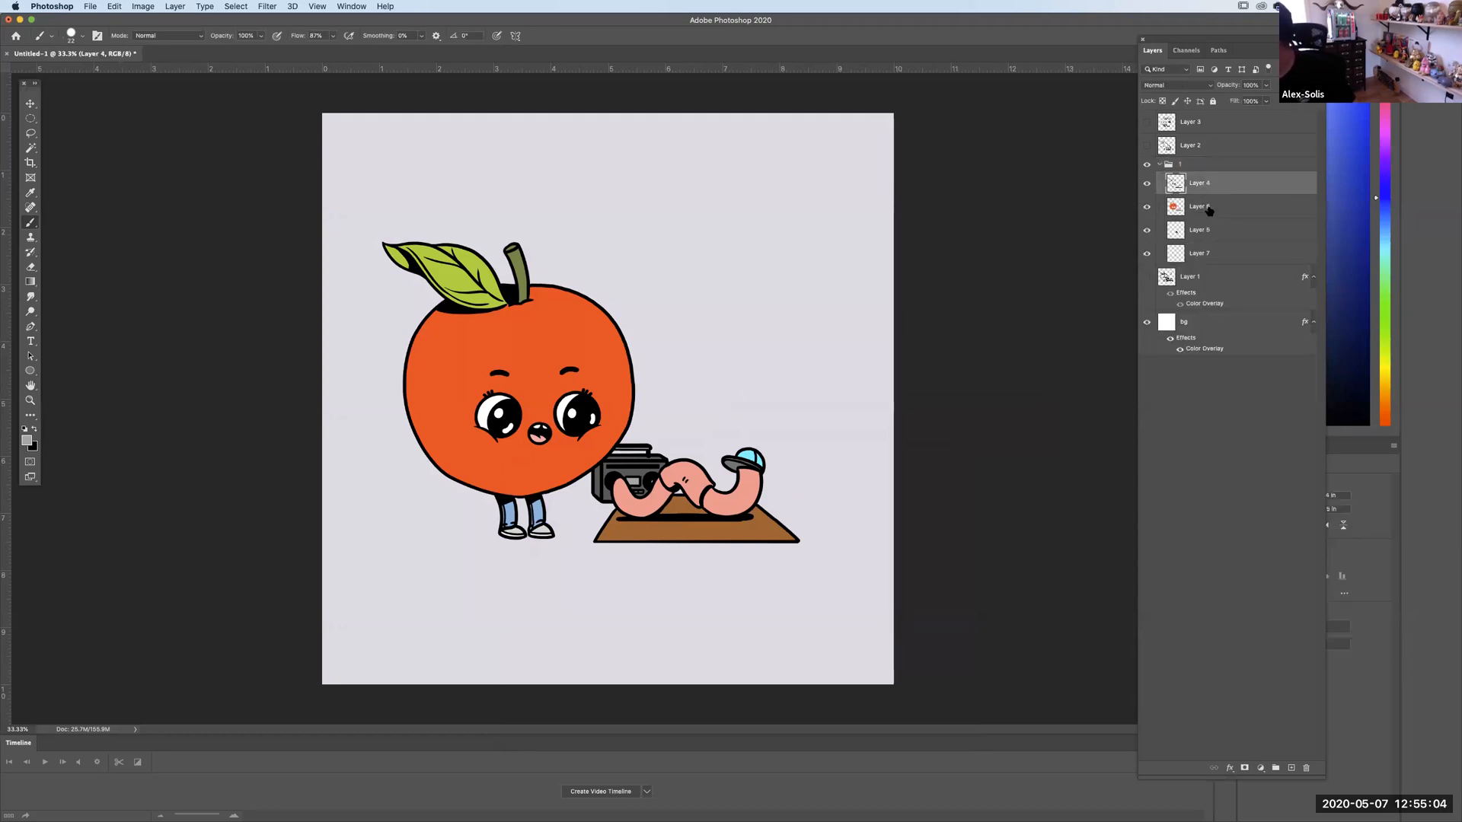
{"action": "left_click", "coordinate": [1209, 211]}
{"action": "key", "text": "super+equal"}
{"action": "key", "text": "super+equal"}
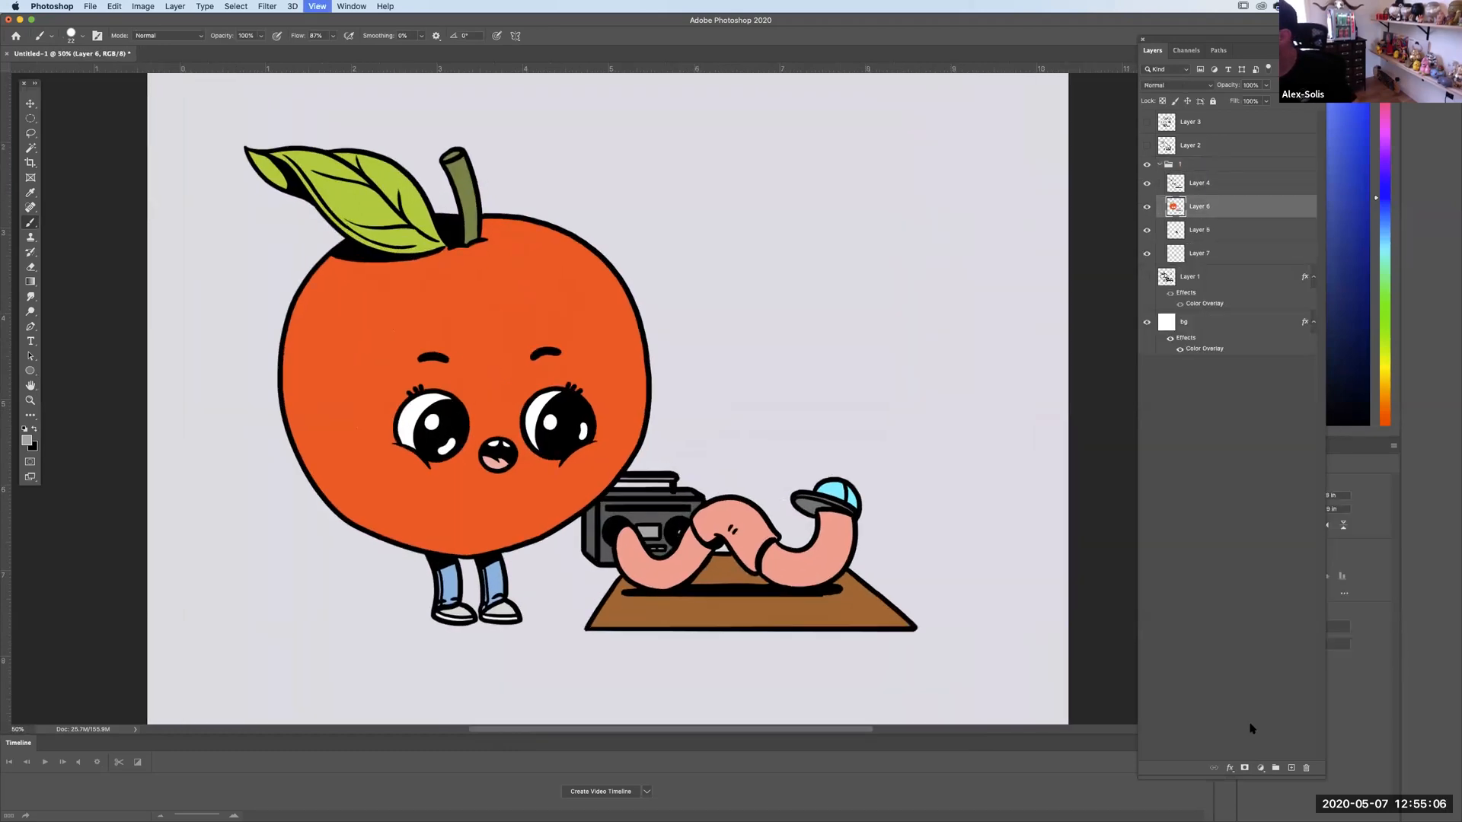
{"action": "key", "text": "super+equal"}
{"action": "left_click", "coordinate": [1147, 208]}
{"action": "left_click", "coordinate": [1147, 207]}
{"action": "left_click", "coordinate": [1147, 207]}
{"action": "left_click", "coordinate": [1147, 208]}
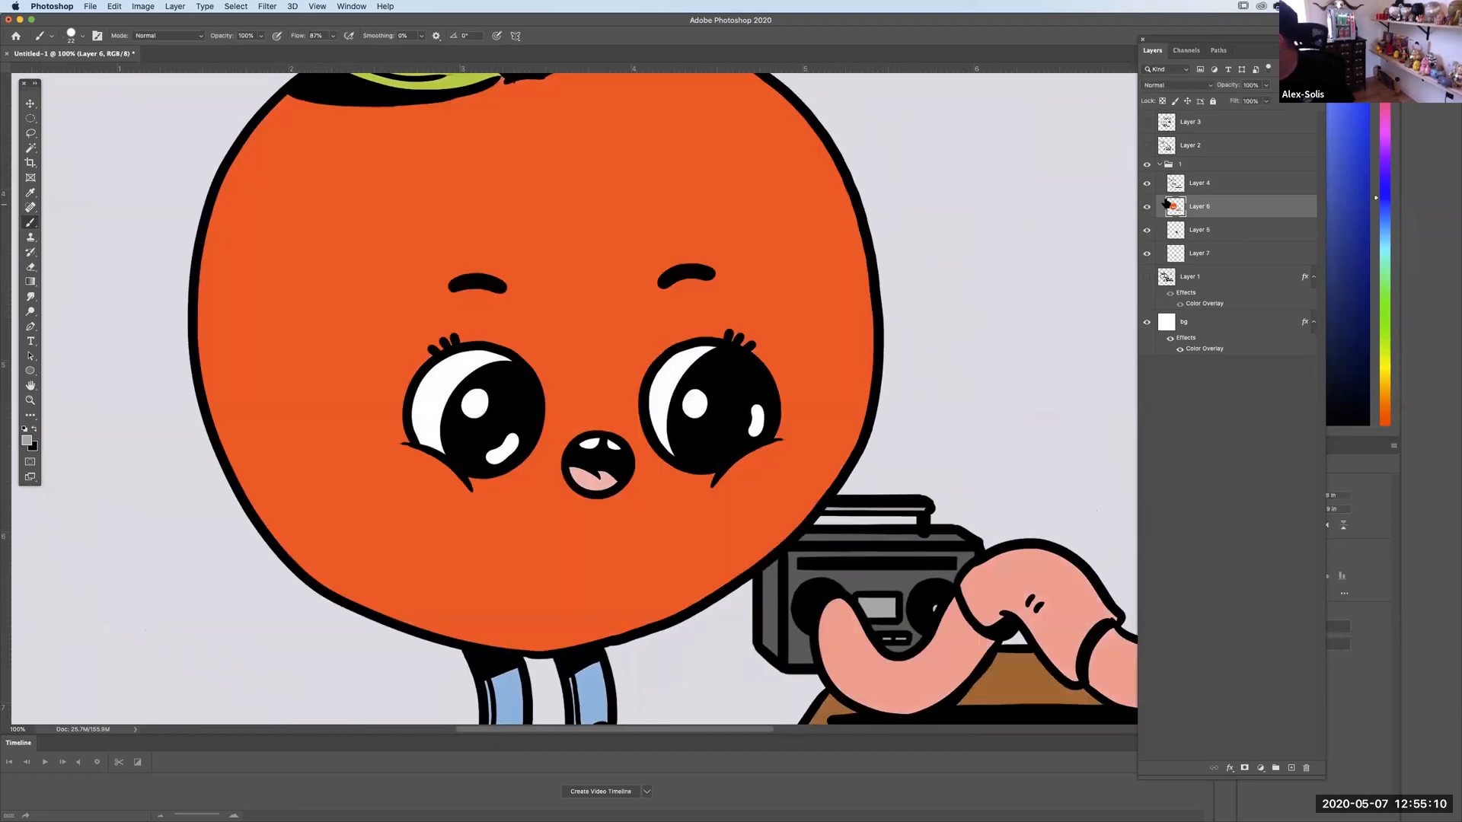
{"action": "left_click", "coordinate": [1291, 768]}
{"action": "key", "text": "d"}
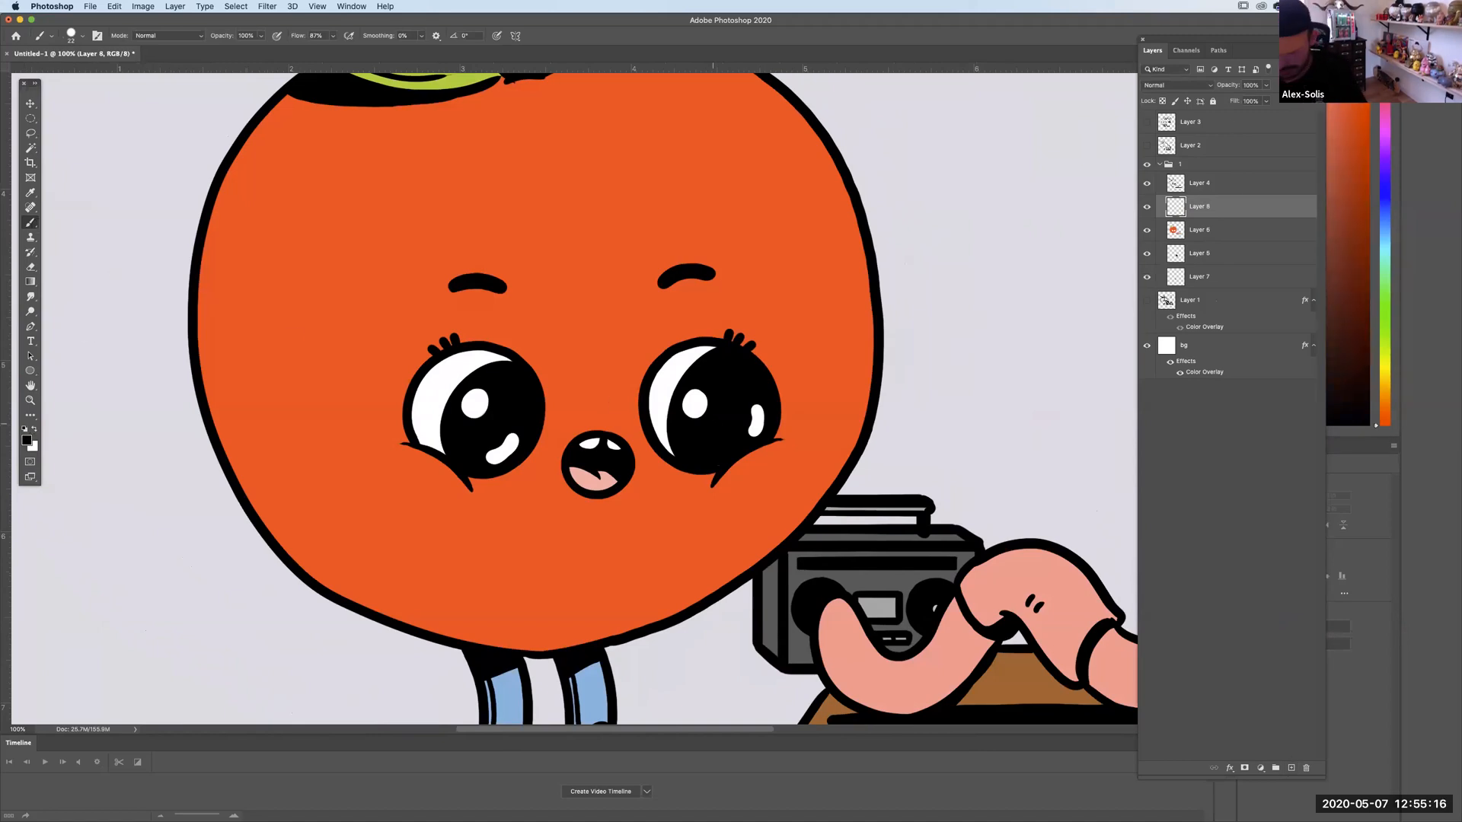
Try sketching a sun with rays in the canvas's upper-left corner, and undo the strokes.
{"action": "key", "text": "super+minus"}
{"action": "key", "text": "super+minus"}
{"action": "key", "text": "super+minus"}
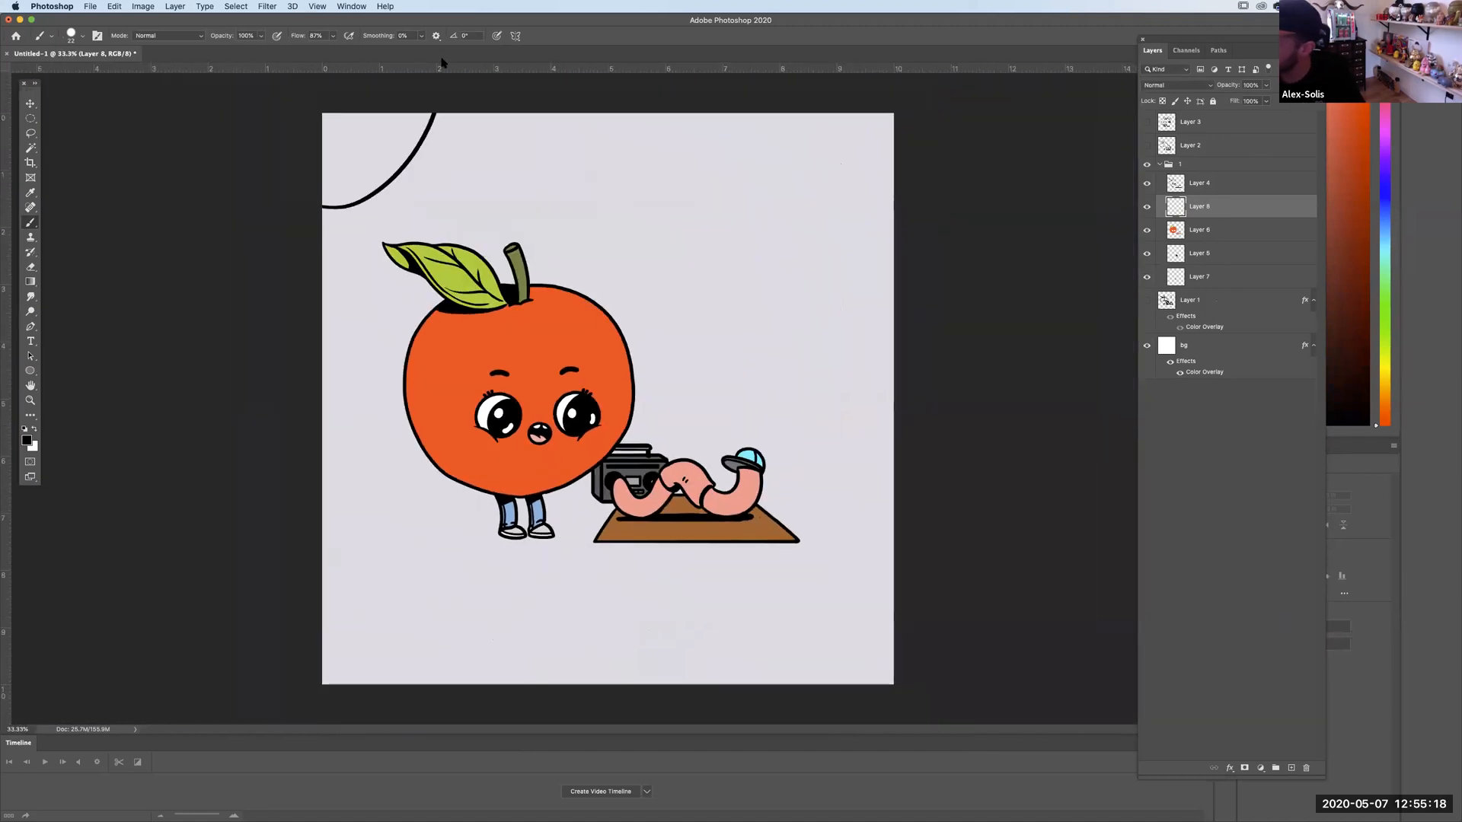
{"action": "key", "text": "super+z"}
{"action": "key", "text": "super+z"}
{"action": "key", "text": "super+z"}
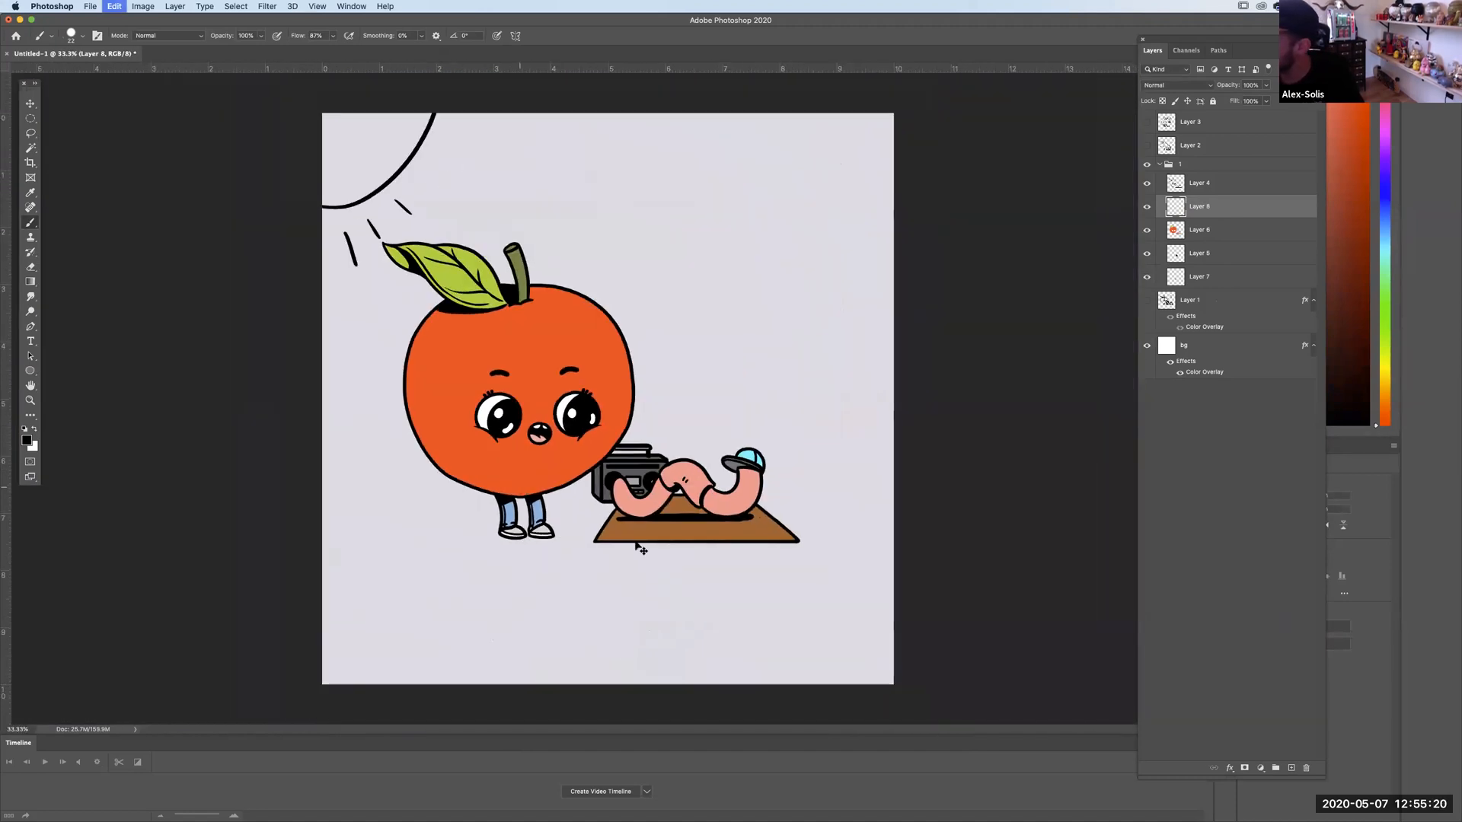
{"action": "left_click_drag", "start_coordinate": [696, 415], "coordinate": [682, 297]}
{"action": "key", "text": "super+z"}
{"action": "key", "text": "super+z"}
Draw a curved black crease down the fruit's body from the base of the stem to the mouth.
{"action": "key", "text": "super+plus"}
{"action": "key", "text": "super+plus"}
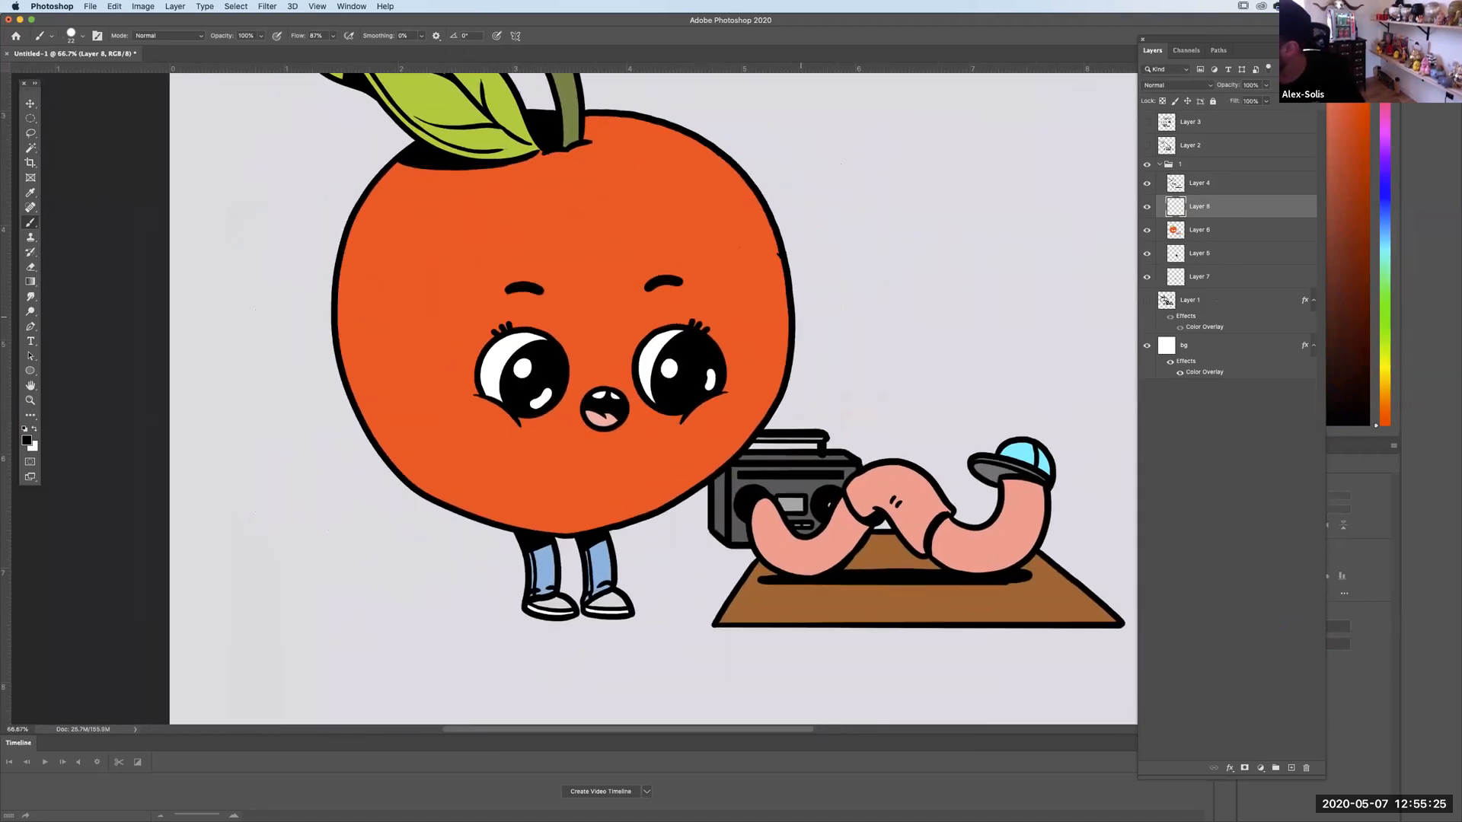
{"action": "left_click_drag", "start_coordinate": [570, 140], "coordinate": [615, 131]}
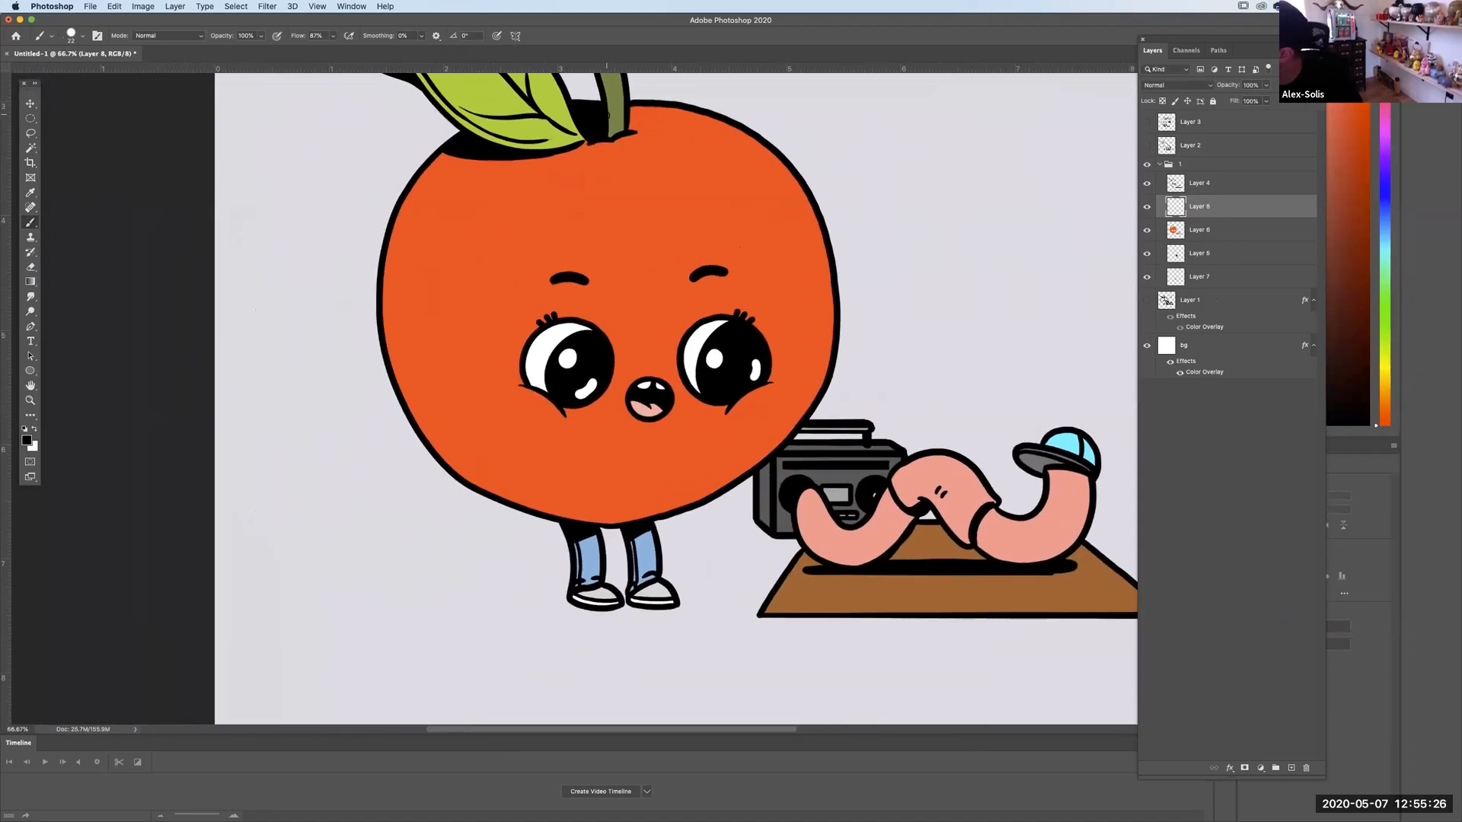
{"action": "key", "text": "super+plus"}
{"action": "mouse_move", "coordinate": [495, 564]}
{"action": "left_mouse_down"}
{"action": "mouse_move", "coordinate": [580, 552]}
{"action": "mouse_move", "coordinate": [674, 432]}
{"action": "left_mouse_up"}
{"action": "scroll", "coordinate": [578, 400], "scroll_direction": "up", "scroll_amount": 5}
{"action": "mouse_move", "coordinate": [668, 567]}
{"action": "left_mouse_down"}
{"action": "mouse_move", "coordinate": [718, 431]}
{"action": "mouse_move", "coordinate": [603, 217]}
{"action": "left_mouse_up"}
{"action": "scroll", "coordinate": [685, 251], "scroll_direction": "up", "scroll_amount": 3}
{"action": "scroll", "coordinate": [685, 251], "scroll_direction": "left", "scroll_amount": 1}
Paint black shading on one side of the stem and the leaf's folded tip, and draw a shadow edge across the leaf.
{"action": "mouse_move", "coordinate": [639, 166]}
{"action": "left_mouse_down"}
{"action": "mouse_move", "coordinate": [660, 319]}
{"action": "mouse_move", "coordinate": [666, 246]}
{"action": "left_mouse_up"}
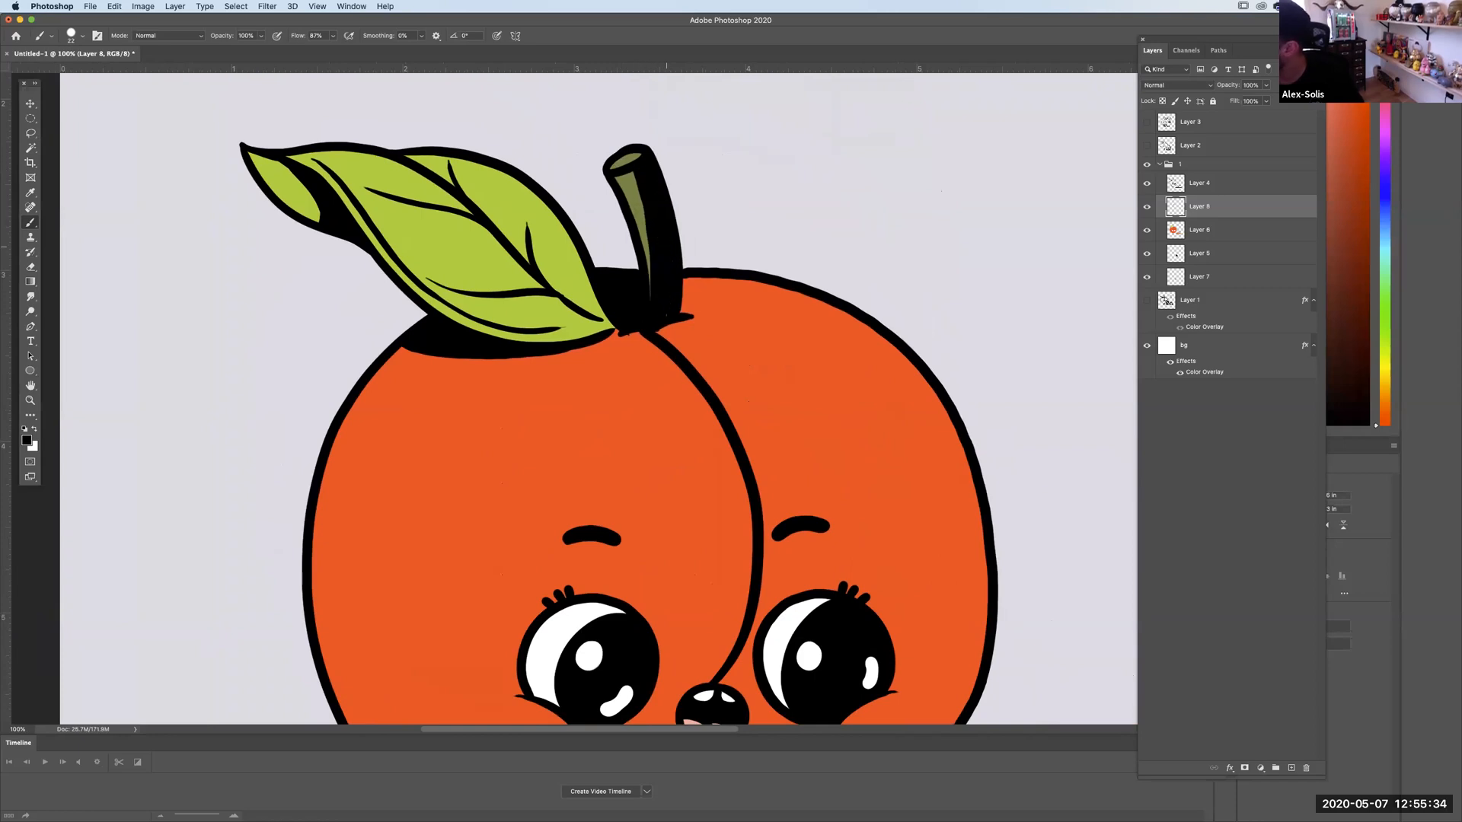
{"action": "mouse_move", "coordinate": [255, 164]}
{"action": "left_mouse_down"}
{"action": "mouse_move", "coordinate": [309, 212]}
{"action": "mouse_move", "coordinate": [293, 206]}
{"action": "mouse_move", "coordinate": [349, 187]}
{"action": "mouse_move", "coordinate": [494, 232]}
{"action": "left_mouse_up"}
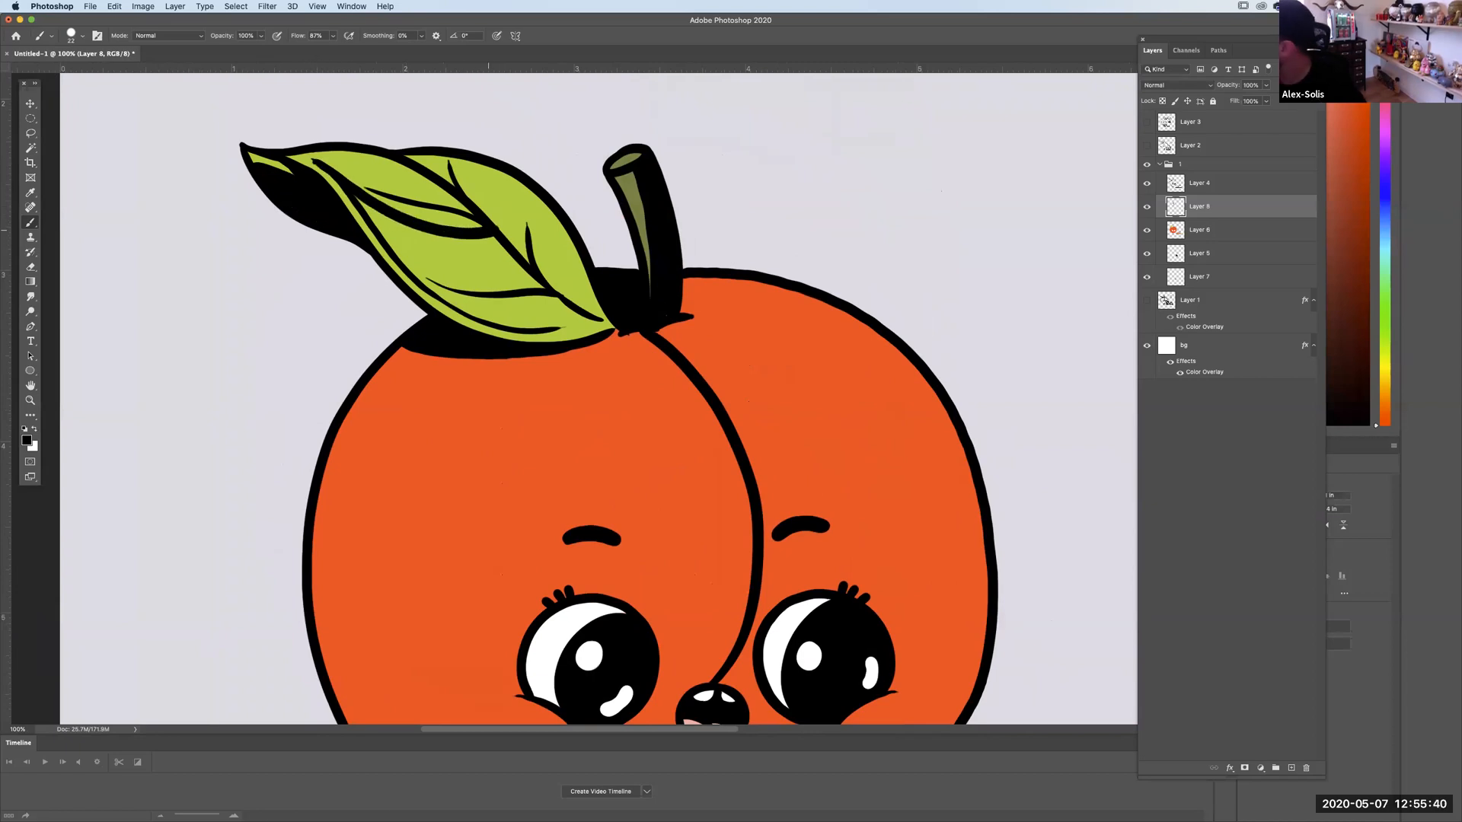
Add a Color Overlay effect to the shading layer and set its colour to light turquoise.
{"action": "left_click", "coordinate": [1230, 768]}
{"action": "left_click", "coordinate": [1258, 773]}
{"action": "left_click", "coordinate": [784, 501]}
{"action": "left_click", "coordinate": [918, 384]}
{"action": "left_click", "coordinate": [1010, 424]}
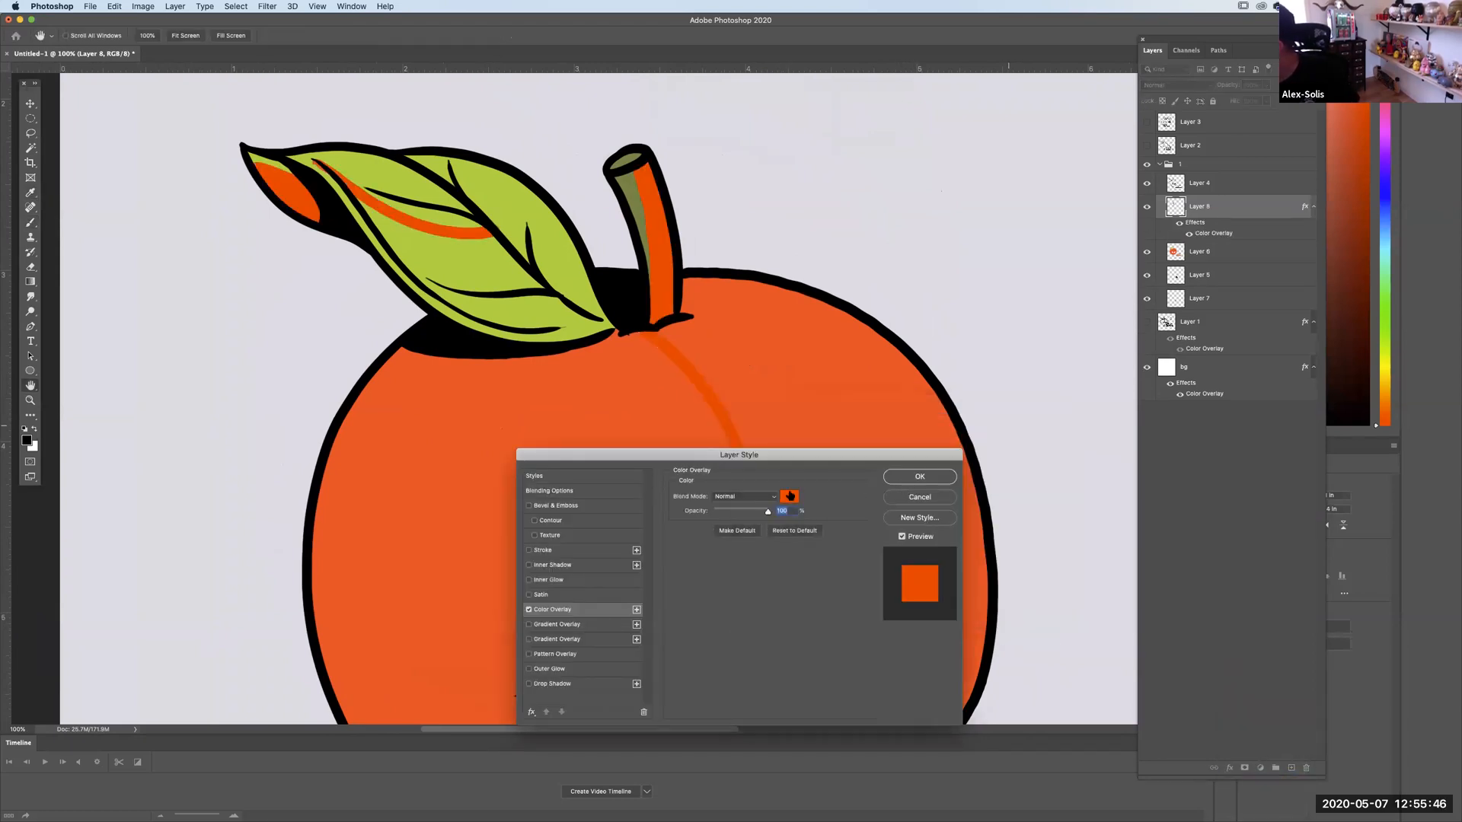
{"action": "left_click", "coordinate": [789, 496]}
{"action": "left_click", "coordinate": [911, 507]}
{"action": "left_click", "coordinate": [1012, 423]}
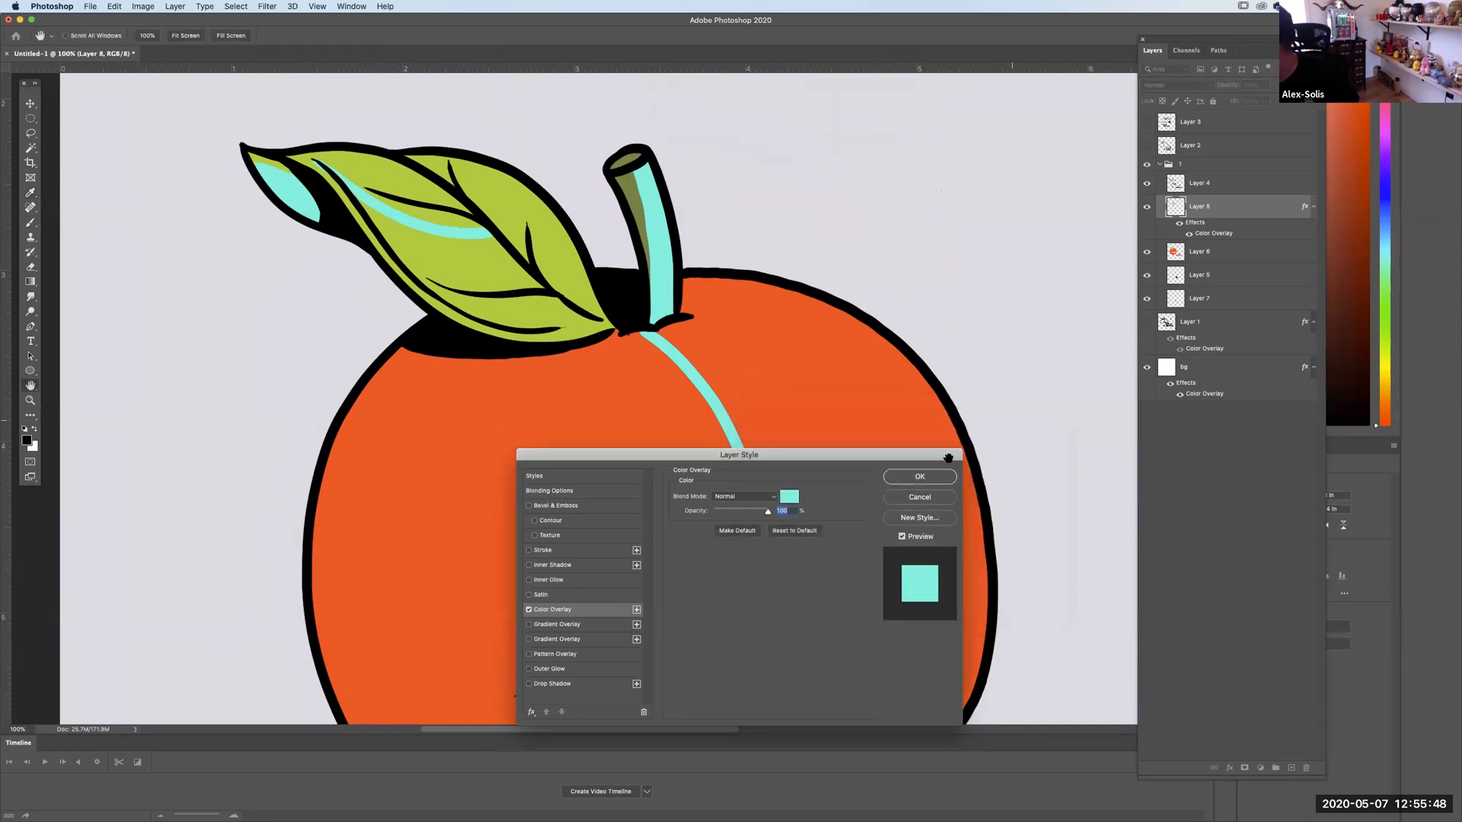
{"action": "key", "text": "Return"}
Extend the shadow edge across the leaf's upper section and fill the lower part of the leaf with shading.
{"action": "scroll", "coordinate": [663, 331], "scroll_direction": "down", "scroll_amount": 2}
{"action": "scroll", "coordinate": [698, 421], "scroll_direction": "up", "scroll_amount": 3}
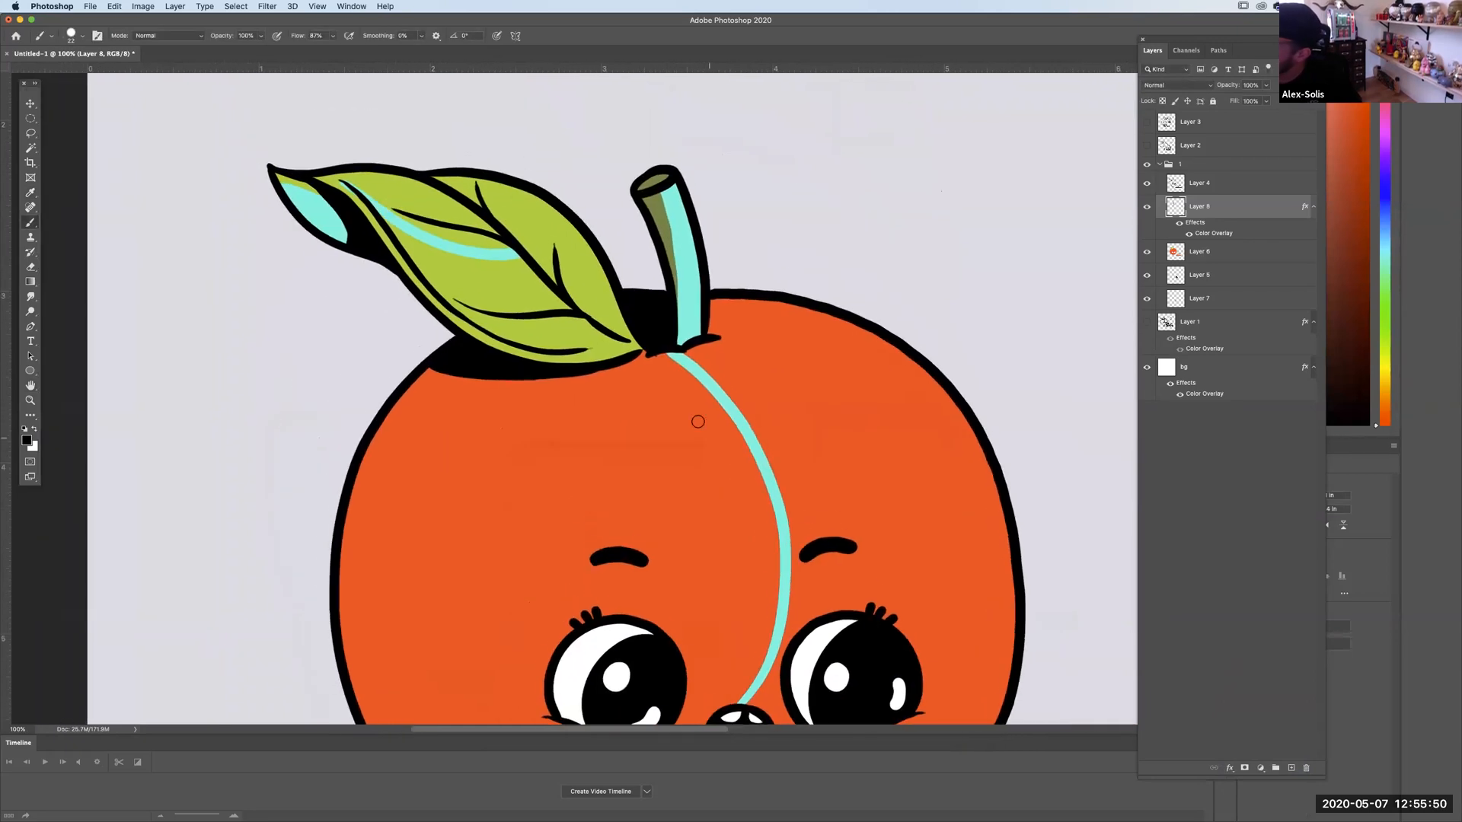
{"action": "left_click_drag", "start_coordinate": [494, 218], "coordinate": [566, 221]}
{"action": "key", "text": "w"}
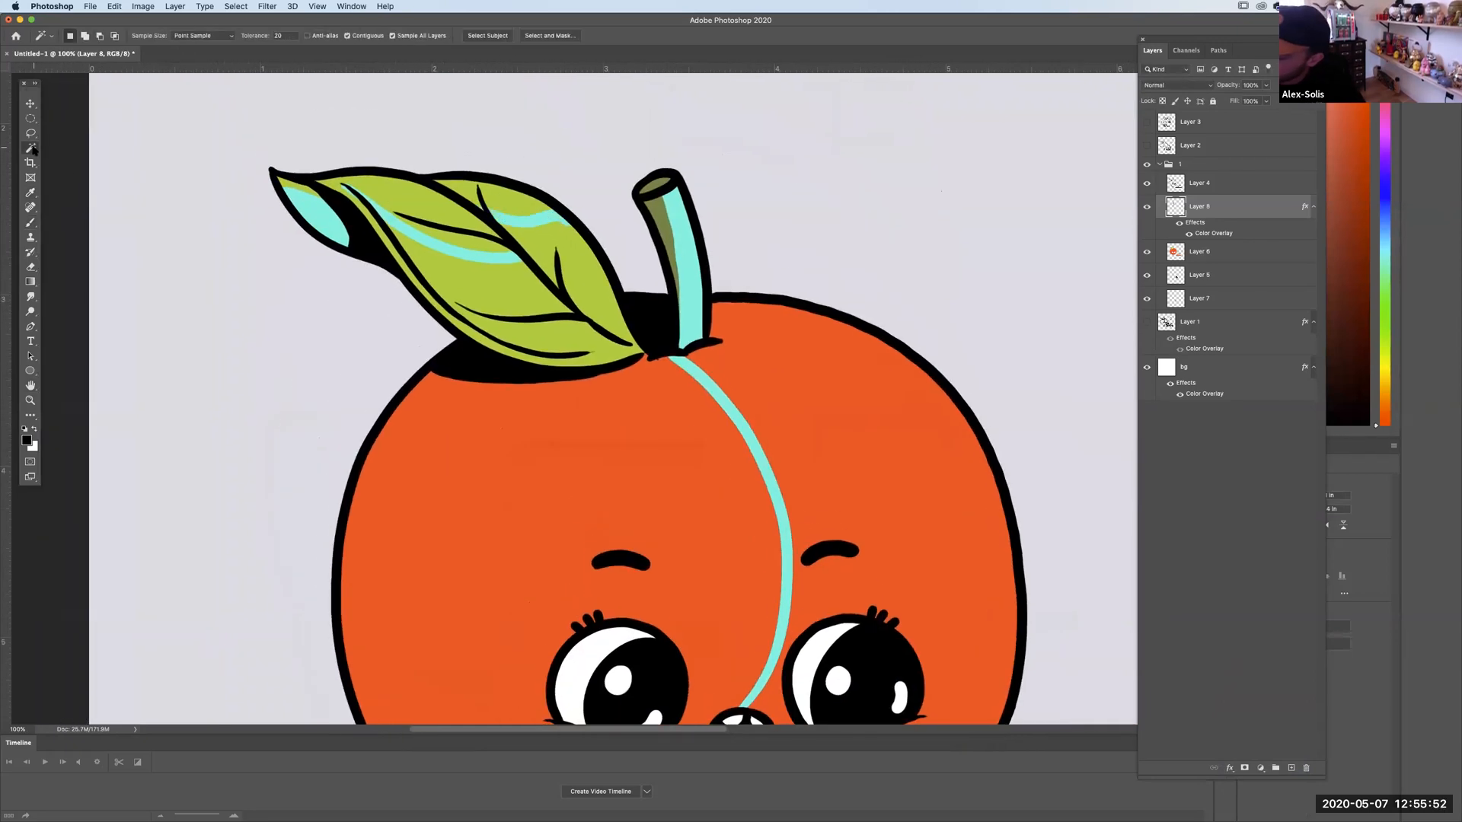
{"action": "left_click", "coordinate": [543, 242]}
{"action": "key", "text": "super+d"}
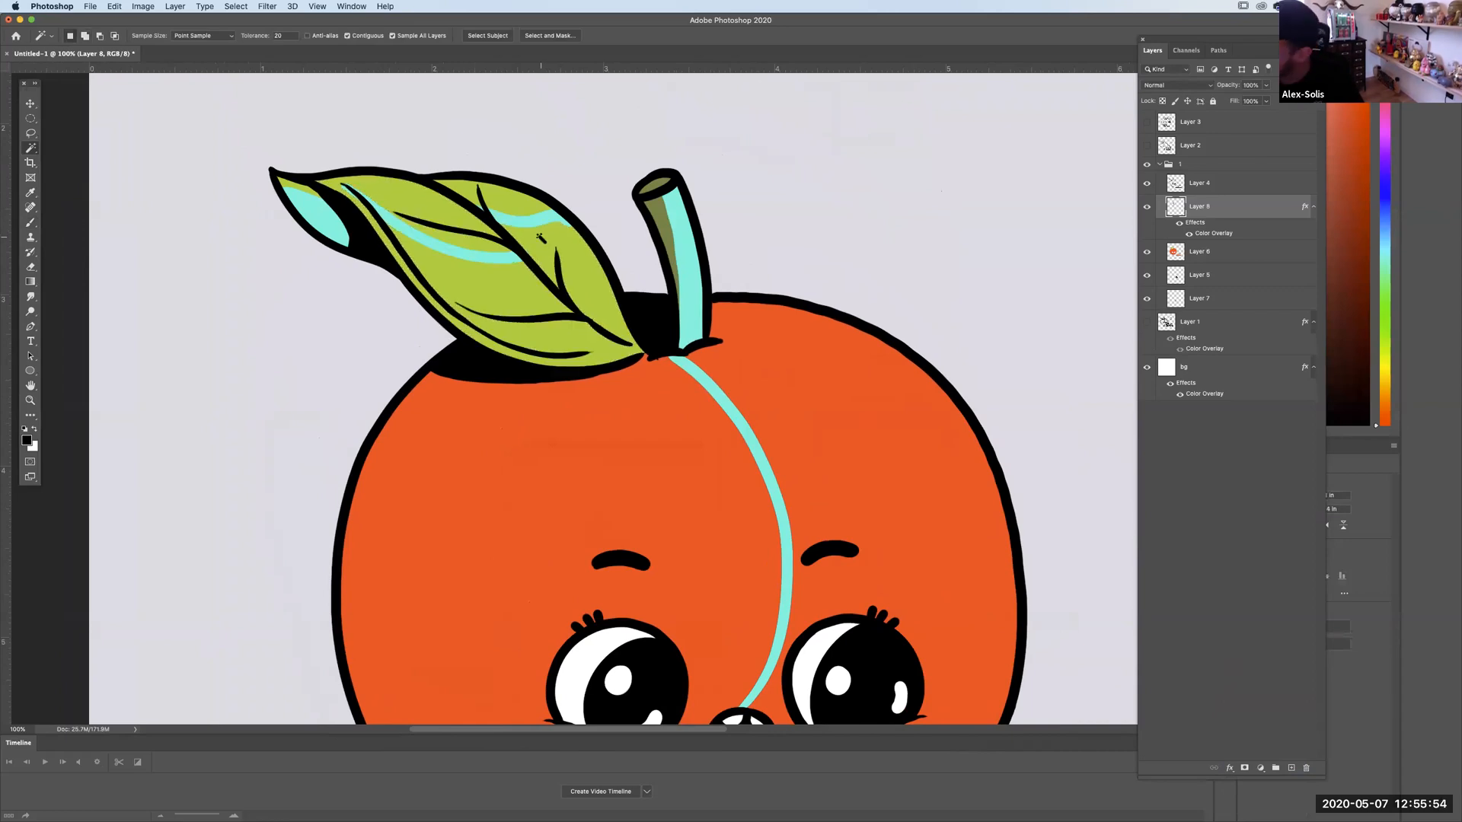
{"action": "left_click", "coordinate": [31, 223]}
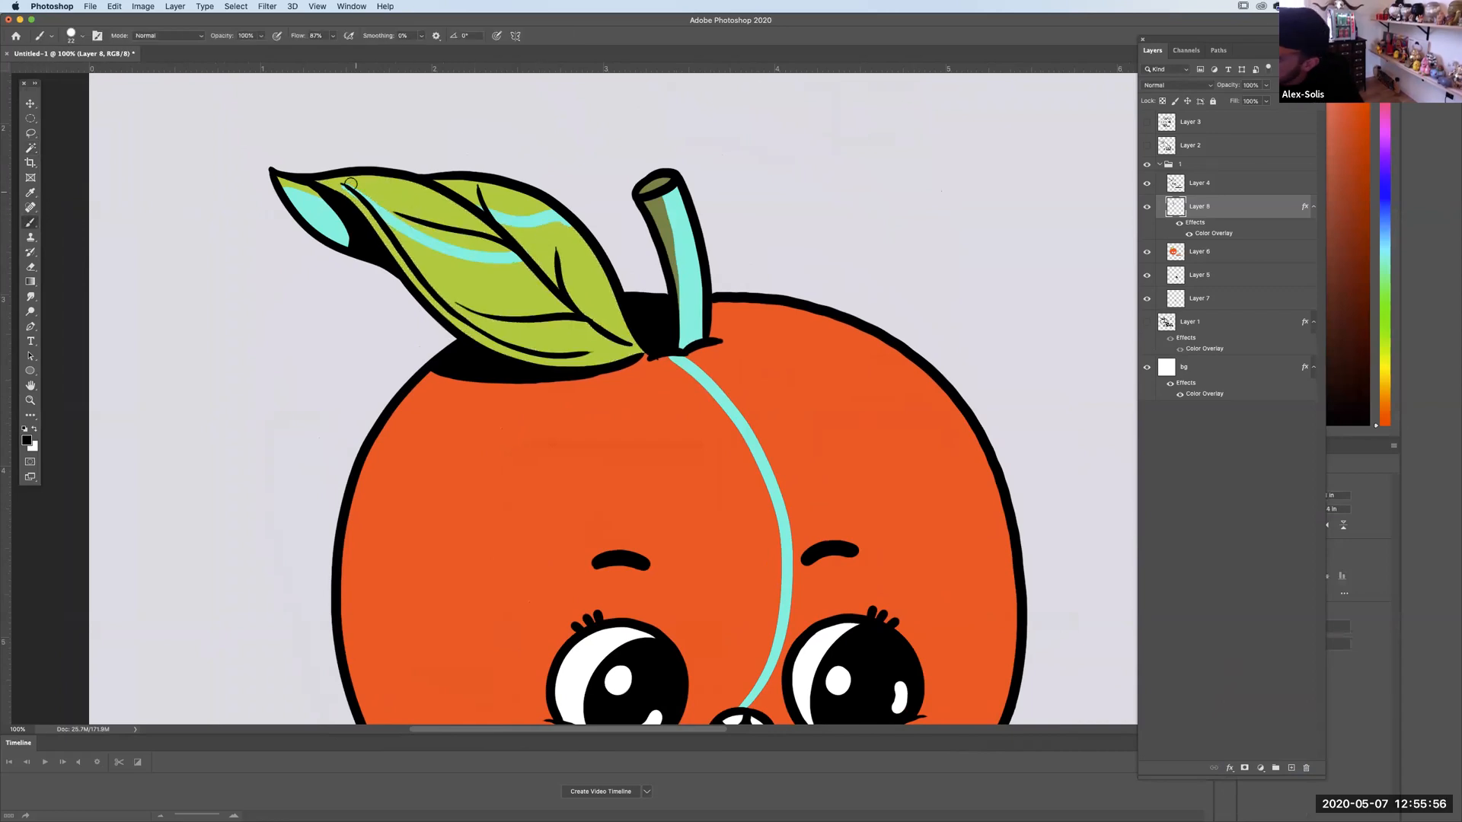
{"action": "key", "text": "w"}
{"action": "left_click", "coordinate": [545, 247]}
{"action": "key", "text": "Delete"}
Fill the fruit's body to the right of the curved crease with shading, and clear the selection.
{"action": "scroll", "coordinate": [609, 396], "scroll_direction": "down", "scroll_amount": 6}
{"action": "scroll", "coordinate": [609, 396], "scroll_direction": "right", "scroll_amount": 3}
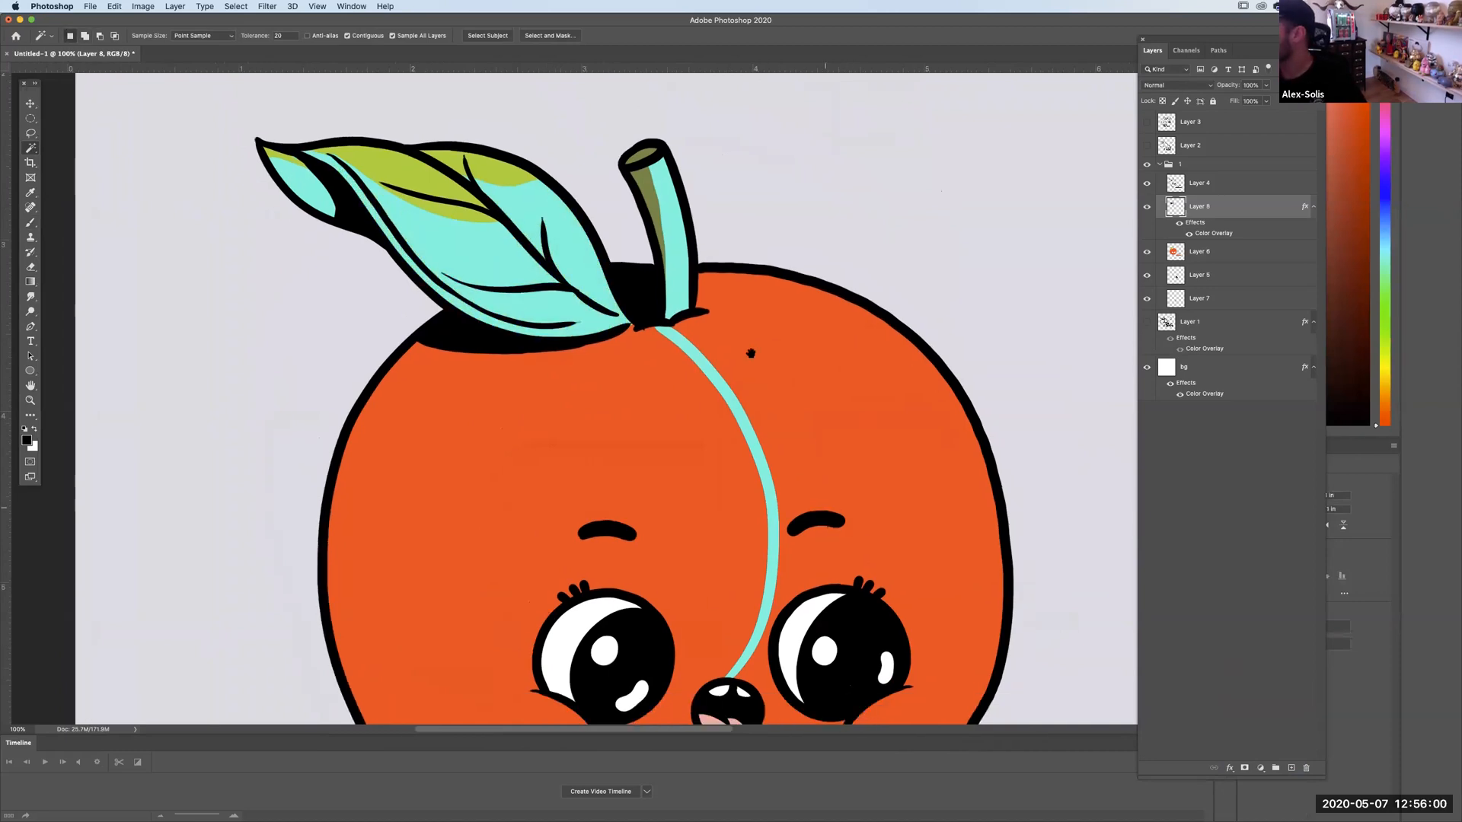
{"action": "left_click", "coordinate": [870, 517]}
{"action": "key", "text": "alt+BackSpace"}
{"action": "key", "text": "super+d"}
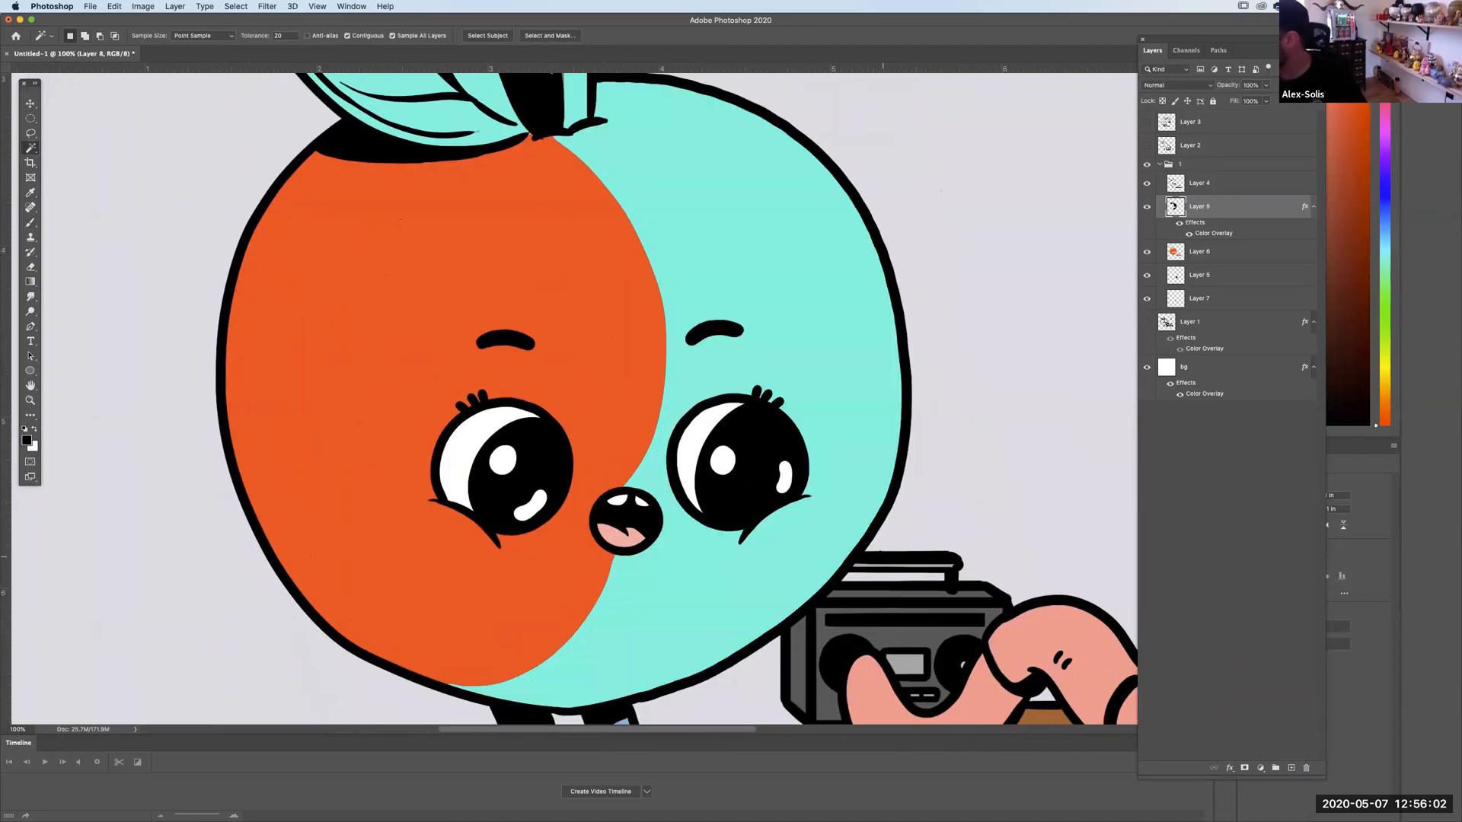
Brush shading onto the fruit's tongue and over the jeans and shoes of both legs.
{"action": "scroll", "coordinate": [870, 518], "scroll_direction": "down", "scroll_amount": 4}
{"action": "left_click", "coordinate": [31, 223]}
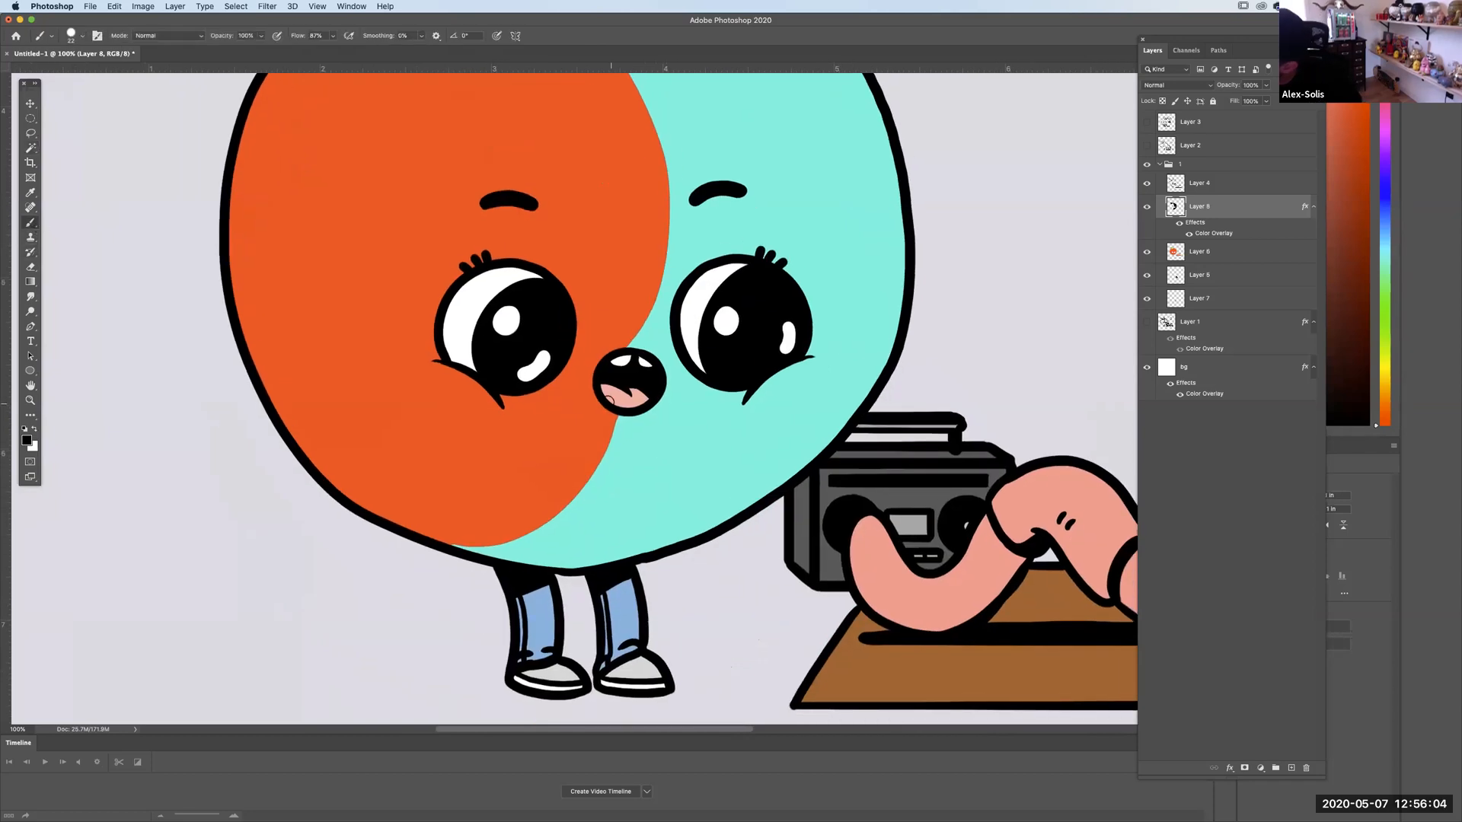
{"action": "left_click_drag", "start_coordinate": [613, 391], "coordinate": [632, 402]}
{"action": "scroll", "coordinate": [525, 420], "scroll_direction": "down", "scroll_amount": 5}
{"action": "mouse_move", "coordinate": [524, 420]}
{"action": "left_mouse_down"}
{"action": "mouse_move", "coordinate": [538, 464]}
{"action": "mouse_move", "coordinate": [540, 452]}
{"action": "left_mouse_up"}
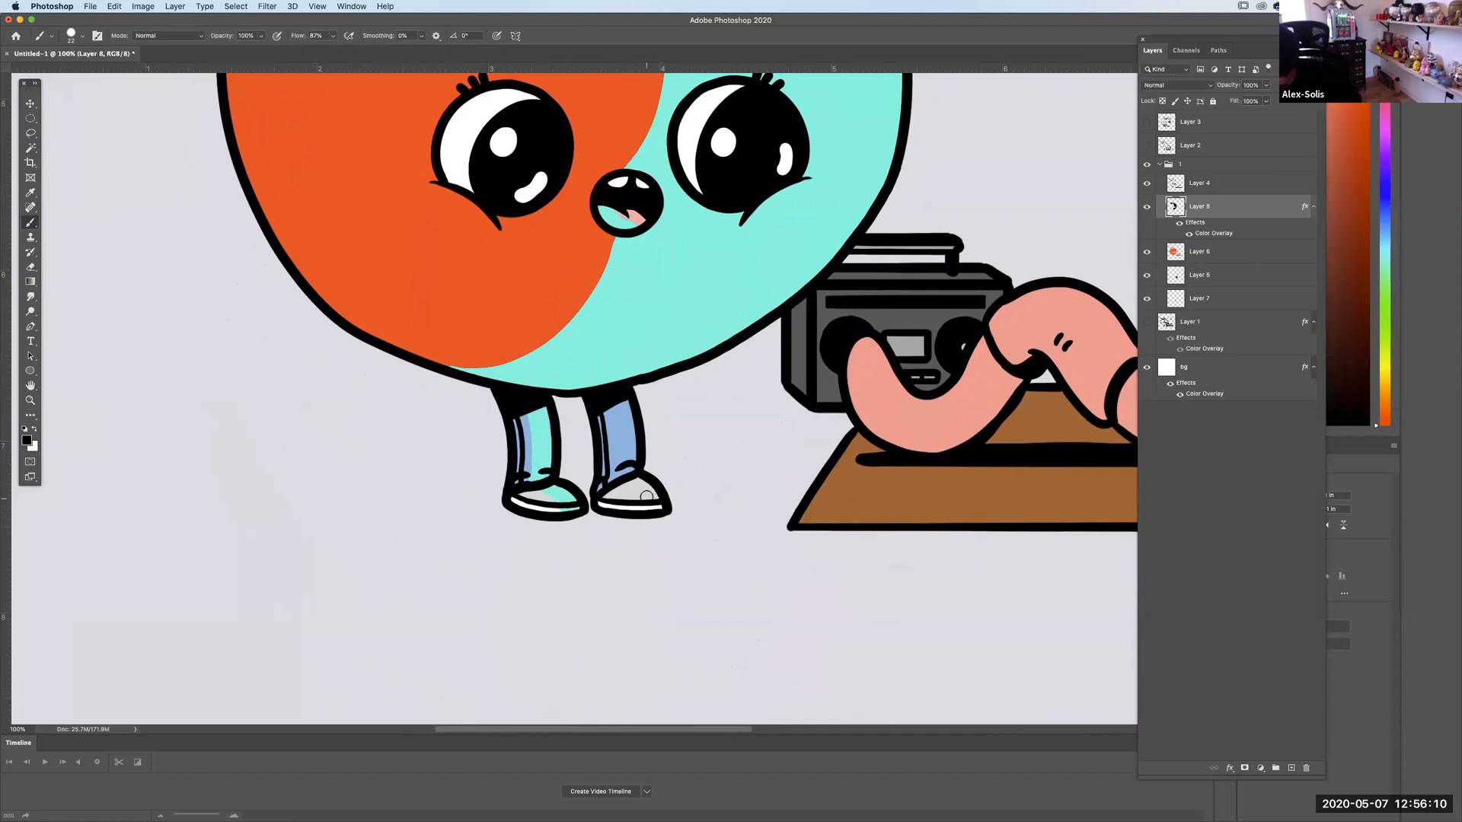
{"action": "mouse_move", "coordinate": [629, 473]}
{"action": "left_mouse_down"}
{"action": "mouse_move", "coordinate": [621, 403]}
{"action": "mouse_move", "coordinate": [628, 427]}
{"action": "left_mouse_up"}
Draw a shadow edge along the full length of the worm's body, and shade the cap and its brim.
{"action": "left_click_drag", "start_coordinate": [785, 433], "coordinate": [418, 385]}
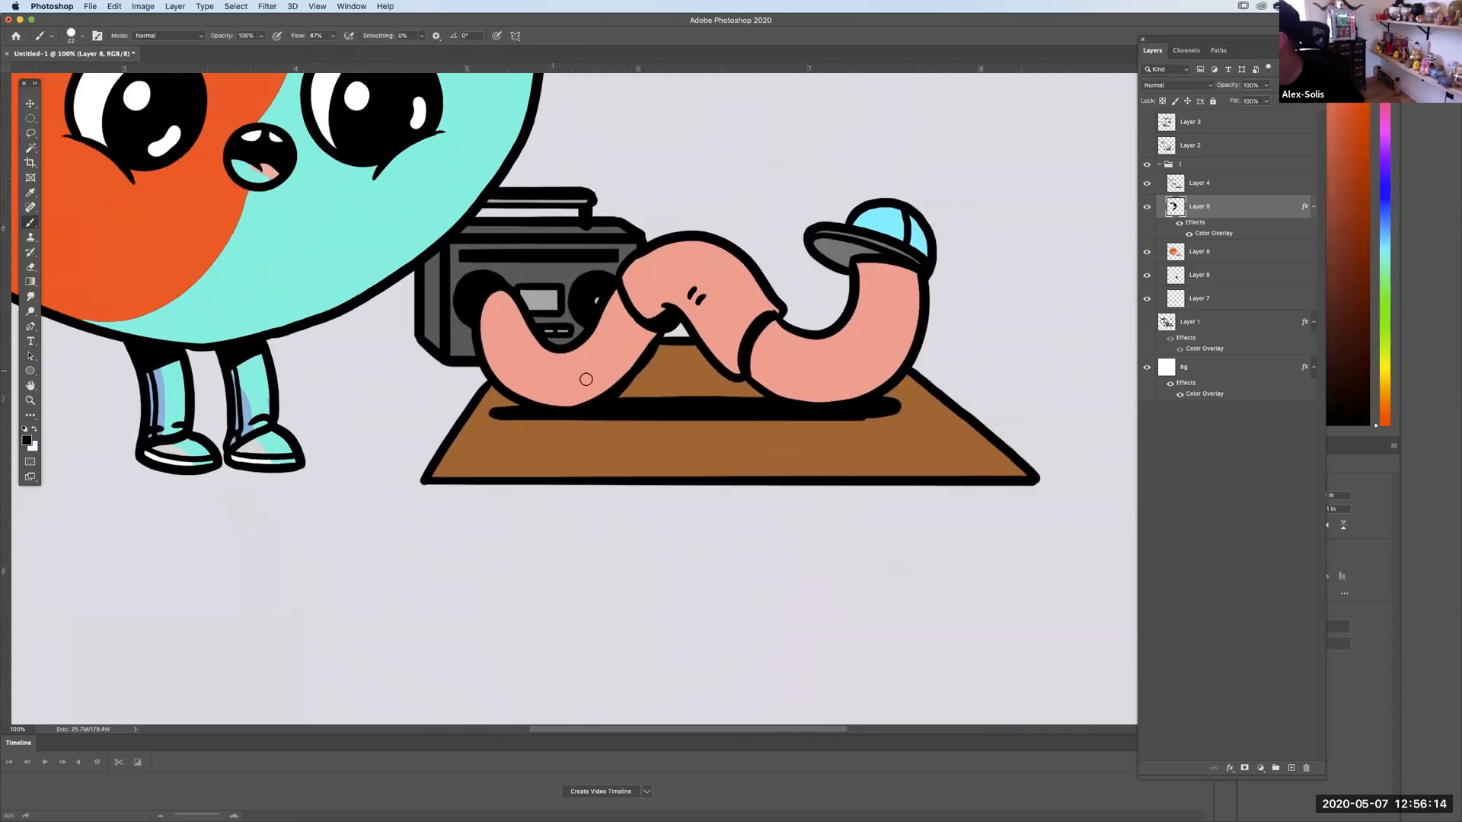
{"action": "left_click_drag", "start_coordinate": [483, 343], "coordinate": [545, 377]}
{"action": "key", "text": "super+z"}
{"action": "mouse_move", "coordinate": [486, 311]}
{"action": "left_mouse_down"}
{"action": "mouse_move", "coordinate": [513, 359]}
{"action": "mouse_move", "coordinate": [581, 365]}
{"action": "mouse_move", "coordinate": [624, 310]}
{"action": "mouse_move", "coordinate": [680, 284]}
{"action": "mouse_move", "coordinate": [791, 355]}
{"action": "mouse_move", "coordinate": [873, 267]}
{"action": "mouse_move", "coordinate": [845, 255]}
{"action": "left_mouse_up"}
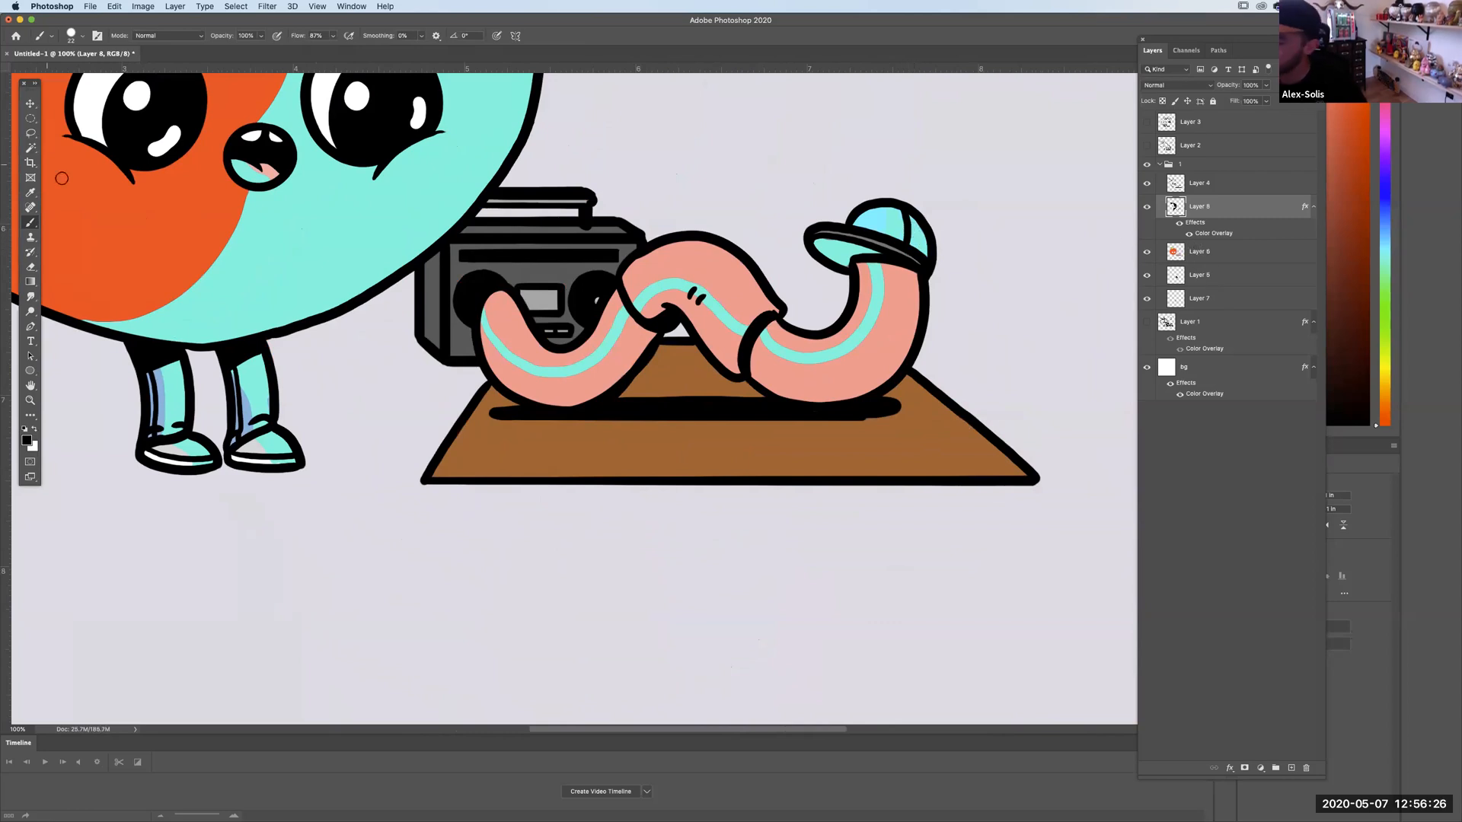
Fill the worm's body sections below the drawn shadow edge with shading, and clear the selection.
{"action": "key", "text": "w"}
{"action": "left_click", "coordinate": [888, 352]}
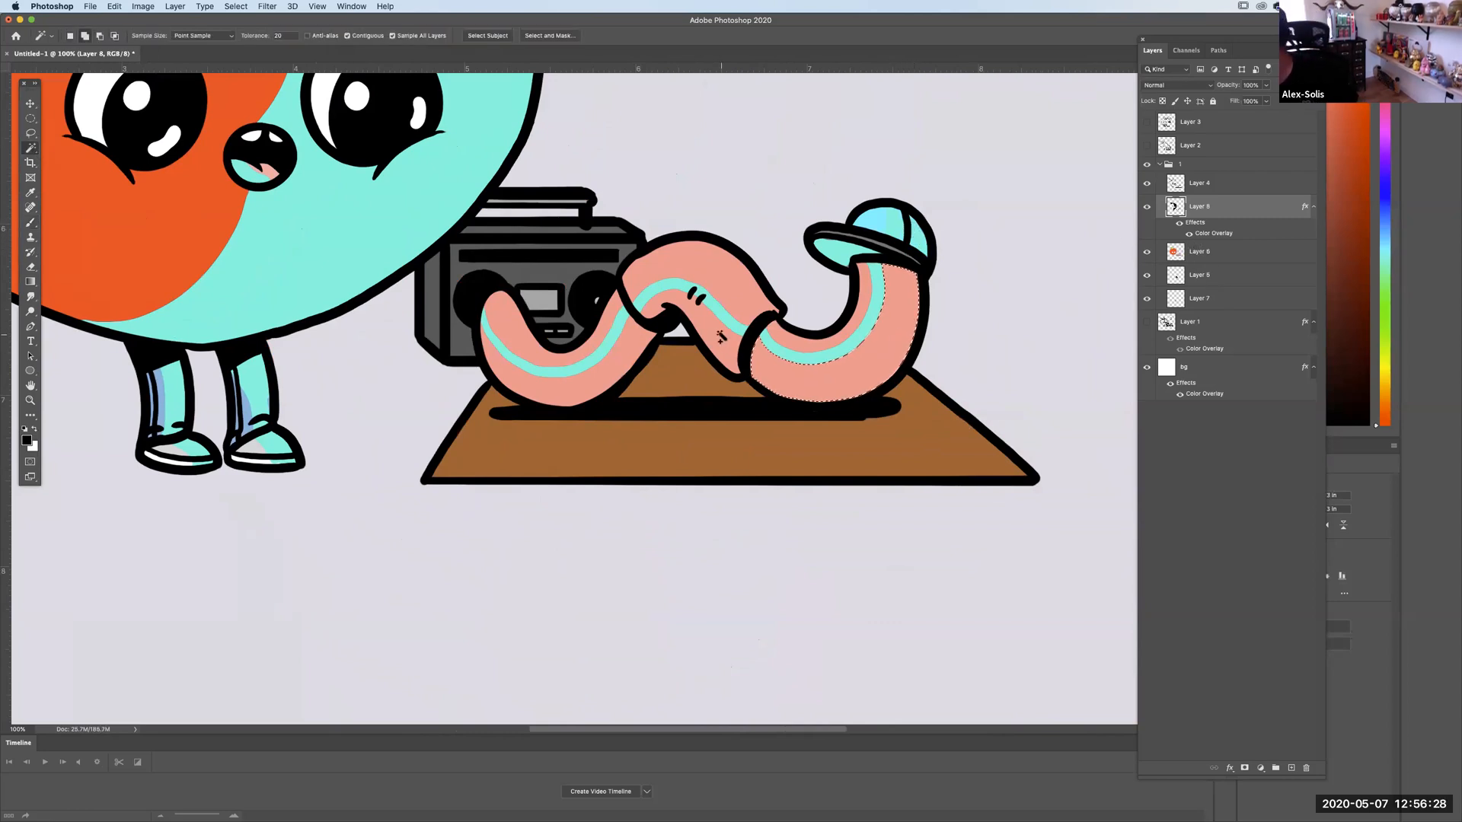
{"action": "left_click", "coordinate": [624, 347], "text": "shift"}
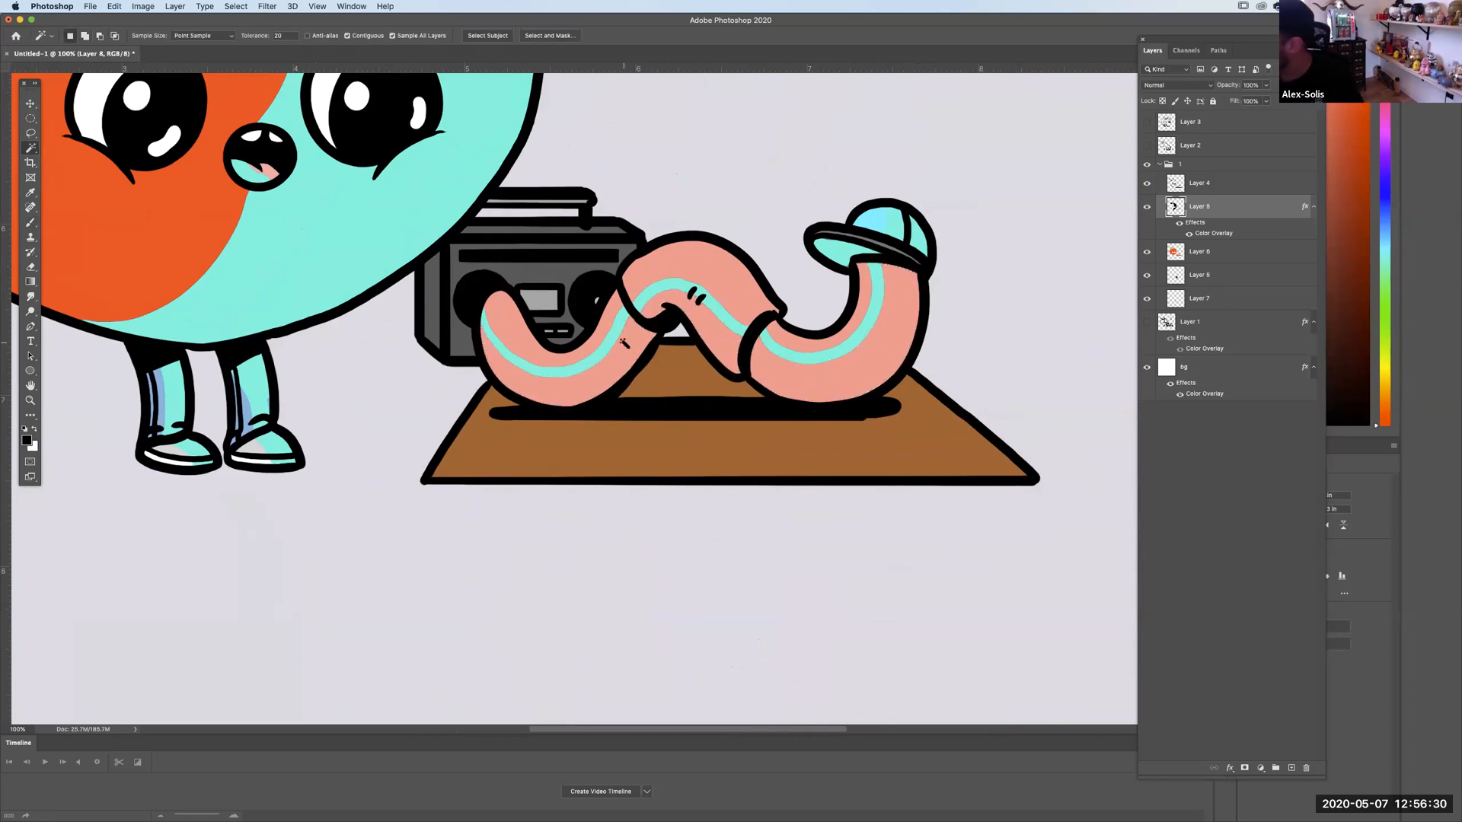
{"action": "key", "text": "alt+BackSpace"}
{"action": "key", "text": "super+d"}
Paint an elongated shadow on the brown mat around the black strip beneath the worm.
{"action": "left_click", "coordinate": [30, 222]}
{"action": "scroll", "coordinate": [622, 319], "scroll_direction": "down", "scroll_amount": 4}
{"action": "scroll", "coordinate": [623, 318], "scroll_direction": "right", "scroll_amount": 4}
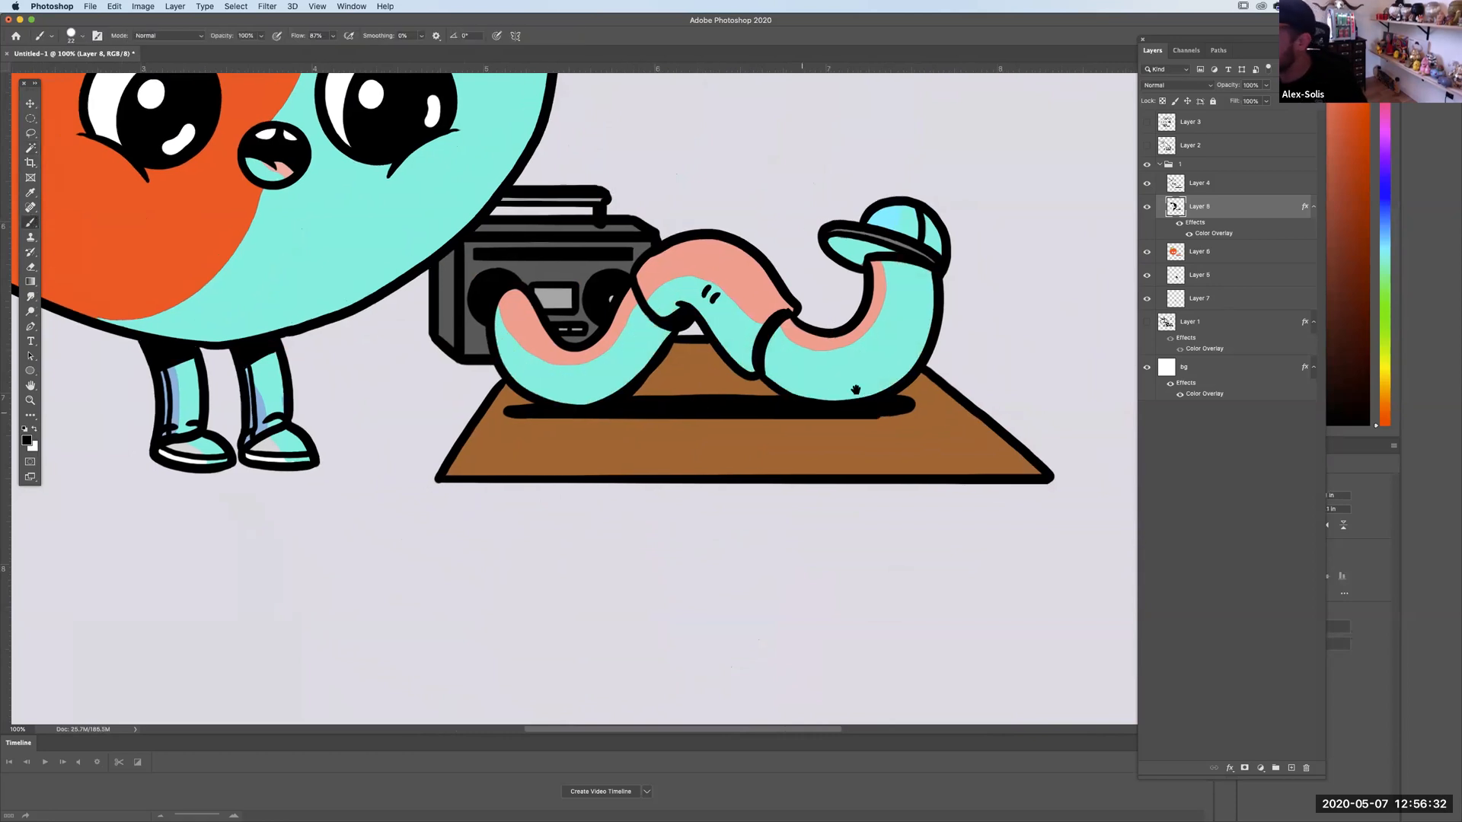
{"action": "left_click_drag", "start_coordinate": [623, 318], "coordinate": [626, 320]}
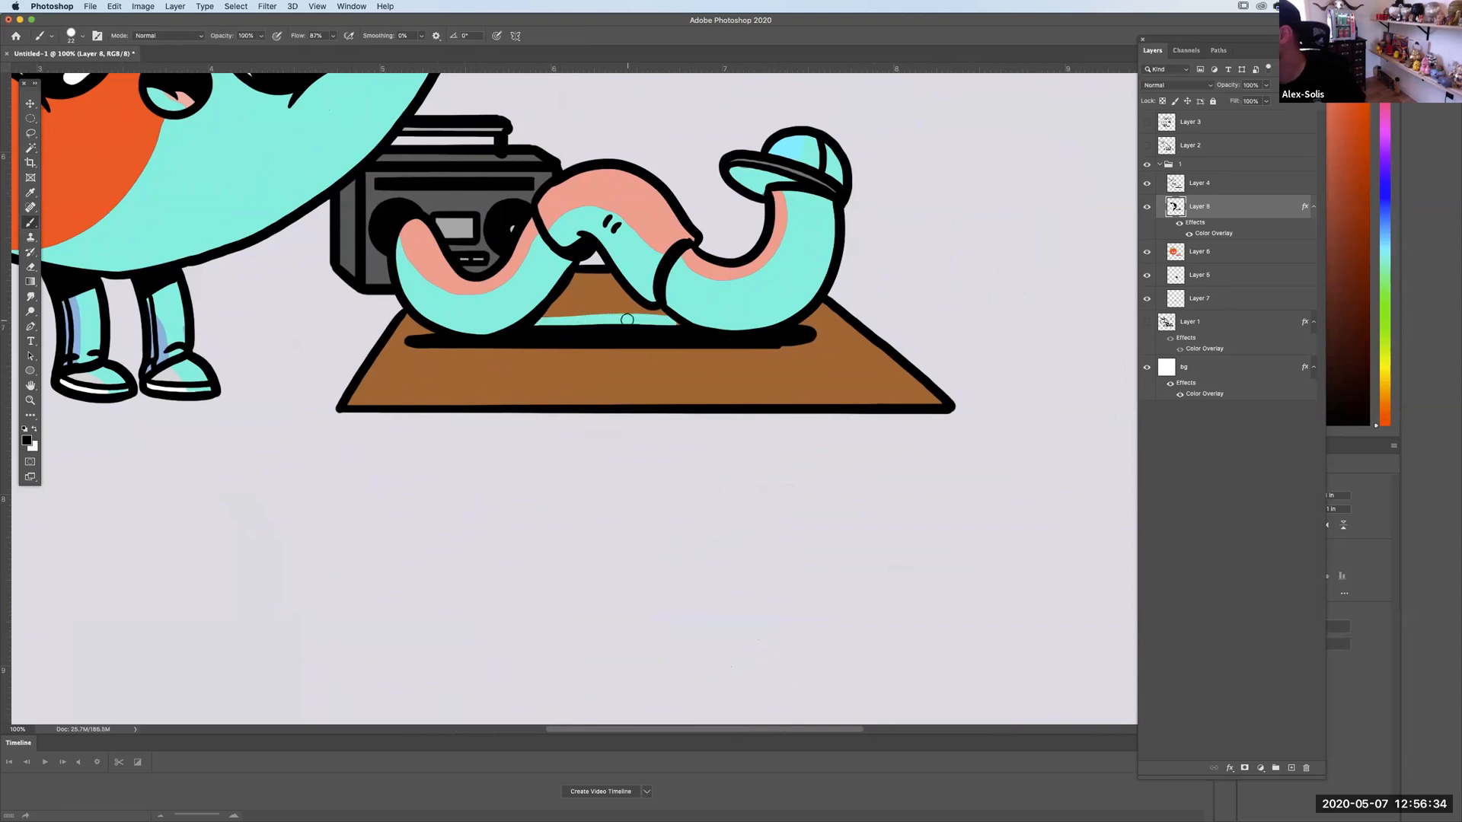
{"action": "mouse_move", "coordinate": [429, 332]}
{"action": "left_mouse_down"}
{"action": "mouse_move", "coordinate": [424, 351]}
{"action": "mouse_move", "coordinate": [773, 356]}
{"action": "left_mouse_up"}
{"action": "key", "text": "super+z"}
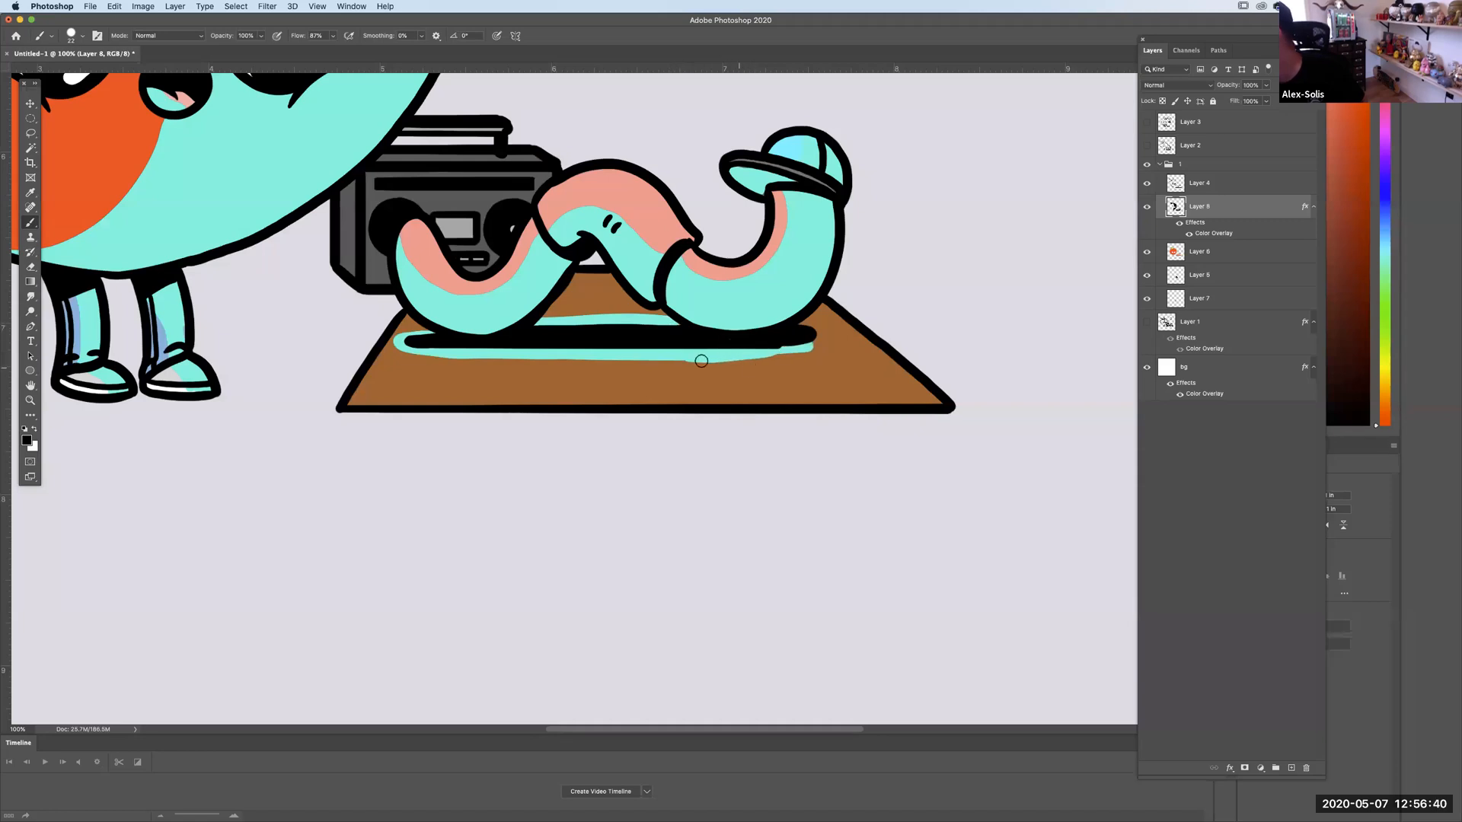
{"action": "mouse_move", "coordinate": [602, 353]}
{"action": "left_mouse_down"}
{"action": "mouse_move", "coordinate": [814, 345]}
{"action": "mouse_move", "coordinate": [764, 357]}
{"action": "mouse_move", "coordinate": [672, 359]}
{"action": "mouse_move", "coordinate": [819, 332]}
{"action": "mouse_move", "coordinate": [764, 352]}
{"action": "left_mouse_up"}
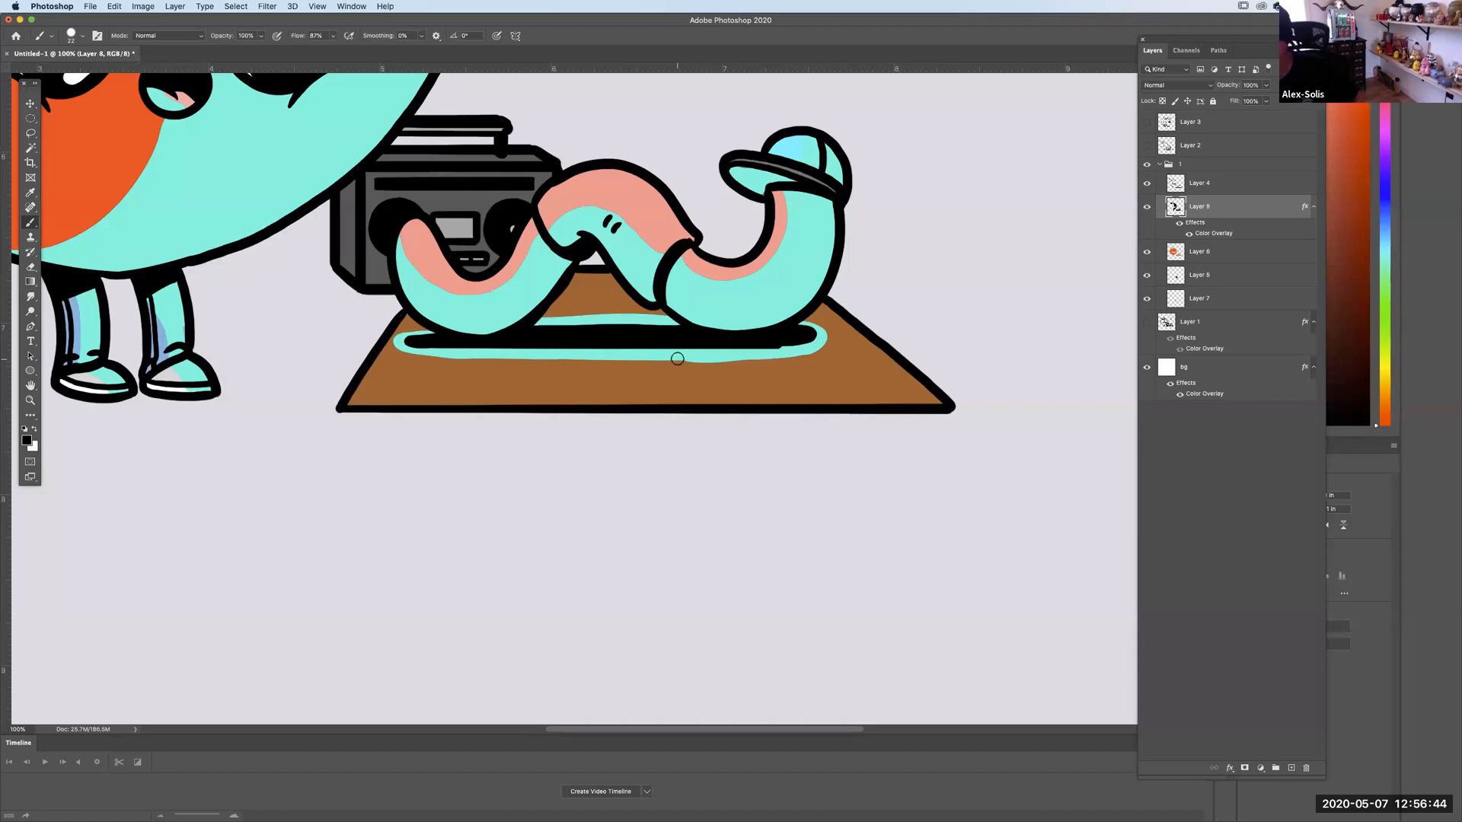
{"action": "mouse_move", "coordinate": [408, 336]}
{"action": "left_mouse_down"}
{"action": "mouse_move", "coordinate": [505, 355]}
{"action": "mouse_move", "coordinate": [794, 351]}
{"action": "left_mouse_up"}
Paint a ground shadow from beneath the fruit's shoes to the mat and along the mat's front edge to its right corner.
{"action": "scroll", "coordinate": [272, 341], "scroll_direction": "left", "scroll_amount": 3}
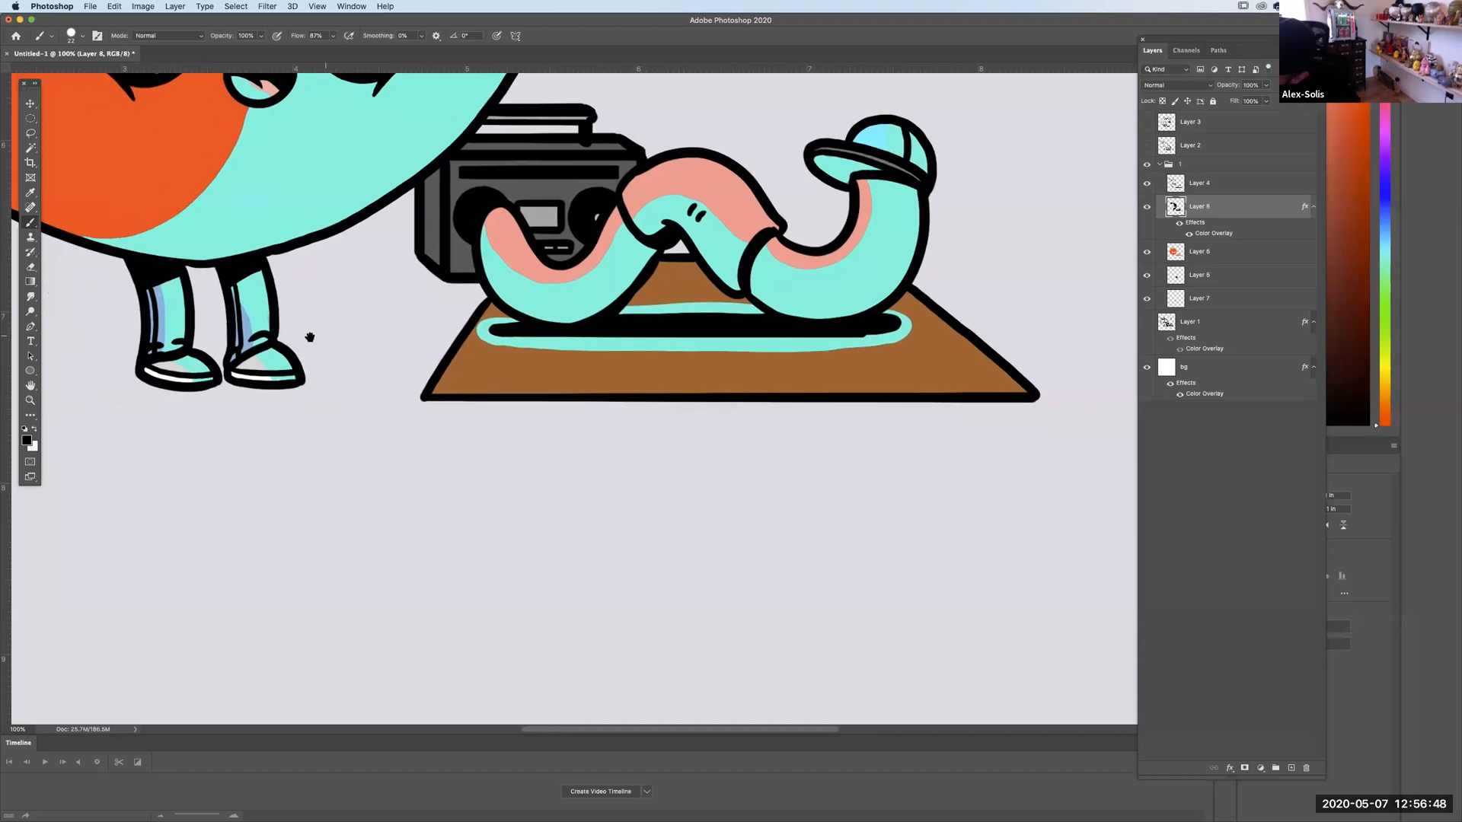
{"action": "left_click_drag", "start_coordinate": [119, 379], "coordinate": [424, 401]}
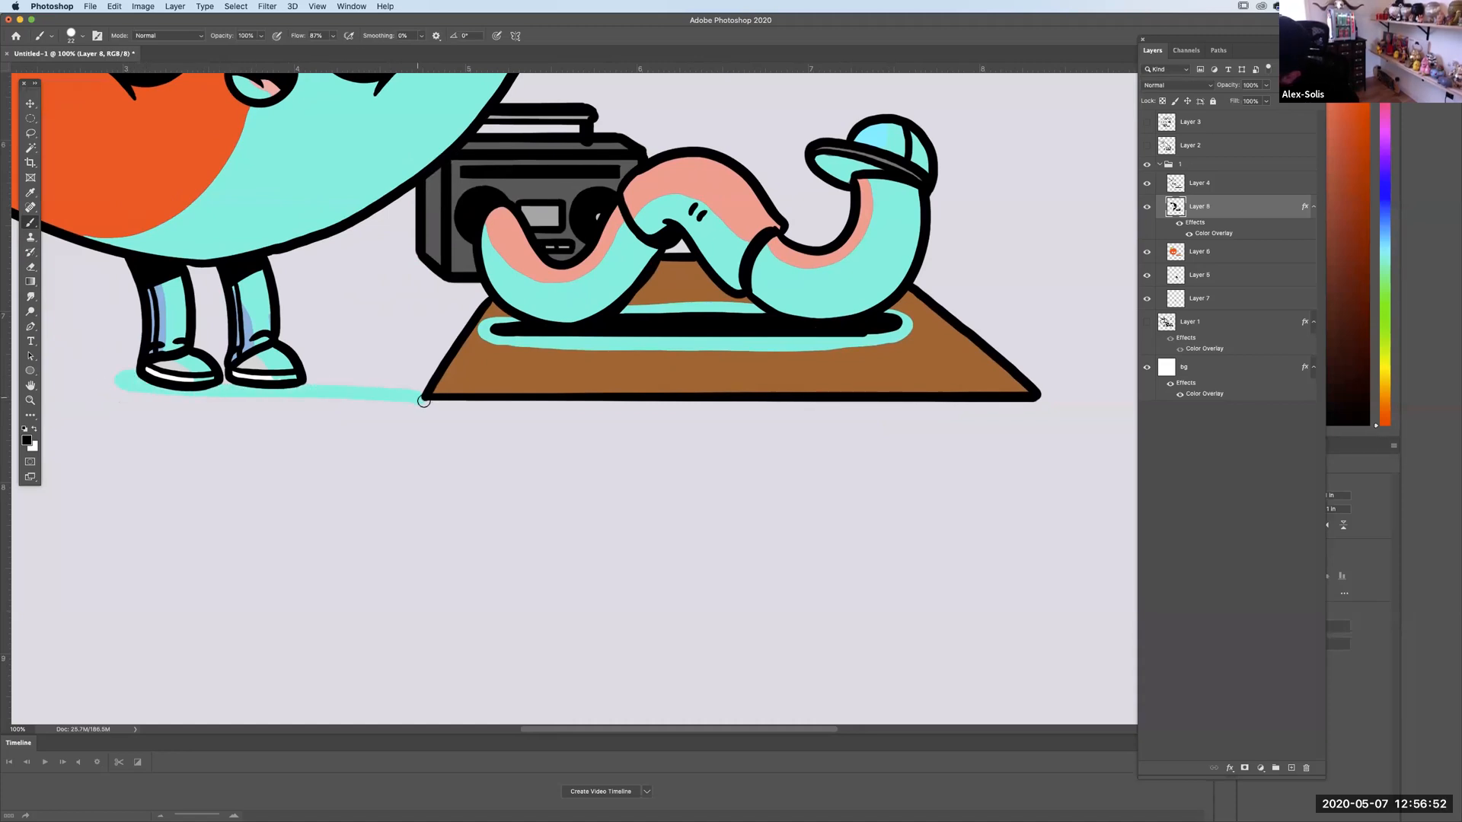
{"action": "left_click_drag", "start_coordinate": [740, 406], "coordinate": [856, 406]}
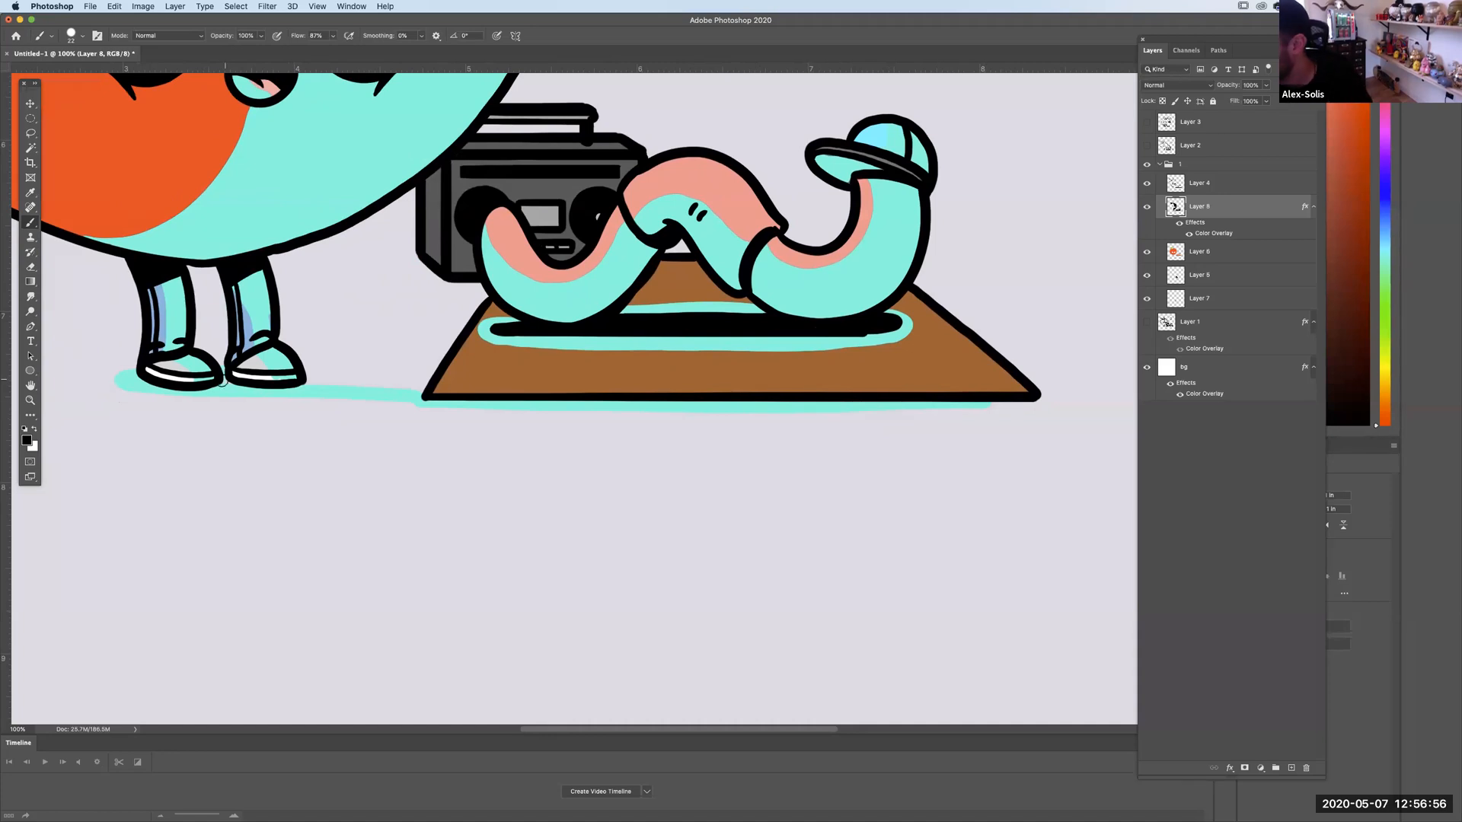
{"action": "scroll", "coordinate": [540, 392], "scroll_direction": "left", "scroll_amount": 5}
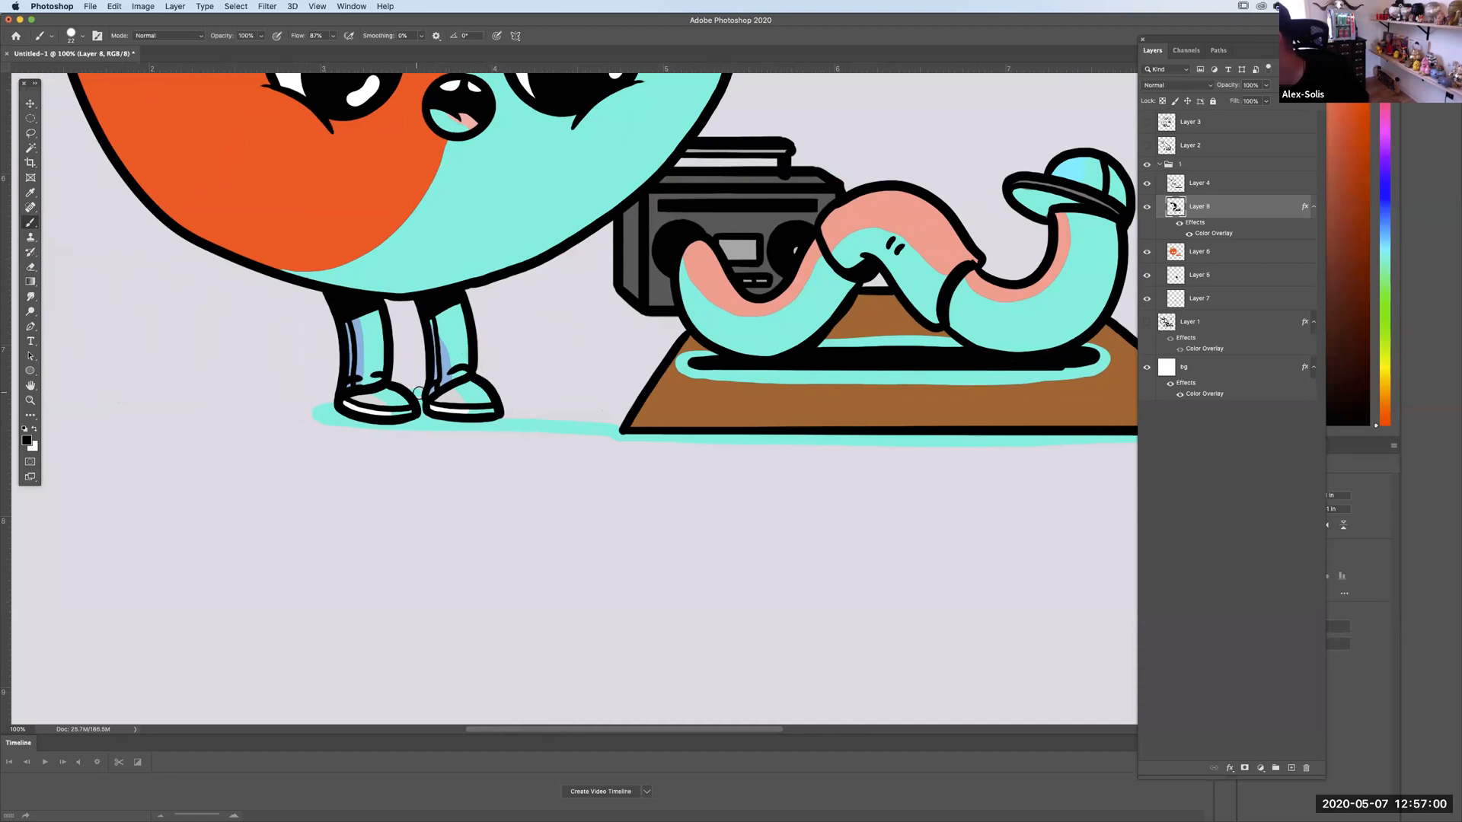
{"action": "left_click_drag", "start_coordinate": [488, 379], "coordinate": [644, 367]}
{"action": "mouse_move", "coordinate": [544, 392]}
{"action": "left_mouse_down"}
{"action": "mouse_move", "coordinate": [501, 392]}
{"action": "mouse_move", "coordinate": [513, 404]}
{"action": "mouse_move", "coordinate": [589, 397]}
{"action": "mouse_move", "coordinate": [571, 422]}
{"action": "mouse_move", "coordinate": [610, 420]}
{"action": "left_mouse_up"}
{"action": "scroll", "coordinate": [533, 366], "scroll_direction": "right", "scroll_amount": 5}
{"action": "scroll", "coordinate": [409, 272], "scroll_direction": "down", "scroll_amount": 1}
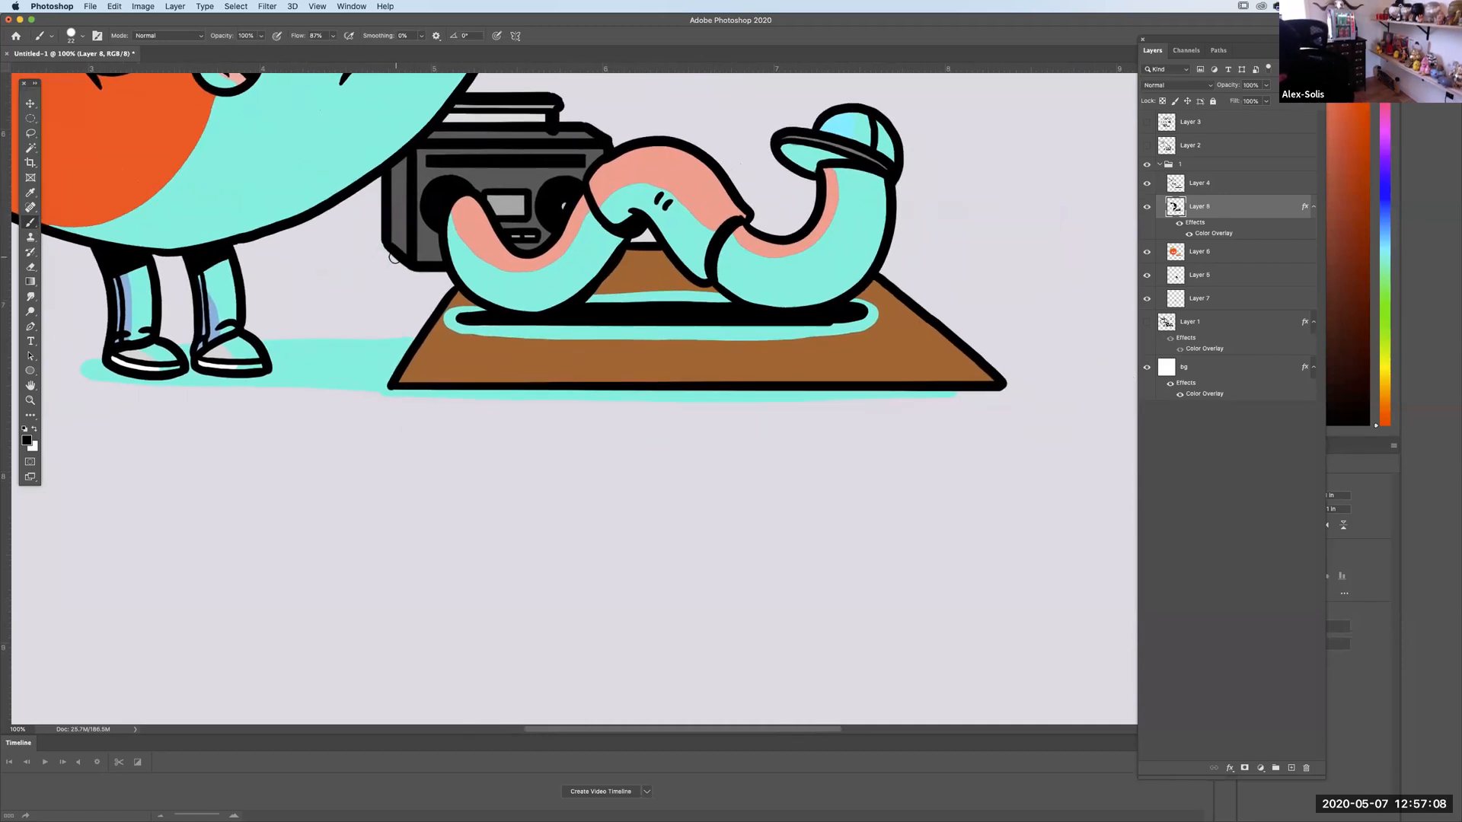
{"action": "mouse_move", "coordinate": [1204, 249]}
{"action": "left_mouse_down"}
{"action": "mouse_move", "coordinate": [1208, 285]}
{"action": "mouse_move", "coordinate": [1218, 240]}
{"action": "left_mouse_up"}
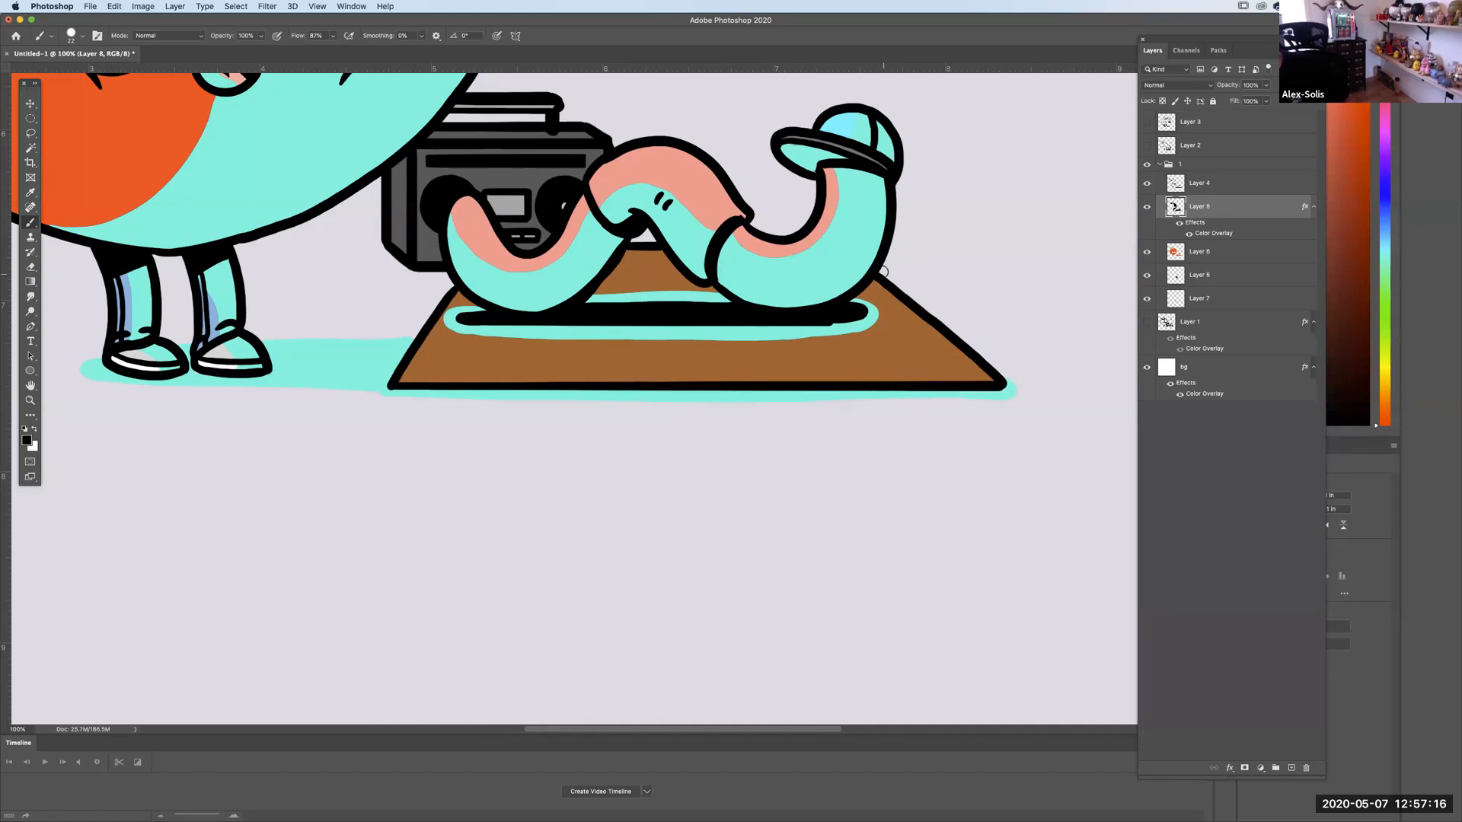
Change the shading layer's Color Overlay to dark brown #240000 and set the layer opacity to 30%.
{"action": "key", "text": "super+minus"}
{"action": "left_click_drag", "start_coordinate": [699, 306], "coordinate": [885, 576]}
{"action": "key", "text": "super+minus"}
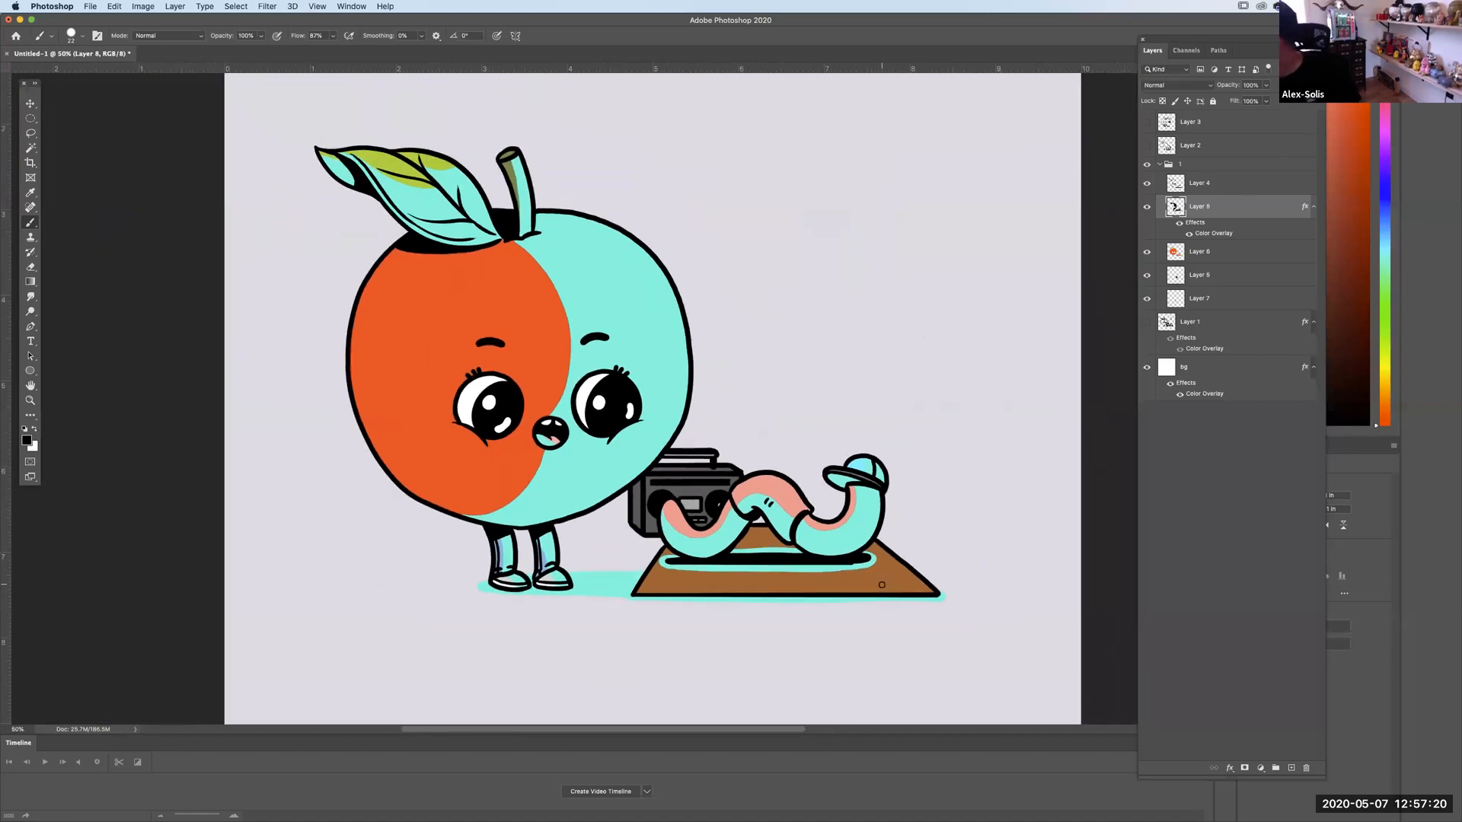
{"action": "double_click", "coordinate": [1213, 234]}
{"action": "left_click", "coordinate": [788, 499]}
{"action": "left_click_drag", "start_coordinate": [909, 503], "coordinate": [909, 429]}
{"action": "left_click_drag", "start_coordinate": [880, 516], "coordinate": [885, 552]}
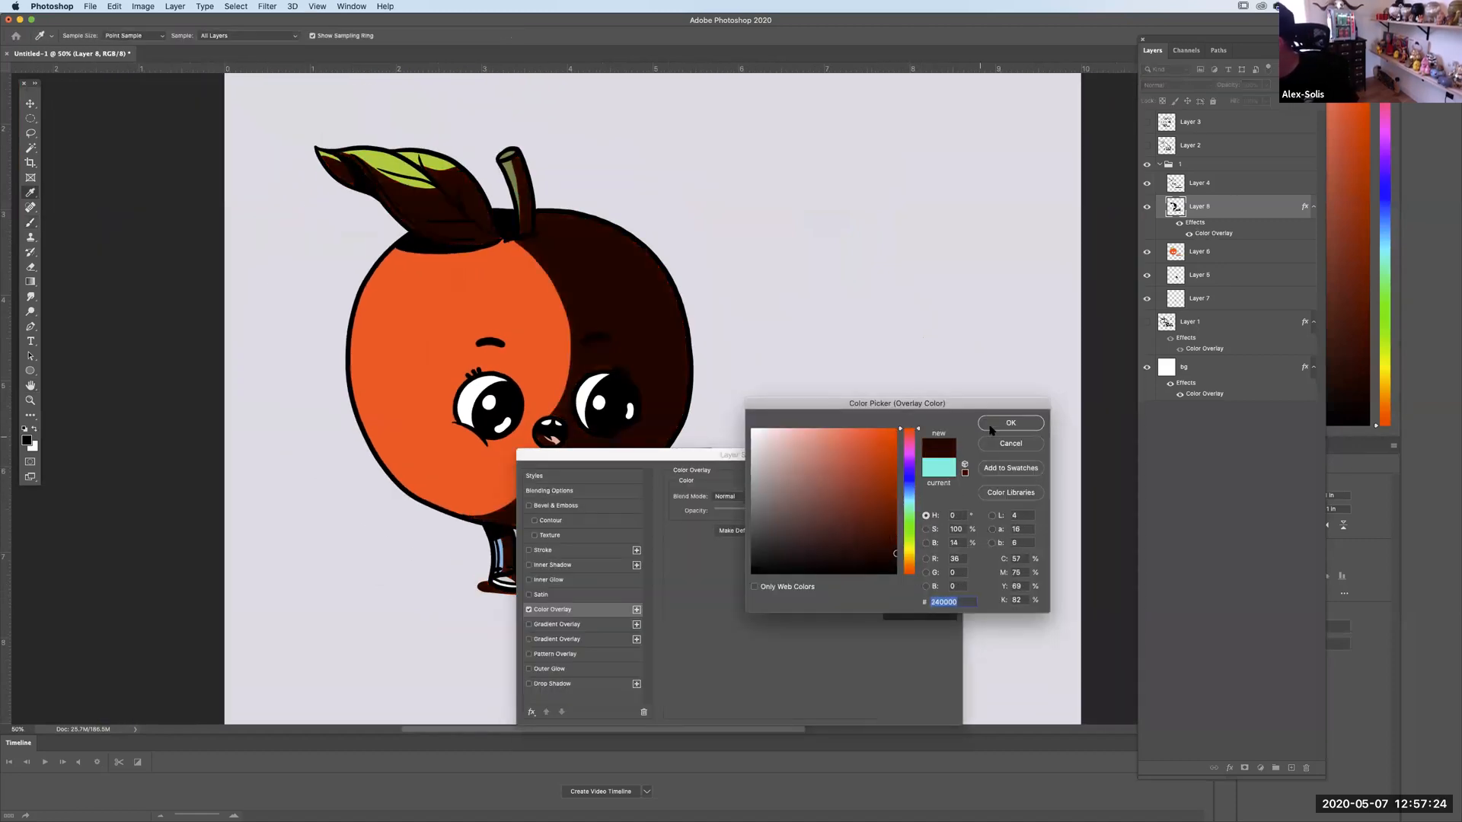
{"action": "left_click", "coordinate": [994, 426]}
{"action": "left_click", "coordinate": [919, 477]}
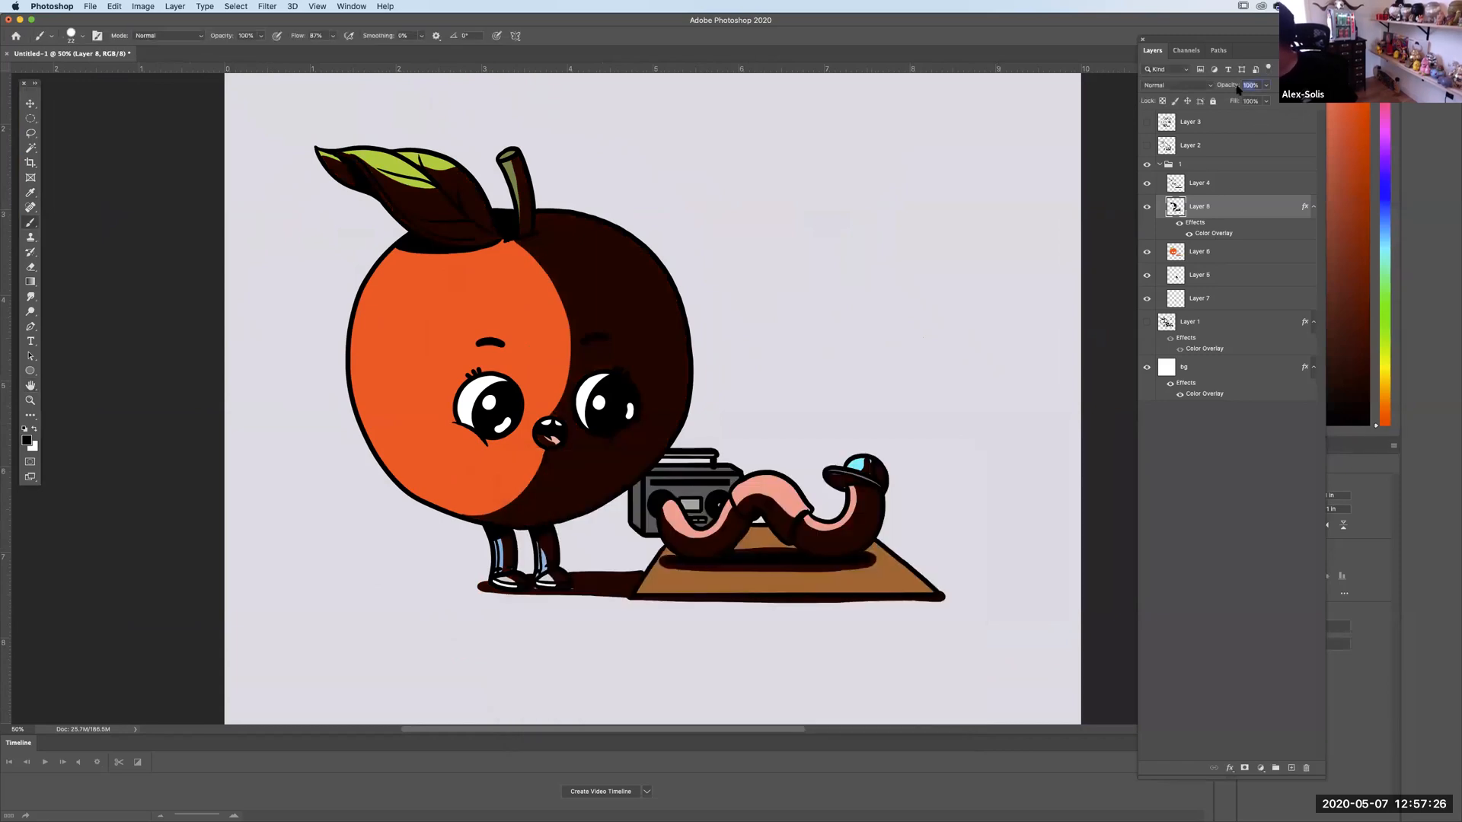
{"action": "type", "text": "30"}
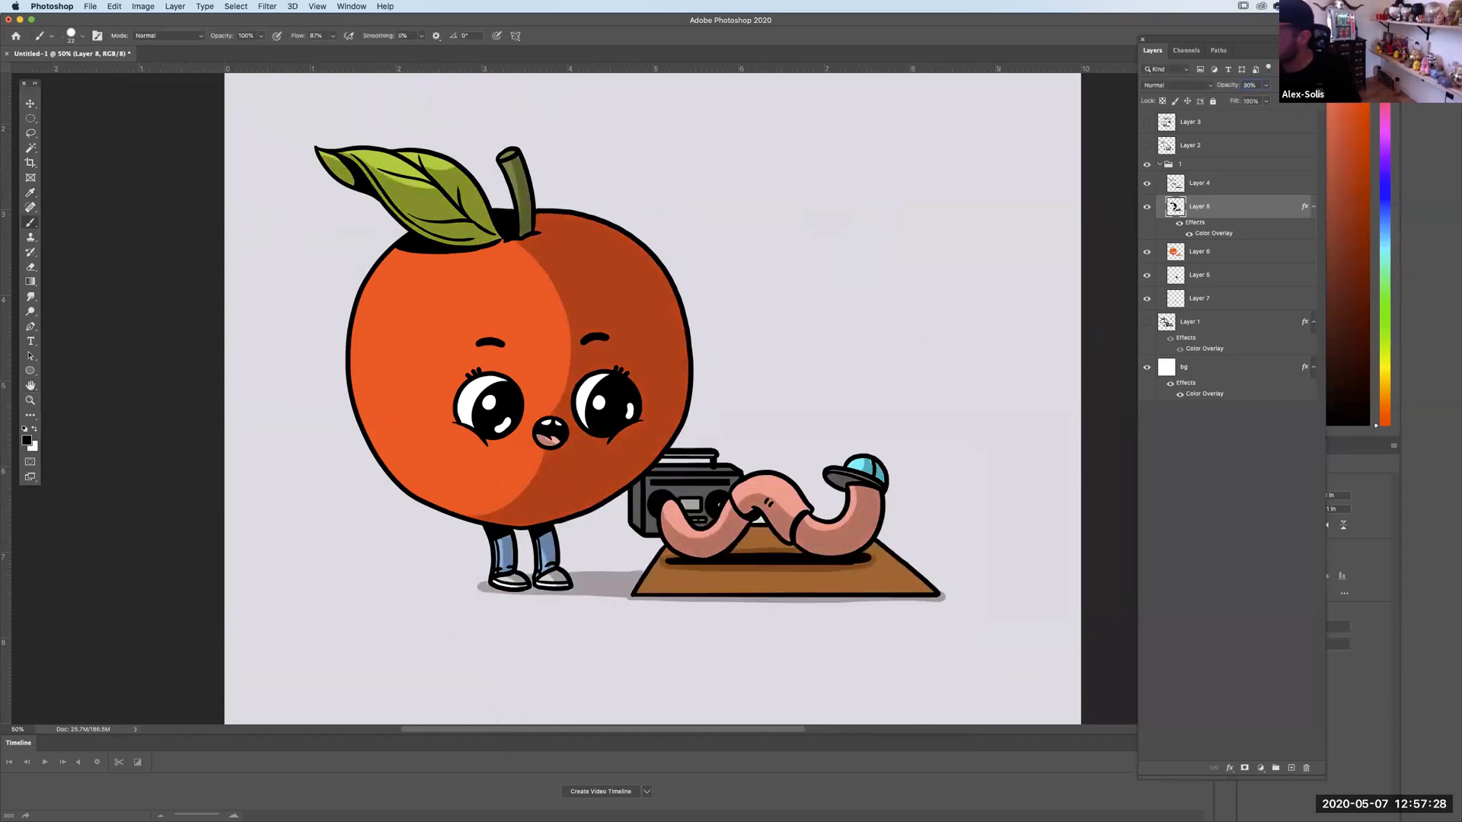
Add a new layer above the shading layer, set its blend mode to Overlay, and make white the foreground colour.
{"action": "key", "text": "super+0"}
{"action": "key", "text": "super+plus"}
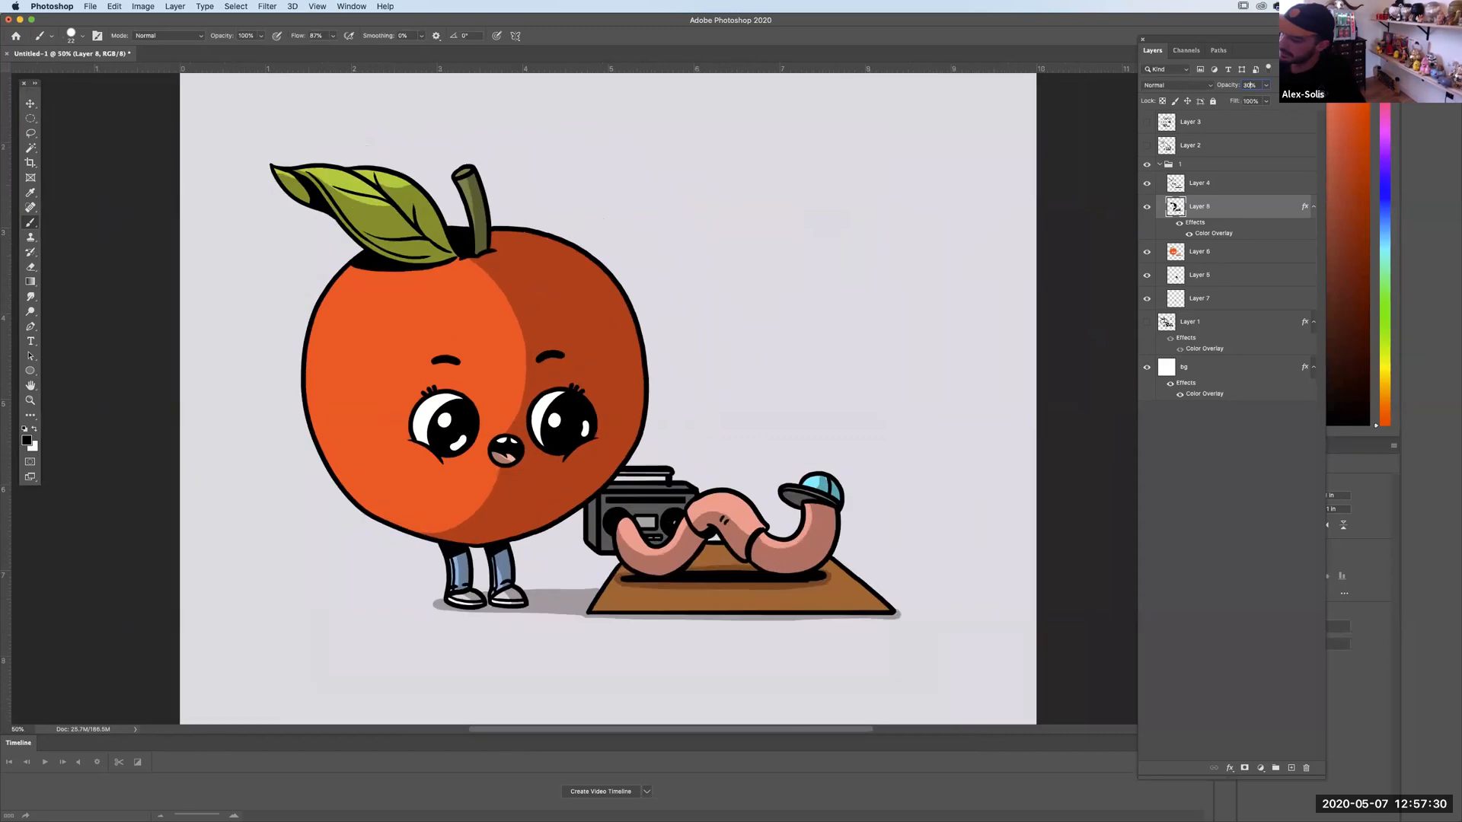
{"action": "left_click", "coordinate": [1291, 767]}
{"action": "left_click", "coordinate": [1177, 84]}
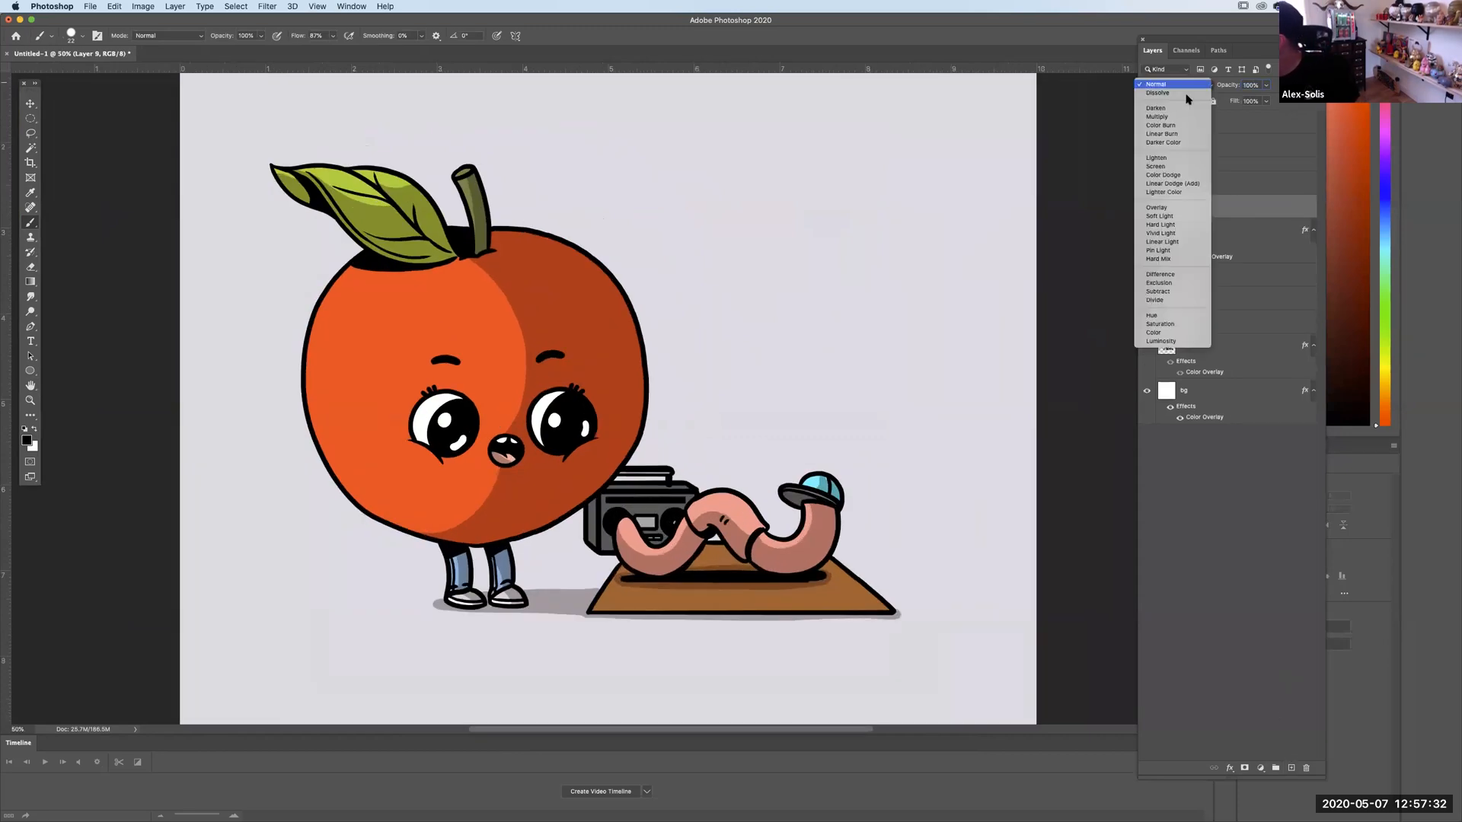
{"action": "left_click", "coordinate": [1161, 207]}
{"action": "left_click", "coordinate": [35, 430]}
Paint white highlights along the fruit's upper-left edge and on the leaf and stem.
{"action": "scroll", "coordinate": [813, 386], "scroll_direction": "up", "scroll_amount": 5}
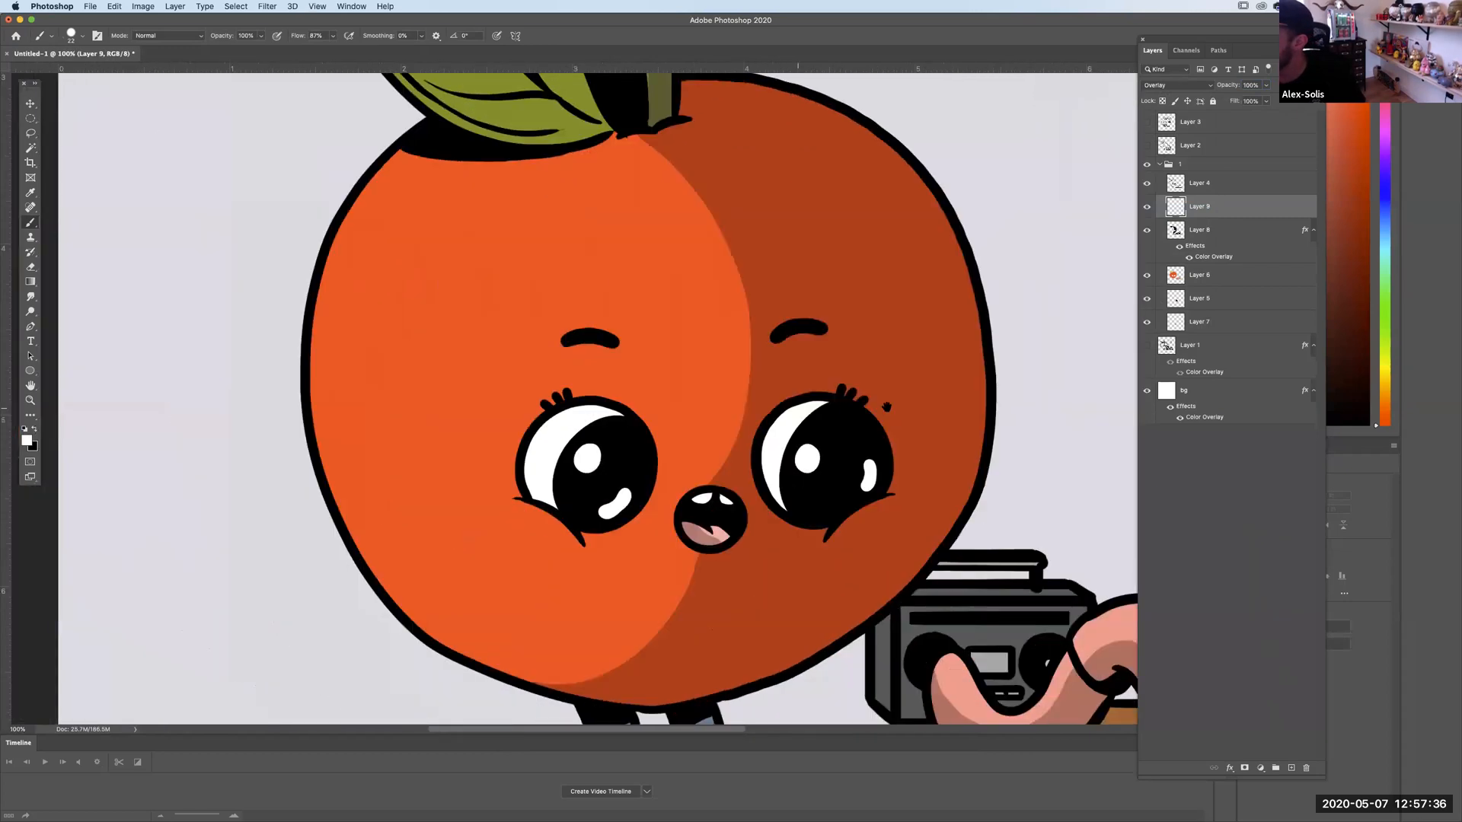
{"action": "key", "text": "super+z"}
{"action": "mouse_move", "coordinate": [466, 169]}
{"action": "left_mouse_down"}
{"action": "mouse_move", "coordinate": [400, 327]}
{"action": "mouse_move", "coordinate": [431, 217]}
{"action": "mouse_move", "coordinate": [466, 171]}
{"action": "left_mouse_up"}
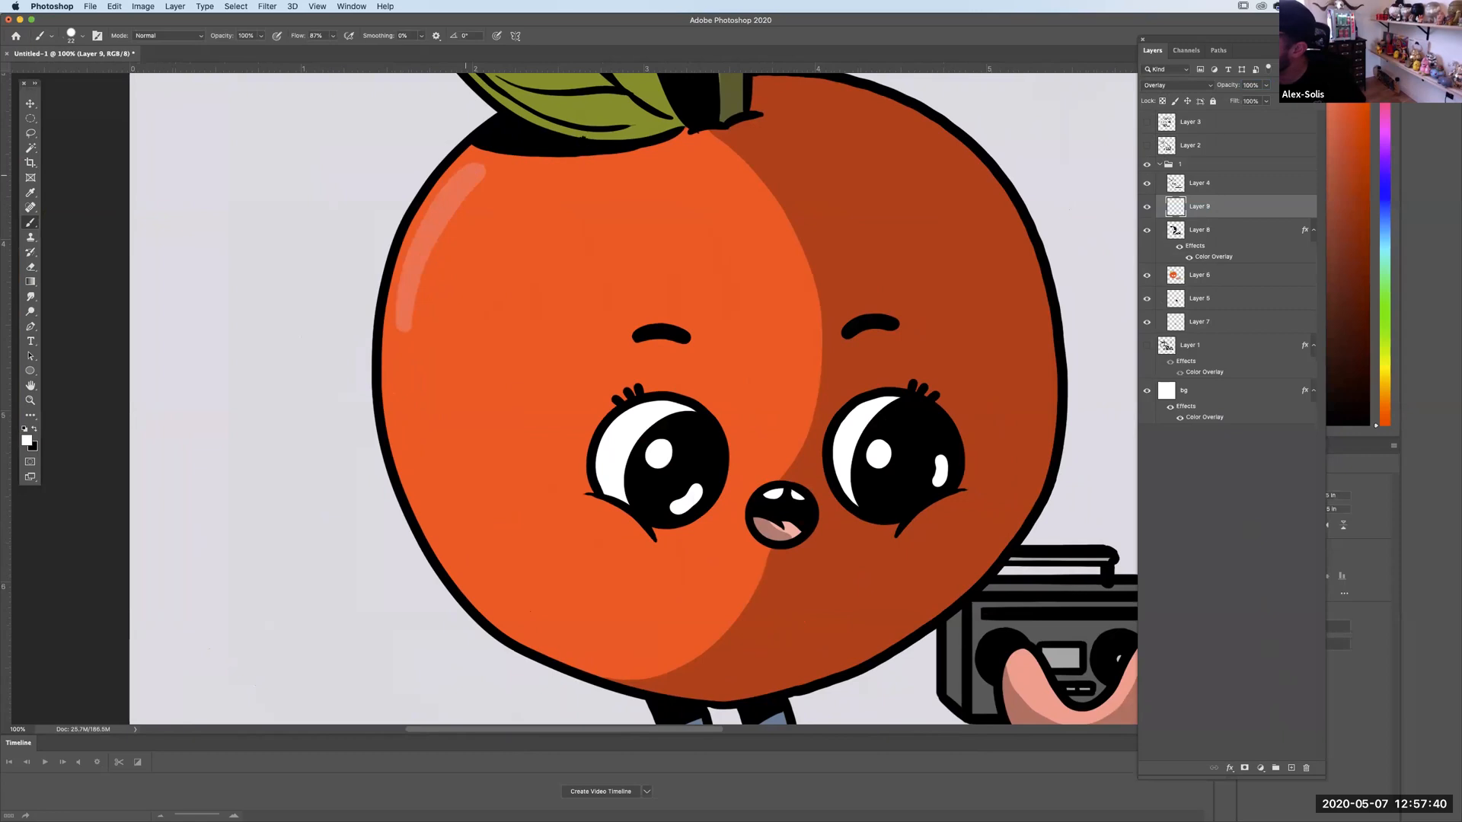
{"action": "scroll", "coordinate": [466, 171], "scroll_direction": "up", "scroll_amount": 6}
{"action": "mouse_move", "coordinate": [365, 181]}
{"action": "left_mouse_down"}
{"action": "mouse_move", "coordinate": [465, 207]}
{"action": "mouse_move", "coordinate": [537, 200]}
{"action": "left_mouse_up"}
{"action": "left_click_drag", "start_coordinate": [646, 188], "coordinate": [788, 196]}
{"action": "scroll", "coordinate": [819, 435], "scroll_direction": "down", "scroll_amount": 3}
{"action": "scroll", "coordinate": [880, 465], "scroll_direction": "down", "scroll_amount": 10}
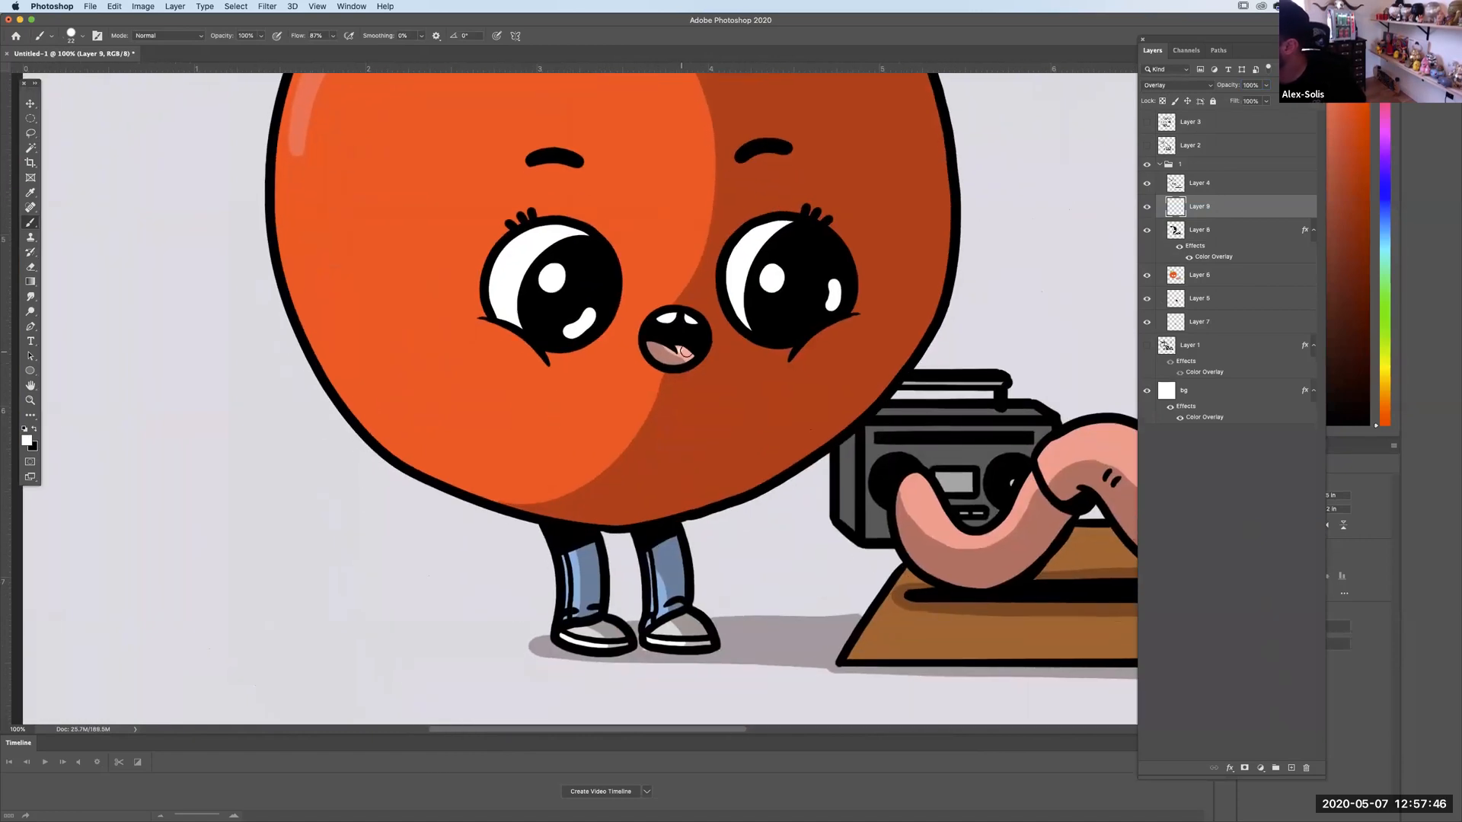
Paint white highlights along the upper edges of the worm's raised end, middle hump and rear curve.
{"action": "scroll", "coordinate": [626, 441], "scroll_direction": "right", "scroll_amount": 5}
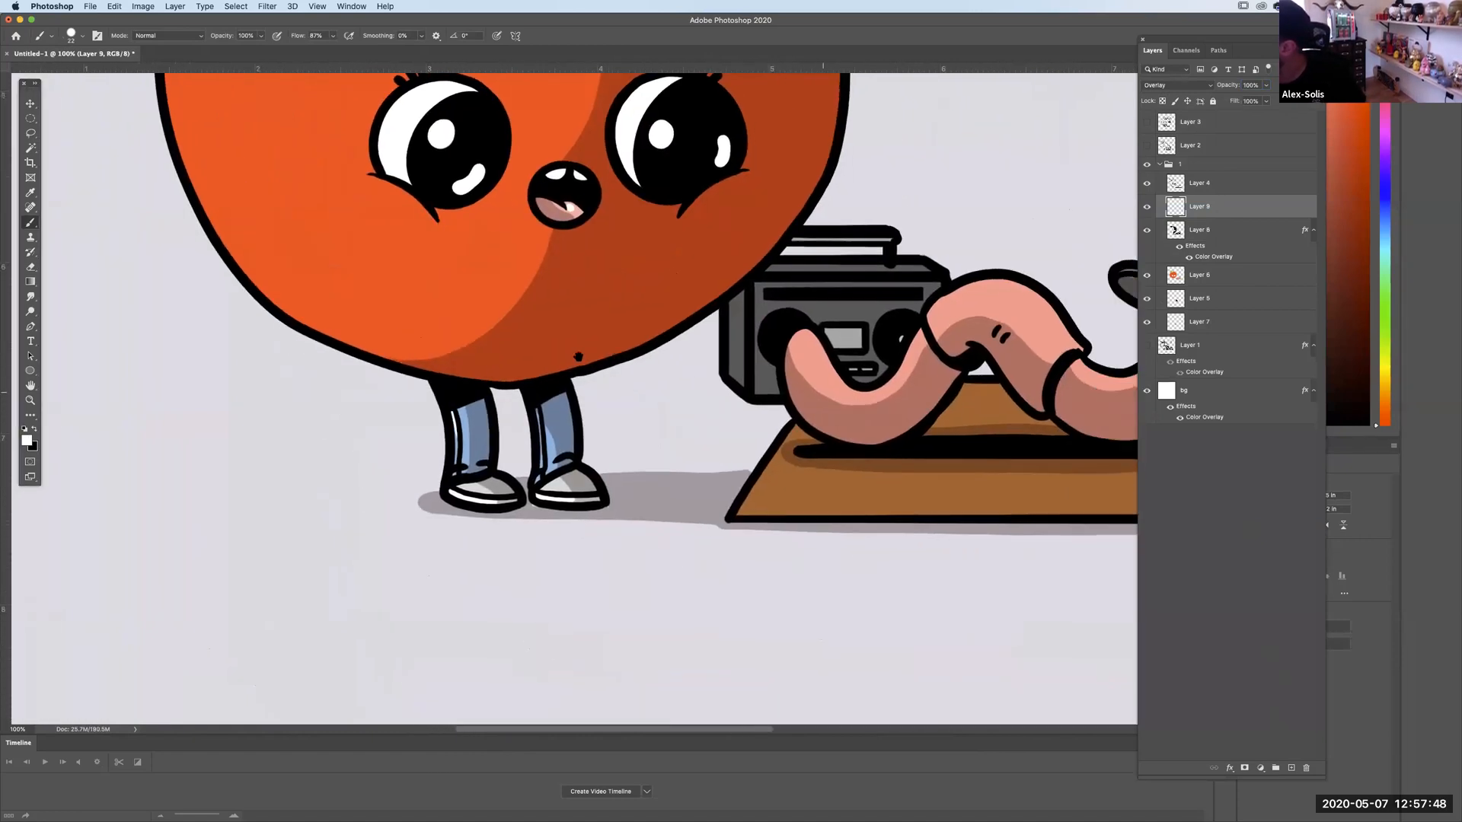
{"action": "left_click_drag", "start_coordinate": [550, 309], "coordinate": [585, 349]}
{"action": "key", "text": "super+z"}
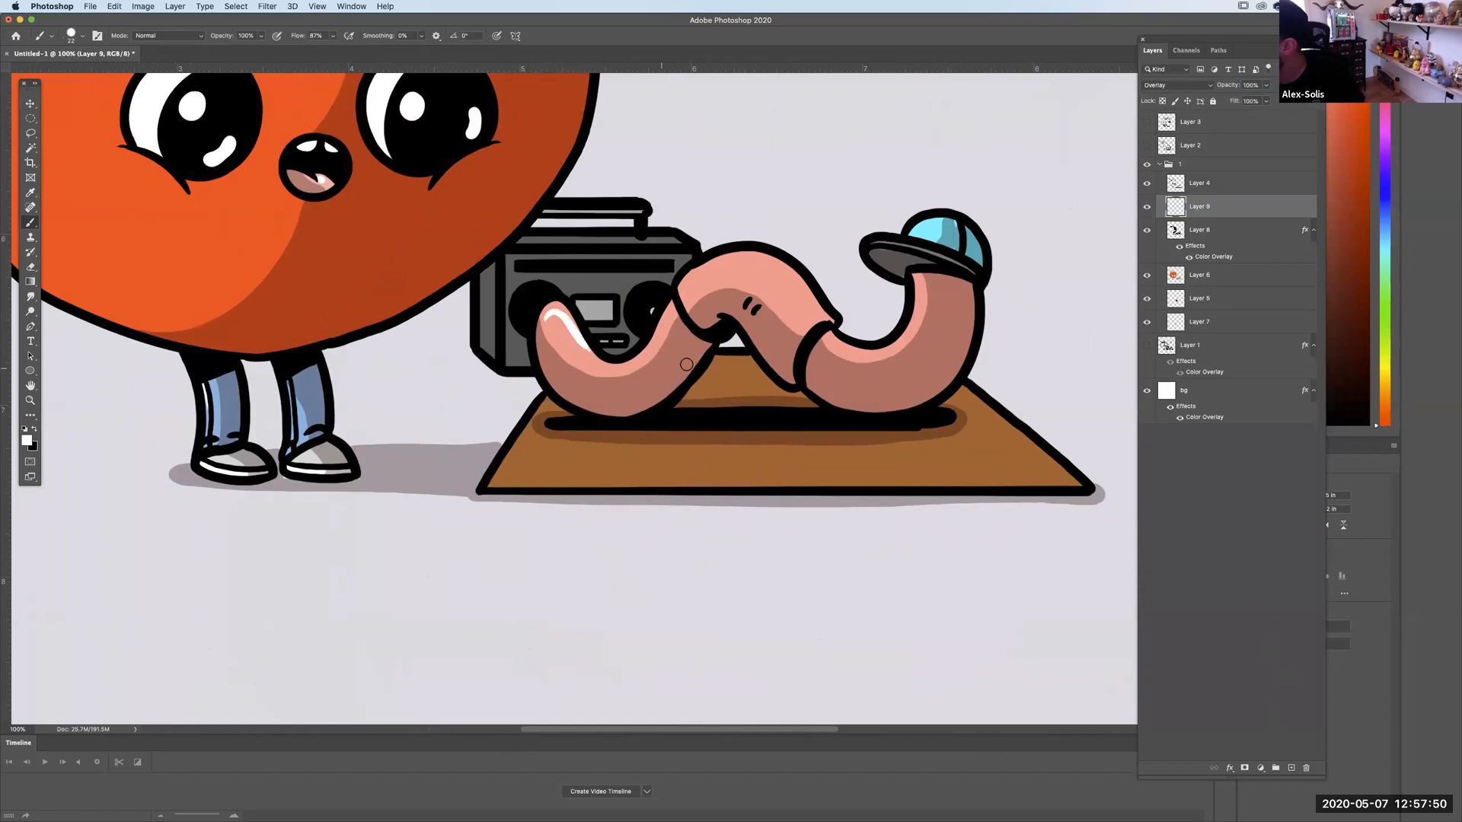
{"action": "left_click_drag", "start_coordinate": [681, 292], "coordinate": [768, 258]}
{"action": "left_click_drag", "start_coordinate": [830, 336], "coordinate": [877, 351]}
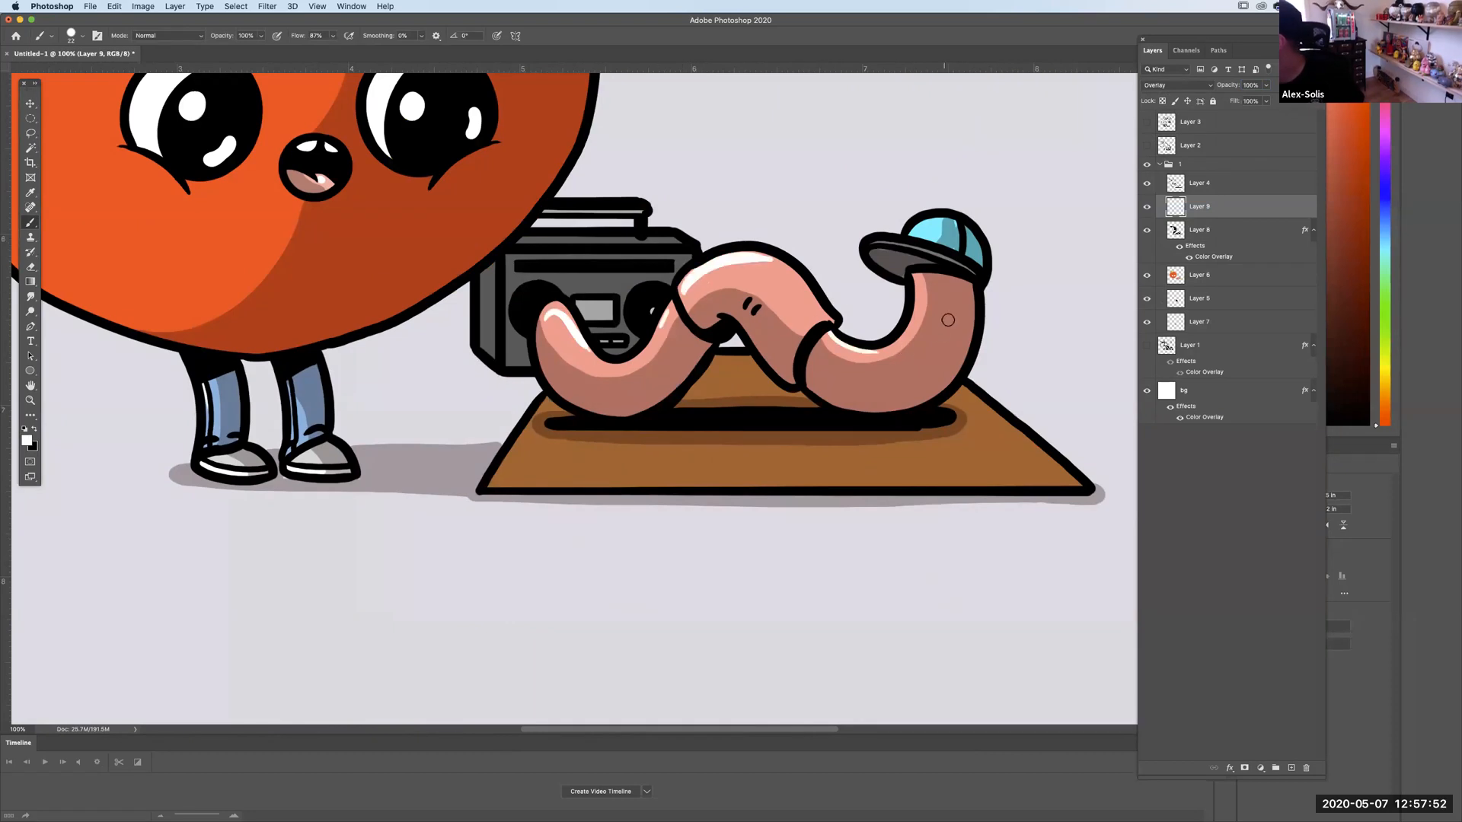
Paint highlights on the fruit's cheeks and thin accents along its lower-left and upper-right edges.
{"action": "key", "text": "super+minus"}
{"action": "key", "text": "super+minus"}
{"action": "key", "text": "super+minus"}
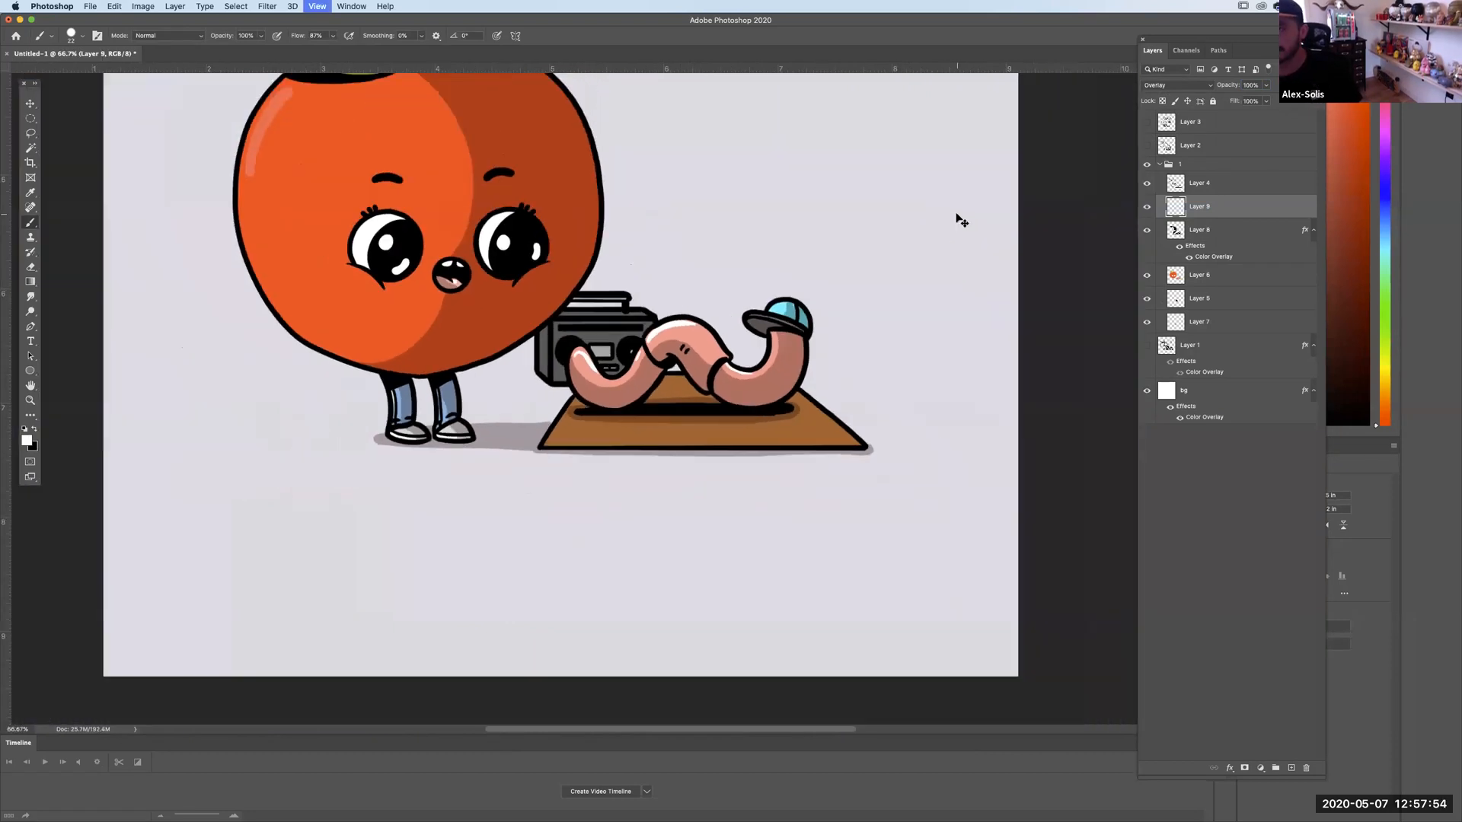
{"action": "key", "text": "super+minus"}
{"action": "key", "text": "super+plus"}
{"action": "key", "text": "super+plus"}
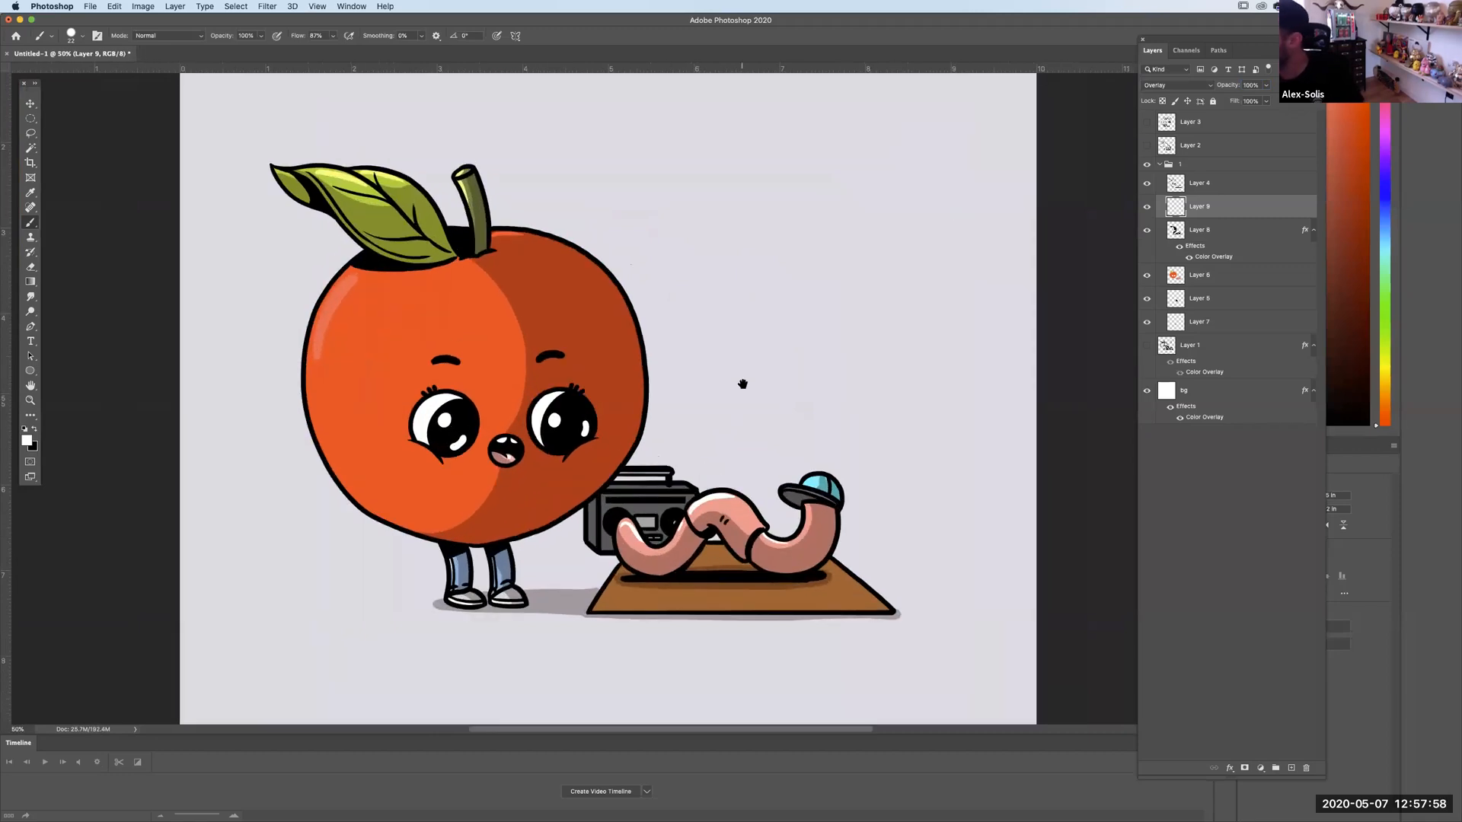
{"action": "left_click_drag", "start_coordinate": [743, 384], "coordinate": [793, 281]}
{"action": "left_click_drag", "start_coordinate": [639, 347], "coordinate": [696, 324]}
{"action": "key", "text": "super+z"}
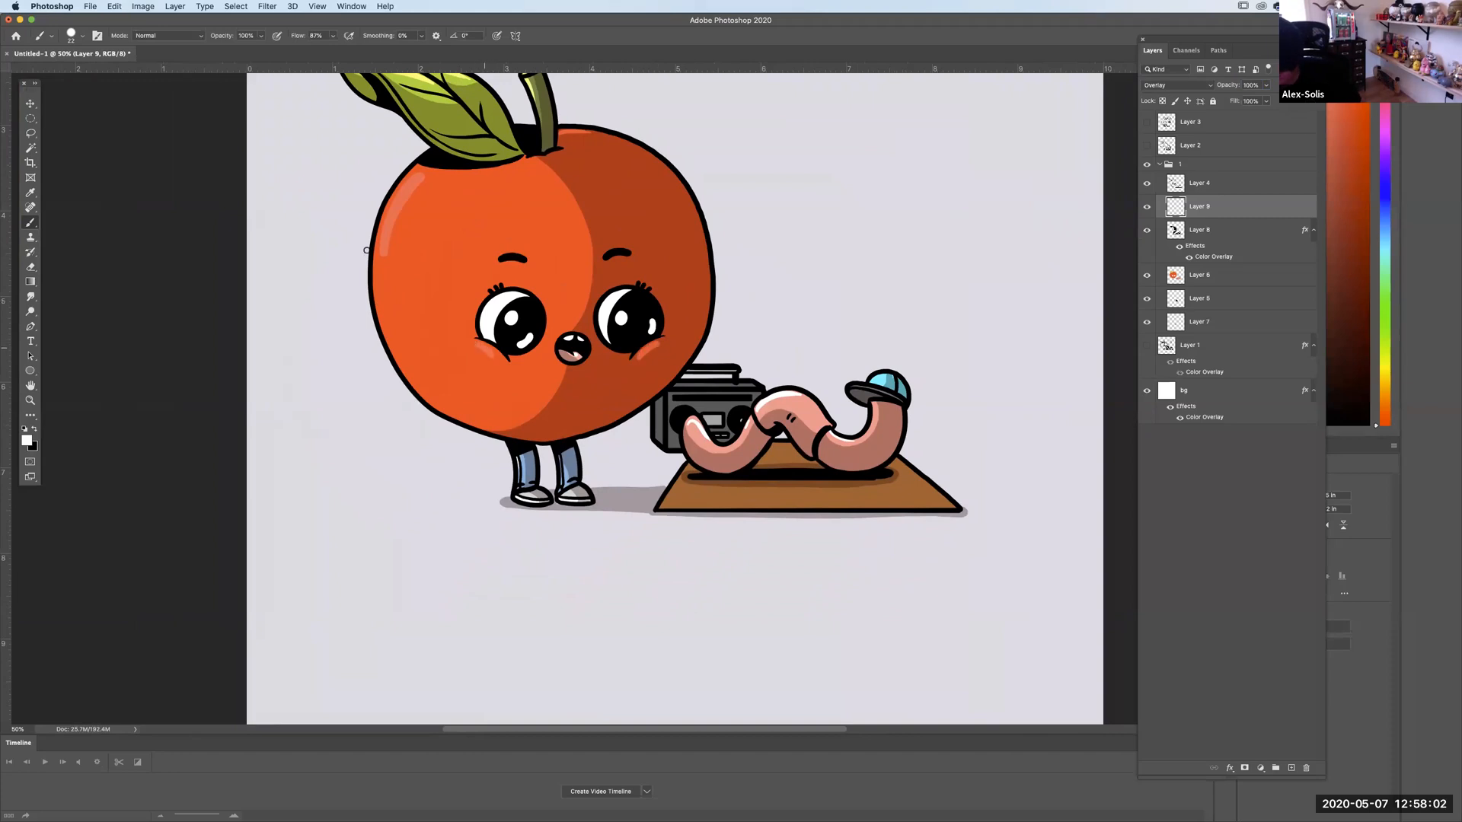
{"action": "left_click_drag", "start_coordinate": [408, 372], "coordinate": [381, 290]}
{"action": "key", "text": "super+z"}
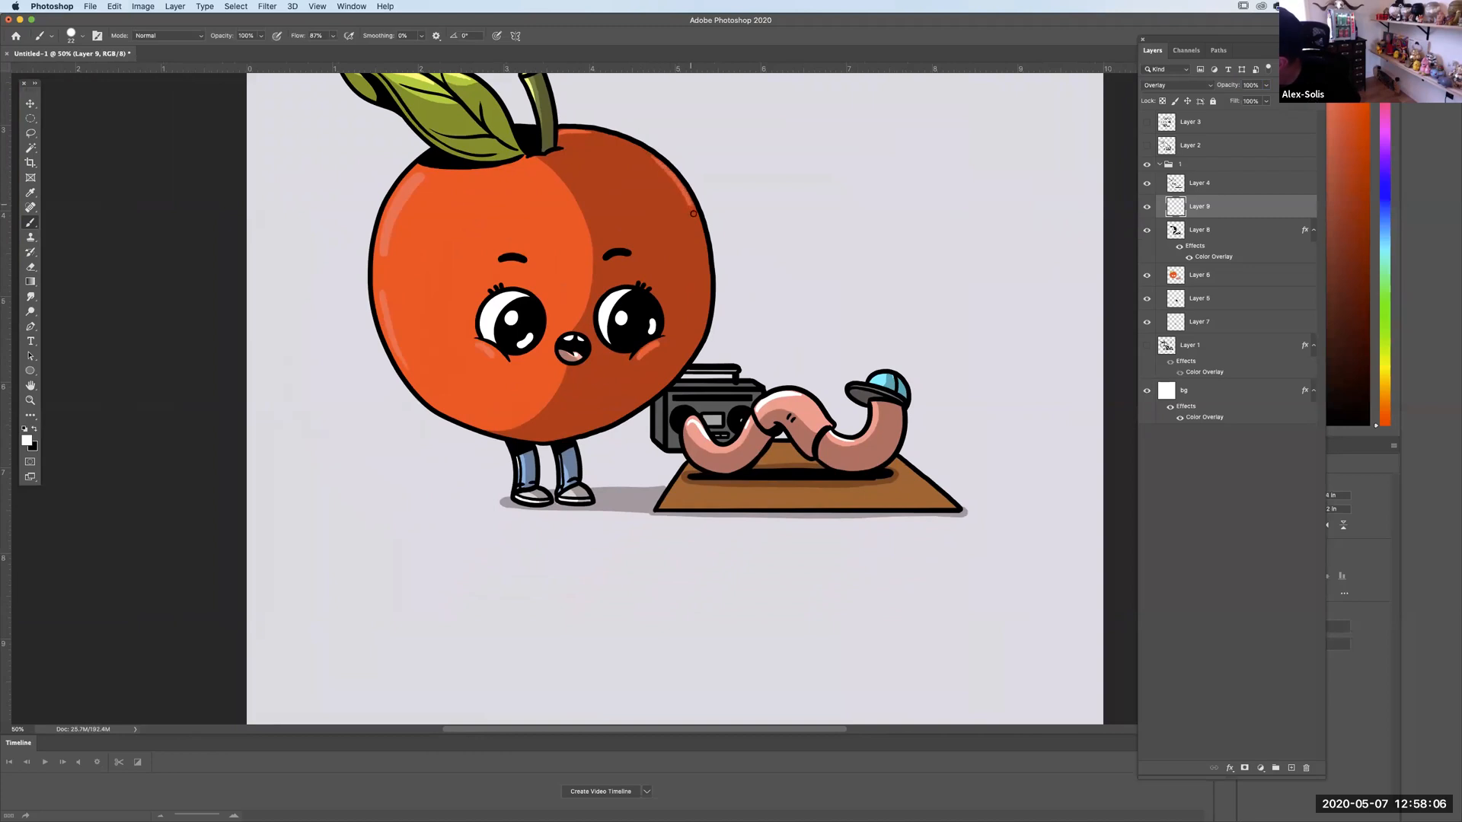
Dab small highlight accents on the fruit's right edge and on the worm's outer curve below the cap.
{"action": "scroll", "coordinate": [868, 313], "scroll_direction": "down", "scroll_amount": 3}
{"action": "scroll", "coordinate": [868, 313], "scroll_direction": "left", "scroll_amount": 3}
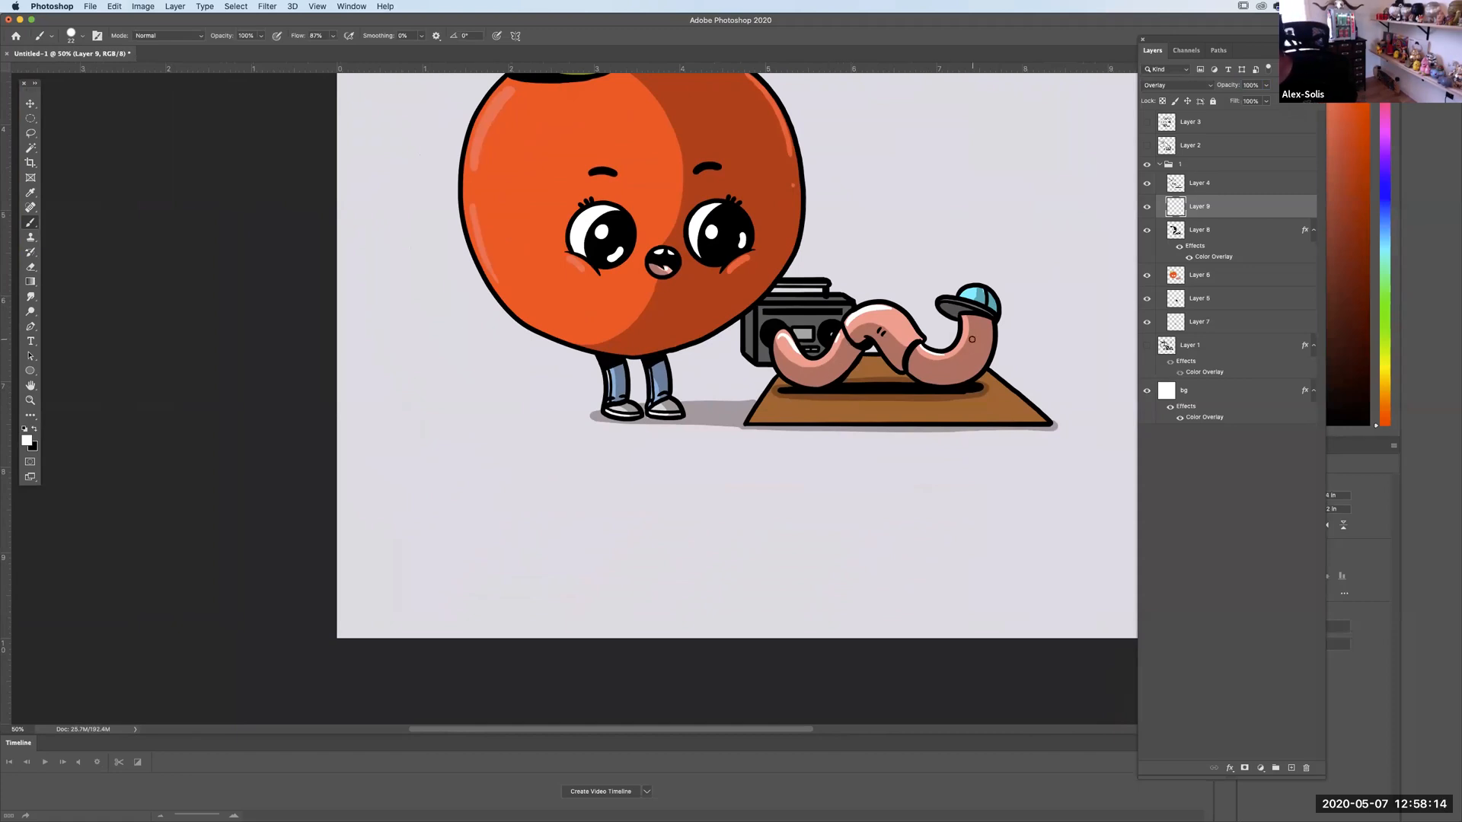
{"action": "left_click_drag", "start_coordinate": [989, 322], "coordinate": [988, 353]}
{"action": "key", "text": "super+minus"}
{"action": "key", "text": "super+minus"}
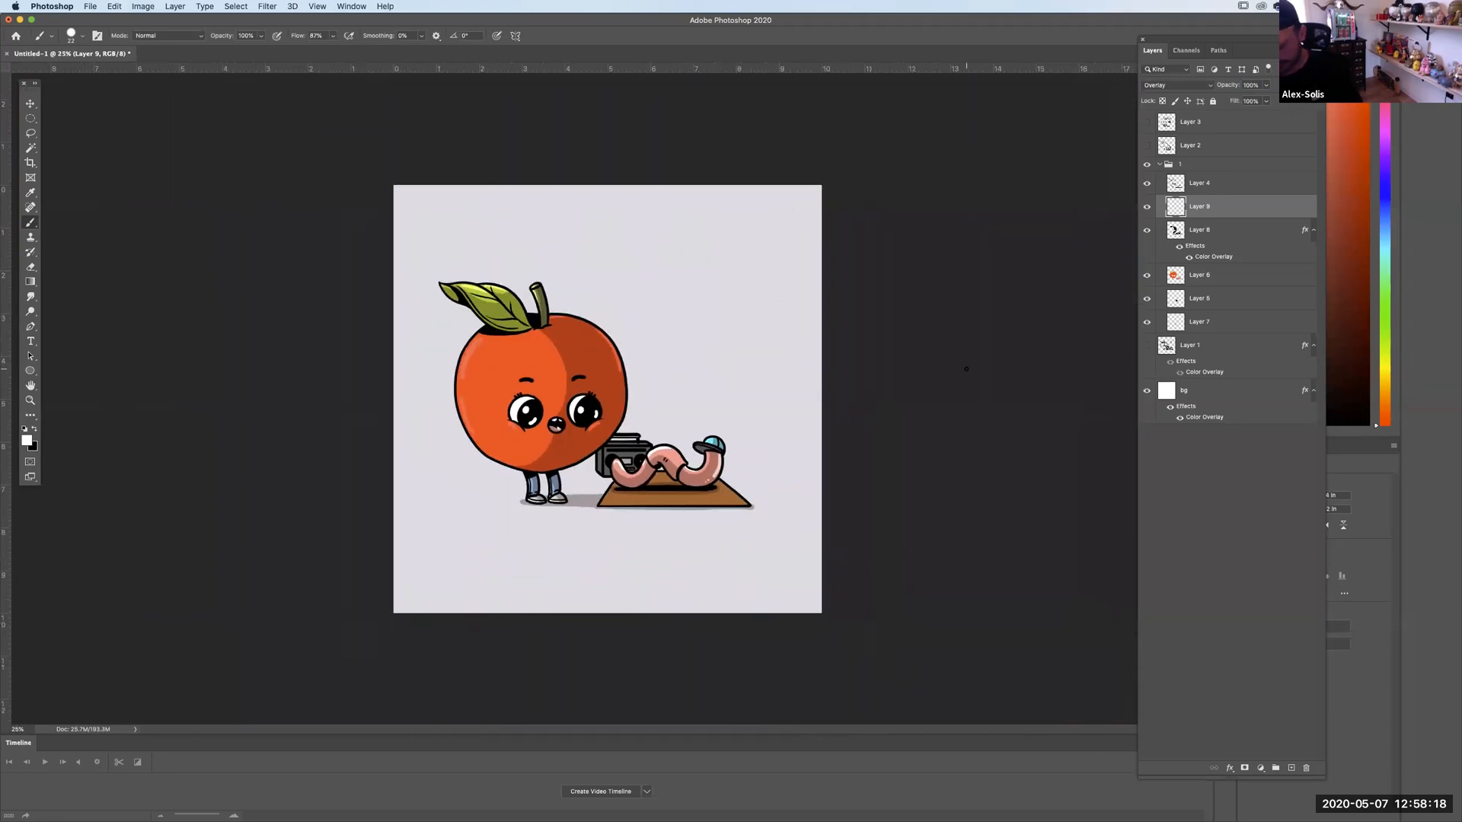
{"action": "key", "text": "super+plus"}
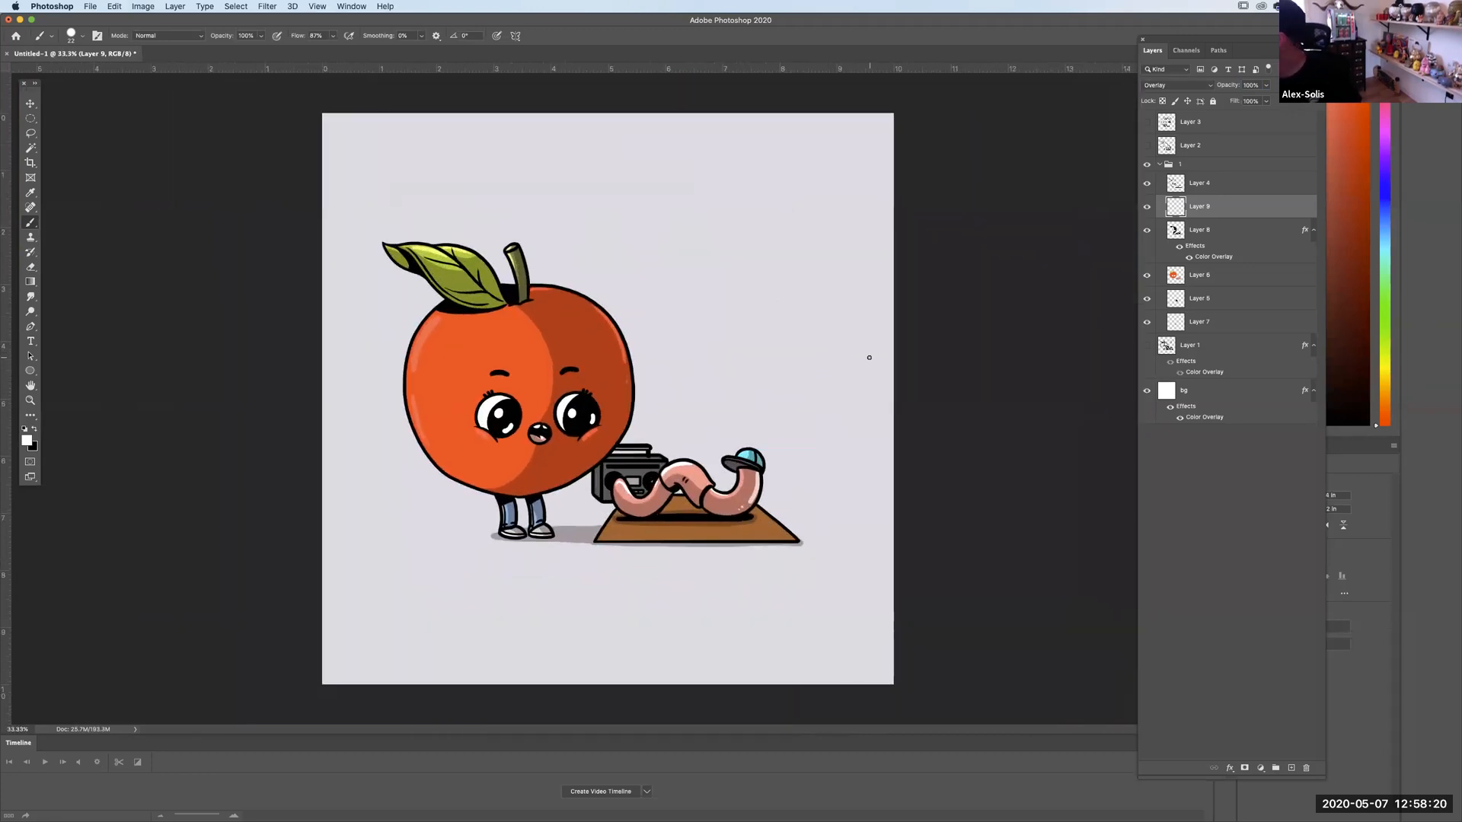
Lower the highlight layer's opacity to about 66%.
{"action": "mouse_move", "coordinate": [1264, 85]}
{"action": "left_mouse_down"}
{"action": "mouse_move", "coordinate": [1241, 100]}
{"action": "mouse_move", "coordinate": [1255, 92]}
{"action": "left_mouse_up"}
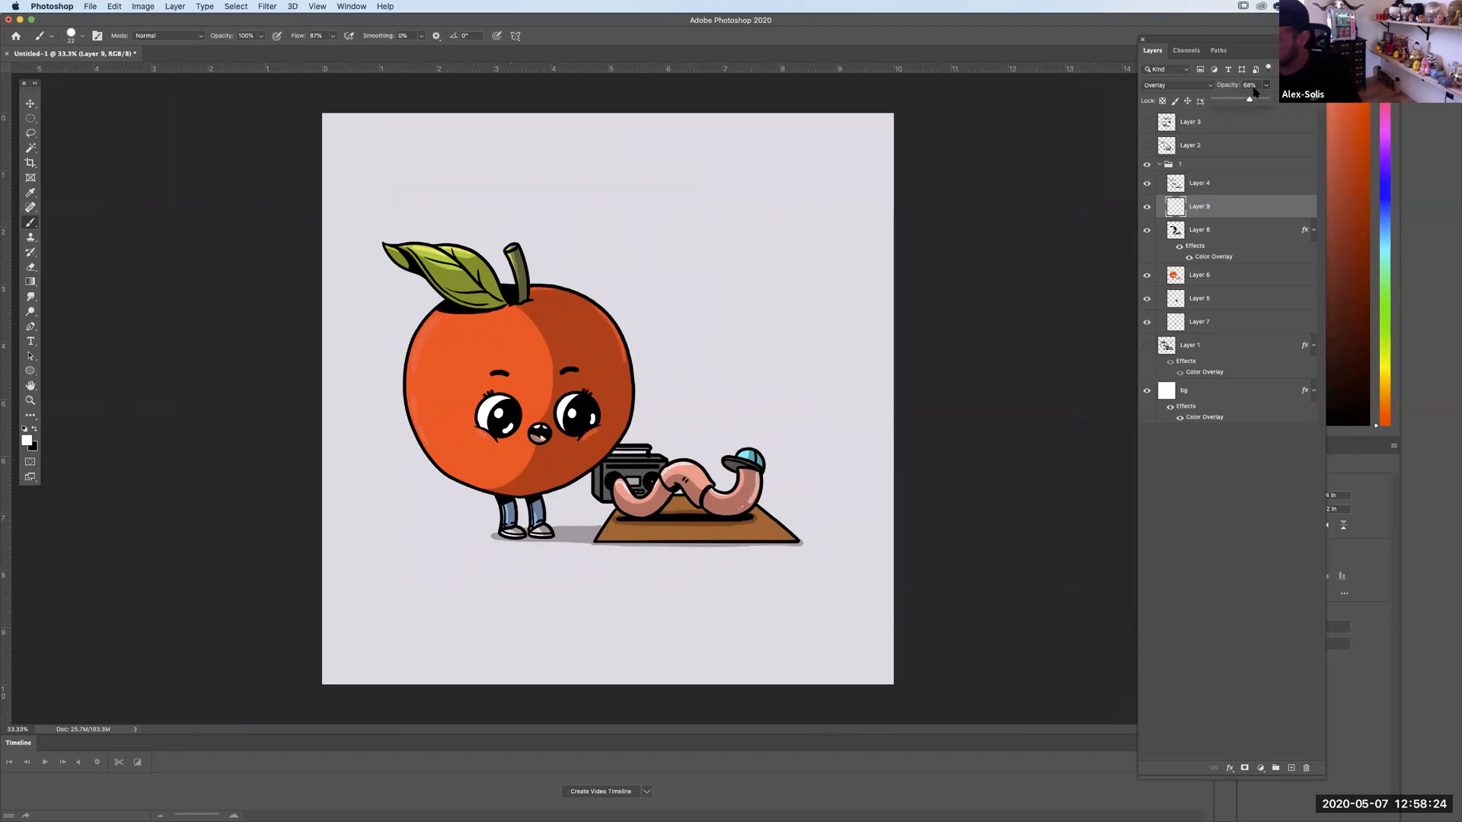
{"action": "key", "text": "super+plus"}
{"action": "key", "text": "super+minus"}
Select the painted area of the colour layer and, on a new layer above it, apply a black-to-transparent gradient rising from the mat.
{"action": "left_click", "coordinate": [1177, 277], "text": "super"}
{"action": "left_click", "coordinate": [1199, 278]}
{"action": "left_click", "coordinate": [1291, 769]}
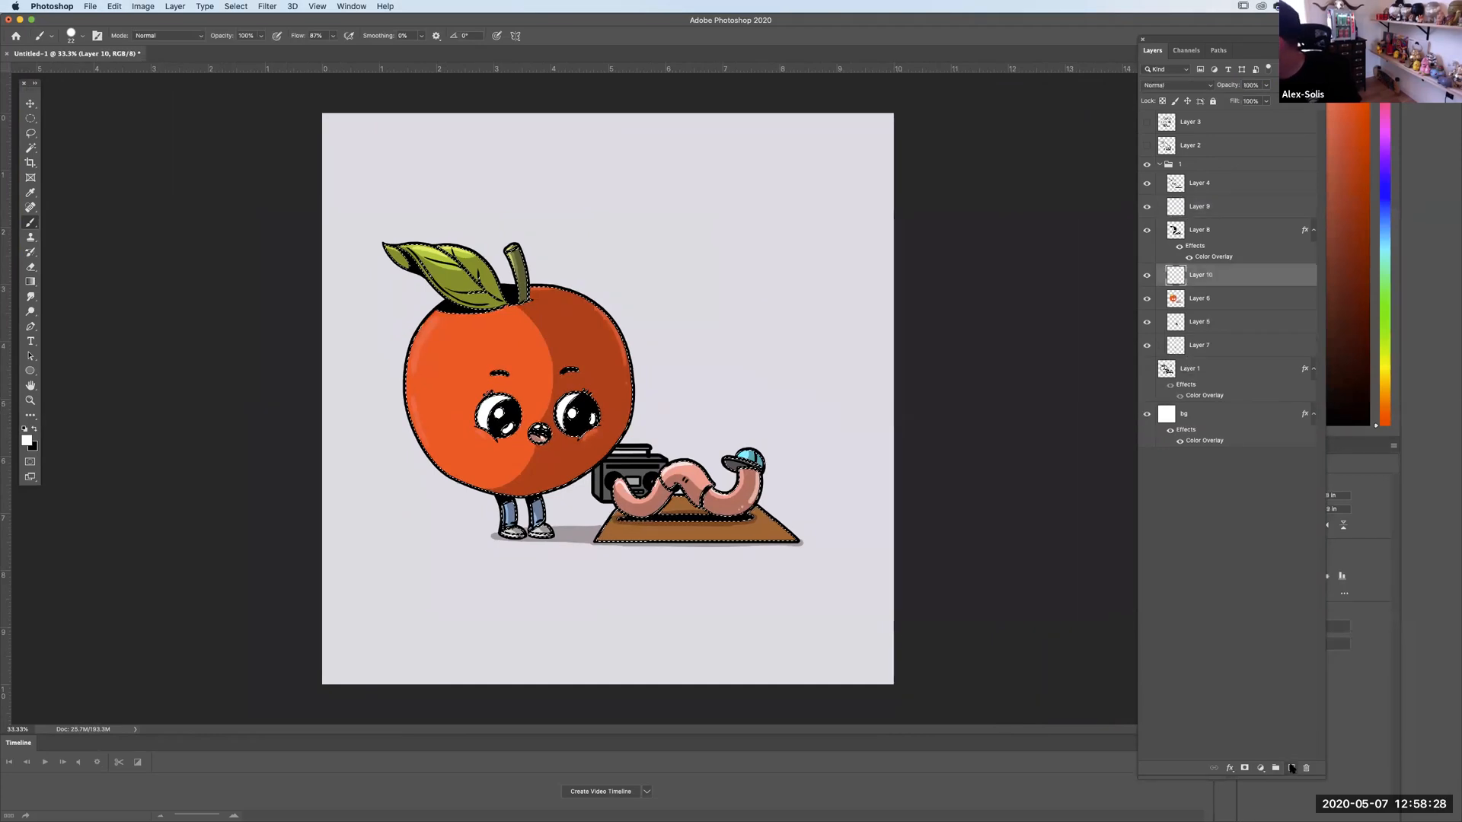
{"action": "left_click", "coordinate": [34, 430]}
{"action": "left_click", "coordinate": [31, 281]}
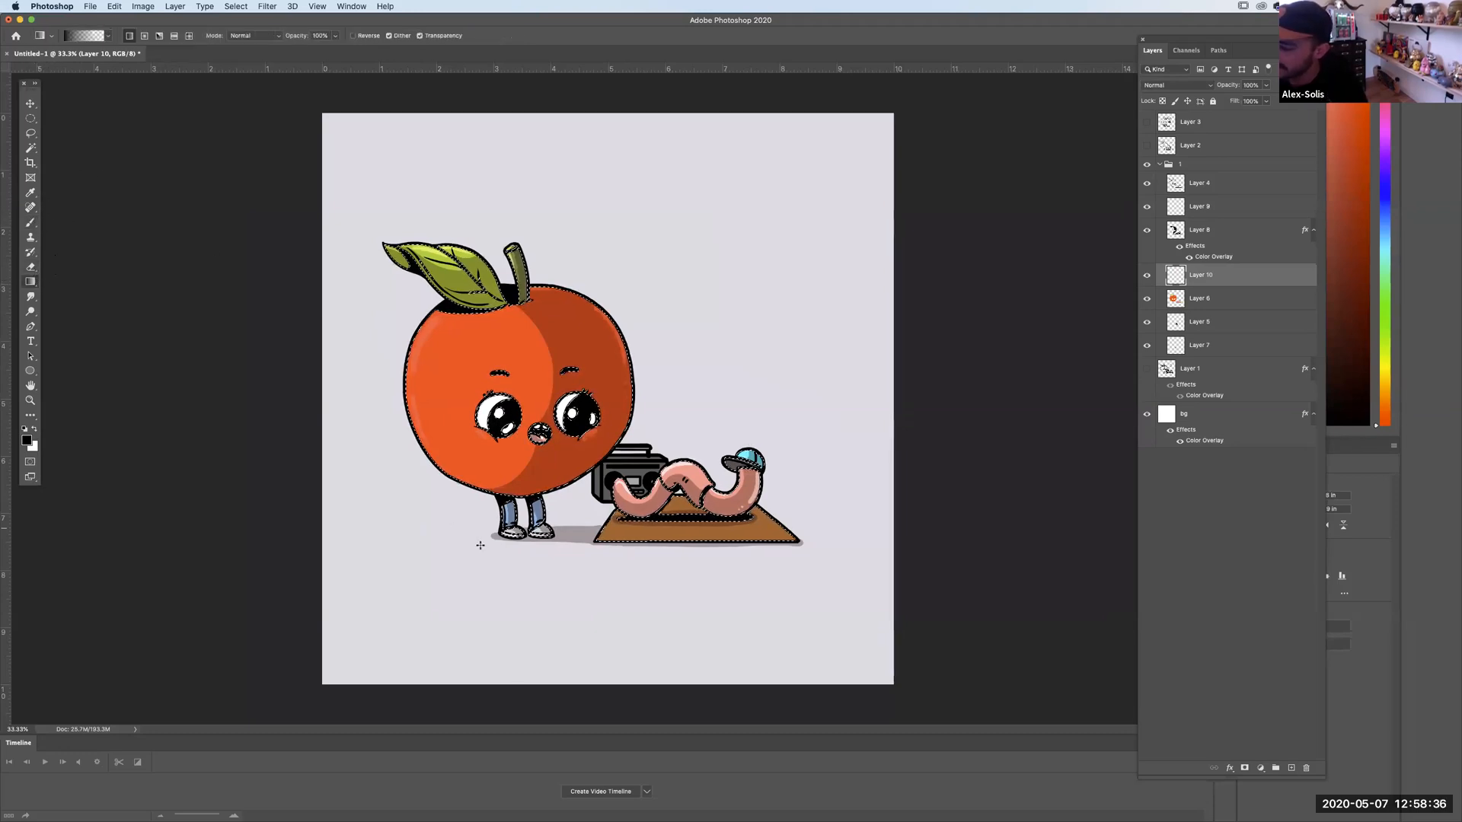
{"action": "left_click_drag", "start_coordinate": [572, 548], "coordinate": [575, 291]}
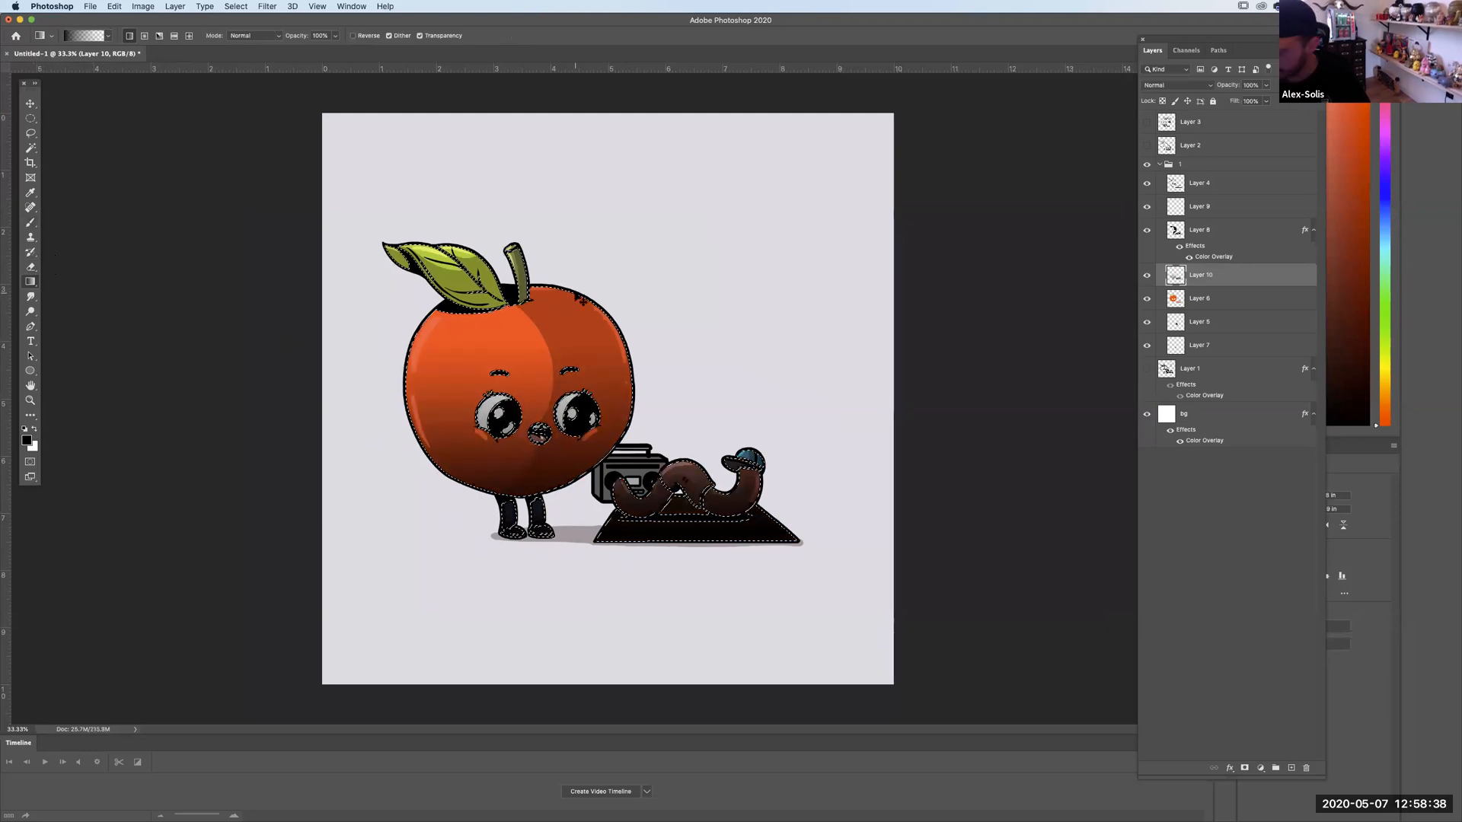
Set the foreground colour to yellow #ffe400 and apply a fading gradient from above the leaf down to the fruit's middle.
{"action": "key", "text": "x"}
{"action": "left_click", "coordinate": [27, 440]}
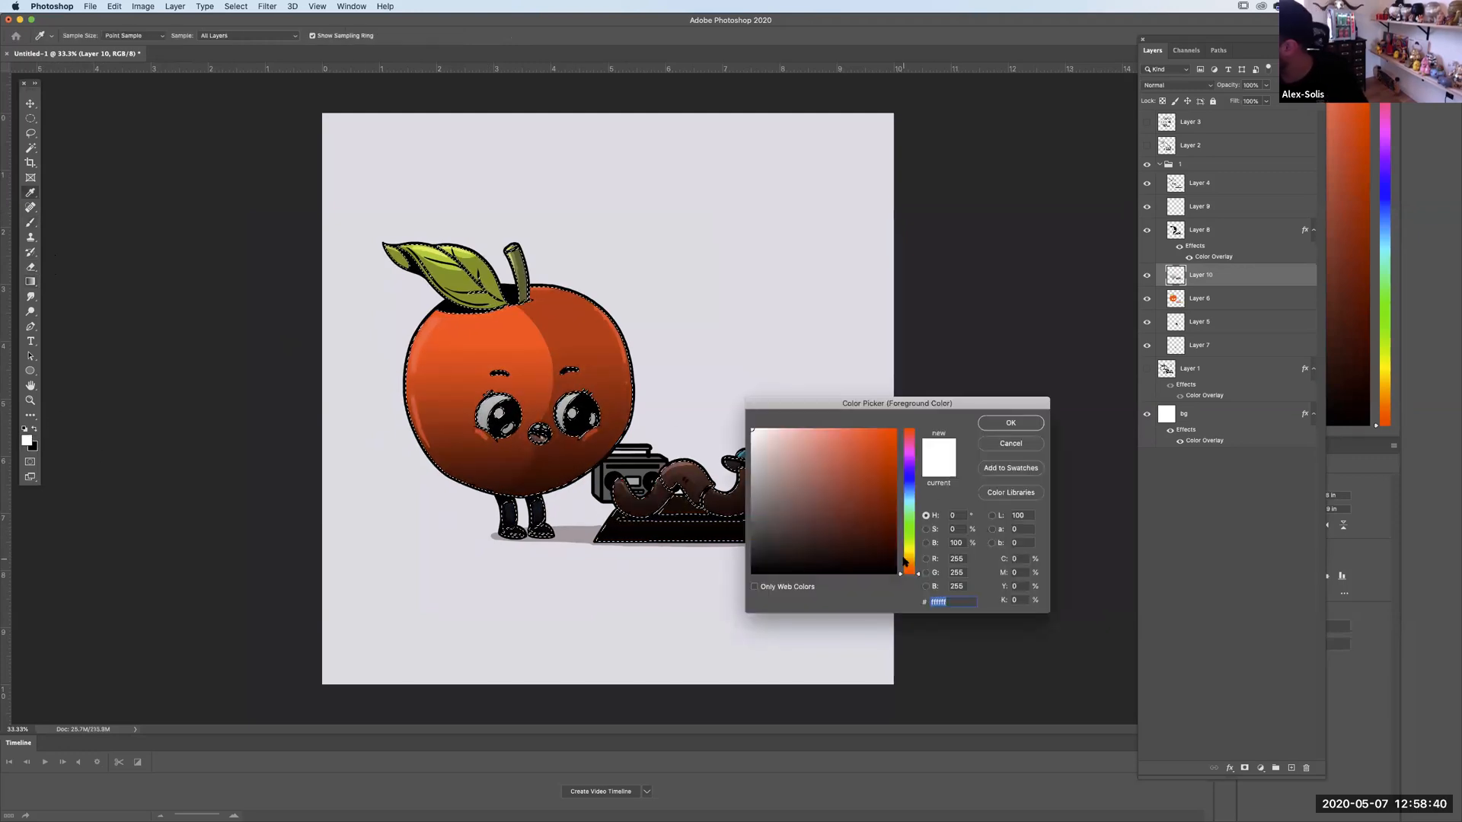
{"action": "left_click", "coordinate": [909, 552]}
{"action": "left_click", "coordinate": [873, 445]}
{"action": "left_click", "coordinate": [975, 420]}
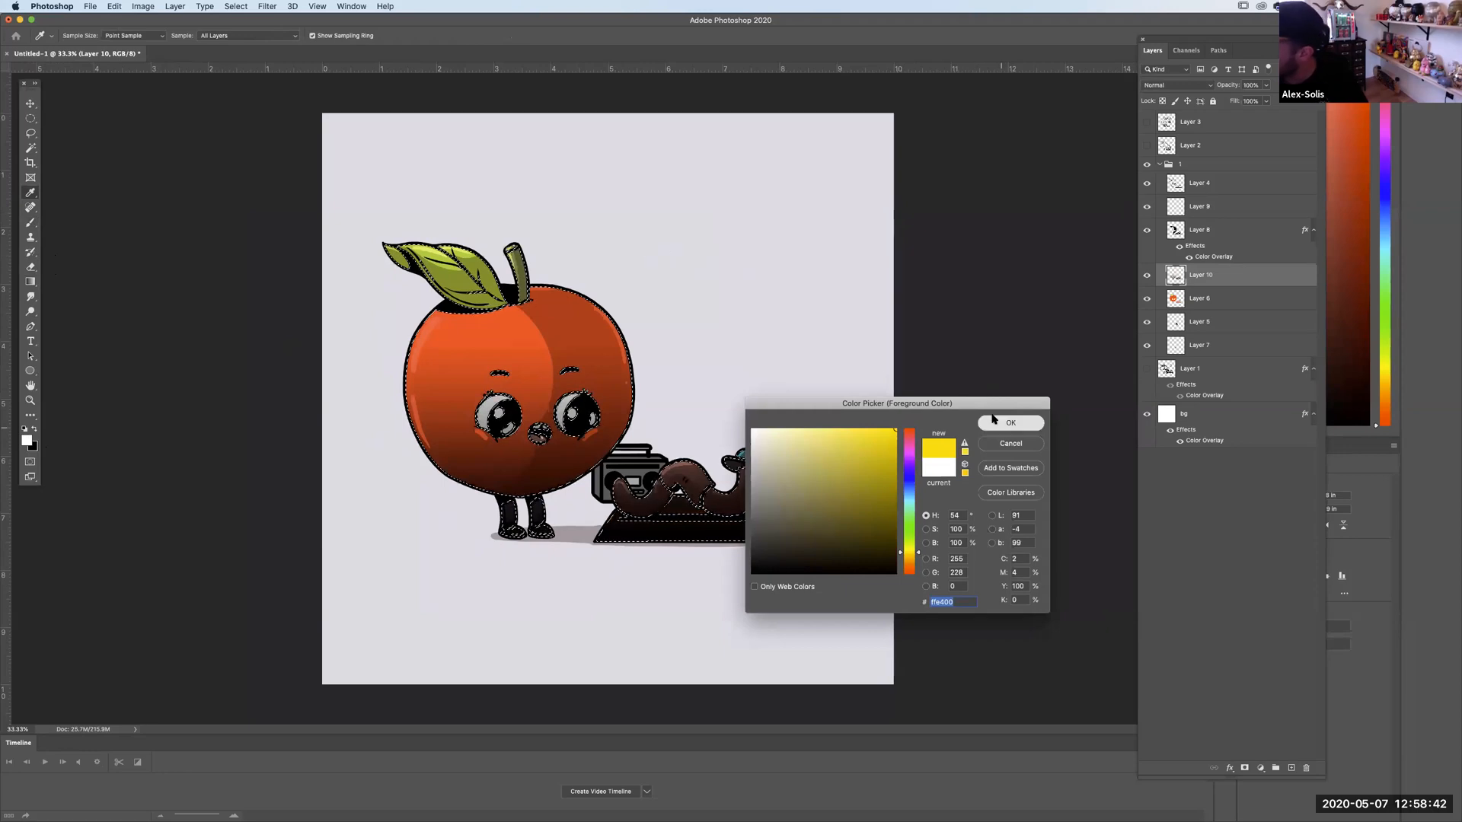
{"action": "left_click_drag", "start_coordinate": [472, 218], "coordinate": [518, 396]}
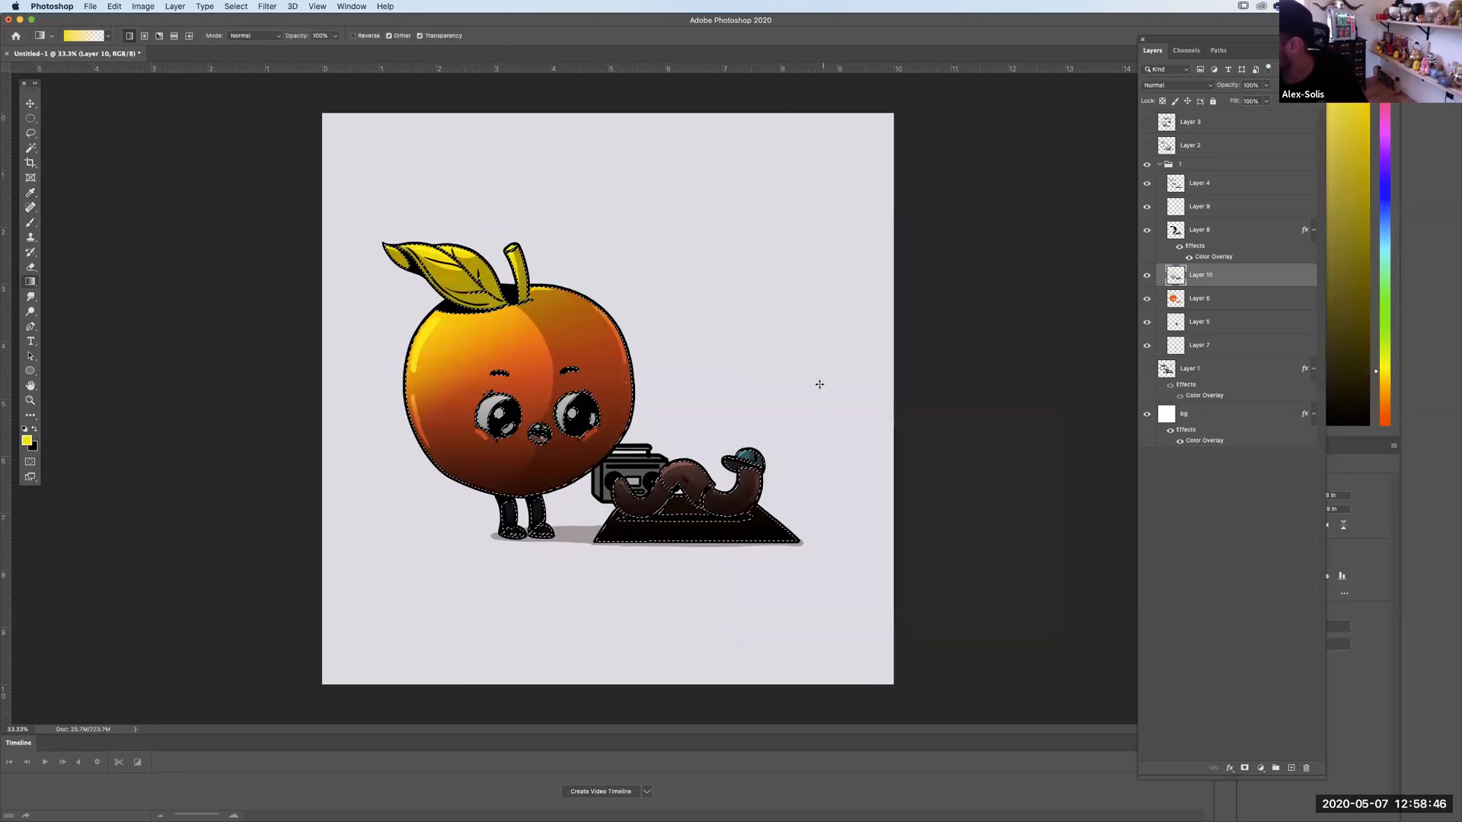
Set the gradient layer's blend mode to Overlay, reduce its opacity, and compare the artwork with the layer hidden and shown.
{"action": "left_click", "coordinate": [1188, 85]}
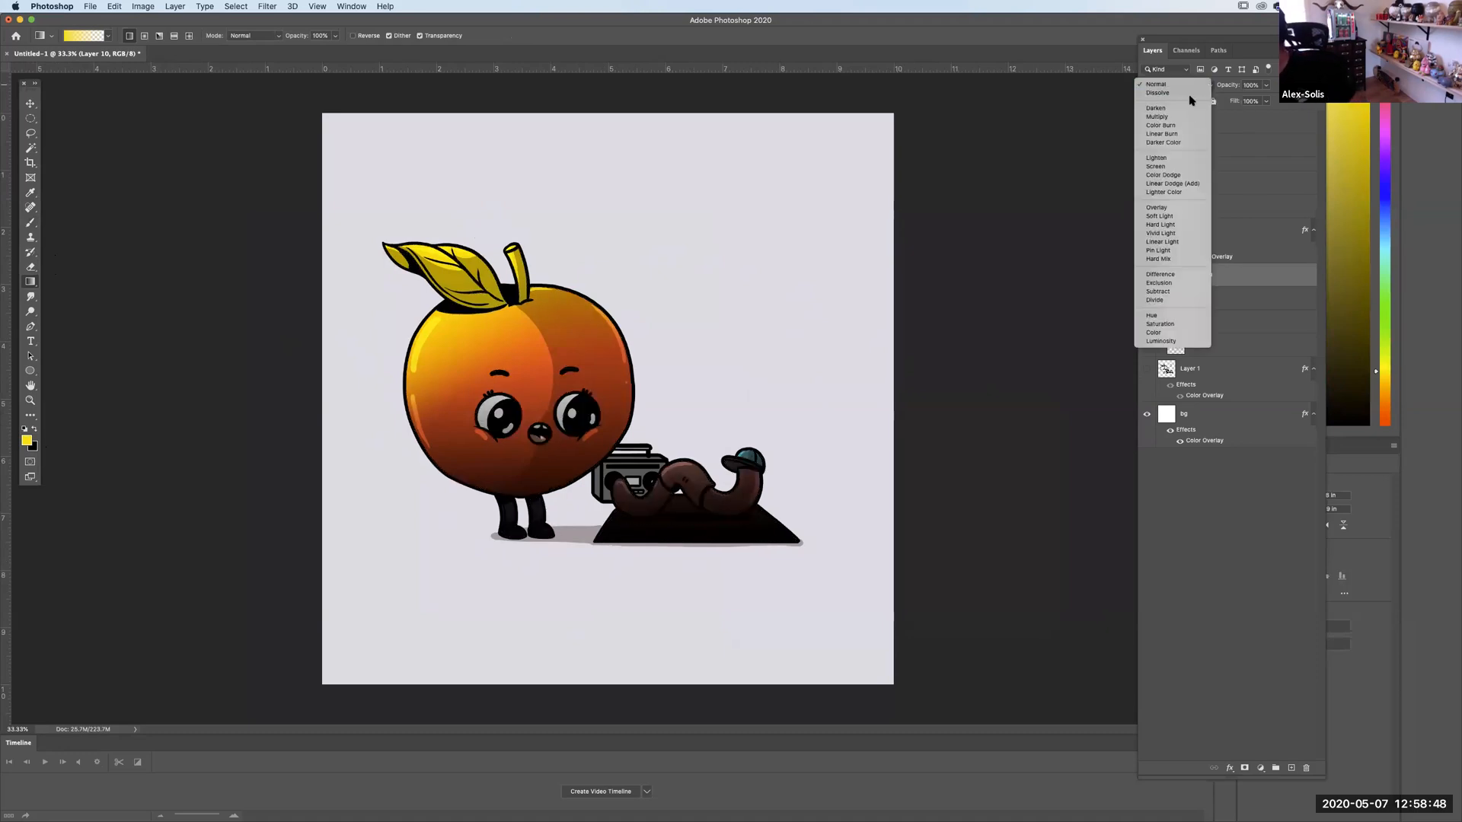
{"action": "left_click", "coordinate": [1173, 208]}
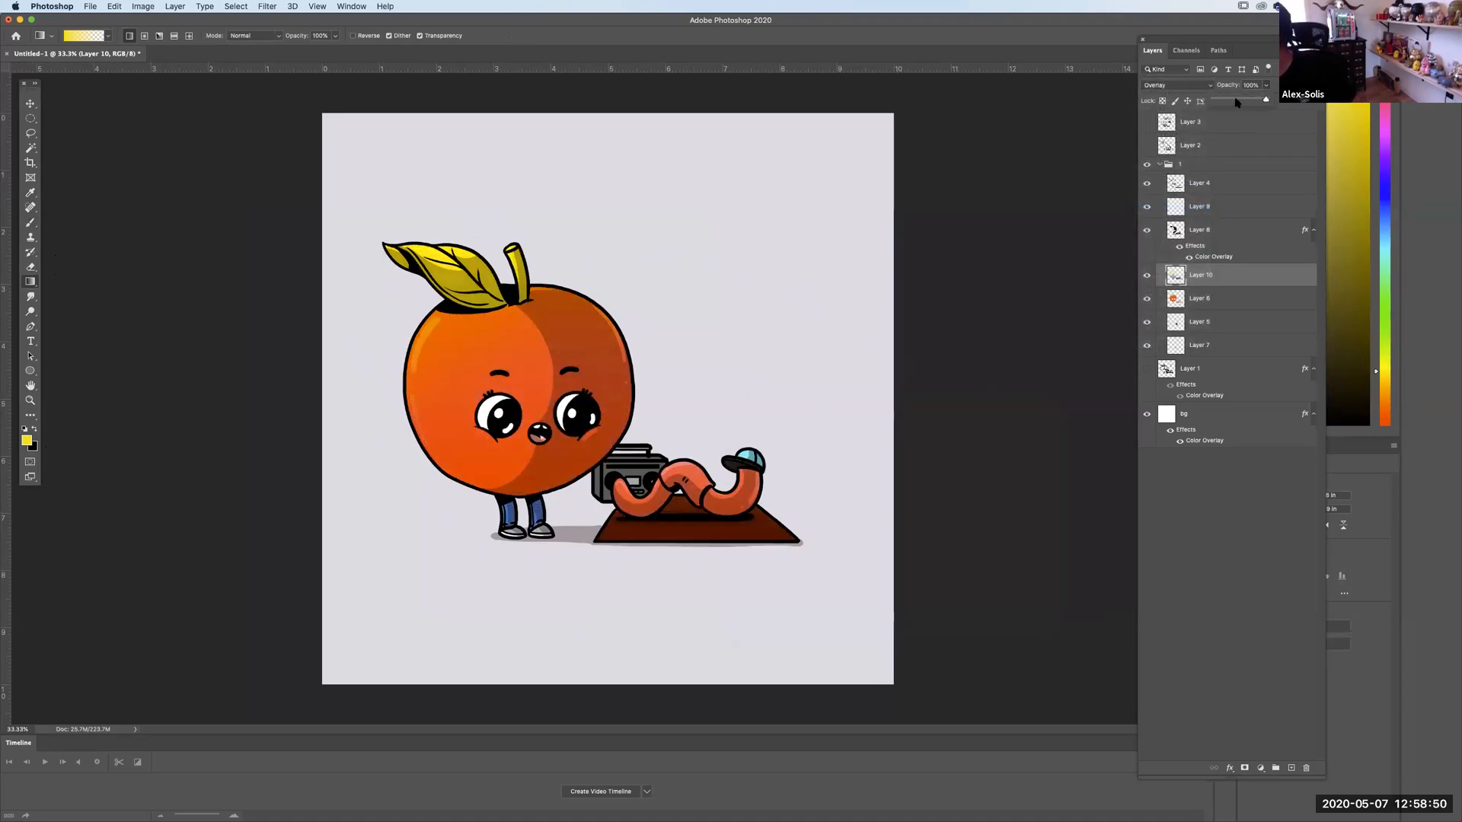
{"action": "left_click", "coordinate": [1148, 277]}
{"action": "left_click", "coordinate": [1147, 277]}
{"action": "left_click", "coordinate": [1147, 277]}
{"action": "left_click", "coordinate": [1148, 277]}
{"action": "left_click", "coordinate": [1147, 277]}
{"action": "left_click", "coordinate": [1147, 277]}
Toggle the line art layer's visibility, and inspect the fruit and worm up close and the whole composition.
{"action": "left_click", "coordinate": [1147, 186]}
{"action": "left_click", "coordinate": [1147, 186]}
{"action": "left_click", "coordinate": [1205, 188]}
{"action": "left_click", "coordinate": [1148, 186]}
{"action": "left_click", "coordinate": [1147, 186]}
{"action": "key", "text": "super+equal"}
{"action": "key", "text": "super+equal"}
{"action": "key", "text": "super+equal"}
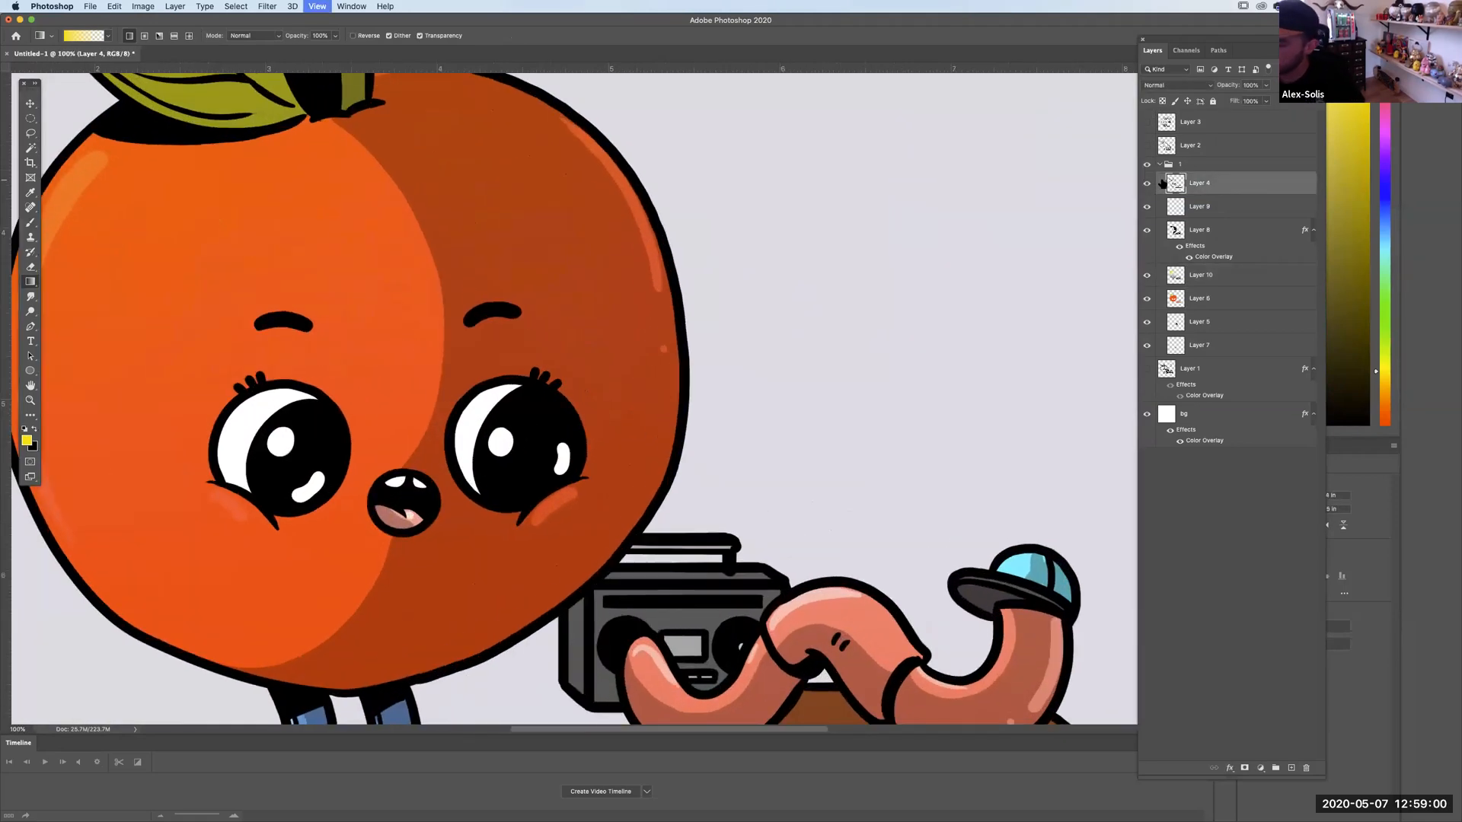
{"action": "key", "text": "b"}
{"action": "scroll", "coordinate": [618, 326], "scroll_direction": "down", "scroll_amount": 10}
{"action": "scroll", "coordinate": [618, 325], "scroll_direction": "right", "scroll_amount": 6}
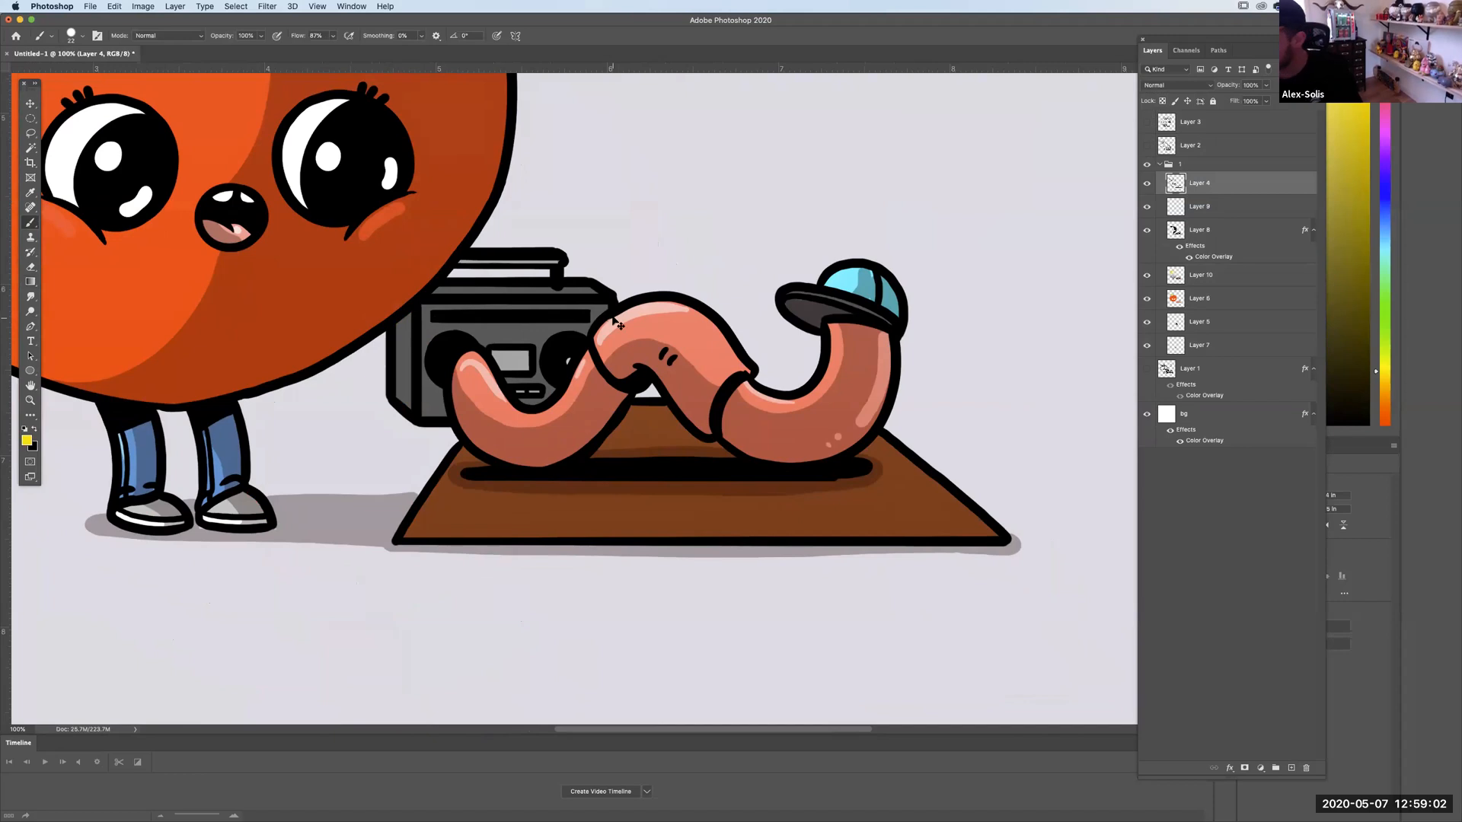
{"action": "key", "text": "super+minus"}
{"action": "key", "text": "super+minus"}
{"action": "key", "text": "super+minus"}
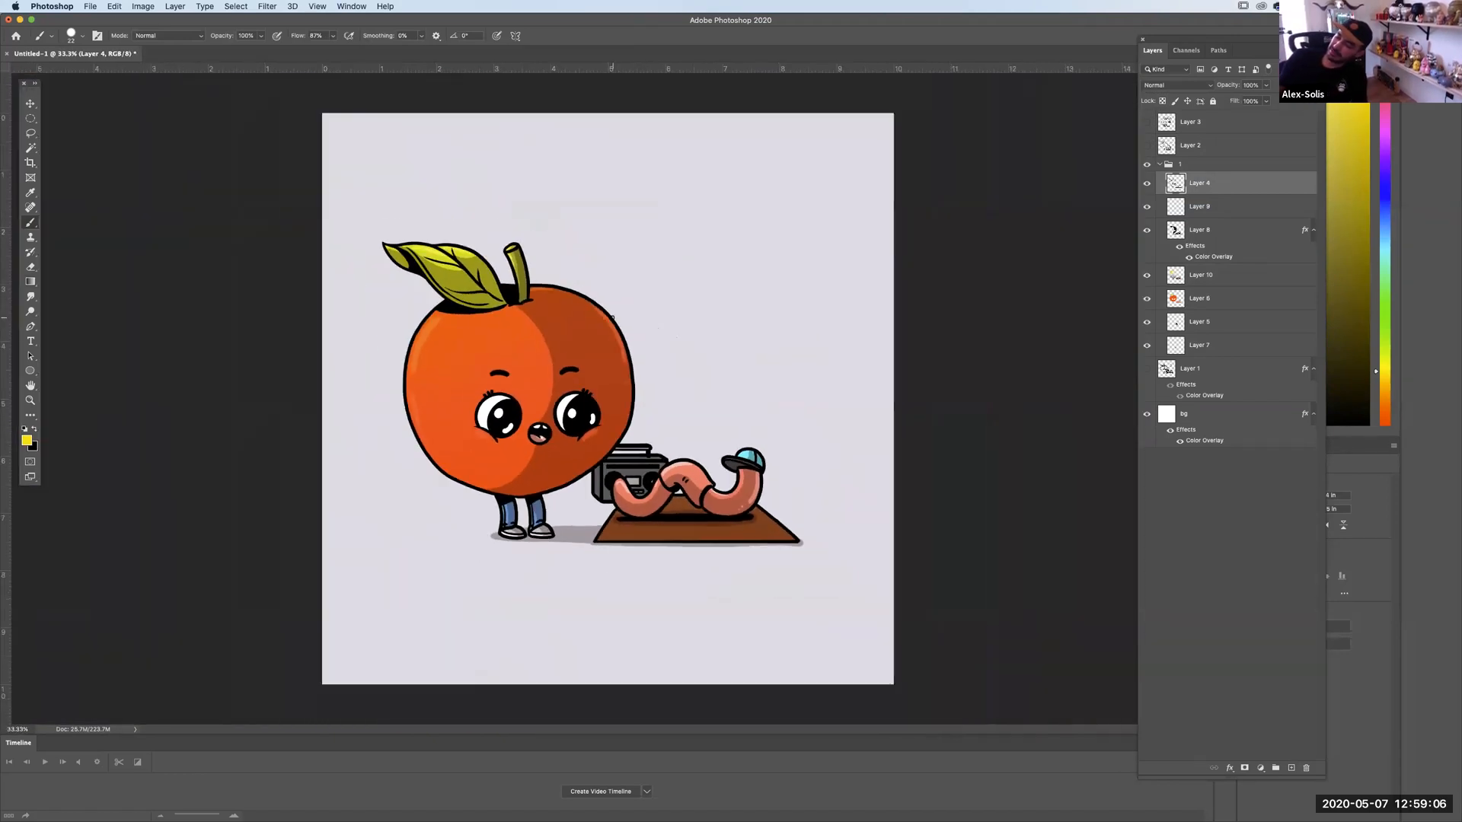
{"action": "key", "text": "super+minus"}
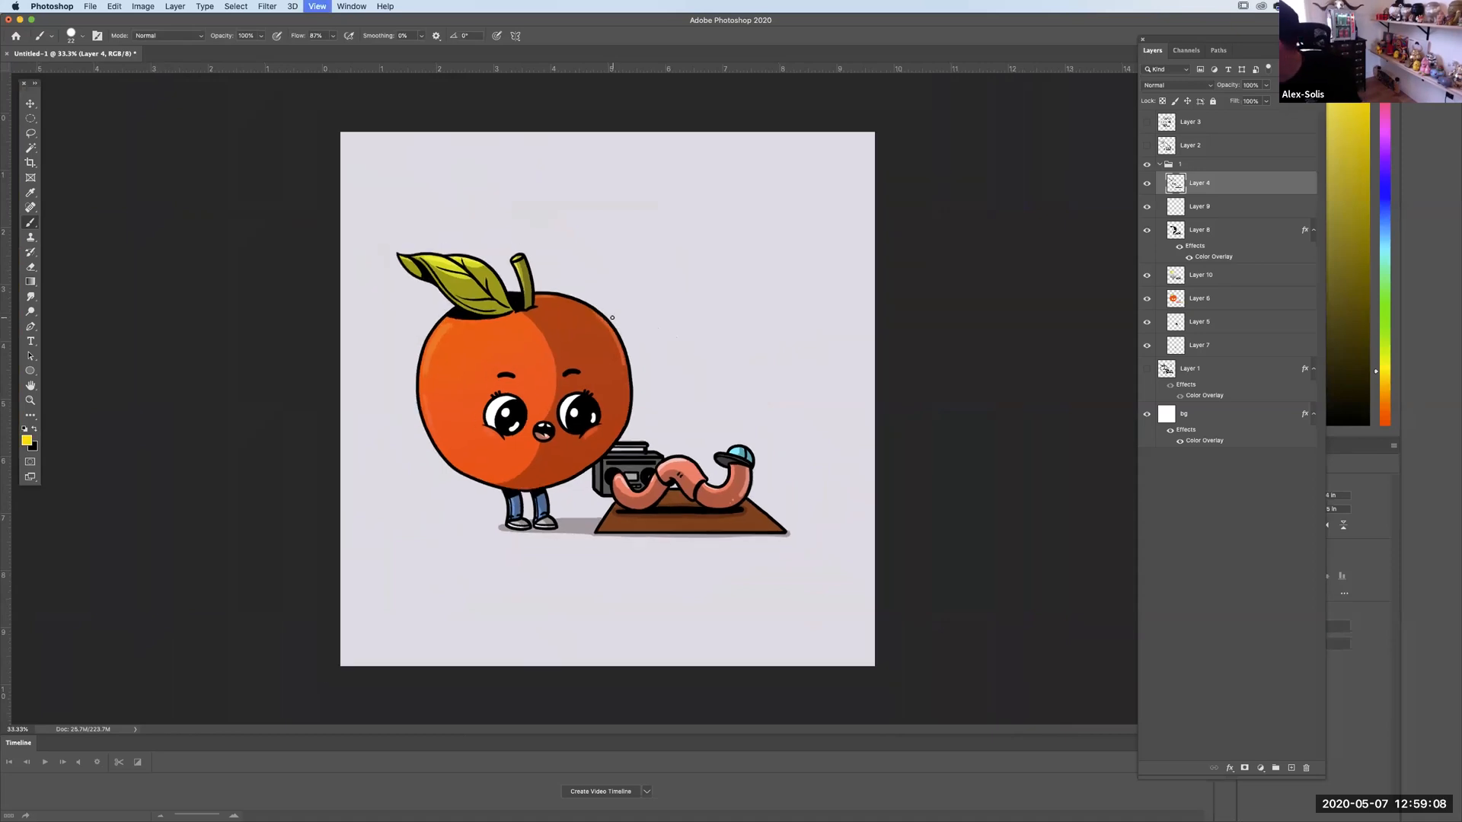
Collapse group 1 and view the rough sketches on Layer 2 and Layer 3 with the coloured artwork hidden.
{"action": "left_click", "coordinate": [1159, 164]}
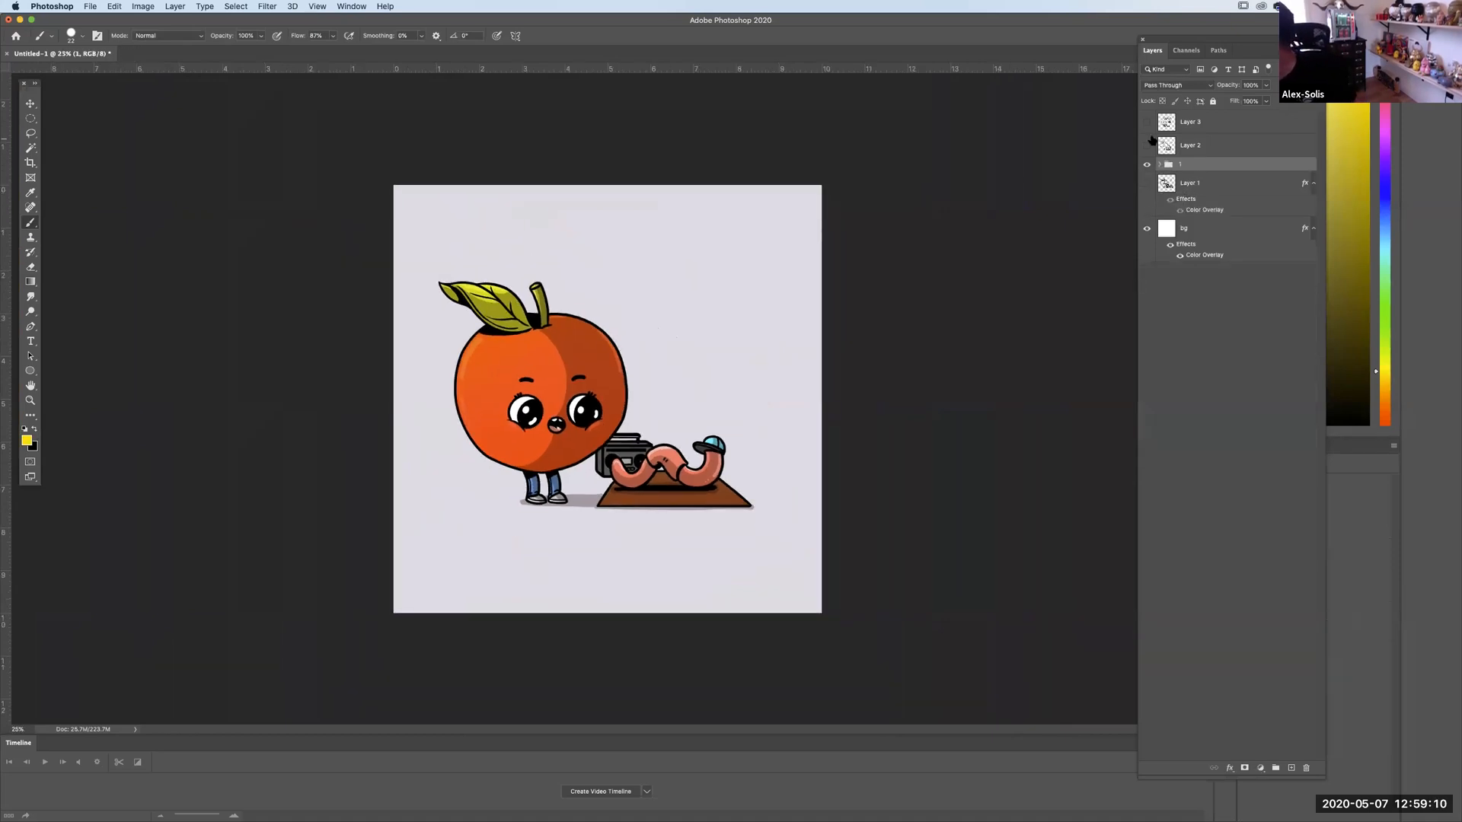
{"action": "left_click", "coordinate": [1149, 146]}
{"action": "left_click", "coordinate": [1147, 141]}
{"action": "left_click", "coordinate": [1147, 124]}
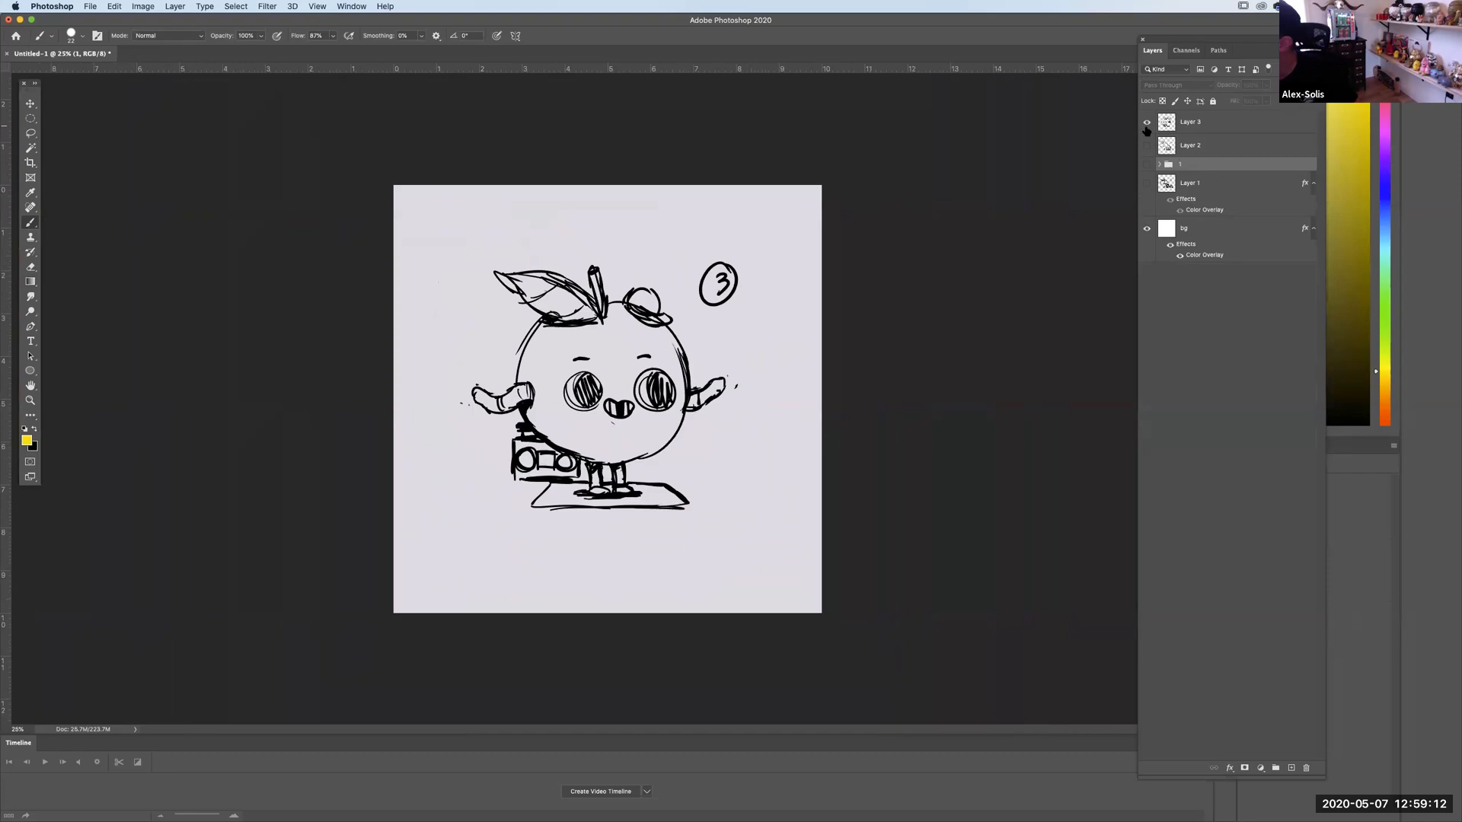
{"action": "left_click", "coordinate": [1147, 124]}
{"action": "left_click", "coordinate": [1148, 146]}
{"action": "left_click", "coordinate": [1147, 146]}
{"action": "left_click", "coordinate": [1148, 123]}
{"action": "left_click", "coordinate": [1147, 123]}
{"action": "left_click", "coordinate": [1147, 165]}
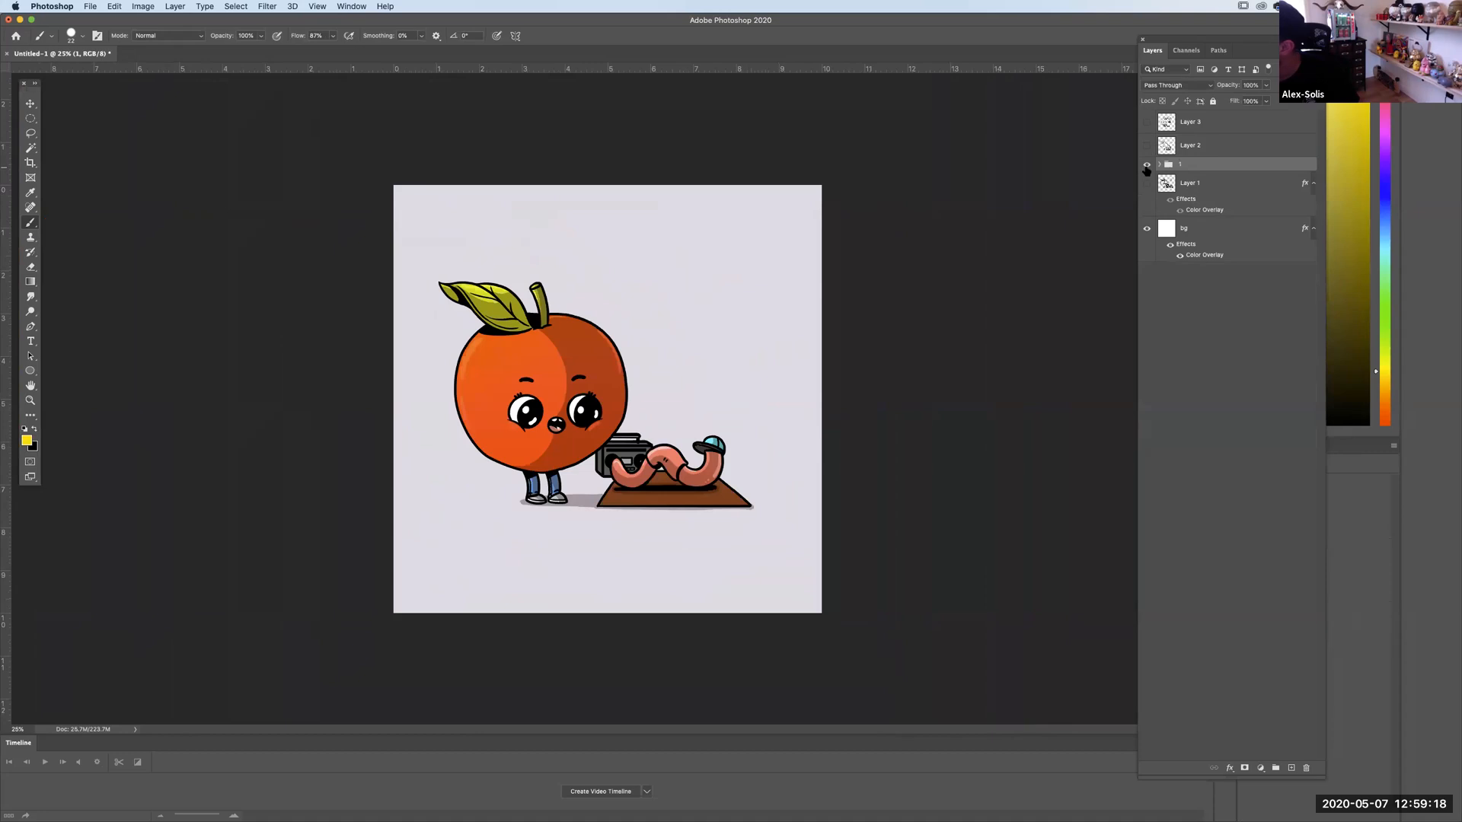
Compare the Layer 2 sketch with the coloured artwork, recheck Layer 3, and leave only group 1 shown over the background.
{"action": "left_click", "coordinate": [1147, 145]}
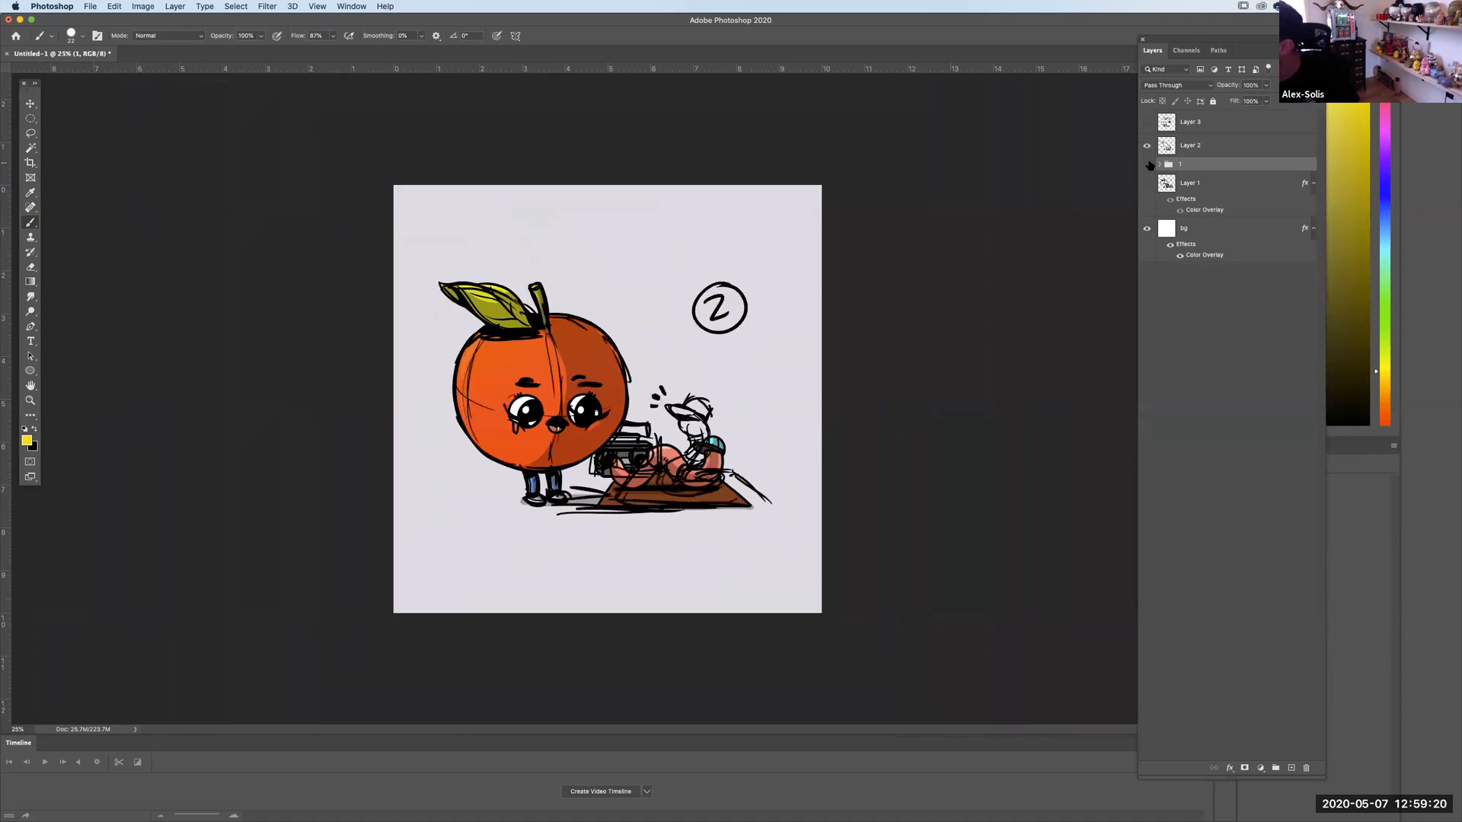
{"action": "left_click", "coordinate": [1147, 164]}
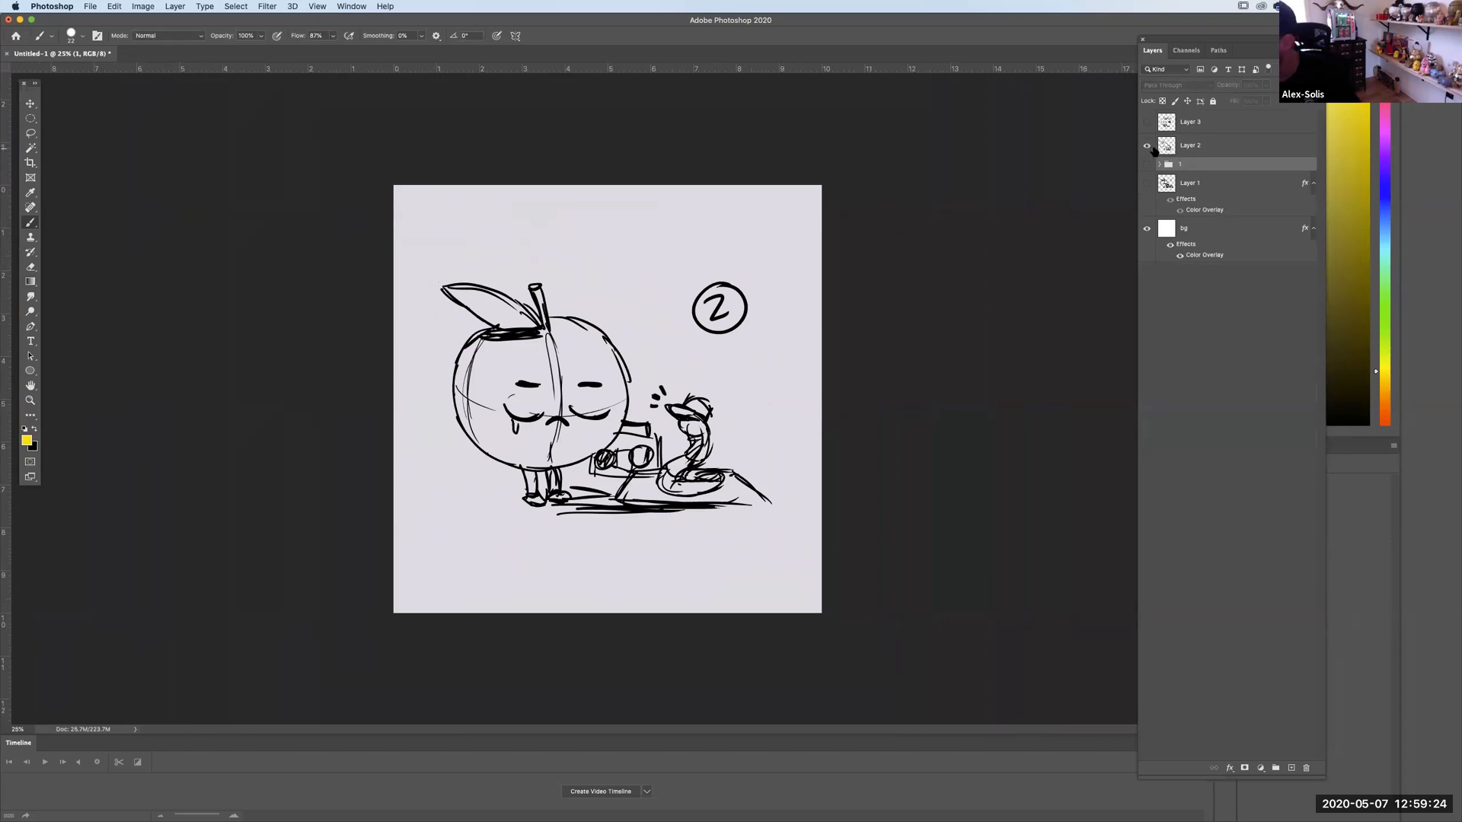
{"action": "key", "text": "super+equal"}
{"action": "key", "text": "super+equal"}
{"action": "left_click", "coordinate": [1147, 147]}
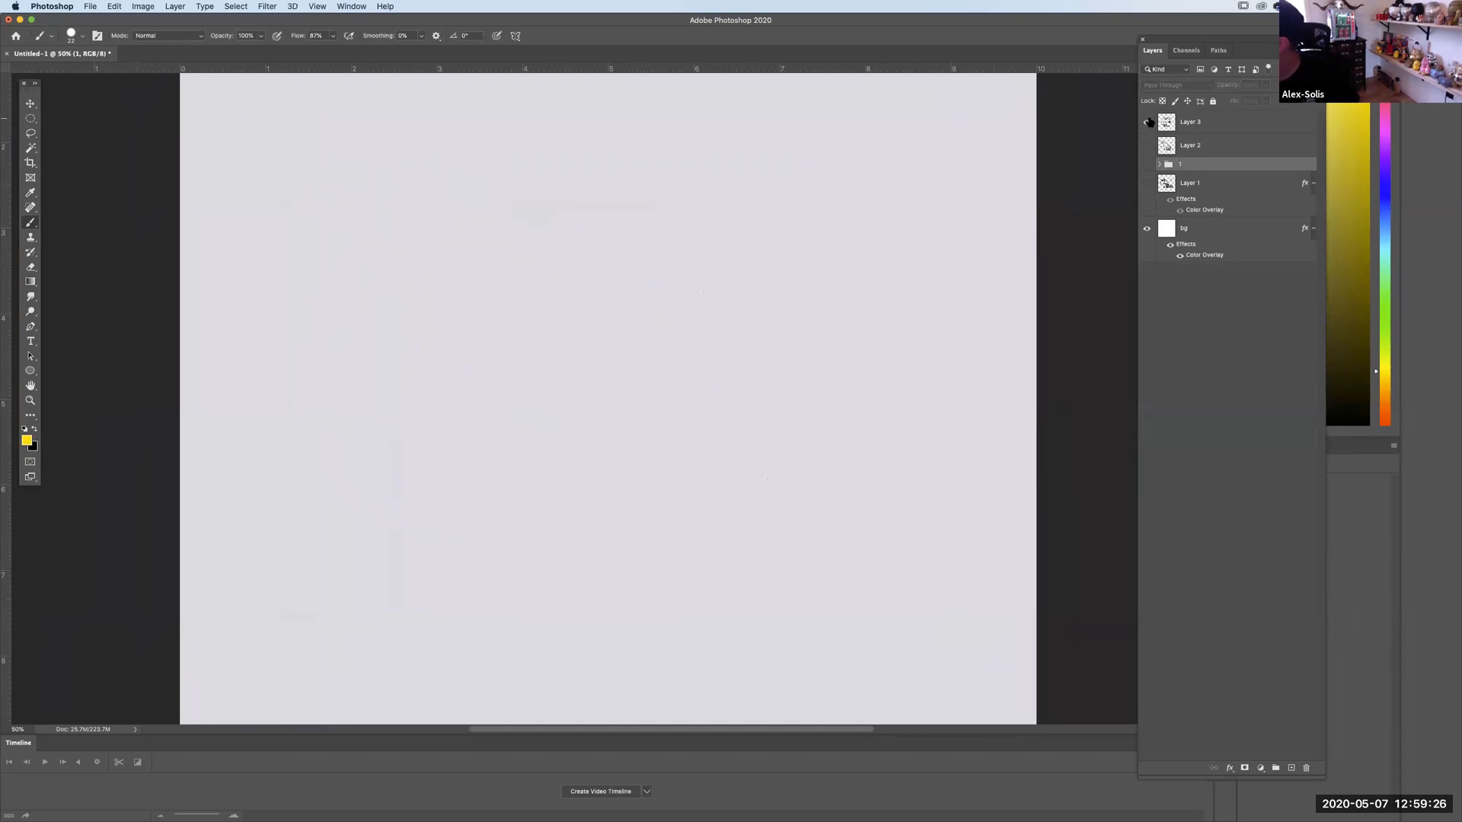
{"action": "left_click", "coordinate": [1147, 122]}
{"action": "left_click", "coordinate": [1148, 122]}
{"action": "left_click", "coordinate": [1148, 165]}
{"action": "key", "text": "super+minus"}
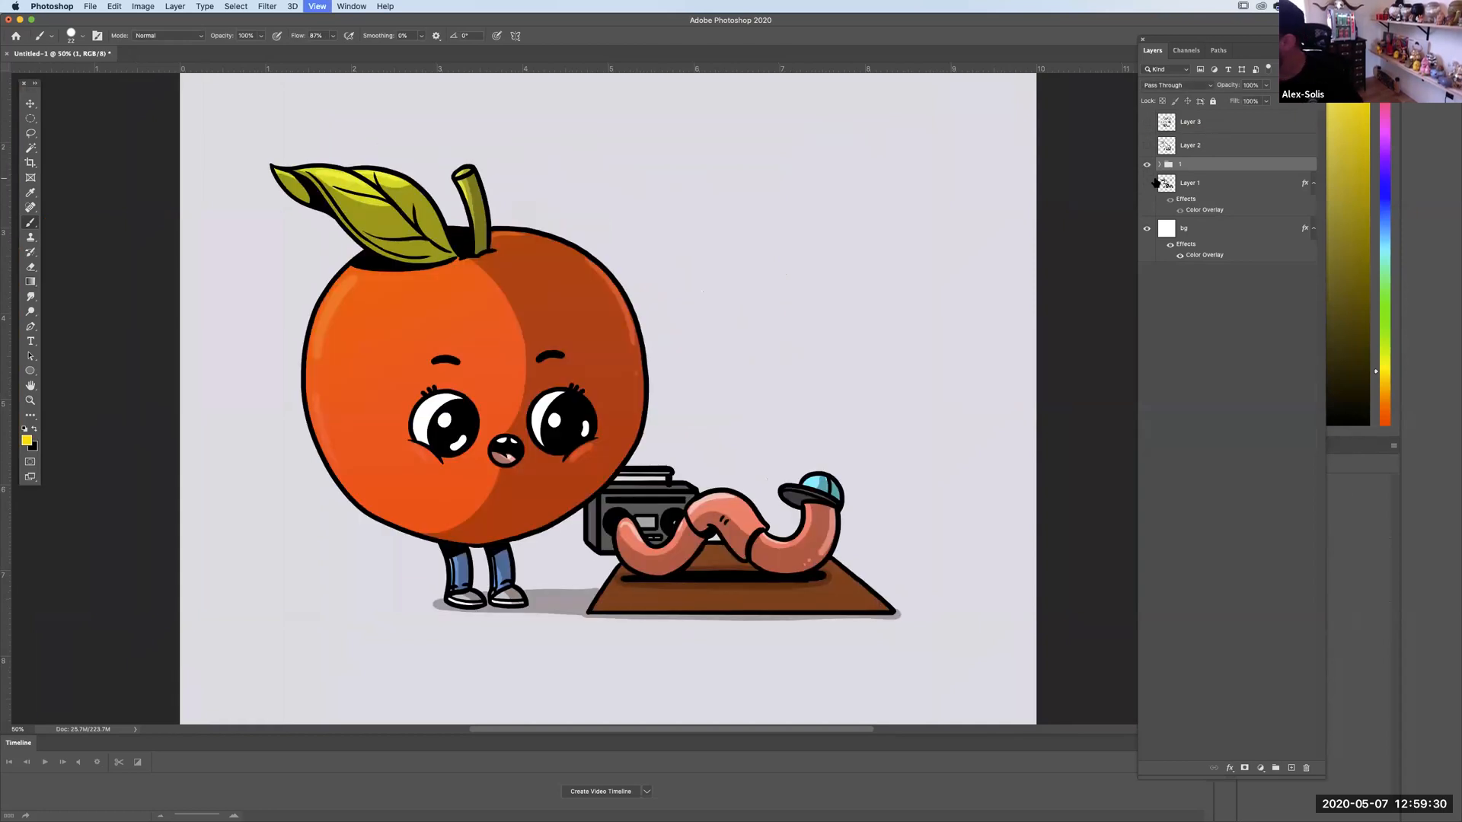
{"action": "key", "text": "super+equal"}
{"action": "left_click", "coordinate": [1147, 165]}
{"action": "left_click", "coordinate": [1148, 164]}
Move group 1 about 0.27 inch right and slightly up to balance the scene on the canvas.
{"action": "key", "text": "super+minus"}
{"action": "key", "text": "super+minus"}
{"action": "key", "text": "super+minus"}
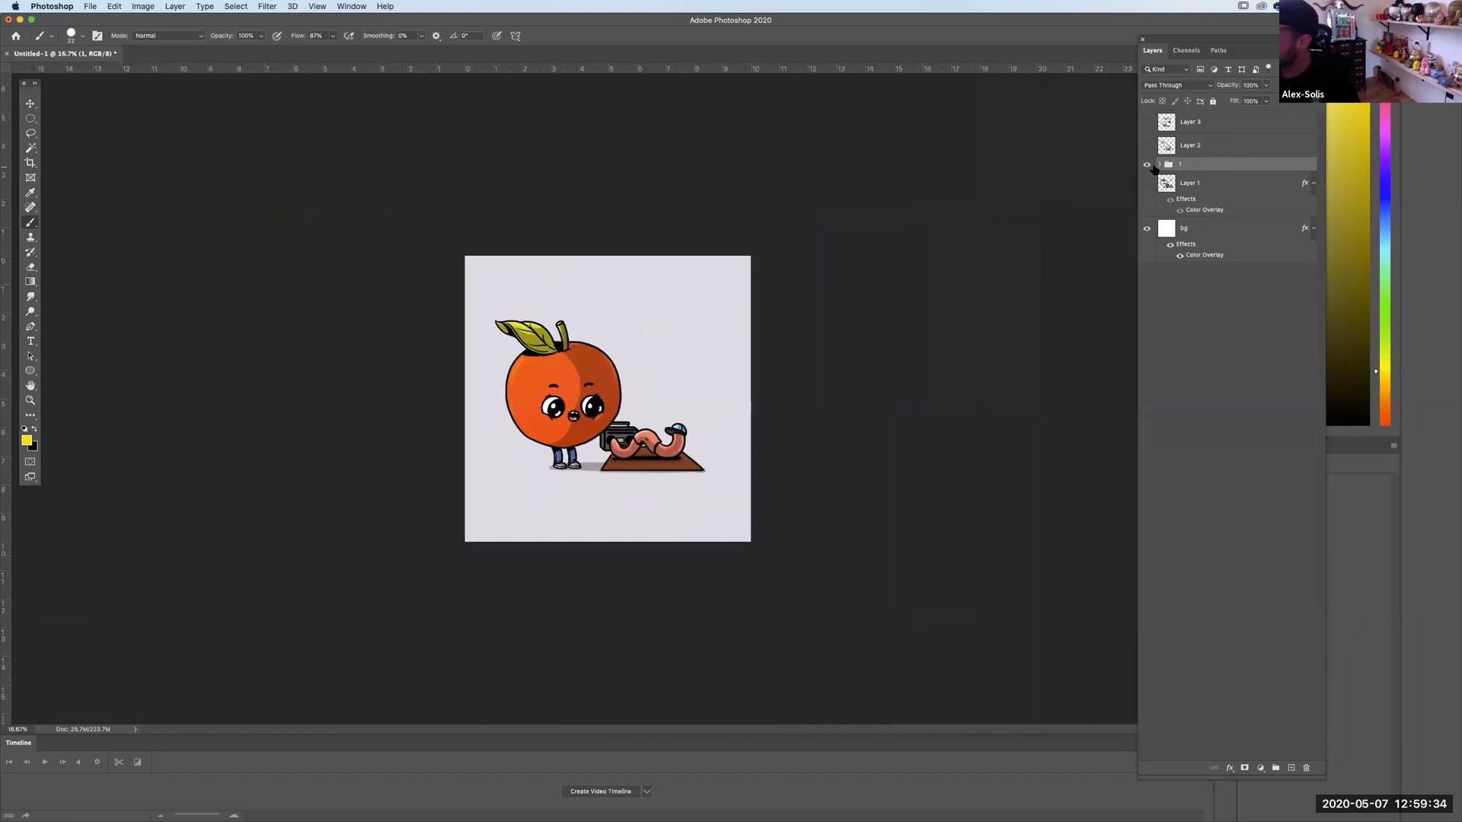
{"action": "left_click", "coordinate": [31, 103]}
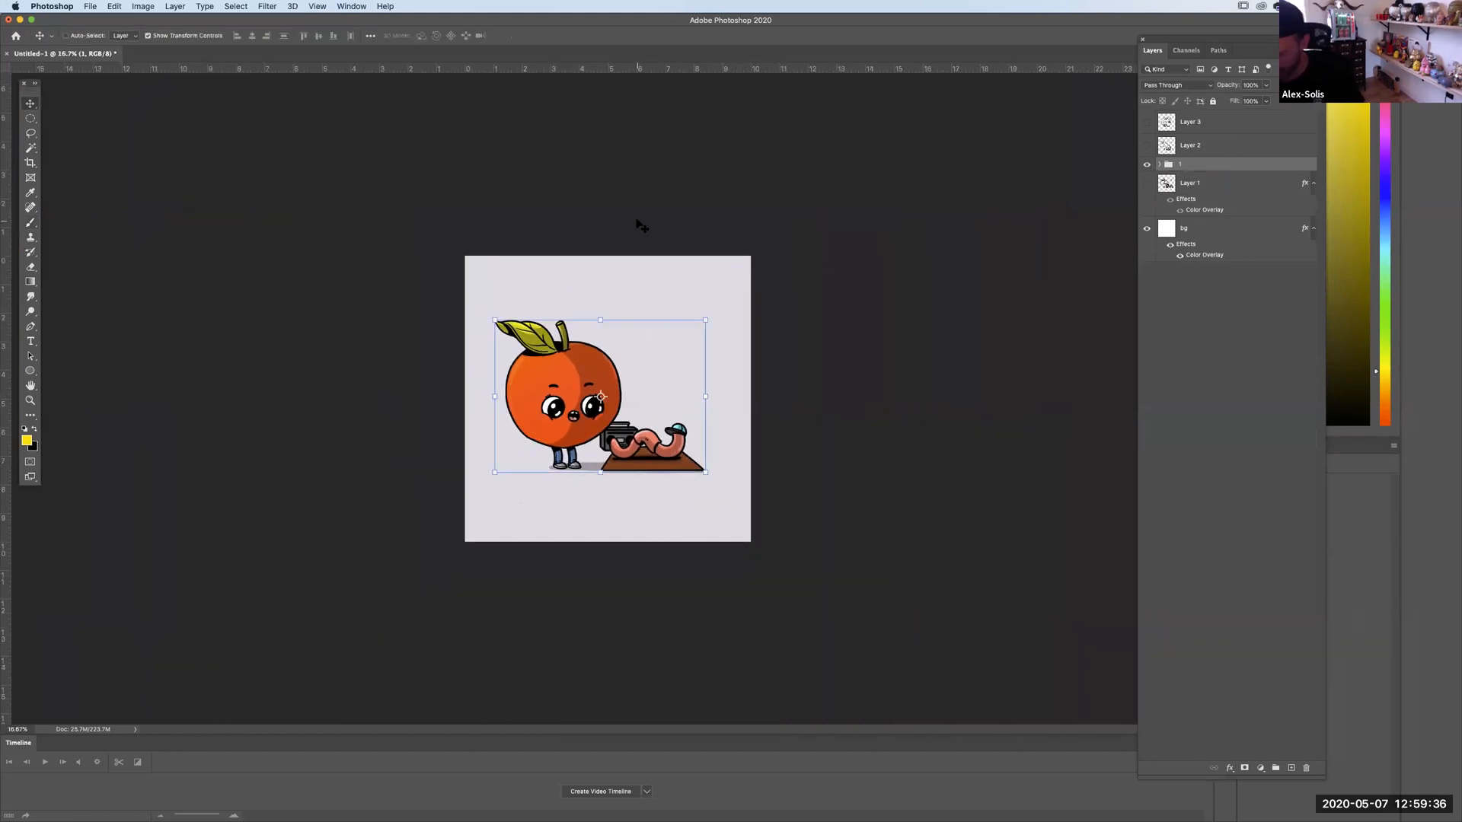
{"action": "key", "text": "shift+Right"}
{"action": "key", "text": "shift+Right"}
{"action": "key", "text": "shift+Right"}
{"action": "key", "text": "shift+Right"}
{"action": "key", "text": "shift+Right"}
{"action": "key", "text": "shift+Right"}
{"action": "key", "text": "shift+Right"}
{"action": "key", "text": "shift+Down"}
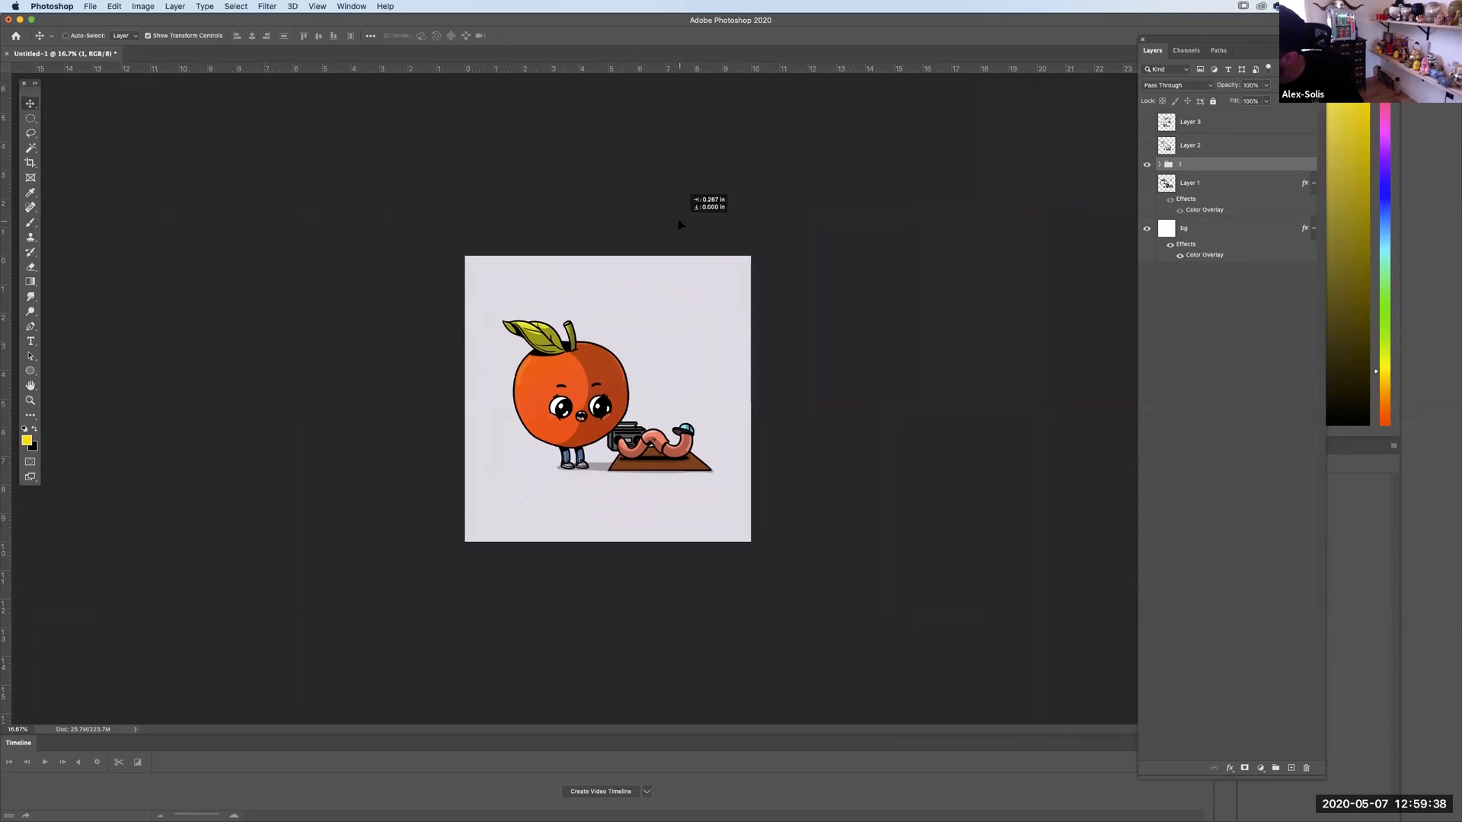
{"action": "key", "text": "shift+Up"}
{"action": "key", "text": "shift+Up"}
{"action": "key", "text": "shift+Up"}
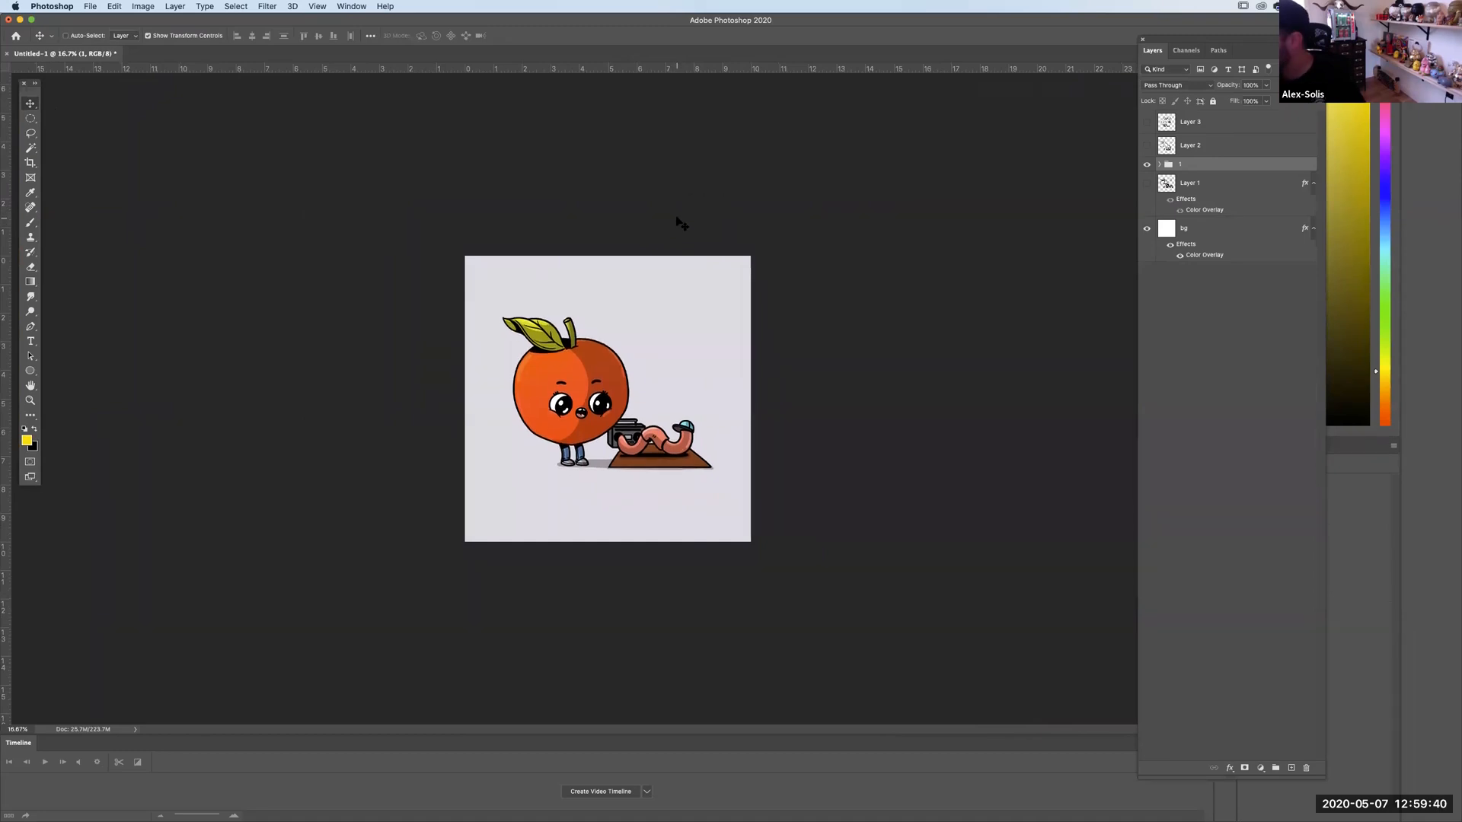
{"action": "key", "text": "super+equal"}
{"action": "key", "text": "super+equal"}
{"action": "key", "text": "super+equal"}
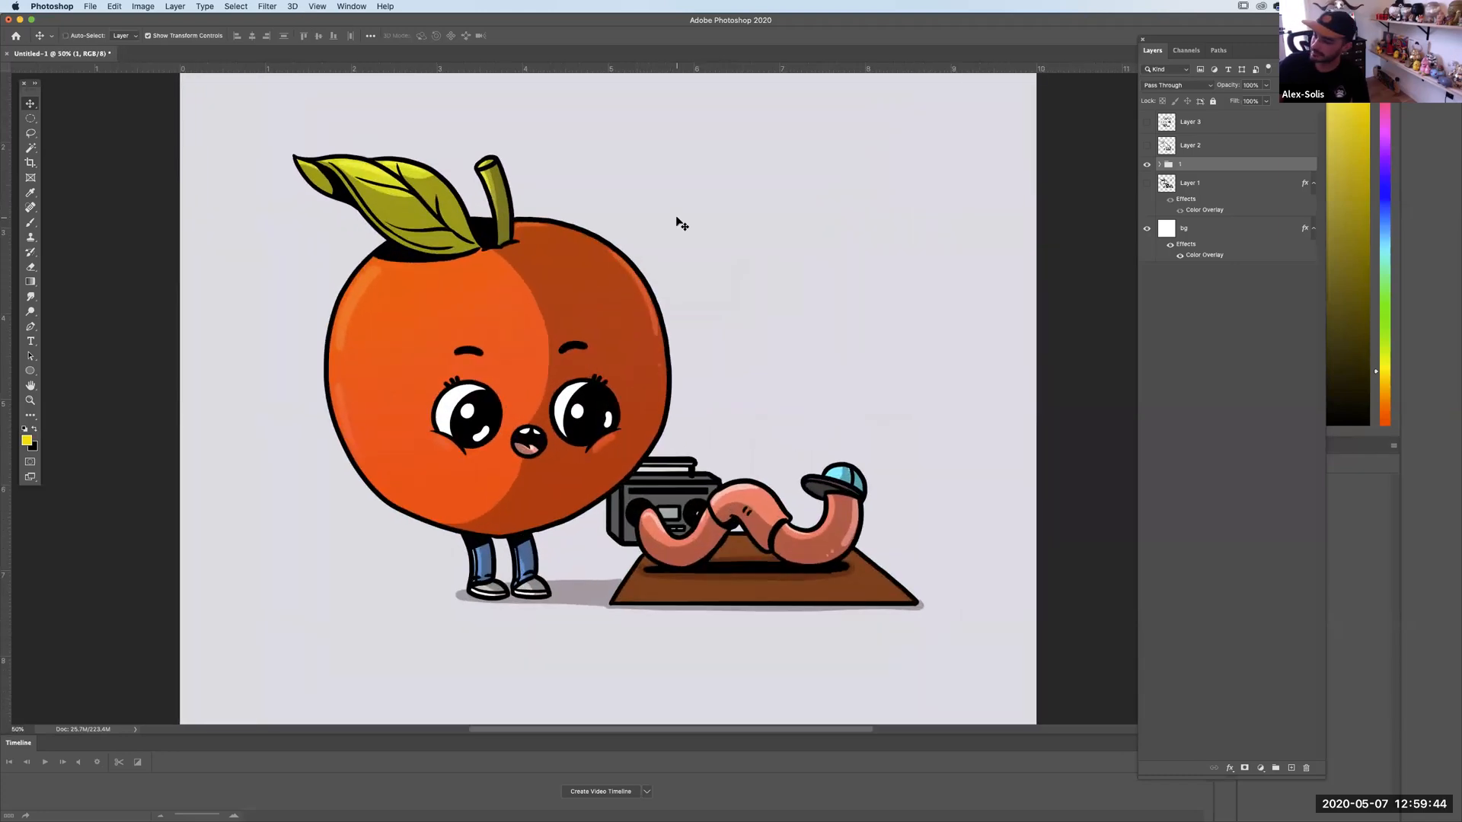
Nudge group 1 slightly down on the canvas and check its placement by toggling its visibility.
{"action": "key", "text": "shift+Down"}
{"action": "key", "text": "shift+Down"}
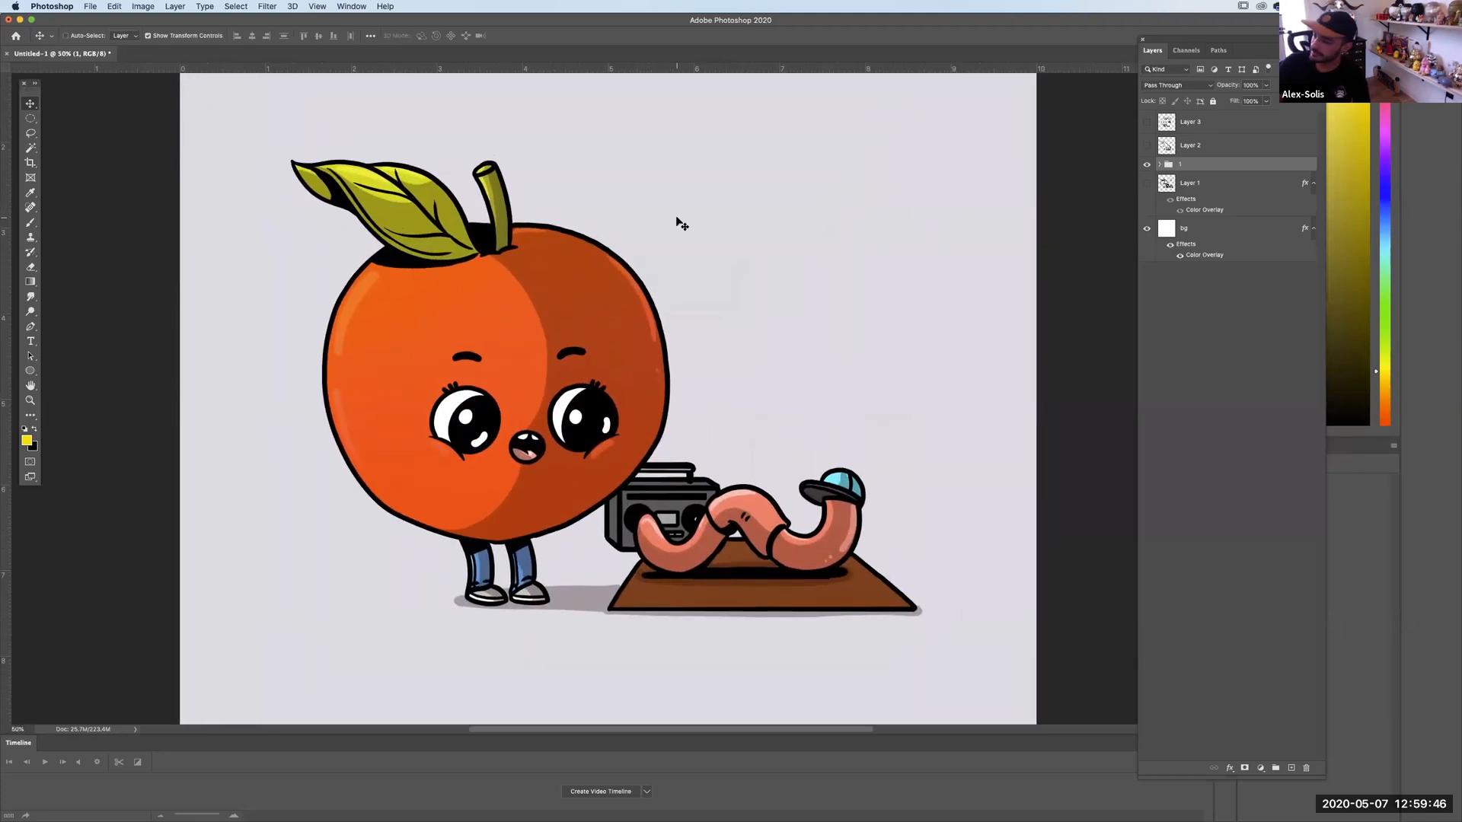
{"action": "left_click", "coordinate": [1147, 165]}
{"action": "left_click", "coordinate": [1147, 166]}
Expand group 1, duplicate the Layer 8 above the line art's colour layers, and clear everything from the copy.
{"action": "left_click", "coordinate": [1159, 164]}
{"action": "left_click", "coordinate": [1203, 281]}
{"action": "left_click", "coordinate": [1199, 230]}
{"action": "key", "text": "super+j"}
{"action": "key", "text": "super+a"}
{"action": "key", "text": "BackSpace"}
{"action": "key", "text": "super+d"}
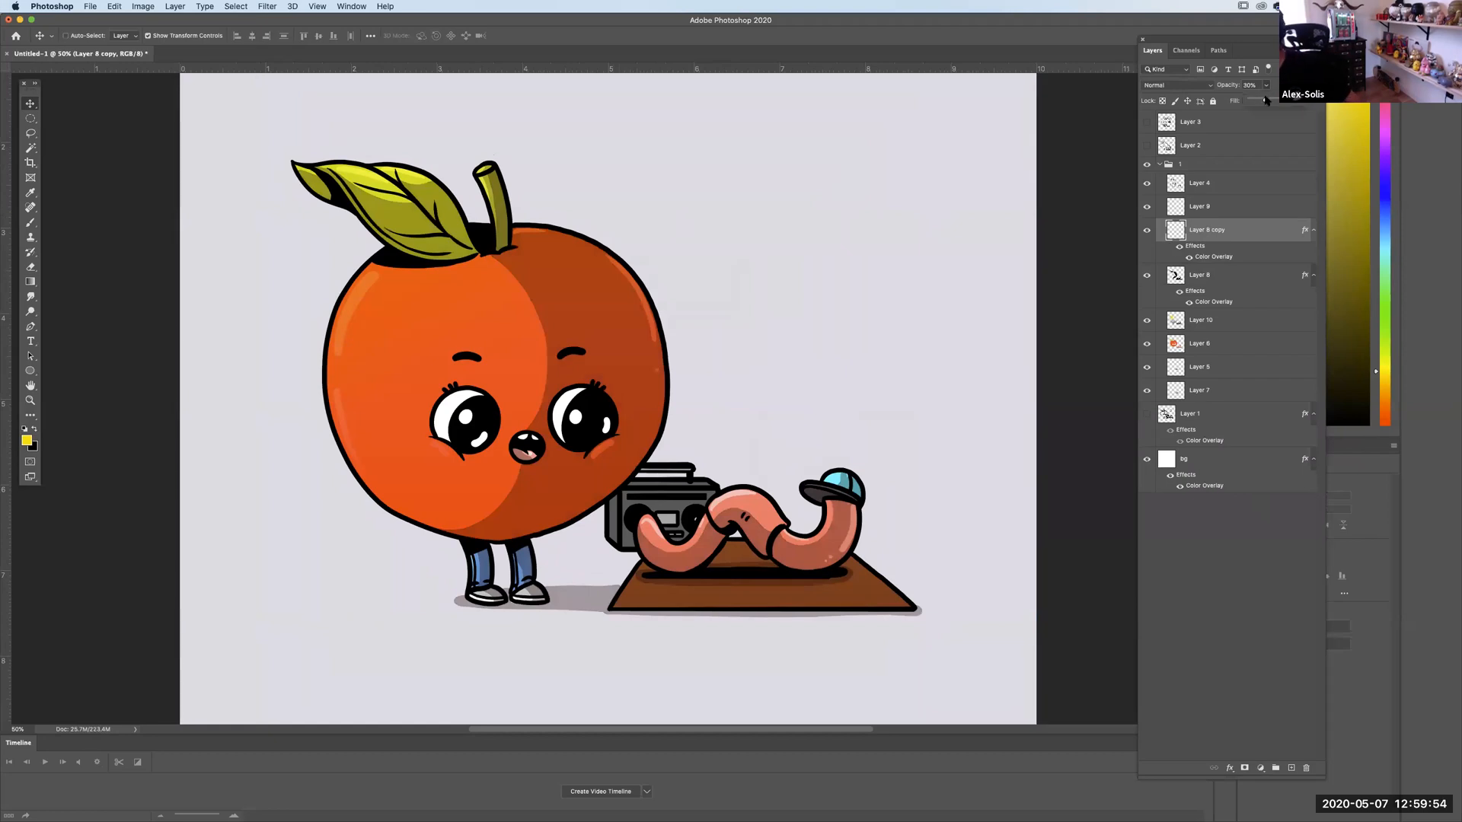
Set Layer 8 copy to 41% opacity and brush soft black shadows under the leaf, at the boombox's base and beside the shoes.
{"action": "left_click", "coordinate": [31, 222]}
{"action": "left_click", "coordinate": [34, 430]}
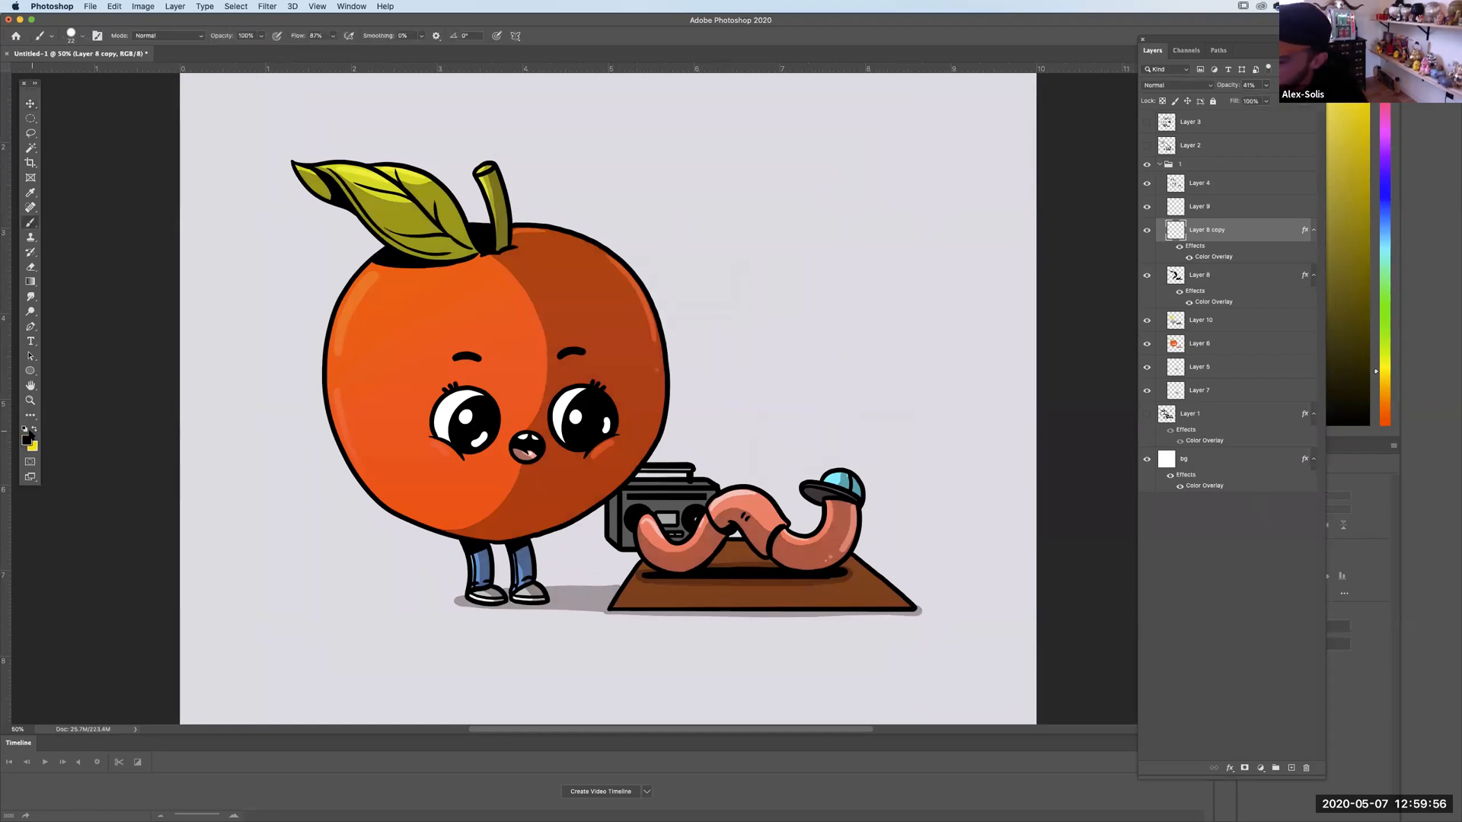
{"action": "left_click", "coordinate": [83, 37]}
{"action": "left_click", "coordinate": [117, 399]}
{"action": "key", "text": "Return"}
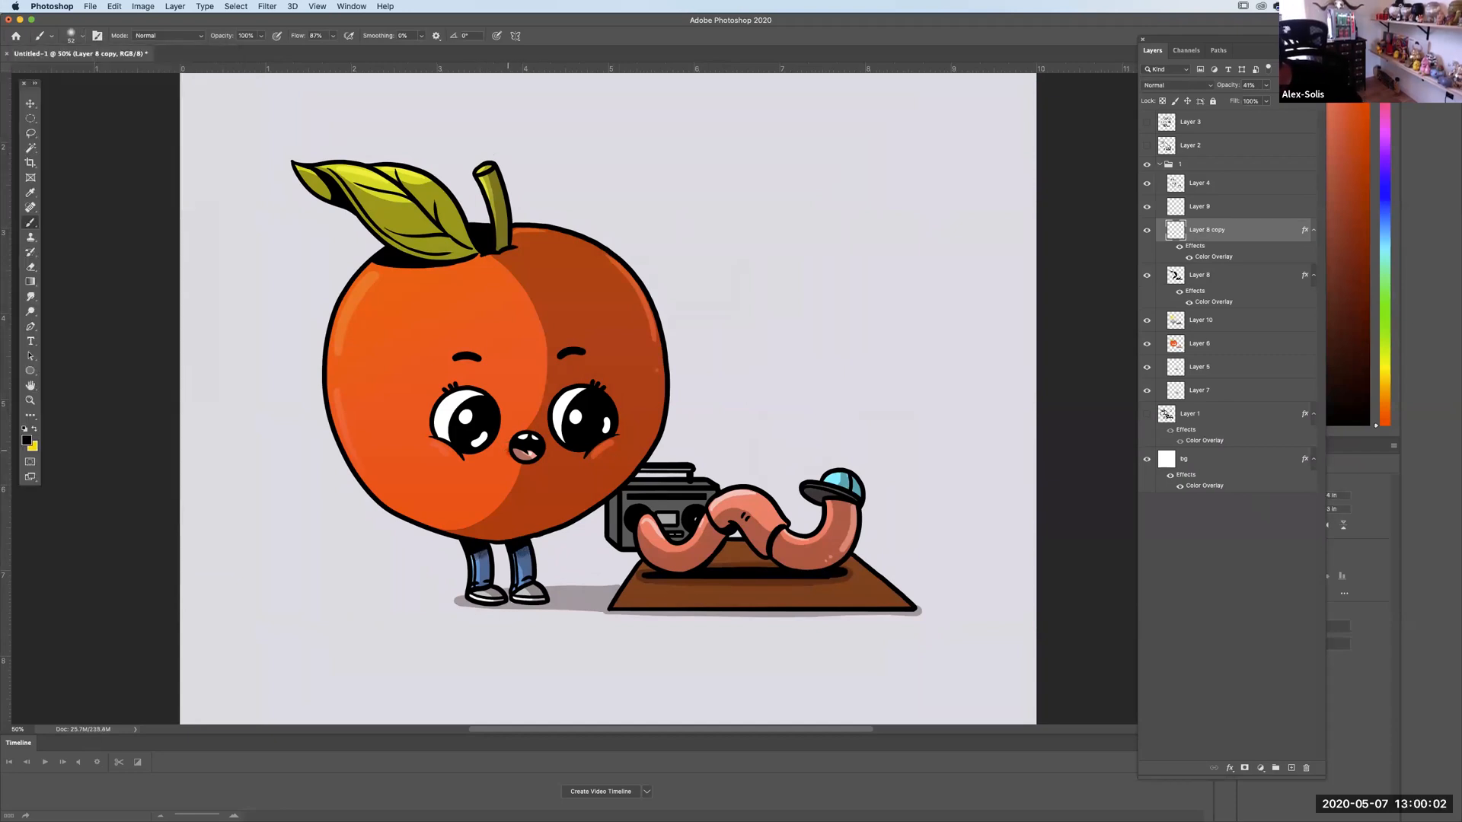
{"action": "mouse_move", "coordinate": [373, 266]}
{"action": "left_mouse_down"}
{"action": "mouse_move", "coordinate": [446, 260]}
{"action": "mouse_move", "coordinate": [370, 266]}
{"action": "mouse_move", "coordinate": [410, 270]}
{"action": "left_mouse_up"}
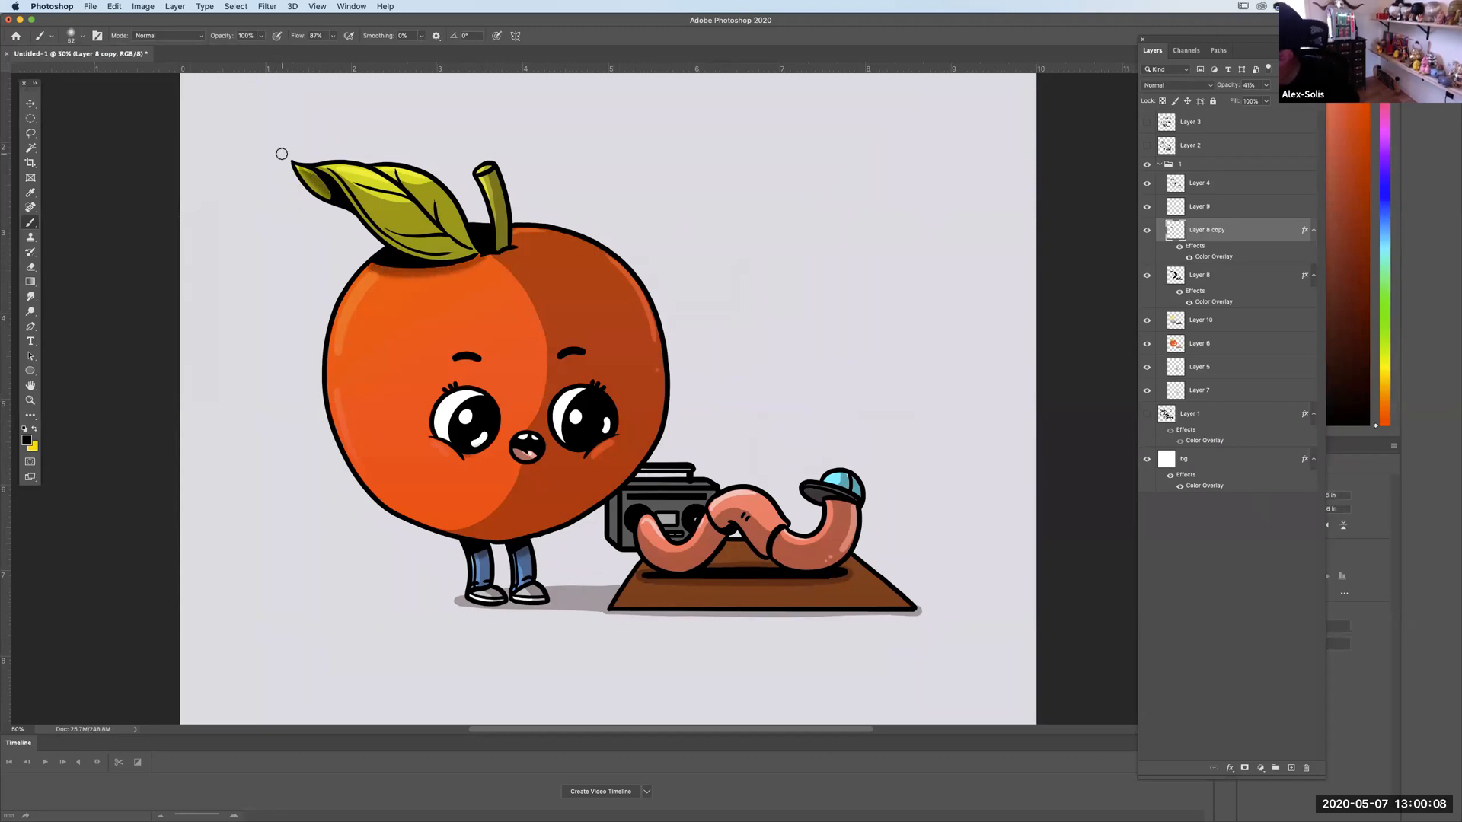
{"action": "scroll", "coordinate": [673, 374], "scroll_direction": "down", "scroll_amount": 5}
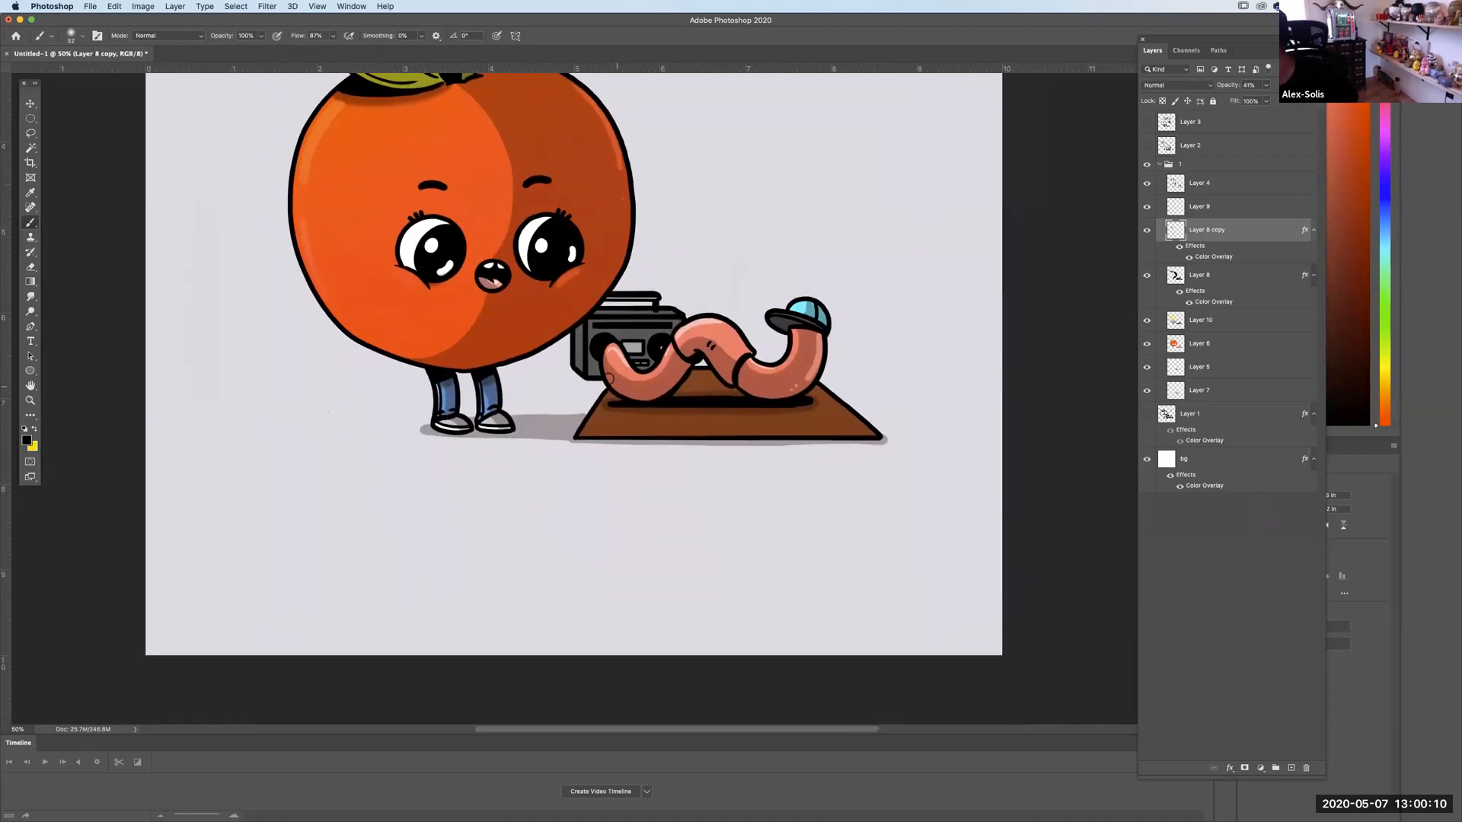
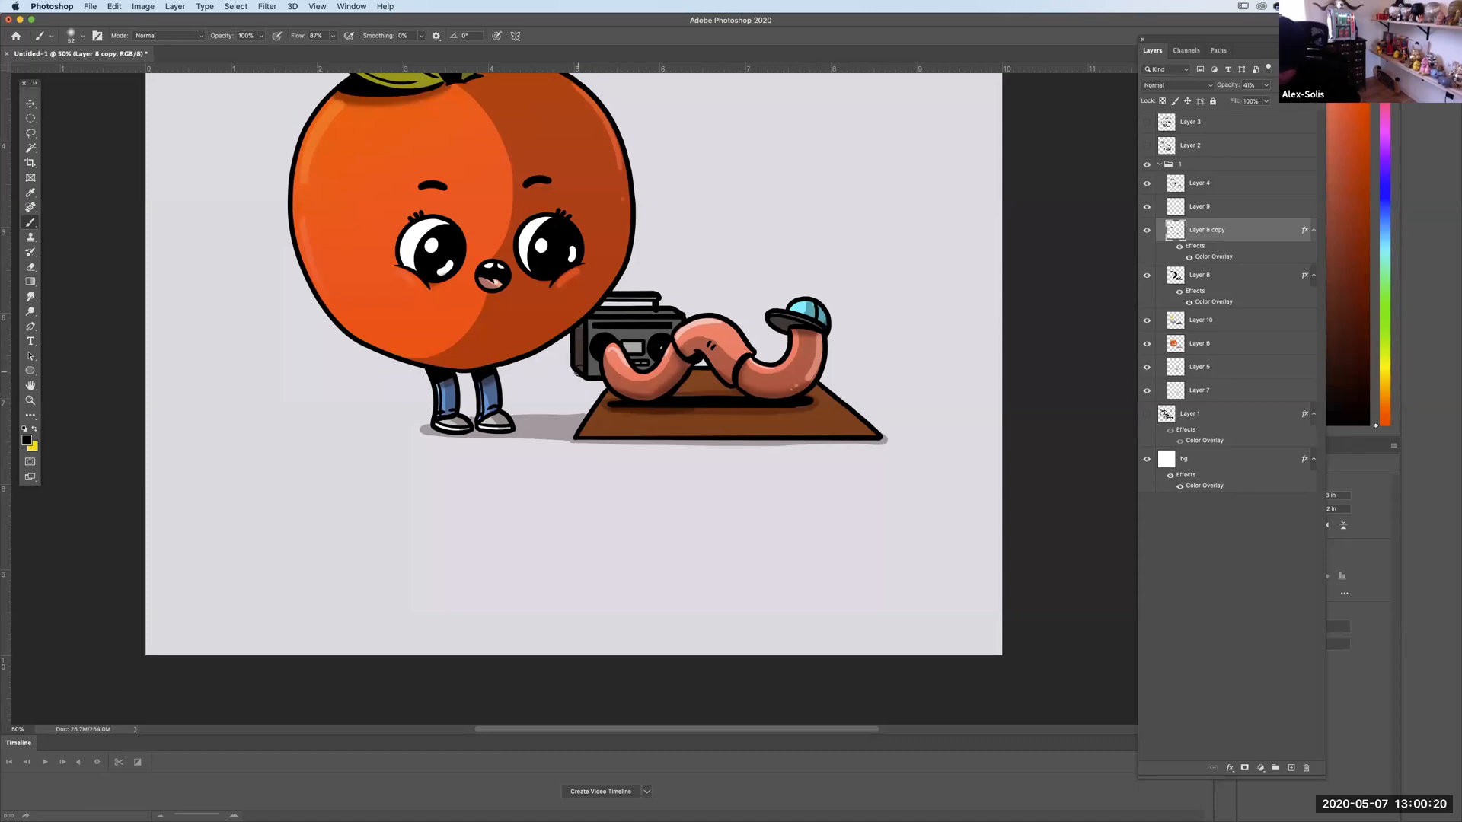
{"action": "left_click_drag", "start_coordinate": [598, 383], "coordinate": [578, 377]}
{"action": "mouse_move", "coordinate": [528, 430]}
{"action": "left_mouse_down"}
{"action": "mouse_move", "coordinate": [567, 431]}
{"action": "mouse_move", "coordinate": [515, 424]}
{"action": "left_mouse_up"}
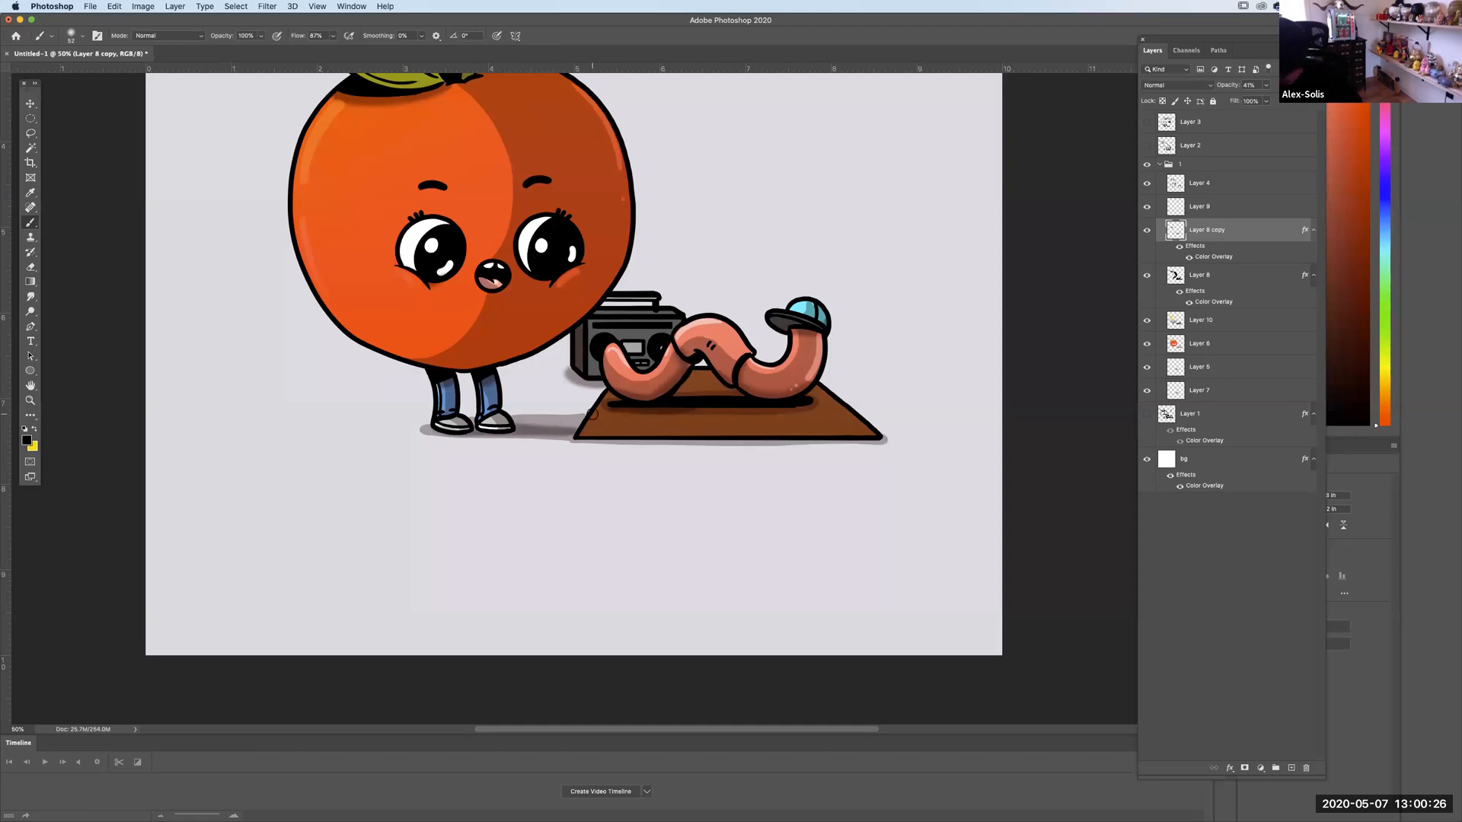
Collapse group 1 and rename it A.
{"action": "key", "text": "super+minus"}
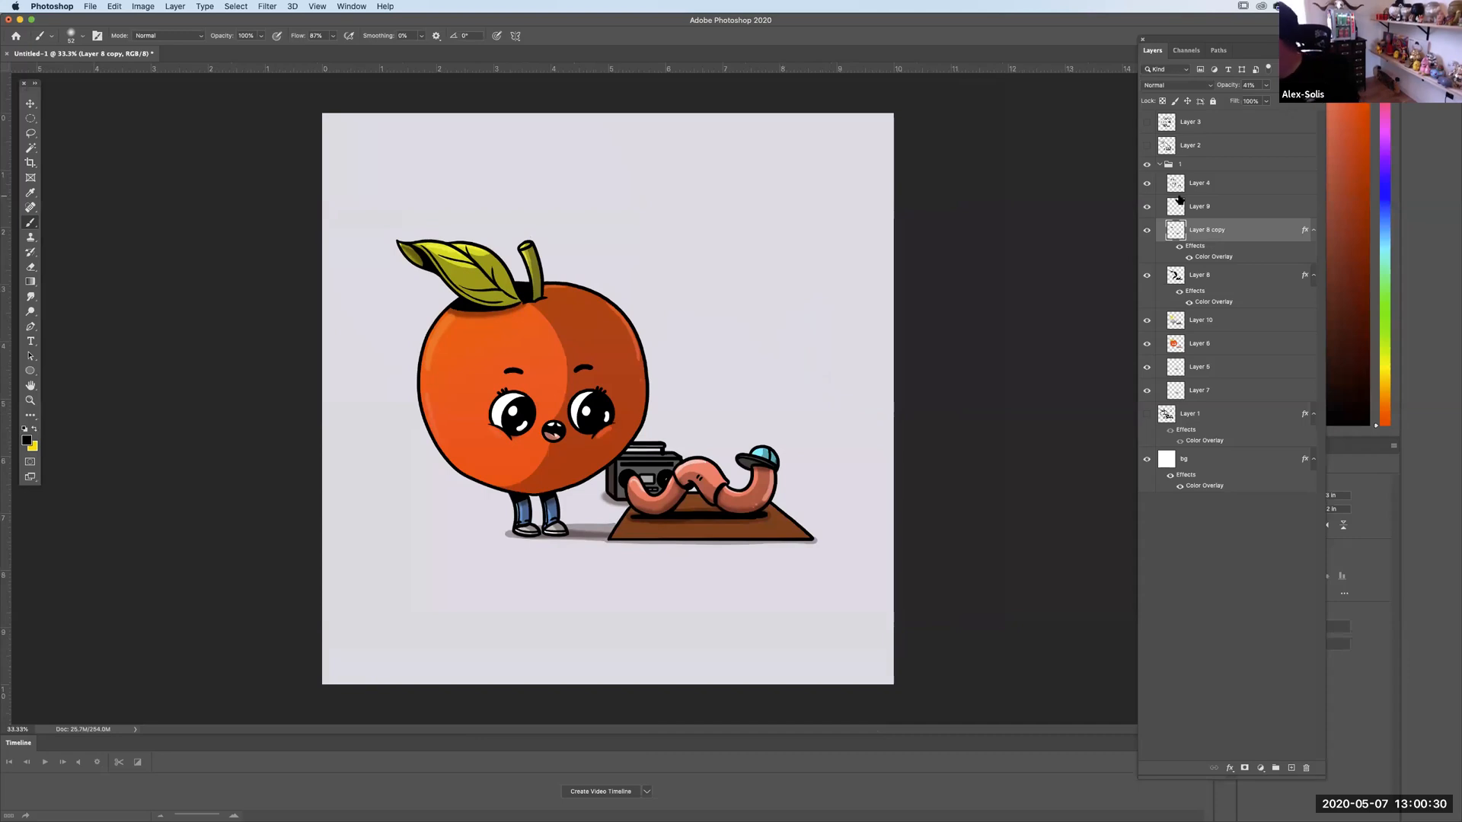
{"action": "left_click", "coordinate": [1159, 164]}
{"action": "left_click", "coordinate": [1181, 166]}
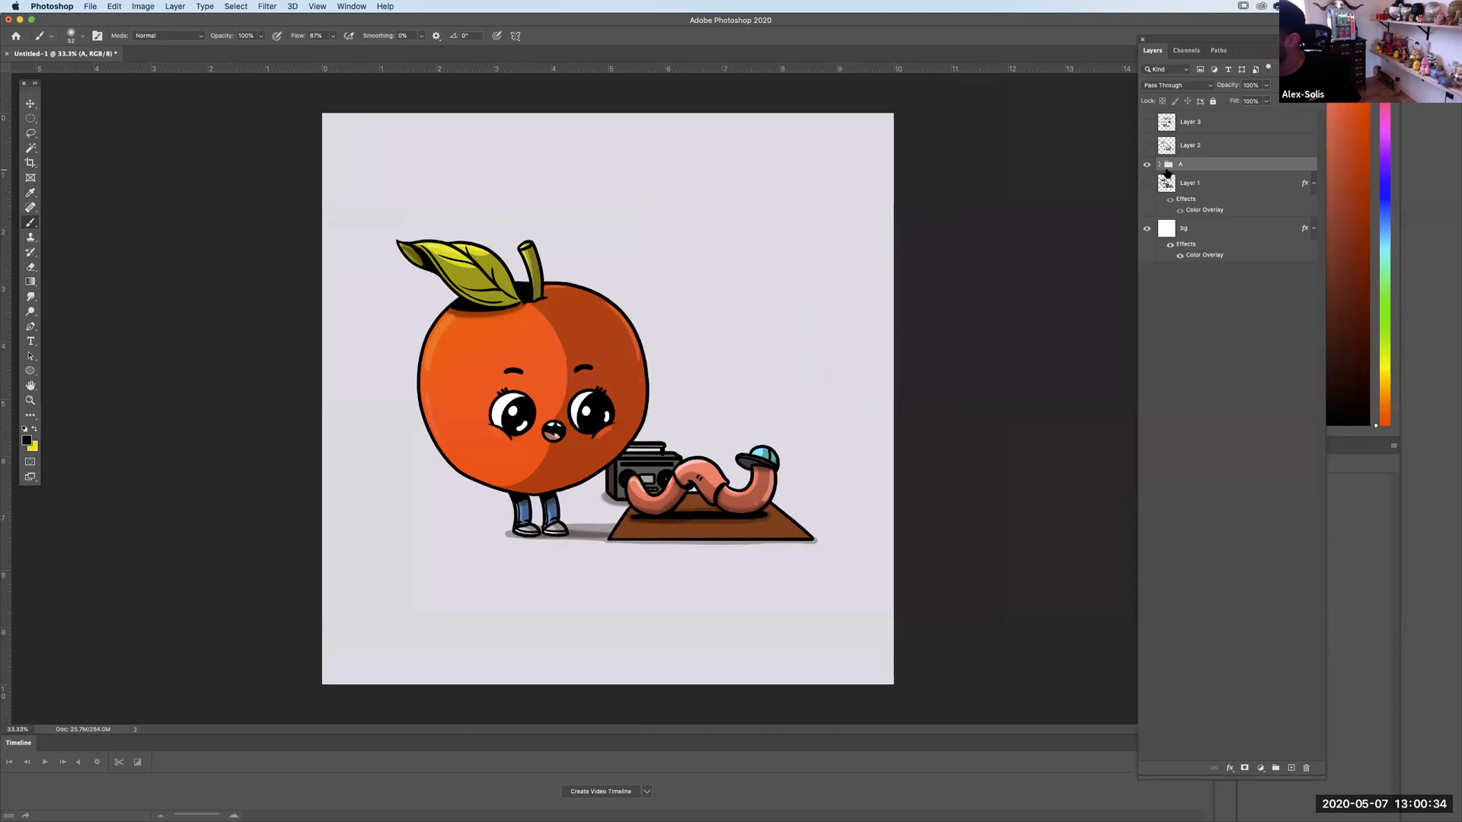
Compare the Layer 2 sketch with group A's coloured artwork, separately and overlaid, leaving only group A shown.
{"action": "left_click", "coordinate": [1146, 144]}
{"action": "left_click", "coordinate": [1148, 165]}
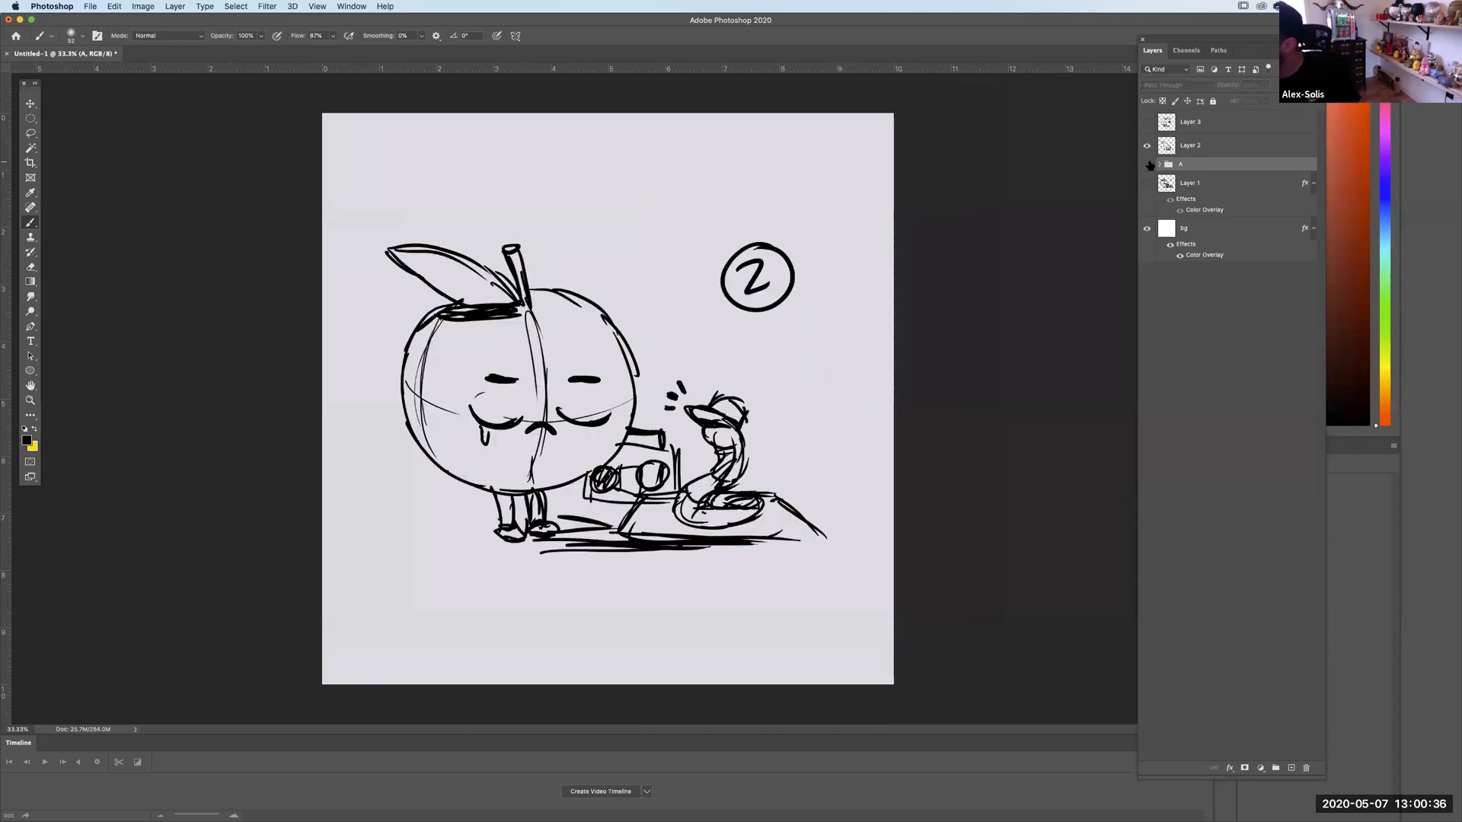
{"action": "left_click", "coordinate": [1147, 165]}
{"action": "left_click", "coordinate": [1147, 146]}
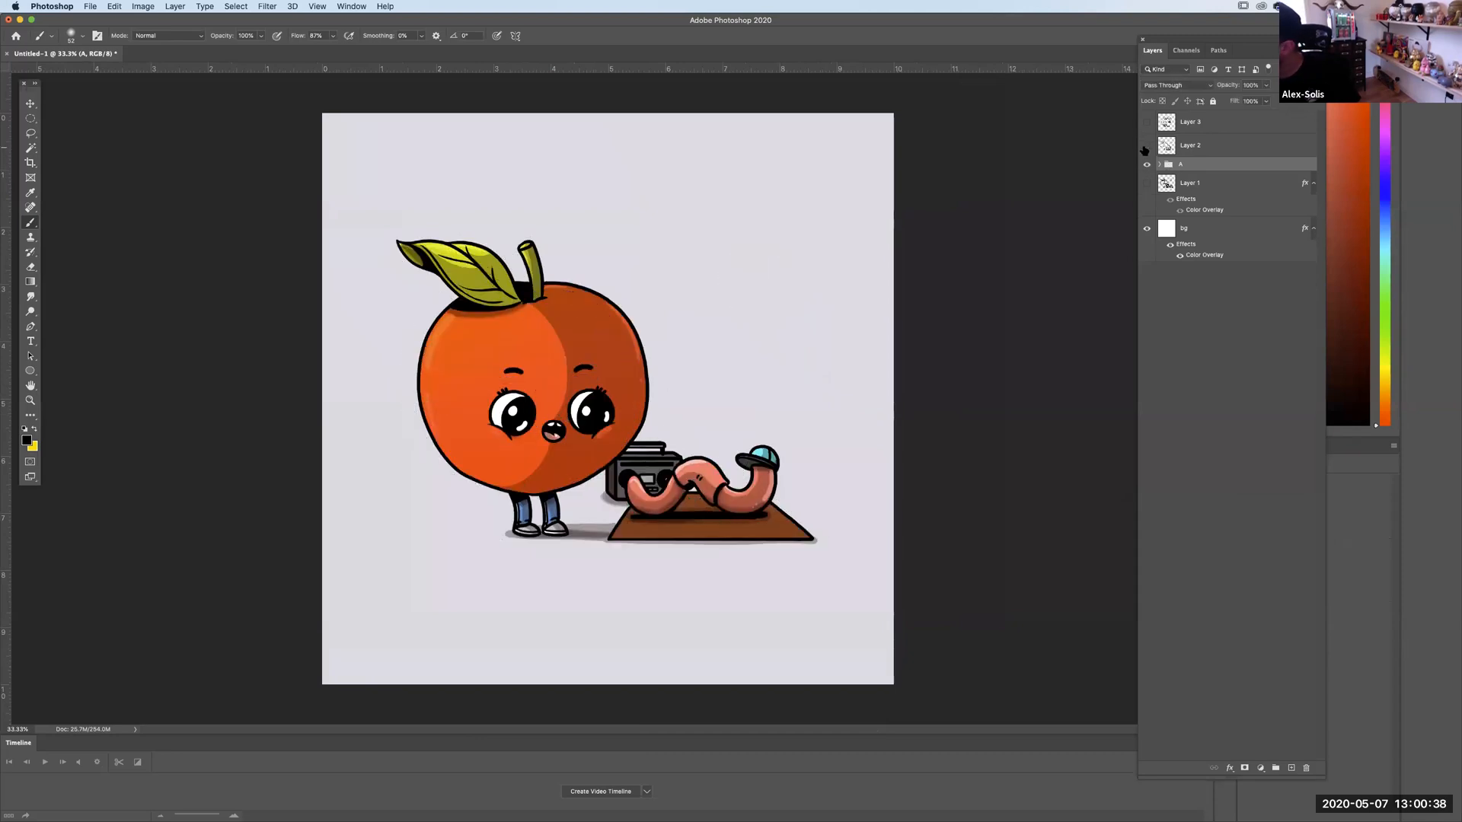
{"action": "left_click", "coordinate": [1146, 145]}
{"action": "left_click", "coordinate": [1147, 165]}
{"action": "left_click", "coordinate": [1147, 165]}
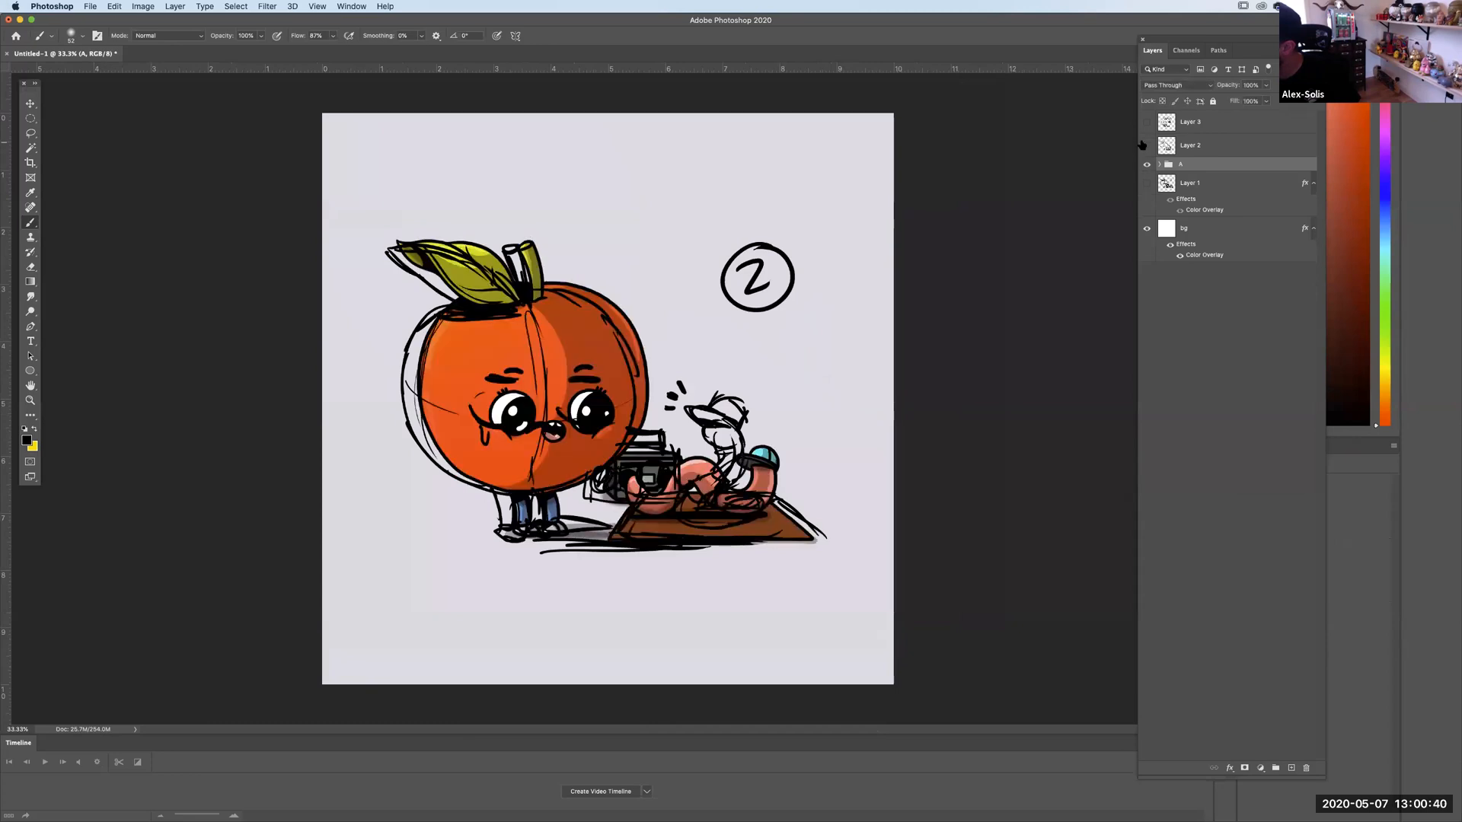
{"action": "left_click", "coordinate": [1146, 145]}
Duplicate group A, hide the original group, and rename the copy B.
{"action": "left_click_drag", "start_coordinate": [1170, 166], "coordinate": [1291, 767]}
{"action": "left_click", "coordinate": [1147, 179]}
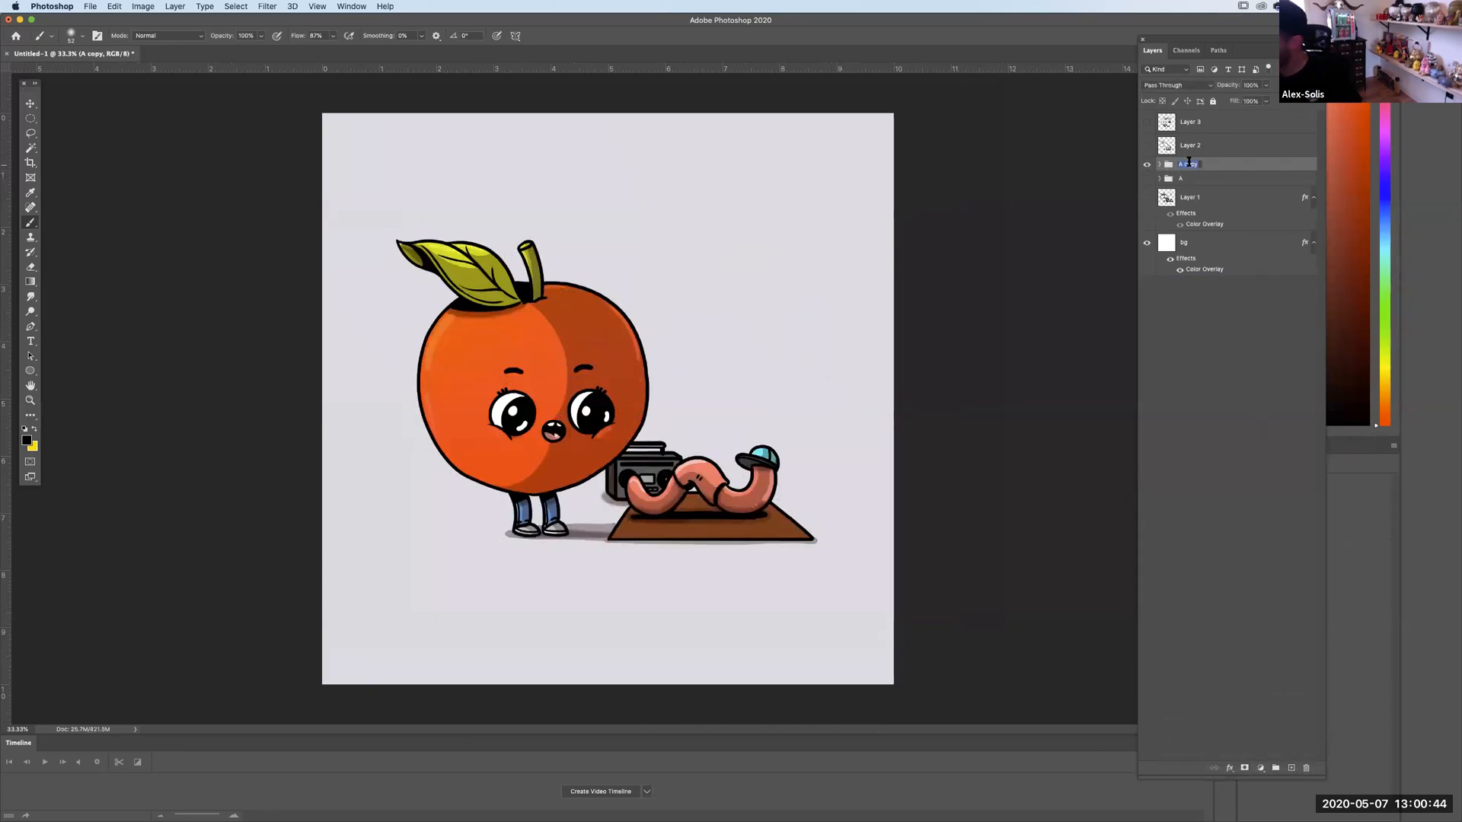
{"action": "type", "text": "B"}
{"action": "key", "text": "Return"}
Expand group B and hide all its colour and shading layers, leaving only the Layer 4 line art visible.
{"action": "key", "text": "super+equal"}
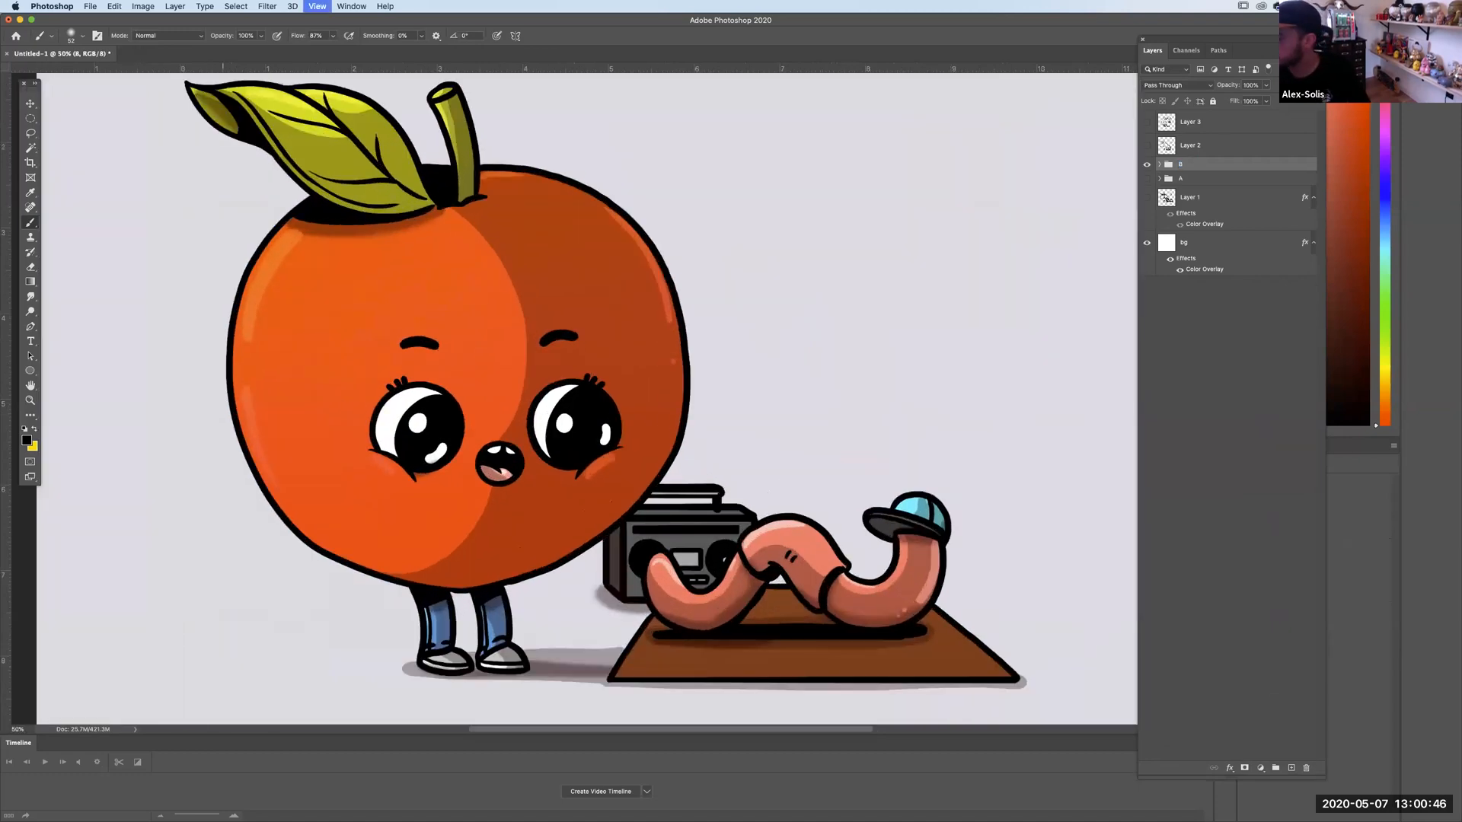
{"action": "key", "text": "super+equal"}
{"action": "key", "text": "super+equal"}
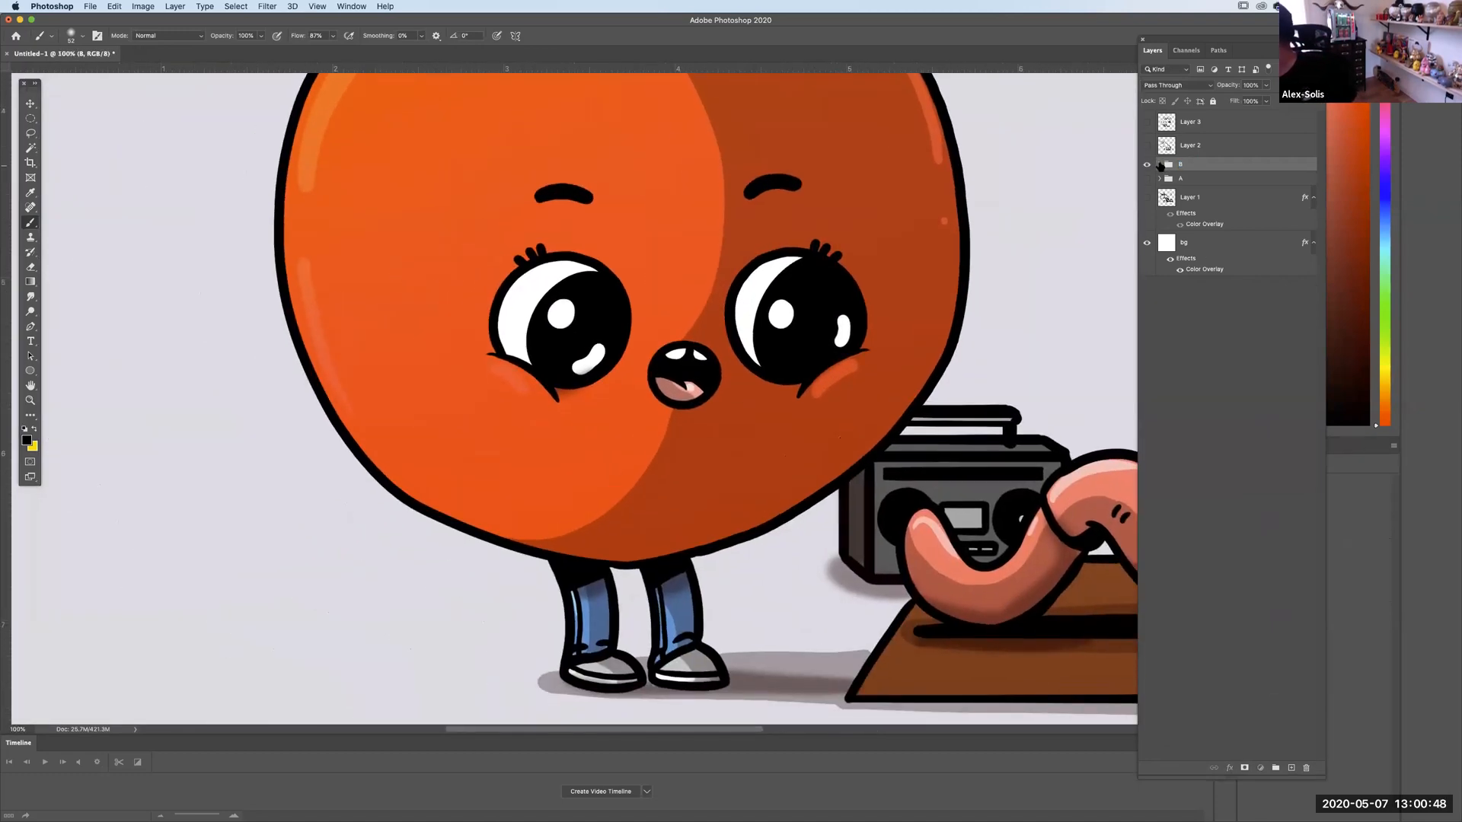
{"action": "left_click", "coordinate": [1160, 165]}
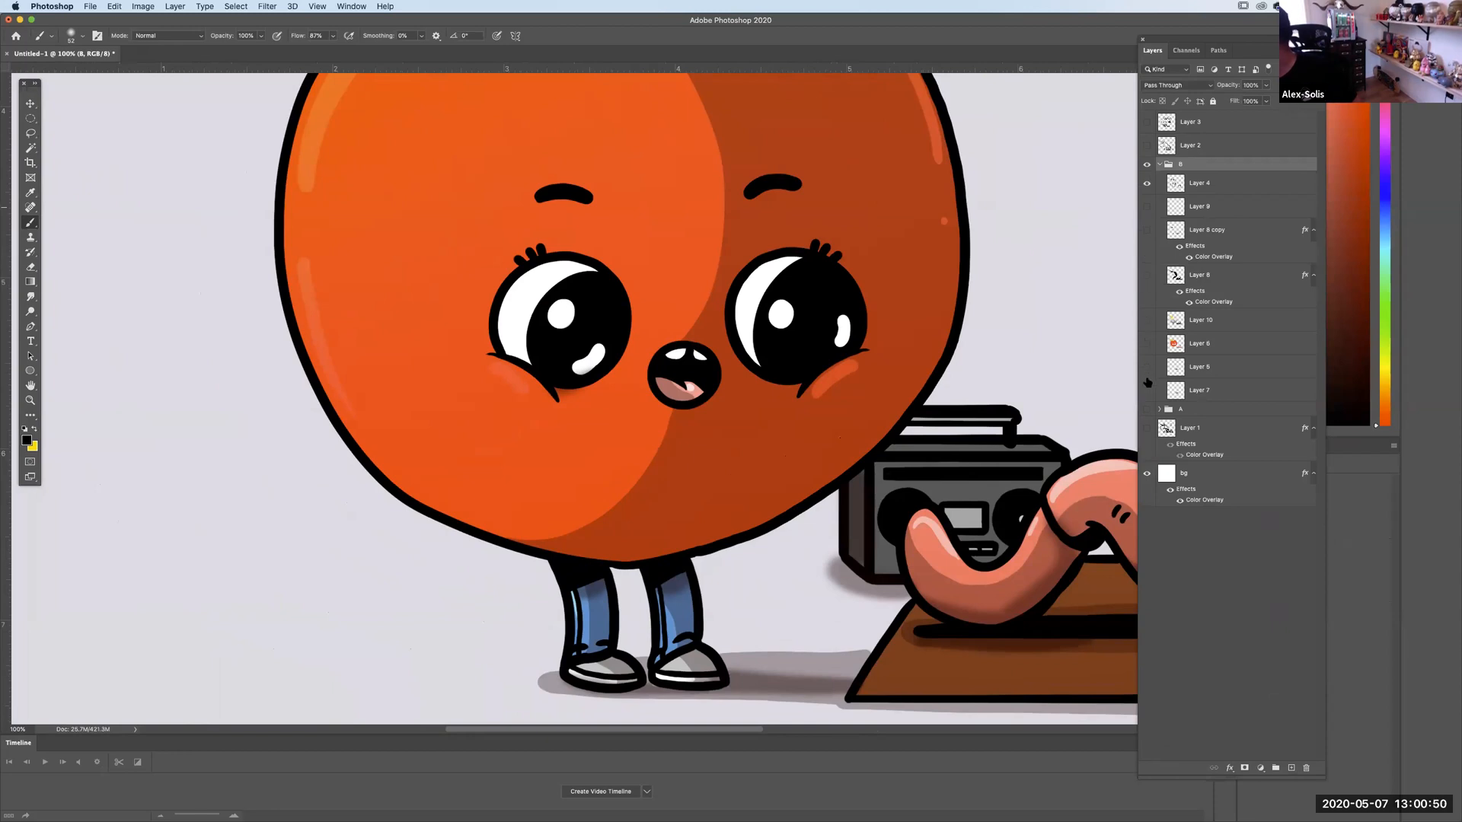
{"action": "left_click", "coordinate": [1148, 383]}
{"action": "key", "text": "super+minus"}
{"action": "key", "text": "super+minus"}
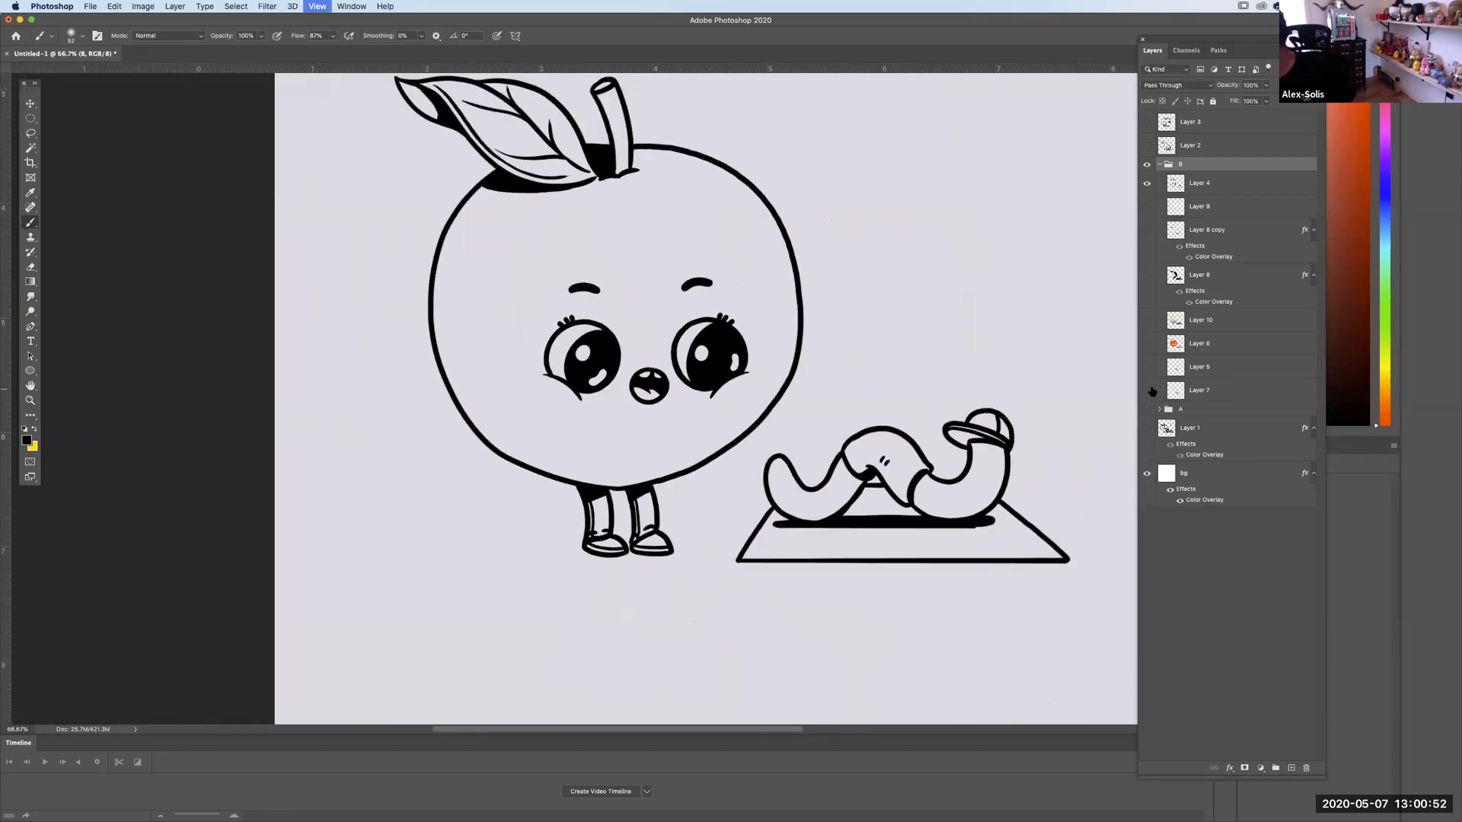
Group the two lowest layers of group B, which hold the boombox, and hide that new group.
{"action": "left_click", "coordinate": [1148, 391]}
{"action": "left_click", "coordinate": [1148, 367]}
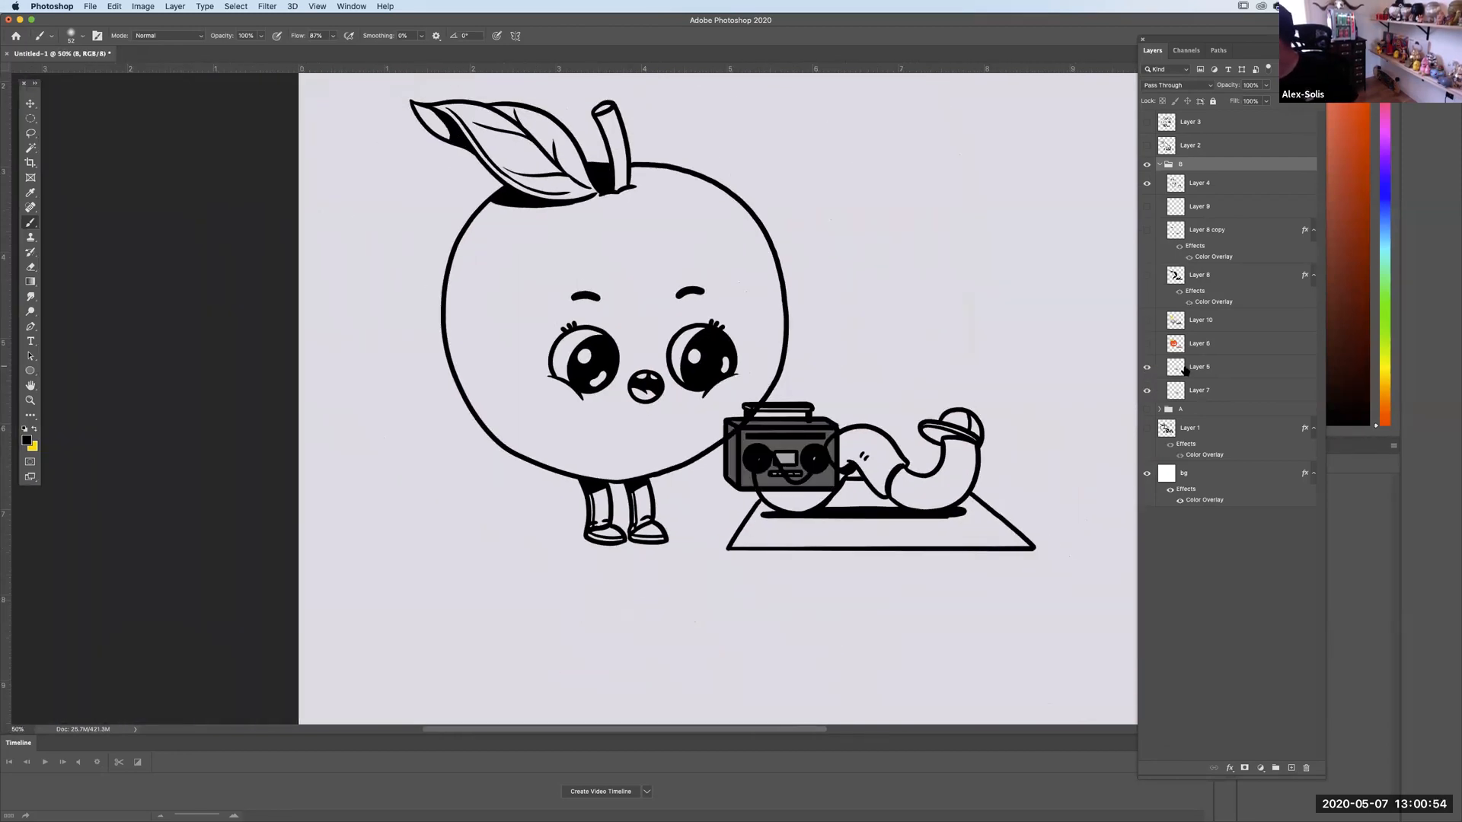
{"action": "left_click", "coordinate": [1185, 370]}
{"action": "left_click", "coordinate": [1185, 393], "text": "shift"}
{"action": "key", "text": "super+g"}
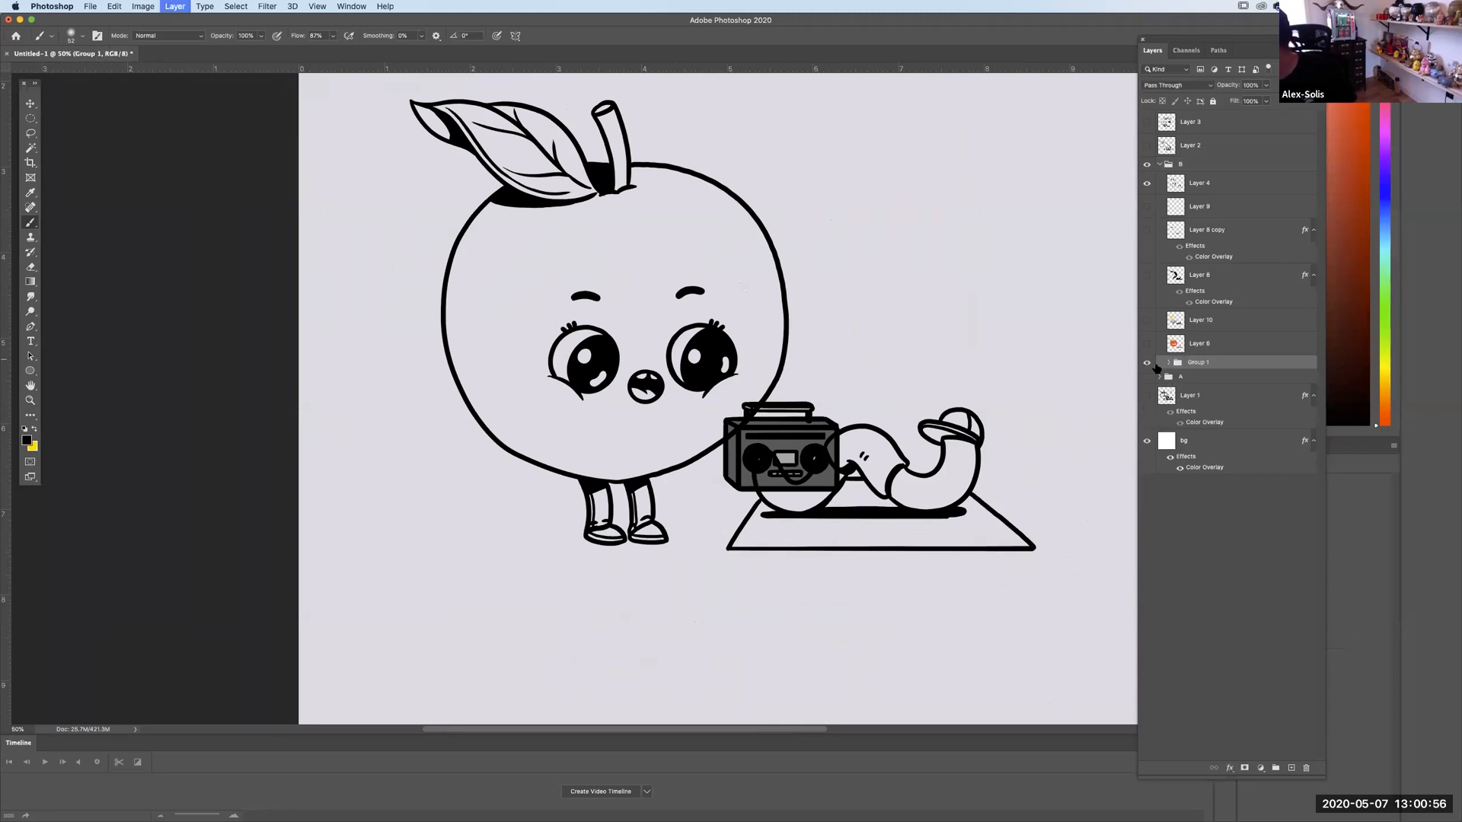
{"action": "left_click", "coordinate": [1155, 362]}
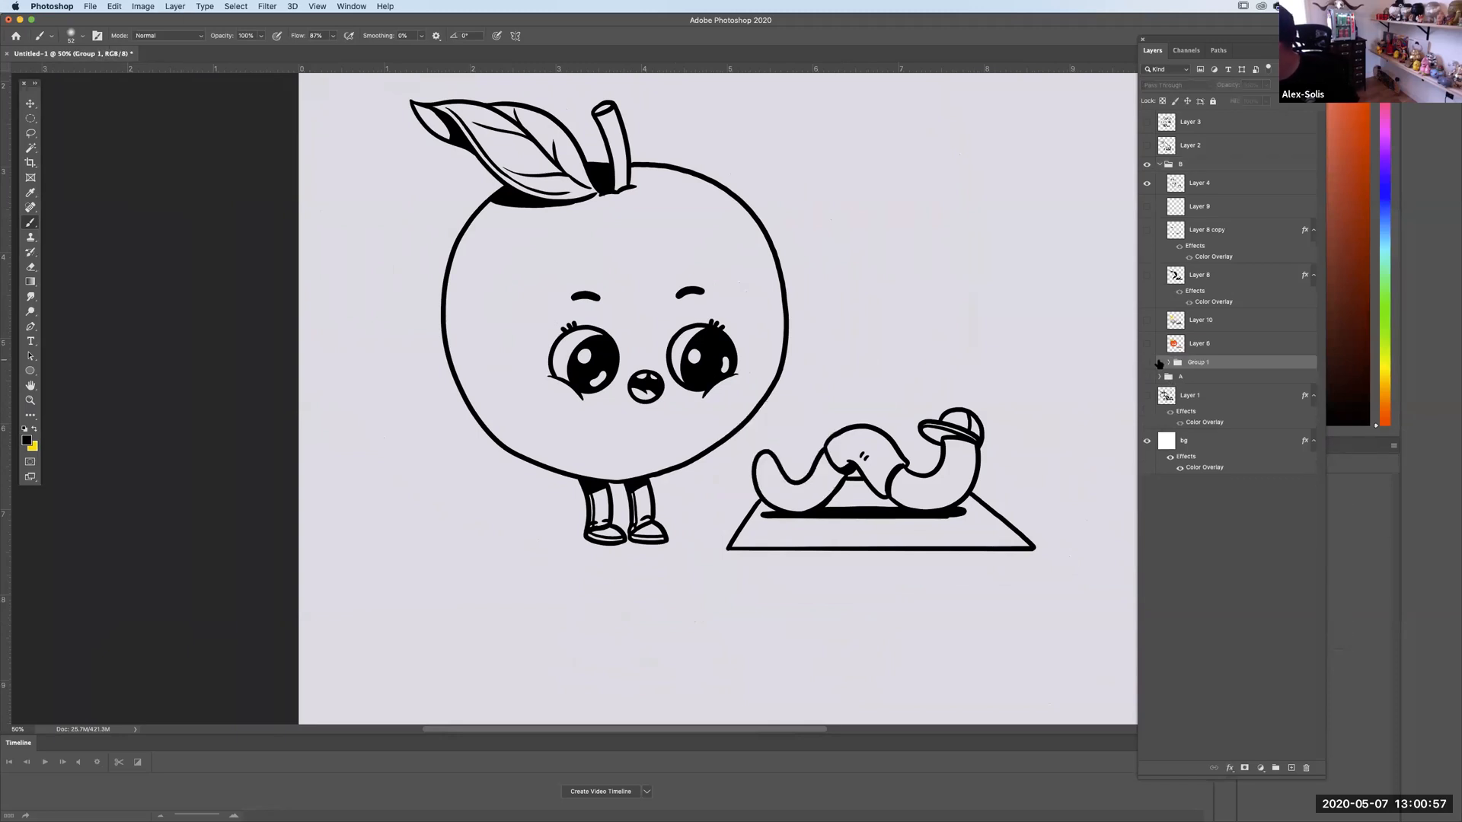
Show the Layer 2 sketch, give it a light blue Color Overlay and lower its opacity.
{"action": "left_click", "coordinate": [1181, 186]}
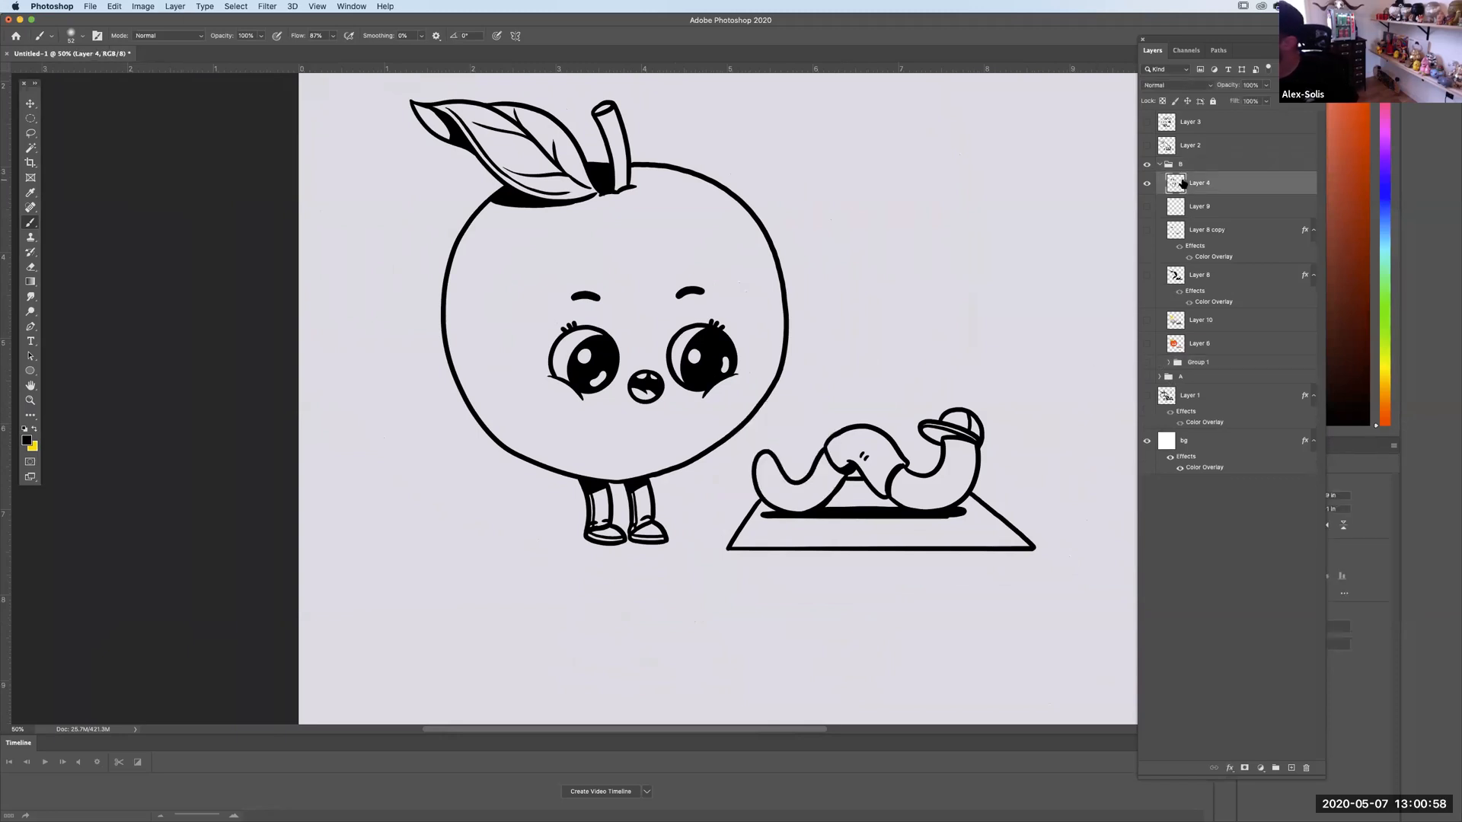
{"action": "left_click", "coordinate": [1147, 145]}
{"action": "left_click", "coordinate": [1188, 144]}
{"action": "left_click_drag", "start_coordinate": [1194, 371], "coordinate": [1179, 144]}
{"action": "left_click_drag", "start_coordinate": [1267, 85], "coordinate": [1229, 88]}
Move Layer 2 into group B directly above Group 1 and set its opacity to 30%.
{"action": "left_click_drag", "start_coordinate": [1189, 417], "coordinate": [1200, 385]}
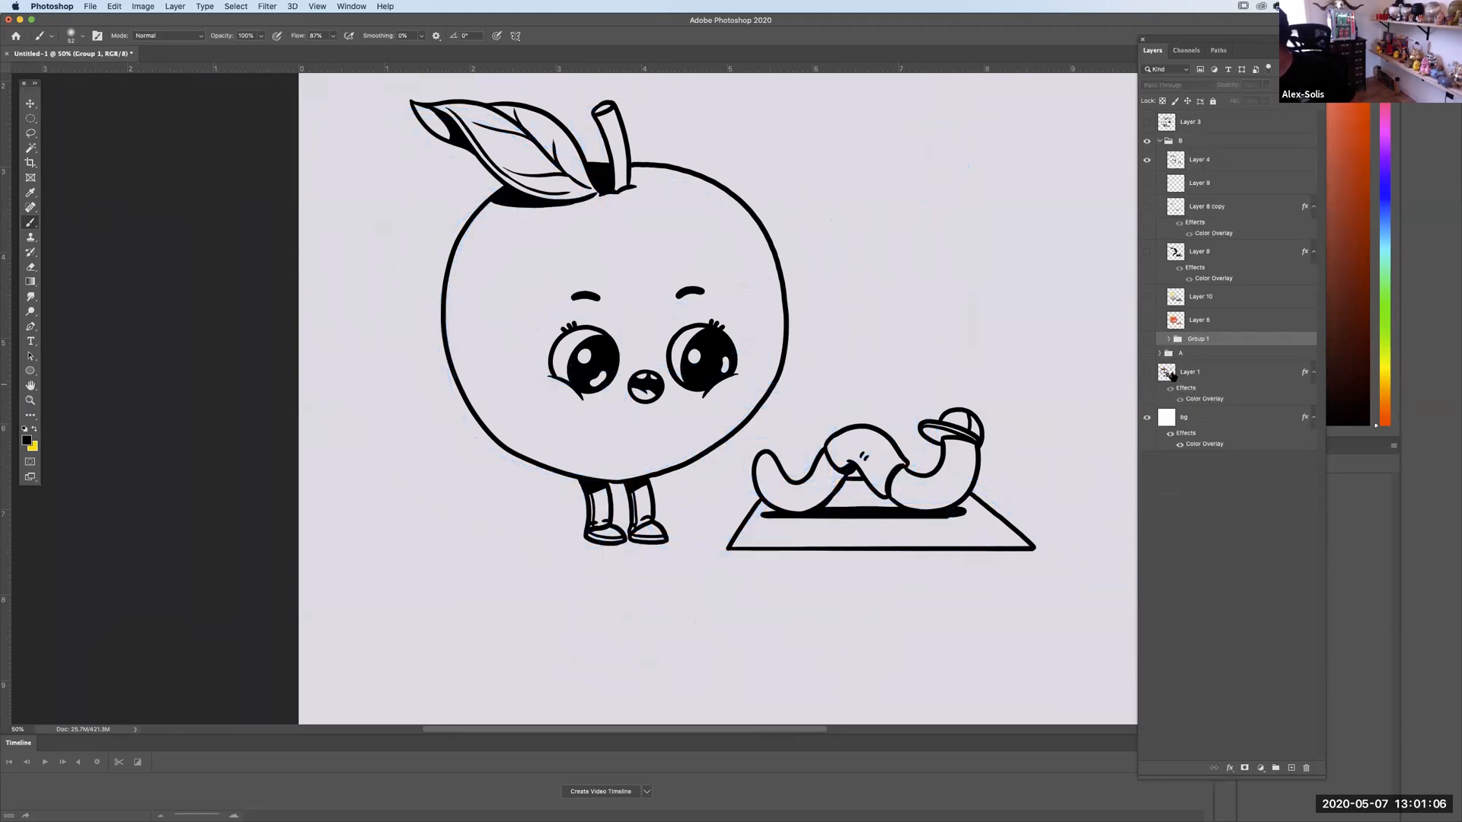
{"action": "key", "text": "super+z"}
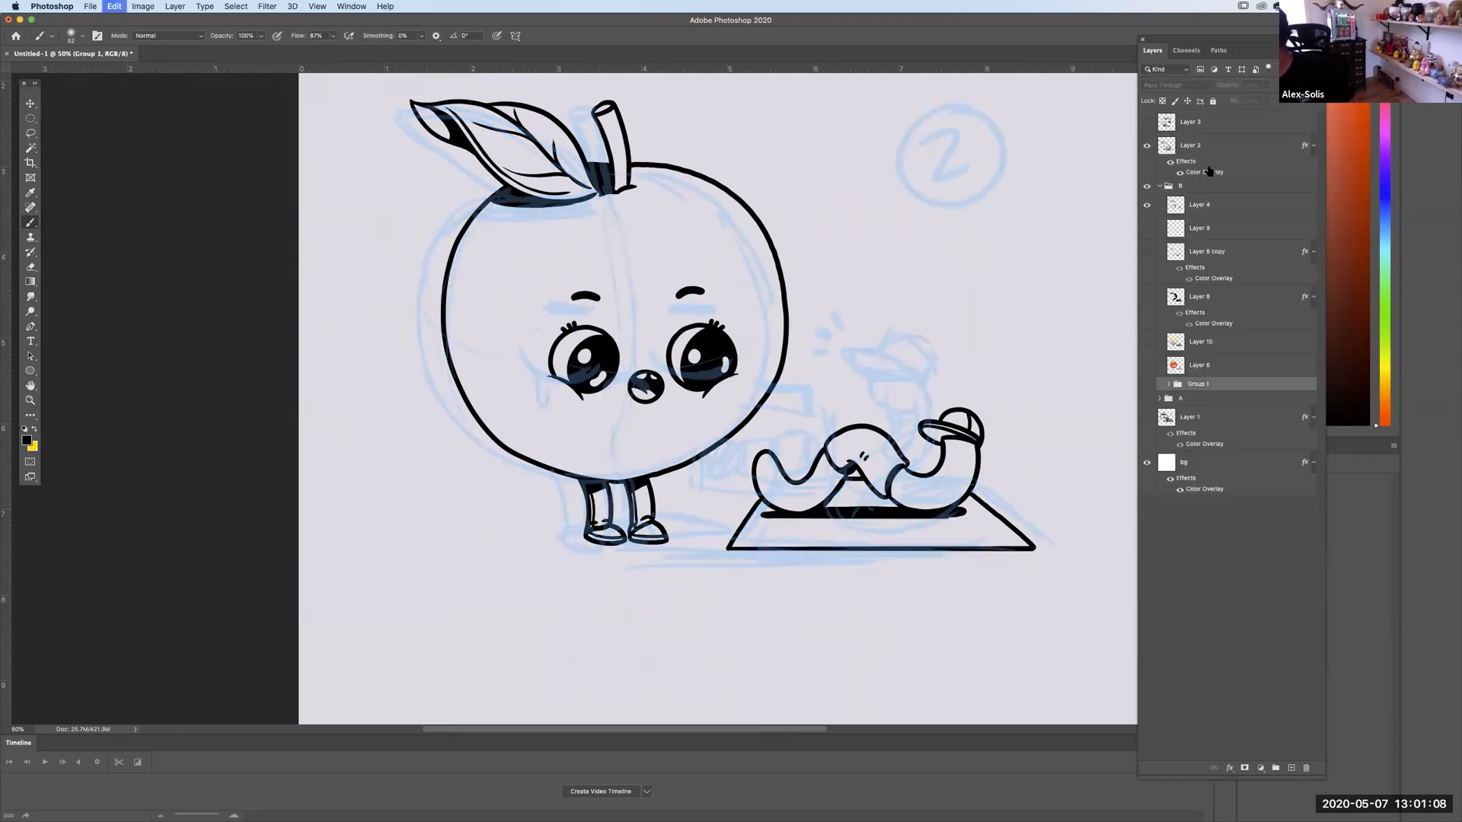
{"action": "left_click_drag", "start_coordinate": [1173, 148], "coordinate": [1200, 364]}
{"action": "left_click", "coordinate": [1267, 85]}
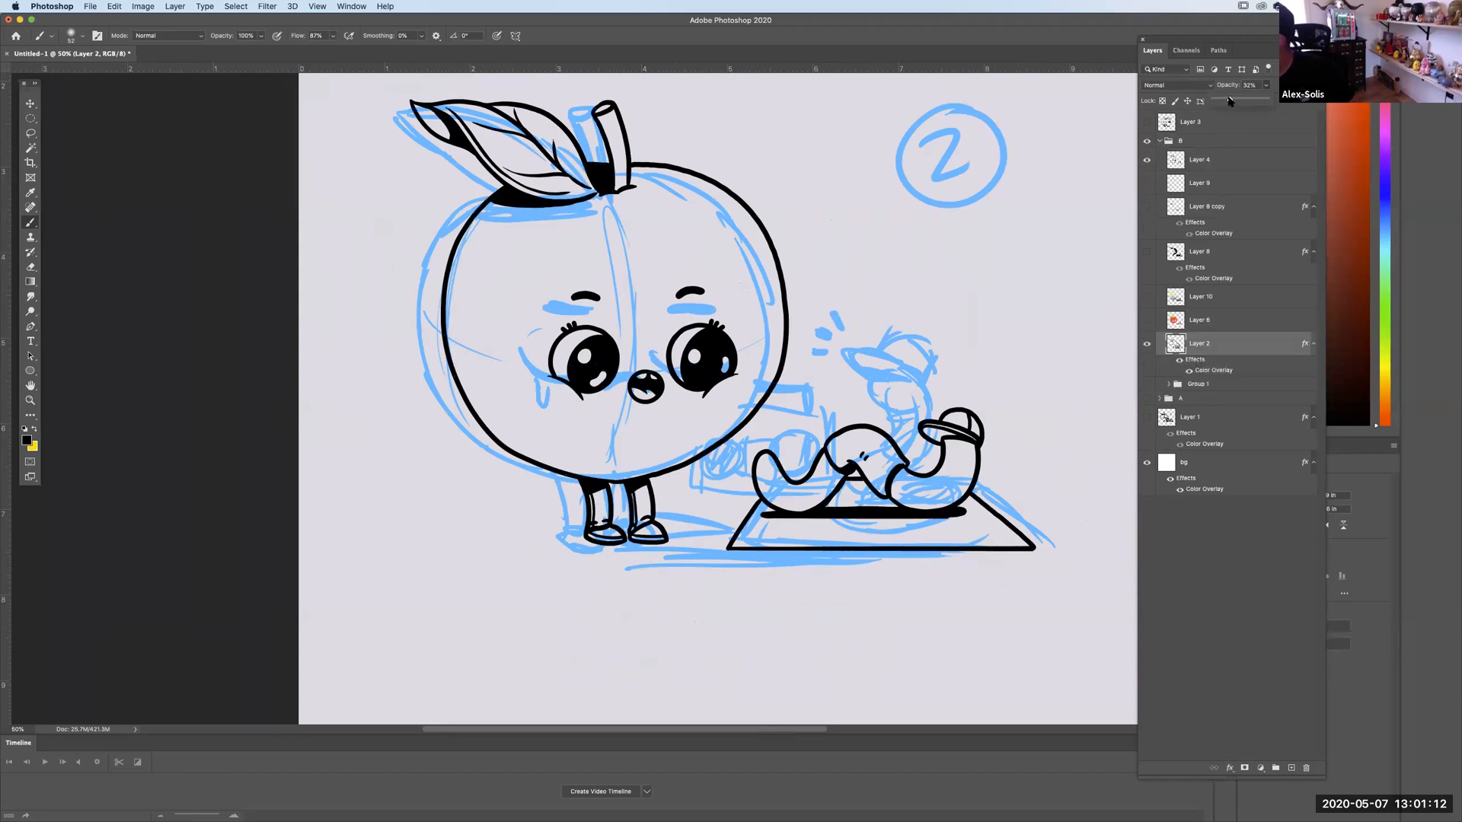
{"action": "left_click_drag", "start_coordinate": [1229, 101], "coordinate": [1228, 100]}
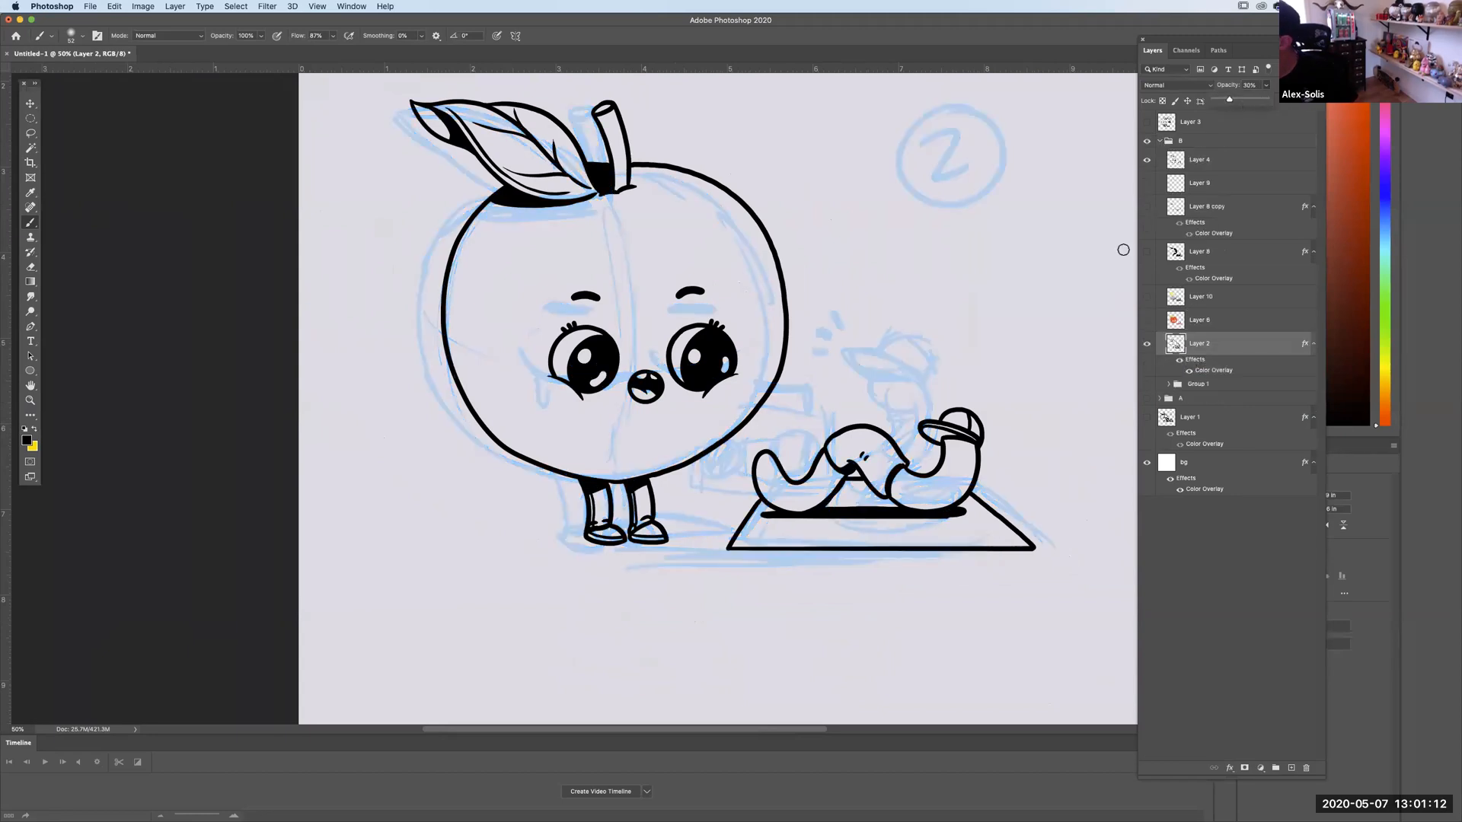
Compare the Layer 4 line art with the blue Layer 2 sketch by toggling the line art's visibility.
{"action": "left_click", "coordinate": [1147, 161]}
{"action": "left_click", "coordinate": [1149, 161]}
{"action": "left_click", "coordinate": [1148, 160]}
{"action": "left_click", "coordinate": [1149, 161]}
Lasso the fruit's brows, eyes and mouth and delete them from the Layer 4 line art in group B.
{"action": "scroll", "coordinate": [606, 397], "scroll_direction": "up", "scroll_amount": 2}
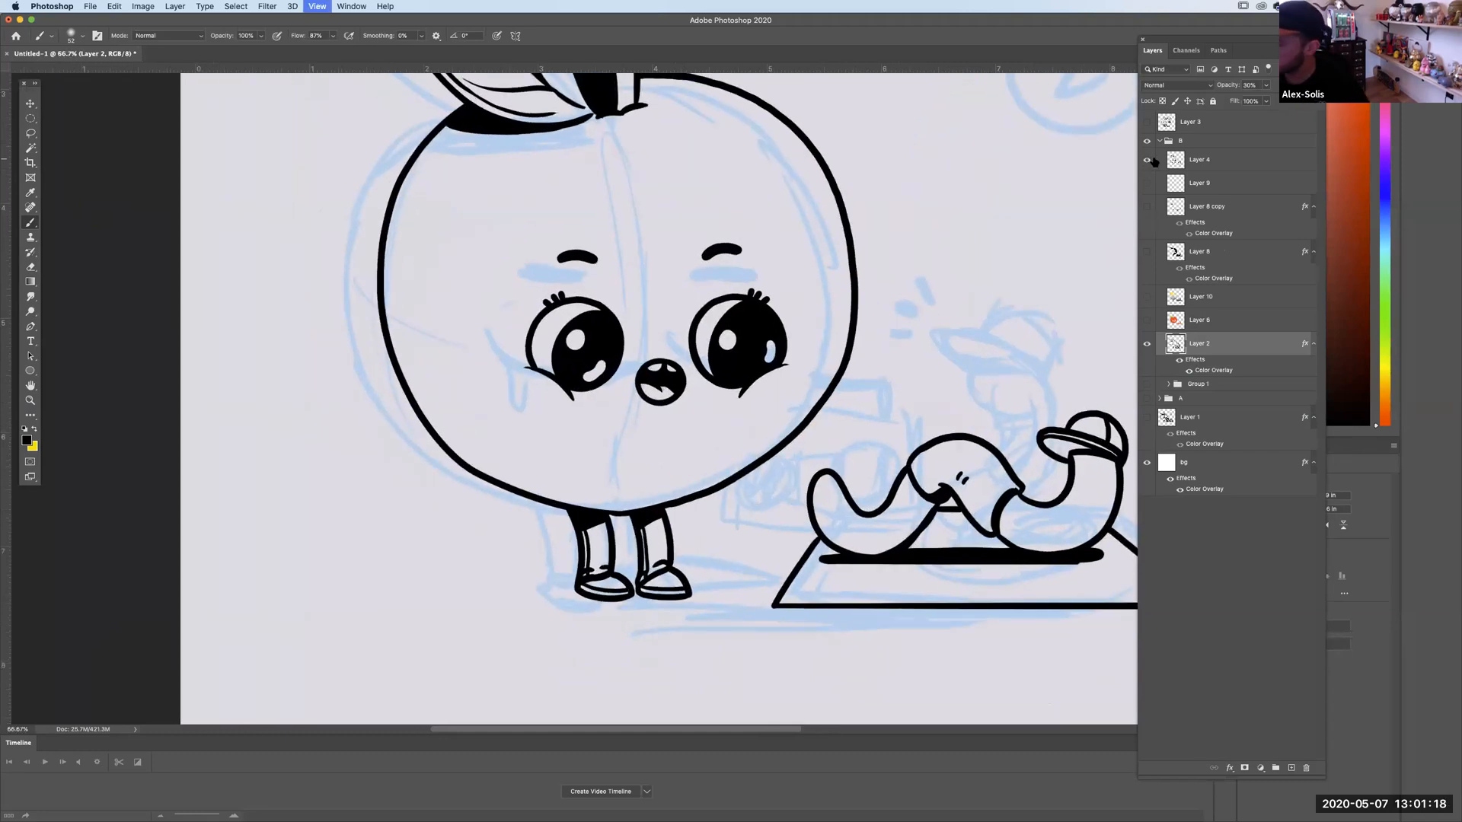
{"action": "key", "text": "l"}
{"action": "mouse_move", "coordinate": [648, 154]}
{"action": "left_mouse_down"}
{"action": "mouse_move", "coordinate": [752, 457]}
{"action": "mouse_move", "coordinate": [655, 143]}
{"action": "left_mouse_up"}
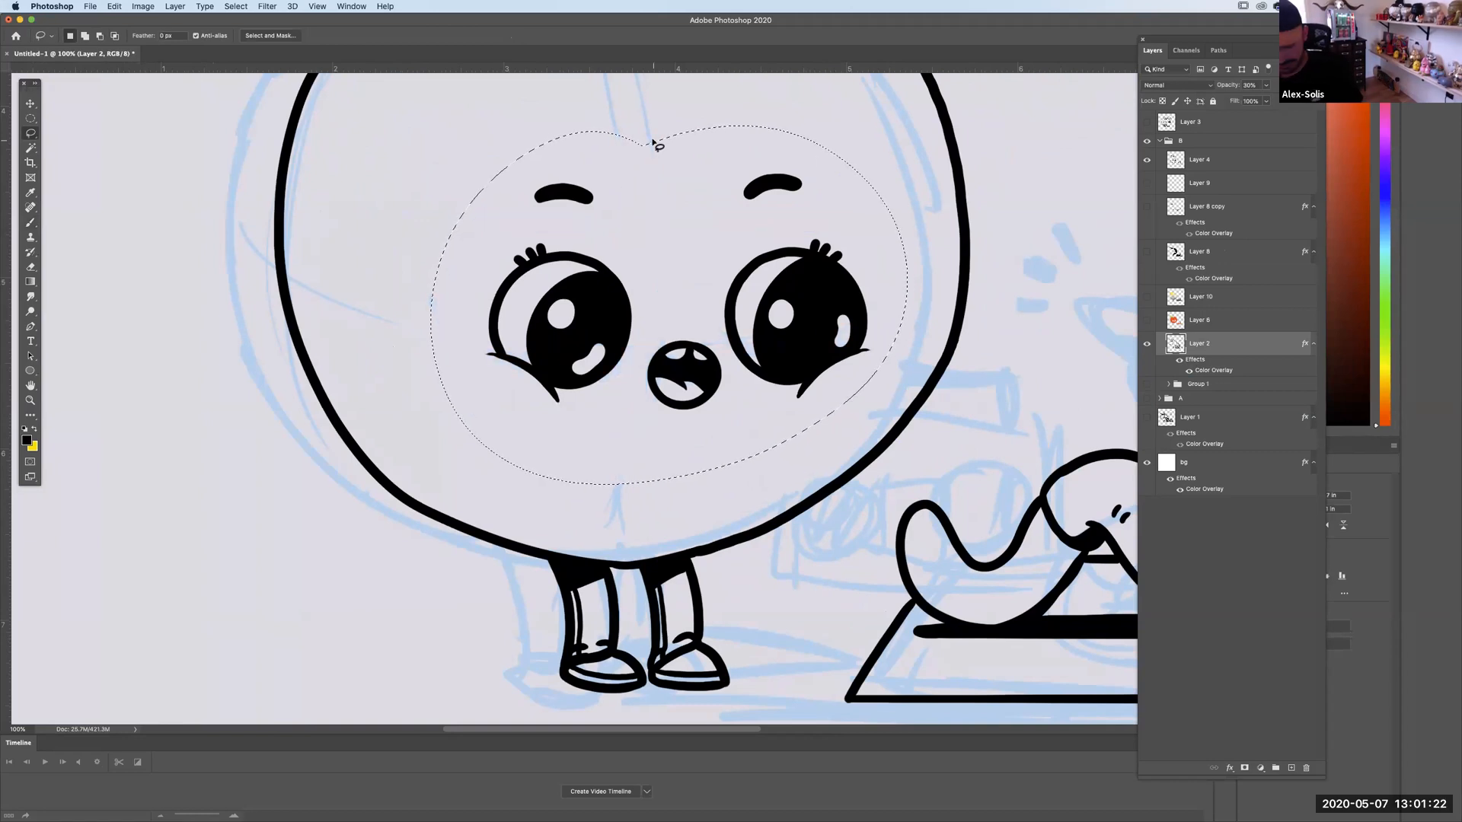
{"action": "left_click", "coordinate": [1187, 148]}
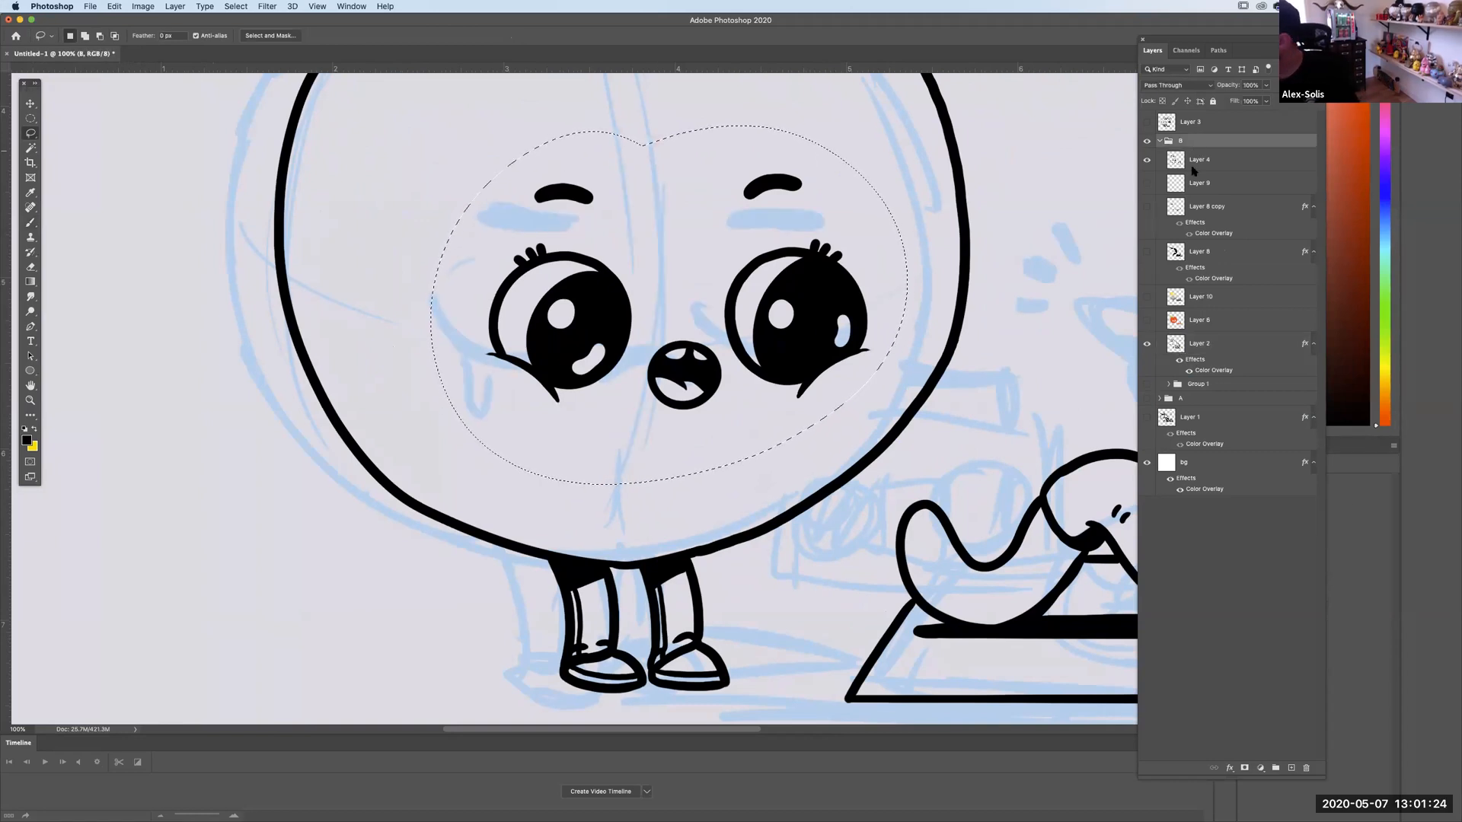
{"action": "key", "text": "Delete"}
{"action": "left_click", "coordinate": [816, 264]}
{"action": "left_click", "coordinate": [1195, 164]}
{"action": "key", "text": "Delete"}
Lasso the worm and its contact shadow, delete them from the Layer 4 line art, and clear the selection.
{"action": "scroll", "coordinate": [558, 398], "scroll_direction": "right", "scroll_amount": 10}
{"action": "scroll", "coordinate": [558, 398], "scroll_direction": "down", "scroll_amount": 3}
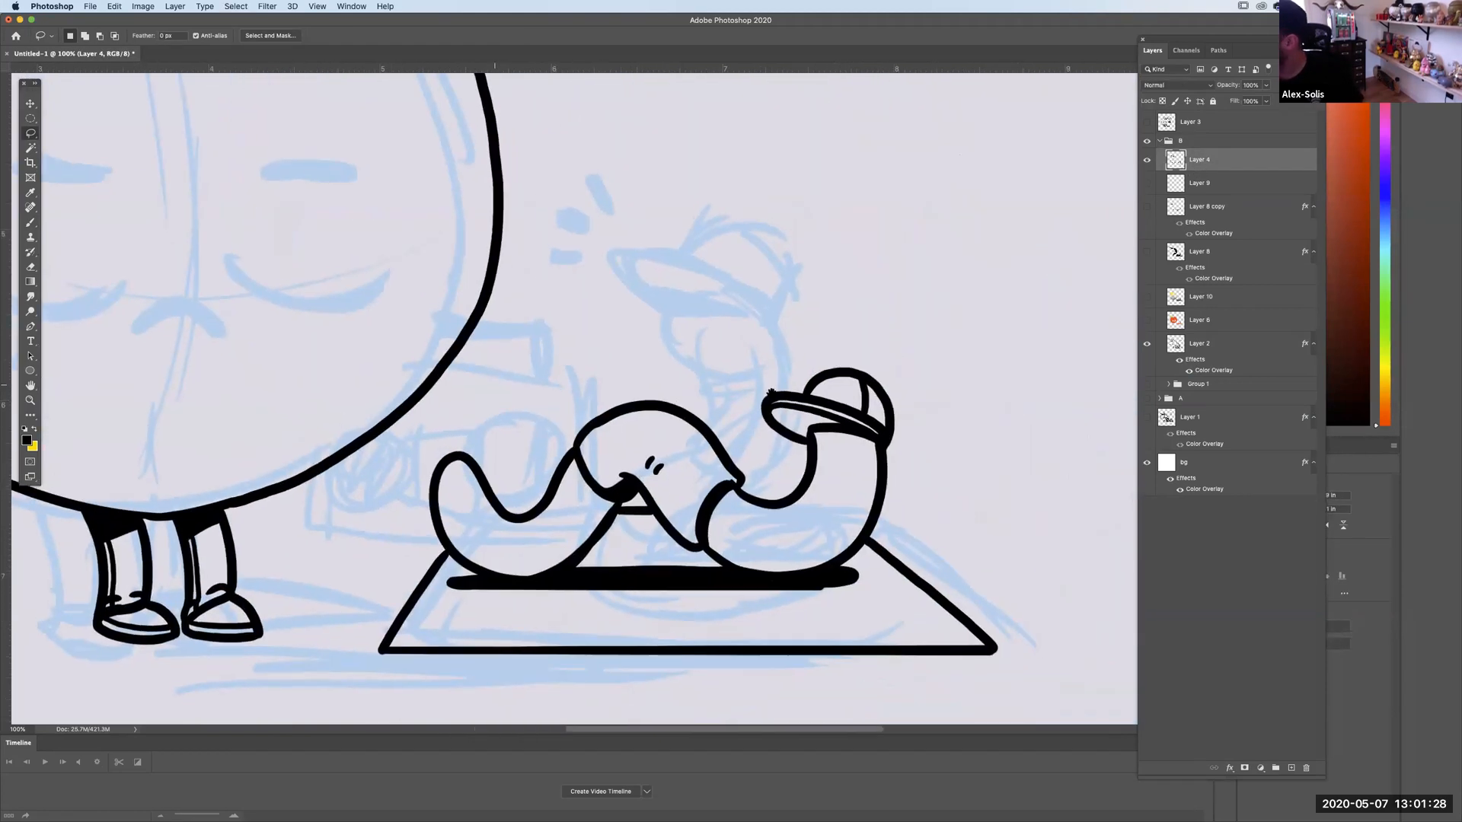
{"action": "mouse_move", "coordinate": [421, 376]}
{"action": "left_mouse_down"}
{"action": "mouse_move", "coordinate": [404, 454]}
{"action": "mouse_move", "coordinate": [435, 508]}
{"action": "mouse_move", "coordinate": [417, 529]}
{"action": "mouse_move", "coordinate": [543, 563]}
{"action": "mouse_move", "coordinate": [746, 562]}
{"action": "mouse_move", "coordinate": [860, 517]}
{"action": "mouse_move", "coordinate": [834, 503]}
{"action": "mouse_move", "coordinate": [858, 468]}
{"action": "mouse_move", "coordinate": [744, 264]}
{"action": "mouse_move", "coordinate": [510, 316]}
{"action": "mouse_move", "coordinate": [439, 363]}
{"action": "left_mouse_up"}
{"action": "key", "text": "BackSpace"}
{"action": "key", "text": "super+d"}
{"action": "key", "text": "super+minus"}
{"action": "key", "text": "super+minus"}
{"action": "key", "text": "super+minus"}
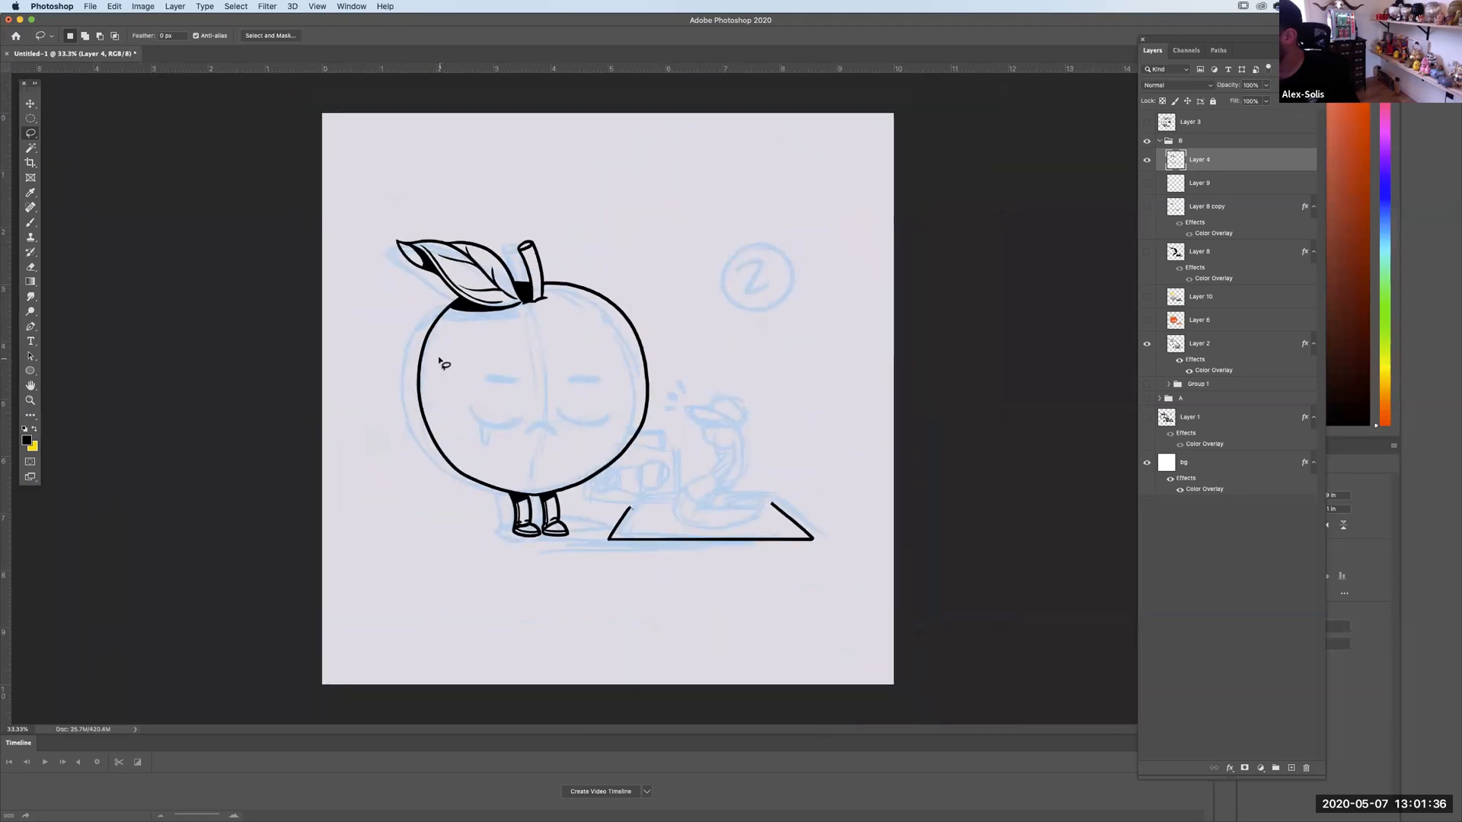
Show group A beneath group B as a drawing reference and set its opacity to 42%.
{"action": "left_click", "coordinate": [1148, 398]}
{"action": "left_click", "coordinate": [1188, 398]}
{"action": "left_click", "coordinate": [1266, 85]}
{"action": "left_click_drag", "start_coordinate": [1267, 100], "coordinate": [1236, 100]}
Select Layer 4 in group B and set the Brush size to 15 for inking the fruit's face.
{"action": "key", "text": "super+plus"}
{"action": "key", "text": "super+plus"}
{"action": "key", "text": "super+plus"}
{"action": "key", "text": "super+plus"}
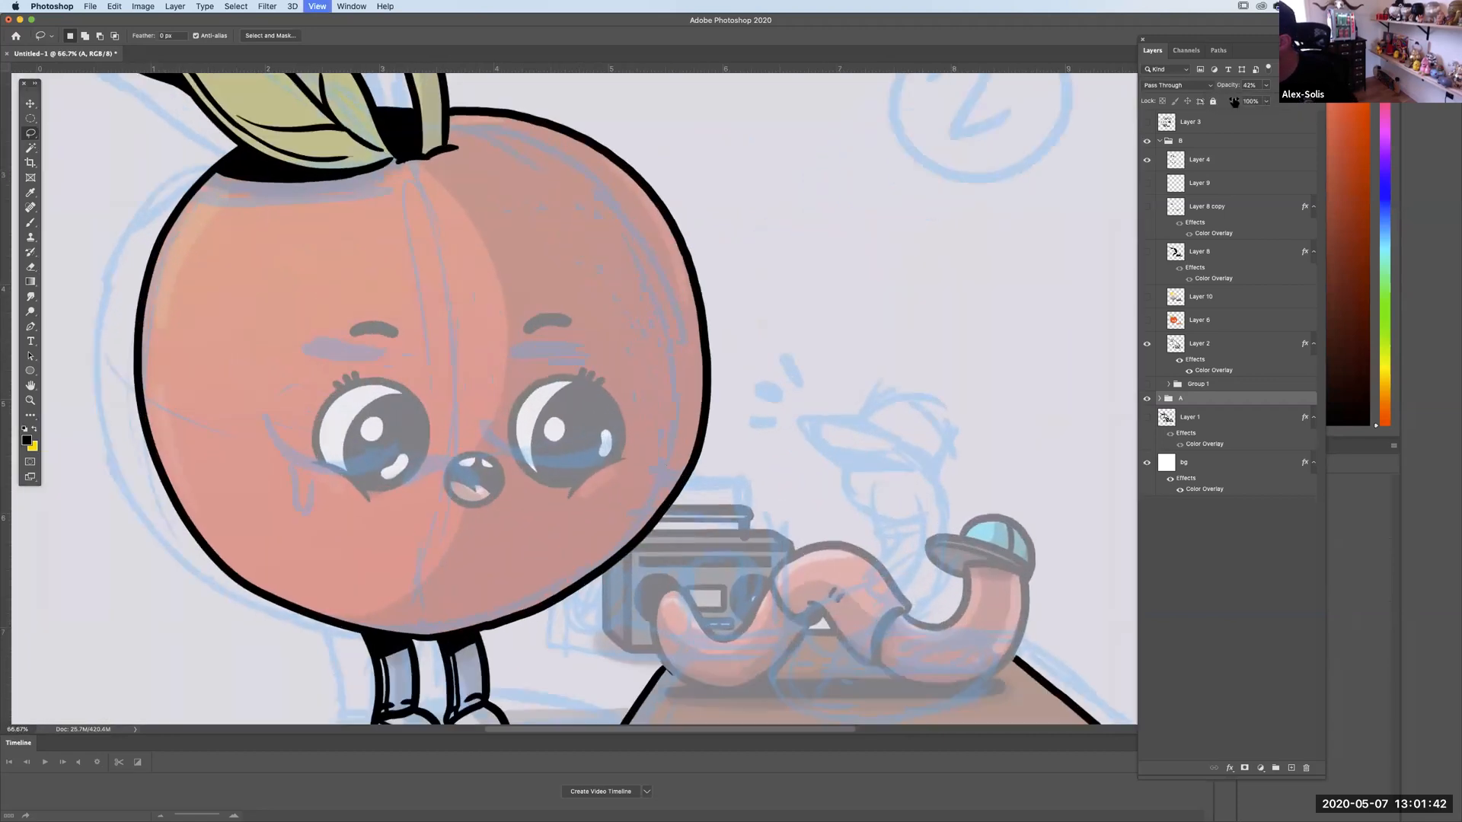
{"action": "key", "text": "space"}
{"action": "left_click_drag", "start_coordinate": [815, 374], "coordinate": [1066, 269]}
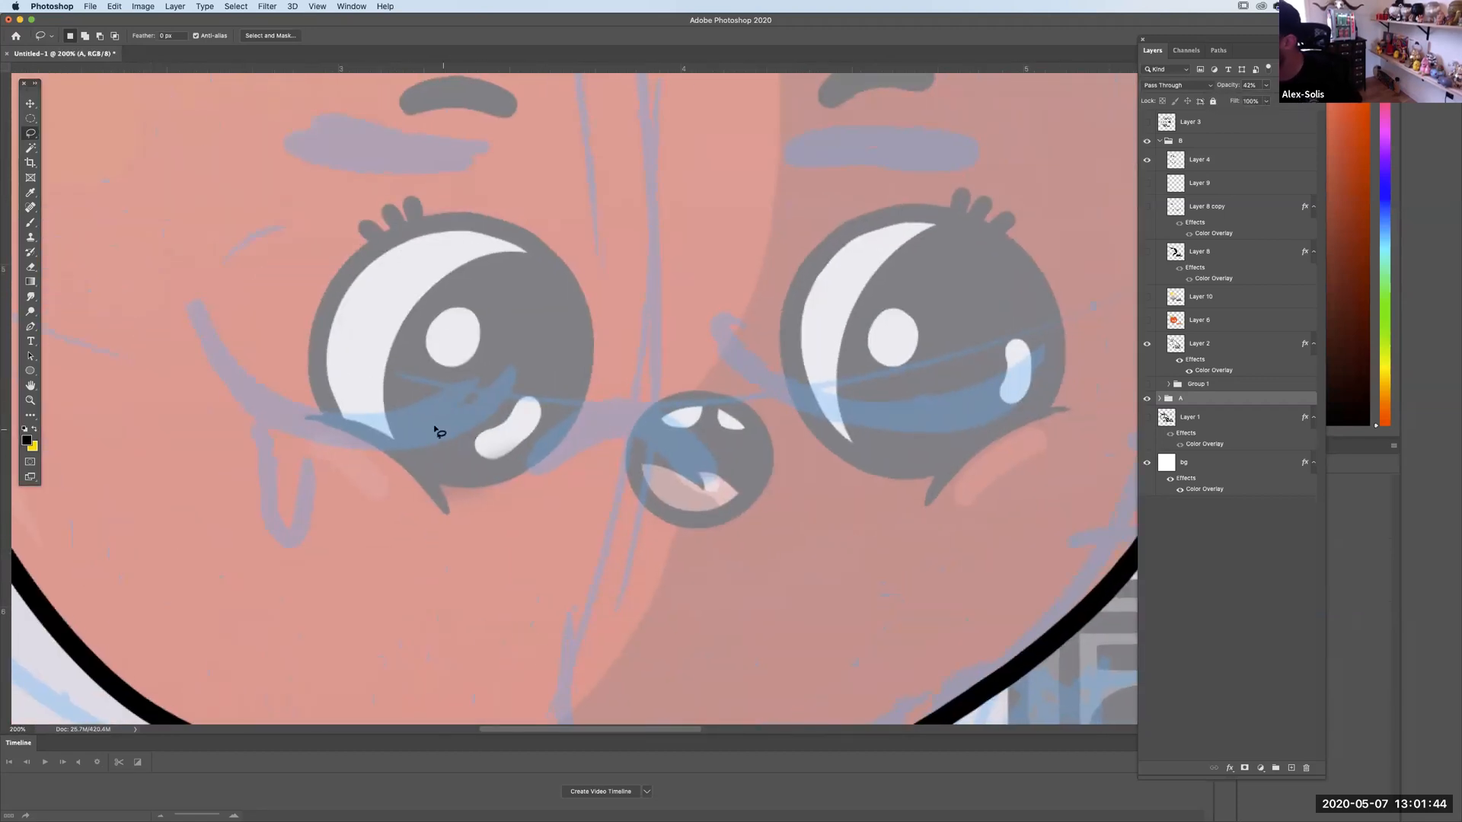
{"action": "left_click", "coordinate": [1178, 162]}
{"action": "key", "text": "super+plus"}
{"action": "key", "text": "b"}
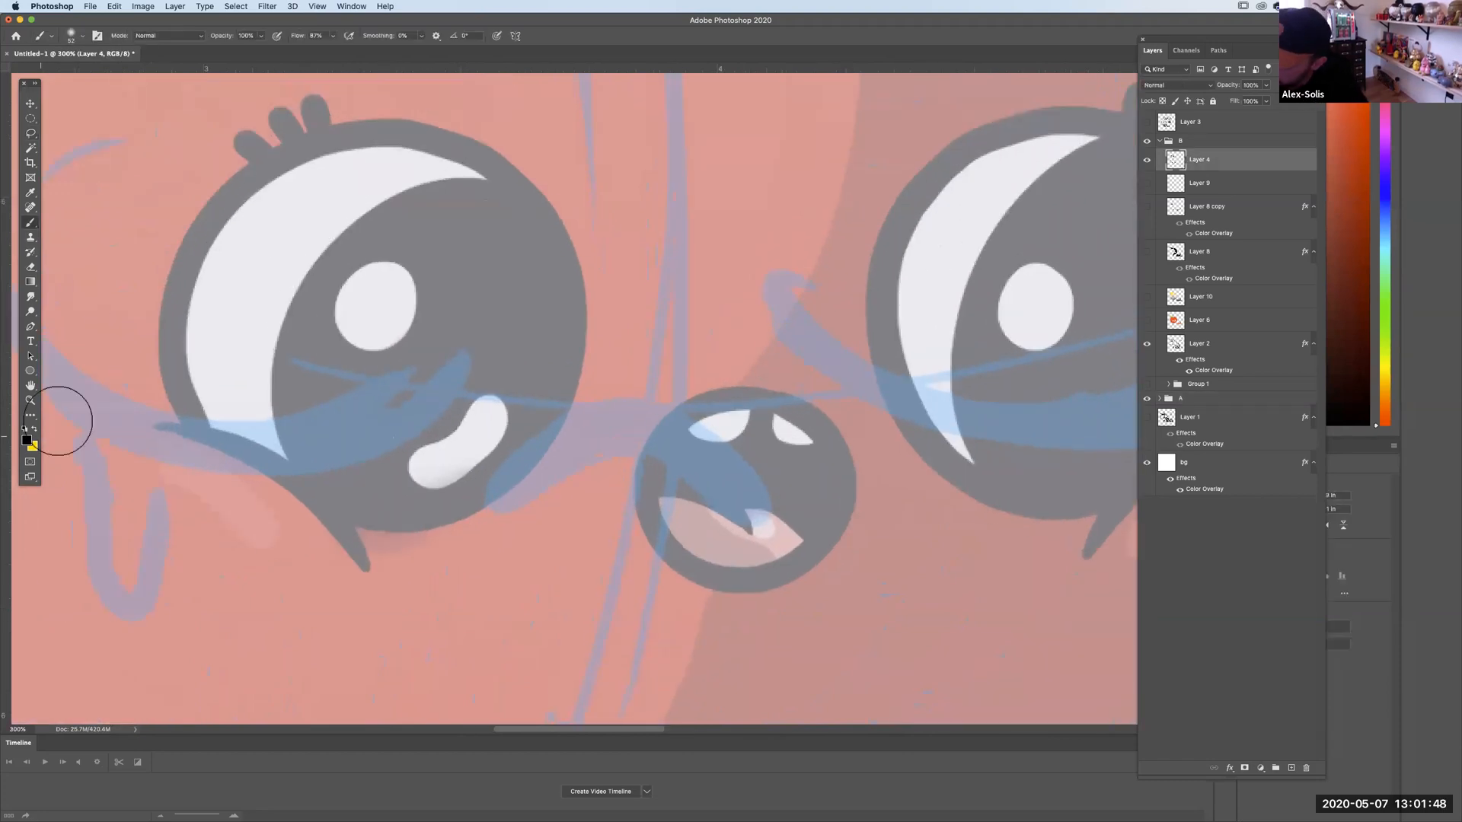
{"action": "scroll", "coordinate": [545, 303], "scroll_direction": "left", "scroll_amount": 3}
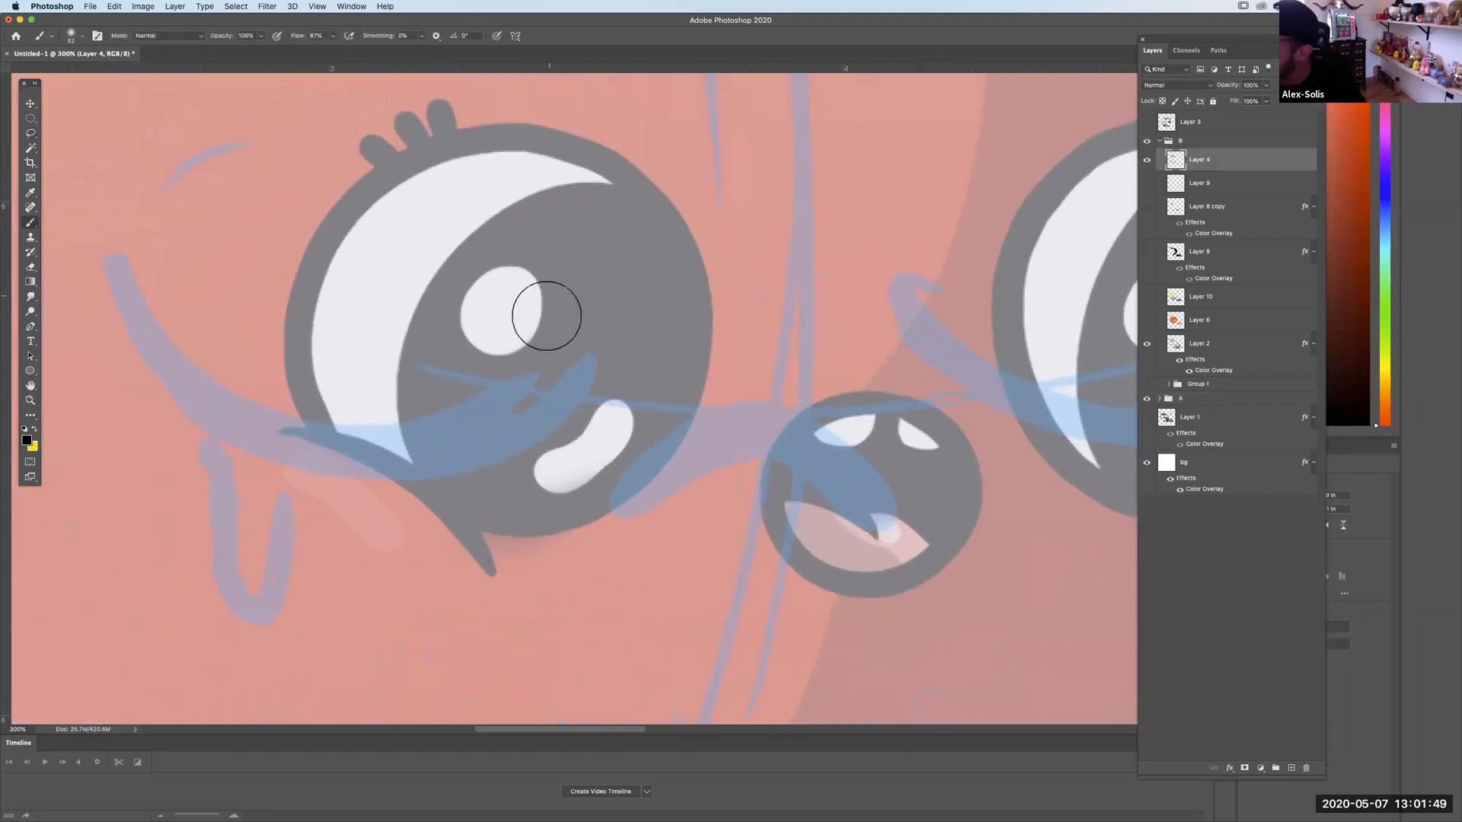
{"action": "left_click", "coordinate": [81, 36]}
{"action": "type", "text": "15"}
{"action": "key", "text": "Return"}
Ink the fruit's left eye as a closed, downward-bowed curve across the lower part of the reference eye.
{"action": "left_click_drag", "start_coordinate": [473, 263], "coordinate": [539, 365]}
{"action": "key", "text": "super+z"}
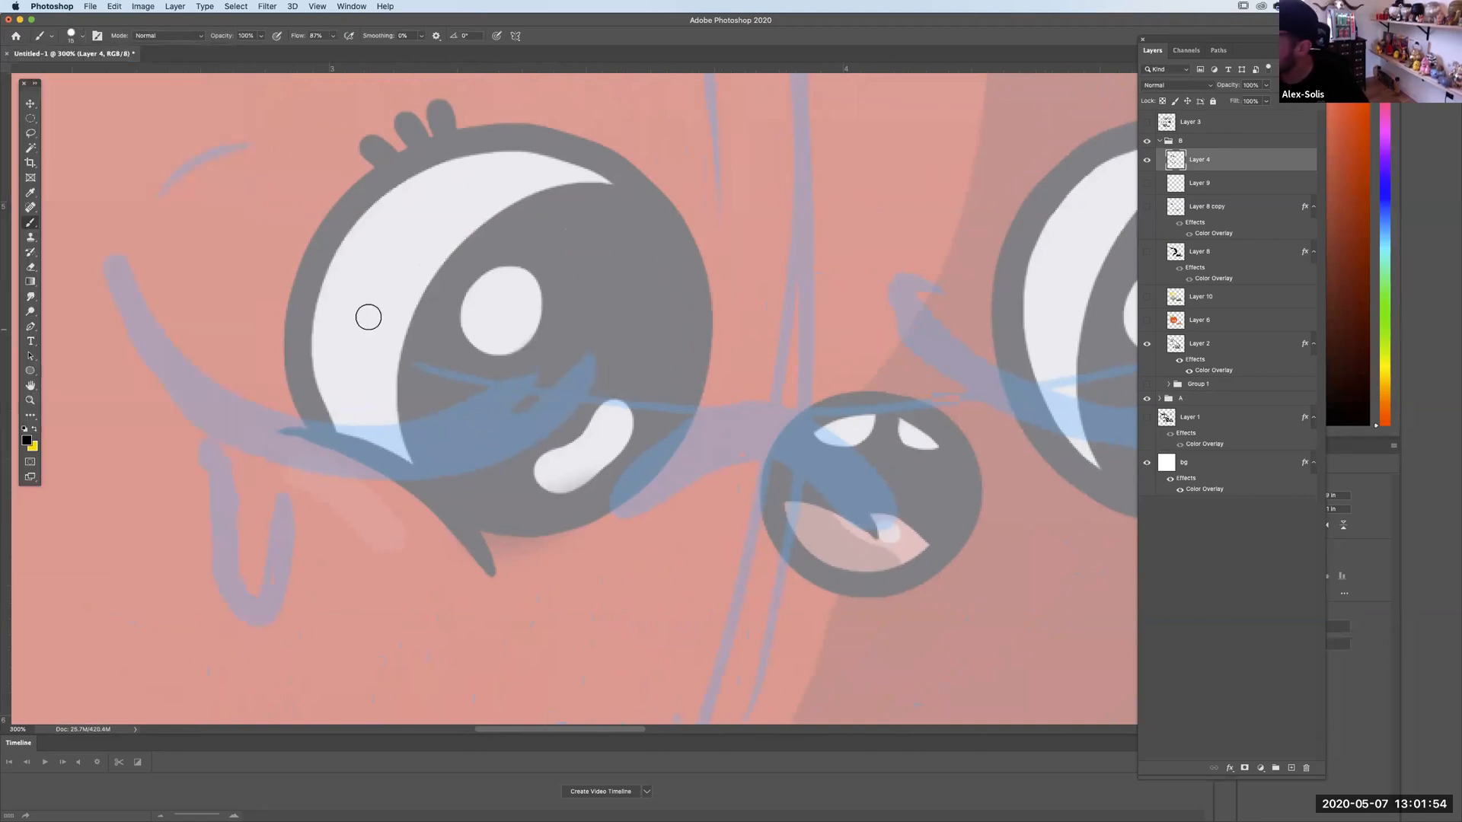
{"action": "mouse_move", "coordinate": [301, 287]}
{"action": "left_mouse_down"}
{"action": "mouse_move", "coordinate": [313, 341]}
{"action": "mouse_move", "coordinate": [536, 471]}
{"action": "mouse_move", "coordinate": [702, 288]}
{"action": "mouse_move", "coordinate": [309, 299]}
{"action": "mouse_move", "coordinate": [407, 433]}
{"action": "mouse_move", "coordinate": [634, 429]}
{"action": "mouse_move", "coordinate": [701, 330]}
{"action": "left_mouse_up"}
{"action": "key", "text": "super+z"}
{"action": "left_click_drag", "start_coordinate": [734, 401], "coordinate": [354, 364]}
Ink the fruit's right eye as a matching closed curve, redrawing the stroke slightly lower on the reference eye.
{"action": "mouse_move", "coordinate": [623, 268]}
{"action": "left_mouse_down"}
{"action": "mouse_move", "coordinate": [670, 345]}
{"action": "mouse_move", "coordinate": [960, 332]}
{"action": "mouse_move", "coordinate": [1020, 201]}
{"action": "left_mouse_up"}
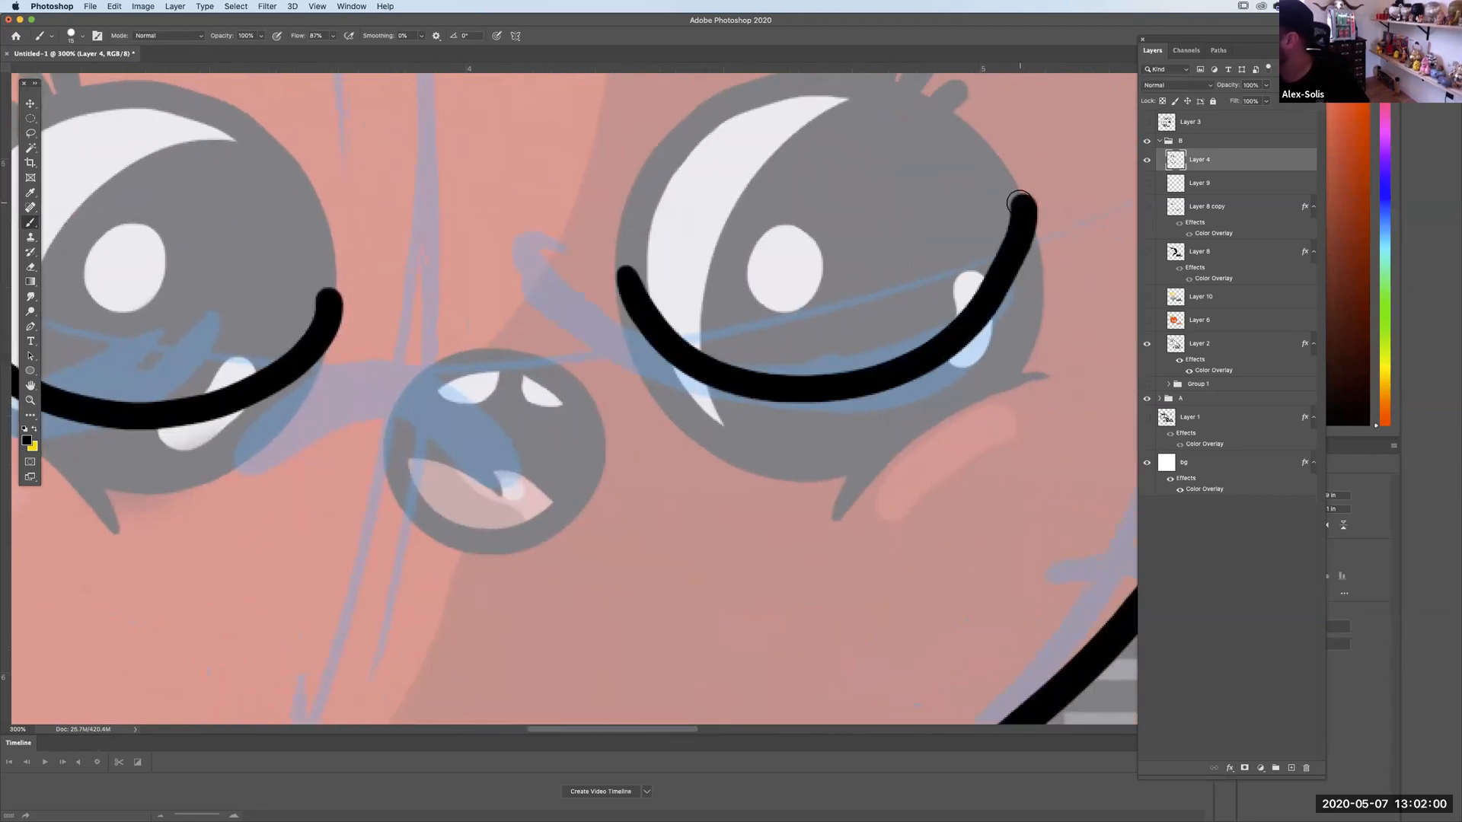
{"action": "key", "text": "super+z"}
{"action": "mouse_move", "coordinate": [620, 294]}
{"action": "left_mouse_down"}
{"action": "mouse_move", "coordinate": [638, 330]}
{"action": "mouse_move", "coordinate": [749, 404]}
{"action": "mouse_move", "coordinate": [995, 328]}
{"action": "mouse_move", "coordinate": [1022, 221]}
{"action": "left_mouse_up"}
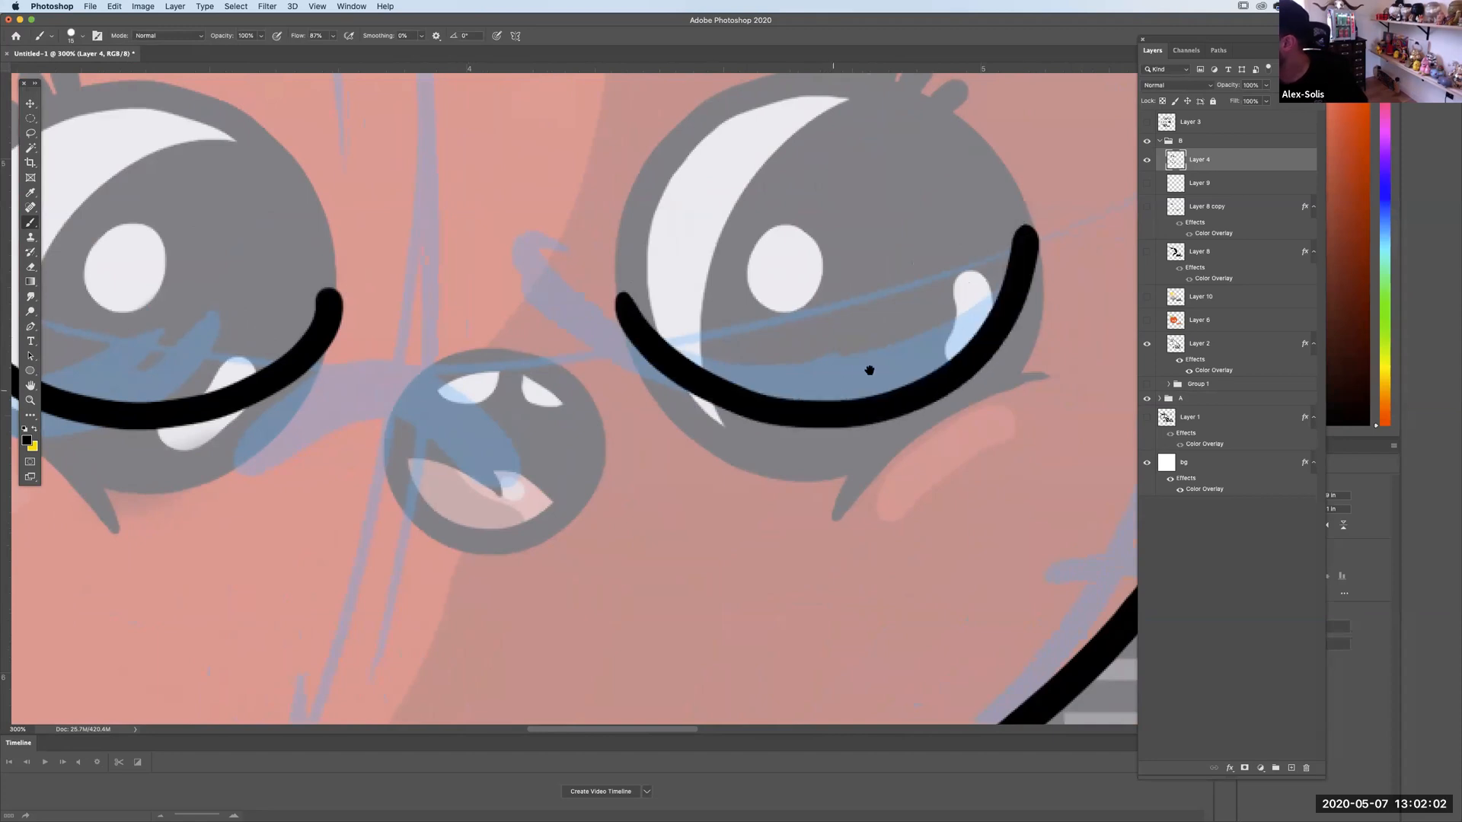
Ink a small downturned mouth between the eyes with a short stroke beneath it, undoing the surplus strokes.
{"action": "left_click_drag", "start_coordinate": [869, 370], "coordinate": [969, 277]}
{"action": "mouse_move", "coordinate": [583, 357]}
{"action": "left_mouse_down"}
{"action": "mouse_move", "coordinate": [694, 311]}
{"action": "mouse_move", "coordinate": [782, 349]}
{"action": "left_mouse_up"}
{"action": "left_click_drag", "start_coordinate": [655, 358], "coordinate": [727, 354]}
{"action": "left_click_drag", "start_coordinate": [816, 316], "coordinate": [980, 351]}
{"action": "mouse_move", "coordinate": [382, 364]}
{"action": "left_mouse_down"}
{"action": "mouse_move", "coordinate": [454, 392]}
{"action": "mouse_move", "coordinate": [422, 408]}
{"action": "mouse_move", "coordinate": [495, 372]}
{"action": "left_mouse_up"}
{"action": "key", "text": "super+z"}
{"action": "key", "text": "super+z"}
{"action": "mouse_move", "coordinate": [384, 371]}
{"action": "left_mouse_down"}
{"action": "mouse_move", "coordinate": [419, 452]}
{"action": "mouse_move", "coordinate": [463, 465]}
{"action": "mouse_move", "coordinate": [517, 373]}
{"action": "left_mouse_up"}
{"action": "key", "text": "super+minus"}
{"action": "key", "text": "super+minus"}
{"action": "key", "text": "super+minus"}
{"action": "key", "text": "super+z"}
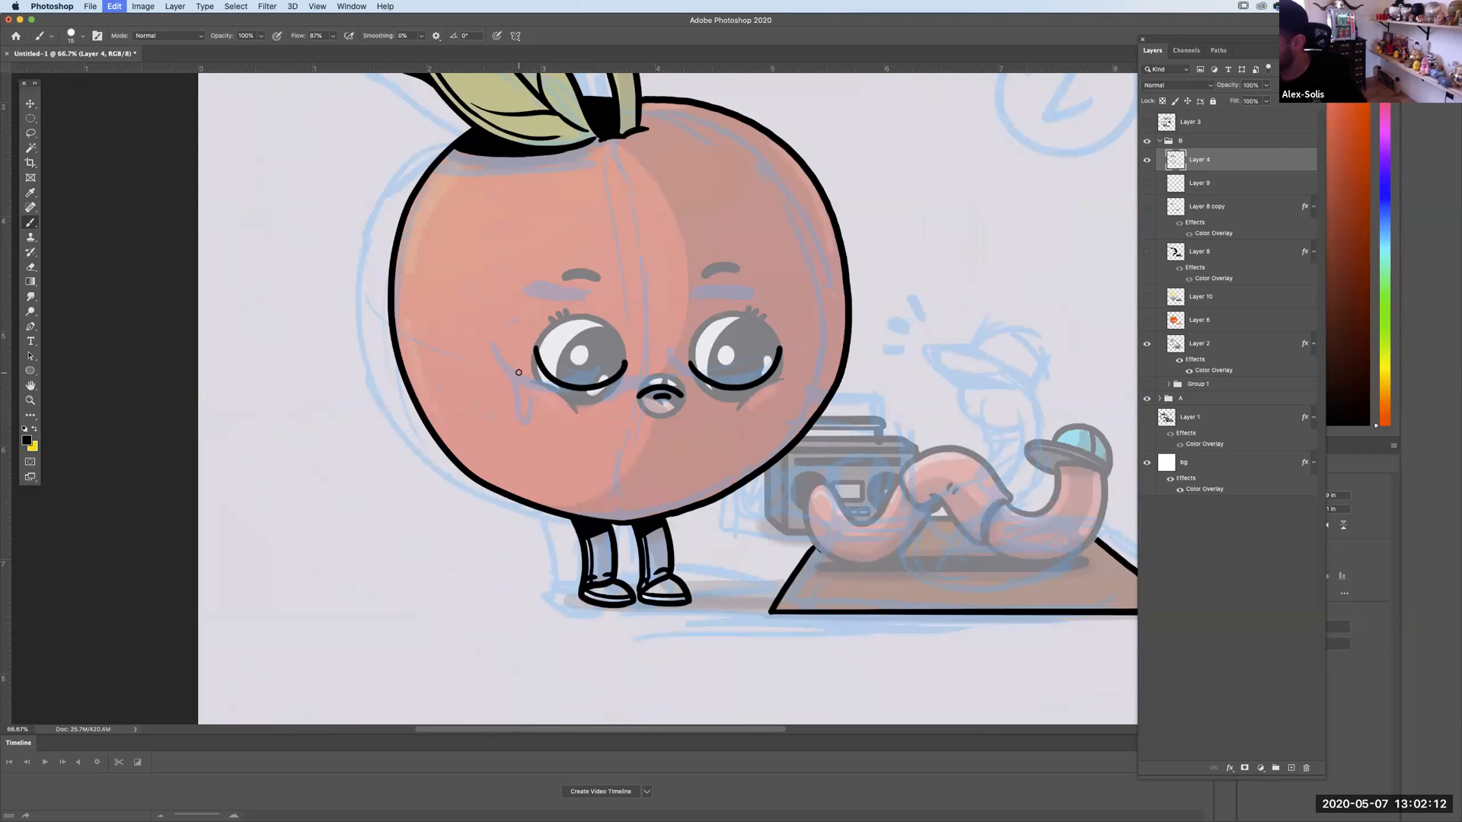
Paint thick slanted black brows above the fruit's left and right eyes.
{"action": "key", "text": "super+plus"}
{"action": "key", "text": "super+plus"}
{"action": "key", "text": "super+plus"}
{"action": "left_click_drag", "start_coordinate": [640, 179], "coordinate": [720, 391]}
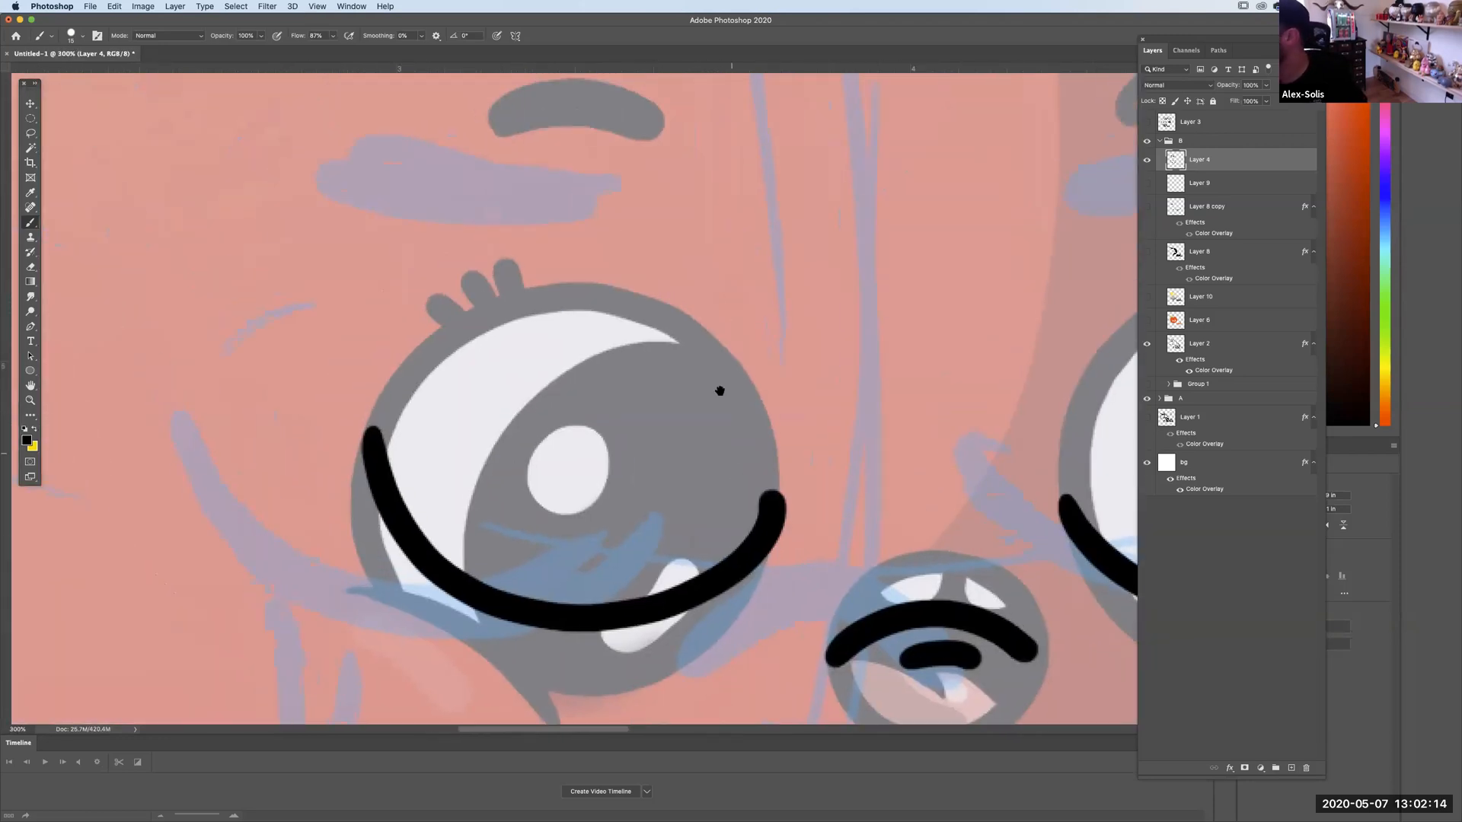
{"action": "mouse_move", "coordinate": [518, 160]}
{"action": "left_mouse_down"}
{"action": "mouse_move", "coordinate": [662, 127]}
{"action": "mouse_move", "coordinate": [708, 177]}
{"action": "mouse_move", "coordinate": [801, 221]}
{"action": "mouse_move", "coordinate": [694, 145]}
{"action": "mouse_move", "coordinate": [759, 186]}
{"action": "left_mouse_up"}
{"action": "scroll", "coordinate": [476, 326], "scroll_direction": "right", "scroll_amount": 10}
{"action": "scroll", "coordinate": [842, 369], "scroll_direction": "left", "scroll_amount": 2}
{"action": "key", "text": "super+z"}
{"action": "scroll", "coordinate": [996, 309], "scroll_direction": "left", "scroll_amount": 10}
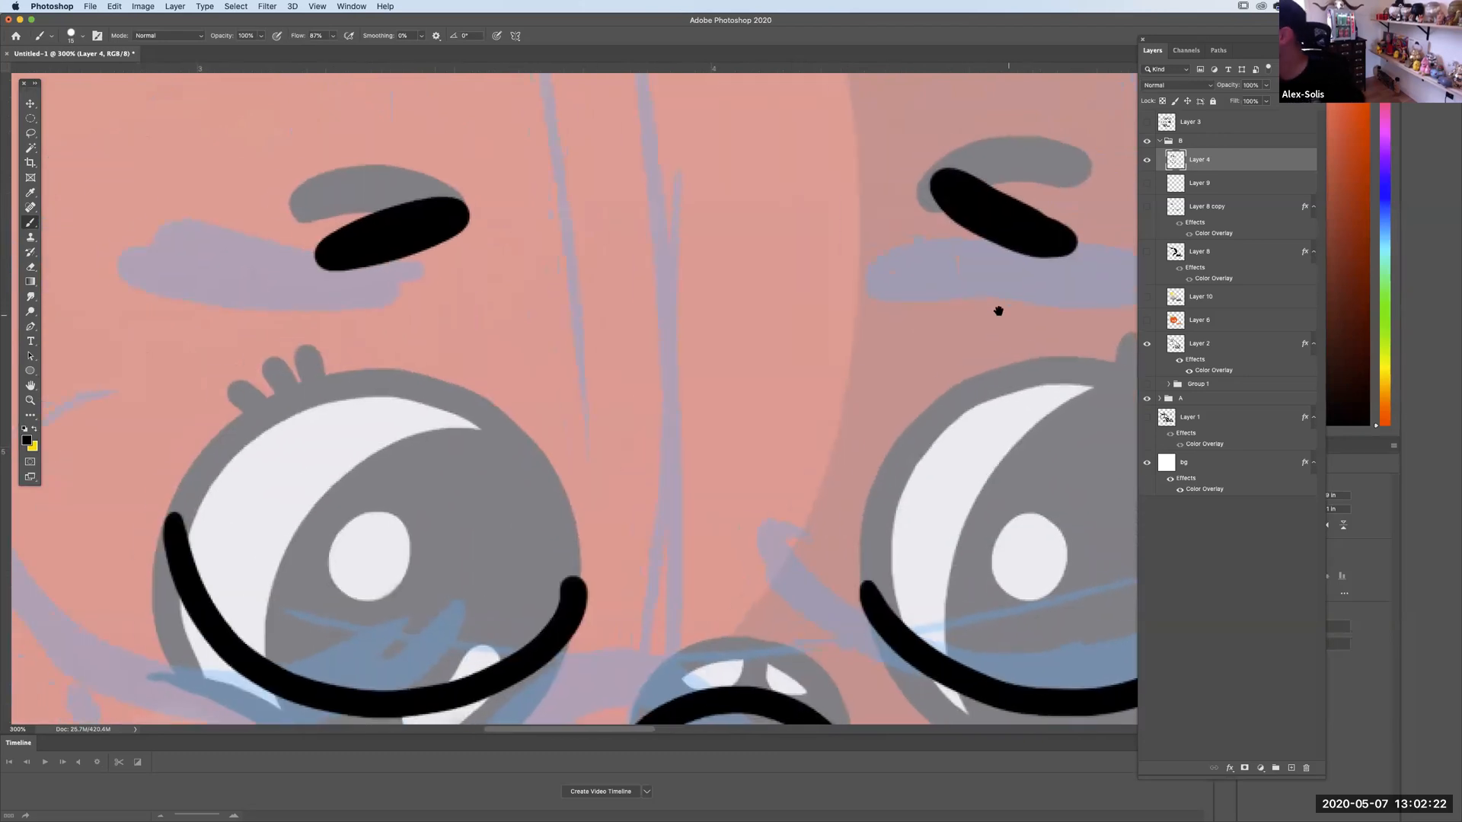
Undo the left brow while keeping the right one, and compare the two brow areas.
{"action": "key", "text": "super+z"}
{"action": "key", "text": "super+z"}
{"action": "key", "text": "super+z"}
{"action": "key", "text": "super+z"}
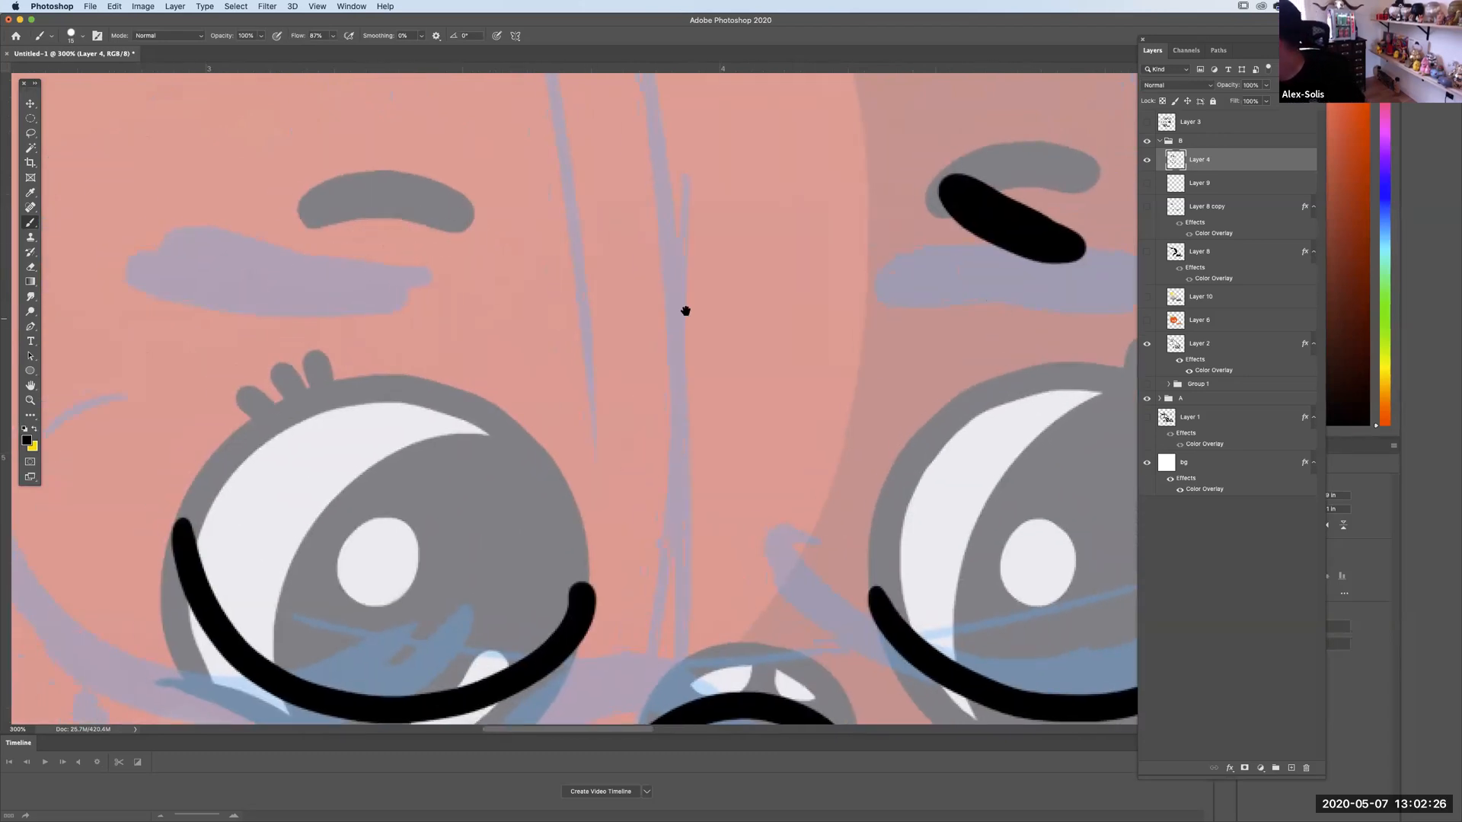
{"action": "scroll", "coordinate": [686, 311], "scroll_direction": "right", "scroll_amount": 15}
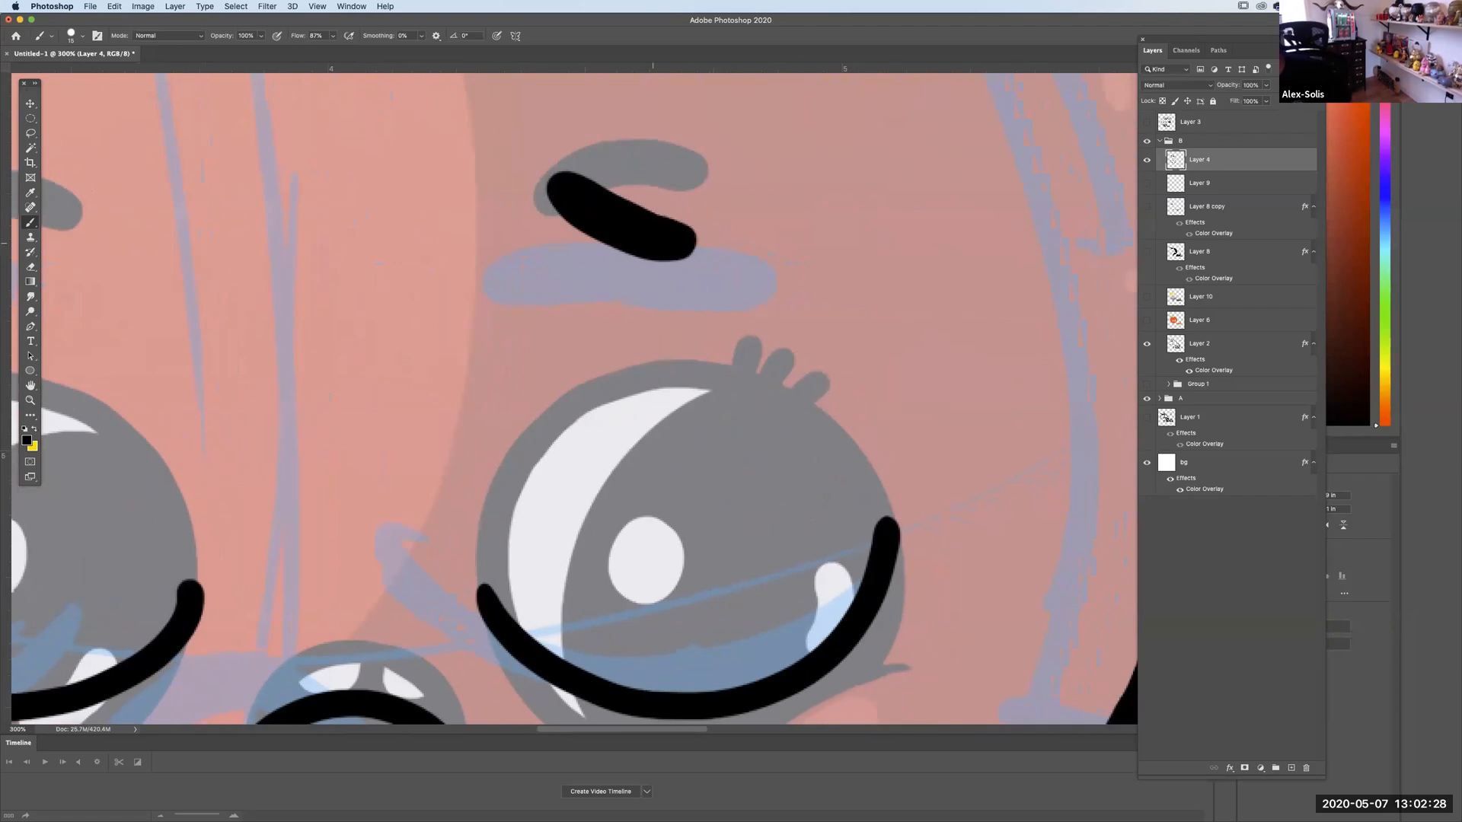
{"action": "scroll", "coordinate": [923, 319], "scroll_direction": "left", "scroll_amount": 20}
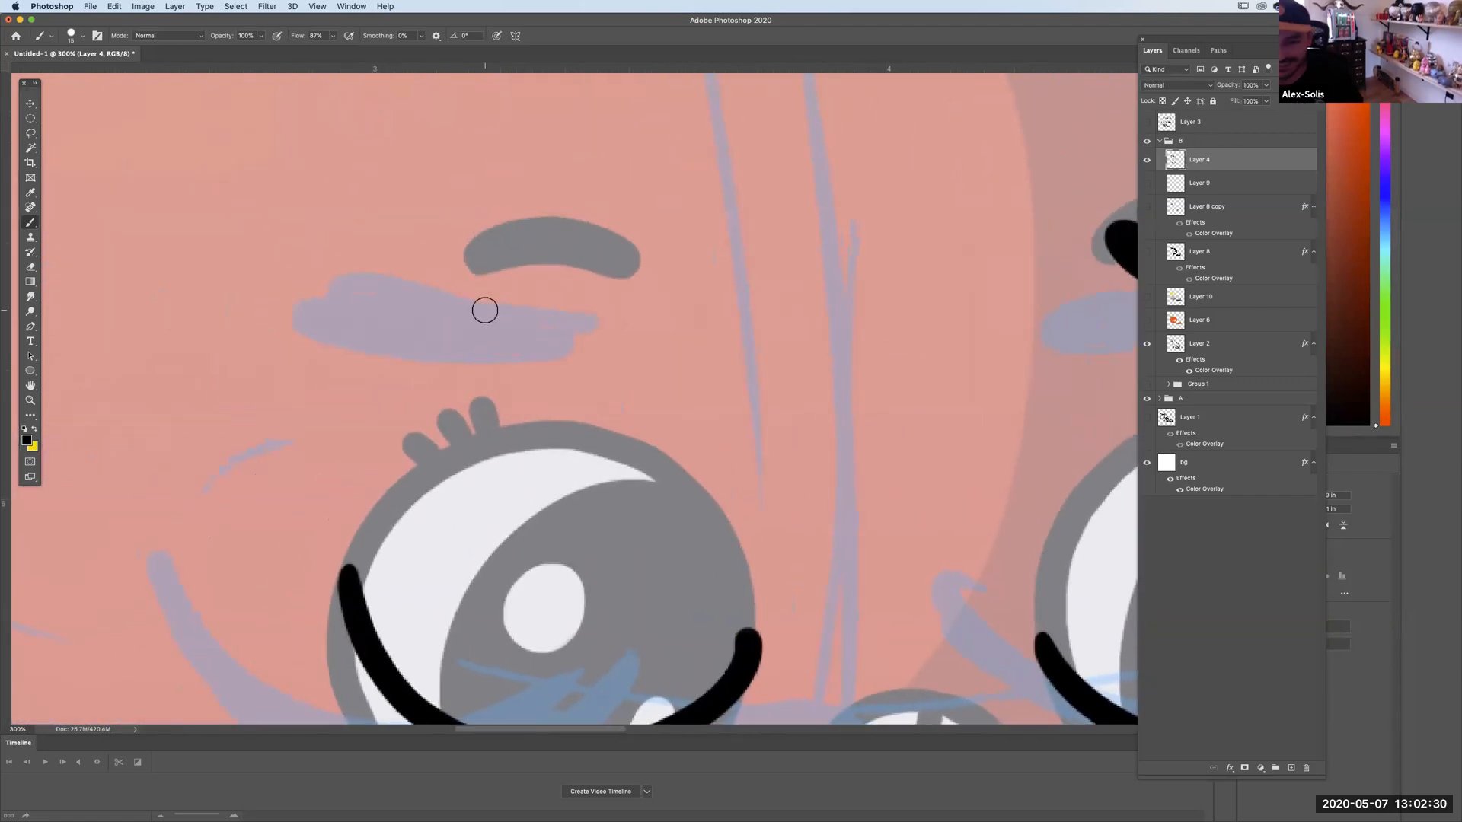
{"action": "scroll", "coordinate": [522, 328], "scroll_direction": "right", "scroll_amount": 8}
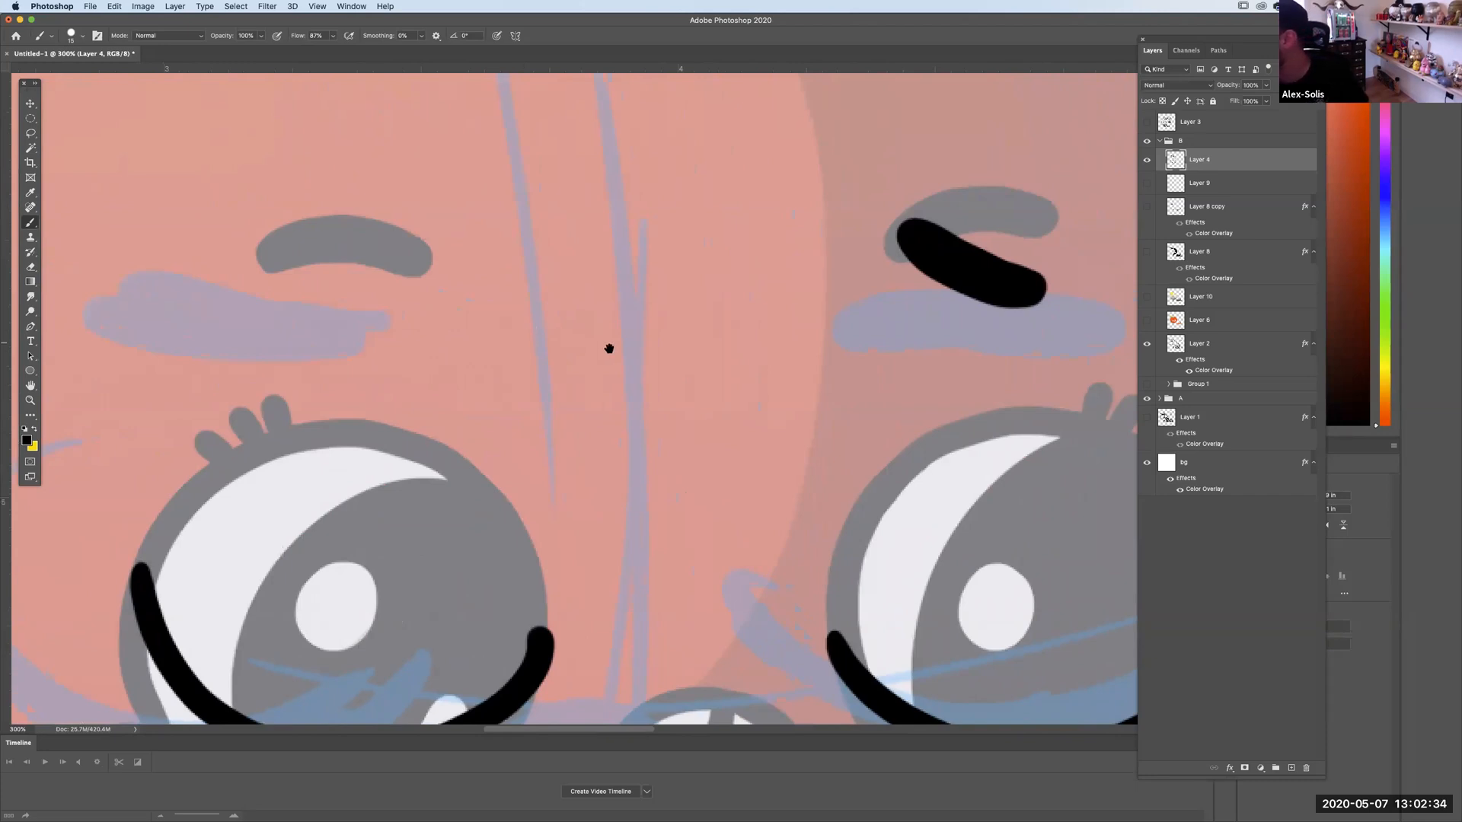
Repaint the left brow as a thick, filled shape sagging in the middle, below the reference brow.
{"action": "left_click_drag", "start_coordinate": [609, 349], "coordinate": [721, 323]}
{"action": "mouse_move", "coordinate": [408, 272]}
{"action": "left_mouse_down"}
{"action": "mouse_move", "coordinate": [571, 228]}
{"action": "mouse_move", "coordinate": [487, 272]}
{"action": "mouse_move", "coordinate": [434, 275]}
{"action": "mouse_move", "coordinate": [575, 245]}
{"action": "mouse_move", "coordinate": [495, 283]}
{"action": "mouse_move", "coordinate": [559, 259]}
{"action": "left_mouse_up"}
{"action": "key", "text": "ctrl+z"}
{"action": "key", "text": "ctrl+z"}
{"action": "key", "text": "ctrl+z"}
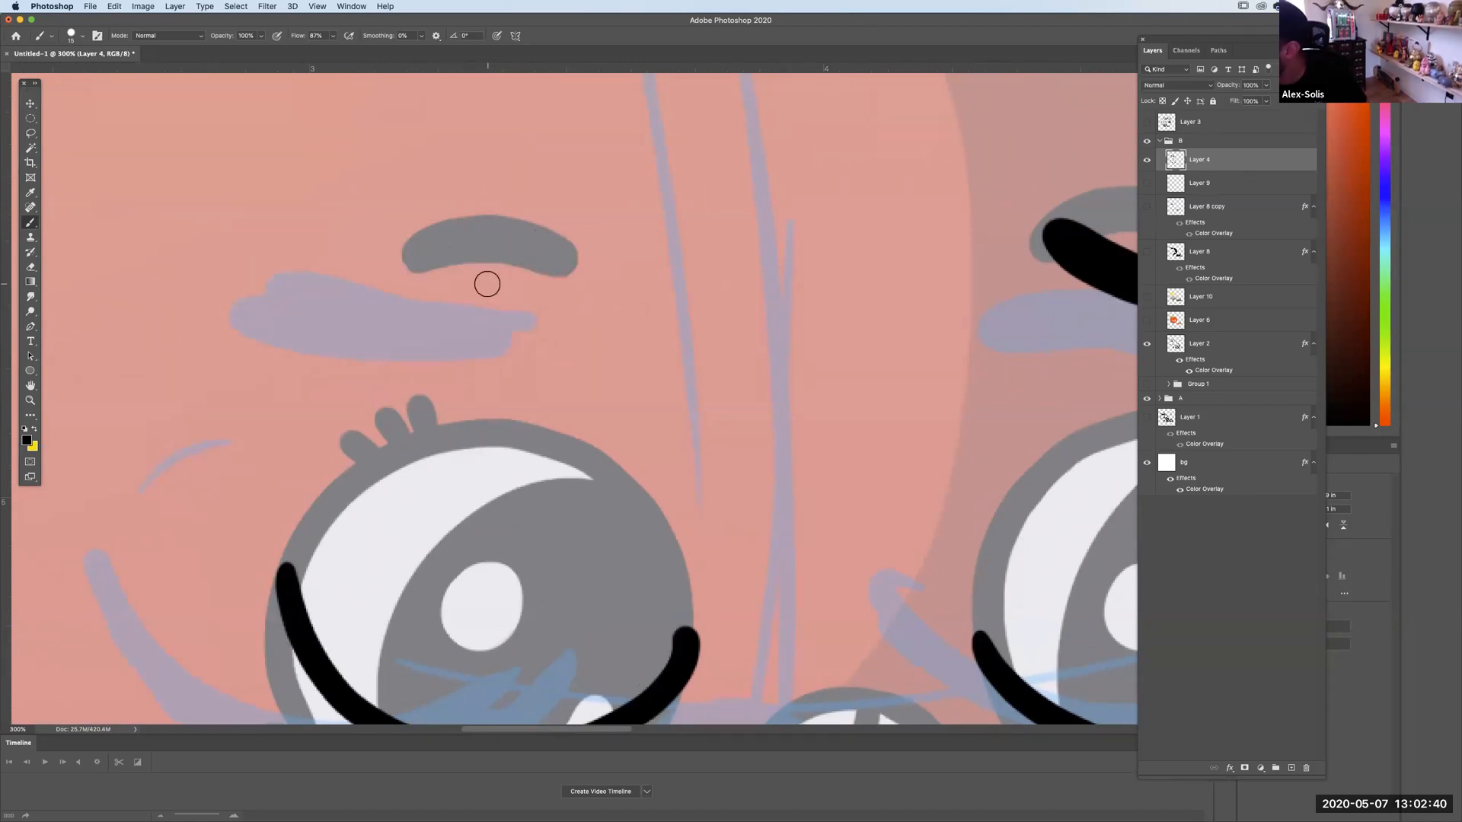
{"action": "left_click_drag", "start_coordinate": [412, 265], "coordinate": [460, 284]}
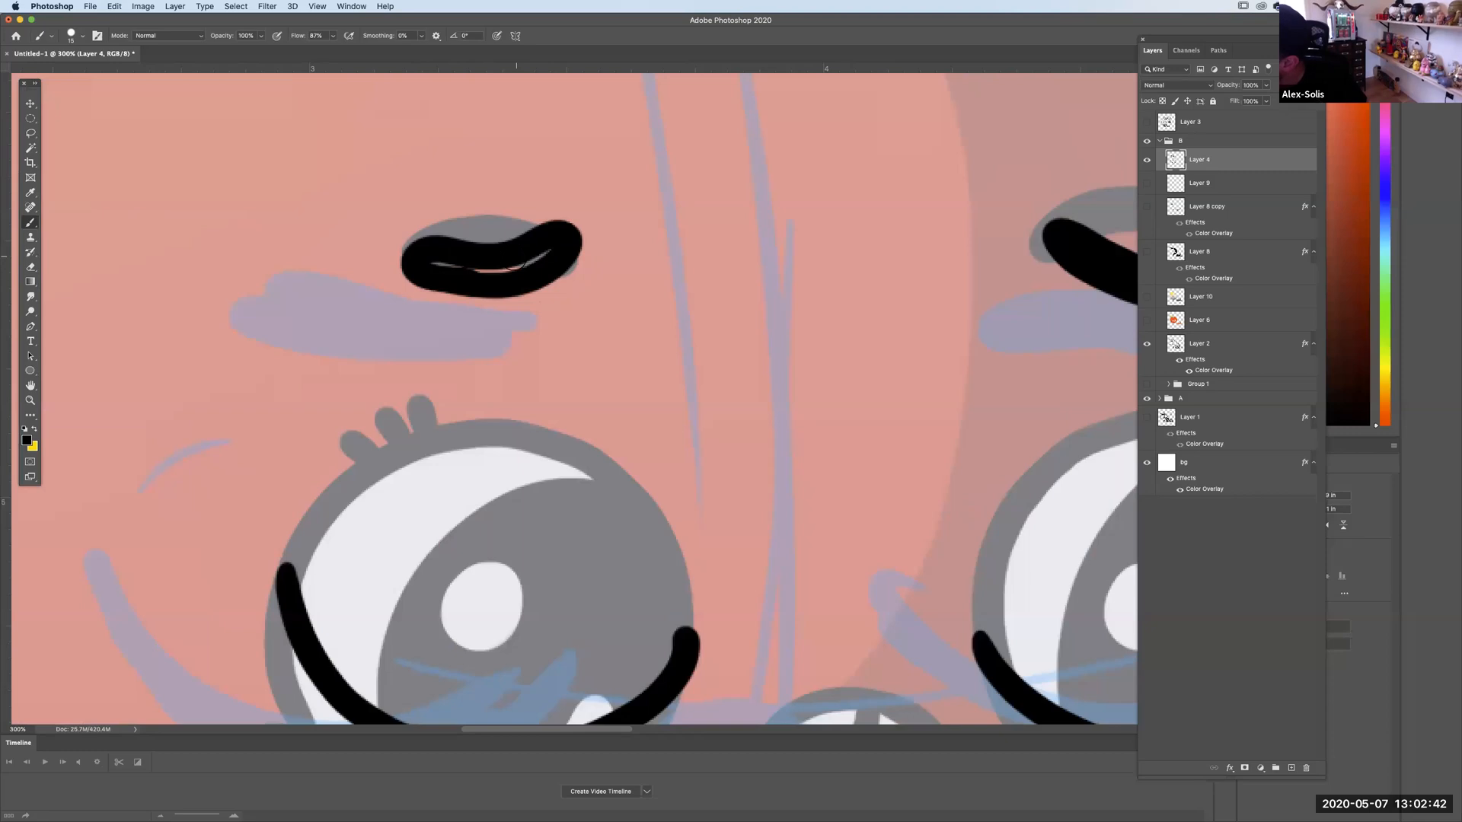
{"action": "key", "text": "super+z"}
{"action": "mouse_move", "coordinate": [411, 262]}
{"action": "left_mouse_down"}
{"action": "mouse_move", "coordinate": [431, 281]}
{"action": "mouse_move", "coordinate": [470, 255]}
{"action": "mouse_move", "coordinate": [487, 280]}
{"action": "mouse_move", "coordinate": [472, 270]}
{"action": "mouse_move", "coordinate": [561, 265]}
{"action": "mouse_move", "coordinate": [441, 279]}
{"action": "mouse_move", "coordinate": [554, 265]}
{"action": "left_mouse_up"}
{"action": "key", "text": "super+z"}
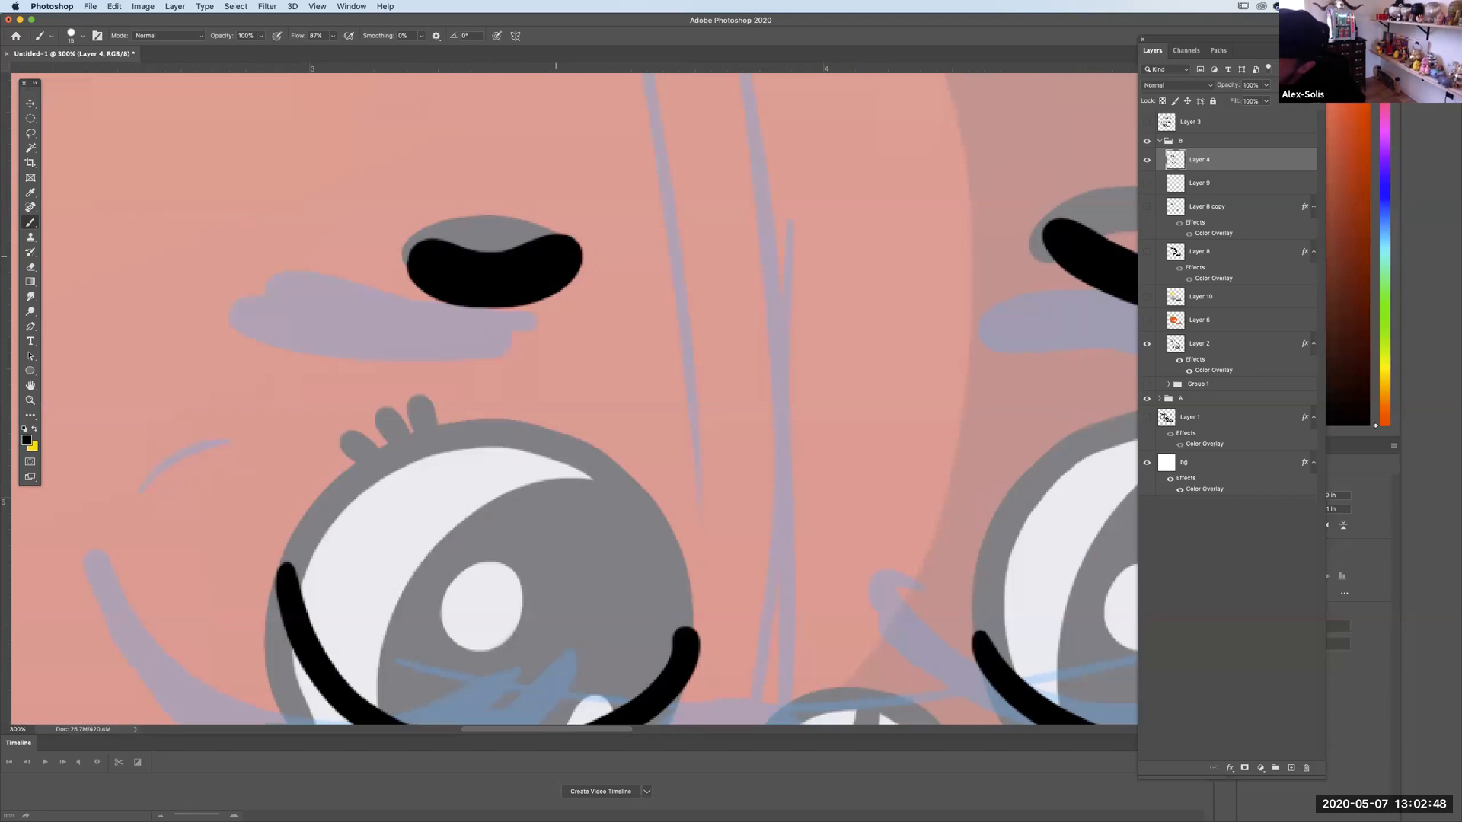
Try to restroke the closed curve of the left eye and undo the stroke.
{"action": "left_click_drag", "start_coordinate": [609, 396], "coordinate": [514, 159]}
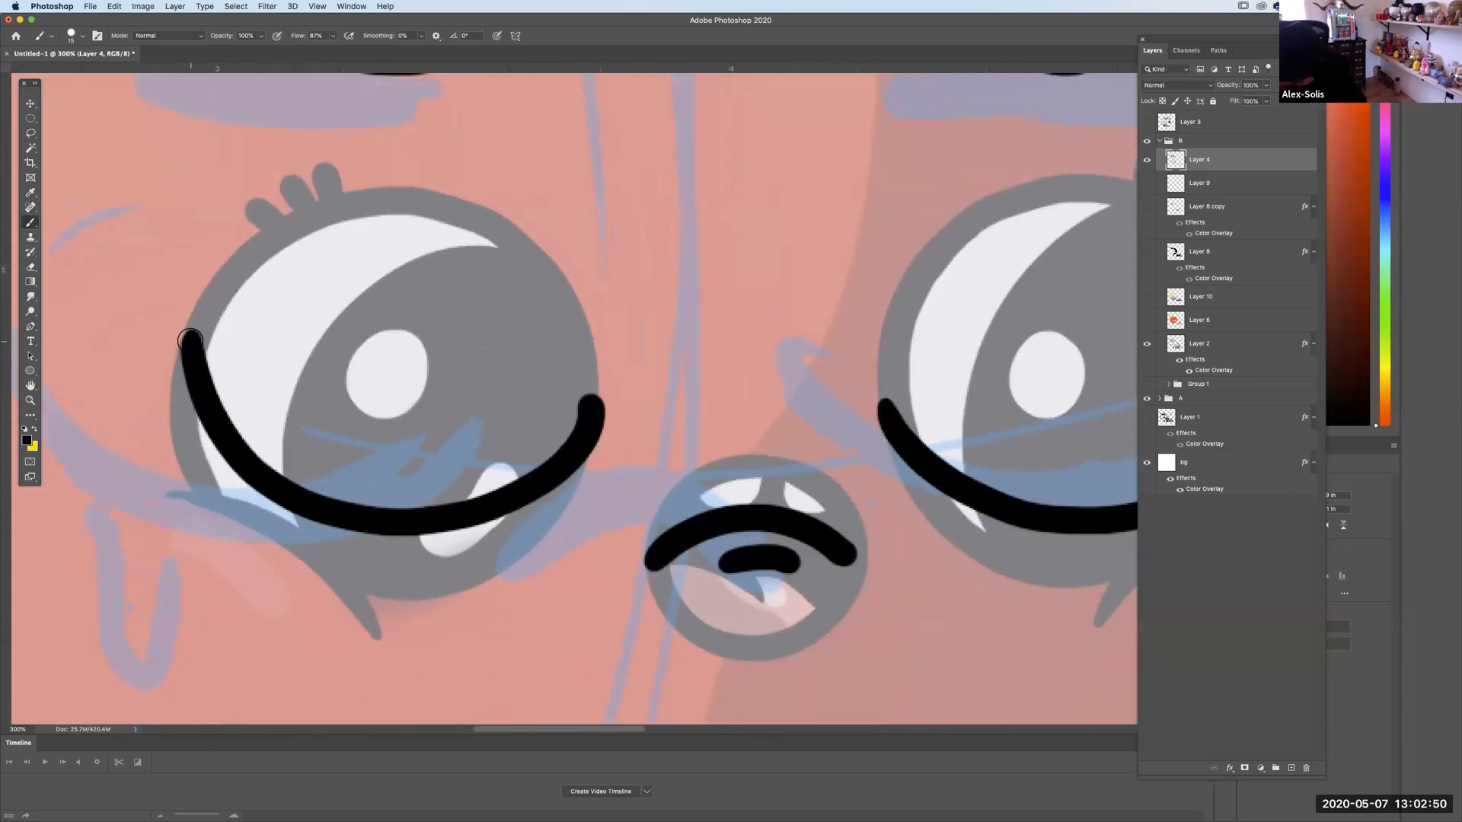
{"action": "mouse_move", "coordinate": [228, 420]}
{"action": "left_mouse_down"}
{"action": "mouse_move", "coordinate": [296, 485]}
{"action": "mouse_move", "coordinate": [350, 502]}
{"action": "left_mouse_up"}
{"action": "key", "text": "super+z"}
{"action": "mouse_move", "coordinate": [980, 450]}
{"action": "left_mouse_down"}
{"action": "mouse_move", "coordinate": [620, 358]}
{"action": "mouse_move", "coordinate": [569, 285]}
{"action": "left_mouse_up"}
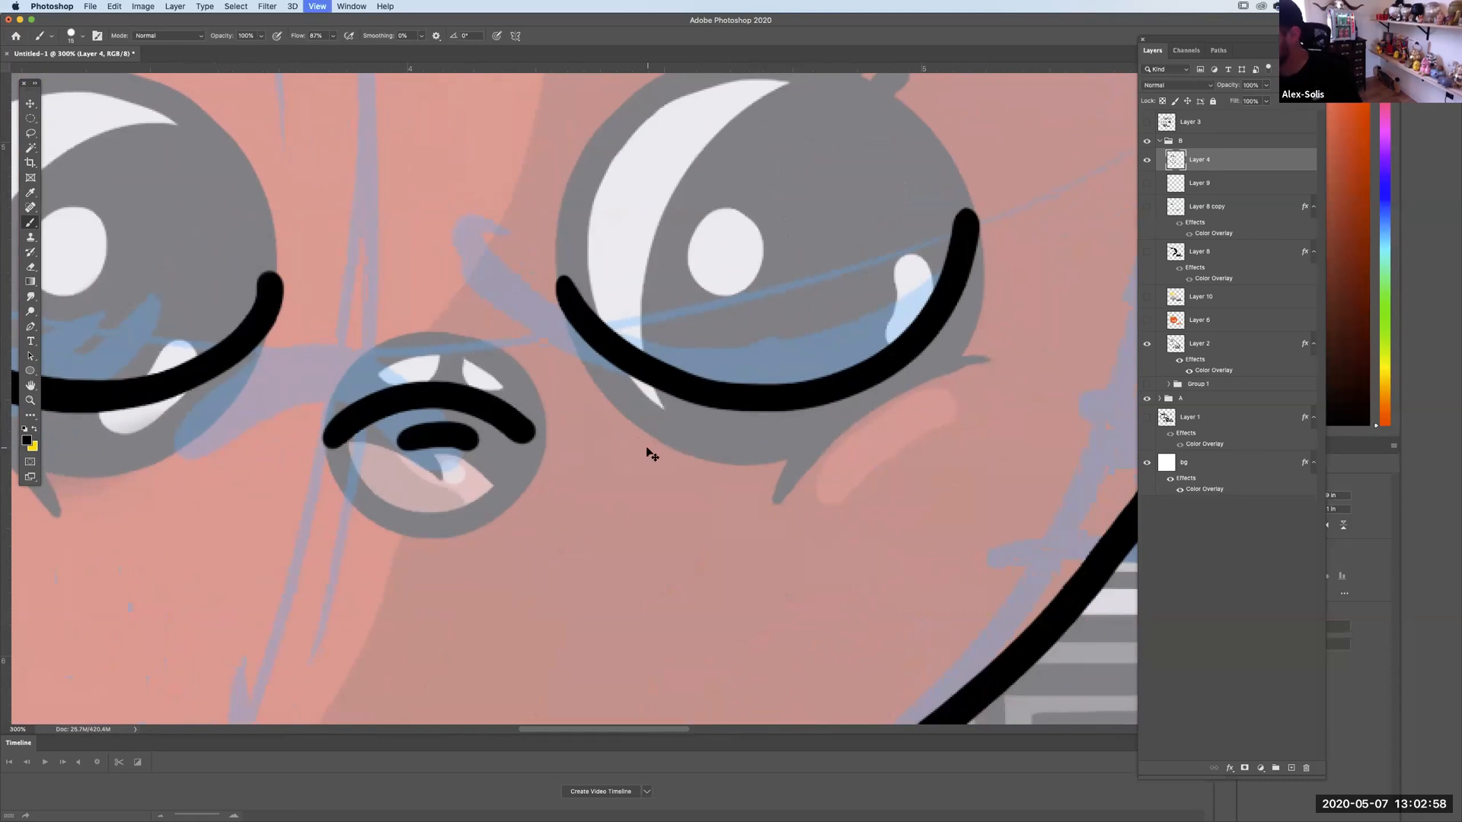
{"action": "key", "text": "super+0"}
{"action": "key", "text": "super+equal"}
{"action": "key", "text": "super+equal"}
{"action": "key", "text": "super+equal"}
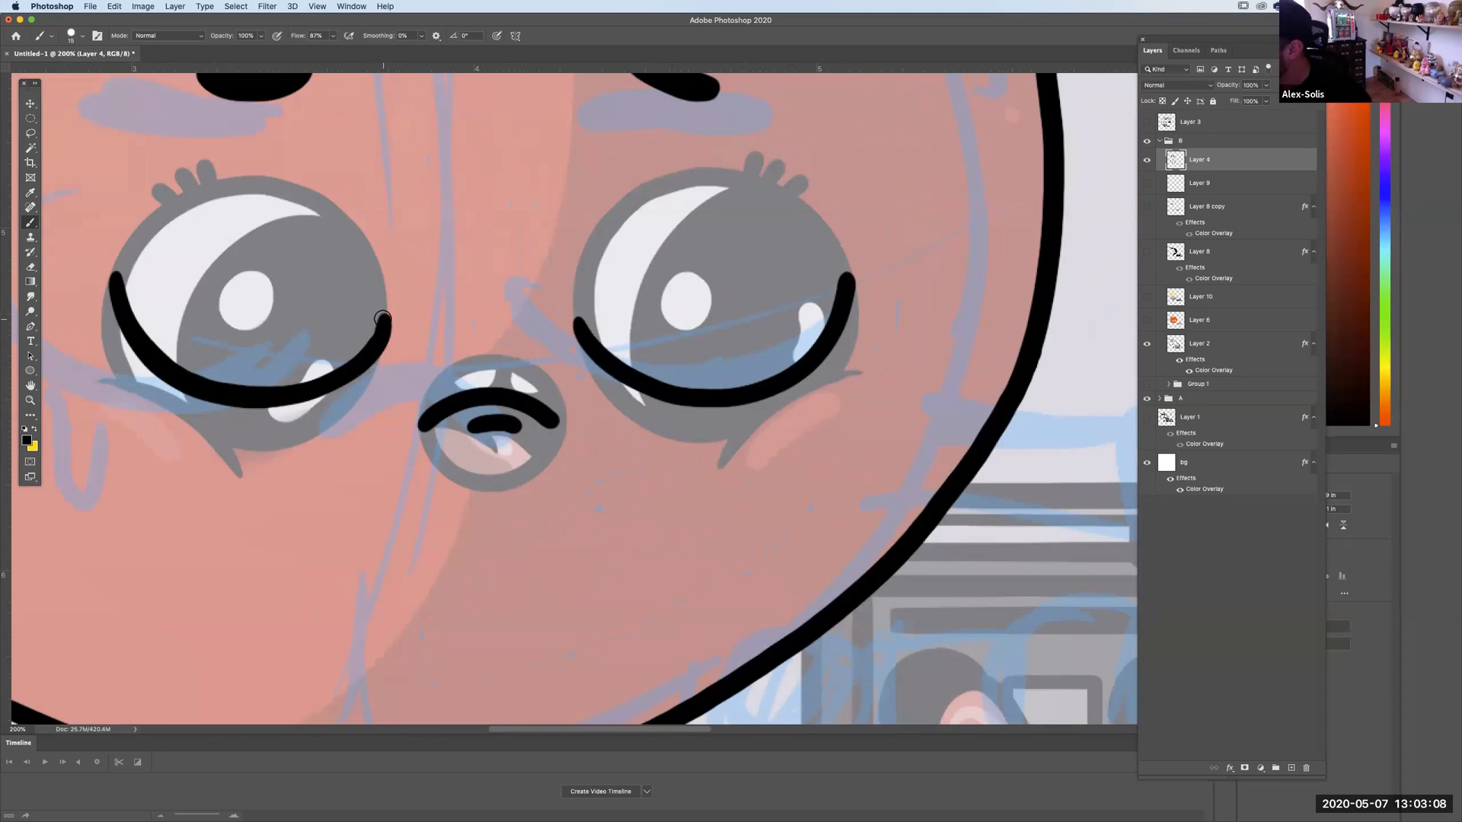
Hide group A to examine the new face line art over the Layer 2 sketch, and show group A again.
{"action": "key", "text": "super+minus"}
{"action": "key", "text": "super+minus"}
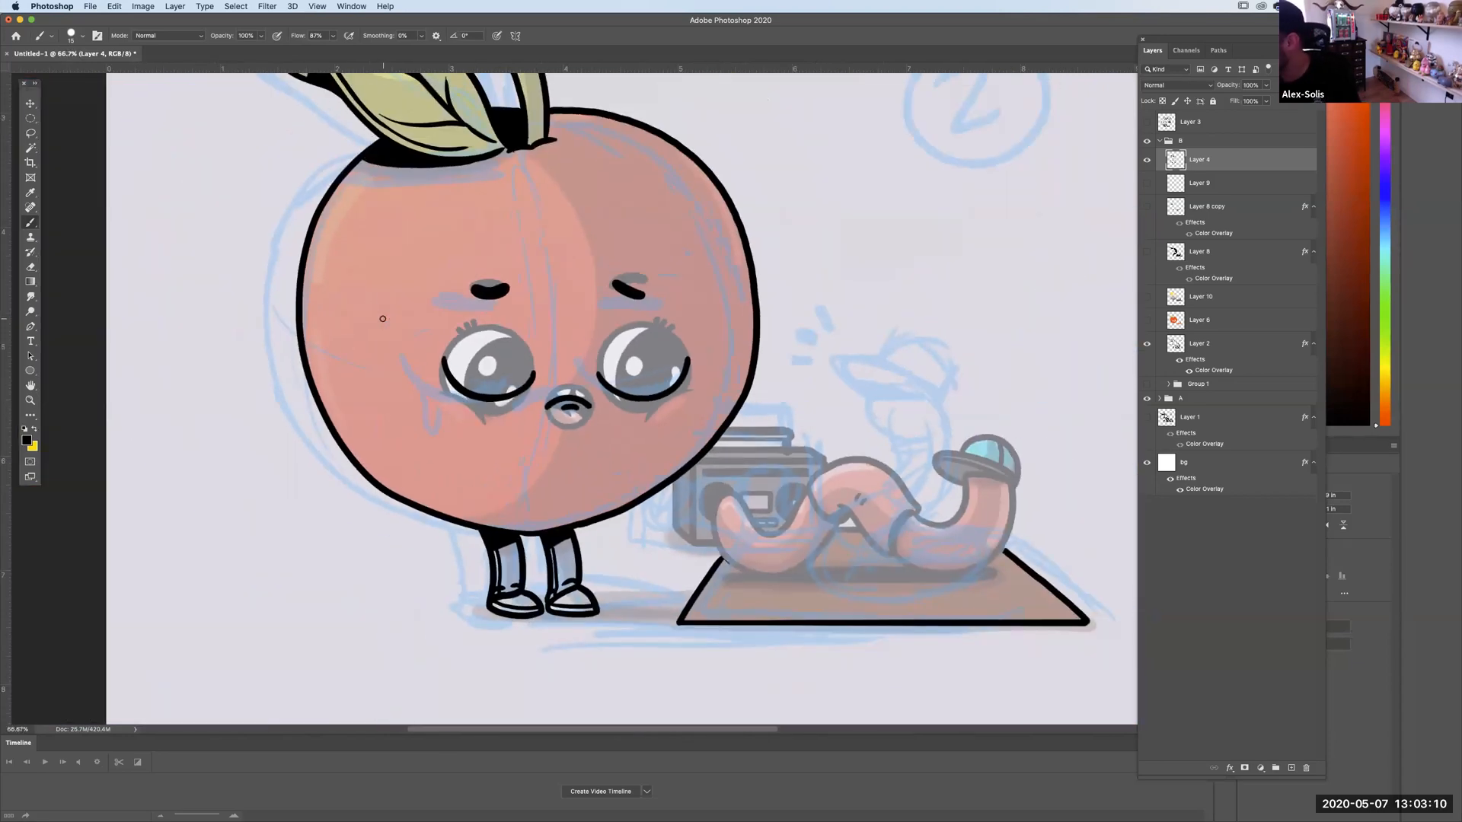
{"action": "left_click", "coordinate": [1148, 399]}
{"action": "key", "text": "super+minus"}
{"action": "key", "text": "super+minus"}
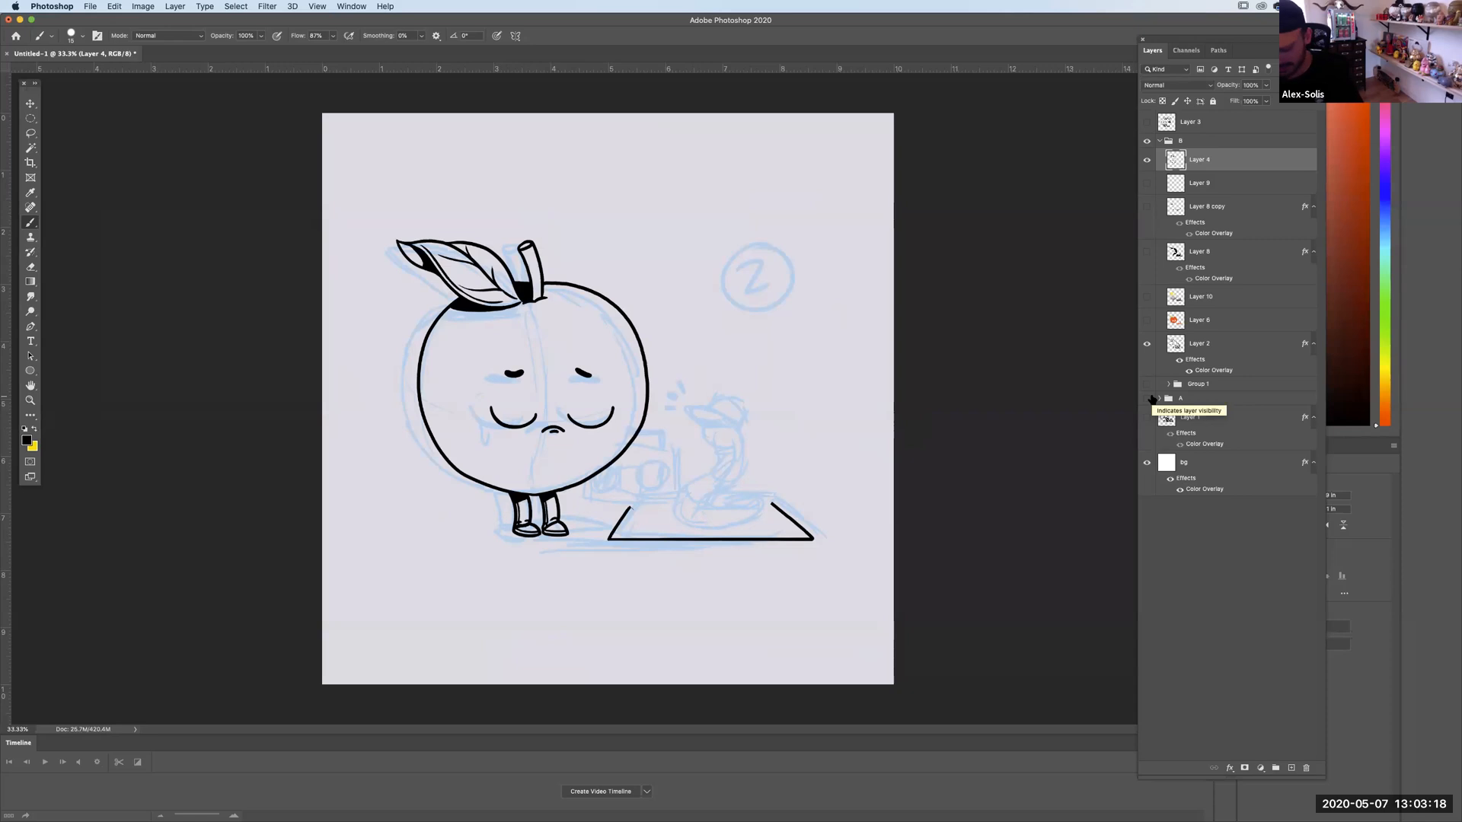
{"action": "key", "text": "super+plus"}
{"action": "key", "text": "super+plus"}
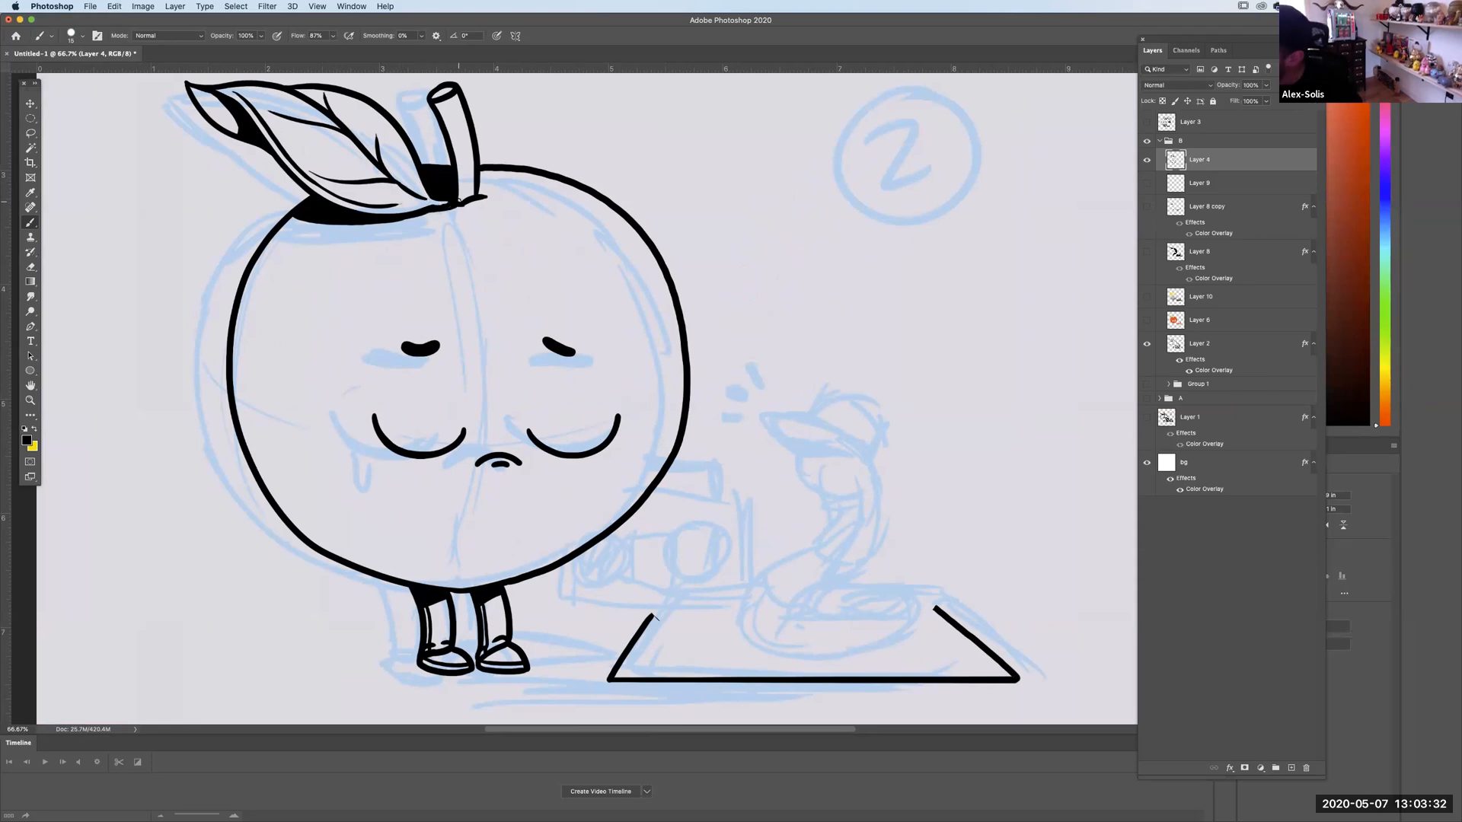
{"action": "key", "text": "super+equal"}
{"action": "key", "text": "super+equal"}
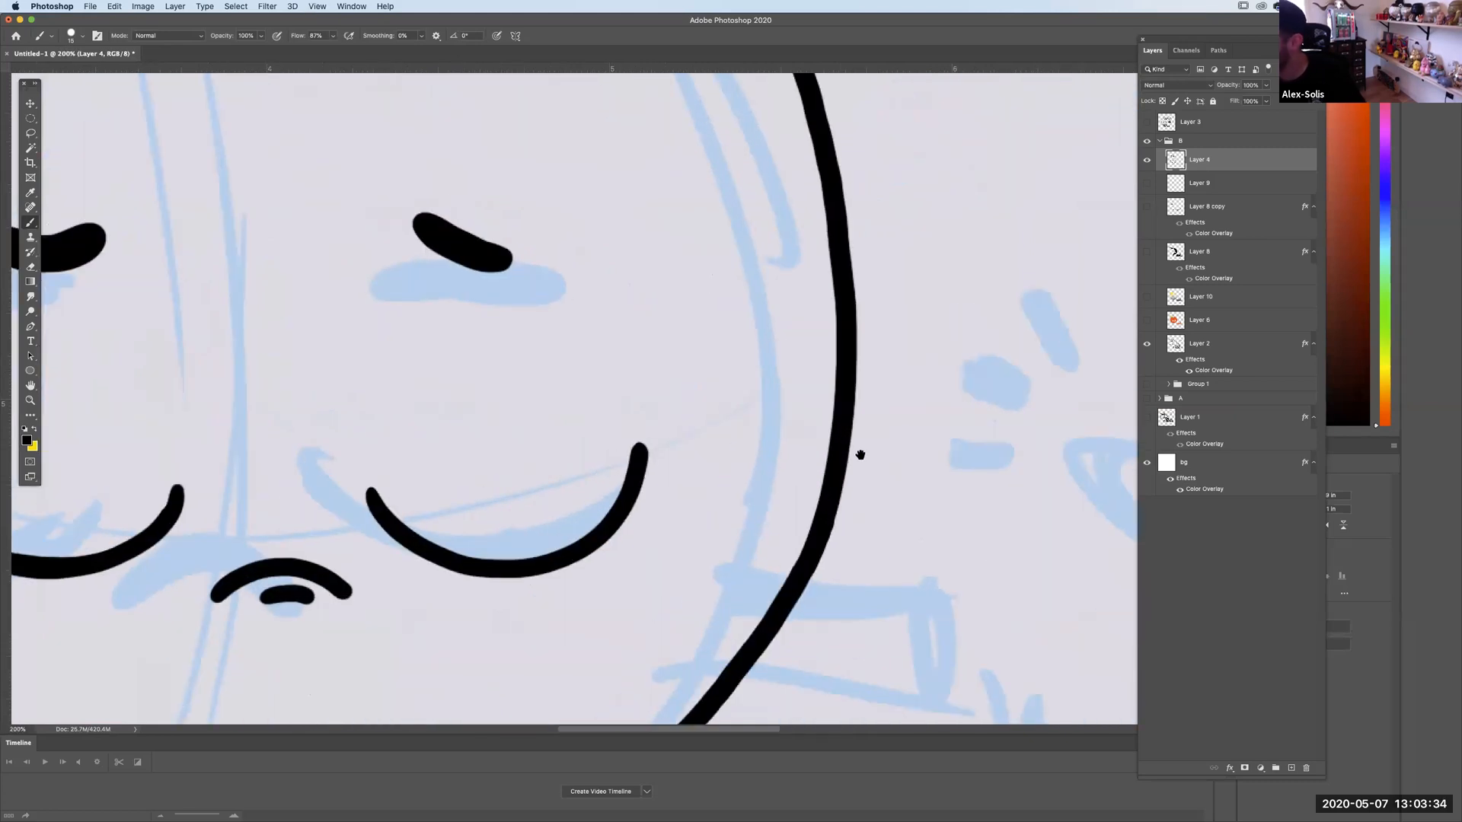
{"action": "left_click_drag", "start_coordinate": [1109, 705], "coordinate": [637, 362]}
{"action": "key", "text": "super+minus"}
{"action": "key", "text": "super+minus"}
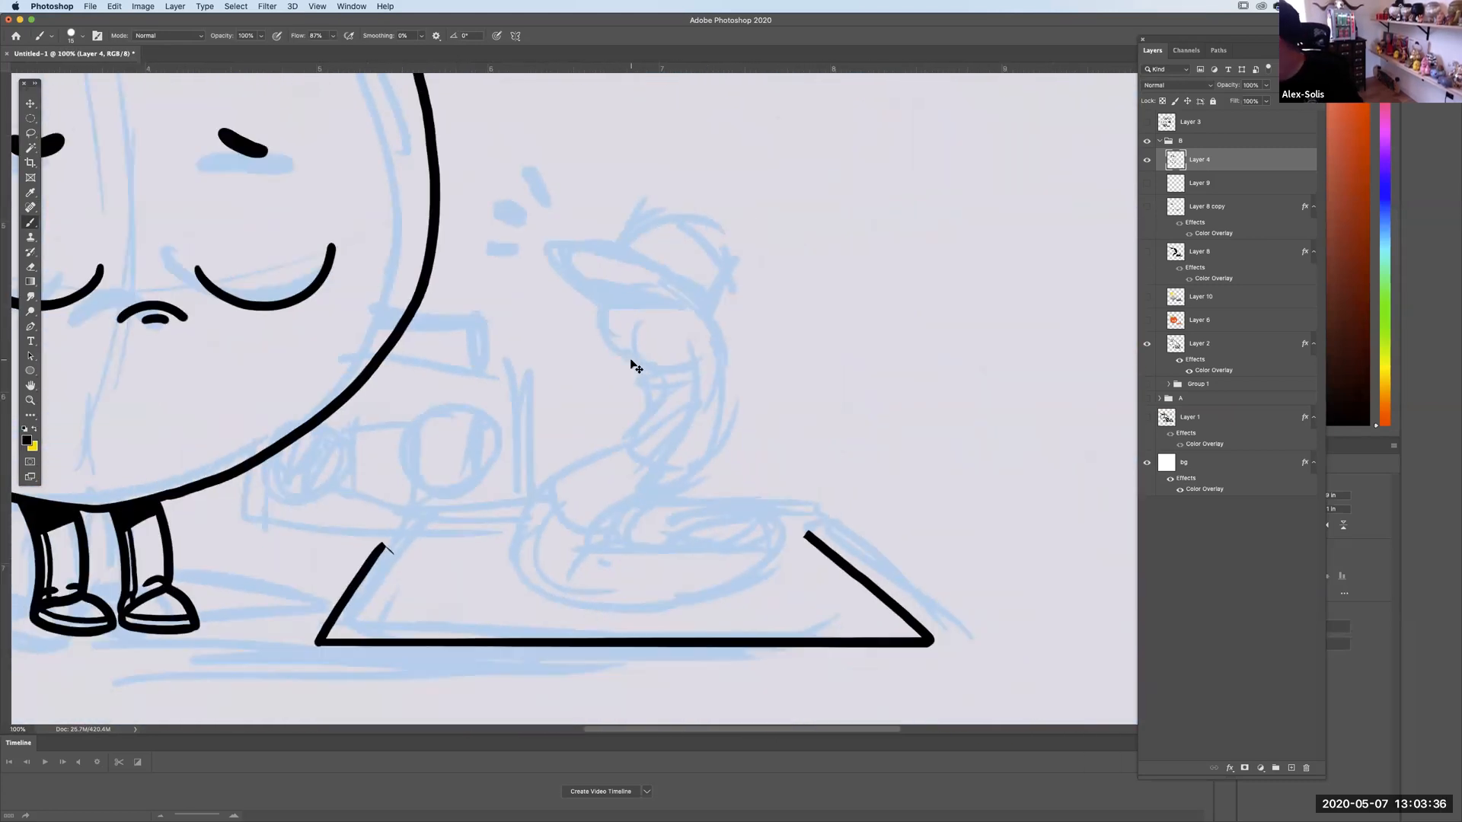
{"action": "left_click", "coordinate": [1147, 399]}
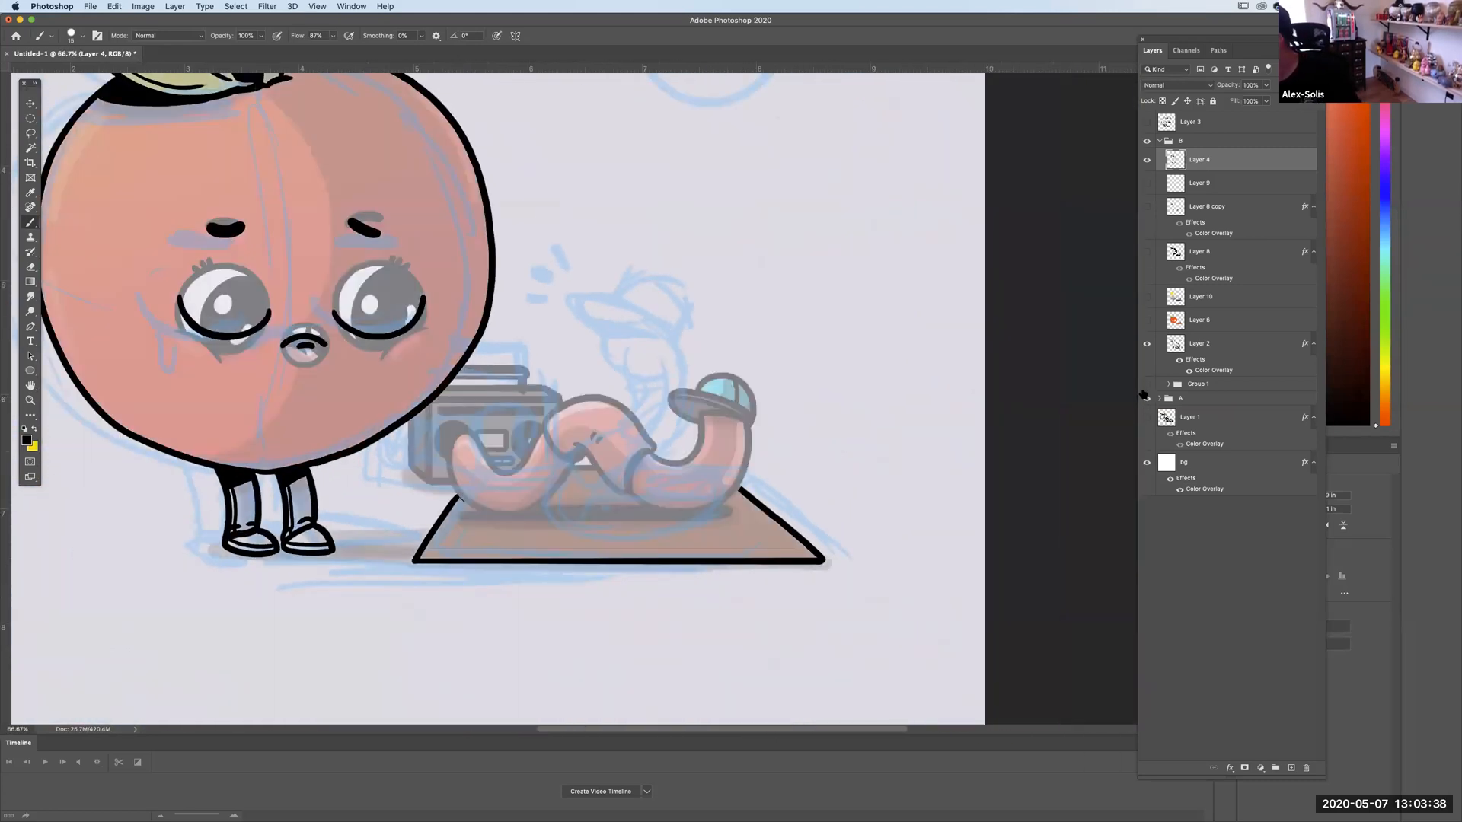
Brush the worm's segment line and the outlines of its lower body on Layer 4, following the blue sketch.
{"action": "key", "text": "super+equal"}
{"action": "key", "text": "super+equal"}
{"action": "key", "text": "c"}
{"action": "scroll", "coordinate": [756, 248], "scroll_direction": "down", "scroll_amount": 3}
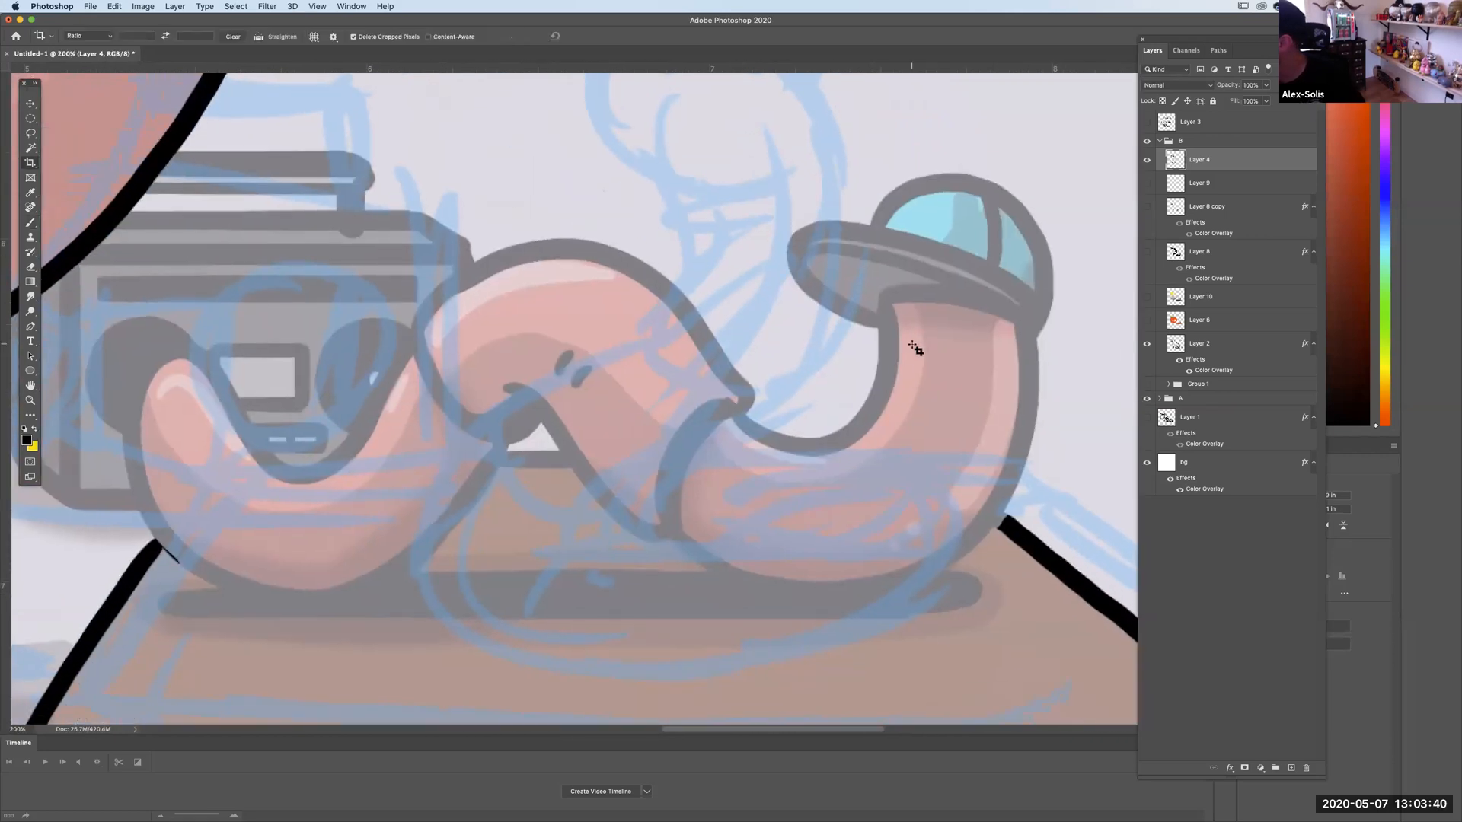
{"action": "left_click", "coordinate": [32, 224]}
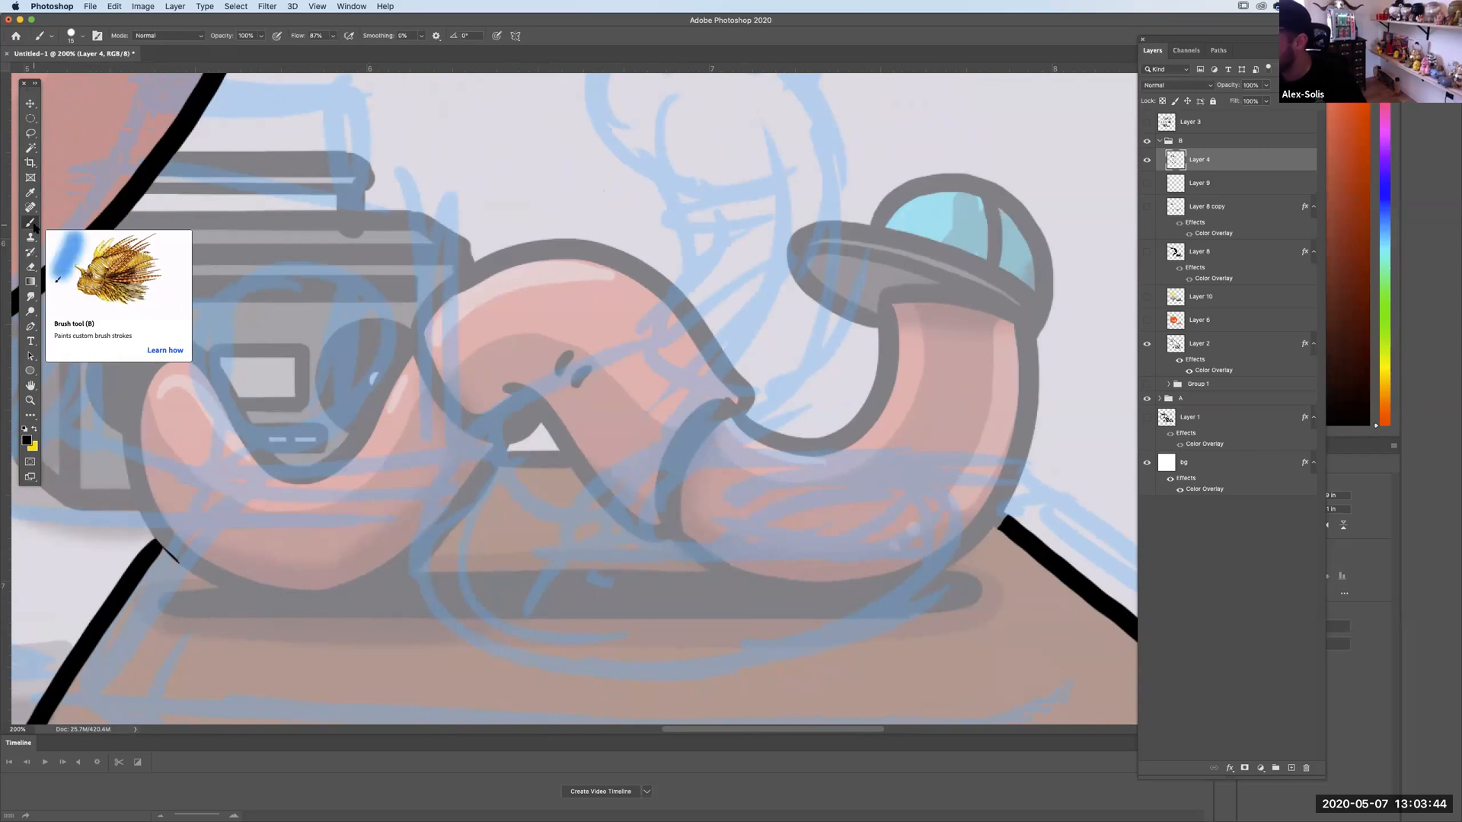
{"action": "left_click_drag", "start_coordinate": [724, 438], "coordinate": [673, 376]}
{"action": "mouse_move", "coordinate": [576, 251]}
{"action": "left_mouse_down"}
{"action": "mouse_move", "coordinate": [621, 317]}
{"action": "mouse_move", "coordinate": [699, 339]}
{"action": "mouse_move", "coordinate": [577, 221]}
{"action": "mouse_move", "coordinate": [449, 349]}
{"action": "left_mouse_up"}
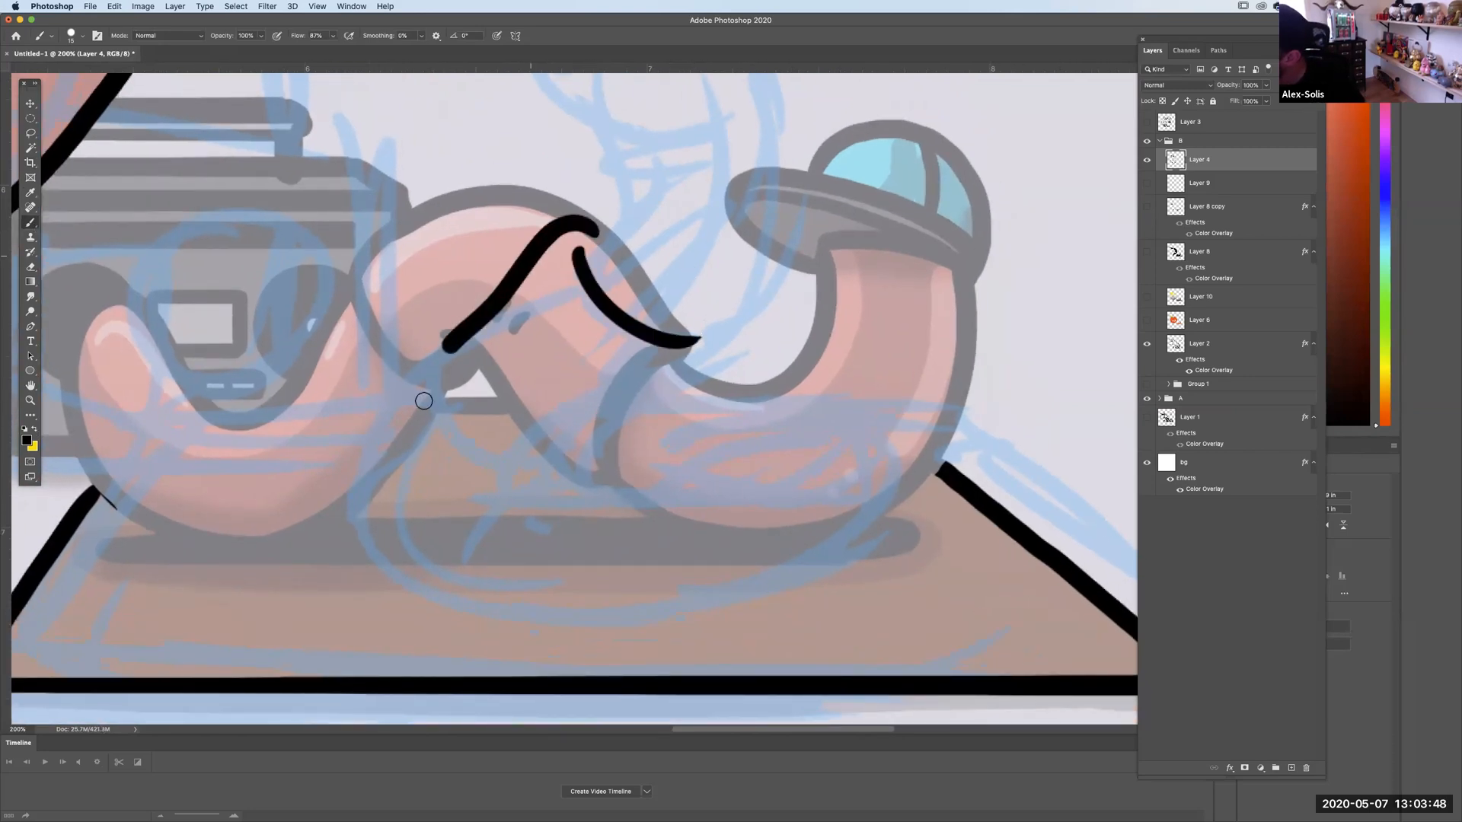
{"action": "left_click_drag", "start_coordinate": [424, 400], "coordinate": [524, 508]}
{"action": "key", "text": "super+z"}
{"action": "mouse_move", "coordinate": [596, 231]}
{"action": "left_mouse_down"}
{"action": "mouse_move", "coordinate": [512, 267]}
{"action": "mouse_move", "coordinate": [412, 439]}
{"action": "mouse_move", "coordinate": [579, 222]}
{"action": "mouse_move", "coordinate": [419, 387]}
{"action": "mouse_move", "coordinate": [400, 465]}
{"action": "mouse_move", "coordinate": [555, 515]}
{"action": "mouse_move", "coordinate": [544, 528]}
{"action": "mouse_move", "coordinate": [636, 413]}
{"action": "mouse_move", "coordinate": [721, 324]}
{"action": "left_mouse_up"}
{"action": "key", "text": "super+z"}
Ink both curved sides of the worm's raised upper body from the segment line up to the sketched cap.
{"action": "scroll", "coordinate": [685, 287], "scroll_direction": "up", "scroll_amount": 3}
{"action": "mouse_move", "coordinate": [536, 94]}
{"action": "left_mouse_down"}
{"action": "mouse_move", "coordinate": [537, 180]}
{"action": "mouse_move", "coordinate": [601, 255]}
{"action": "mouse_move", "coordinate": [566, 347]}
{"action": "left_mouse_up"}
{"action": "left_click", "coordinate": [697, 95]}
{"action": "mouse_move", "coordinate": [696, 95]}
{"action": "left_mouse_down"}
{"action": "mouse_move", "coordinate": [757, 205]}
{"action": "mouse_move", "coordinate": [746, 328]}
{"action": "mouse_move", "coordinate": [692, 430]}
{"action": "left_mouse_up"}
{"action": "scroll", "coordinate": [761, 343], "scroll_direction": "up", "scroll_amount": 5}
{"action": "scroll", "coordinate": [743, 418], "scroll_direction": "right", "scroll_amount": 1}
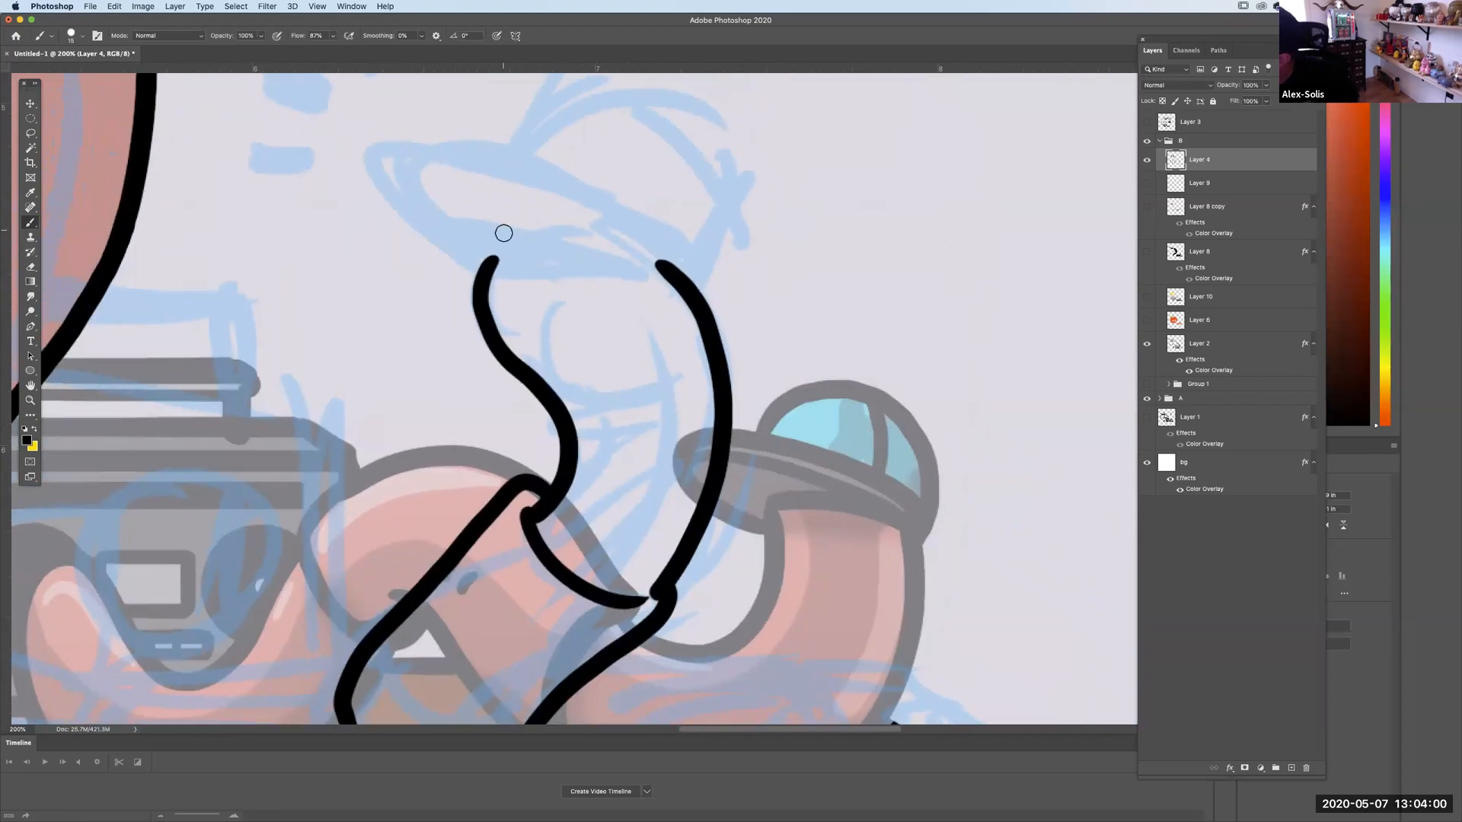
Ink the brim of the worm's cap on top of the upright body, following the blue sketch.
{"action": "mouse_move", "coordinate": [493, 258]}
{"action": "left_mouse_down"}
{"action": "mouse_move", "coordinate": [571, 252]}
{"action": "mouse_move", "coordinate": [439, 231]}
{"action": "mouse_move", "coordinate": [422, 176]}
{"action": "mouse_move", "coordinate": [502, 172]}
{"action": "mouse_move", "coordinate": [652, 249]}
{"action": "mouse_move", "coordinate": [592, 255]}
{"action": "mouse_move", "coordinate": [663, 278]}
{"action": "left_mouse_up"}
{"action": "key", "text": "ctrl+z"}
{"action": "left_click_drag", "start_coordinate": [438, 189], "coordinate": [605, 246]}
{"action": "left_click_drag", "start_coordinate": [744, 327], "coordinate": [923, 432]}
{"action": "key", "text": "super+minus"}
{"action": "key", "text": "super+minus"}
{"action": "key", "text": "super+minus"}
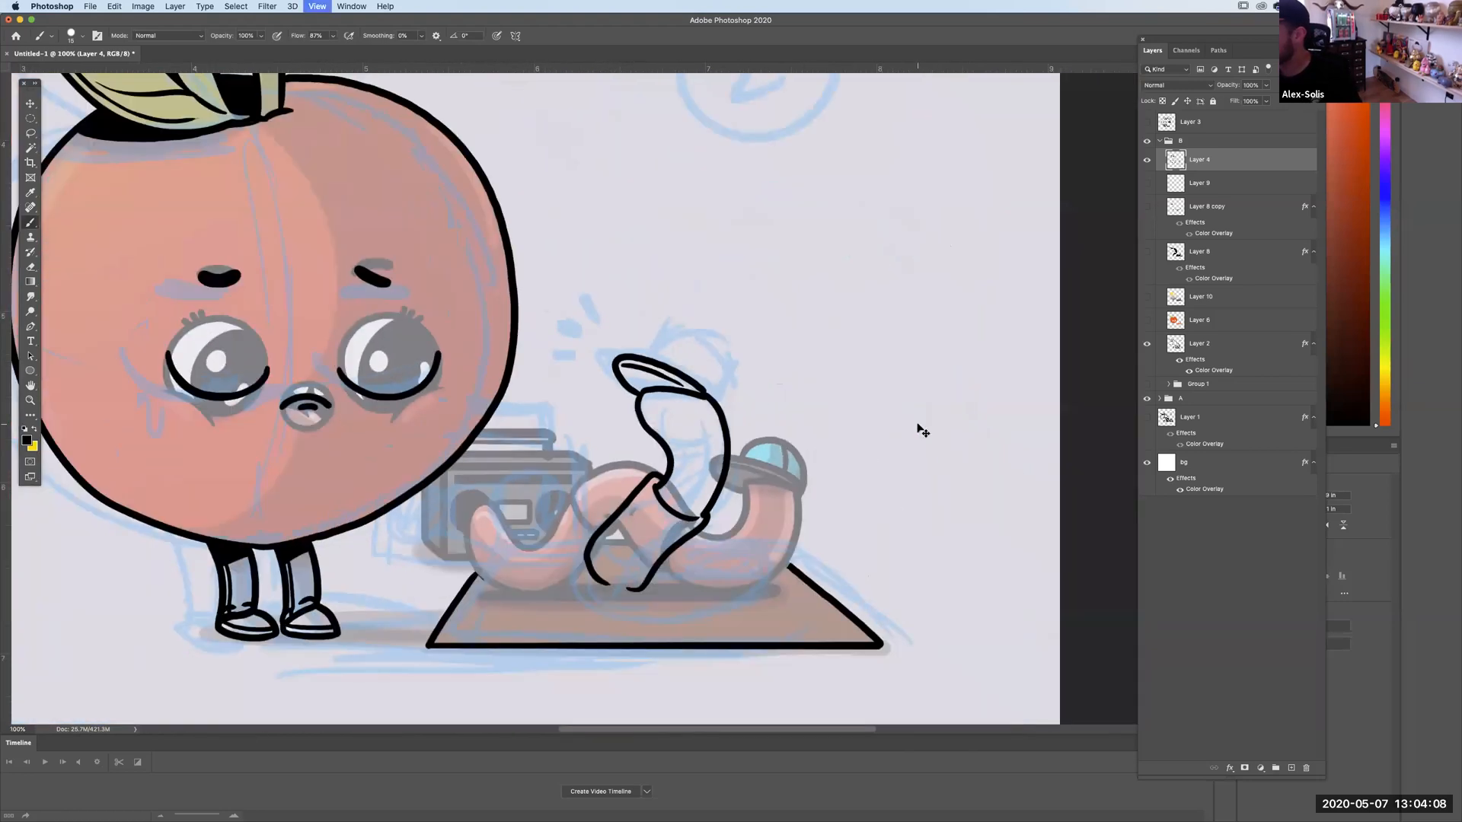
Collapse and hide group B, expand group A, and restore group A to full opacity.
{"action": "left_click", "coordinate": [1160, 141]}
{"action": "left_click", "coordinate": [1146, 141]}
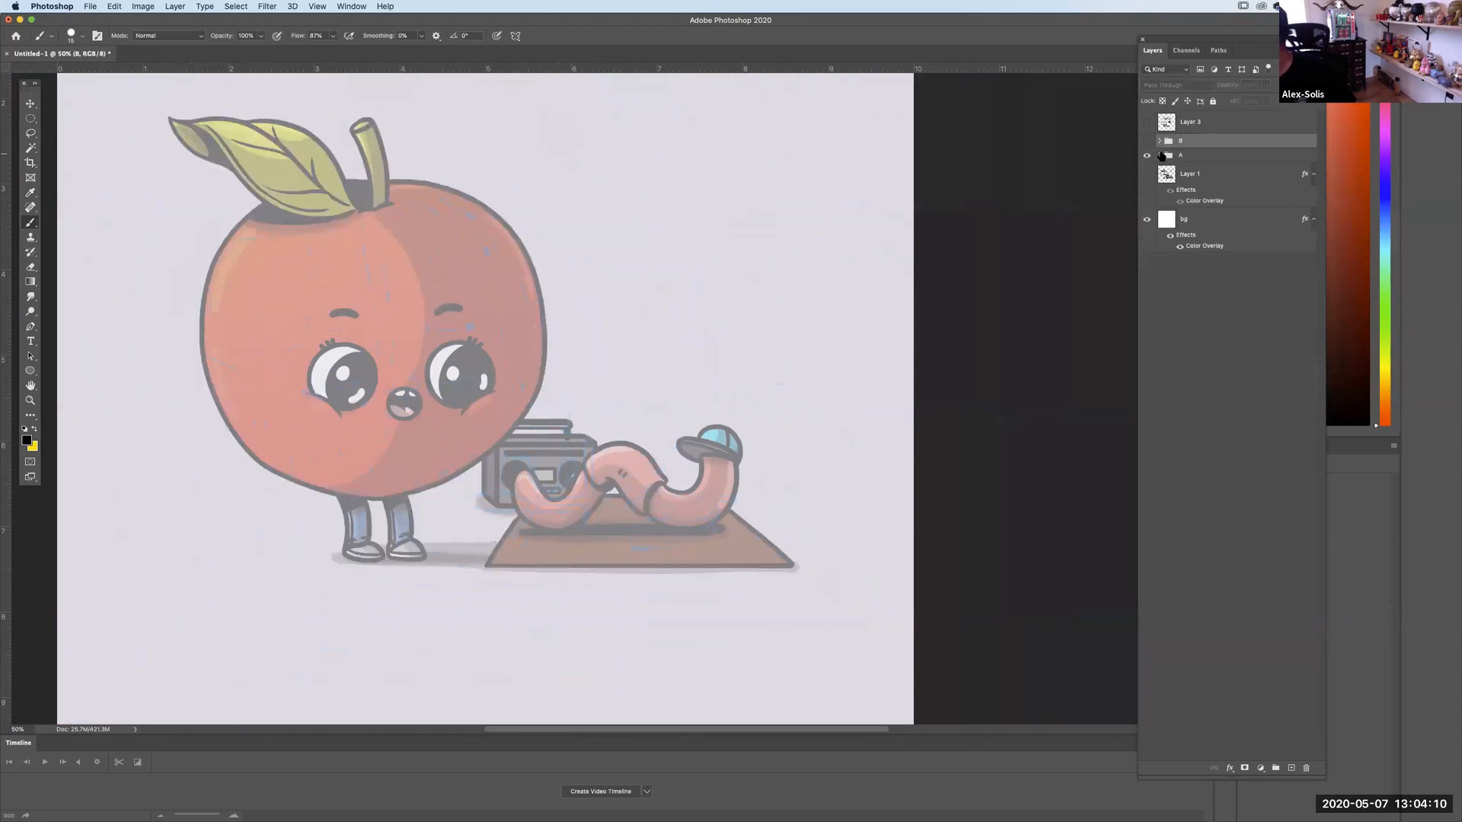
{"action": "left_click", "coordinate": [1160, 155]}
{"action": "left_click", "coordinate": [1212, 155]}
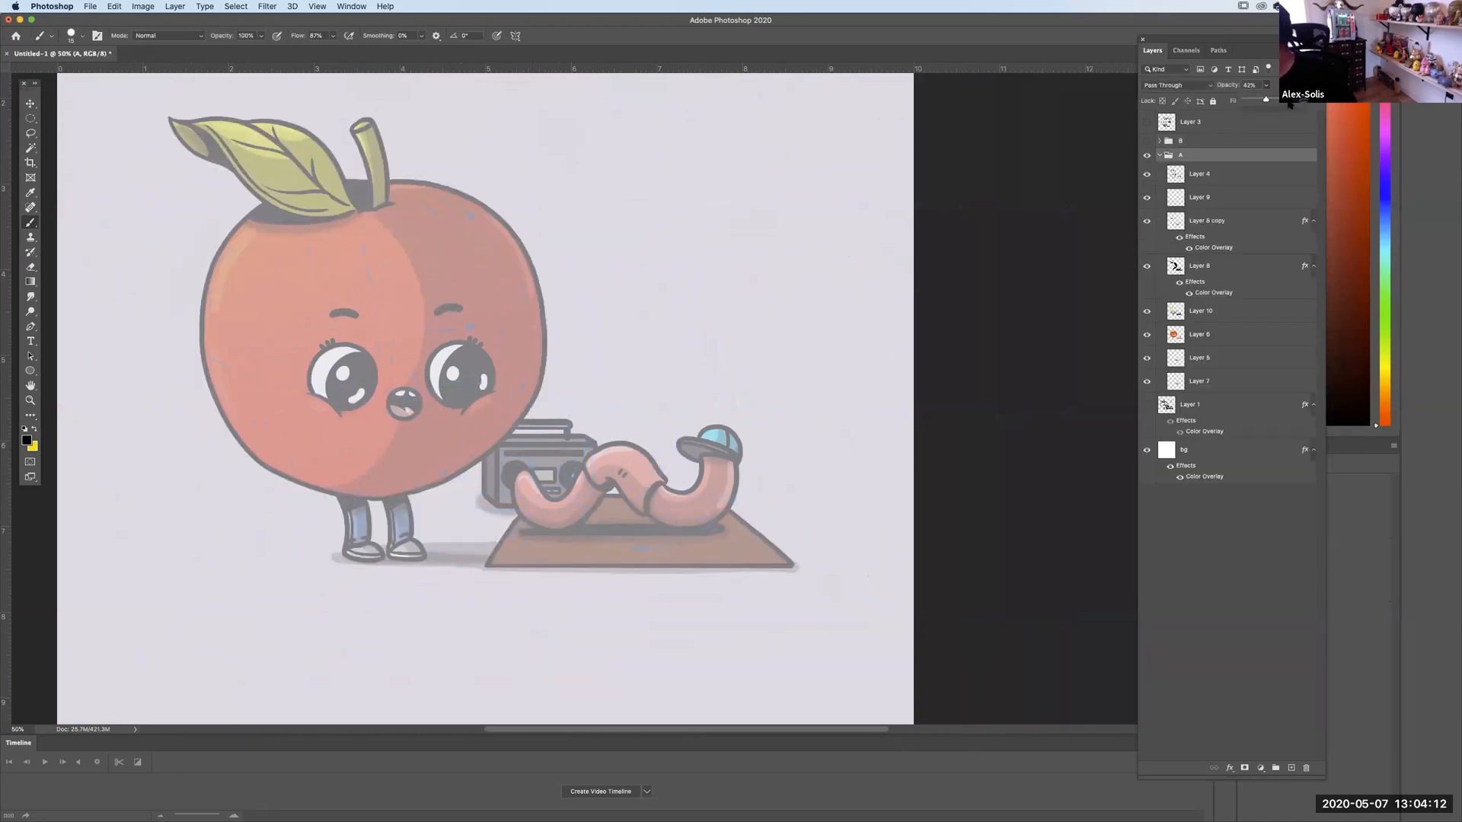
{"action": "key", "text": "super+plus"}
{"action": "key", "text": "super+plus"}
{"action": "key", "text": "super+plus"}
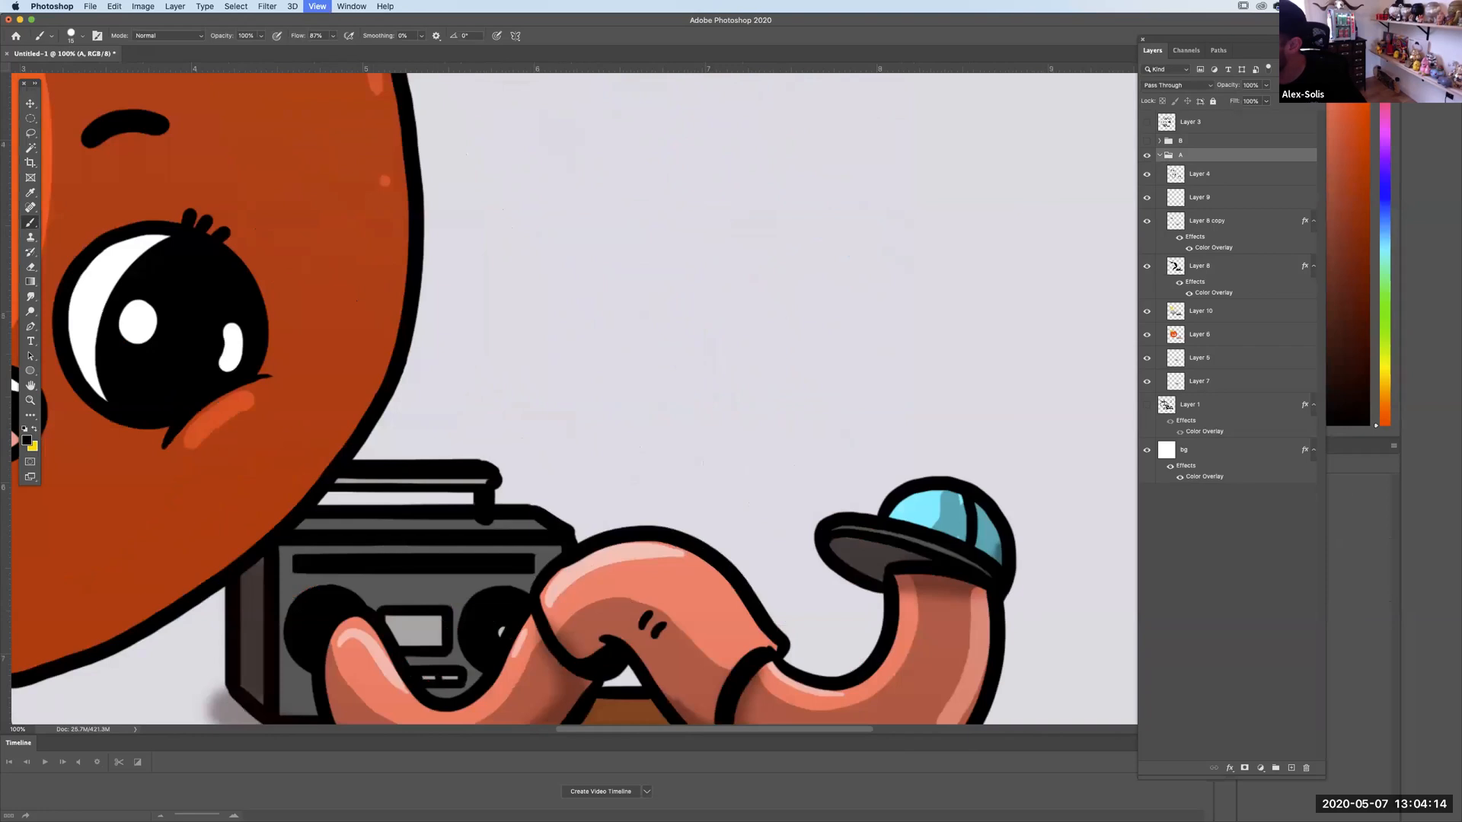
{"action": "scroll", "coordinate": [884, 416], "scroll_direction": "left", "scroll_amount": 5}
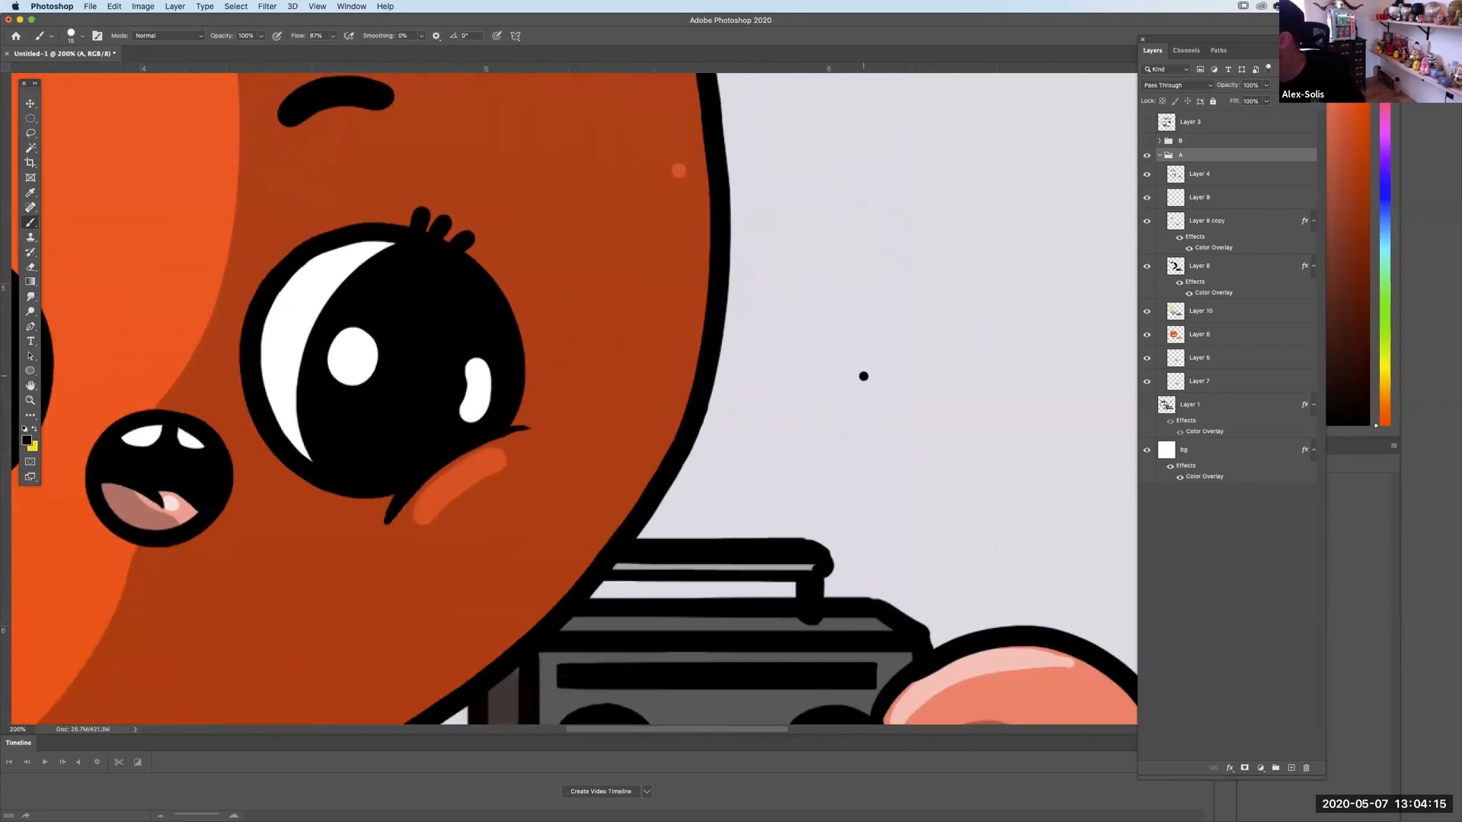
Ink three short accent lines beside the fruit's edge on Layer 4 of group A.
{"action": "left_click", "coordinate": [1203, 172]}
{"action": "mouse_move", "coordinate": [777, 228]}
{"action": "left_mouse_down"}
{"action": "mouse_move", "coordinate": [842, 190]}
{"action": "mouse_move", "coordinate": [788, 215]}
{"action": "mouse_move", "coordinate": [798, 259]}
{"action": "left_mouse_up"}
{"action": "key", "text": "super+z"}
{"action": "mouse_move", "coordinate": [838, 324]}
{"action": "left_mouse_down"}
{"action": "mouse_move", "coordinate": [781, 320]}
{"action": "mouse_move", "coordinate": [790, 301]}
{"action": "left_mouse_up"}
{"action": "key", "text": "super+z"}
{"action": "key", "text": "super+0"}
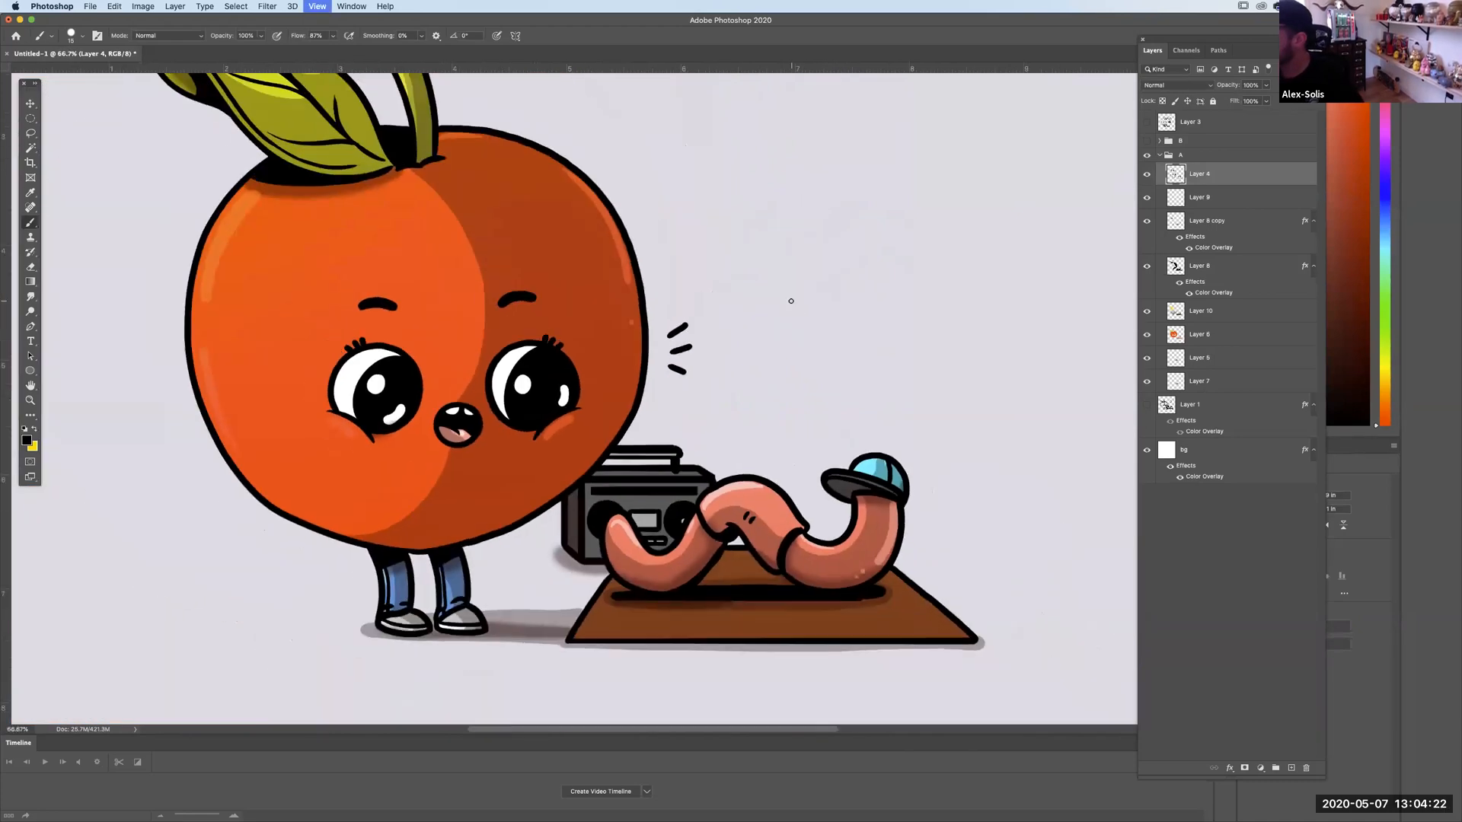
Collapse and hide group A, show and expand group B, and make its Layer 4 active.
{"action": "left_click", "coordinate": [1160, 155]}
{"action": "left_click", "coordinate": [1147, 155]}
{"action": "left_click", "coordinate": [1147, 141]}
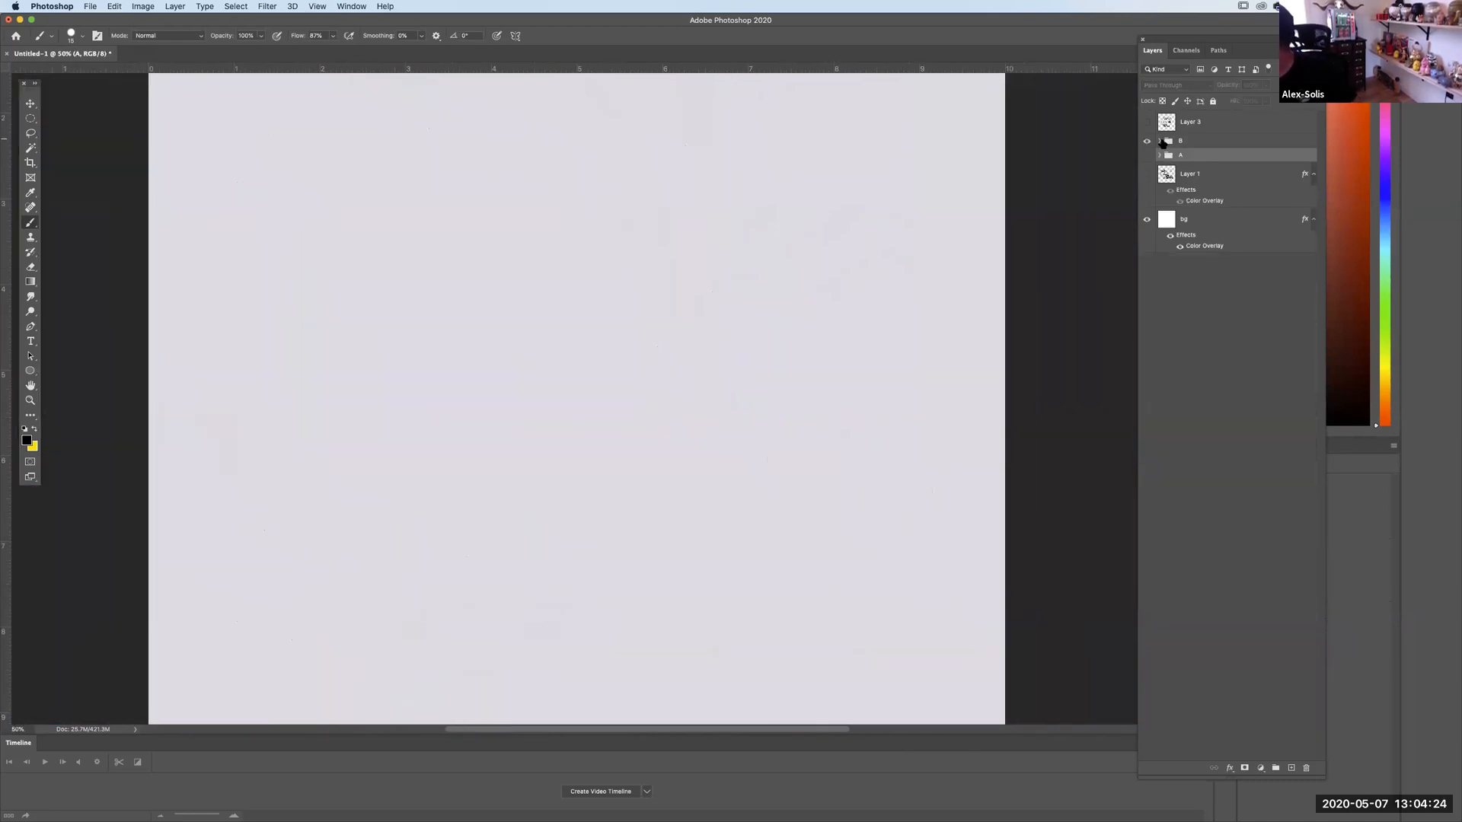
{"action": "left_click", "coordinate": [1160, 141]}
{"action": "left_click", "coordinate": [1193, 162]}
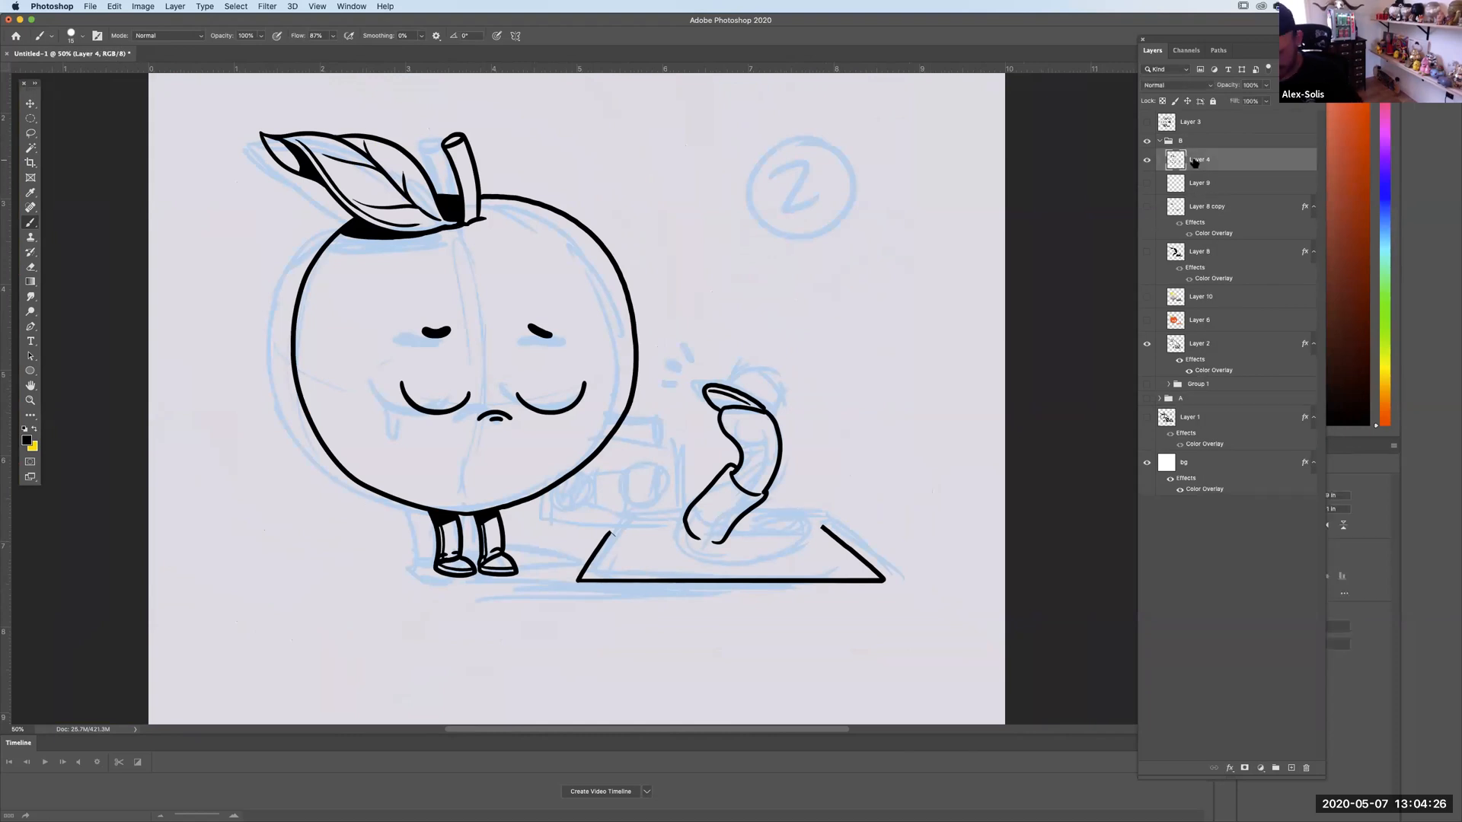
Ink a falling tear beneath the fruit's left closed eye, following the blue sketch.
{"action": "key", "text": "super+equal"}
{"action": "key", "text": "super+equal"}
{"action": "key", "text": "super+equal"}
{"action": "left_click_drag", "start_coordinate": [617, 441], "coordinate": [1081, 374]}
{"action": "mouse_move", "coordinate": [397, 397]}
{"action": "left_mouse_down"}
{"action": "mouse_move", "coordinate": [412, 482]}
{"action": "mouse_move", "coordinate": [426, 415]}
{"action": "mouse_move", "coordinate": [409, 472]}
{"action": "mouse_move", "coordinate": [430, 487]}
{"action": "mouse_move", "coordinate": [423, 405]}
{"action": "left_mouse_up"}
{"action": "key", "text": "super+z"}
Ink three short accent lines in front of the worm's face, just below the cap brim.
{"action": "mouse_move", "coordinate": [1048, 506]}
{"action": "left_mouse_down"}
{"action": "mouse_move", "coordinate": [763, 417]}
{"action": "mouse_move", "coordinate": [754, 386]}
{"action": "mouse_move", "coordinate": [655, 393]}
{"action": "left_mouse_up"}
{"action": "mouse_move", "coordinate": [596, 160]}
{"action": "left_mouse_down"}
{"action": "mouse_move", "coordinate": [628, 185]}
{"action": "mouse_move", "coordinate": [649, 235]}
{"action": "left_mouse_up"}
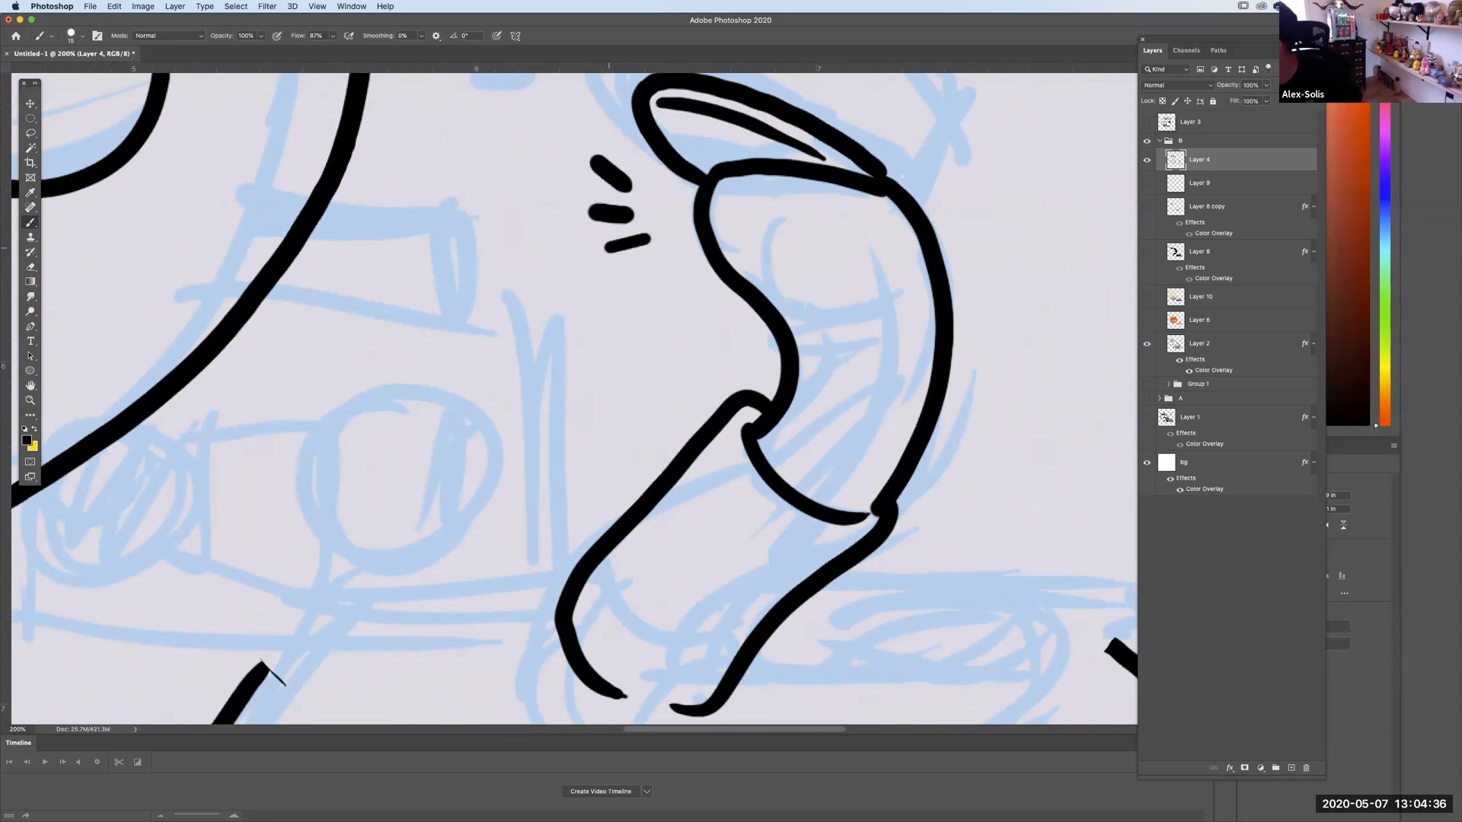
{"action": "left_click_drag", "start_coordinate": [871, 284], "coordinate": [757, 427]}
{"action": "key", "text": "super+z"}
{"action": "left_click_drag", "start_coordinate": [485, 399], "coordinate": [522, 386]}
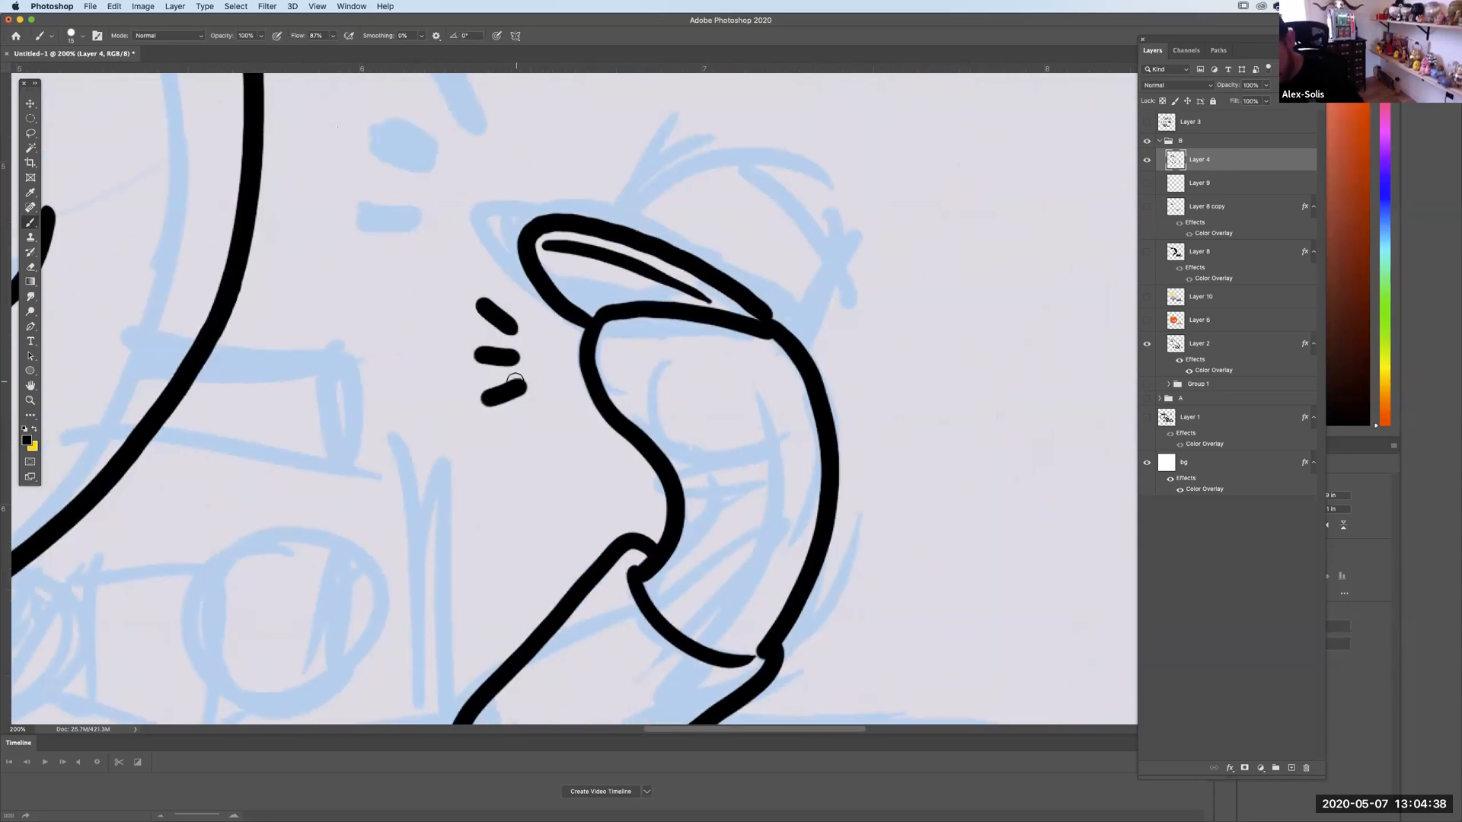
Ink the rounded crown of the worm's cap and its panel seam above the brim.
{"action": "scroll", "coordinate": [515, 380], "scroll_direction": "up", "scroll_amount": 3}
{"action": "mouse_move", "coordinate": [842, 422]}
{"action": "left_mouse_down"}
{"action": "mouse_move", "coordinate": [890, 359]}
{"action": "mouse_move", "coordinate": [866, 192]}
{"action": "mouse_move", "coordinate": [618, 189]}
{"action": "mouse_move", "coordinate": [730, 177]}
{"action": "mouse_move", "coordinate": [830, 232]}
{"action": "left_mouse_up"}
{"action": "key", "text": "super+z"}
{"action": "key", "text": "super+z"}
{"action": "key", "text": "super+z"}
{"action": "mouse_move", "coordinate": [567, 245]}
{"action": "left_mouse_down"}
{"action": "mouse_move", "coordinate": [738, 150]}
{"action": "mouse_move", "coordinate": [880, 411]}
{"action": "mouse_move", "coordinate": [876, 446]}
{"action": "mouse_move", "coordinate": [868, 376]}
{"action": "mouse_move", "coordinate": [570, 242]}
{"action": "left_mouse_up"}
{"action": "key", "text": "super+z"}
Ink the outer outline of the worm's coiled base on the mat, redrawing the curve until it fits.
{"action": "mouse_move", "coordinate": [796, 377]}
{"action": "left_mouse_down"}
{"action": "mouse_move", "coordinate": [809, 204]}
{"action": "mouse_move", "coordinate": [813, 232]}
{"action": "mouse_move", "coordinate": [865, 205]}
{"action": "mouse_move", "coordinate": [620, 472]}
{"action": "mouse_move", "coordinate": [536, 335]}
{"action": "mouse_move", "coordinate": [348, 334]}
{"action": "left_mouse_up"}
{"action": "mouse_move", "coordinate": [286, 283]}
{"action": "left_mouse_down"}
{"action": "mouse_move", "coordinate": [231, 418]}
{"action": "mouse_move", "coordinate": [495, 567]}
{"action": "mouse_move", "coordinate": [932, 481]}
{"action": "mouse_move", "coordinate": [803, 231]}
{"action": "left_mouse_up"}
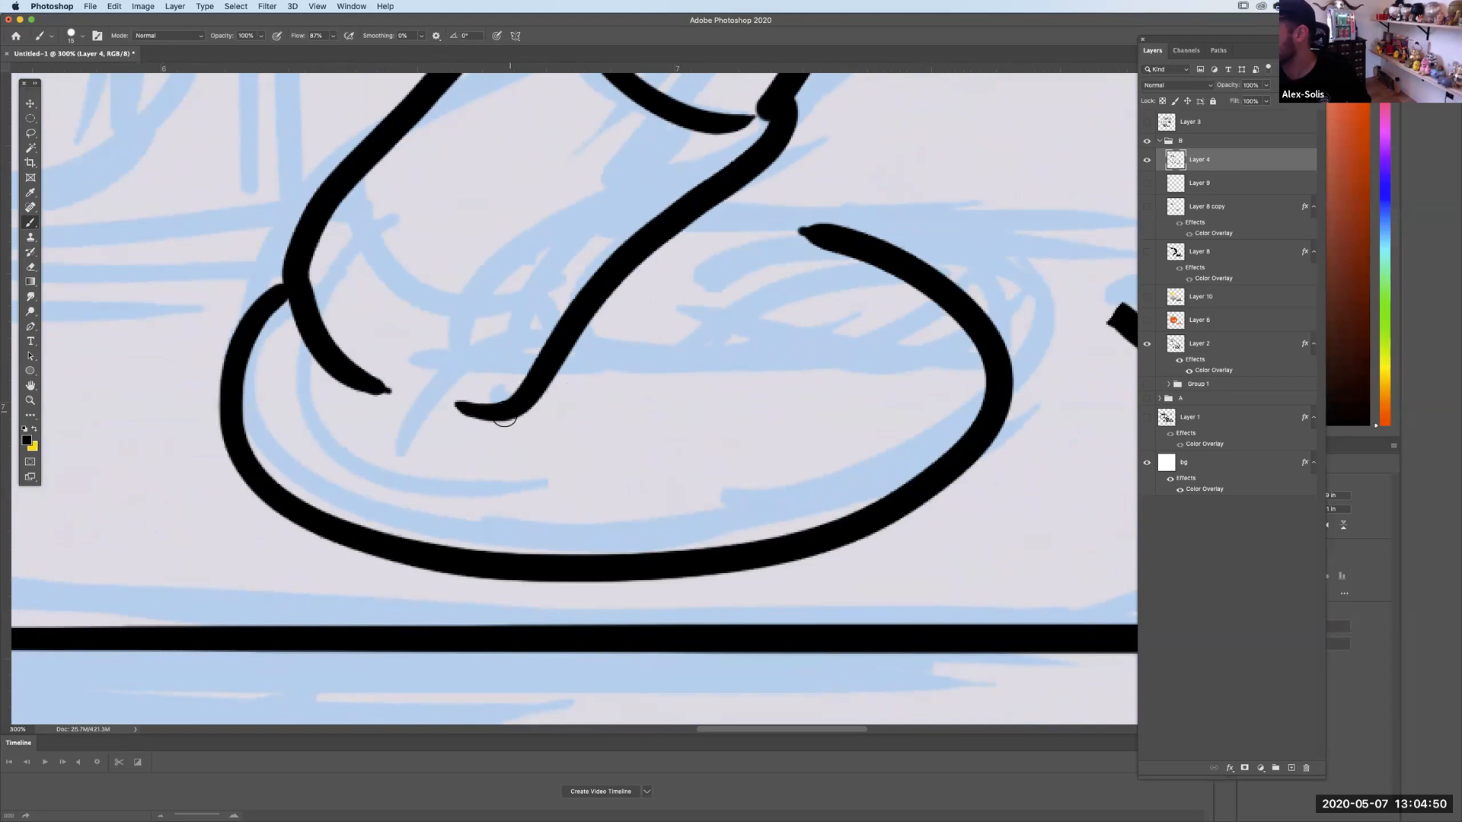
{"action": "key", "text": "ctrl+z"}
{"action": "left_click_drag", "start_coordinate": [357, 381], "coordinate": [502, 570]}
{"action": "key", "text": "ctrl+z"}
{"action": "mouse_move", "coordinate": [285, 289]}
{"action": "left_mouse_down"}
{"action": "mouse_move", "coordinate": [254, 392]}
{"action": "mouse_move", "coordinate": [349, 531]}
{"action": "mouse_move", "coordinate": [600, 578]}
{"action": "mouse_move", "coordinate": [870, 509]}
{"action": "mouse_move", "coordinate": [875, 283]}
{"action": "left_mouse_up"}
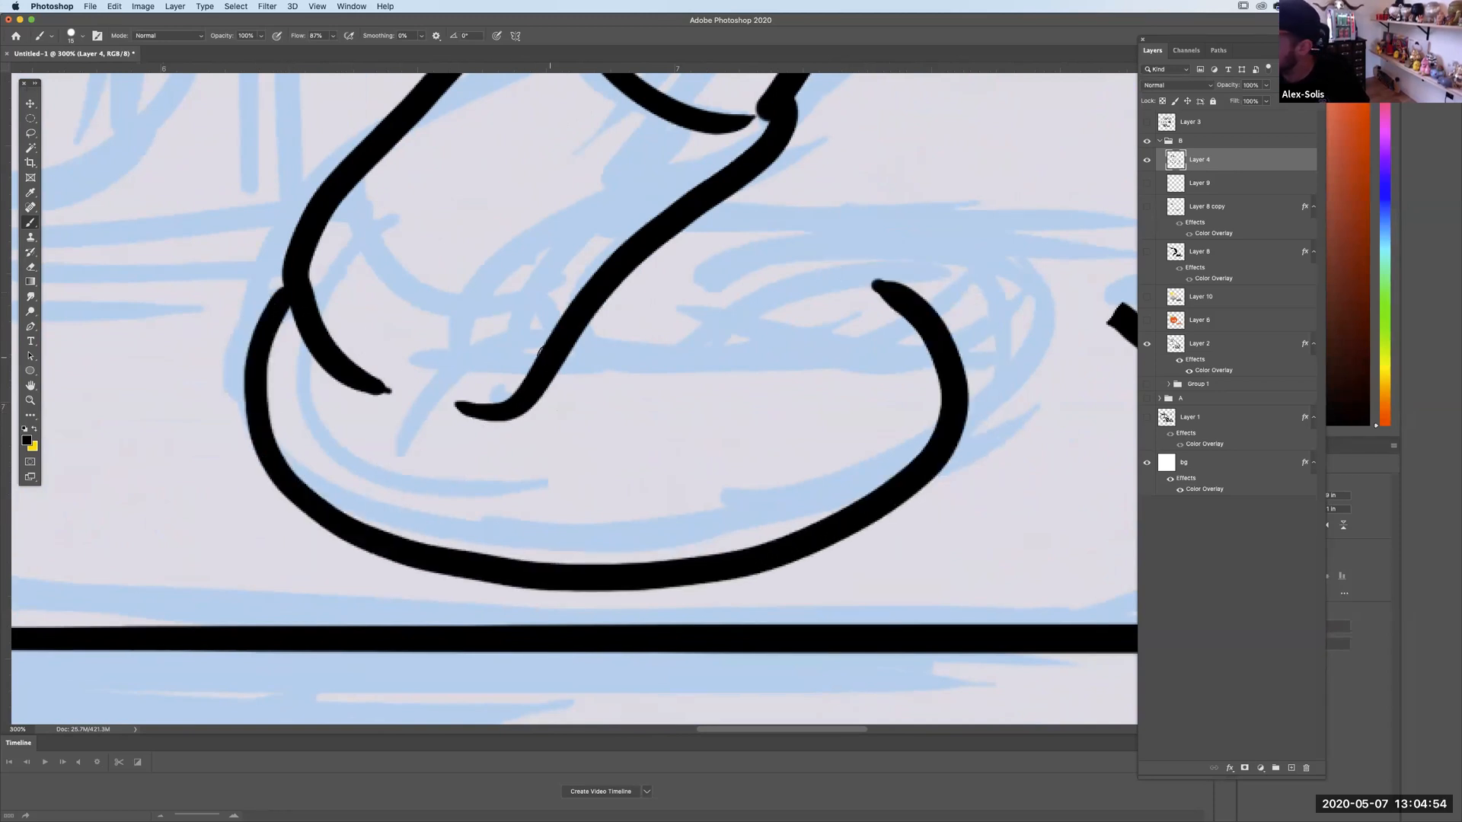
Close the upper edge of the worm's coil, adding crease lines and a solid black shadow where the body meets it.
{"action": "mouse_move", "coordinate": [558, 375]}
{"action": "left_mouse_down"}
{"action": "mouse_move", "coordinate": [520, 460]}
{"action": "mouse_move", "coordinate": [561, 367]}
{"action": "mouse_move", "coordinate": [581, 450]}
{"action": "mouse_move", "coordinate": [622, 379]}
{"action": "mouse_move", "coordinate": [793, 293]}
{"action": "mouse_move", "coordinate": [715, 318]}
{"action": "left_mouse_up"}
{"action": "mouse_move", "coordinate": [631, 273]}
{"action": "left_mouse_down"}
{"action": "mouse_move", "coordinate": [859, 281]}
{"action": "mouse_move", "coordinate": [701, 251]}
{"action": "mouse_move", "coordinate": [929, 305]}
{"action": "left_mouse_up"}
{"action": "key", "text": "ctrl+z"}
{"action": "key", "text": "ctrl+z"}
{"action": "mouse_move", "coordinate": [632, 273]}
{"action": "left_mouse_down"}
{"action": "mouse_move", "coordinate": [929, 304]}
{"action": "mouse_move", "coordinate": [711, 248]}
{"action": "mouse_move", "coordinate": [932, 308]}
{"action": "left_mouse_up"}
{"action": "key", "text": "ctrl+z"}
{"action": "mouse_move", "coordinate": [594, 336]}
{"action": "left_mouse_down"}
{"action": "mouse_move", "coordinate": [632, 289]}
{"action": "mouse_move", "coordinate": [685, 320]}
{"action": "mouse_move", "coordinate": [750, 268]}
{"action": "left_mouse_up"}
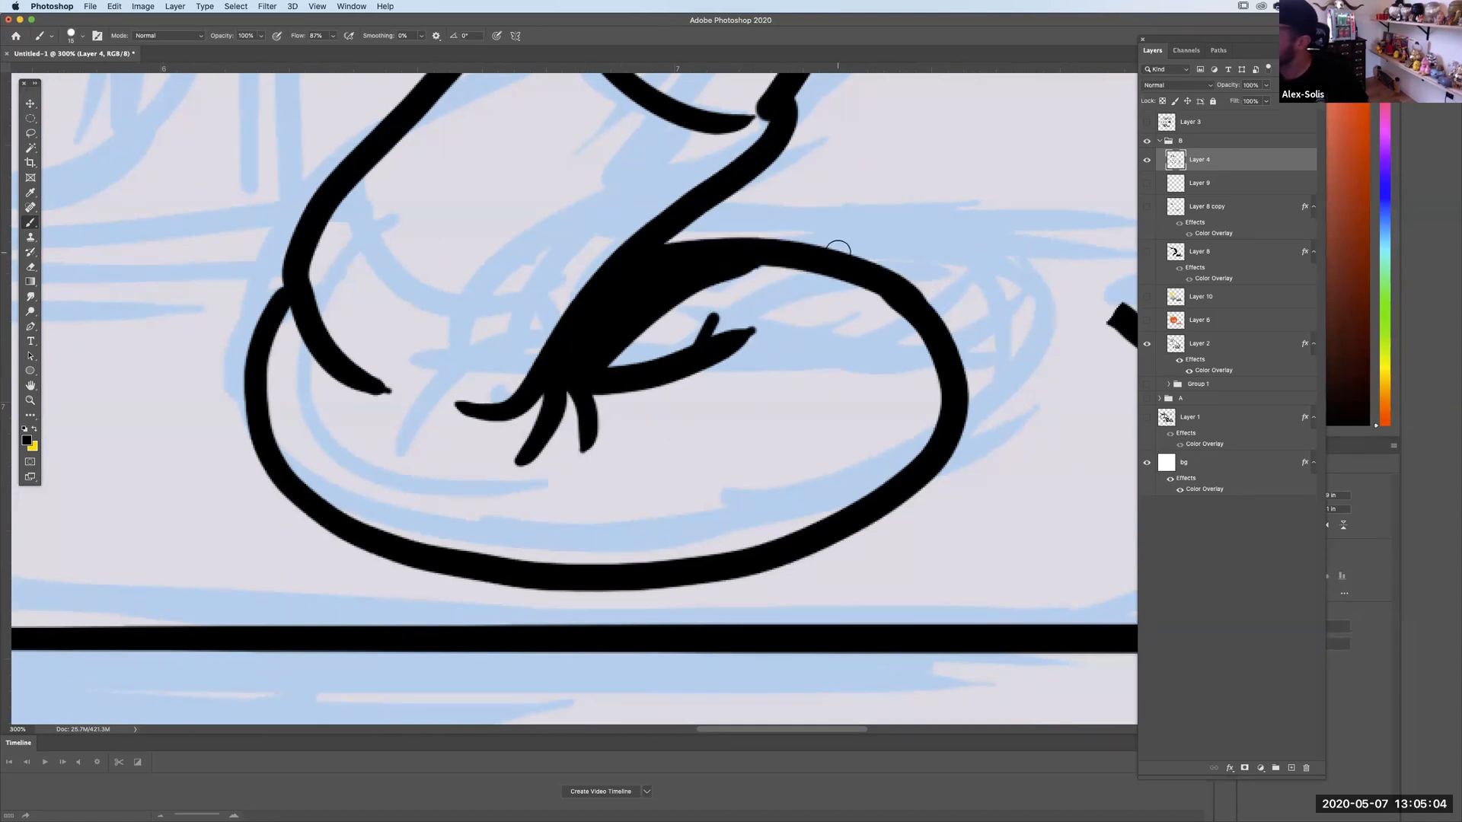
Show group A at about 28% opacity as a tracing reference and make group B's Layer 4 active again.
{"action": "scroll", "coordinate": [838, 250], "scroll_direction": "right", "scroll_amount": 5}
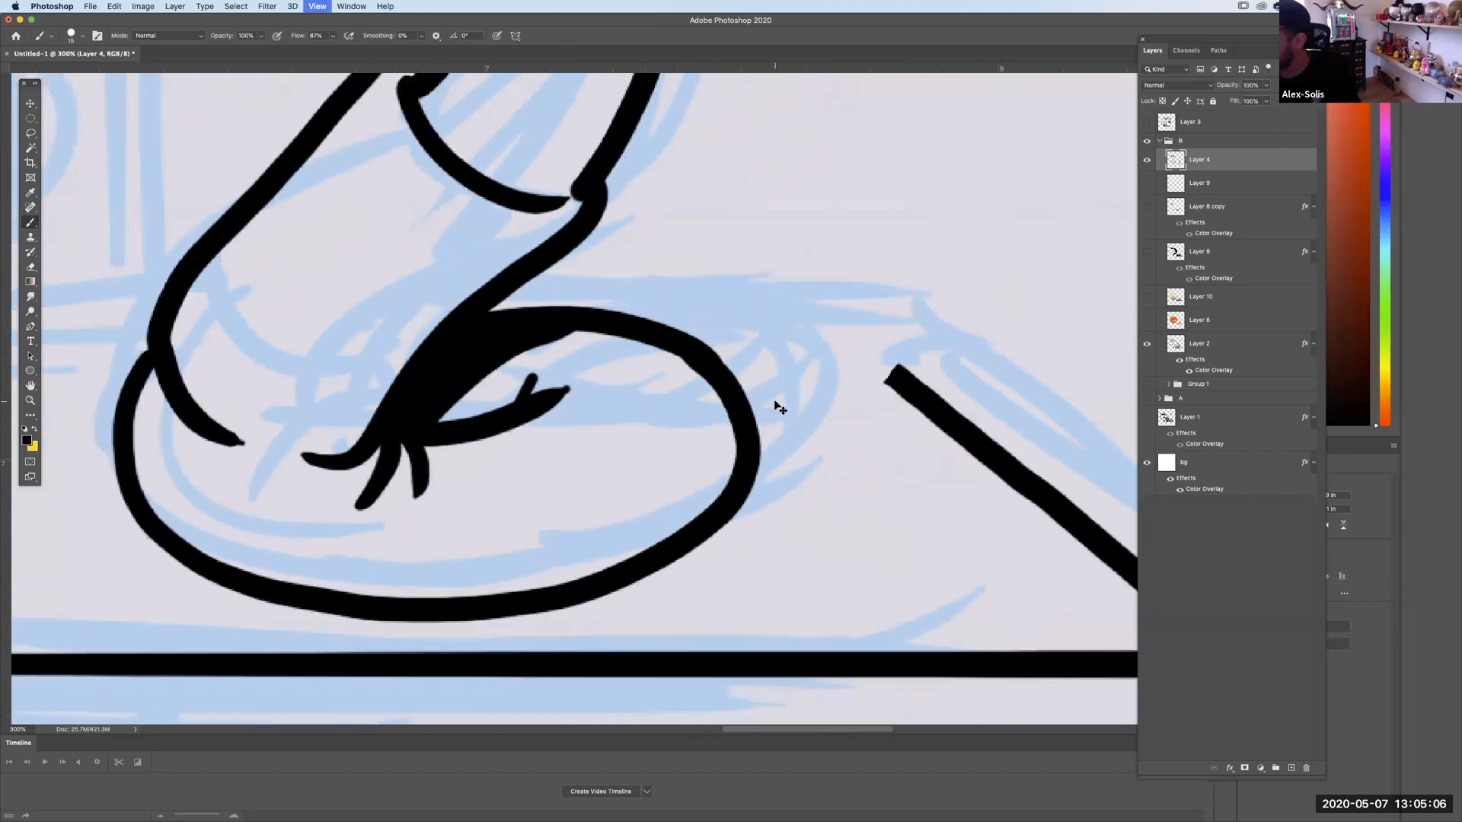
{"action": "key", "text": "super+minus"}
{"action": "key", "text": "super+minus"}
{"action": "key", "text": "super+minus"}
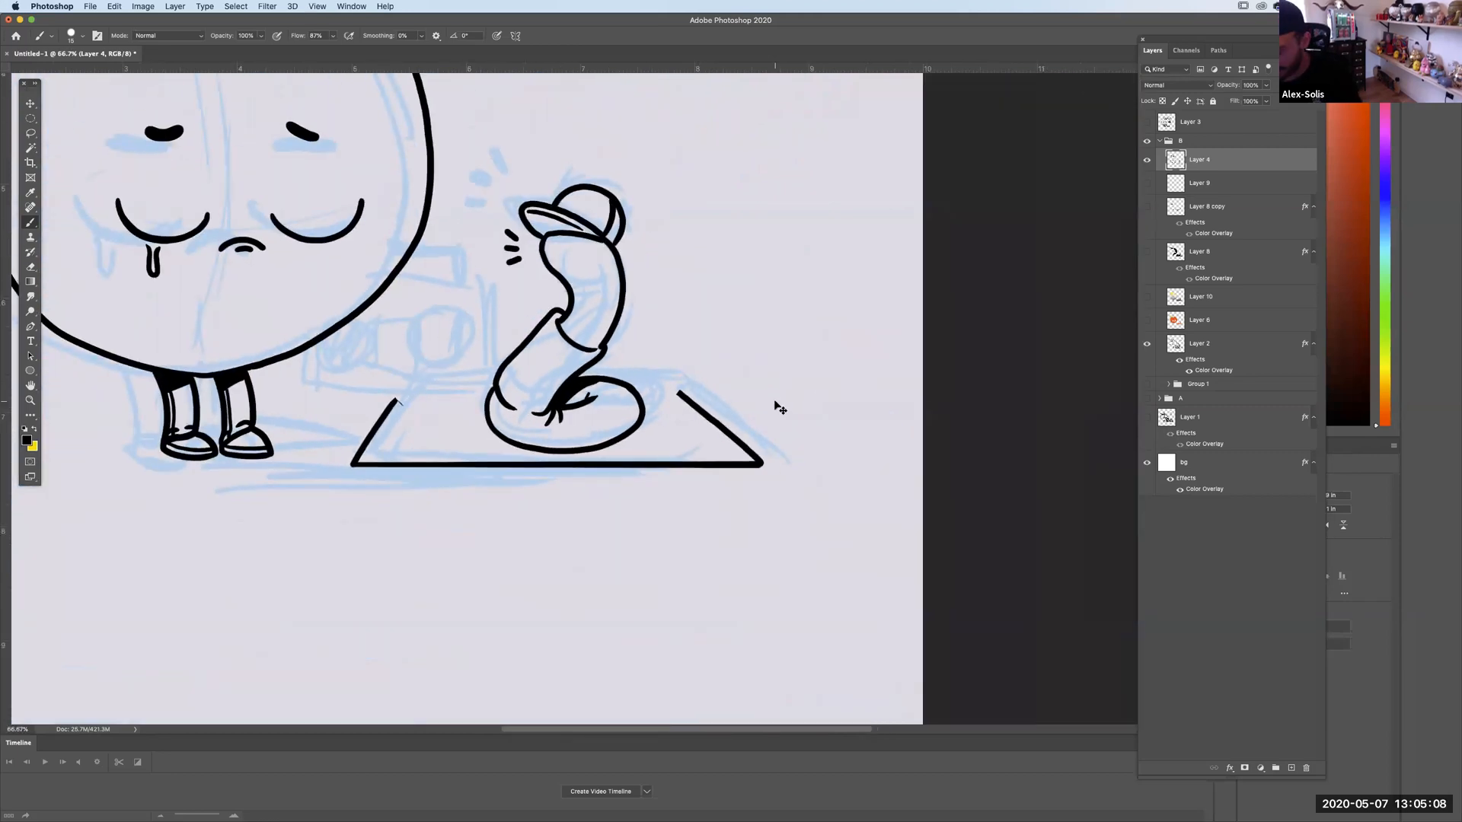
{"action": "key", "text": "super+equal"}
{"action": "key", "text": "super+equal"}
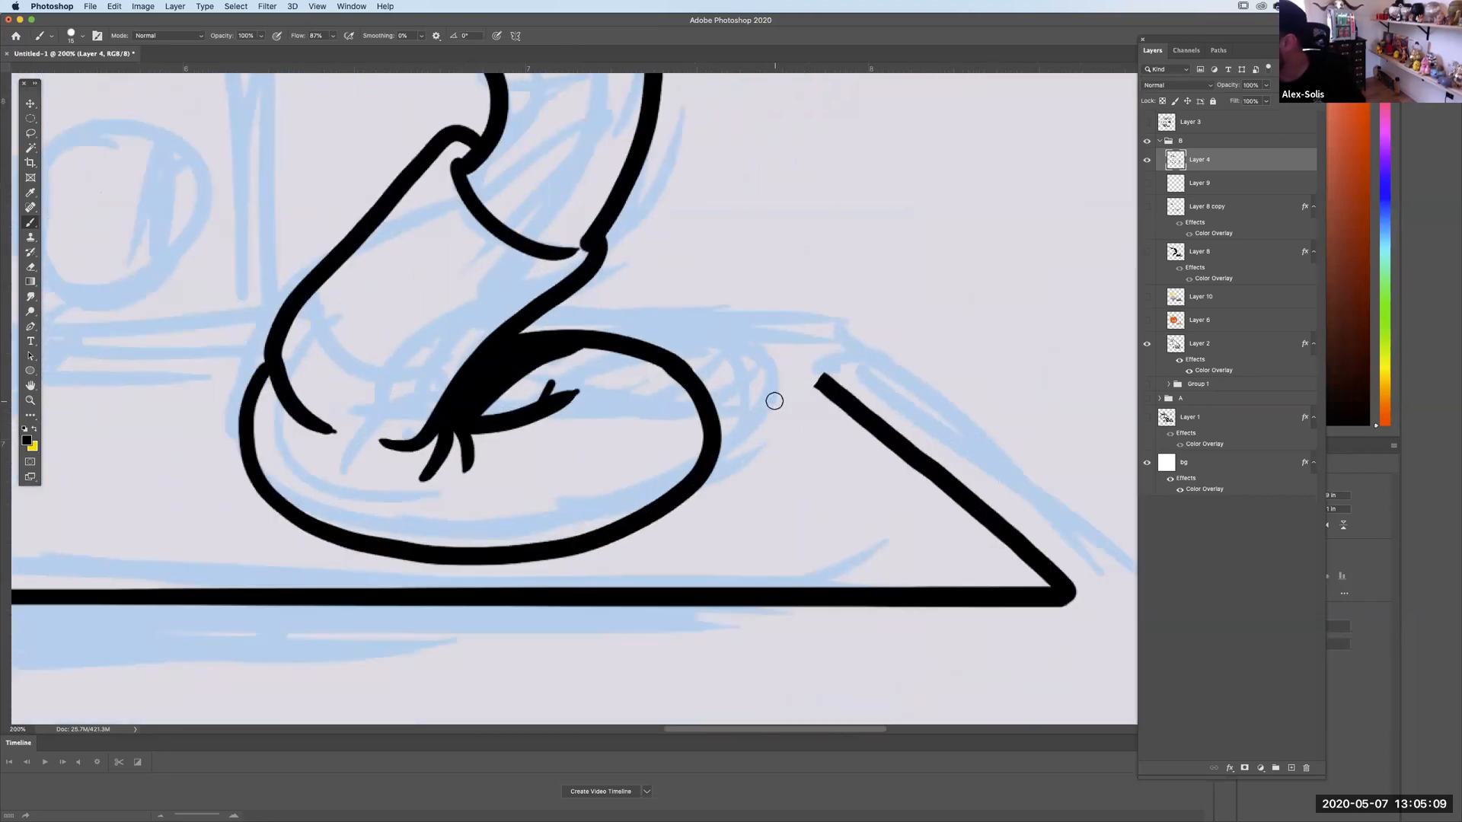
{"action": "left_click", "coordinate": [1147, 398]}
{"action": "left_click", "coordinate": [1203, 400]}
{"action": "left_click", "coordinate": [1266, 86]}
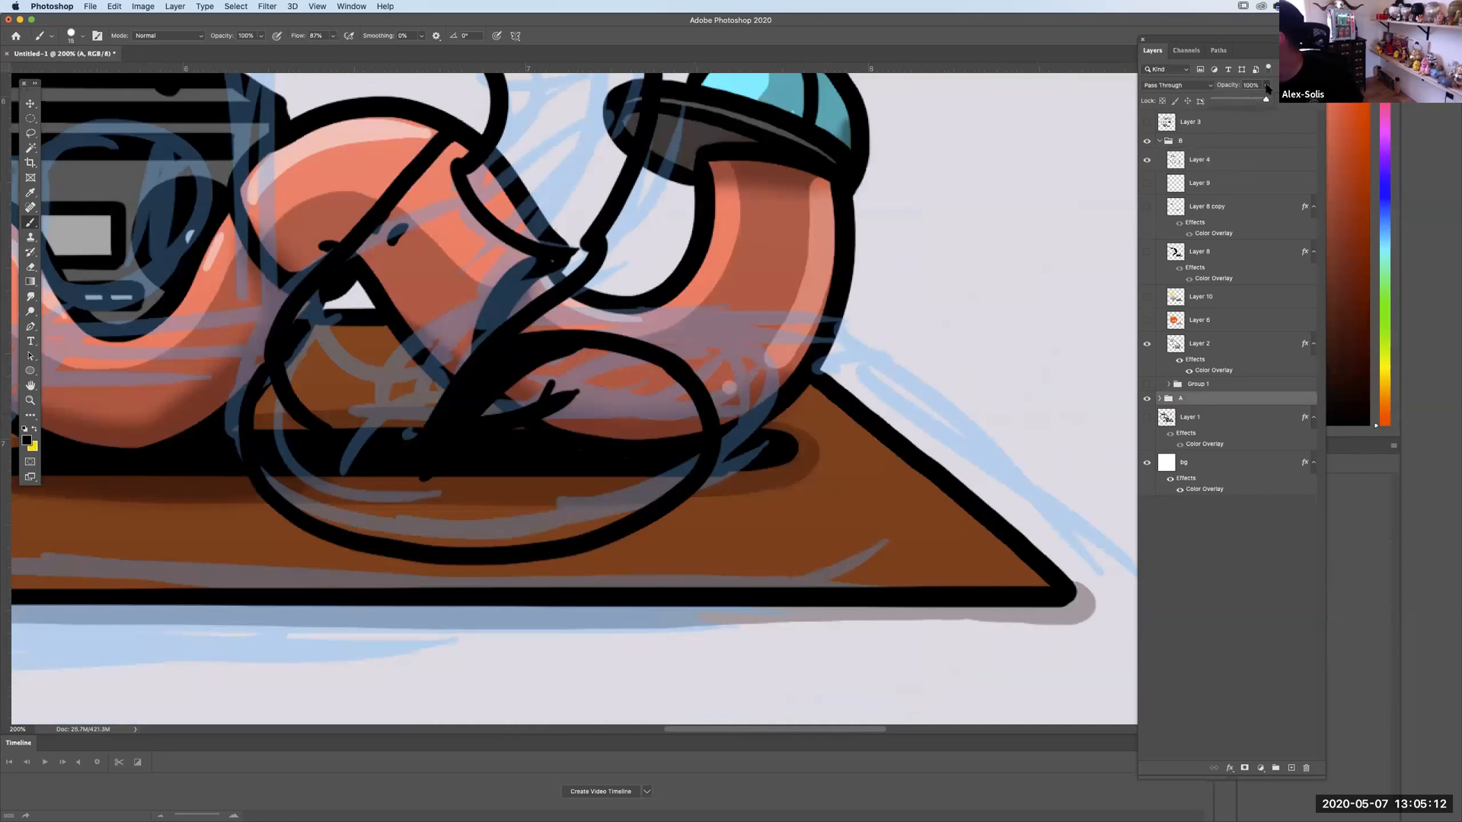
{"action": "left_click_drag", "start_coordinate": [1228, 101], "coordinate": [1231, 101]}
{"action": "scroll", "coordinate": [842, 415], "scroll_direction": "left", "scroll_amount": 5}
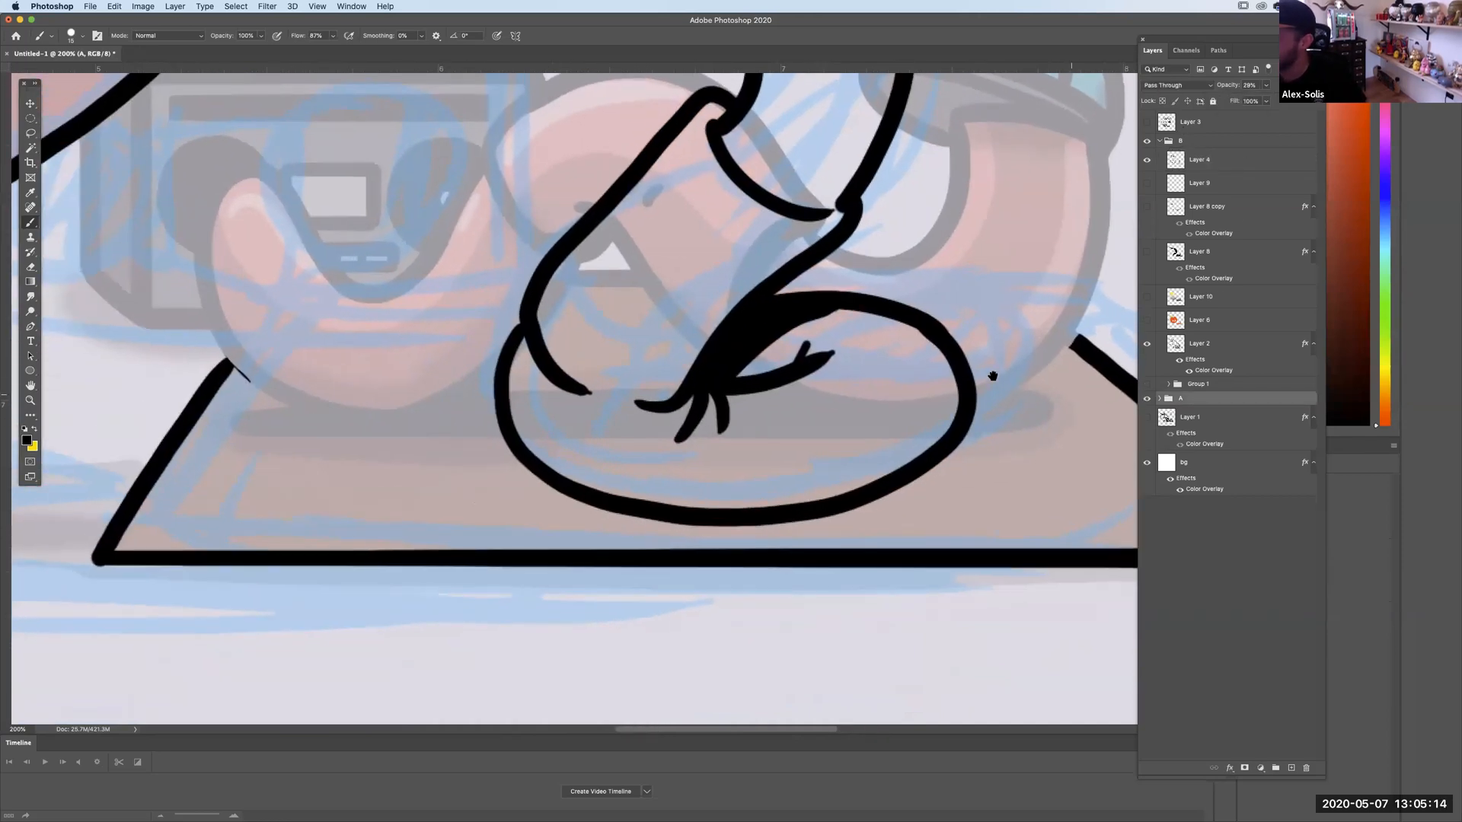
{"action": "left_click", "coordinate": [1212, 350]}
{"action": "left_click", "coordinate": [1197, 162]}
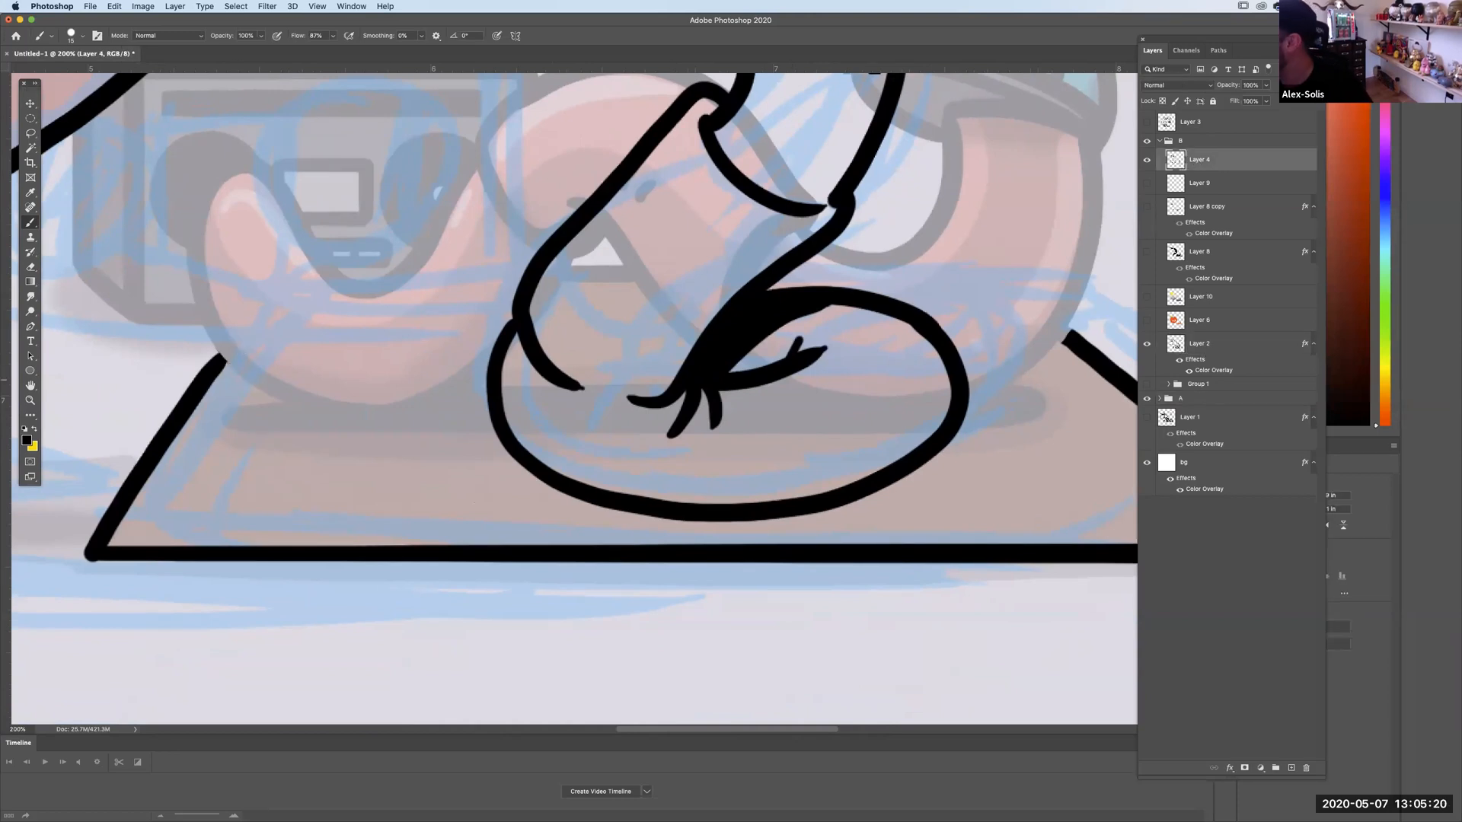
Ink the mat's back edge to the right of the worm and join it to the right side edge.
{"action": "scroll", "coordinate": [791, 339], "scroll_direction": "right", "scroll_amount": 5}
{"action": "left_click_drag", "start_coordinate": [431, 292], "coordinate": [639, 293]}
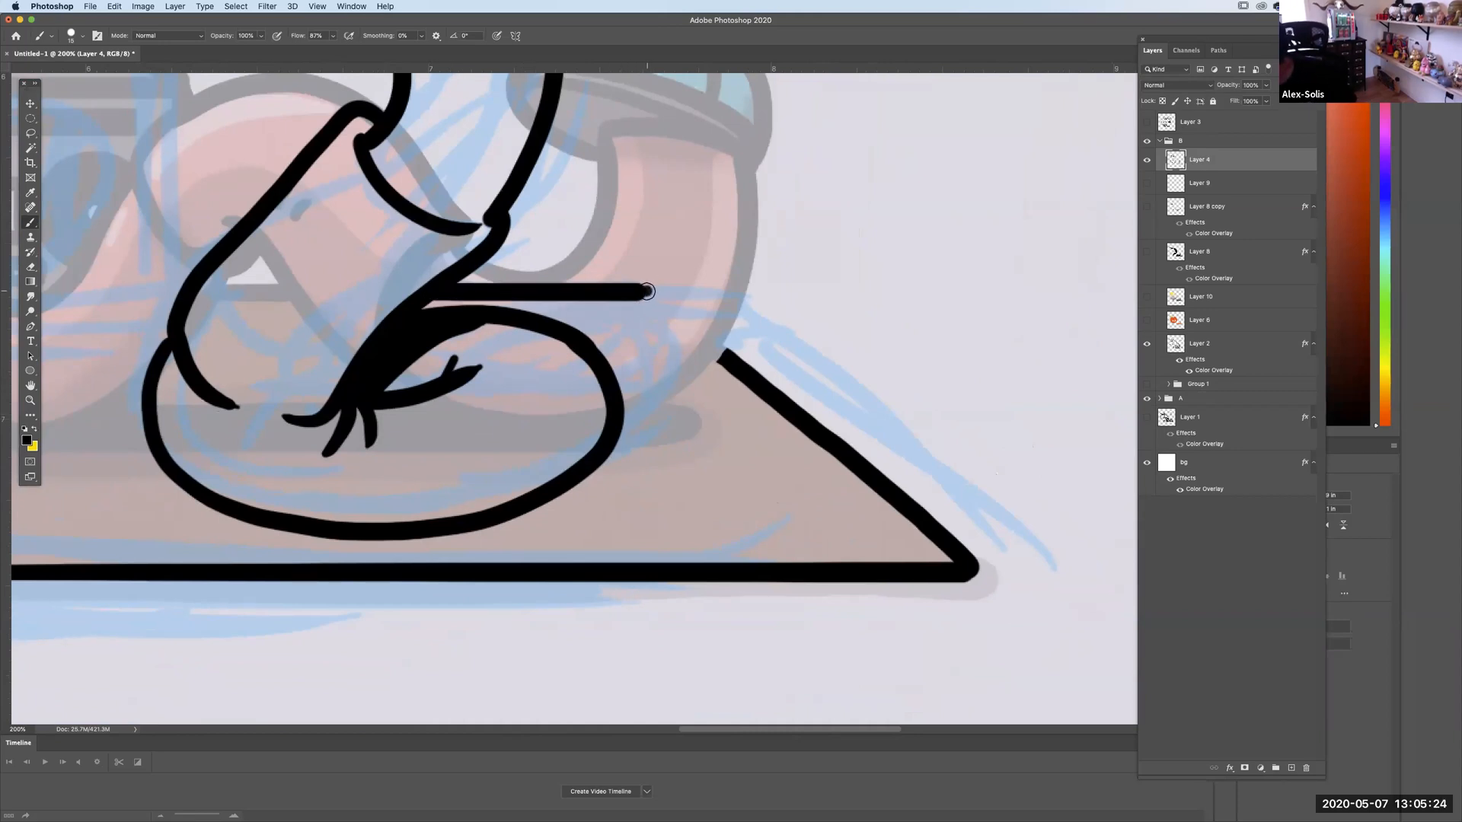
{"action": "mouse_move", "coordinate": [646, 294]}
{"action": "left_mouse_down"}
{"action": "mouse_move", "coordinate": [739, 380]}
{"action": "mouse_move", "coordinate": [675, 317]}
{"action": "mouse_move", "coordinate": [725, 358]}
{"action": "left_mouse_up"}
{"action": "key", "text": "super+z"}
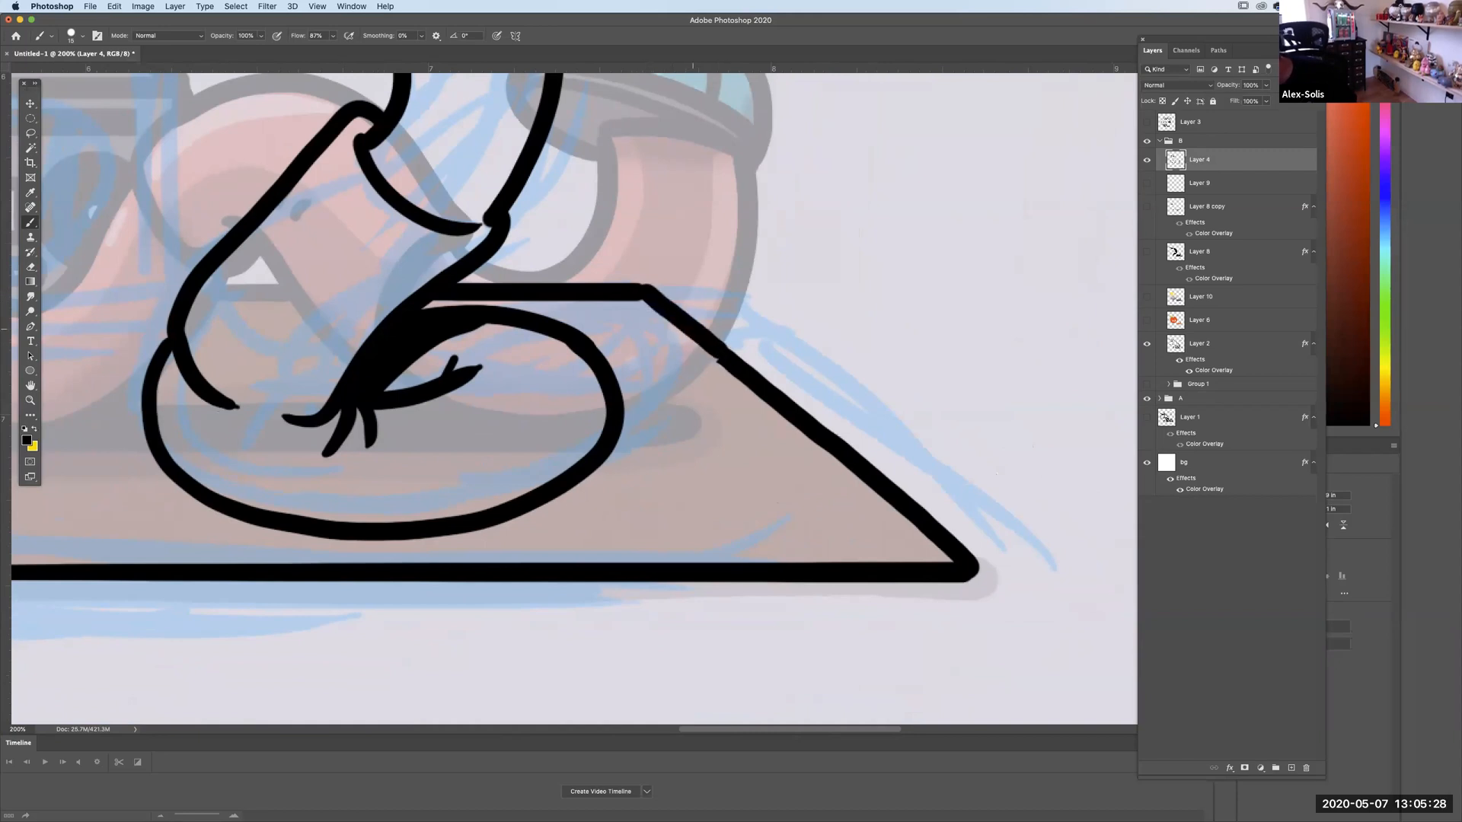
Extend the mat's left side edge up to its back corner and ink the back edge over to the worm.
{"action": "left_click_drag", "start_coordinate": [855, 399], "coordinate": [1312, 426]}
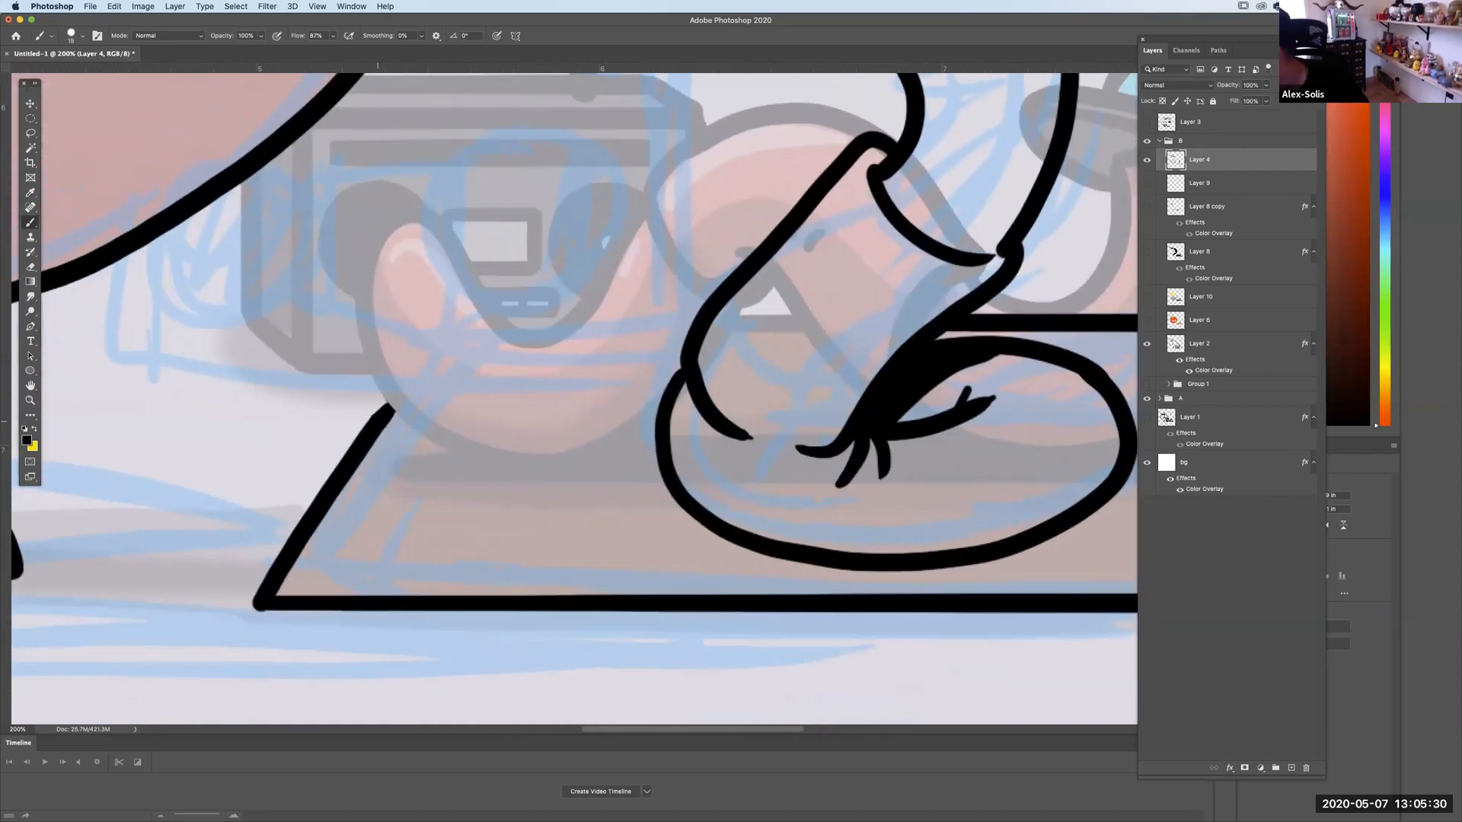
{"action": "left_click_drag", "start_coordinate": [402, 390], "coordinate": [443, 337]}
{"action": "key", "text": "super+z"}
{"action": "mouse_move", "coordinate": [396, 392]}
{"action": "left_mouse_down"}
{"action": "mouse_move", "coordinate": [449, 332]}
{"action": "mouse_move", "coordinate": [691, 319]}
{"action": "mouse_move", "coordinate": [609, 320]}
{"action": "left_mouse_up"}
{"action": "key", "text": "super+z"}
{"action": "left_click_drag", "start_coordinate": [519, 324], "coordinate": [454, 329]}
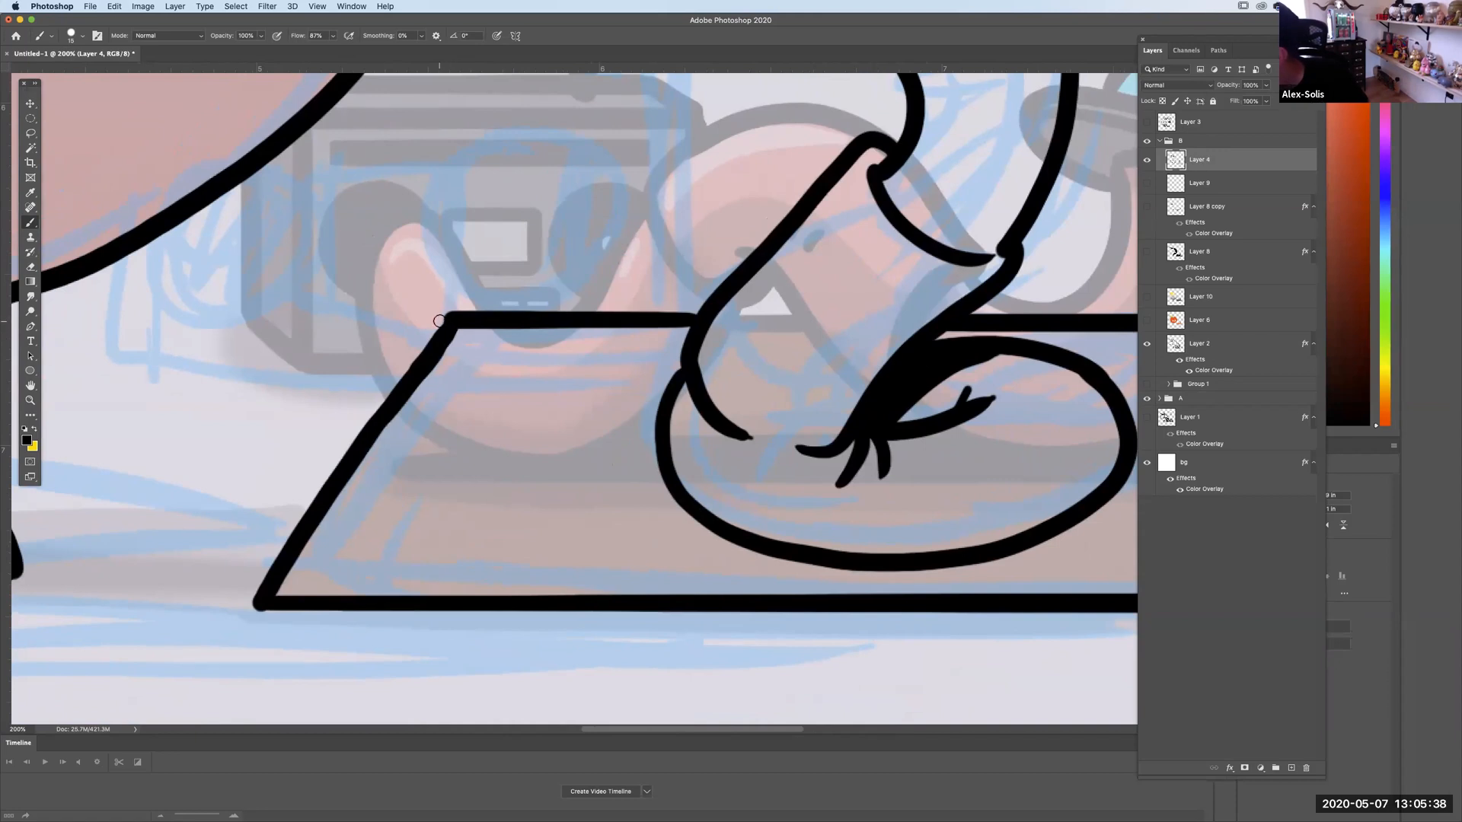
Hide group A and show Group 1 with the boombox in group B.
{"action": "key", "text": "super+minus"}
{"action": "key", "text": "super+minus"}
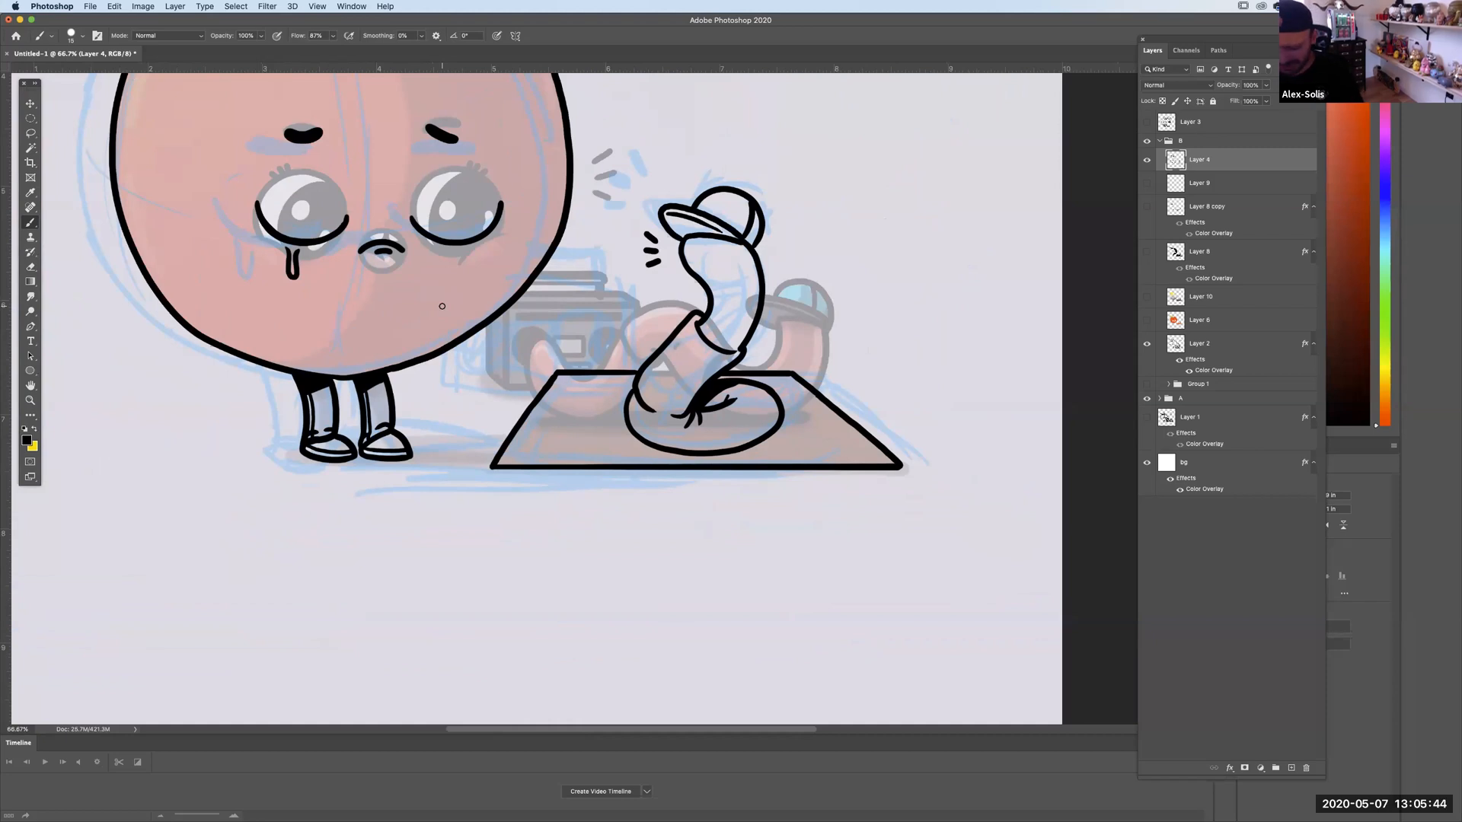
{"action": "key", "text": "super+minus"}
{"action": "left_click_drag", "start_coordinate": [757, 238], "coordinate": [775, 332]}
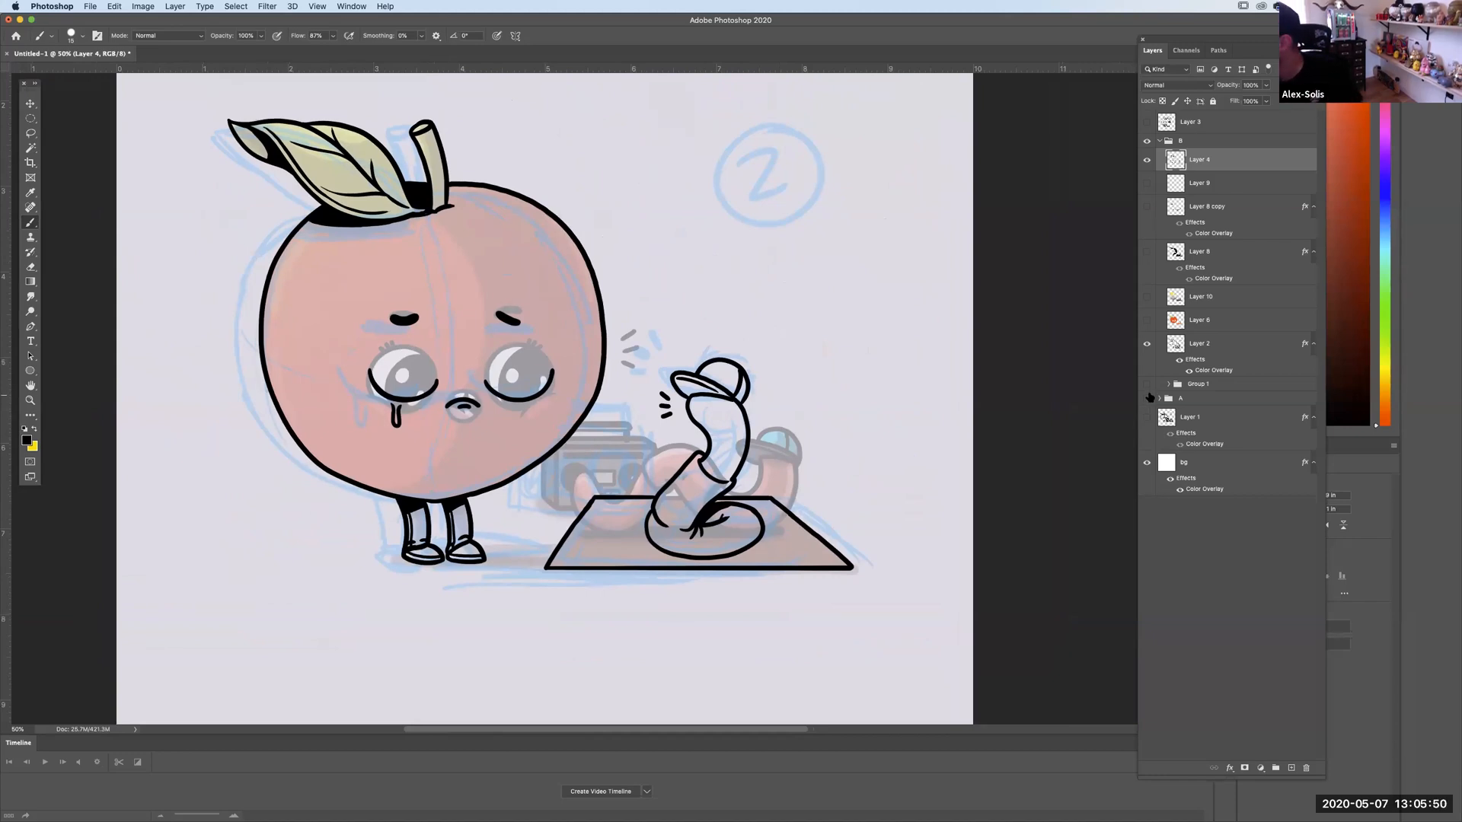
{"action": "left_click", "coordinate": [1148, 398]}
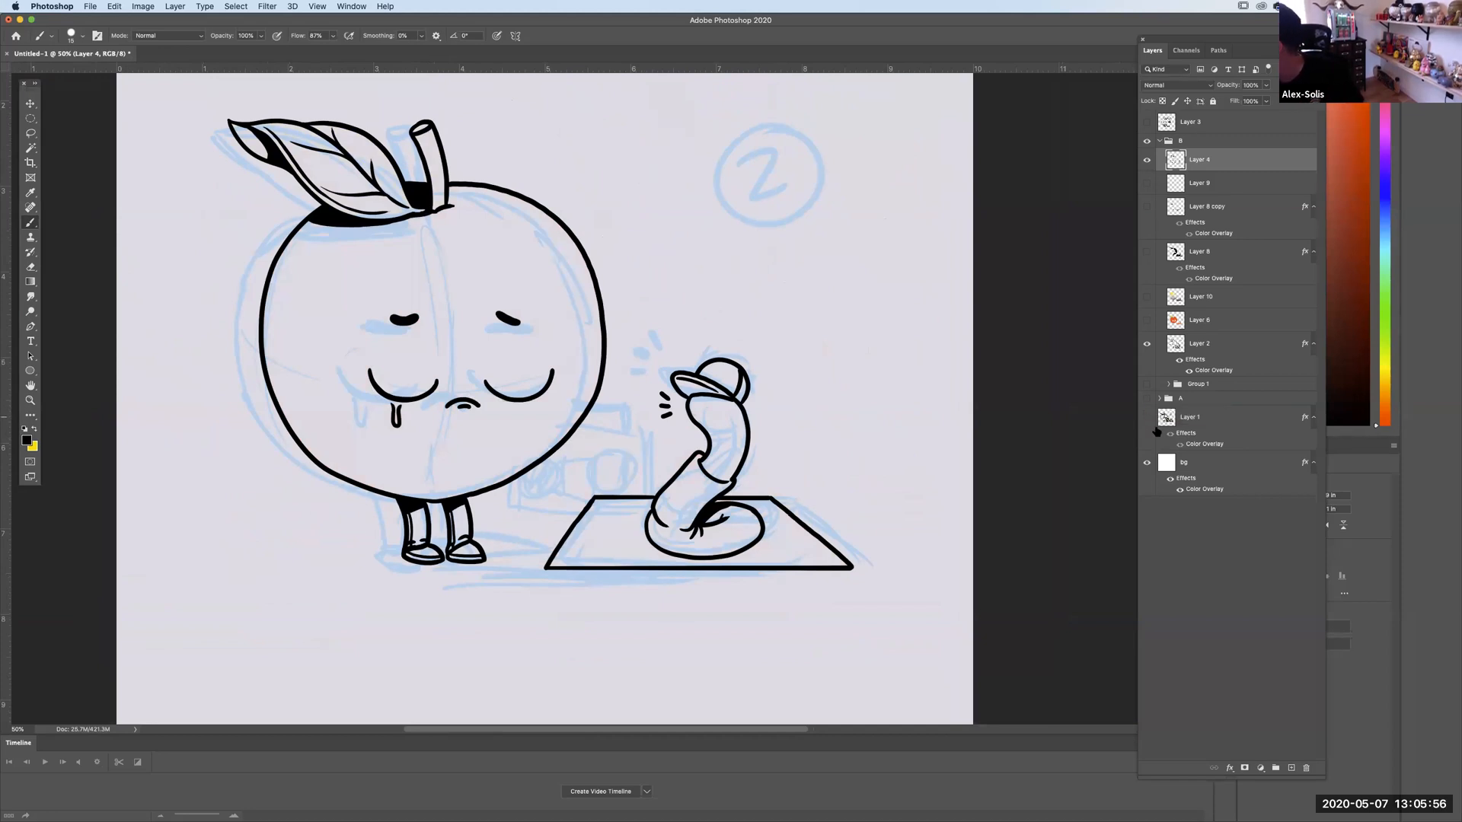
{"action": "left_click", "coordinate": [1149, 398]}
{"action": "left_click", "coordinate": [1149, 398]}
{"action": "left_click", "coordinate": [1148, 399]}
{"action": "left_click", "coordinate": [1147, 384]}
{"action": "left_click", "coordinate": [1149, 398]}
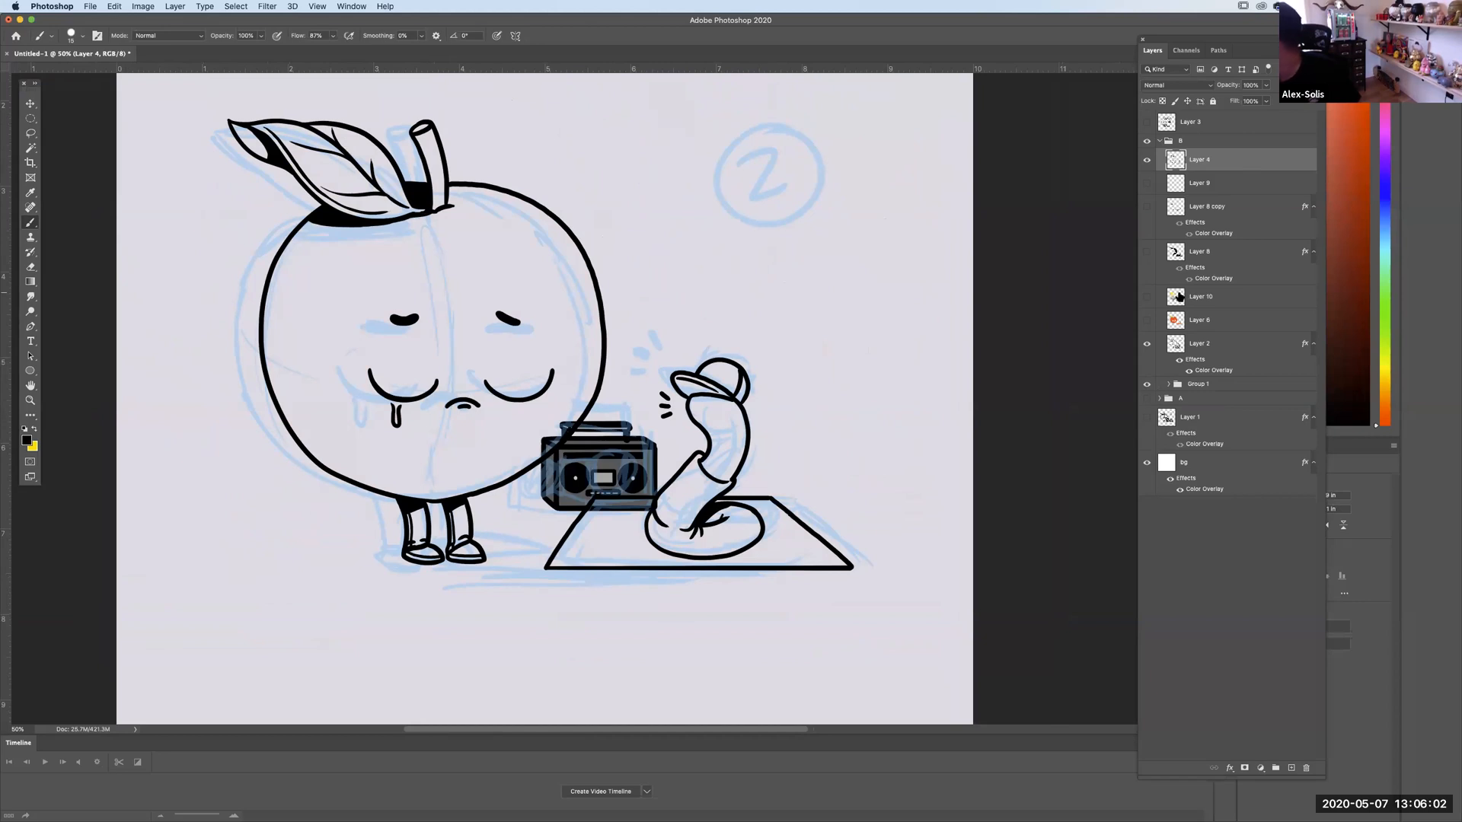
Hide the Layer 2 sketch, and show and activate the flat-colour Layer 6 in group B.
{"action": "left_click", "coordinate": [1147, 345]}
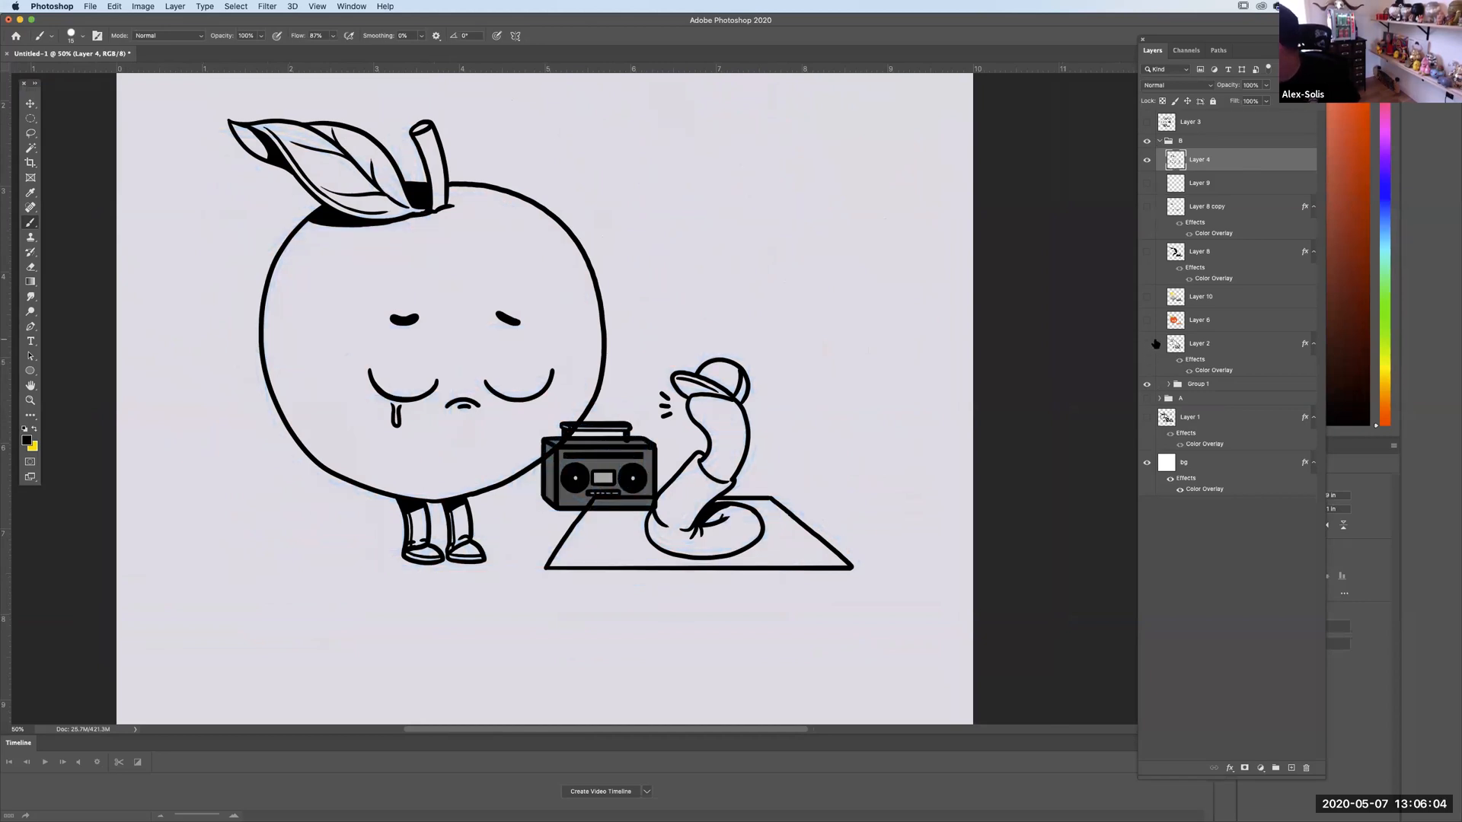
{"action": "left_click", "coordinate": [1147, 320]}
{"action": "left_click", "coordinate": [1185, 317]}
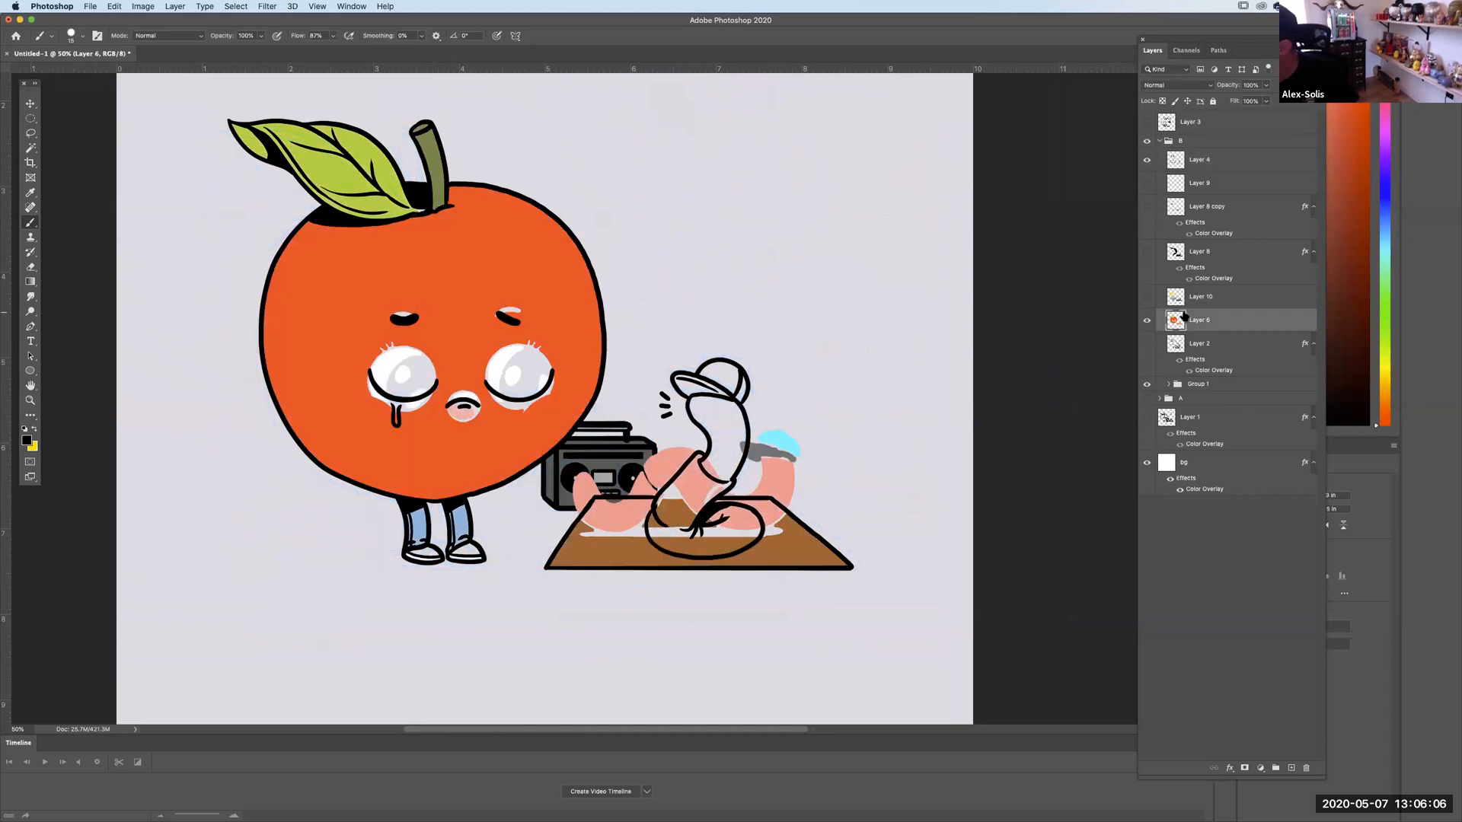
{"action": "scroll", "coordinate": [610, 349], "scroll_direction": "up", "scroll_amount": 5}
{"action": "left_click_drag", "start_coordinate": [610, 349], "coordinate": [1025, 408]}
{"action": "scroll", "coordinate": [1025, 408], "scroll_direction": "down", "scroll_amount": 4}
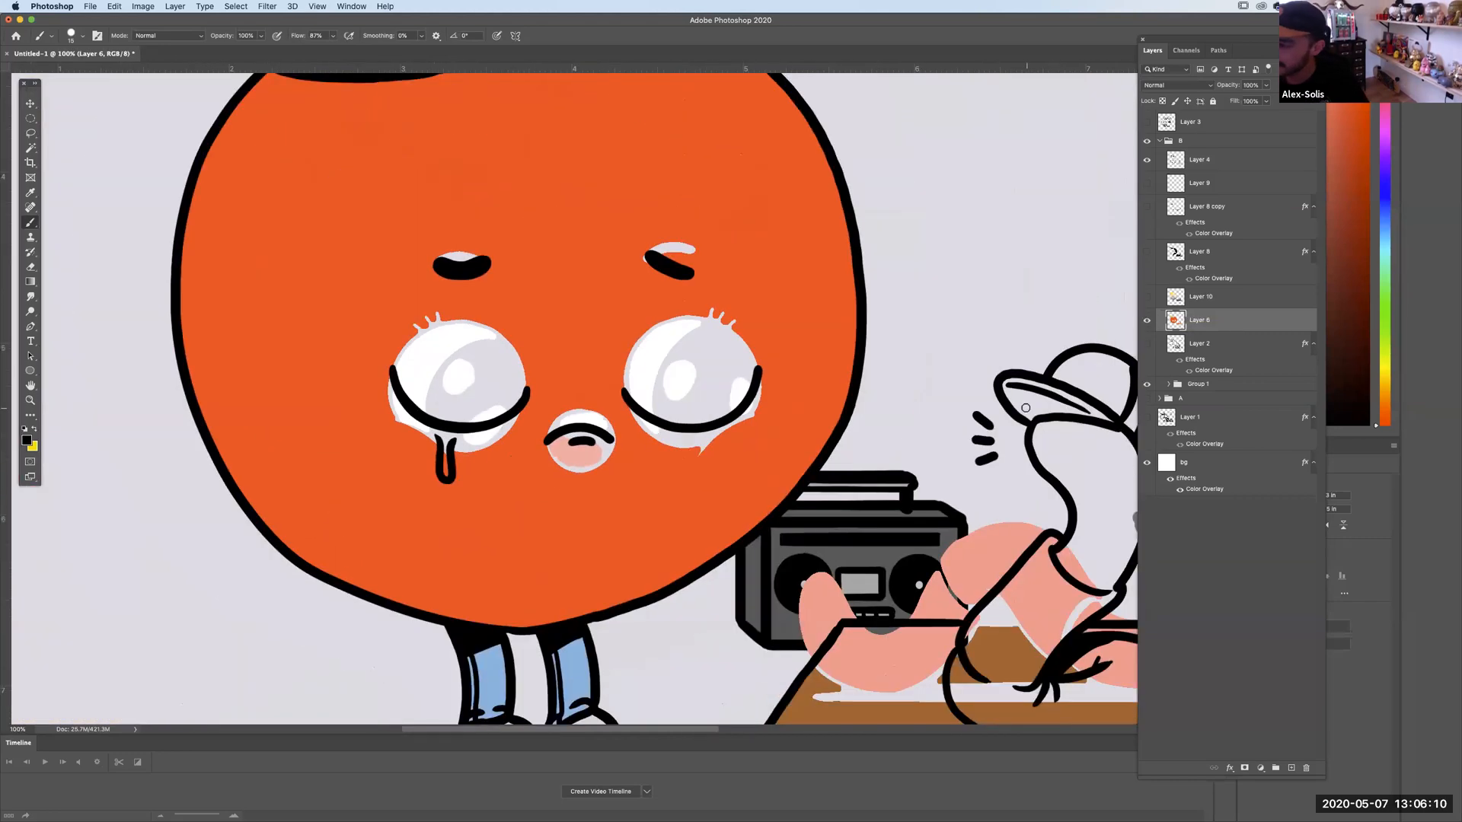
Paint the fruit's orange over the old eyes, brows and mouth on Layer 6 with a larger hard round brush.
{"action": "left_click", "coordinate": [82, 36]}
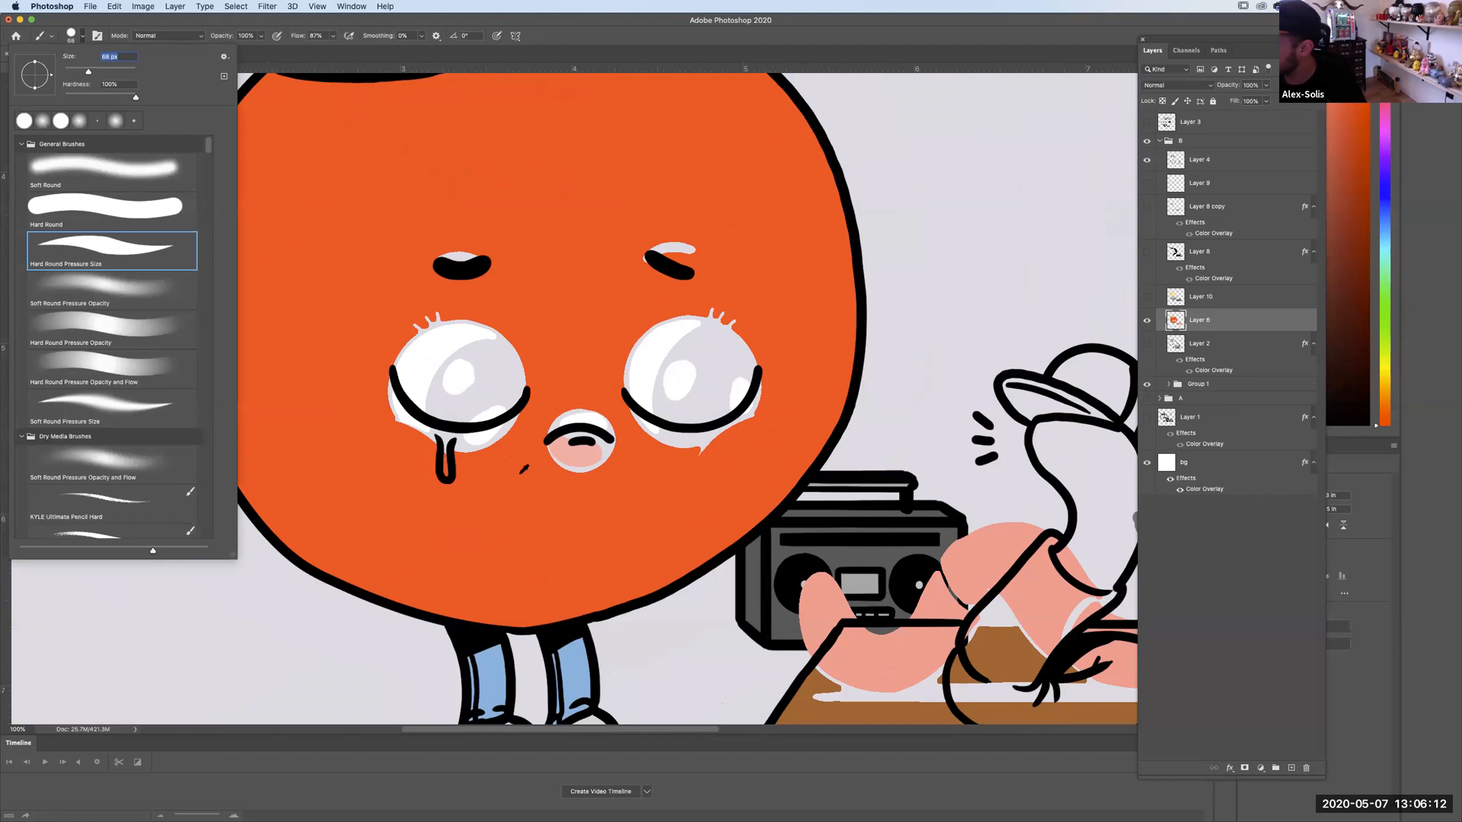
{"action": "left_click", "coordinate": [464, 336]}
{"action": "mouse_move", "coordinate": [463, 335]}
{"action": "left_mouse_down"}
{"action": "mouse_move", "coordinate": [440, 317]}
{"action": "mouse_move", "coordinate": [435, 461]}
{"action": "mouse_move", "coordinate": [492, 439]}
{"action": "mouse_move", "coordinate": [533, 381]}
{"action": "left_mouse_up"}
{"action": "left_click_drag", "start_coordinate": [491, 255], "coordinate": [442, 257]}
{"action": "left_click_drag", "start_coordinate": [647, 255], "coordinate": [693, 253]}
{"action": "mouse_move", "coordinate": [531, 481]}
{"action": "left_mouse_down"}
{"action": "mouse_move", "coordinate": [692, 316]}
{"action": "mouse_move", "coordinate": [686, 381]}
{"action": "mouse_move", "coordinate": [727, 320]}
{"action": "left_mouse_up"}
{"action": "left_click_drag", "start_coordinate": [748, 248], "coordinate": [740, 495]}
{"action": "left_click", "coordinate": [327, 236], "text": "alt"}
Sample the worm's pink, then lasso and delete the old worm colour above the mat beside the boombox.
{"action": "left_click_drag", "start_coordinate": [848, 617], "coordinate": [697, 368]}
{"action": "left_click", "coordinate": [628, 297], "text": "alt"}
{"action": "left_click", "coordinate": [31, 133]}
{"action": "mouse_move", "coordinate": [415, 312]}
{"action": "left_mouse_down"}
{"action": "mouse_move", "coordinate": [387, 451]}
{"action": "mouse_move", "coordinate": [488, 396]}
{"action": "mouse_move", "coordinate": [560, 392]}
{"action": "mouse_move", "coordinate": [668, 308]}
{"action": "left_mouse_up"}
{"action": "left_click_drag", "start_coordinate": [544, 259], "coordinate": [417, 313]}
{"action": "key", "text": "Delete"}
{"action": "key", "text": "ctrl+d"}
Lasso and delete the old worm and cap colour outside the new worm, above the mat's back edge.
{"action": "left_click_drag", "start_coordinate": [767, 253], "coordinate": [750, 347]}
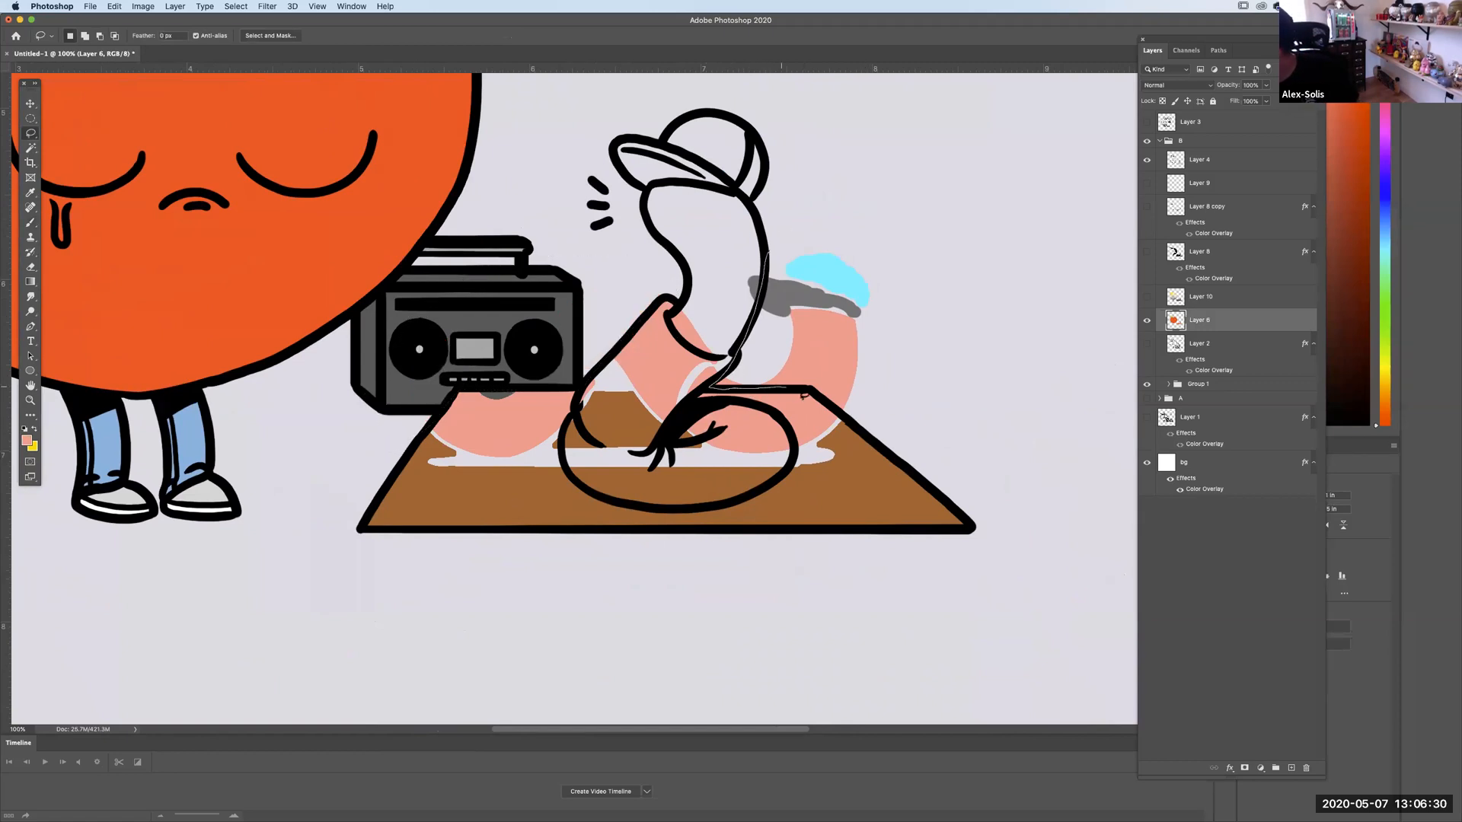
{"action": "mouse_move", "coordinate": [826, 396]}
{"action": "left_mouse_down"}
{"action": "mouse_move", "coordinate": [895, 365]}
{"action": "mouse_move", "coordinate": [792, 206]}
{"action": "left_mouse_up"}
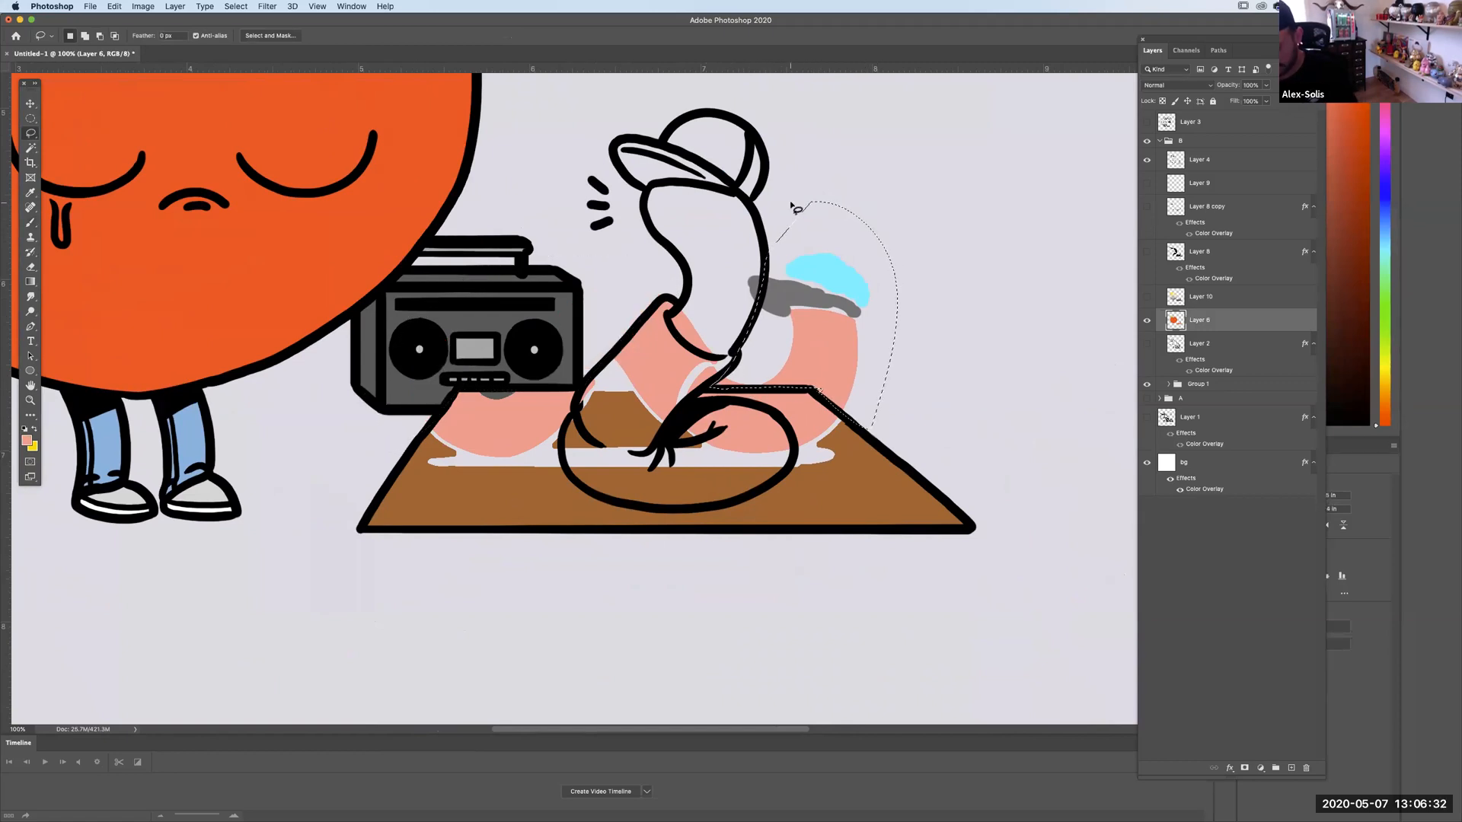
{"action": "key", "text": "Delete"}
{"action": "key", "text": "super+d"}
{"action": "mouse_move", "coordinate": [819, 381]}
{"action": "left_mouse_down"}
{"action": "mouse_move", "coordinate": [861, 423]}
{"action": "mouse_move", "coordinate": [809, 350]}
{"action": "left_mouse_up"}
{"action": "key", "text": "Delete"}
{"action": "mouse_move", "coordinate": [759, 263]}
{"action": "left_mouse_down"}
{"action": "mouse_move", "coordinate": [784, 298]}
{"action": "mouse_move", "coordinate": [759, 266]}
{"action": "left_mouse_up"}
{"action": "key", "text": "Delete"}
{"action": "key", "text": "super+d"}
Sample the mat's brown and paint over the leftover pink and unfilled gaps on the mat around the coil.
{"action": "left_click", "coordinate": [31, 223]}
{"action": "left_click_drag", "start_coordinate": [847, 369], "coordinate": [906, 330]}
{"action": "left_click", "coordinate": [876, 336], "text": "alt"}
{"action": "mouse_move", "coordinate": [533, 357]}
{"action": "left_mouse_down"}
{"action": "mouse_move", "coordinate": [498, 396]}
{"action": "mouse_move", "coordinate": [571, 365]}
{"action": "mouse_move", "coordinate": [523, 385]}
{"action": "mouse_move", "coordinate": [493, 427]}
{"action": "mouse_move", "coordinate": [534, 425]}
{"action": "mouse_move", "coordinate": [587, 377]}
{"action": "mouse_move", "coordinate": [618, 431]}
{"action": "mouse_move", "coordinate": [617, 371]}
{"action": "left_mouse_up"}
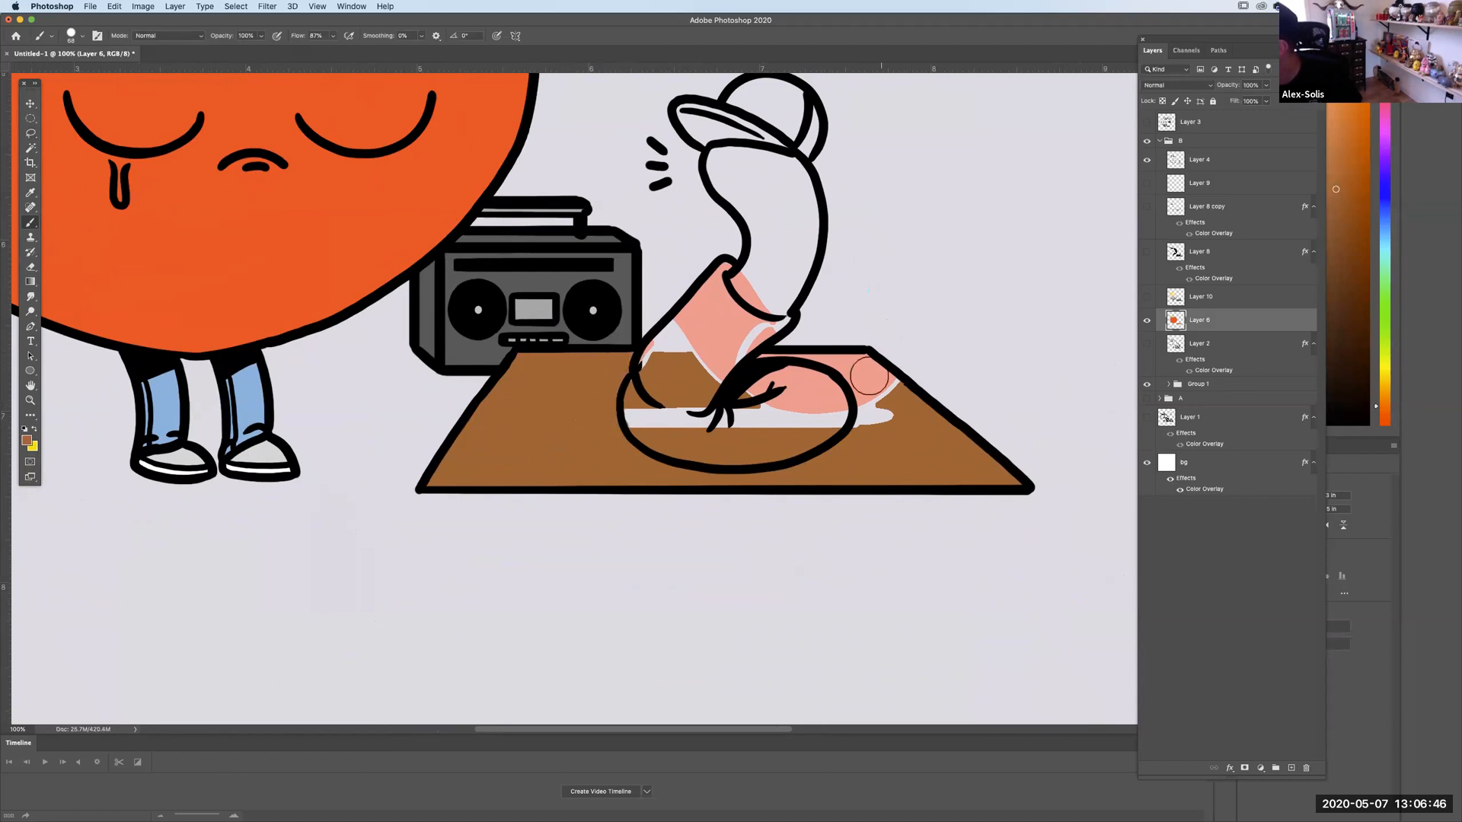
{"action": "mouse_move", "coordinate": [752, 354]}
{"action": "left_mouse_down"}
{"action": "mouse_move", "coordinate": [877, 370]}
{"action": "mouse_move", "coordinate": [811, 359]}
{"action": "mouse_move", "coordinate": [863, 368]}
{"action": "mouse_move", "coordinate": [844, 368]}
{"action": "mouse_move", "coordinate": [868, 394]}
{"action": "mouse_move", "coordinate": [885, 383]}
{"action": "mouse_move", "coordinate": [888, 414]}
{"action": "left_mouse_up"}
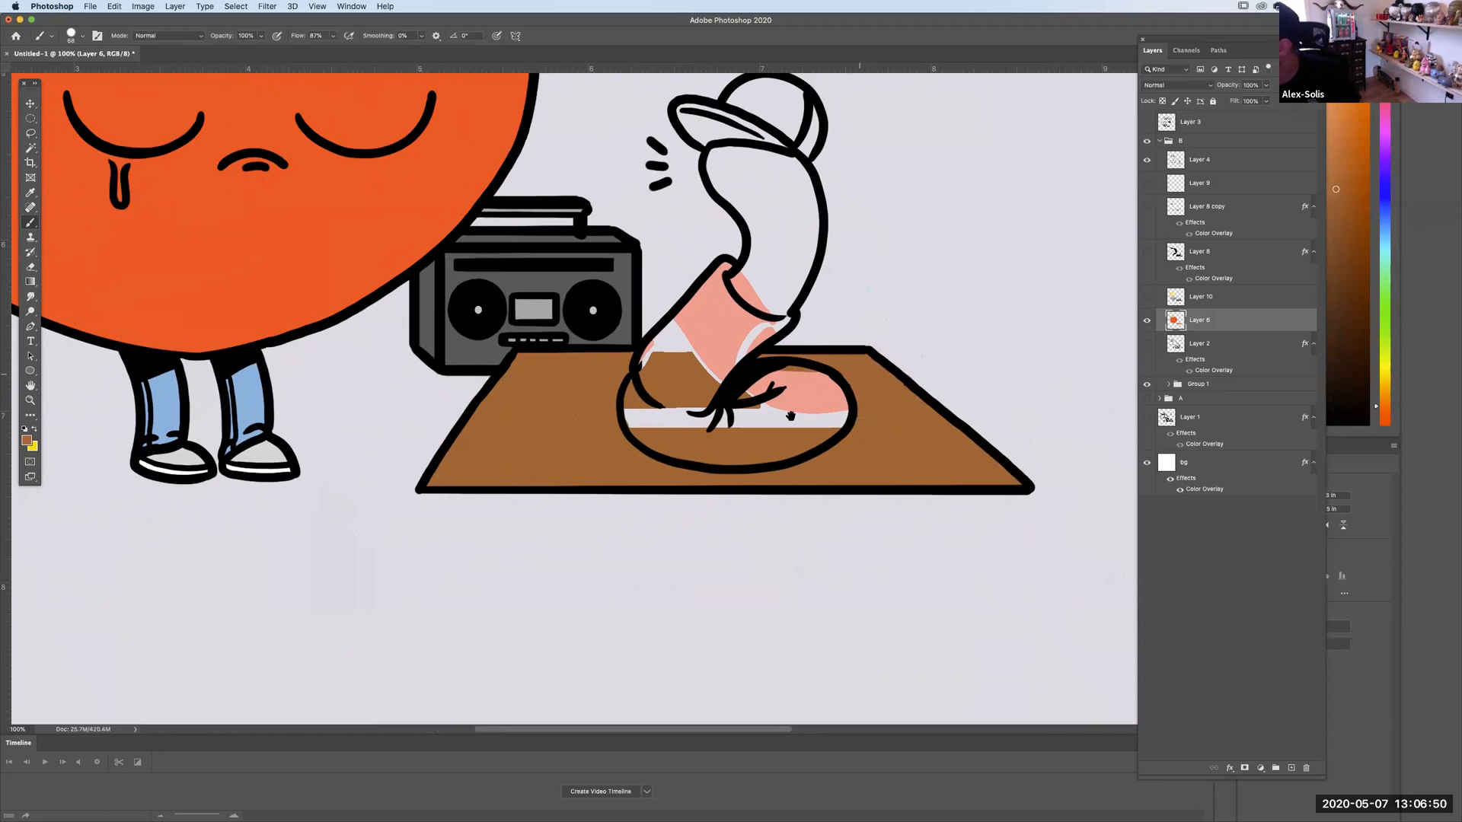
Lasso the worm's lower body and coil along the ink outline and fill the selection with the worm's pink.
{"action": "left_click_drag", "start_coordinate": [732, 305], "coordinate": [654, 353]}
{"action": "key", "text": "l"}
{"action": "left_click_drag", "start_coordinate": [629, 337], "coordinate": [563, 416]}
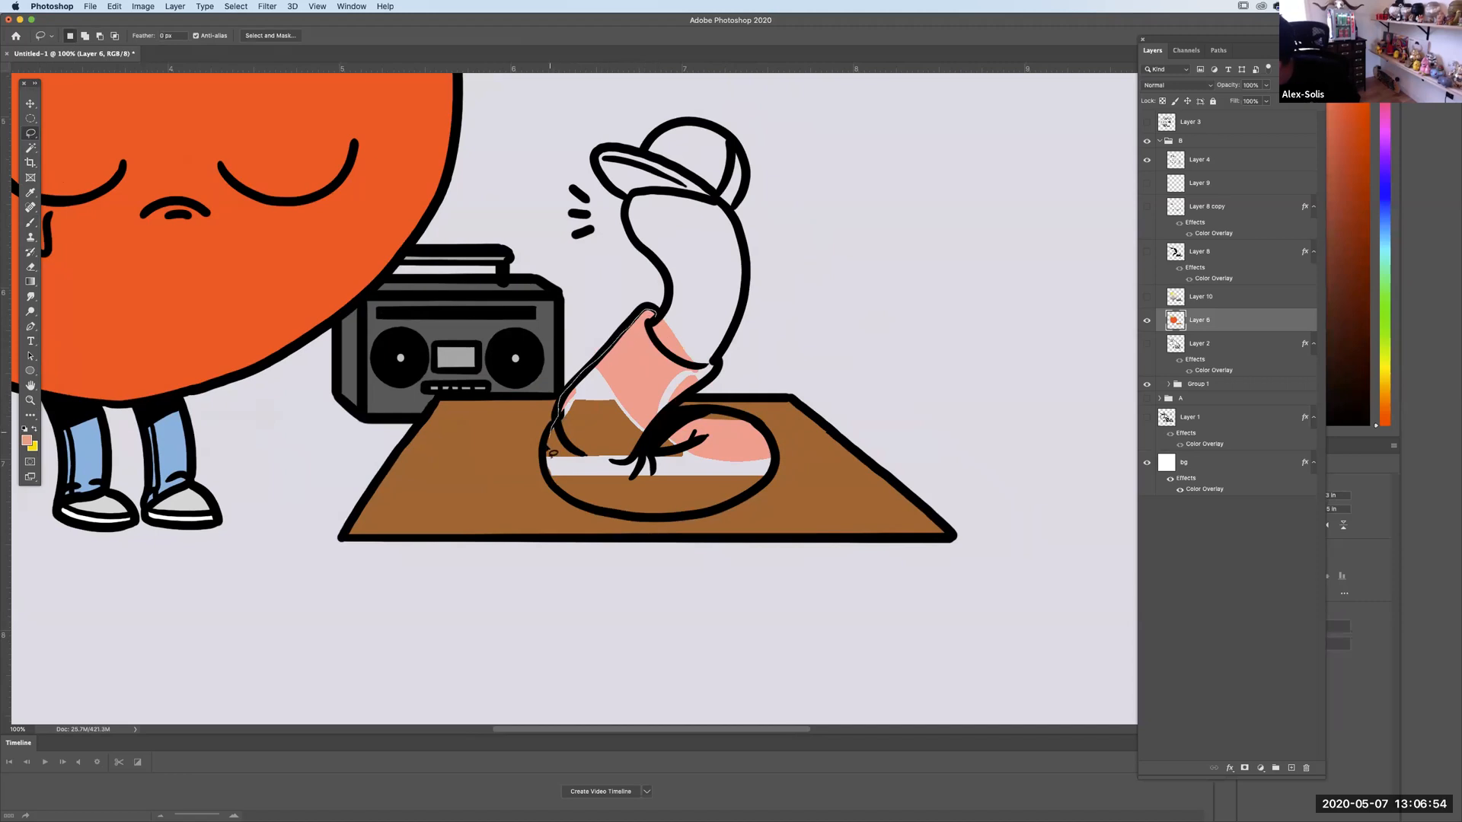
{"action": "left_click_drag", "start_coordinate": [597, 518], "coordinate": [679, 524]}
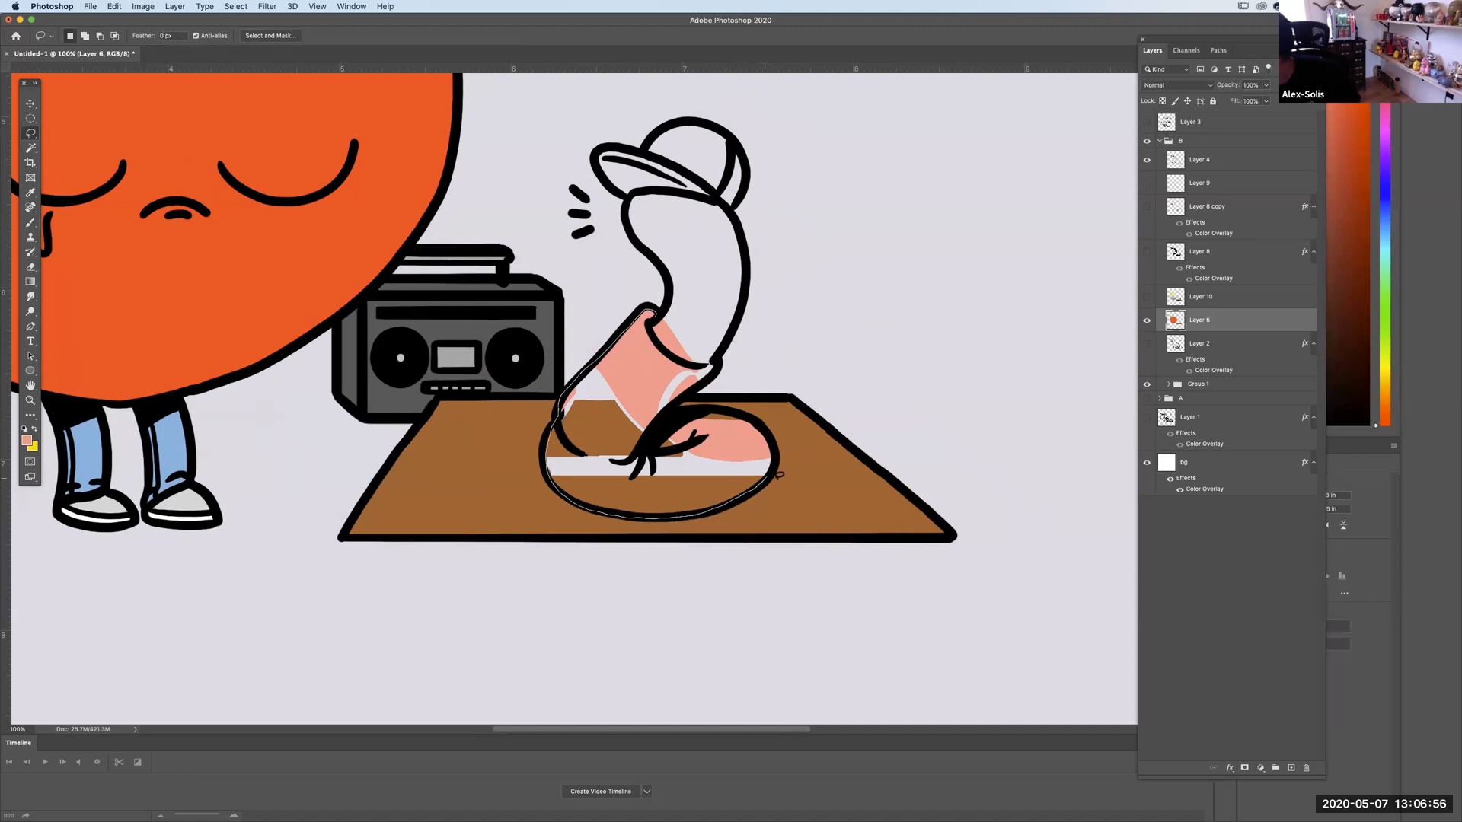
{"action": "mouse_move", "coordinate": [716, 374]}
{"action": "left_mouse_down"}
{"action": "mouse_move", "coordinate": [683, 305]}
{"action": "mouse_move", "coordinate": [646, 313]}
{"action": "left_mouse_up"}
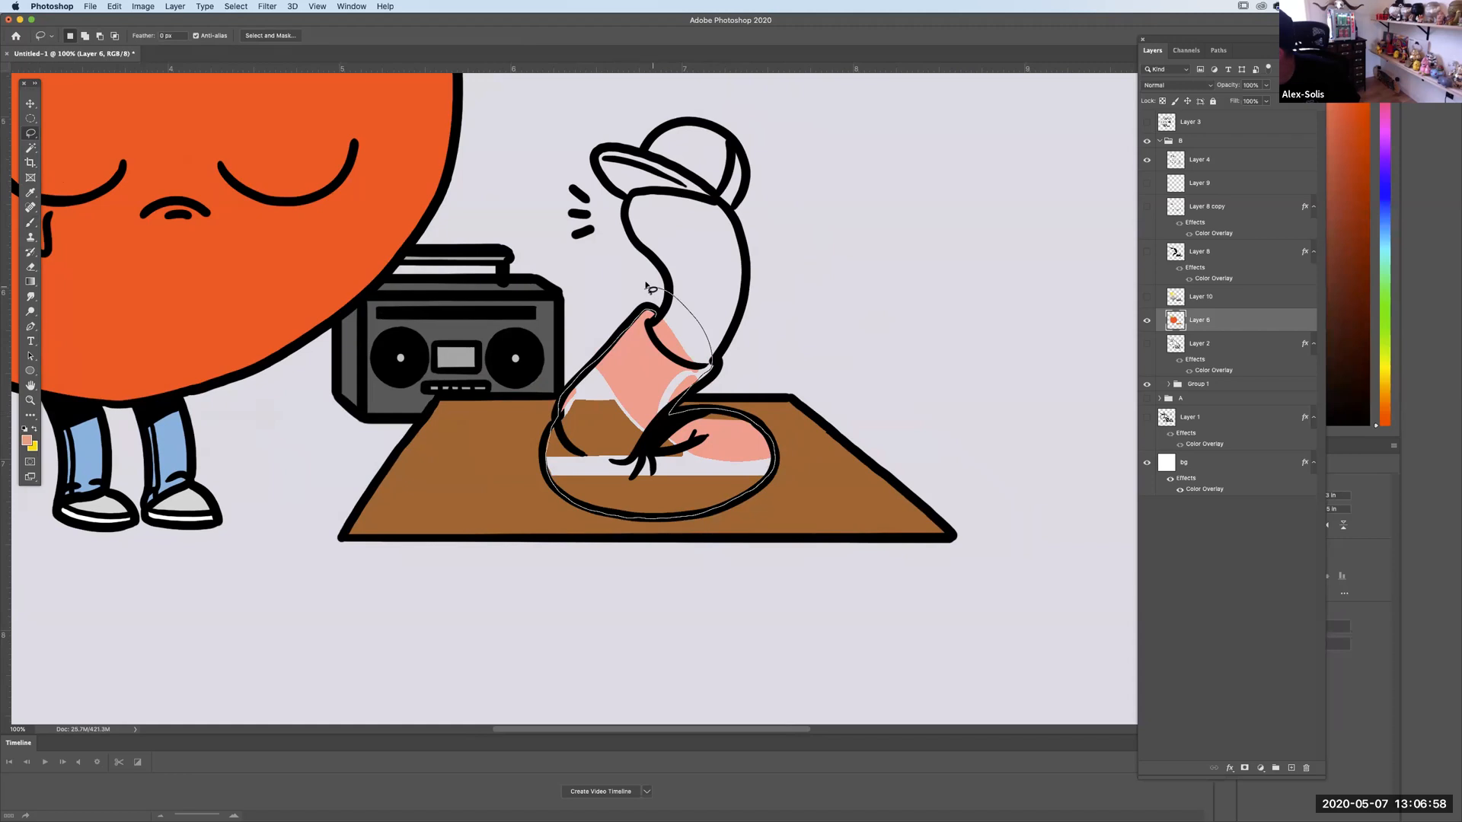
{"action": "key", "text": "Delete"}
Select the worm's upper body and remaining unfilled area with the Magic Wand and fill them with pink.
{"action": "left_click", "coordinate": [31, 149]}
{"action": "left_click", "coordinate": [702, 312]}
{"action": "left_click", "coordinate": [727, 453], "text": "shift"}
{"action": "key", "text": "alt+BackSpace"}
{"action": "key", "text": "super+d"}
{"action": "left_click_drag", "start_coordinate": [856, 389], "coordinate": [910, 446]}
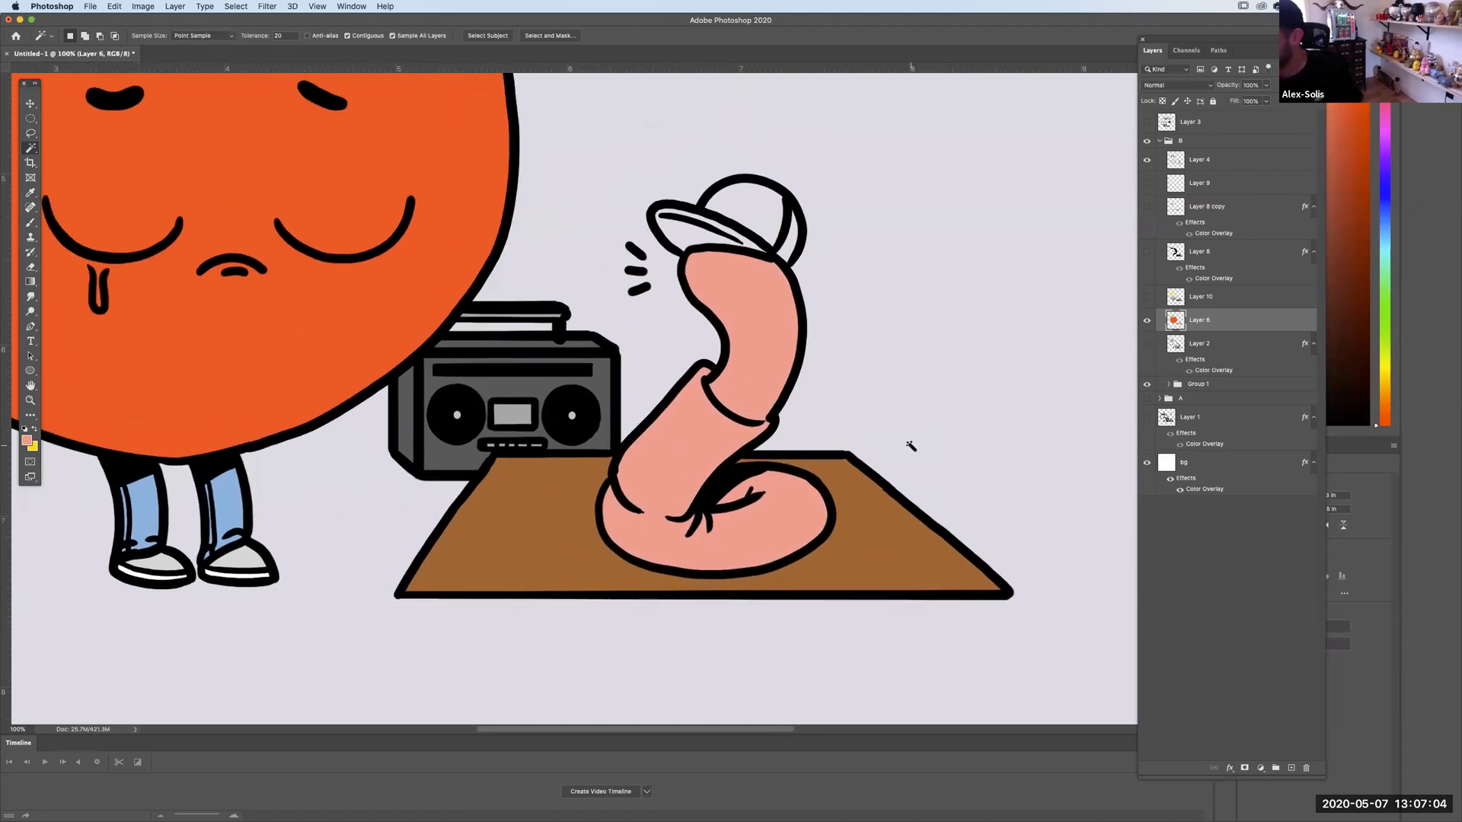
{"action": "key", "text": "super+minus"}
{"action": "key", "text": "super+minus"}
{"action": "key", "text": "v"}
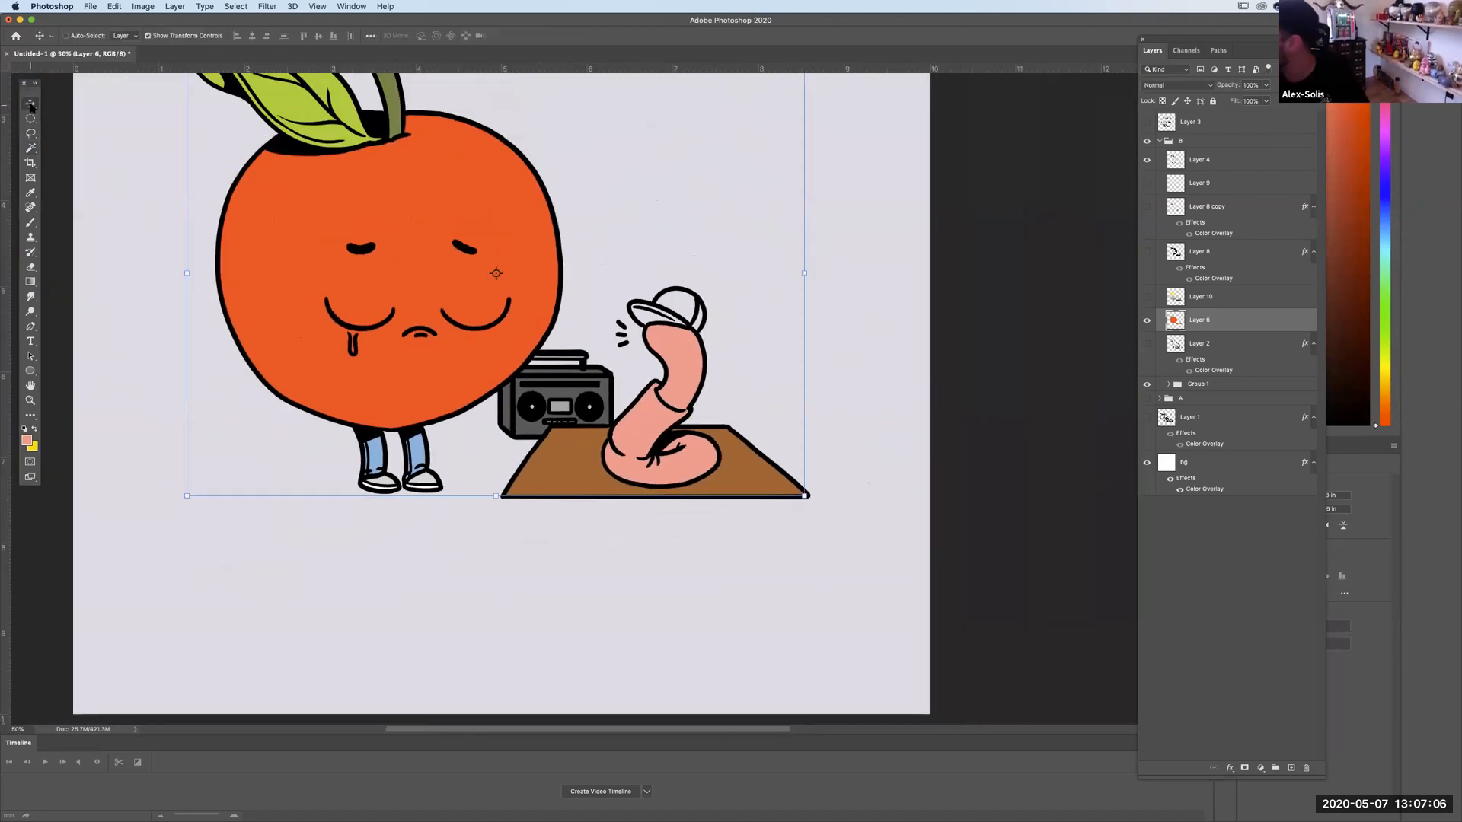
Move the boombox up and slightly toward the fruit, shifting Group 1 together with Layer 5 and Layer 7 of group A.
{"action": "left_click", "coordinate": [1191, 386]}
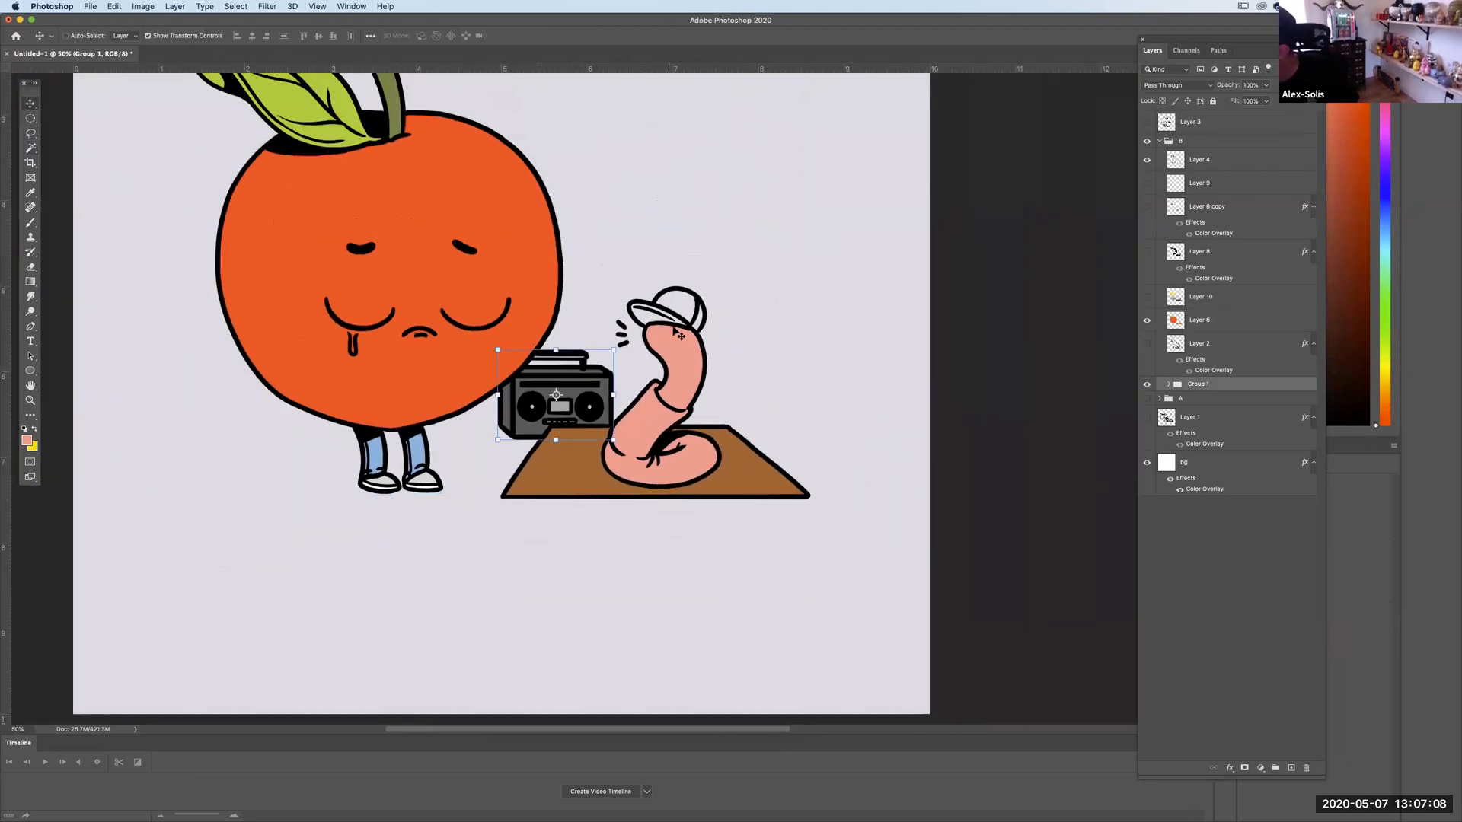
{"action": "left_click", "coordinate": [1159, 399]}
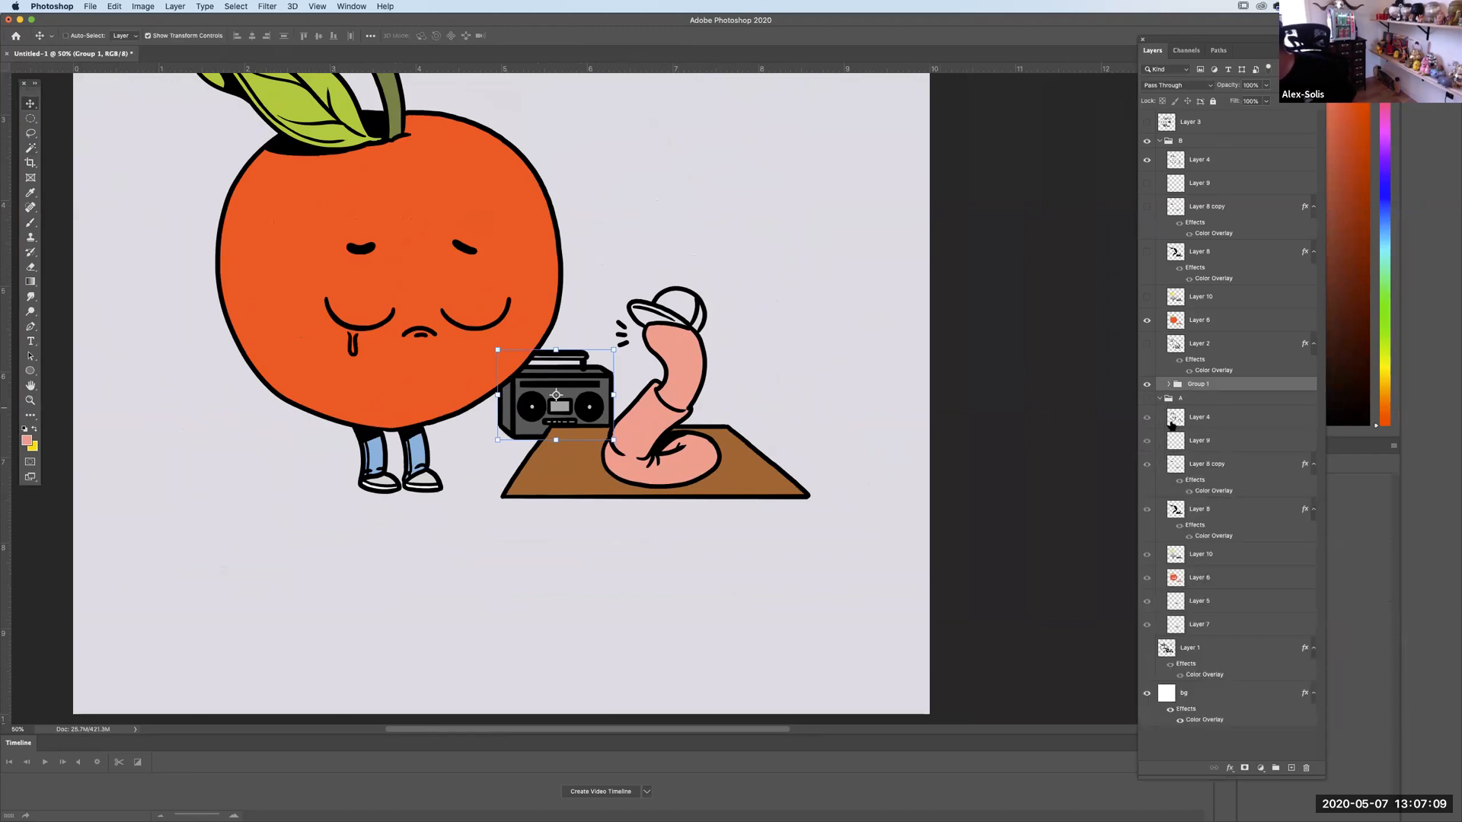
{"action": "left_click", "coordinate": [1205, 624], "text": "super"}
{"action": "left_click", "coordinate": [1199, 601], "text": "super"}
{"action": "mouse_move", "coordinate": [633, 321]}
{"action": "left_mouse_down"}
{"action": "mouse_move", "coordinate": [571, 341]}
{"action": "mouse_move", "coordinate": [632, 321]}
{"action": "mouse_move", "coordinate": [609, 312]}
{"action": "left_mouse_up"}
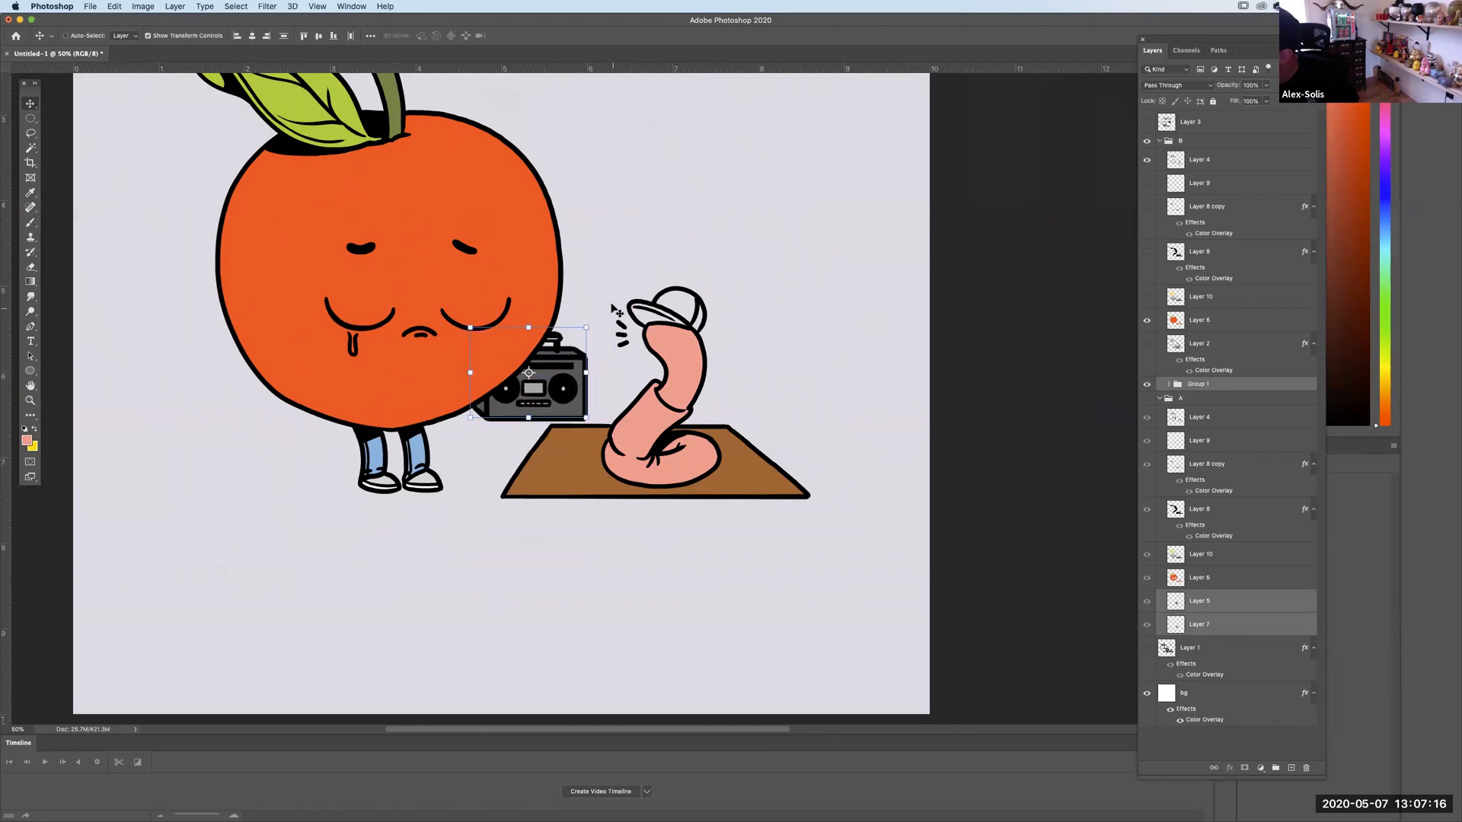
{"action": "key", "text": "Down"}
{"action": "key", "text": "Down"}
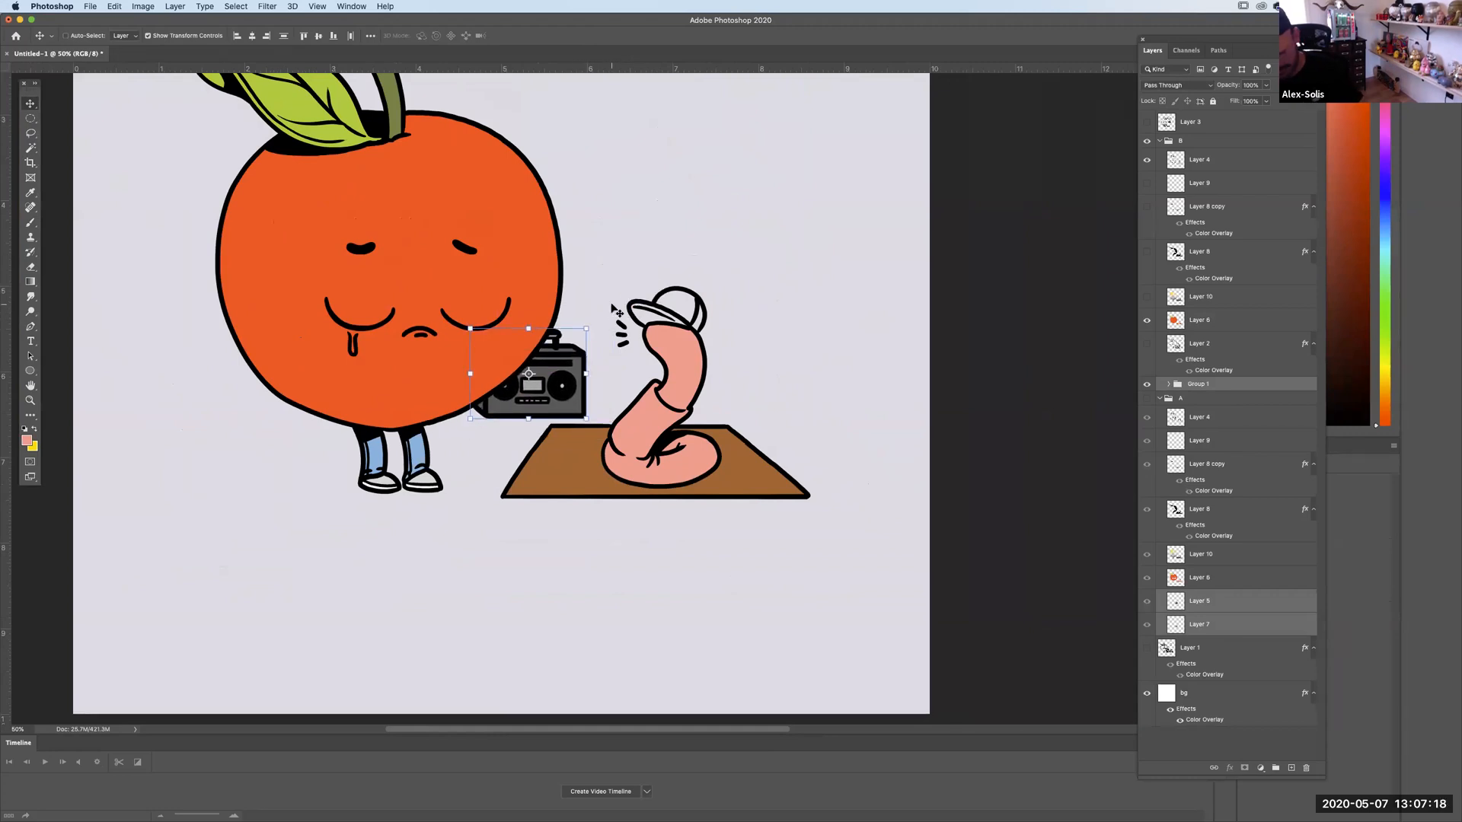
Collapse group B, show group A and toggle group B's visibility to compare the two poses.
{"action": "left_click", "coordinate": [1188, 140]}
{"action": "left_click", "coordinate": [1159, 141]}
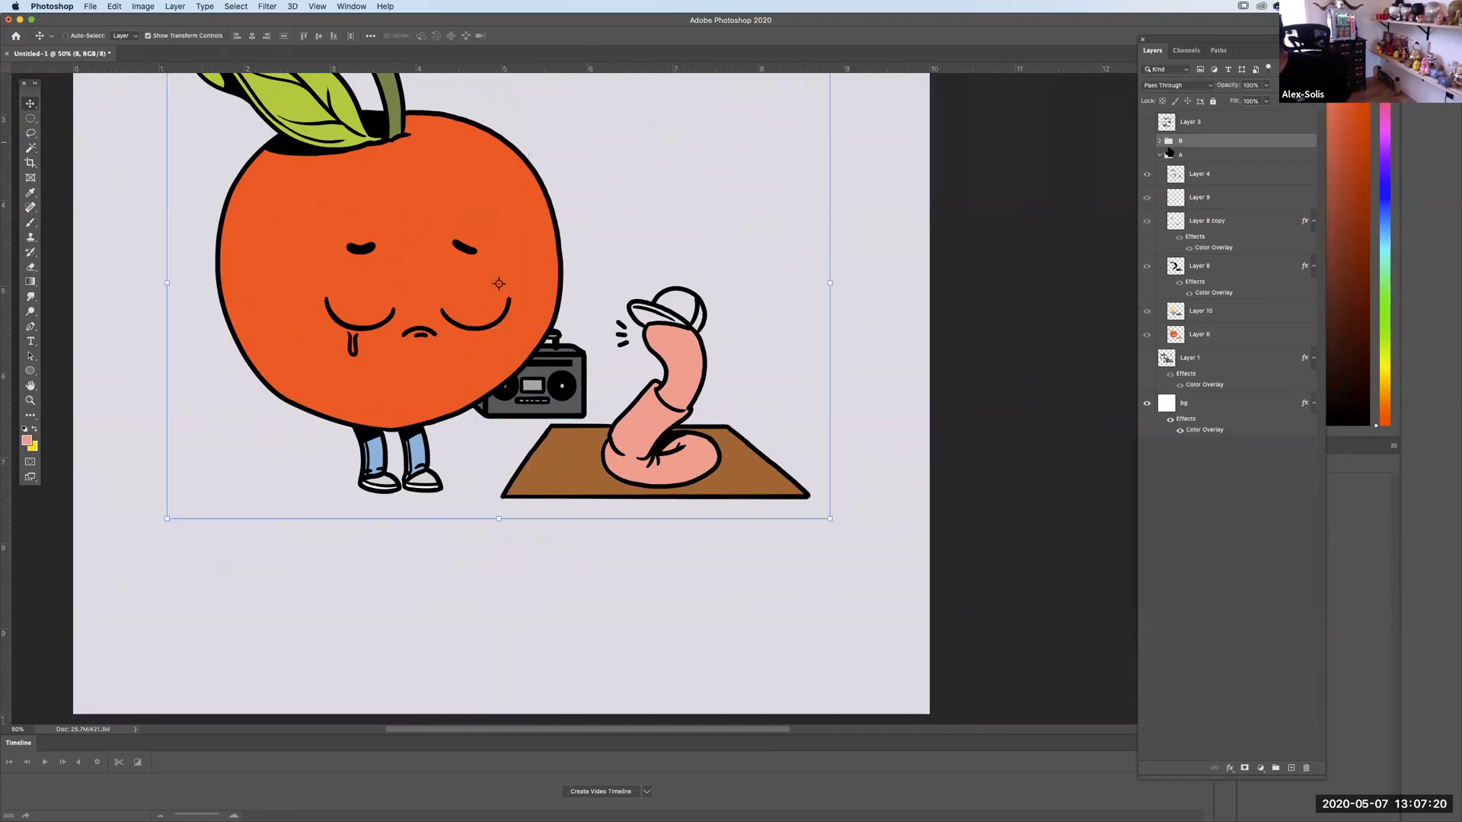
{"action": "left_click", "coordinate": [1148, 154]}
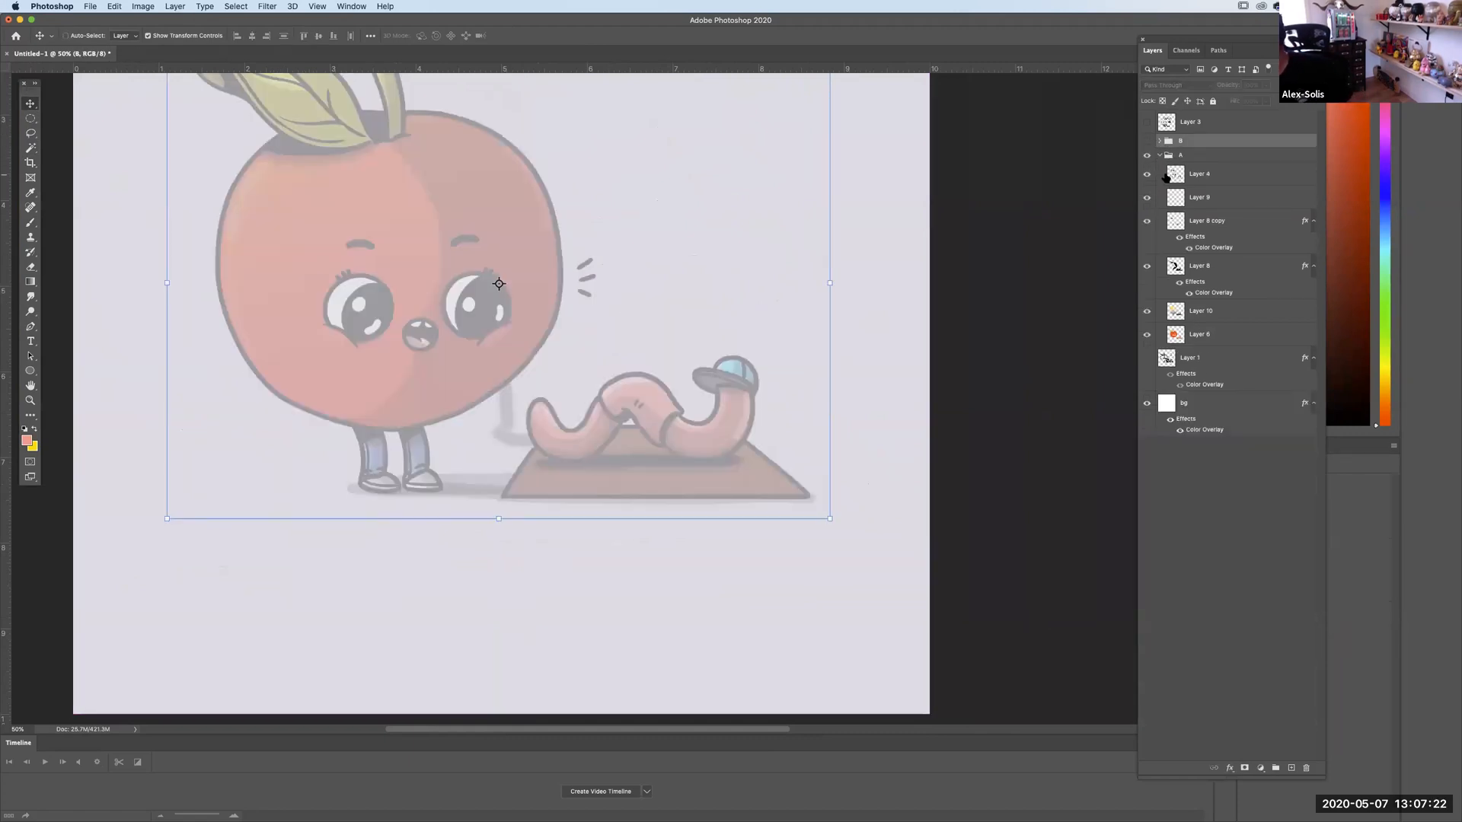
{"action": "left_click", "coordinate": [1148, 141]}
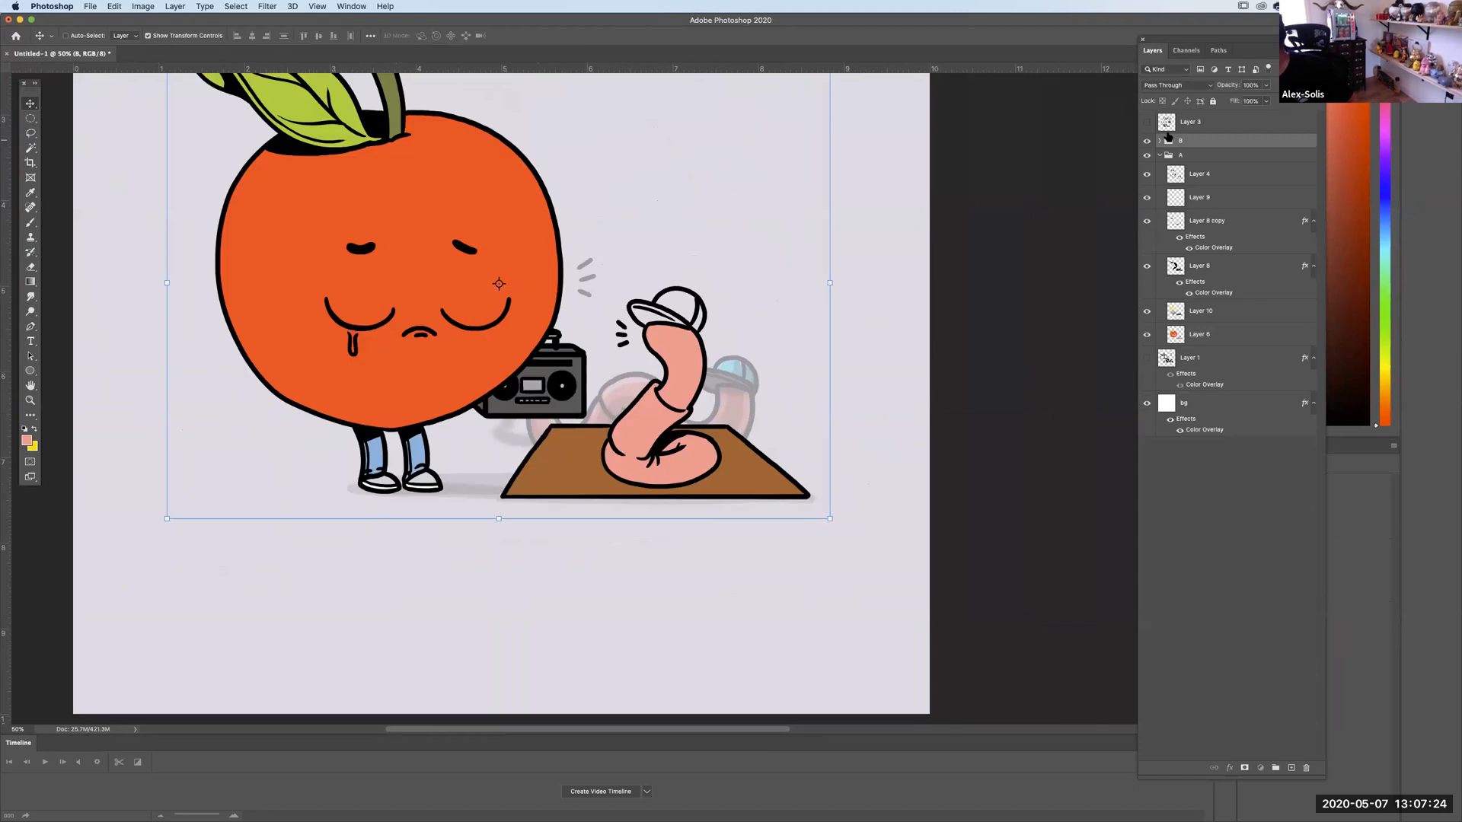
Undo the recent layer changes to bring the boombox layers, Layer 5 and Layer 7, back into group A.
{"action": "left_click", "coordinate": [1160, 140]}
{"action": "key", "text": "super+z"}
{"action": "key", "text": "super+z"}
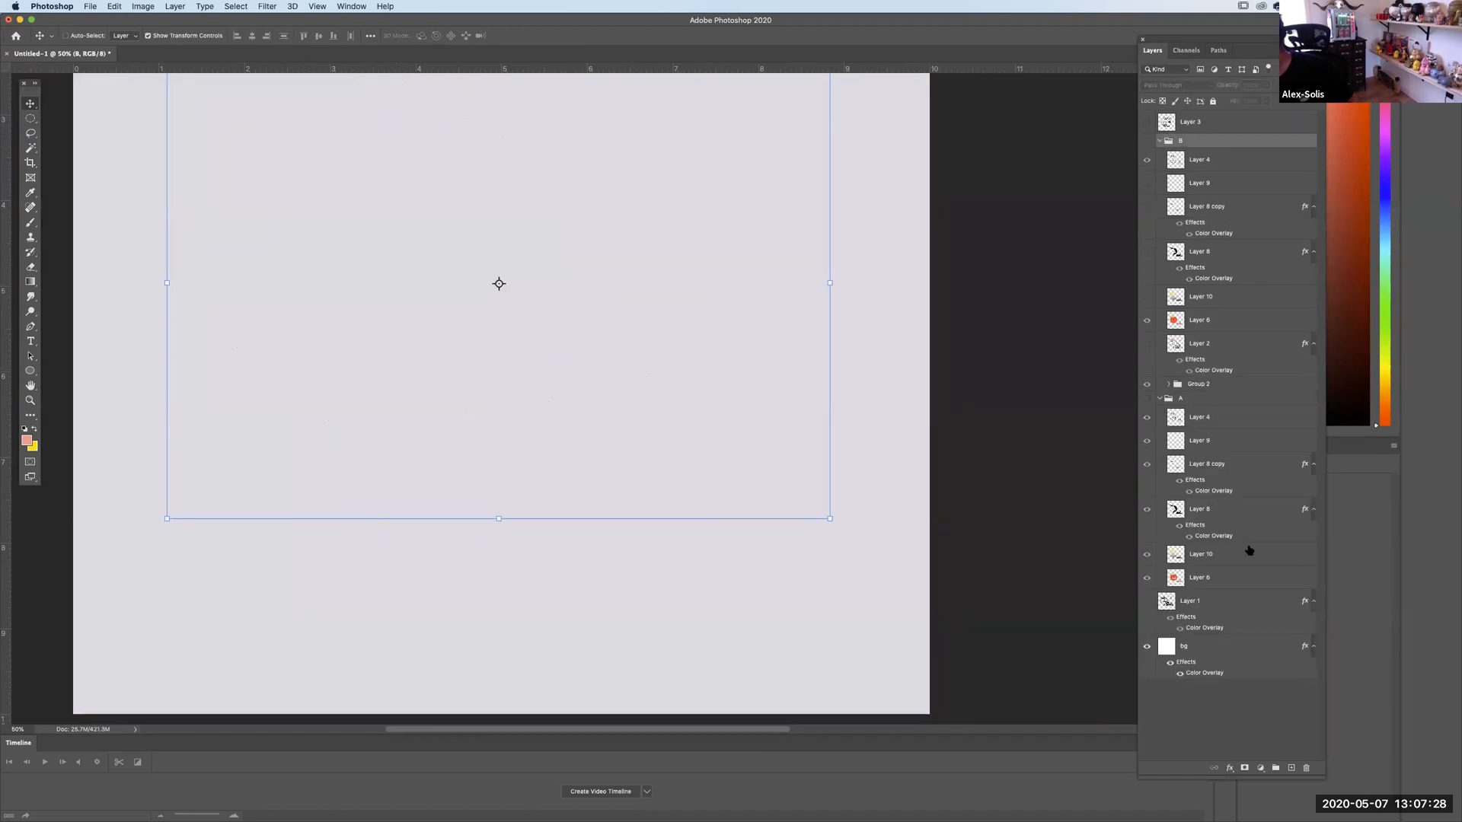
{"action": "key", "text": "super+z"}
{"action": "left_click", "coordinate": [1159, 141]}
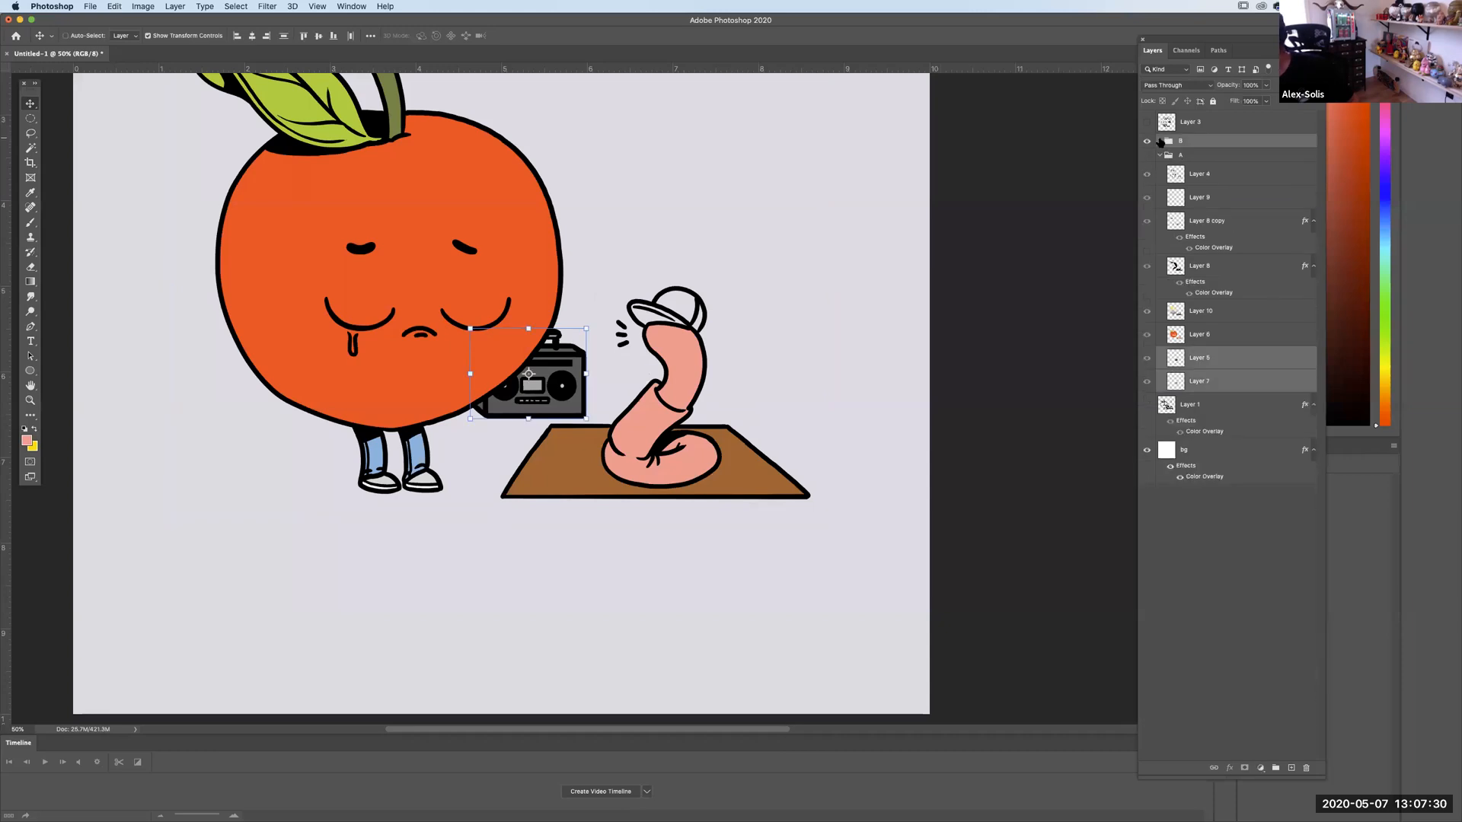
{"action": "key", "text": "super+z"}
{"action": "key", "text": "super+z"}
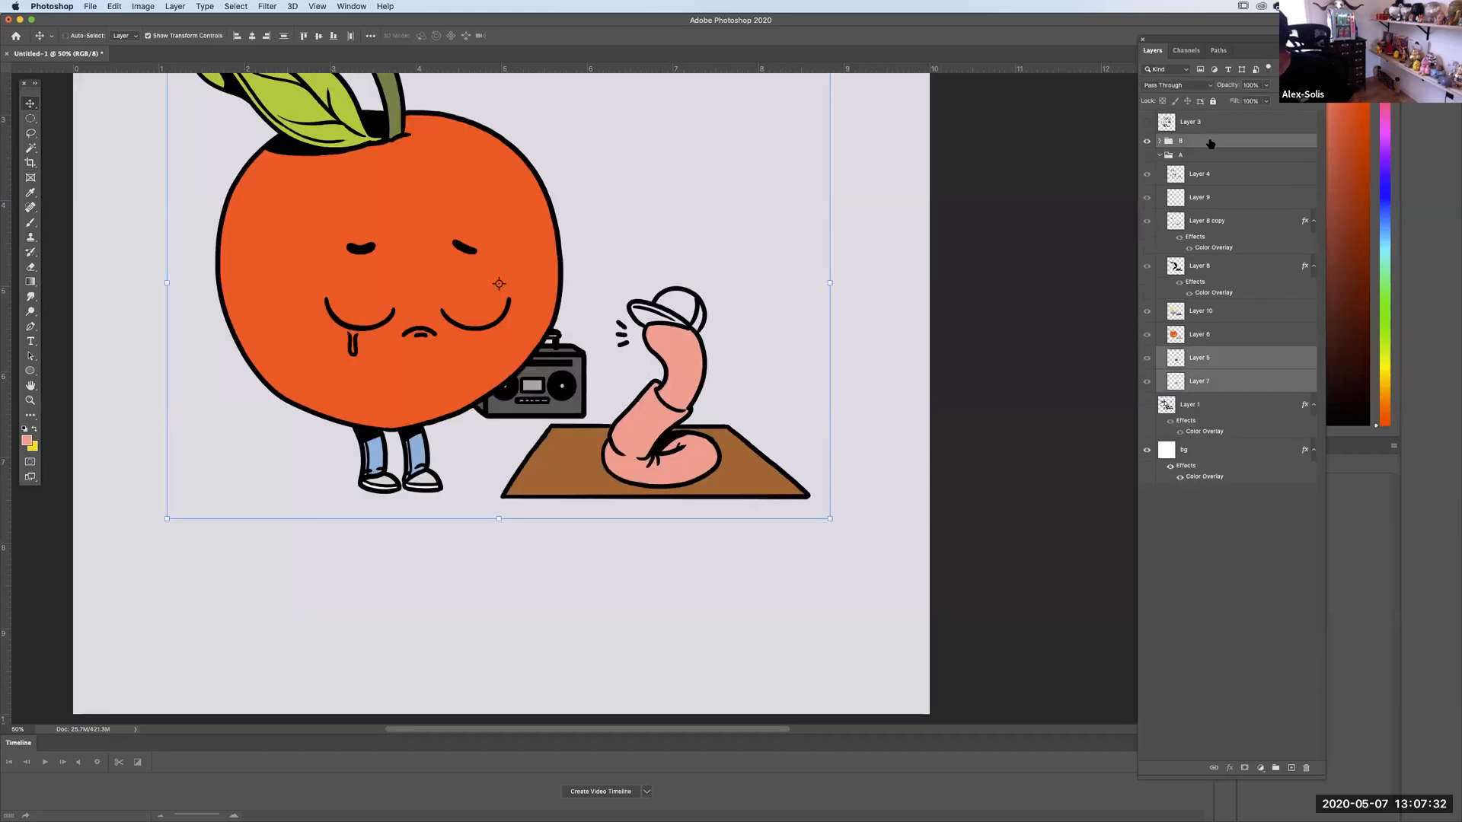
Lower group B's opacity to 28% and show group A.
{"action": "left_click", "coordinate": [1267, 85]}
{"action": "left_click_drag", "start_coordinate": [1264, 98], "coordinate": [1237, 97]}
{"action": "left_click", "coordinate": [1146, 155]}
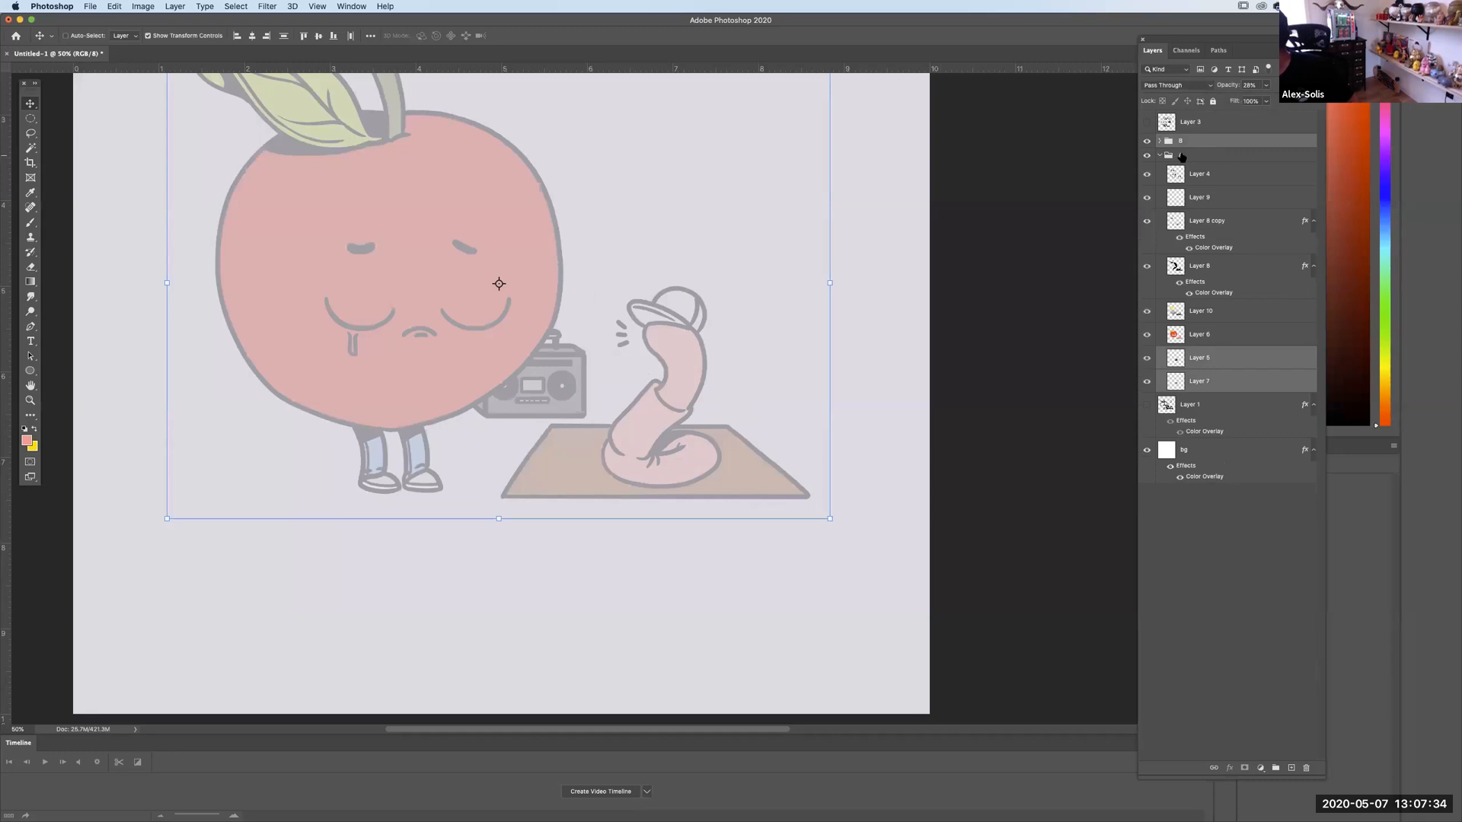
Hide group B and restore group A's opacity to 100%.
{"action": "left_click", "coordinate": [1188, 154]}
{"action": "left_click", "coordinate": [1197, 381]}
{"action": "left_click", "coordinate": [1198, 361], "text": "shift"}
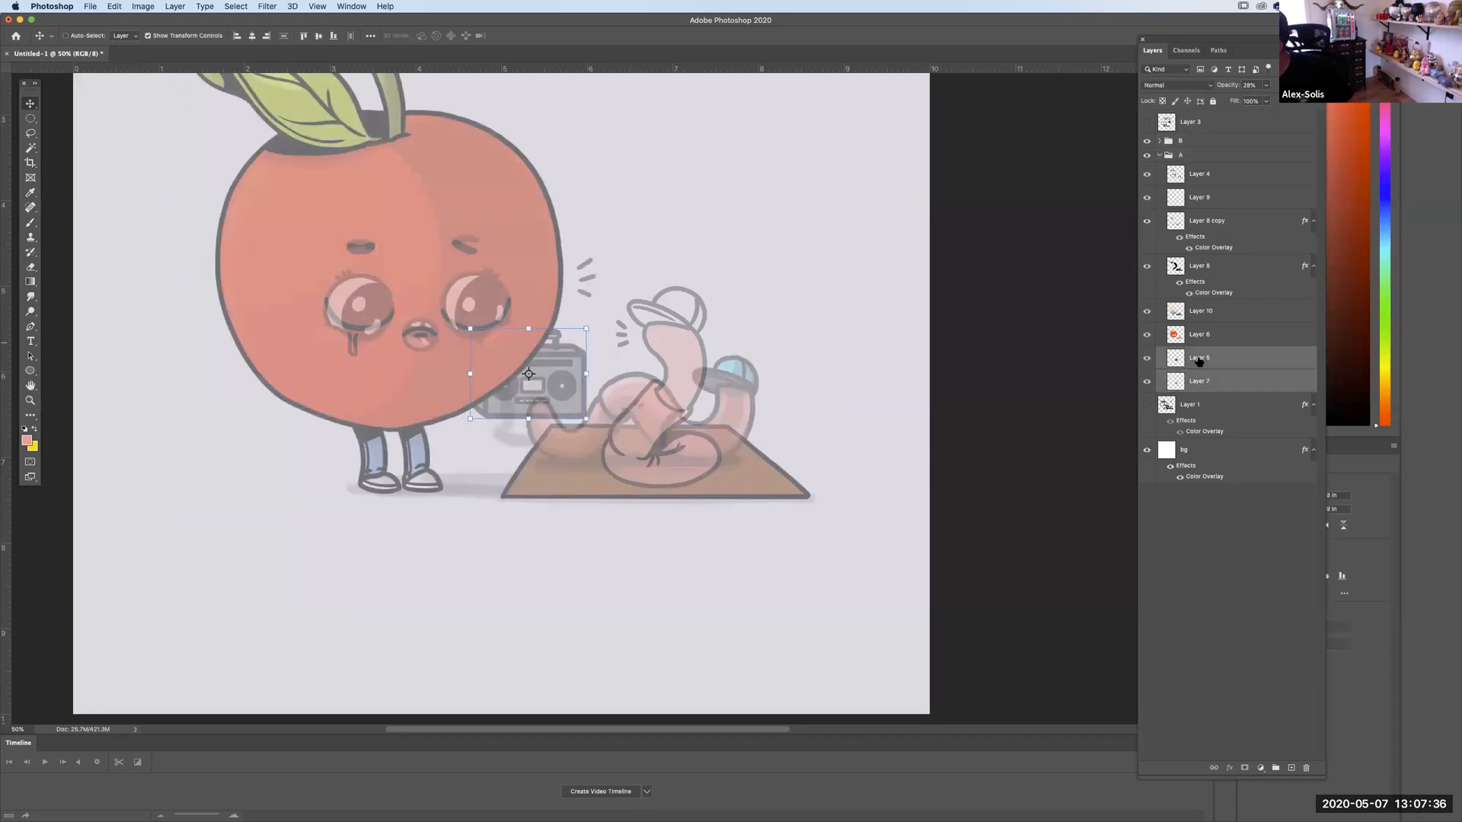
{"action": "left_click", "coordinate": [1147, 141]}
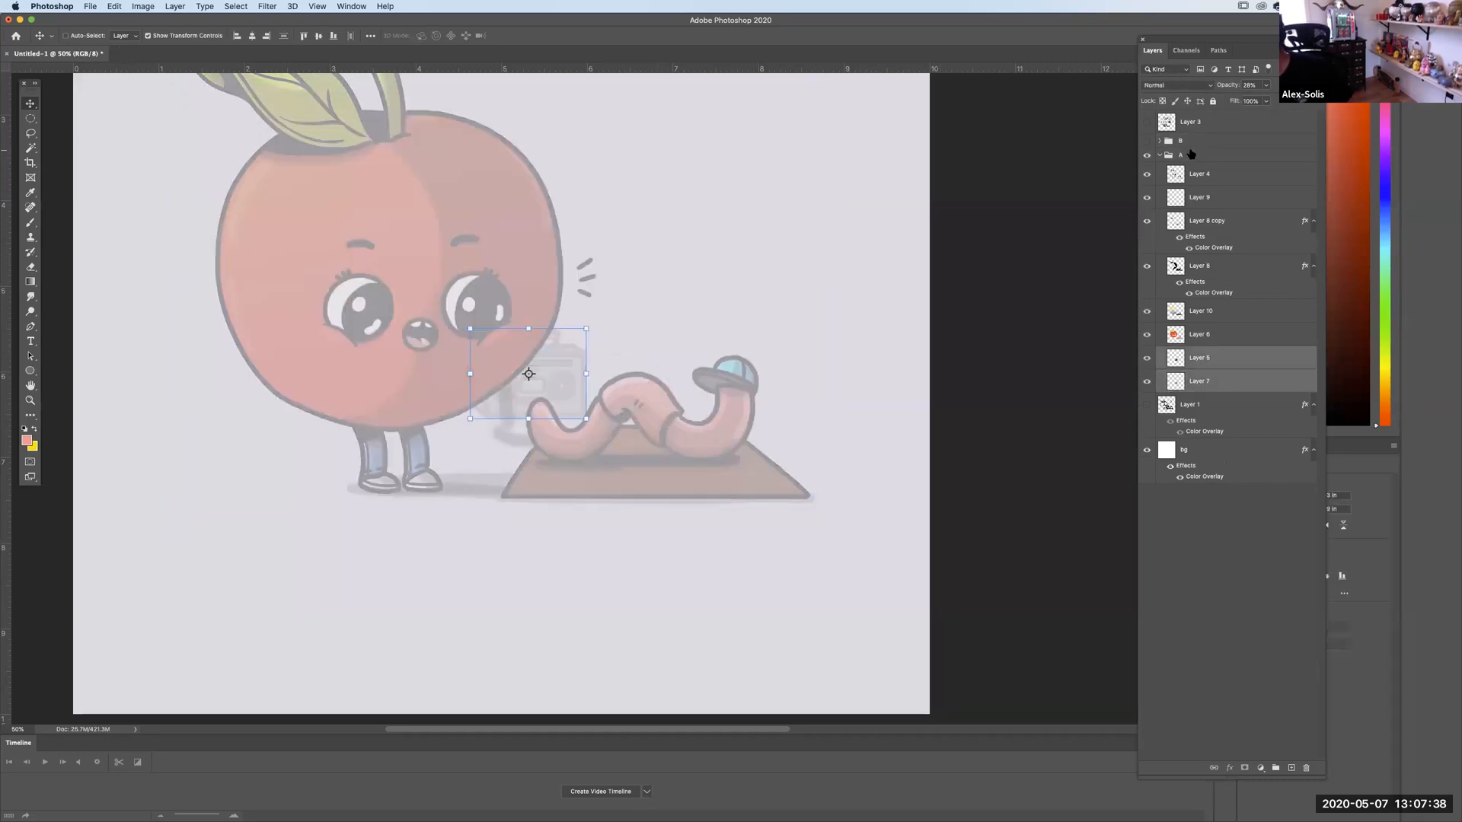
{"action": "left_click", "coordinate": [1192, 157]}
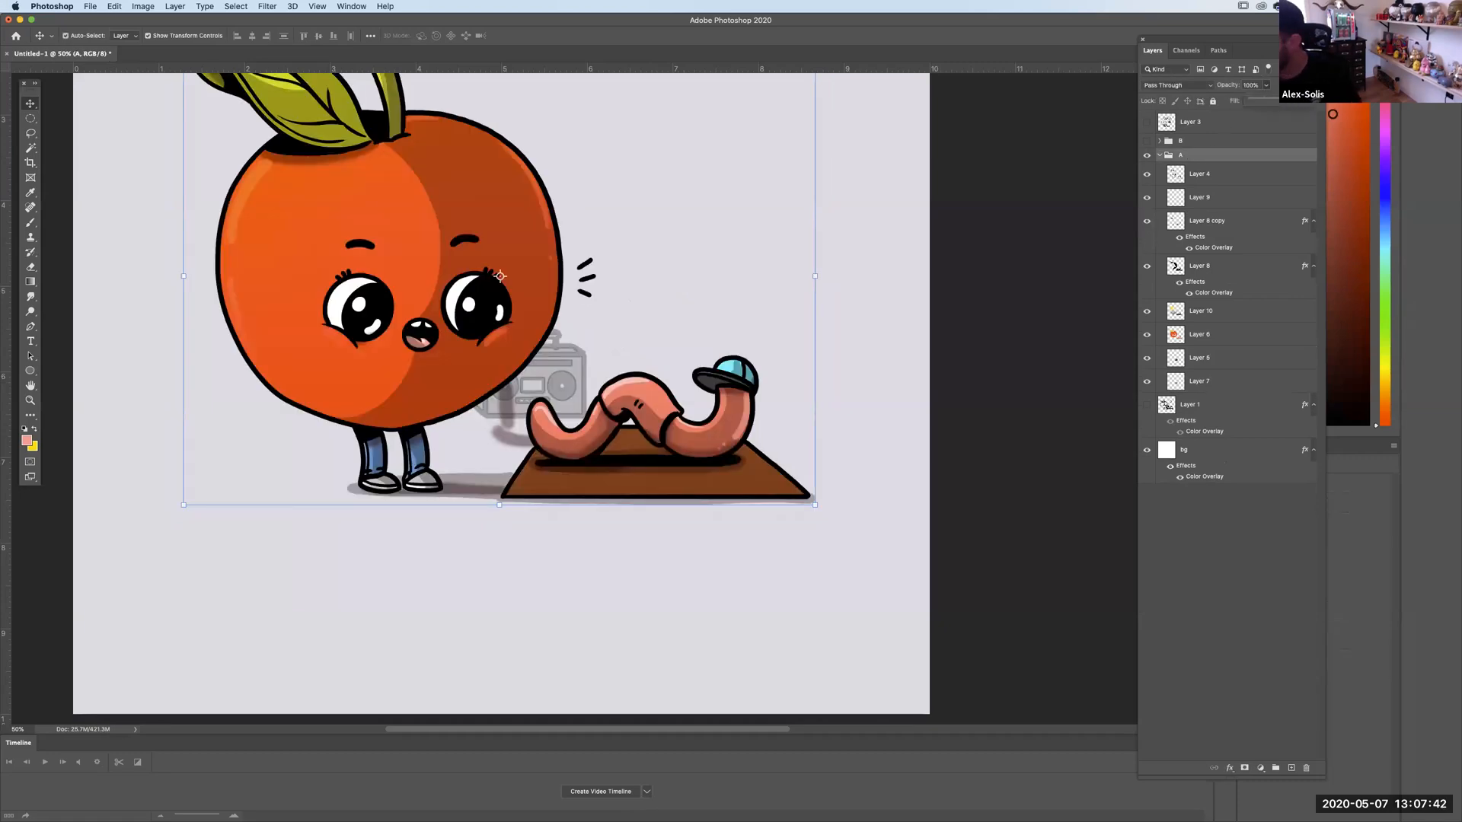
Restore the boombox artwork on Layer 5 in group A to full opacity.
{"action": "key", "text": "super+1"}
{"action": "left_click", "coordinate": [533, 376], "text": "super"}
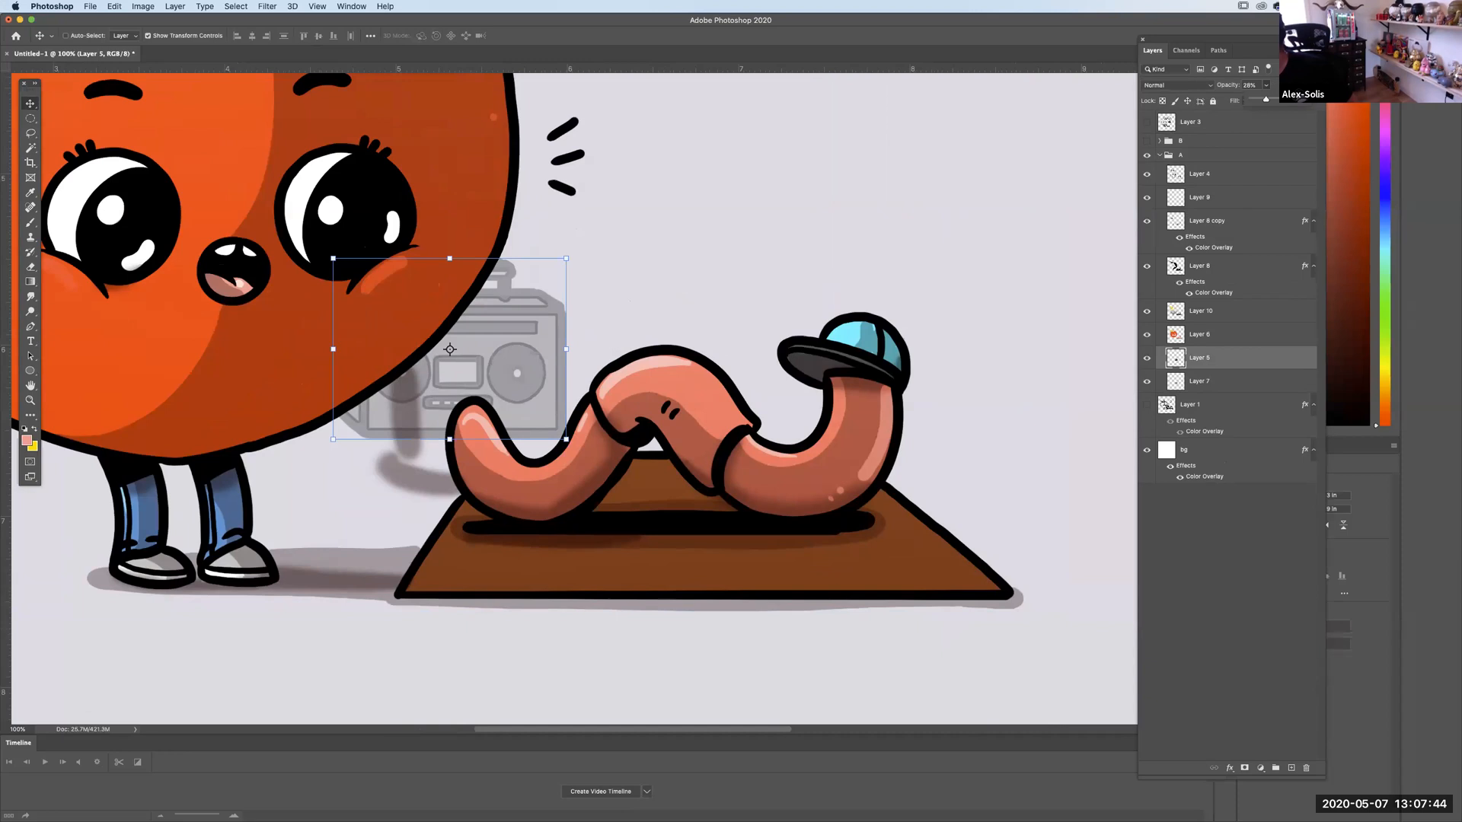
{"action": "key", "text": "super+="}
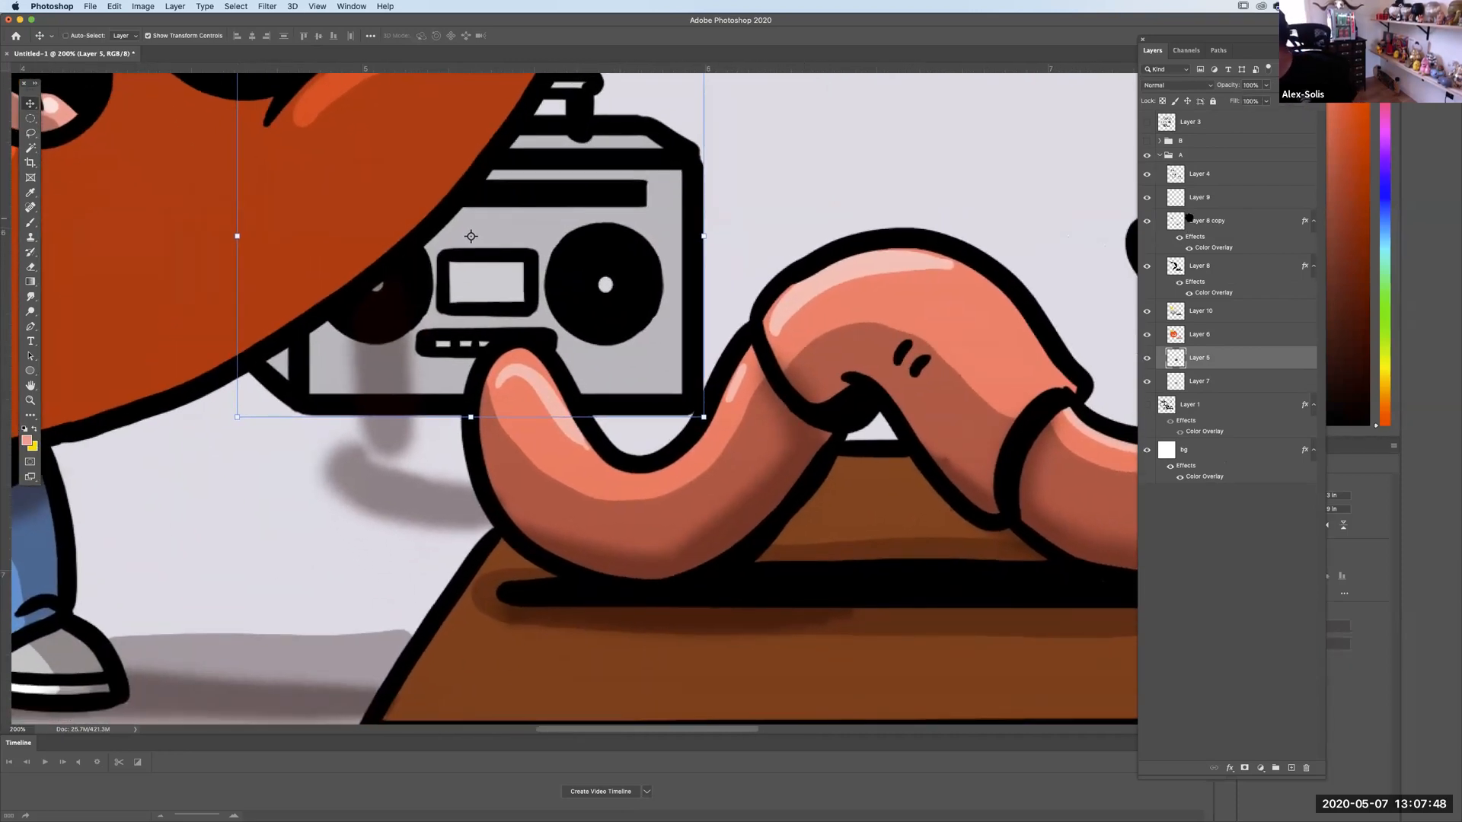
Lasso the stray shadow strokes below the boombox on Layer 8 copy, delete them and deselect.
{"action": "left_click", "coordinate": [1190, 220]}
{"action": "key", "text": "l"}
{"action": "mouse_move", "coordinate": [446, 271]}
{"action": "left_mouse_down"}
{"action": "mouse_move", "coordinate": [287, 502]}
{"action": "mouse_move", "coordinate": [362, 567]}
{"action": "mouse_move", "coordinate": [468, 546]}
{"action": "mouse_move", "coordinate": [495, 525]}
{"action": "mouse_move", "coordinate": [487, 500]}
{"action": "mouse_move", "coordinate": [518, 529]}
{"action": "mouse_move", "coordinate": [466, 308]}
{"action": "left_mouse_up"}
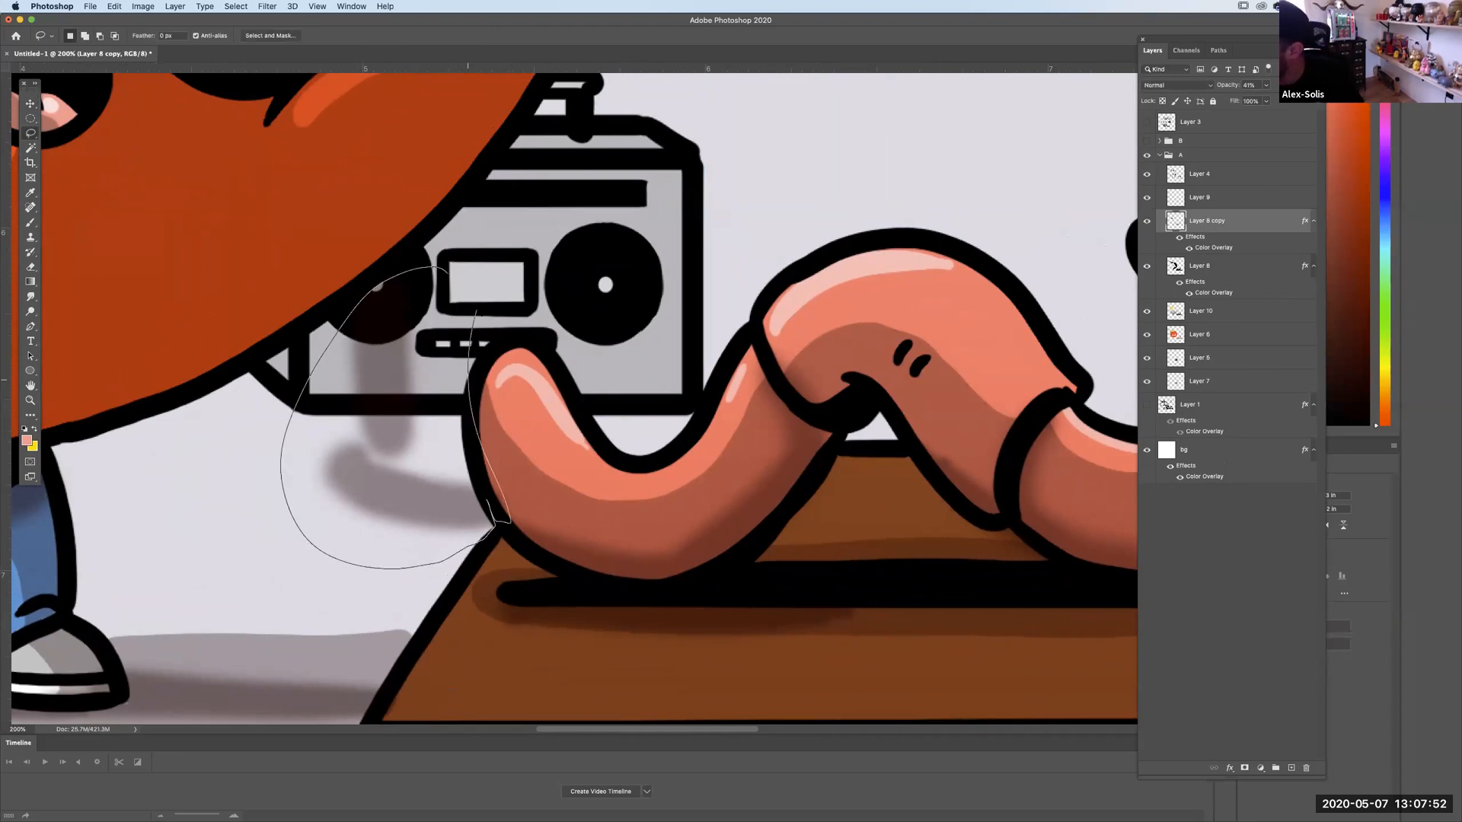
{"action": "key", "text": "Delete"}
{"action": "key", "text": "super+d"}
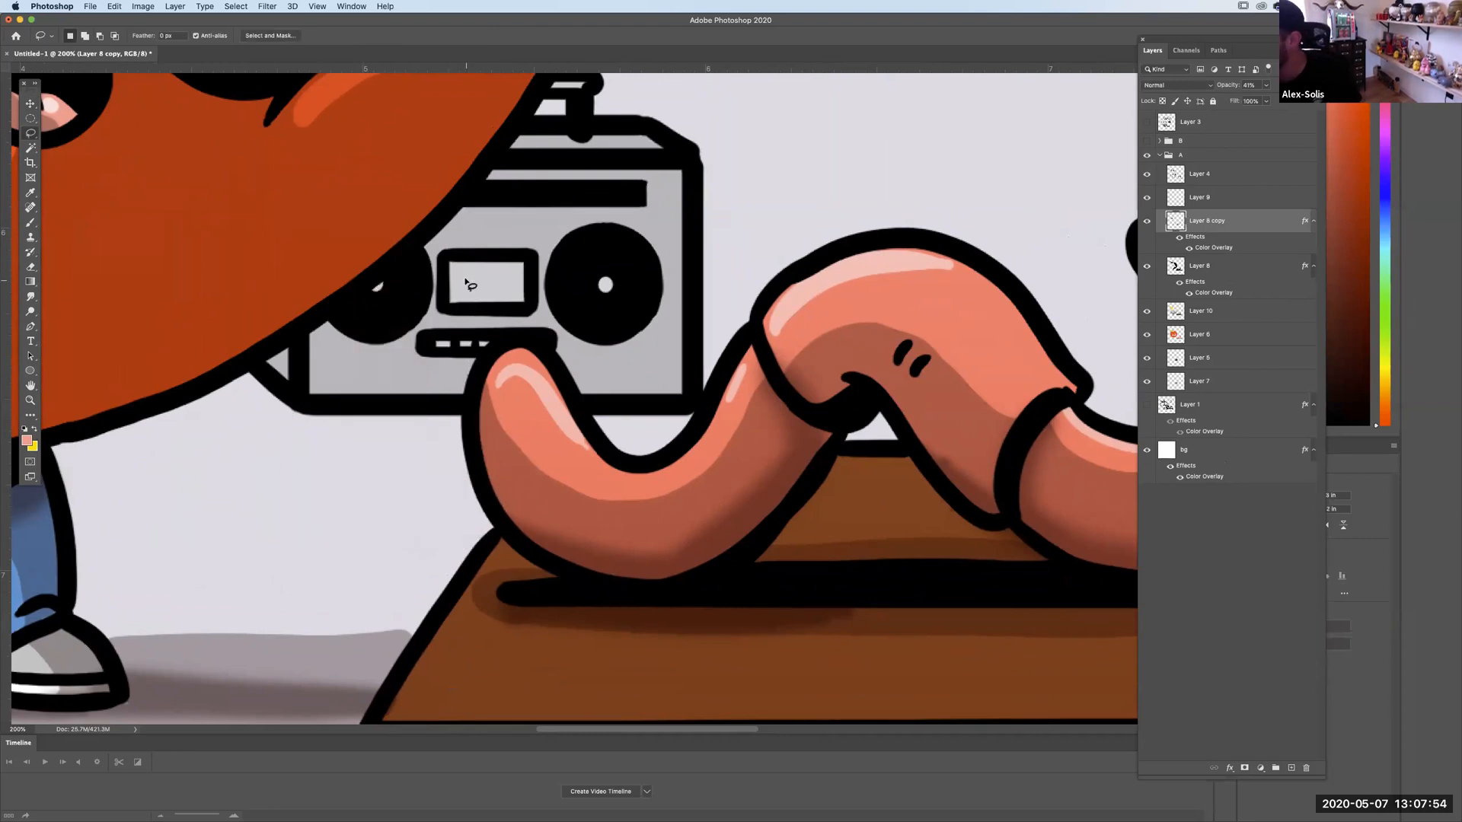
Brush a black shadow along the boombox's lower edge on Layer 8 copy, on both sides of the worm's tail.
{"action": "left_click", "coordinate": [32, 222]}
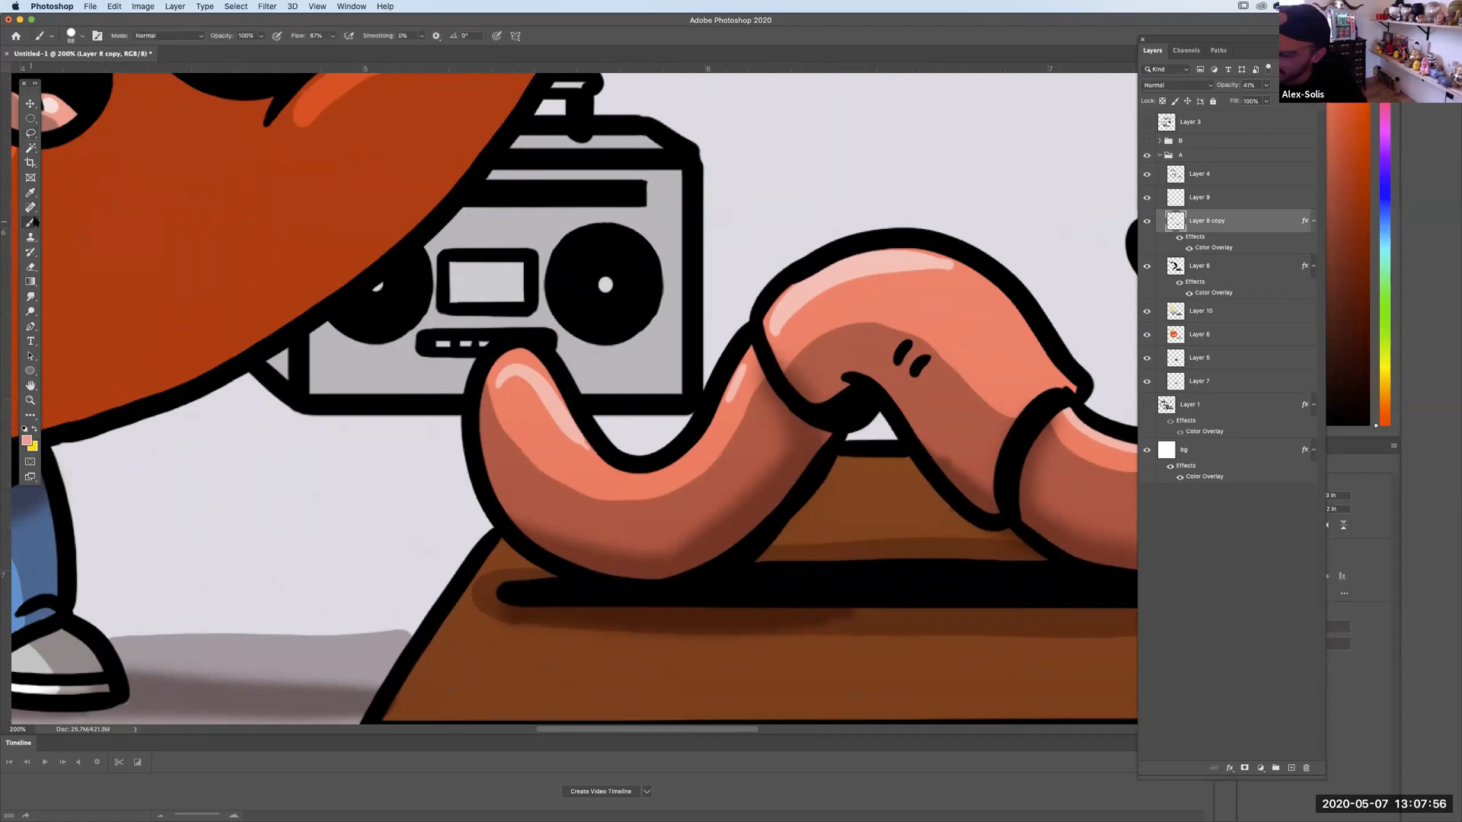
{"action": "left_click", "coordinate": [82, 36]}
{"action": "left_click", "coordinate": [248, 373]}
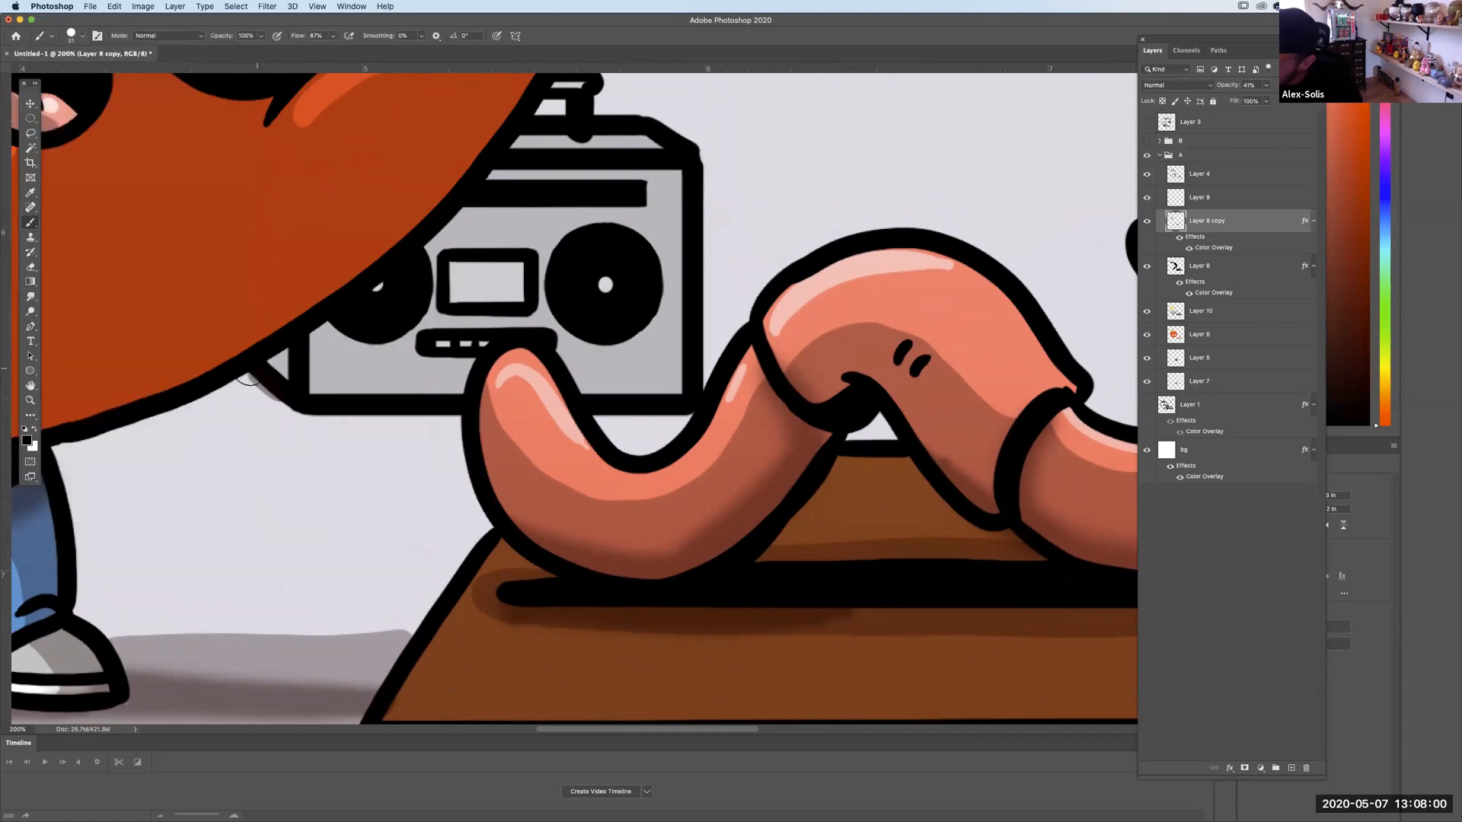
{"action": "mouse_move", "coordinate": [229, 376]}
{"action": "left_mouse_down"}
{"action": "mouse_move", "coordinate": [297, 420]}
{"action": "mouse_move", "coordinate": [455, 428]}
{"action": "mouse_move", "coordinate": [216, 382]}
{"action": "mouse_move", "coordinate": [309, 428]}
{"action": "mouse_move", "coordinate": [460, 431]}
{"action": "left_mouse_up"}
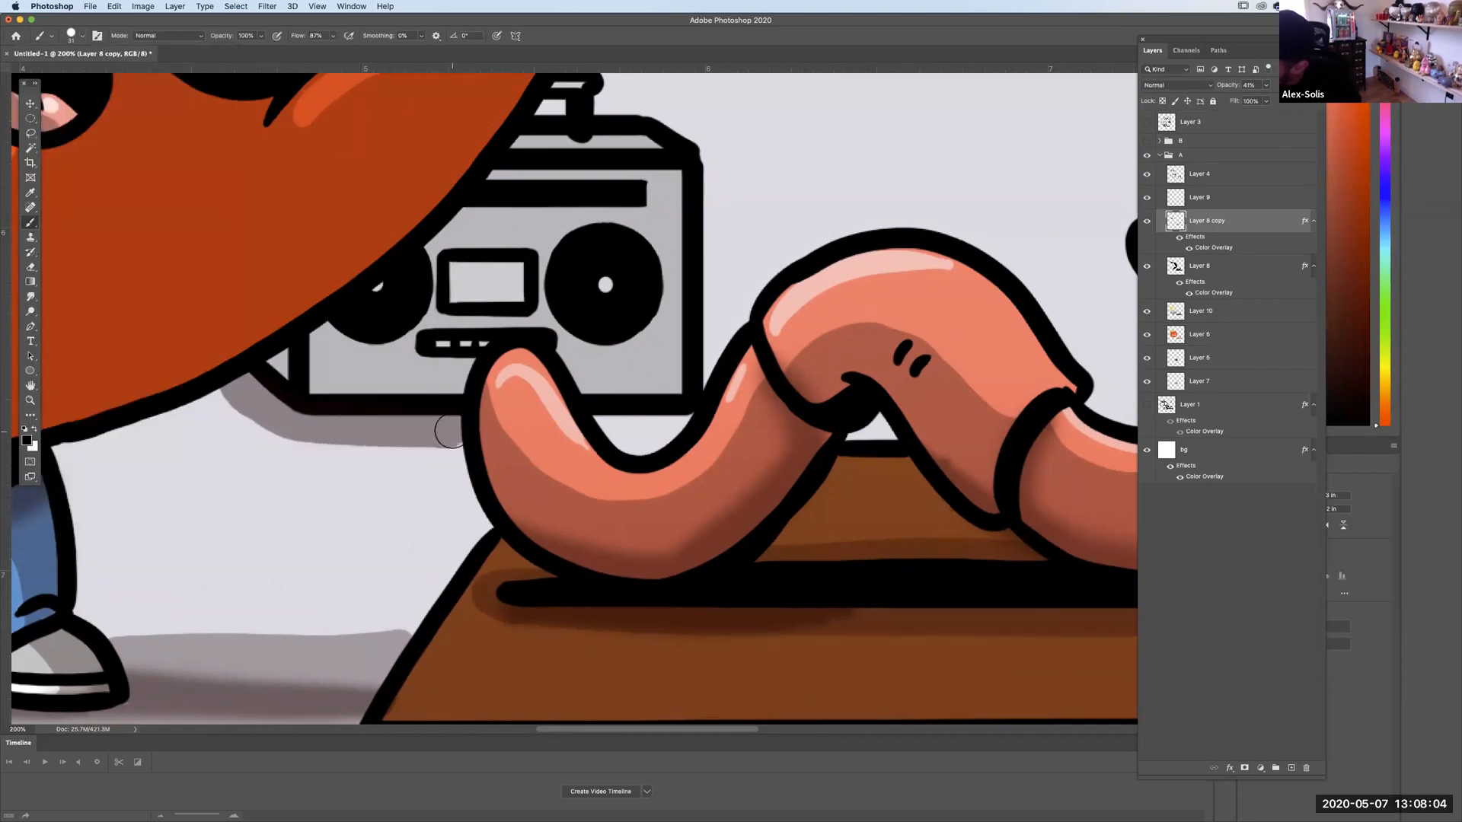
{"action": "mouse_move", "coordinate": [609, 425]}
{"action": "left_mouse_down"}
{"action": "mouse_move", "coordinate": [689, 427]}
{"action": "mouse_move", "coordinate": [613, 421]}
{"action": "left_mouse_up"}
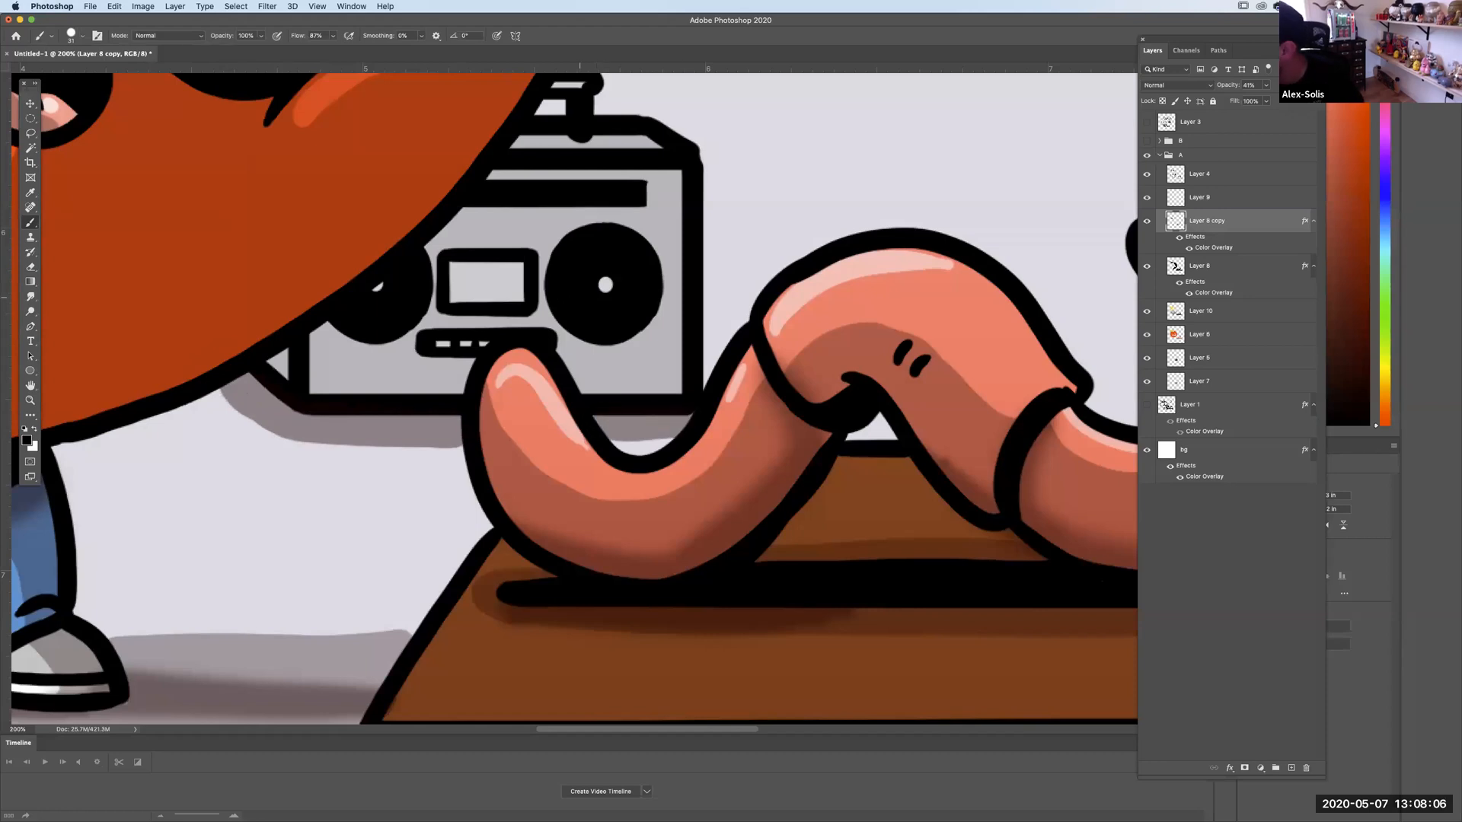
Collapse and hide group A, show group B and set group B's opacity to 100%.
{"action": "key", "text": "super+minus"}
{"action": "key", "text": "super+minus"}
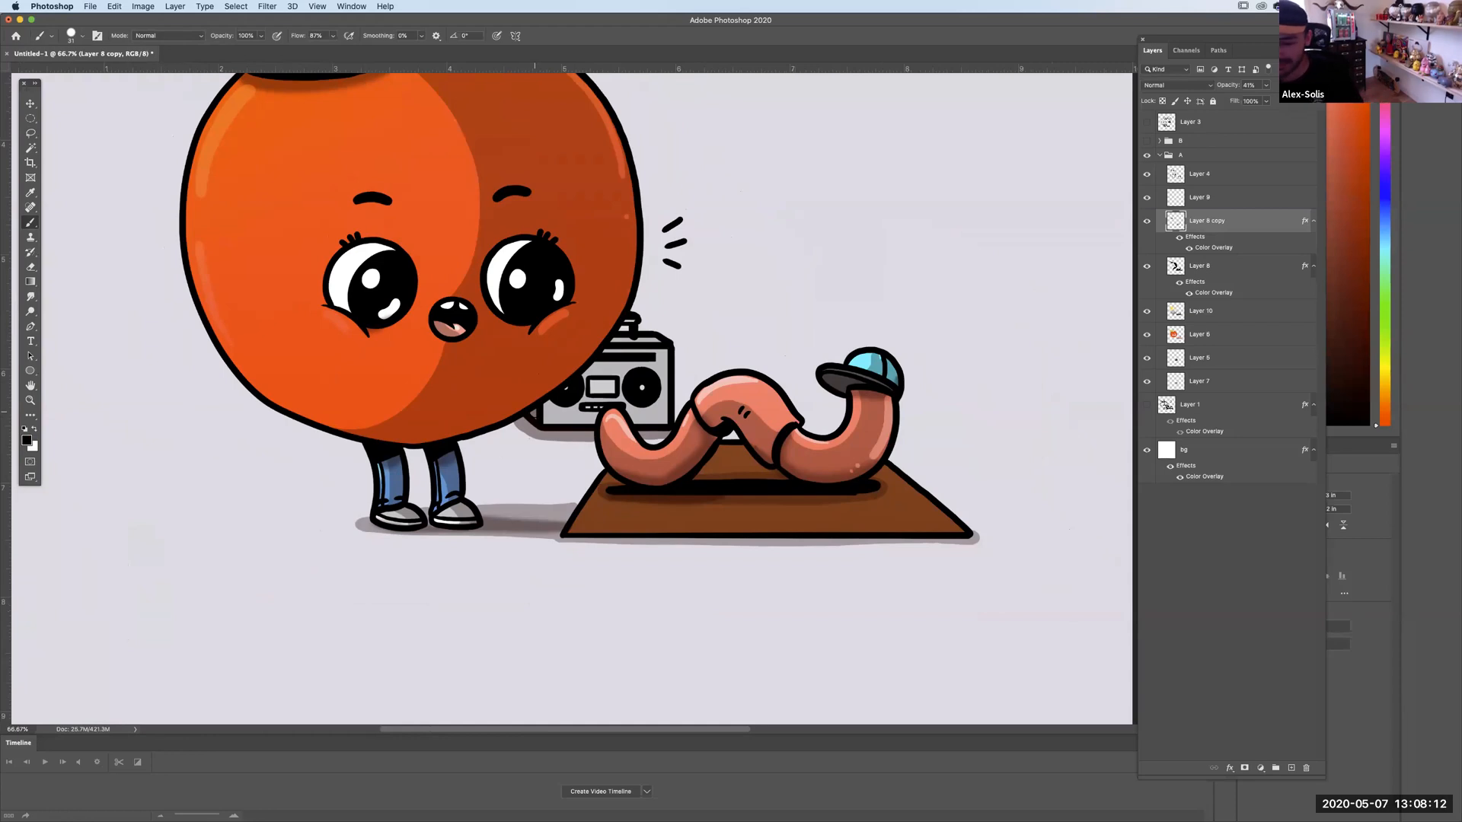
{"action": "key", "text": "super+minus"}
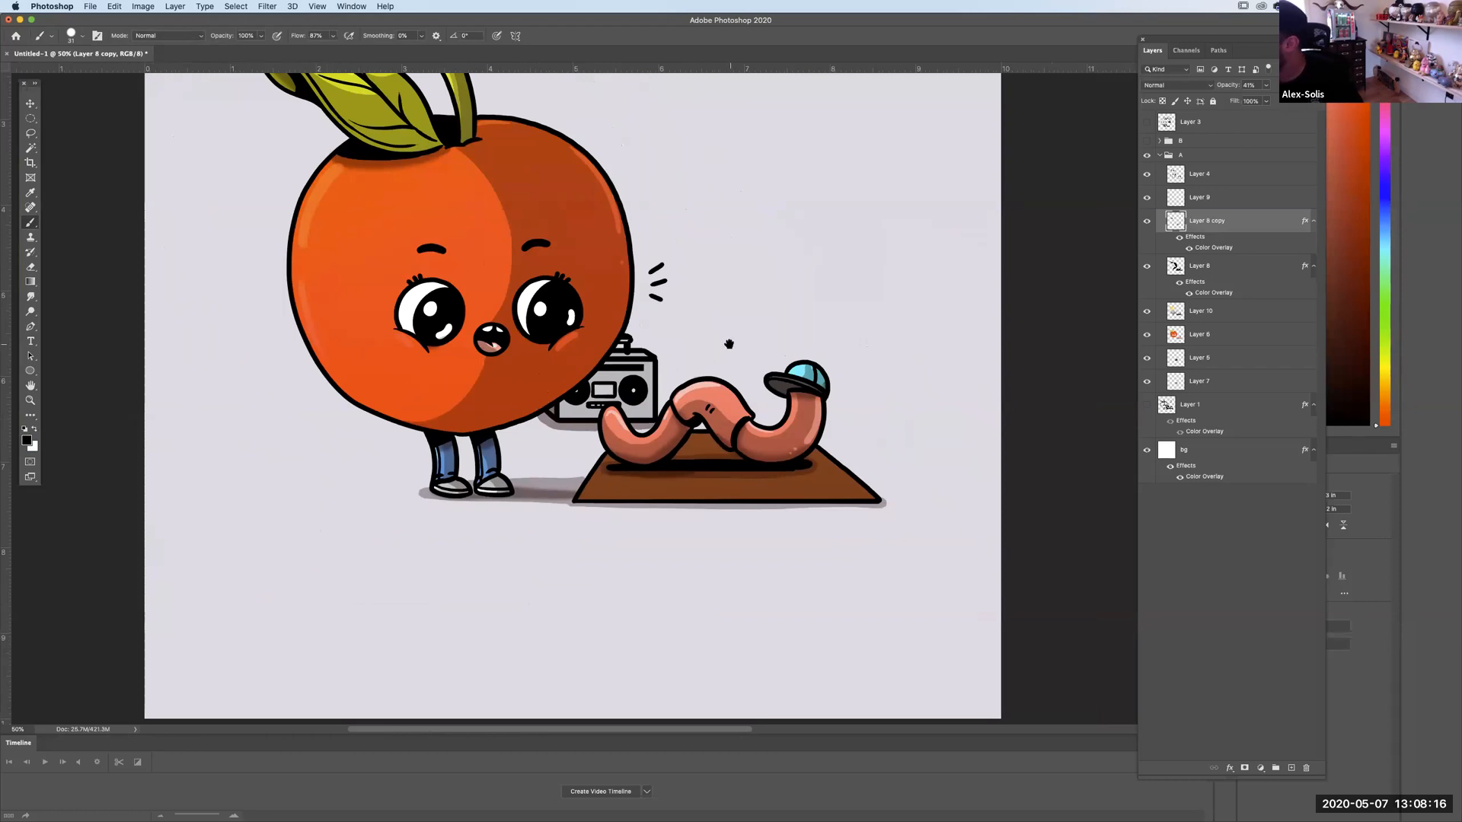
{"action": "left_click_drag", "start_coordinate": [728, 345], "coordinate": [773, 378]}
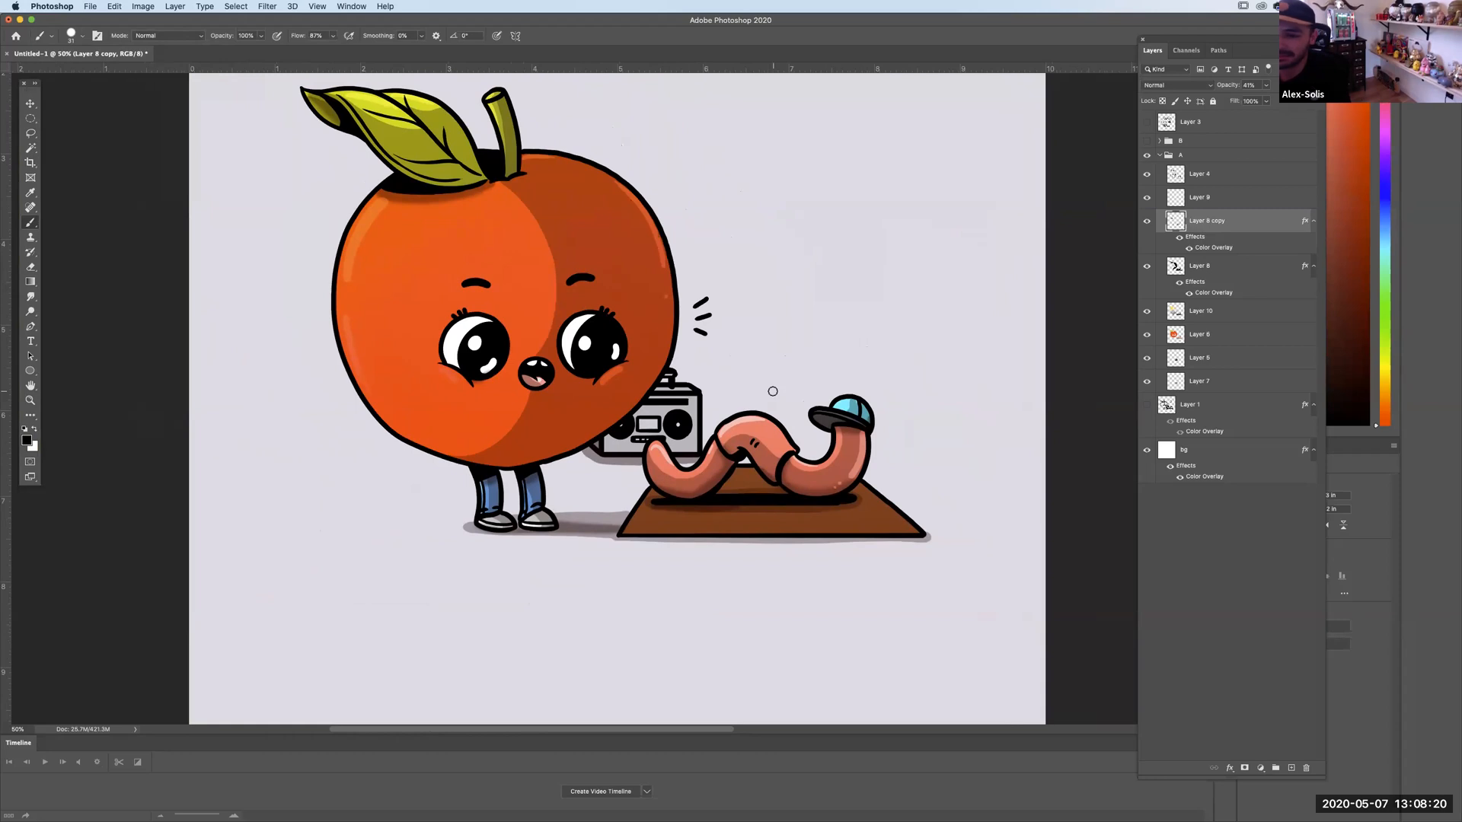
{"action": "left_click", "coordinate": [1159, 155]}
{"action": "left_click", "coordinate": [1146, 155]}
{"action": "left_click", "coordinate": [1146, 141]}
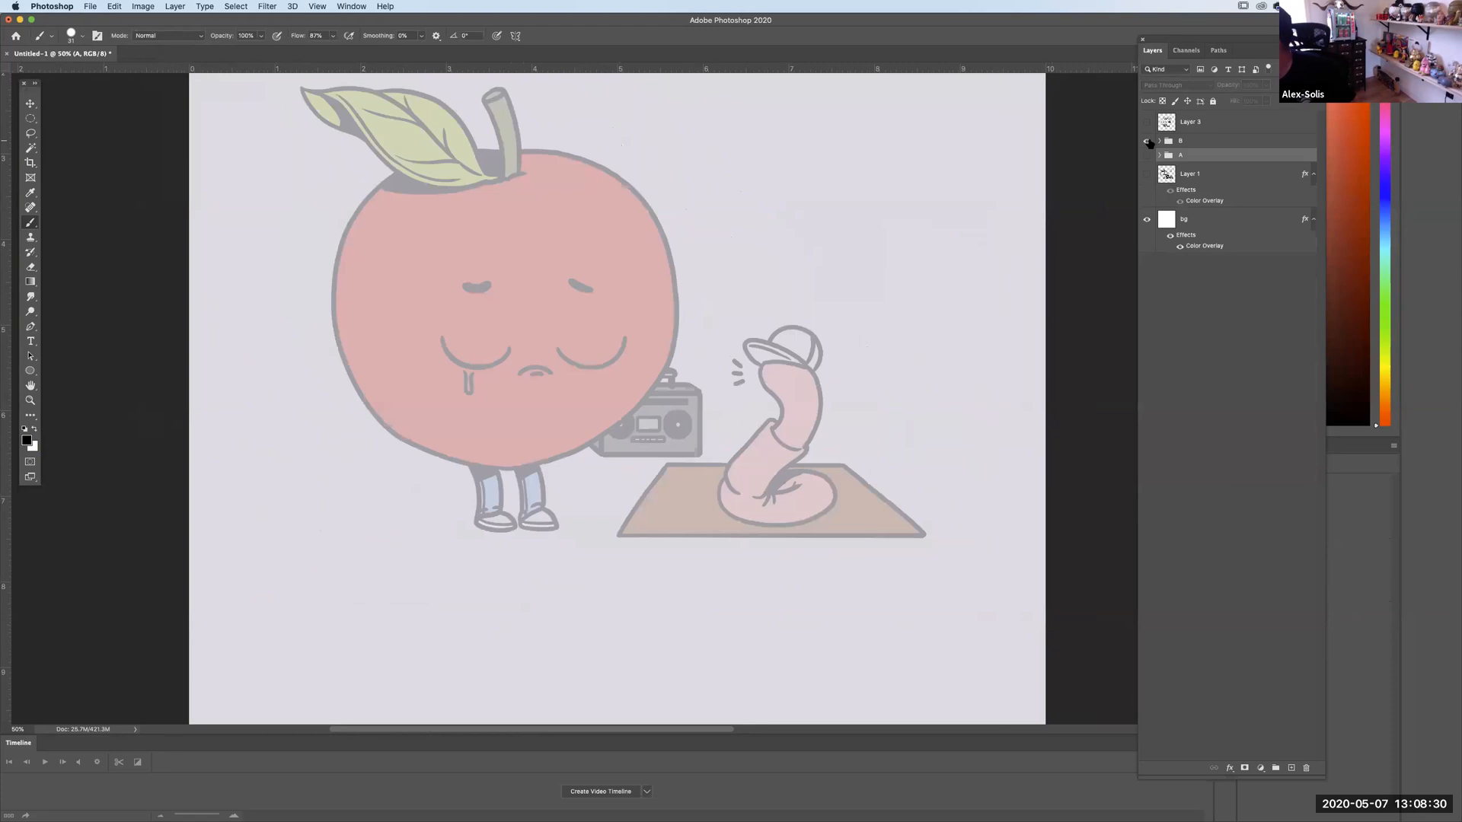
{"action": "left_click", "coordinate": [1193, 140]}
{"action": "left_click", "coordinate": [1267, 85]}
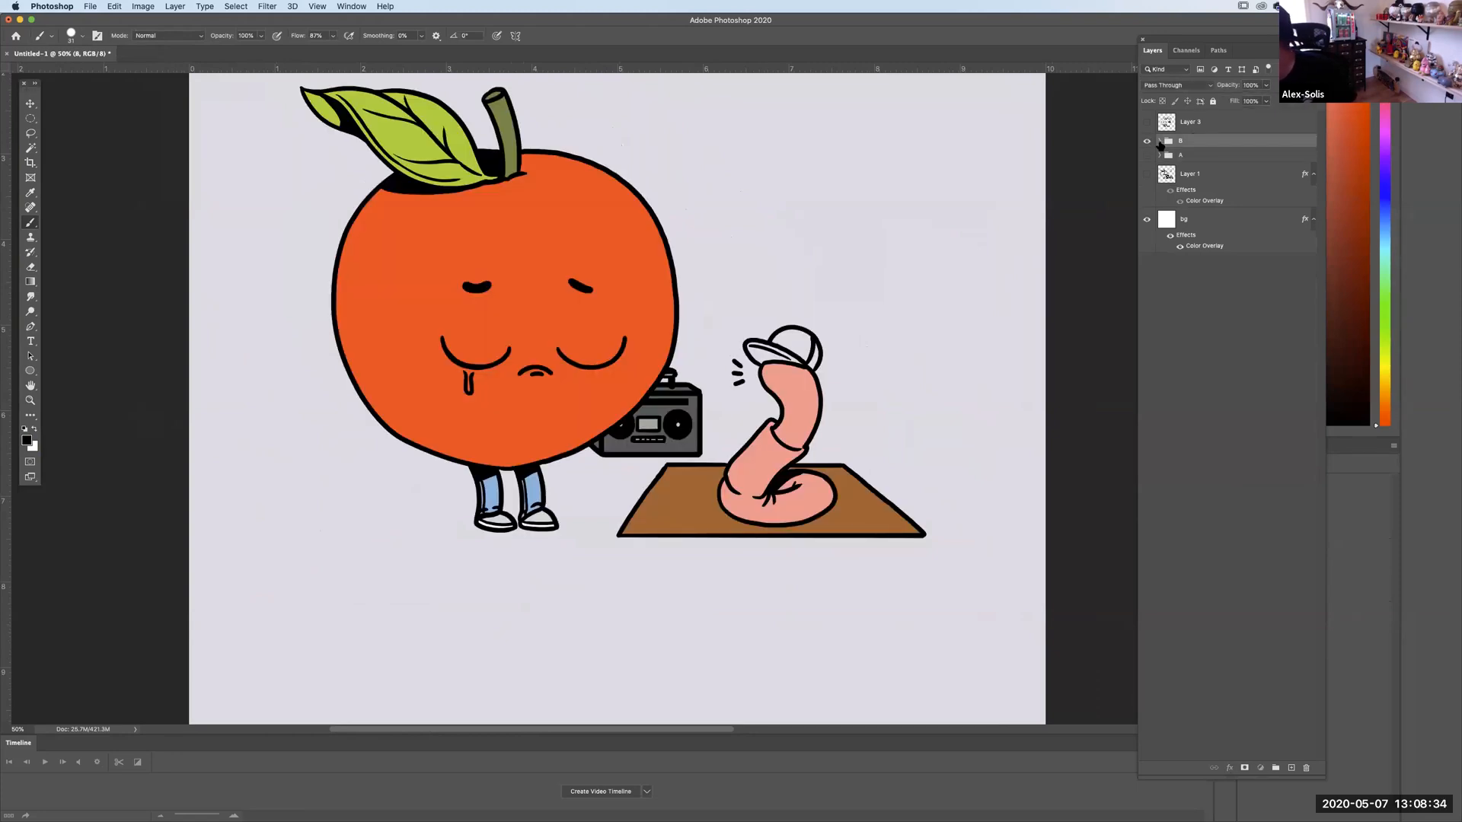
Expand group B, show its shading layer, Layer 8, and make that layer active.
{"action": "left_click", "coordinate": [1159, 141]}
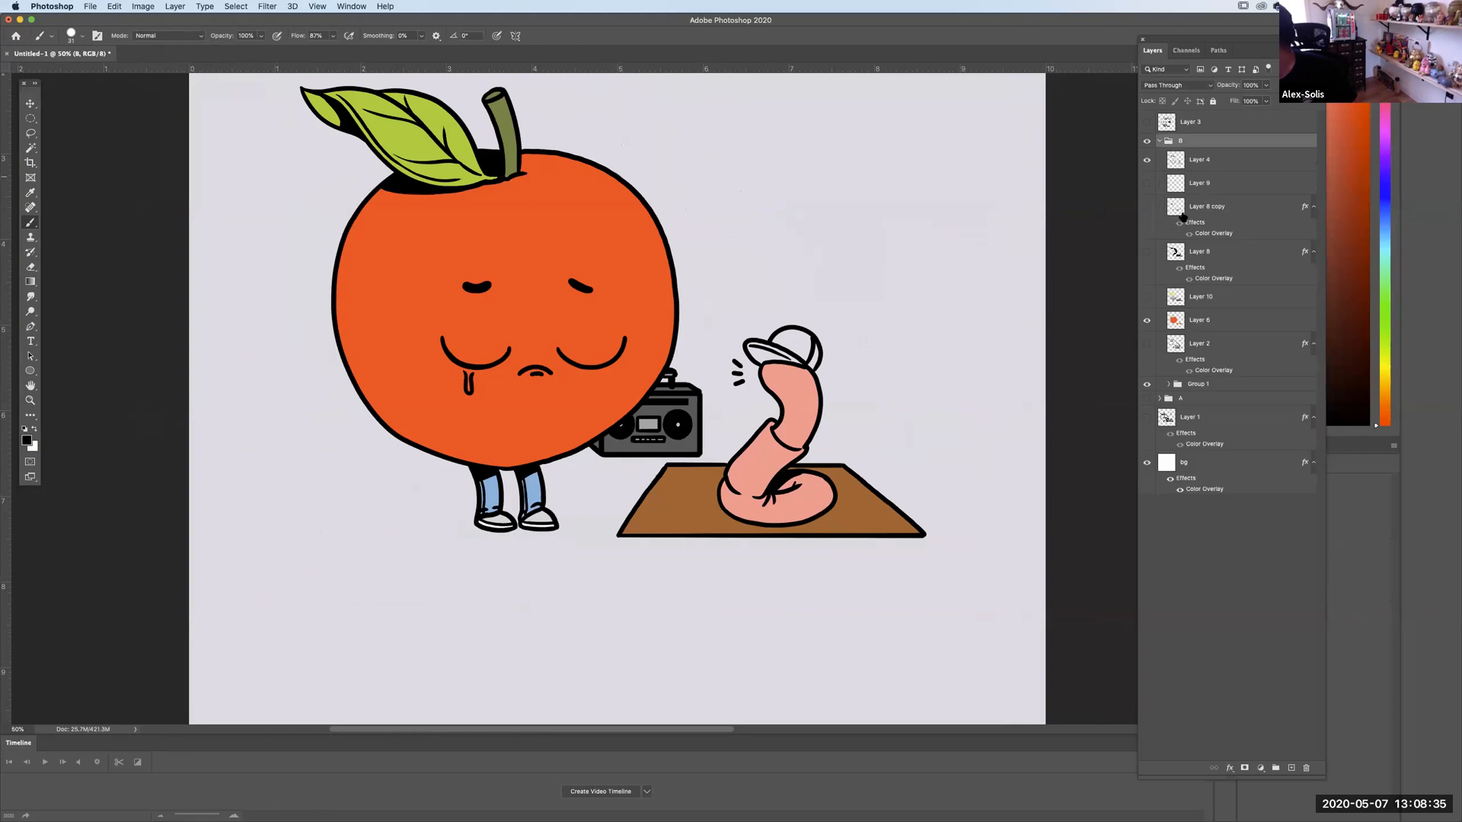
{"action": "left_click", "coordinate": [1148, 344]}
{"action": "left_click", "coordinate": [1147, 344]}
{"action": "left_click", "coordinate": [1199, 259]}
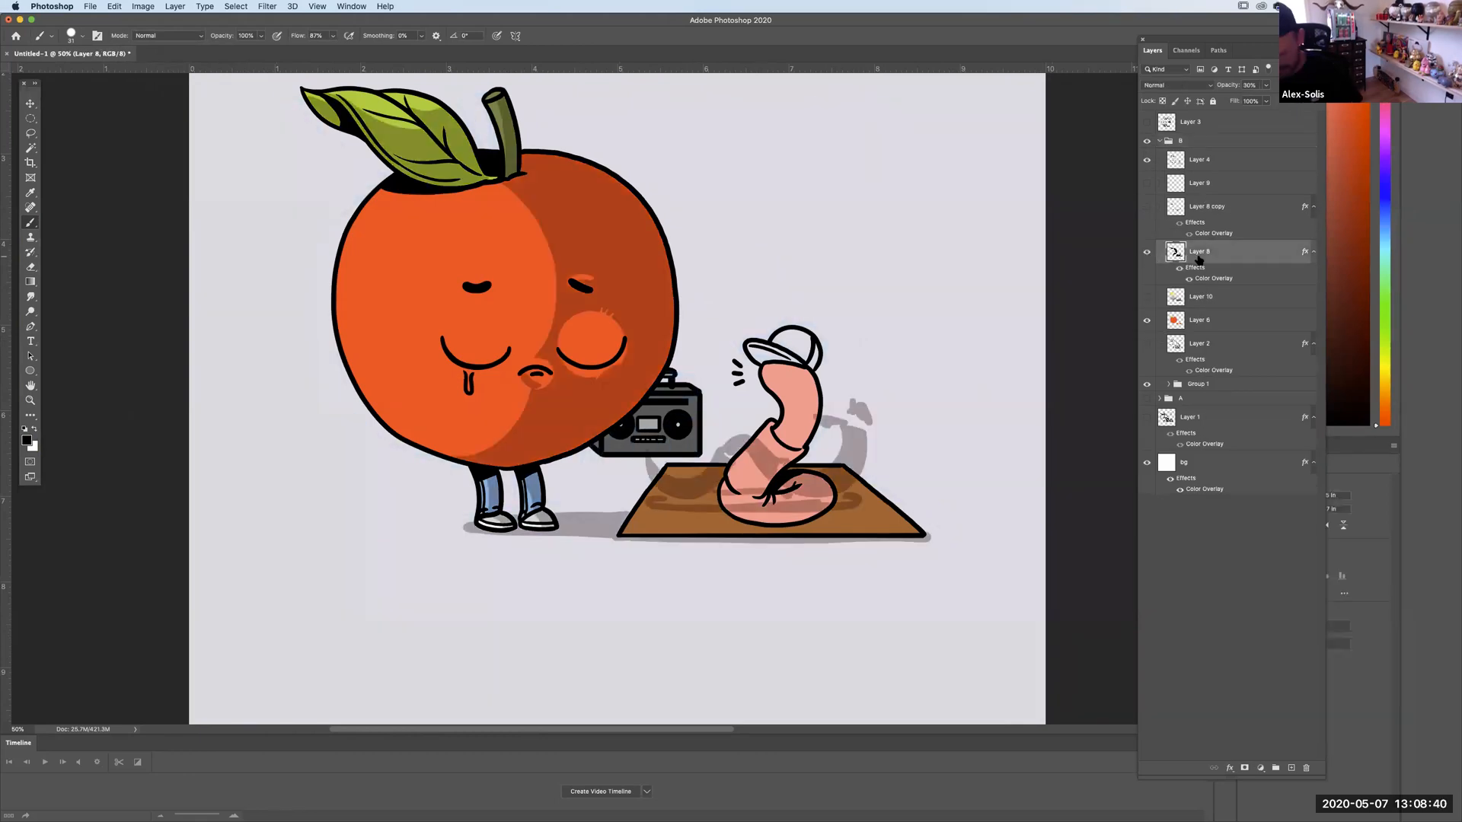
{"action": "key", "text": "super+plus"}
{"action": "key", "text": "super+plus"}
{"action": "key", "text": "super+plus"}
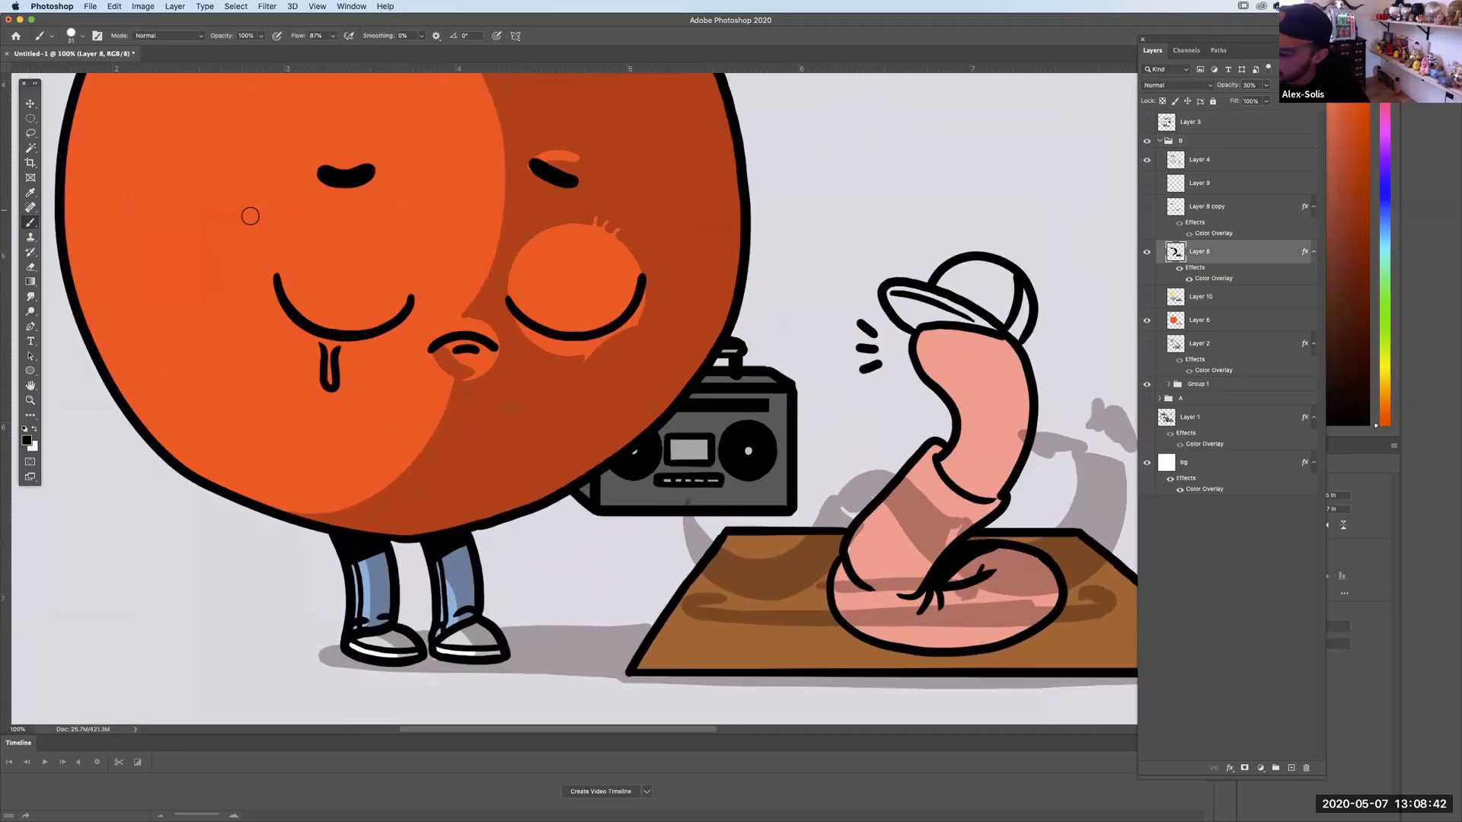
Brush over the unshaded gaps around the orange's brow, mouth and closed eye on Layer 8, and even out the shadow's edge.
{"action": "key", "text": "super+z"}
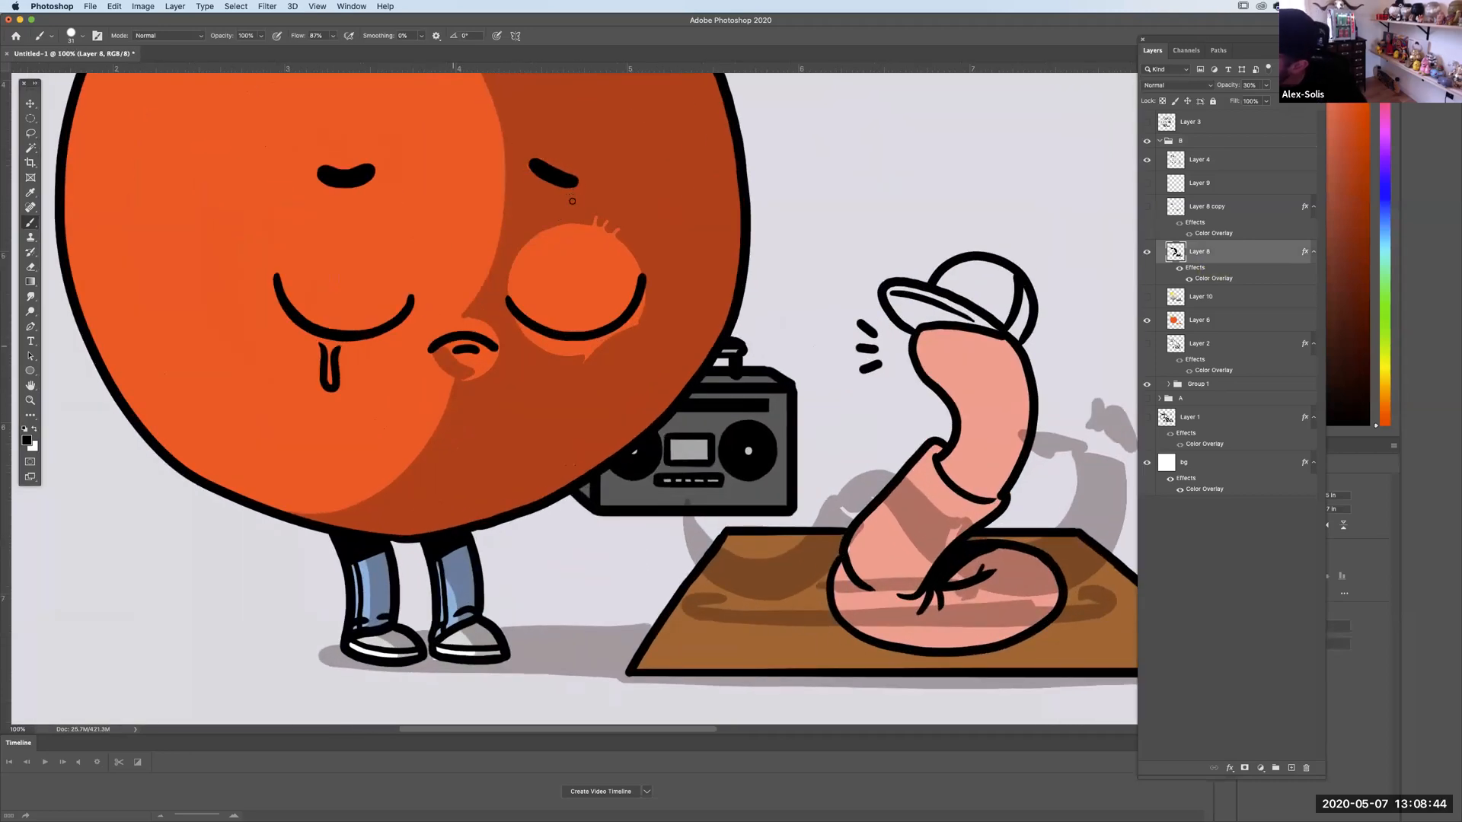
{"action": "left_click_drag", "start_coordinate": [475, 318], "coordinate": [506, 217]}
{"action": "key", "text": "super+z"}
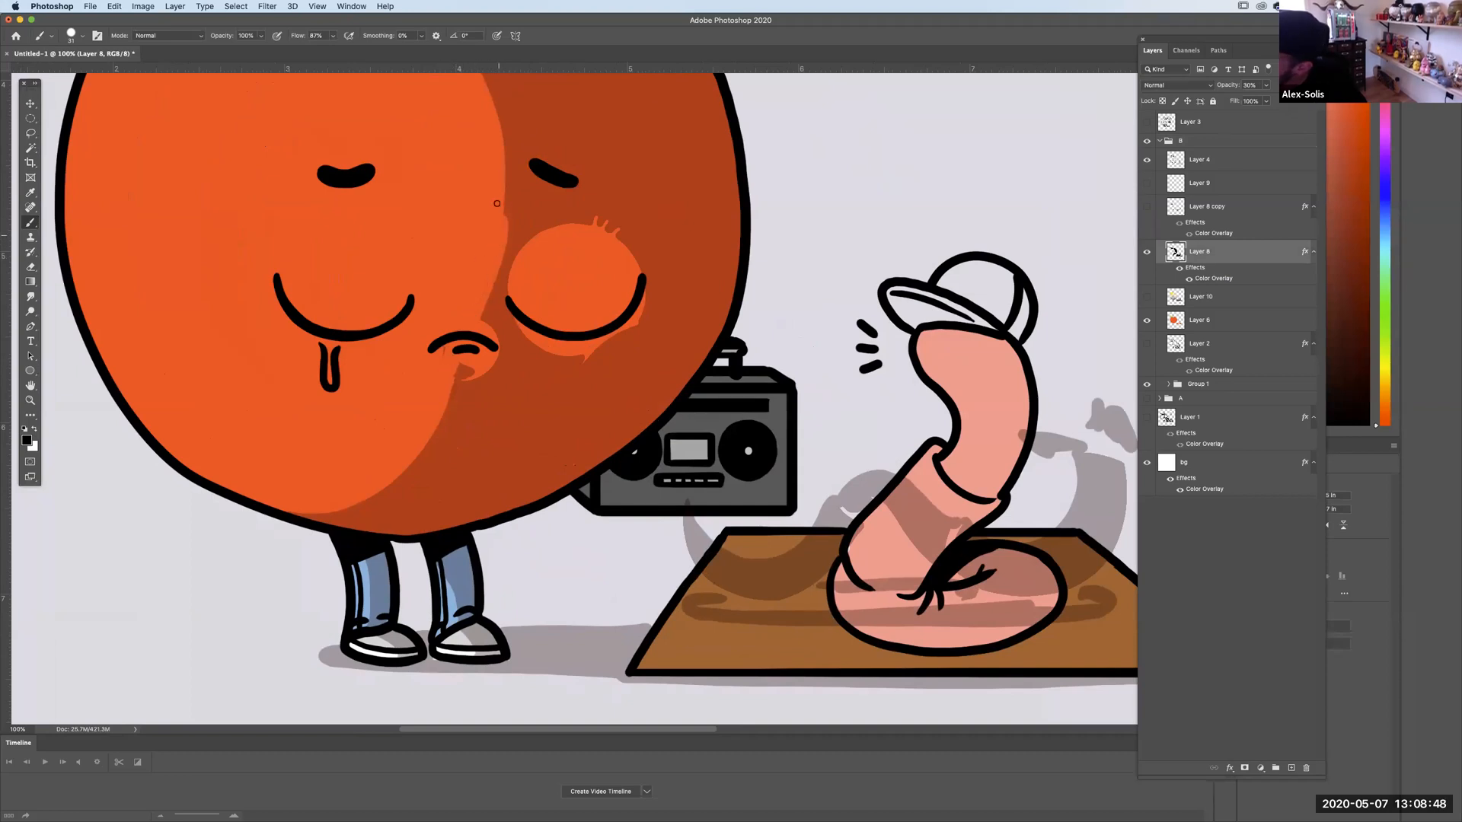
{"action": "mouse_move", "coordinate": [509, 94]}
{"action": "left_mouse_down"}
{"action": "mouse_move", "coordinate": [500, 230]}
{"action": "mouse_move", "coordinate": [460, 399]}
{"action": "mouse_move", "coordinate": [496, 301]}
{"action": "mouse_move", "coordinate": [504, 327]}
{"action": "mouse_move", "coordinate": [487, 259]}
{"action": "mouse_move", "coordinate": [470, 356]}
{"action": "left_mouse_up"}
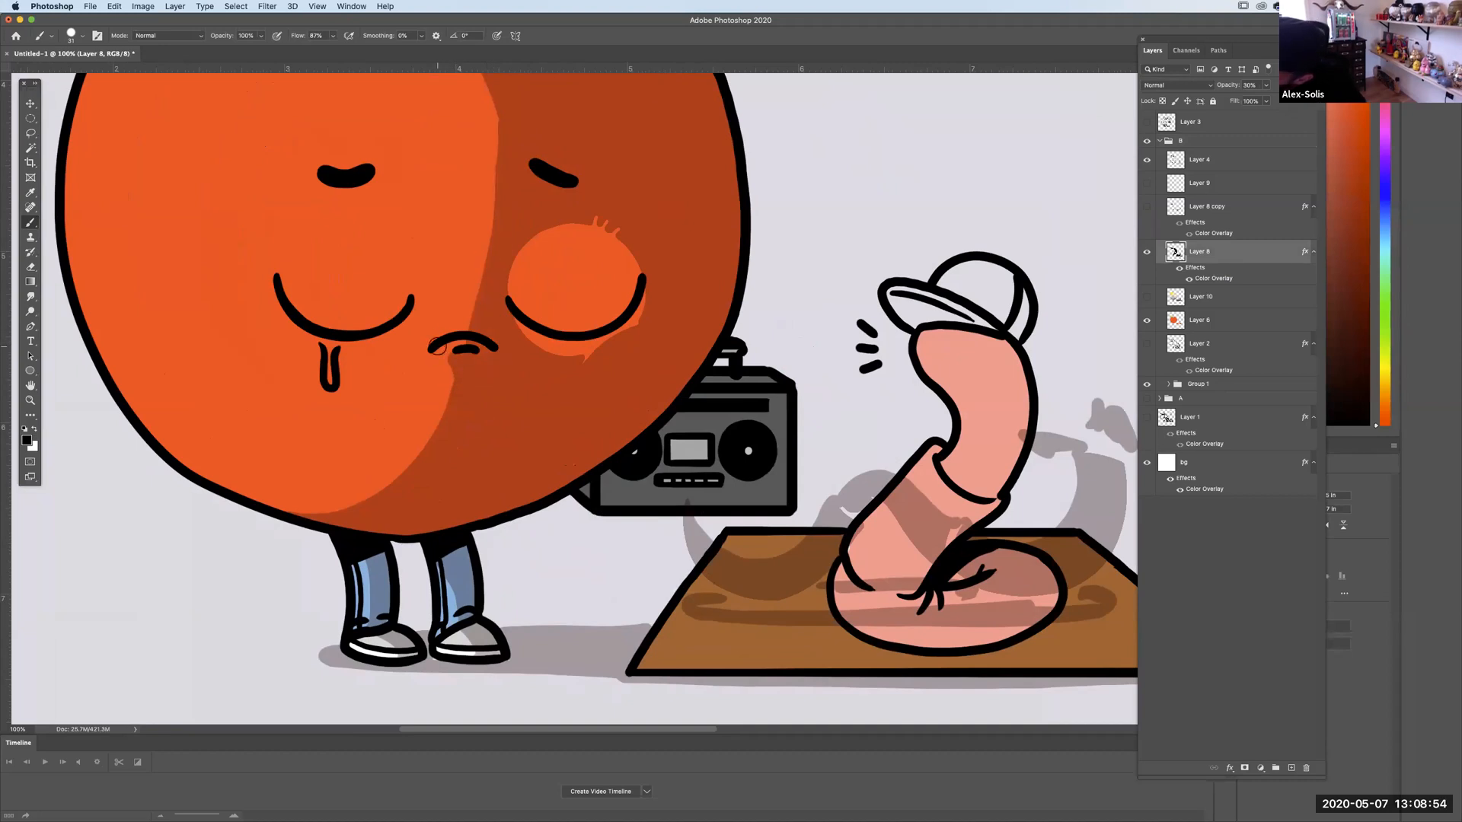
{"action": "mouse_move", "coordinate": [269, 274]}
{"action": "left_mouse_down"}
{"action": "mouse_move", "coordinate": [287, 324]}
{"action": "mouse_move", "coordinate": [396, 342]}
{"action": "mouse_move", "coordinate": [411, 253]}
{"action": "left_mouse_up"}
{"action": "key", "text": "super+z"}
{"action": "mouse_move", "coordinate": [546, 234]}
{"action": "left_mouse_down"}
{"action": "mouse_move", "coordinate": [528, 290]}
{"action": "mouse_move", "coordinate": [582, 201]}
{"action": "mouse_move", "coordinate": [560, 270]}
{"action": "mouse_move", "coordinate": [589, 242]}
{"action": "mouse_move", "coordinate": [578, 351]}
{"action": "mouse_move", "coordinate": [638, 328]}
{"action": "left_mouse_up"}
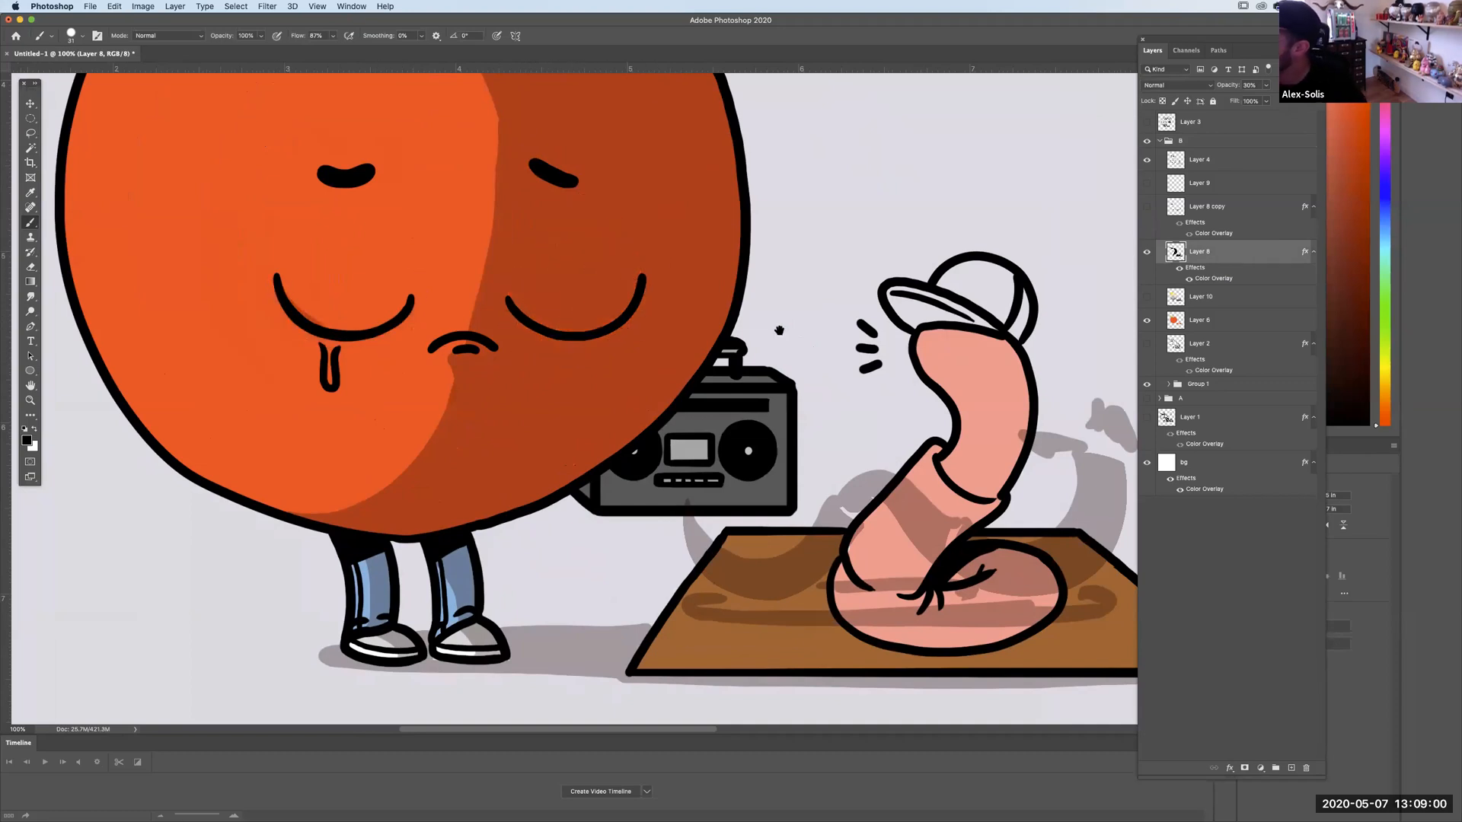
Refine the shadow's boundary along the upper middle of the orange with the brush.
{"action": "scroll", "coordinate": [781, 332], "scroll_direction": "up", "scroll_amount": 3}
{"action": "scroll", "coordinate": [780, 331], "scroll_direction": "left", "scroll_amount": 3}
{"action": "key", "text": "super+minus"}
{"action": "mouse_move", "coordinate": [566, 188]}
{"action": "left_mouse_down"}
{"action": "mouse_move", "coordinate": [618, 289]}
{"action": "mouse_move", "coordinate": [609, 425]}
{"action": "left_mouse_up"}
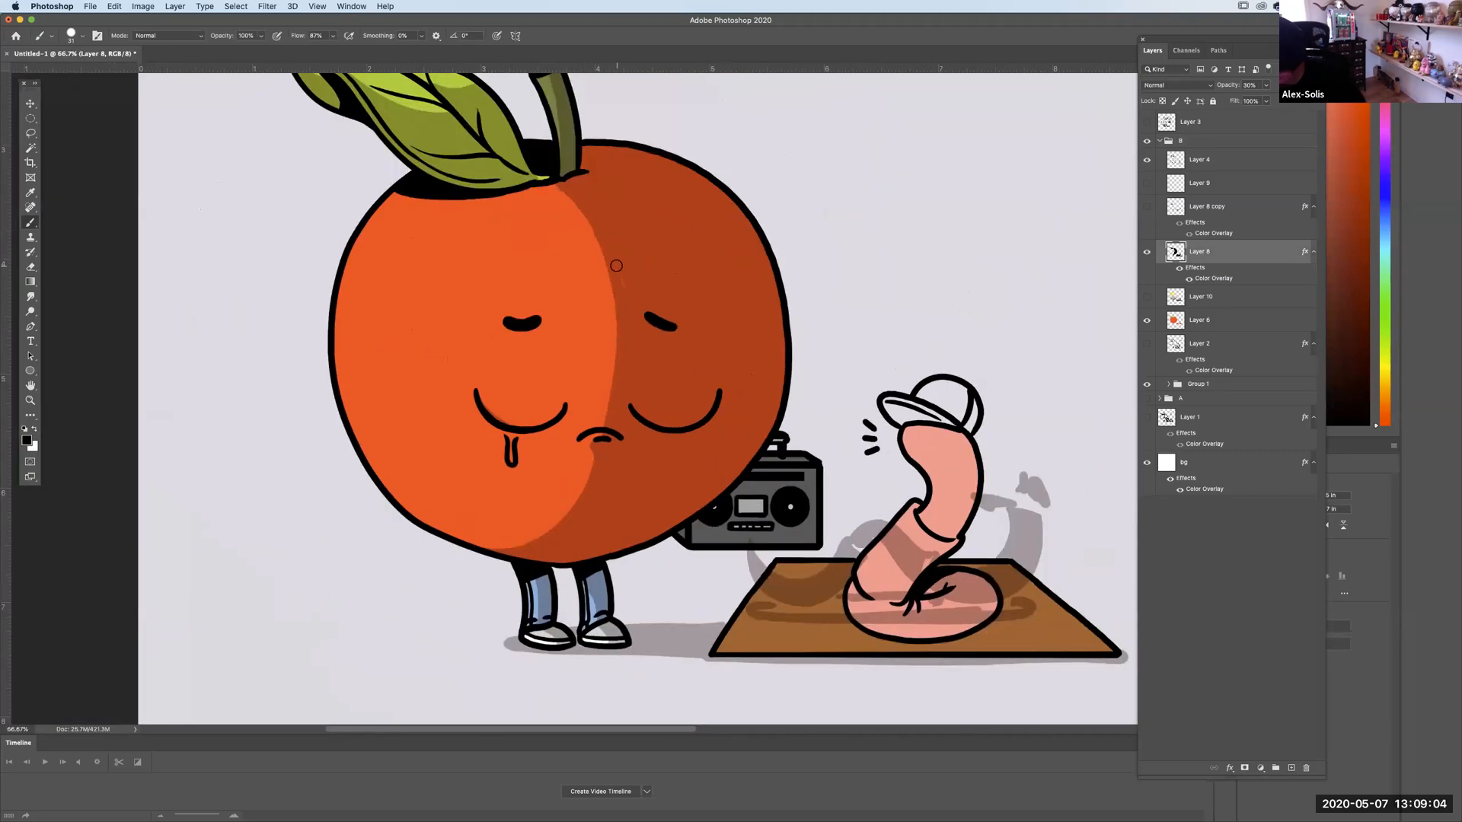
Lasso the old pose's shadows around the worm and mat on Layer 8 and delete them.
{"action": "left_click_drag", "start_coordinate": [1043, 492], "coordinate": [760, 314]}
{"action": "key", "text": "super+plus"}
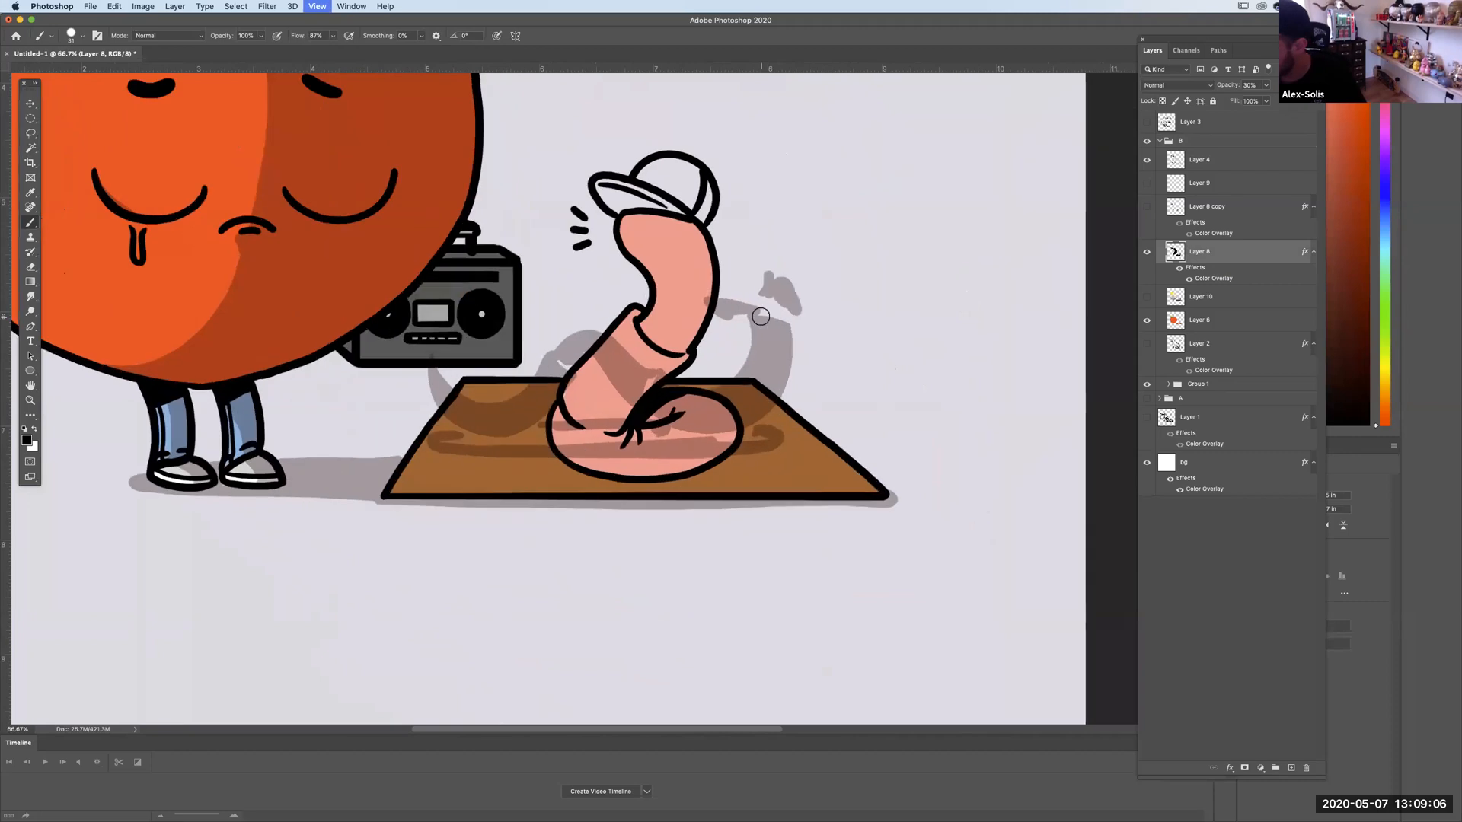
{"action": "left_click", "coordinate": [32, 135]}
{"action": "mouse_move", "coordinate": [826, 185]}
{"action": "left_mouse_down"}
{"action": "mouse_move", "coordinate": [499, 326]}
{"action": "mouse_move", "coordinate": [448, 508]}
{"action": "mouse_move", "coordinate": [647, 510]}
{"action": "mouse_move", "coordinate": [838, 439]}
{"action": "mouse_move", "coordinate": [849, 193]}
{"action": "left_mouse_up"}
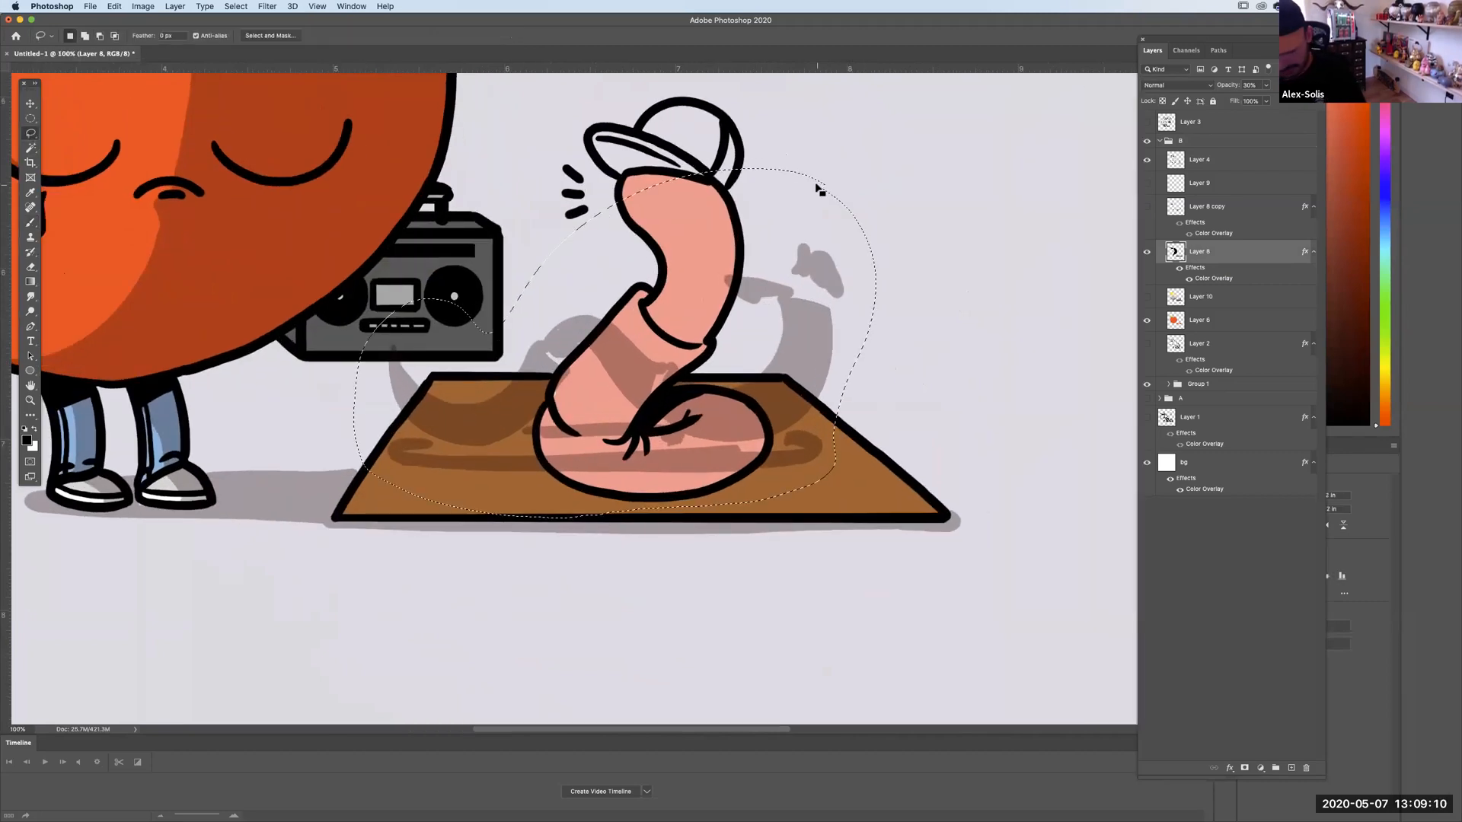
{"action": "key", "text": "Delete"}
Outline the upright worm's shaded side with the brush, then select the enclosed body areas and fill them with black.
{"action": "left_click", "coordinate": [31, 223]}
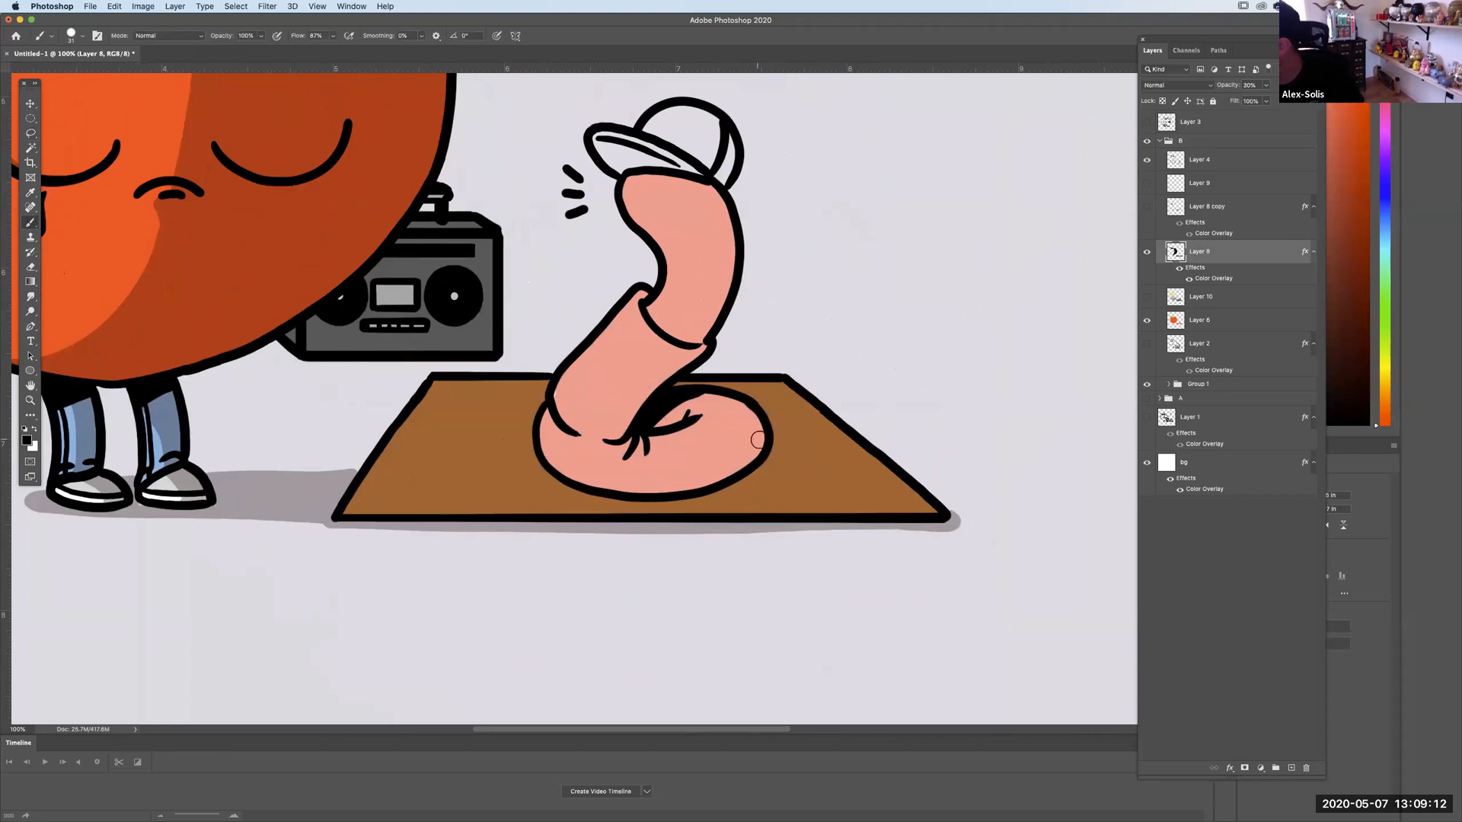
{"action": "mouse_move", "coordinate": [563, 468]}
{"action": "left_mouse_down"}
{"action": "mouse_move", "coordinate": [585, 432]}
{"action": "mouse_move", "coordinate": [699, 276]}
{"action": "mouse_move", "coordinate": [663, 177]}
{"action": "left_mouse_up"}
{"action": "left_click", "coordinate": [31, 148]}
{"action": "left_click", "coordinate": [719, 255]}
{"action": "left_click", "coordinate": [707, 455], "text": "shift"}
{"action": "key", "text": "alt+BackSpace"}
Brush a cast shadow onto the mat around the worm's coiled base.
{"action": "key", "text": "b"}
{"action": "mouse_move", "coordinate": [530, 458]}
{"action": "left_mouse_down"}
{"action": "mouse_move", "coordinate": [558, 484]}
{"action": "mouse_move", "coordinate": [528, 451]}
{"action": "mouse_move", "coordinate": [545, 476]}
{"action": "mouse_move", "coordinate": [633, 498]}
{"action": "mouse_move", "coordinate": [760, 459]}
{"action": "left_mouse_up"}
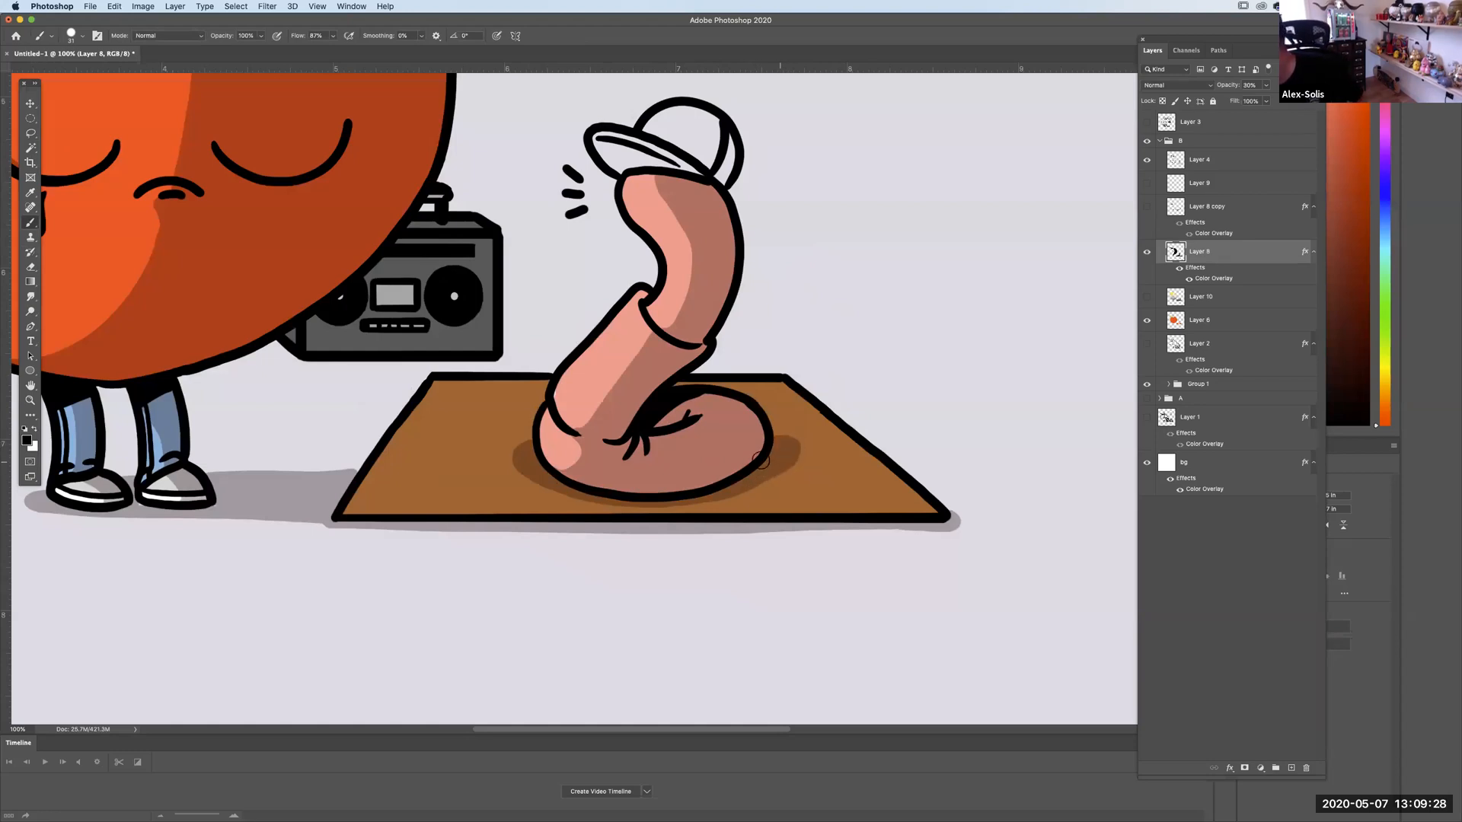
{"action": "left_click_drag", "start_coordinate": [679, 384], "coordinate": [765, 370]}
Sample the light blue from group A's cap, hide that group again and paint the worm's cap crown on group B's Layer 6.
{"action": "left_click", "coordinate": [1147, 398]}
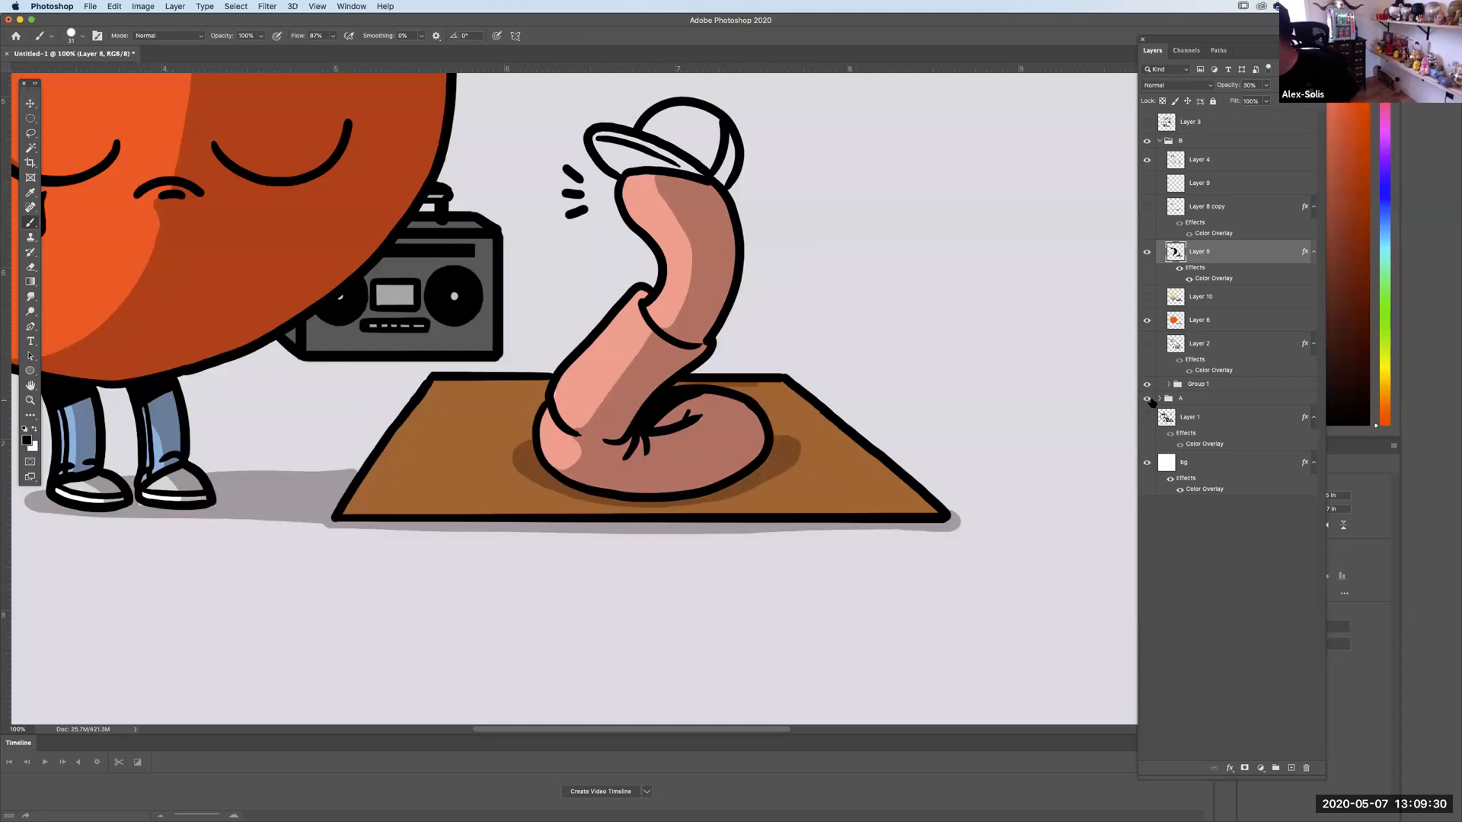
{"action": "left_click", "coordinate": [789, 254], "text": "alt"}
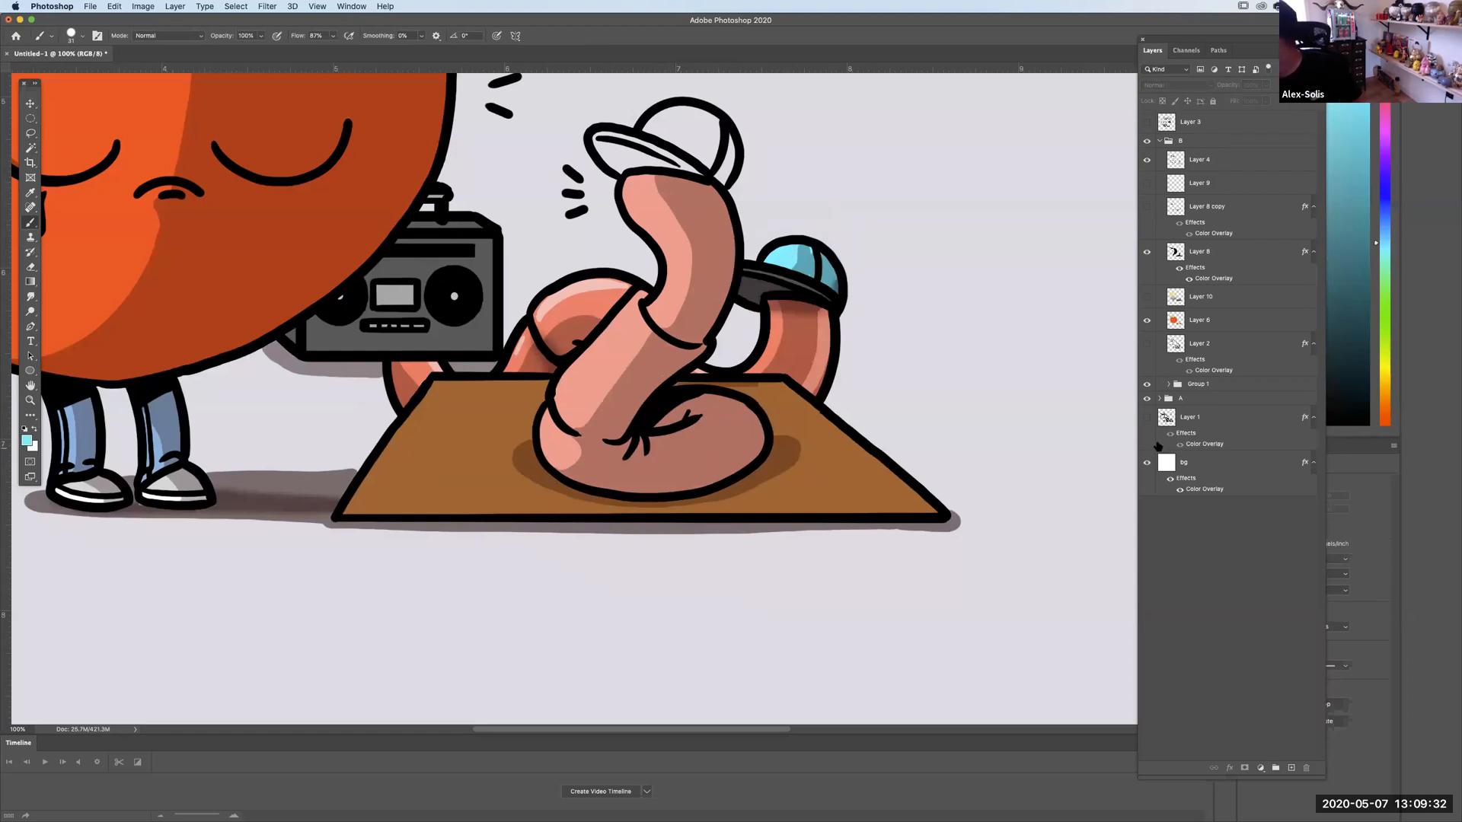
{"action": "left_click", "coordinate": [1147, 398]}
{"action": "left_click", "coordinate": [1218, 320]}
{"action": "mouse_move", "coordinate": [653, 123]}
{"action": "left_mouse_down"}
{"action": "mouse_move", "coordinate": [710, 155]}
{"action": "mouse_move", "coordinate": [687, 113]}
{"action": "mouse_move", "coordinate": [723, 171]}
{"action": "mouse_move", "coordinate": [715, 135]}
{"action": "left_mouse_up"}
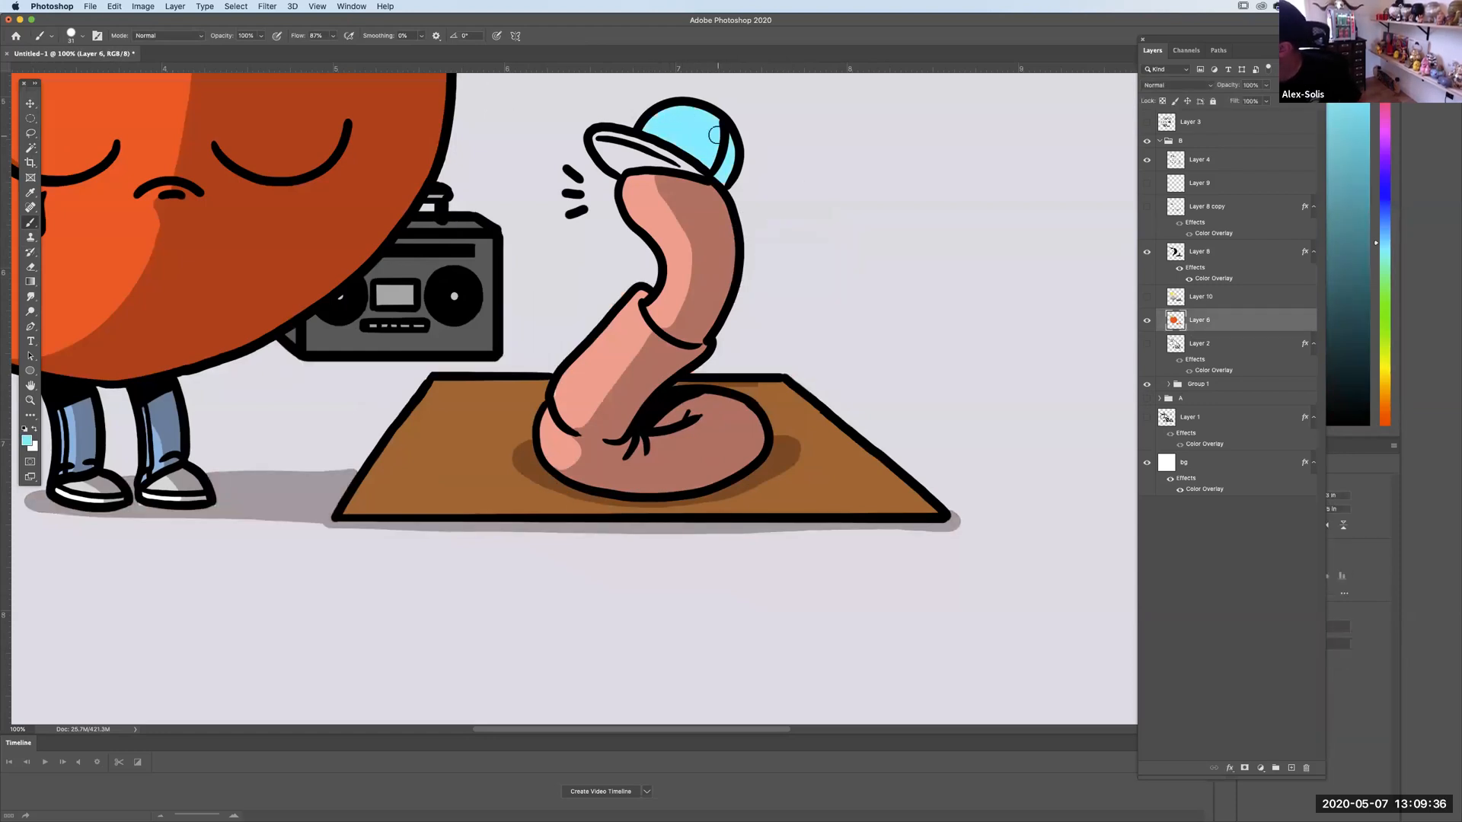
Sample the dark grey from the cap brim in group A, hide that group again and paint the worm's brim on group B's Layer 6.
{"action": "left_click", "coordinate": [1147, 398]}
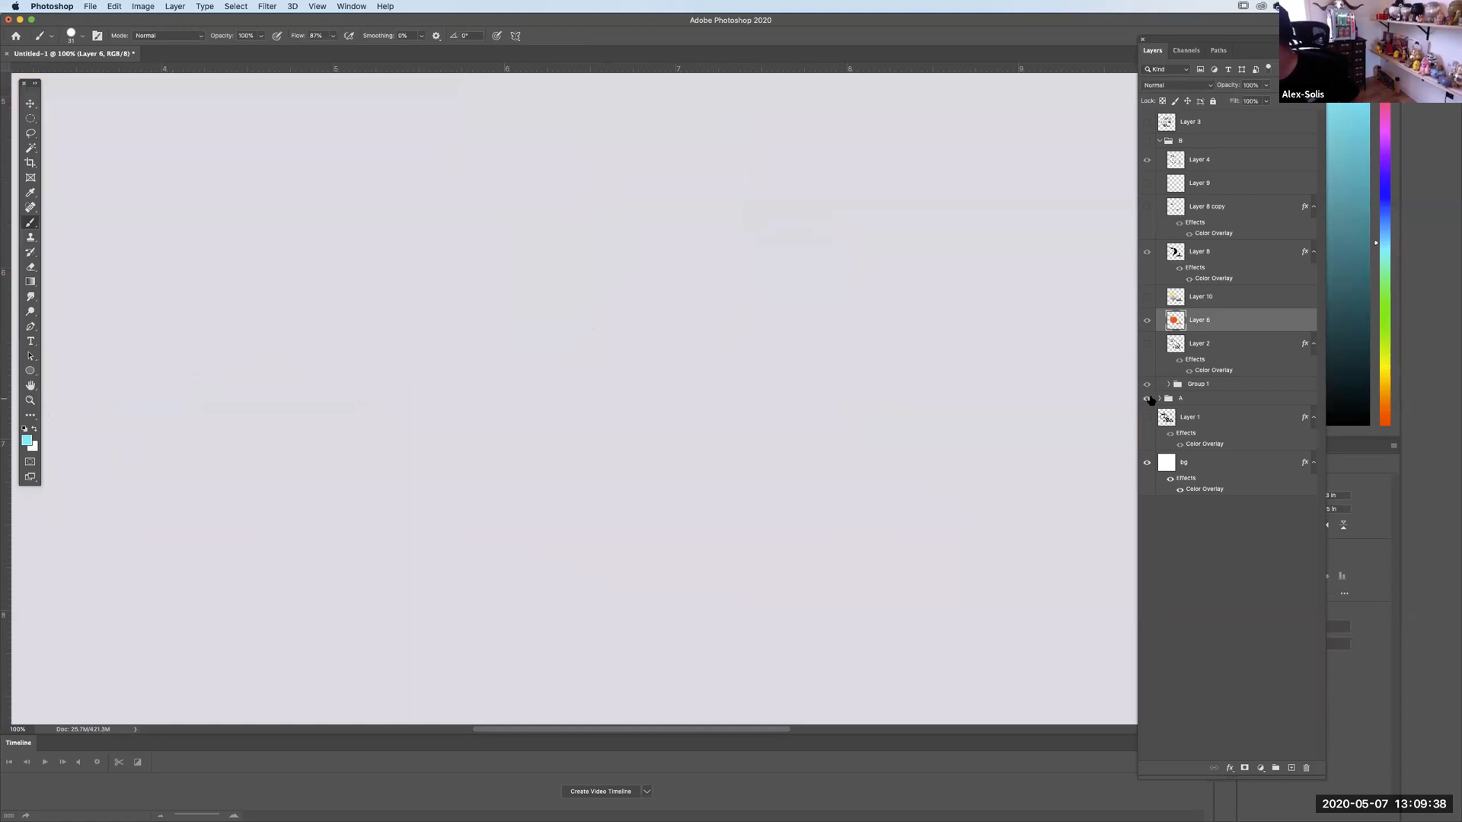
{"action": "left_click", "coordinate": [795, 280], "text": "alt"}
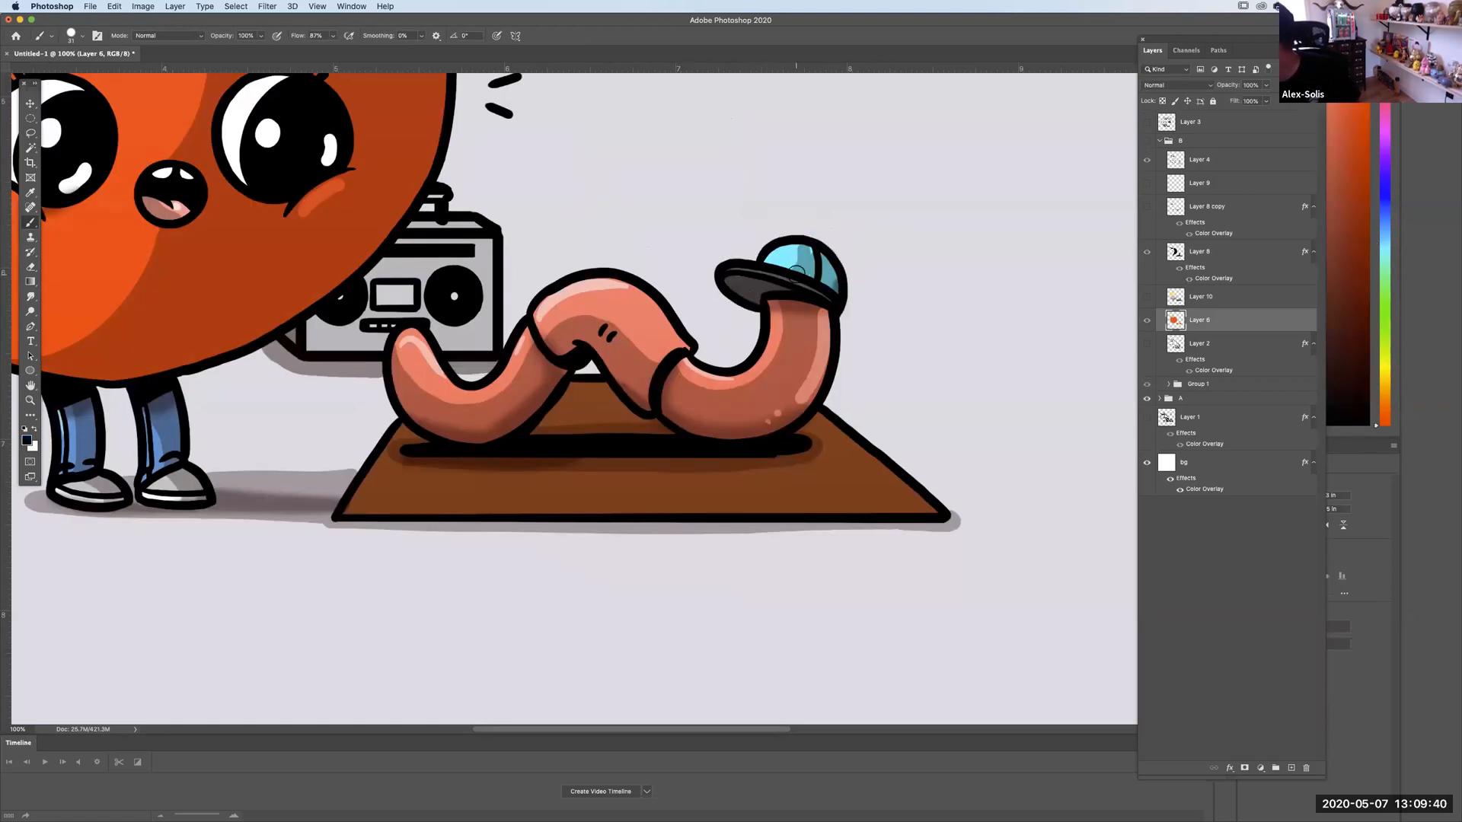
{"action": "left_click", "coordinate": [807, 285], "text": "alt"}
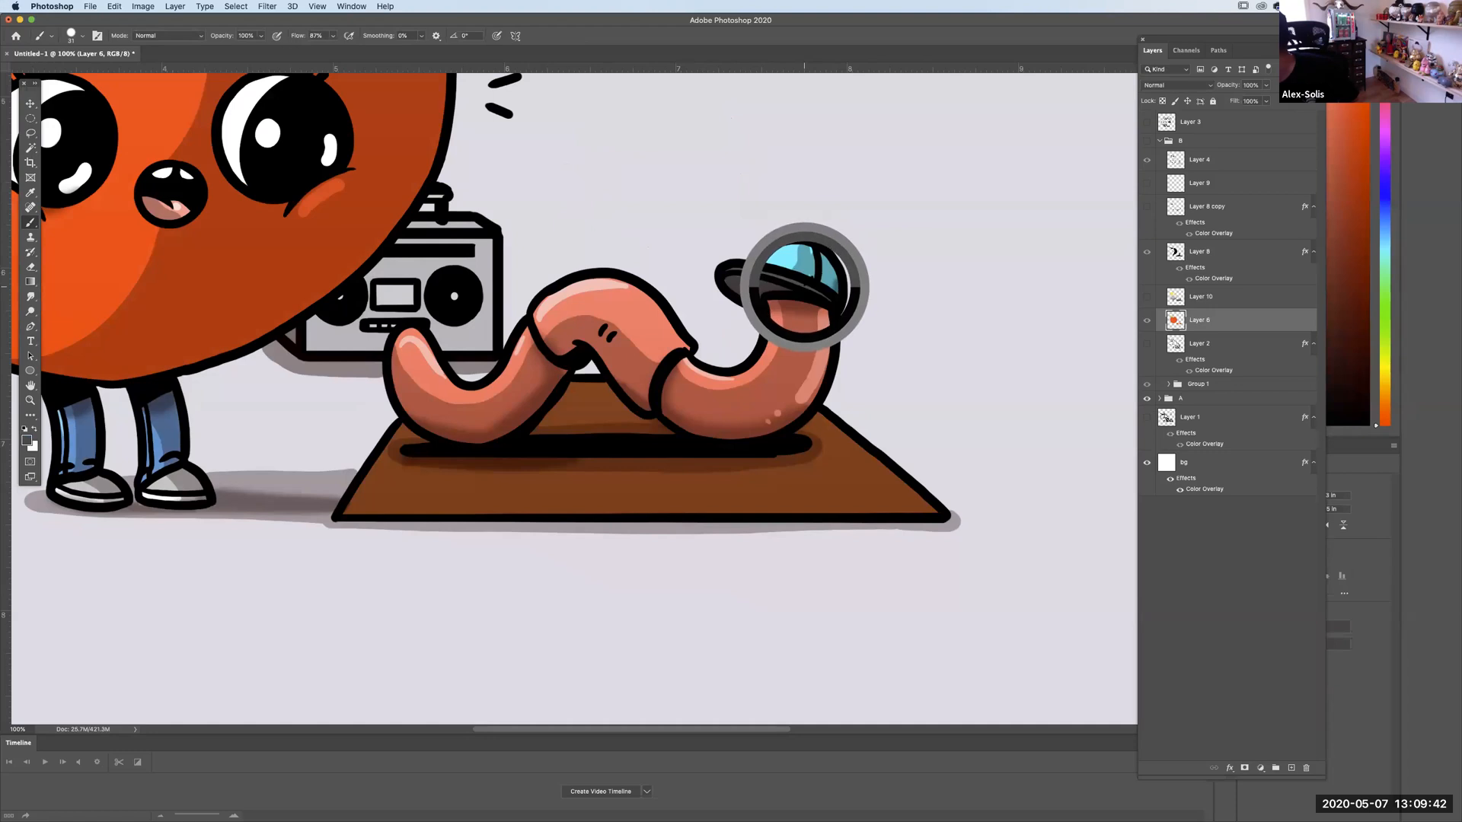
{"action": "left_click", "coordinate": [1146, 398]}
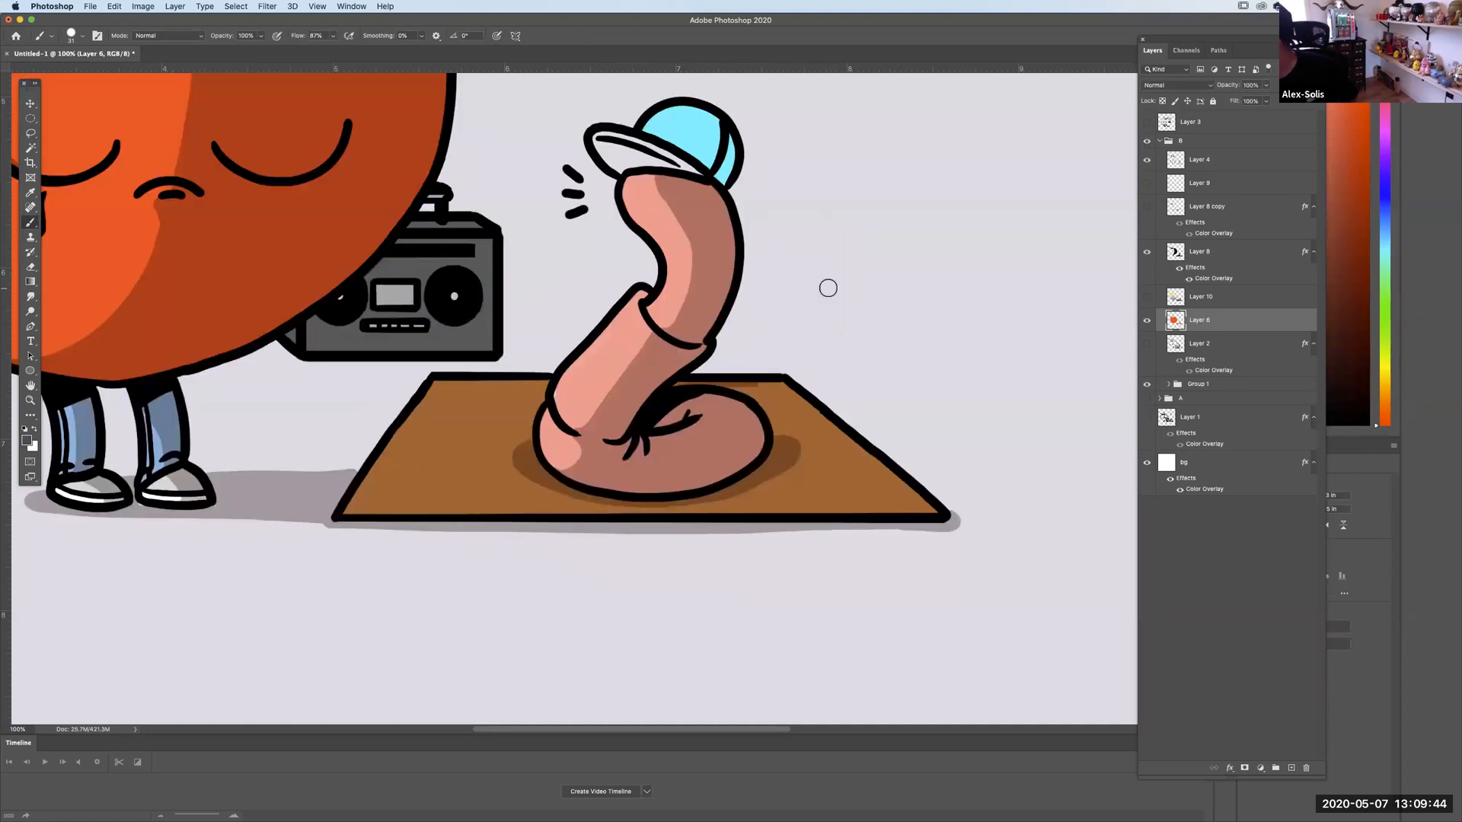
{"action": "mouse_move", "coordinate": [601, 144]}
{"action": "left_mouse_down"}
{"action": "mouse_move", "coordinate": [616, 163]}
{"action": "mouse_move", "coordinate": [620, 149]}
{"action": "mouse_move", "coordinate": [683, 166]}
{"action": "left_mouse_up"}
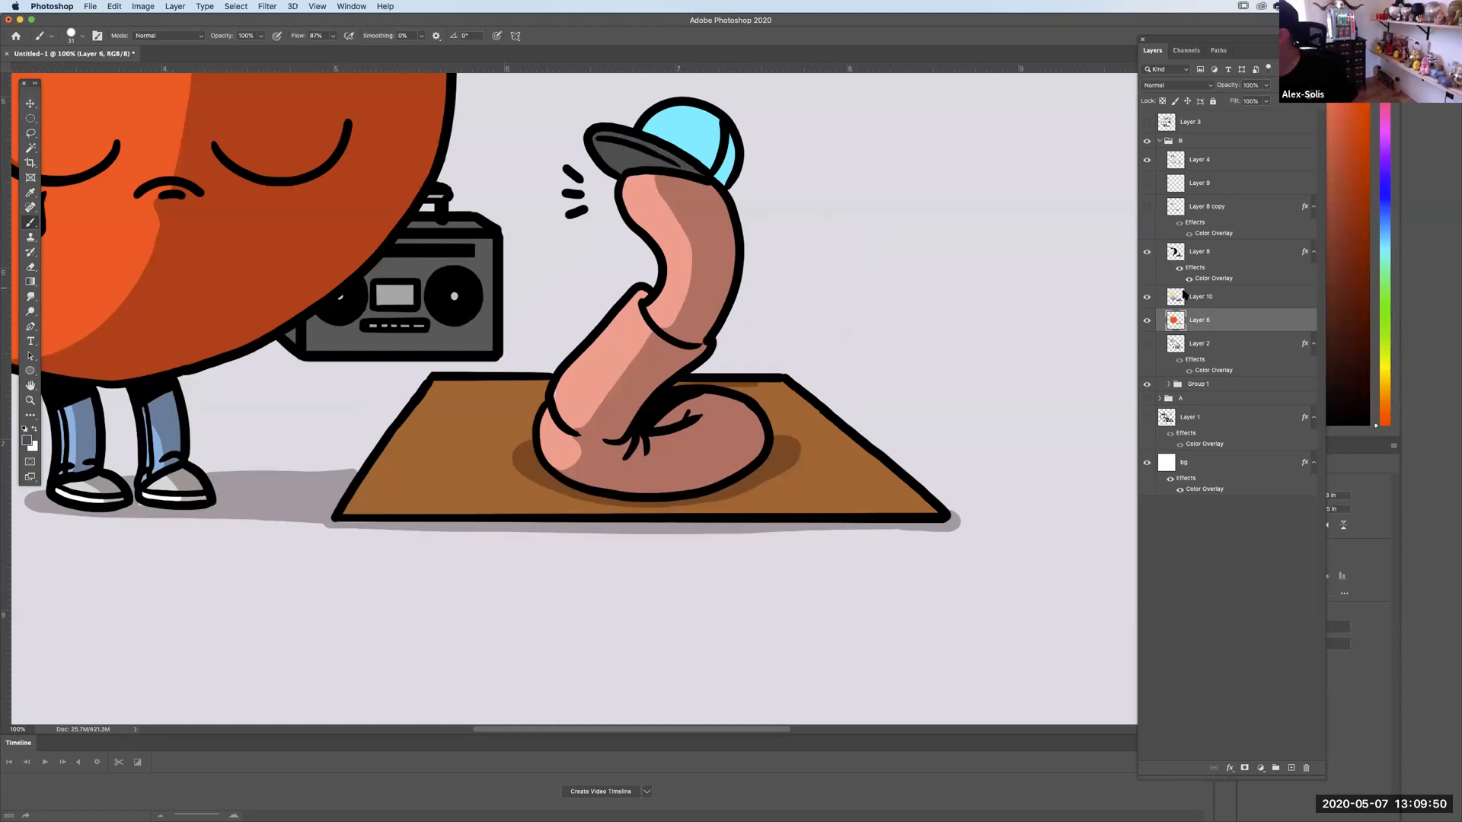
Show Layer 10 in group B and clear all of the old pose's highlights from it.
{"action": "left_click", "coordinate": [1146, 297]}
{"action": "left_click", "coordinate": [1179, 297]}
{"action": "key", "text": "super+minus"}
{"action": "key", "text": "super+minus"}
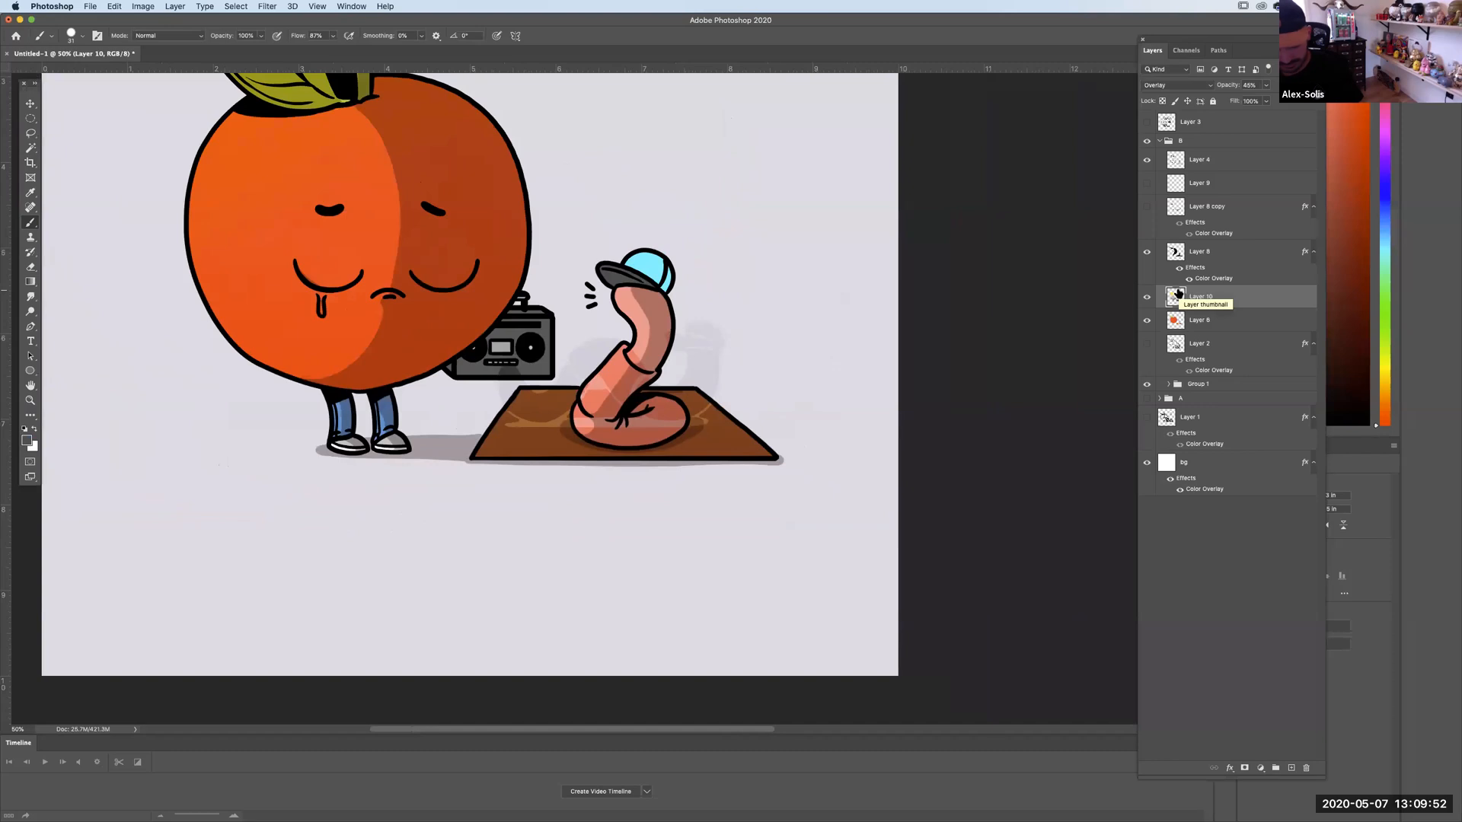
{"action": "key", "text": "Delete"}
{"action": "key", "text": "super+h"}
{"action": "key", "text": "super+minus"}
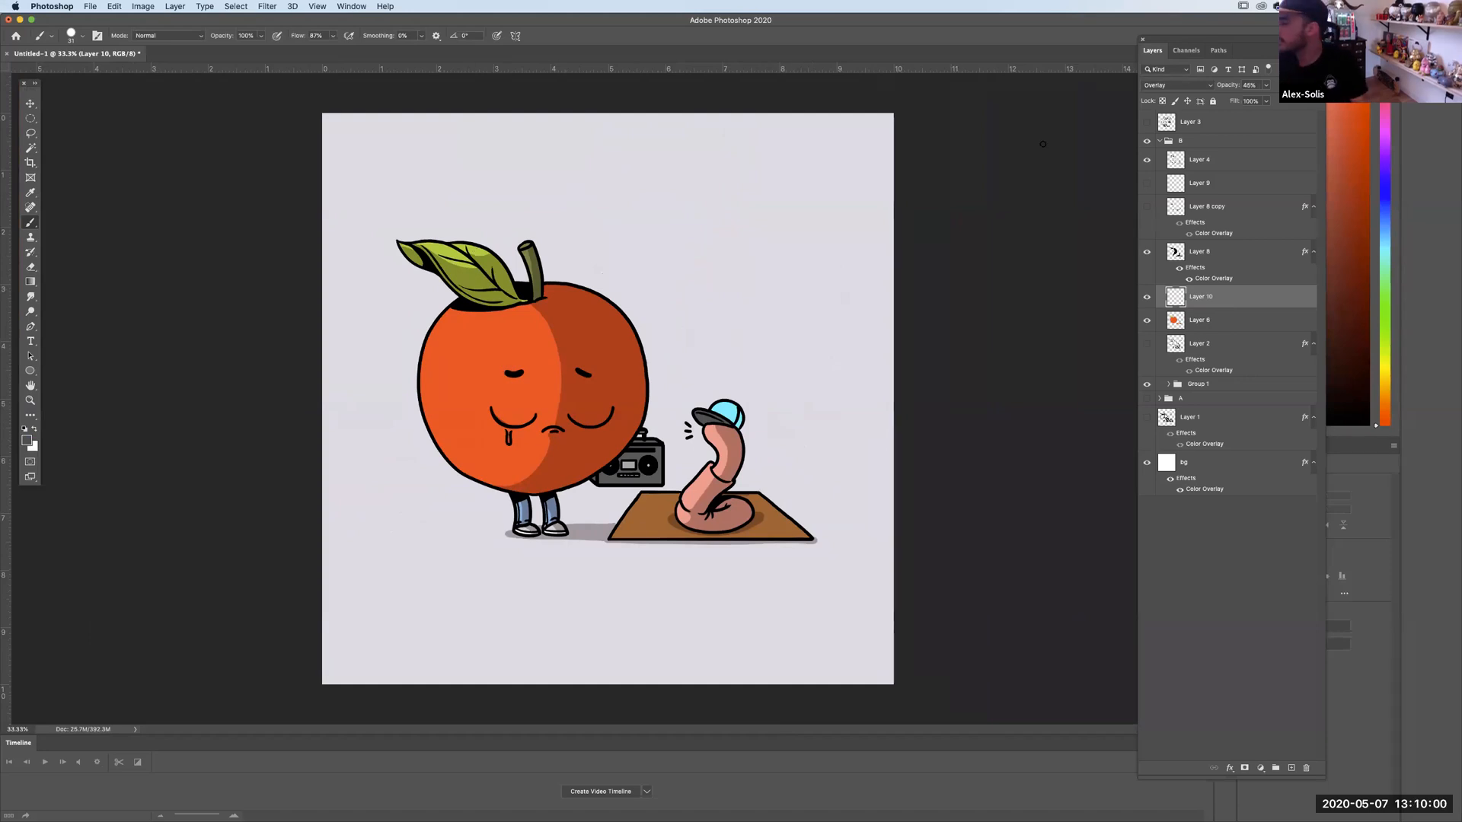
Collapse and hide group B, show group A and copy the merged artwork of the whole canvas.
{"action": "left_click", "coordinate": [1160, 141]}
{"action": "left_click", "coordinate": [1147, 141]}
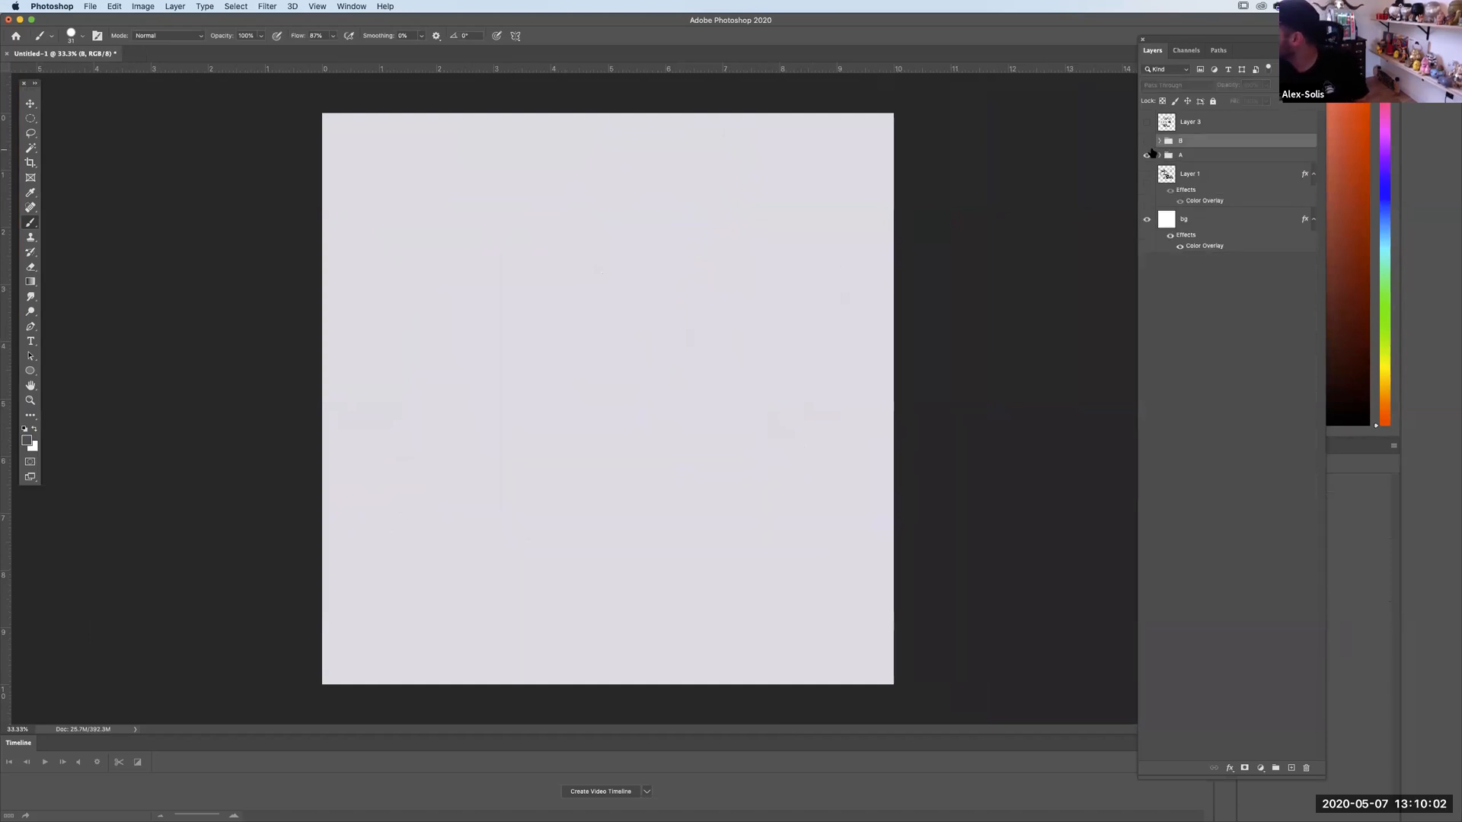
{"action": "left_click", "coordinate": [1147, 155]}
{"action": "left_click", "coordinate": [1176, 154]}
{"action": "left_click", "coordinate": [34, 105]}
{"action": "key", "text": "ctrl+a"}
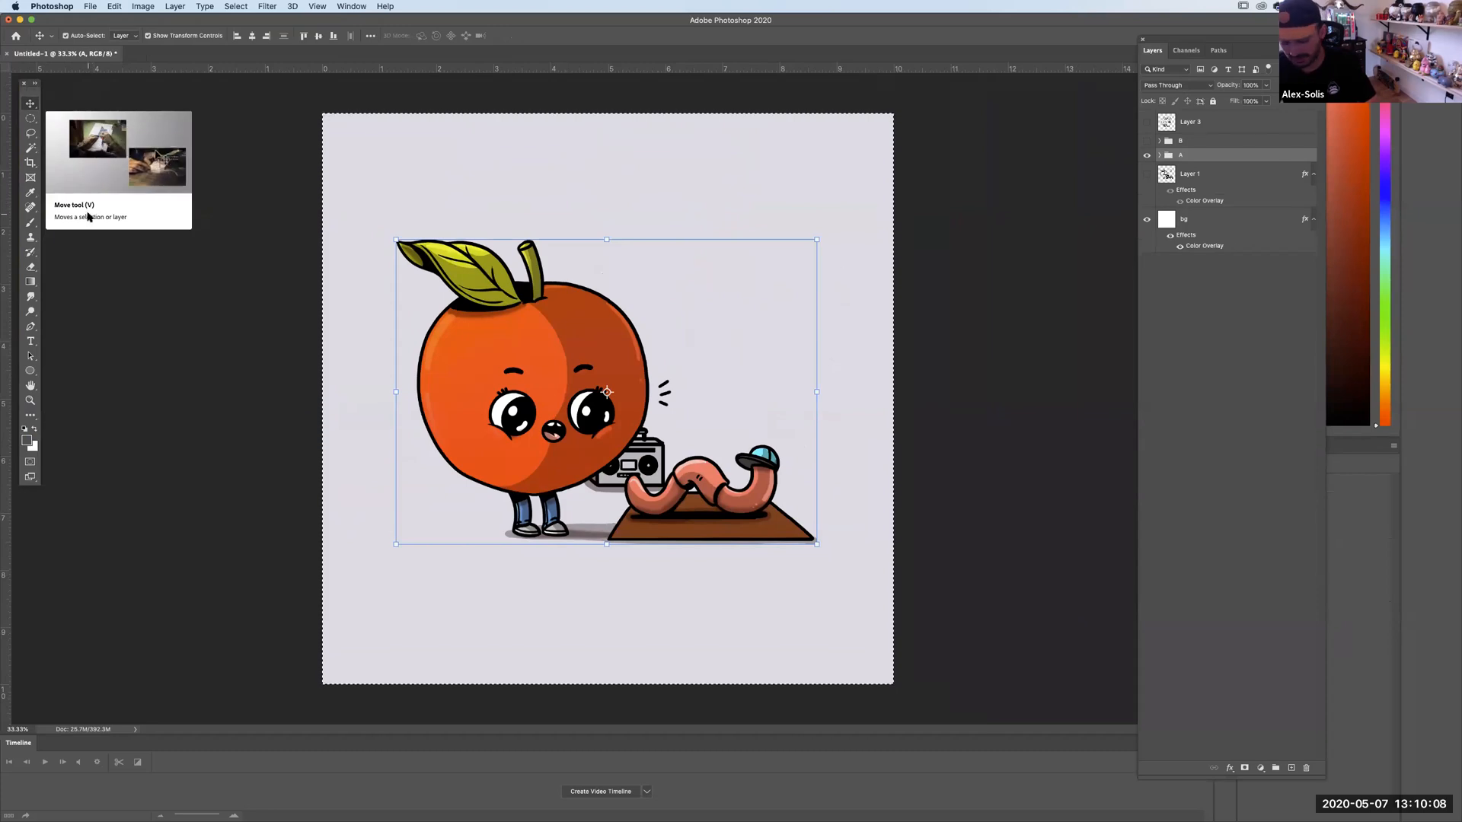
Start a new document and try a width of 1200 pixels.
{"action": "key", "text": "ctrl+n"}
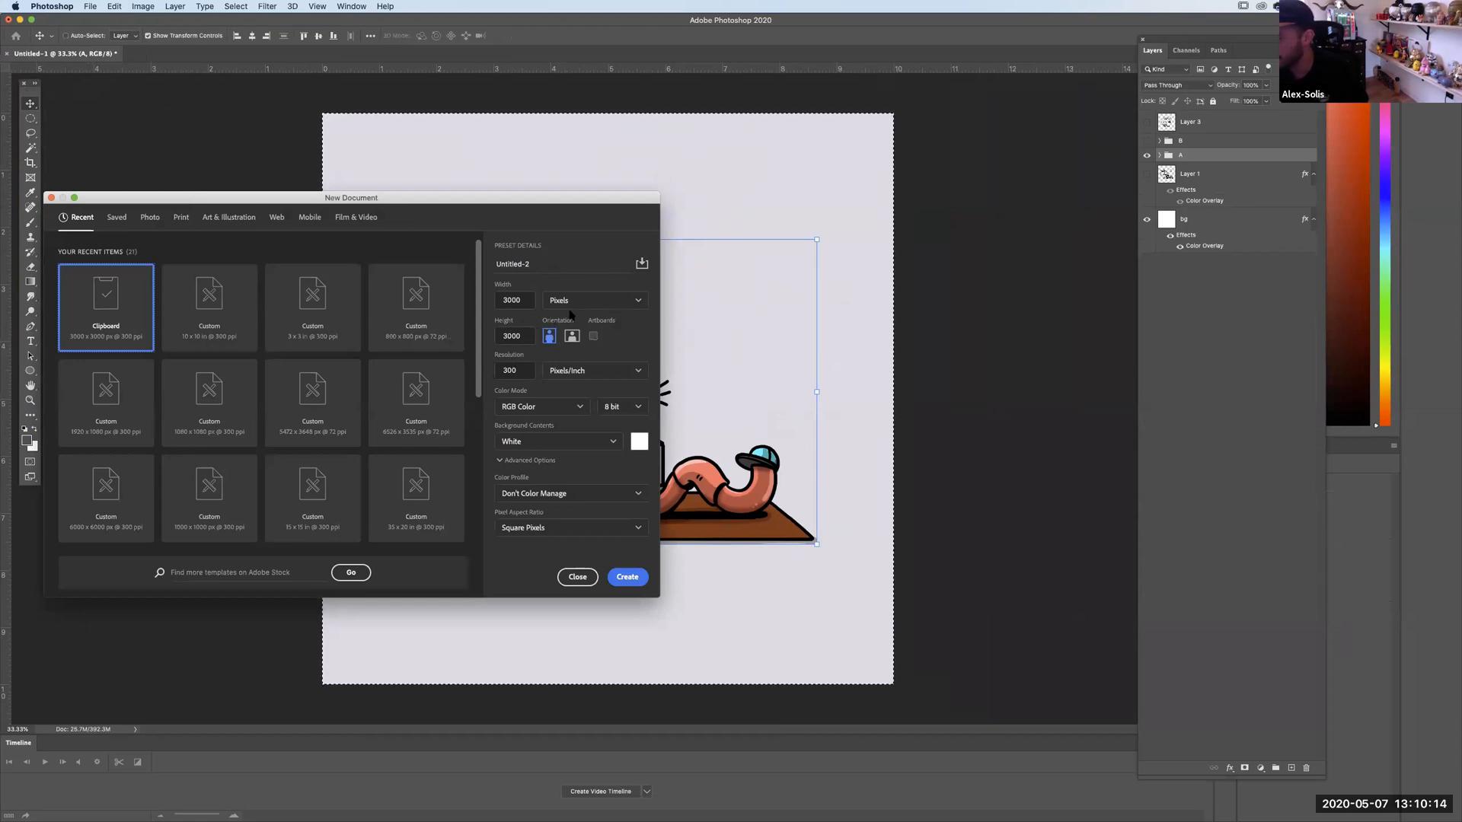
{"action": "double_click", "coordinate": [515, 300]}
{"action": "type", "text": "12"}
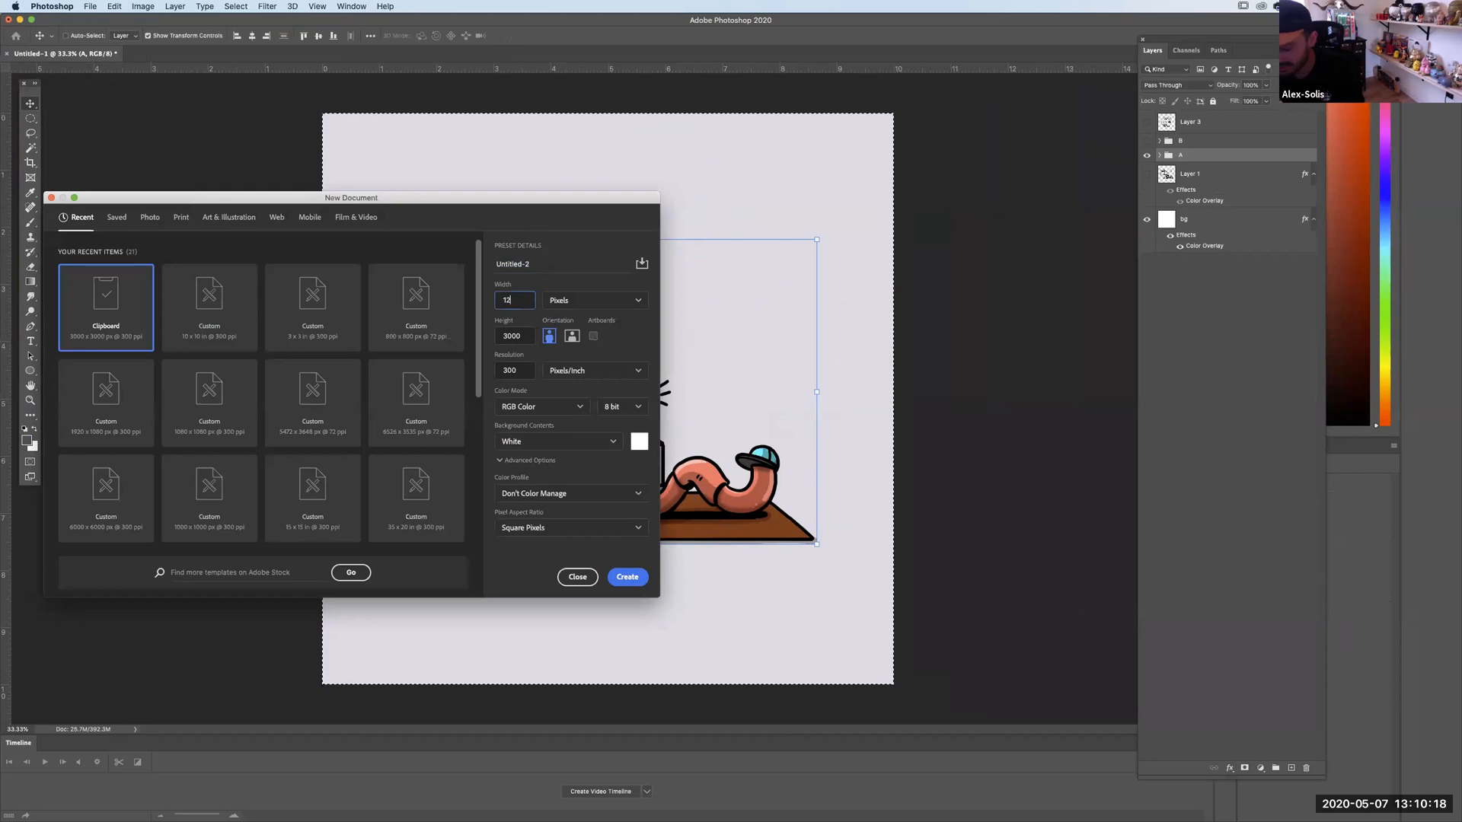
{"action": "type", "text": "00"}
{"action": "key", "text": "Tab"}
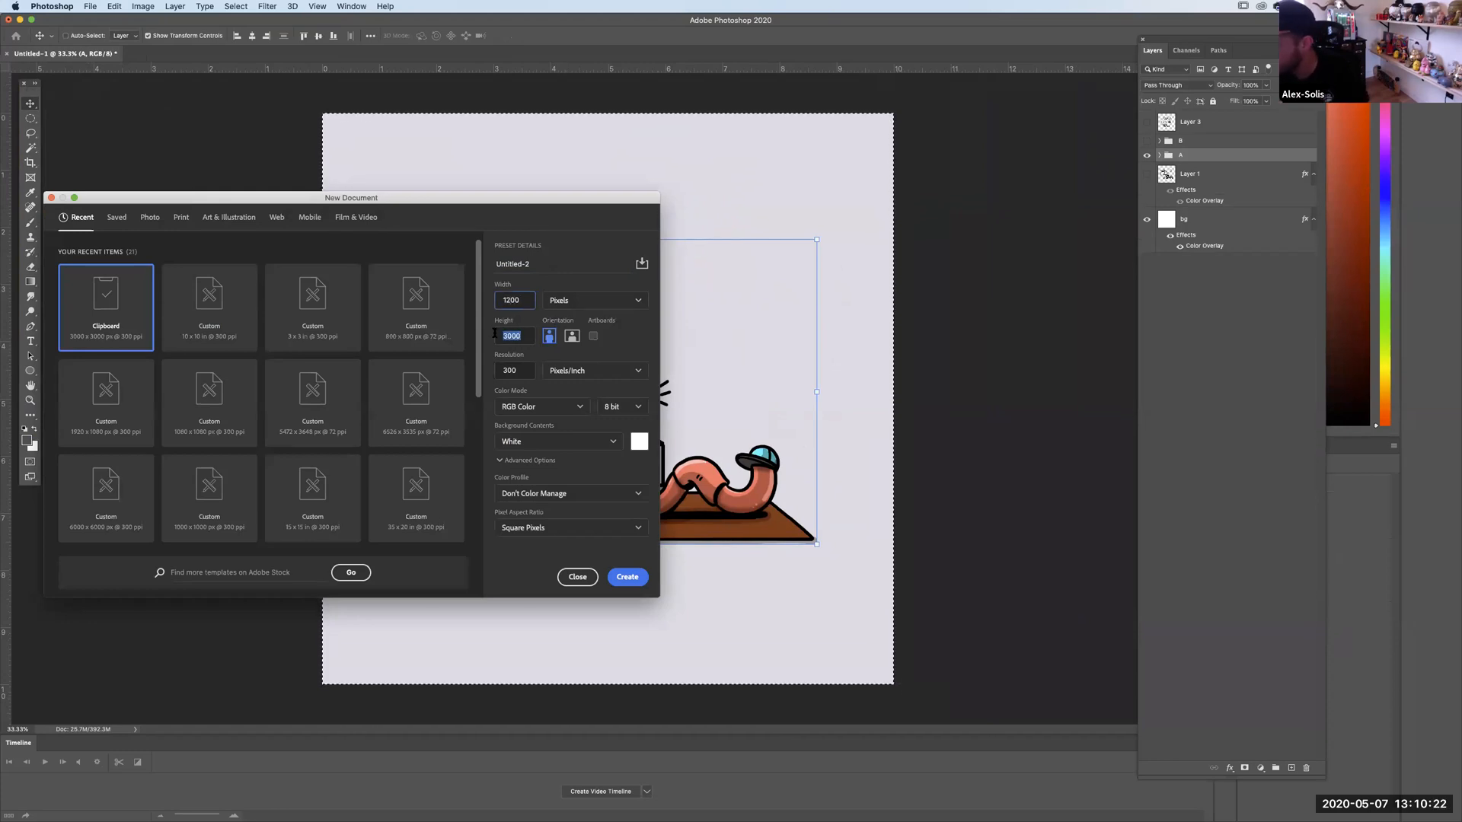
{"action": "type", "text": "12"}
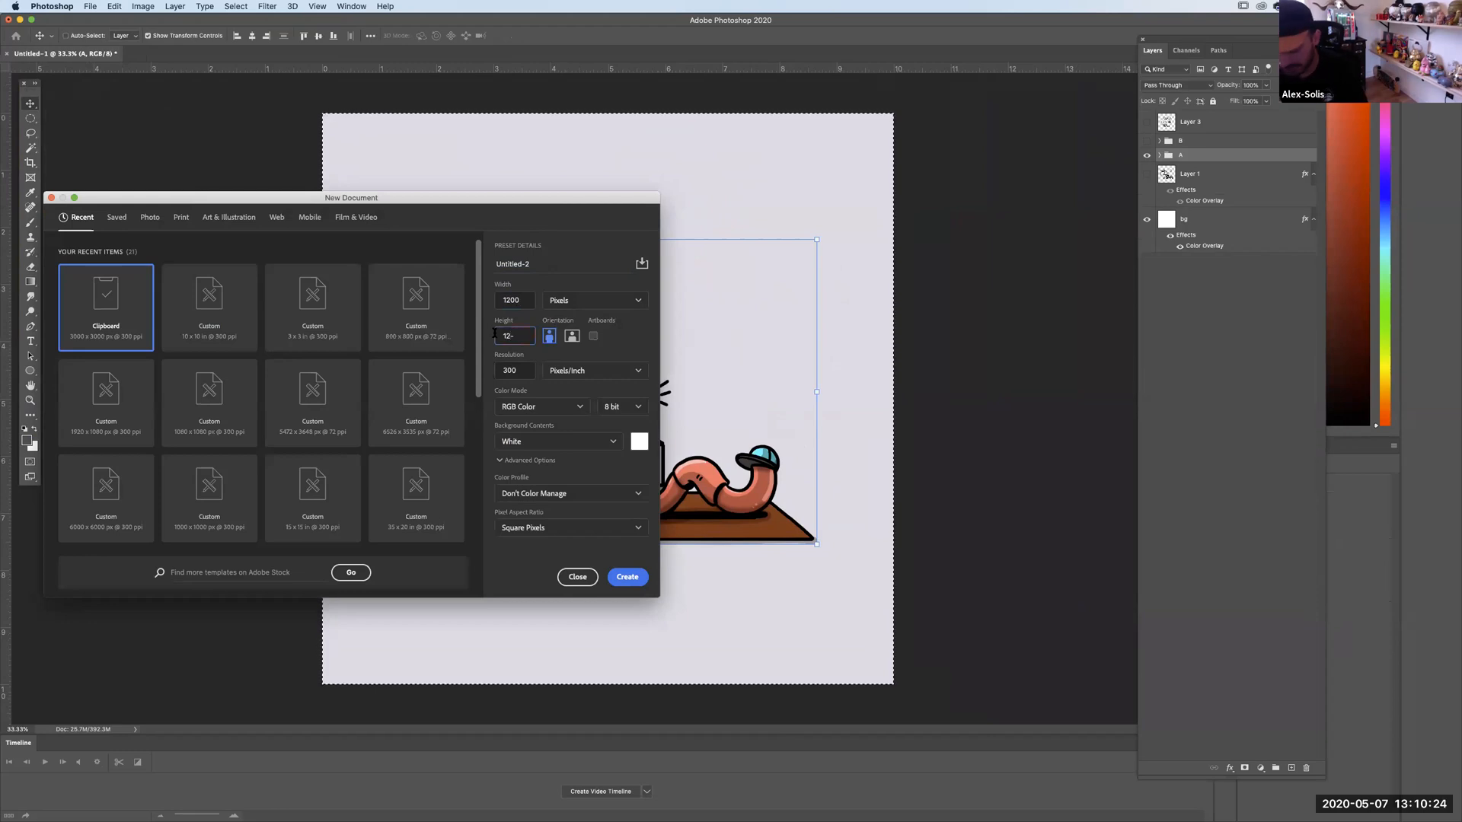
Set the new document's size to 3000 × 3000 pixels, create it and paste the copied artwork.
{"action": "double_click", "coordinate": [516, 306]}
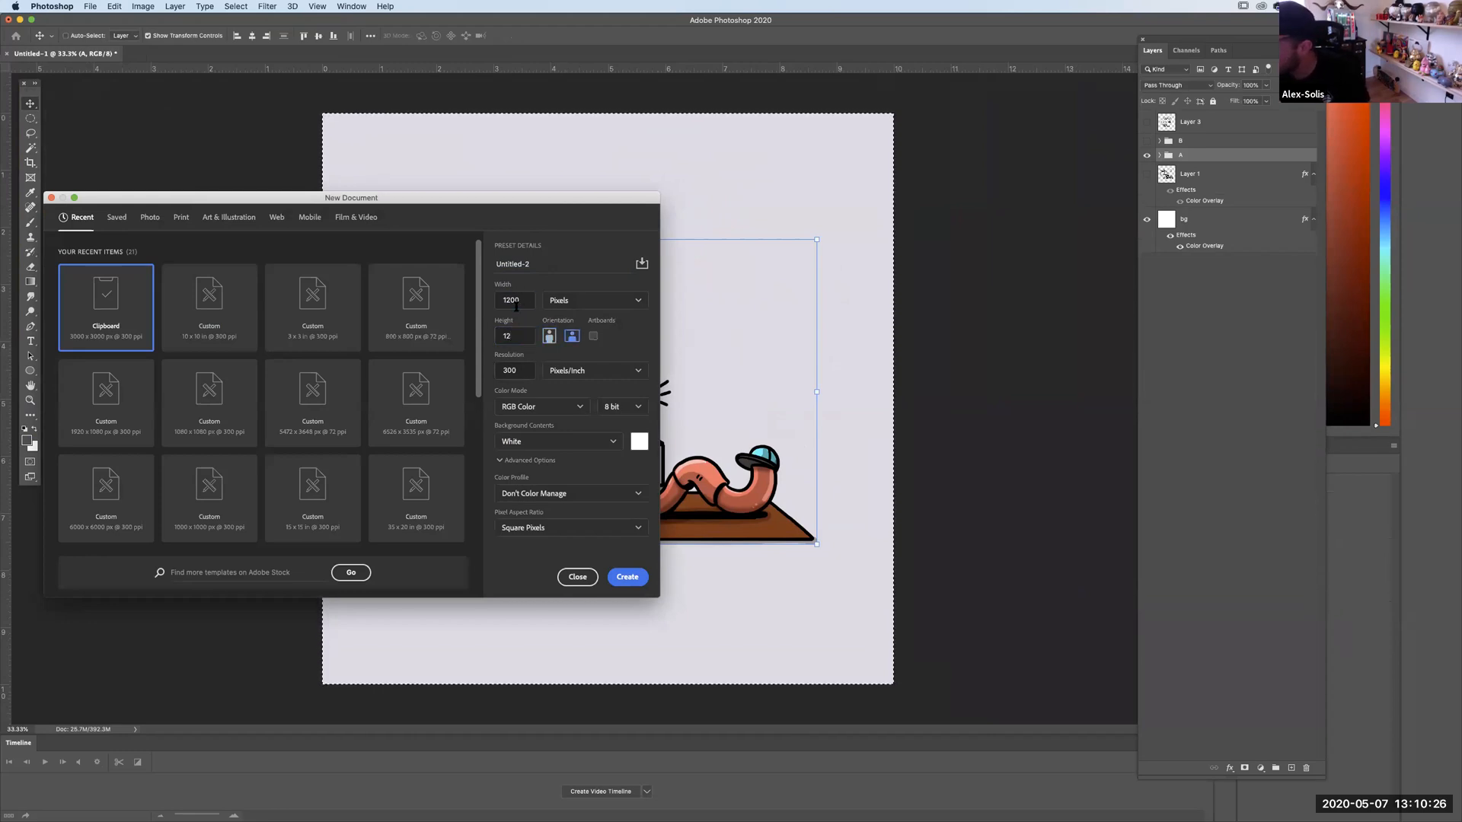
{"action": "type", "text": "3"}
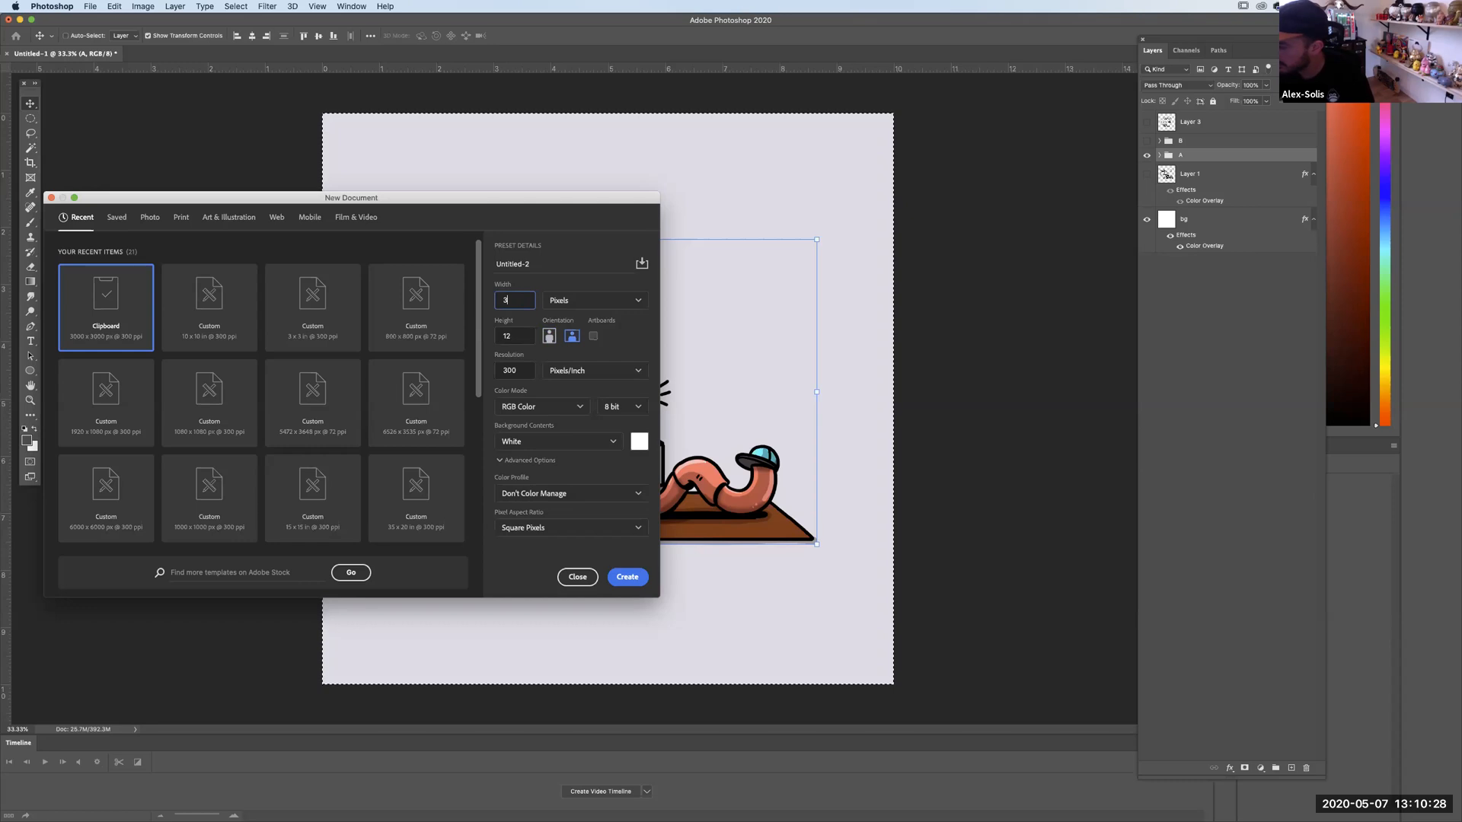
{"action": "type", "text": "3000"}
{"action": "key", "text": "Tab"}
{"action": "type", "text": "3000"}
{"action": "key", "text": "Return"}
{"action": "key", "text": "super+v"}
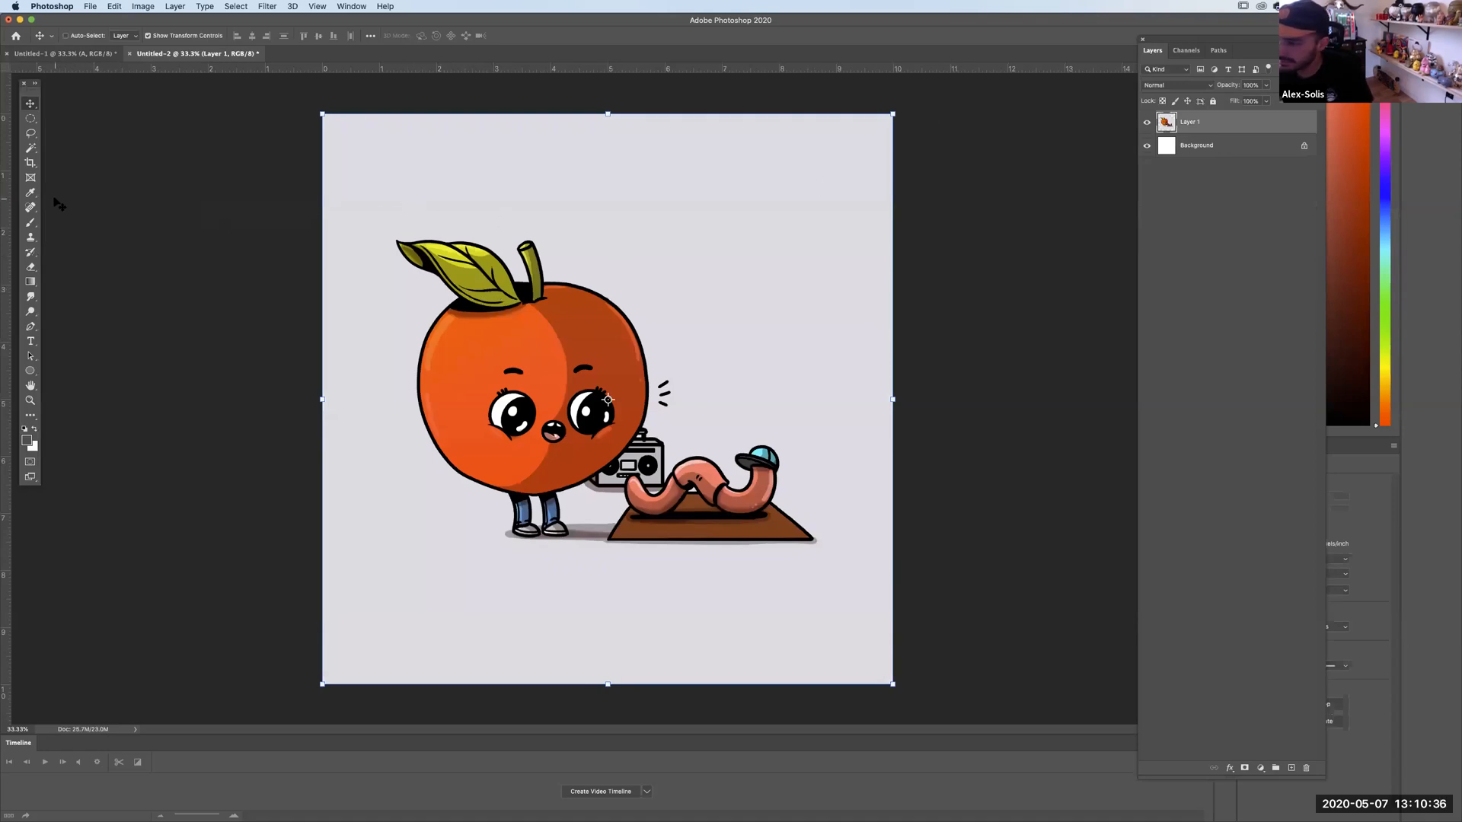
Crop the pasted artwork to a square of about 8.46 in per side around the orange and the worm.
{"action": "left_click", "coordinate": [31, 163]}
{"action": "left_click_drag", "start_coordinate": [349, 176], "coordinate": [966, 663]}
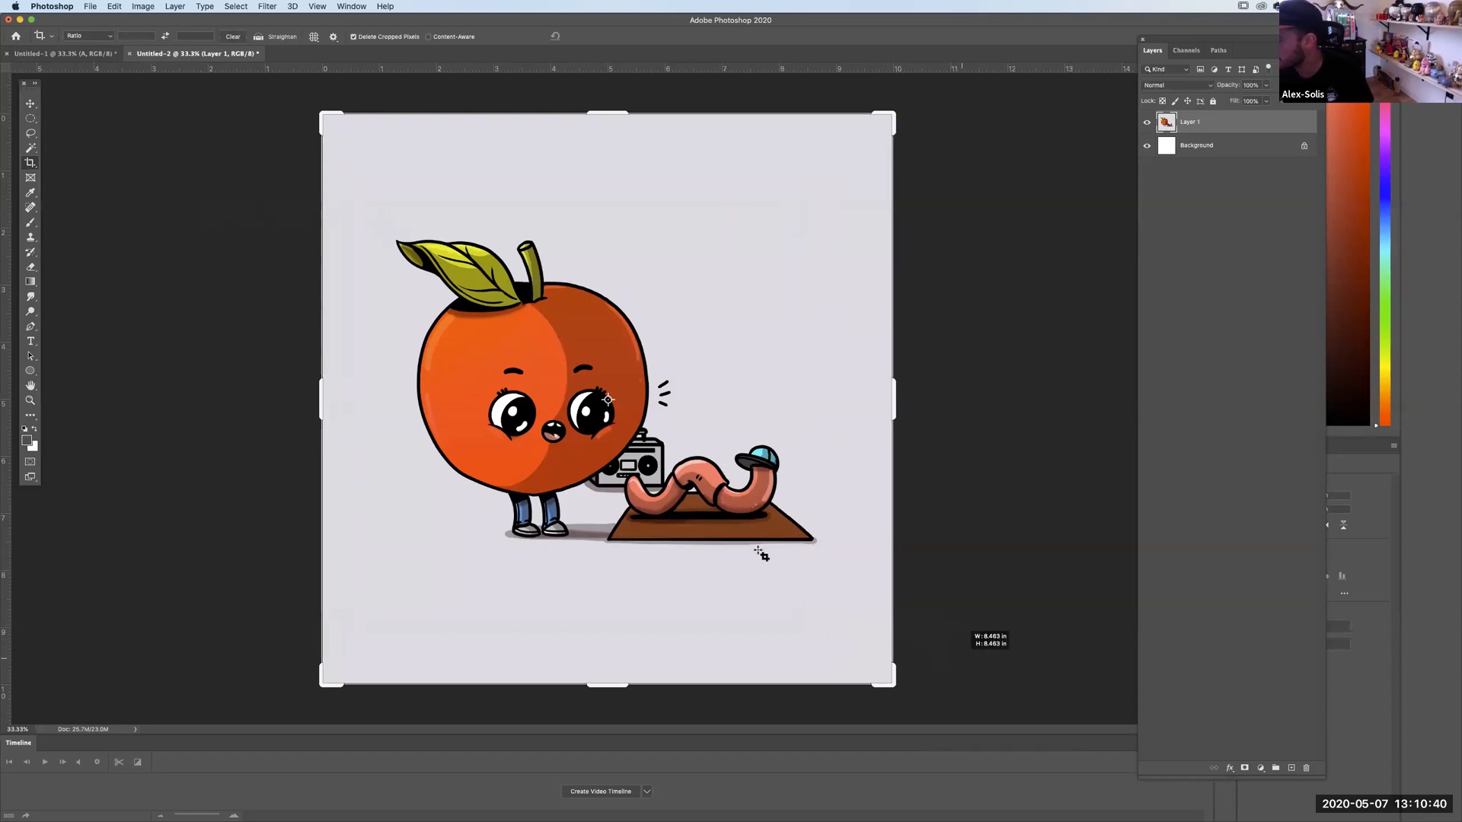
{"action": "left_click_drag", "start_coordinate": [743, 569], "coordinate": [737, 583]}
{"action": "key", "text": "Return"}
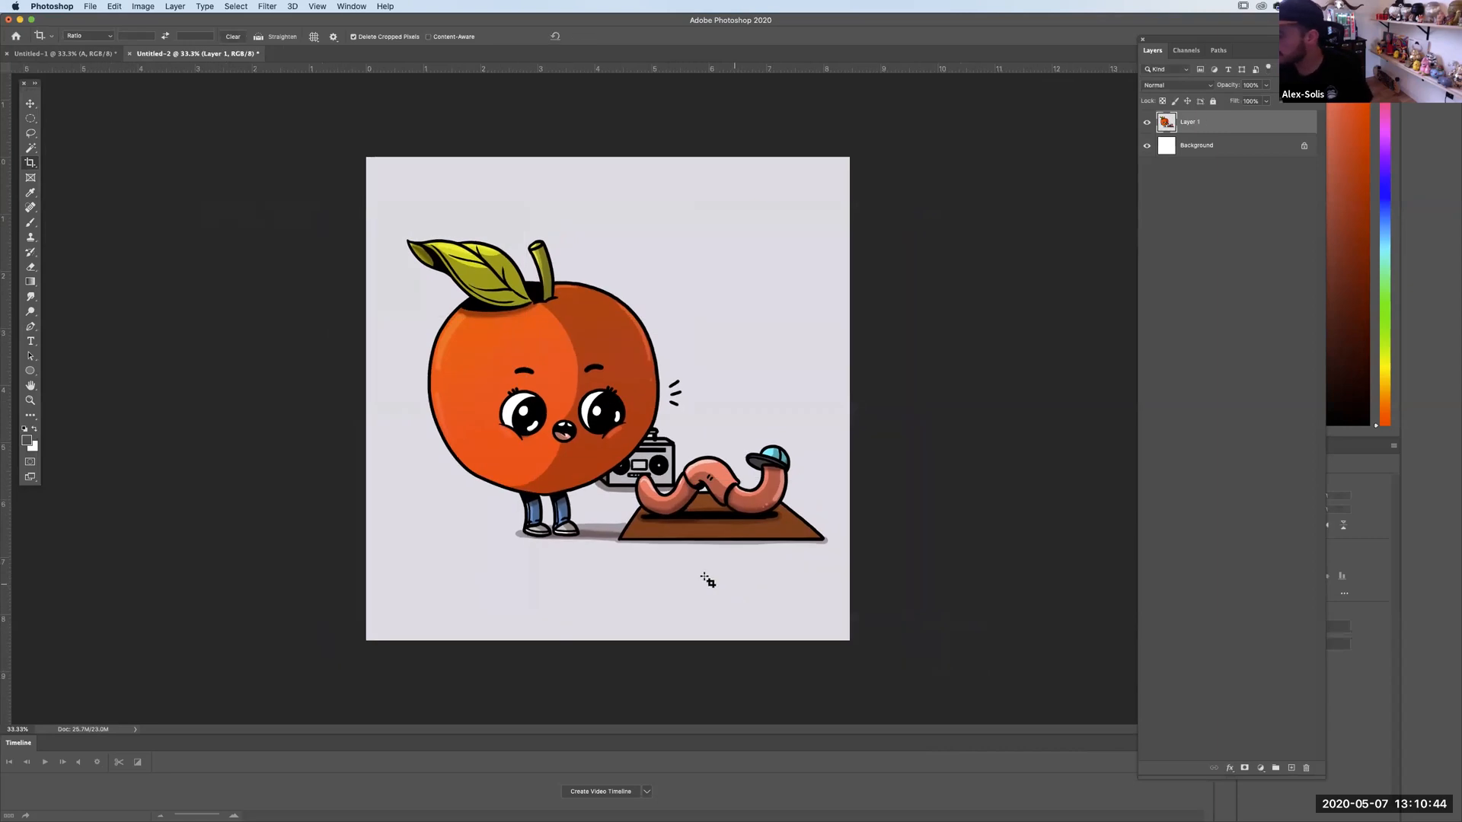
Resize the cropped image to 1200 × 1200 pixels.
{"action": "left_click", "coordinate": [144, 6]}
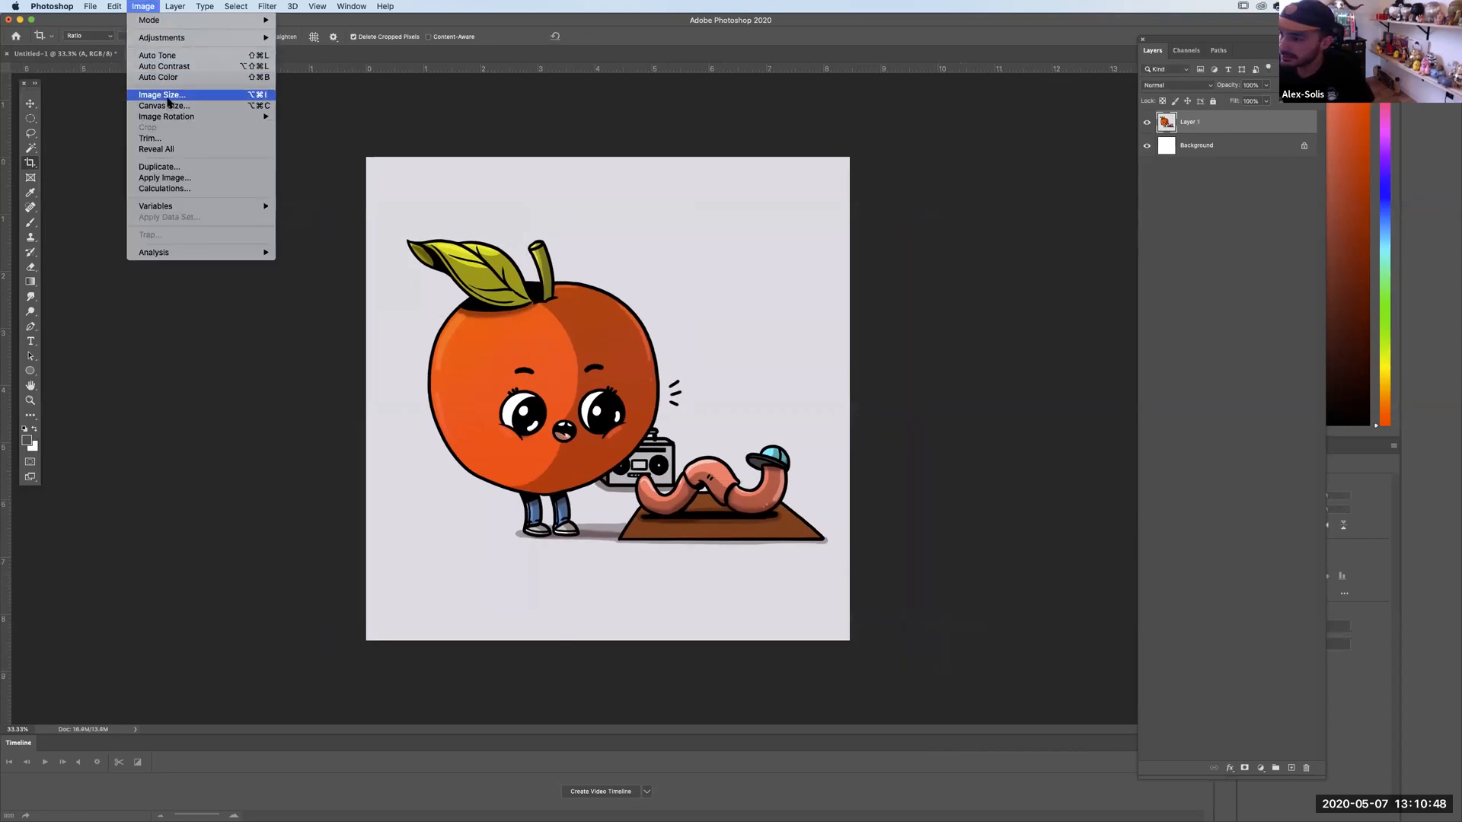
{"action": "key", "text": "super+alt+i"}
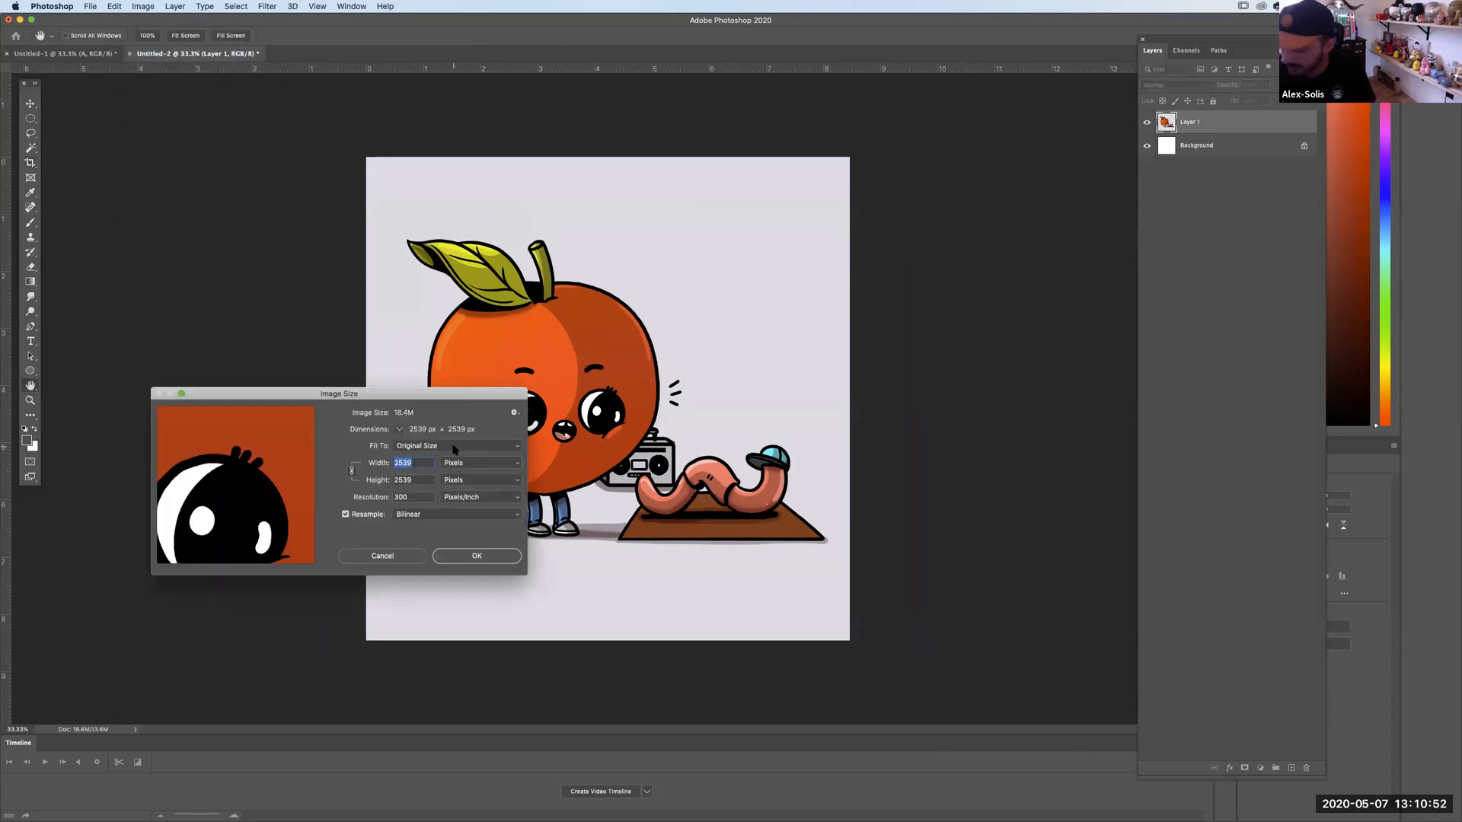
{"action": "type", "text": "1200"}
{"action": "key", "text": "Return"}
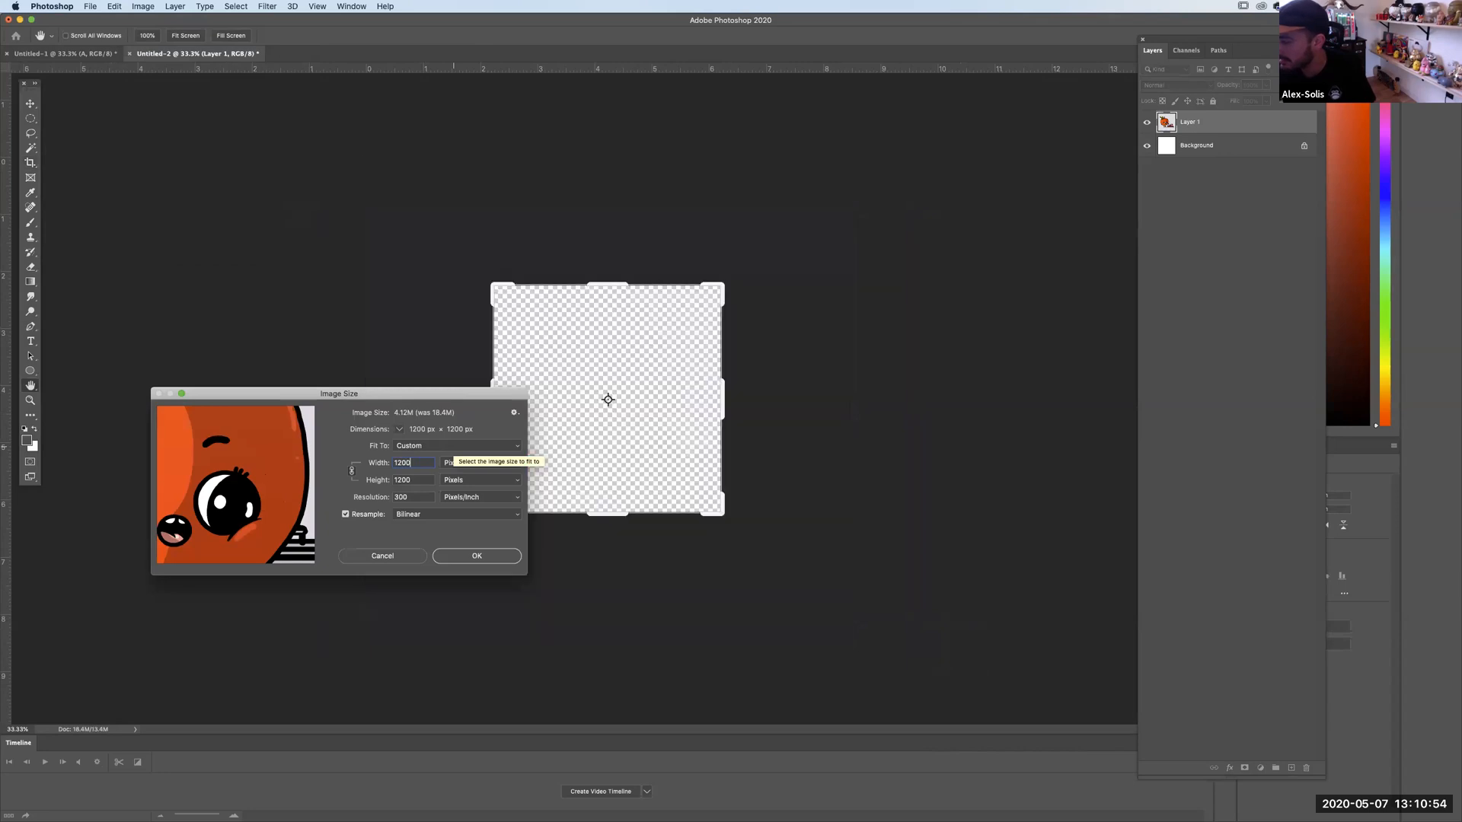
{"action": "key", "text": "c"}
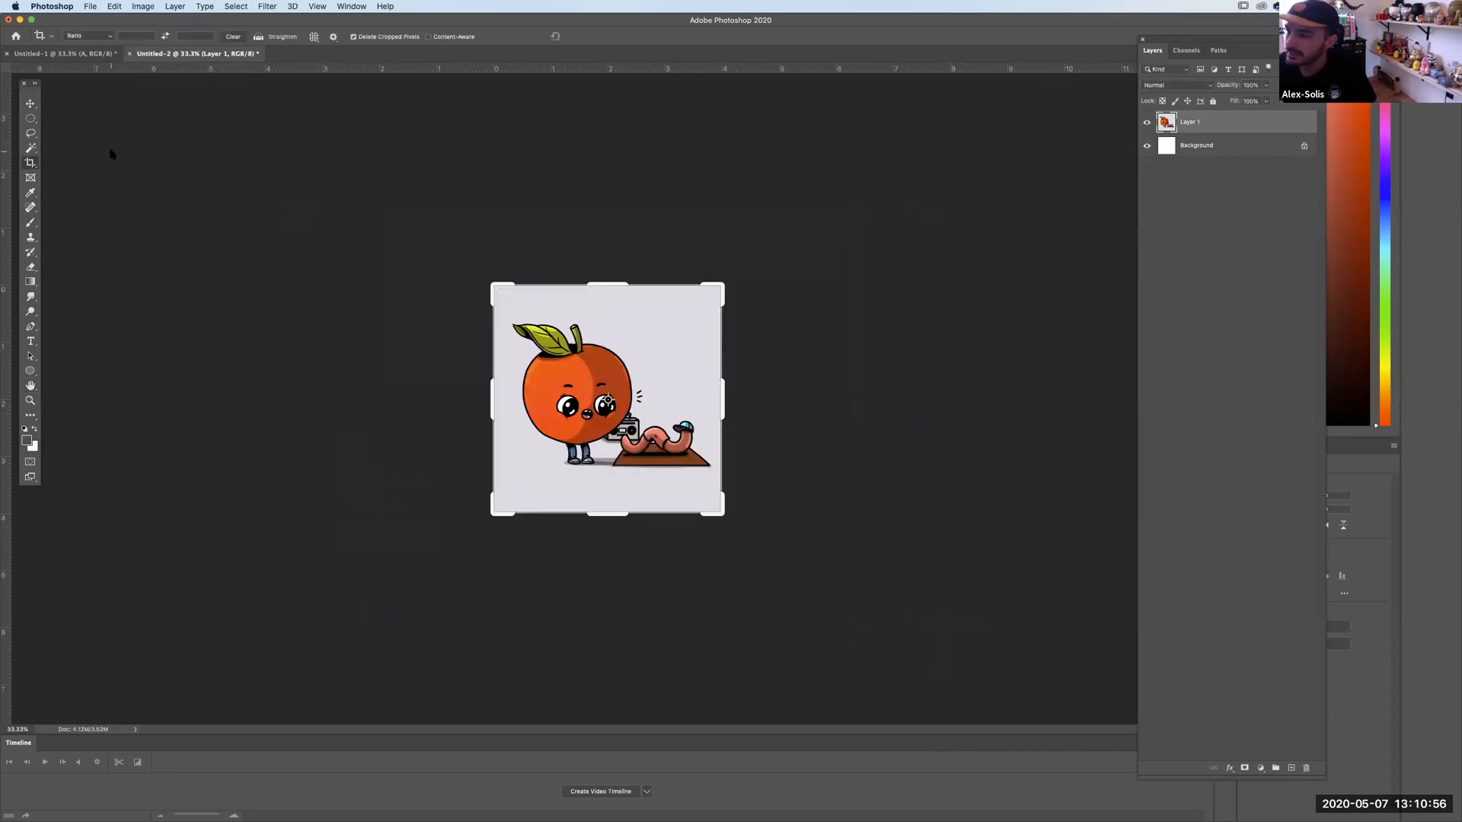
{"action": "left_click", "coordinate": [30, 103]}
{"action": "key", "text": "super+equal"}
{"action": "key", "text": "super+equal"}
{"action": "key", "text": "super+equal"}
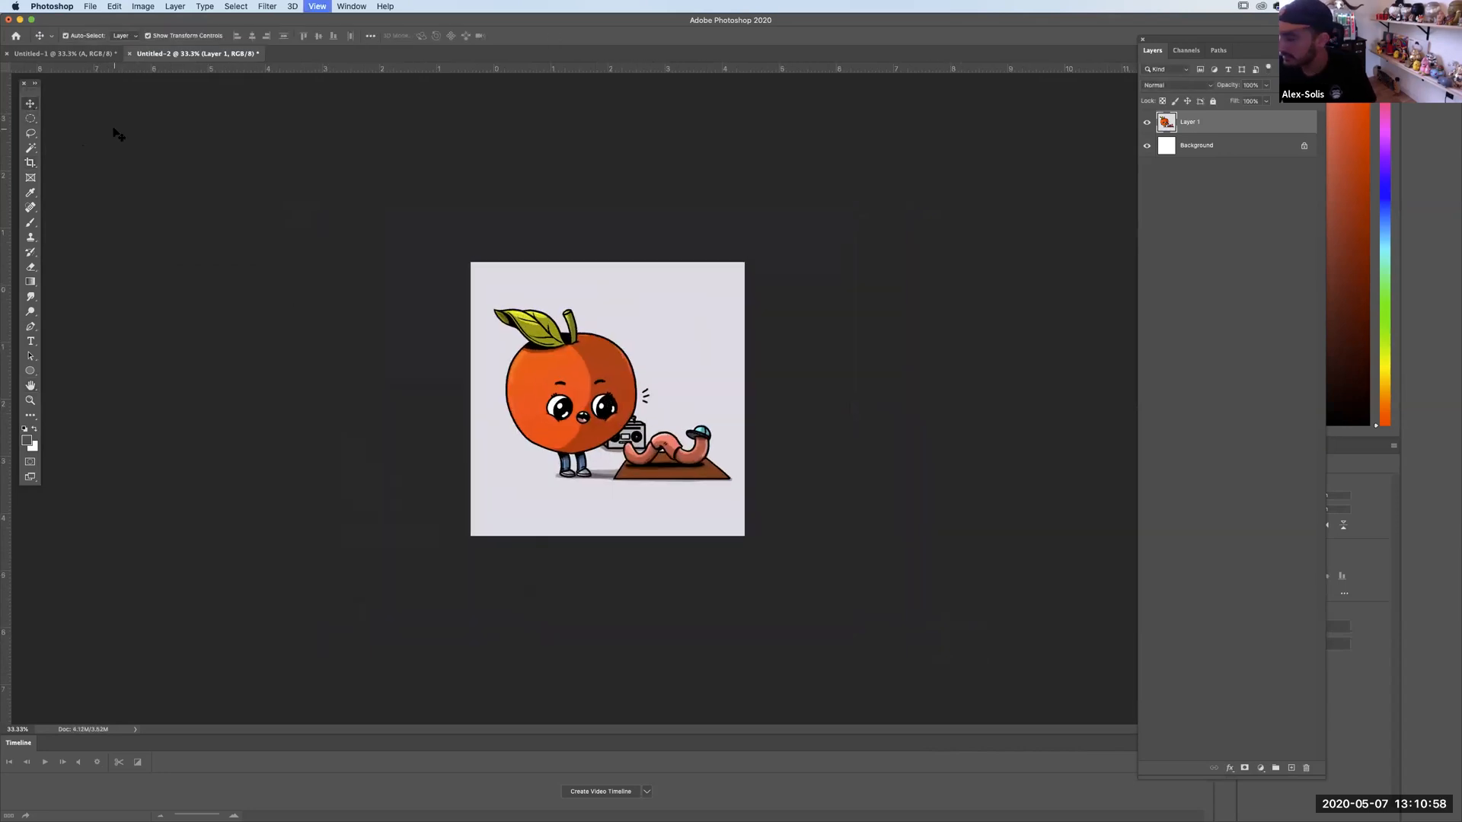
{"action": "key", "text": "super+minus"}
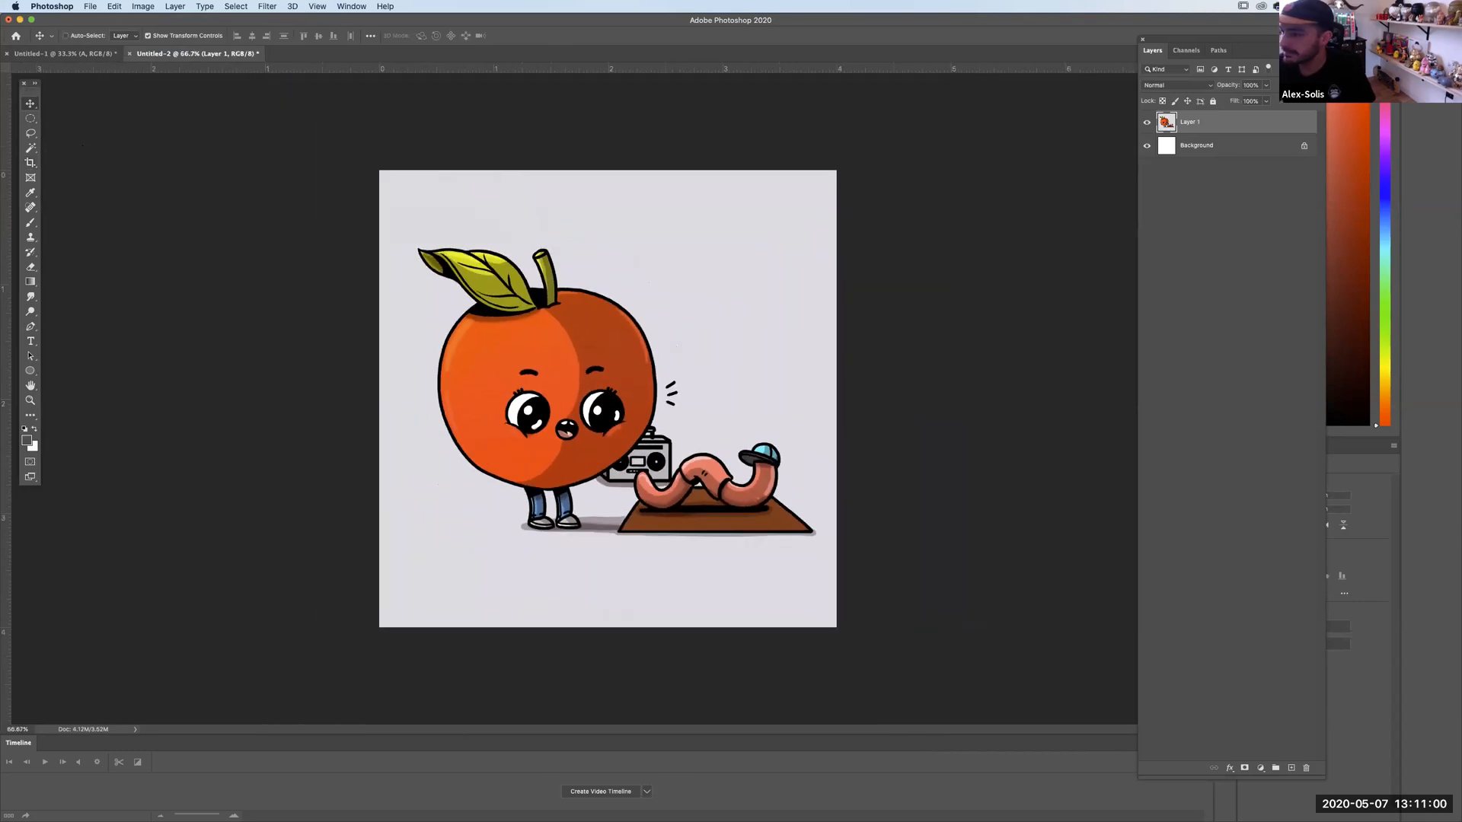
Try to save the resized artwork as a JPEG, then close its document without saving.
{"action": "left_click", "coordinate": [145, 7]}
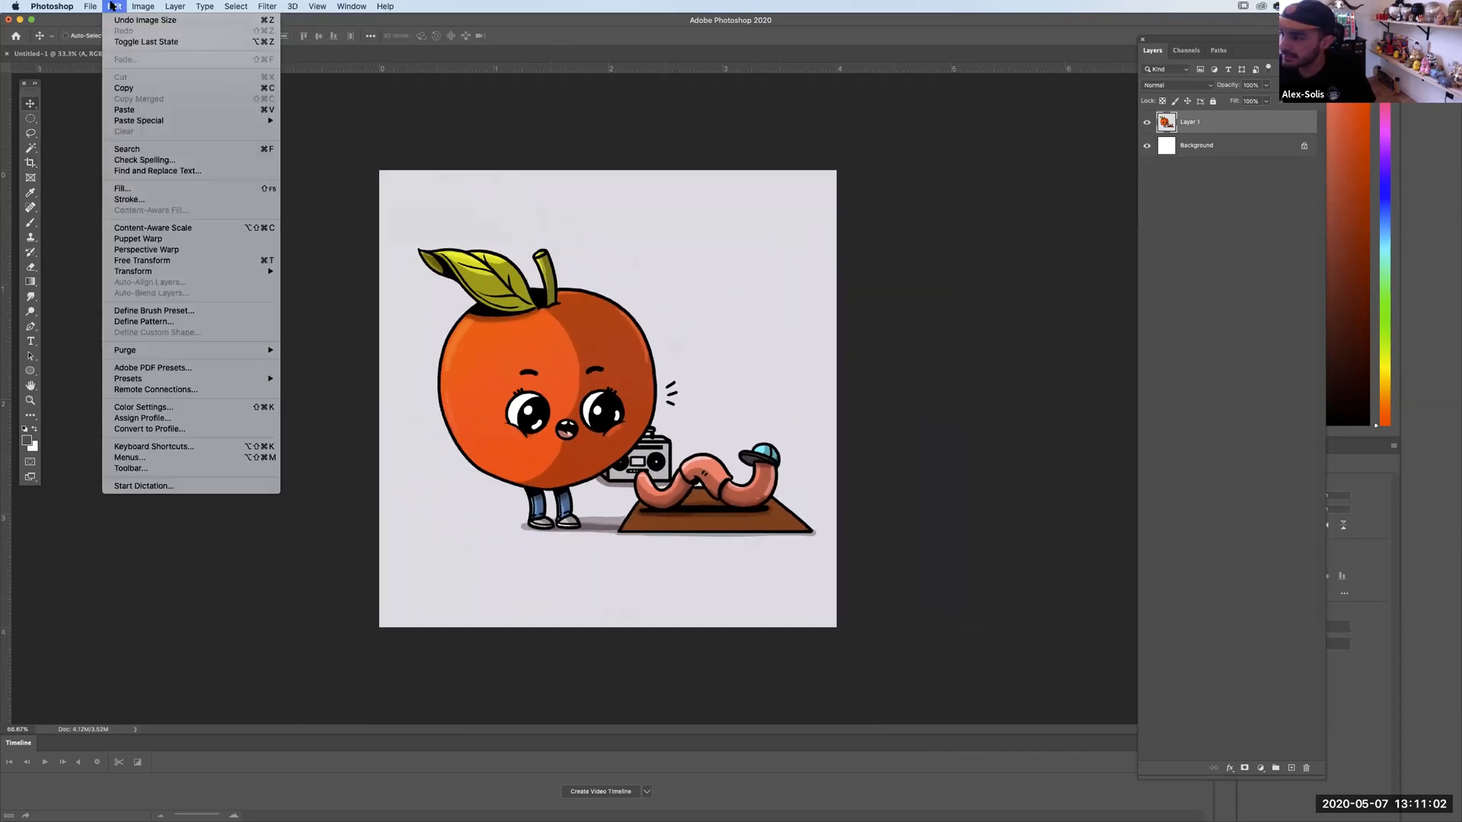
{"action": "left_click", "coordinate": [491, 362]}
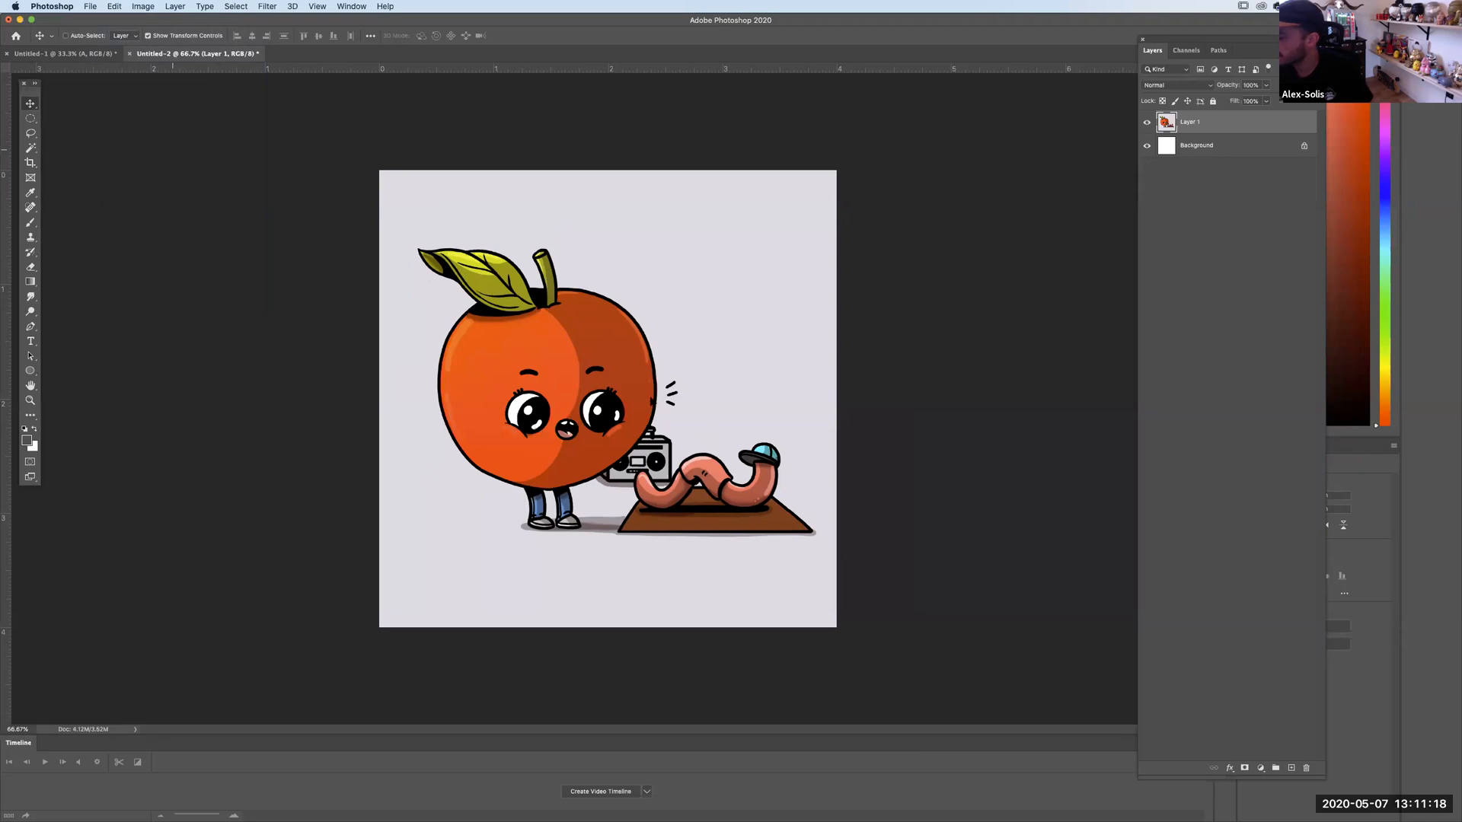
{"action": "key", "text": "super+s"}
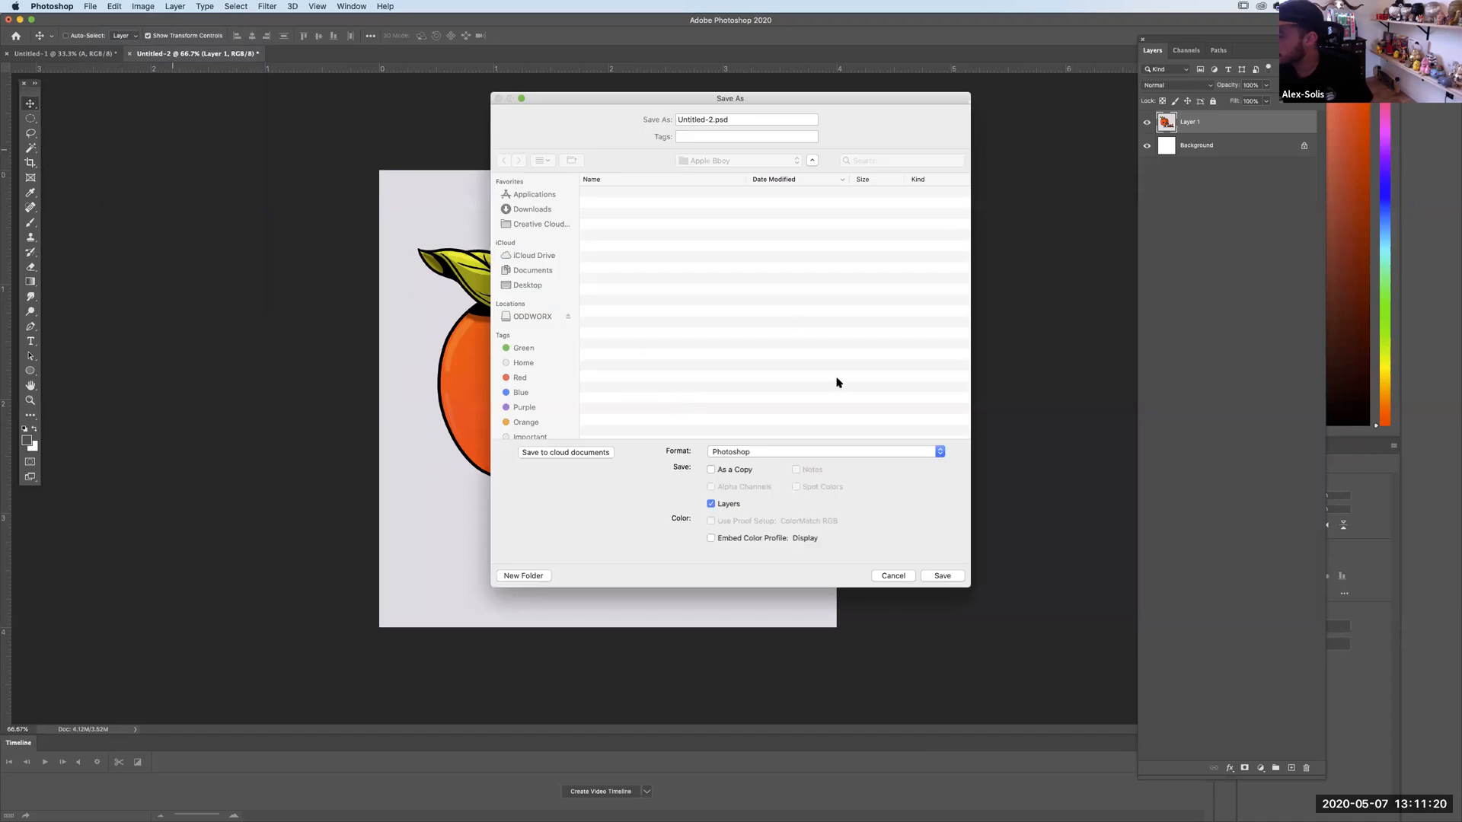
{"action": "left_click", "coordinate": [767, 450]}
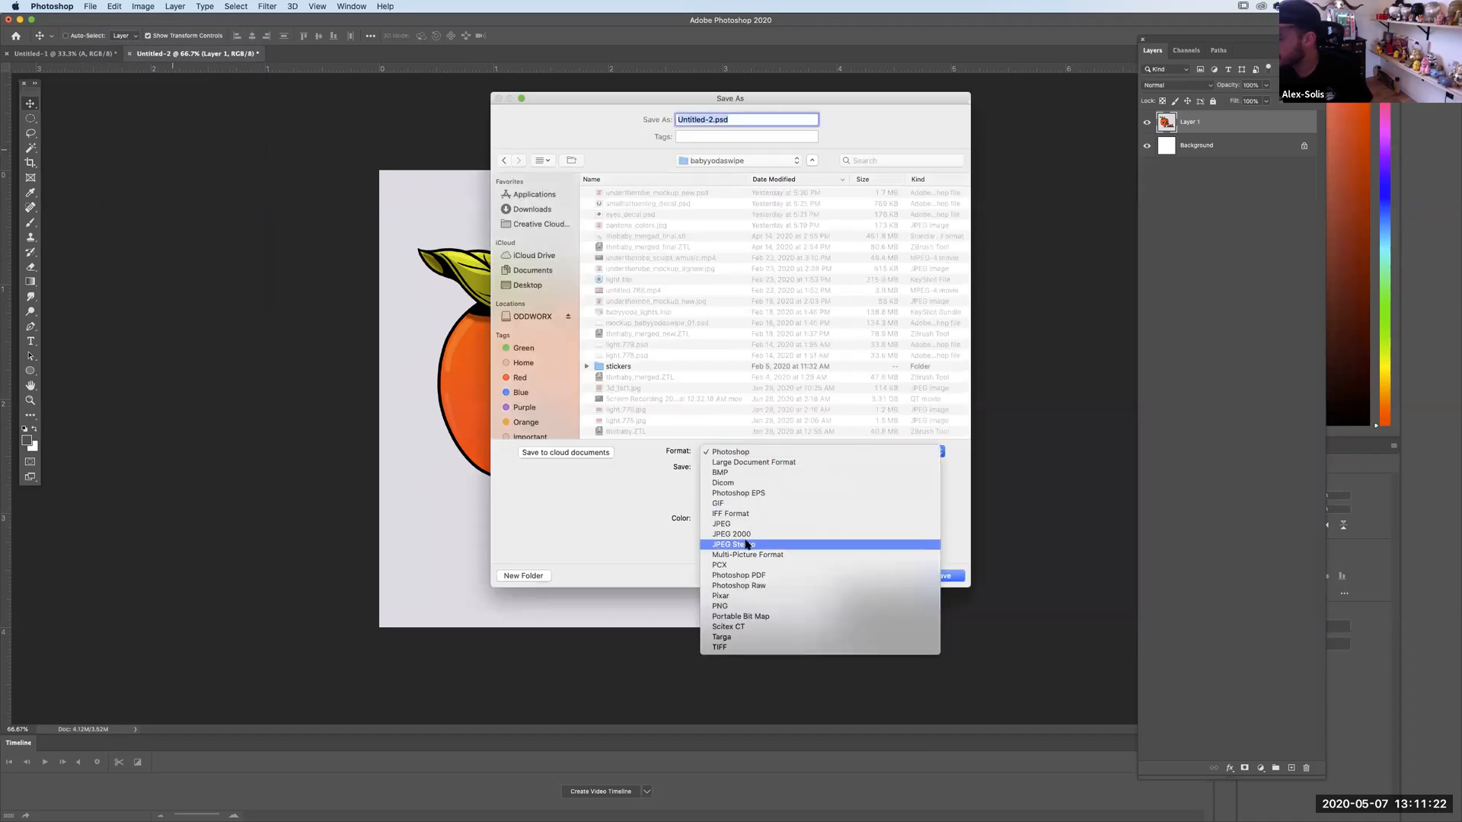
{"action": "left_click", "coordinate": [742, 524]}
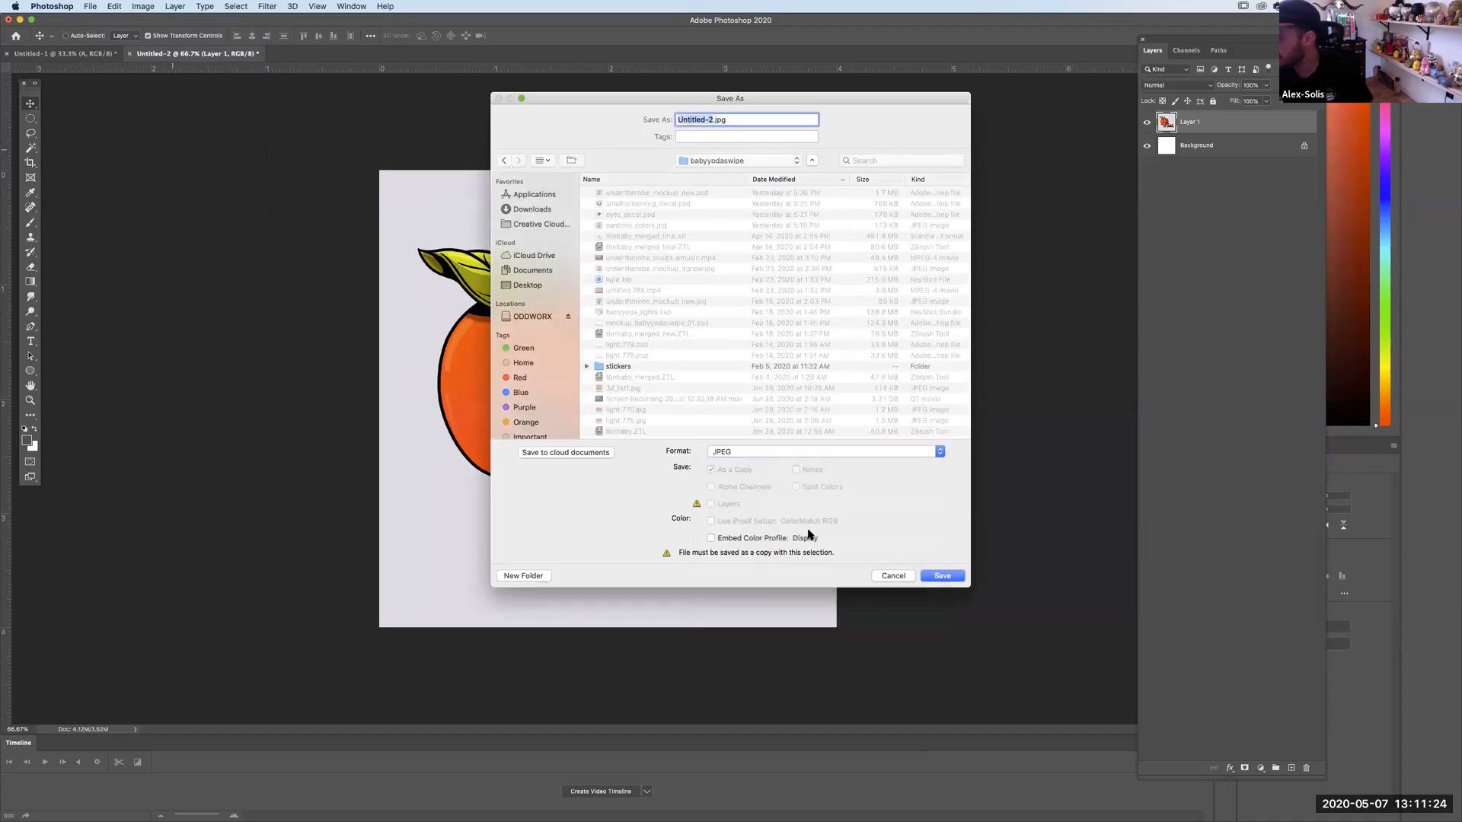
{"action": "left_click", "coordinate": [893, 575]}
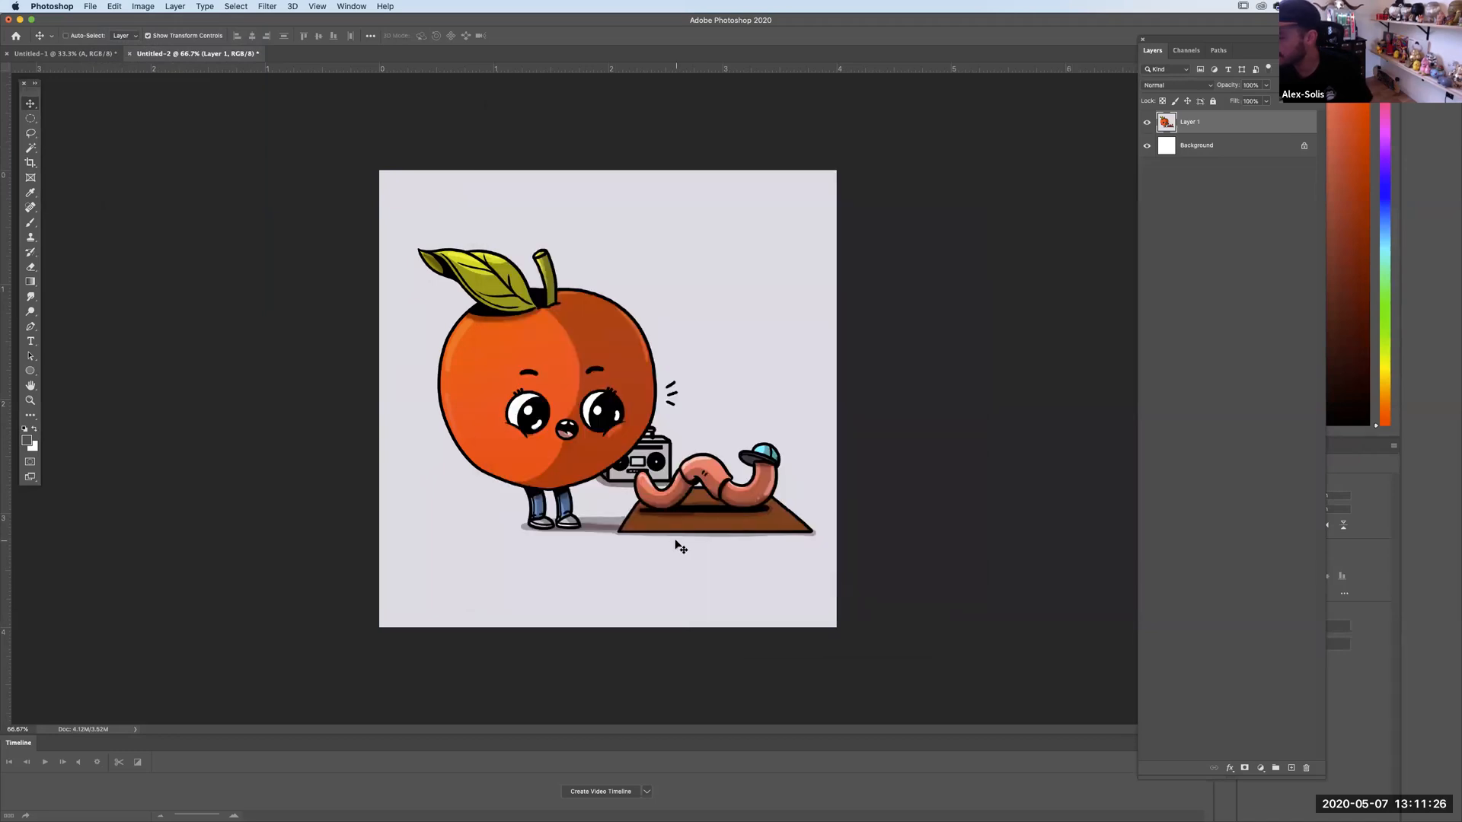
{"action": "left_click", "coordinate": [130, 54]}
{"action": "left_click", "coordinate": [692, 264]}
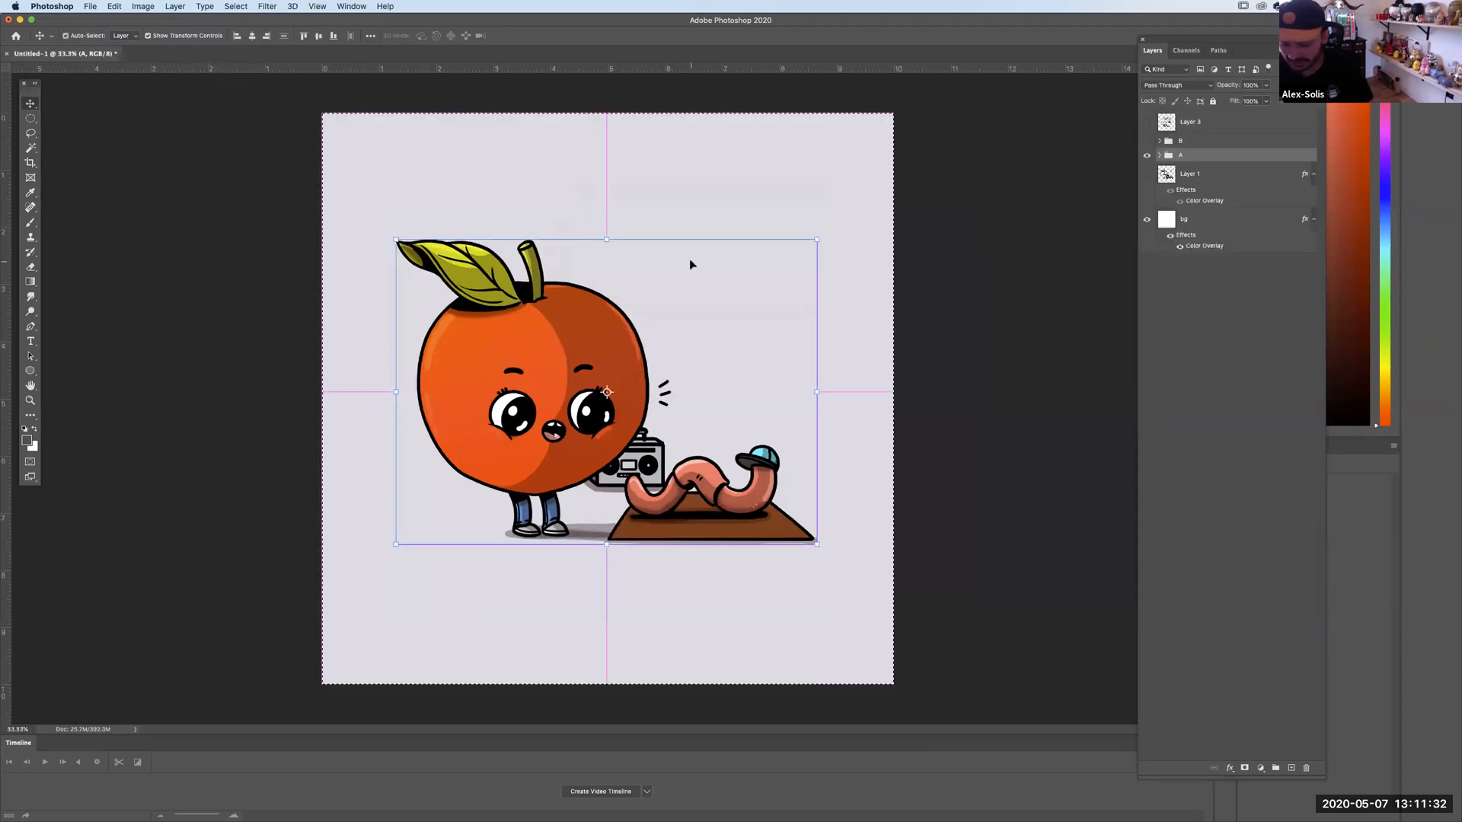
Clear the canvas selection and compare the two frames by switching the visibility of groups A and B.
{"action": "key", "text": "super+0"}
{"action": "key", "text": "super+equal"}
{"action": "key", "text": "super+minus"}
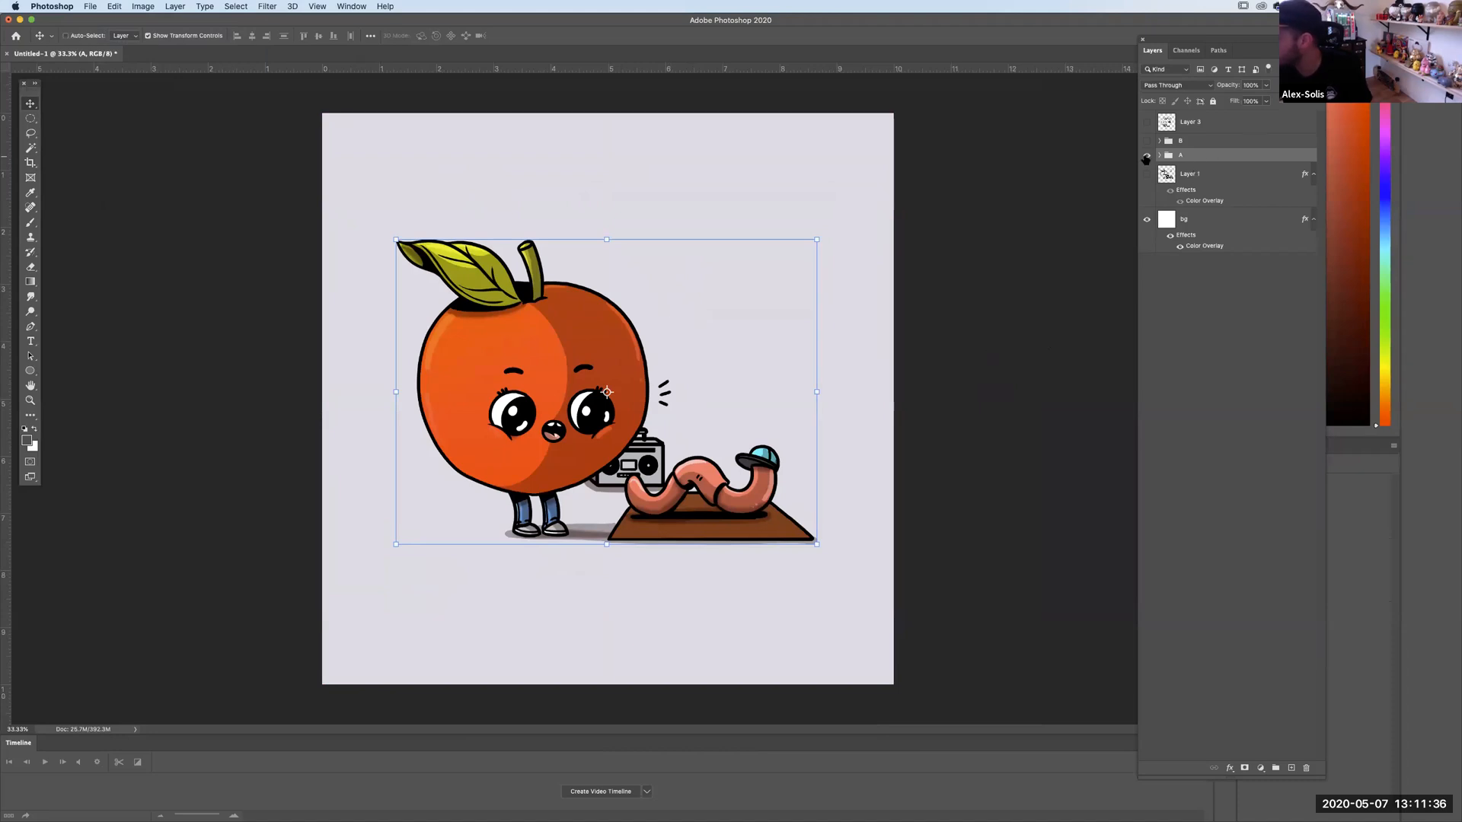
{"action": "left_click", "coordinate": [1146, 154]}
{"action": "left_click", "coordinate": [1146, 142]}
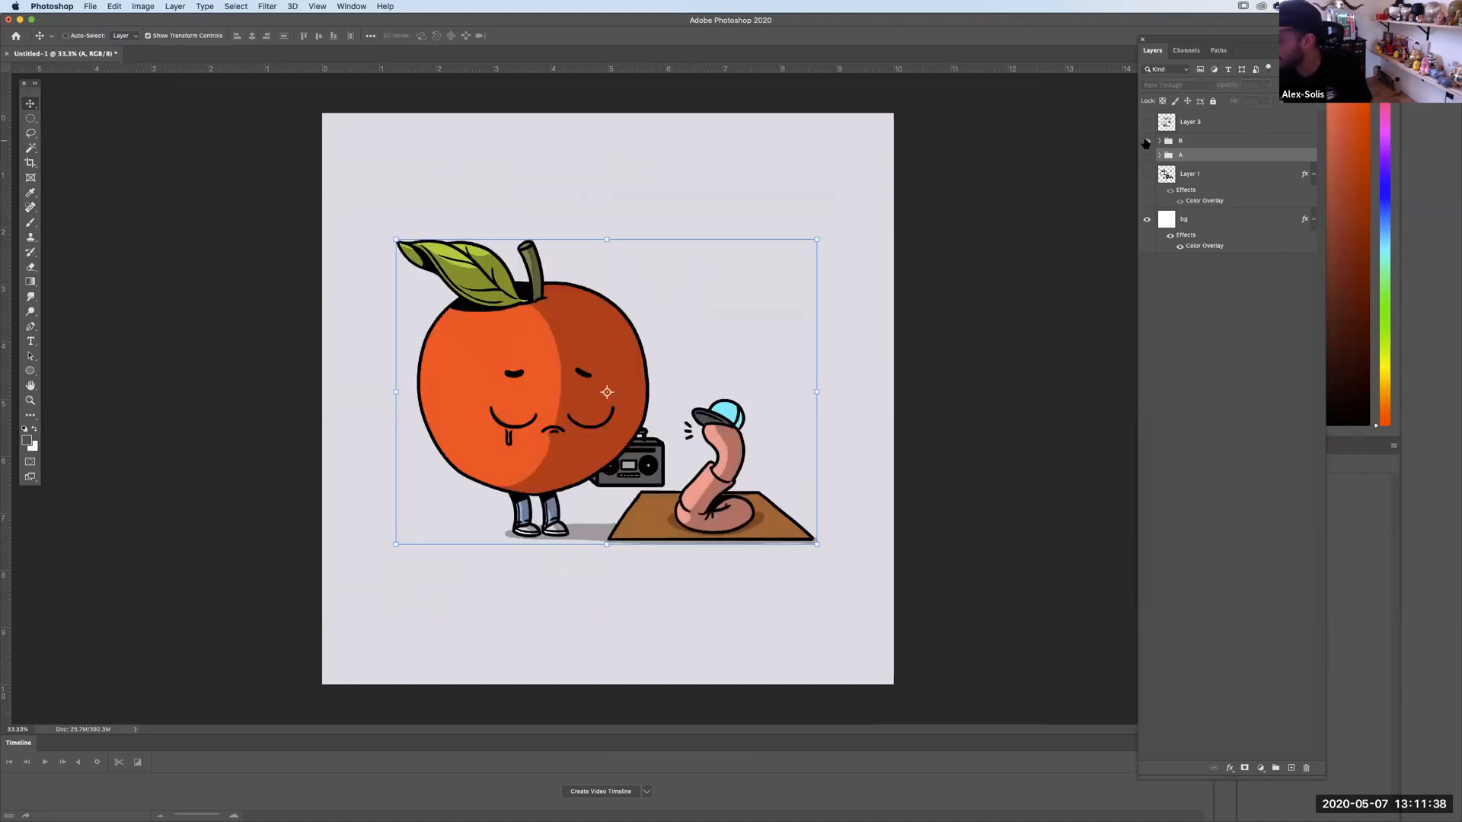
{"action": "left_click", "coordinate": [1146, 143]}
{"action": "left_click", "coordinate": [1147, 155]}
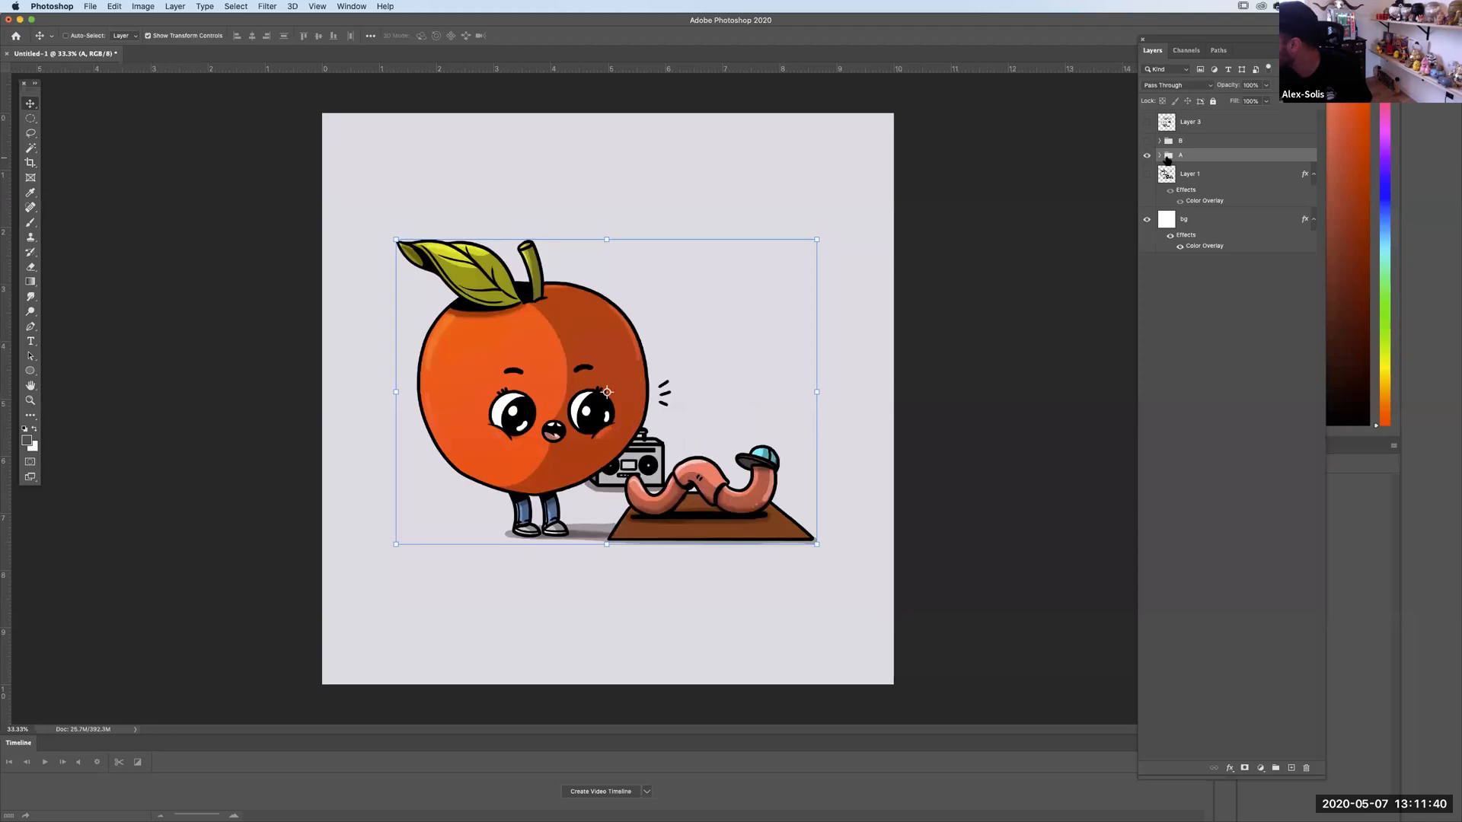
Move group A below the bg layer in the layer stack.
{"action": "left_click_drag", "start_coordinate": [1161, 156], "coordinate": [1163, 264]}
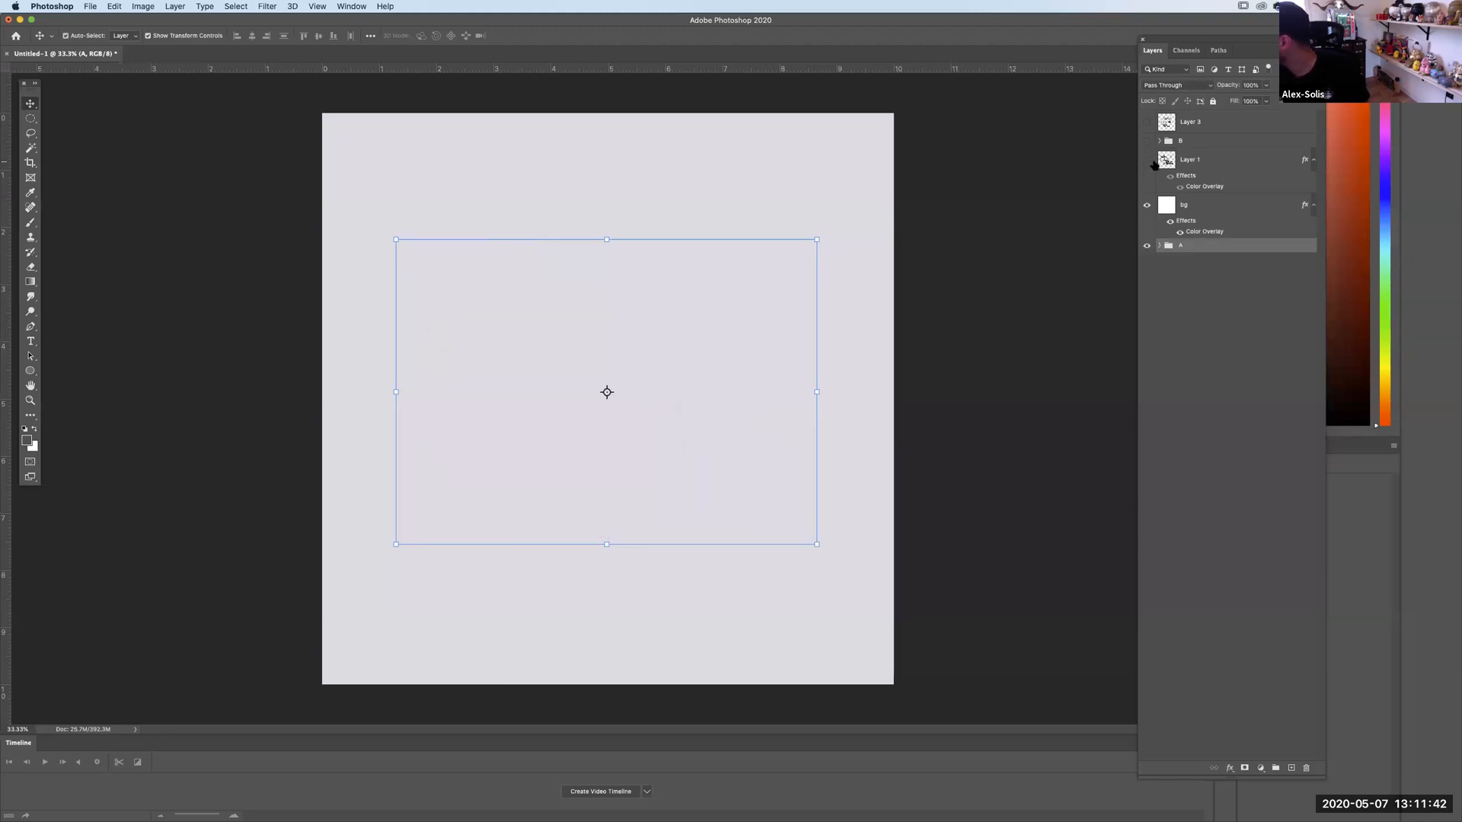
Undo the last move of group A and hide Layer 10 inside that group.
{"action": "key", "text": "super+z"}
{"action": "left_click", "coordinate": [1160, 156]}
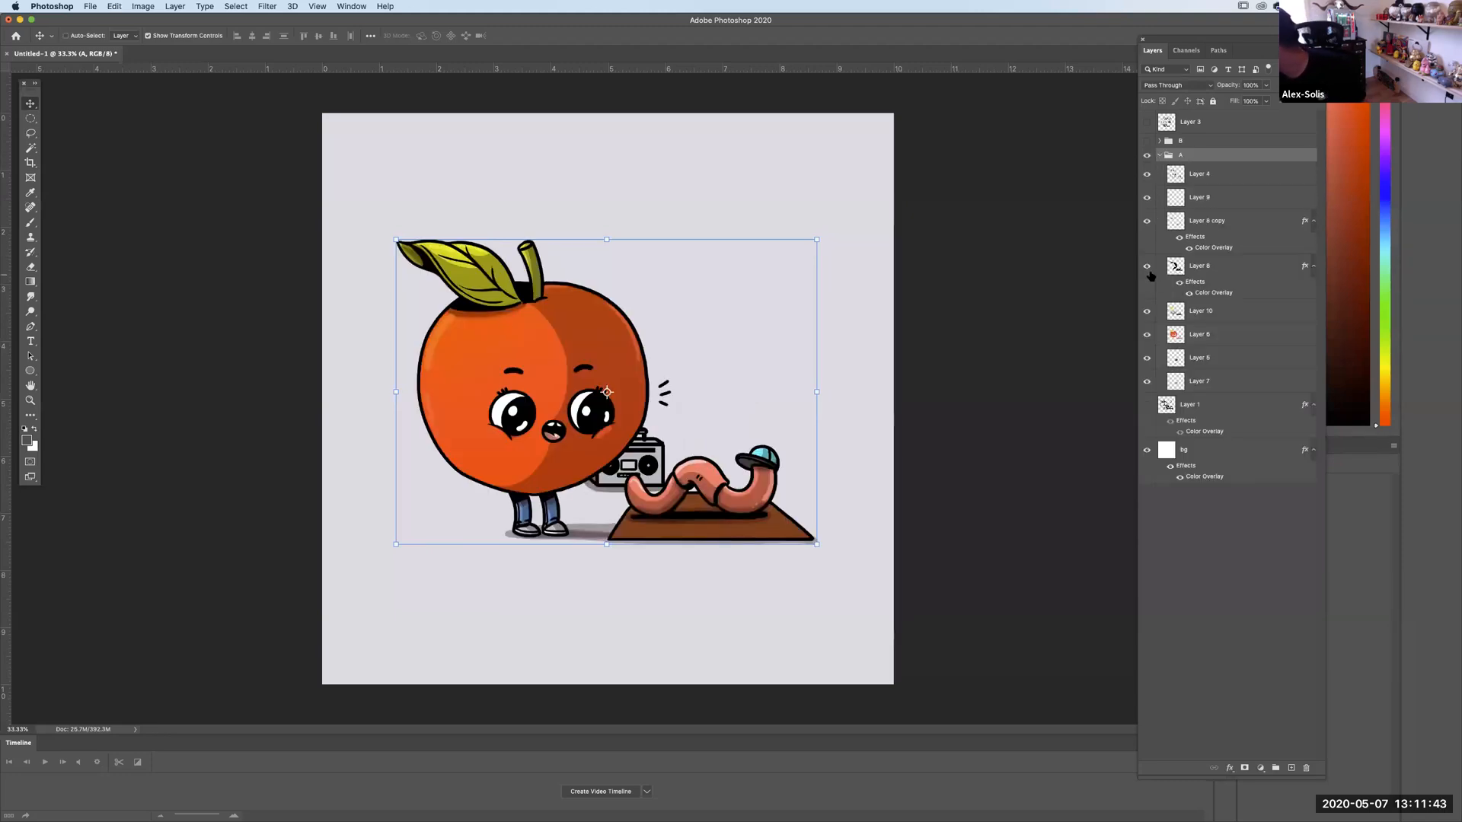
{"action": "left_click", "coordinate": [1147, 311]}
{"action": "left_click", "coordinate": [1147, 312]}
{"action": "left_click", "coordinate": [1147, 311]}
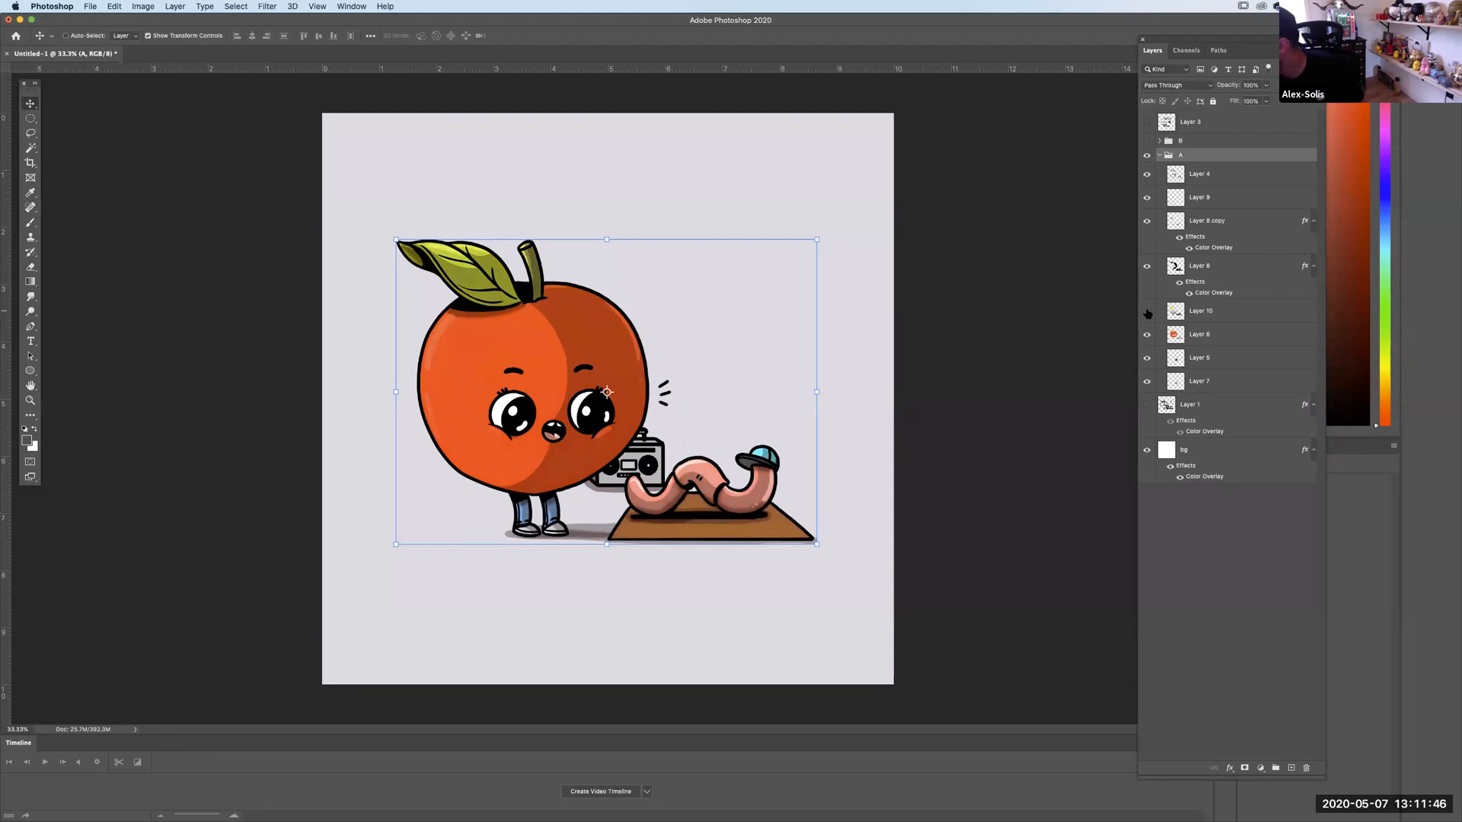
Check the Layer 8 copy shading in group A by switching its visibility, and swap the canvas from frame A to frame B.
{"action": "left_click", "coordinate": [1147, 220]}
{"action": "left_click", "coordinate": [1147, 221]}
{"action": "left_click", "coordinate": [1146, 221]}
{"action": "left_click", "coordinate": [1158, 155]}
{"action": "left_click", "coordinate": [1147, 155]}
{"action": "left_click", "coordinate": [1147, 141]}
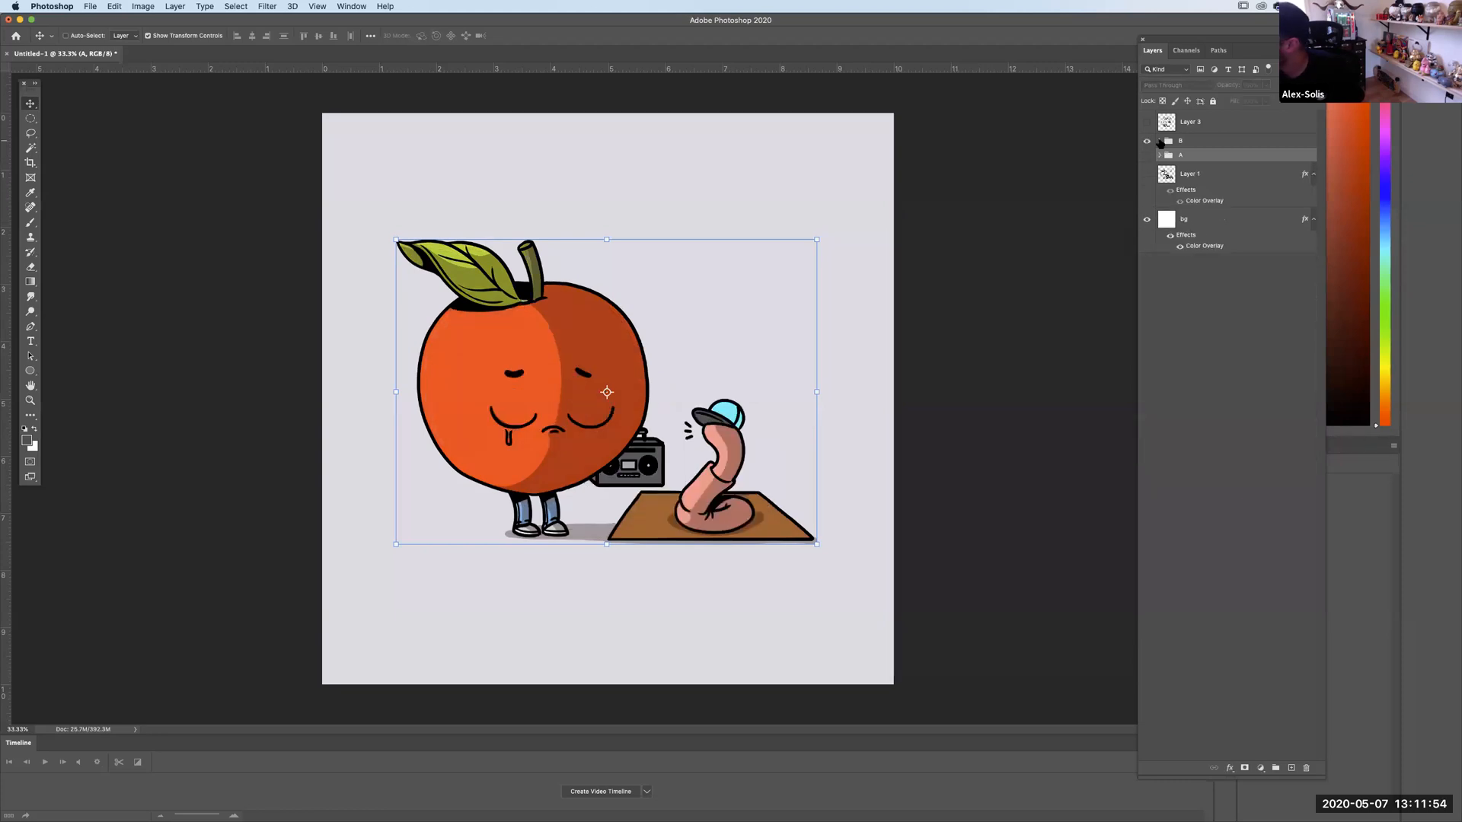
Show Layer 8 copy in group B, erase all of its contents, and clear the selection.
{"action": "left_click", "coordinate": [1159, 141]}
{"action": "left_click", "coordinate": [1147, 206]}
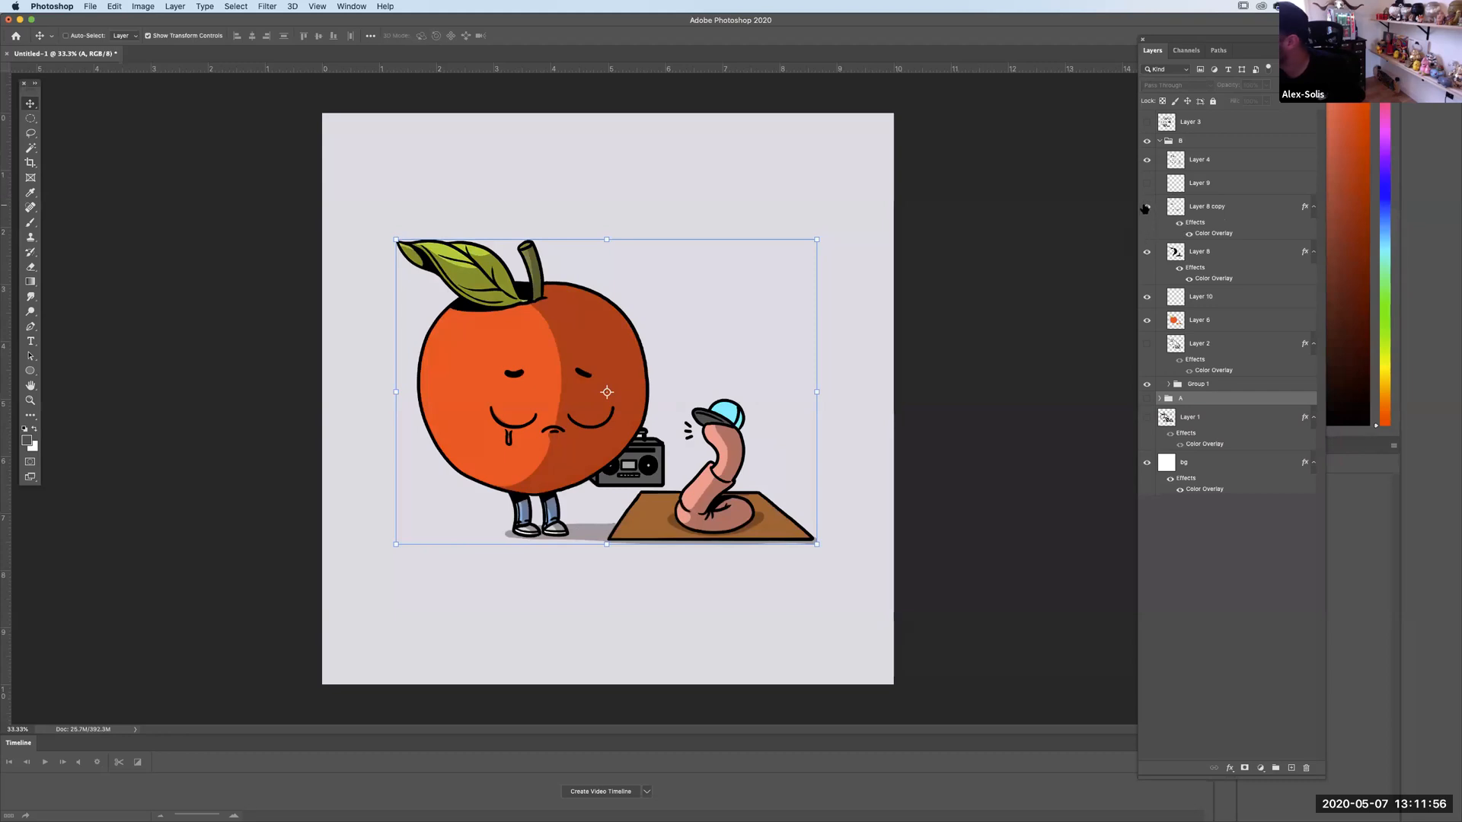
{"action": "left_click", "coordinate": [1197, 205]}
{"action": "key", "text": "super+a"}
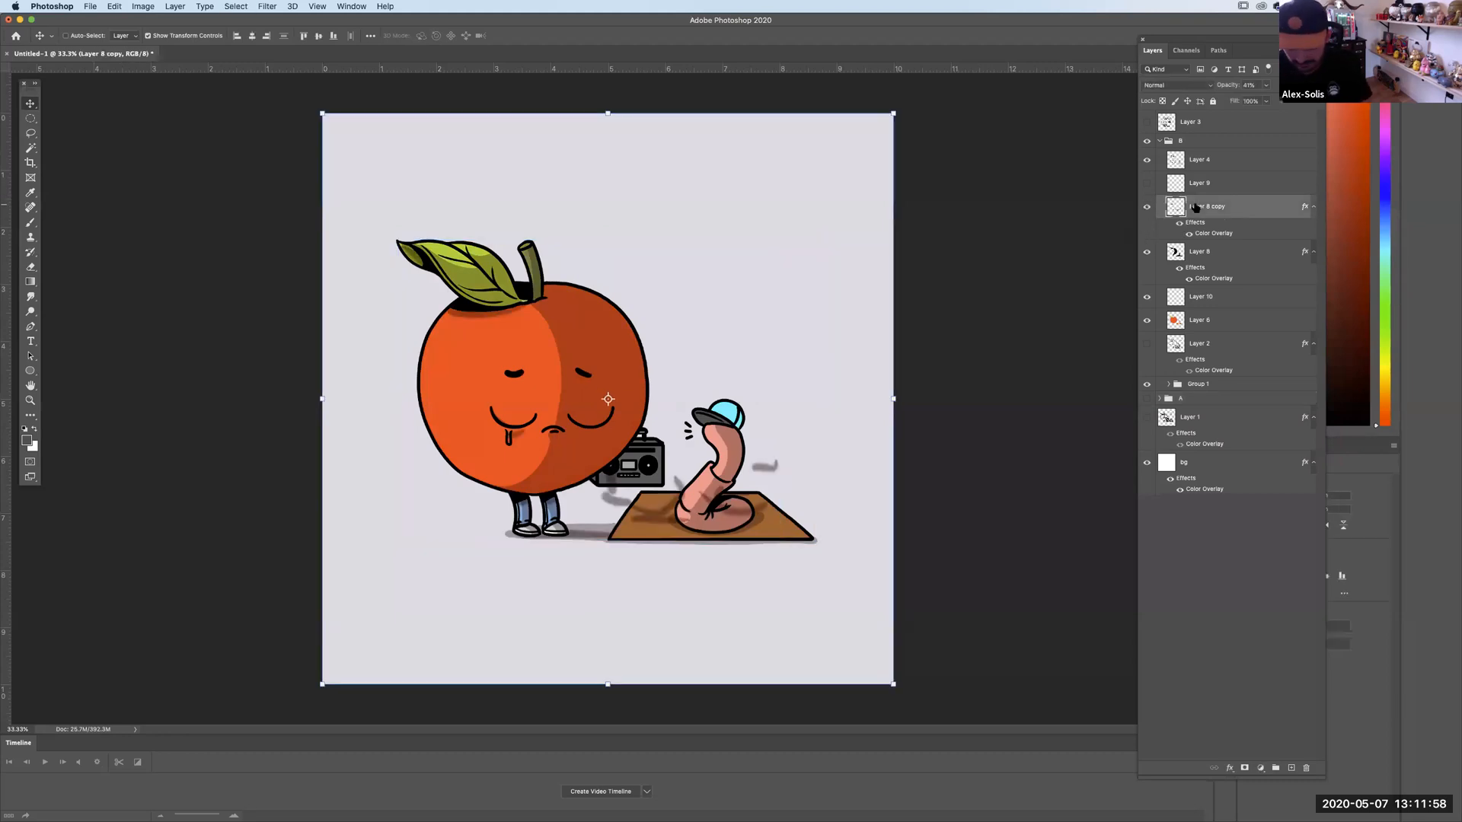
{"action": "key", "text": "super+equal"}
{"action": "key", "text": "super+equal"}
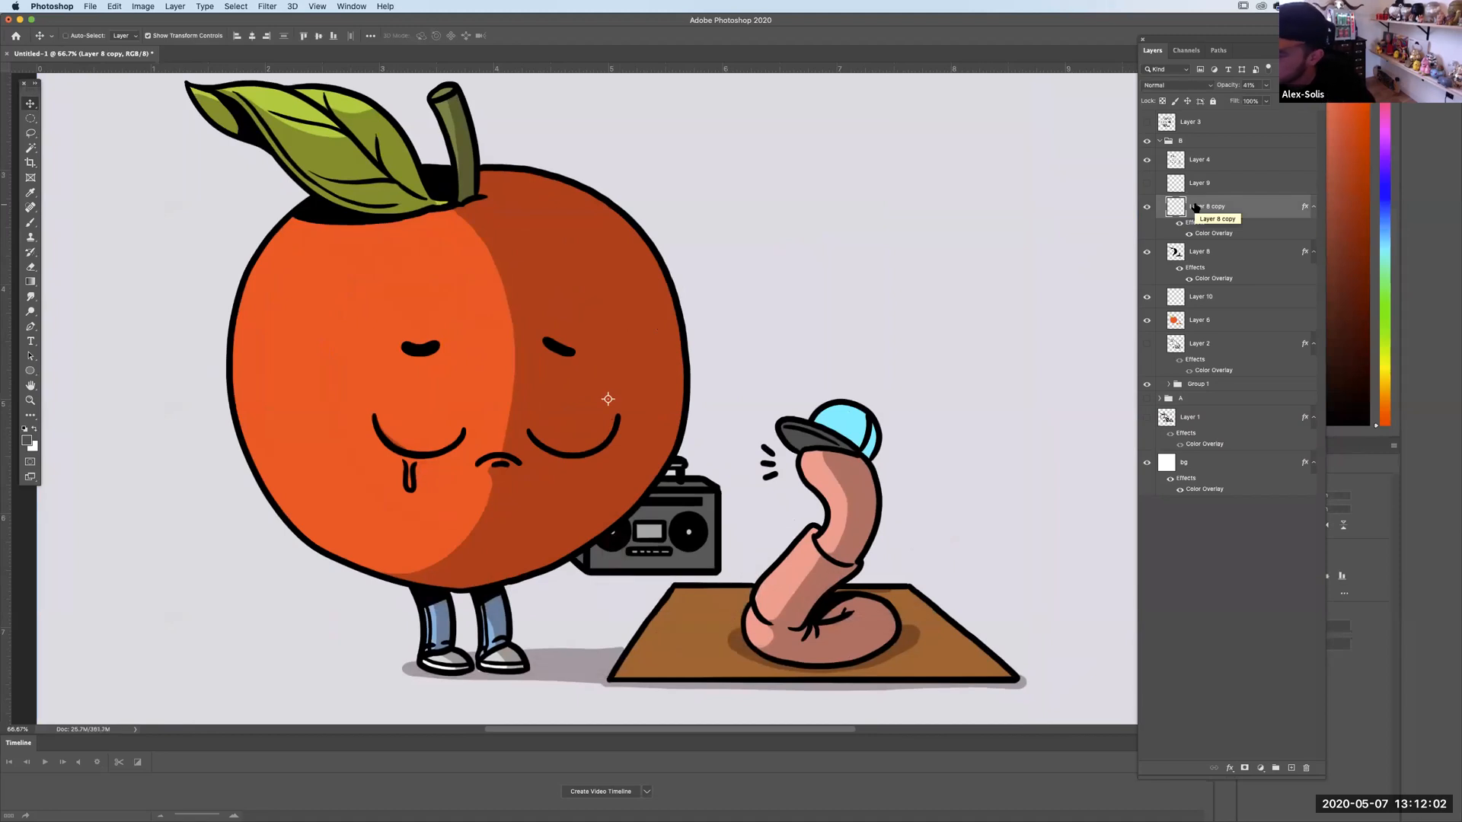
{"action": "key", "text": "l"}
{"action": "scroll", "coordinate": [907, 461], "scroll_direction": "down", "scroll_amount": 3}
{"action": "scroll", "coordinate": [908, 461], "scroll_direction": "left", "scroll_amount": 1}
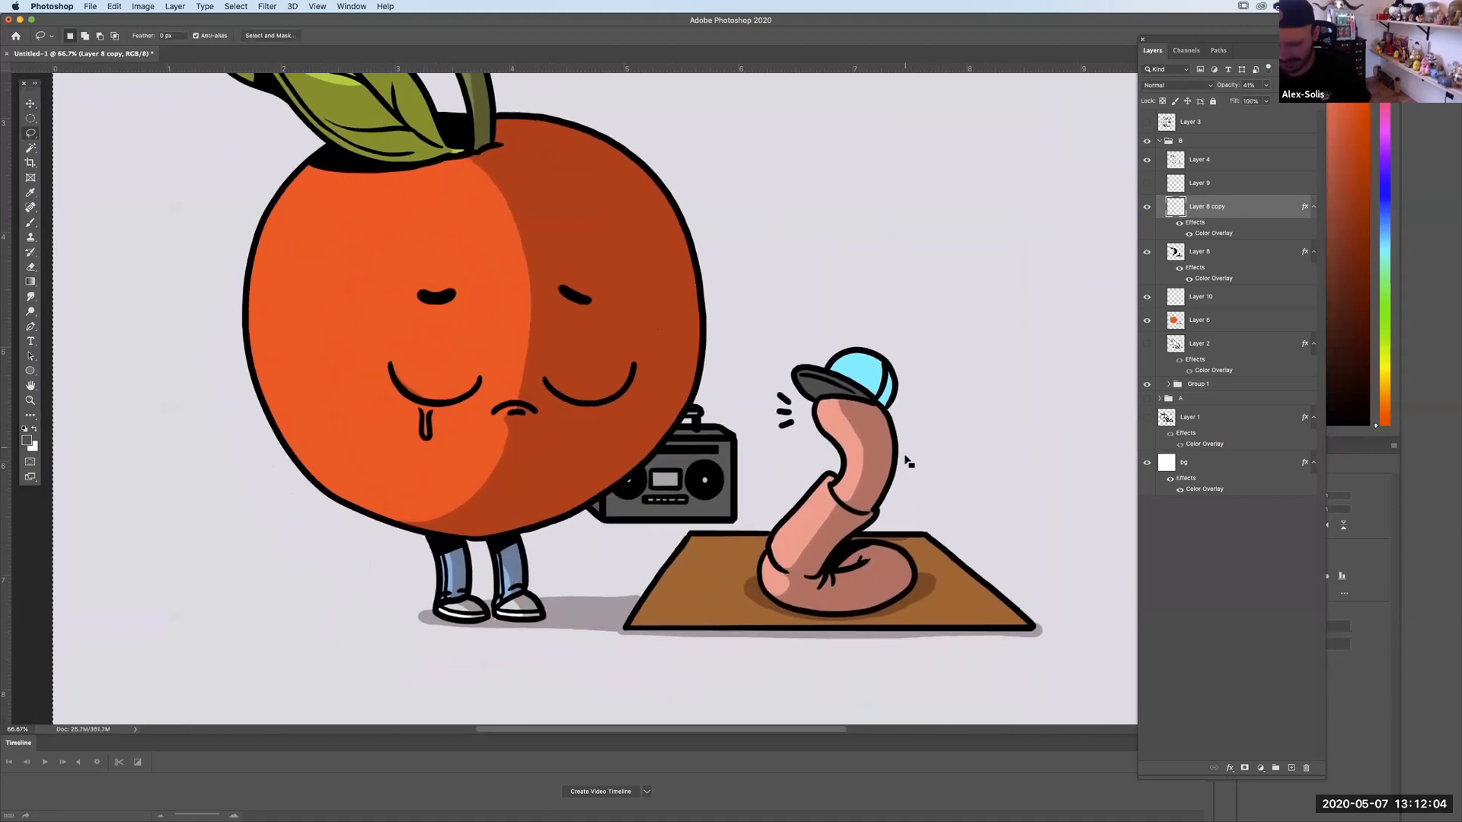
{"action": "key", "text": "super+minus"}
{"action": "key", "text": "super+d"}
Activate the Brush tool with the default black foreground and white background colours.
{"action": "left_click", "coordinate": [31, 223]}
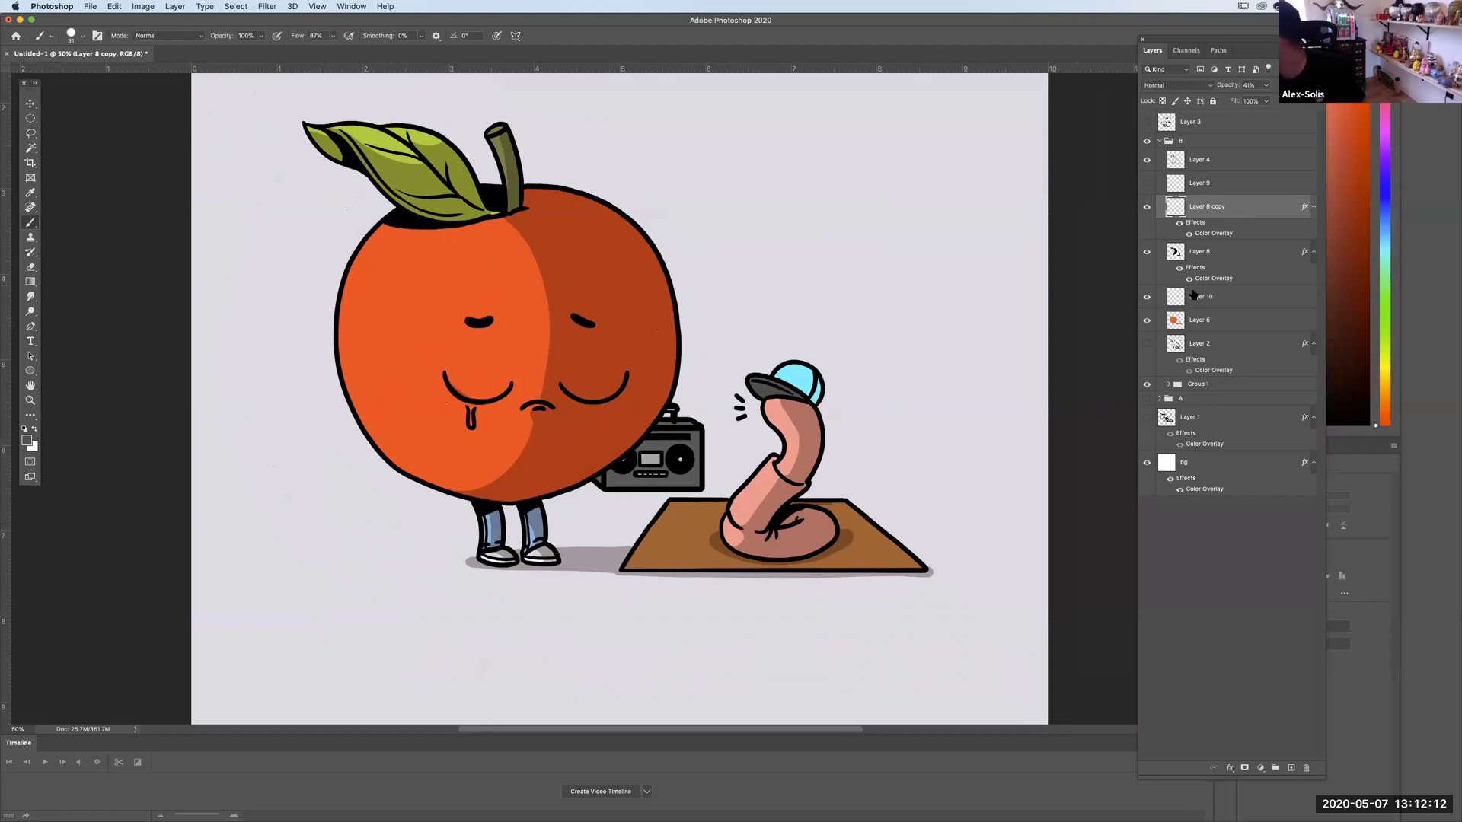
{"action": "left_click", "coordinate": [25, 430]}
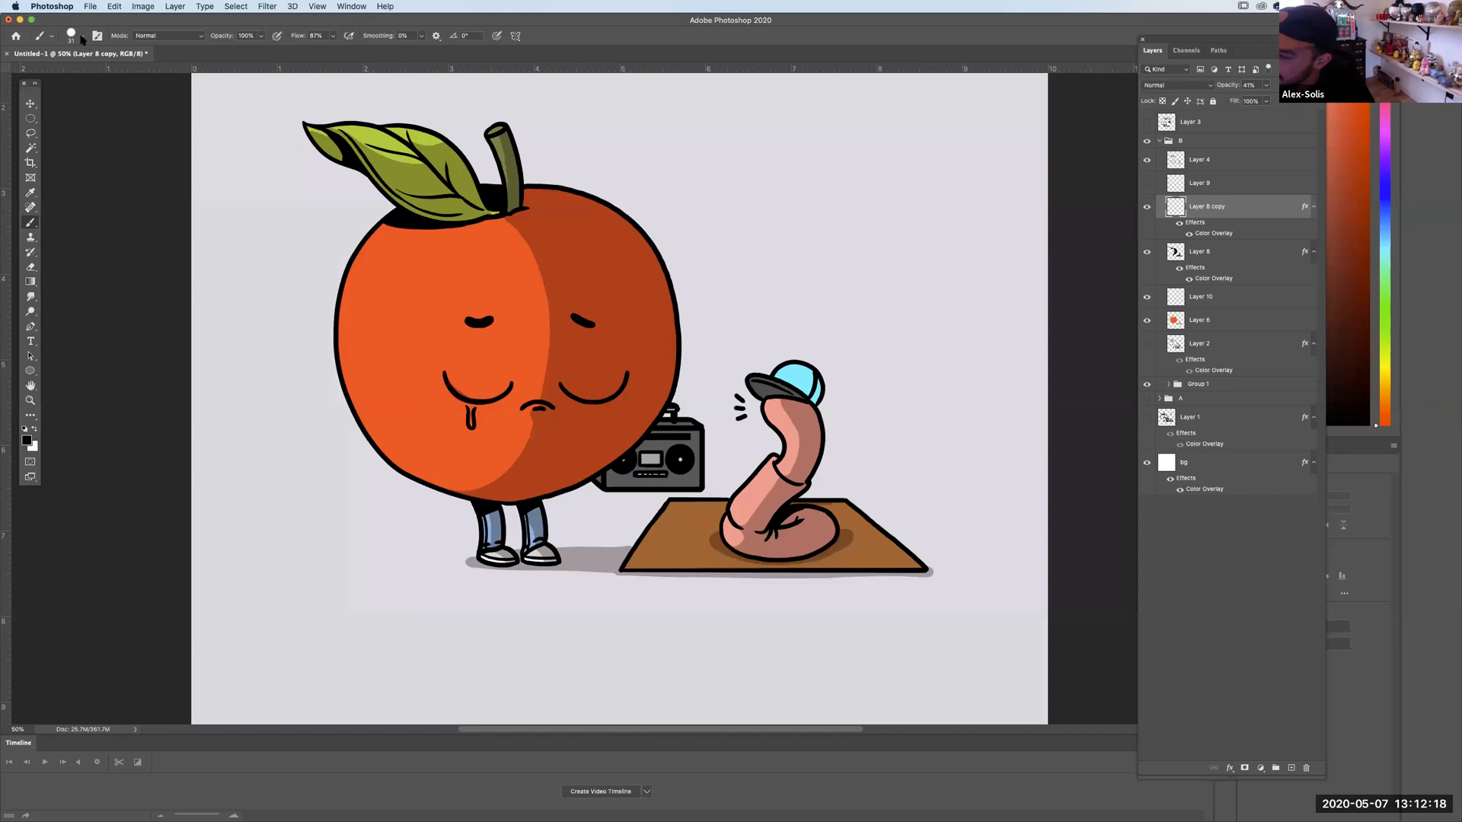
{"action": "left_click_drag", "start_coordinate": [84, 52], "coordinate": [84, 42]}
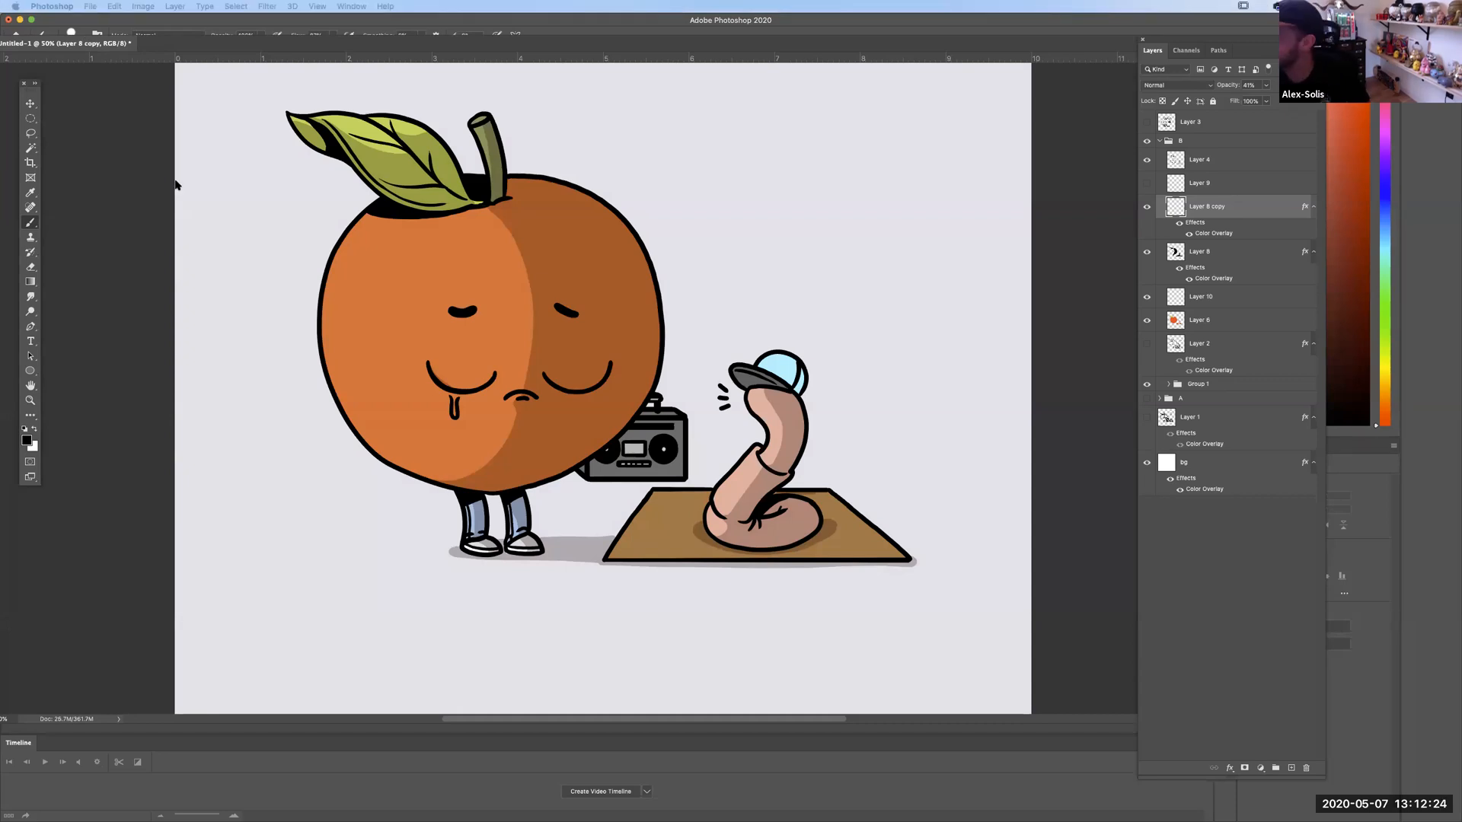
{"action": "left_click", "coordinate": [86, 42]}
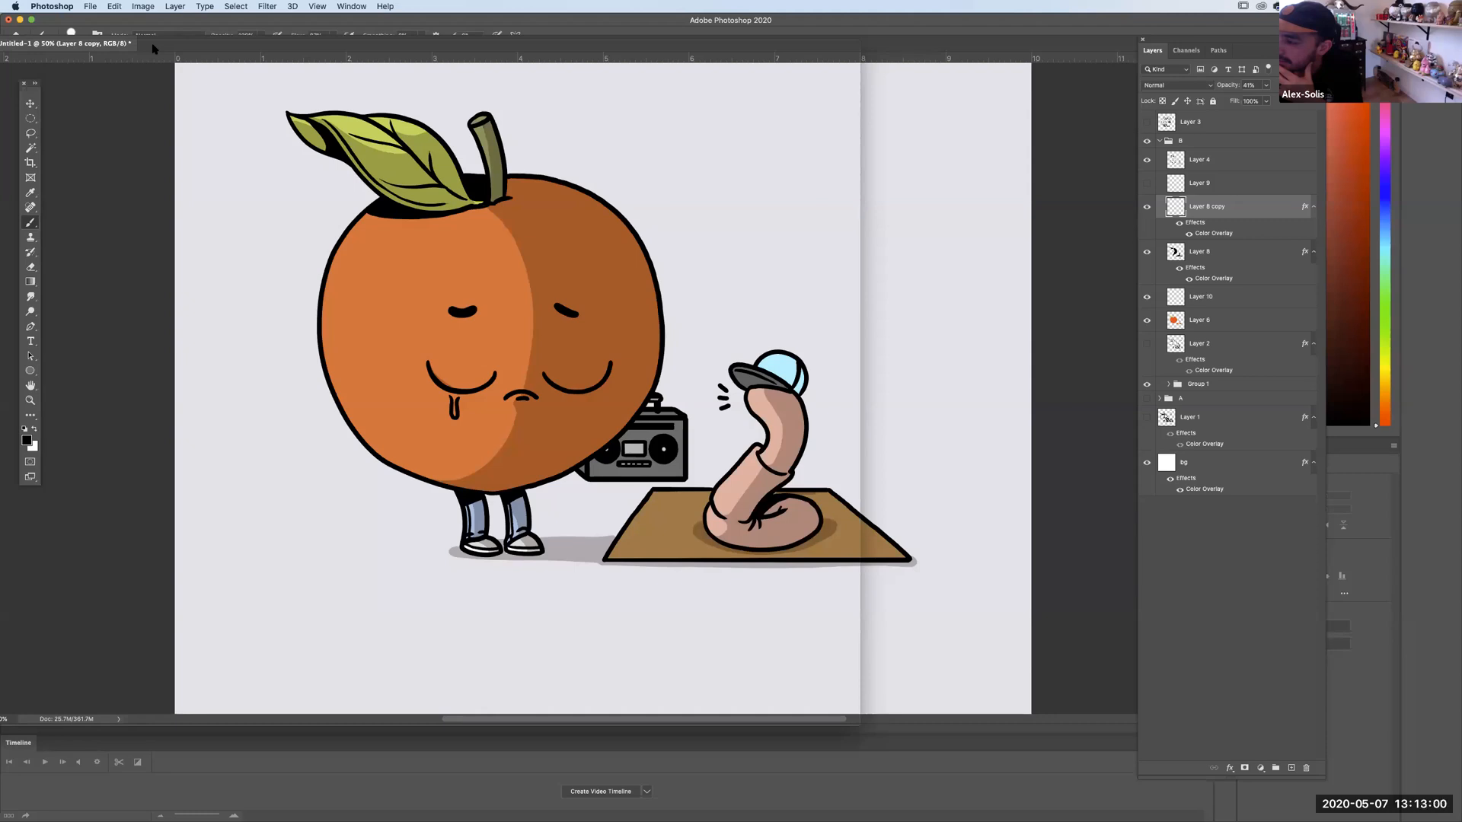
{"action": "double_click", "coordinate": [152, 48]}
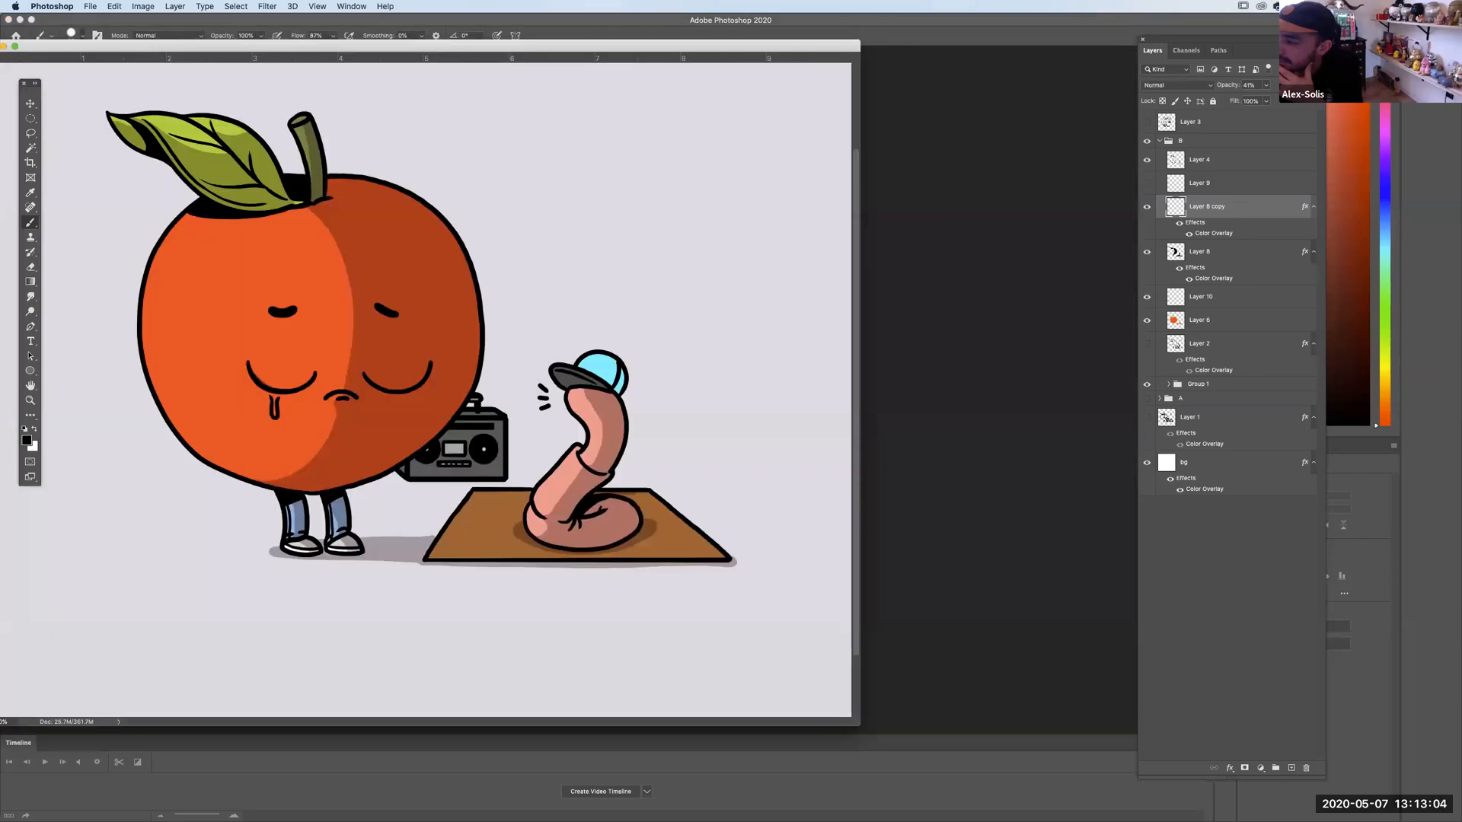
{"action": "left_click_drag", "start_coordinate": [507, 46], "coordinate": [564, 68]}
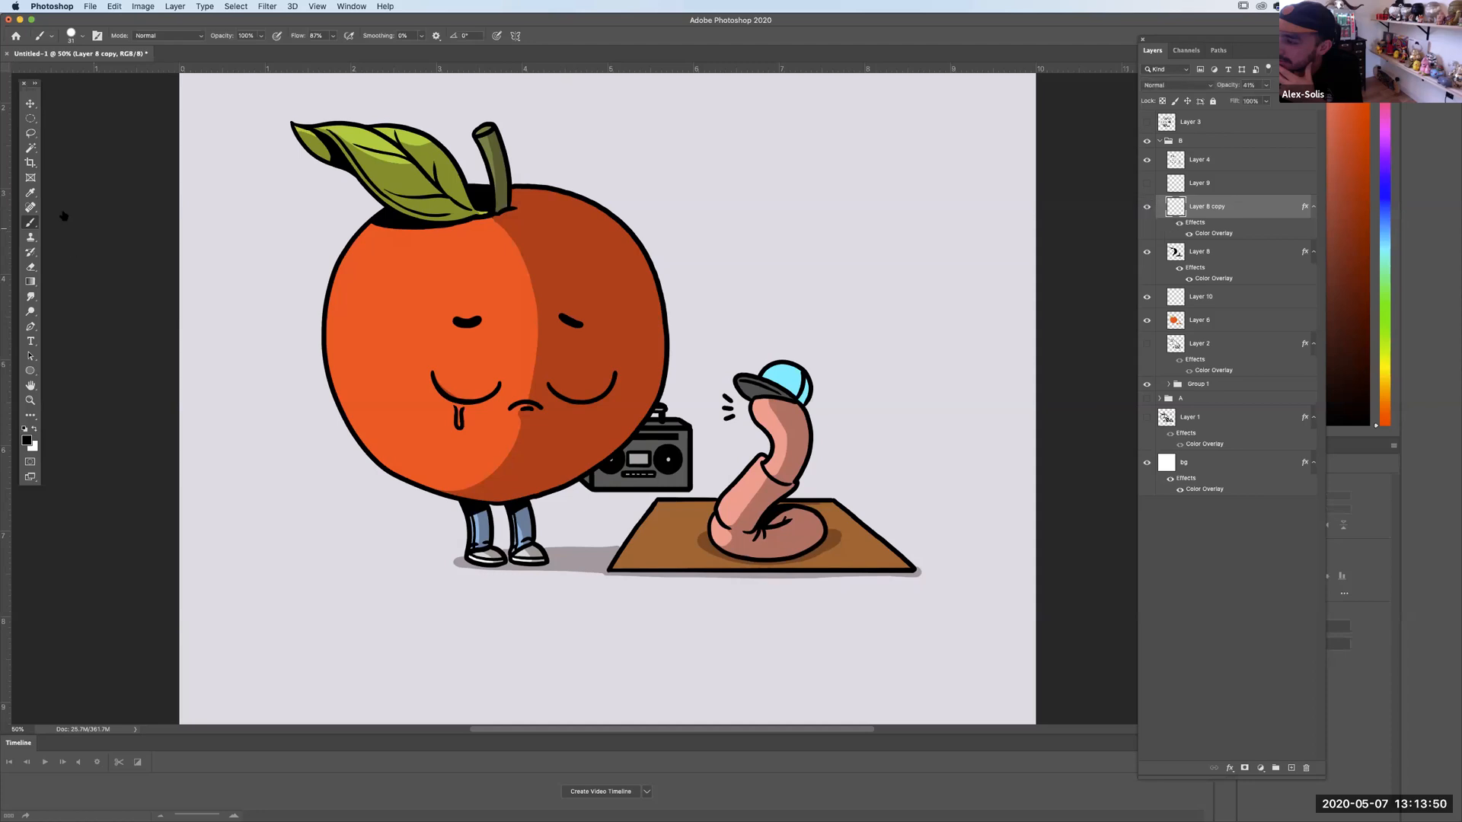
Paint soft black shadows on group B's Layer 8 copy over the orange's top, leaf, jeans, worm and cap.
{"action": "left_click", "coordinate": [82, 35]}
{"action": "left_click", "coordinate": [114, 403]}
{"action": "left_click", "coordinate": [420, 229]}
{"action": "mouse_move", "coordinate": [421, 229]}
{"action": "left_mouse_down"}
{"action": "mouse_move", "coordinate": [373, 229]}
{"action": "mouse_move", "coordinate": [414, 228]}
{"action": "left_mouse_up"}
{"action": "mouse_move", "coordinate": [327, 157]}
{"action": "left_mouse_down"}
{"action": "mouse_move", "coordinate": [301, 134]}
{"action": "mouse_move", "coordinate": [323, 150]}
{"action": "left_mouse_up"}
{"action": "mouse_move", "coordinate": [485, 517]}
{"action": "left_mouse_down"}
{"action": "mouse_move", "coordinate": [473, 515]}
{"action": "mouse_move", "coordinate": [530, 511]}
{"action": "left_mouse_up"}
{"action": "mouse_move", "coordinate": [751, 529]}
{"action": "left_mouse_down"}
{"action": "mouse_move", "coordinate": [792, 480]}
{"action": "mouse_move", "coordinate": [799, 511]}
{"action": "mouse_move", "coordinate": [804, 437]}
{"action": "mouse_move", "coordinate": [804, 456]}
{"action": "mouse_move", "coordinate": [785, 394]}
{"action": "mouse_move", "coordinate": [803, 392]}
{"action": "left_mouse_up"}
{"action": "mouse_move", "coordinate": [781, 520]}
{"action": "left_mouse_down"}
{"action": "mouse_move", "coordinate": [810, 540]}
{"action": "mouse_move", "coordinate": [771, 556]}
{"action": "mouse_move", "coordinate": [798, 544]}
{"action": "mouse_move", "coordinate": [724, 548]}
{"action": "mouse_move", "coordinate": [807, 547]}
{"action": "mouse_move", "coordinate": [818, 537]}
{"action": "left_mouse_up"}
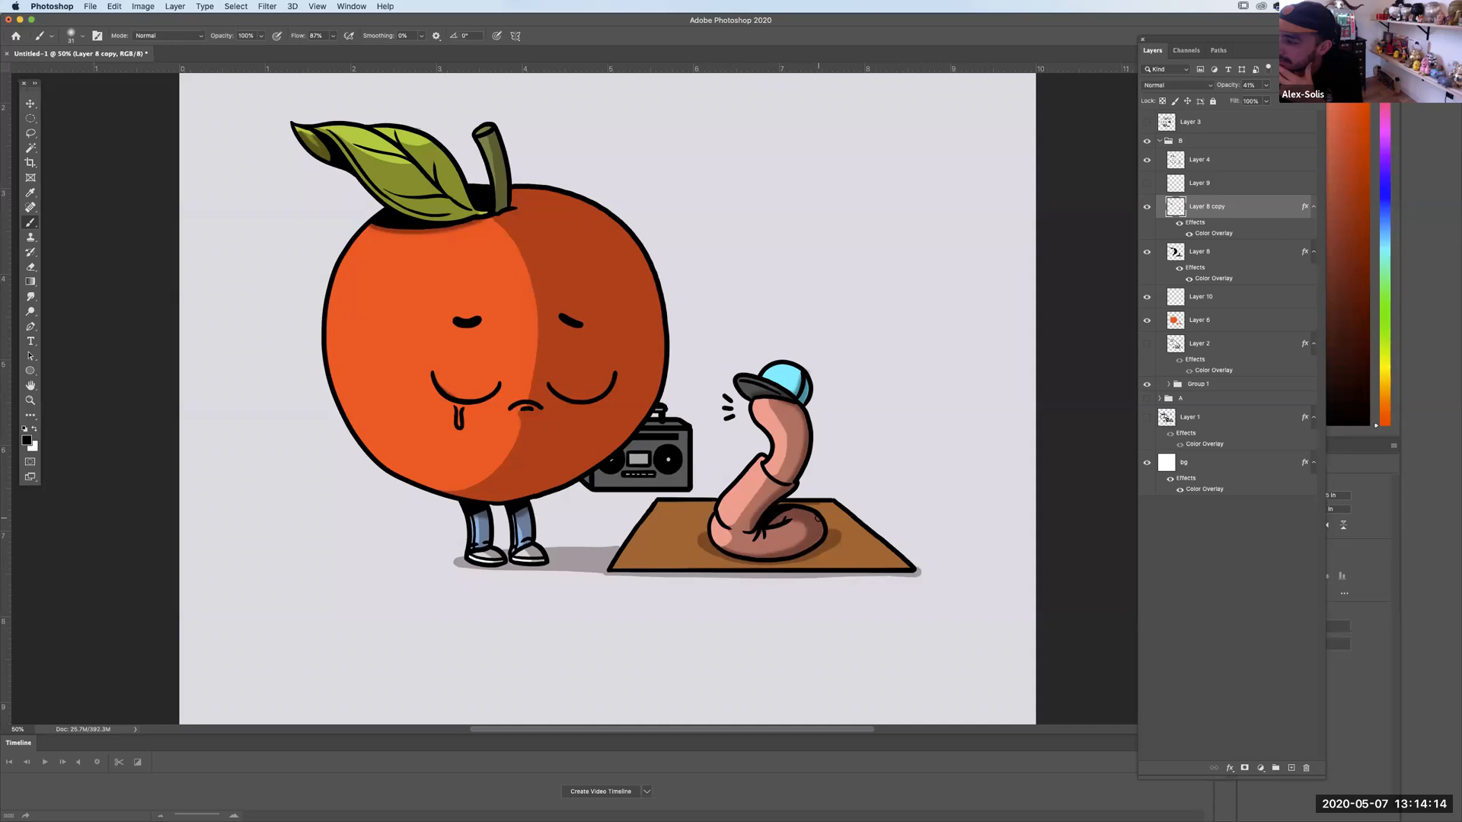
{"action": "left_click_drag", "start_coordinate": [581, 484], "coordinate": [686, 495]}
{"action": "key", "text": "super+z"}
{"action": "left_click_drag", "start_coordinate": [802, 386], "coordinate": [805, 396]}
Compare groups A and B with the Layer 3 sketch by switching their visibility, leaving only frame B shown.
{"action": "left_click", "coordinate": [1160, 141]}
{"action": "left_click", "coordinate": [1147, 141]}
{"action": "left_click", "coordinate": [1147, 155]}
{"action": "left_click", "coordinate": [1148, 156]}
{"action": "left_click", "coordinate": [1146, 141]}
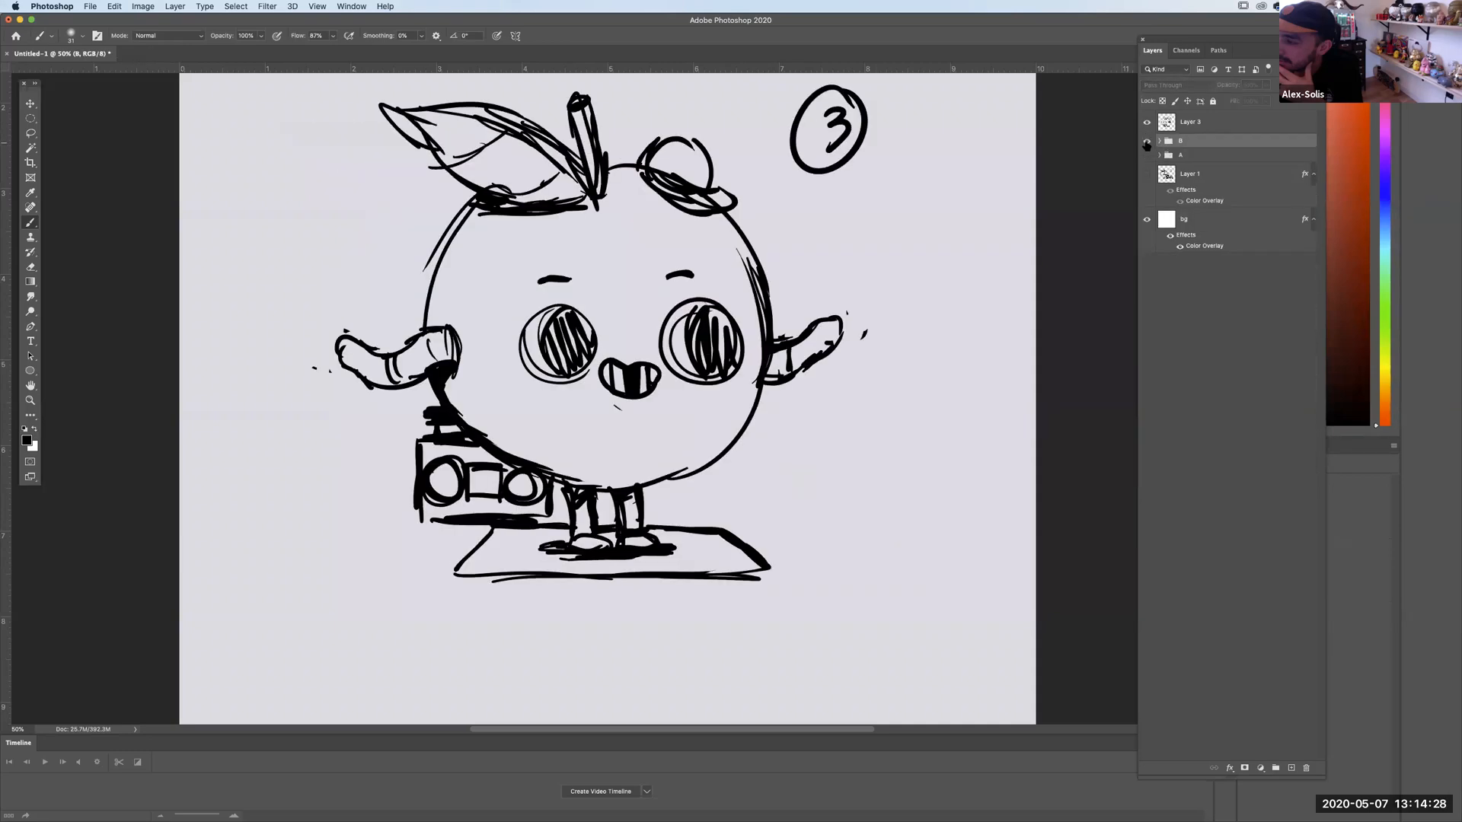
{"action": "left_click", "coordinate": [1148, 155]}
{"action": "left_click", "coordinate": [1147, 155]}
{"action": "left_click", "coordinate": [1148, 155]}
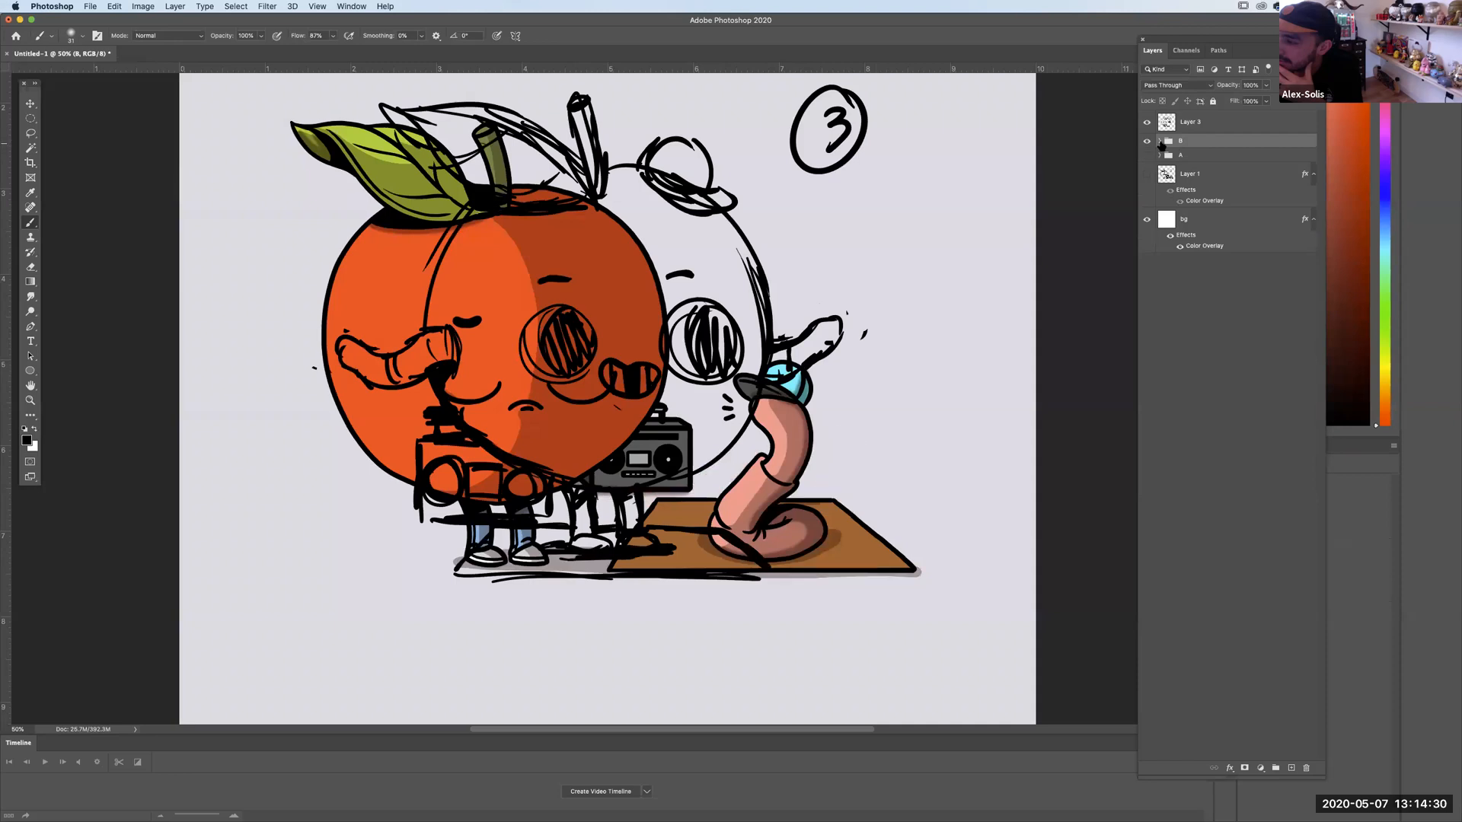
{"action": "left_click", "coordinate": [1147, 122]}
Check Layer 8 in group B and add more shadow to the worm's lower coil on Layer 8 copy.
{"action": "left_click", "coordinate": [1159, 141]}
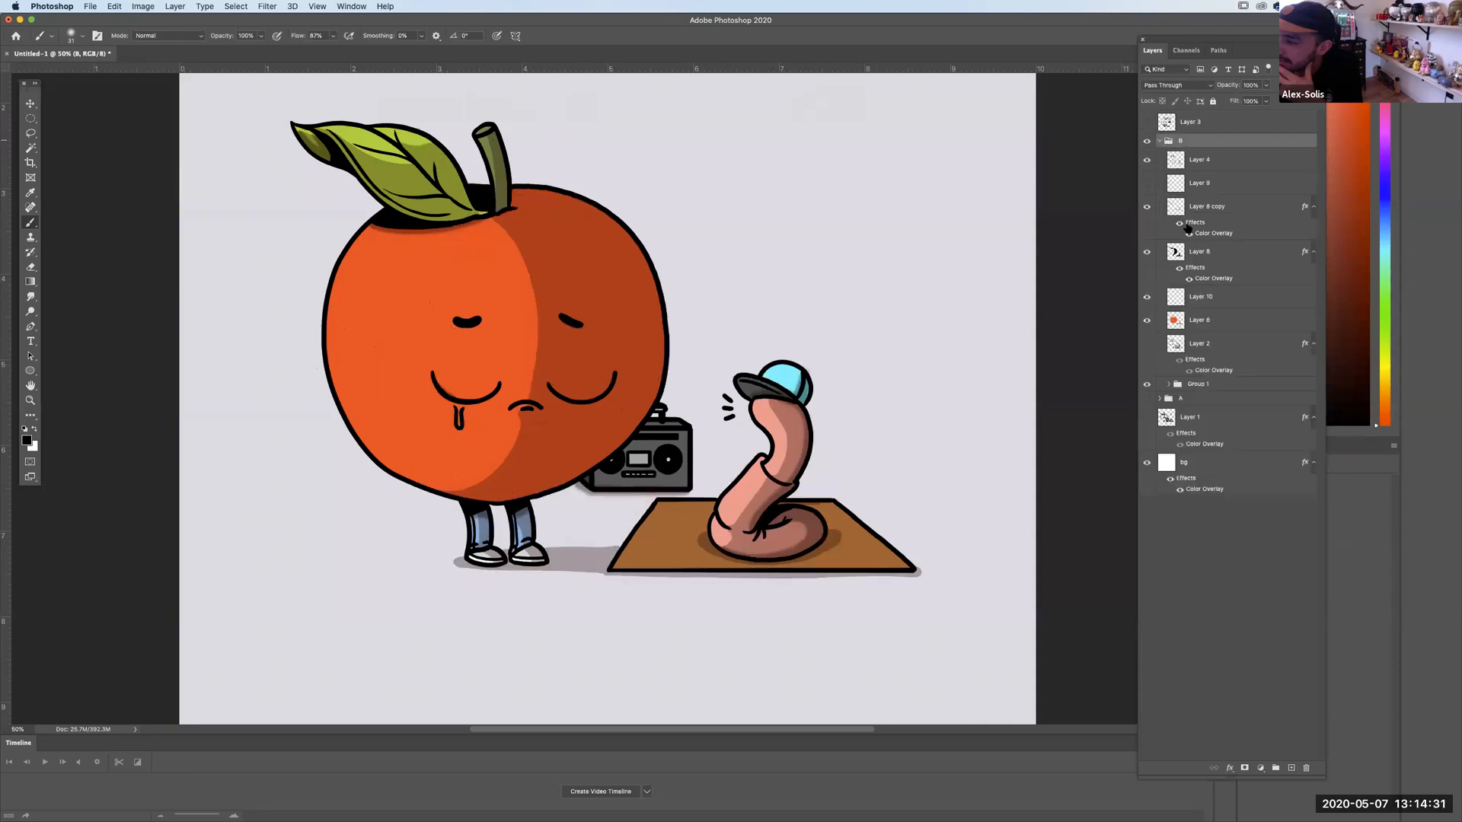
{"action": "left_click", "coordinate": [1148, 252]}
{"action": "left_click", "coordinate": [1148, 252]}
{"action": "left_click", "coordinate": [1181, 206]}
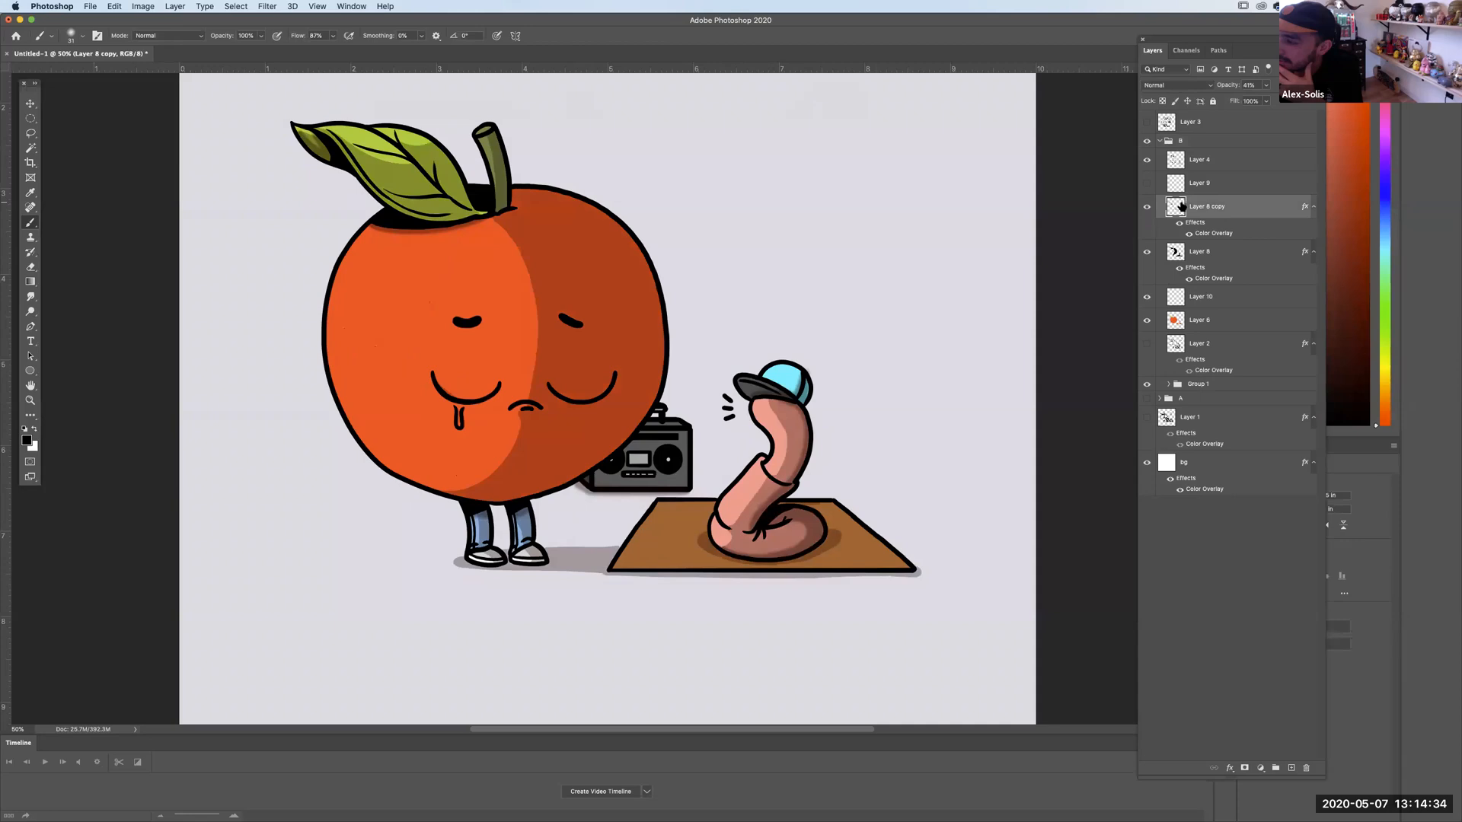
{"action": "left_click_drag", "start_coordinate": [828, 533], "coordinate": [819, 546]}
Show Layer 9 in group B and delete its contents.
{"action": "left_click", "coordinate": [1147, 183]}
{"action": "left_click", "coordinate": [1186, 182]}
{"action": "key", "text": "Delete"}
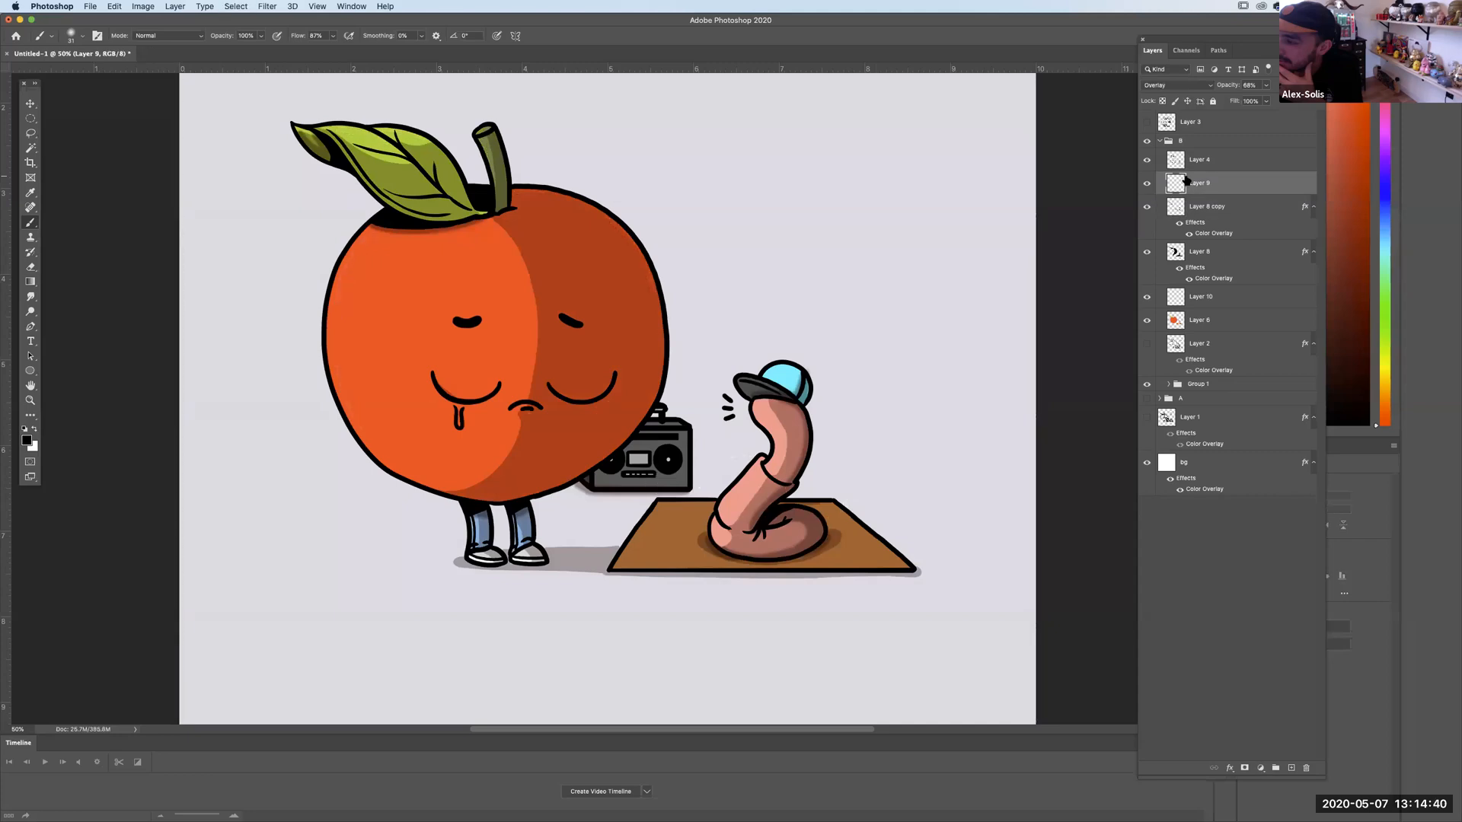
Paint white highlights on Layer 9 along the worm, the orange's edge and the stem with a 20 px Hard Round Pressure Size brush.
{"action": "left_click", "coordinate": [82, 35]}
{"action": "left_click", "coordinate": [105, 242]}
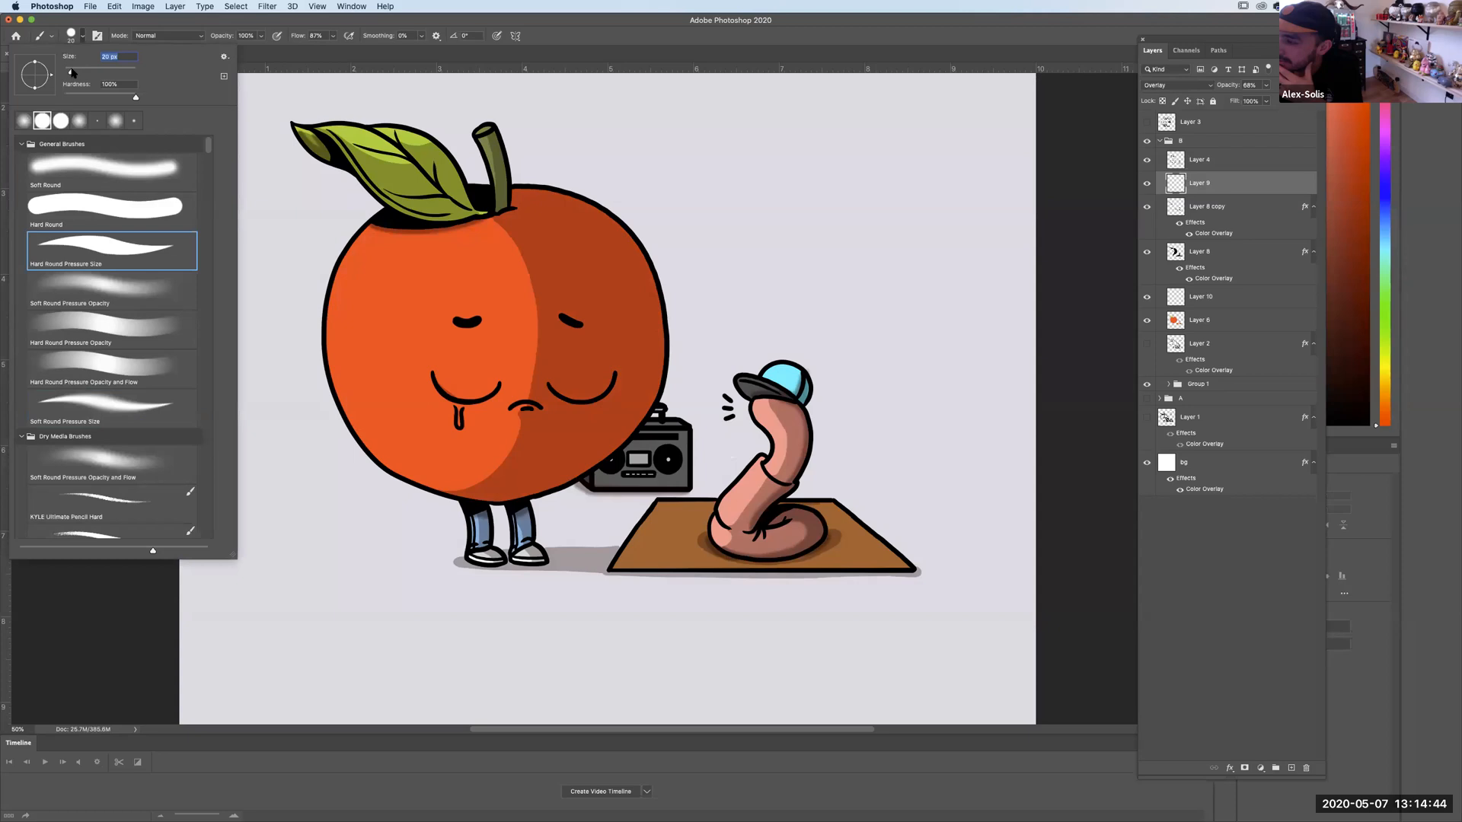
{"action": "left_click", "coordinate": [366, 138]}
{"action": "left_click_drag", "start_coordinate": [402, 133], "coordinate": [415, 142]}
{"action": "key", "text": "super+z"}
{"action": "key", "text": "super+z"}
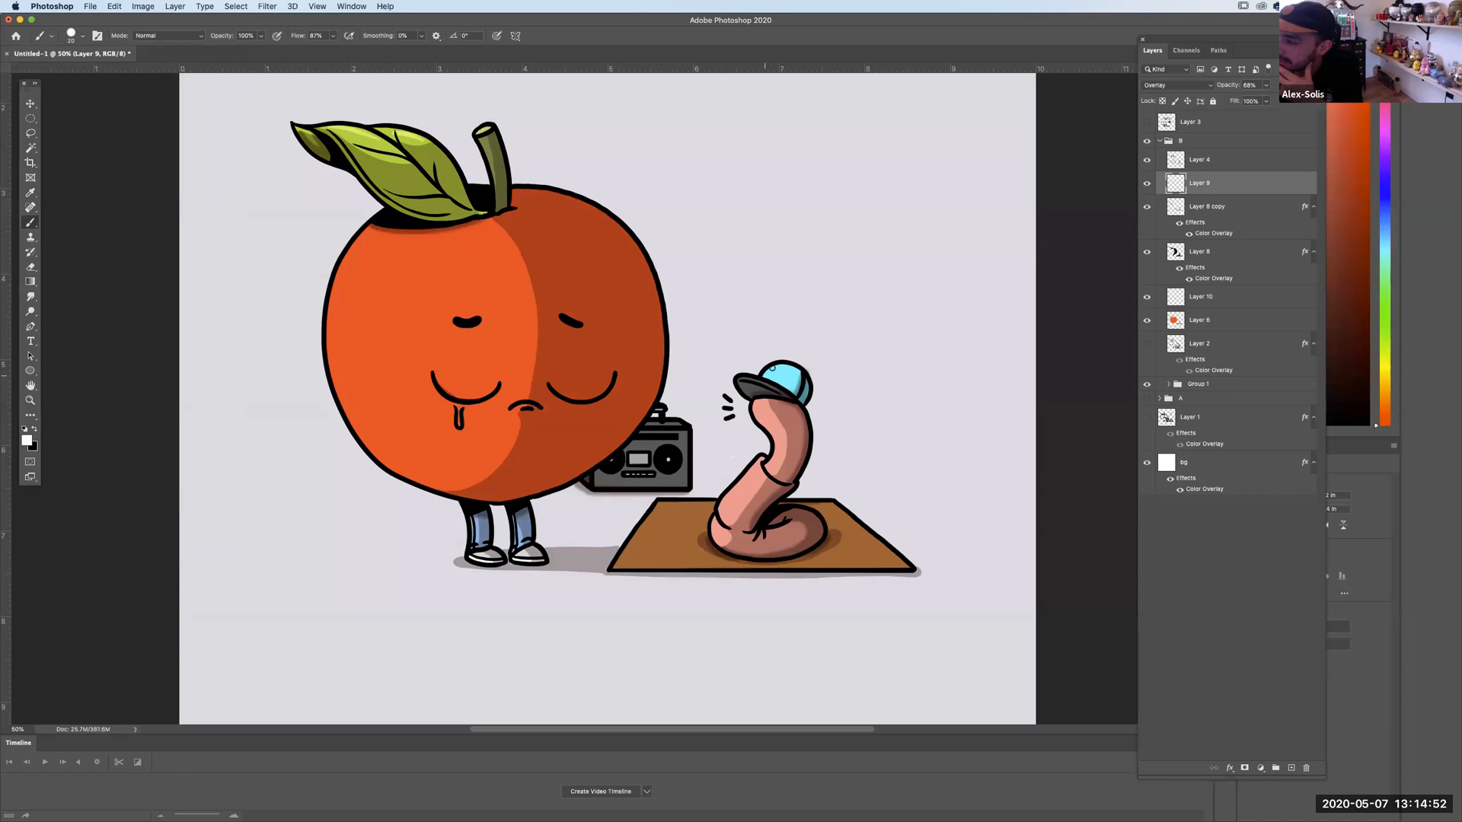
{"action": "left_click_drag", "start_coordinate": [759, 404], "coordinate": [770, 466]}
{"action": "key", "text": "super+z"}
{"action": "left_click_drag", "start_coordinate": [721, 511], "coordinate": [758, 460]}
{"action": "mouse_move", "coordinate": [338, 284]}
{"action": "left_mouse_down"}
{"action": "mouse_move", "coordinate": [334, 332]}
{"action": "mouse_move", "coordinate": [360, 245]}
{"action": "left_mouse_up"}
{"action": "left_click_drag", "start_coordinate": [481, 140], "coordinate": [486, 162]}
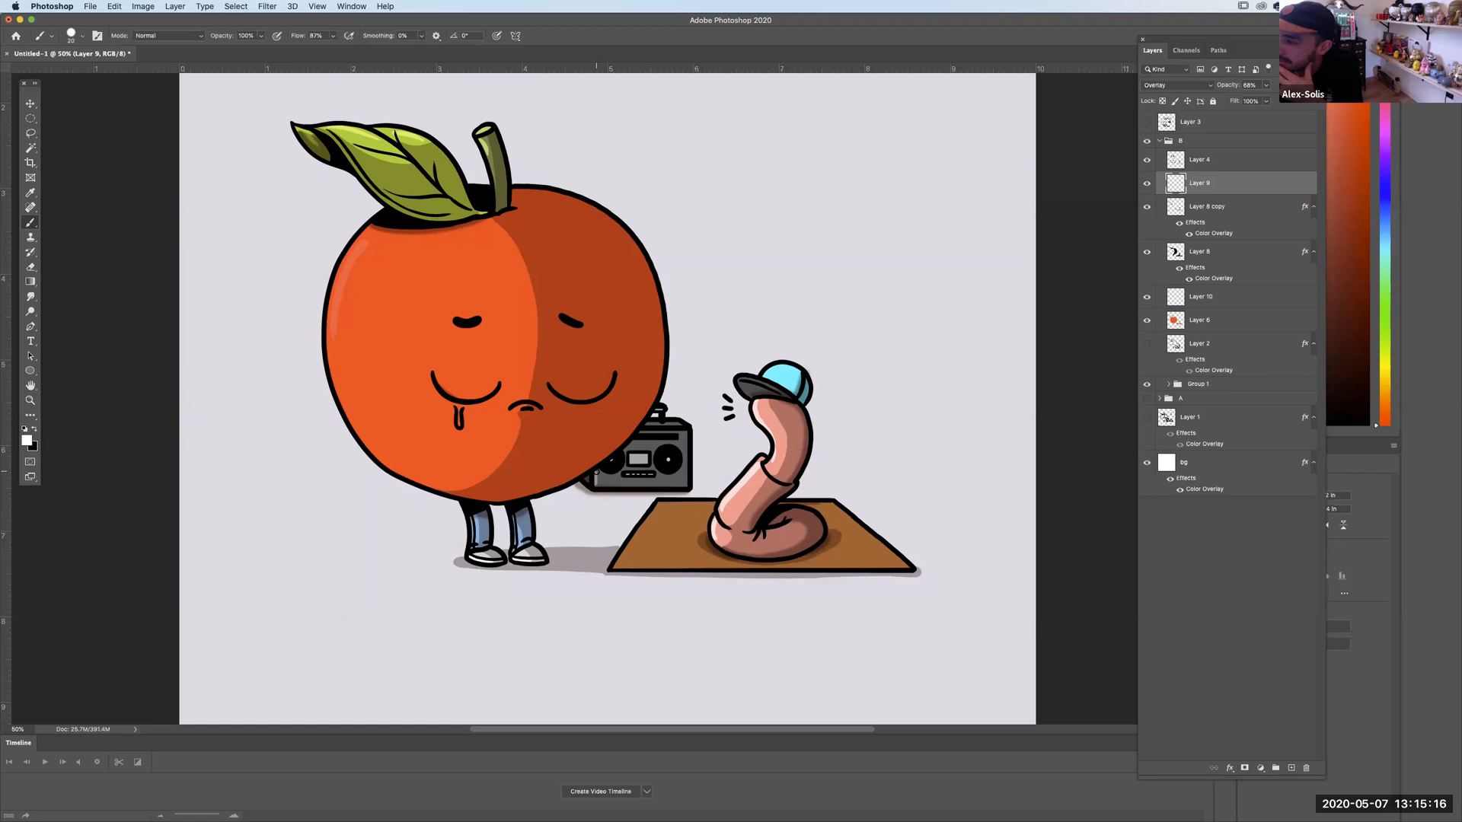
Check frame B against frame A by switching group visibility, and reselect Layer 9 in group B.
{"action": "key", "text": "super+minus"}
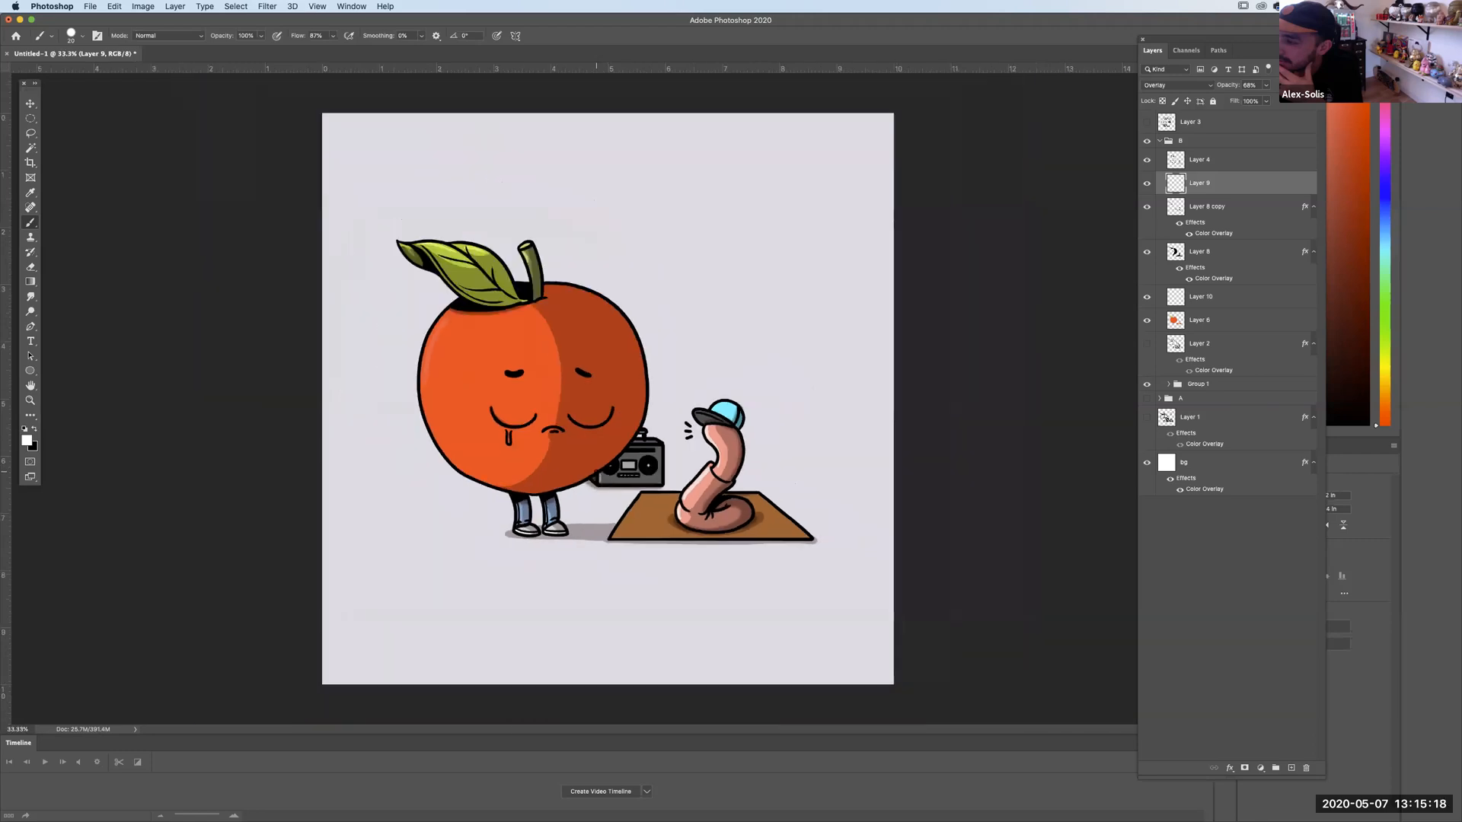
{"action": "left_click", "coordinate": [1159, 140]}
{"action": "left_click", "coordinate": [1160, 141]}
{"action": "left_click", "coordinate": [1160, 141]}
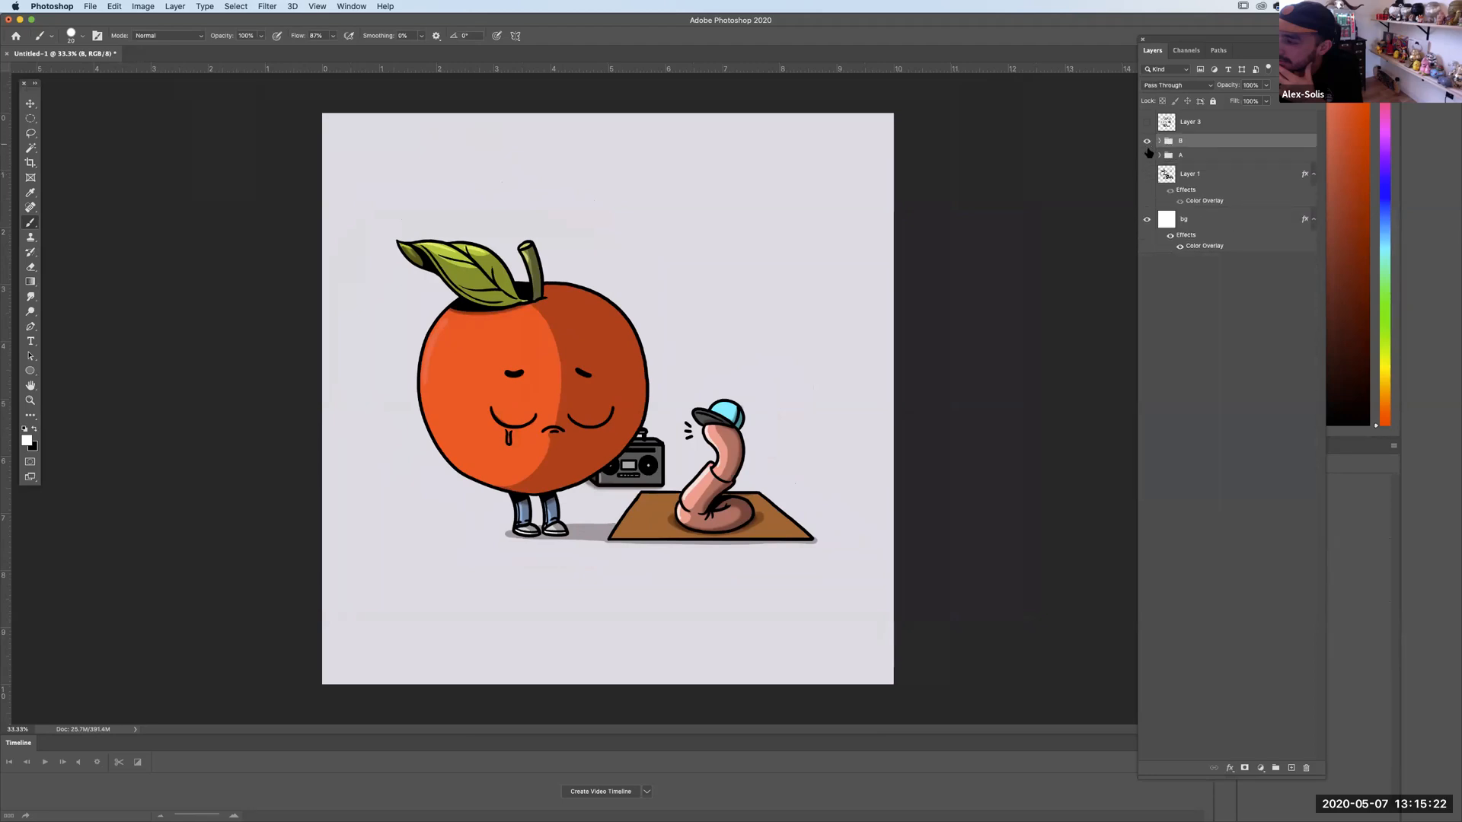
{"action": "left_click", "coordinate": [1146, 155]}
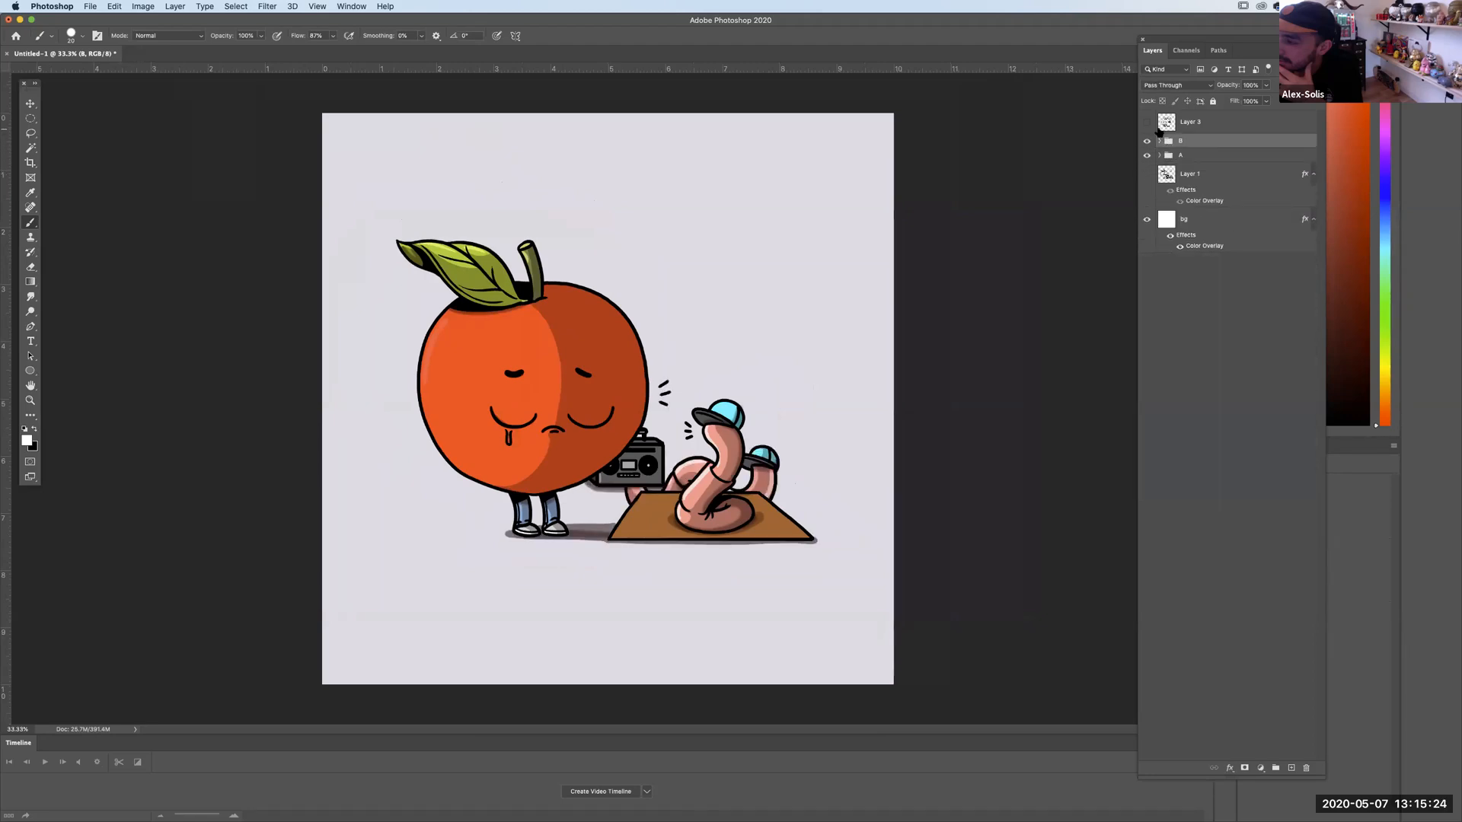
{"action": "left_click", "coordinate": [1147, 141]}
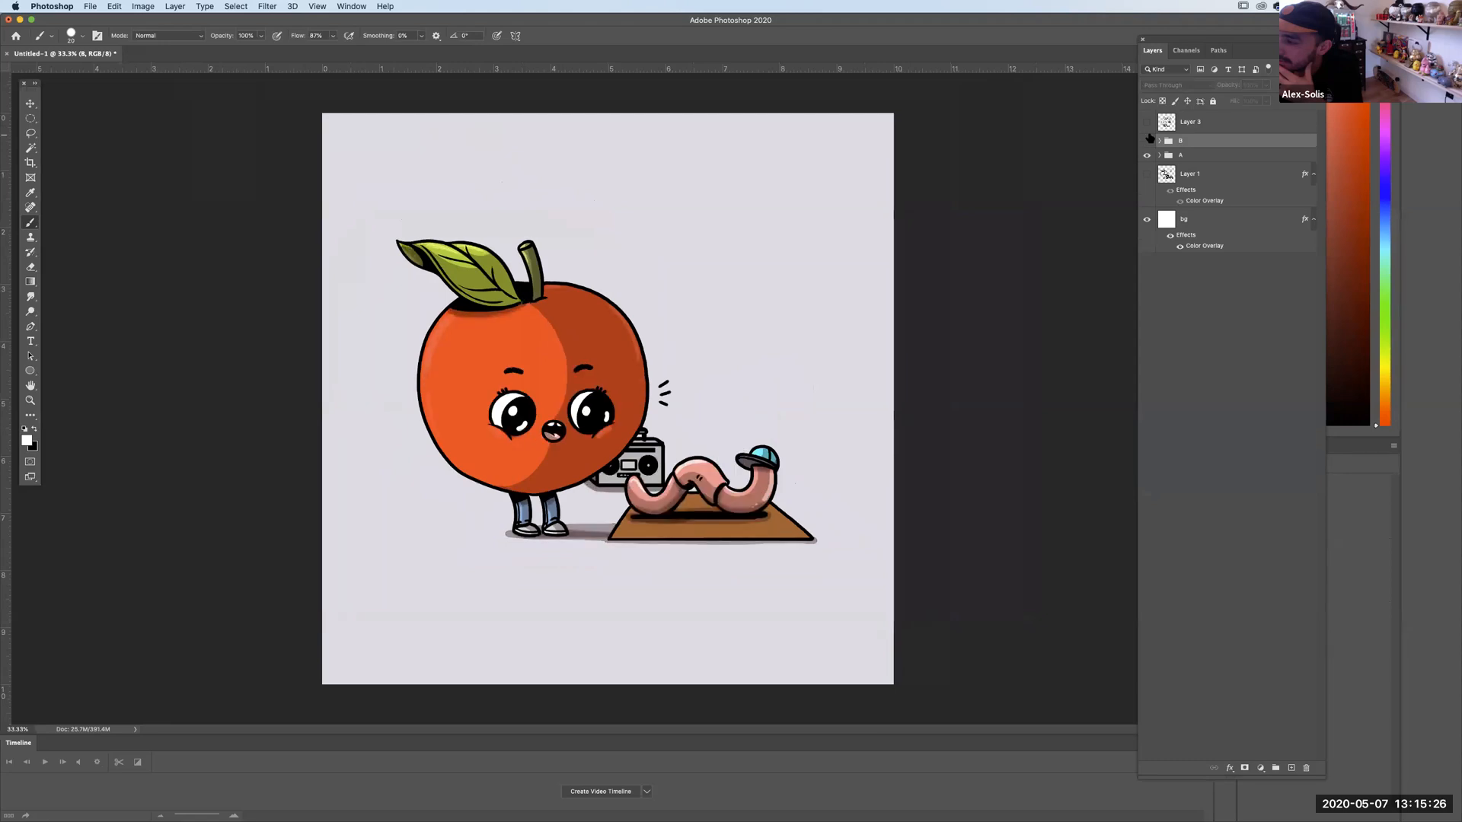
{"action": "left_click", "coordinate": [1147, 141]}
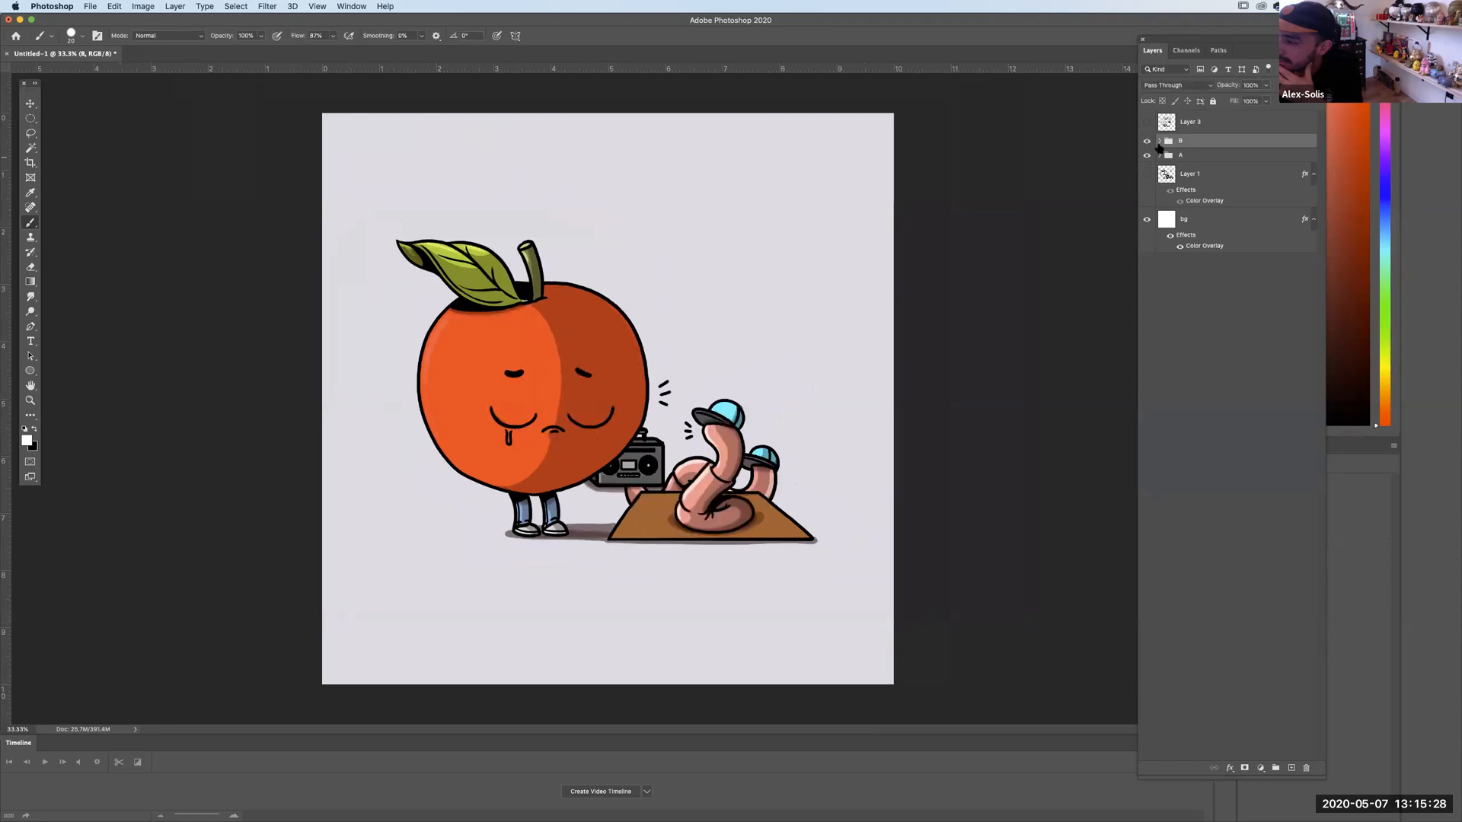
{"action": "left_click", "coordinate": [1160, 141]}
{"action": "left_click", "coordinate": [1186, 162]}
{"action": "left_click", "coordinate": [1185, 183]}
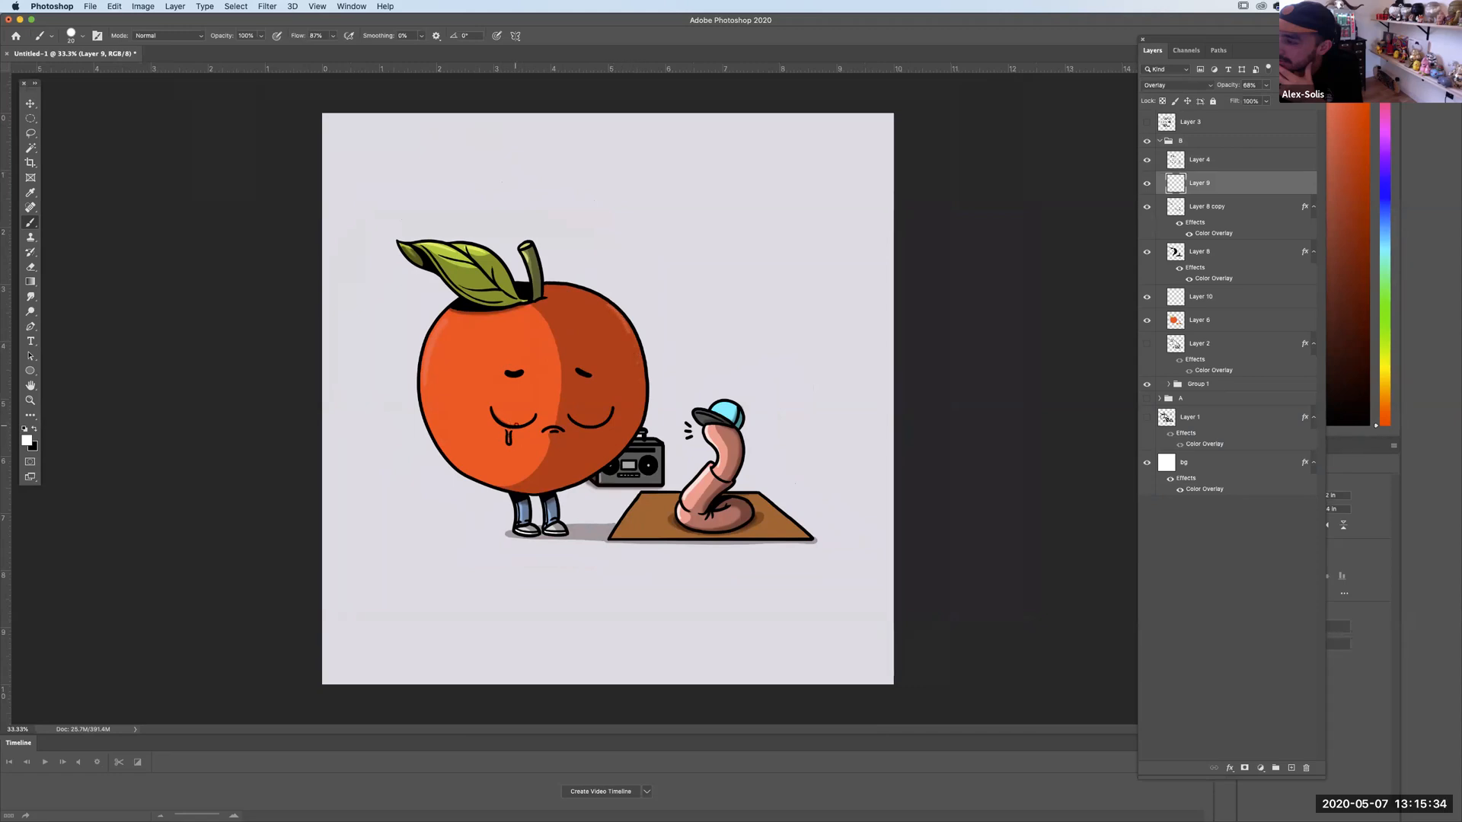
{"action": "key", "text": "super+minus"}
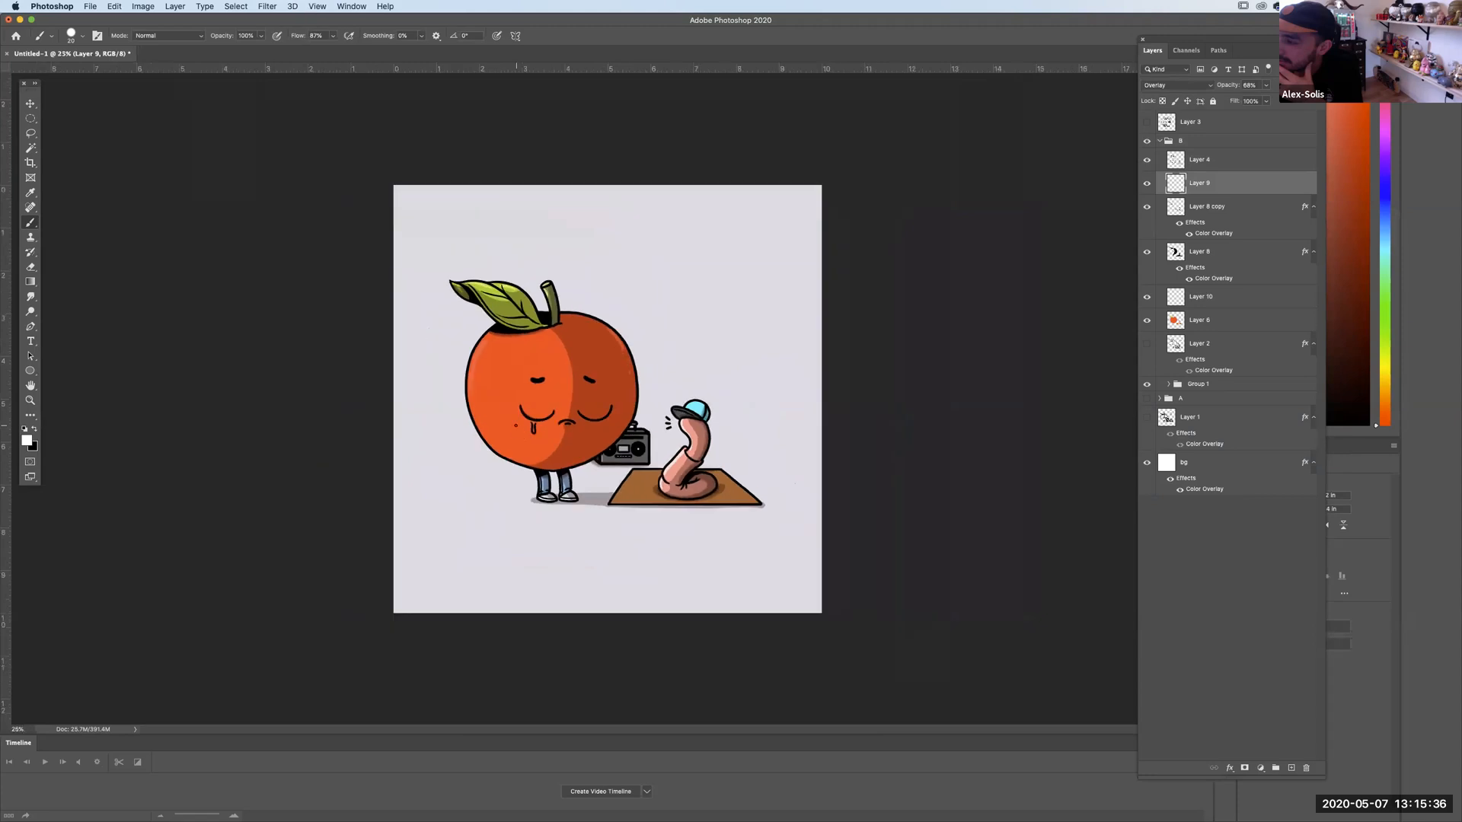
Alternate between frames A and B on the whole canvas to compare their shading and boombox colours.
{"action": "left_click", "coordinate": [1159, 140]}
{"action": "left_click", "coordinate": [1147, 141]}
{"action": "left_click", "coordinate": [1147, 155]}
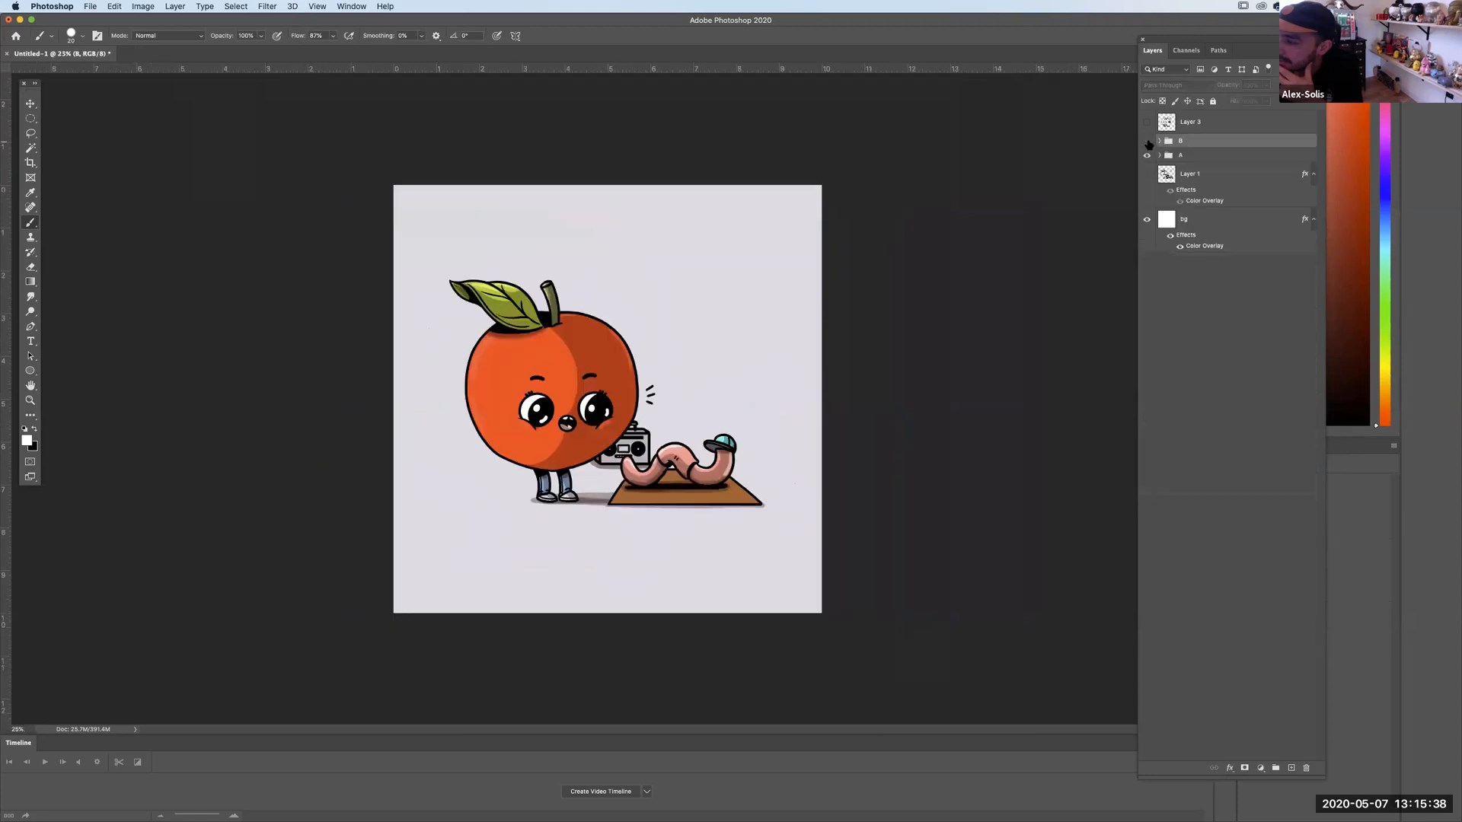
{"action": "left_click", "coordinate": [1146, 141]}
{"action": "left_click", "coordinate": [1146, 156]}
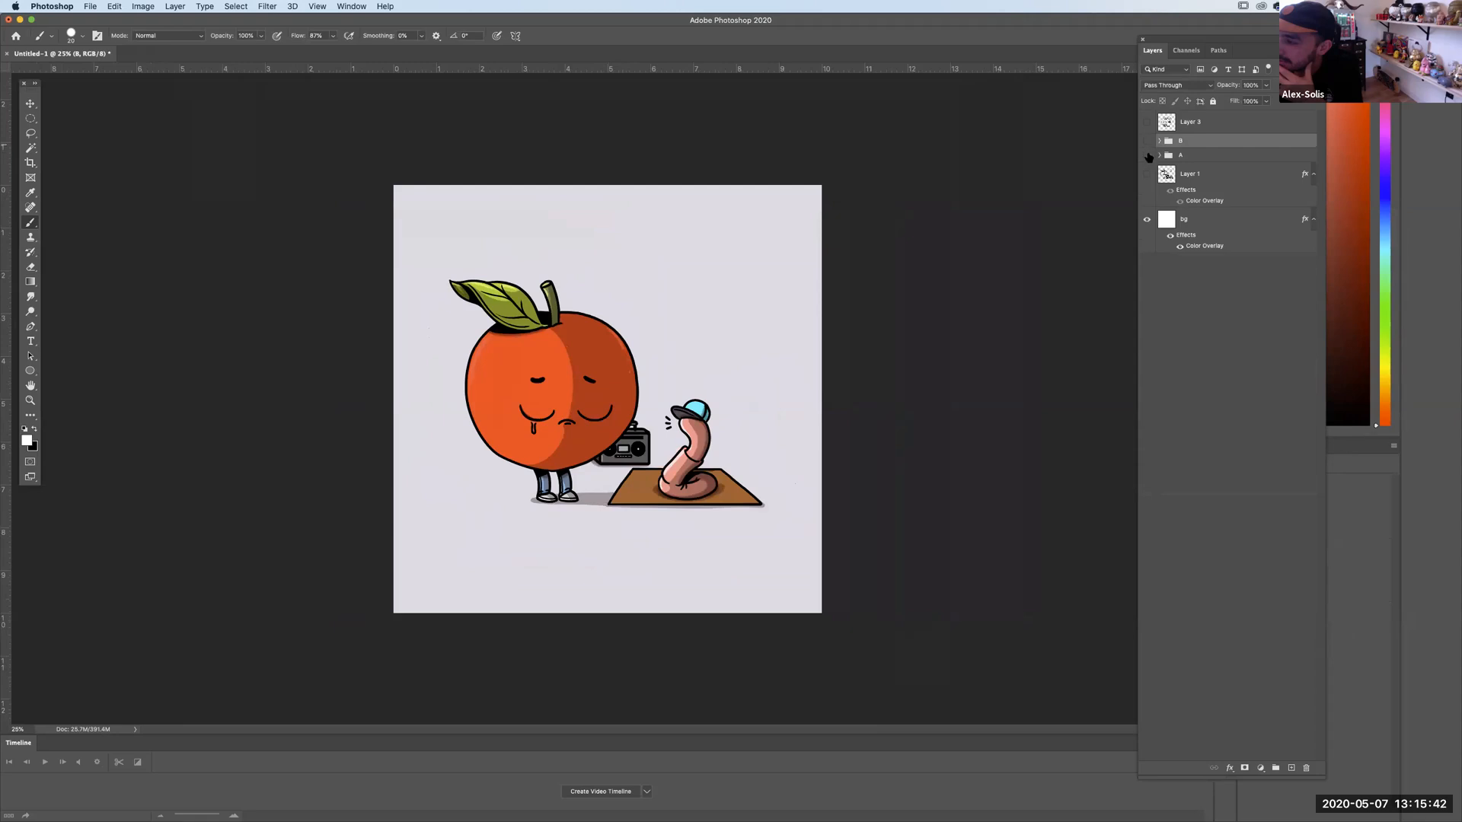
{"action": "left_click", "coordinate": [1146, 141]}
{"action": "left_click", "coordinate": [1147, 155]}
Set the opacity of Layer 7 in group A to 100% and hide the group.
{"action": "left_click", "coordinate": [1159, 156]}
{"action": "left_click", "coordinate": [1147, 155]}
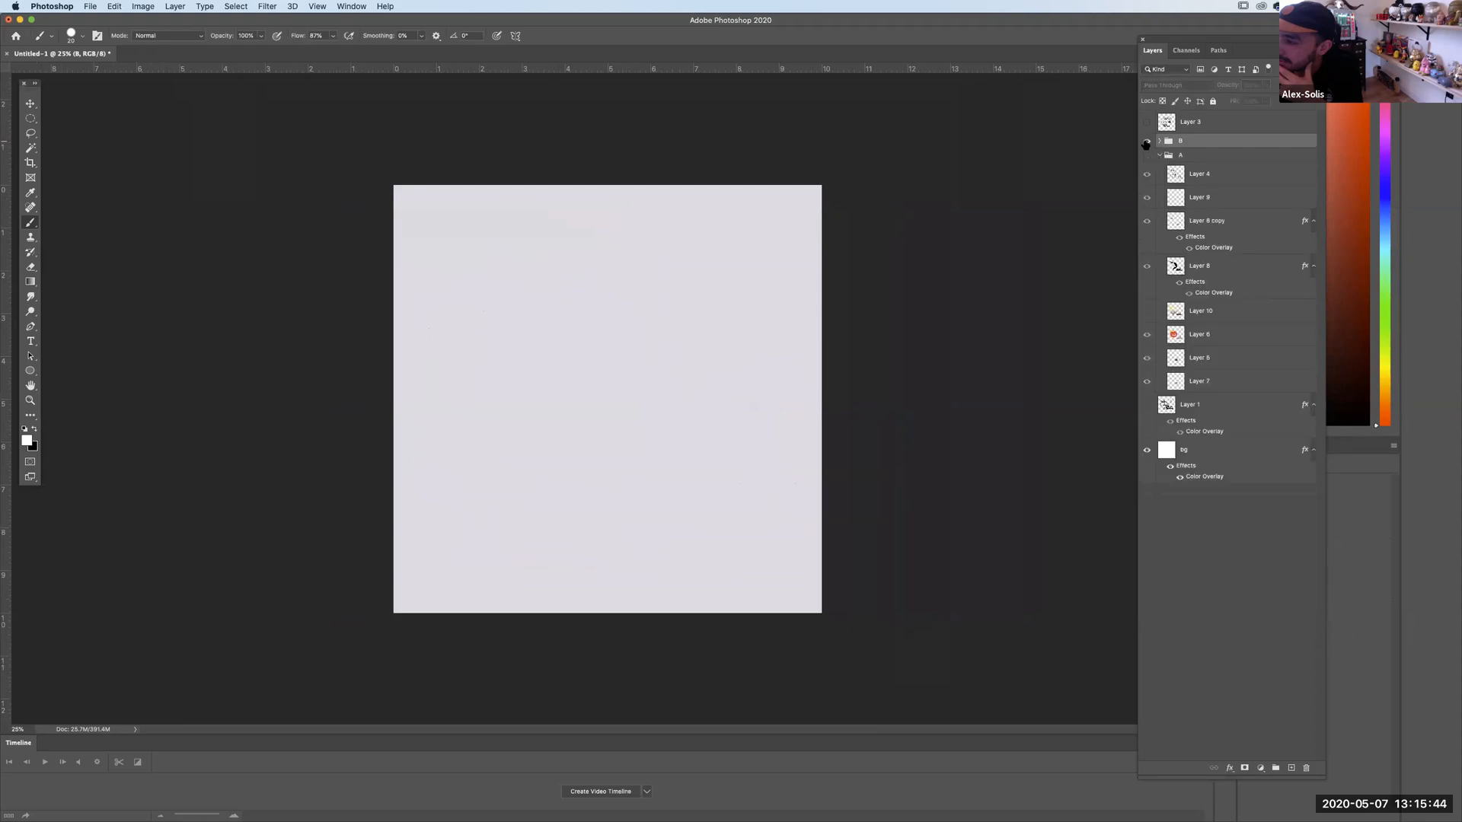
{"action": "left_click", "coordinate": [1147, 141]}
{"action": "left_click", "coordinate": [1147, 141]}
{"action": "left_click", "coordinate": [1146, 155]}
{"action": "left_click", "coordinate": [1192, 381]}
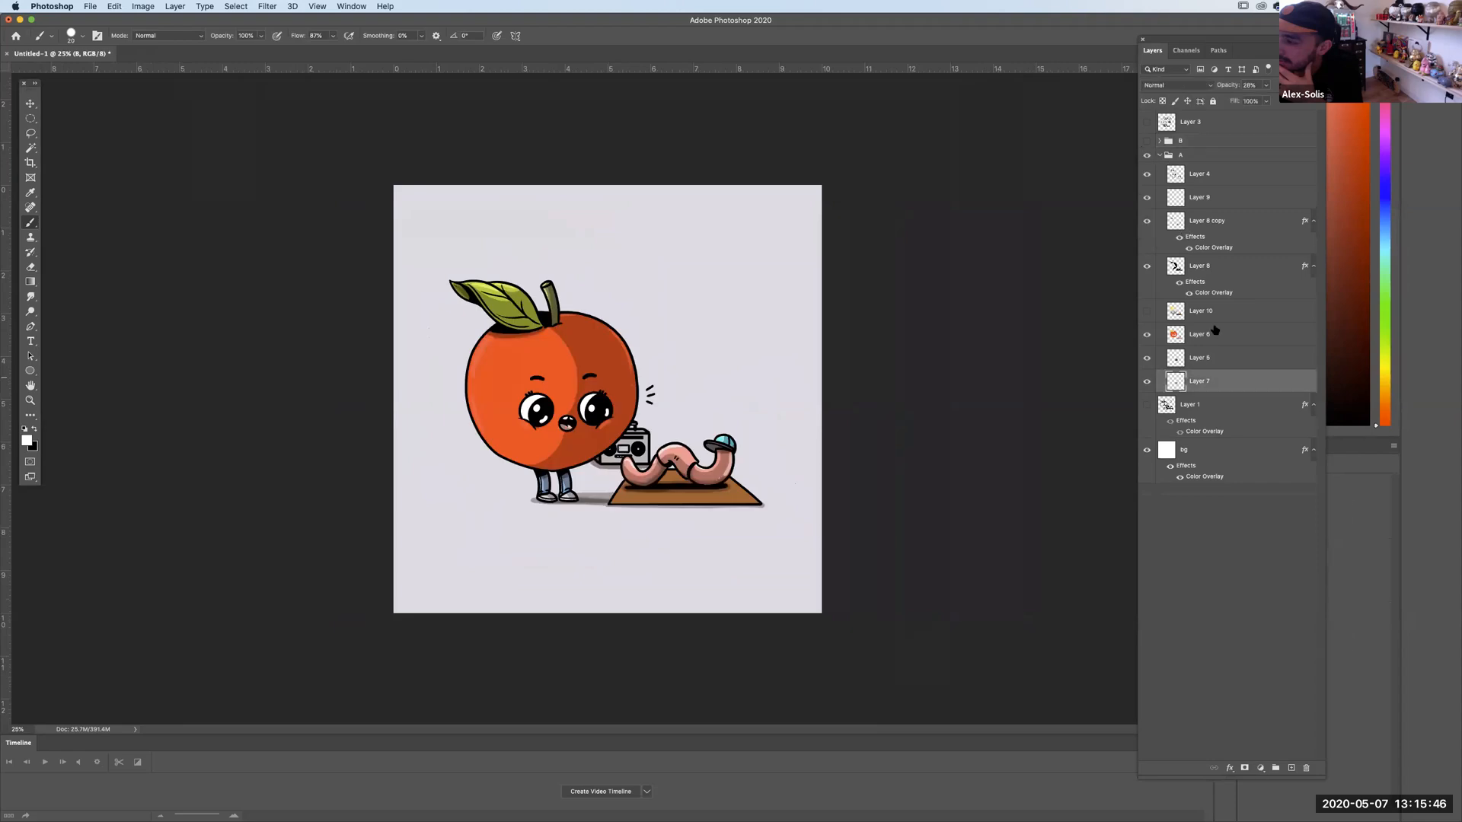
{"action": "mouse_move", "coordinate": [1268, 85]}
{"action": "left_mouse_down"}
{"action": "mouse_move", "coordinate": [1256, 100]}
{"action": "mouse_move", "coordinate": [1279, 100]}
{"action": "left_mouse_up"}
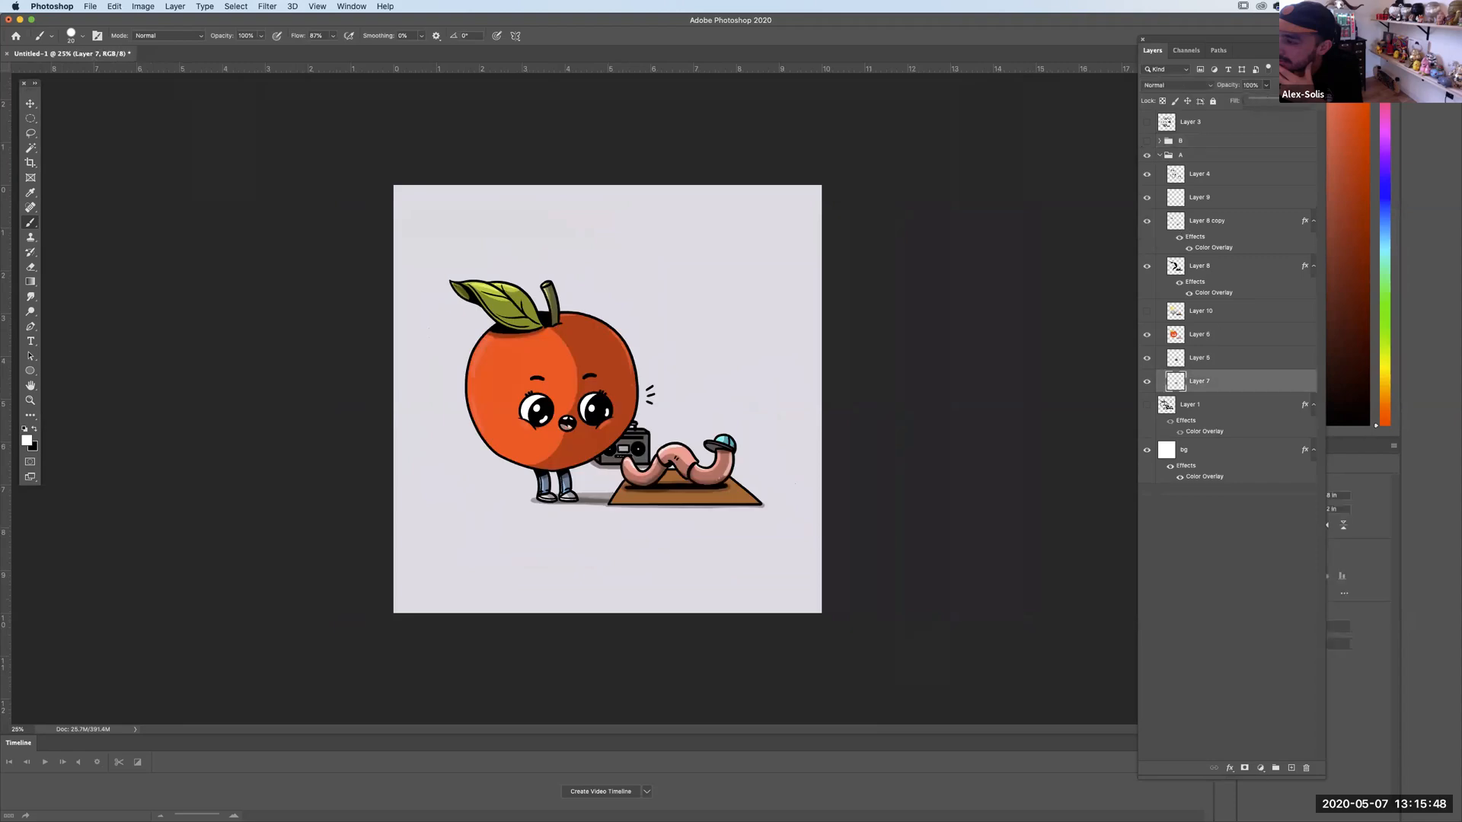
{"action": "left_click", "coordinate": [1159, 156]}
{"action": "left_click", "coordinate": [1146, 155]}
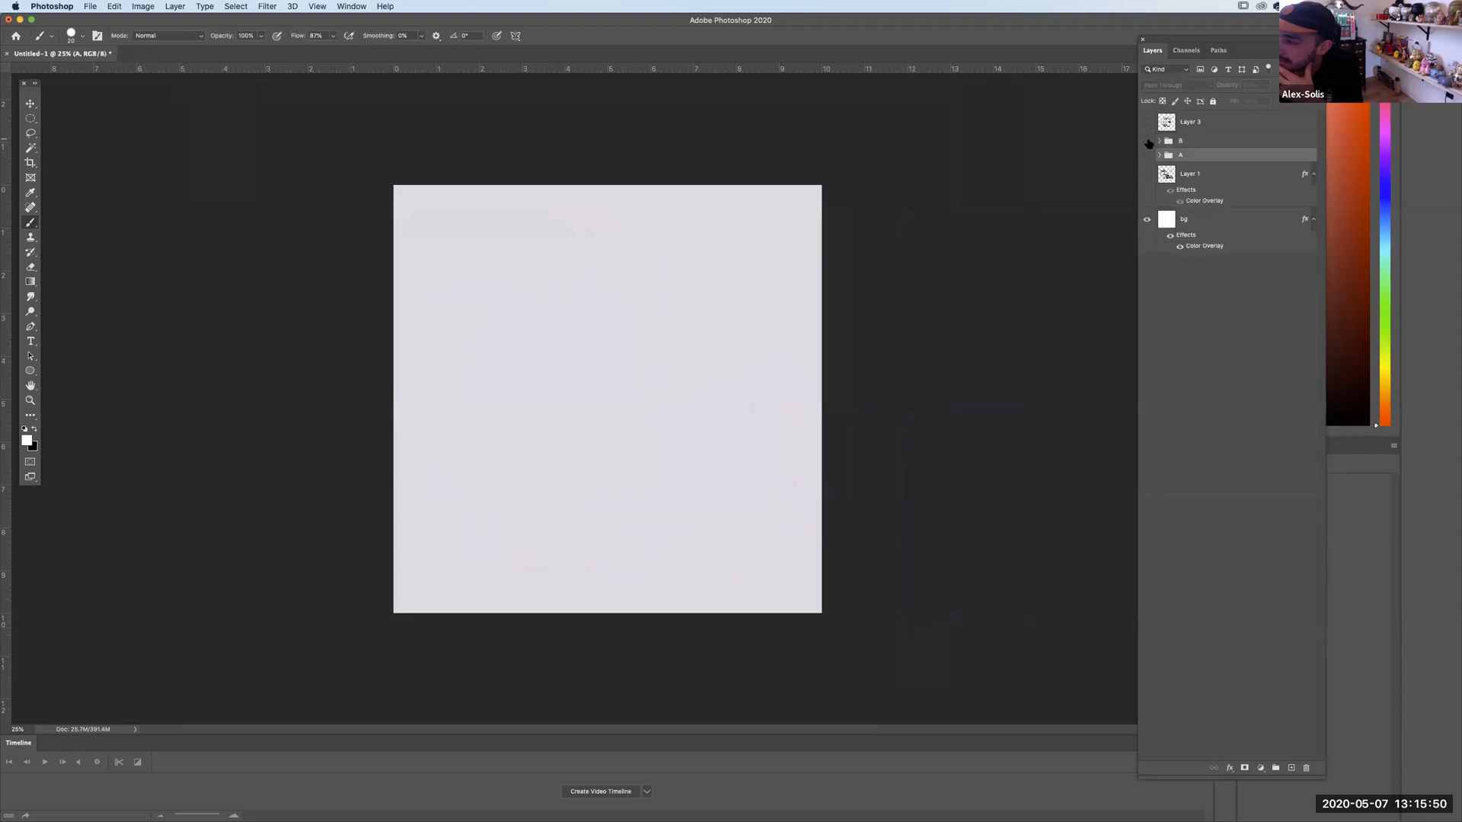
Show group B and change the bg layer's Color Overlay to mint green #48ffb8.
{"action": "left_click", "coordinate": [1147, 142]}
{"action": "left_click", "coordinate": [1196, 248]}
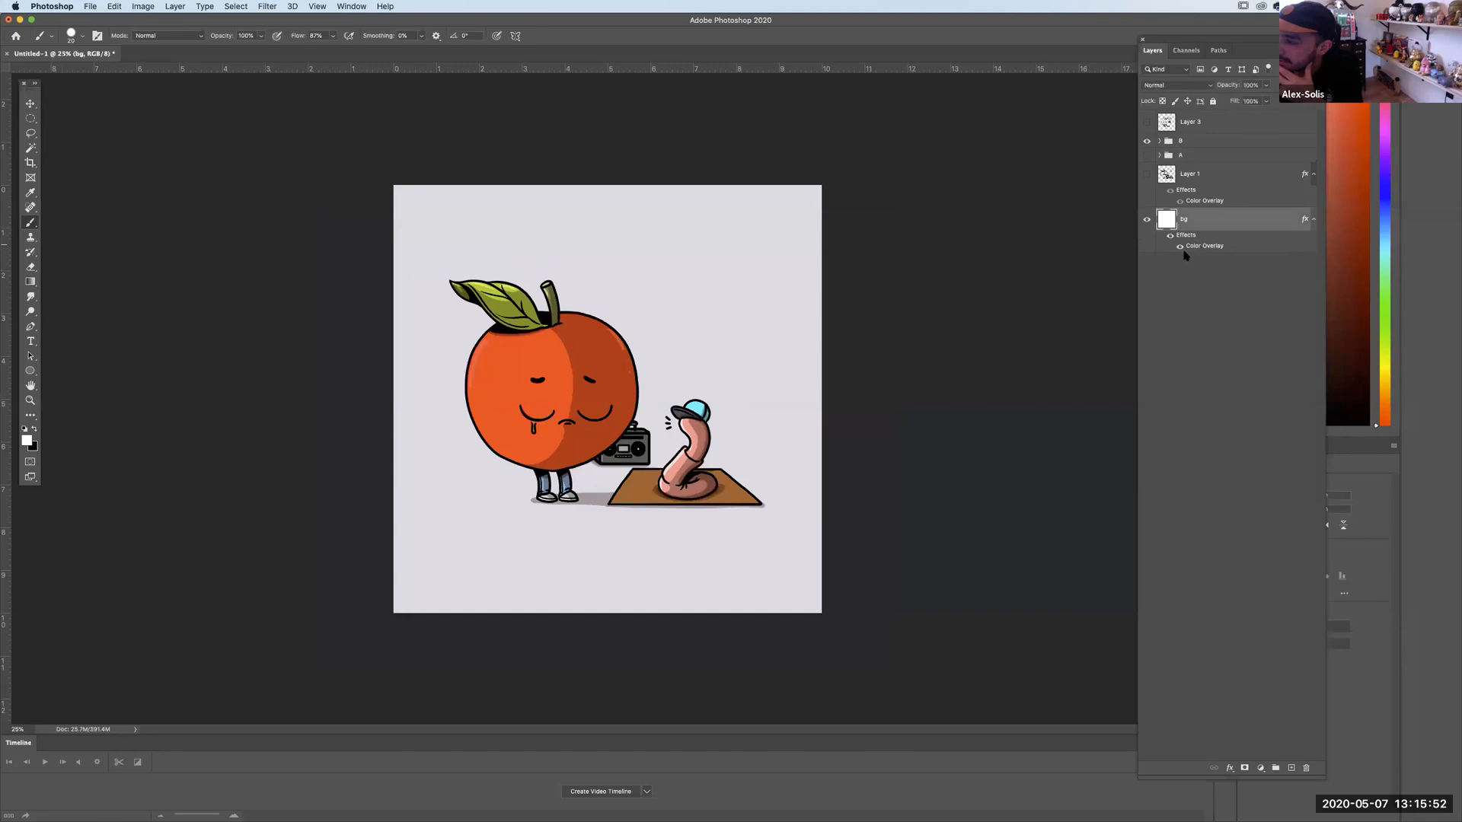
{"action": "double_click", "coordinate": [1203, 246]}
{"action": "left_click_drag", "start_coordinate": [772, 454], "coordinate": [1051, 351]}
{"action": "left_click", "coordinate": [1067, 393]}
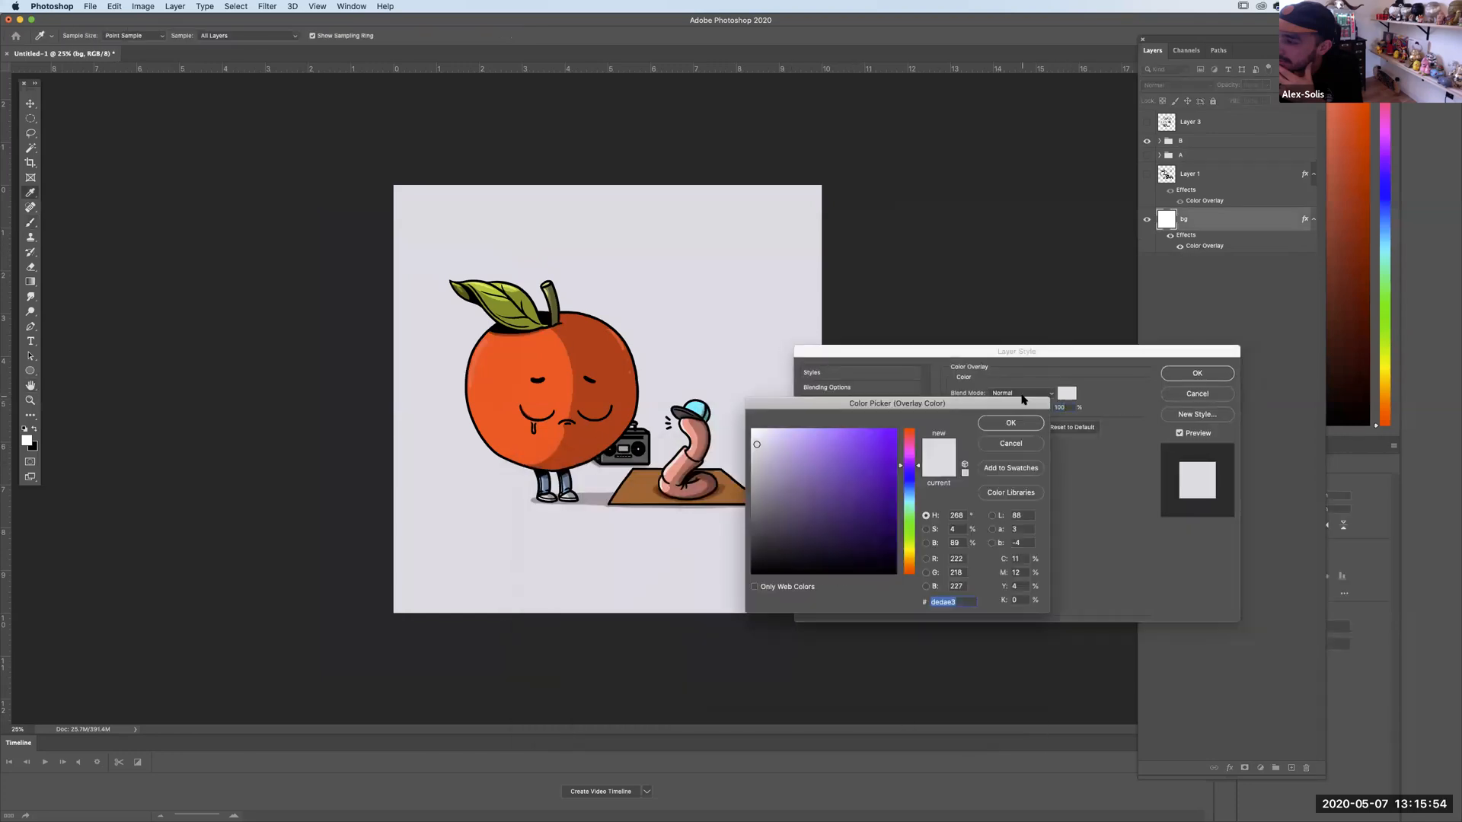
{"action": "left_click", "coordinate": [910, 495]}
{"action": "left_click", "coordinate": [805, 430]}
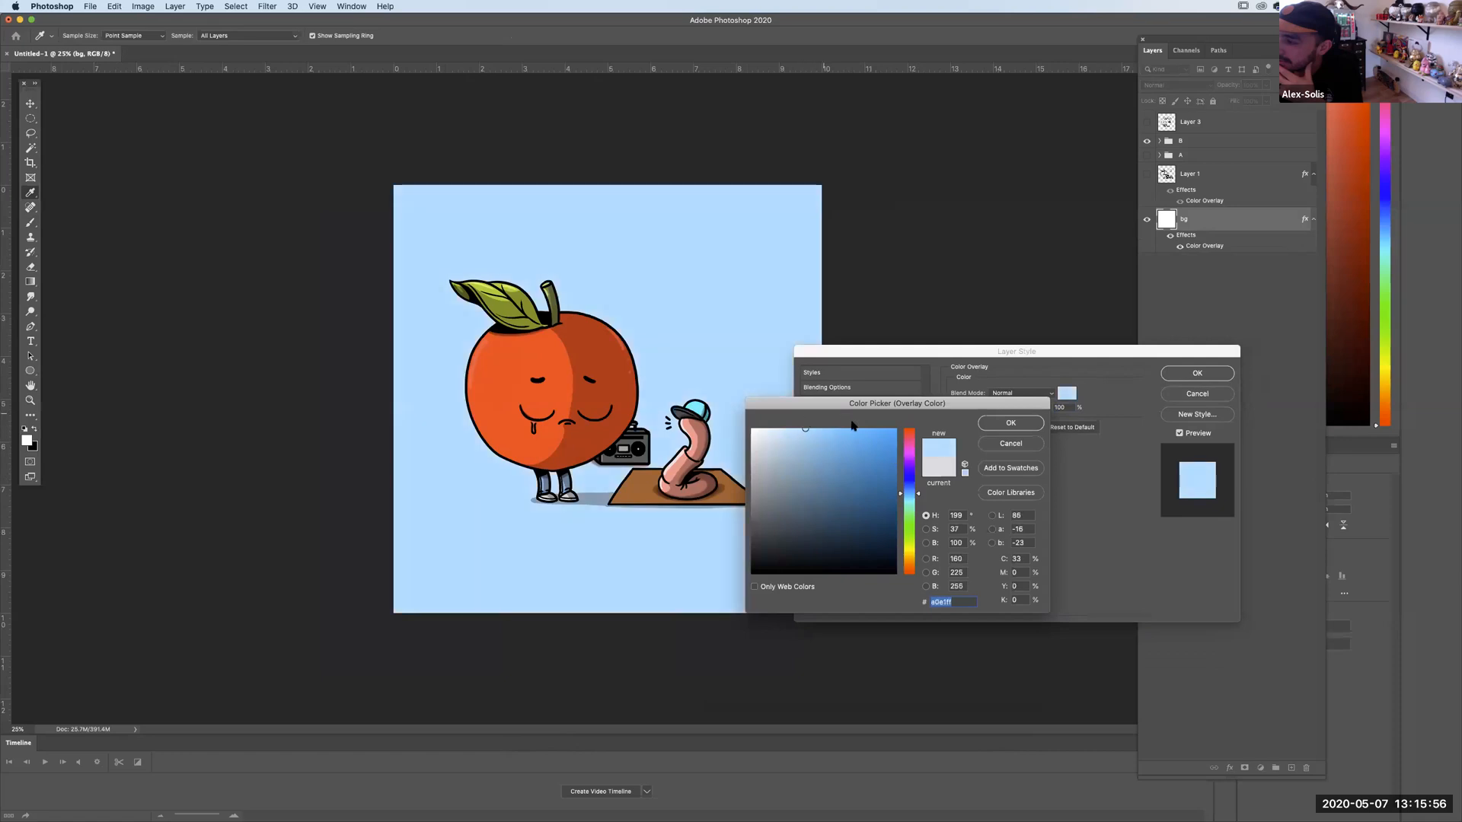
{"action": "left_click", "coordinate": [835, 430]}
{"action": "left_click", "coordinate": [910, 510]}
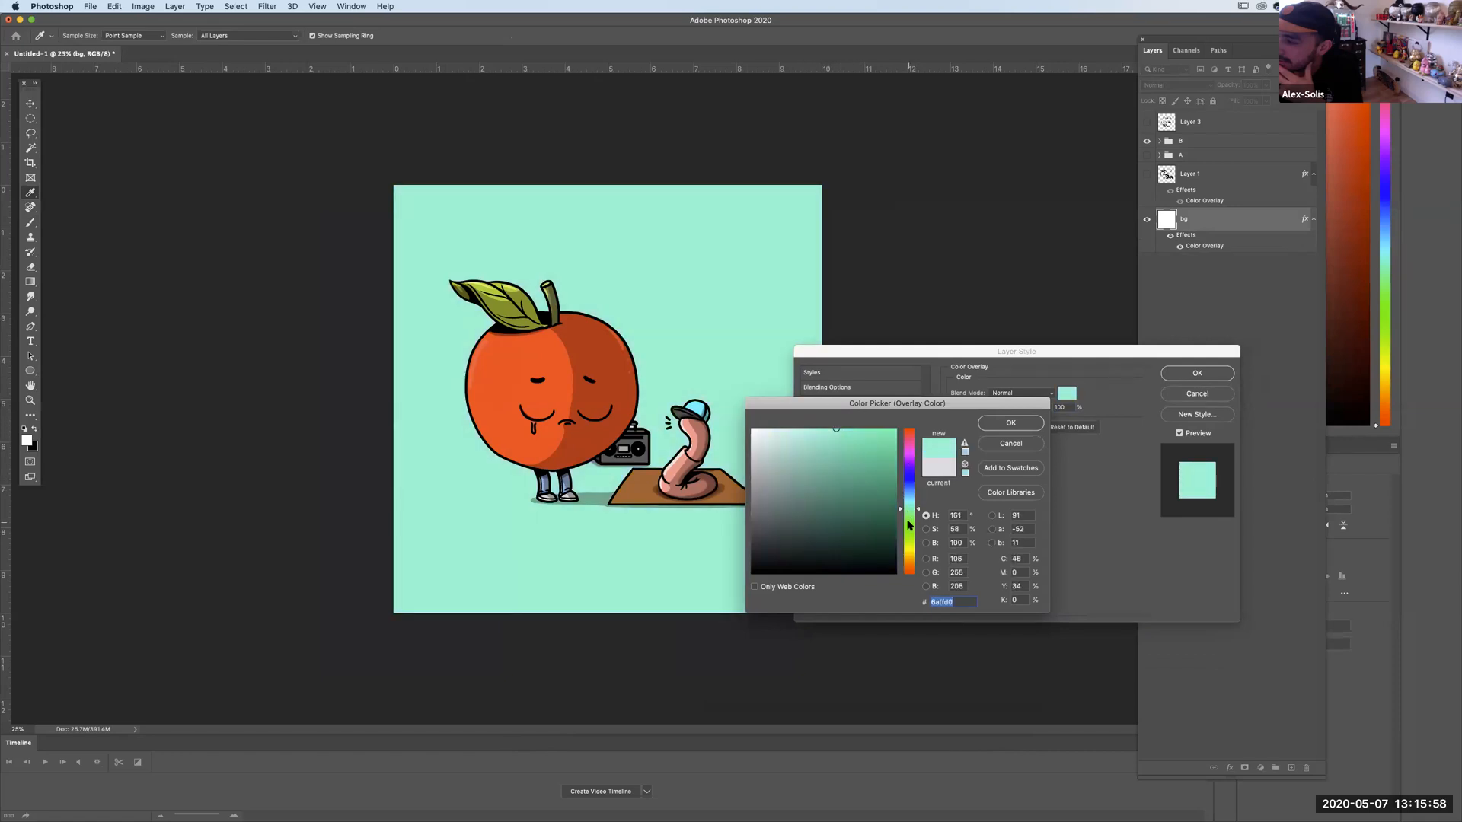
{"action": "left_click", "coordinate": [854, 429]}
{"action": "left_click", "coordinate": [910, 522]}
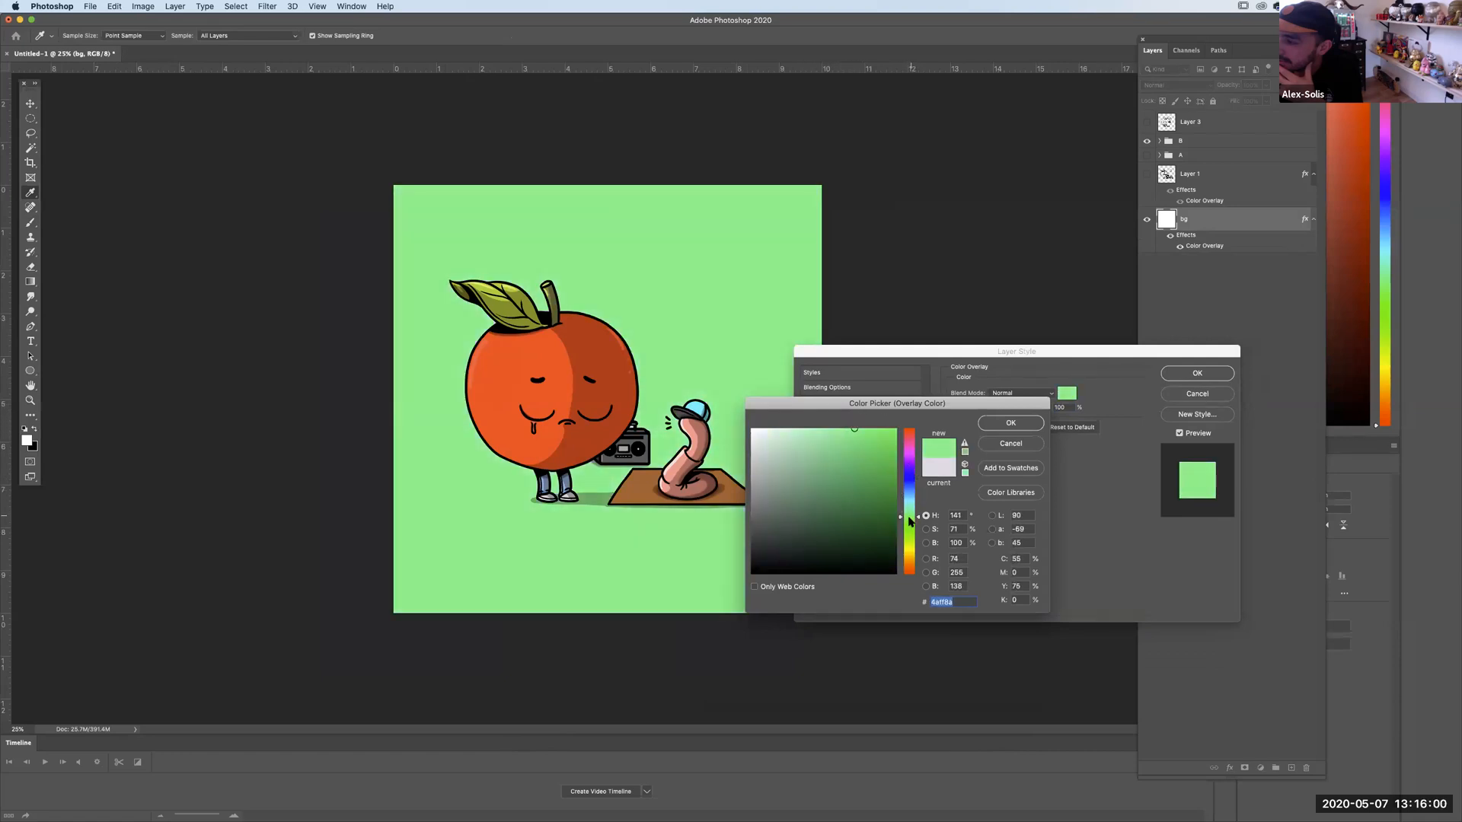
{"action": "left_click_drag", "start_coordinate": [909, 522], "coordinate": [908, 515]}
{"action": "left_click_drag", "start_coordinate": [907, 503], "coordinate": [907, 514]}
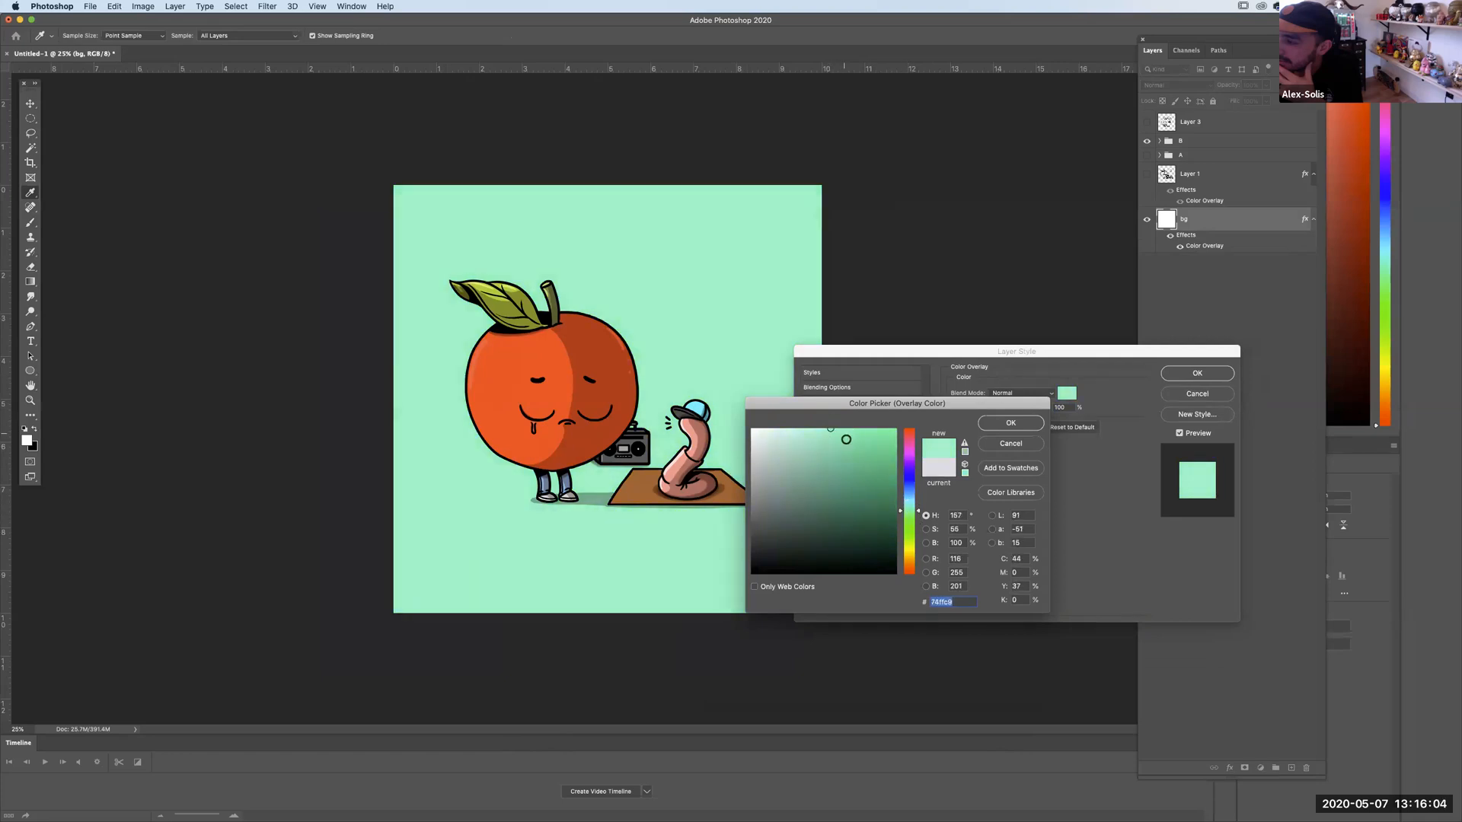
{"action": "left_click", "coordinate": [861, 438]}
{"action": "left_click_drag", "start_coordinate": [861, 438], "coordinate": [855, 428]}
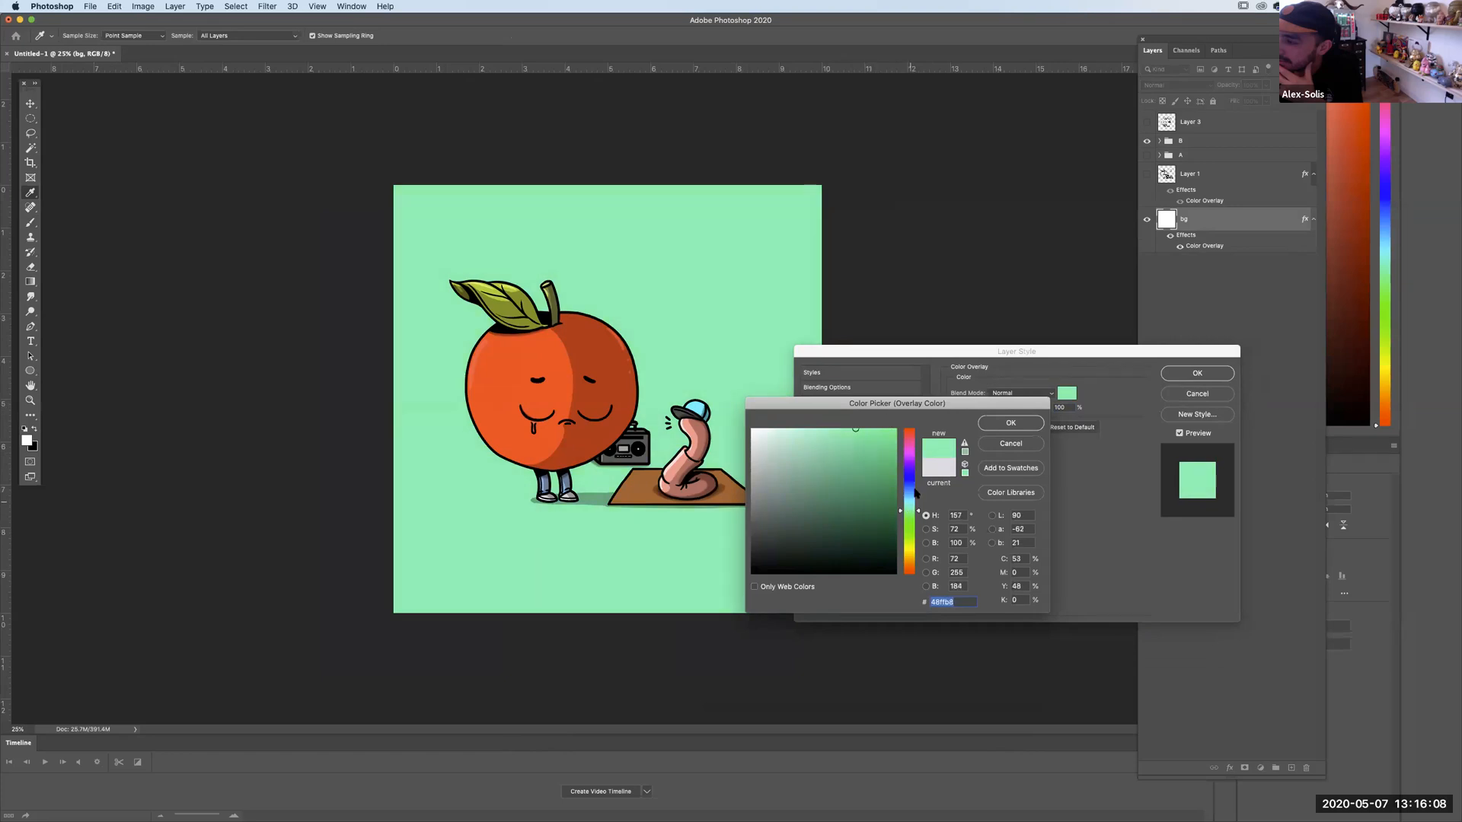
{"action": "key", "text": "Return"}
{"action": "left_click", "coordinate": [1197, 373]}
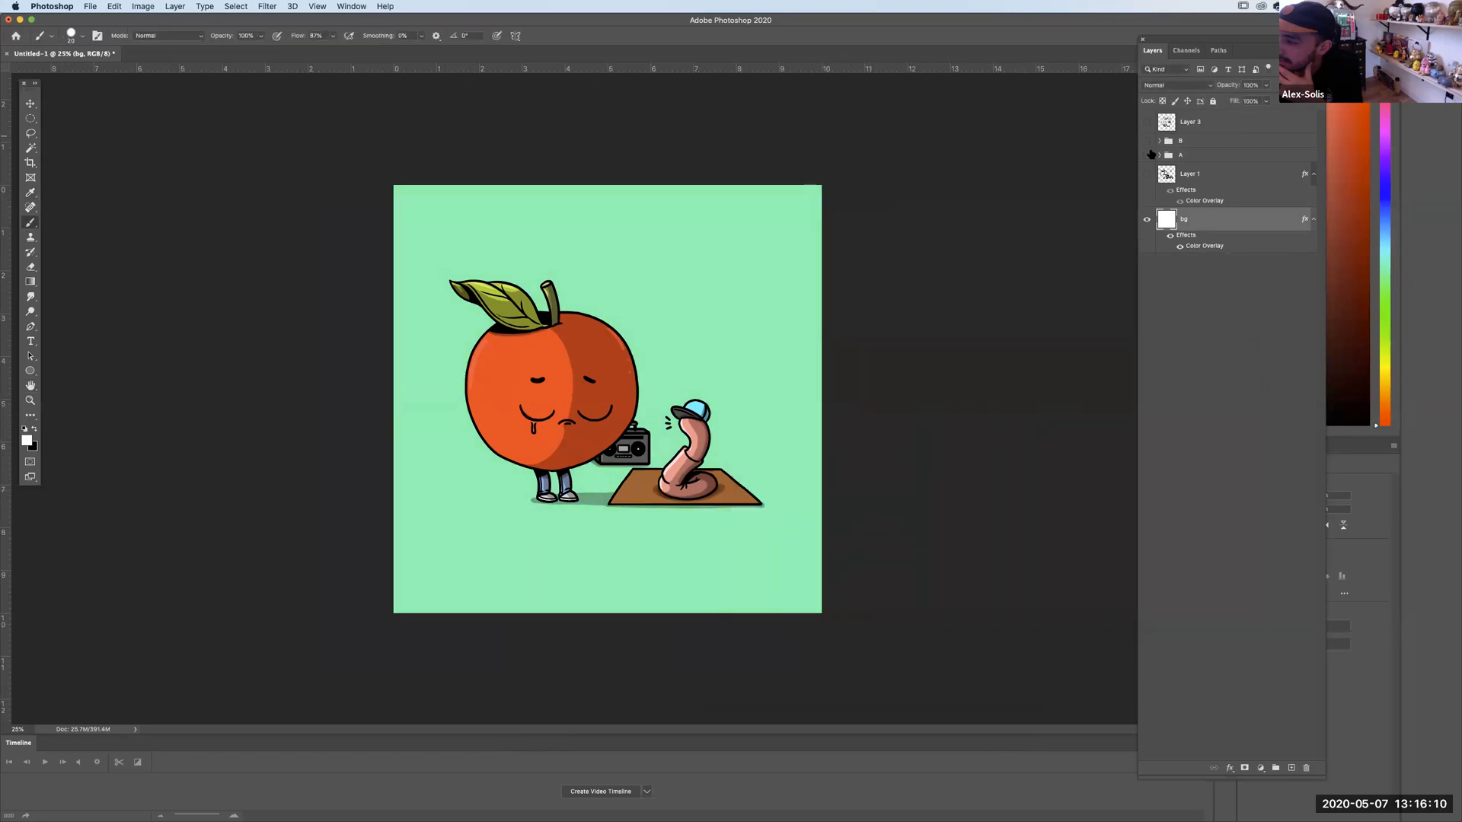
Swap the visible frame from B to A and add a Color Balance adjustment layer above both groups.
{"action": "left_click", "coordinate": [1146, 141]}
{"action": "left_click", "coordinate": [1147, 155]}
{"action": "left_click", "coordinate": [1190, 155]}
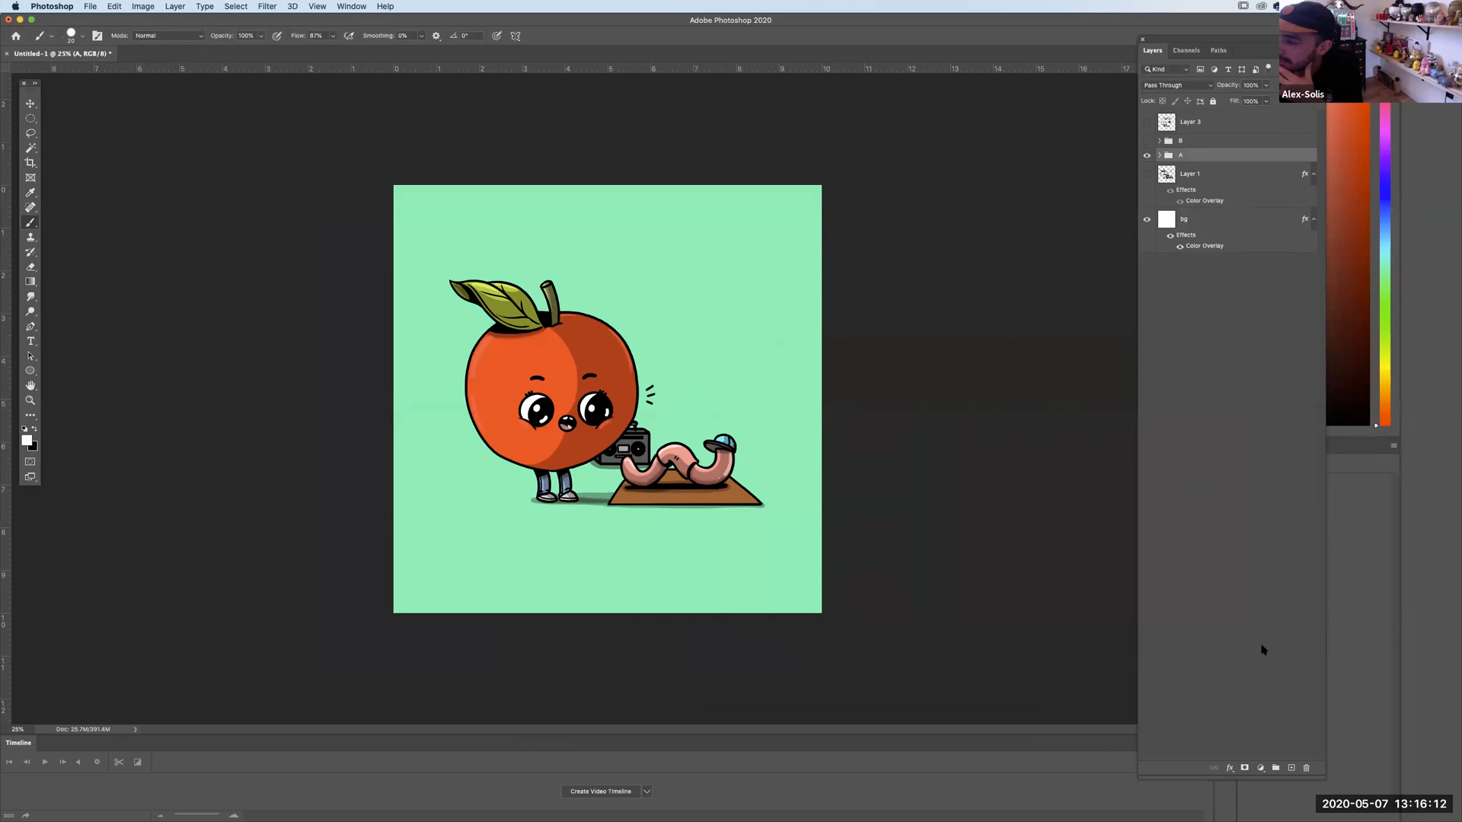
{"action": "left_click", "coordinate": [1261, 769]}
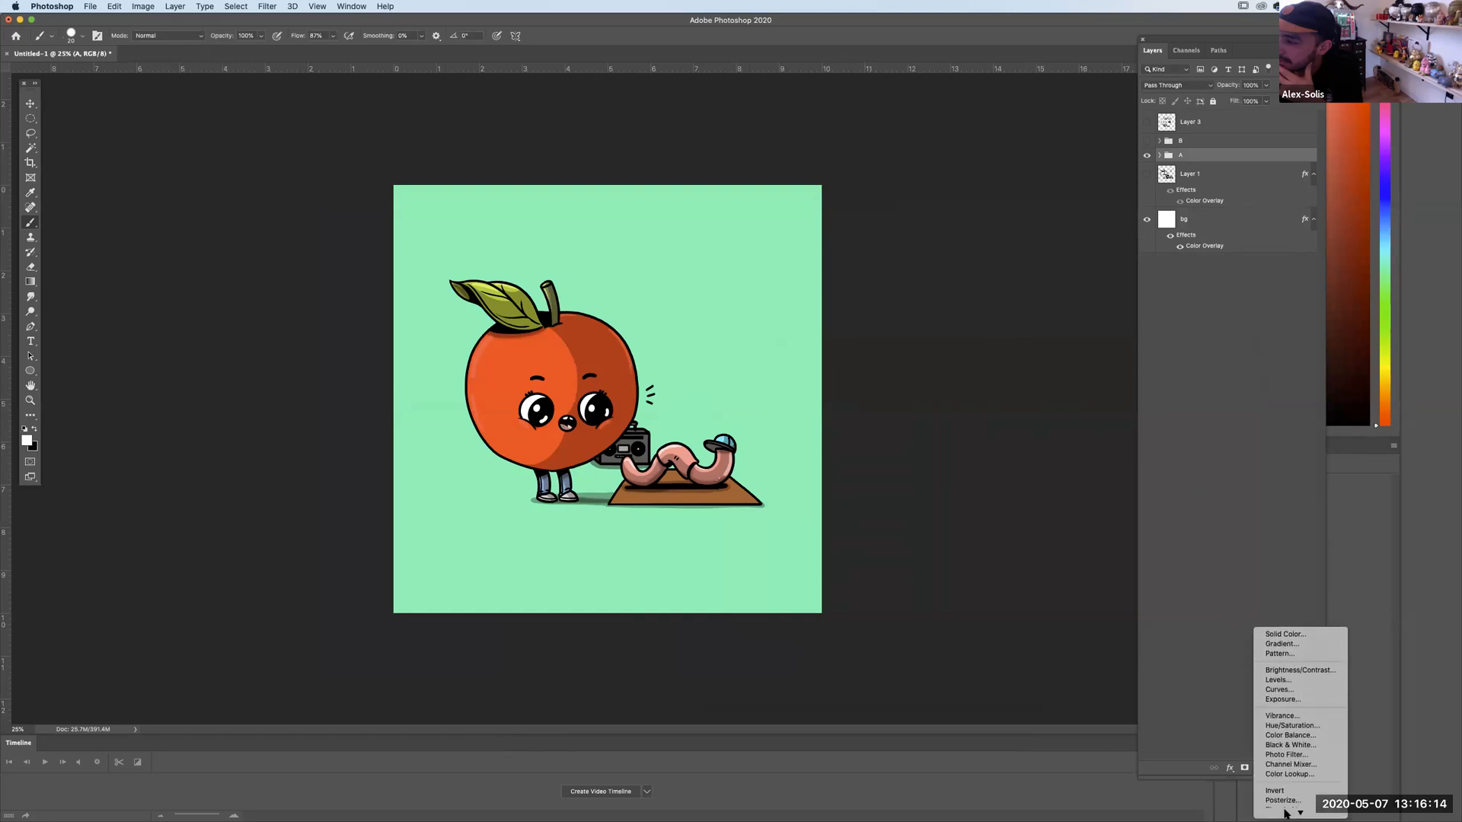
{"action": "left_click", "coordinate": [1290, 718]}
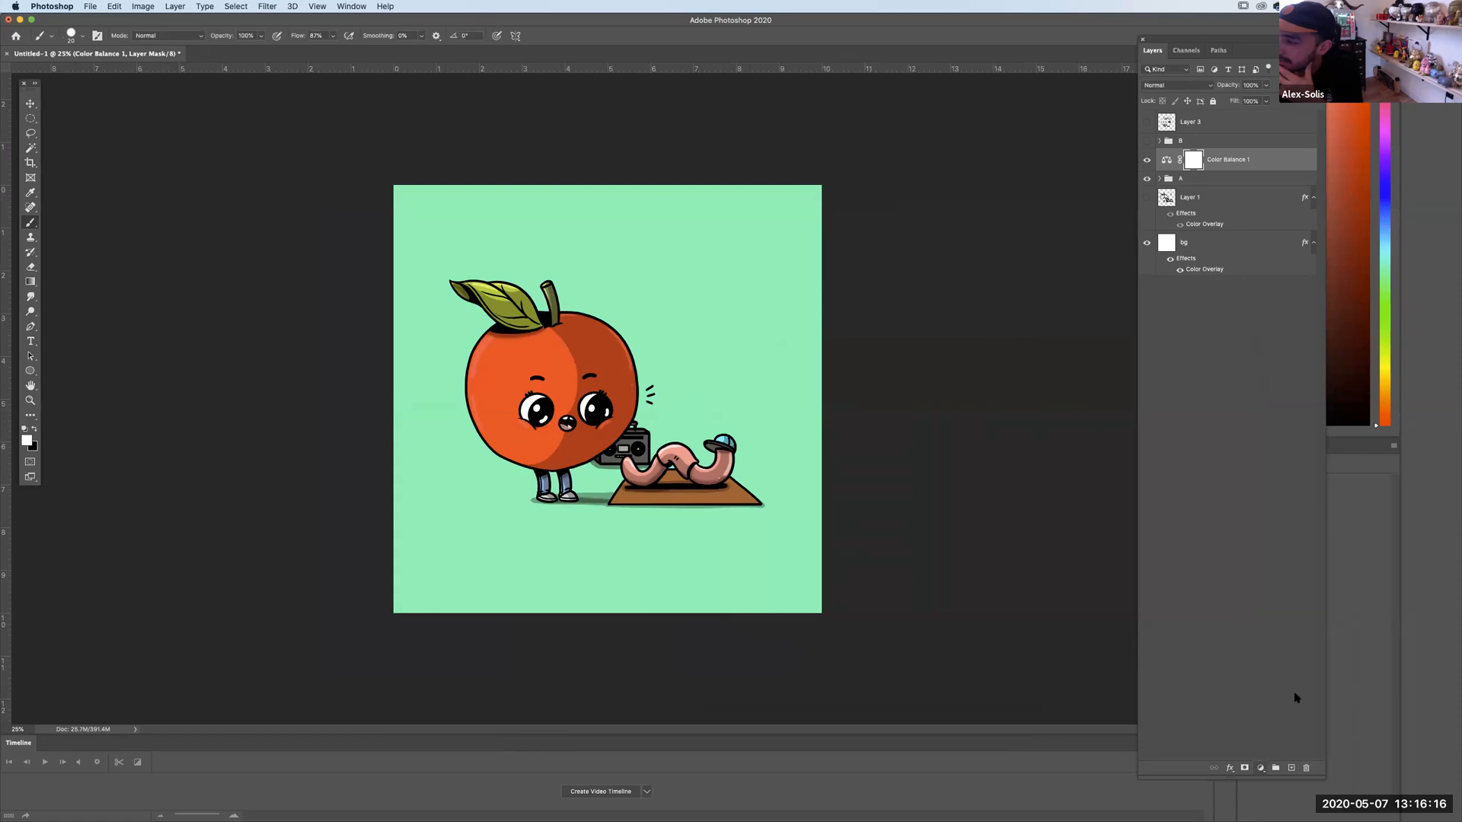
{"action": "left_click_drag", "start_coordinate": [1211, 160], "coordinate": [1211, 134]}
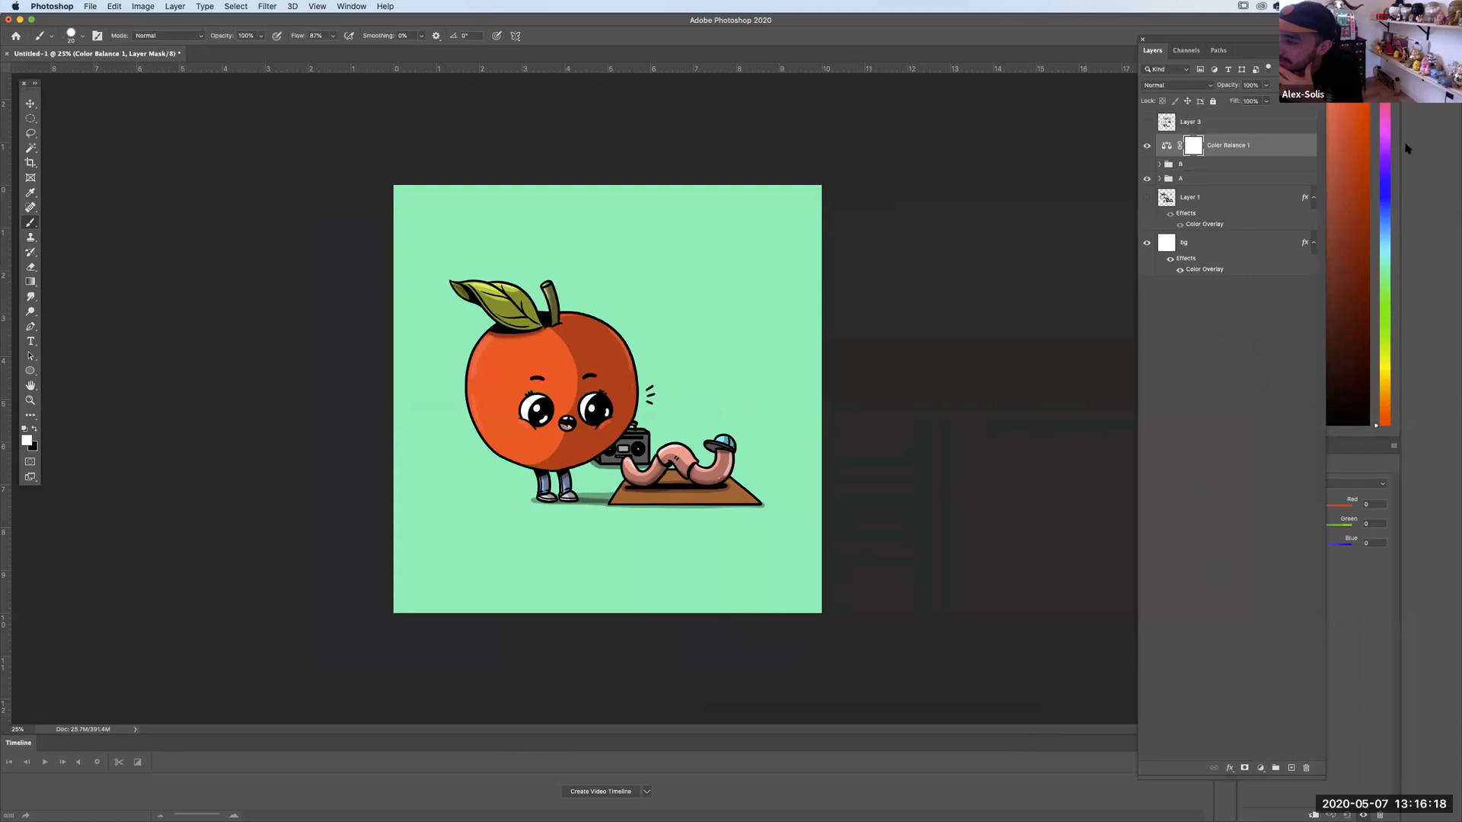
Set the Color Balance midtones to Cyan-Red +10, Magenta-Green +12 and Yellow-Blue -12.
{"action": "left_click", "coordinate": [1346, 545]}
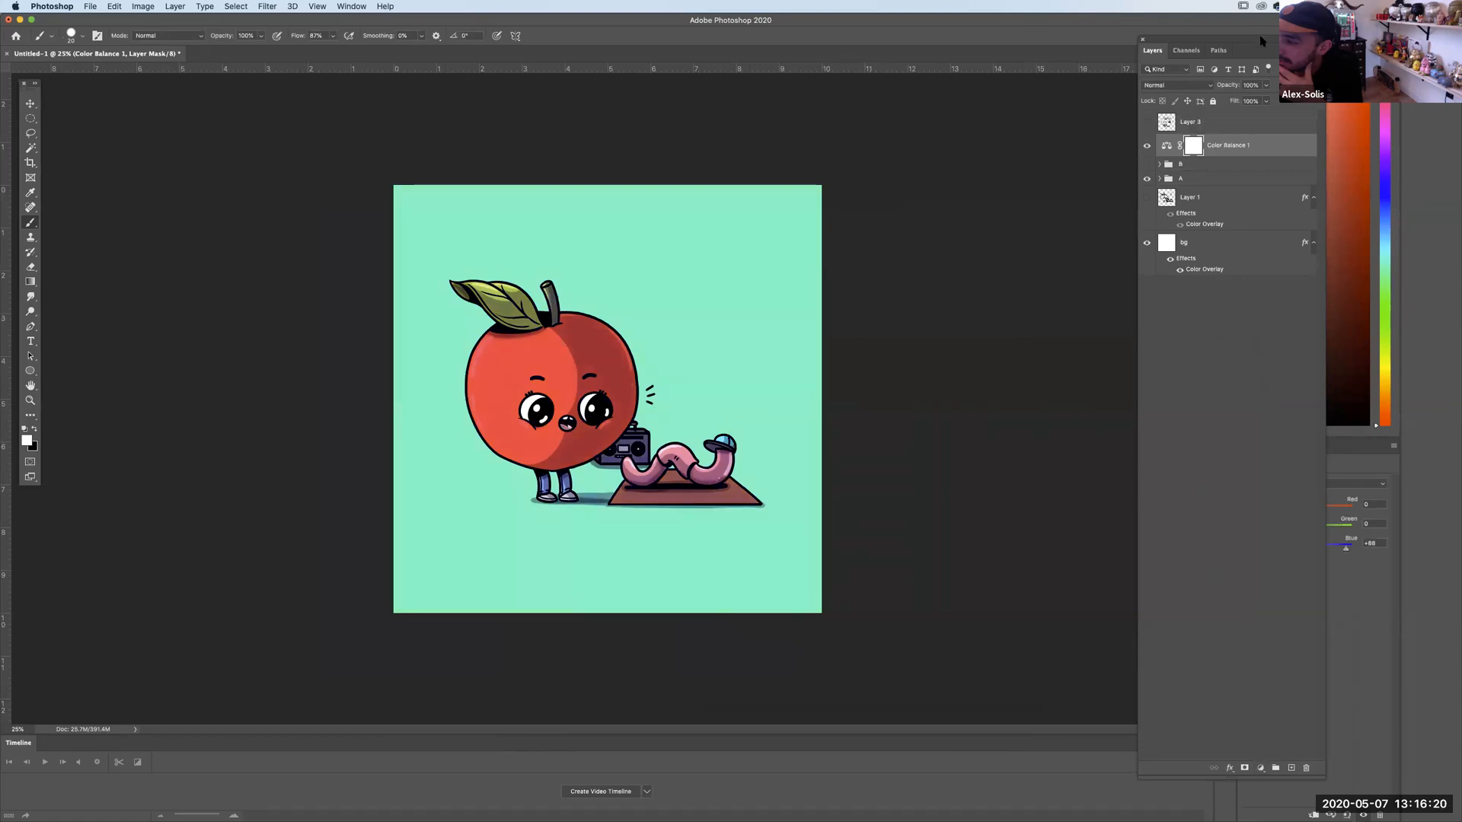
{"action": "left_click_drag", "start_coordinate": [1260, 42], "coordinate": [1153, 48]}
{"action": "key", "text": "super+equal"}
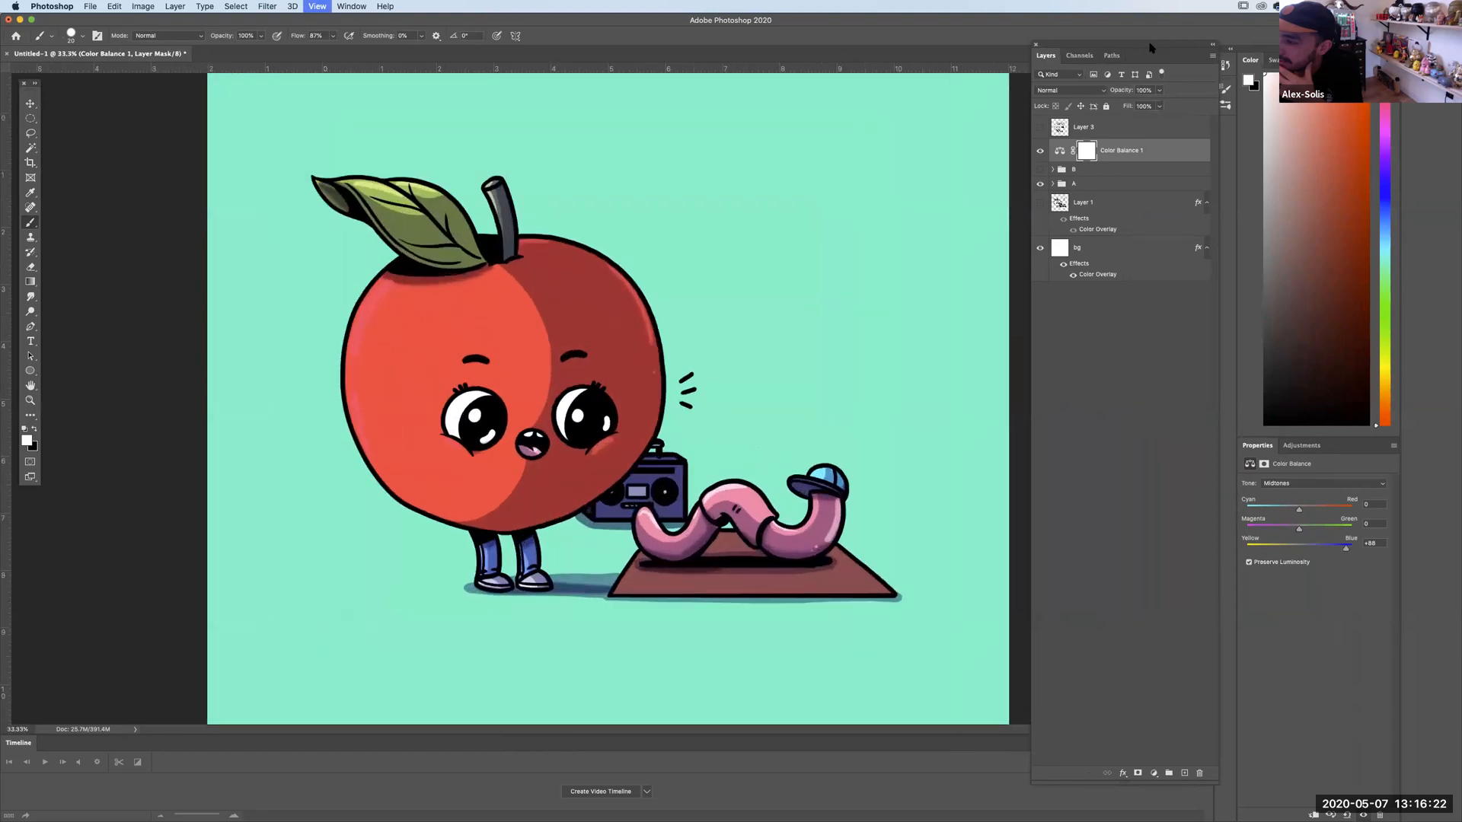
{"action": "left_click_drag", "start_coordinate": [1330, 546], "coordinate": [1302, 512]}
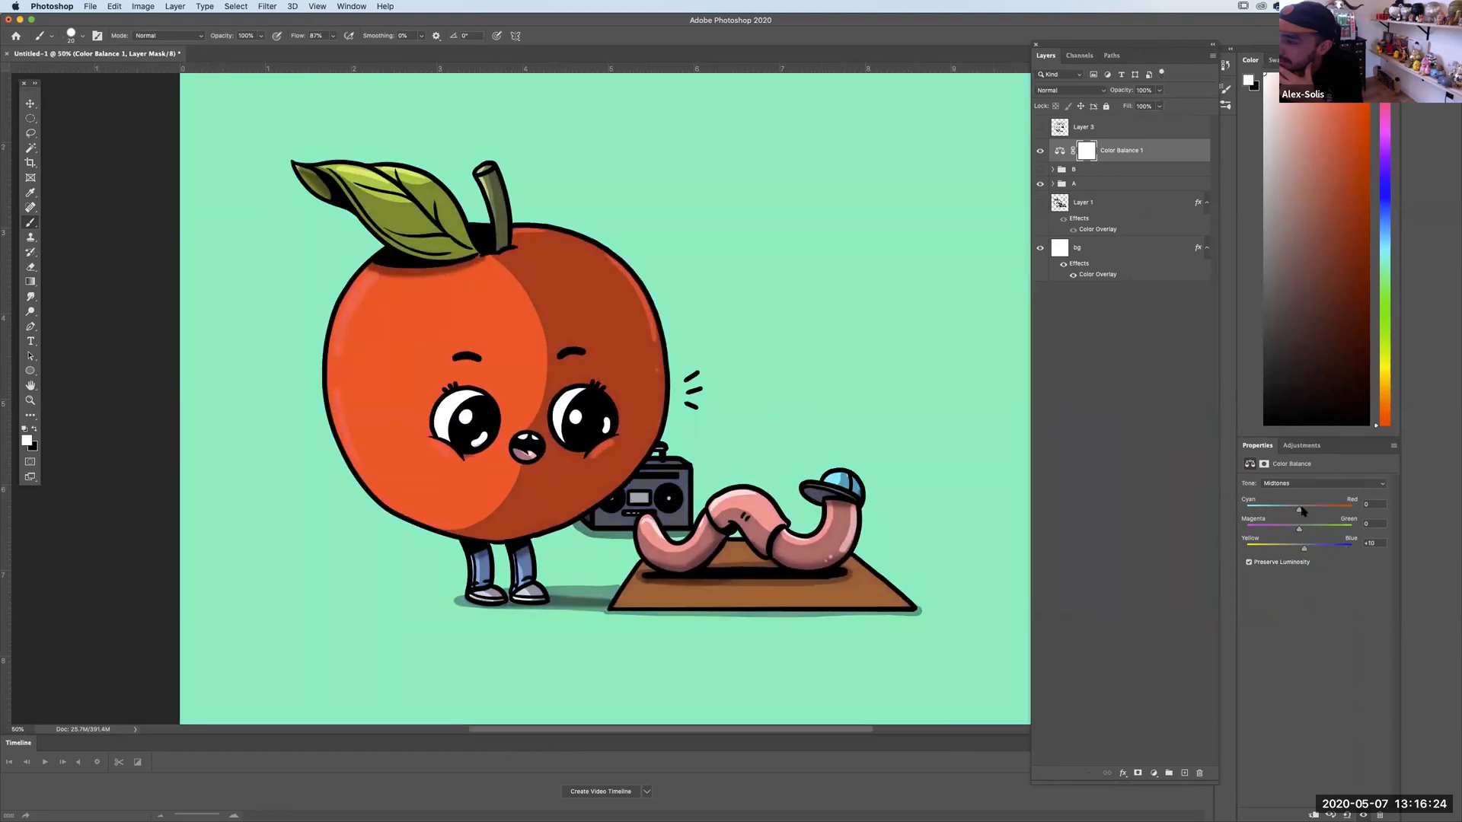
{"action": "left_click", "coordinate": [1298, 527]}
{"action": "left_click_drag", "start_coordinate": [1288, 548], "coordinate": [1317, 508]}
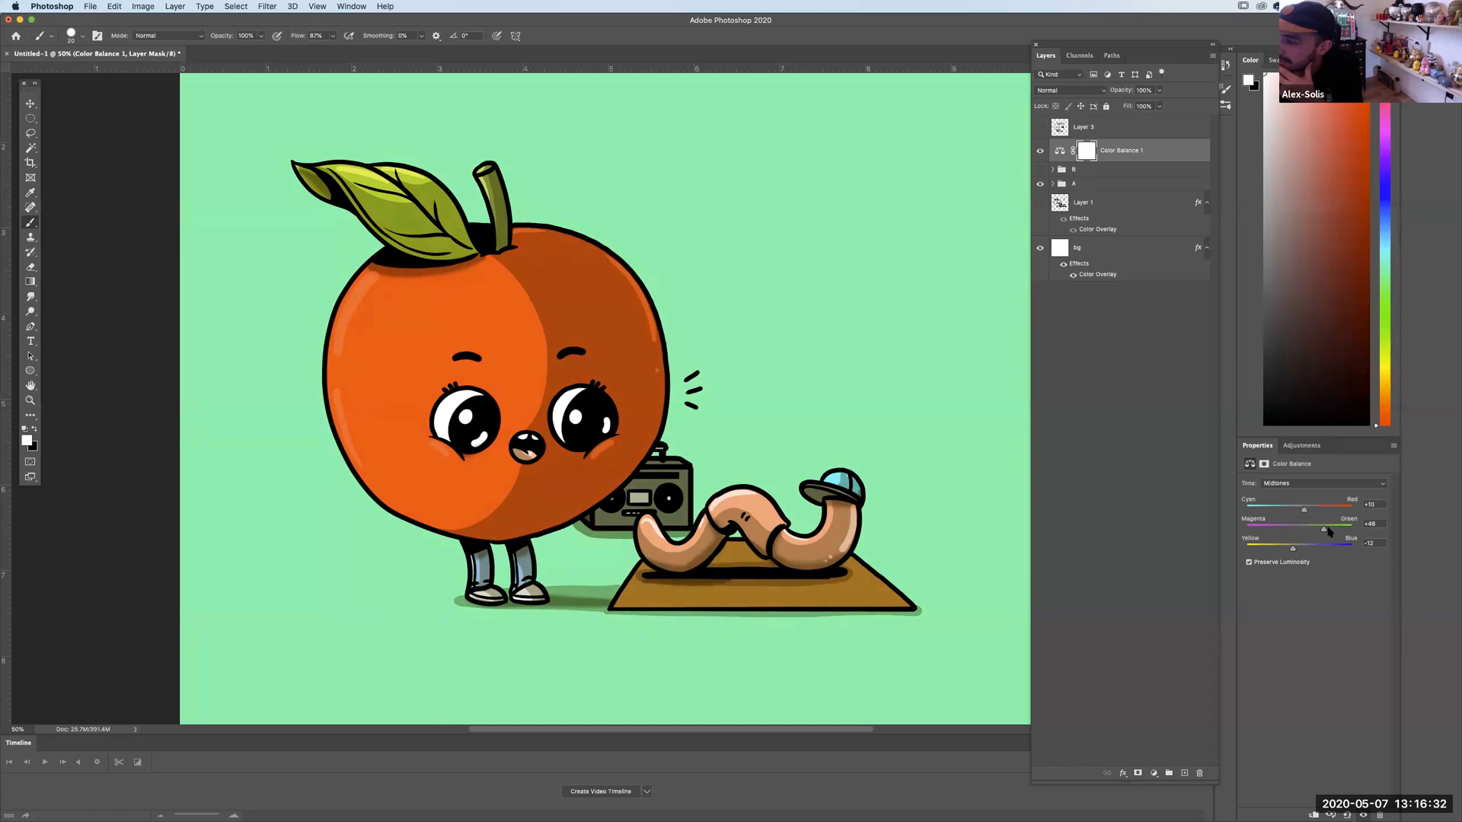
{"action": "left_click", "coordinate": [1298, 528]}
Compare the artwork with and without the Color Balance adjustment.
{"action": "left_click", "coordinate": [1041, 151]}
{"action": "left_click", "coordinate": [1040, 152]}
{"action": "left_click", "coordinate": [1041, 151]}
{"action": "left_click", "coordinate": [1041, 152]}
{"action": "key", "text": "super+minus"}
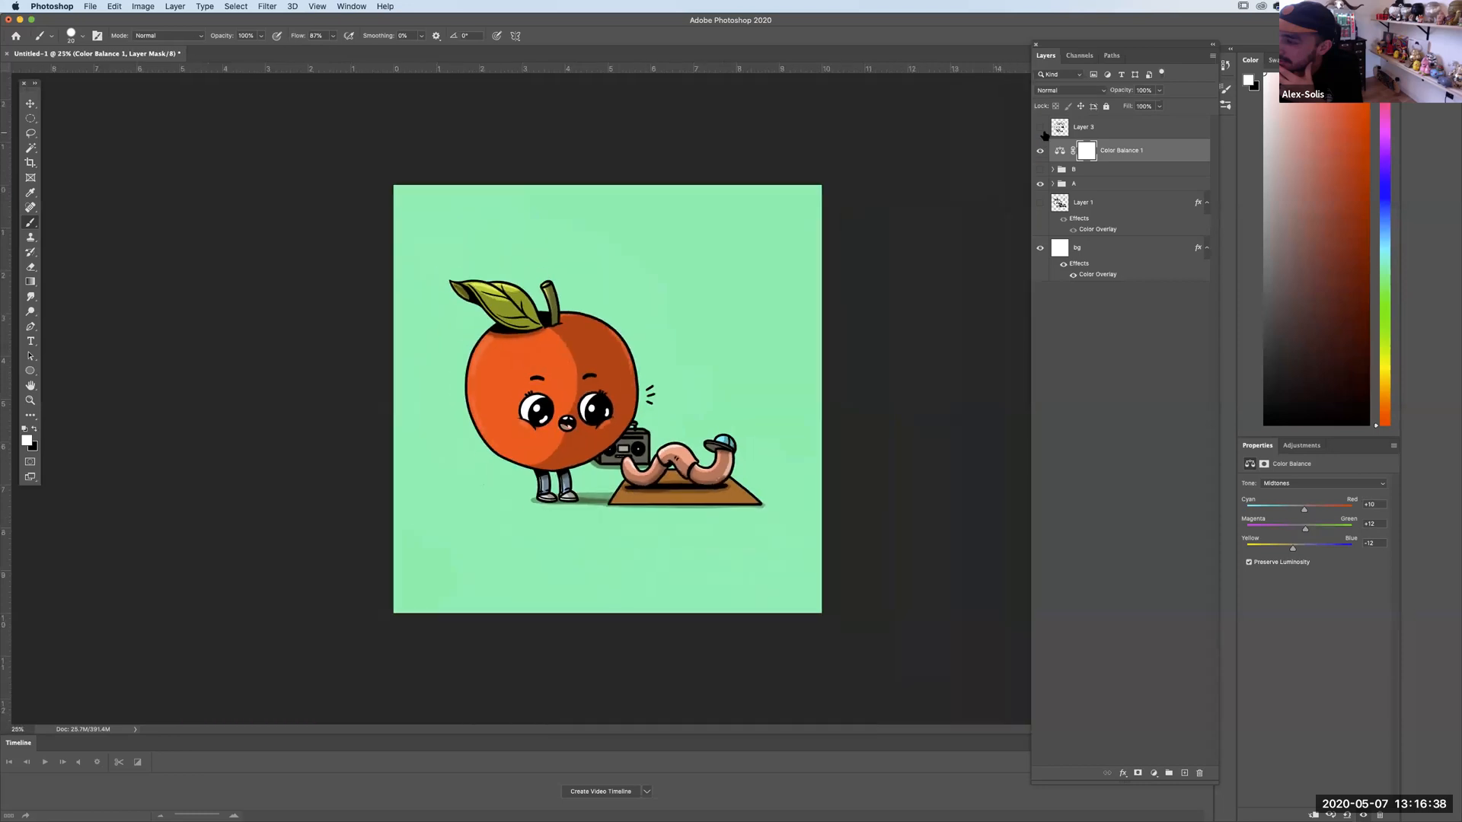
Alternate the visibility of groups A and B to compare the color-balanced frames, ending with both hidden.
{"action": "left_click", "coordinate": [1039, 169]}
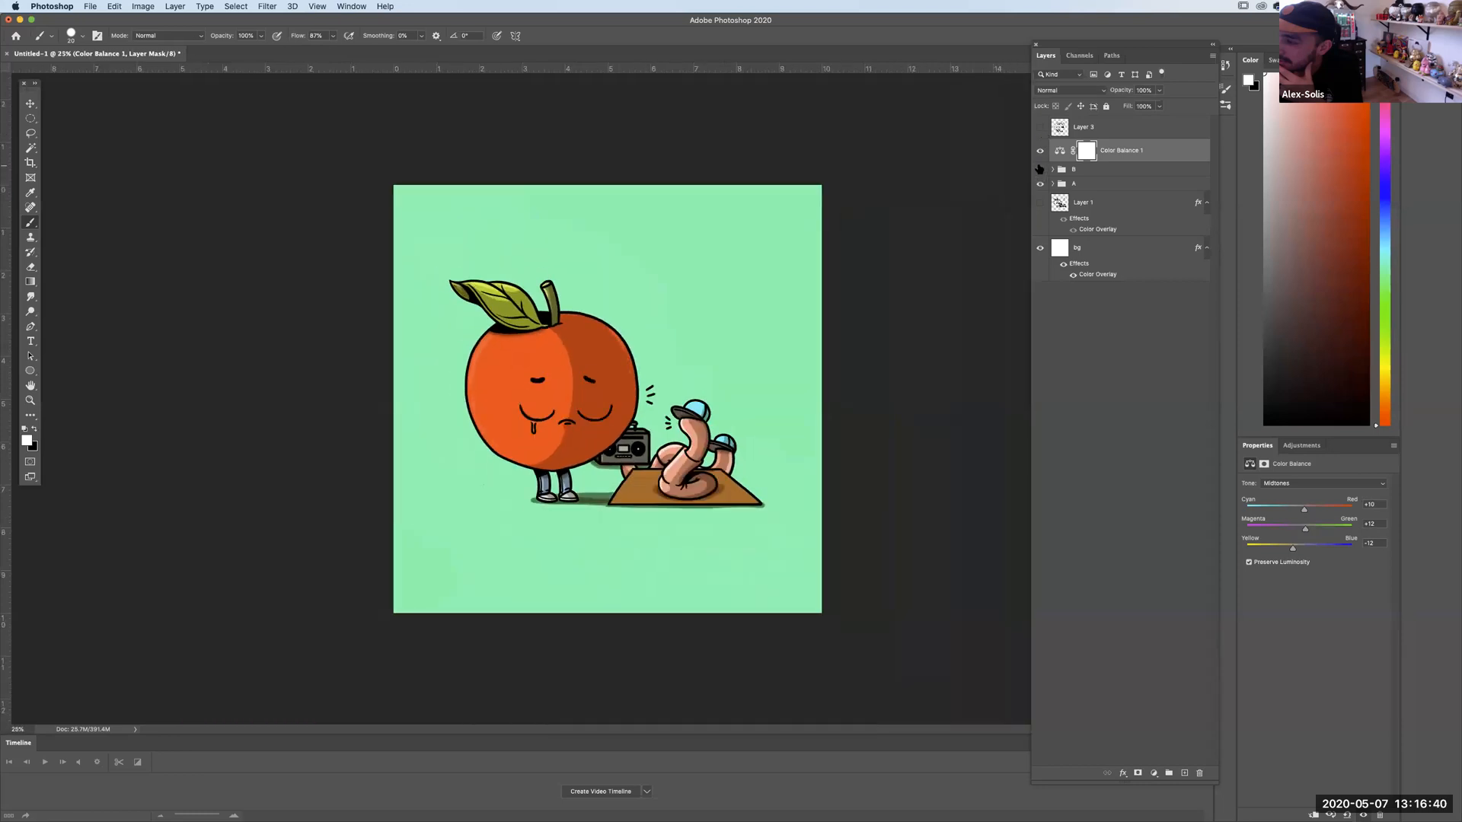
{"action": "left_click", "coordinate": [1039, 169]}
{"action": "left_click", "coordinate": [1039, 169]}
{"action": "left_click", "coordinate": [1040, 169]}
{"action": "left_click", "coordinate": [1040, 184]}
{"action": "left_click", "coordinate": [1040, 183]}
{"action": "left_click", "coordinate": [1041, 184]}
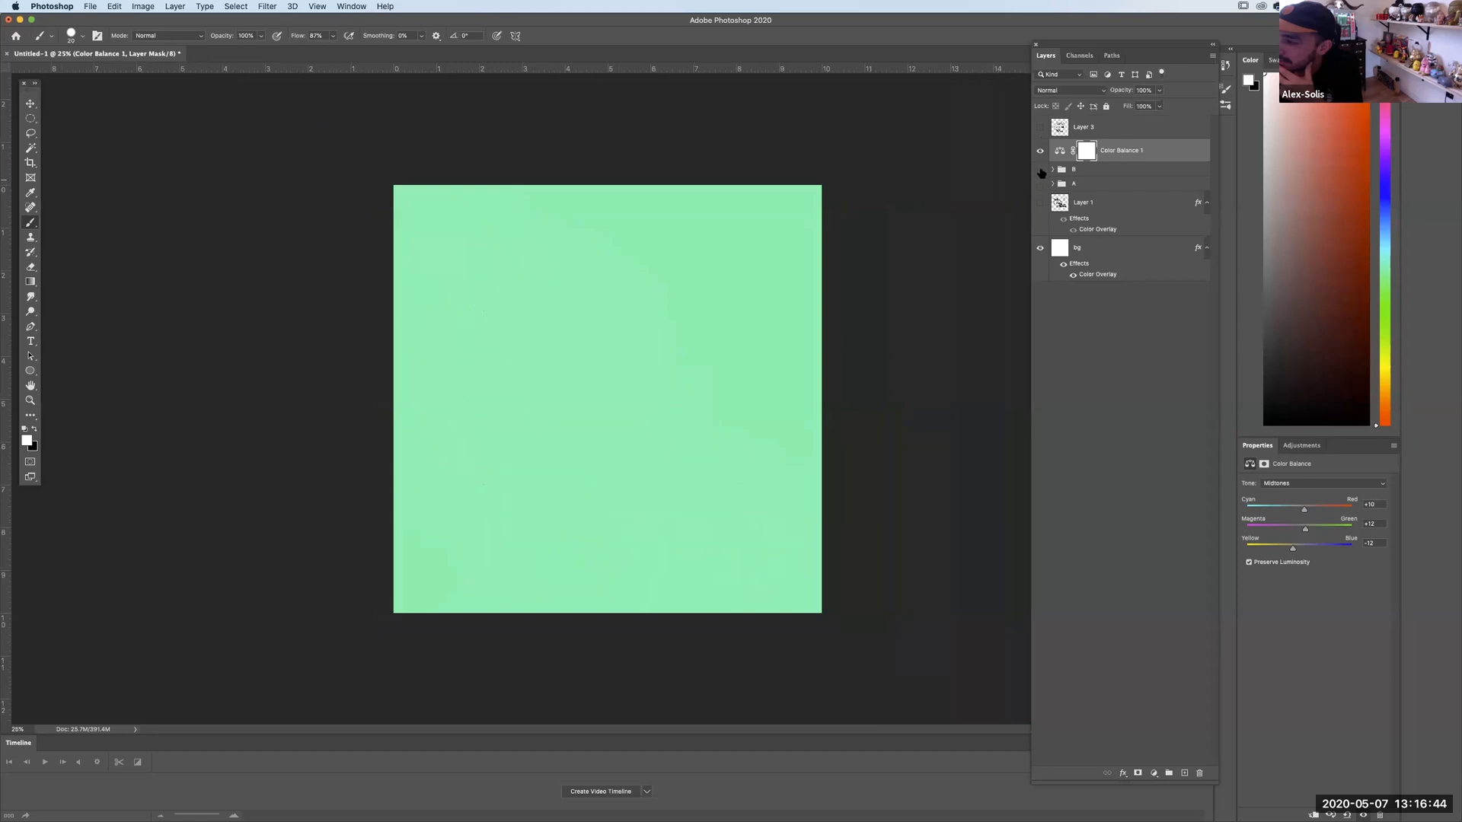
{"action": "left_click", "coordinate": [1040, 184]}
{"action": "left_click_drag", "start_coordinate": [1040, 183], "coordinate": [1037, 157]}
Show the Layer 3 sketch, place it below the Color Balance layer and lower its opacity to 14%.
{"action": "left_click", "coordinate": [1040, 127]}
{"action": "left_click", "coordinate": [1063, 126]}
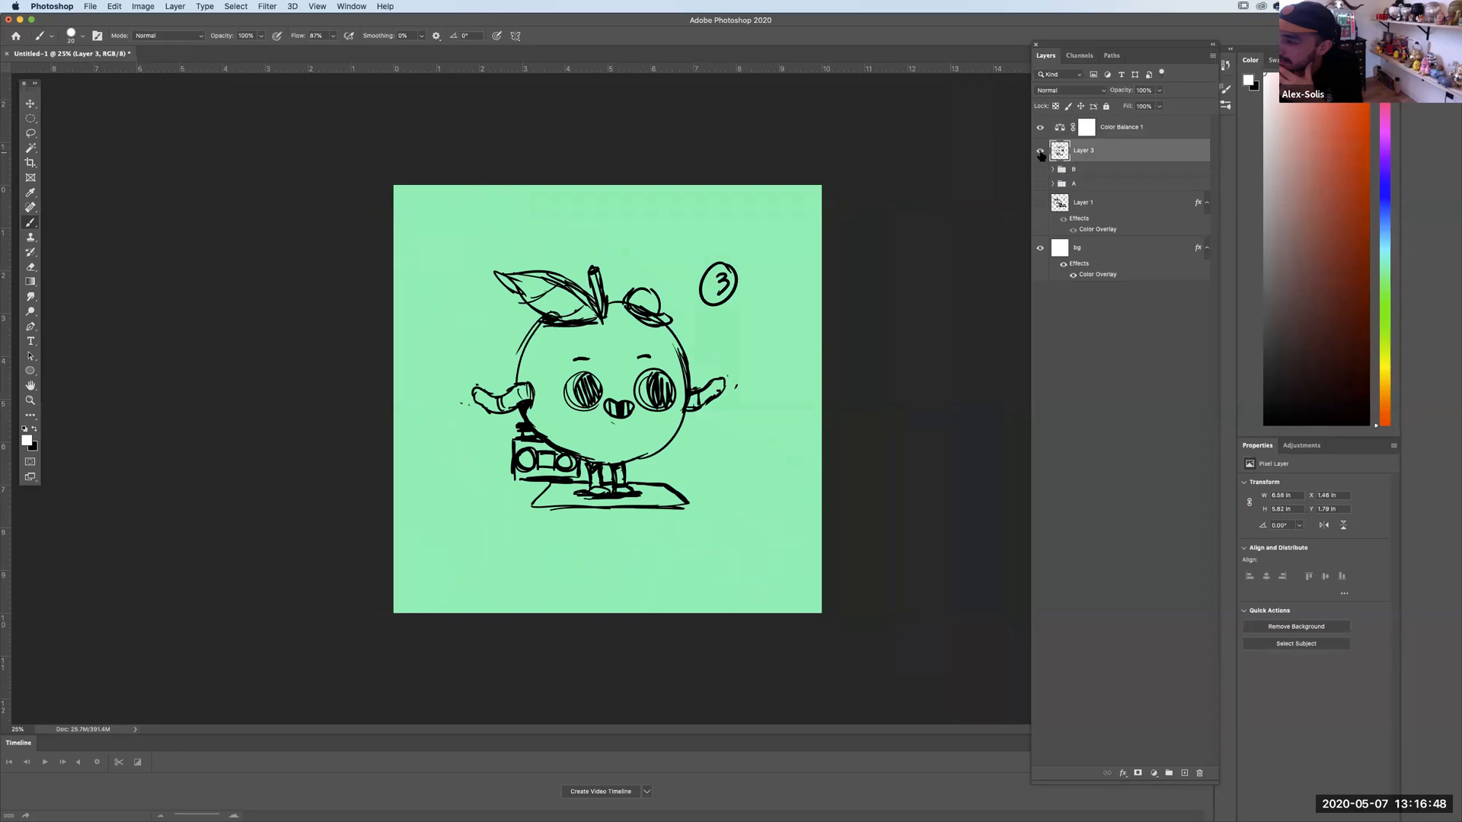
{"action": "key", "text": "super+equal"}
{"action": "key", "text": "super+equal"}
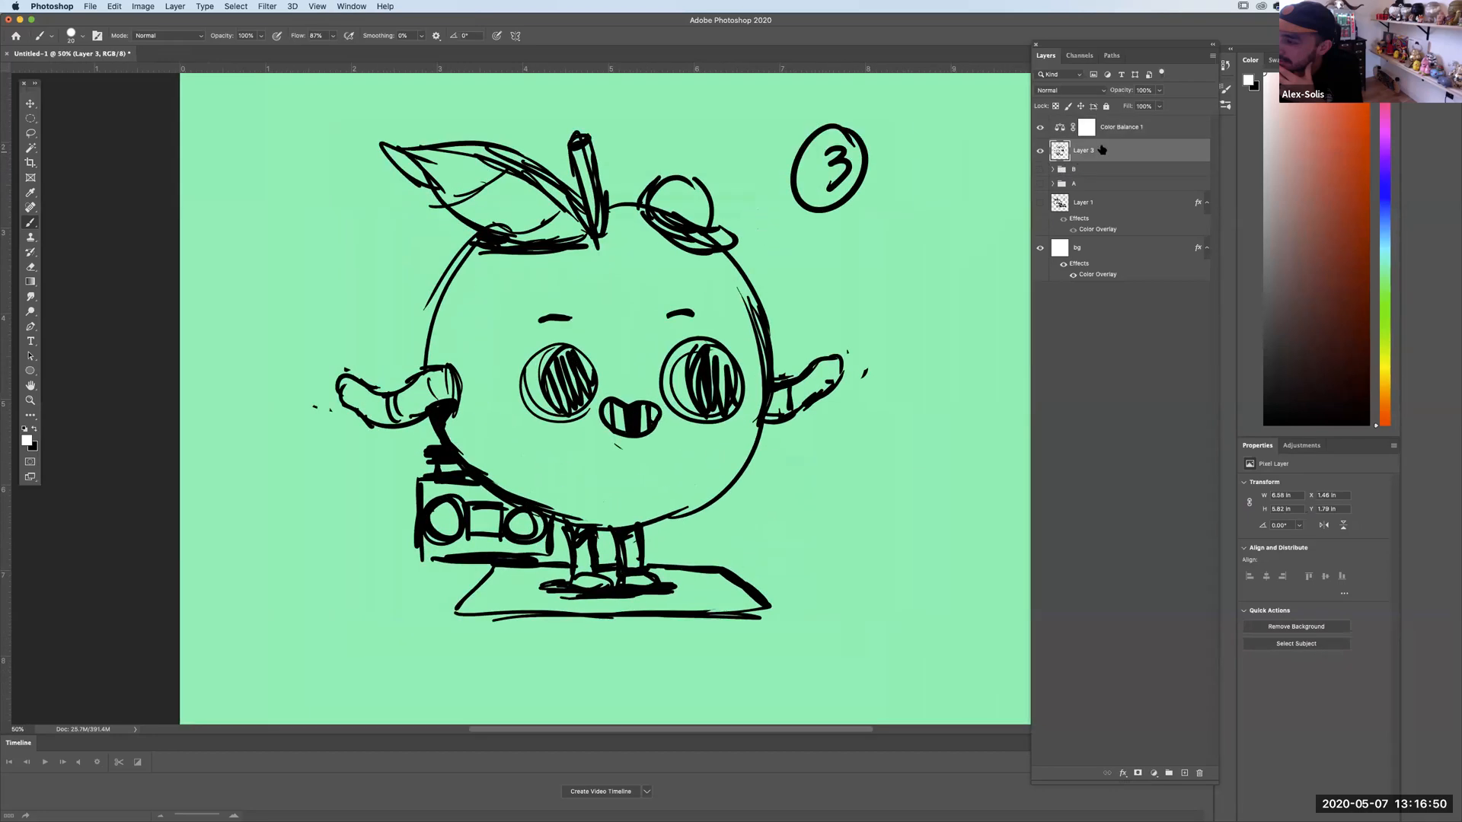
{"action": "left_click", "coordinate": [1145, 104]}
{"action": "left_click_drag", "start_coordinate": [1118, 108], "coordinate": [1114, 107]}
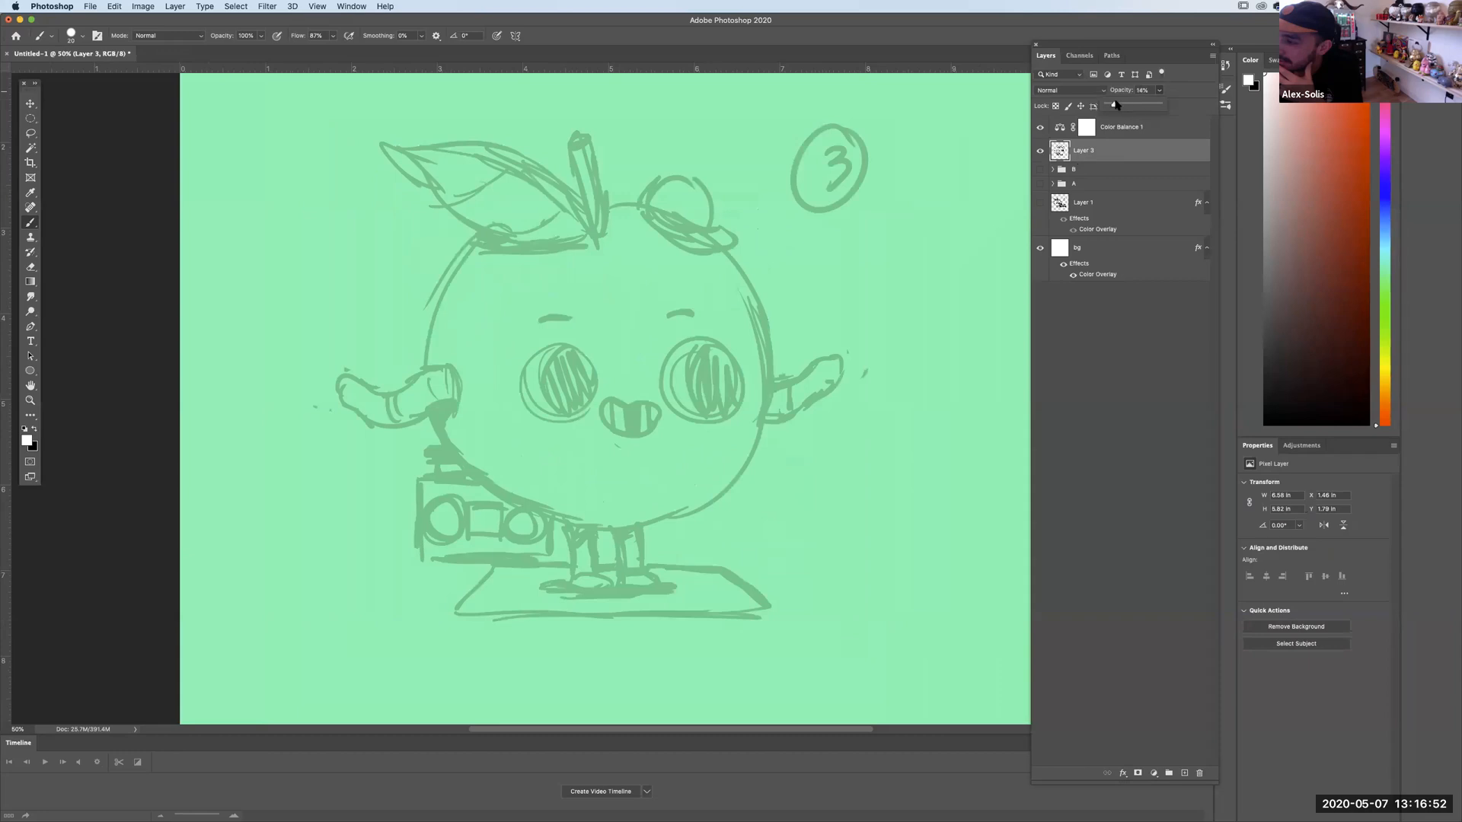
Duplicate group B, name the copy C, and hide the original group.
{"action": "left_click", "coordinate": [1041, 169]}
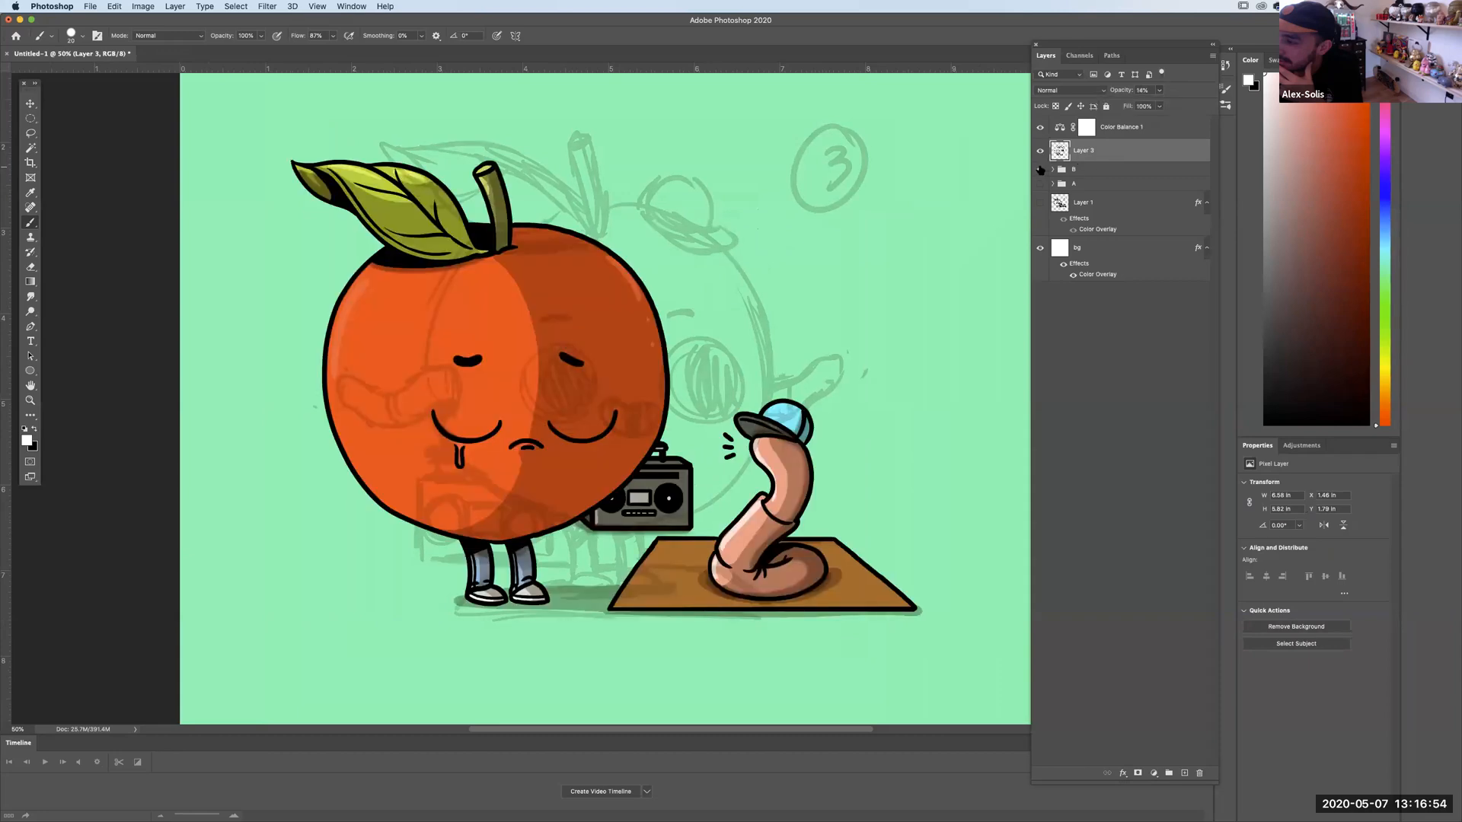
{"action": "left_click", "coordinate": [1040, 169]}
{"action": "left_click", "coordinate": [1041, 169]}
{"action": "left_click_drag", "start_coordinate": [1094, 174], "coordinate": [1068, 241]}
{"action": "key", "text": "ctrl+z"}
{"action": "left_click_drag", "start_coordinate": [1184, 748], "coordinate": [1184, 771]}
{"action": "double_click", "coordinate": [1083, 169]}
{"action": "type", "text": "C"}
{"action": "key", "text": "Return"}
{"action": "left_click", "coordinate": [1040, 183]}
{"action": "left_click", "coordinate": [1071, 151]}
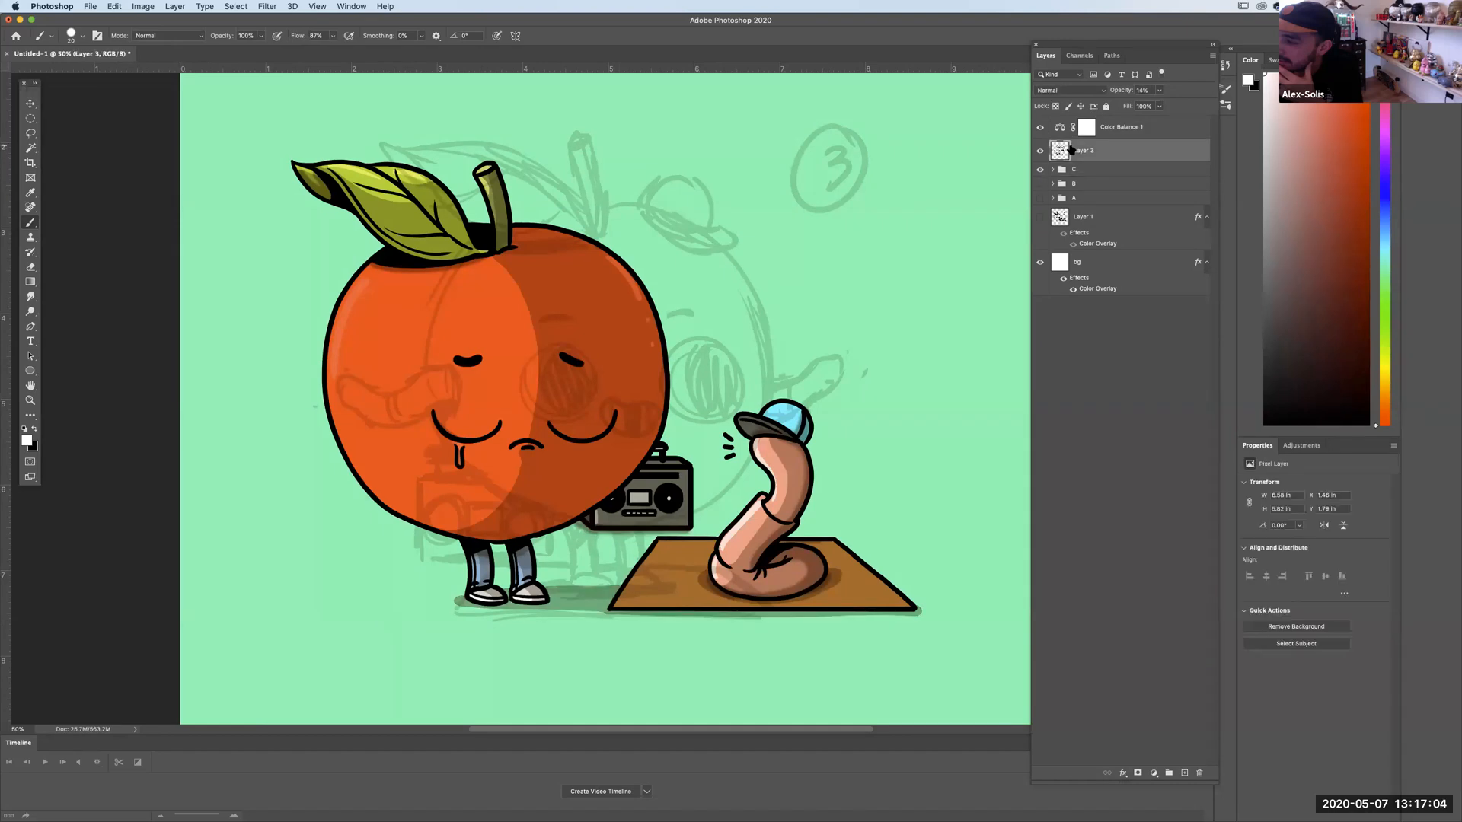
Move frame B's copy below the bg layer and duplicate group A as a new group C above B.
{"action": "key", "text": "super+minus"}
{"action": "left_click_drag", "start_coordinate": [1102, 174], "coordinate": [1184, 773]}
{"action": "left_click_drag", "start_coordinate": [1078, 181], "coordinate": [1084, 163]}
{"action": "type", "text": "C"}
{"action": "key", "text": "Return"}
Show and expand the new group C, and hide all its layers except the Layer 4 line art.
{"action": "left_click", "coordinate": [1066, 151]}
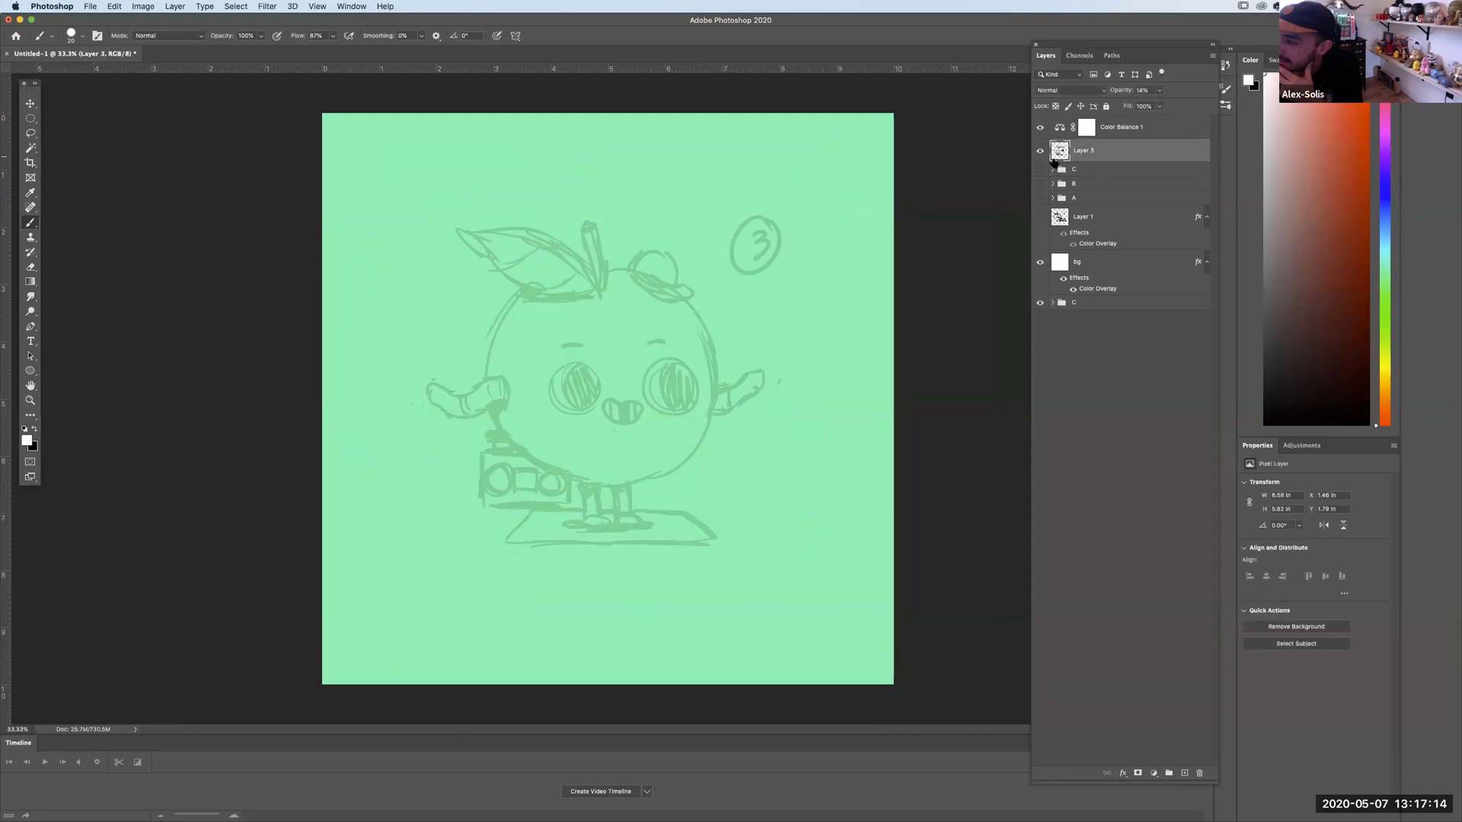
{"action": "left_click", "coordinate": [1066, 170]}
{"action": "left_click", "coordinate": [30, 103]}
{"action": "left_click", "coordinate": [1053, 169]}
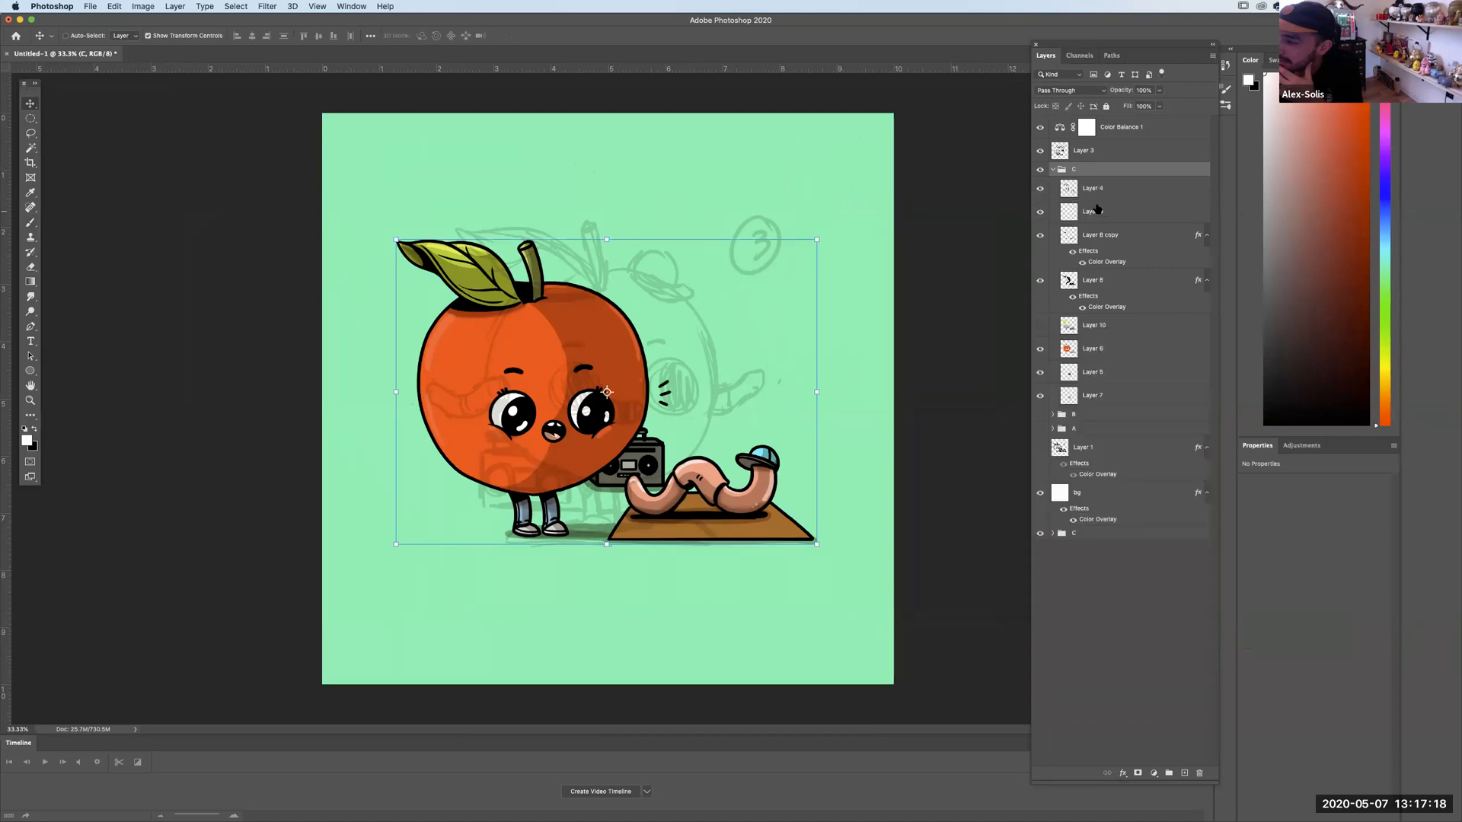
{"action": "left_click", "coordinate": [1040, 189]}
{"action": "left_click", "coordinate": [1040, 189]}
{"action": "left_click_drag", "start_coordinate": [1040, 212], "coordinate": [1041, 377]}
{"action": "left_click", "coordinate": [1078, 191]}
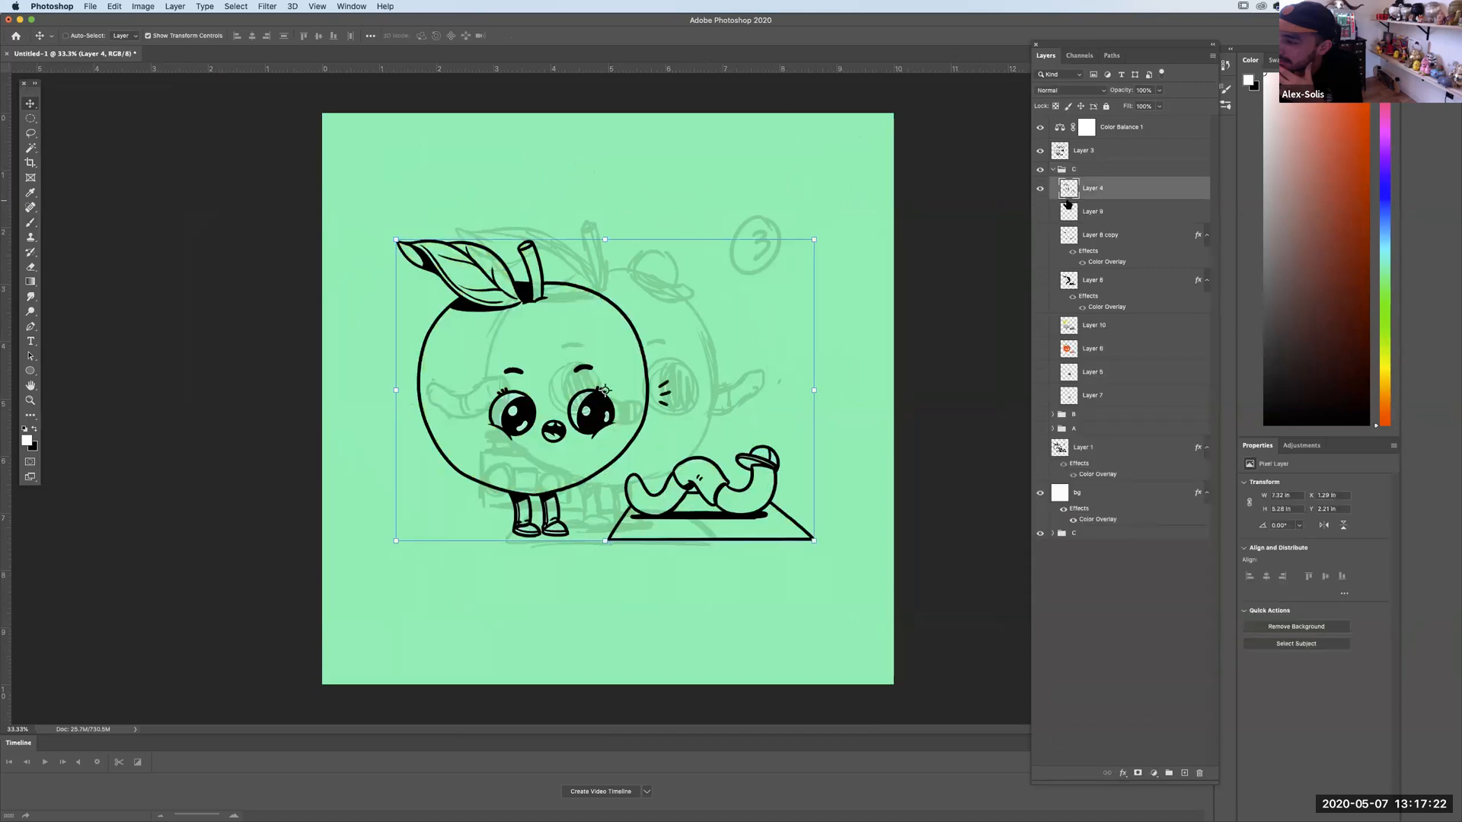
Lasso the worm on Layer 4 in group C and delete it along with the mat lines around it.
{"action": "left_click", "coordinate": [30, 133]}
{"action": "key", "text": "super+equal"}
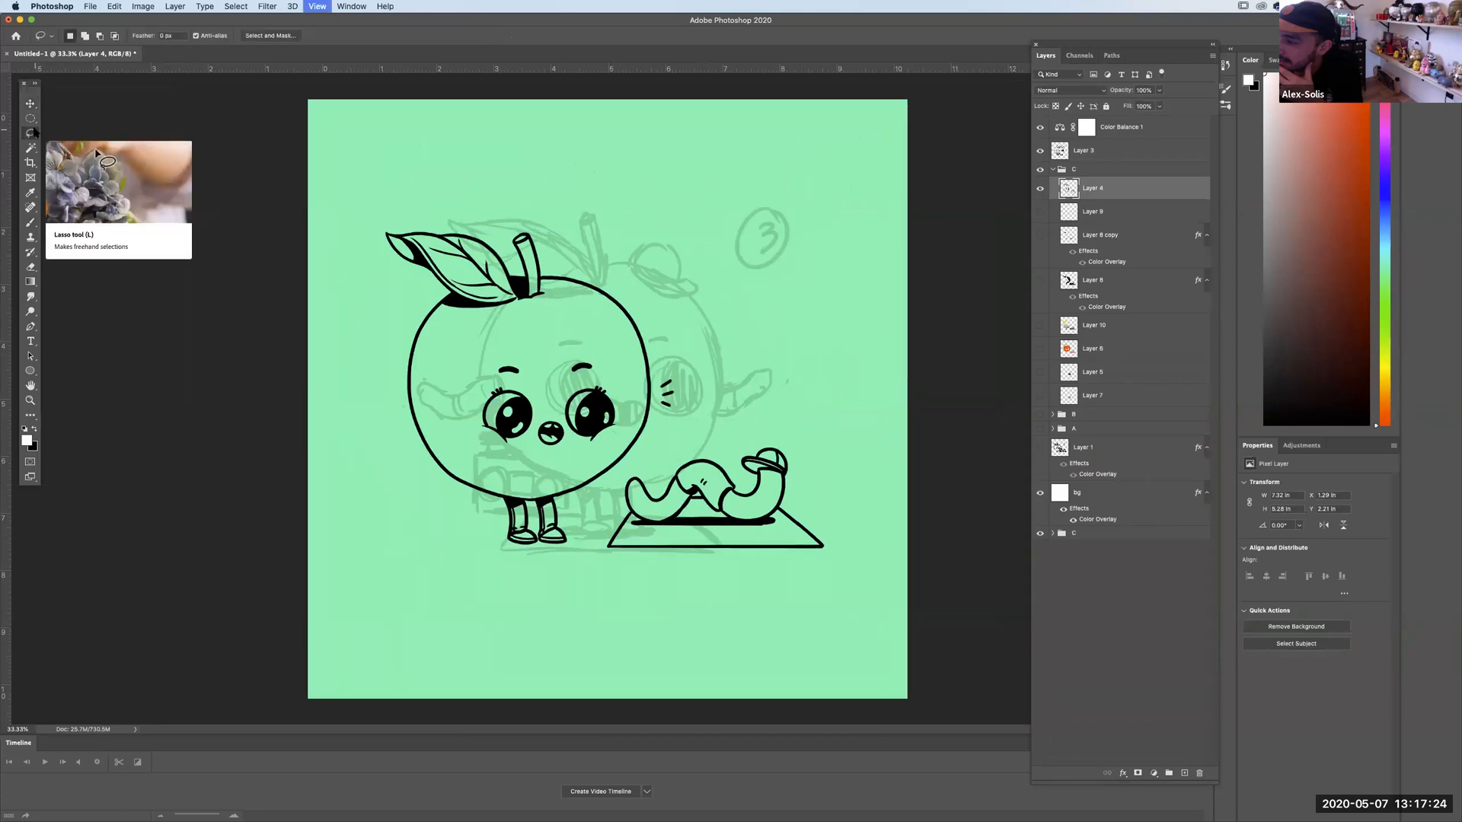
{"action": "key", "text": "super+equal"}
{"action": "scroll", "coordinate": [861, 319], "scroll_direction": "down", "scroll_amount": 5}
{"action": "scroll", "coordinate": [861, 320], "scroll_direction": "right", "scroll_amount": 4}
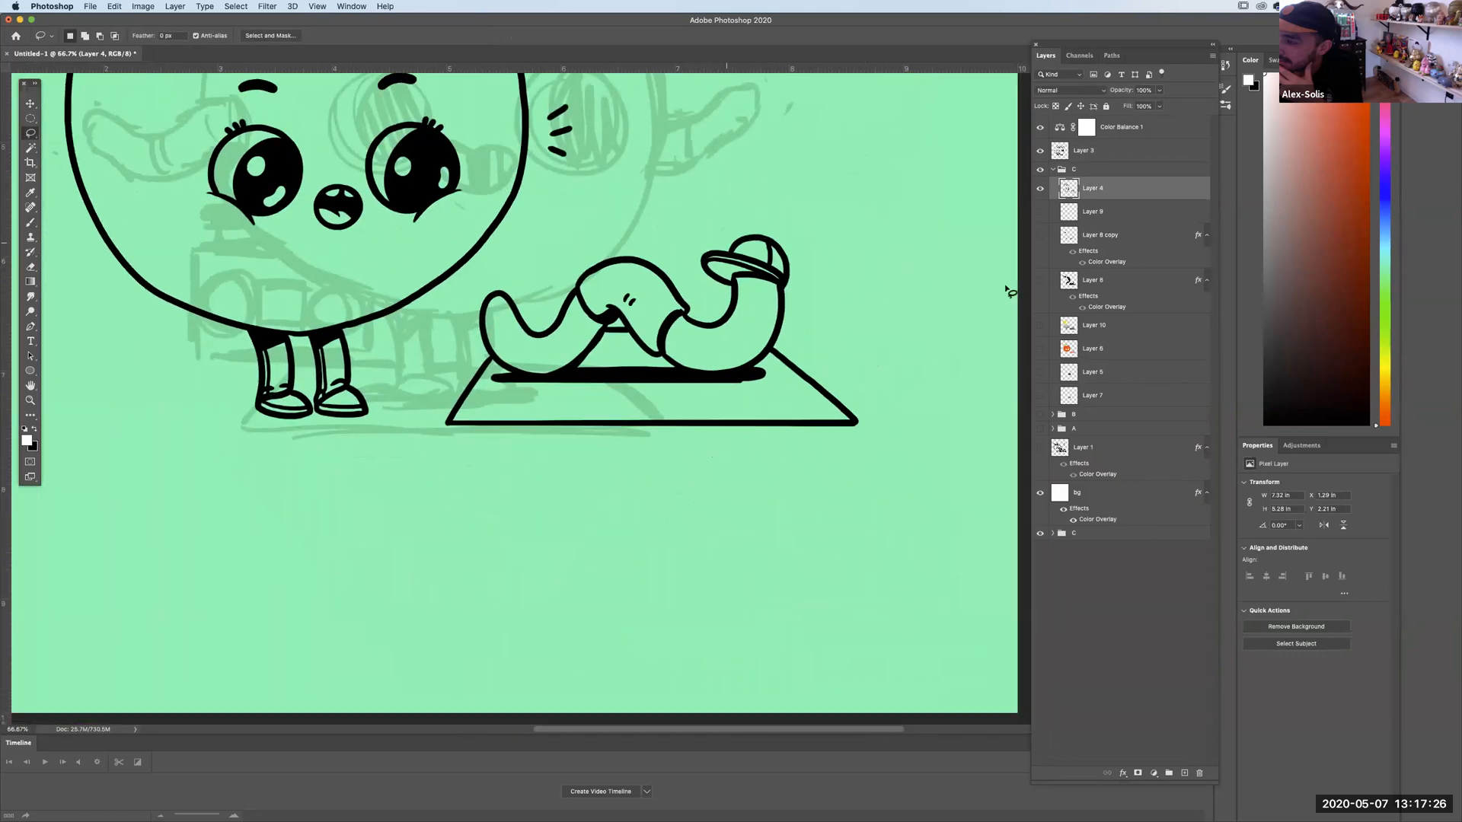
{"action": "mouse_move", "coordinate": [491, 259]}
{"action": "left_mouse_down"}
{"action": "mouse_move", "coordinate": [467, 315]}
{"action": "mouse_move", "coordinate": [481, 375]}
{"action": "mouse_move", "coordinate": [694, 399]}
{"action": "mouse_move", "coordinate": [780, 384]}
{"action": "mouse_move", "coordinate": [759, 359]}
{"action": "mouse_move", "coordinate": [791, 292]}
{"action": "mouse_move", "coordinate": [685, 211]}
{"action": "mouse_move", "coordinate": [502, 256]}
{"action": "left_mouse_up"}
{"action": "key", "text": "Delete"}
{"action": "key", "text": "super+d"}
Move the mat outline under the orange's feet and shift the whole line art over the Layer 3 sketch.
{"action": "key", "text": "super+minus"}
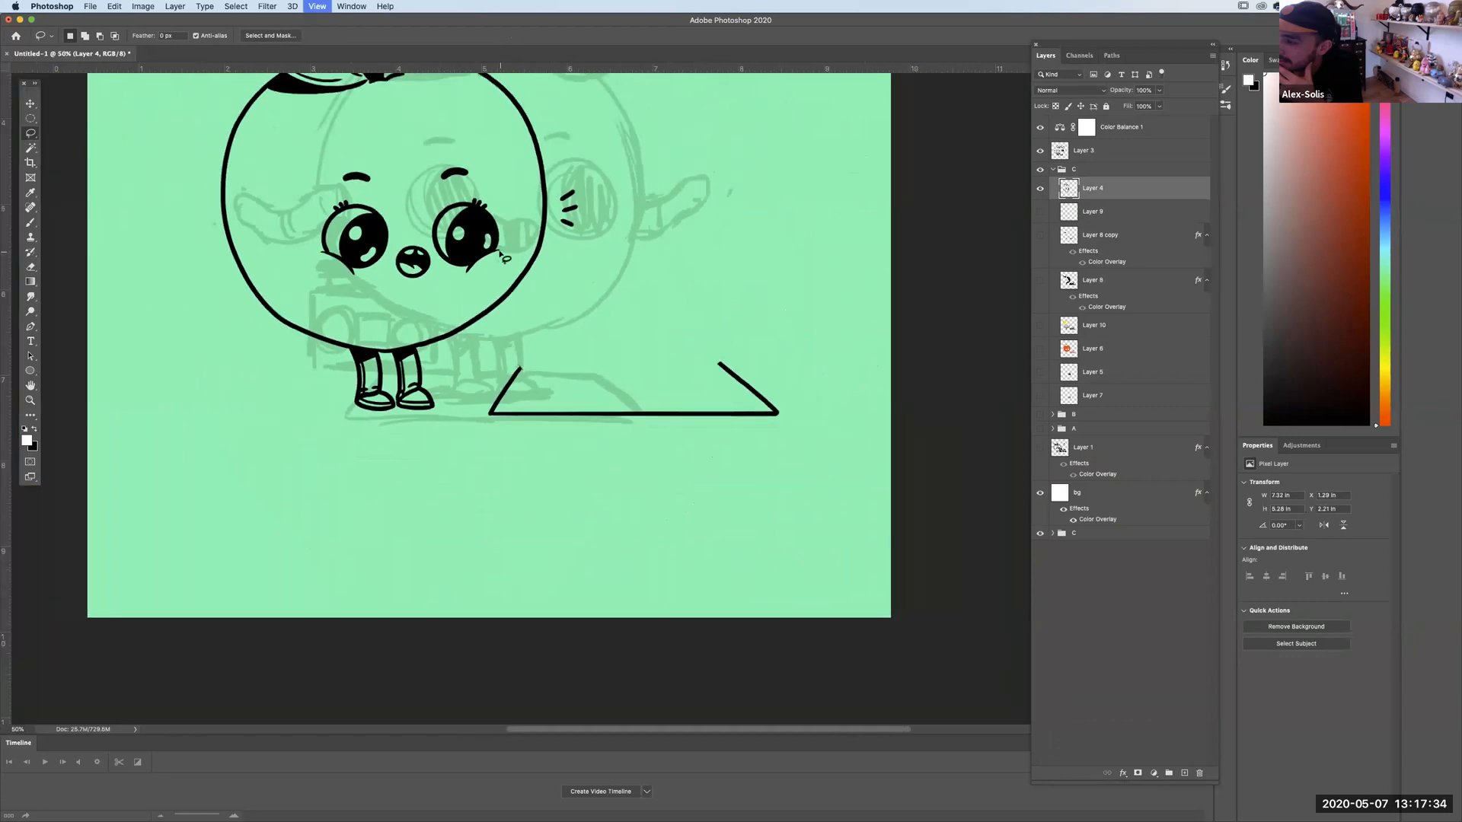
{"action": "key", "text": "super+minus"}
{"action": "key", "text": "v"}
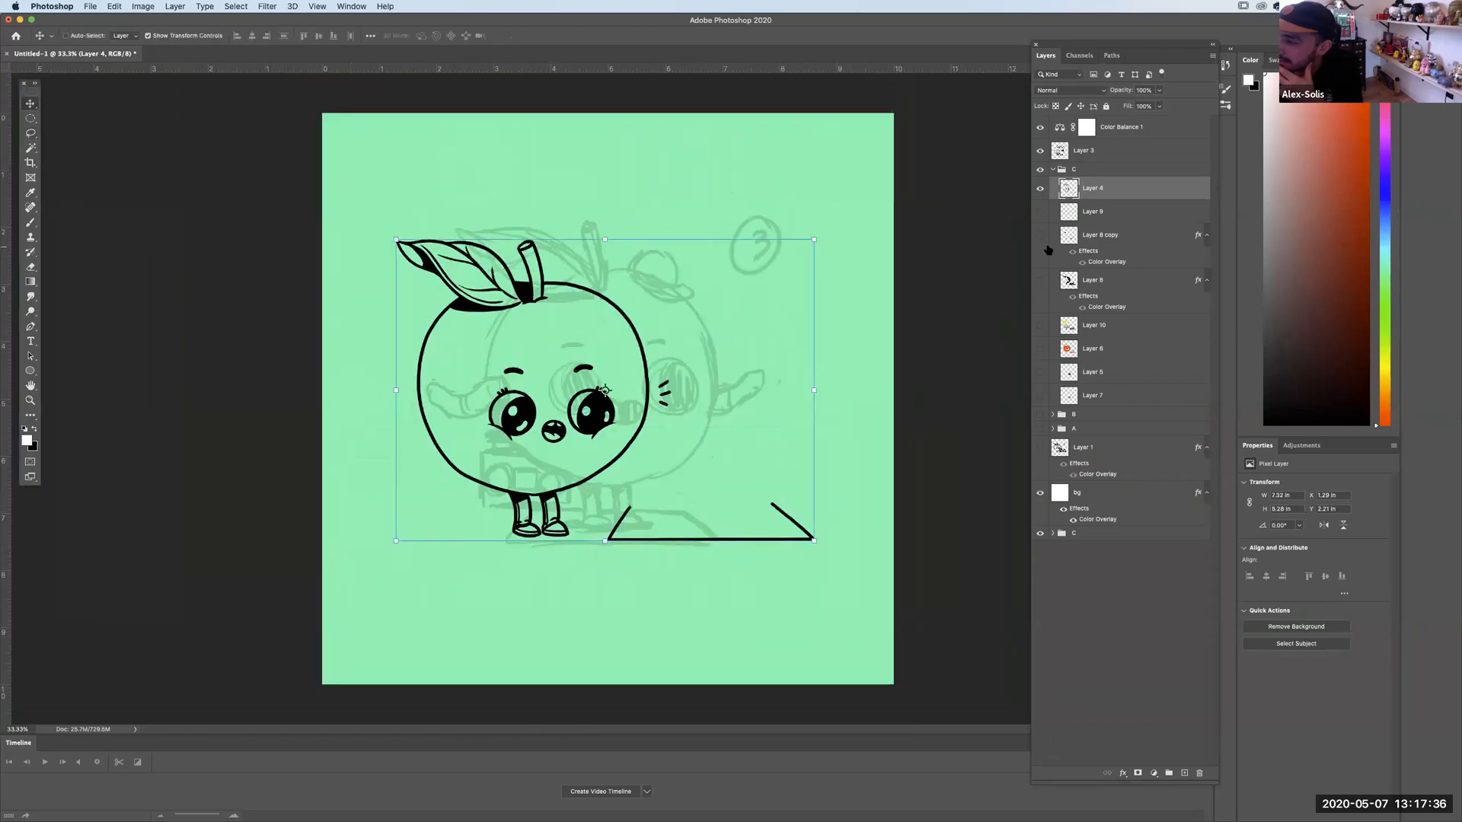
{"action": "left_click", "coordinate": [31, 133]}
{"action": "mouse_move", "coordinate": [664, 484]}
{"action": "left_mouse_down"}
{"action": "mouse_move", "coordinate": [643, 597]}
{"action": "mouse_move", "coordinate": [853, 548]}
{"action": "mouse_move", "coordinate": [663, 481]}
{"action": "left_mouse_up"}
{"action": "left_click", "coordinate": [30, 104]}
{"action": "left_click_drag", "start_coordinate": [804, 543], "coordinate": [638, 545]}
{"action": "left_click_drag", "start_coordinate": [542, 525], "coordinate": [544, 524]}
{"action": "key", "text": "super+d"}
{"action": "mouse_move", "coordinate": [628, 423]}
{"action": "left_mouse_down"}
{"action": "mouse_move", "coordinate": [714, 427]}
{"action": "mouse_move", "coordinate": [709, 411]}
{"action": "left_mouse_up"}
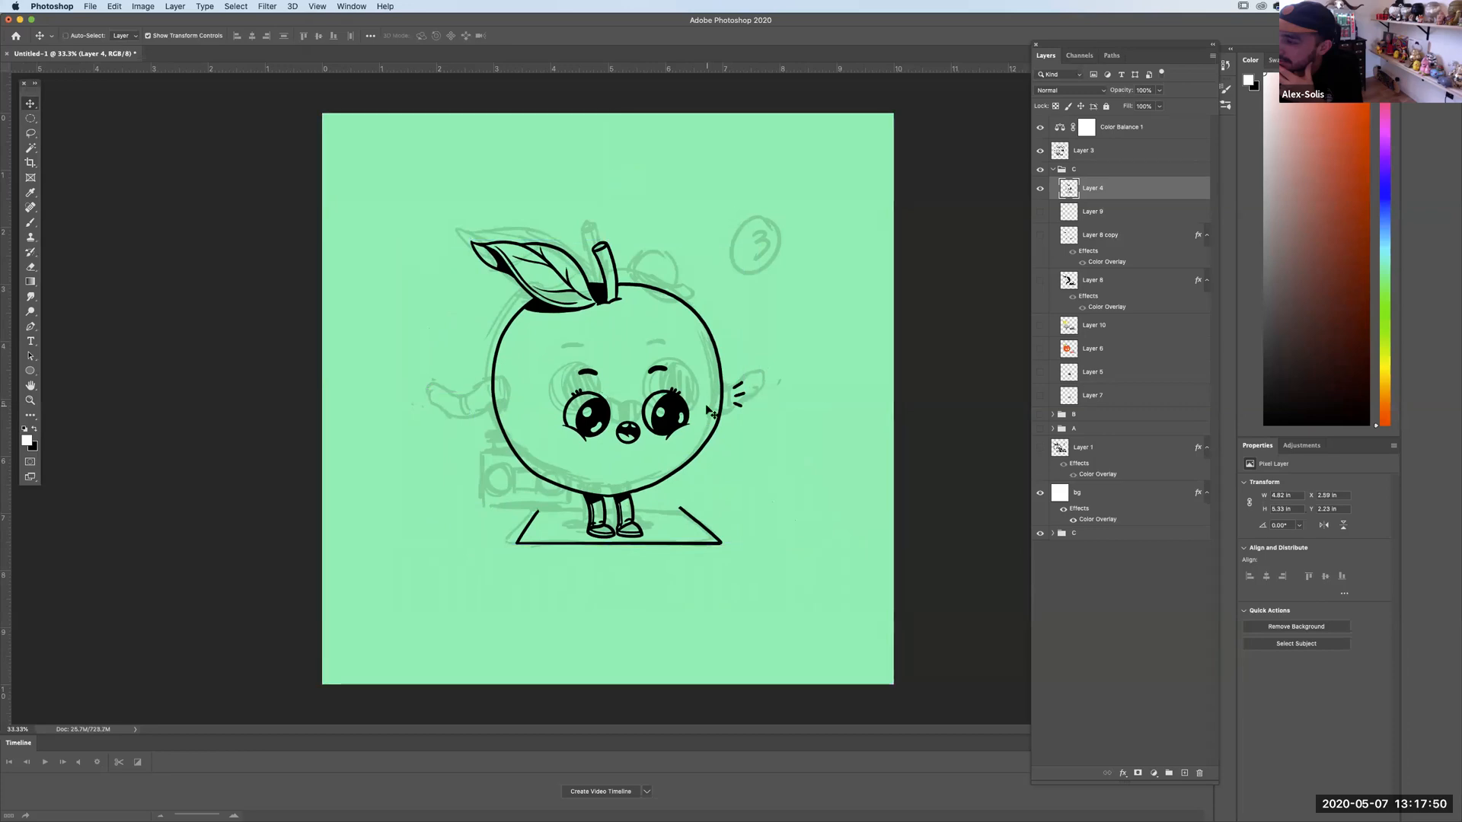
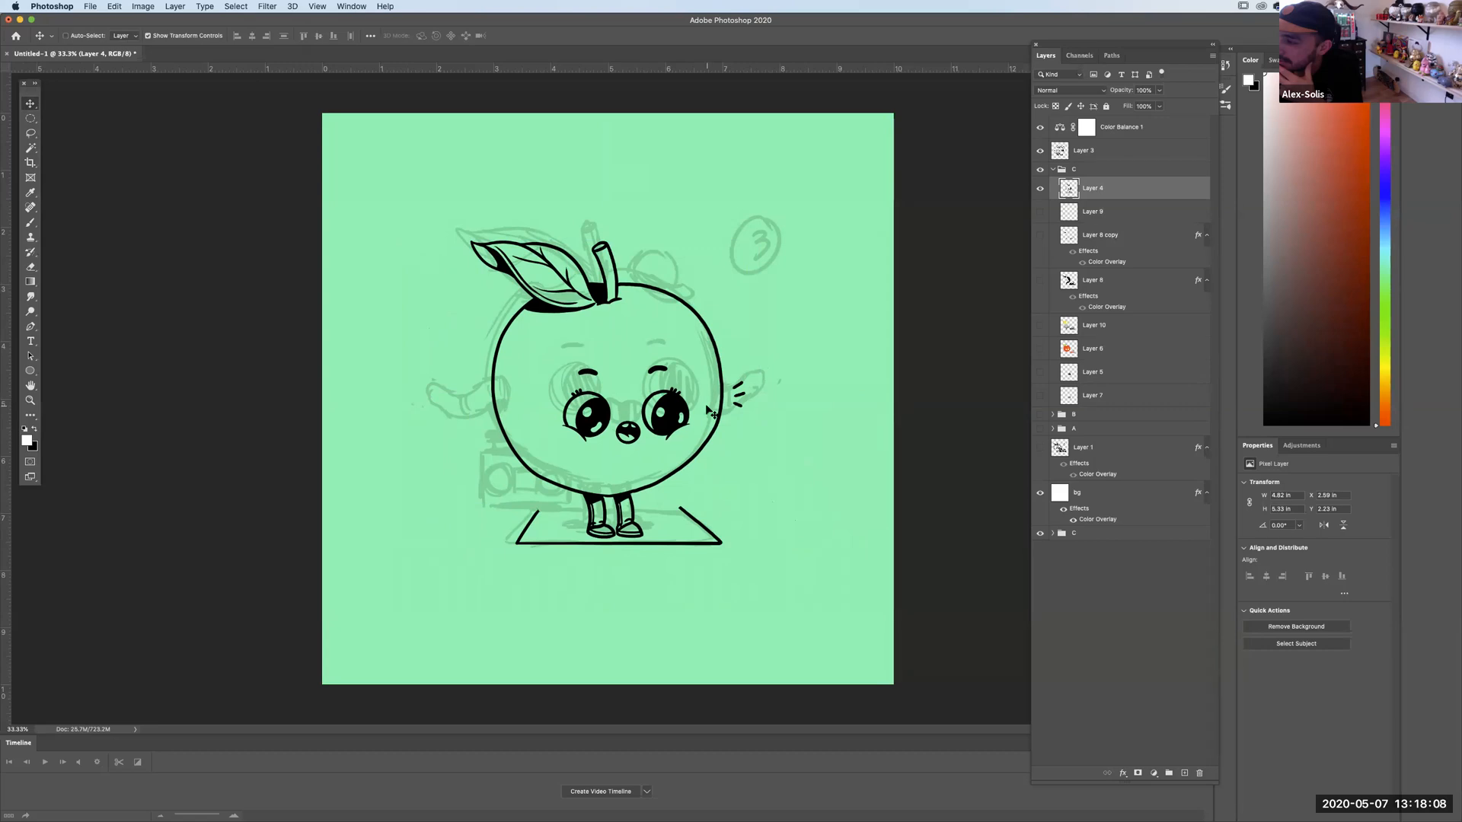
Lasso the accent marks beside the orange on Layer 4 and delete them.
{"action": "key", "text": "super+equal"}
{"action": "left_click", "coordinate": [30, 133]}
{"action": "scroll", "coordinate": [689, 337], "scroll_direction": "down", "scroll_amount": 2}
{"action": "scroll", "coordinate": [689, 336], "scroll_direction": "right", "scroll_amount": 4}
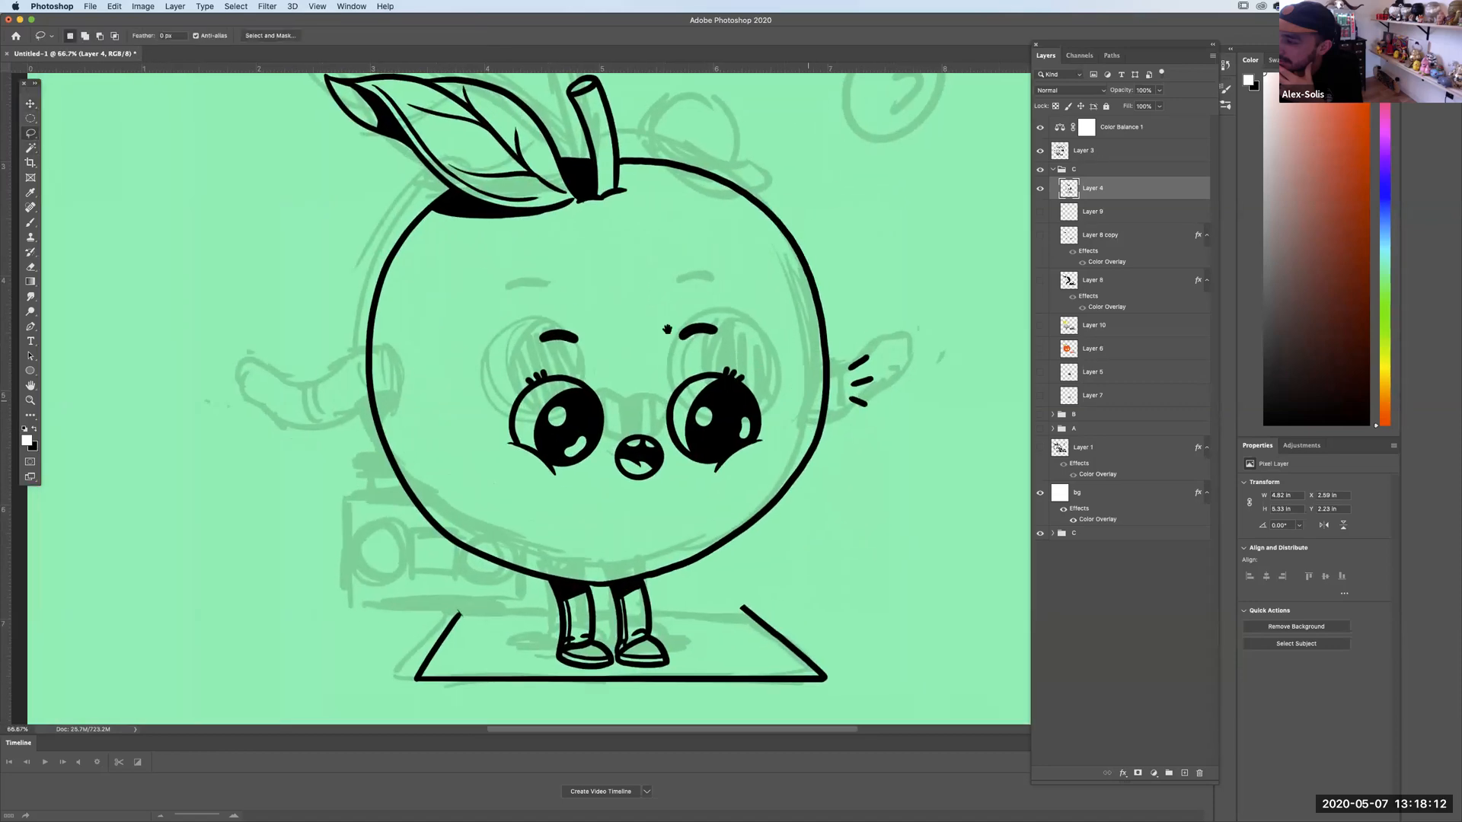
{"action": "left_click_drag", "start_coordinate": [690, 336], "coordinate": [716, 267]}
{"action": "key", "text": "Delete"}
{"action": "key", "text": "super+d"}
Brush in the mat's missing back edge in black on Layer 4, leaving the orange's legs clear.
{"action": "key", "text": "super+equal"}
{"action": "scroll", "coordinate": [510, 396], "scroll_direction": "down", "scroll_amount": 3}
{"action": "left_click", "coordinate": [33, 225]}
{"action": "left_click", "coordinate": [34, 429]}
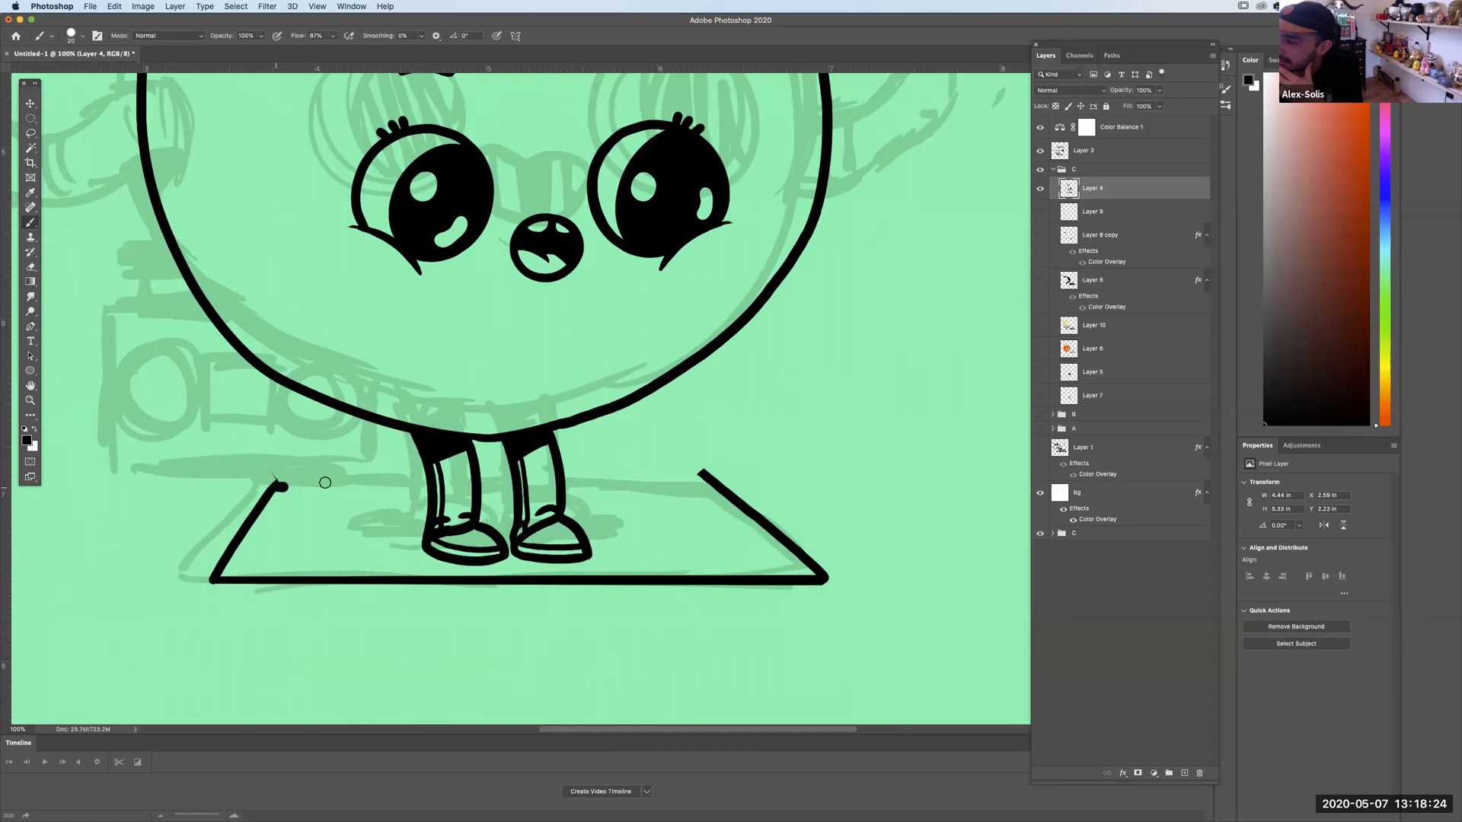
{"action": "left_click_drag", "start_coordinate": [292, 484], "coordinate": [415, 482]}
{"action": "key", "text": "ctrl+z"}
{"action": "left_click_drag", "start_coordinate": [278, 484], "coordinate": [483, 485]}
{"action": "left_click", "coordinate": [571, 482], "text": "shift"}
{"action": "left_click_drag", "start_coordinate": [571, 481], "coordinate": [678, 472]}
{"action": "key", "text": "ctrl+z"}
{"action": "key", "text": "ctrl+z"}
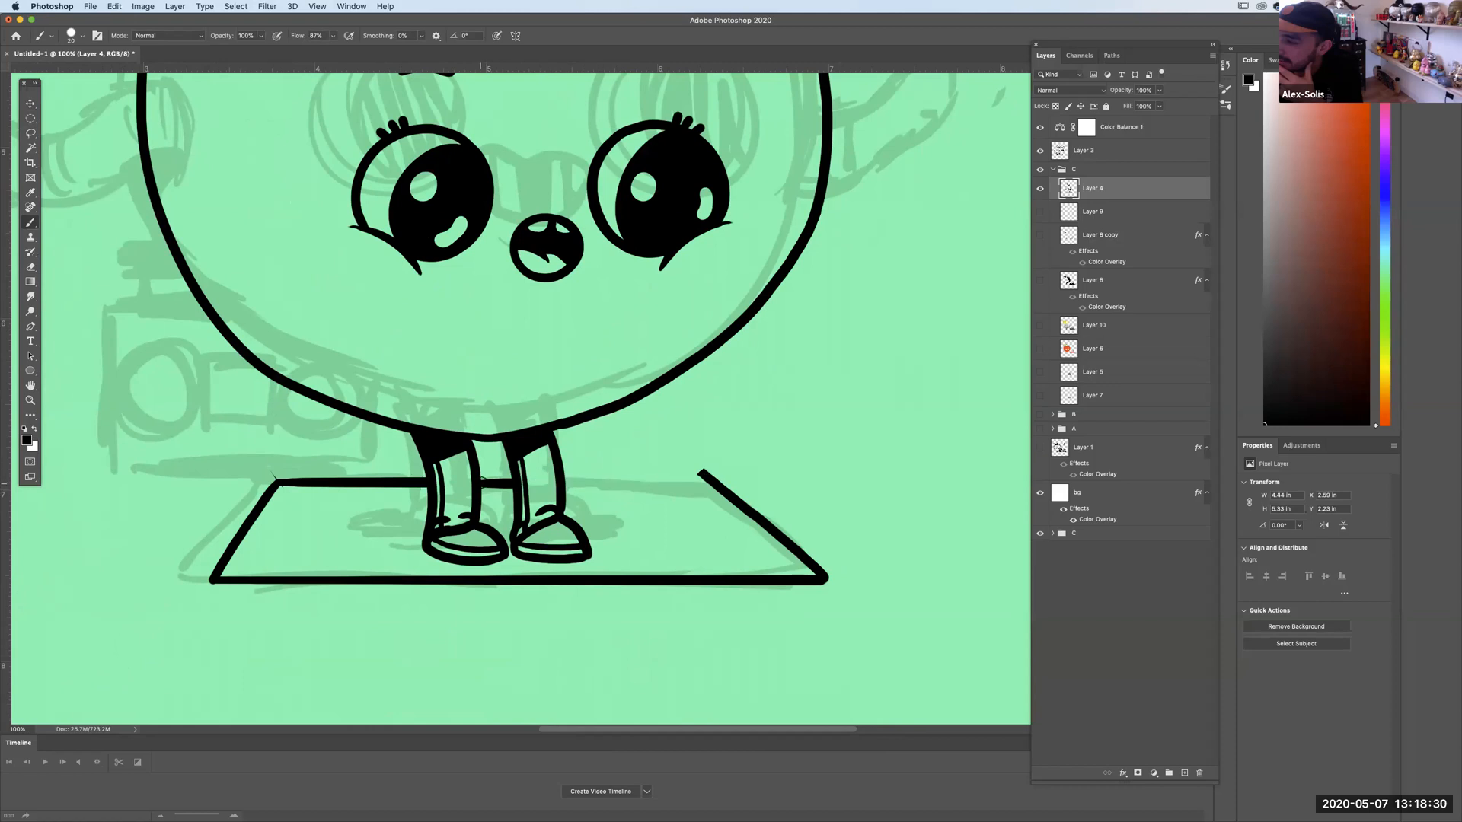
{"action": "left_click_drag", "start_coordinate": [567, 480], "coordinate": [707, 472]}
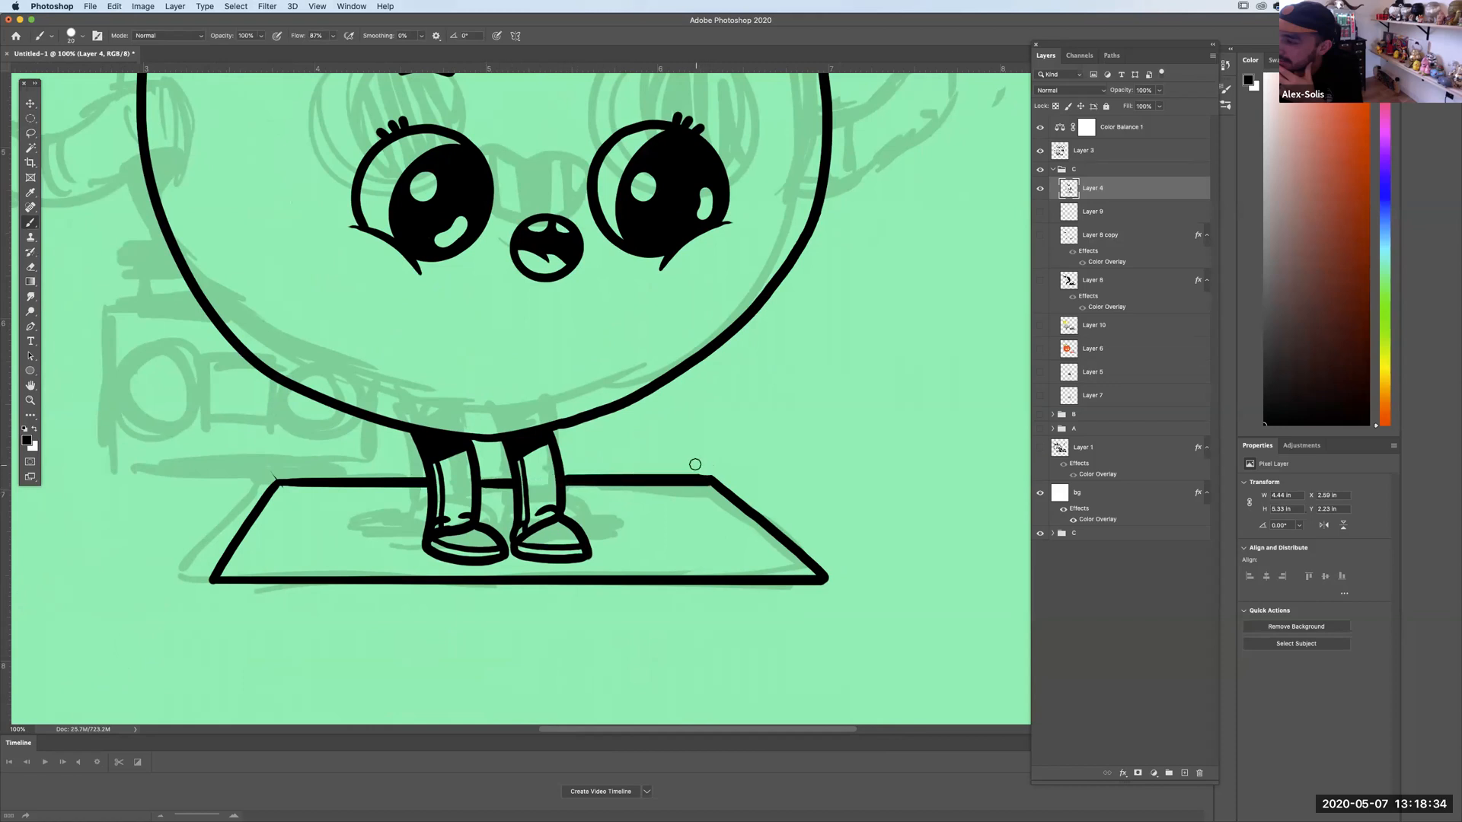
Collapse and hide group C, and show and expand group A to reach its boombox layers.
{"action": "key", "text": "ctrl+minus"}
{"action": "key", "text": "ctrl+minus"}
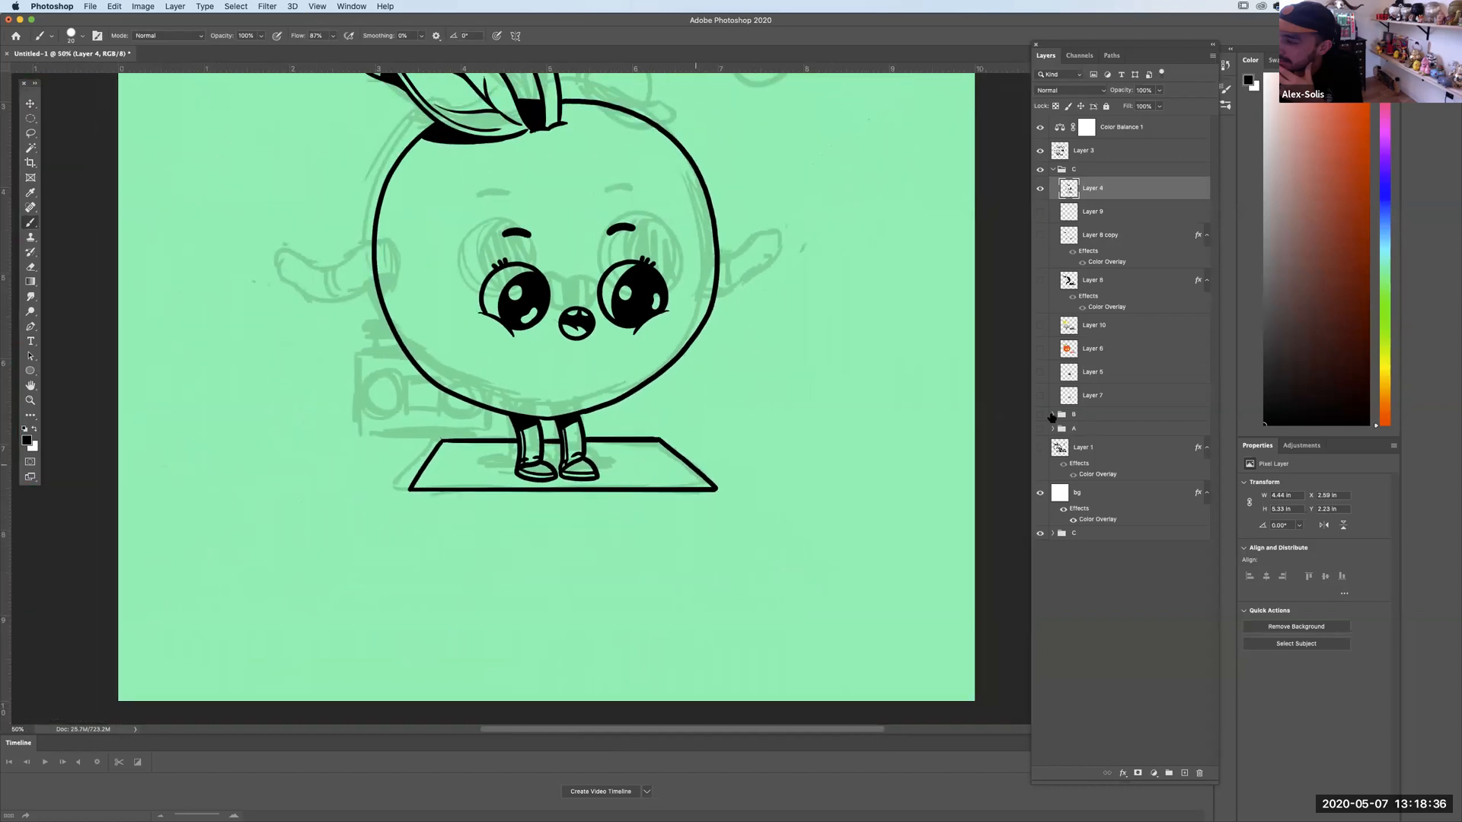
{"action": "left_click", "coordinate": [1053, 414]}
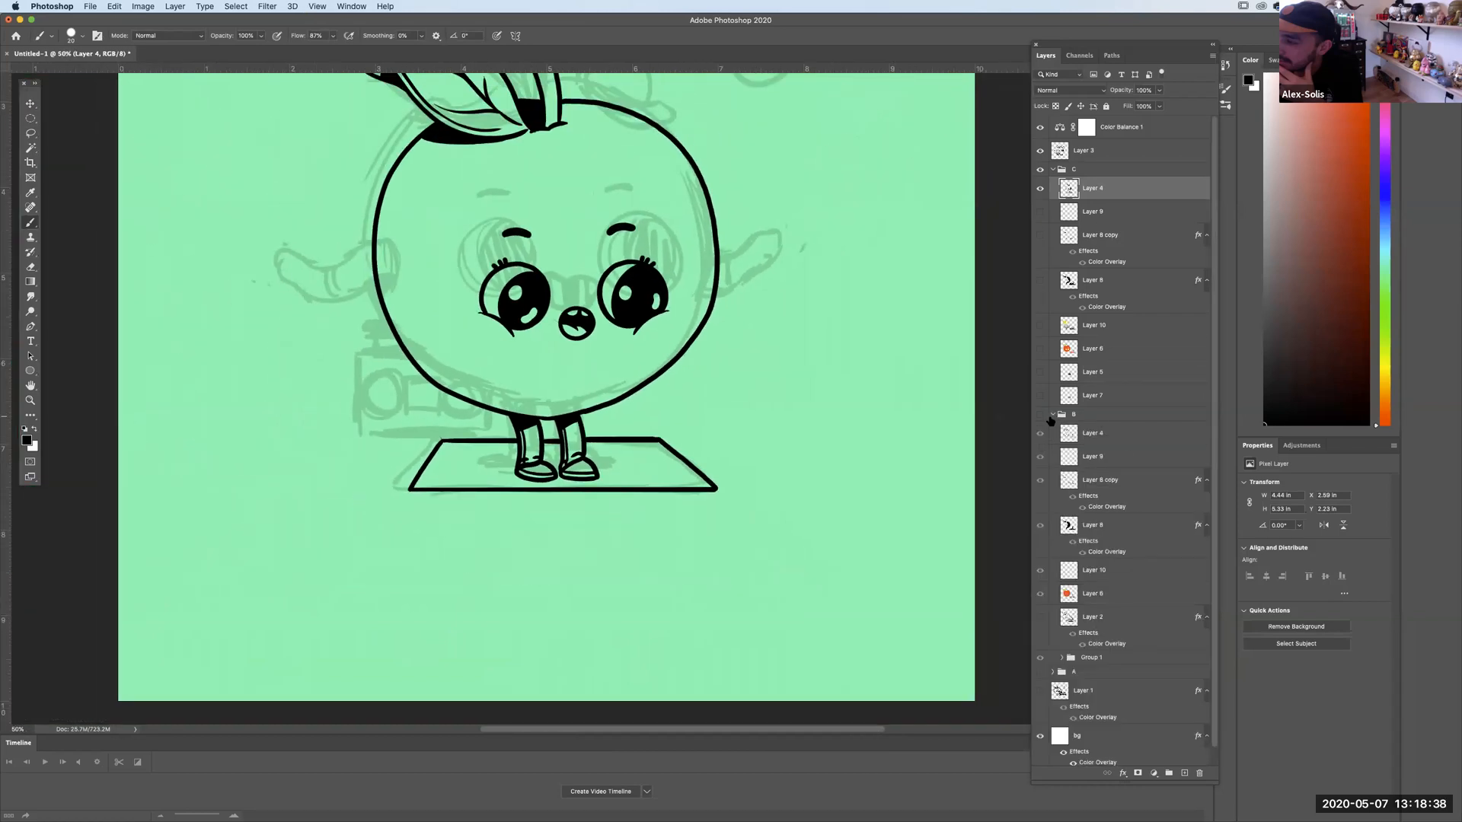
{"action": "left_click", "coordinate": [1054, 414]}
{"action": "left_click", "coordinate": [1053, 169]}
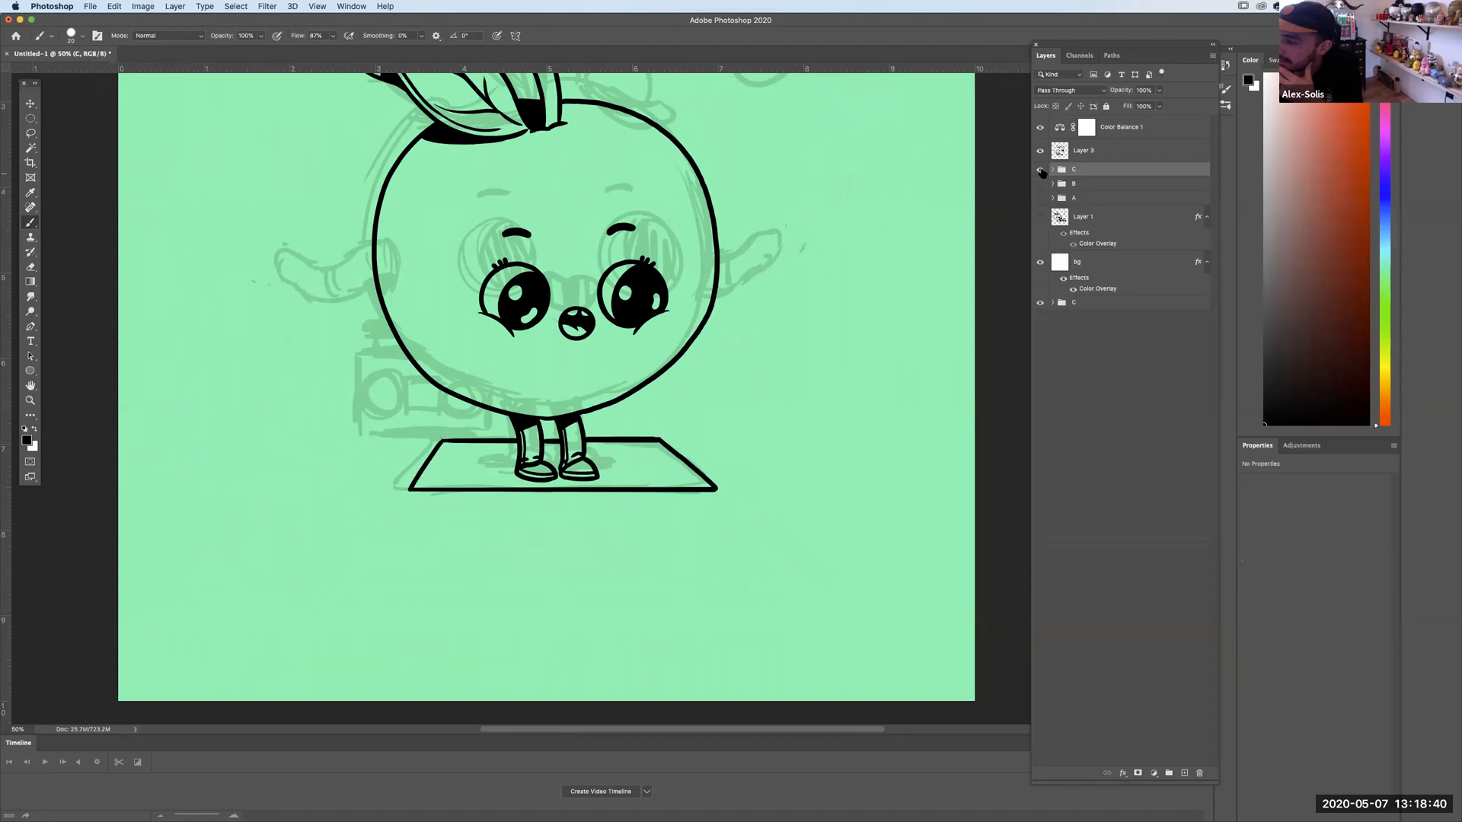
{"action": "left_click", "coordinate": [1040, 169]}
{"action": "left_click", "coordinate": [1040, 198]}
{"action": "left_click", "coordinate": [1053, 198]}
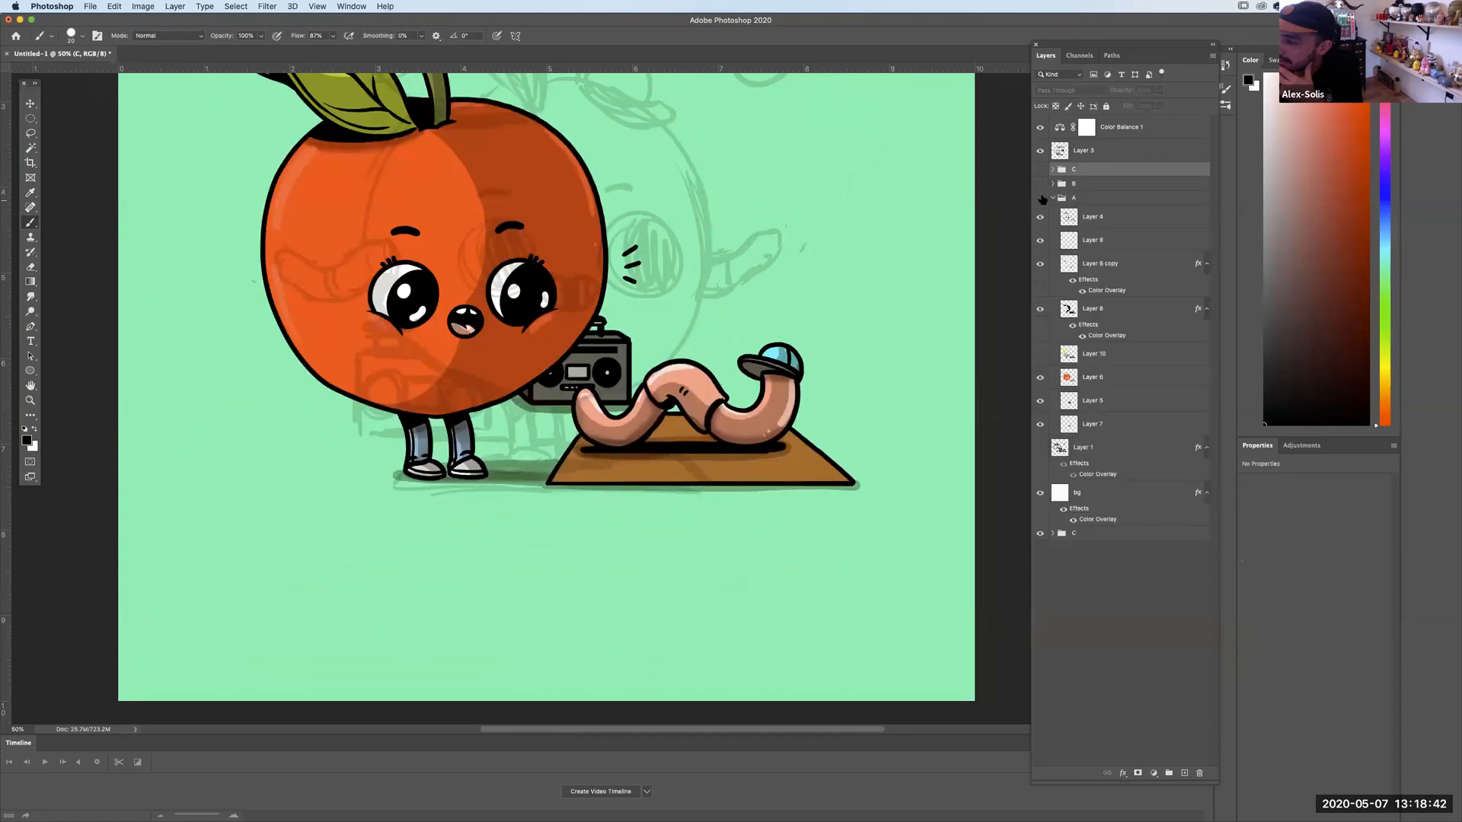
Hide group A, copy its boombox layers Layer 5 and Layer 7 to just above group C, and collapse group A.
{"action": "left_click", "coordinate": [1040, 198]}
{"action": "left_click", "coordinate": [1040, 184]}
{"action": "left_click", "coordinate": [1040, 184]}
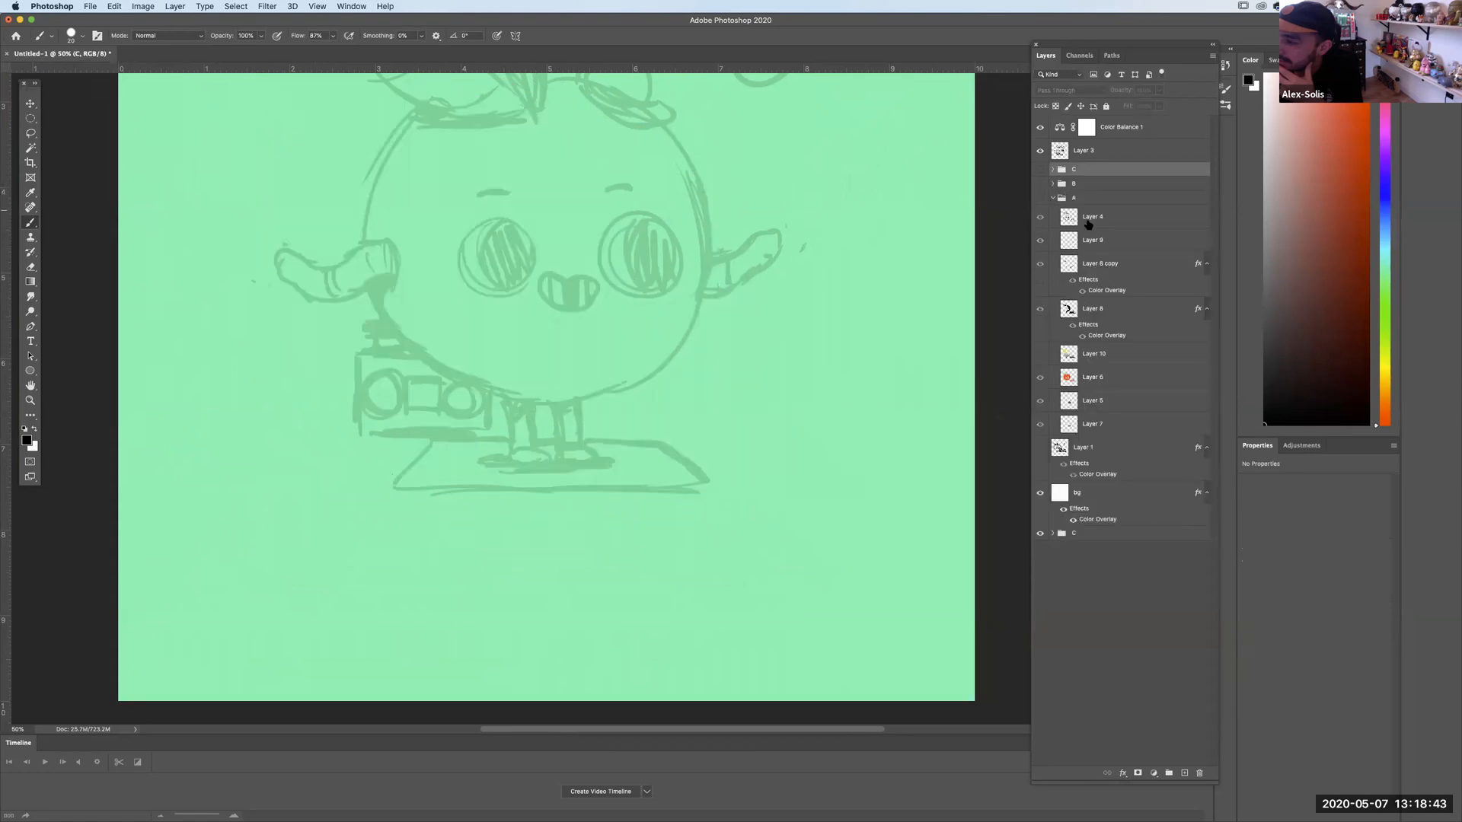
{"action": "left_click", "coordinate": [1099, 426]}
{"action": "left_click", "coordinate": [1096, 402], "text": "shift"}
{"action": "left_click_drag", "start_coordinate": [1096, 402], "coordinate": [1089, 163]}
{"action": "left_click", "coordinate": [1053, 245]}
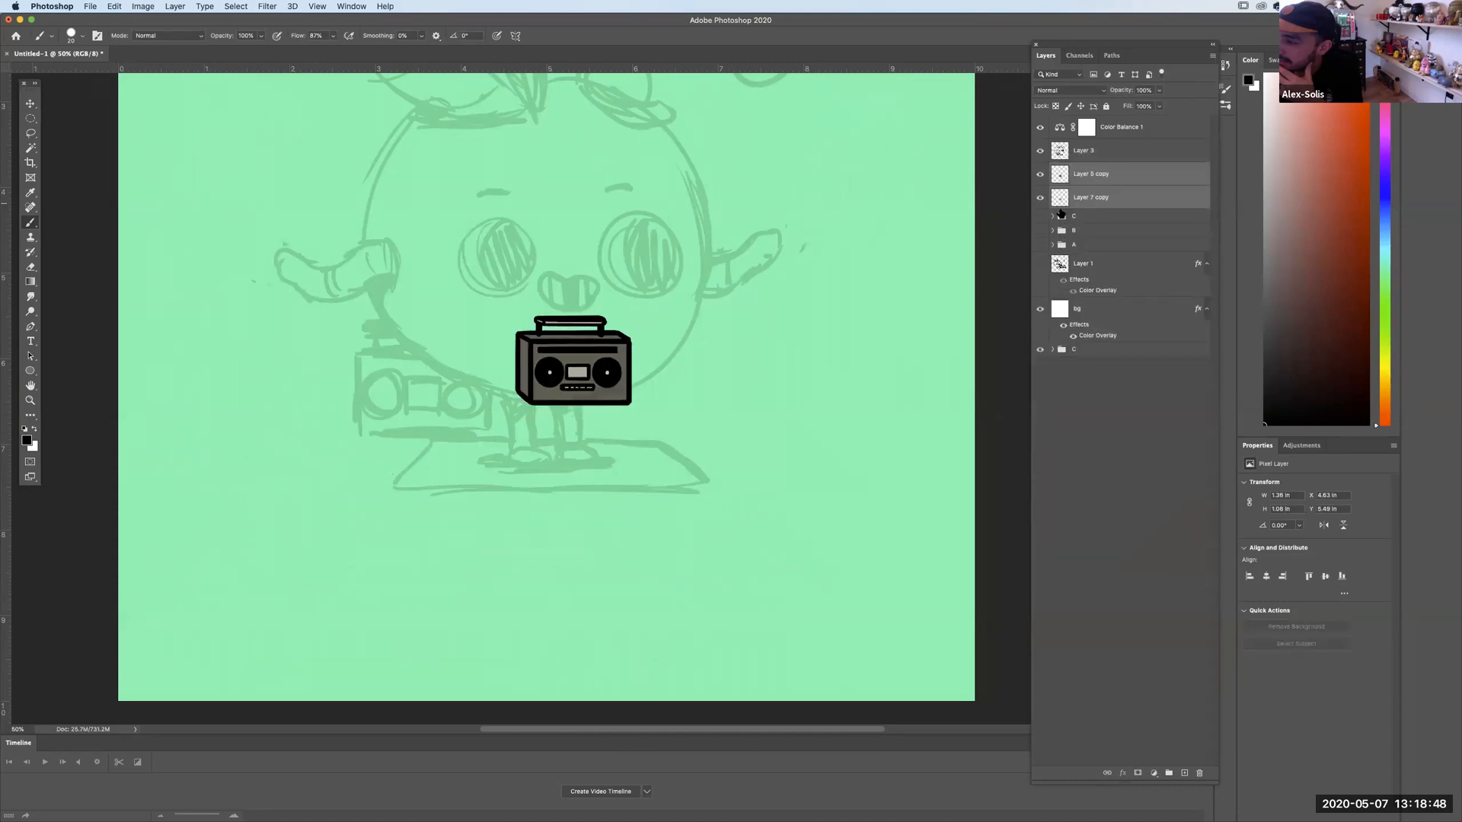
Expand and show group C and replace its Layer 5 and Layer 7 with the two copied boombox layers.
{"action": "left_click", "coordinate": [1053, 217]}
{"action": "left_click_drag", "start_coordinate": [1089, 190], "coordinate": [1201, 772]}
{"action": "left_click", "coordinate": [1040, 373]}
{"action": "left_click", "coordinate": [1093, 372]}
{"action": "left_click", "coordinate": [1093, 395], "text": "shift"}
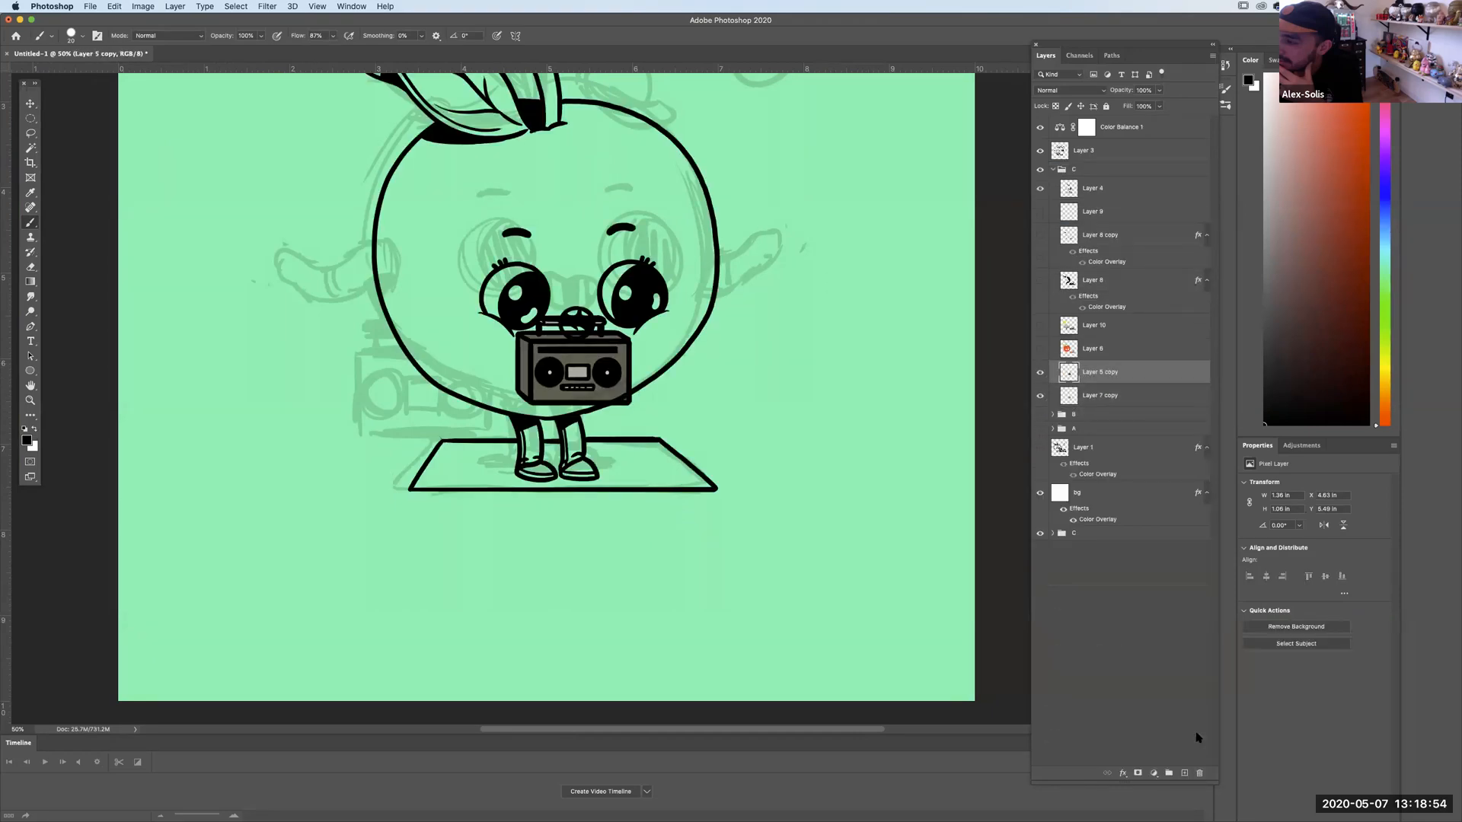
Select both boombox copies and move them together over the sketched boombox beside the mat.
{"action": "left_click", "coordinate": [1095, 388], "text": "shift"}
{"action": "left_click", "coordinate": [30, 104]}
{"action": "left_click_drag", "start_coordinate": [663, 274], "coordinate": [461, 314]}
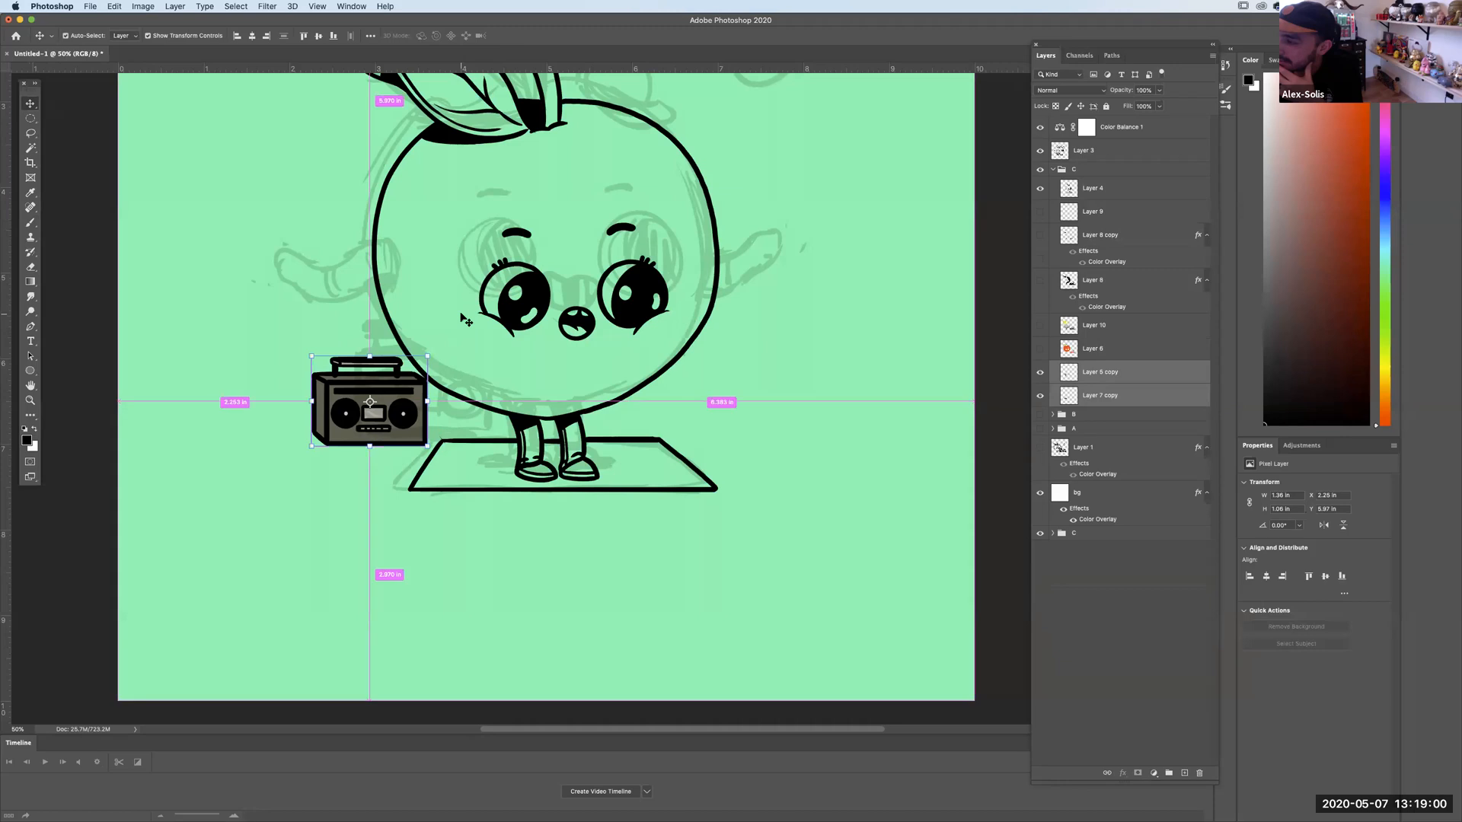
{"action": "left_click_drag", "start_coordinate": [766, 398], "coordinate": [815, 382]}
Hide both boombox copies, show Layer 6 in group C, and shift its color to line up with the orange's line art.
{"action": "left_click_drag", "start_coordinate": [1040, 395], "coordinate": [1049, 359]}
{"action": "left_click", "coordinate": [1040, 348]}
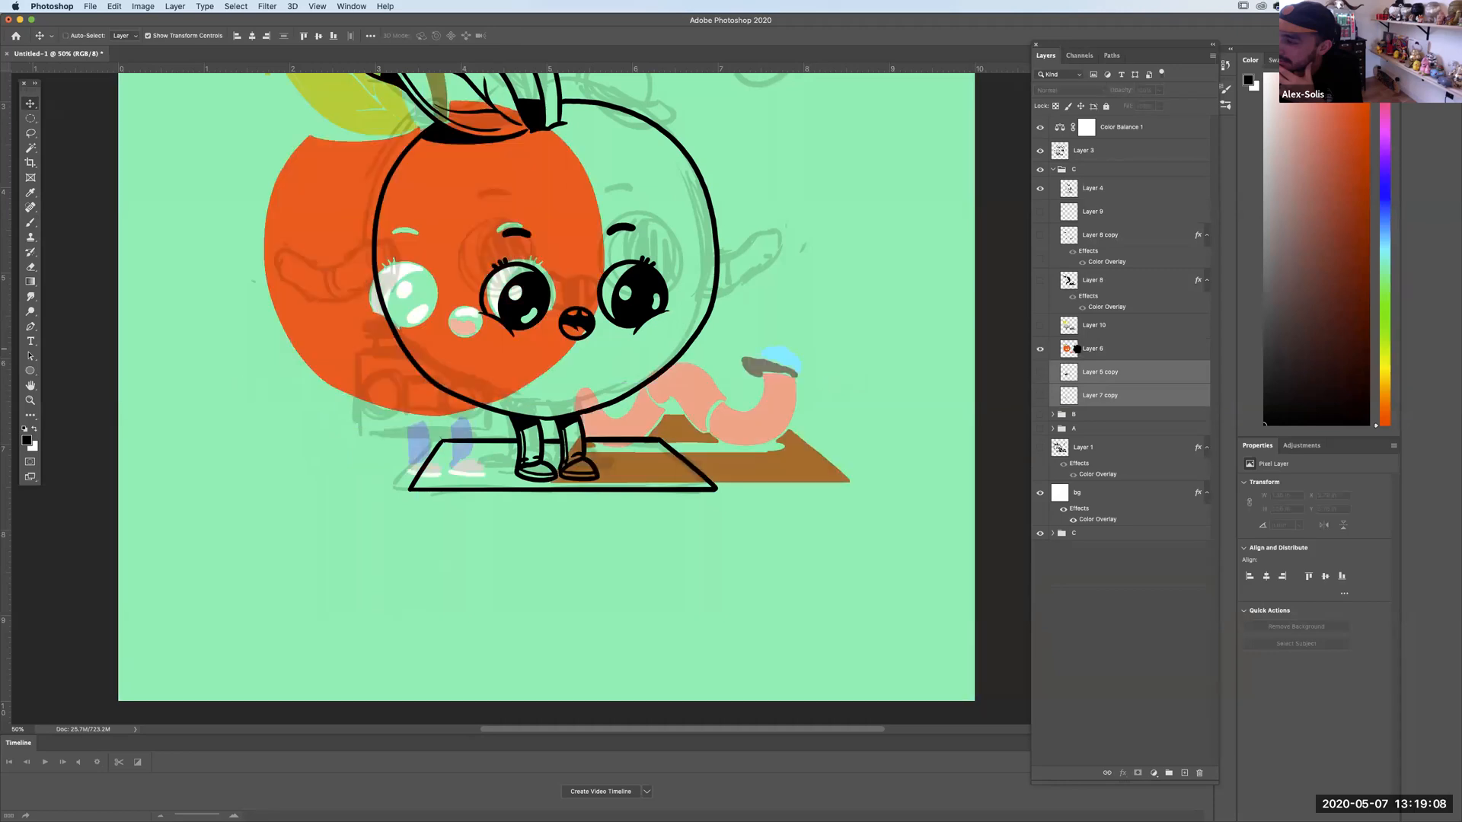
{"action": "left_click", "coordinate": [1057, 351]}
{"action": "key", "text": "super+minus"}
{"action": "left_click_drag", "start_coordinate": [728, 385], "coordinate": [792, 384]}
{"action": "key", "text": "Right"}
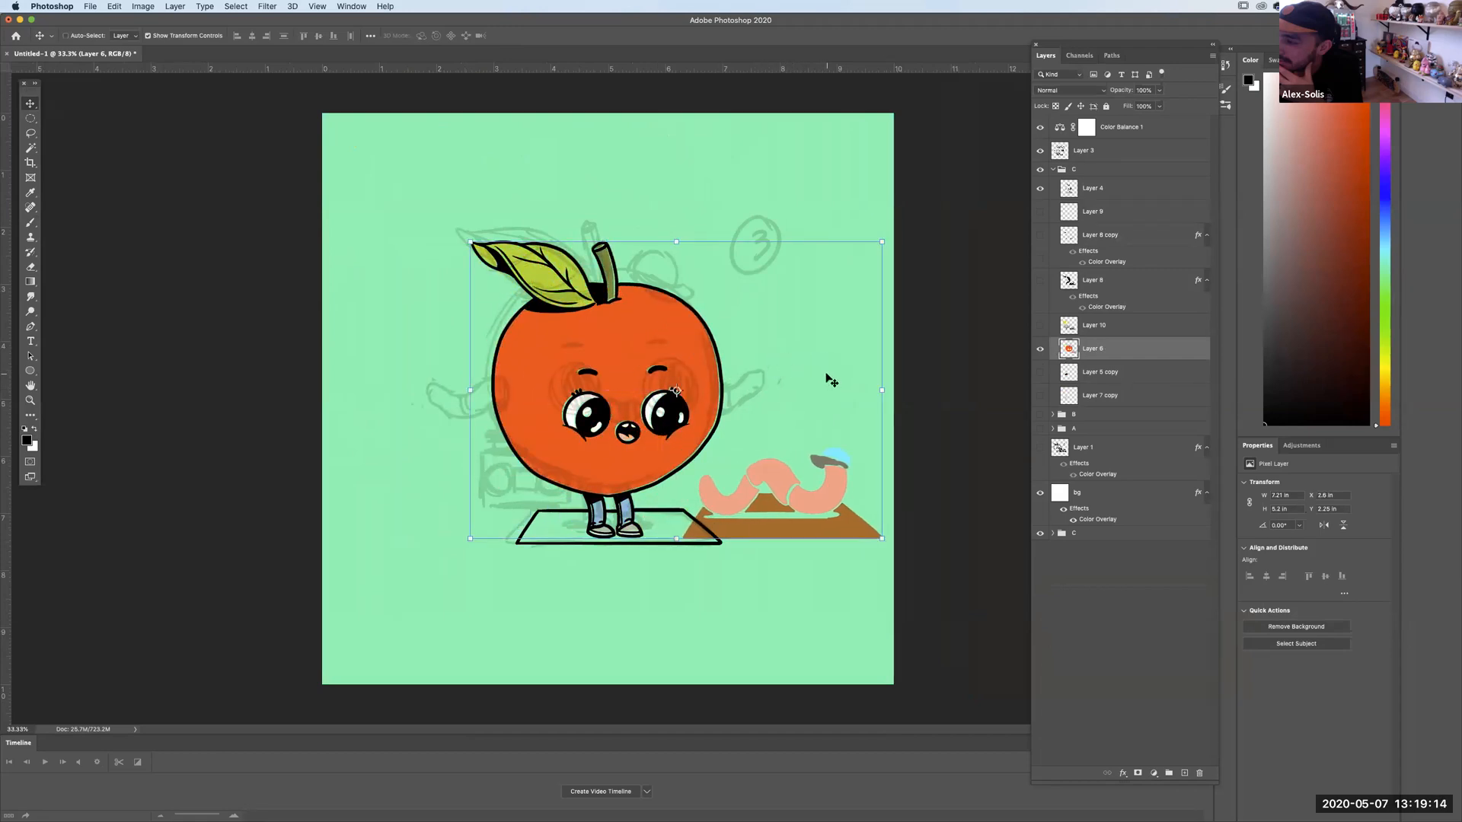
{"action": "key", "text": "Down"}
{"action": "key", "text": "Right"}
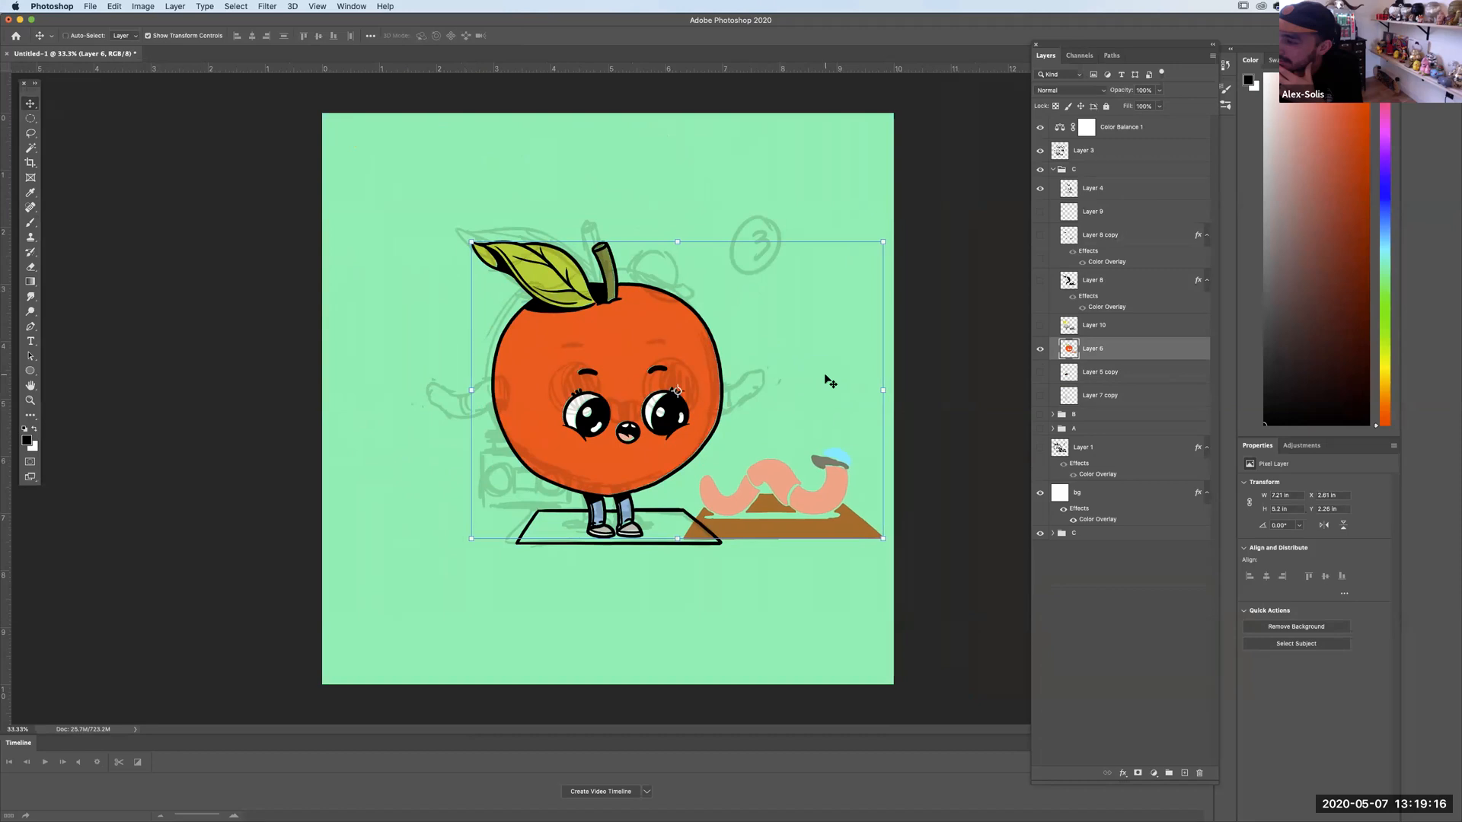
{"action": "key", "text": "Right"}
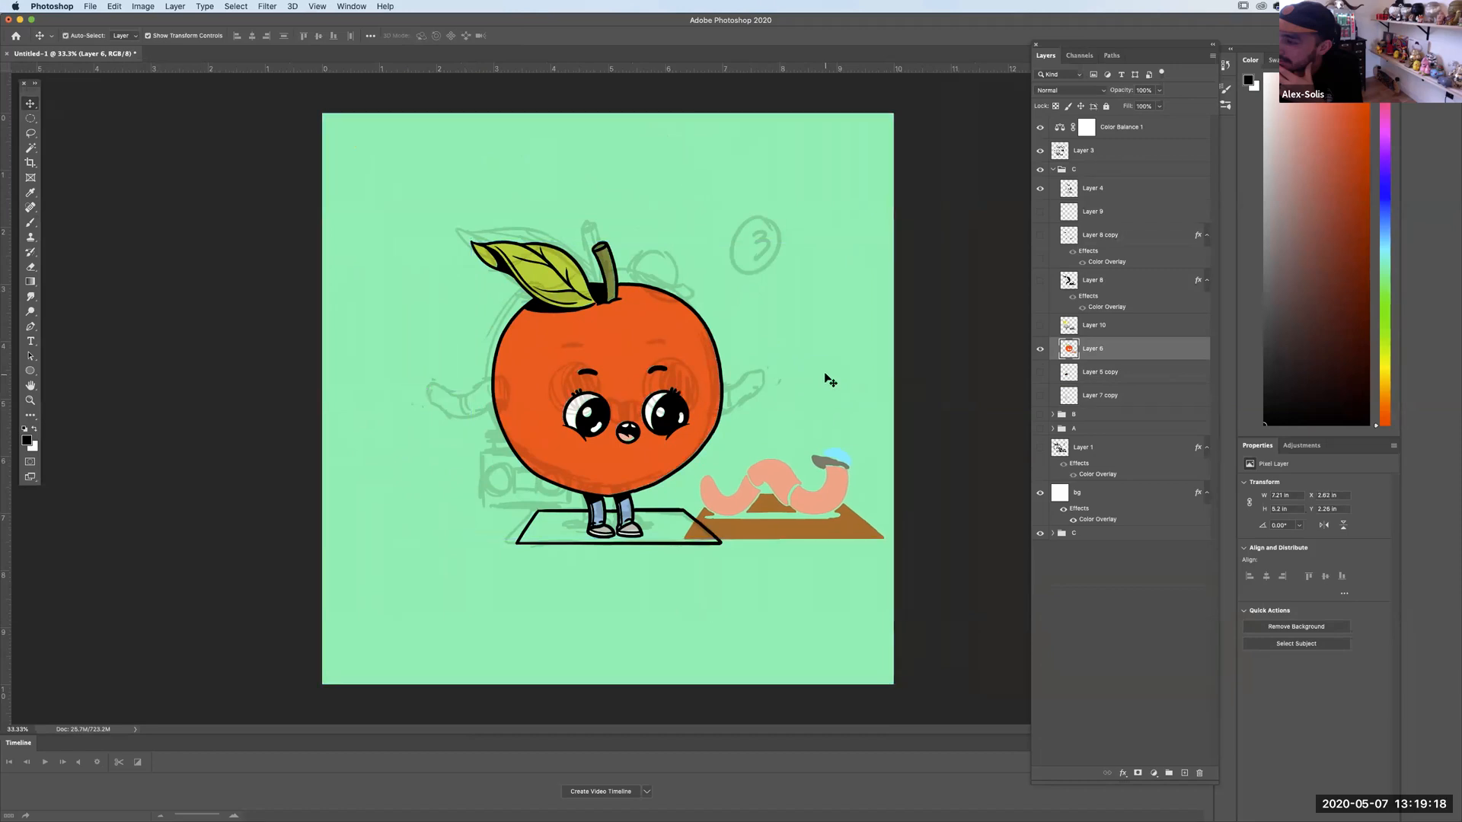
Try to move the lassoed worm and mat color on Layer 6.
{"action": "key", "text": "super+equal"}
{"action": "left_click_drag", "start_coordinate": [956, 512], "coordinate": [762, 429]}
{"action": "scroll", "coordinate": [765, 433], "scroll_direction": "up", "scroll_amount": 3}
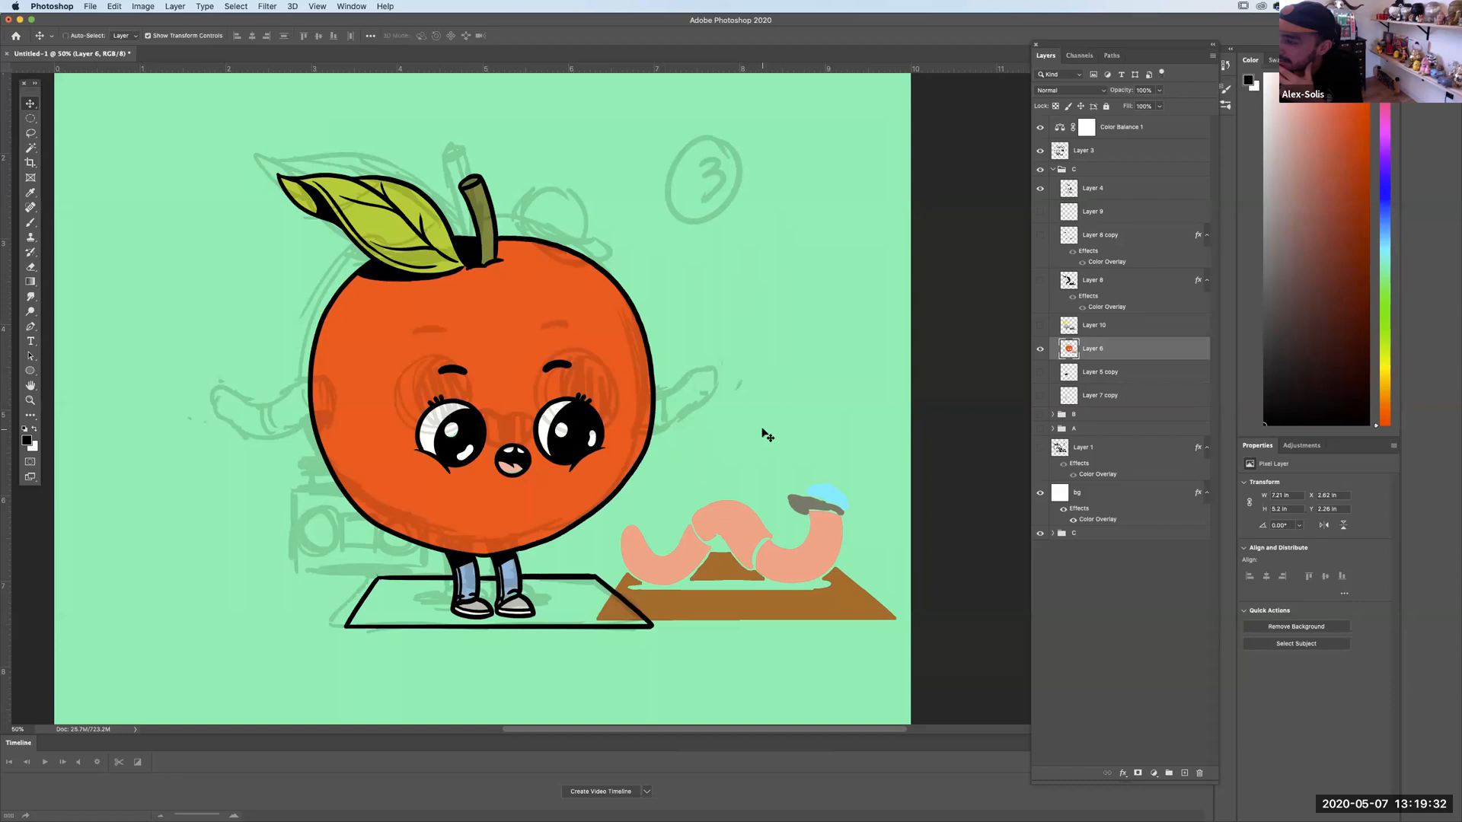
{"action": "left_click", "coordinate": [30, 134]}
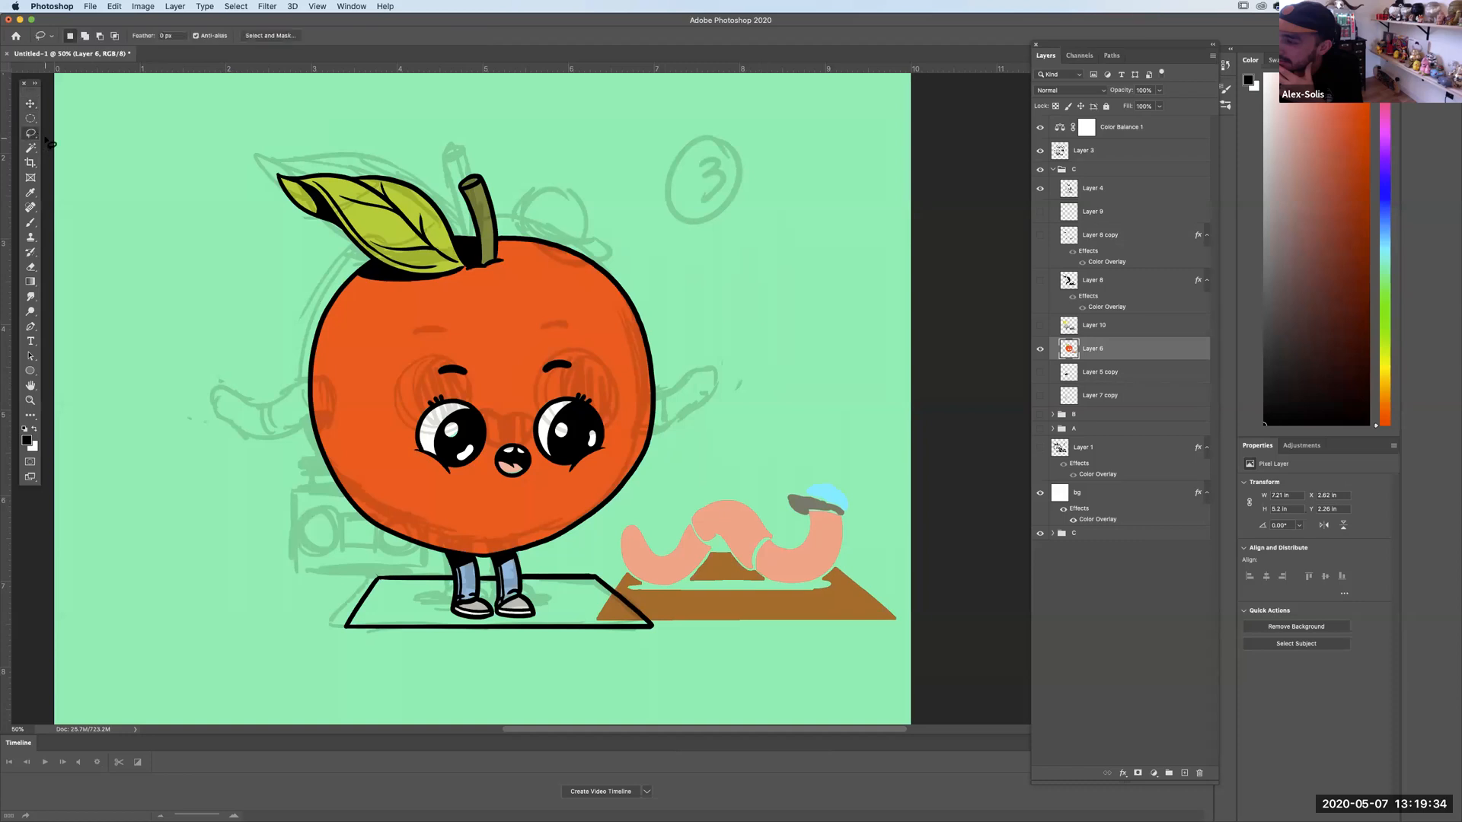
{"action": "mouse_move", "coordinate": [678, 491]}
{"action": "left_mouse_down"}
{"action": "mouse_move", "coordinate": [587, 592]}
{"action": "mouse_move", "coordinate": [784, 447]}
{"action": "mouse_move", "coordinate": [643, 500]}
{"action": "left_mouse_up"}
{"action": "left_click", "coordinate": [31, 104]}
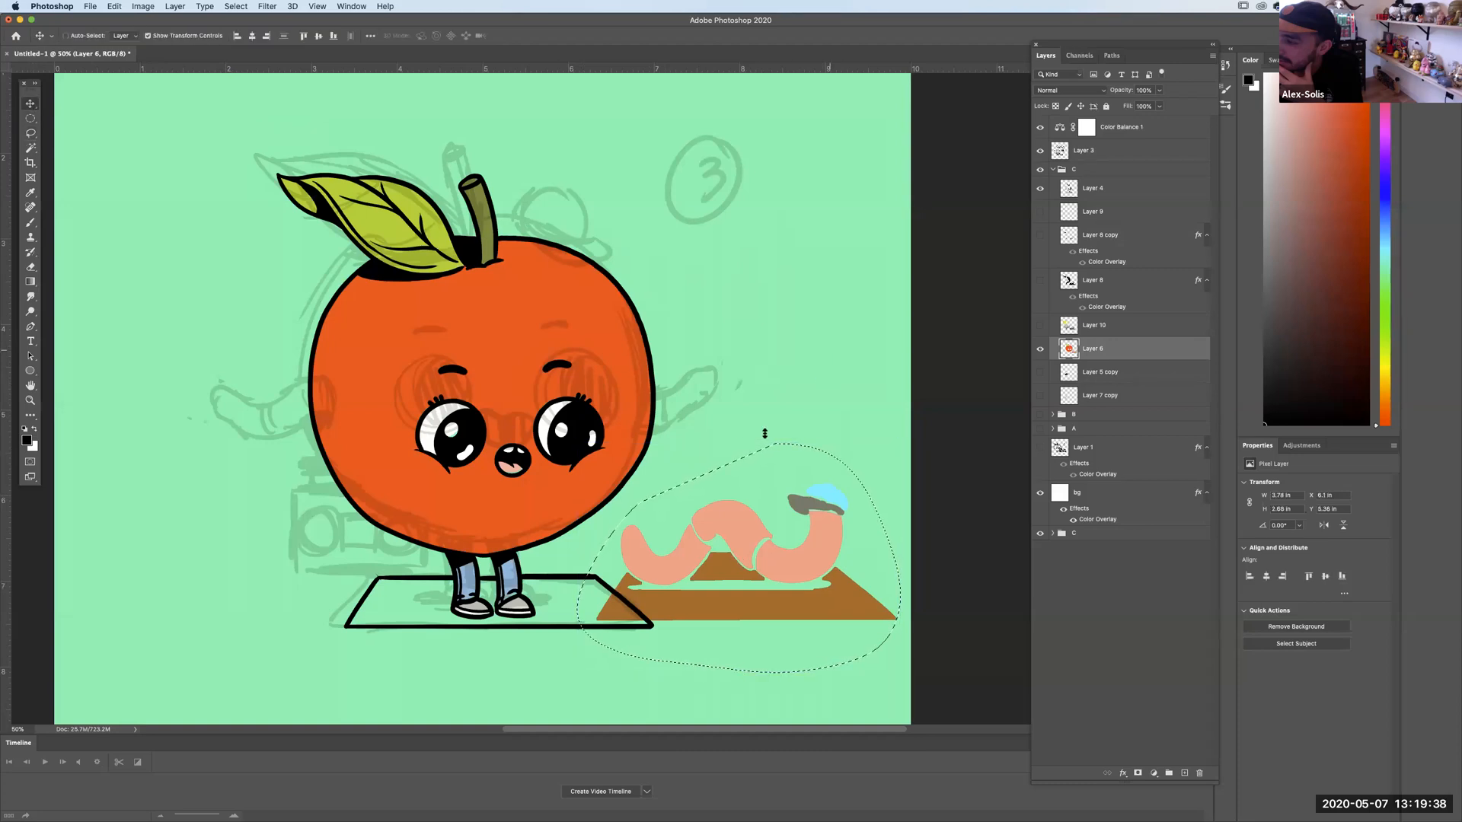
{"action": "left_click_drag", "start_coordinate": [725, 448], "coordinate": [711, 470]}
{"action": "key", "text": "super+z"}
{"action": "key", "text": "super+d"}
Lasso the worm's color on Layer 6, including its cap, and delete it.
{"action": "left_click", "coordinate": [32, 134]}
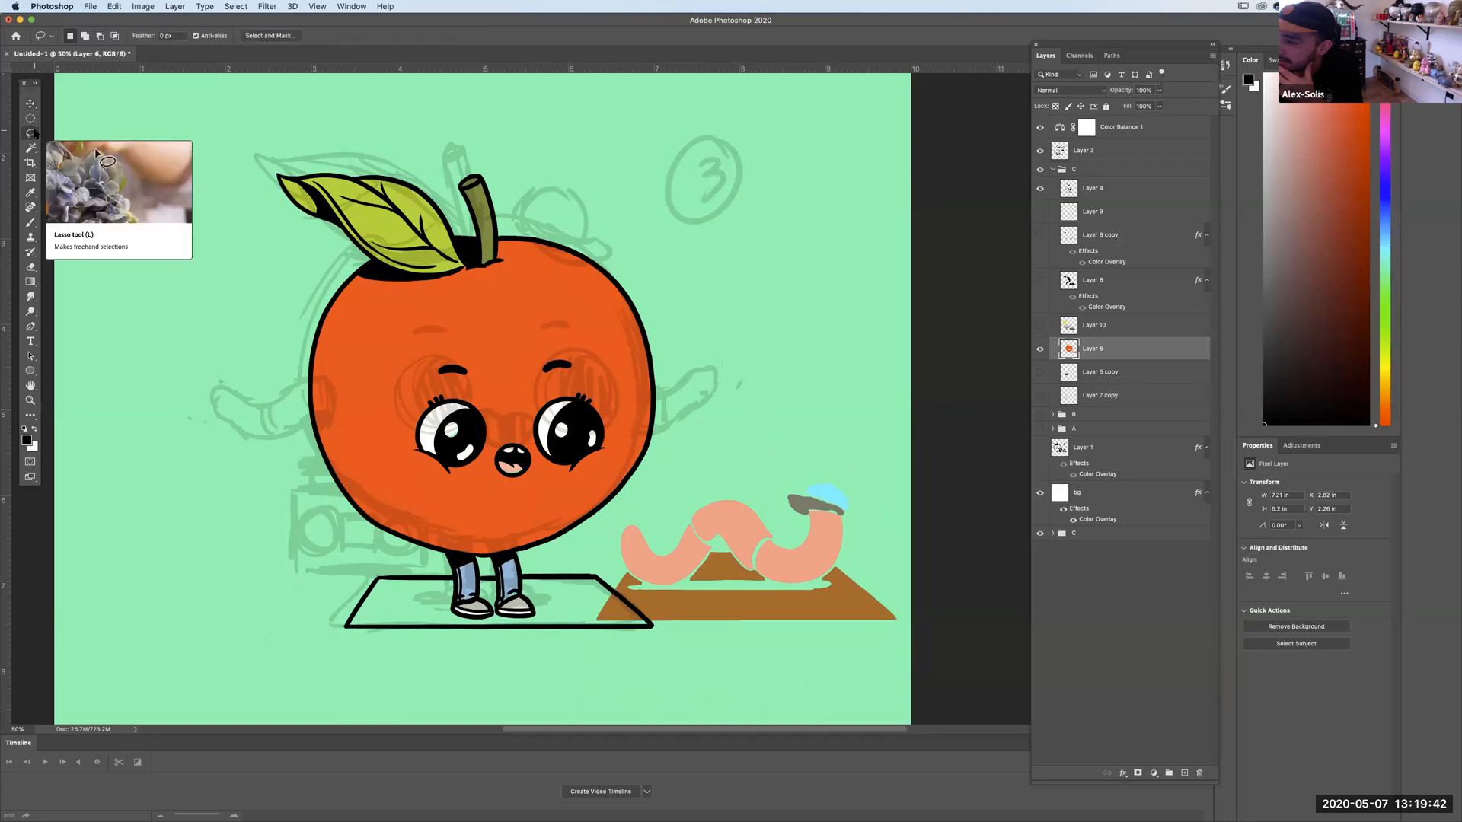
{"action": "mouse_move", "coordinate": [609, 543]}
{"action": "left_mouse_down"}
{"action": "mouse_move", "coordinate": [647, 594]}
{"action": "mouse_move", "coordinate": [834, 581]}
{"action": "mouse_move", "coordinate": [840, 466]}
{"action": "mouse_move", "coordinate": [729, 457]}
{"action": "left_mouse_up"}
{"action": "key", "text": "Delete"}
{"action": "key", "text": "super+d"}
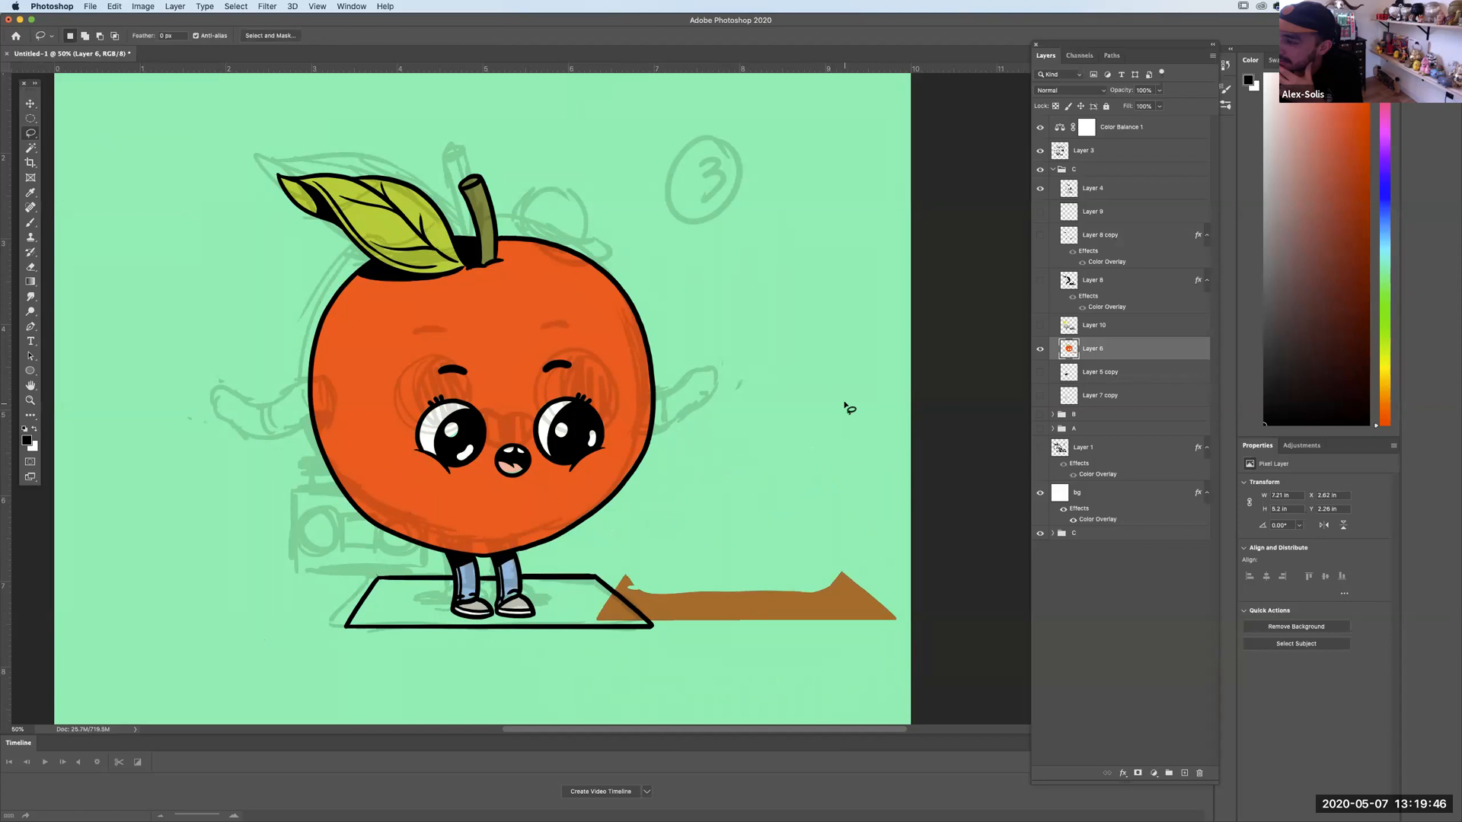
Hide Layer 6, lasso the orange's open mouth on the Layer 4 line art, and delete it.
{"action": "left_click", "coordinate": [32, 104]}
{"action": "left_click", "coordinate": [1041, 348]}
{"action": "left_click", "coordinate": [1066, 190]}
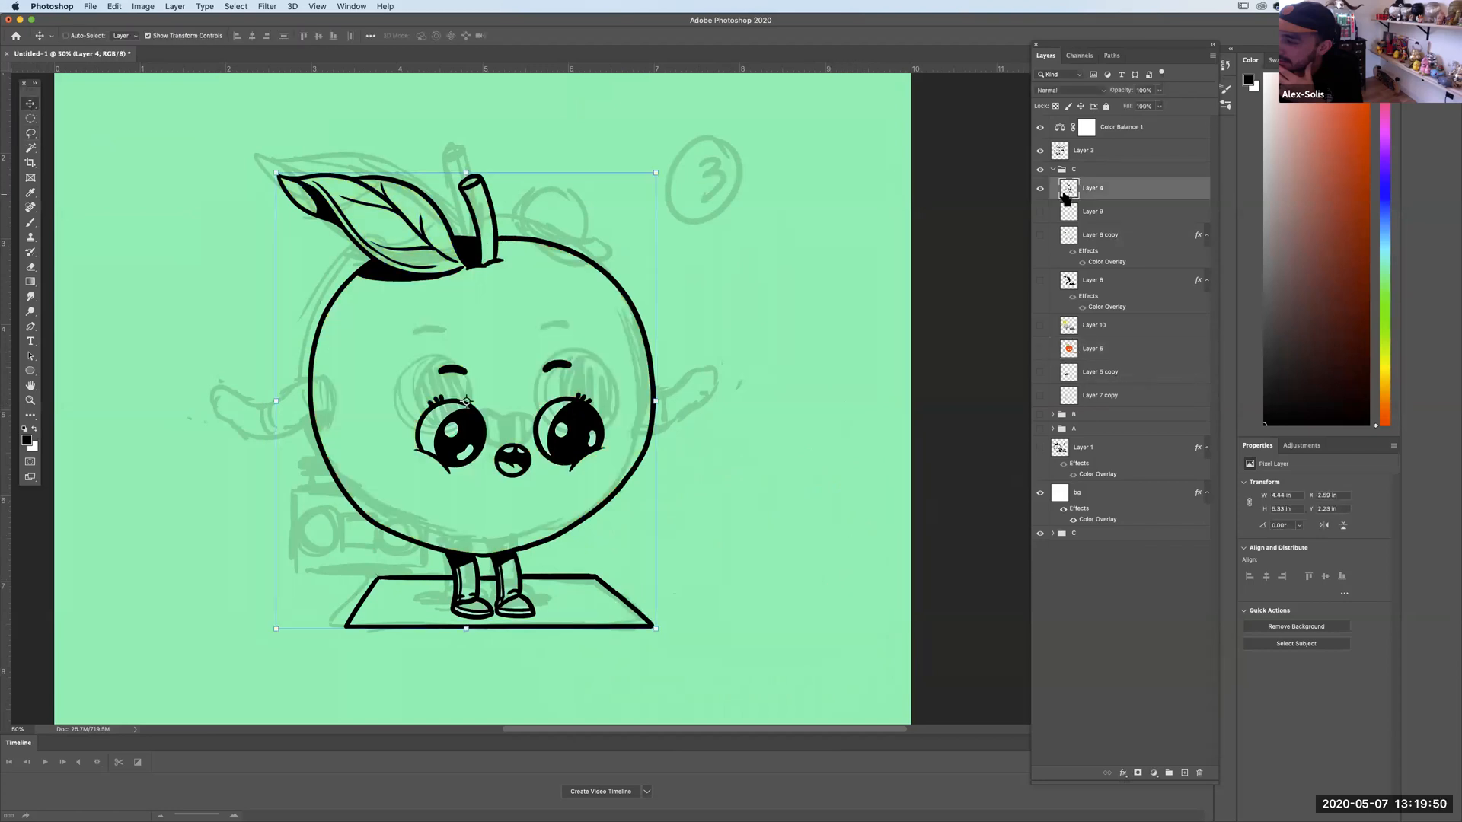
{"action": "key", "text": "super+plus"}
{"action": "key", "text": "super+plus"}
{"action": "left_click_drag", "start_coordinate": [829, 280], "coordinate": [1019, 160]}
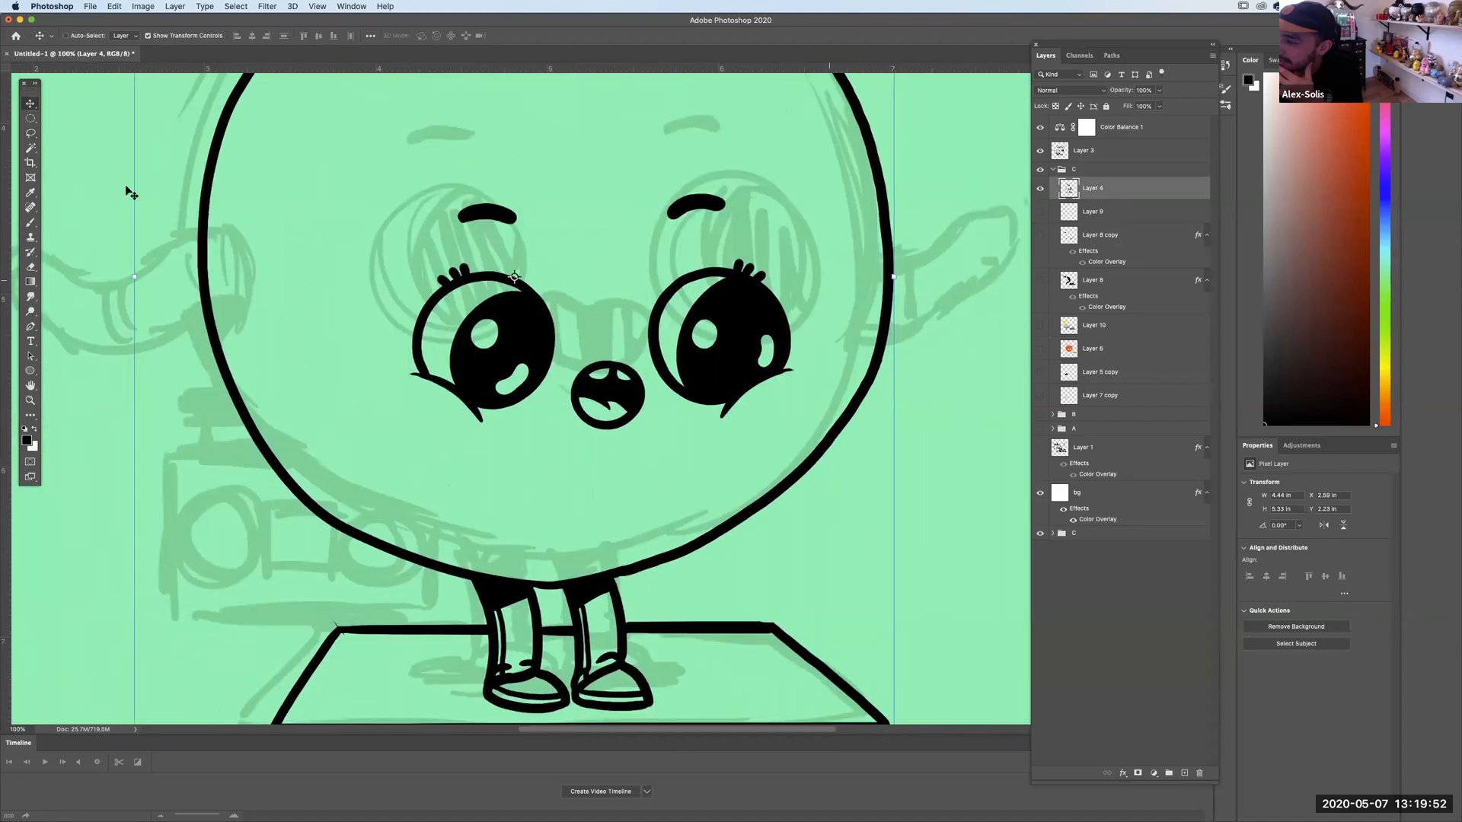
{"action": "left_click", "coordinate": [32, 133]}
{"action": "mouse_move", "coordinate": [593, 355]}
{"action": "left_mouse_down"}
{"action": "mouse_move", "coordinate": [571, 450]}
{"action": "mouse_move", "coordinate": [640, 441]}
{"action": "mouse_move", "coordinate": [597, 343]}
{"action": "left_mouse_up"}
{"action": "key", "text": "Delete"}
{"action": "key", "text": "super+d"}
Lasso the eyes and eyebrows on Layer 4 and move them slightly higher on the face.
{"action": "mouse_move", "coordinate": [584, 144]}
{"action": "left_mouse_down"}
{"action": "mouse_move", "coordinate": [522, 513]}
{"action": "mouse_move", "coordinate": [685, 147]}
{"action": "mouse_move", "coordinate": [532, 128]}
{"action": "left_mouse_up"}
{"action": "key", "text": "v"}
{"action": "left_click_drag", "start_coordinate": [772, 290], "coordinate": [765, 268]}
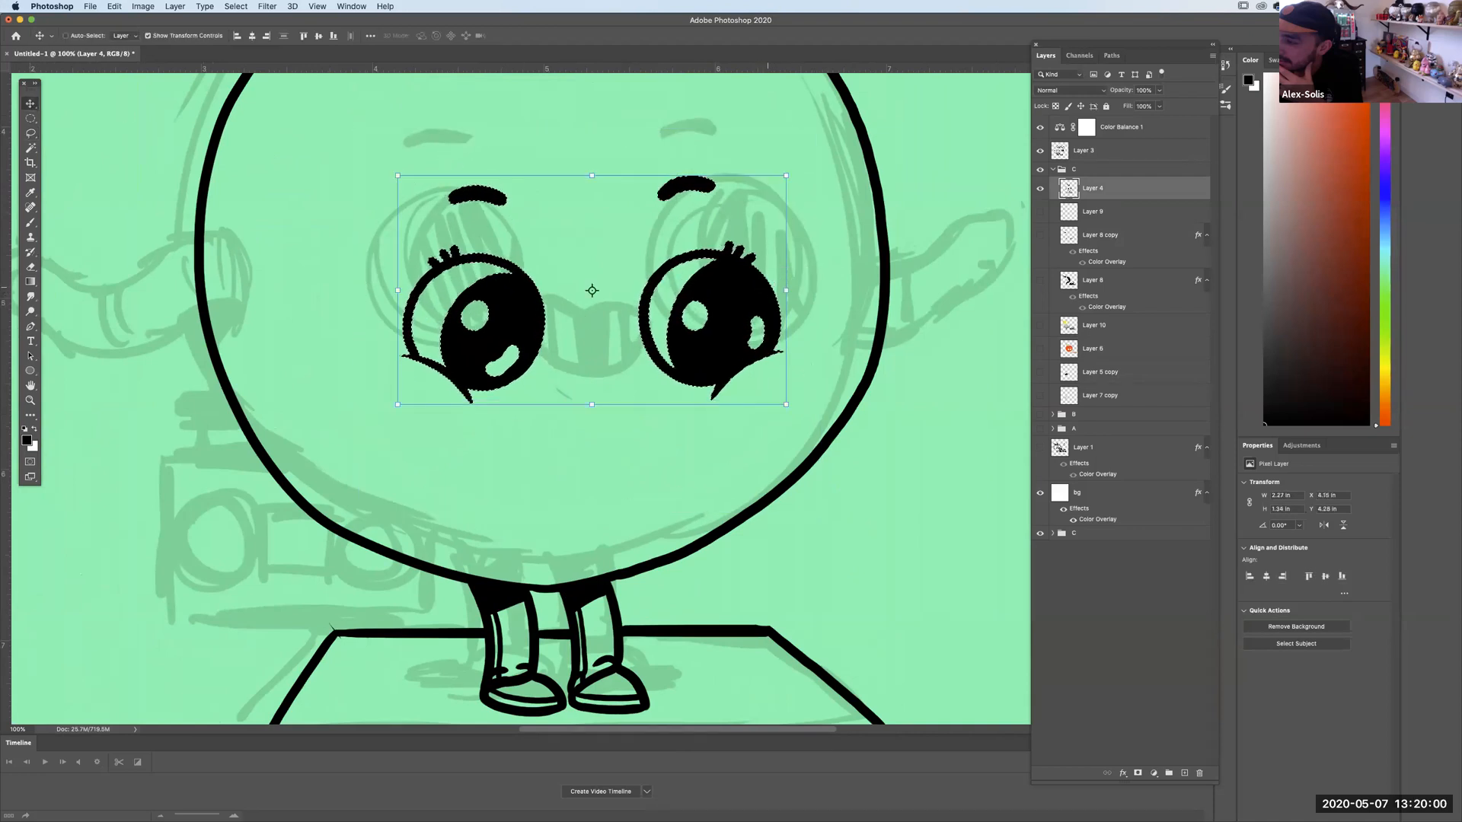
{"action": "key", "text": "super+d"}
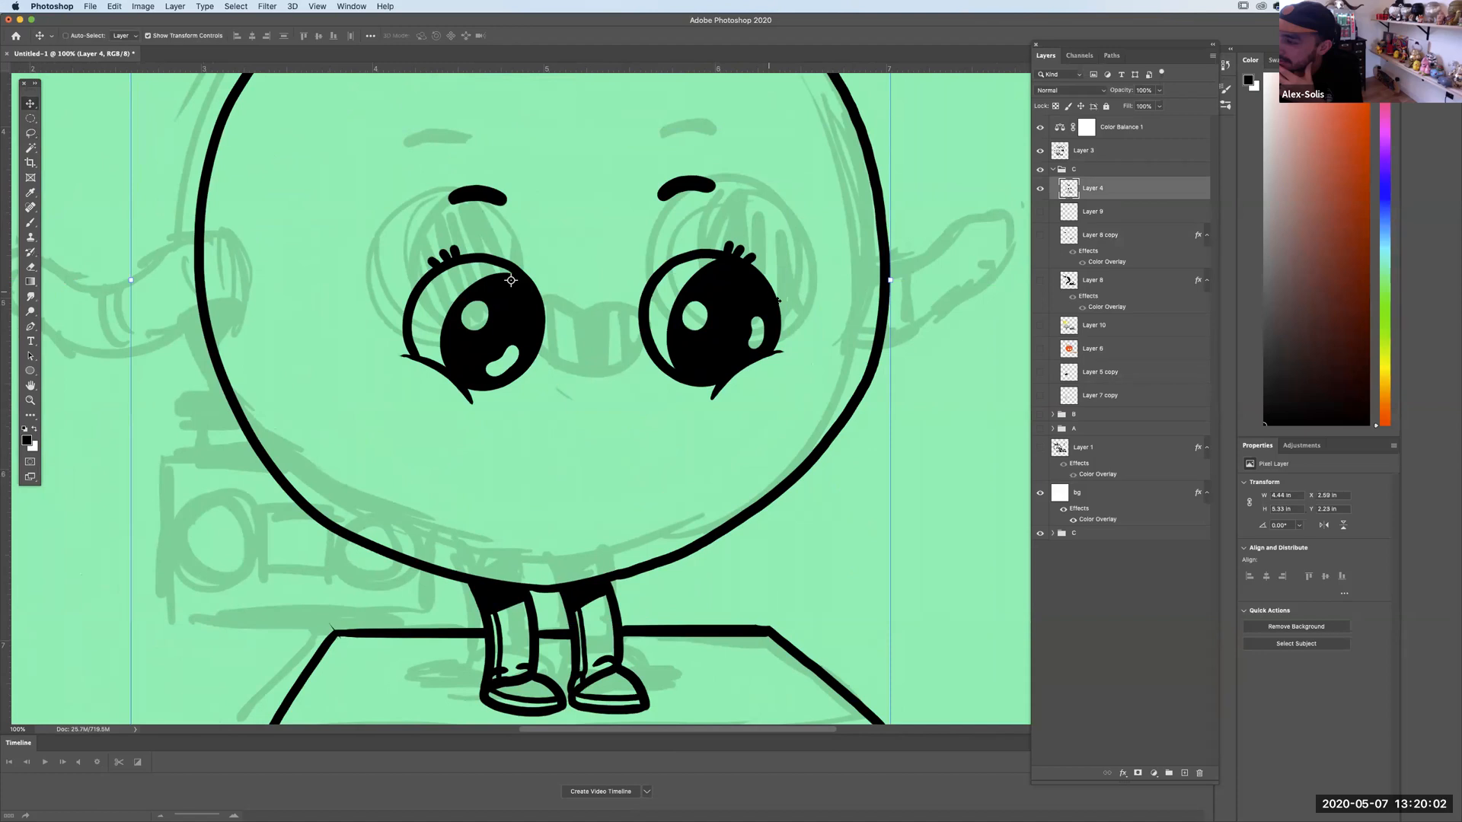
Brush a wide, closed grin outline in black between and below the eyes, redoing strokes until the shape is smooth.
{"action": "scroll", "coordinate": [511, 280], "scroll_direction": "up", "scroll_amount": 6}
{"action": "key", "text": "b"}
{"action": "mouse_move", "coordinate": [522, 422]}
{"action": "left_mouse_down"}
{"action": "mouse_move", "coordinate": [675, 458]}
{"action": "mouse_move", "coordinate": [744, 448]}
{"action": "mouse_move", "coordinate": [589, 427]}
{"action": "mouse_move", "coordinate": [592, 392]}
{"action": "left_mouse_up"}
{"action": "mouse_move", "coordinate": [750, 373]}
{"action": "left_mouse_down"}
{"action": "mouse_move", "coordinate": [674, 307]}
{"action": "mouse_move", "coordinate": [501, 319]}
{"action": "mouse_move", "coordinate": [637, 454]}
{"action": "mouse_move", "coordinate": [752, 297]}
{"action": "mouse_move", "coordinate": [676, 317]}
{"action": "mouse_move", "coordinate": [516, 316]}
{"action": "mouse_move", "coordinate": [544, 460]}
{"action": "mouse_move", "coordinate": [764, 381]}
{"action": "mouse_move", "coordinate": [732, 291]}
{"action": "mouse_move", "coordinate": [607, 327]}
{"action": "mouse_move", "coordinate": [487, 335]}
{"action": "mouse_move", "coordinate": [590, 464]}
{"action": "mouse_move", "coordinate": [766, 355]}
{"action": "mouse_move", "coordinate": [713, 292]}
{"action": "mouse_move", "coordinate": [762, 351]}
{"action": "mouse_move", "coordinate": [642, 331]}
{"action": "mouse_move", "coordinate": [476, 354]}
{"action": "mouse_move", "coordinate": [620, 478]}
{"action": "mouse_move", "coordinate": [727, 292]}
{"action": "left_mouse_up"}
{"action": "key", "text": "super+z"}
{"action": "key", "text": "super+z"}
{"action": "key", "text": "super+z"}
{"action": "key", "text": "super+z"}
{"action": "key", "text": "super+z"}
{"action": "key", "text": "super+z"}
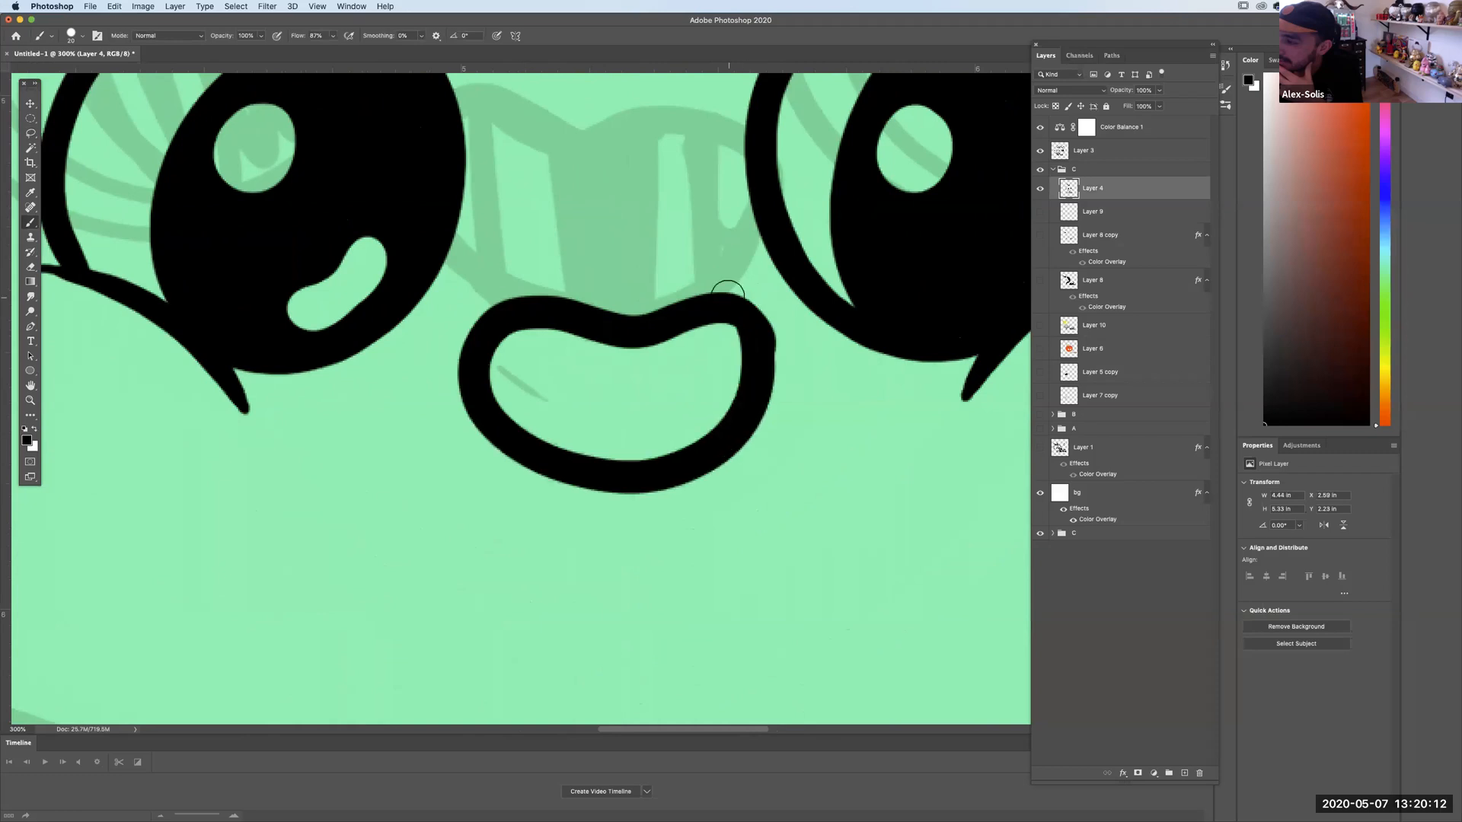
{"action": "key", "text": "super+z"}
{"action": "mouse_move", "coordinate": [752, 351]}
{"action": "left_mouse_down"}
{"action": "mouse_move", "coordinate": [643, 327]}
{"action": "mouse_move", "coordinate": [639, 473]}
{"action": "mouse_move", "coordinate": [717, 299]}
{"action": "left_mouse_up"}
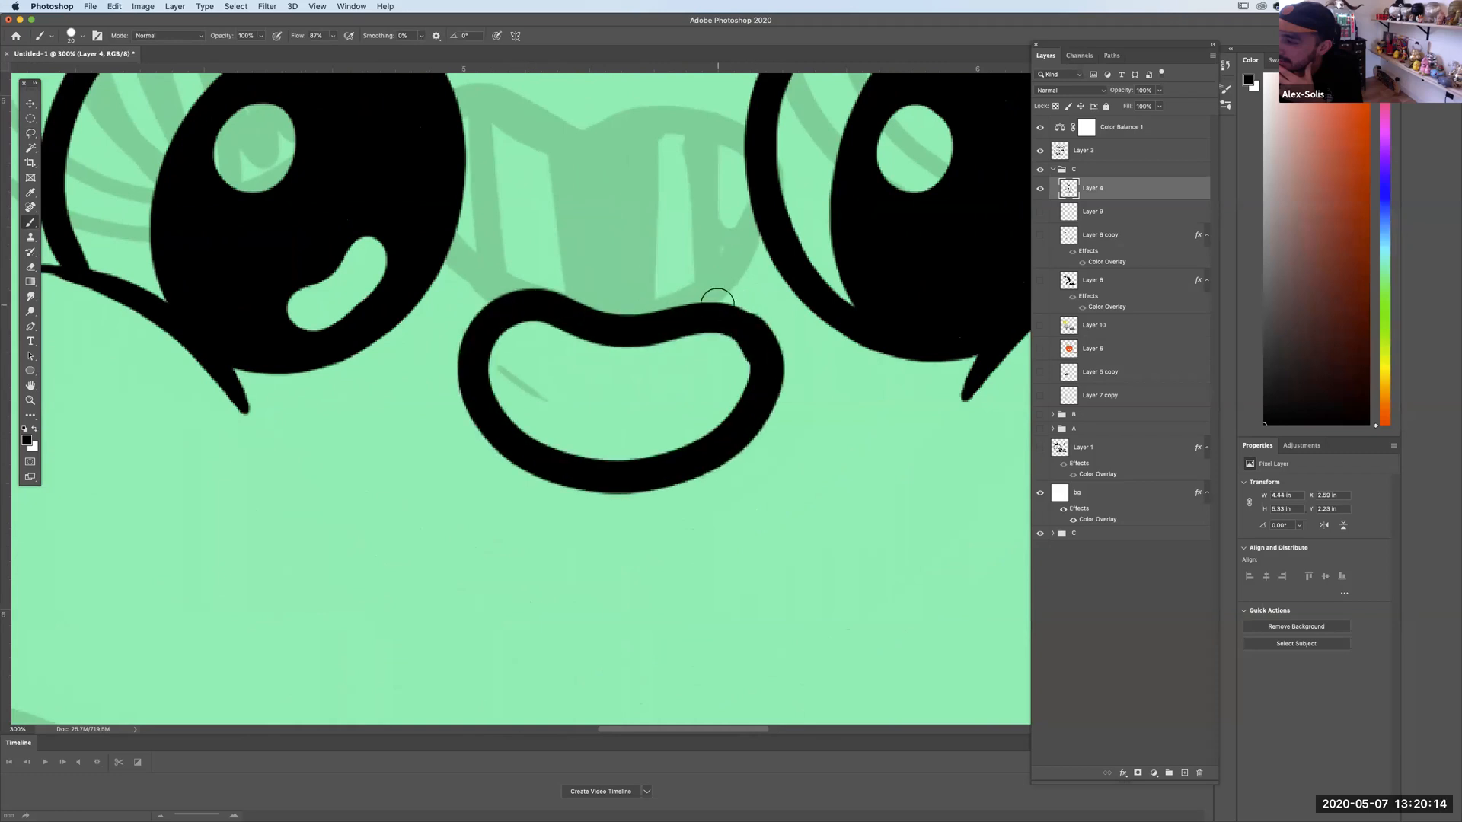
{"action": "key", "text": "super+z"}
{"action": "mouse_move", "coordinate": [756, 349]}
{"action": "left_mouse_down"}
{"action": "mouse_move", "coordinate": [695, 315]}
{"action": "mouse_move", "coordinate": [536, 313]}
{"action": "mouse_move", "coordinate": [482, 431]}
{"action": "mouse_move", "coordinate": [755, 393]}
{"action": "mouse_move", "coordinate": [720, 293]}
{"action": "left_mouse_up"}
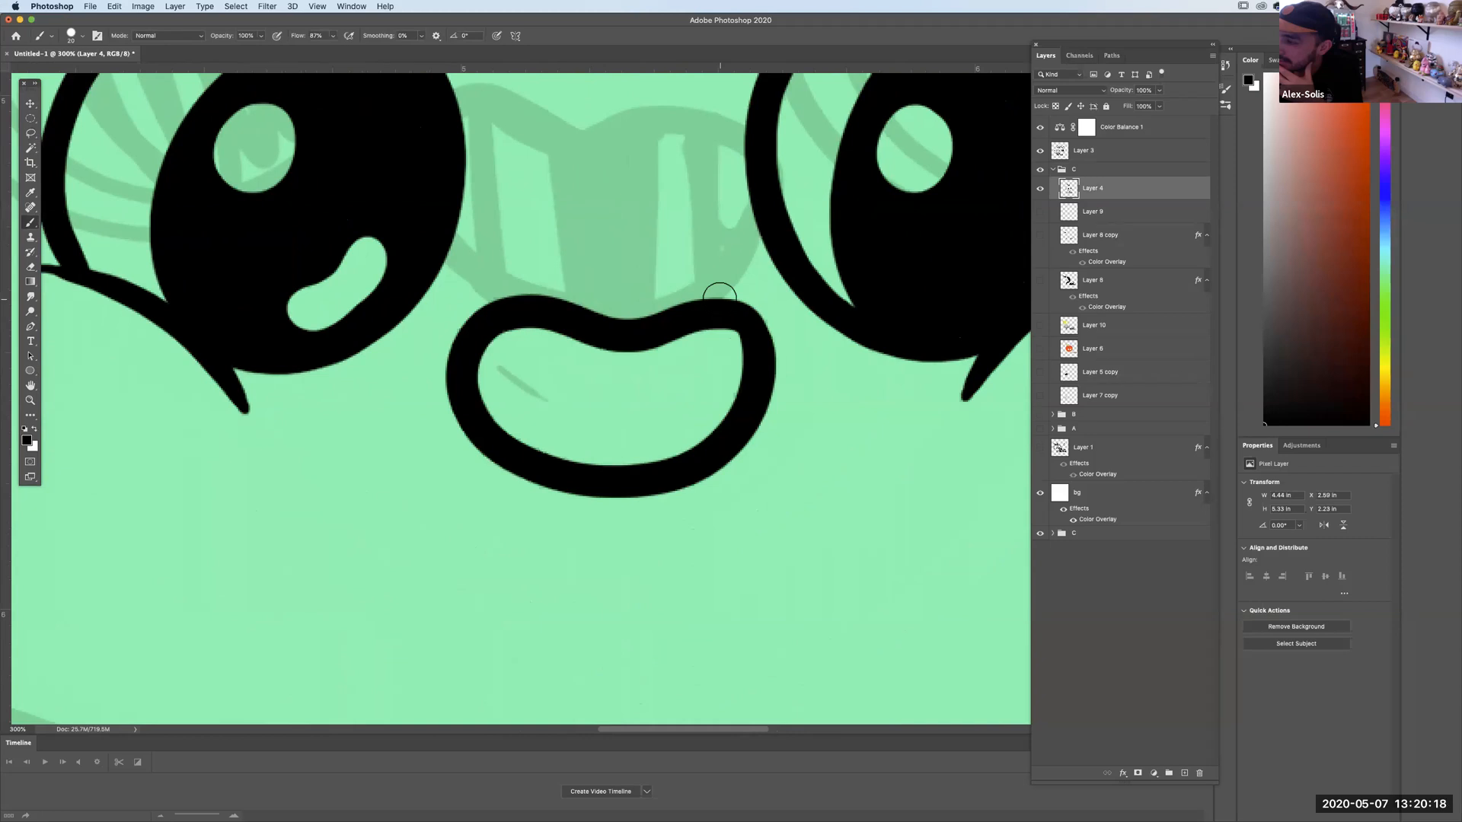
{"action": "key", "text": "super+z"}
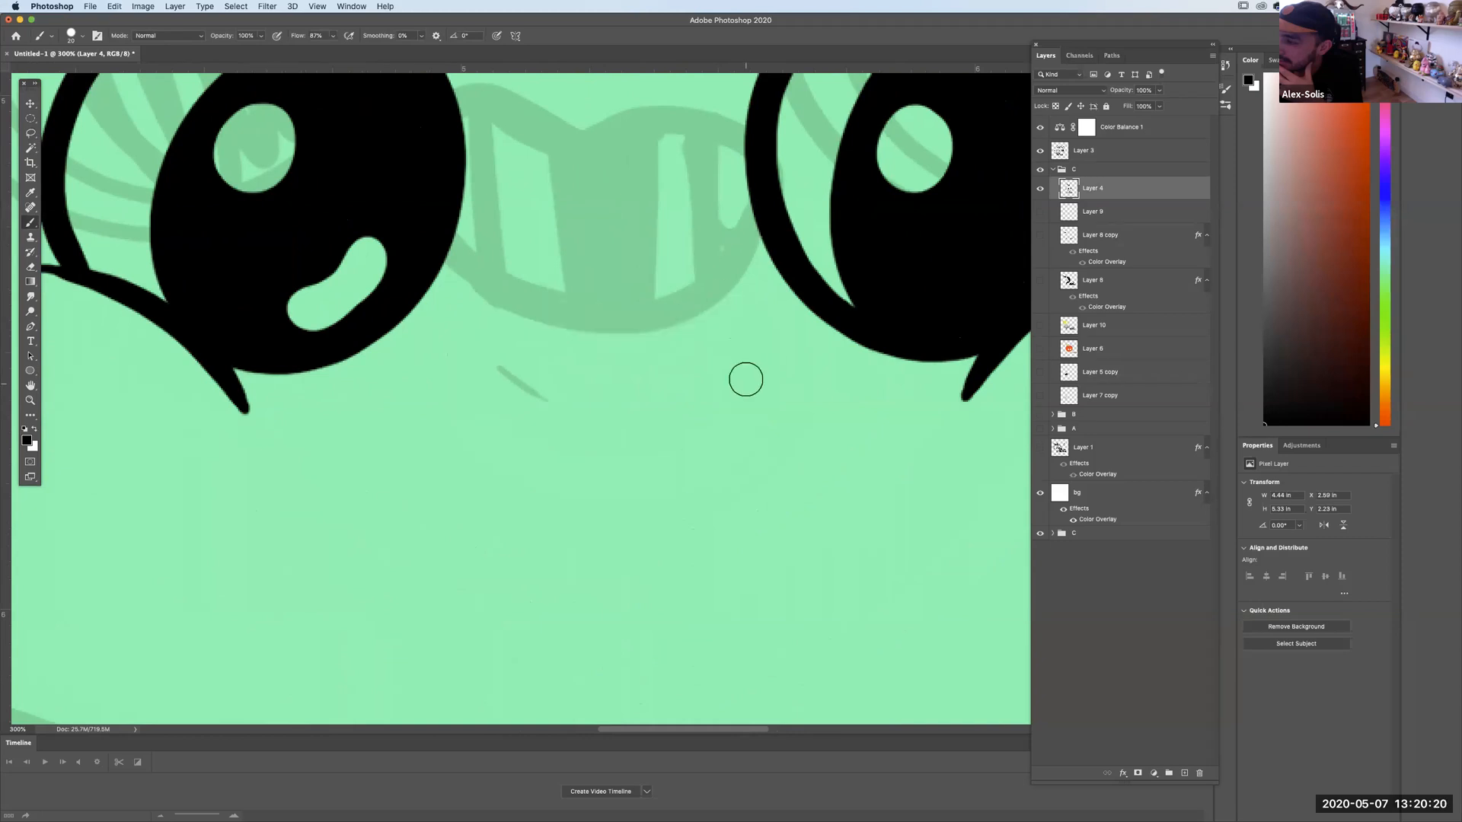
{"action": "left_click_drag", "start_coordinate": [718, 424], "coordinate": [763, 387]}
{"action": "mouse_move", "coordinate": [760, 332]}
{"action": "left_mouse_down"}
{"action": "mouse_move", "coordinate": [484, 361]}
{"action": "mouse_move", "coordinate": [777, 375]}
{"action": "left_mouse_up"}
{"action": "key", "text": "super+z"}
{"action": "mouse_move", "coordinate": [491, 373]}
{"action": "left_mouse_down"}
{"action": "mouse_move", "coordinate": [607, 441]}
{"action": "mouse_move", "coordinate": [630, 303]}
{"action": "mouse_move", "coordinate": [614, 414]}
{"action": "left_mouse_up"}
{"action": "key", "text": "super+z"}
{"action": "mouse_move", "coordinate": [491, 381]}
{"action": "left_mouse_down"}
{"action": "mouse_move", "coordinate": [711, 416]}
{"action": "mouse_move", "coordinate": [583, 417]}
{"action": "left_mouse_up"}
{"action": "key", "text": "super+z"}
{"action": "mouse_move", "coordinate": [484, 367]}
{"action": "left_mouse_down"}
{"action": "mouse_move", "coordinate": [567, 436]}
{"action": "mouse_move", "coordinate": [744, 315]}
{"action": "mouse_move", "coordinate": [588, 304]}
{"action": "mouse_move", "coordinate": [473, 362]}
{"action": "mouse_move", "coordinate": [607, 418]}
{"action": "left_mouse_up"}
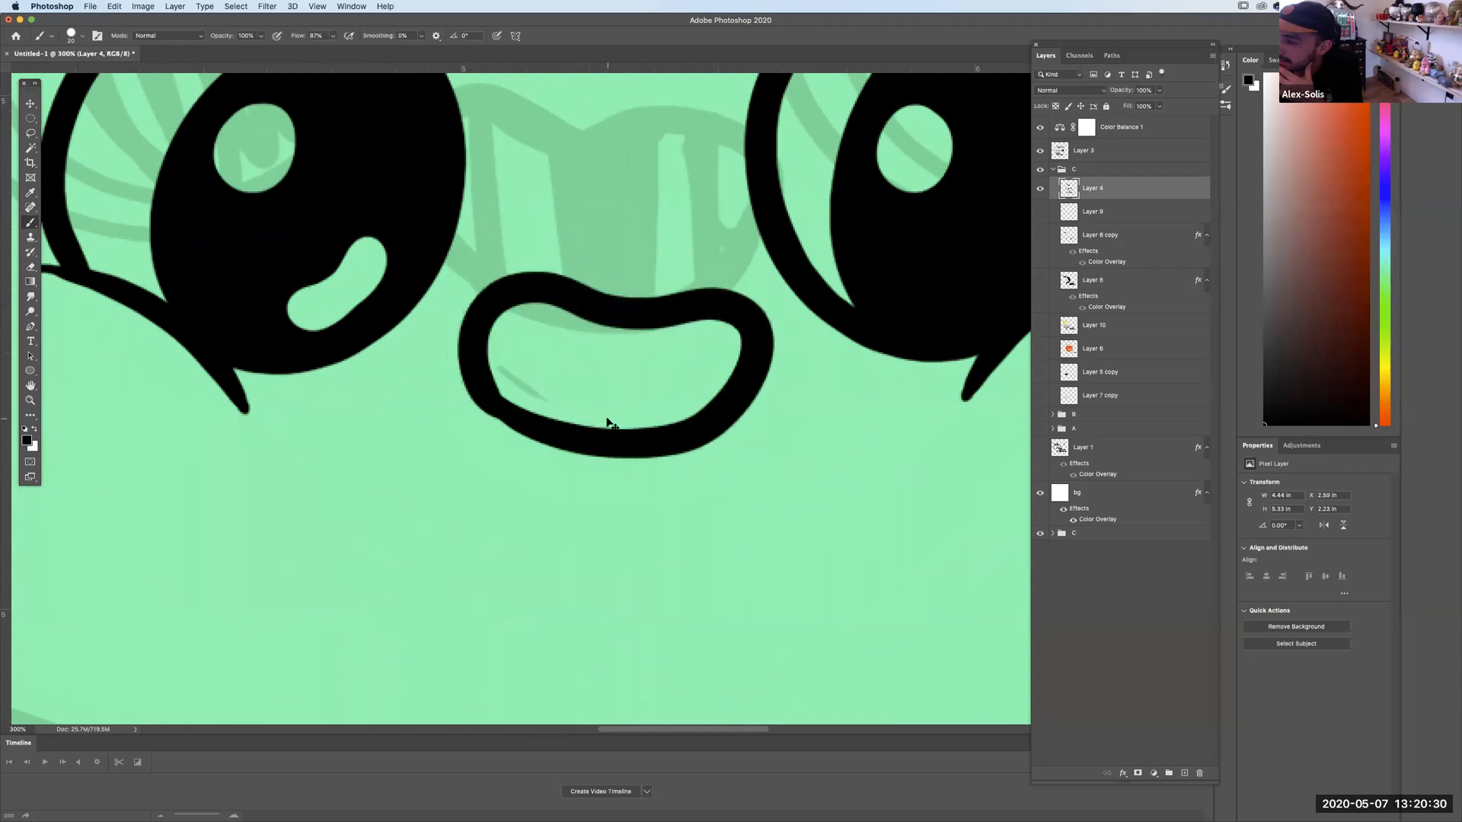
{"action": "key", "text": "super+z"}
{"action": "mouse_move", "coordinate": [510, 305]}
{"action": "left_mouse_down"}
{"action": "mouse_move", "coordinate": [550, 326]}
{"action": "mouse_move", "coordinate": [734, 306]}
{"action": "mouse_move", "coordinate": [632, 446]}
{"action": "mouse_move", "coordinate": [453, 347]}
{"action": "mouse_move", "coordinate": [548, 310]}
{"action": "left_mouse_up"}
{"action": "key", "text": "super+z"}
{"action": "mouse_move", "coordinate": [743, 312]}
{"action": "left_mouse_down"}
{"action": "mouse_move", "coordinate": [574, 308]}
{"action": "mouse_move", "coordinate": [495, 408]}
{"action": "mouse_move", "coordinate": [716, 430]}
{"action": "mouse_move", "coordinate": [693, 295]}
{"action": "left_mouse_up"}
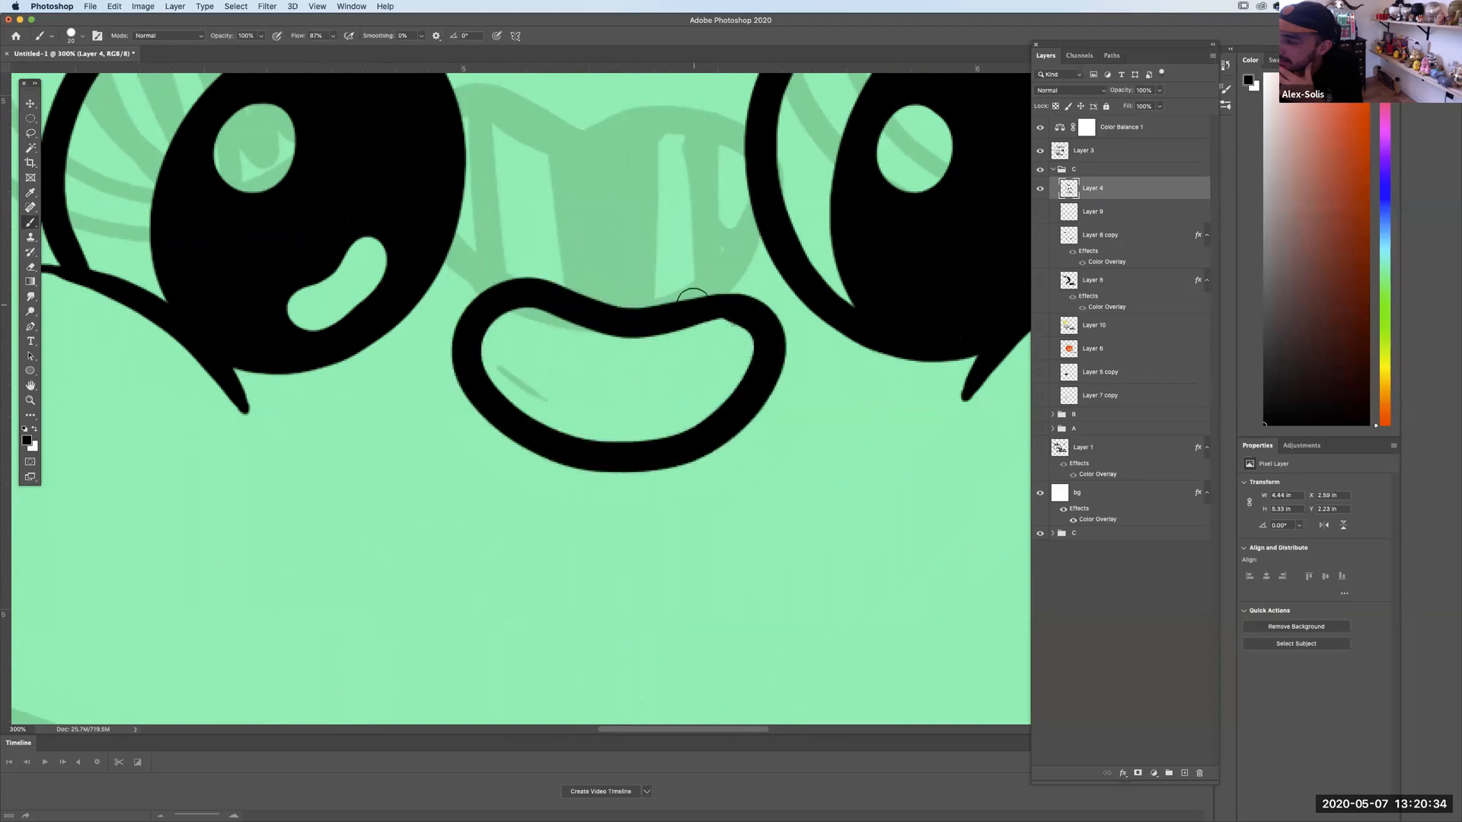
Draw three vertical black lines inside the grin to separate the teeth.
{"action": "left_click_drag", "start_coordinate": [539, 309], "coordinate": [544, 429]}
{"action": "key", "text": "super+z"}
{"action": "left_click_drag", "start_coordinate": [541, 309], "coordinate": [544, 428]}
{"action": "left_click", "coordinate": [605, 339]}
{"action": "left_click_drag", "start_coordinate": [608, 336], "coordinate": [610, 438]}
{"action": "left_click_drag", "start_coordinate": [675, 331], "coordinate": [676, 436]}
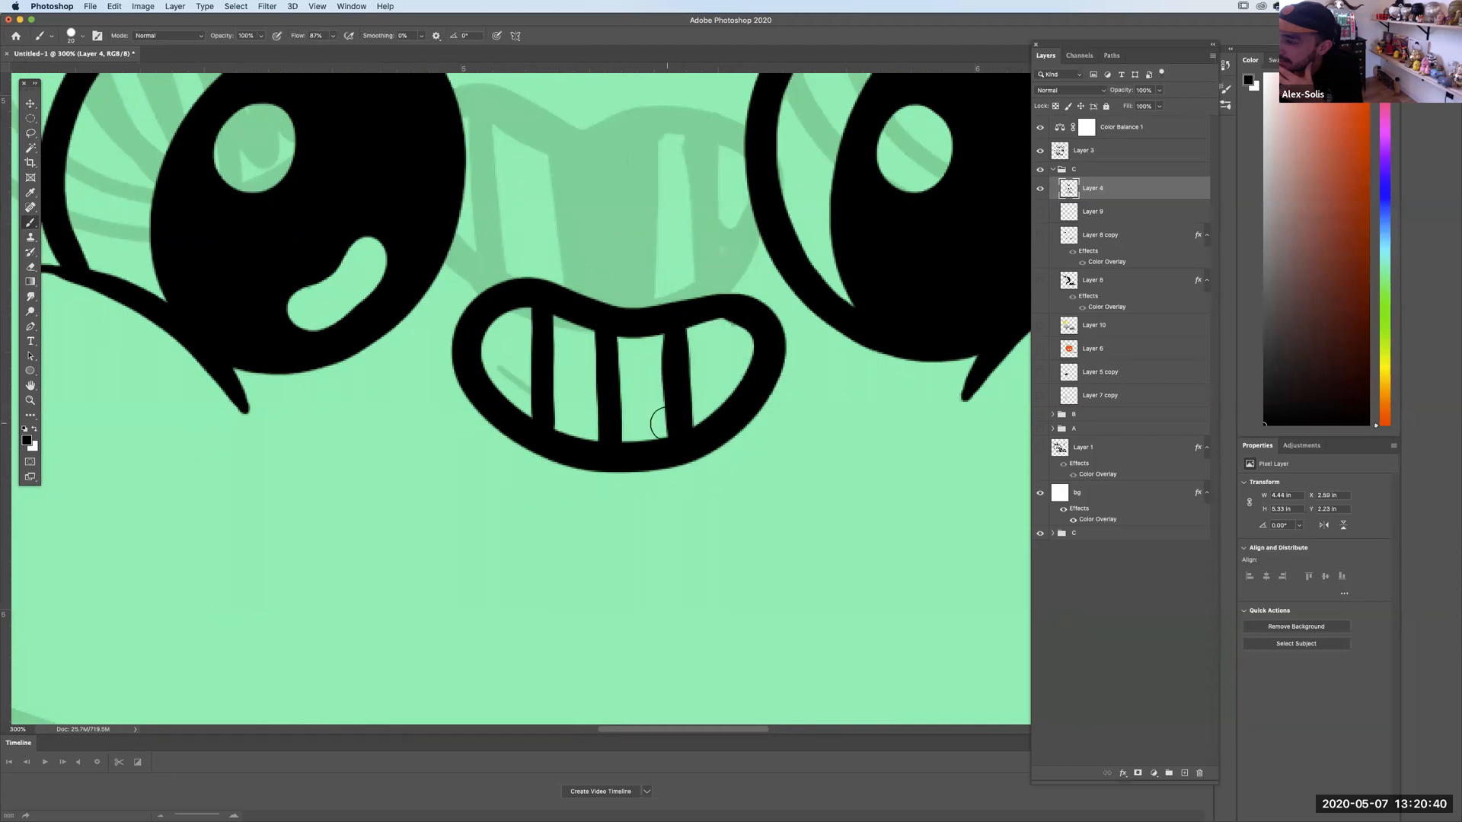
{"action": "key", "text": "super+minus"}
{"action": "key", "text": "super+minus"}
{"action": "key", "text": "super+minus"}
{"action": "key", "text": "super+minus"}
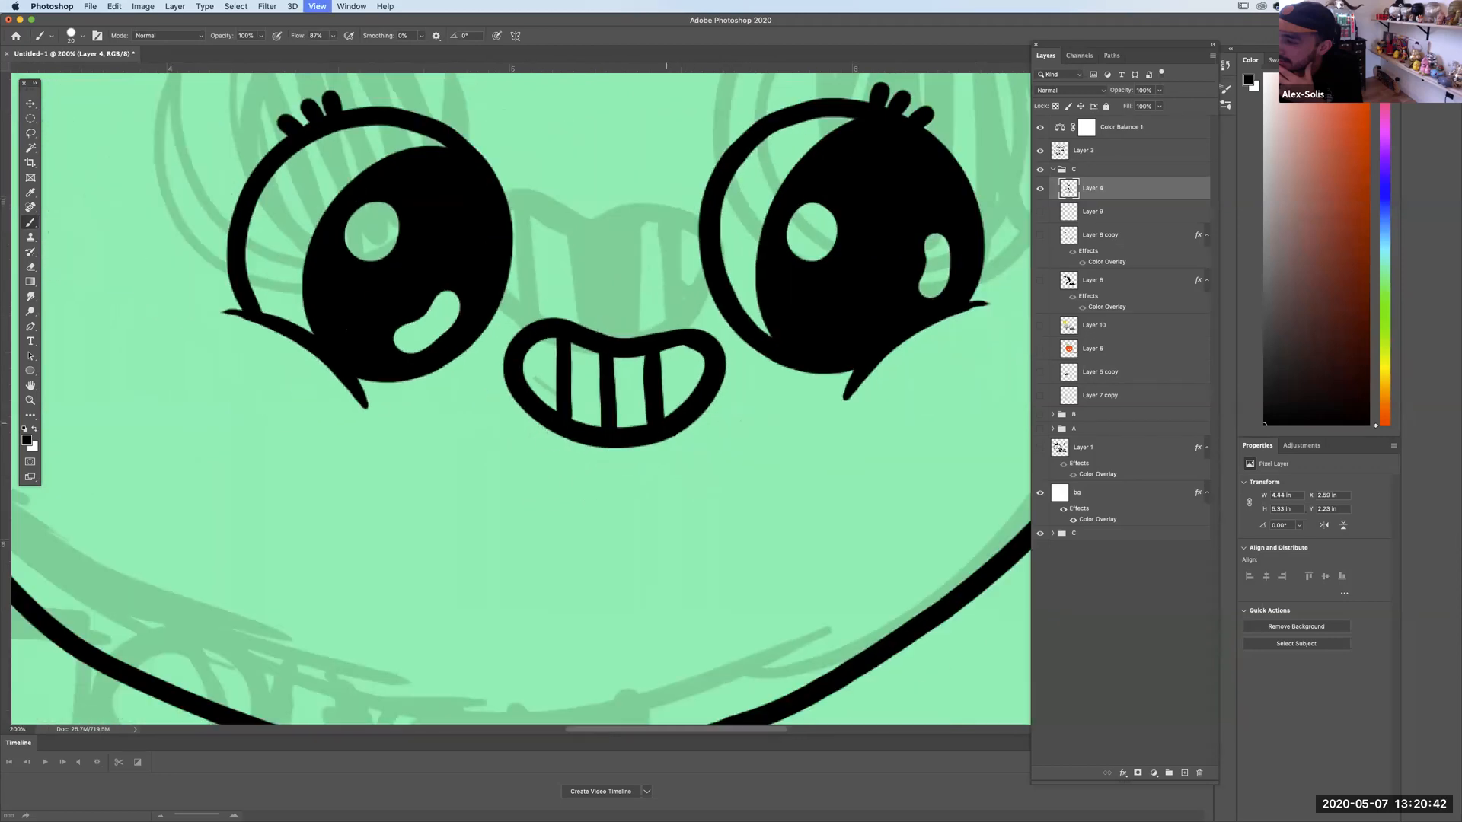
Draw a short, slightly slanted black lip line just below the grin, redoing it until it fits.
{"action": "key", "text": "super+equal"}
{"action": "key", "text": "super+equal"}
{"action": "key", "text": "super+equal"}
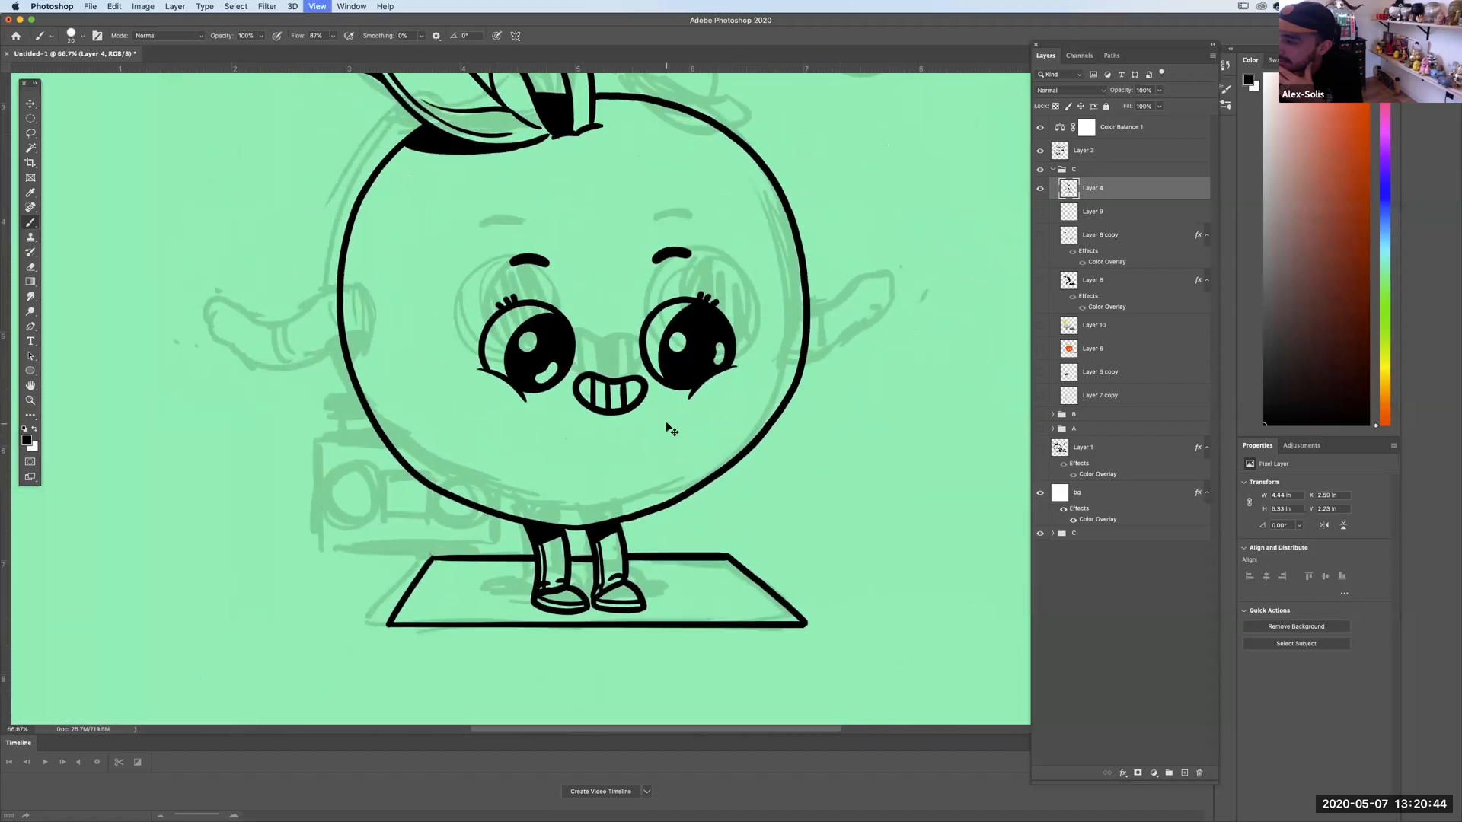
{"action": "key", "text": "super+z"}
{"action": "left_click", "coordinate": [558, 458]}
{"action": "left_click", "coordinate": [623, 469], "text": "shift"}
{"action": "key", "text": "super+z"}
{"action": "left_click_drag", "start_coordinate": [549, 457], "coordinate": [607, 469]}
{"action": "key", "text": "super+z"}
{"action": "left_click", "coordinate": [542, 453]}
{"action": "left_click", "coordinate": [591, 465], "text": "shift"}
{"action": "key", "text": "super+minus"}
{"action": "key", "text": "super+minus"}
{"action": "key", "text": "super+minus"}
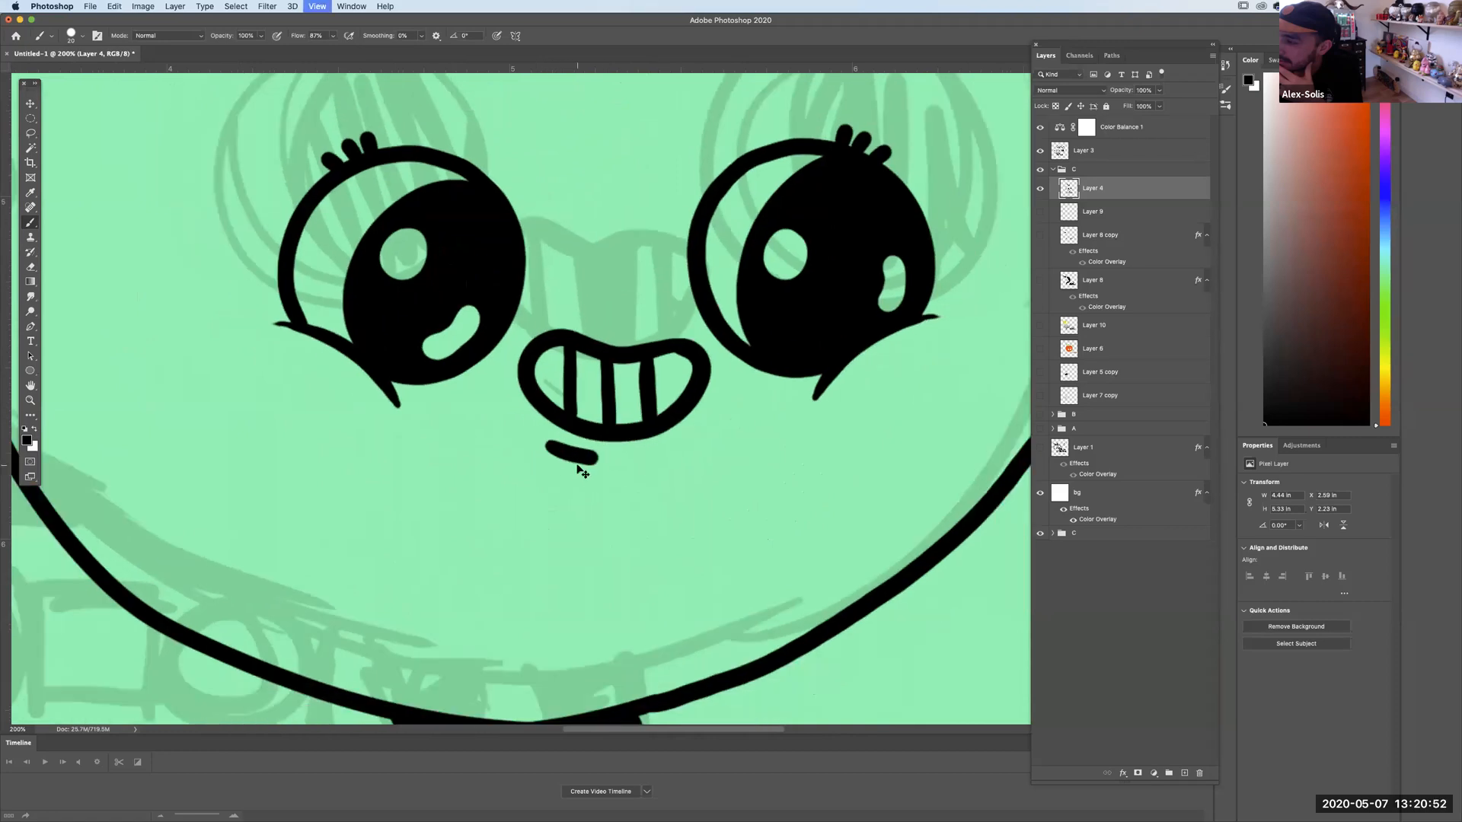
{"action": "key", "text": "super+minus"}
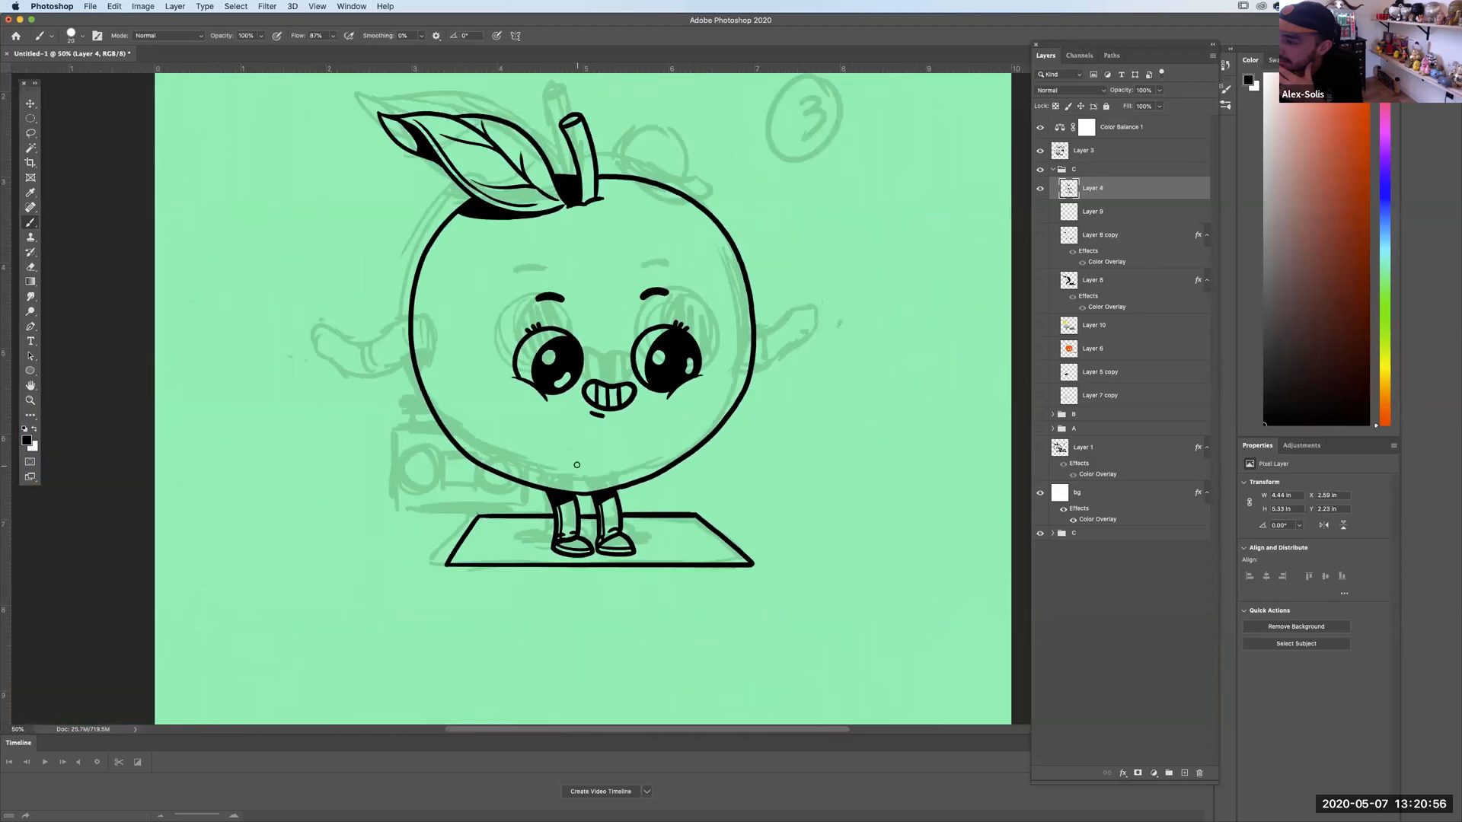
Draw the wavy black outline of the raised arm on the orange's right-hand side, redoing the lower stroke until it fits.
{"action": "key", "text": "super+plus"}
{"action": "key", "text": "super+plus"}
{"action": "key", "text": "super+plus"}
{"action": "scroll", "coordinate": [517, 434], "scroll_direction": "right", "scroll_amount": 15}
{"action": "scroll", "coordinate": [517, 434], "scroll_direction": "up", "scroll_amount": 3}
{"action": "mouse_move", "coordinate": [595, 419]}
{"action": "left_mouse_down"}
{"action": "mouse_move", "coordinate": [685, 382]}
{"action": "mouse_move", "coordinate": [883, 218]}
{"action": "mouse_move", "coordinate": [742, 175]}
{"action": "mouse_move", "coordinate": [613, 263]}
{"action": "left_mouse_up"}
{"action": "key", "text": "super+z"}
{"action": "mouse_move", "coordinate": [596, 419]}
{"action": "left_mouse_down"}
{"action": "mouse_move", "coordinate": [836, 270]}
{"action": "mouse_move", "coordinate": [849, 171]}
{"action": "mouse_move", "coordinate": [705, 212]}
{"action": "mouse_move", "coordinate": [609, 285]}
{"action": "left_mouse_up"}
{"action": "key", "text": "super+z"}
{"action": "mouse_move", "coordinate": [596, 415]}
{"action": "left_mouse_down"}
{"action": "mouse_move", "coordinate": [673, 385]}
{"action": "mouse_move", "coordinate": [746, 309]}
{"action": "mouse_move", "coordinate": [862, 263]}
{"action": "mouse_move", "coordinate": [803, 191]}
{"action": "mouse_move", "coordinate": [611, 252]}
{"action": "left_mouse_up"}
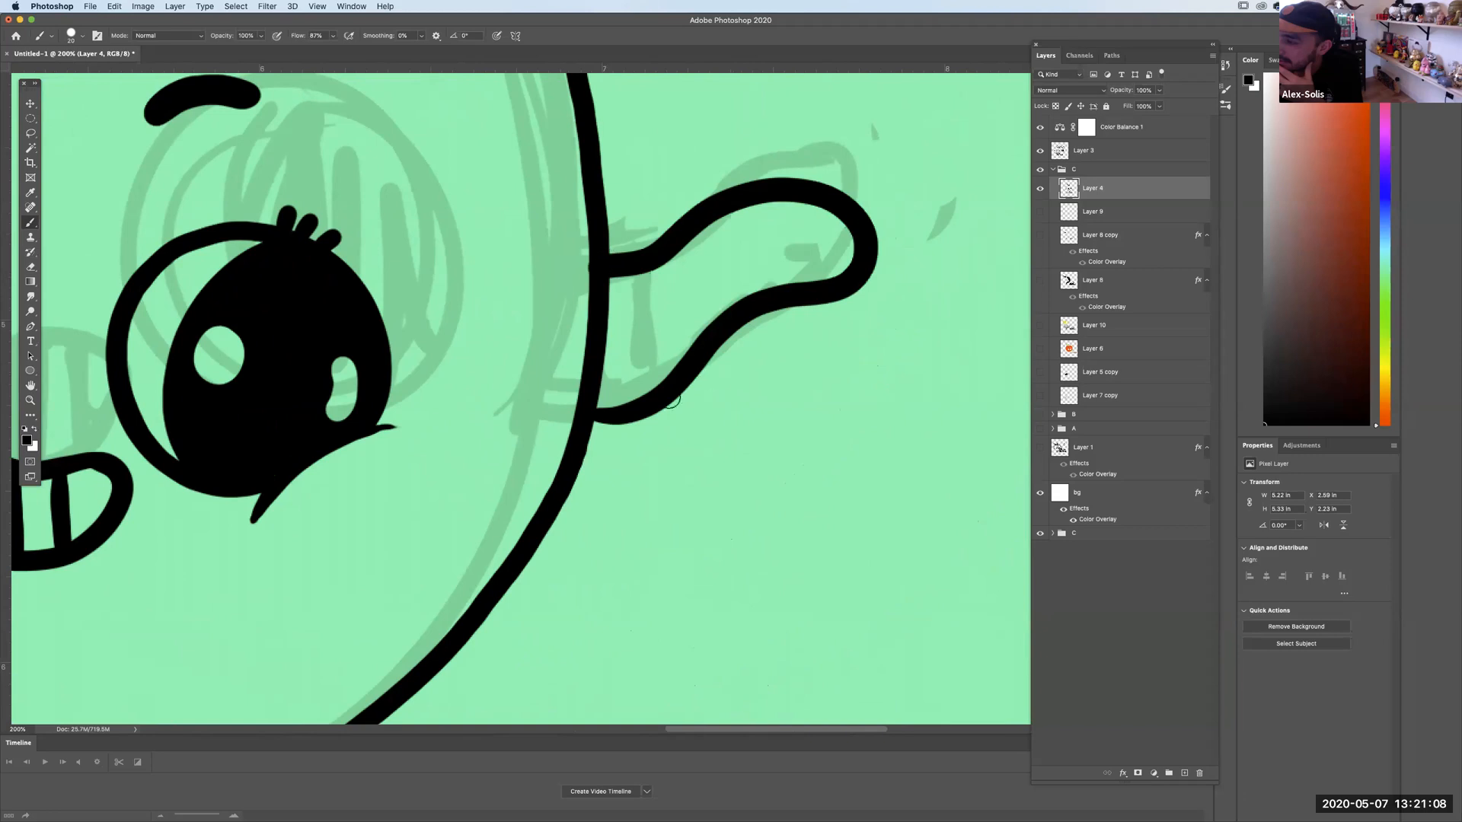
Draw the larger wavy arm outline on the orange's left-hand side, closing it at the shoulder and filling the black underarm shadow.
{"action": "scroll", "coordinate": [950, 408], "scroll_direction": "left", "scroll_amount": 15}
{"action": "scroll", "coordinate": [779, 447], "scroll_direction": "left", "scroll_amount": 5}
{"action": "mouse_move", "coordinate": [711, 398]}
{"action": "left_mouse_down"}
{"action": "mouse_move", "coordinate": [728, 378]}
{"action": "mouse_move", "coordinate": [742, 240]}
{"action": "left_mouse_up"}
{"action": "key", "text": "super+z"}
{"action": "left_click_drag", "start_coordinate": [702, 424], "coordinate": [743, 296]}
{"action": "mouse_move", "coordinate": [710, 212]}
{"action": "left_mouse_down"}
{"action": "mouse_move", "coordinate": [723, 255]}
{"action": "mouse_move", "coordinate": [557, 280]}
{"action": "mouse_move", "coordinate": [408, 291]}
{"action": "mouse_move", "coordinate": [289, 255]}
{"action": "mouse_move", "coordinate": [300, 387]}
{"action": "mouse_move", "coordinate": [526, 449]}
{"action": "mouse_move", "coordinate": [712, 418]}
{"action": "left_mouse_up"}
{"action": "mouse_move", "coordinate": [654, 260]}
{"action": "left_mouse_down"}
{"action": "mouse_move", "coordinate": [628, 238]}
{"action": "mouse_move", "coordinate": [652, 249]}
{"action": "mouse_move", "coordinate": [646, 390]}
{"action": "mouse_move", "coordinate": [697, 431]}
{"action": "mouse_move", "coordinate": [689, 457]}
{"action": "mouse_move", "coordinate": [683, 430]}
{"action": "mouse_move", "coordinate": [729, 399]}
{"action": "left_mouse_up"}
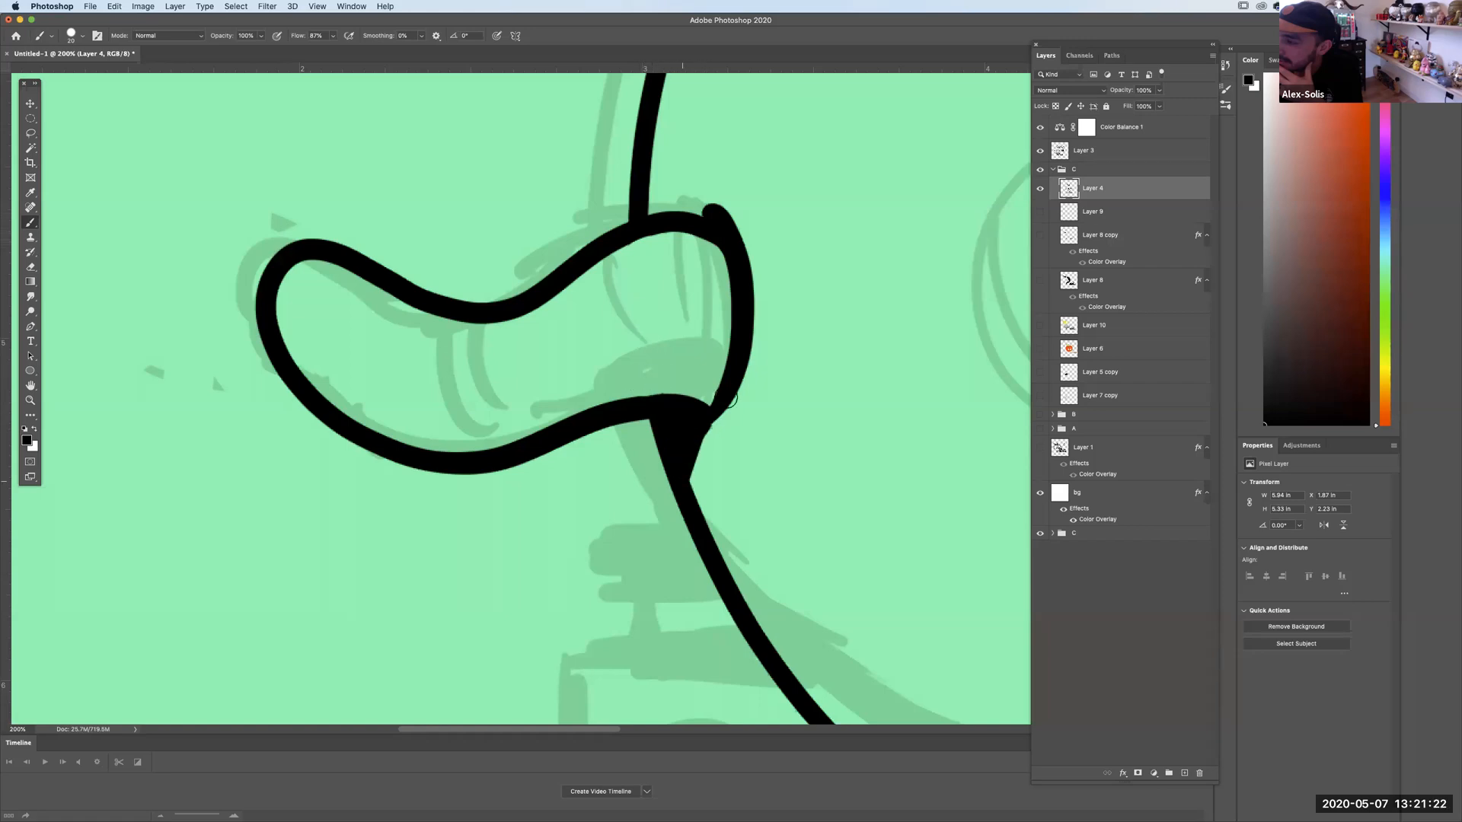
{"action": "scroll", "coordinate": [738, 385], "scroll_direction": "down", "scroll_amount": 5}
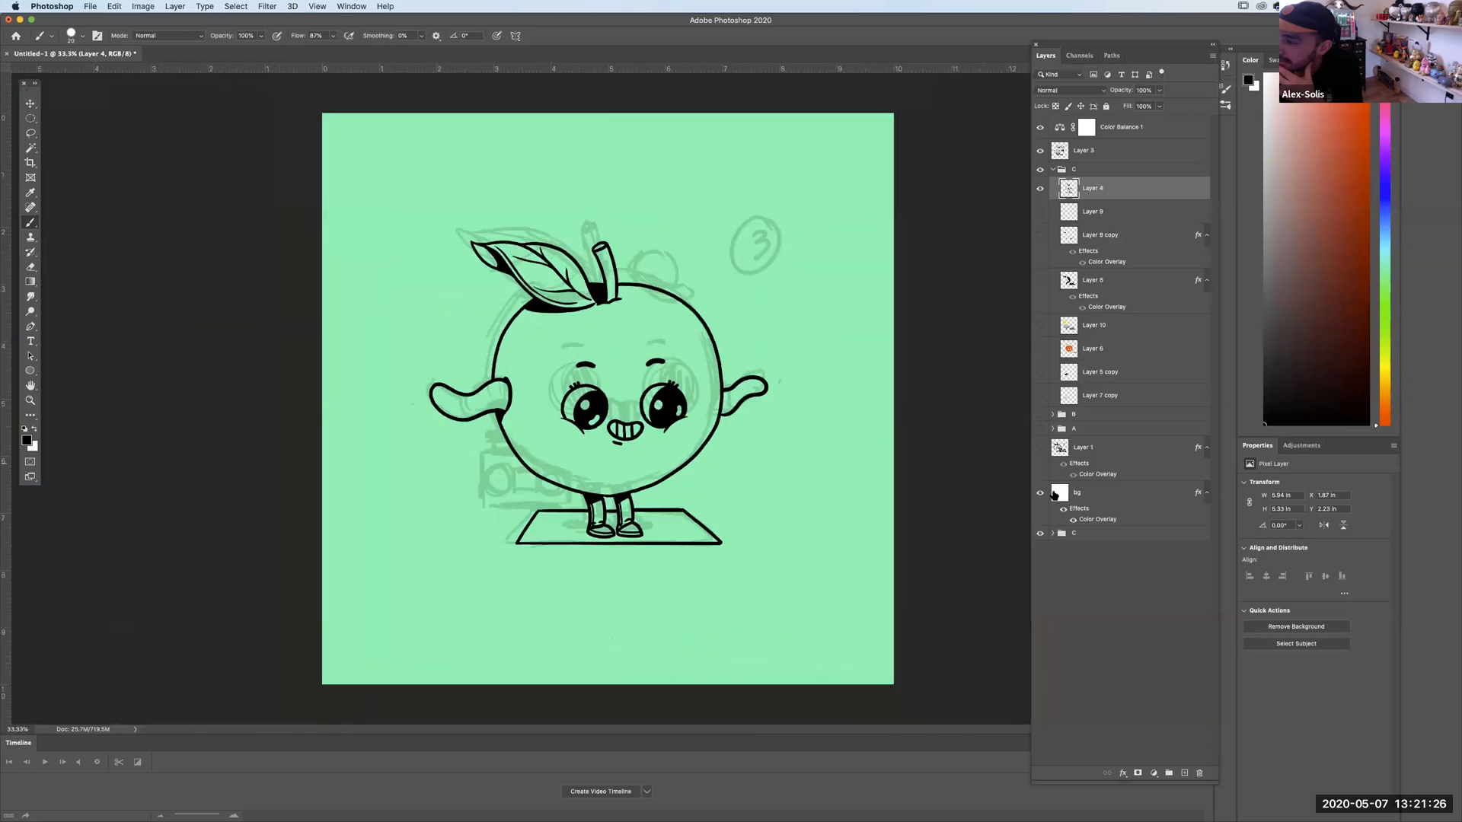
Delete the duplicate group C from below the bg layer and collapse the remaining group C.
{"action": "left_click_drag", "start_coordinate": [1064, 534], "coordinate": [1090, 433]}
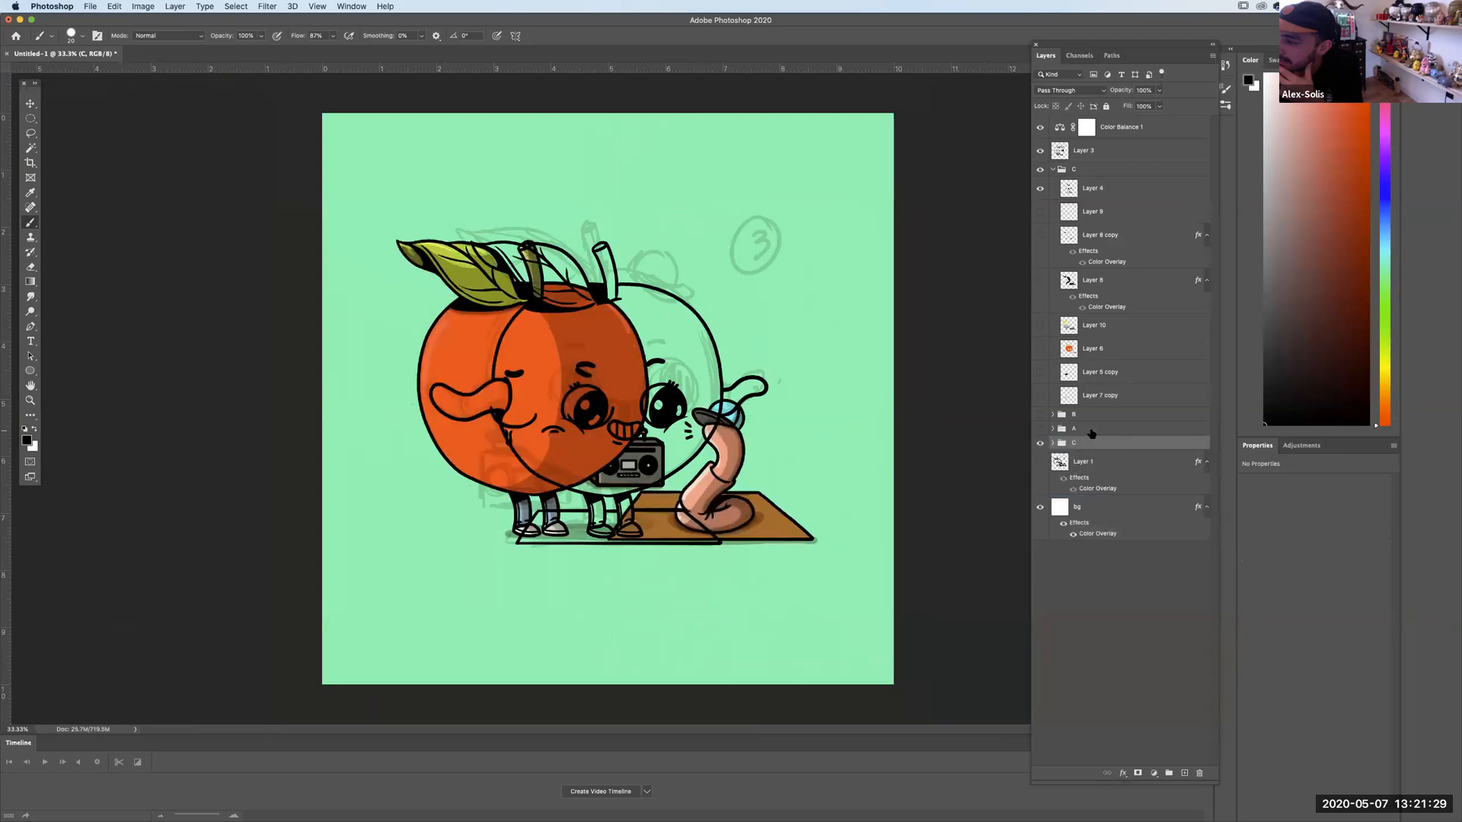
{"action": "key", "text": "super+shift+bracketleft"}
{"action": "left_click_drag", "start_coordinate": [1065, 533], "coordinate": [1201, 773]}
{"action": "left_click", "coordinate": [1054, 169]}
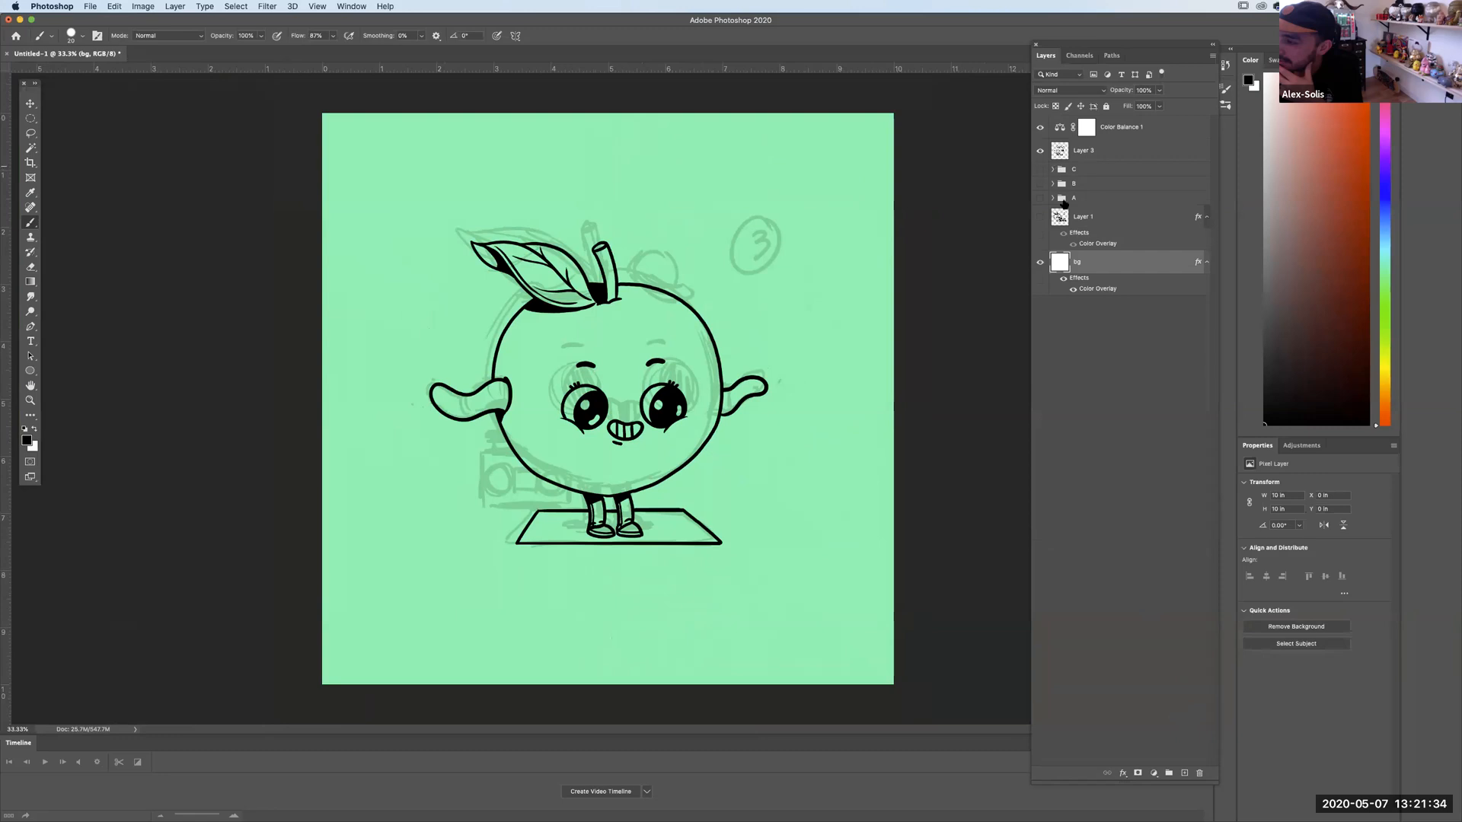
Show group A without the Layer 3 sketch and set the bg layer's color overlay to red, ff0000.
{"action": "left_click", "coordinate": [1040, 198]}
{"action": "left_click", "coordinate": [1041, 151]}
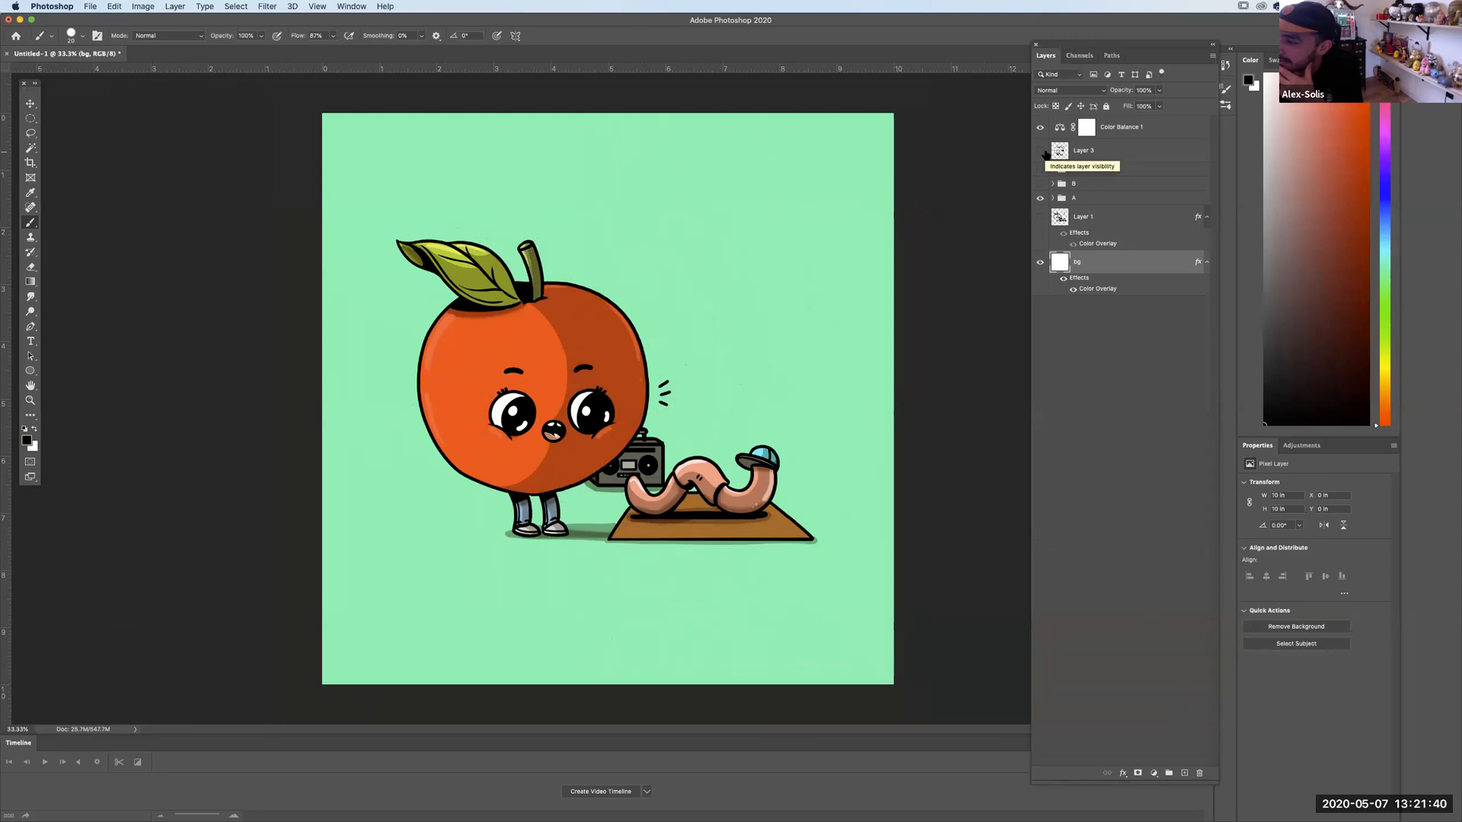
{"action": "double_click", "coordinate": [1097, 288]}
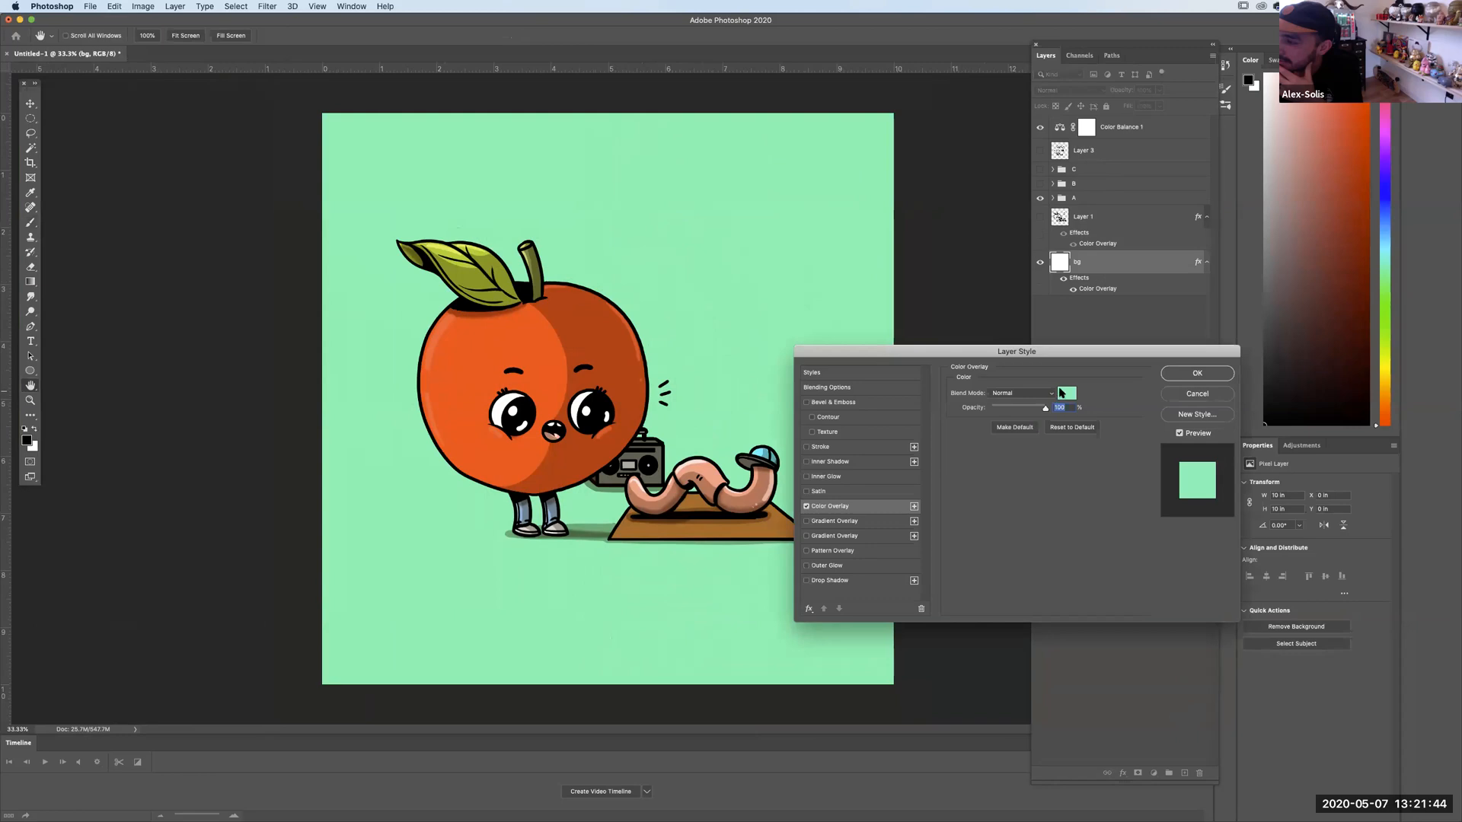
{"action": "left_click", "coordinate": [1064, 393]}
{"action": "left_click_drag", "start_coordinate": [983, 408], "coordinate": [892, 87]}
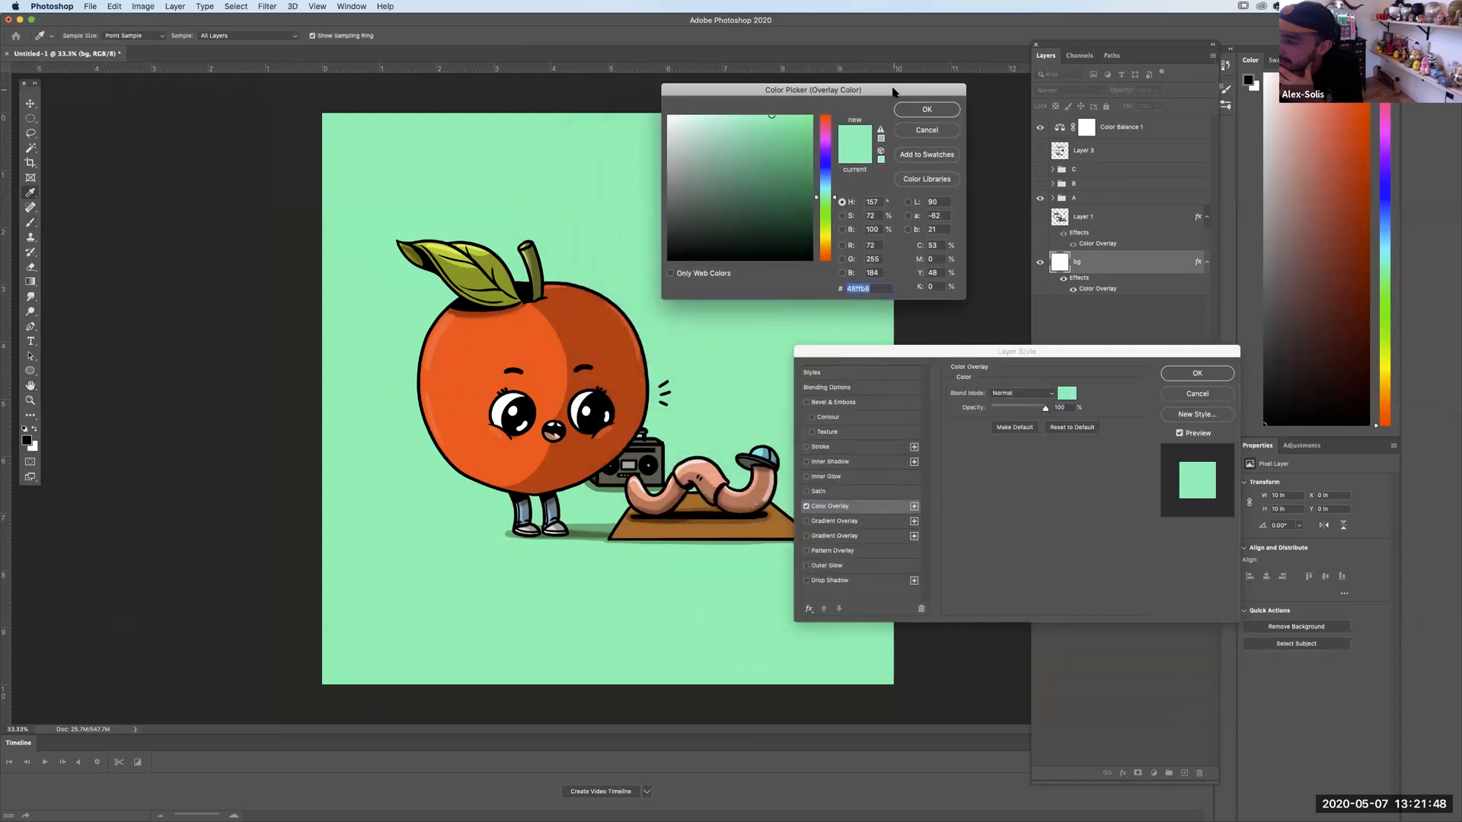
{"action": "left_click", "coordinate": [539, 351]}
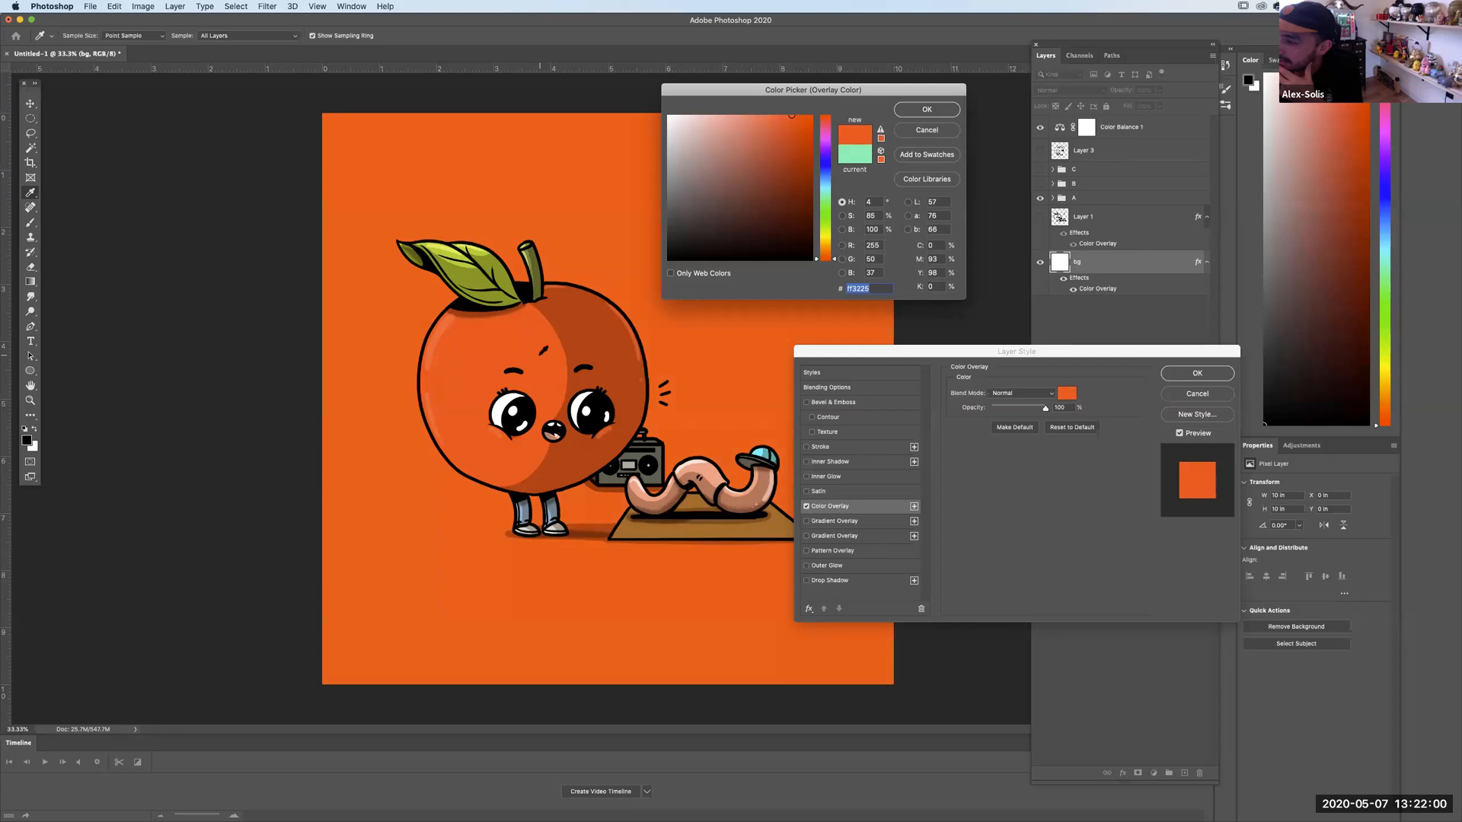
{"action": "mouse_move", "coordinate": [827, 161]}
{"action": "left_mouse_down"}
{"action": "mouse_move", "coordinate": [828, 191]}
{"action": "mouse_move", "coordinate": [830, 168]}
{"action": "left_mouse_up"}
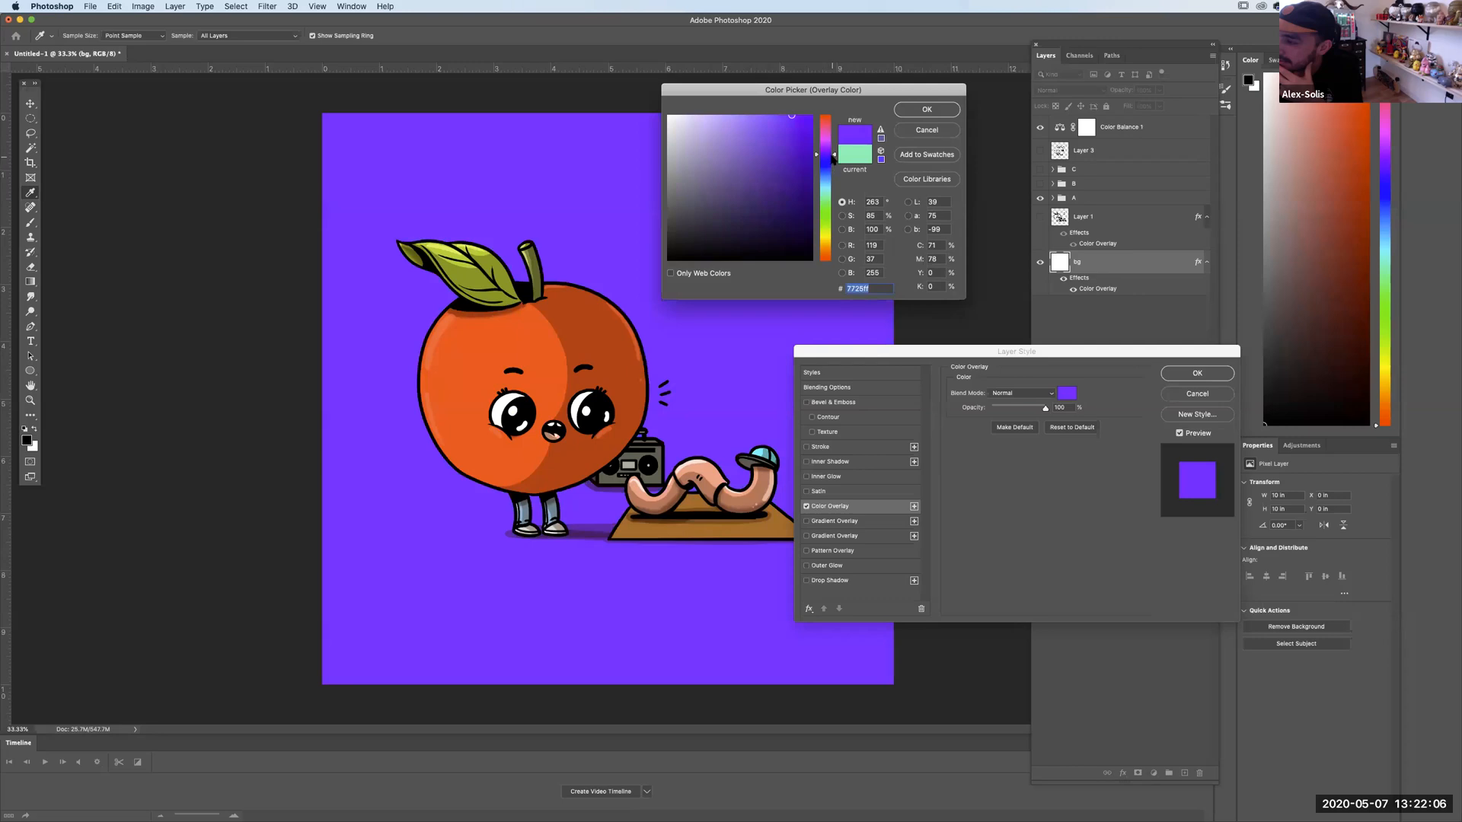
{"action": "mouse_move", "coordinate": [830, 128]}
{"action": "left_mouse_down"}
{"action": "mouse_move", "coordinate": [835, 93]}
{"action": "mouse_move", "coordinate": [817, 114]}
{"action": "left_mouse_up"}
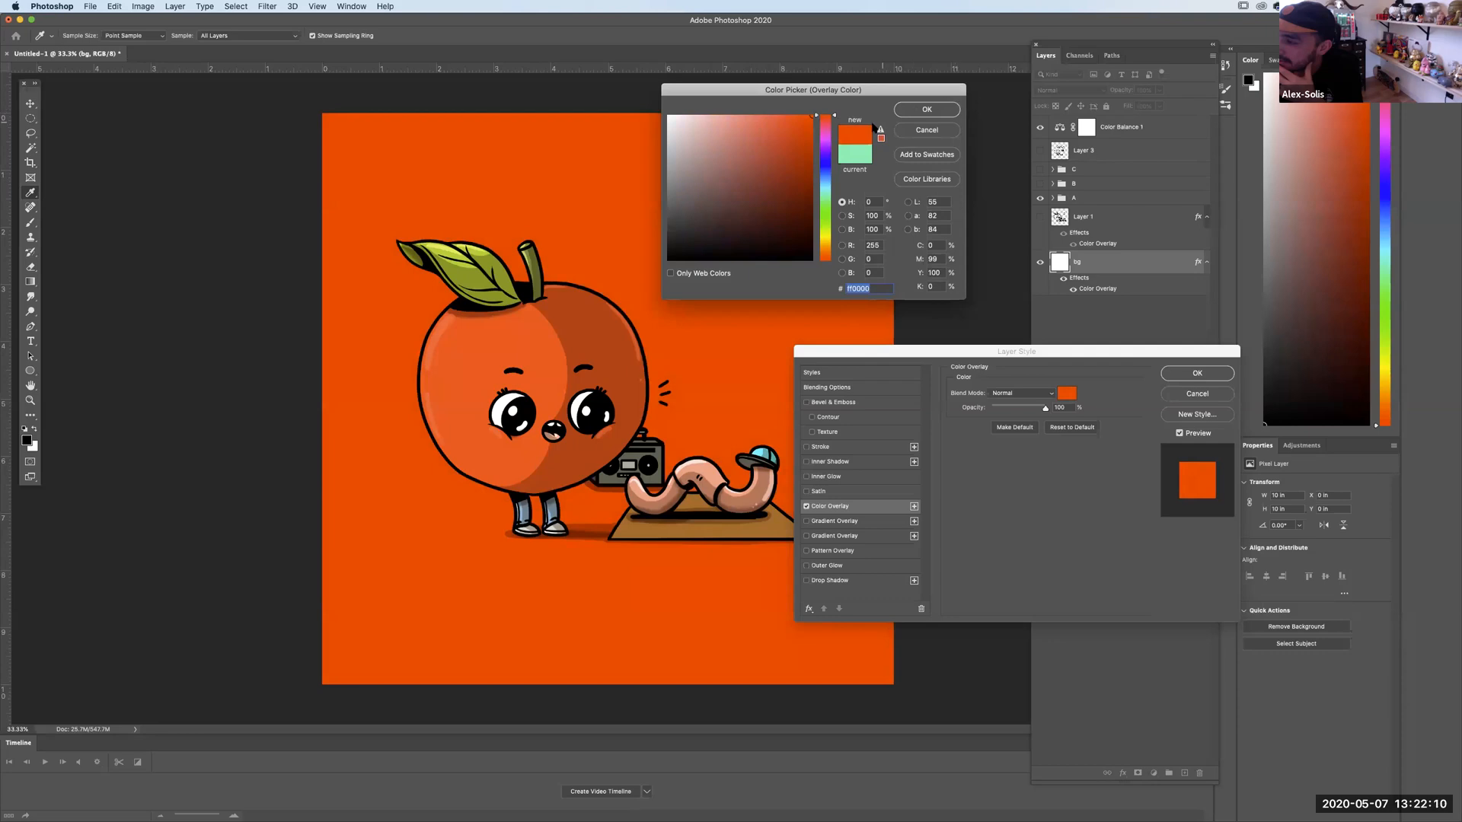
{"action": "left_click", "coordinate": [926, 110]}
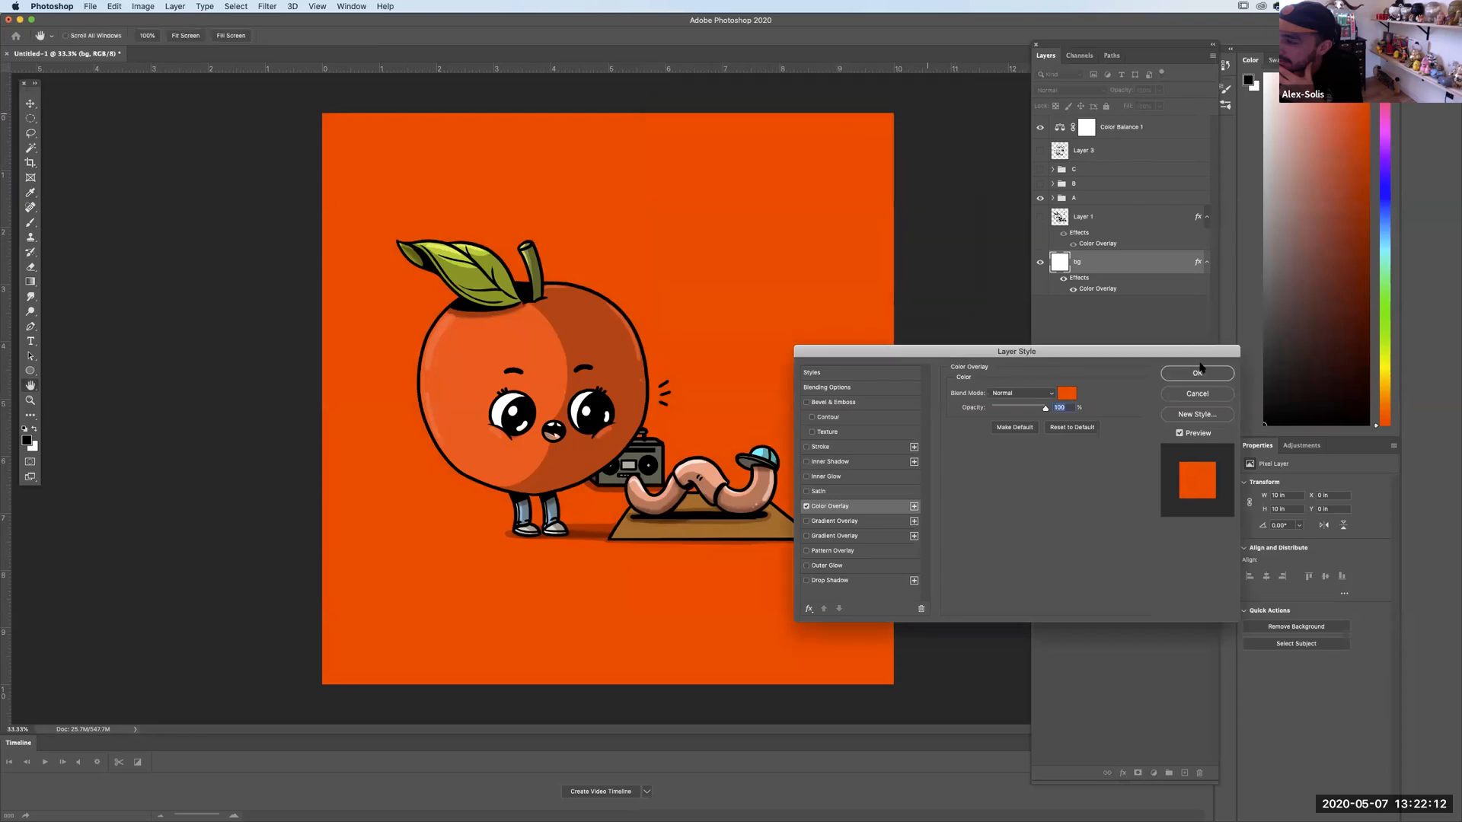
{"action": "left_click", "coordinate": [1200, 369]}
Compare frames A and B against the new background by toggling group visibility, ending with only group C shown.
{"action": "left_click", "coordinate": [1041, 199]}
{"action": "left_click", "coordinate": [1040, 198]}
{"action": "left_click", "coordinate": [1041, 199]}
{"action": "left_click", "coordinate": [1042, 199]}
{"action": "left_click", "coordinate": [1042, 198]}
{"action": "left_click", "coordinate": [1041, 184]}
{"action": "left_click", "coordinate": [1040, 184]}
{"action": "left_click", "coordinate": [1041, 200]}
{"action": "left_click", "coordinate": [1041, 199]}
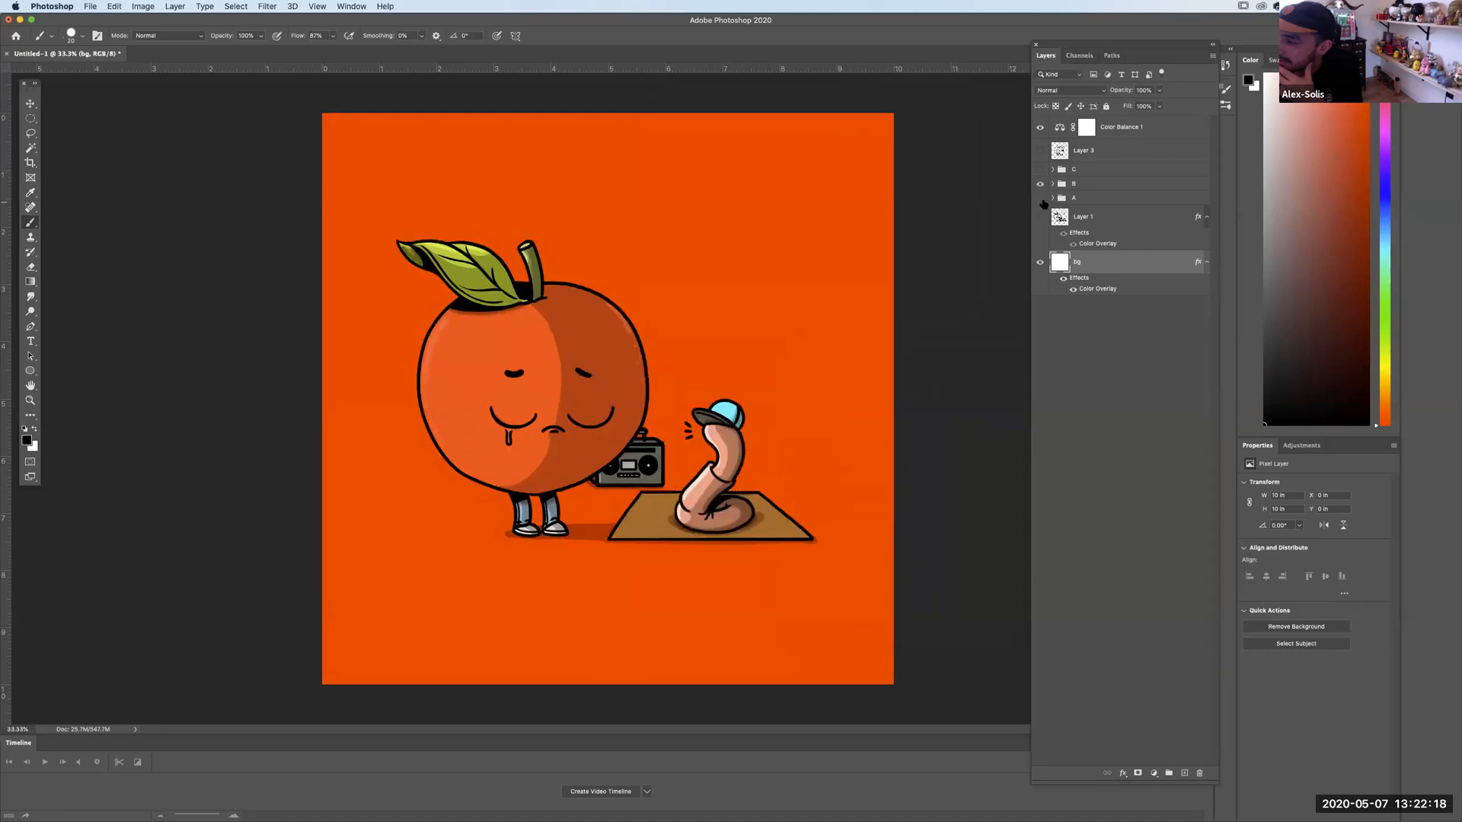
{"action": "left_click", "coordinate": [1041, 184]}
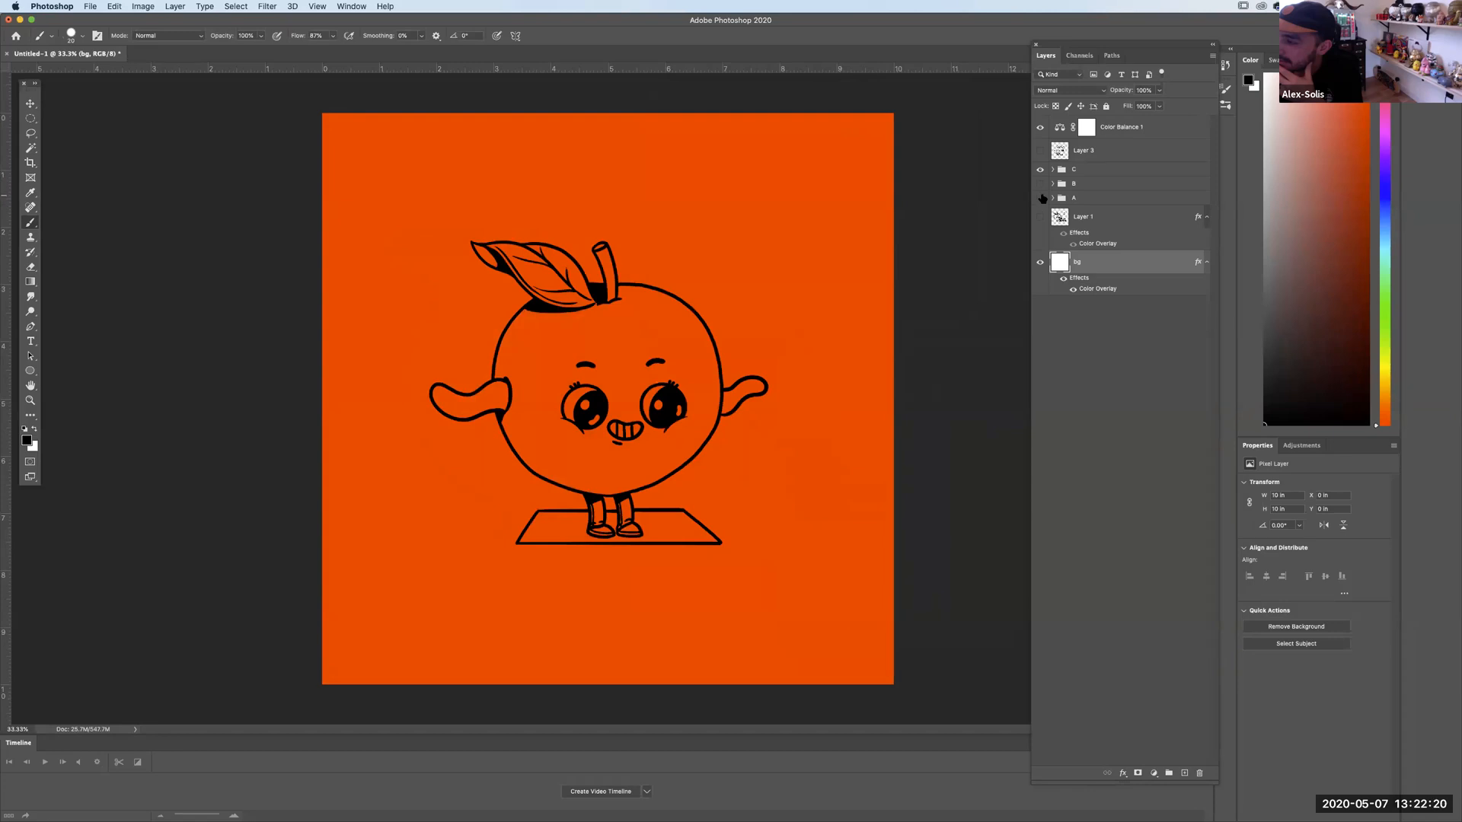
Turn off the bg layer's color overlay and show Layer 6 in group C for editing.
{"action": "left_click", "coordinate": [1053, 170]}
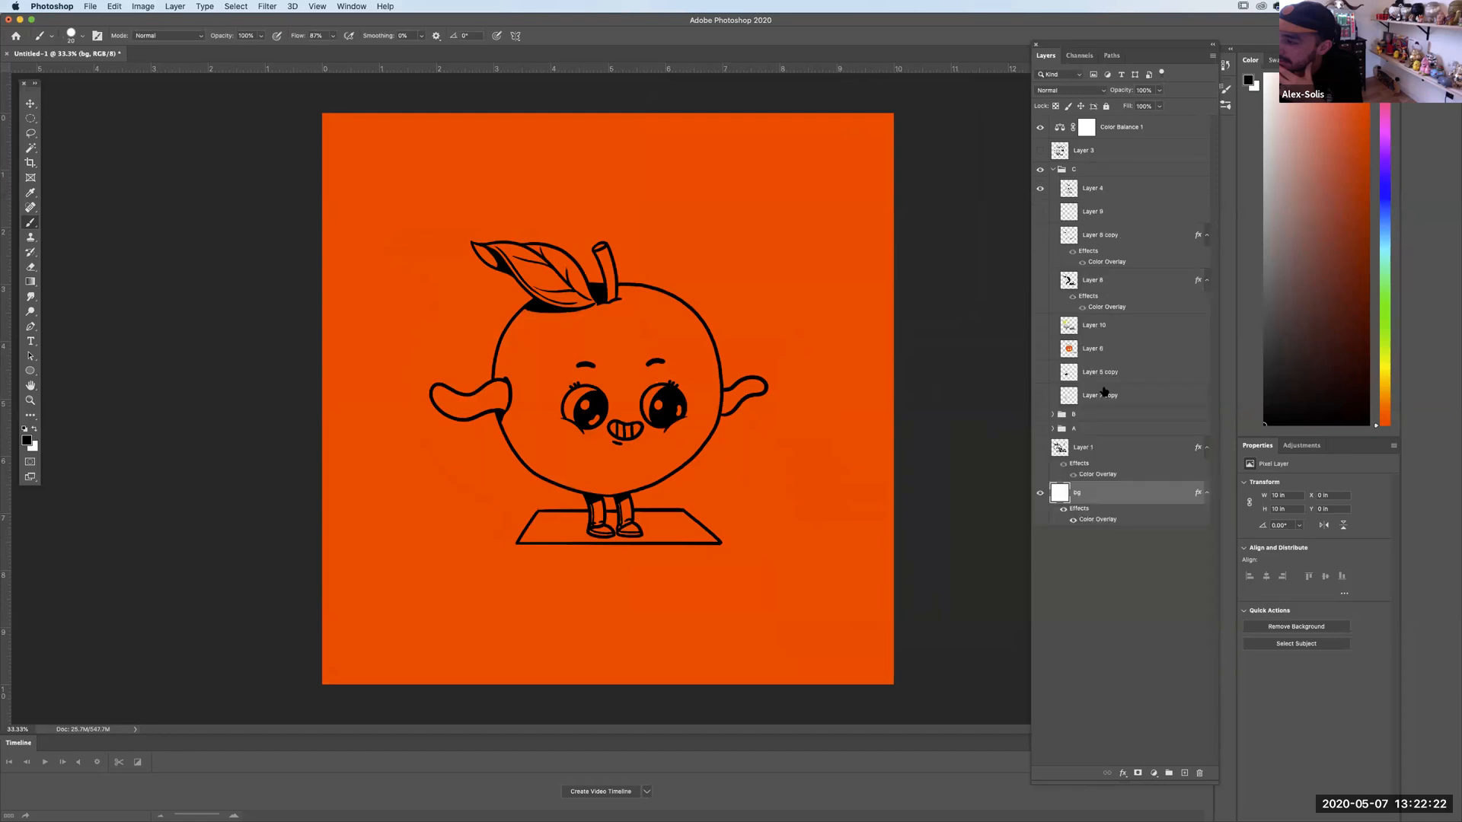
{"action": "left_click", "coordinate": [1073, 520]}
{"action": "key", "text": "super+equal"}
{"action": "key", "text": "super+equal"}
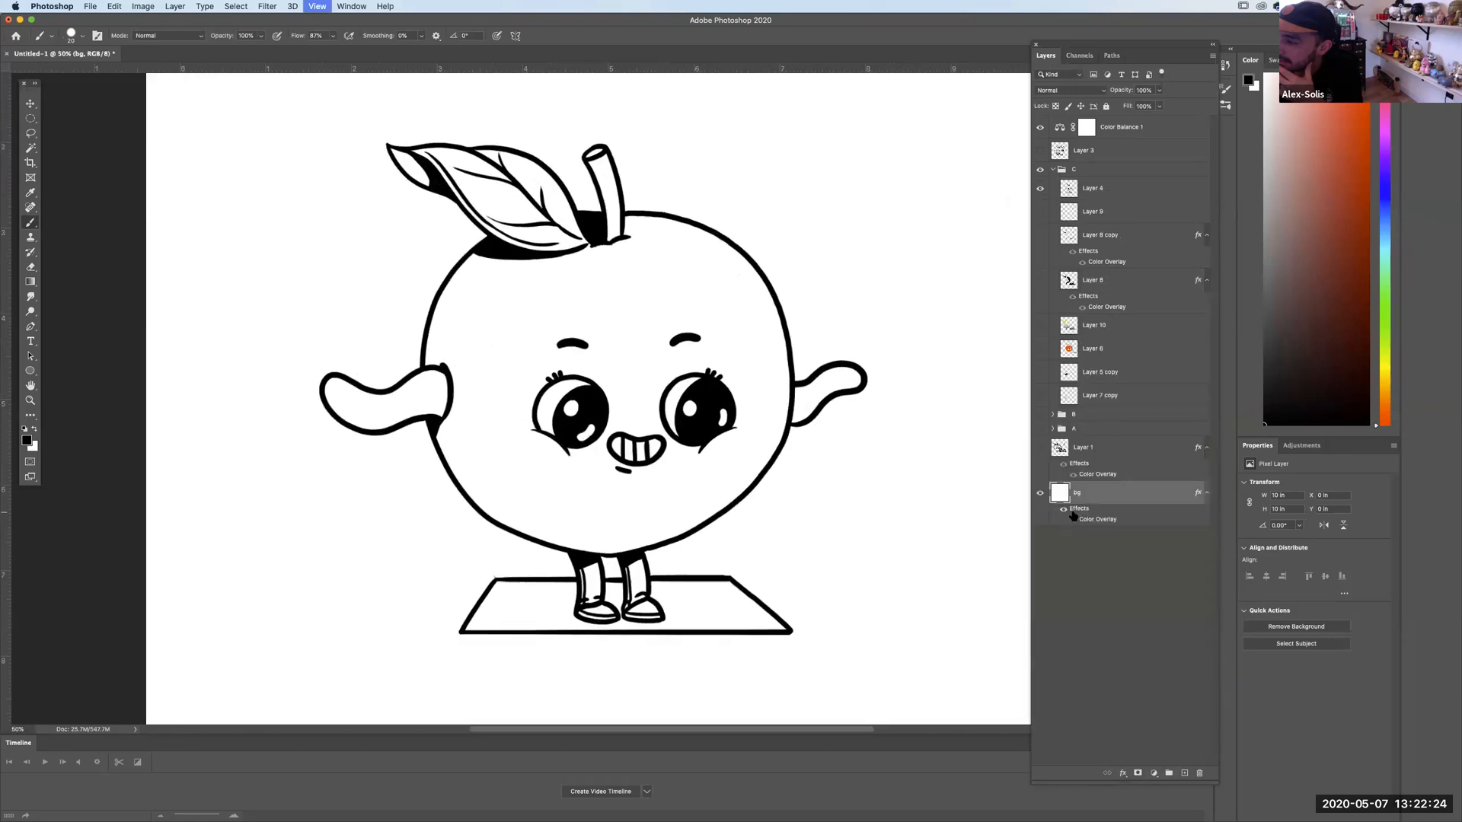
{"action": "left_click", "coordinate": [1040, 349]}
{"action": "left_click", "coordinate": [1092, 349]}
Cover the old face colors on Layer 6 by filling a lassoed area with orange sampled from the body.
{"action": "scroll", "coordinate": [792, 436], "scroll_direction": "right", "scroll_amount": 2}
{"action": "scroll", "coordinate": [523, 396], "scroll_direction": "down", "scroll_amount": 2}
{"action": "scroll", "coordinate": [523, 396], "scroll_direction": "right", "scroll_amount": 2}
{"action": "key", "text": "l"}
{"action": "mouse_move", "coordinate": [495, 214]}
{"action": "left_mouse_down"}
{"action": "mouse_move", "coordinate": [427, 221]}
{"action": "mouse_move", "coordinate": [613, 197]}
{"action": "mouse_move", "coordinate": [666, 233]}
{"action": "left_mouse_up"}
{"action": "key", "text": "i"}
{"action": "left_click", "coordinate": [376, 190]}
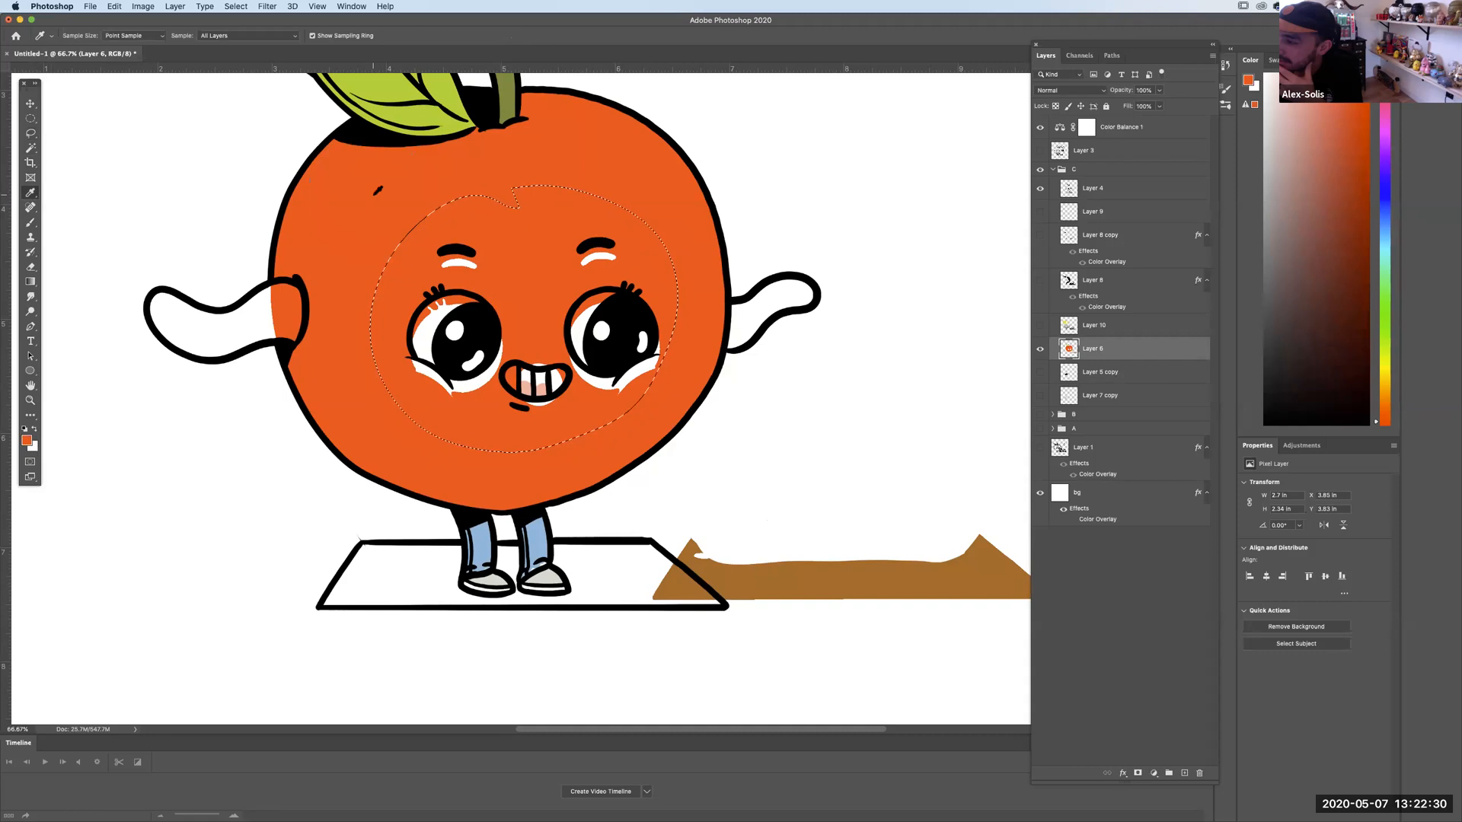
{"action": "key", "text": "alt+BackSpace"}
{"action": "key", "text": "super+d"}
Fill the whites of both eyes with white on Layer 6 and brush the round pupil highlights white.
{"action": "key", "text": "x"}
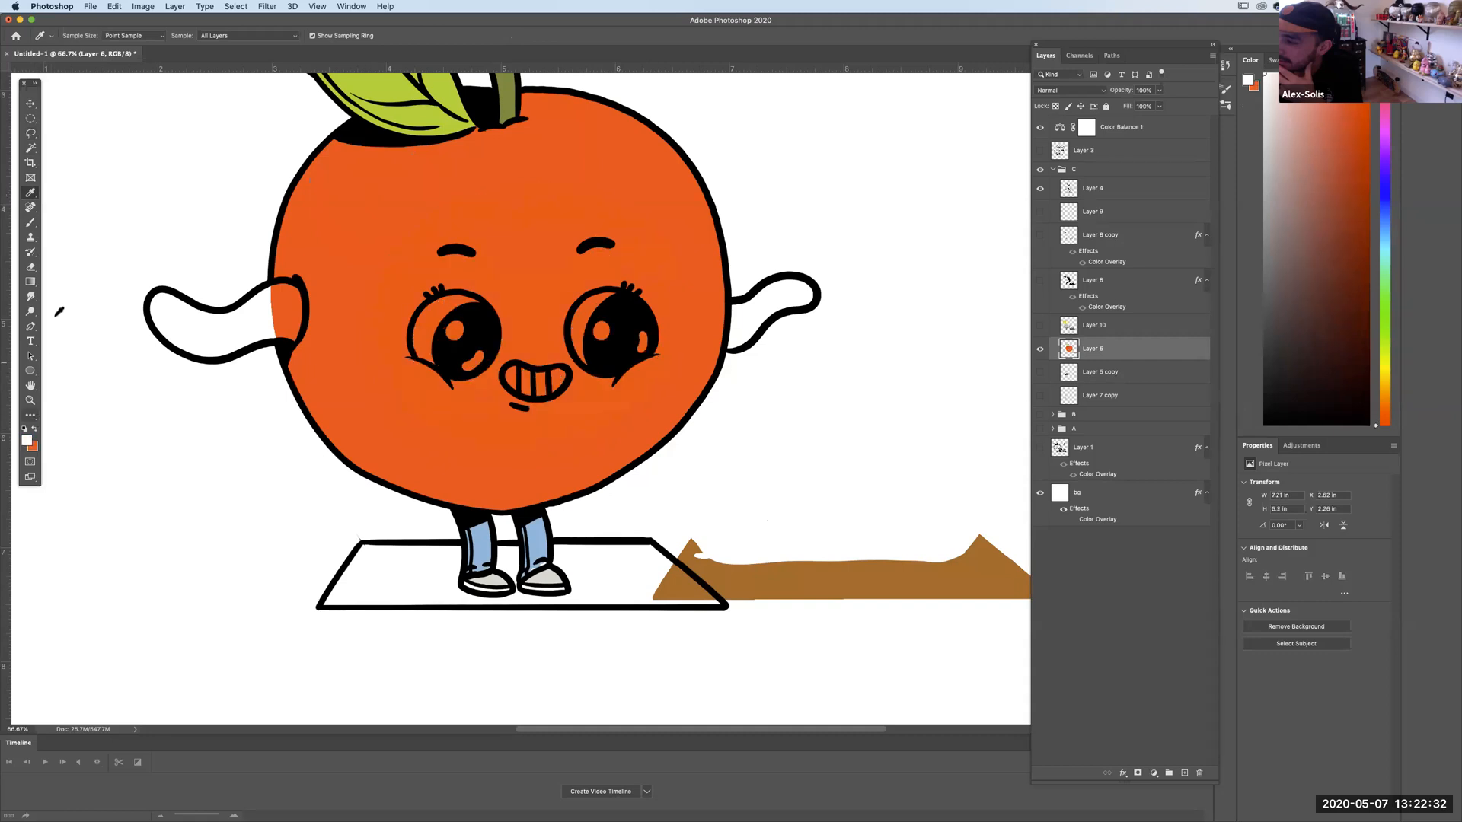
{"action": "left_click", "coordinate": [31, 149]}
{"action": "left_click", "coordinate": [431, 319]}
{"action": "left_click", "coordinate": [582, 318], "text": "shift"}
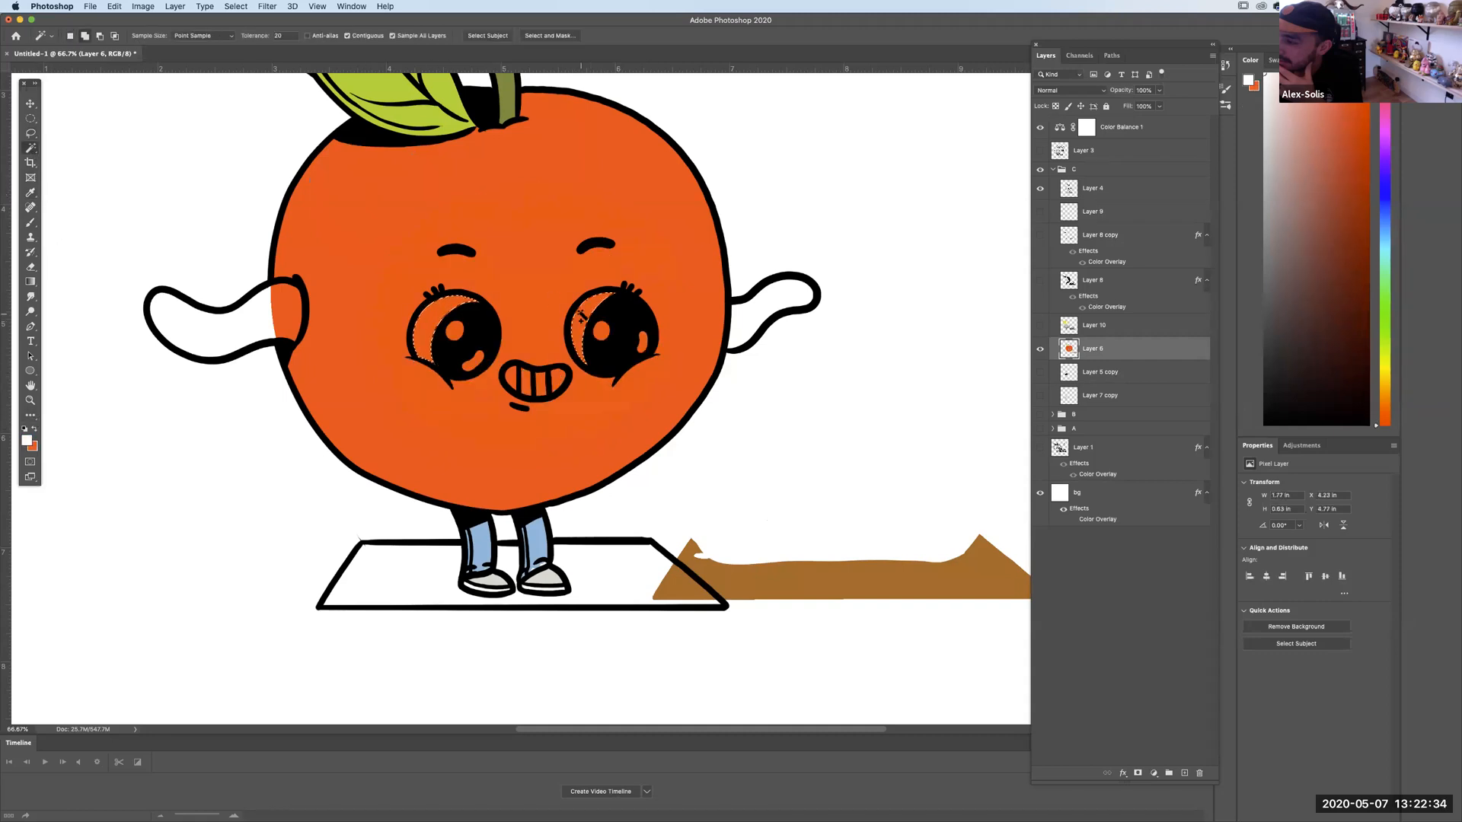
{"action": "key", "text": "alt+BackSpace"}
{"action": "key", "text": "super+d"}
{"action": "left_click", "coordinate": [31, 223]}
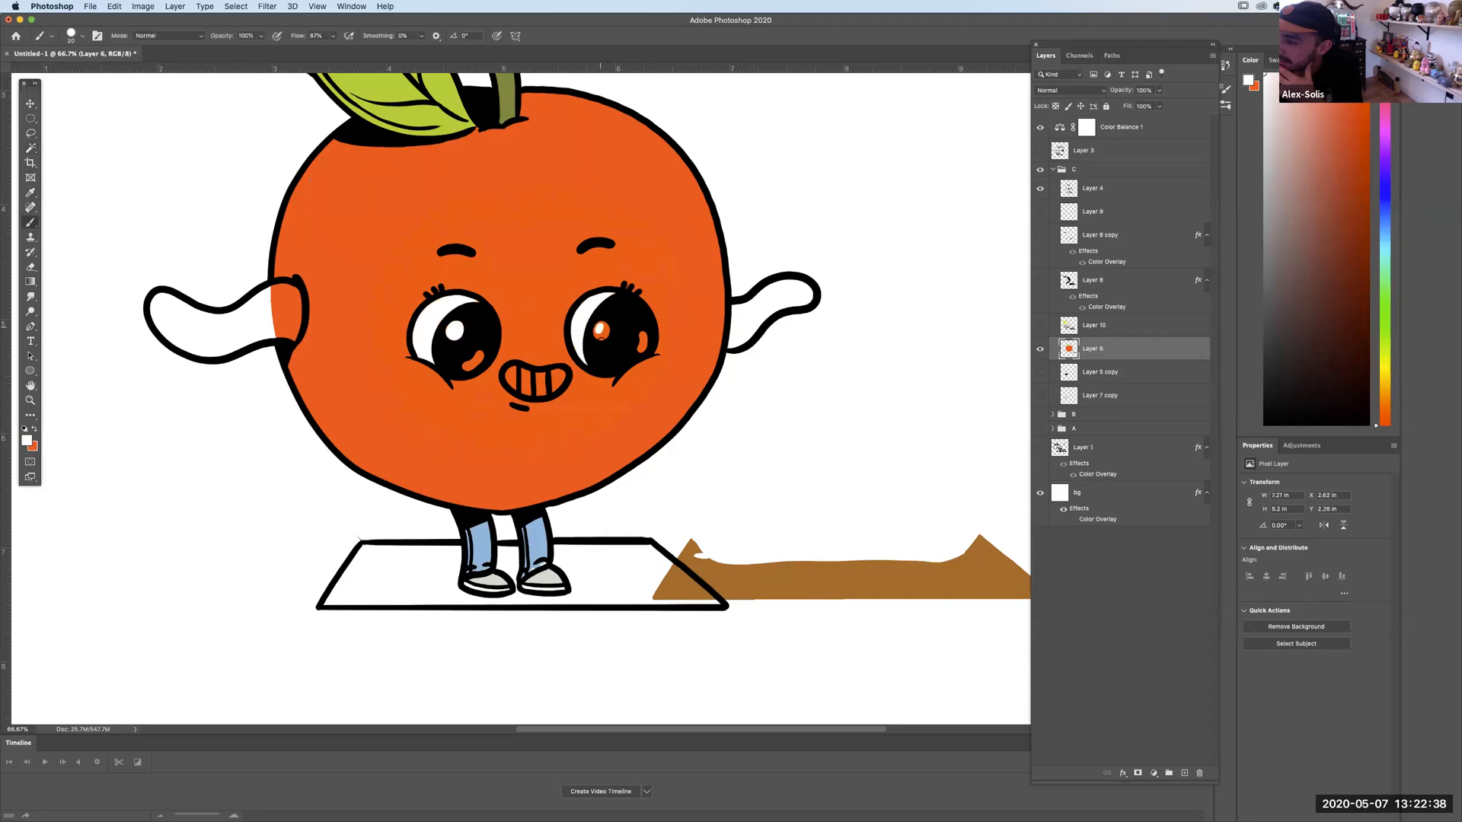
Pick a light blue foreground color and paint the lower highlight in each pupil.
{"action": "left_click", "coordinate": [29, 441]}
{"action": "left_click", "coordinate": [829, 174]}
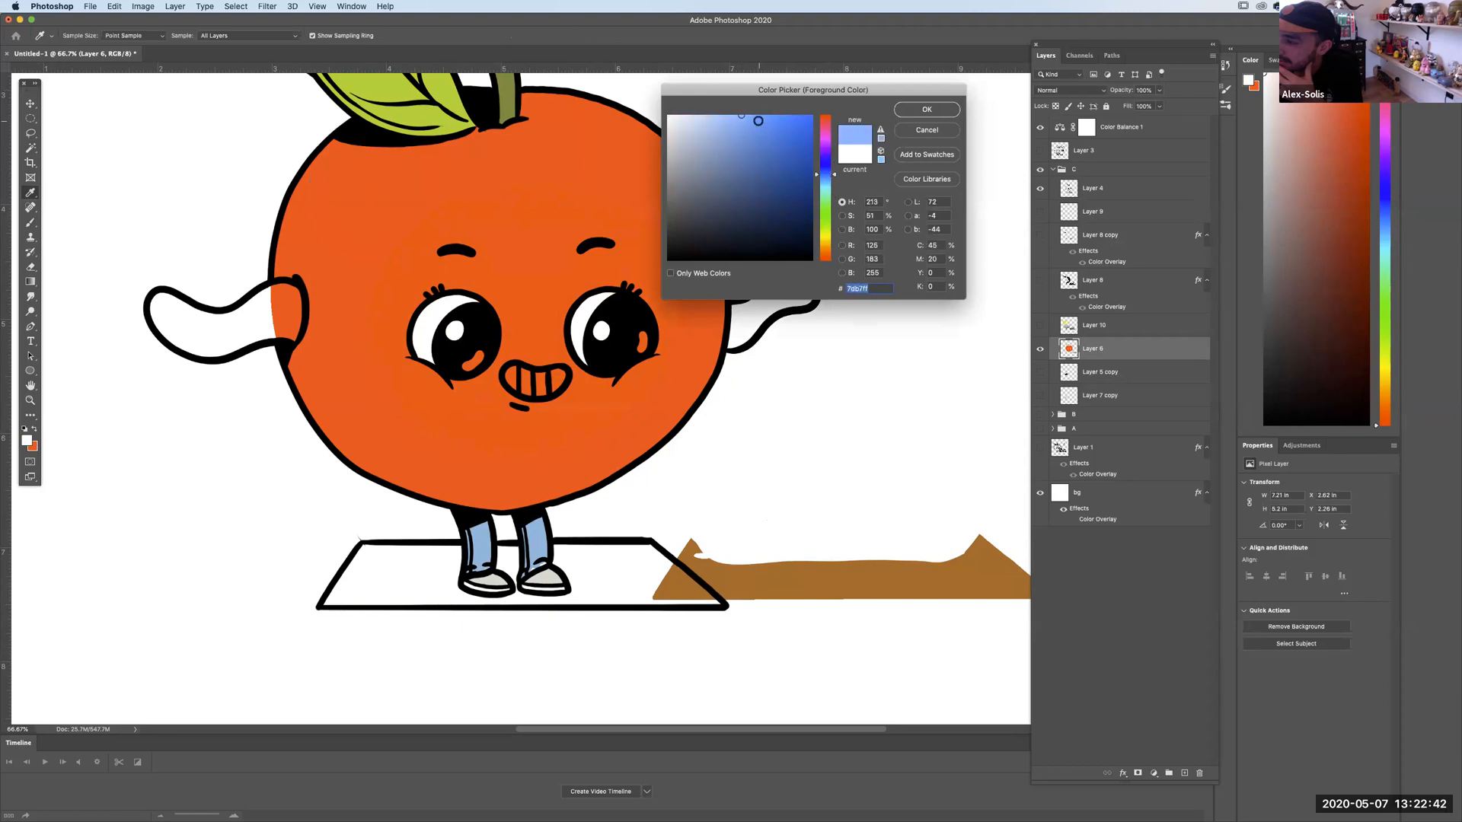
{"action": "left_click", "coordinate": [927, 109]}
{"action": "key", "text": "b"}
{"action": "left_click_drag", "start_coordinate": [466, 368], "coordinate": [480, 354]}
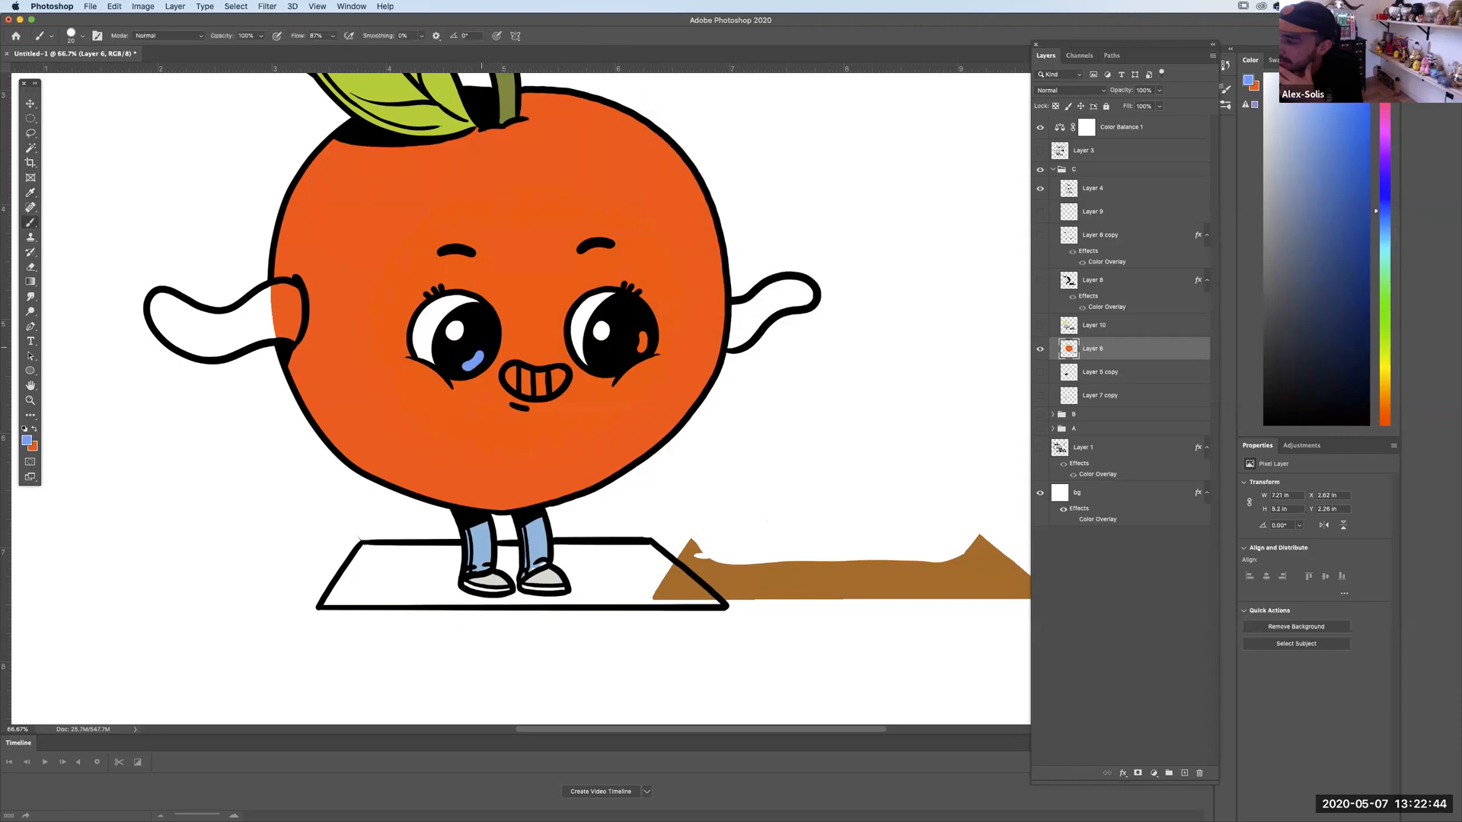
{"action": "left_click_drag", "start_coordinate": [641, 335], "coordinate": [644, 350]}
Reset the colors to black and white and paint the teeth white inside the grin.
{"action": "left_click", "coordinate": [24, 429]}
{"action": "left_click", "coordinate": [34, 429]}
{"action": "left_click_drag", "start_coordinate": [509, 373], "coordinate": [561, 380]}
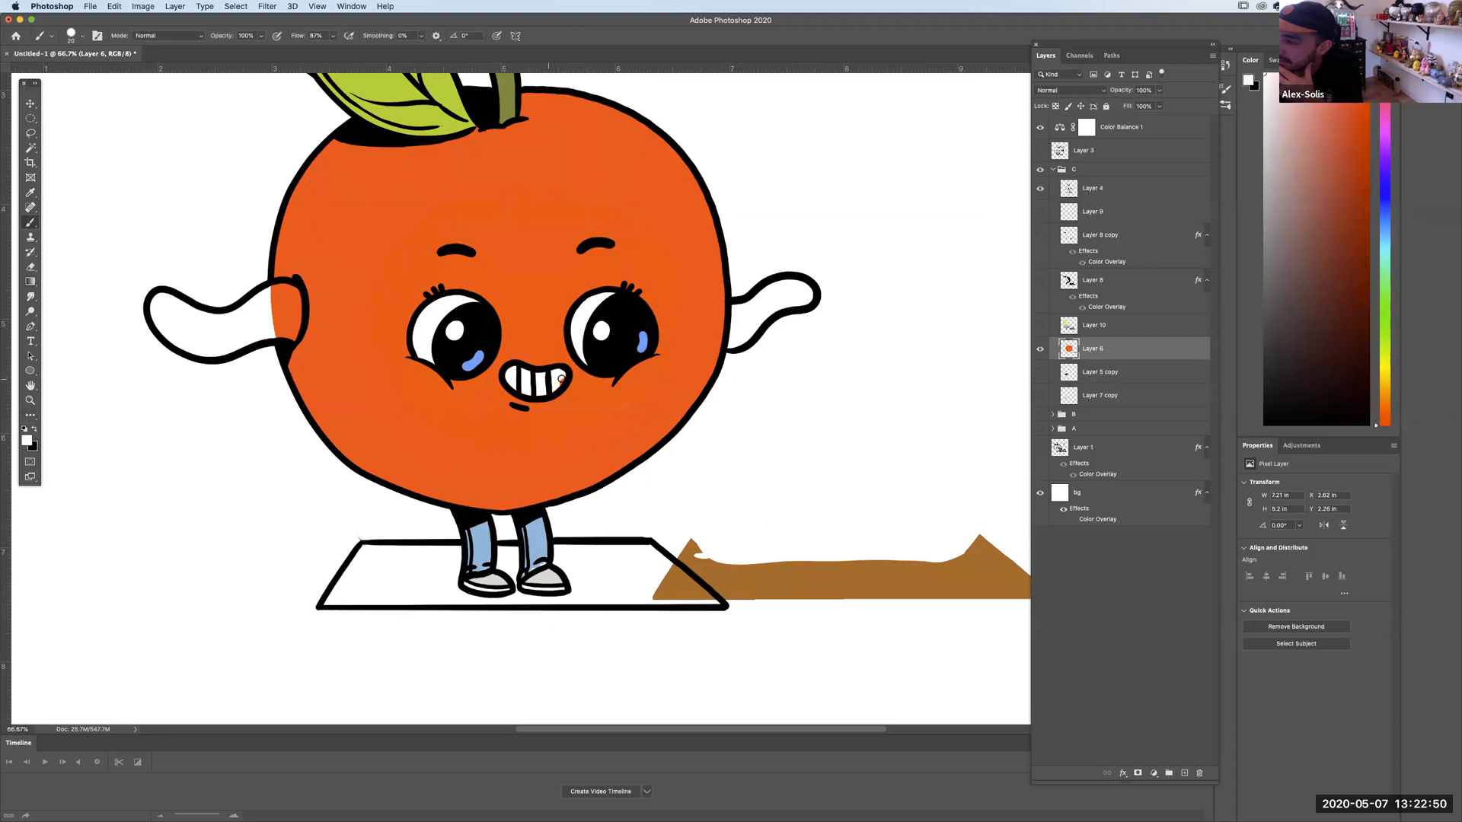
Sample the worm's peach skin color from group B, showing that group only while picking the color.
{"action": "scroll", "coordinate": [852, 373], "scroll_direction": "left", "scroll_amount": 3}
{"action": "scroll", "coordinate": [853, 374], "scroll_direction": "up", "scroll_amount": 1}
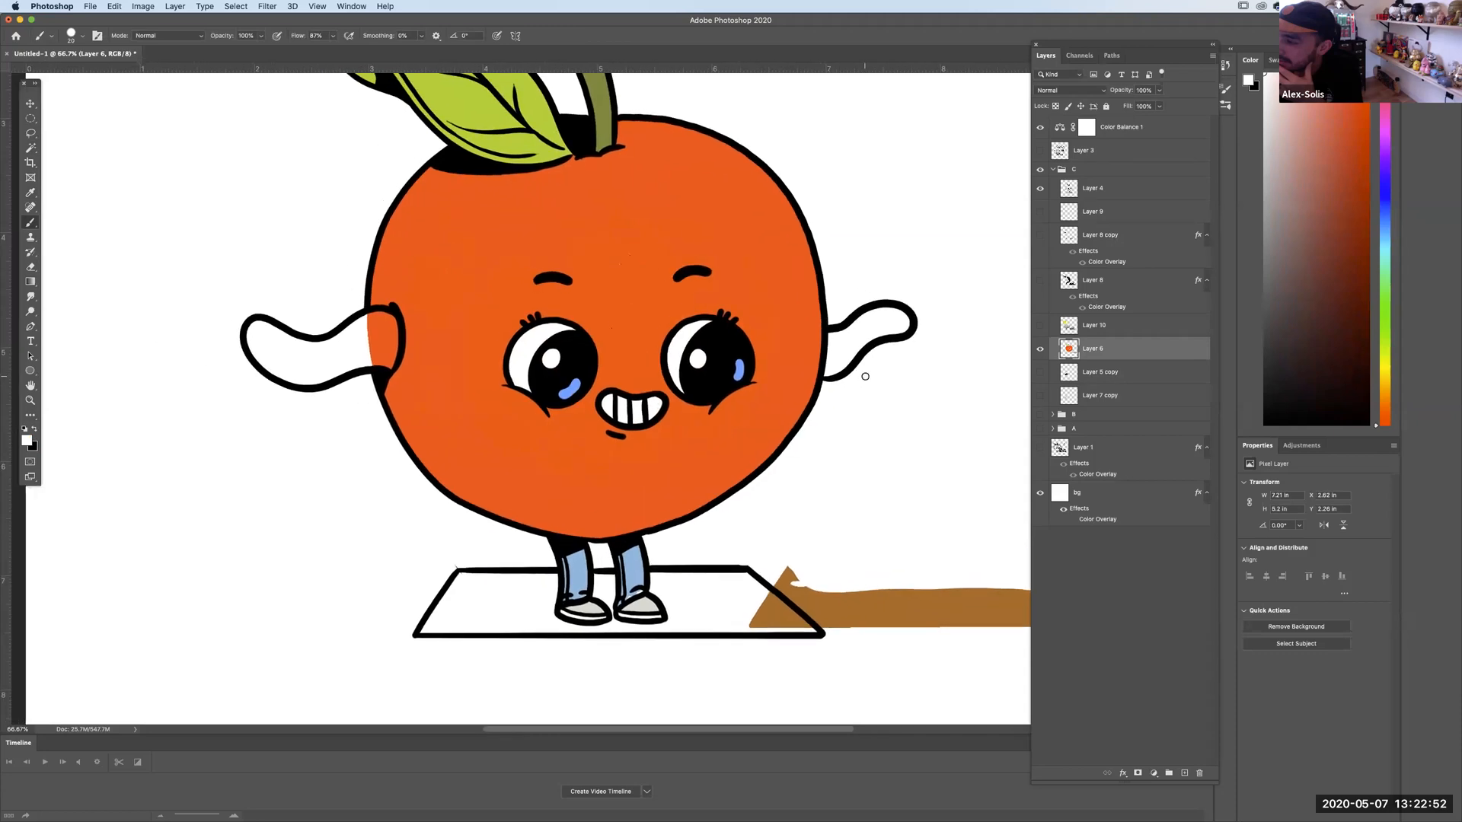
{"action": "left_click", "coordinate": [31, 194]}
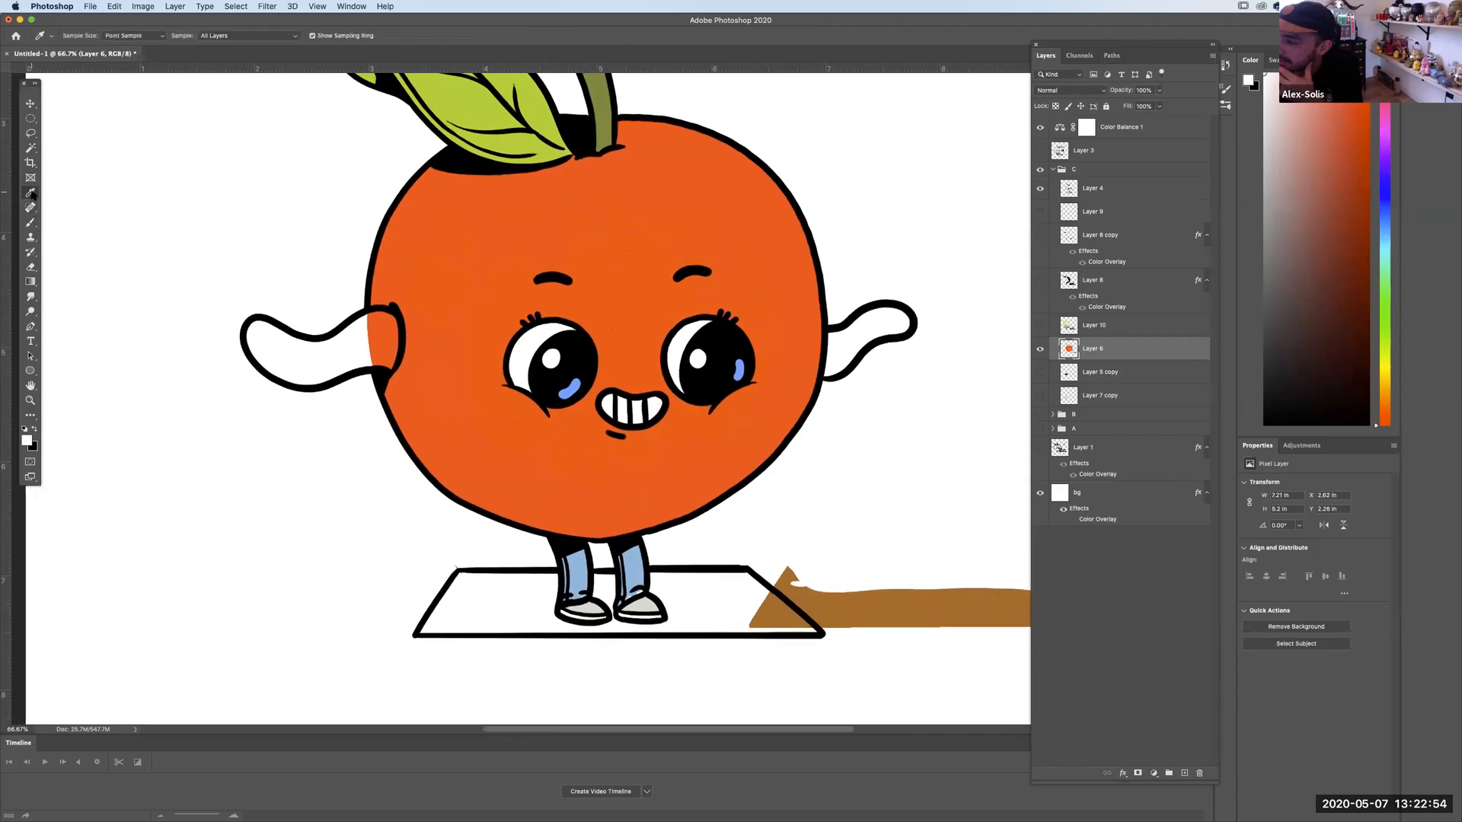
{"action": "left_click", "coordinate": [27, 440]}
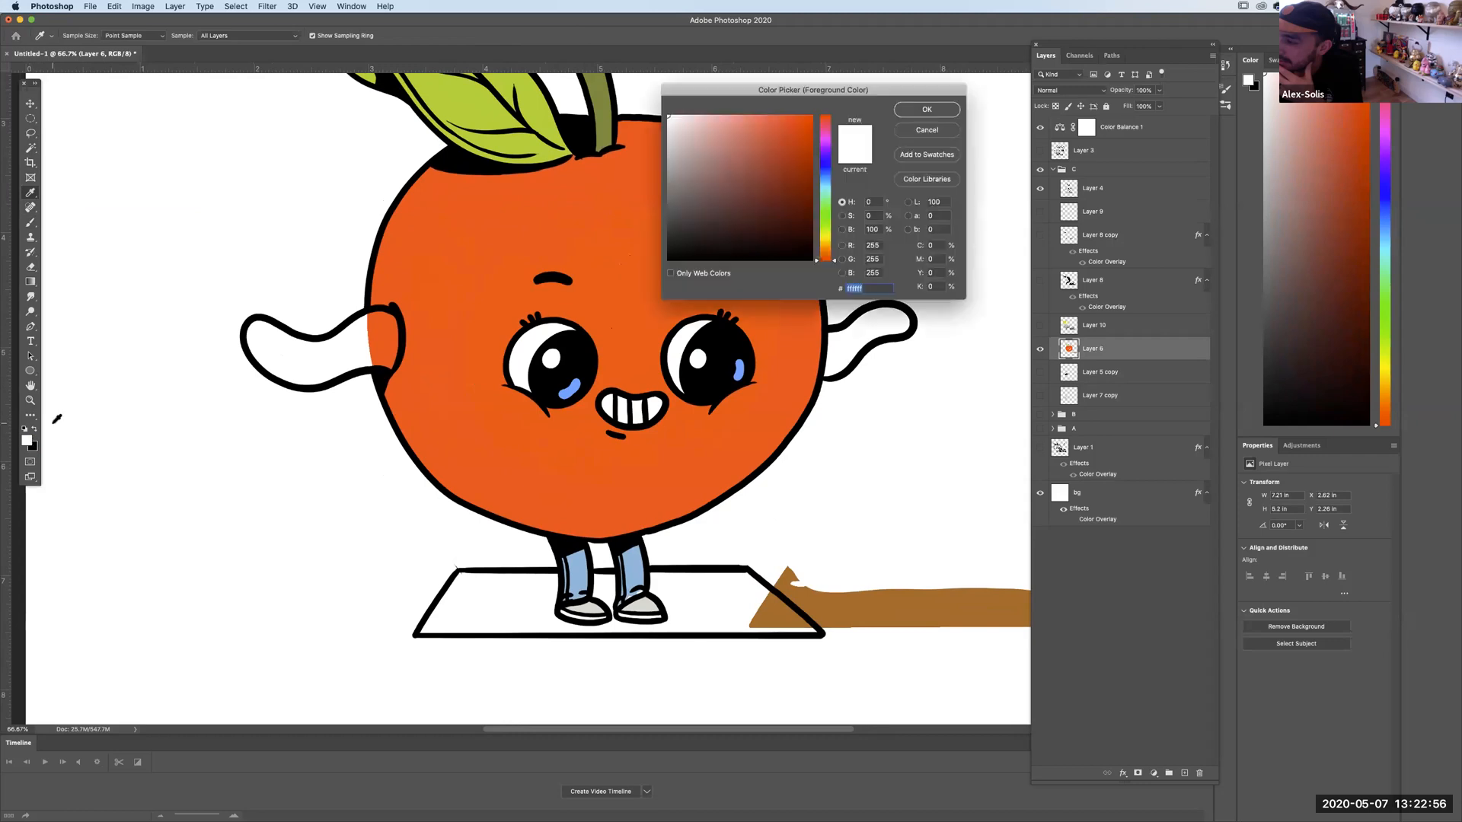
{"action": "left_click", "coordinate": [927, 130]}
{"action": "left_click", "coordinate": [1040, 414]}
{"action": "left_click", "coordinate": [32, 223]}
{"action": "left_click", "coordinate": [834, 466], "text": "alt"}
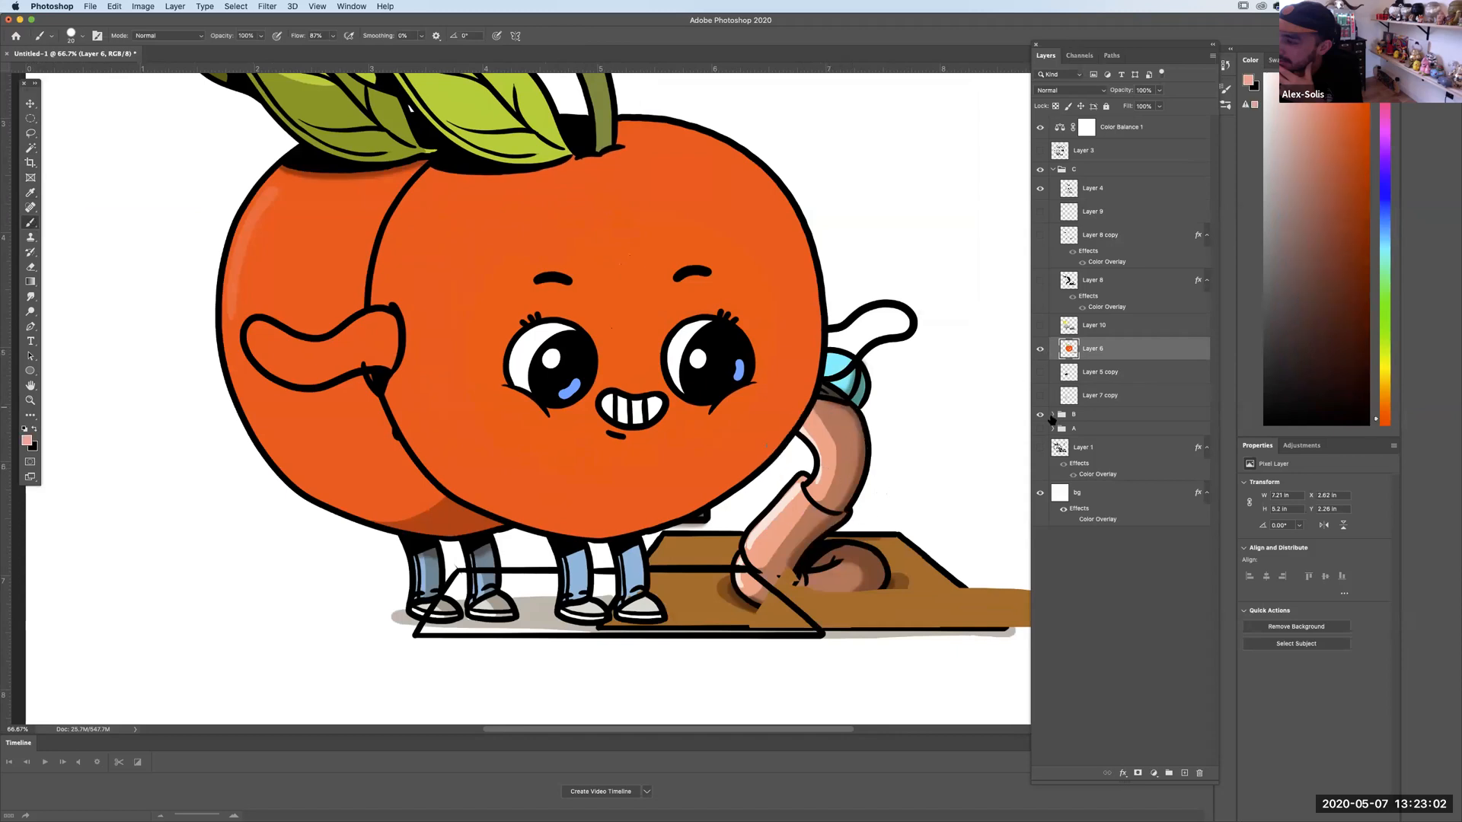
{"action": "left_click", "coordinate": [1041, 415]}
Color both arms peach on Layer 6, painting over the orange at the shoulder and filling the remaining areas.
{"action": "mouse_move", "coordinate": [370, 318]}
{"action": "left_mouse_down"}
{"action": "mouse_move", "coordinate": [380, 360]}
{"action": "mouse_move", "coordinate": [392, 355]}
{"action": "left_mouse_up"}
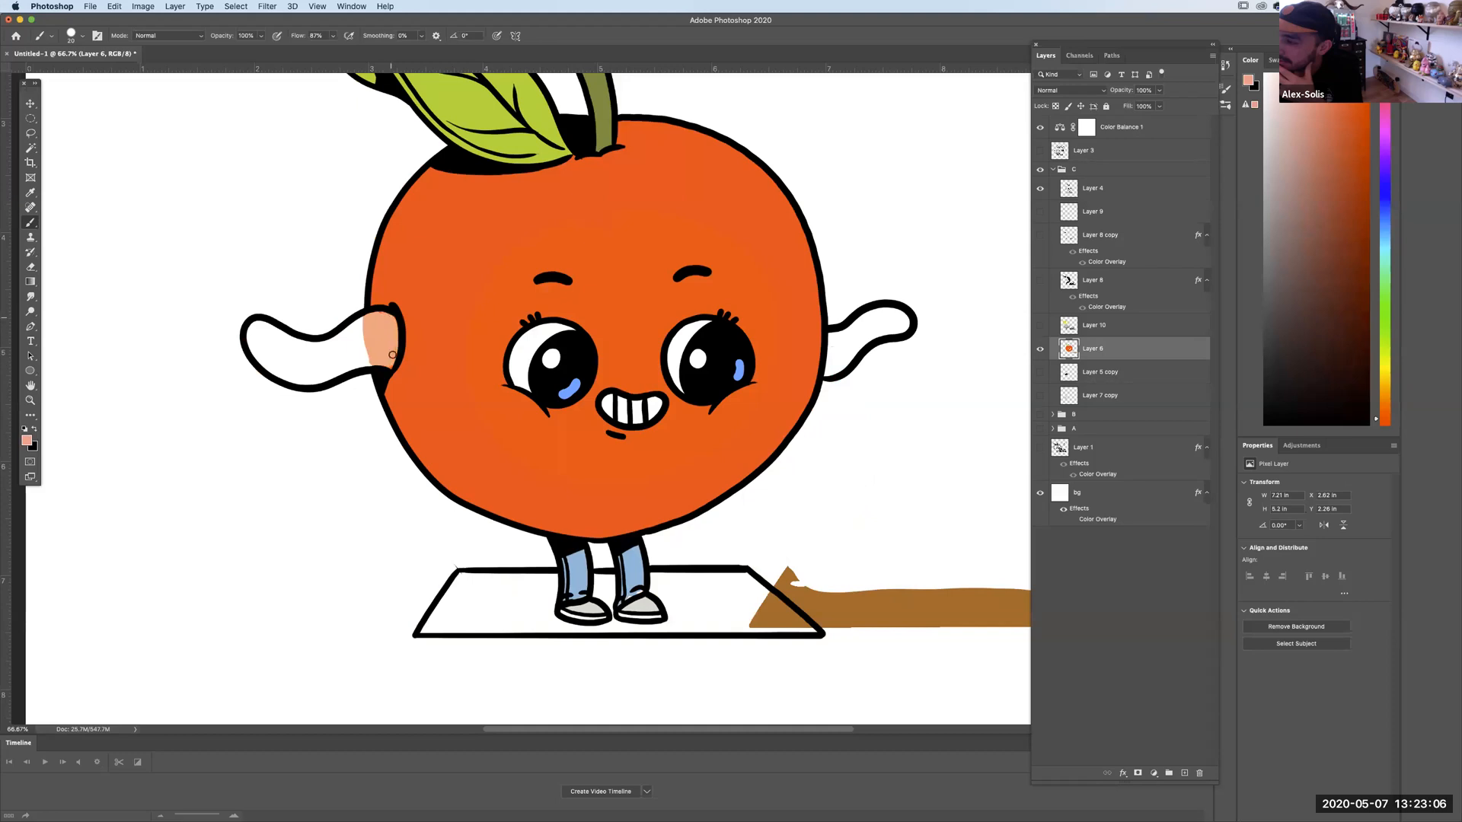
{"action": "key", "text": "w"}
{"action": "left_click", "coordinate": [352, 347]}
{"action": "left_click", "coordinate": [868, 331], "text": "shift"}
{"action": "key", "text": "alt+BackSpace"}
{"action": "key", "text": "ctrl+d"}
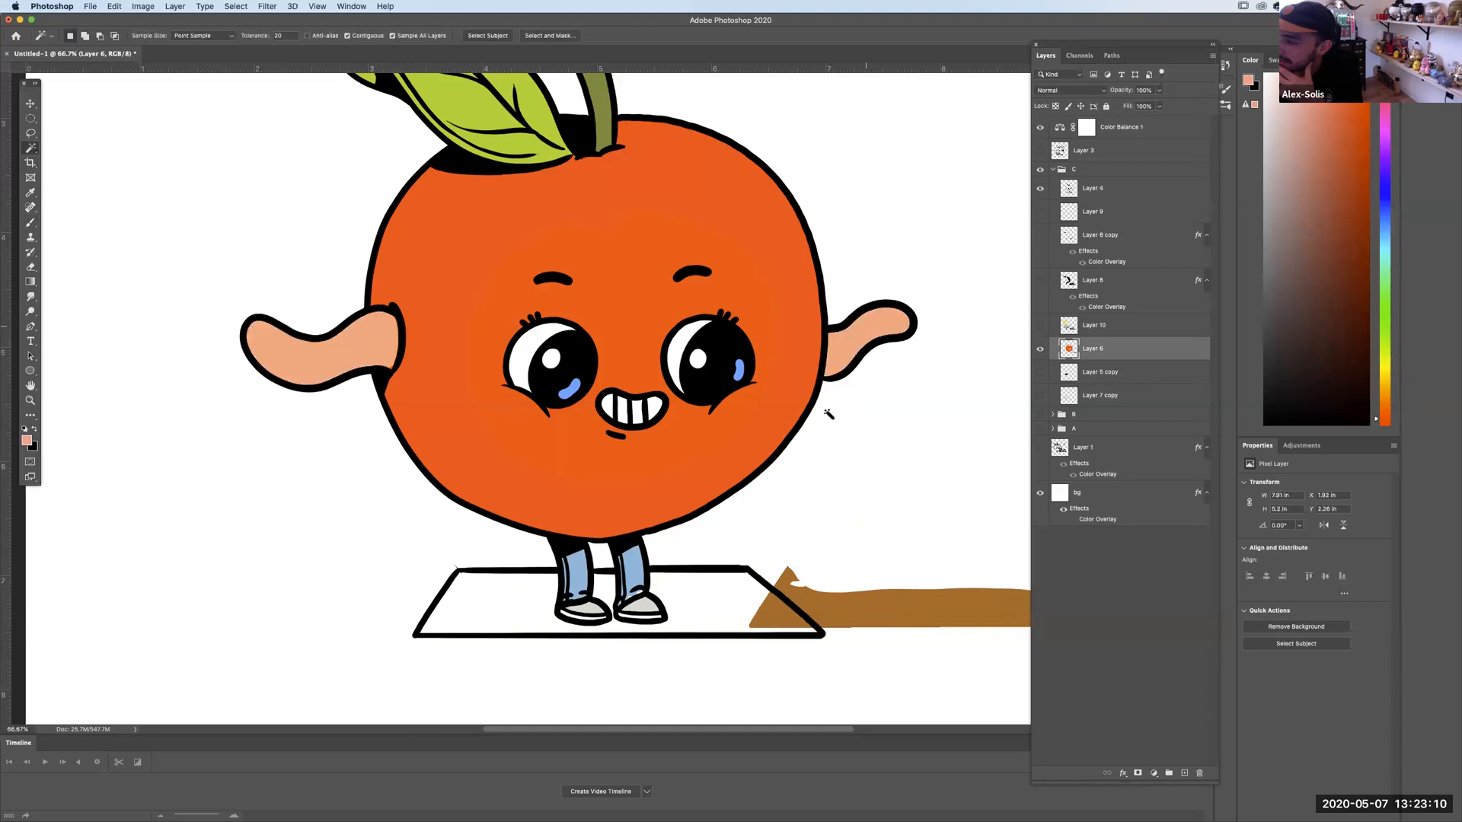
Sample the brown of the old mat shape, then lasso that shape and delete it from Layer 6.
{"action": "scroll", "coordinate": [826, 398], "scroll_direction": "down", "scroll_amount": 2}
{"action": "scroll", "coordinate": [826, 397], "scroll_direction": "right", "scroll_amount": 2}
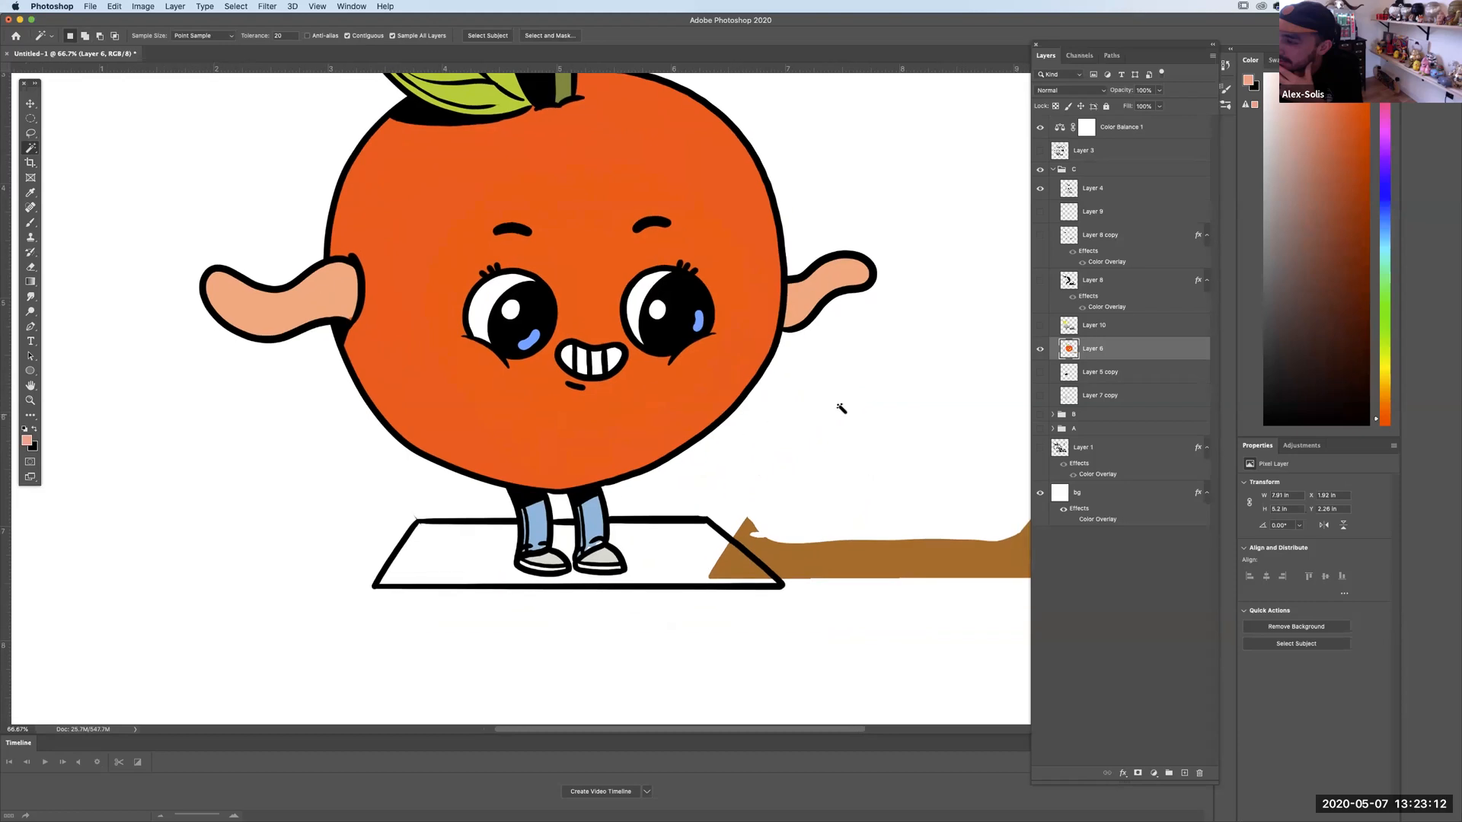
{"action": "scroll", "coordinate": [758, 392], "scroll_direction": "down", "scroll_amount": 2}
{"action": "scroll", "coordinate": [758, 392], "scroll_direction": "right", "scroll_amount": 2}
{"action": "key", "text": "b"}
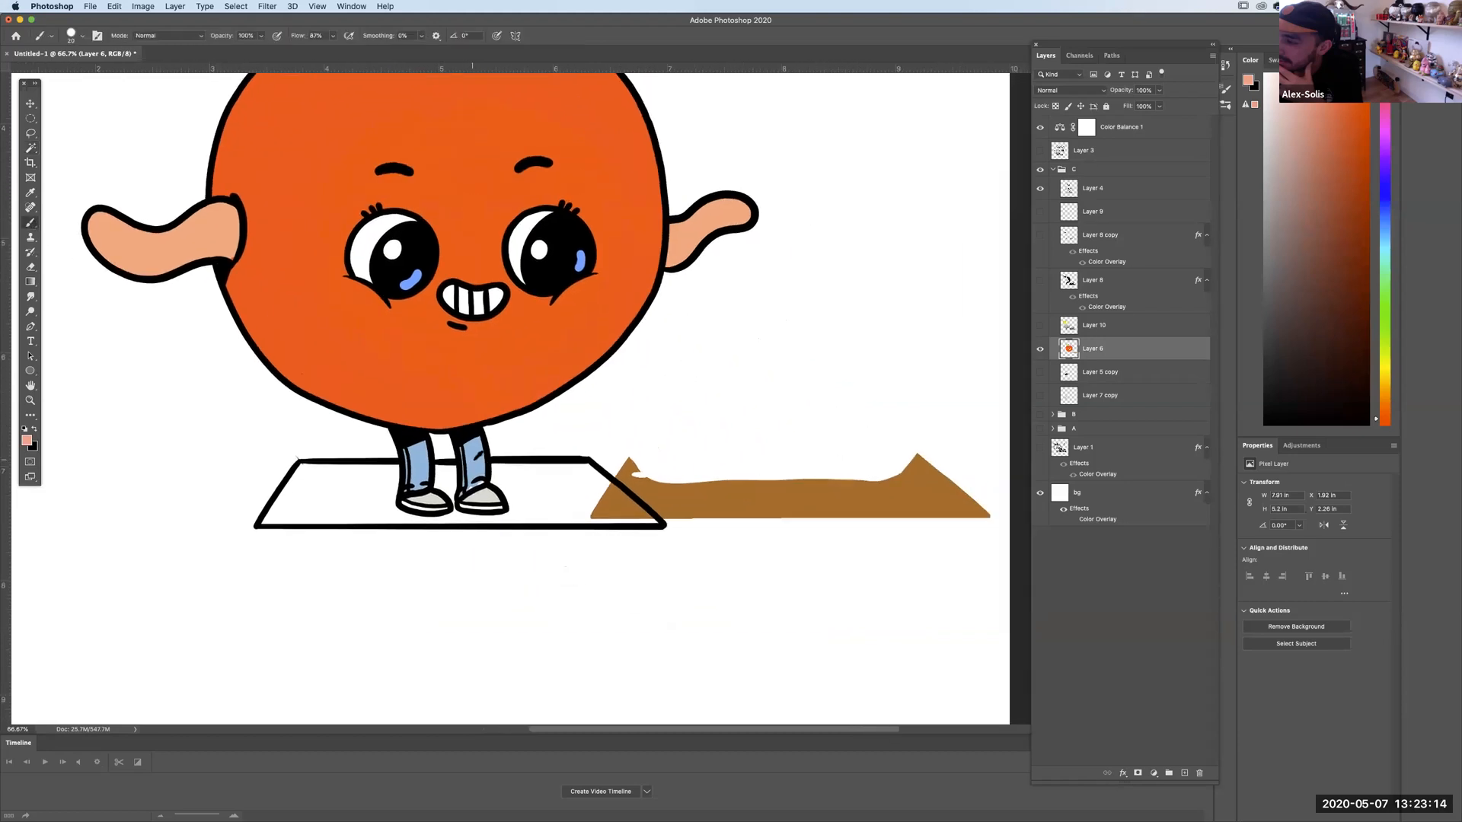
{"action": "left_click", "coordinate": [478, 455], "text": "alt"}
{"action": "left_click", "coordinate": [31, 193]}
{"action": "left_click", "coordinate": [659, 504]}
{"action": "left_click", "coordinate": [30, 133]}
{"action": "mouse_move", "coordinate": [696, 416]}
{"action": "left_mouse_down"}
{"action": "mouse_move", "coordinate": [711, 597]}
{"action": "mouse_move", "coordinate": [830, 366]}
{"action": "left_mouse_up"}
{"action": "key", "text": "Delete"}
{"action": "key", "text": "super+d"}
Fill the outlined mat beneath the orange's feet with the sampled brown.
{"action": "left_click", "coordinate": [31, 148]}
{"action": "left_click", "coordinate": [446, 481]}
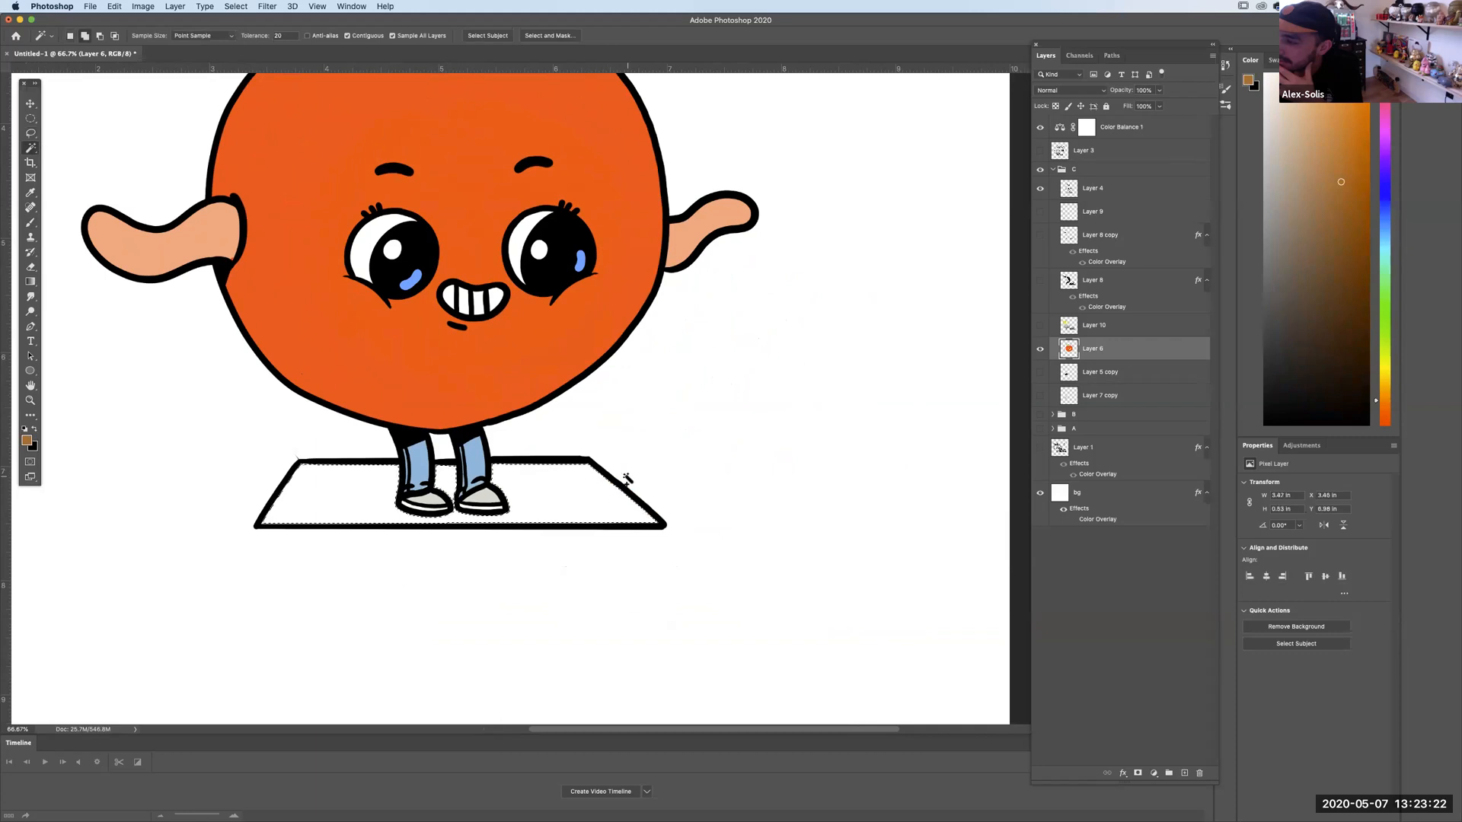
{"action": "key", "text": "alt+BackSpace"}
{"action": "key", "text": "super+d"}
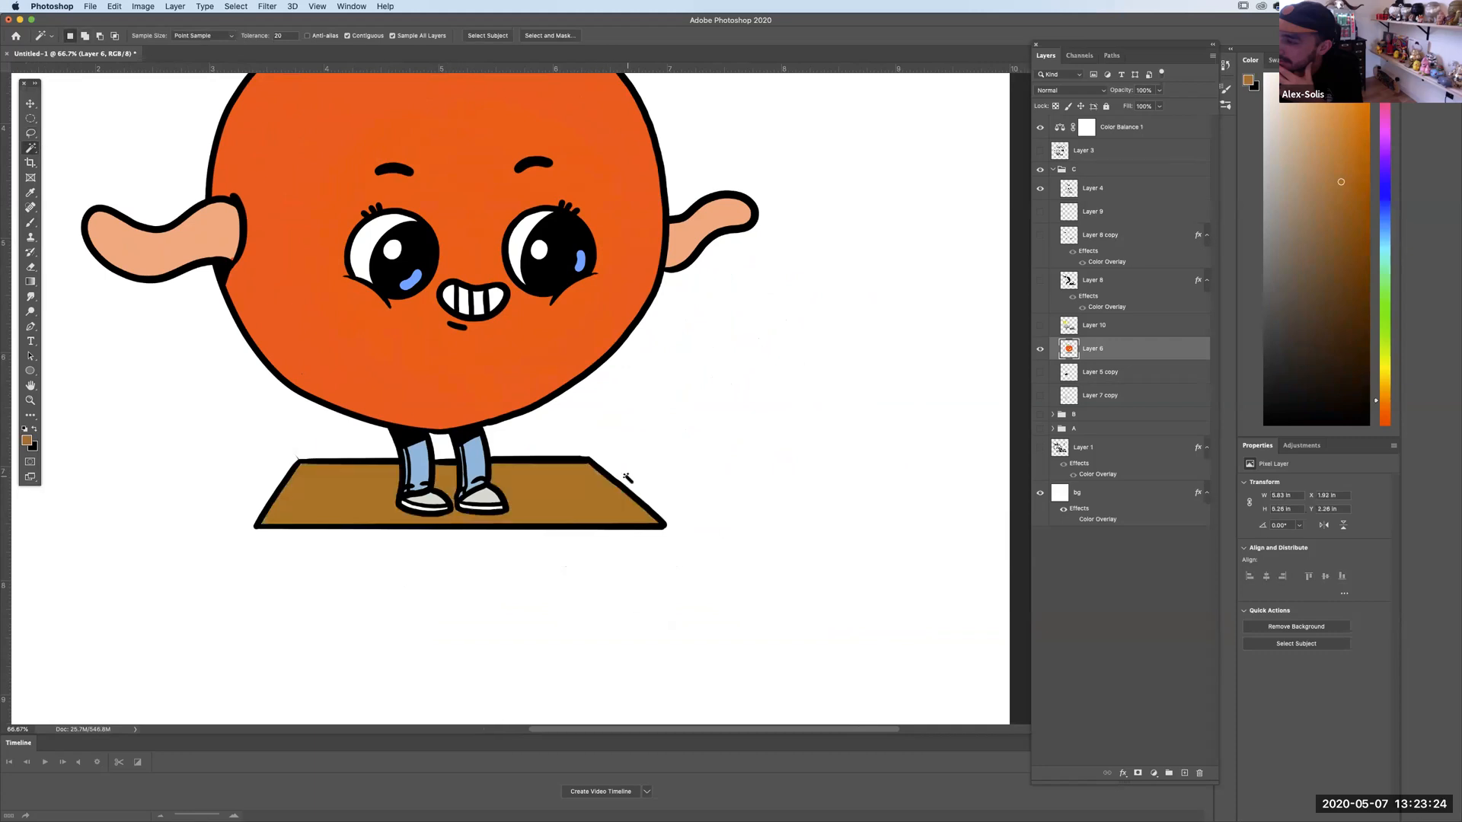
Show the boombox beside the orange by turning on Layer 5 copy and Layer 7 copy.
{"action": "left_click", "coordinate": [1040, 372]}
{"action": "left_click", "coordinate": [1040, 395]}
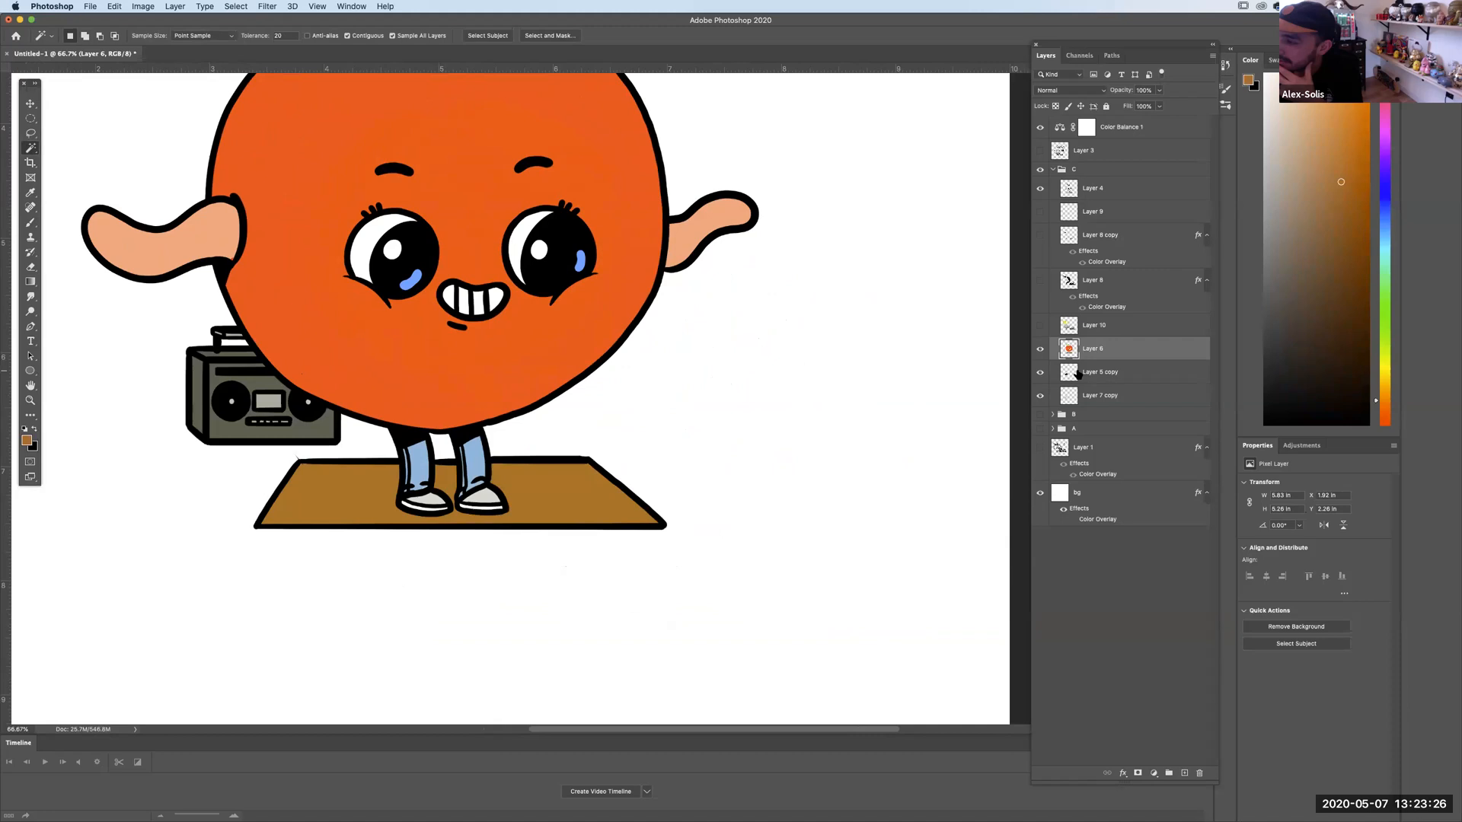
{"action": "key", "text": "super+minus"}
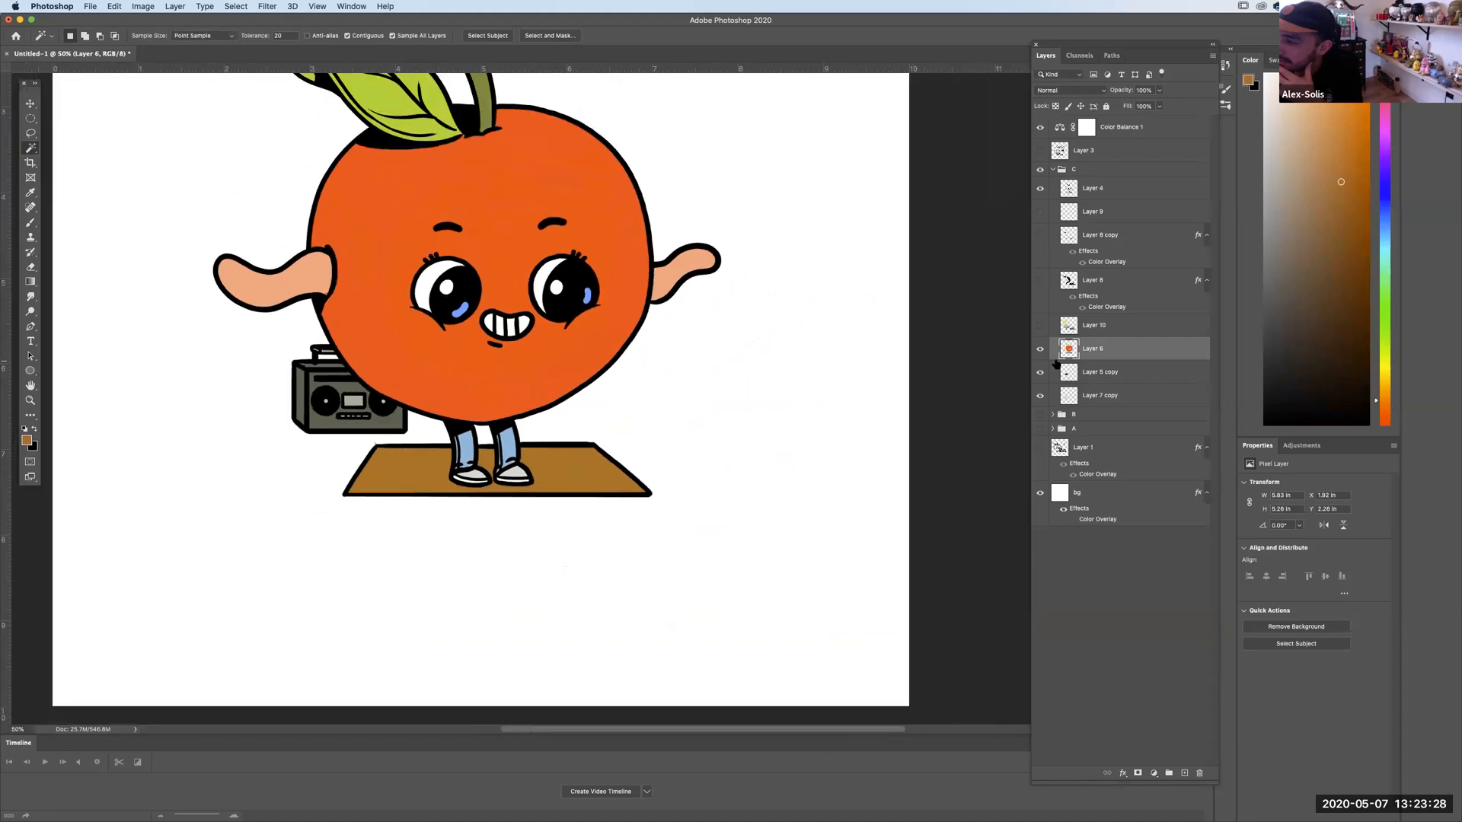
Turn on the overlay layer Layer 10 in group C and delete that layer.
{"action": "key", "text": "super+minus"}
{"action": "key", "text": "super+plus"}
{"action": "key", "text": "super+plus"}
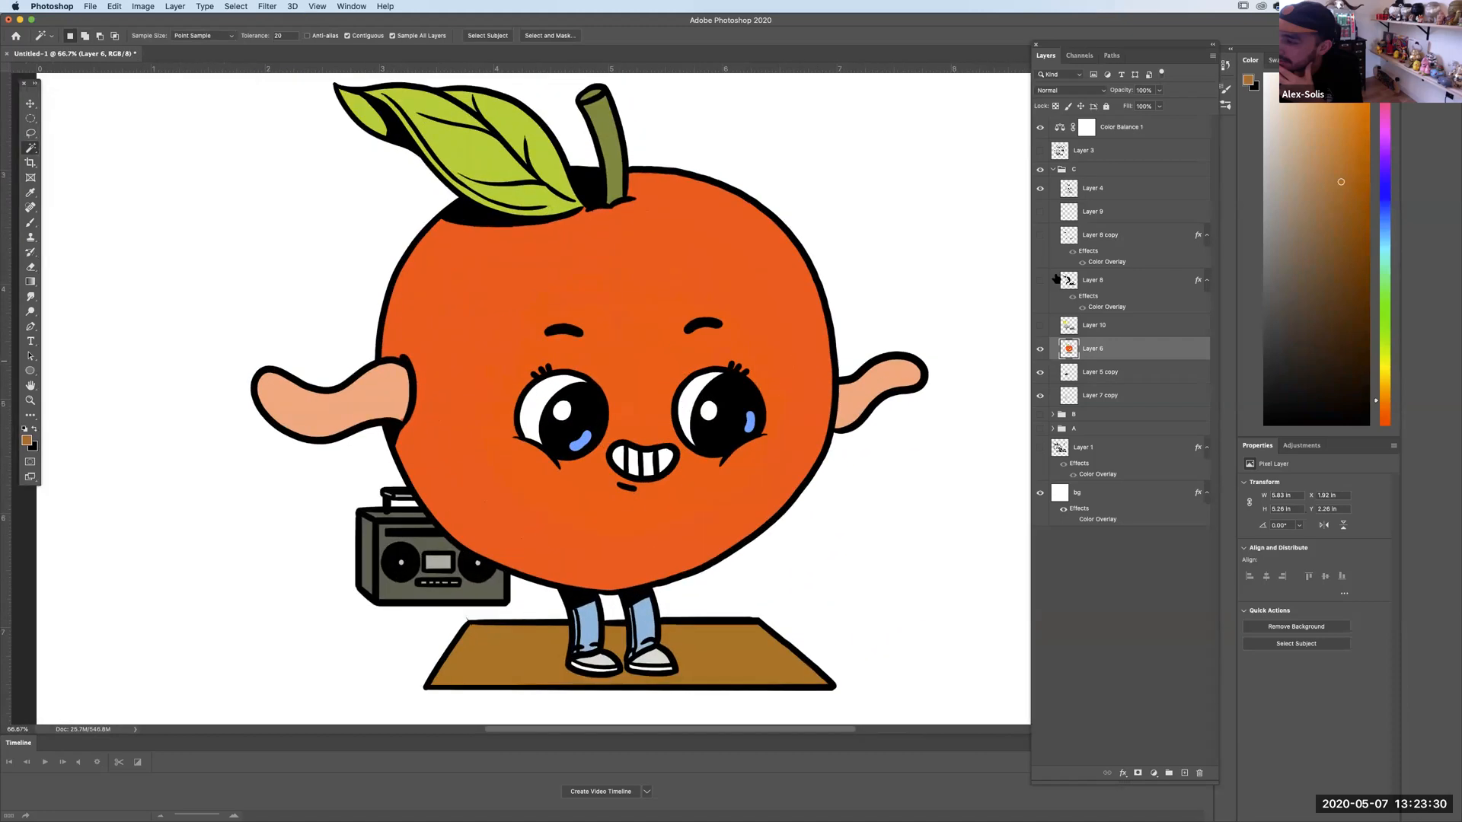
{"action": "key", "text": "b"}
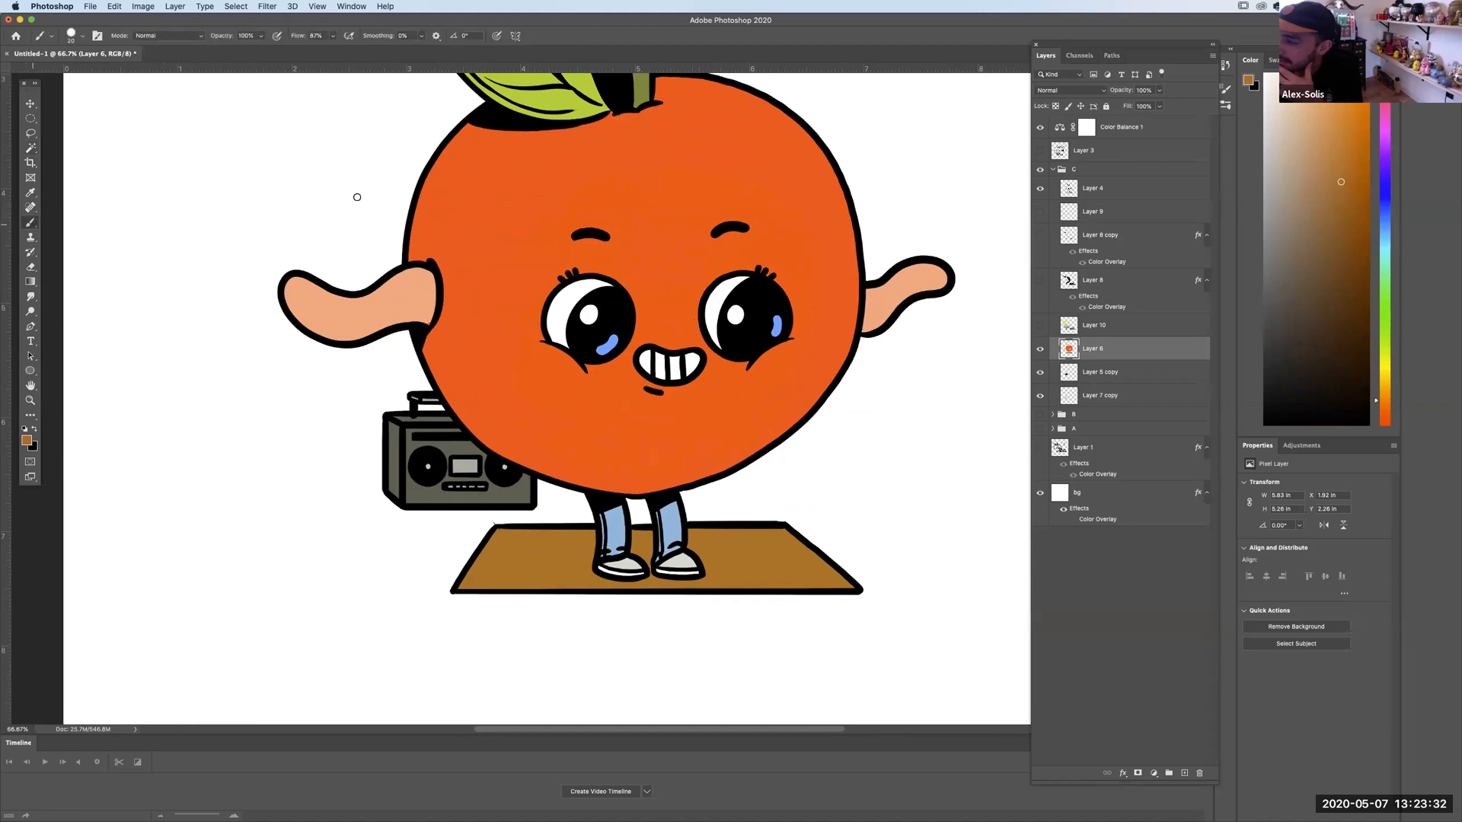
{"action": "left_click", "coordinate": [417, 281], "text": "alt"}
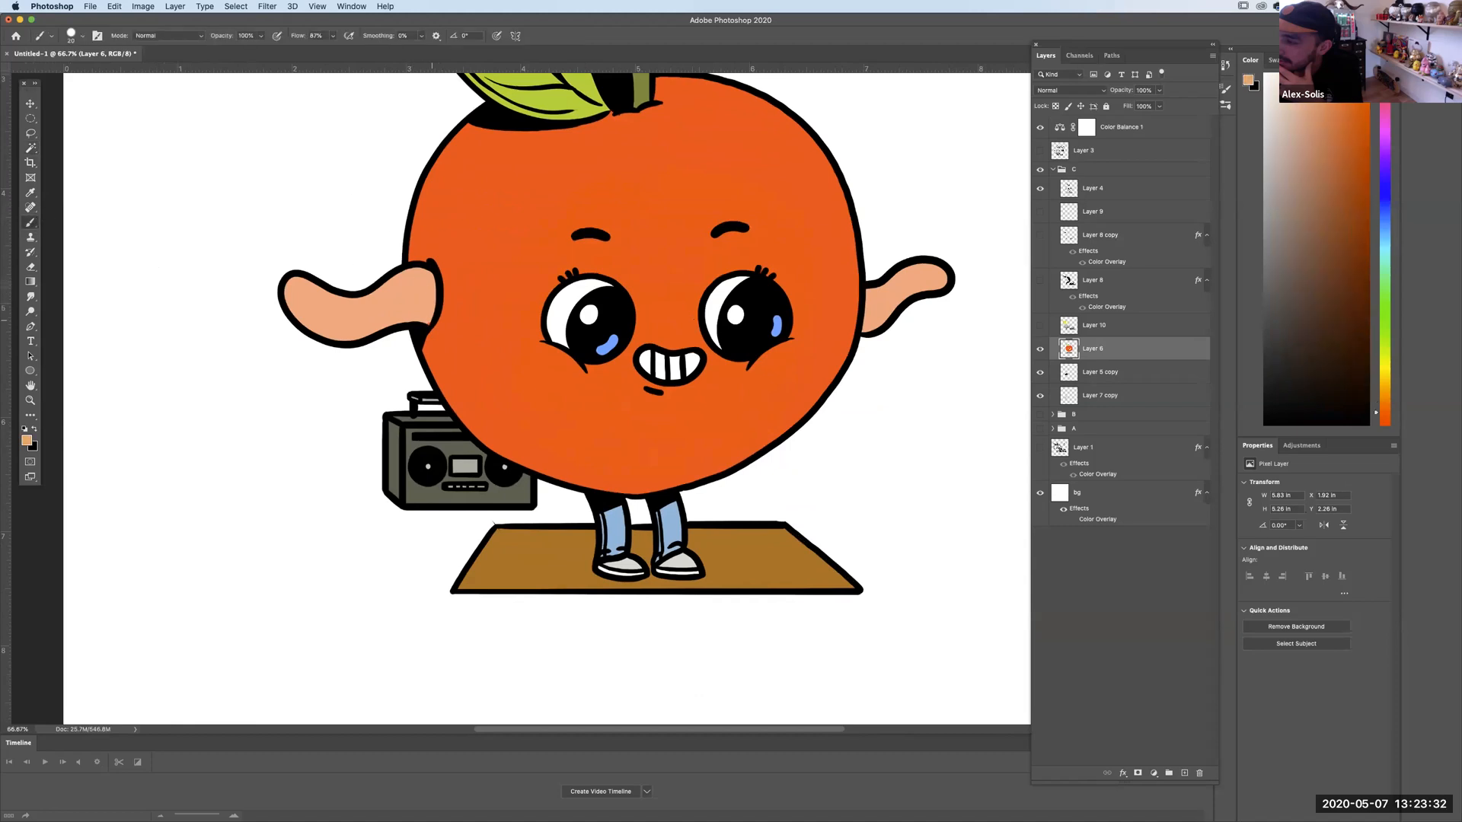
{"action": "left_click", "coordinate": [1040, 326]}
{"action": "left_click", "coordinate": [1075, 326]}
{"action": "left_click", "coordinate": [1200, 773]}
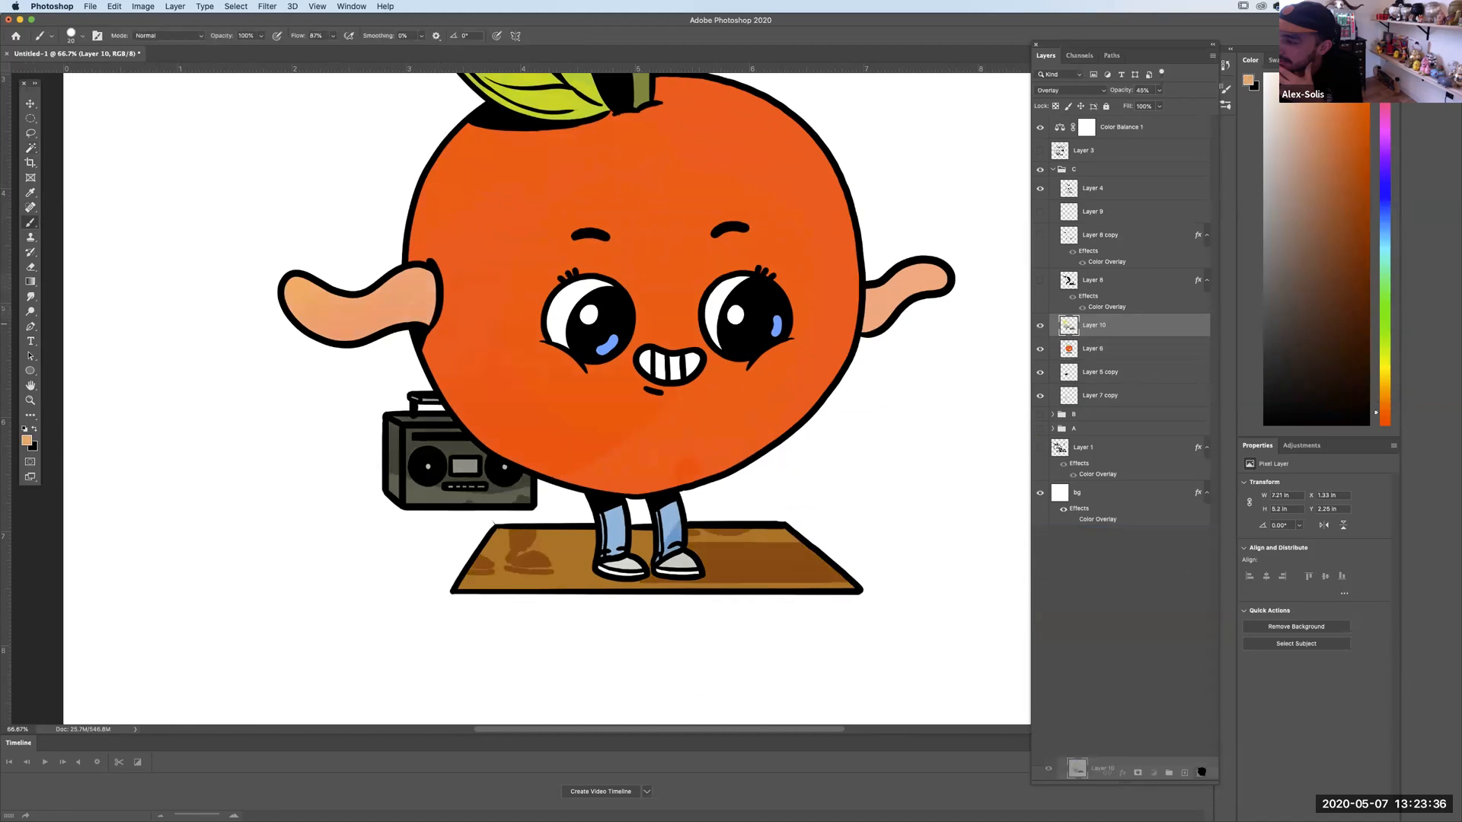
Show the old shadow layer, Layer 8, in group C and make it the active layer.
{"action": "left_click", "coordinate": [1040, 280]}
{"action": "left_click", "coordinate": [1069, 281]}
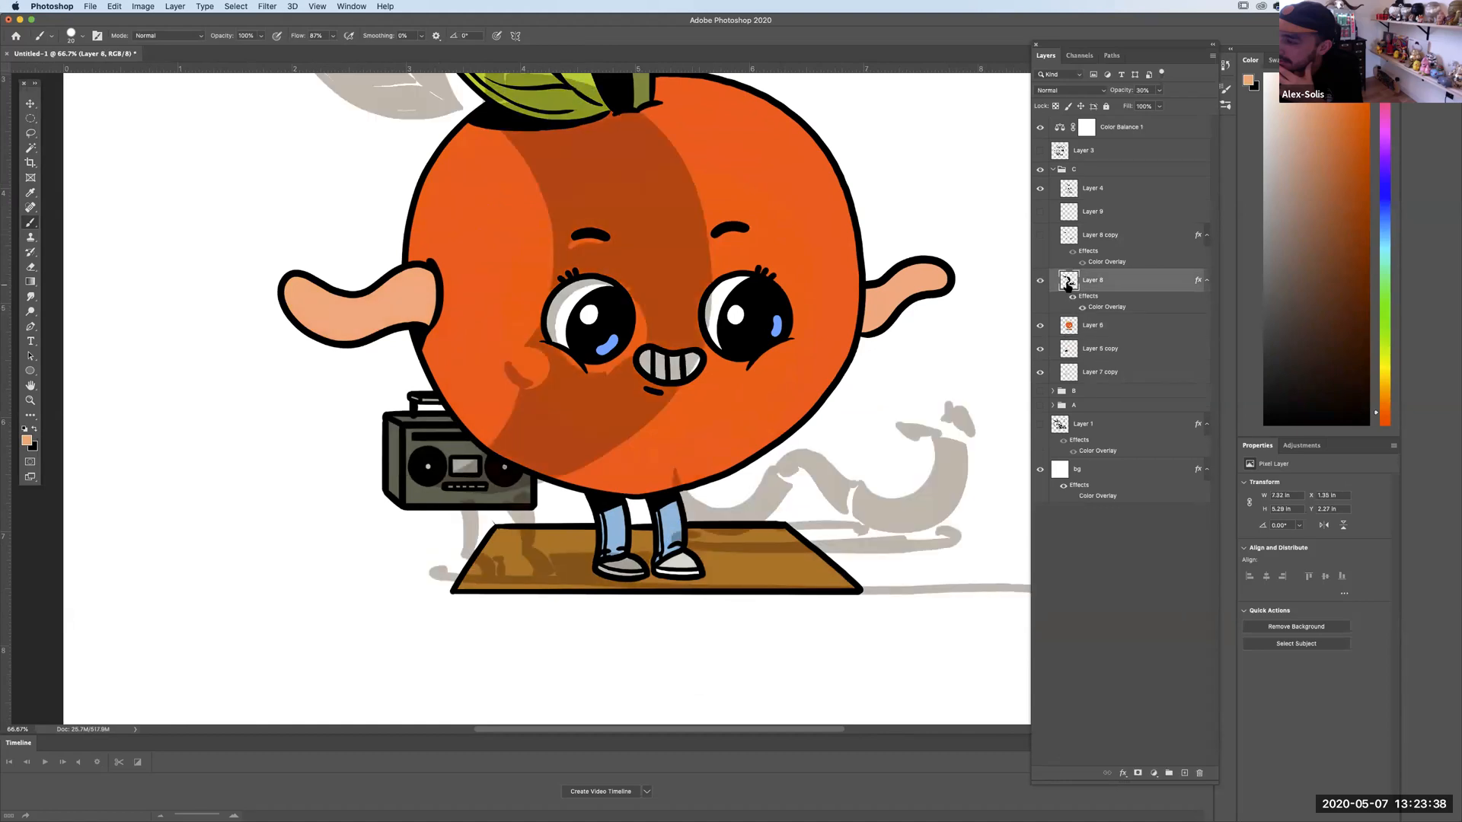
{"action": "key", "text": "super+minus"}
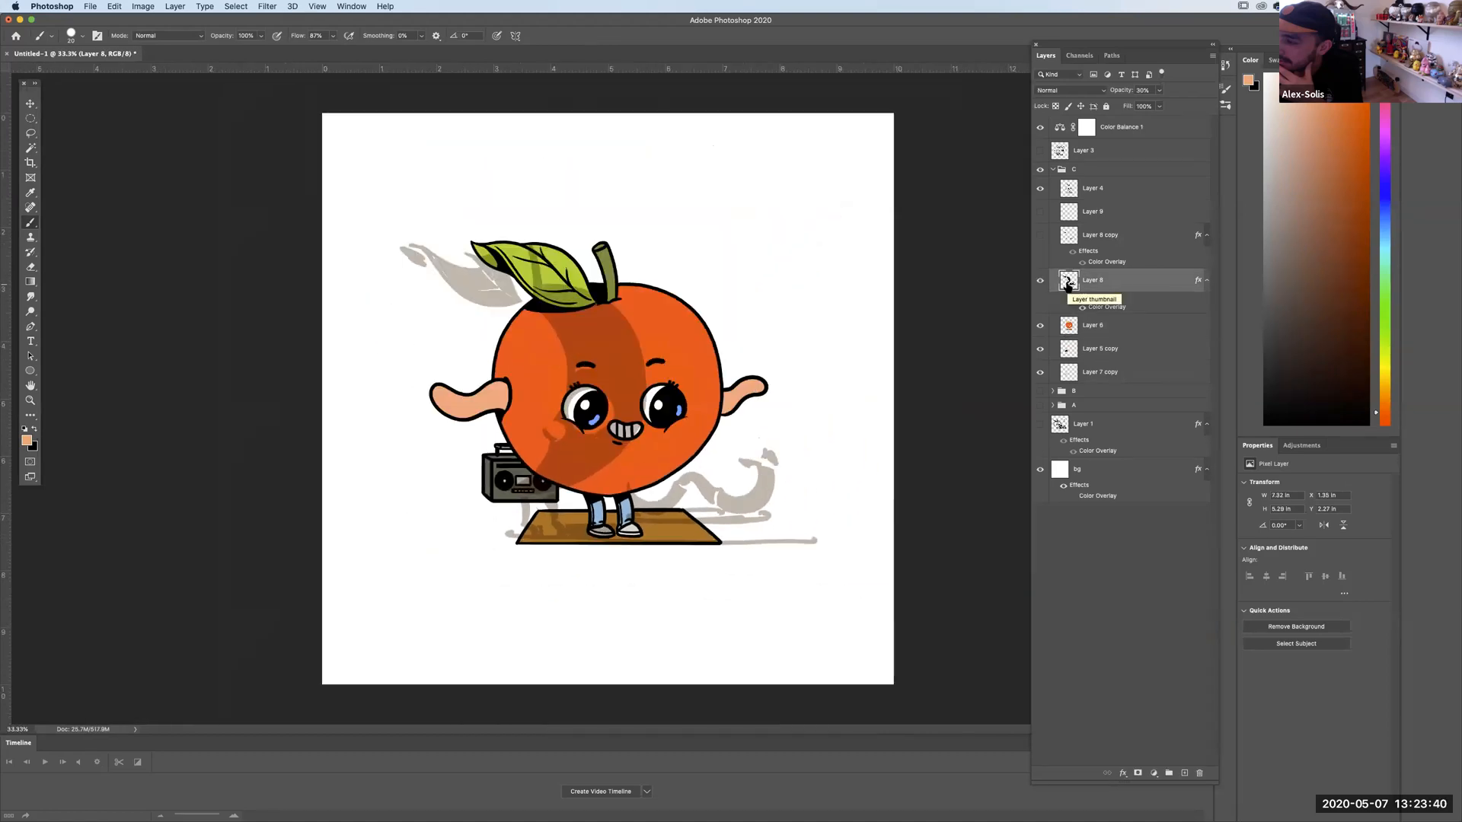
{"action": "key", "text": "v"}
{"action": "left_click", "coordinate": [31, 140]}
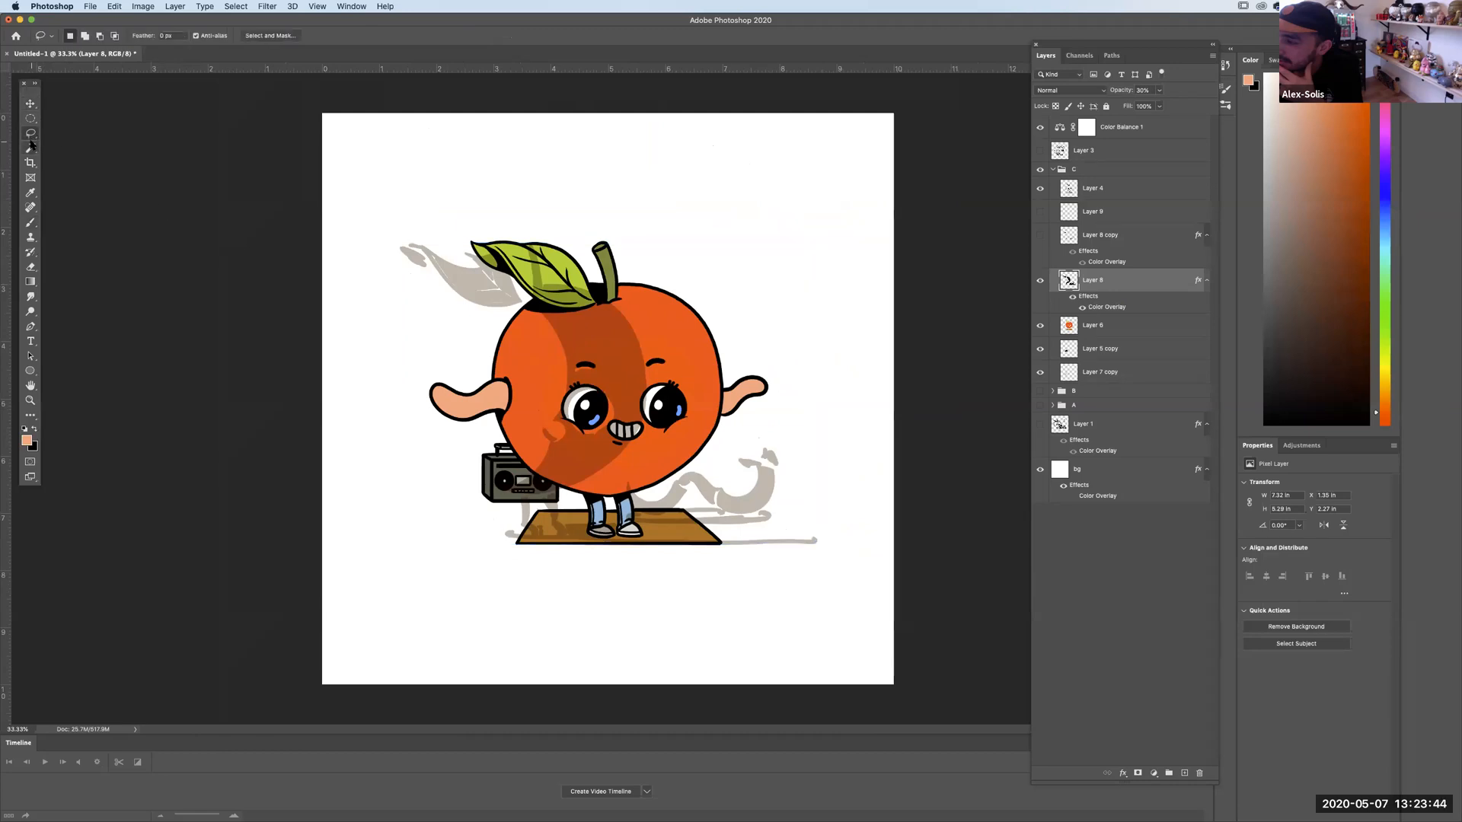
{"action": "mouse_move", "coordinate": [1160, 51]}
{"action": "left_mouse_down"}
{"action": "mouse_move", "coordinate": [626, 59]}
{"action": "mouse_move", "coordinate": [1141, 55]}
{"action": "left_mouse_up"}
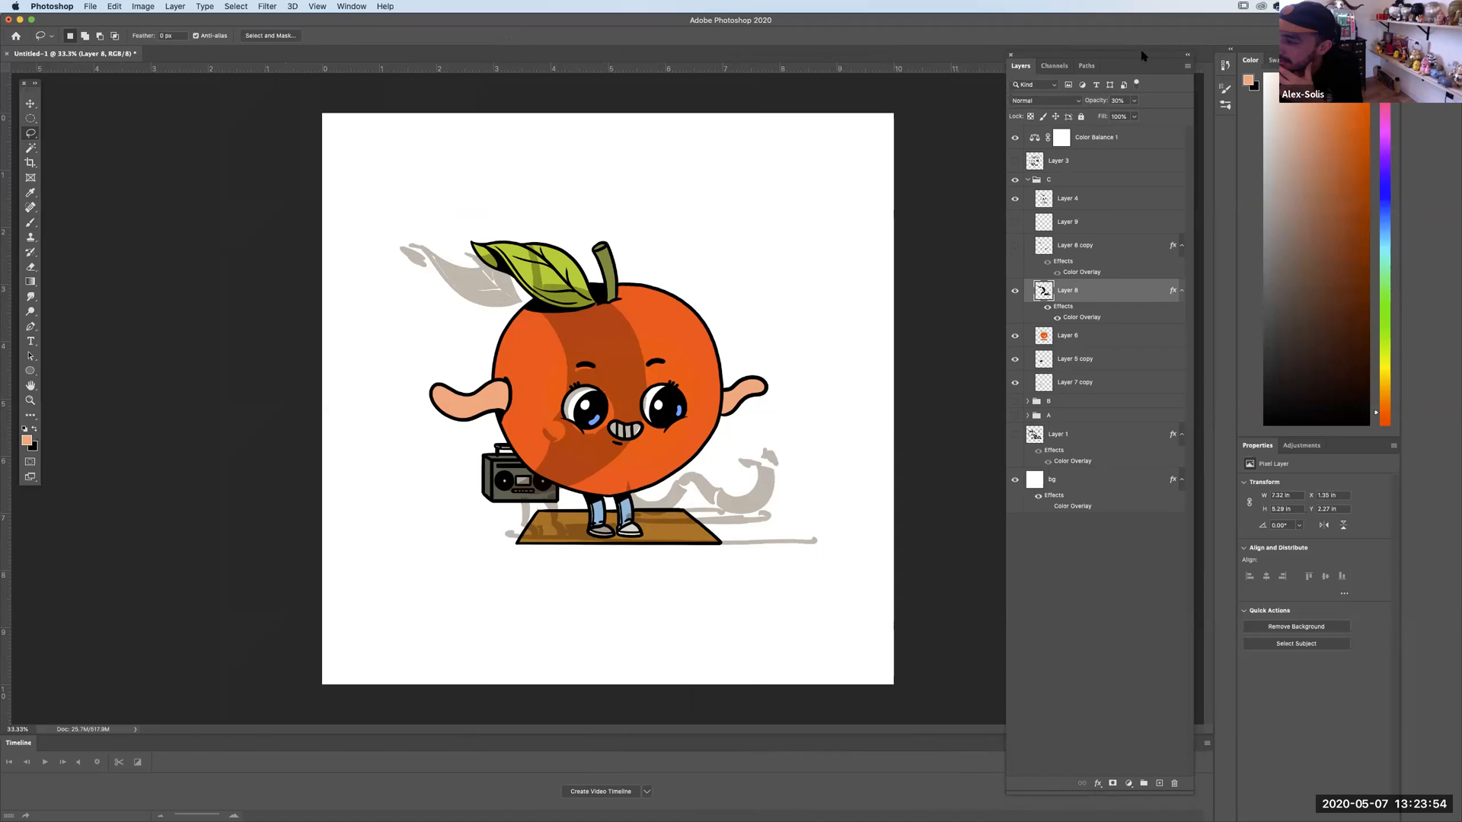
{"action": "left_click", "coordinate": [32, 222]}
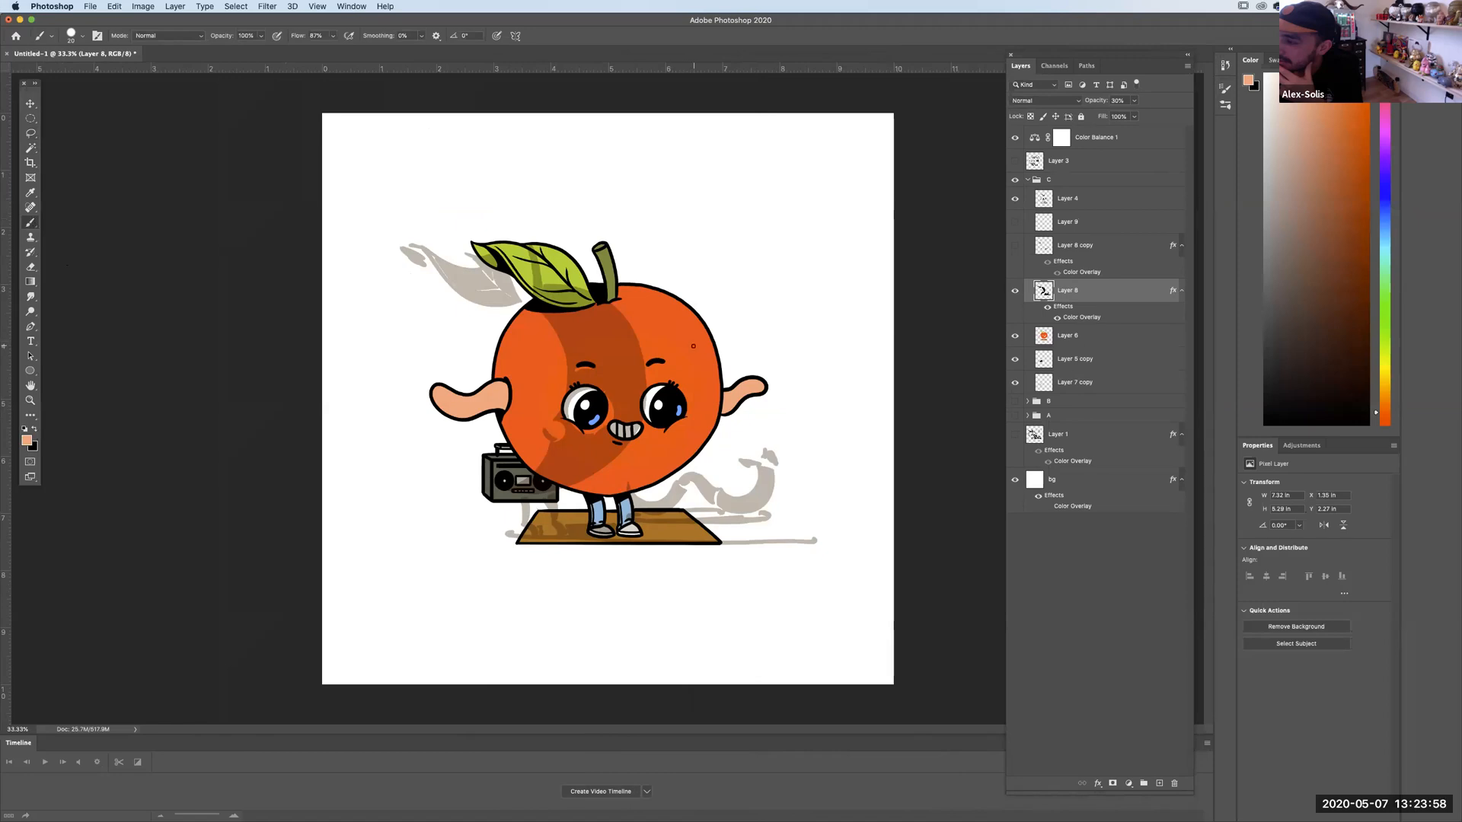
{"action": "key", "text": "super+equal"}
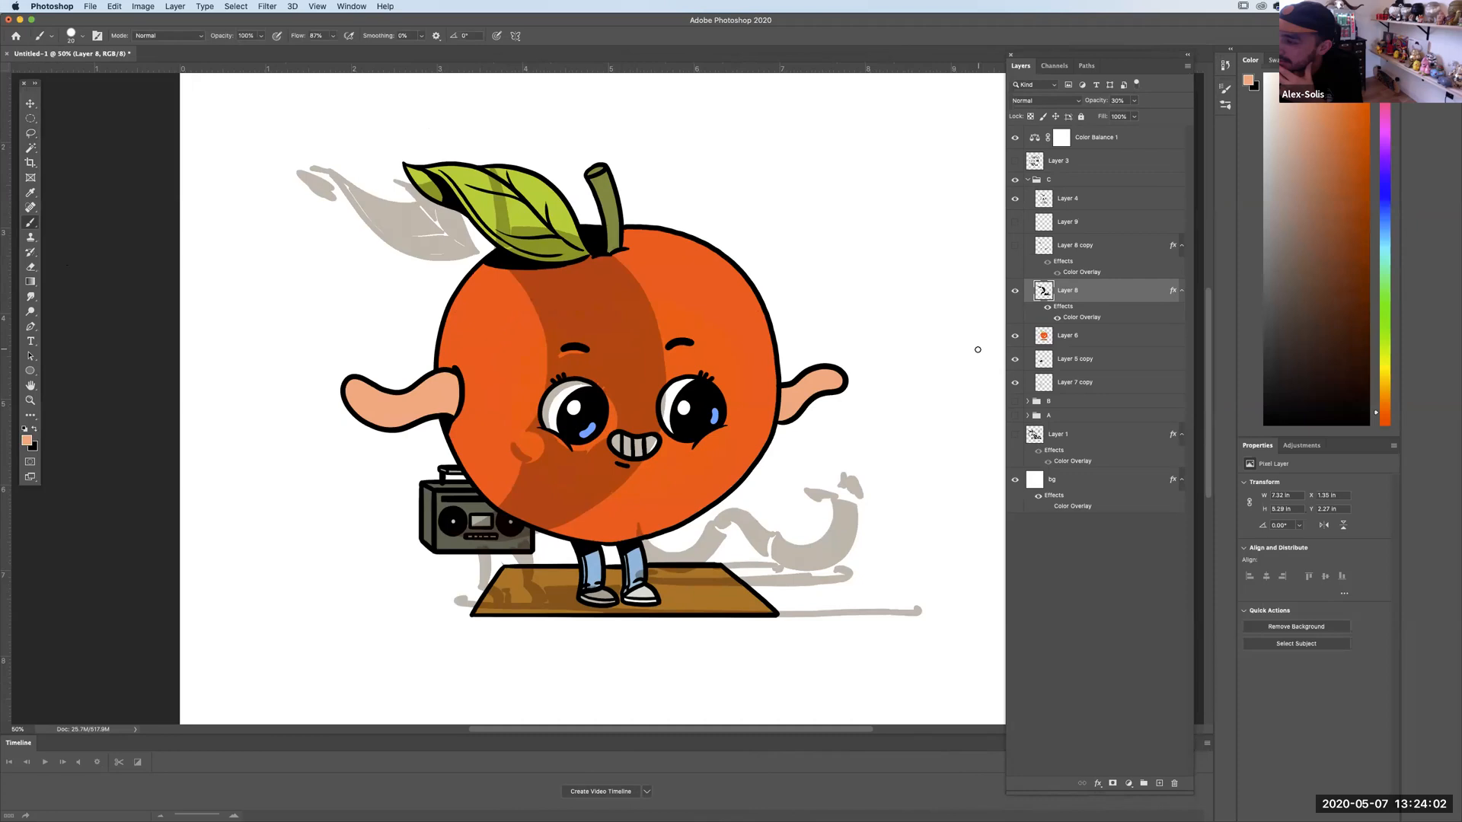
{"action": "left_click", "coordinate": [81, 35]}
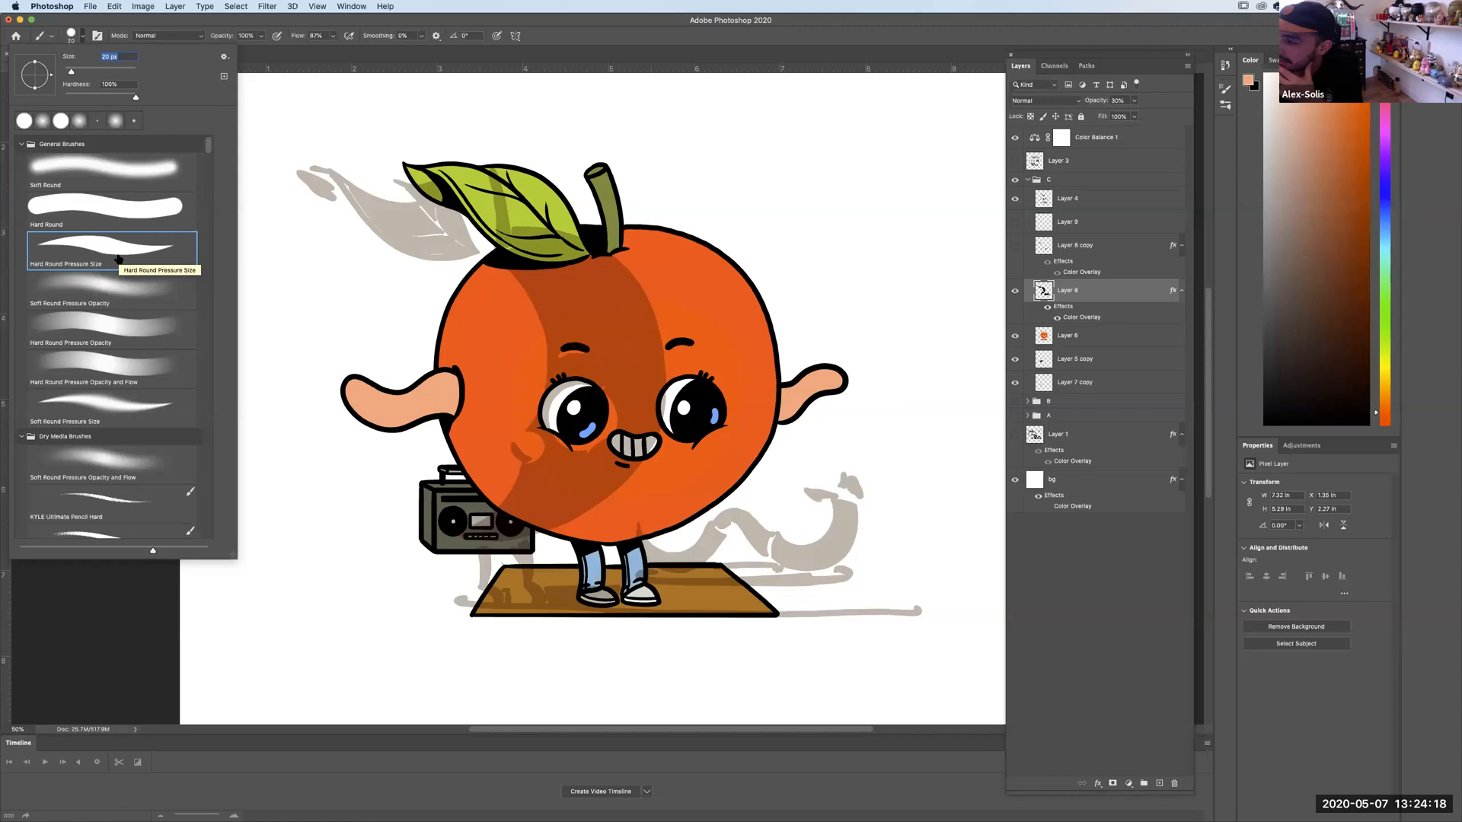
{"action": "left_click", "coordinate": [104, 596]}
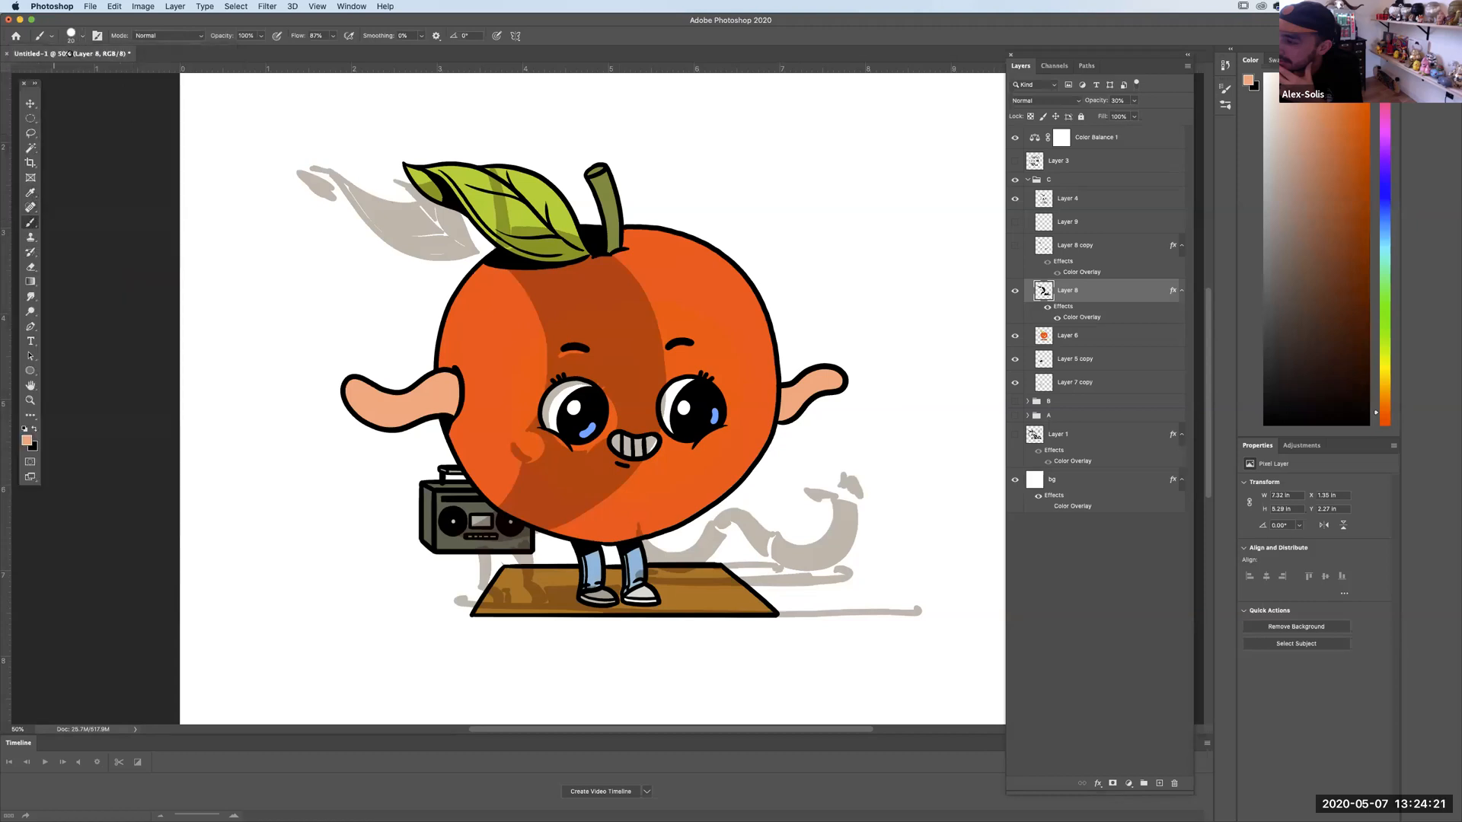
{"action": "right_click", "coordinate": [35, 226]}
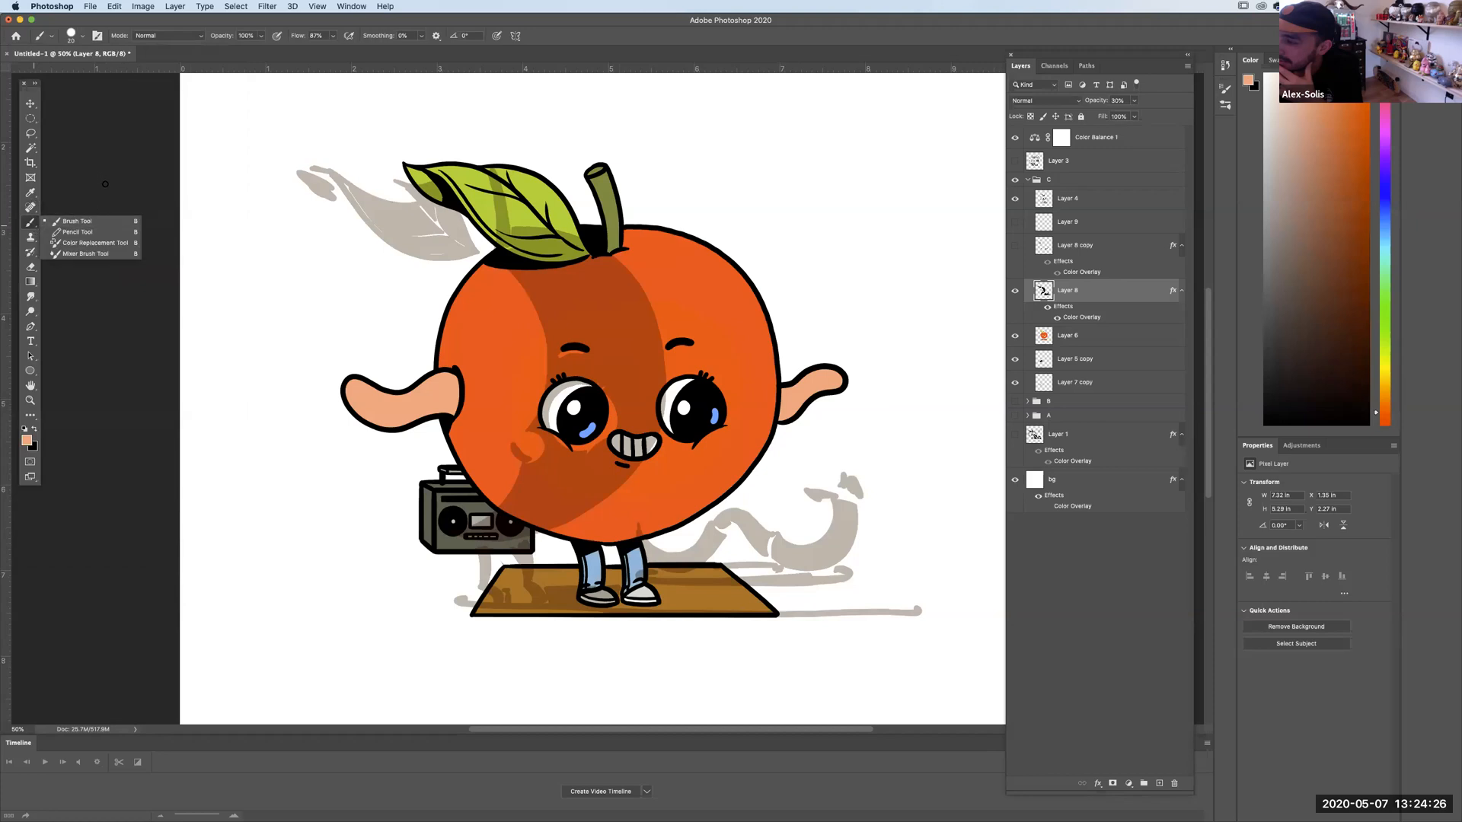
{"action": "left_click", "coordinate": [103, 176]}
Move the Layer 8 shadow across so that it covers the far side of the orange and its leaf.
{"action": "key", "text": "l"}
{"action": "left_click", "coordinate": [31, 103]}
{"action": "left_click_drag", "start_coordinate": [767, 415], "coordinate": [953, 428]}
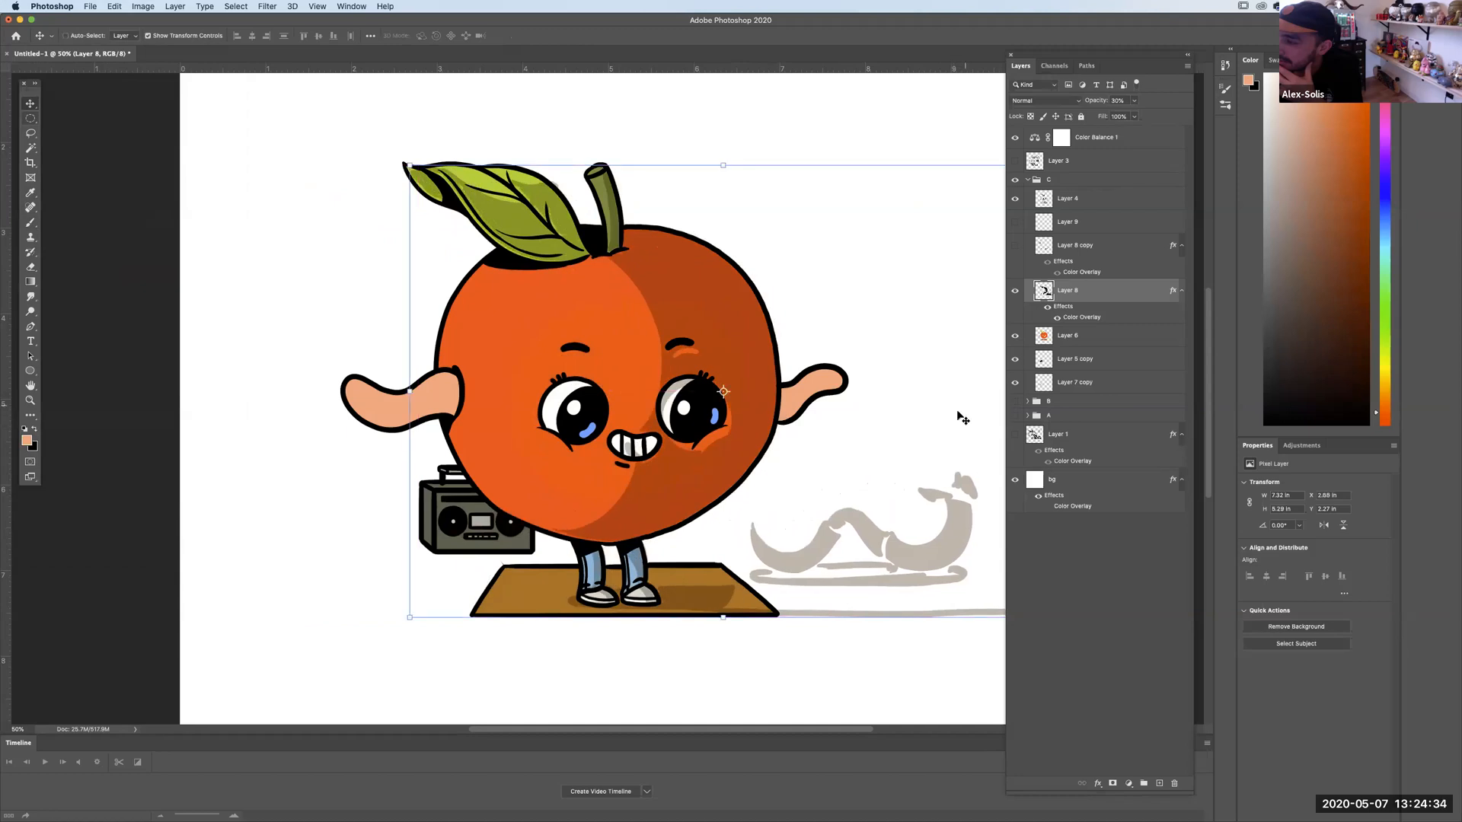
Lasso the leftover worm and ground shadows beside the orange and delete them from Layer 8.
{"action": "left_click", "coordinate": [31, 133]}
{"action": "key", "text": "super+minus"}
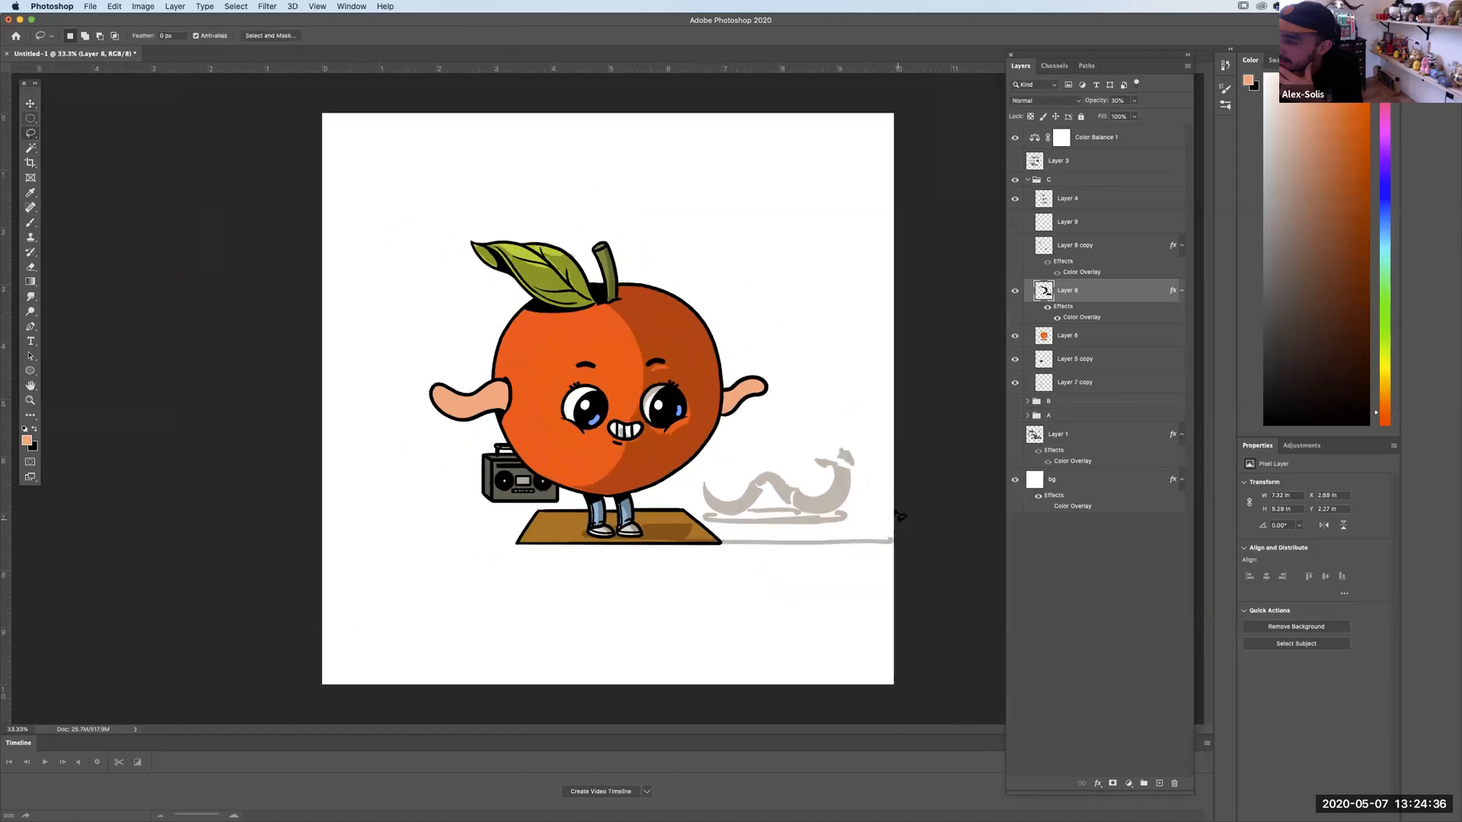
{"action": "mouse_move", "coordinate": [877, 418]}
{"action": "left_mouse_down"}
{"action": "mouse_move", "coordinate": [874, 477]}
{"action": "mouse_move", "coordinate": [875, 408]}
{"action": "mouse_move", "coordinate": [917, 428]}
{"action": "mouse_move", "coordinate": [653, 504]}
{"action": "mouse_move", "coordinate": [638, 545]}
{"action": "mouse_move", "coordinate": [704, 595]}
{"action": "mouse_move", "coordinate": [929, 417]}
{"action": "mouse_move", "coordinate": [875, 326]}
{"action": "left_mouse_up"}
{"action": "key", "text": "Delete"}
{"action": "key", "text": "super+equal"}
{"action": "key", "text": "super+equal"}
Reset the brush colors to default black and white and paint shadow over the unshaded highlight in the eye on the orange's shaded side.
{"action": "key", "text": "b"}
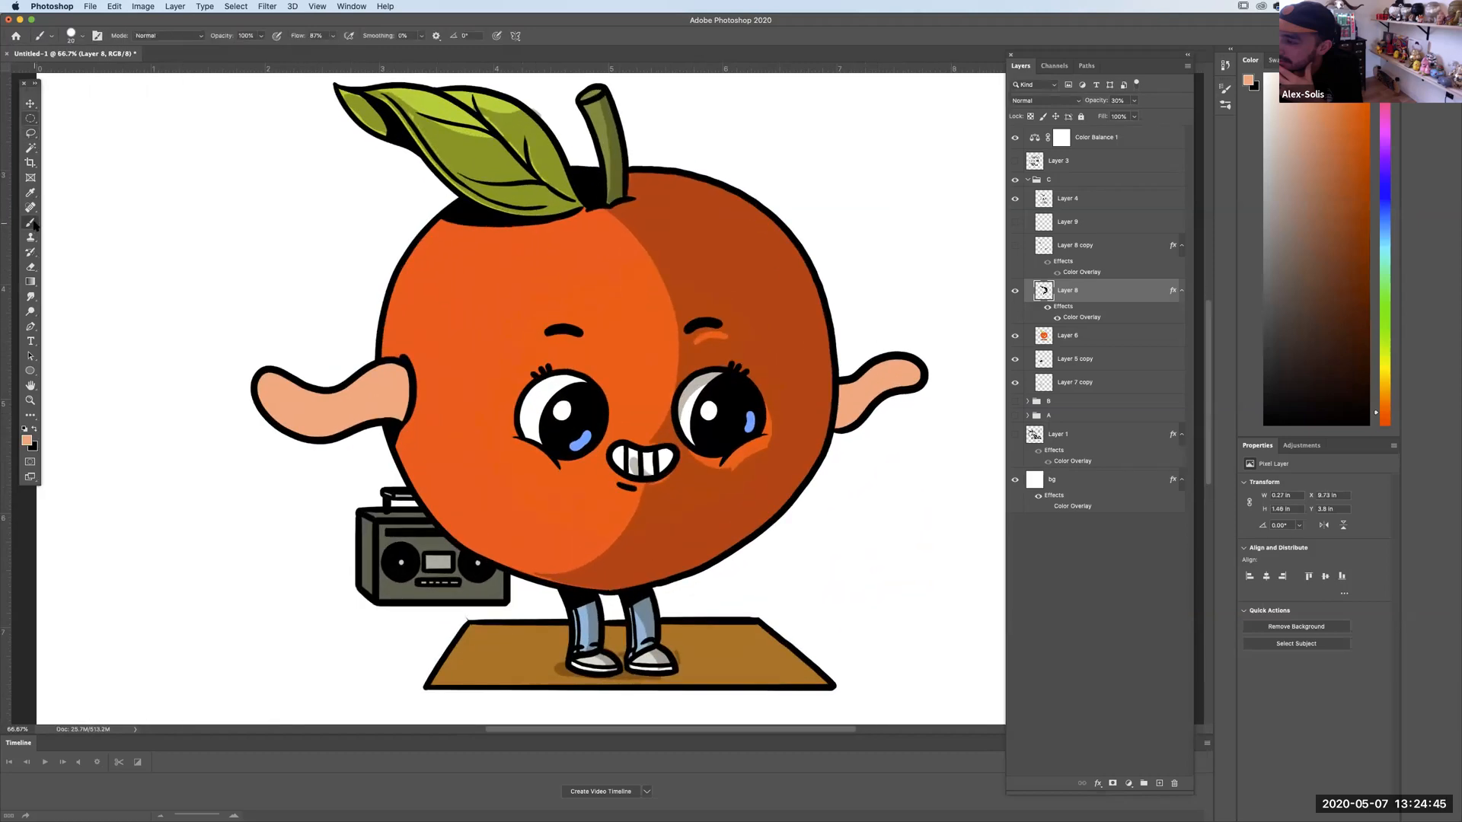
{"action": "left_click", "coordinate": [24, 429]}
{"action": "left_click", "coordinate": [82, 35]}
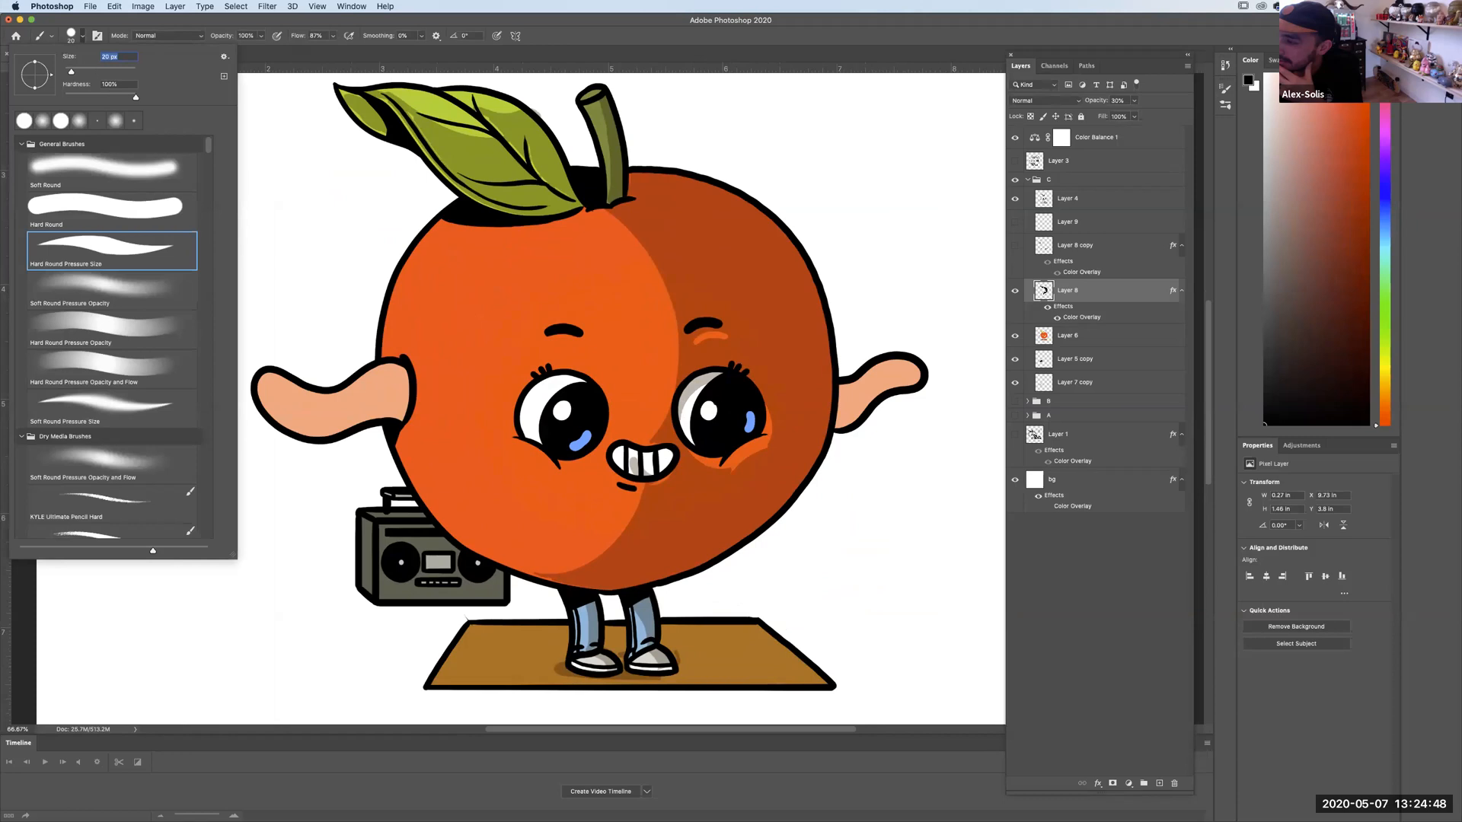
{"action": "left_click", "coordinate": [693, 397]}
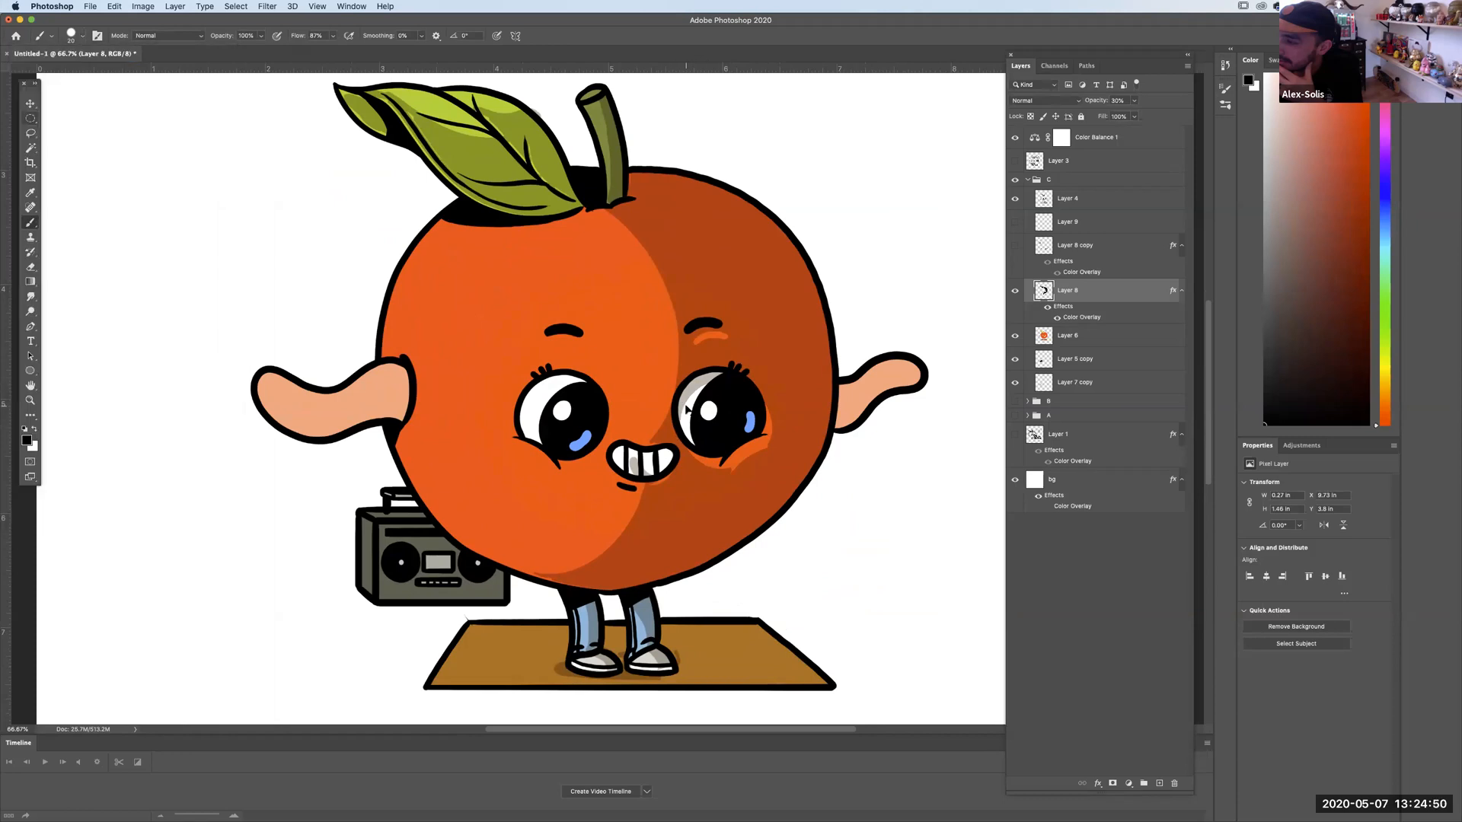
{"action": "mouse_move", "coordinate": [695, 396]}
{"action": "left_mouse_down"}
{"action": "mouse_move", "coordinate": [686, 428]}
{"action": "mouse_move", "coordinate": [708, 411]}
{"action": "left_mouse_up"}
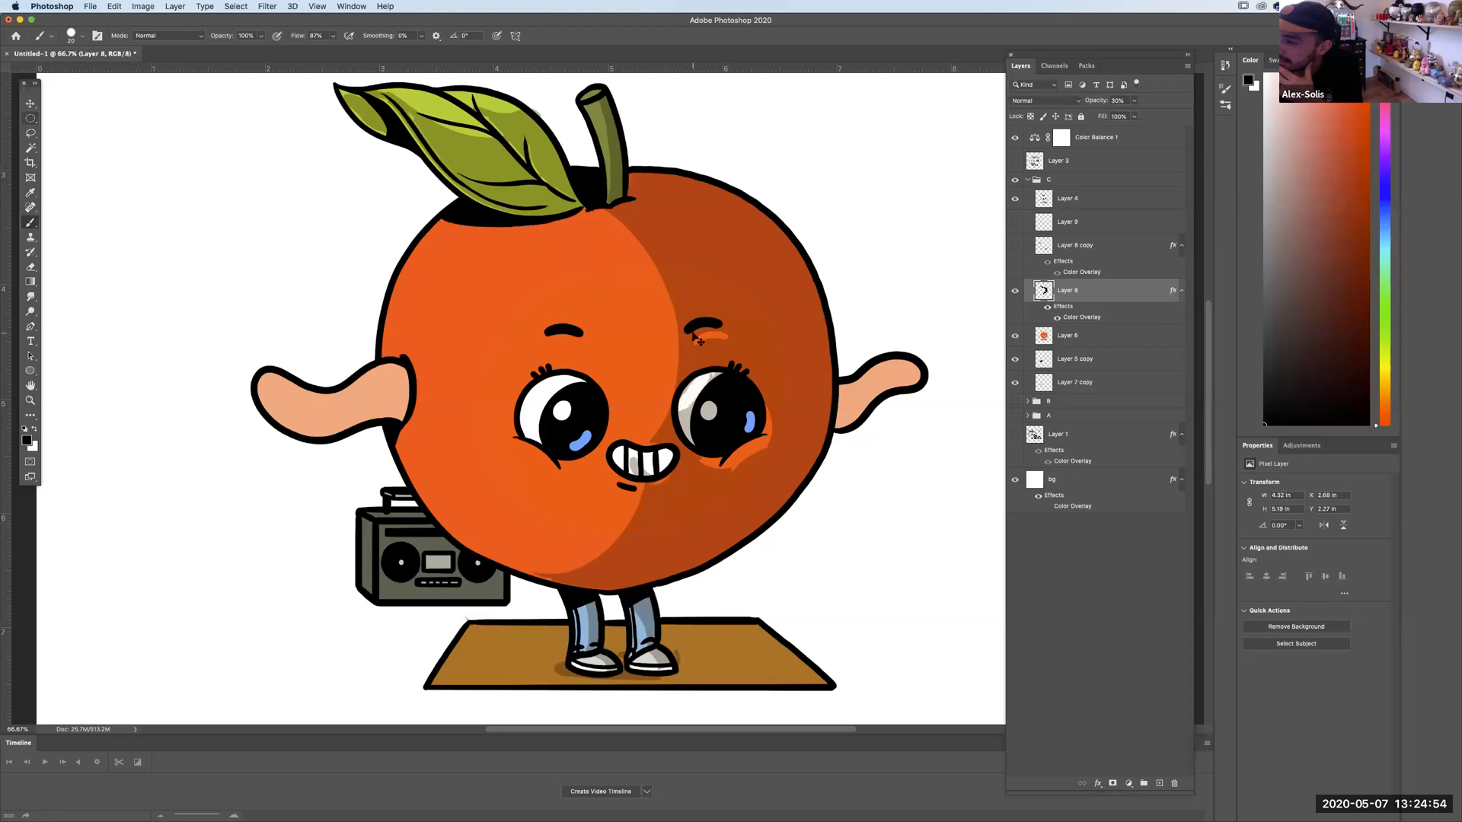
Lasso the shaded eye and delete its shadow from Layer 8, and erase the shadow over the teeth.
{"action": "left_click", "coordinate": [31, 134]}
{"action": "mouse_move", "coordinate": [704, 376]}
{"action": "left_mouse_down"}
{"action": "mouse_move", "coordinate": [681, 430]}
{"action": "mouse_move", "coordinate": [736, 455]}
{"action": "mouse_move", "coordinate": [759, 444]}
{"action": "mouse_move", "coordinate": [735, 372]}
{"action": "left_mouse_up"}
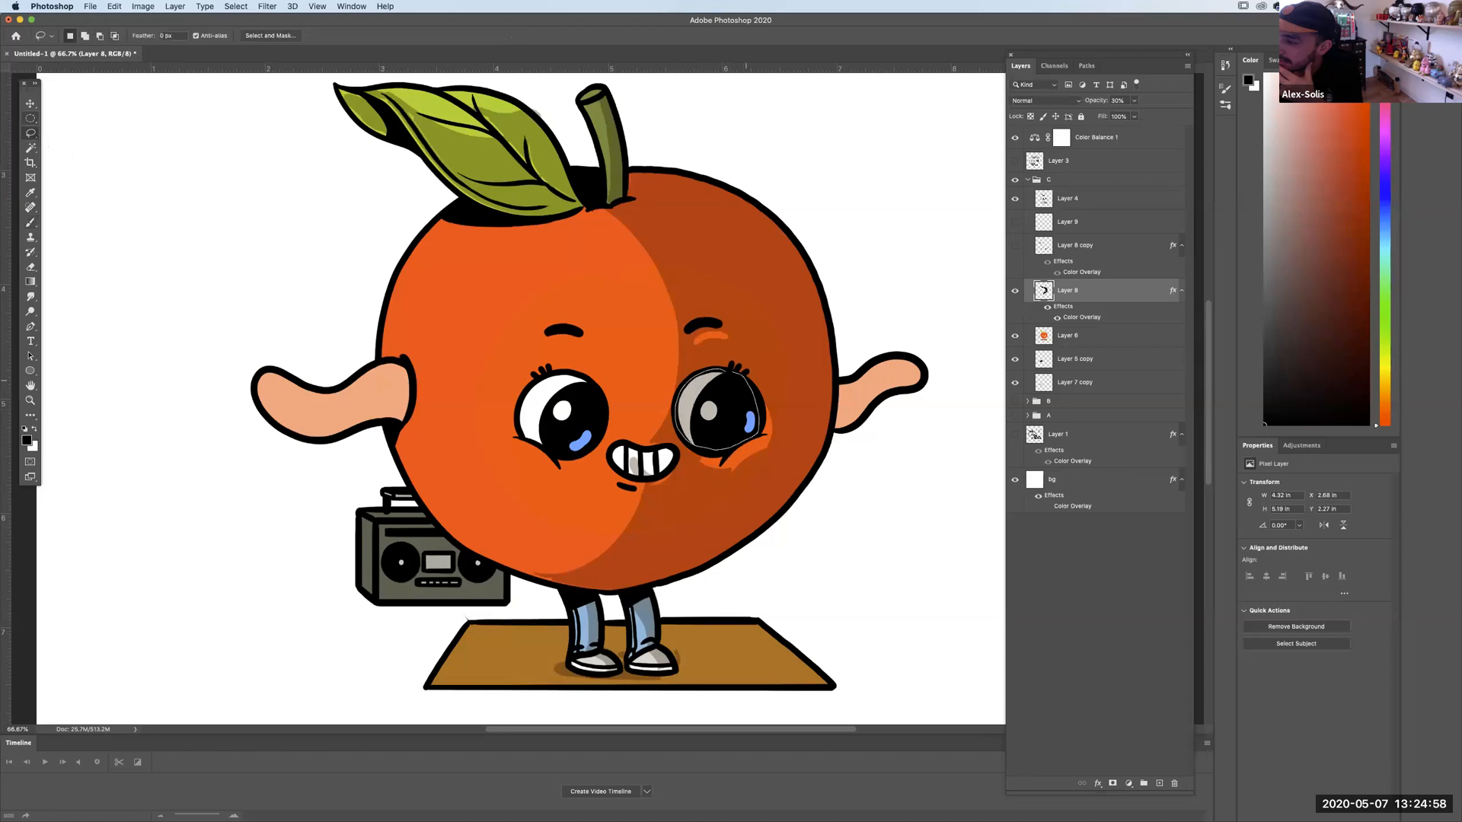
{"action": "key", "text": "Delete"}
{"action": "key", "text": "cmd+d"}
{"action": "left_click", "coordinate": [31, 267]}
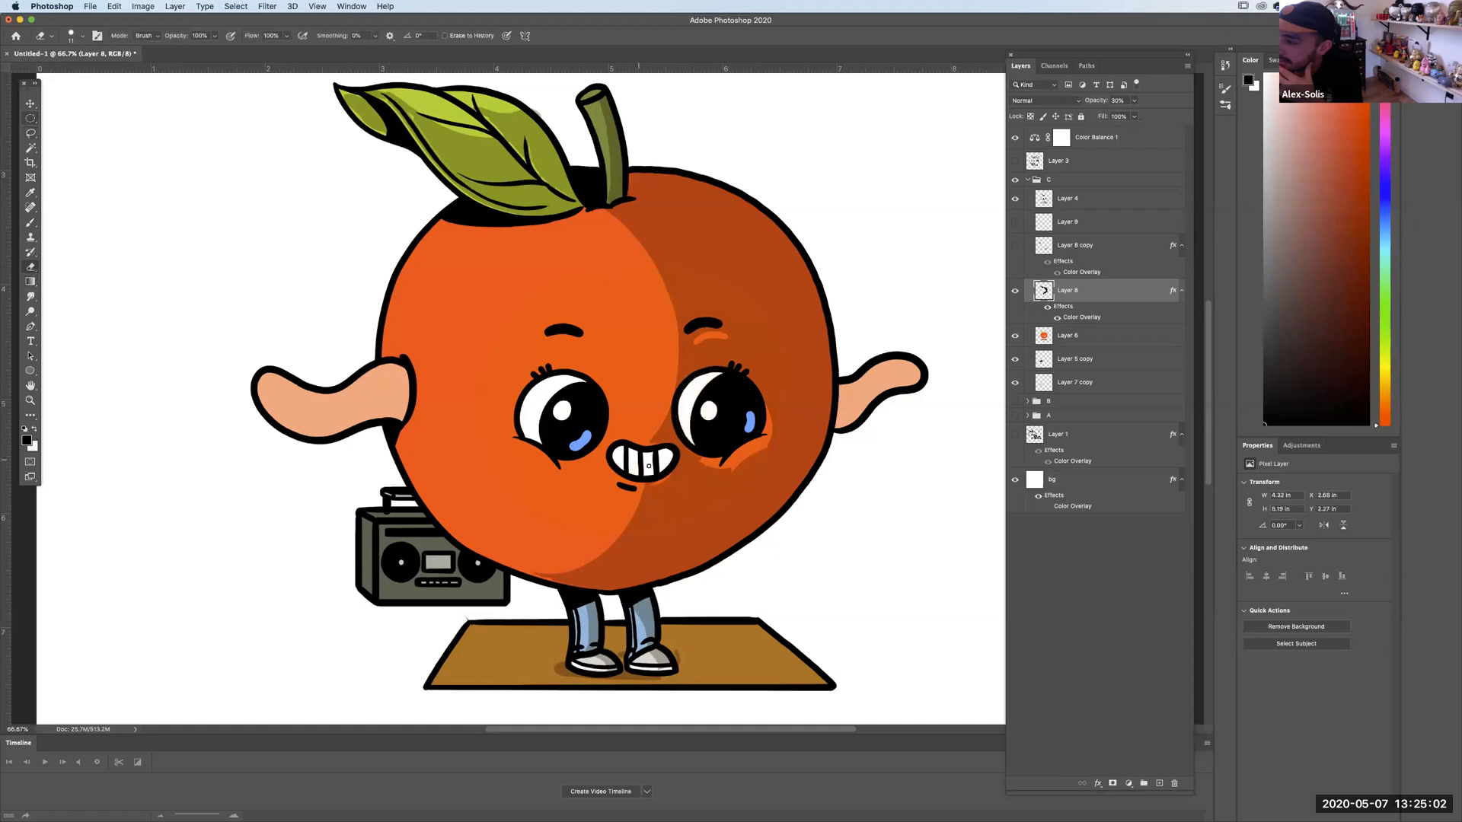
Paint over the unshaded gaps beneath the brow and eye, keeping a small orange highlight on the shaded cheek.
{"action": "left_click", "coordinate": [32, 223]}
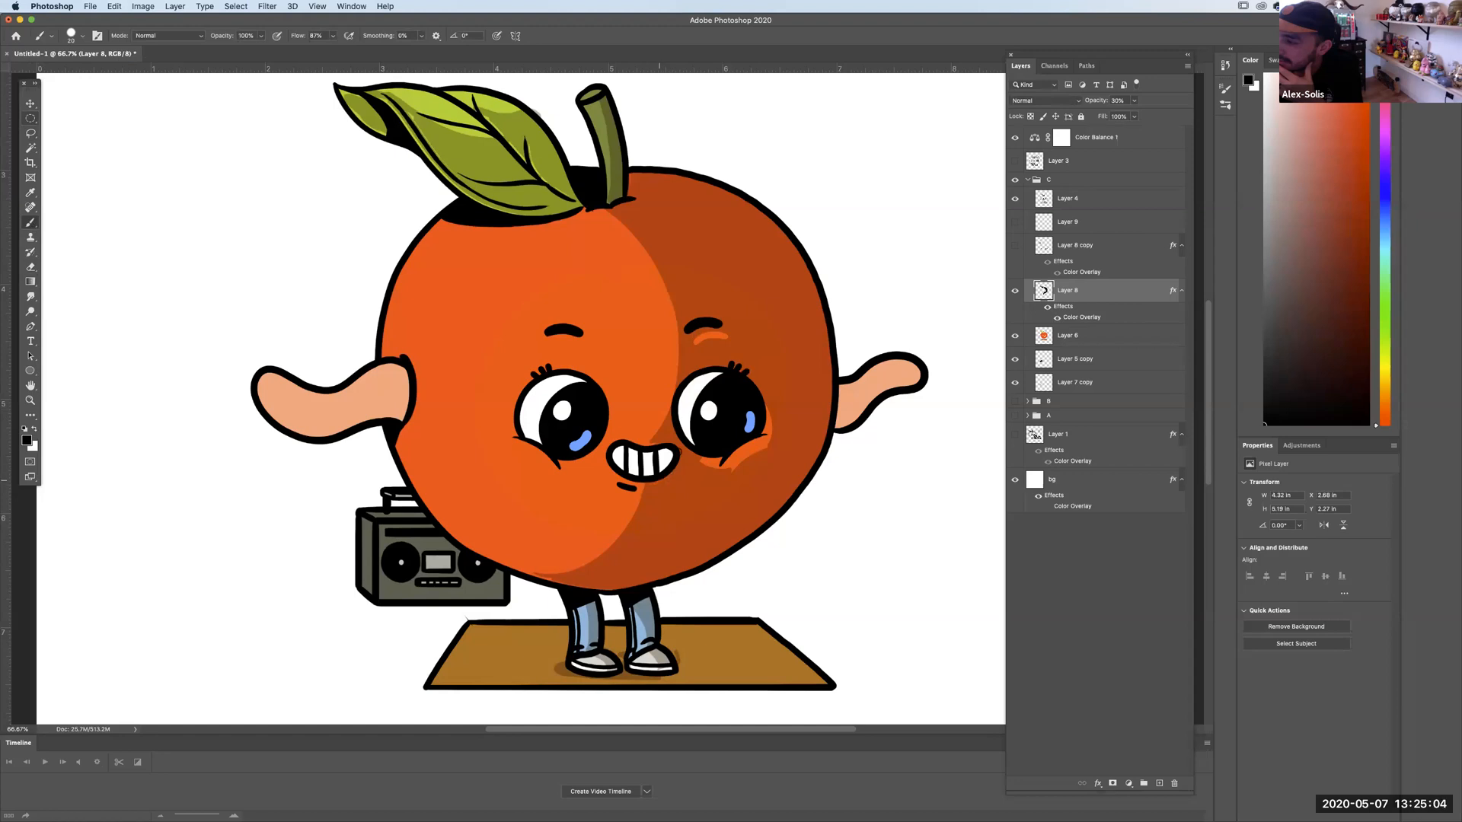
{"action": "key", "text": "cmd+z"}
{"action": "key", "text": "super+z"}
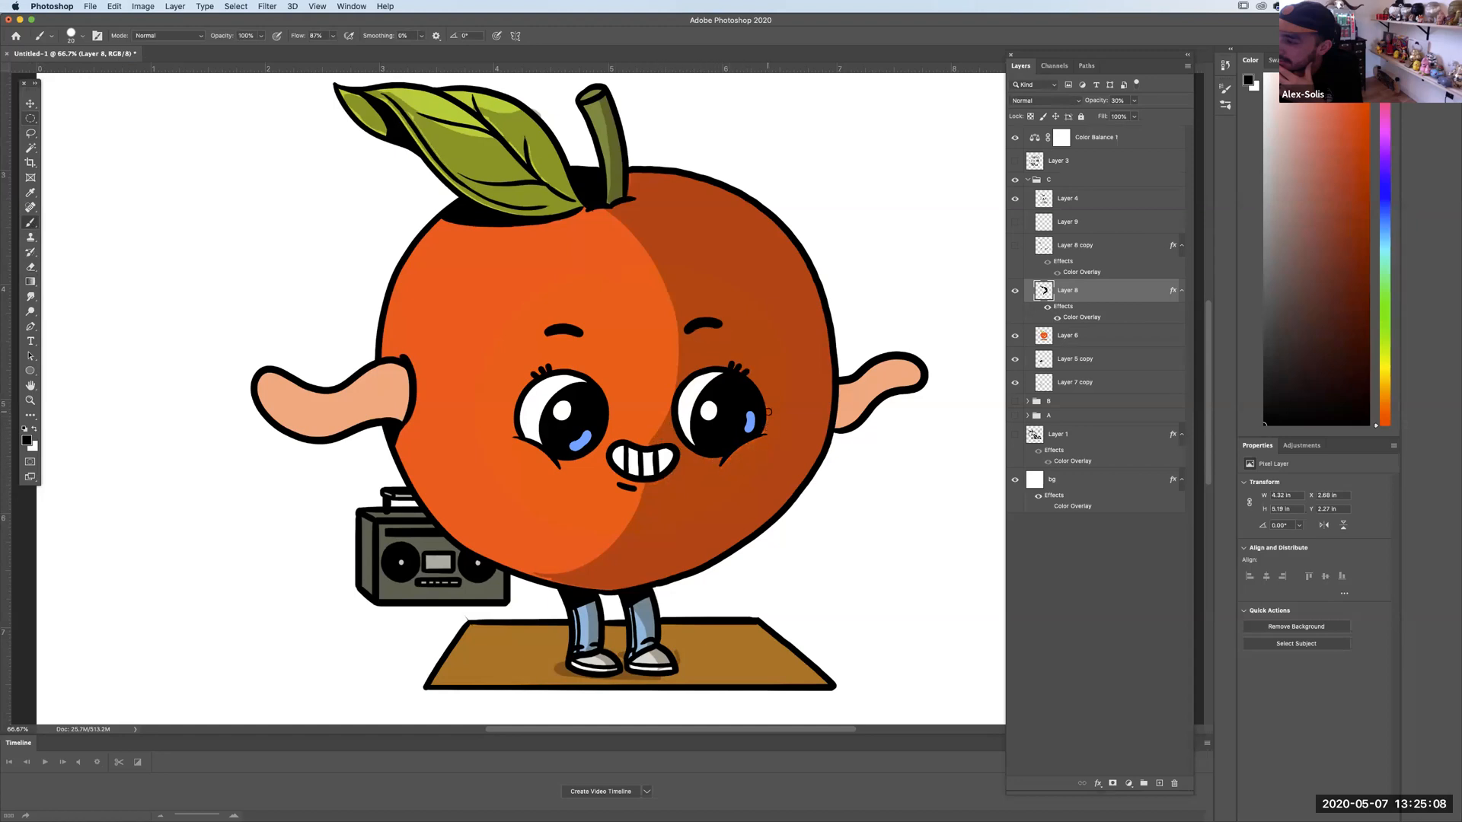
{"action": "left_click_drag", "start_coordinate": [753, 447], "coordinate": [744, 451]}
Shade the underside of both arms on Layer 8, drawing the shadow's edge along the larger arm and filling the area below it.
{"action": "left_click_drag", "start_coordinate": [794, 541], "coordinate": [728, 432]}
{"action": "mouse_move", "coordinate": [785, 297]}
{"action": "left_mouse_down"}
{"action": "mouse_move", "coordinate": [823, 263]}
{"action": "mouse_move", "coordinate": [851, 261]}
{"action": "mouse_move", "coordinate": [772, 317]}
{"action": "mouse_move", "coordinate": [822, 277]}
{"action": "left_mouse_up"}
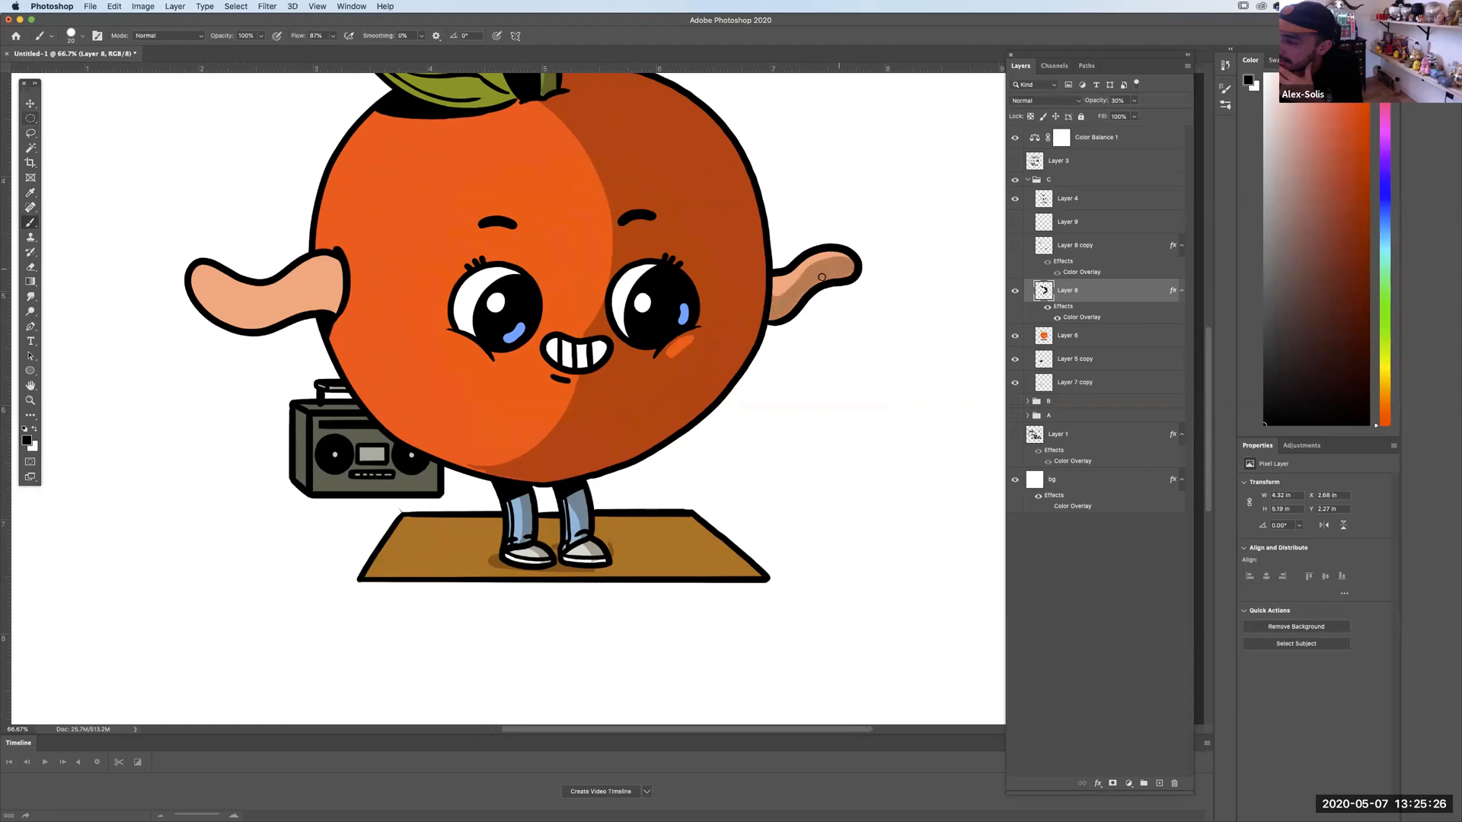
{"action": "mouse_move", "coordinate": [197, 278]}
{"action": "left_mouse_down"}
{"action": "mouse_move", "coordinate": [279, 306]}
{"action": "mouse_move", "coordinate": [338, 297]}
{"action": "left_mouse_up"}
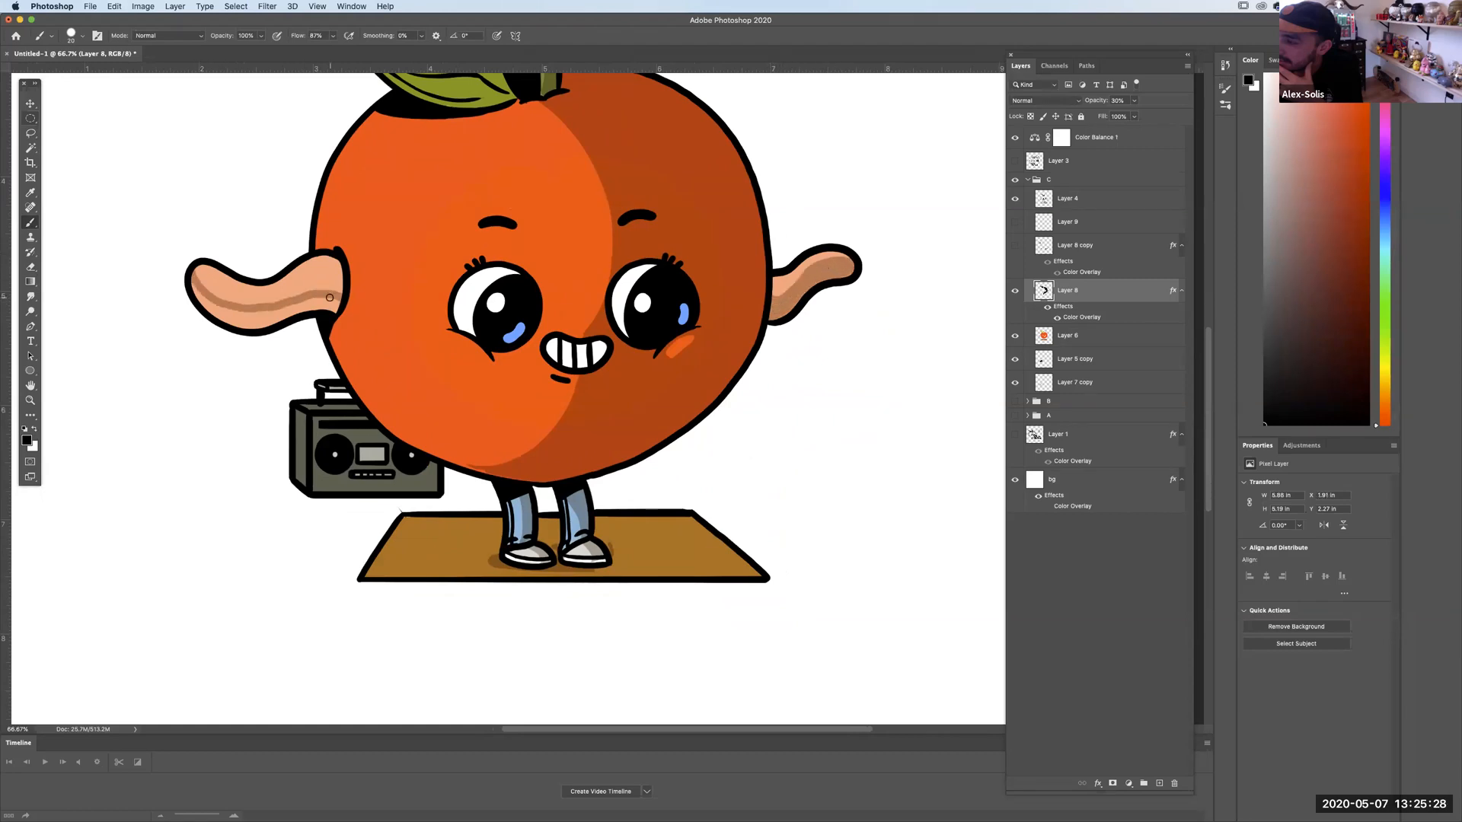
{"action": "key", "text": "super+z"}
{"action": "left_click_drag", "start_coordinate": [196, 278], "coordinate": [340, 295]}
{"action": "key", "text": "w"}
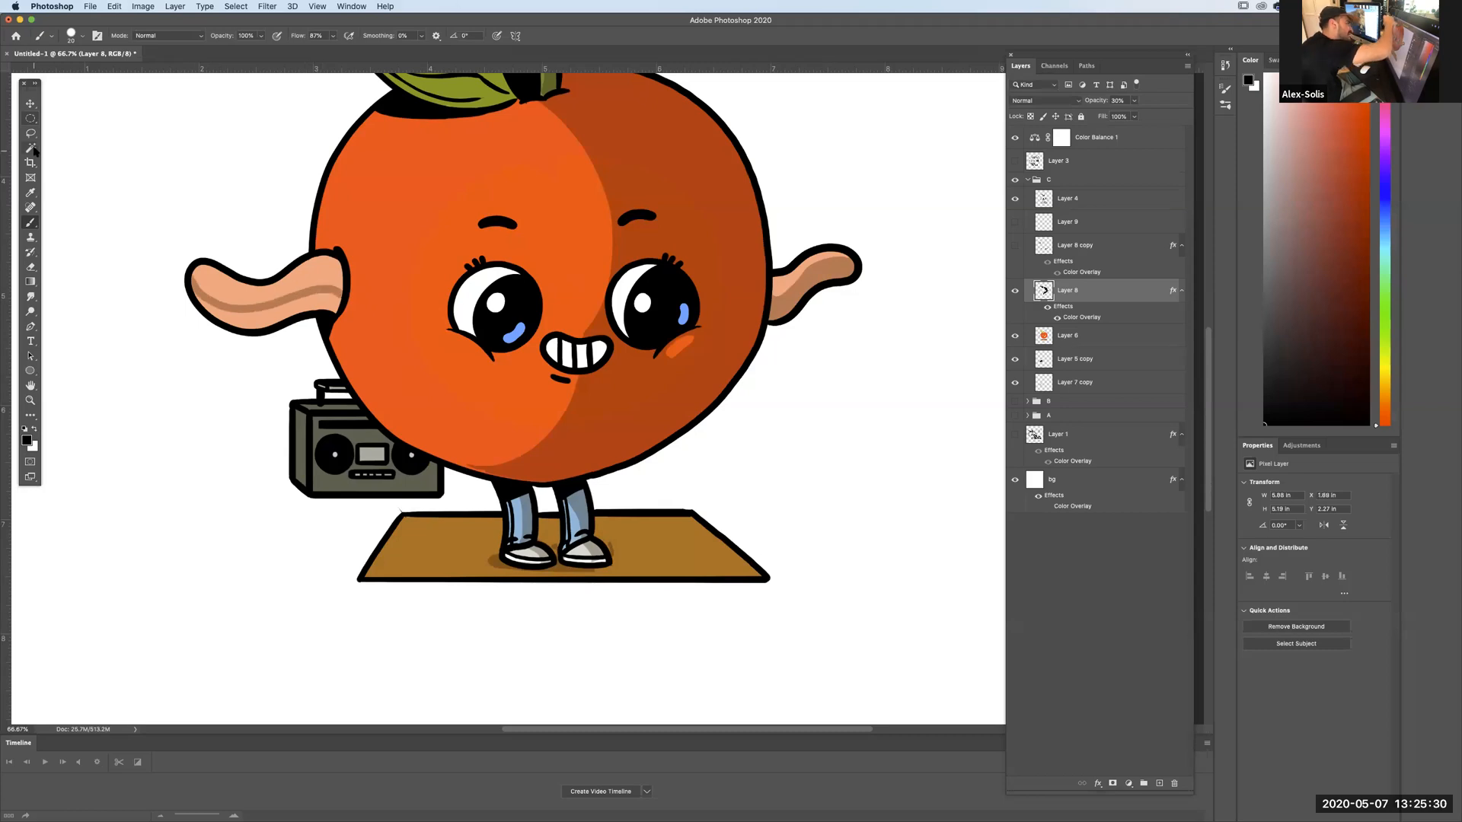
{"action": "left_click", "coordinate": [239, 317]}
{"action": "key", "text": "alt+BackSpace"}
{"action": "key", "text": "super+d"}
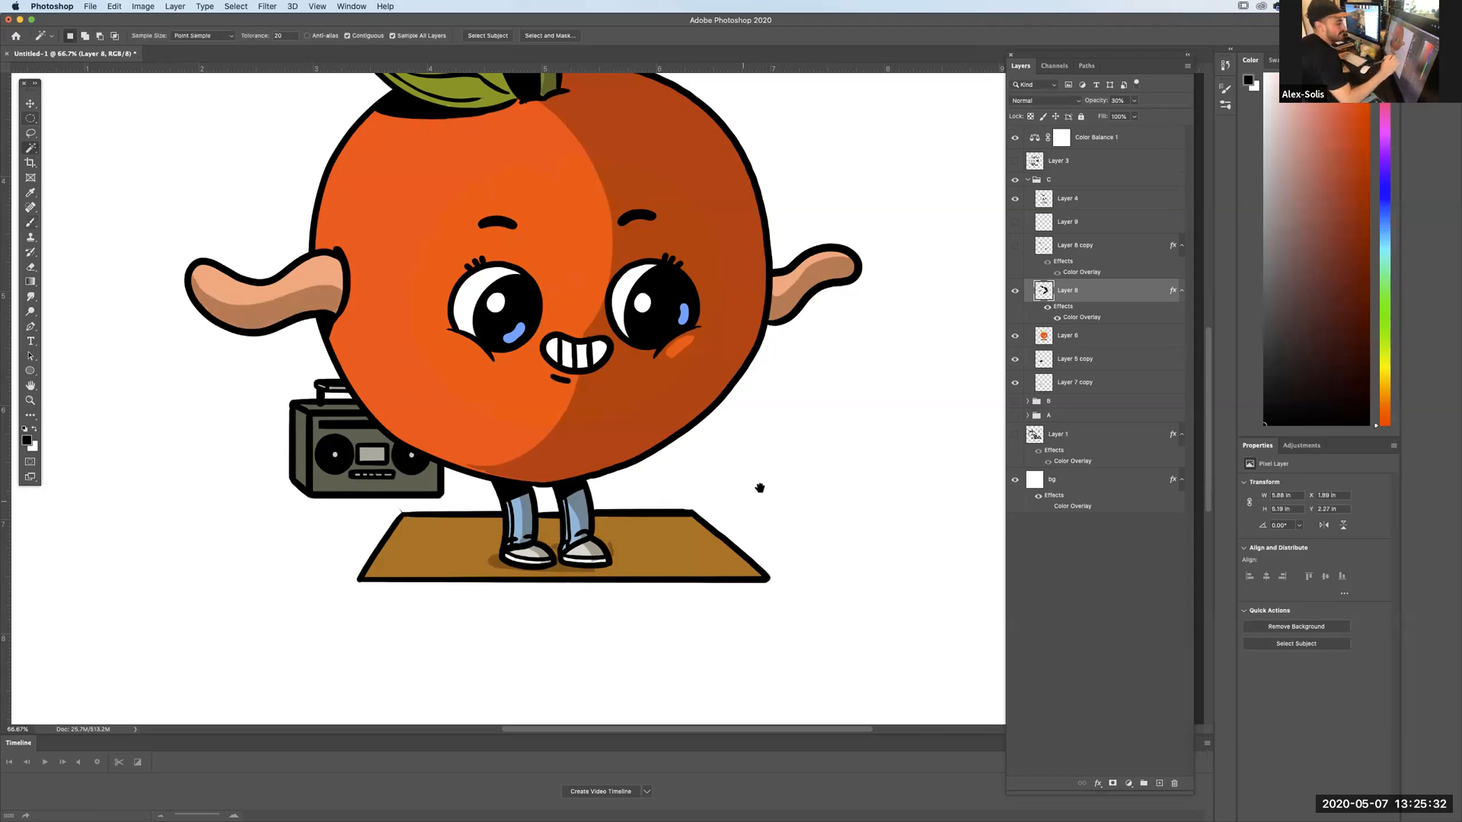
Paint a thin shadow along the front and left edges of the mat.
{"action": "left_click_drag", "start_coordinate": [760, 490], "coordinate": [793, 403]}
{"action": "left_click", "coordinate": [30, 222]}
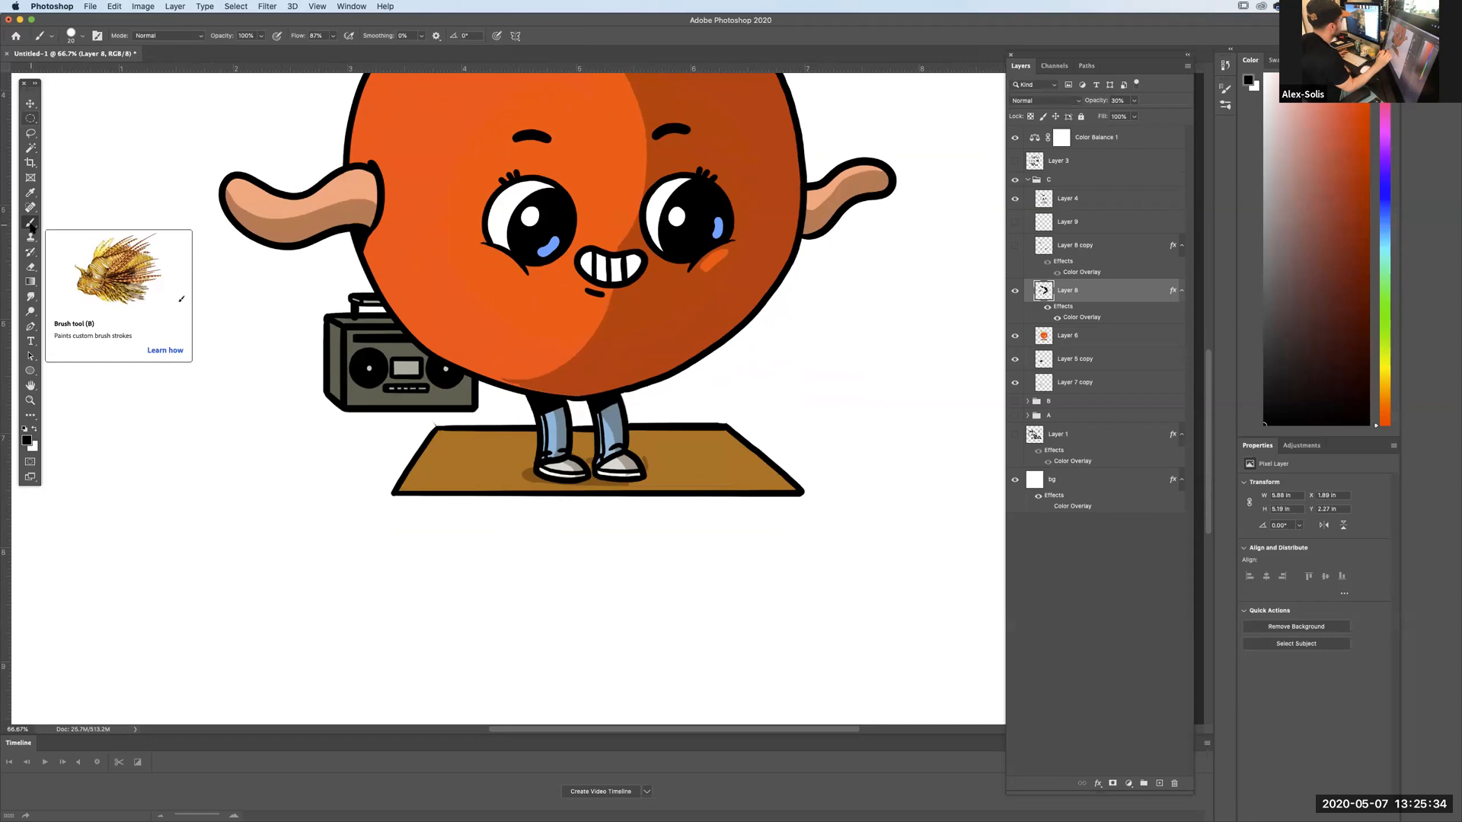
{"action": "left_click_drag", "start_coordinate": [396, 498], "coordinate": [796, 502]}
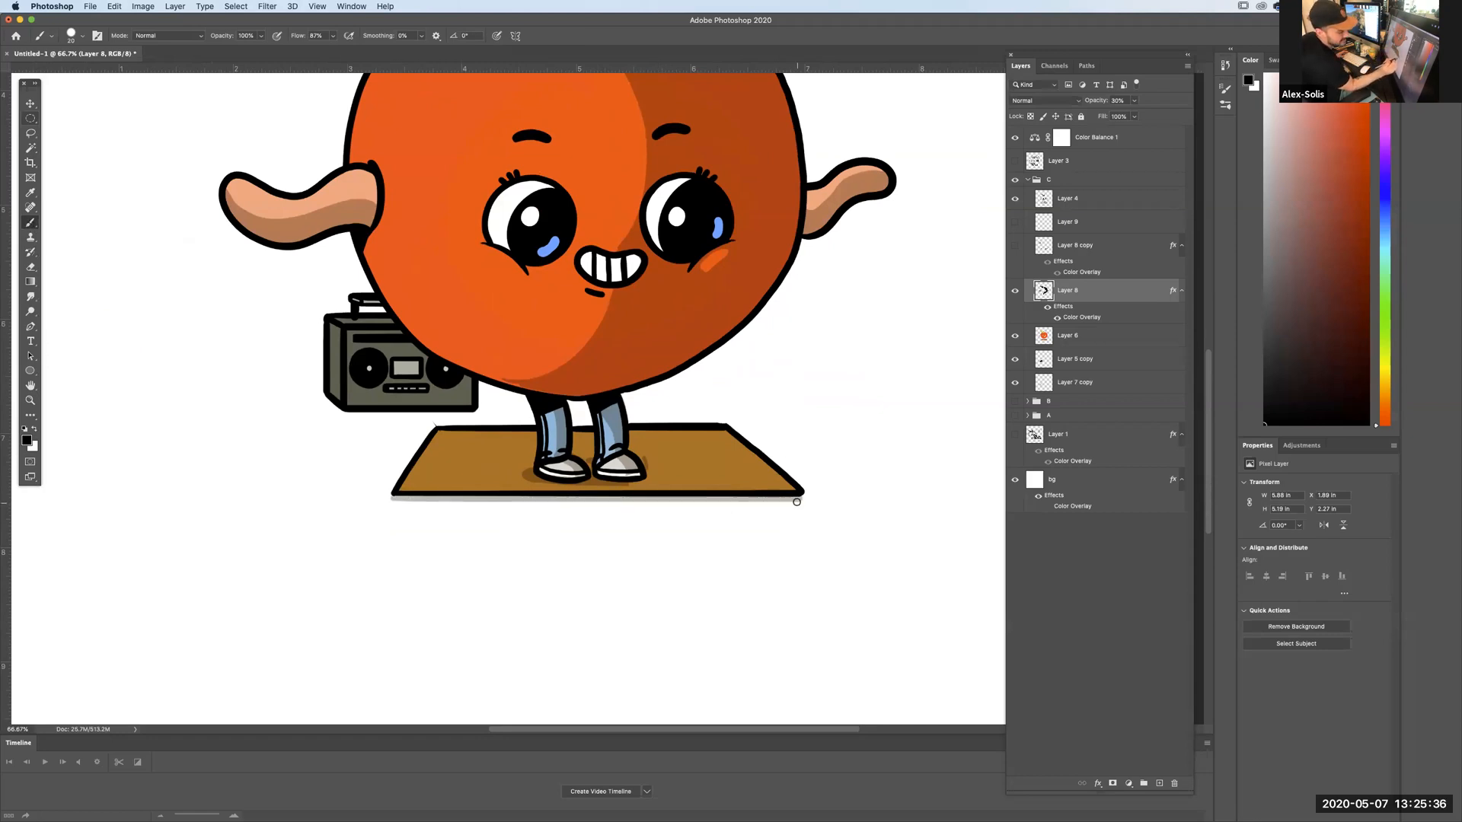
{"action": "mouse_move", "coordinate": [622, 481]}
{"action": "left_mouse_down"}
{"action": "mouse_move", "coordinate": [656, 475]}
{"action": "mouse_move", "coordinate": [647, 464]}
{"action": "mouse_move", "coordinate": [652, 478]}
{"action": "left_mouse_up"}
{"action": "key", "text": "super+z"}
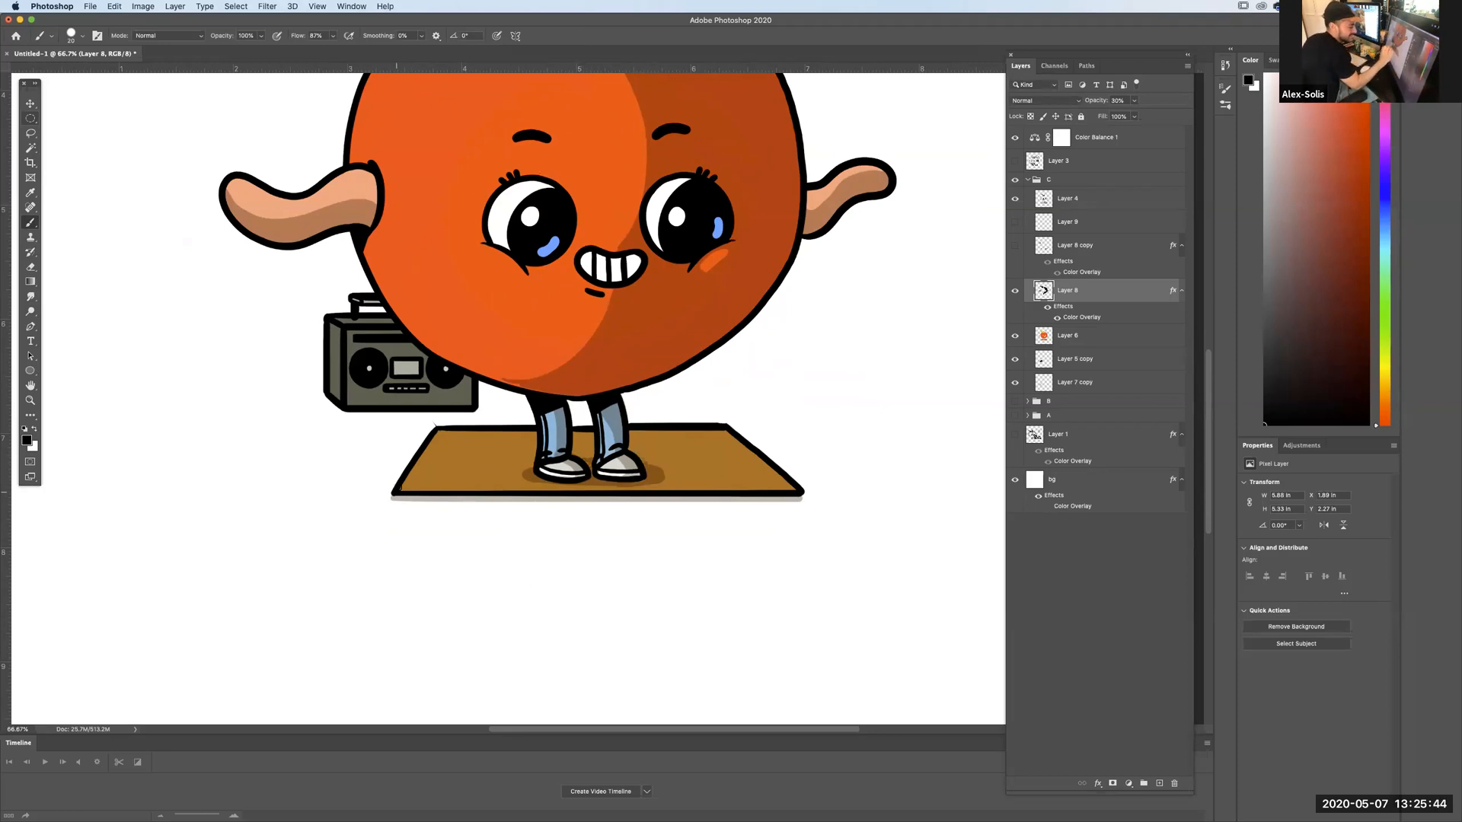
{"action": "left_click_drag", "start_coordinate": [427, 429], "coordinate": [394, 483]}
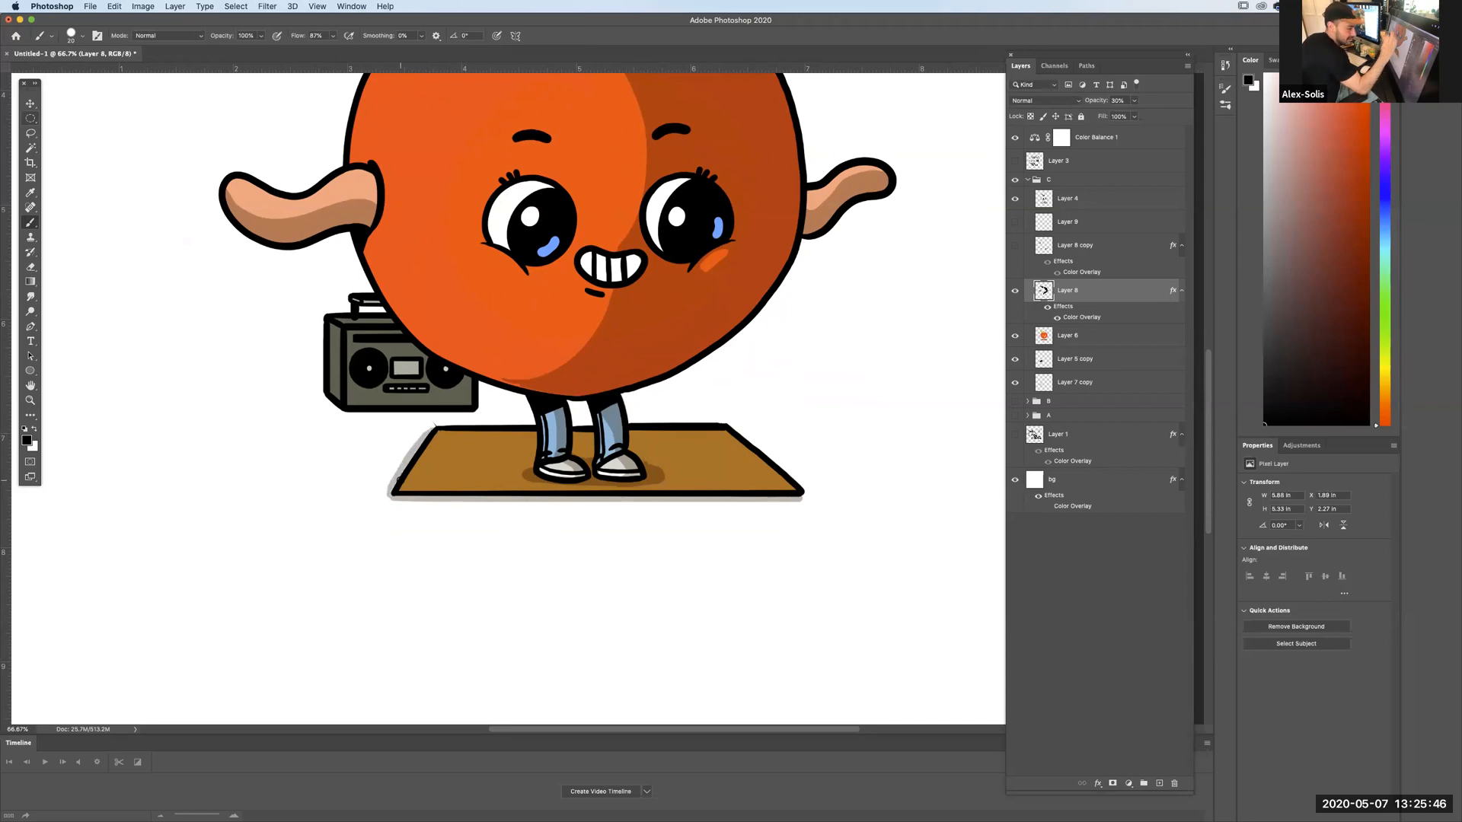
Extend the shadow on the mat around both shoes and add a thin shadow along the outer edge of the boombox.
{"action": "left_click_drag", "start_coordinate": [655, 463], "coordinate": [665, 474]}
{"action": "left_click_drag", "start_coordinate": [521, 469], "coordinate": [540, 480]}
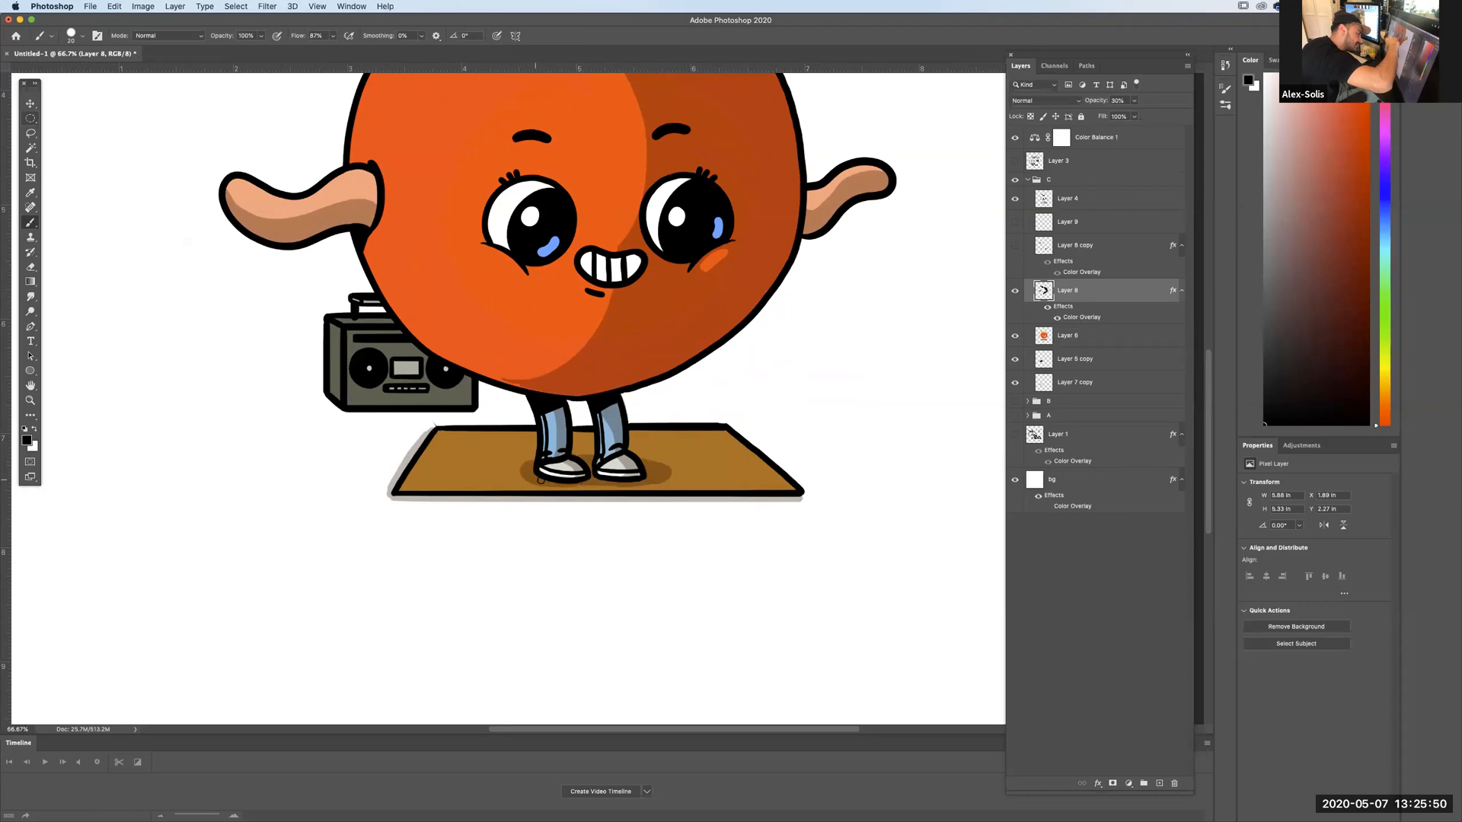
{"action": "mouse_move", "coordinate": [334, 336]}
{"action": "left_mouse_down"}
{"action": "mouse_move", "coordinate": [341, 415]}
{"action": "mouse_move", "coordinate": [484, 409]}
{"action": "left_mouse_up"}
Turn on the orange Color Overlay effect of the bg layer.
{"action": "key", "text": "super+minus"}
{"action": "key", "text": "super+minus"}
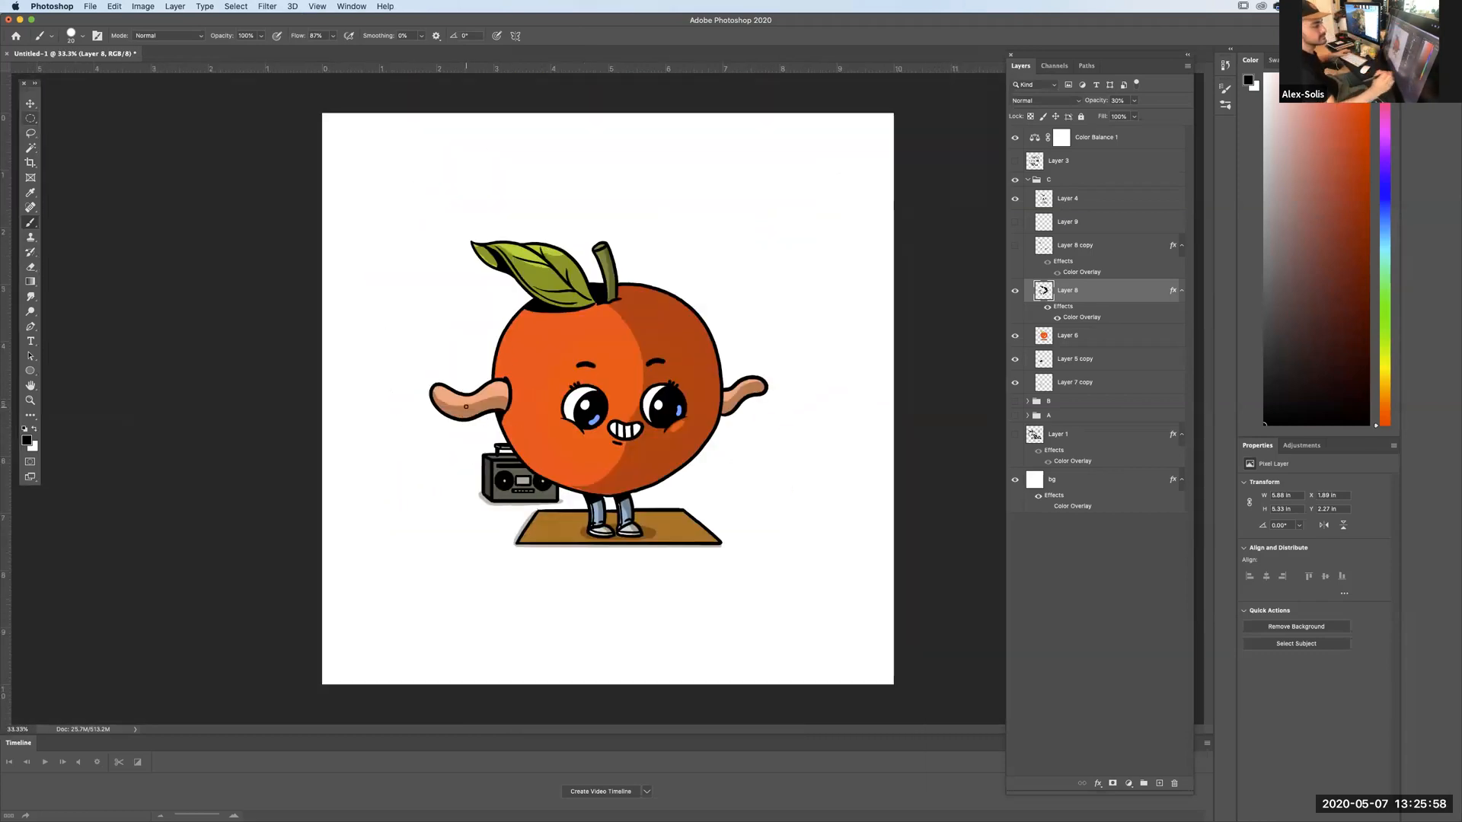
{"action": "left_click", "coordinate": [1049, 506]}
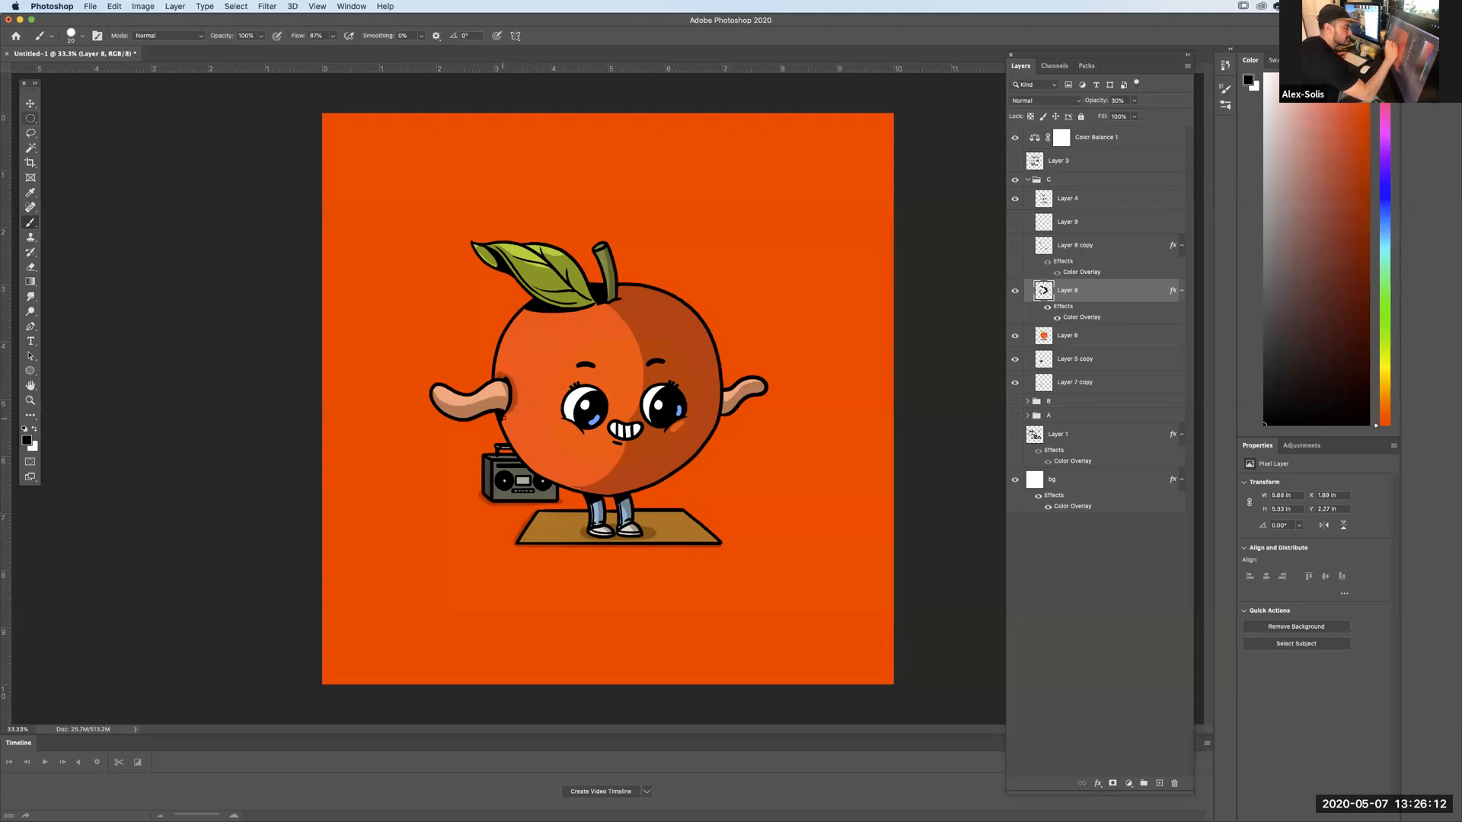
Collapse and hide group C, and show and expand group B.
{"action": "left_click", "coordinate": [1028, 180]}
{"action": "left_click", "coordinate": [1015, 180]}
{"action": "left_click", "coordinate": [1015, 194]}
{"action": "left_click", "coordinate": [1028, 194]}
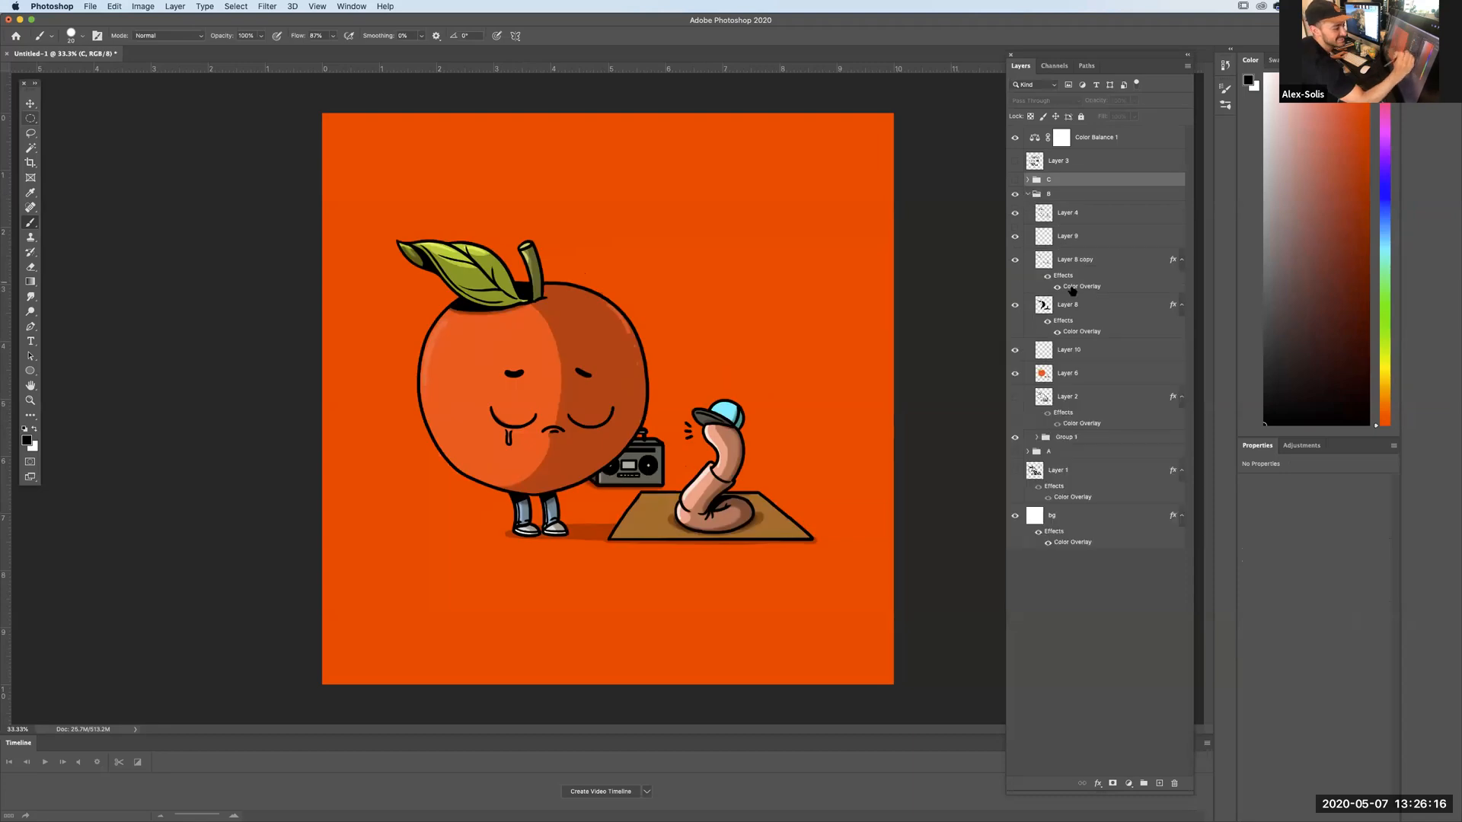
Collapse and hide group B, and briefly show and expand group A to check its frame.
{"action": "left_click", "coordinate": [1058, 313]}
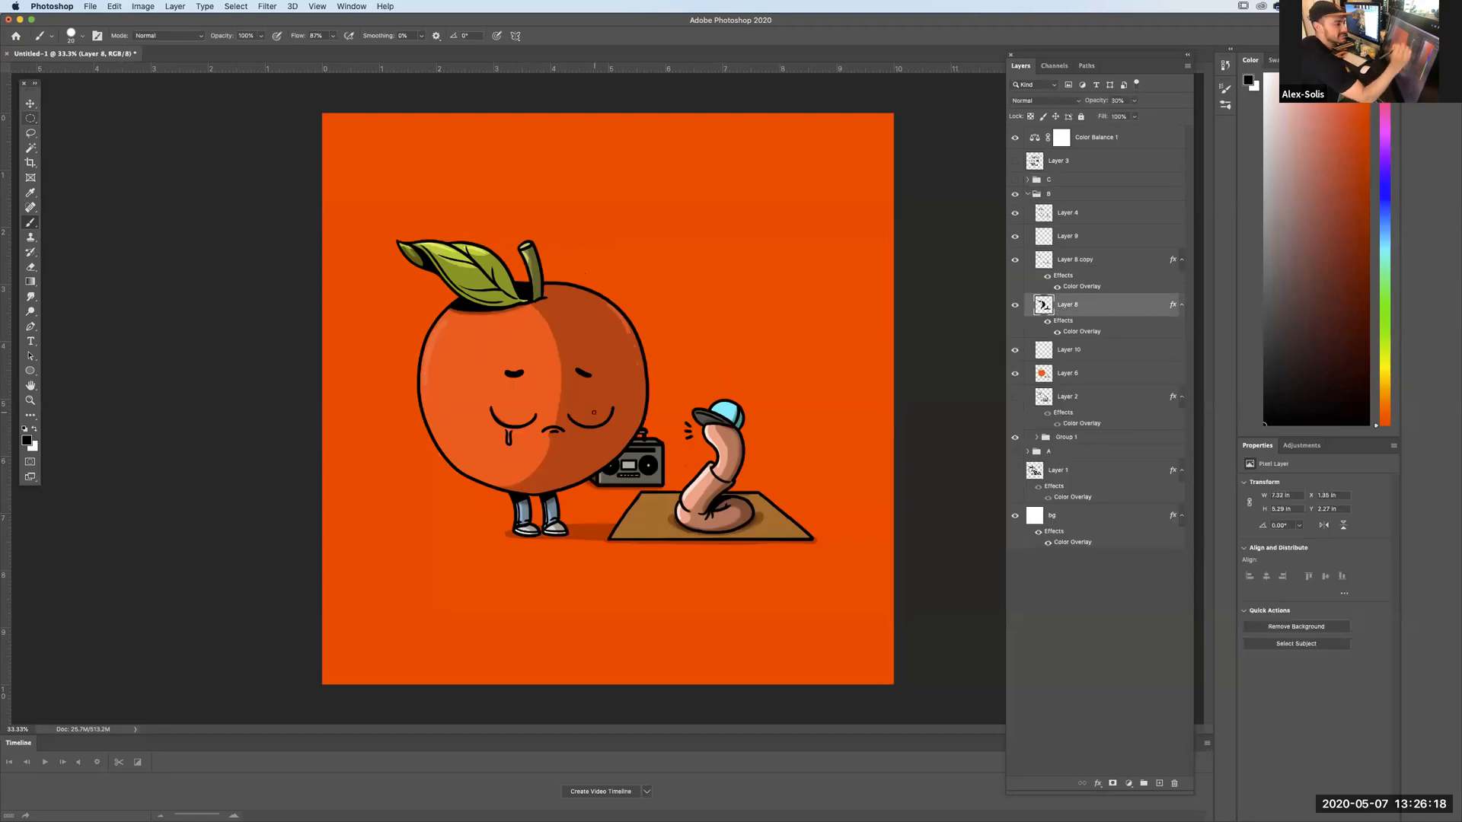
{"action": "left_click", "coordinate": [1027, 194]}
{"action": "left_click", "coordinate": [1015, 195]}
{"action": "left_click", "coordinate": [1015, 208]}
{"action": "left_click", "coordinate": [1028, 208]}
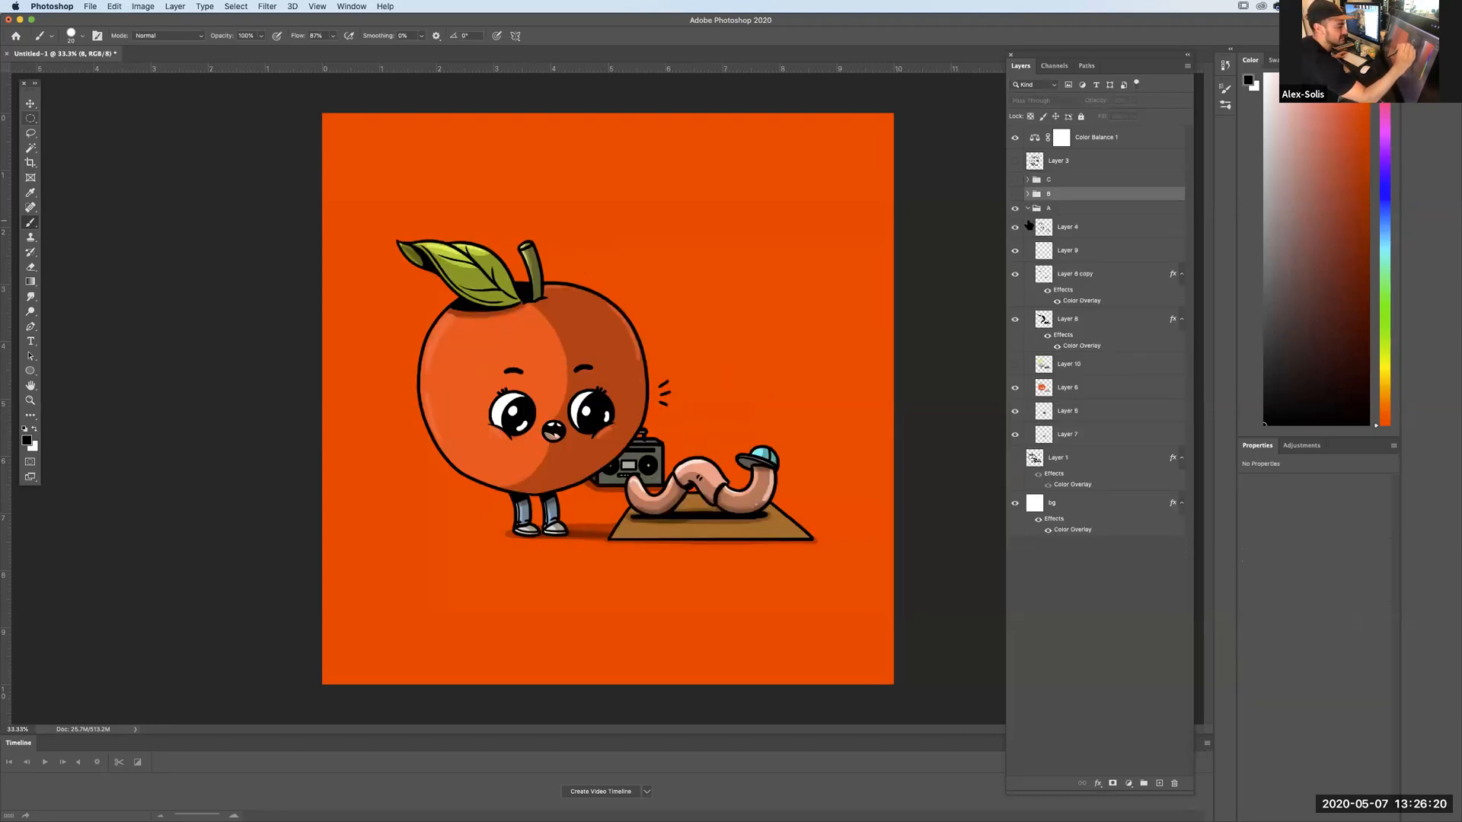
{"action": "left_click", "coordinate": [1028, 208]}
{"action": "left_click", "coordinate": [1015, 208]}
Compare the frames by switching between groups A, B and C, leaving only group C shown.
{"action": "left_click", "coordinate": [1015, 180]}
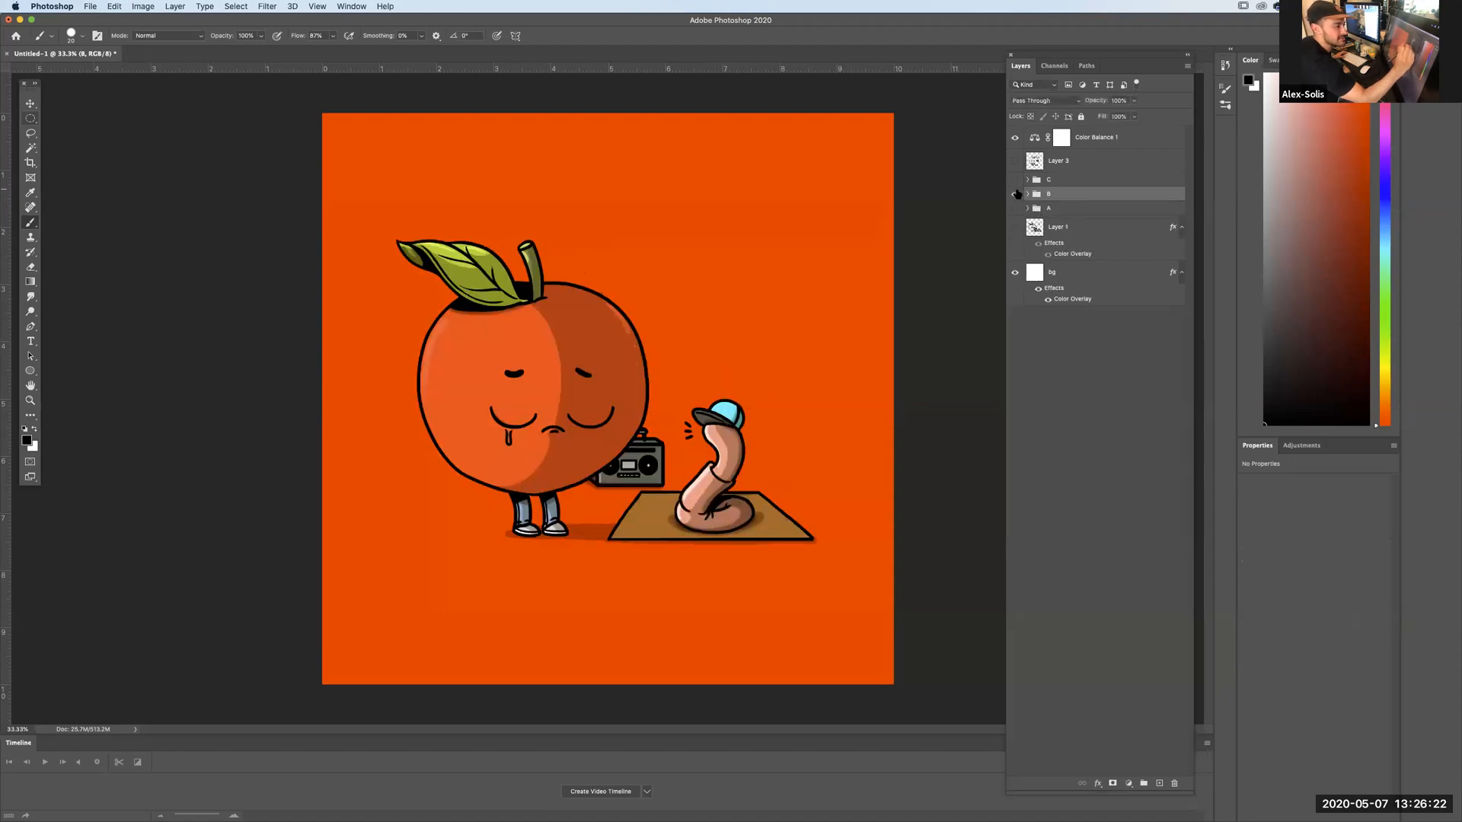
{"action": "left_click", "coordinate": [1016, 180]}
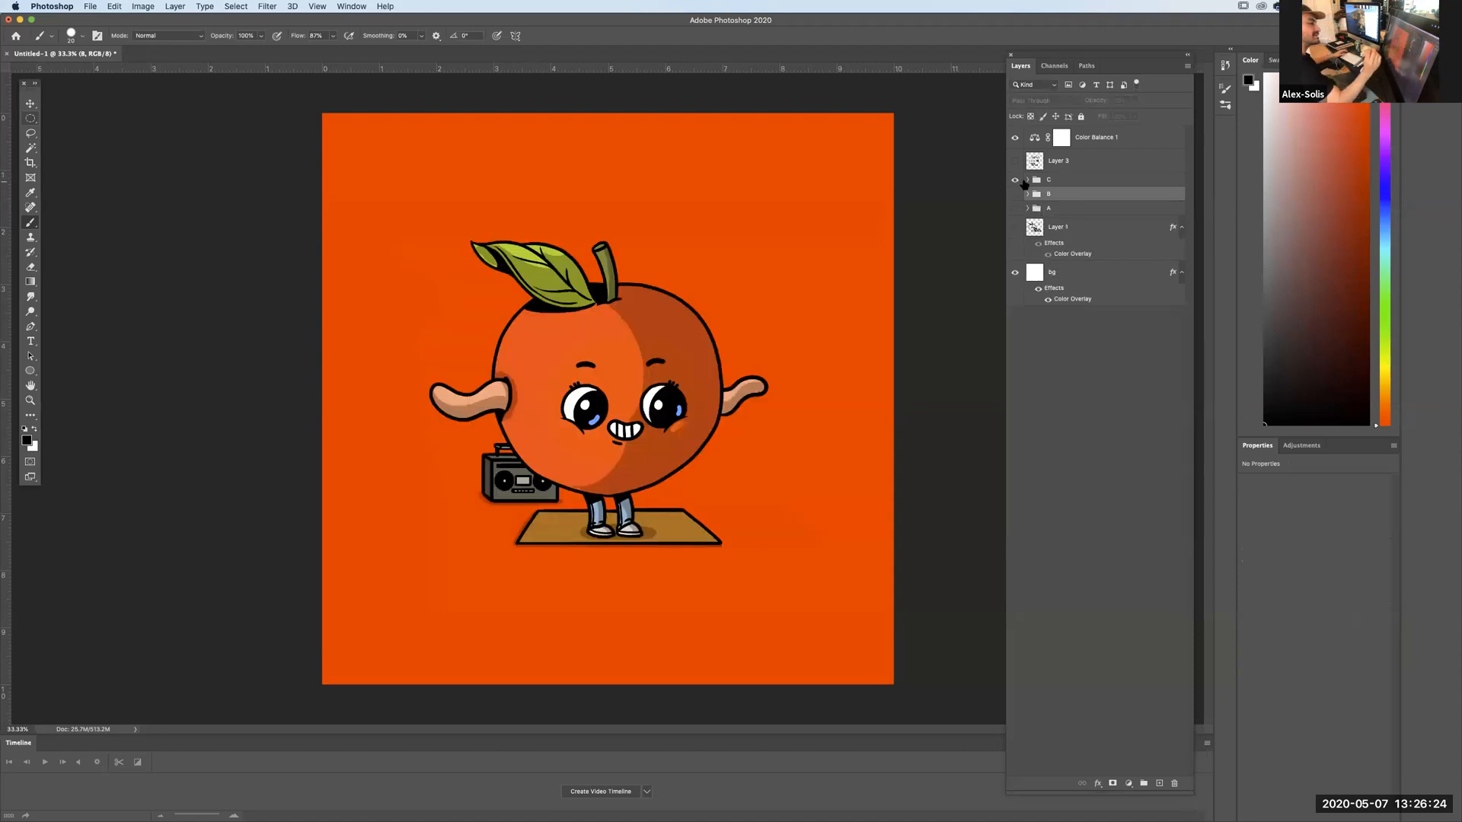
{"action": "left_click", "coordinate": [1015, 194]}
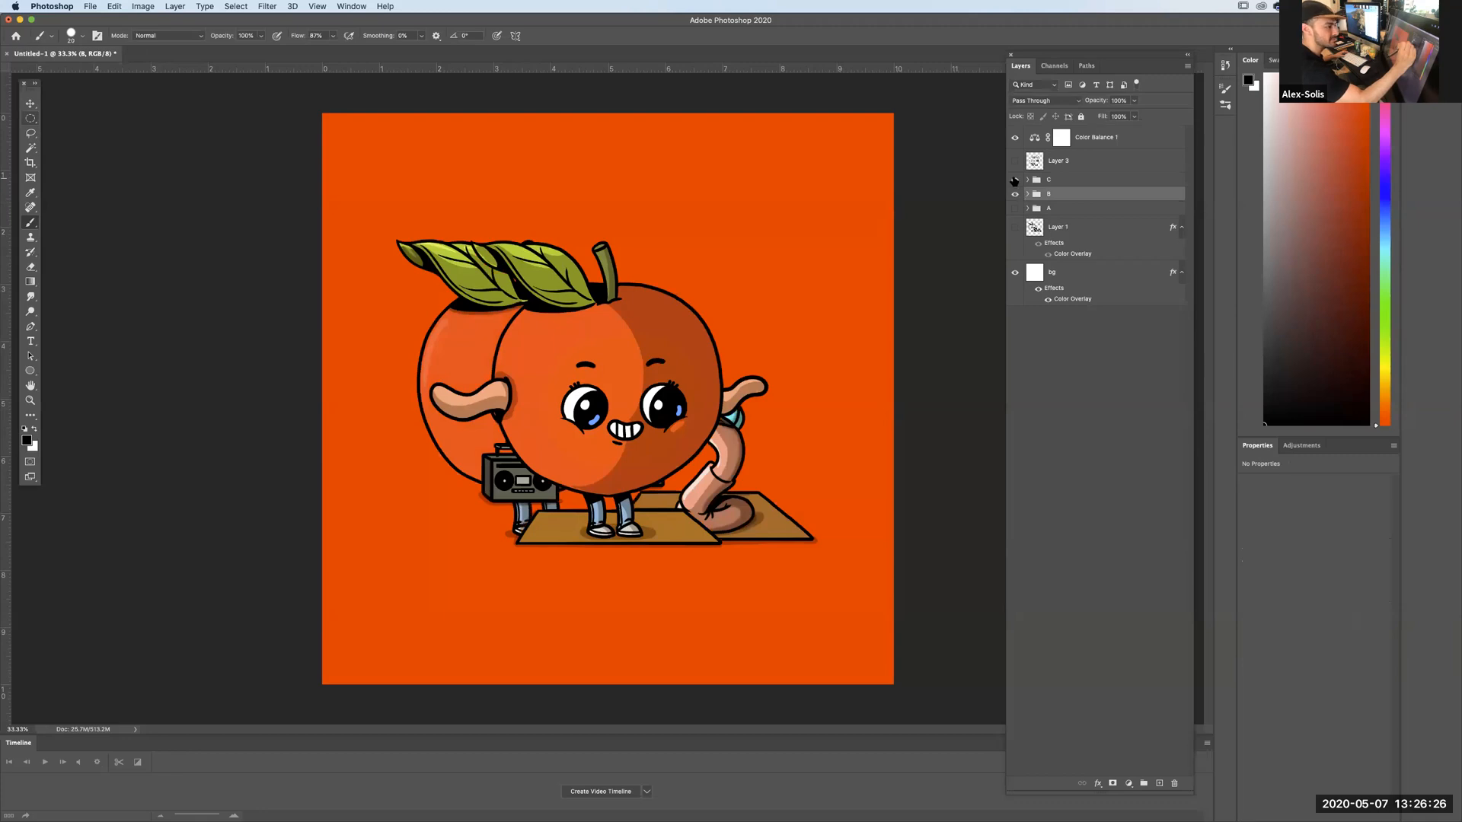
{"action": "left_click", "coordinate": [1015, 179]}
{"action": "left_click", "coordinate": [1015, 194]}
{"action": "left_click", "coordinate": [1015, 208]}
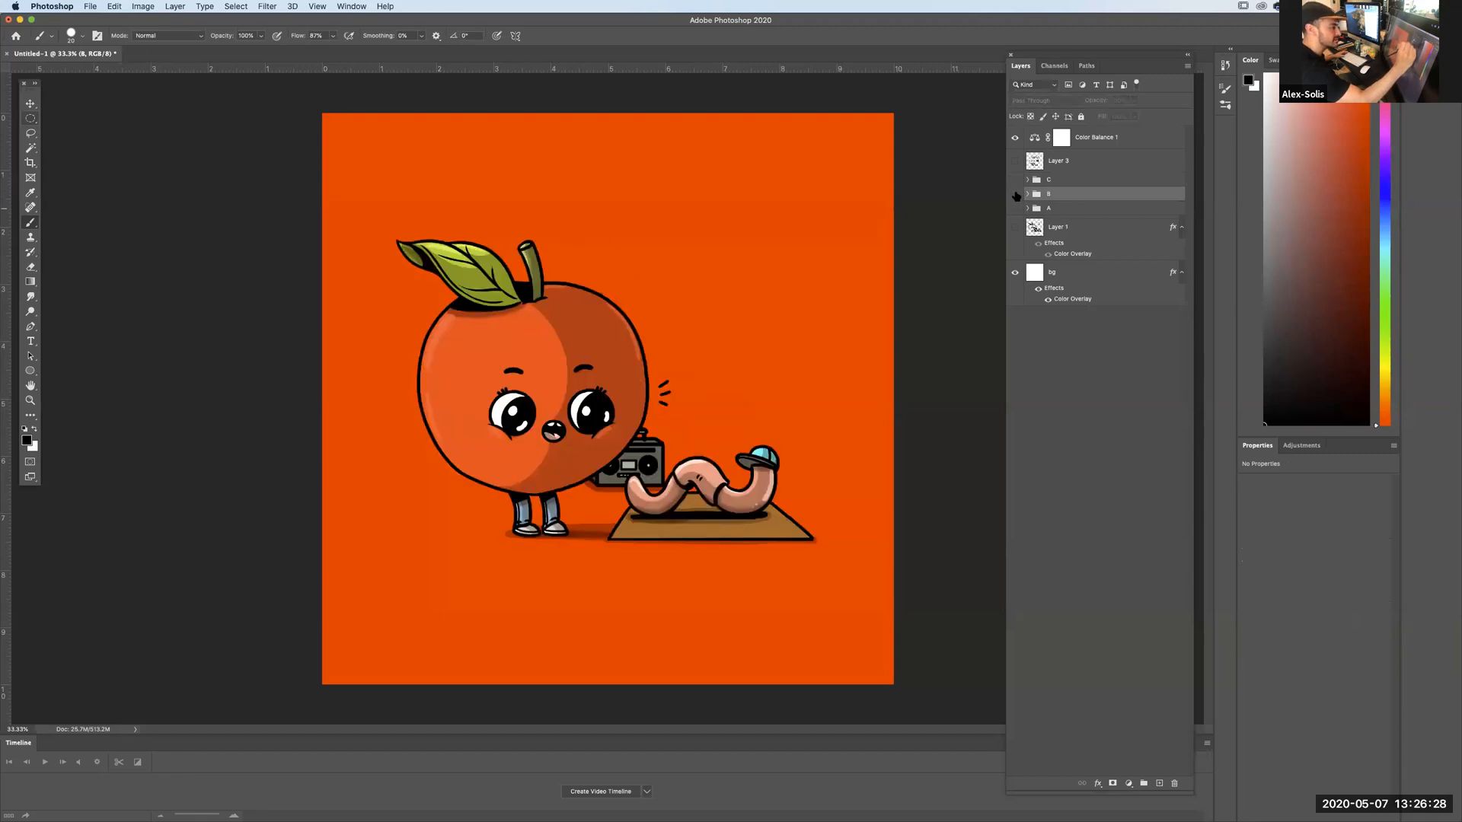
{"action": "left_click", "coordinate": [1015, 194]}
{"action": "left_click", "coordinate": [1015, 194]}
{"action": "left_click", "coordinate": [1015, 180]}
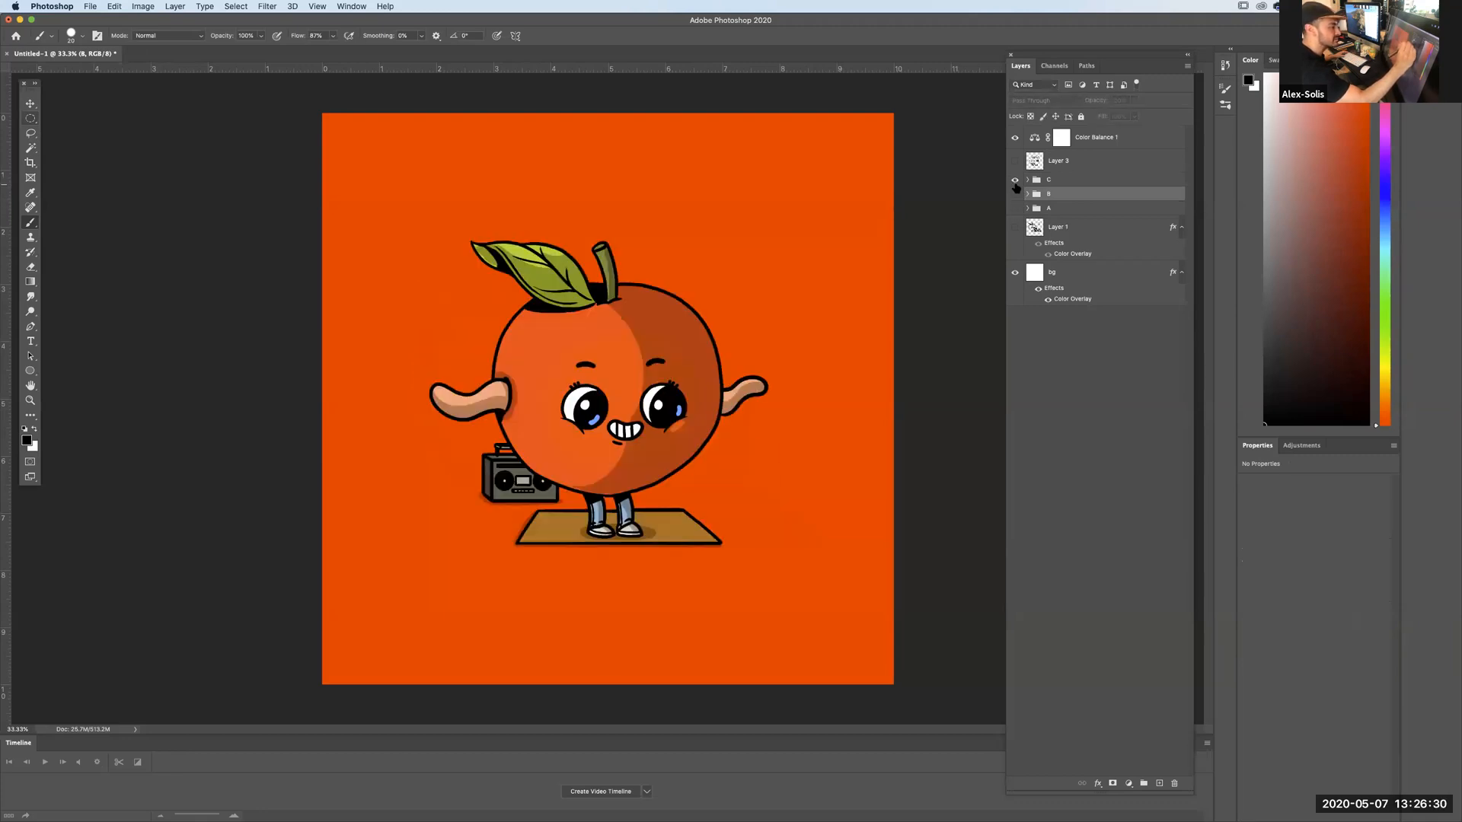
{"action": "key", "text": "super+plus"}
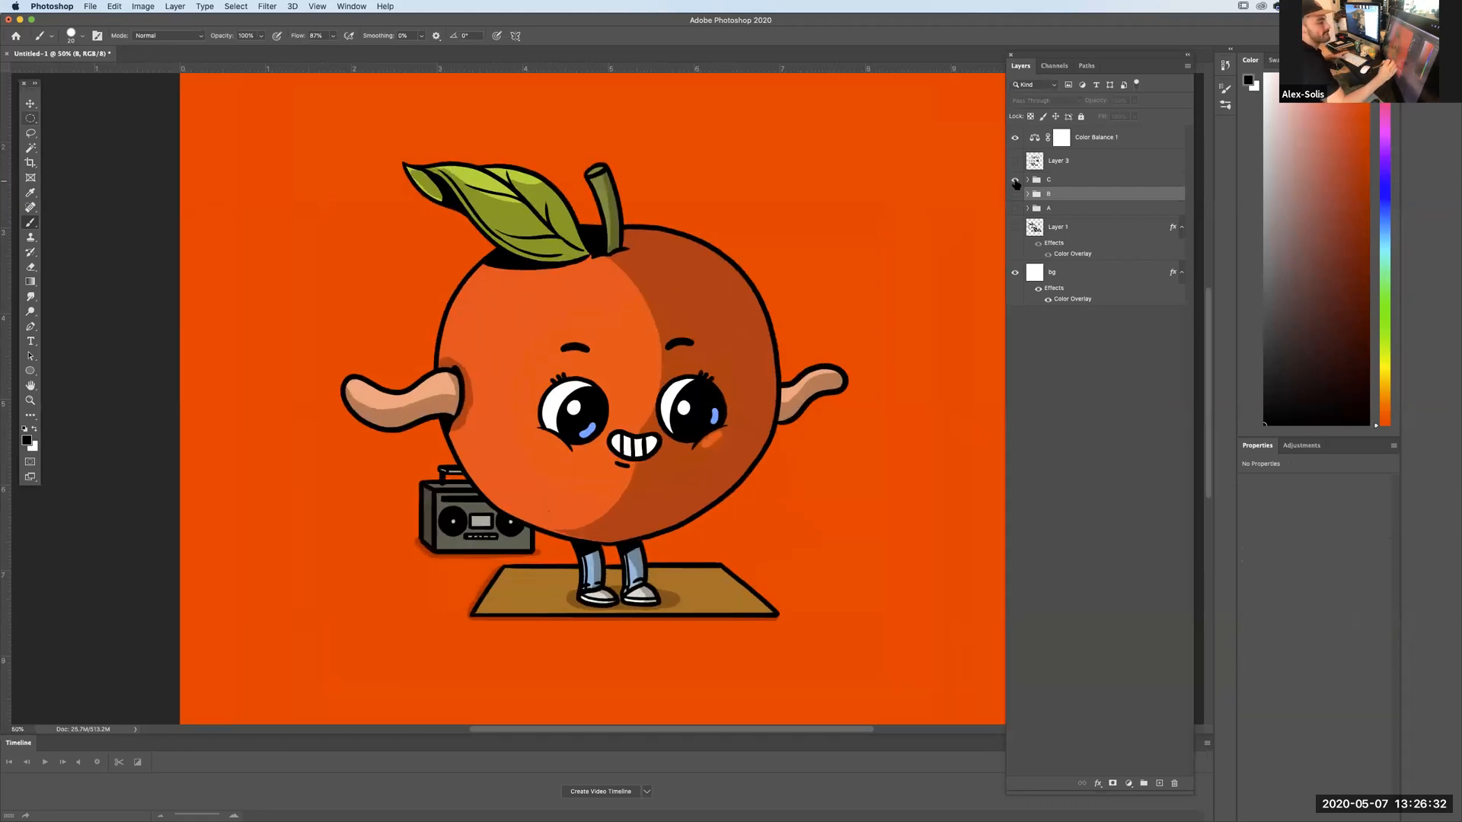
{"action": "left_click_drag", "start_coordinate": [768, 468], "coordinate": [742, 417]}
{"action": "key", "text": "super+minus"}
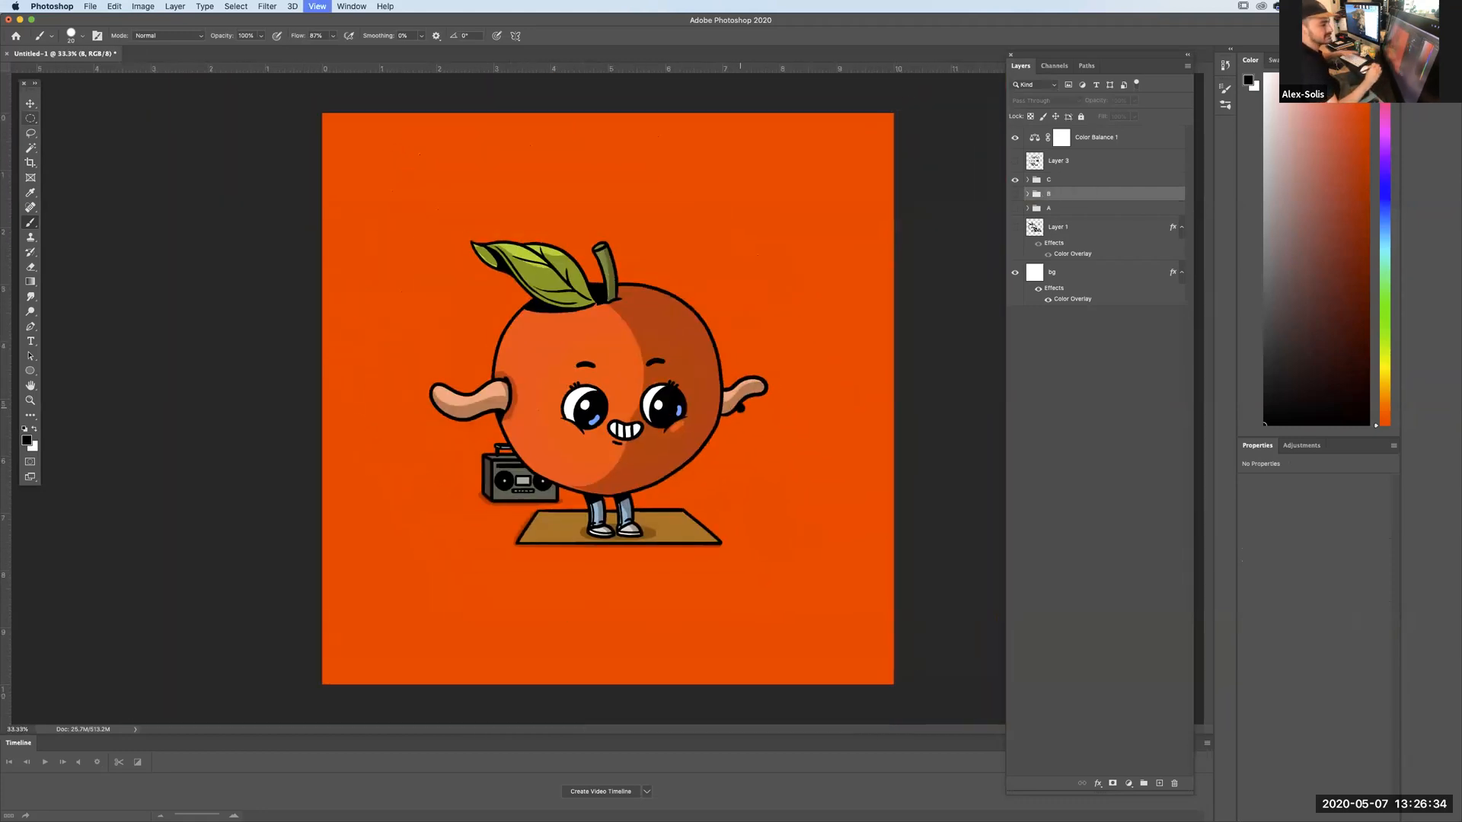
Replace the contents of Layer 9 in group C with white highlights on the leaf, arms and orange.
{"action": "left_click", "coordinate": [1028, 180]}
{"action": "left_click", "coordinate": [1067, 199]}
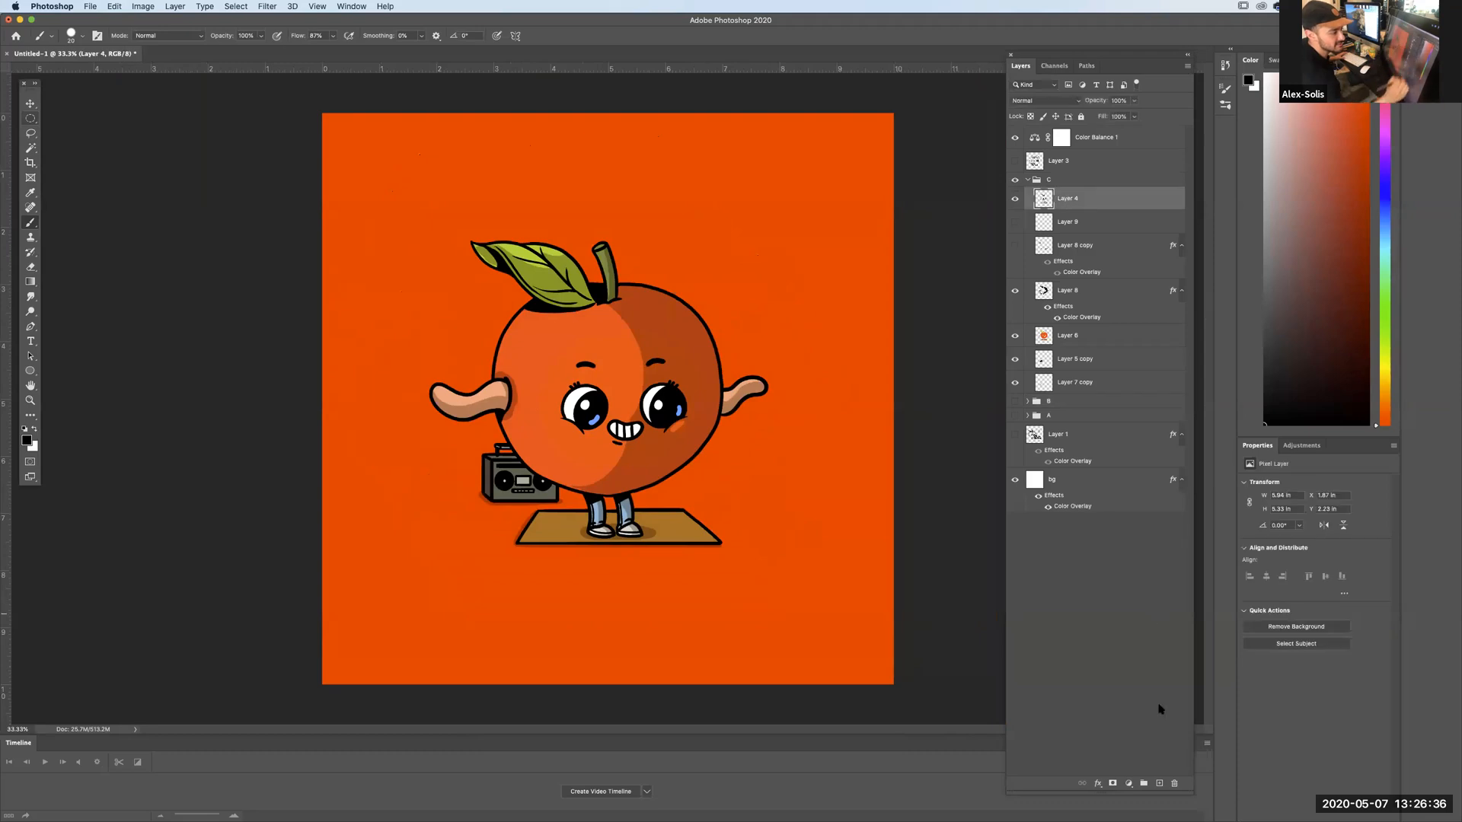
{"action": "left_click", "coordinate": [1015, 222]}
{"action": "left_click", "coordinate": [1052, 223]}
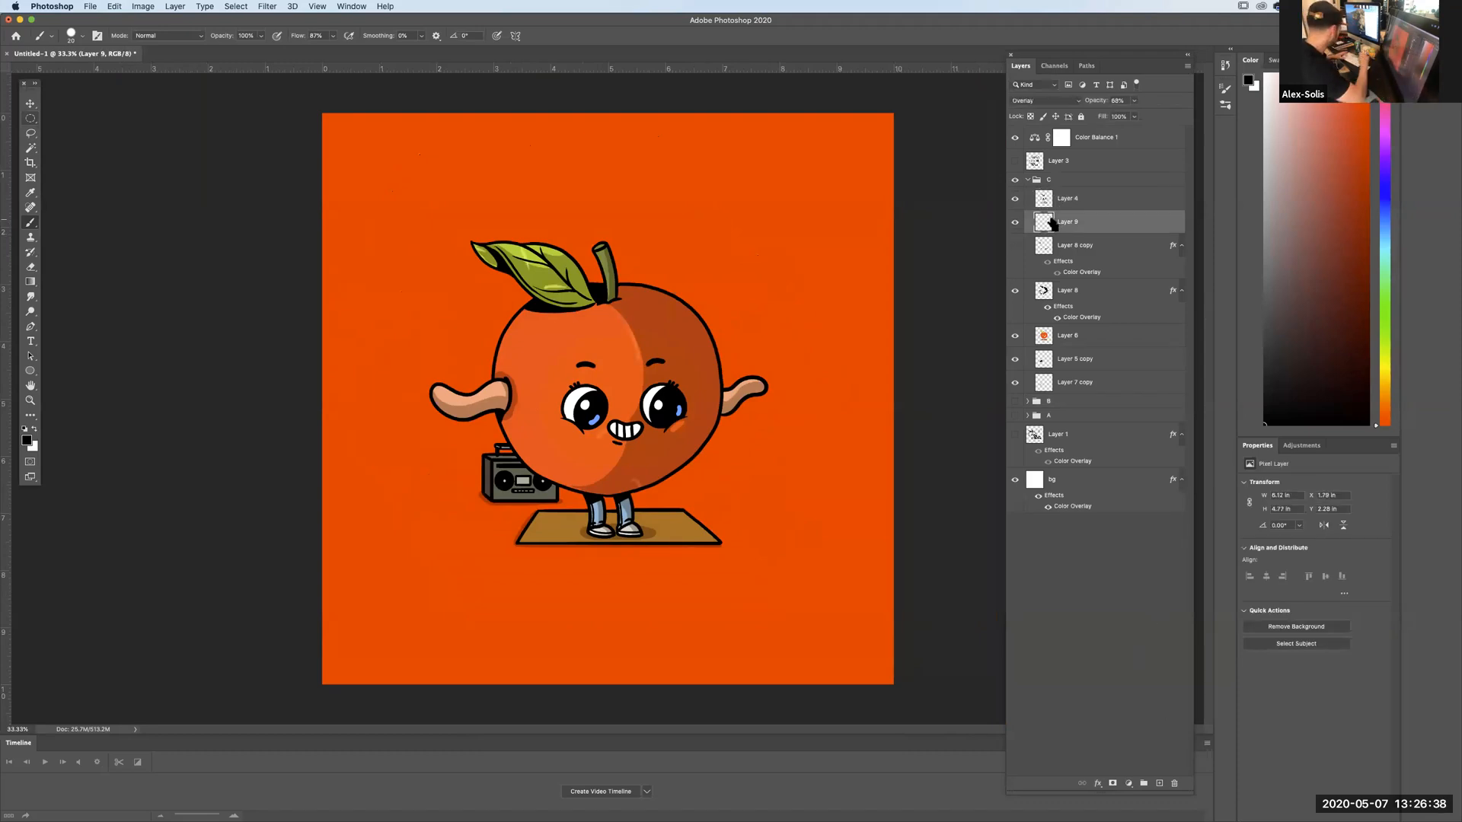
{"action": "key", "text": "x"}
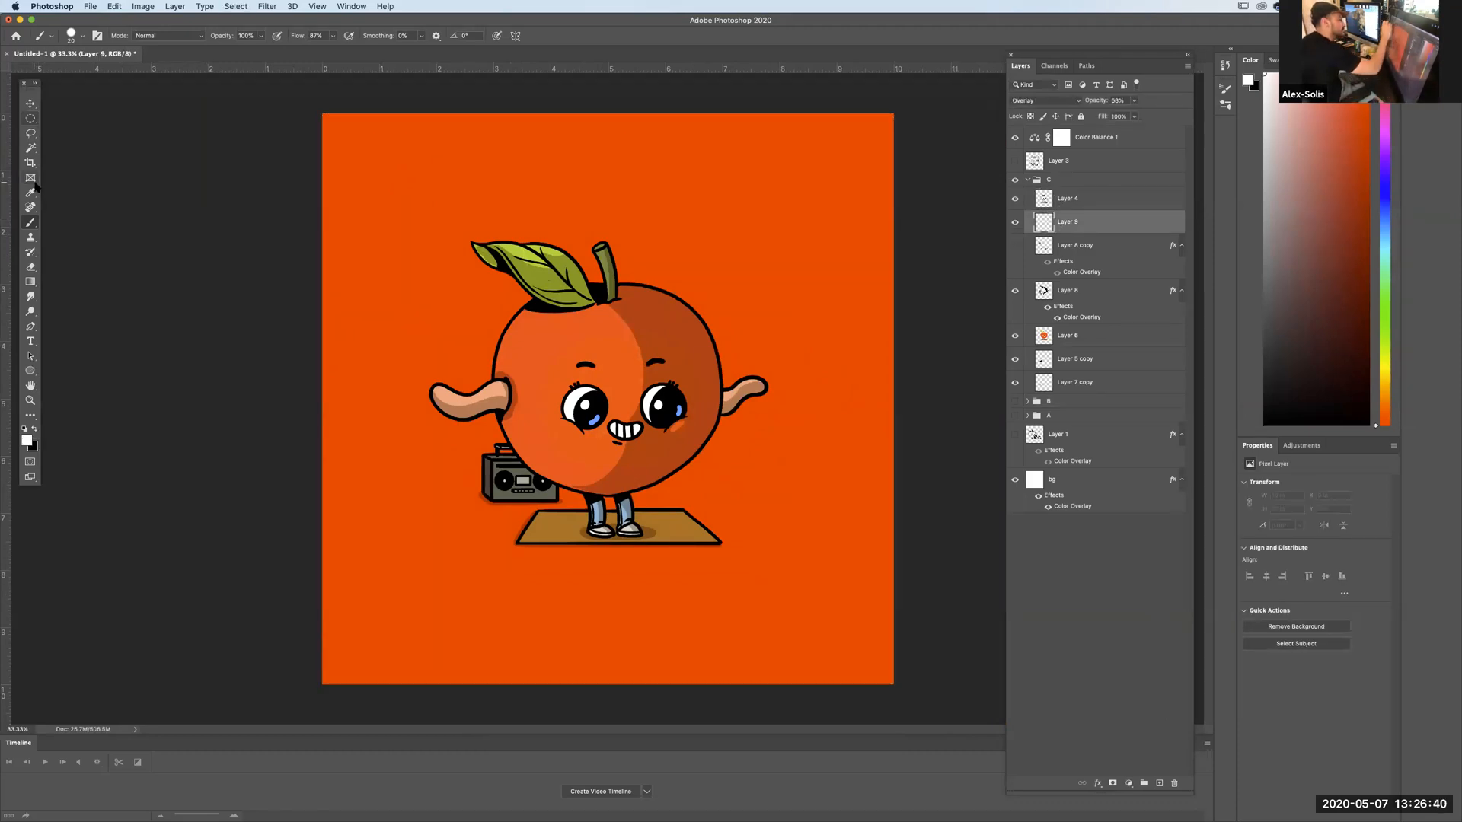
{"action": "left_click_drag", "start_coordinate": [507, 252], "coordinate": [542, 249]}
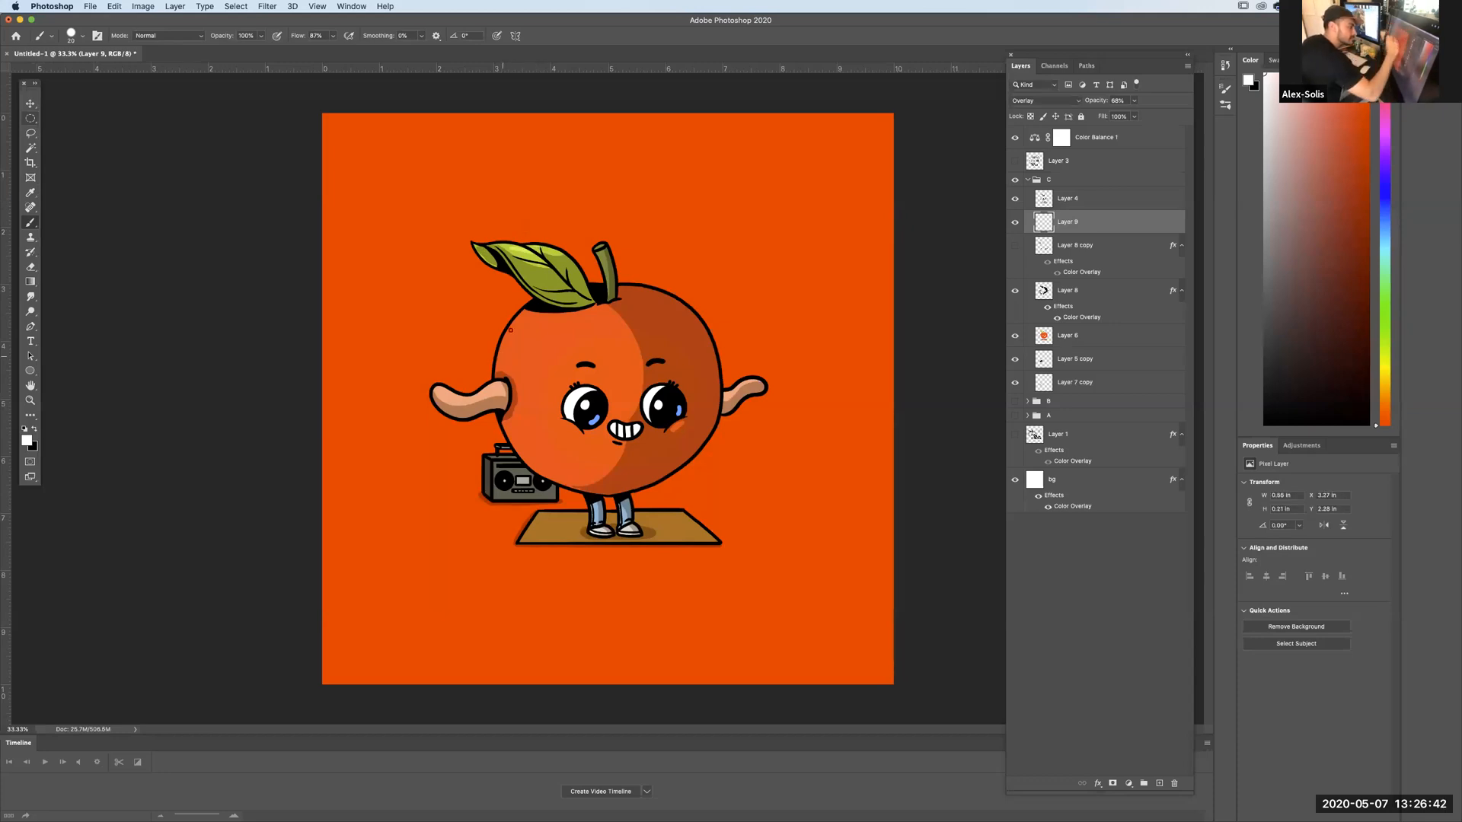
{"action": "left_click_drag", "start_coordinate": [443, 394], "coordinate": [484, 393]}
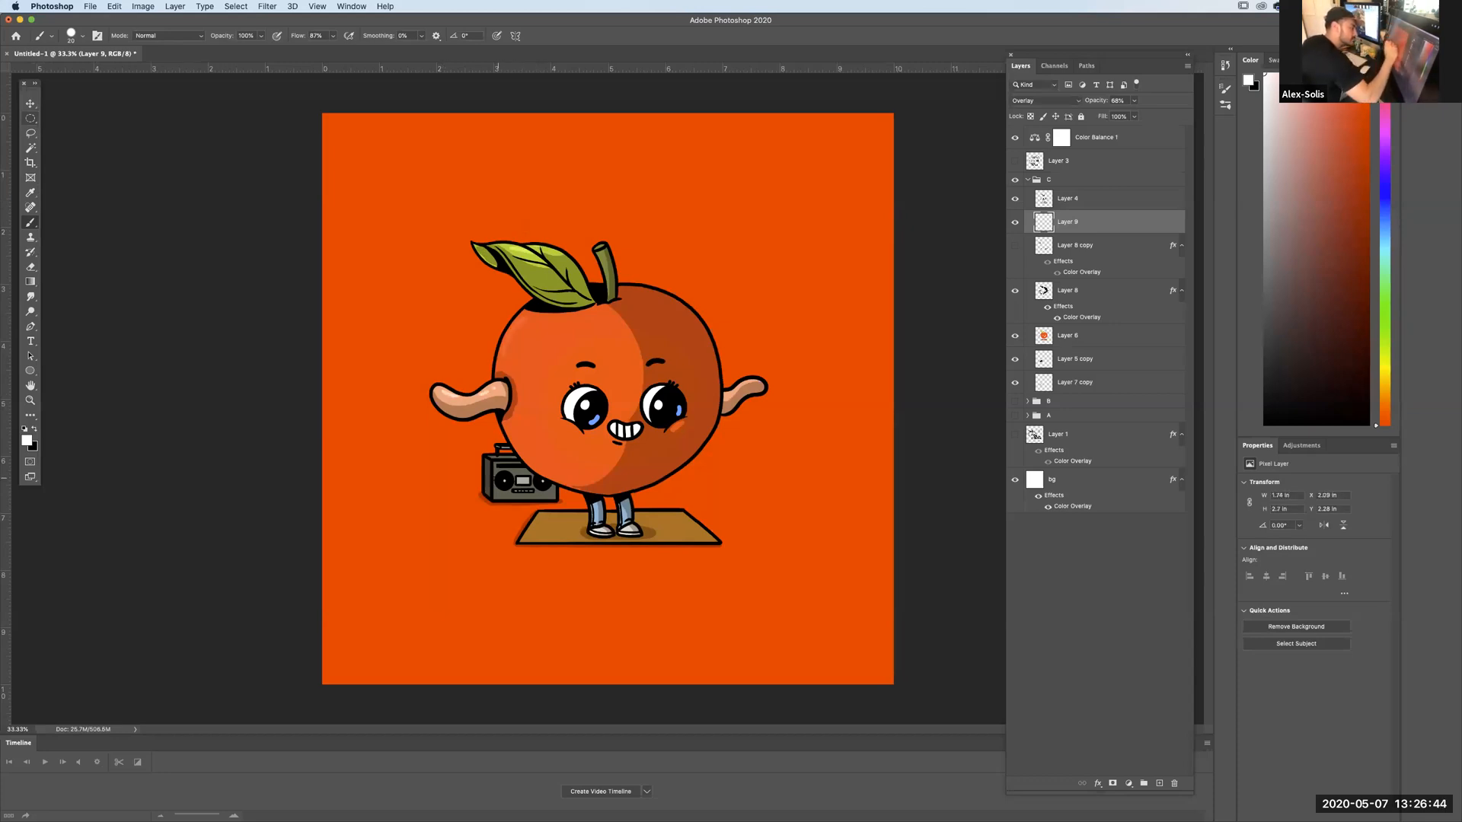
{"action": "key", "text": "super+z"}
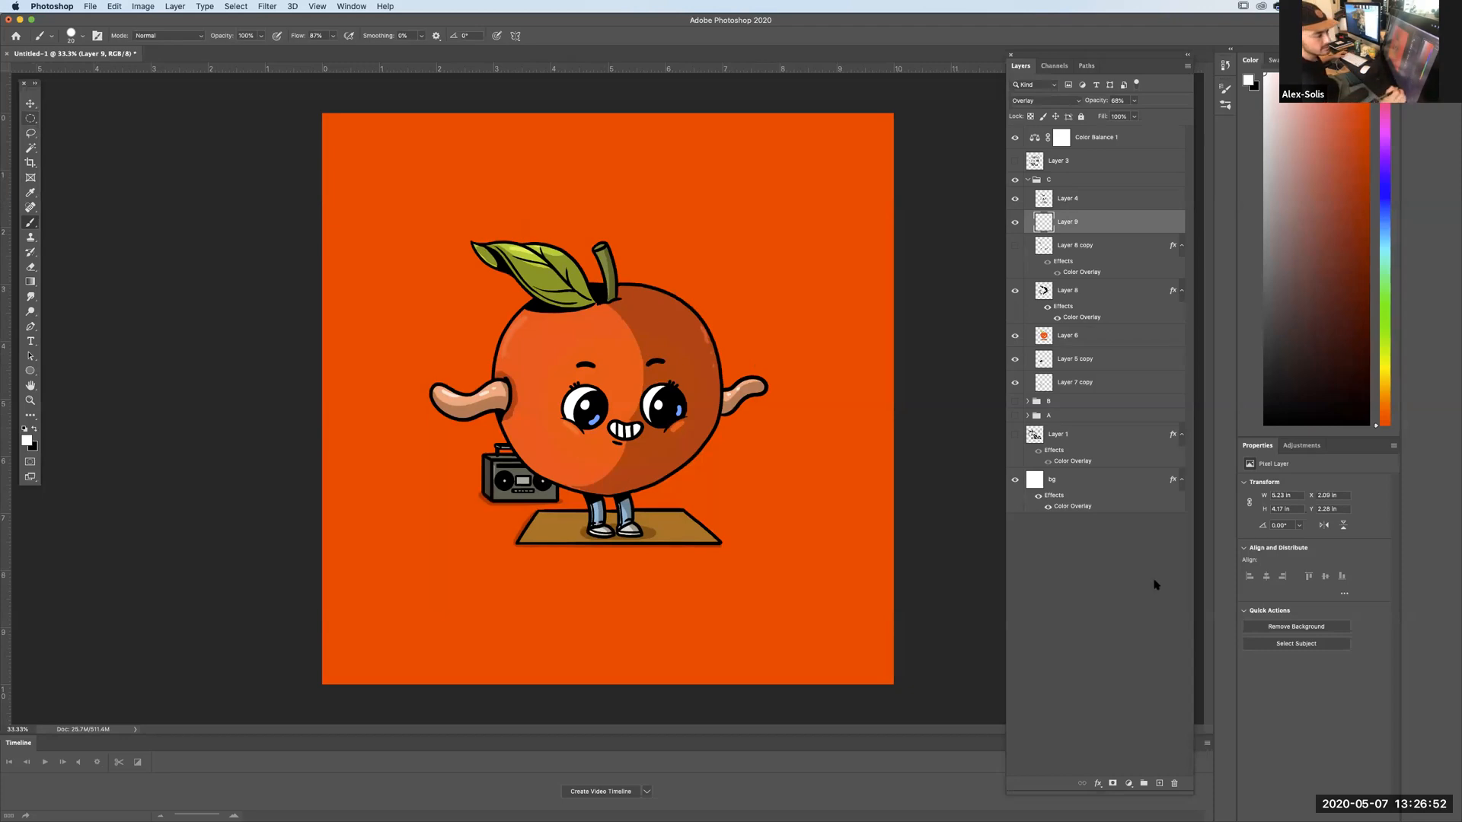
{"action": "left_click", "coordinate": [1028, 180]}
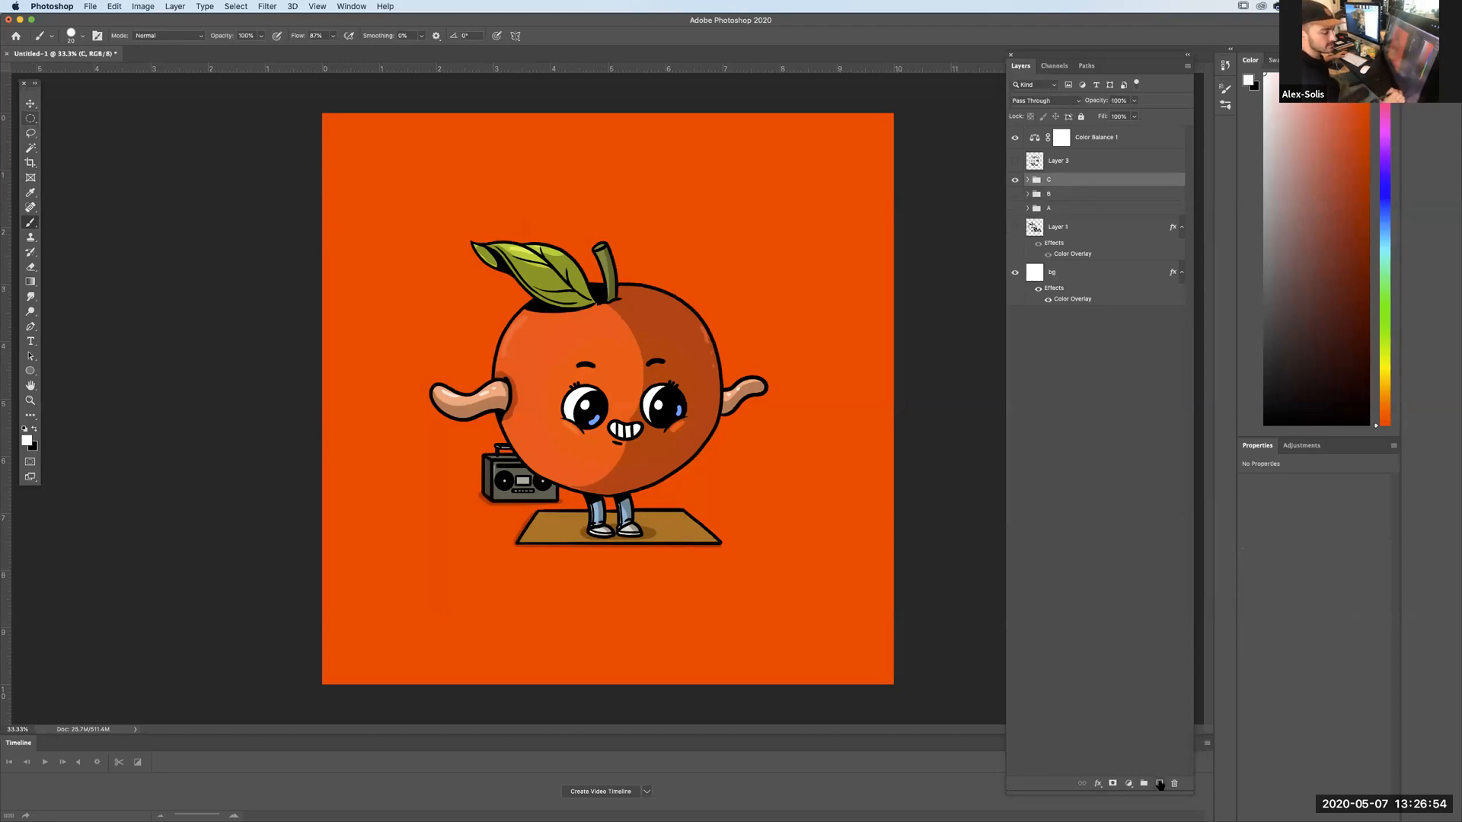
Create a frame animation timeline, set the first frame's delay to 0 seconds, and add a second frame.
{"action": "left_click", "coordinate": [601, 792]}
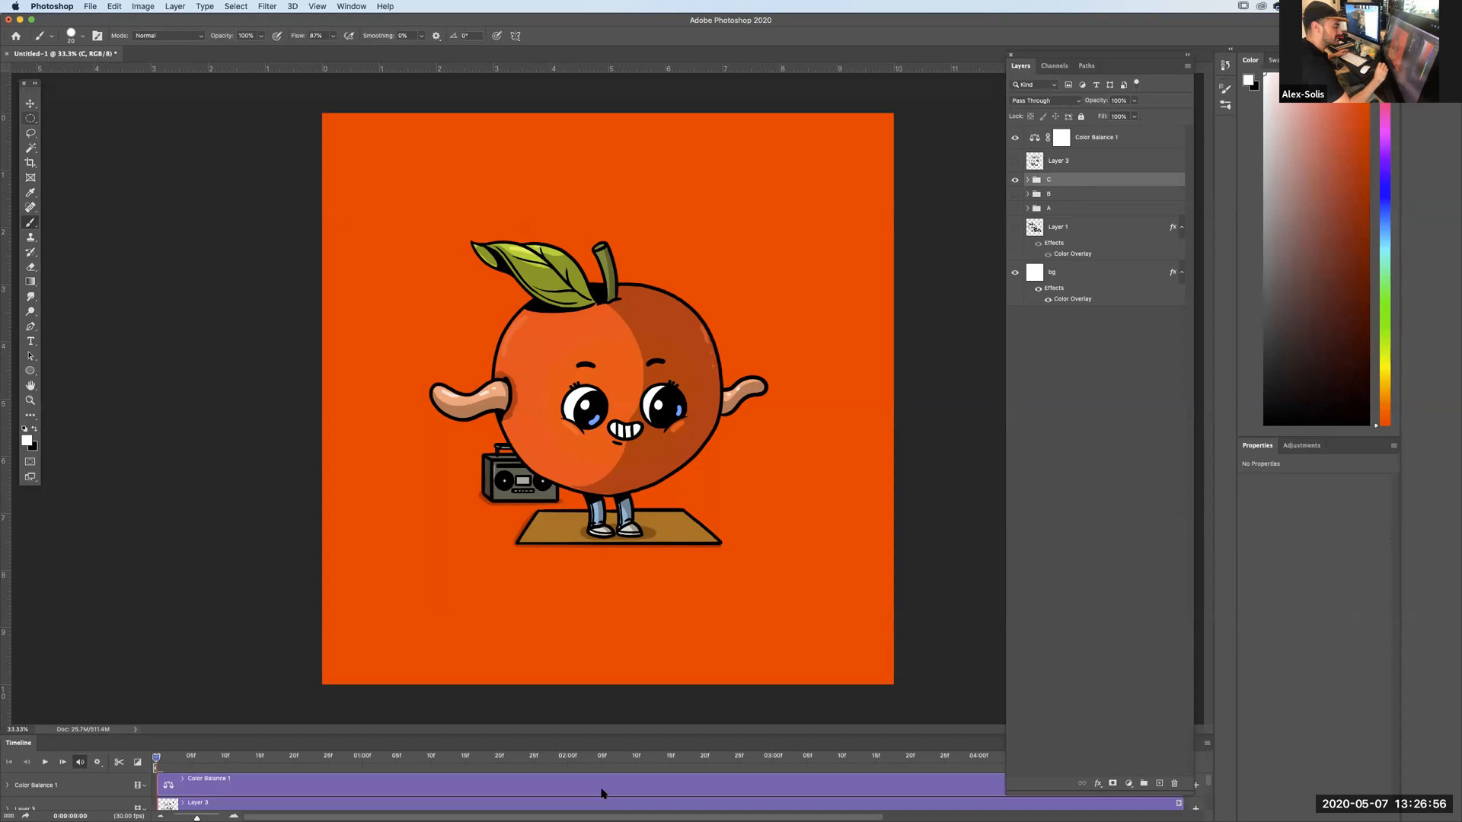
{"action": "left_click", "coordinate": [9, 813]}
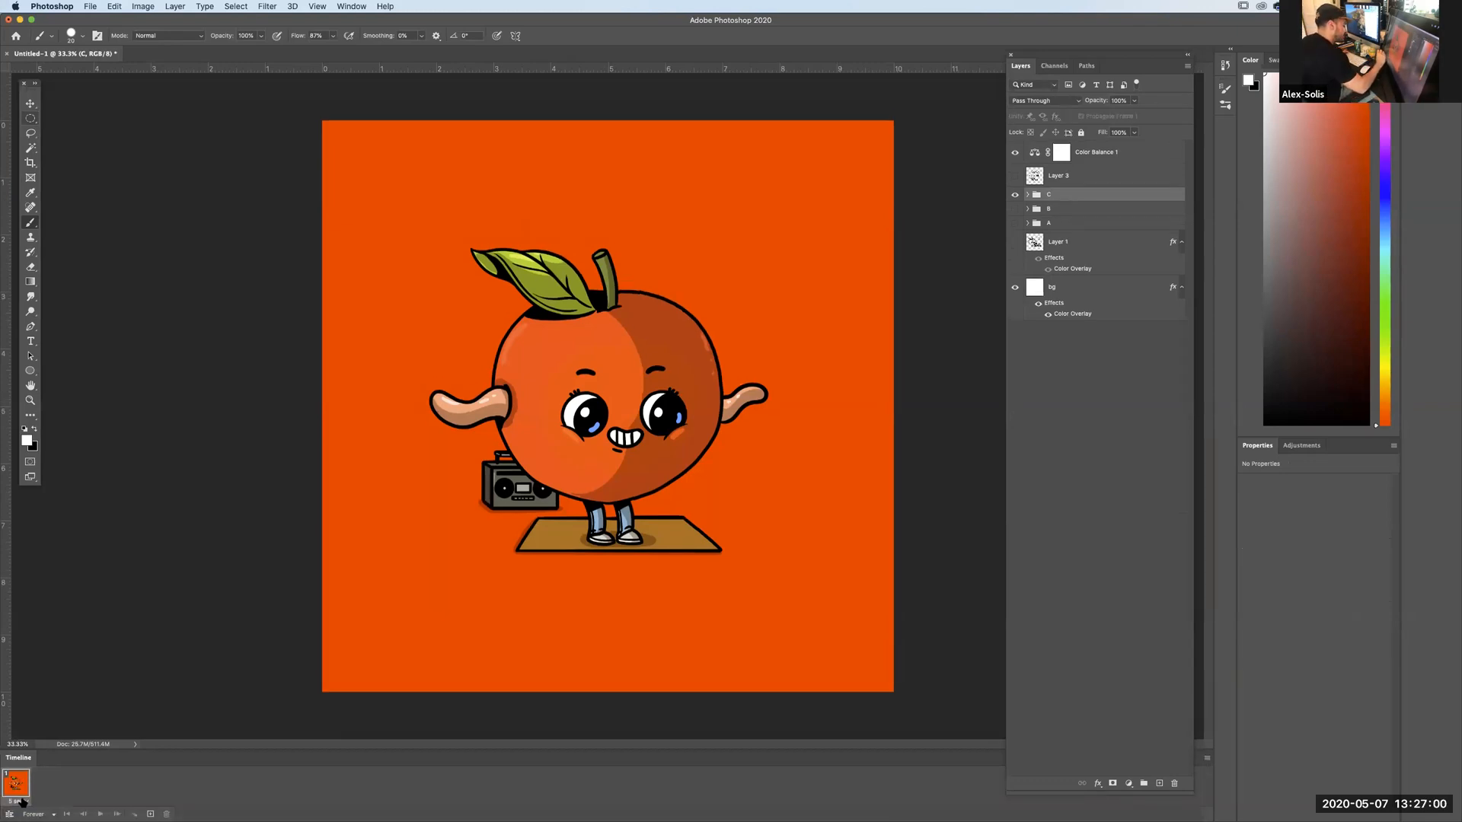
{"action": "left_click", "coordinate": [20, 799]}
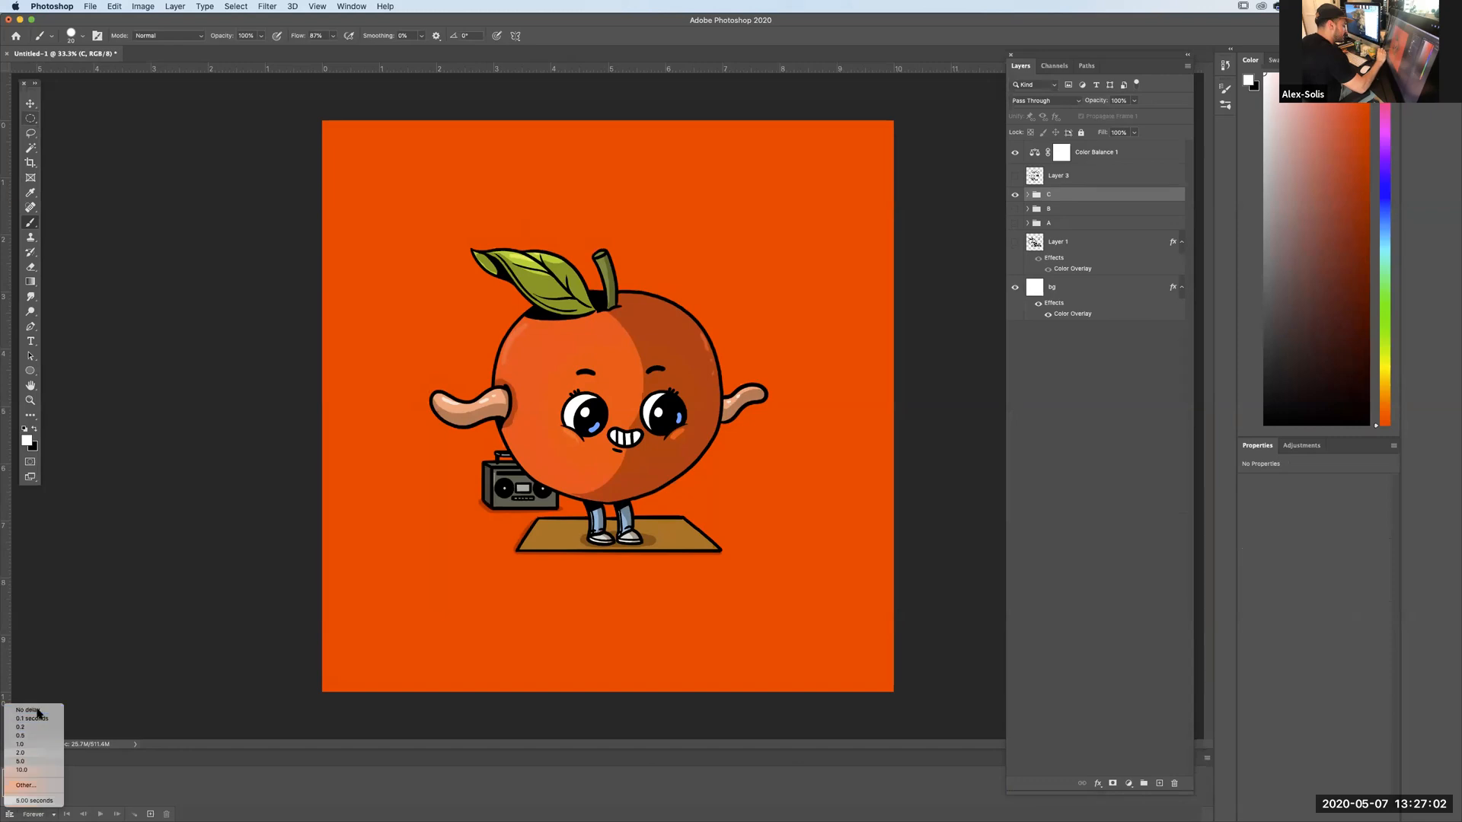
{"action": "left_click", "coordinate": [38, 719]}
{"action": "left_click", "coordinate": [145, 810]}
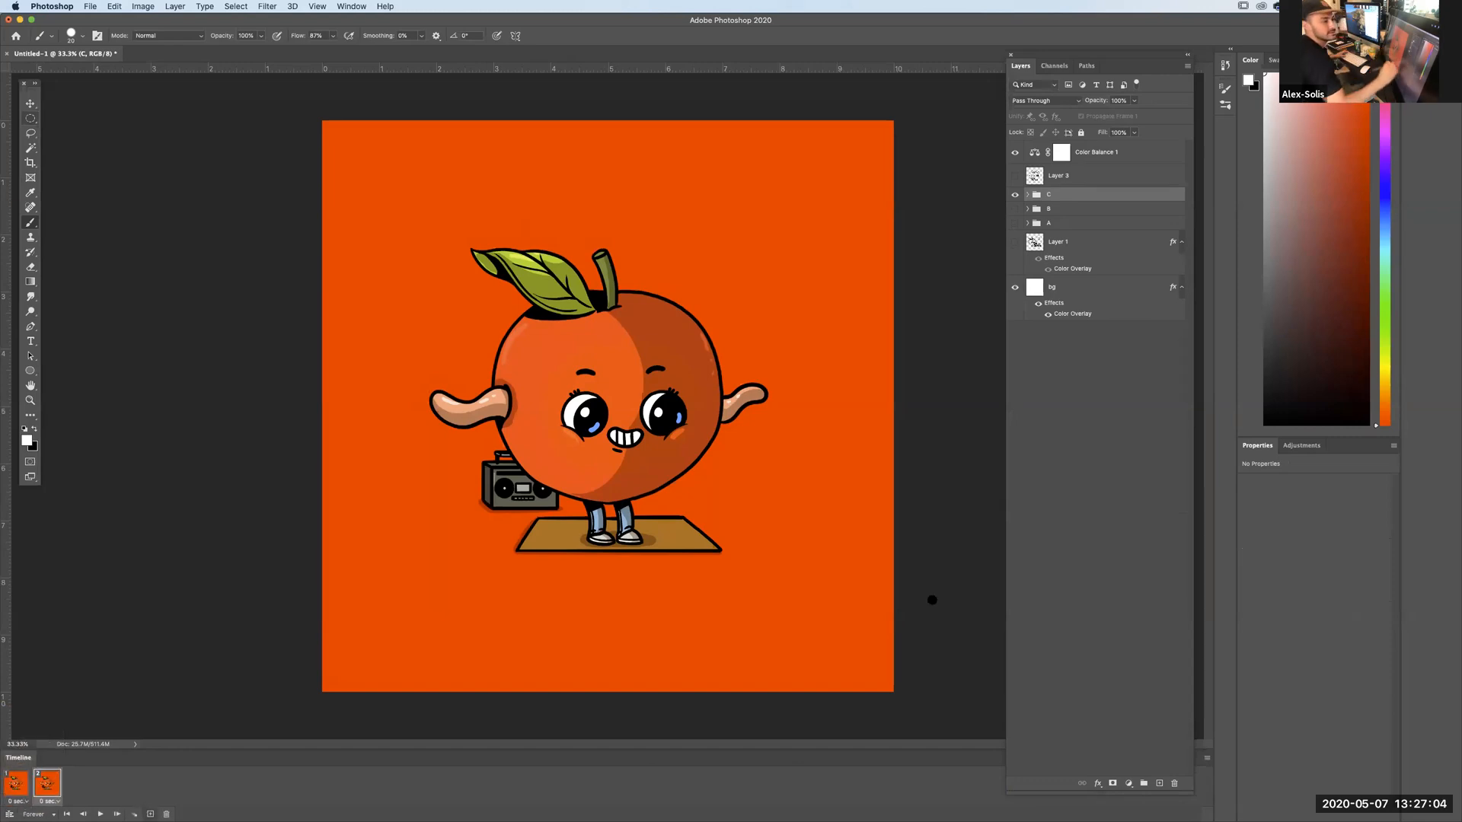
On a new layer above group C, draw wavy black outlines for shifted positions of both arms.
{"action": "left_click", "coordinate": [1159, 784]}
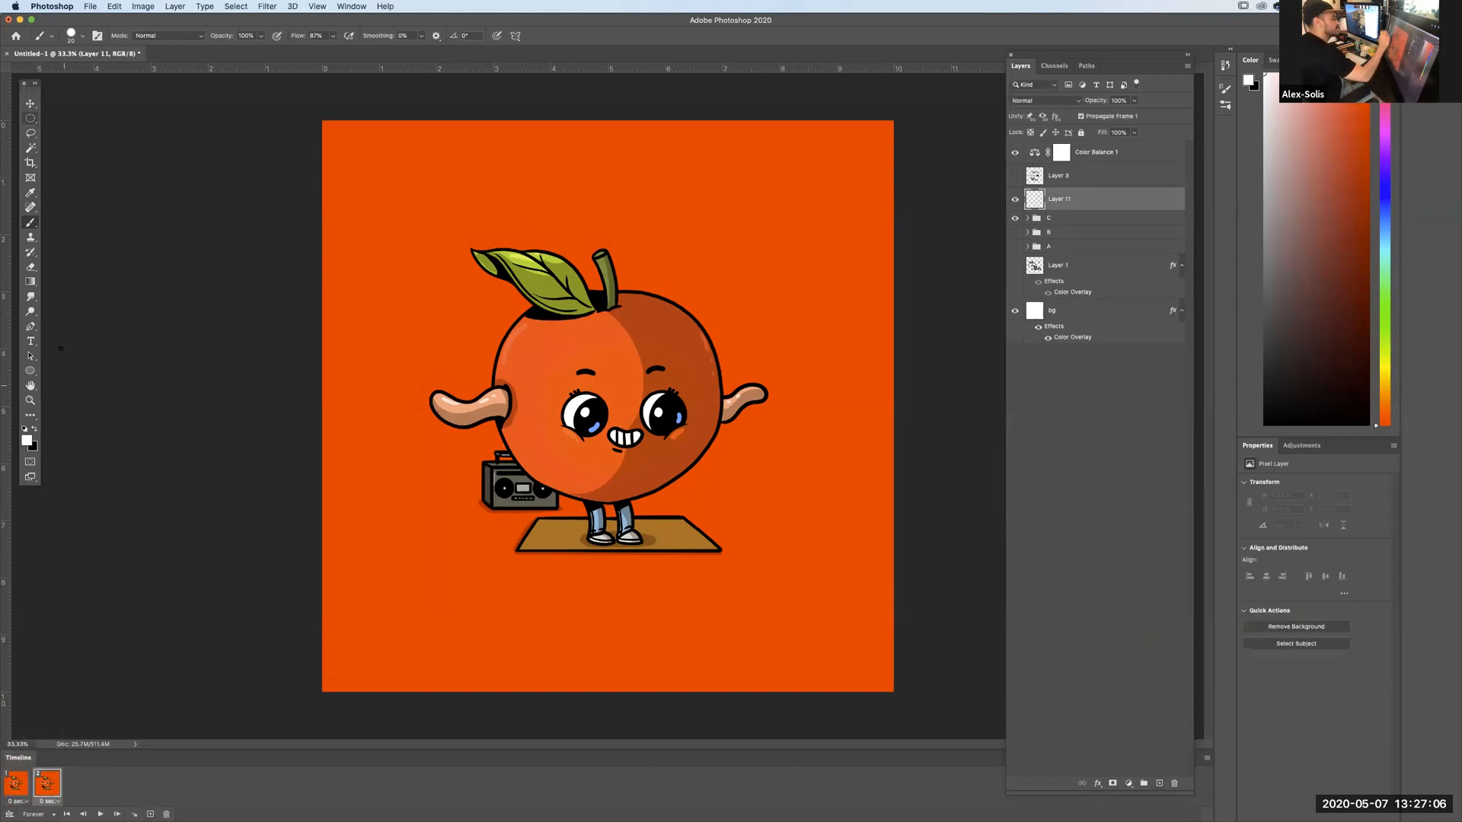
{"action": "key", "text": "x"}
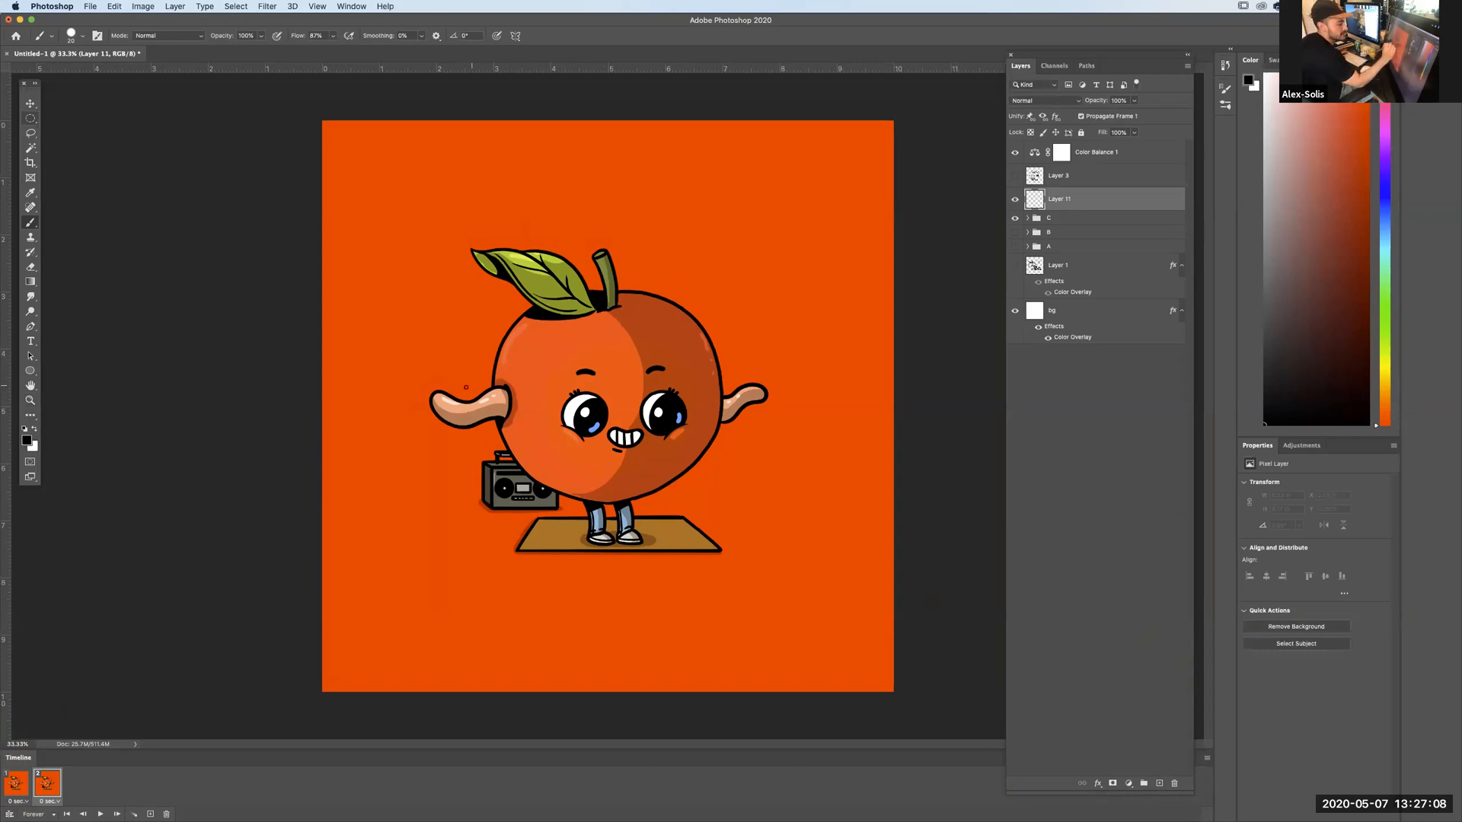
{"action": "mouse_move", "coordinate": [439, 410]}
{"action": "left_mouse_down"}
{"action": "mouse_move", "coordinate": [501, 413]}
{"action": "mouse_move", "coordinate": [477, 386]}
{"action": "left_mouse_up"}
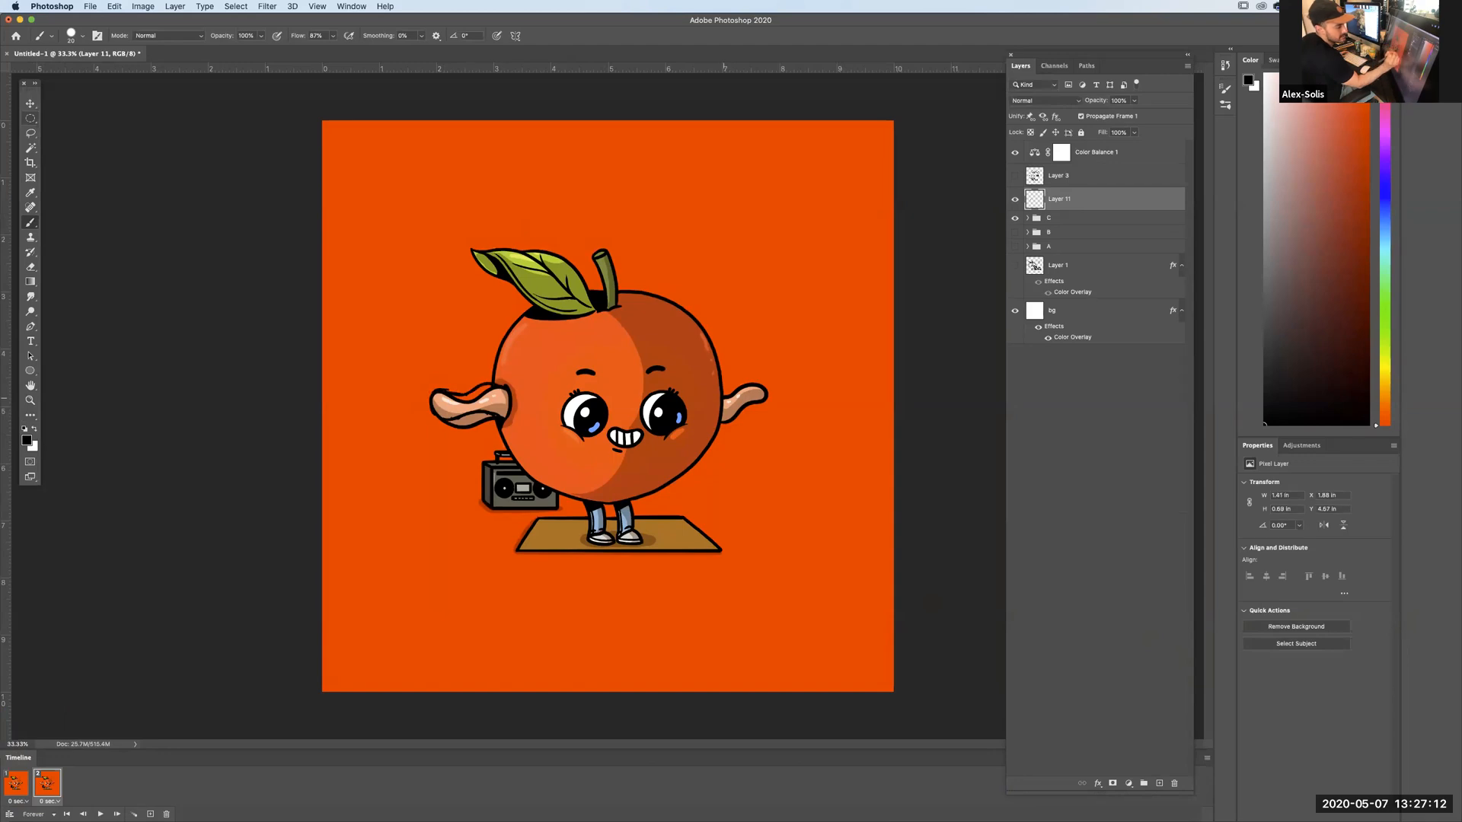
{"action": "key", "text": "super+z"}
{"action": "key", "text": "super+z"}
{"action": "key", "text": "super+z"}
{"action": "key", "text": "super+z"}
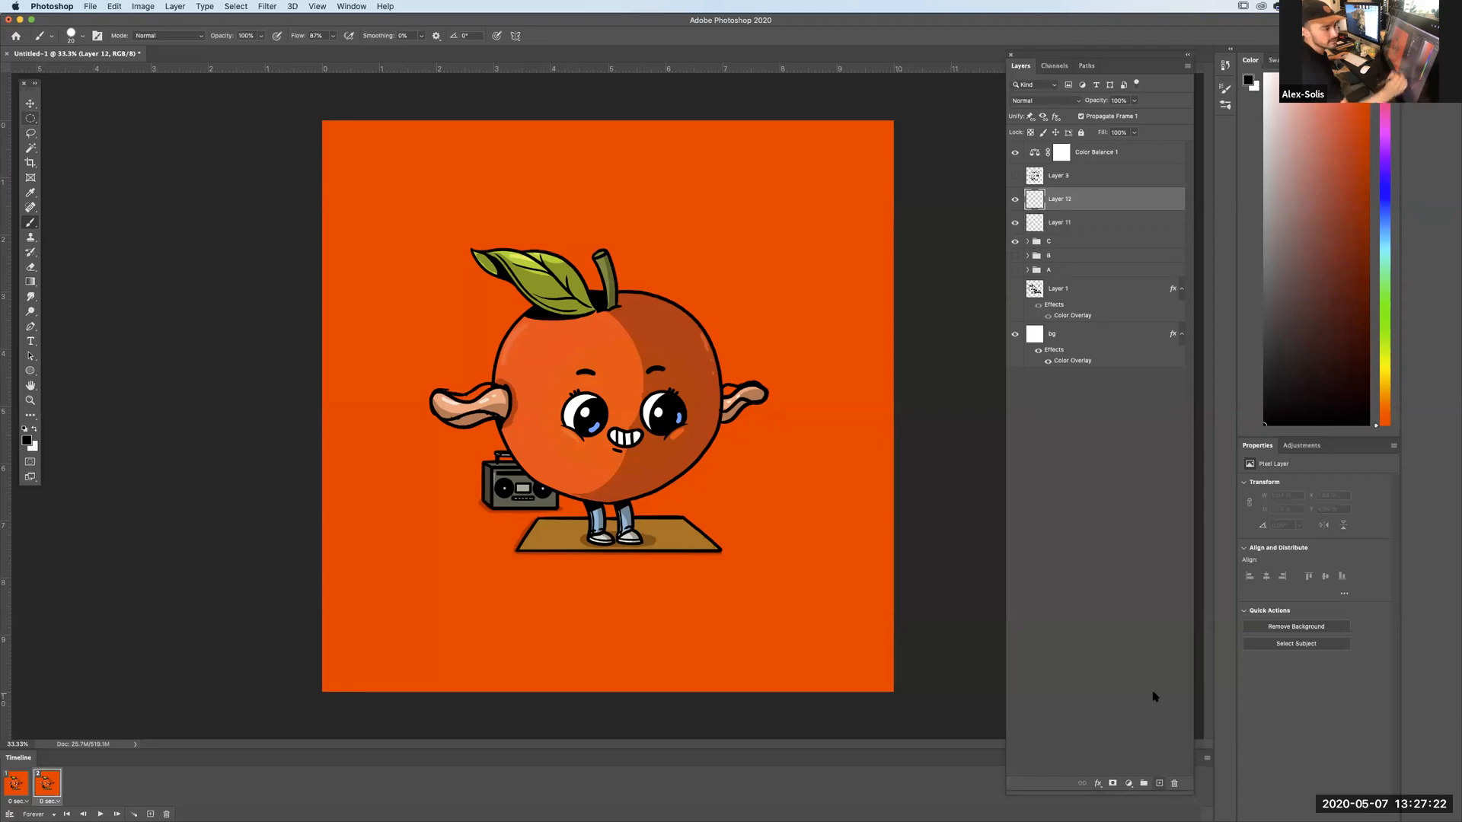
Lower Layer 11's opacity to about 38% and sketch another black outline of the boombox-side arm on a new layer above it.
{"action": "left_click", "coordinate": [1158, 782]}
{"action": "left_click_drag", "start_coordinate": [1134, 101], "coordinate": [1093, 152]}
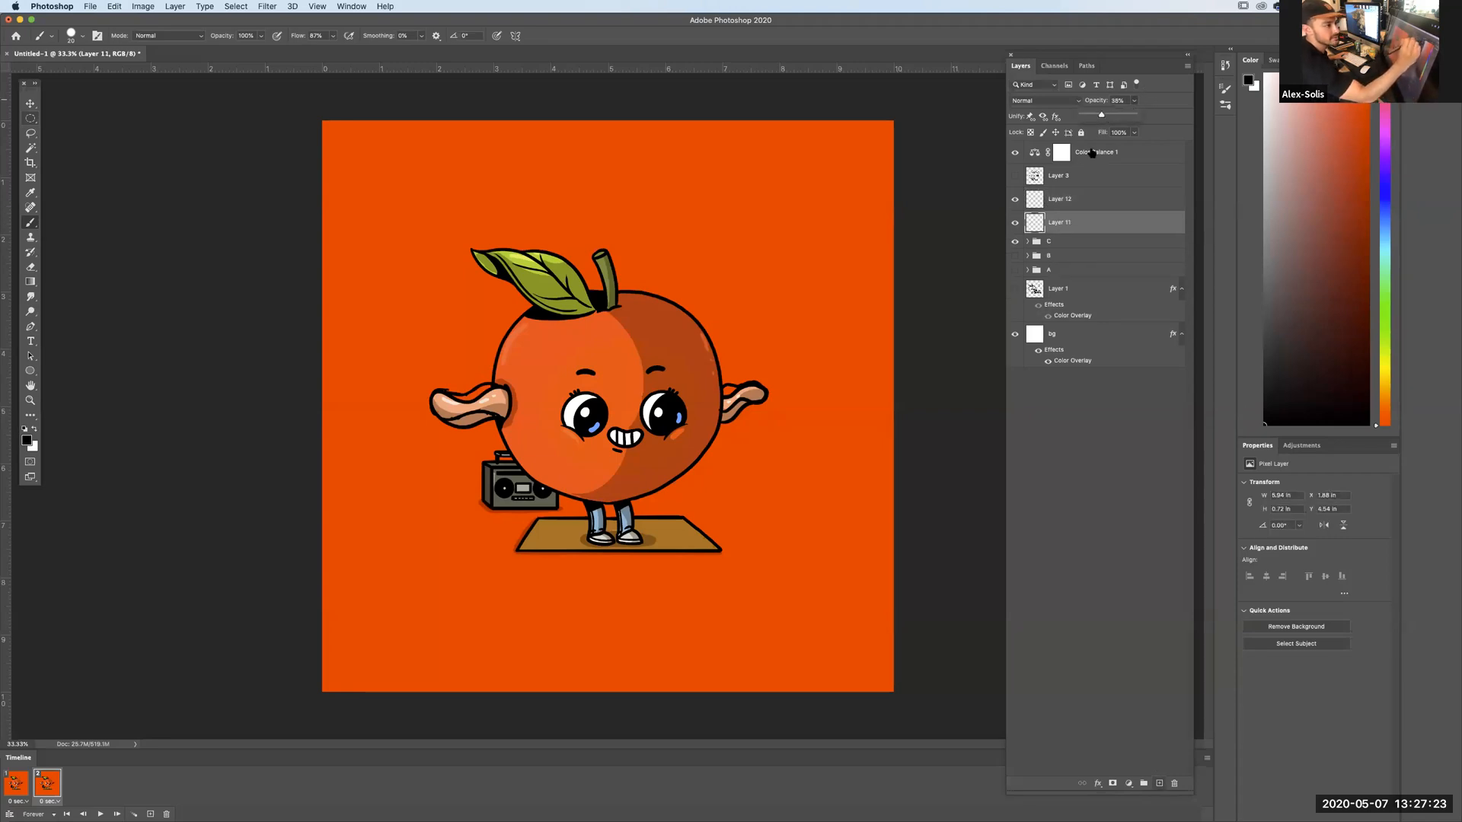
{"action": "left_click", "coordinate": [1062, 198]}
{"action": "mouse_move", "coordinate": [501, 377]}
{"action": "left_mouse_down"}
{"action": "mouse_move", "coordinate": [442, 424]}
{"action": "mouse_move", "coordinate": [489, 418]}
{"action": "mouse_move", "coordinate": [432, 415]}
{"action": "mouse_move", "coordinate": [477, 389]}
{"action": "mouse_move", "coordinate": [514, 399]}
{"action": "mouse_move", "coordinate": [433, 418]}
{"action": "mouse_move", "coordinate": [494, 420]}
{"action": "left_mouse_up"}
{"action": "key", "text": "super+z"}
{"action": "key", "text": "super+z"}
{"action": "key", "text": "super+z"}
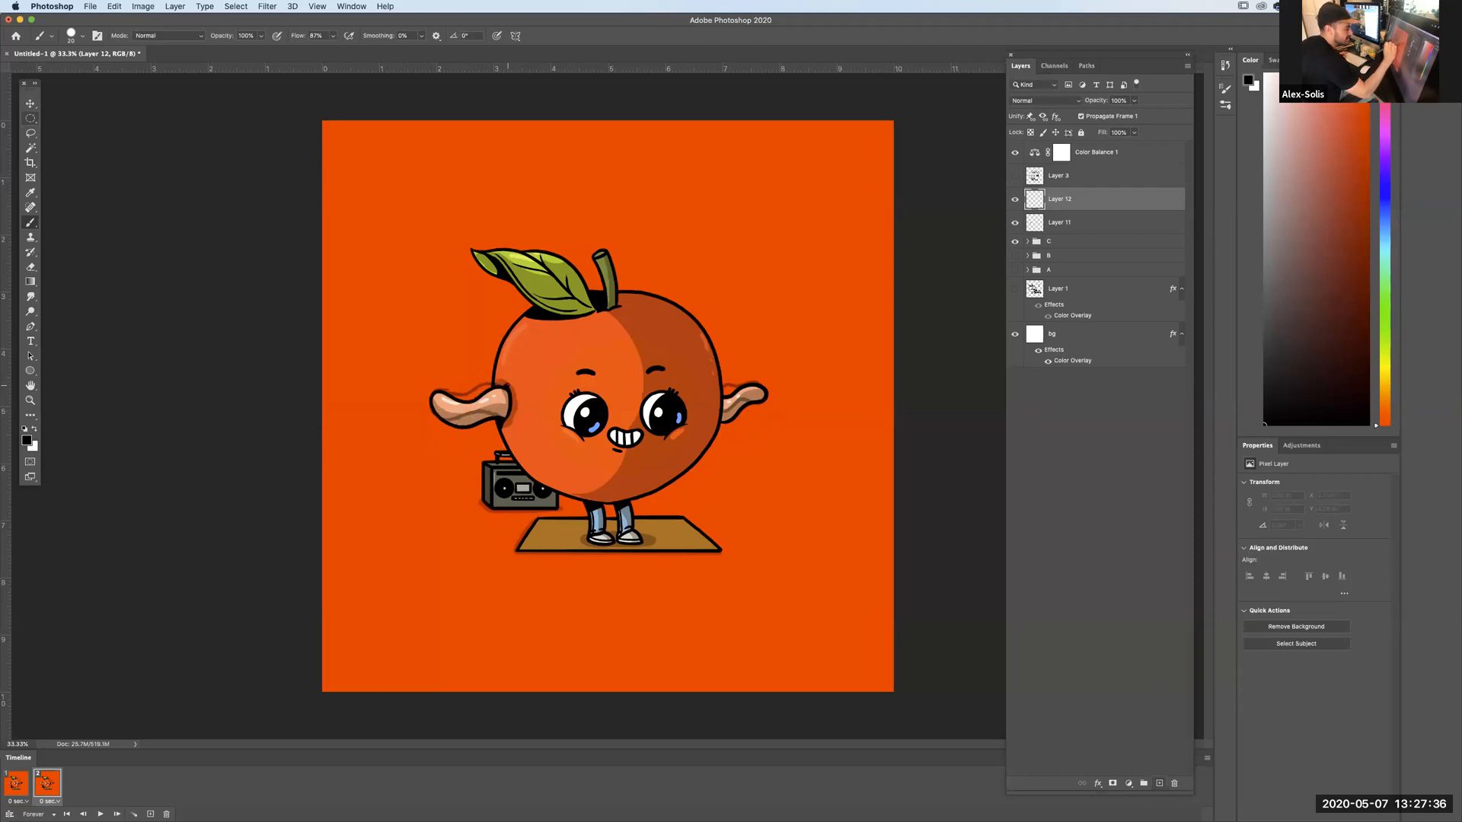
{"action": "left_click", "coordinate": [510, 388]}
{"action": "key", "text": "super+z"}
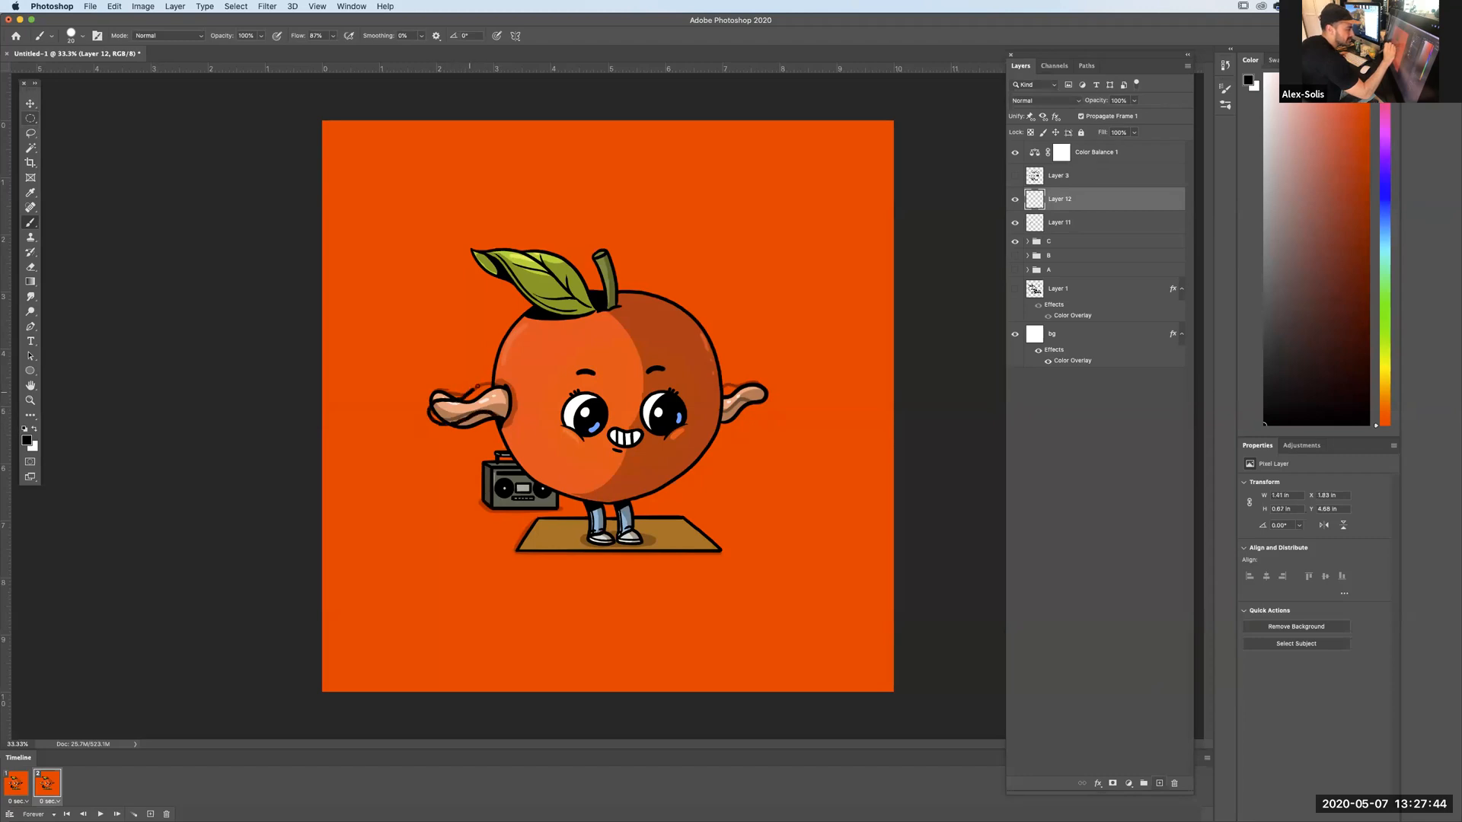
Hide Layers 12 and 11 and all of group C's layers except Layer 6, and turn off bg's Color Overlay.
{"action": "left_click_drag", "start_coordinate": [1015, 199], "coordinate": [1017, 448]}
{"action": "left_click", "coordinate": [1015, 241]}
{"action": "left_click", "coordinate": [1027, 241]}
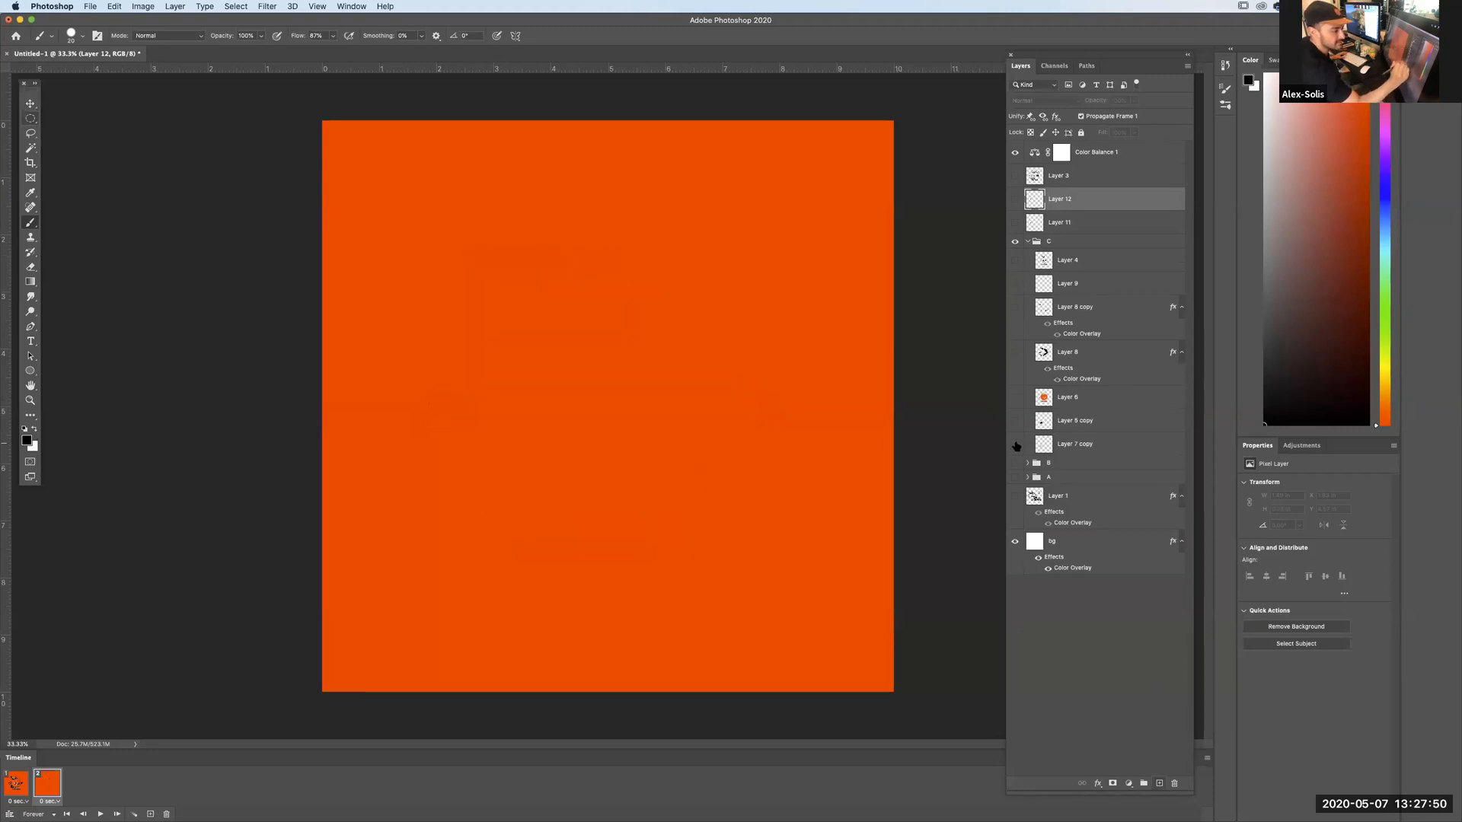
{"action": "left_click", "coordinate": [1015, 397]}
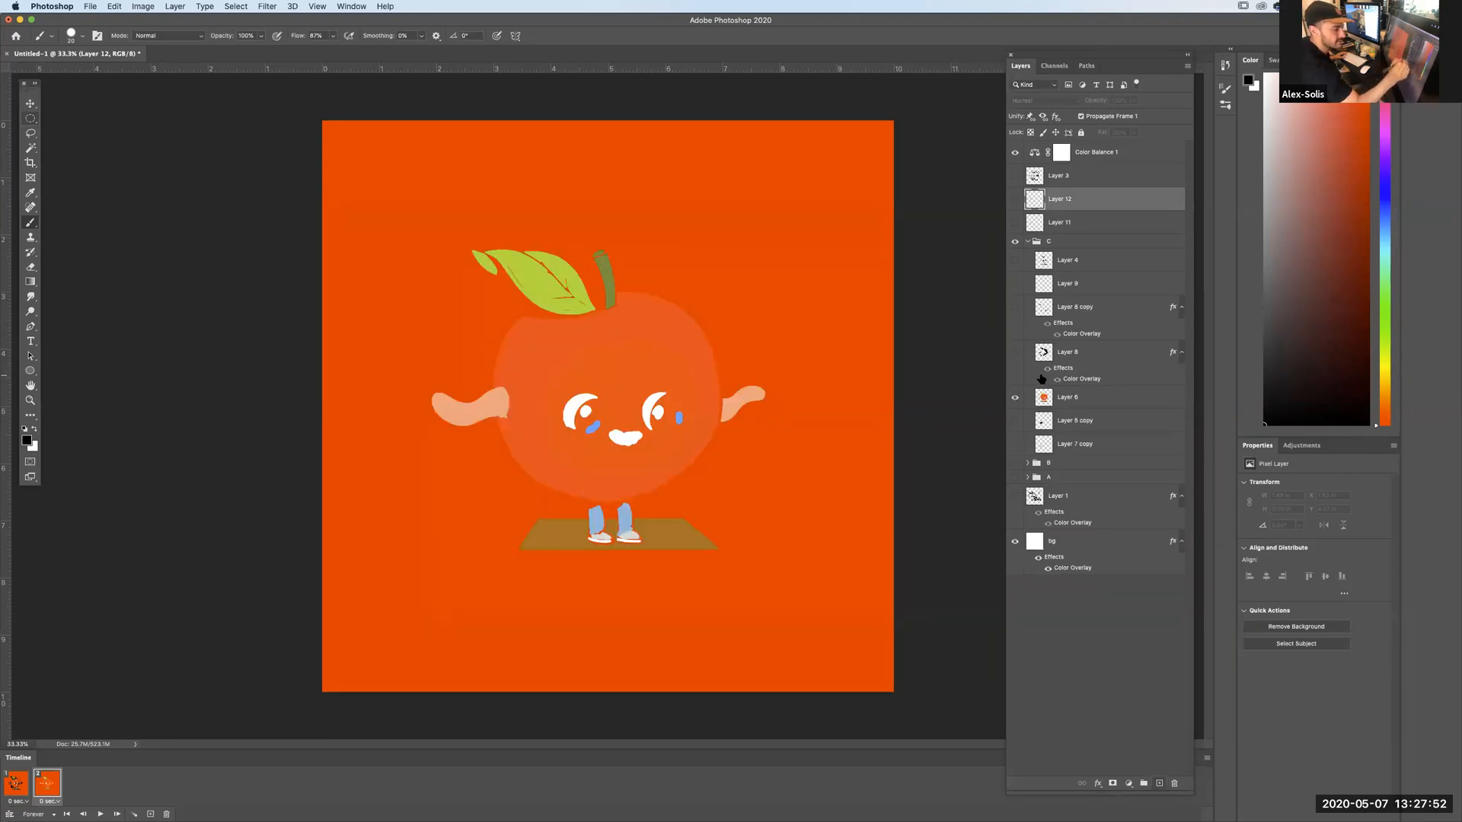
{"action": "left_click", "coordinate": [1047, 568]}
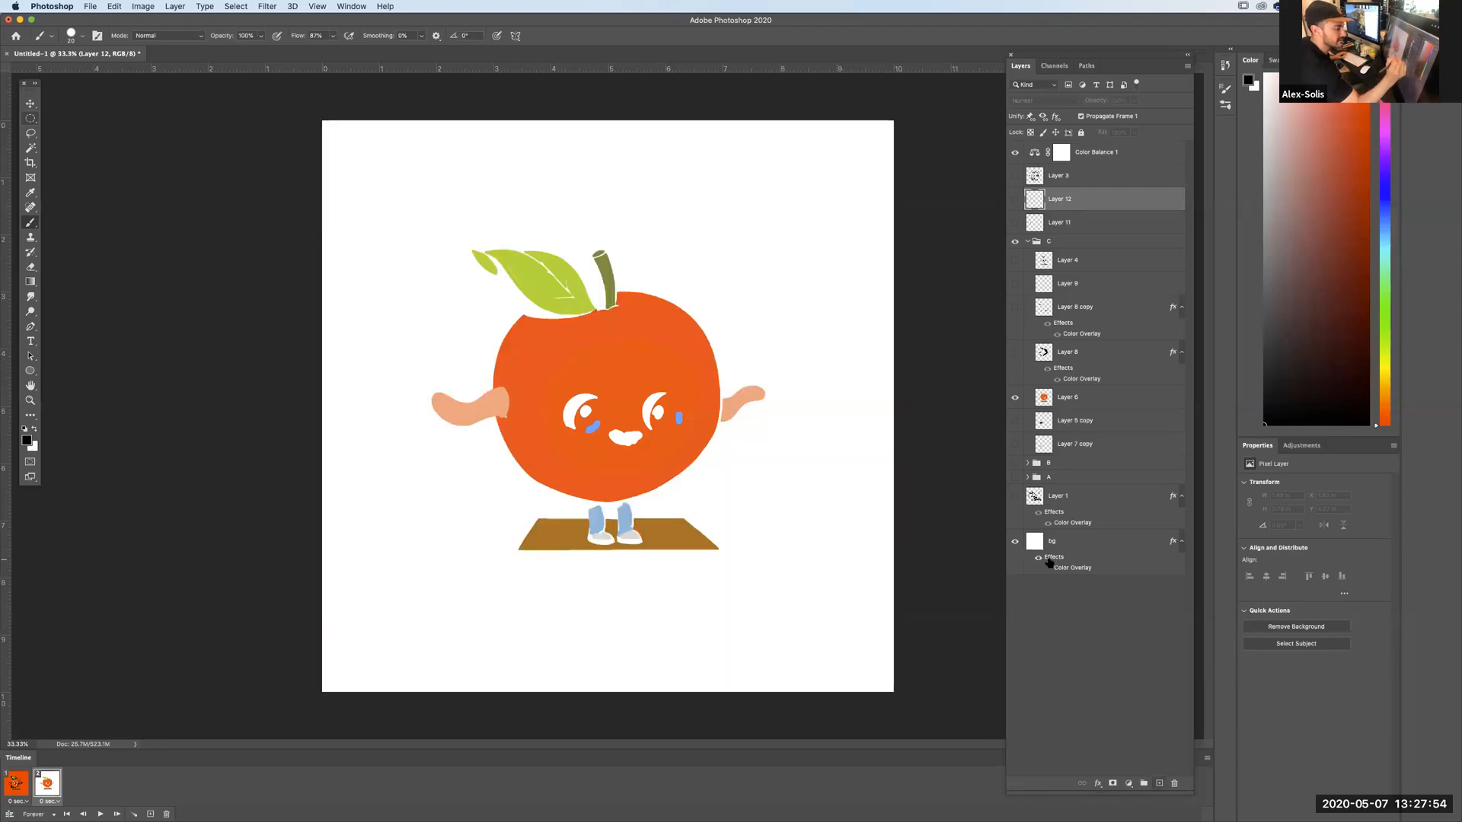
Show the shading on Layer 8, the line art on Layer 4 and the boombox layers, leaving Layer 8 copy hidden.
{"action": "left_click", "coordinate": [1015, 351]}
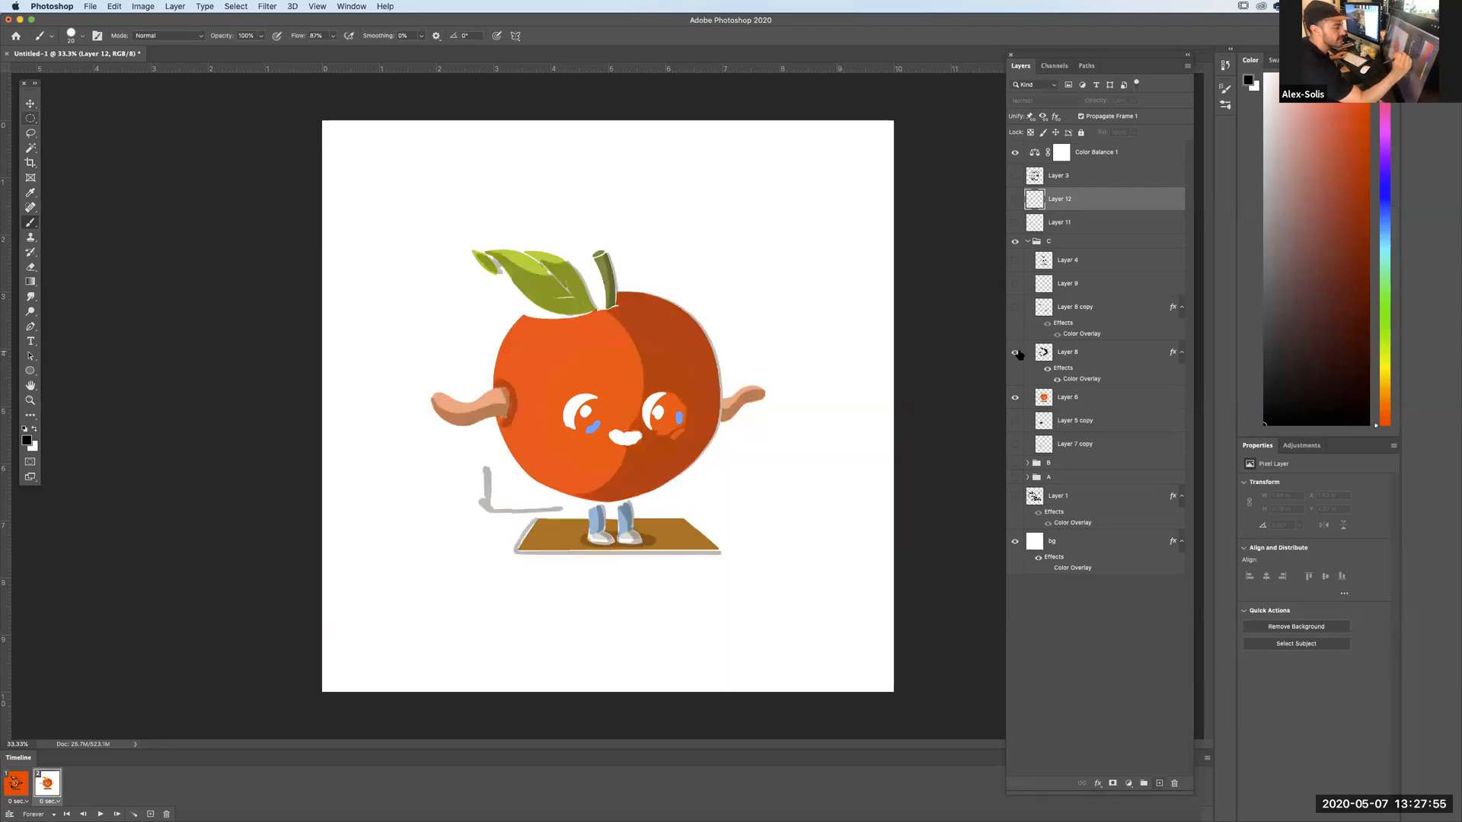
{"action": "left_click", "coordinate": [1015, 307]}
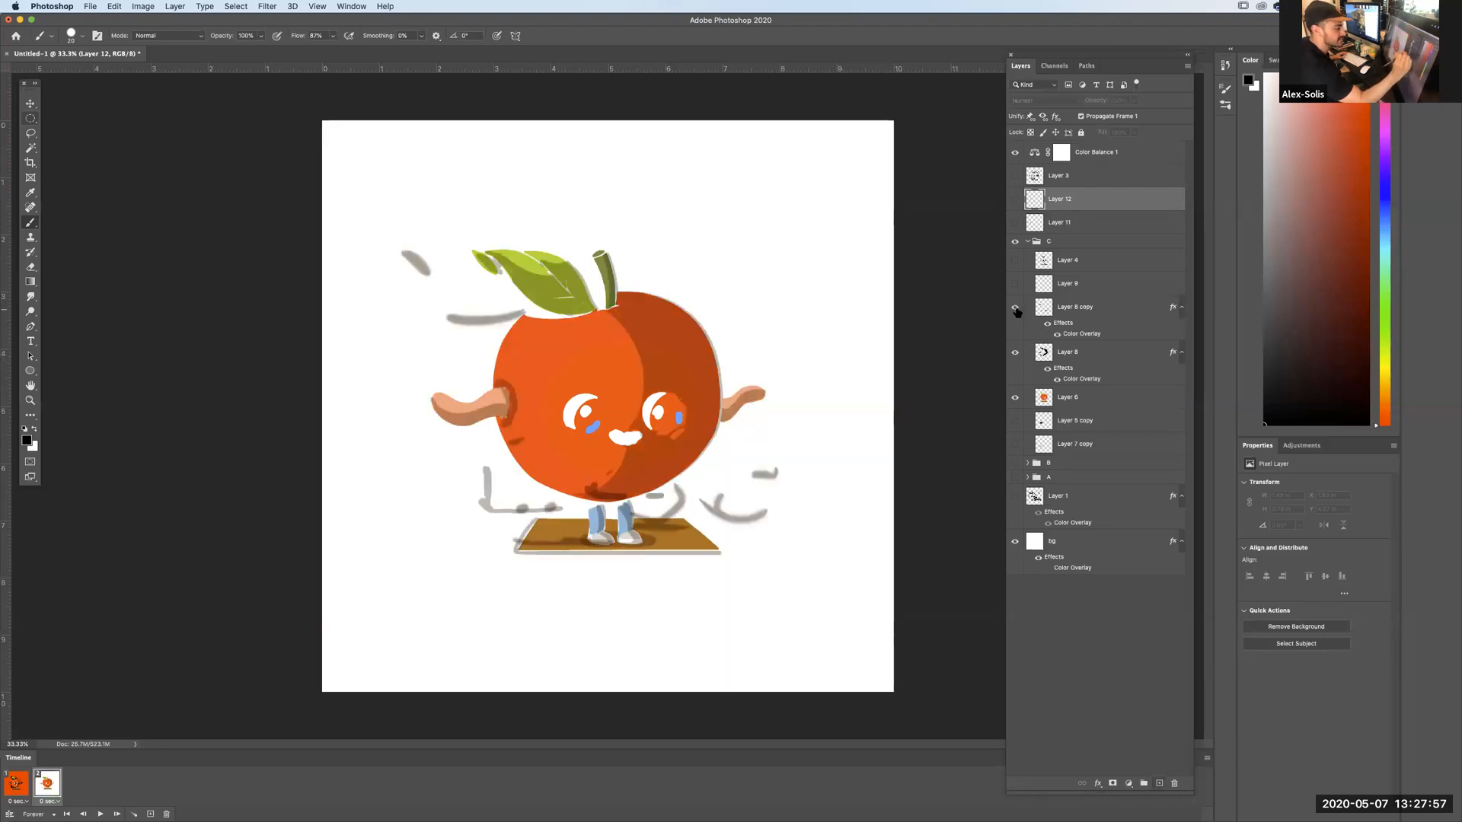
{"action": "left_click", "coordinate": [1015, 259]}
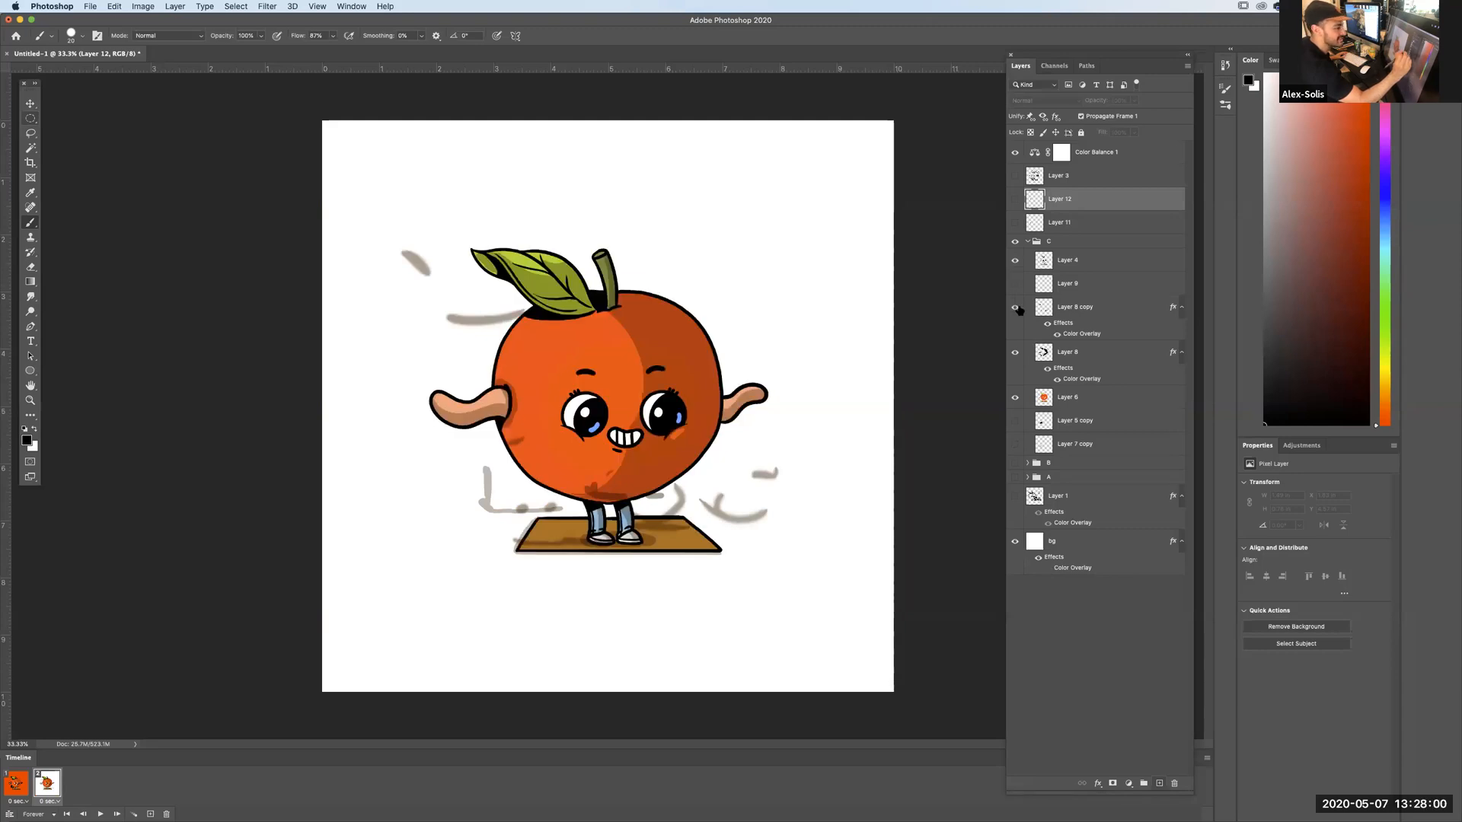
{"action": "left_click", "coordinate": [1015, 307]}
{"action": "left_click", "coordinate": [1015, 352]}
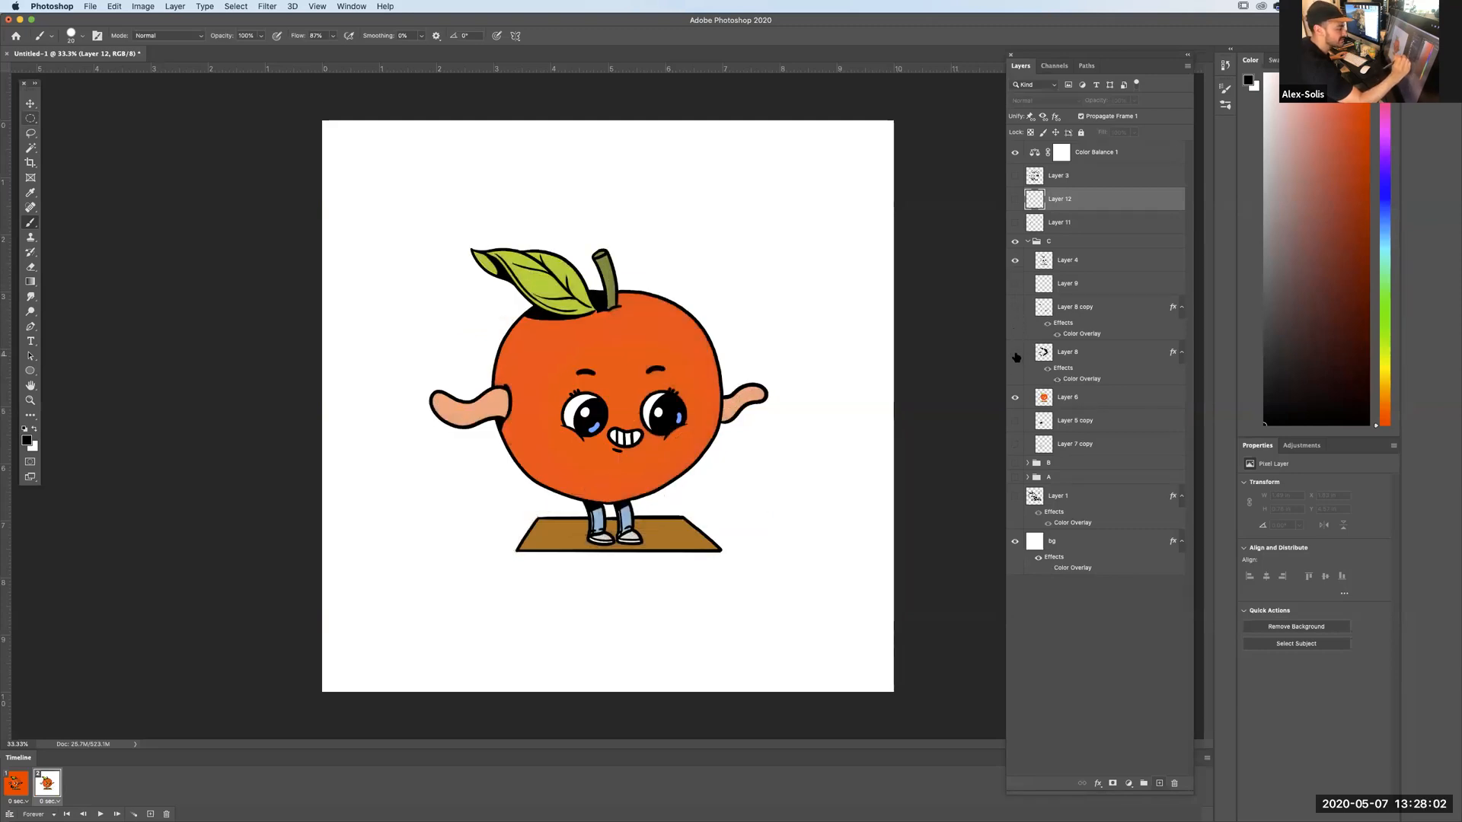
{"action": "left_click", "coordinate": [1015, 352]}
{"action": "left_click", "coordinate": [1016, 477]}
{"action": "left_click", "coordinate": [1016, 477]}
{"action": "left_click", "coordinate": [1015, 444]}
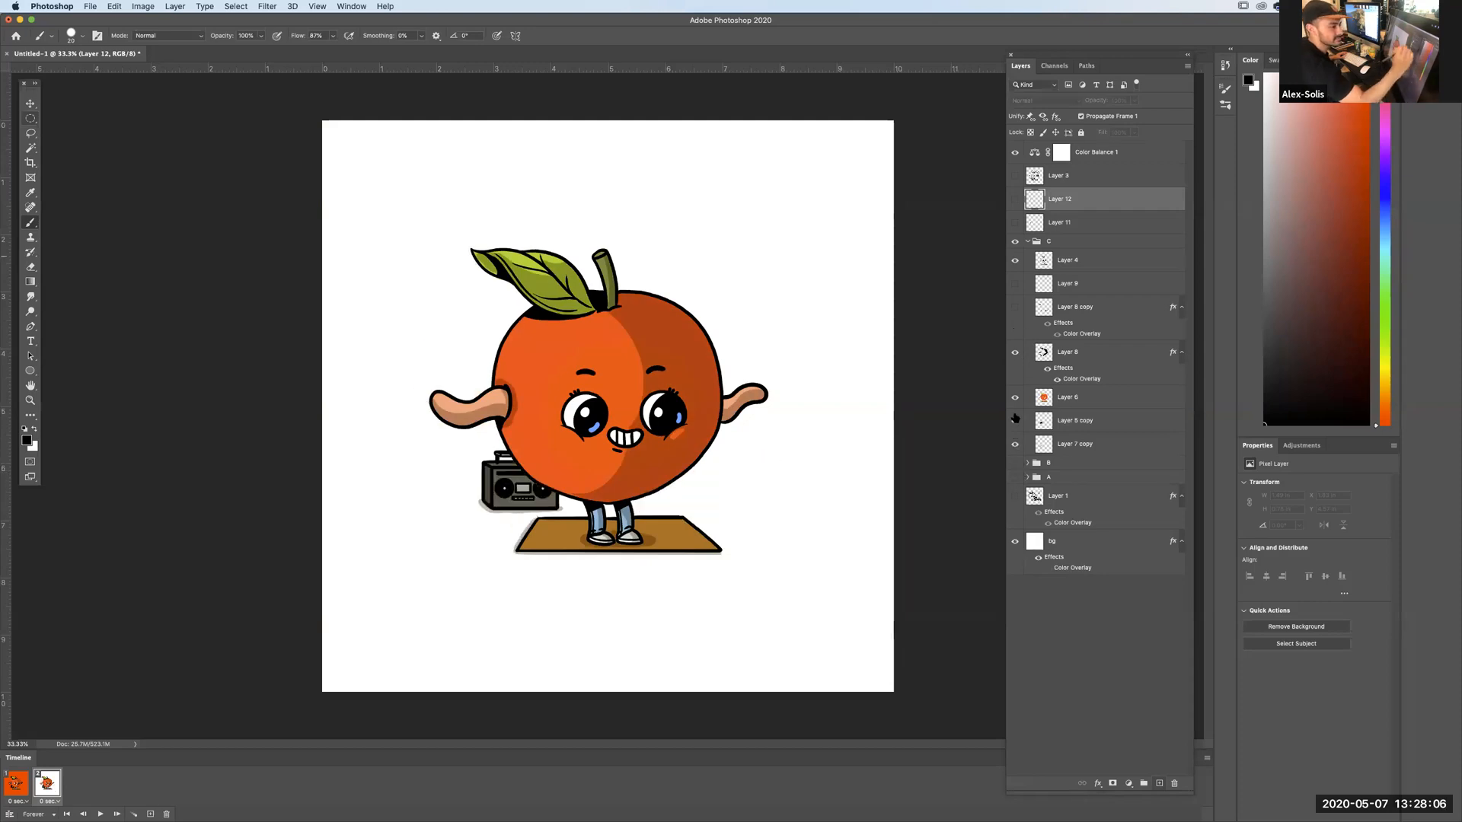
Collapse group C, turn bg's Color Overlay back on and show Layer 12 with Layer 11 hidden.
{"action": "left_click", "coordinate": [1028, 242]}
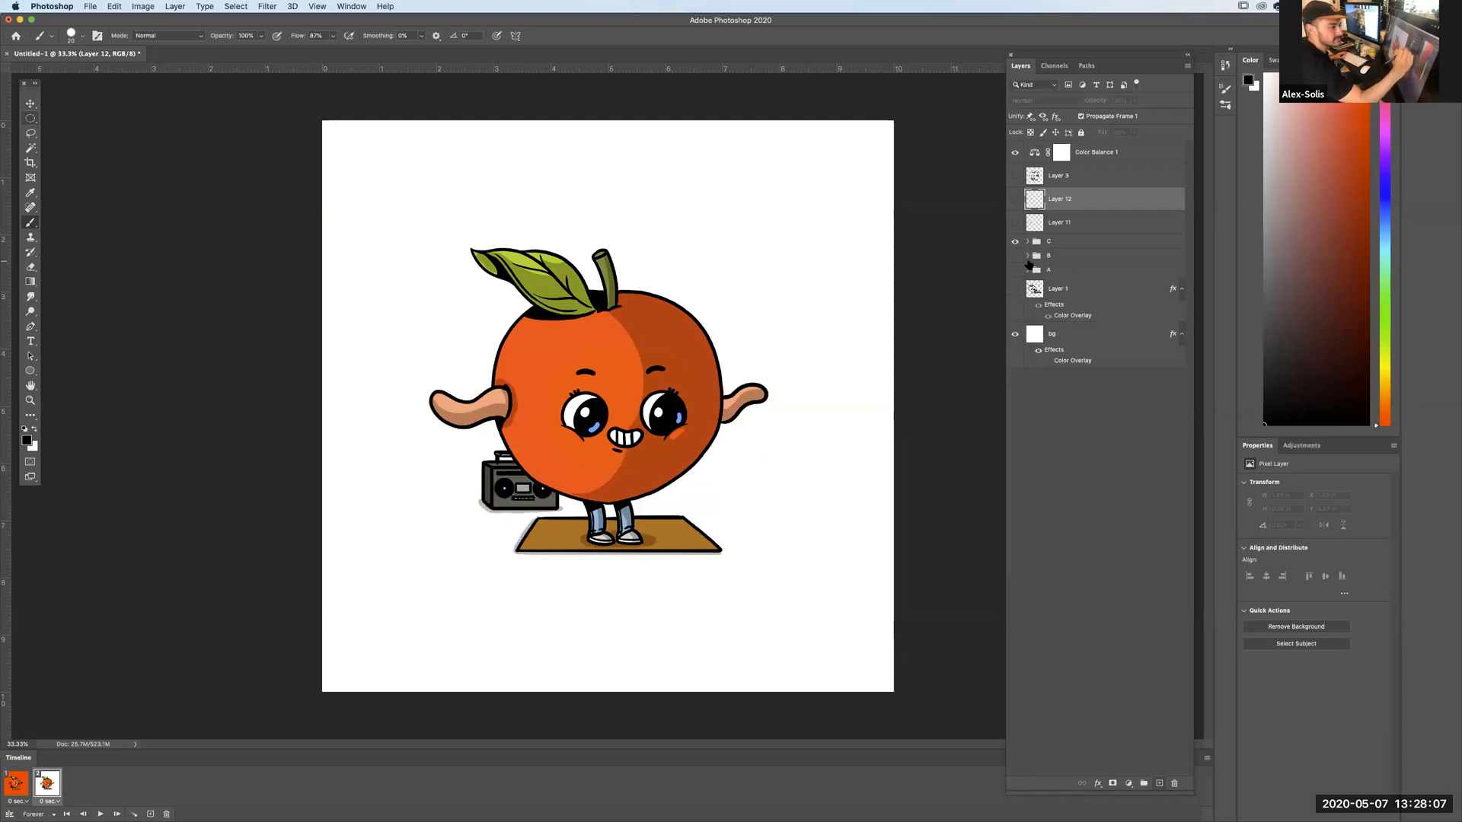
{"action": "left_click", "coordinate": [1048, 360]}
{"action": "left_click", "coordinate": [1015, 222]}
{"action": "left_click", "coordinate": [1016, 198]}
{"action": "left_click", "coordinate": [1017, 221]}
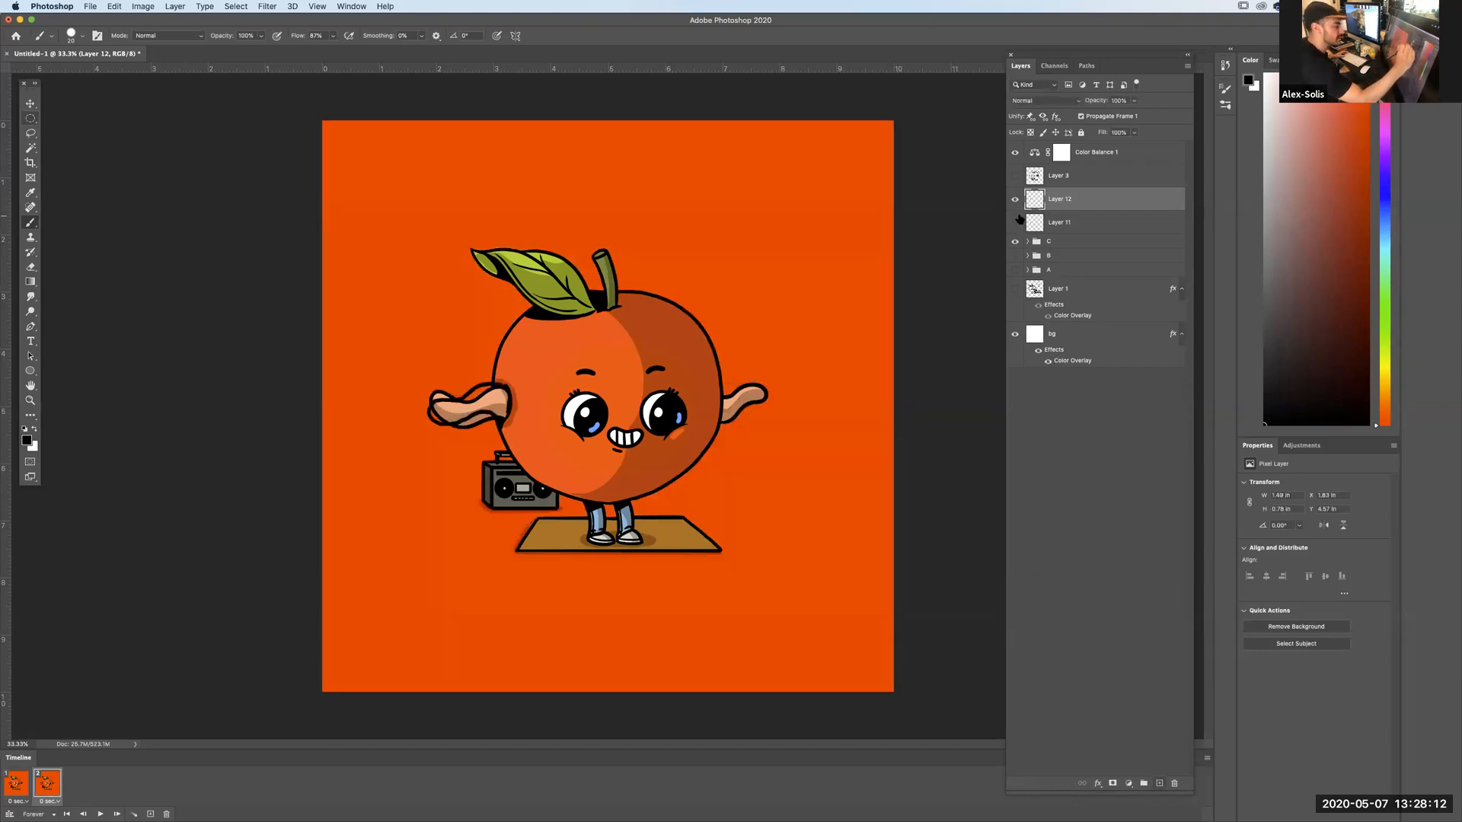
Add a third frame with Layer 12 hidden, and make frame 2 show only Layer 11 at 100% opacity.
{"action": "left_click", "coordinate": [150, 812]}
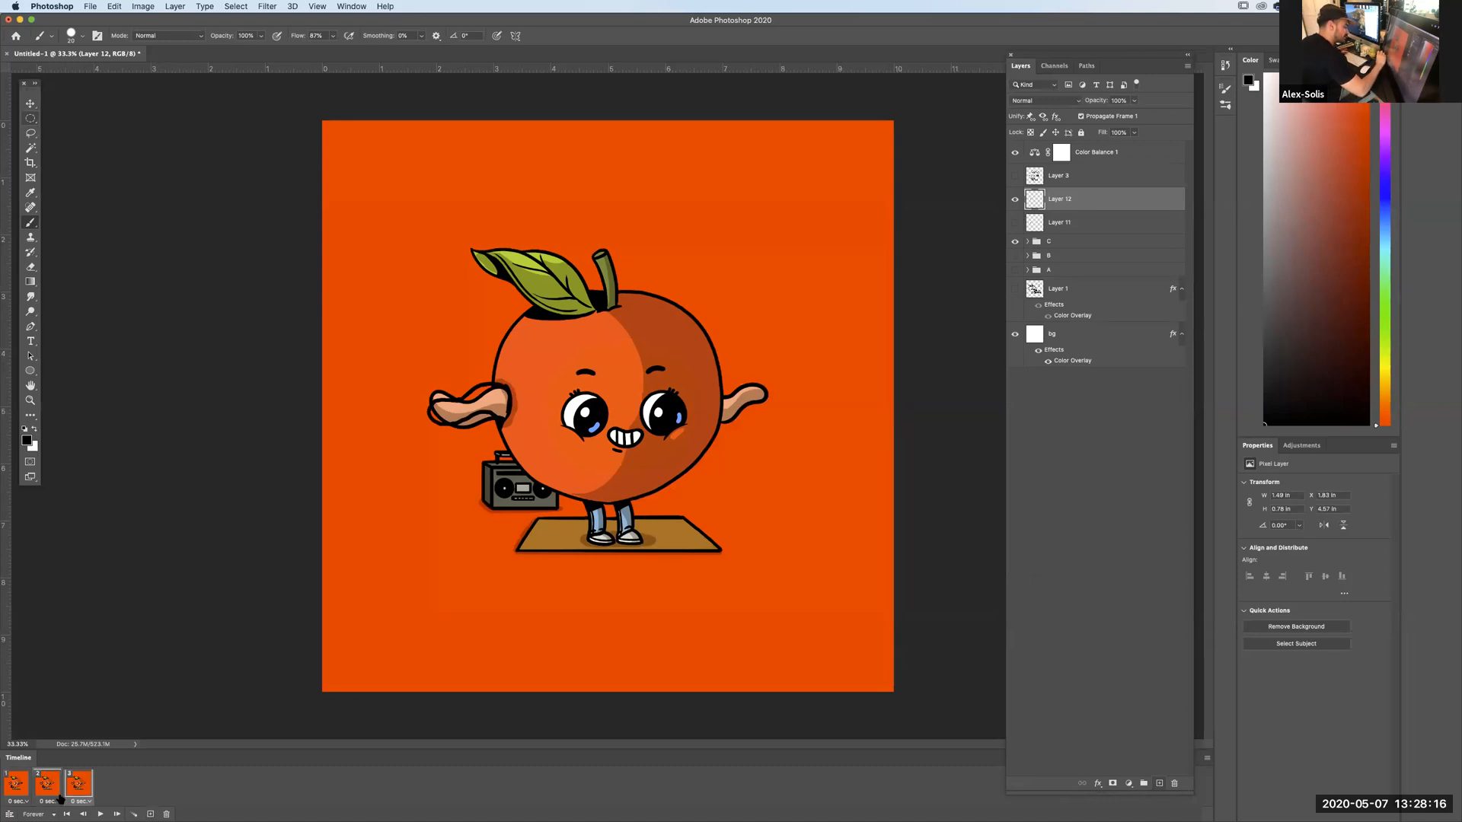
{"action": "left_click", "coordinate": [1015, 199]}
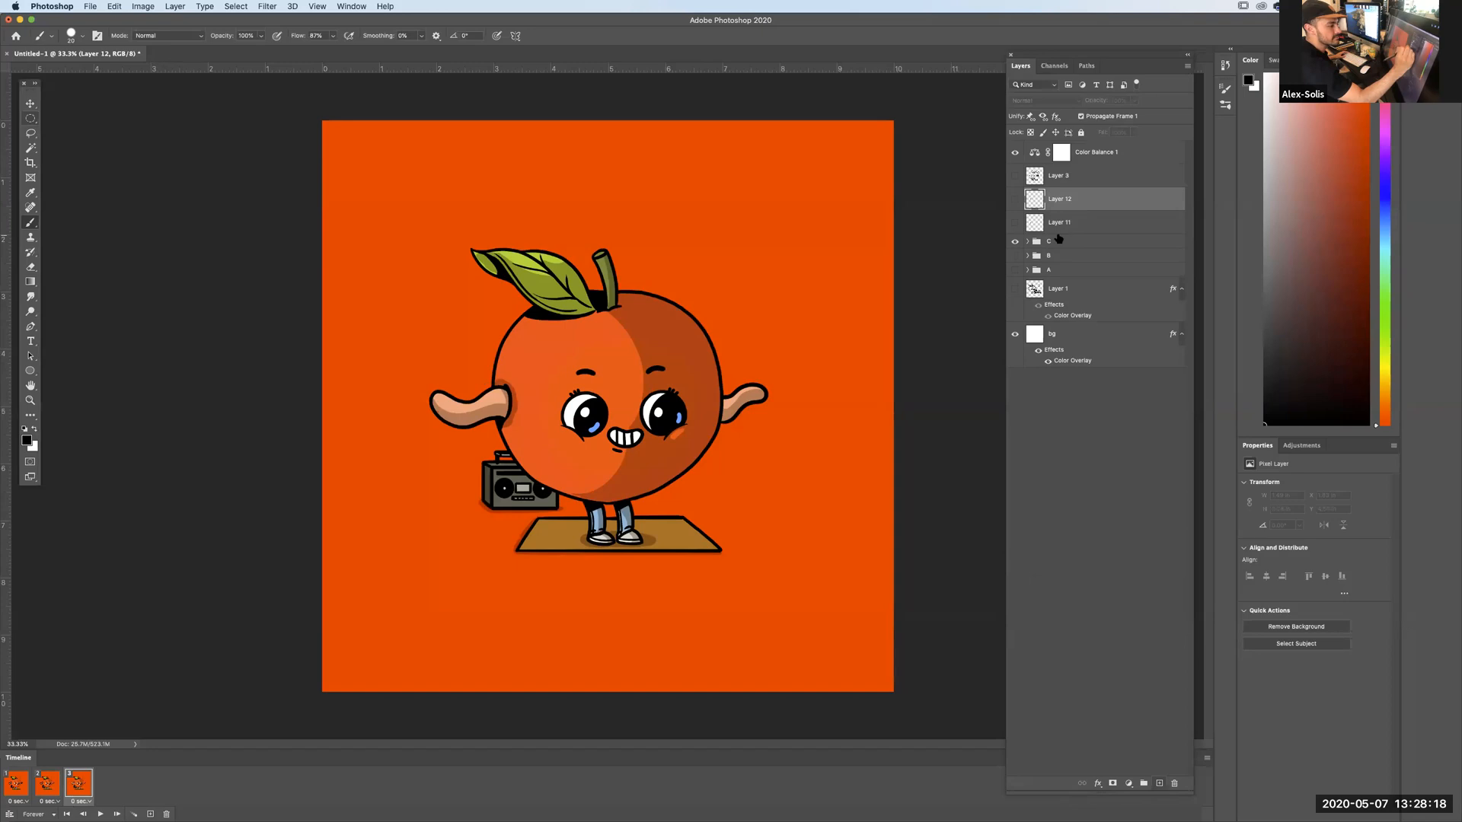
{"action": "key", "text": "space"}
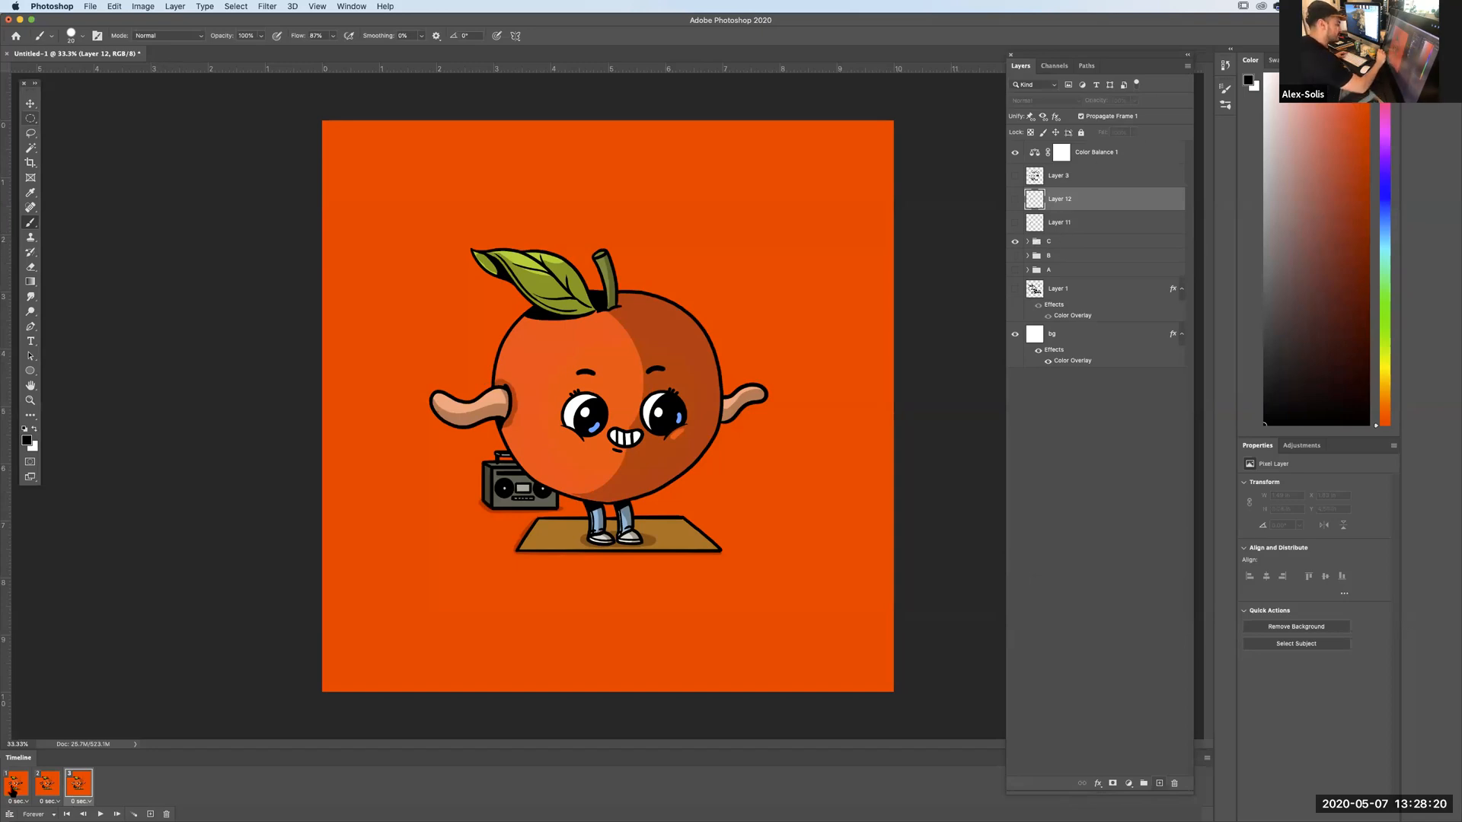
{"action": "key", "text": "space"}
{"action": "left_click", "coordinate": [1015, 199]}
{"action": "left_click", "coordinate": [1015, 222]}
{"action": "left_click", "coordinate": [1066, 222]}
{"action": "left_click", "coordinate": [1134, 101]}
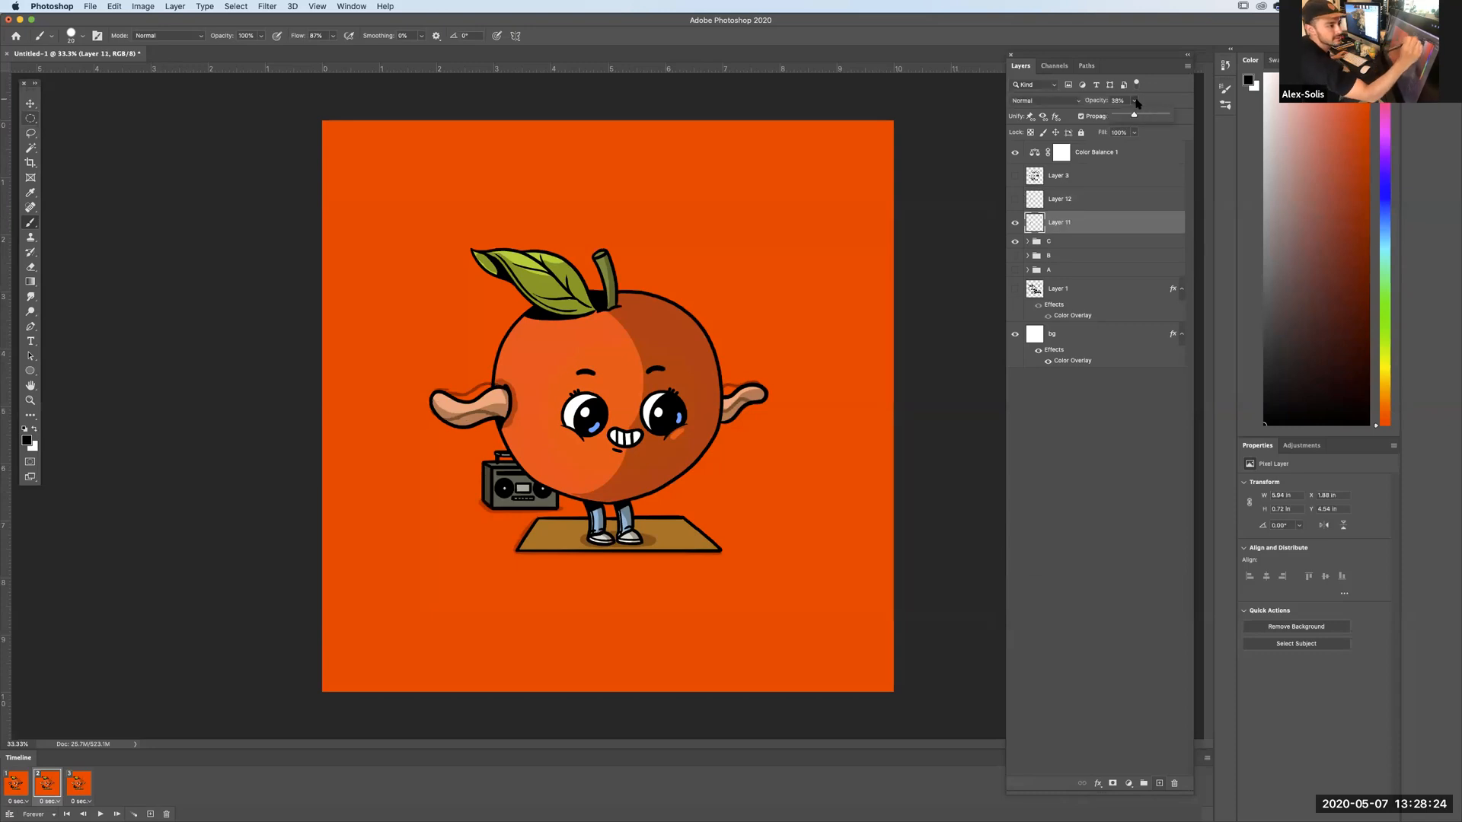
In frame 3, hide Layer 11, show Layer 12 and open that layer's opacity setting.
{"action": "left_click", "coordinate": [78, 784]}
{"action": "left_click", "coordinate": [1015, 223]}
{"action": "left_click", "coordinate": [1015, 198]}
{"action": "left_click", "coordinate": [1062, 198]}
{"action": "left_click", "coordinate": [1134, 100]}
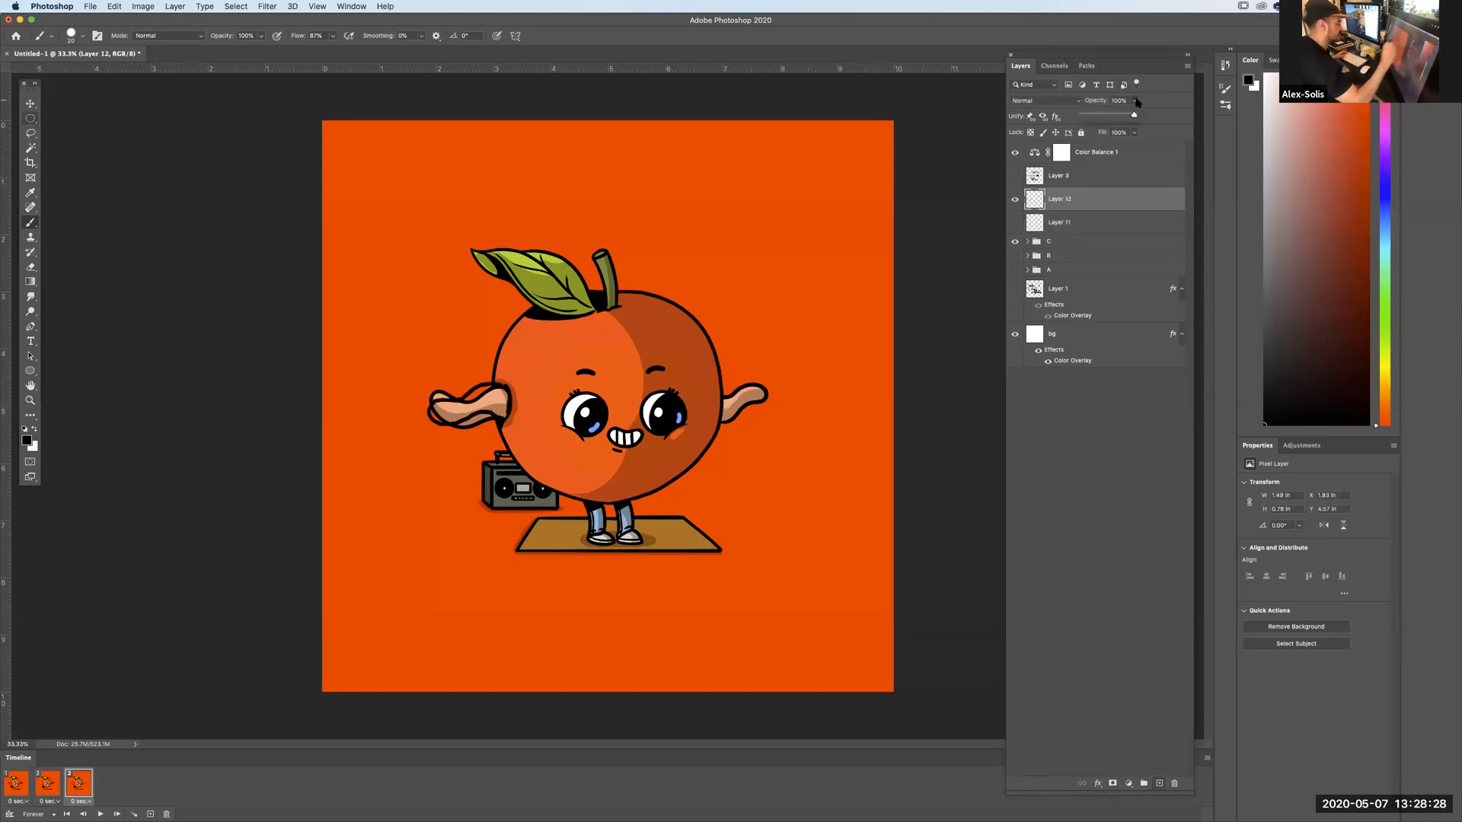
Hide Layers 12 and 11 in frame 1 and make frame 2 show only Layer 11.
{"action": "left_click", "coordinate": [19, 792]}
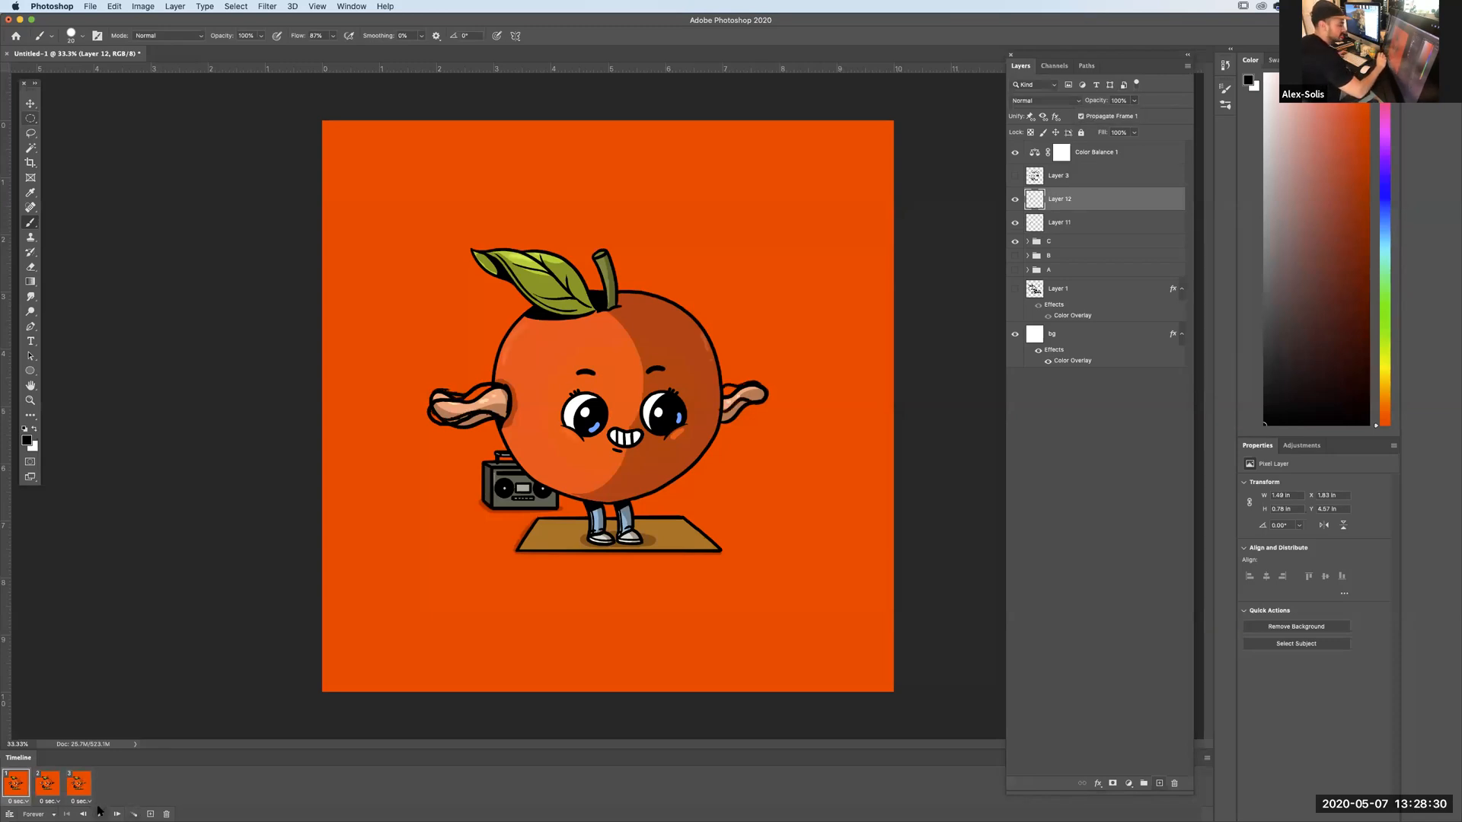
{"action": "left_click", "coordinate": [58, 785]}
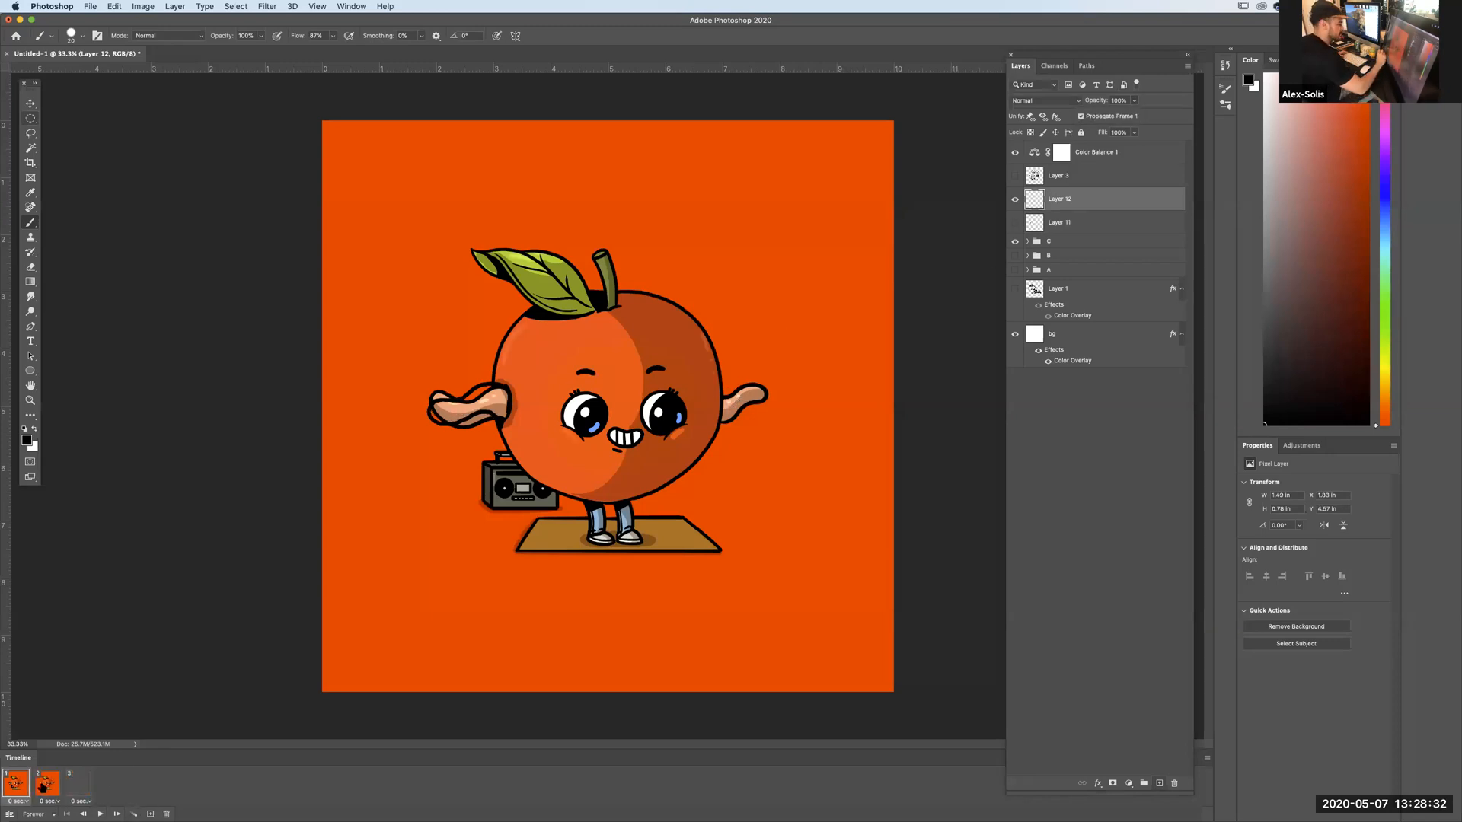
{"action": "left_click", "coordinate": [1015, 222]}
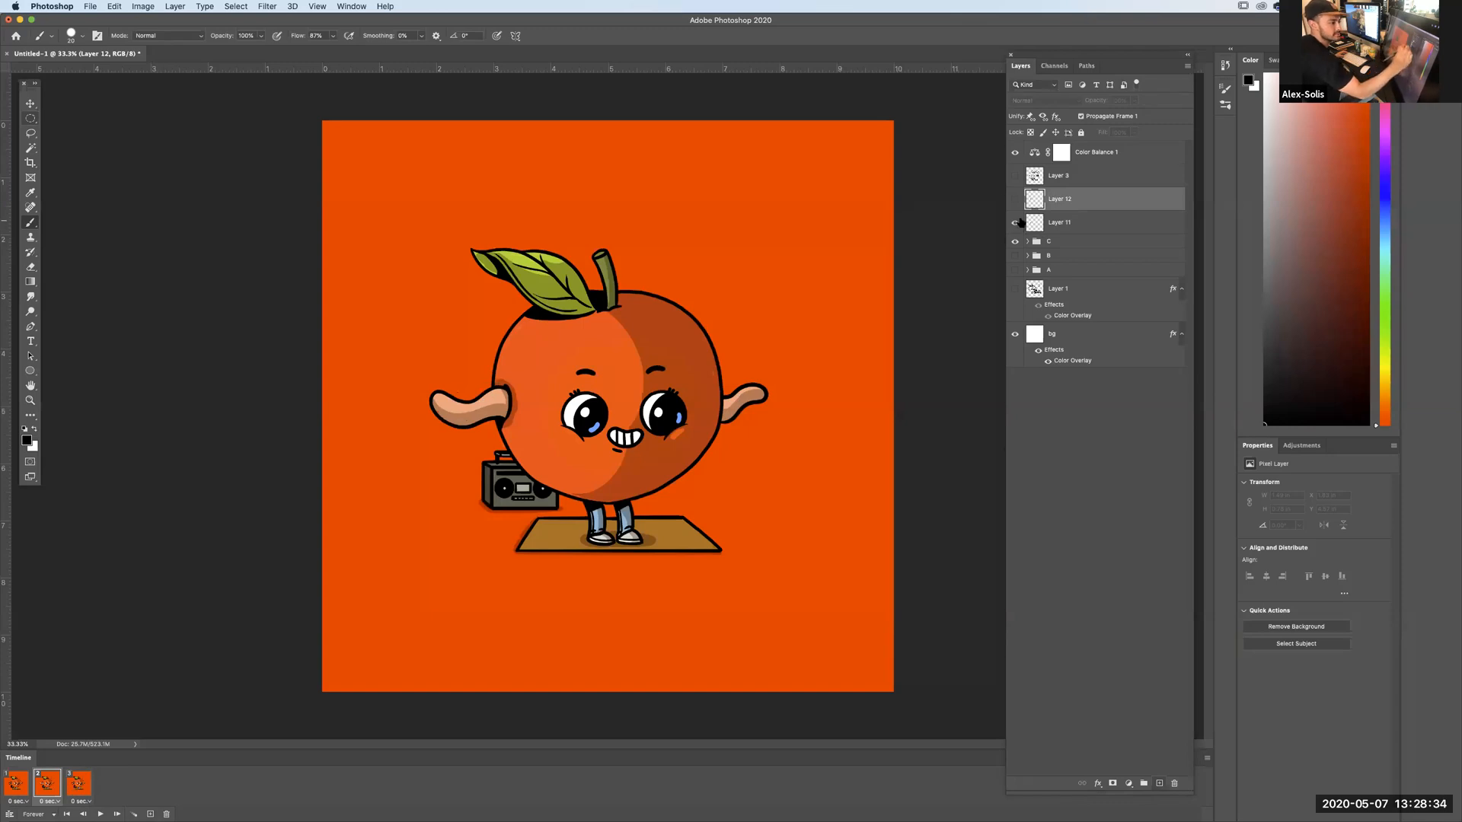
{"action": "left_click", "coordinate": [13, 789]}
{"action": "left_click", "coordinate": [48, 786]}
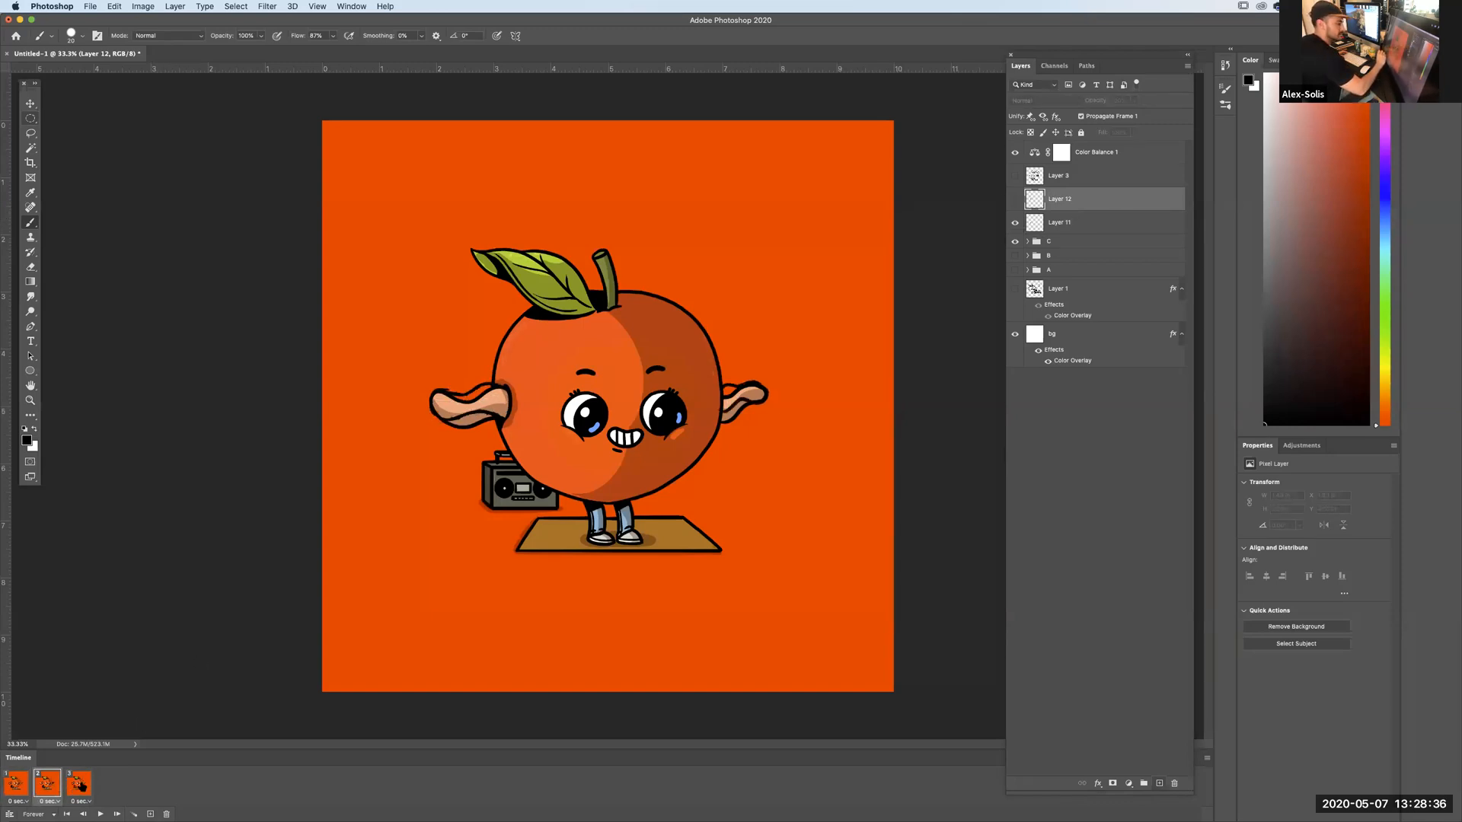
{"action": "left_click", "coordinate": [13, 790]}
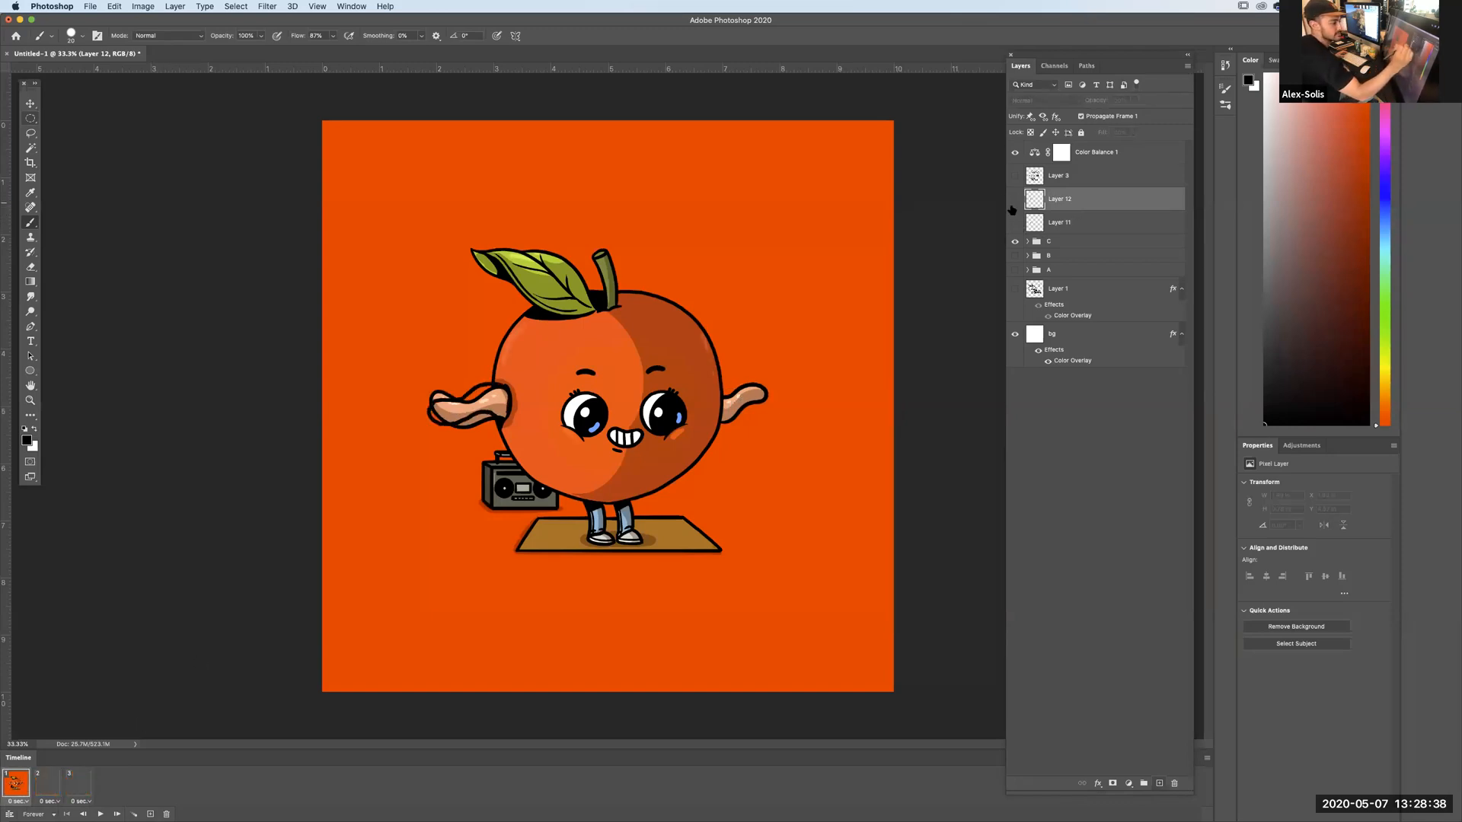
{"action": "left_click", "coordinate": [50, 786]}
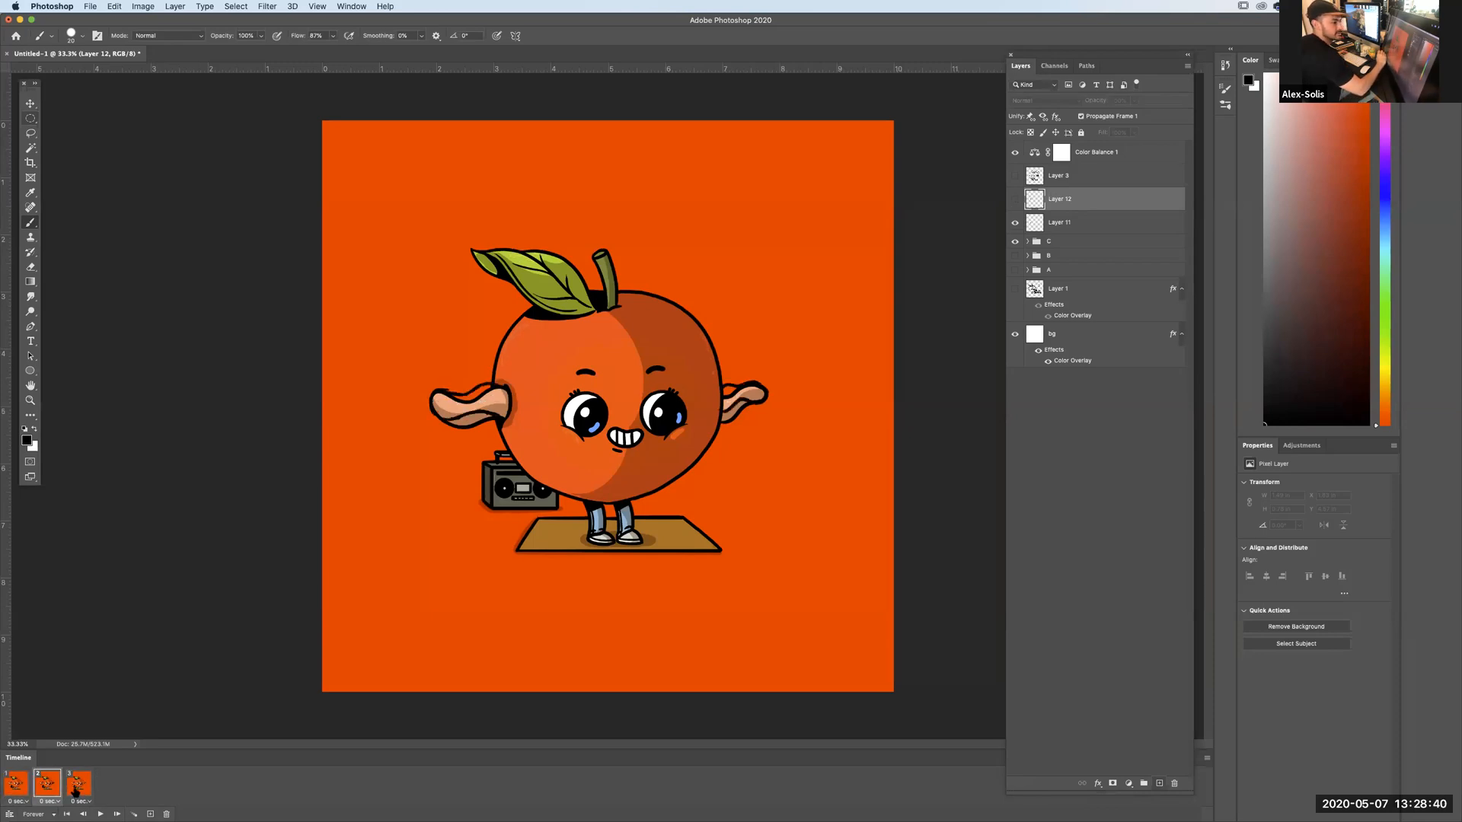
Show Layer 12 in frame 3 and play the three-frame arm animation.
{"action": "left_click", "coordinate": [79, 789]}
{"action": "left_click", "coordinate": [1015, 198]}
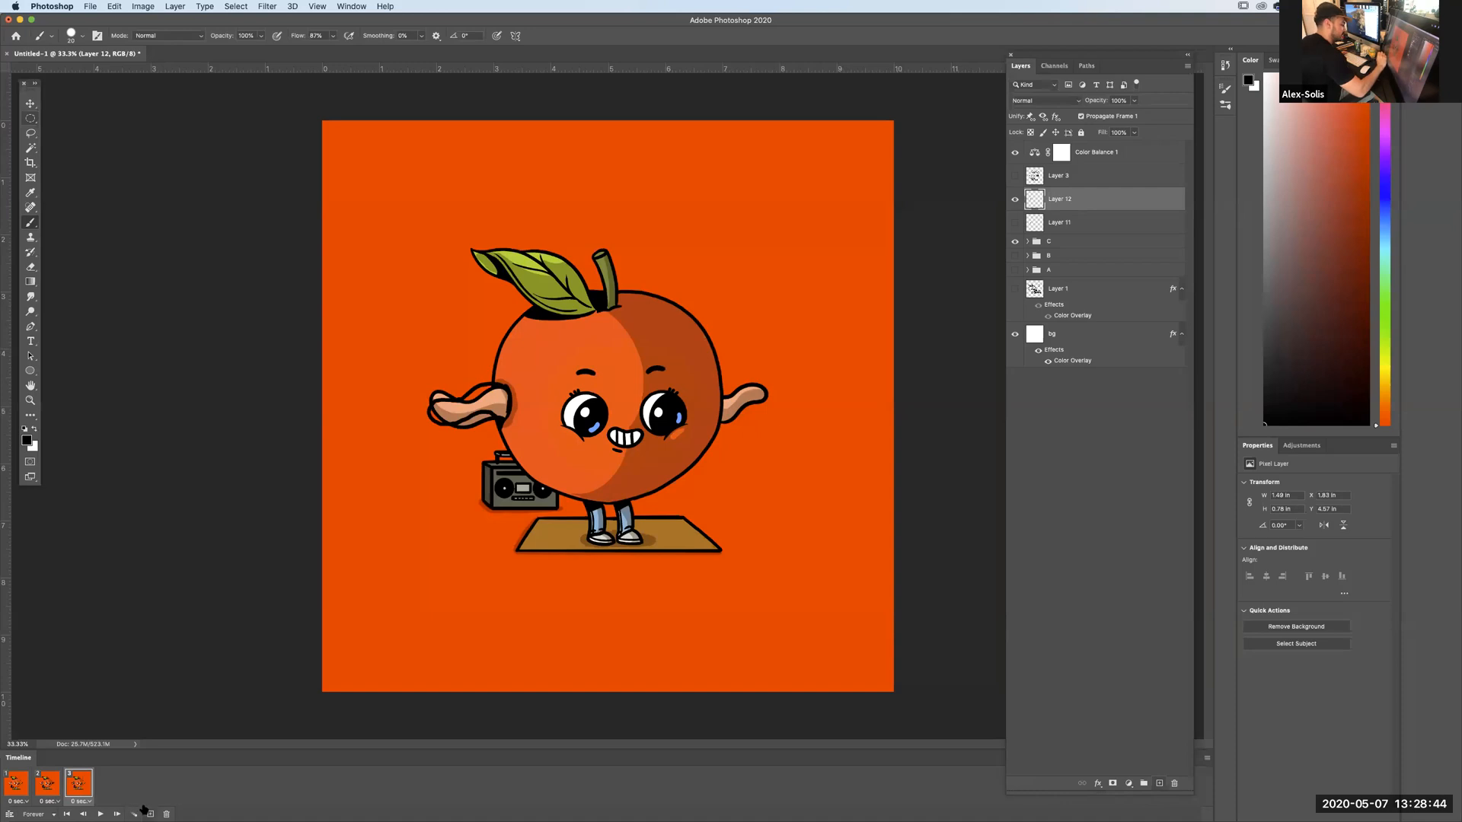
{"action": "left_click", "coordinate": [100, 811]}
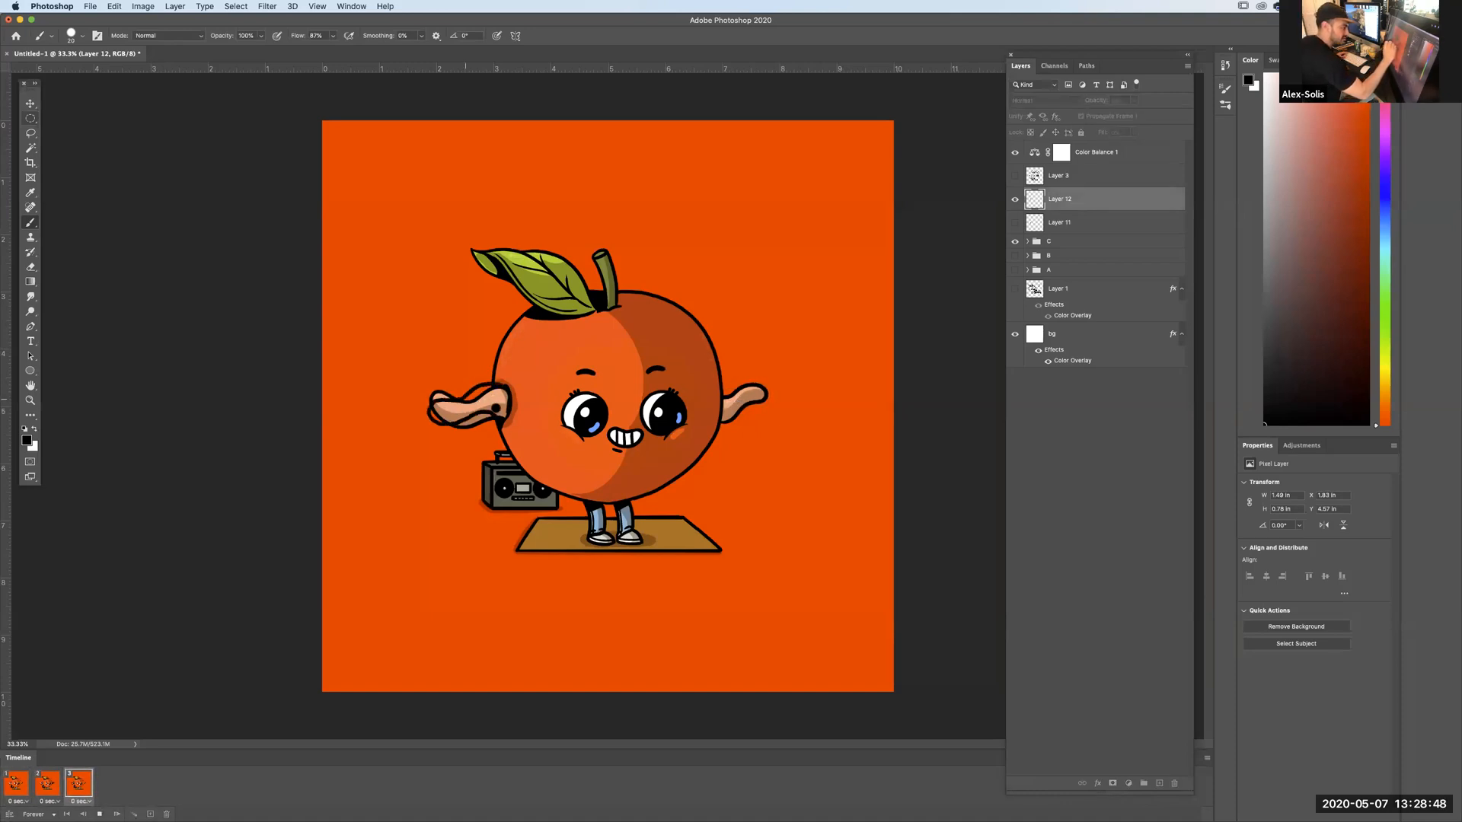
{"action": "key", "text": "space"}
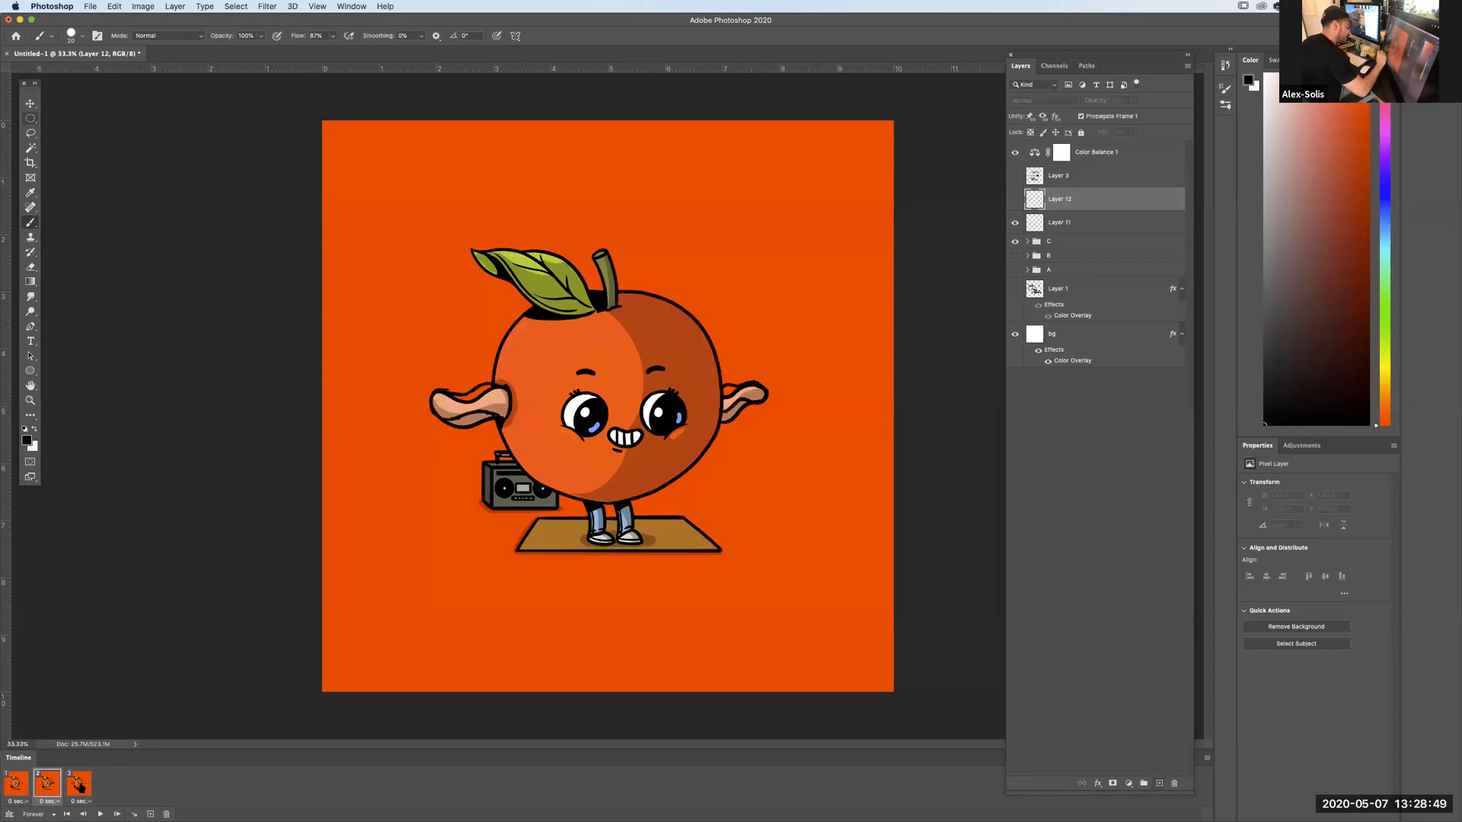
Delete frames 2 and 3 and show both Layer 12 and Layer 11 in the remaining frame.
{"action": "left_click", "coordinate": [166, 813]}
{"action": "left_click", "coordinate": [808, 264]}
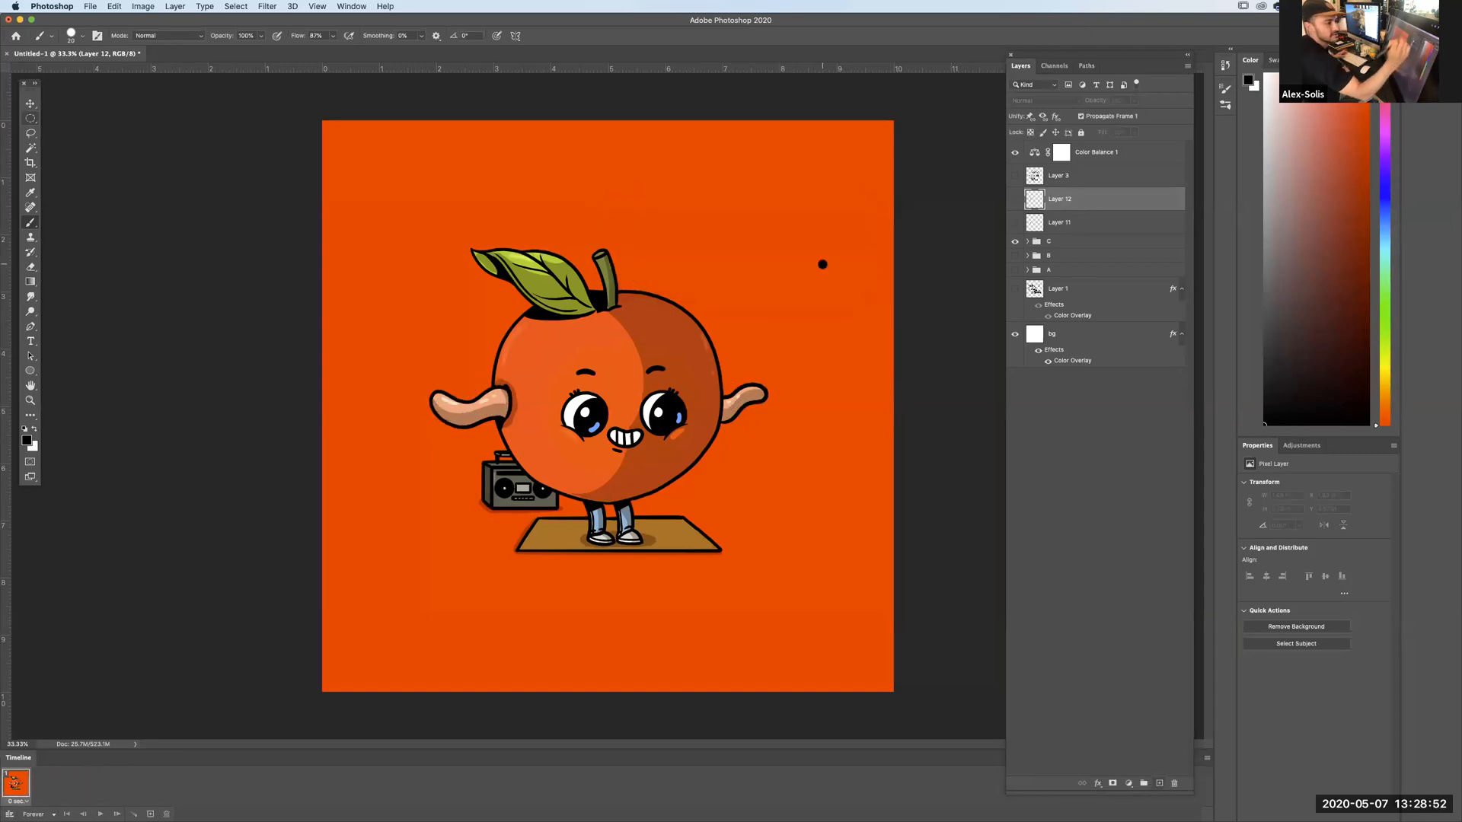
{"action": "left_click", "coordinate": [1014, 199]}
{"action": "left_click", "coordinate": [1015, 198]}
{"action": "left_click", "coordinate": [1016, 222]}
{"action": "left_click", "coordinate": [1015, 199]}
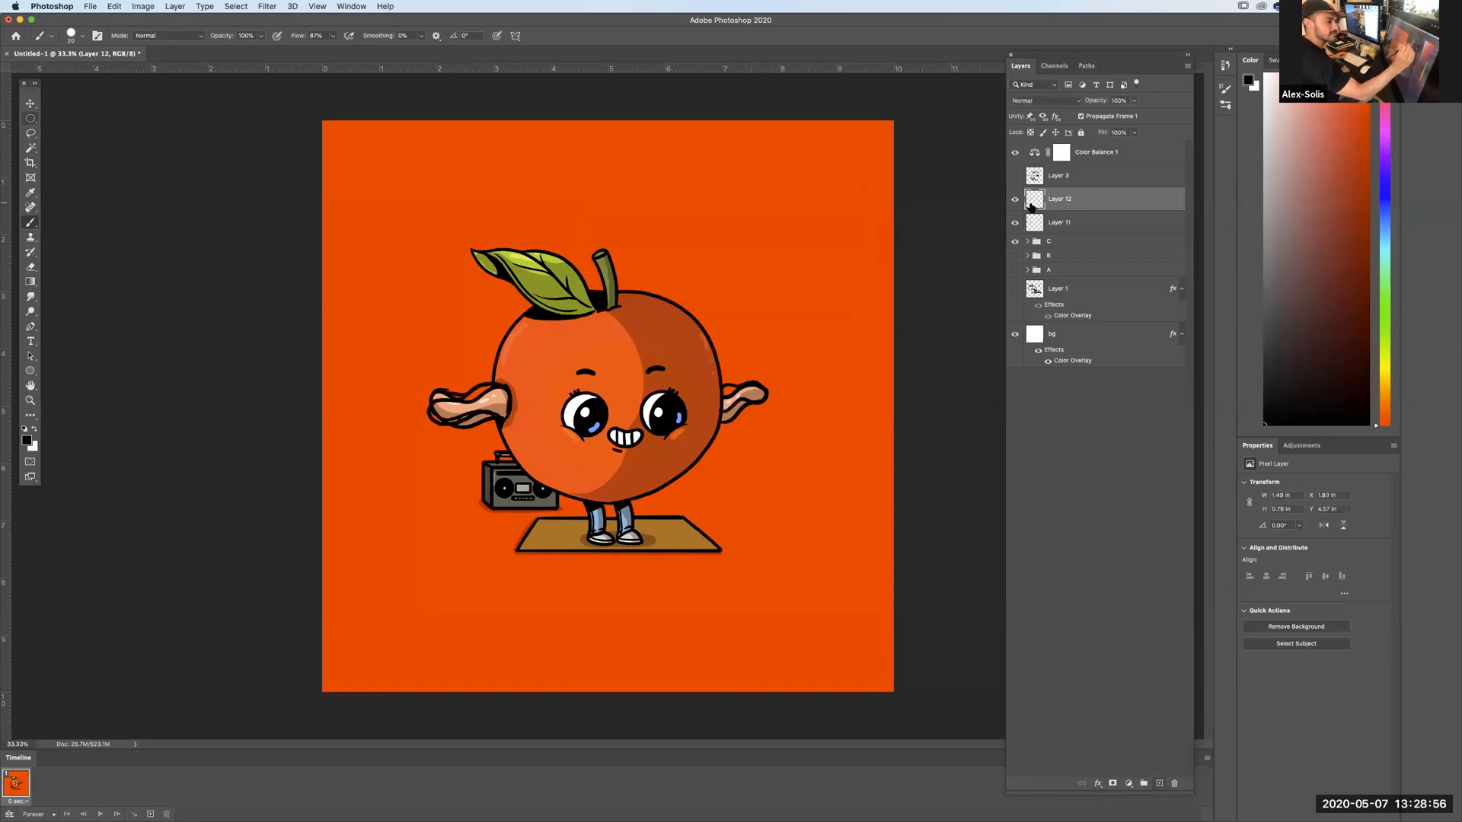
Clear the arm outlines from Layers 12 and 11 and draw a wavy black line about 4.3 in wide above the orange on Layer 11.
{"action": "key", "text": "super+a"}
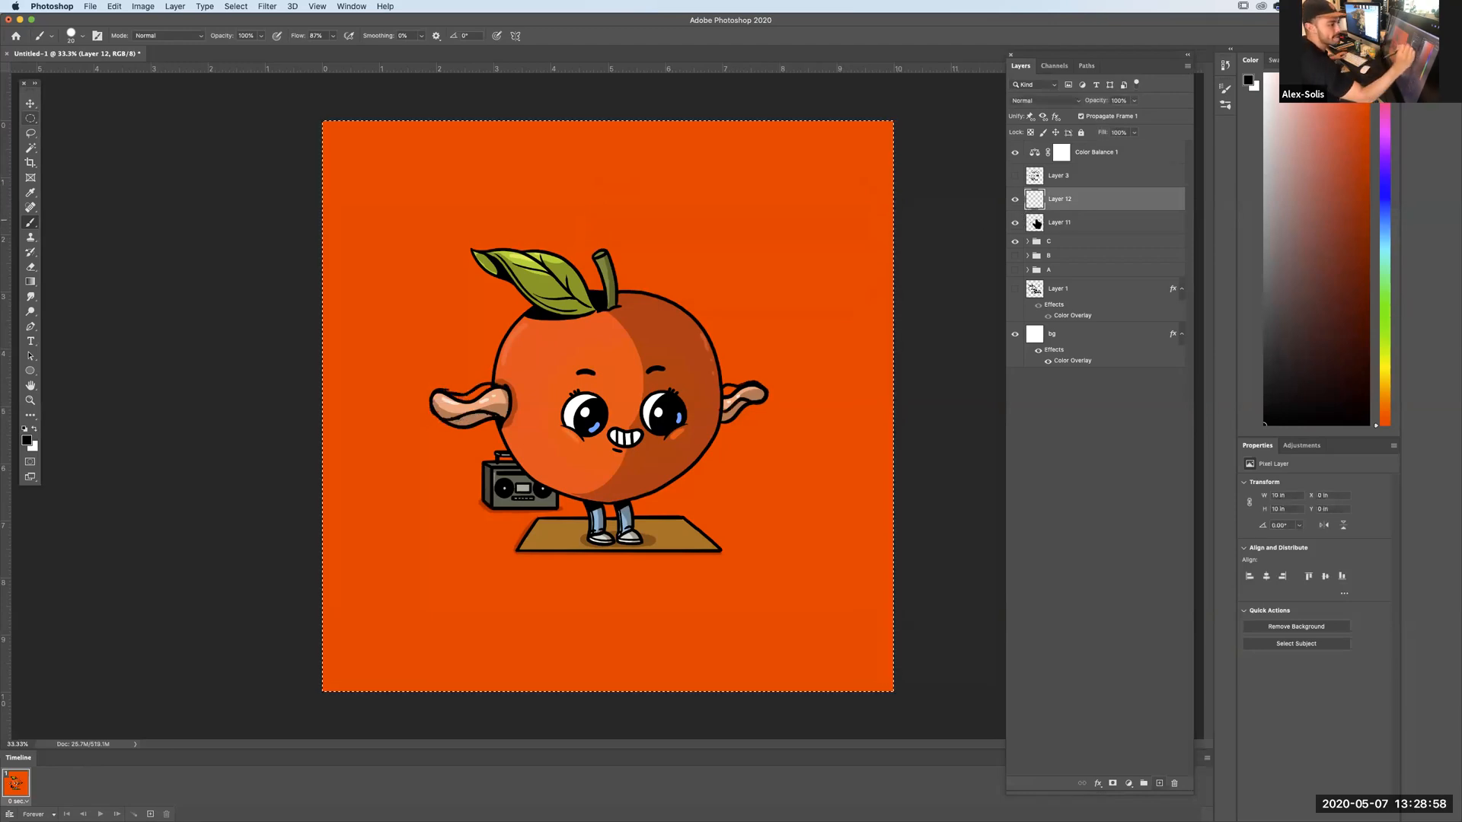
{"action": "left_click", "coordinate": [1035, 222]}
{"action": "key", "text": "super+d"}
{"action": "mouse_move", "coordinate": [449, 182]}
{"action": "left_mouse_down"}
{"action": "mouse_move", "coordinate": [579, 201]}
{"action": "mouse_move", "coordinate": [693, 185]}
{"action": "left_mouse_up"}
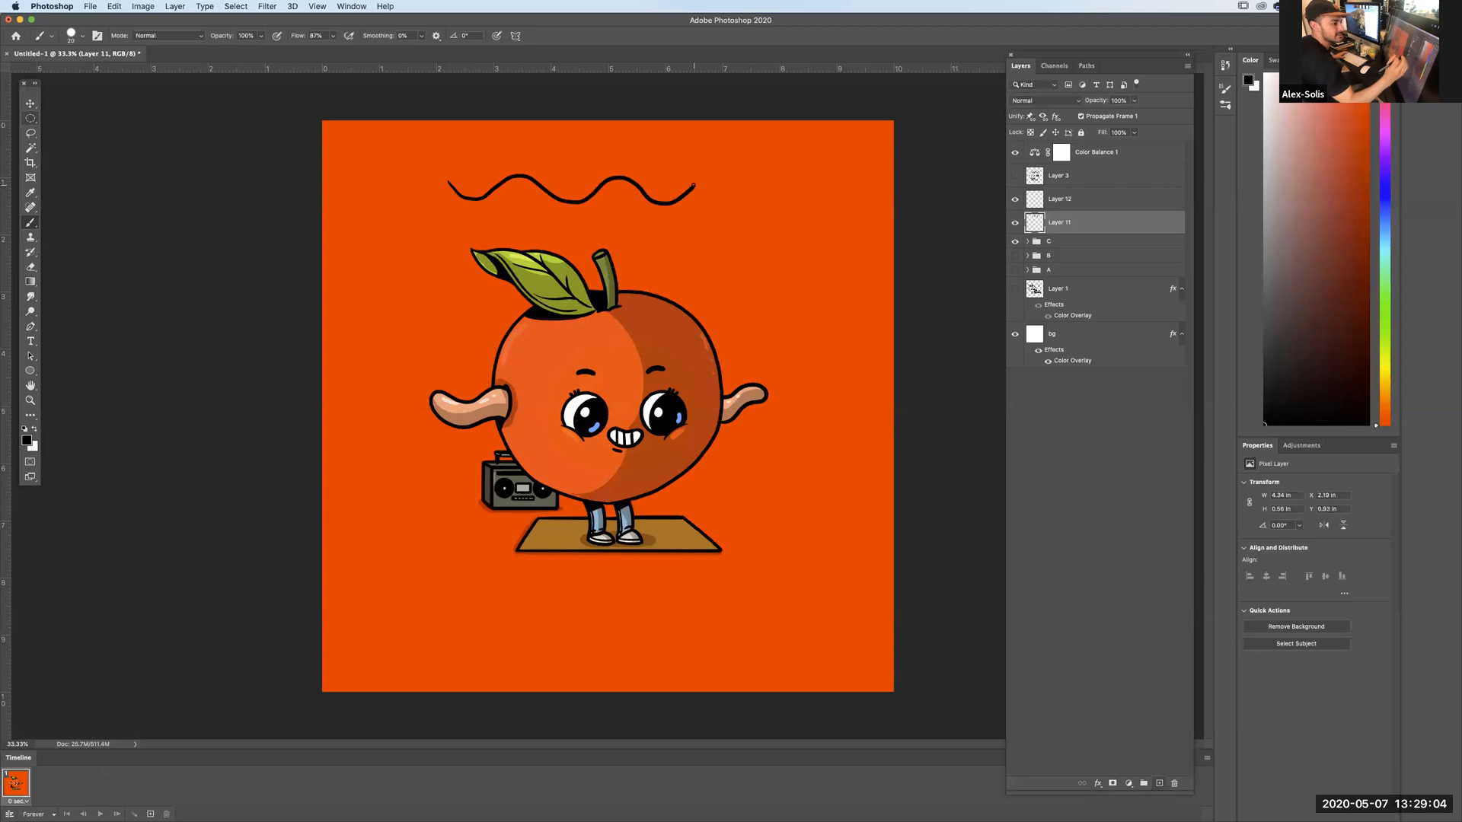
Add a second frame, draw a flatter wavy line about 4.4 in wide over the first on Layer 12 and hide Layer 11.
{"action": "left_click", "coordinate": [150, 813]}
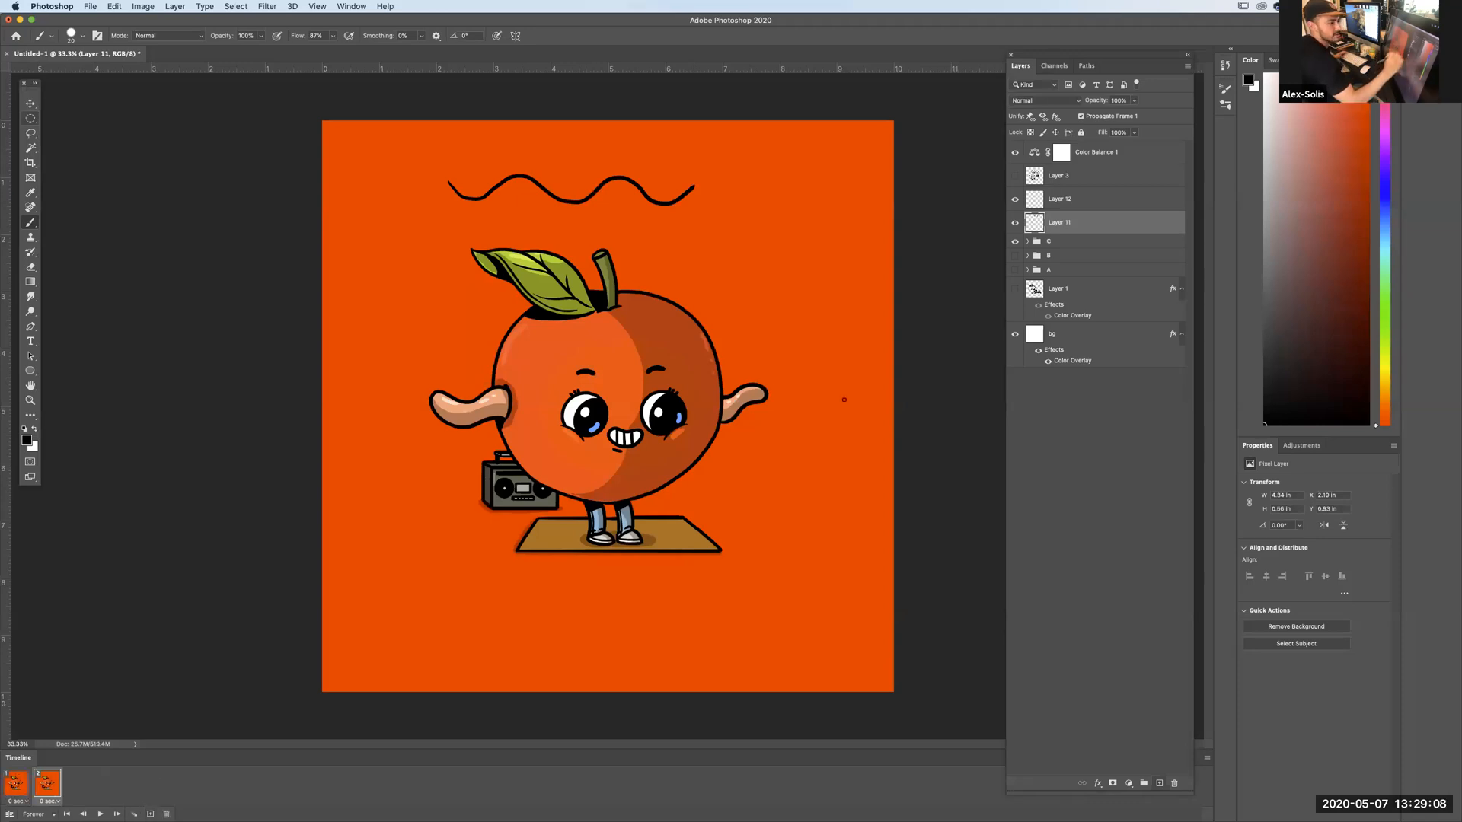
{"action": "left_click", "coordinate": [1046, 201]}
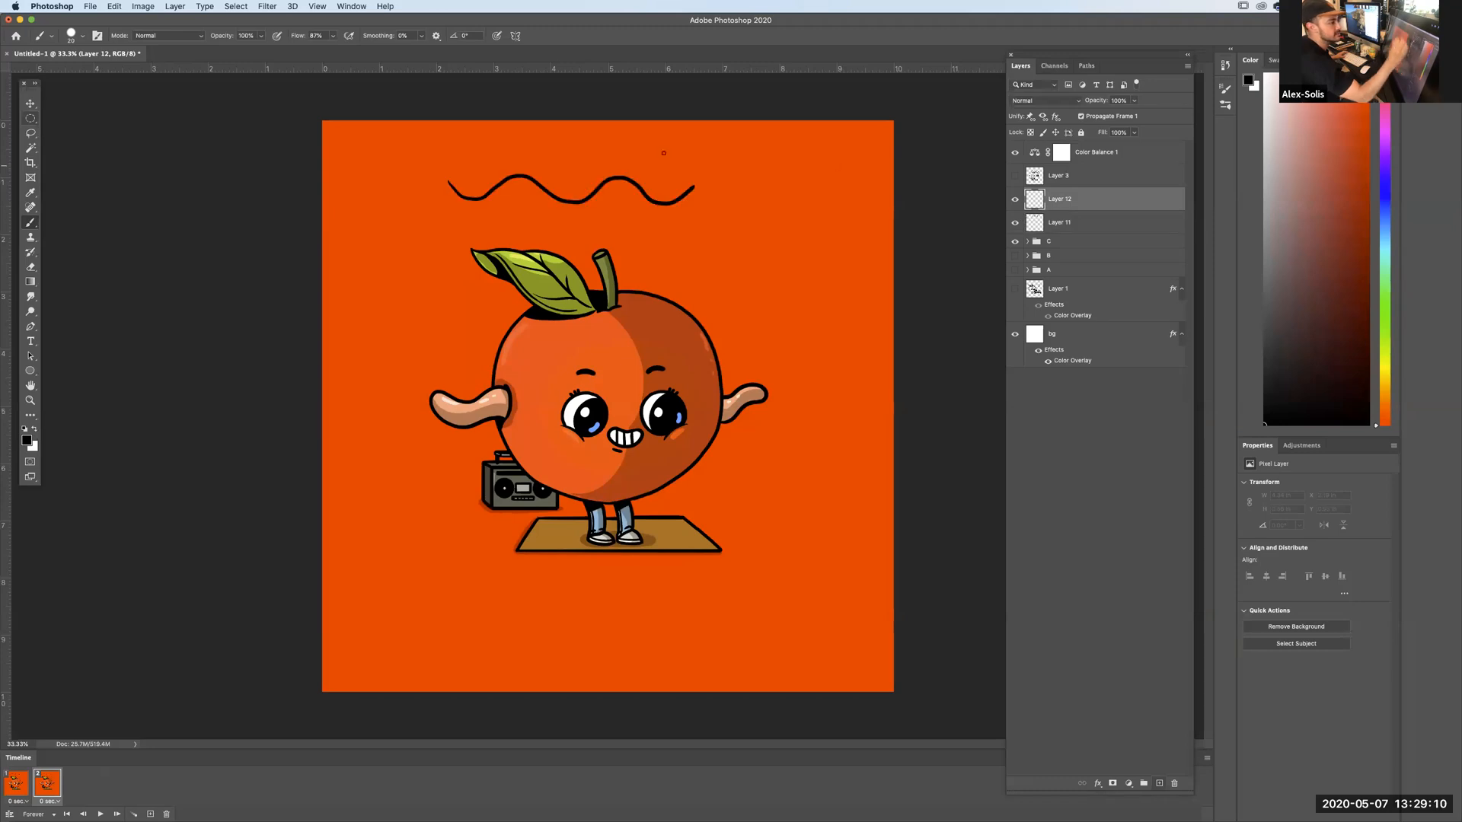
{"action": "mouse_move", "coordinate": [499, 192]}
{"action": "left_mouse_down"}
{"action": "mouse_move", "coordinate": [552, 181]}
{"action": "mouse_move", "coordinate": [599, 198]}
{"action": "mouse_move", "coordinate": [645, 185]}
{"action": "mouse_move", "coordinate": [698, 197]}
{"action": "left_mouse_up"}
{"action": "left_click", "coordinate": [1014, 223]}
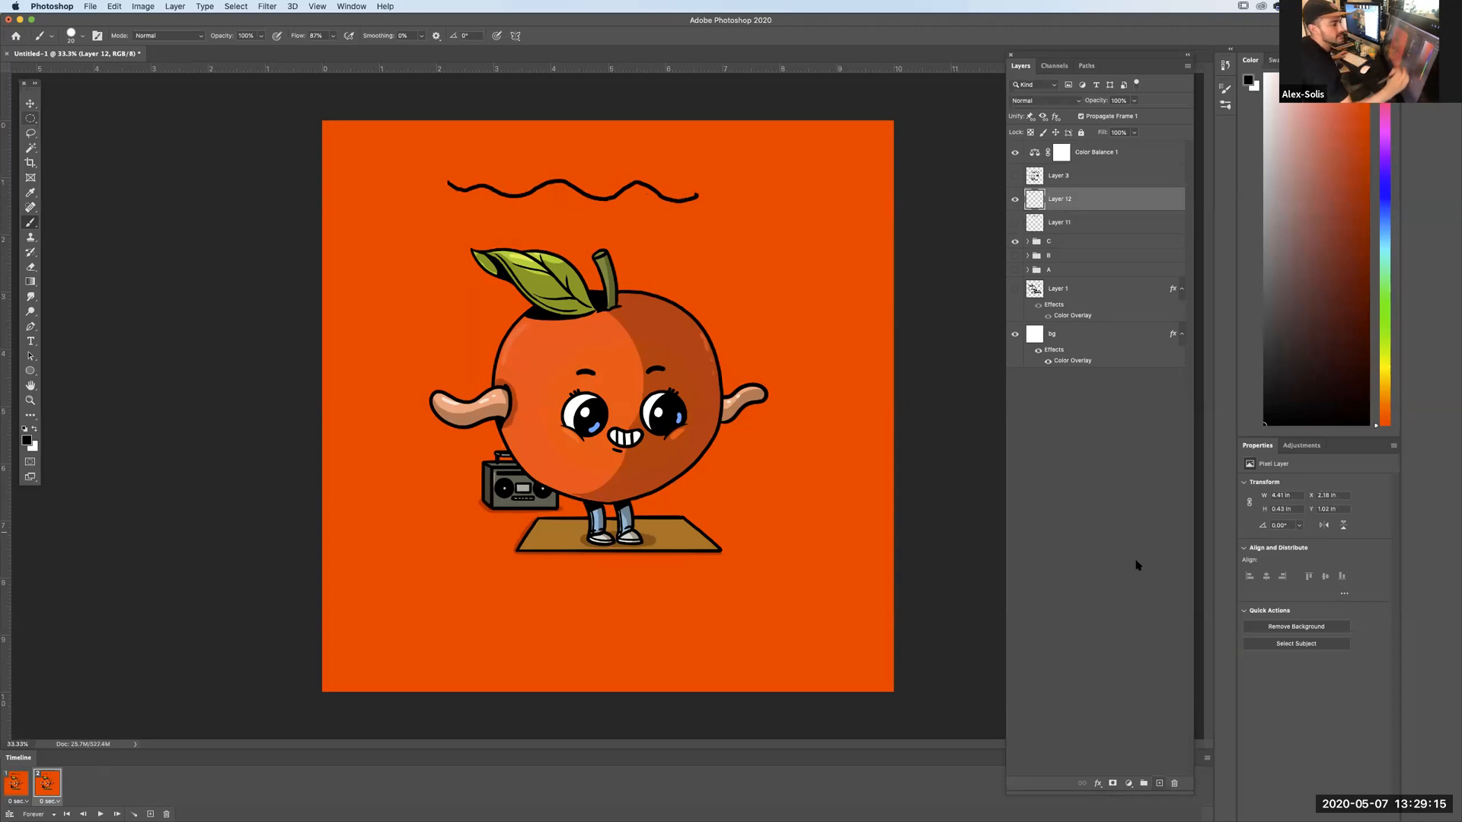
On a new layer above Layer 12, draw a third wavy line about 4.5 in wide and hide Layer 12.
{"action": "left_click", "coordinate": [1159, 783]}
{"action": "left_click", "coordinate": [449, 183]}
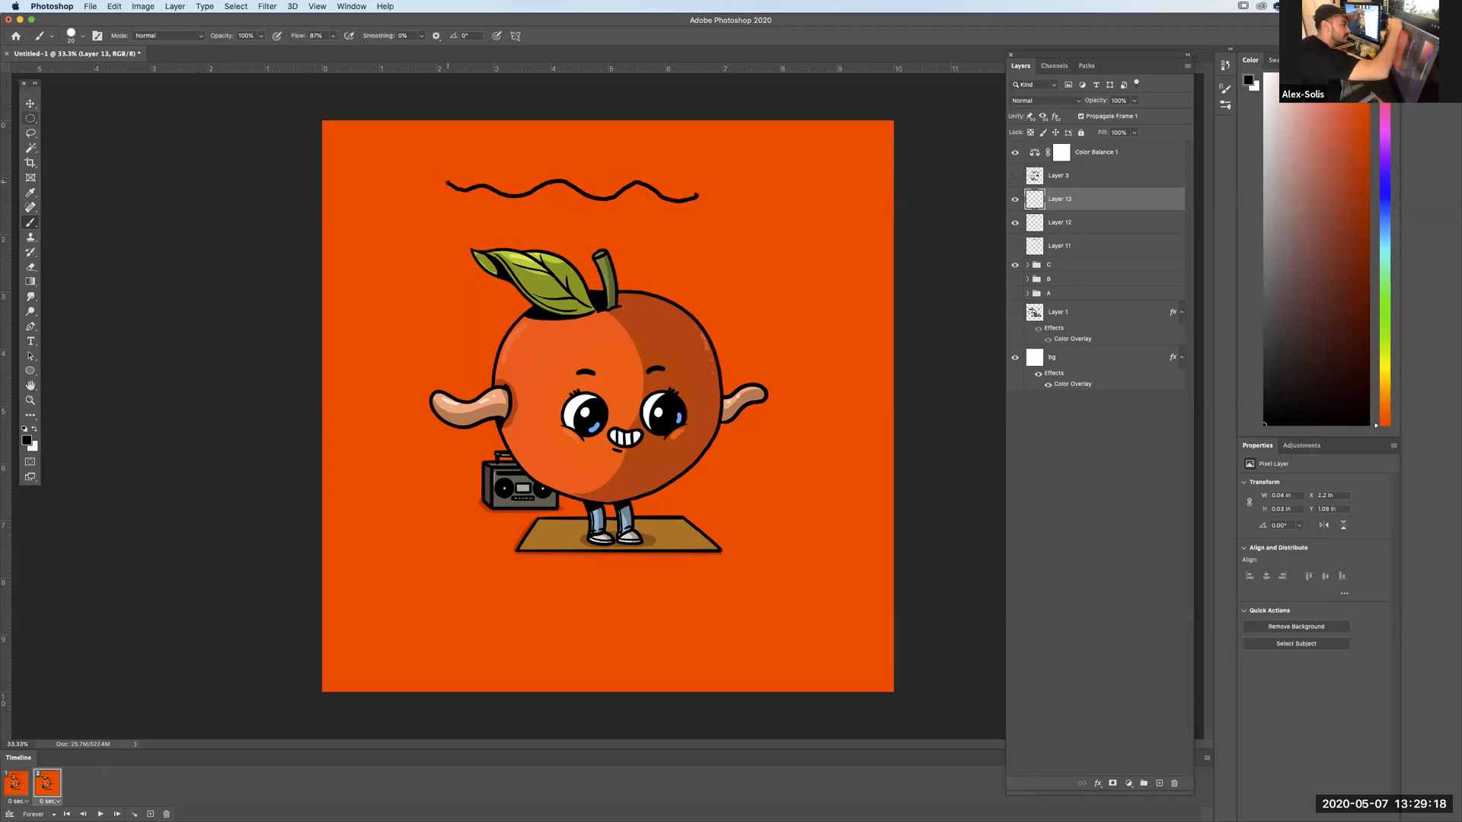
{"action": "left_click_drag", "start_coordinate": [563, 189], "coordinate": [696, 193]}
{"action": "left_click", "coordinate": [1015, 222]}
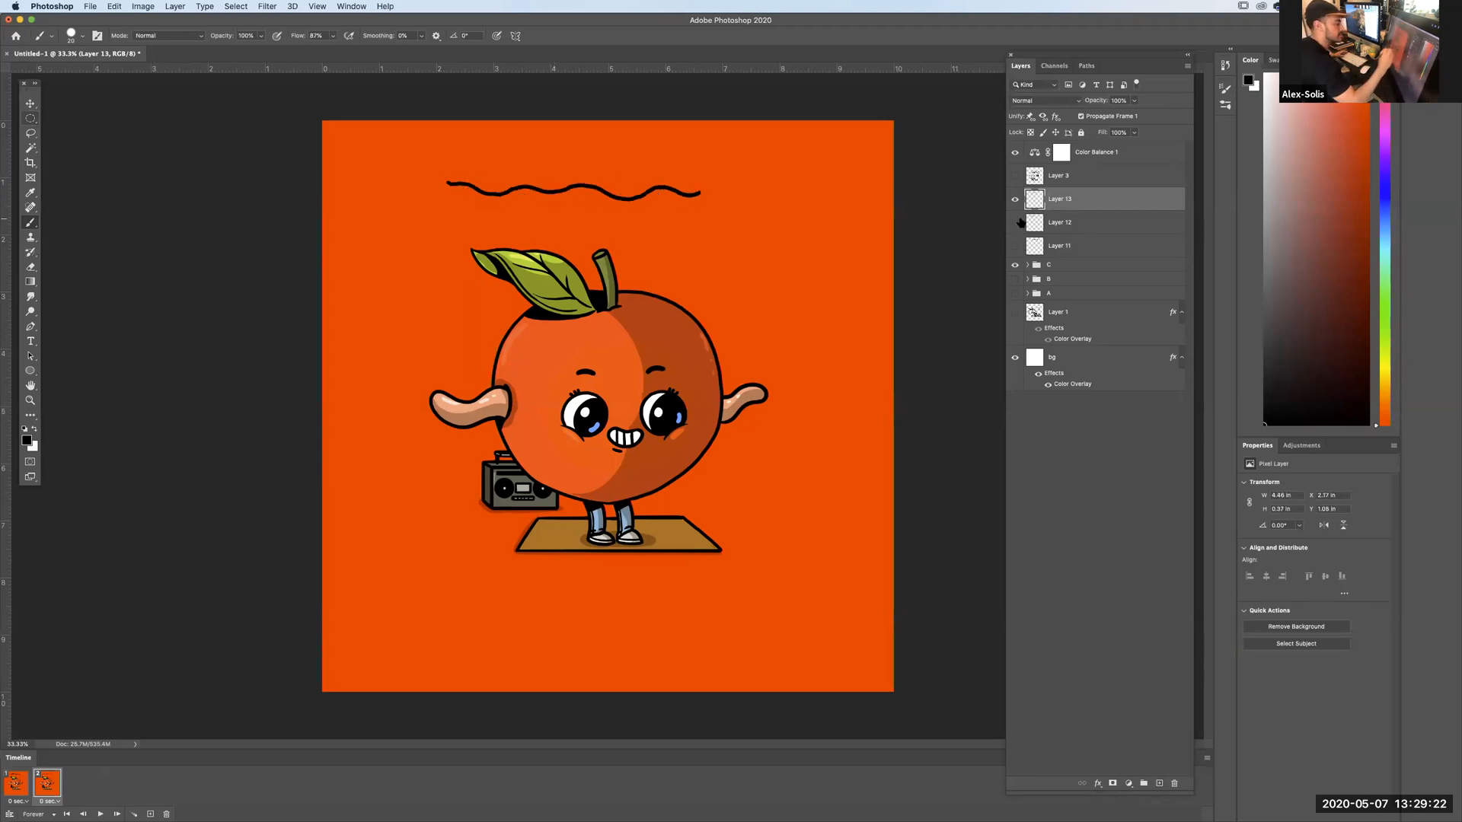
Add two more frames and make frame 1 show only the wavy line on Layer 11.
{"action": "left_click", "coordinate": [149, 813]}
{"action": "left_click", "coordinate": [149, 813]}
{"action": "left_click", "coordinate": [17, 786]}
{"action": "left_click", "coordinate": [1015, 199]}
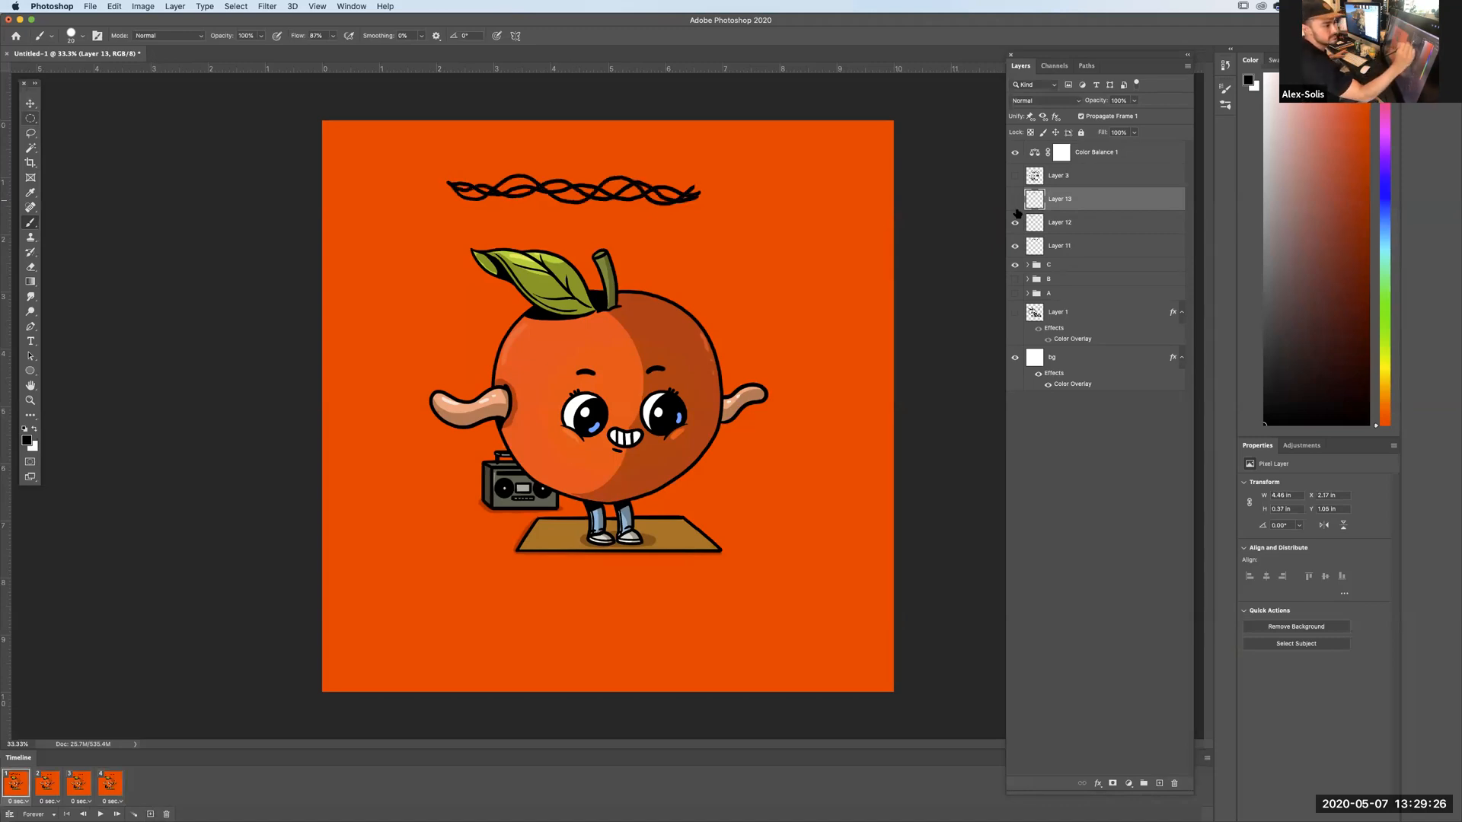
{"action": "left_click", "coordinate": [1015, 222]}
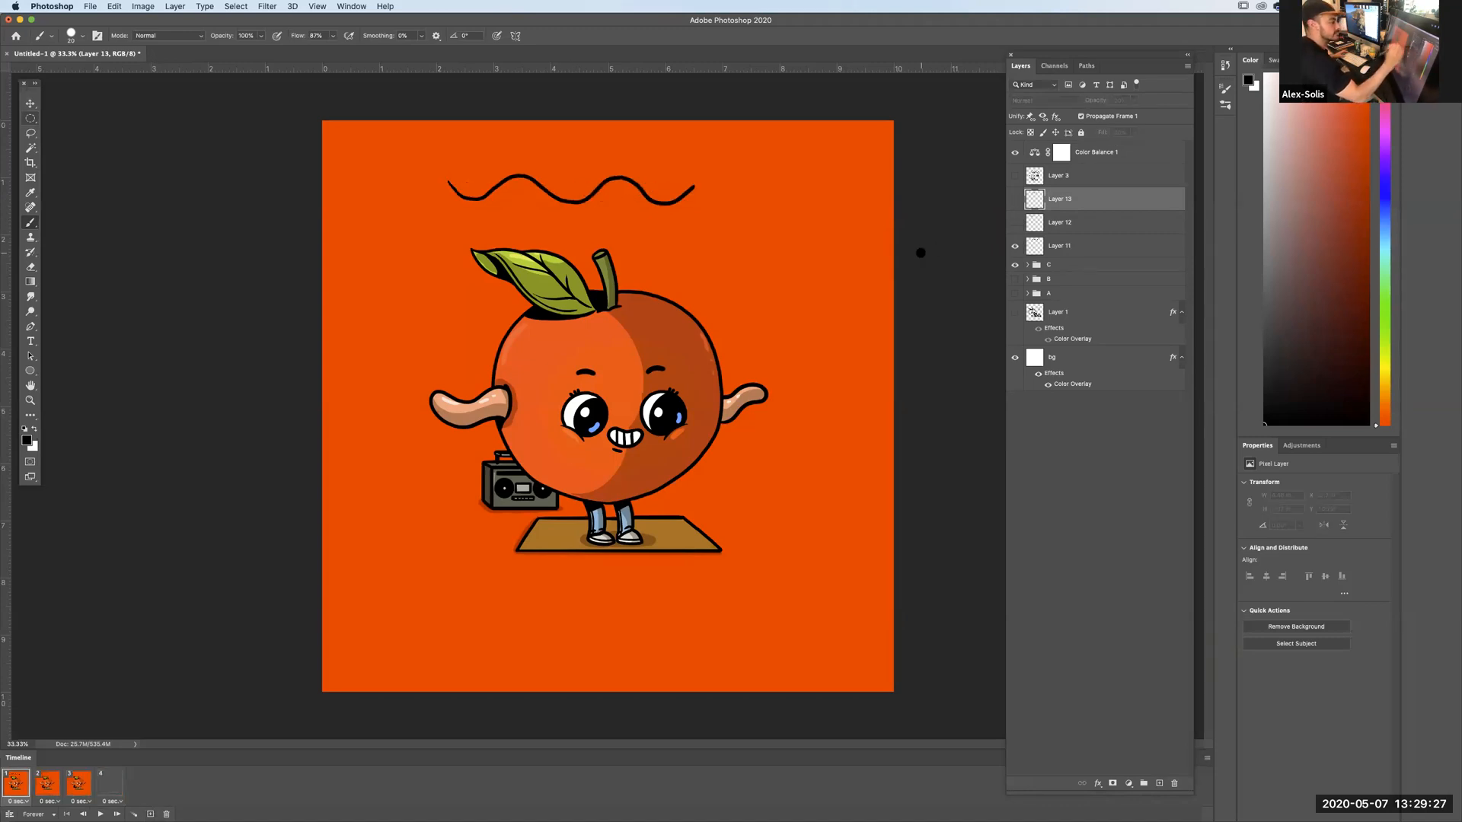
Show only Layer 12's wavy line in frame 2 and compare it with frame 1.
{"action": "left_click", "coordinate": [47, 784]}
{"action": "left_click", "coordinate": [1015, 223]}
{"action": "left_click", "coordinate": [17, 785]}
{"action": "left_click", "coordinate": [47, 784]}
Make frame 3 show only the wavy line on Layer 13, with Layers 12 and 11 hidden.
{"action": "left_click", "coordinate": [79, 788]}
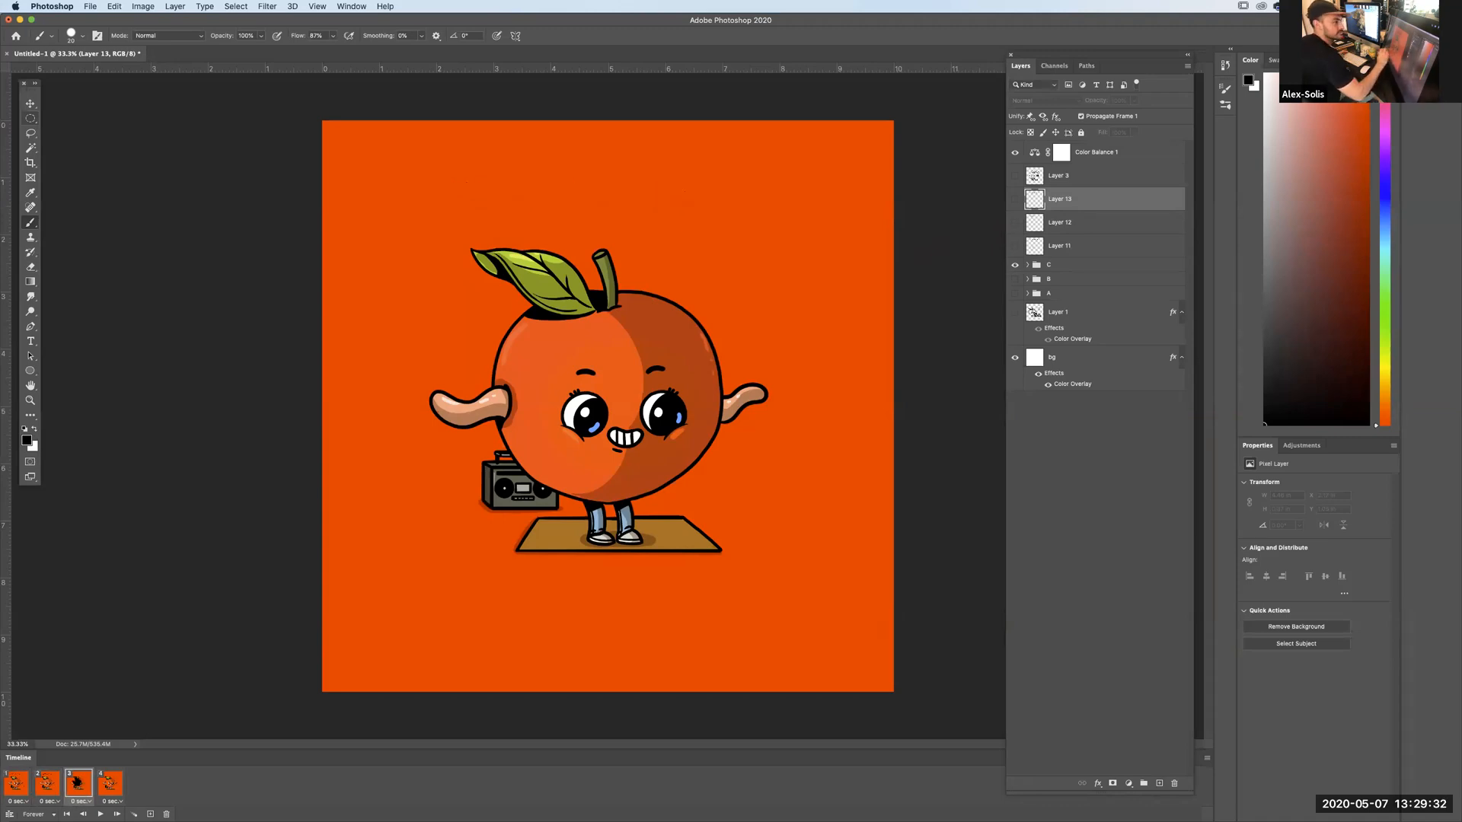
{"action": "left_click", "coordinate": [1015, 222]}
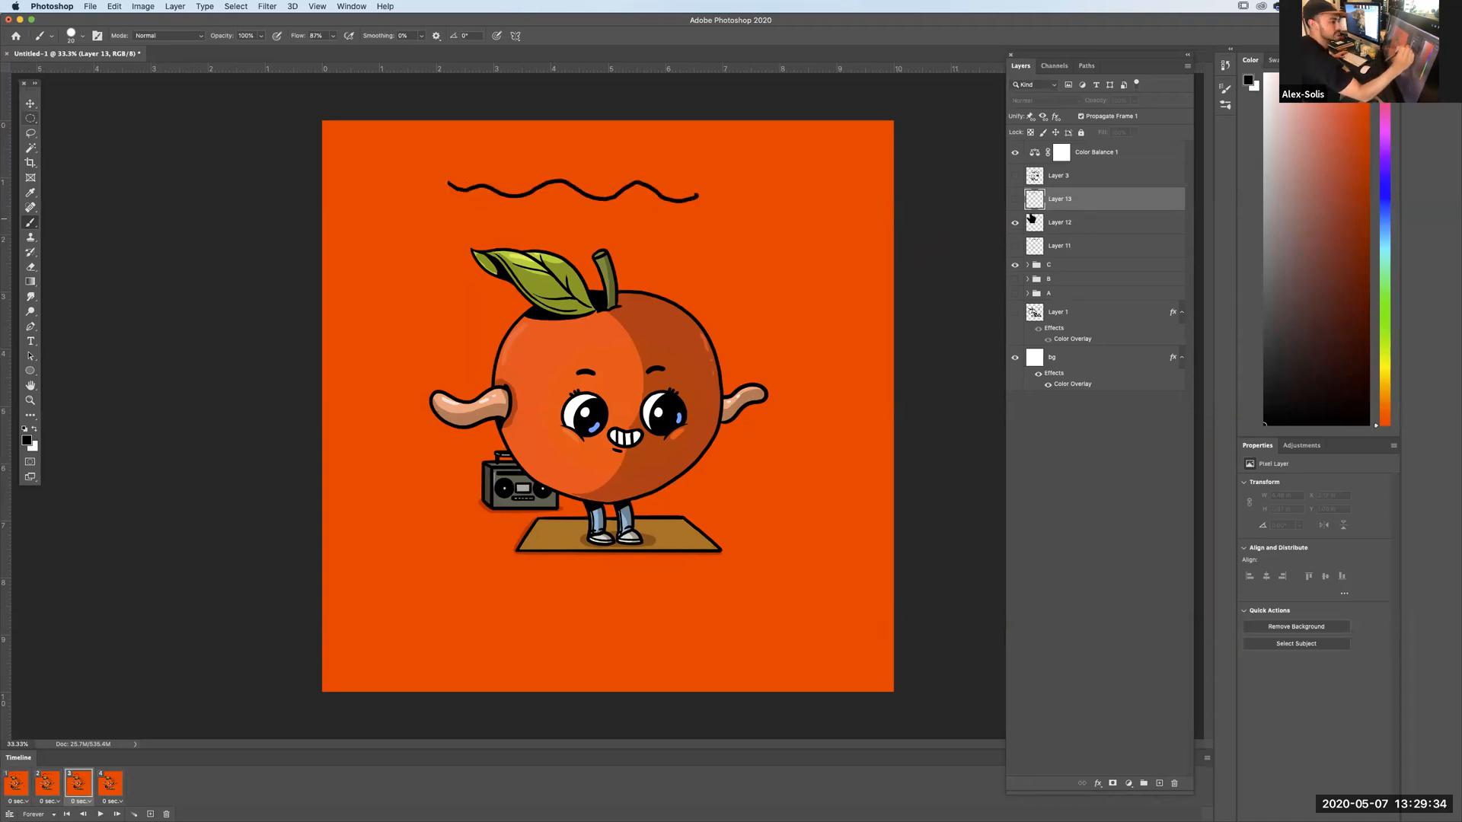
{"action": "left_click", "coordinate": [1015, 200]}
{"action": "left_click", "coordinate": [1015, 200]}
{"action": "left_click", "coordinate": [1015, 223]}
{"action": "left_click", "coordinate": [1015, 246]}
Check the first three frames, show Layer 12 in frame 4 and play the wavy-line animation.
{"action": "left_click", "coordinate": [19, 783]}
{"action": "left_click", "coordinate": [41, 787]}
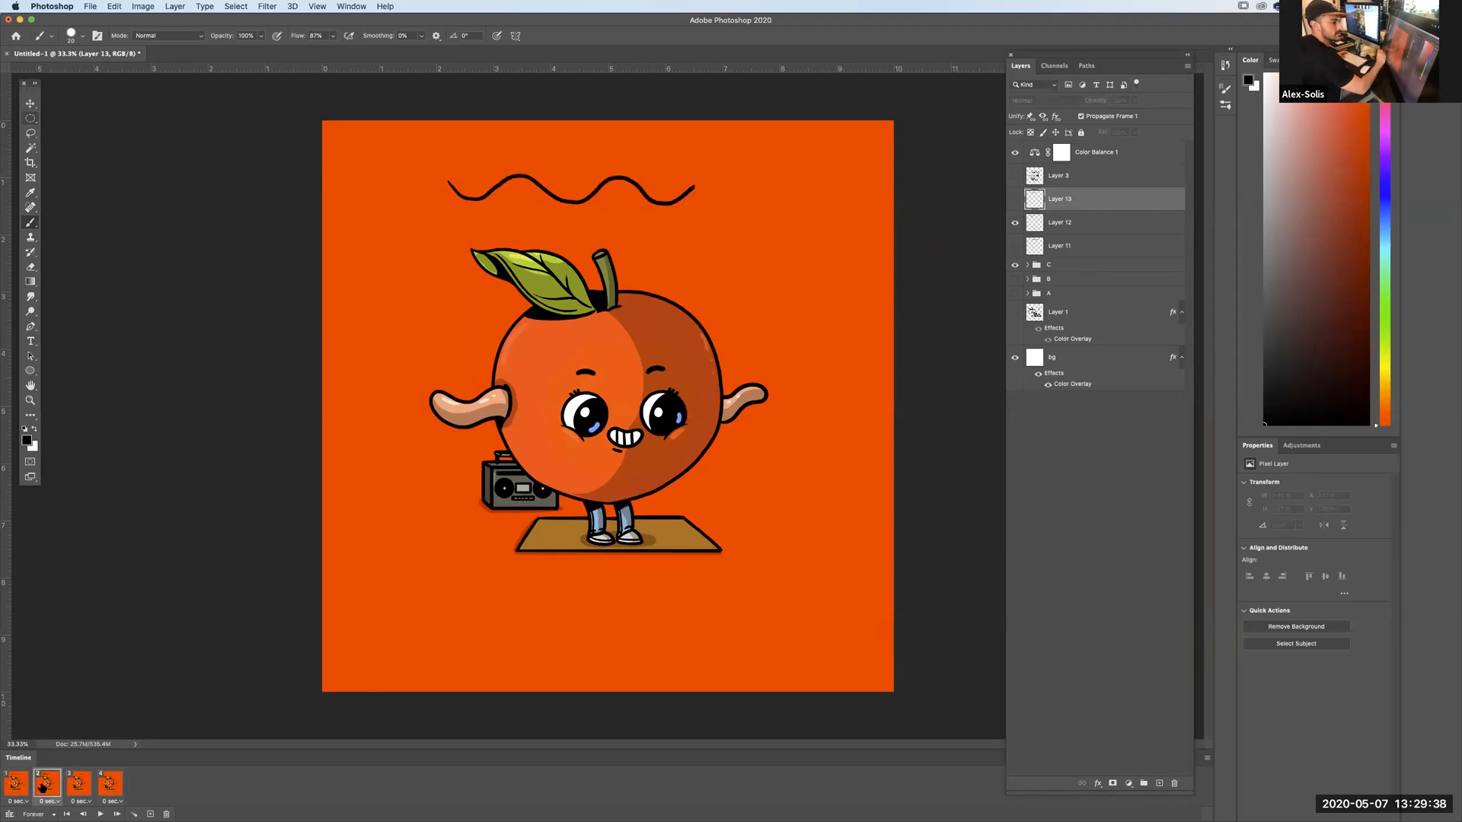
{"action": "left_click", "coordinate": [79, 788]}
{"action": "left_click", "coordinate": [106, 788]}
{"action": "left_click", "coordinate": [1015, 223]}
{"action": "left_click", "coordinate": [100, 814]}
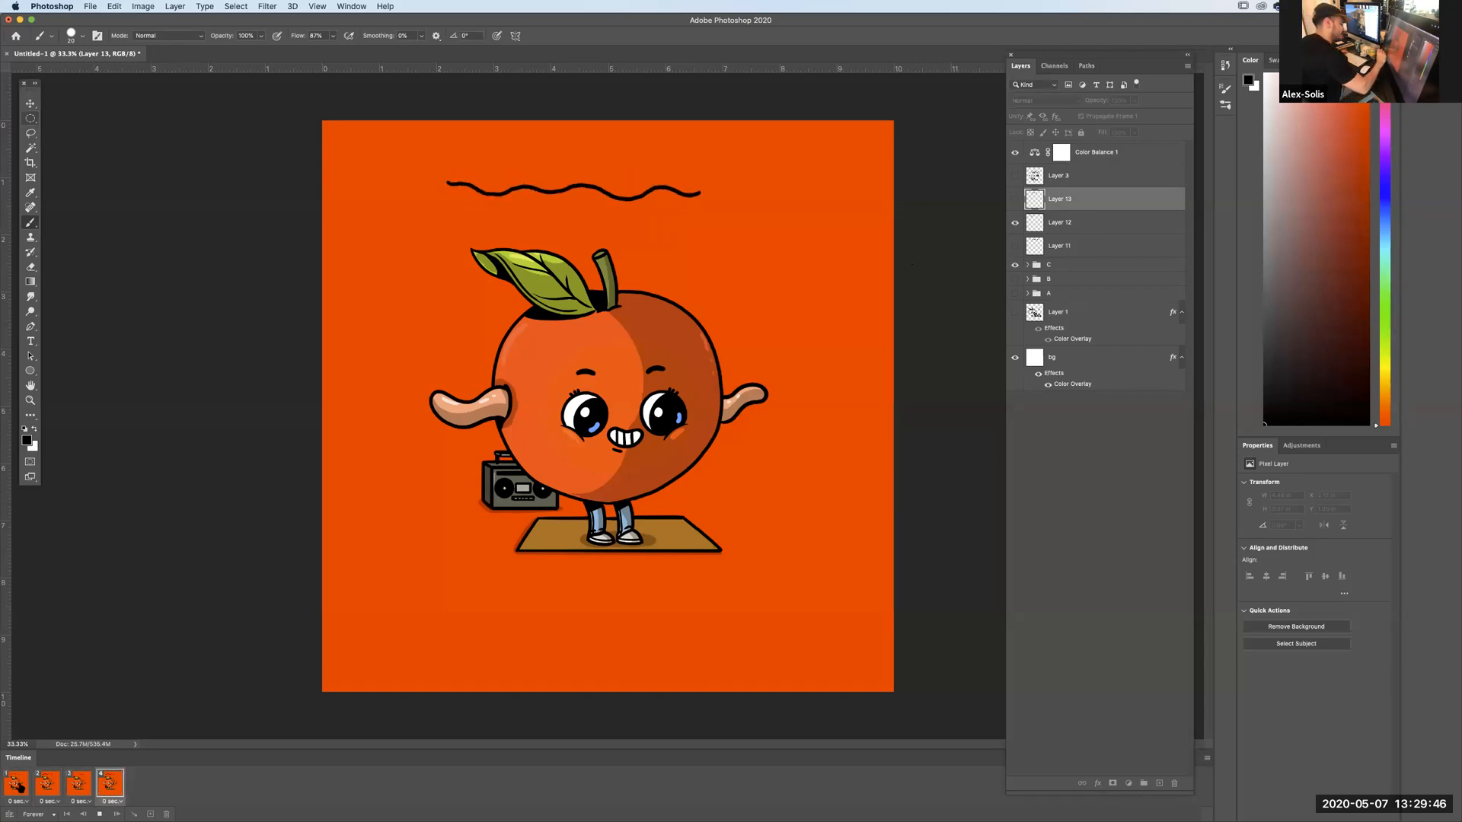
{"action": "left_click", "coordinate": [100, 814]}
Set the delay of all four frames to 0.1 seconds and preview the animation.
{"action": "left_click", "coordinate": [113, 801]}
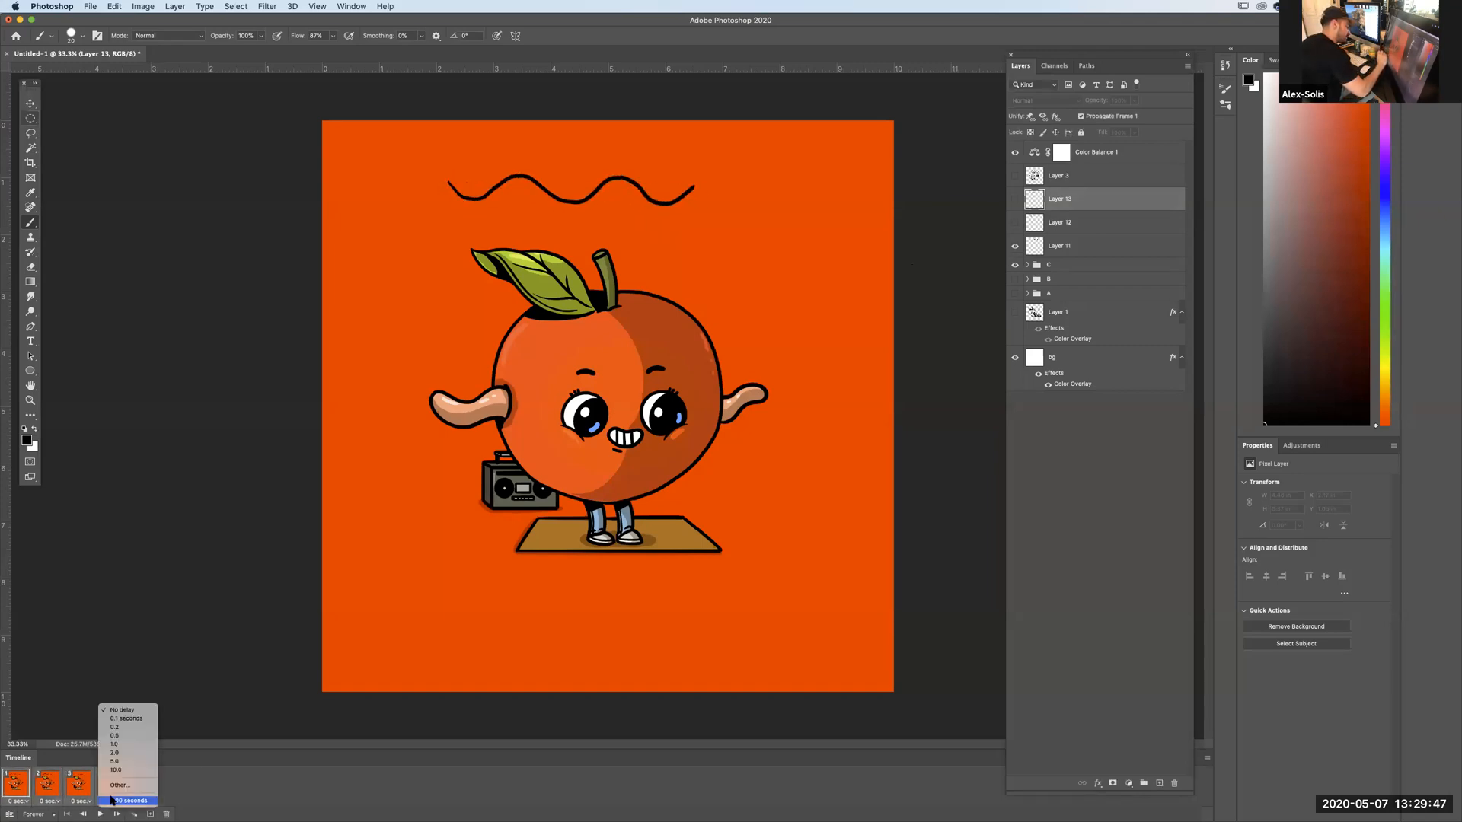
{"action": "left_click", "coordinate": [122, 719]}
{"action": "left_click", "coordinate": [97, 812]}
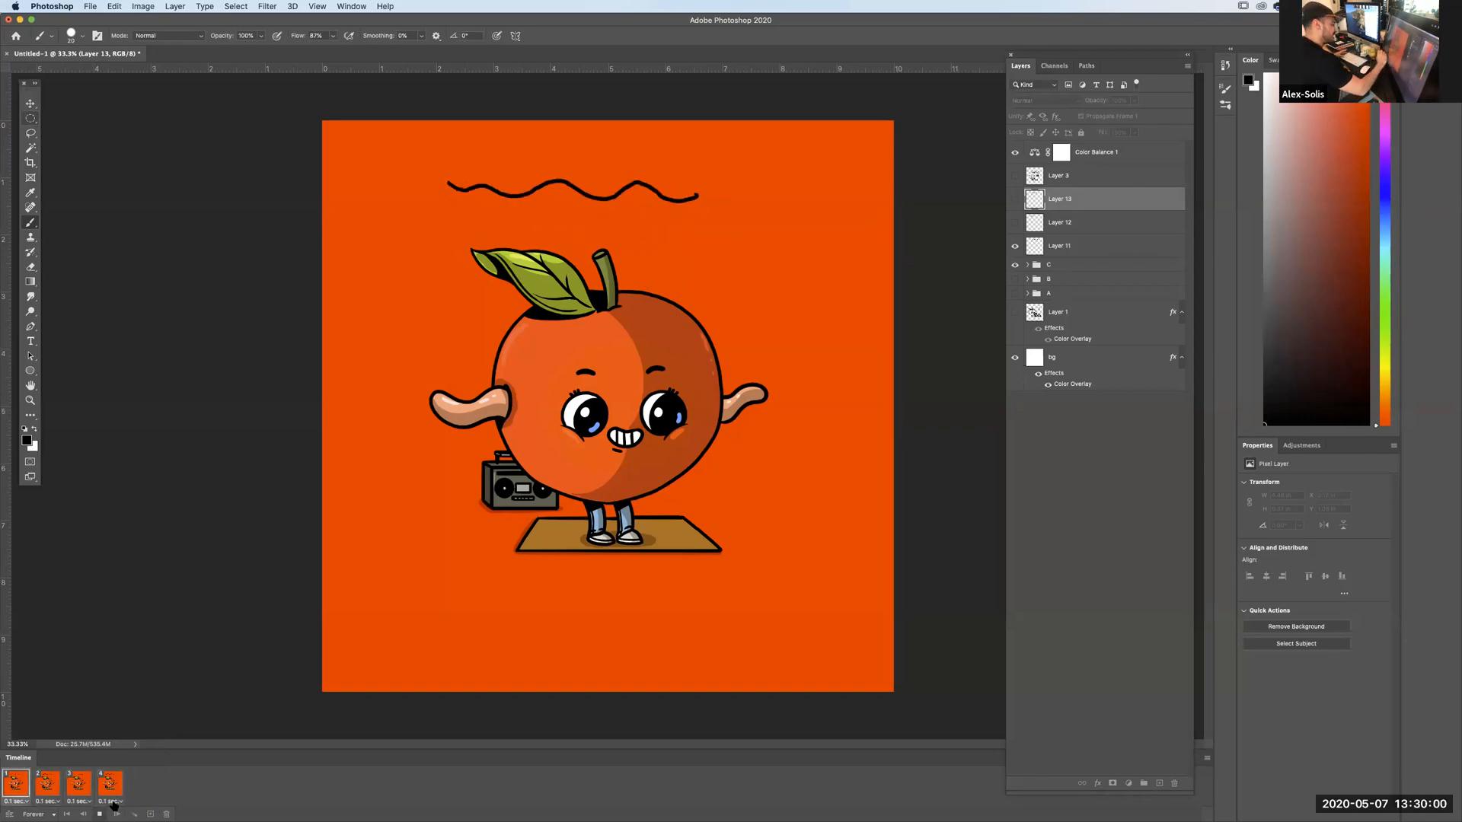
{"action": "left_click", "coordinate": [98, 813]}
Delete the three wavy-line layers, Layers 13, 12 and 11.
{"action": "left_click", "coordinate": [1058, 247], "text": "shift"}
{"action": "left_click_drag", "start_coordinate": [1058, 247], "coordinate": [1174, 784]}
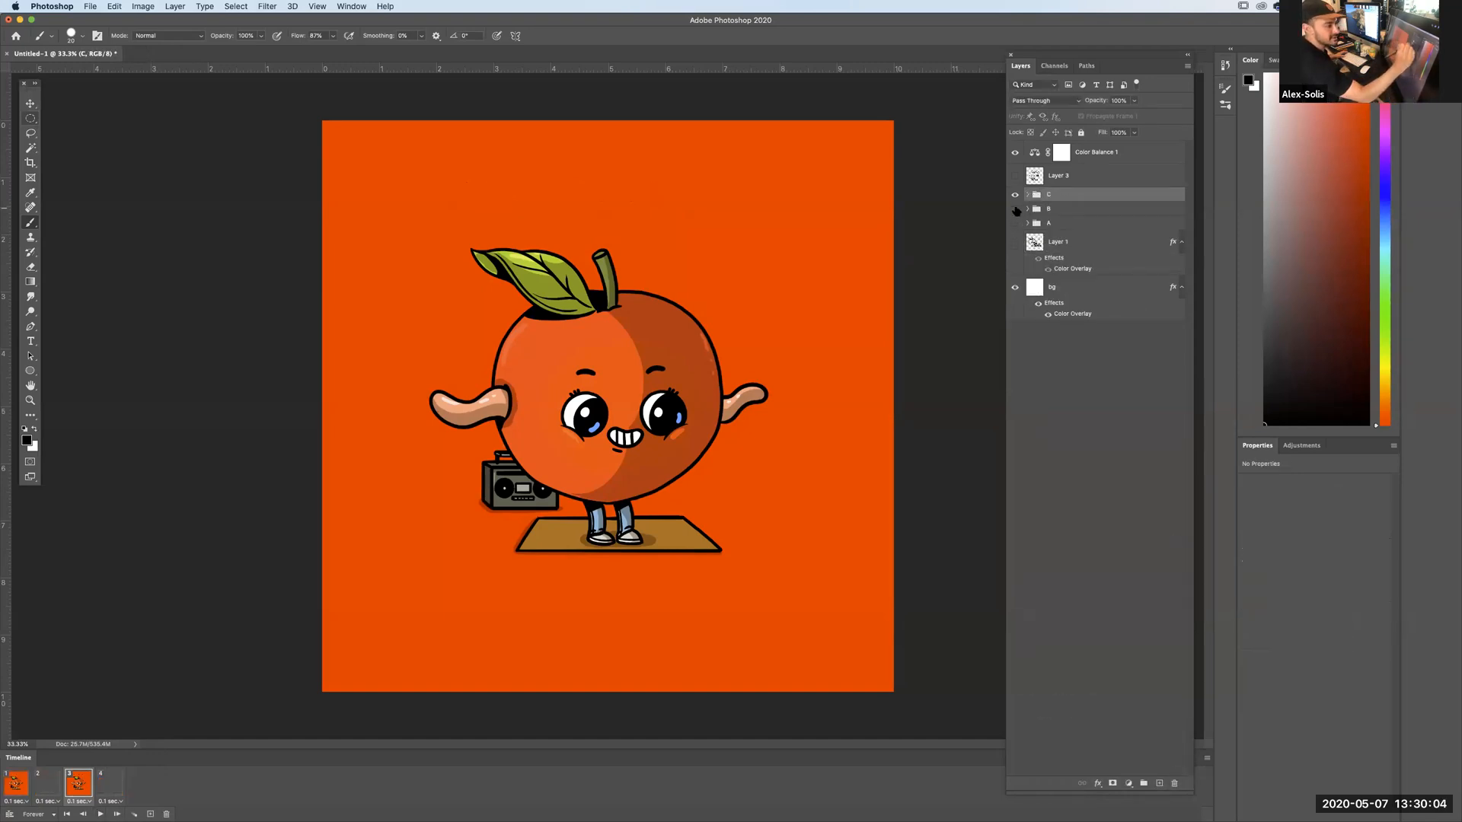
Review the artwork of groups A and B one at a time and return to showing only group C.
{"action": "left_click", "coordinate": [1014, 194]}
{"action": "left_click", "coordinate": [1014, 208]}
{"action": "left_click", "coordinate": [1015, 211]}
{"action": "left_click", "coordinate": [1015, 223]}
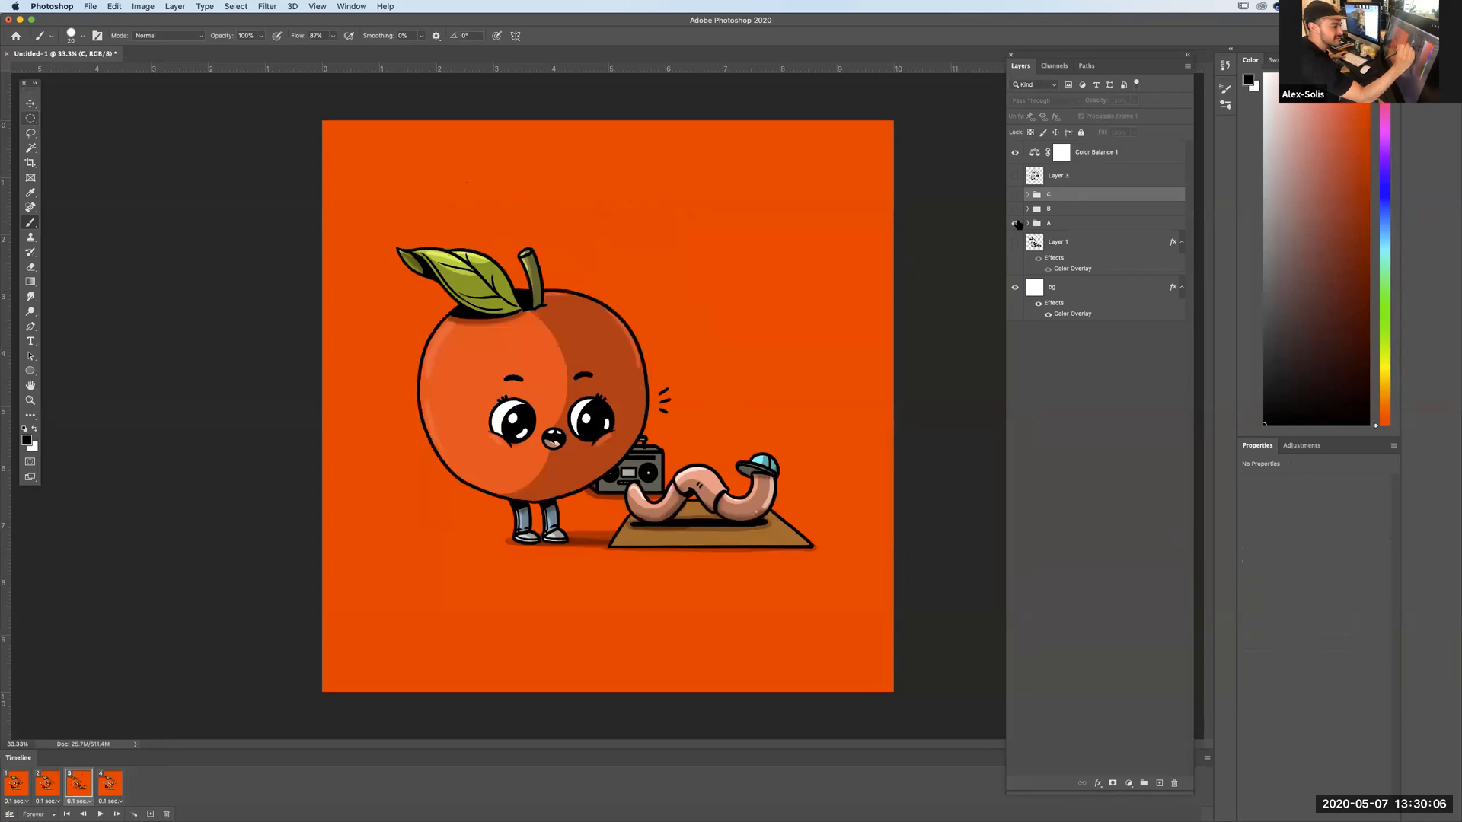
{"action": "left_click", "coordinate": [1015, 223]}
{"action": "left_click", "coordinate": [1015, 208]}
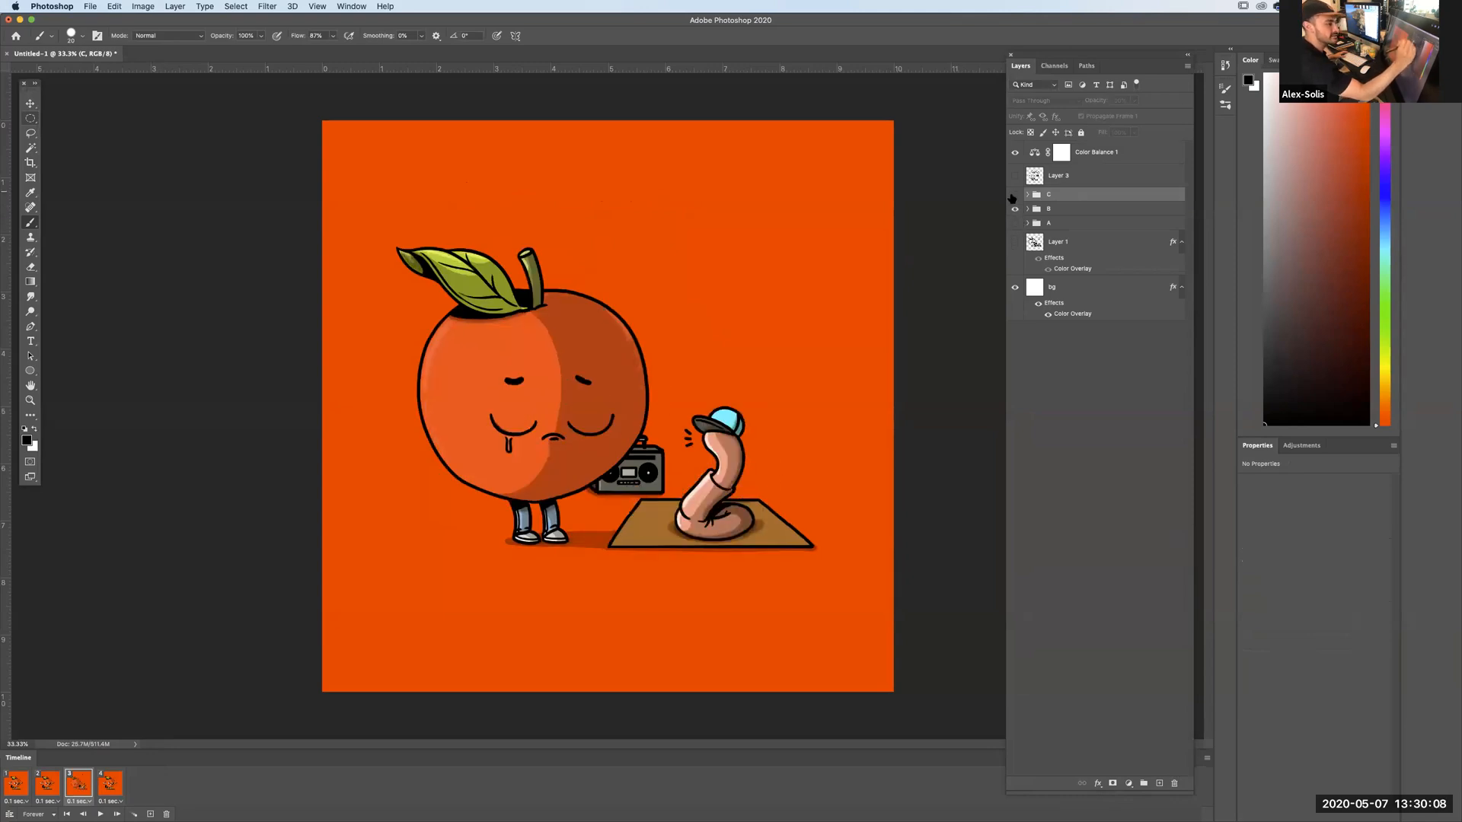
{"action": "left_click", "coordinate": [1014, 195]}
{"action": "left_click", "coordinate": [1015, 208]}
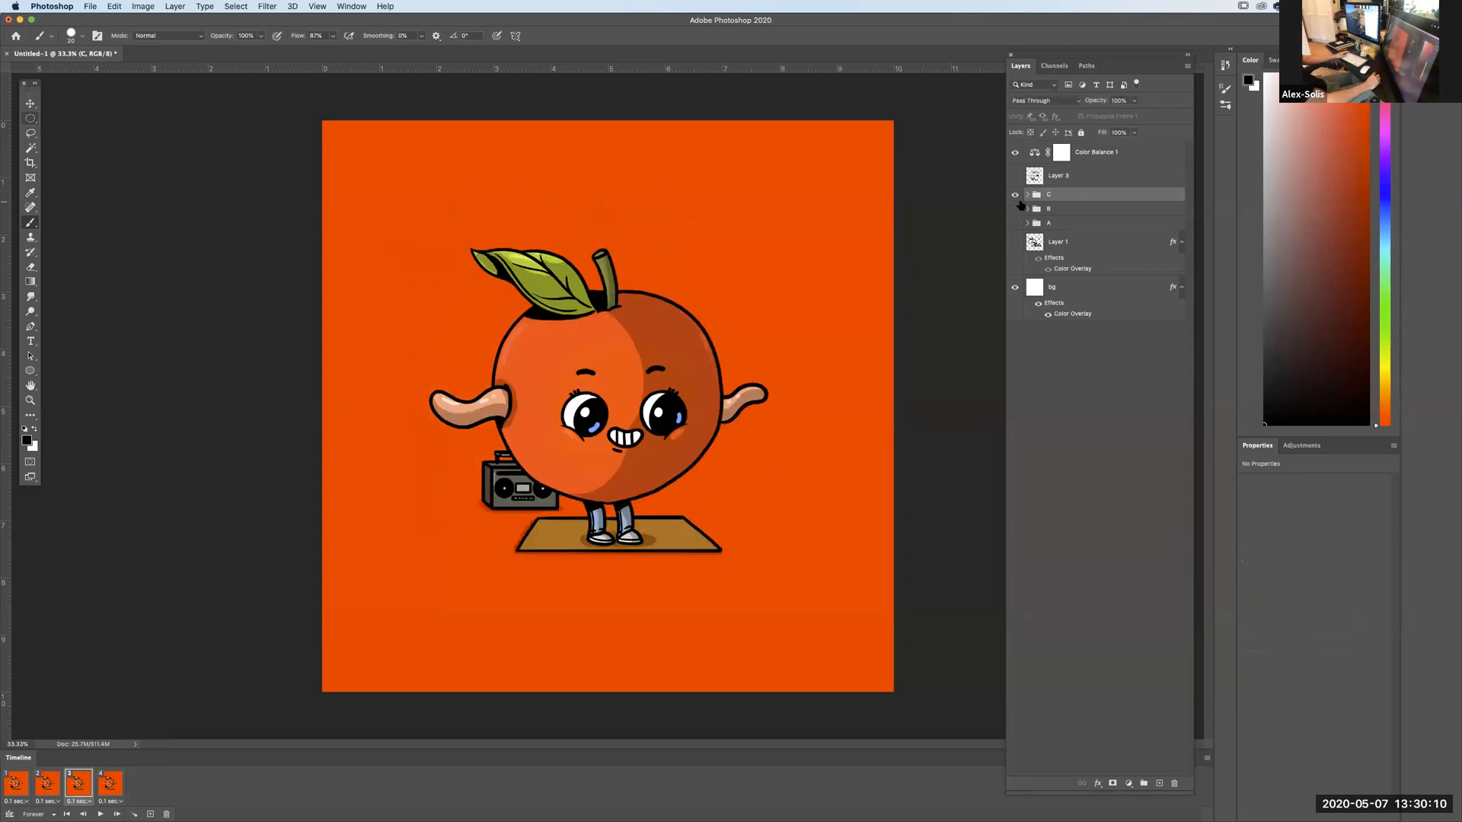